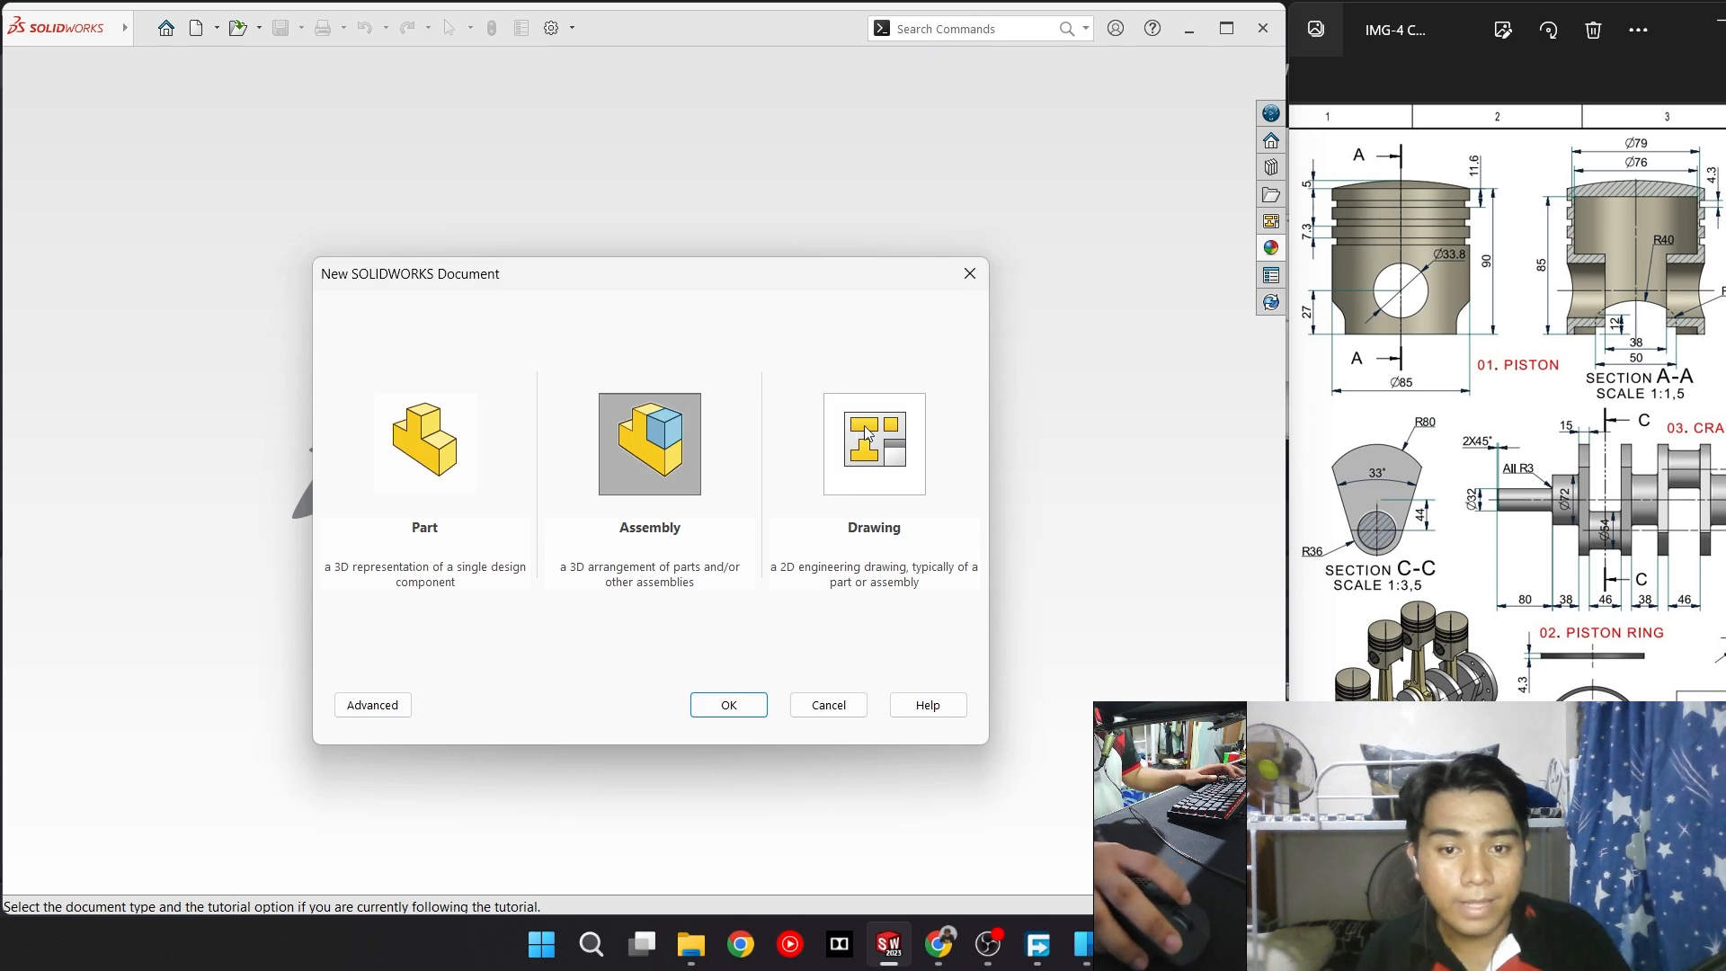
Create a new part document
left_click(864, 424)
left_click(415, 477)
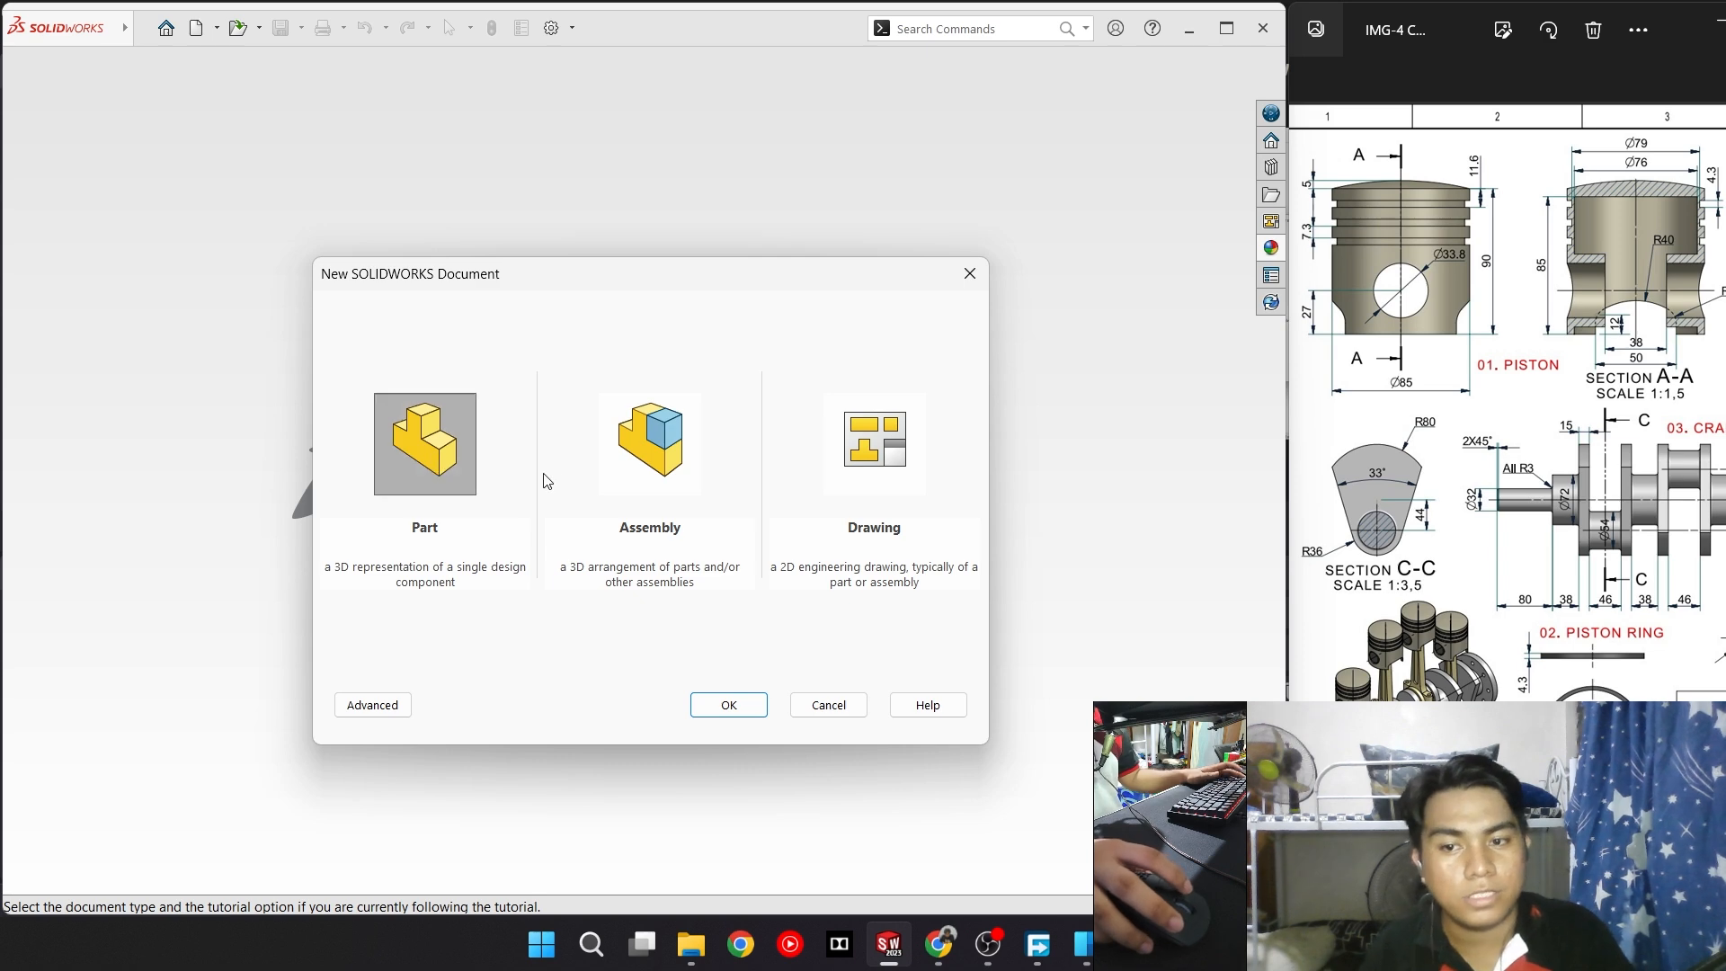
left_click(751, 704)
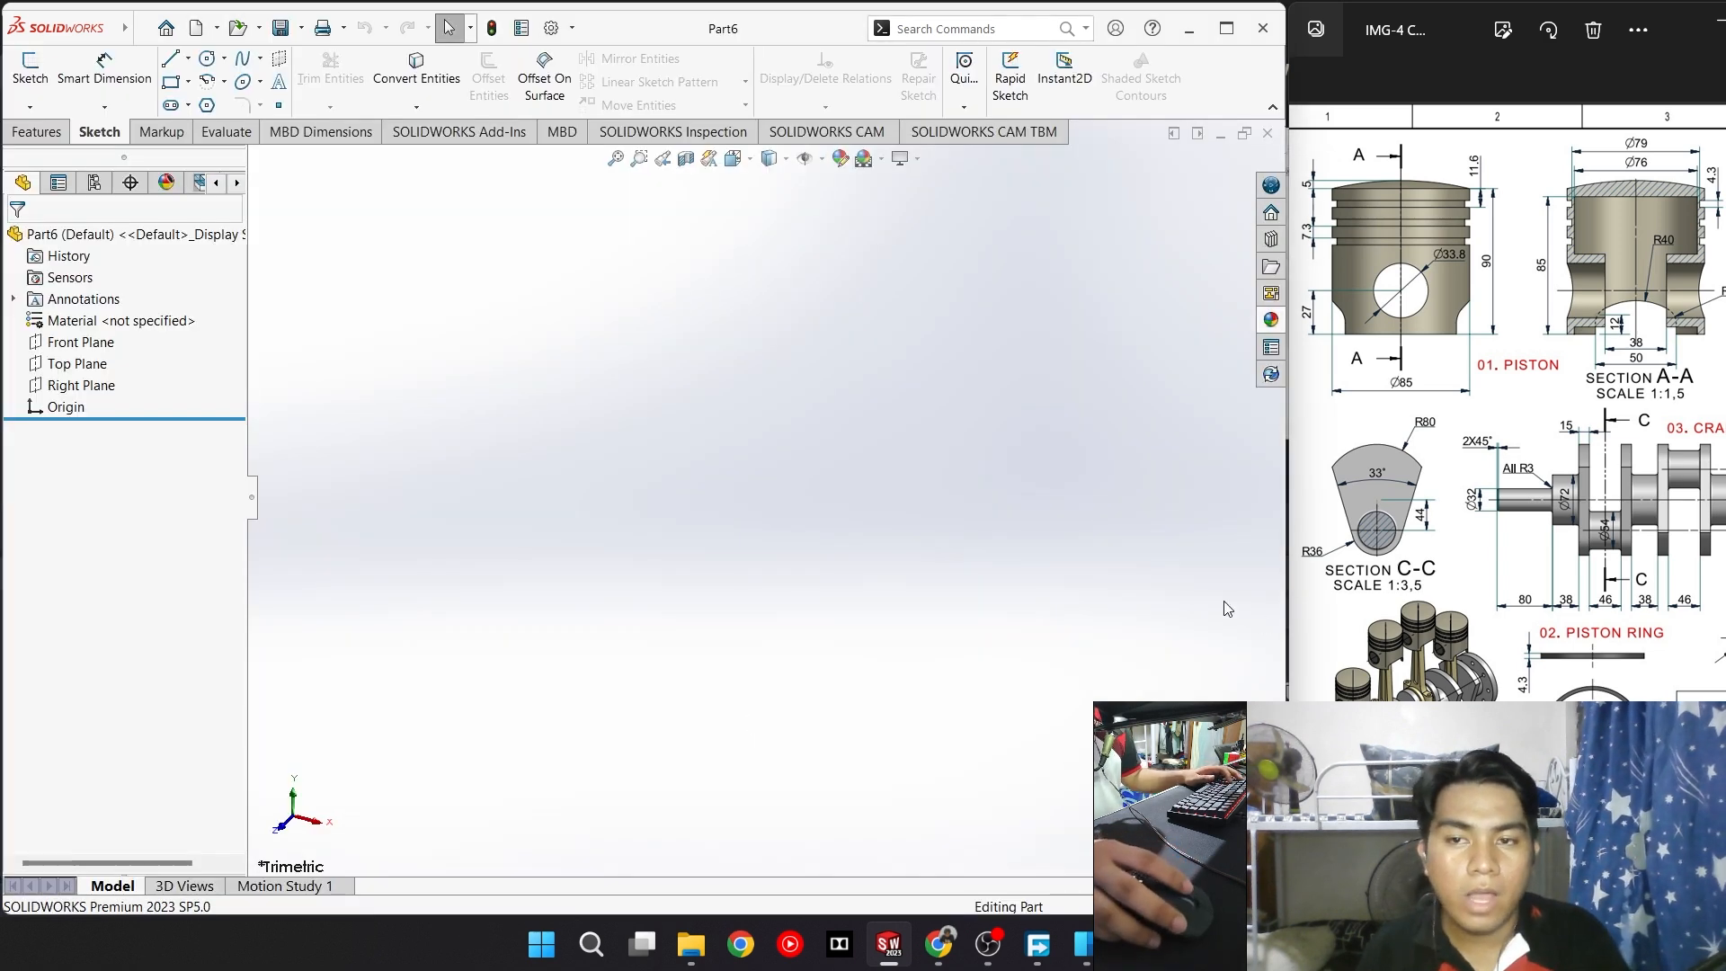
left_click(36, 131)
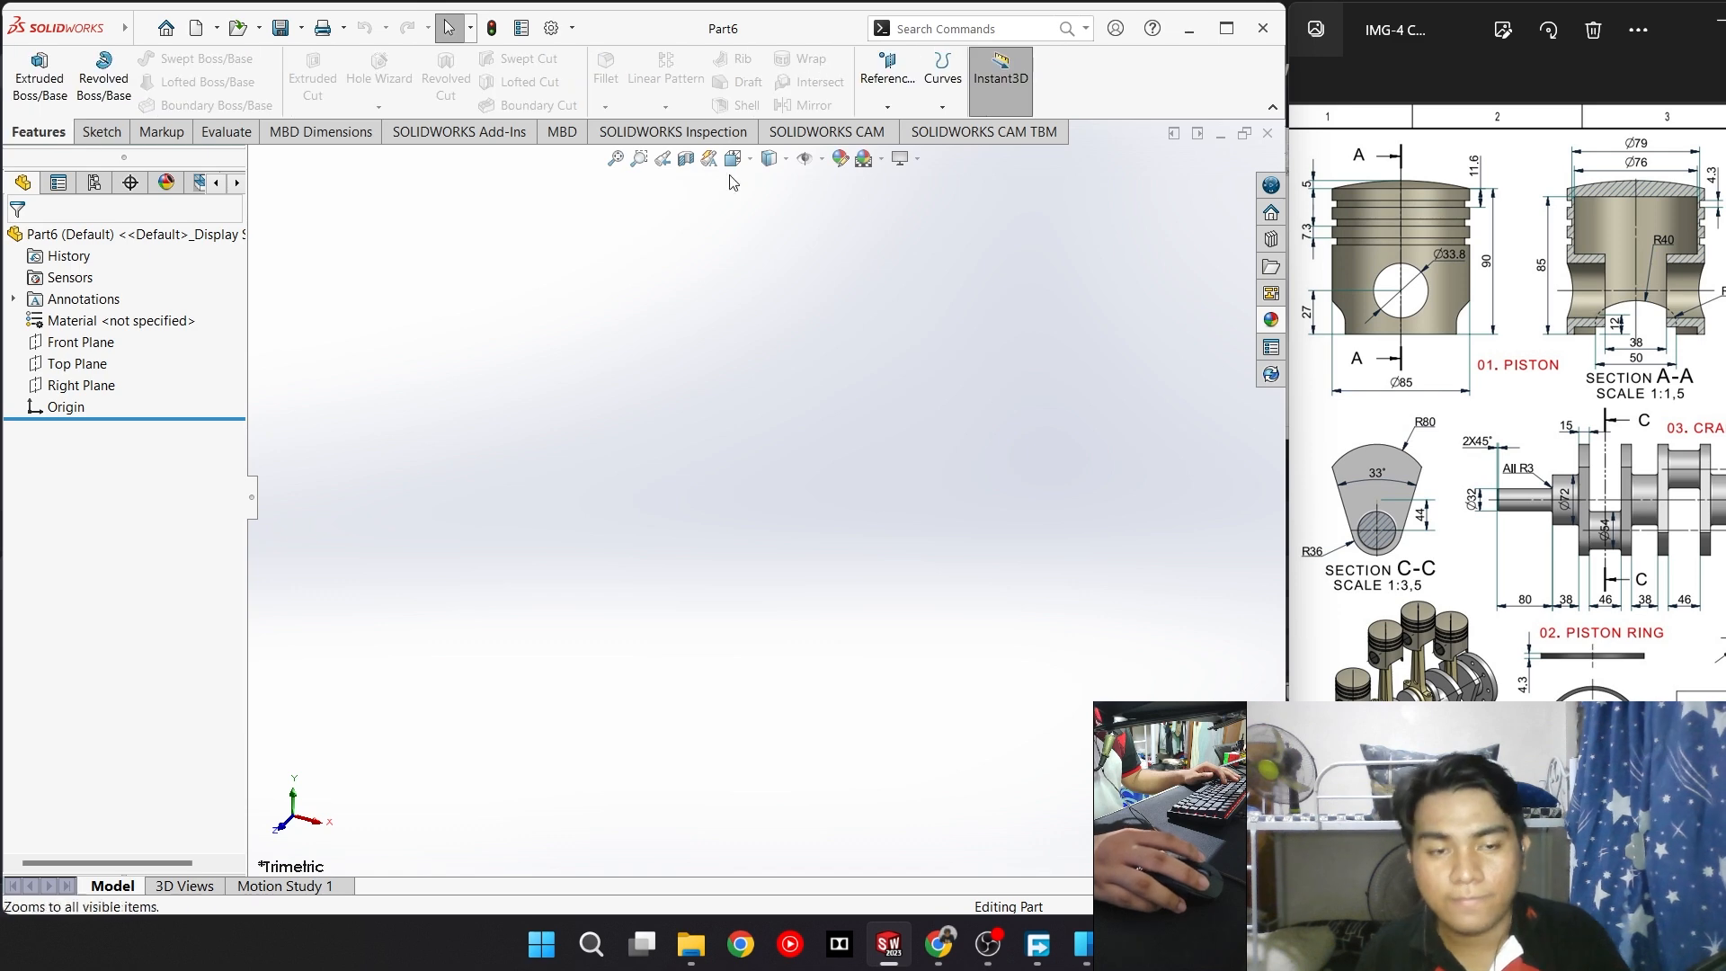
left_click(117, 135)
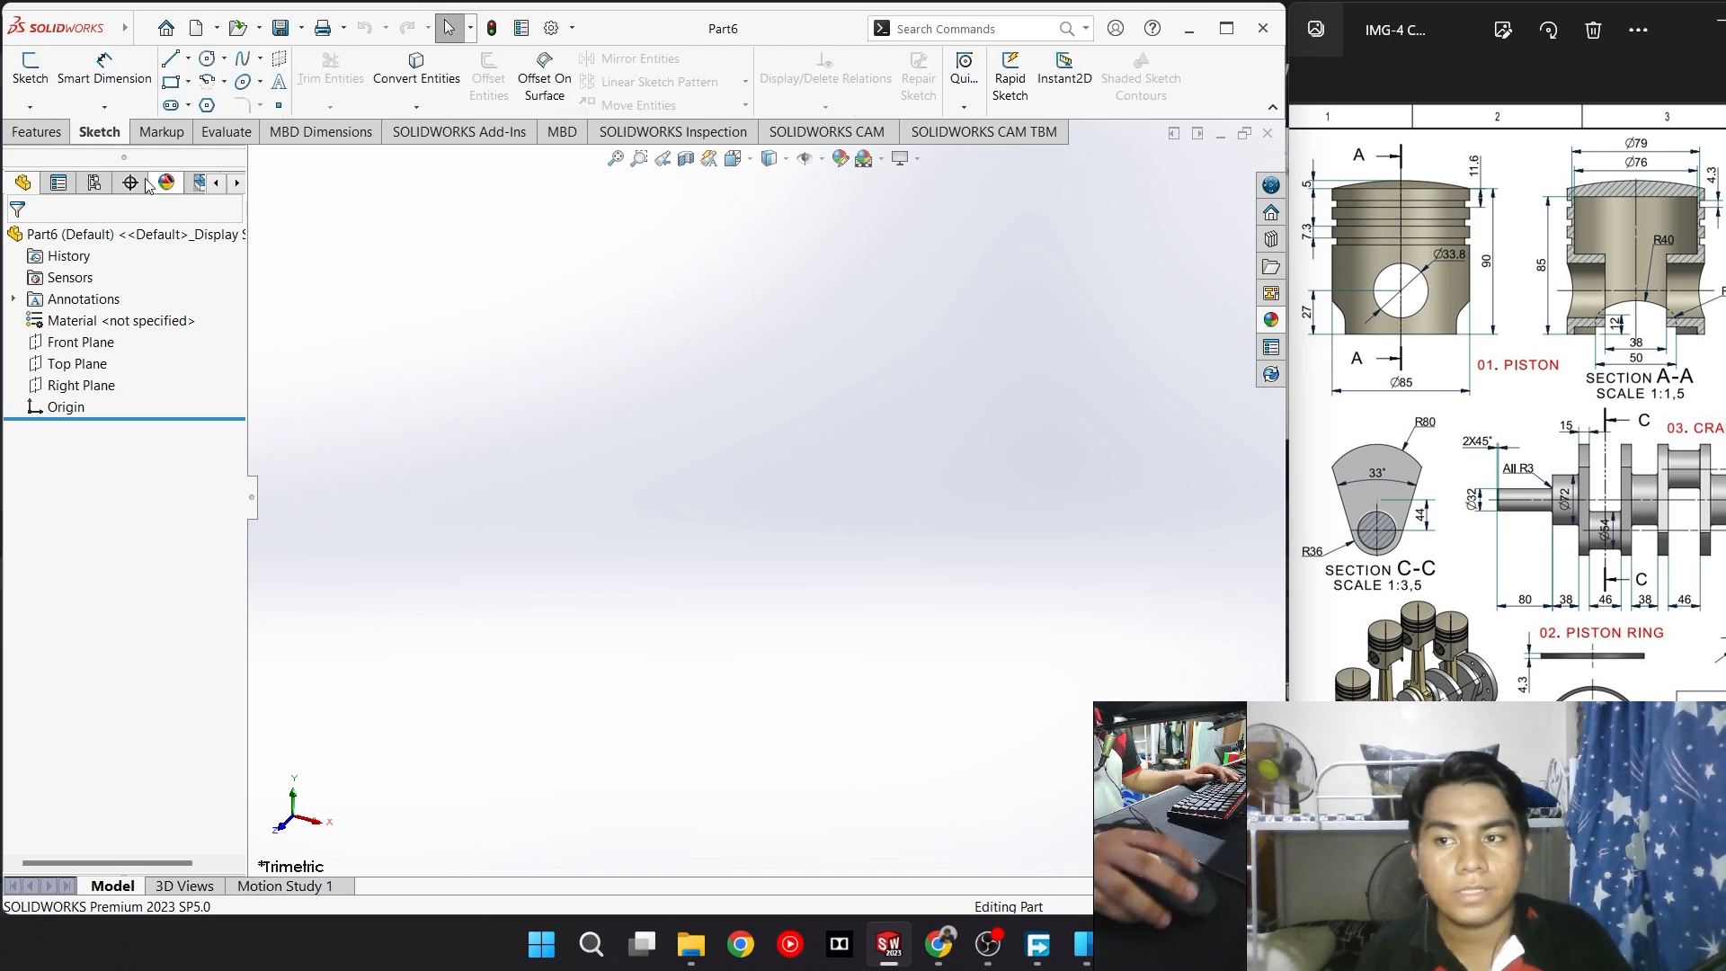
left_click(31, 135)
left_click(108, 135)
left_click(38, 132)
left_click(101, 132)
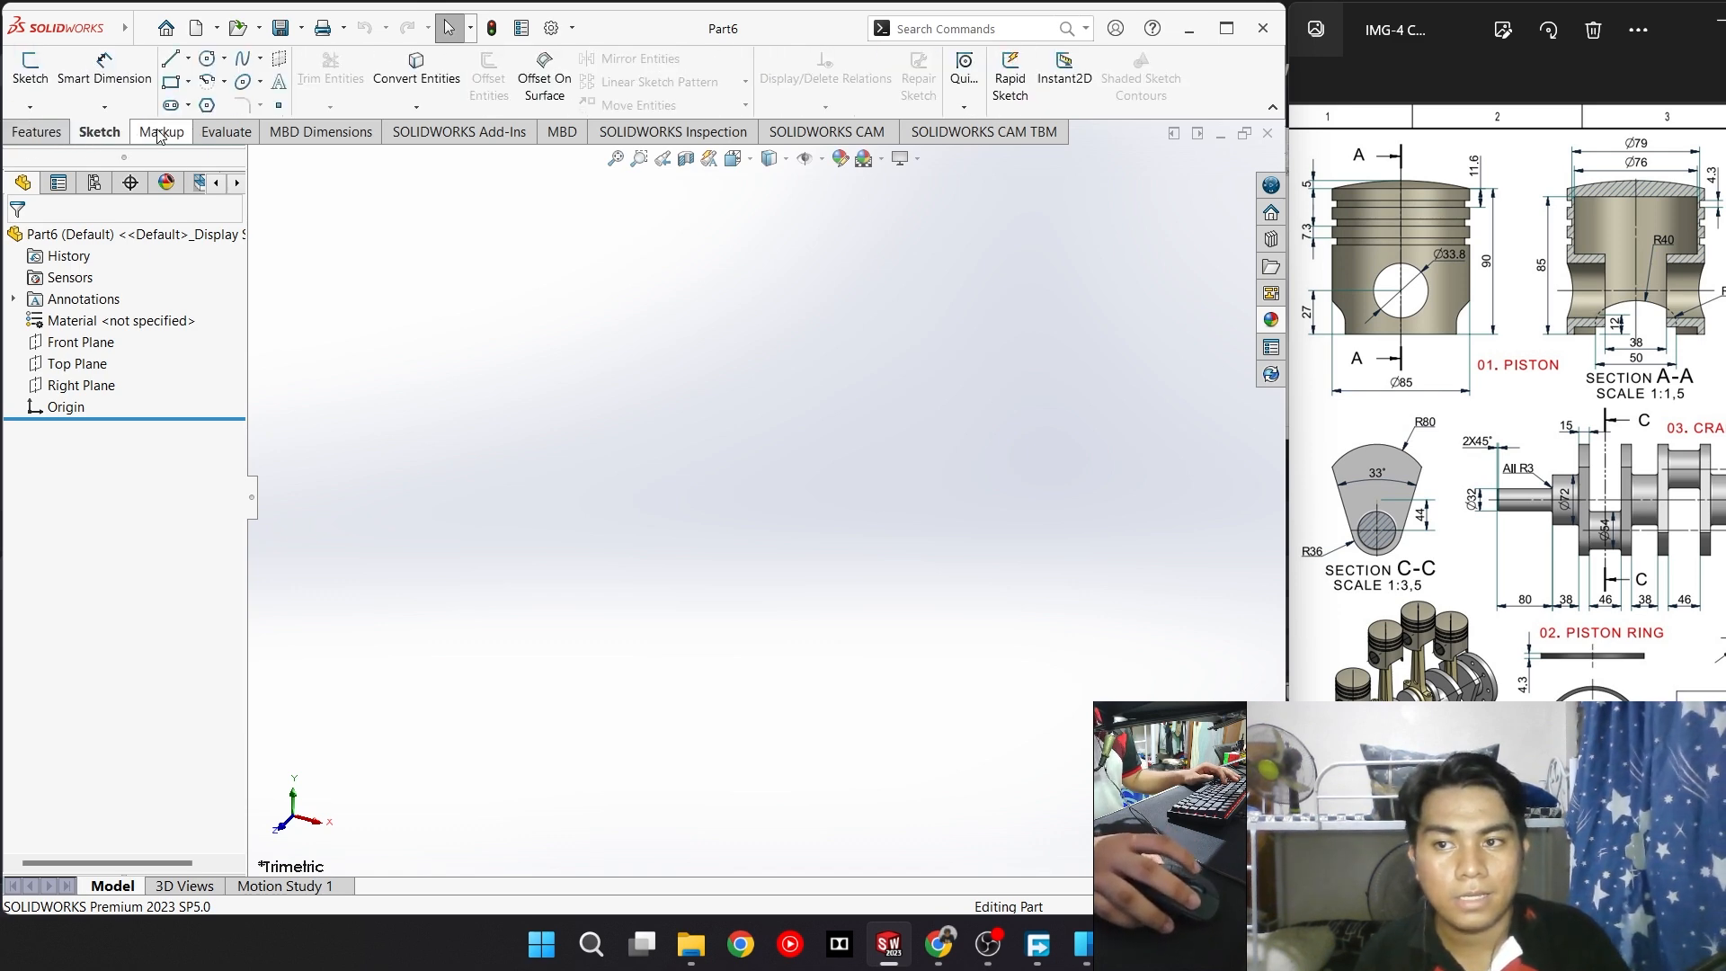
left_click(161, 132)
left_click(321, 132)
left_click(441, 135)
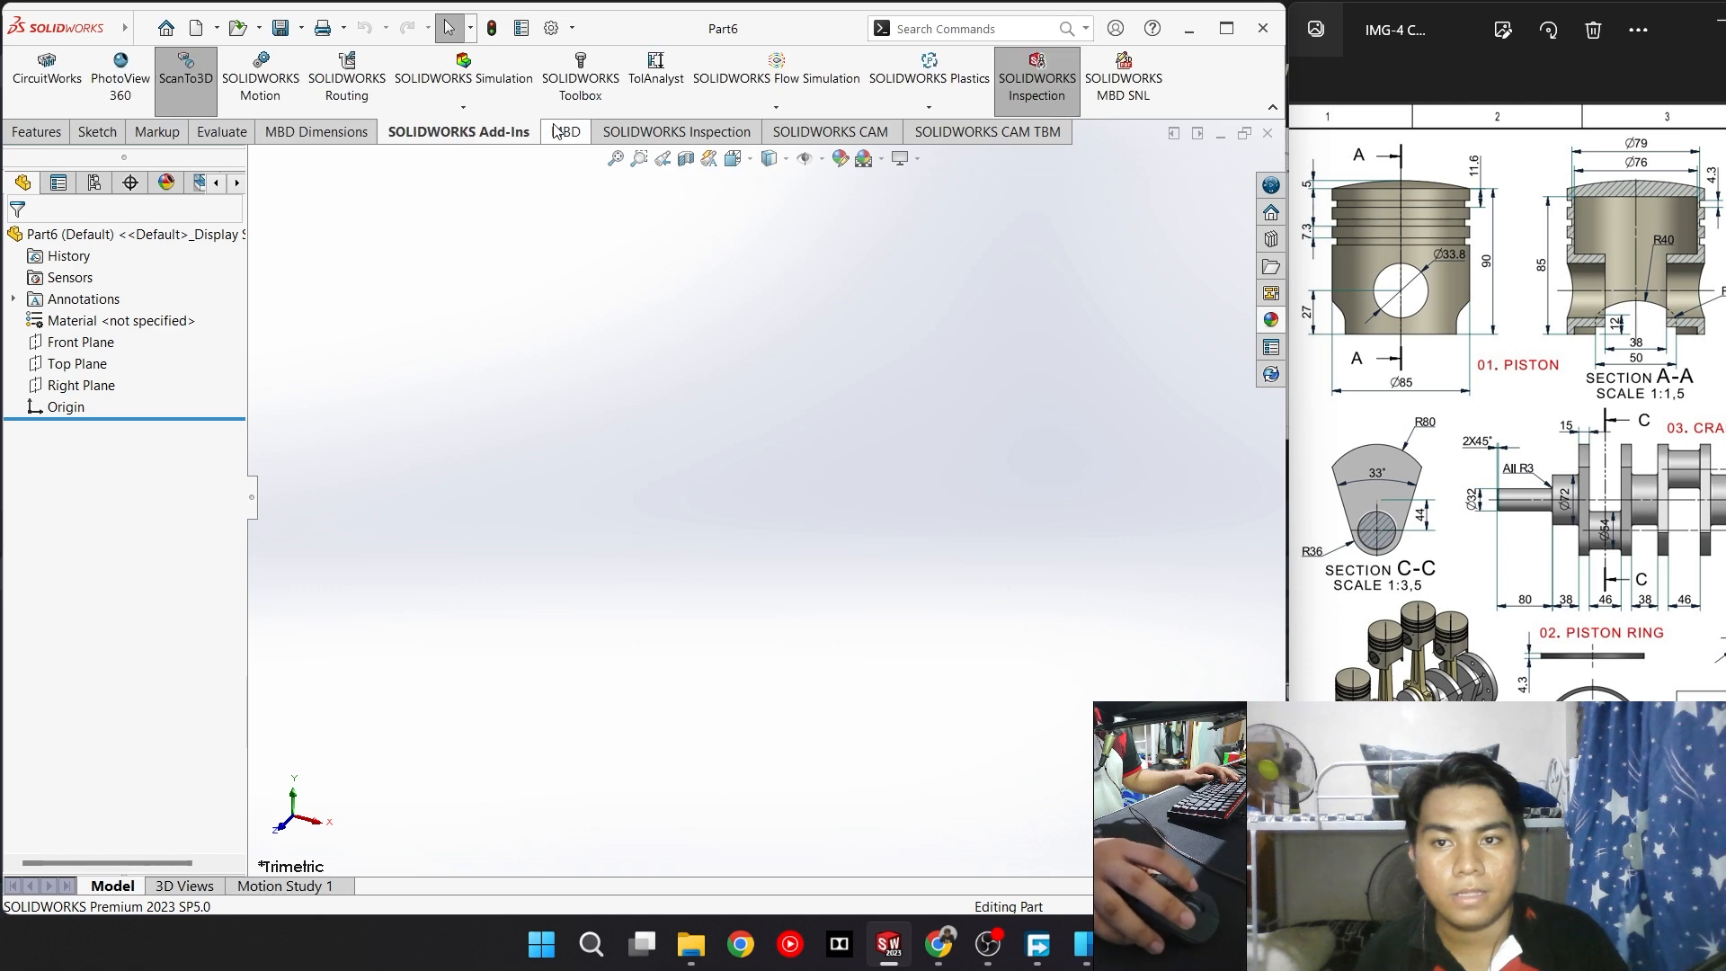
left_click(562, 132)
left_click(672, 132)
left_click(829, 132)
left_click(938, 135)
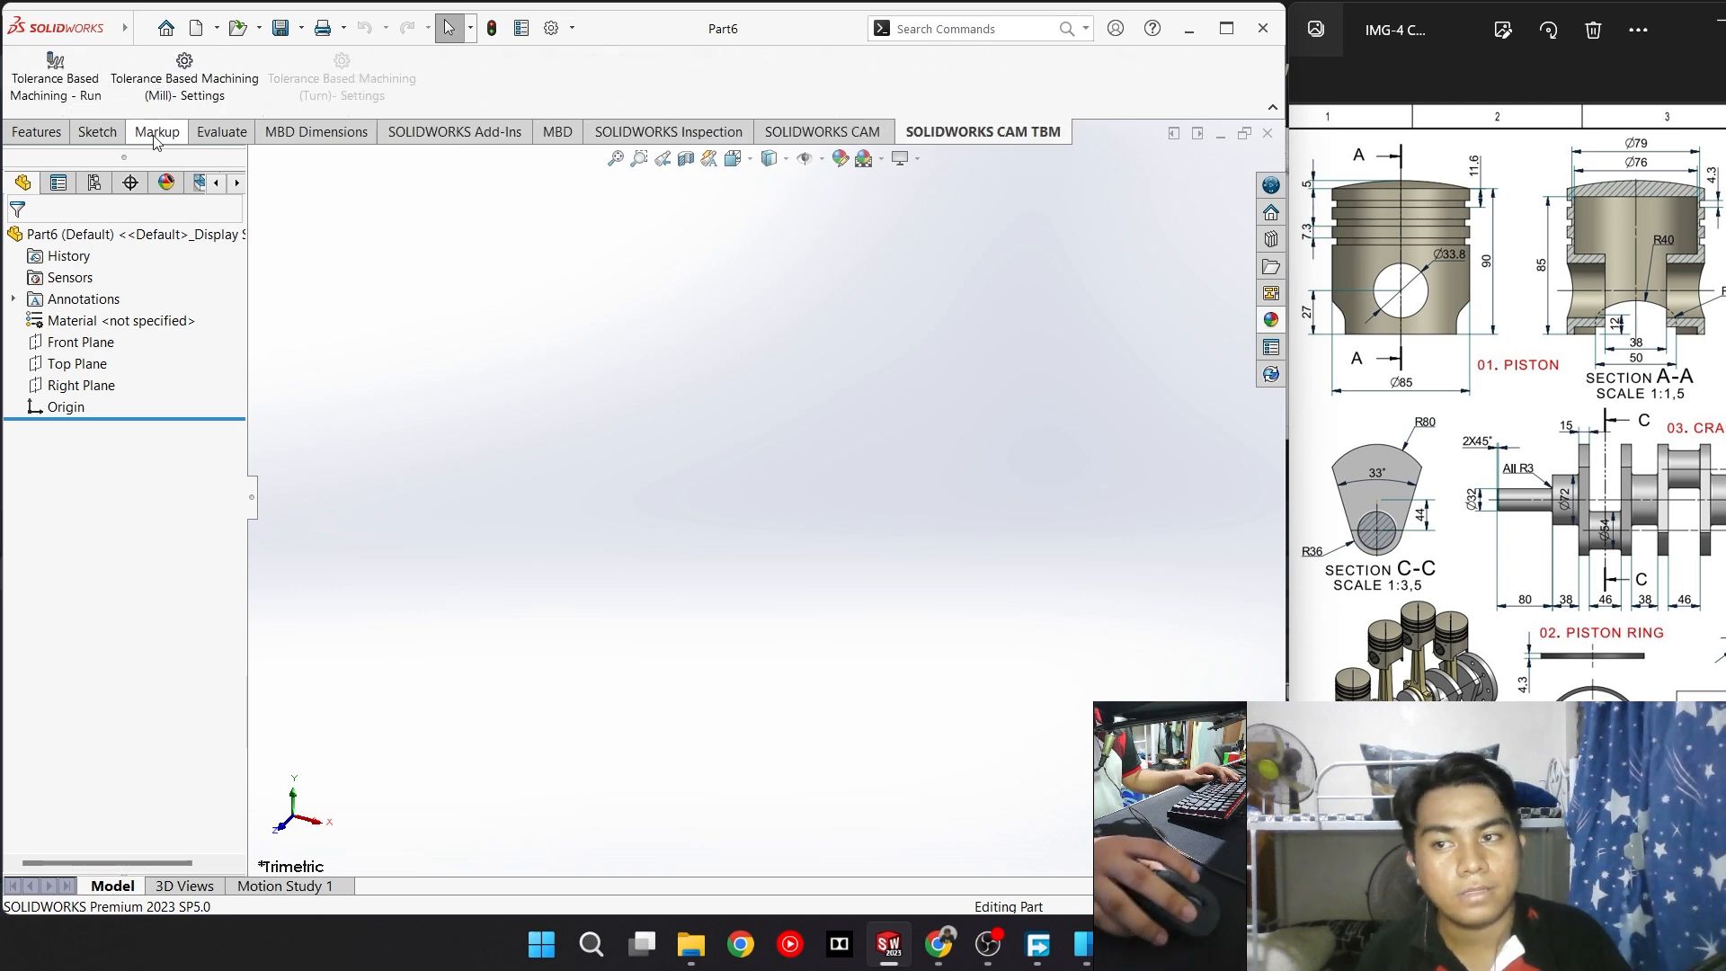
left_click(47, 135)
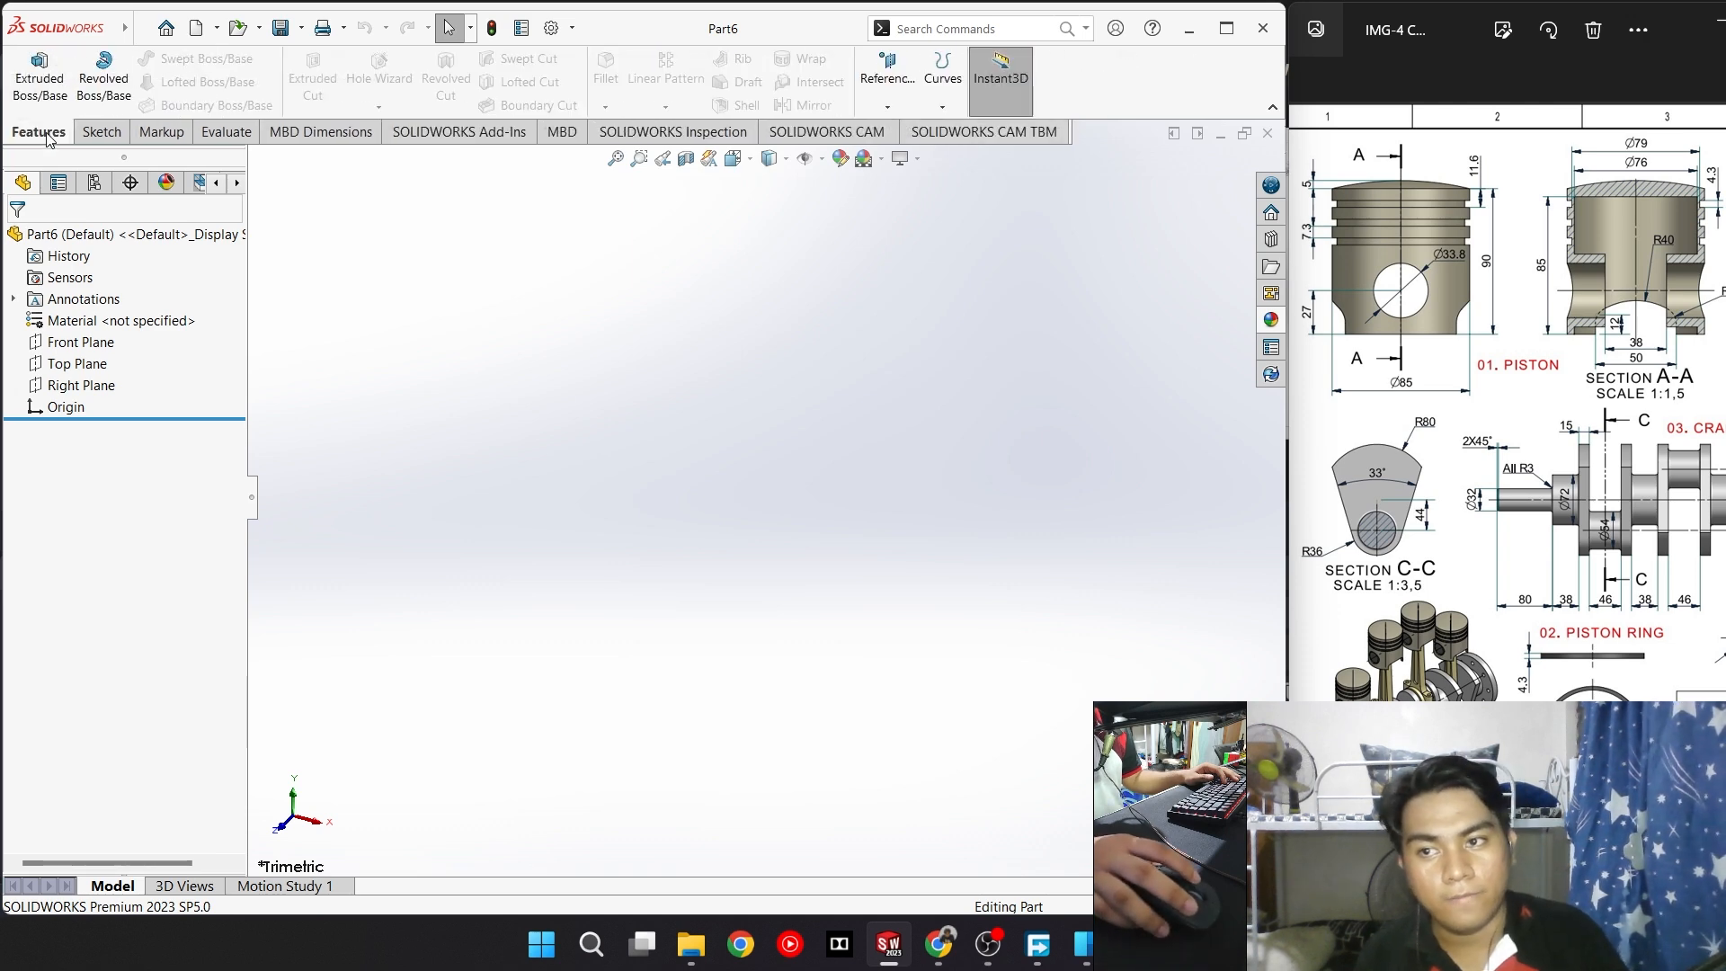
left_click(101, 134)
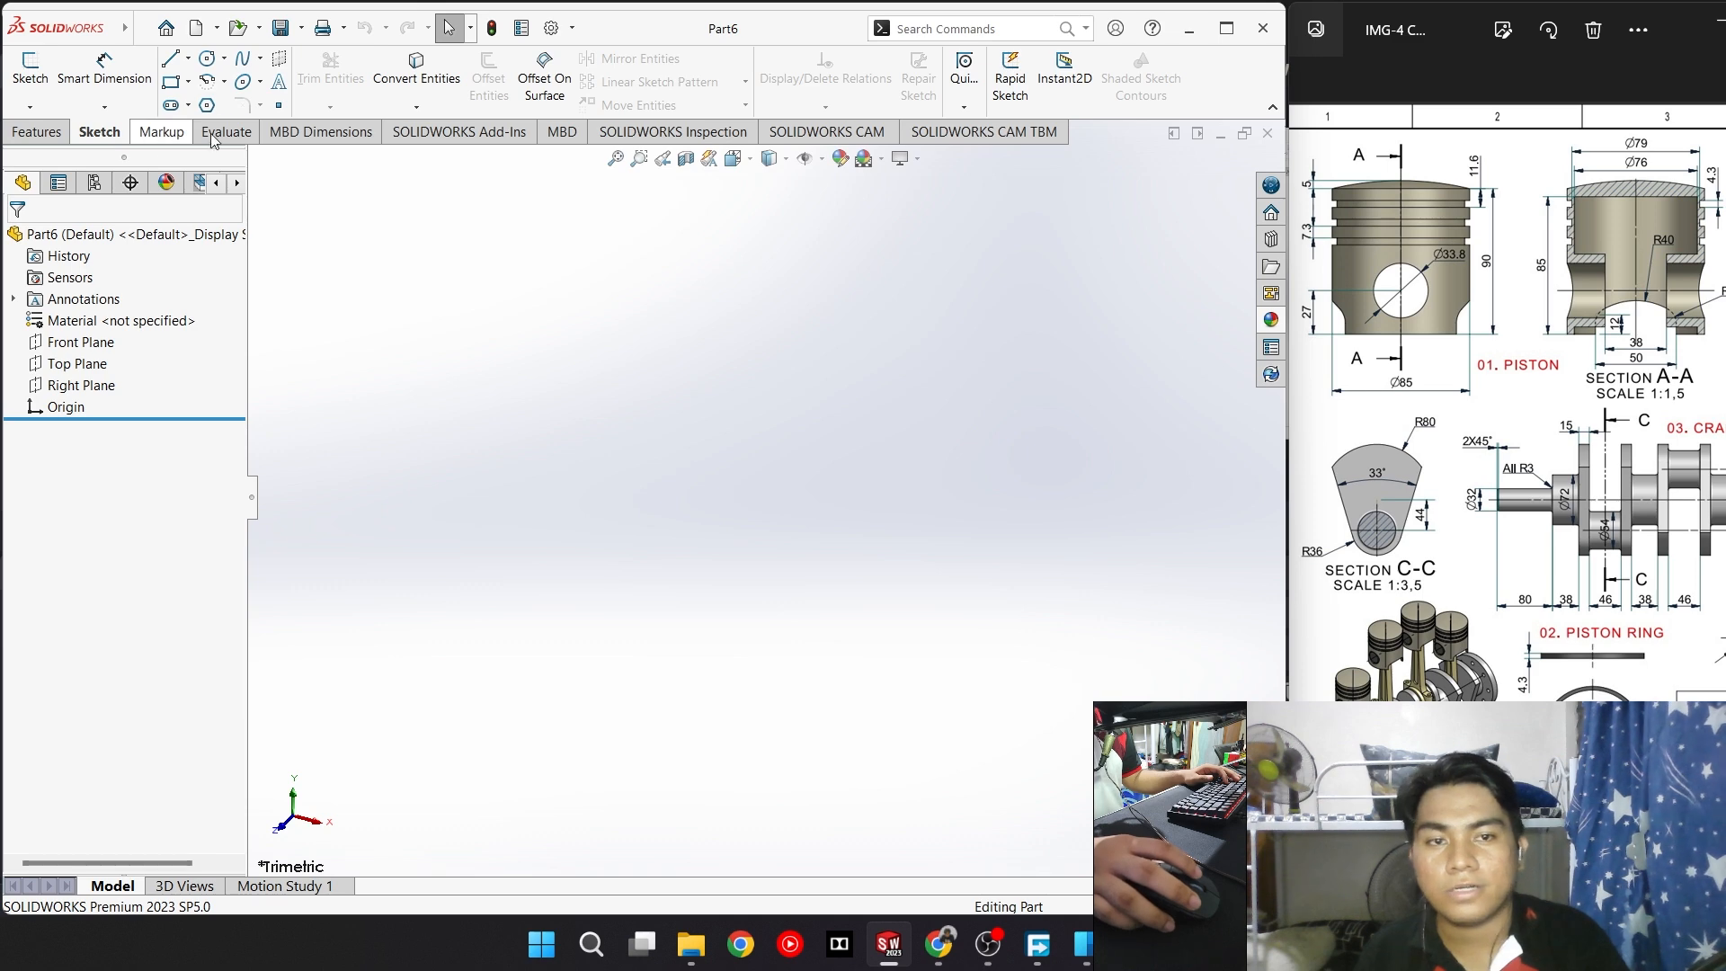
left_click(52, 138)
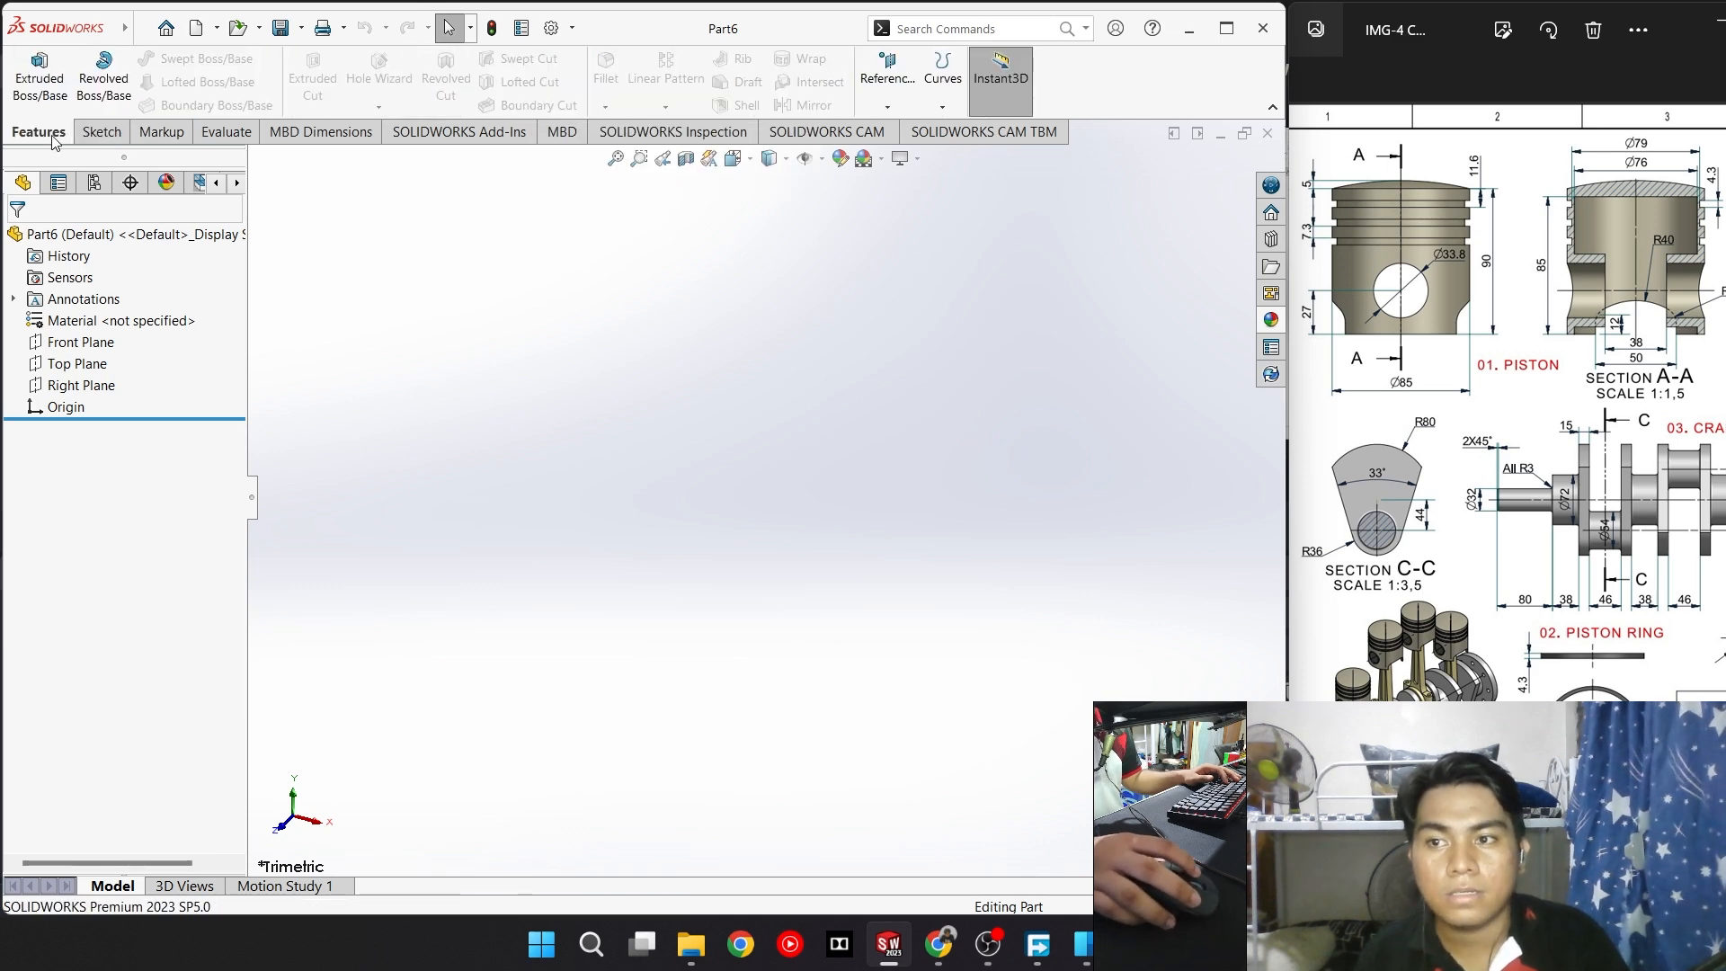
left_click(95, 133)
left_click(160, 132)
left_click(225, 132)
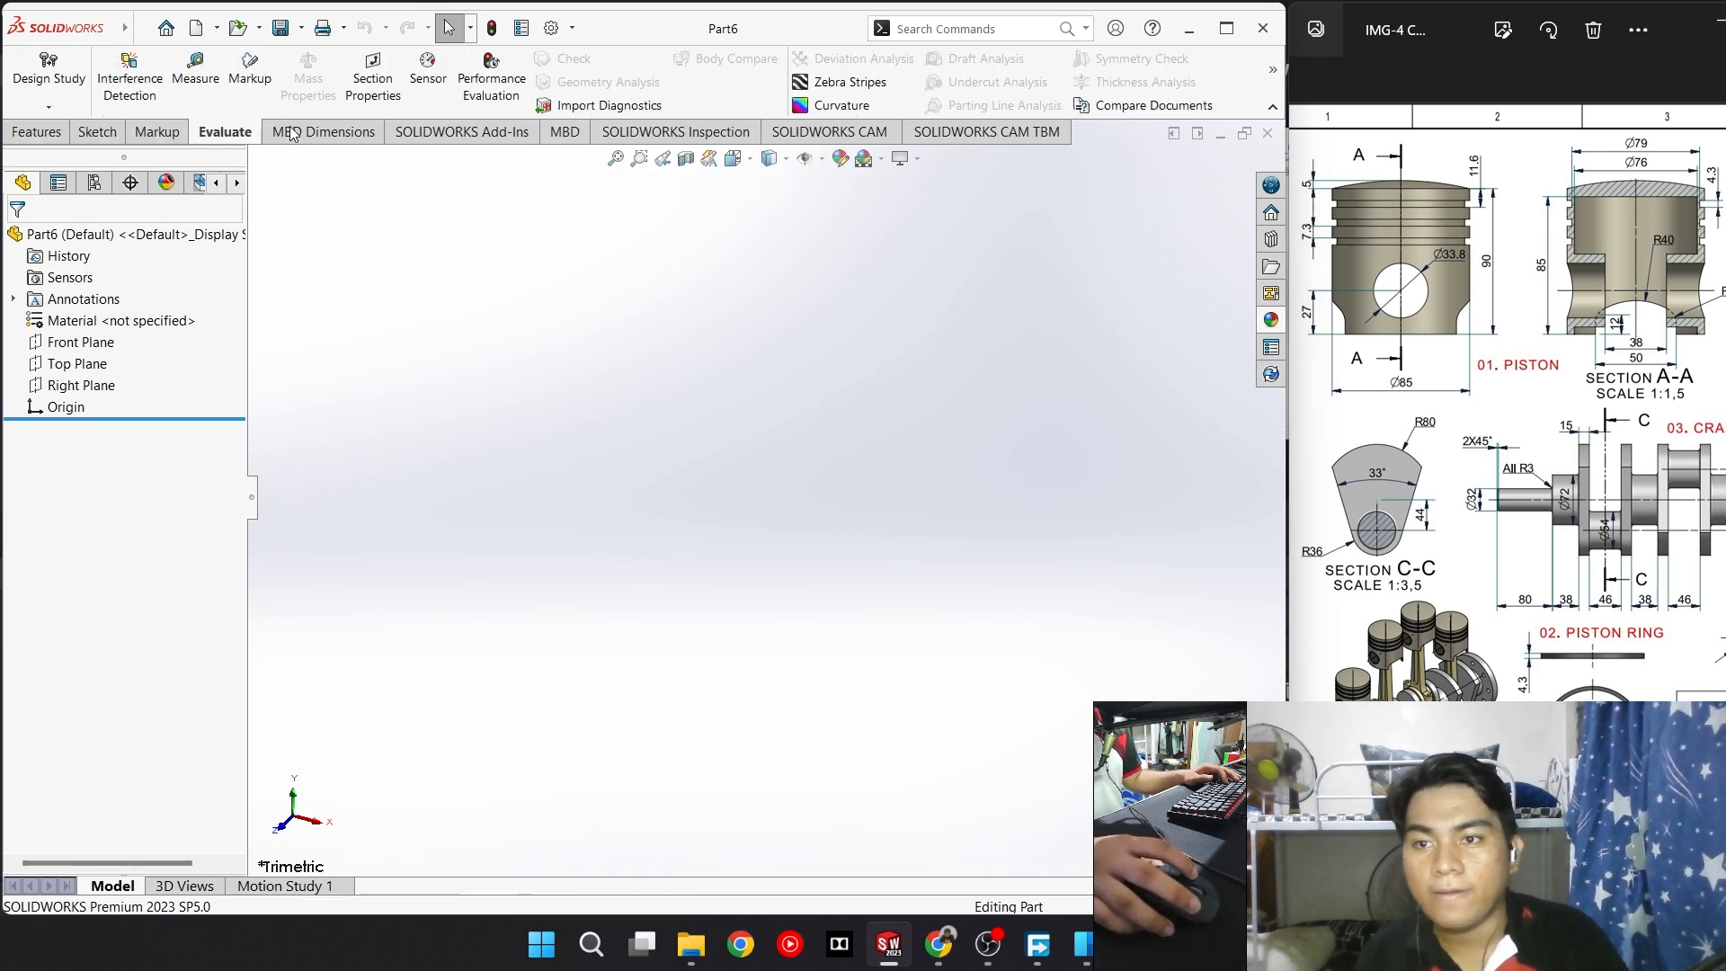
left_click(97, 132)
left_click(36, 132)
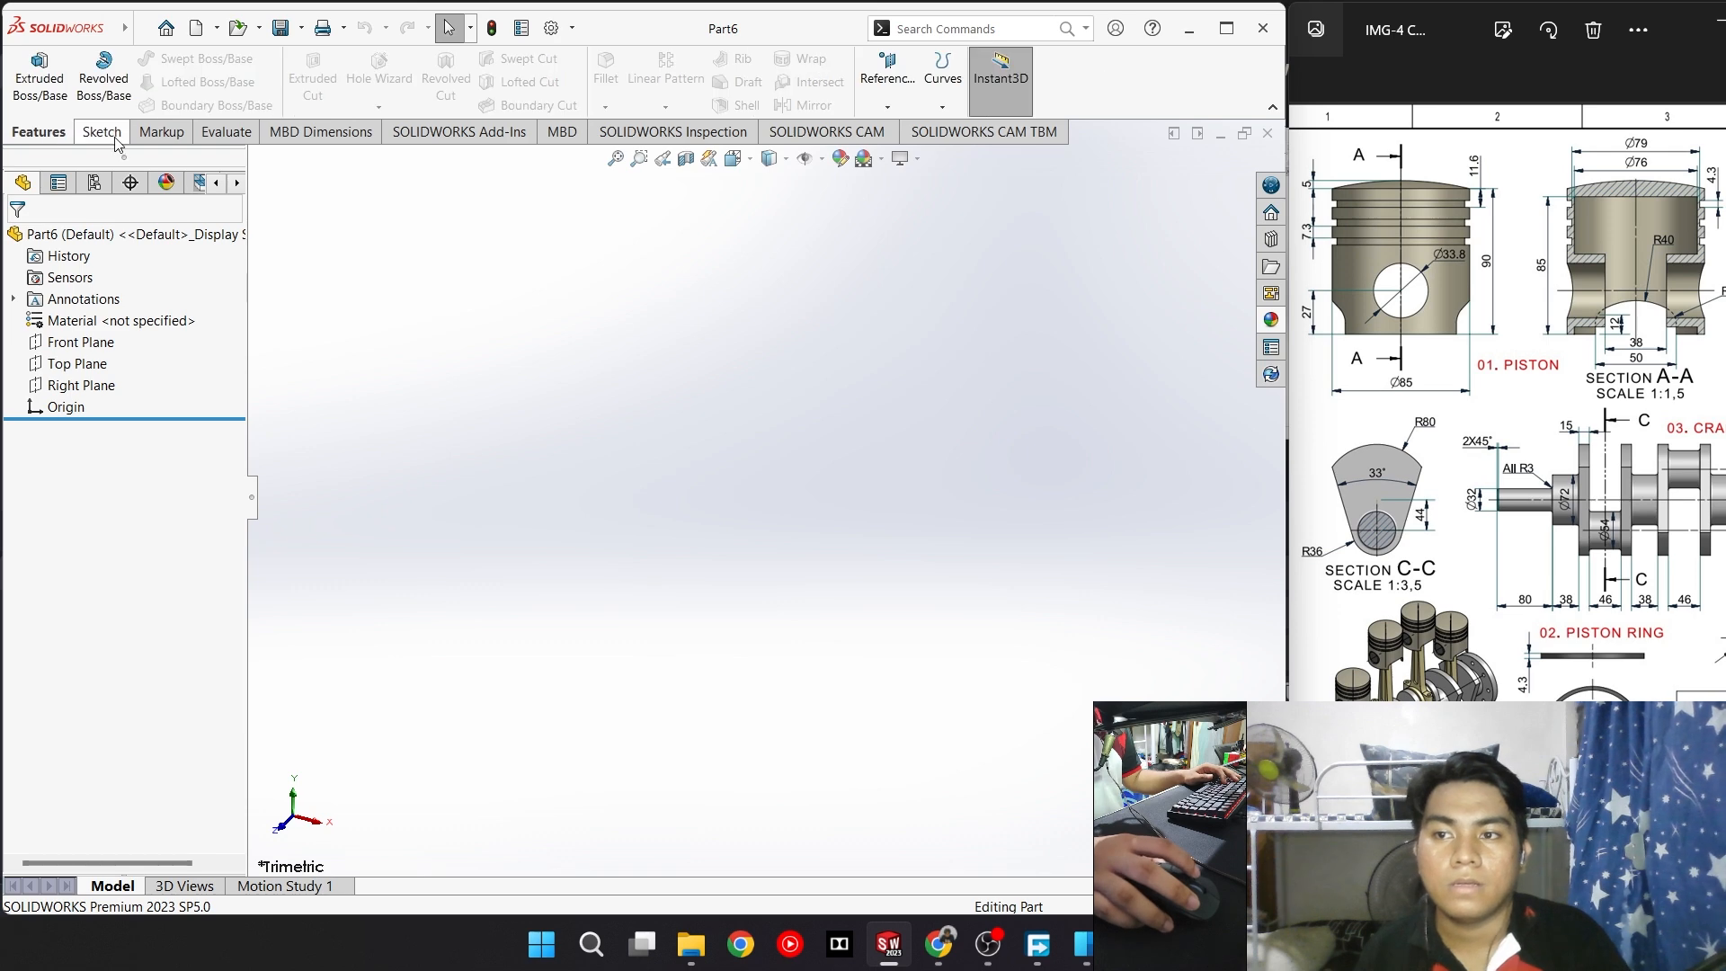
left_click(99, 132)
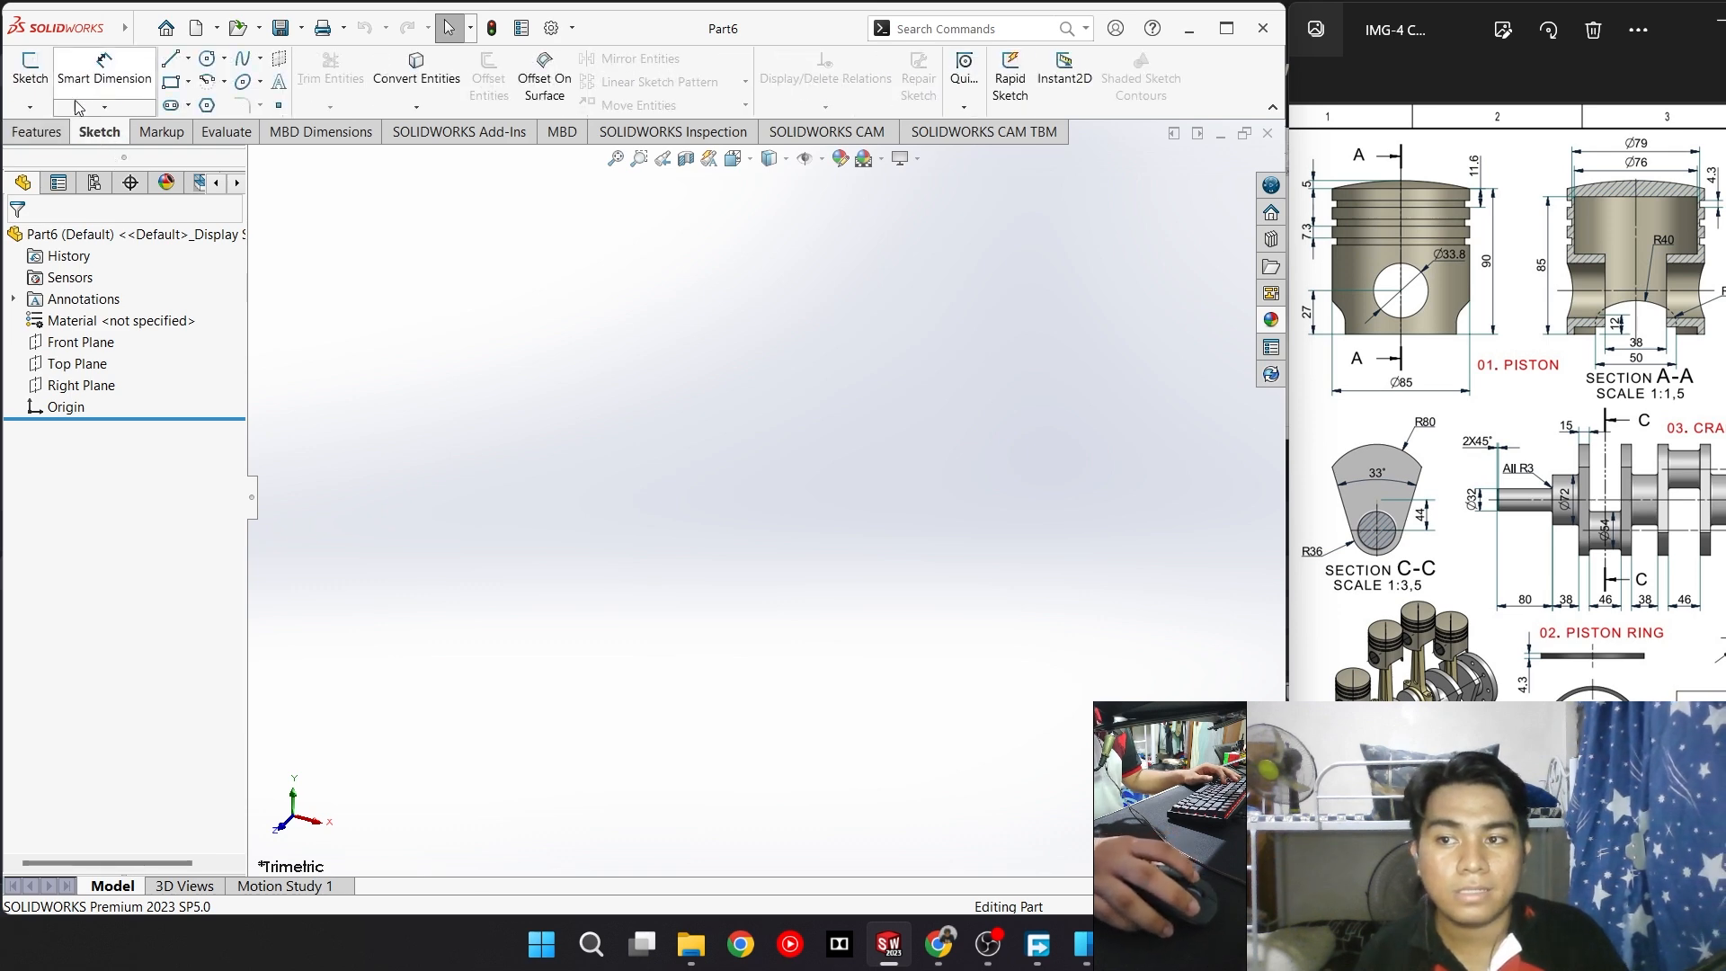
left_click(36, 132)
left_click(99, 132)
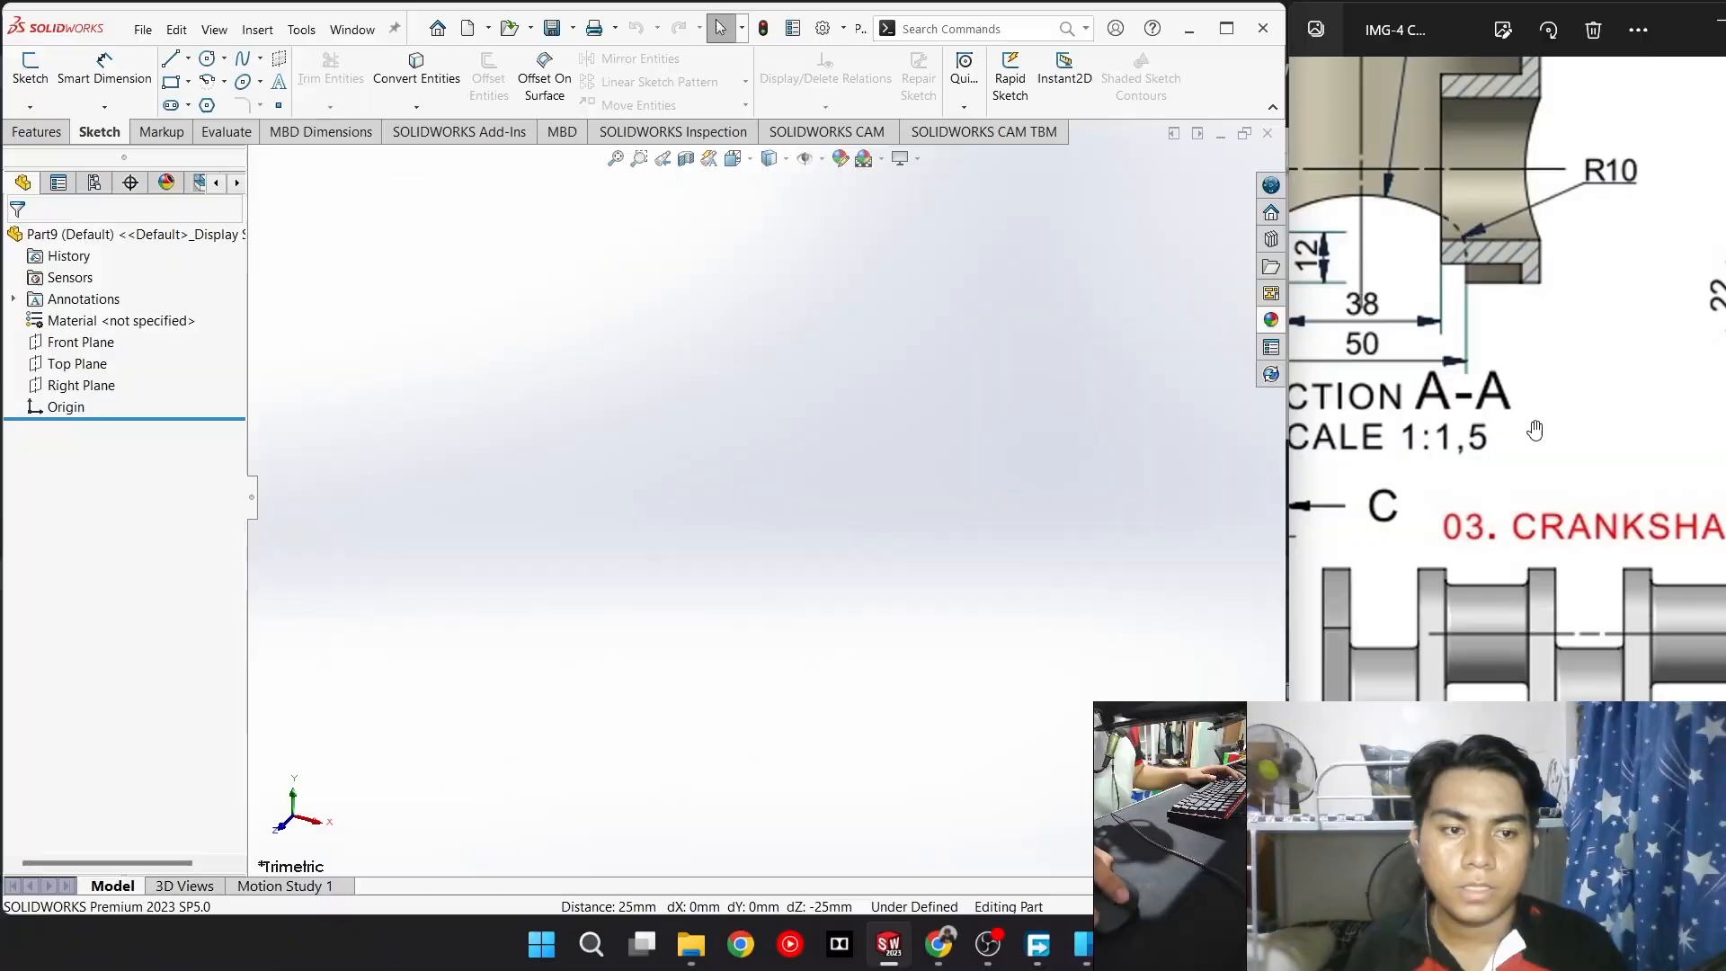
Check the piston views in the reference drawing and start a sketch on the Top Plane
scroll(1669, 441, "down", 3)
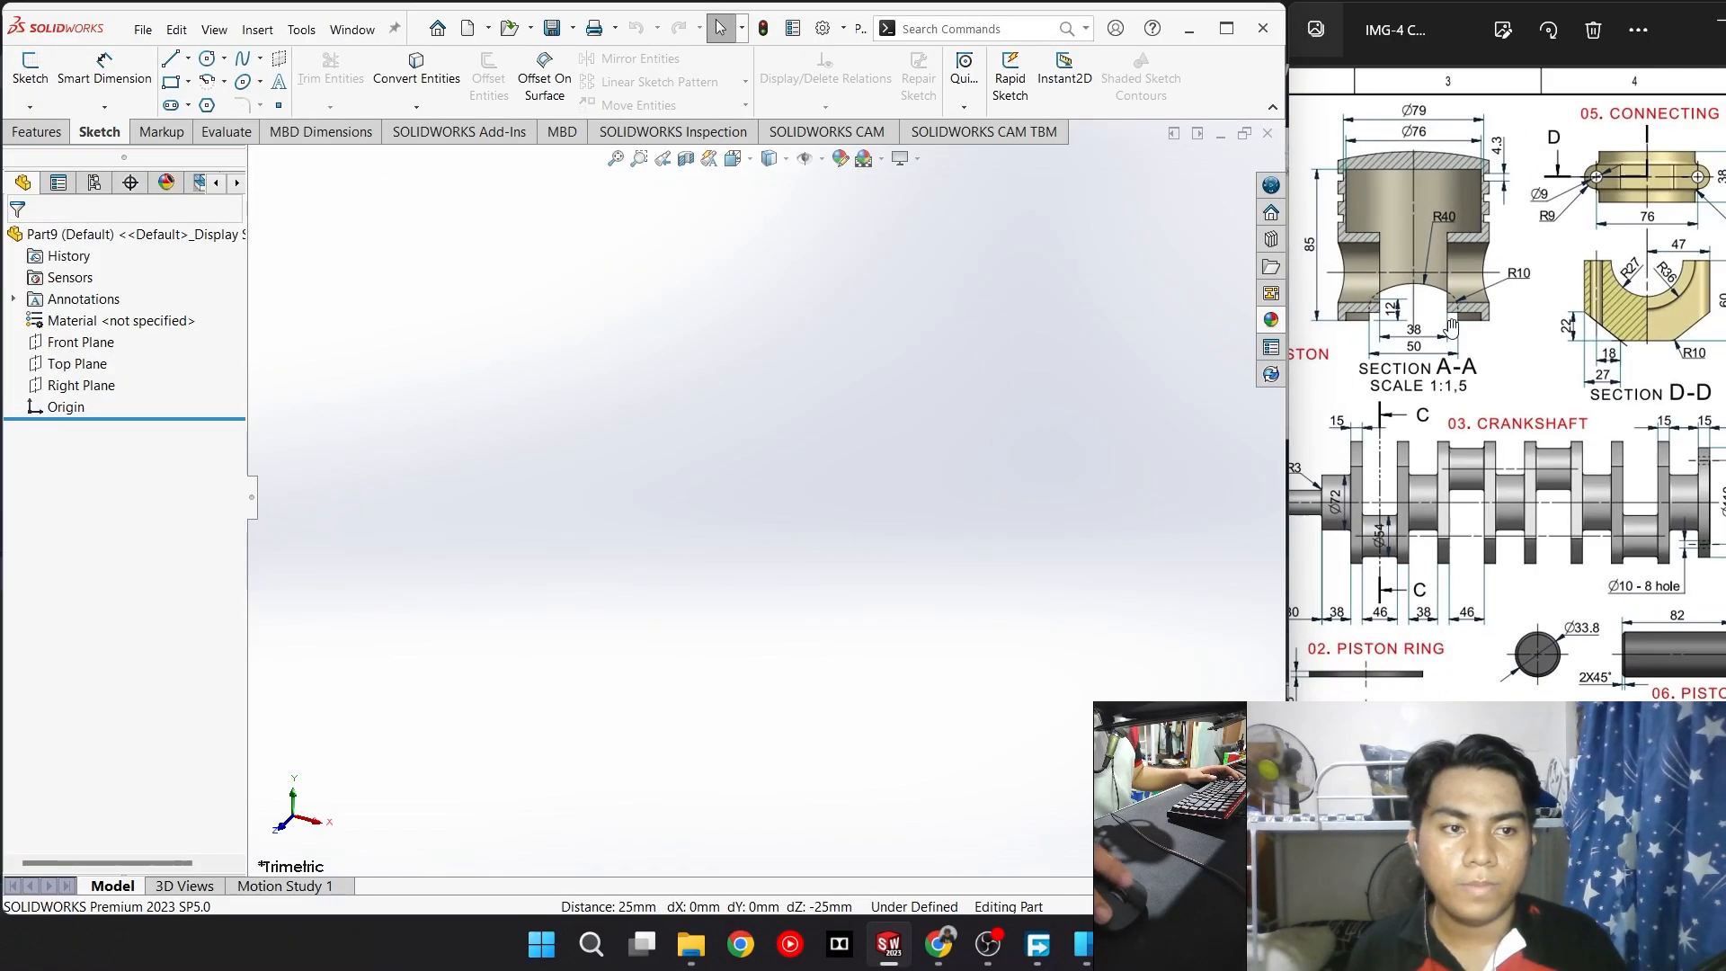
scroll(1669, 440, "up", 2)
left_click_drag(1668, 440, 1700, 454)
left_click_drag(1537, 432, 1511, 432)
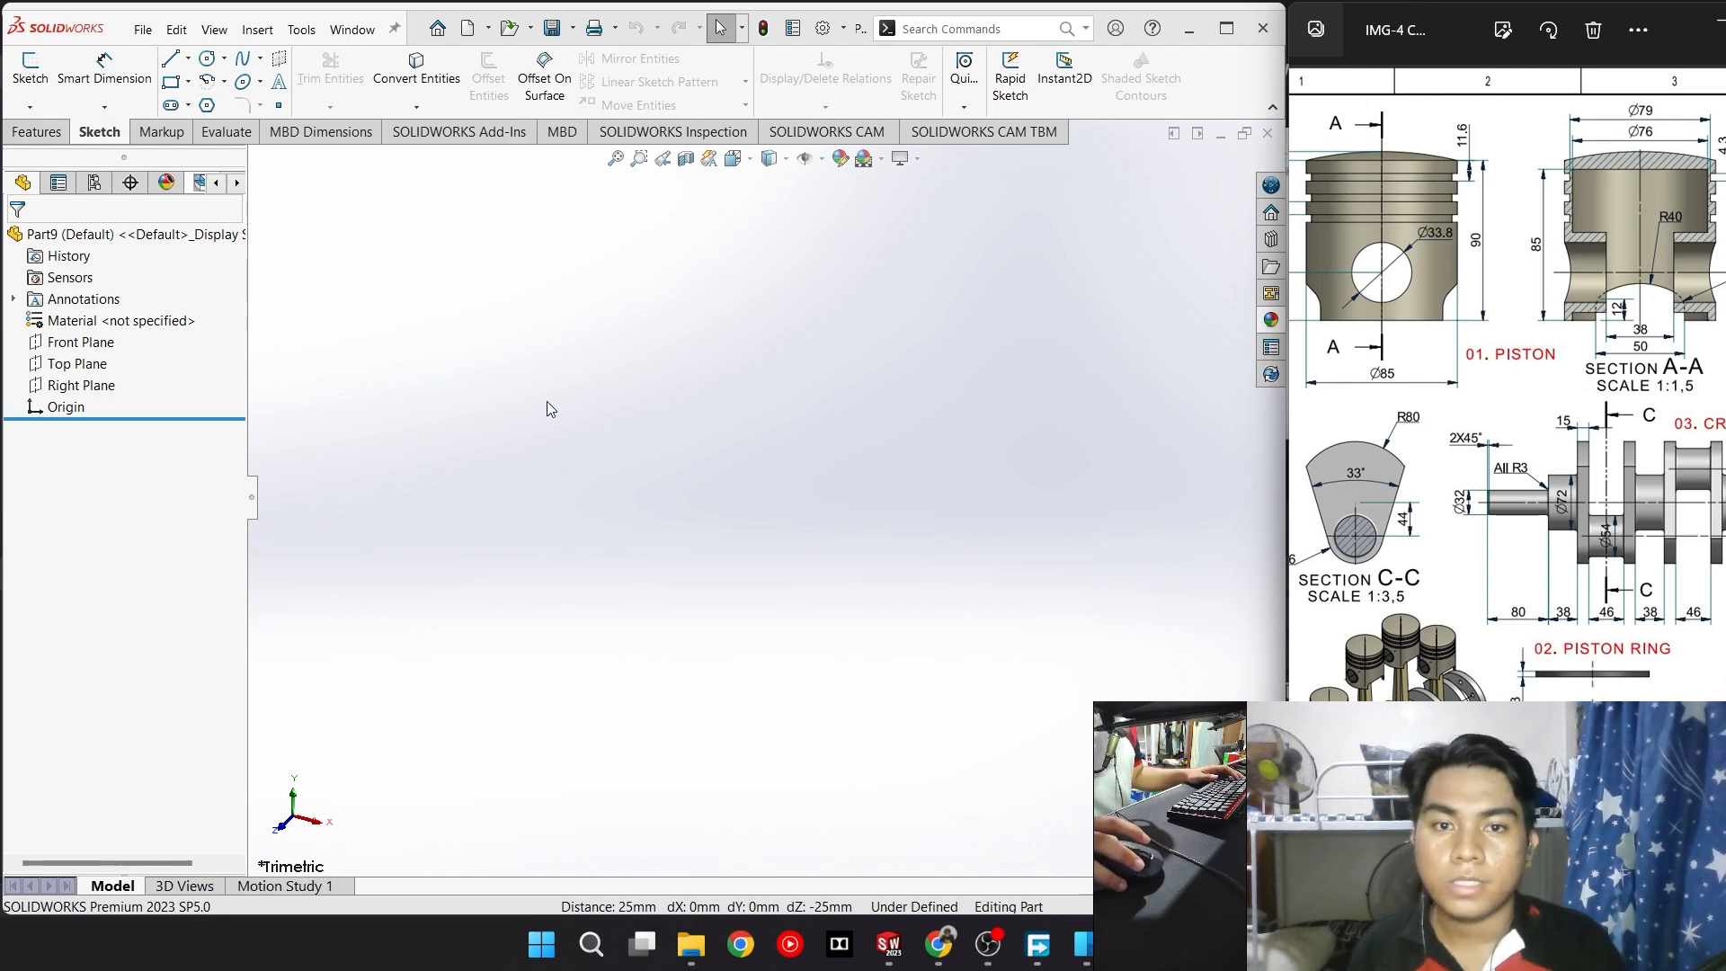
left_click(30, 67)
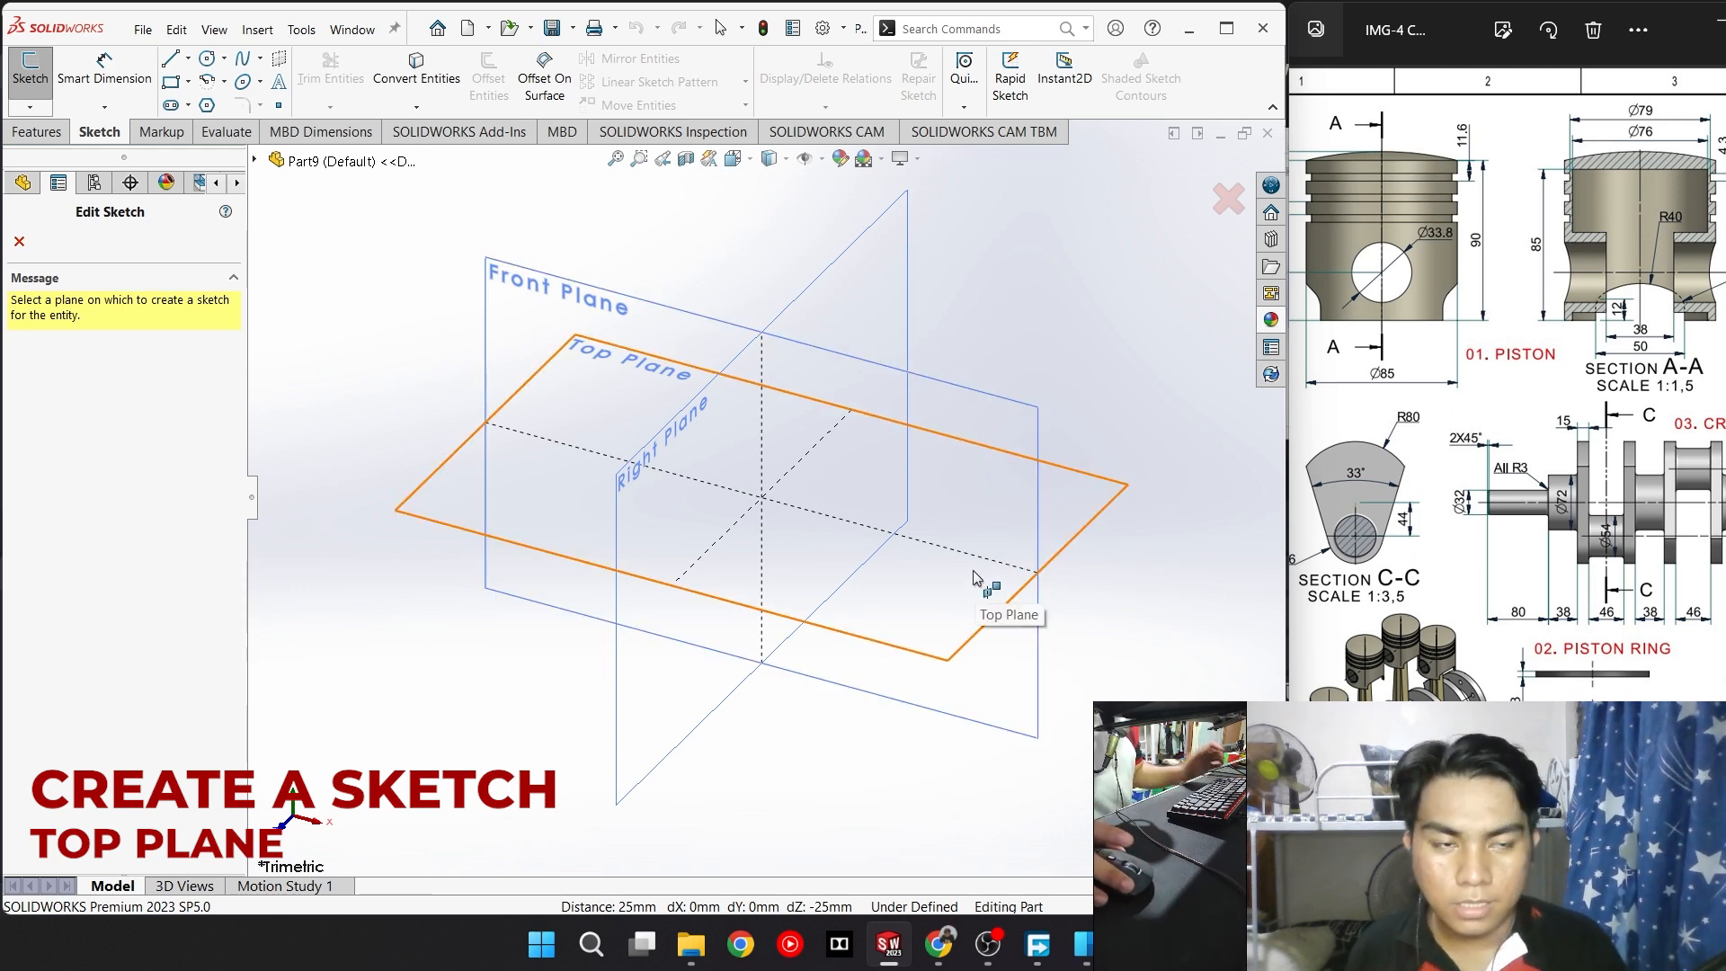
left_click(819, 537)
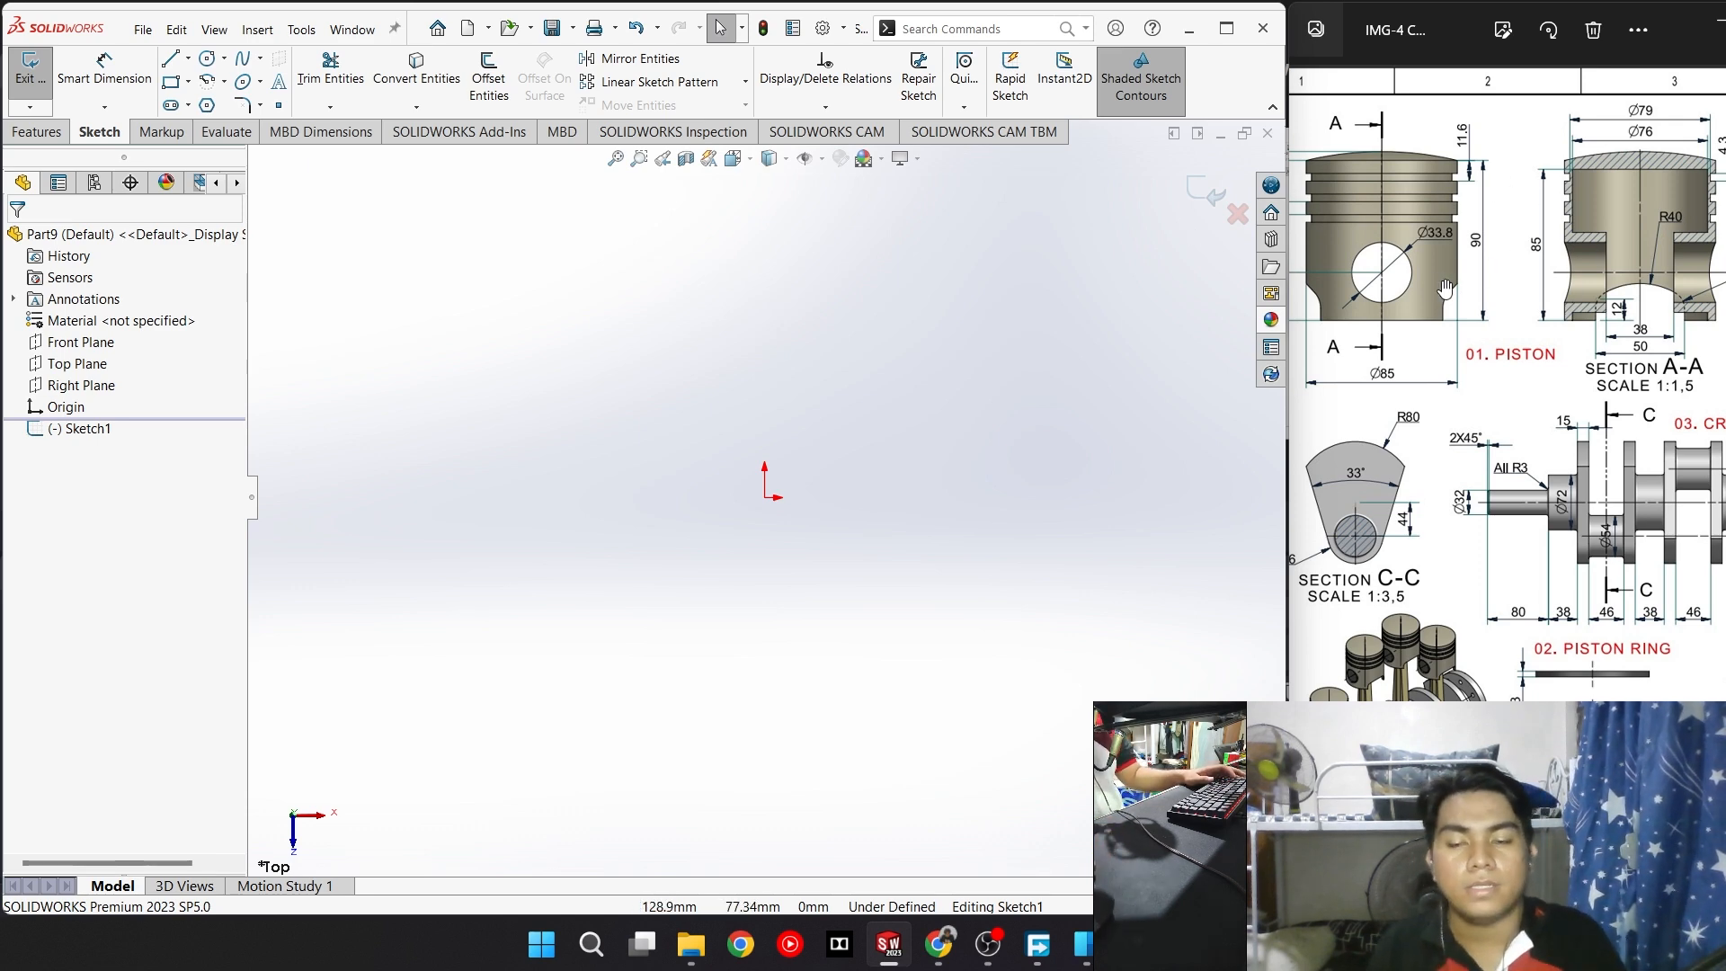
left_click(206, 61)
left_click(240, 63)
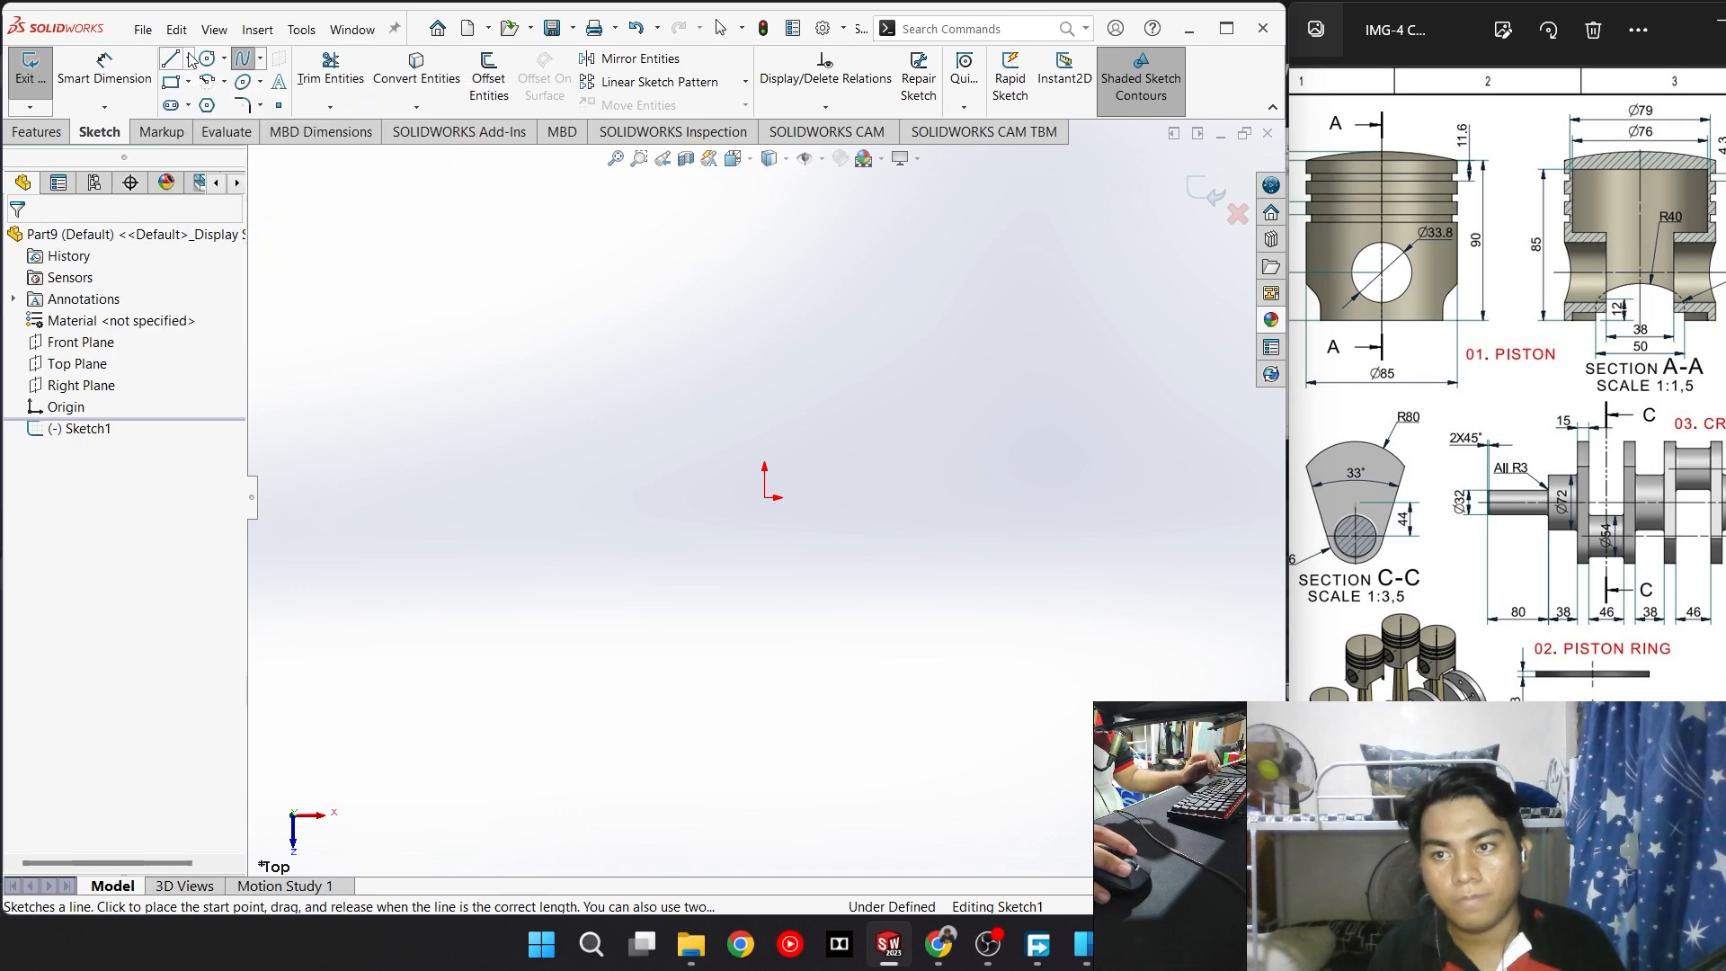
left_click(205, 59)
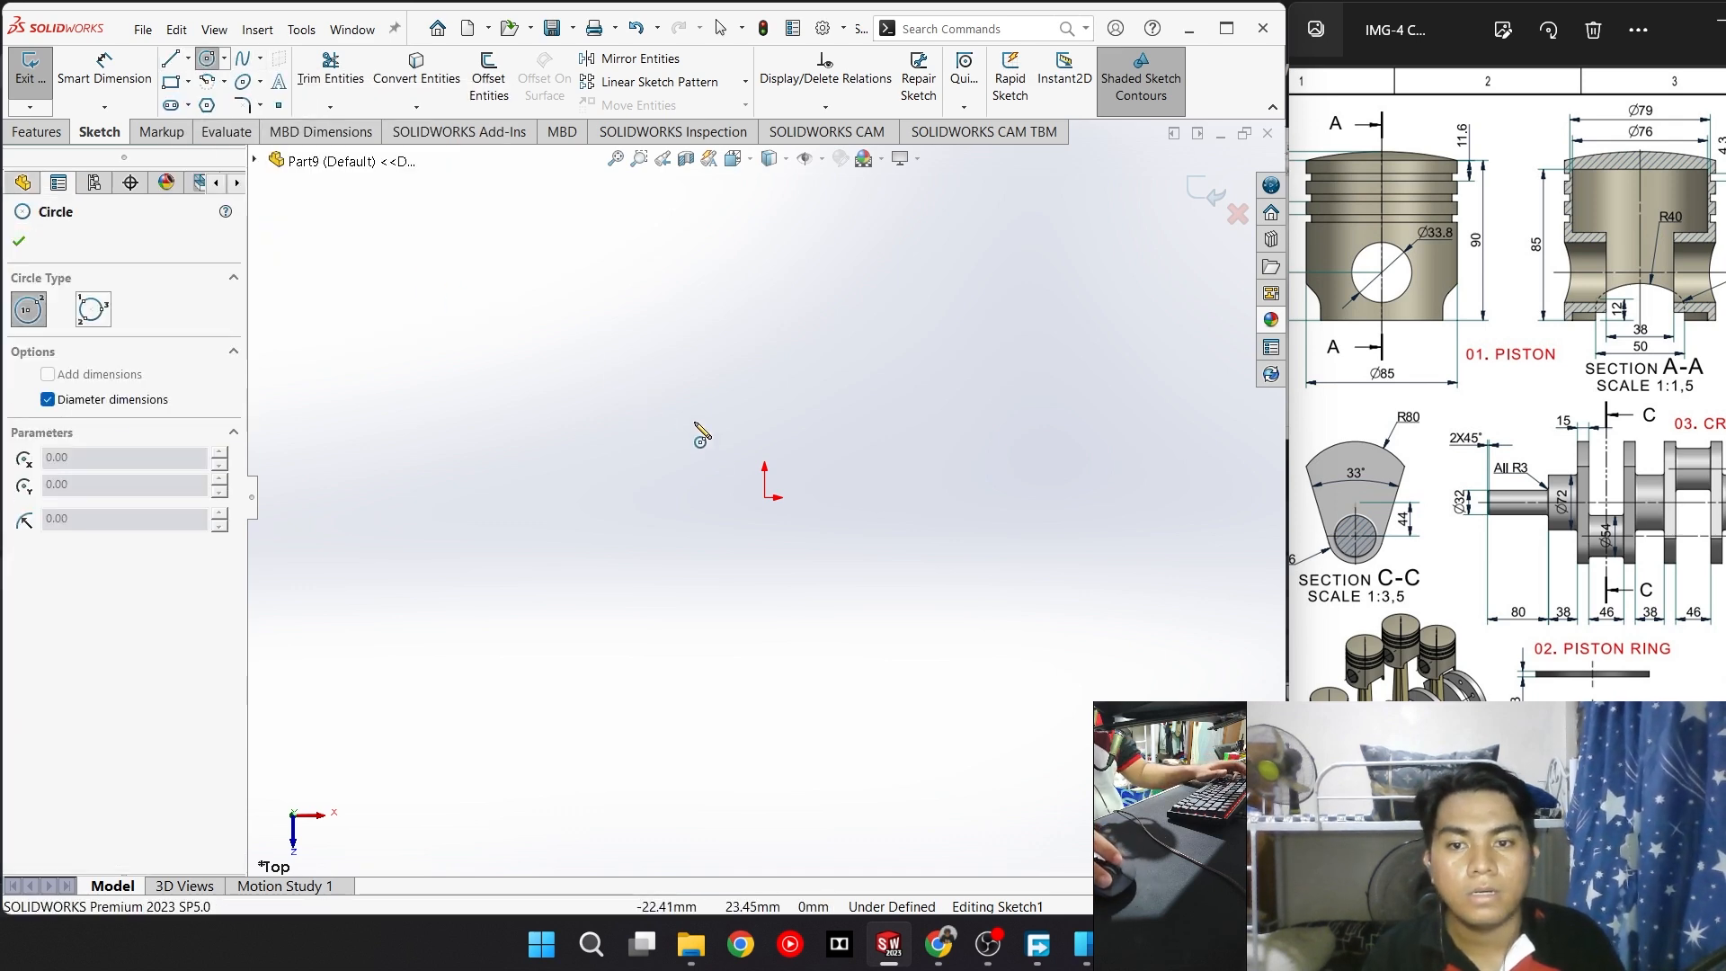
key("Escape")
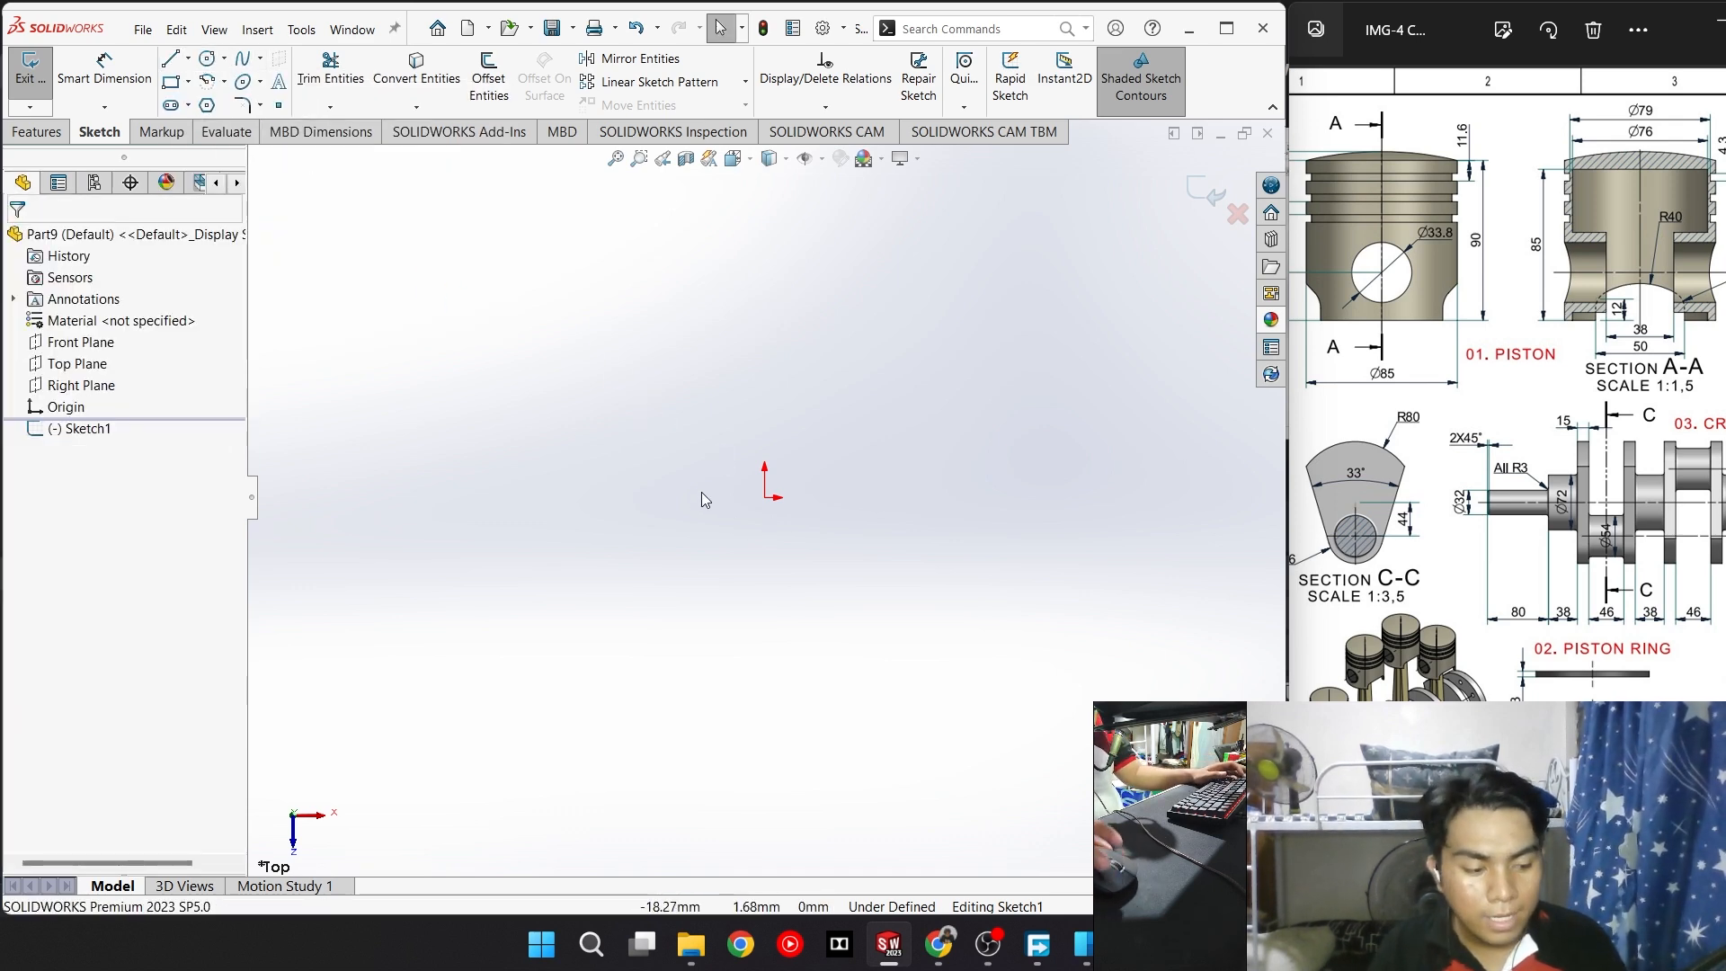
Sketch an 85 mm diameter circle centred on the origin and place its dimension outside the circle's upper edge
mouse_move(707, 498)
right_mouse_down()
mouse_move(743, 497)
mouse_move(729, 528)
mouse_move(673, 482)
mouse_move(720, 506)
mouse_move(698, 534)
mouse_move(672, 516)
mouse_move(700, 478)
mouse_move(692, 500)
mouse_move(1168, 494)
right_mouse_up()
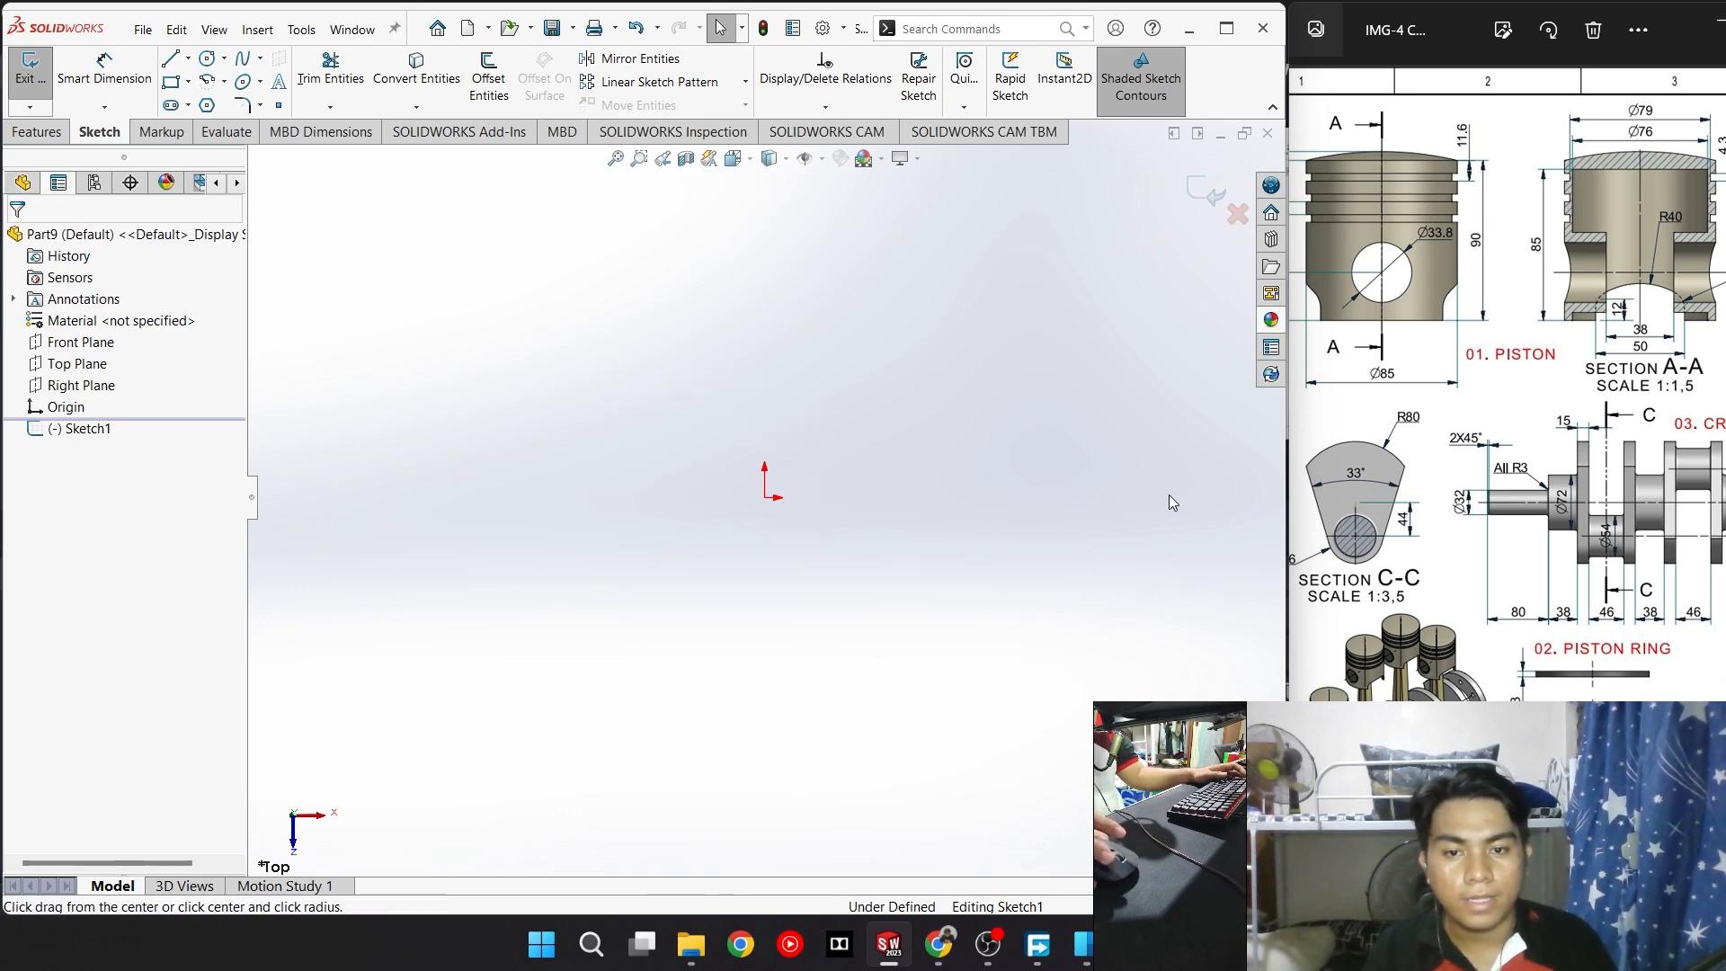
left_click(764, 497)
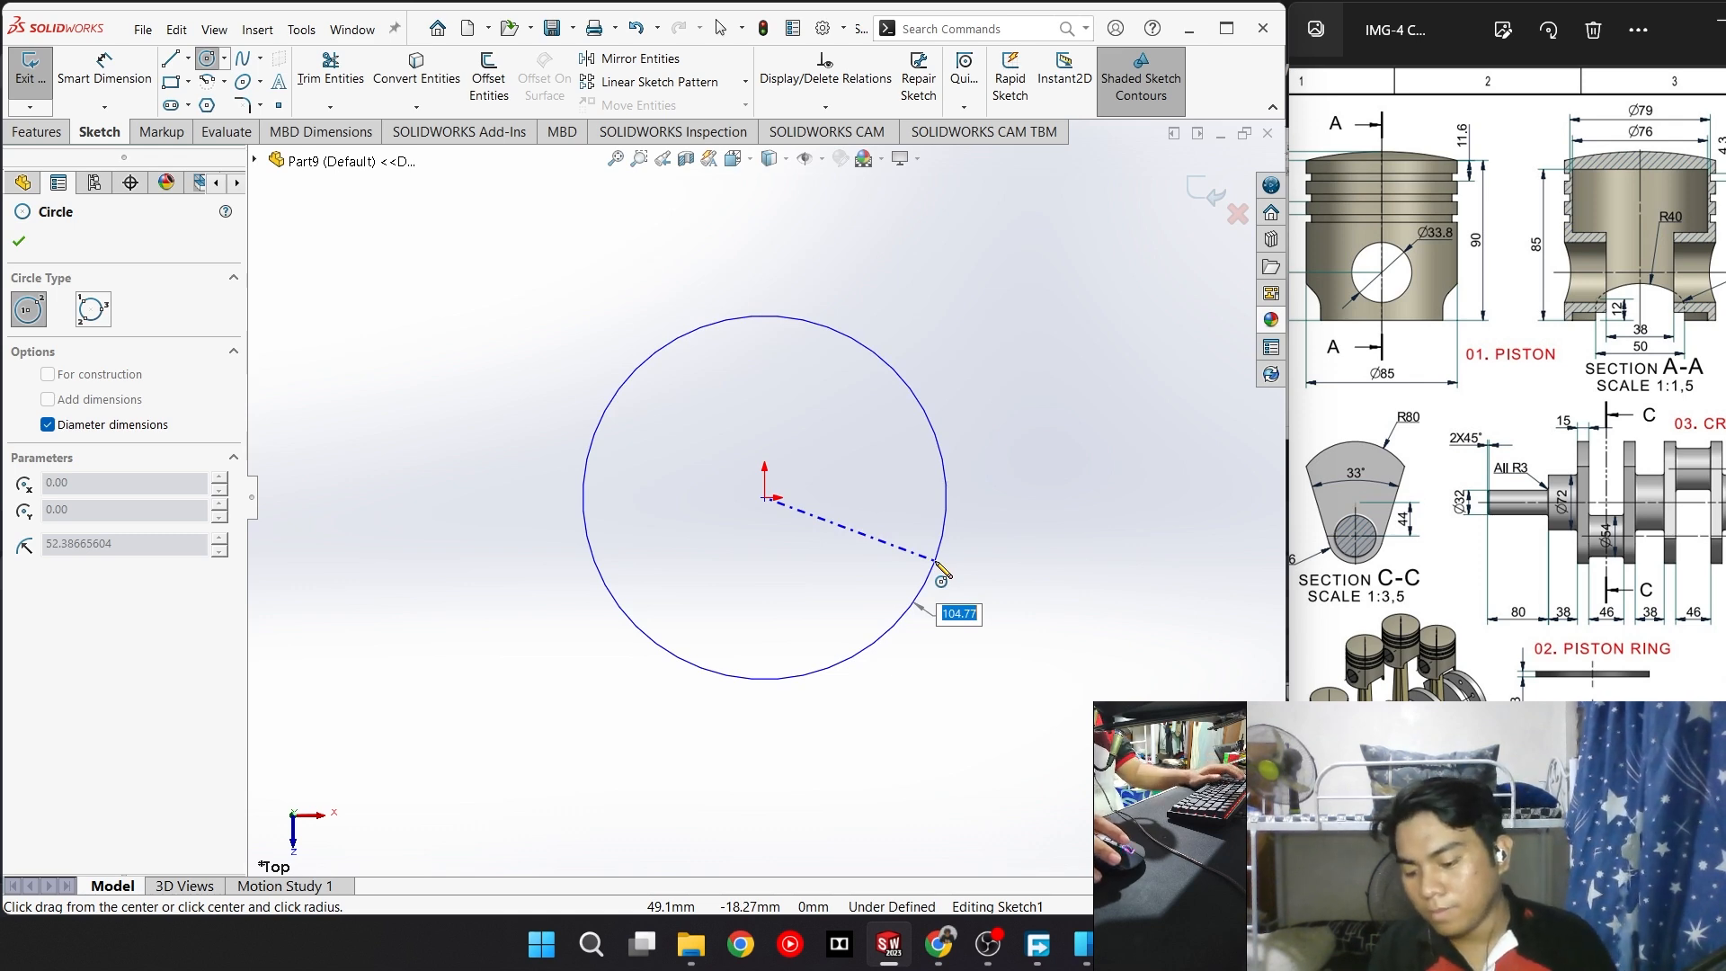
type("85")
key("Return")
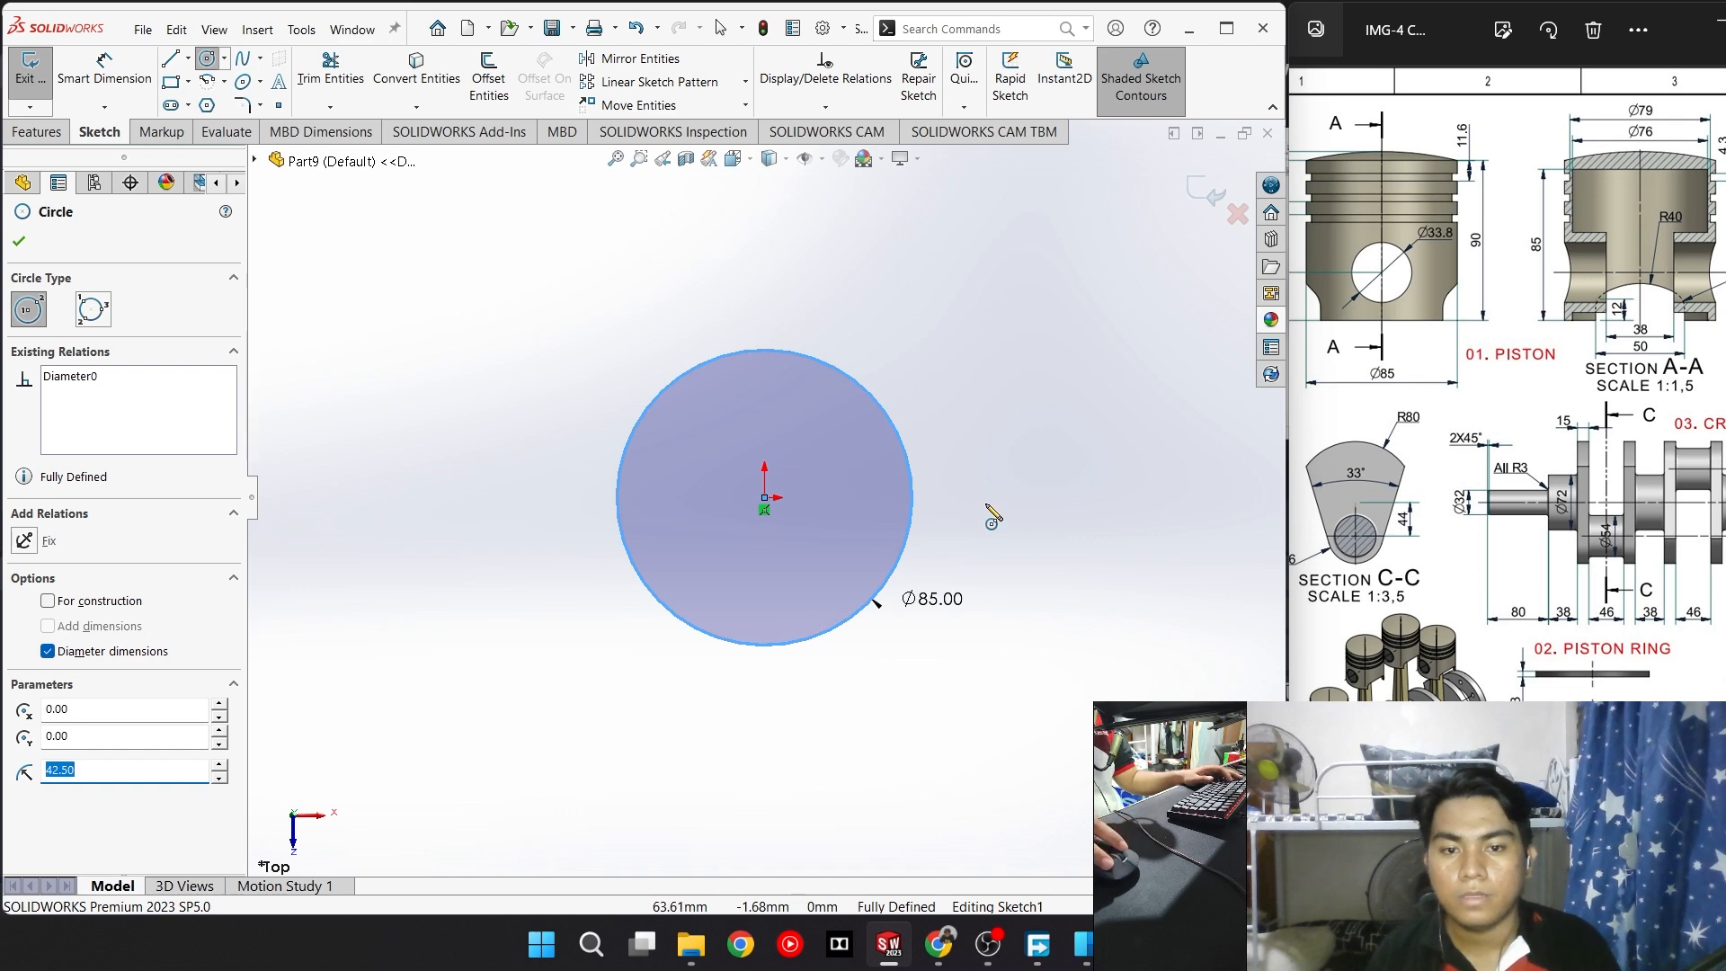
key("Escape")
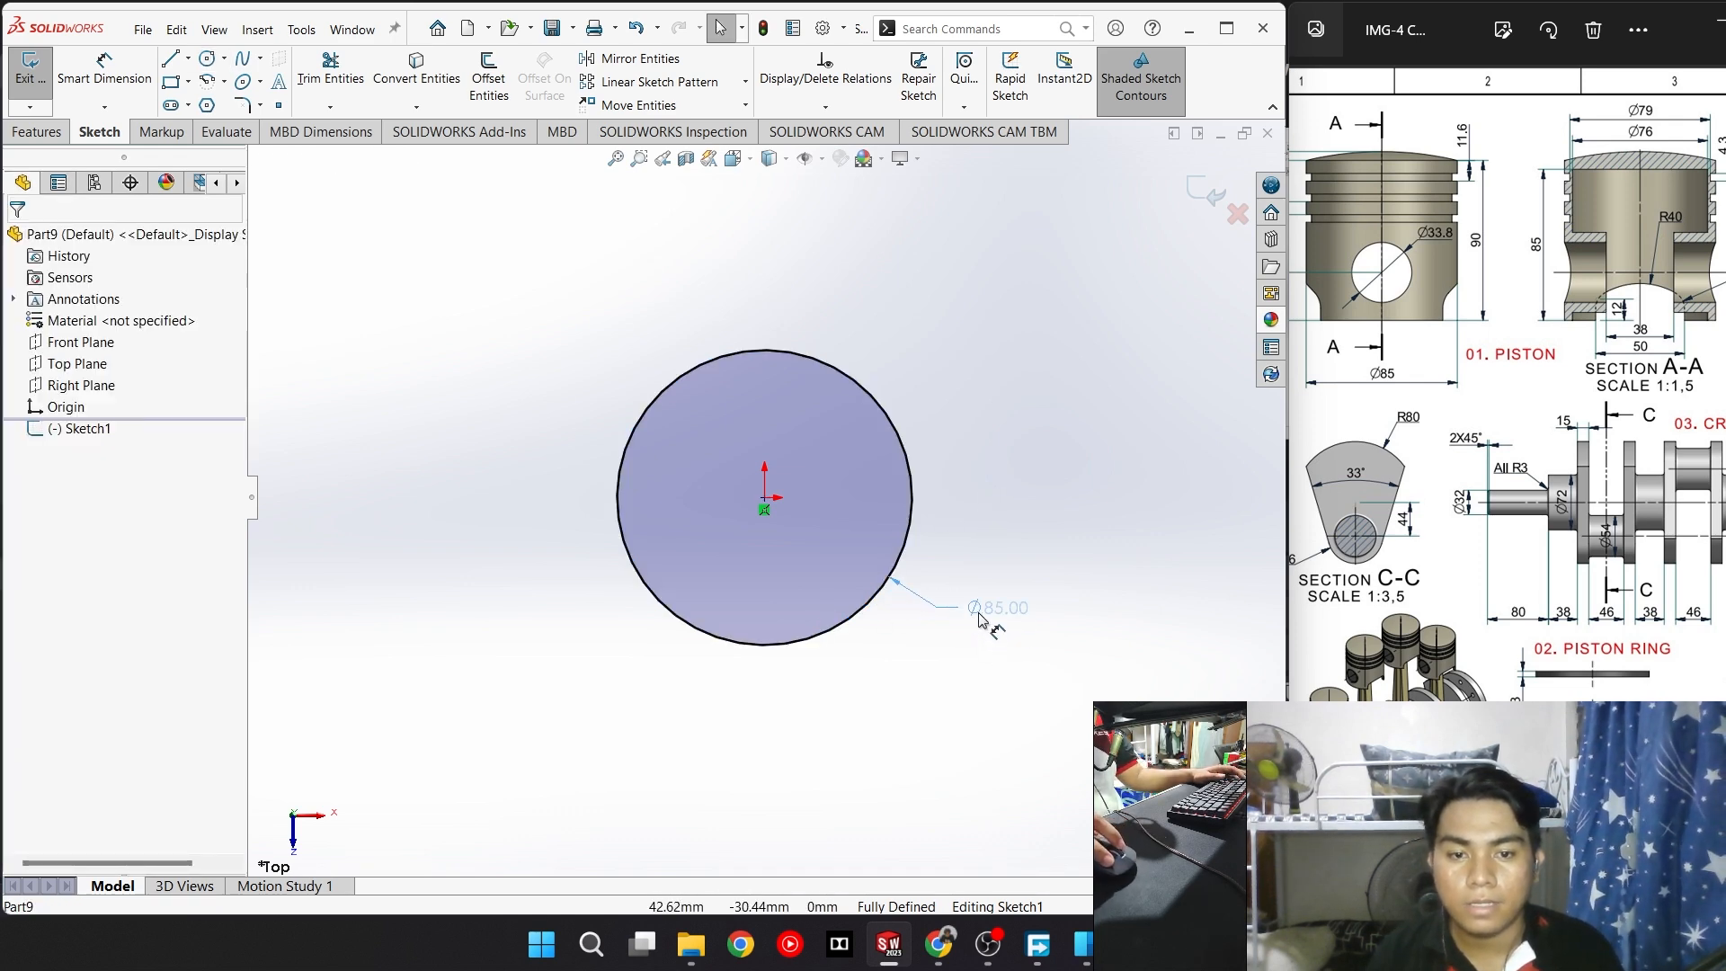
left_click_drag(979, 618, 930, 351)
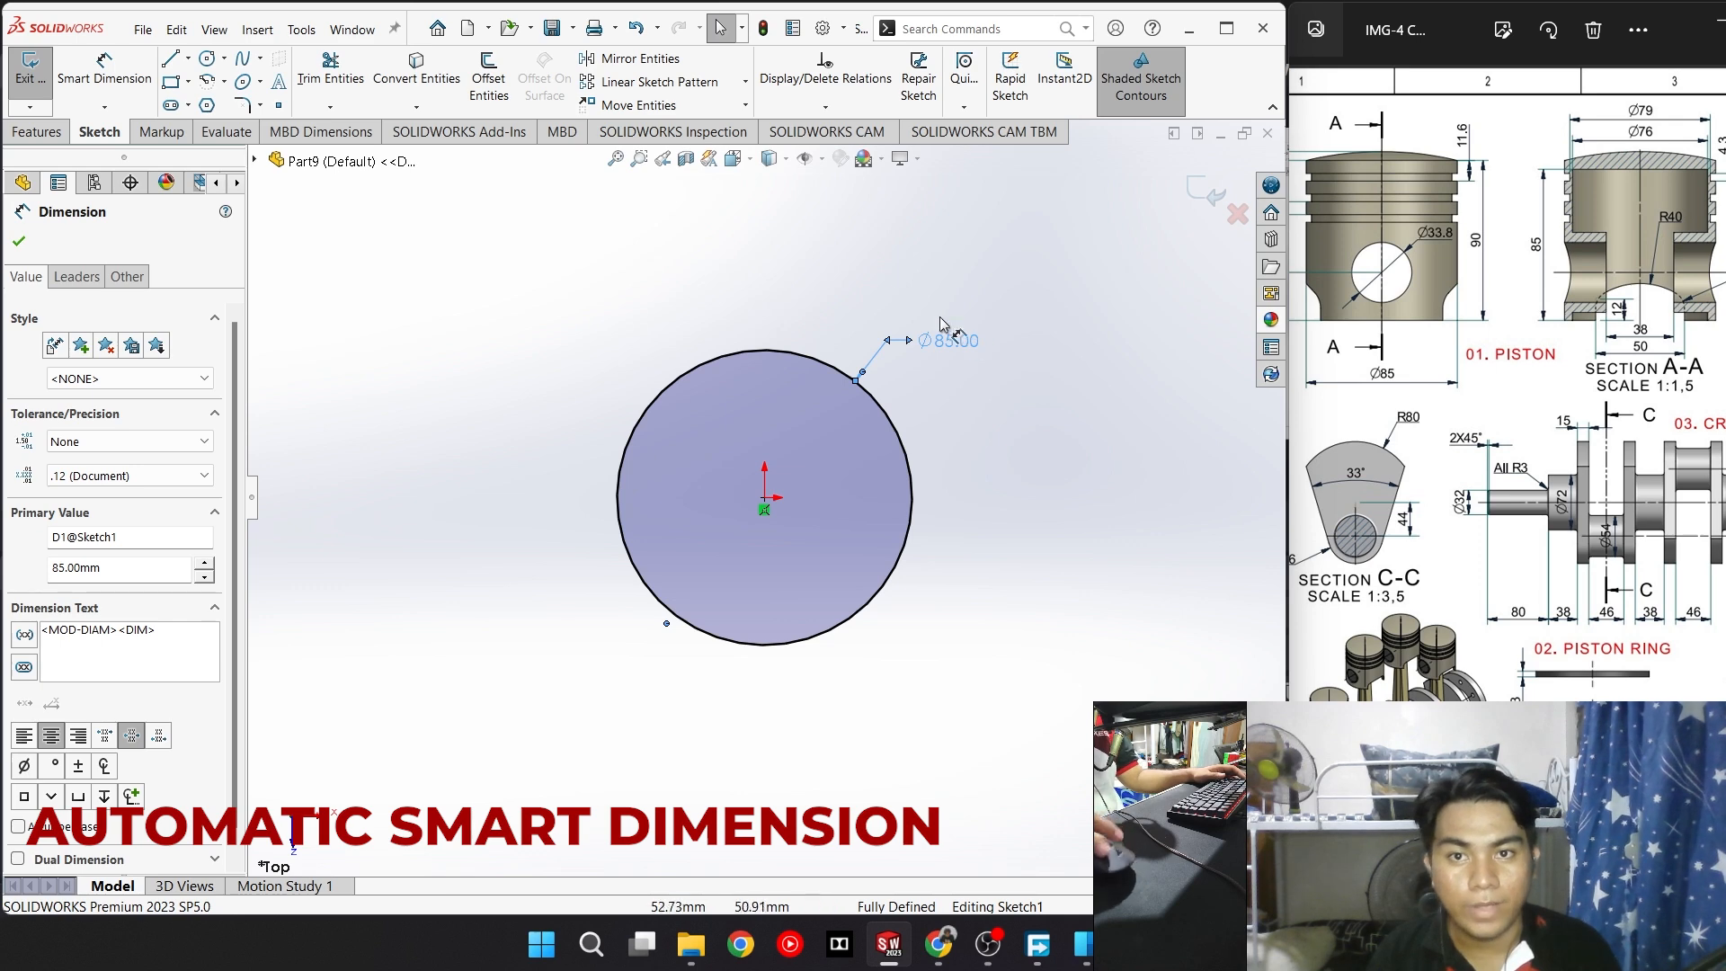
Review the system sketch option for on-screen numeric input on entity creation, leaving it enabled, and check the circle's diameter dimension
left_click(822, 28)
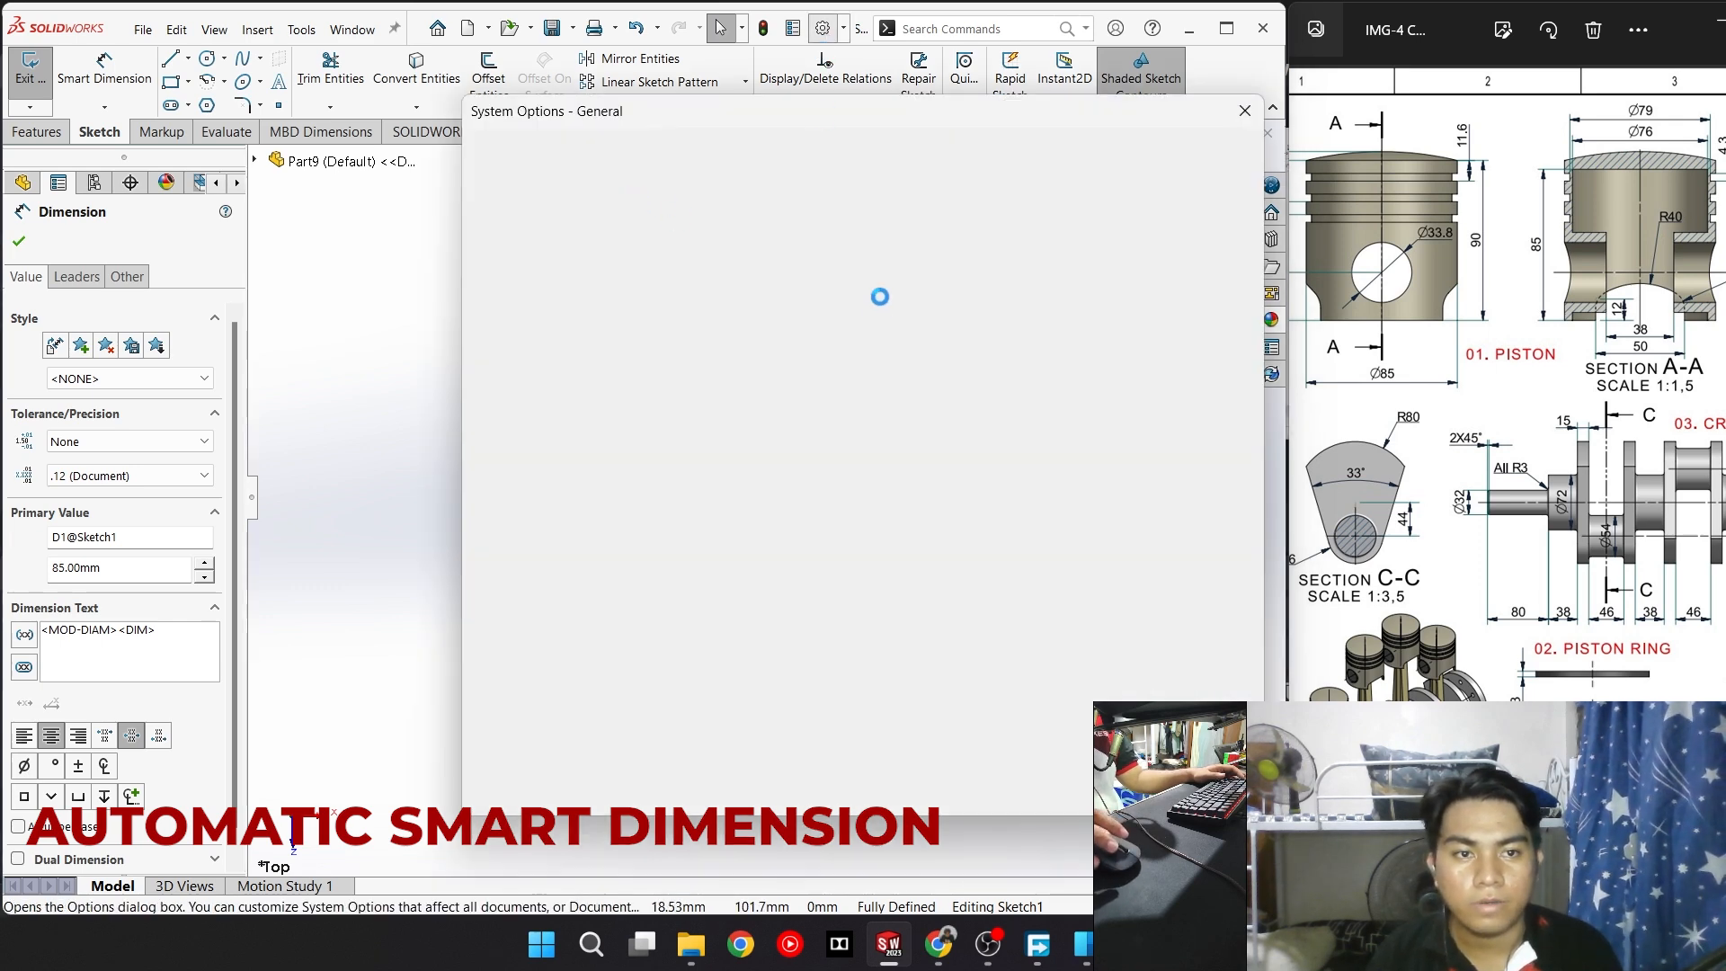
left_click(501, 306)
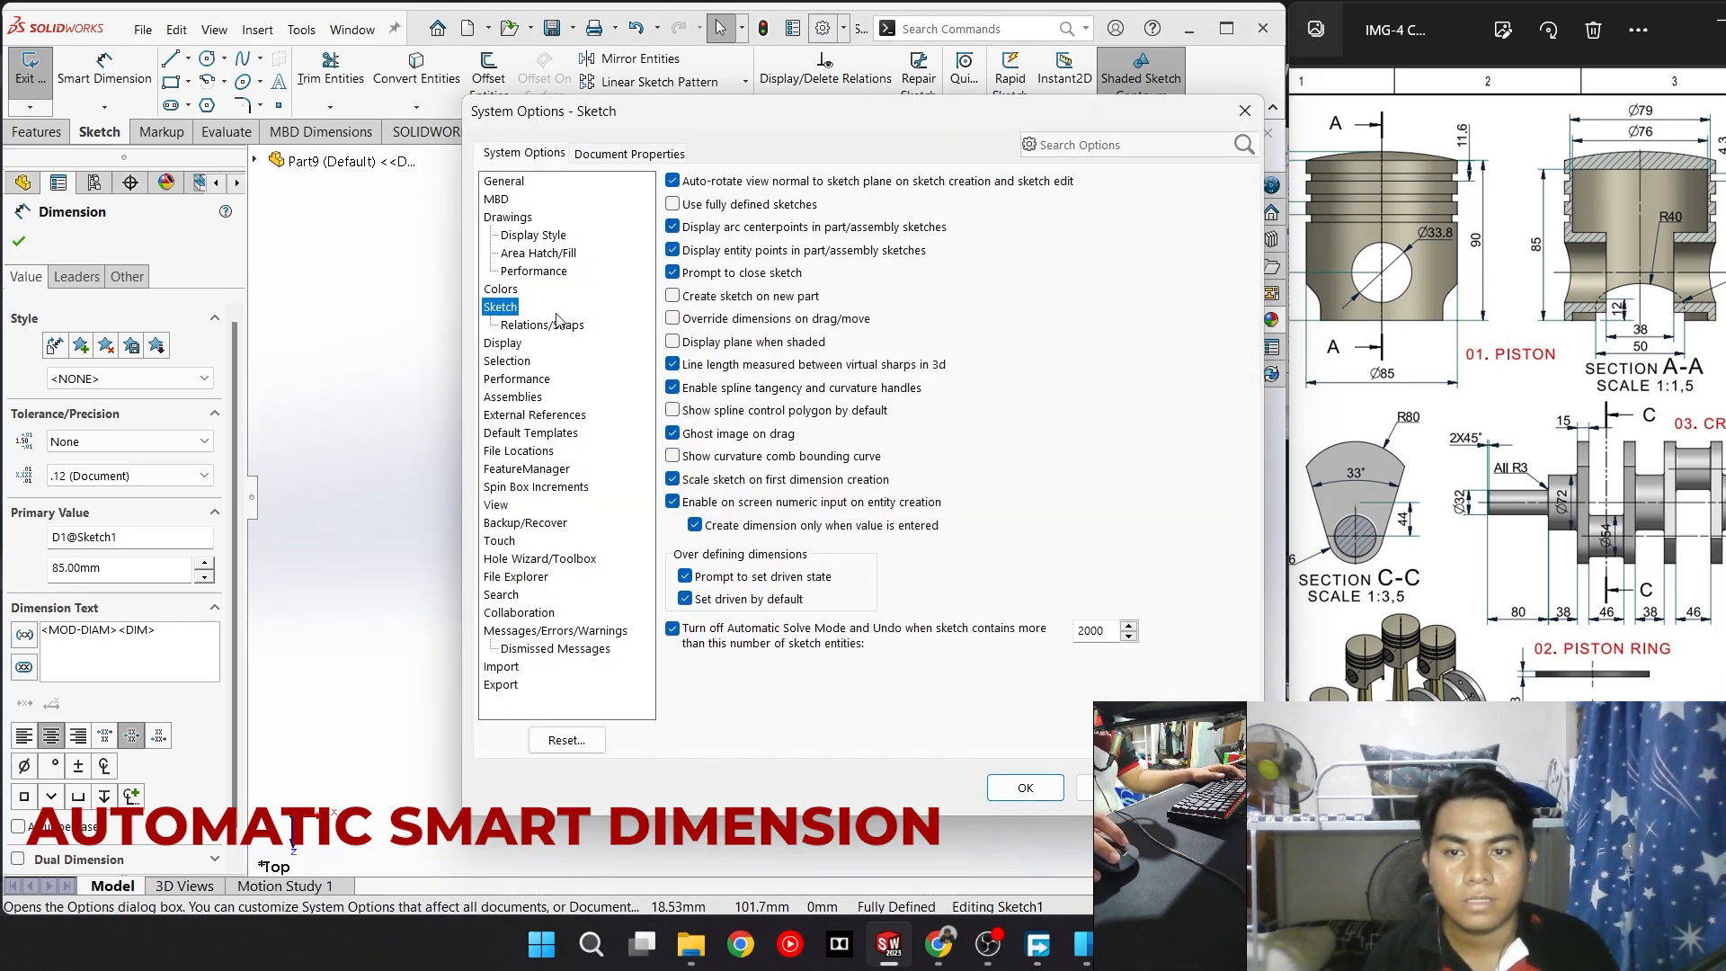
left_click(672, 502)
left_click(672, 502)
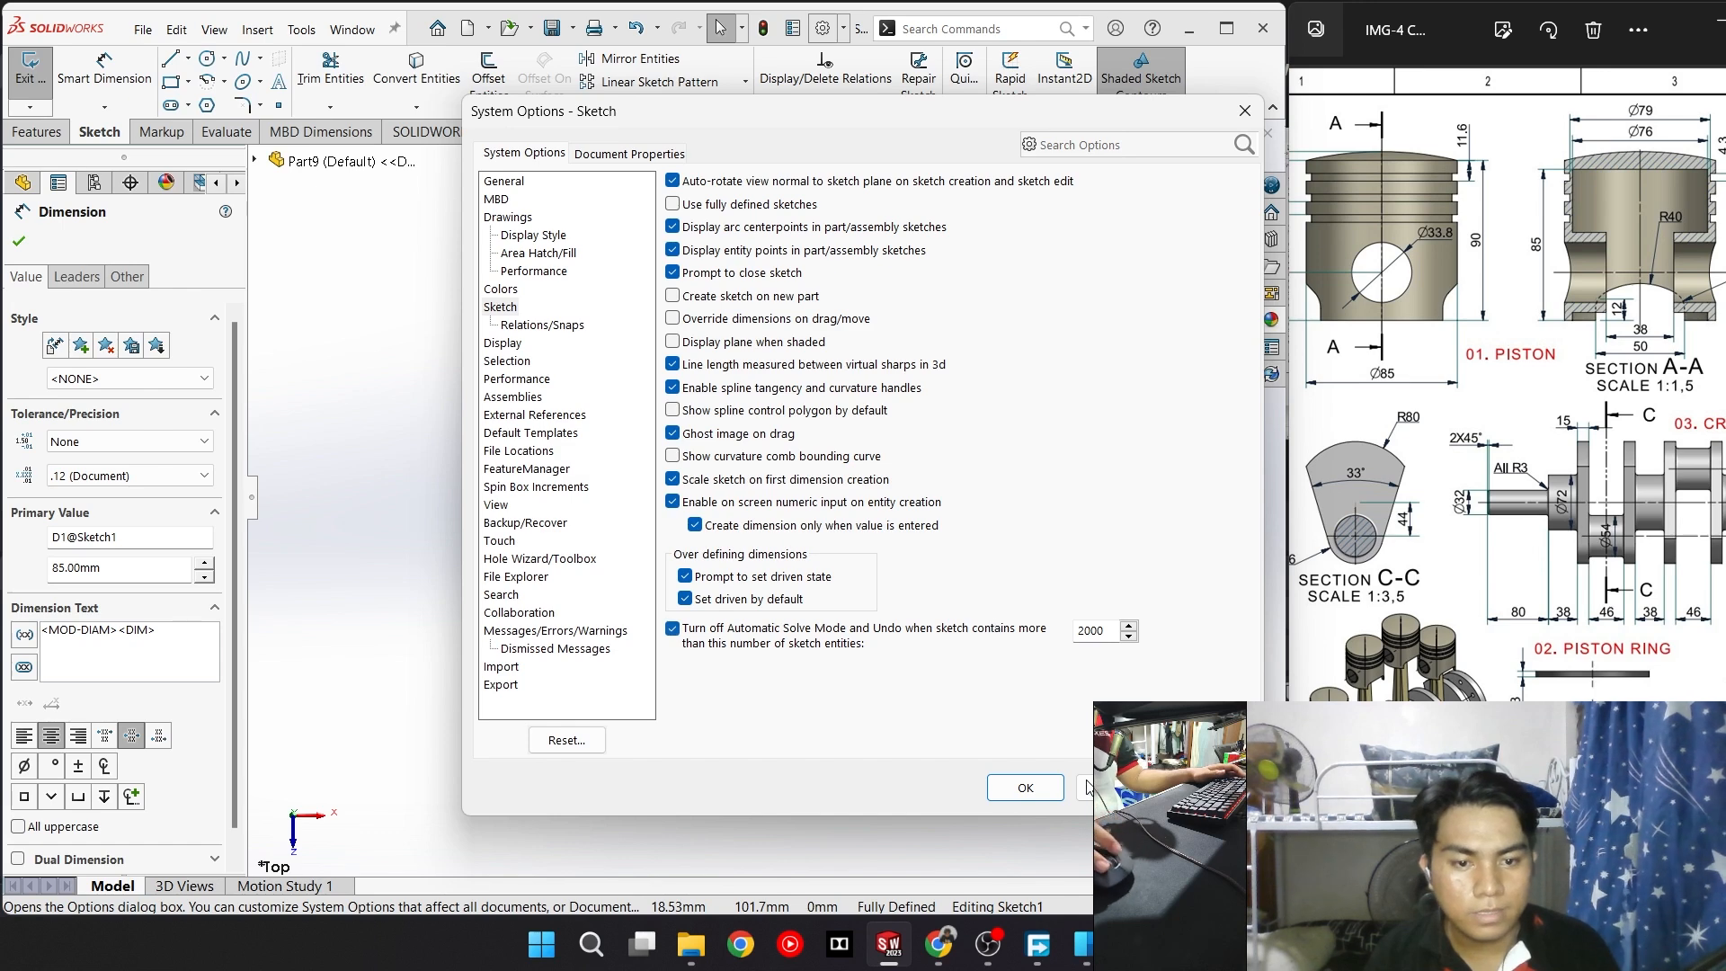
left_click(1025, 787)
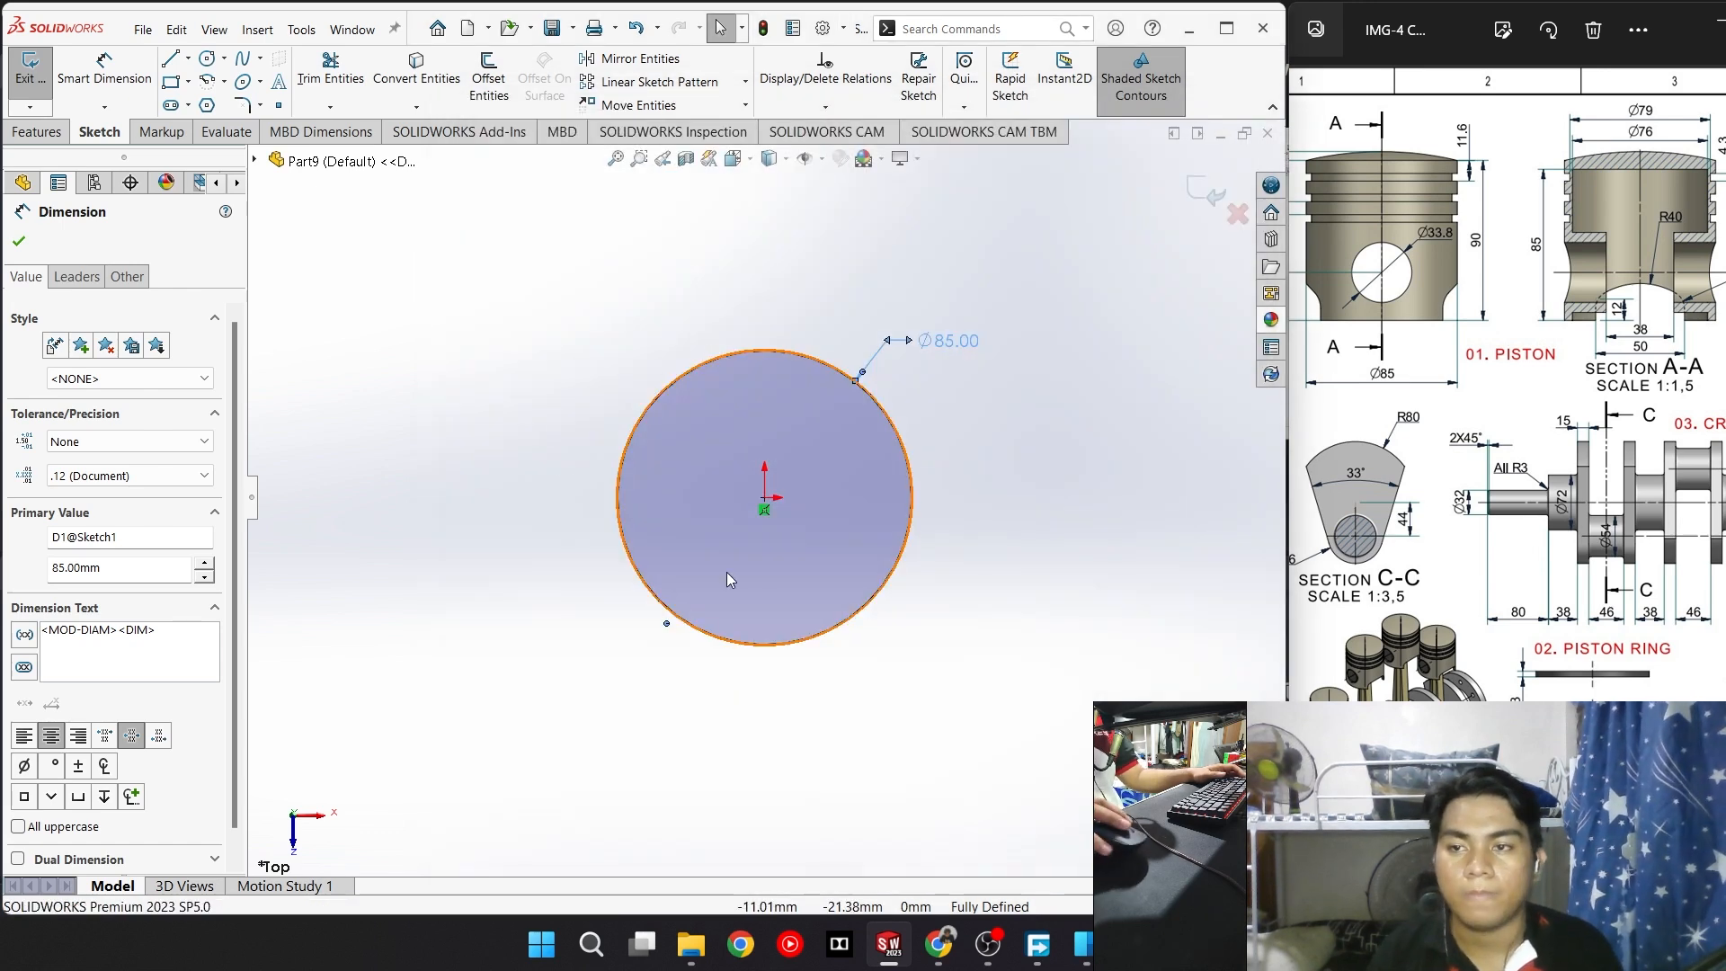
left_click(929, 349)
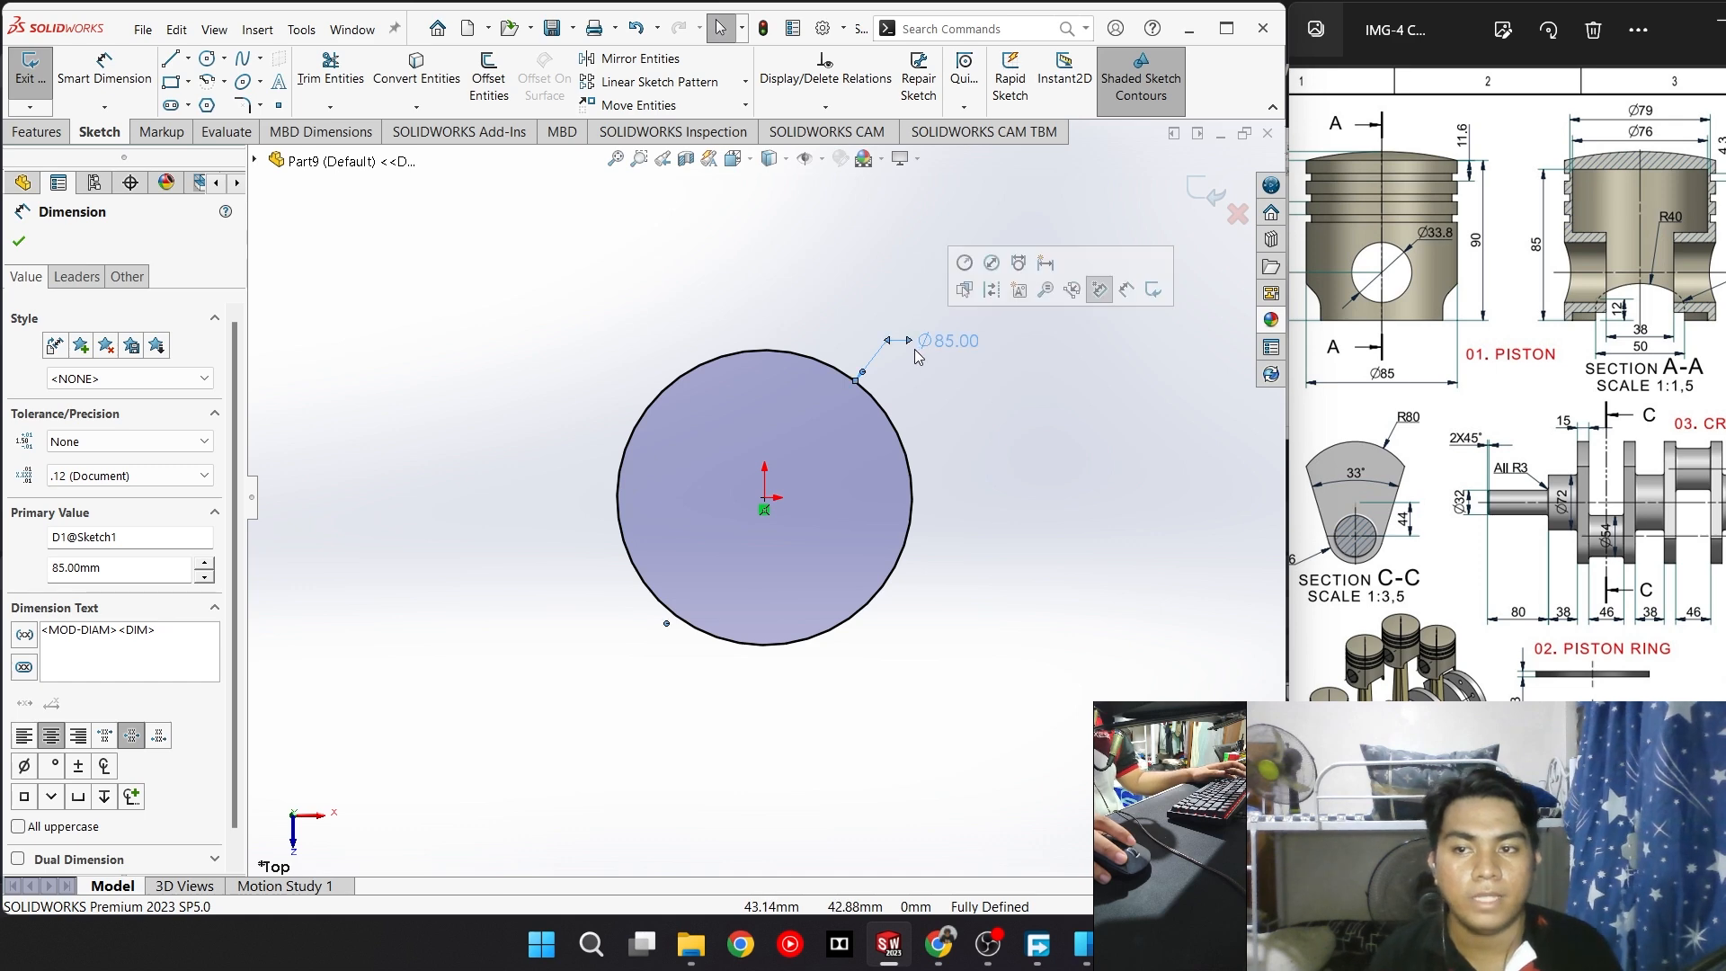
left_click(525, 396)
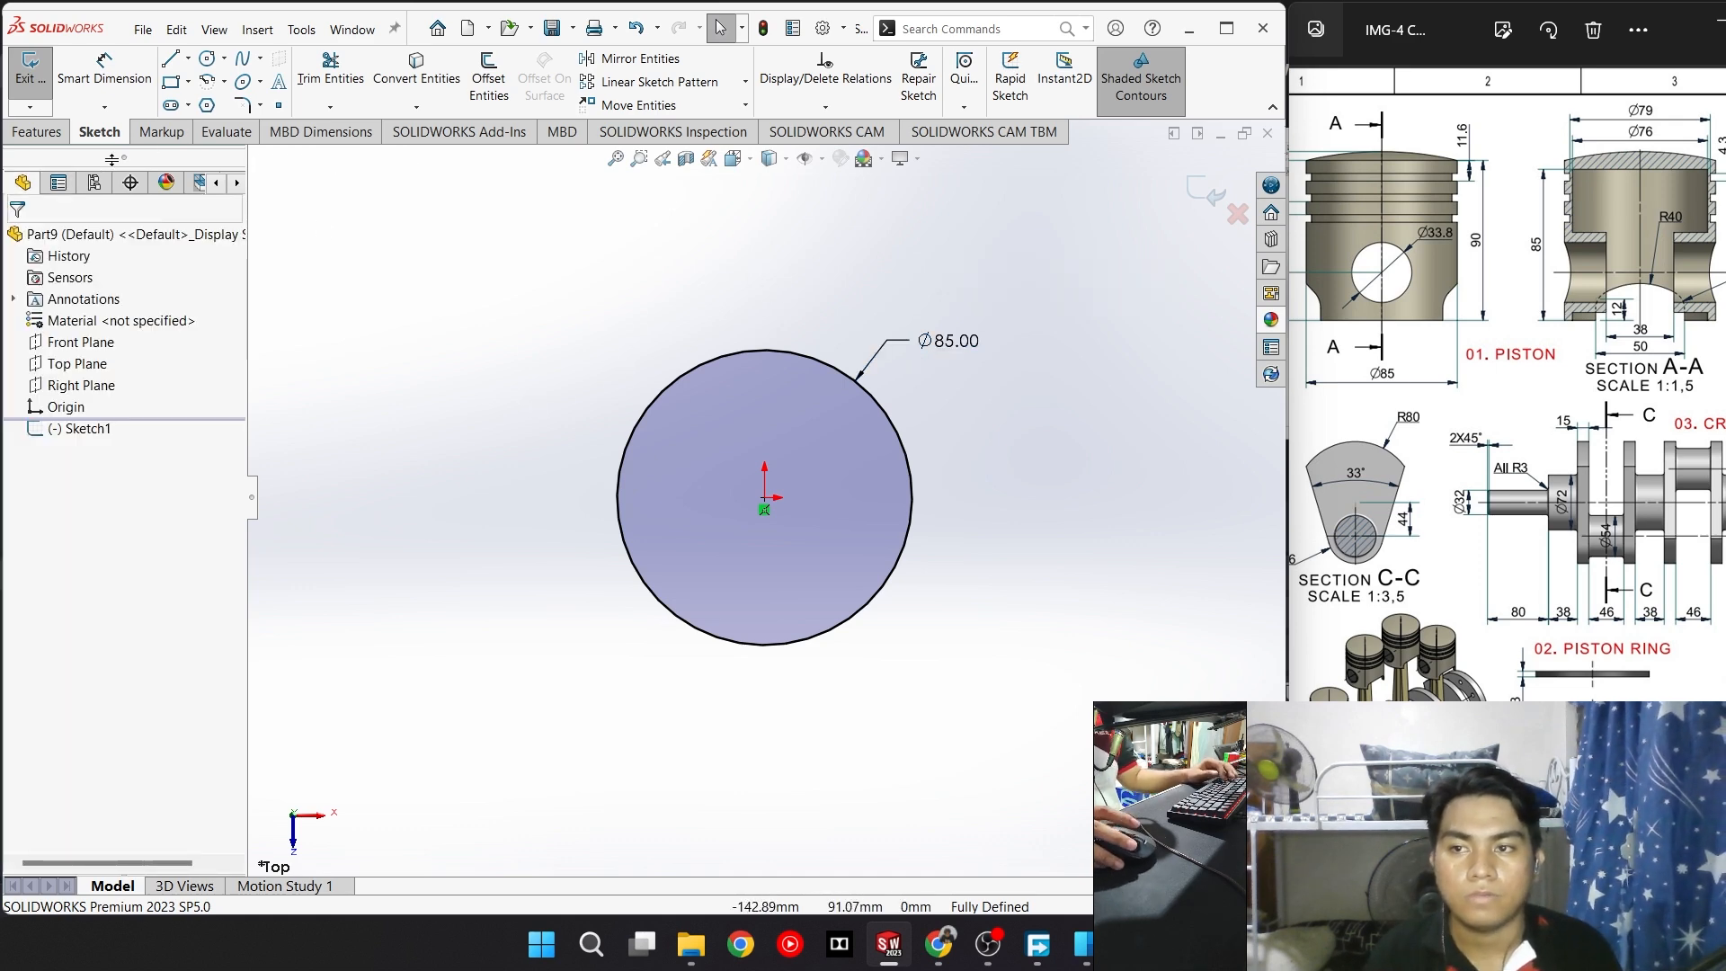
Extrude the 85 mm circle upward as a solid boss with a blind depth of 90 mm
left_click(36, 132)
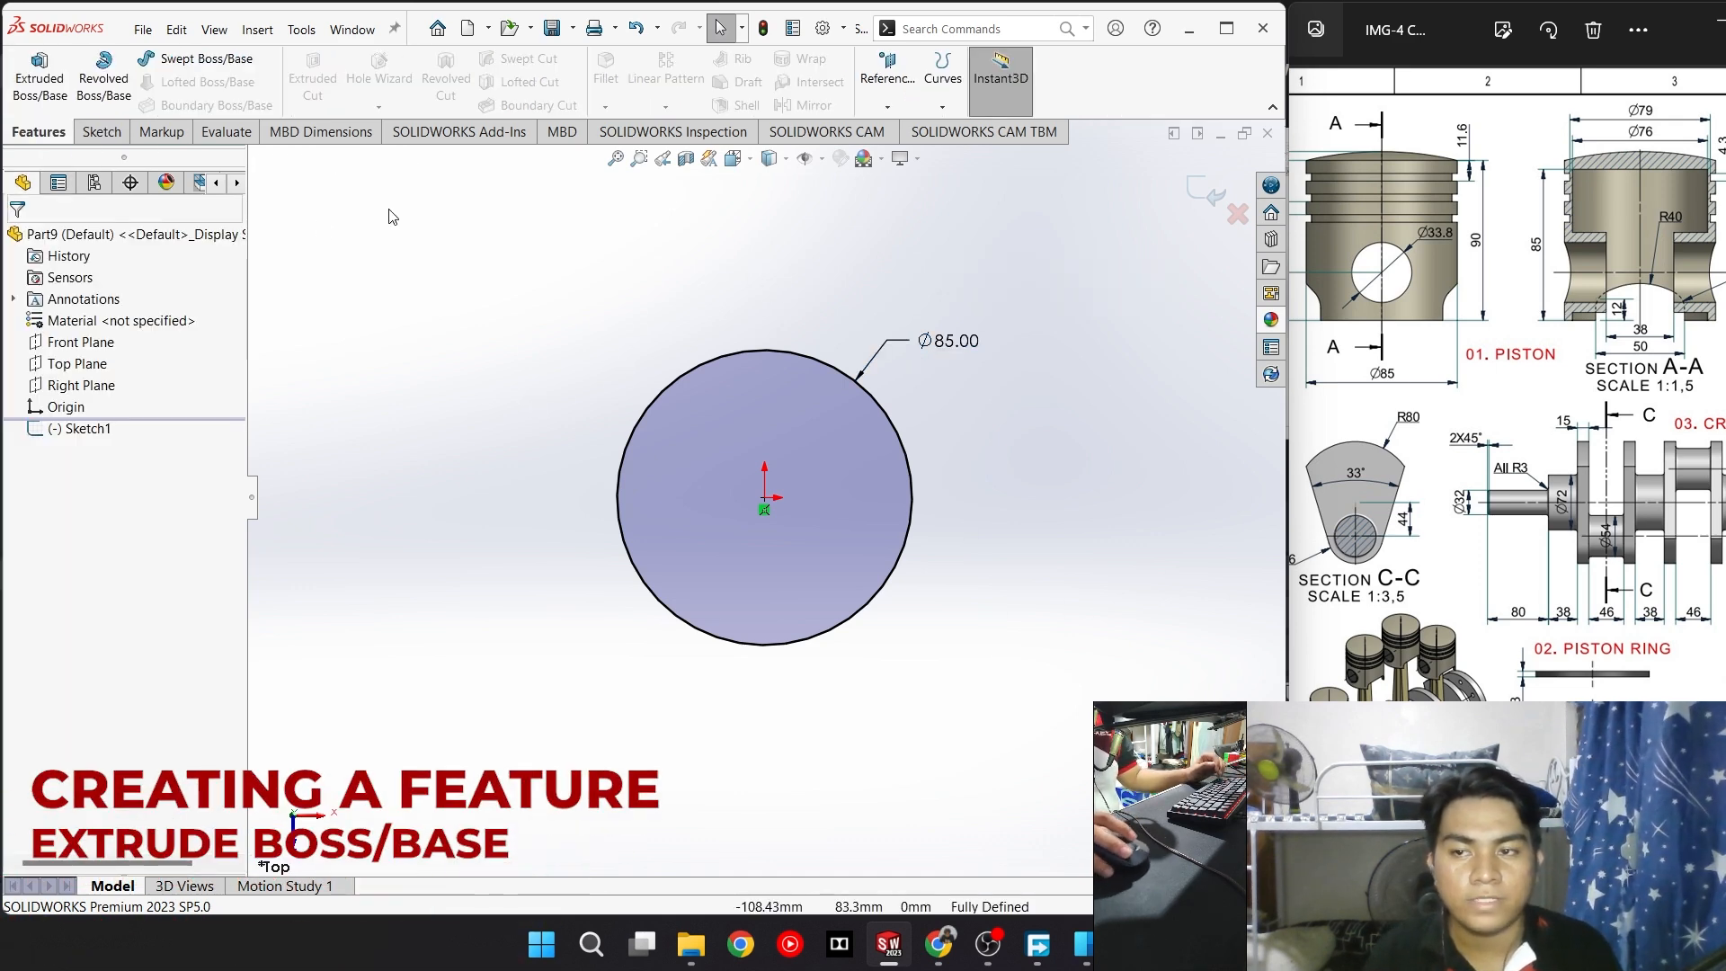
left_click(39, 81)
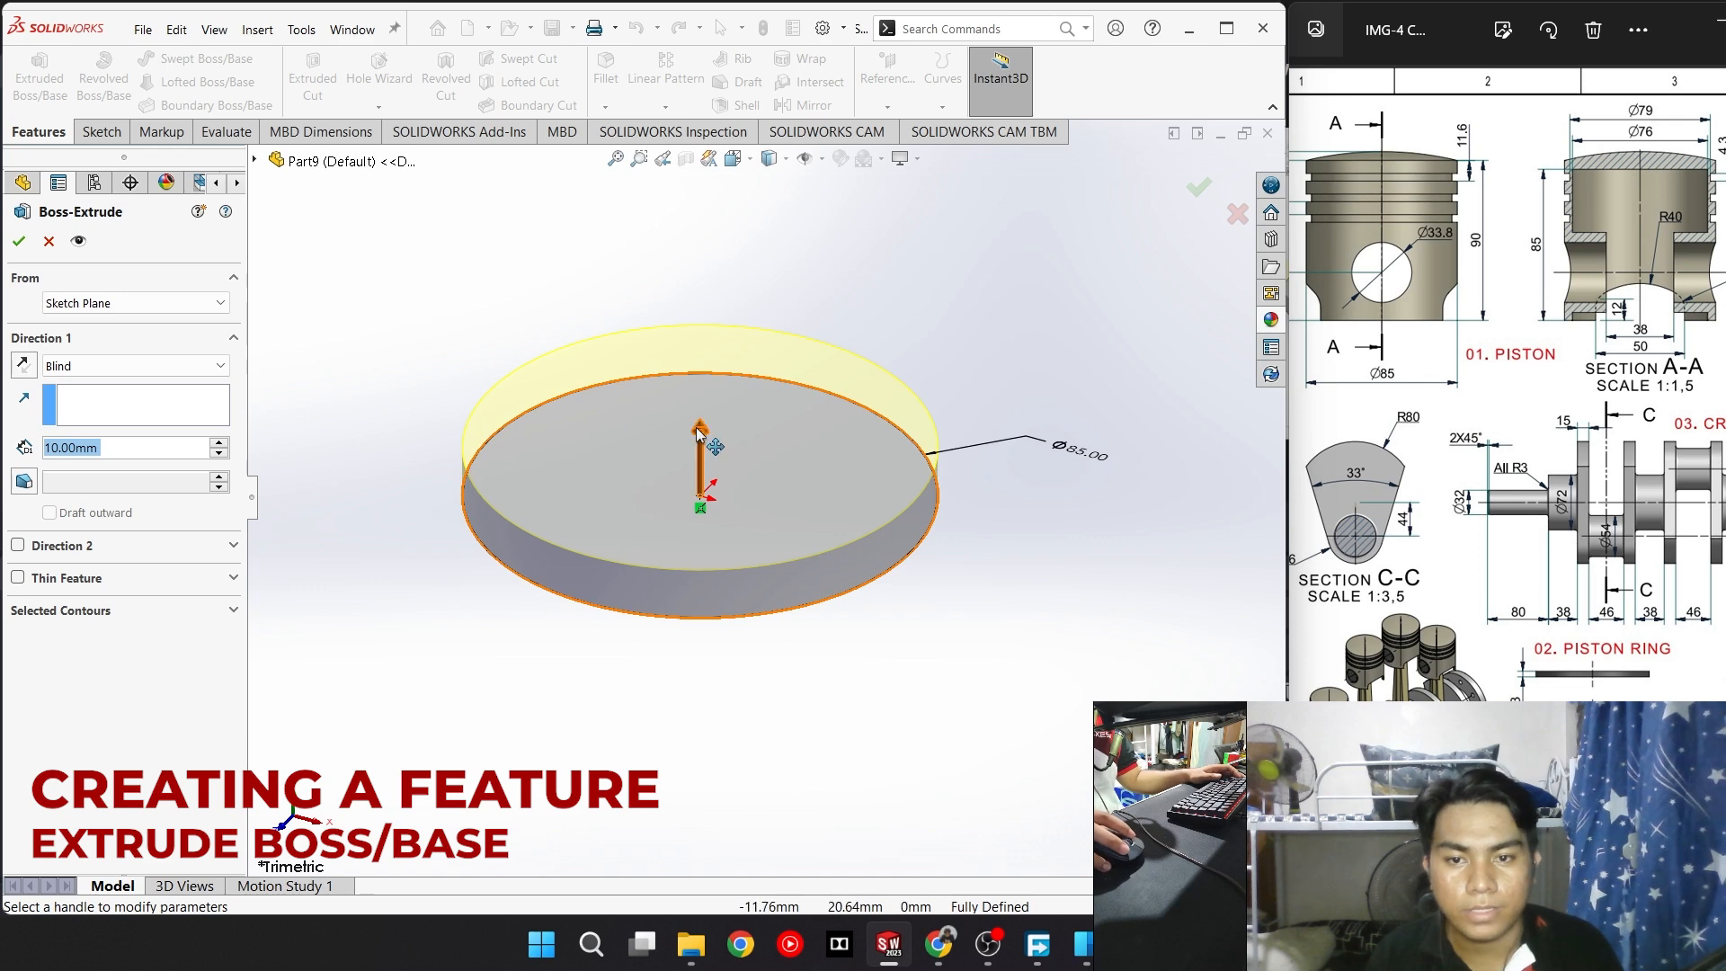
left_click_drag(699, 433, 699, 289)
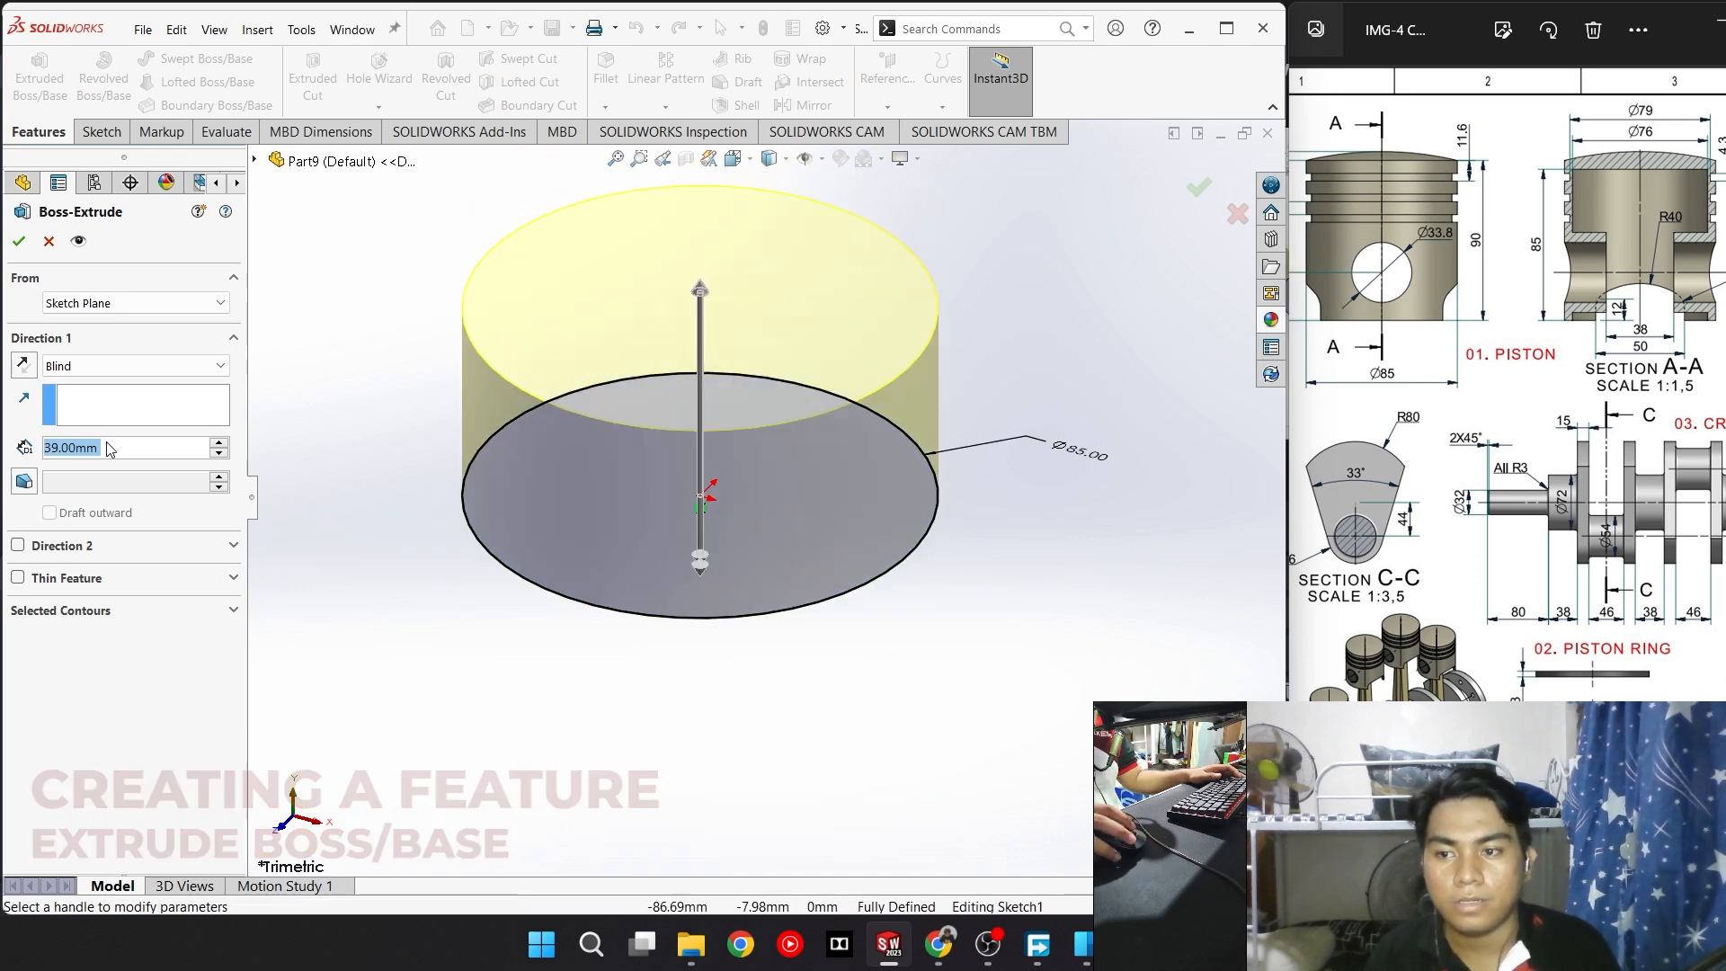
type("90")
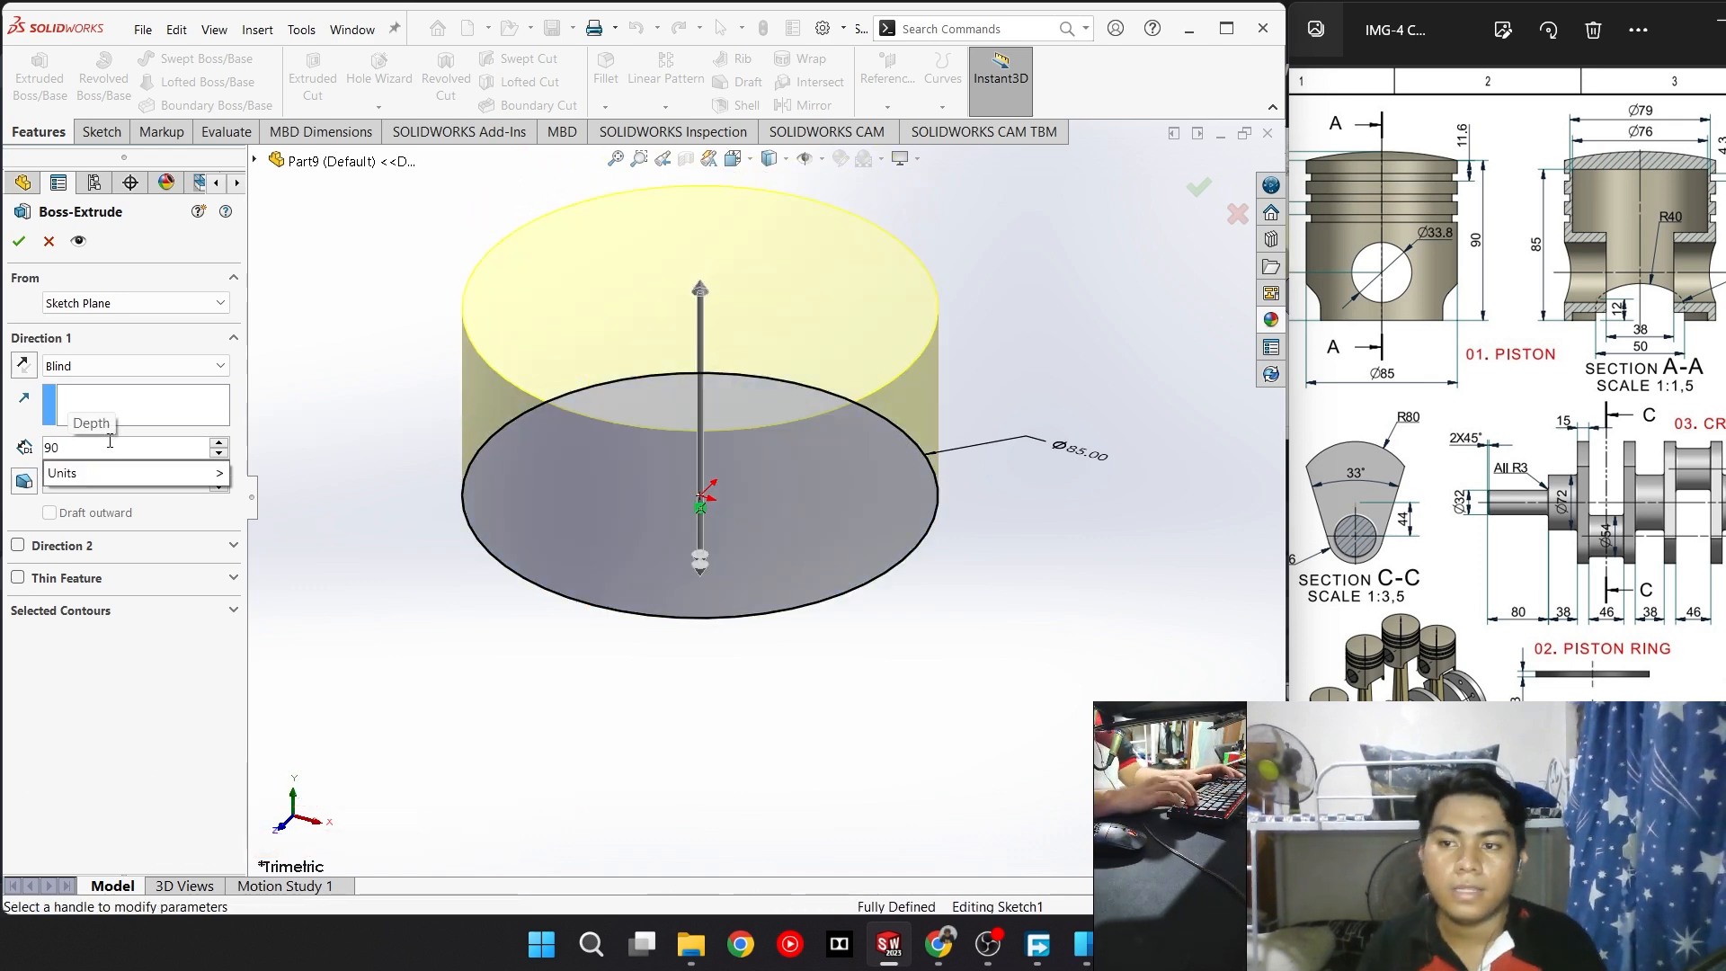
mouse_move(134, 472)
left_click(263, 497)
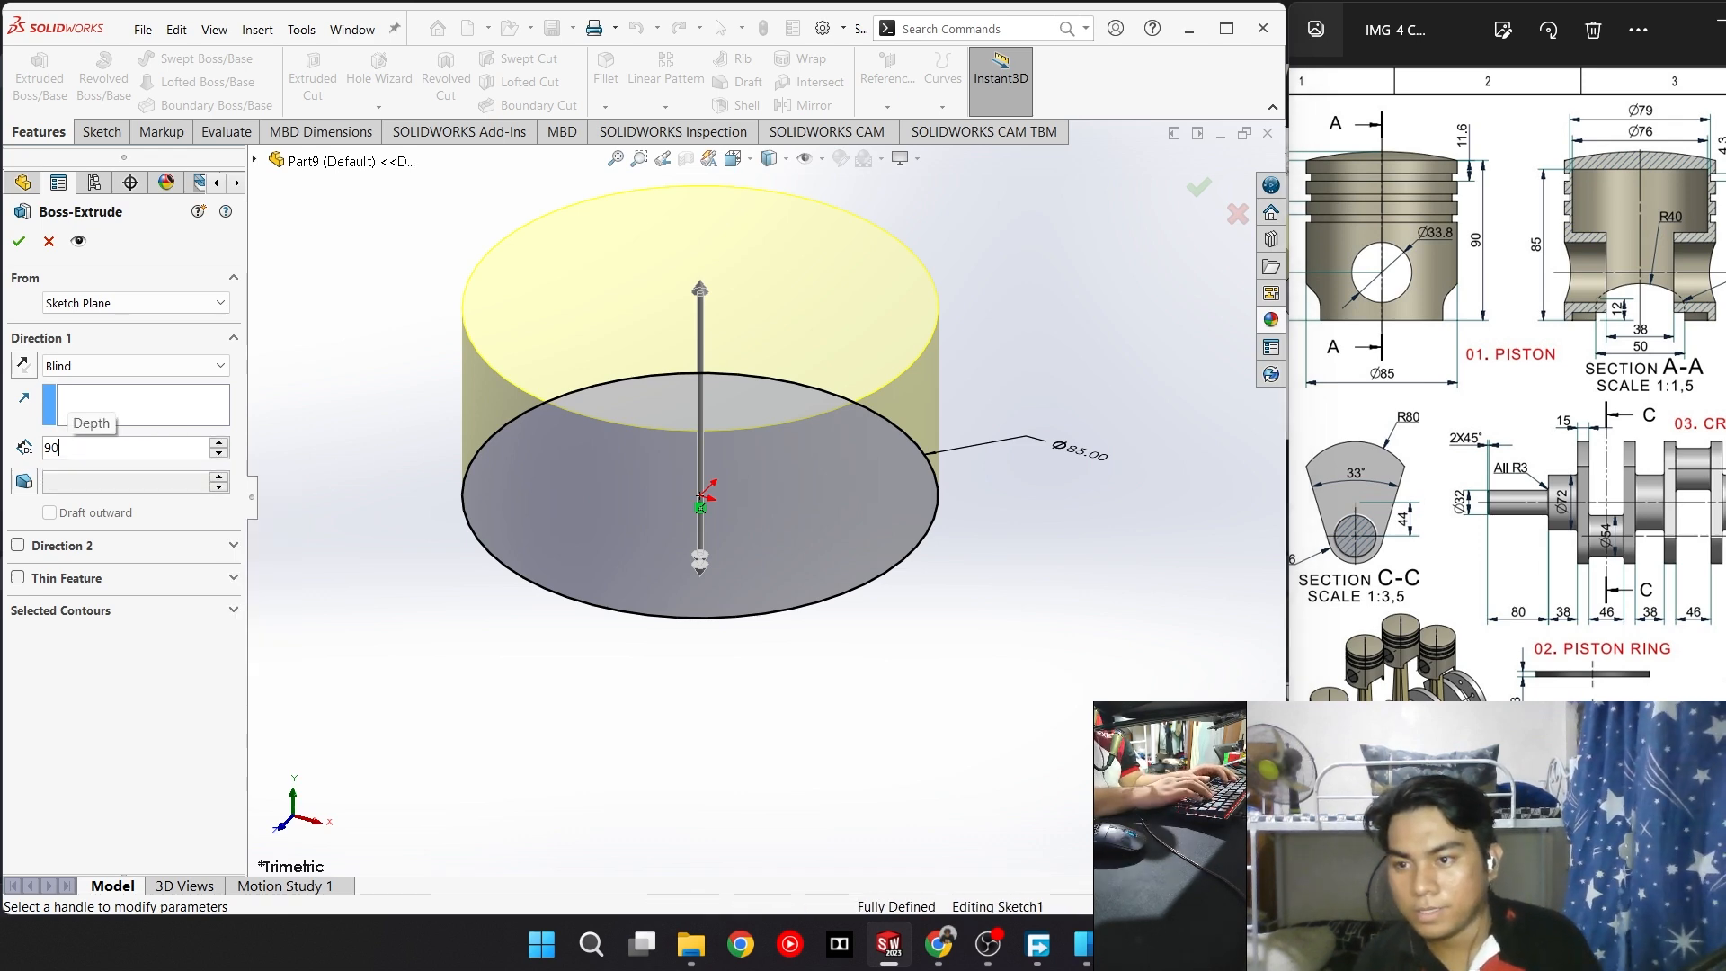
key("BackSpace")
key("BackSpace")
key("Return")
scroll(622, 444, "up", 5)
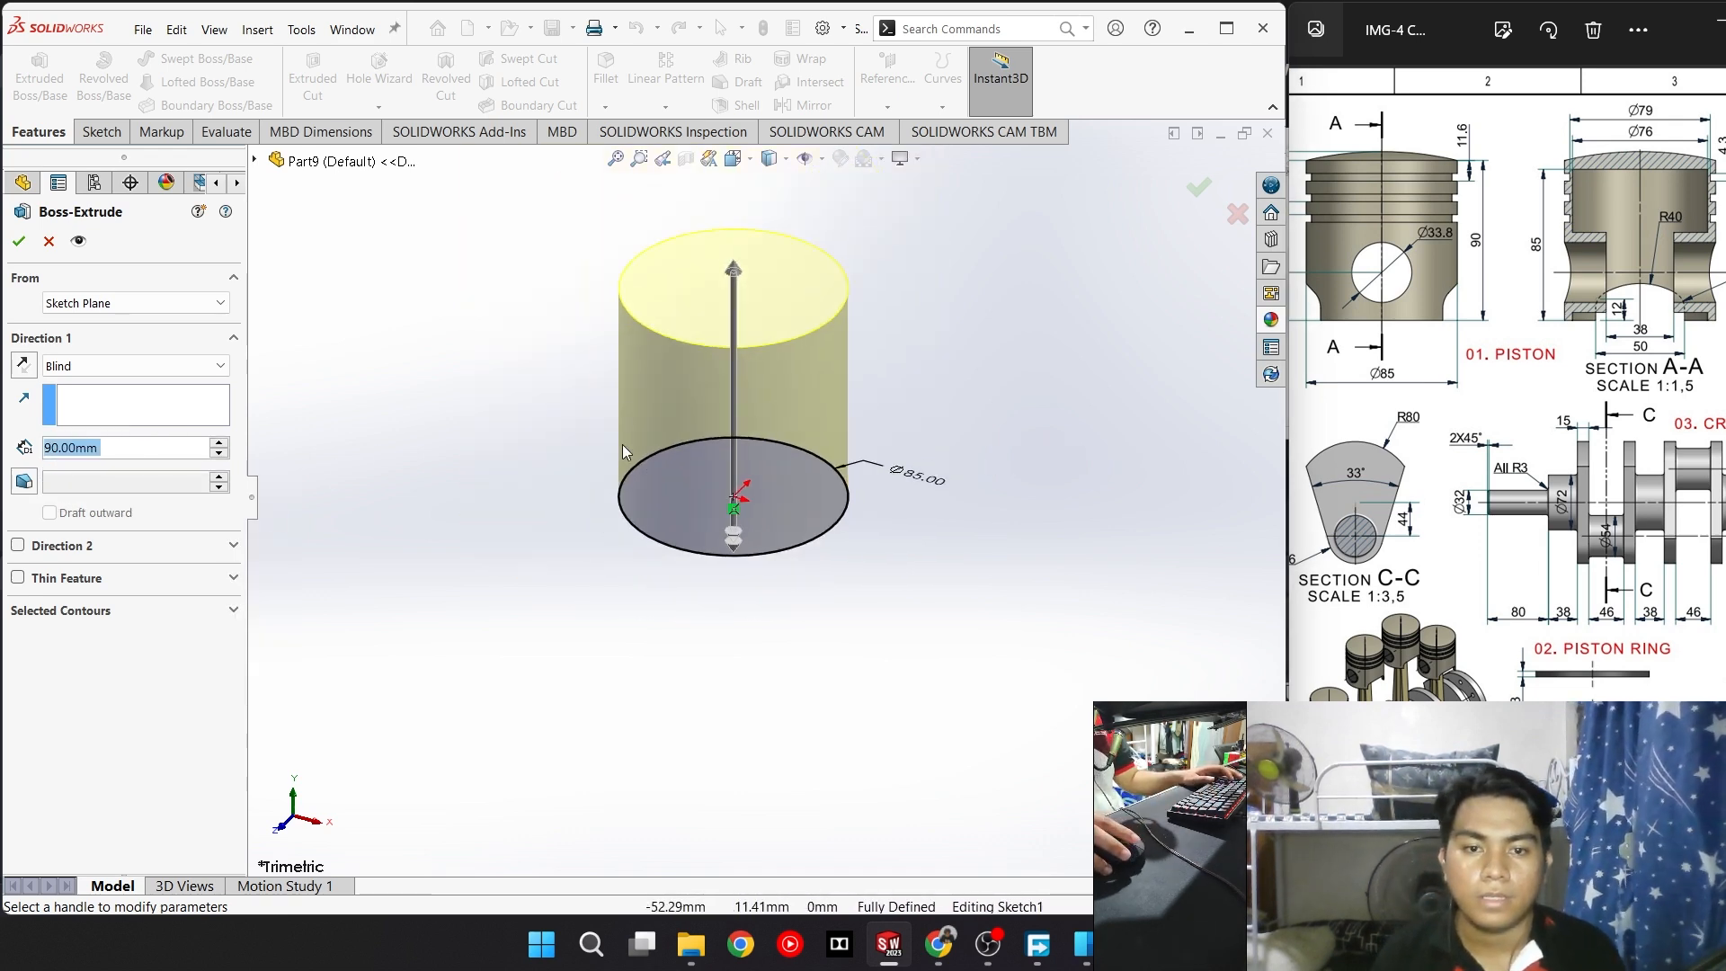
scroll(666, 291, "down", 2)
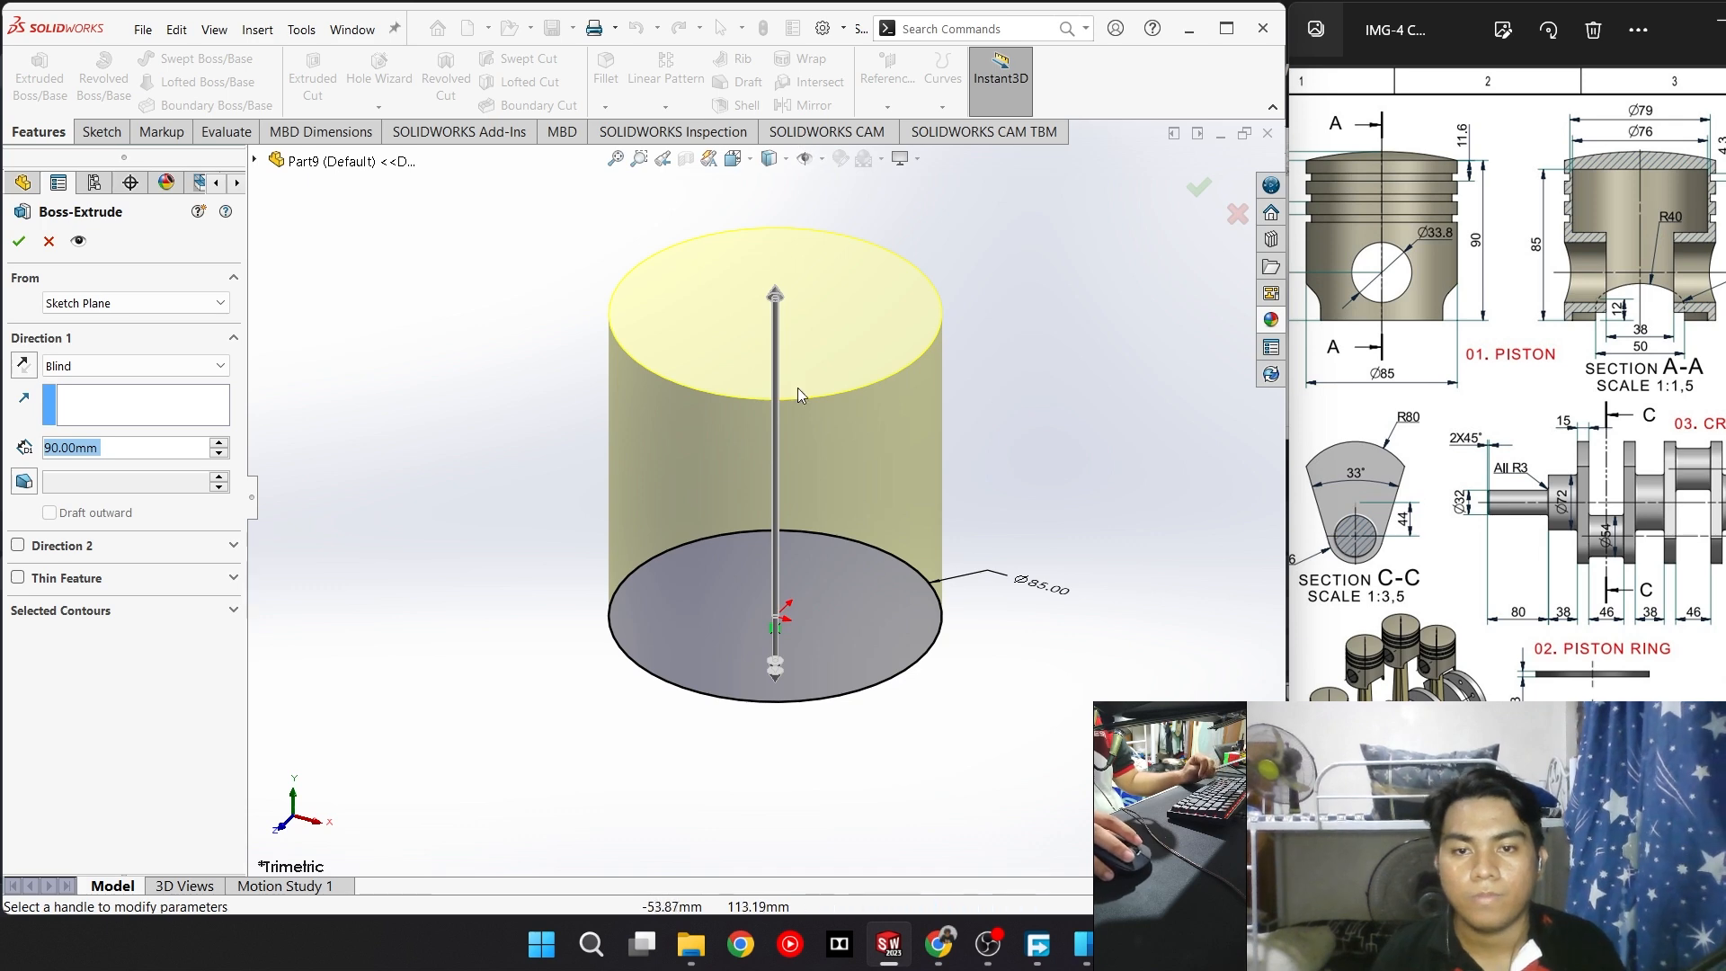
left_click(19, 249)
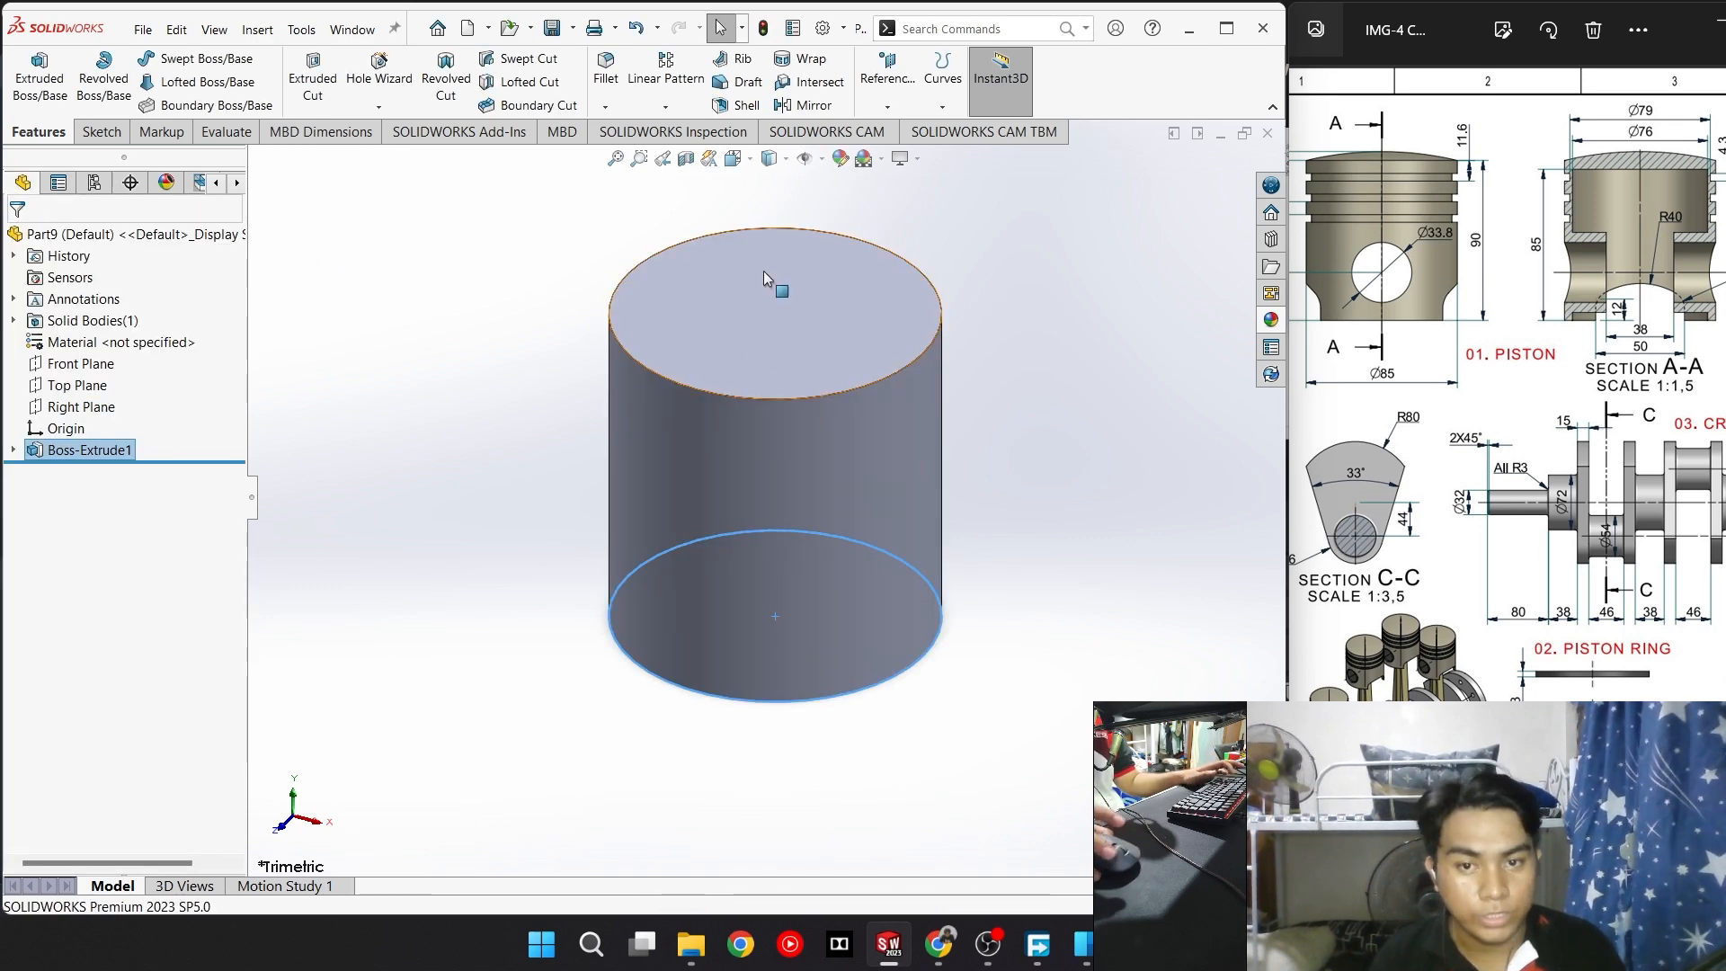
left_click(1049, 492)
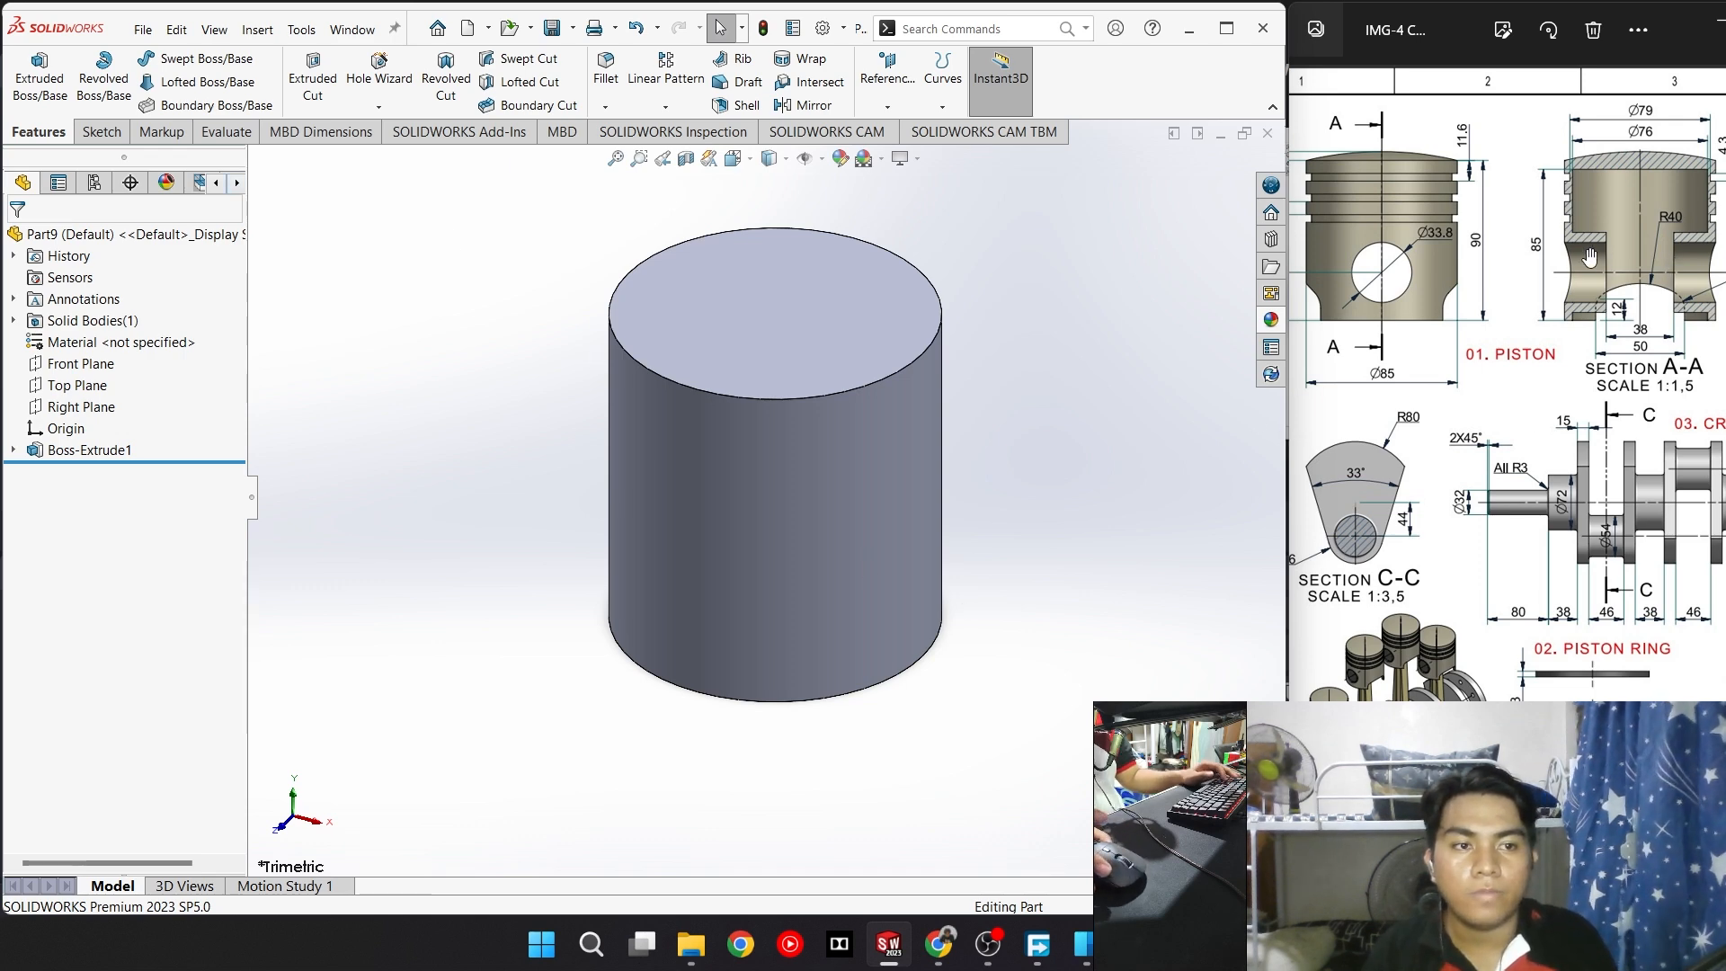
Examine the piston's front view and section A-A in the reference drawing for the inner bore's diameter and depth
scroll(1580, 275, "up", 1)
mouse_move(1583, 281)
left_mouse_down()
mouse_move(1506, 310)
mouse_move(1442, 393)
left_mouse_up()
scroll(1489, 290, "up", 3)
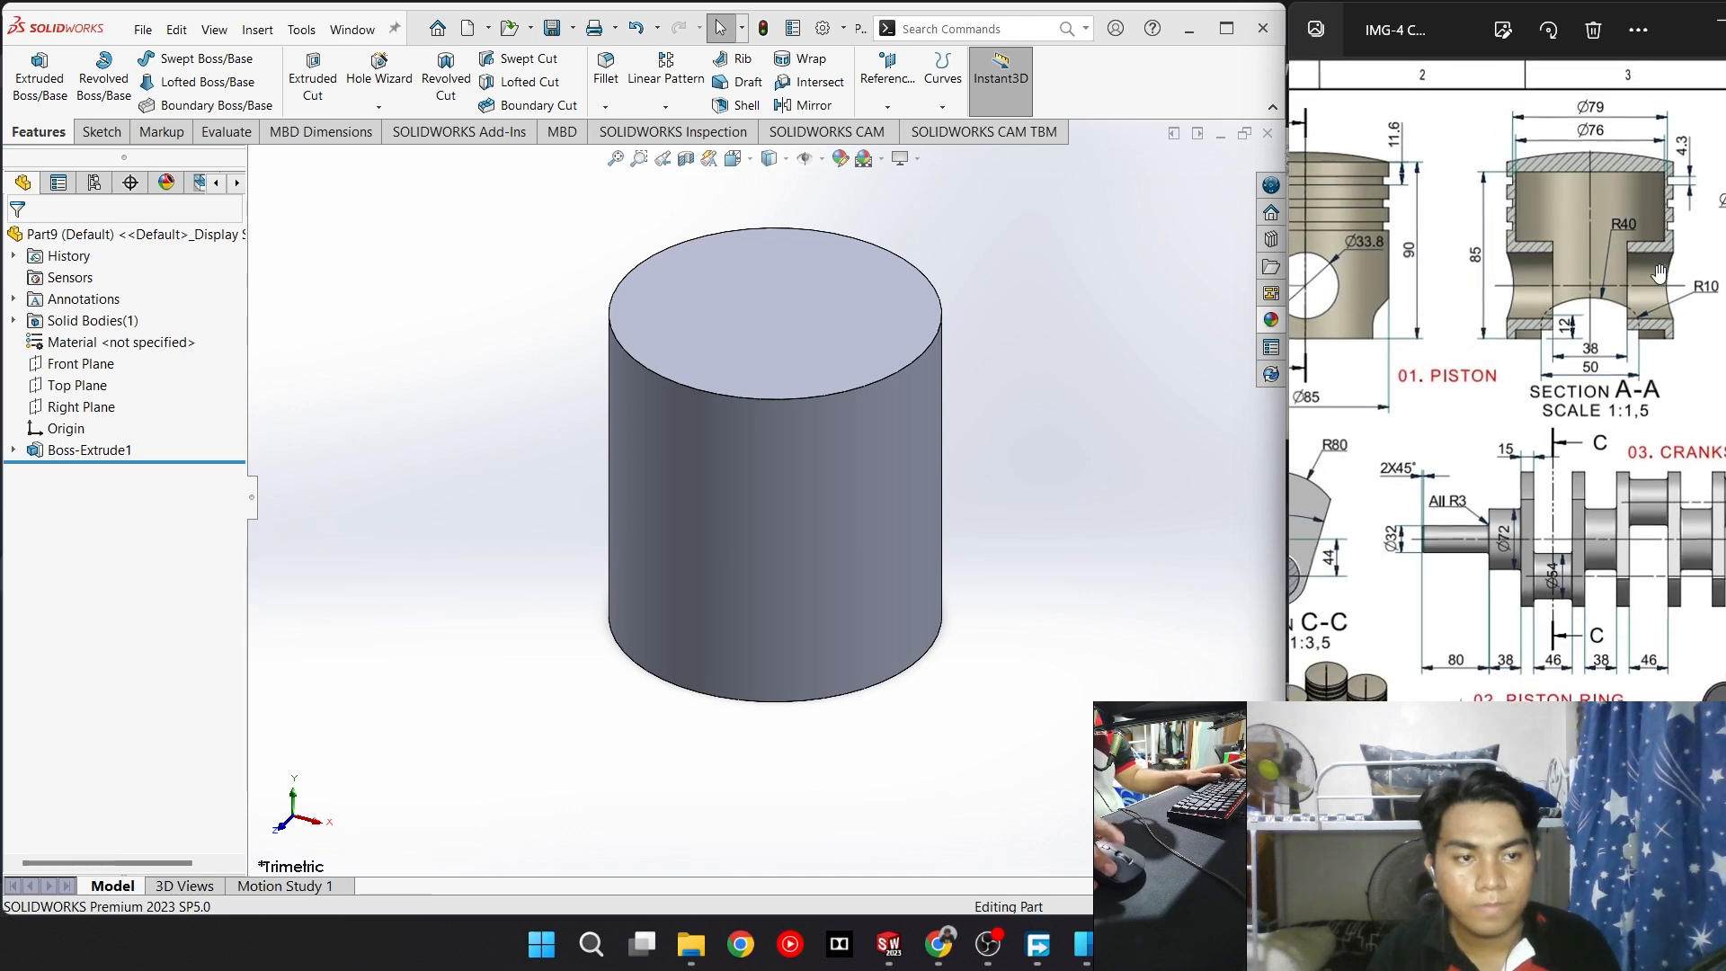
mouse_move(1472, 443)
left_mouse_down()
mouse_move(1491, 439)
mouse_move(1443, 434)
left_mouse_up()
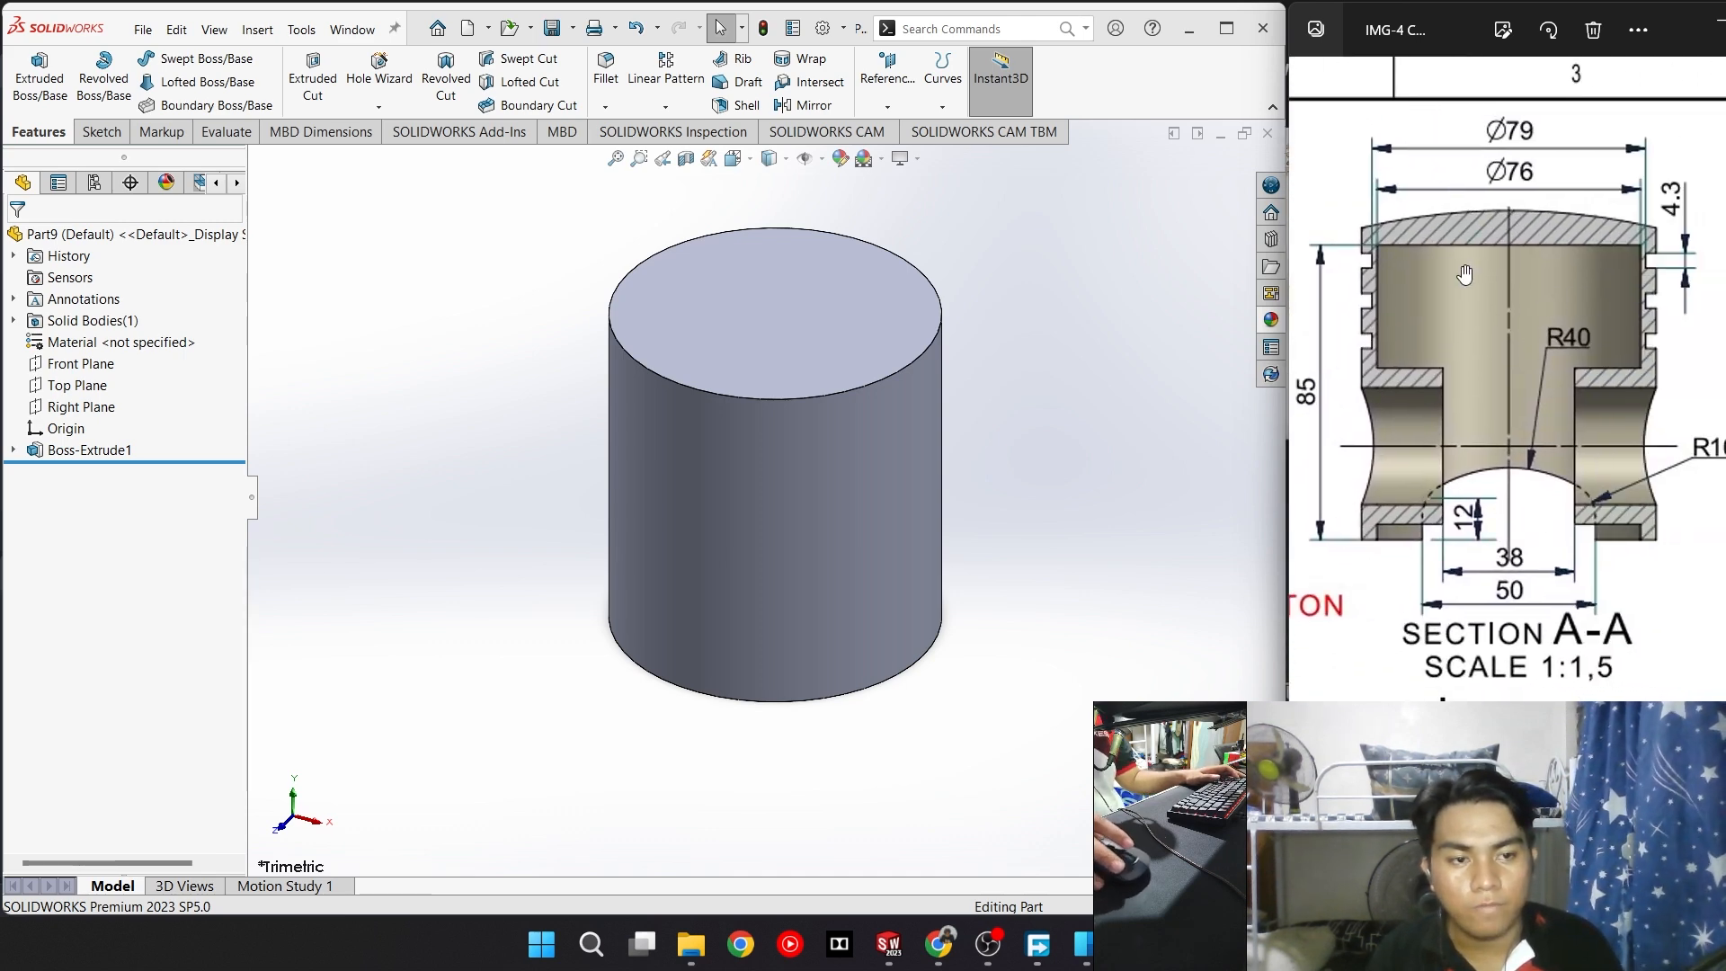
mouse_move(1456, 509)
left_mouse_down()
mouse_move(1550, 518)
mouse_move(1475, 513)
left_mouse_up()
scroll(1475, 516, "down", 2)
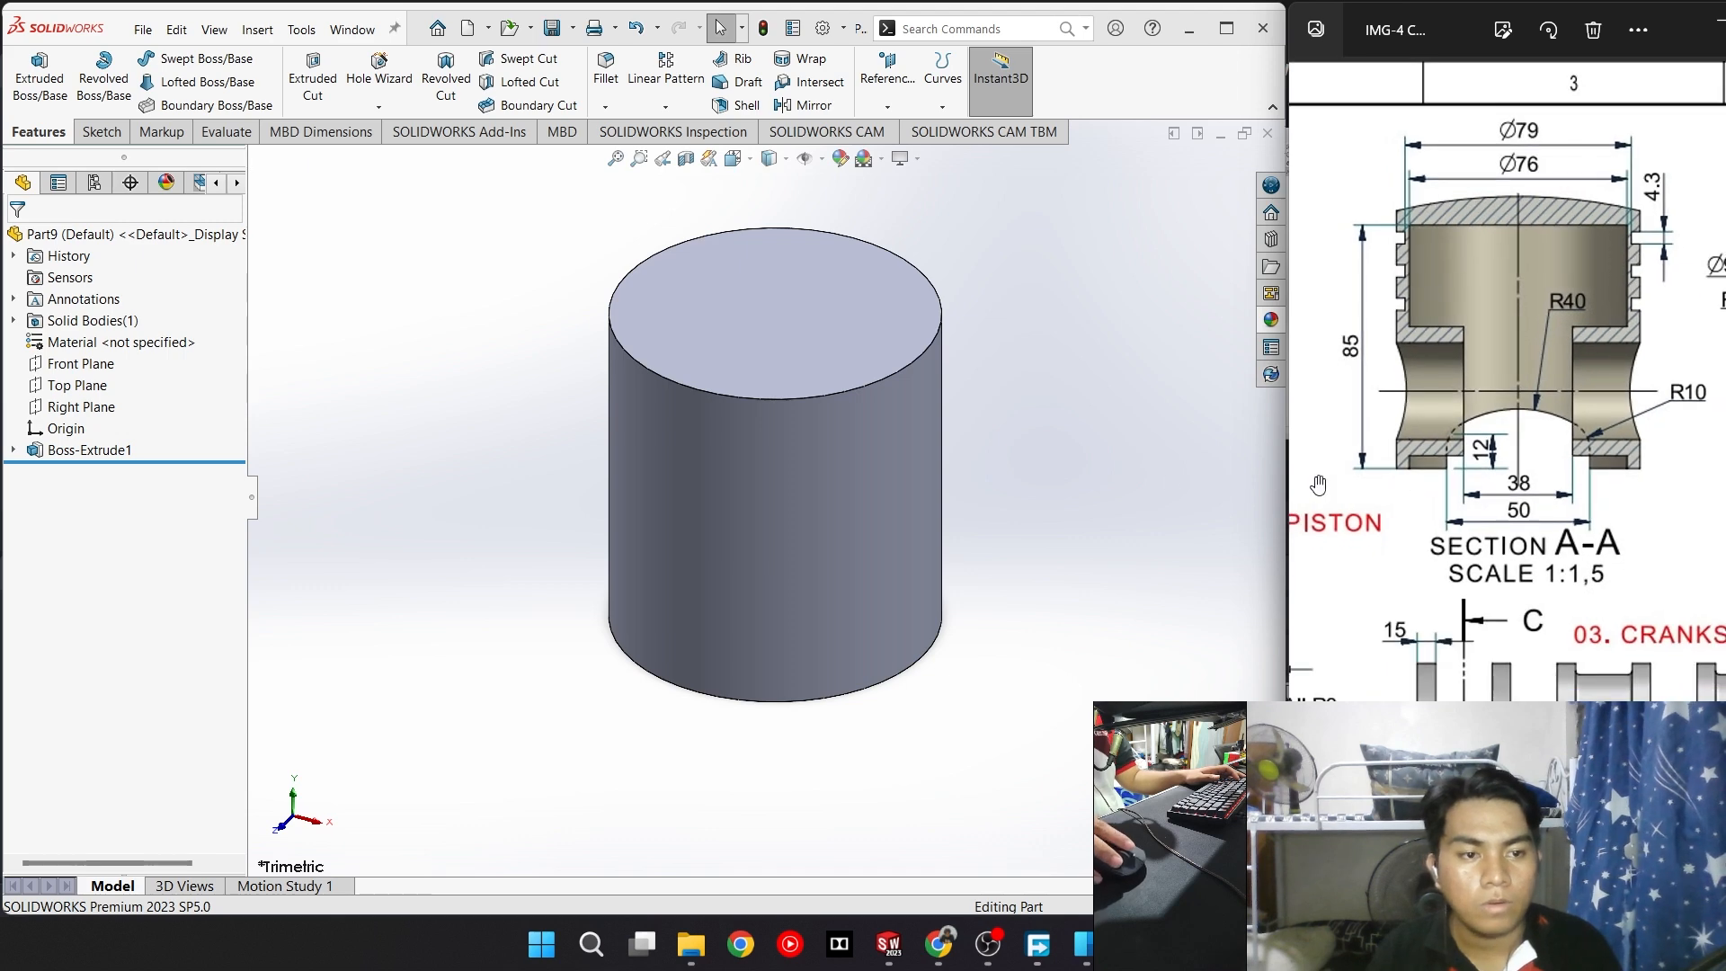
mouse_move(1352, 485)
left_mouse_down()
mouse_move(1499, 490)
mouse_move(1398, 493)
mouse_move(1615, 526)
left_mouse_up()
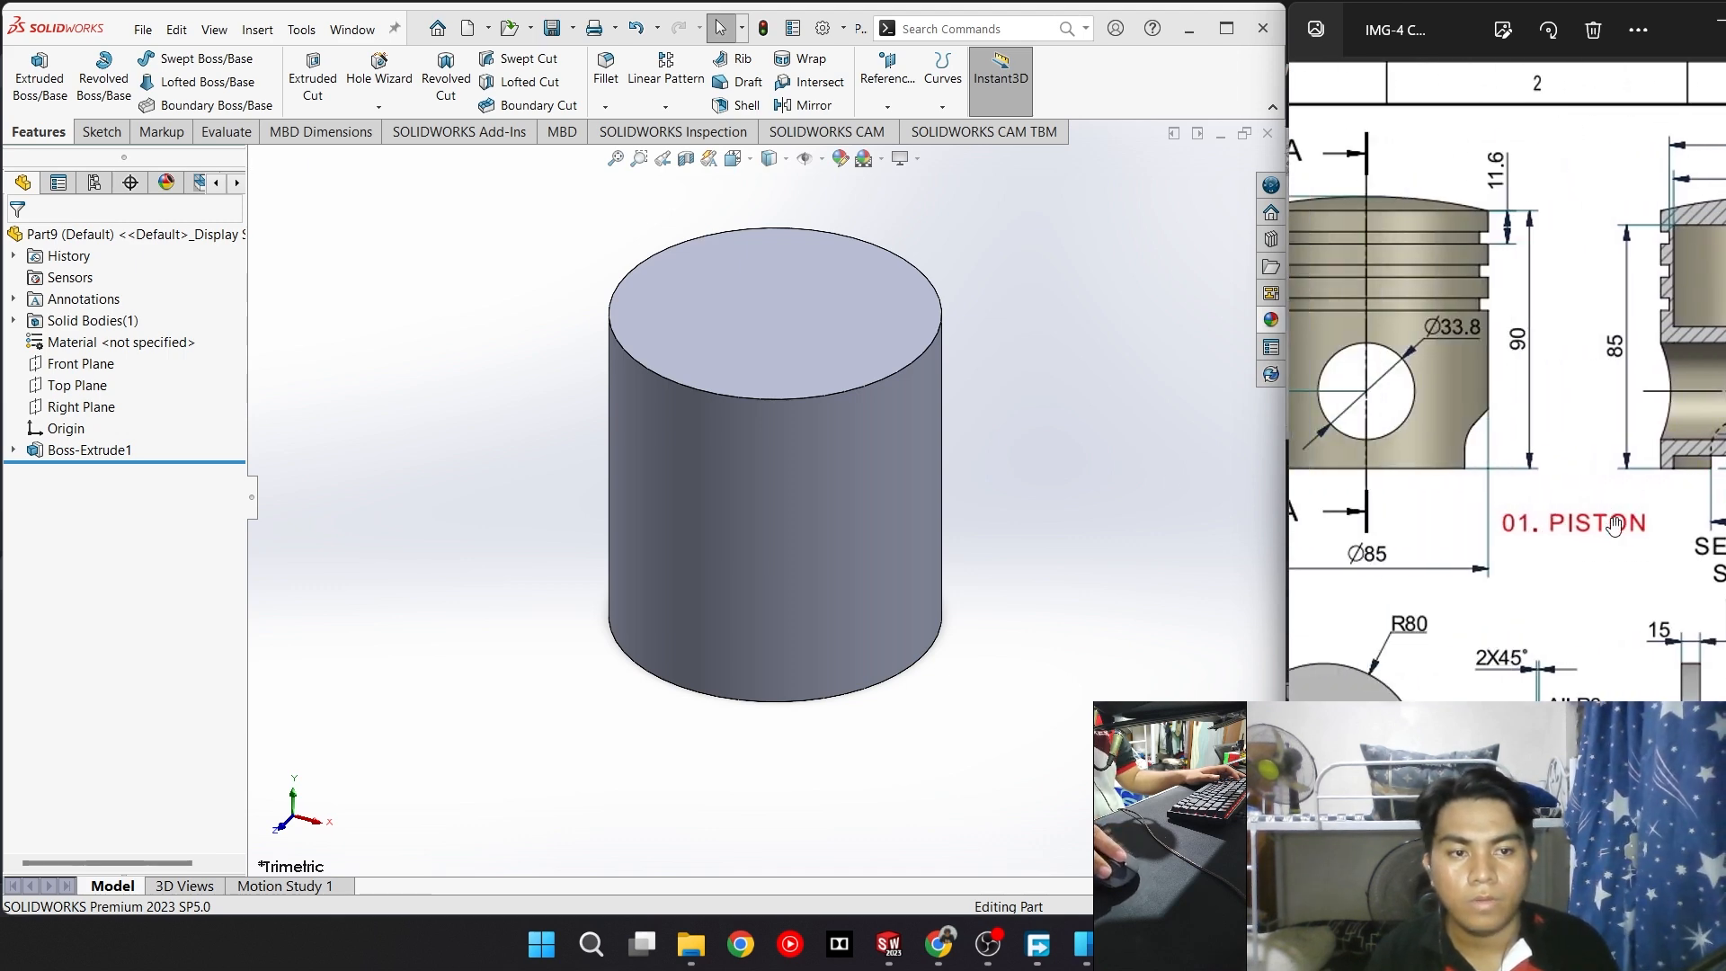
Start a sketch on the Top Plane and draw a 76 mm diameter circle centred on the origin
left_click(126, 133)
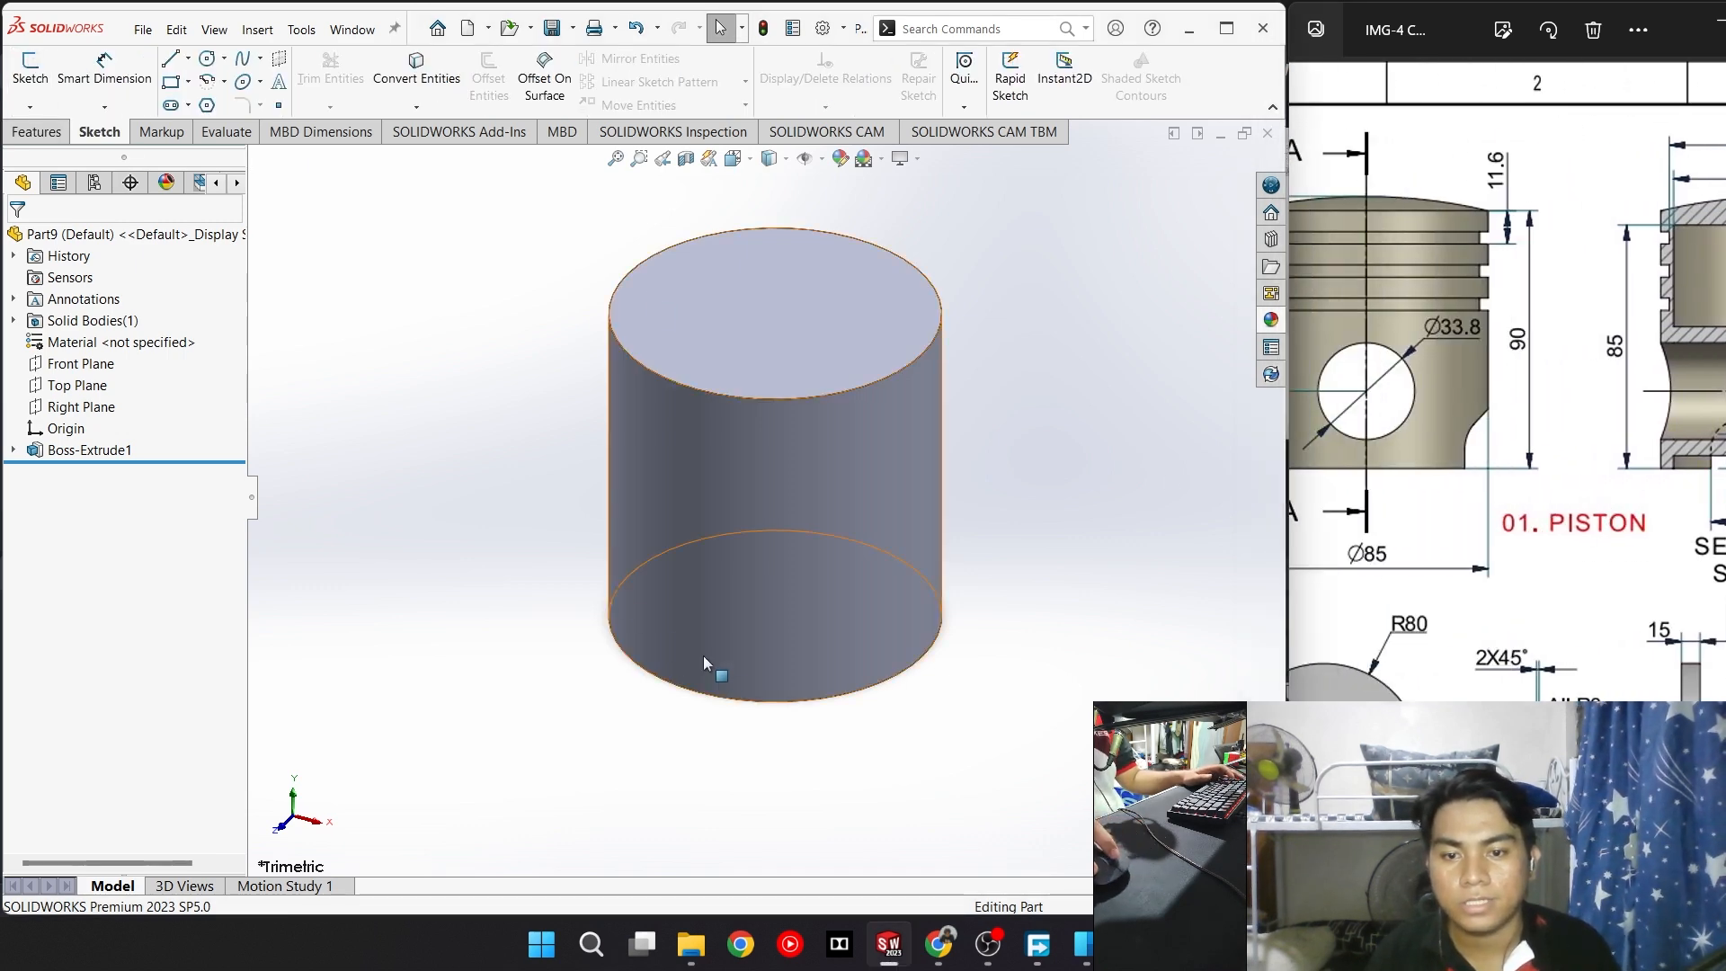
left_click(30, 70)
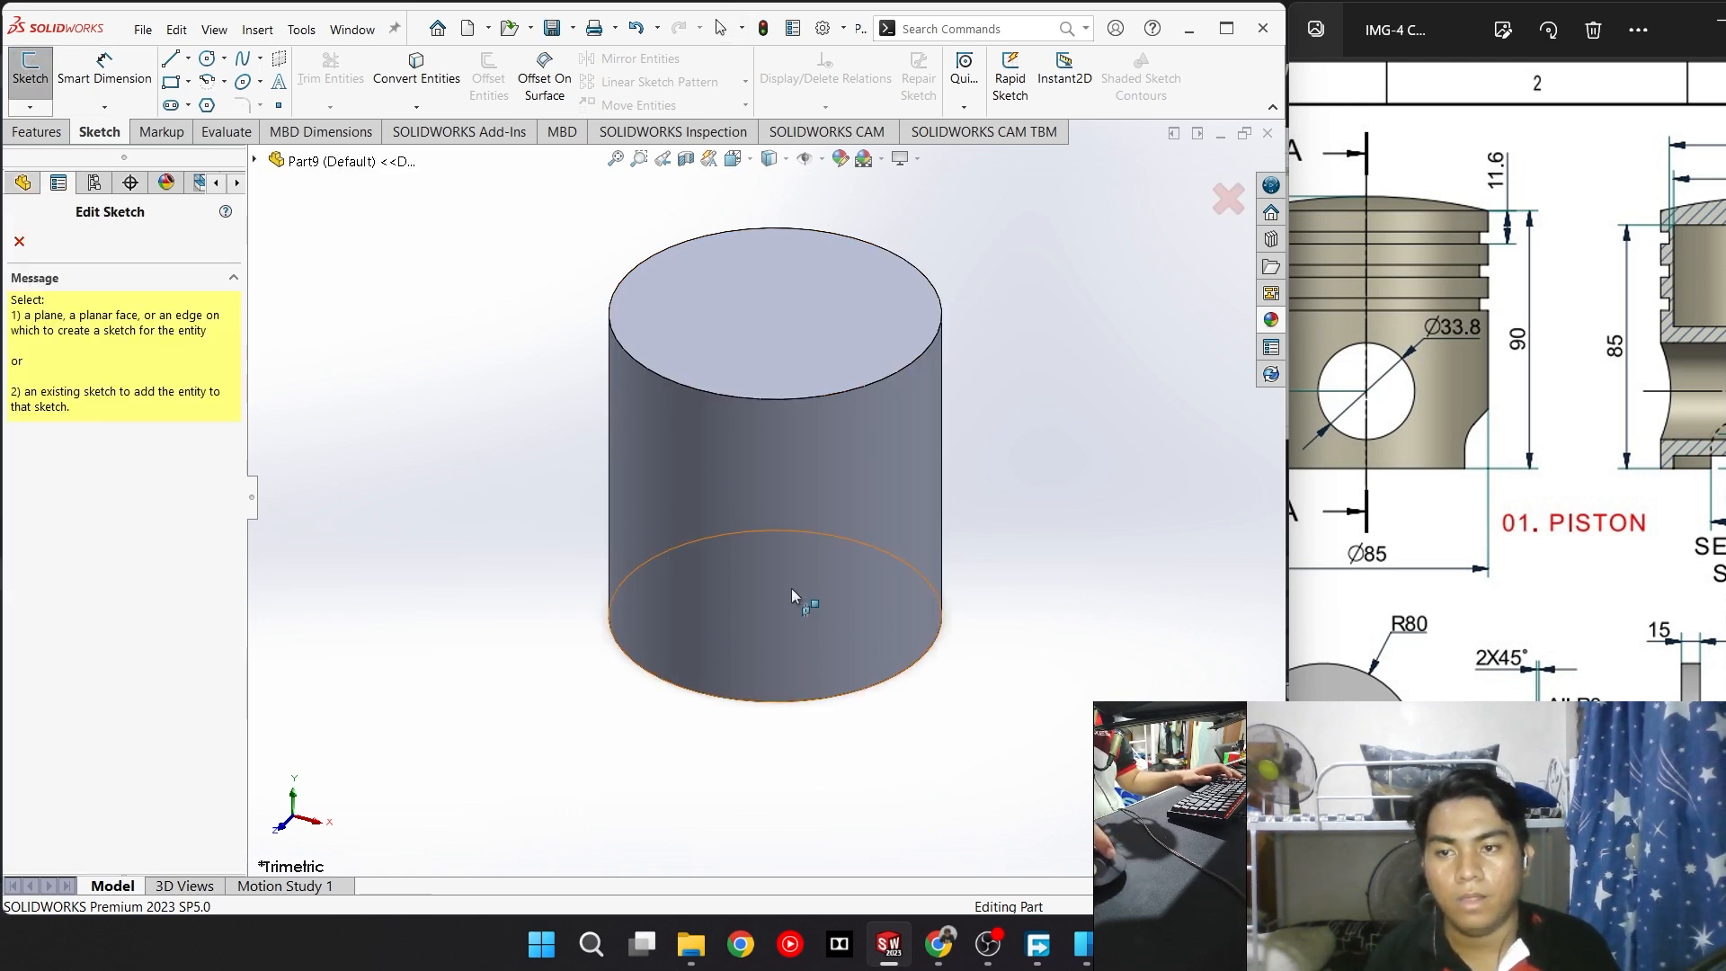
left_click(254, 160)
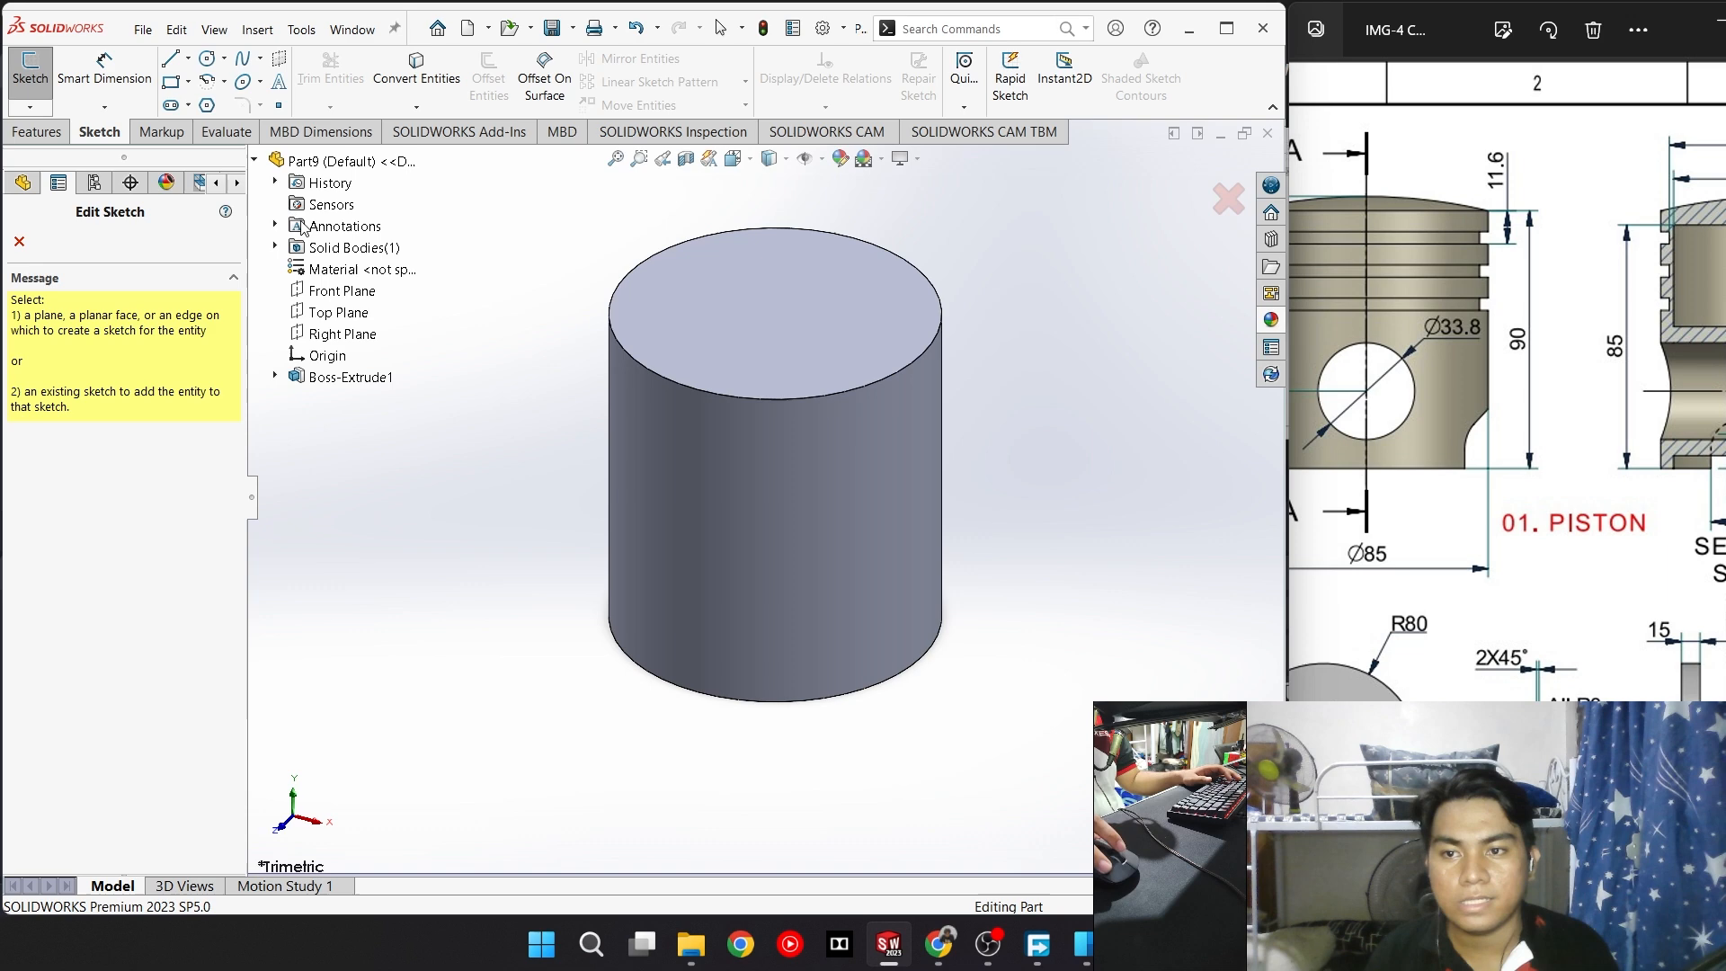
left_click(355, 313)
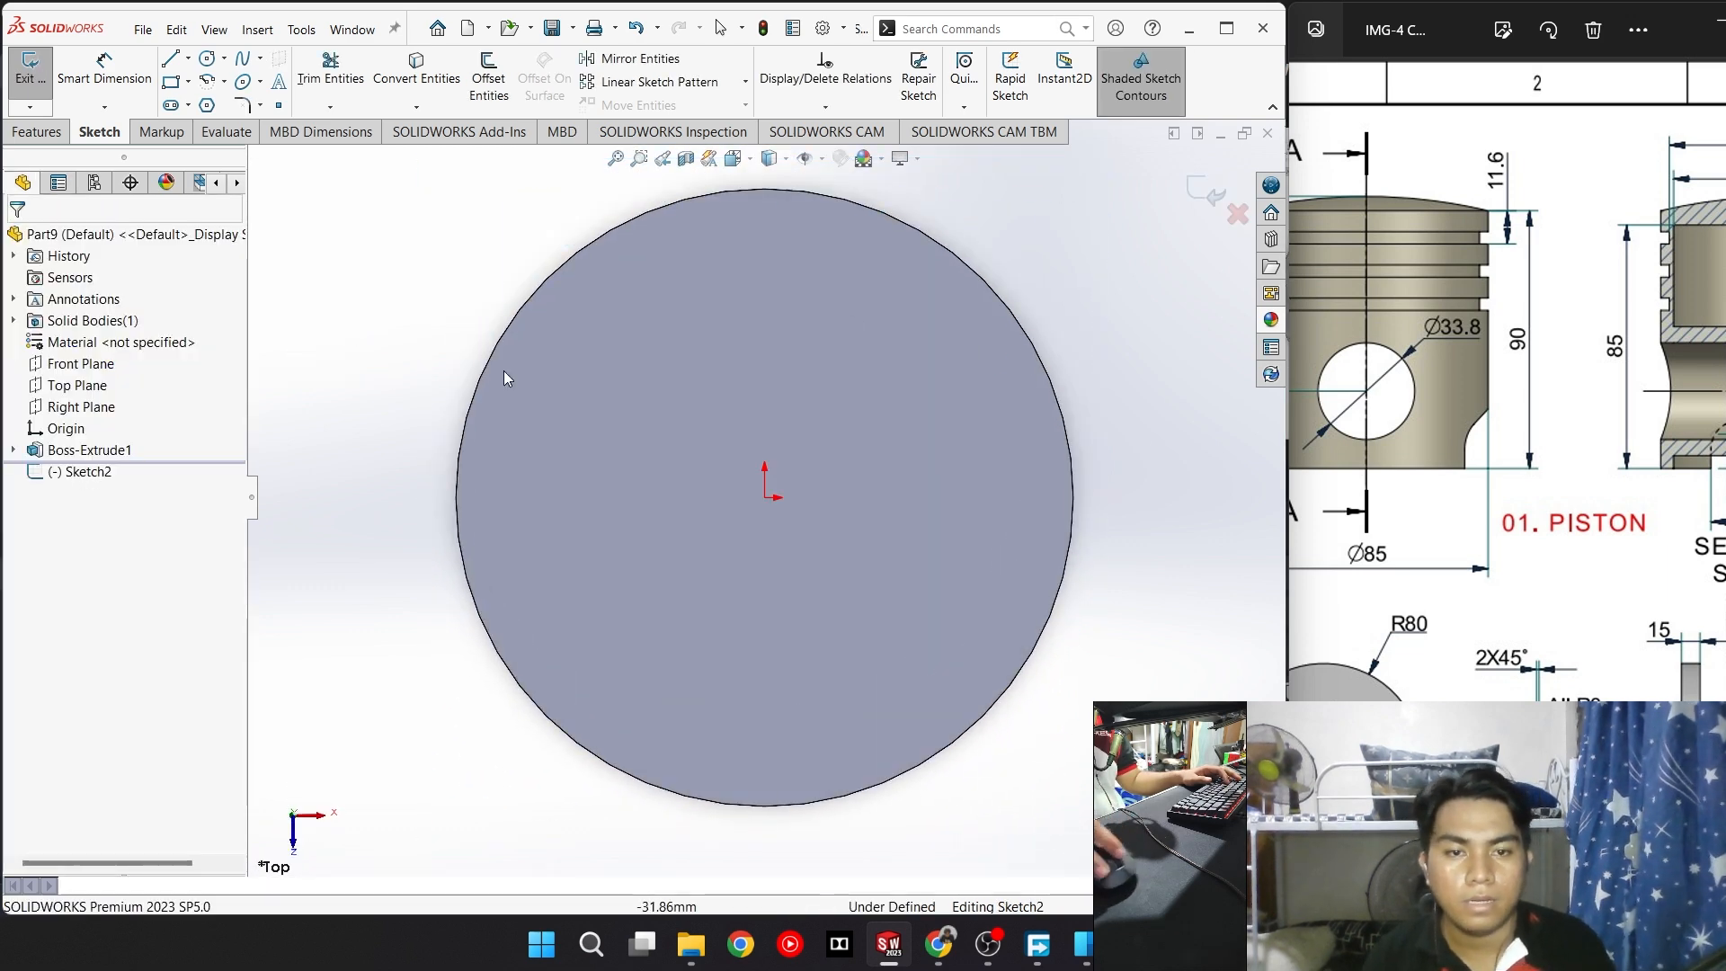
left_click_drag(1543, 410, 1265, 449)
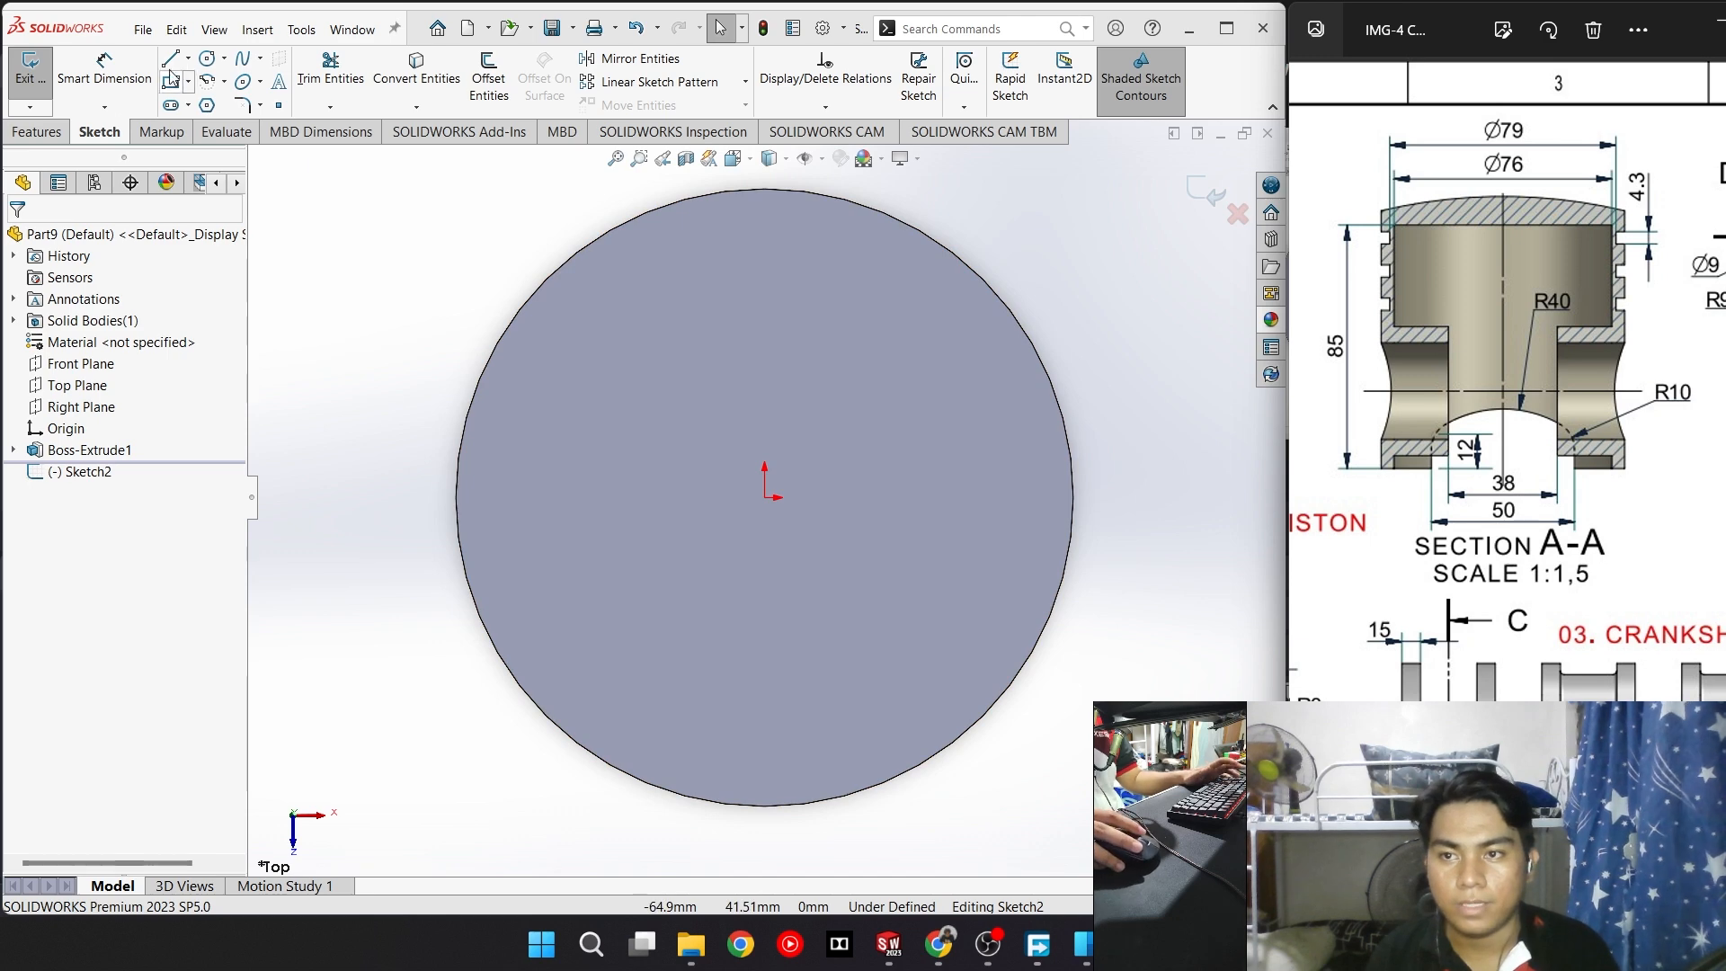
left_click(765, 497)
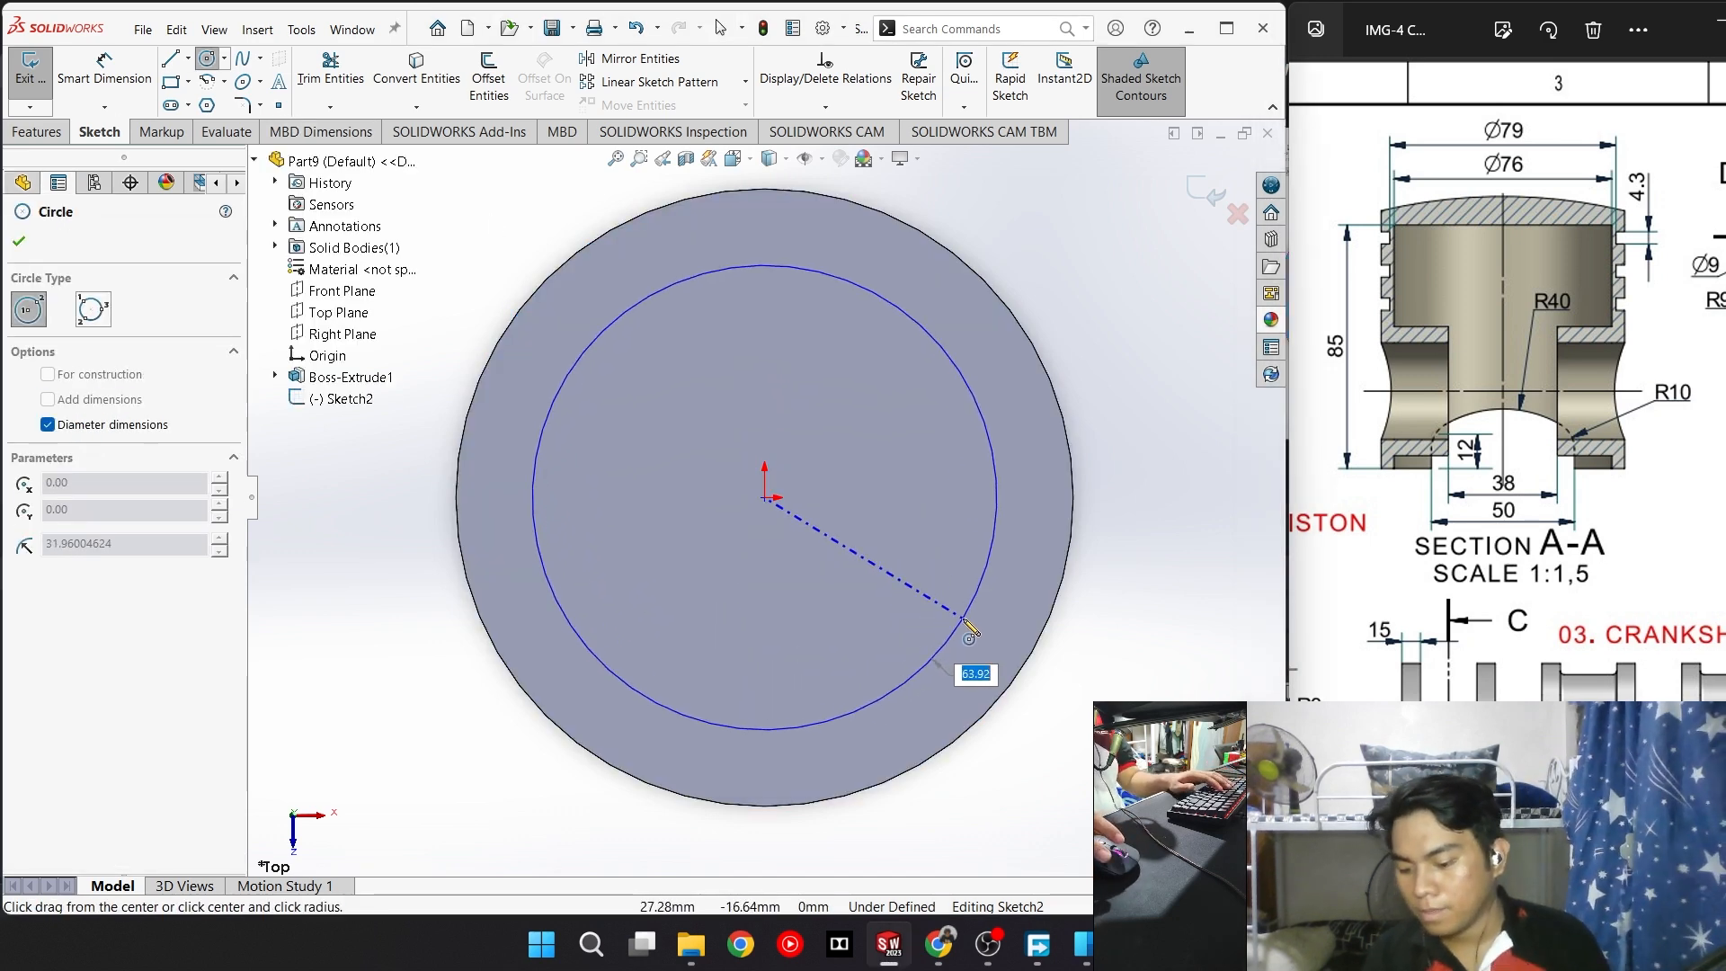
type("76")
key("Return")
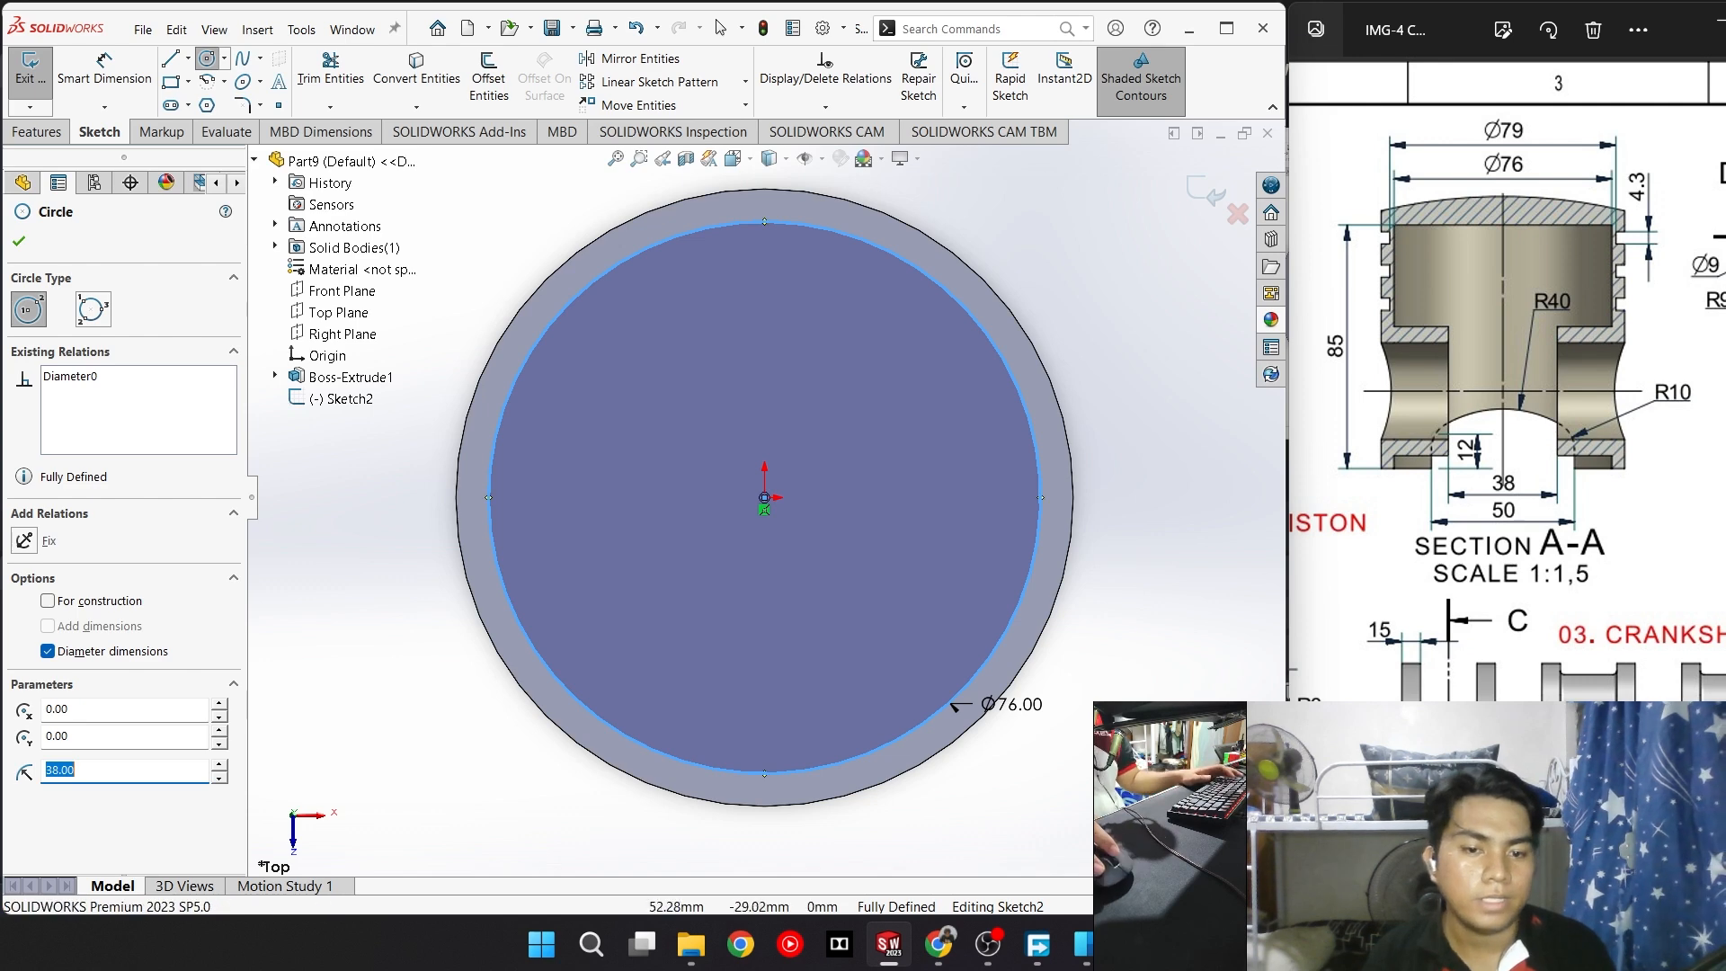
Cut-extrude the 76 mm circle upward into the cylinder with the direction reversed and a blind depth of 85 mm
left_click(56, 135)
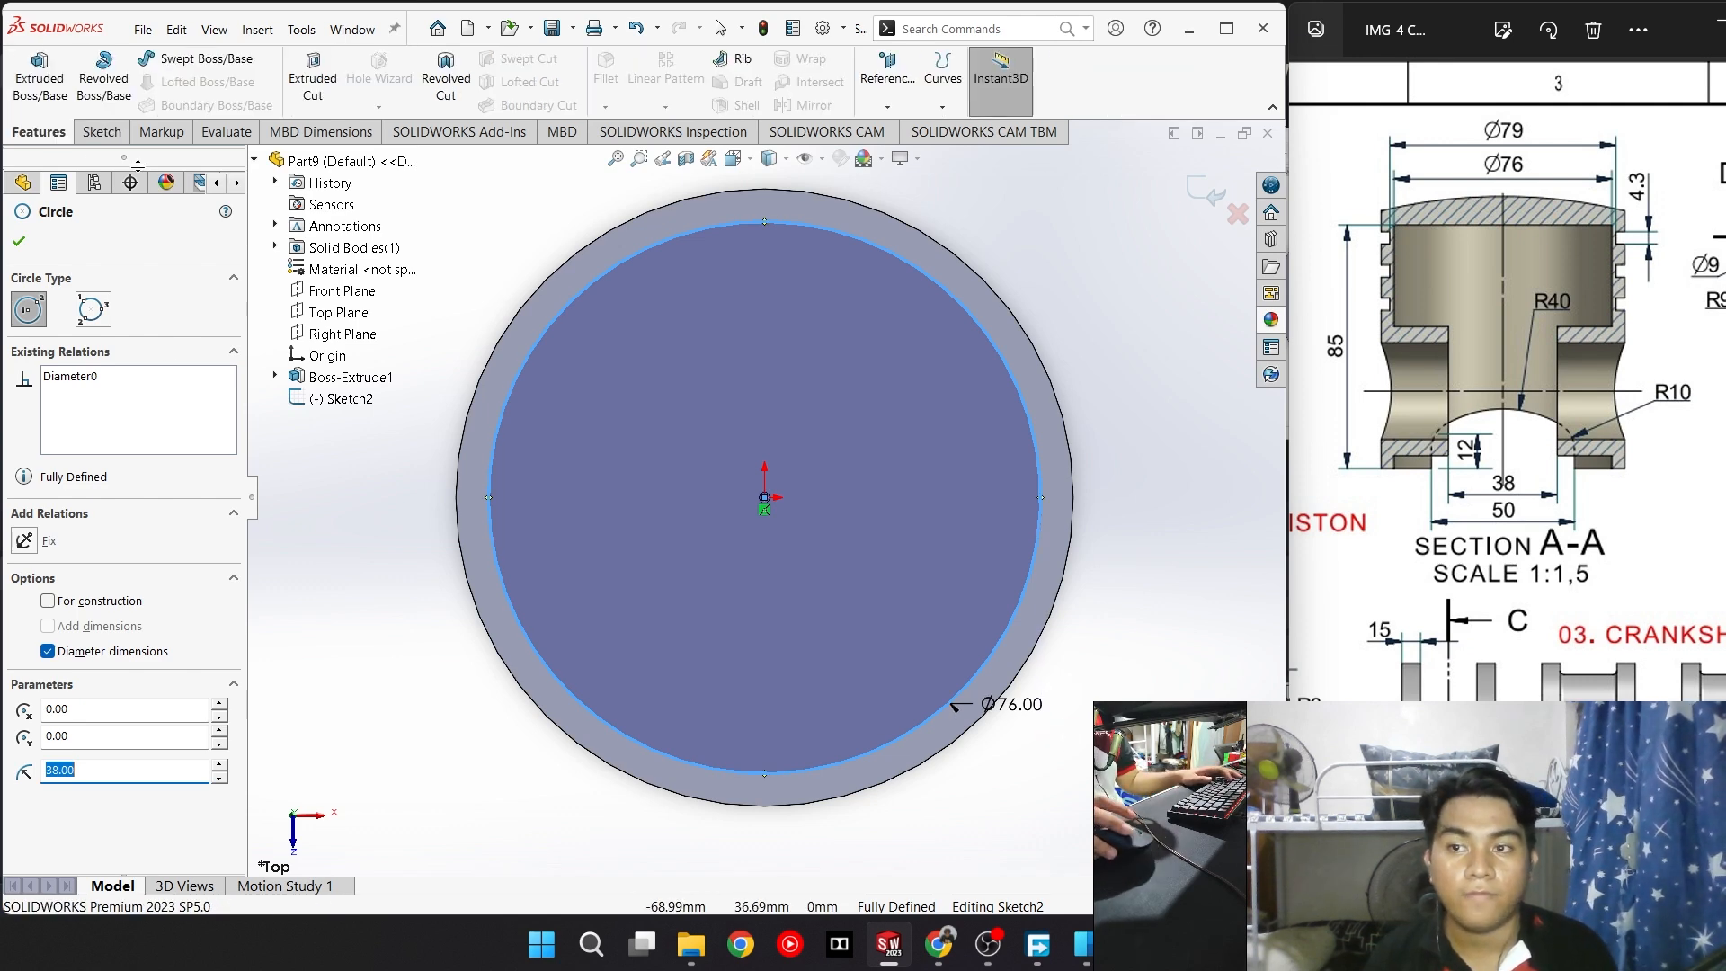
left_click(312, 81)
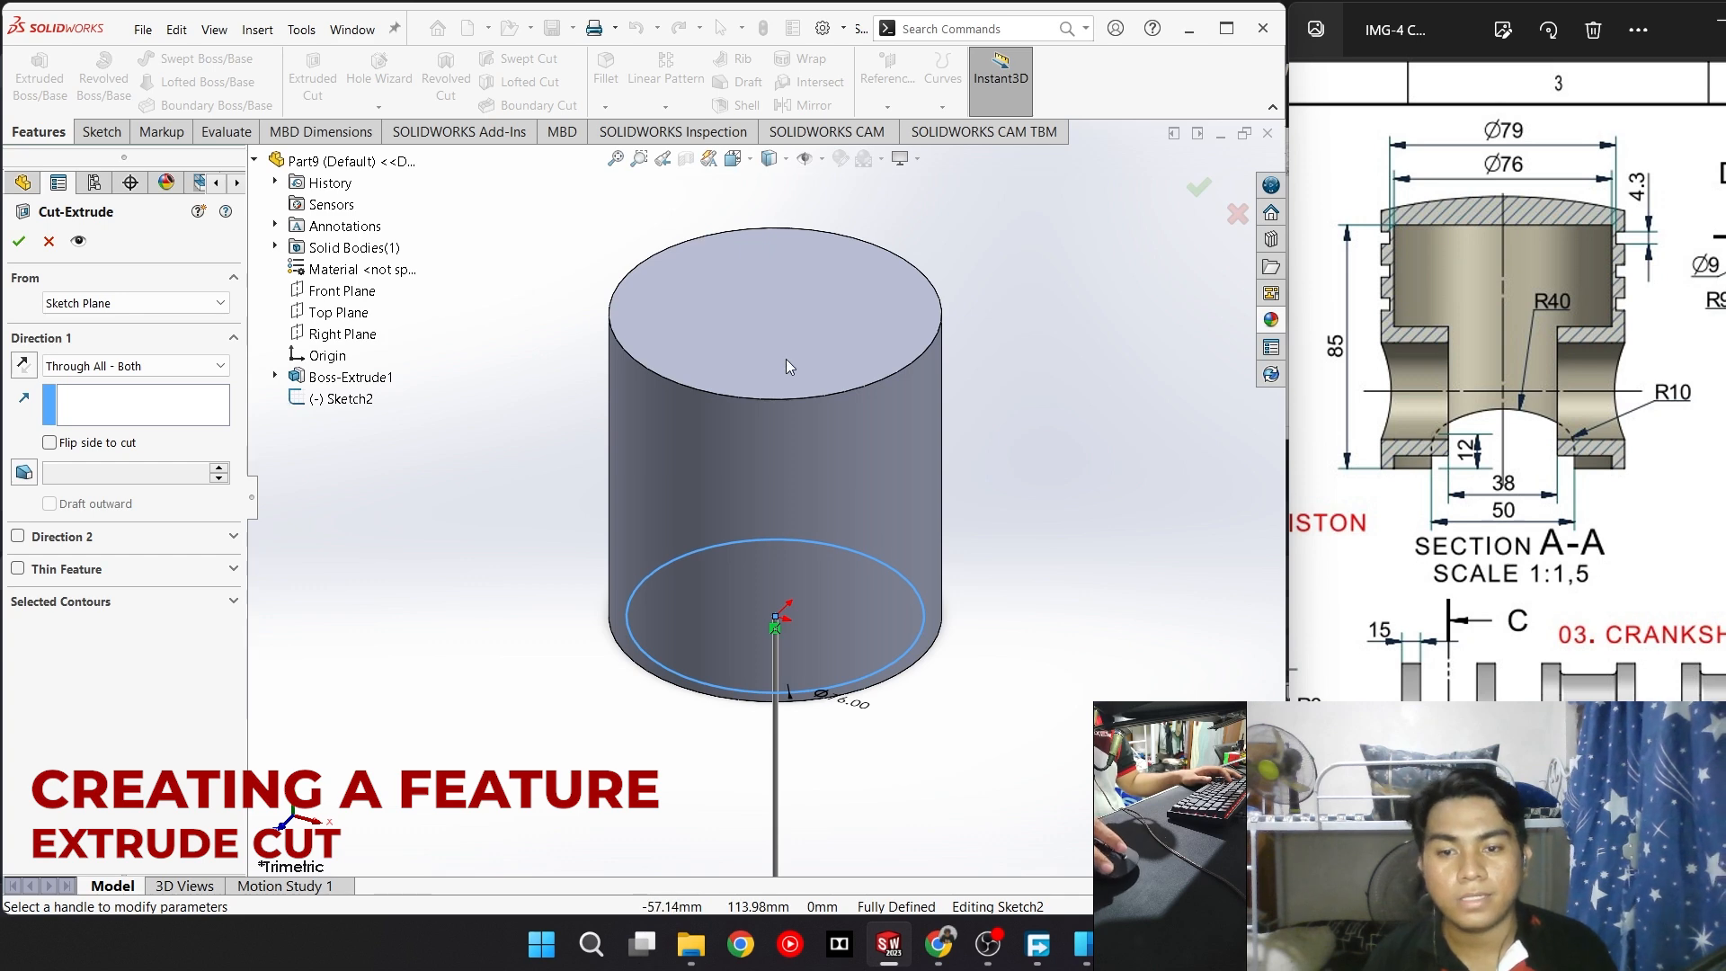
left_click(23, 364)
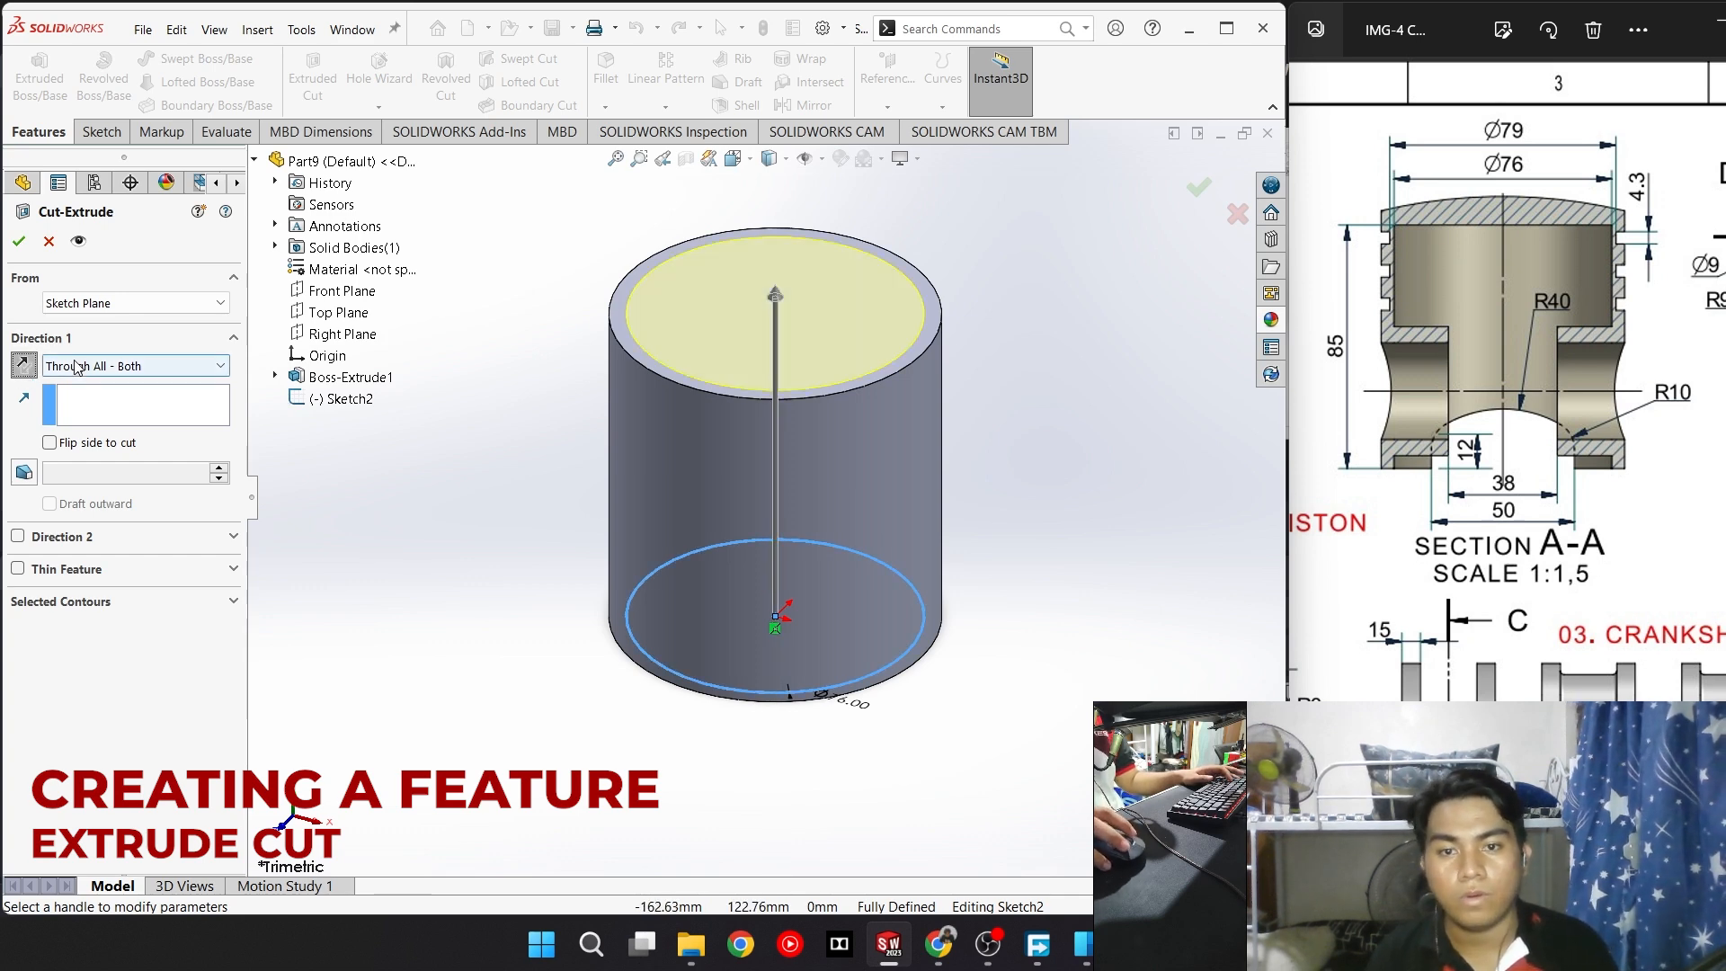
left_click(188, 367)
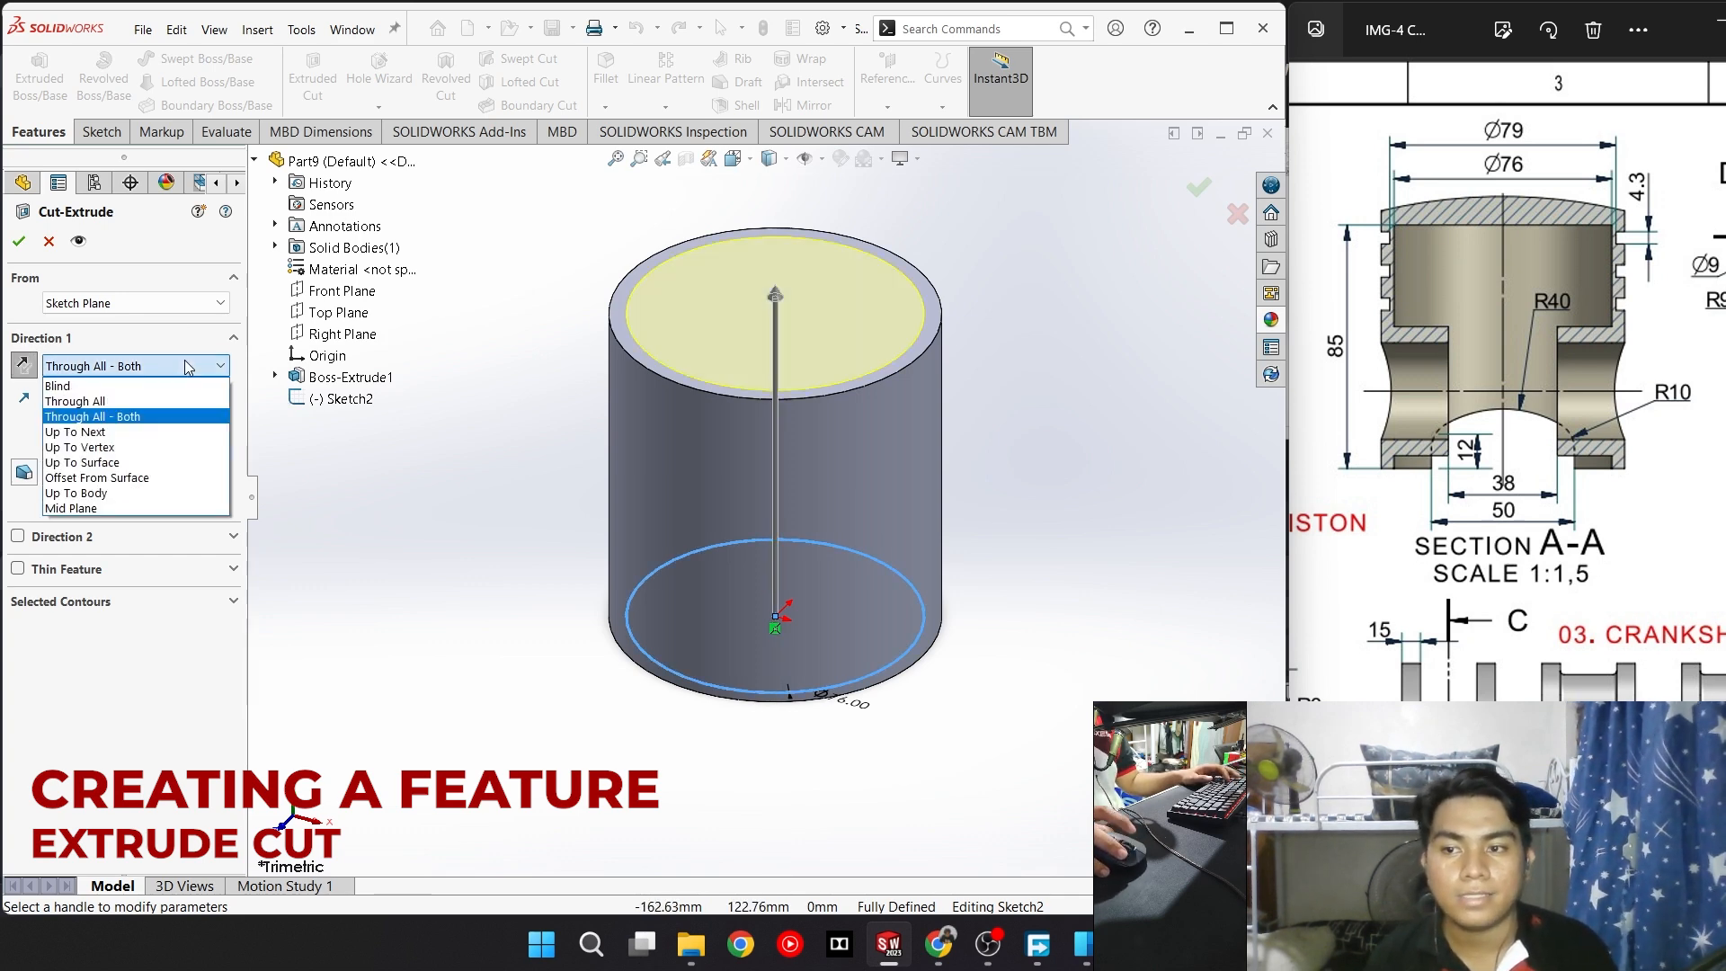
left_click(172, 378)
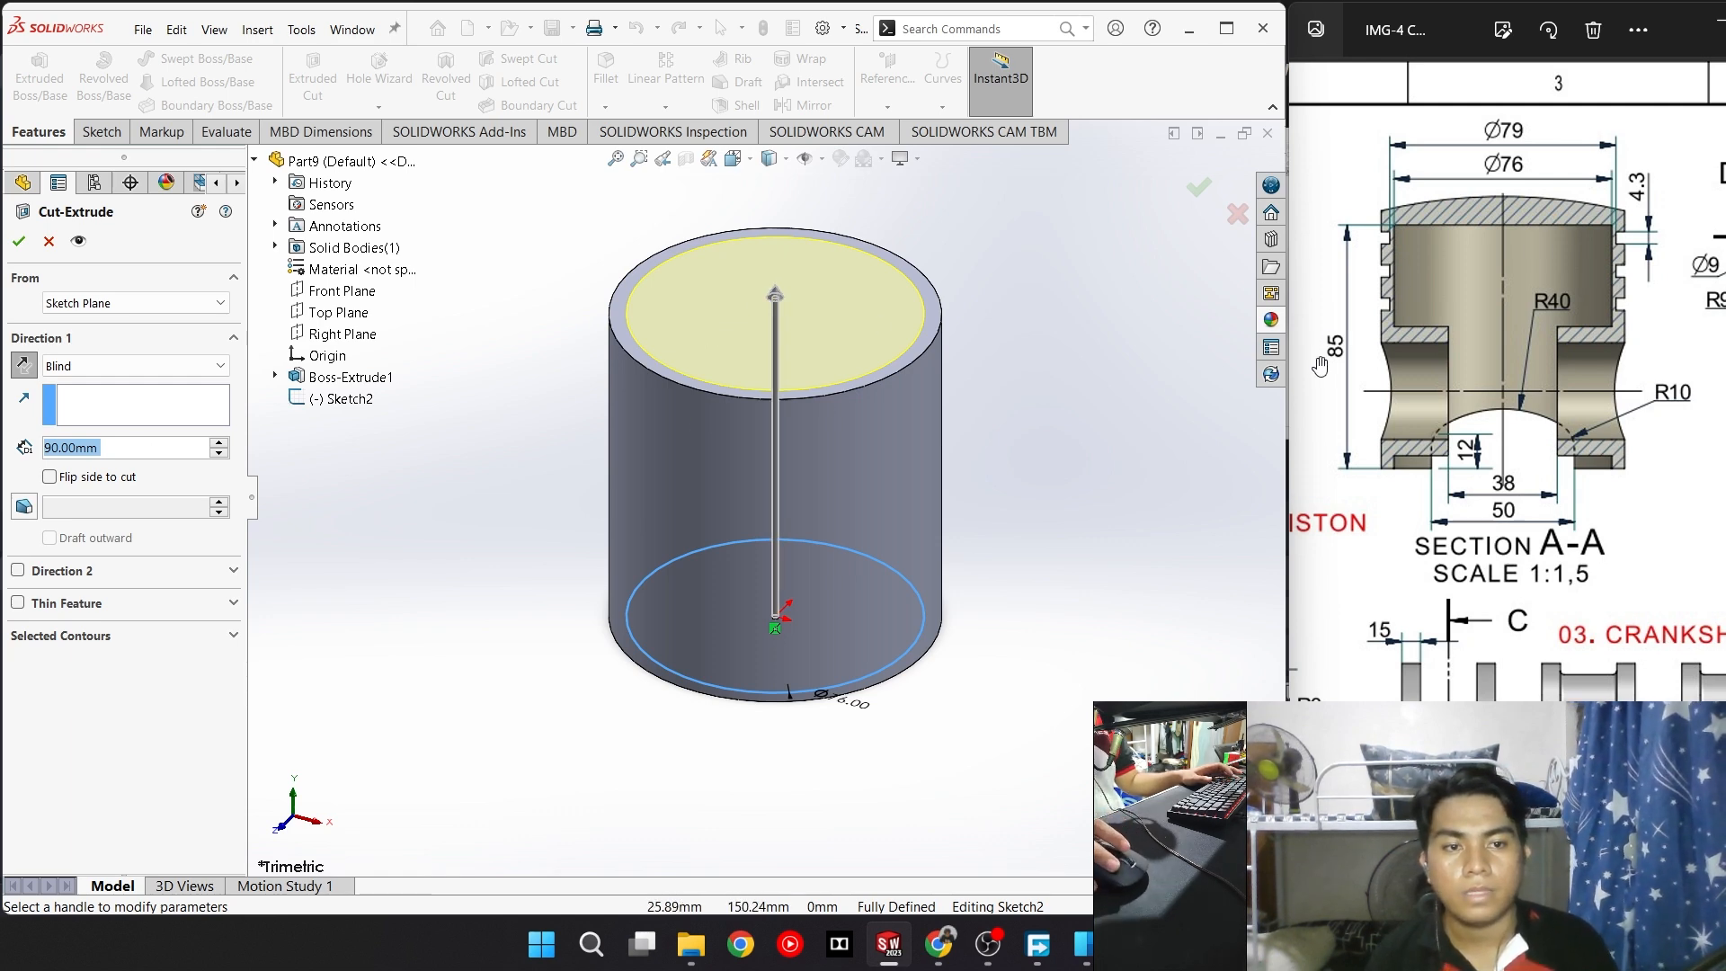
type("85")
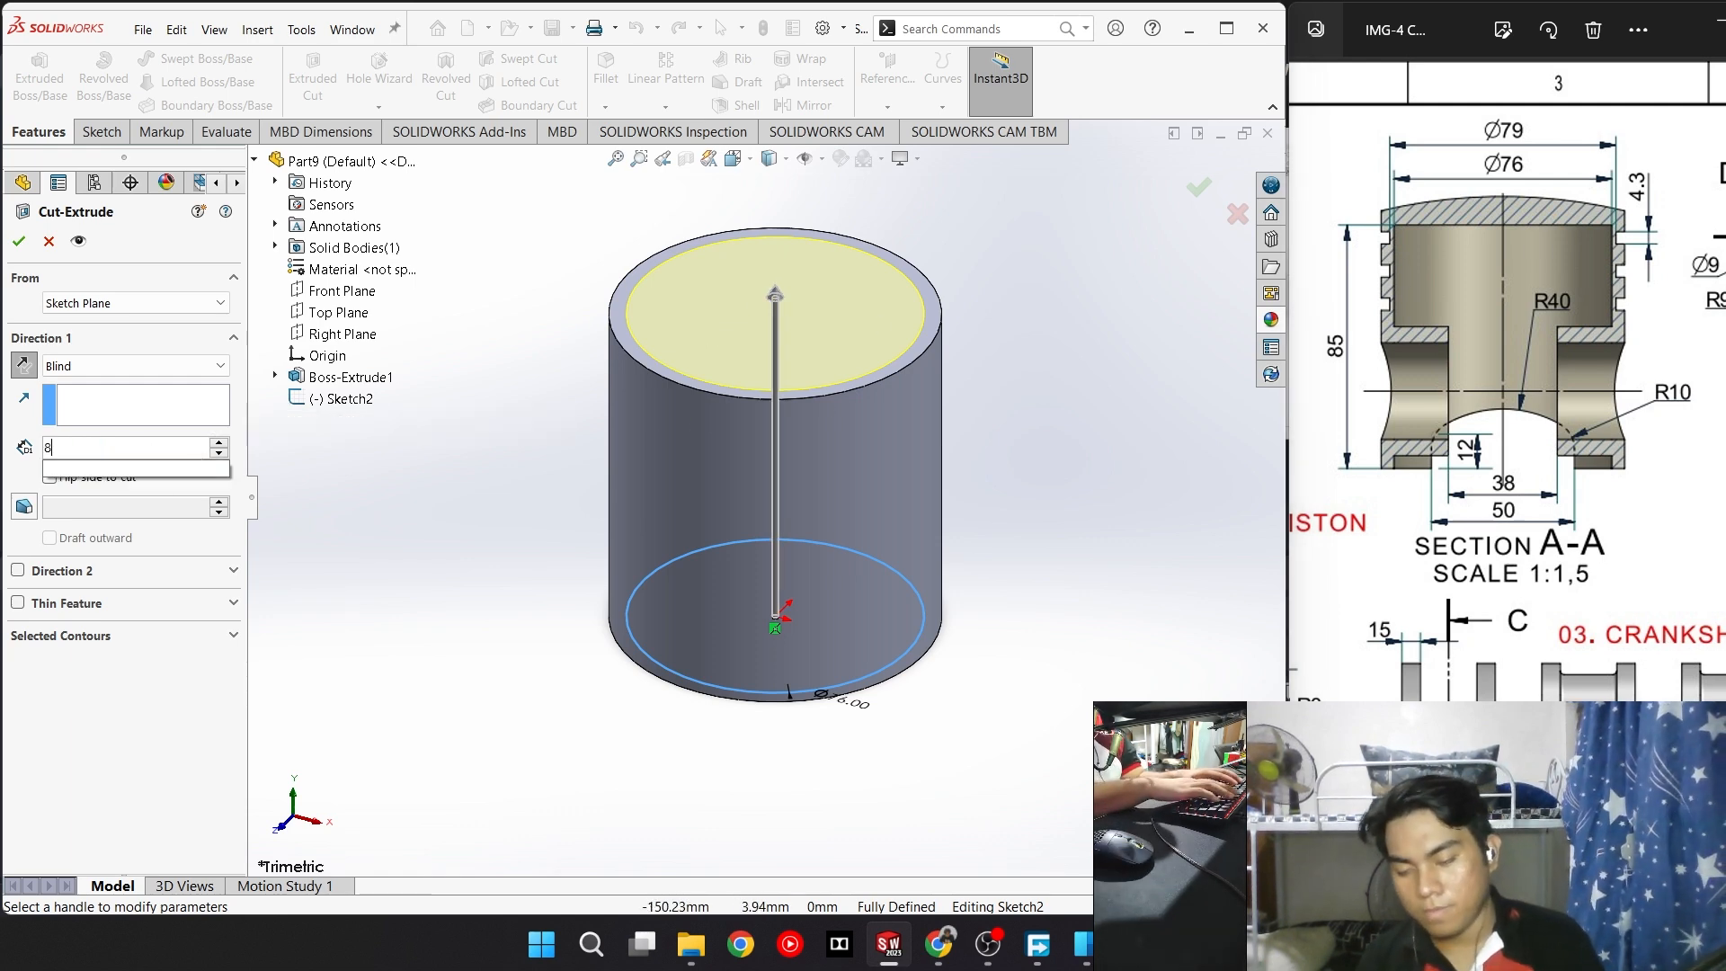
key("Return")
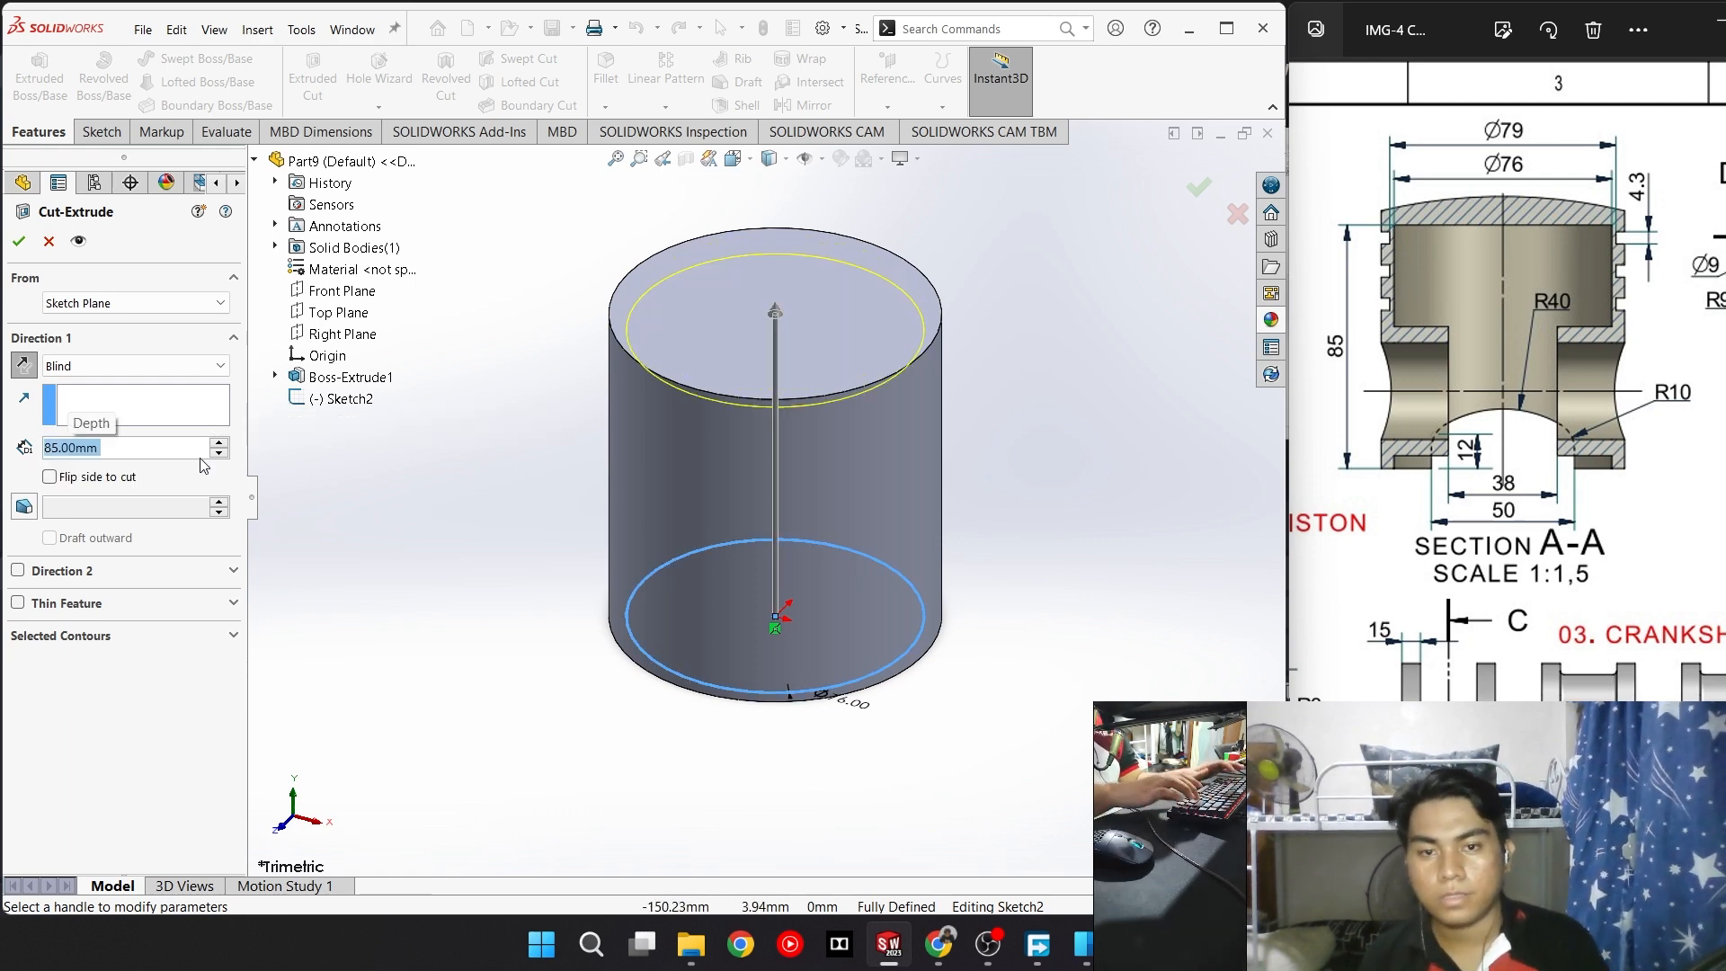
left_click(19, 241)
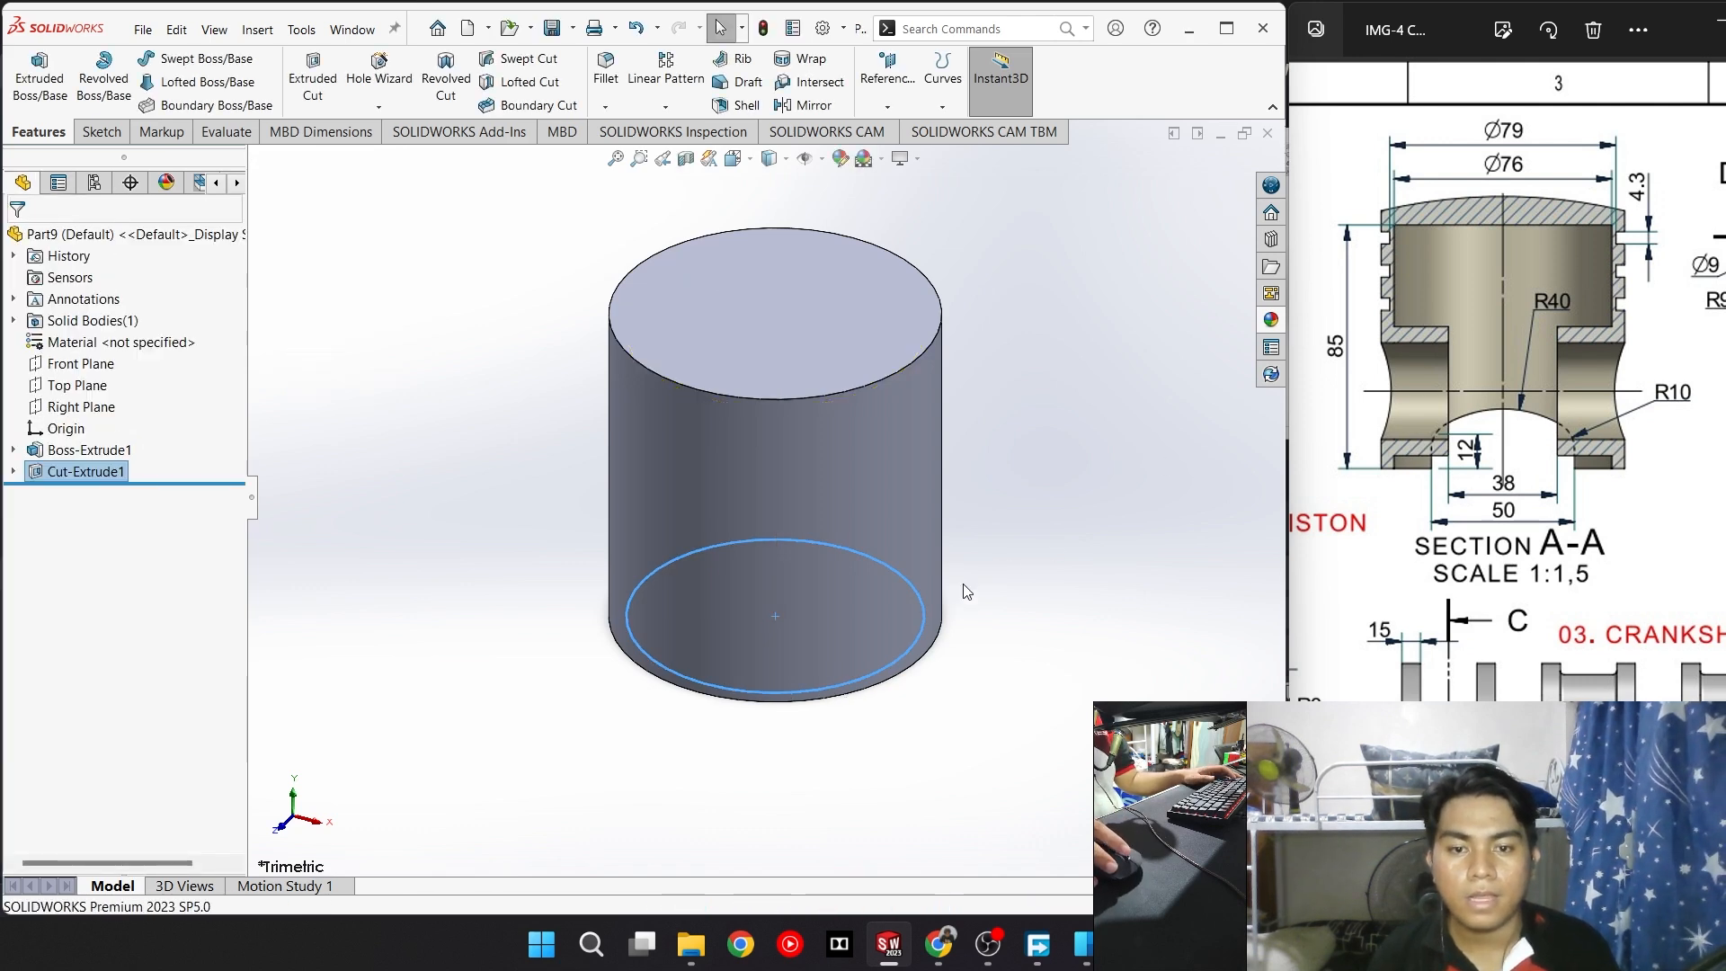
Inspect the hollowed cylinder from the side and from below, and return to the isometric view
middle_click_drag(964, 590, 908, 411)
key("space")
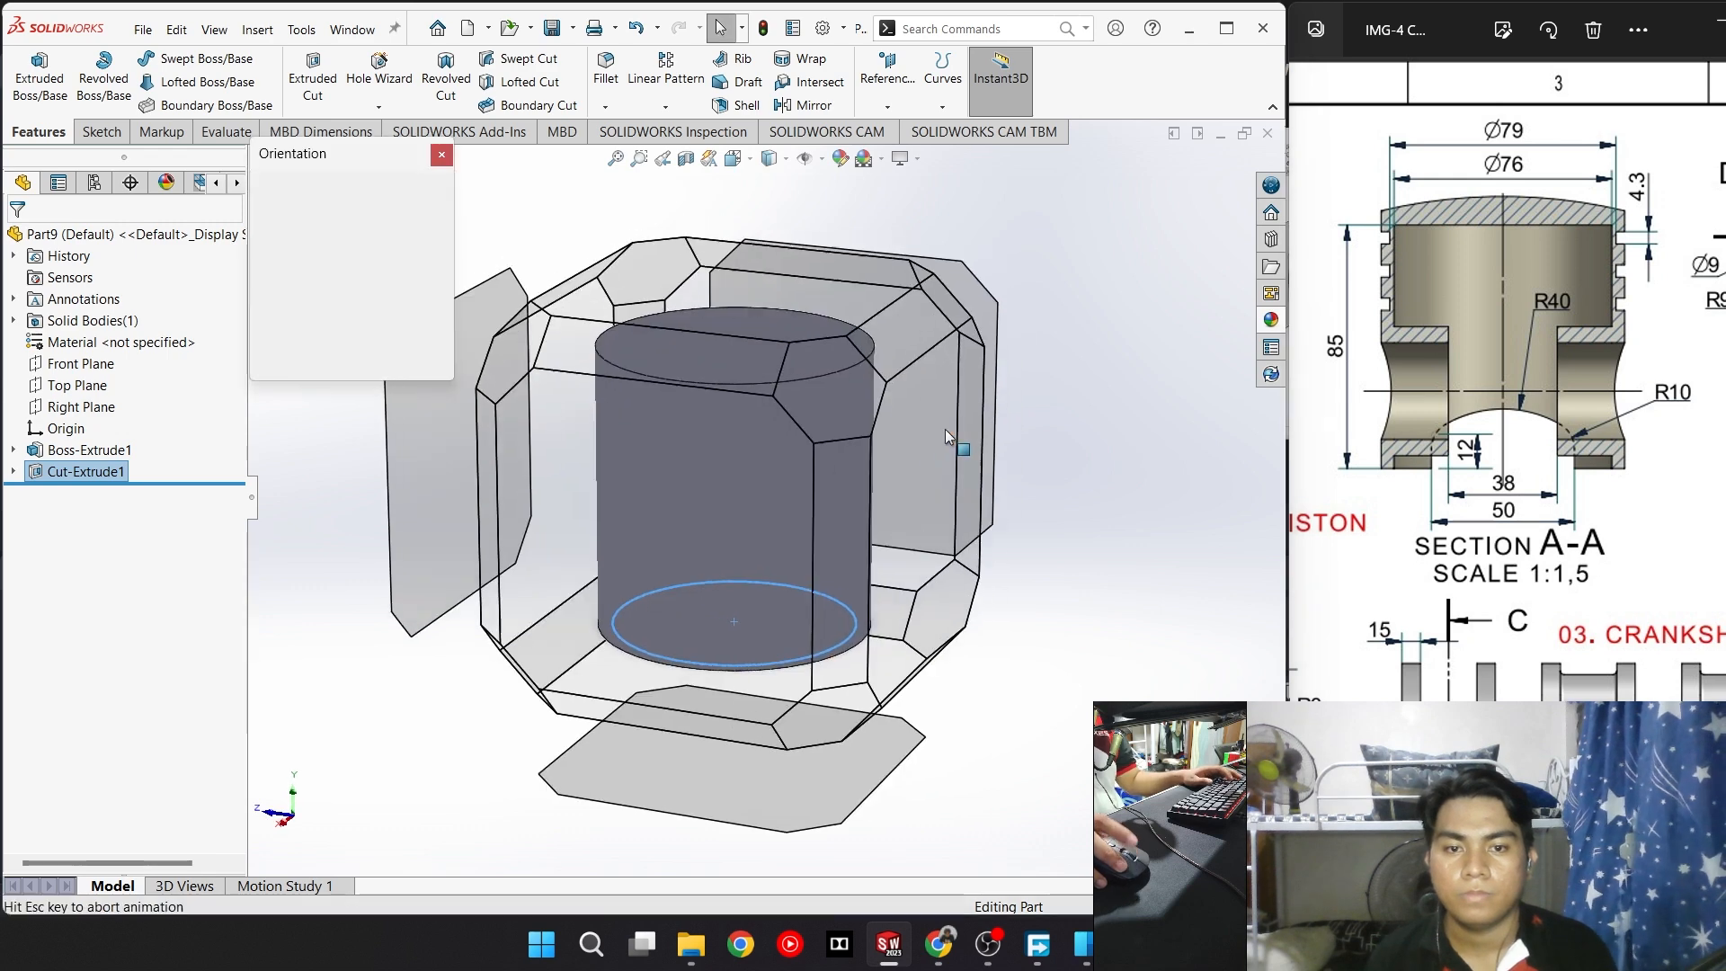
left_click(430, 216)
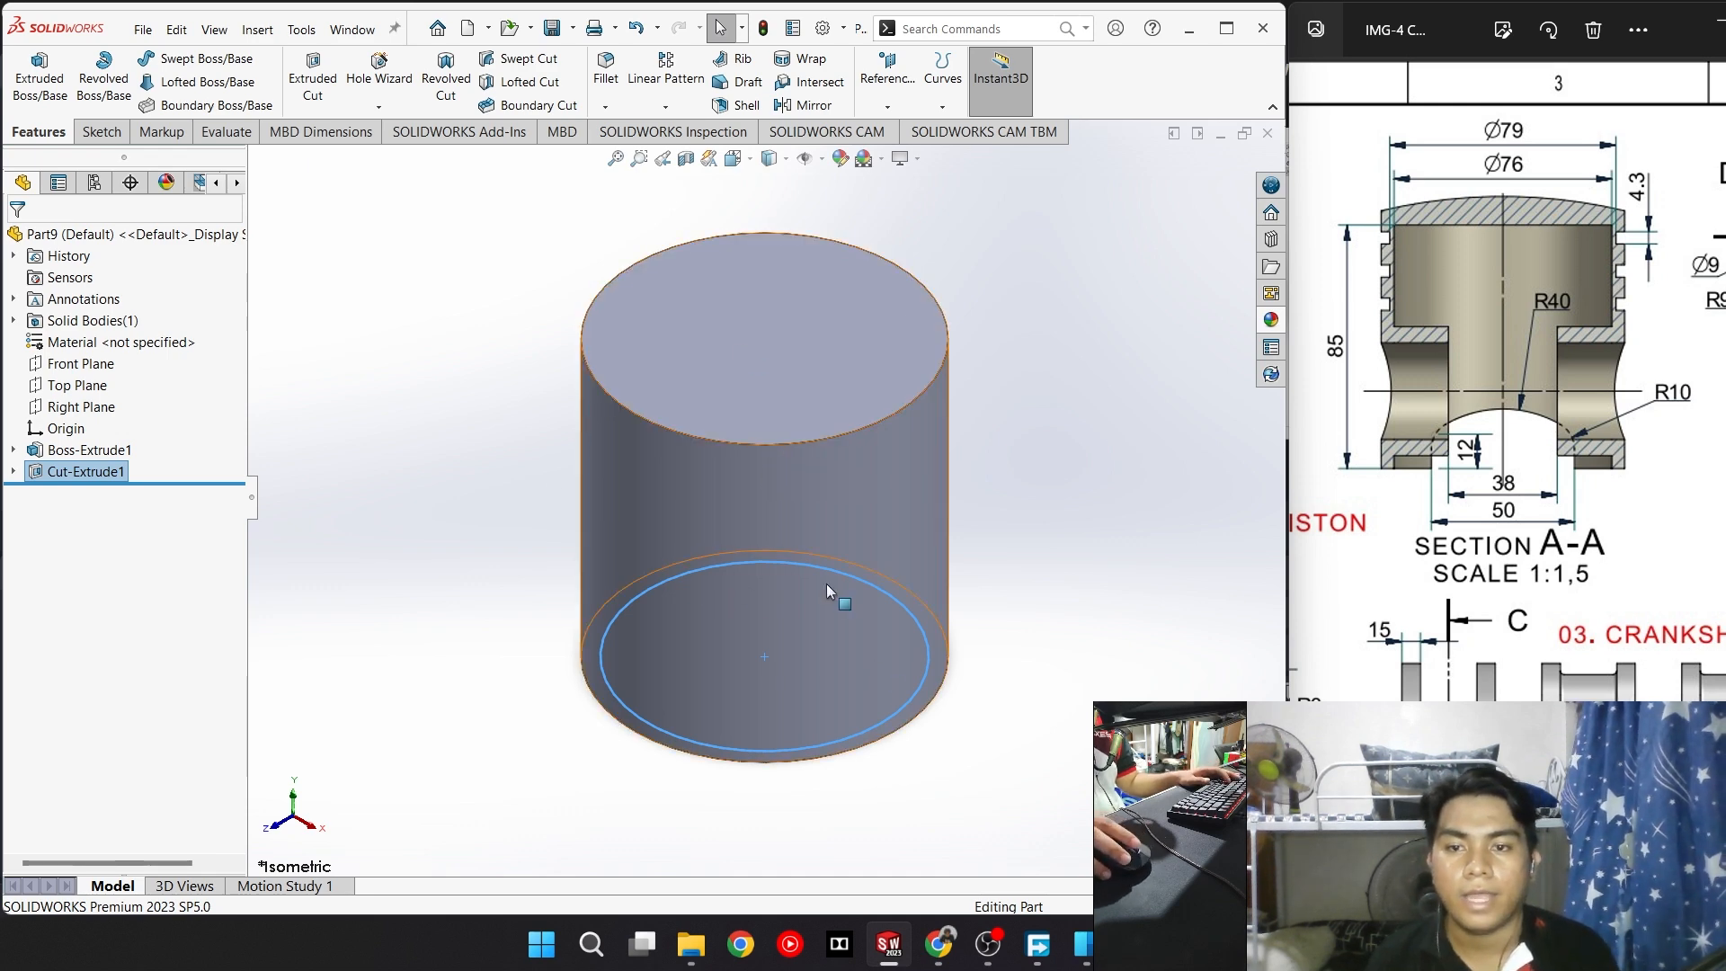
middle_click_drag(827, 586, 948, 492)
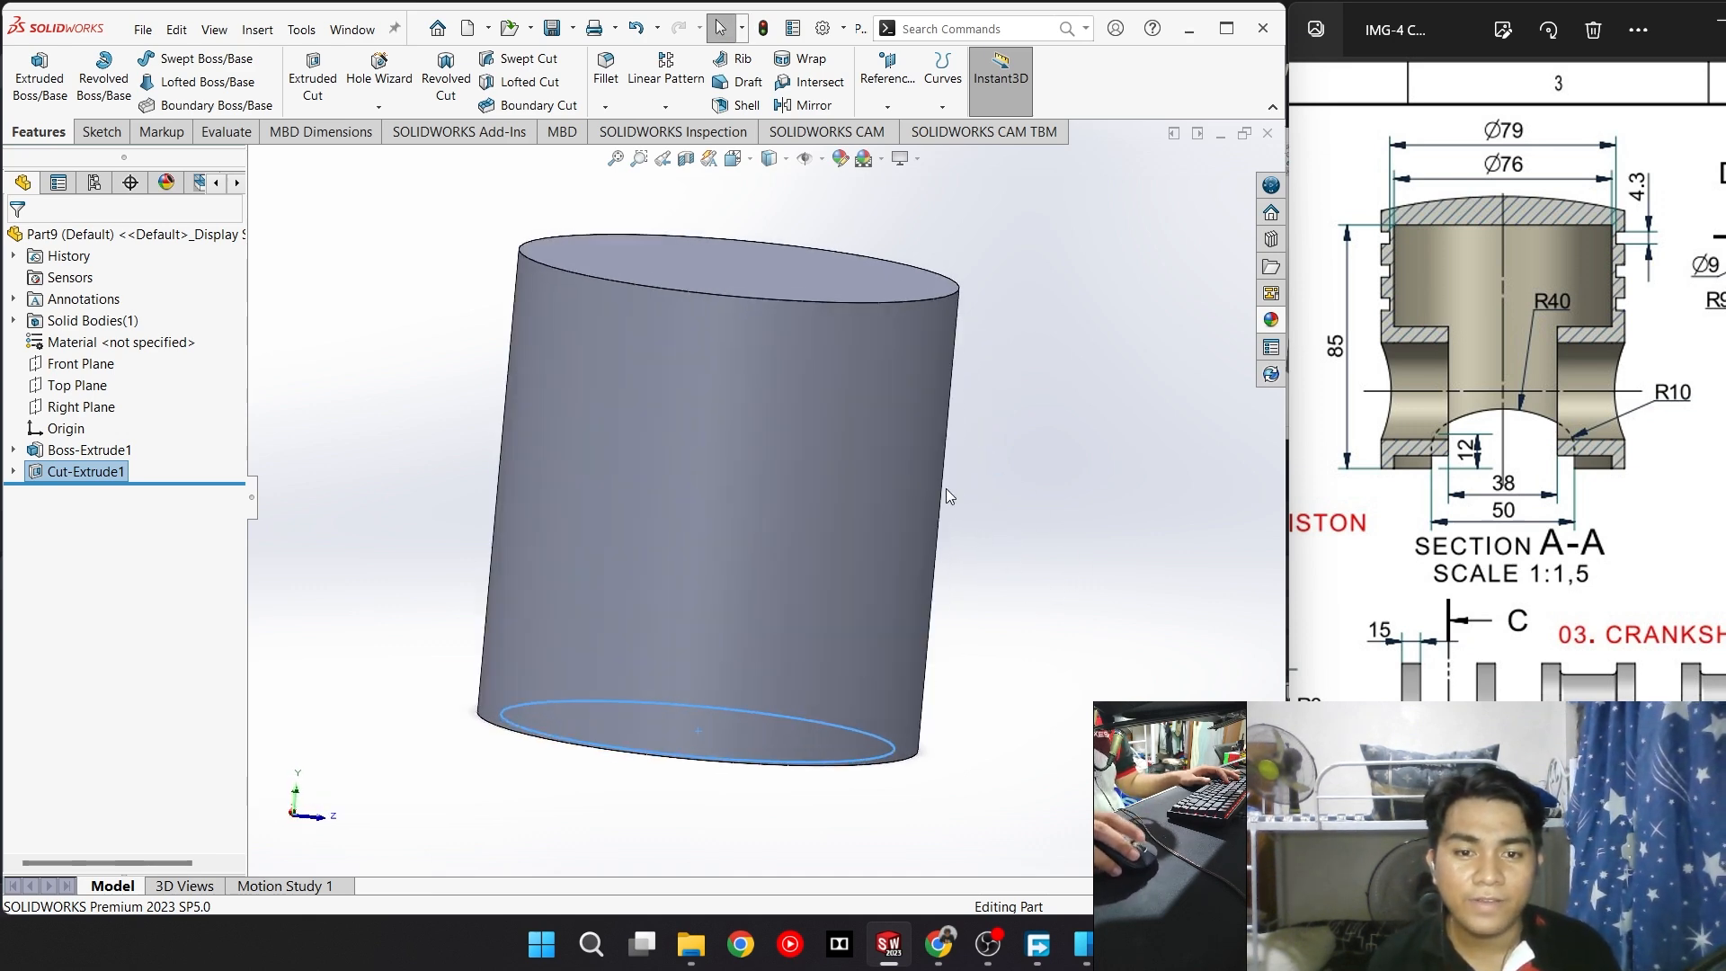
middle_click_drag(1027, 447, 958, 456)
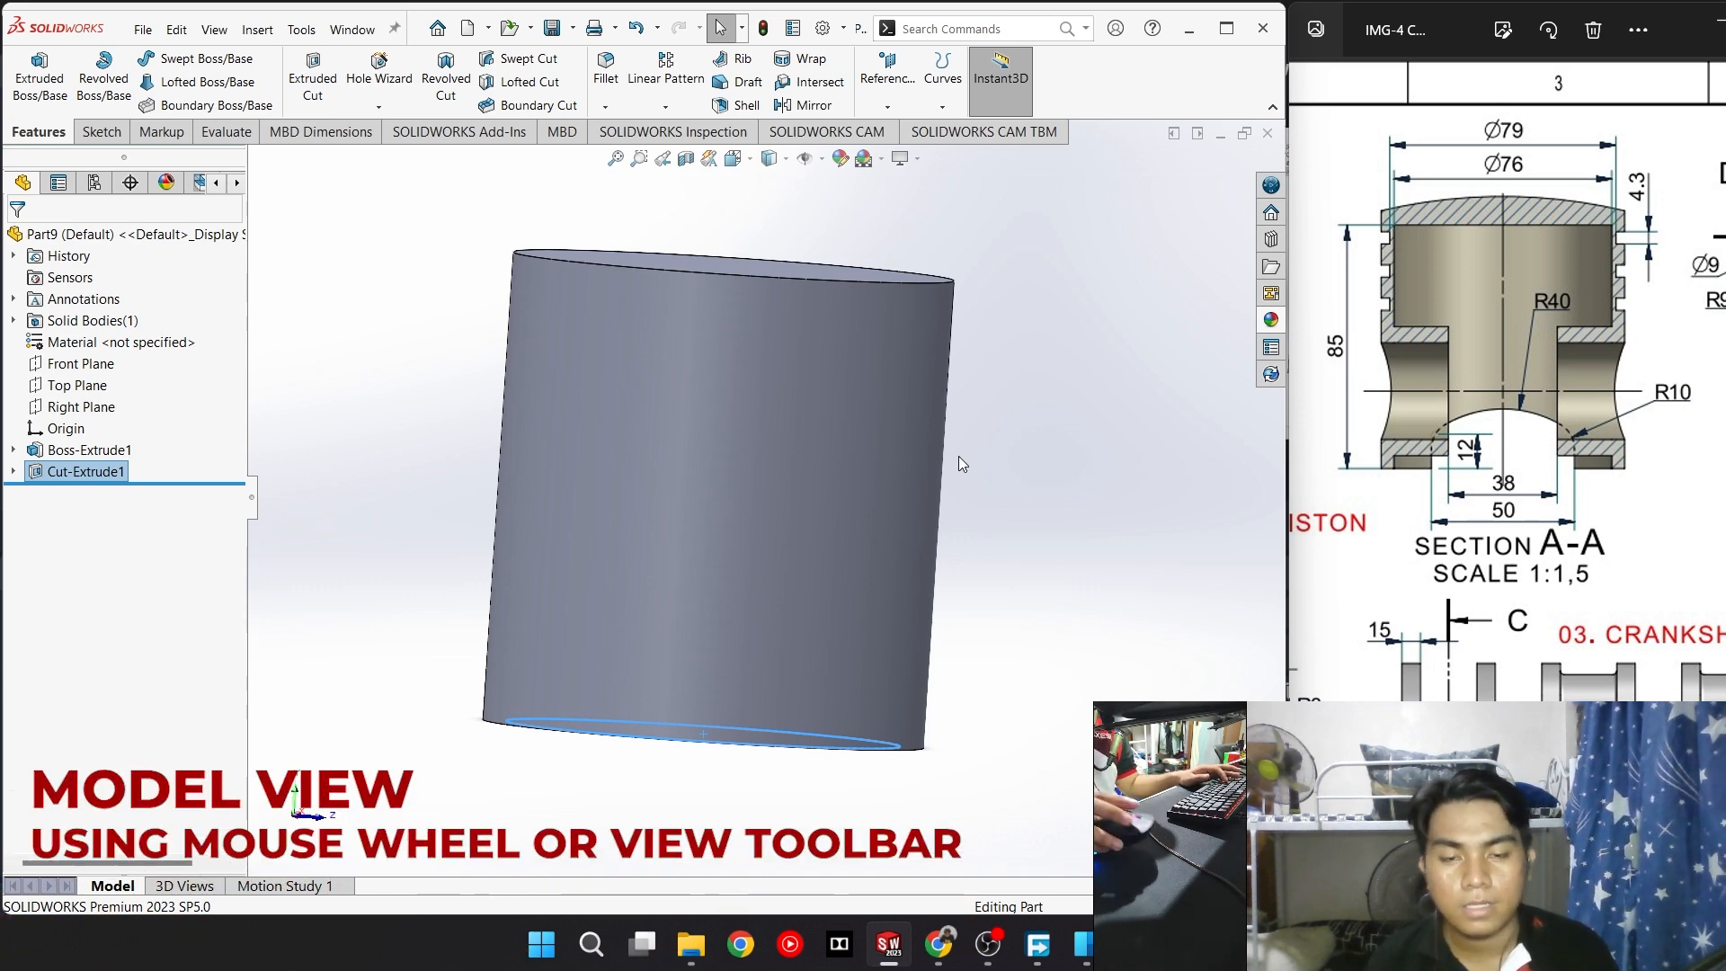
middle_click_drag(958, 457, 744, 397)
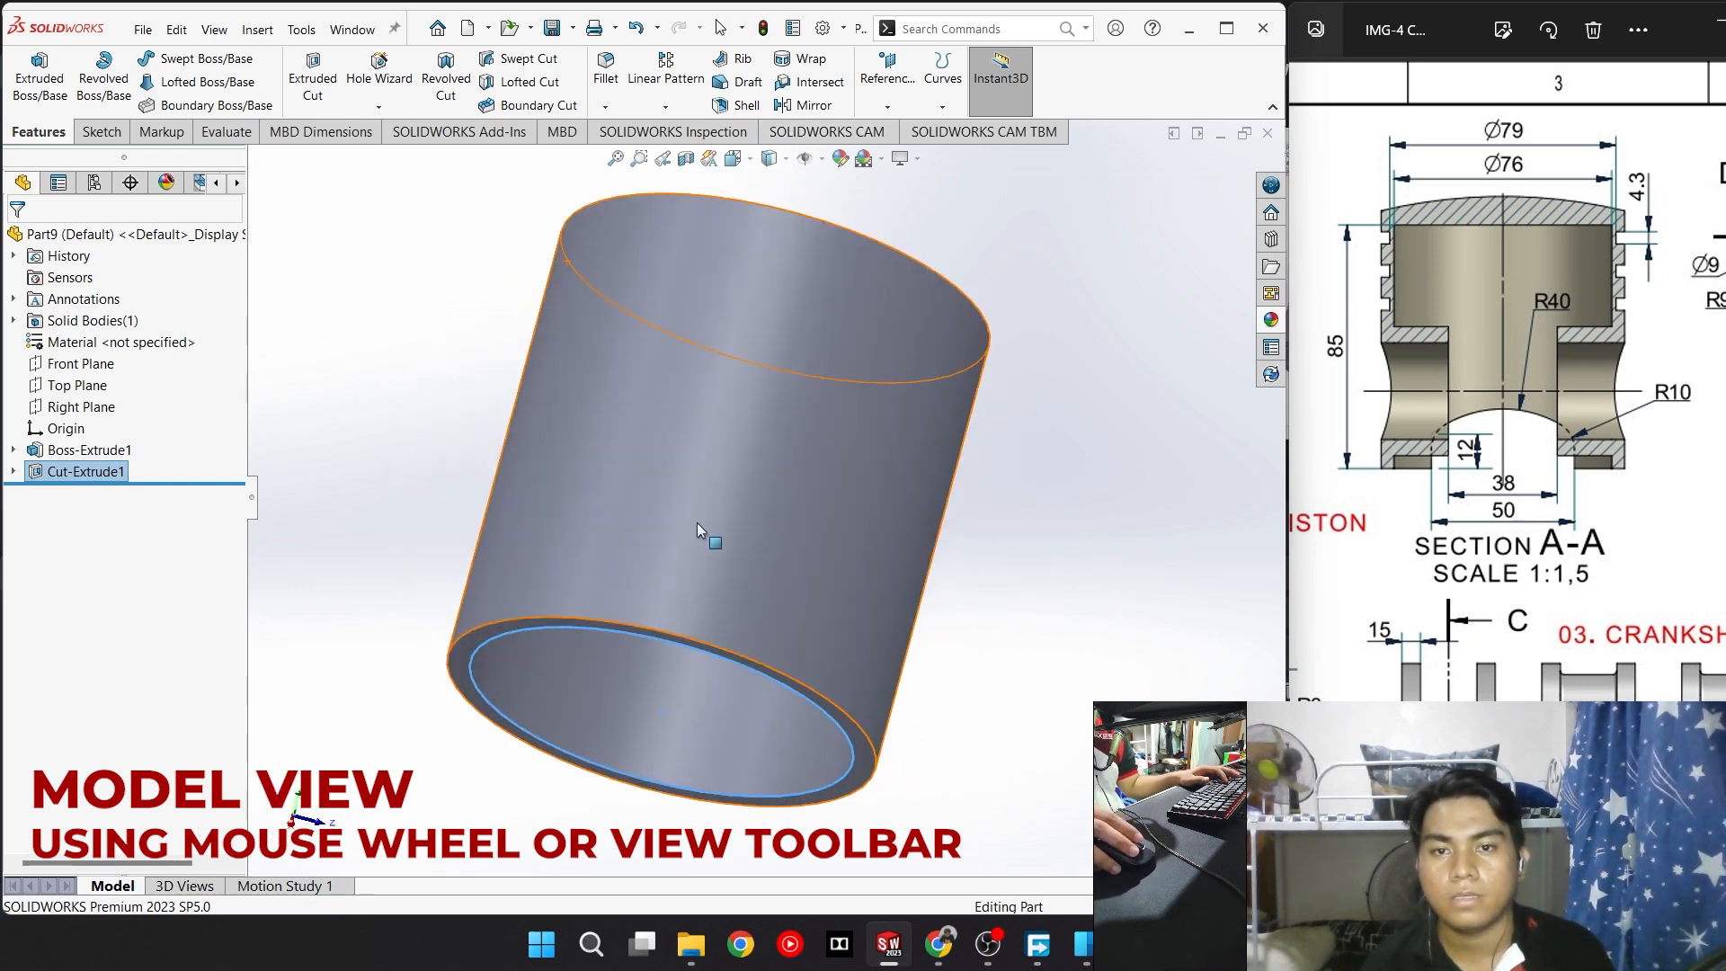
middle_click_drag(698, 526, 793, 598)
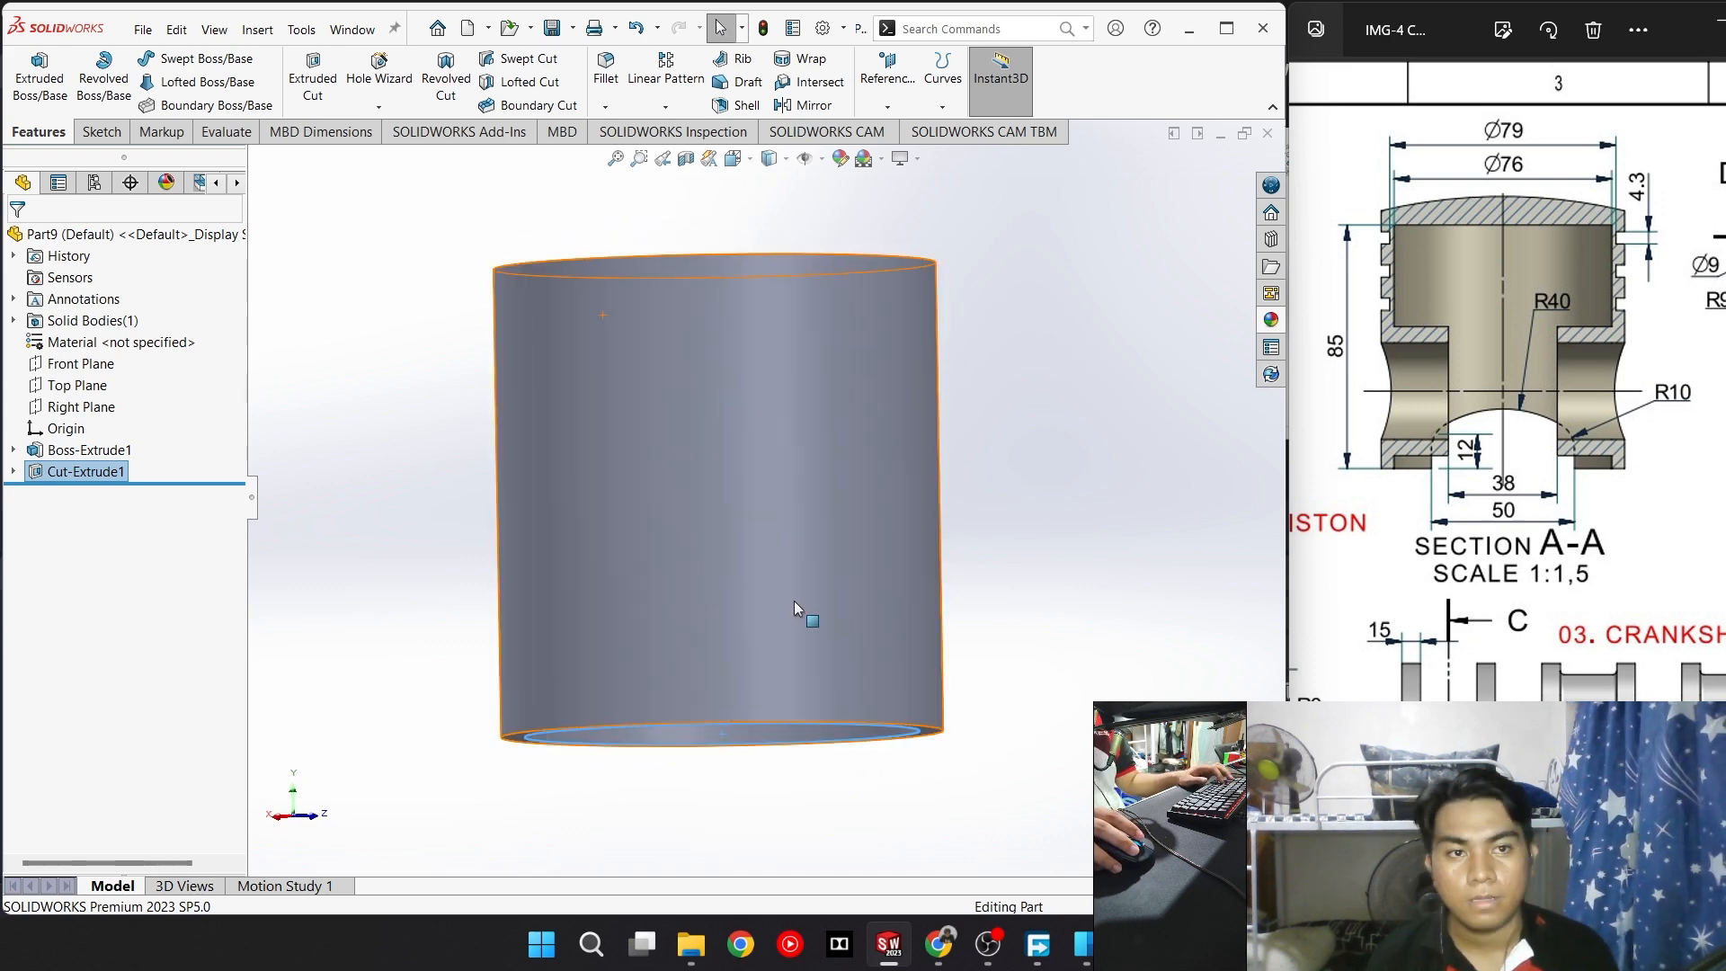
key("ctrl+7")
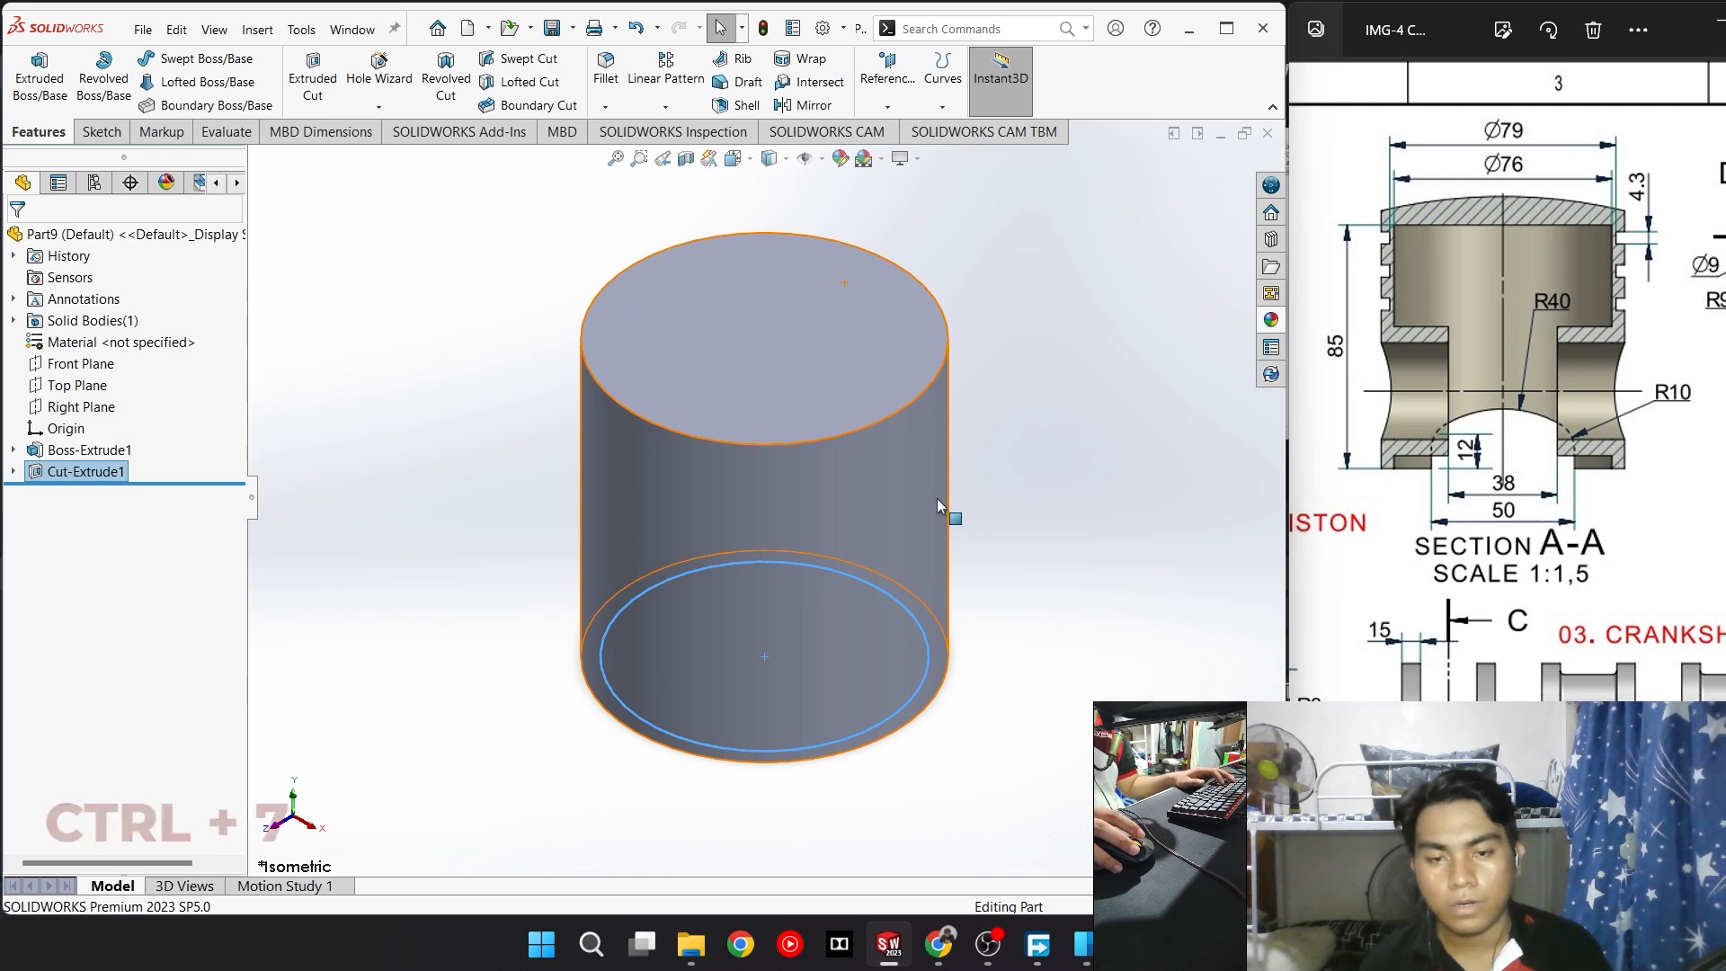
Examine the piston's front view and section A-A in the reference drawing for the ring groove dimensions
left_click(1048, 486)
key("space")
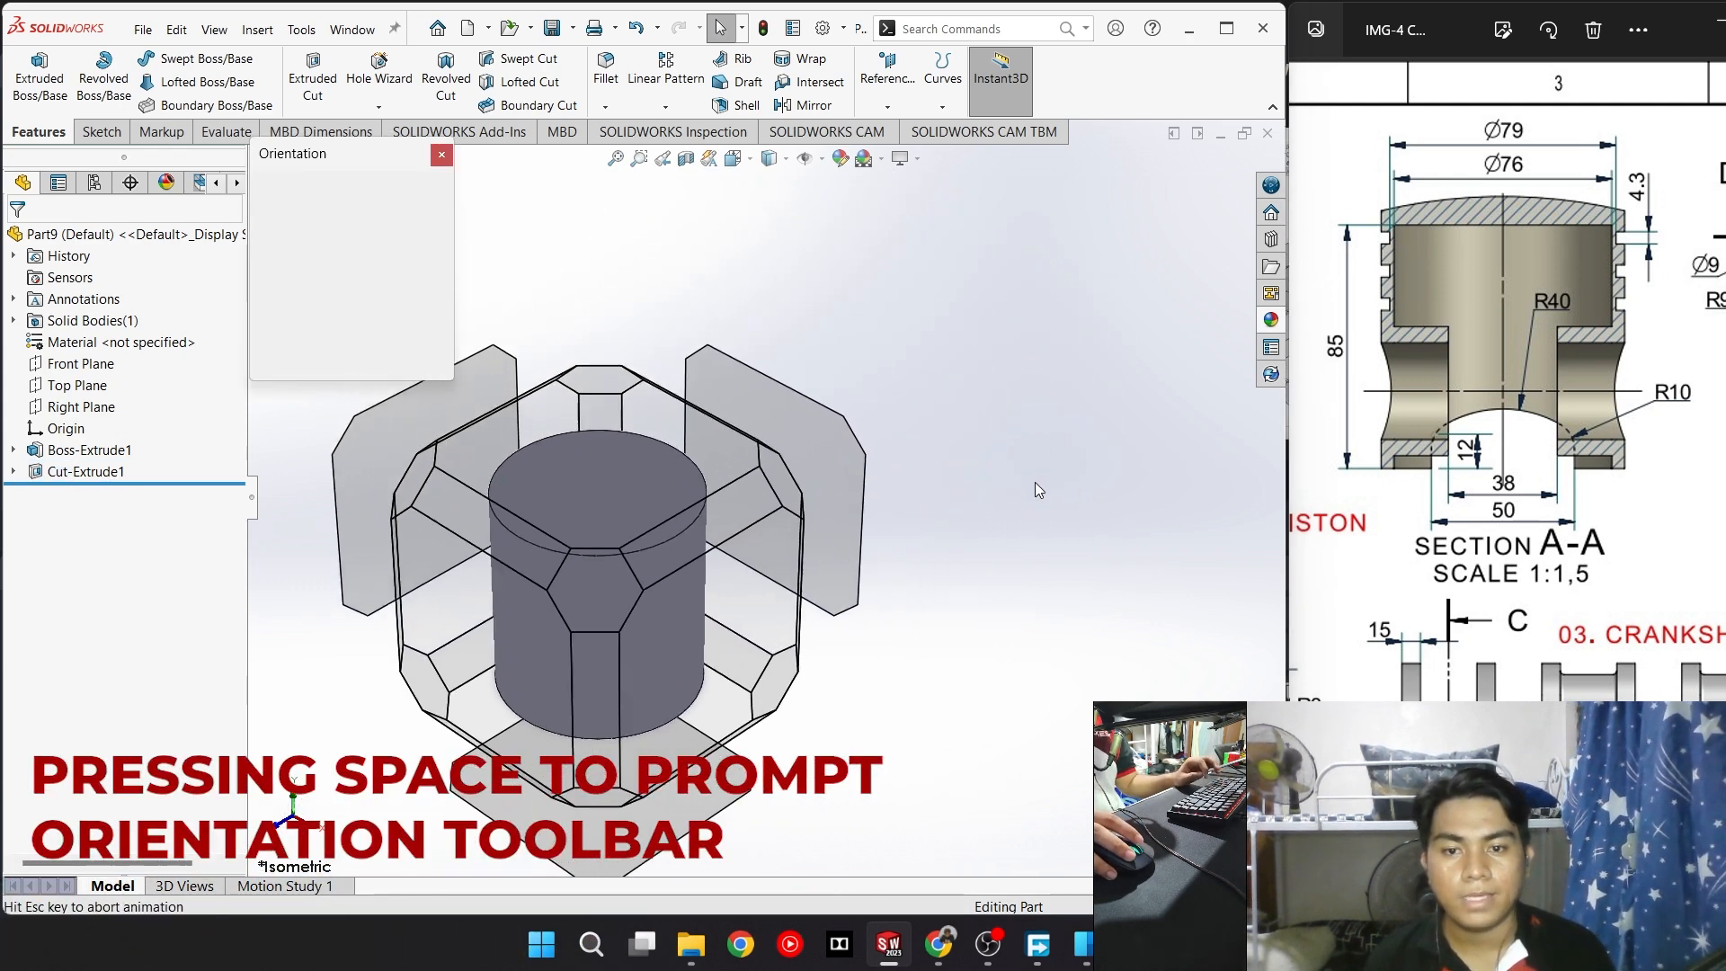
left_click(429, 215)
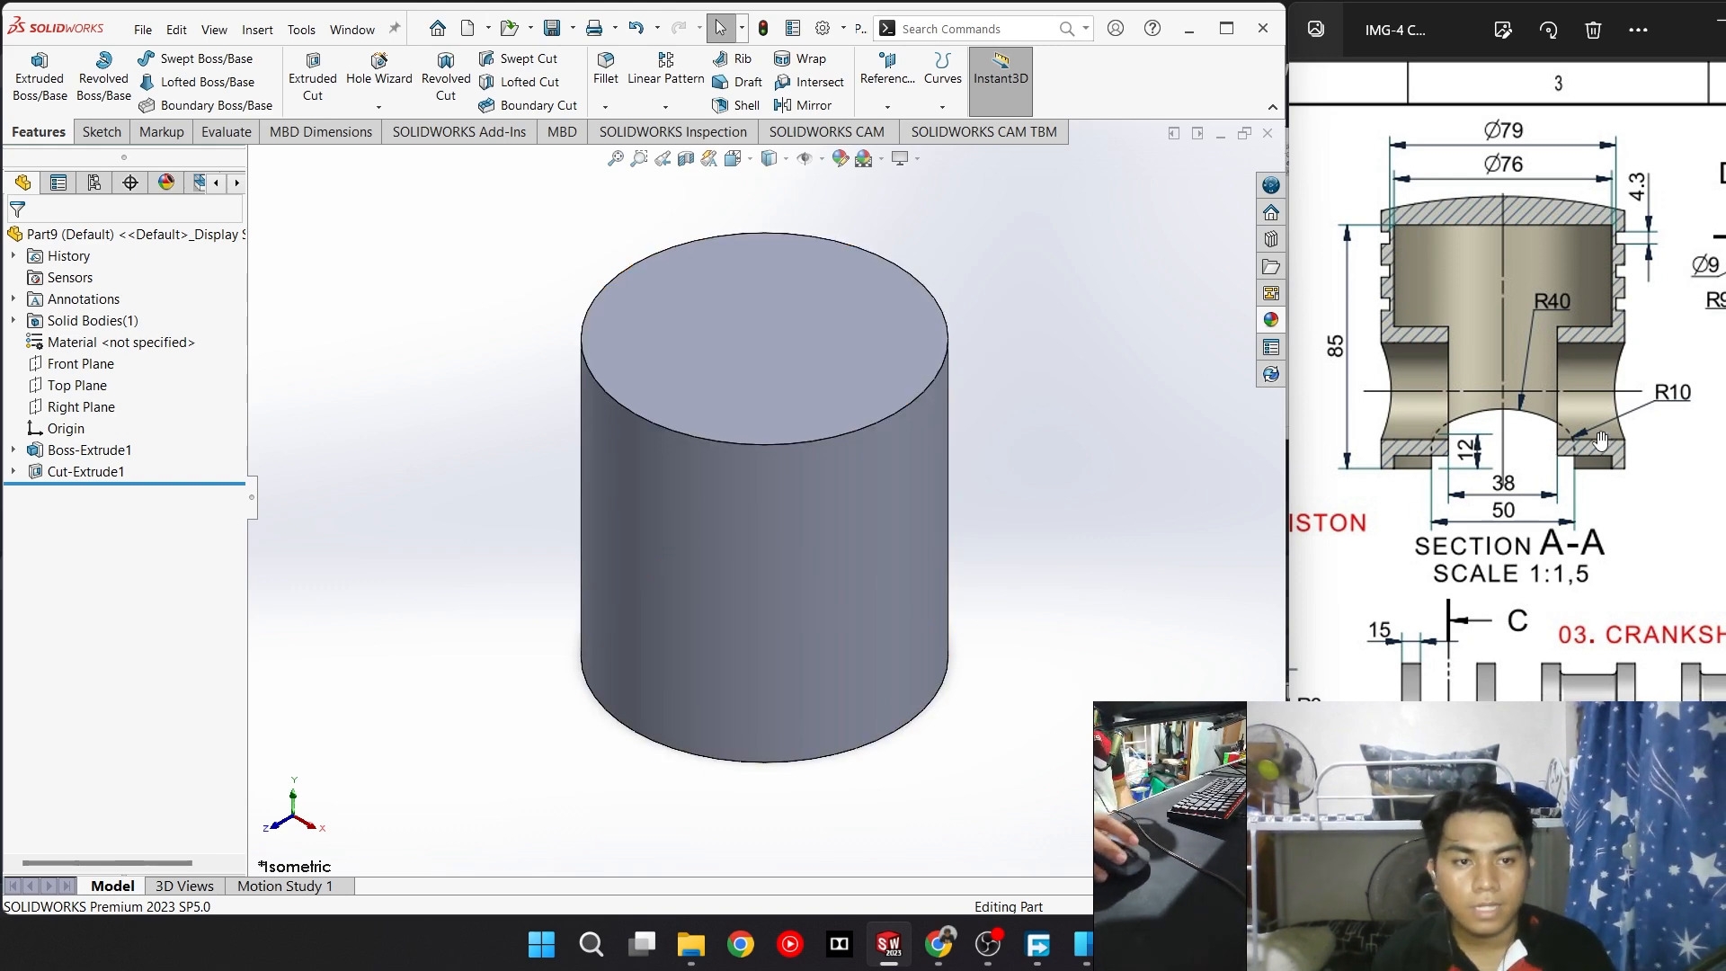
left_click_drag(1438, 435, 1717, 454)
left_click_drag(1389, 450, 1540, 501)
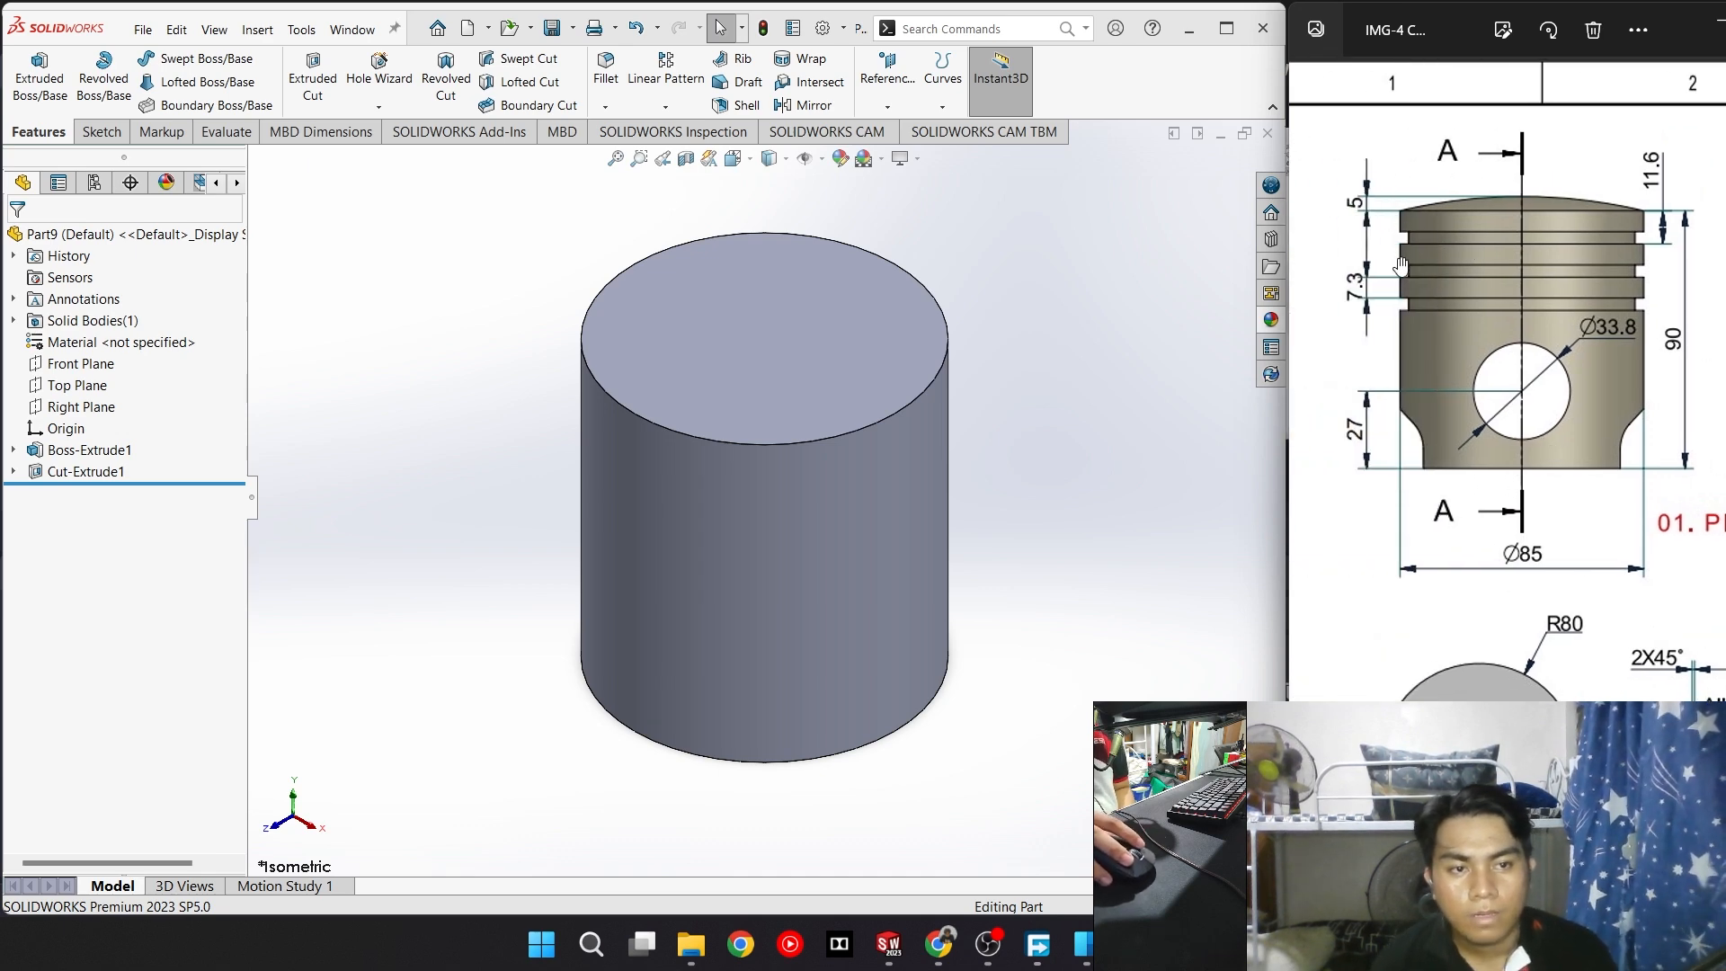
left_click_drag(1618, 405, 1339, 492)
left_click_drag(1567, 380, 1374, 437)
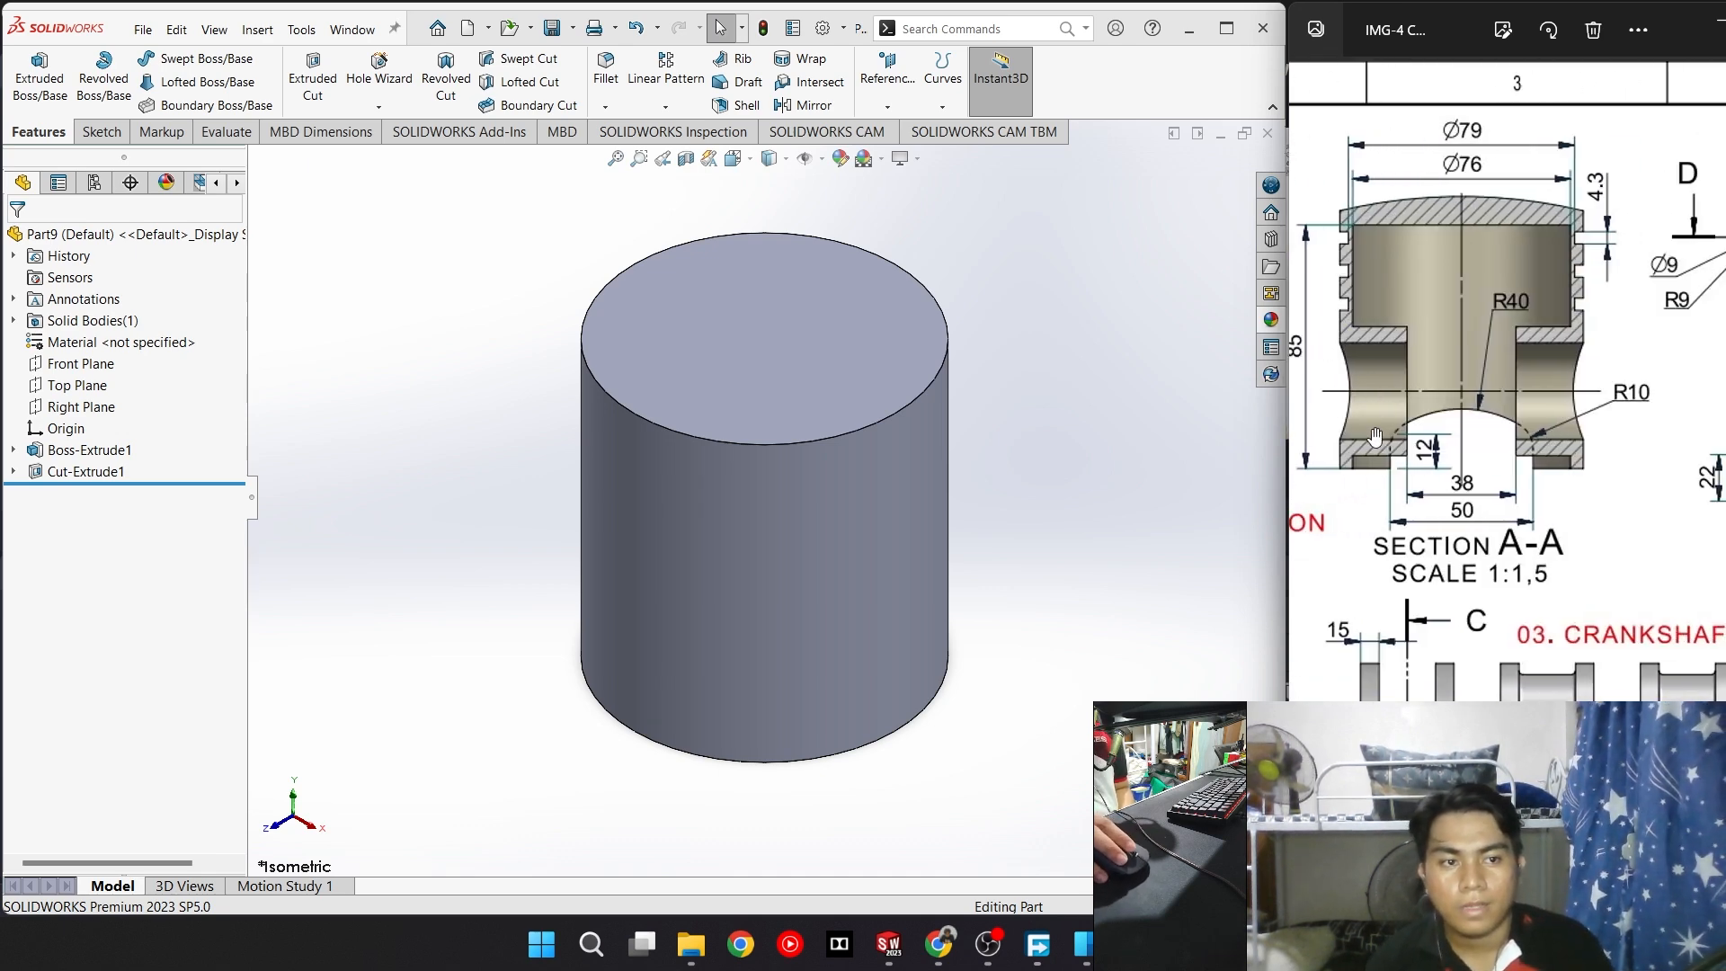
Start a sketch on the cylinder's top face and draw a 79 mm diameter circle centred on the origin
left_click(99, 131)
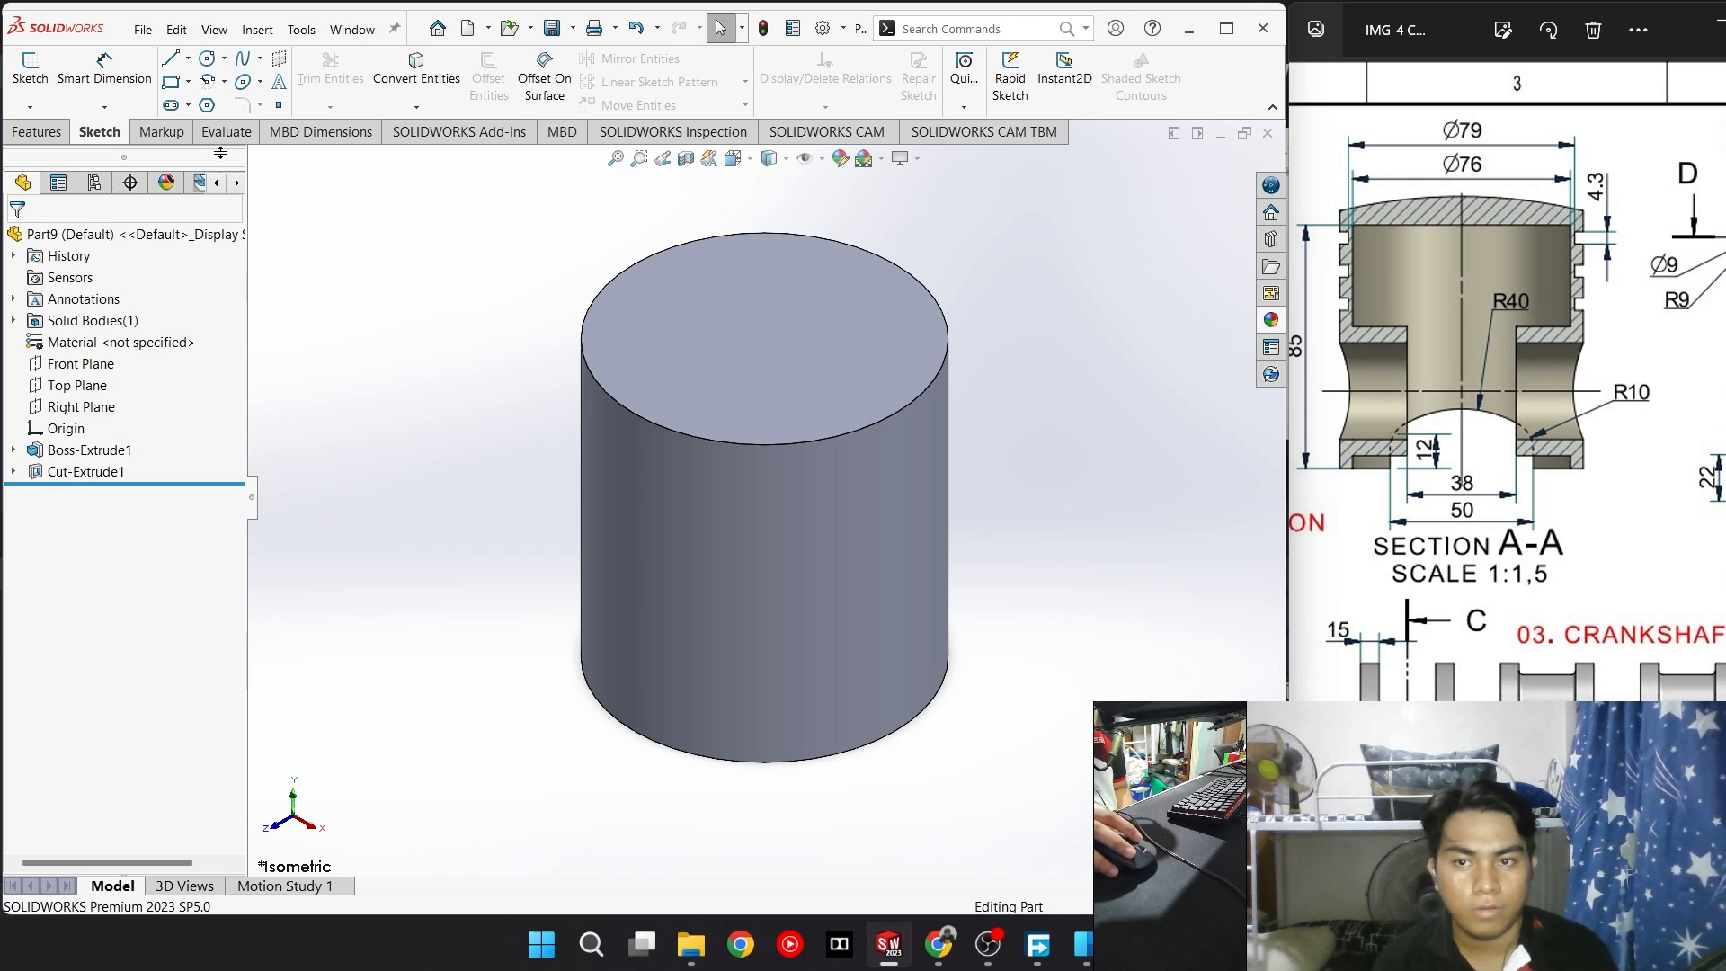
left_click(40, 132)
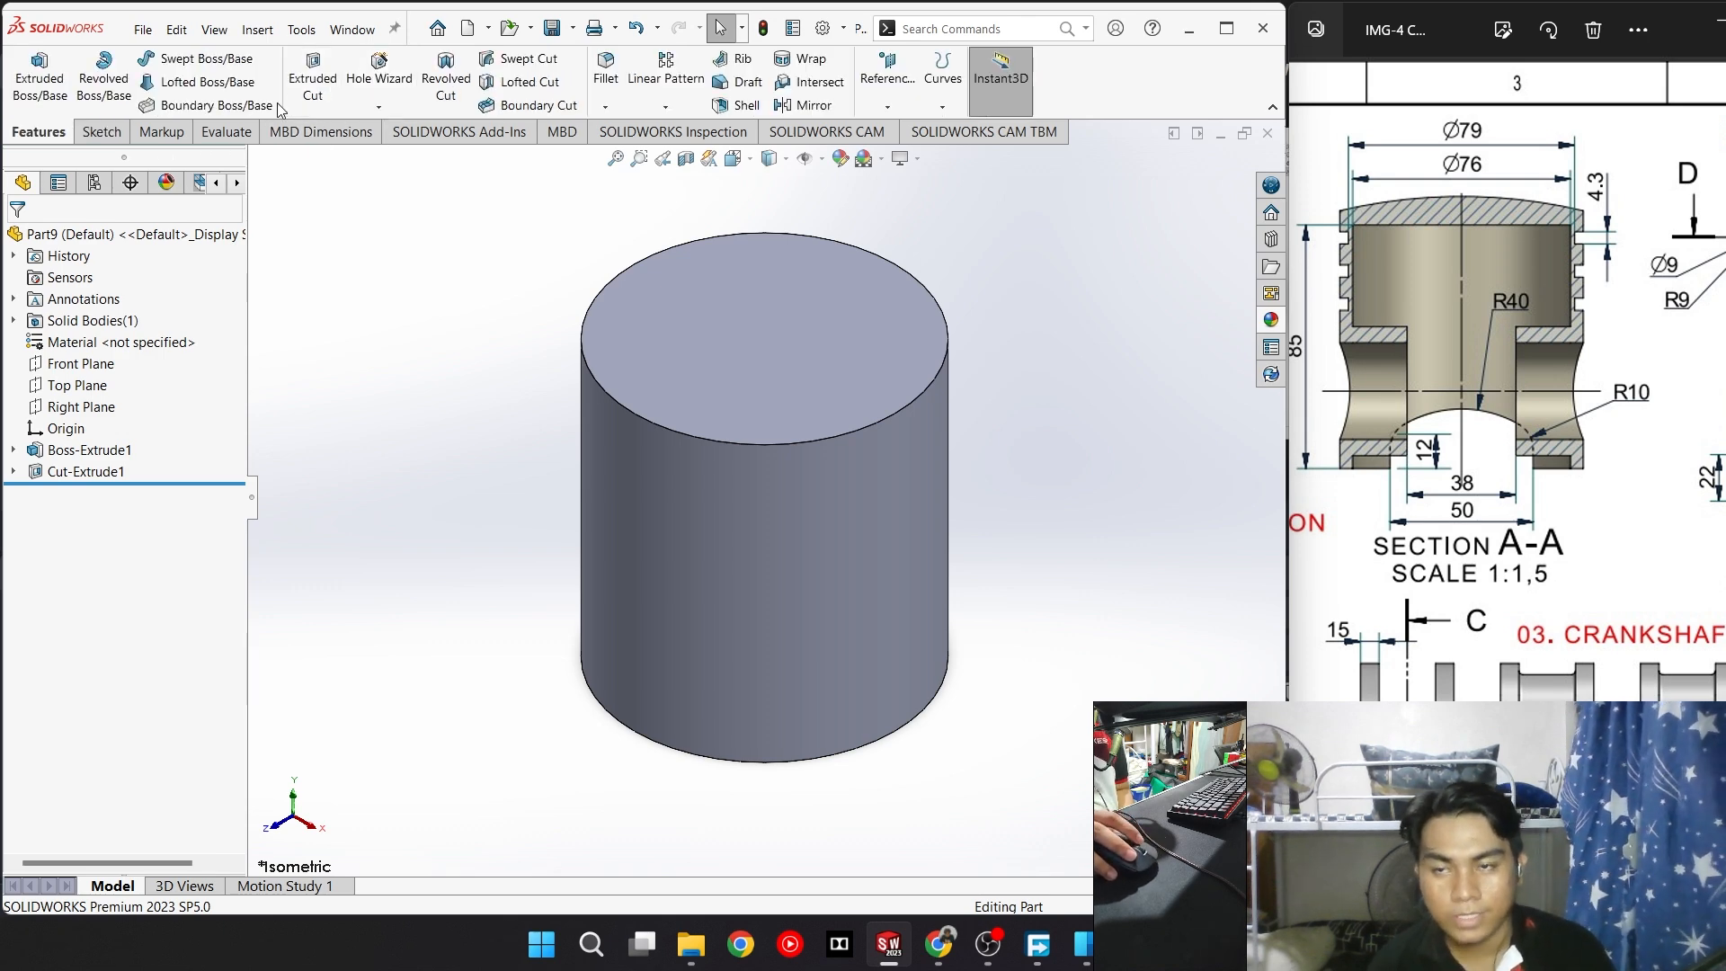
left_click(99, 131)
left_click(30, 76)
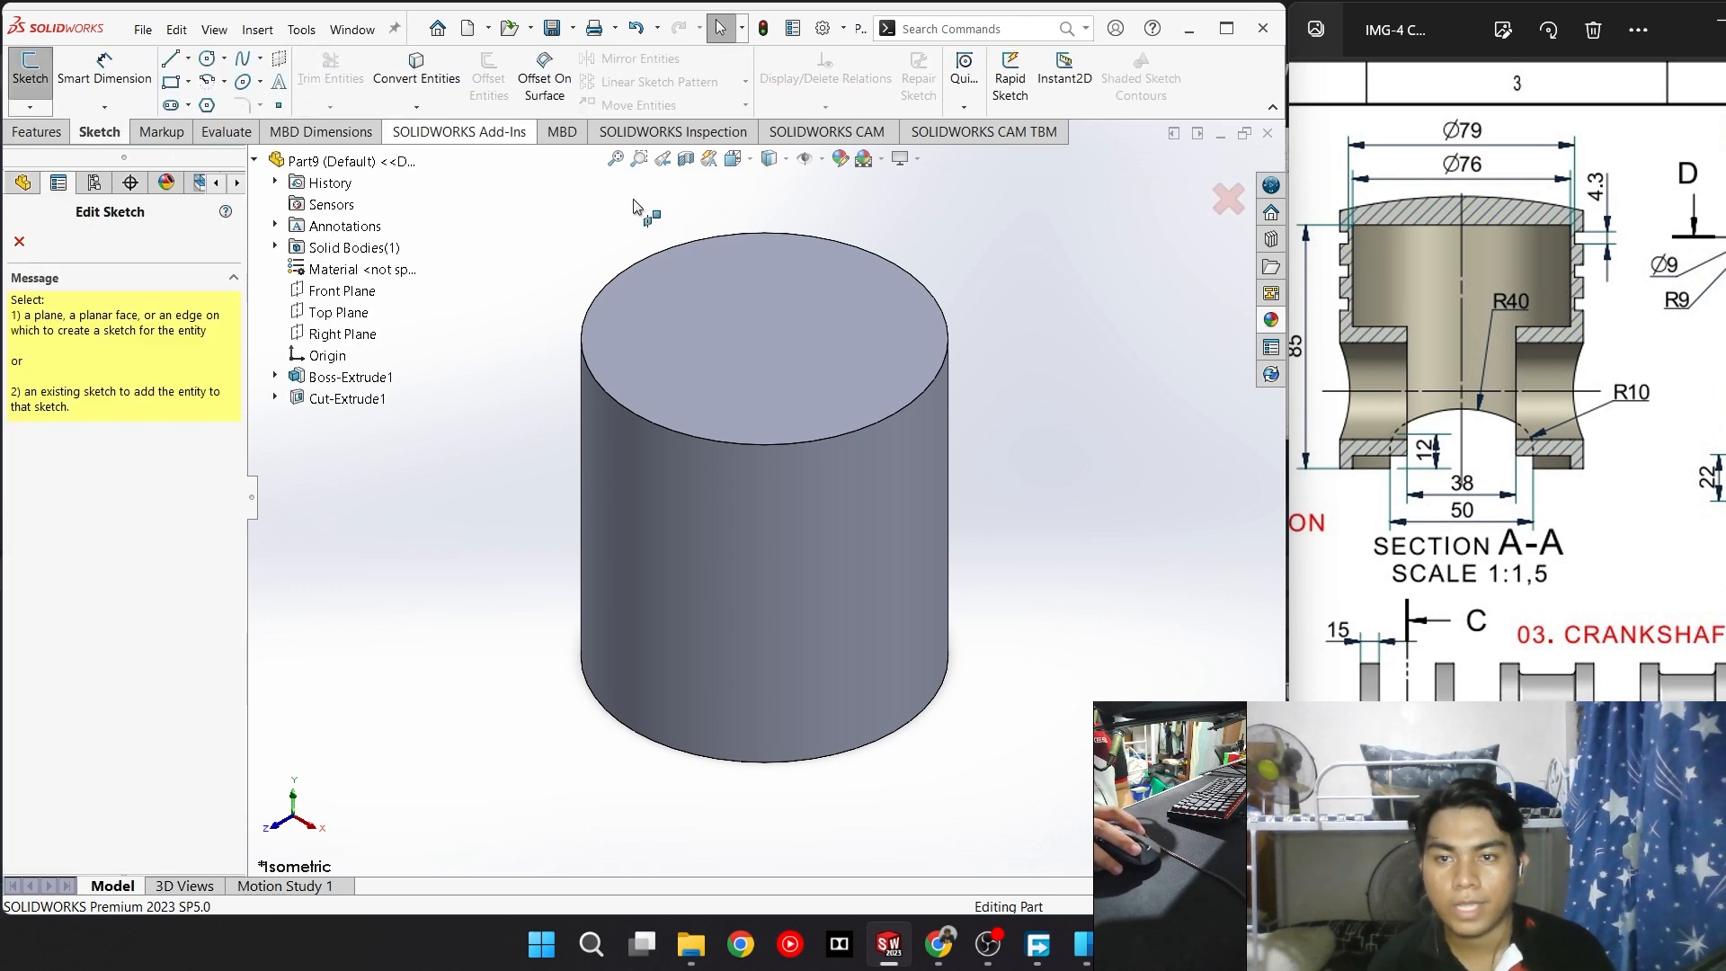
left_click(808, 320)
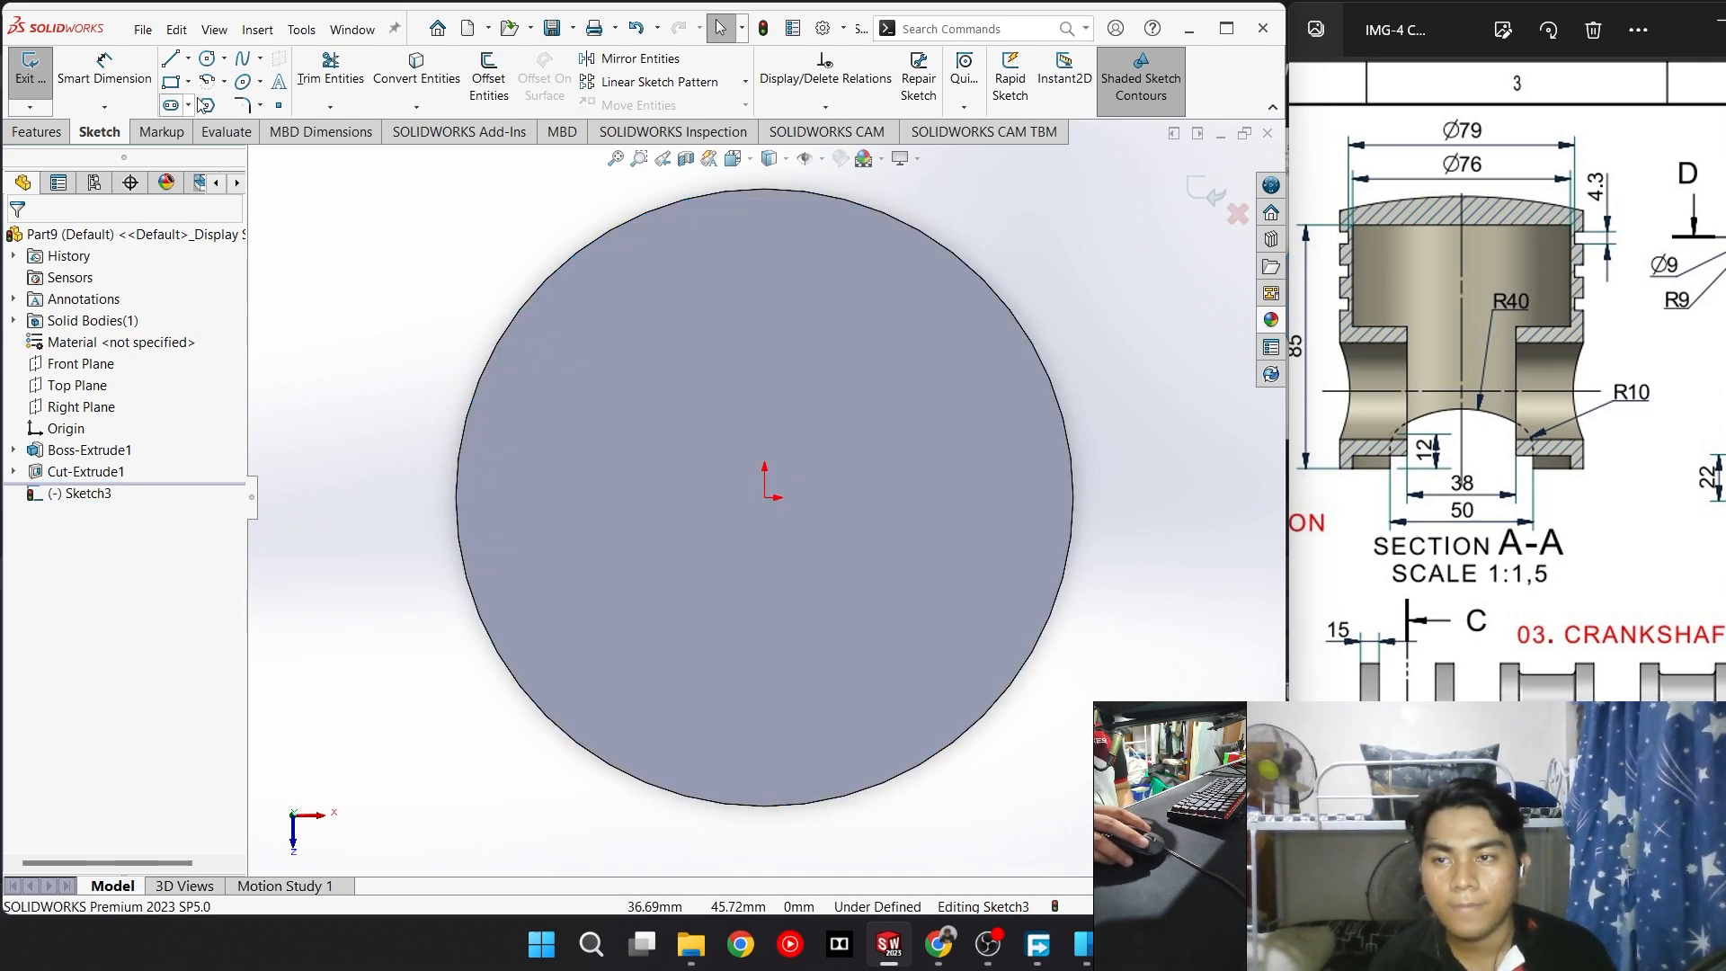
left_click(213, 59)
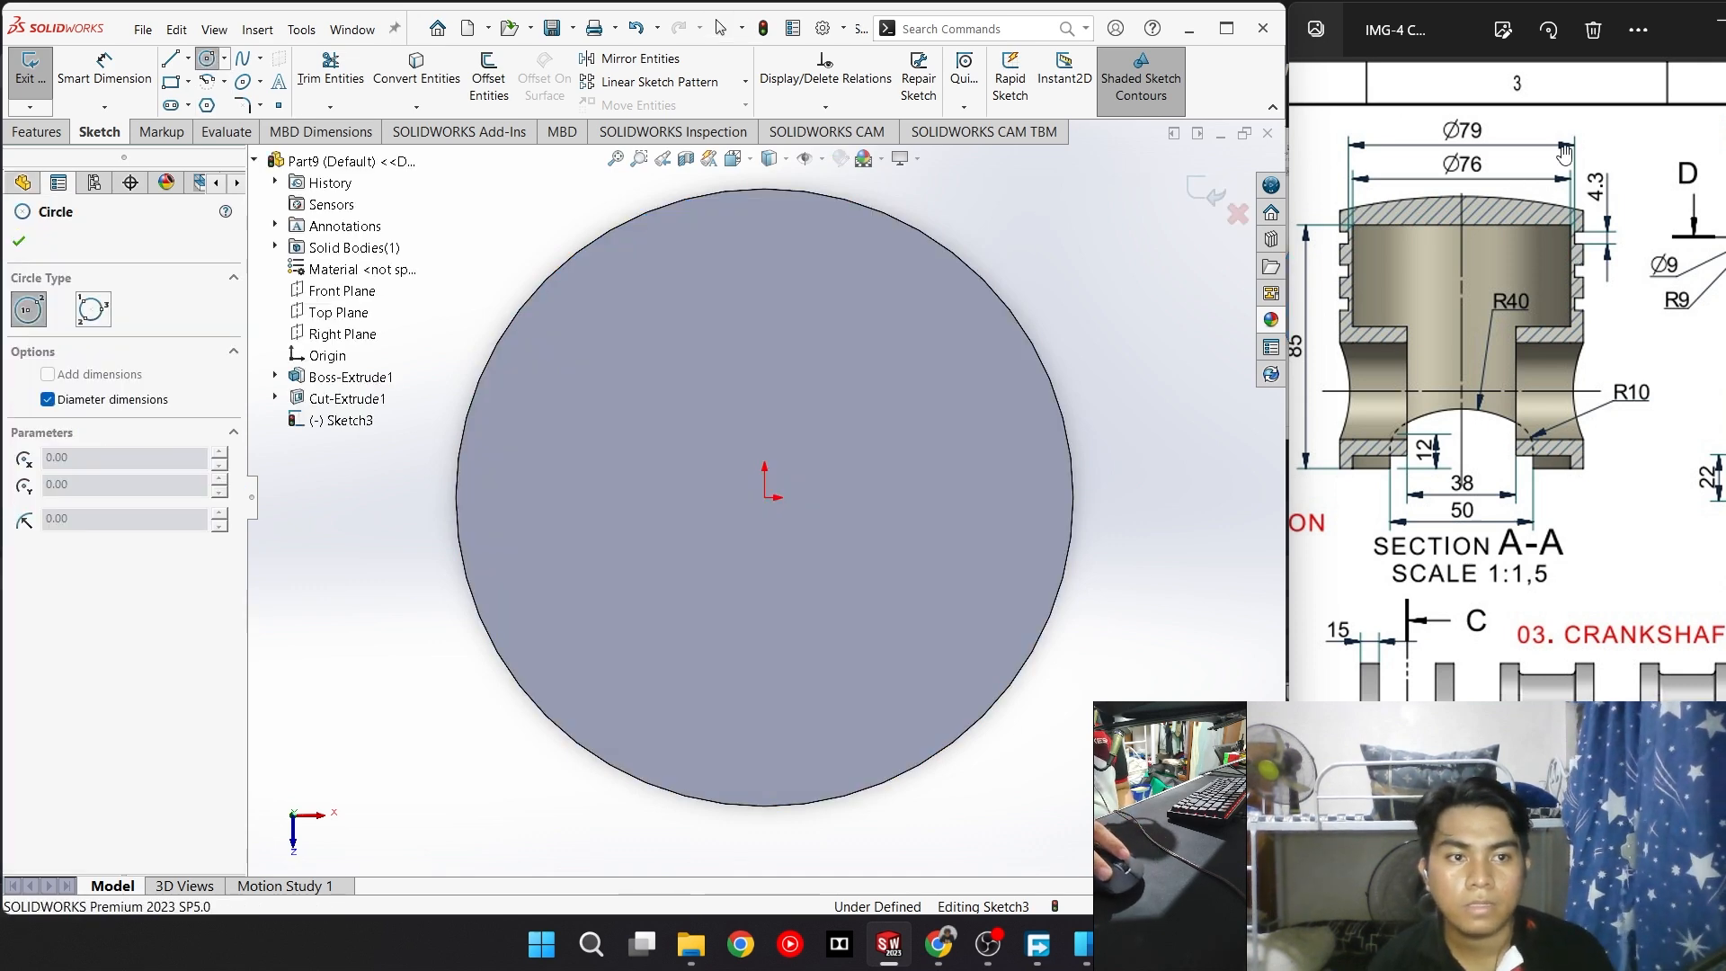
left_click(765, 497)
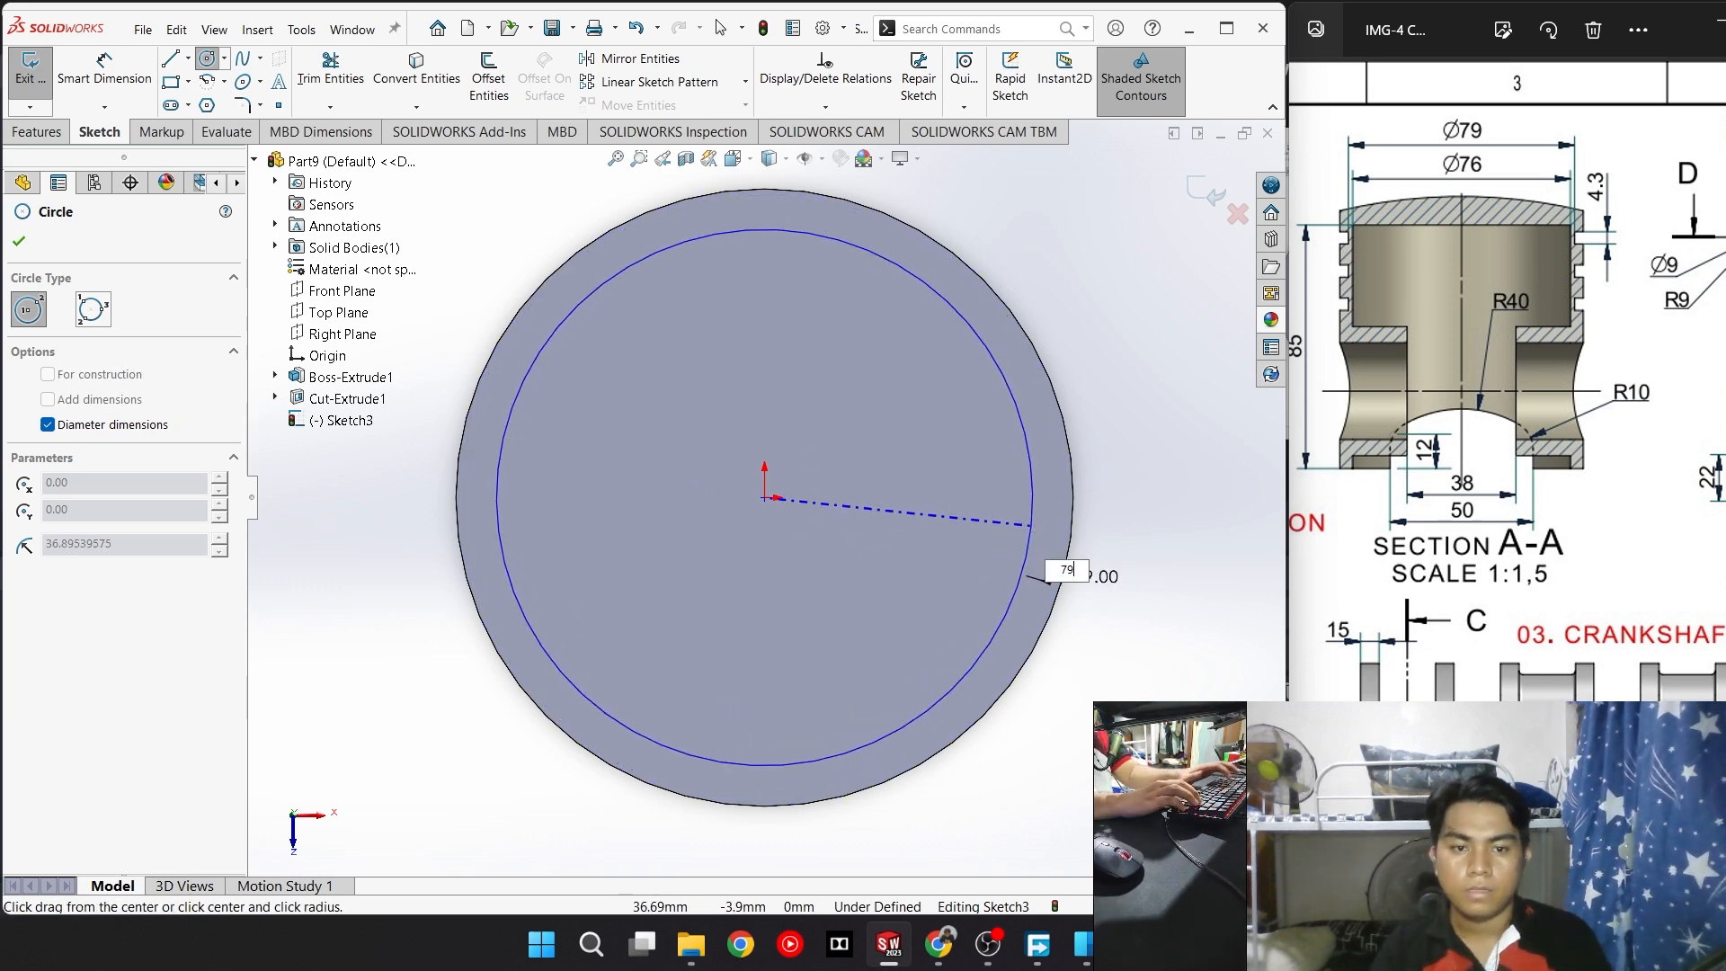
type("79")
key("Return")
Begin an extruded cut of the 79 mm circle, starting from a 7.3 mm offset reversed downward into the cylinder
left_click(38, 131)
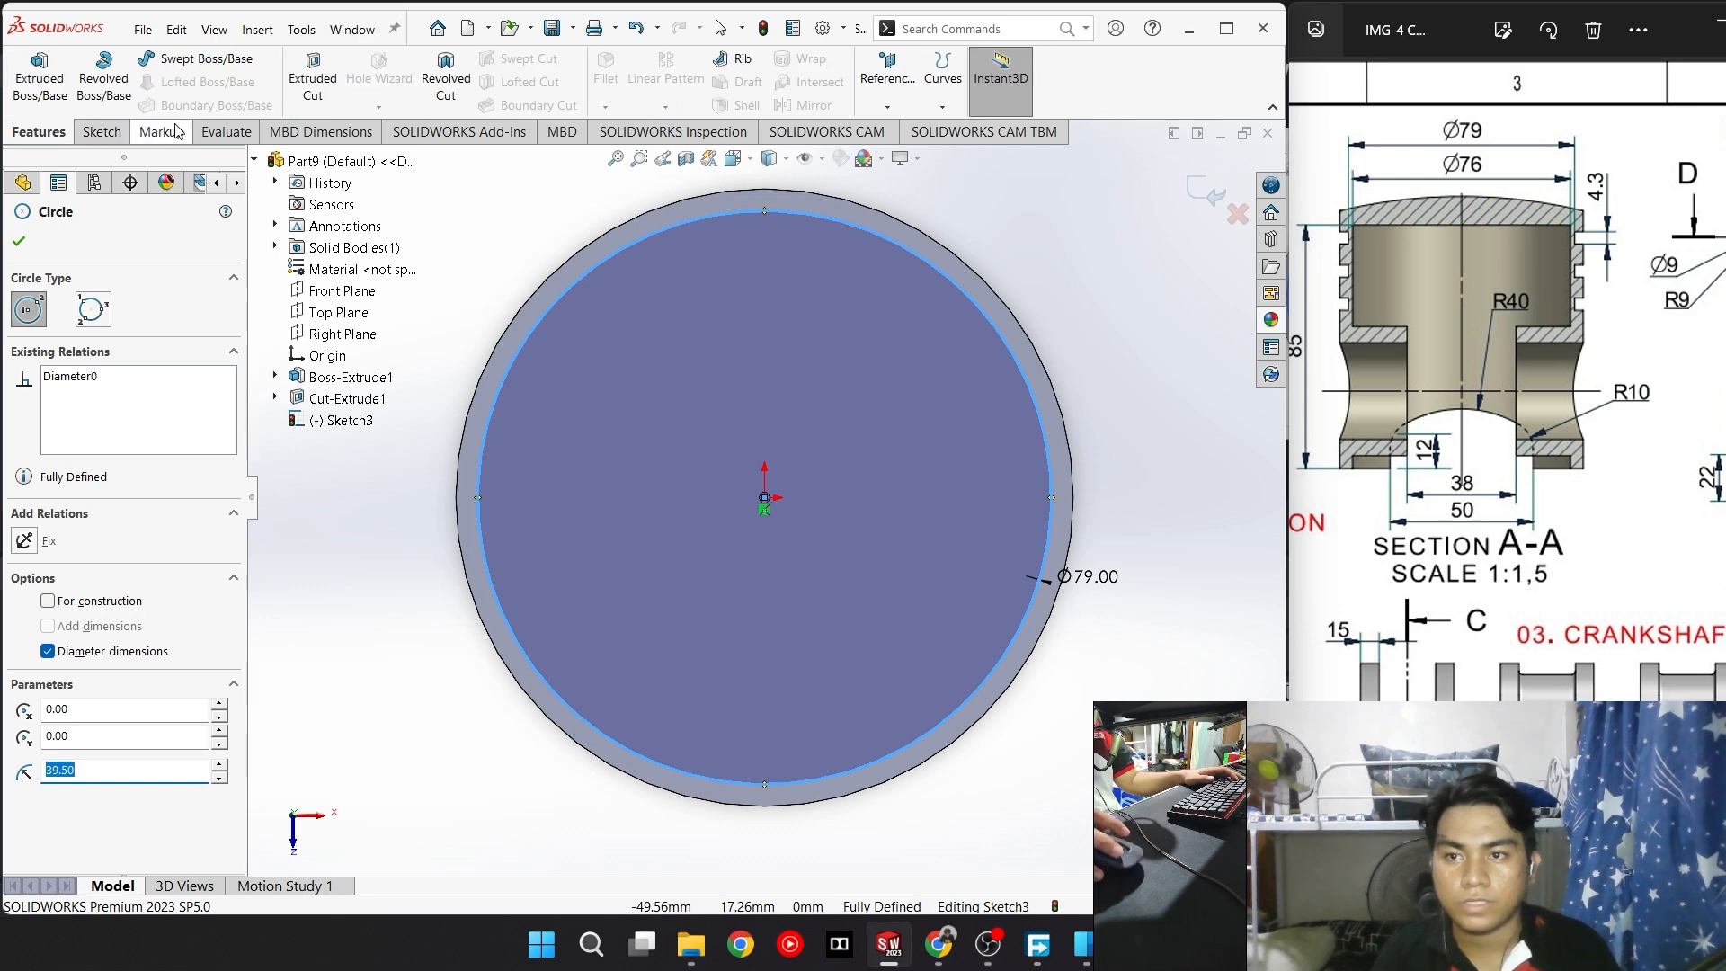
left_click(313, 81)
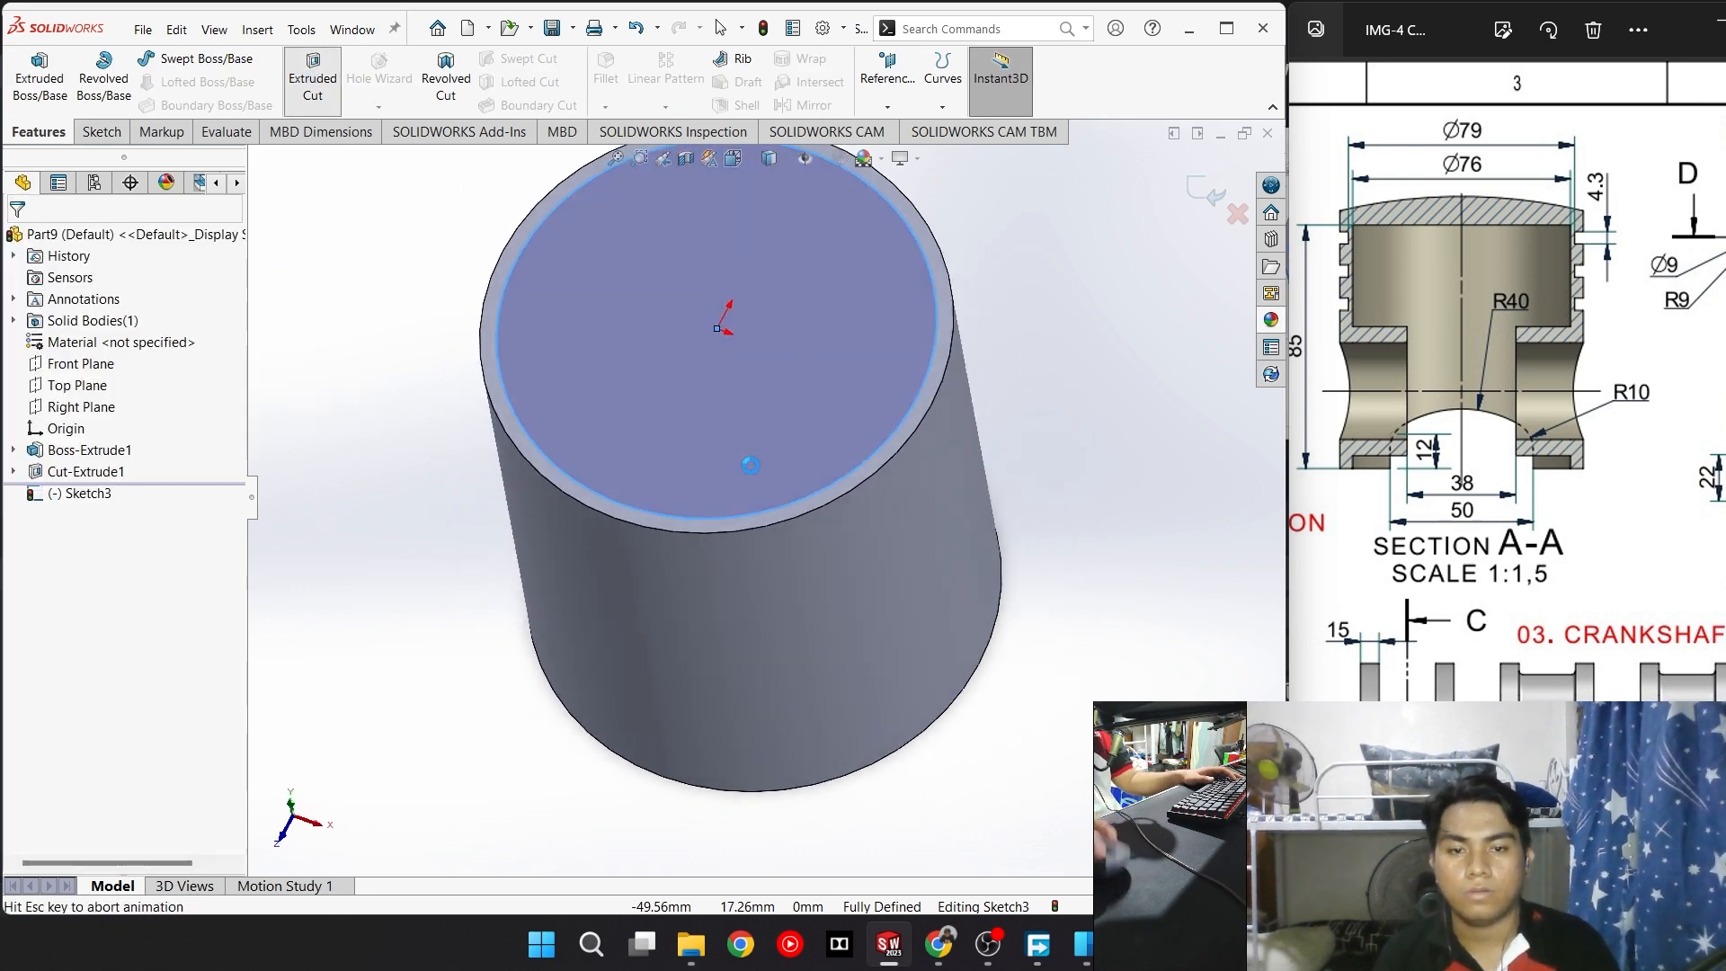
scroll(818, 324, "down", 4)
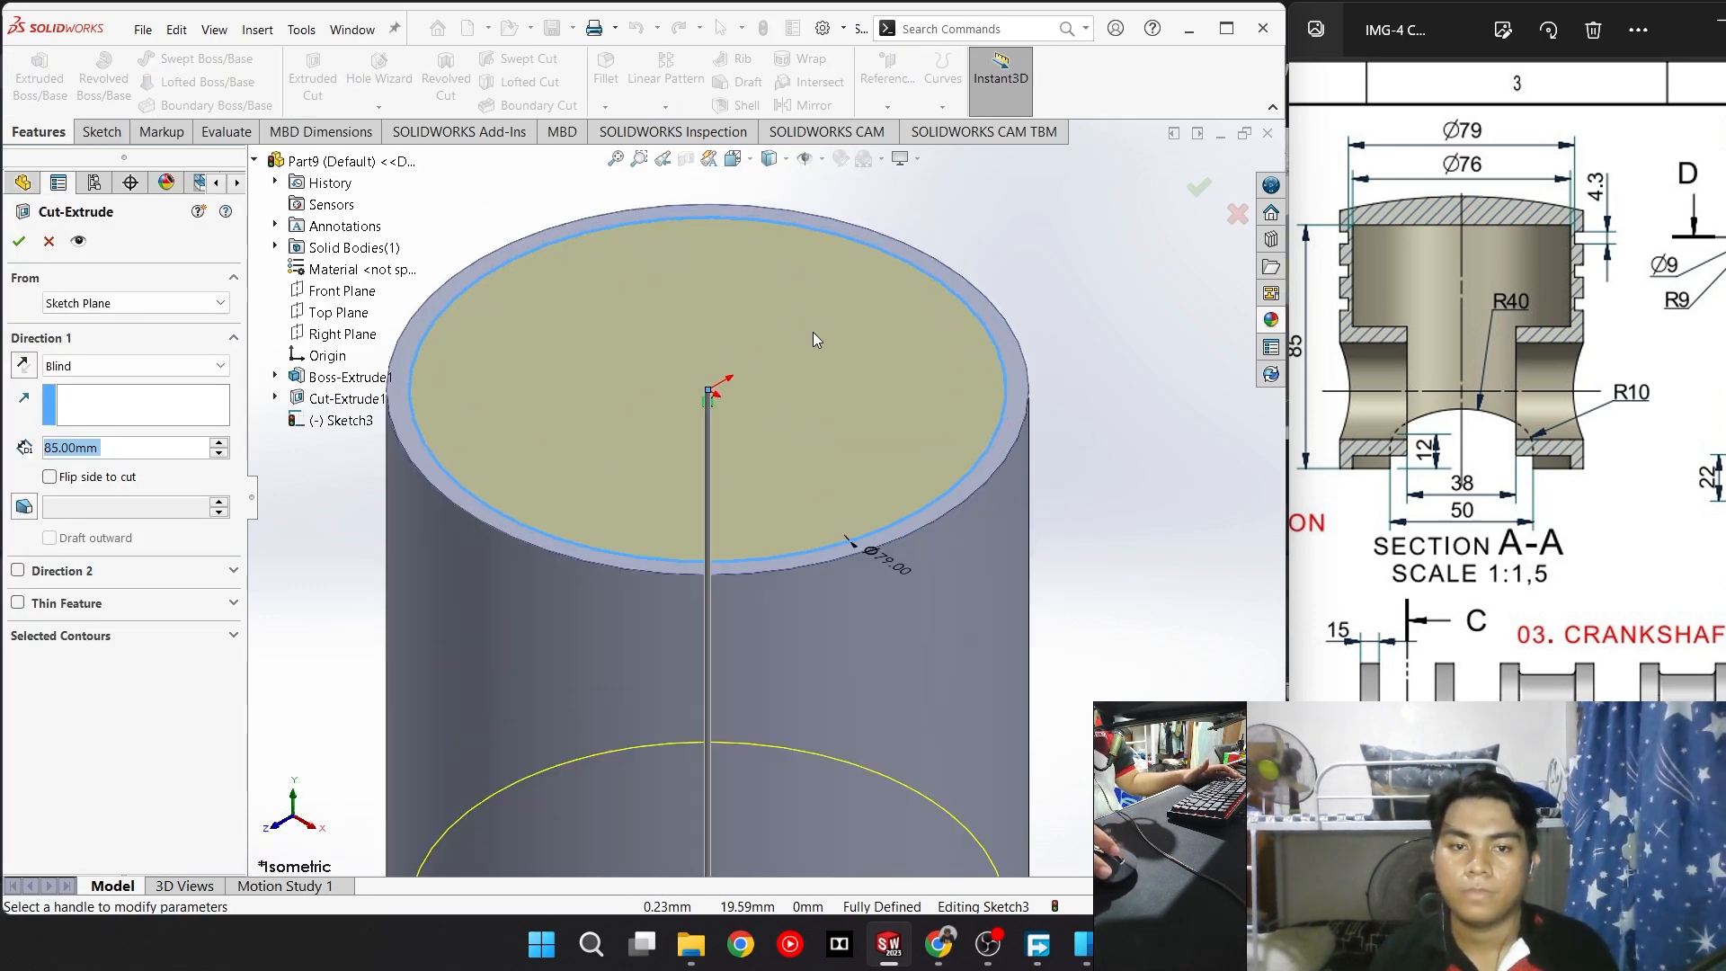
scroll(782, 342, "up", 1)
left_click_drag(1476, 467, 1656, 525)
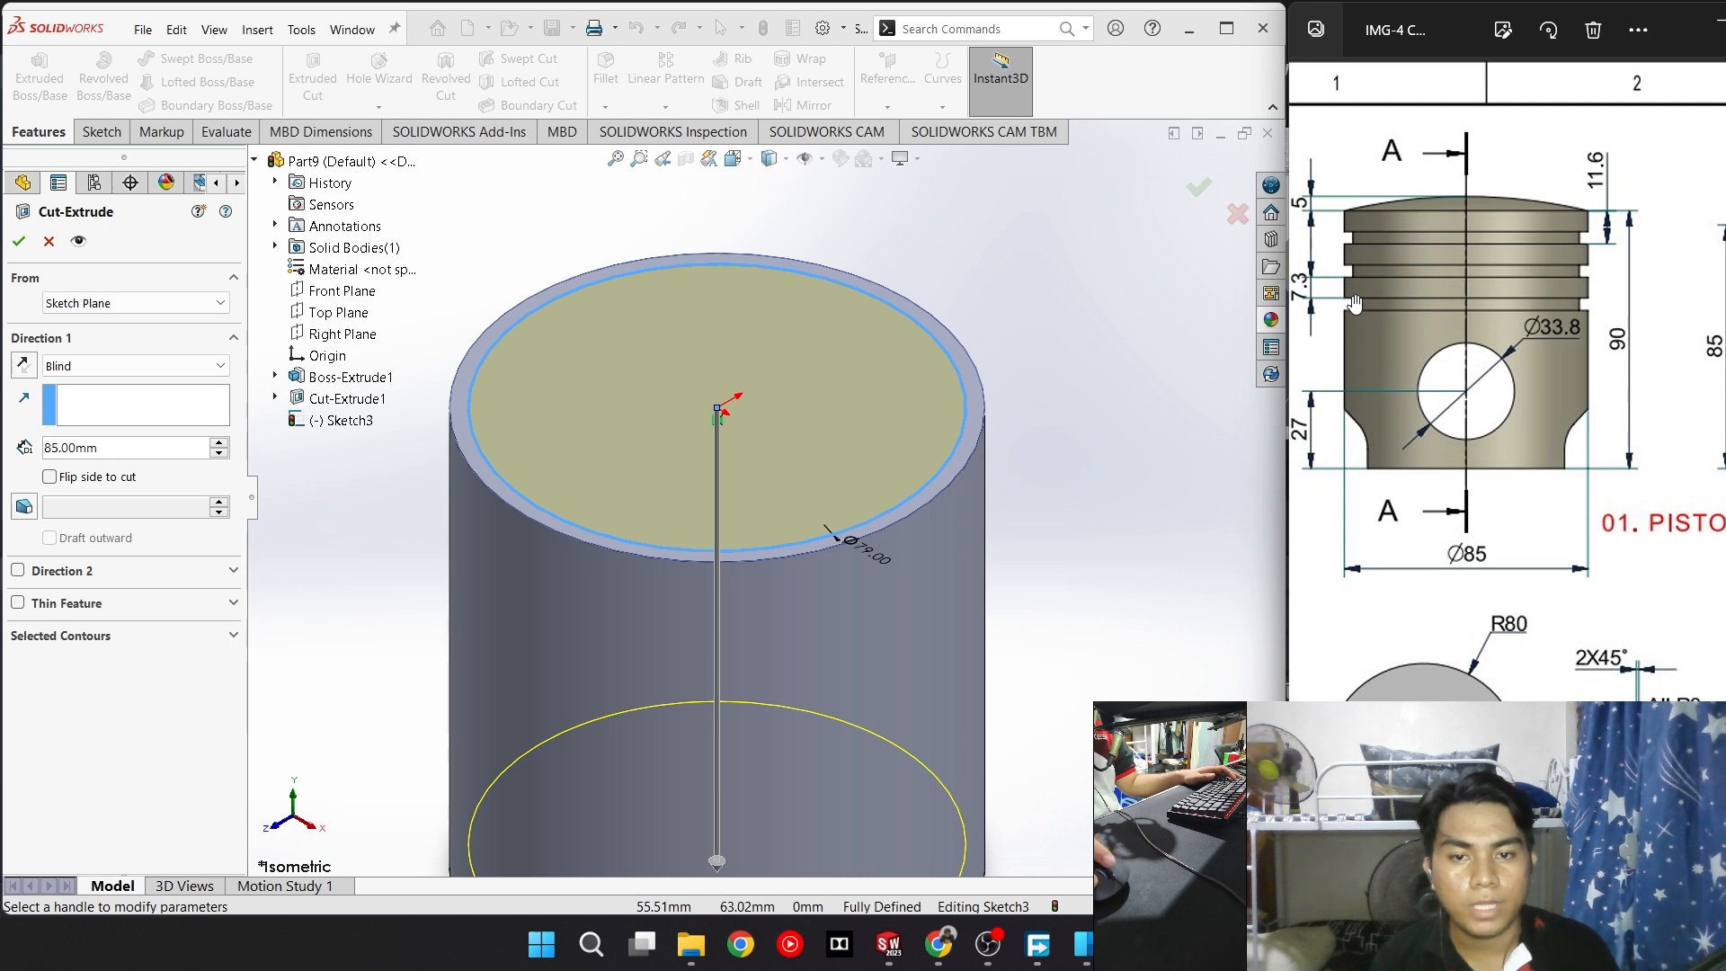
left_click_drag(1354, 304, 1394, 304)
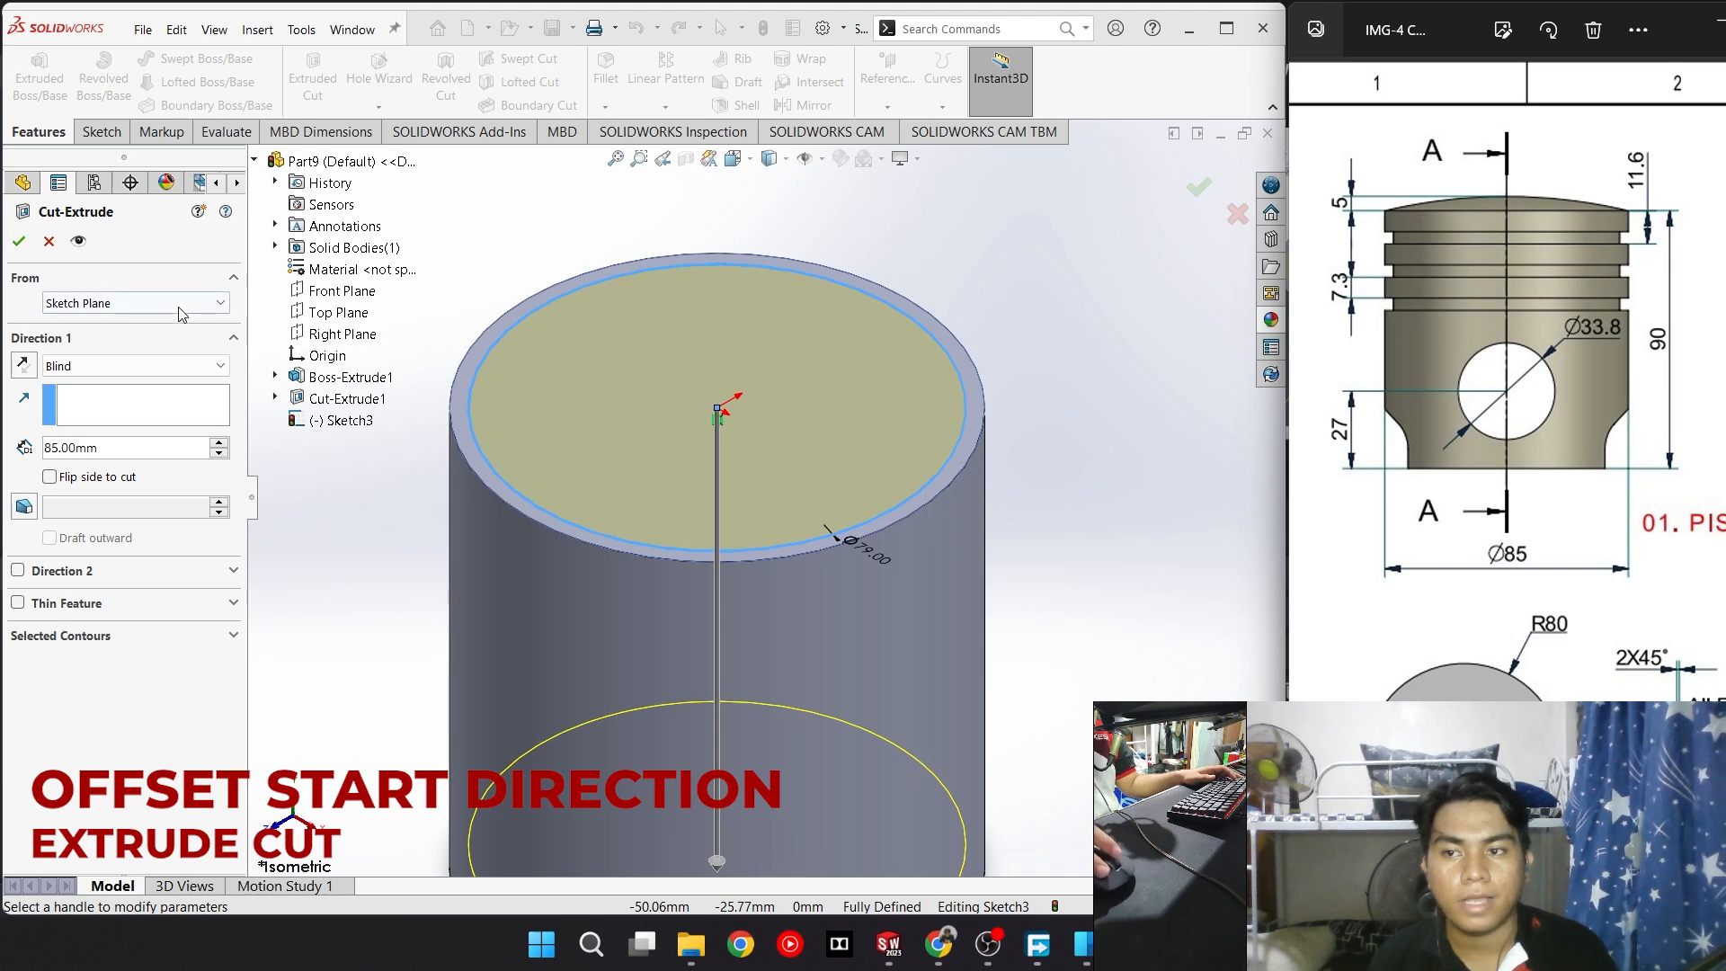
left_click(97, 310)
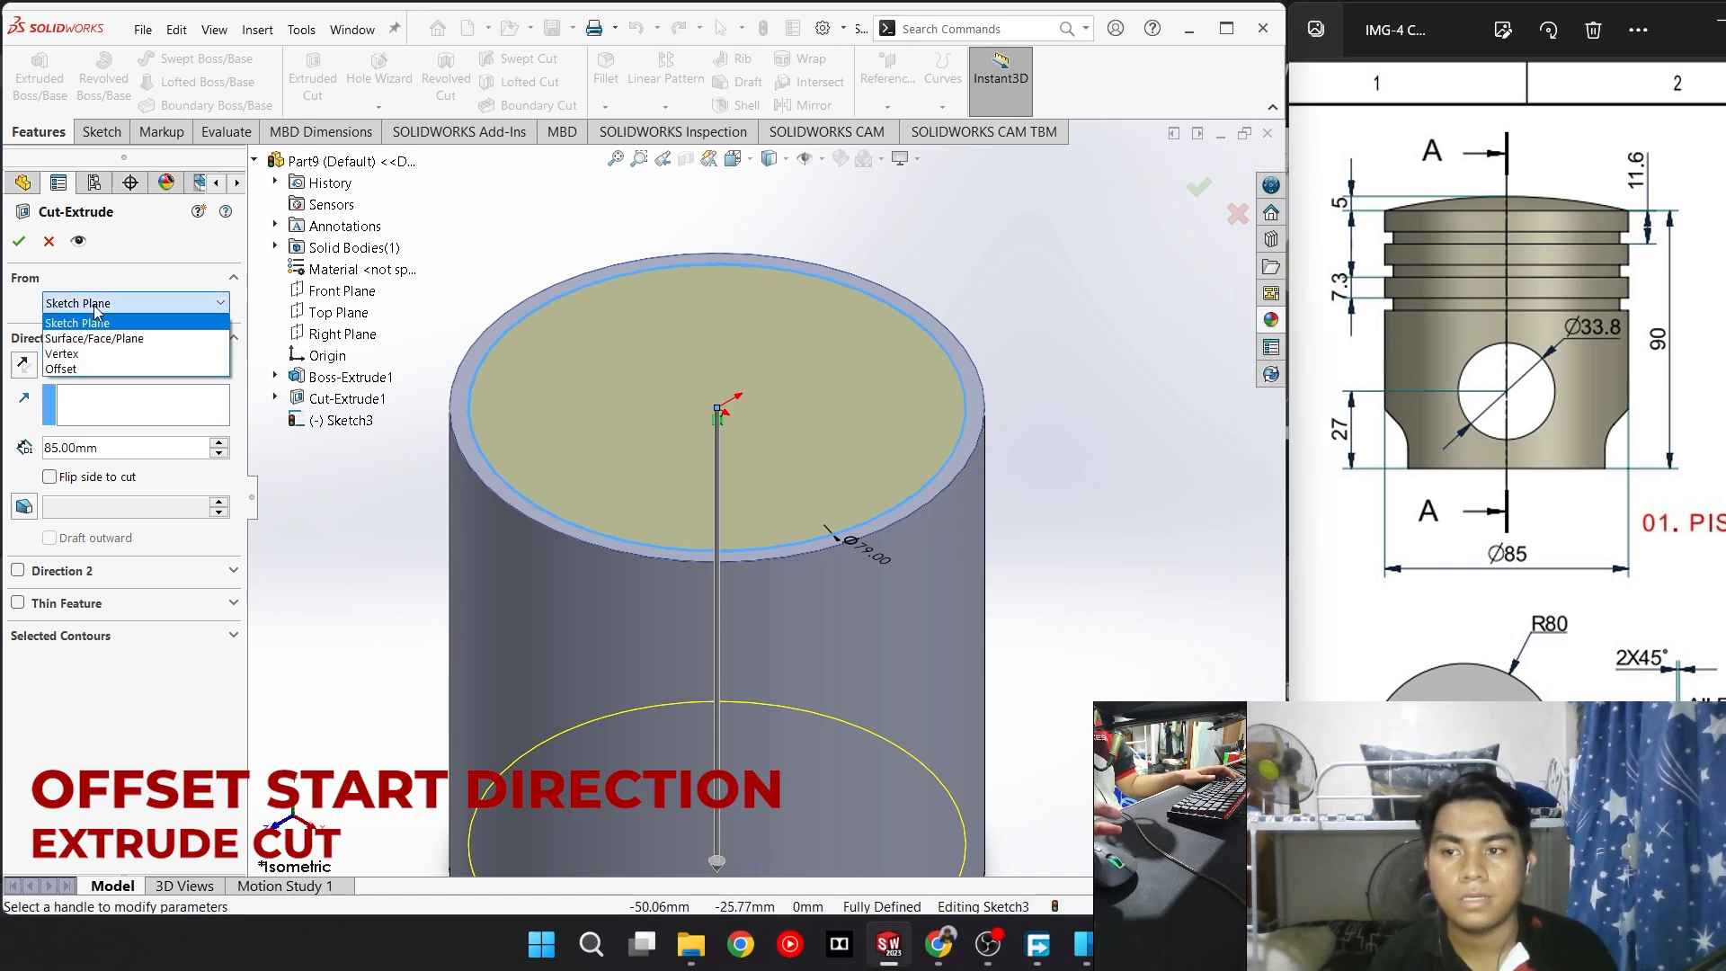
left_click(97, 311)
left_click(97, 305)
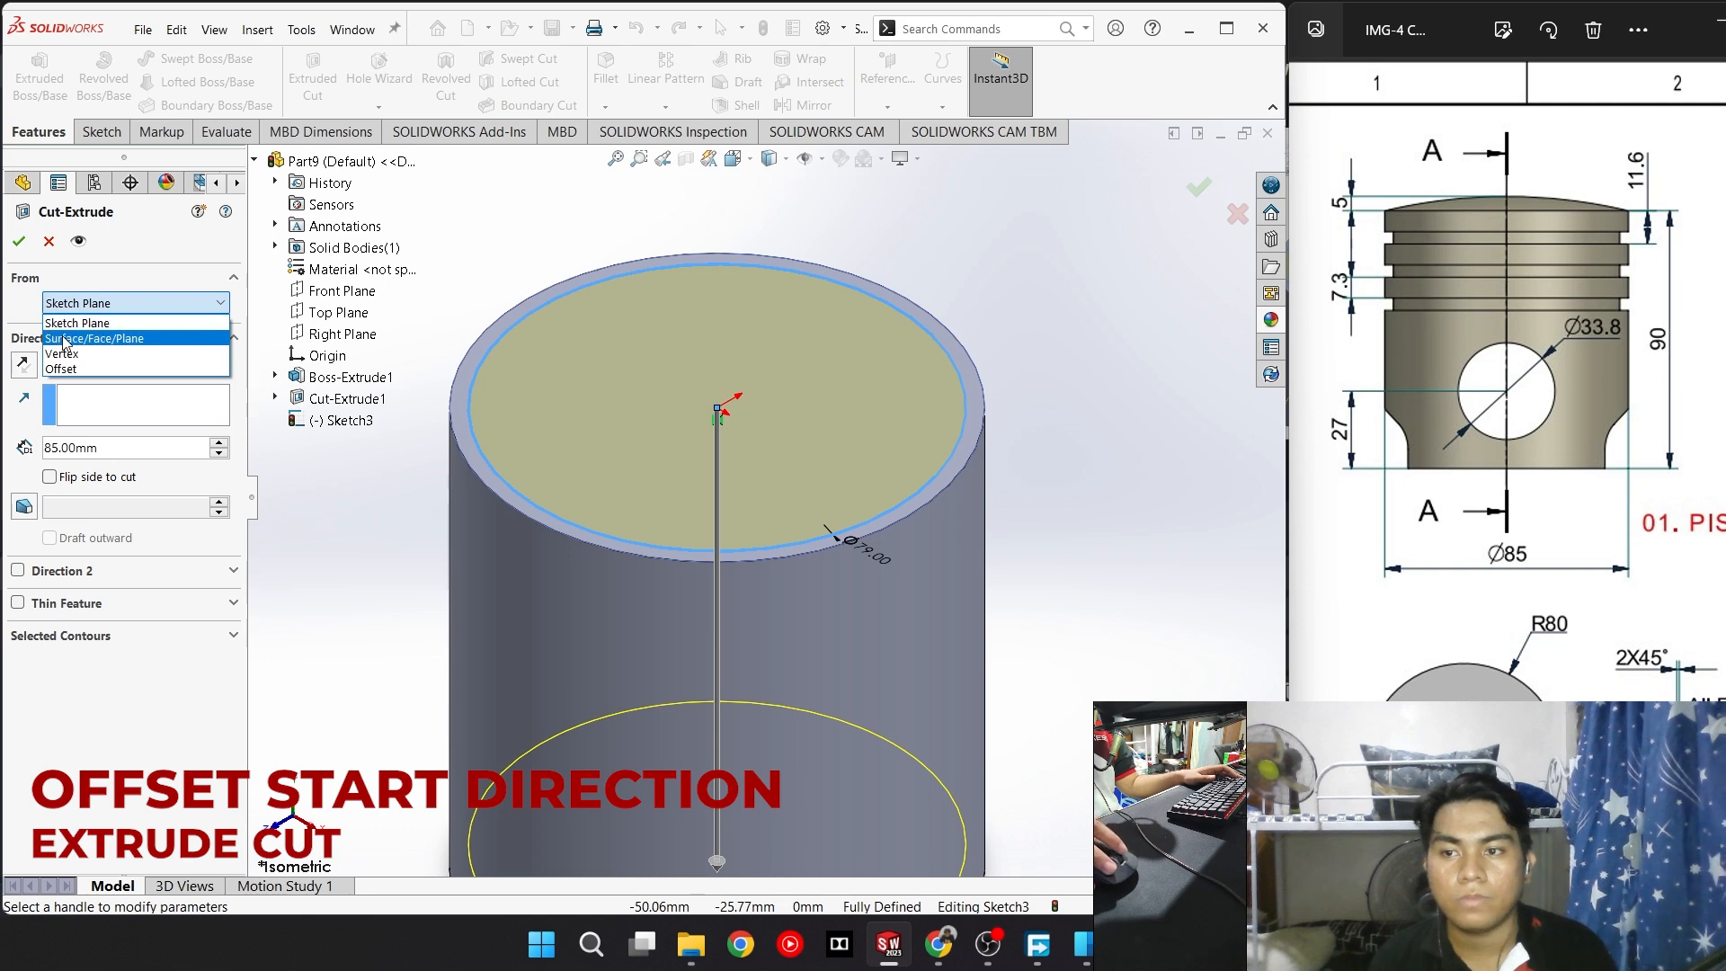
left_click(79, 368)
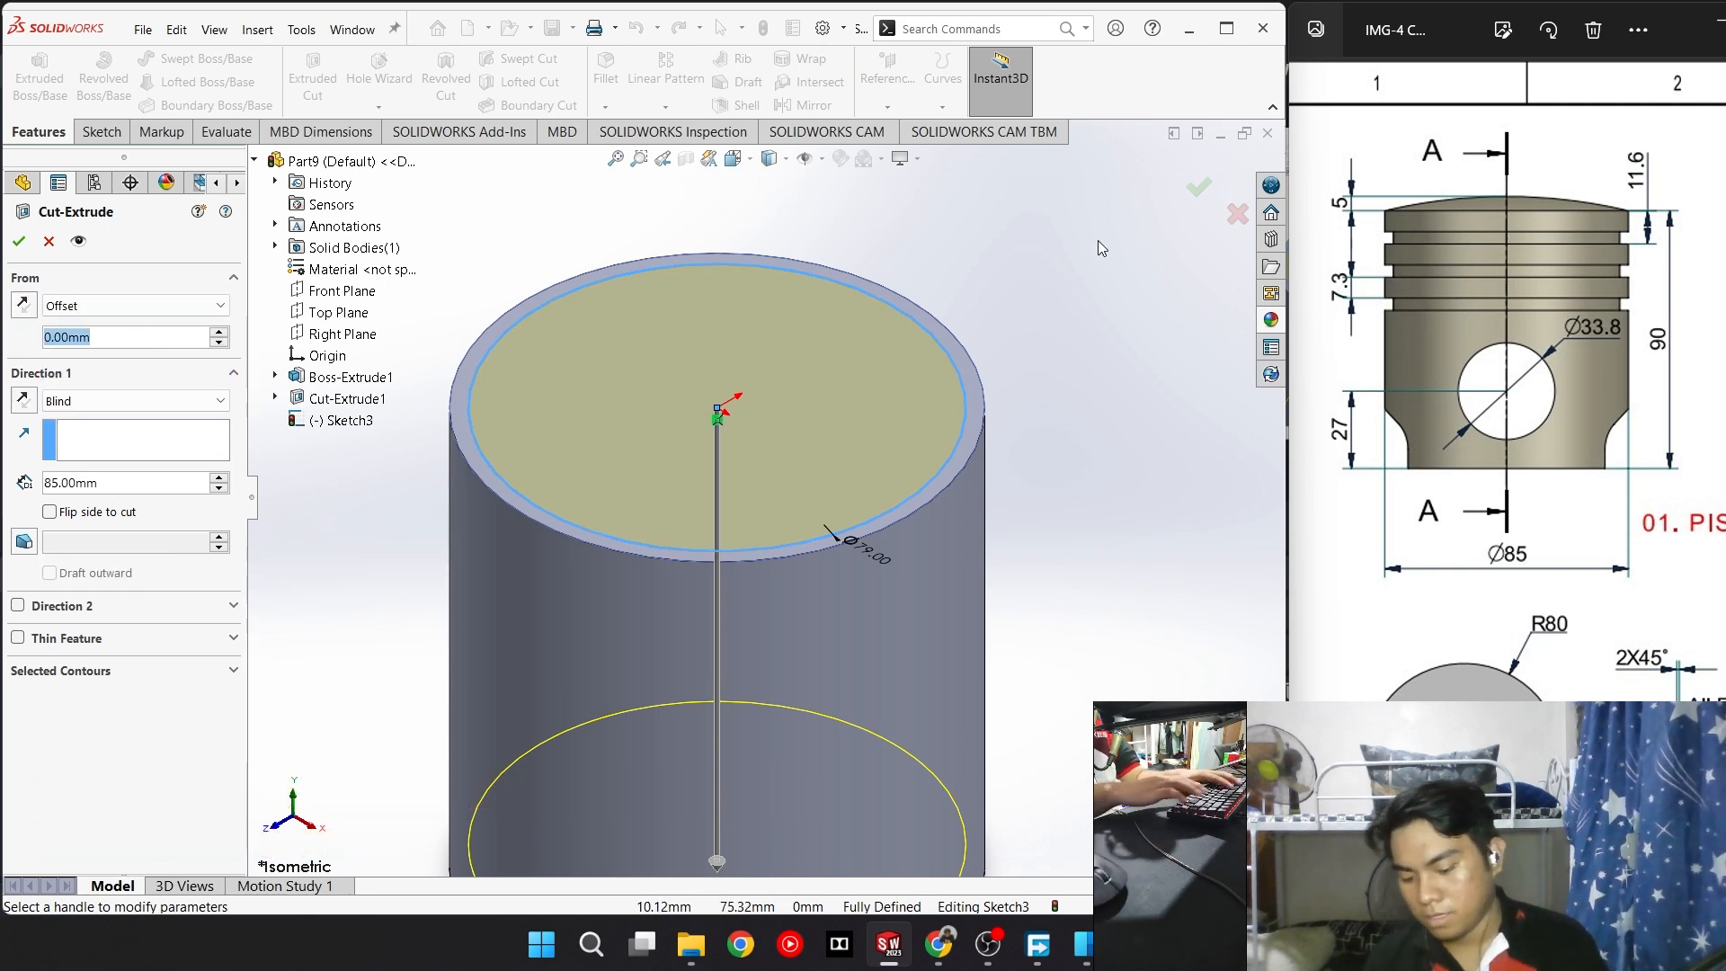
type("7.3")
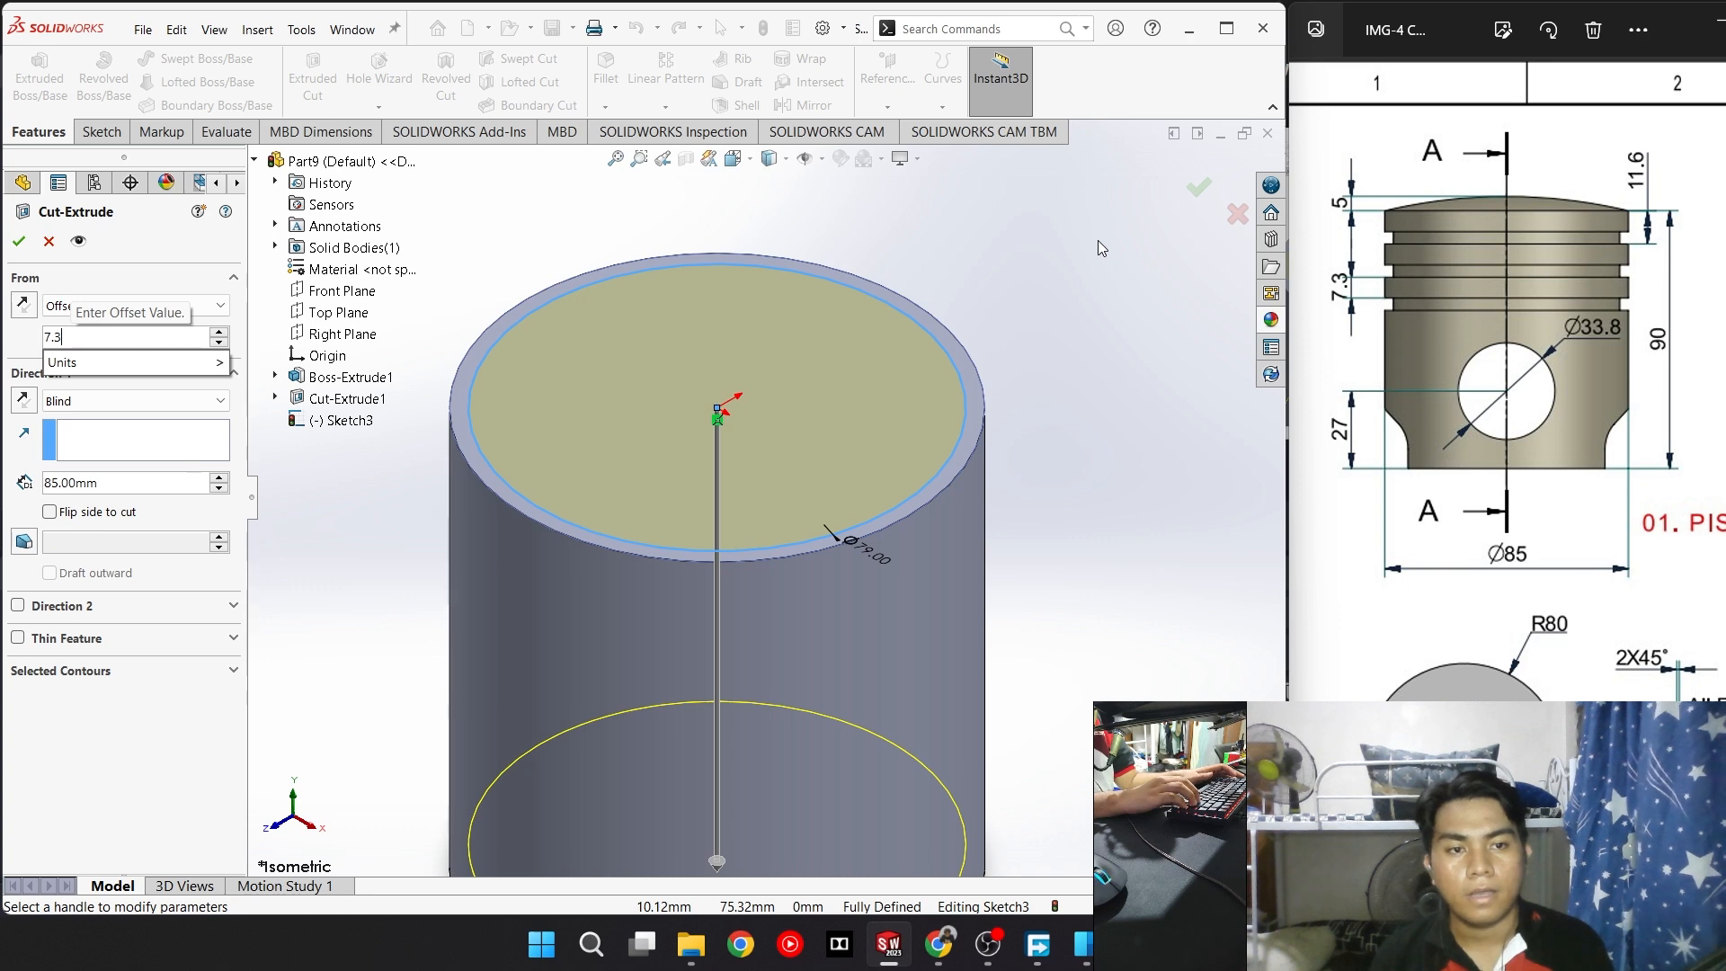
key("Return")
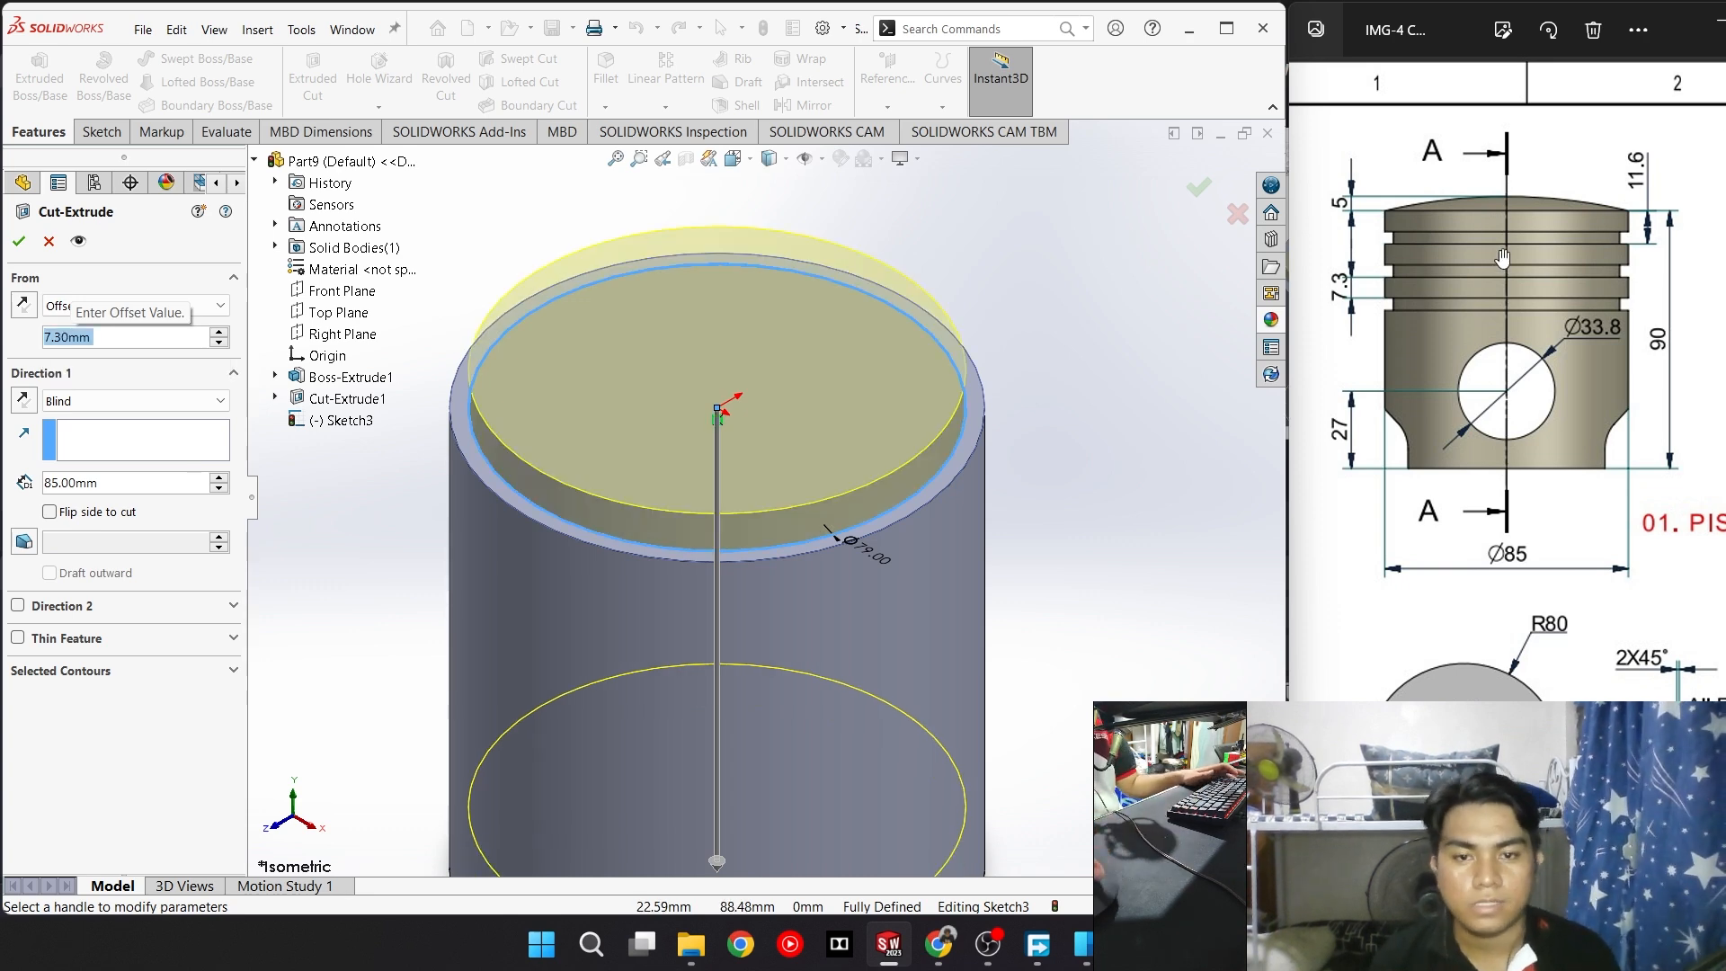
left_click(22, 306)
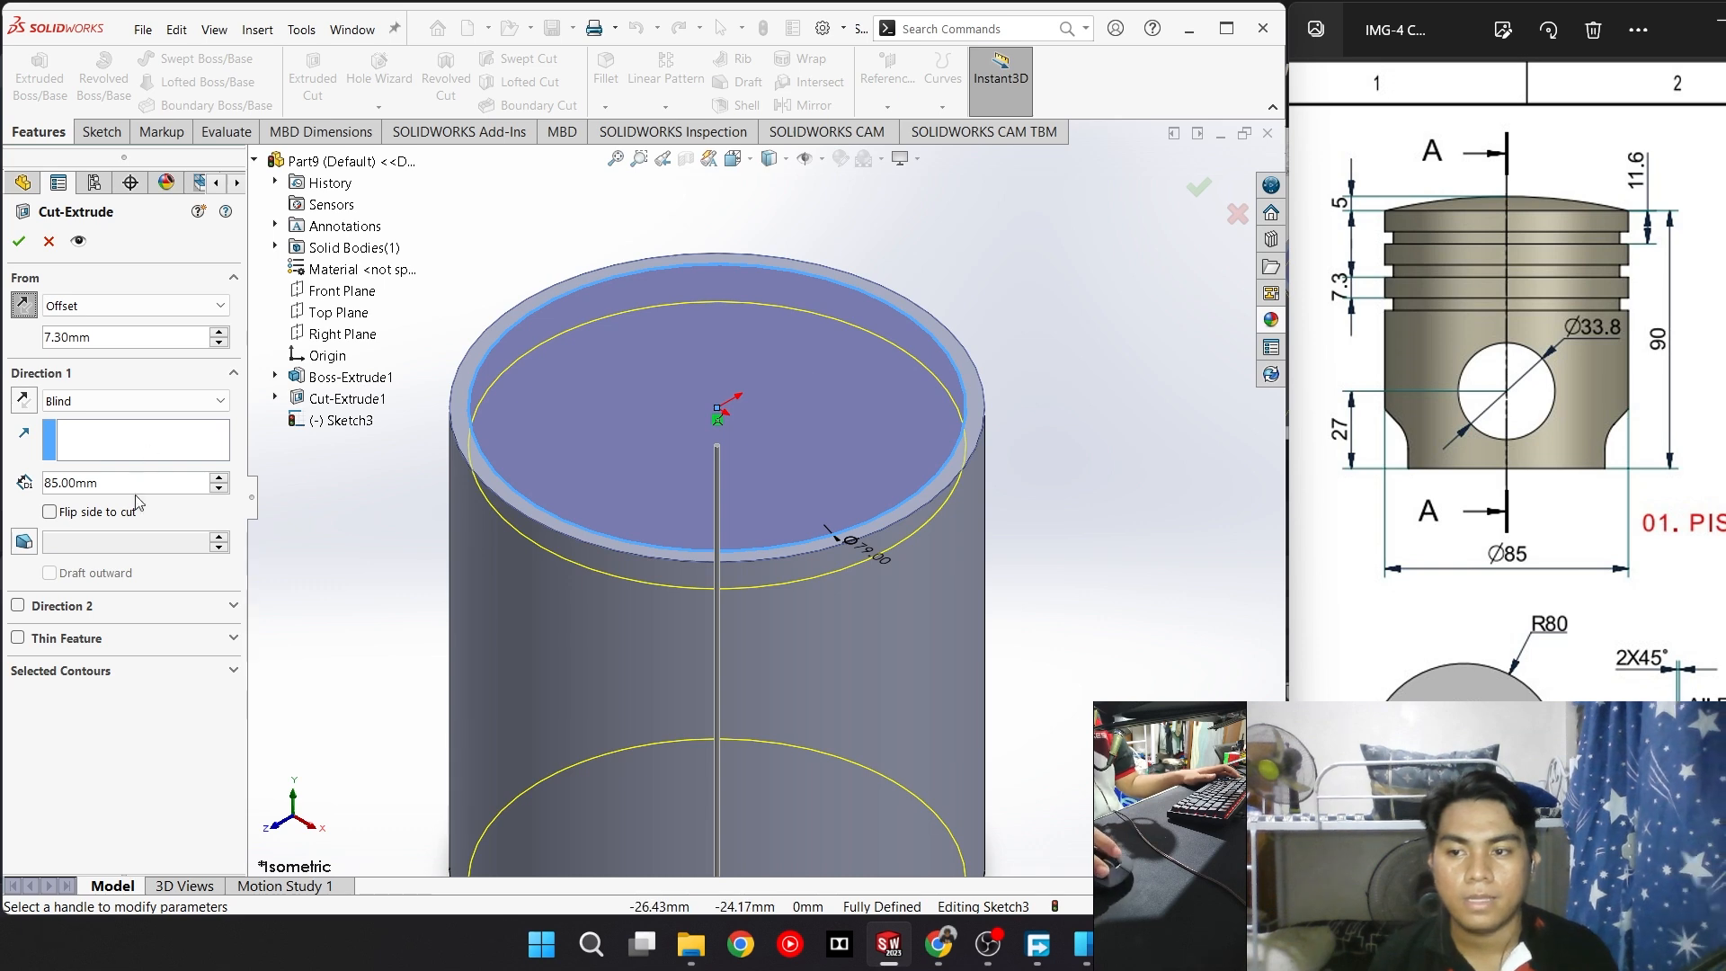
Set the blind cut depth to 4.3 mm and flip the side to cut to form the outer ring groove
left_click_drag(1568, 441, 1409, 422)
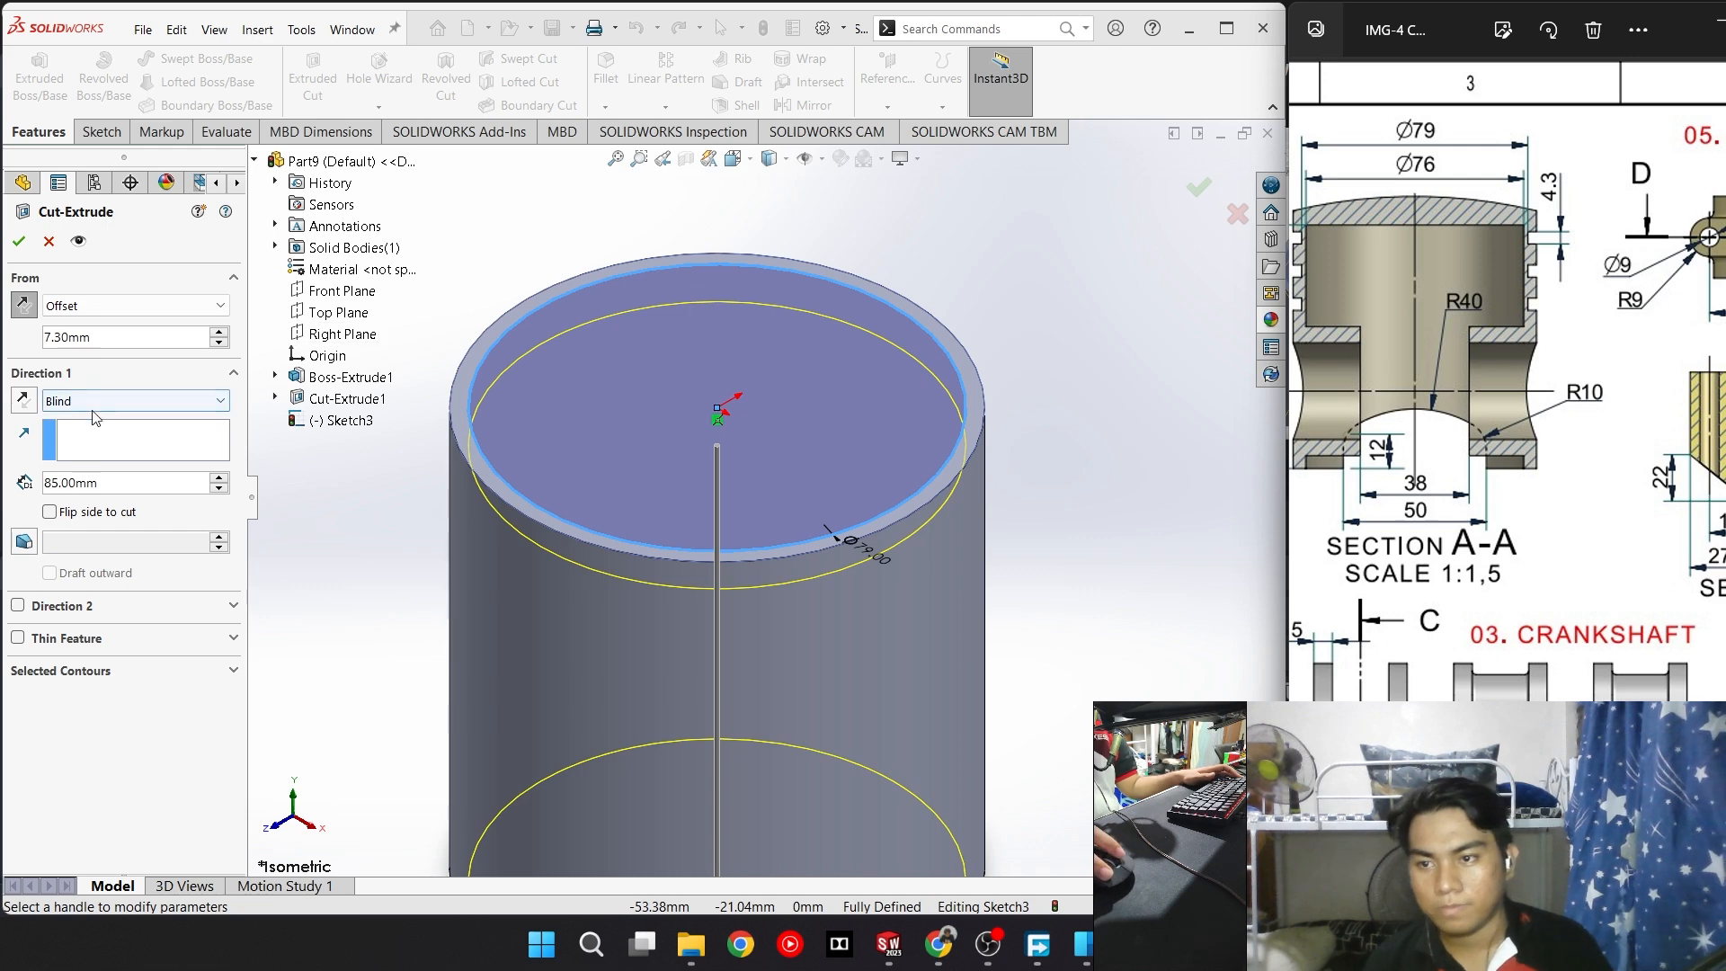
left_click(132, 475)
type("4.3")
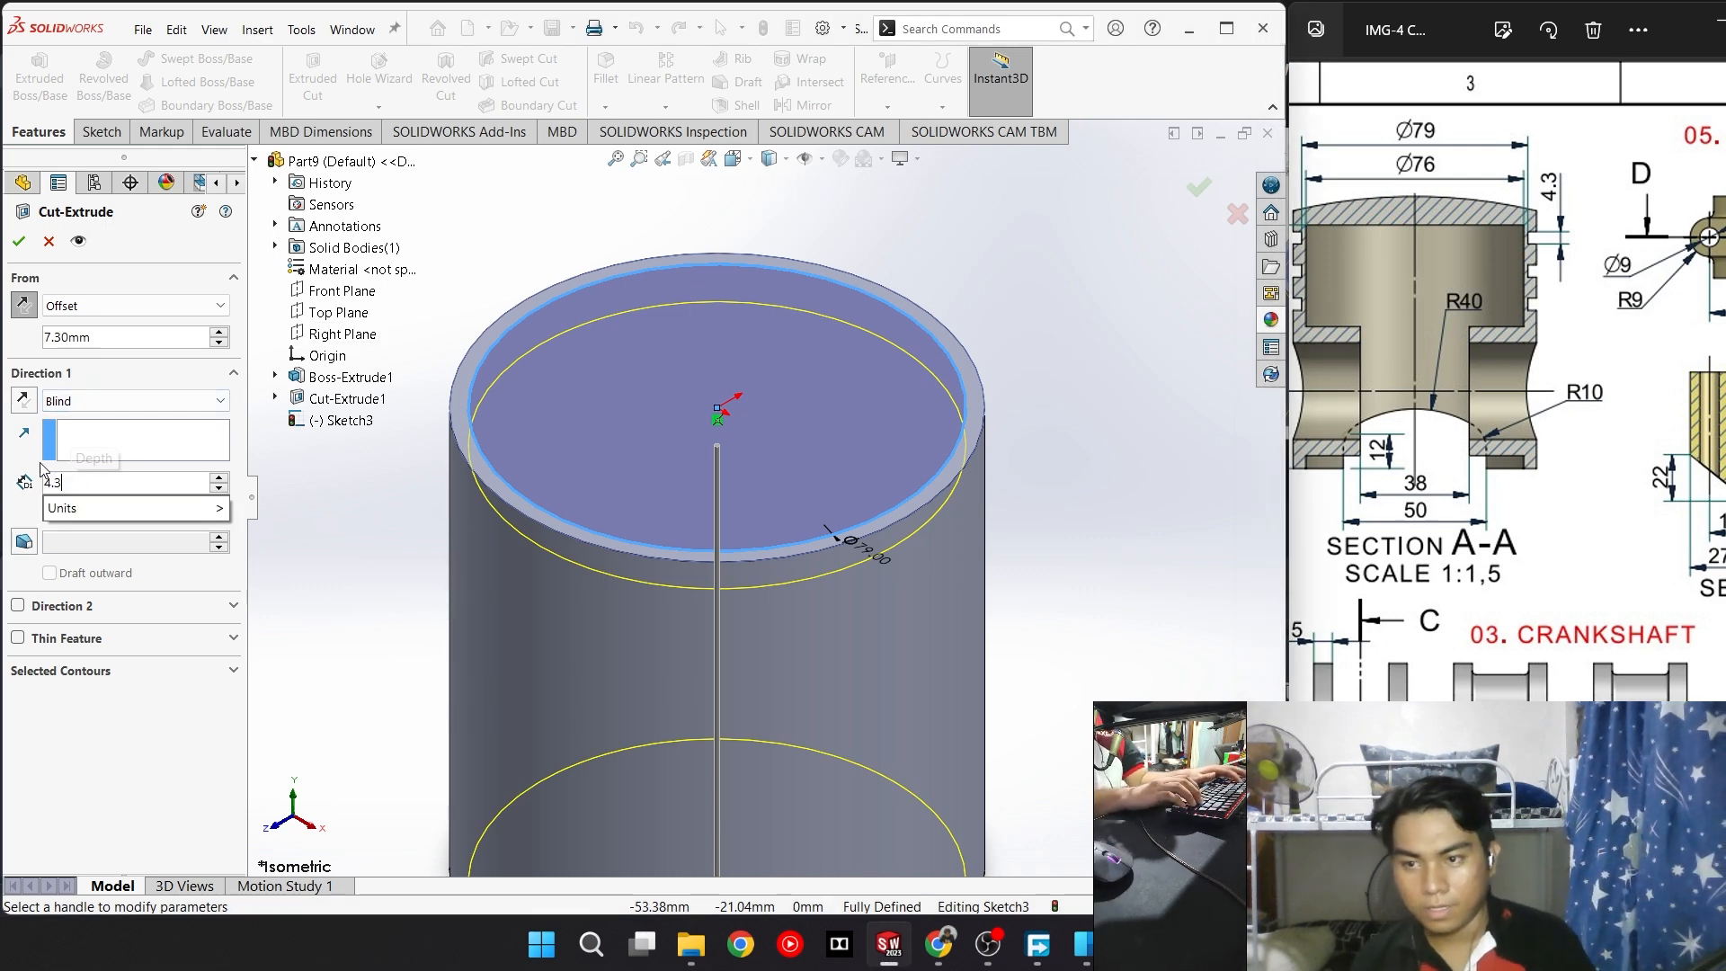
key("Return")
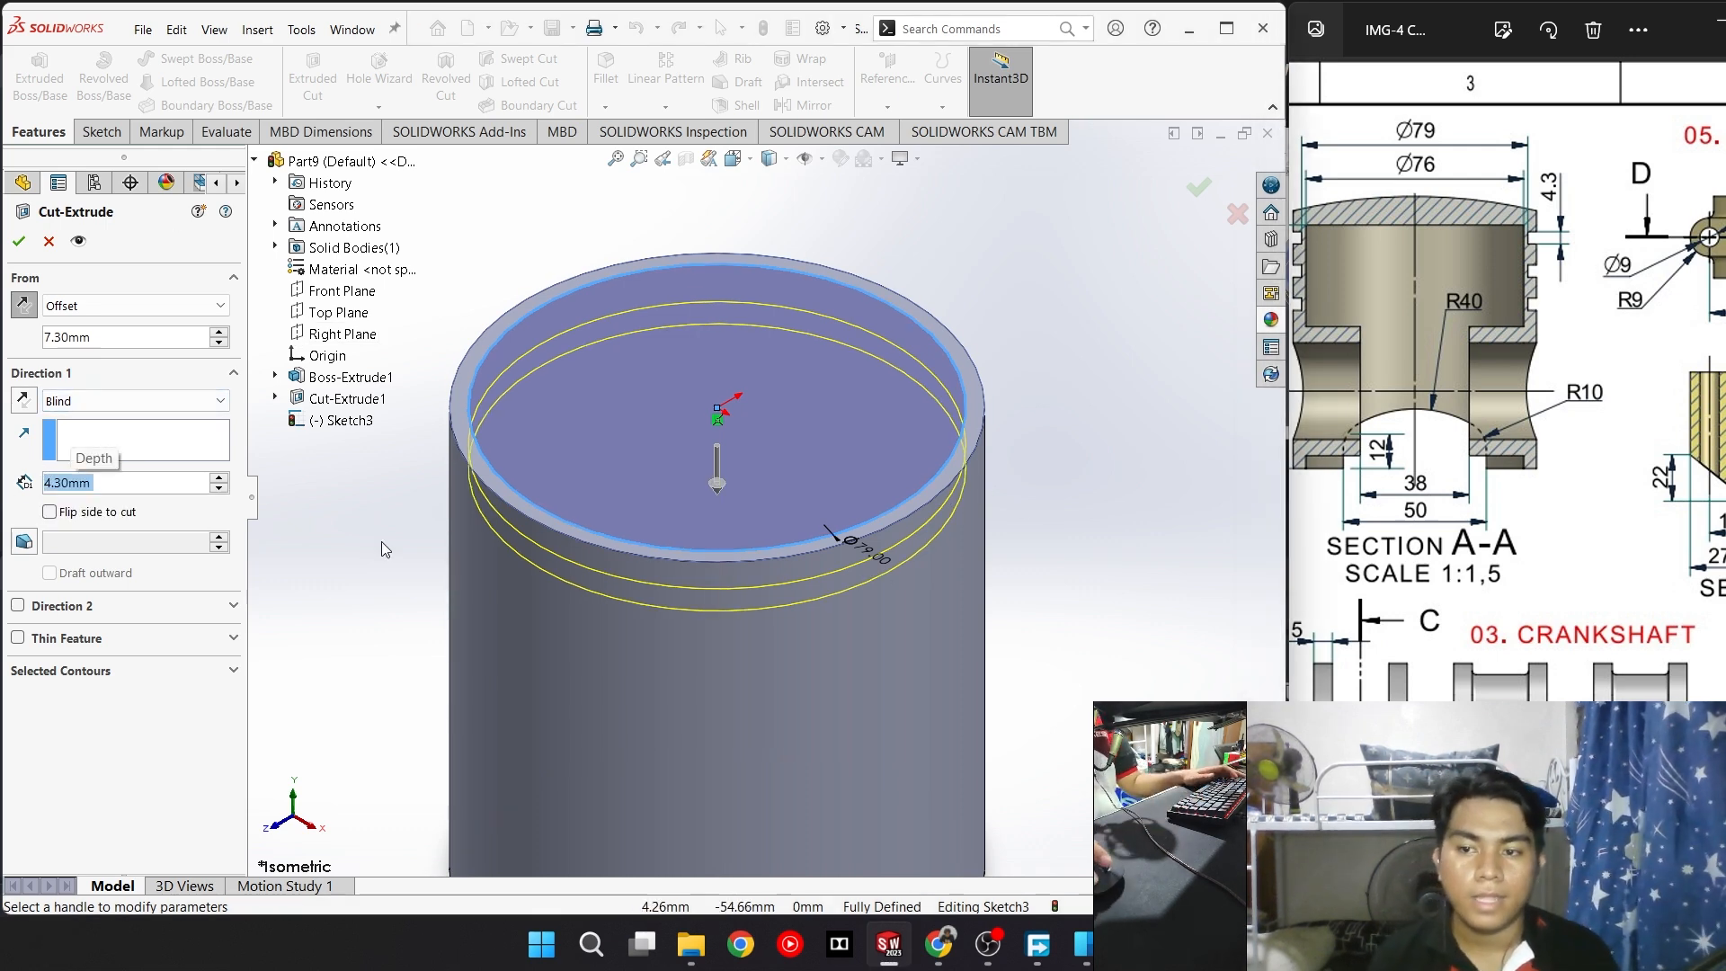
left_click(49, 512)
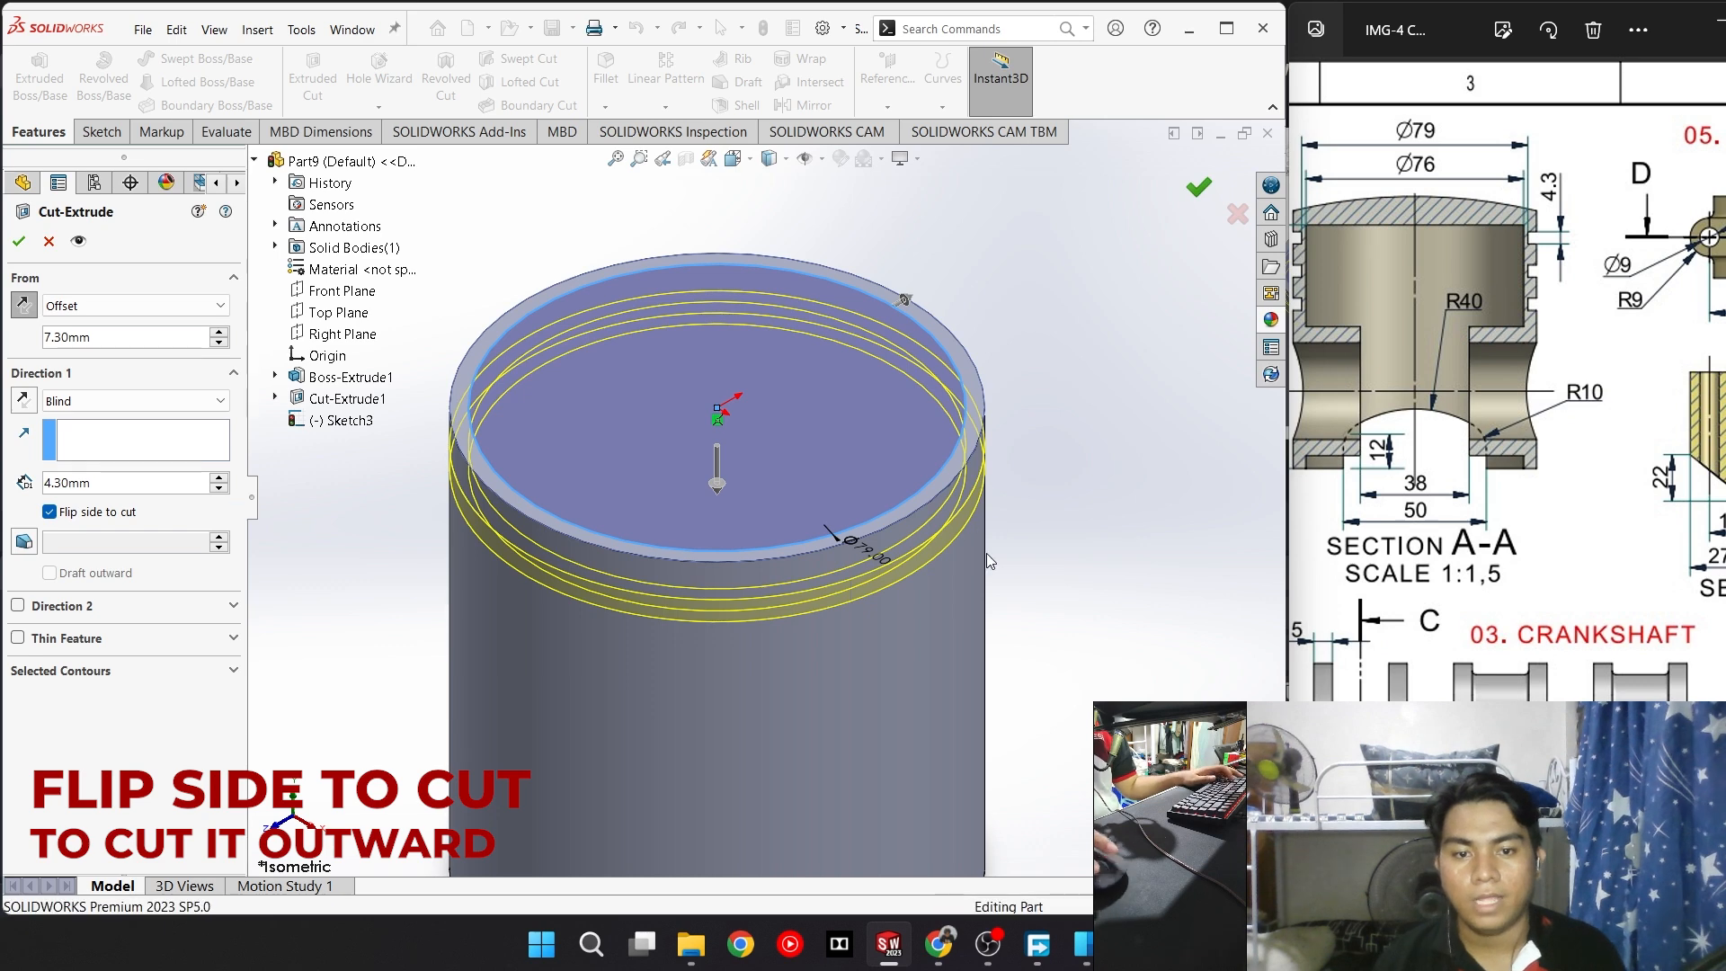
key("Return")
Inspect the ring groove in the isometric view and from the side, and look at the Linear Pattern options without applying them
middle_click_drag(761, 583, 963, 585)
key("space")
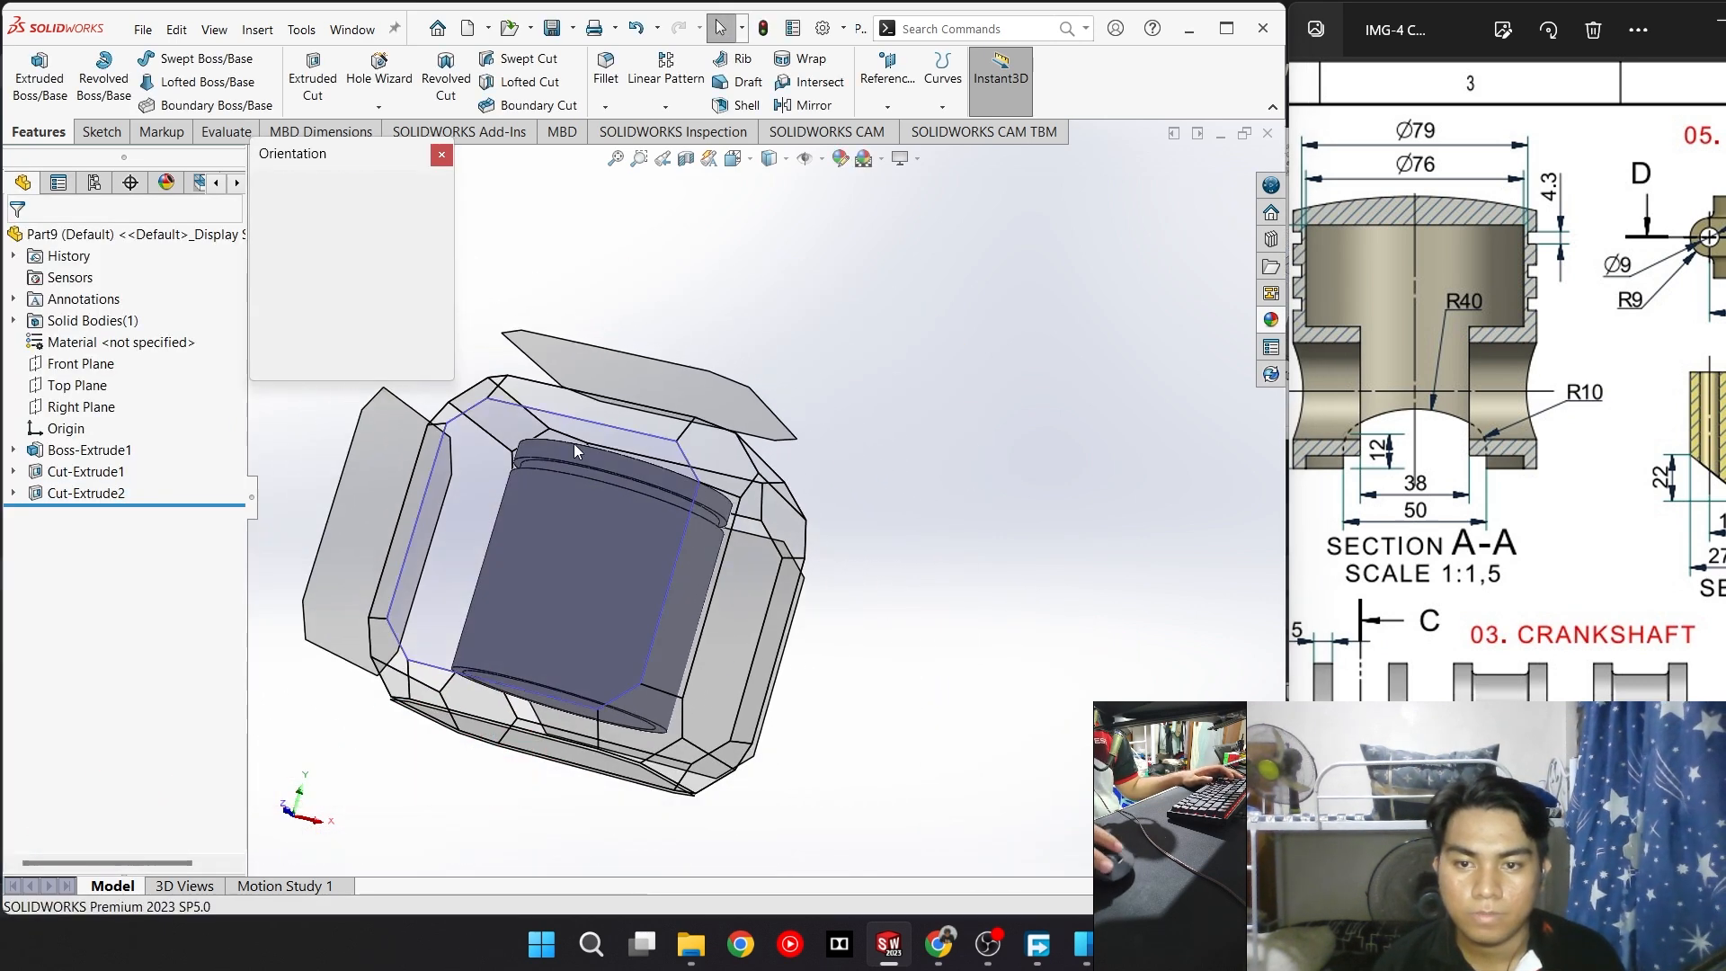
left_click(466, 400)
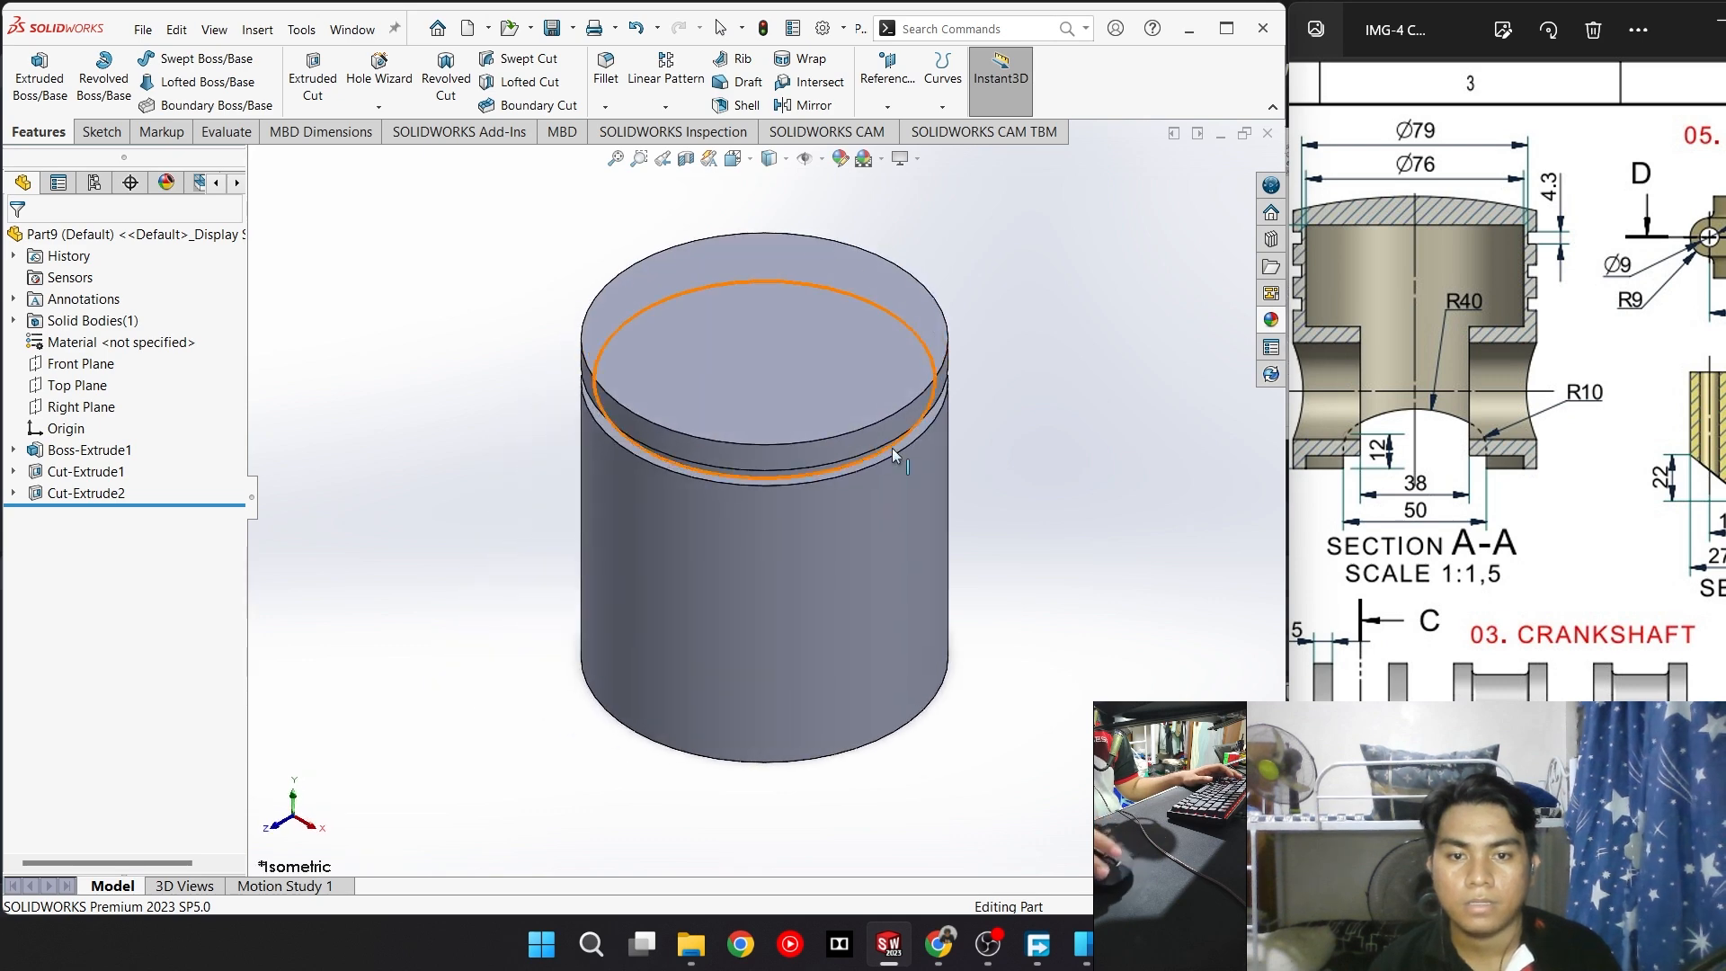
scroll(892, 454, "up", 5)
scroll(892, 454, "down", 5)
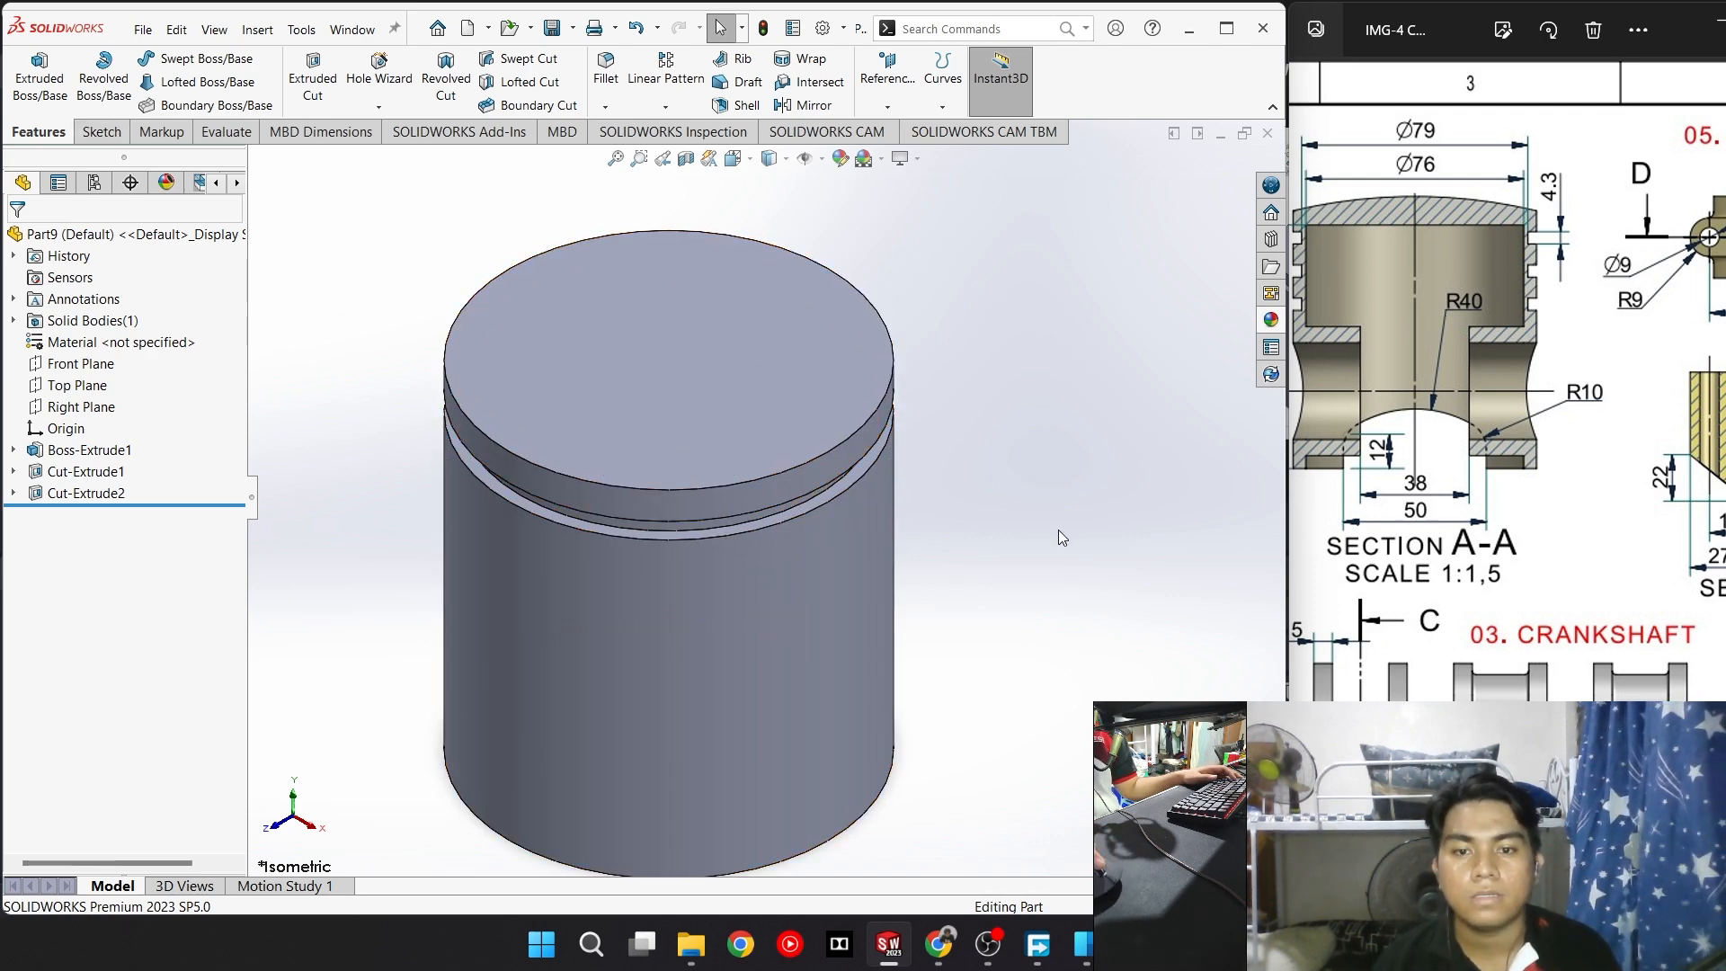
scroll(898, 528, "up", 2)
scroll(404, 493, "up", 3)
scroll(443, 497, "down", 4)
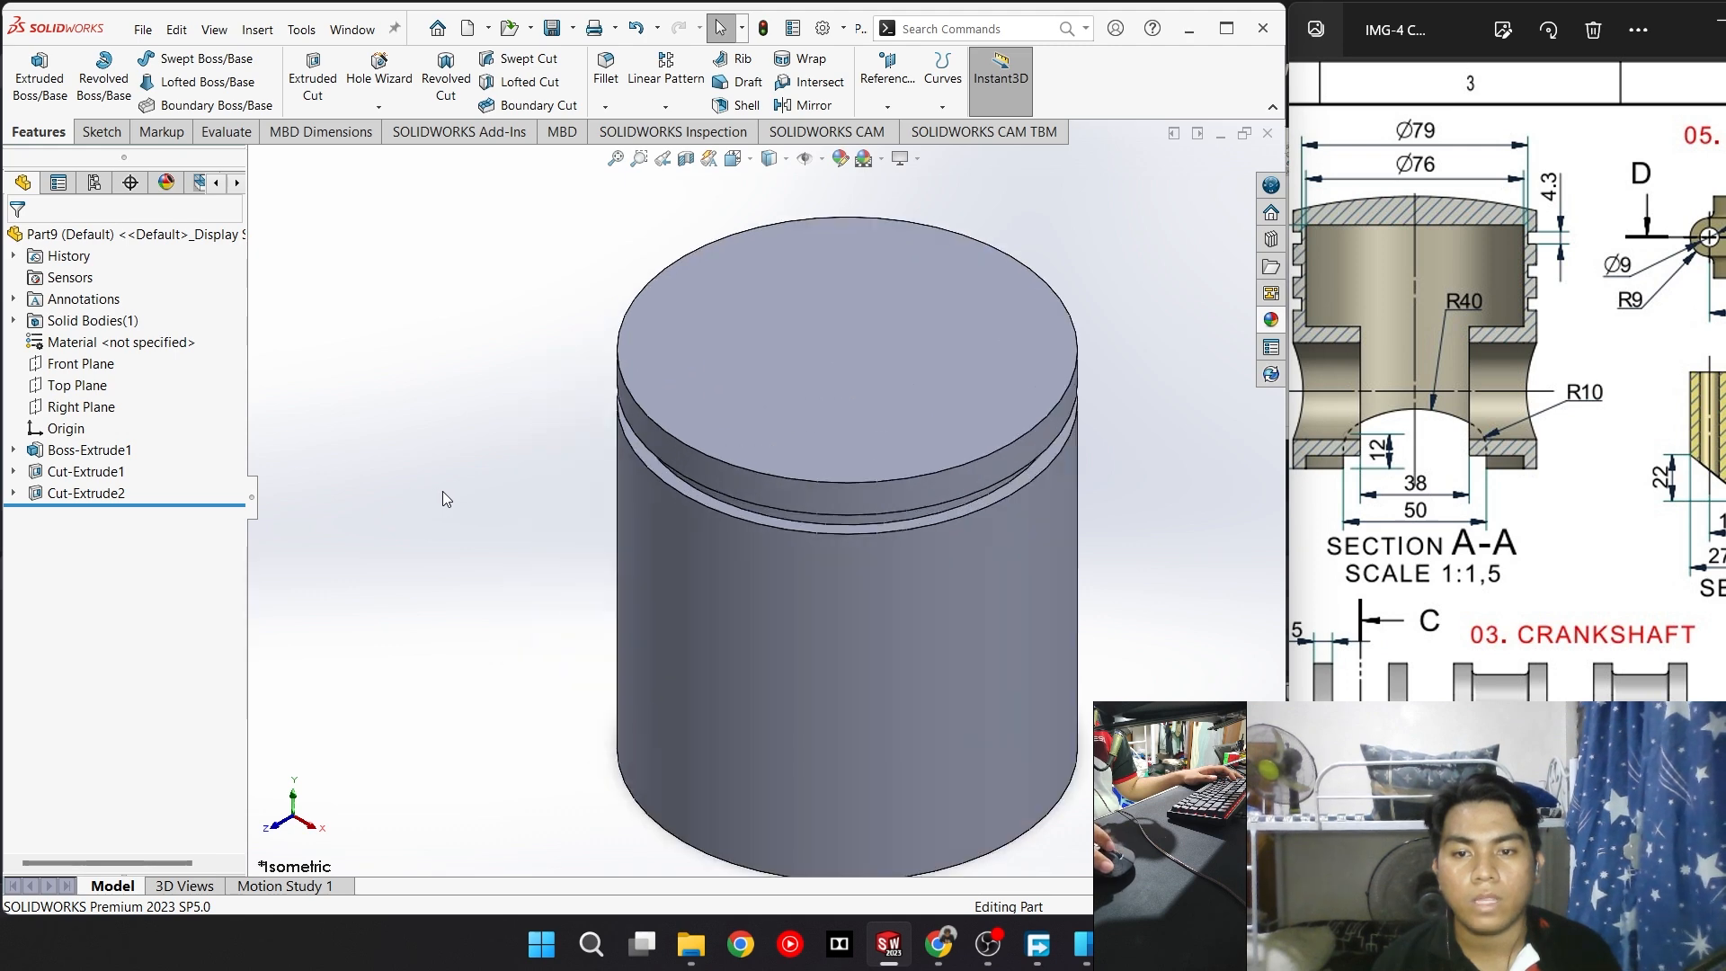
scroll(1050, 544, "down", 2)
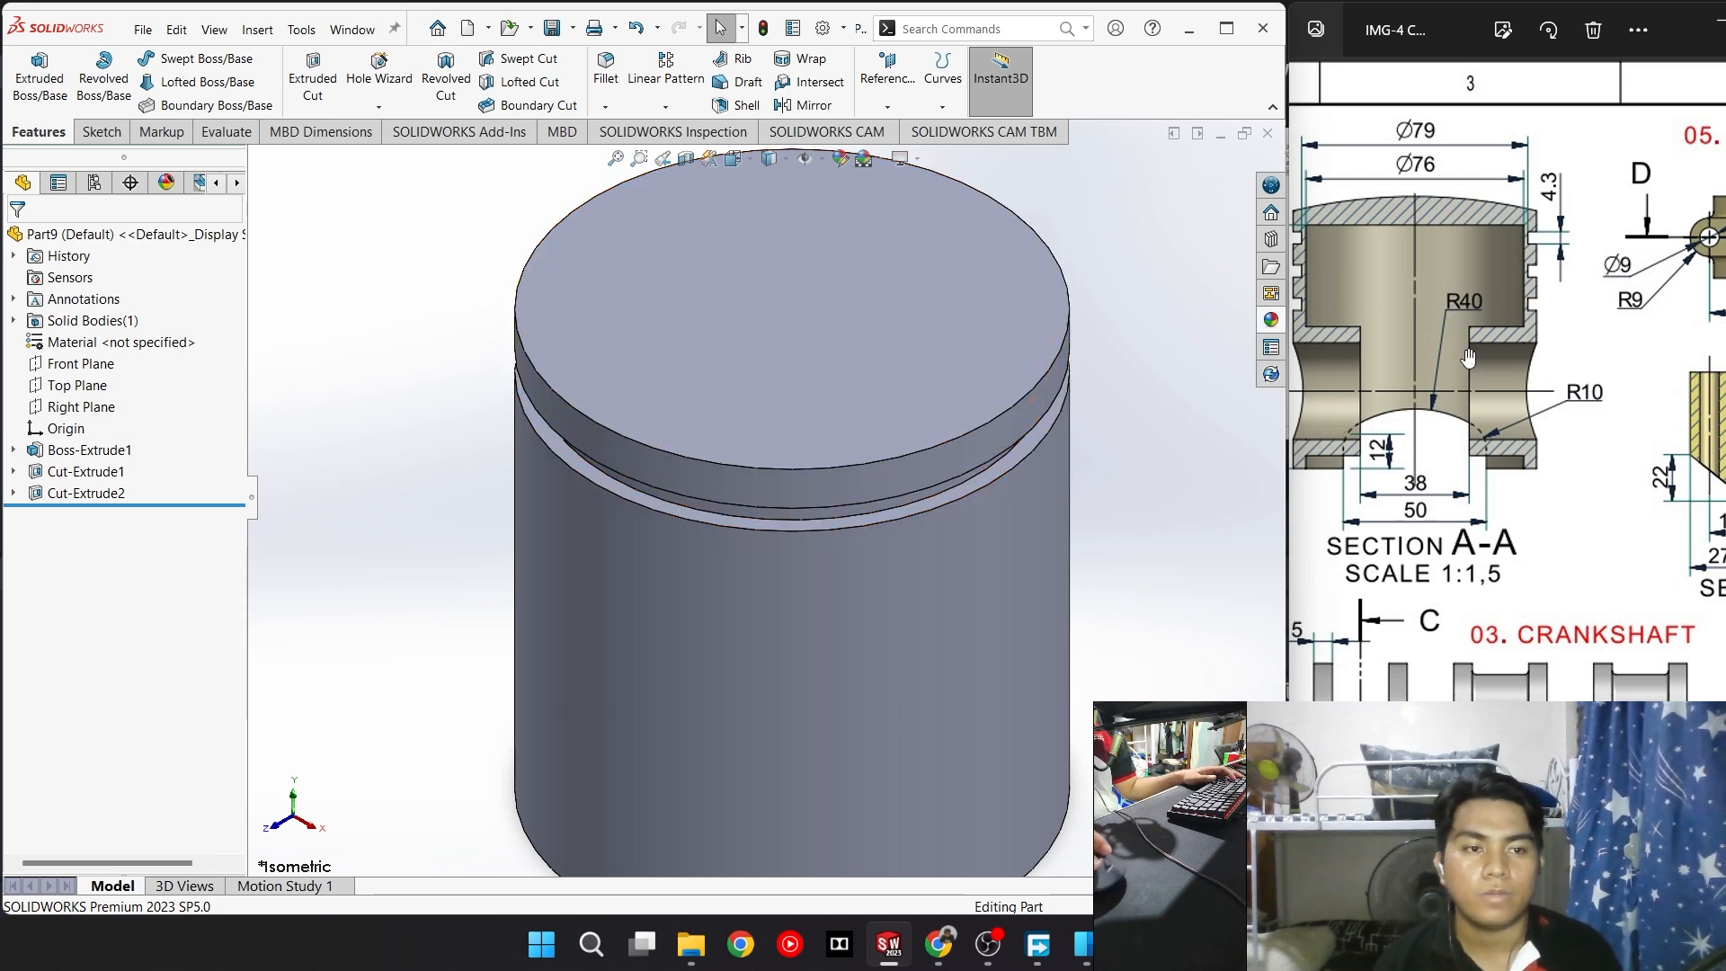
scroll(960, 433, "down", 2)
scroll(936, 497, "up", 4)
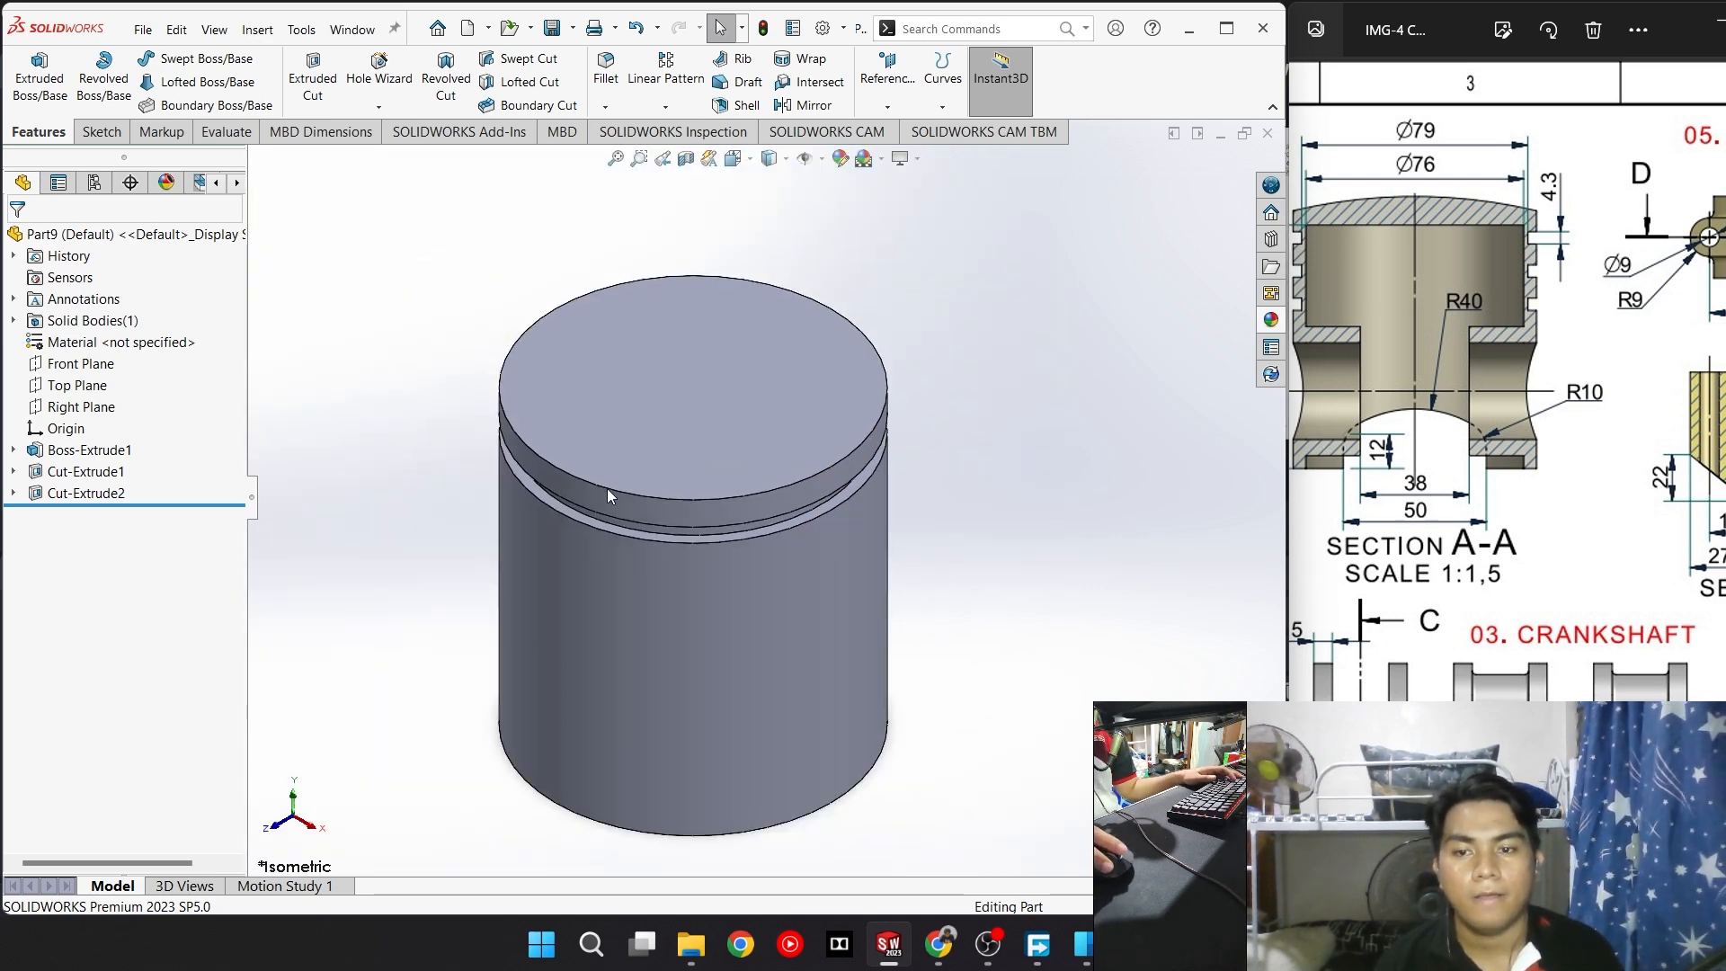
scroll(629, 494, "down", 4)
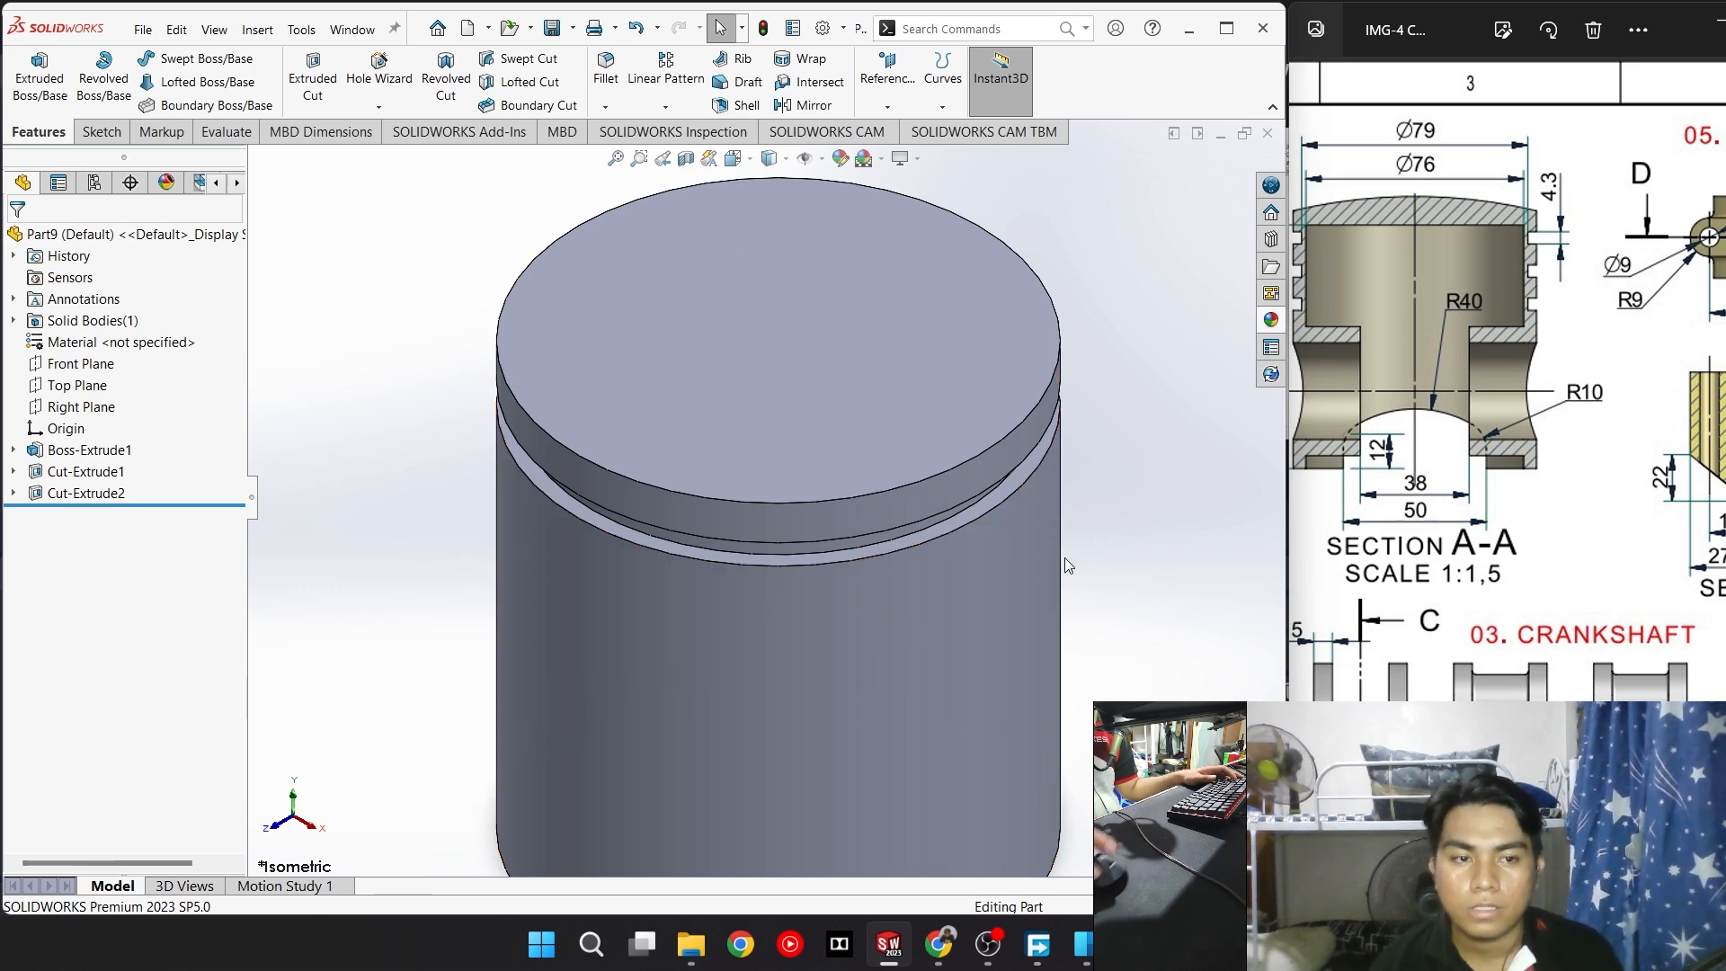
middle_click_drag(1118, 583, 1118, 582)
middle_click_drag(1097, 498, 1024, 407)
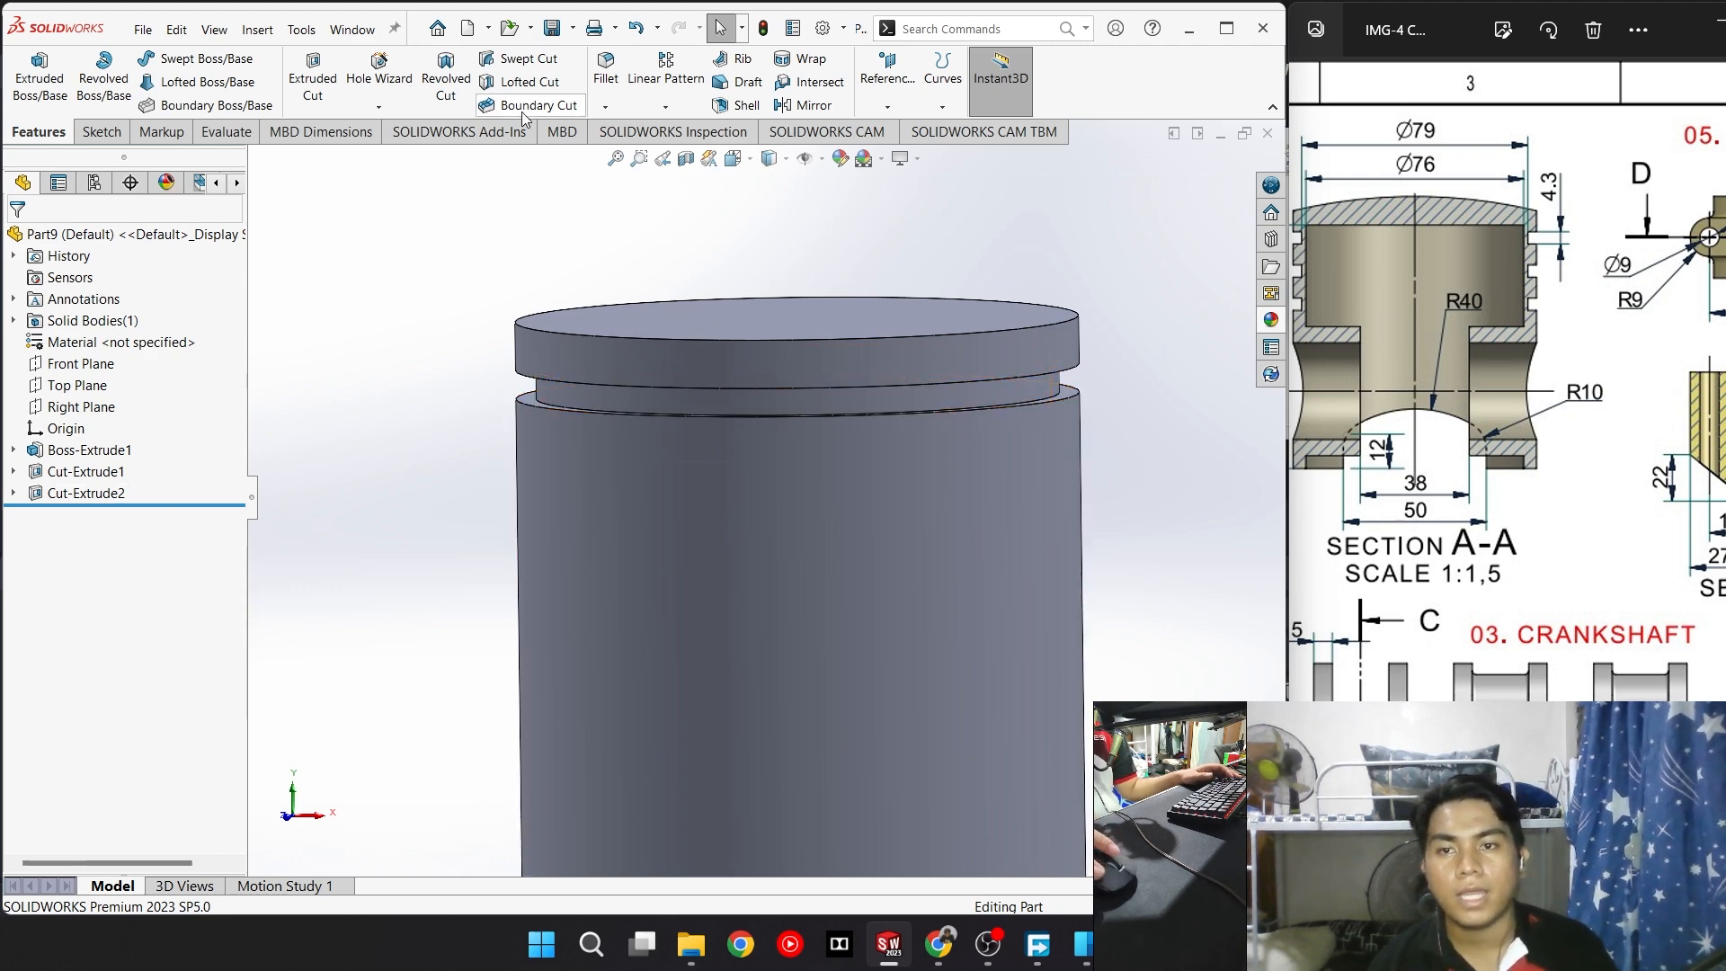
left_click(680, 76)
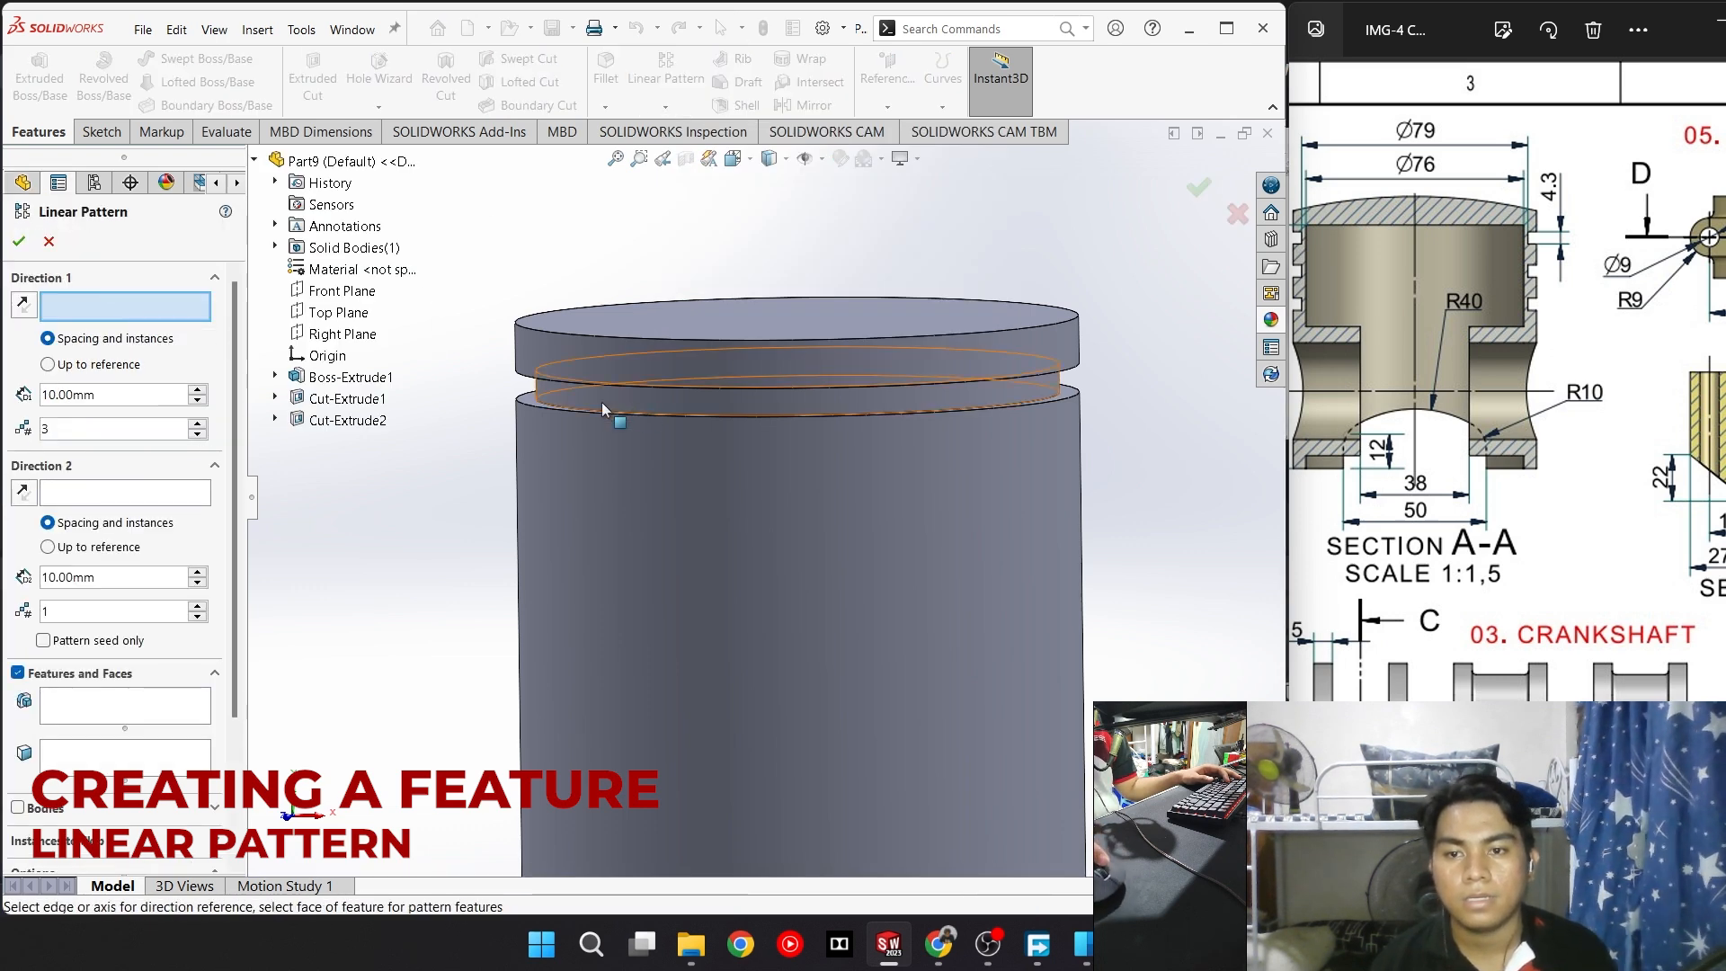
left_click(48, 241)
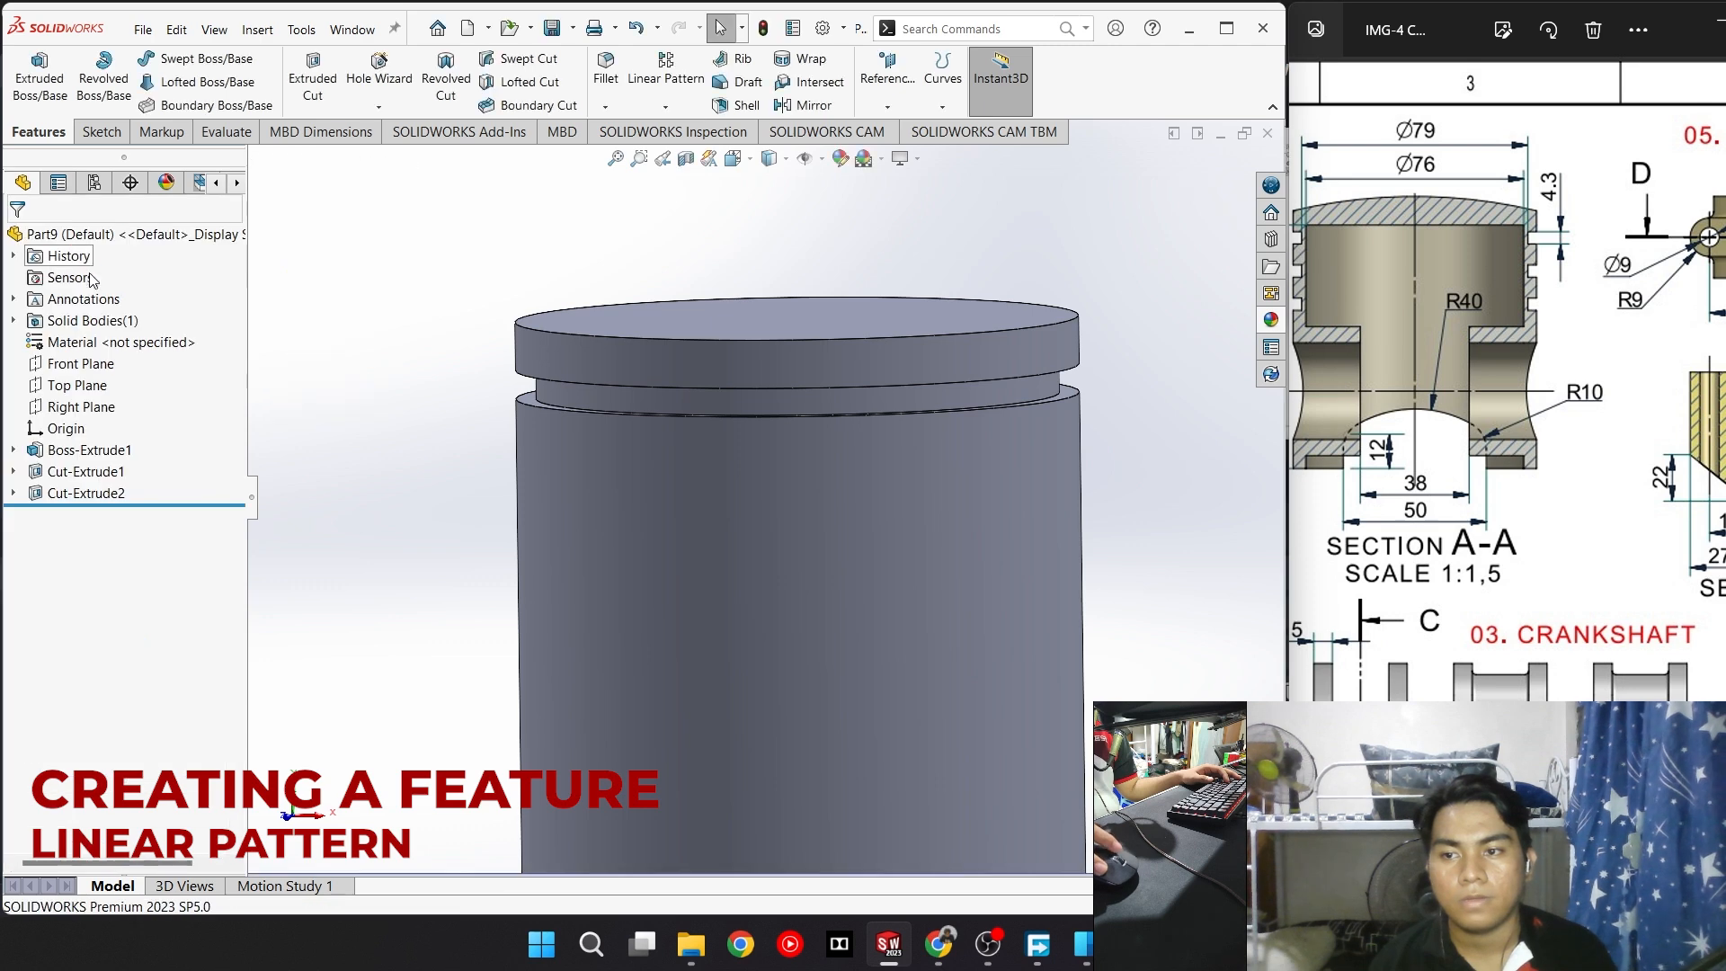
Start a linear pattern of the ring groove cut, using the cylinder's bottom ring face as the direction reference
left_click(86, 492)
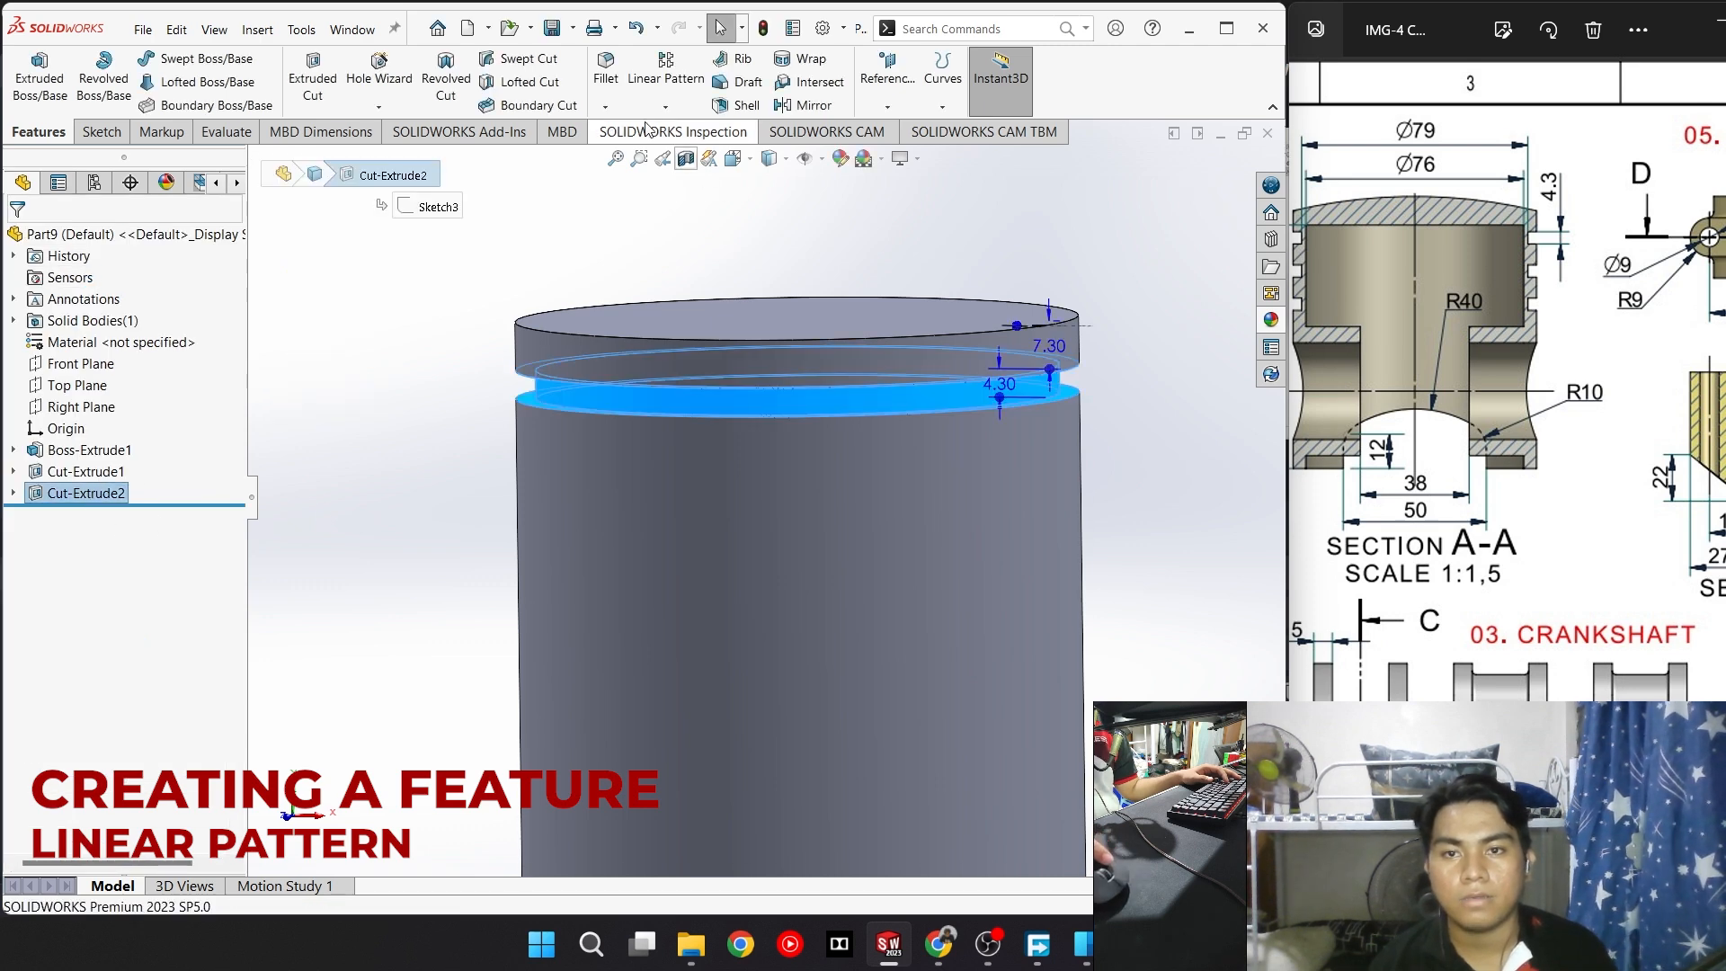
left_click(704, 97)
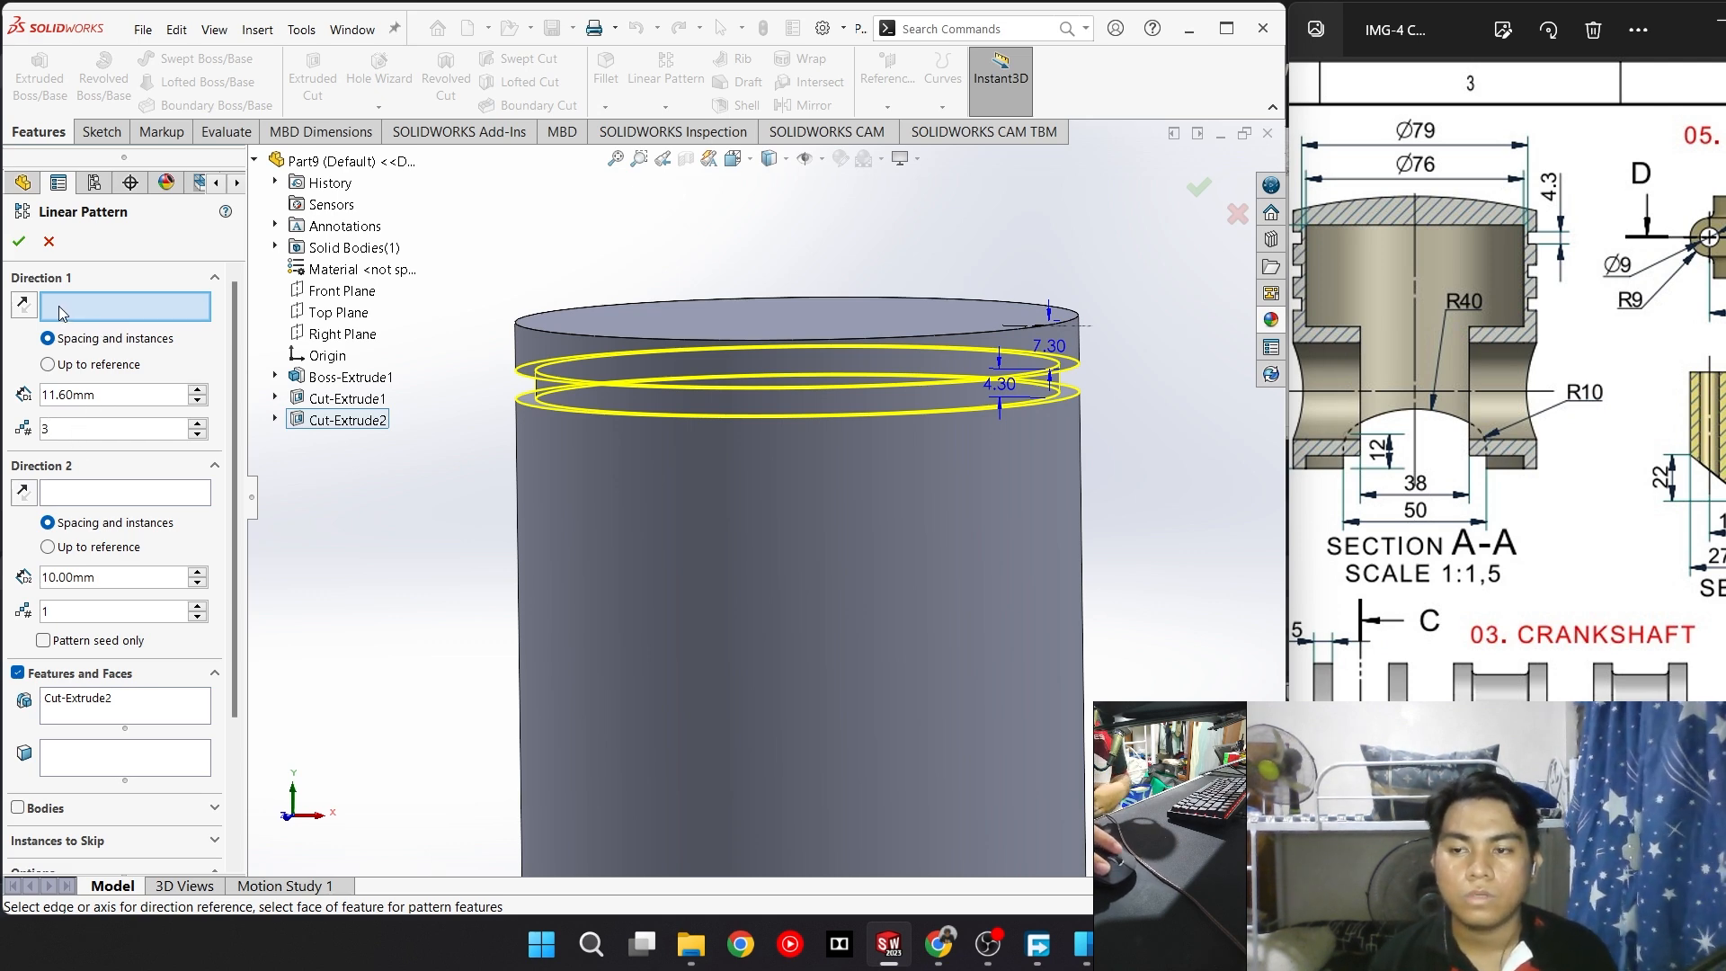
scroll(557, 593, "down", 2)
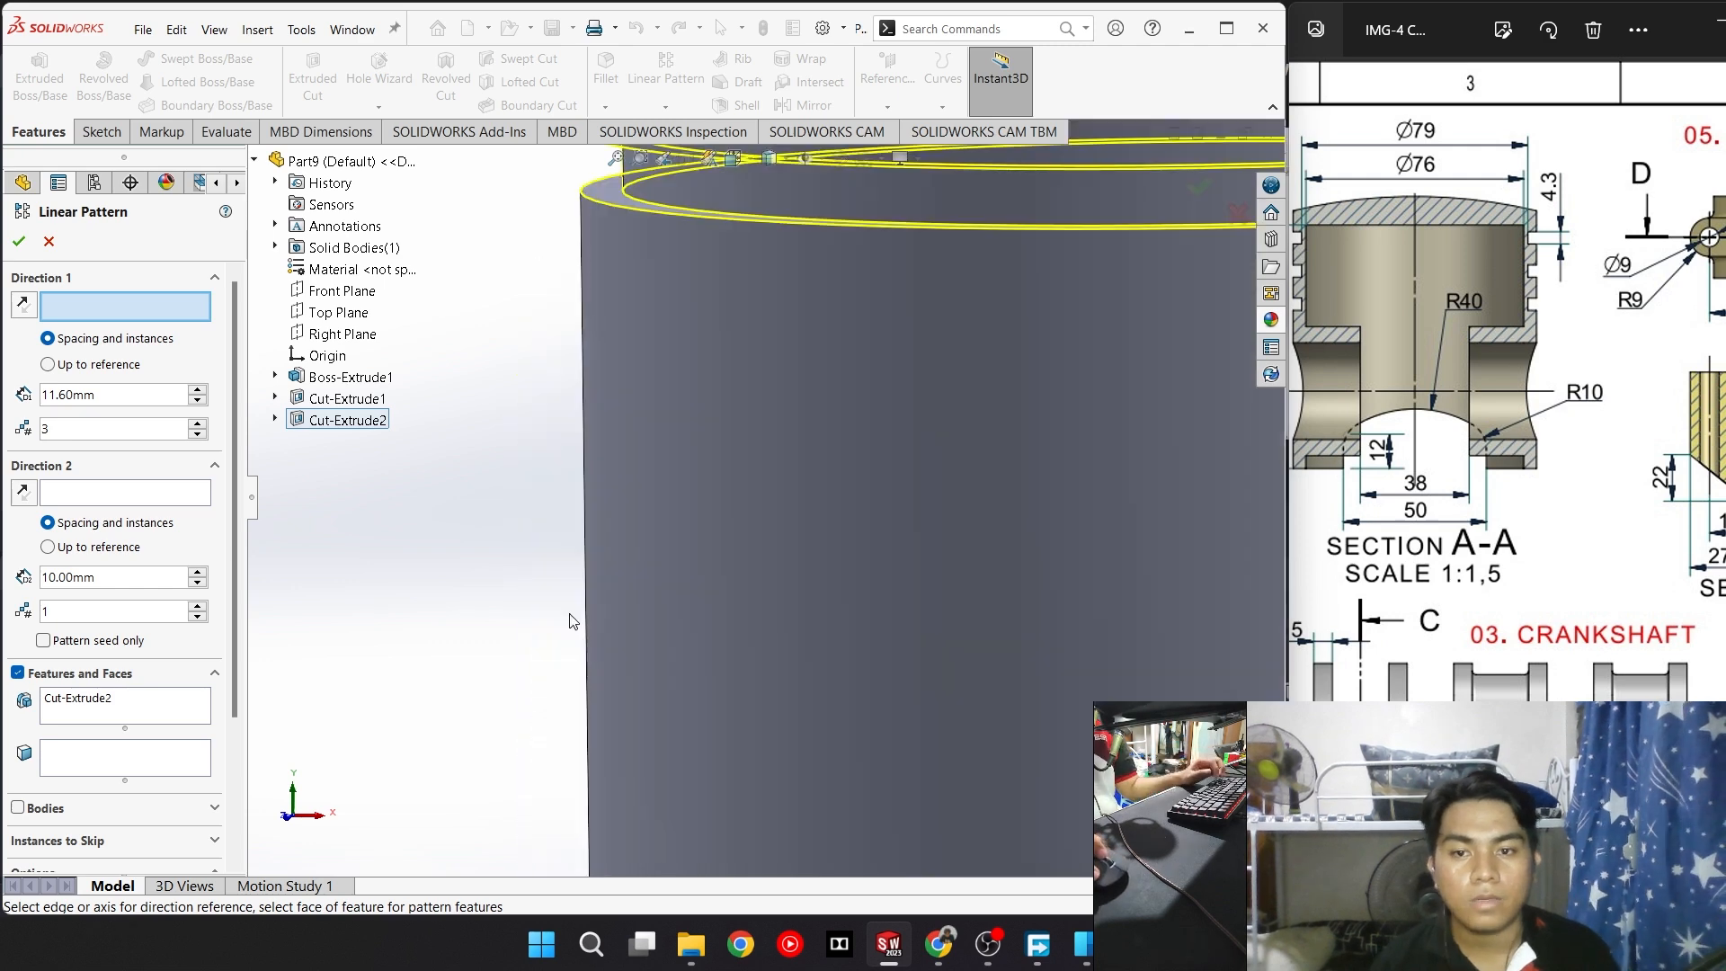
scroll(674, 638, "up", 5)
middle_click_drag(783, 737, 725, 599)
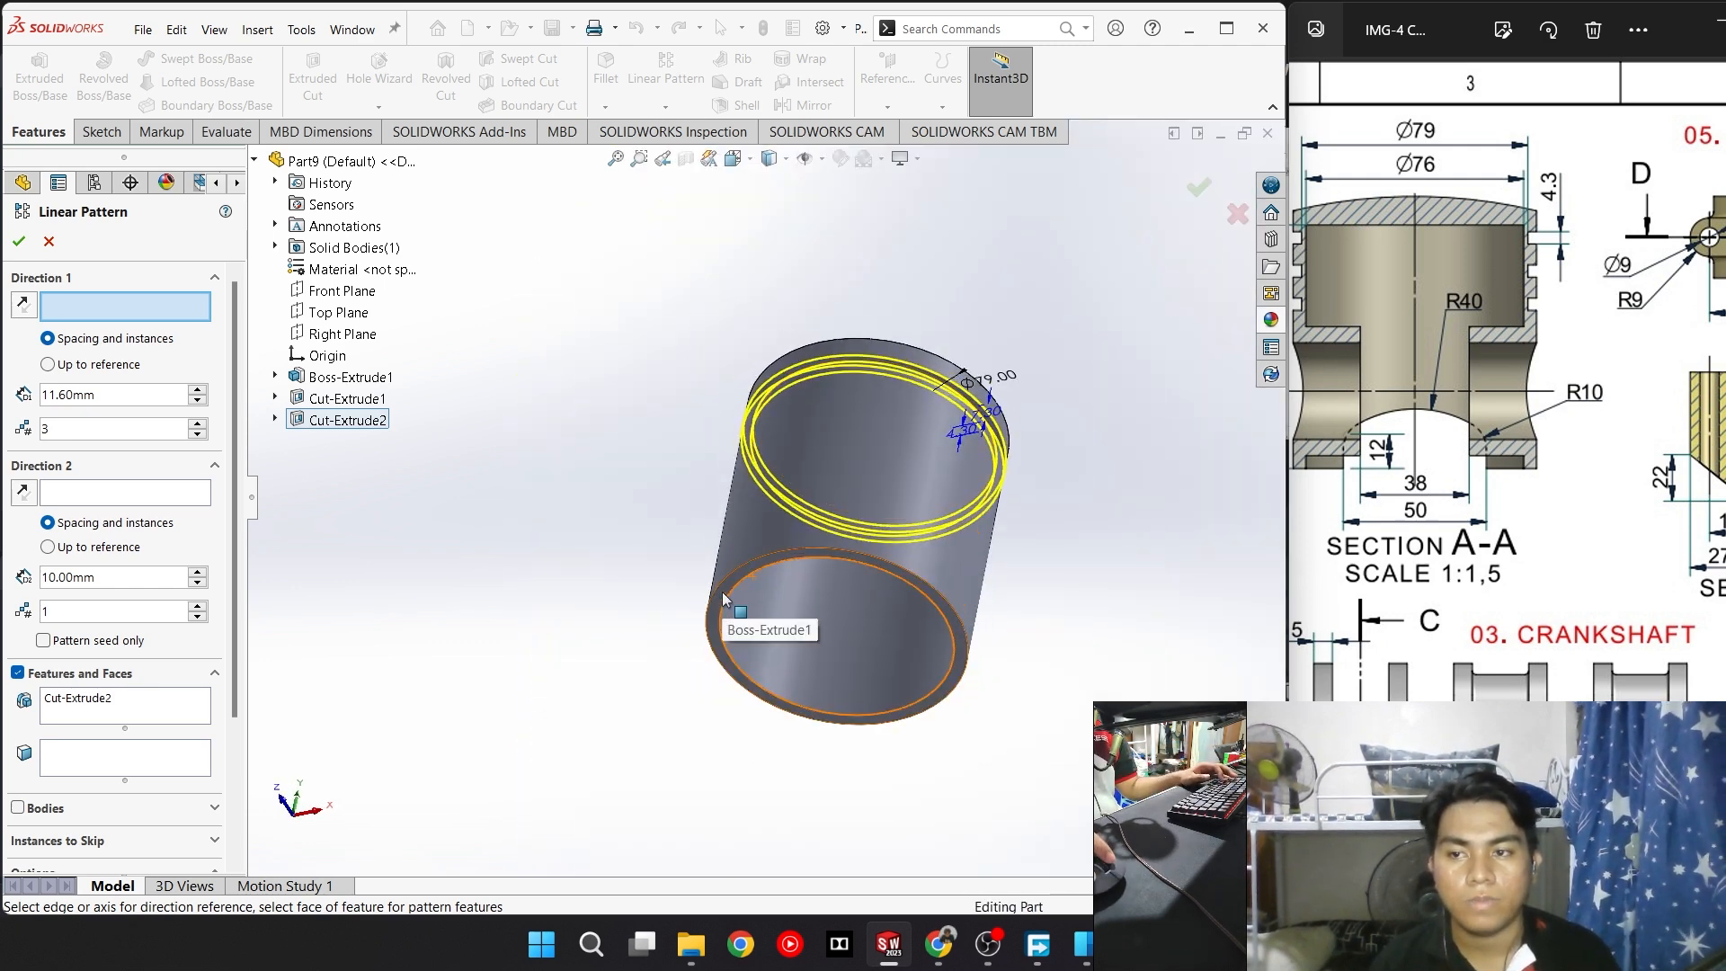
middle_click_drag(715, 287, 688, 355)
left_click(732, 598)
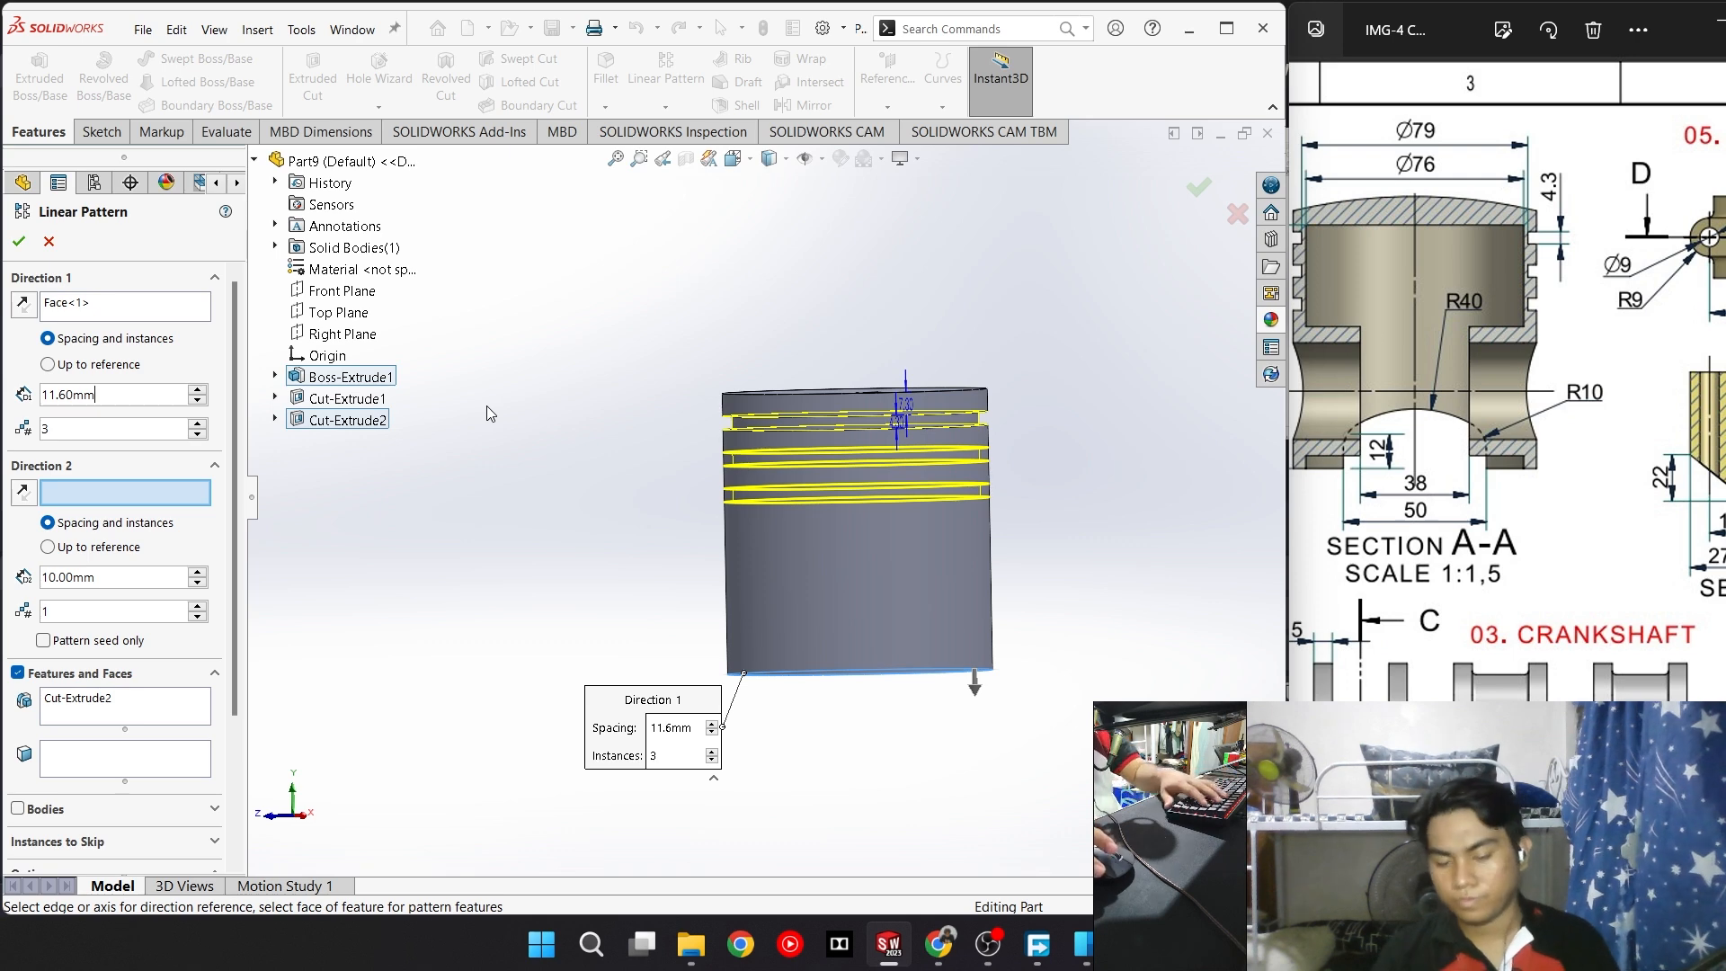
Examine the patterned groove preview and consult the piston's front view in the reference drawing for the groove spacing
key("BackSpace")
key("BackSpace")
key("BackSpace")
key("BackSpace")
key("BackSpace")
key("BackSpace")
key("BackSpace")
scroll(931, 411, "down", 3)
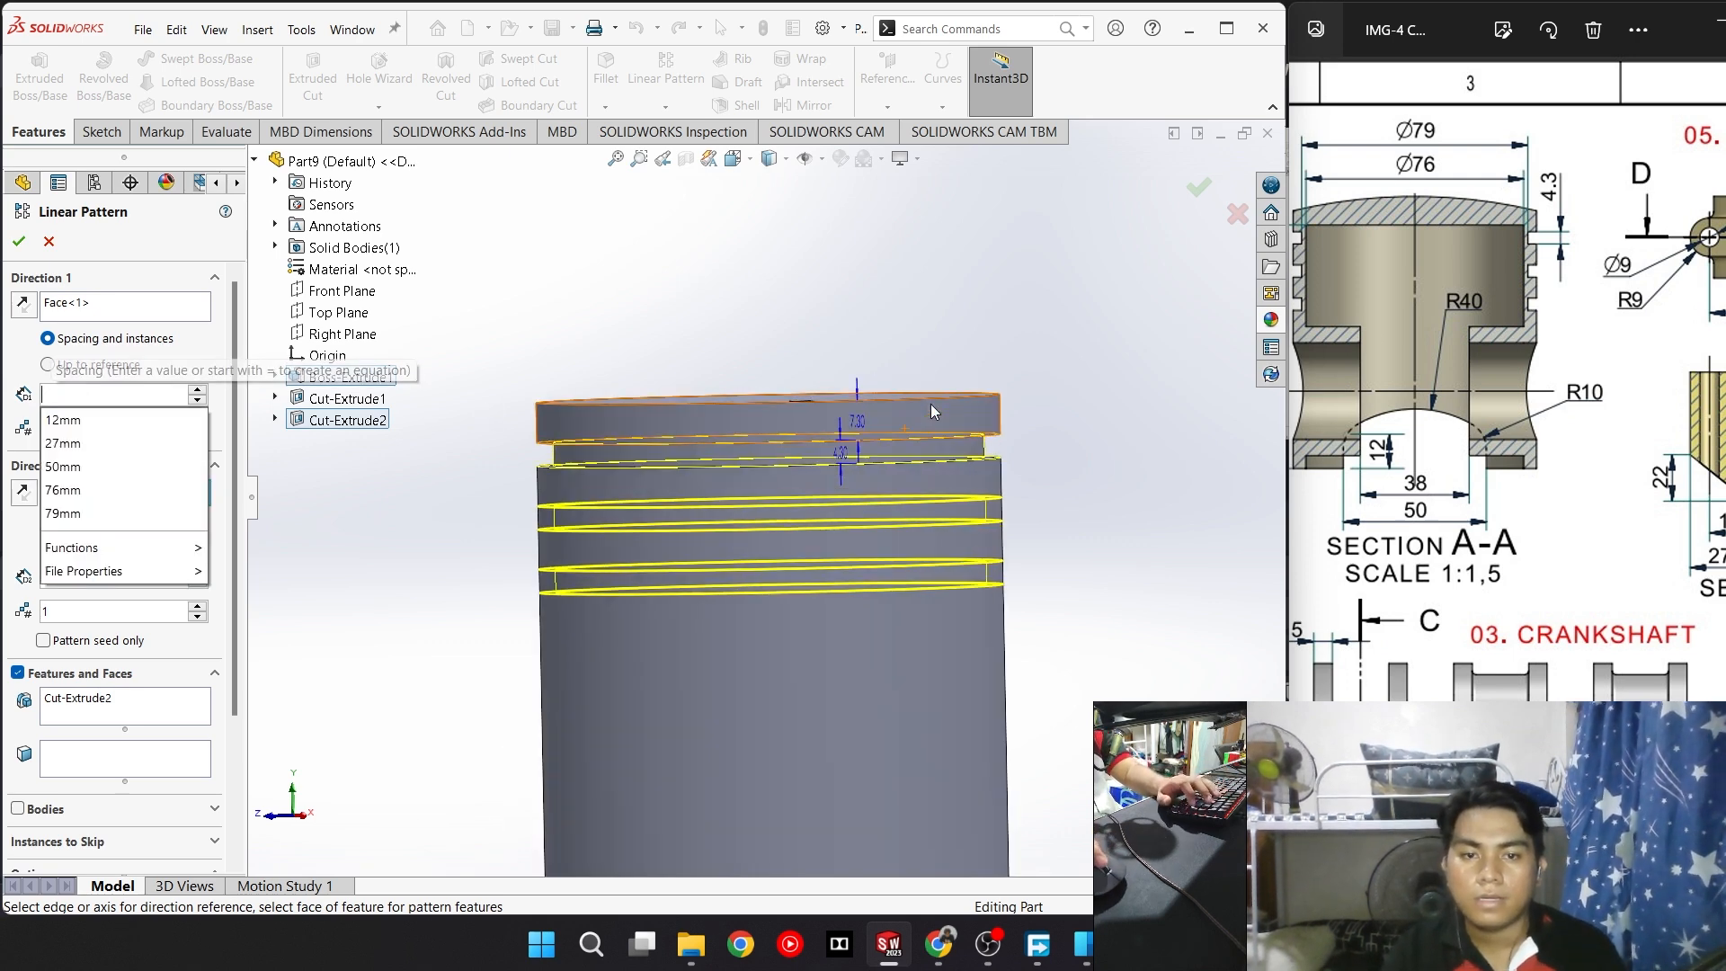
scroll(931, 411, "down", 3)
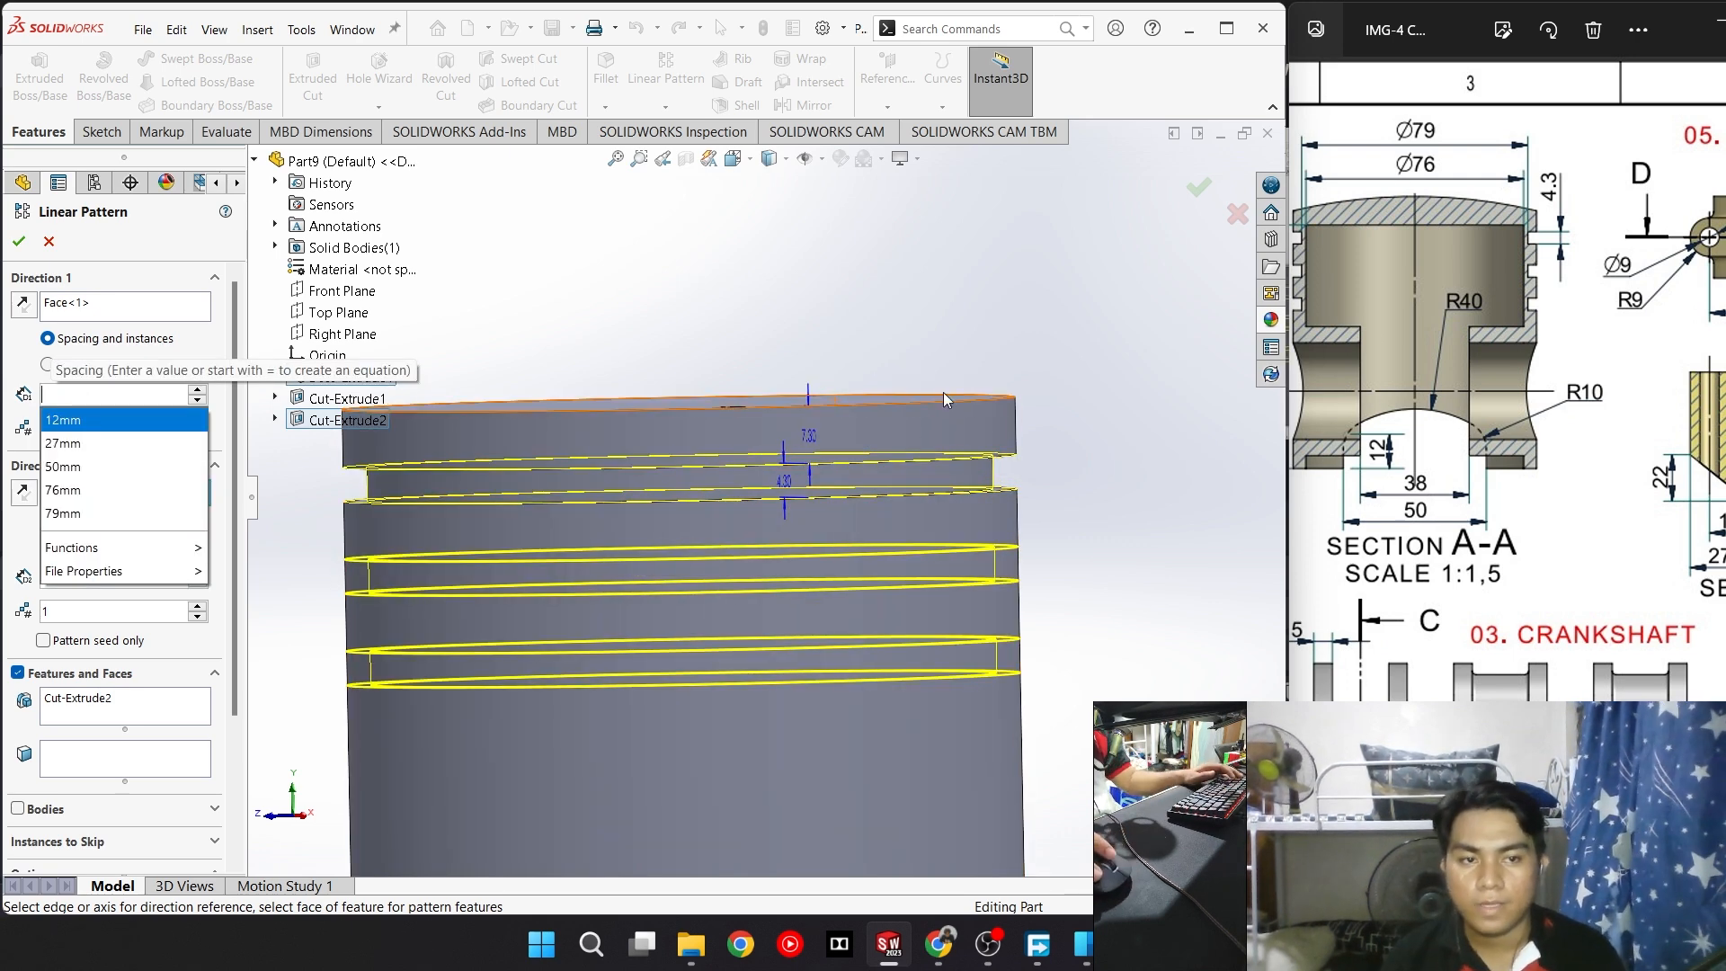
left_click_drag(1506, 432, 1661, 442)
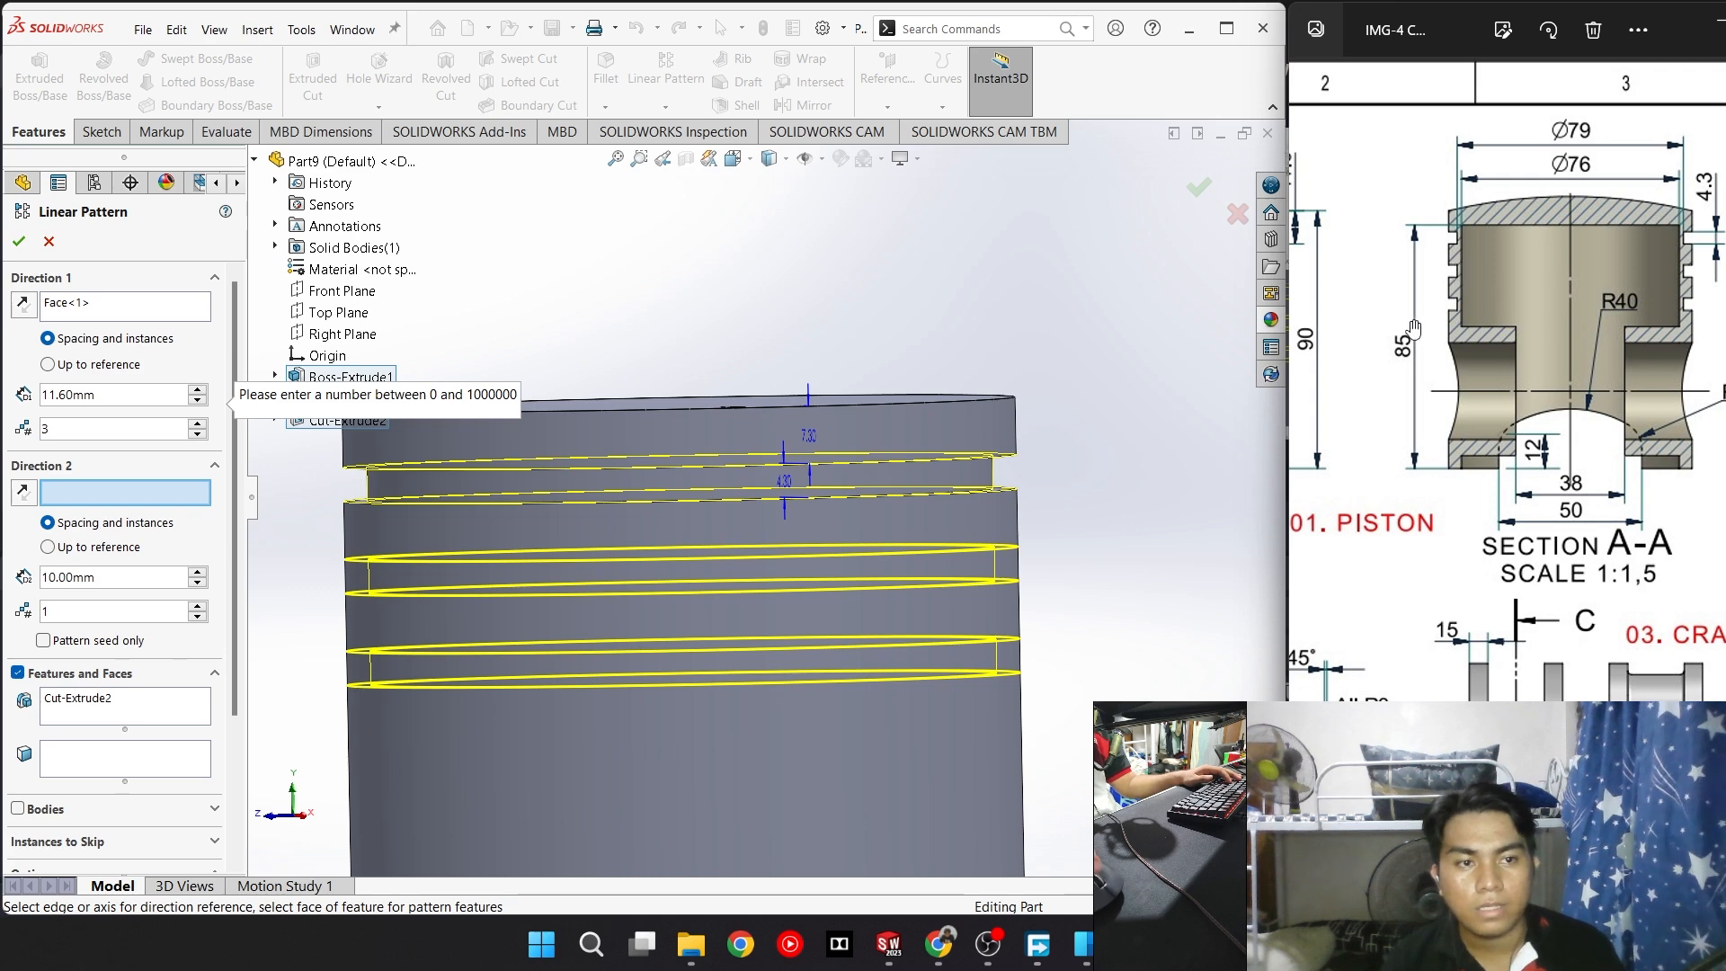
left_click_drag(1413, 329, 1682, 398)
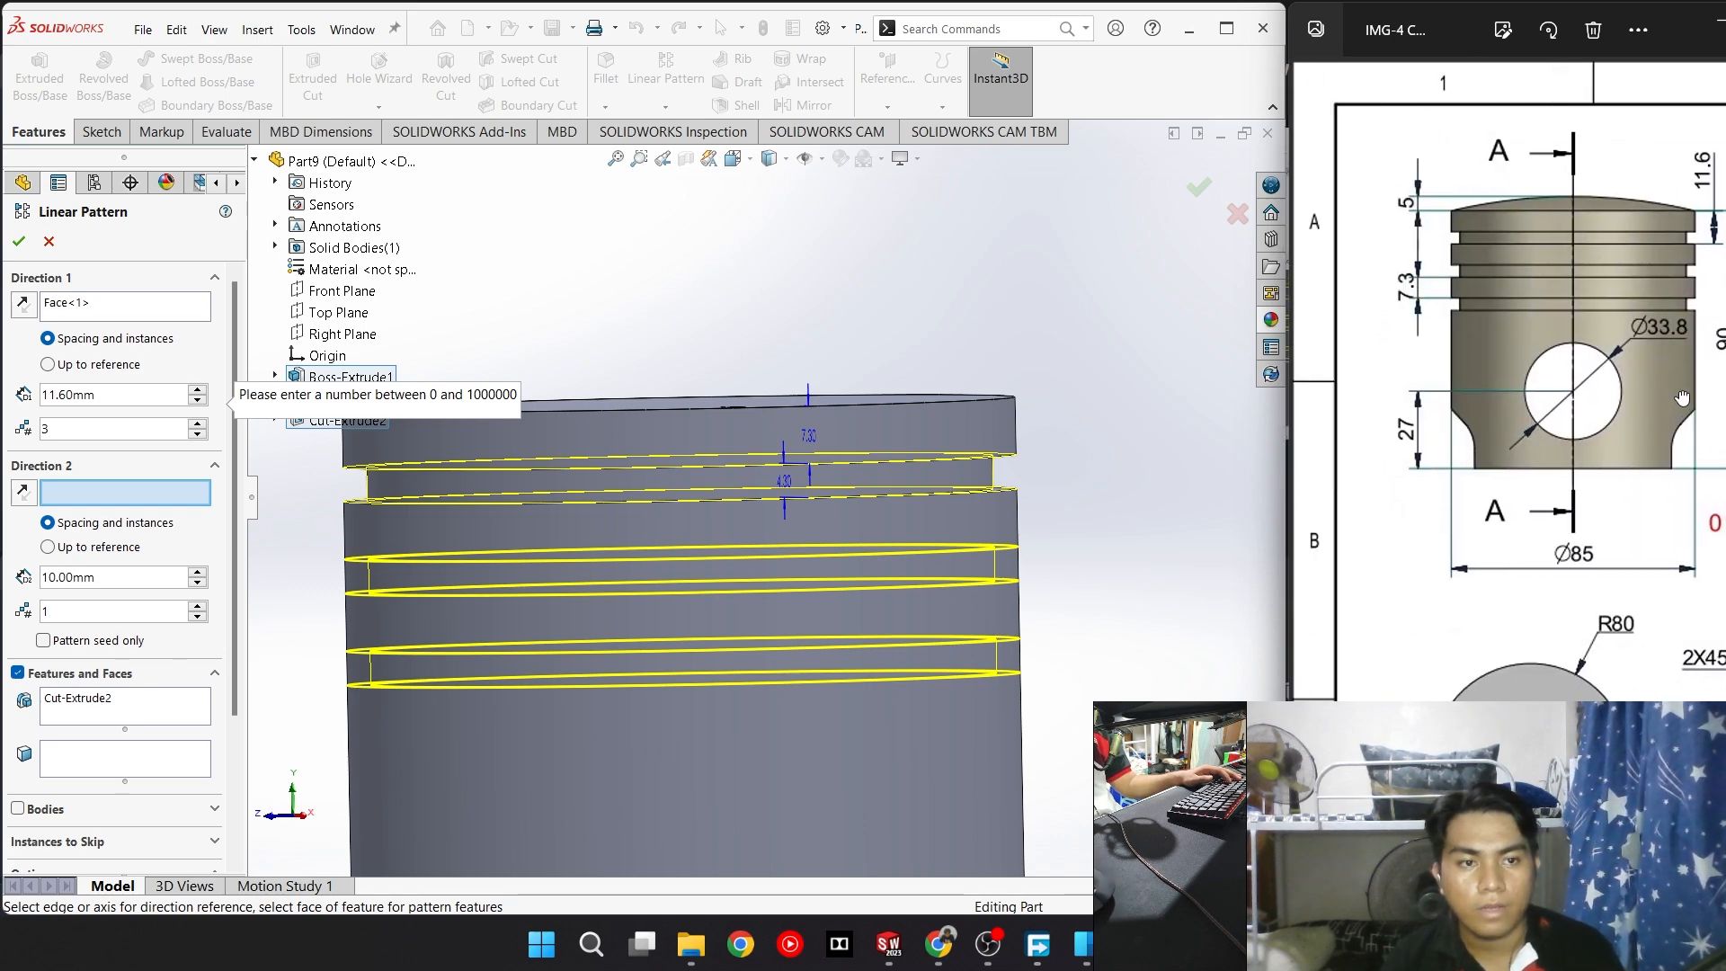
Set the groove pattern's spacing to 7.3+4.3 mm without creating a global variable, and apply the pattern with 3 instances
left_click(149, 396)
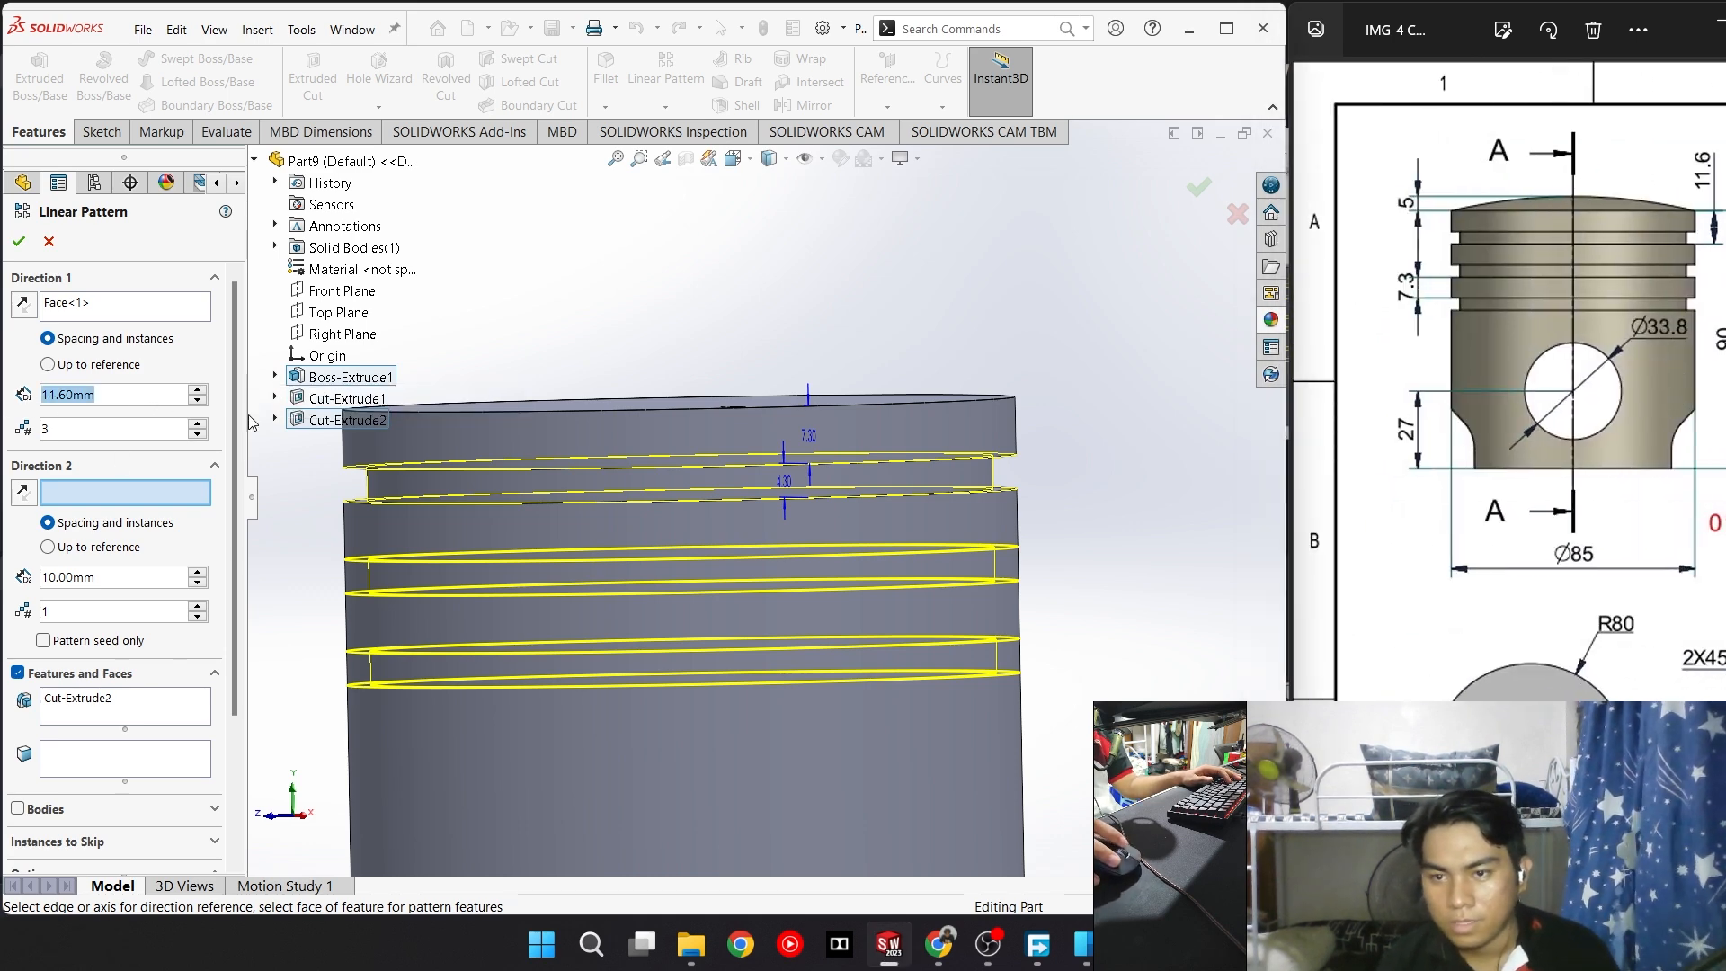
type("7.3")
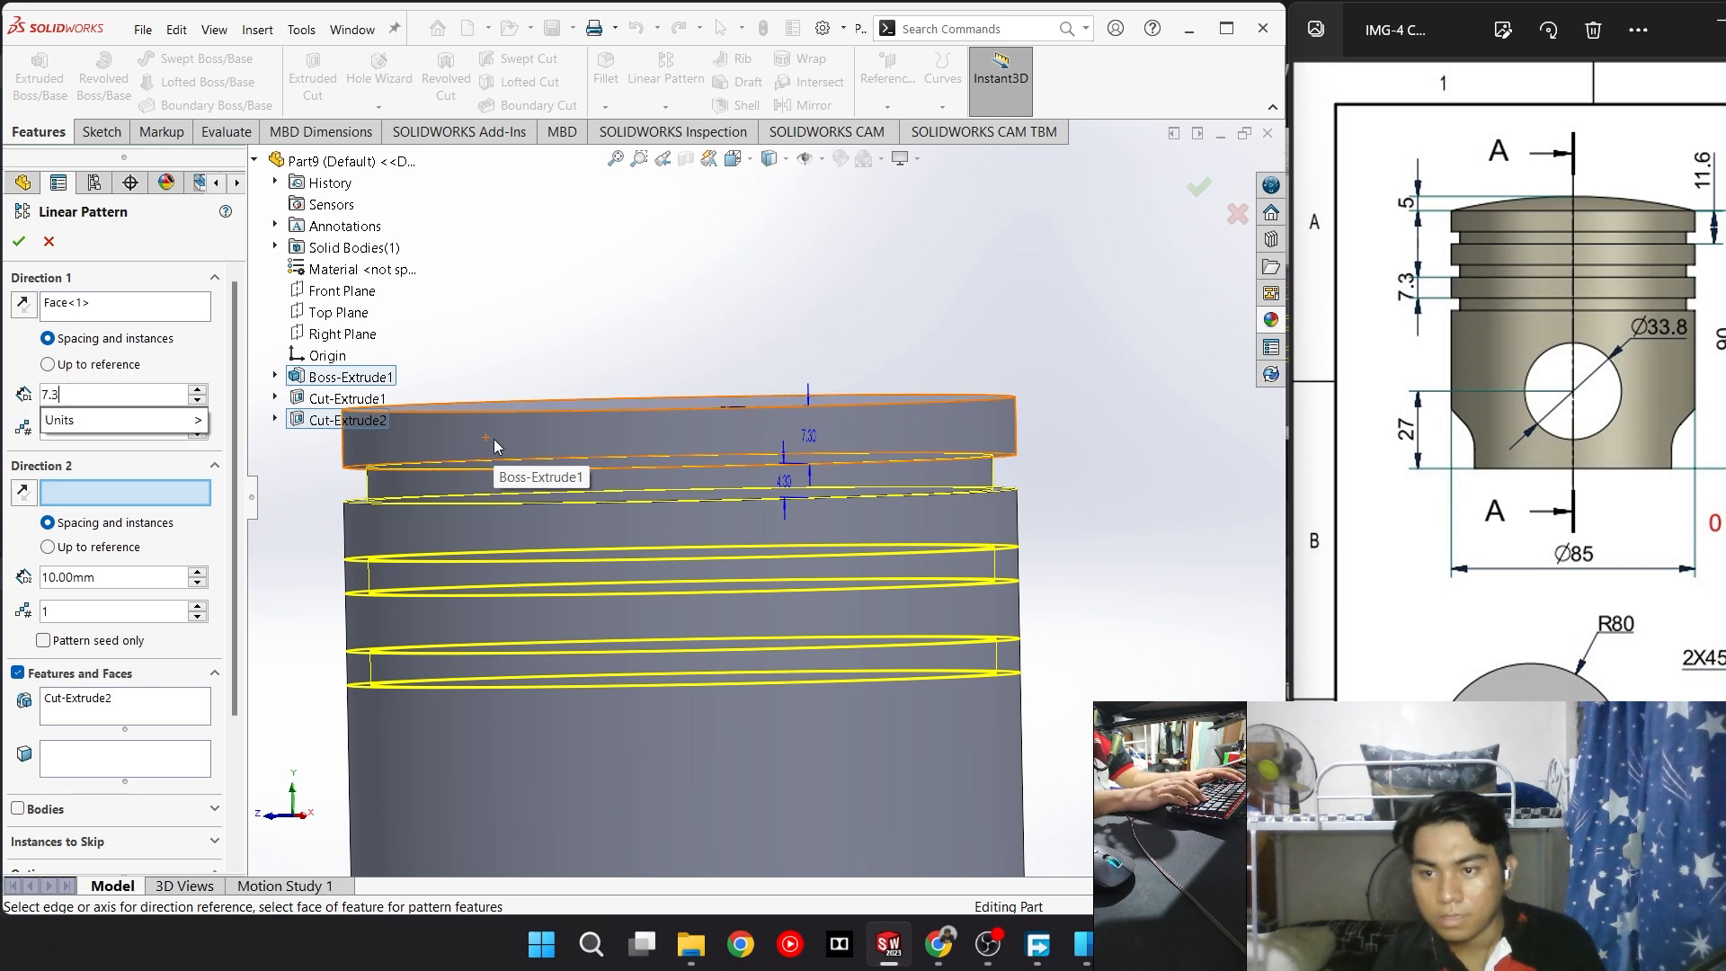
type("+4.3")
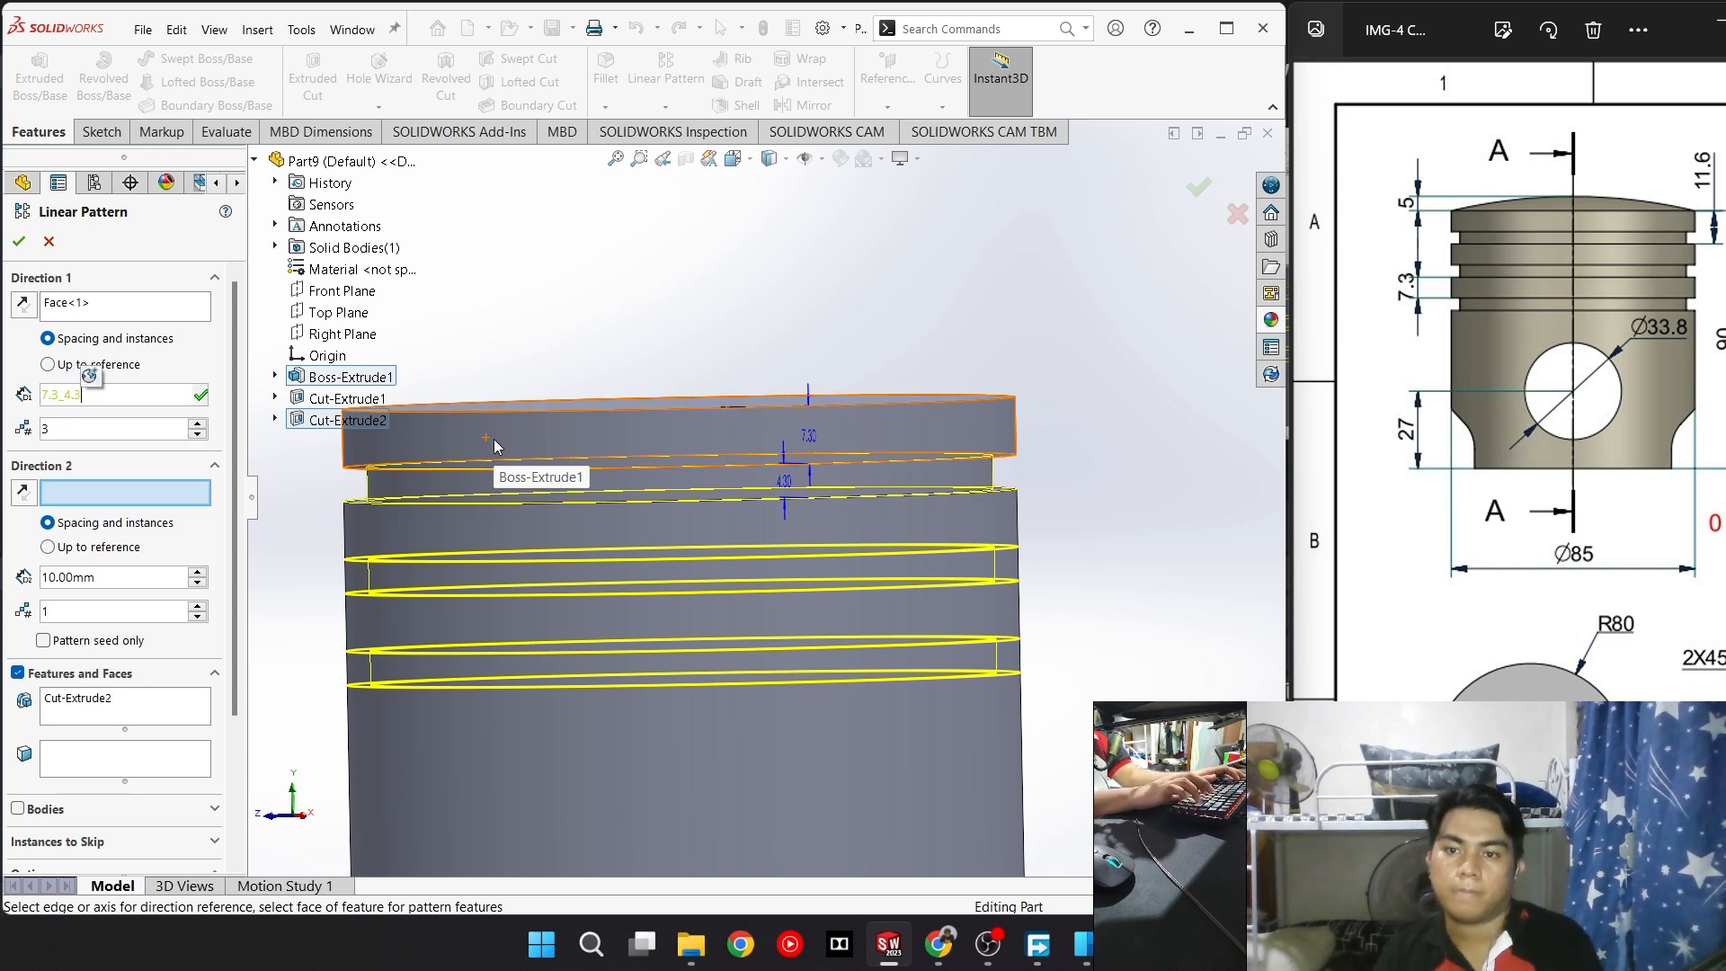
key("Return")
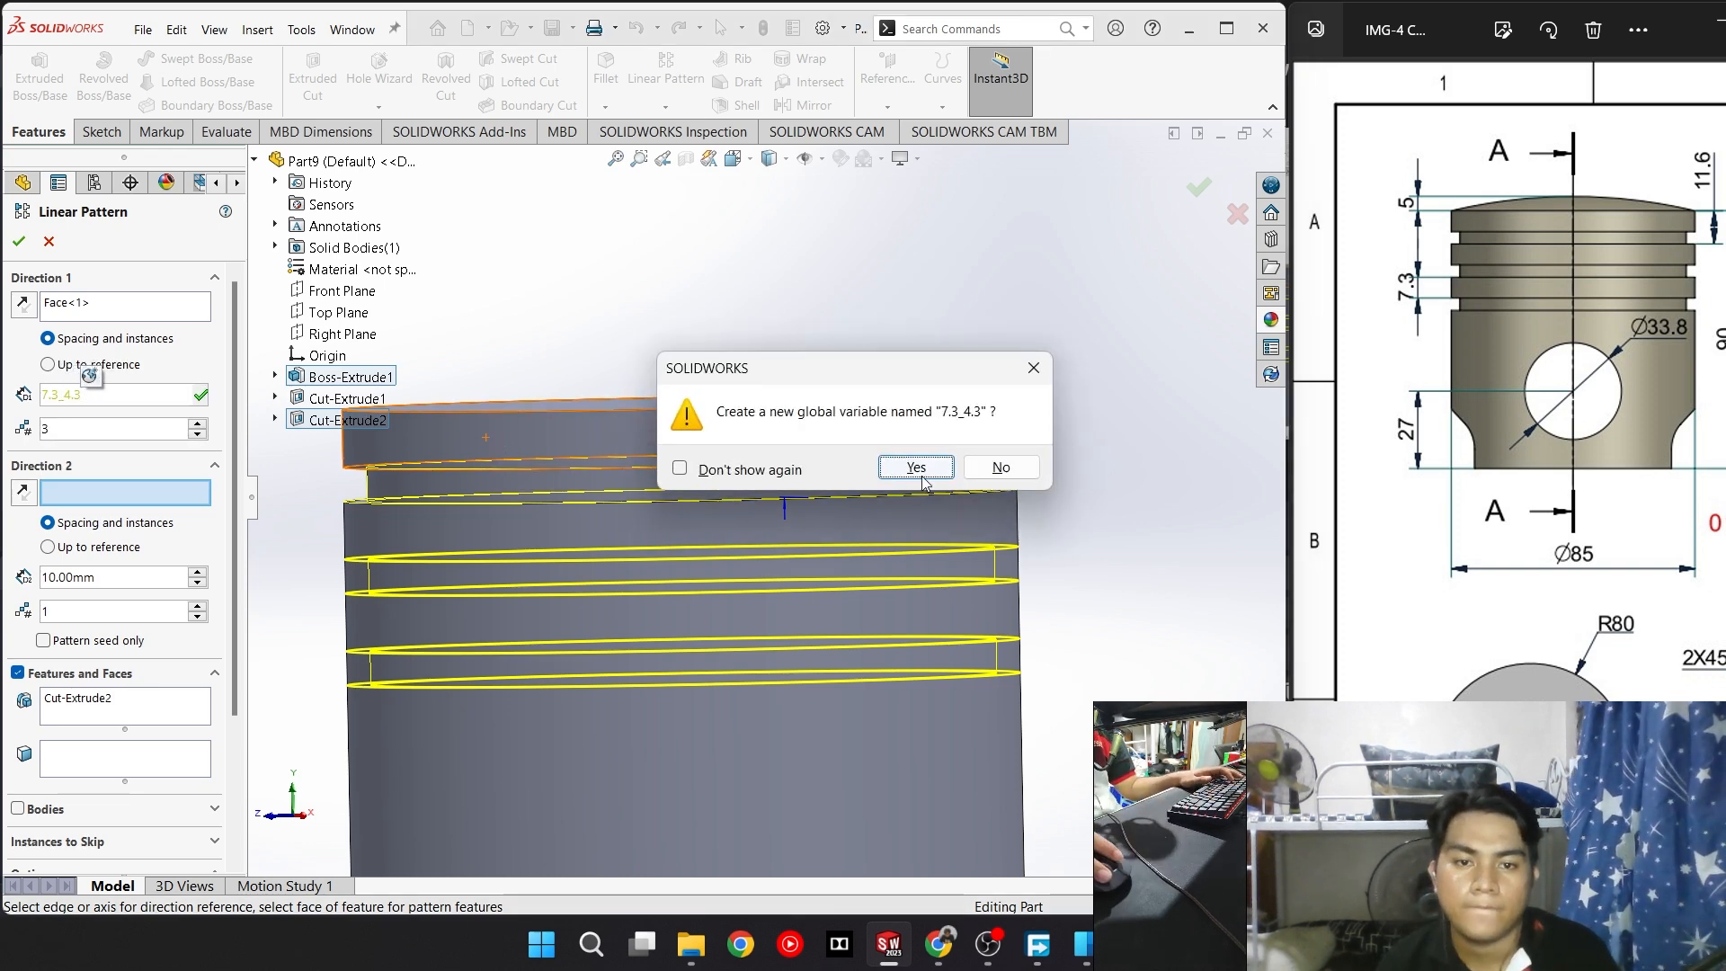
left_click(981, 468)
left_click(58, 395)
left_click(67, 398)
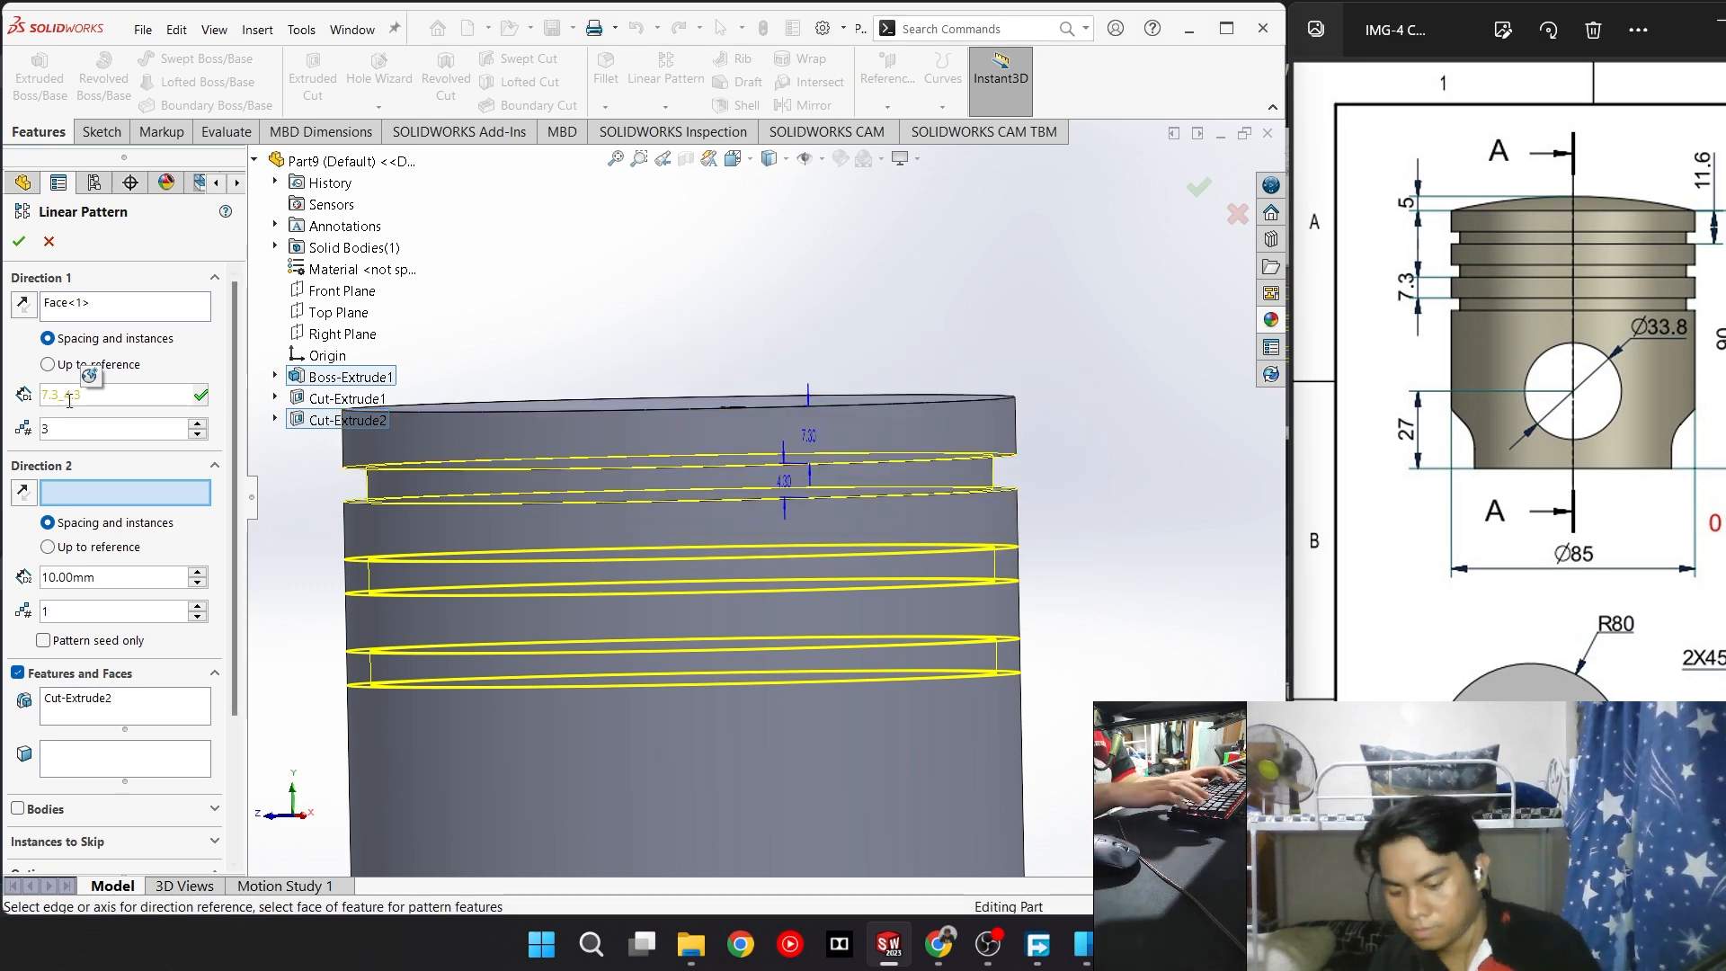
key("BackSpace")
type("+")
key("Return")
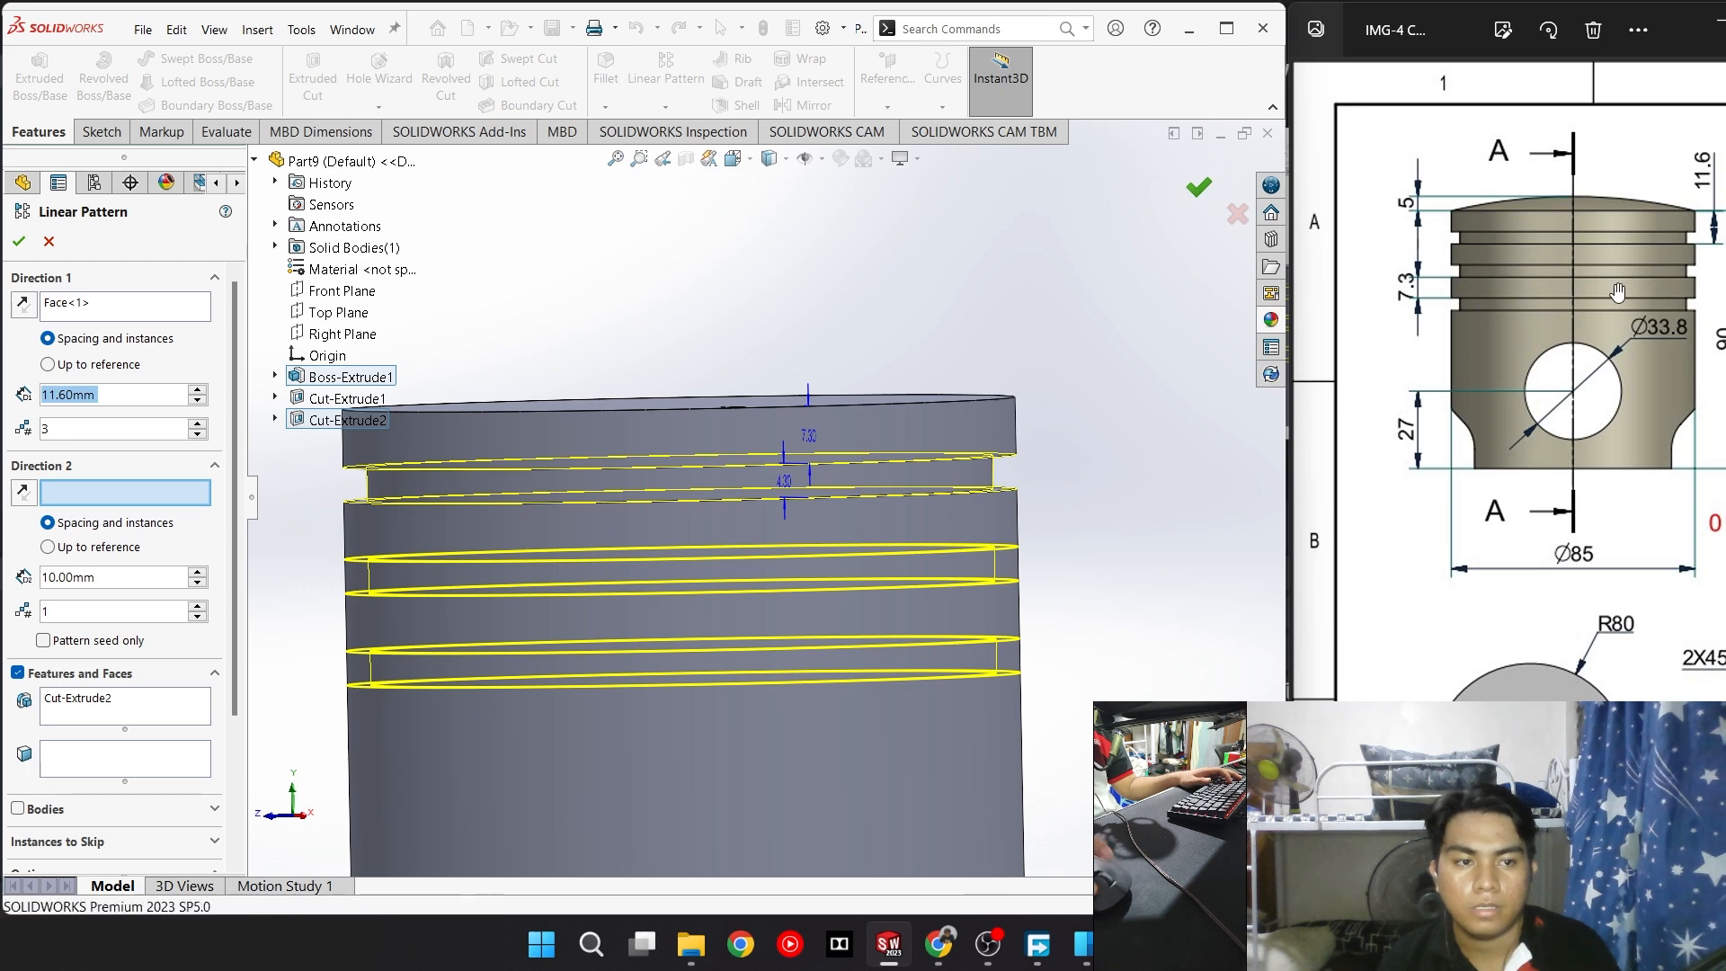
key("Return")
Inspect the patterned ring grooves on the model and examine the piston's section and front views in the reference drawing
left_click_drag(1596, 403, 1215, 423)
scroll(1276, 403, "down", 1)
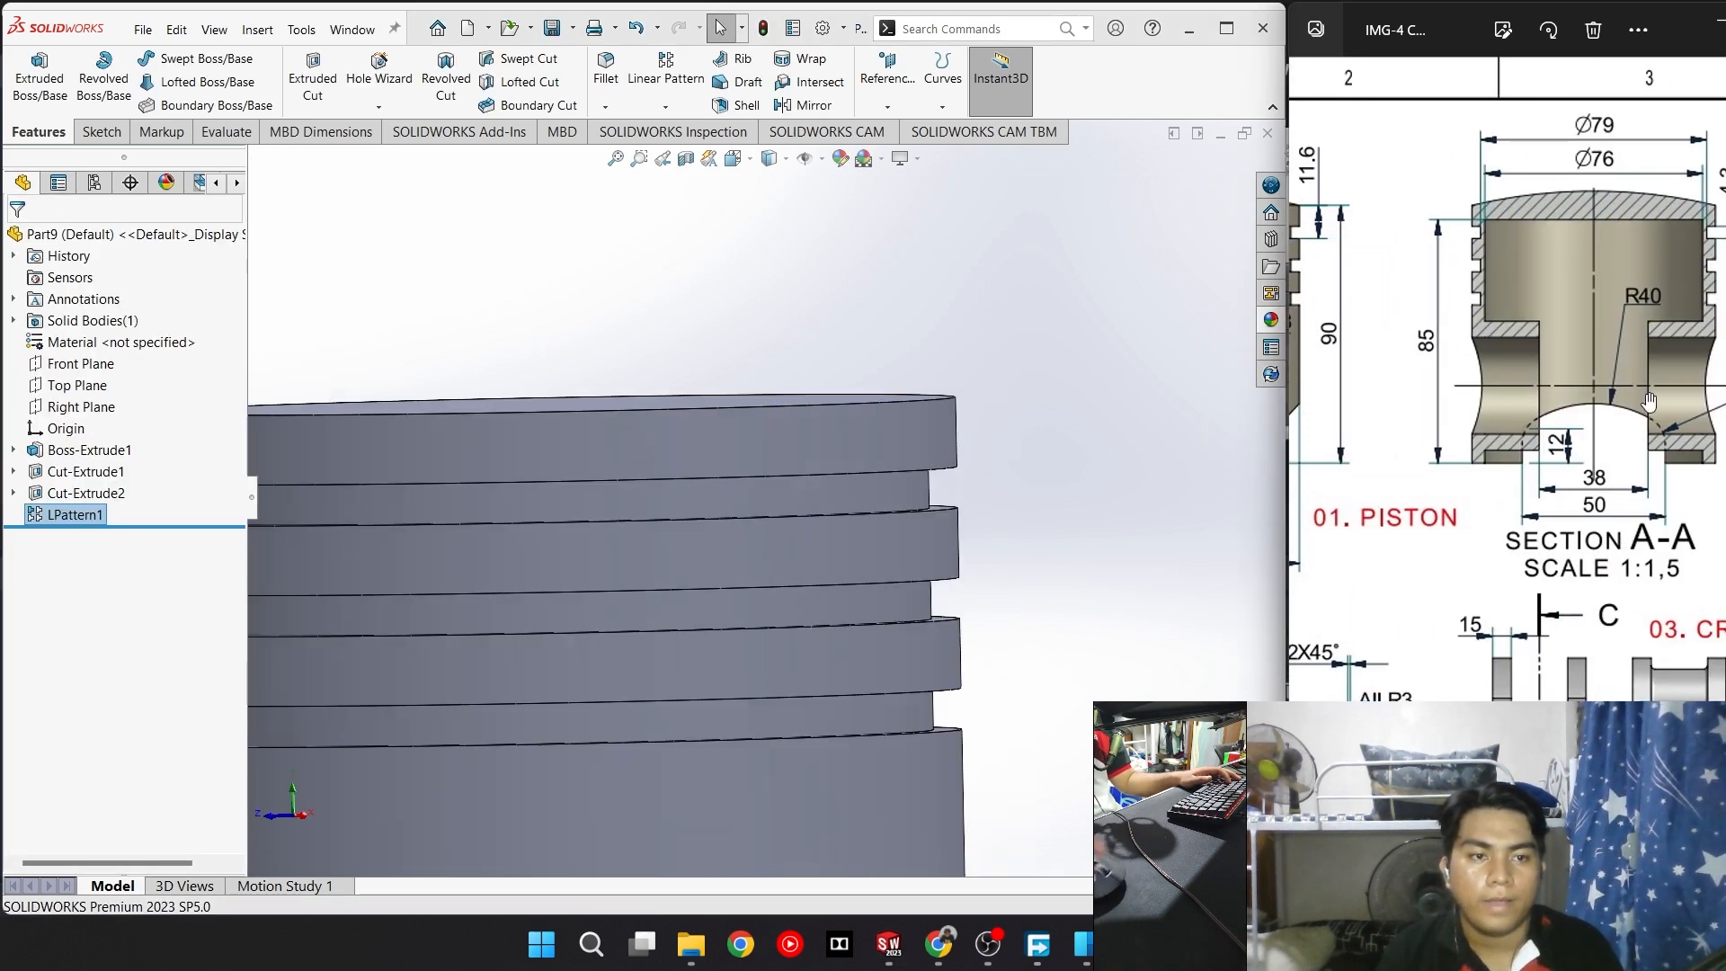
scroll(747, 520, "up", 5)
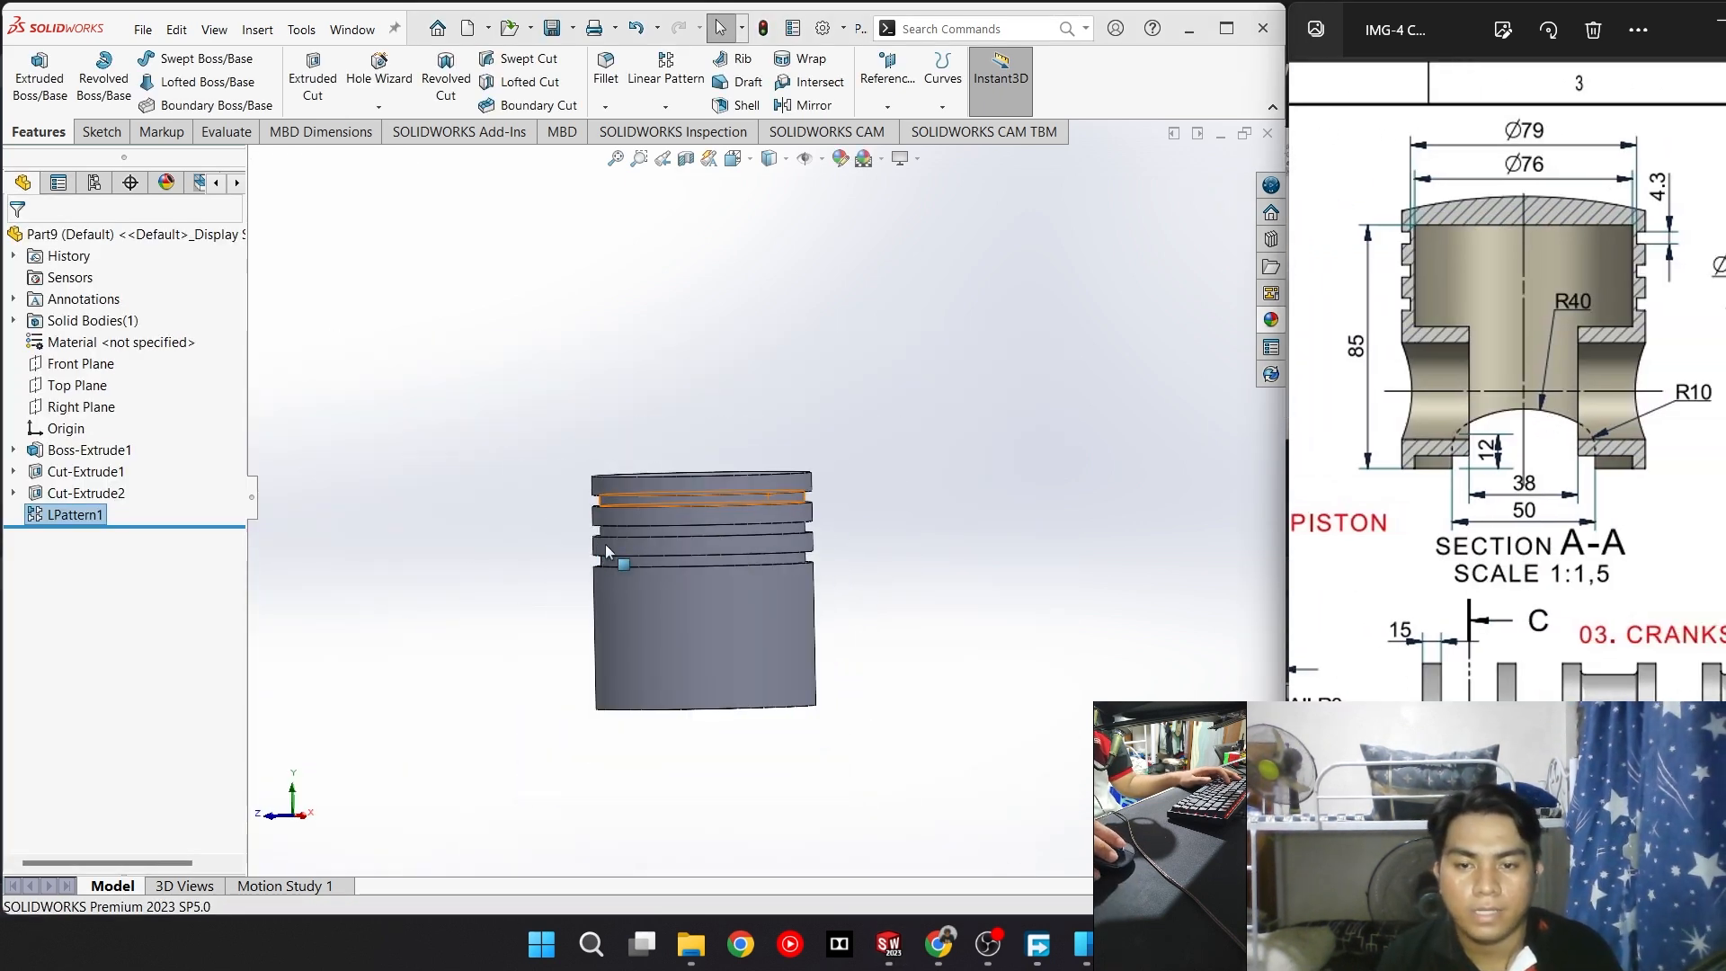
mouse_move(971, 486)
middle_mouse_down()
mouse_move(1040, 516)
mouse_move(999, 530)
middle_mouse_up()
scroll(1312, 513, "down", 1)
mouse_move(1312, 513)
left_mouse_down()
mouse_move(1498, 494)
mouse_move(1603, 659)
left_mouse_up()
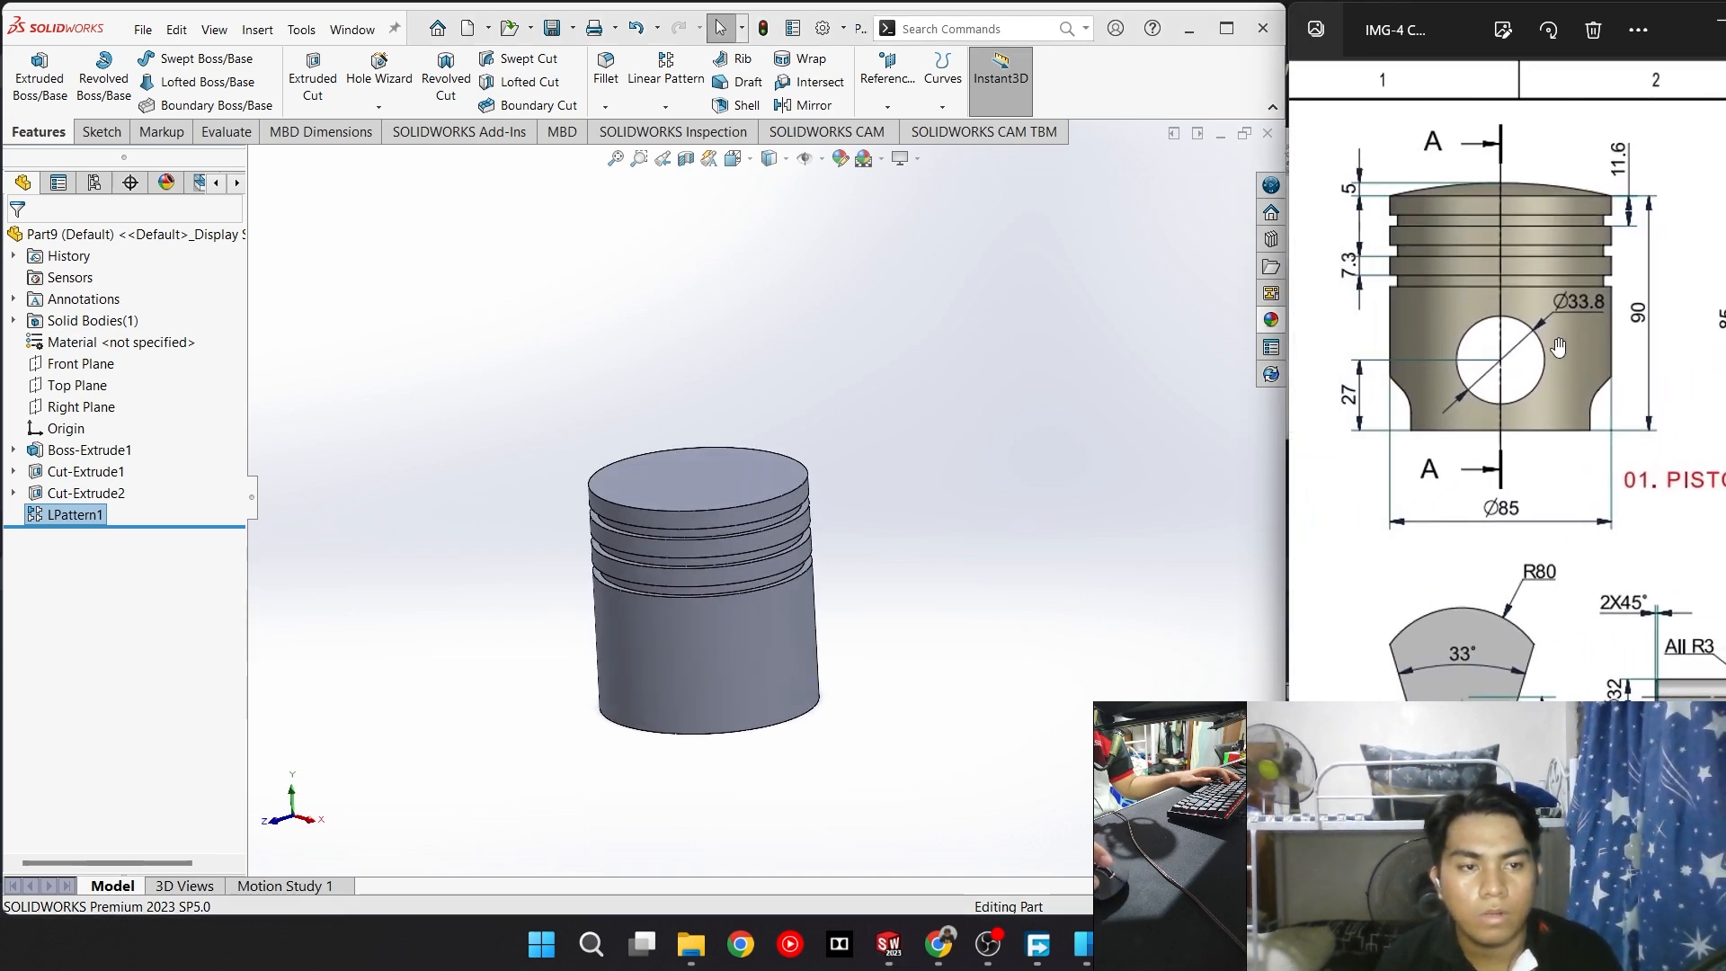
mouse_move(1539, 414)
left_mouse_down()
mouse_move(1533, 354)
mouse_move(1559, 372)
mouse_move(1546, 439)
left_mouse_up()
scroll(1527, 346, "up", 1)
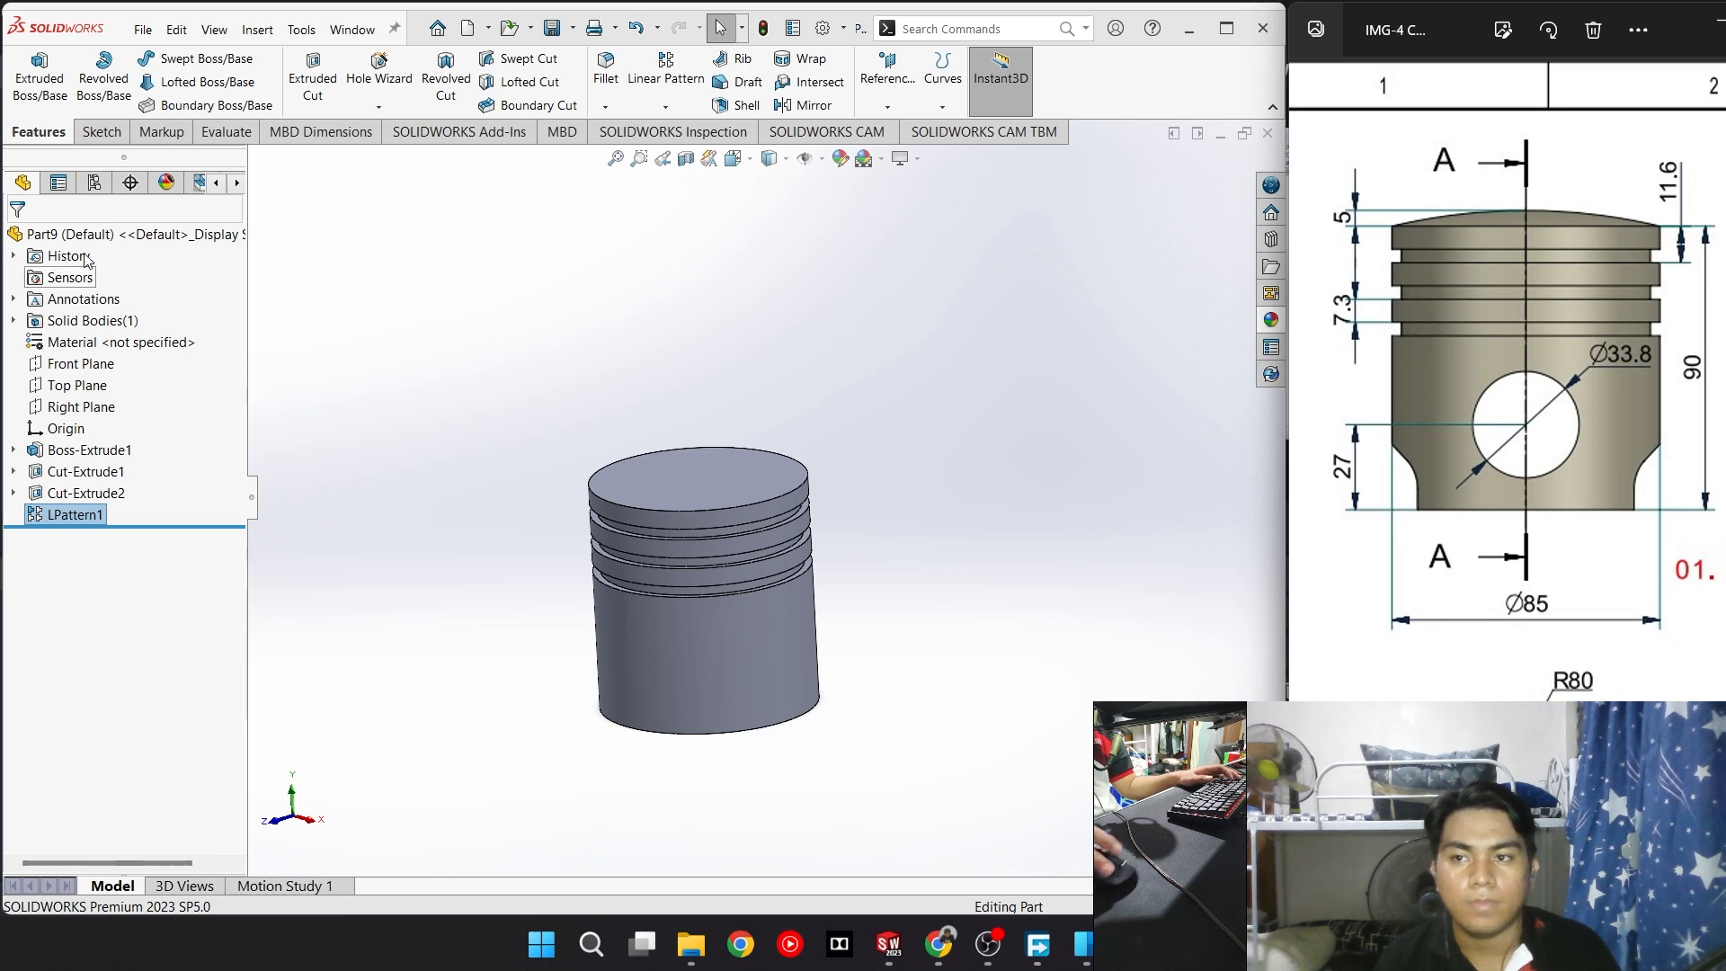
Start a sketch on the Front Plane and draw a 33.8 mm diameter circle directly above the origin
left_click(100, 132)
left_click(29, 68)
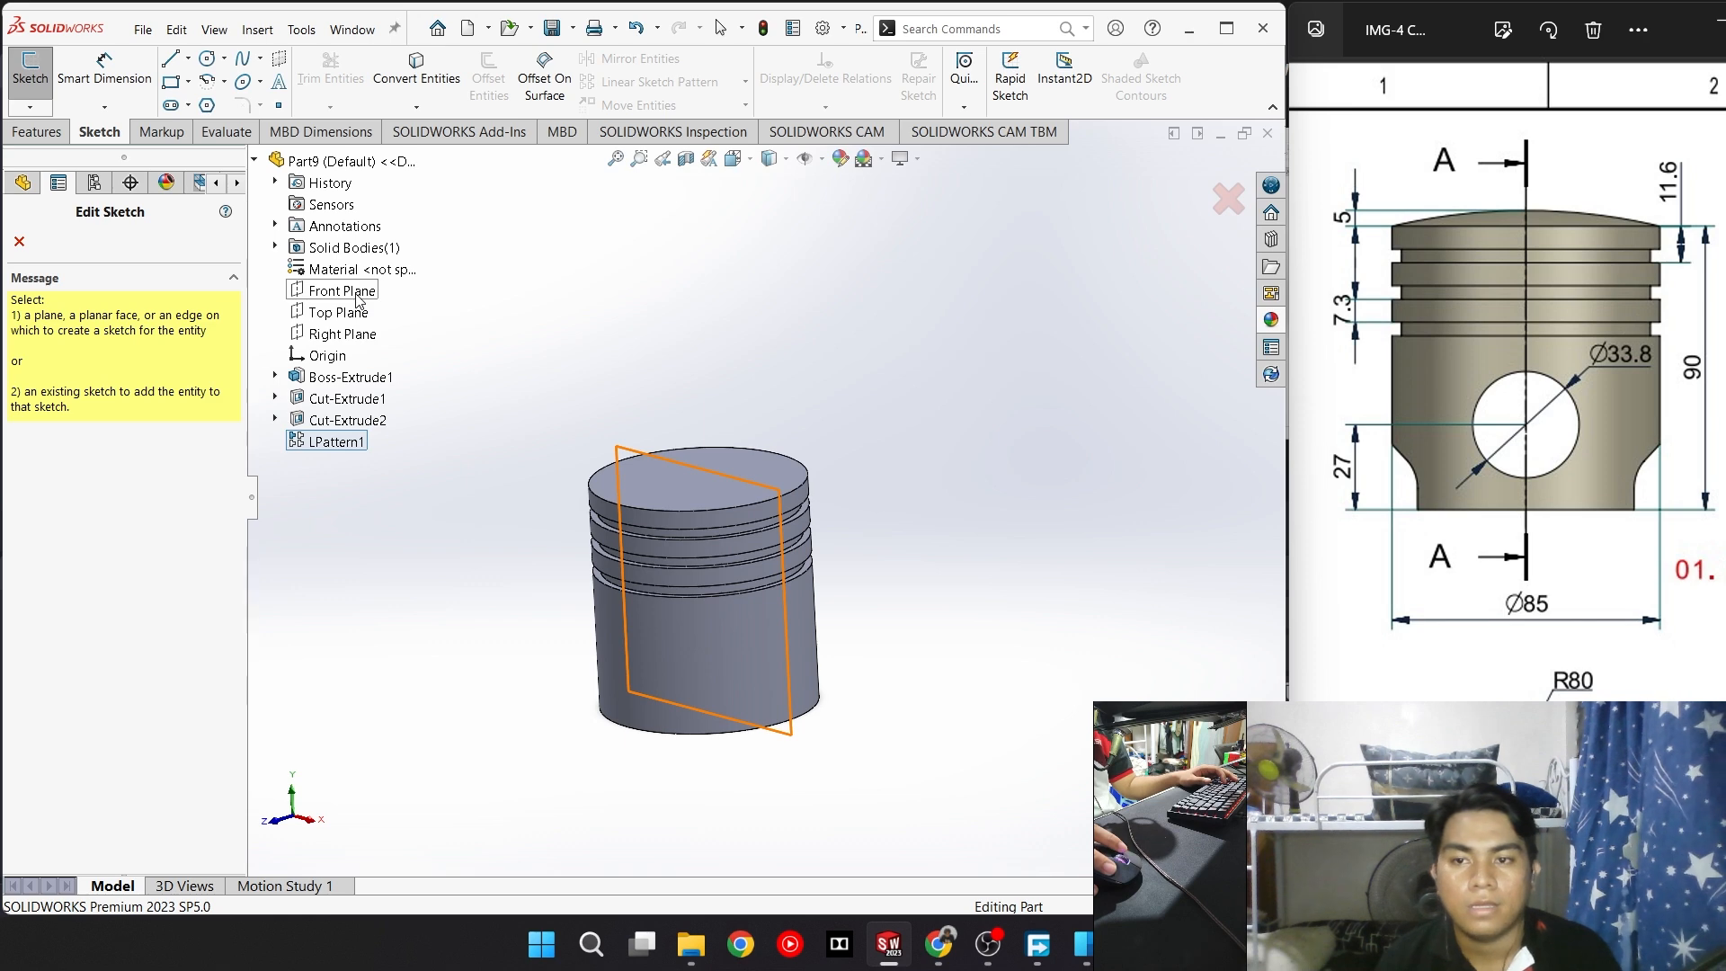
left_click(358, 291)
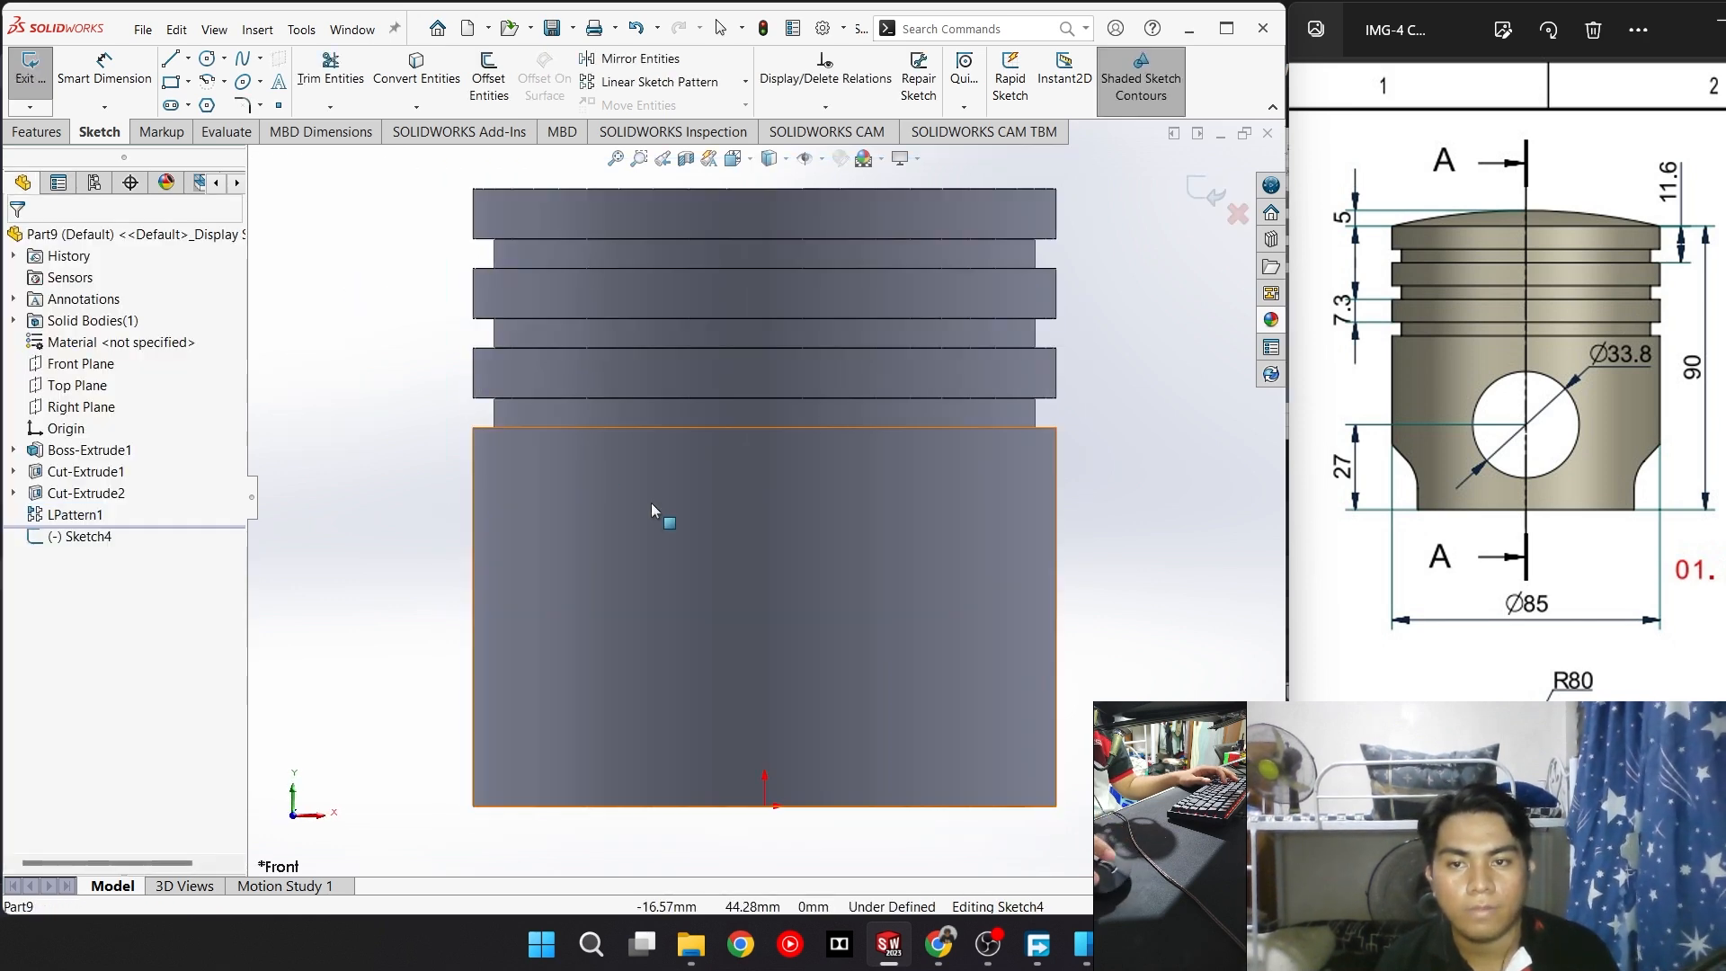
key("c")
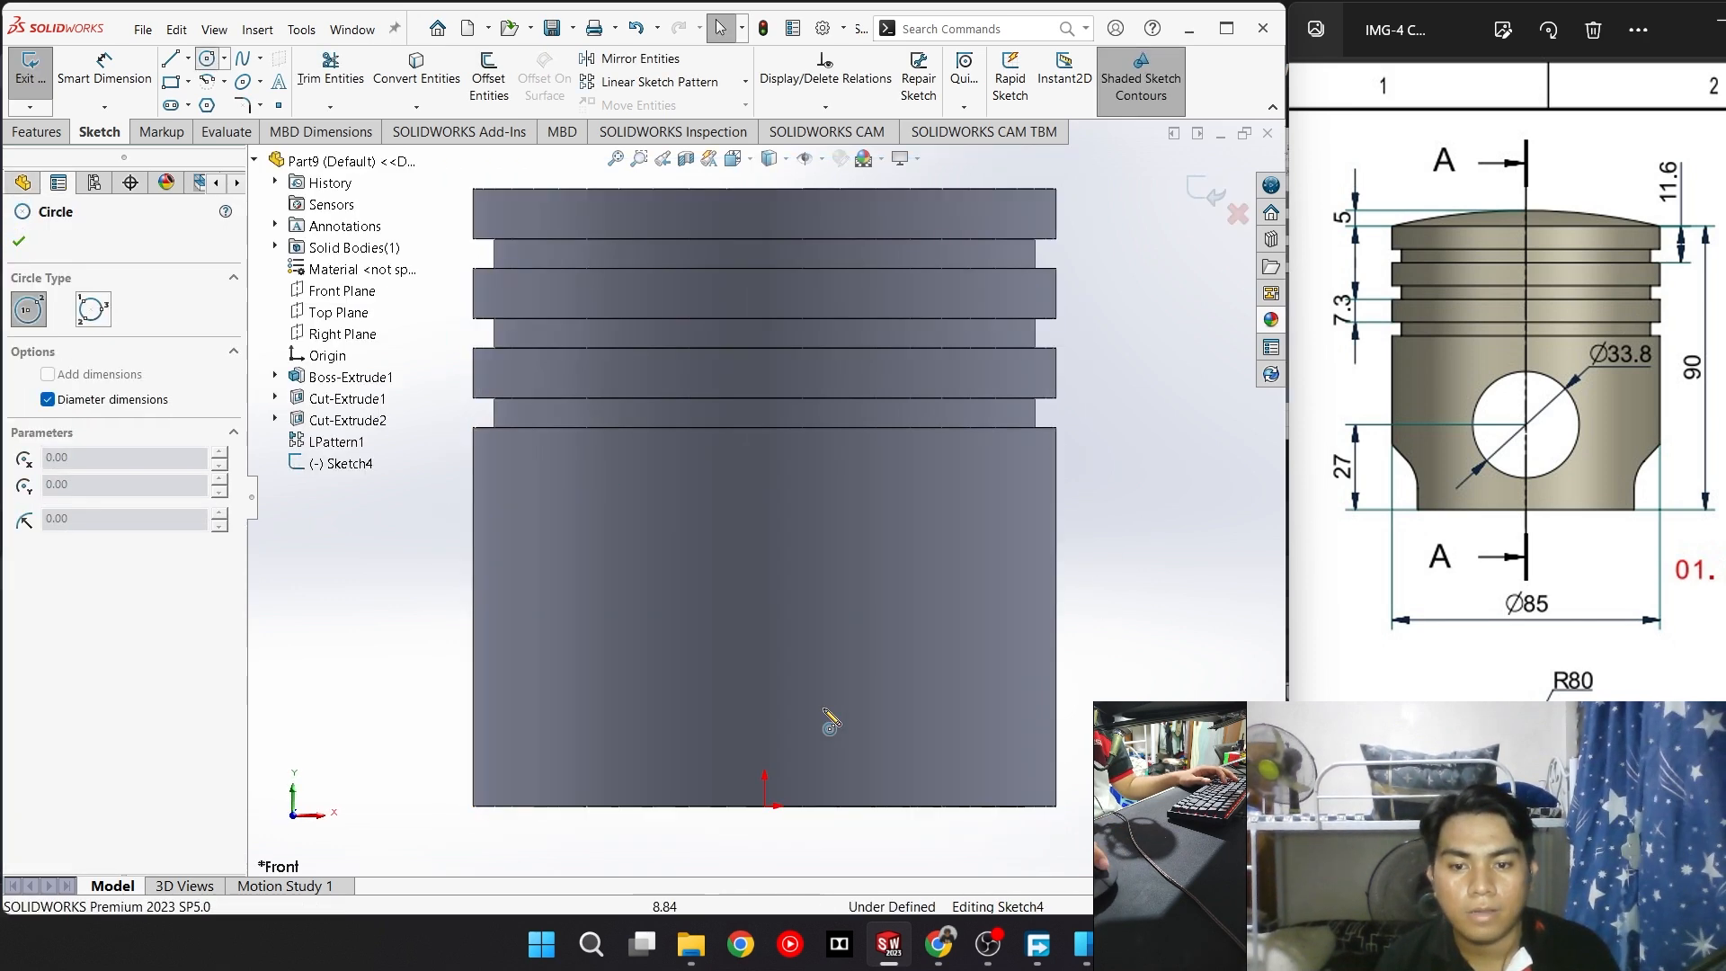
left_click(765, 688)
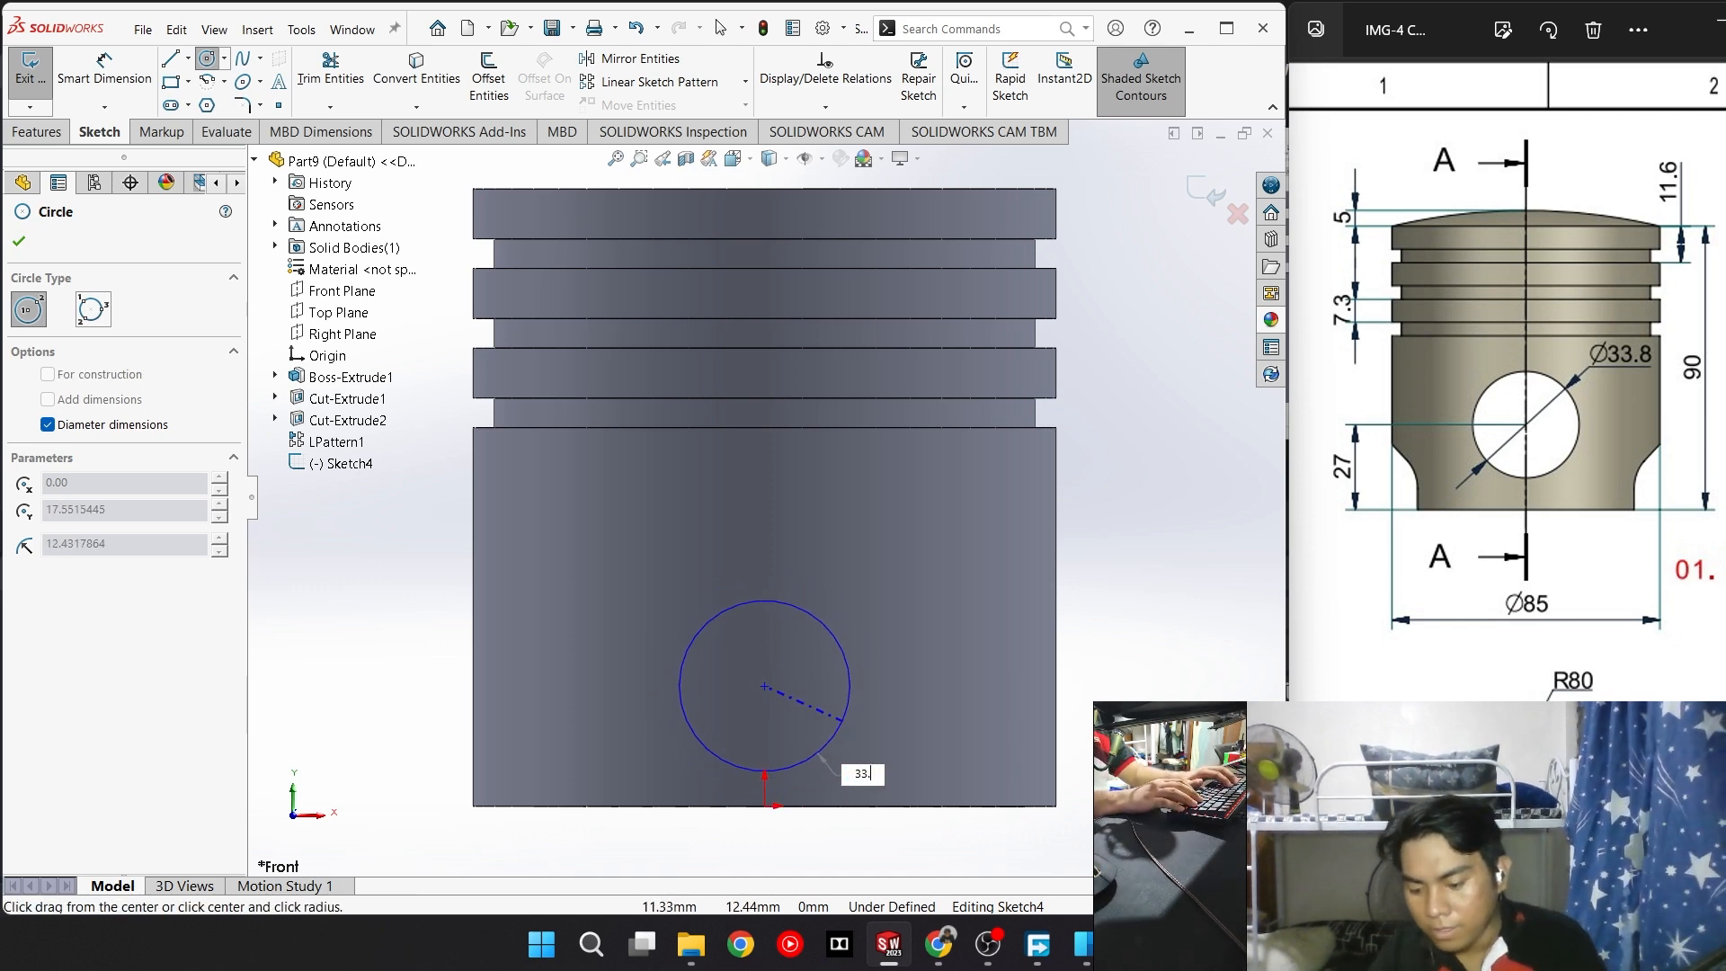
key("Return")
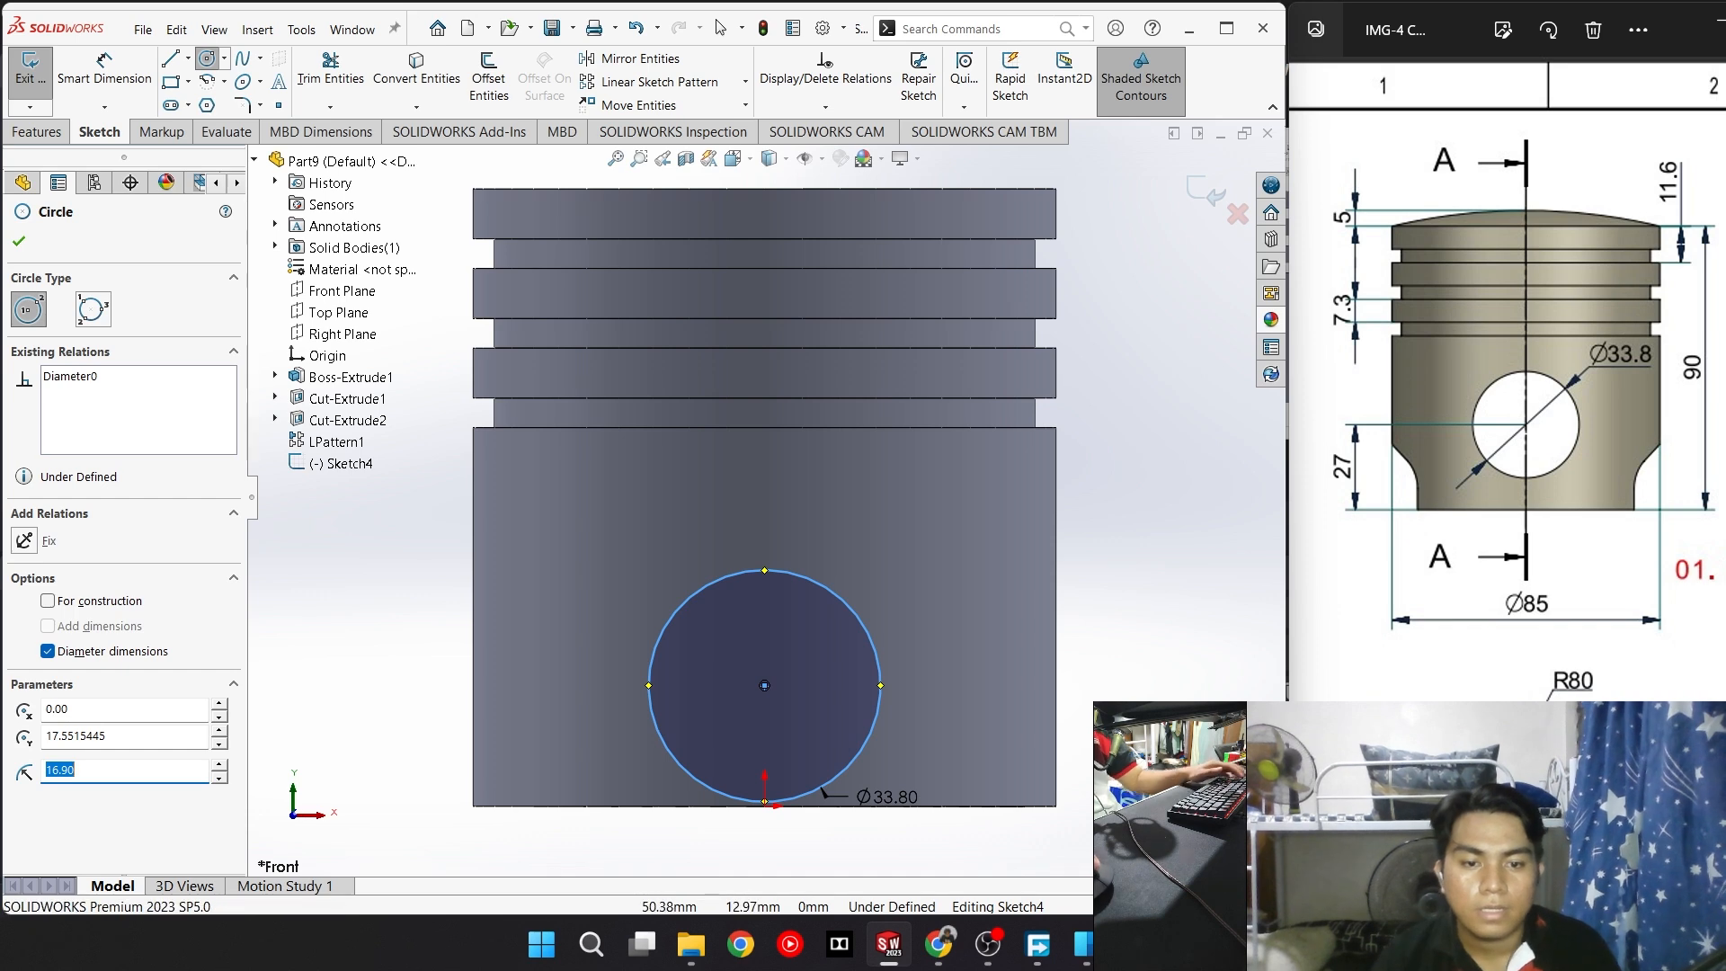
key("Escape")
Dimension the circle's centre 27 mm above the cylinder's bottom edge
right_click_drag(1135, 728, 1160, 487)
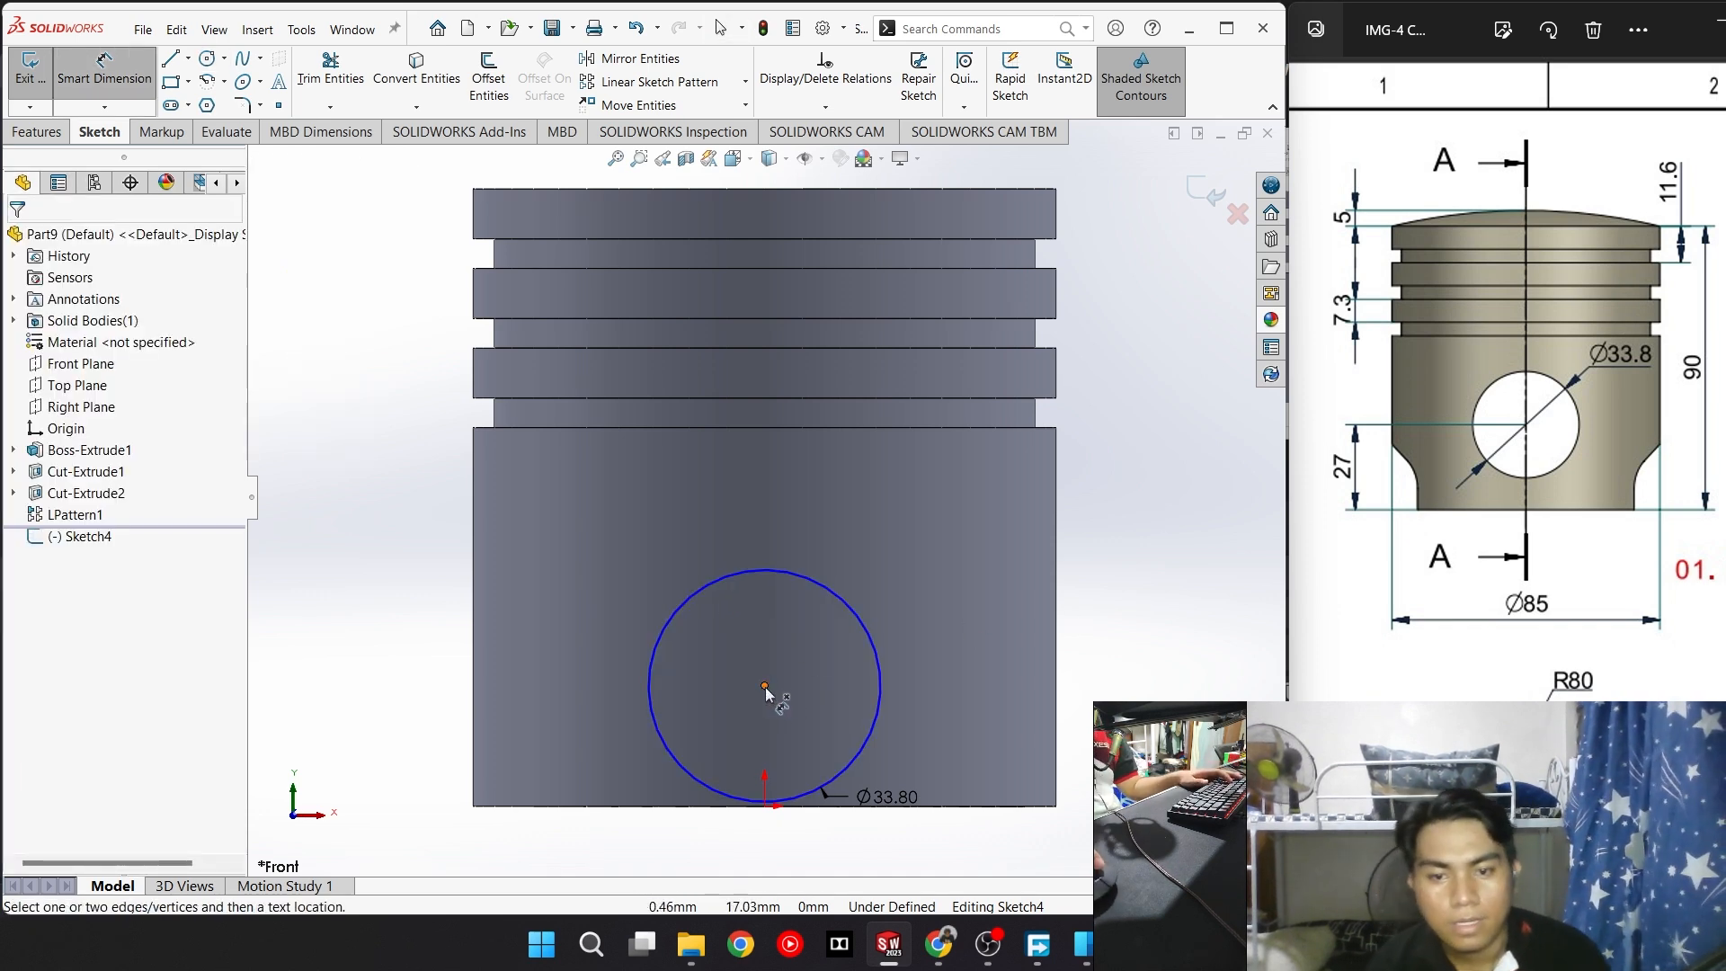
left_click(765, 688)
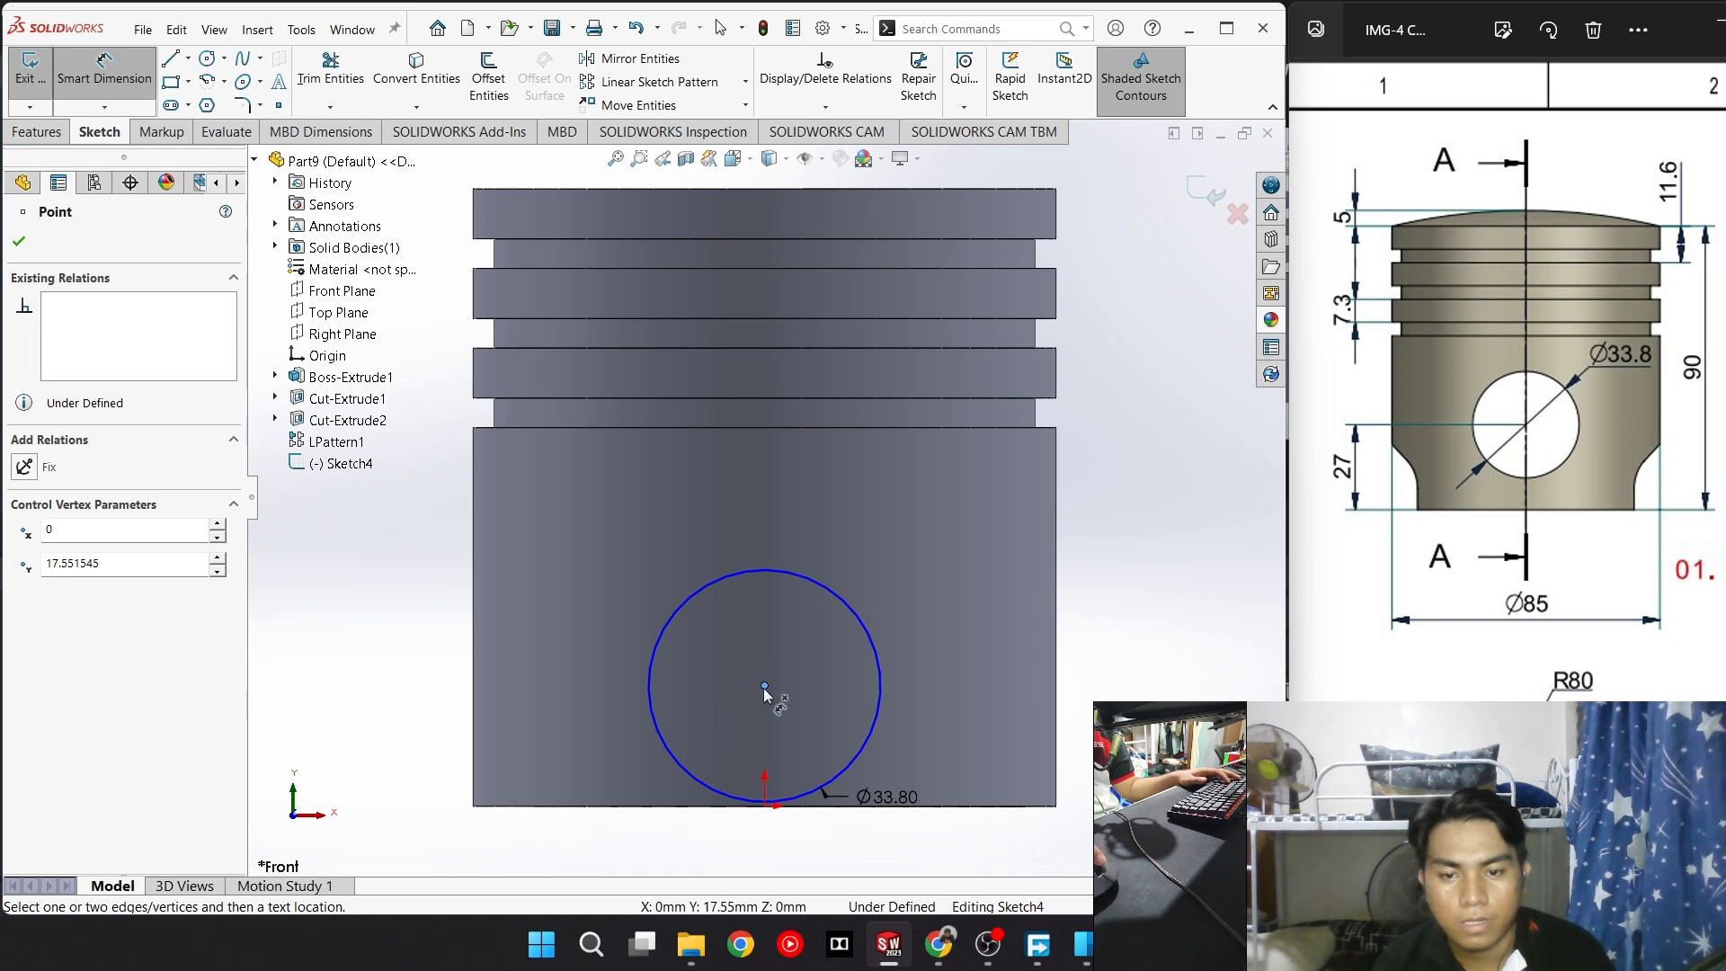
left_click(682, 805)
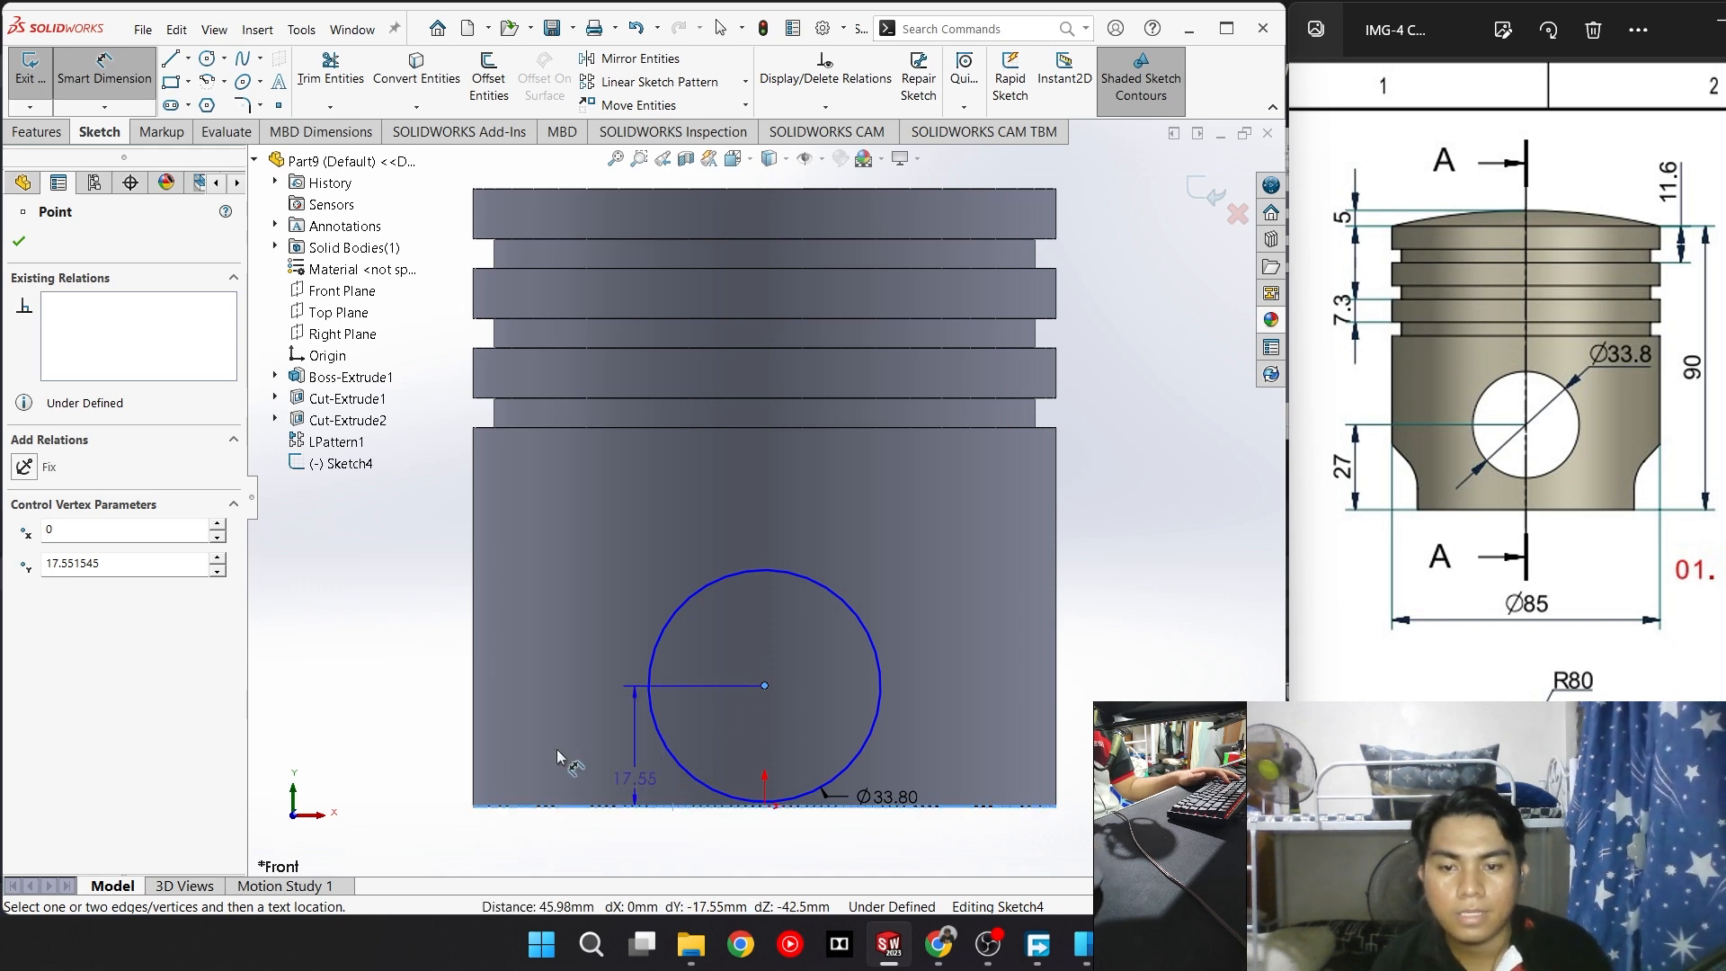
left_click(357, 753)
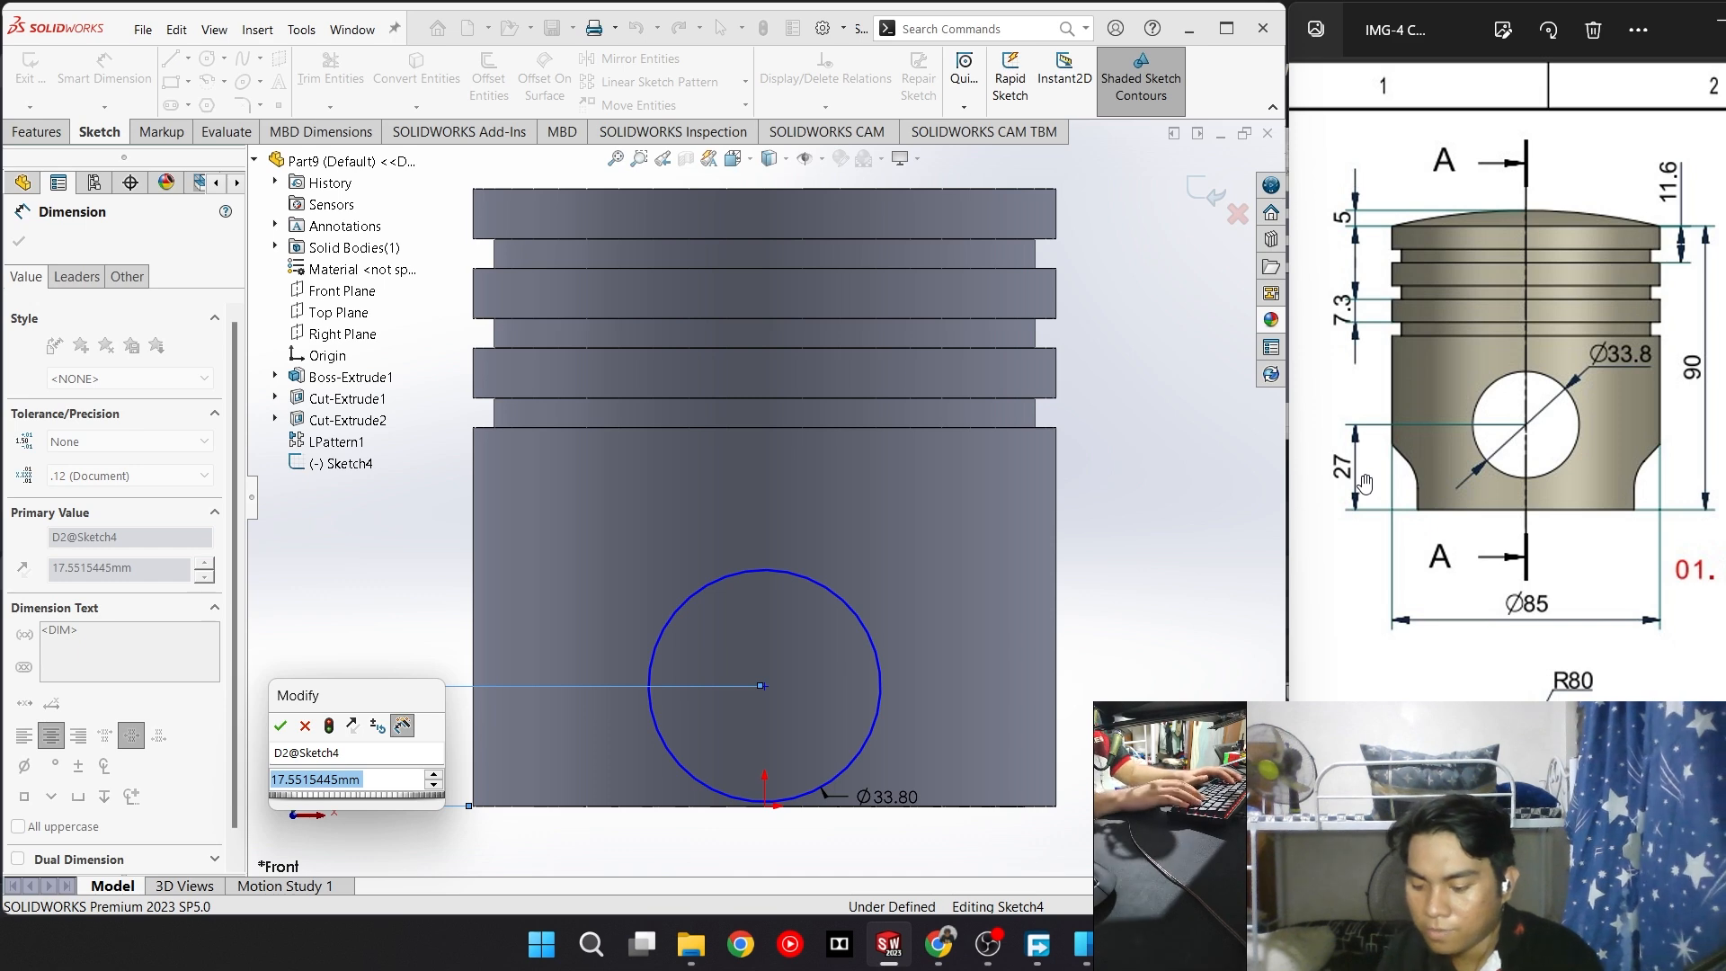
type("27")
key("Return")
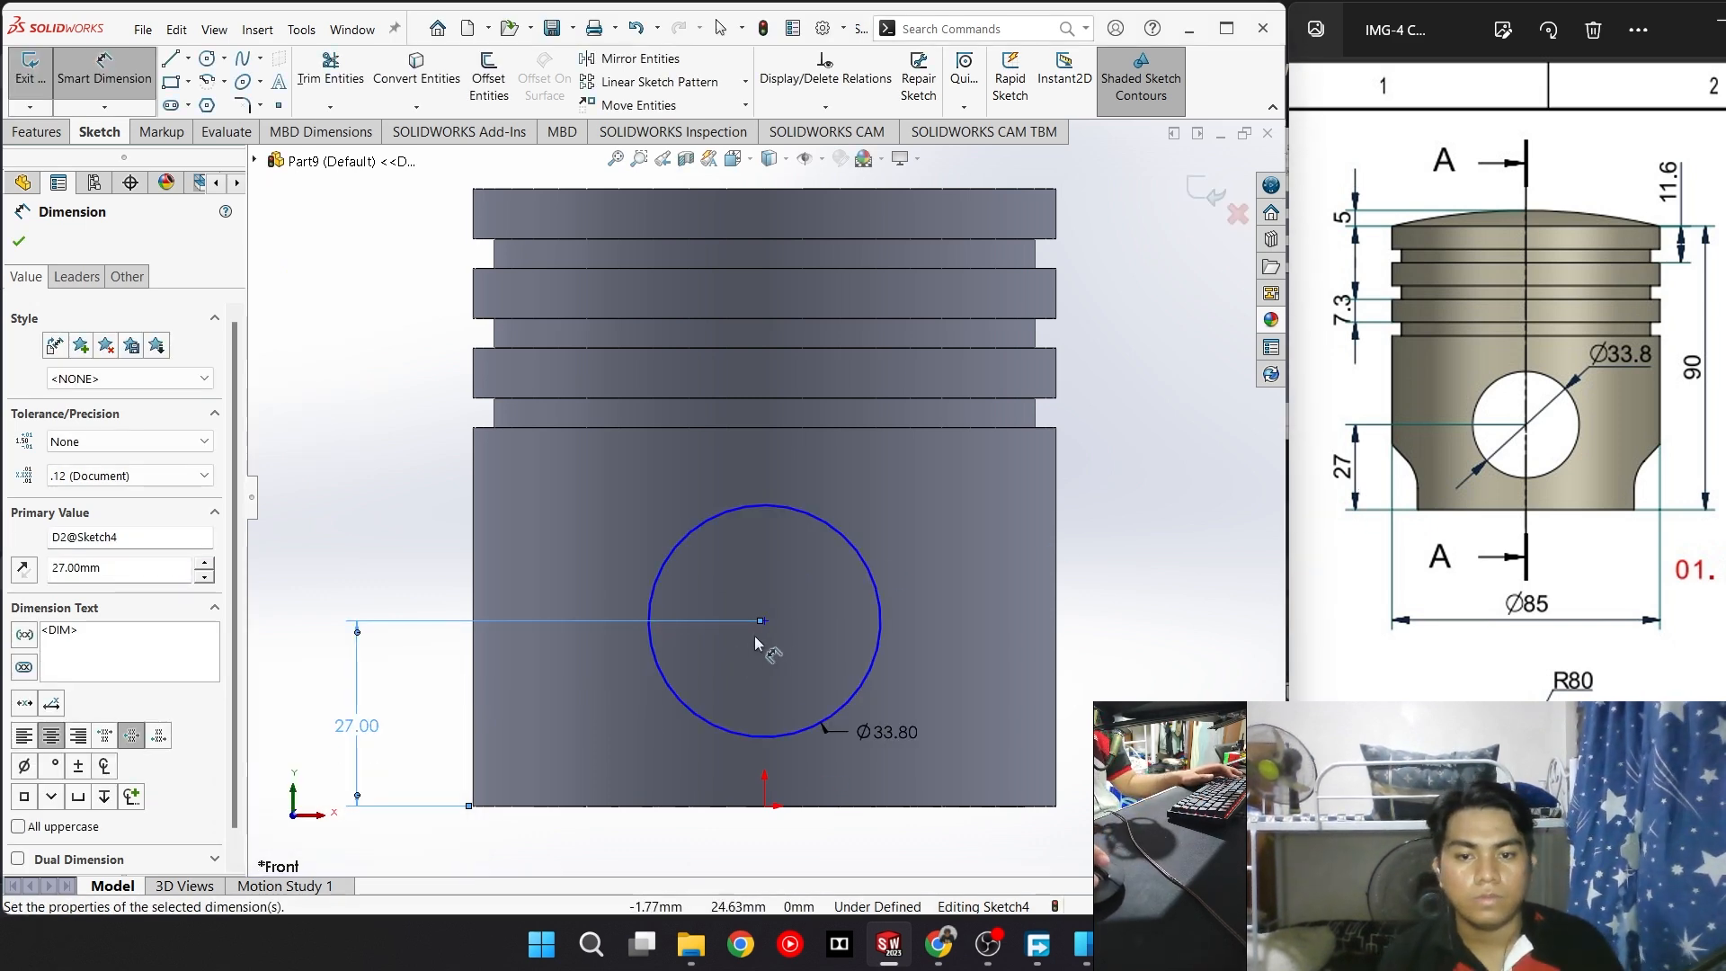
key("Escape")
key("Escape")
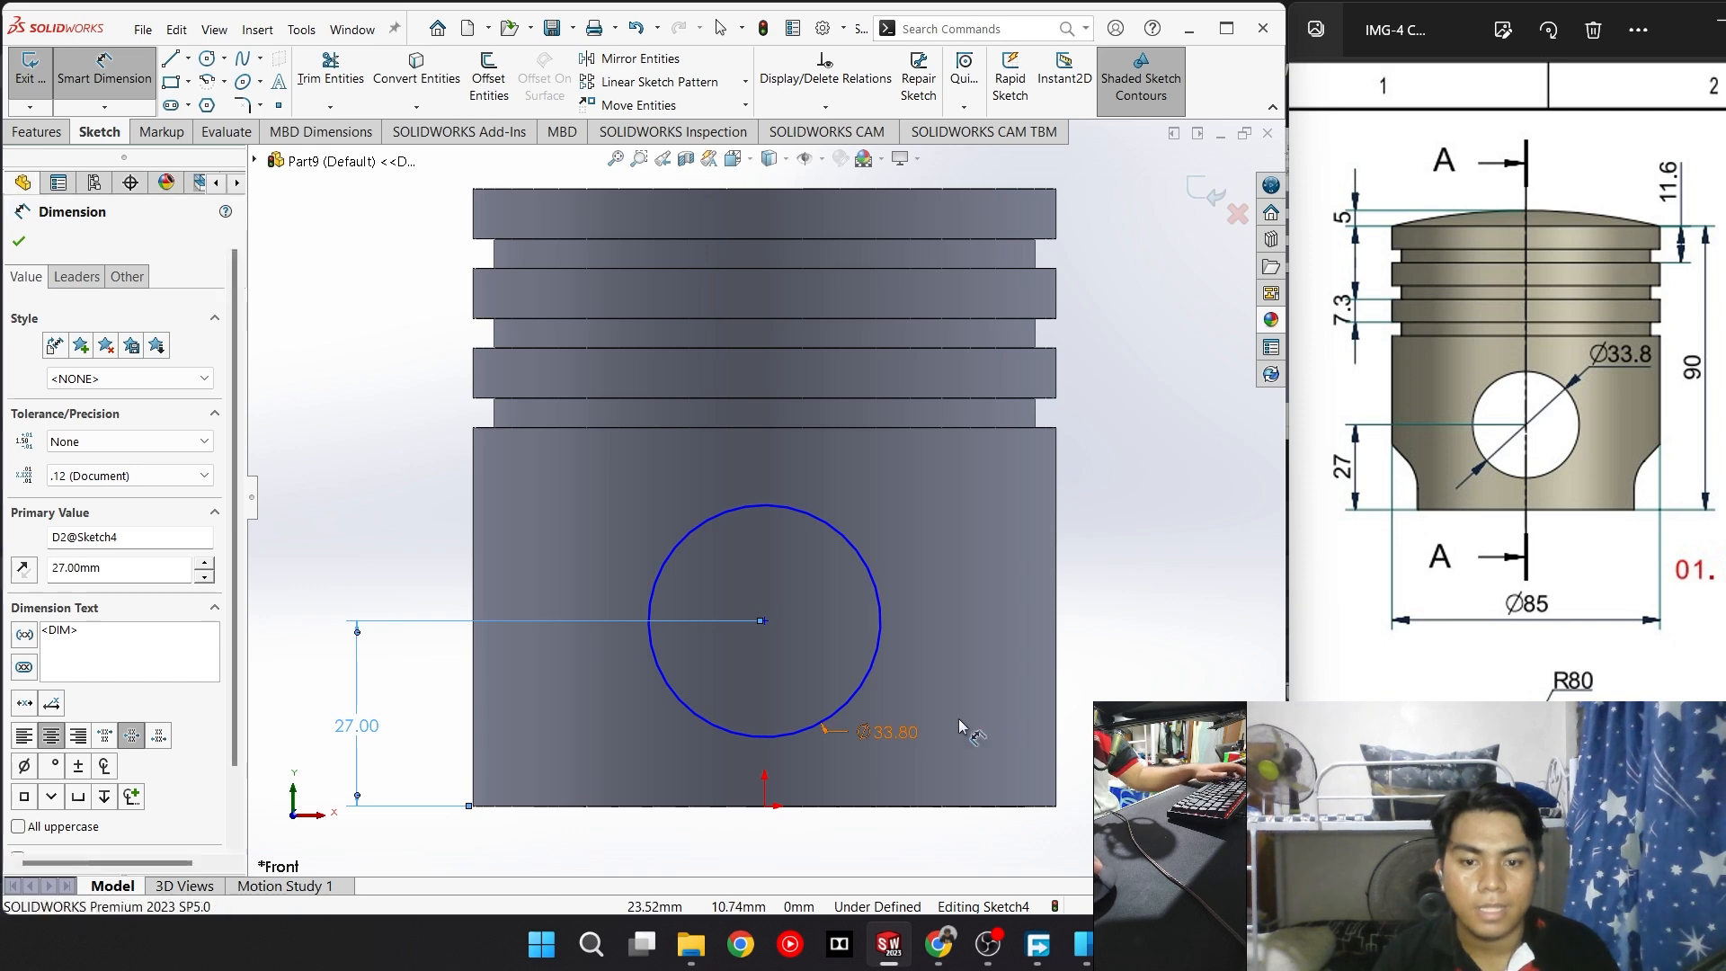
Add a vertical relation between the circle's centre and the origin to fully define the sketch
left_click(765, 620)
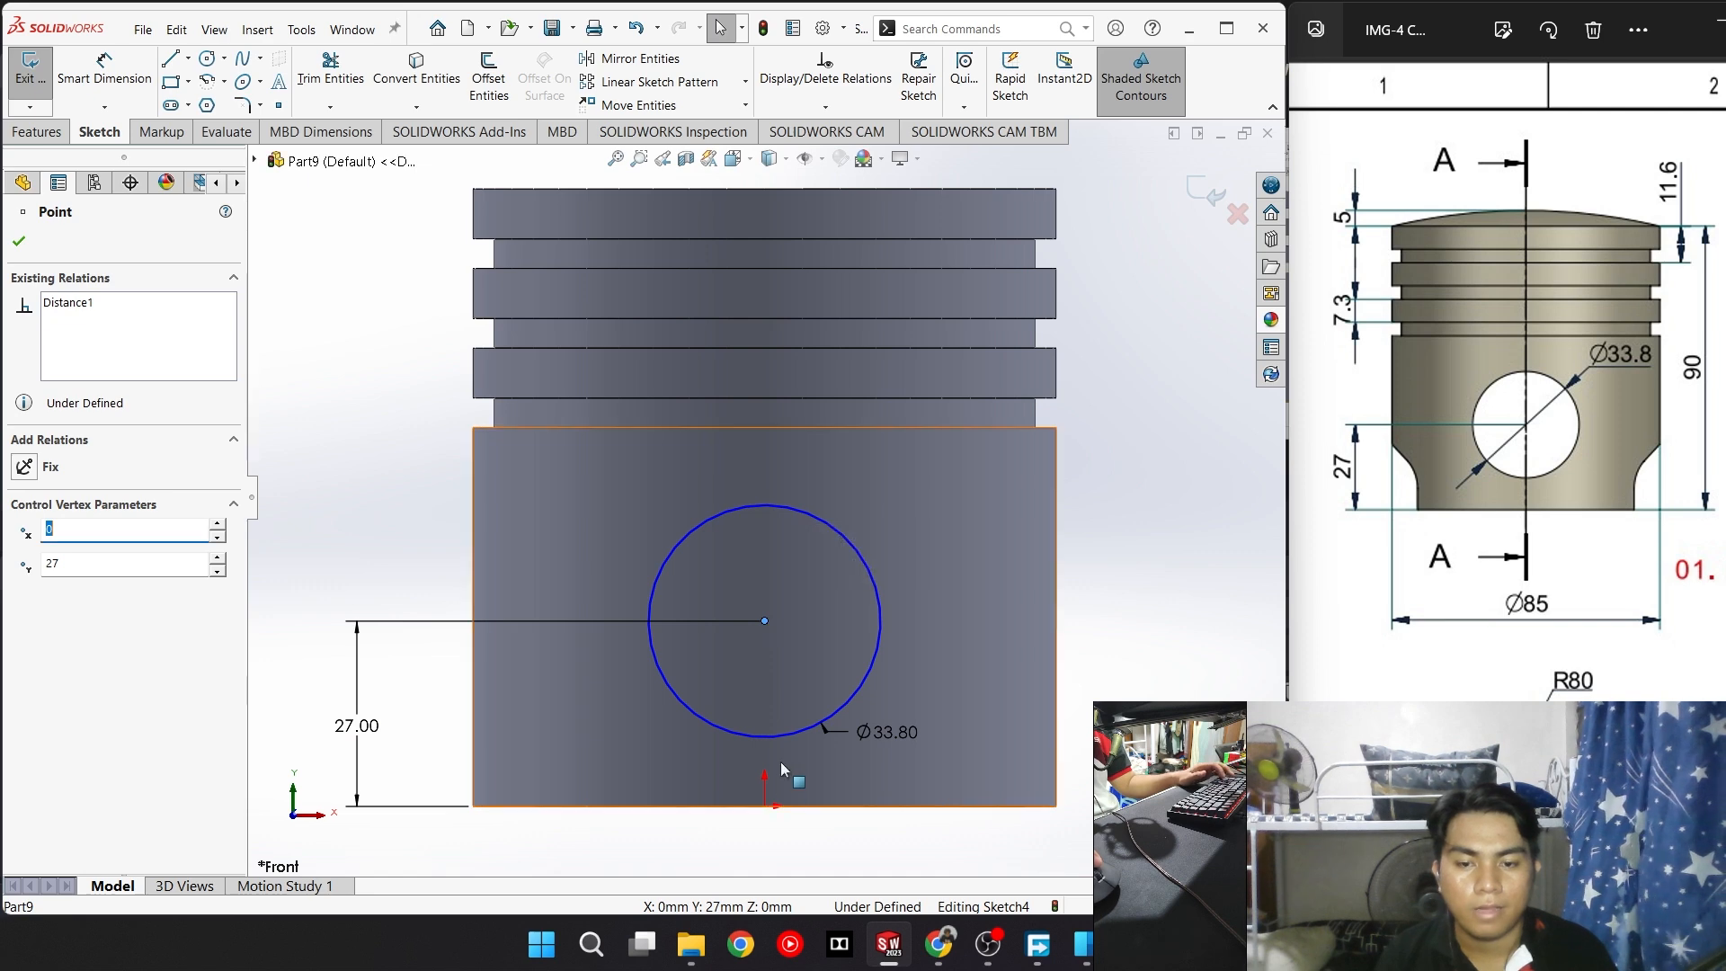
left_click(766, 807, "ctrl")
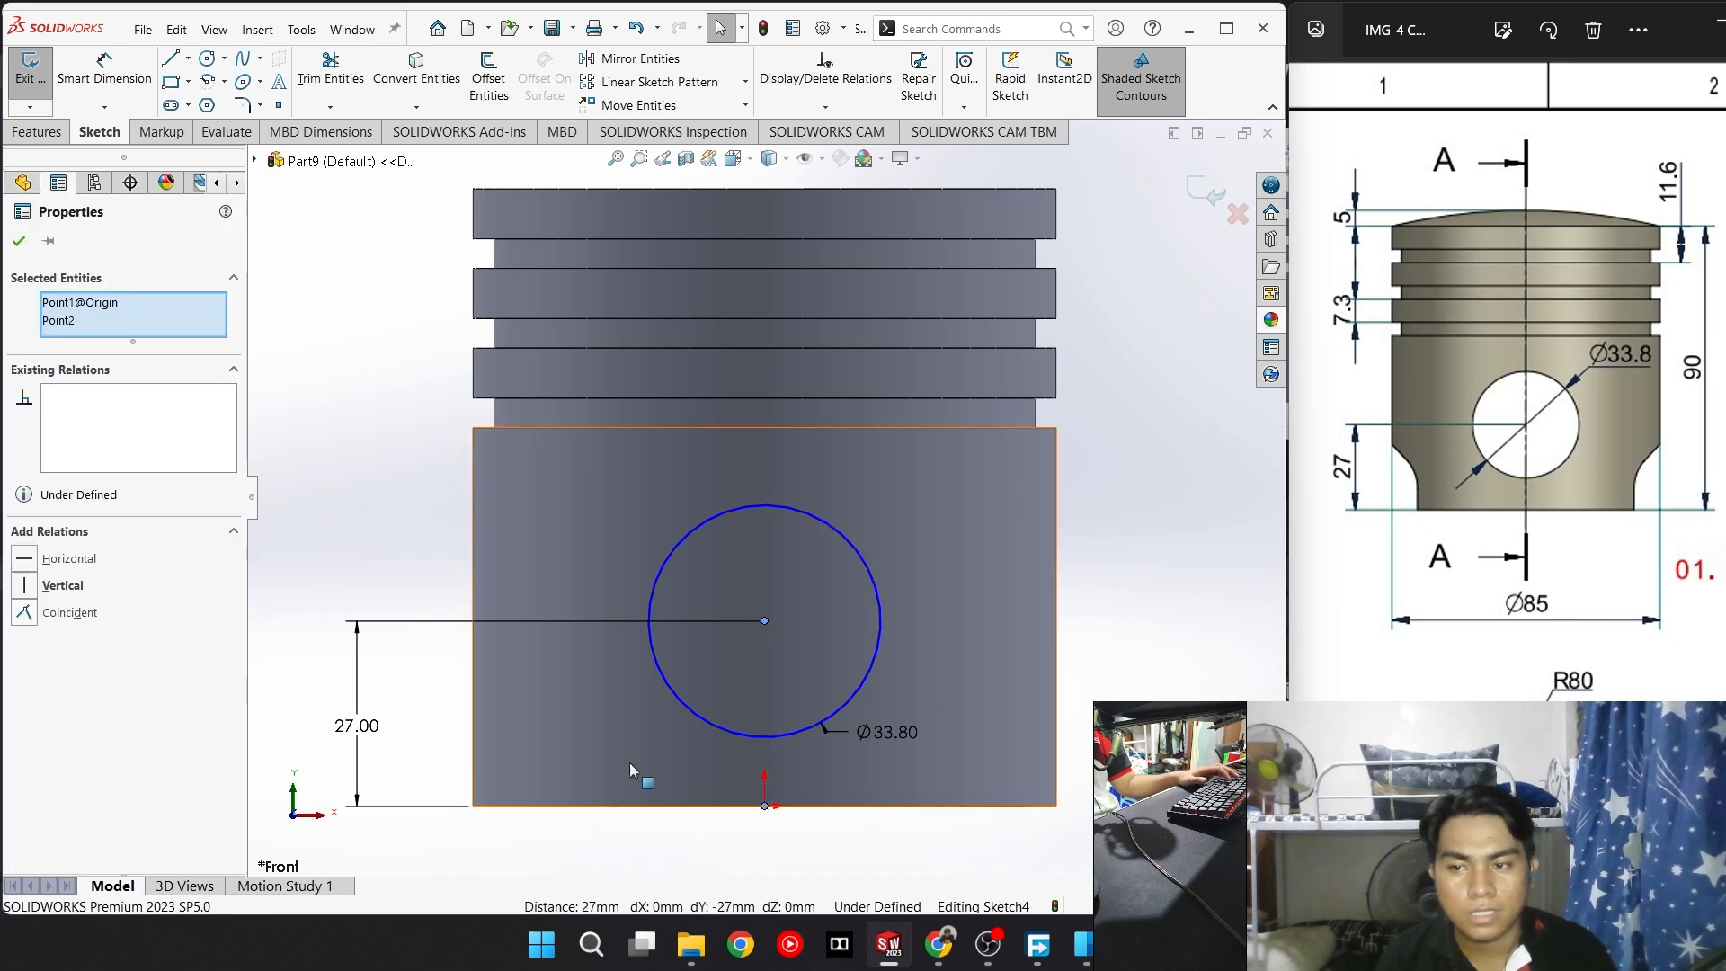
left_click(50, 589)
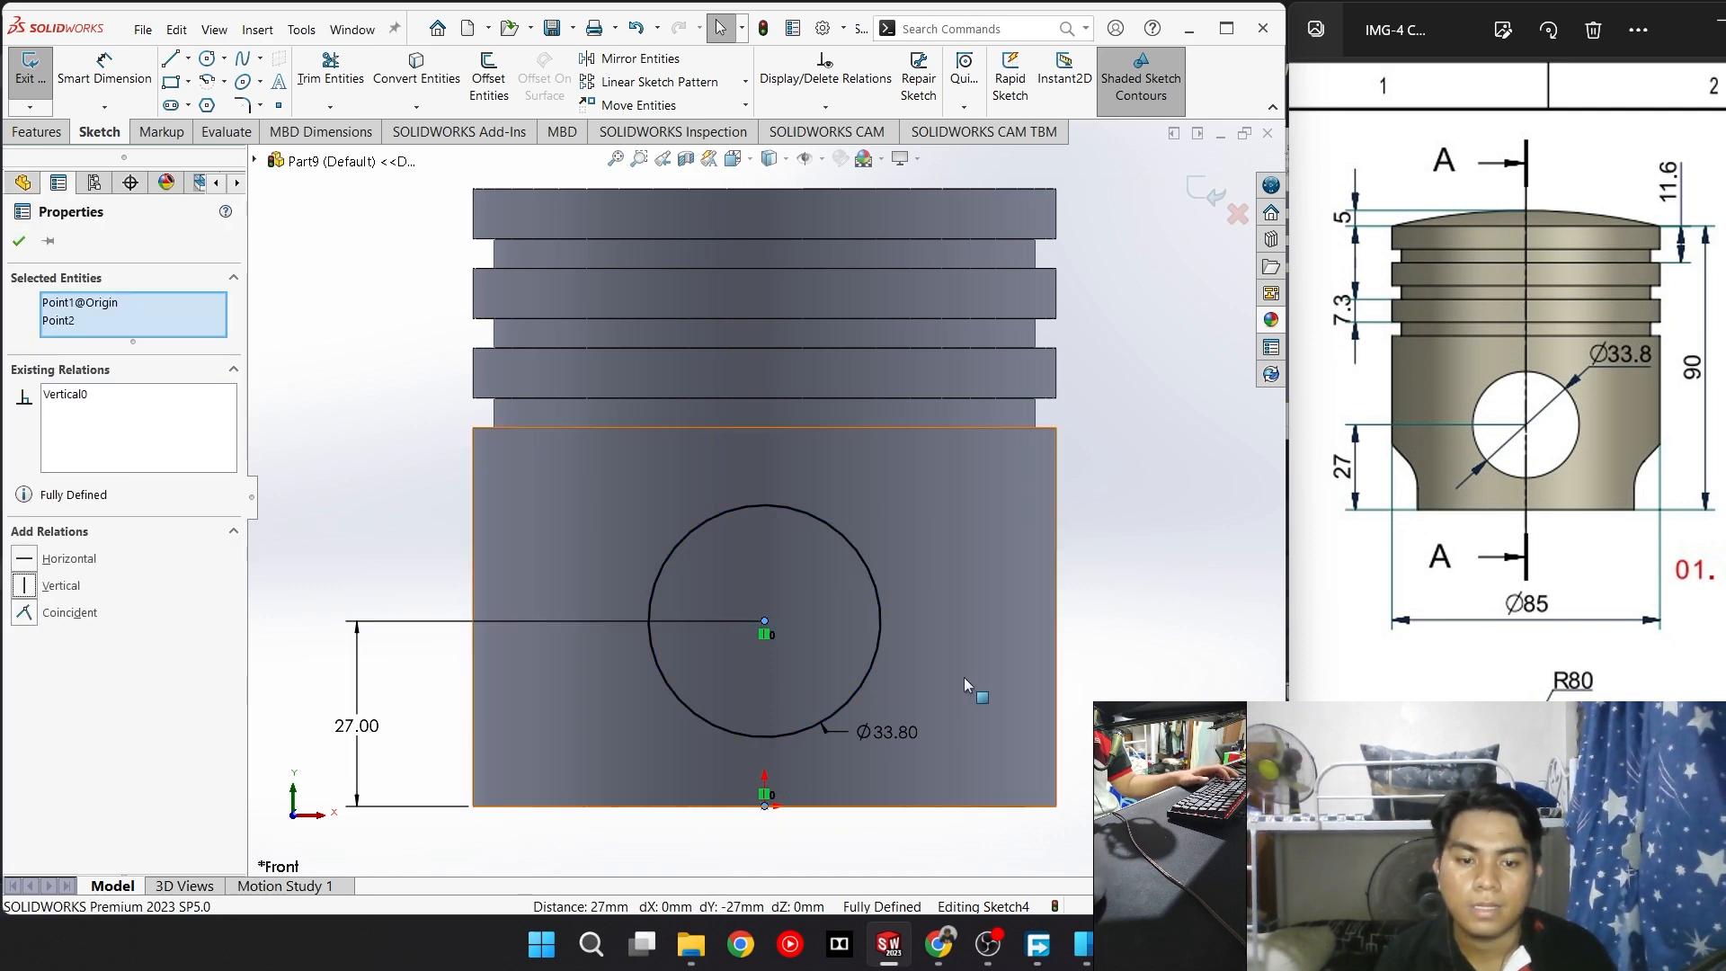
left_click(22, 240)
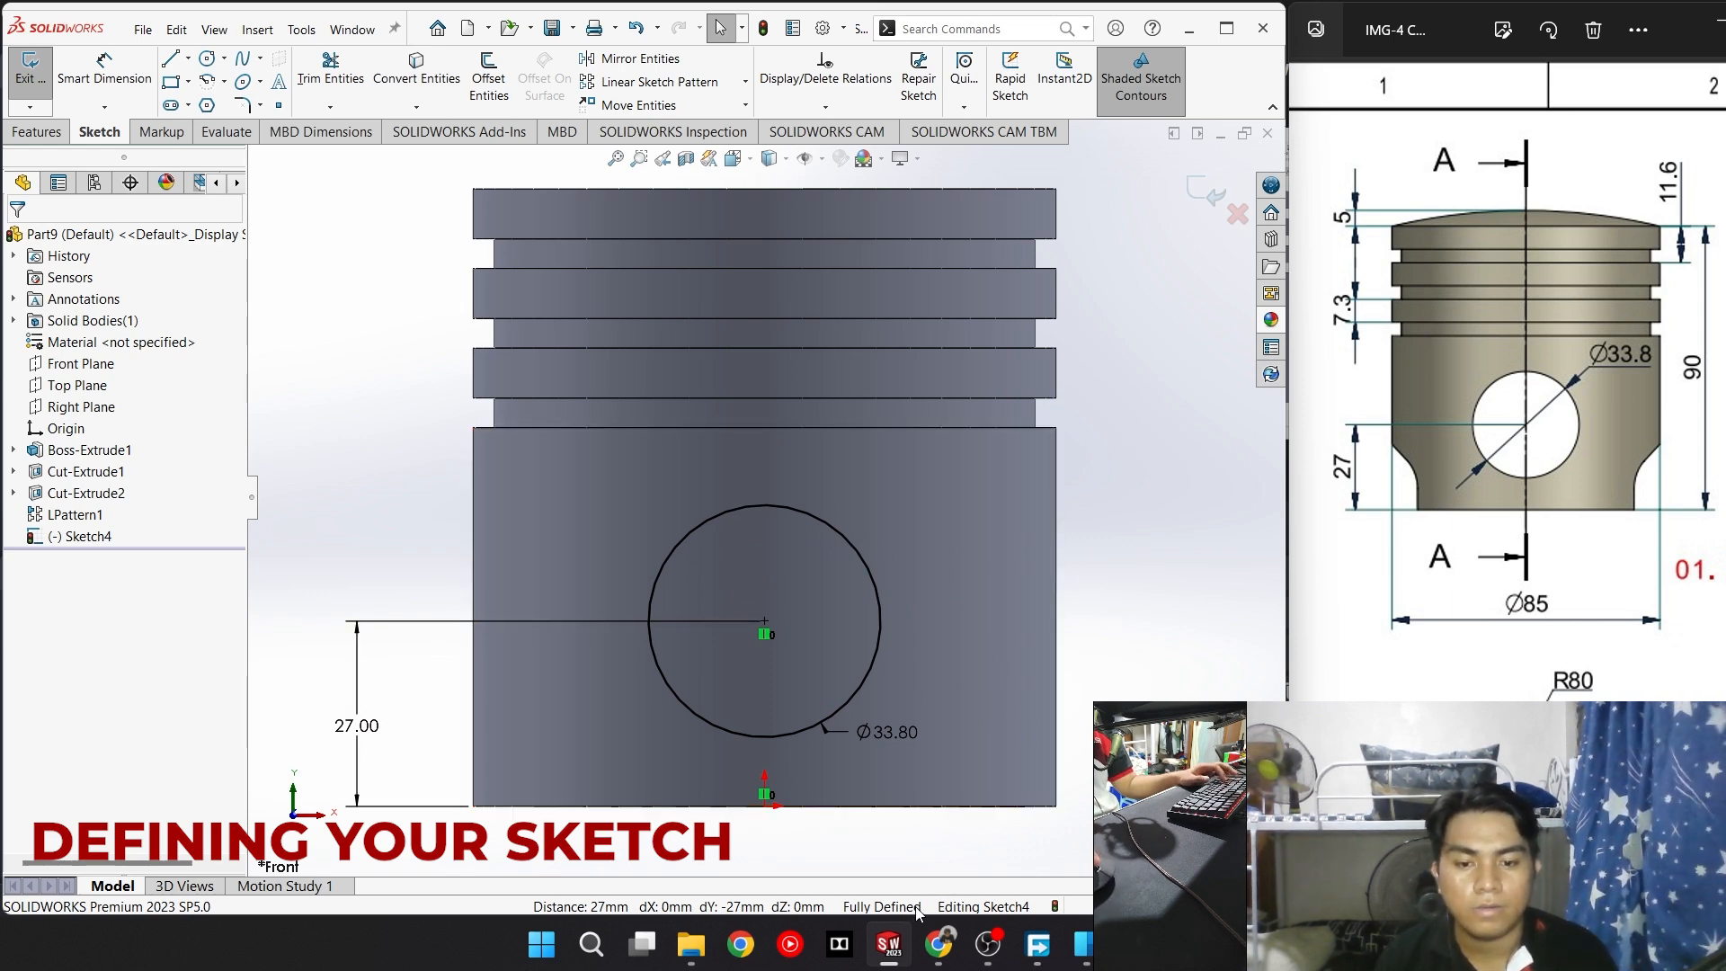
left_click(35, 132)
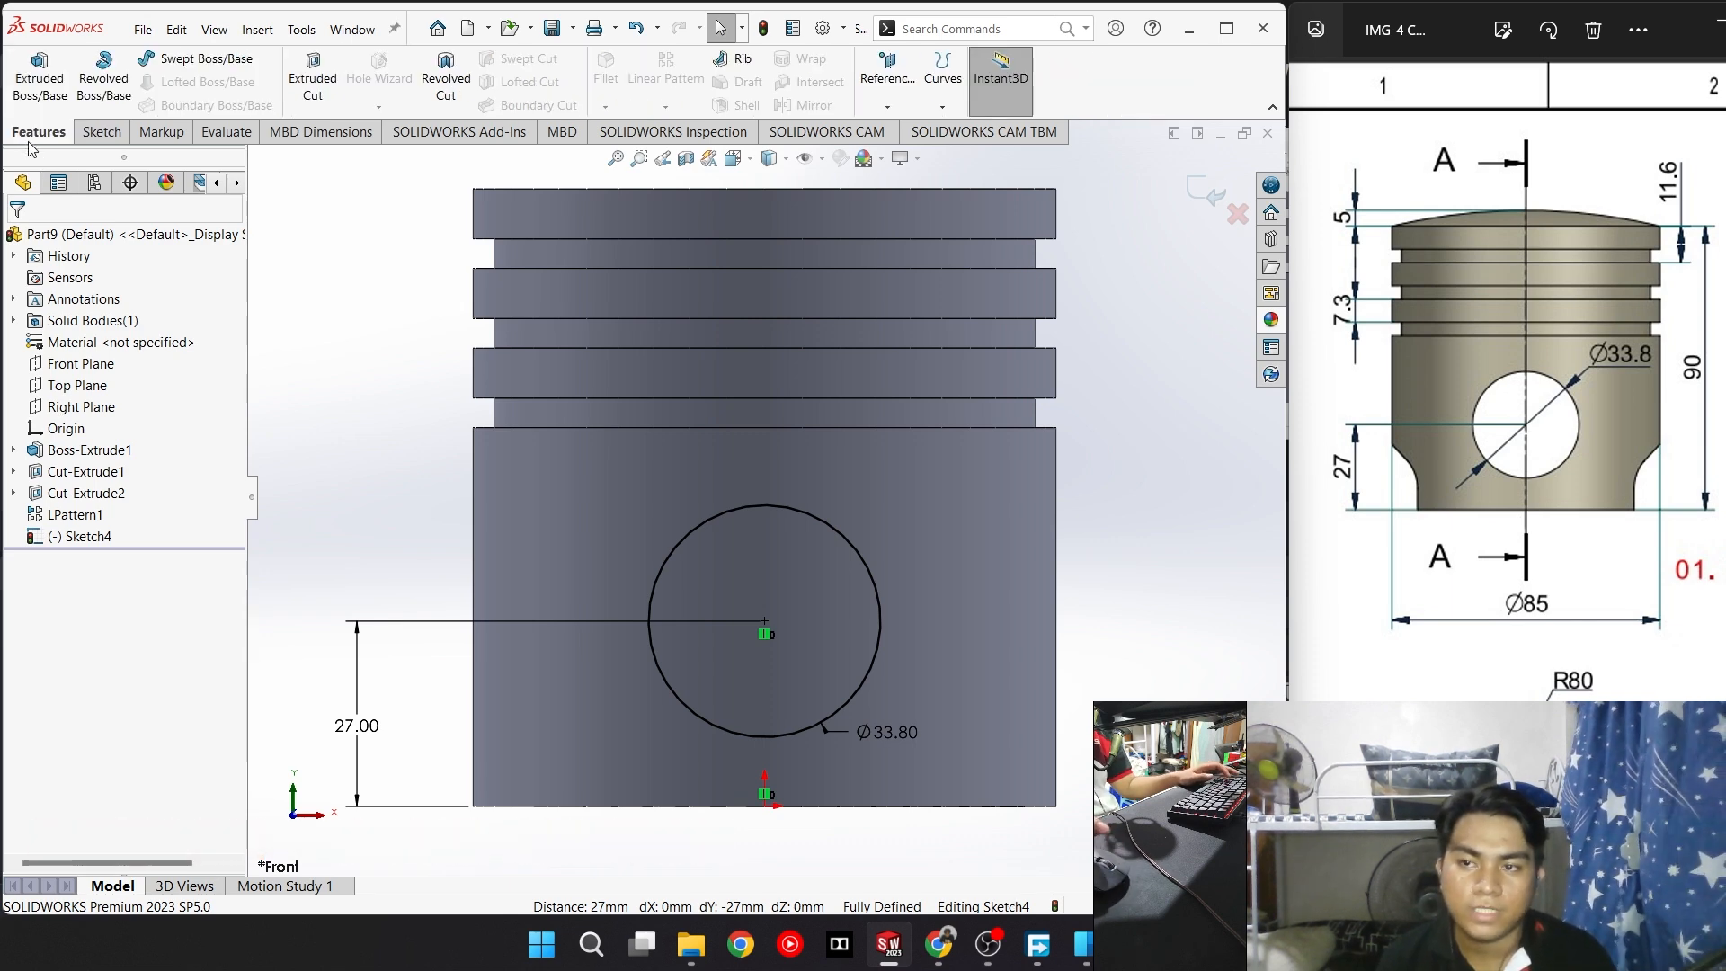
Extrude-cut the 33.8 mm circle with the Through All - Both end condition and check the hole on both sides
left_click(313, 79)
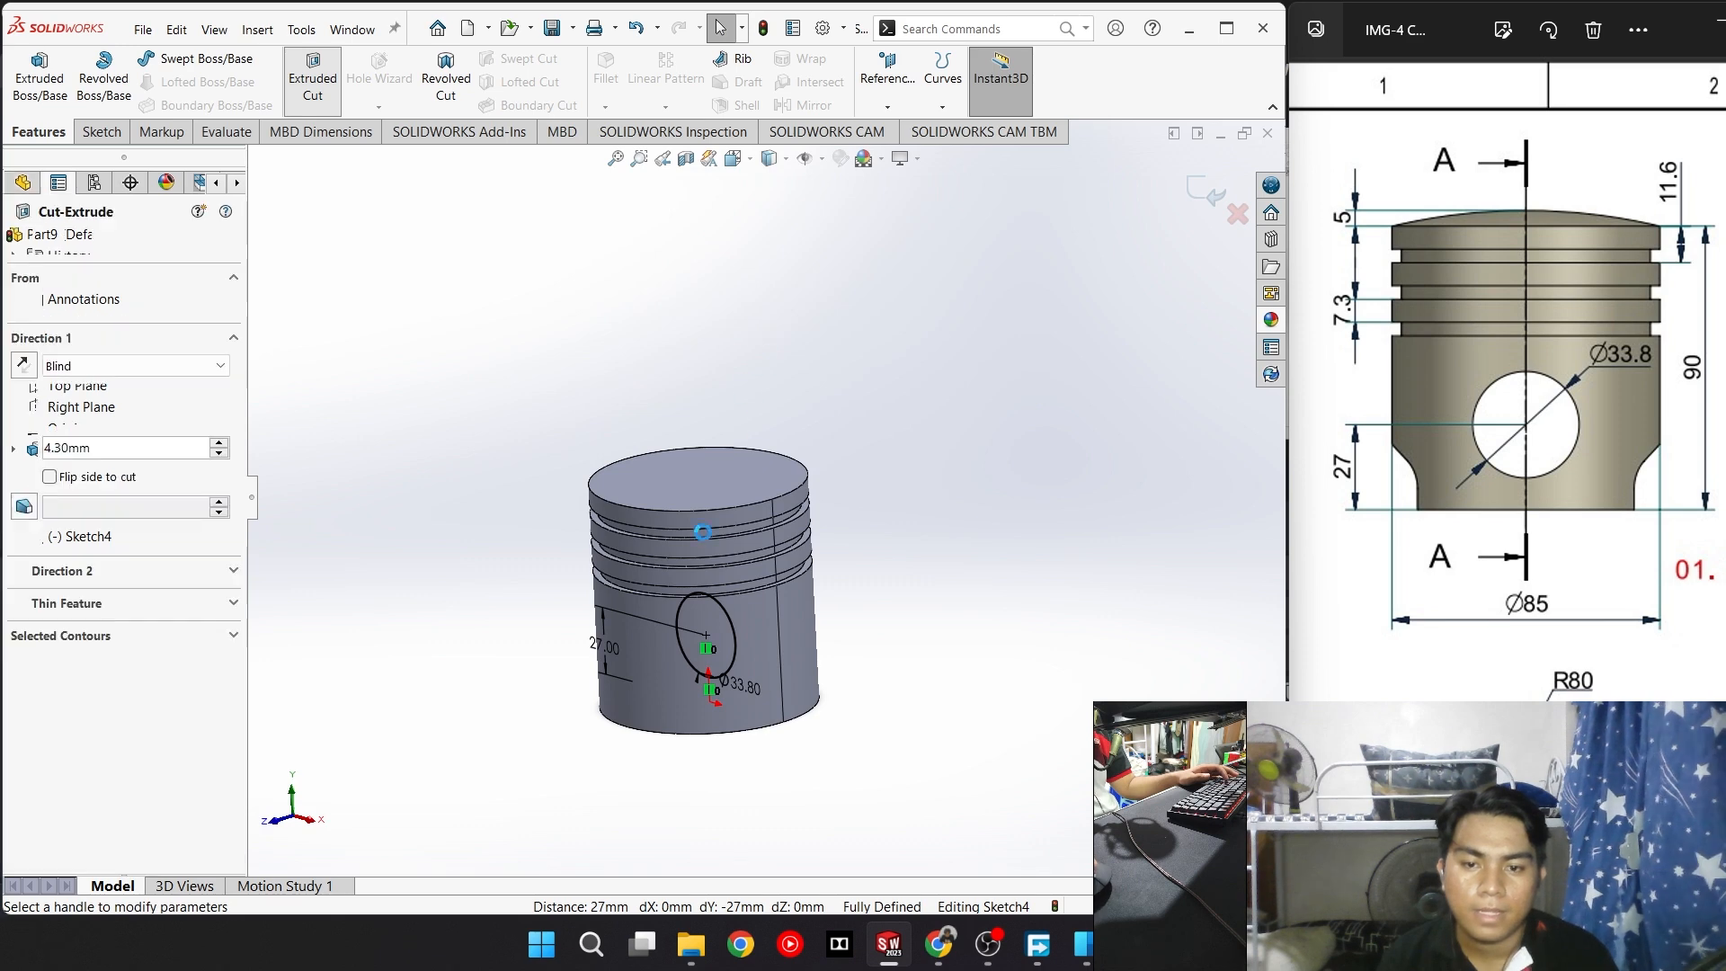
left_click(106, 368)
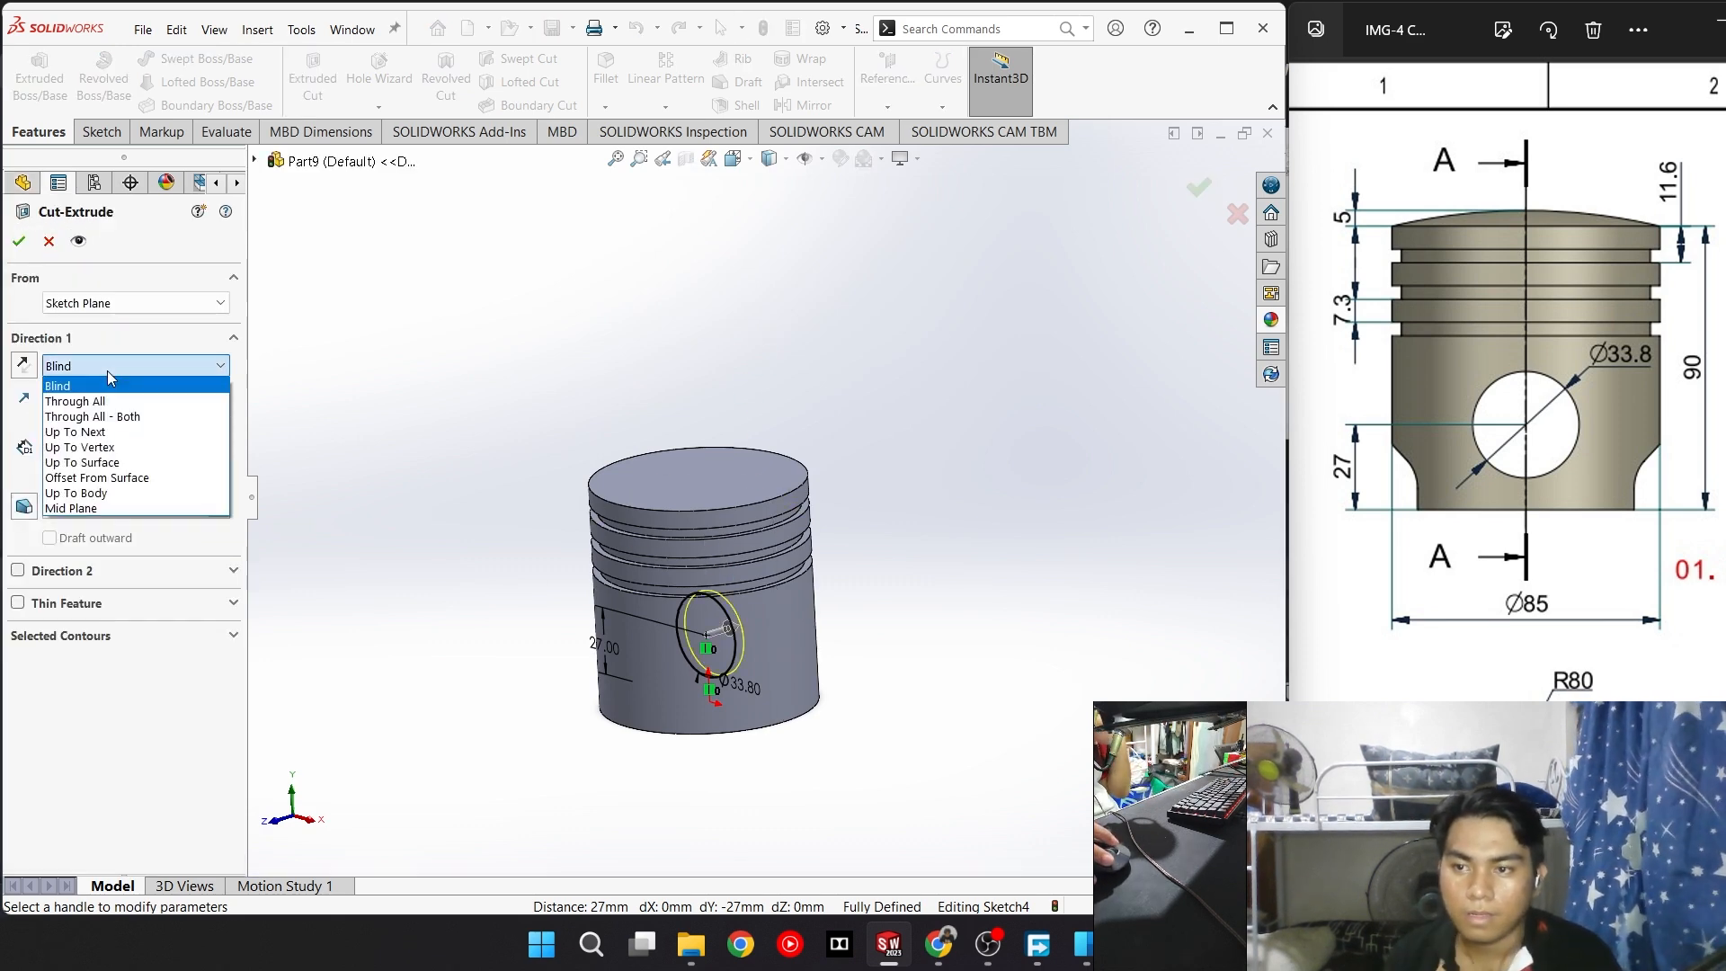
left_click(106, 370)
left_click(106, 371)
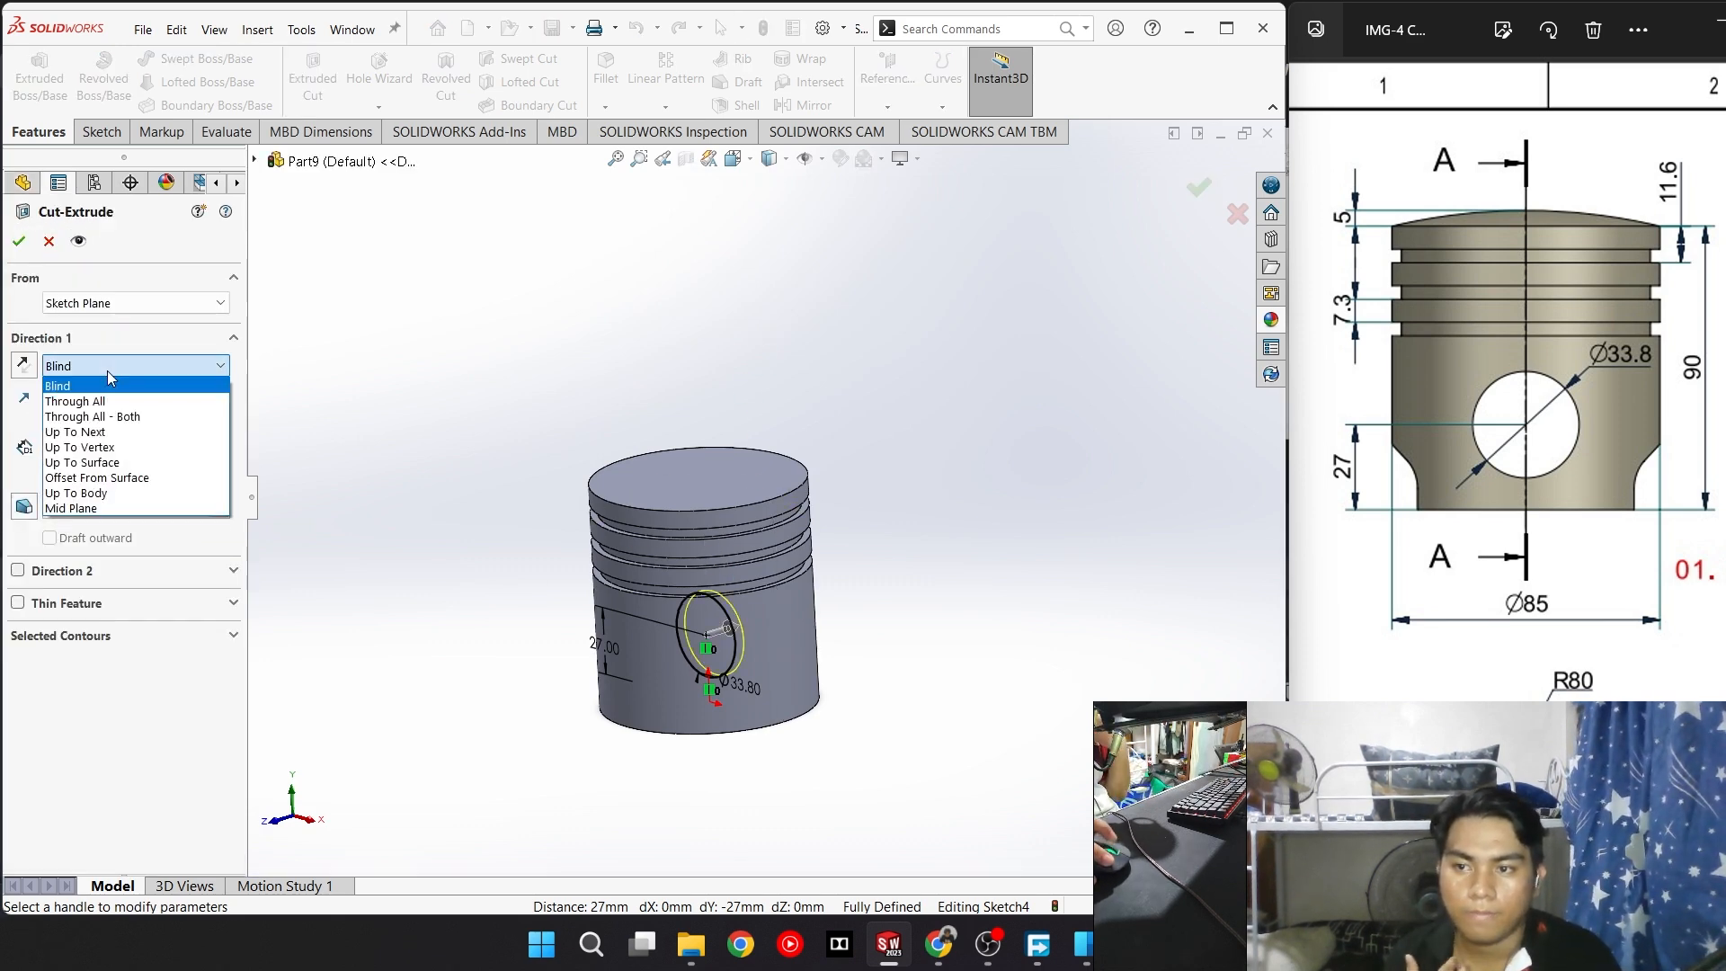
left_click(142, 403)
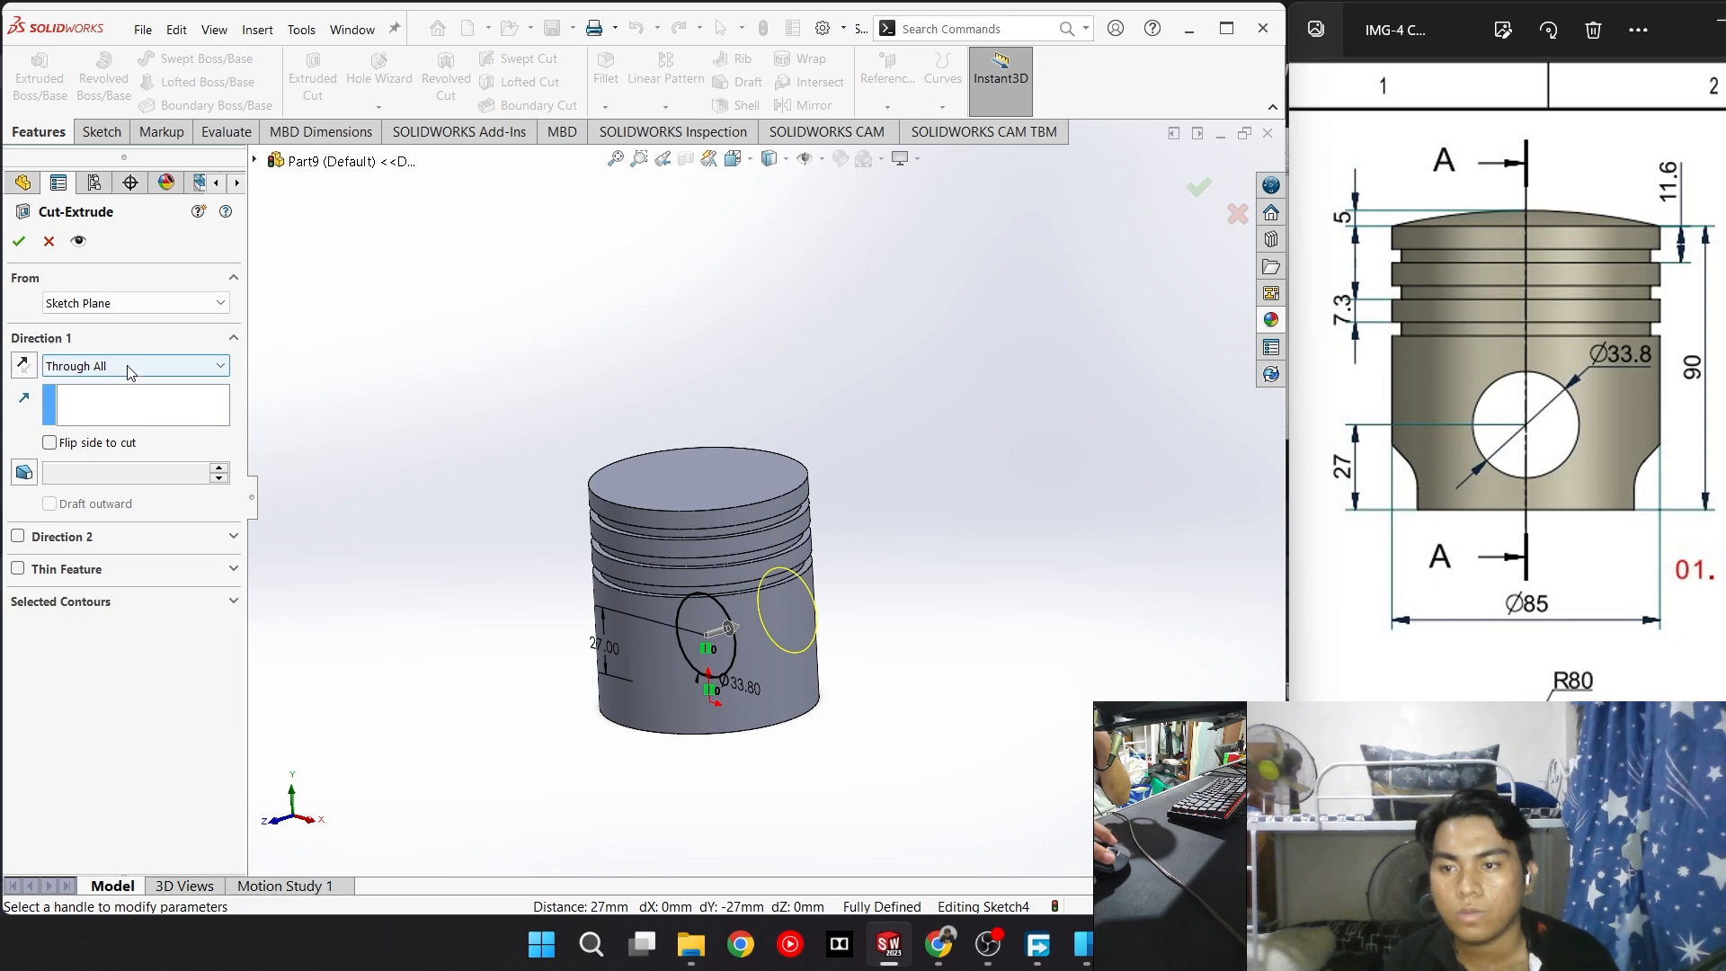
left_click(135, 369)
left_click(140, 417)
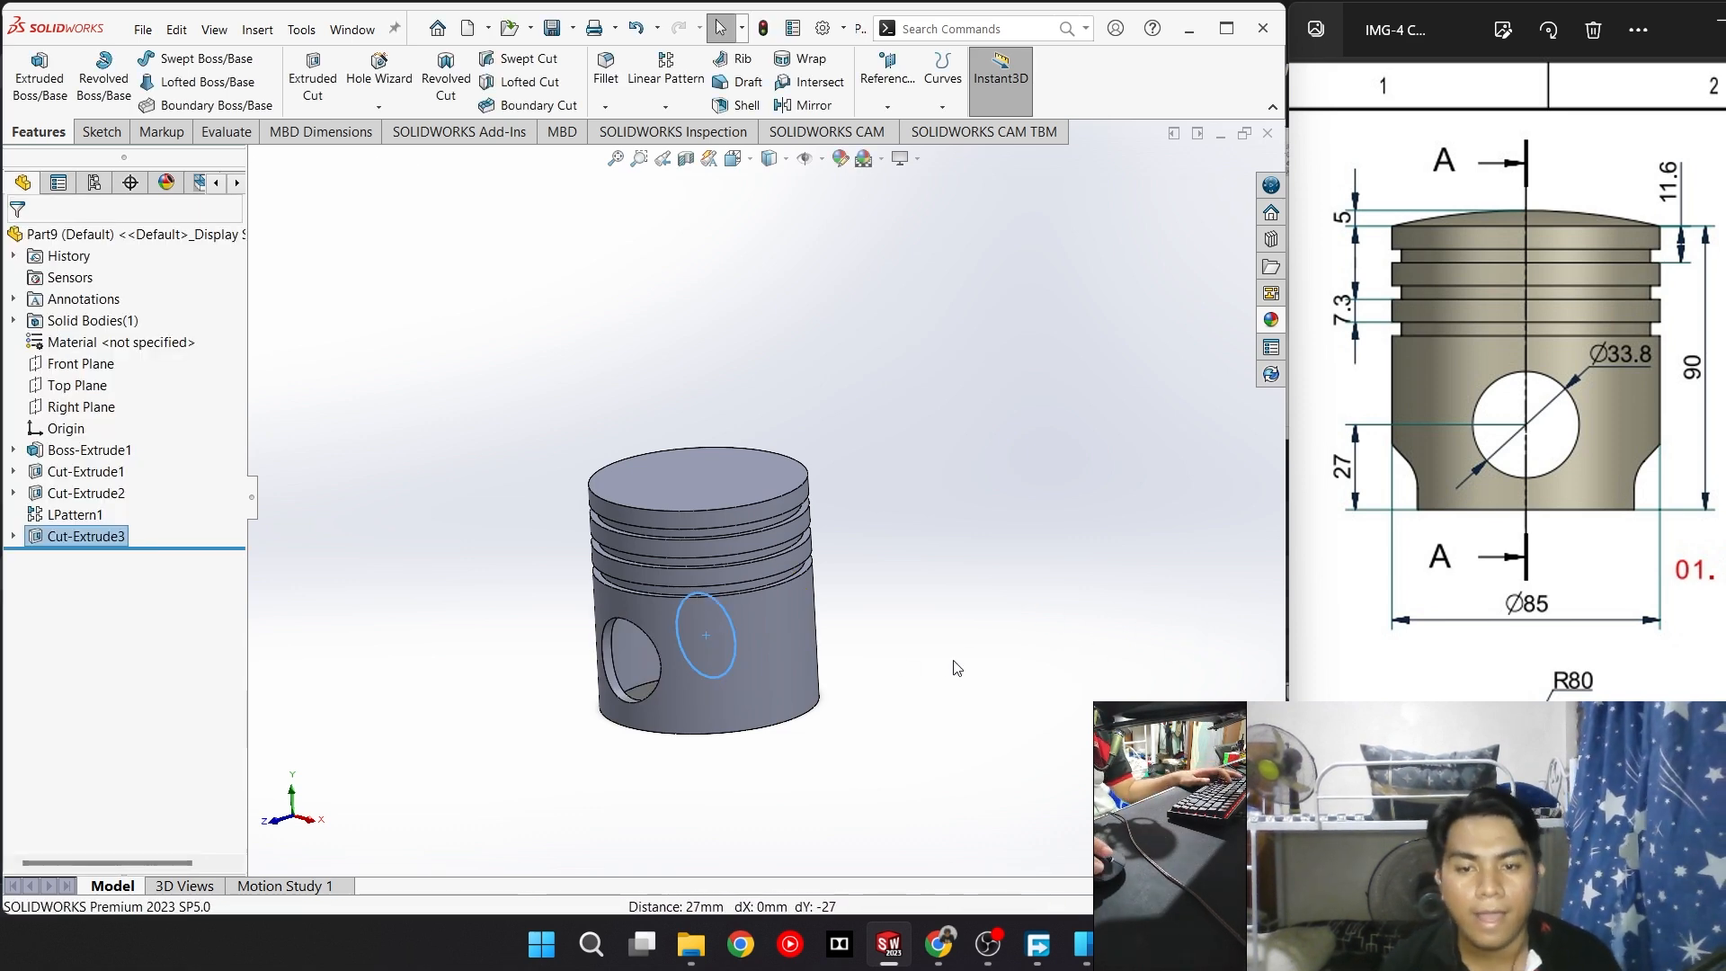
middle_click_drag(957, 666, 1137, 696)
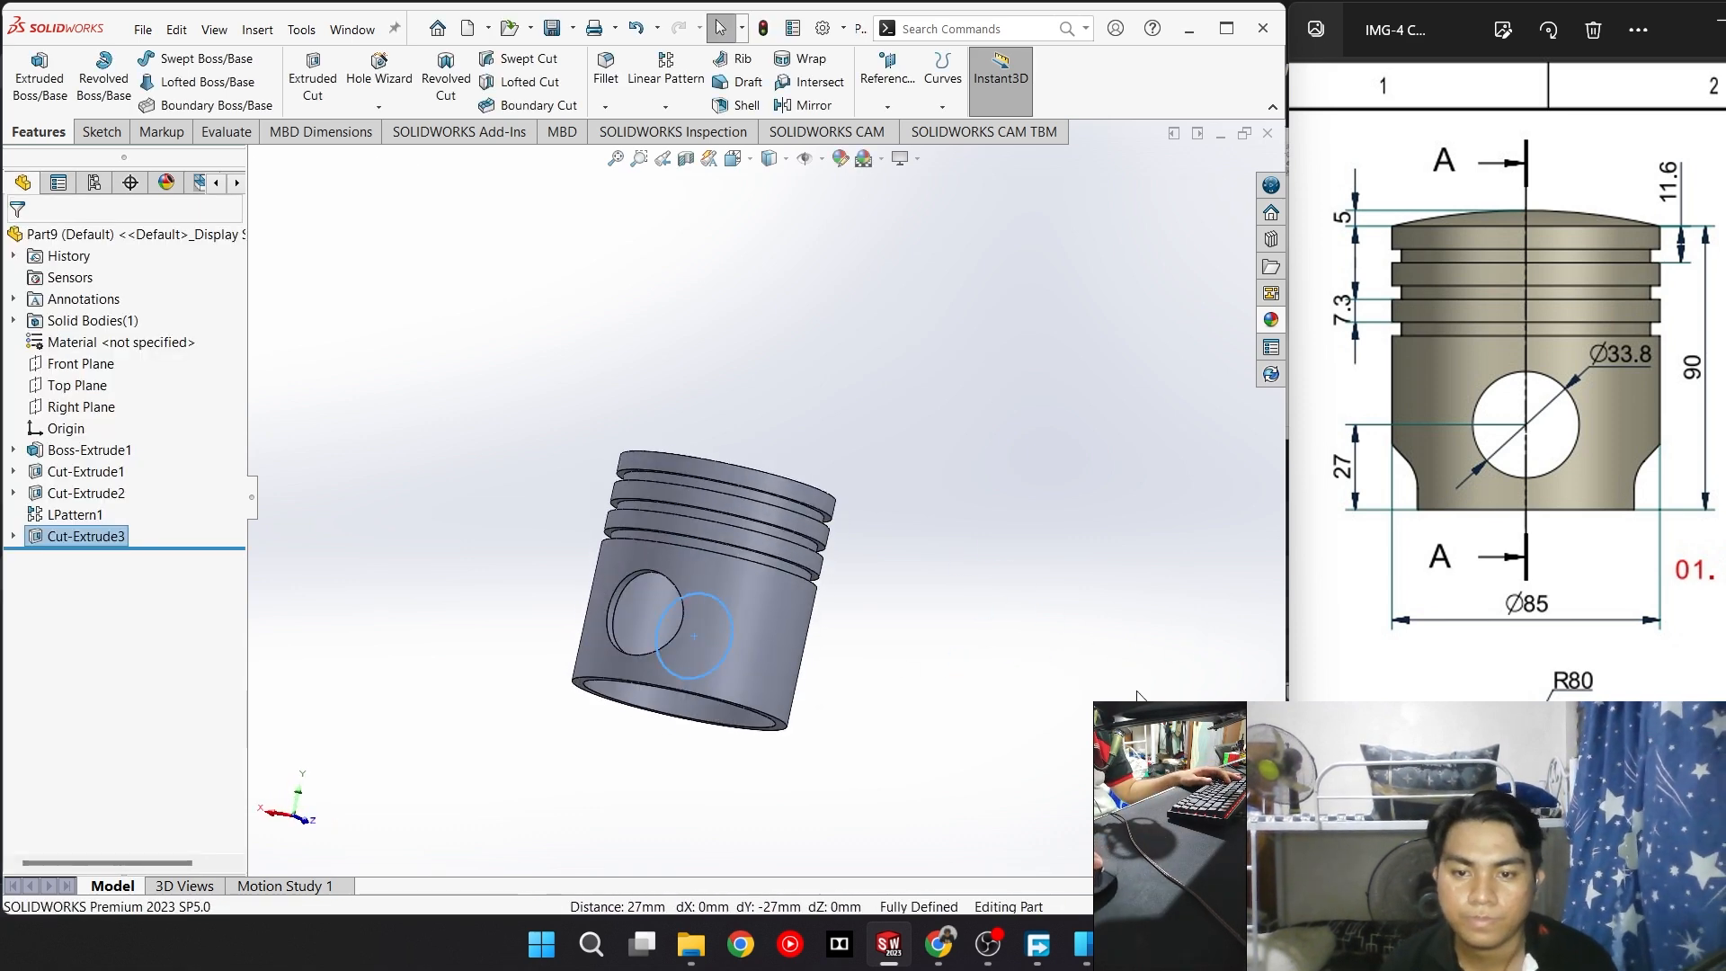
middle_click_drag(543, 578, 717, 657)
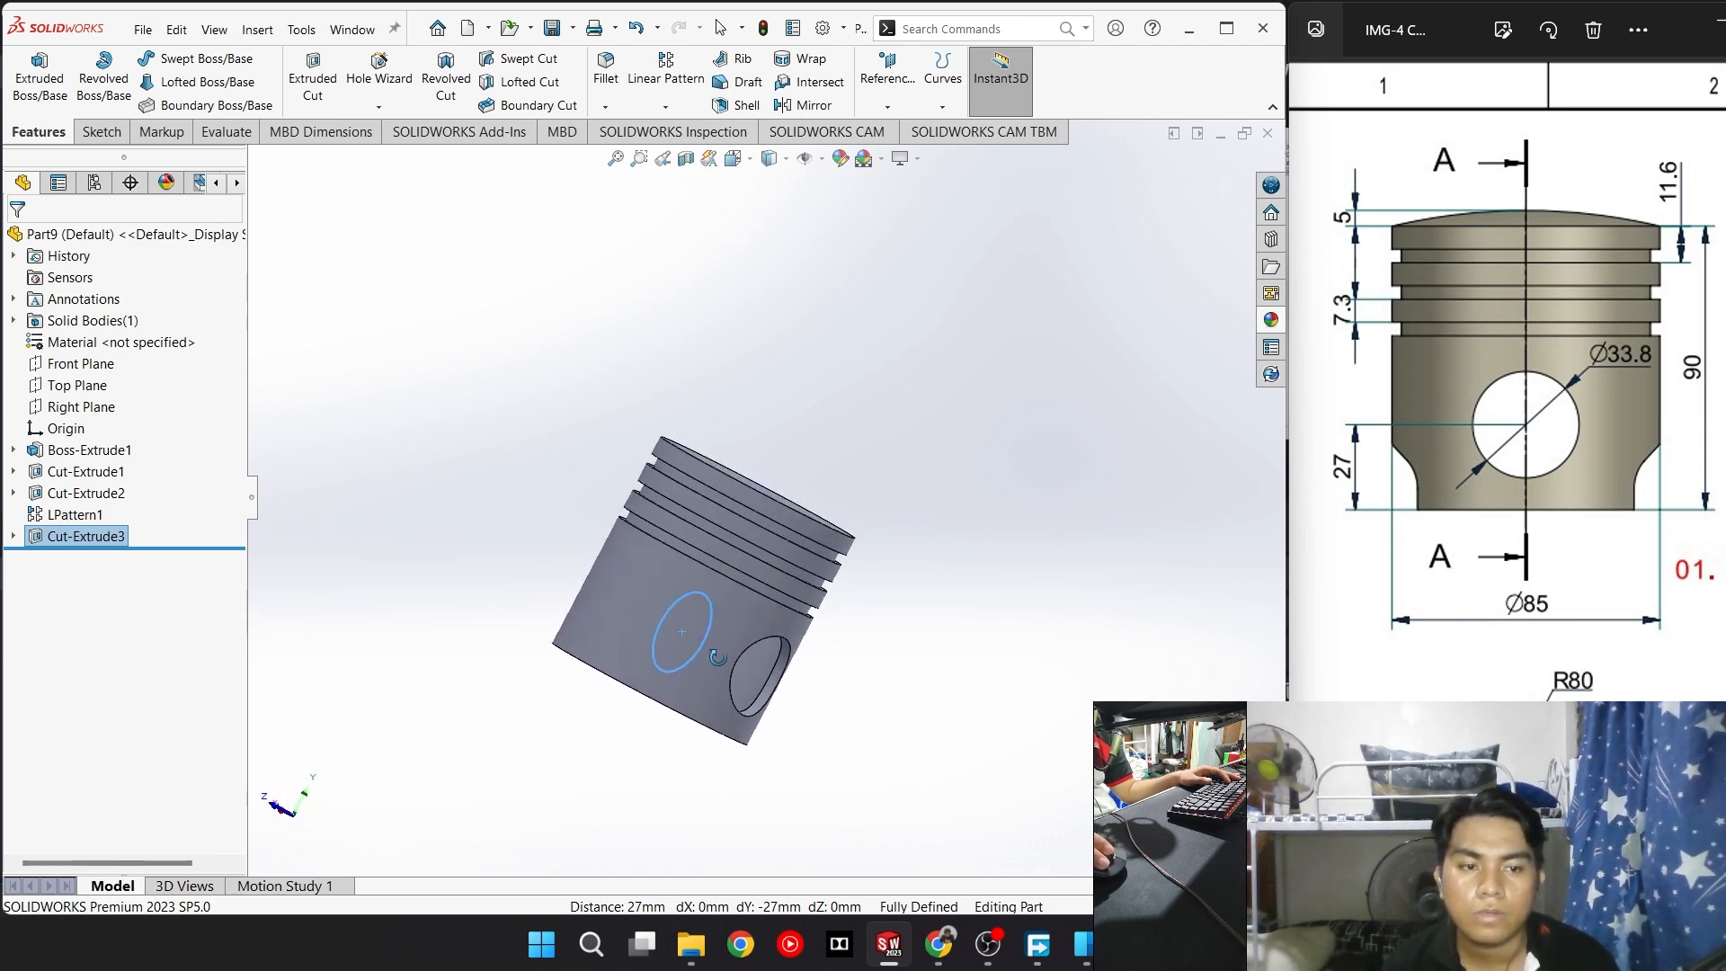
Start a sketch on the Right Plane and draw a horizontal line about 38 mm long on the piston's bottom edge
mouse_move(1646, 498)
left_mouse_down()
mouse_move(1618, 386)
mouse_move(1582, 494)
mouse_move(1455, 532)
left_mouse_up()
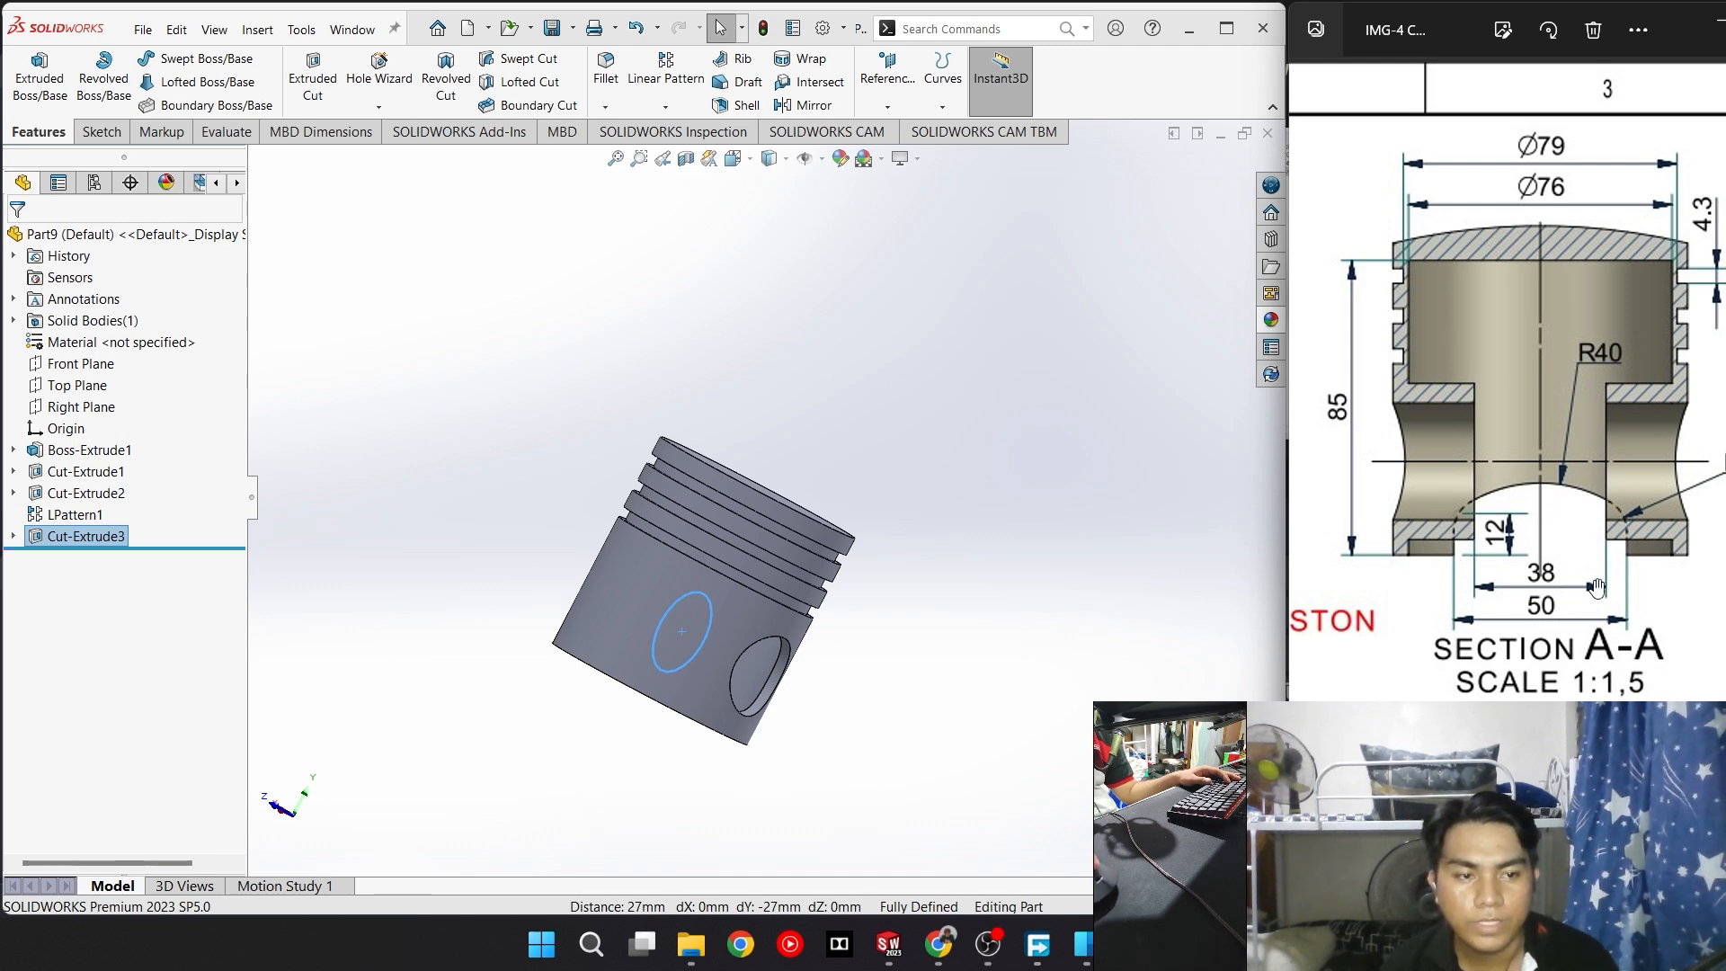
left_click(98, 133)
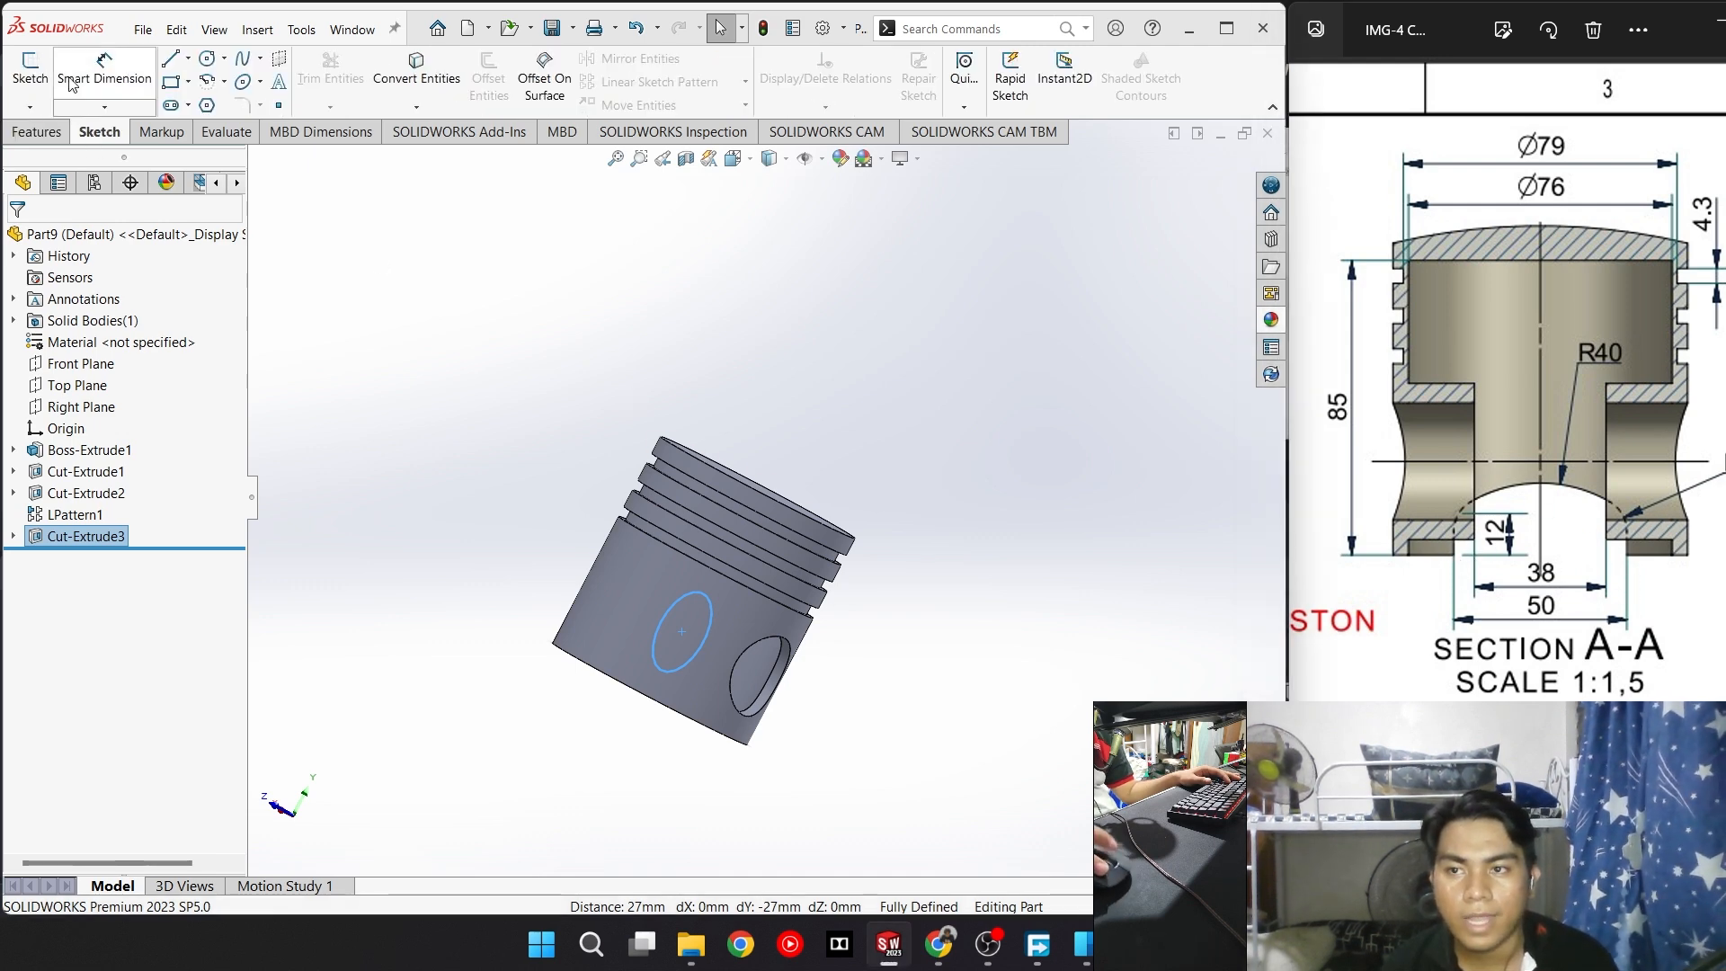
left_click(30, 72)
left_click(255, 162)
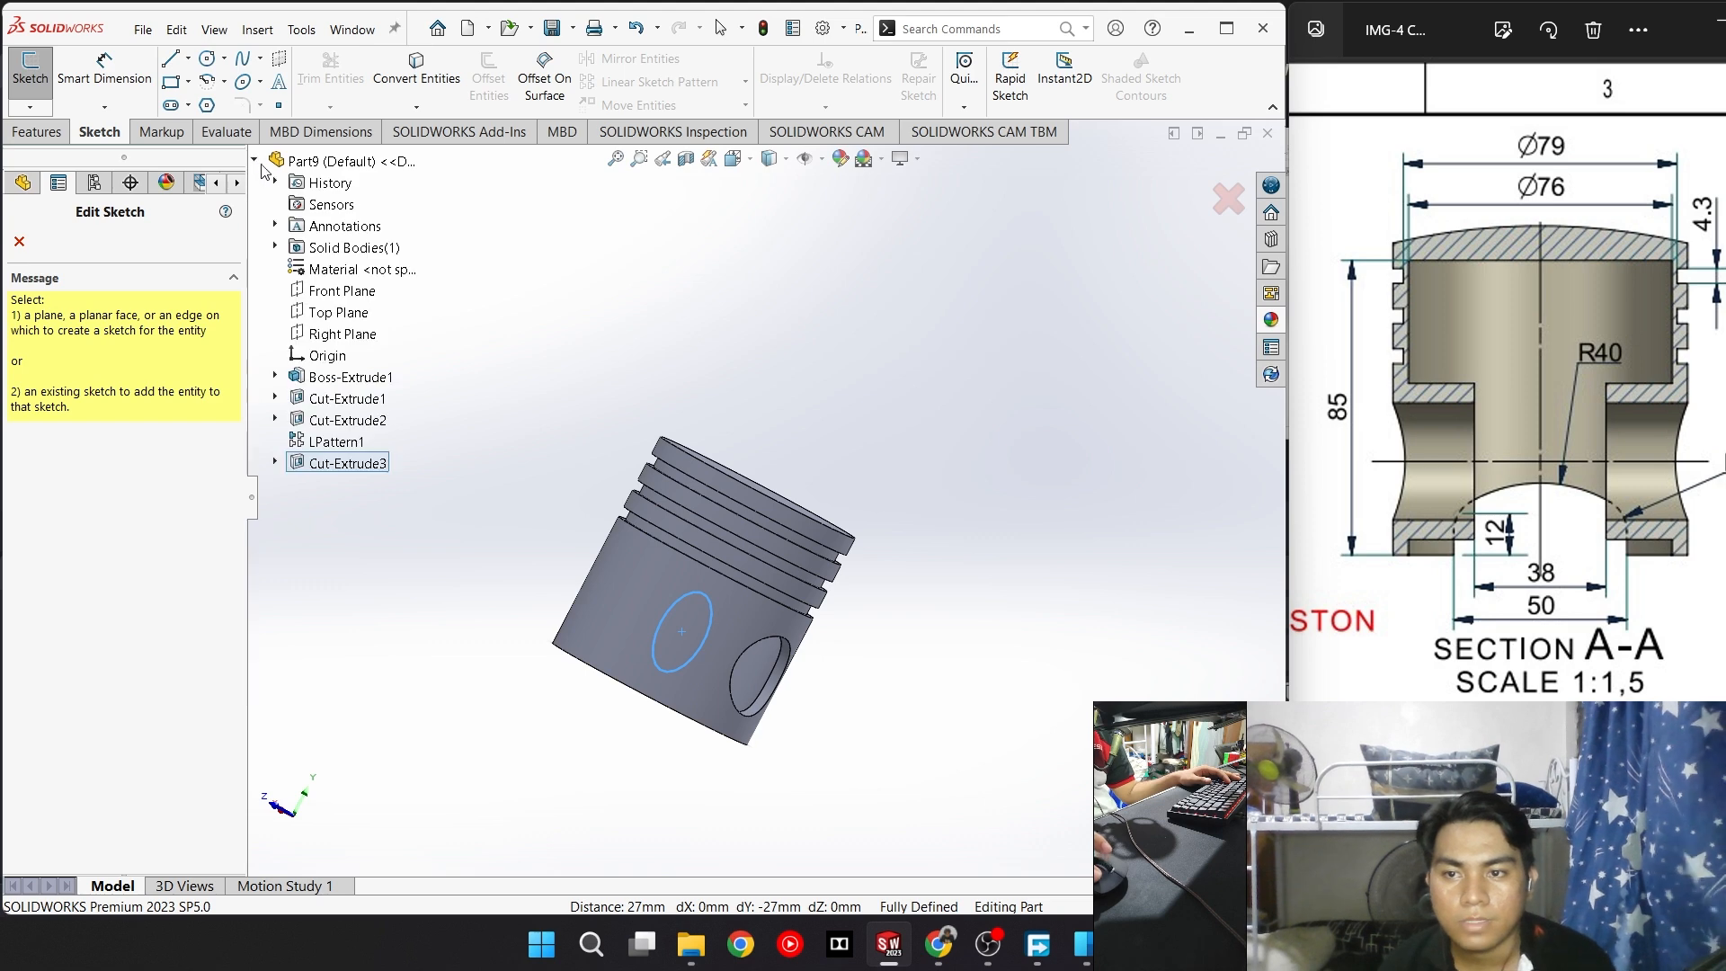
left_click(342, 333)
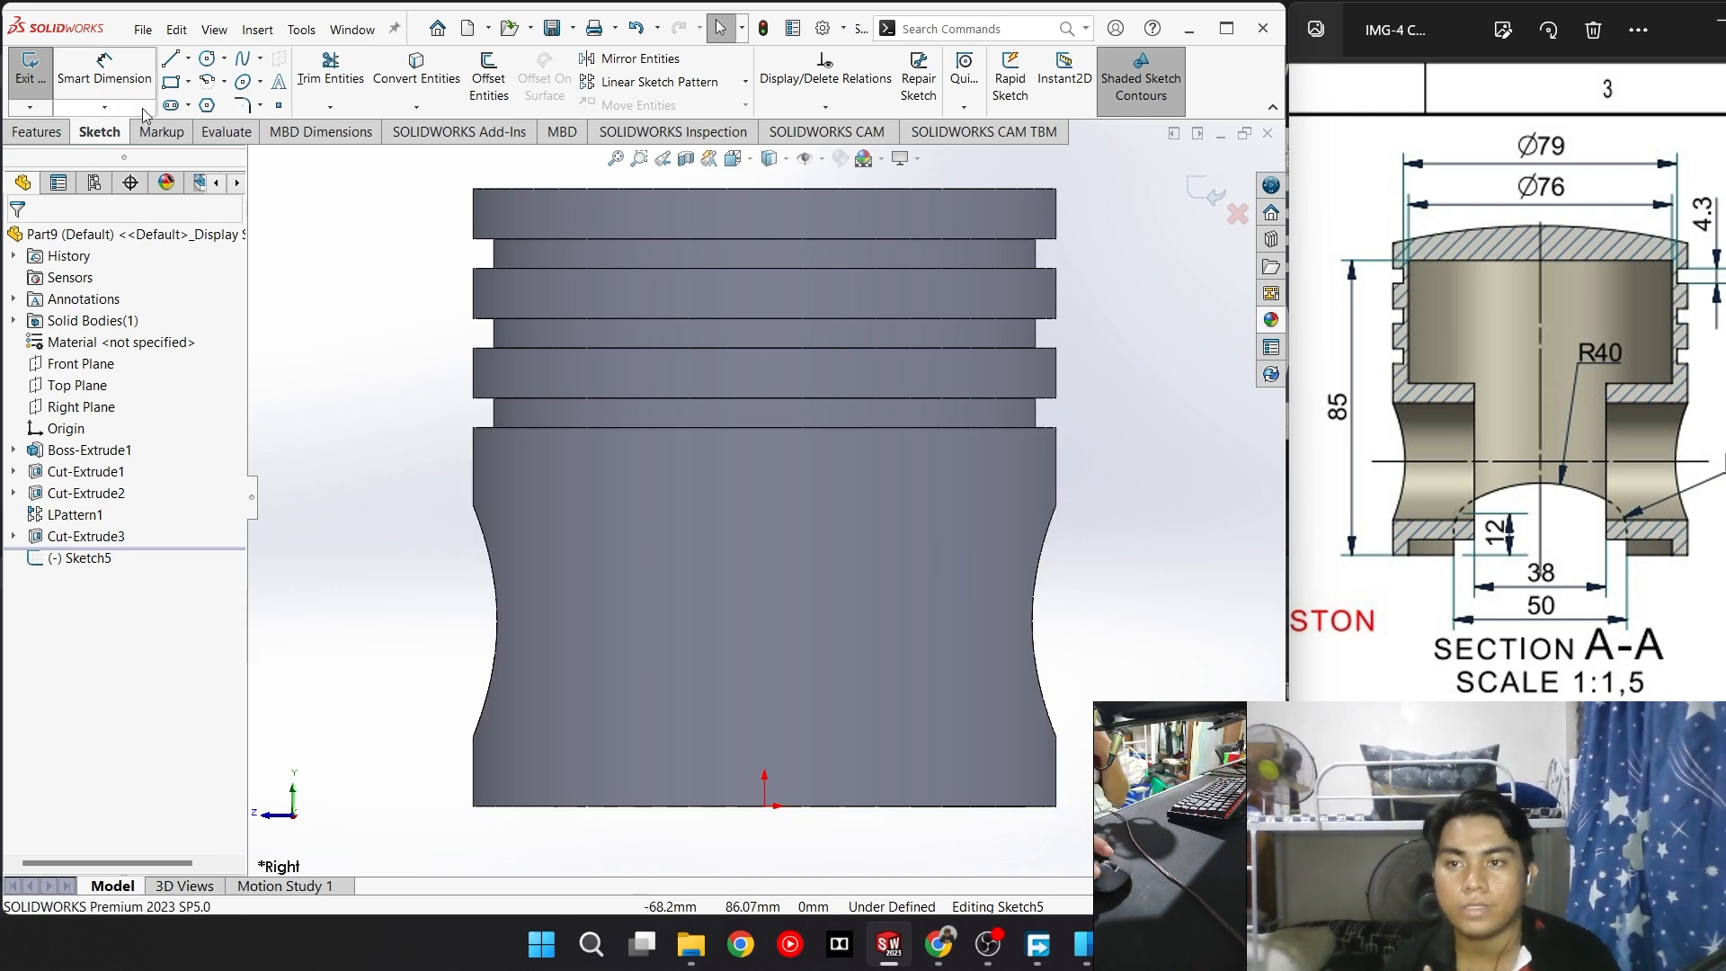
left_click(171, 59)
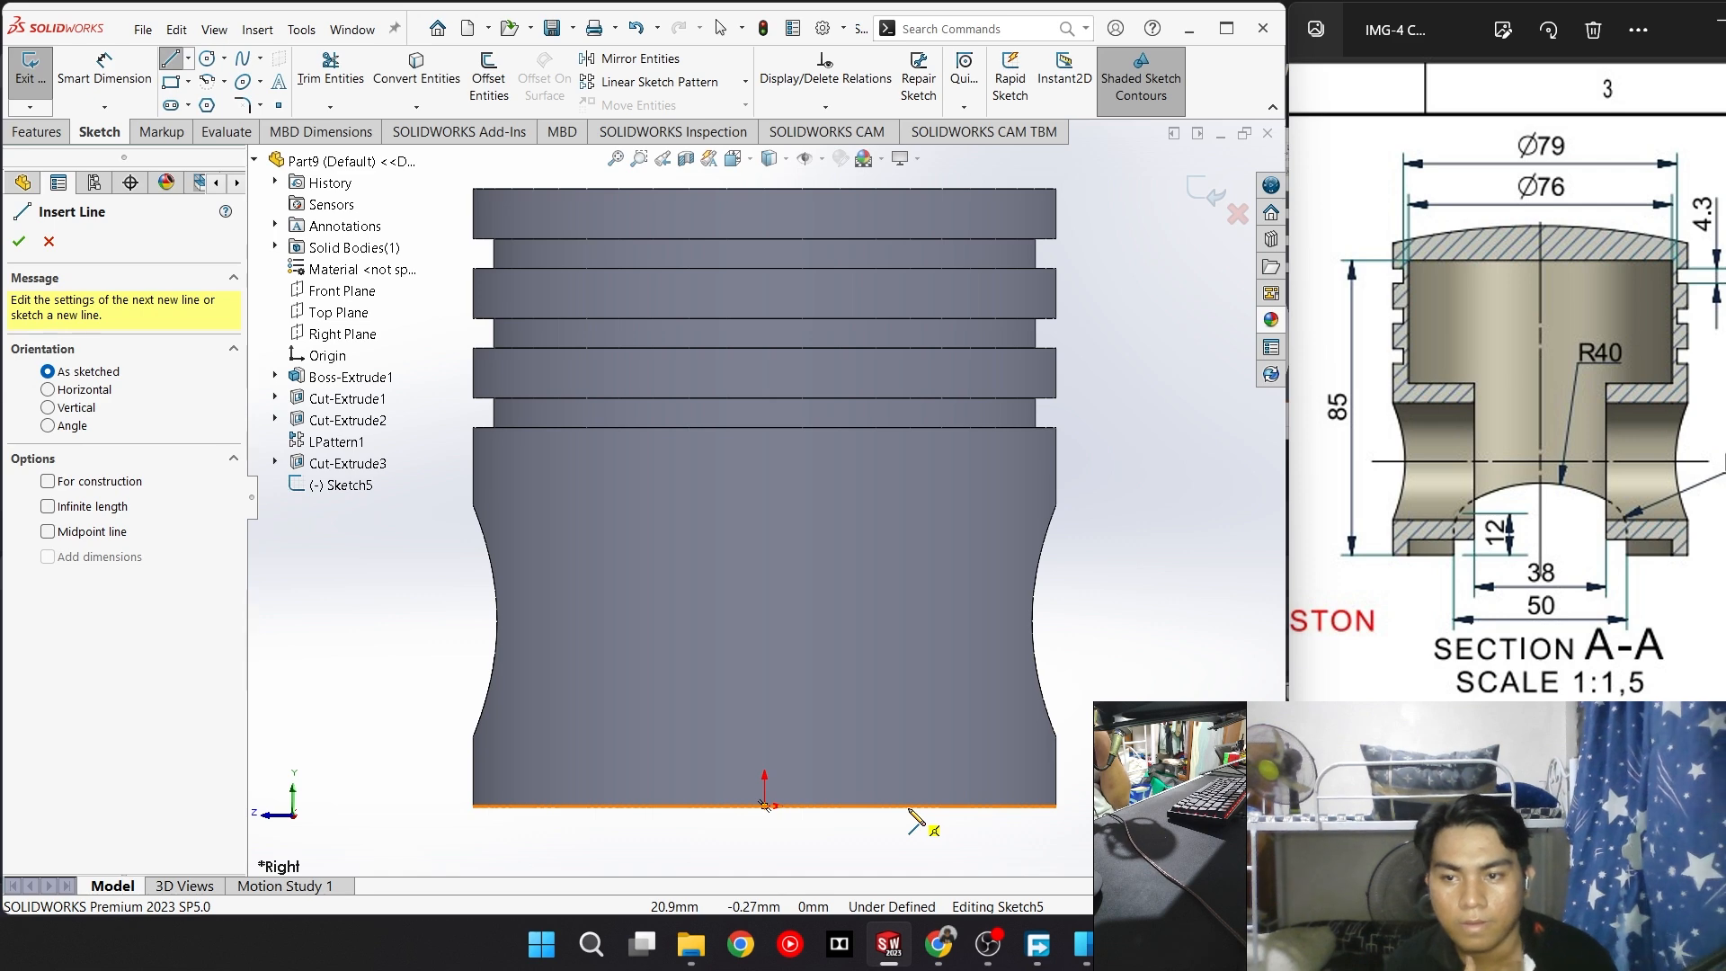
left_click(907, 806)
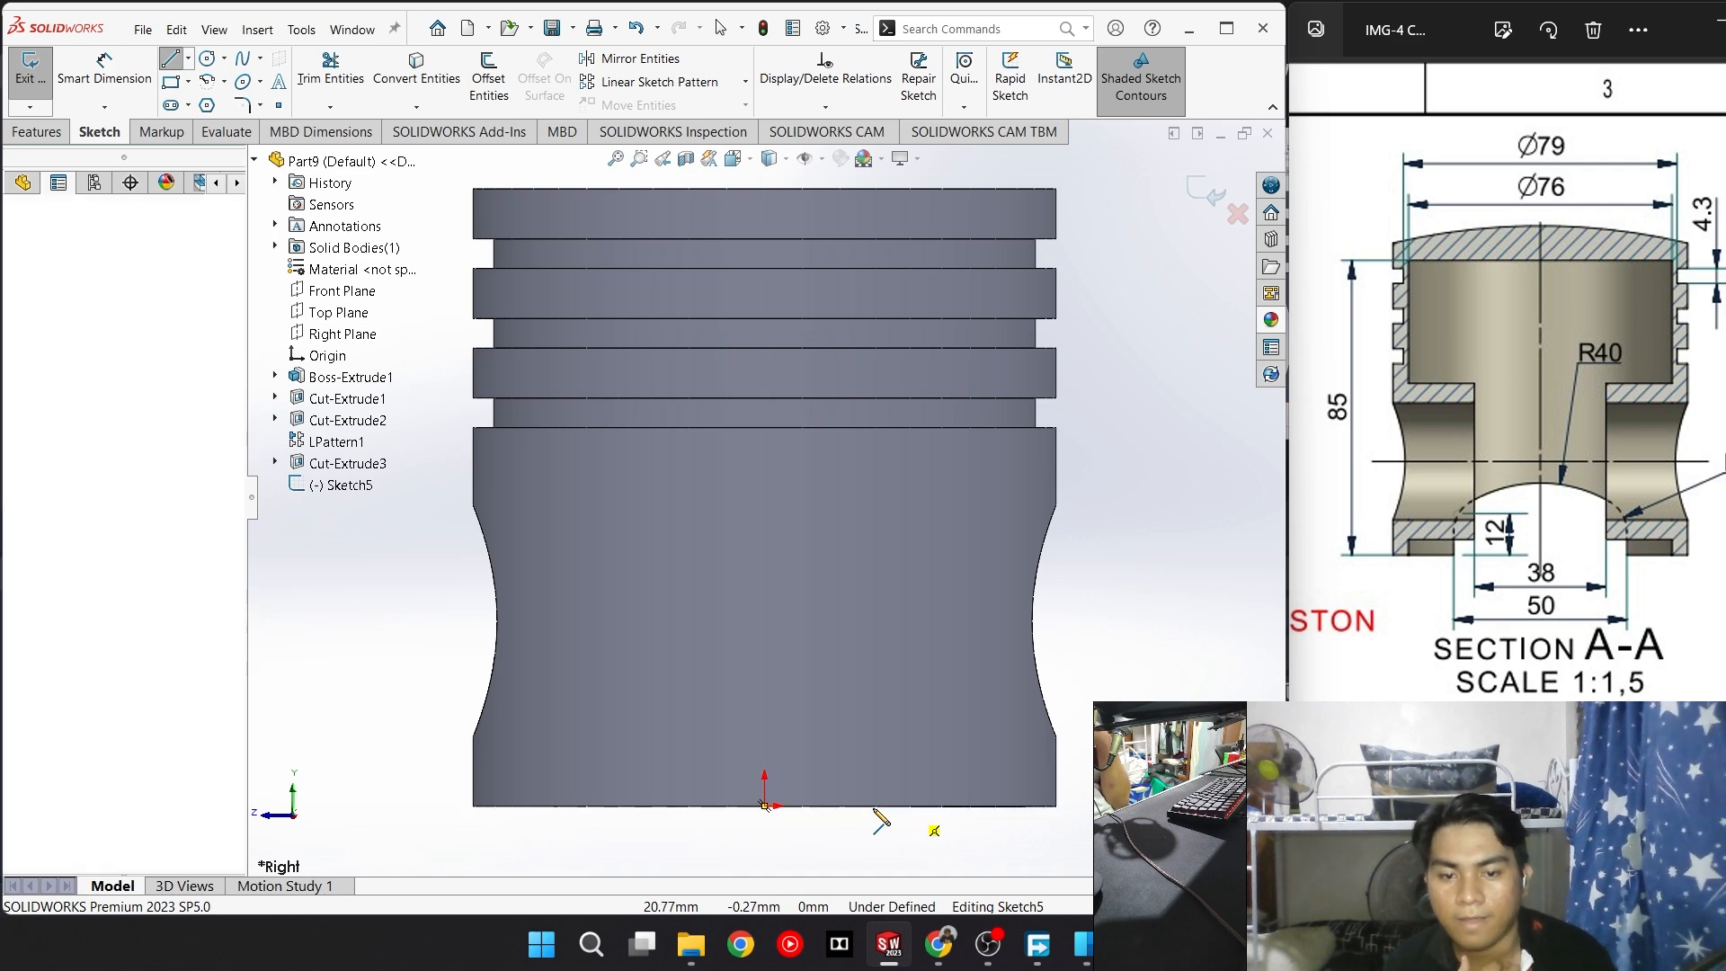
left_click(645, 806)
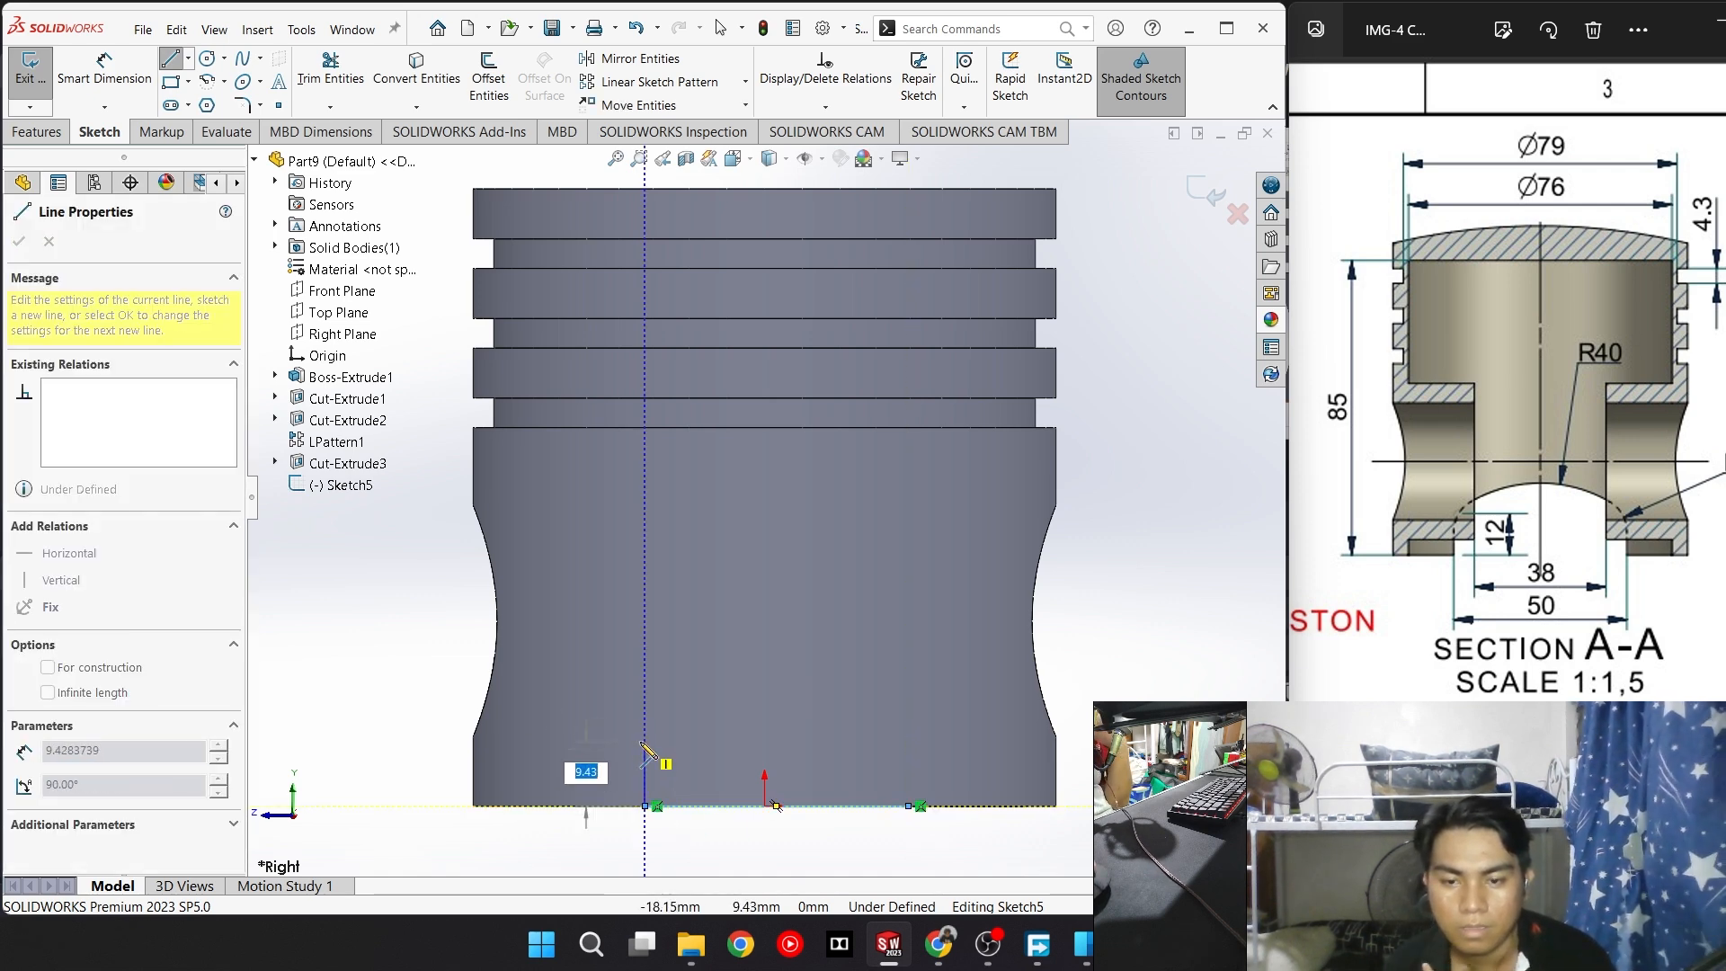
Draw vertical lines about 9 mm and 8 mm tall at the two ends of the bottom line
left_click(644, 742)
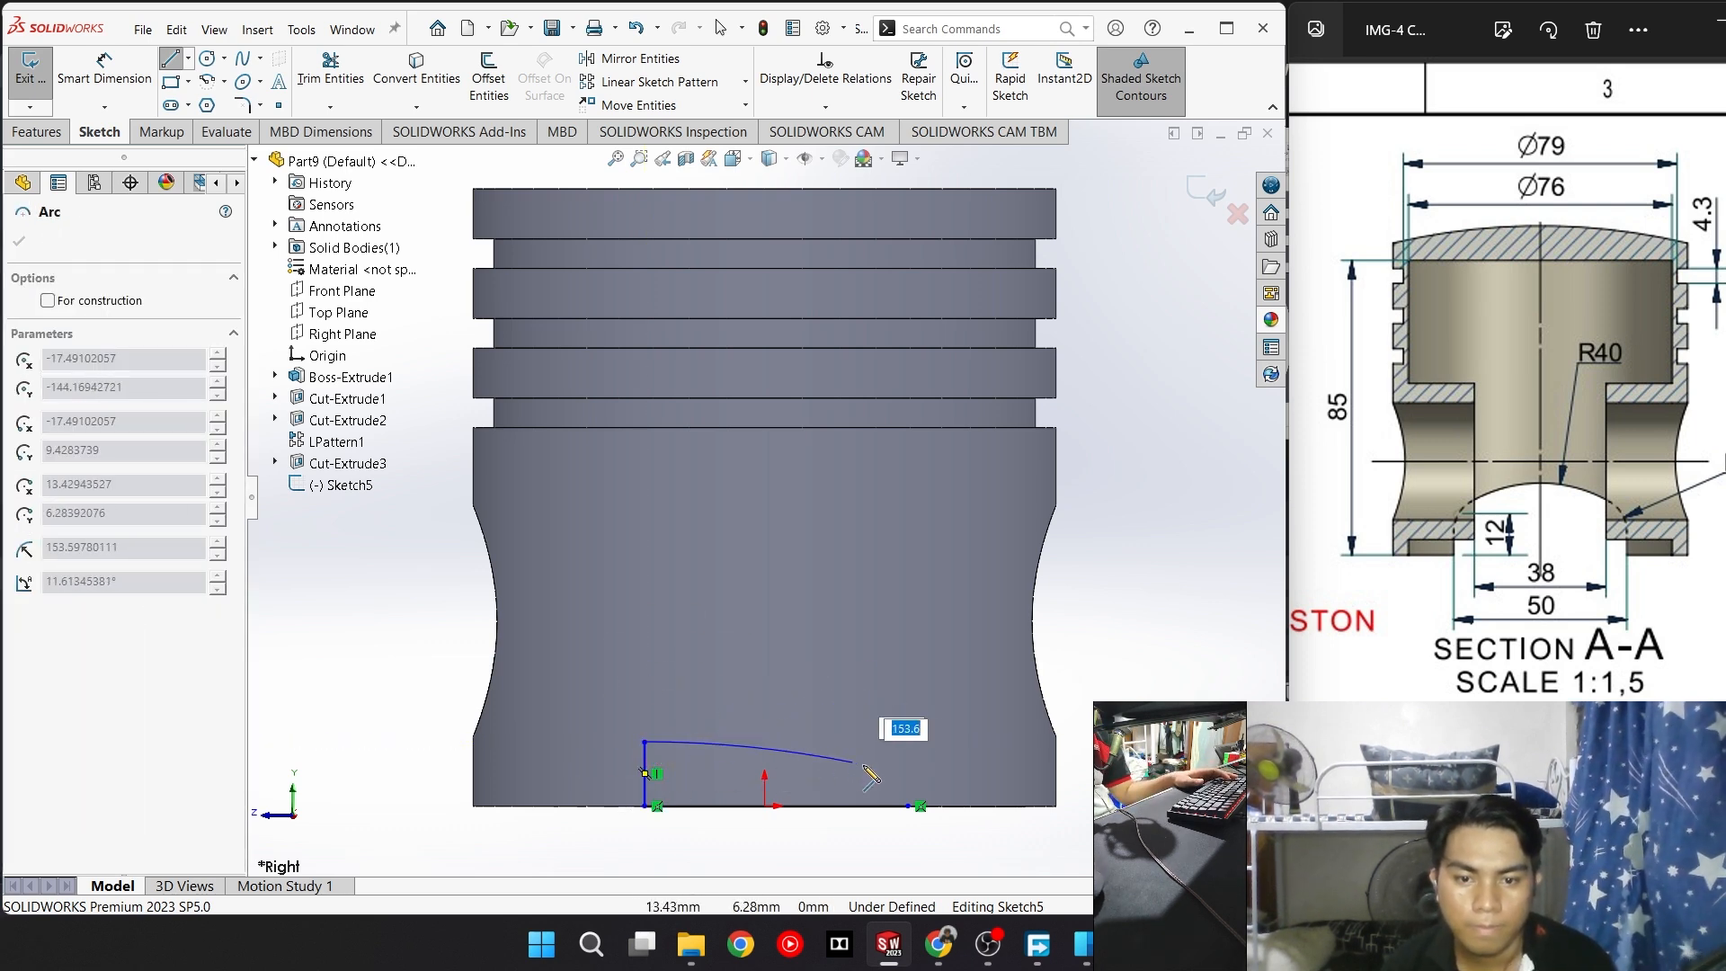
left_click(911, 743)
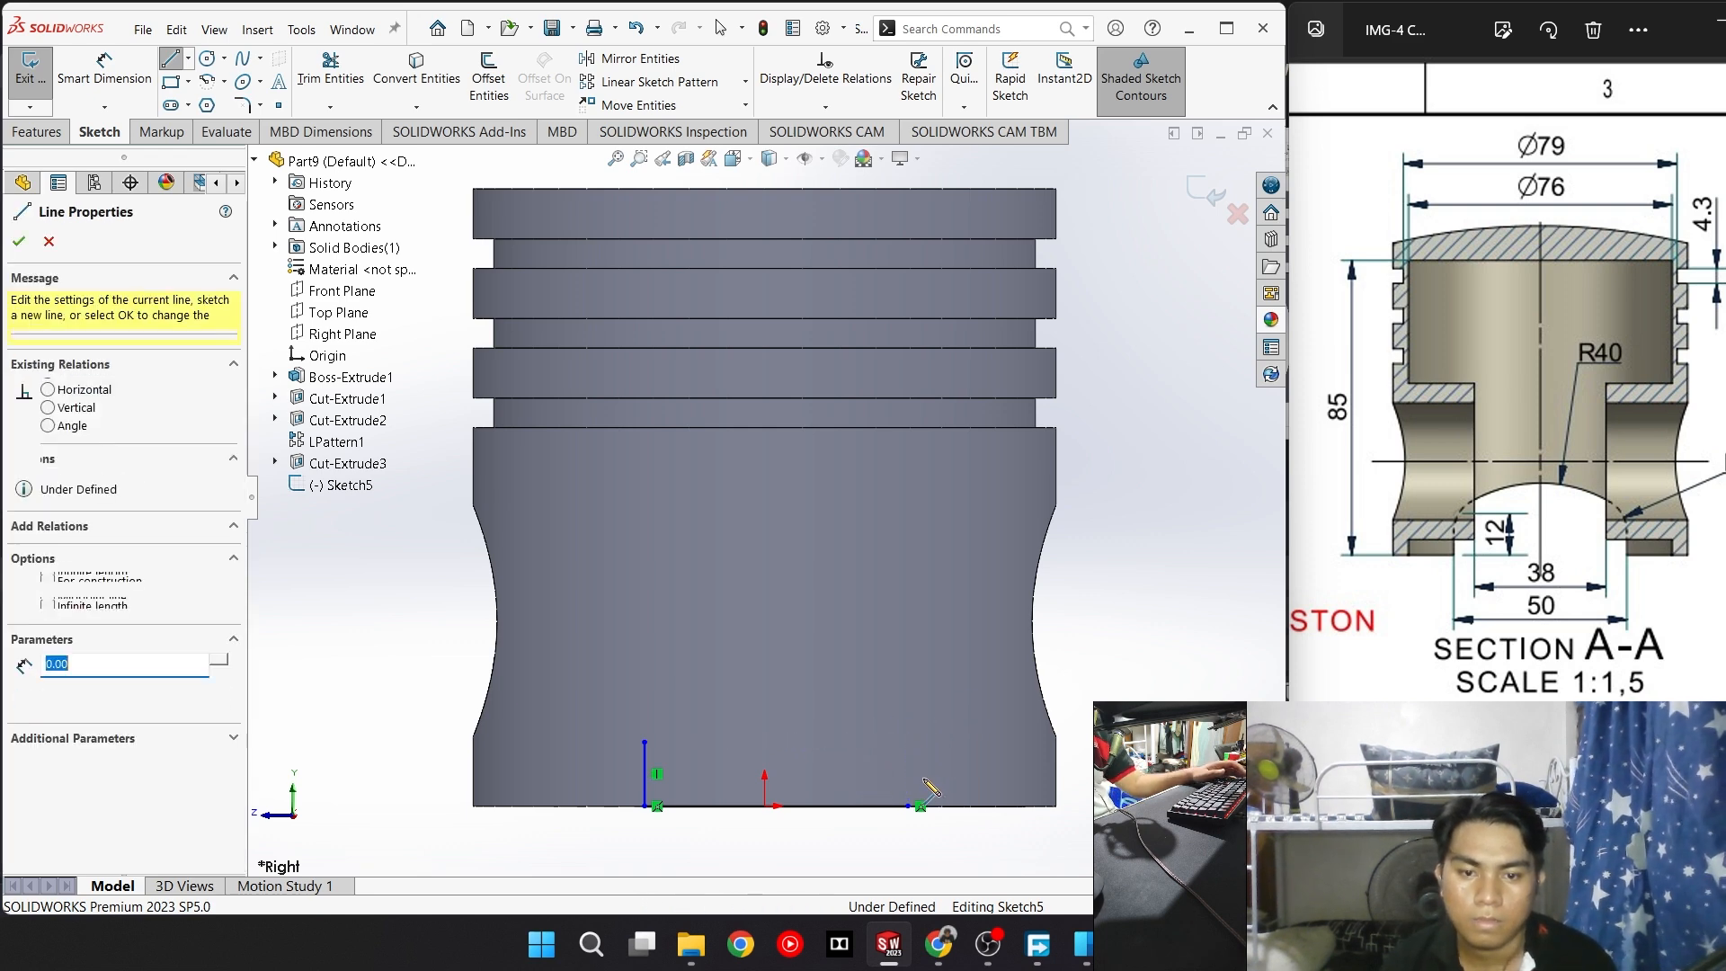
left_click(908, 799)
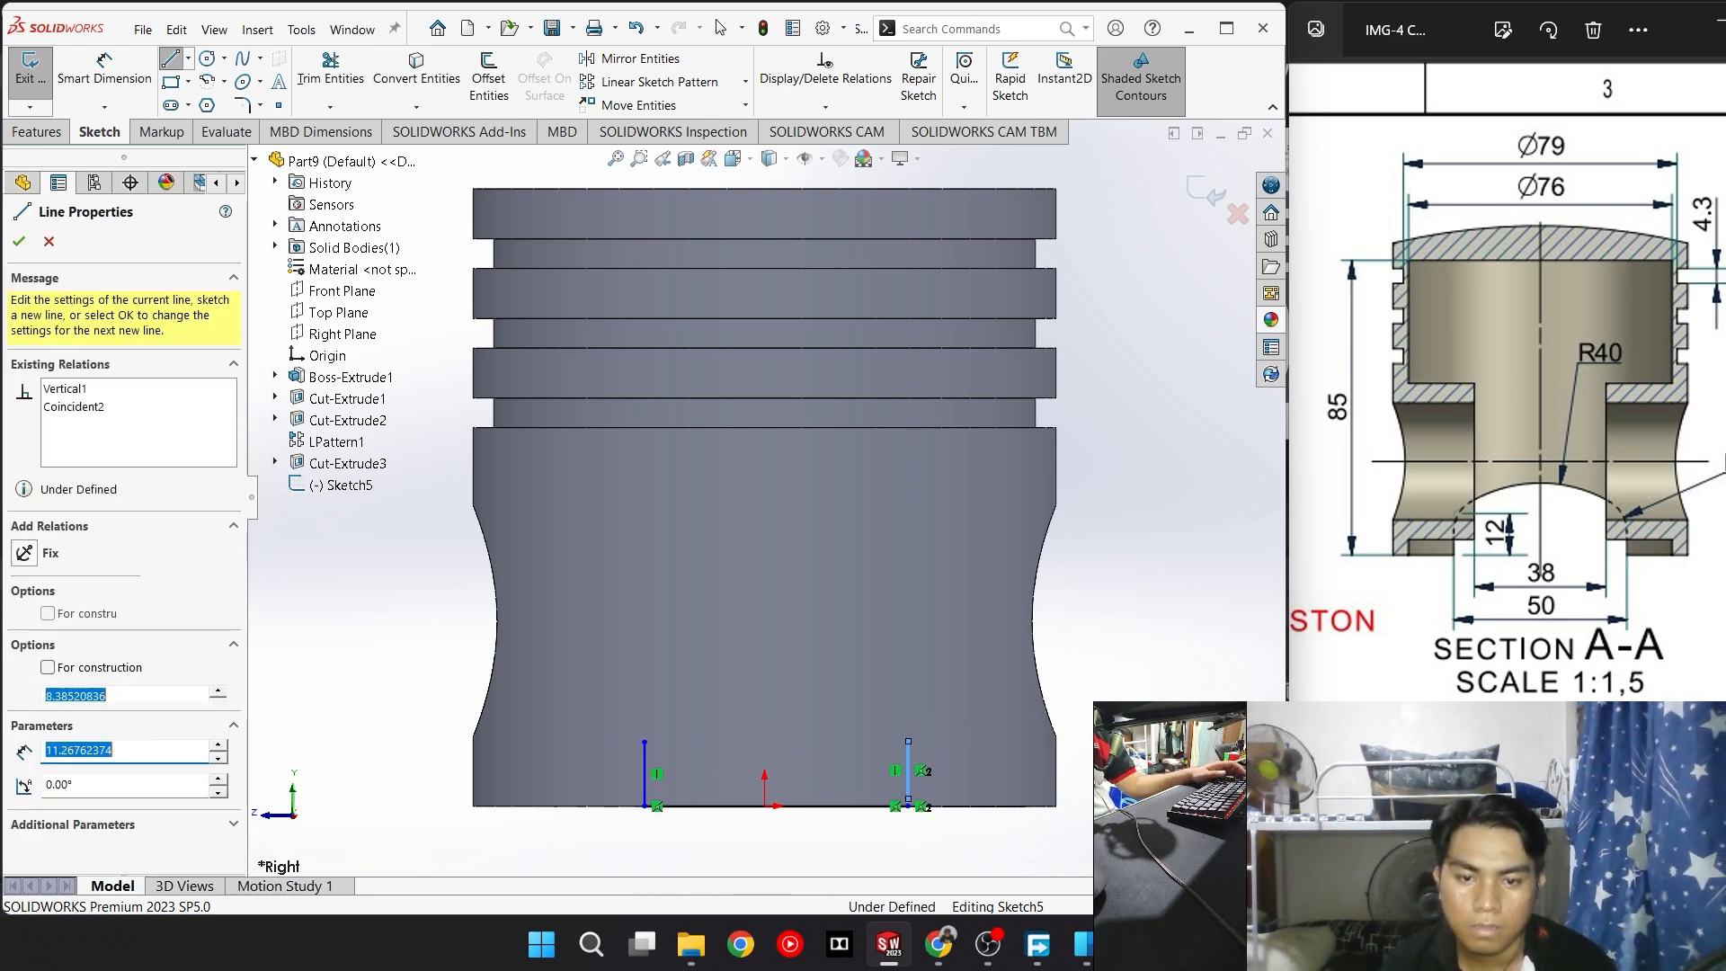
key("Escape")
key("Escape")
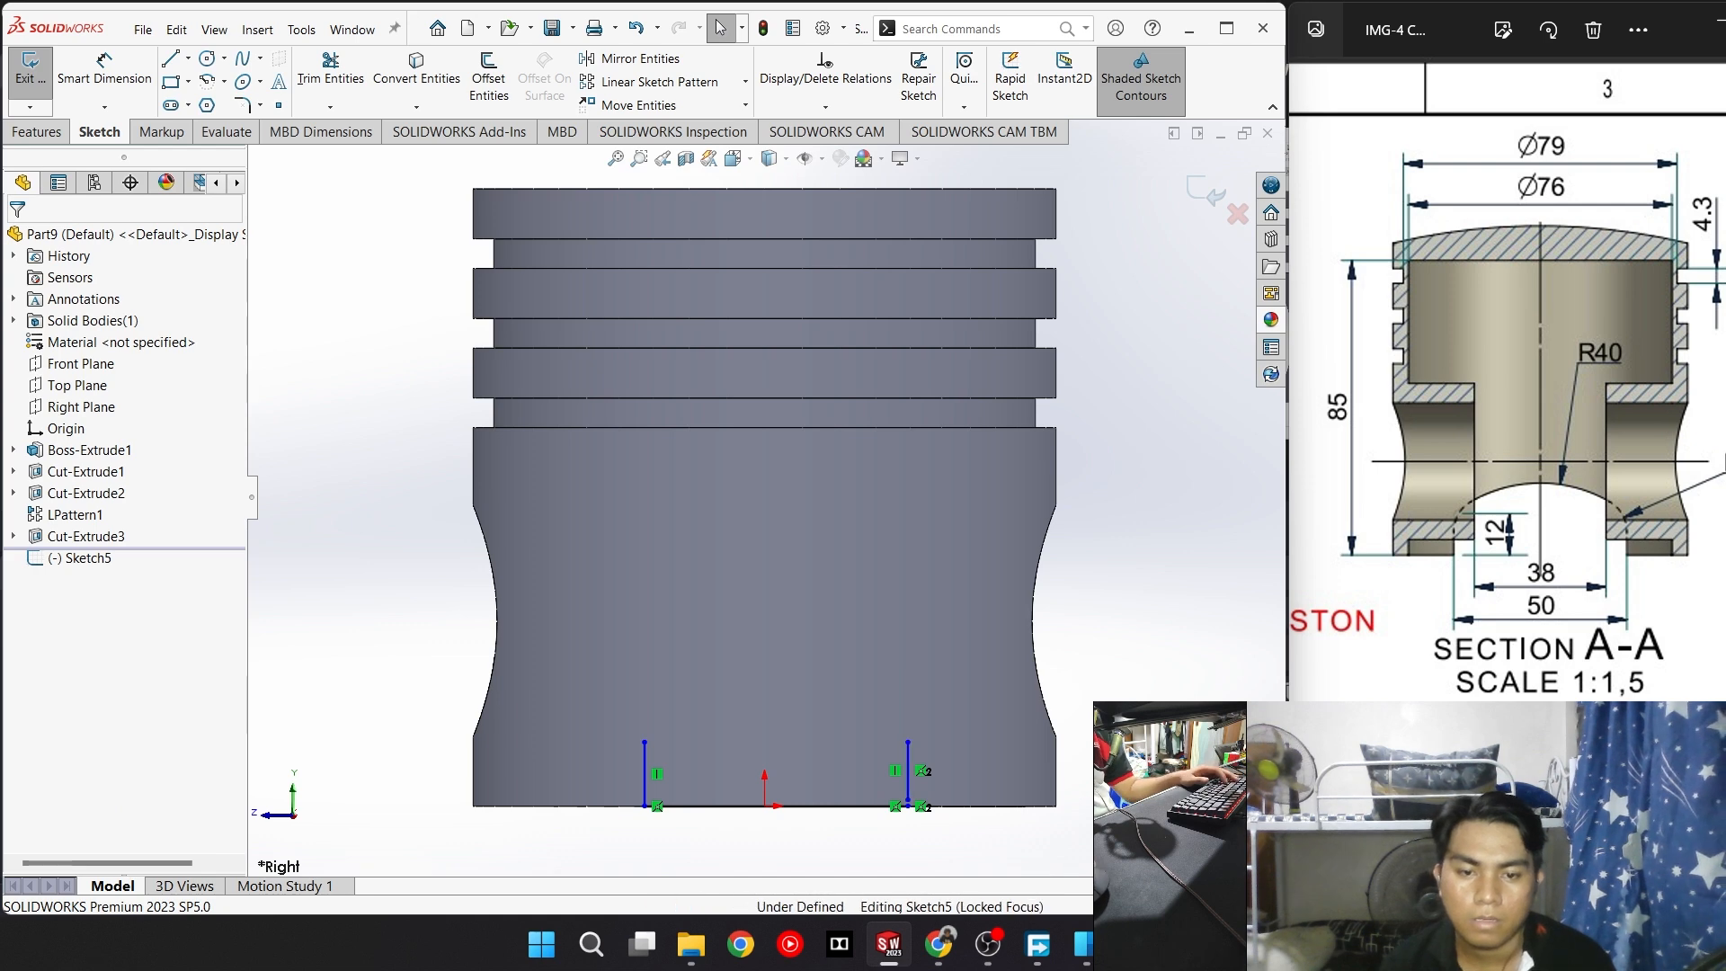
Dimension the bottom line's length as 50 mm
scroll(1000, 789, "down", 2)
scroll(724, 785, "up", 2)
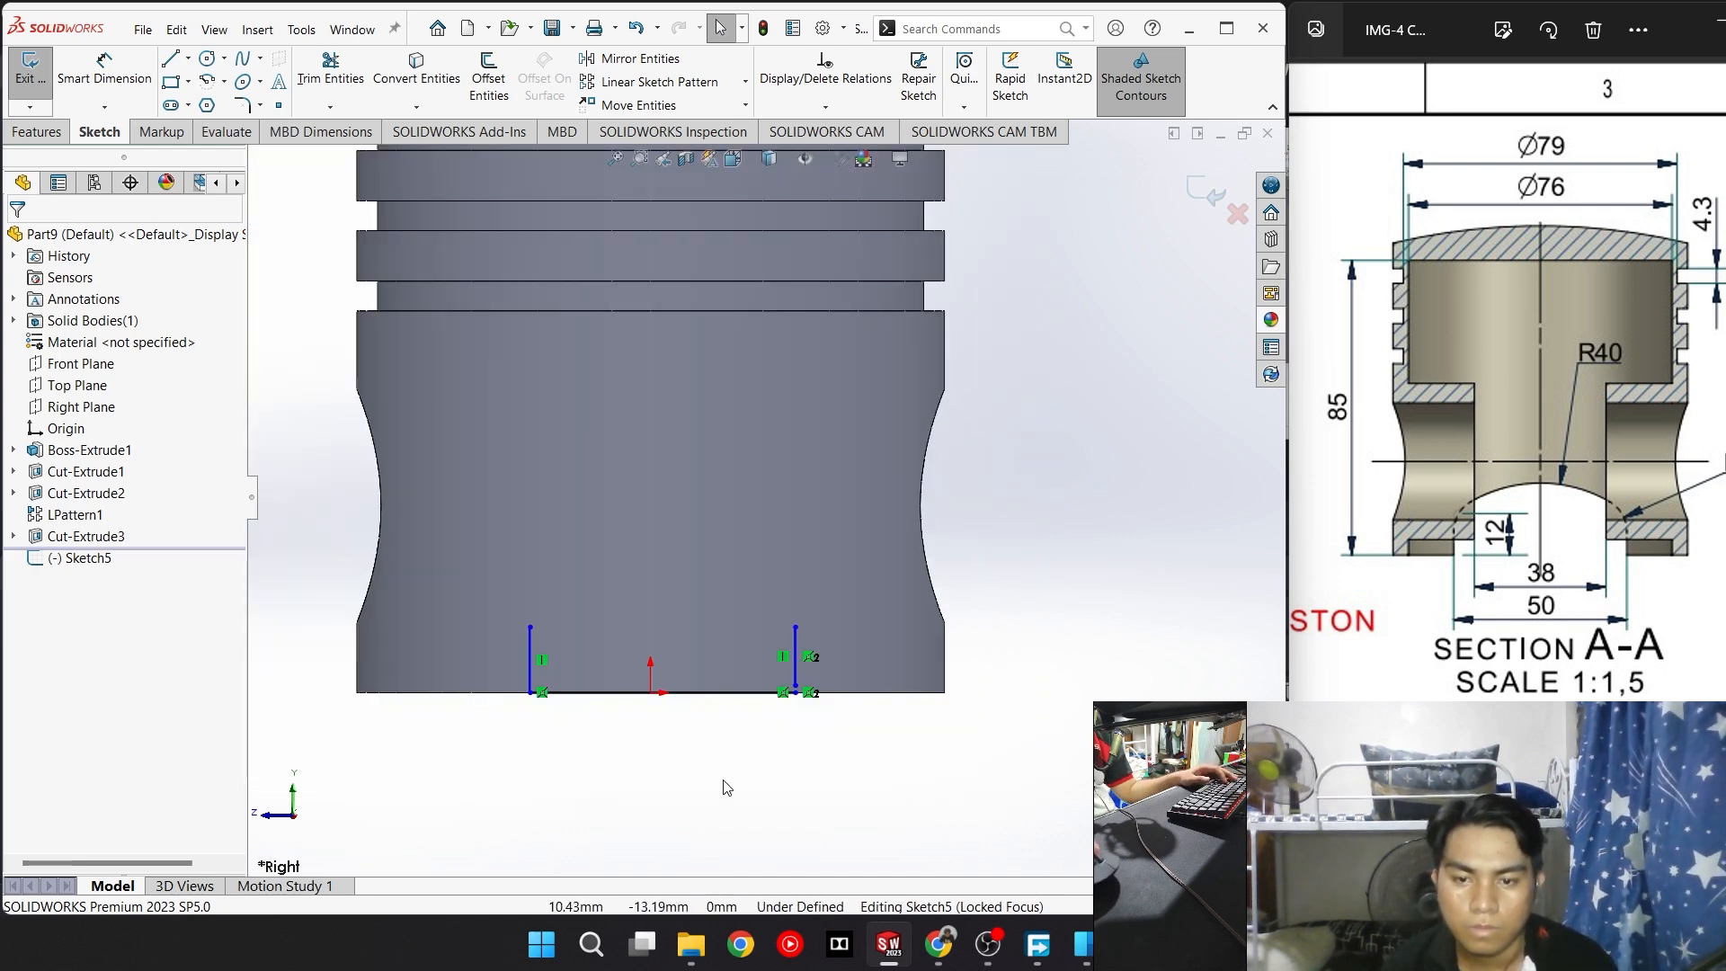
right_click_drag(724, 785, 743, 634)
left_click(724, 693)
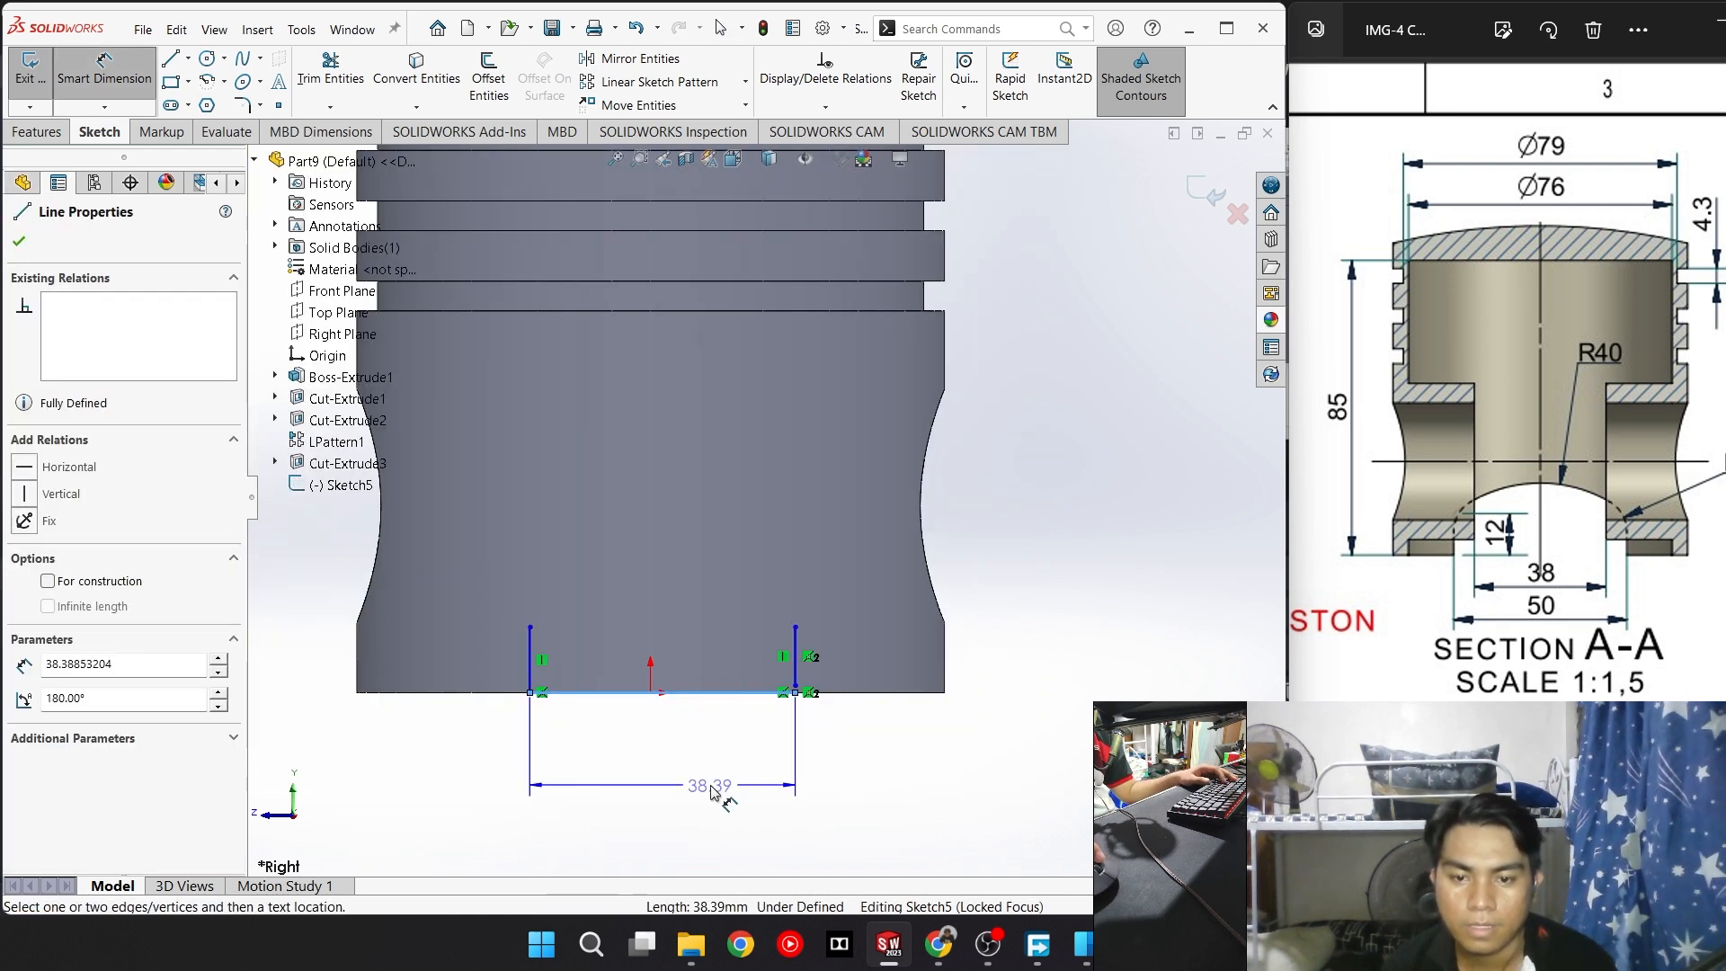
left_click(709, 787)
type("50")
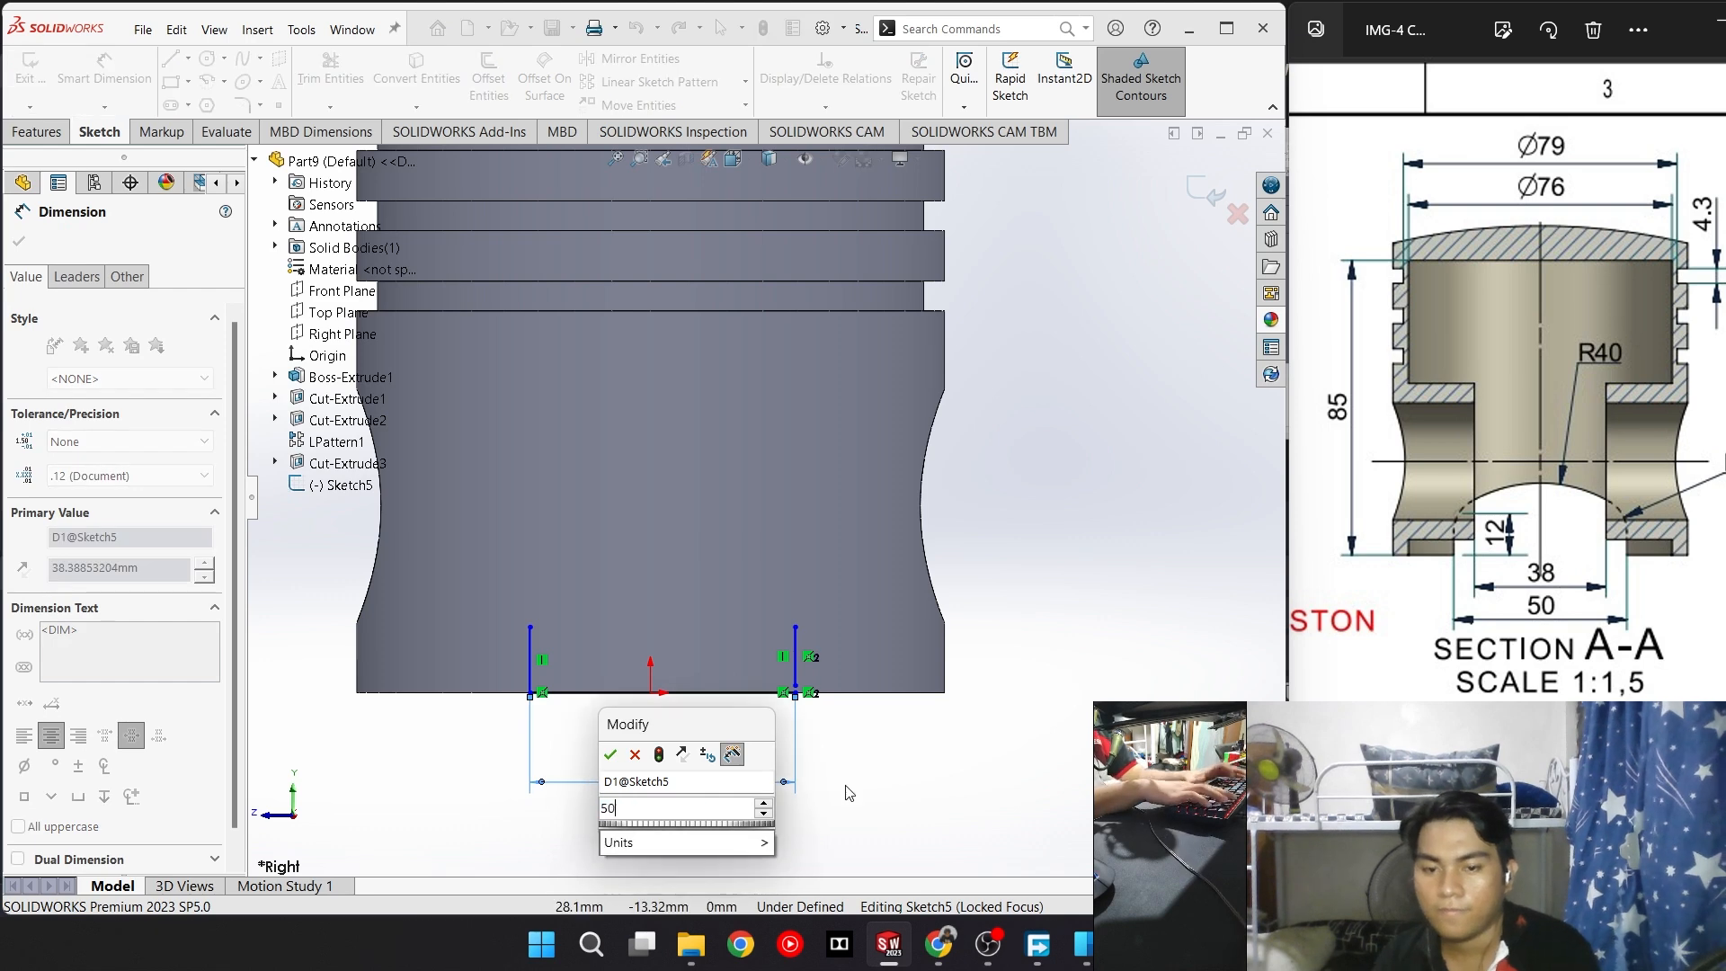
key("Return")
key("Escape")
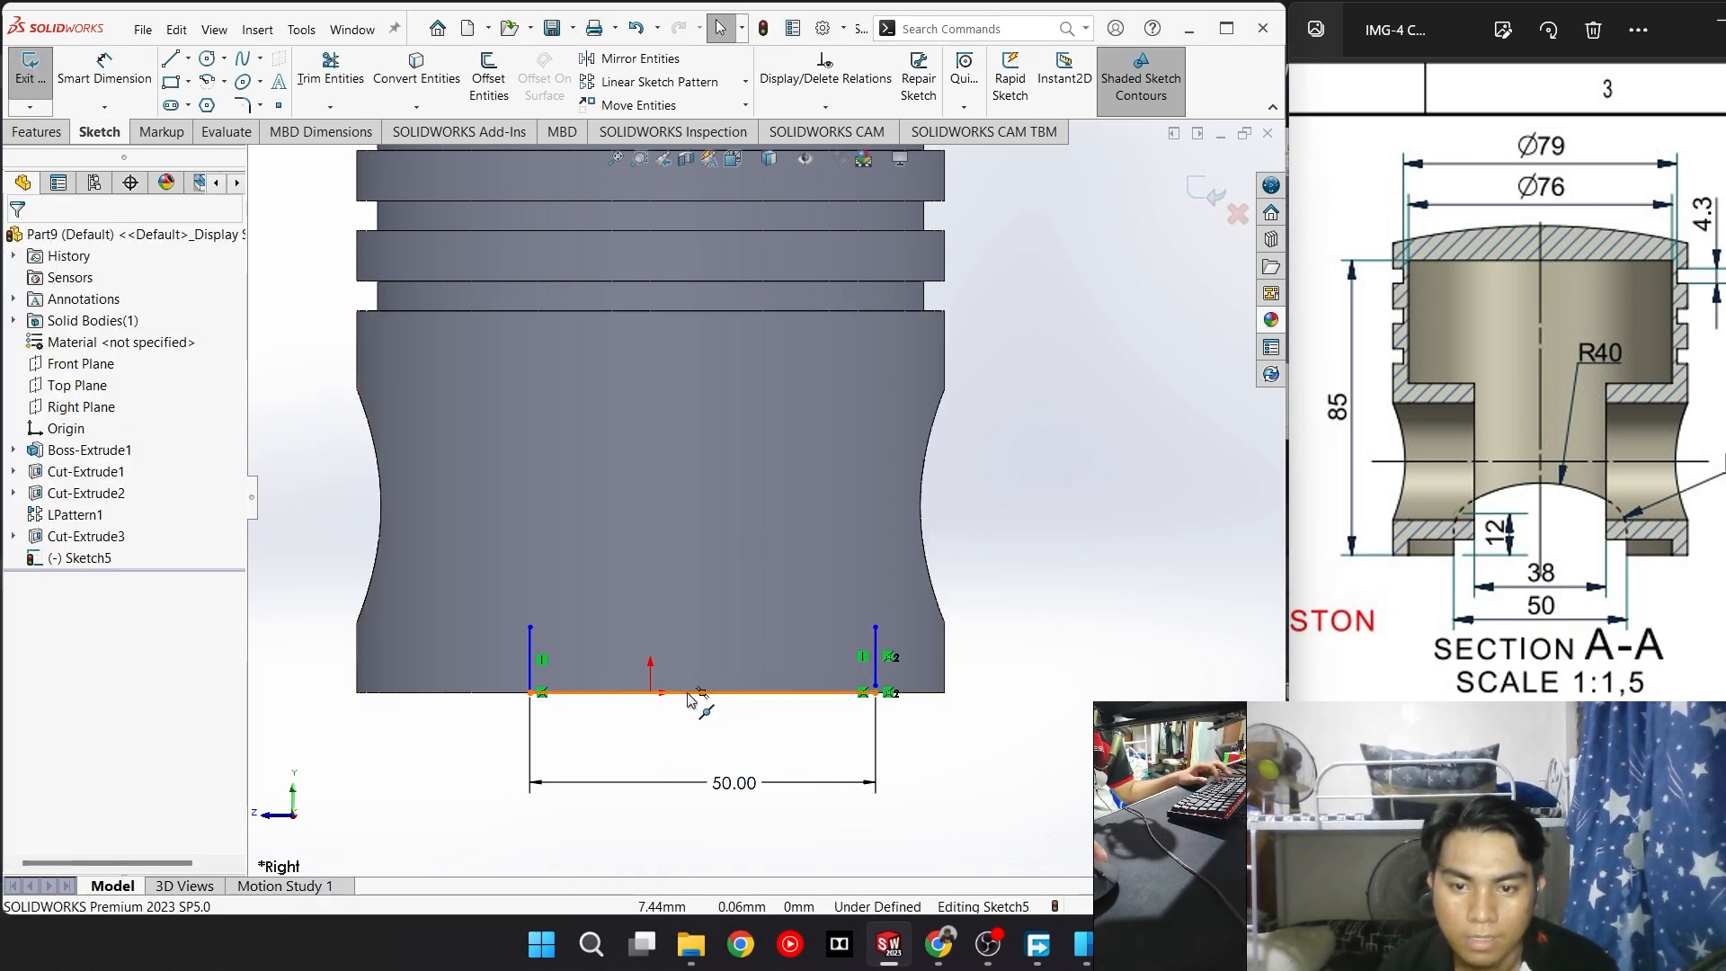
Add a coincident relation between the bottom line's midpoint and the origin
left_click(690, 698)
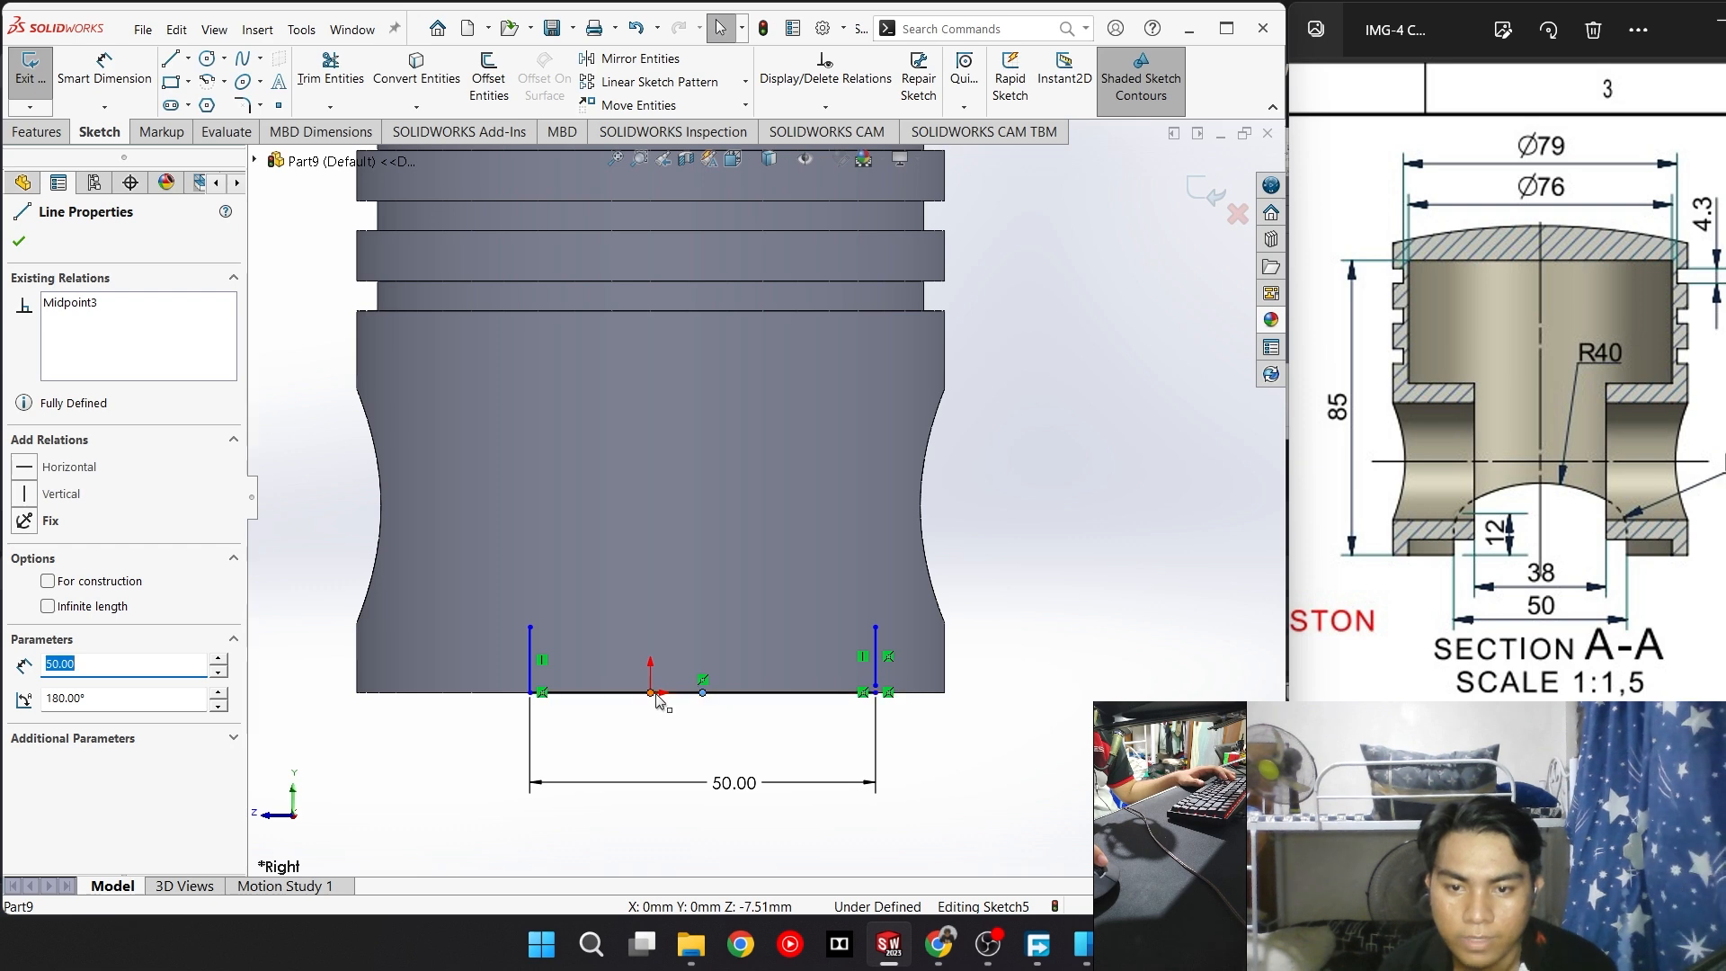
left_click(654, 693, "ctrl")
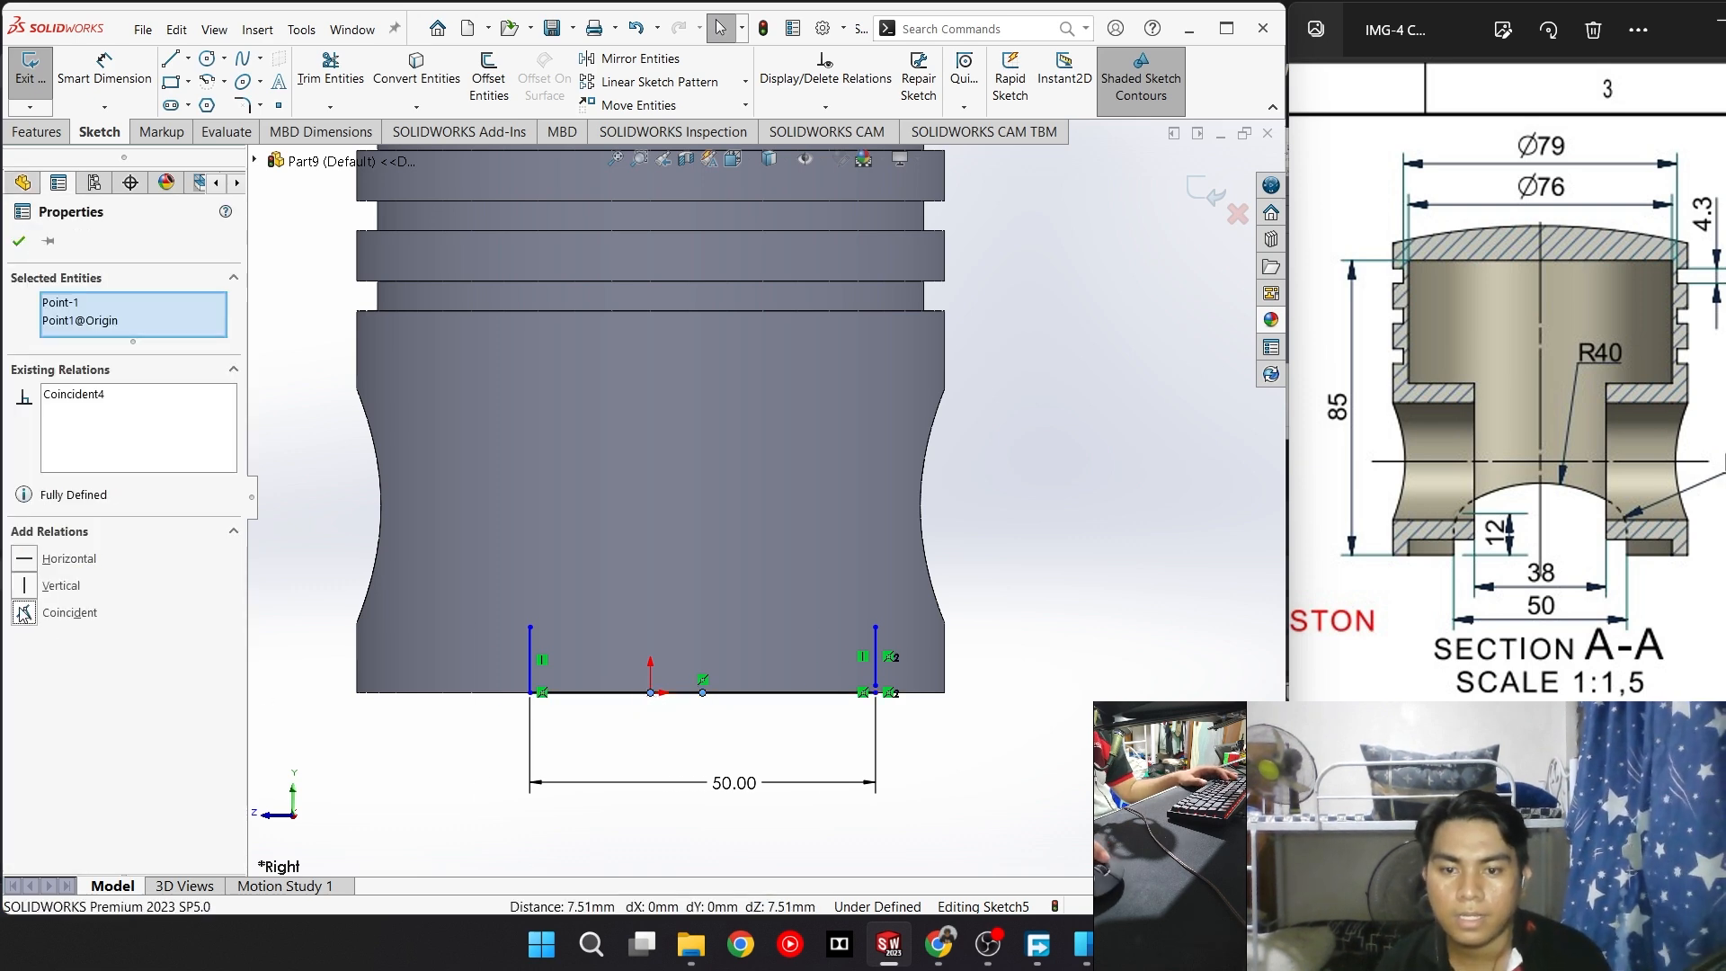
left_click(24, 612)
left_click(1022, 774)
Dimension the right vertical line's length as 12 mm
right_click_drag(1021, 775, 1022, 607)
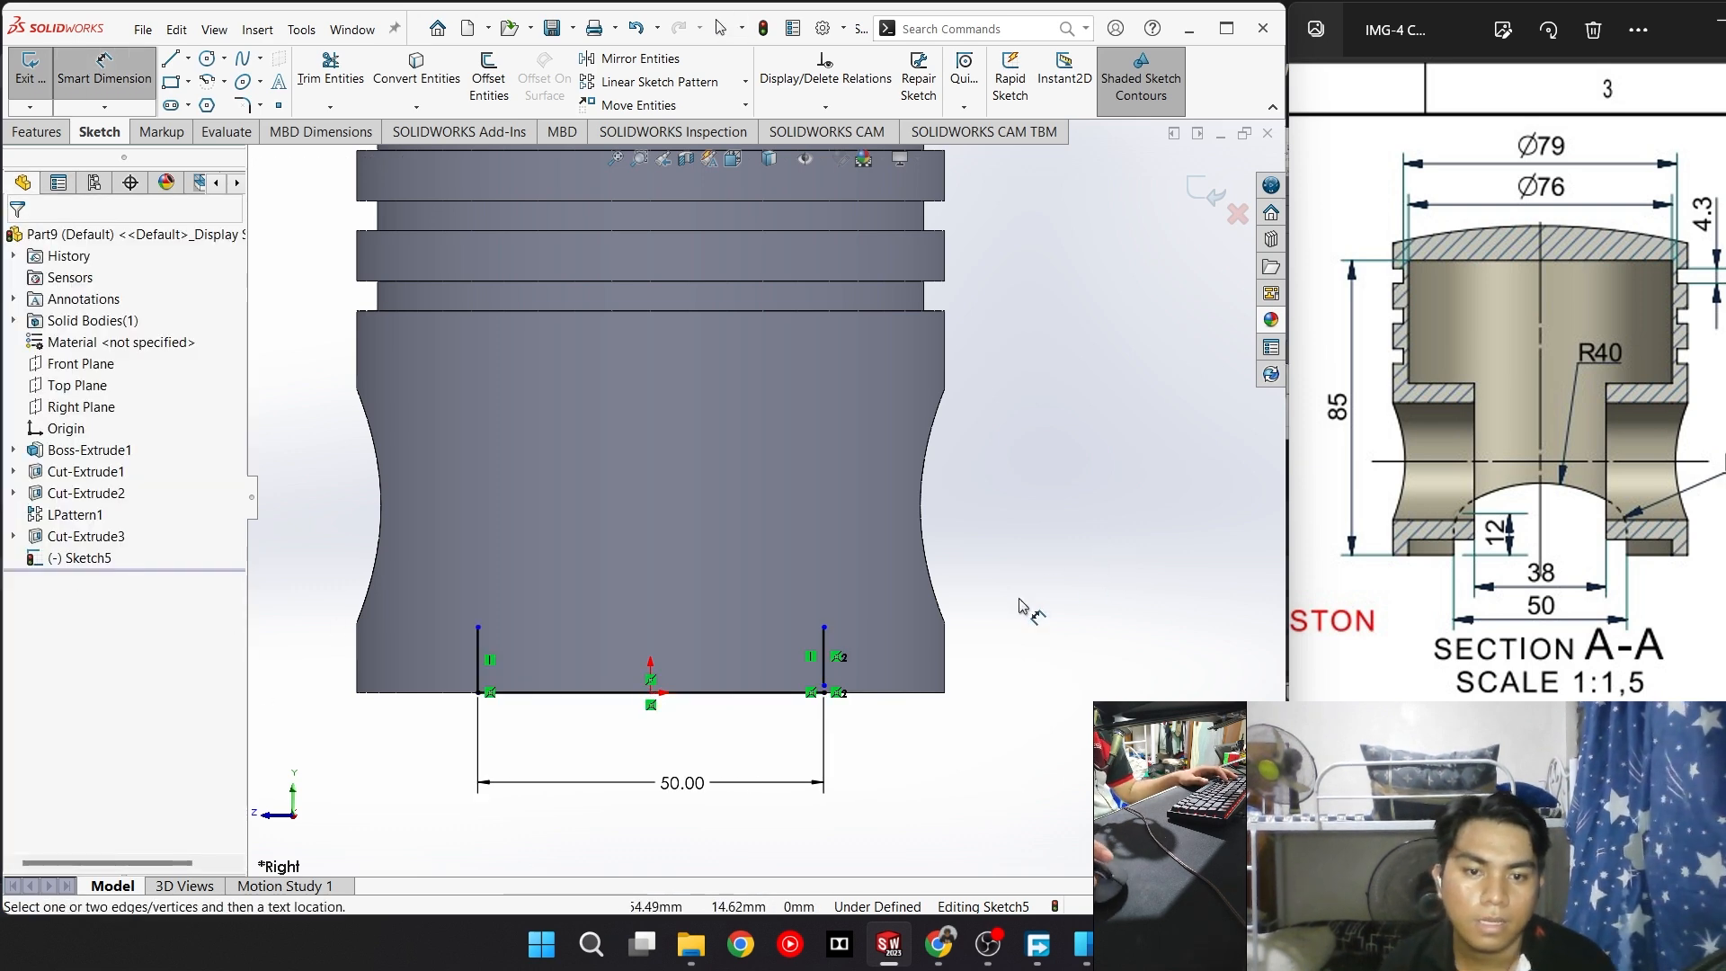
left_click(824, 661)
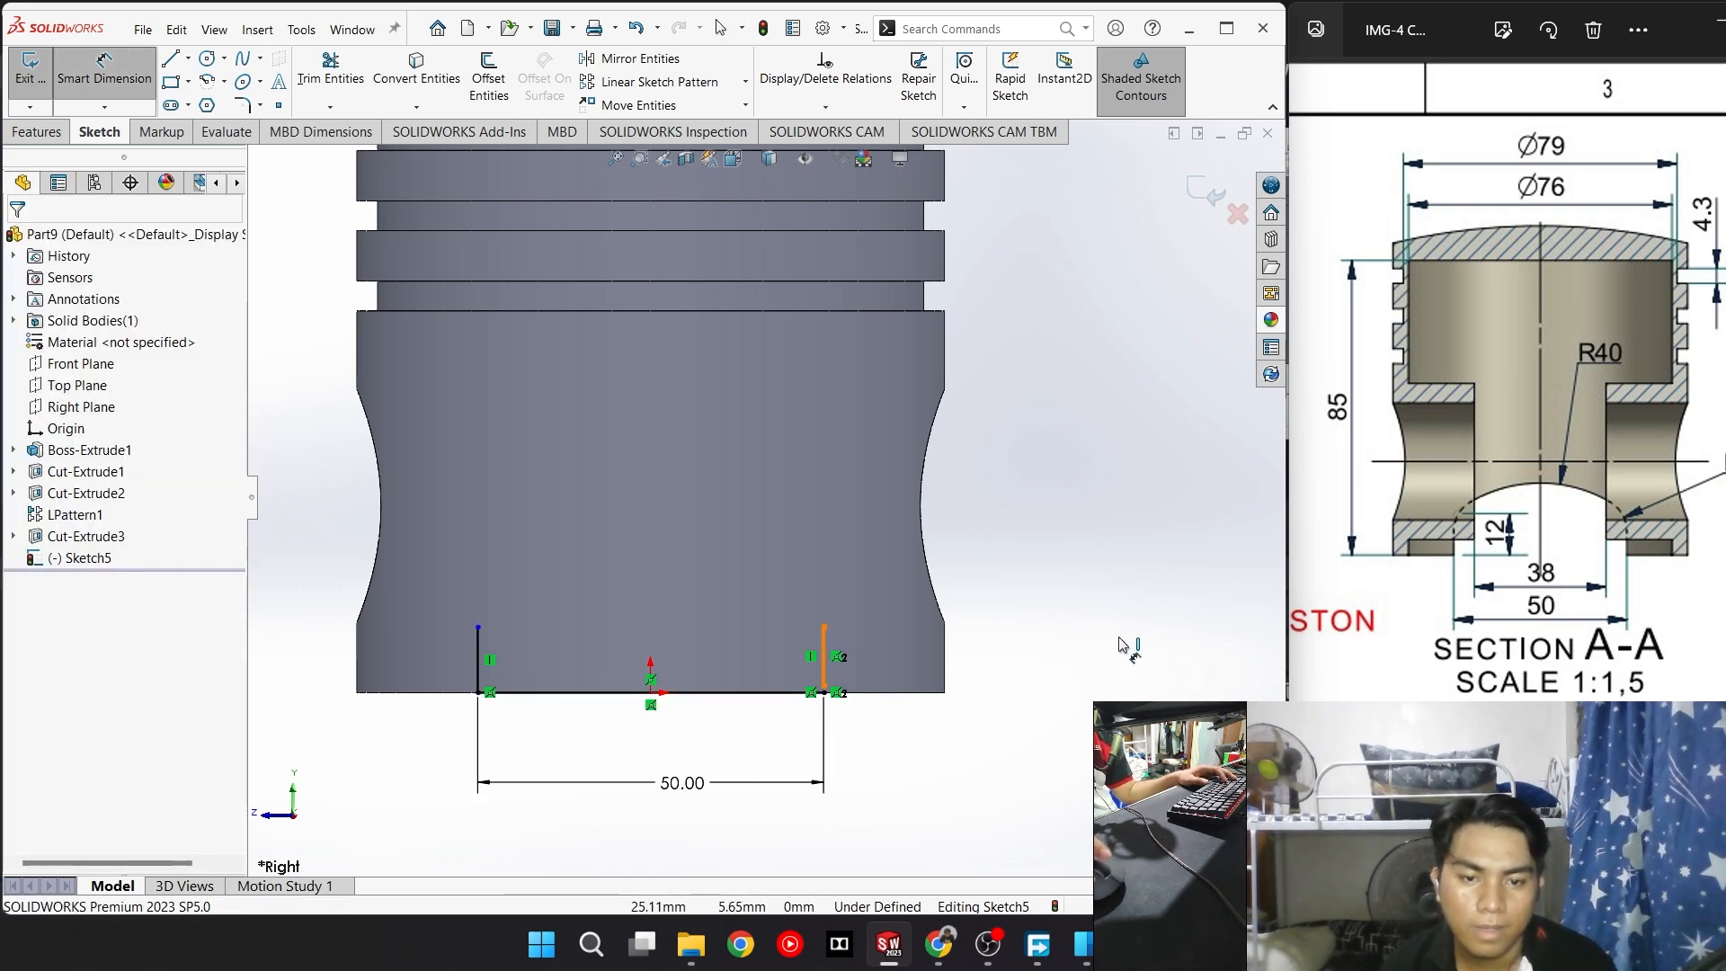
left_click(1104, 681)
type("12")
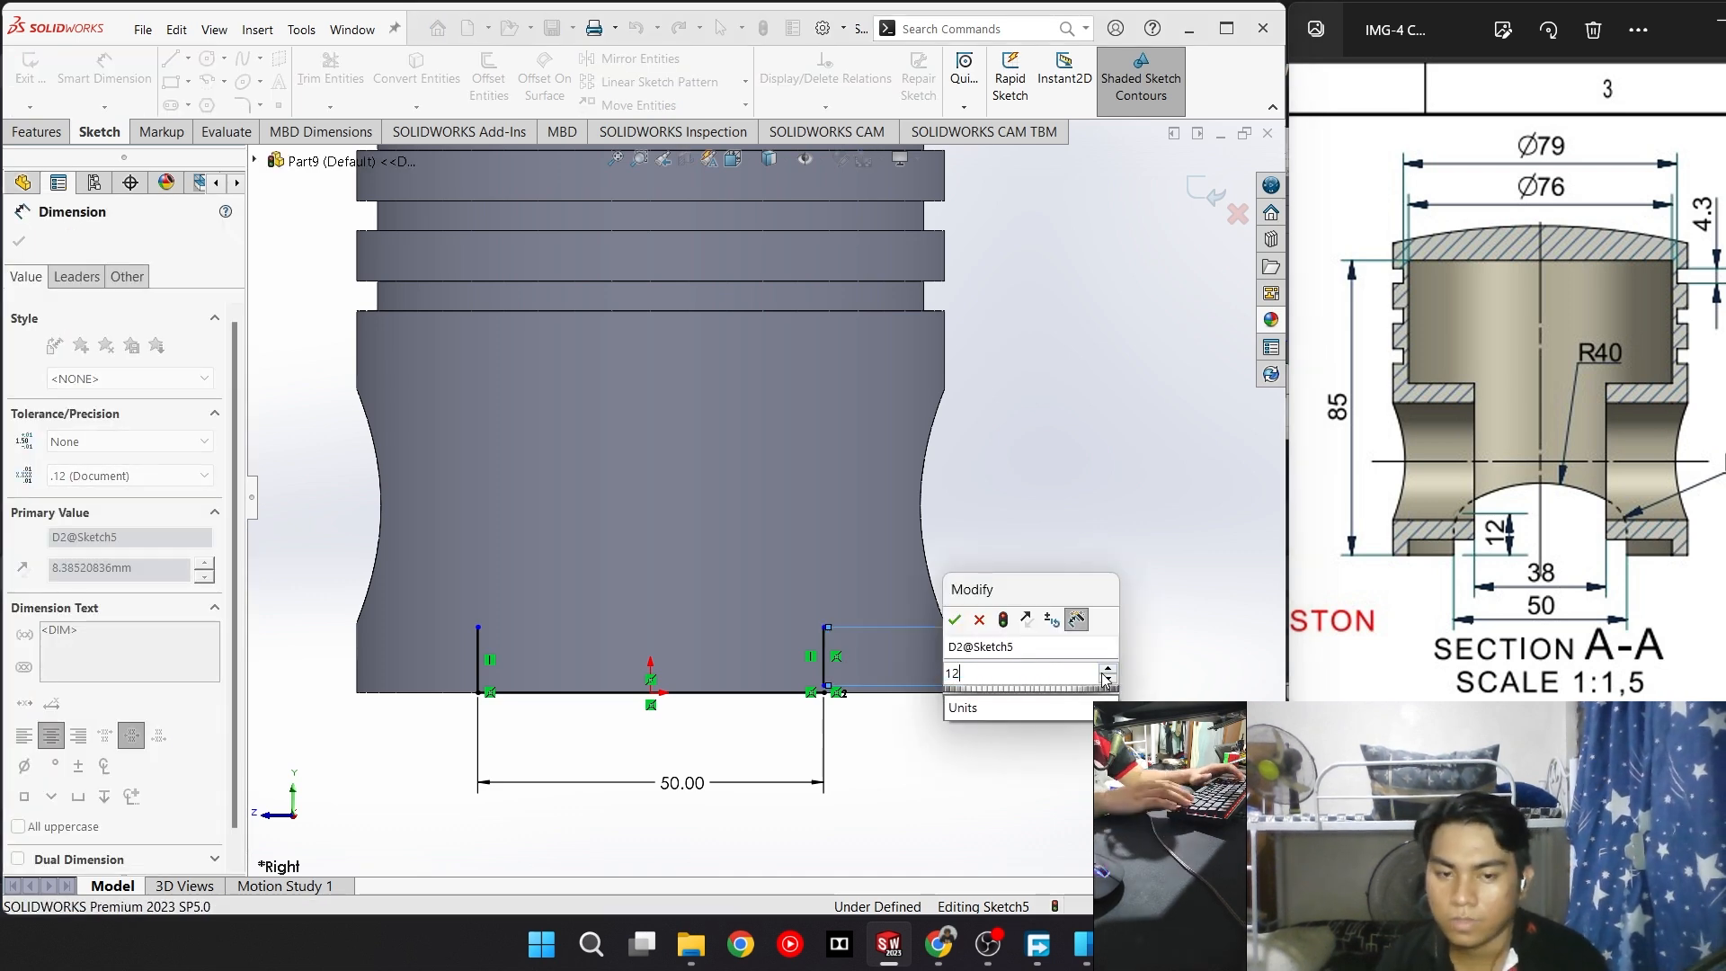
key("Return")
key("Escape")
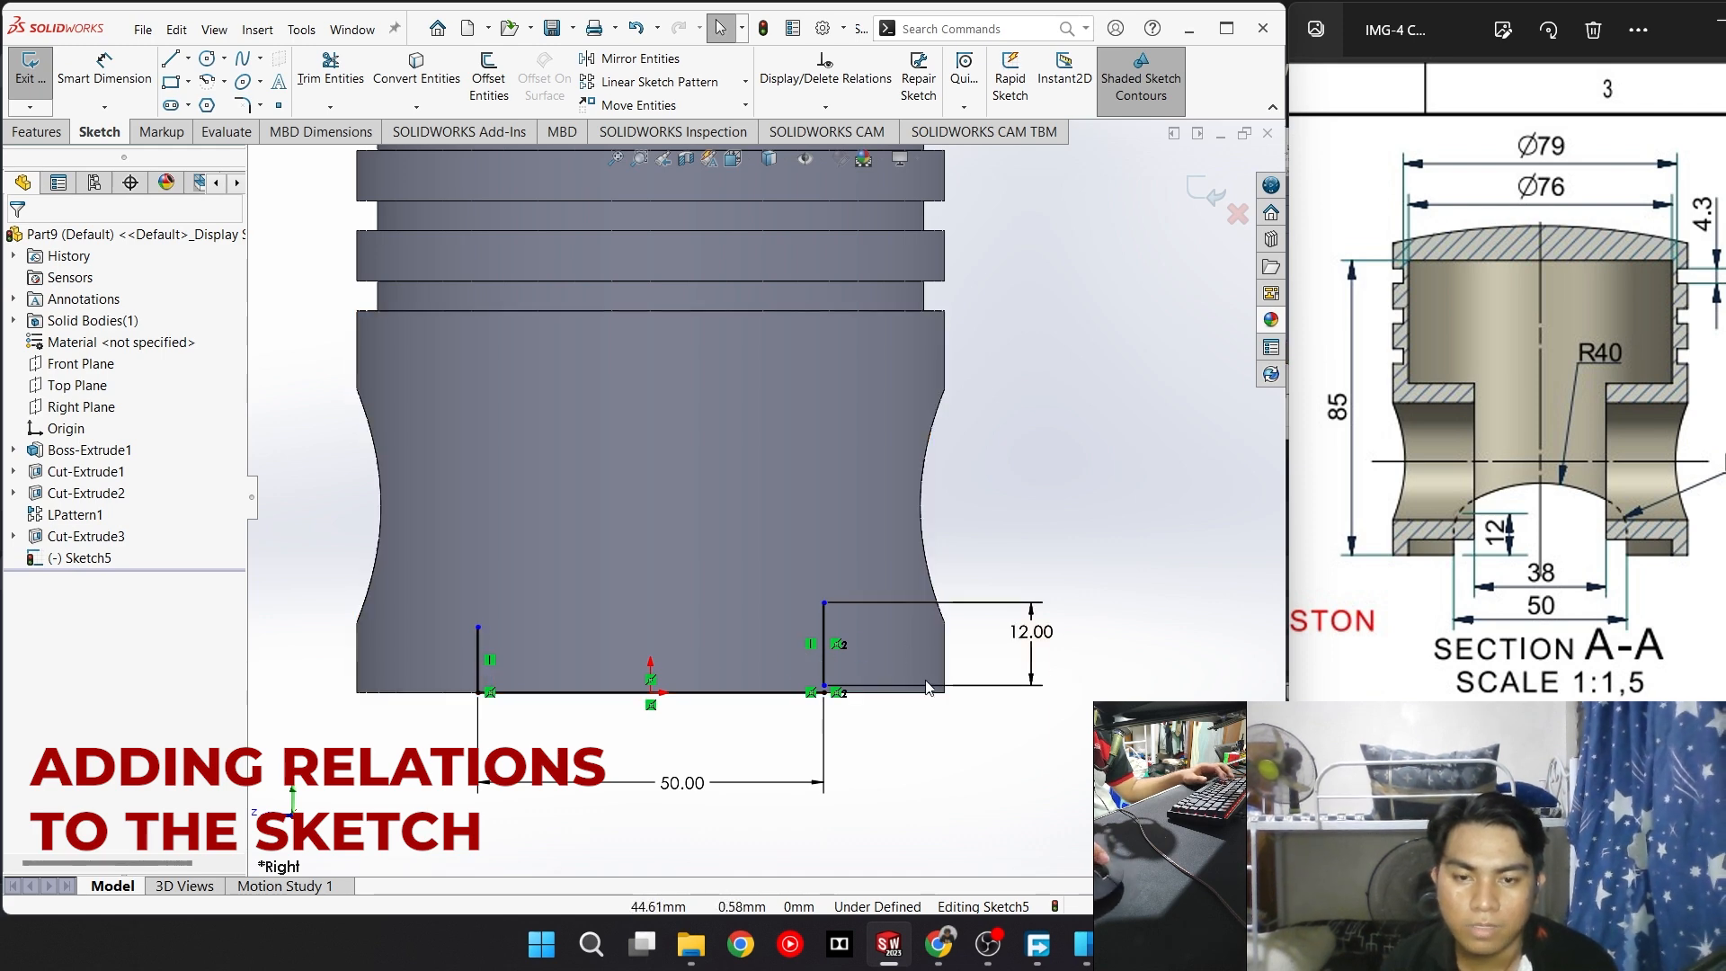
Add an equal relation between the two vertical lines
left_click(823, 663)
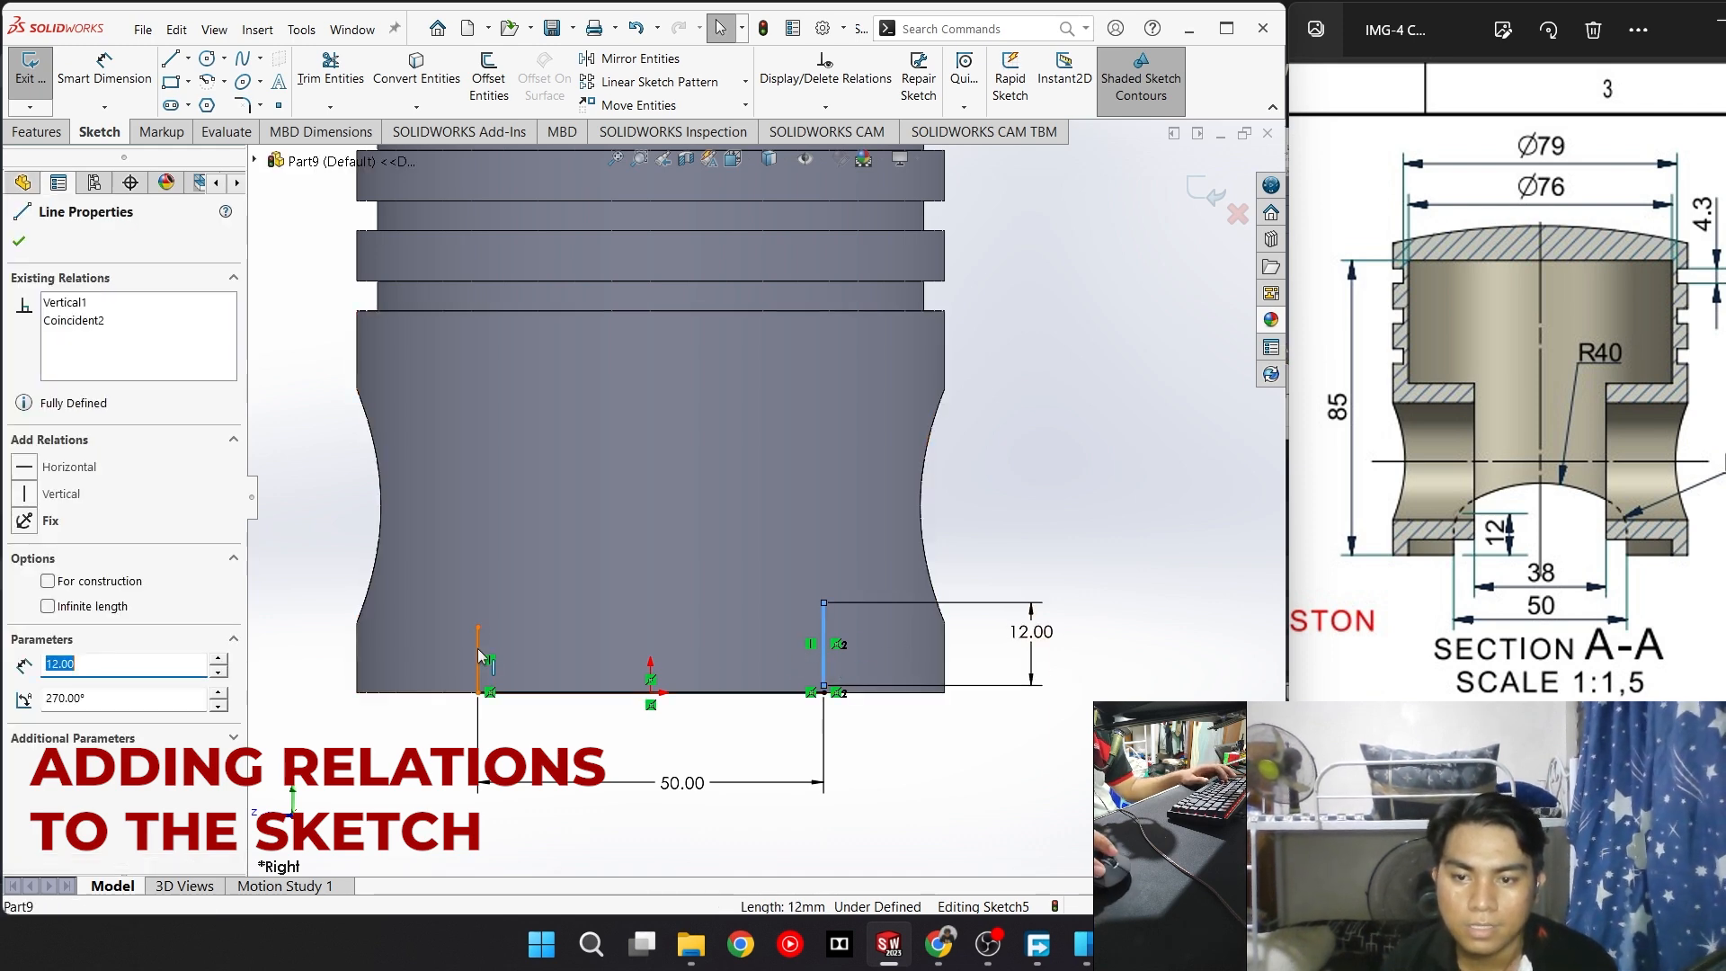
left_click(478, 656, "ctrl")
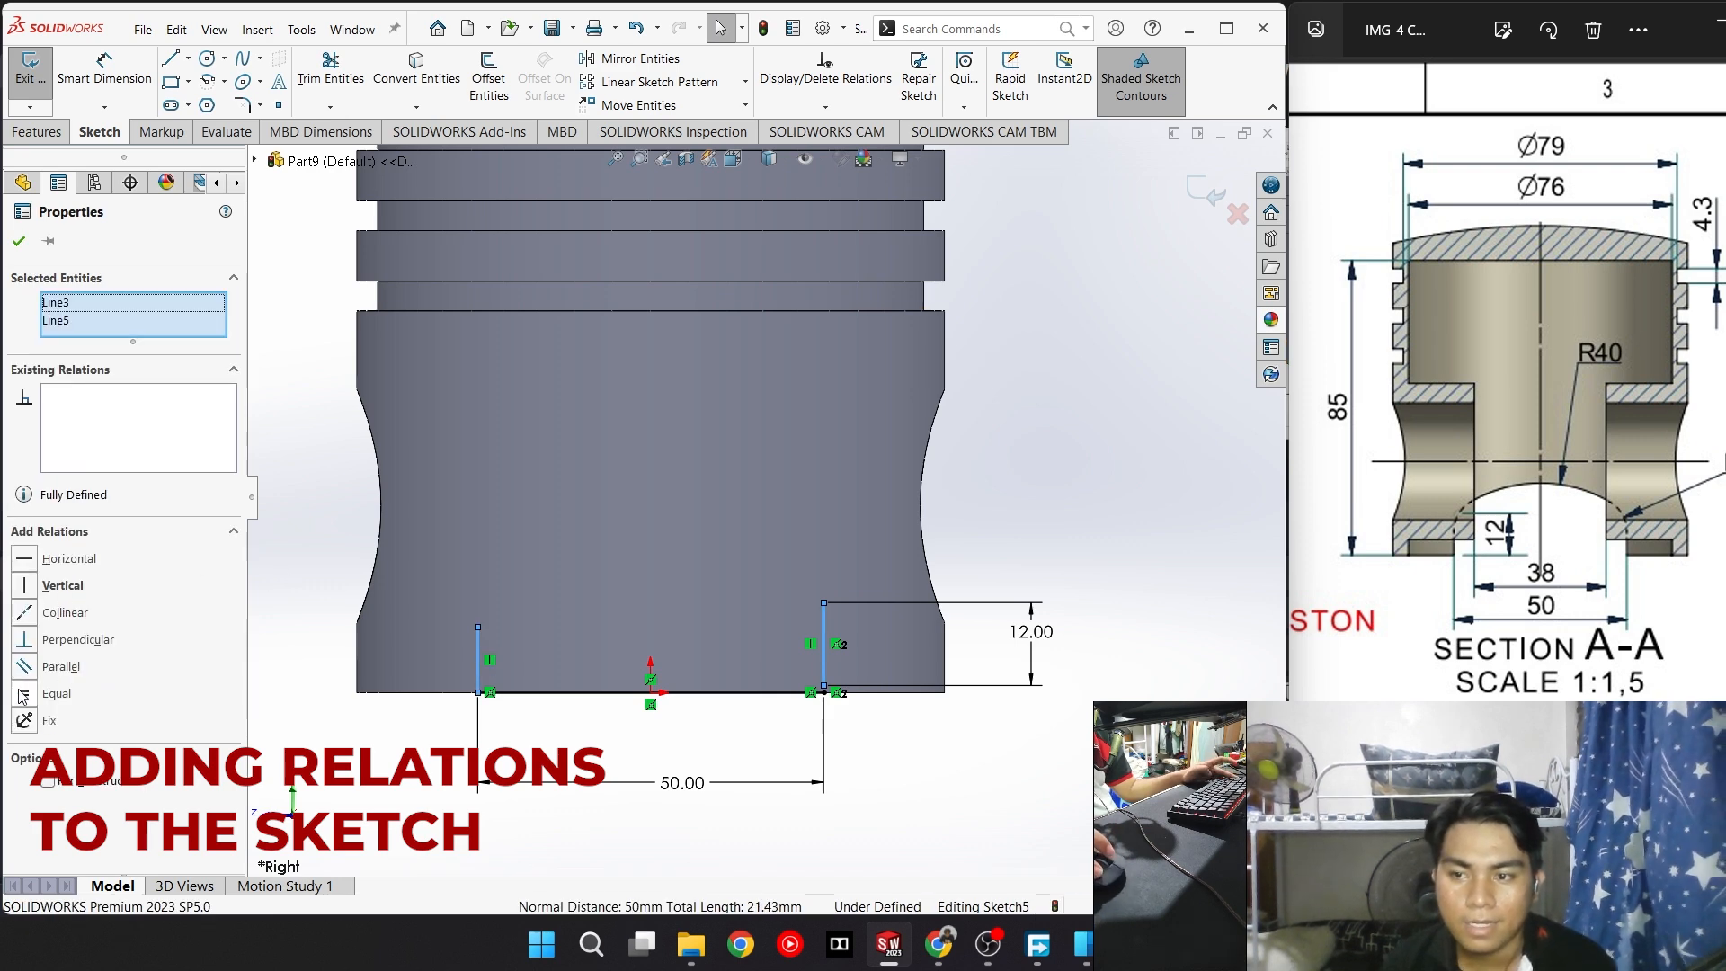
left_click(68, 697)
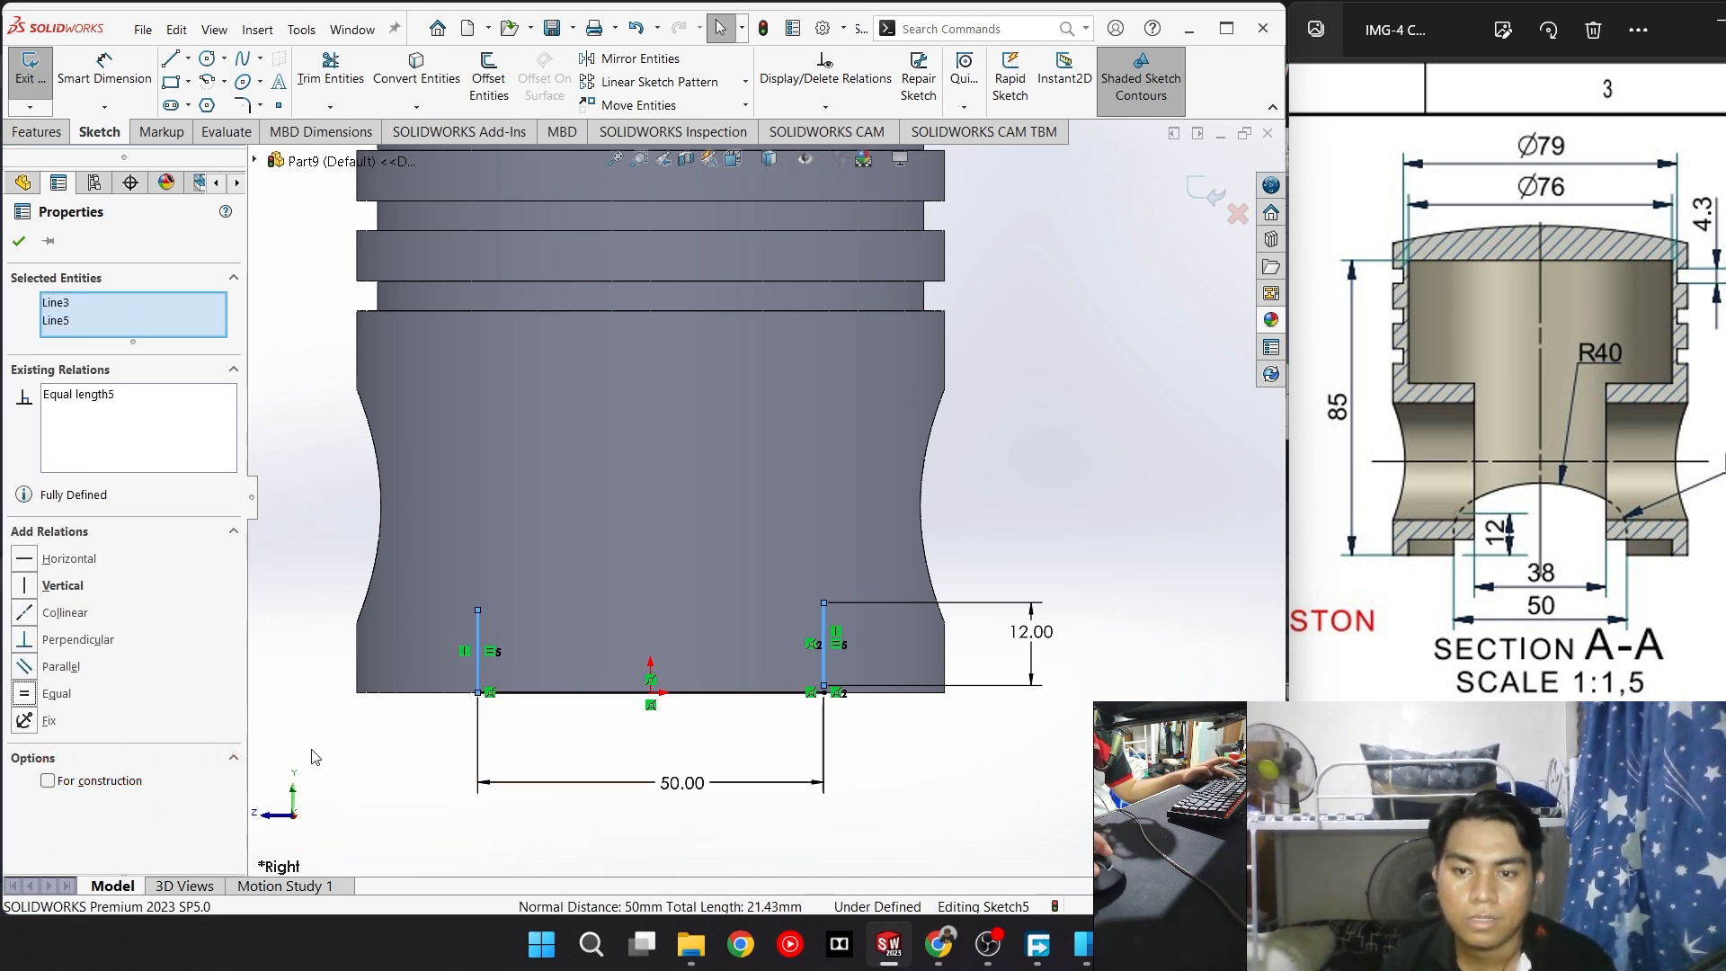
left_click(373, 733)
Add a coincident relation between the right vertical line's lower endpoint and the bottom line's right endpoint
scroll(686, 636, "up", 3)
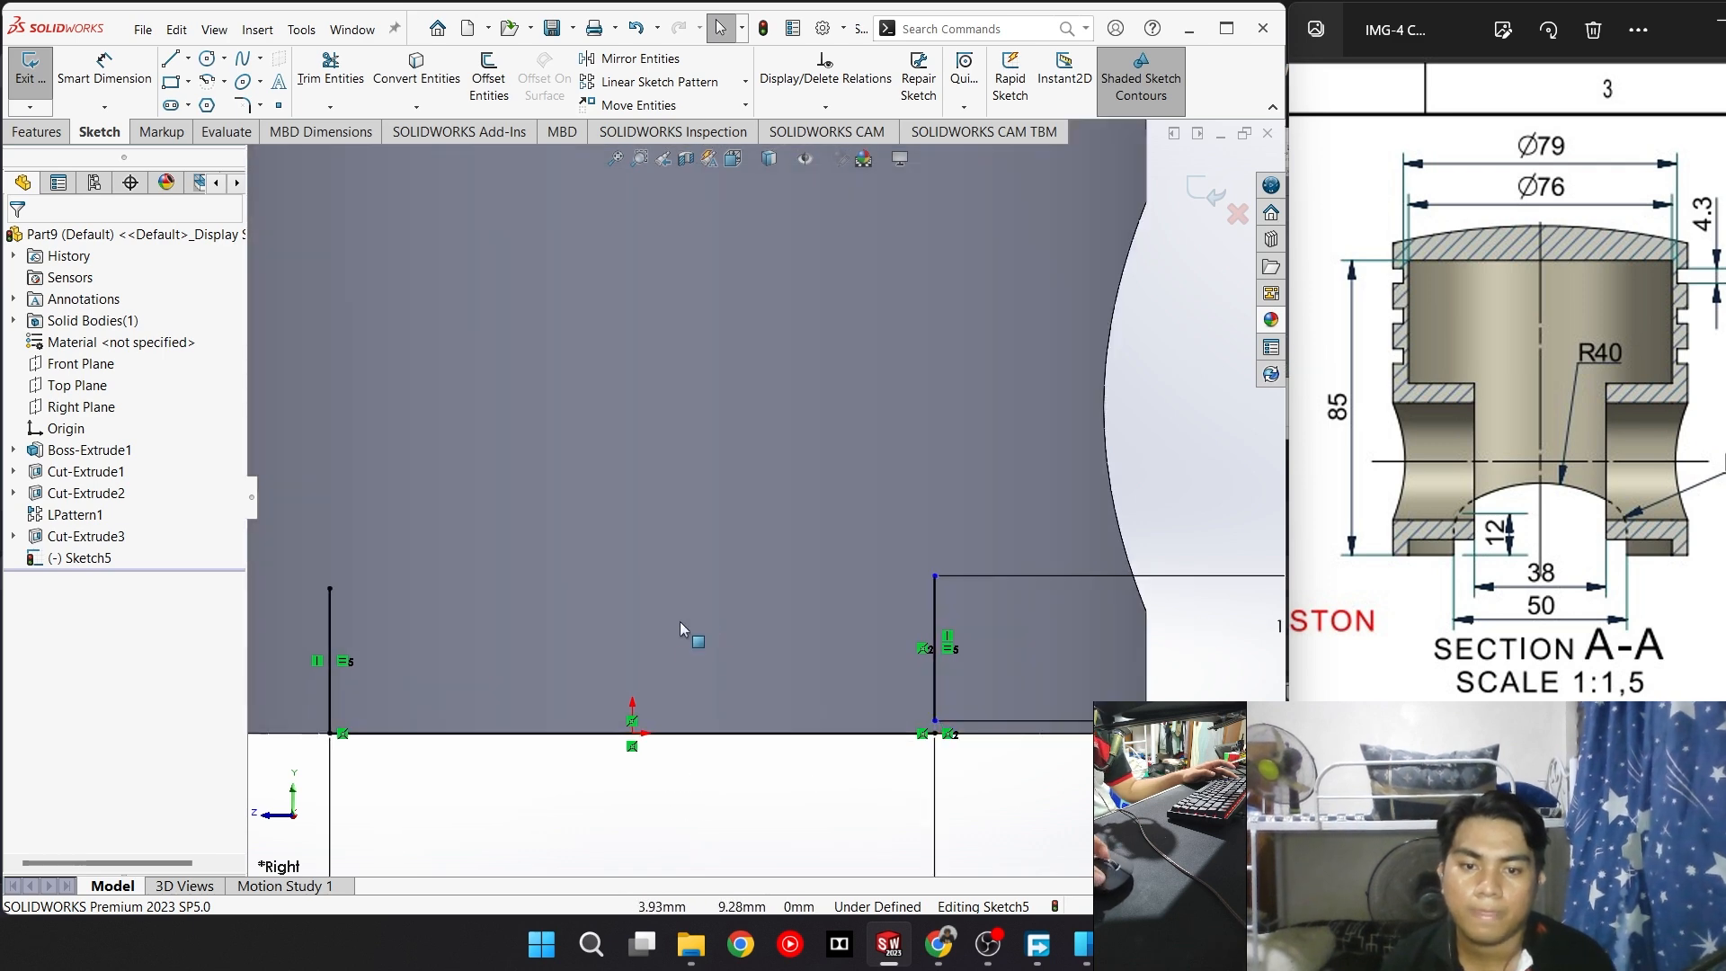
scroll(662, 604, "down", 3)
scroll(854, 647, "up", 3)
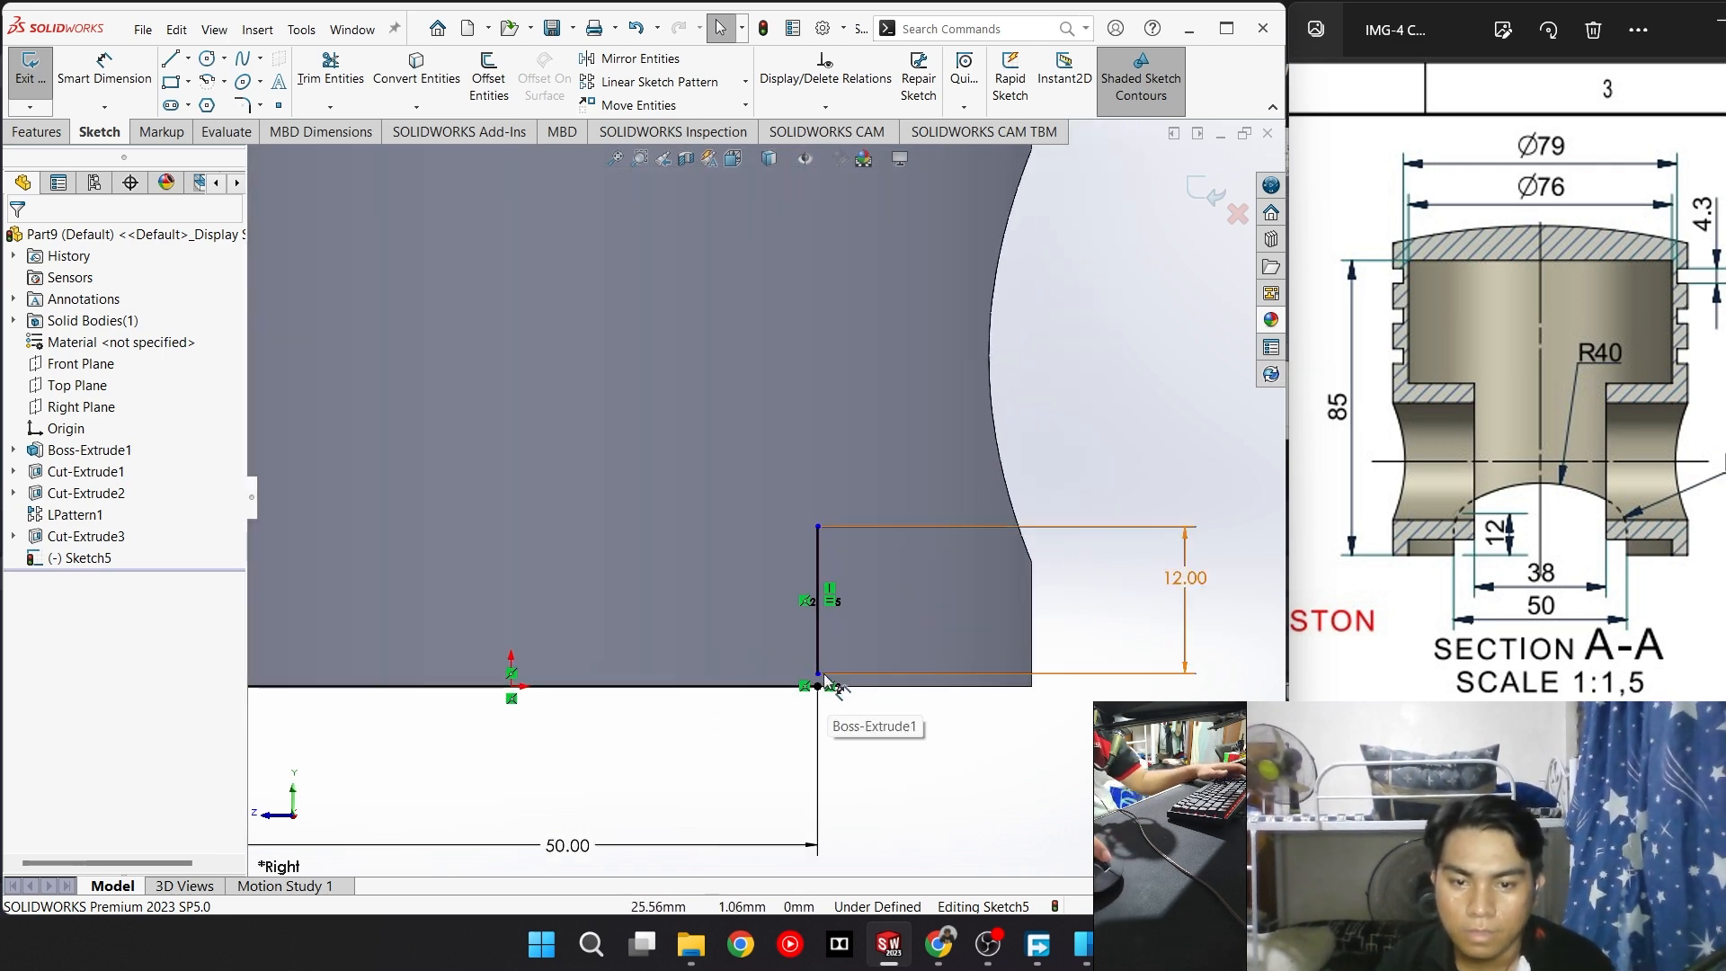
scroll(829, 692, "down", 3)
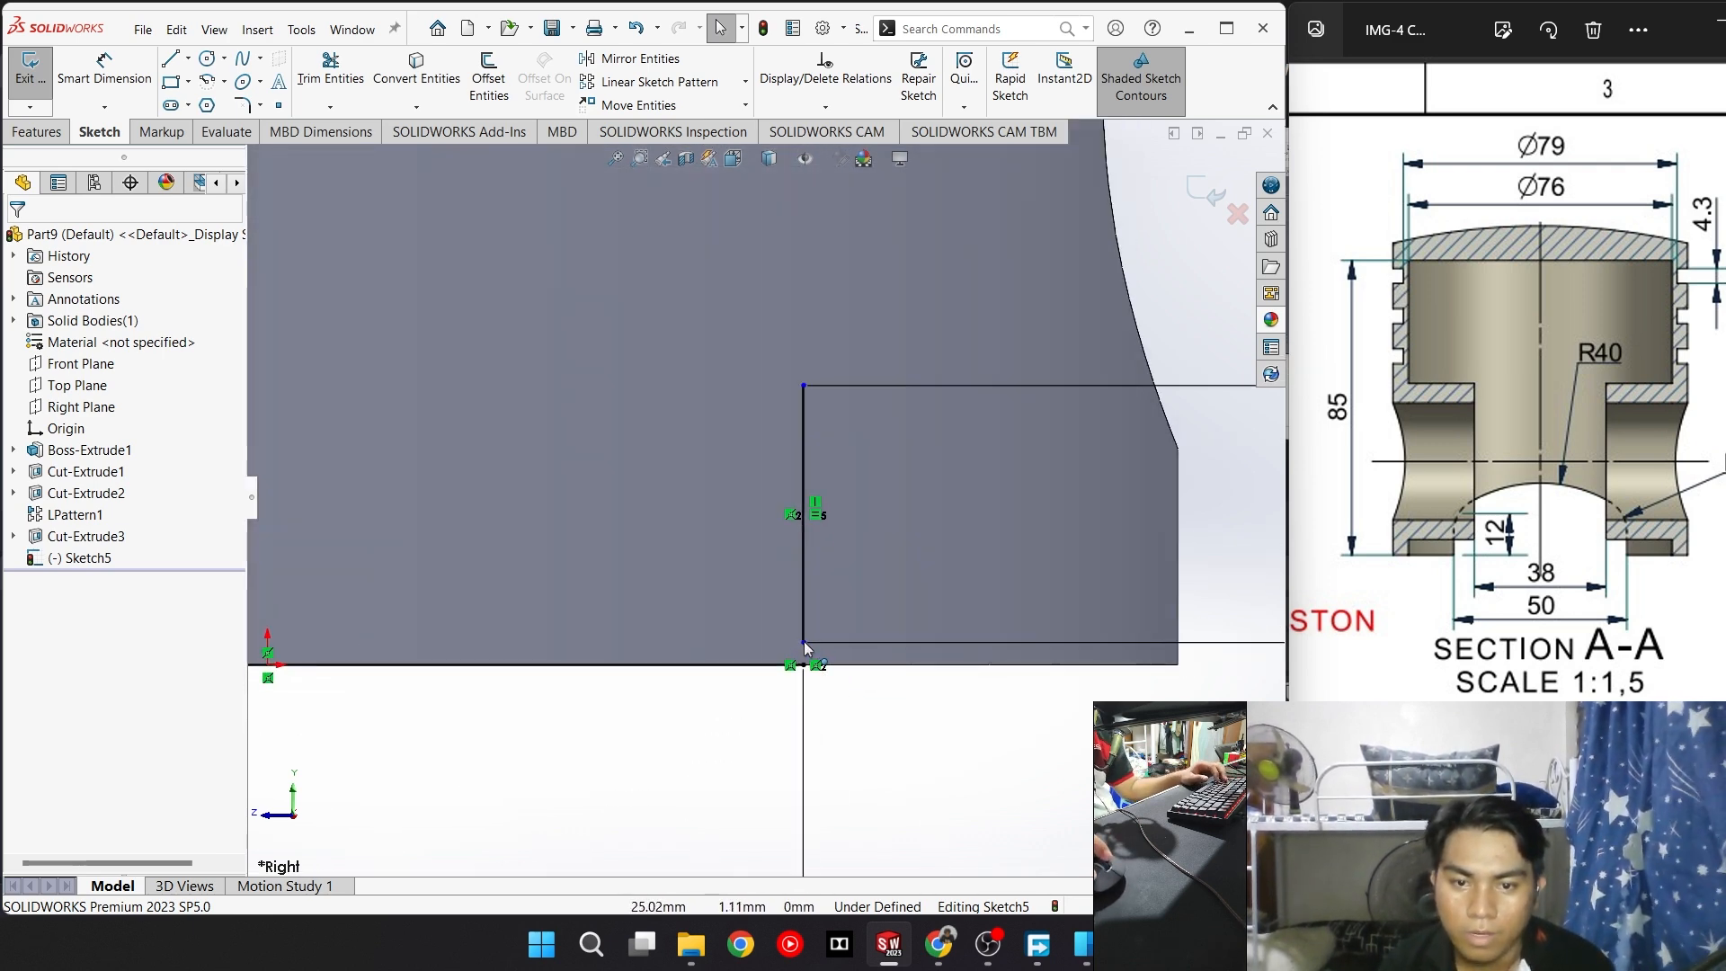
left_click(810, 668)
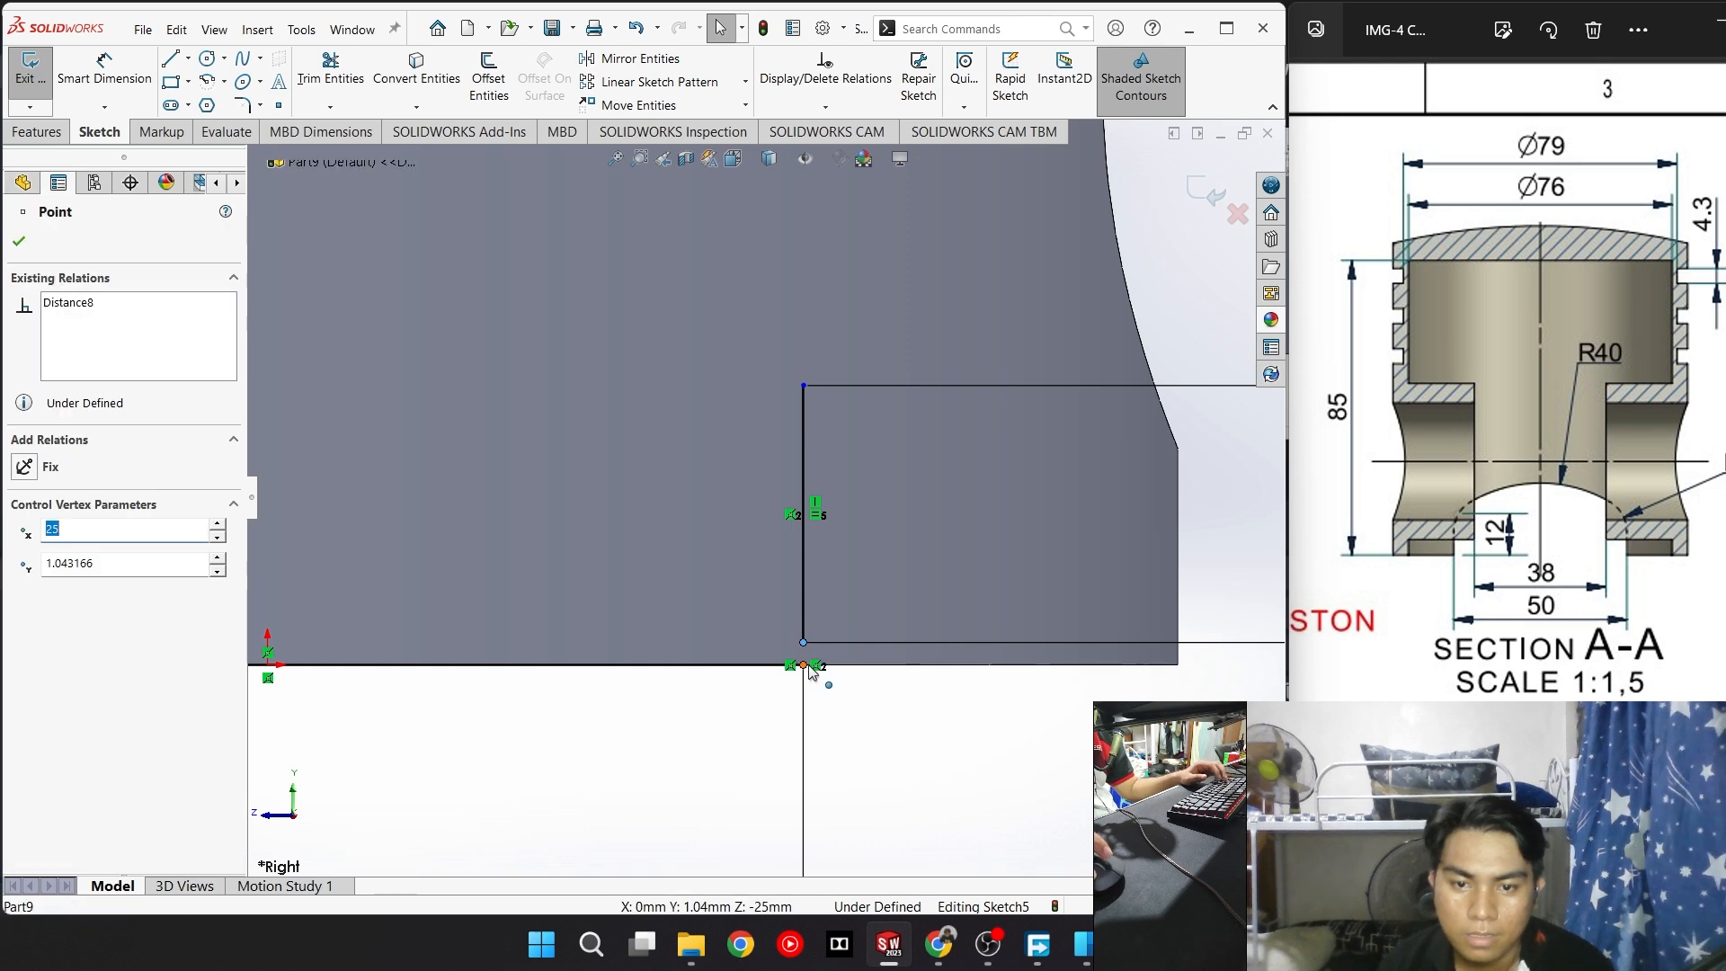
left_click(803, 665, "ctrl")
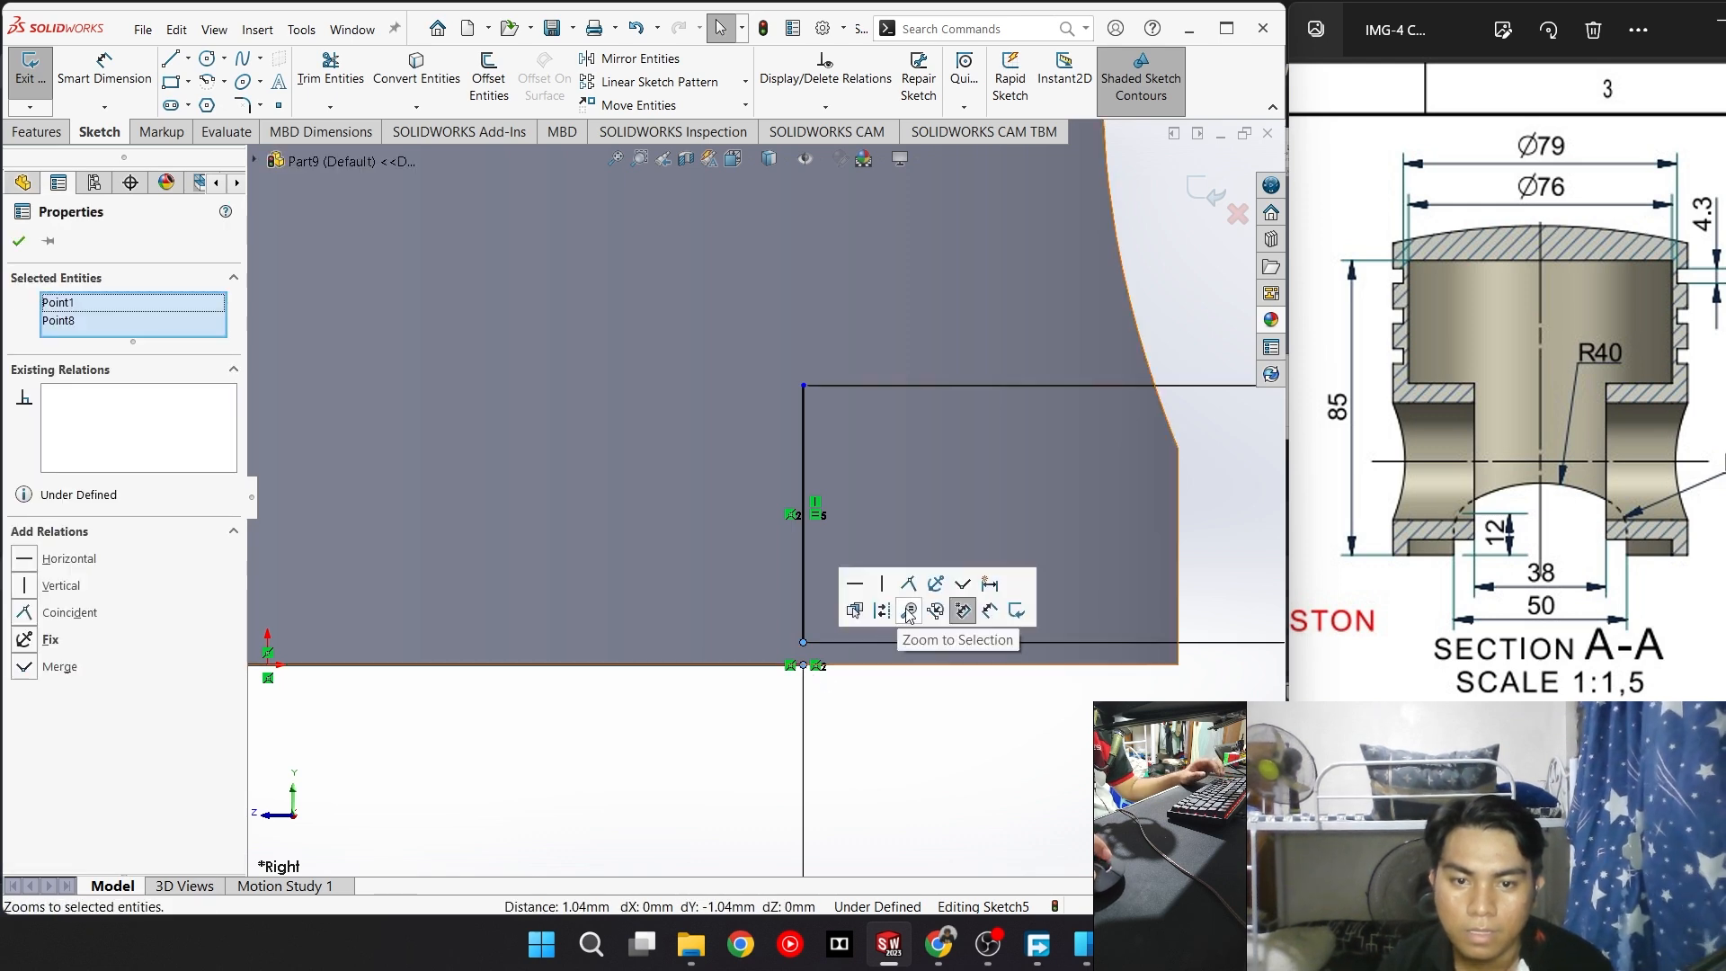
left_click(910, 586)
scroll(572, 516, "up", 3)
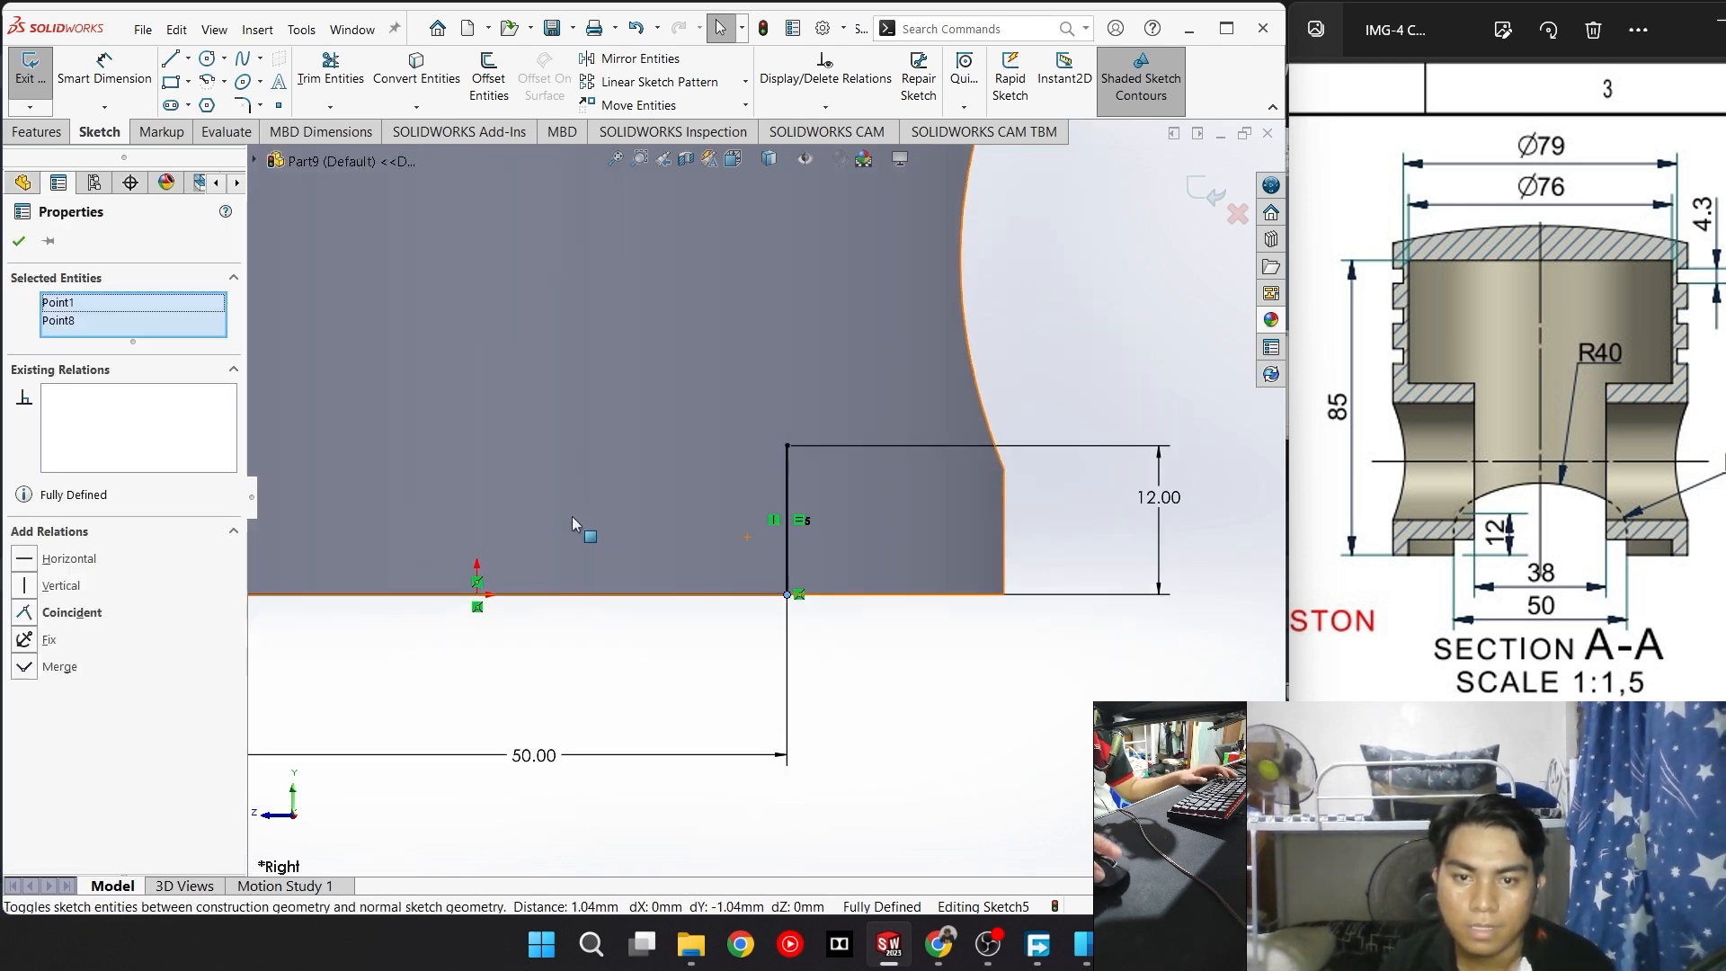
scroll(498, 417, "down", 3)
key("Escape")
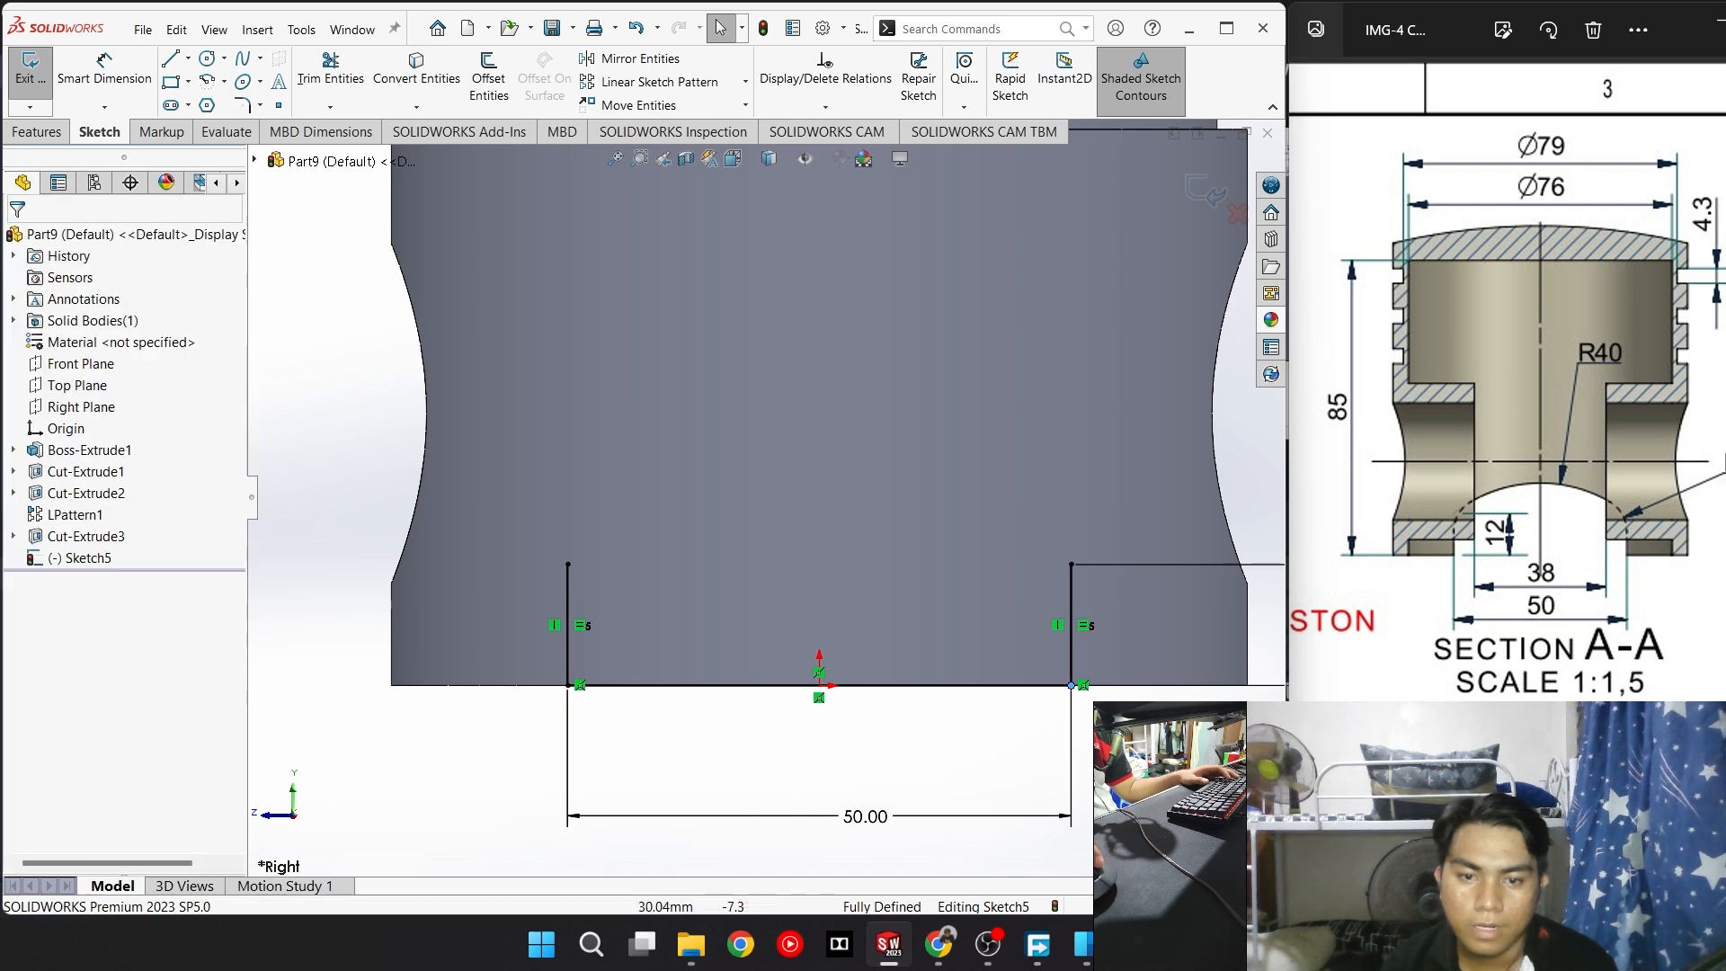
Draw a three-point arc with a radius of about 42 mm, bulging upward between the two vertical lines' upper endpoints
scroll(570, 662, "down", 3)
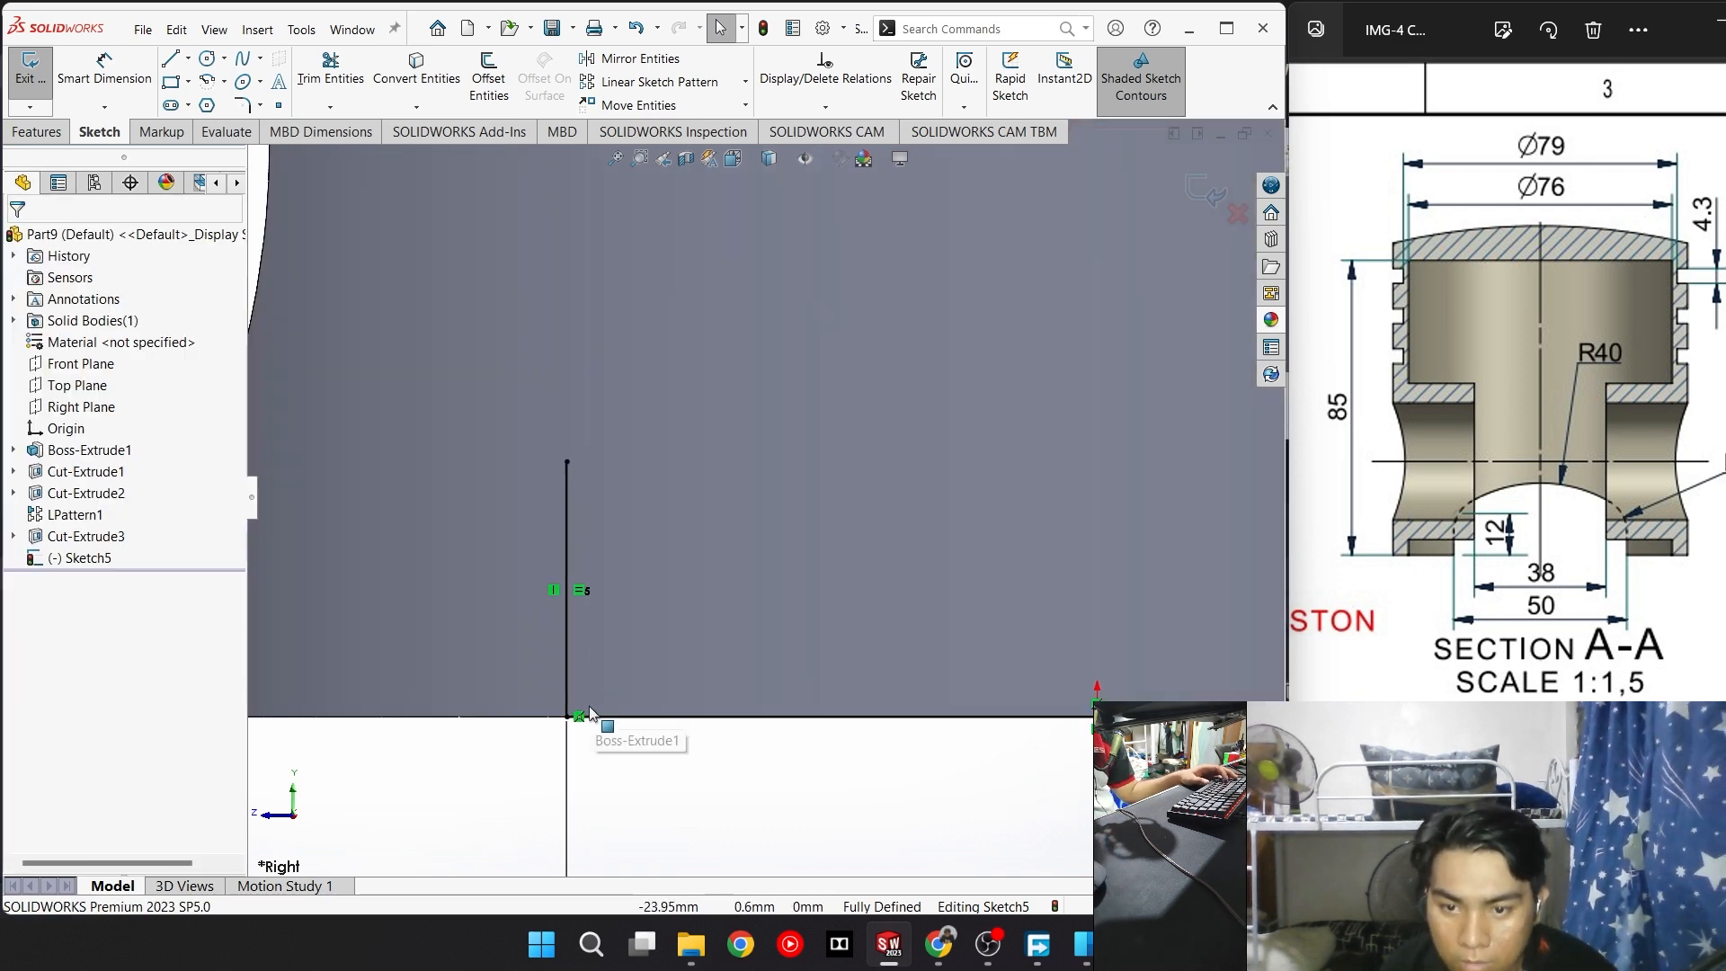
scroll(882, 529, "up", 6)
scroll(885, 477, "down", 4)
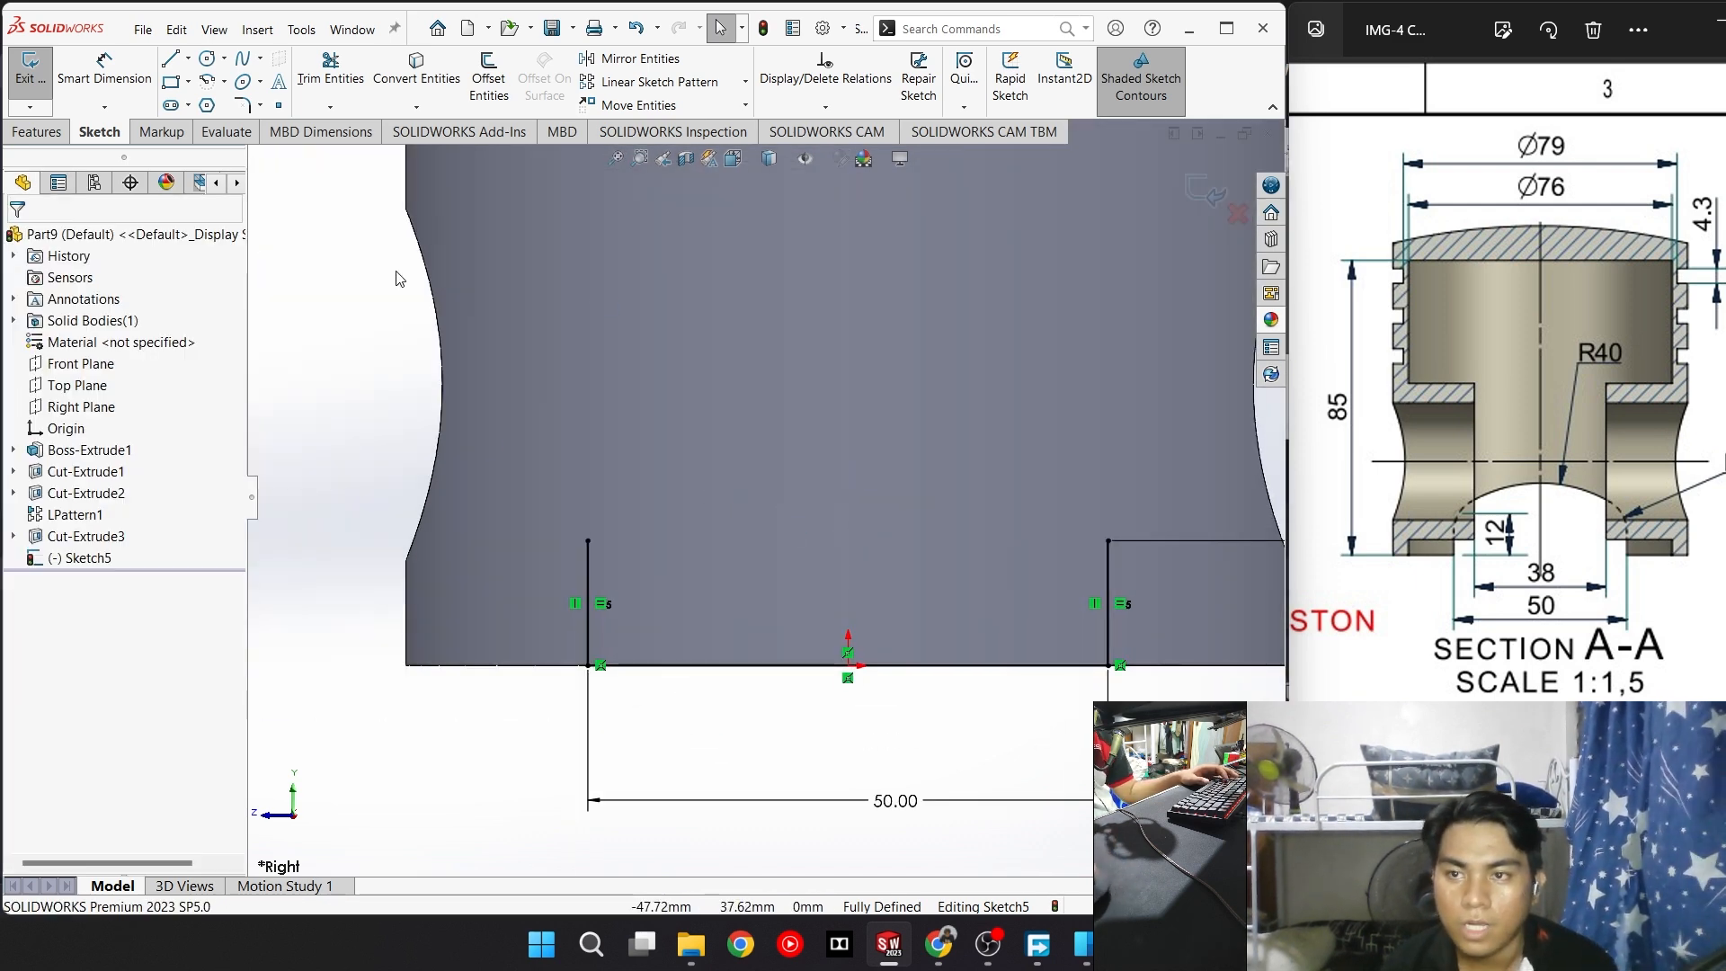
left_click(207, 83)
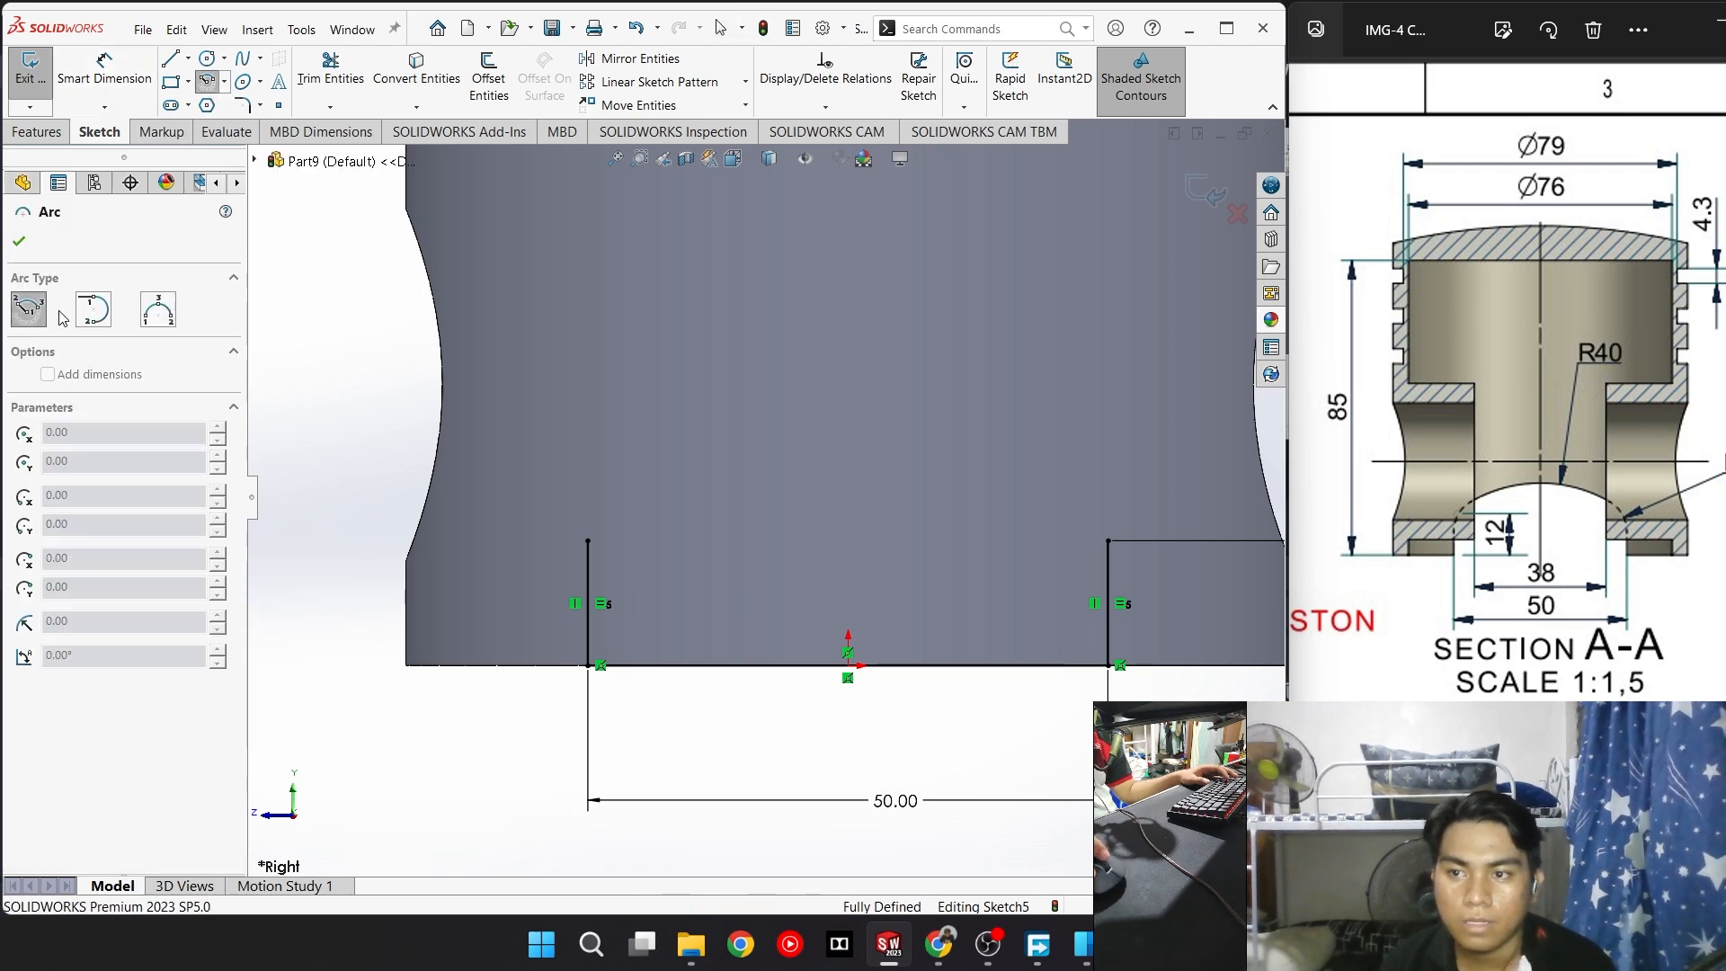
left_click(158, 310)
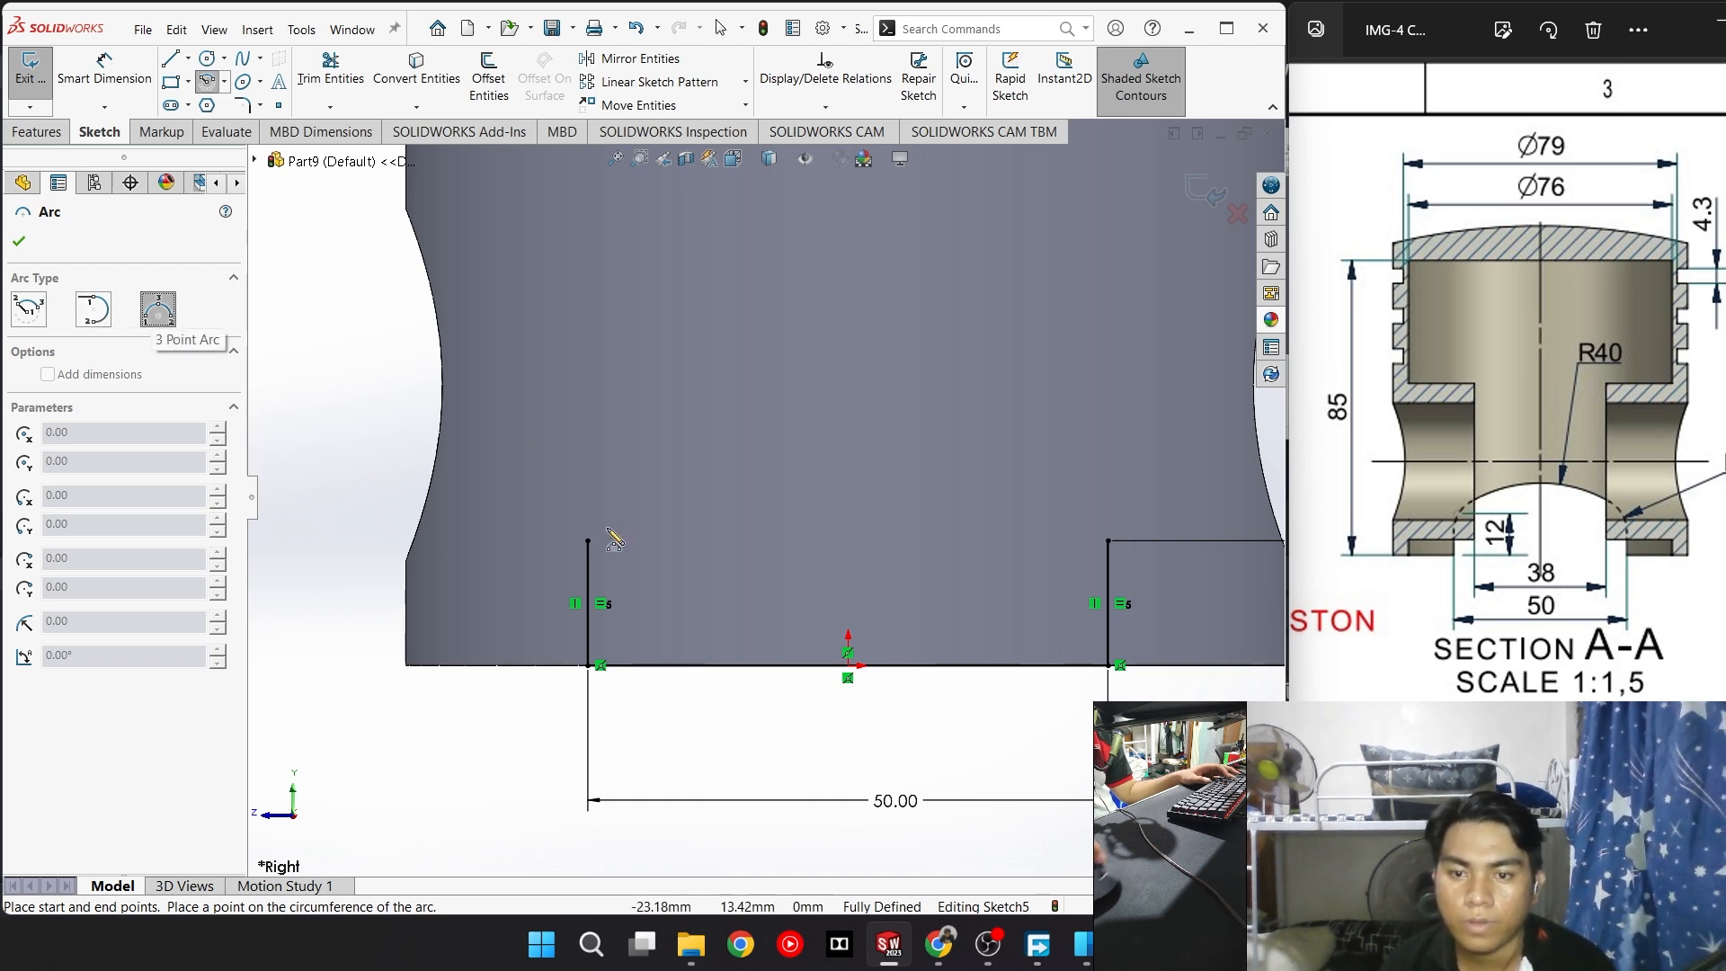
left_click(587, 540)
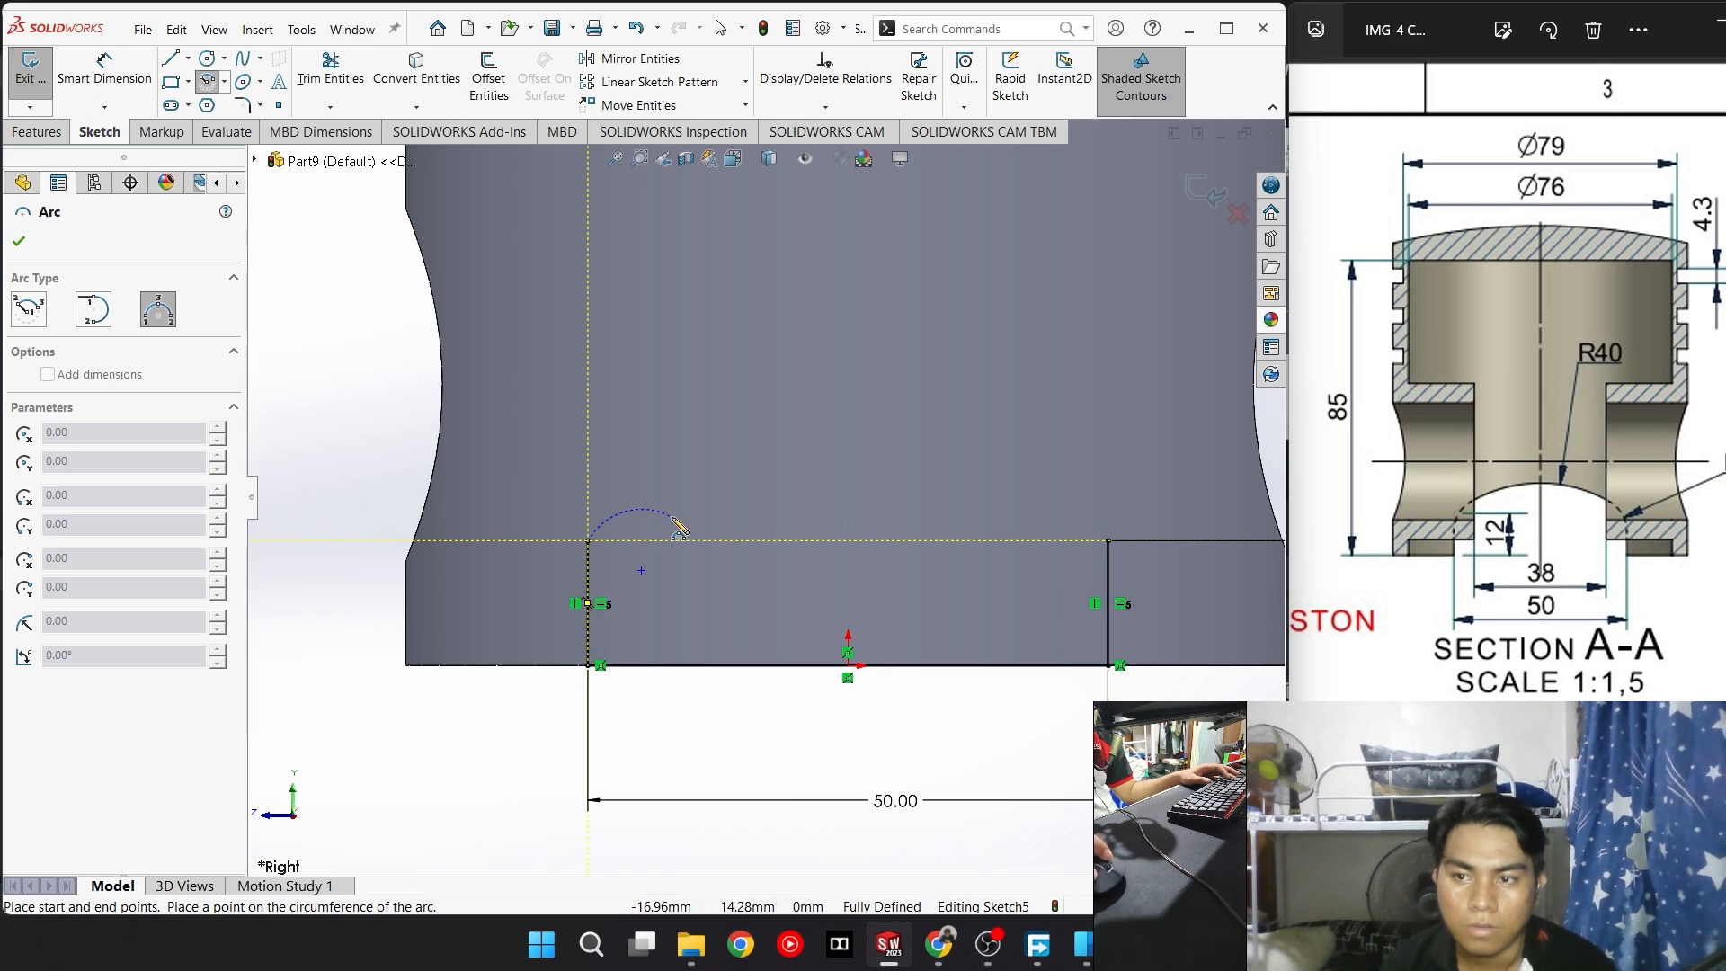
left_click(1107, 540)
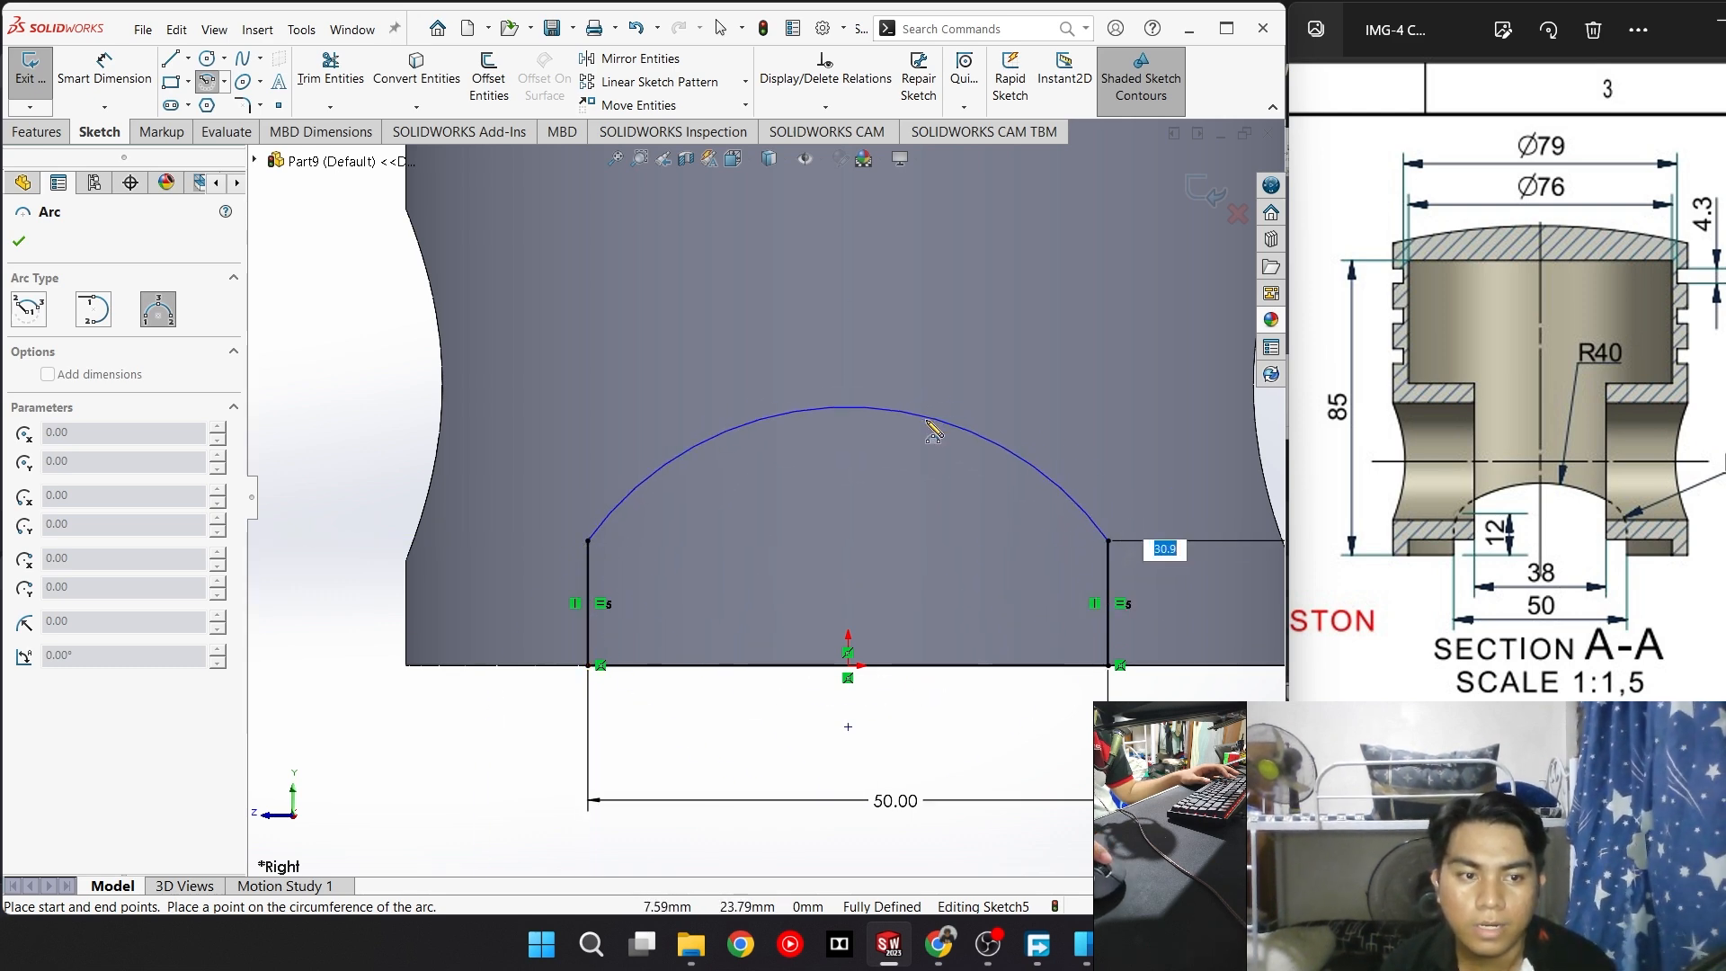
left_click_drag(1502, 488, 1418, 488)
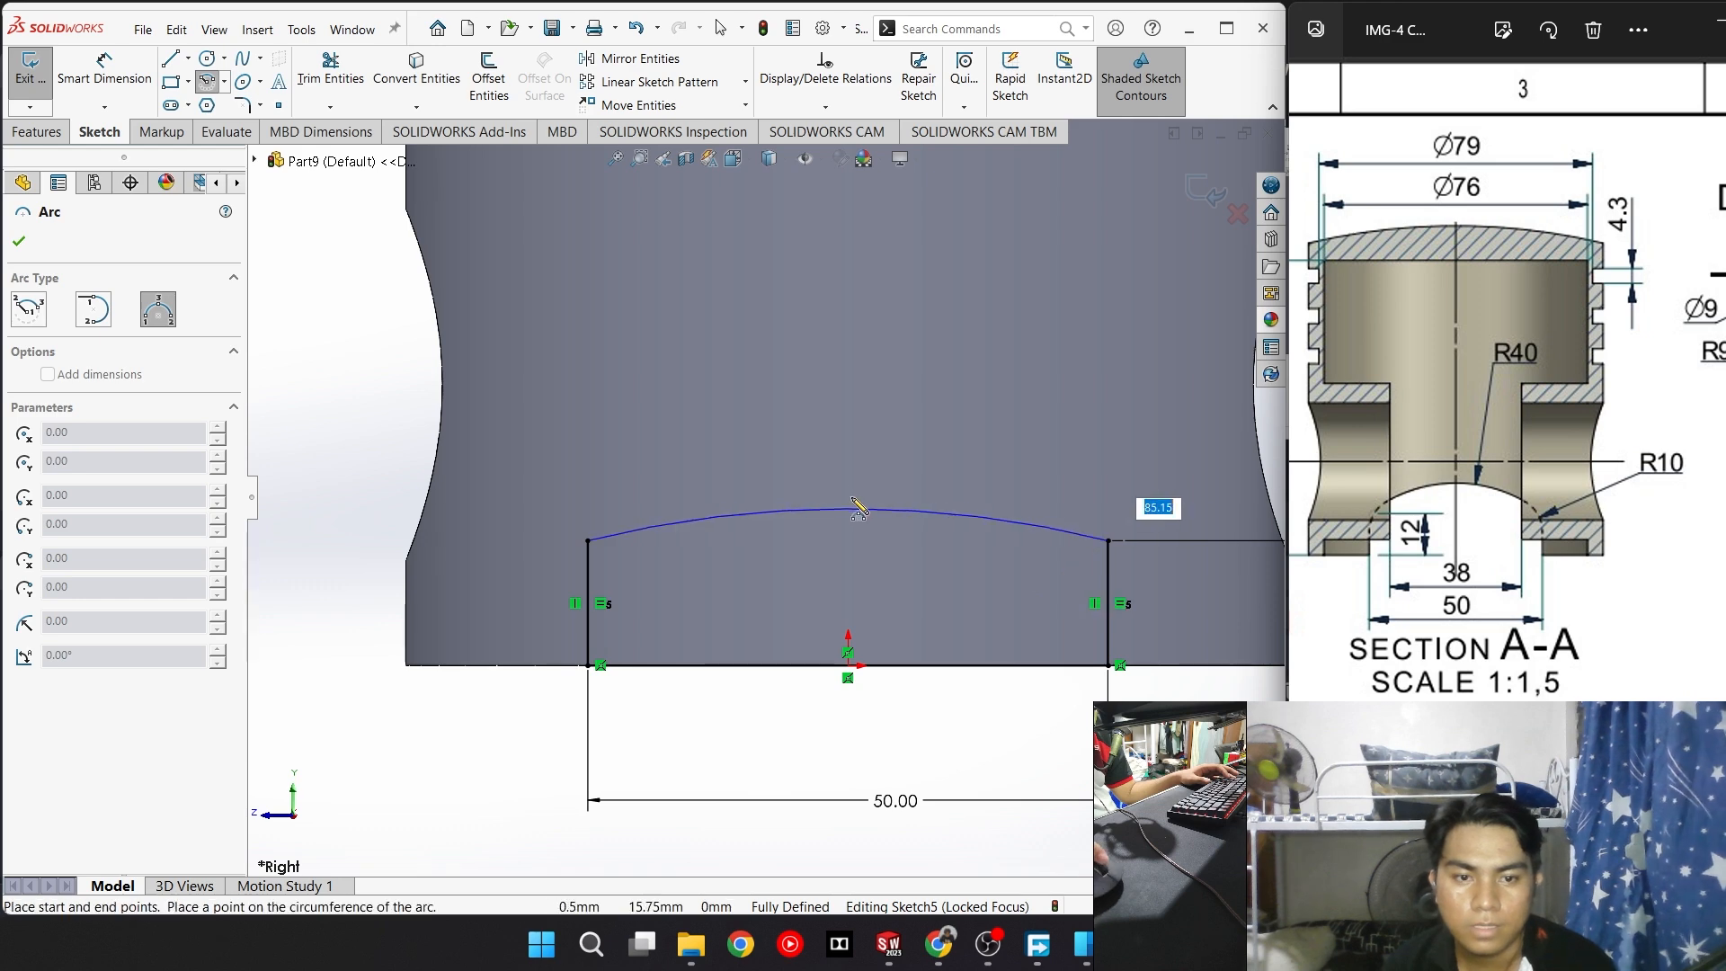
left_click(855, 458)
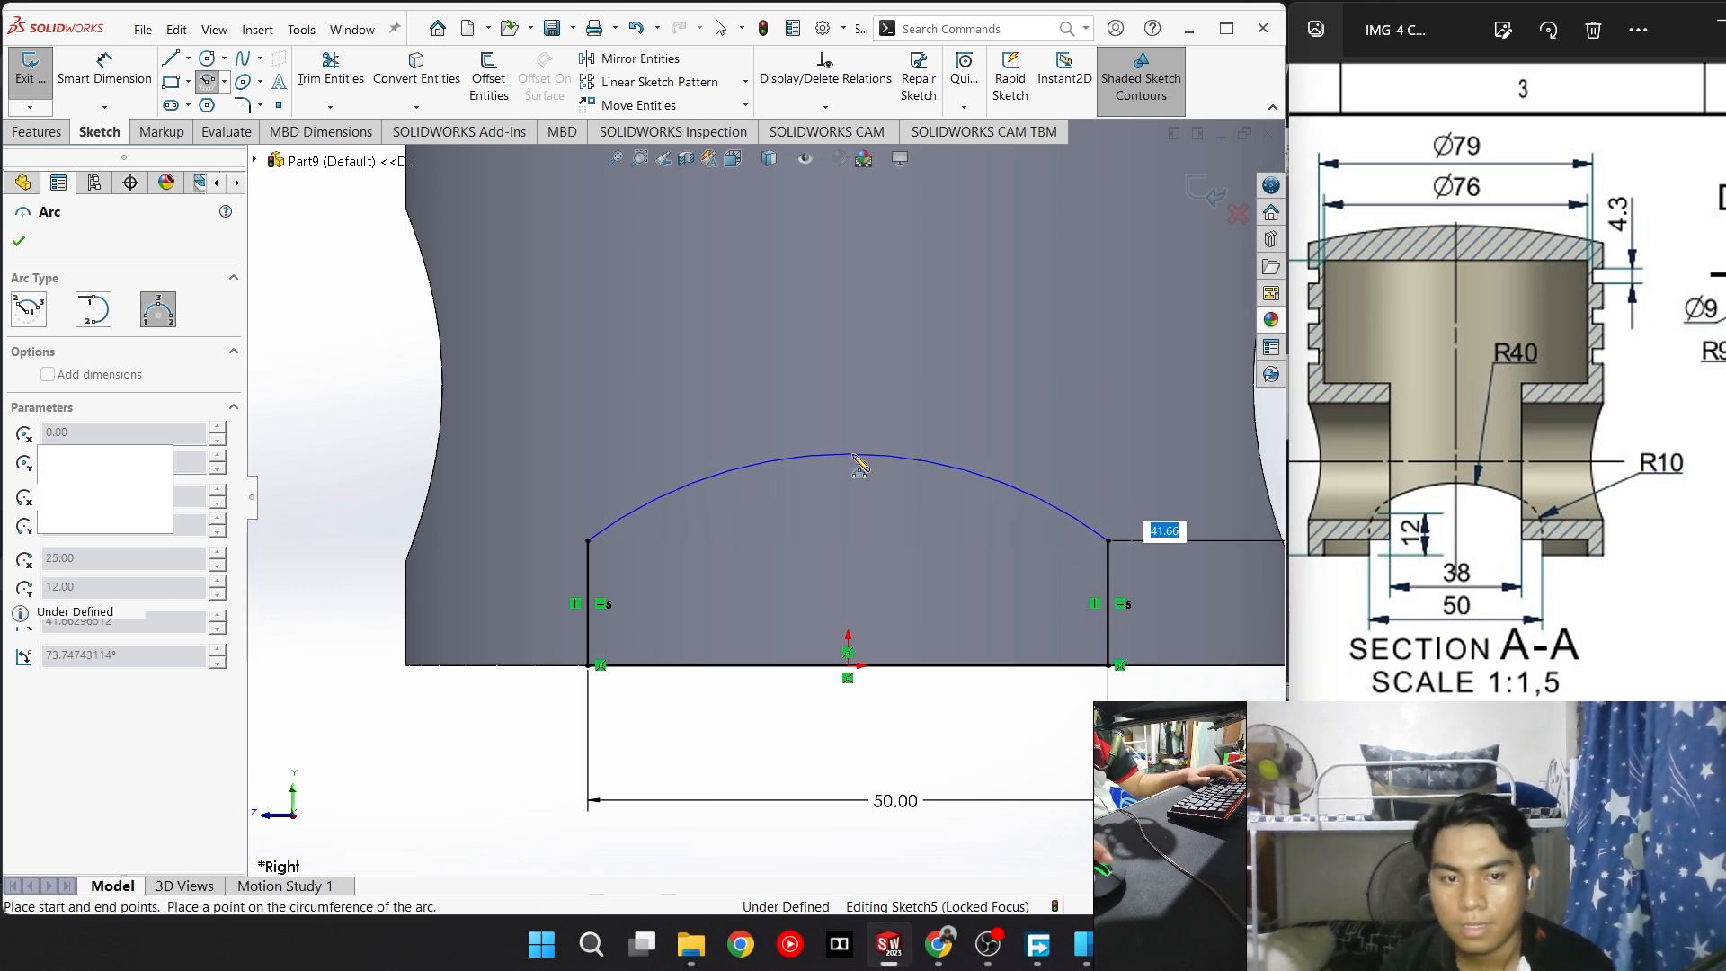
key("Escape")
Dimension the arc's radius as 40 mm
right_click_drag(982, 527, 974, 396)
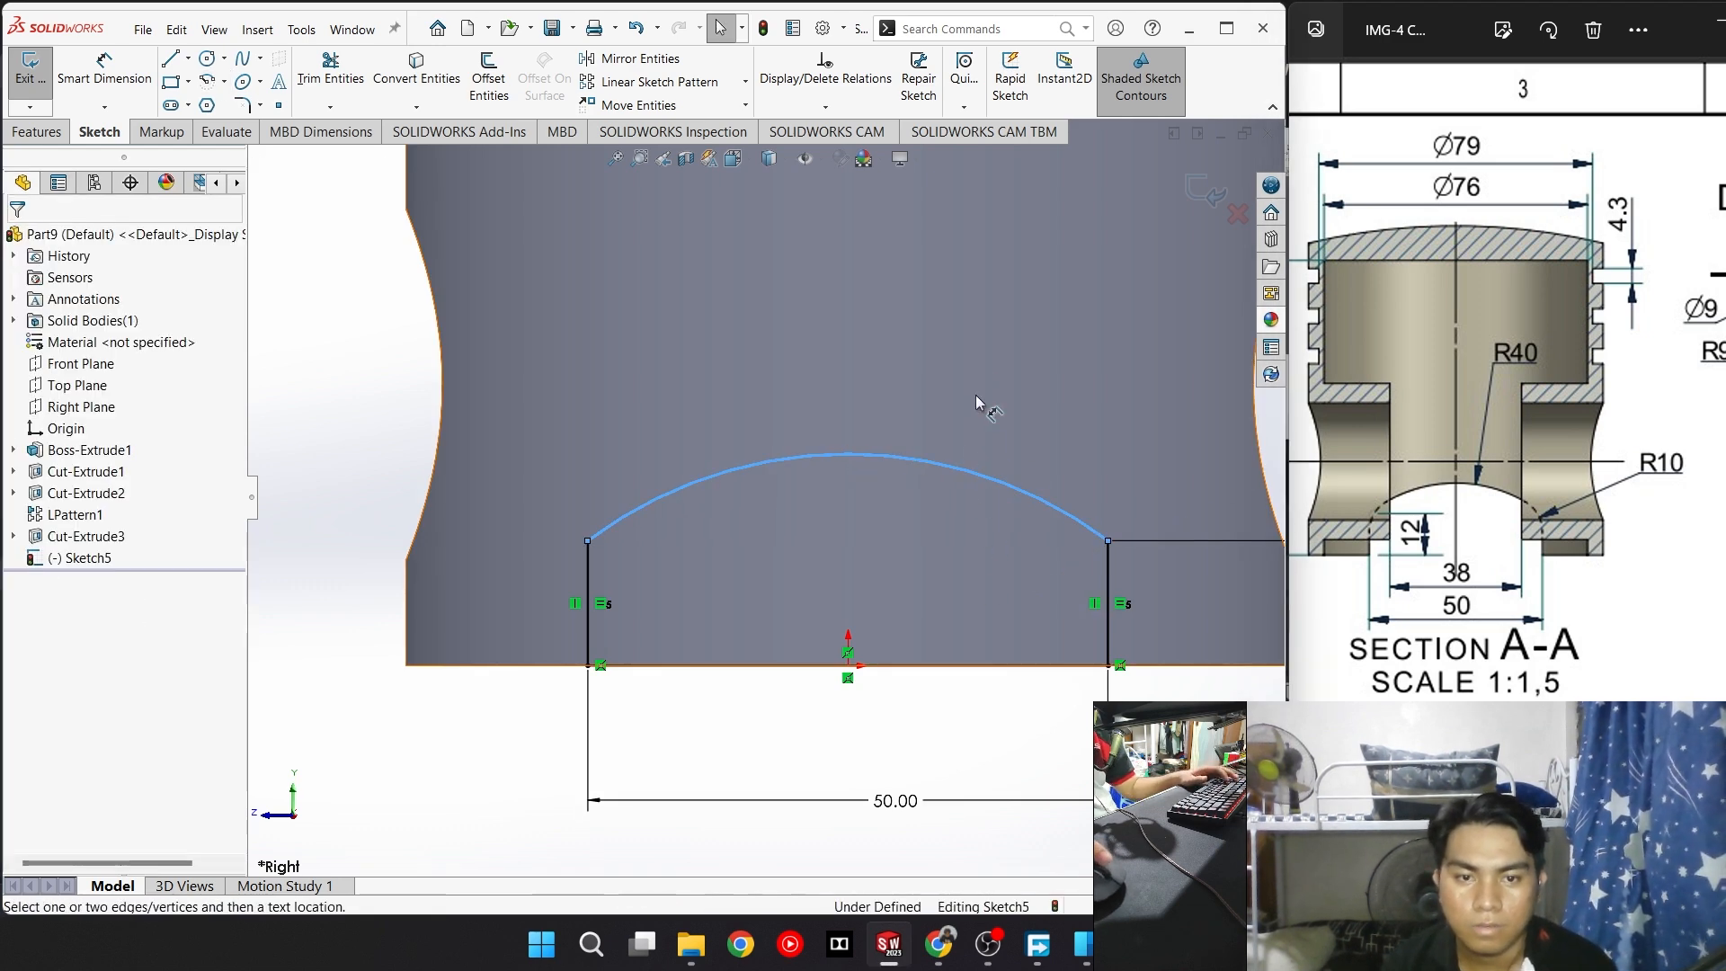
left_click(963, 469)
left_click(1032, 372)
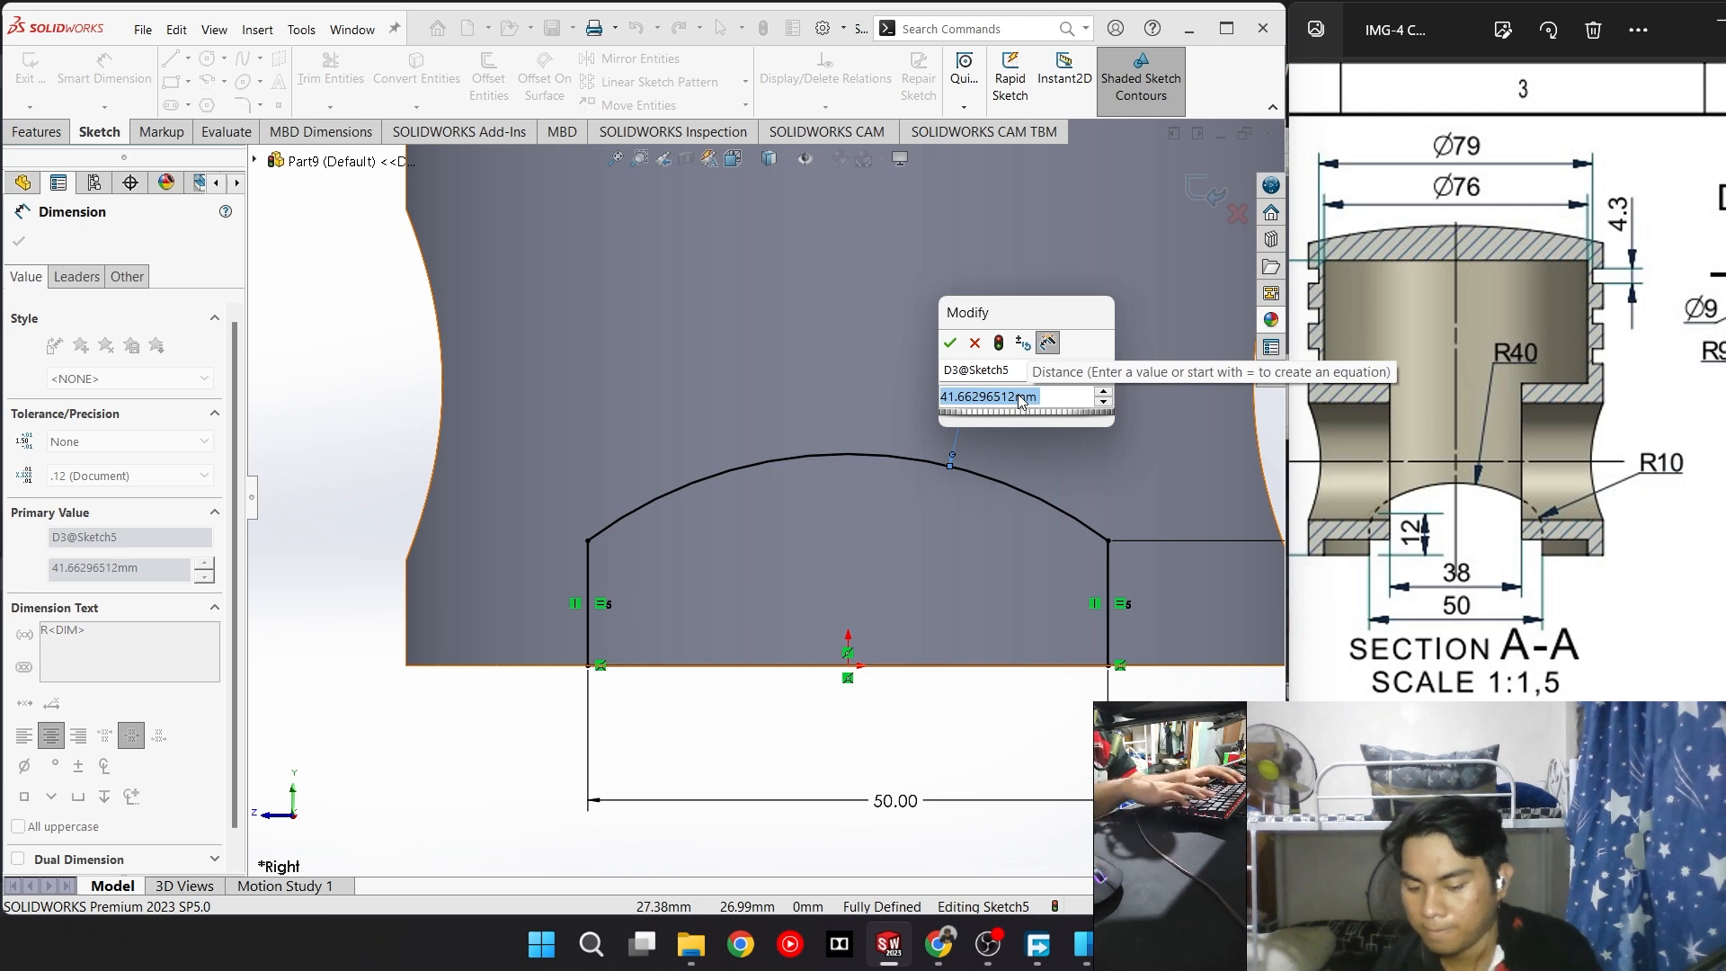
type("40")
key("Return")
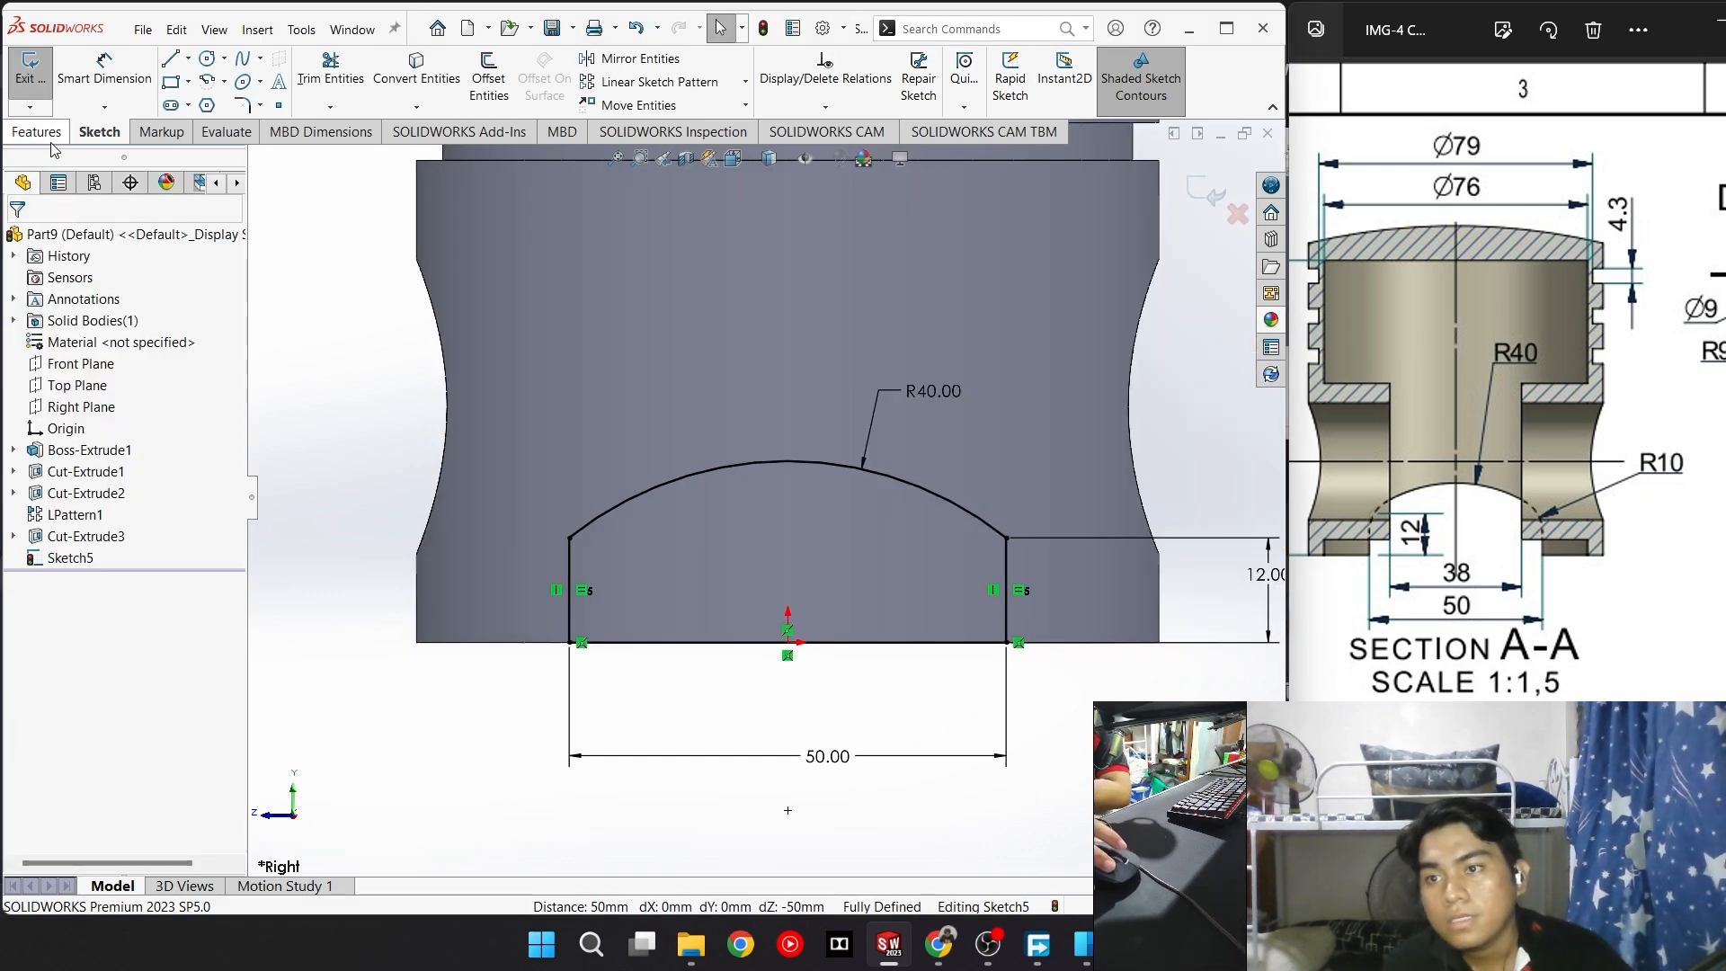
Extrude-cut the arched profile using Through All - Both
left_click(36, 131)
left_click(297, 64)
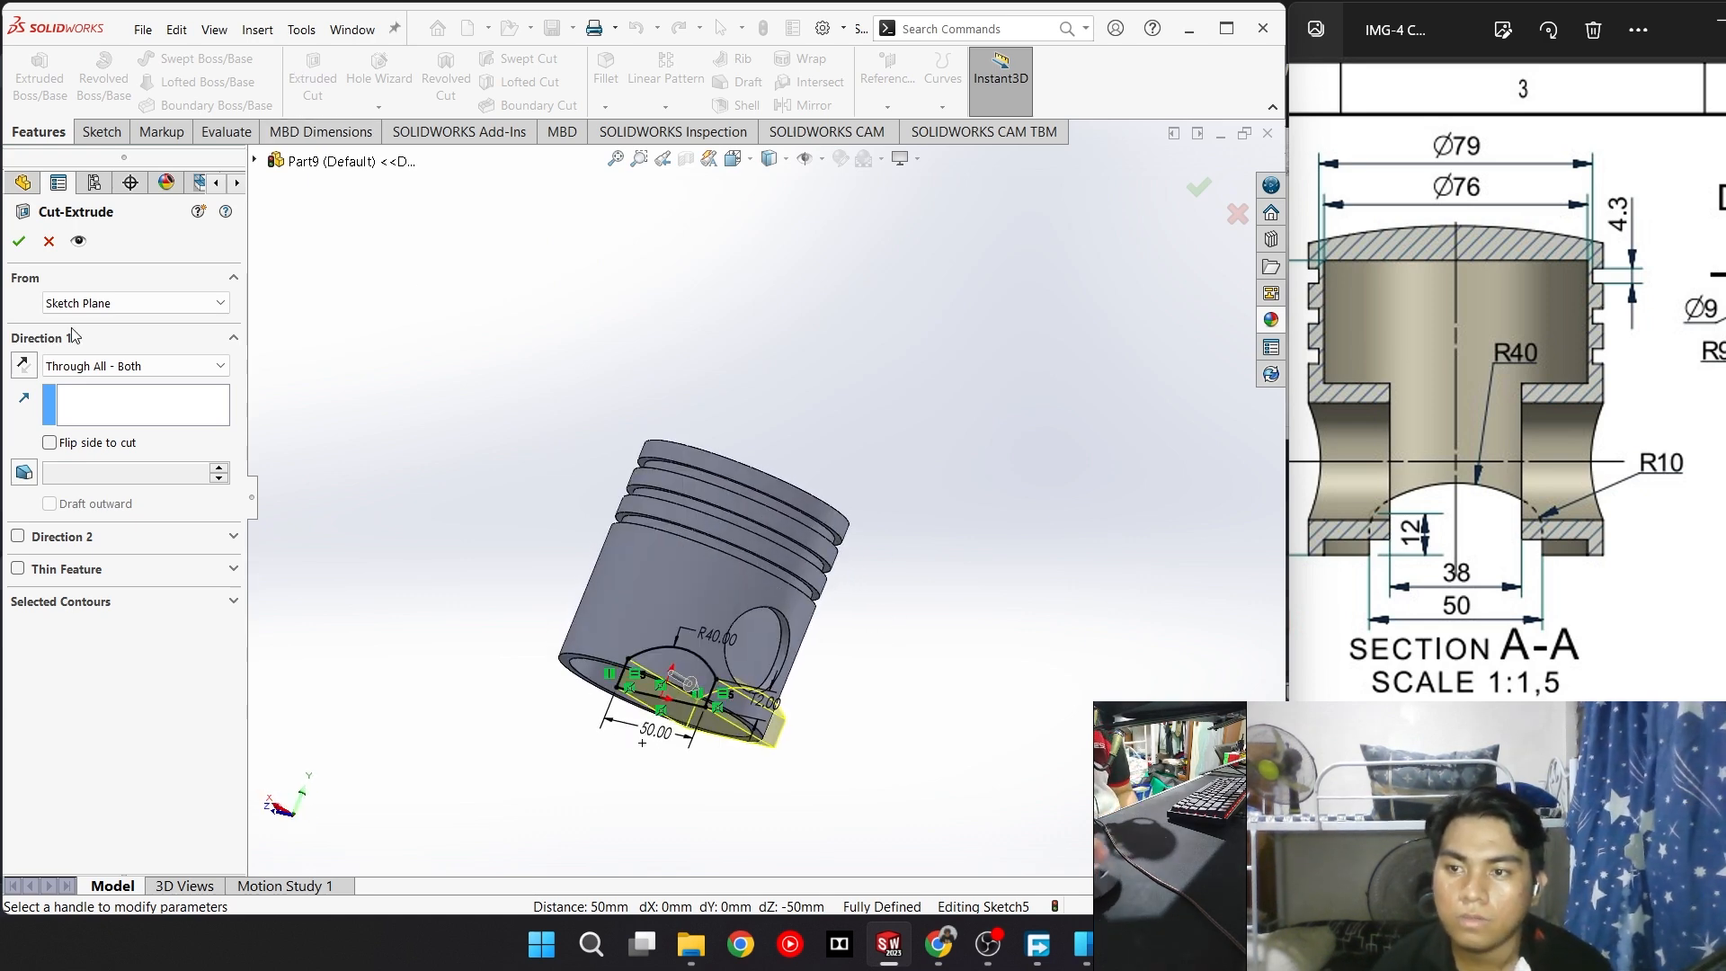
left_click(117, 366)
left_click(113, 417)
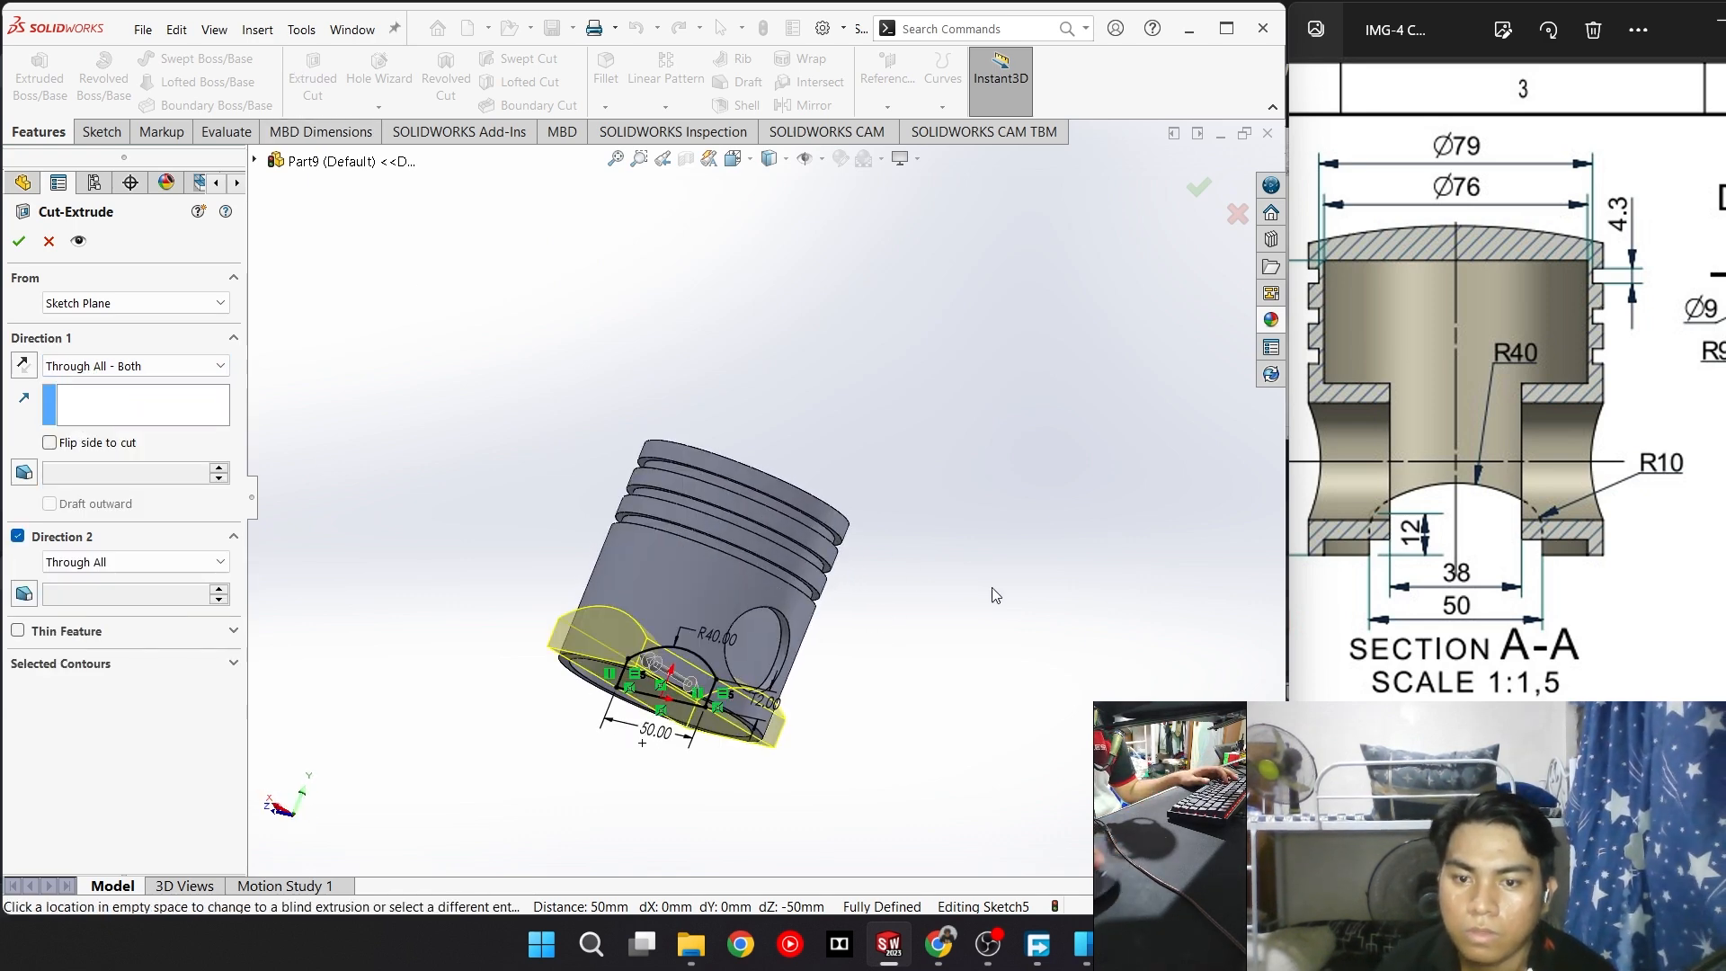
left_click(20, 241)
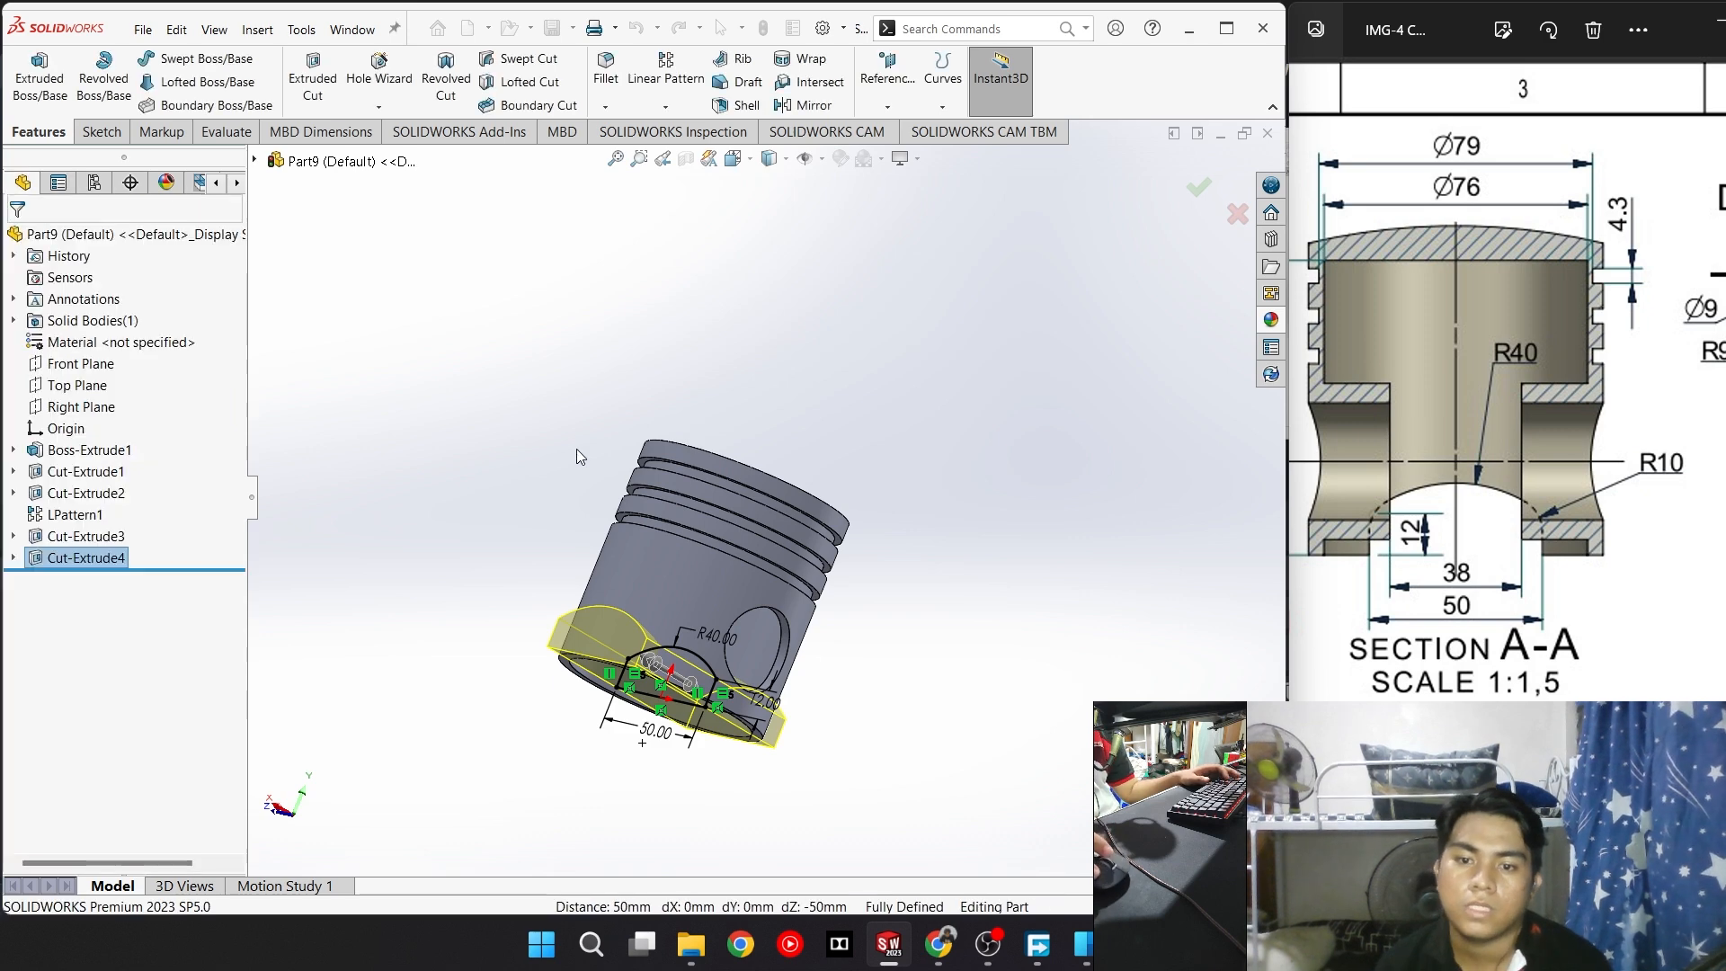
Fillet the four upper corner edges of the arched skirt cutouts with a symmetric 10 mm radius
middle_click_drag(580, 573, 959, 770)
scroll(890, 759, "down", 8)
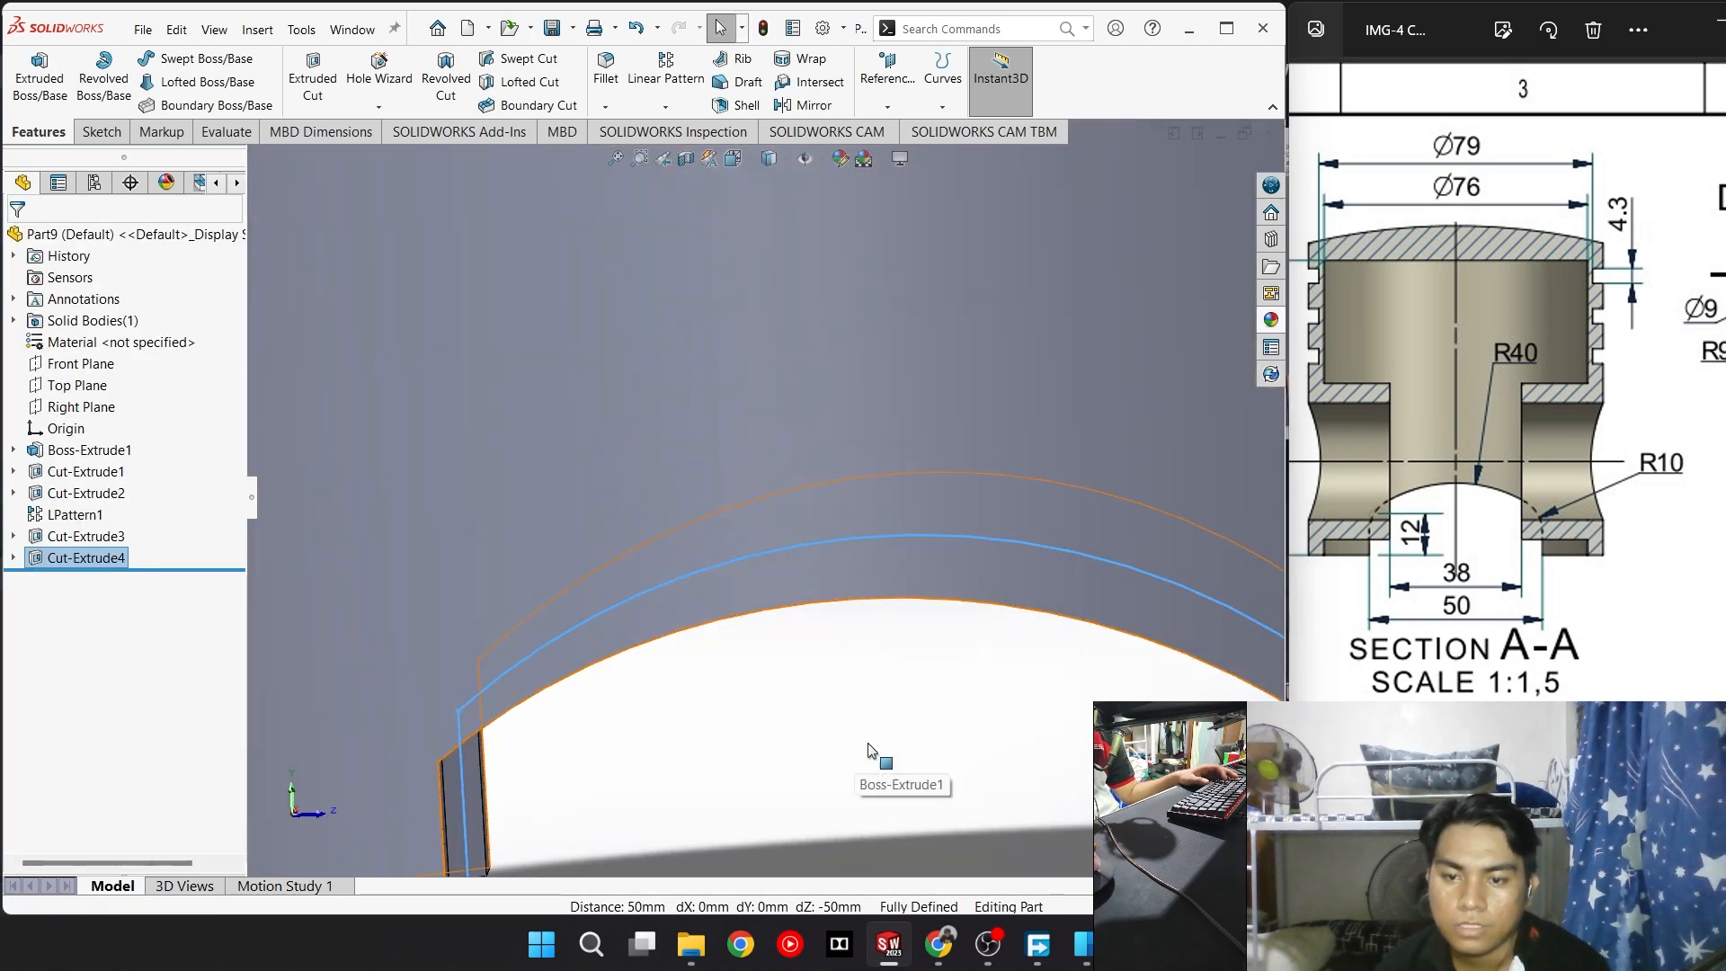
scroll(878, 755, "up", 4)
scroll(876, 748, "up", 3)
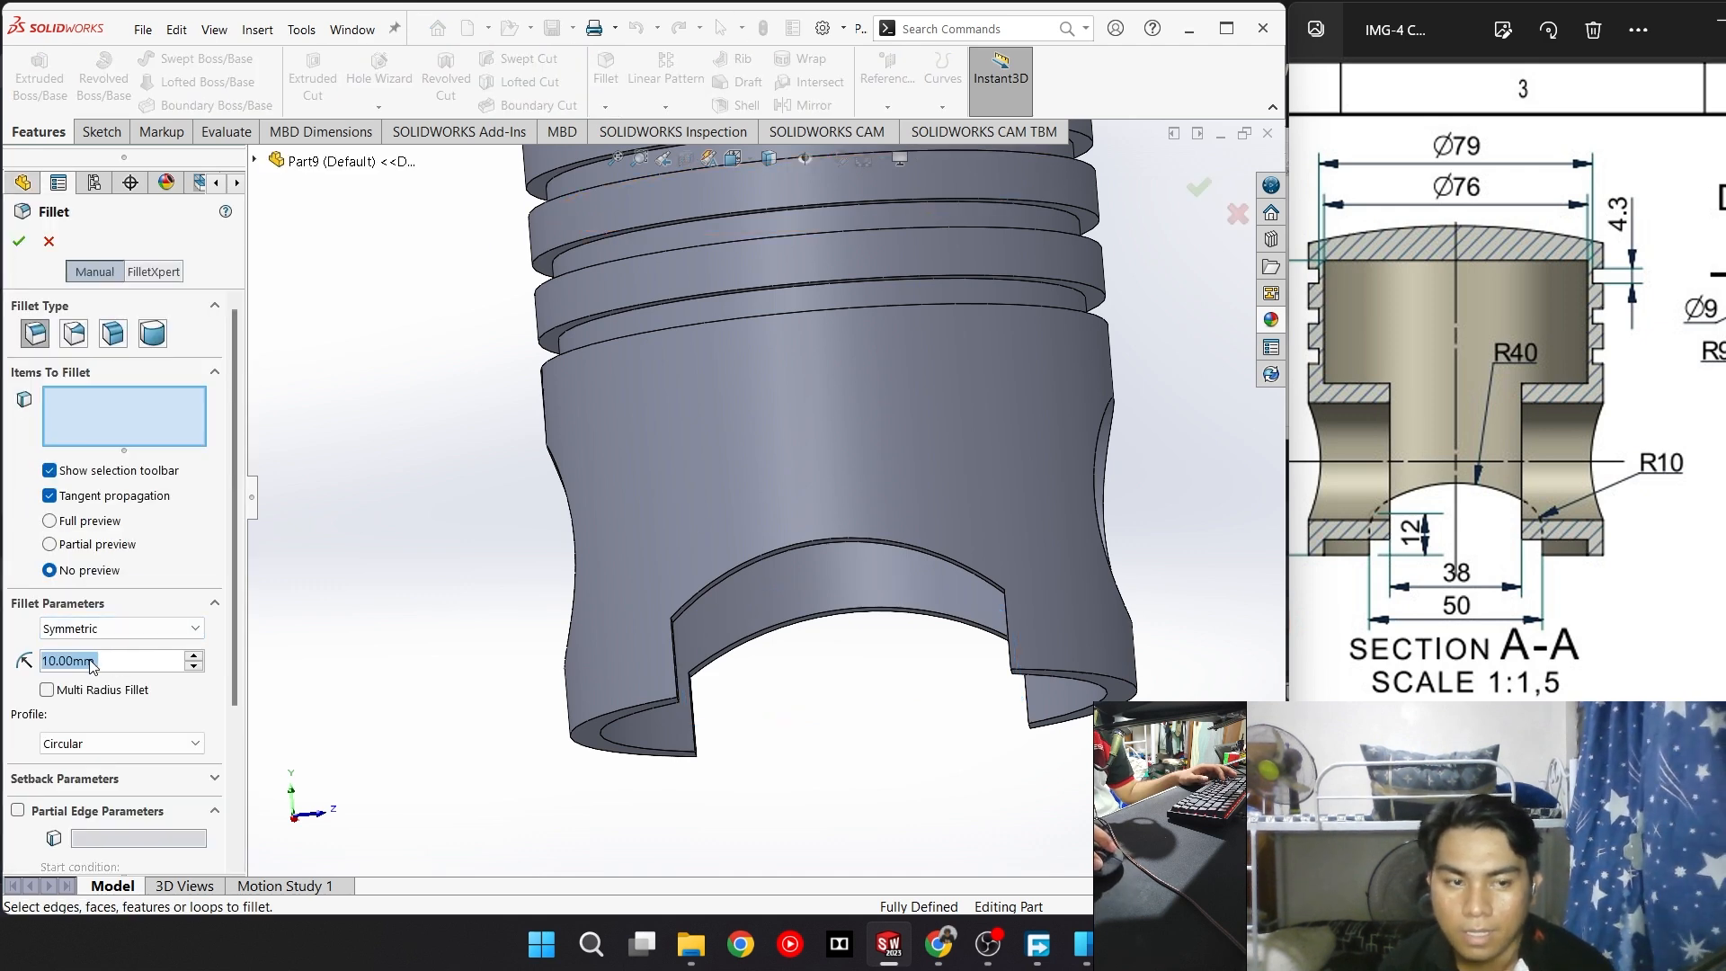
middle_click_drag(778, 752, 747, 725)
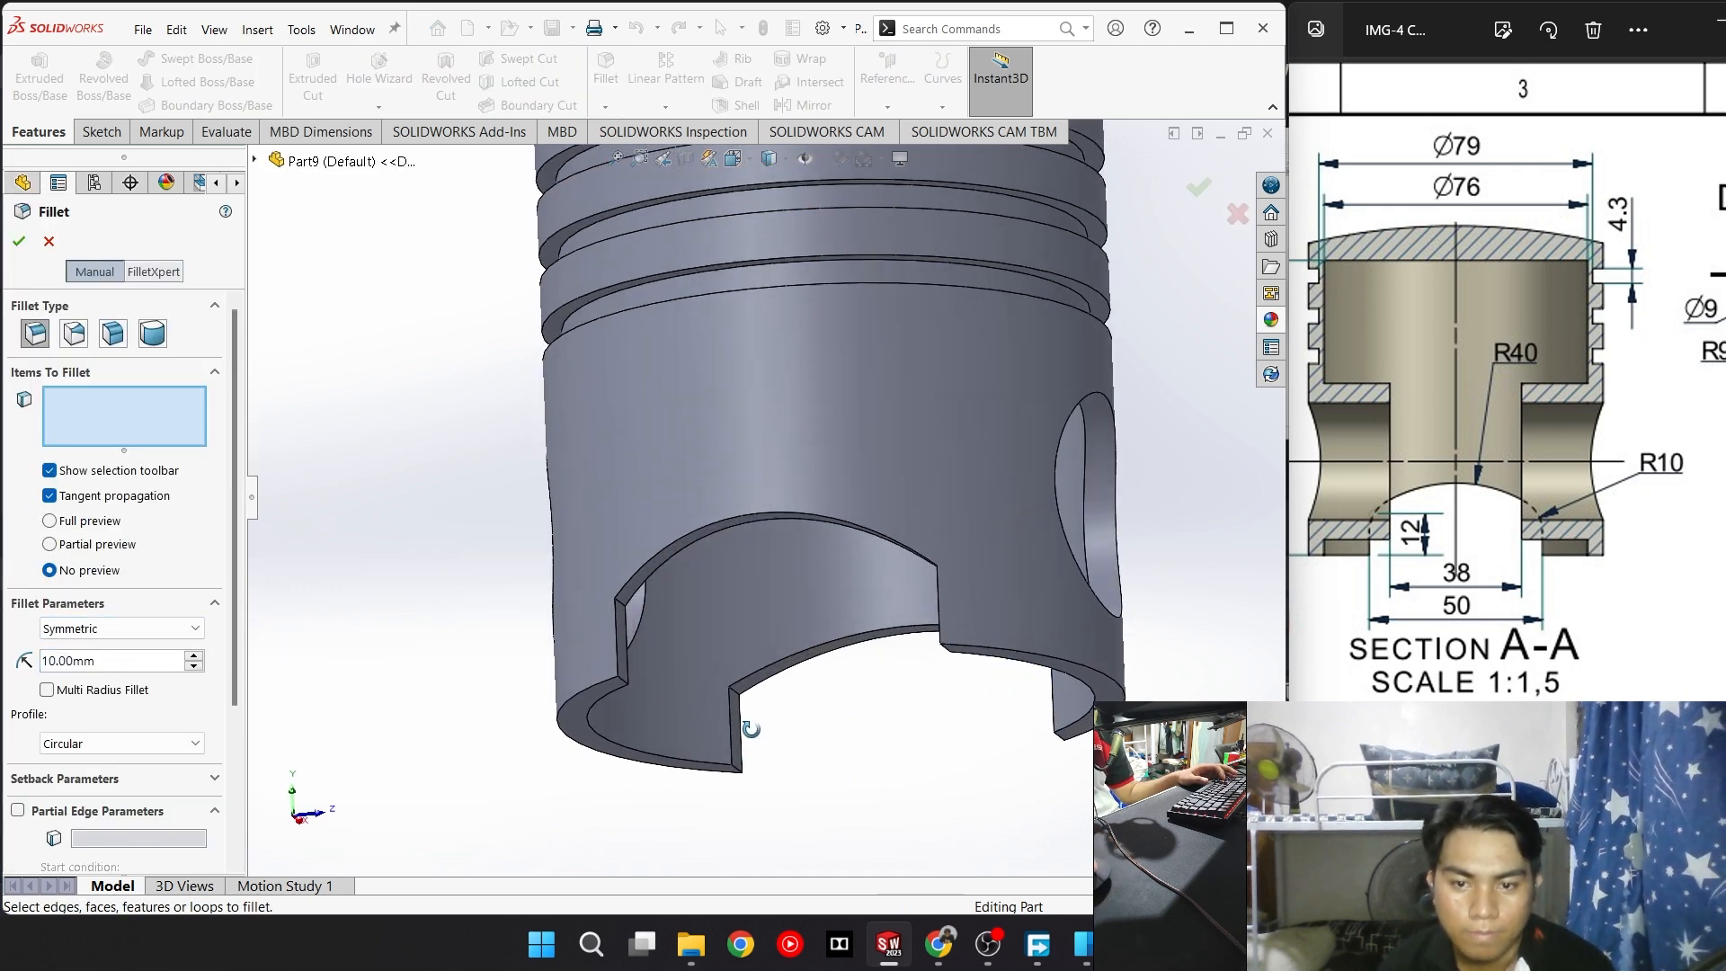
left_click(622, 609)
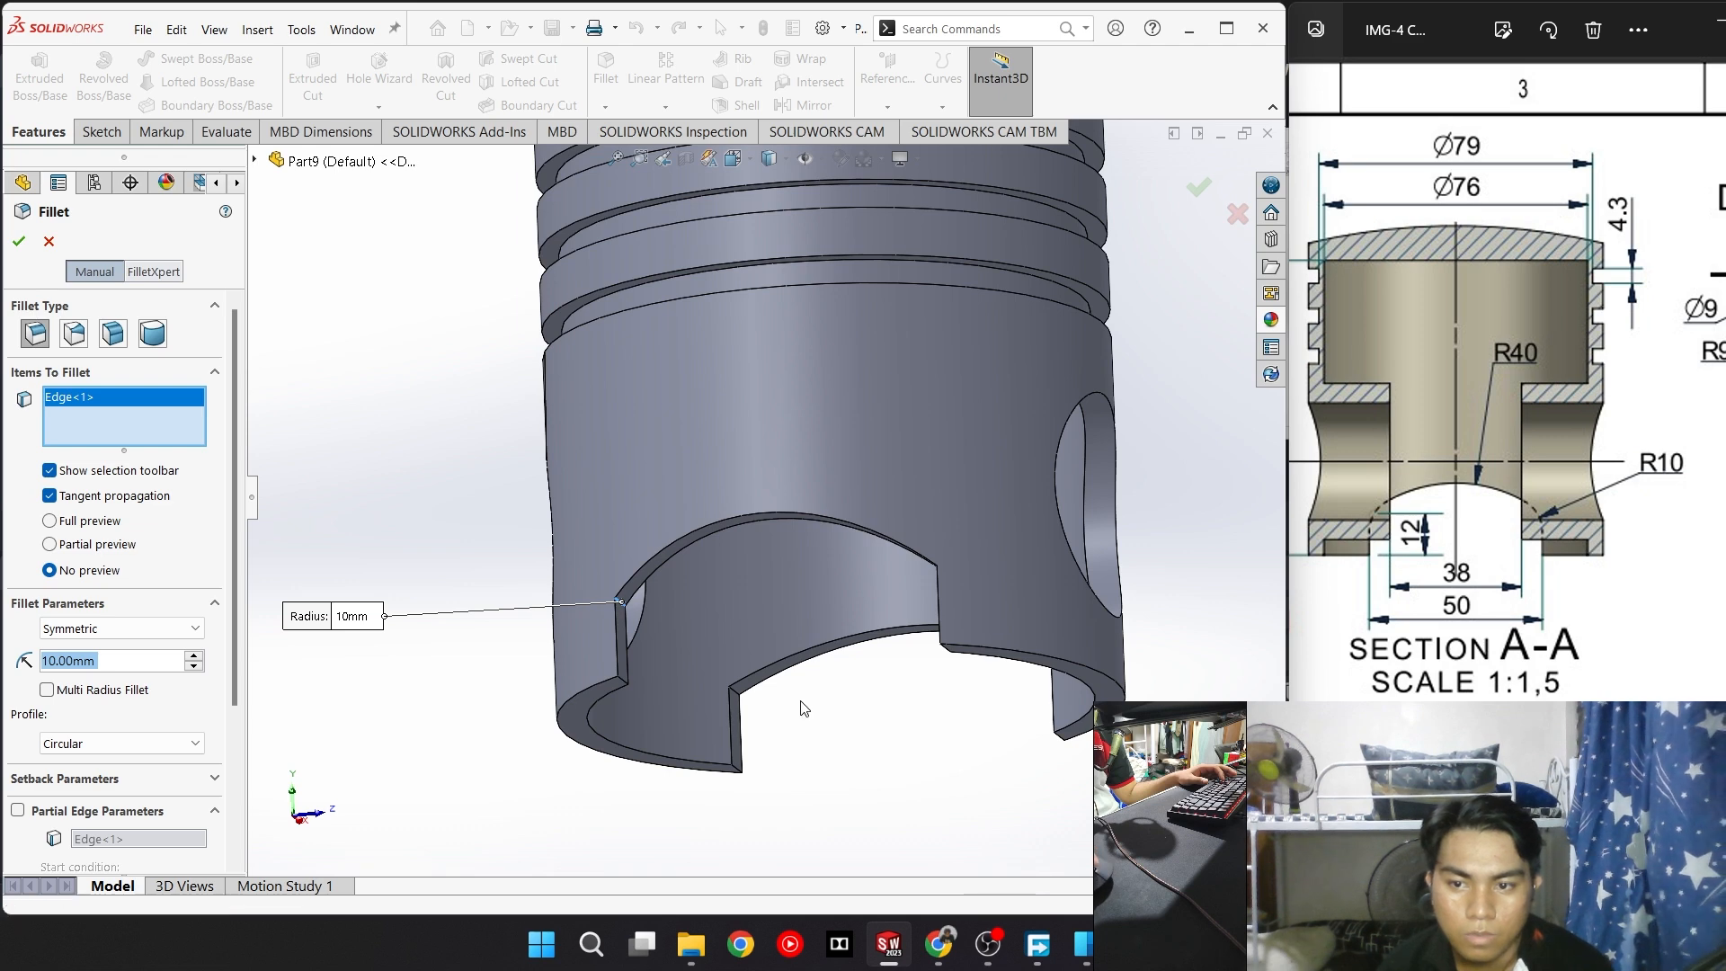
middle_click_drag(801, 704, 1135, 656)
scroll(1135, 657, "down", 8)
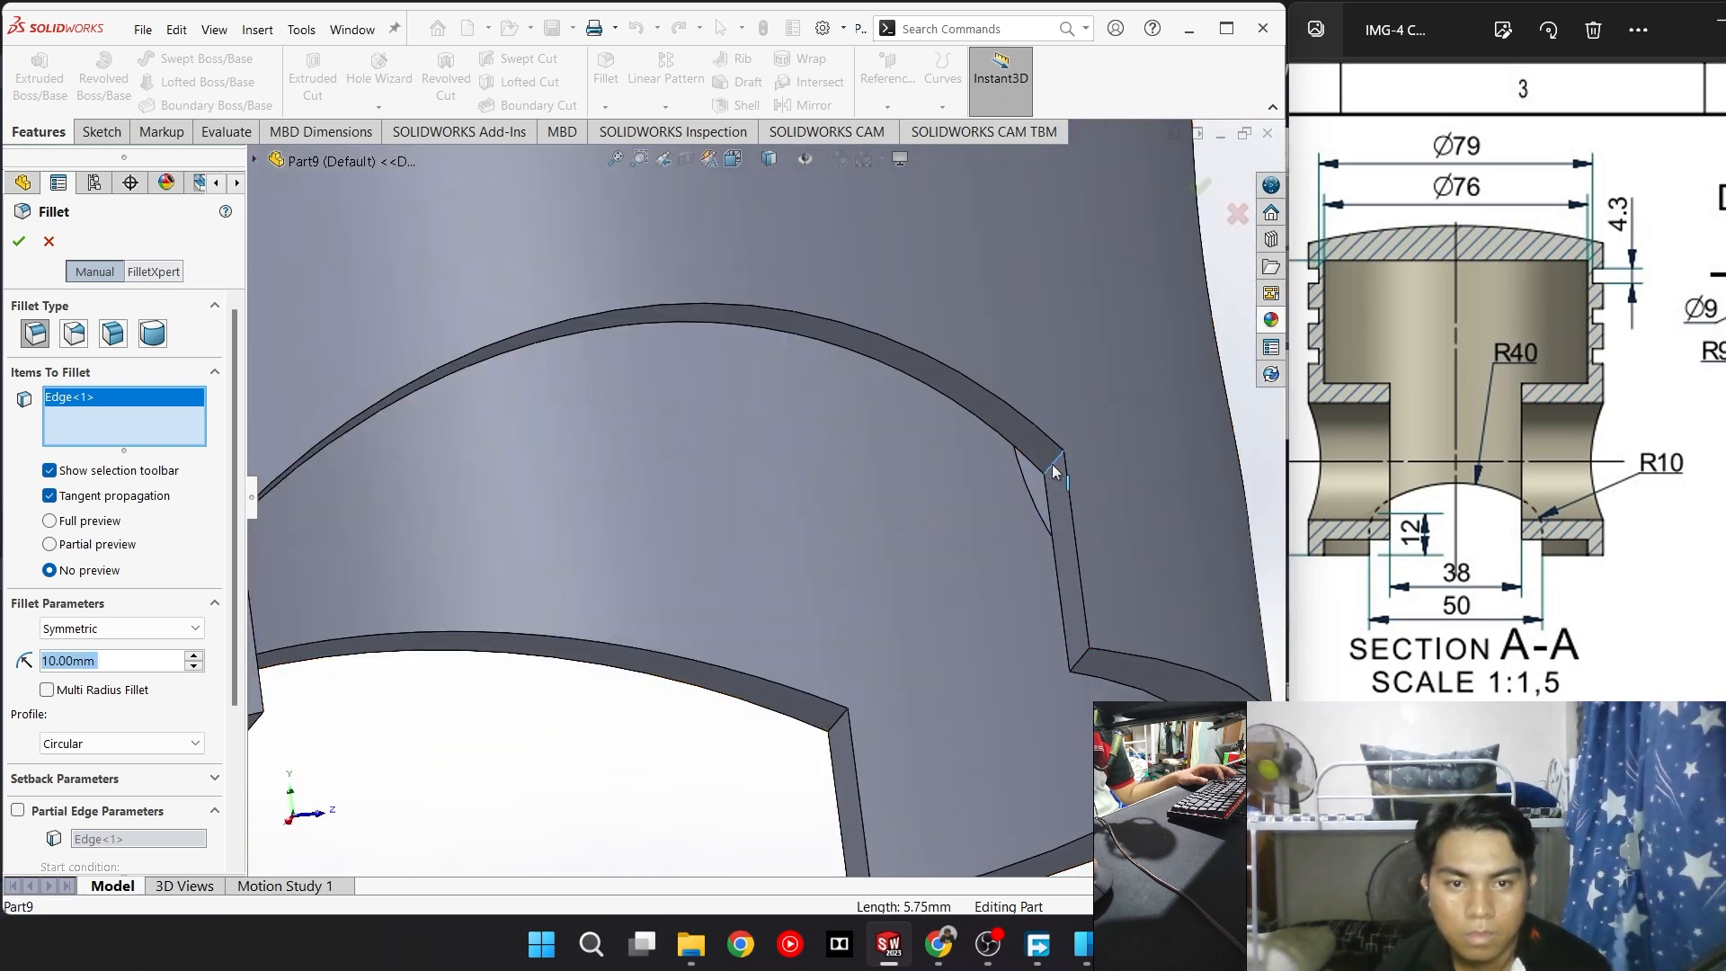
left_click(836, 726)
left_click(836, 727)
middle_click_drag(563, 733, 466, 770)
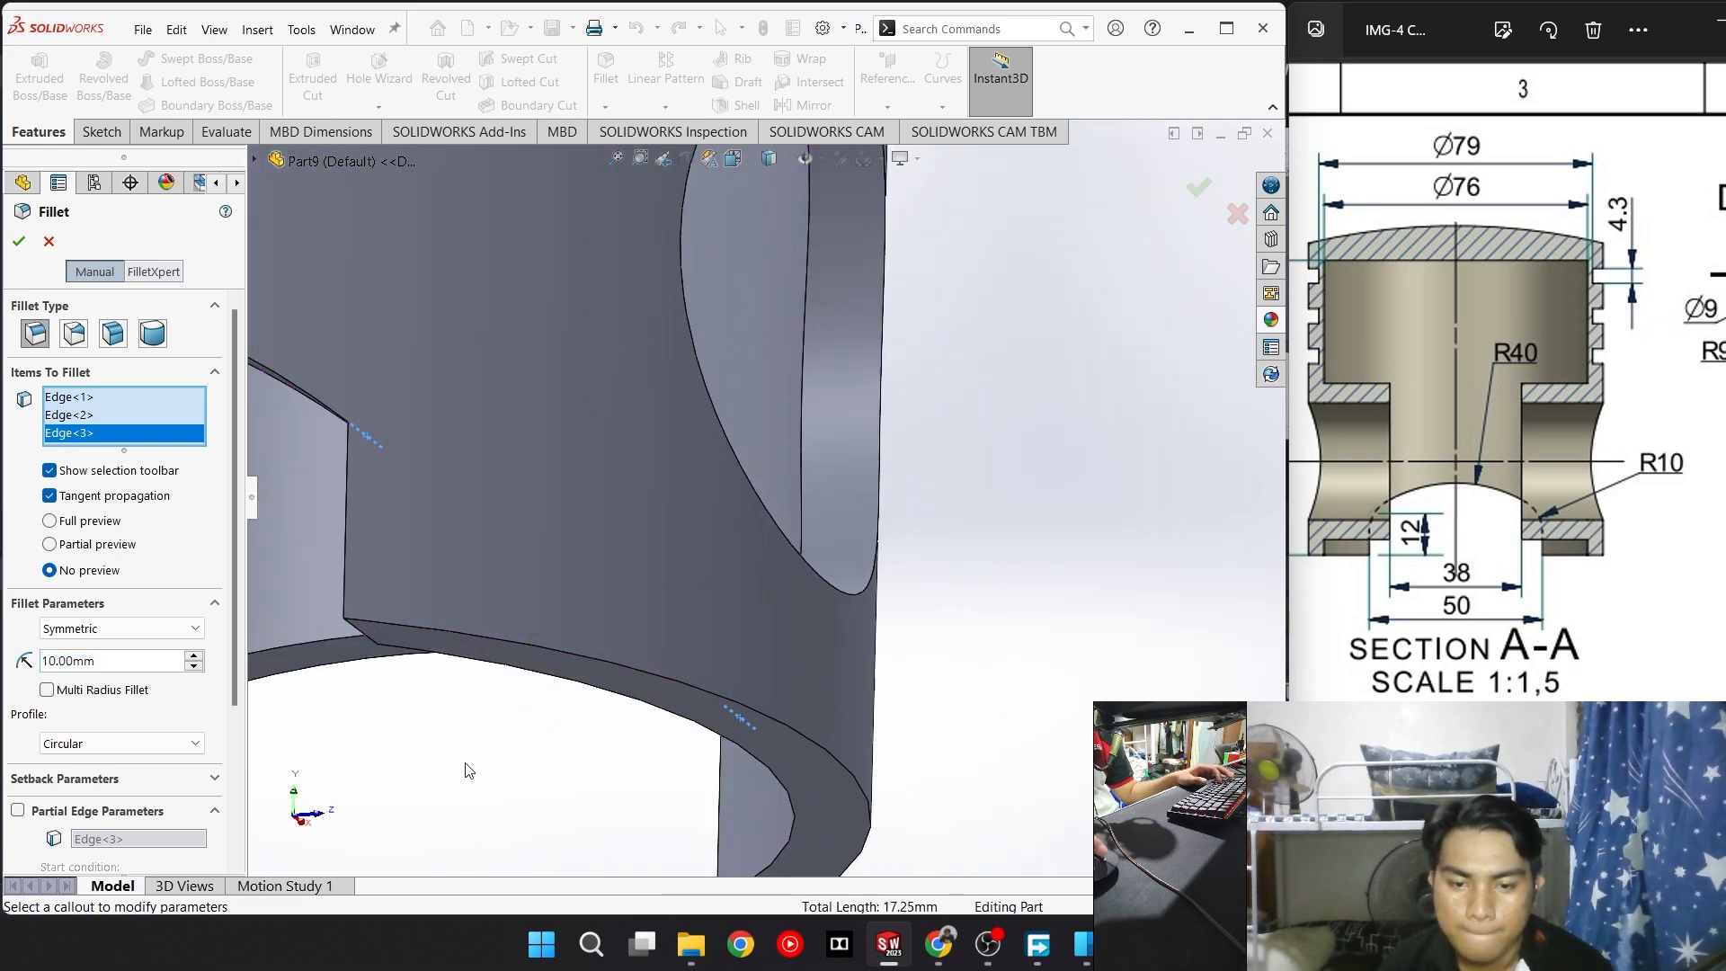
scroll(466, 771, "up", 3)
scroll(404, 737, "down", 3)
scroll(347, 701, "up", 4)
scroll(447, 527, "down", 4)
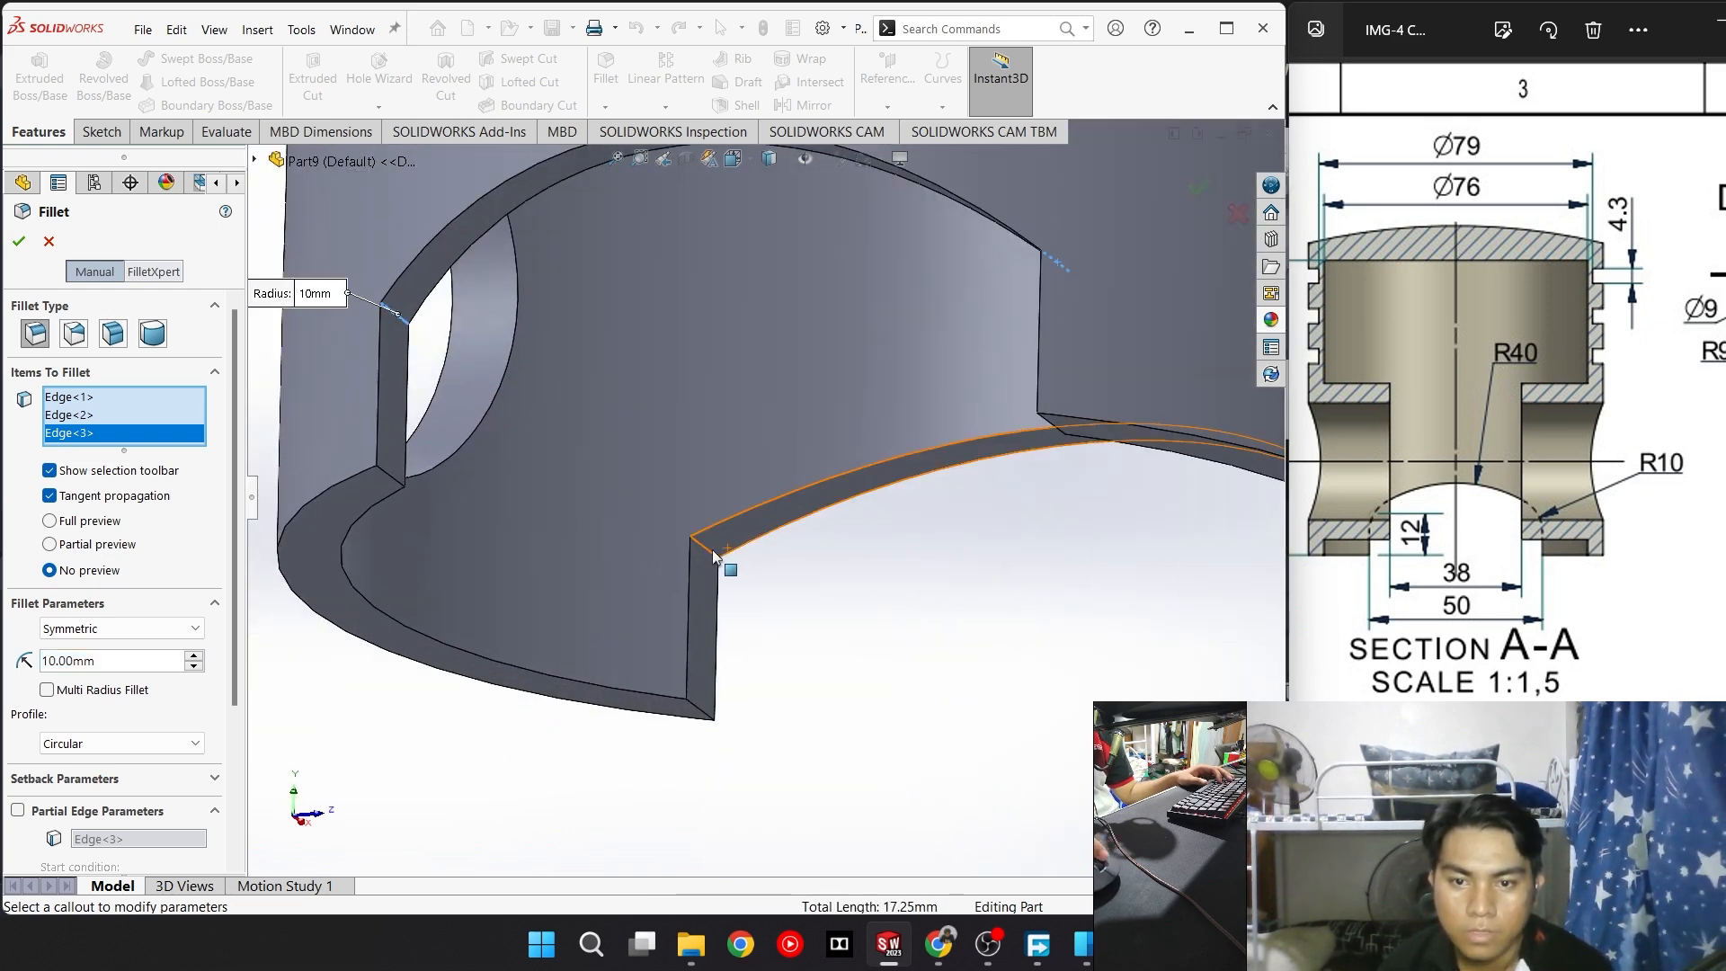
left_click(715, 556)
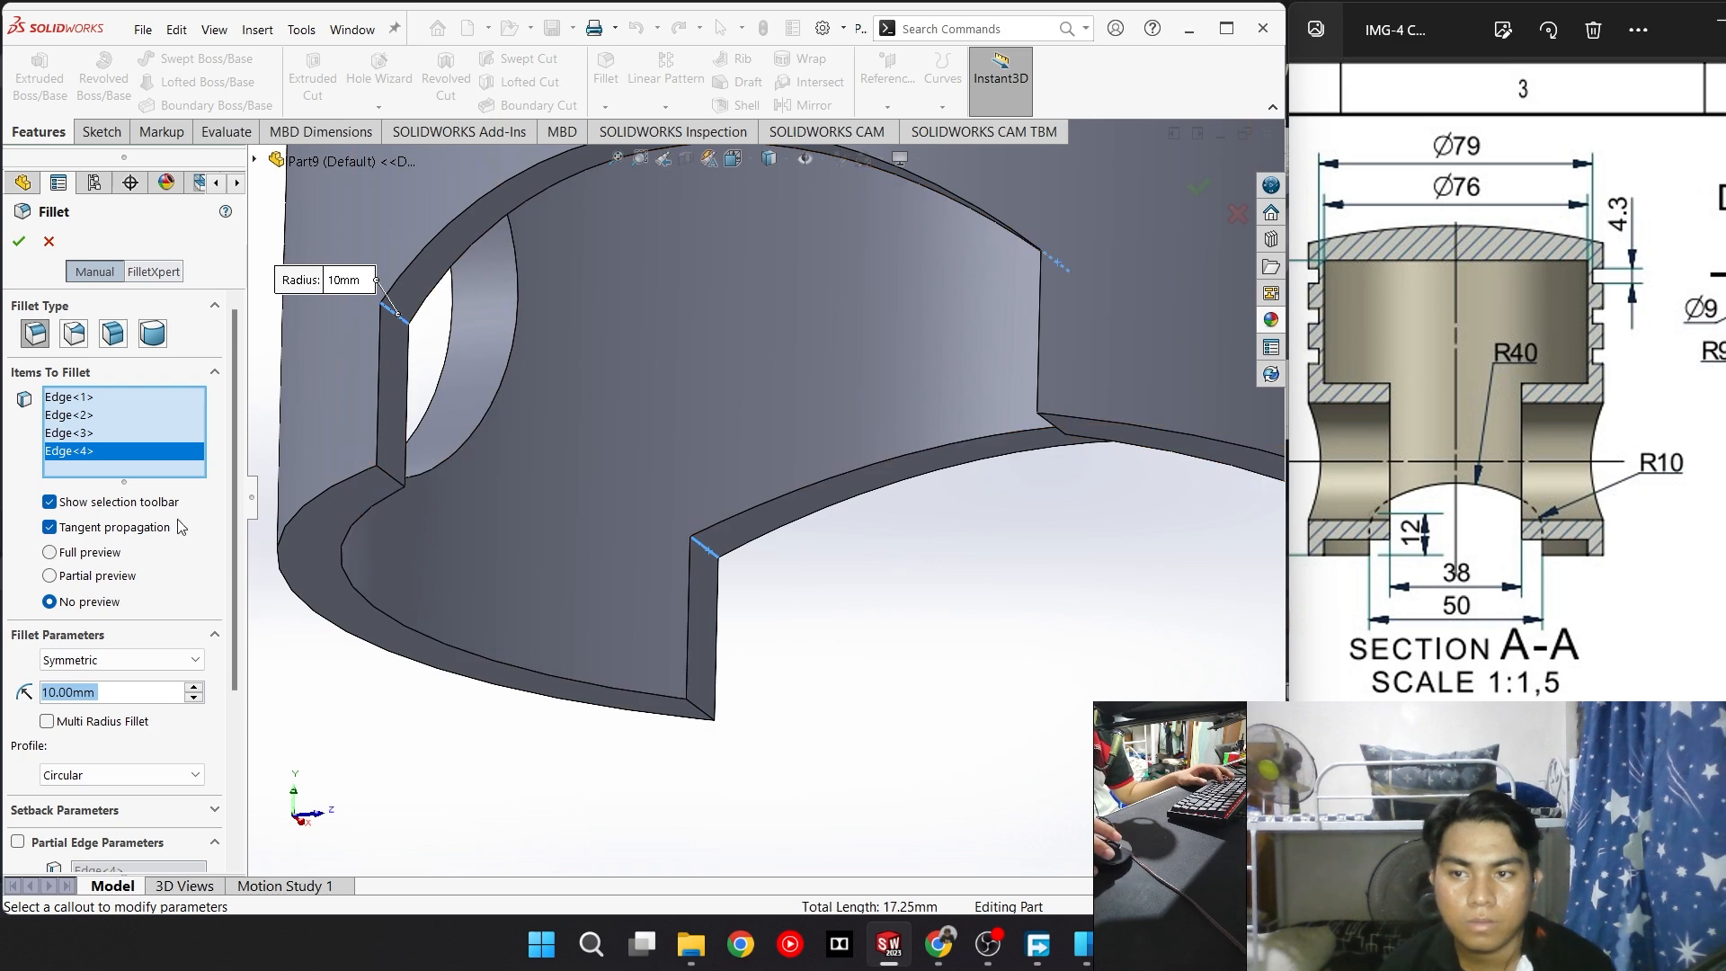
left_click(20, 239)
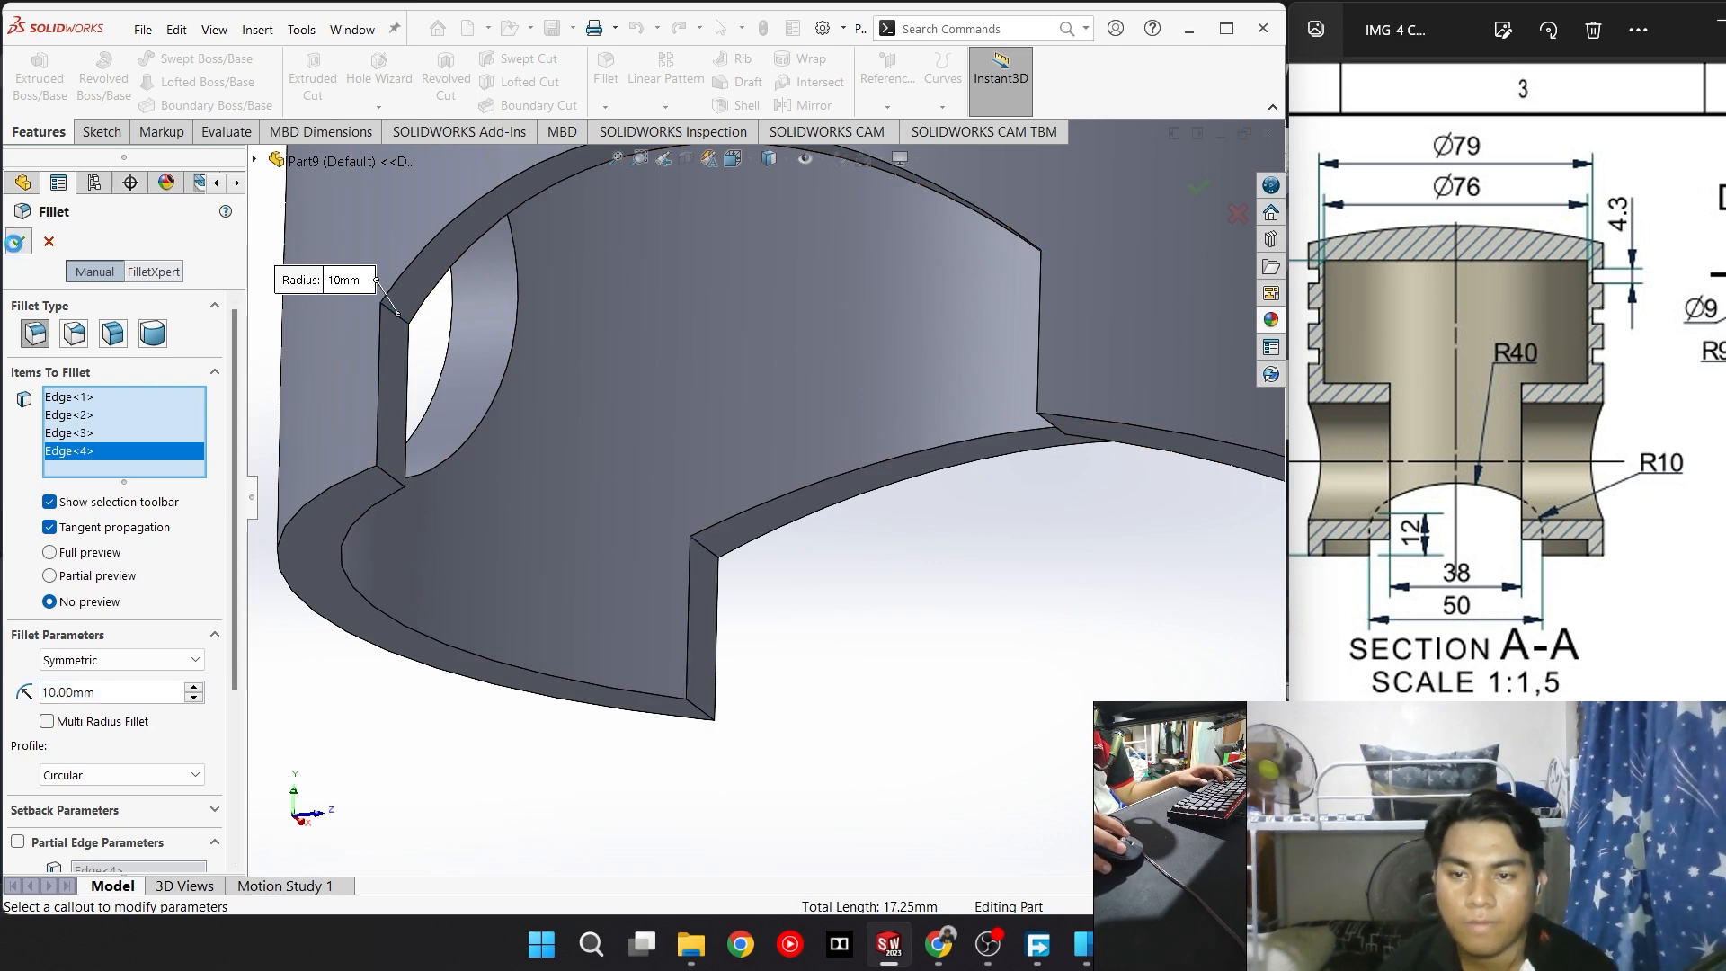
Examine the filleted skirt cutout and the piston's interior against section A-A of the reference drawing
middle_click_drag(910, 523, 994, 540)
scroll(1129, 561, "up", 5)
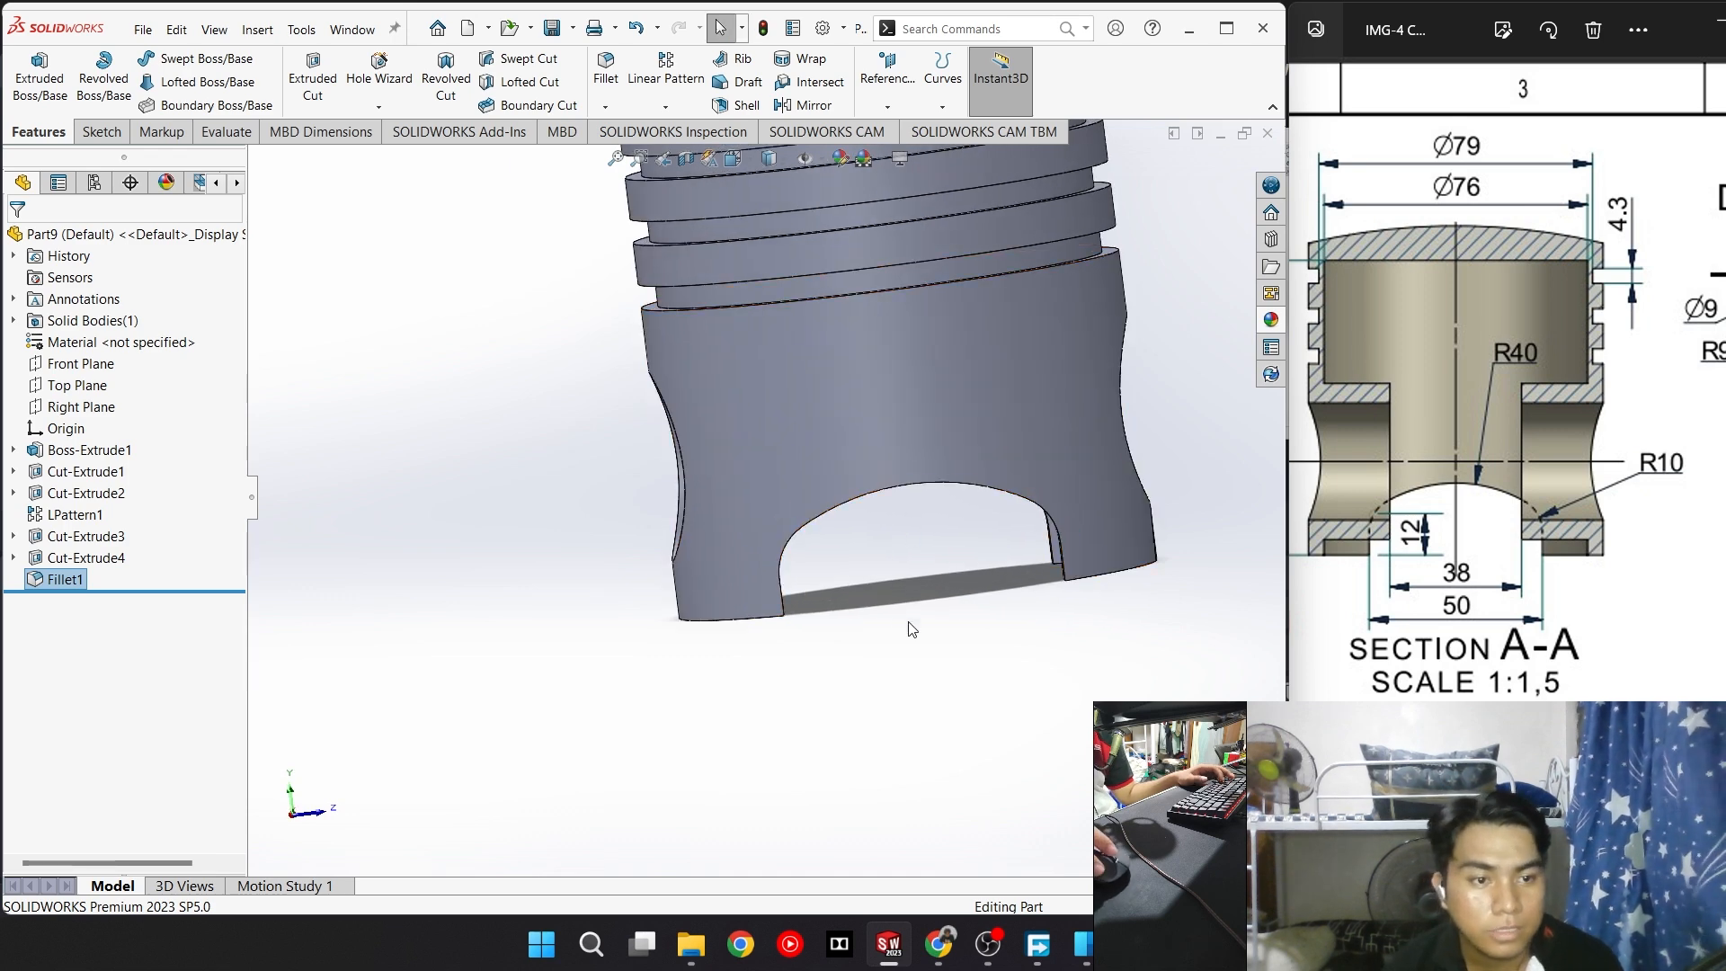
mouse_move(917, 574)
middle_mouse_down()
mouse_move(939, 562)
mouse_move(899, 544)
mouse_move(924, 554)
middle_mouse_up()
scroll(985, 491, "up", 3)
scroll(985, 490, "down", 3)
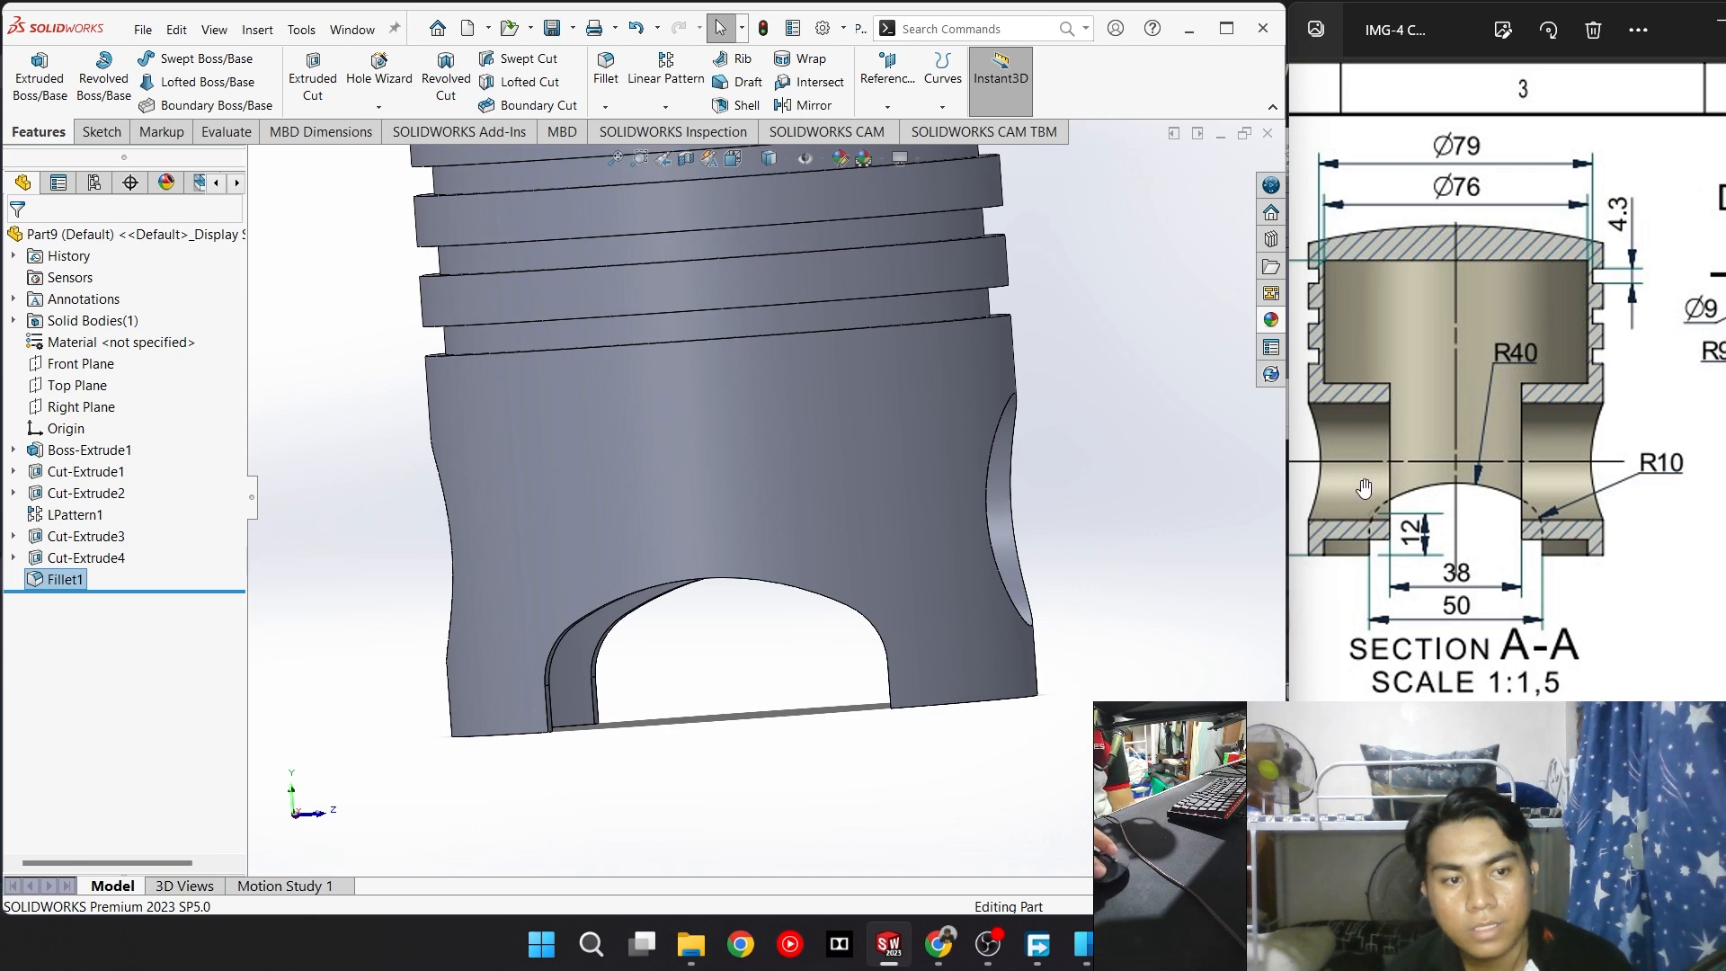
left_click_drag(1370, 413, 1463, 430)
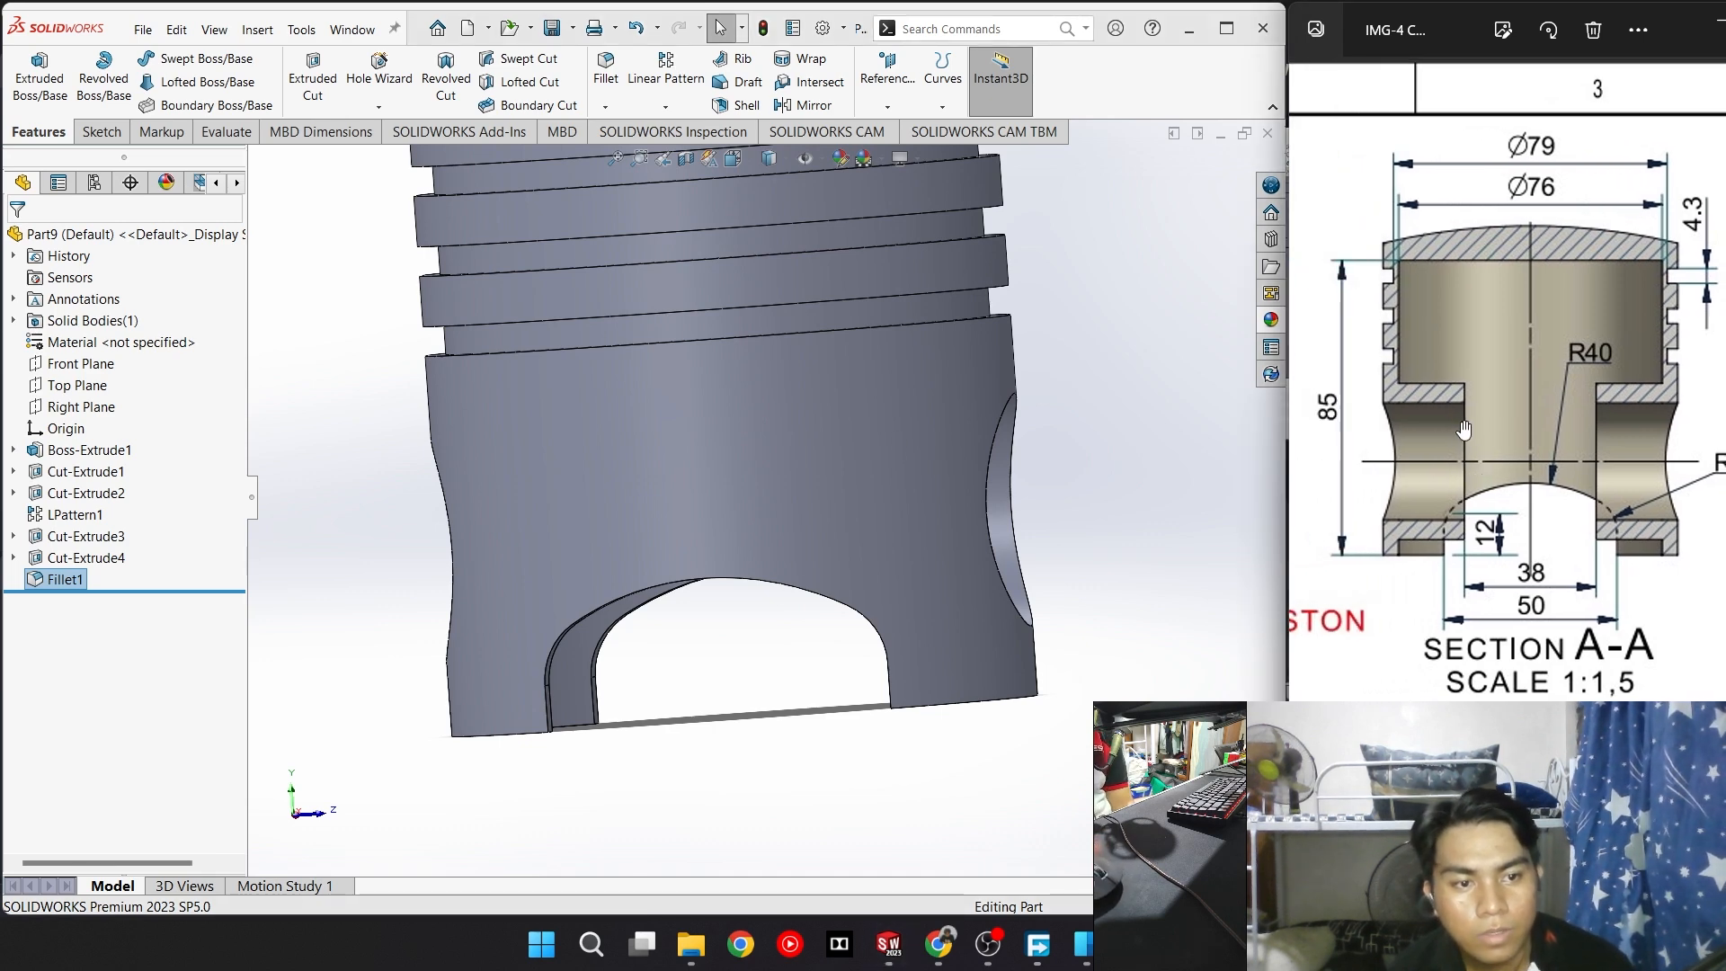
scroll(1431, 416, "down", 1)
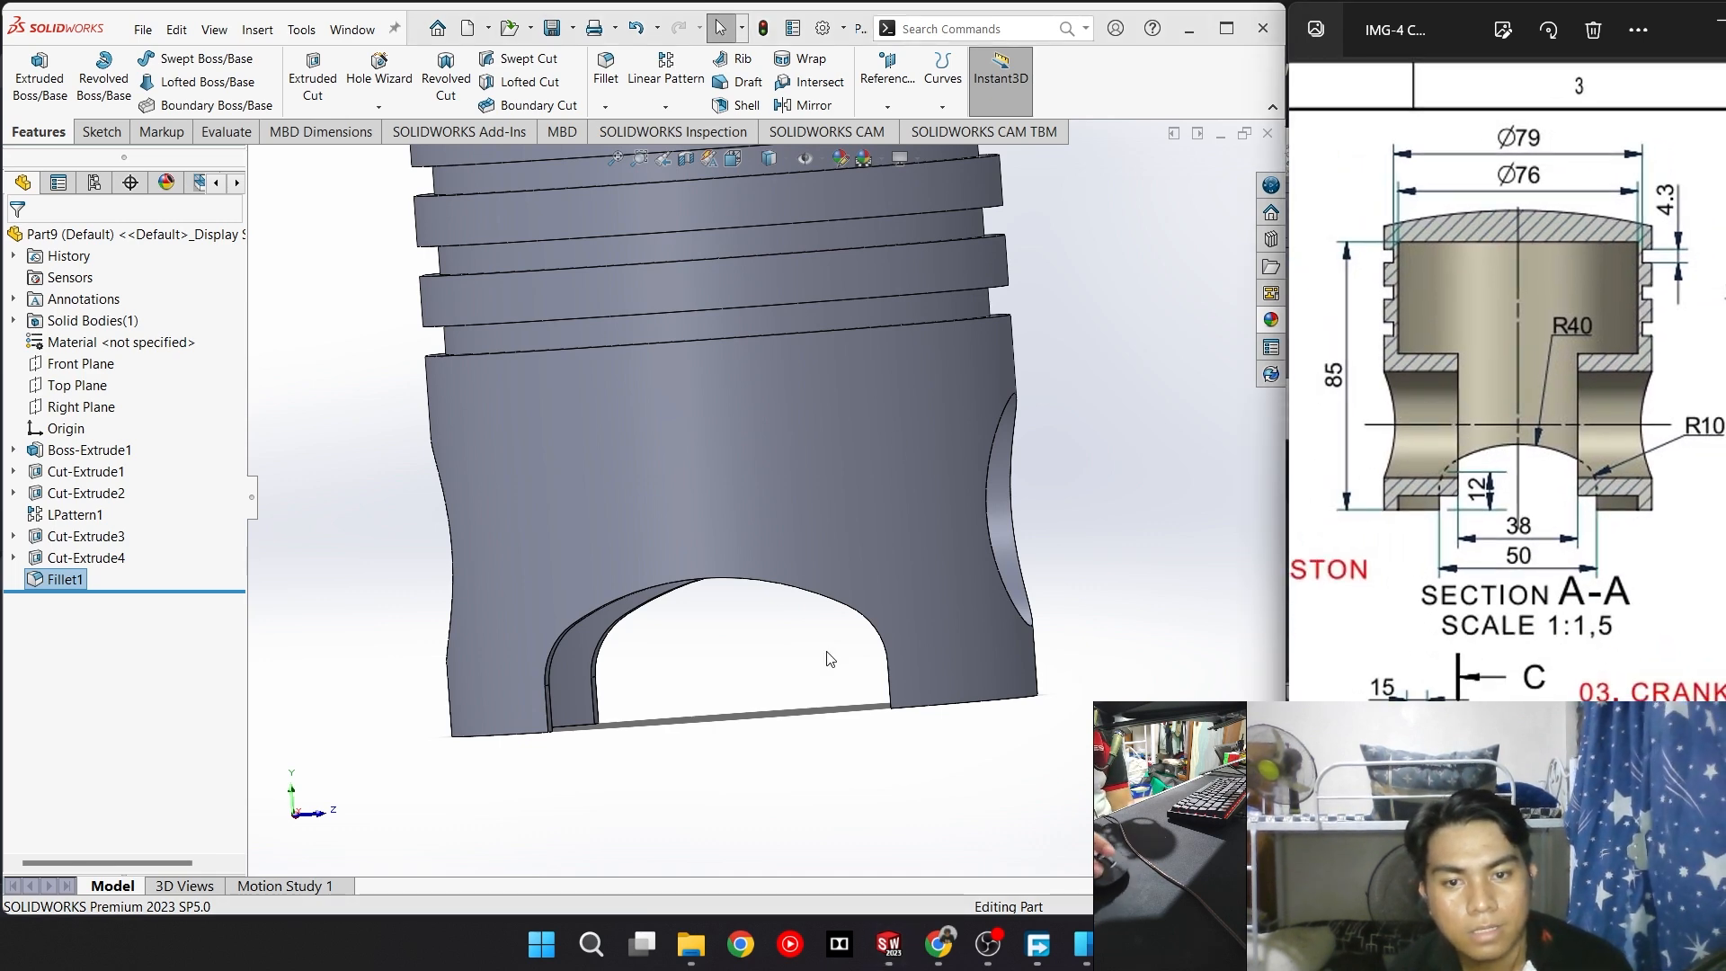
middle_click_drag(827, 659, 904, 531)
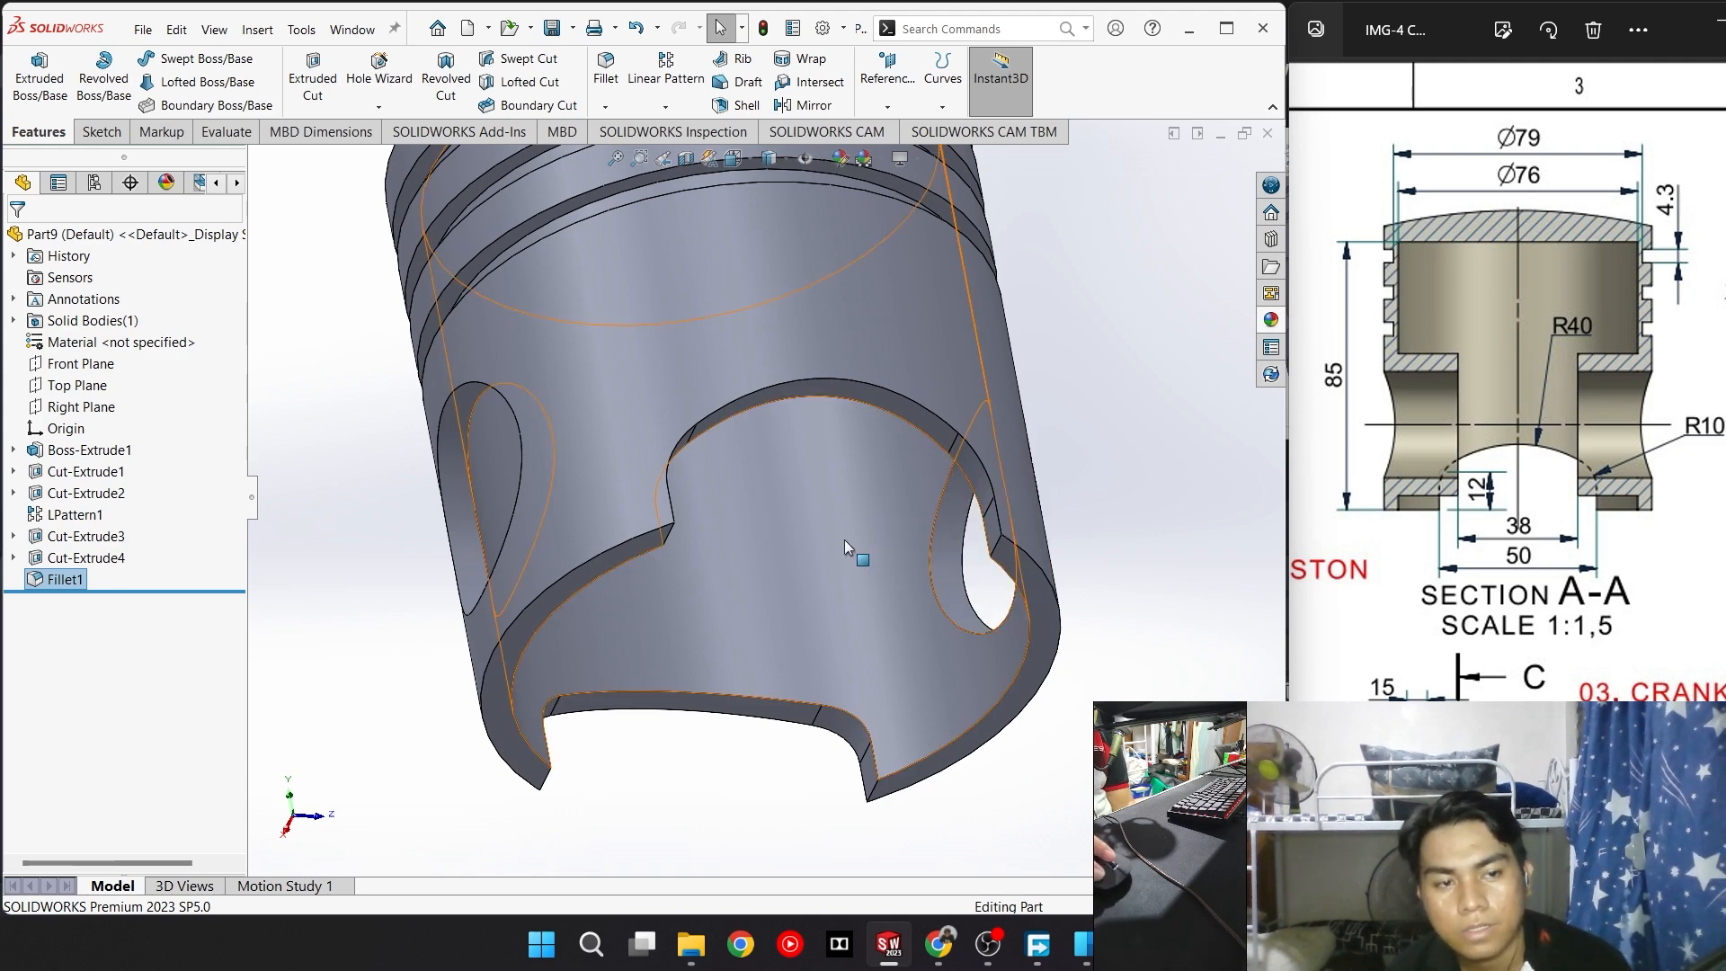
Start a new sketch on the Front Plane
middle_click_drag(895, 582, 777, 727)
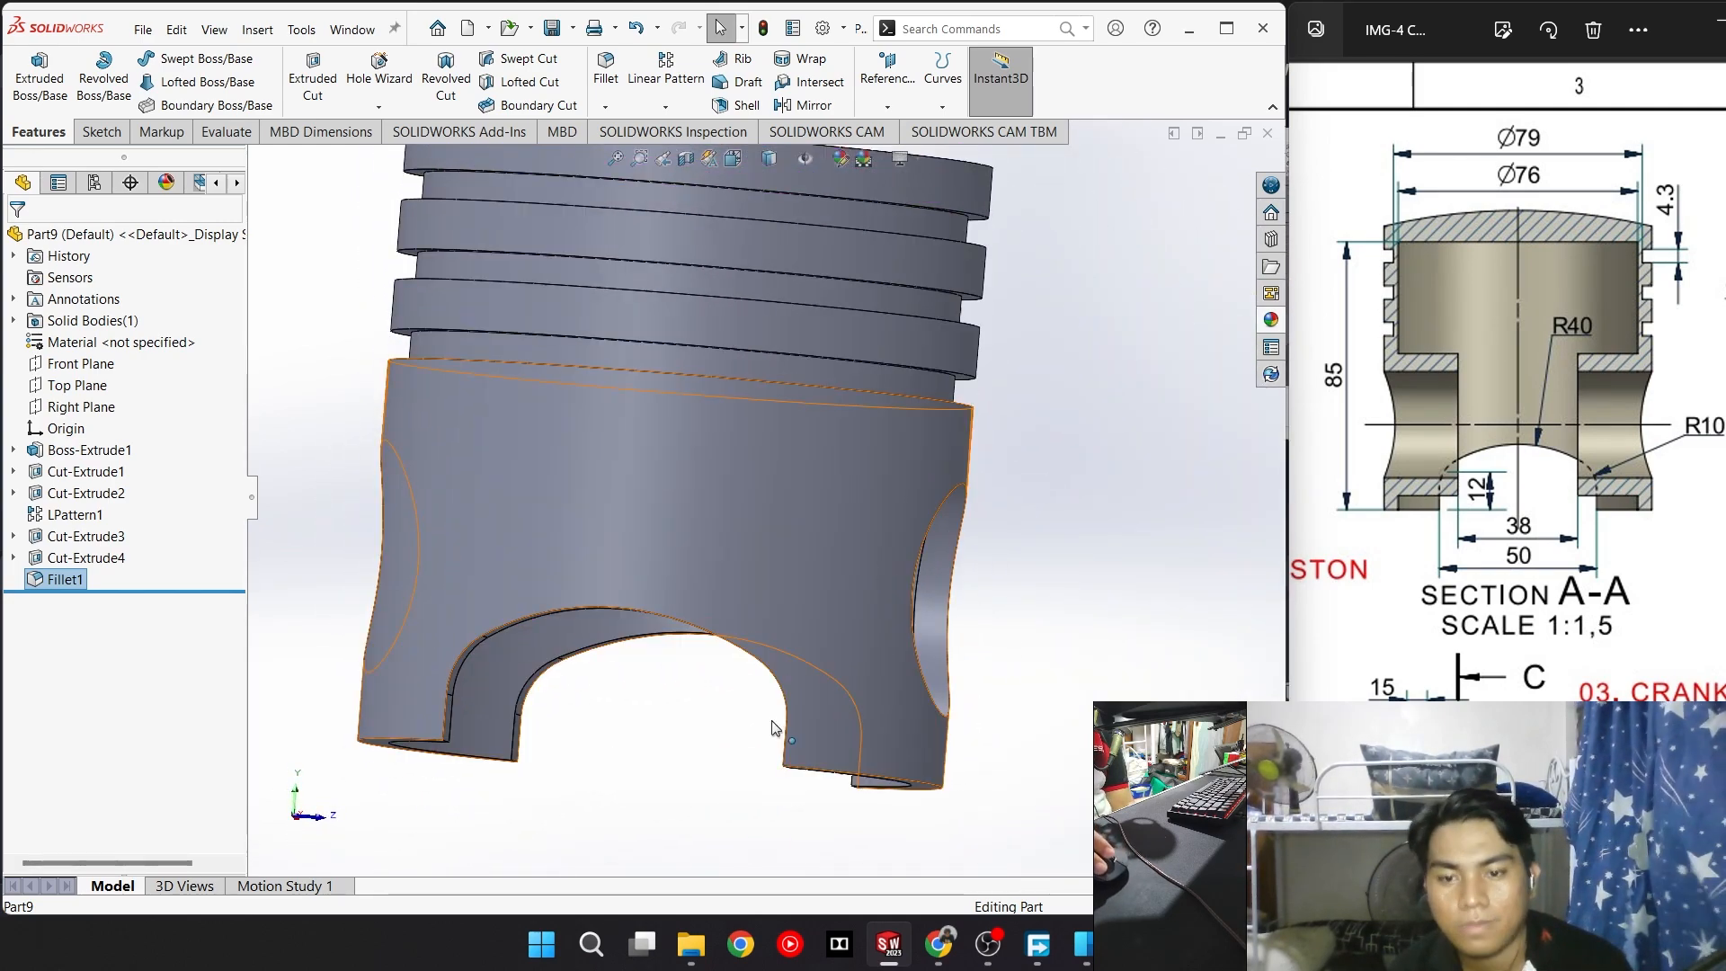
mouse_move(656, 665)
middle_mouse_down()
mouse_move(663, 686)
mouse_move(634, 708)
mouse_move(674, 705)
mouse_move(645, 645)
middle_mouse_up()
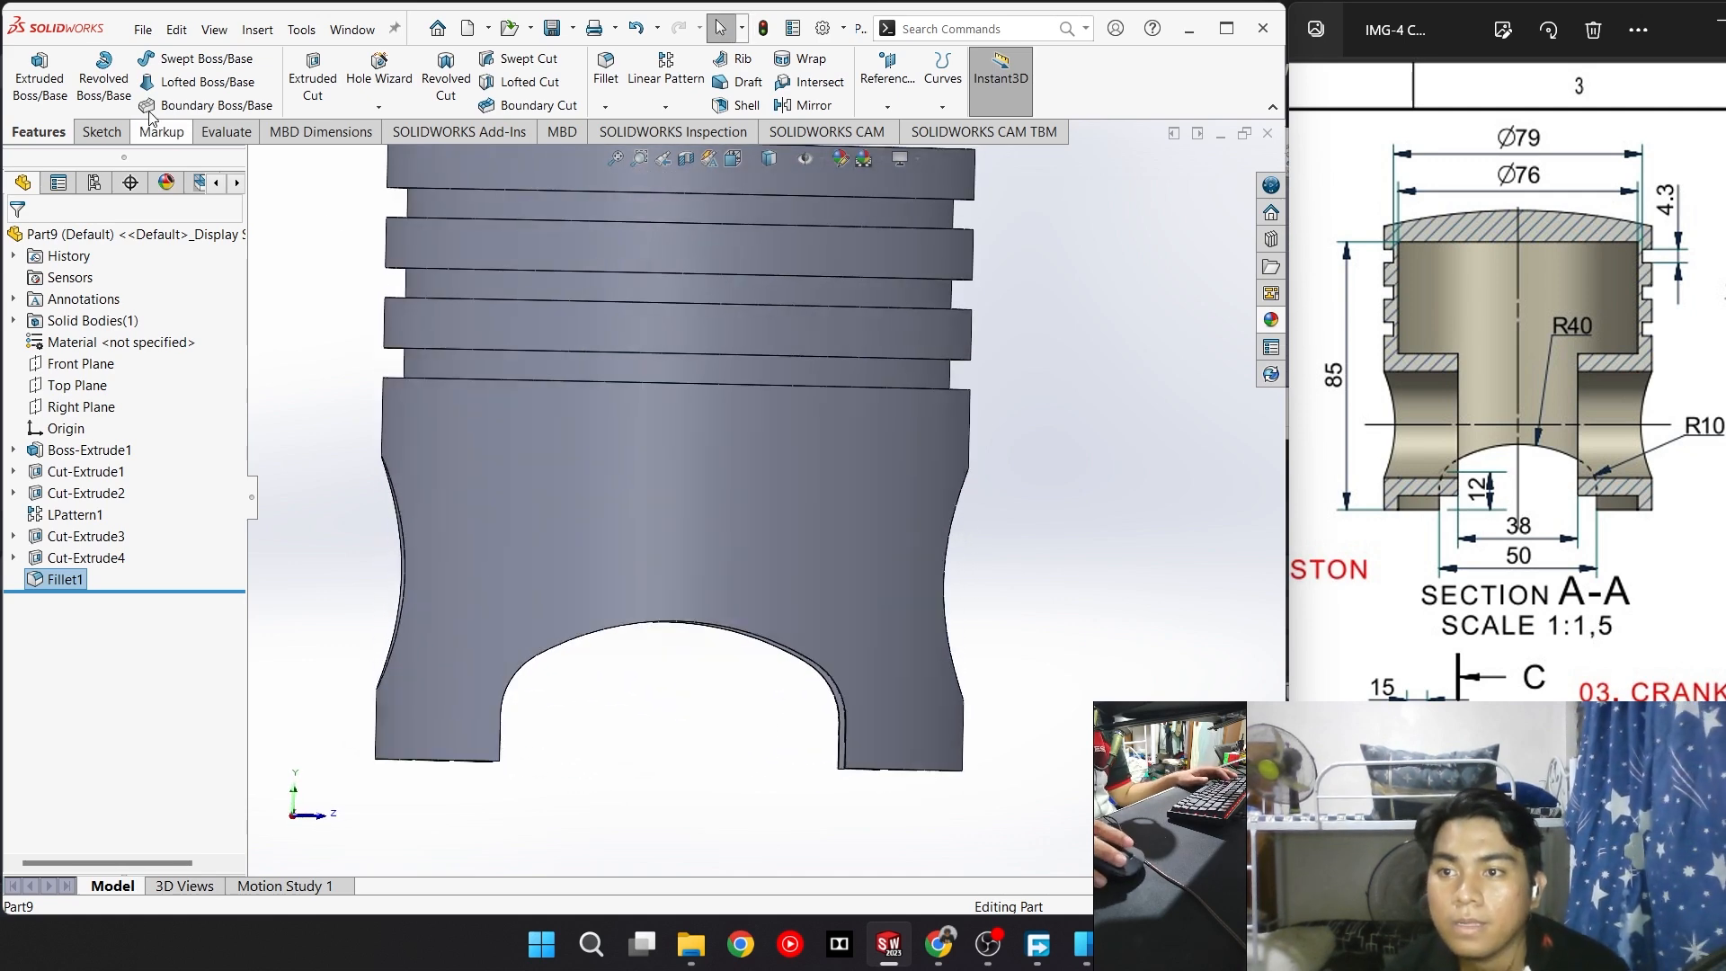
left_click(101, 133)
left_click(30, 70)
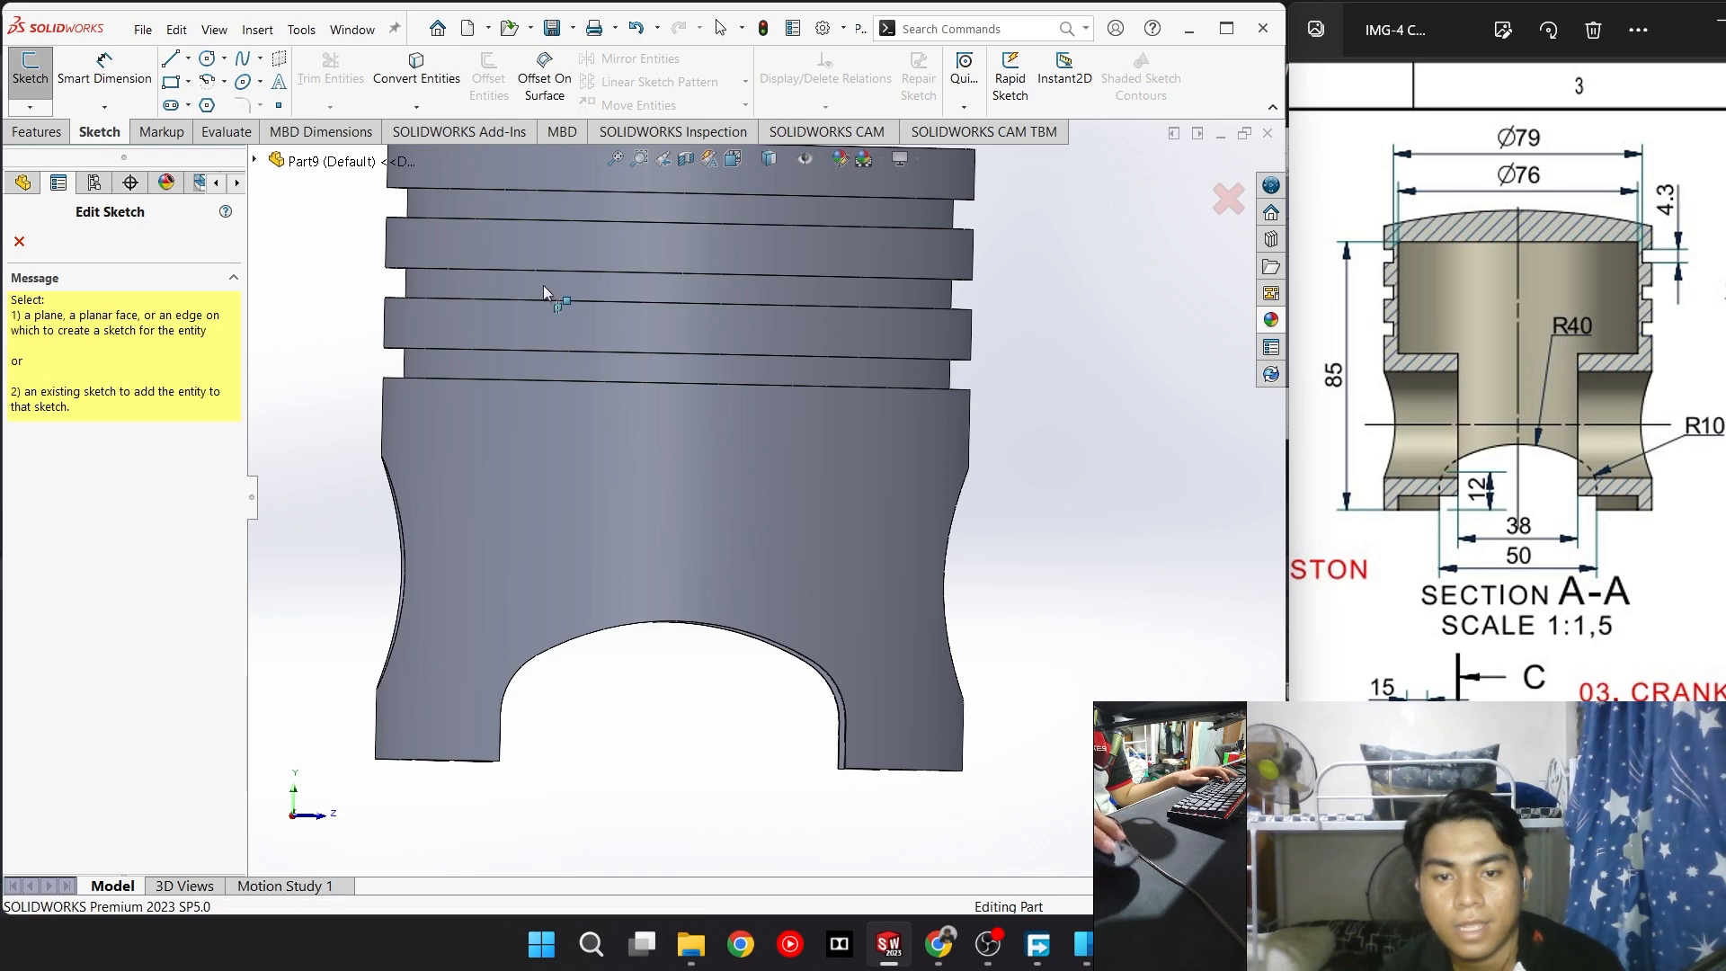
left_click(255, 161)
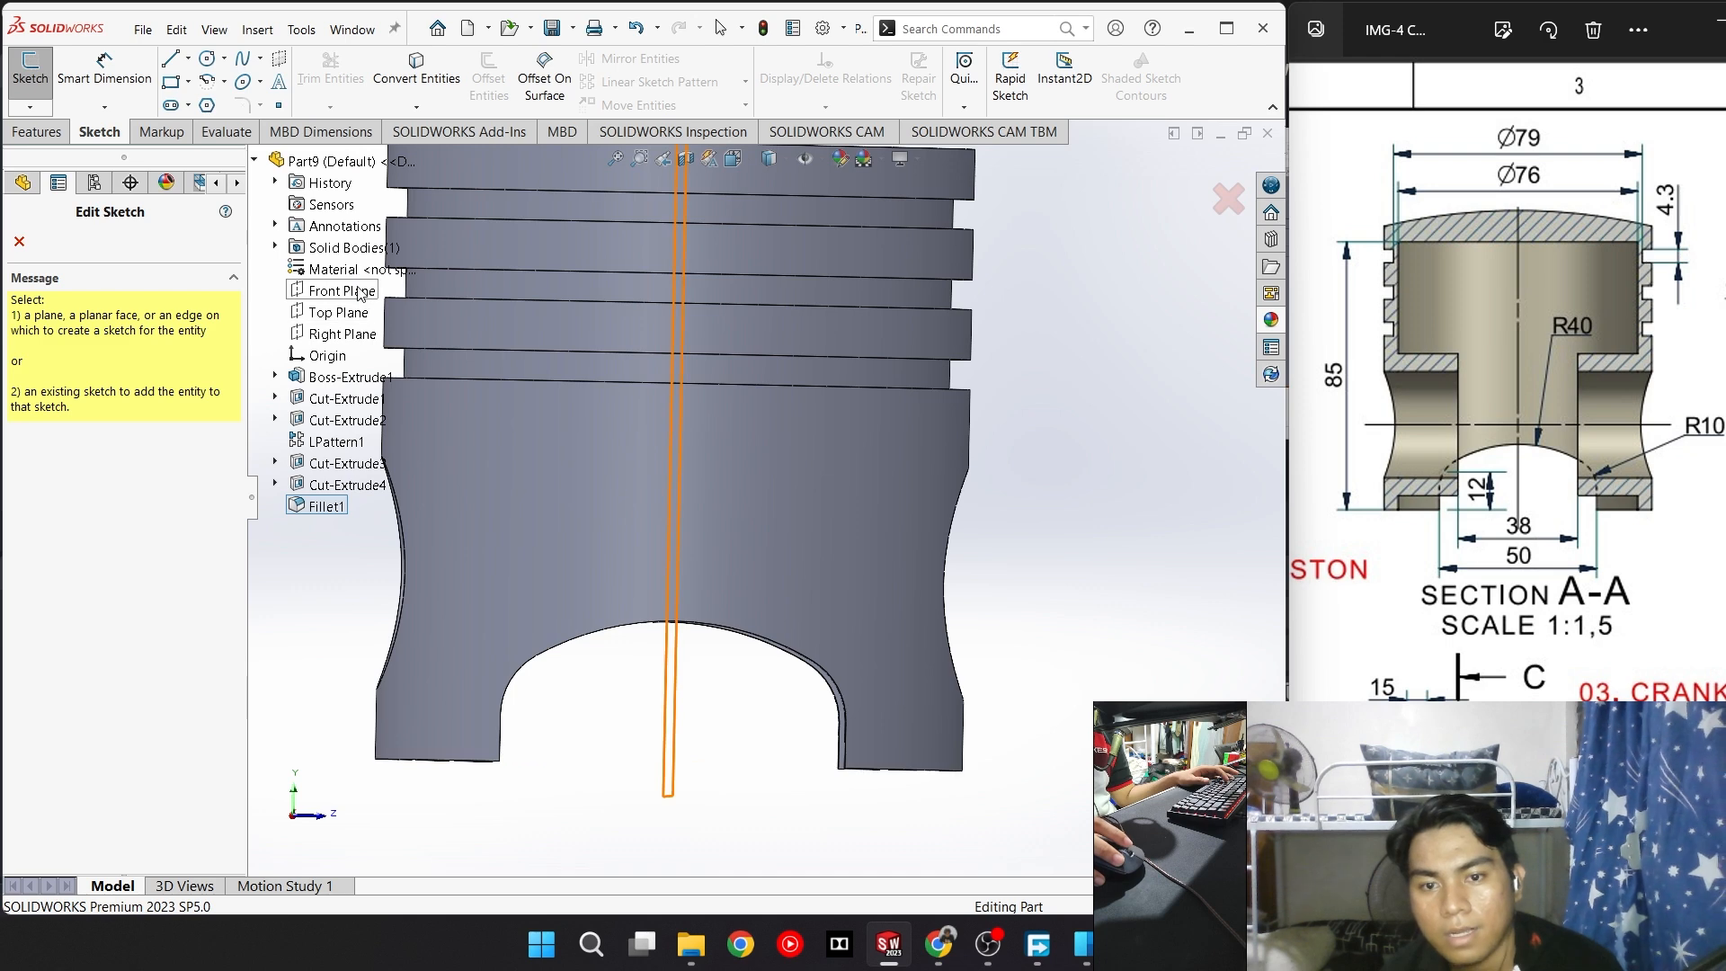
left_click(339, 290)
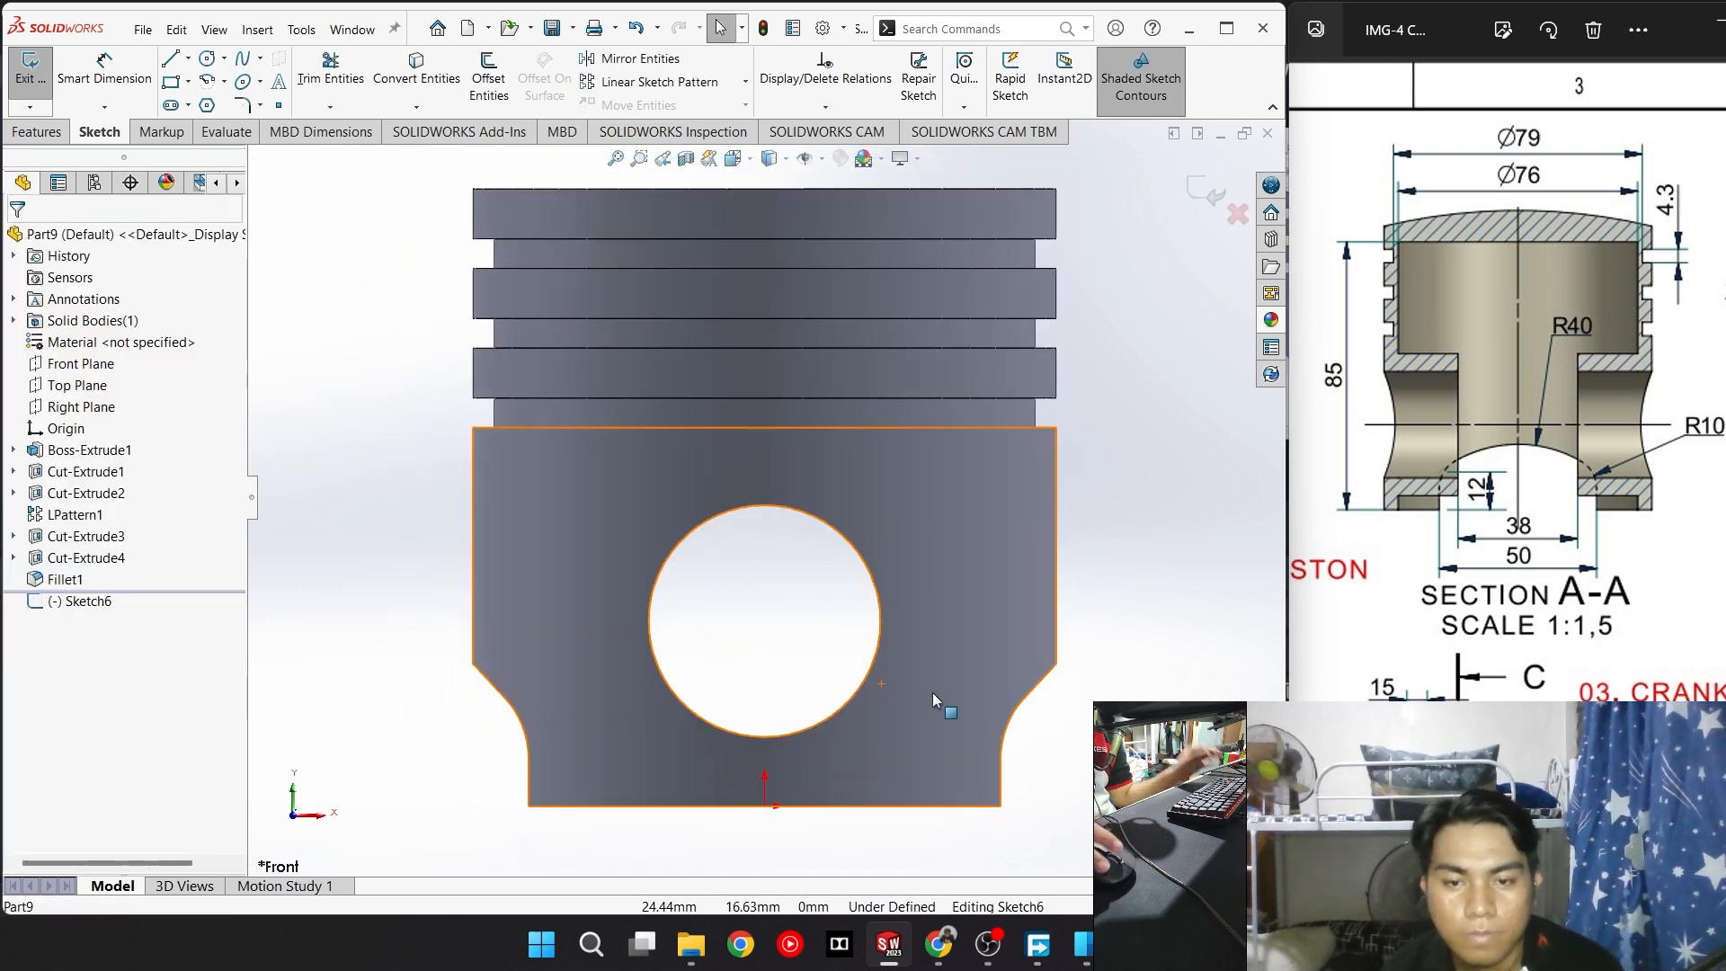
Begin a circle at the pin hole's center and examine section A-A of the reference drawing for the pin boss dimensions
left_click(207, 61)
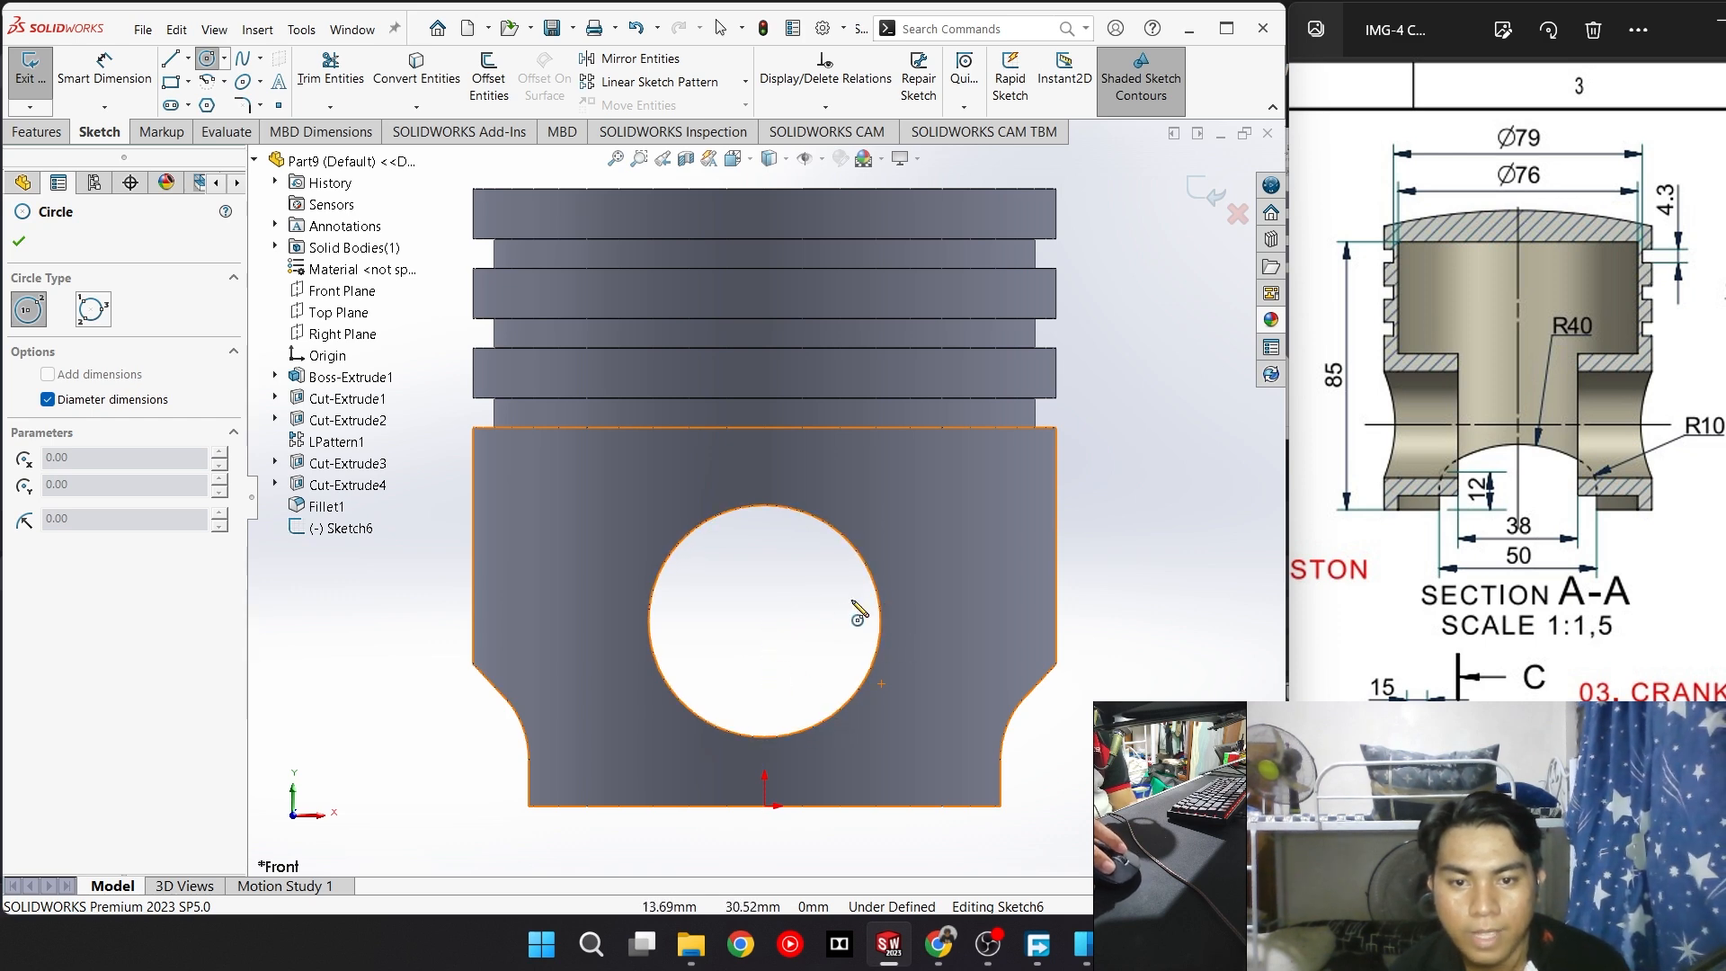
left_click(764, 621)
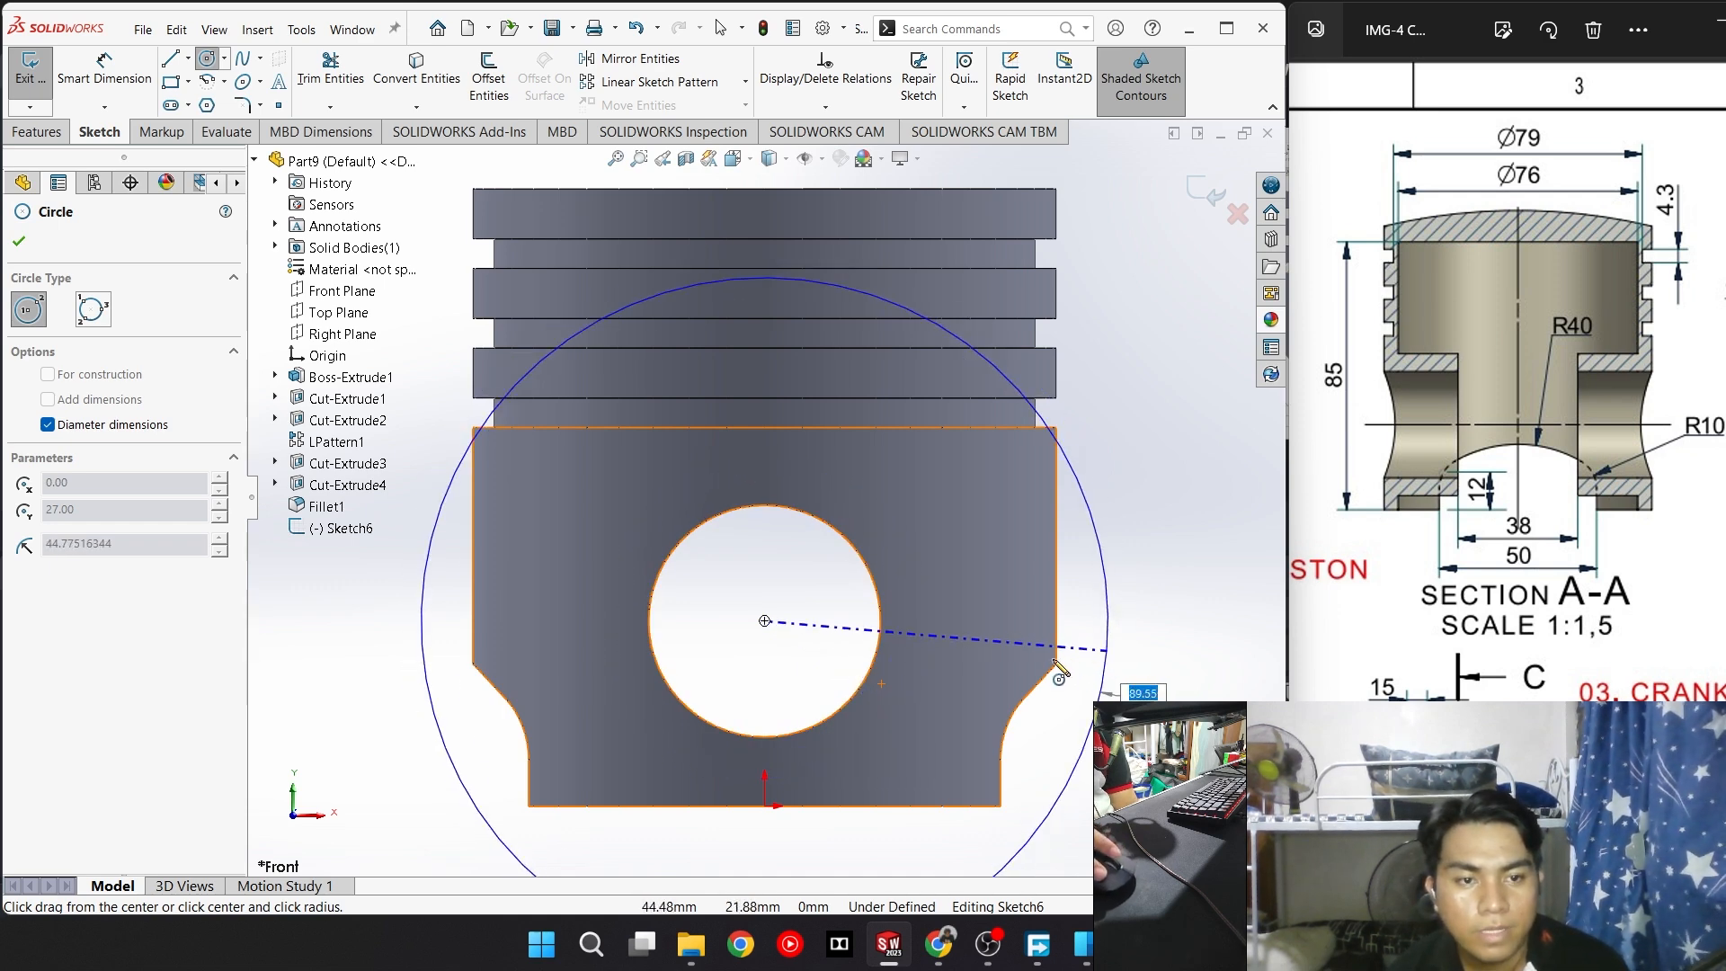
scroll(1423, 570, "down", 1)
scroll(1423, 570, "down", 2)
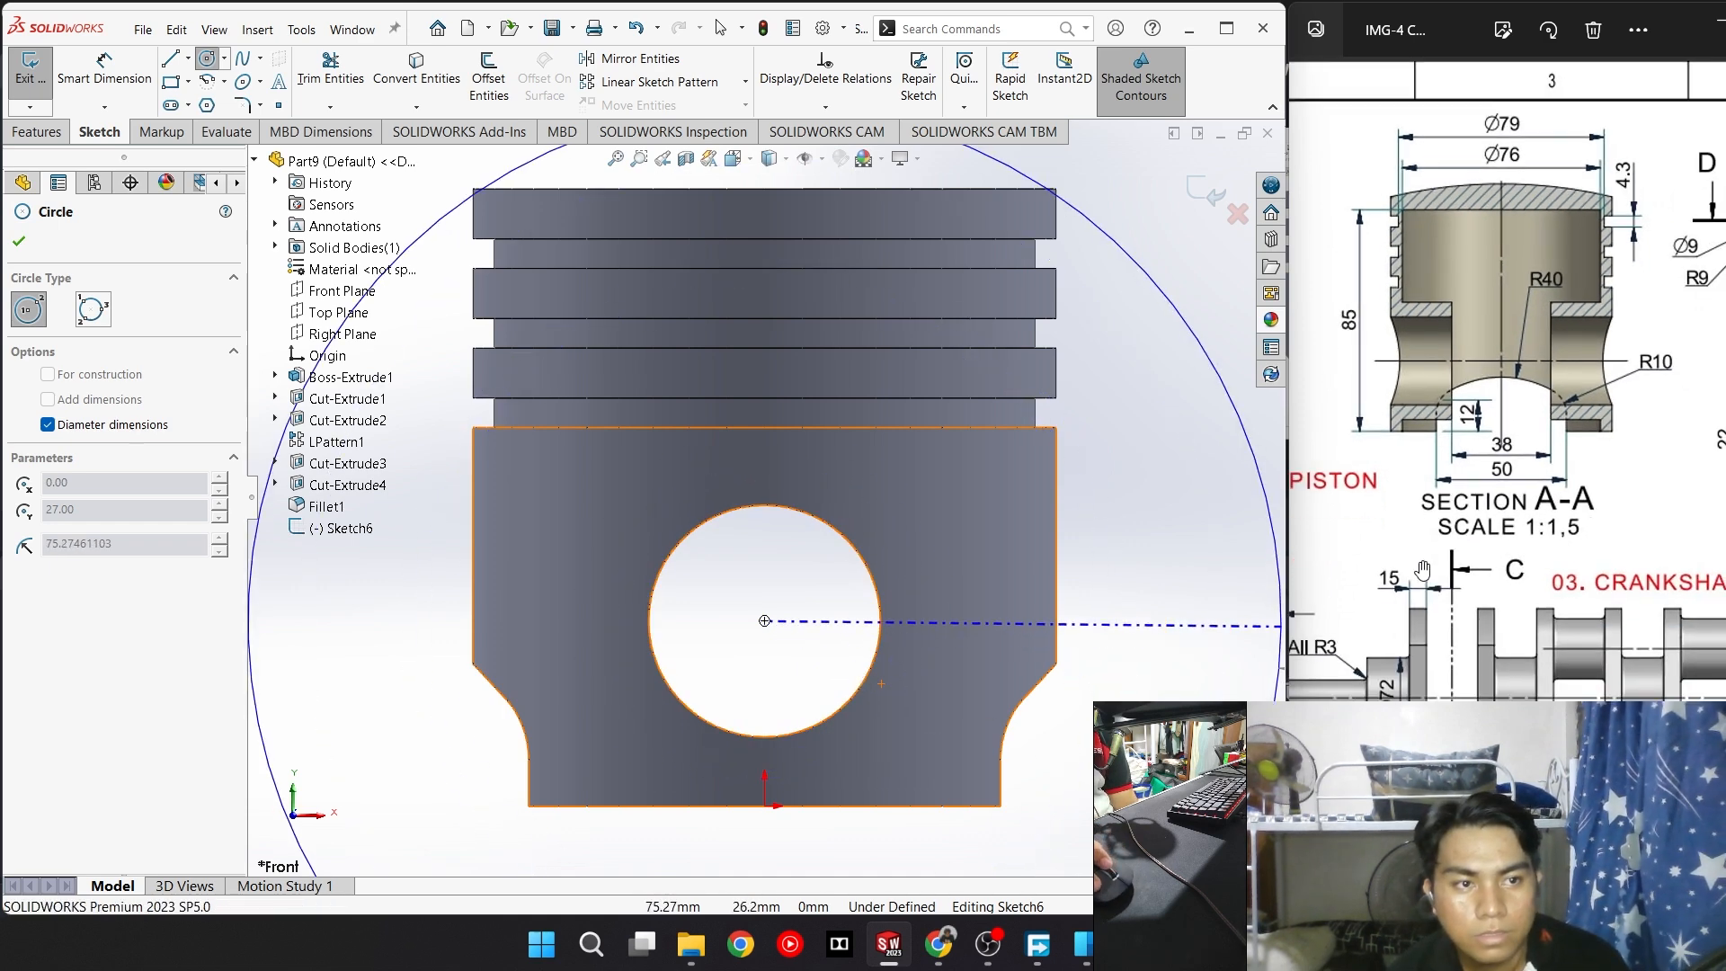
scroll(1443, 485, "up", 3)
scroll(1462, 463, "down", 1)
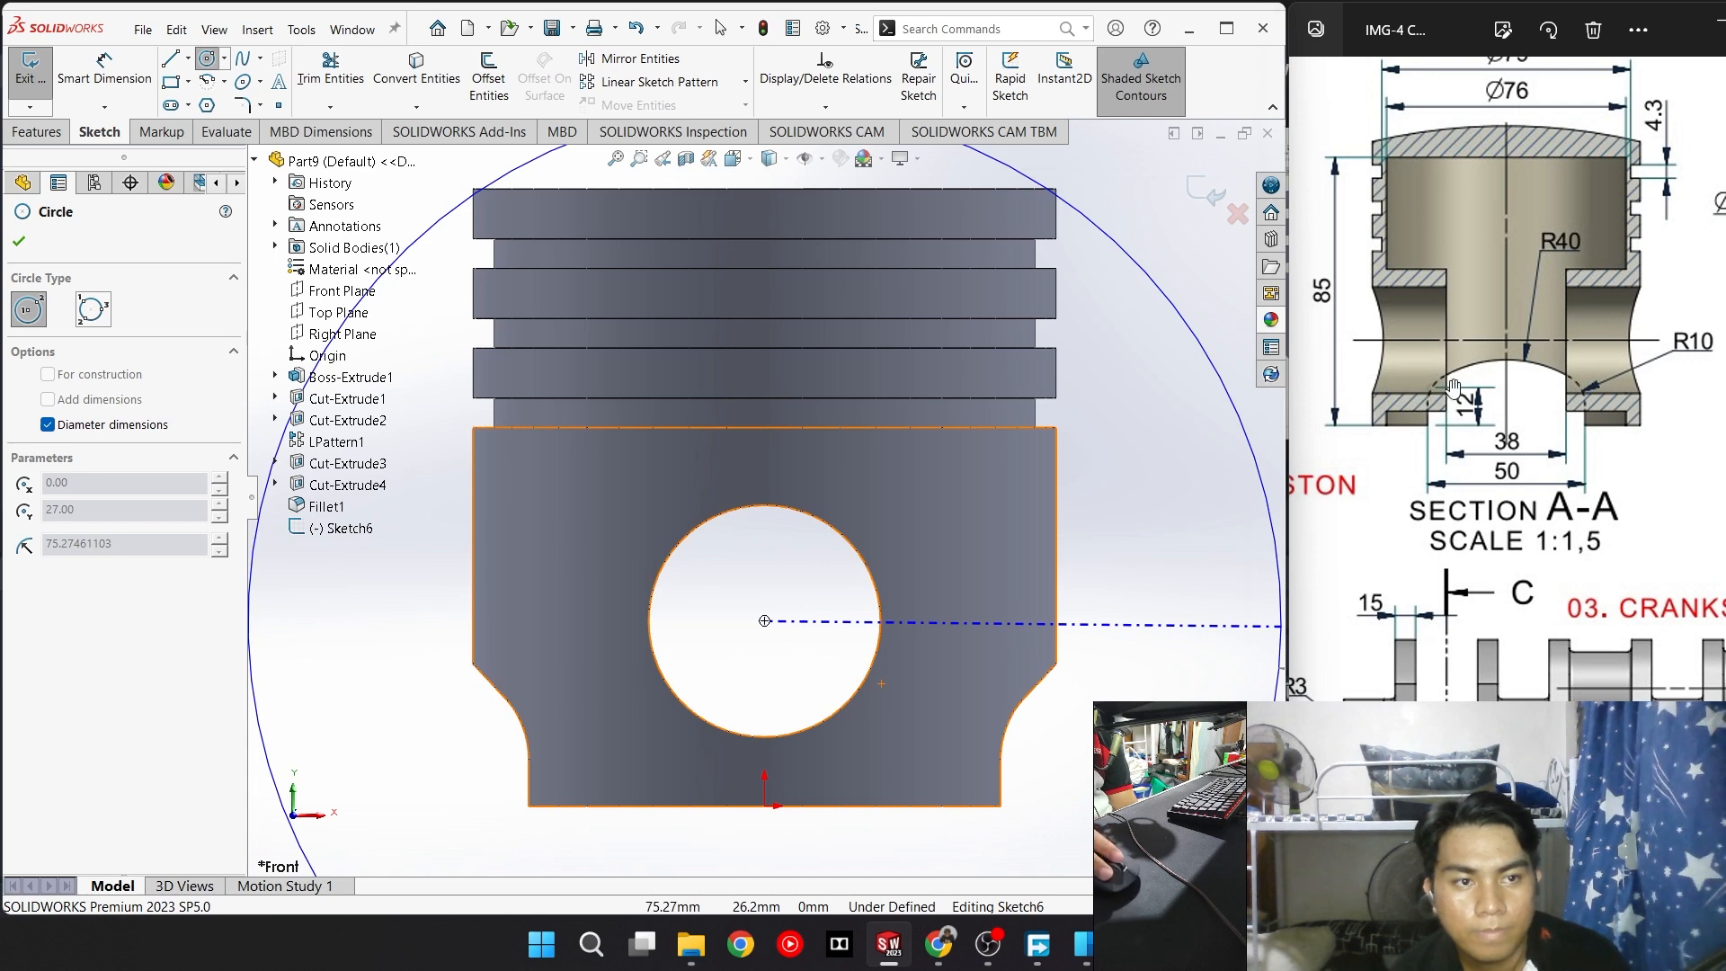
scroll(1454, 389, "down", 2)
scroll(1349, 541, "up", 3)
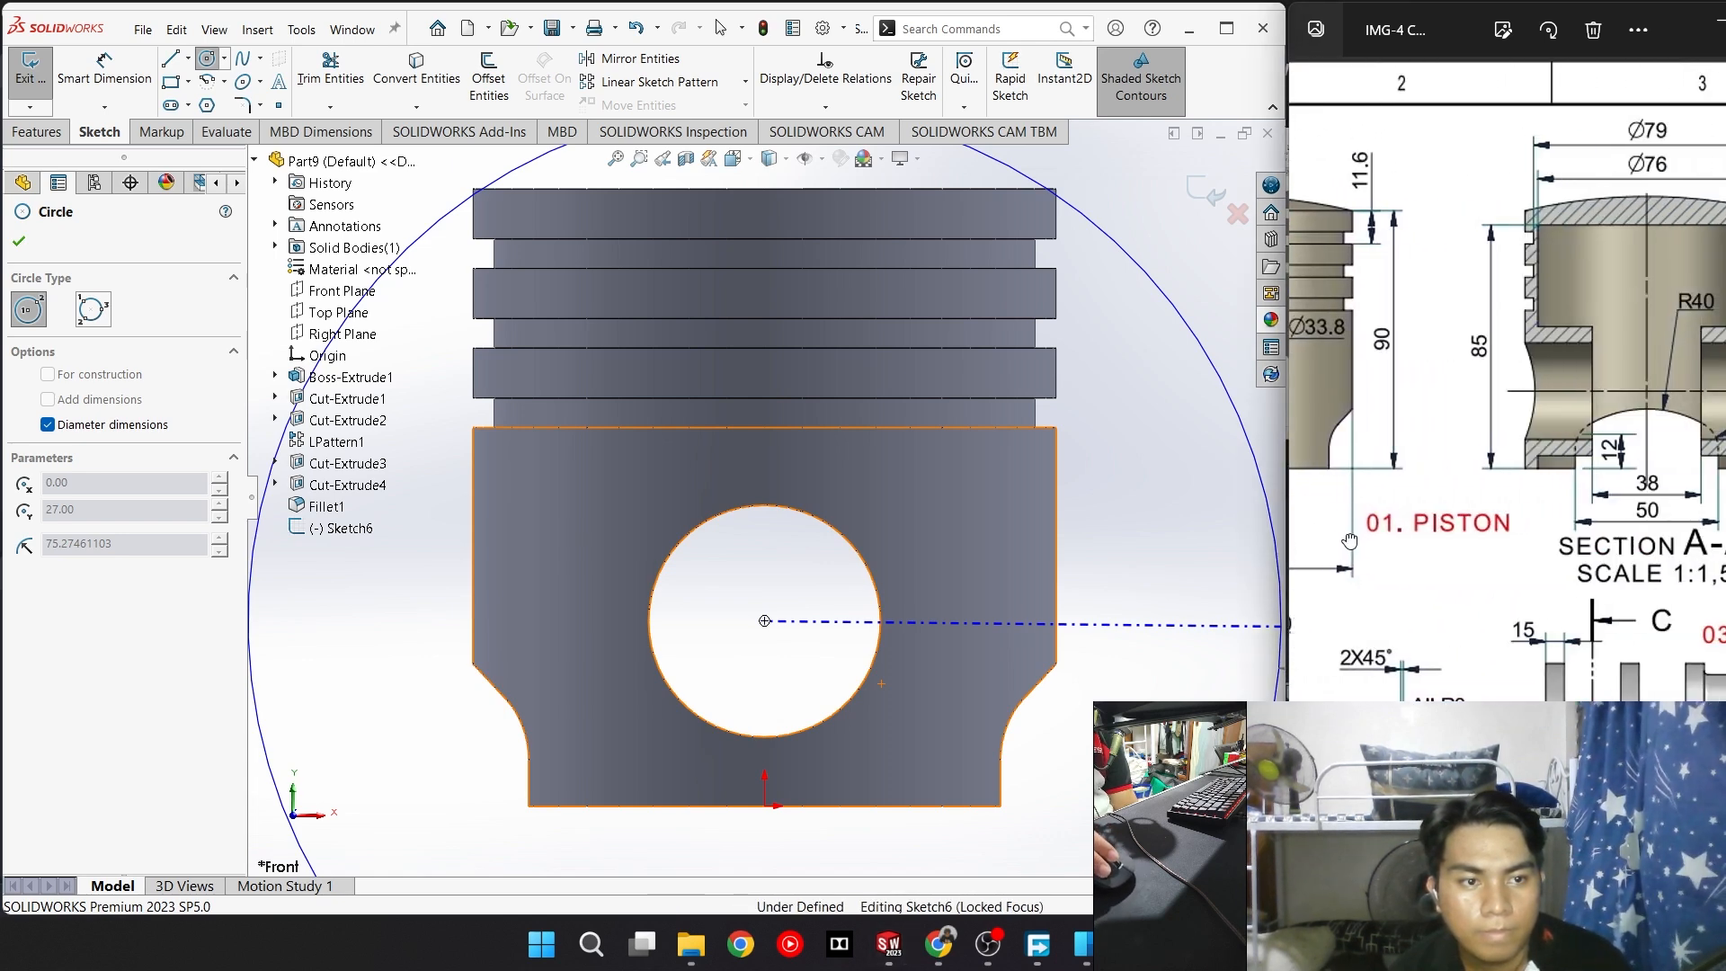
left_click_drag(1350, 541, 1255, 546)
left_click_drag(1545, 416, 1467, 443)
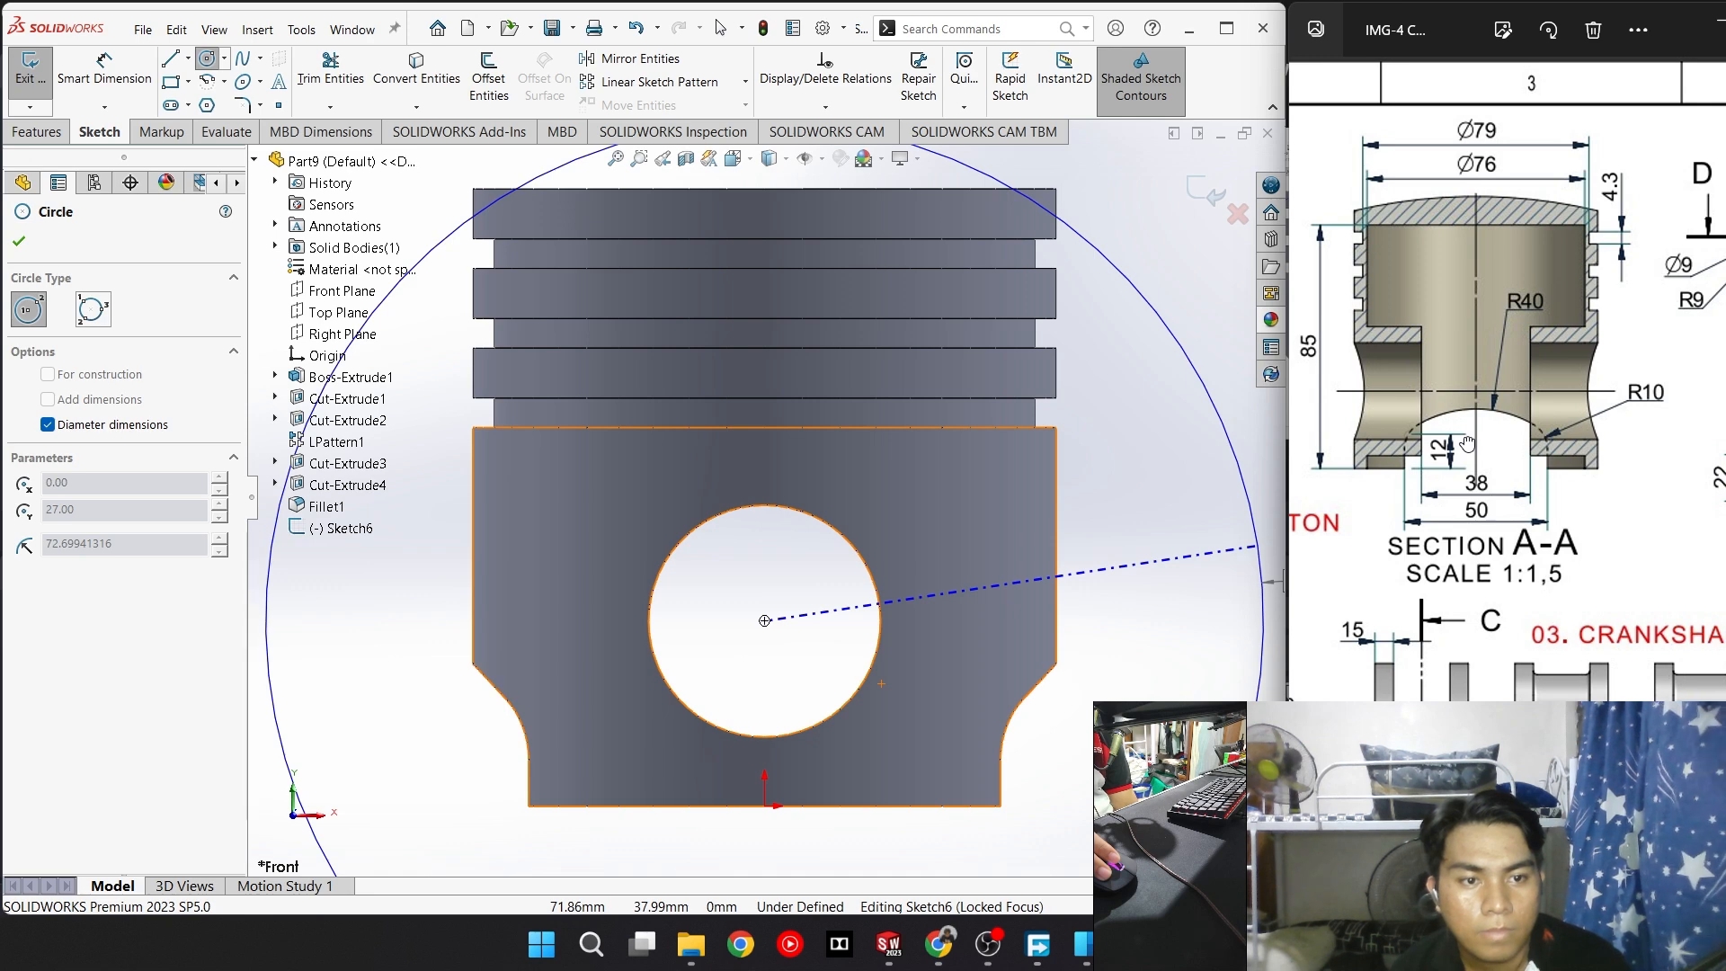
scroll(1440, 468, "down", 1)
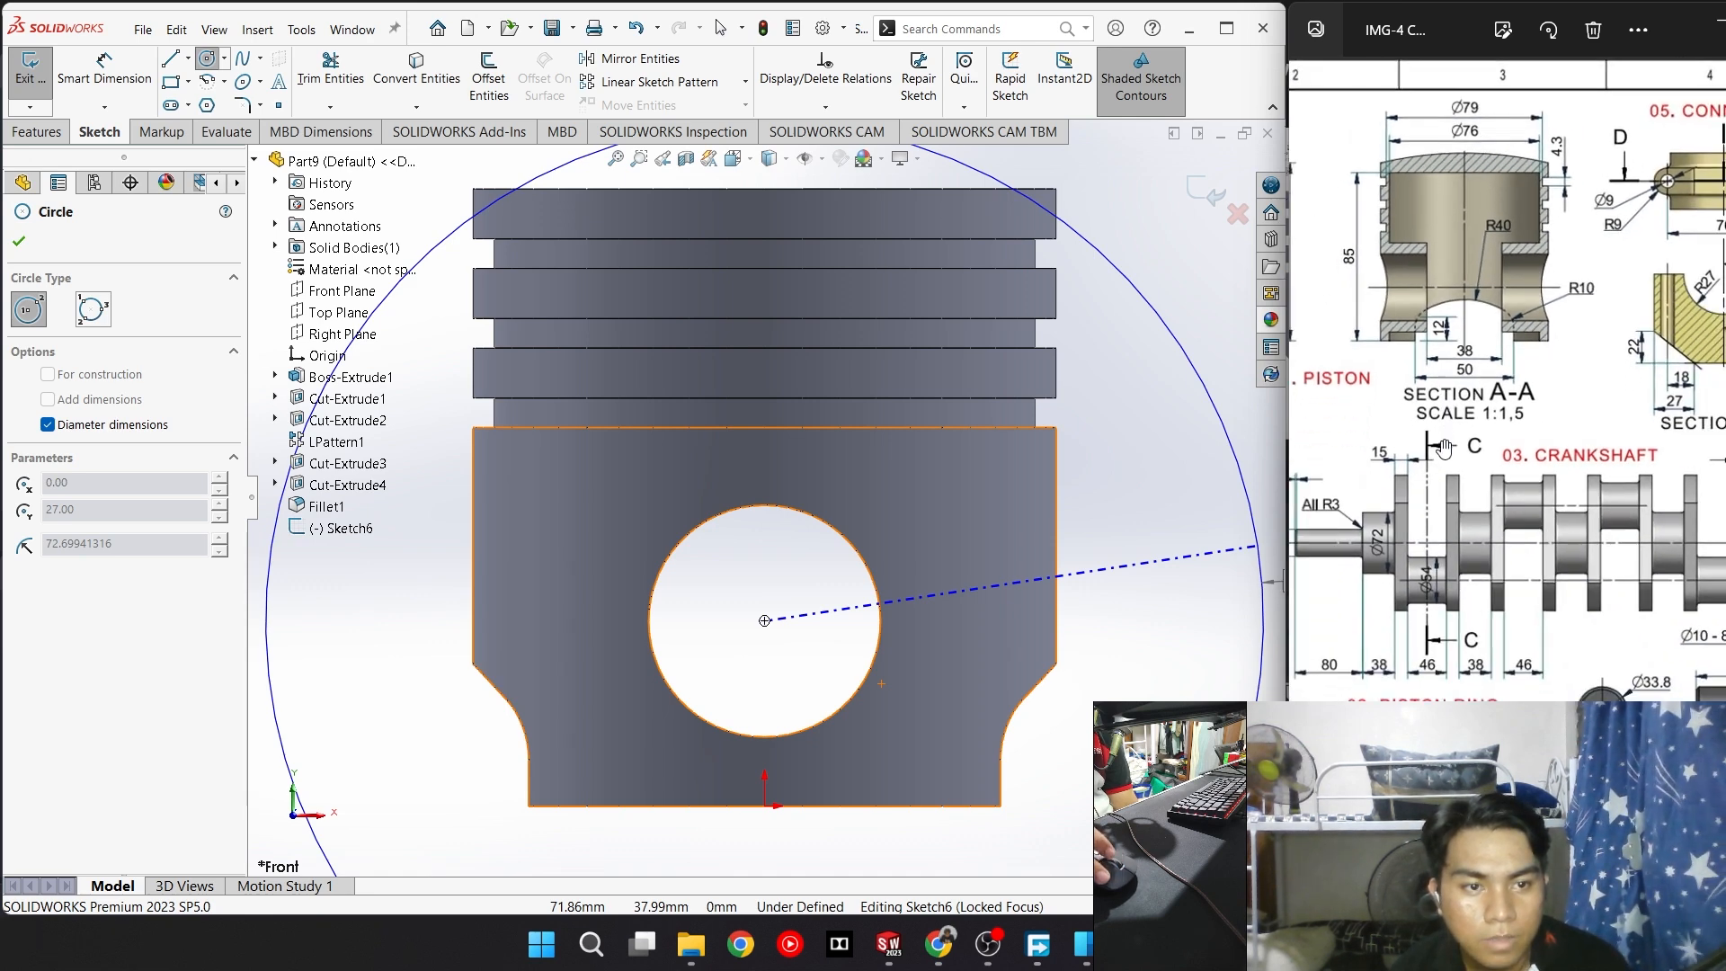
scroll(1456, 440, "up", 3)
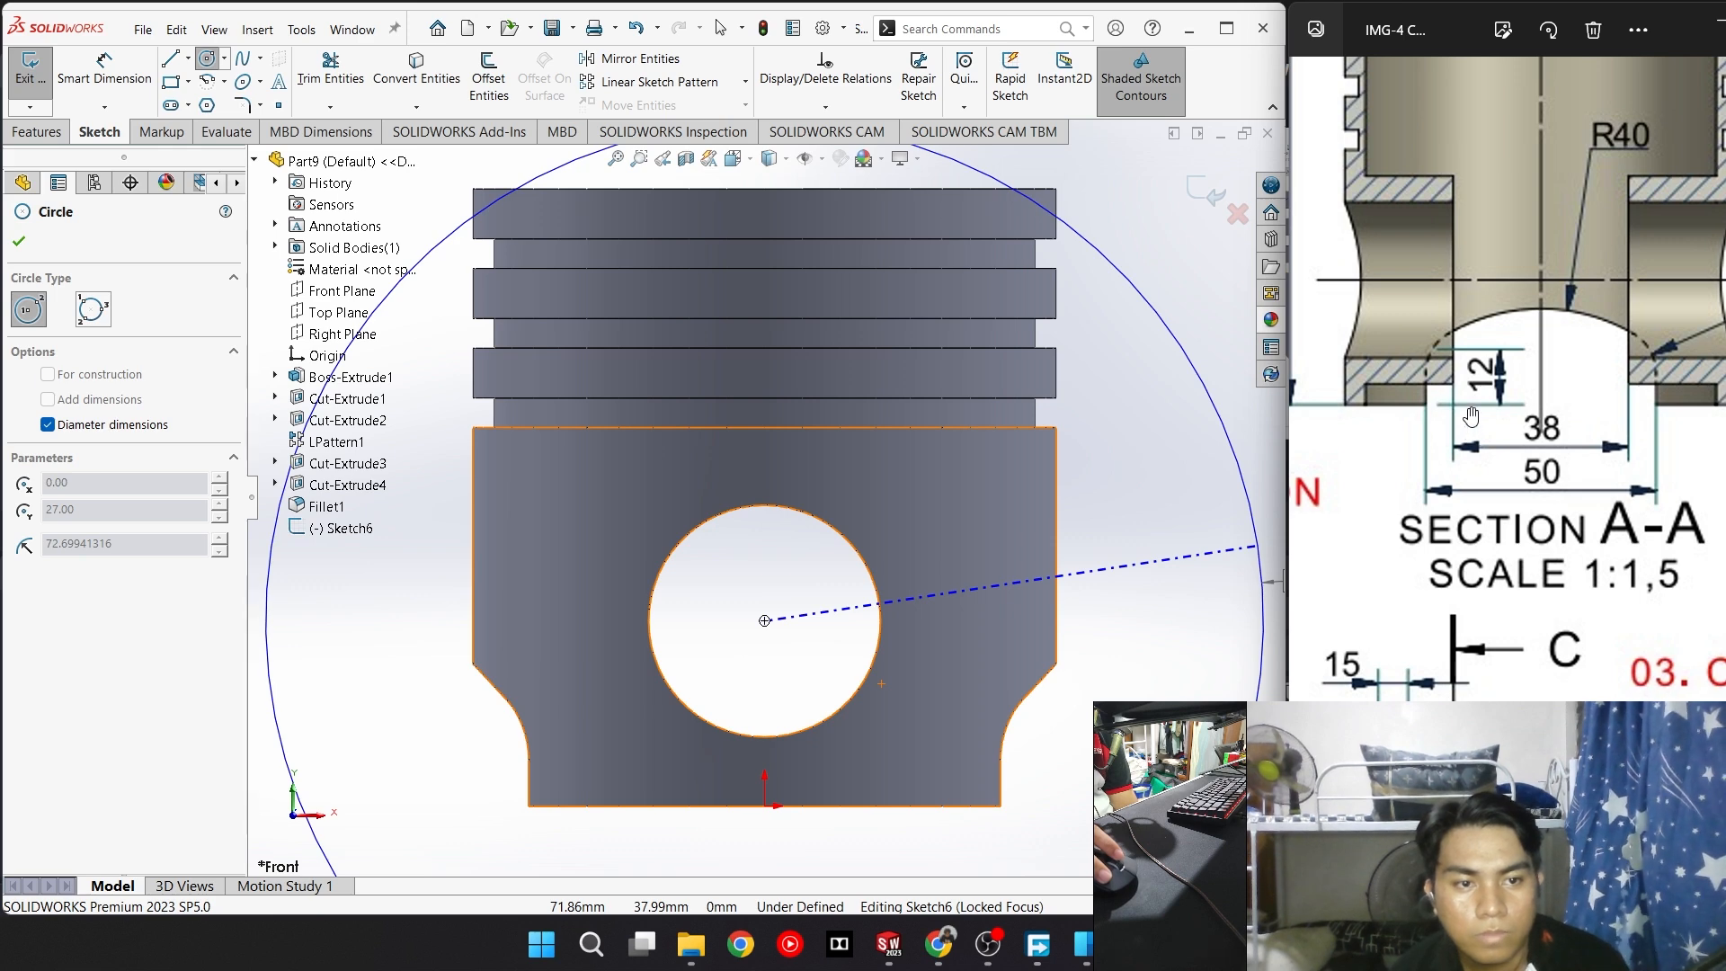
left_click_drag(1452, 456, 1475, 457)
mouse_move(1447, 490)
left_mouse_down()
mouse_move(1346, 490)
mouse_move(1463, 520)
mouse_move(1450, 473)
left_mouse_up()
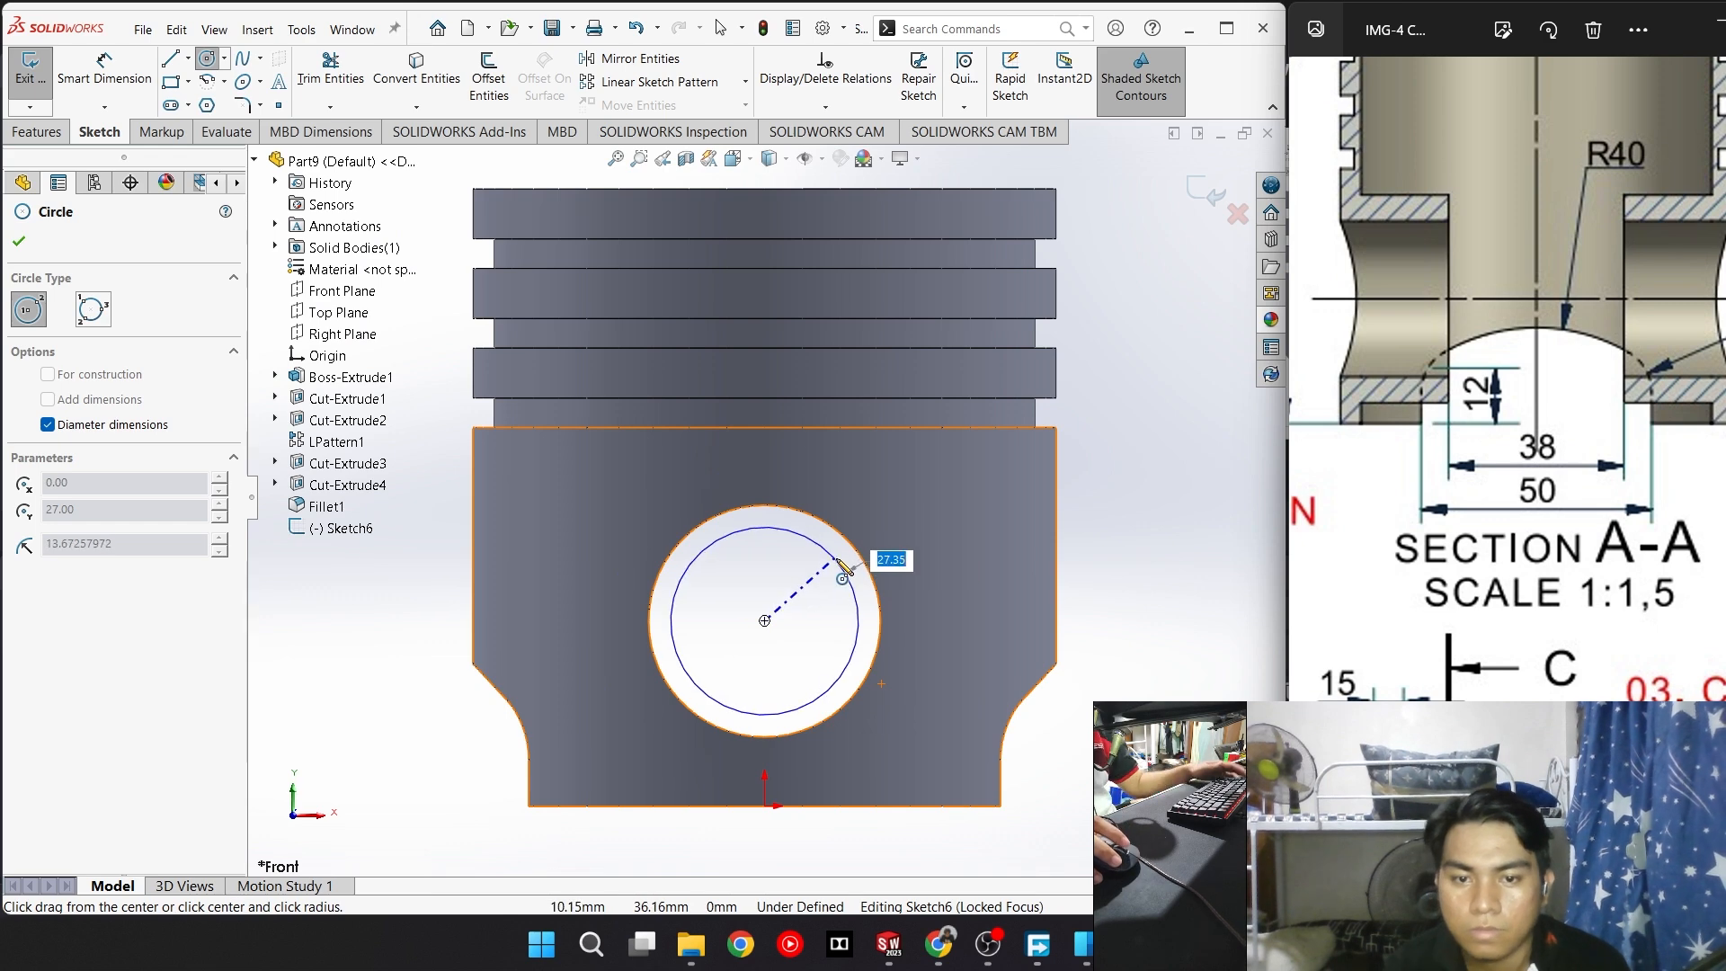
key("ctrl+0")
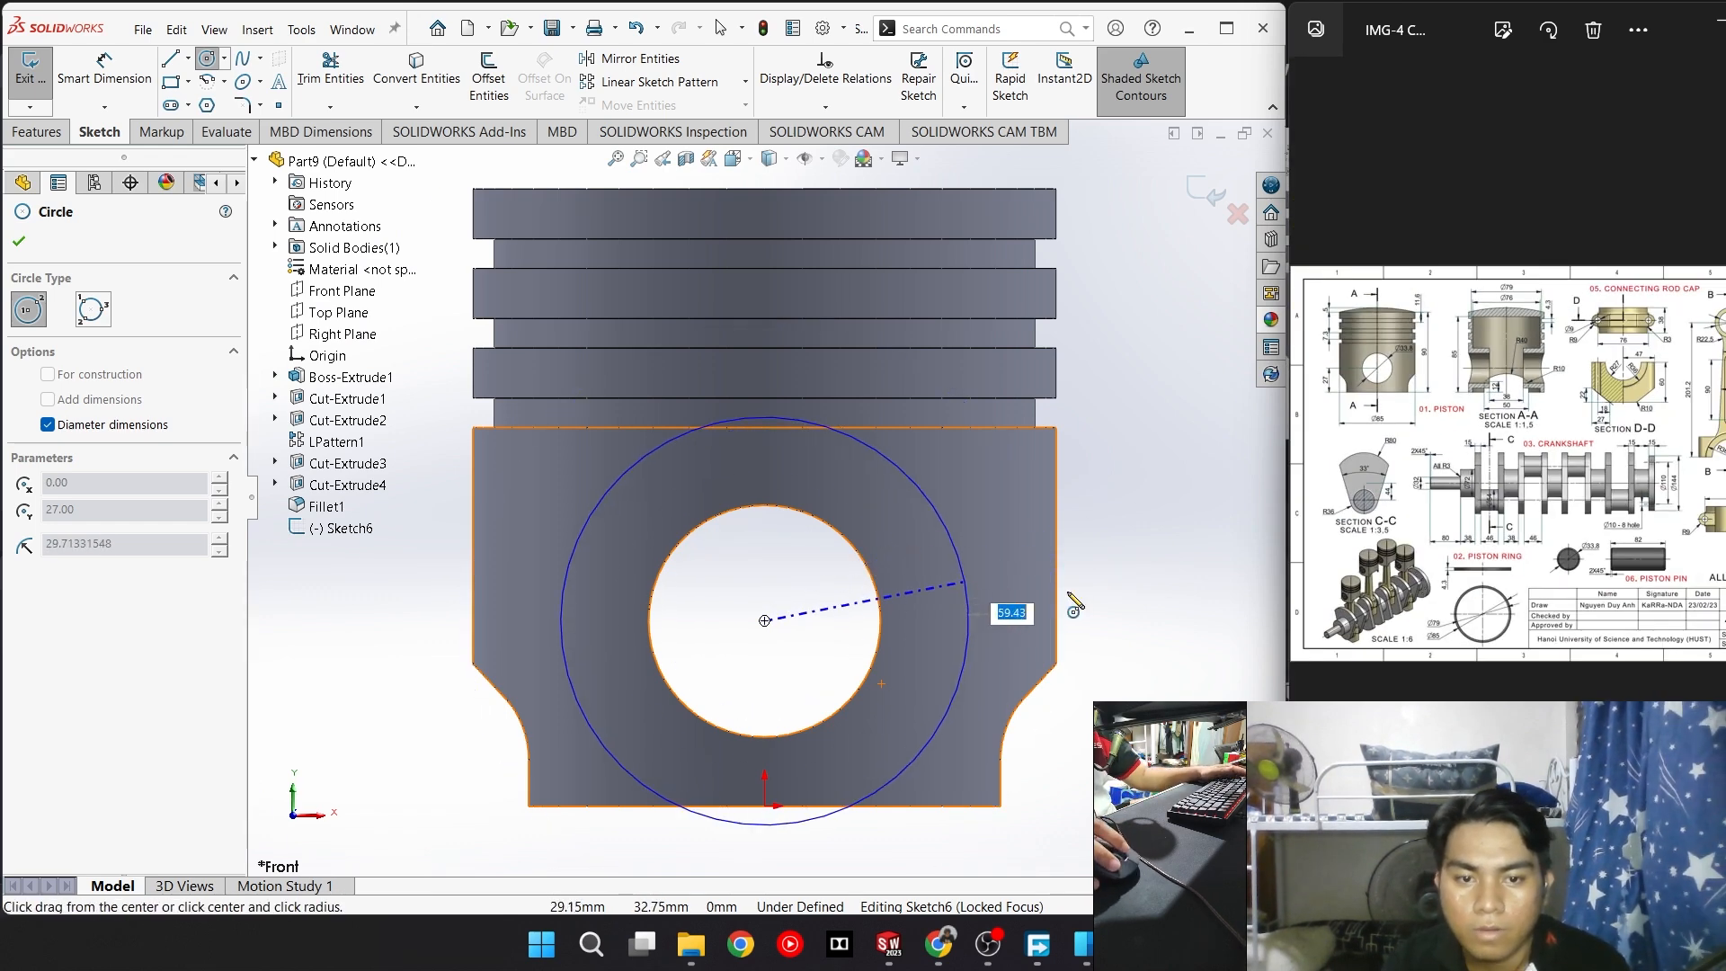
left_click(1123, 593)
key("Escape")
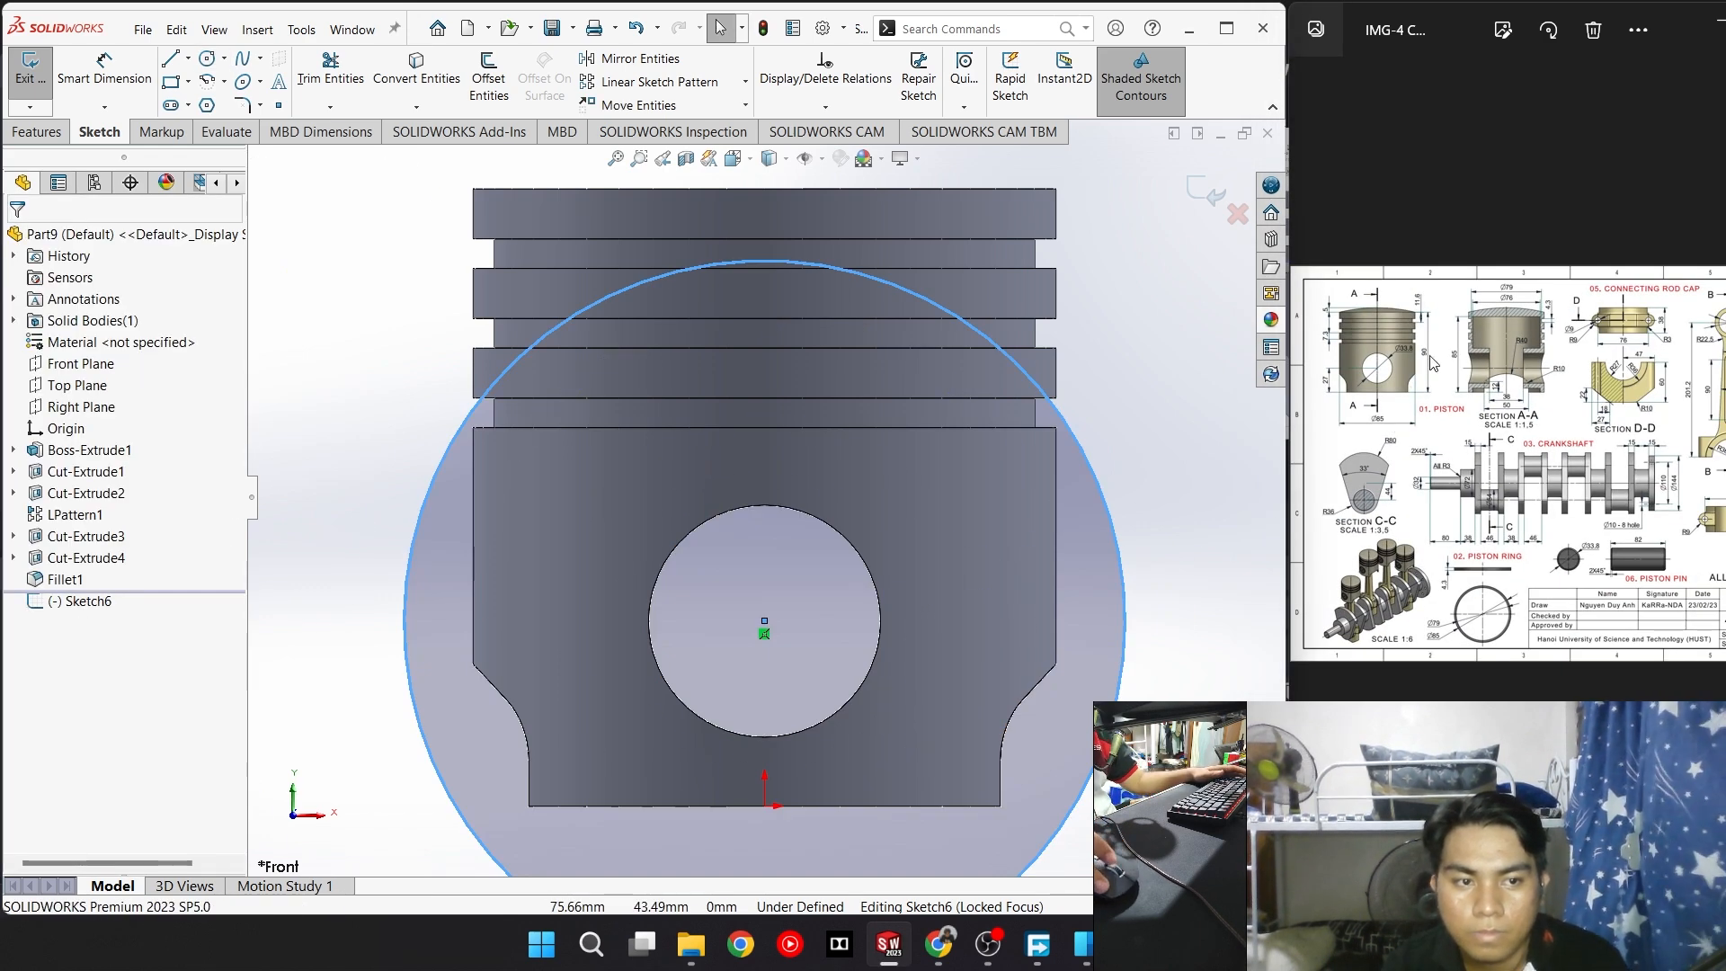
scroll(1503, 359, "up", 5)
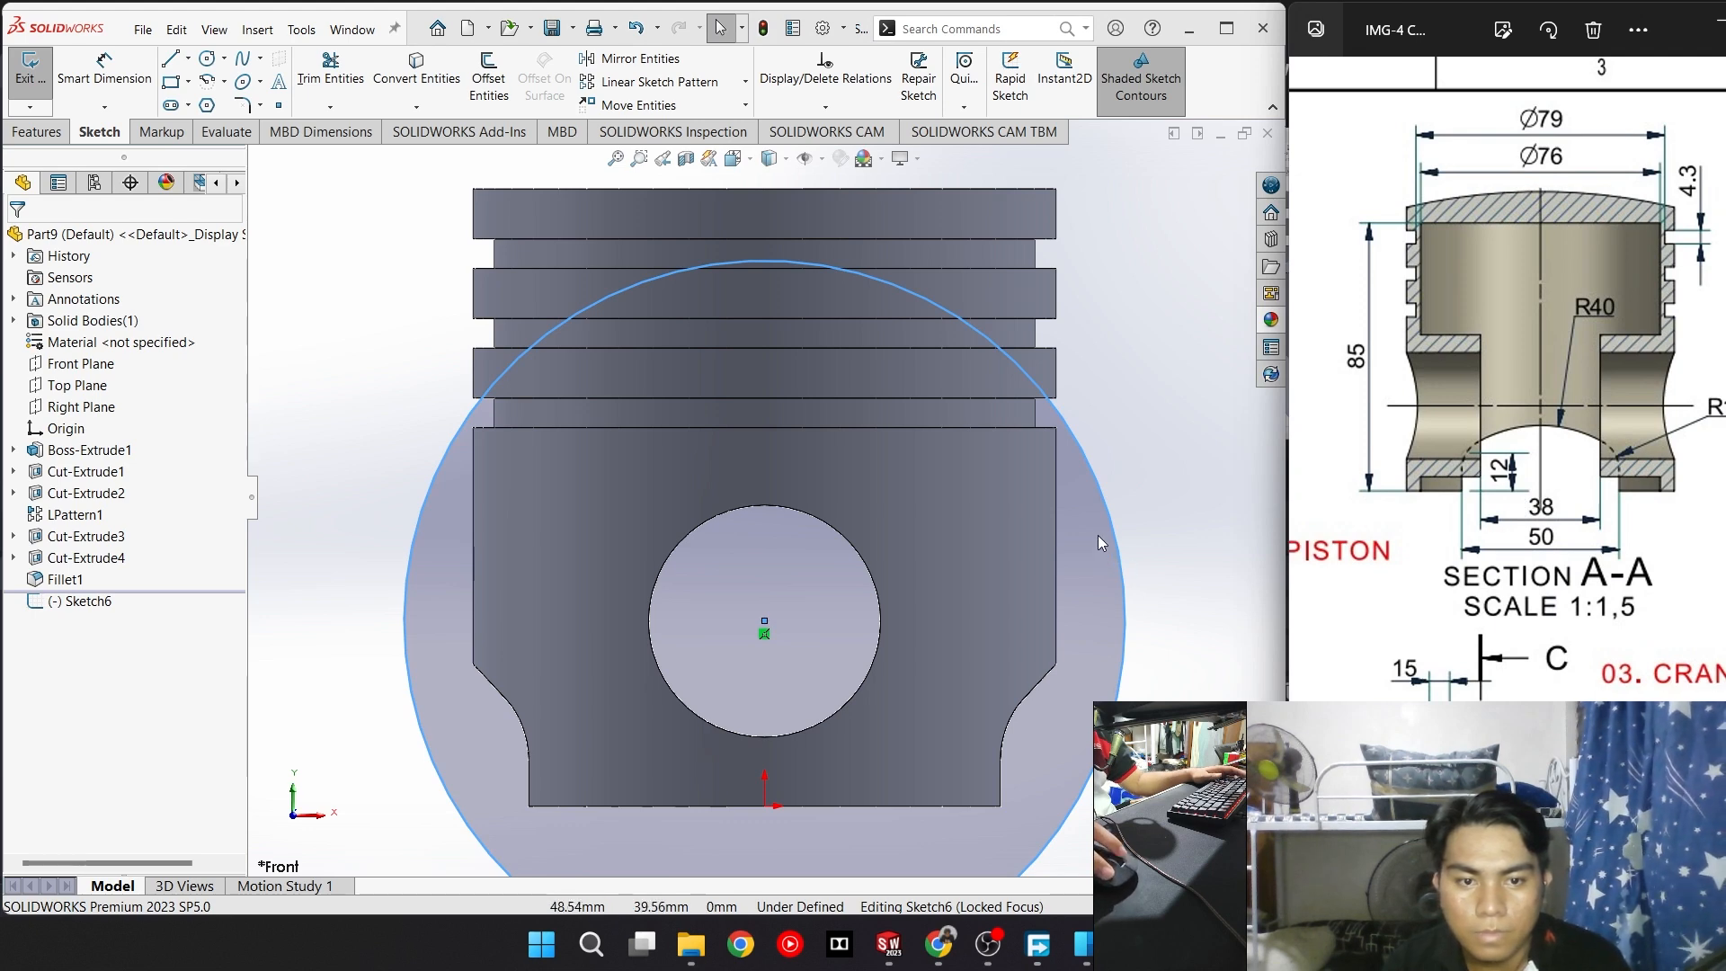
key("Delete")
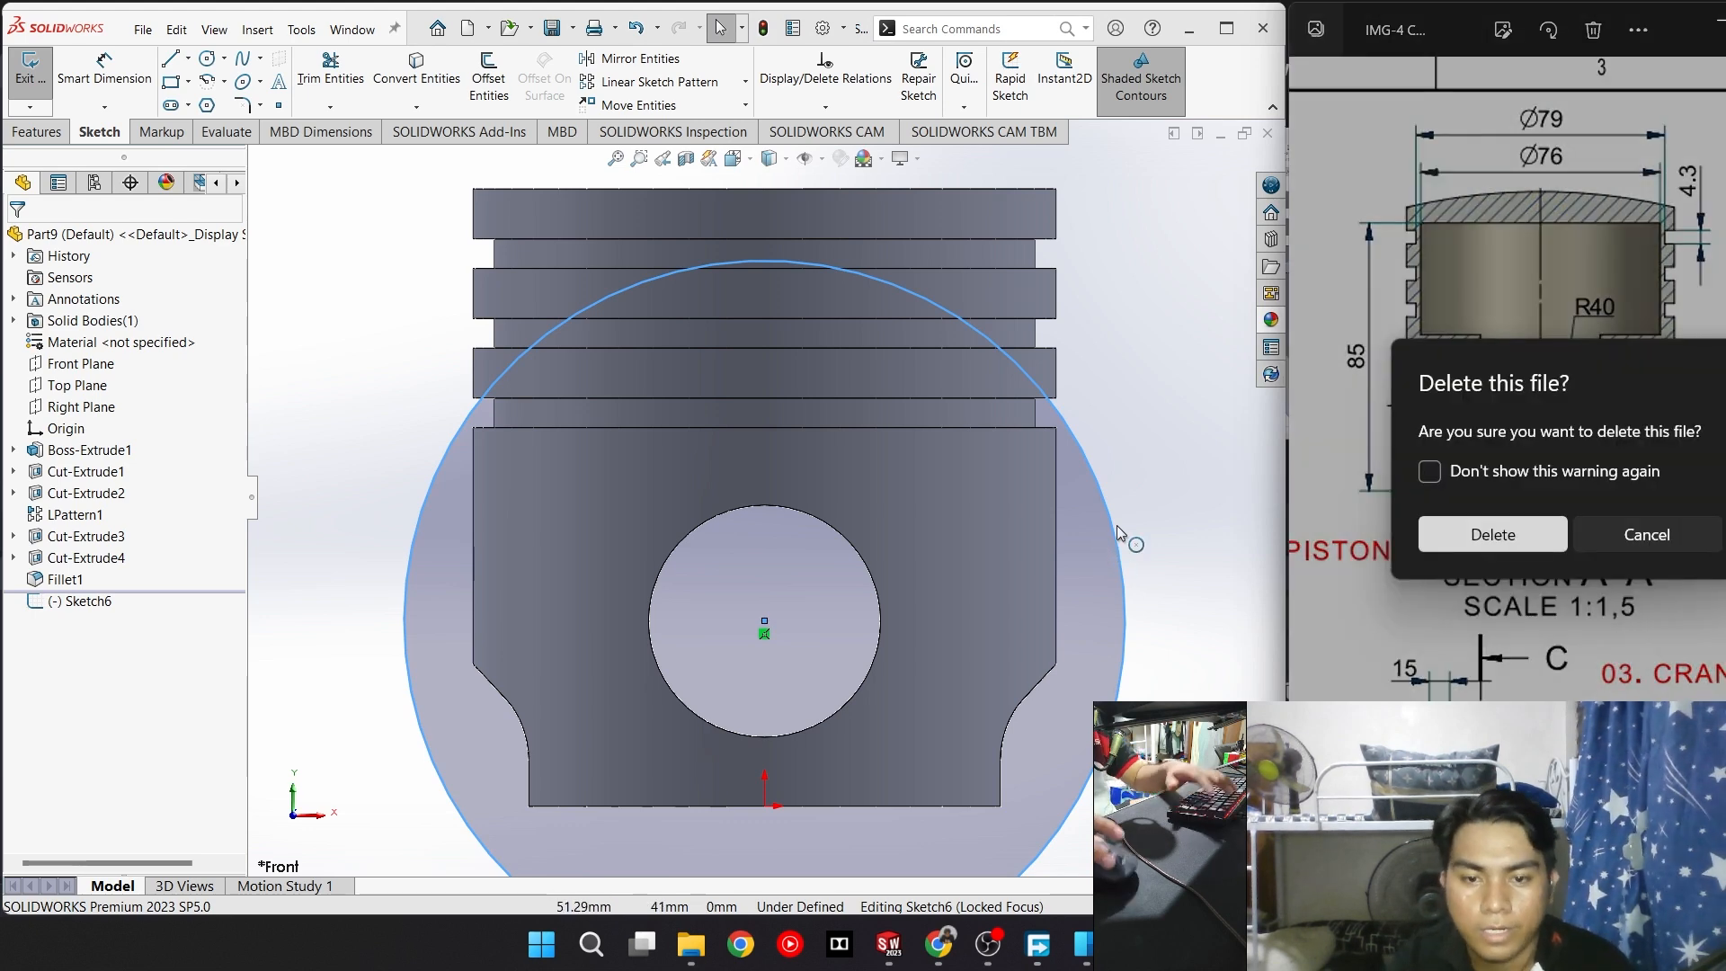
left_click(1647, 535)
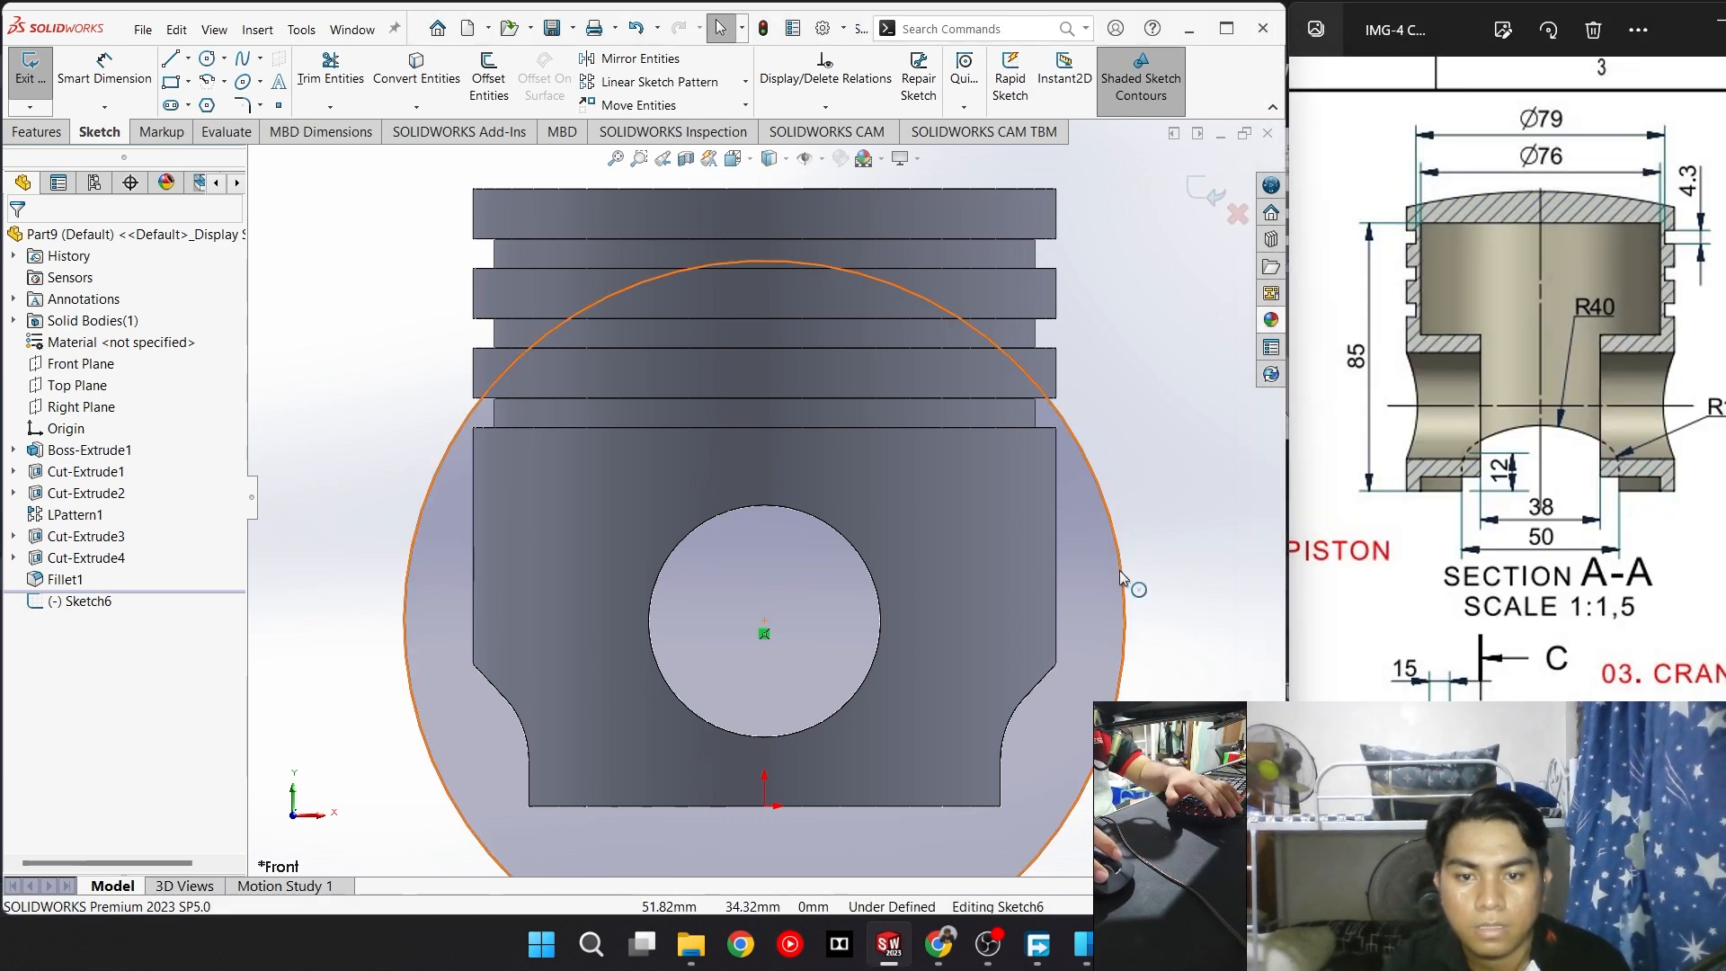
left_click(1112, 521)
key("Delete")
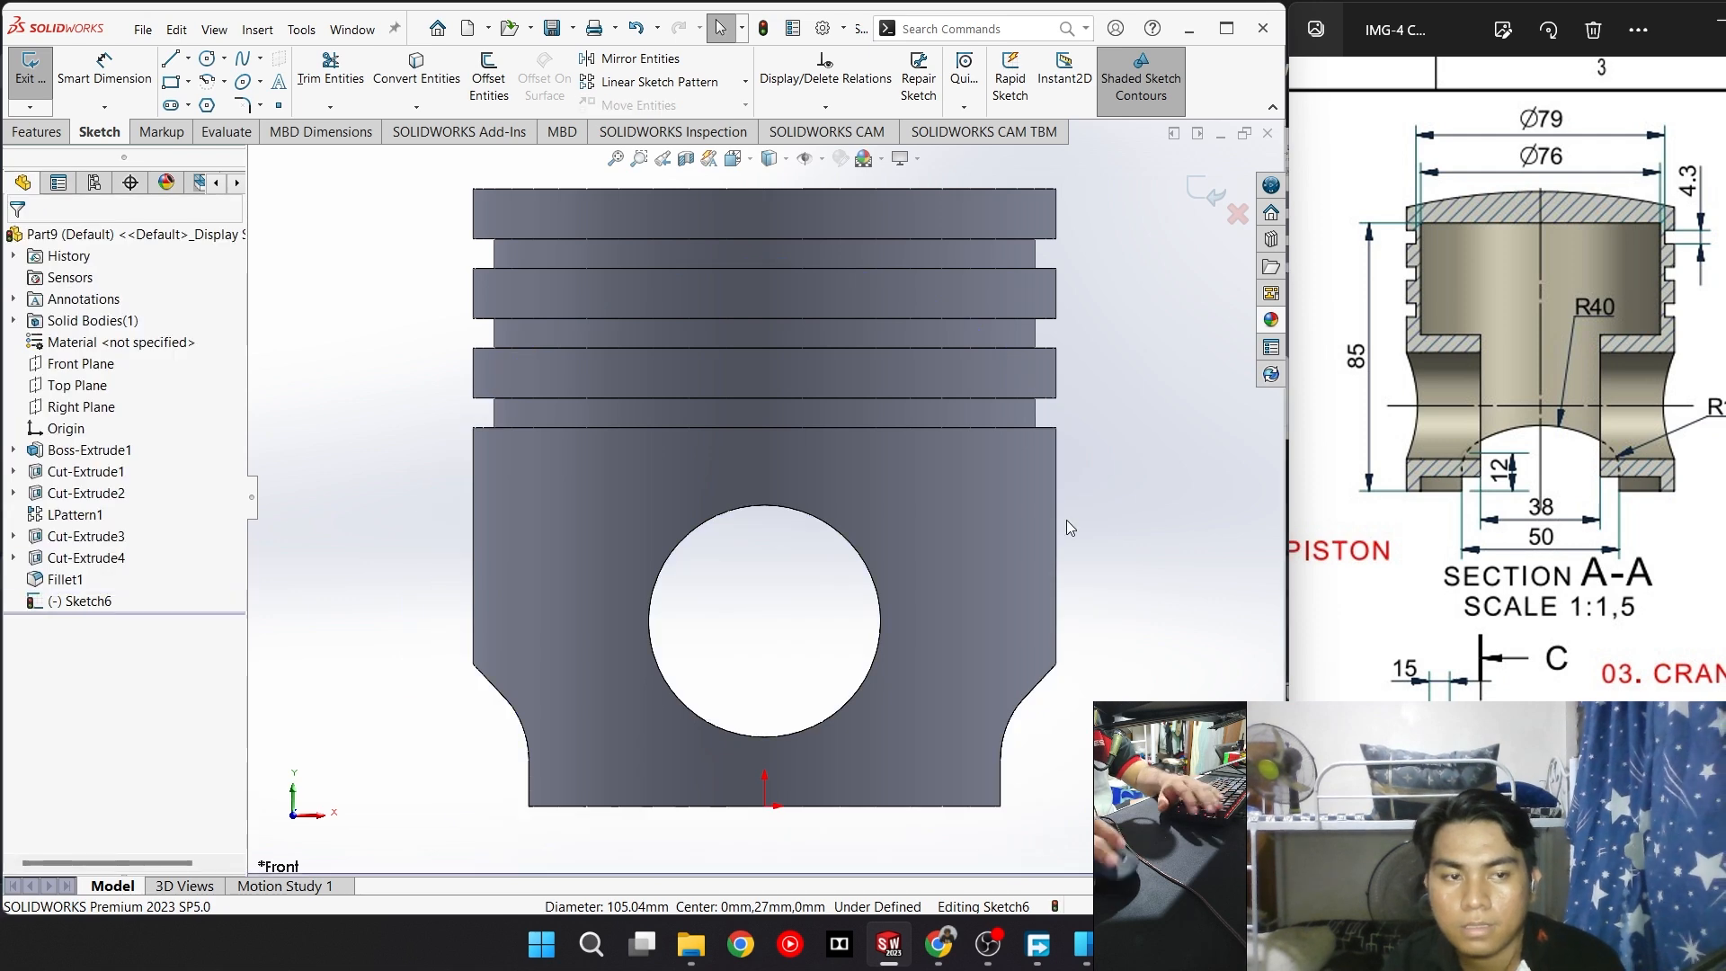
Convert the circular edge of the pin hole into a sketch entity
scroll(1667, 362, "down", 1)
scroll(1667, 362, "up", 1)
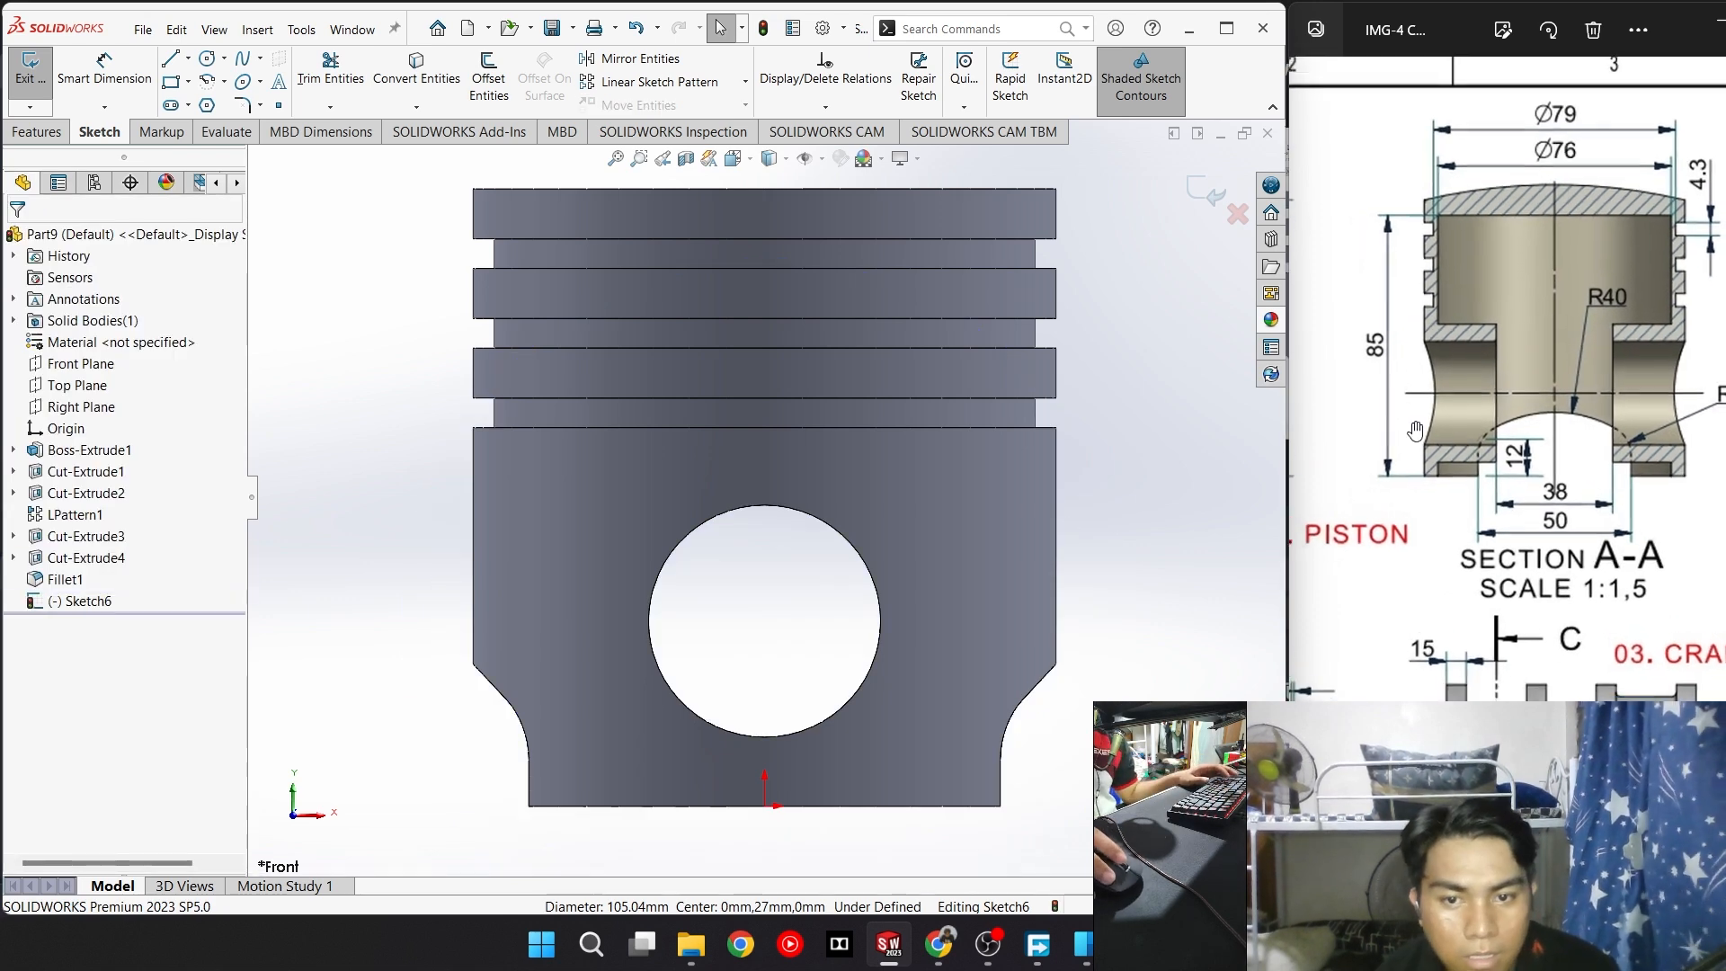
left_click(867, 575)
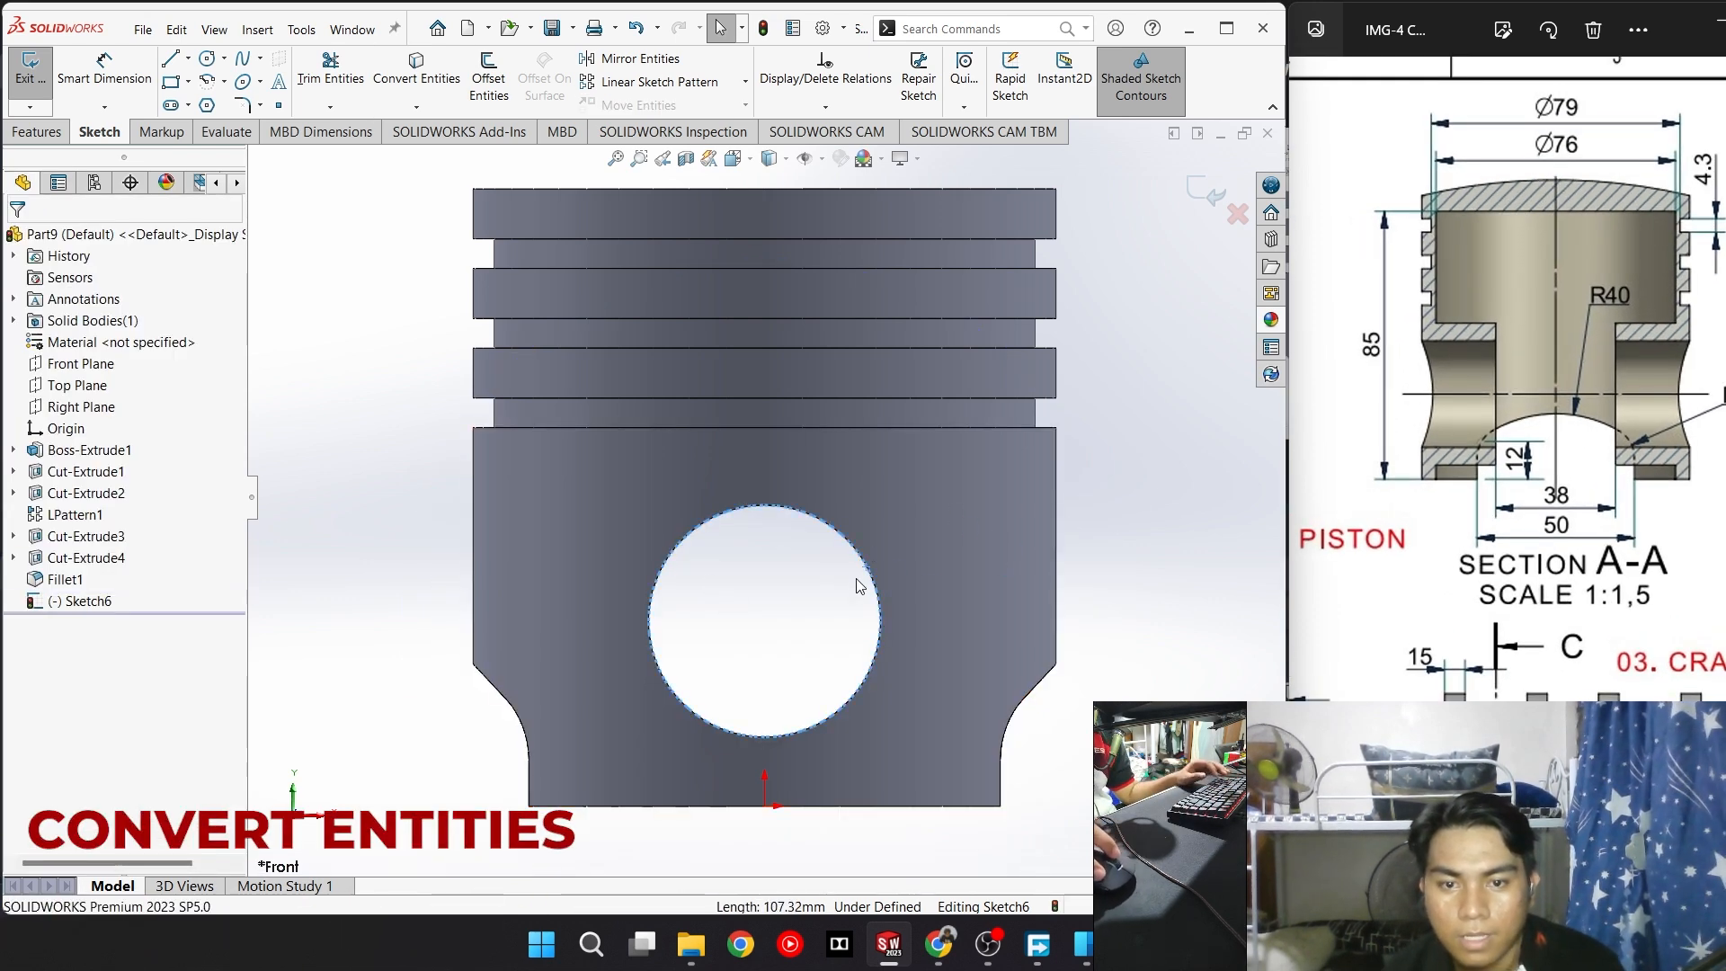
left_click(426, 112)
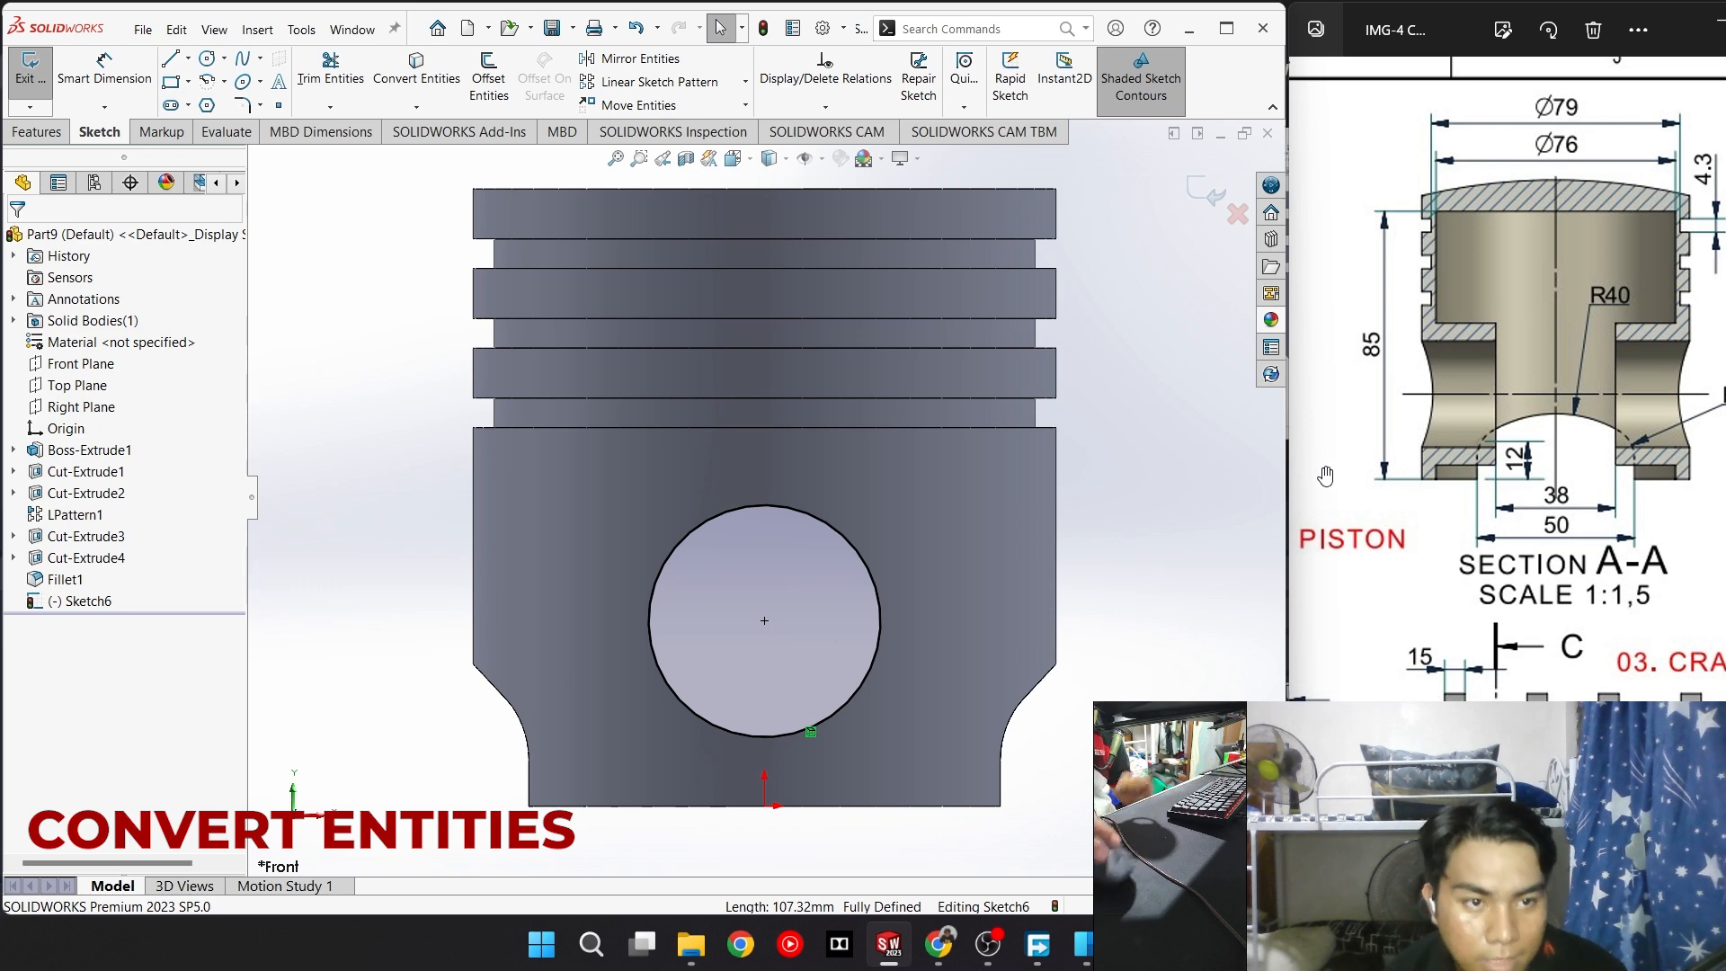
Sketch a 45 mm diameter circle concentric with the pin hole
scroll(1325, 476, "down", 3)
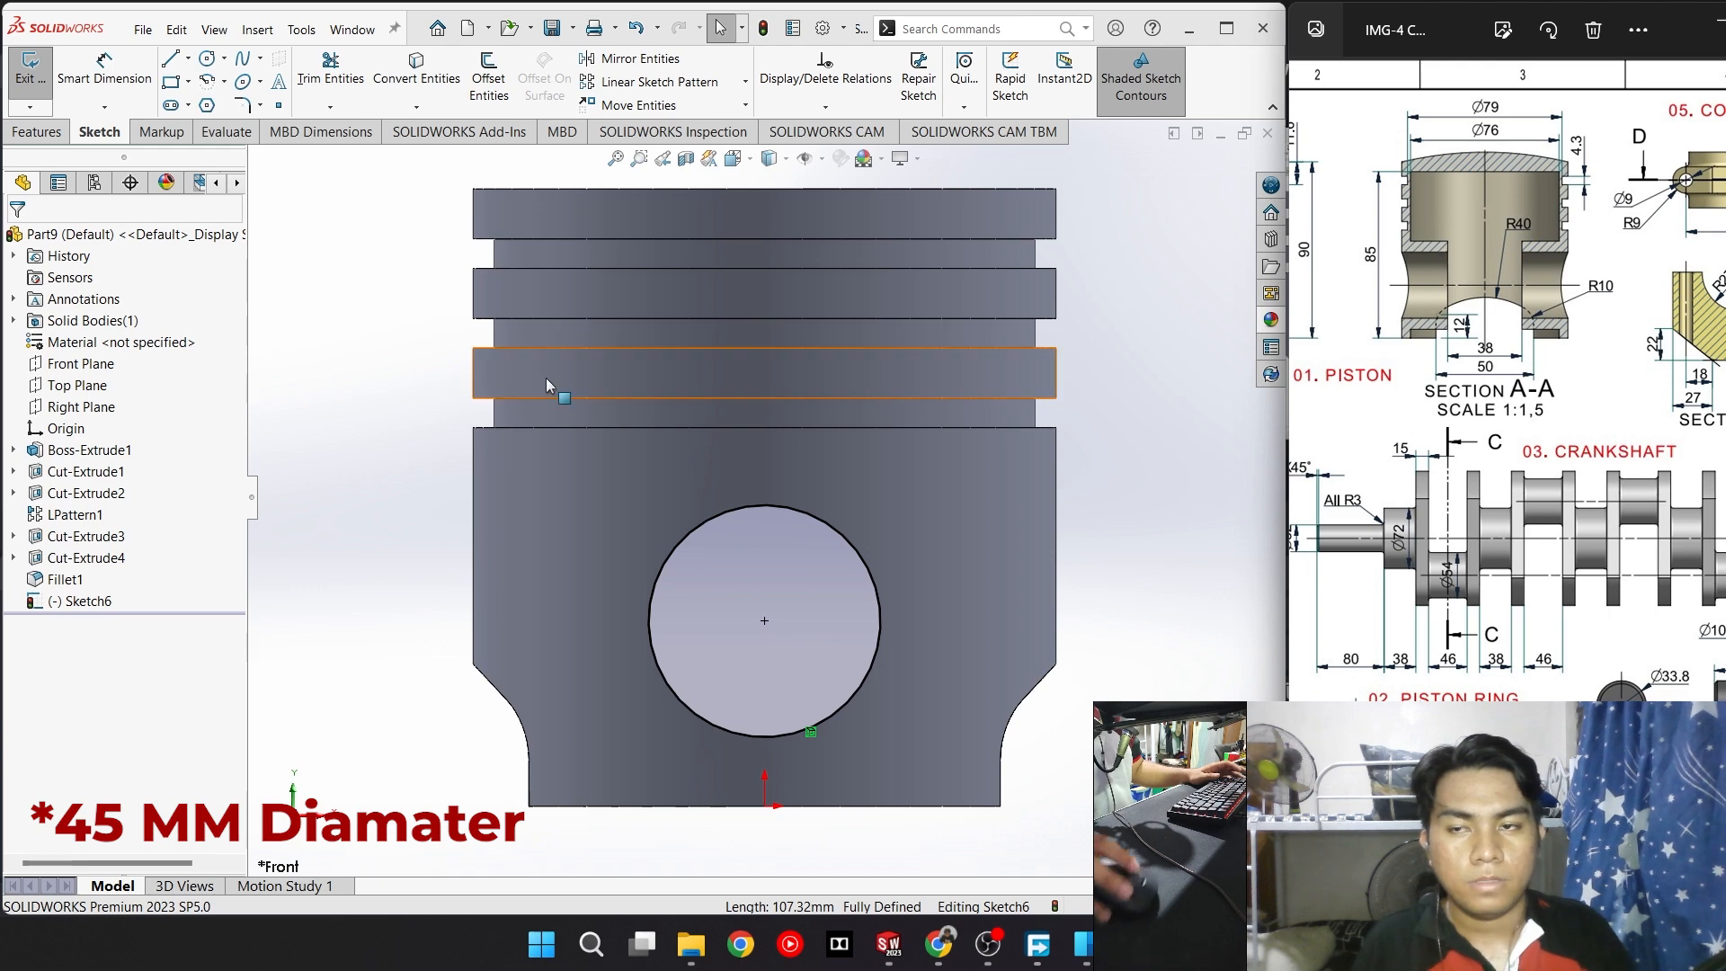
left_click(207, 58)
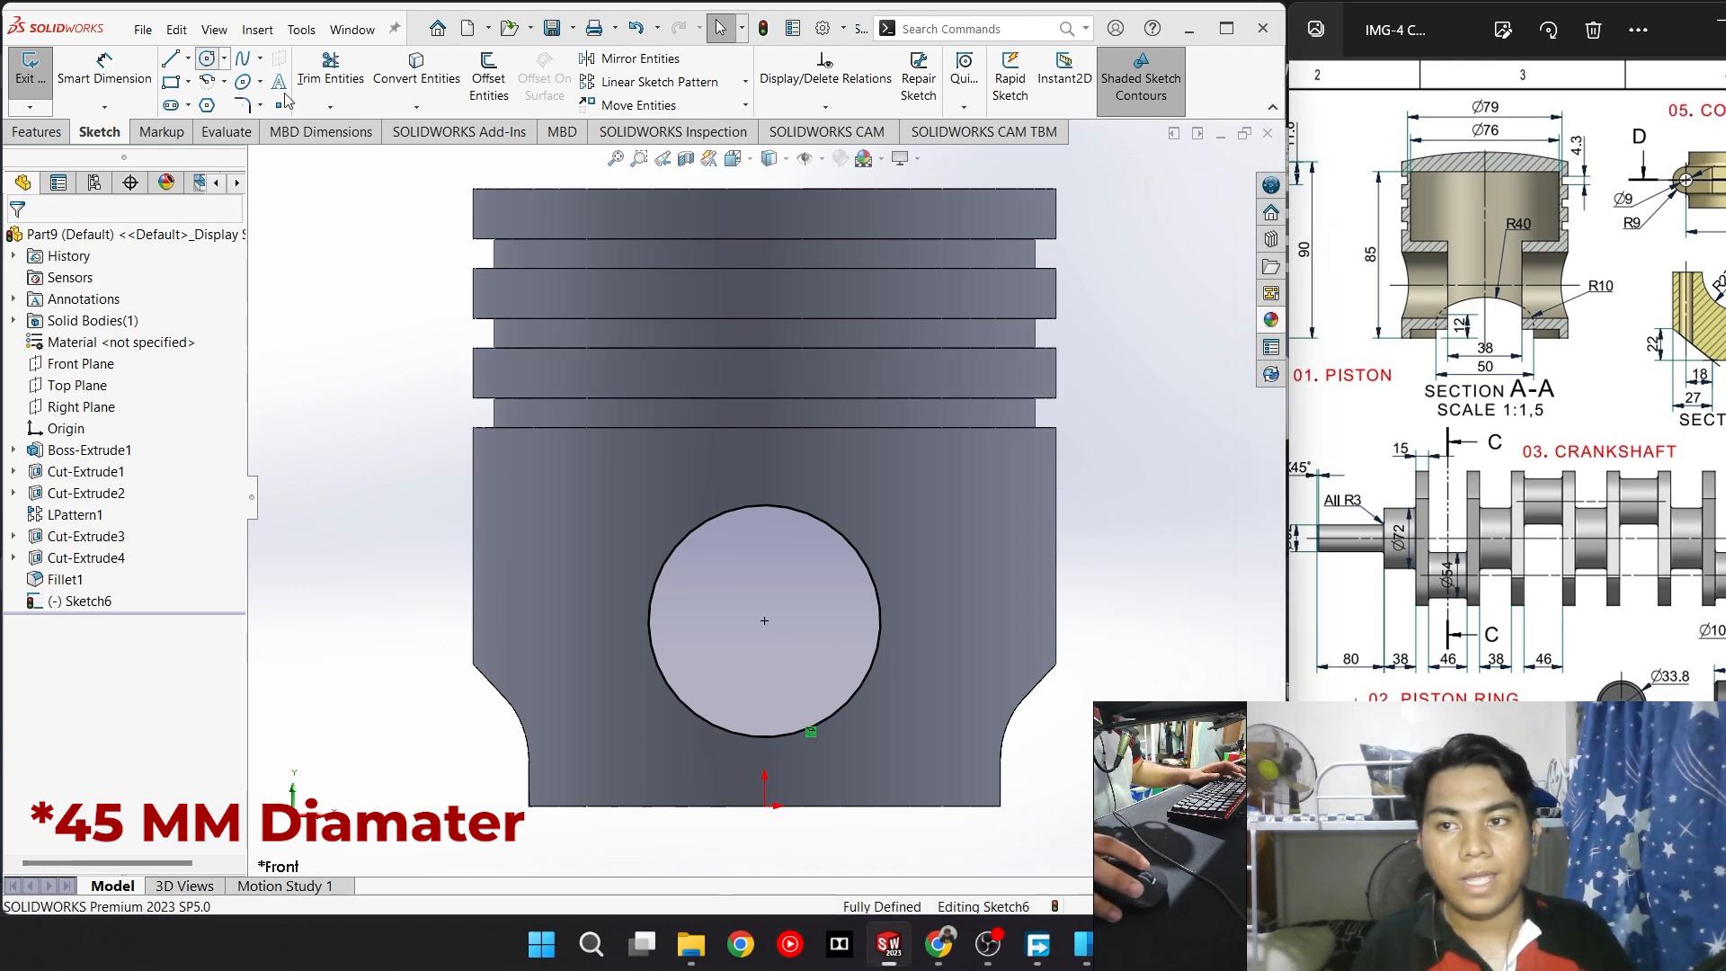
left_click(764, 620)
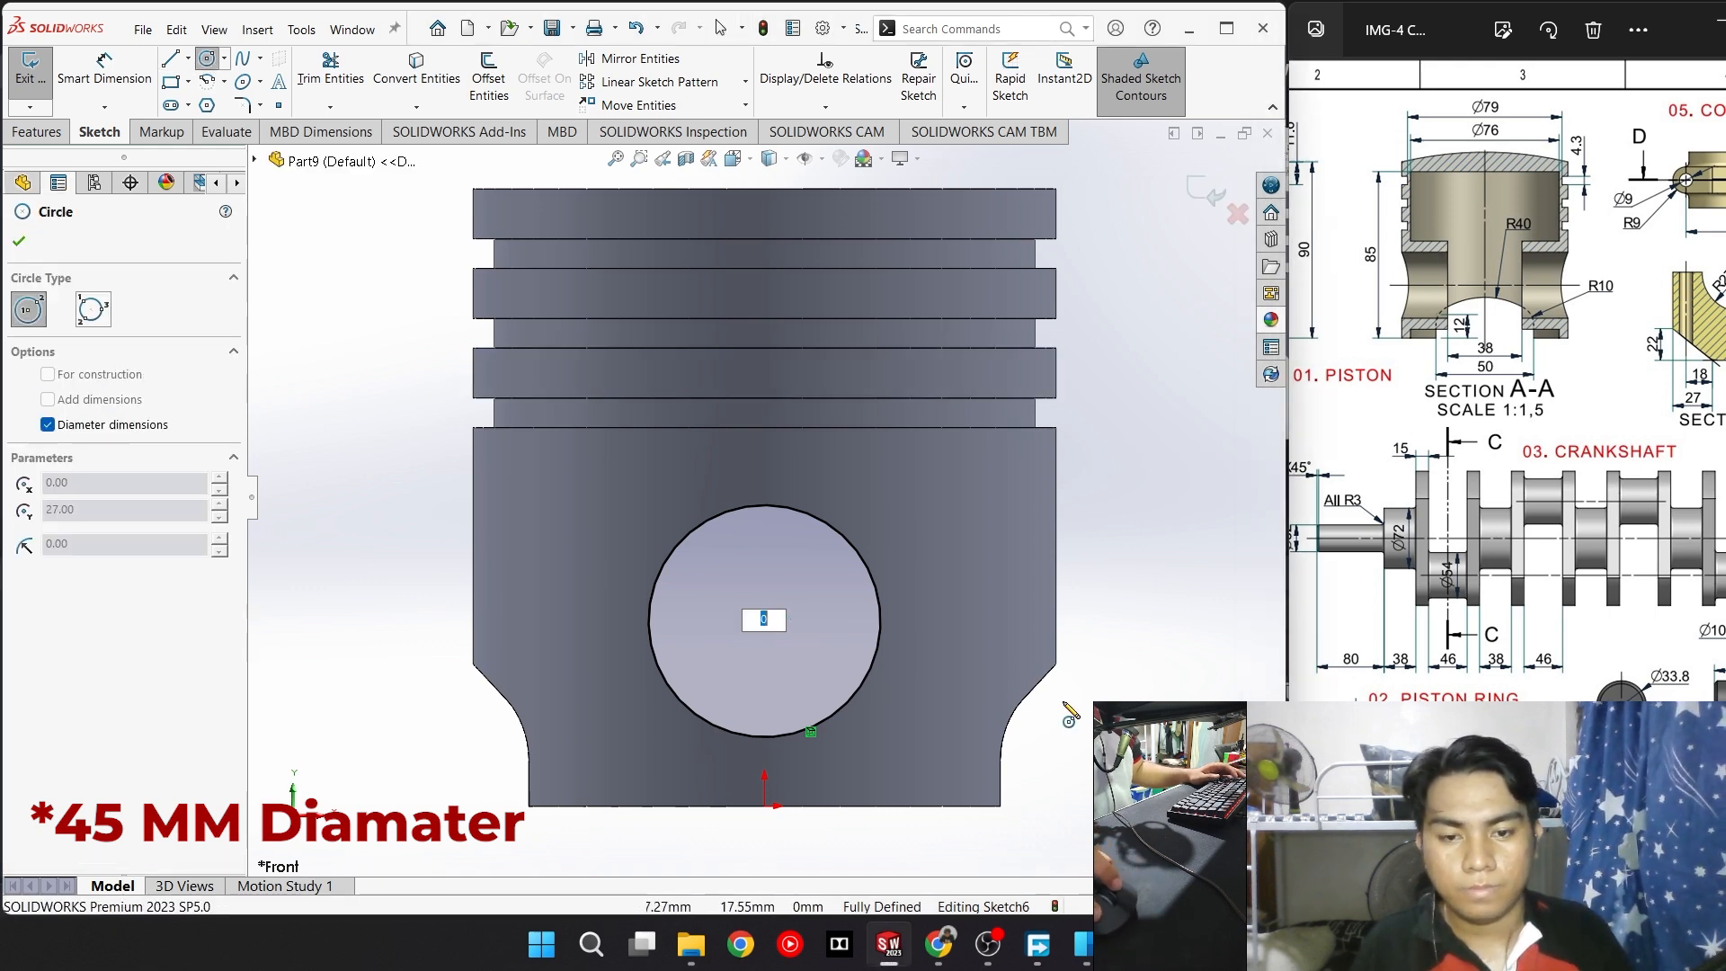
type("45")
key("Return")
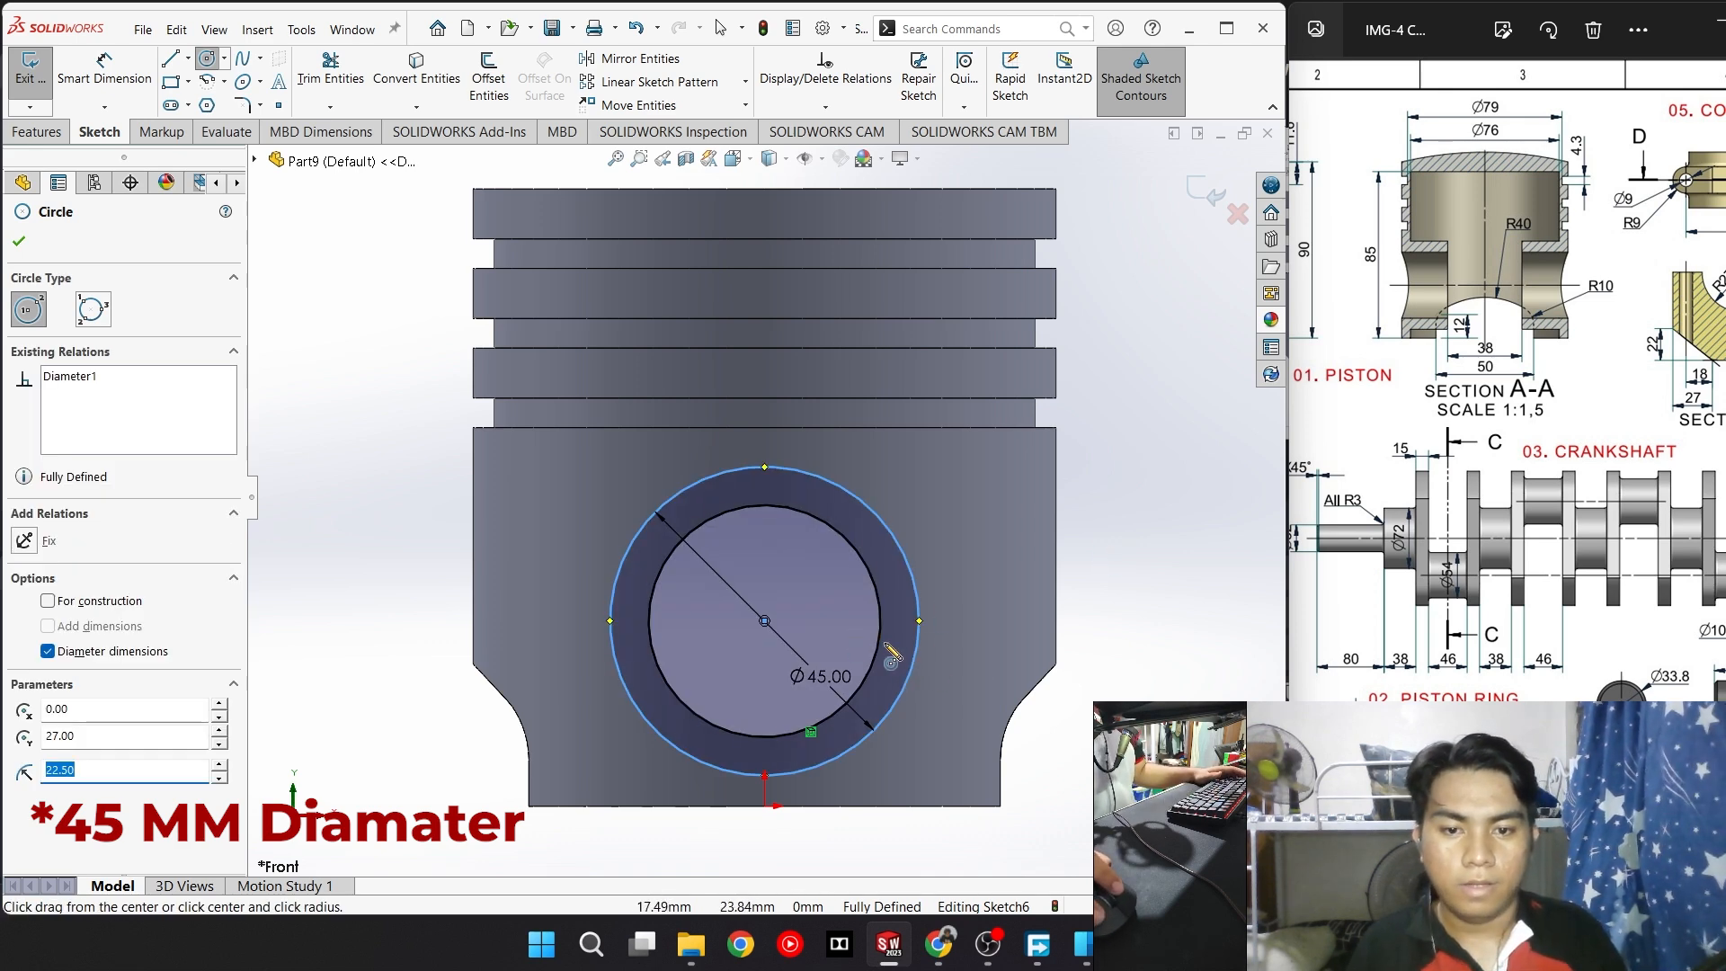
Set up a boss extrusion of the pin boss ring sketch with the end condition Up To Next
mouse_move(1430, 466)
left_mouse_down()
mouse_move(1640, 461)
mouse_move(1597, 517)
mouse_move(1525, 518)
left_mouse_up()
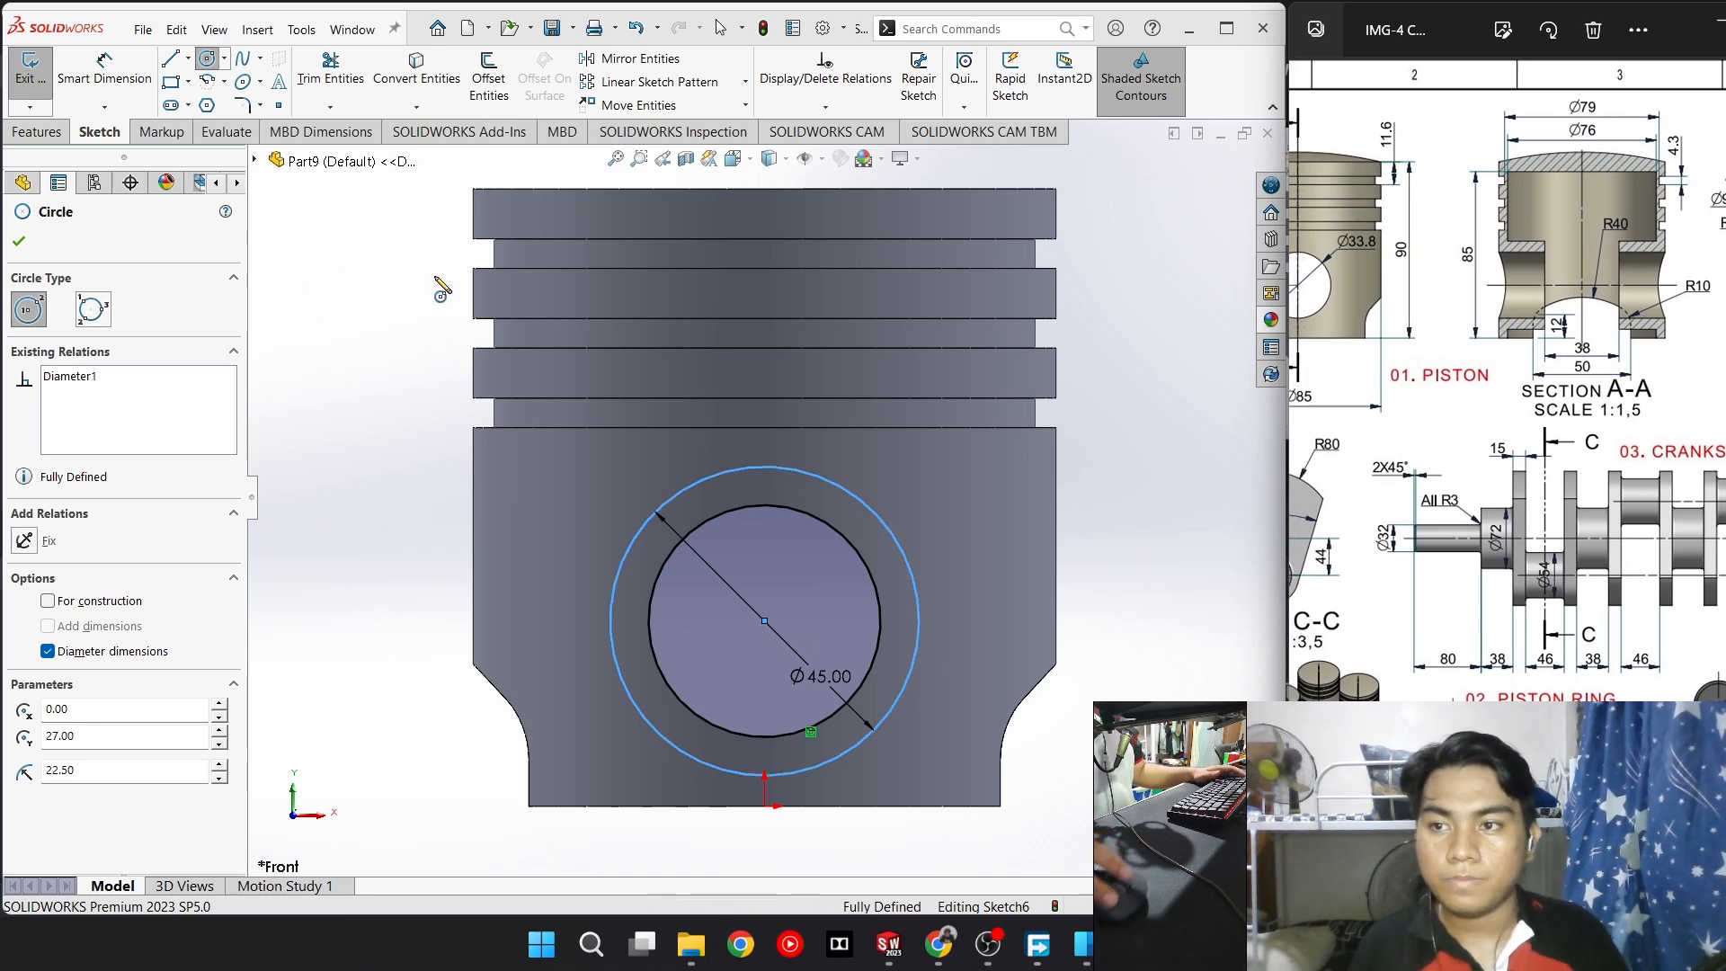
left_click(69, 135)
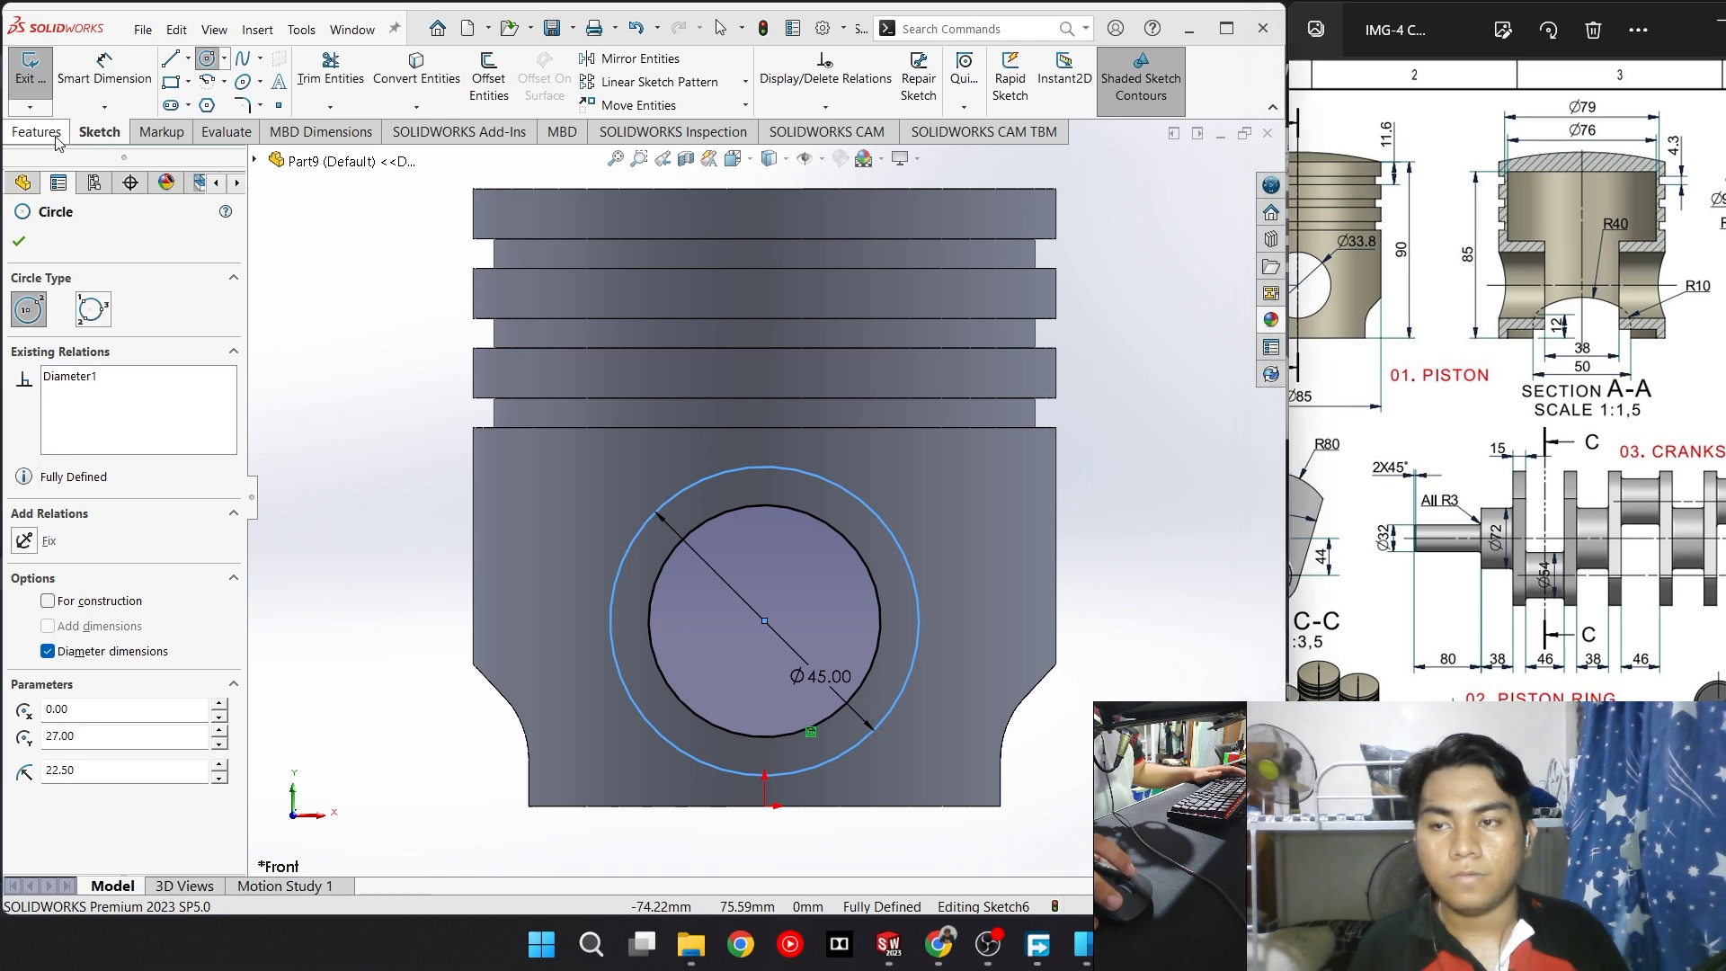
left_click(40, 73)
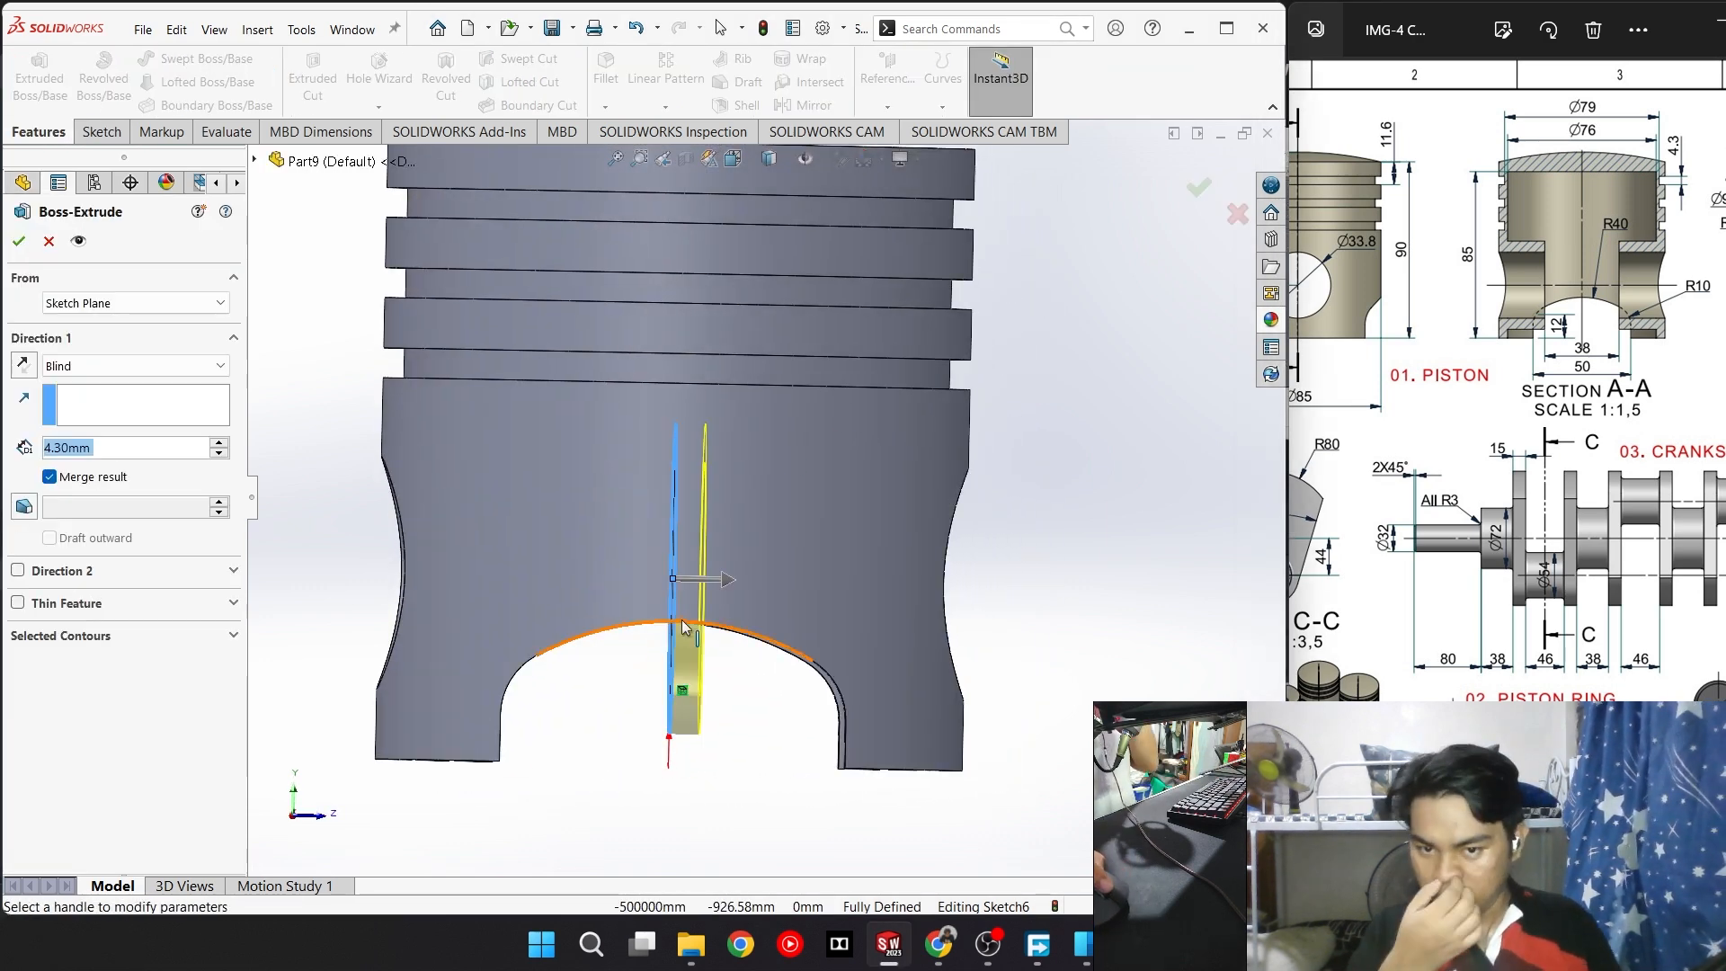
middle_click_drag(753, 726, 785, 584)
left_click(135, 366)
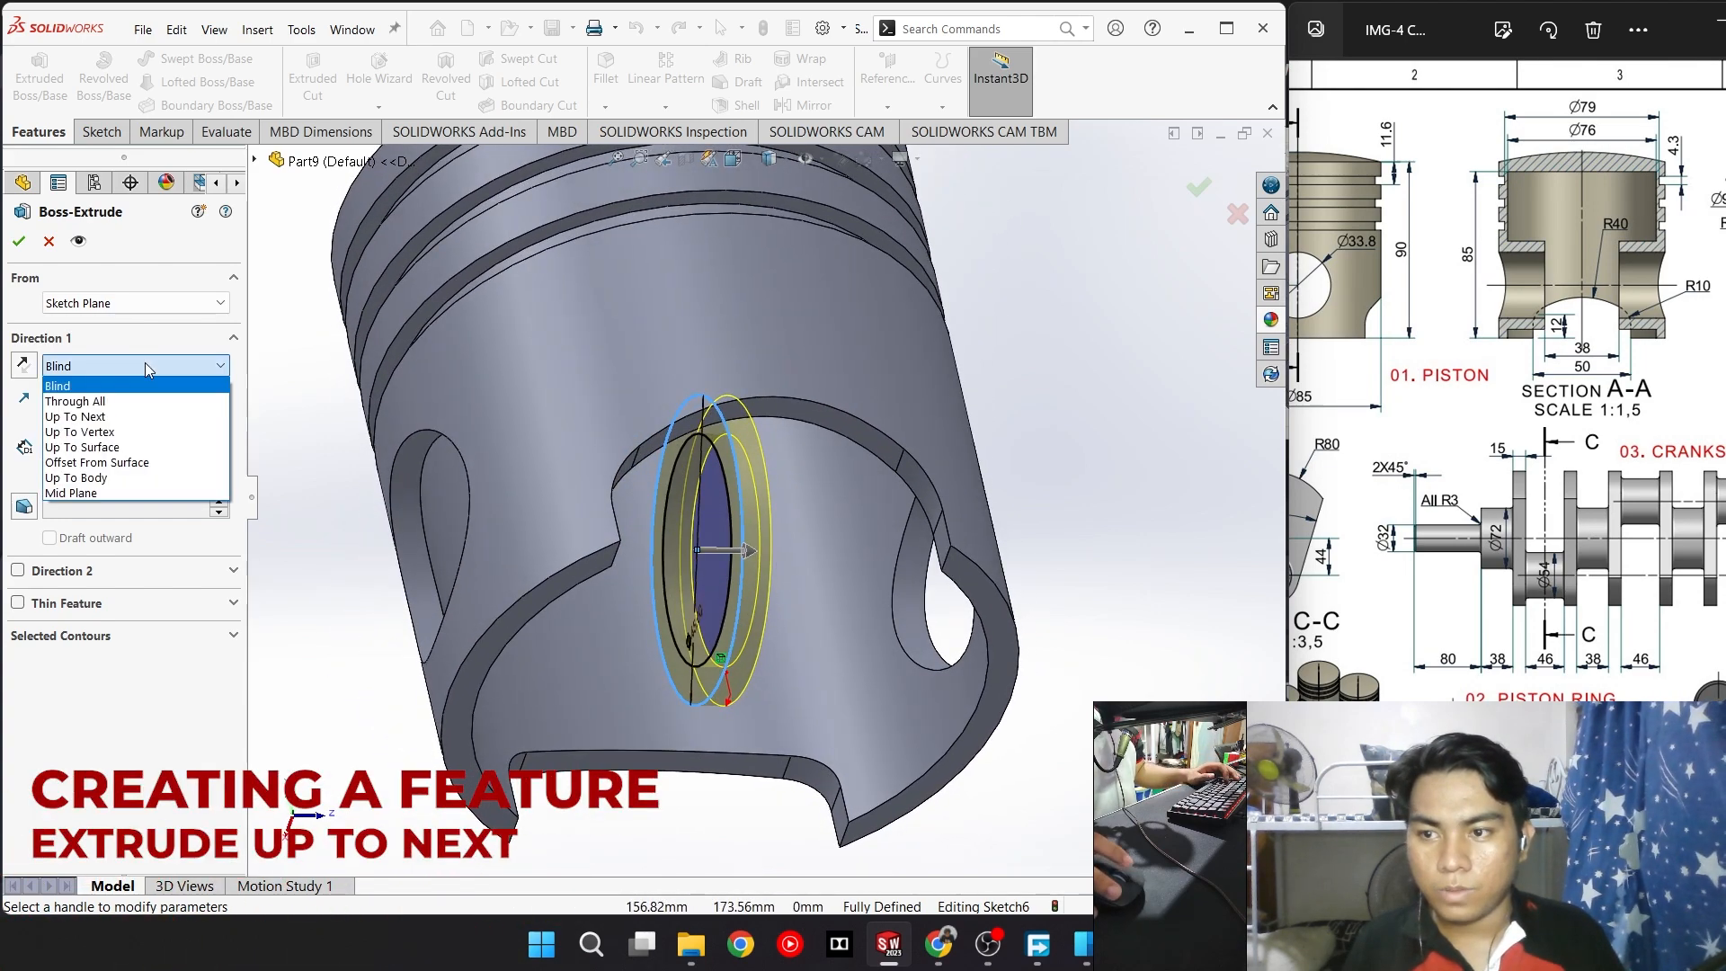
left_click(147, 417)
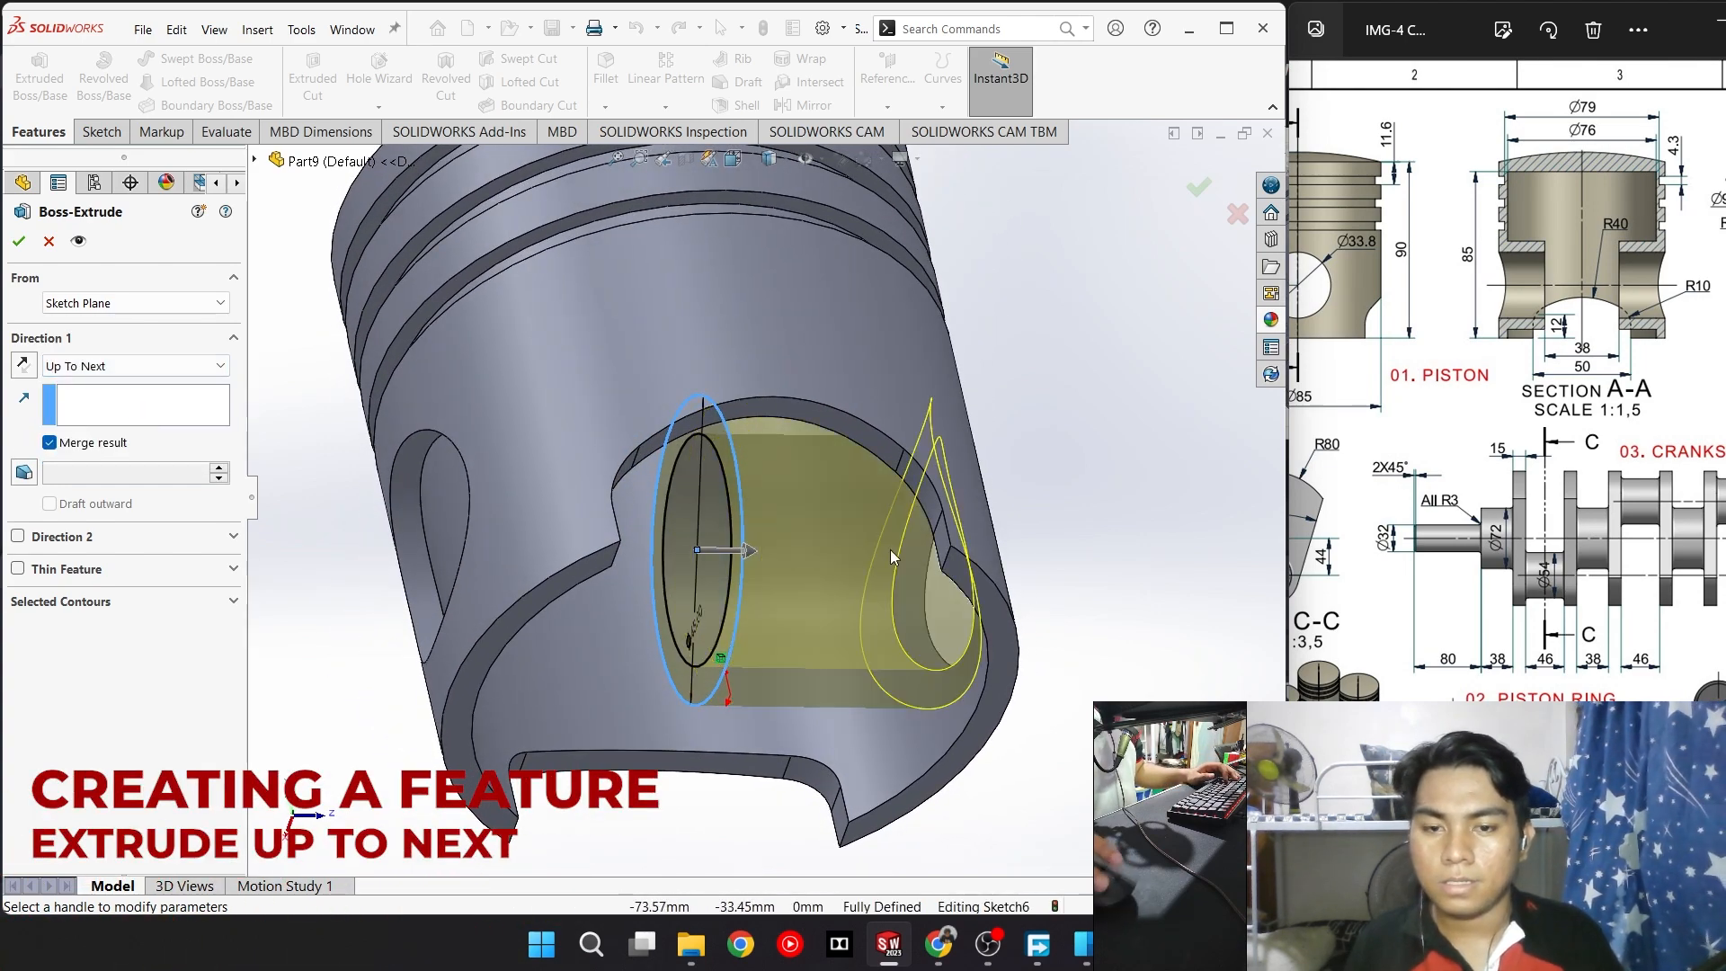
Start the pin boss extrusion at an offset of 38/2 mm from the sketch plane and finish it up to the skirt wall
left_click(94, 303)
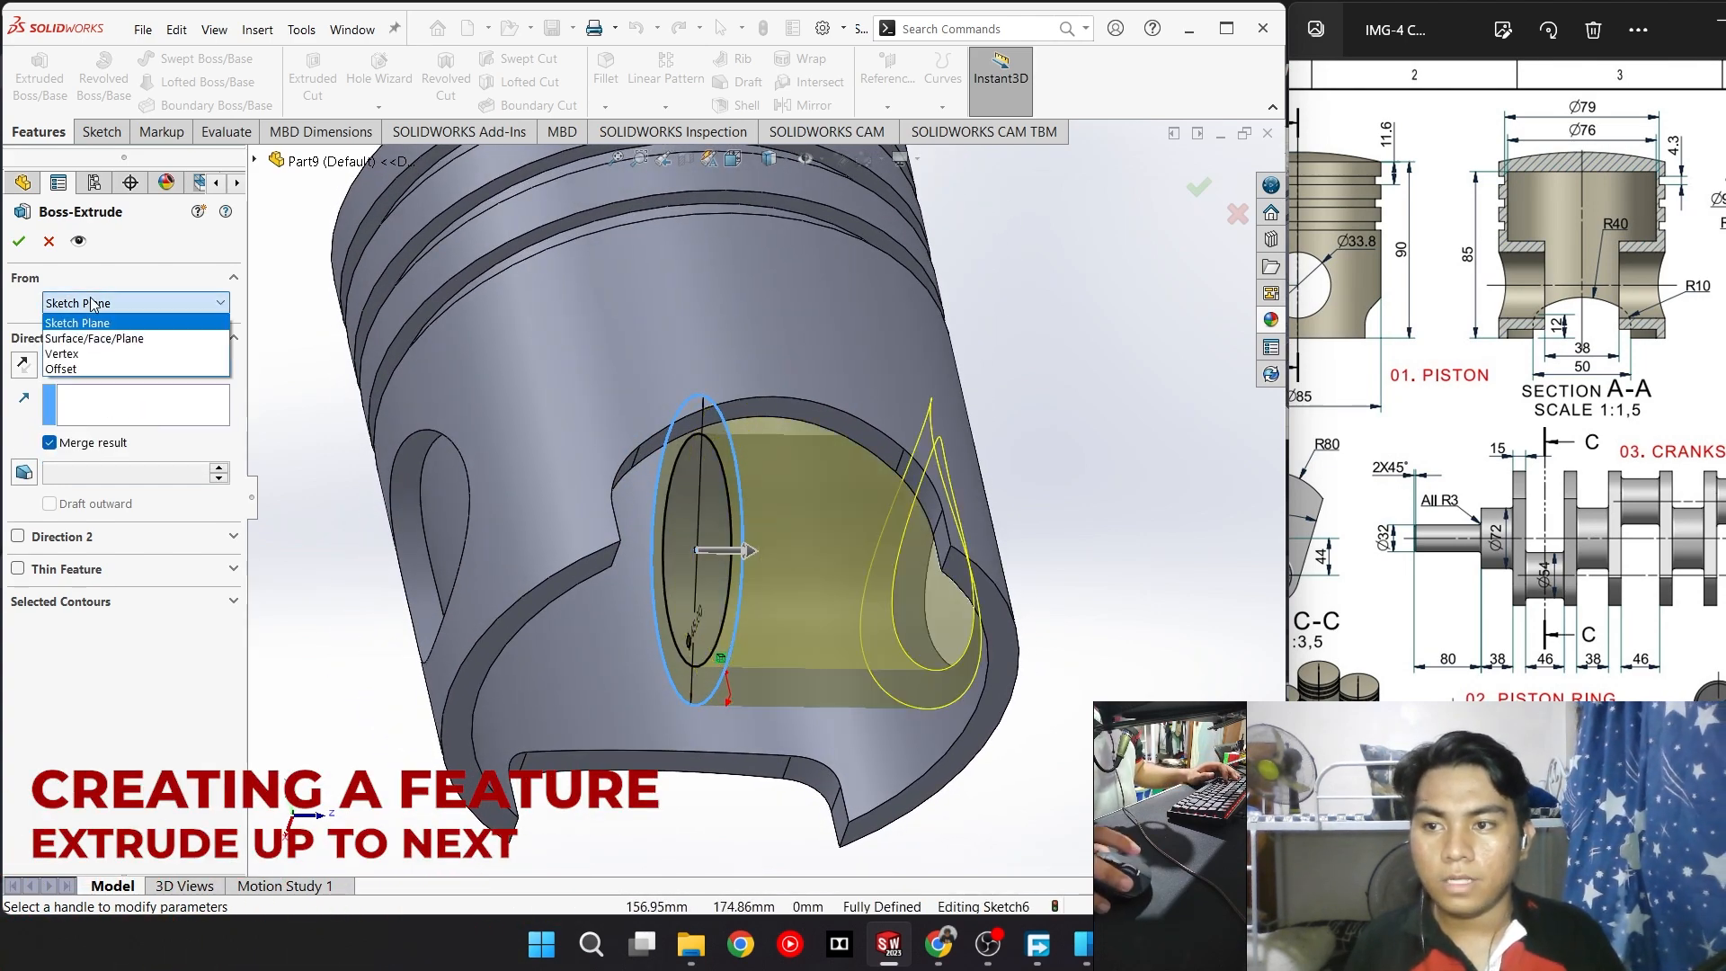
left_click(104, 369)
scroll(1586, 345, "up", 5)
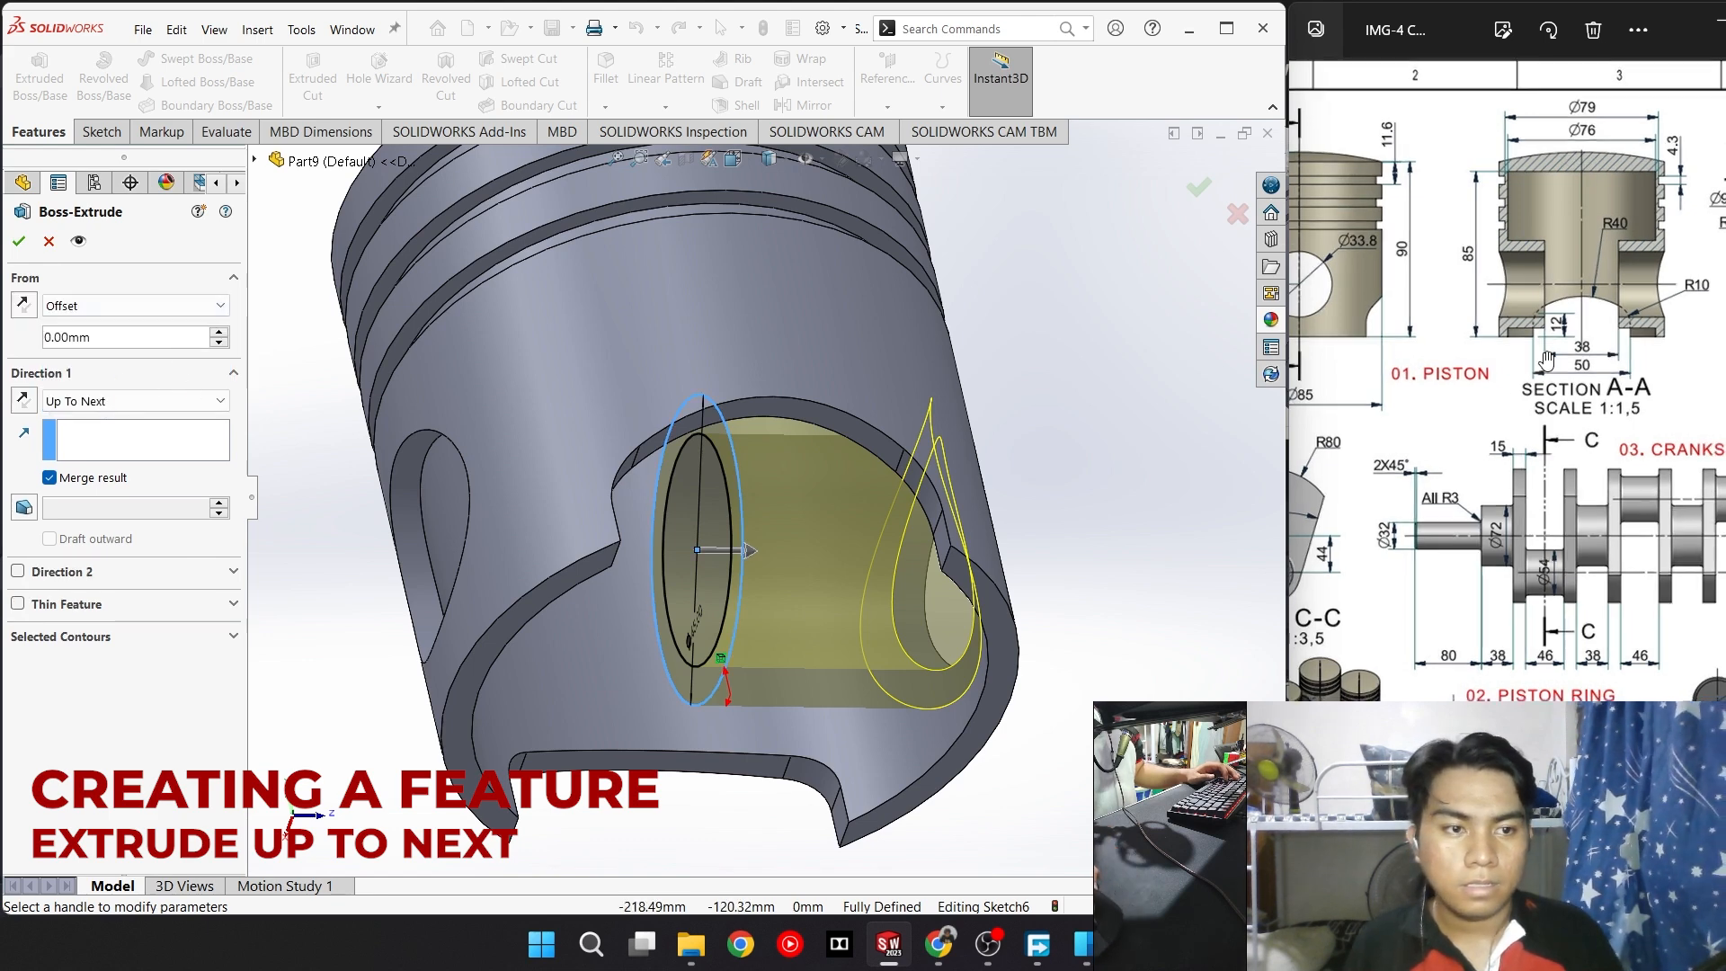
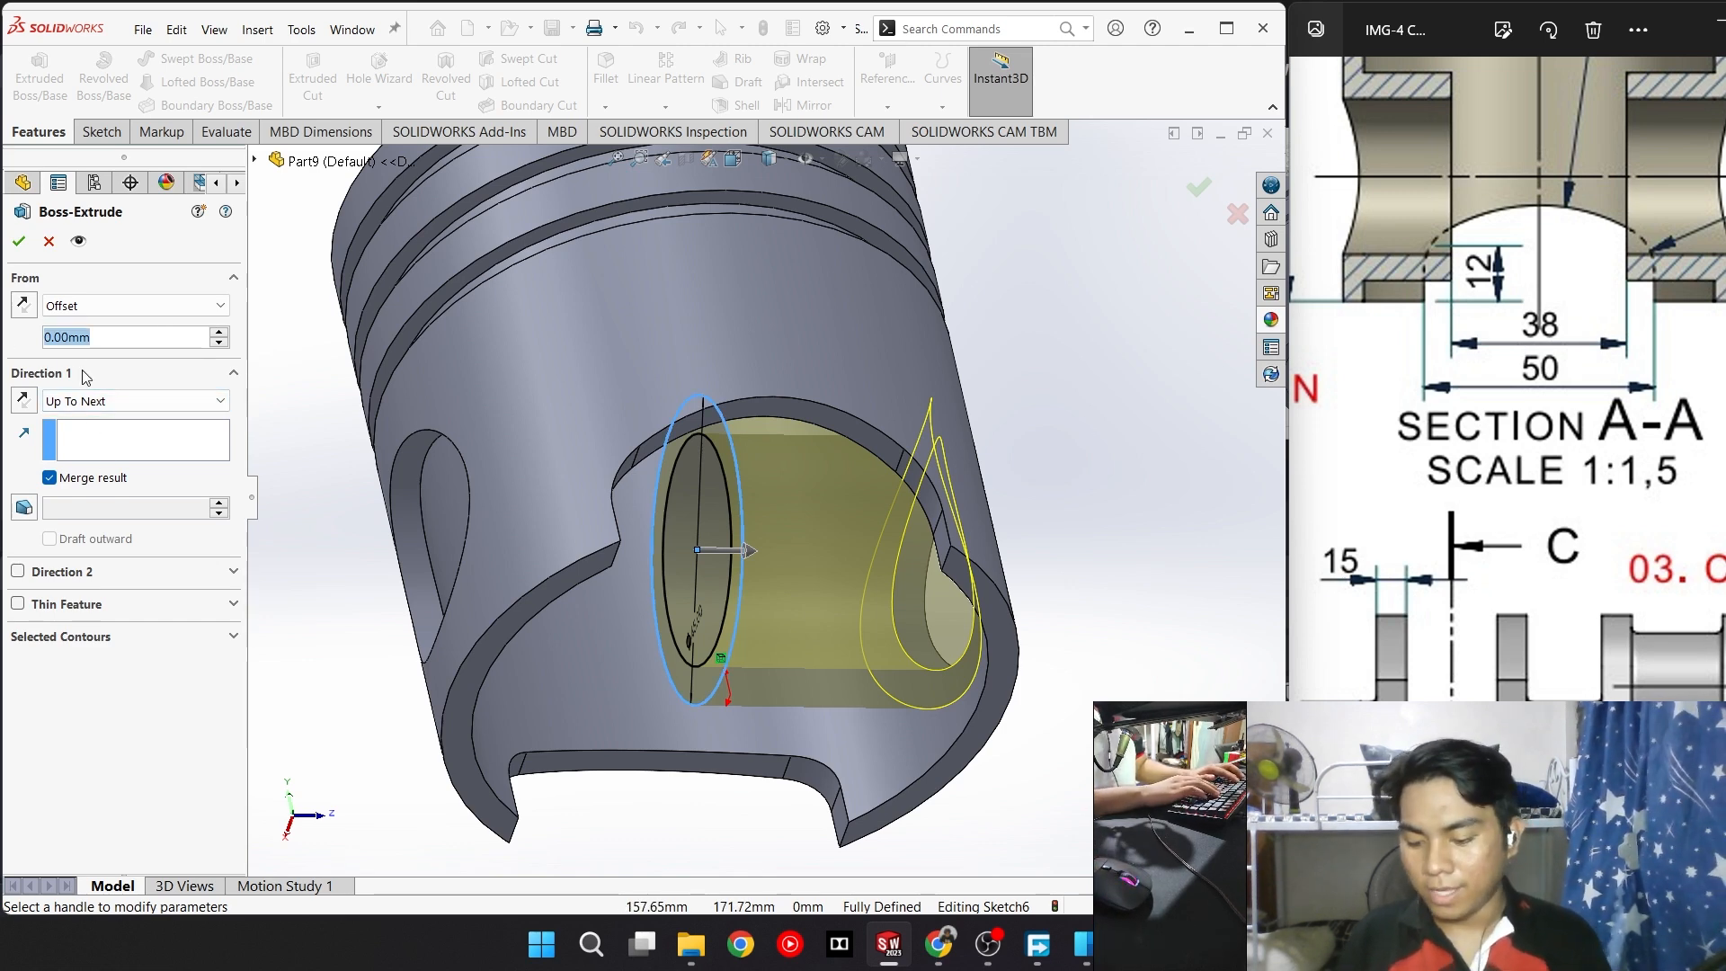
type("38/2")
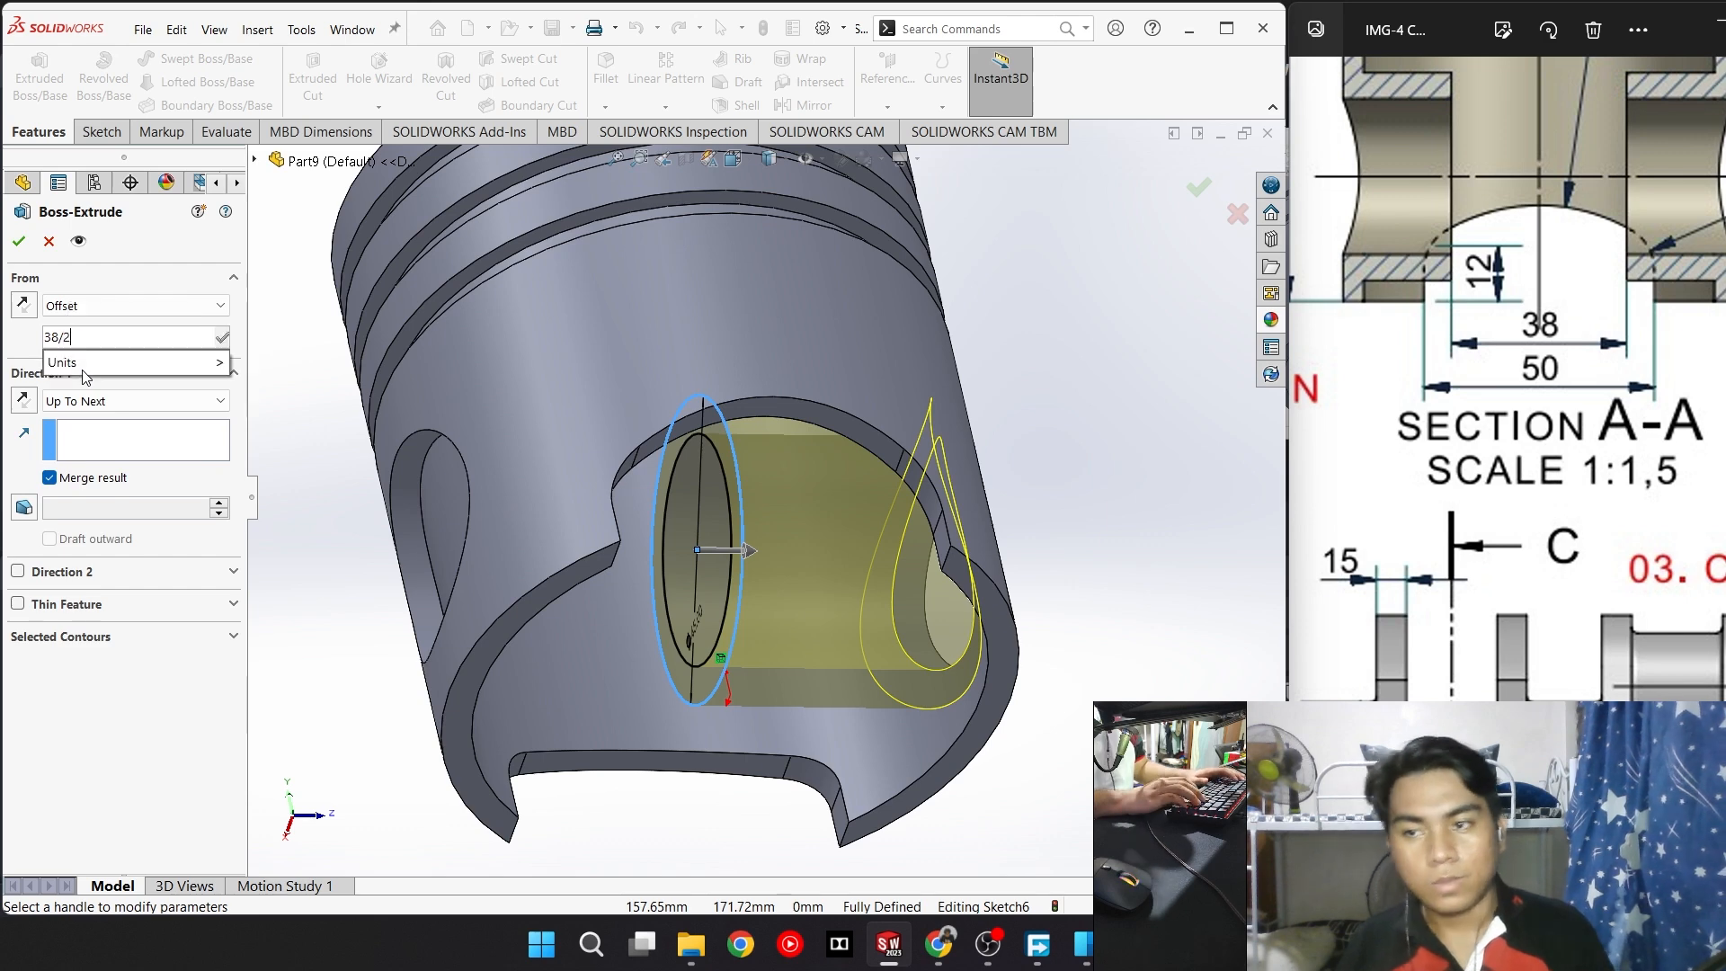
key("Return")
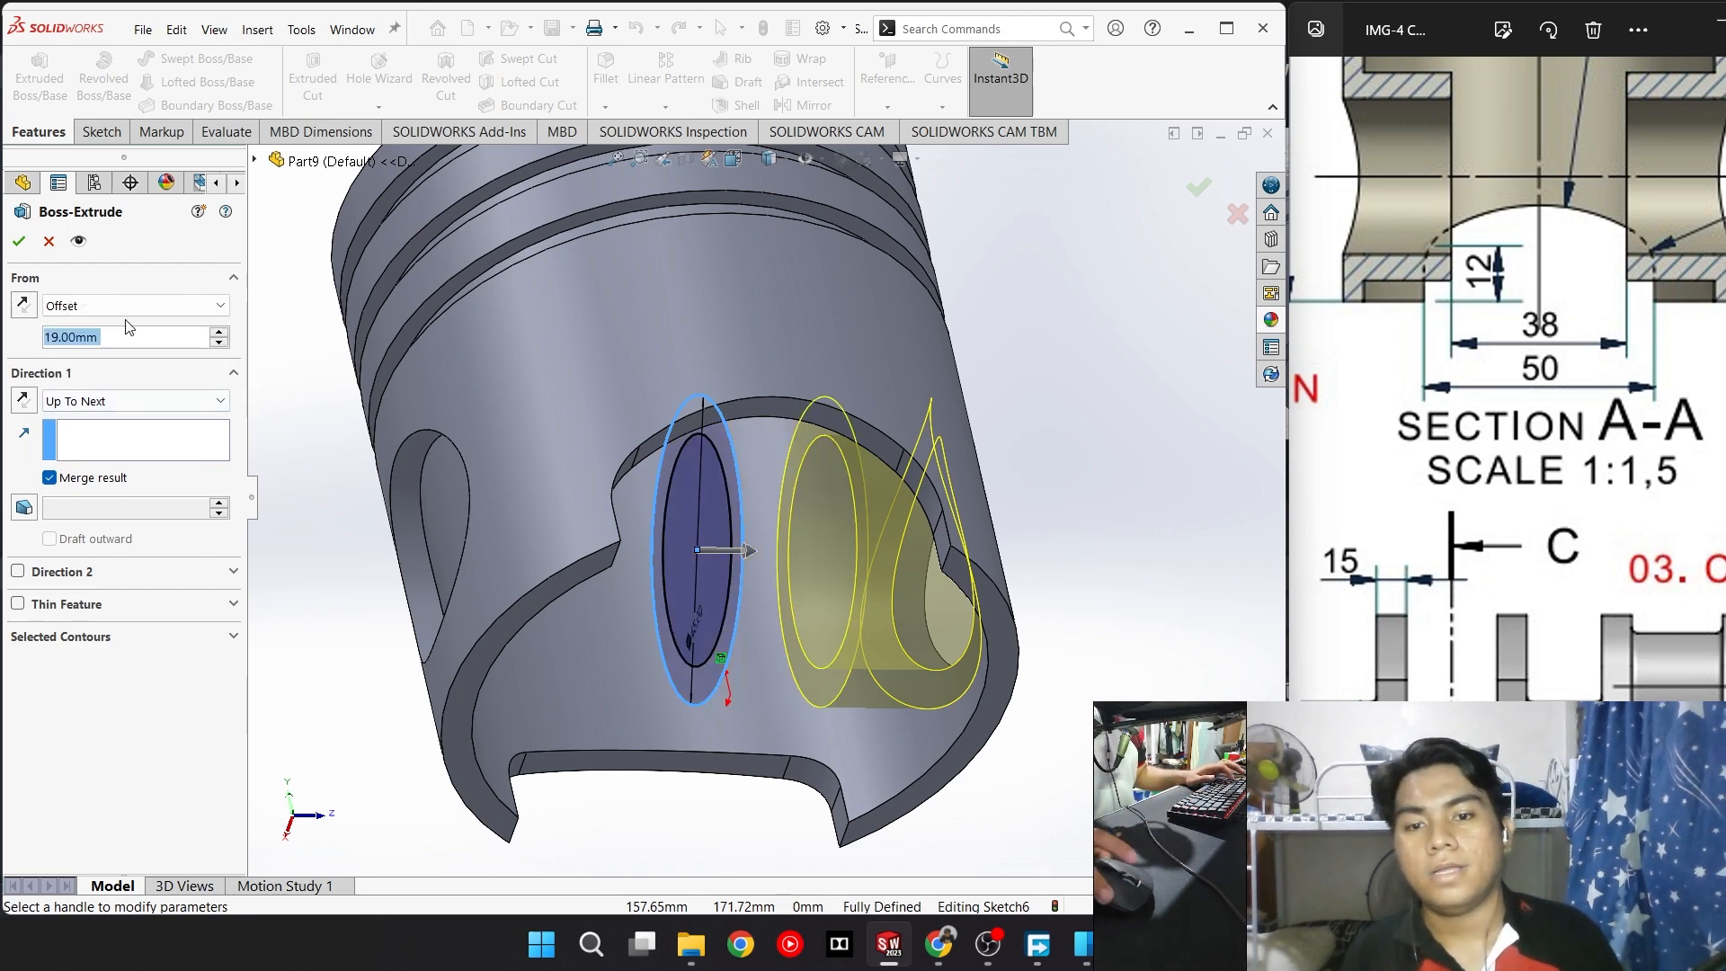
left_click(20, 241)
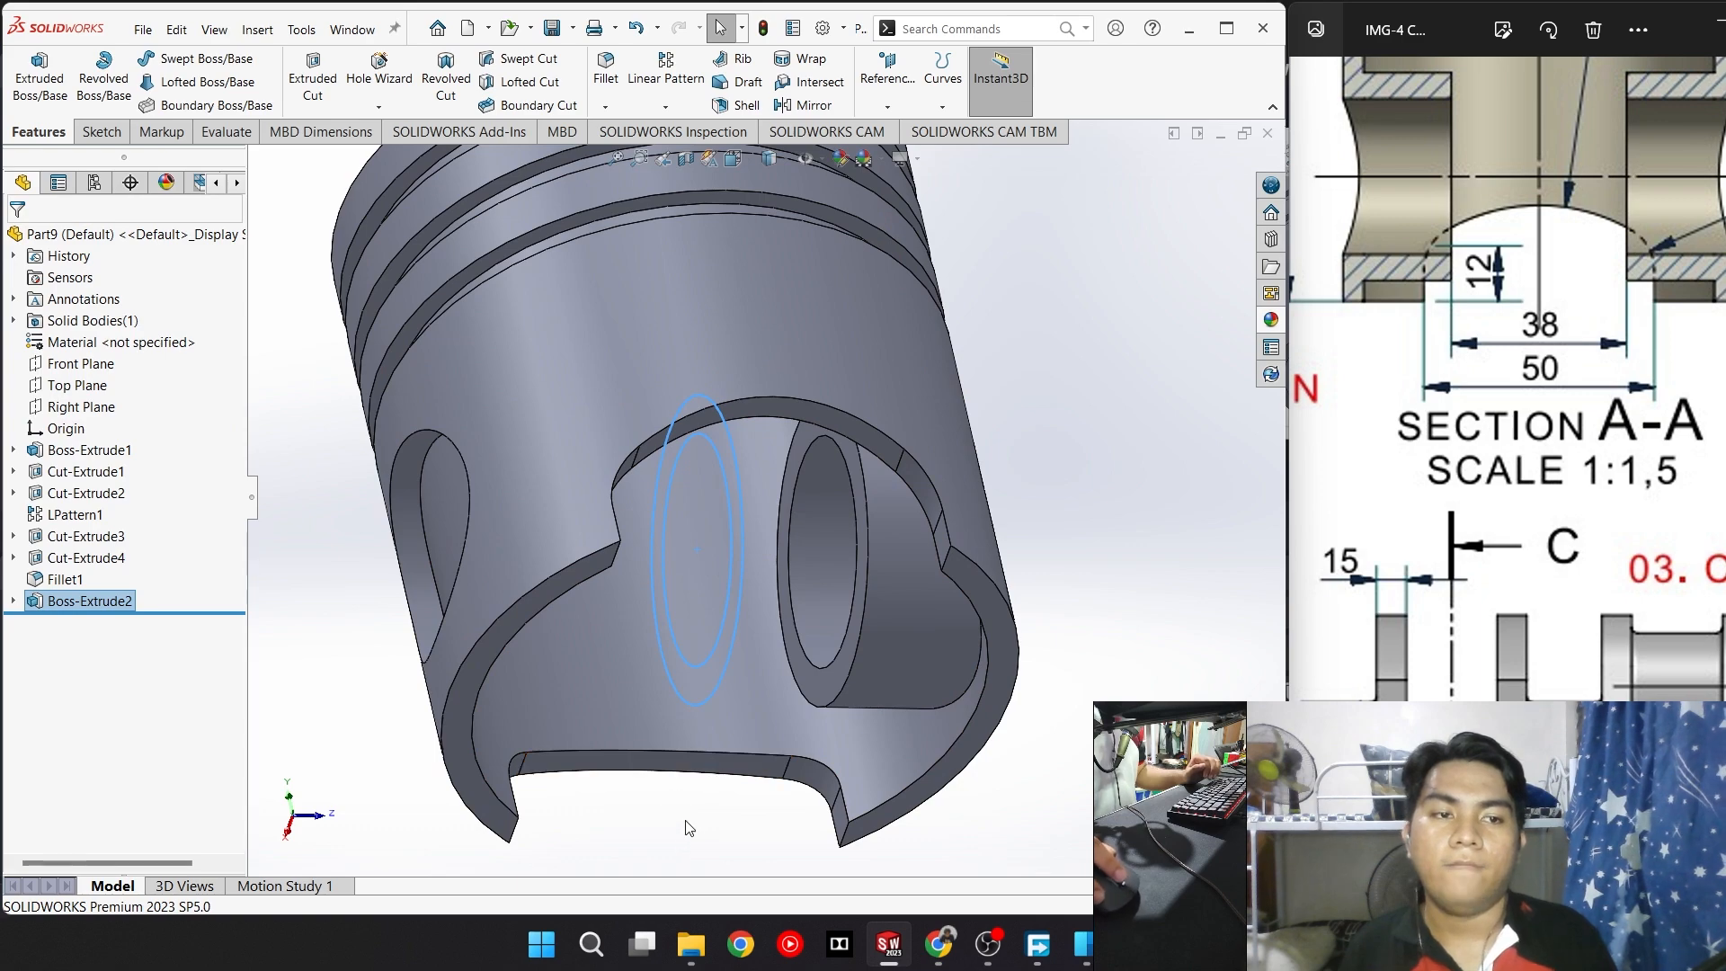
Mirror the pin boss extrusion about the Front Plane to the opposite side of the skirt
middle_click_drag(689, 819, 728, 782)
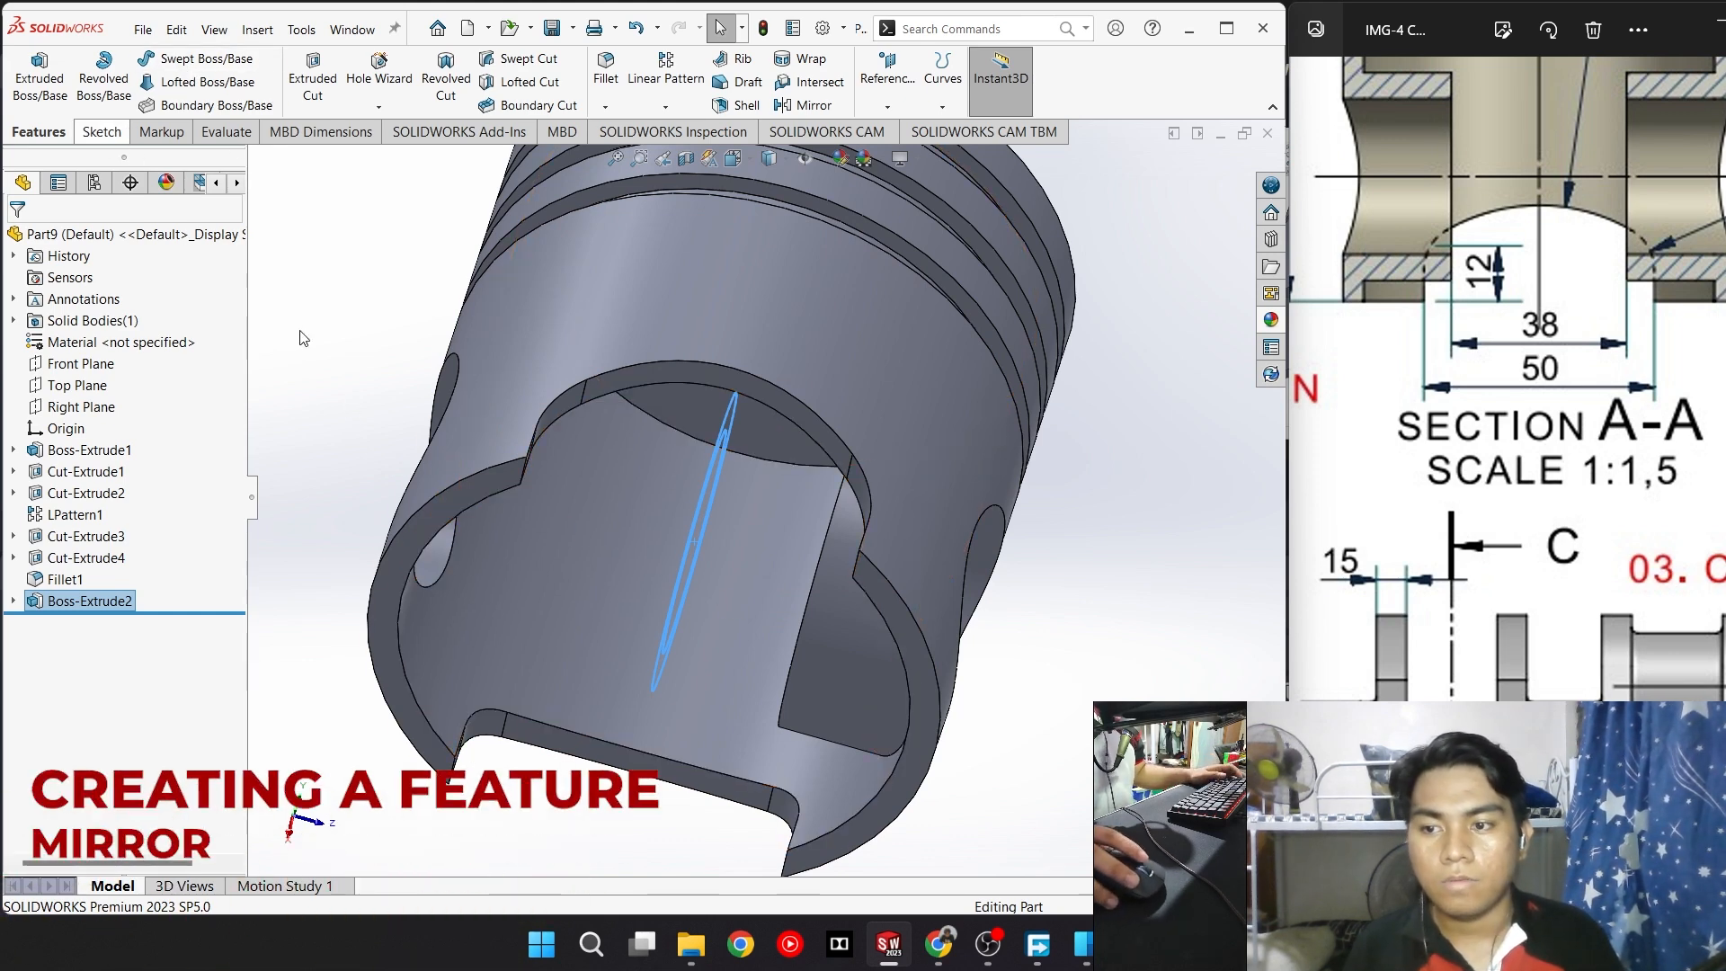
left_click(346, 463)
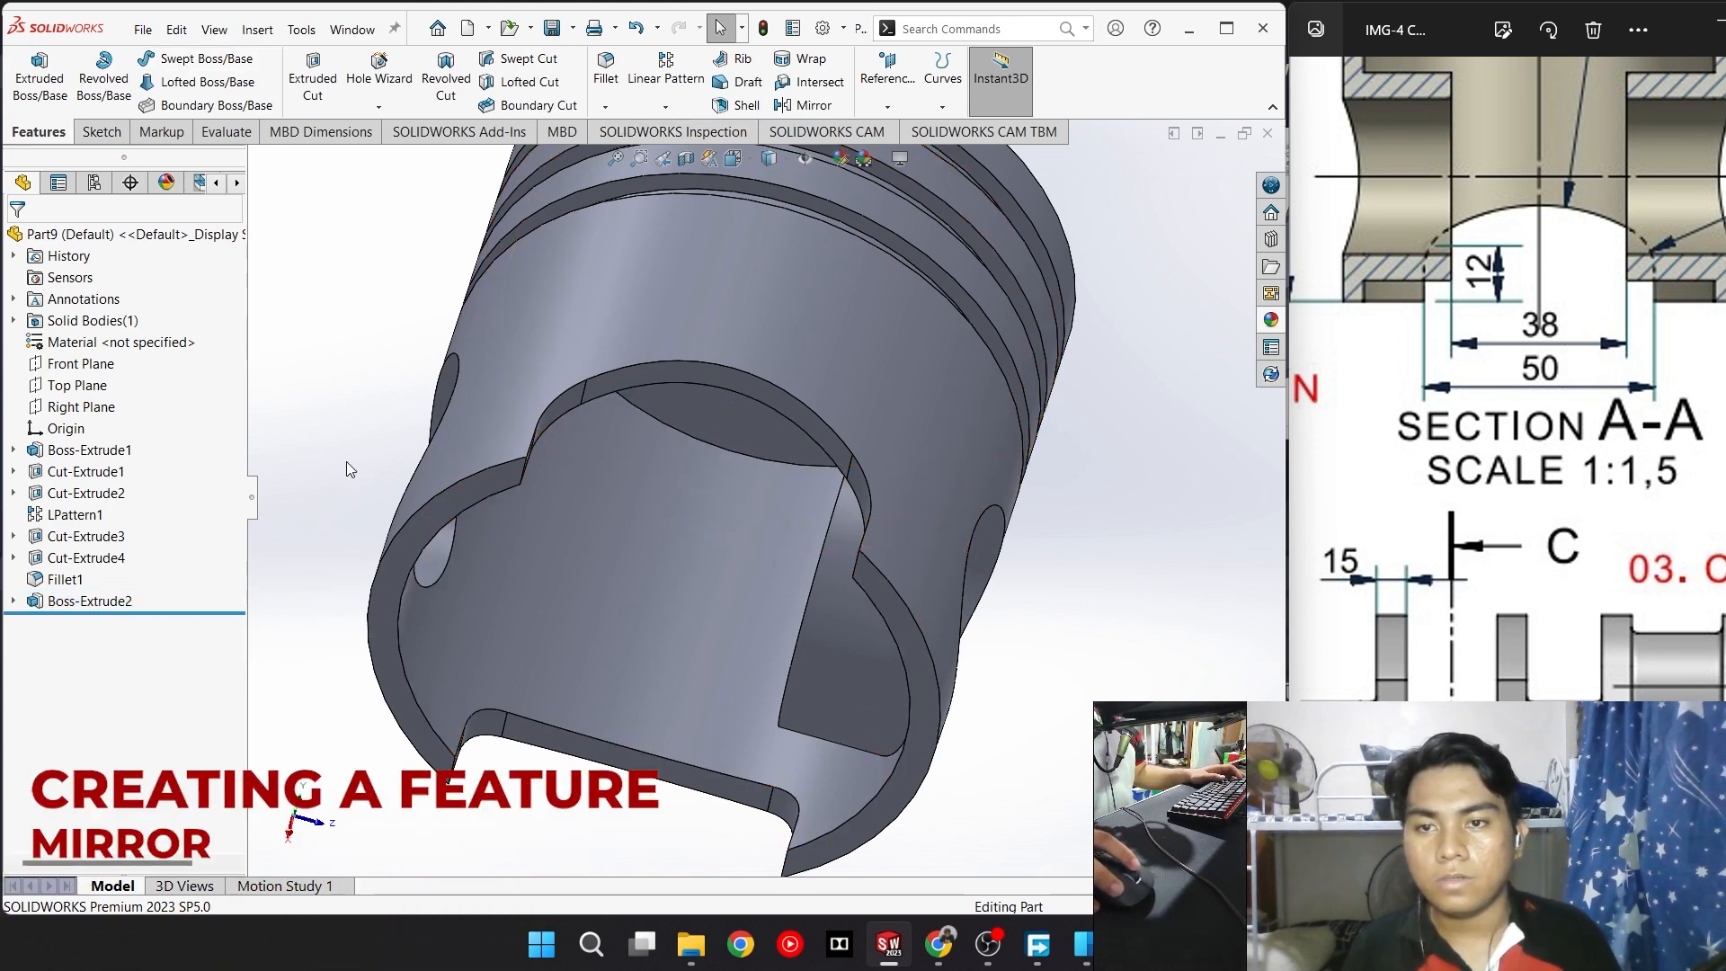
left_click(90, 601)
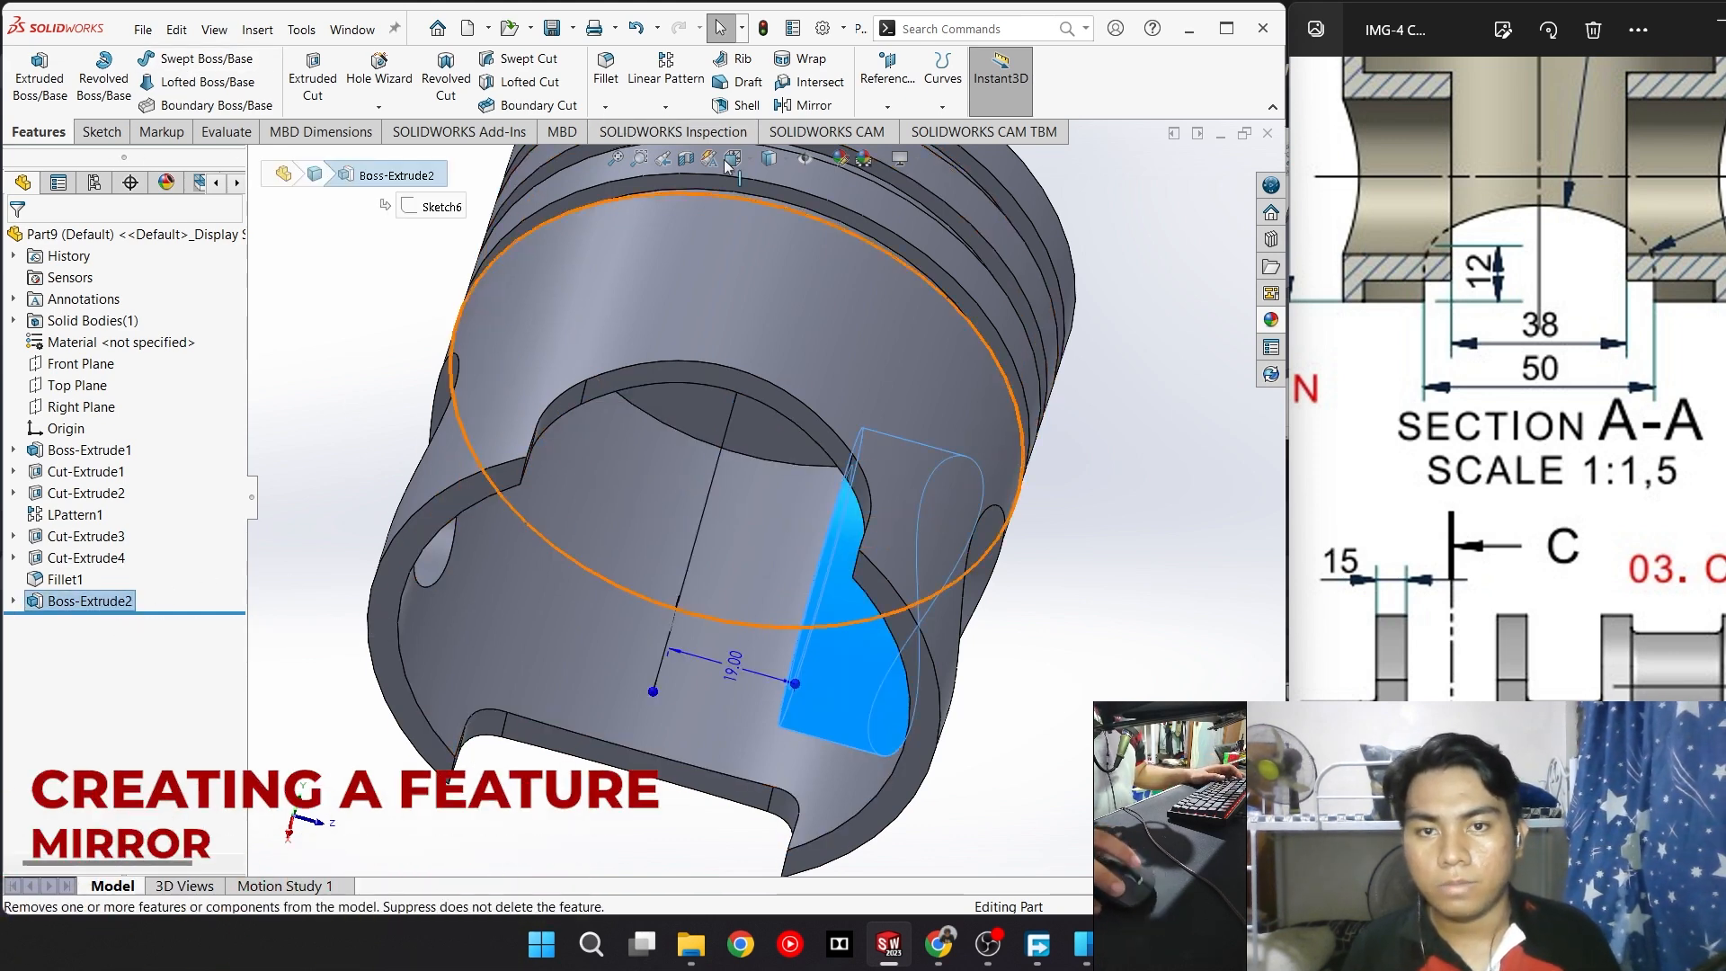
left_click(814, 106)
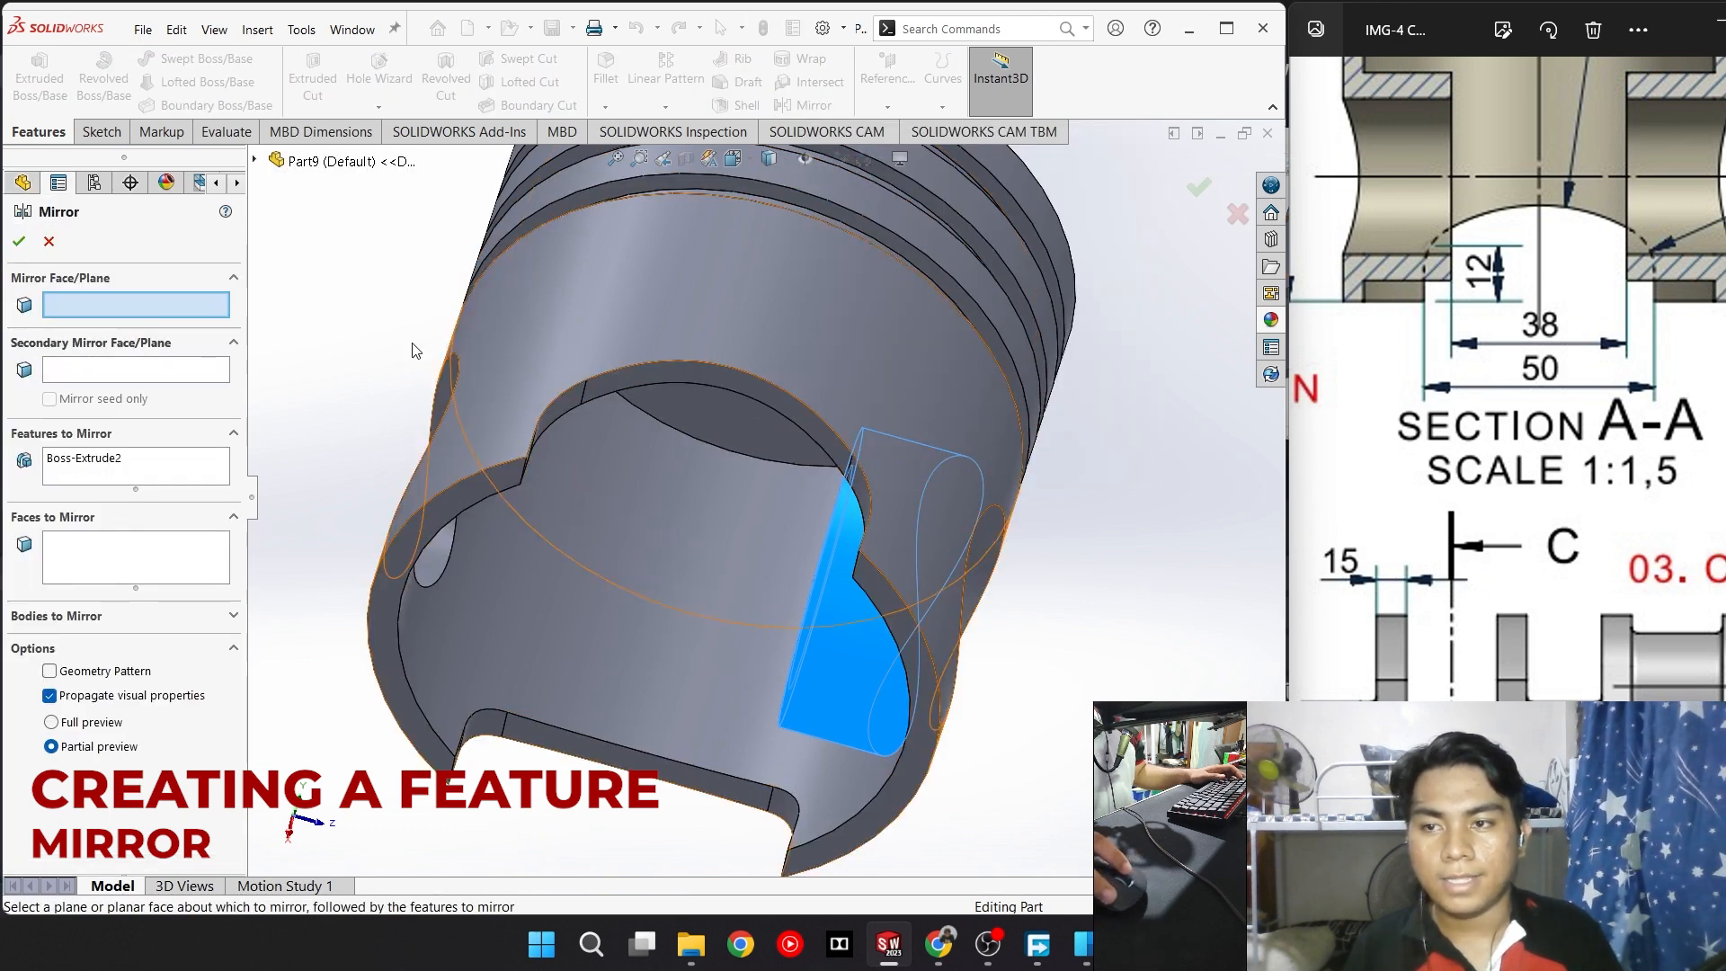
left_click(256, 162)
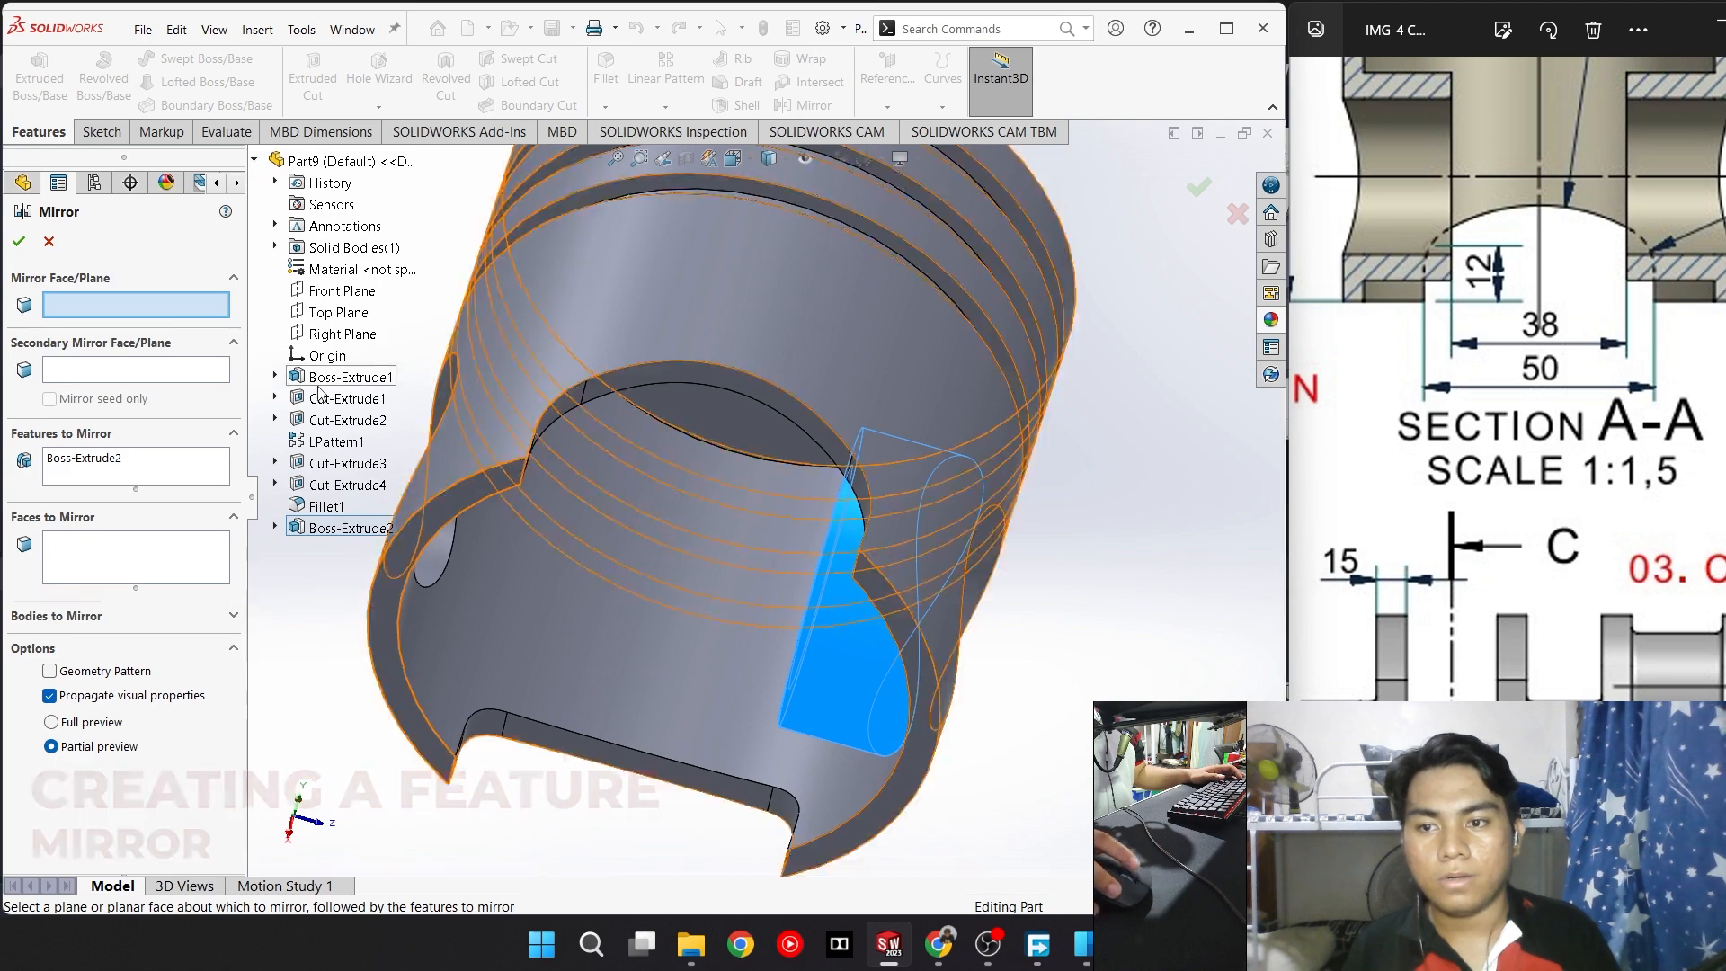
left_click(339, 292)
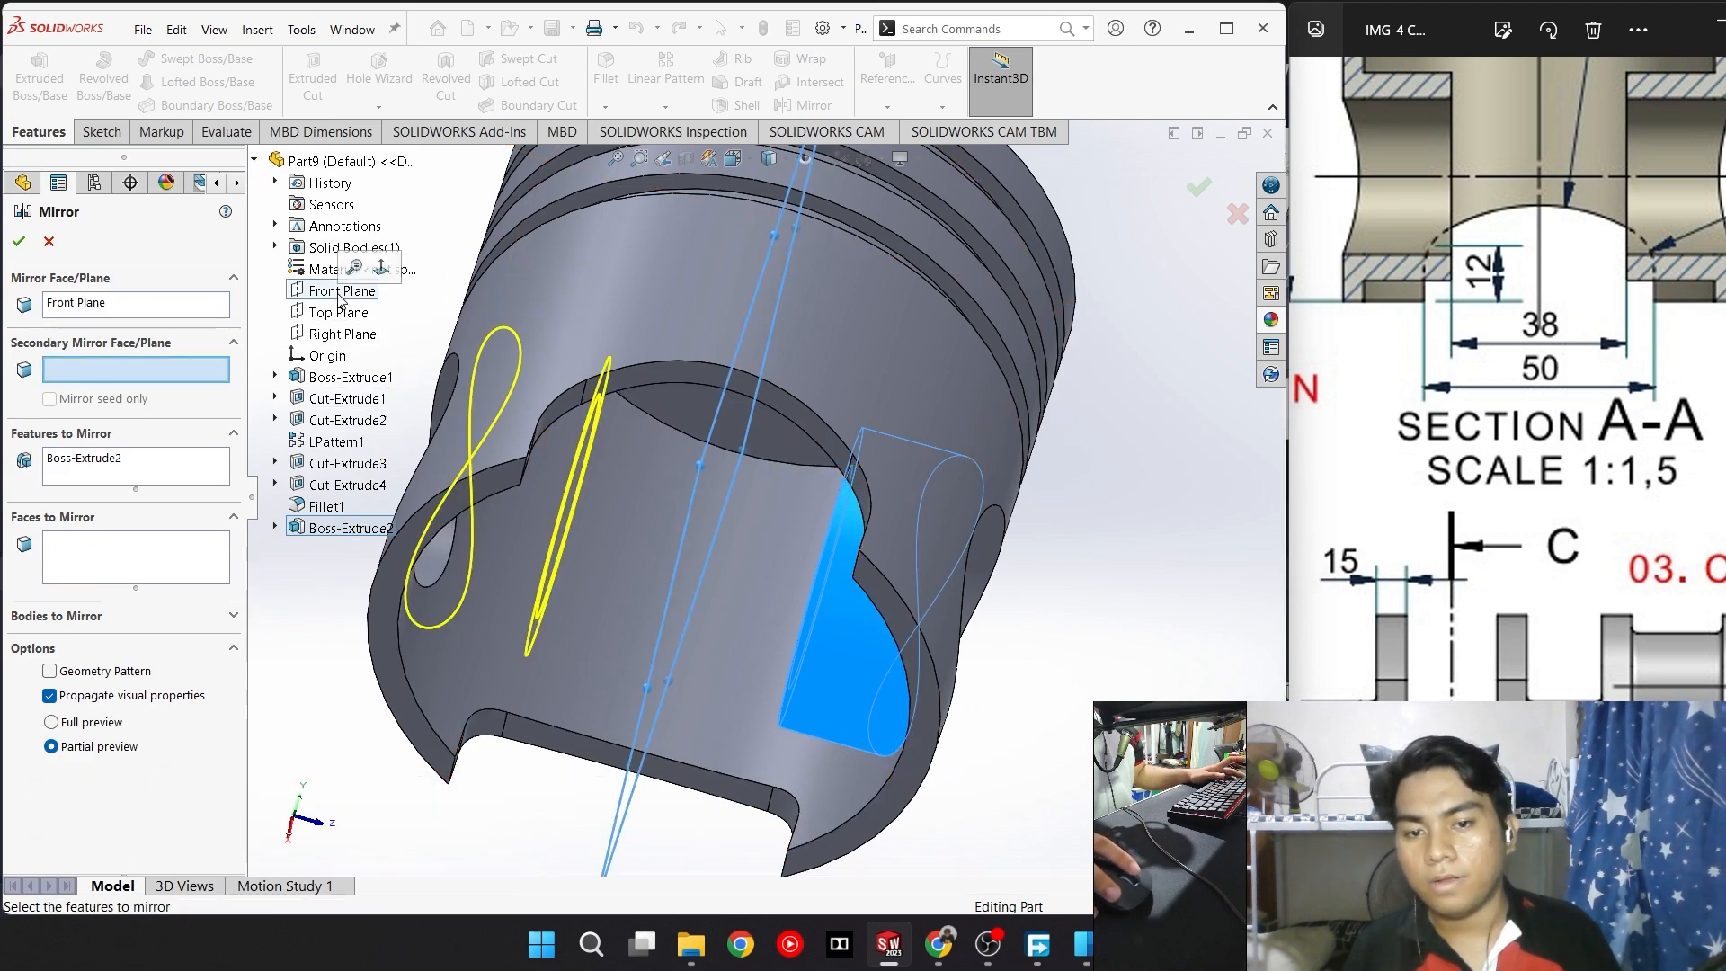
key("Return")
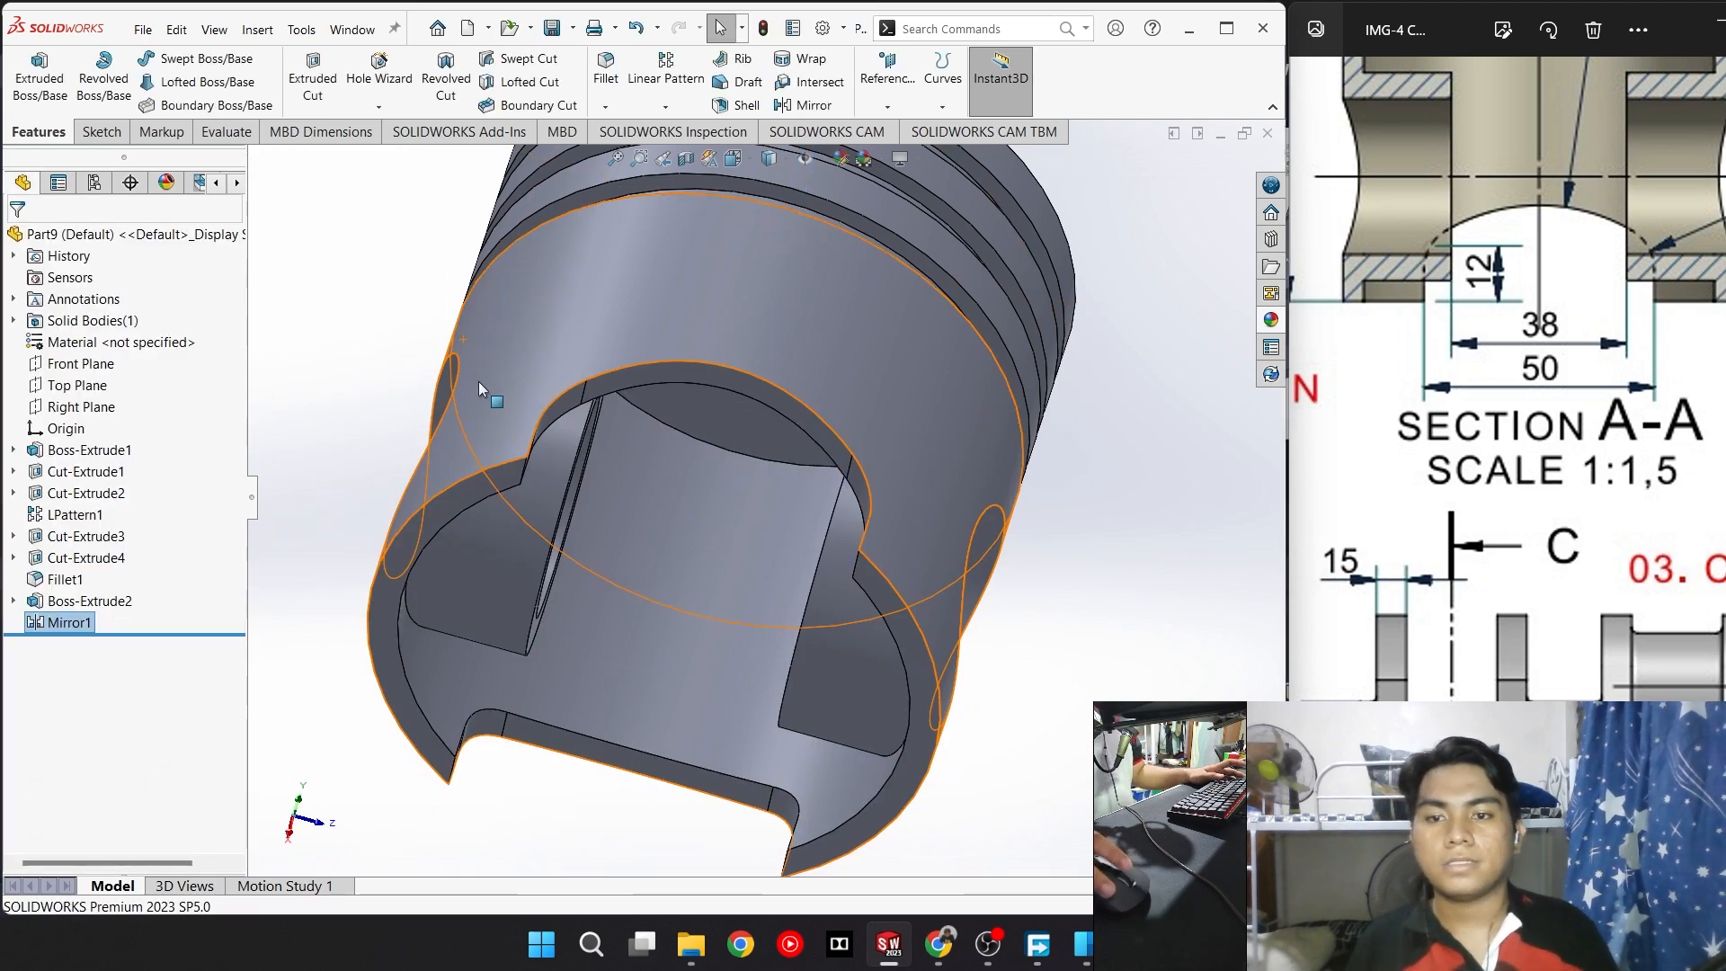
Inspect both pin bosses in a section view turned about 90 degrees from the Front Plane, and return to the full isometric view
middle_click_drag(478, 381, 1107, 532)
key("space")
left_click(1146, 543)
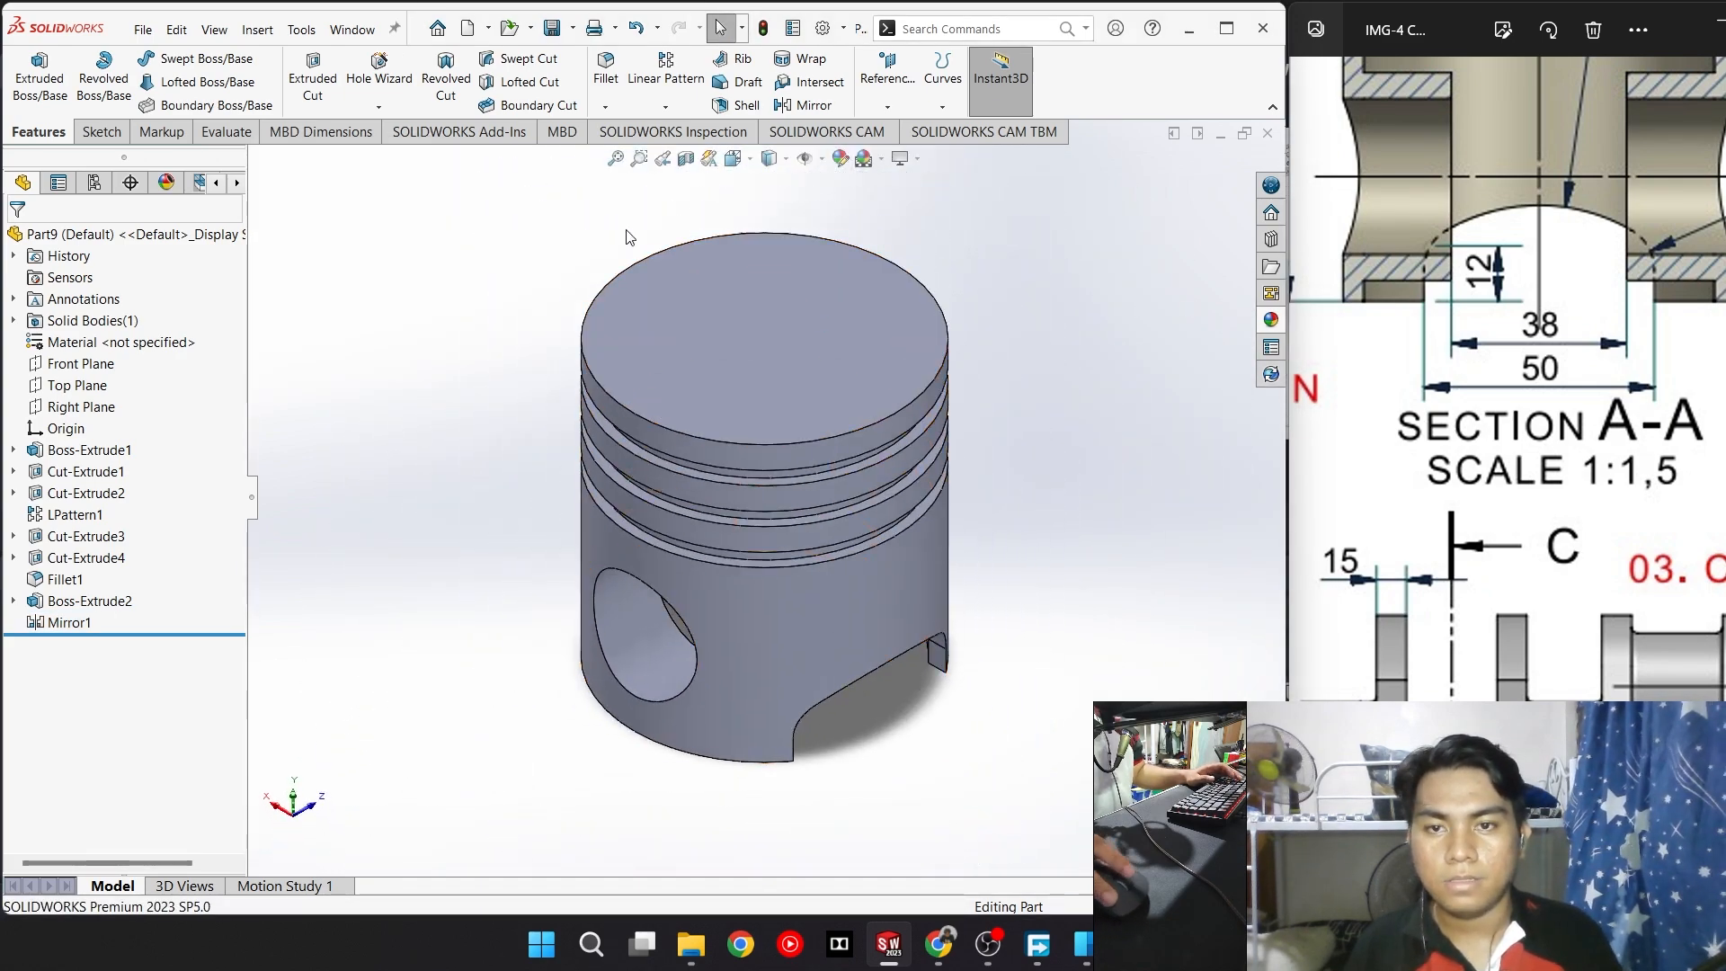
left_click(685, 158)
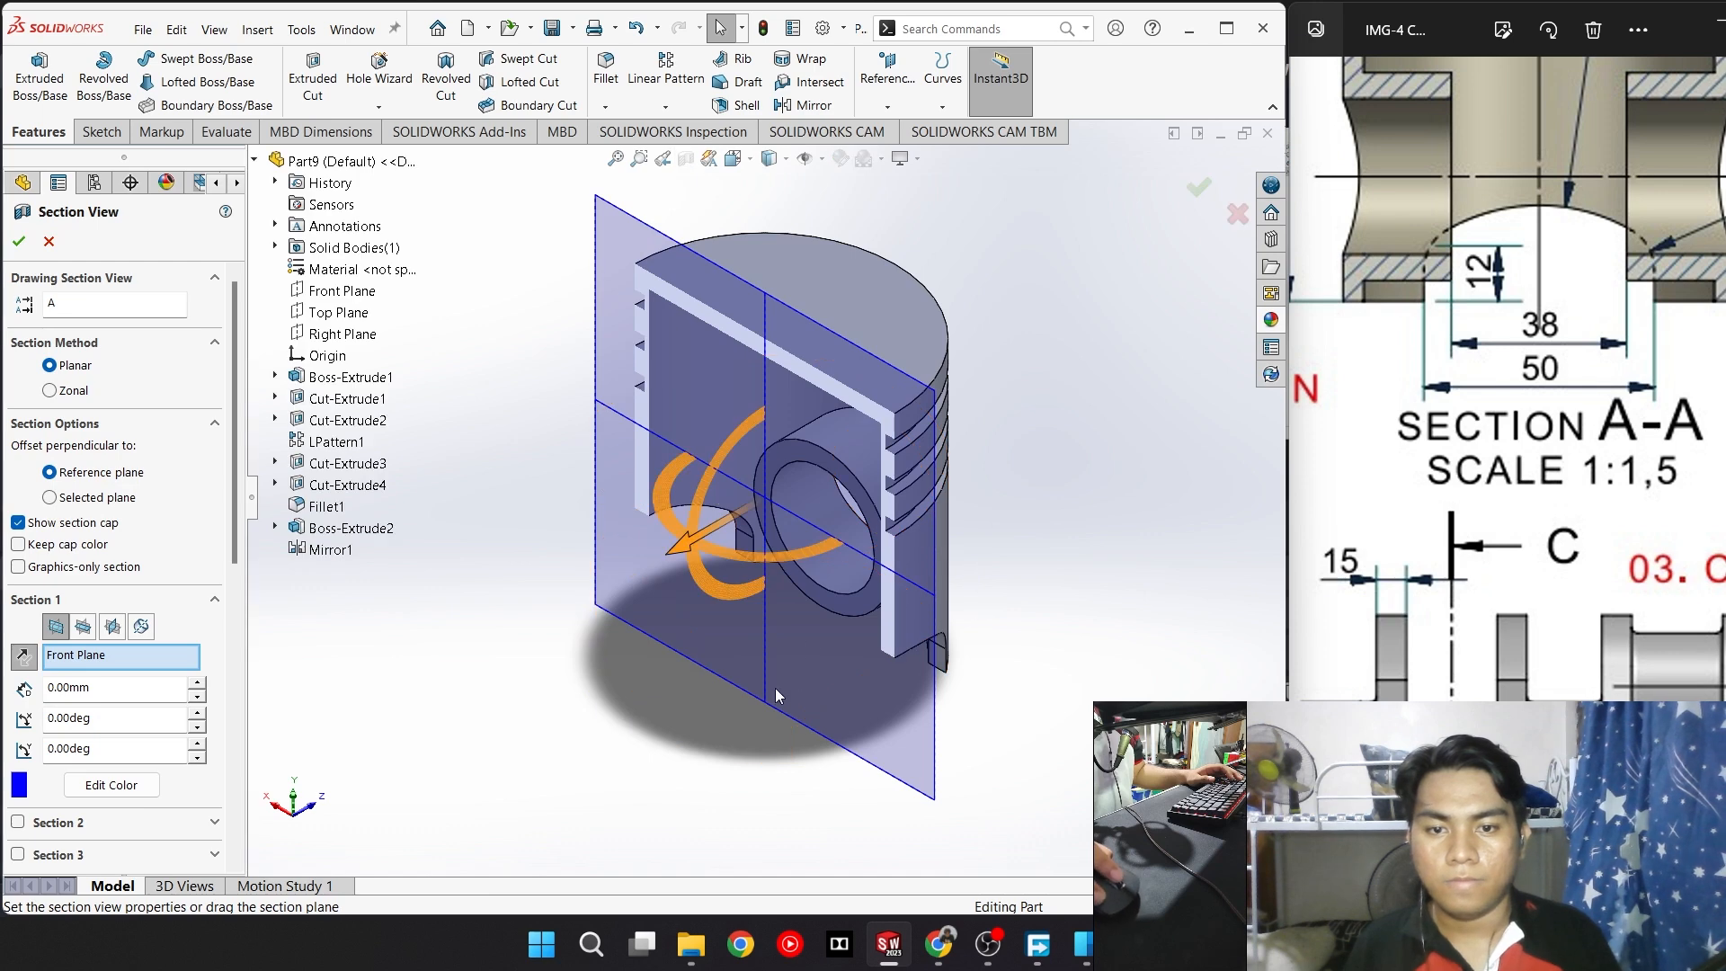
left_click_drag(750, 556, 846, 615)
key("ctrl+8")
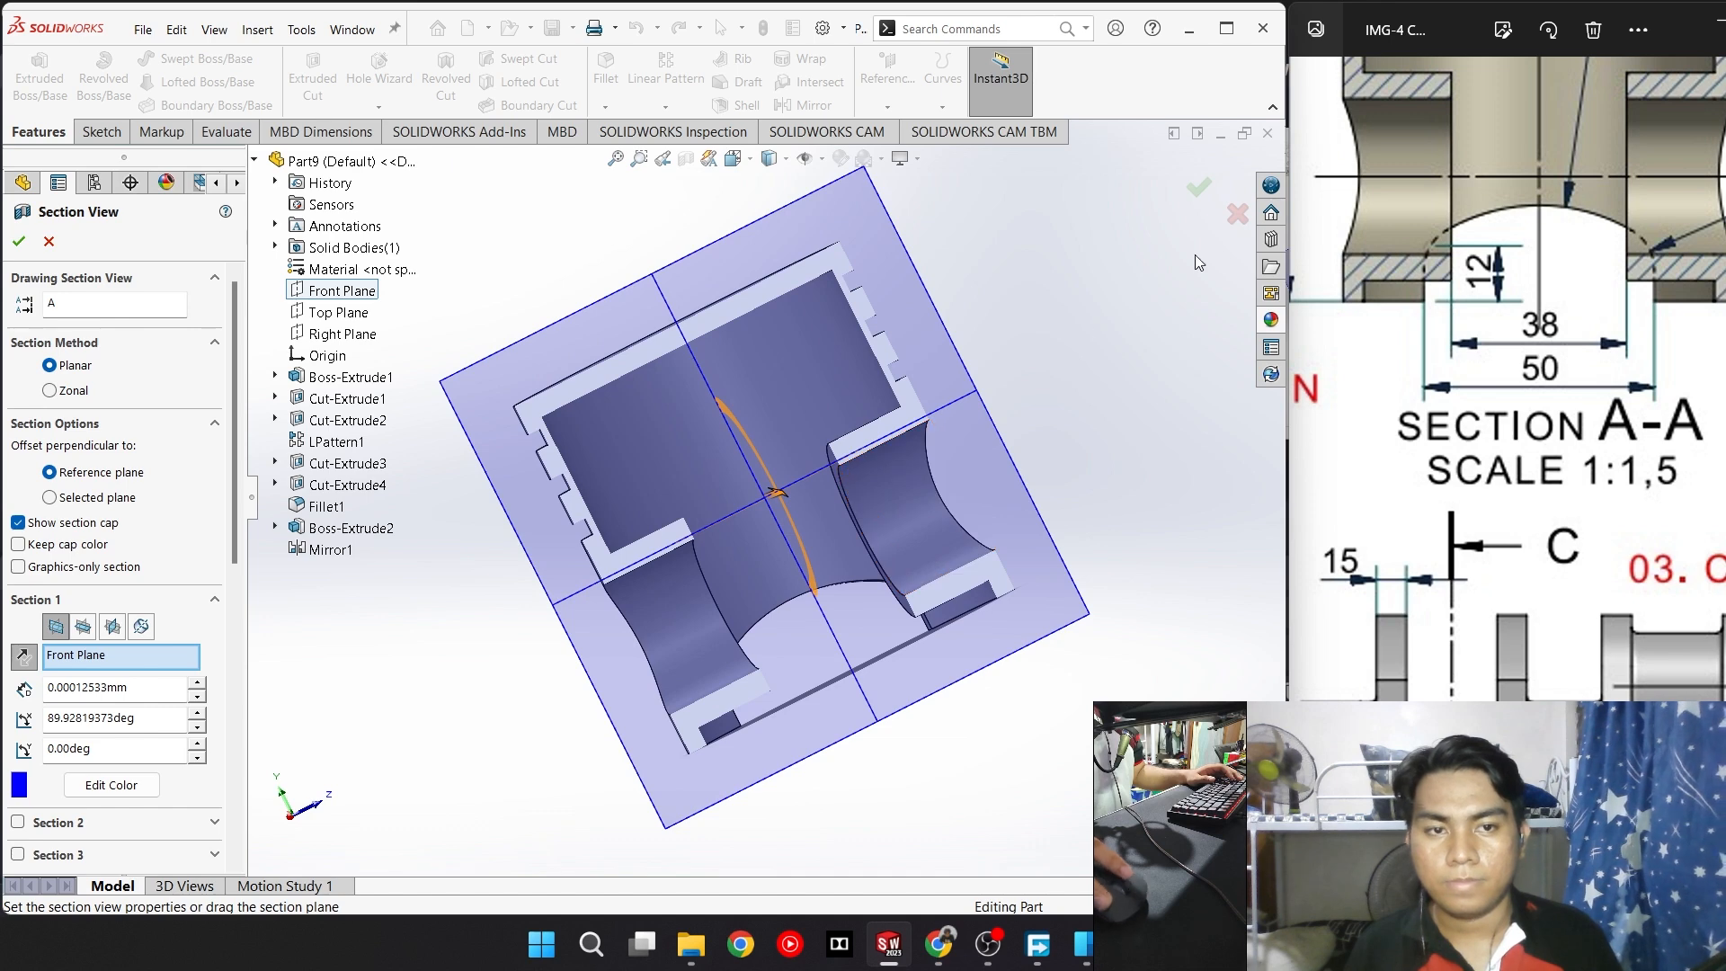
left_click(1200, 191)
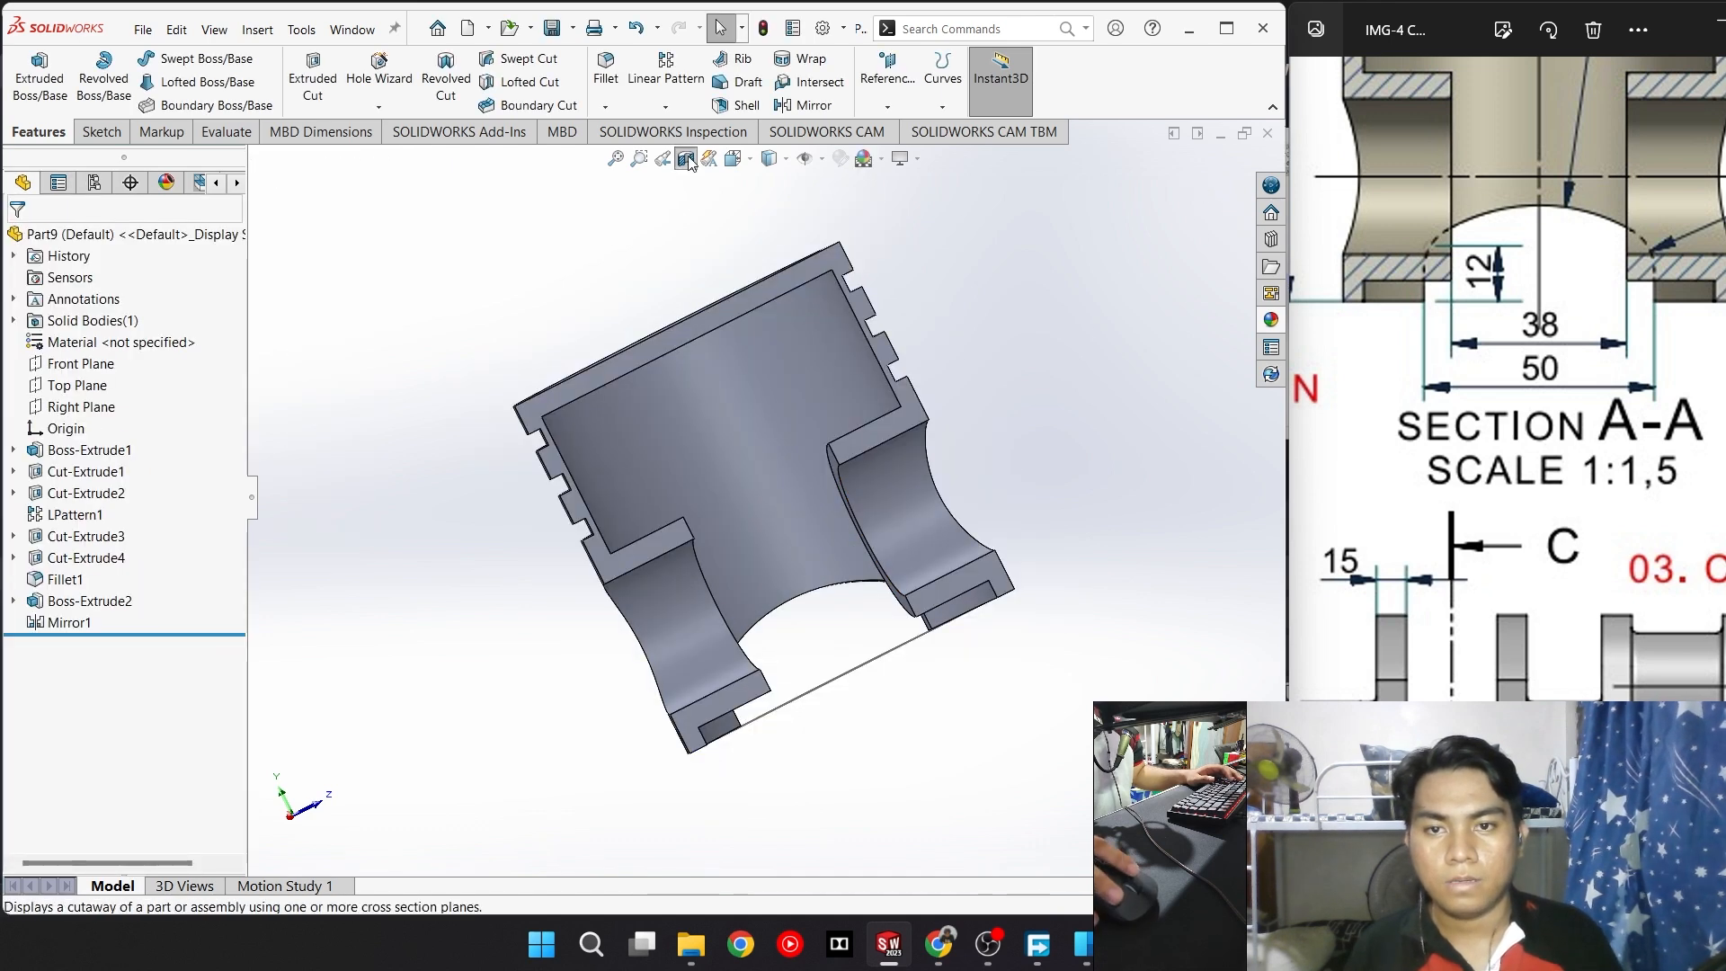
key("space")
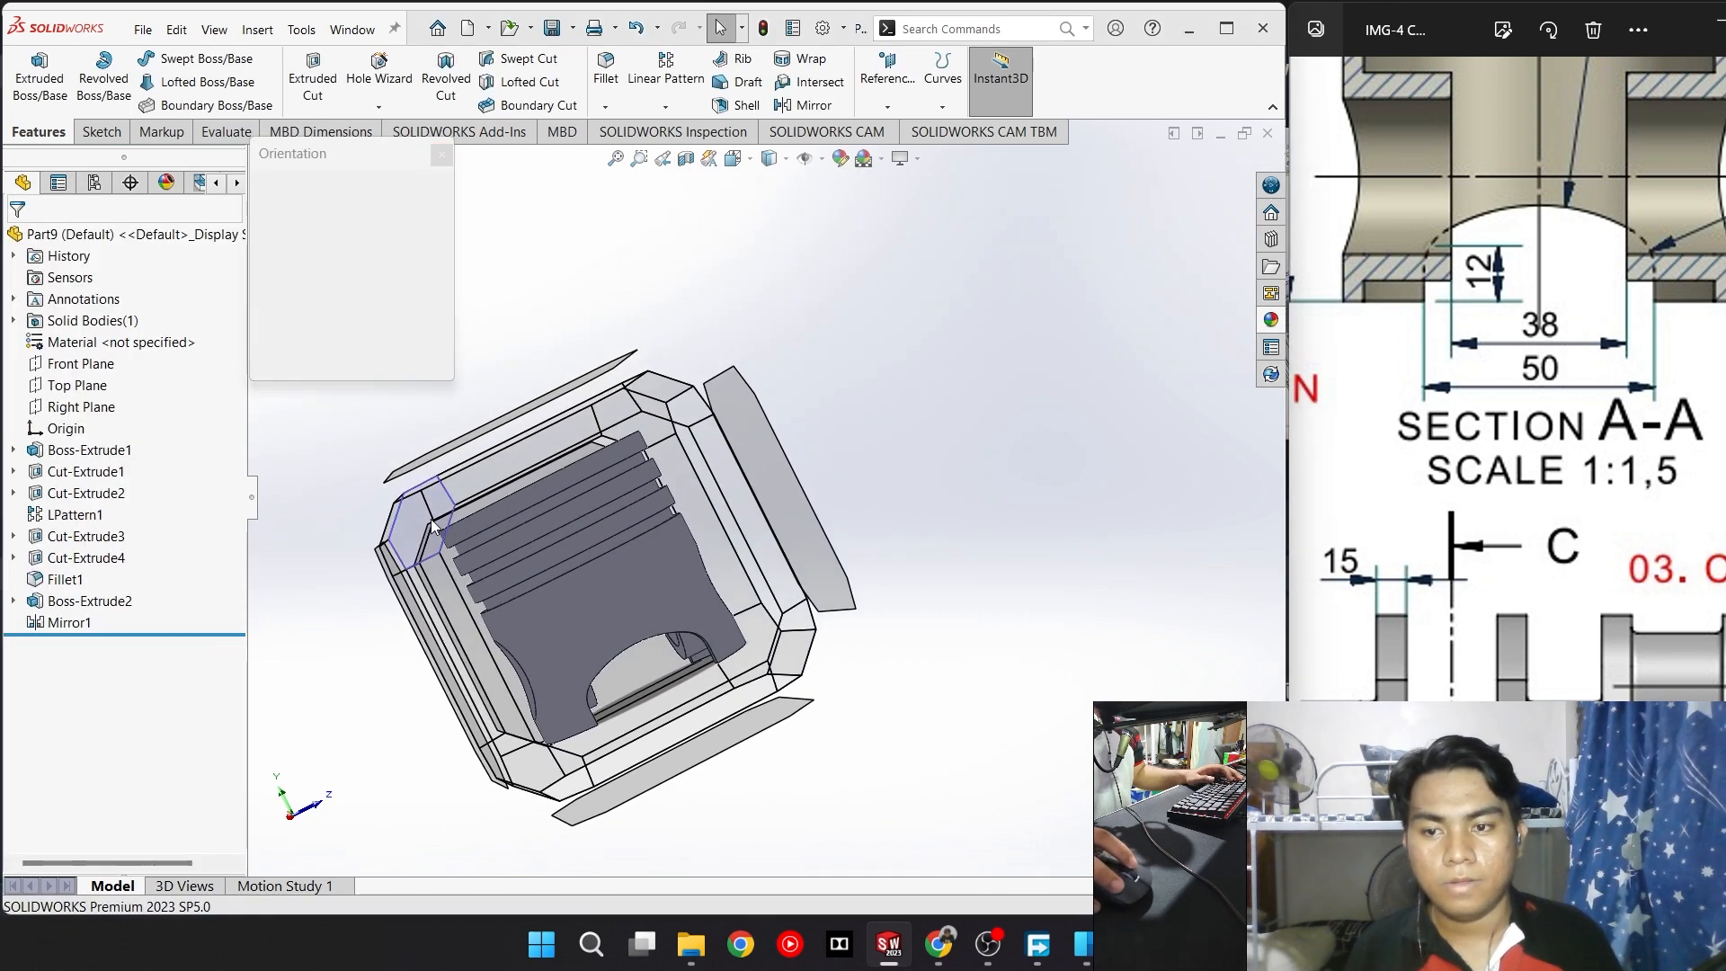
left_click(660, 539)
Add a 5 mm high dome to the piston's flat crown face, following the front view of the reference drawing
mouse_move(1572, 340)
left_mouse_down()
mouse_move(1606, 435)
mouse_move(1542, 683)
left_mouse_up()
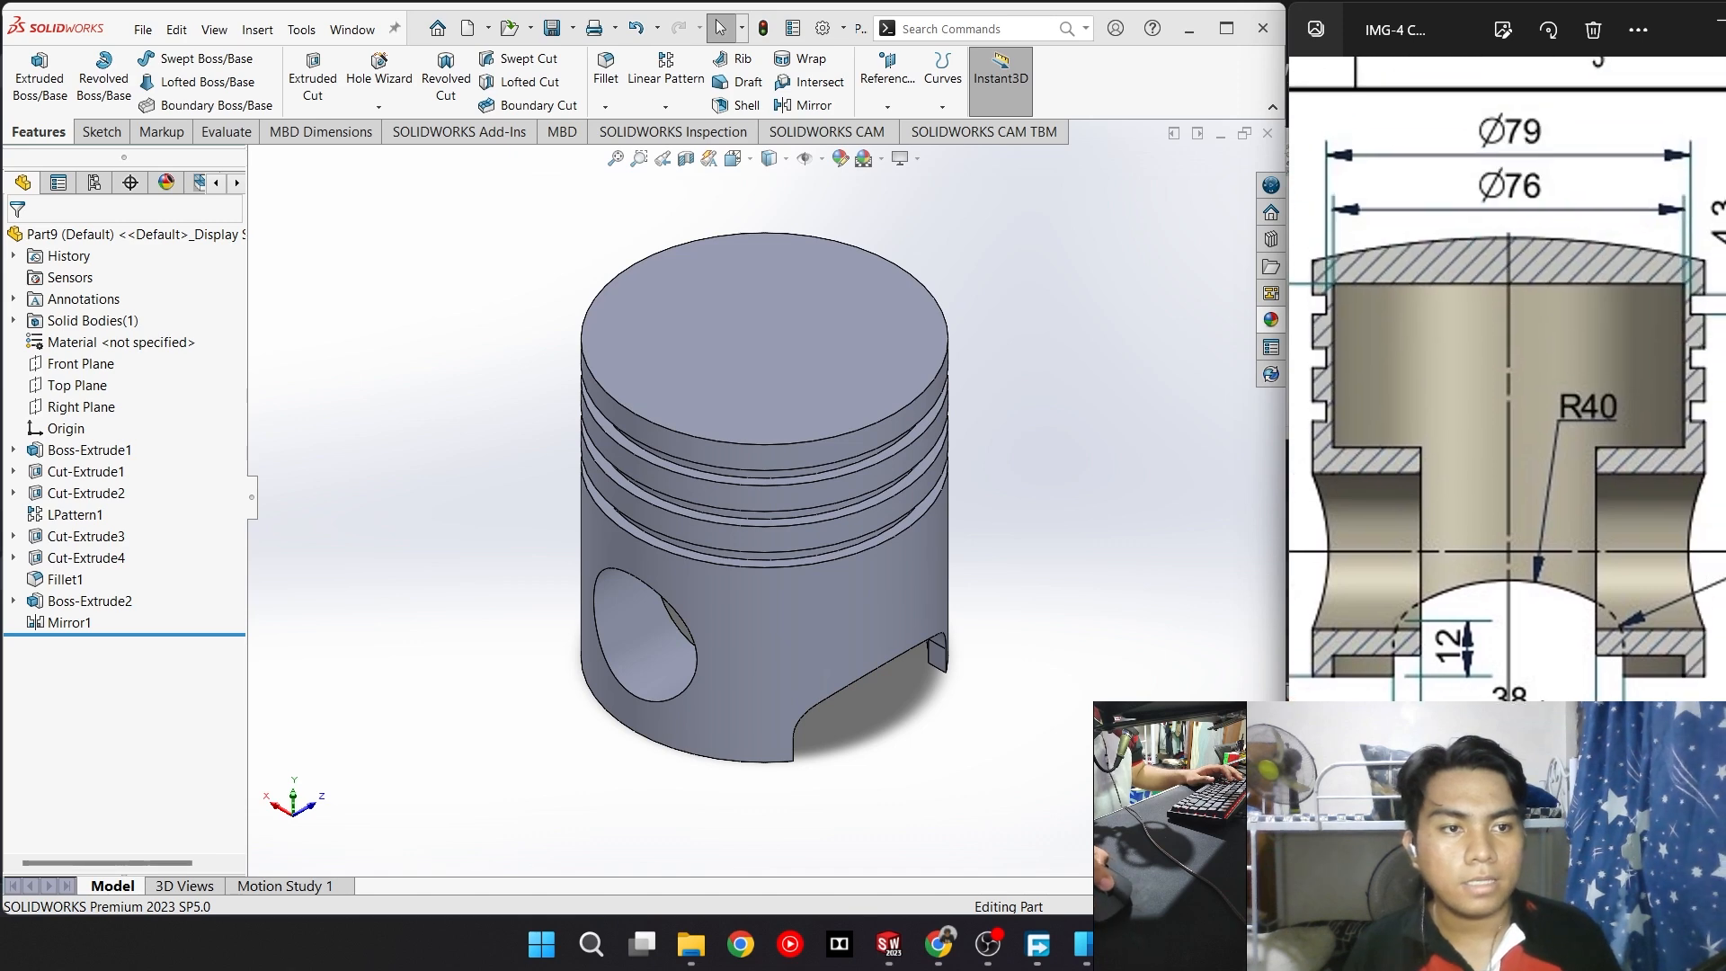
mouse_move(1481, 457)
left_mouse_down()
mouse_move(1725, 490)
mouse_move(1725, 467)
left_mouse_up()
left_click_drag(1457, 532, 1670, 546)
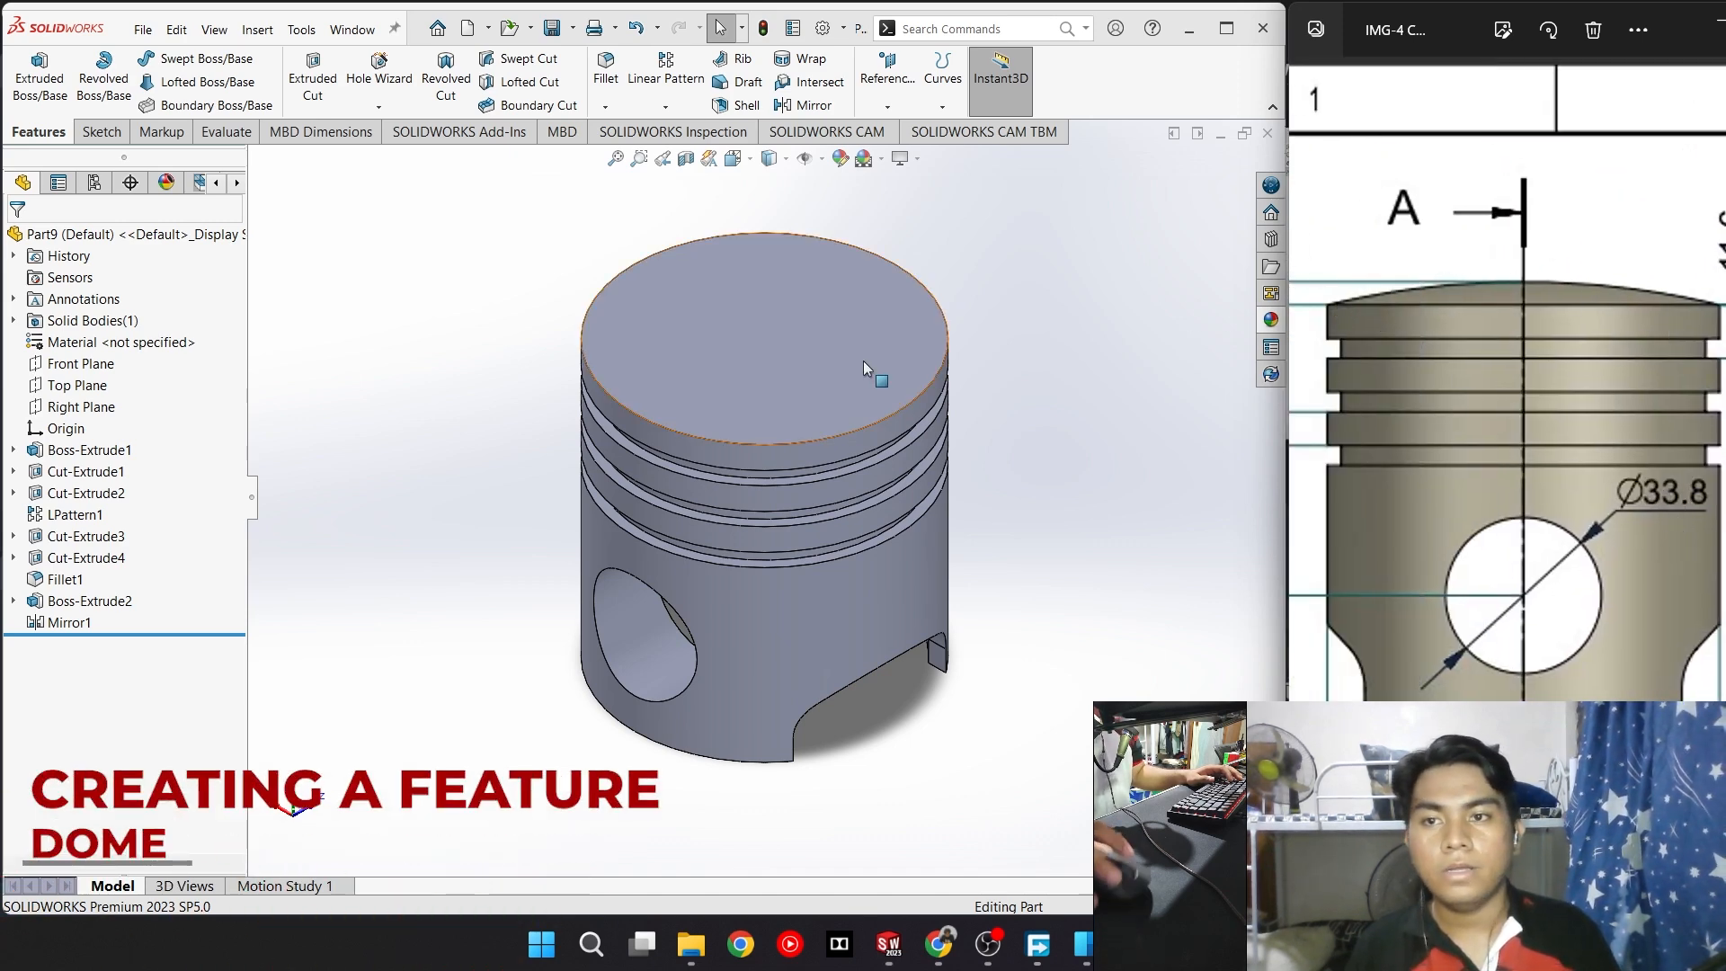
left_click(1086, 369)
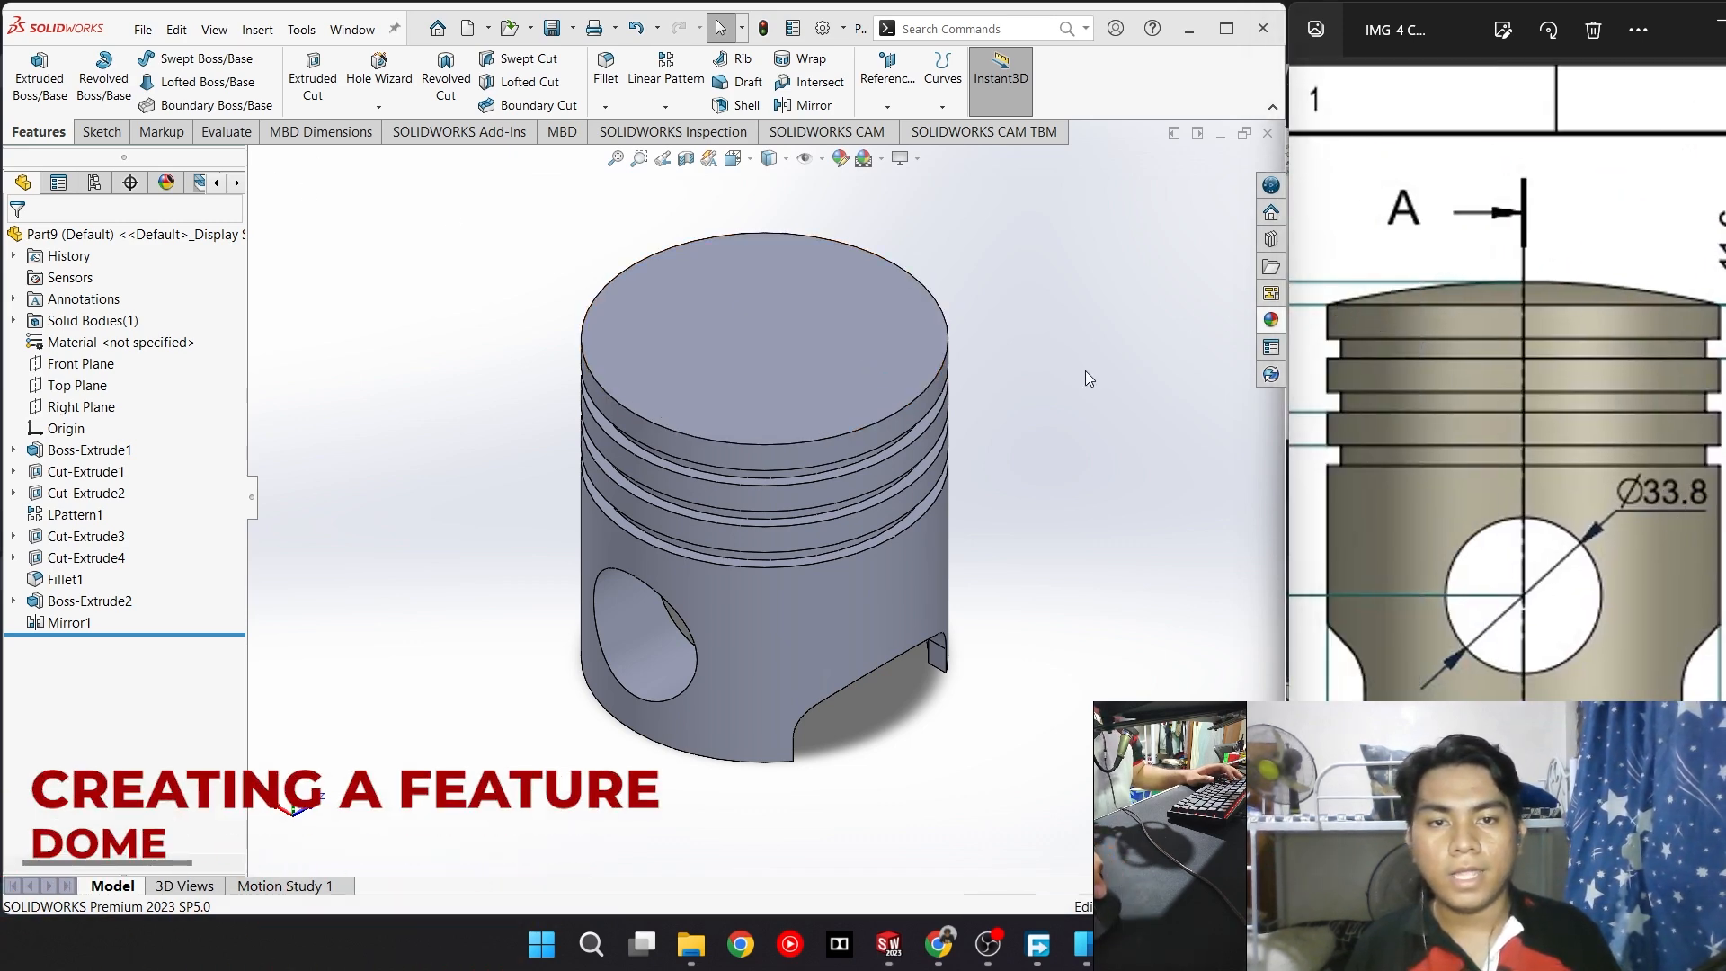
left_click(255, 34)
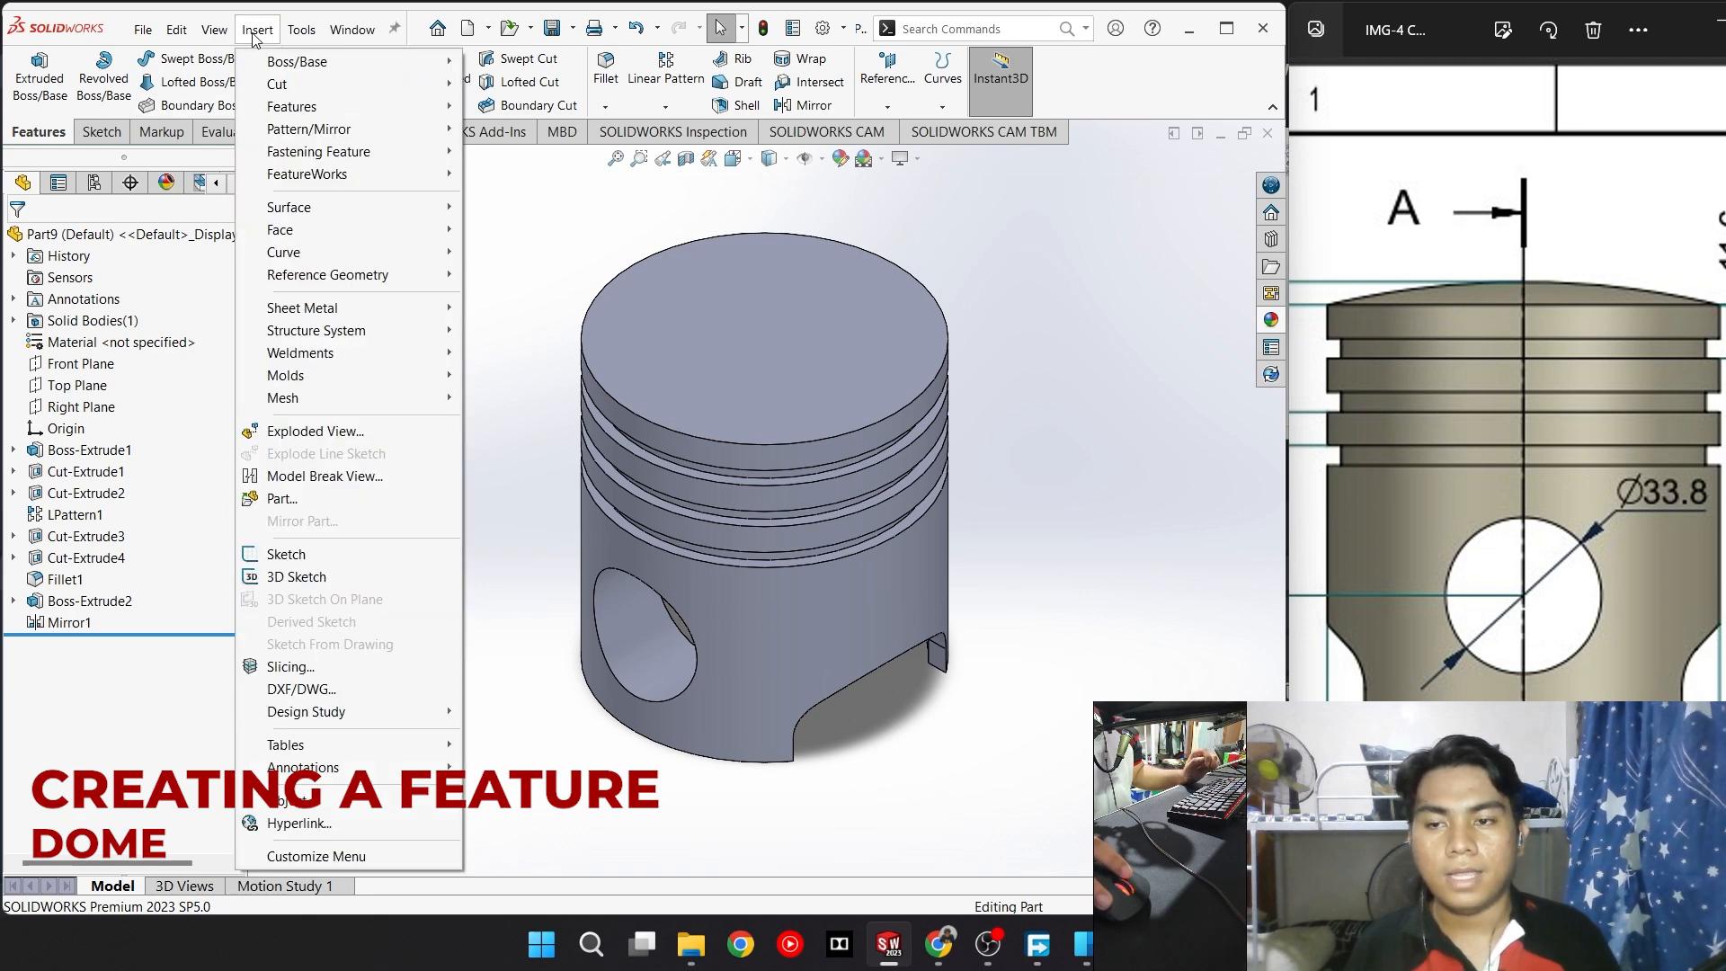
mouse_move(349, 110)
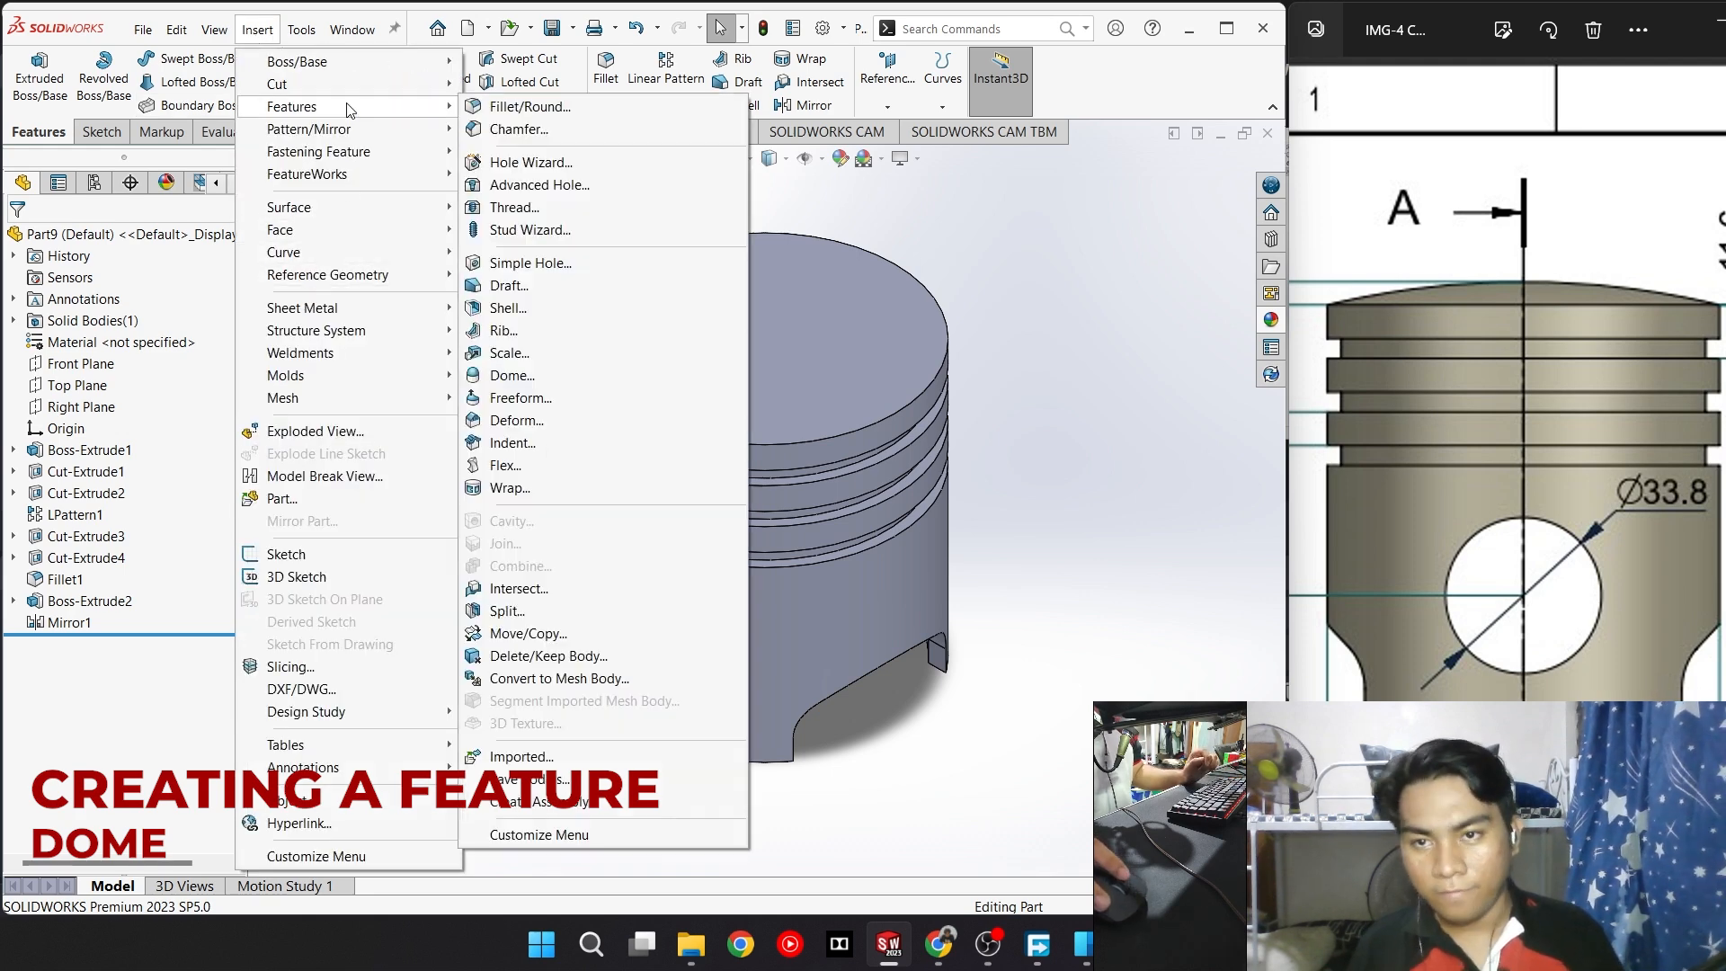
left_click(578, 377)
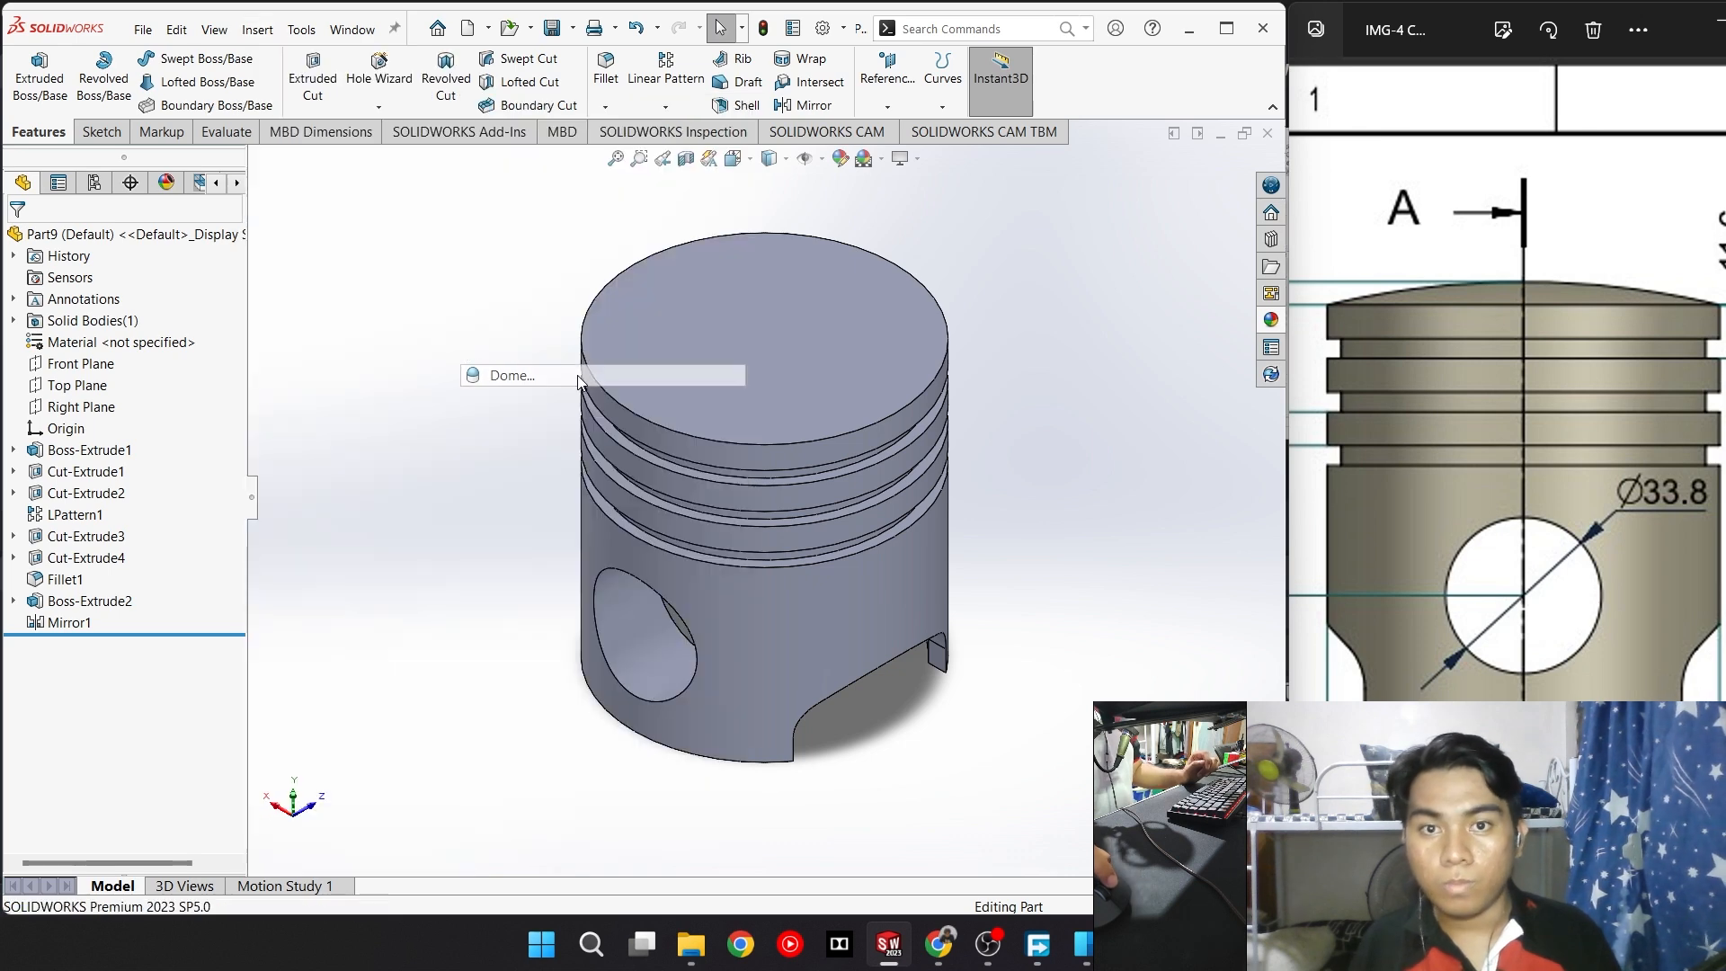
left_click(676, 338)
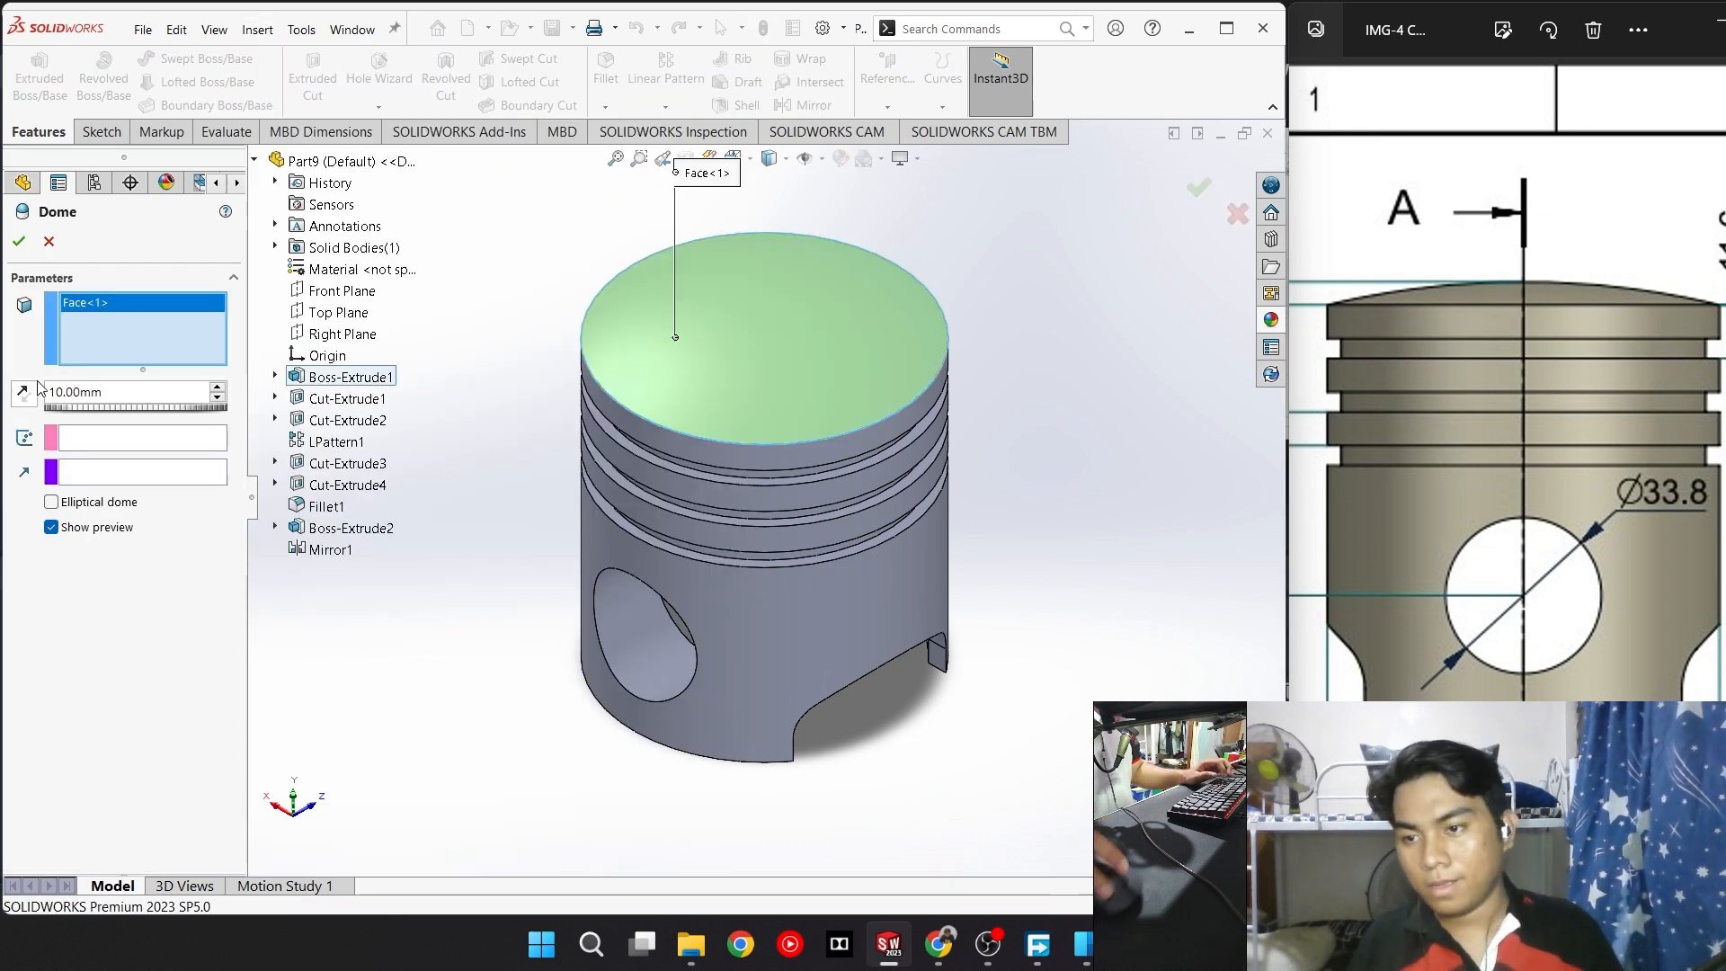
left_click(146, 393)
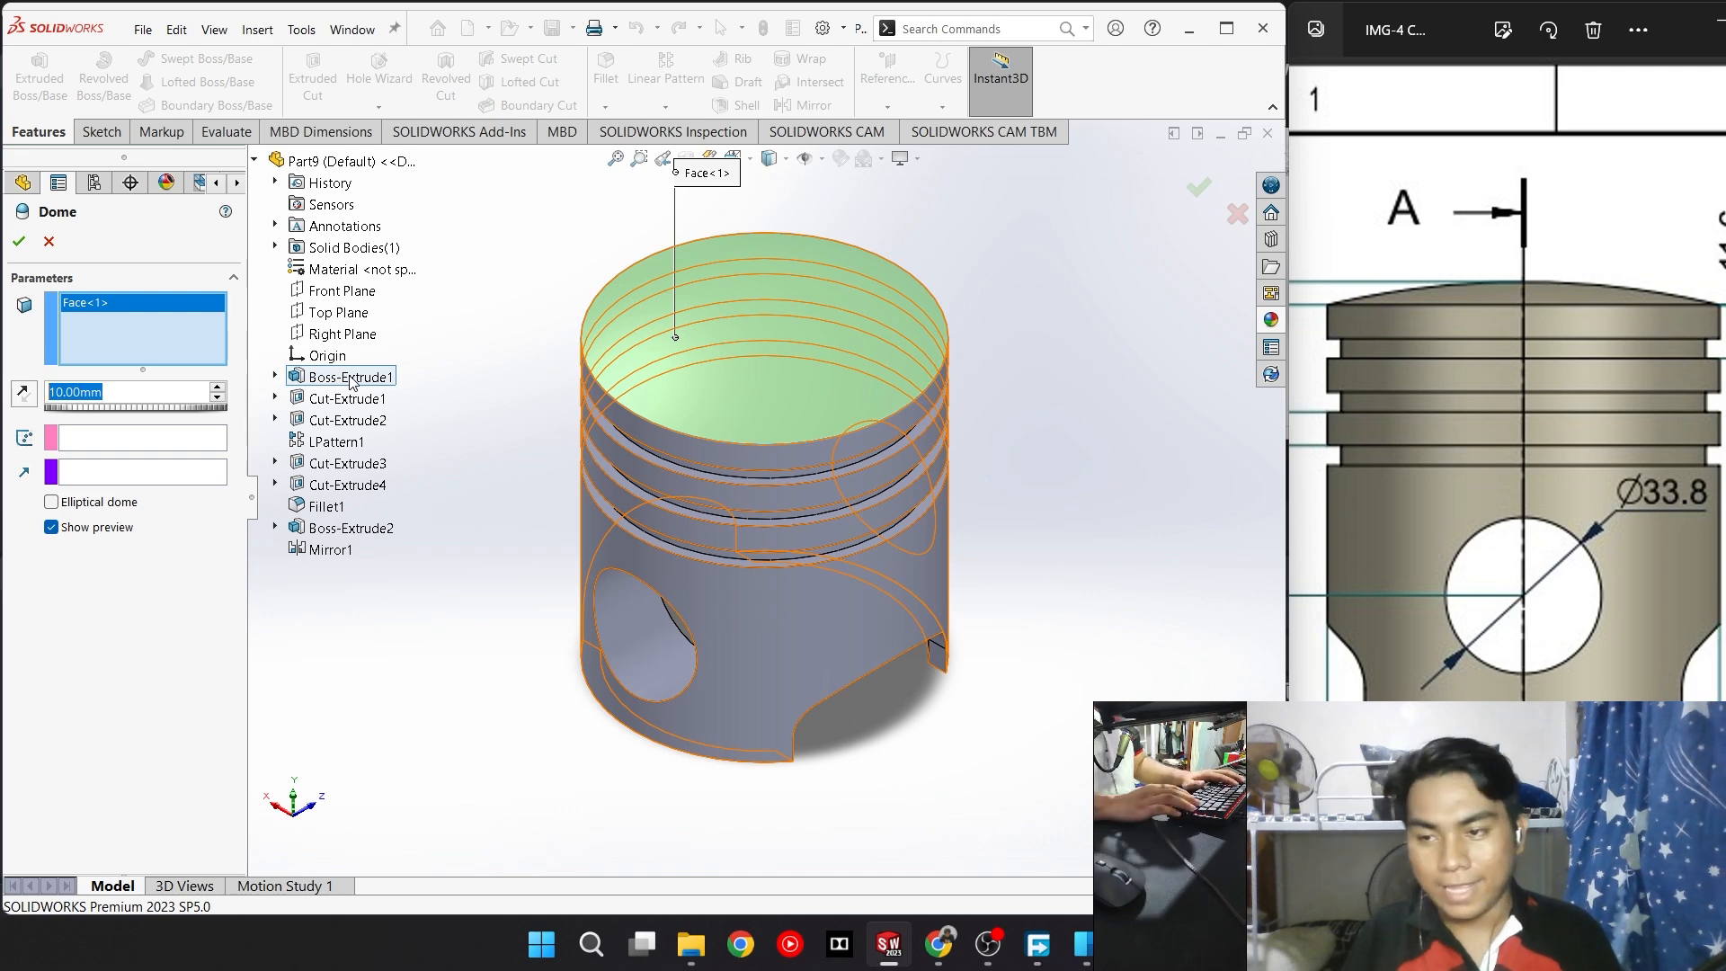
type("5")
key("Return")
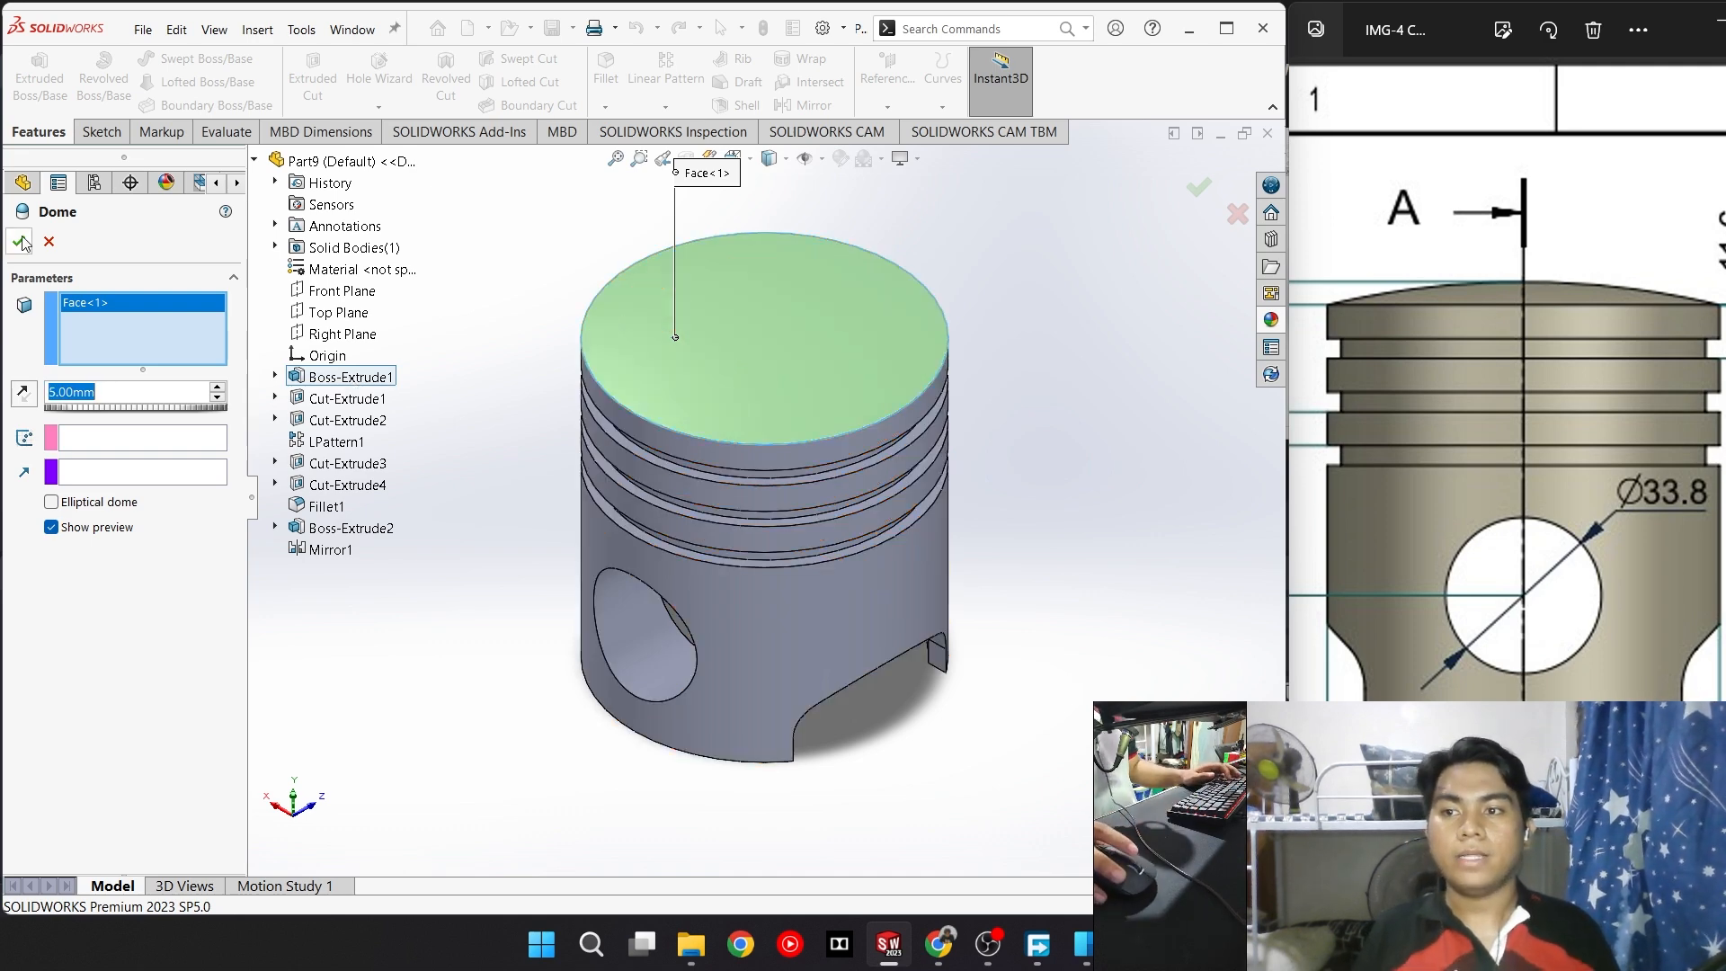
left_click(21, 241)
Compare the domed piston model with the dimensioned piston views in the reference drawing
scroll(914, 598, "down", 3)
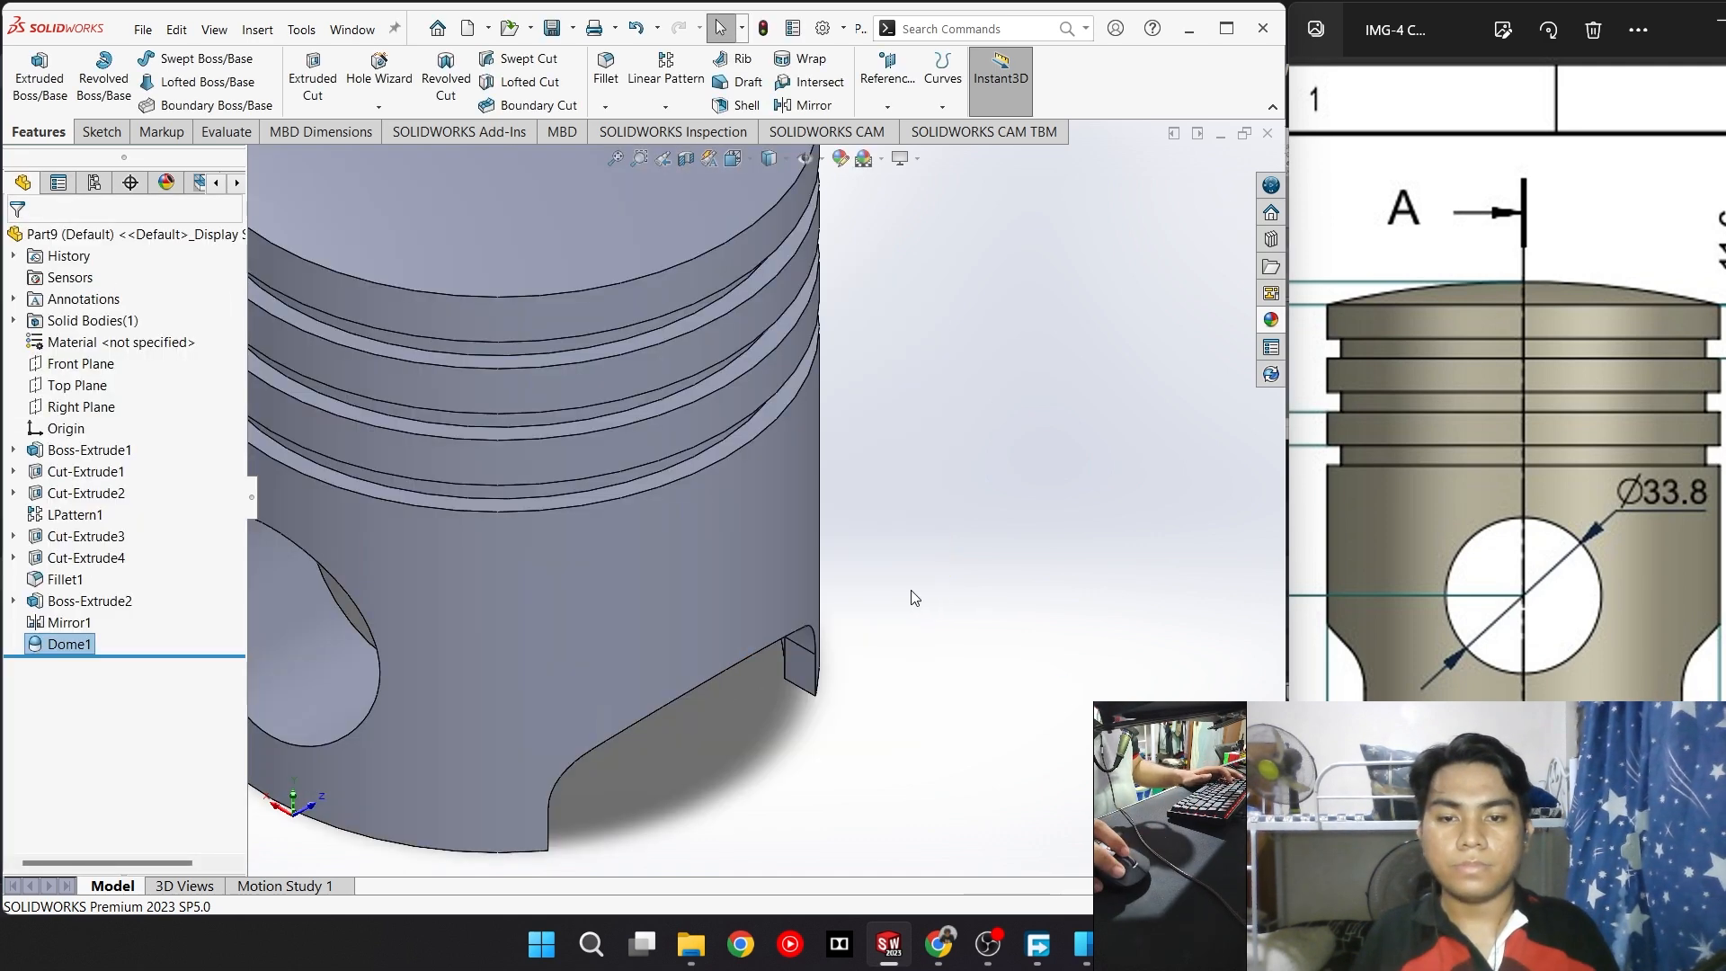
scroll(914, 597, "up", 5)
scroll(1562, 523, "down", 2)
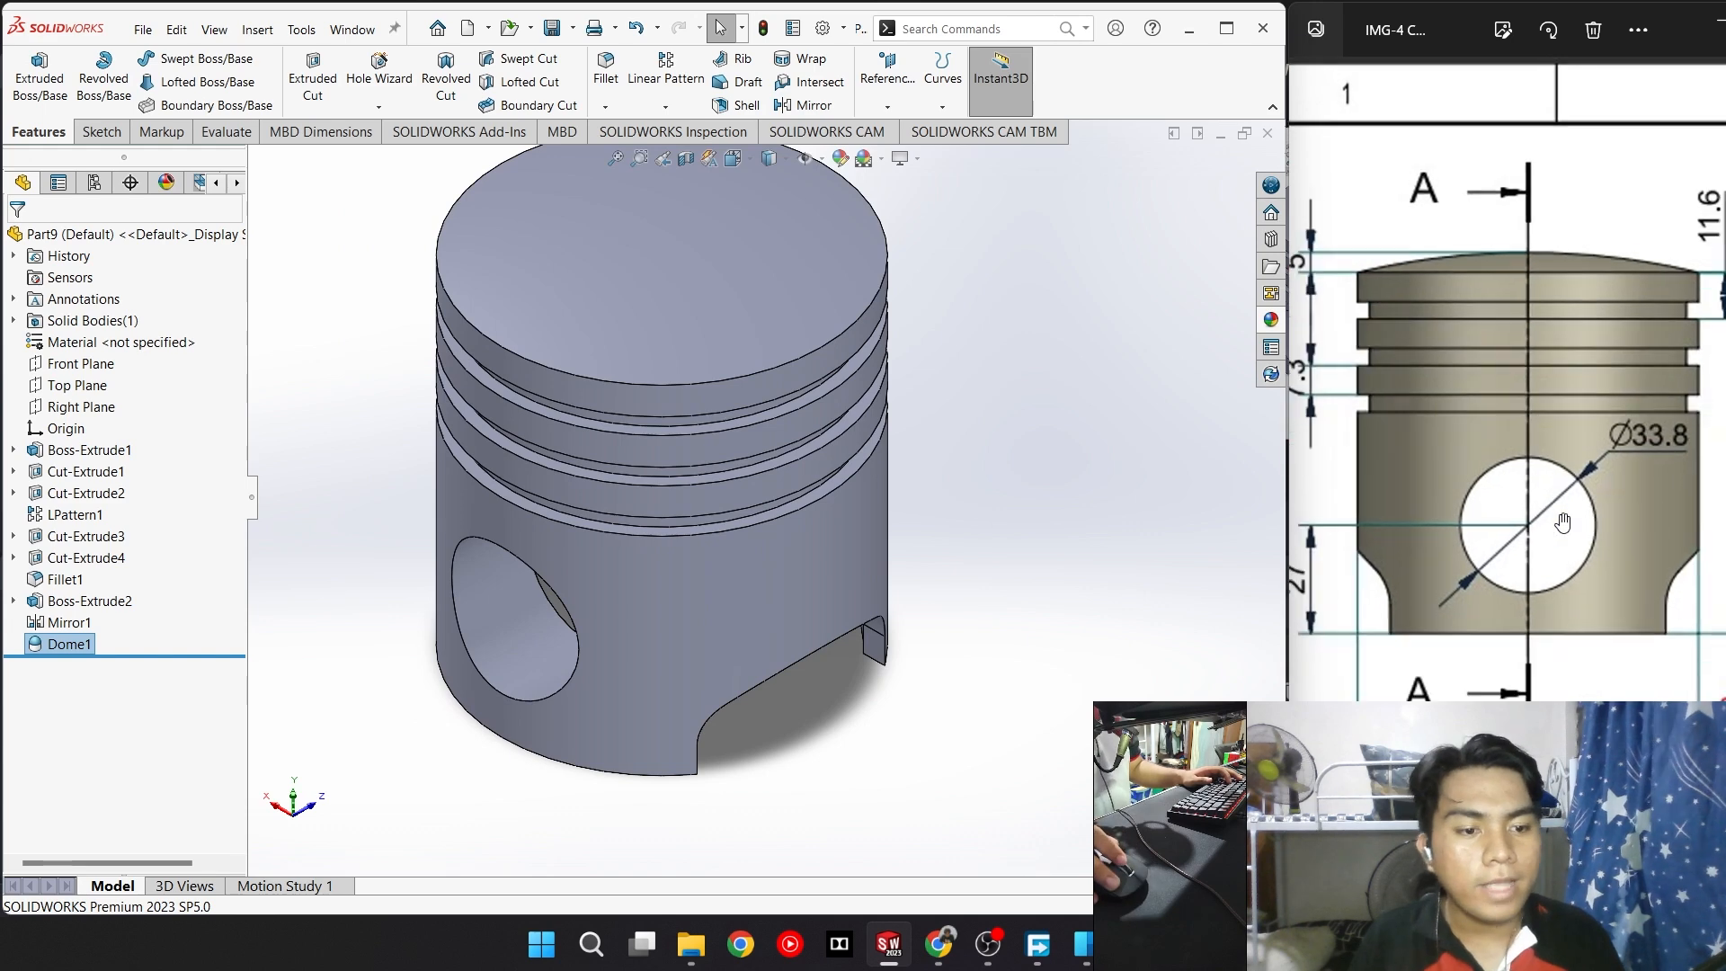
scroll(1562, 523, "down", 5)
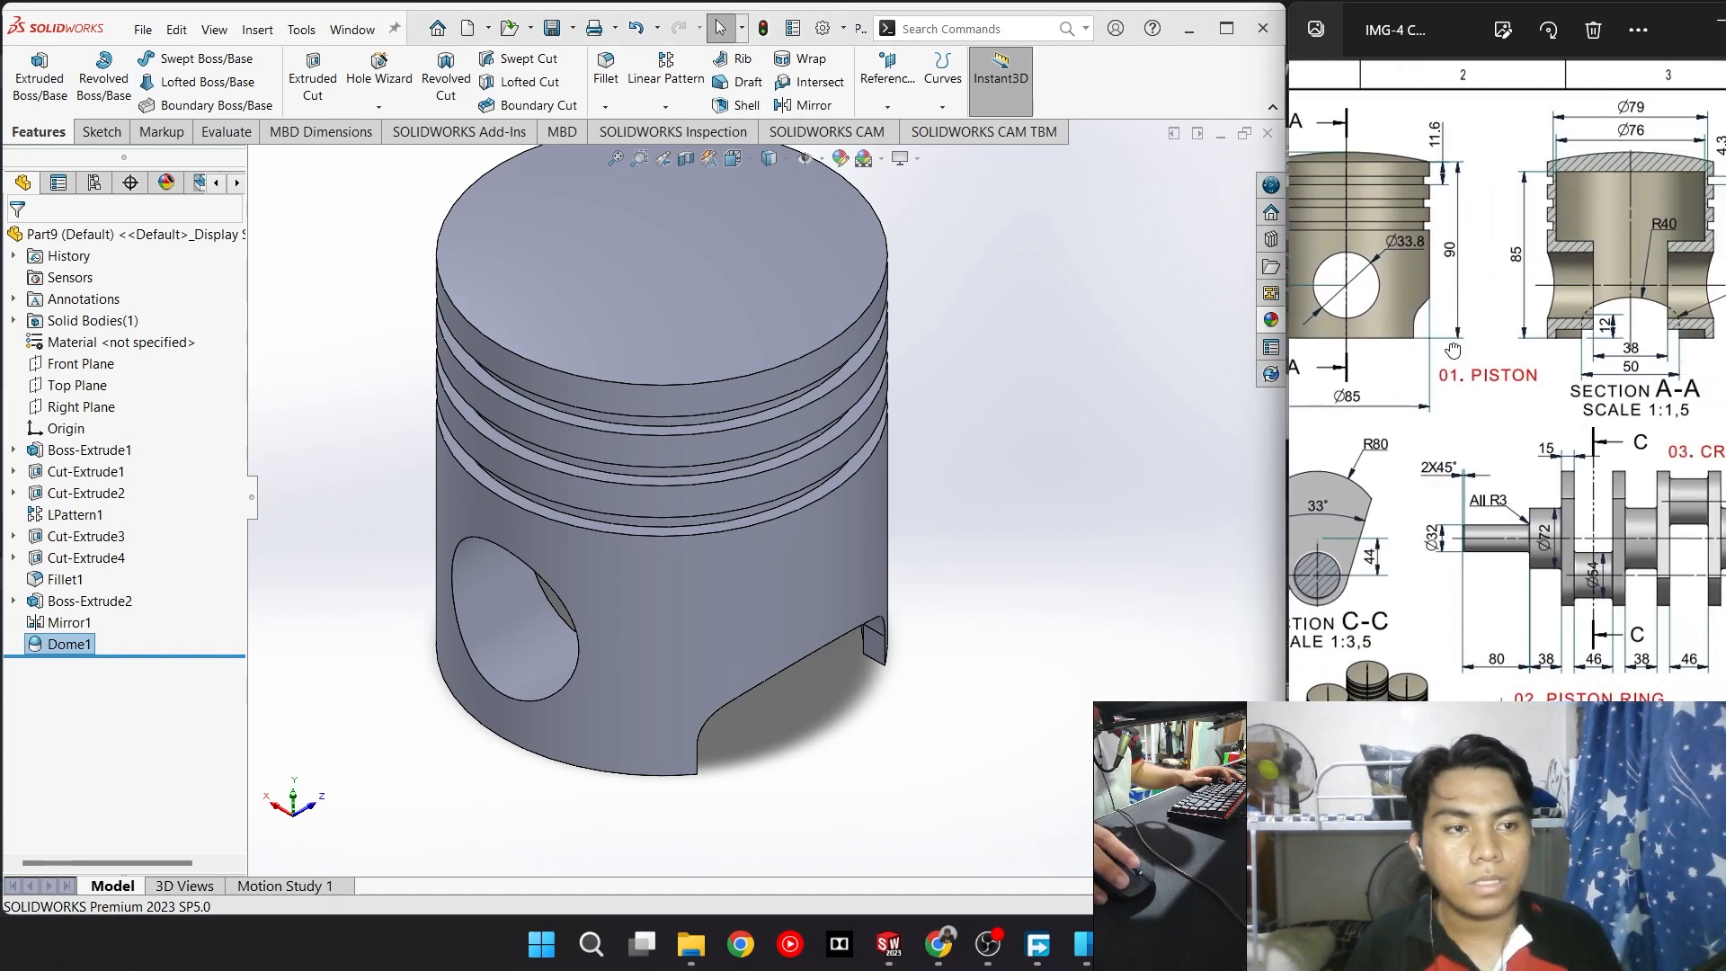
scroll(1453, 350, "up", 3)
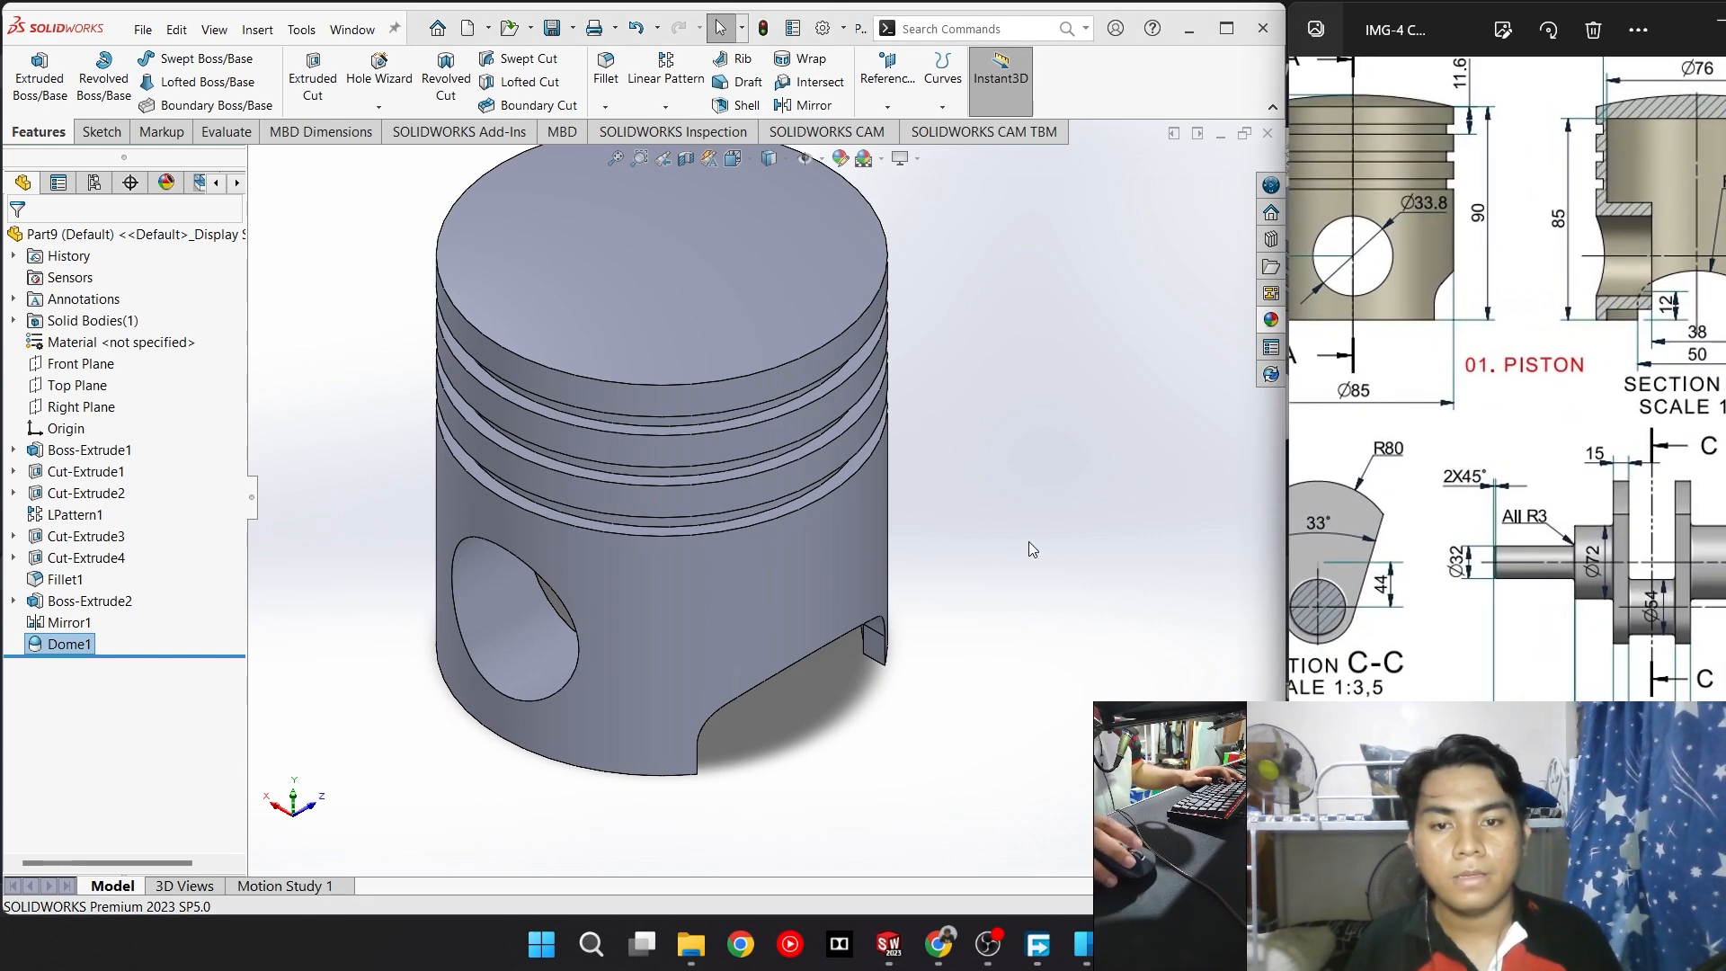
scroll(951, 485, "down", 3)
scroll(672, 408, "up", 4)
scroll(665, 428, "down", 1)
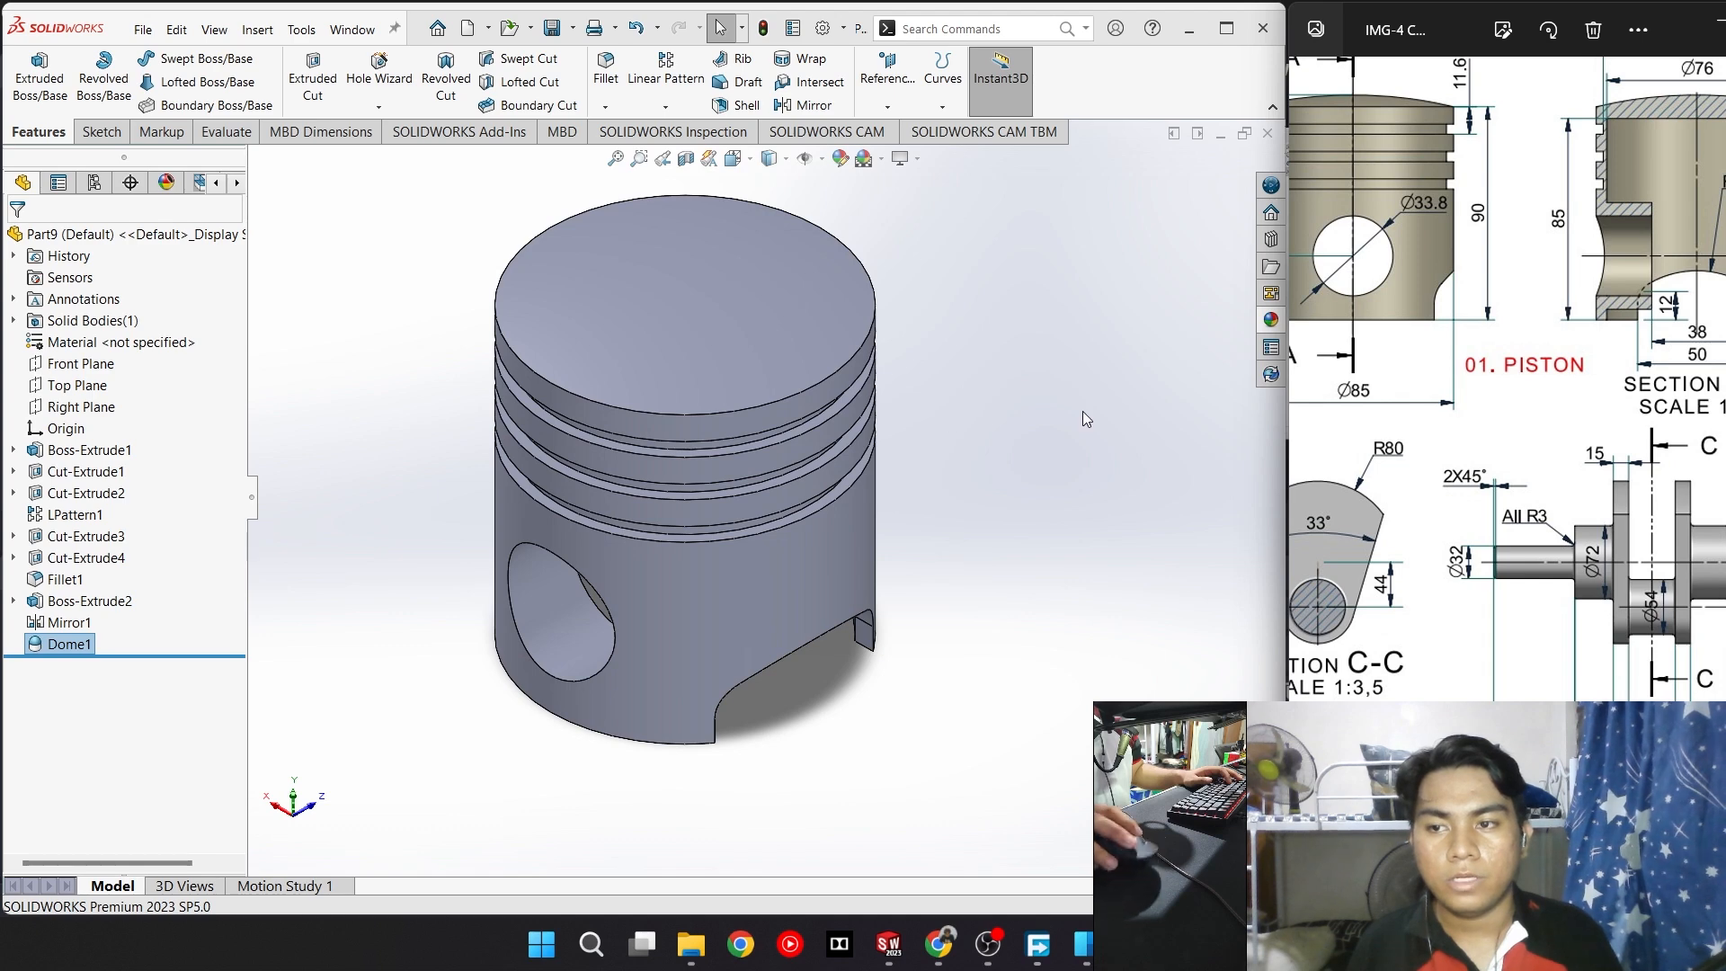
right_click(144, 345)
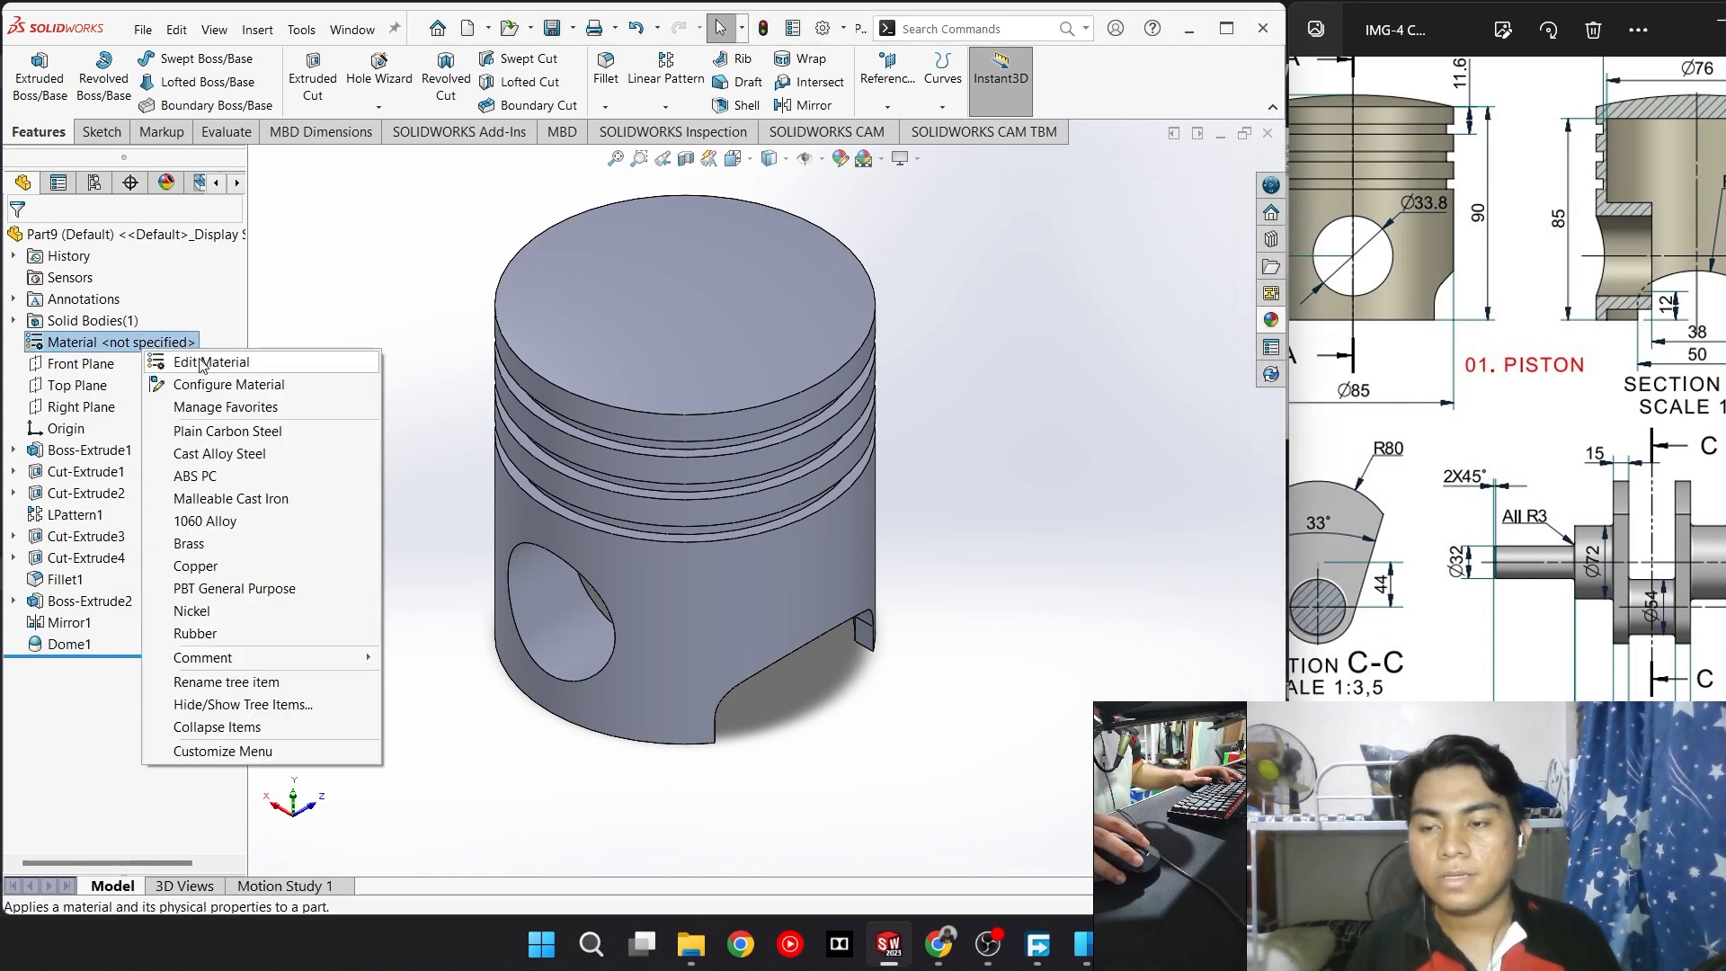
left_click(251, 363)
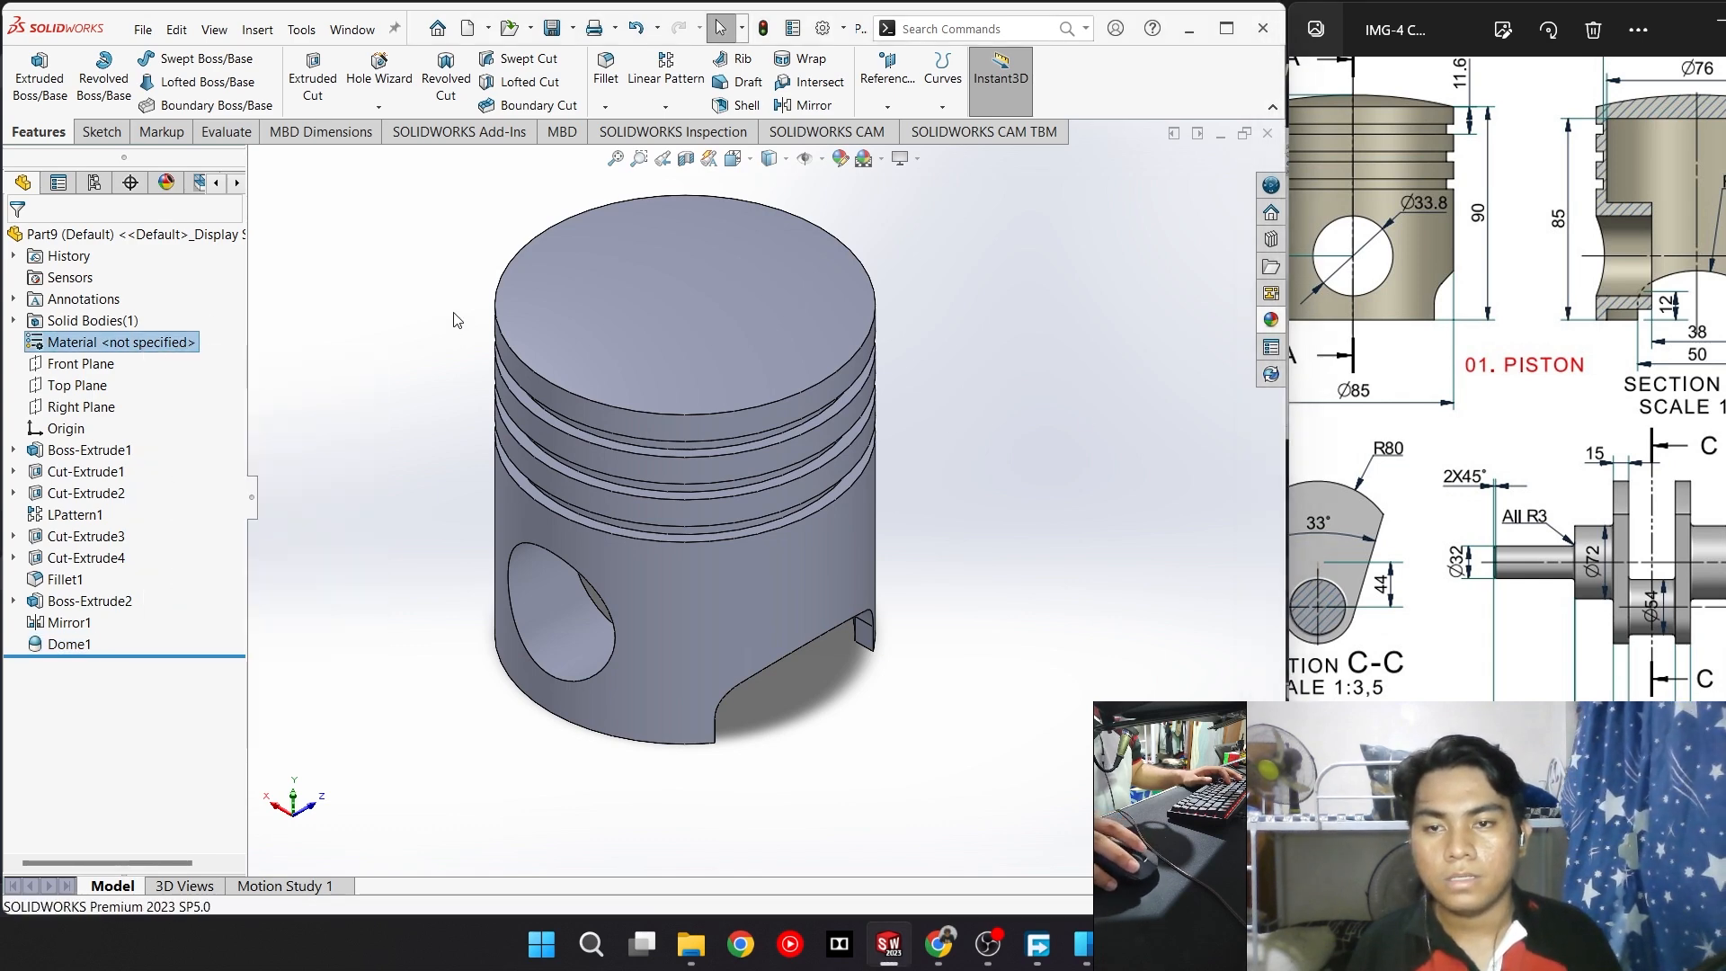
scroll(404, 460, "down", 8)
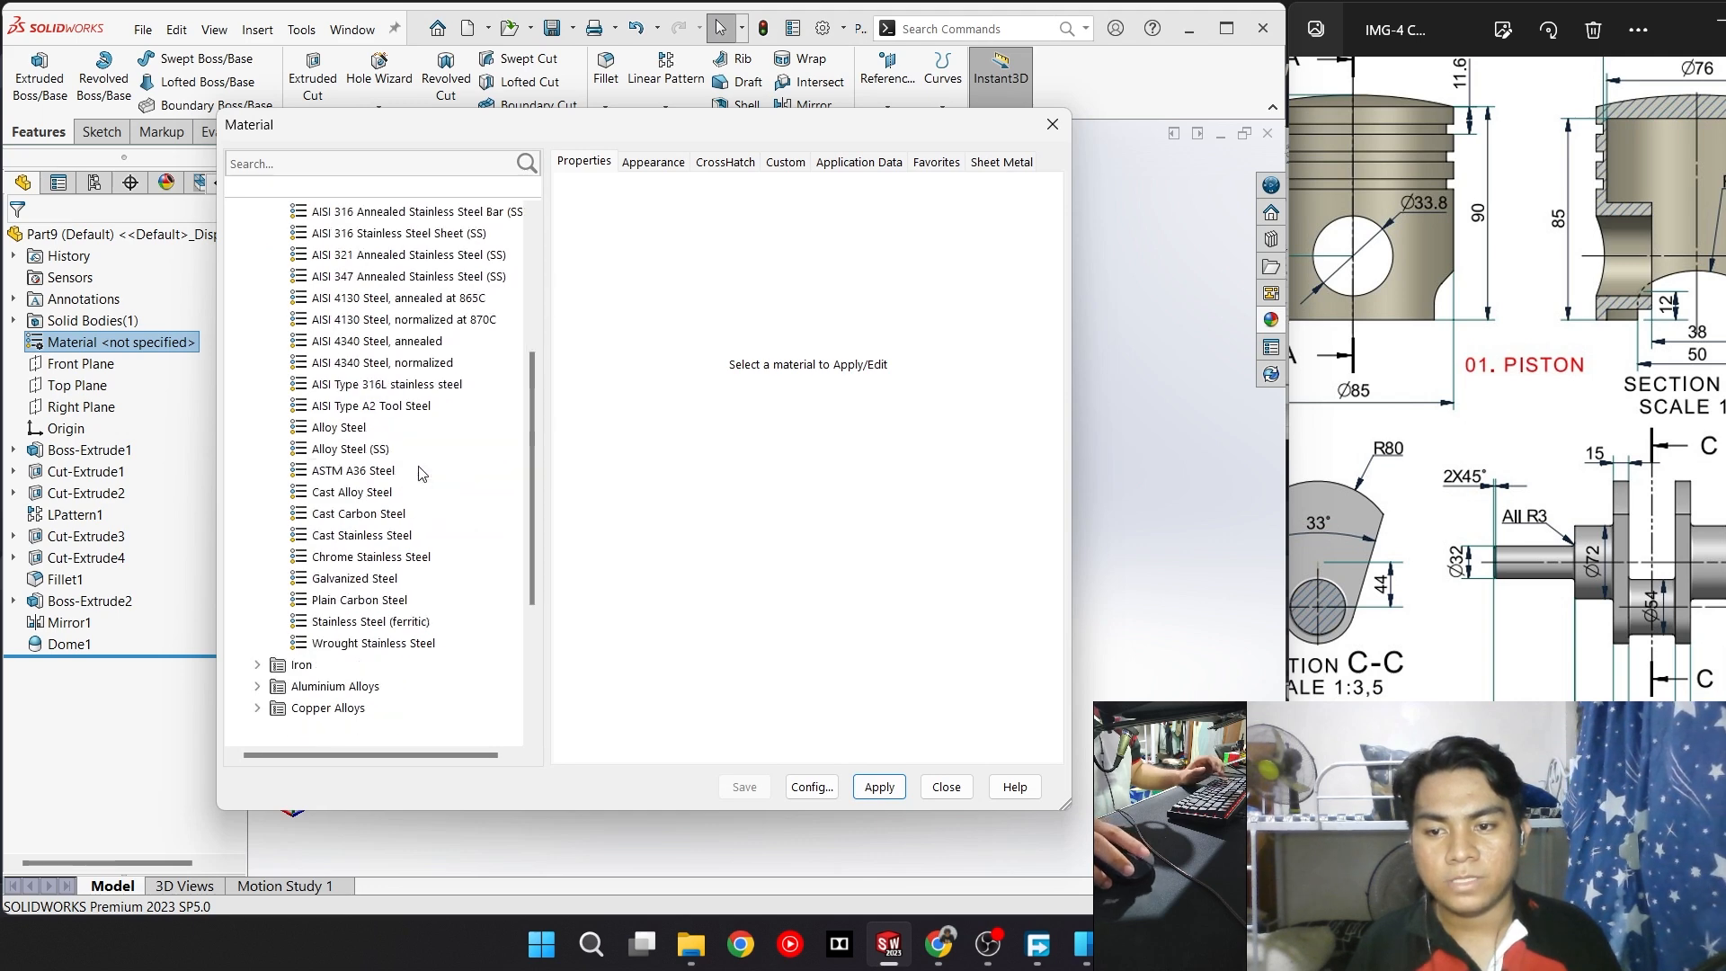
left_click(1053, 126)
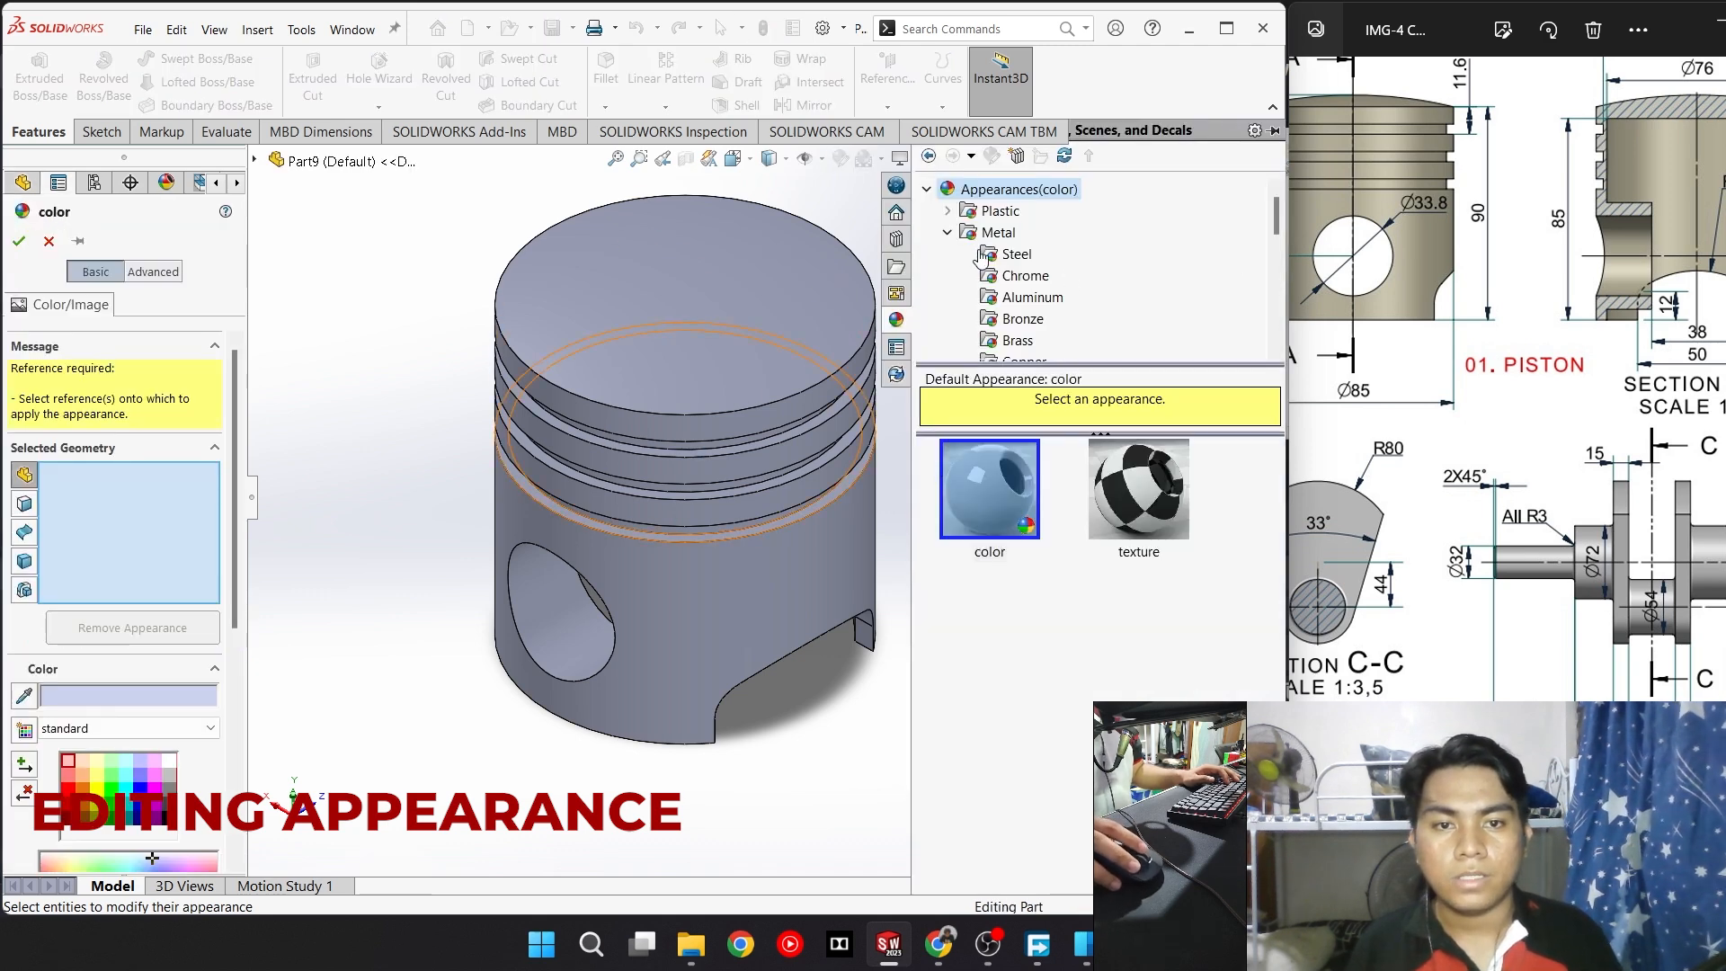
Apply the brushed steel appearance from the Metal > Steel category to the whole piston part
left_click(1029, 258)
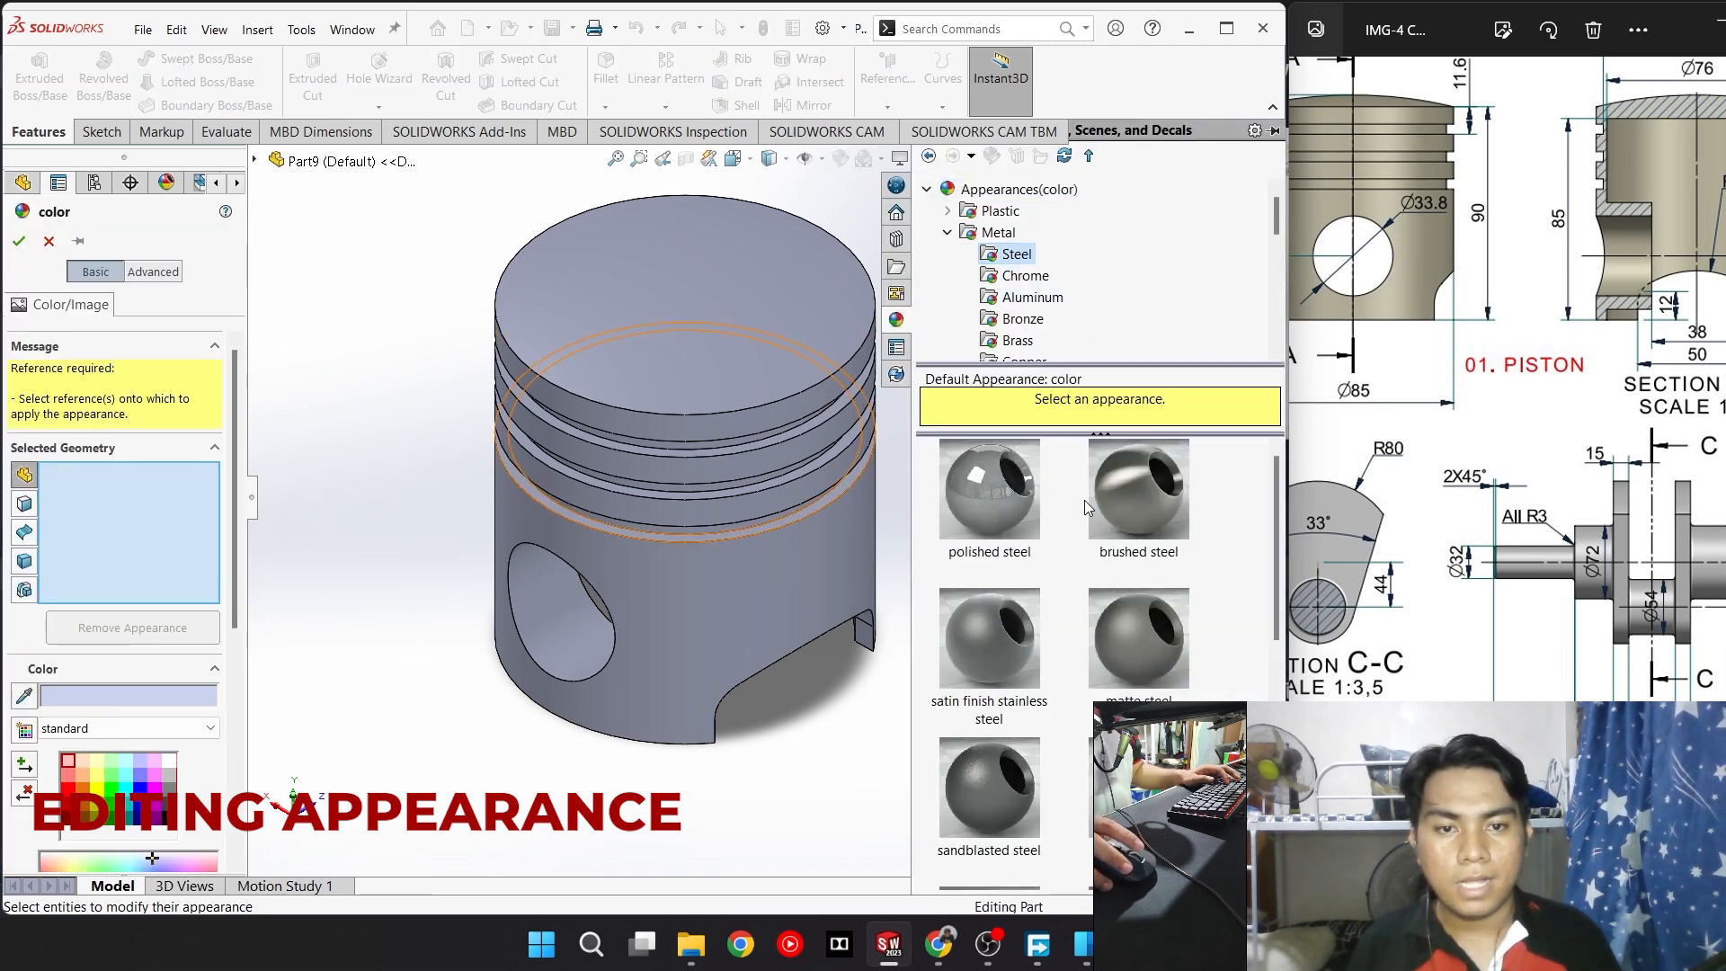
scroll(943, 611, "down", 3)
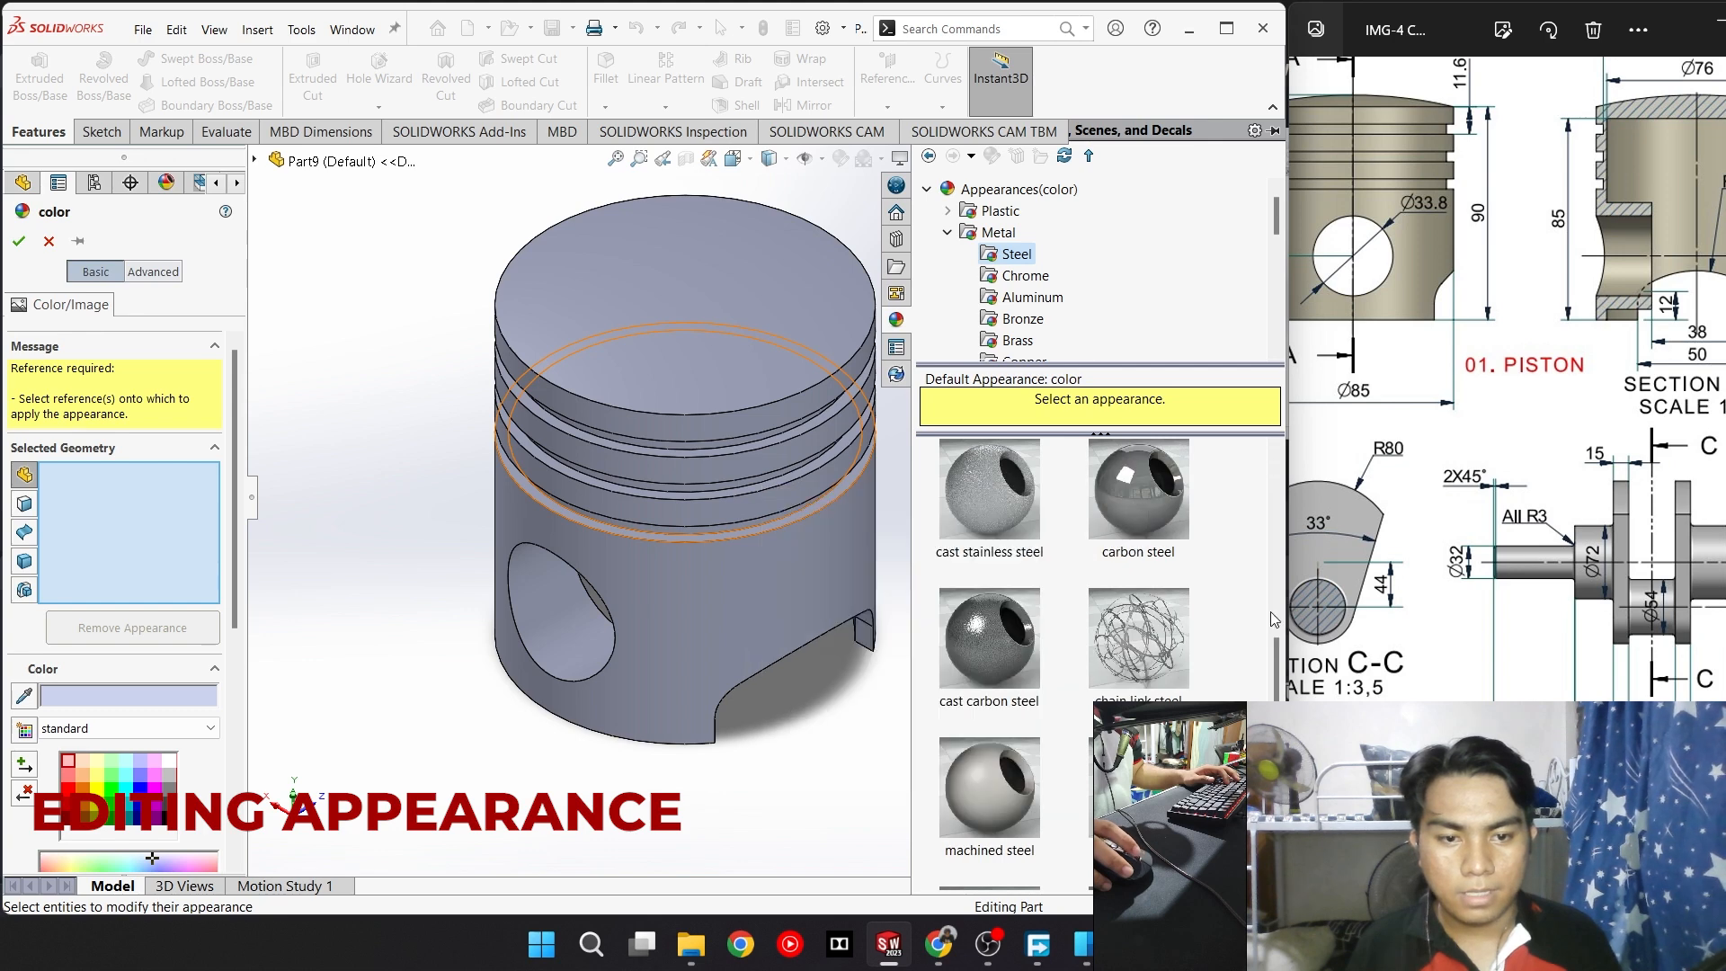
scroll(1229, 645, "up", 3)
mouse_move(1138, 488)
left_mouse_down()
mouse_move(731, 532)
mouse_move(847, 520)
left_mouse_up()
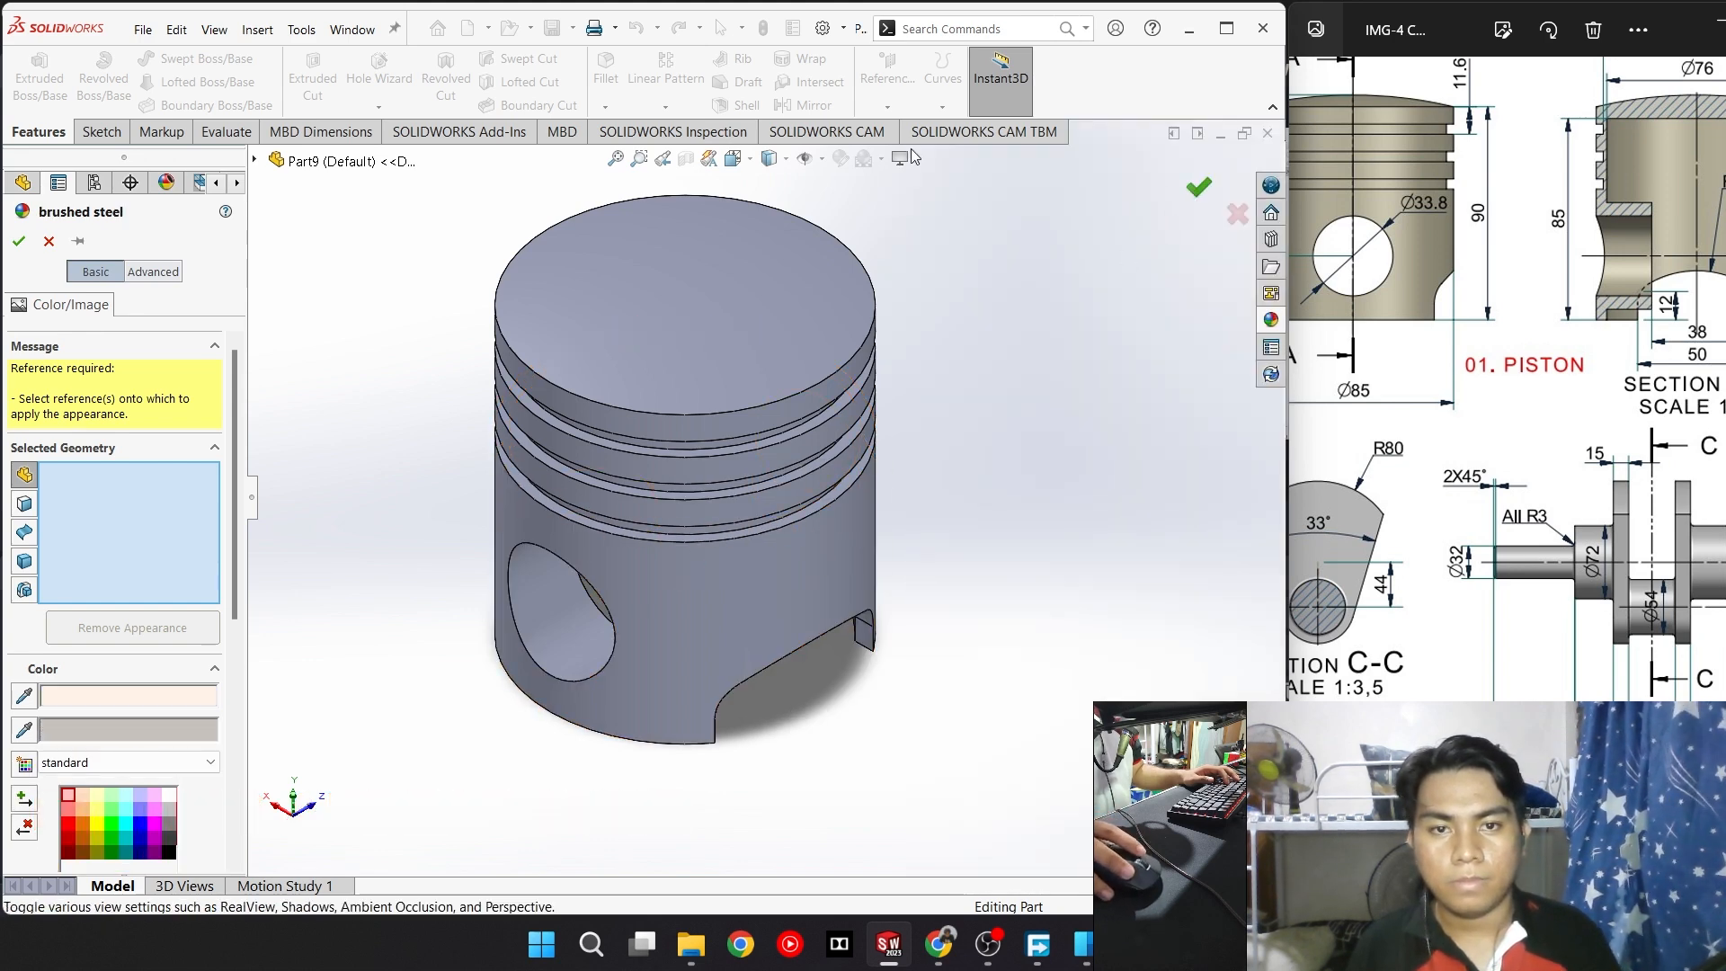
left_click(1271, 321)
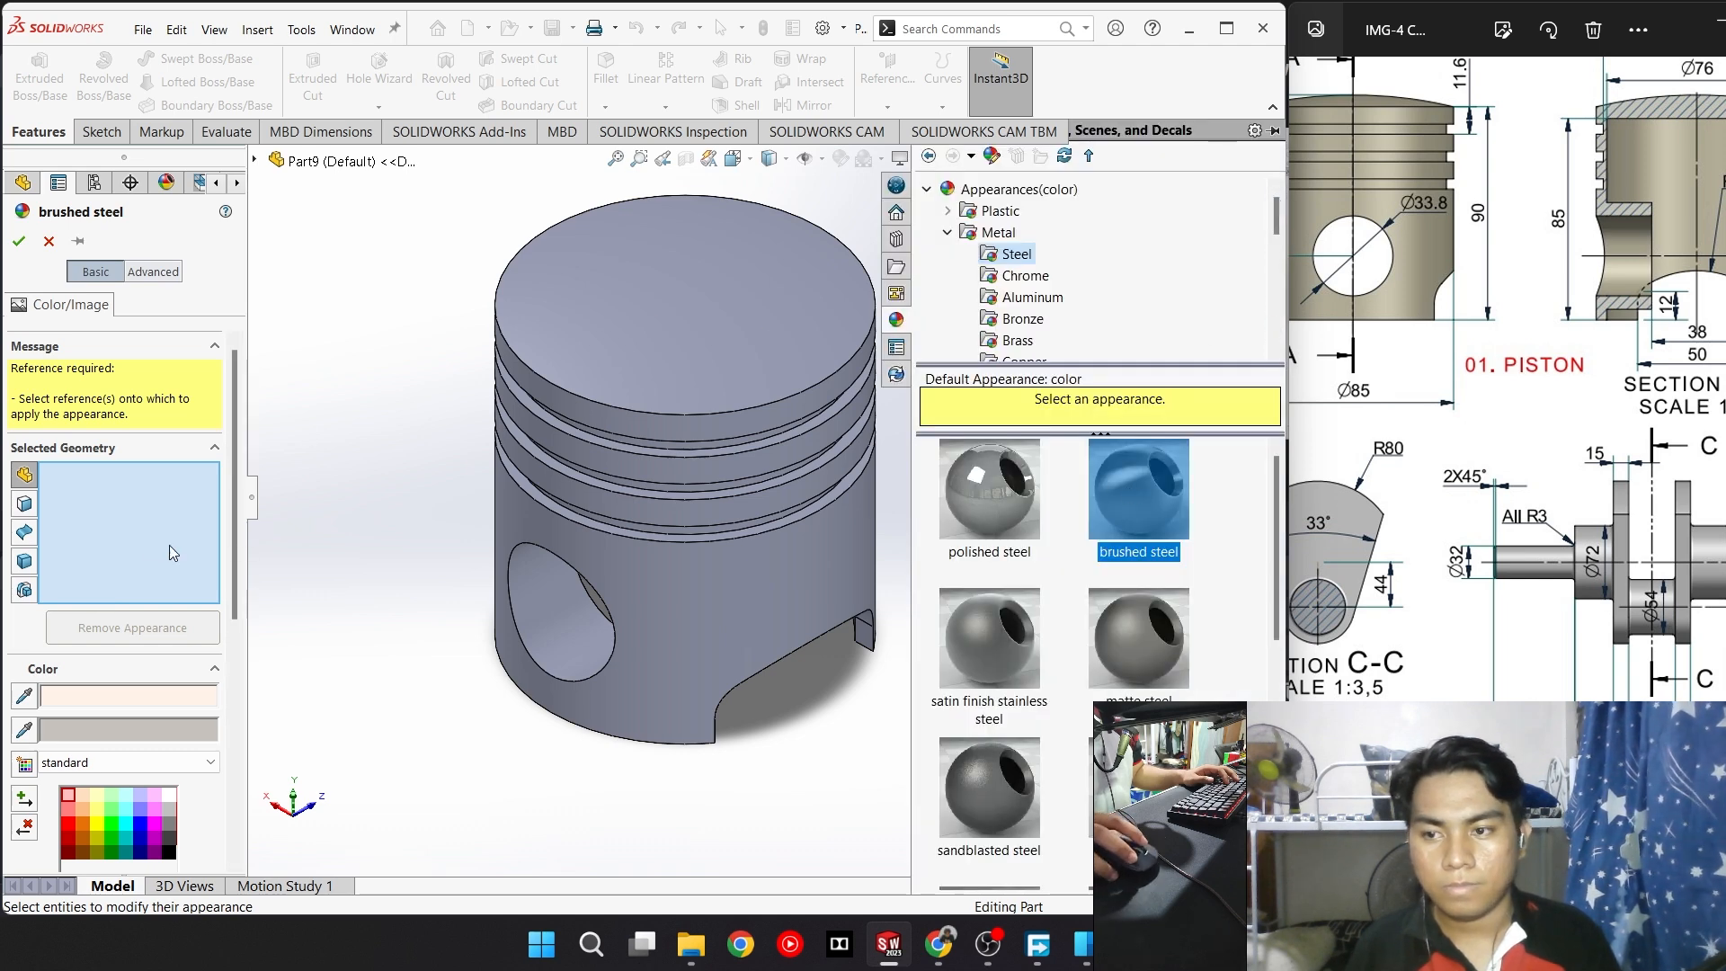
left_click(25, 476)
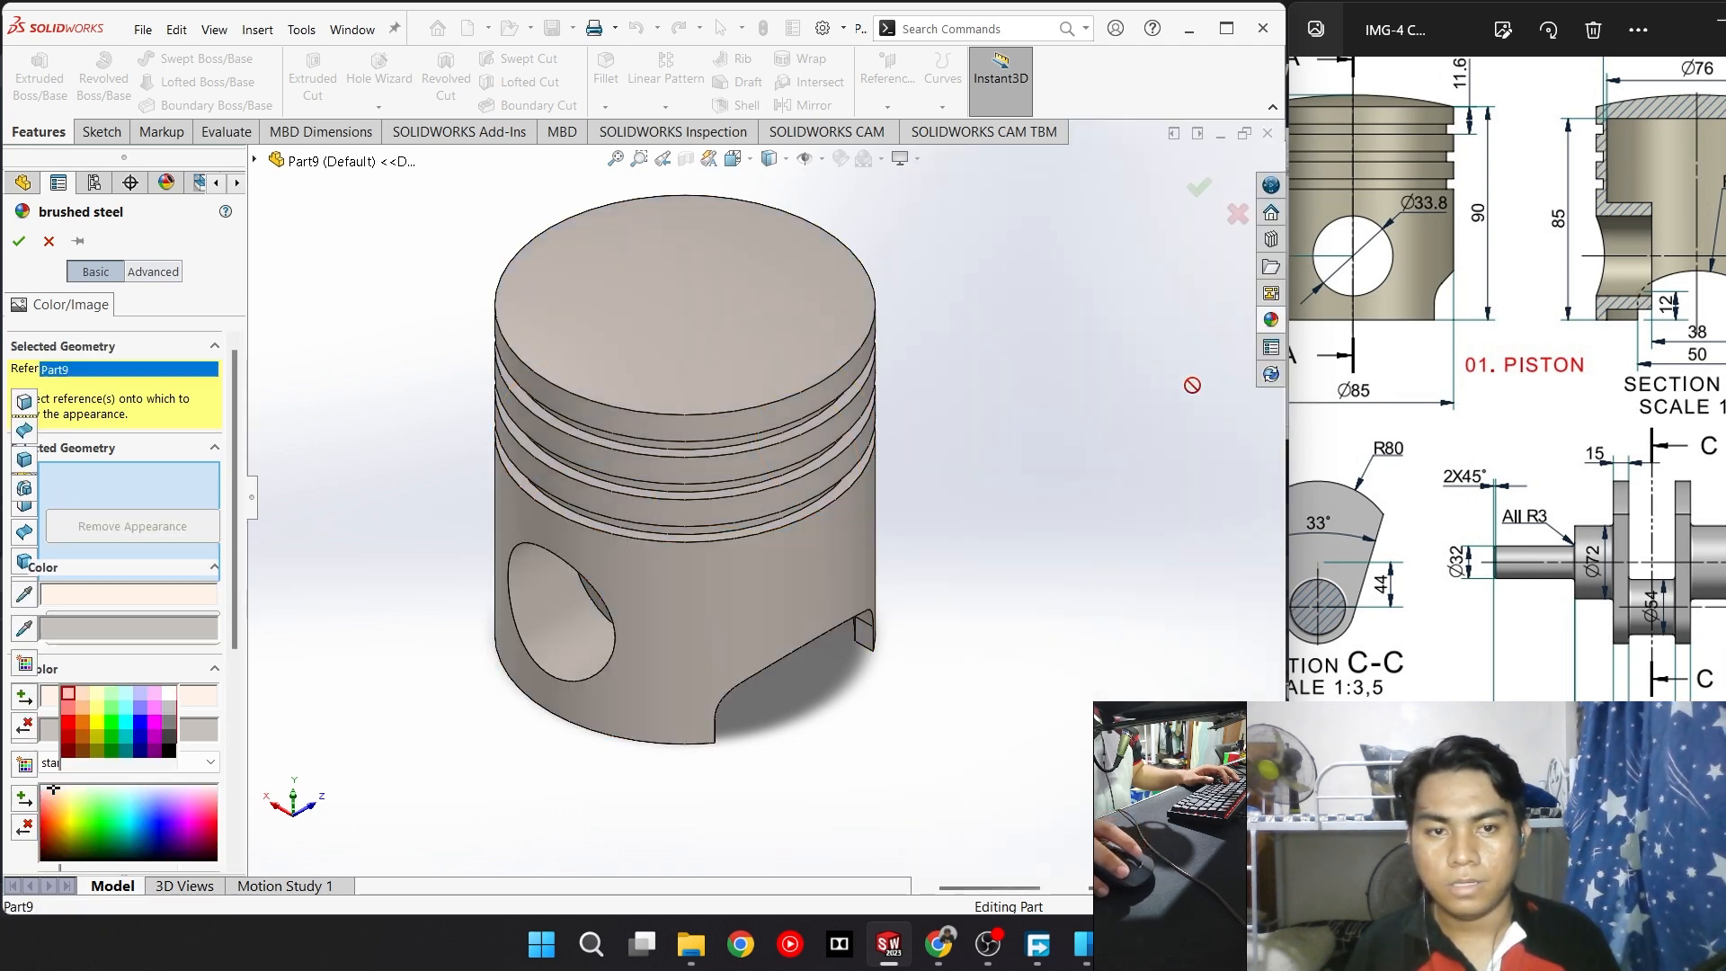
left_click(1271, 319)
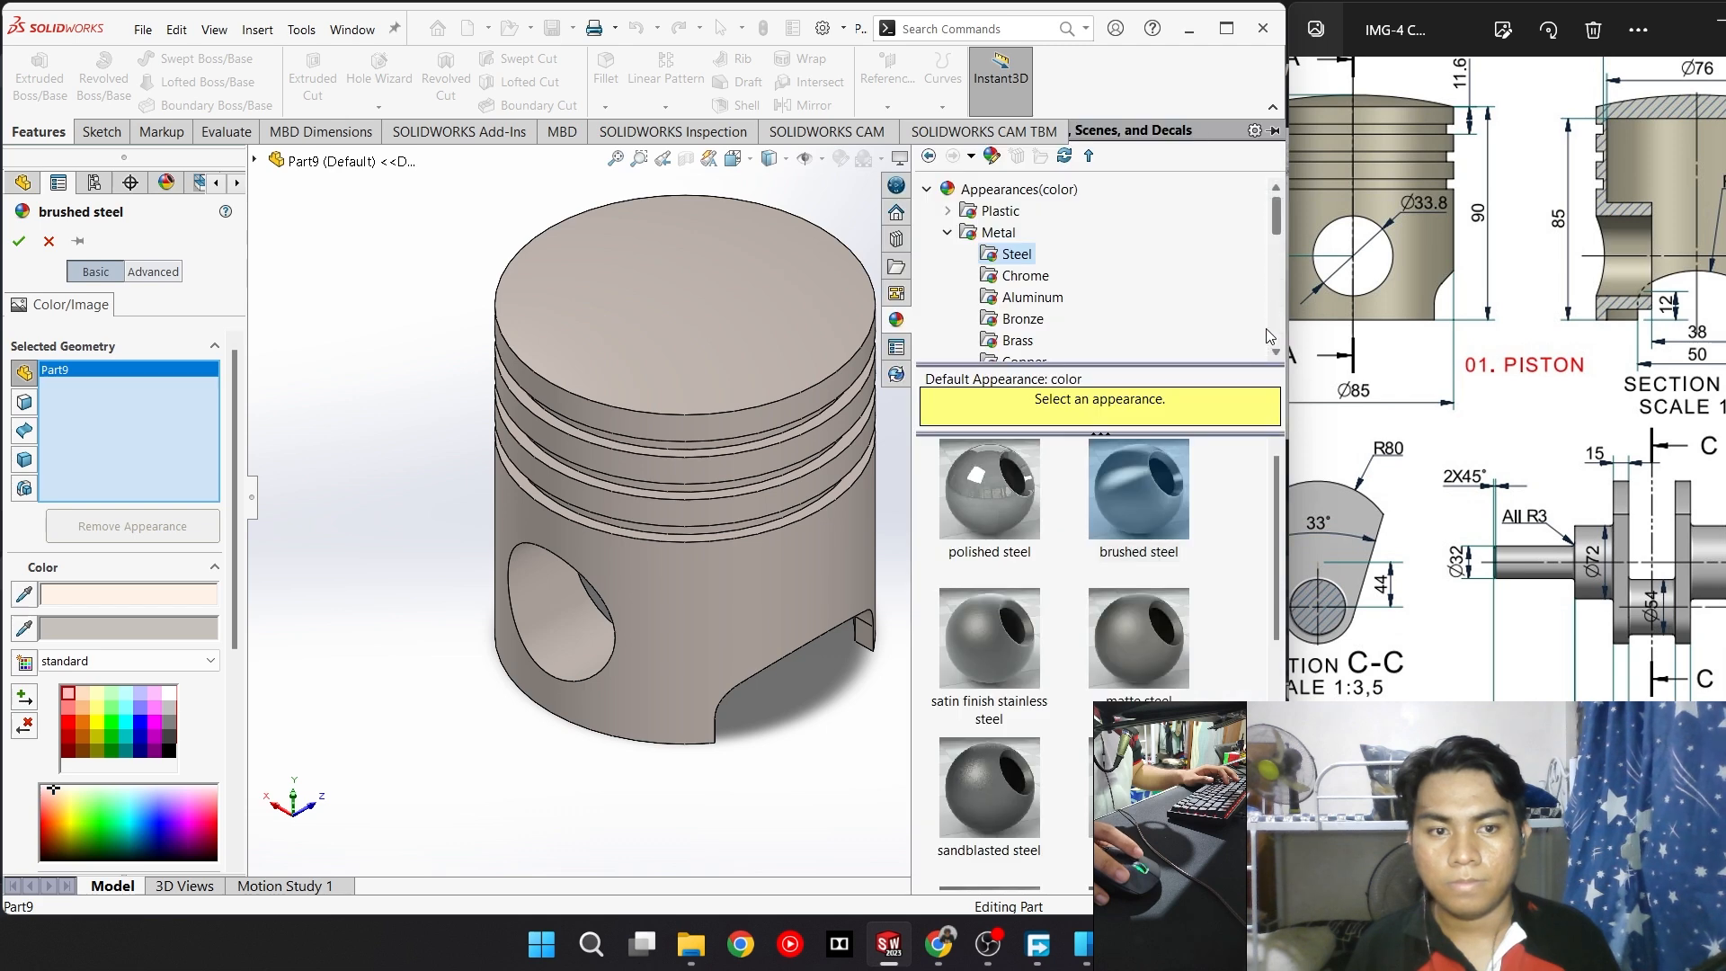
mouse_move(1112, 543)
left_mouse_down()
mouse_move(1131, 539)
mouse_move(807, 547)
left_mouse_up()
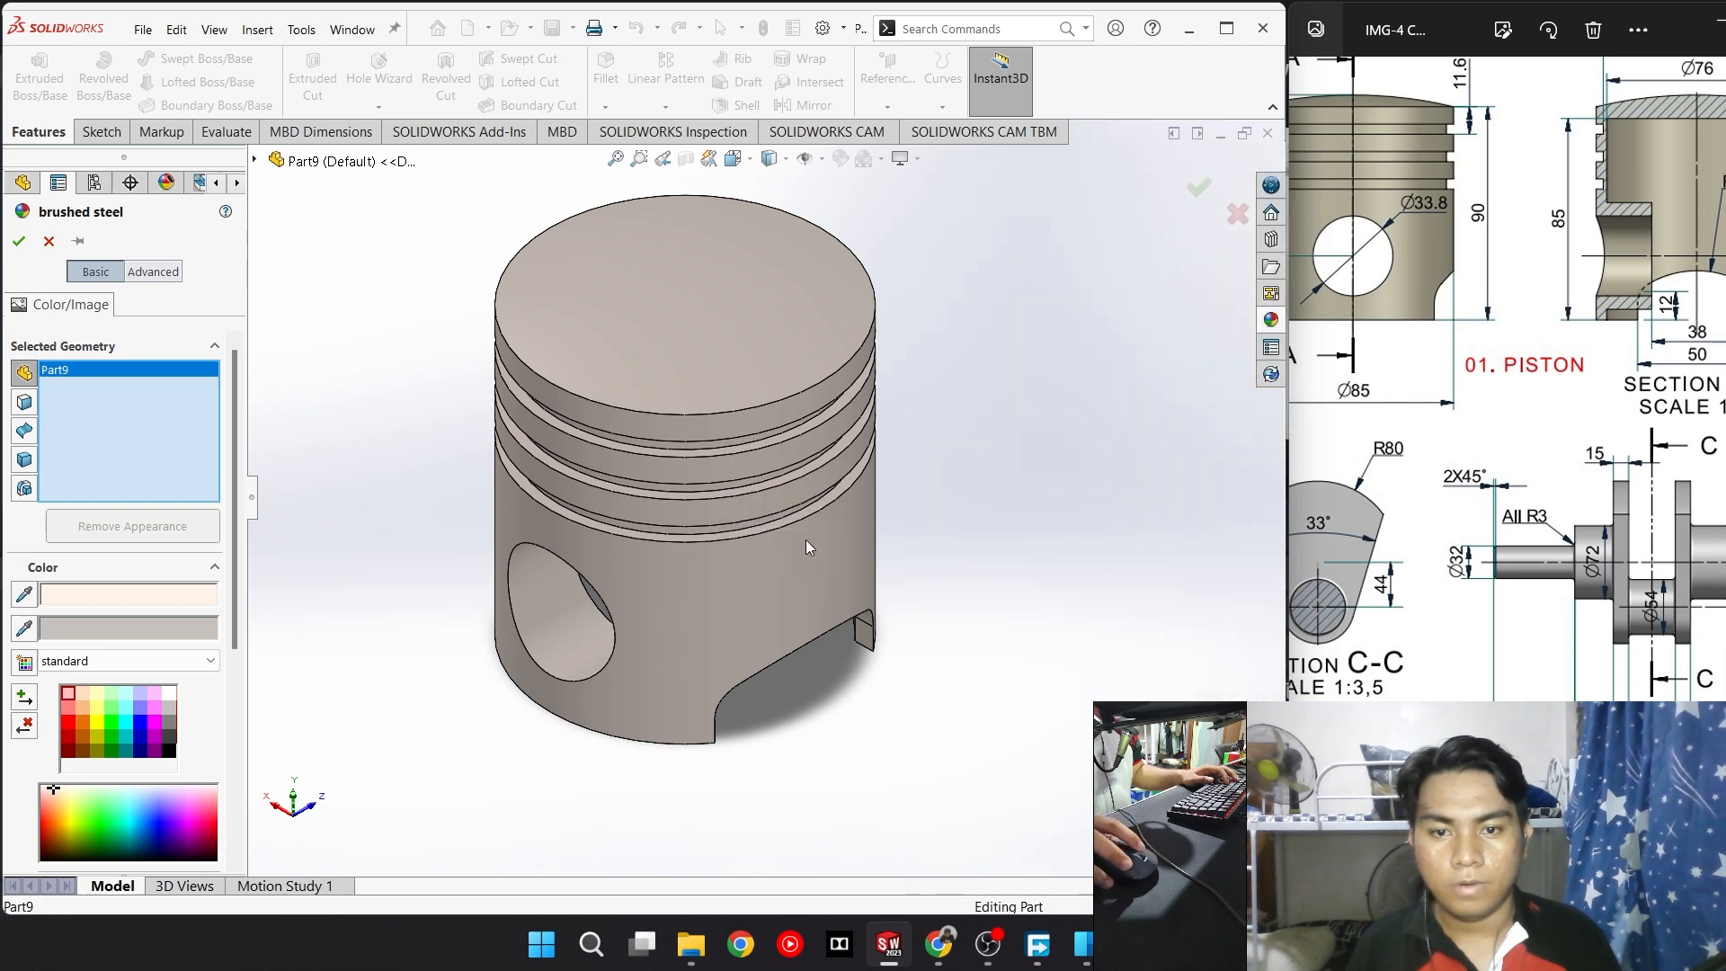
left_click(1274, 322)
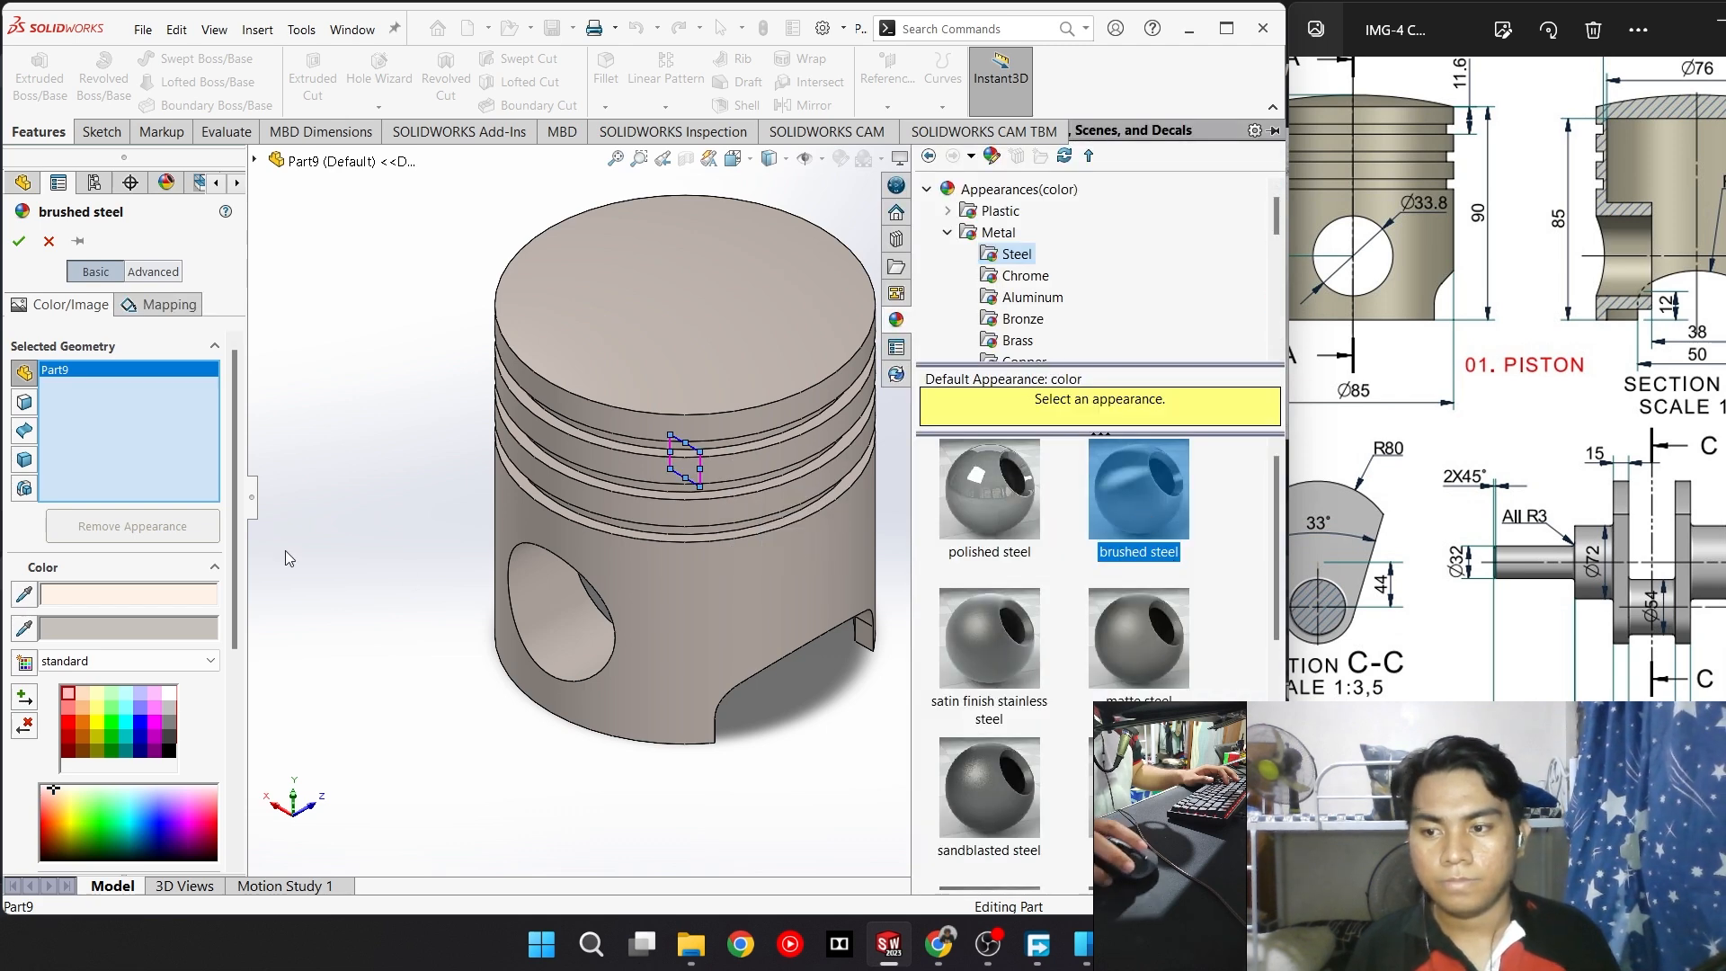
left_click(20, 241)
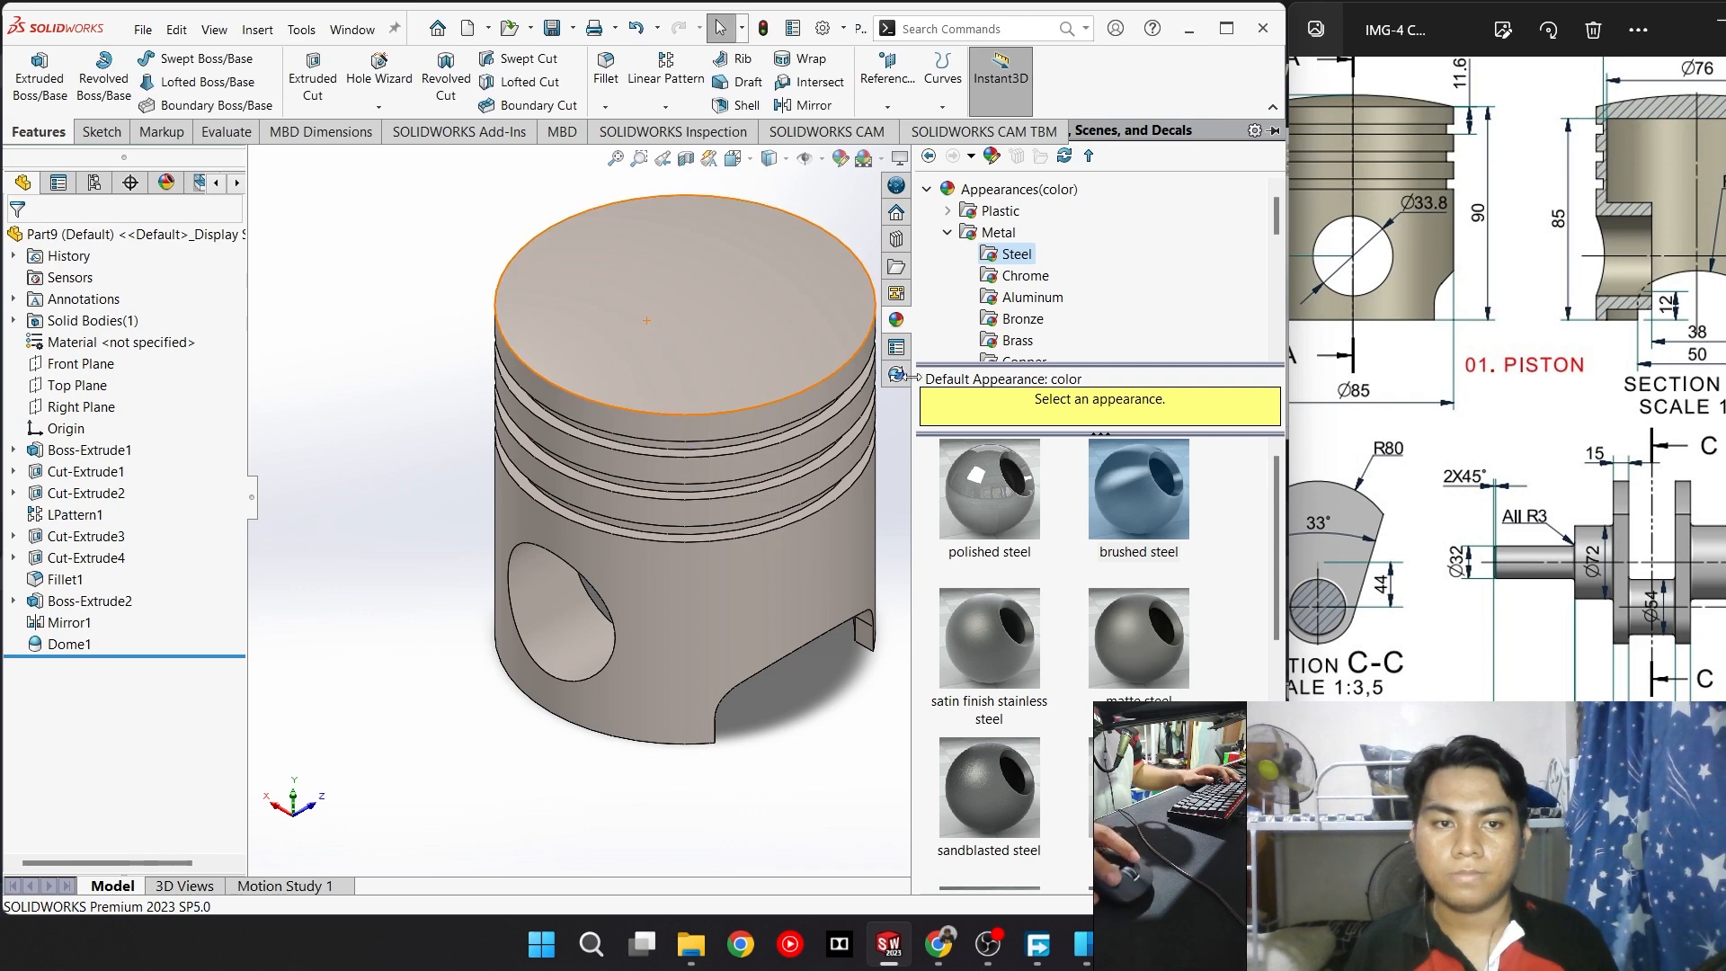
Turn on RealView Graphics, inspect the piston's steel finish from several sides, and return to the isometric view
left_click(916, 159)
left_click(953, 179)
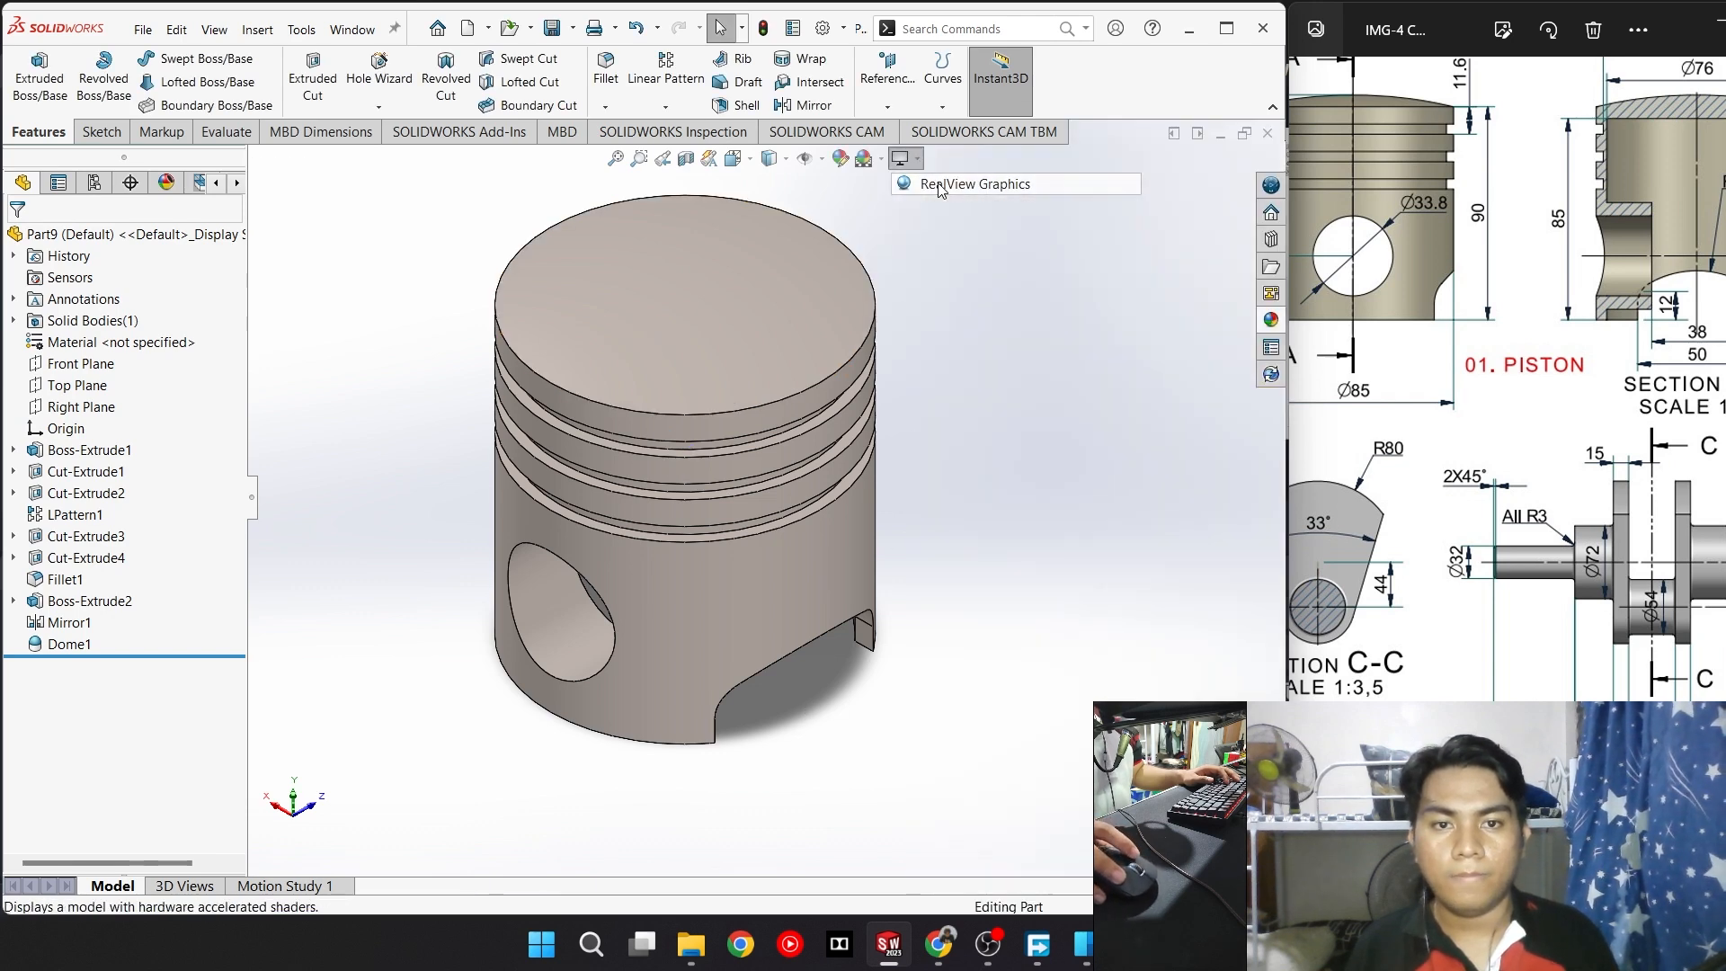
middle_click_drag(867, 640, 982, 609)
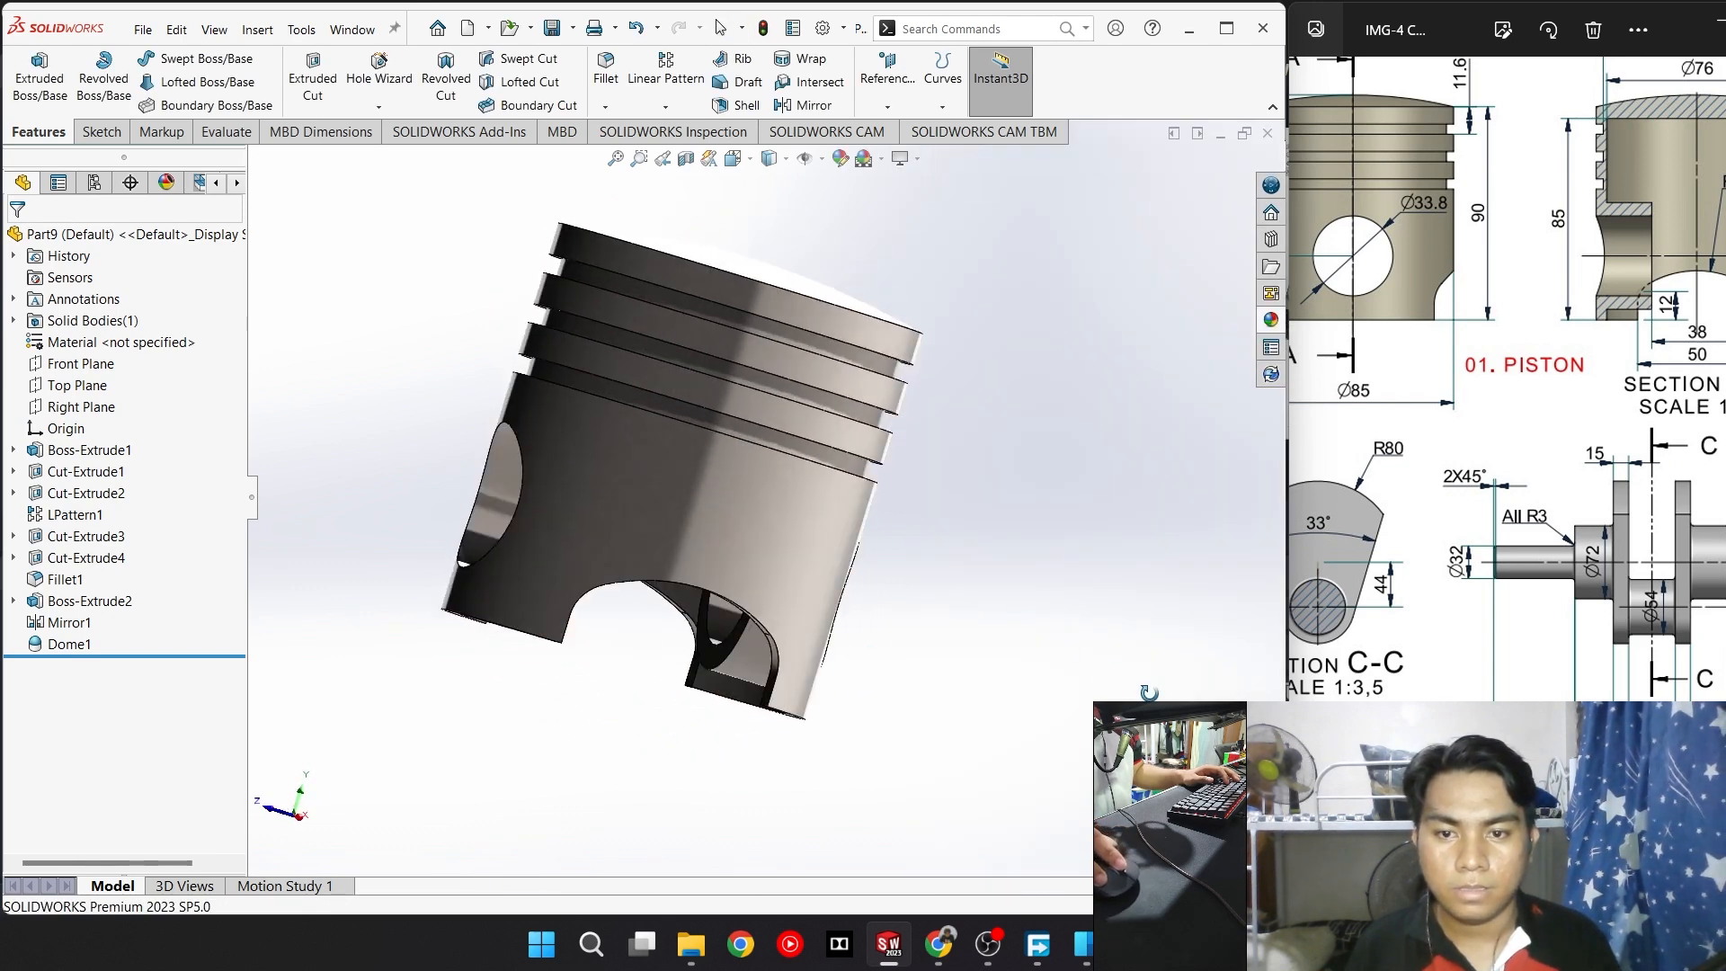
scroll(797, 520, "down", 8)
middle_click_drag(755, 411, 628, 391)
scroll(1021, 473, "up", 8)
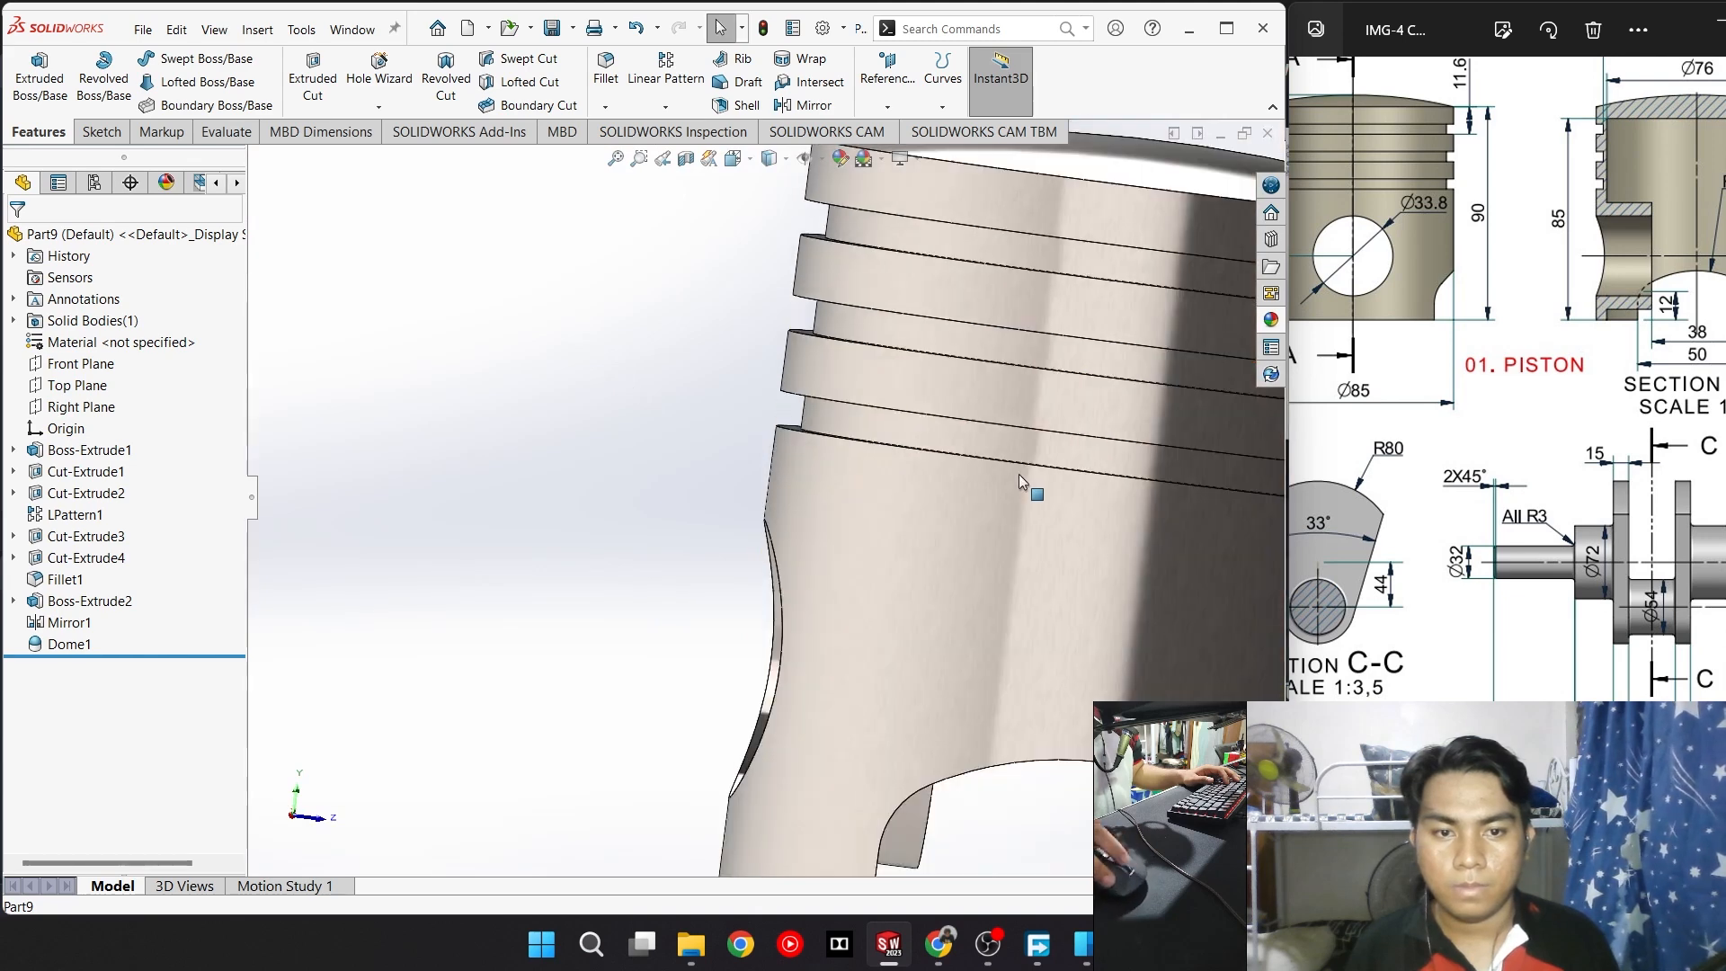
key("space")
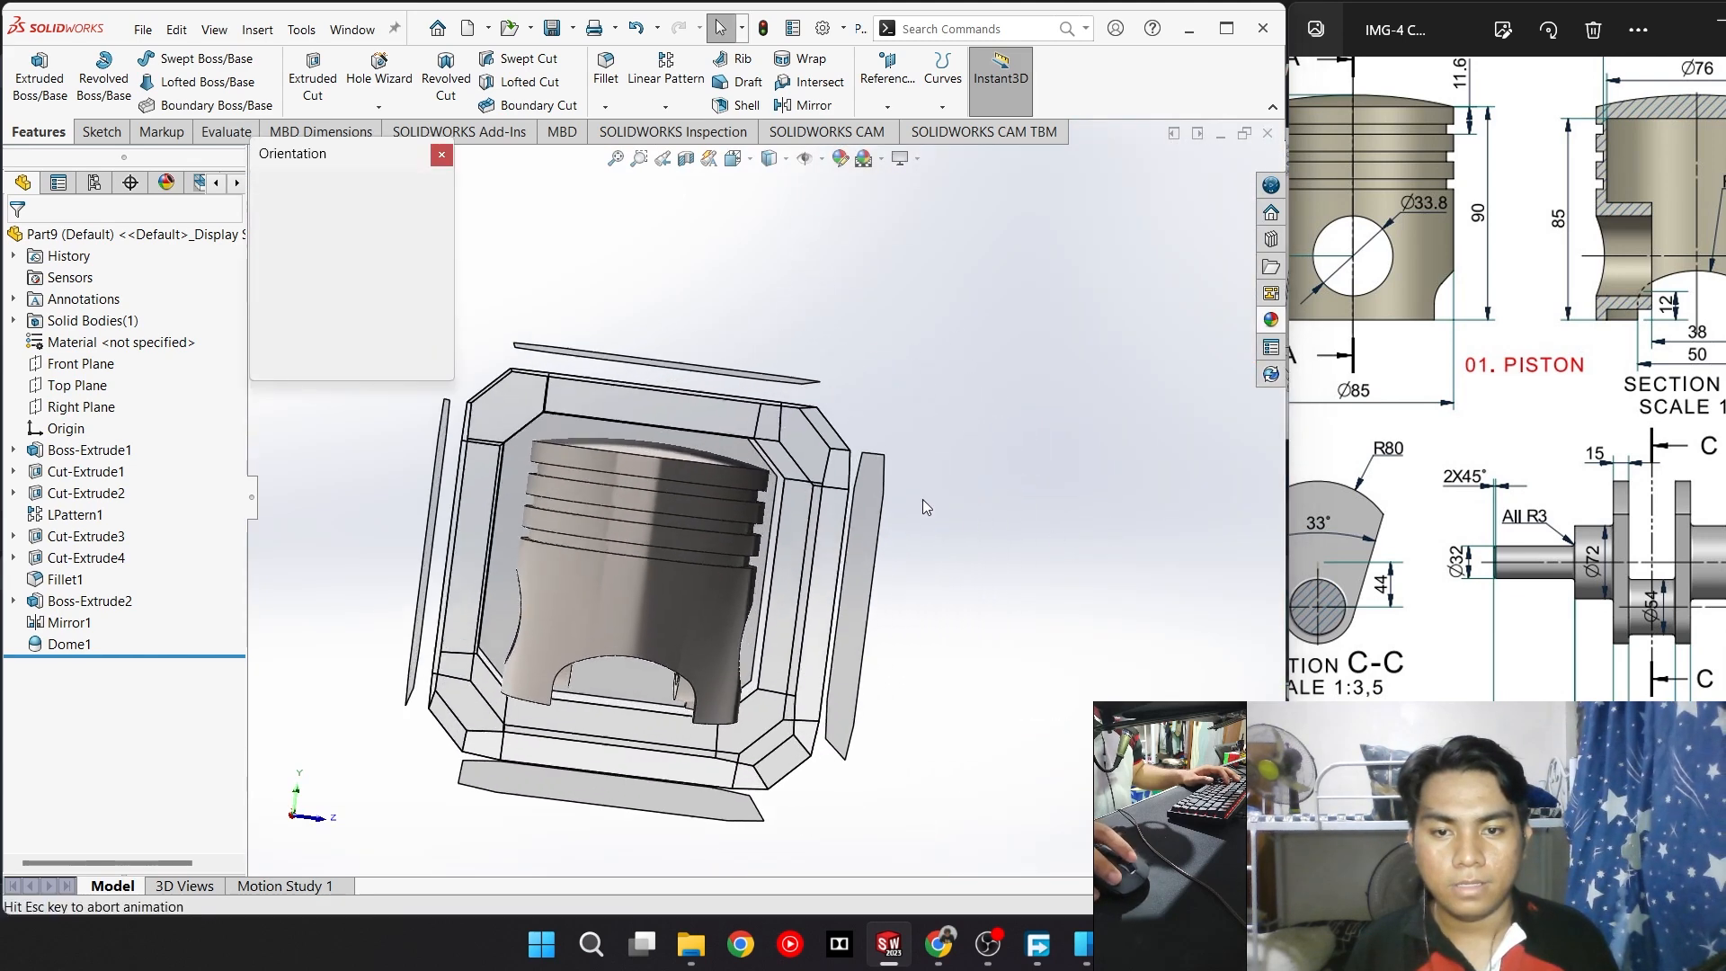
left_click(697, 437)
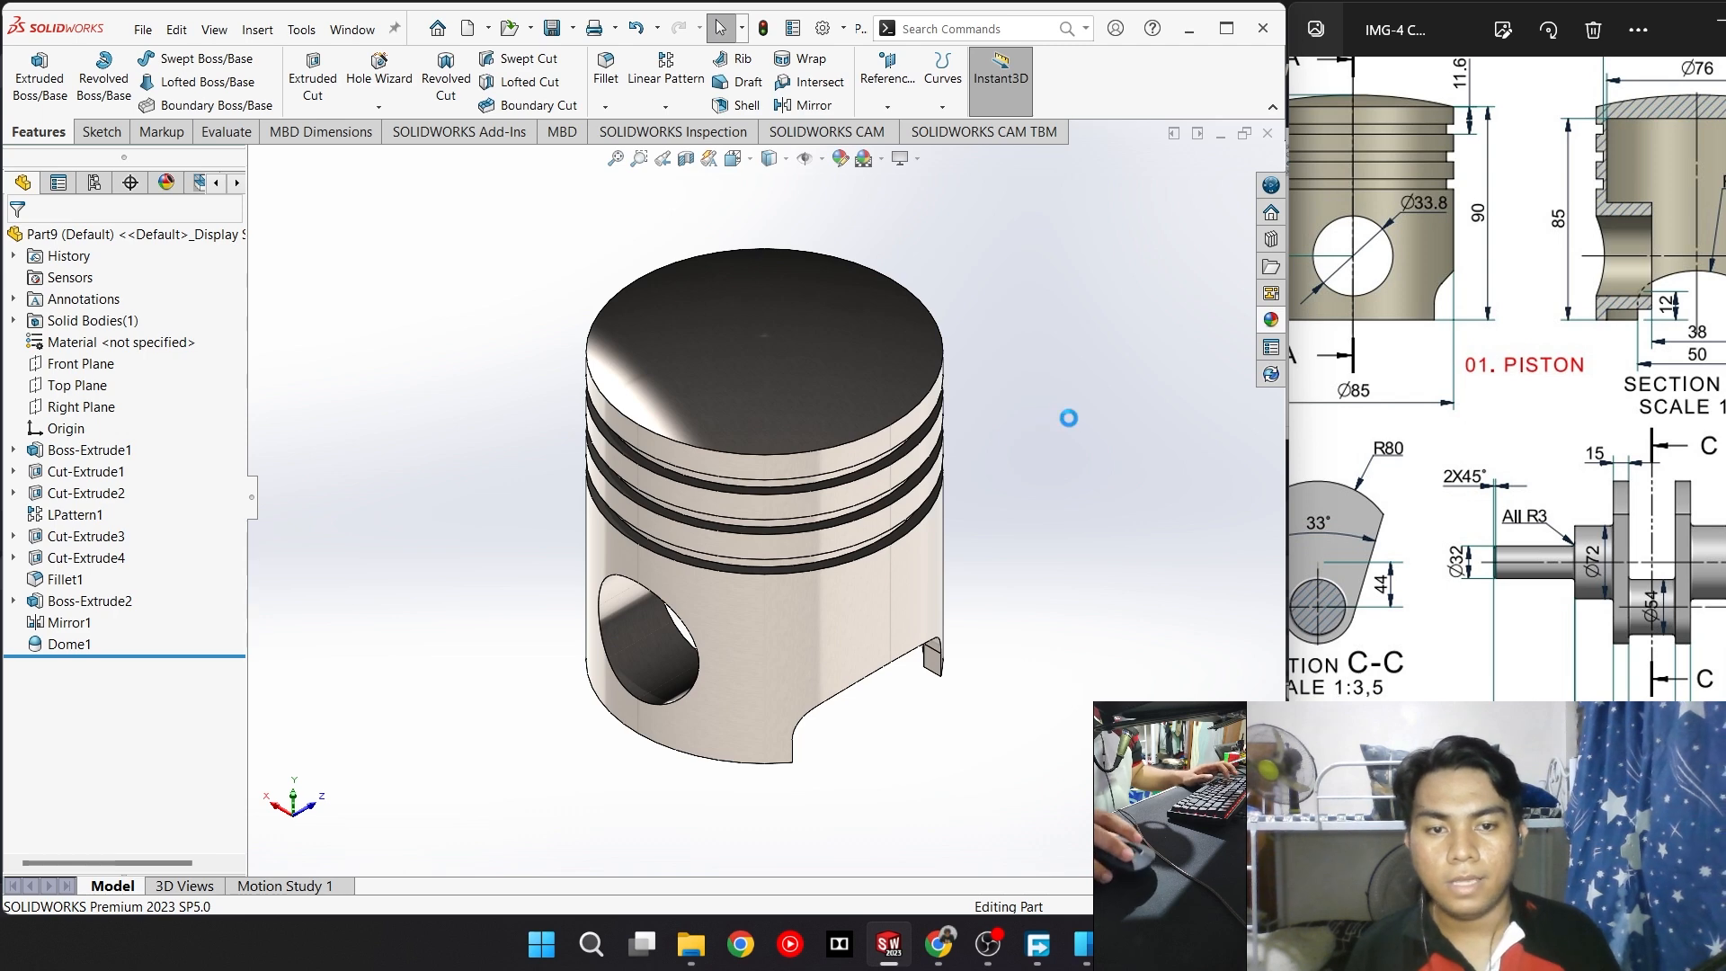
Start saving the part and browse to the Documents > 3rd Year 2nd Sem > CAD CAM CNC folder
key("ctrl+s")
scroll(396, 377, "down", 1)
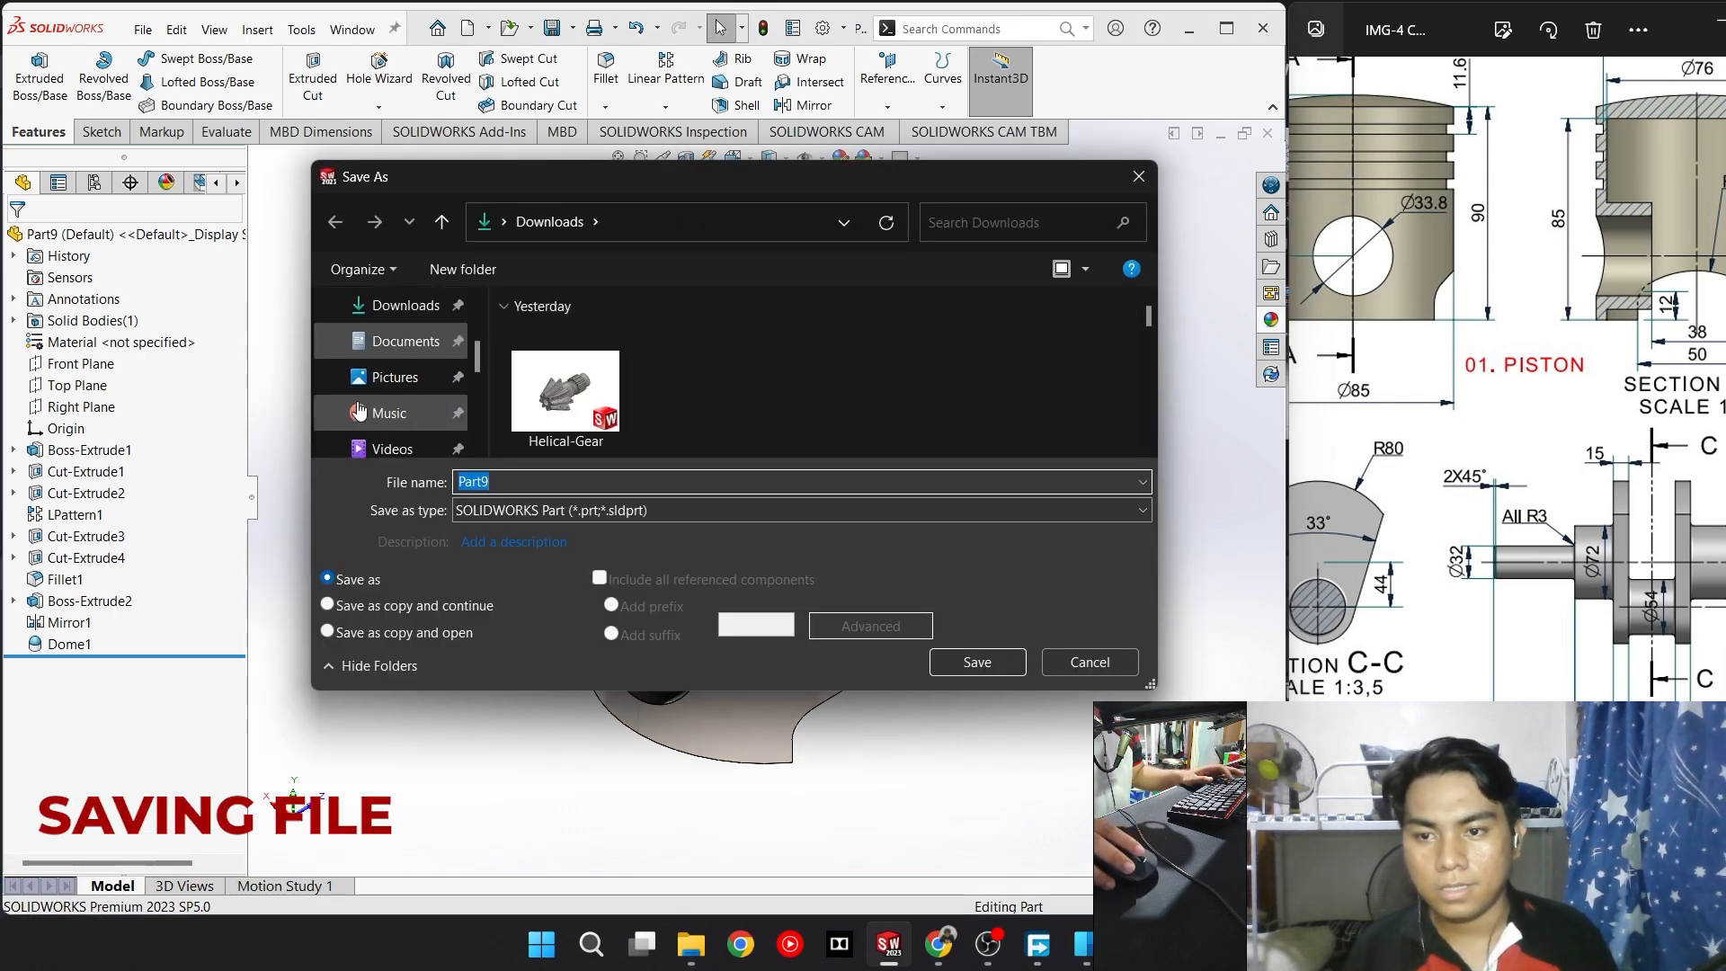
left_click(404, 340)
double_click(670, 413)
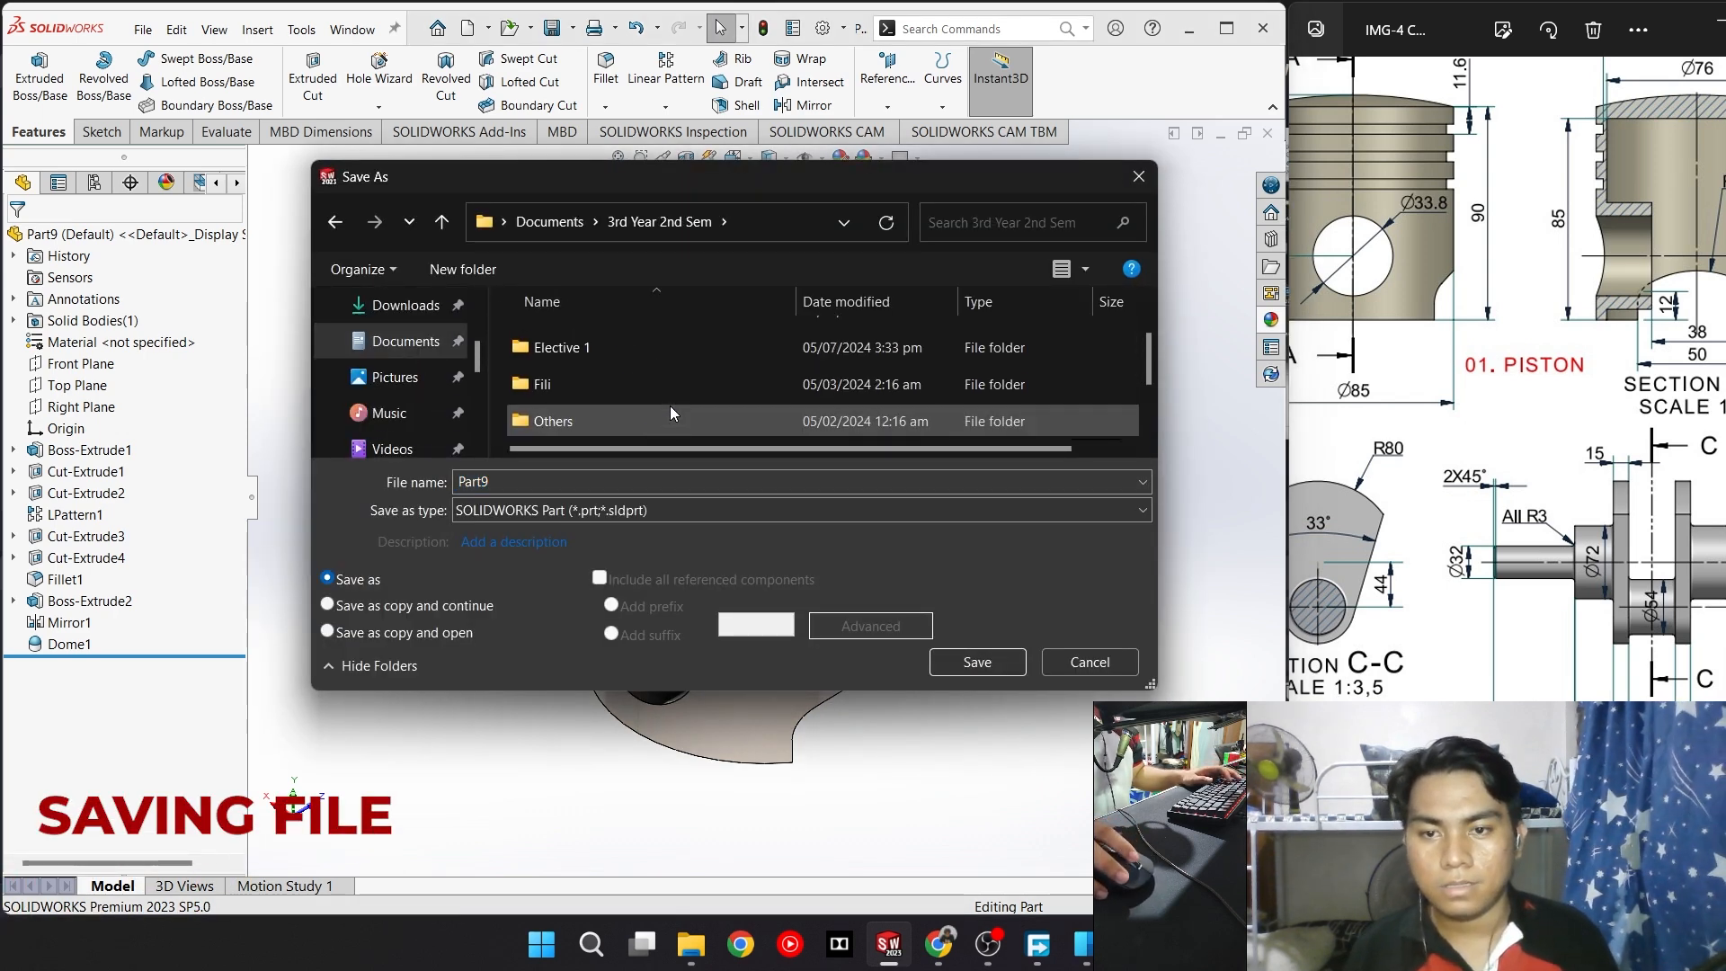
double_click(653, 337)
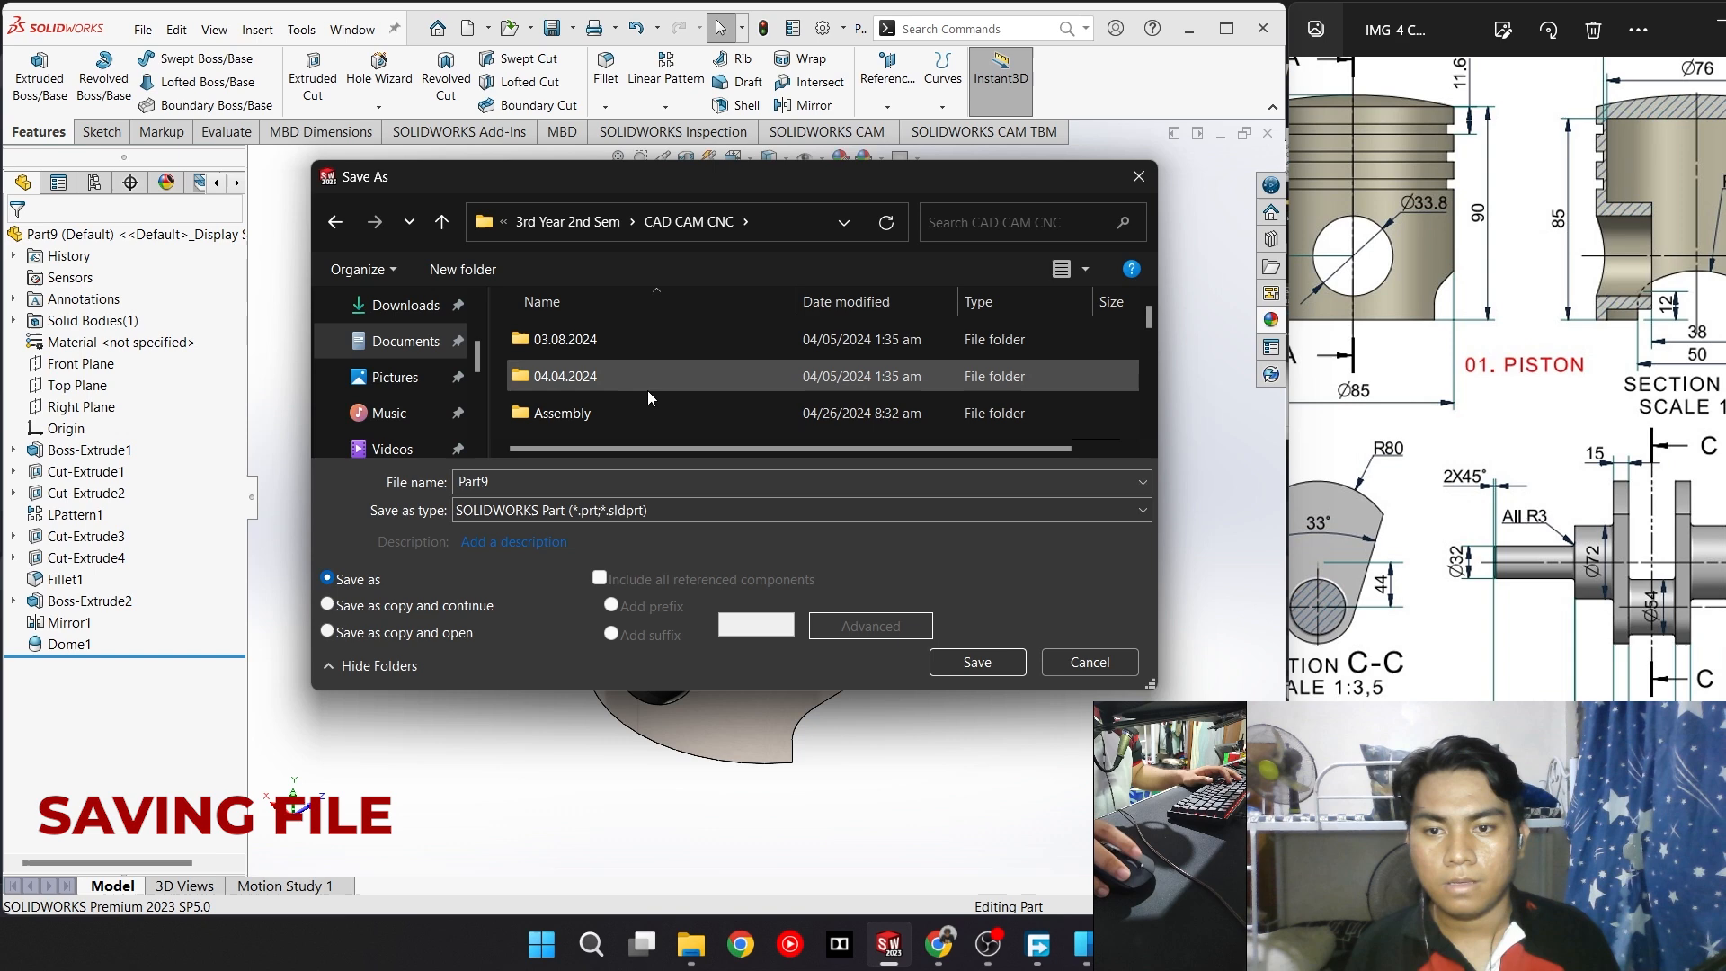
Create a new folder named "4 Cylinder Engine" inside the CAD CAM CNC folder
left_click(438, 272)
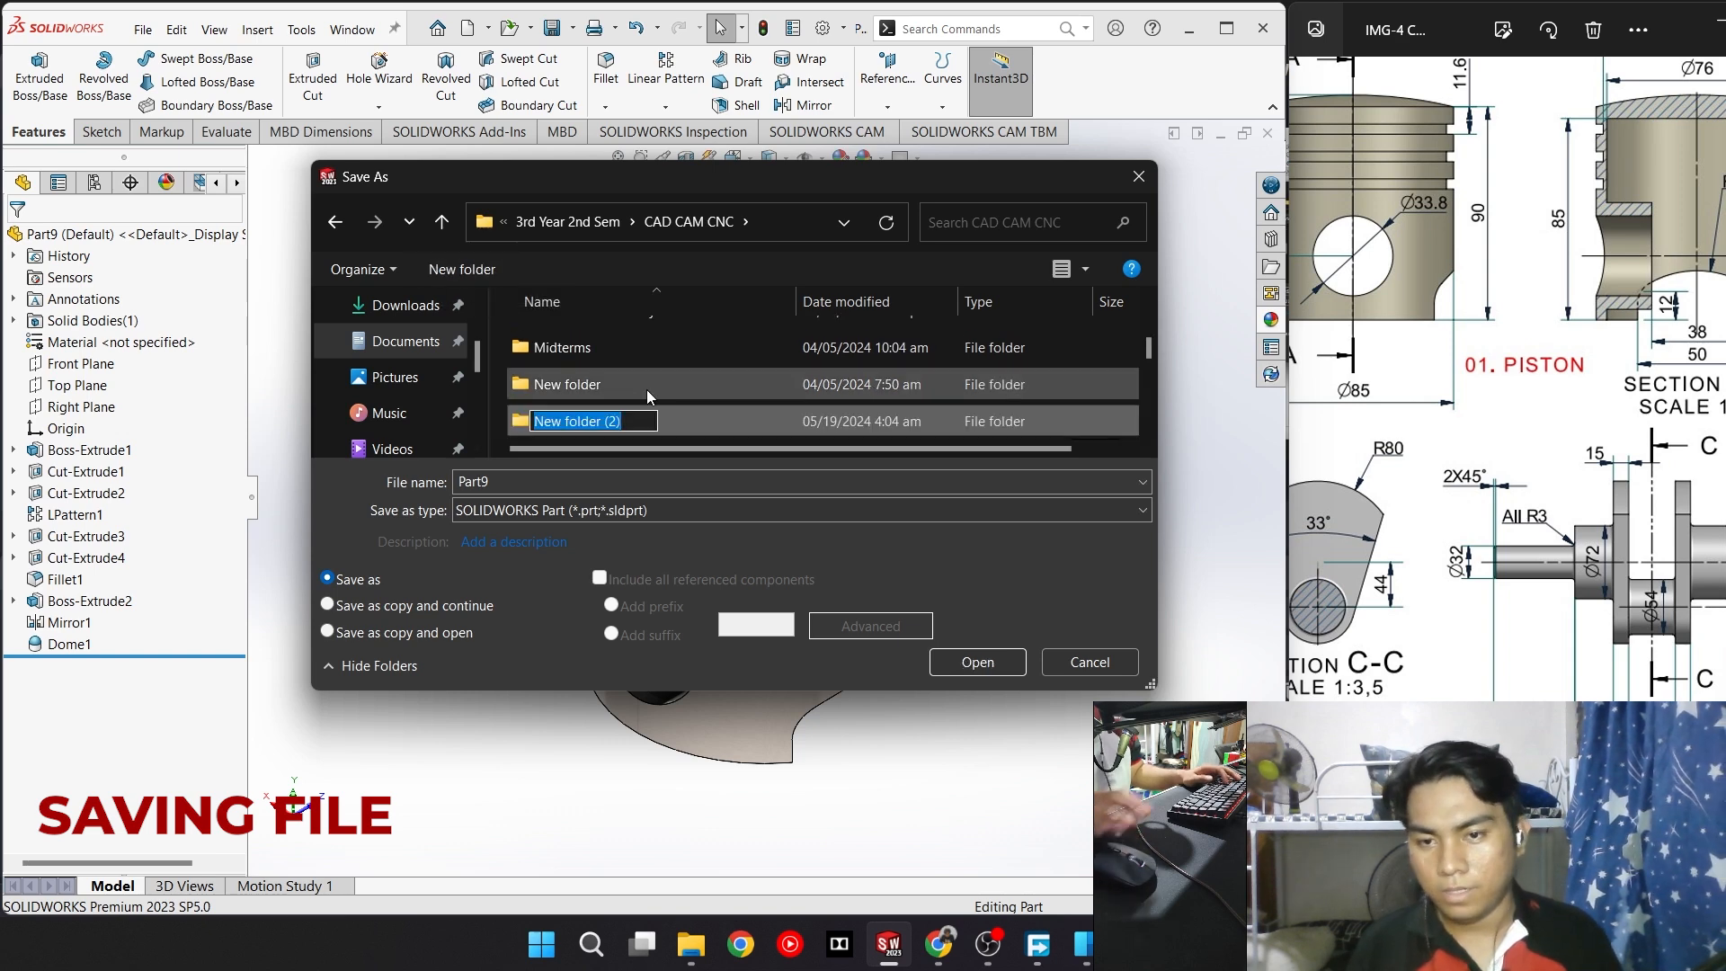
type("FFI")
key("BackSpace")
key("BackSpace")
key("BackSpace")
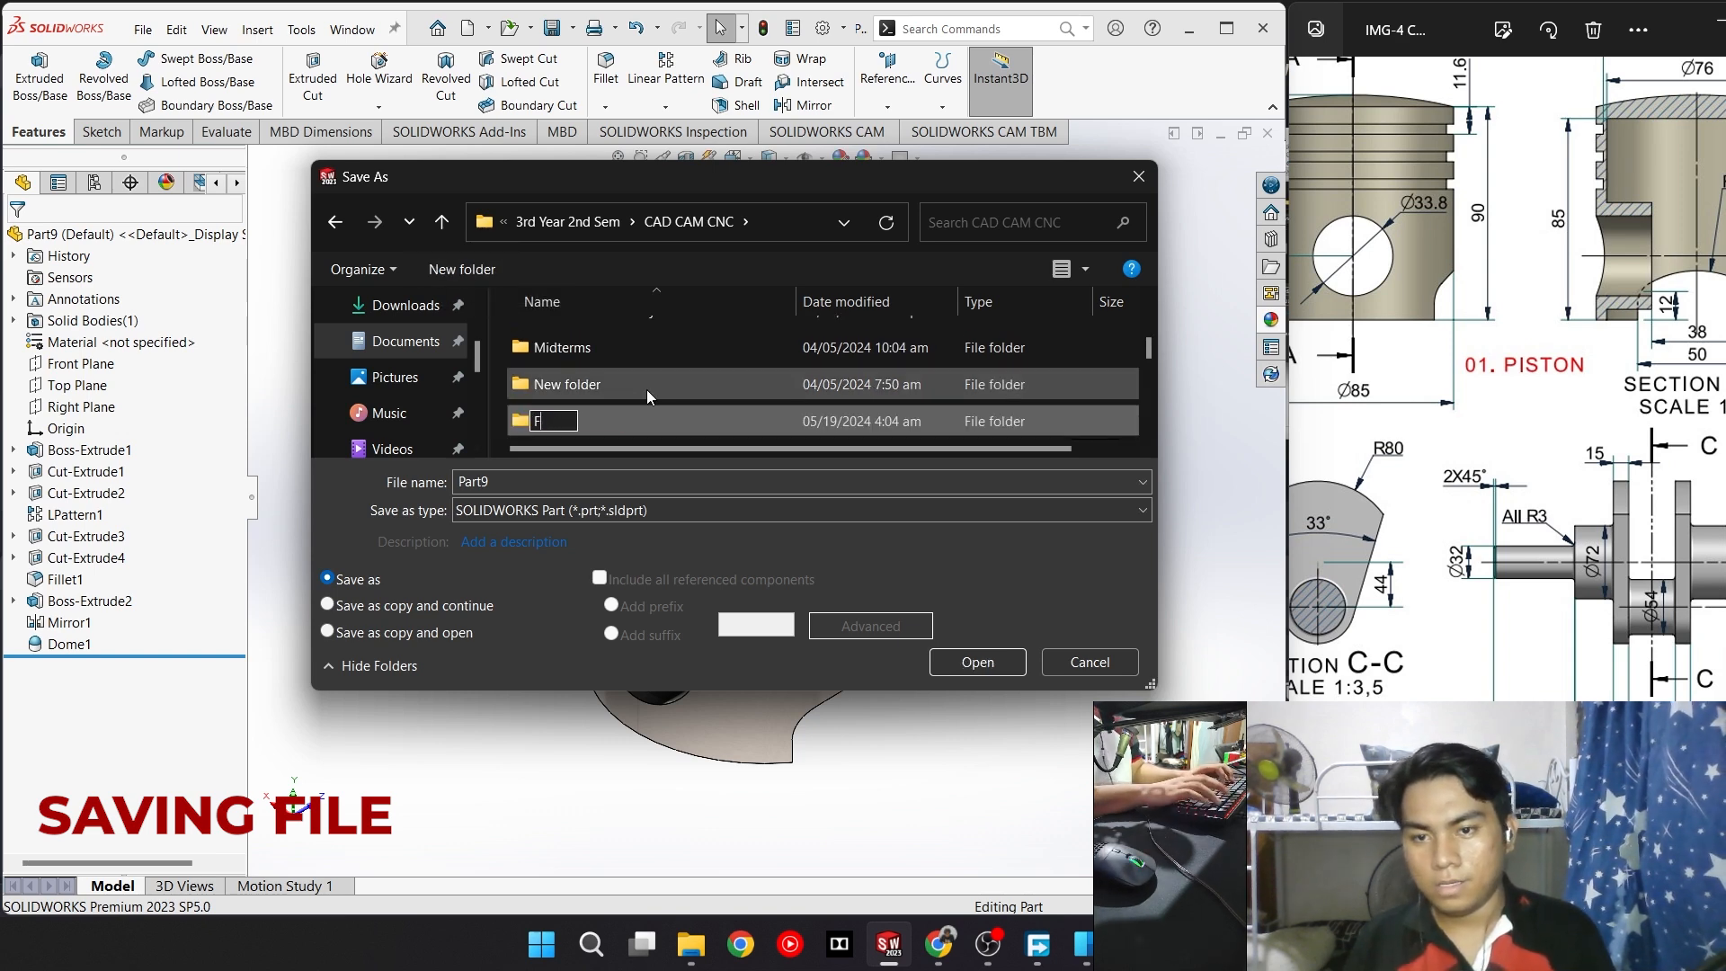
type("Engi")
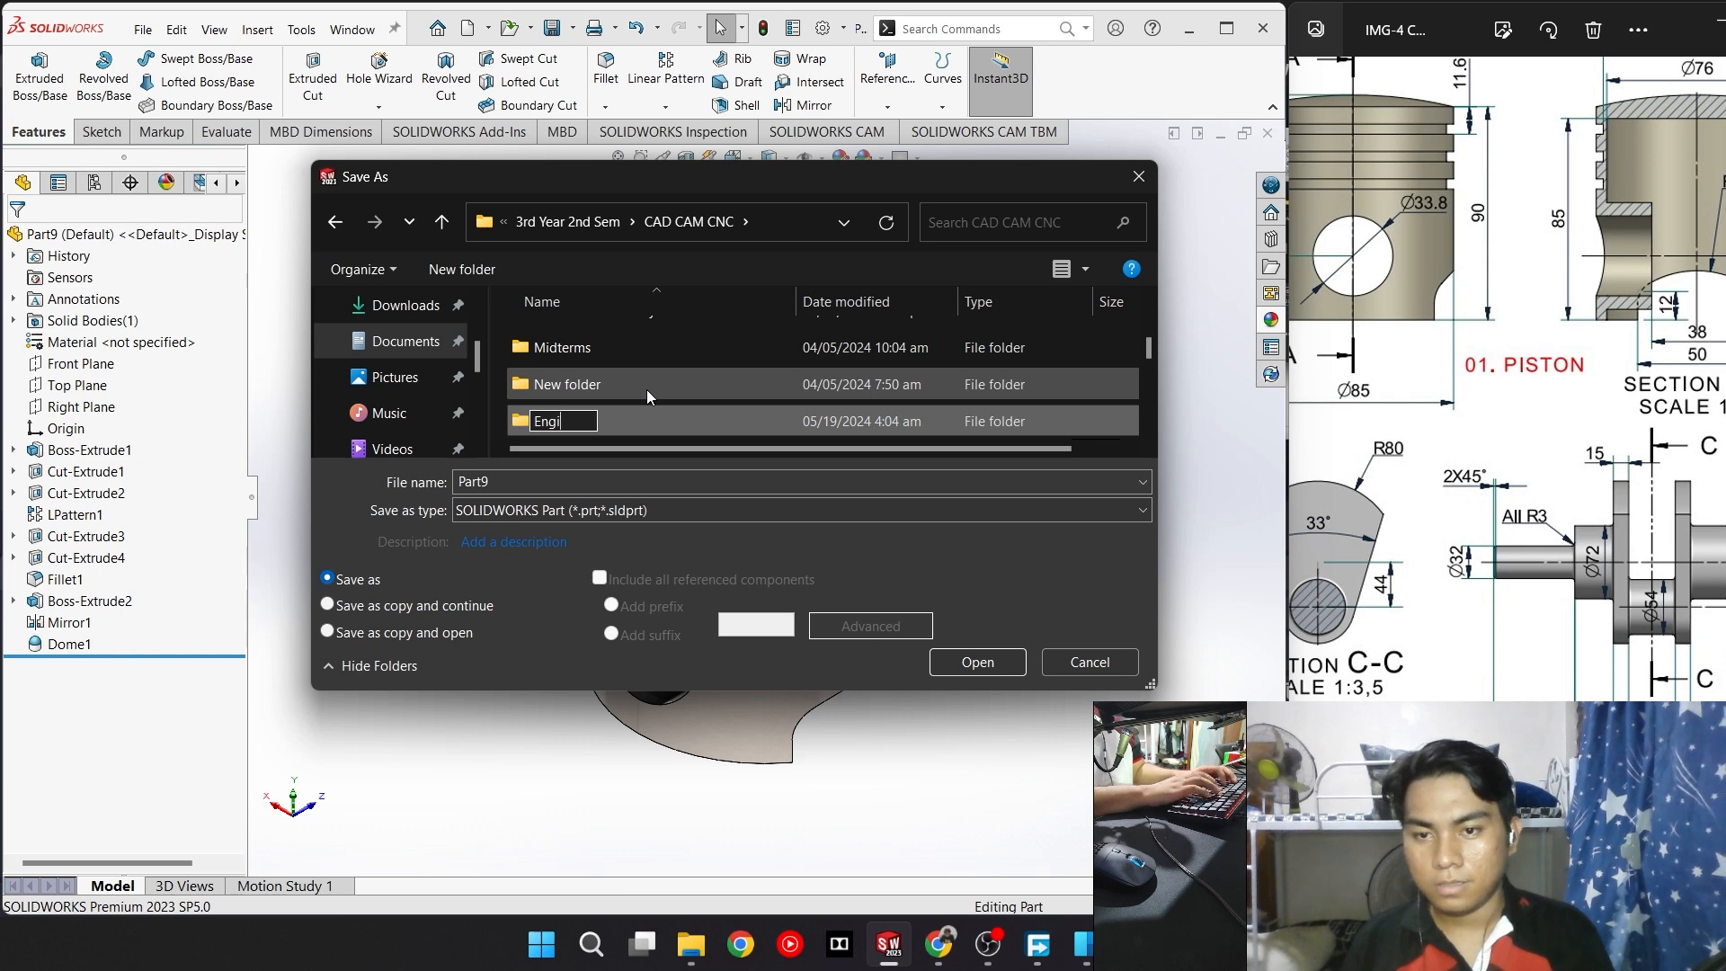
type("ne")
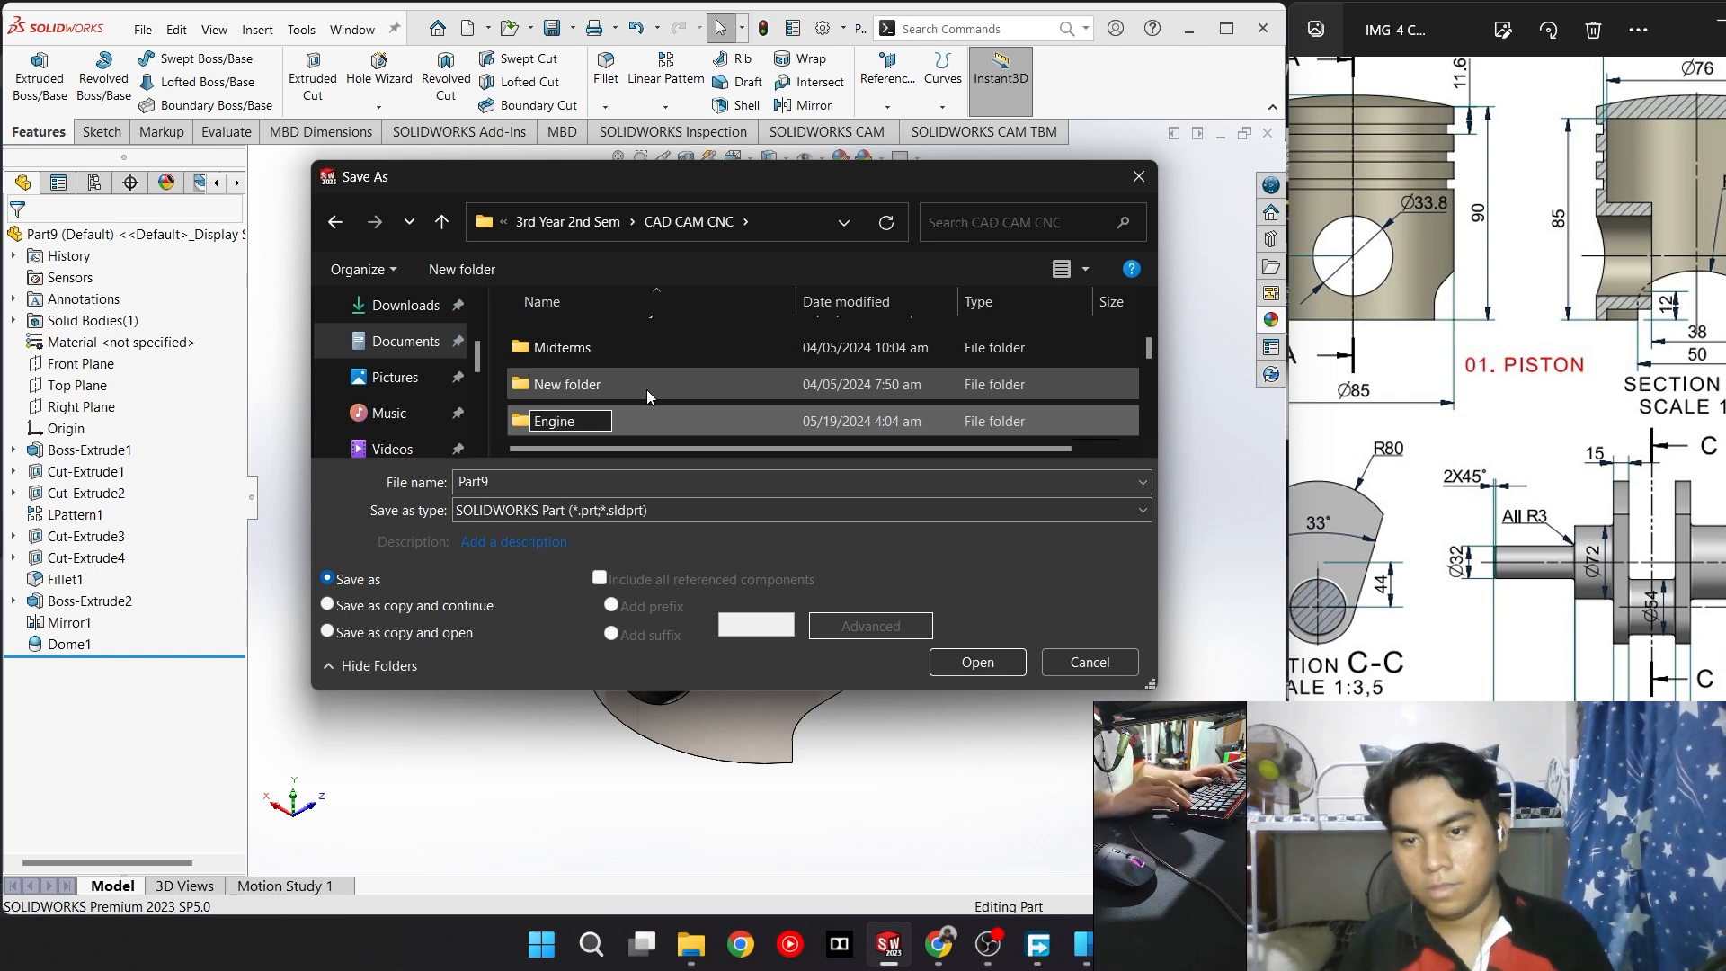
type("4 Cylibnde")
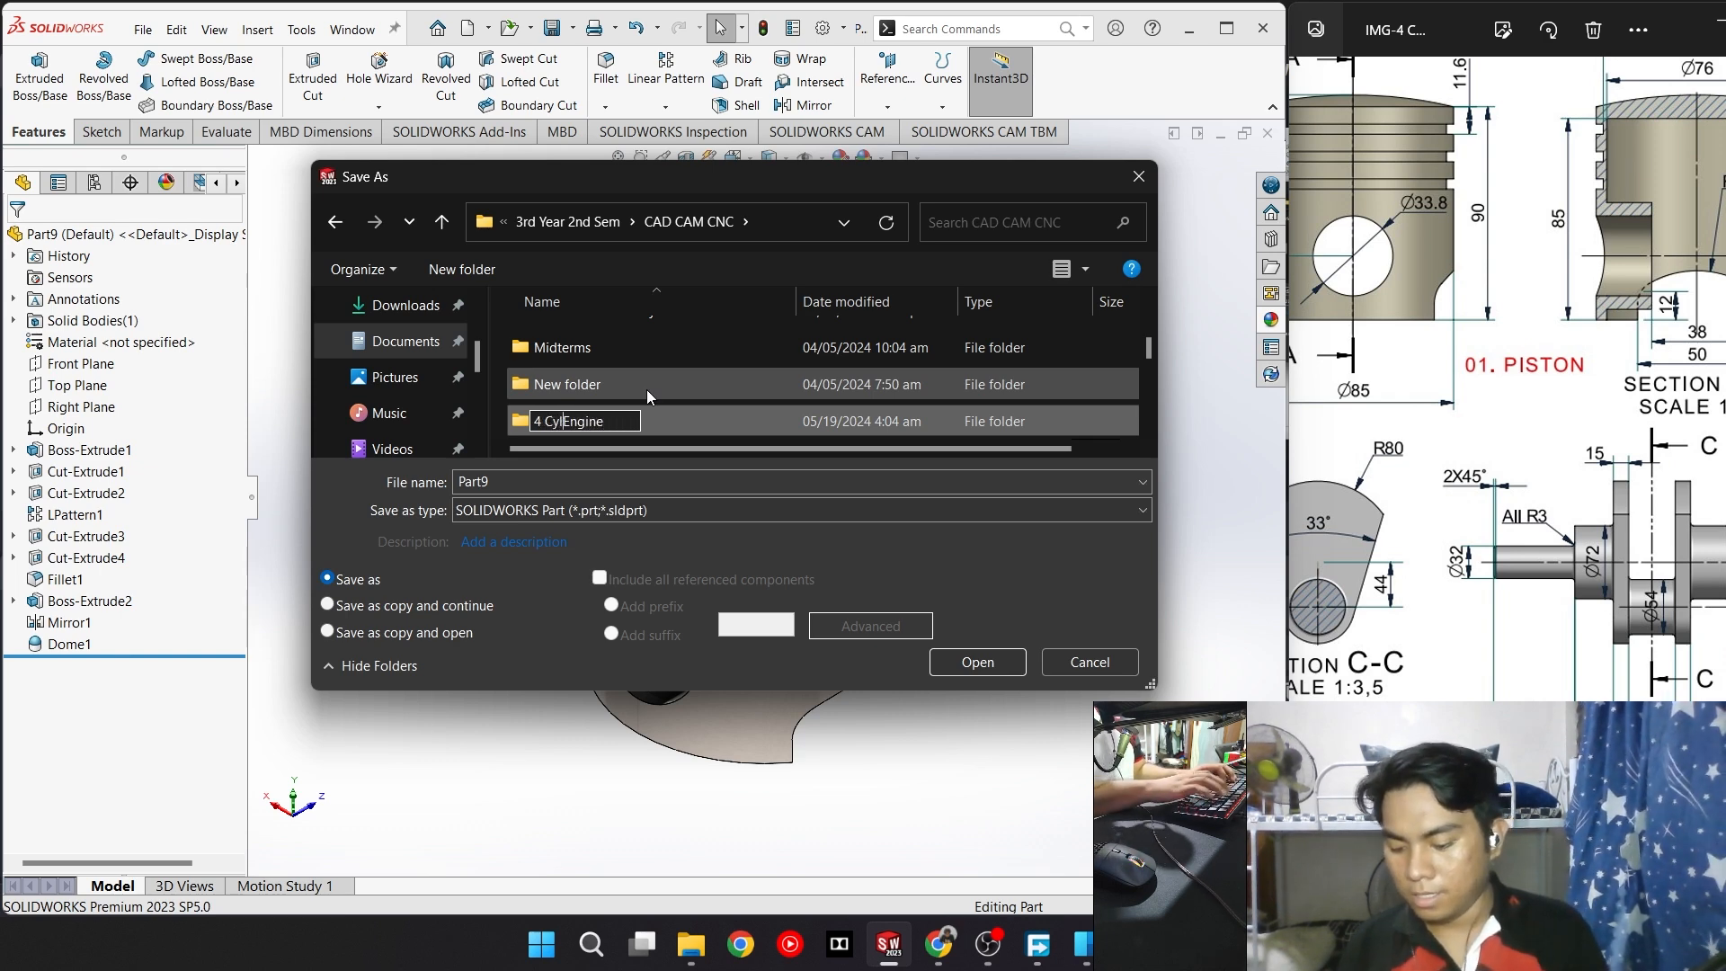
key("BackSpace")
key("BackSpace")
key("BackSpace")
key("BackSpace")
type("nde")
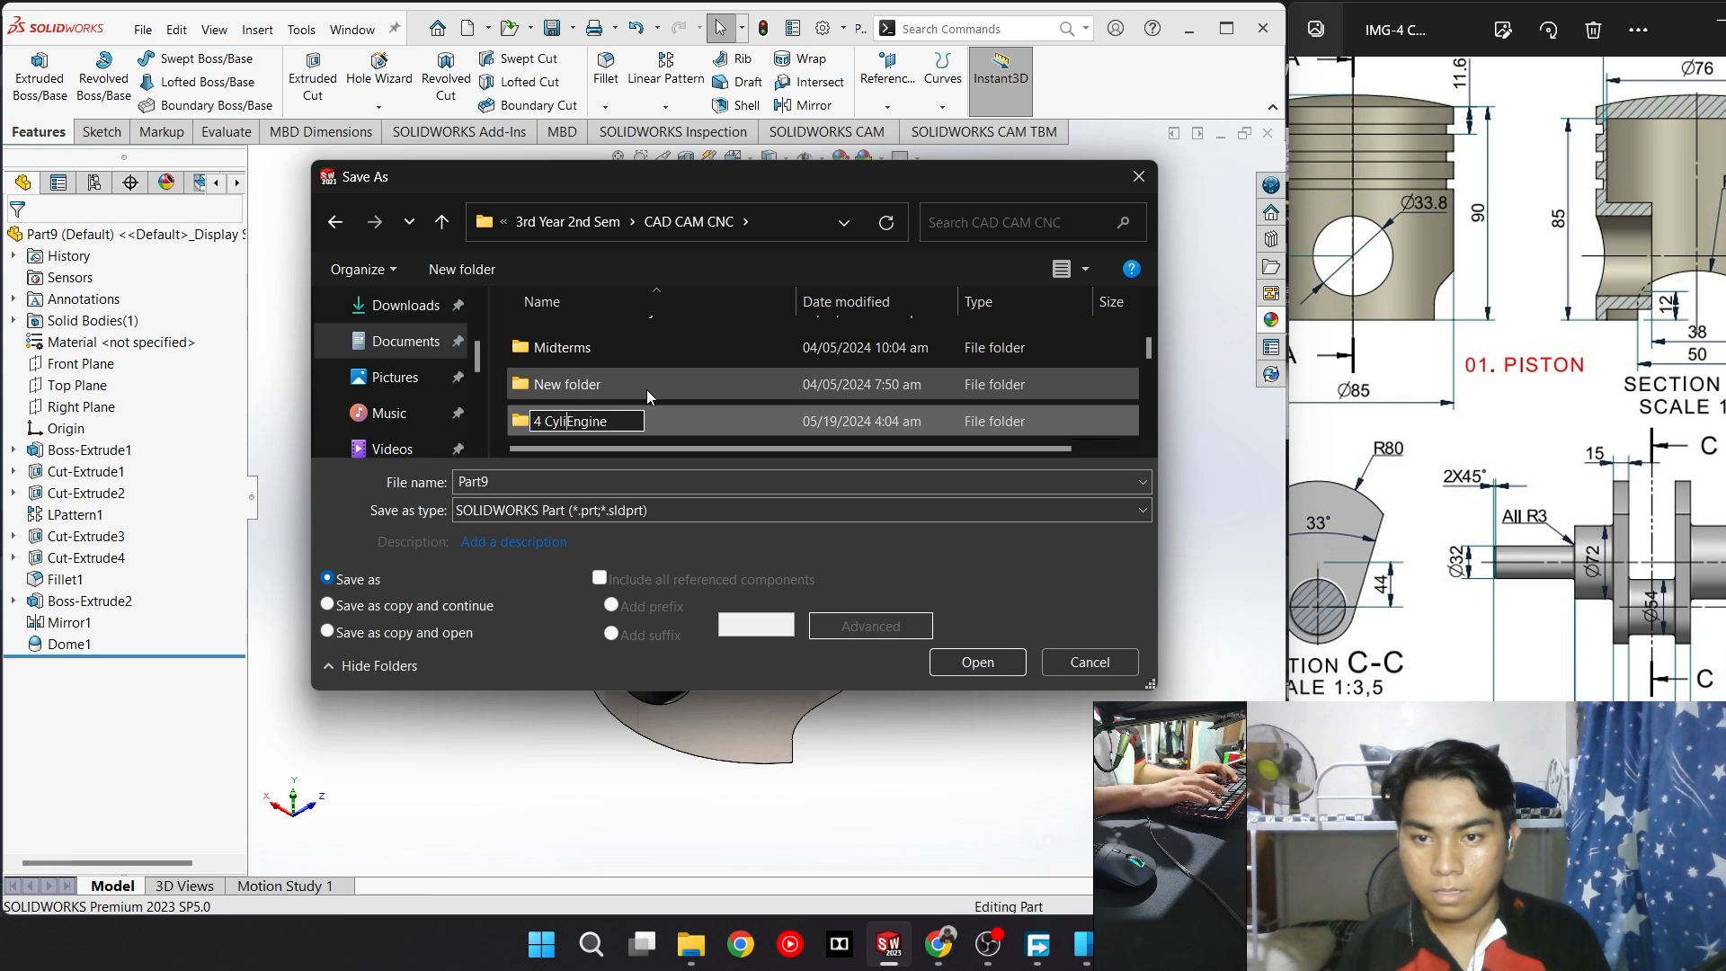
type("r")
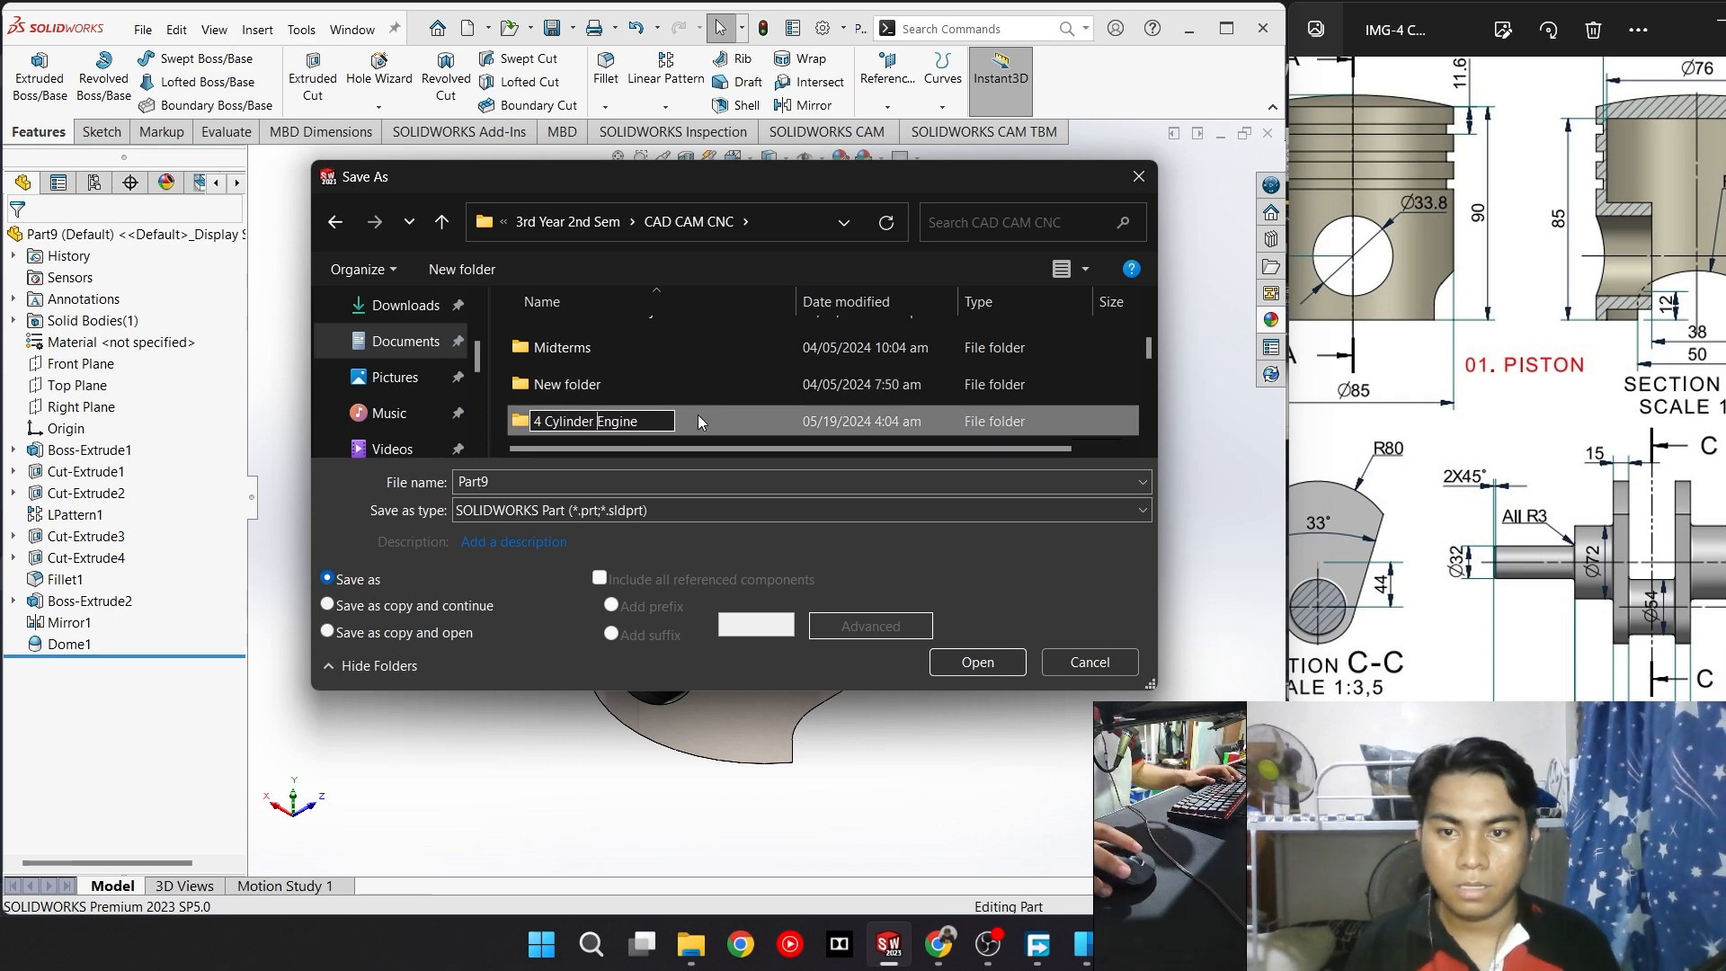
key("End")
Save the part as "Piston" in the 4 Cylinder Engine folder
double_click(789, 414)
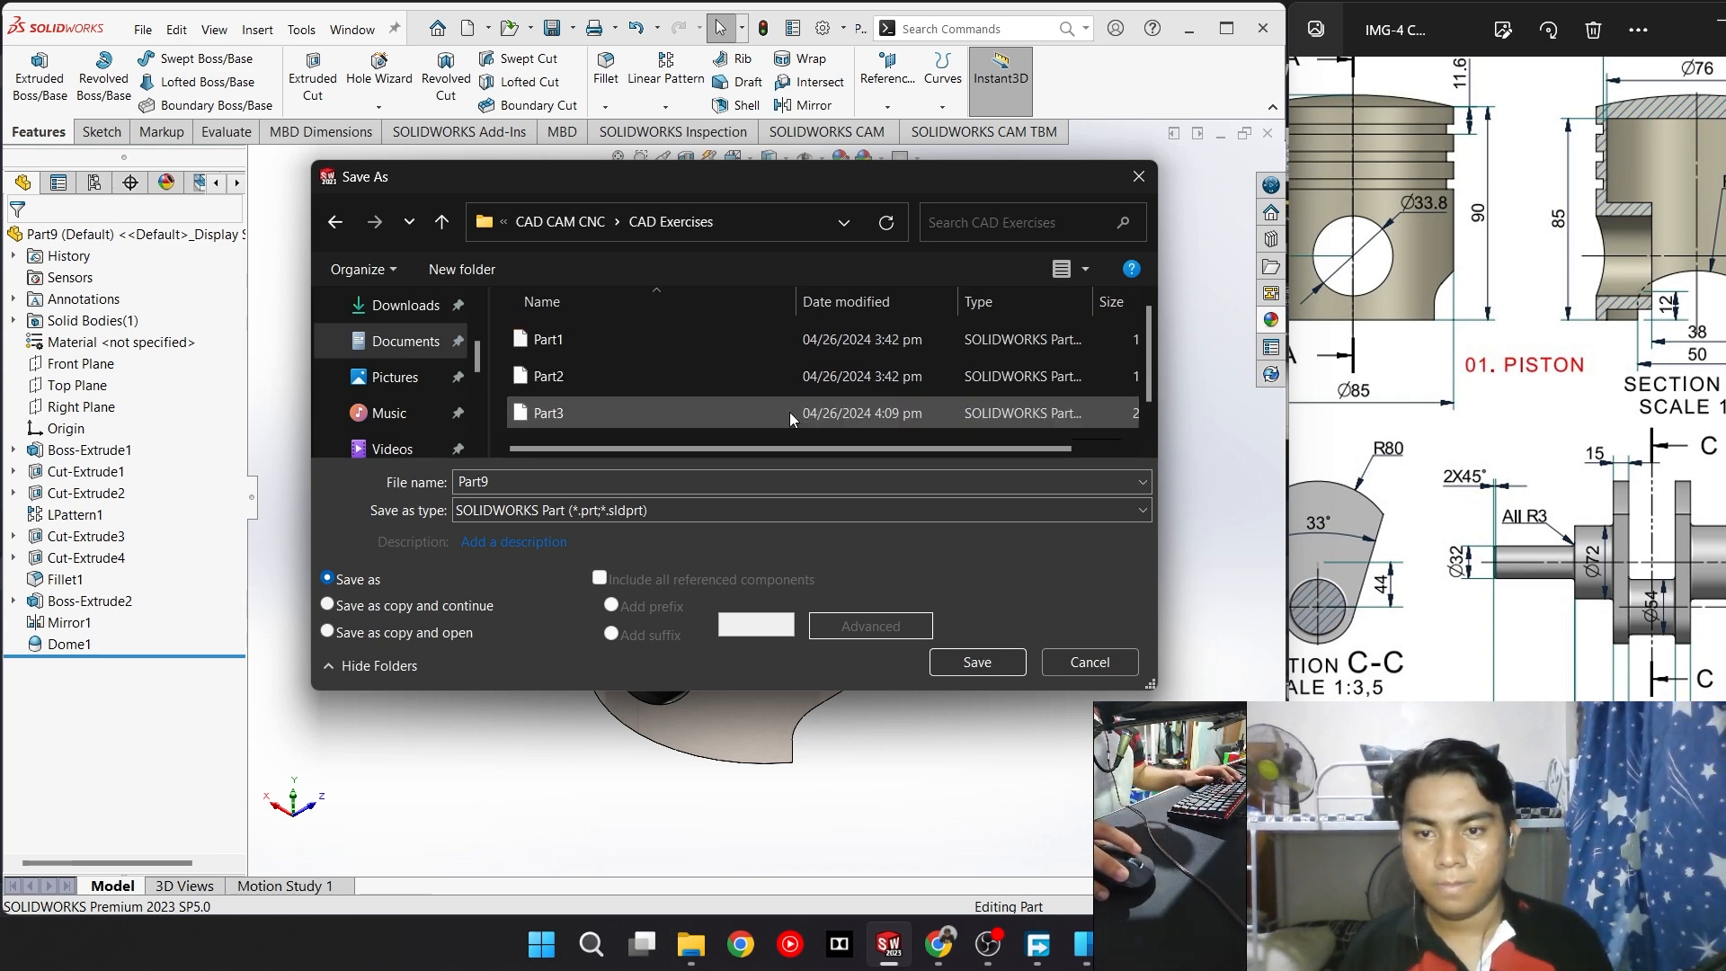
key("alt+Left")
double_click(682, 354)
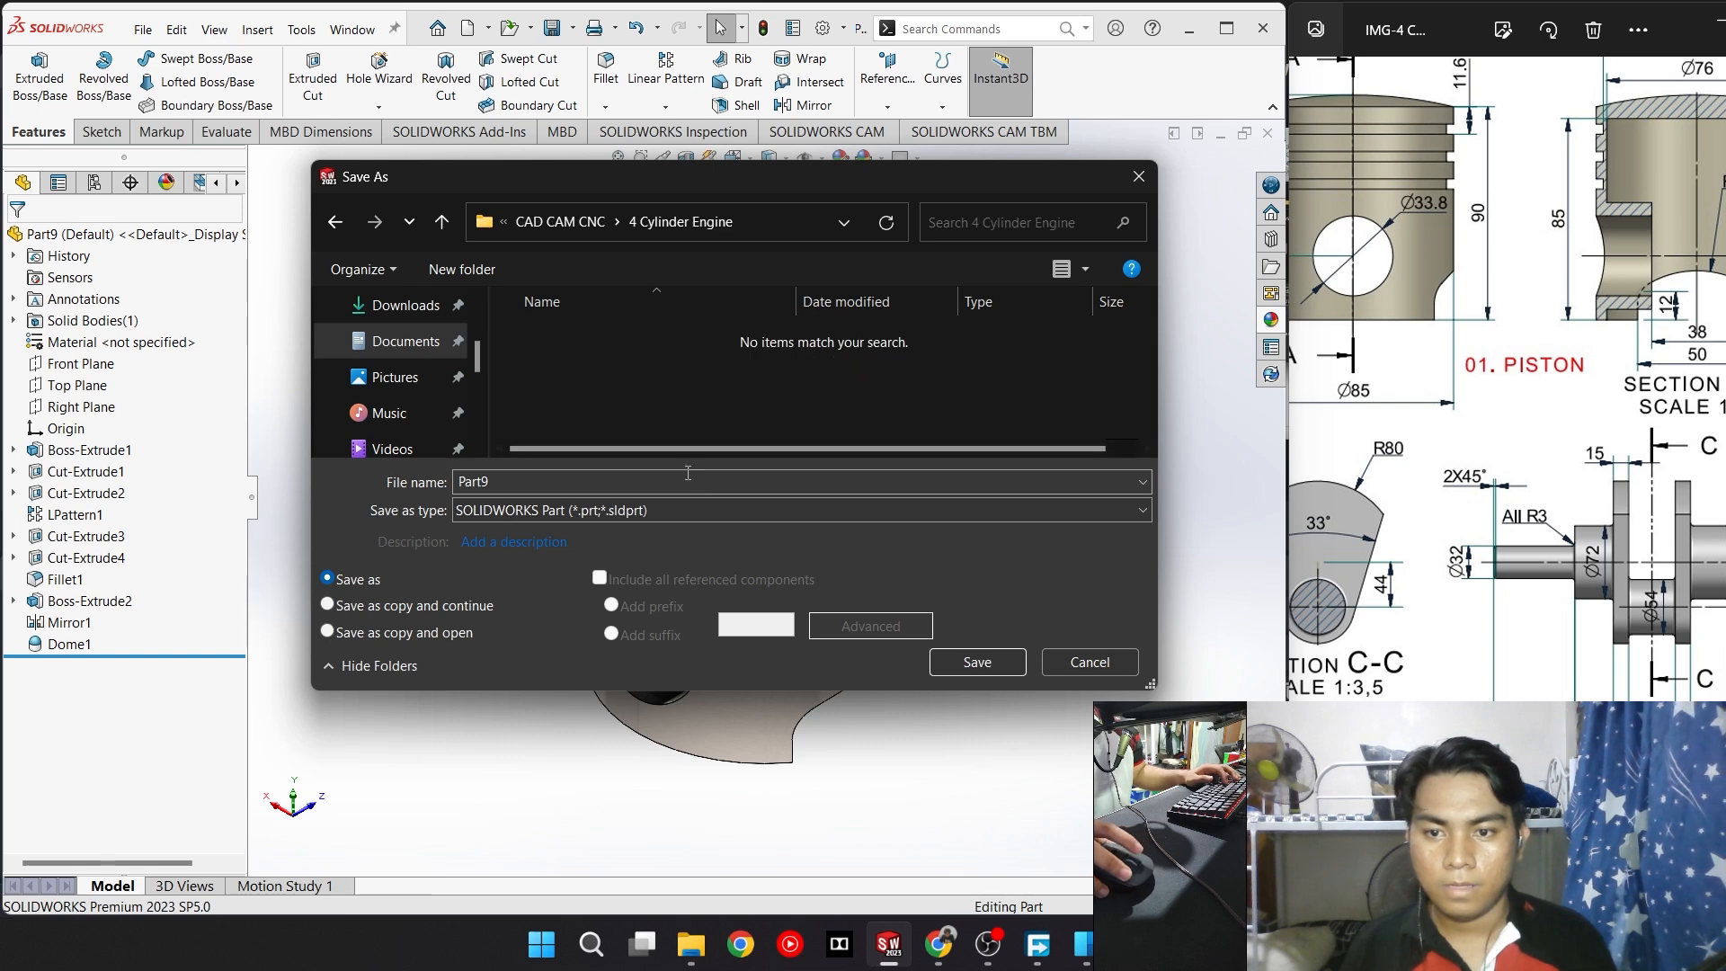
left_click(703, 486)
type("Piston")
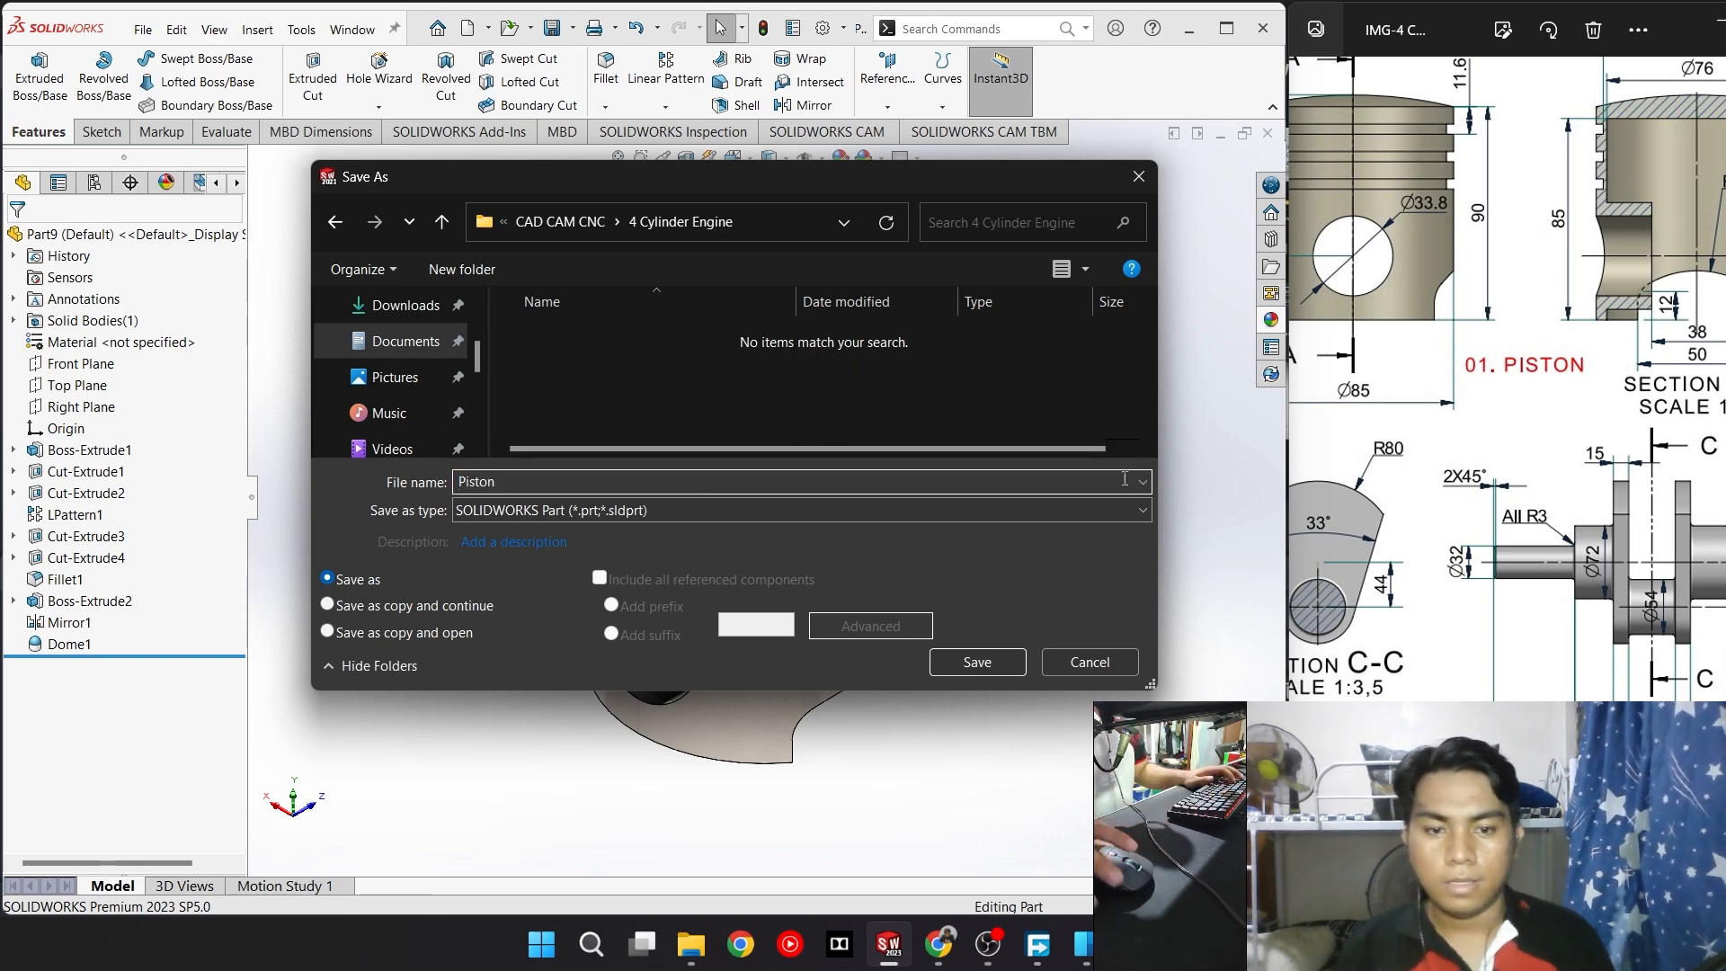
left_click(984, 661)
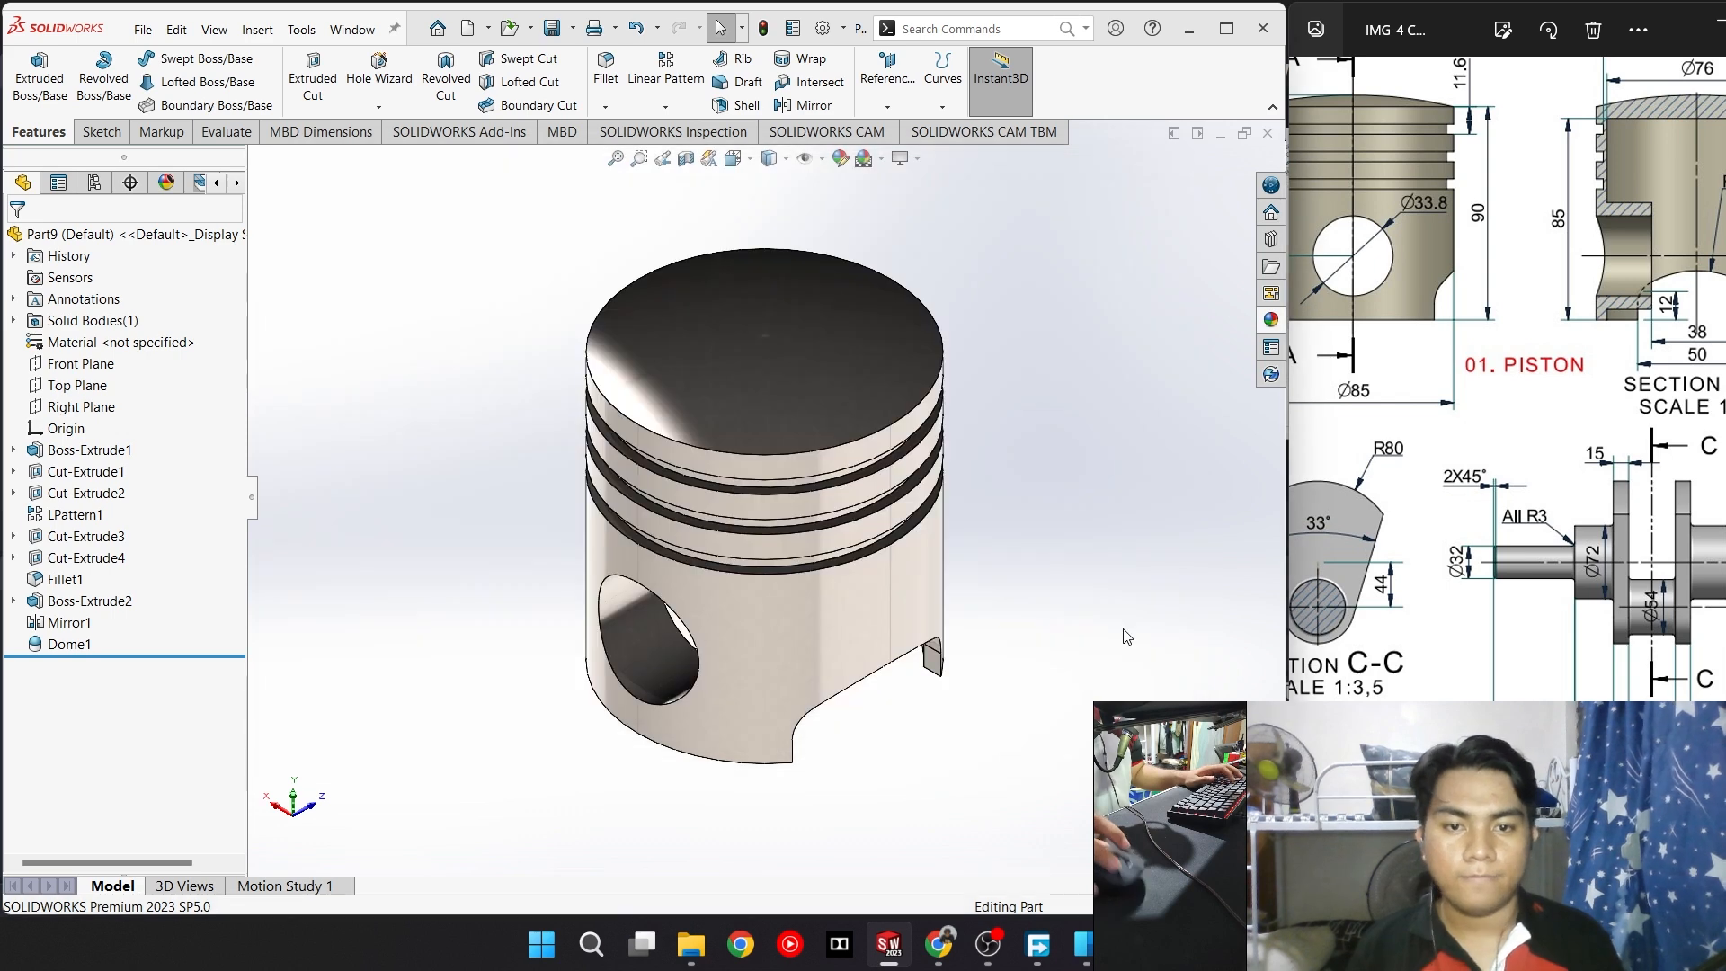
Examine the "02. PISTON RING" views in the reference drawing
scroll(1415, 498, "down", 4)
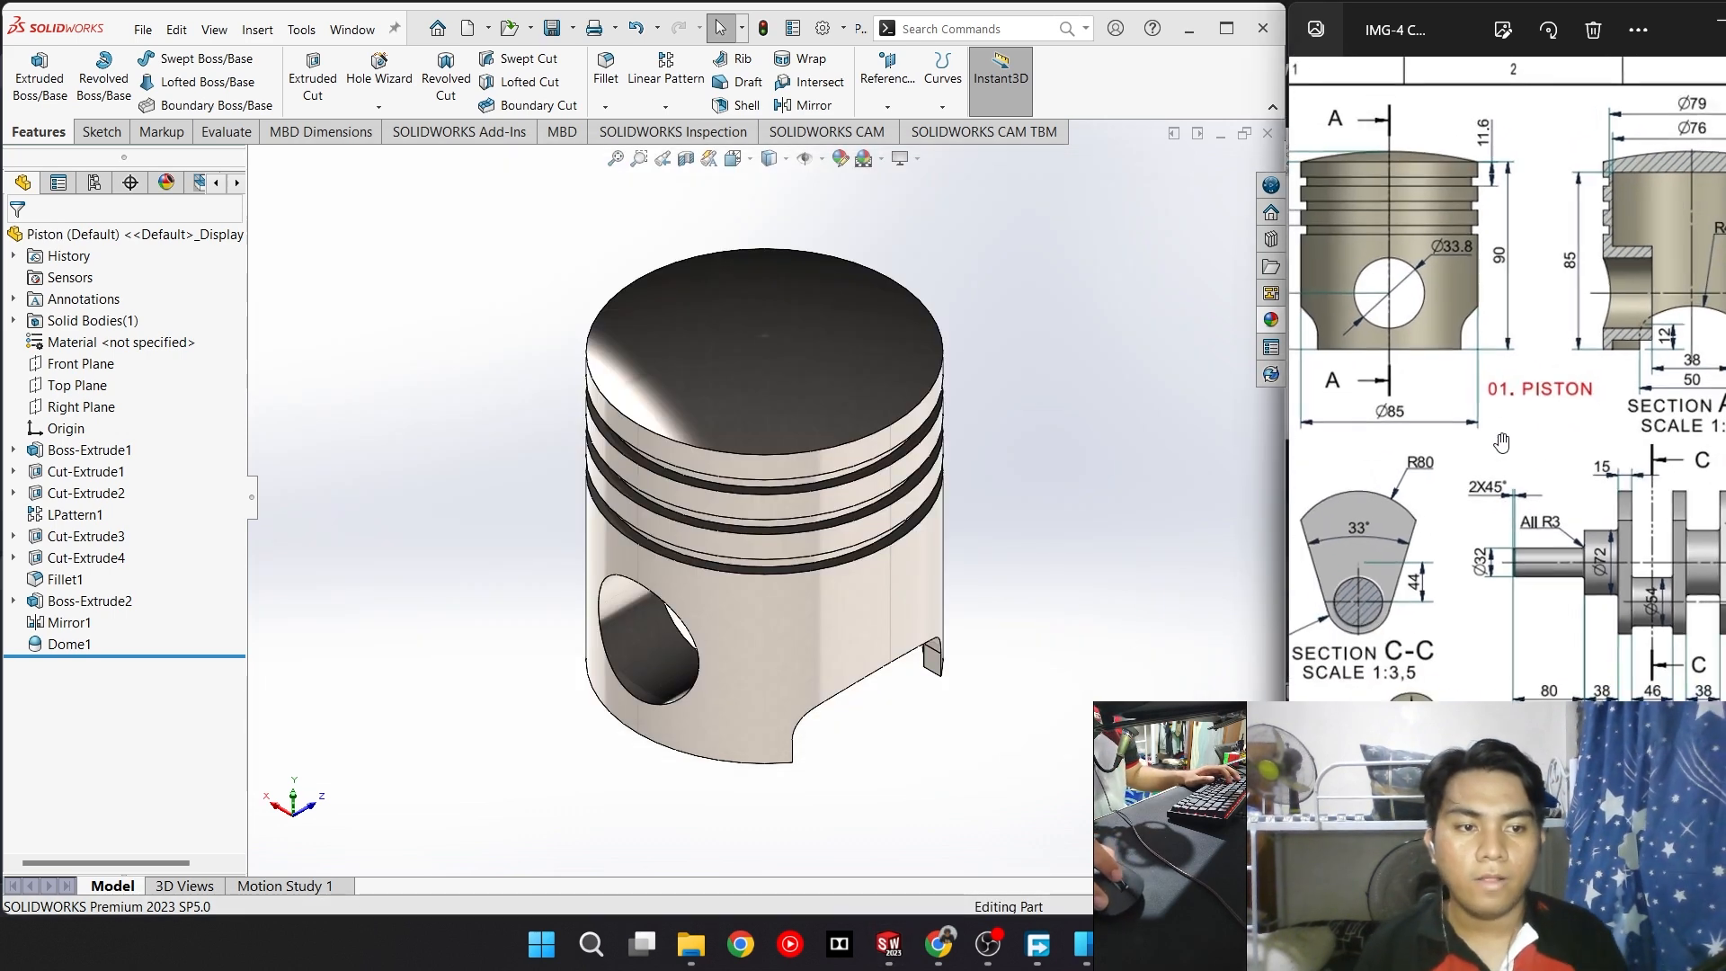
scroll(1407, 640, "up", 3)
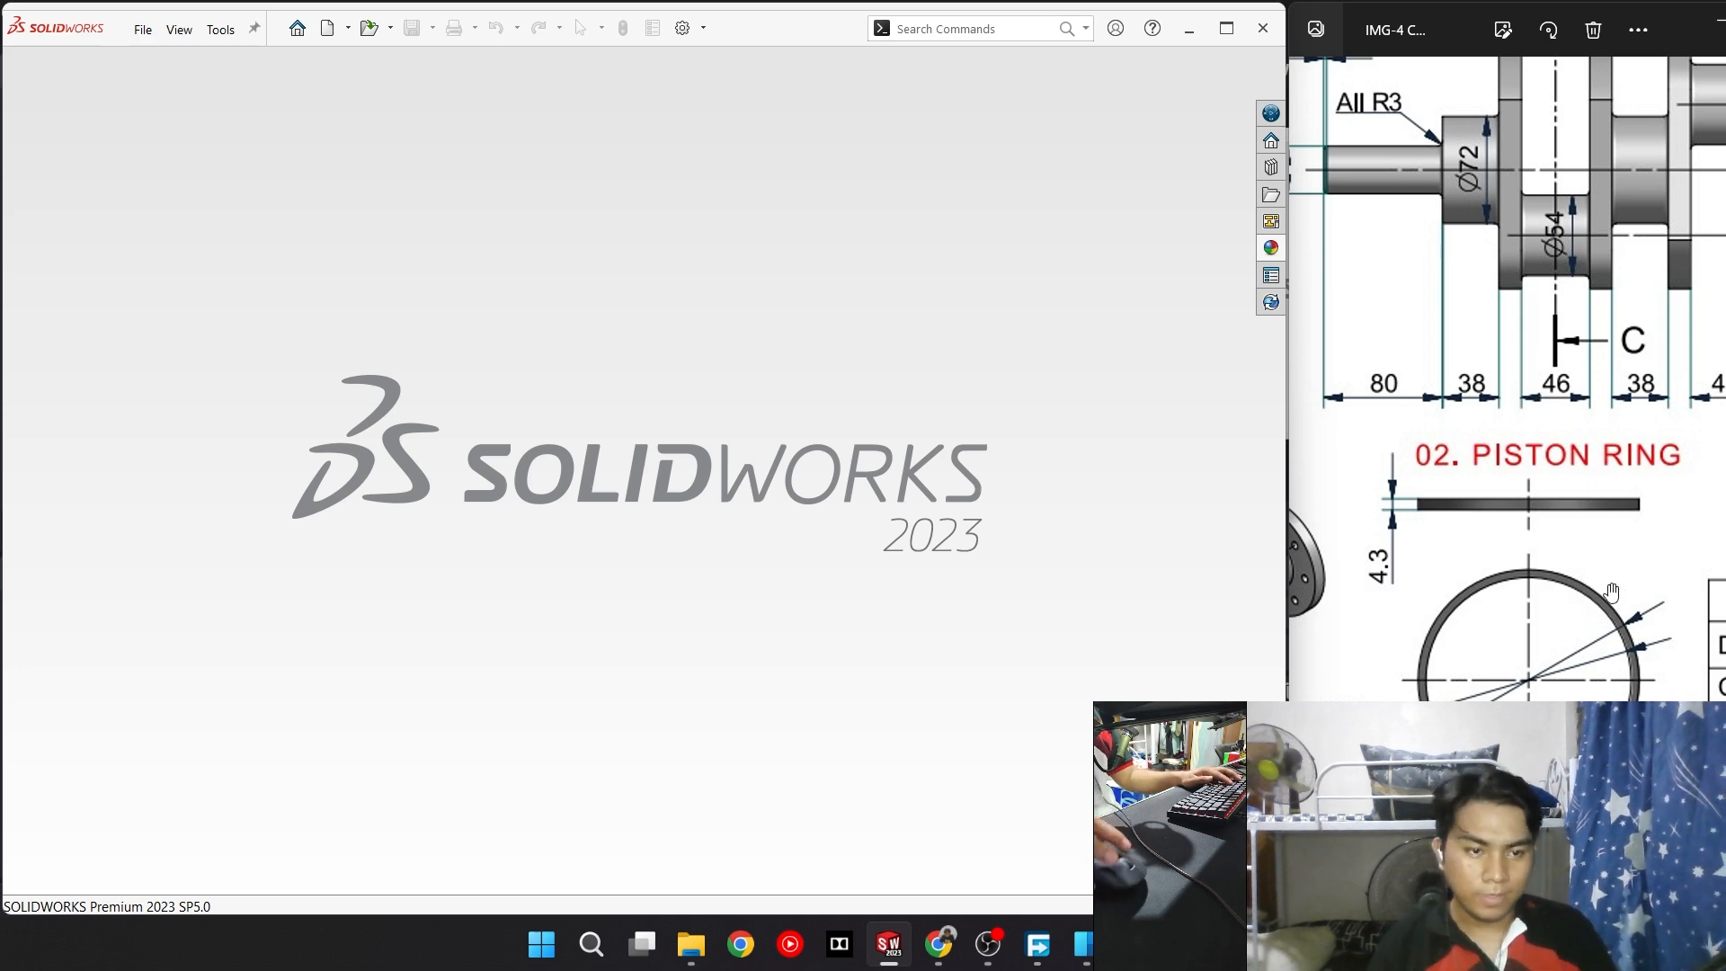
left_click_drag(1528, 360, 1507, 368)
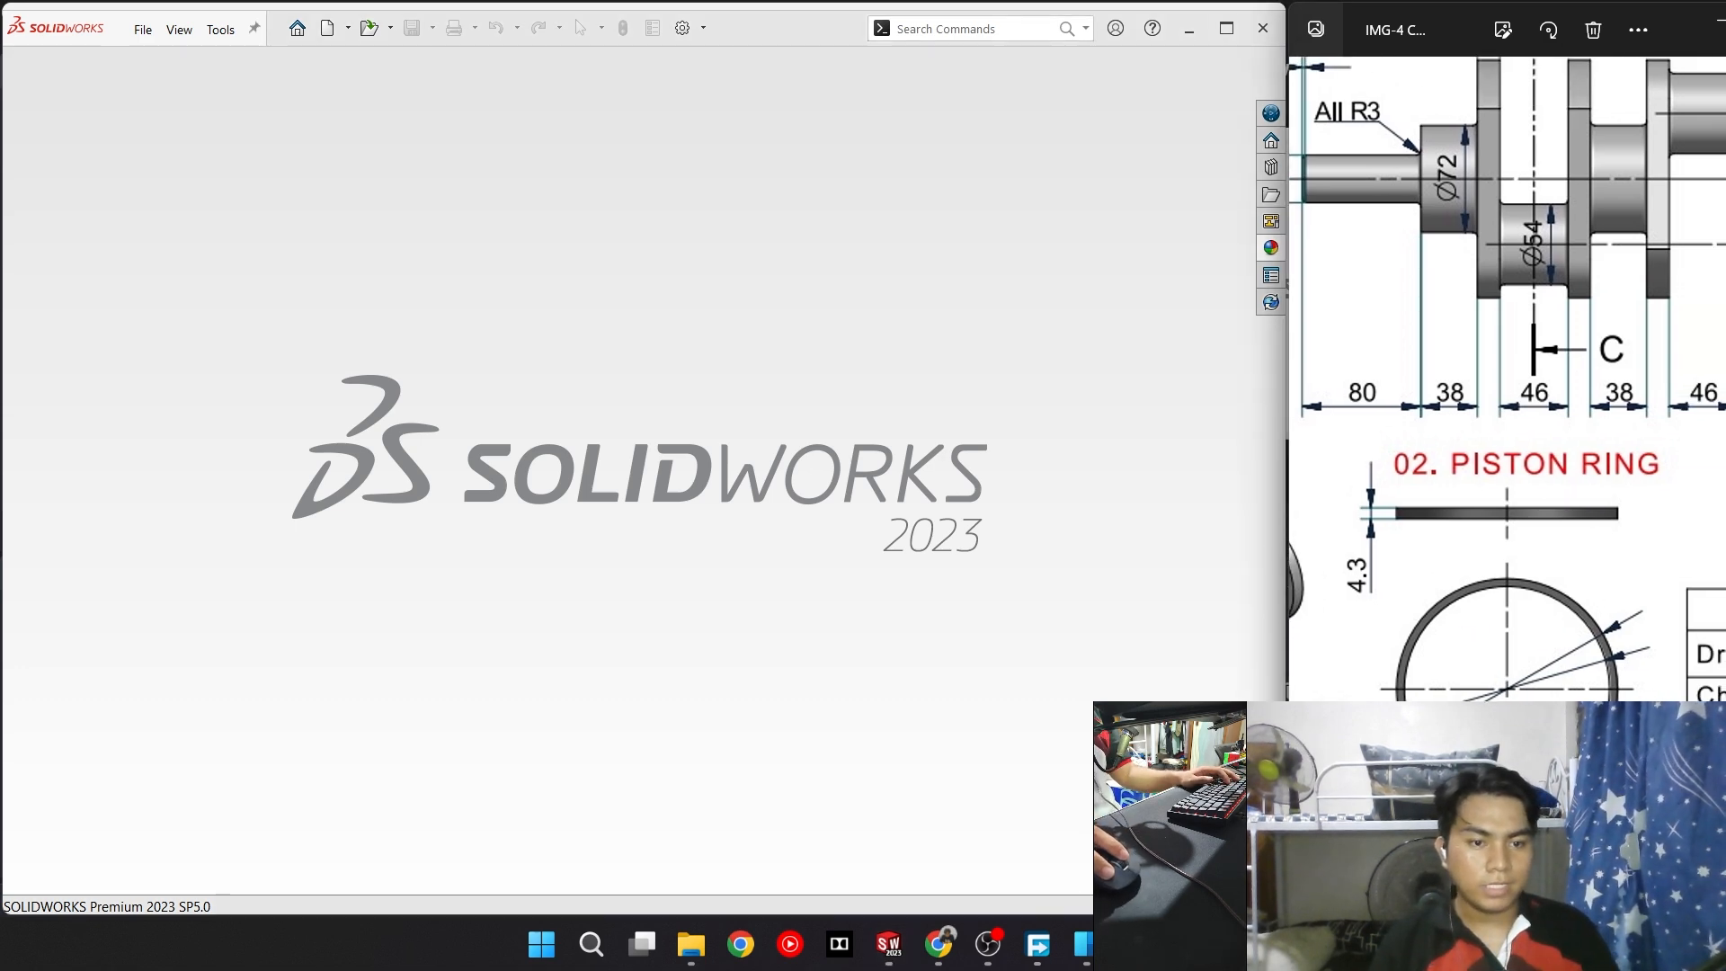
Create a new part document and open a sketch on the Top Plane for the piston ring
mouse_move(1359, 638)
left_mouse_down()
mouse_move(1322, 626)
mouse_move(1377, 629)
left_mouse_up()
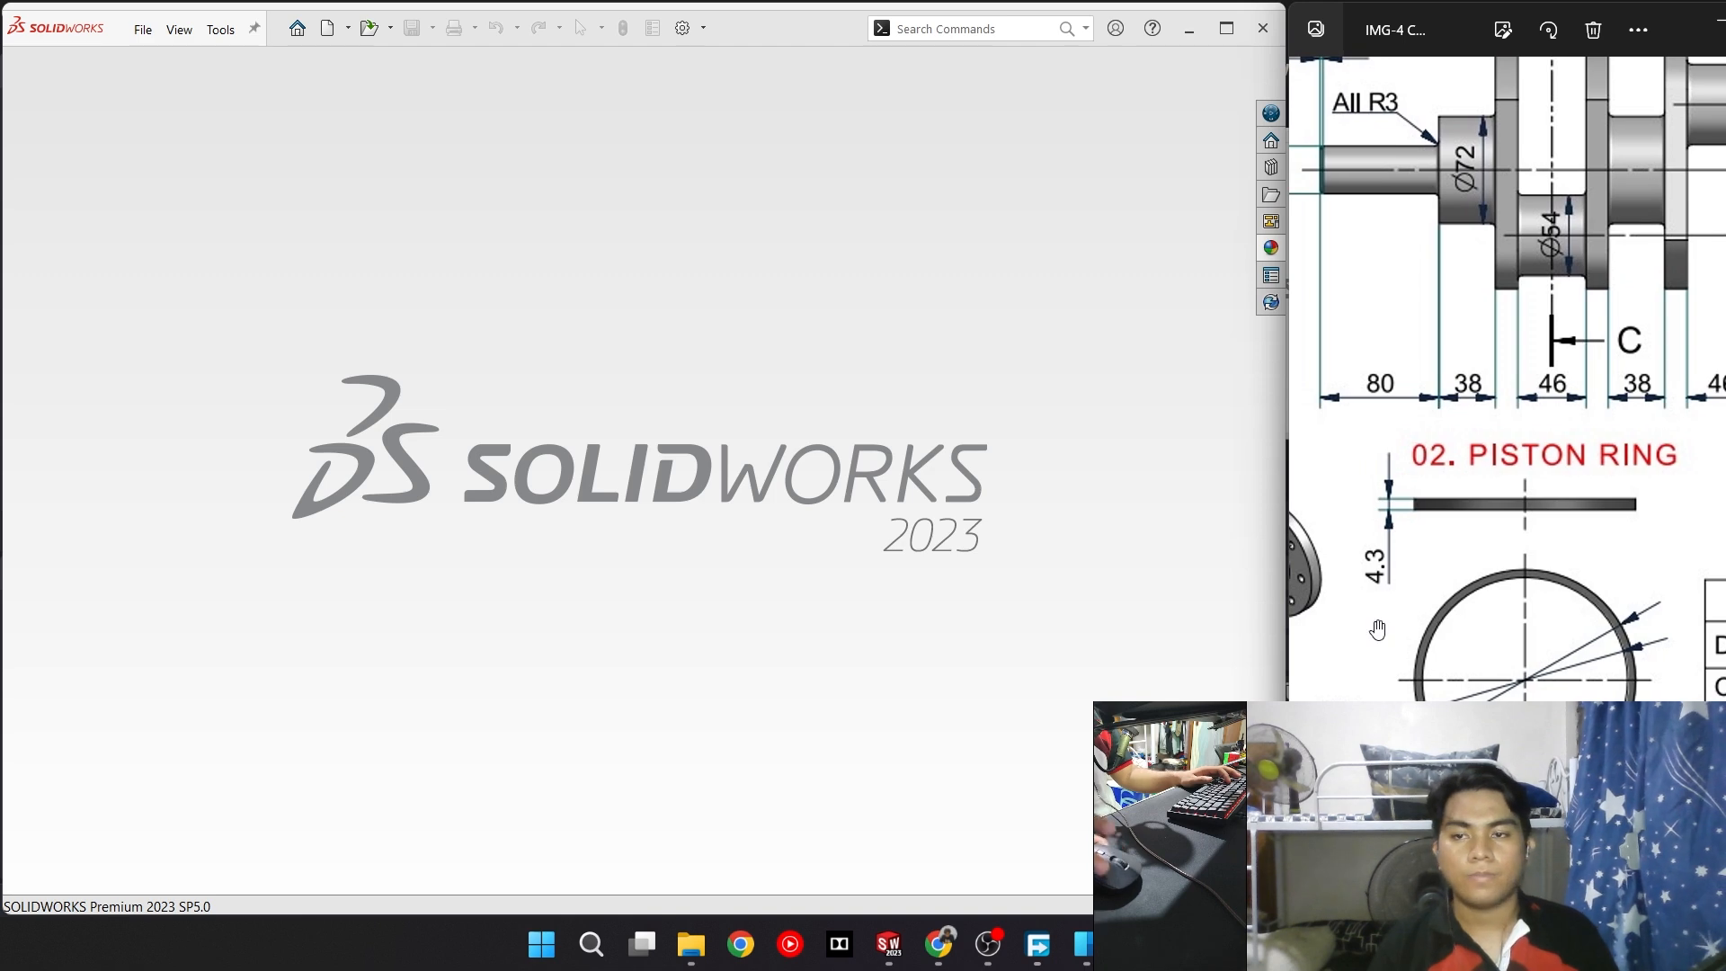
left_click(327, 28)
left_click(455, 474)
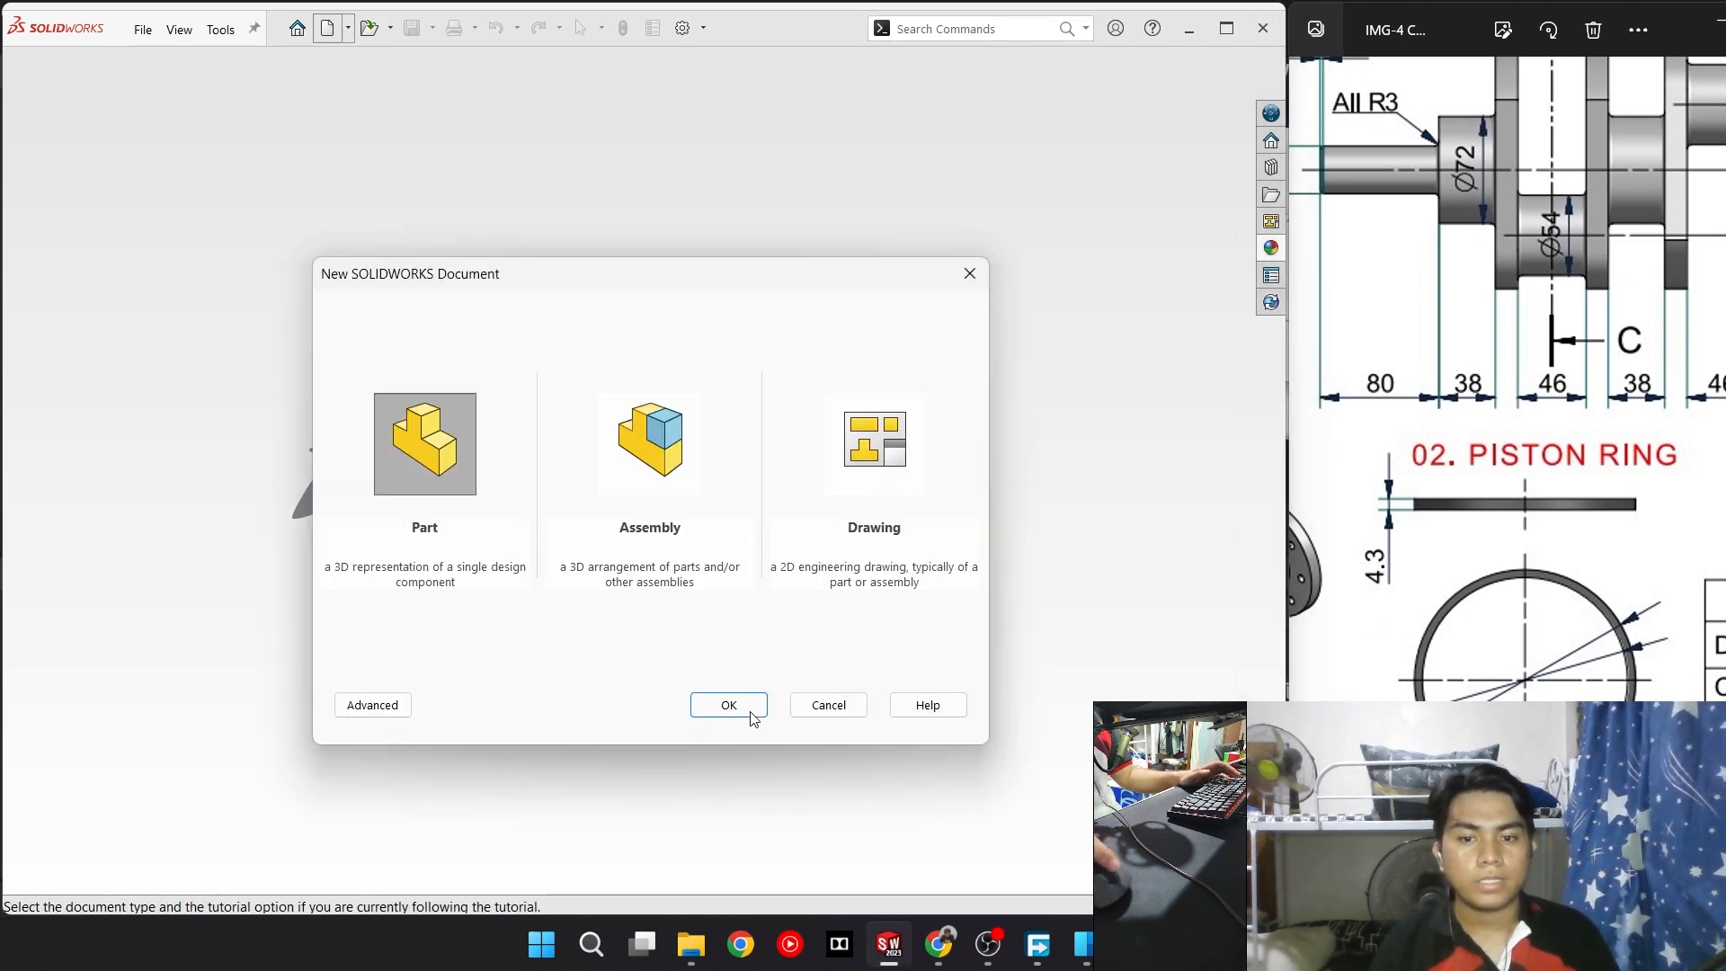
left_click(750, 705)
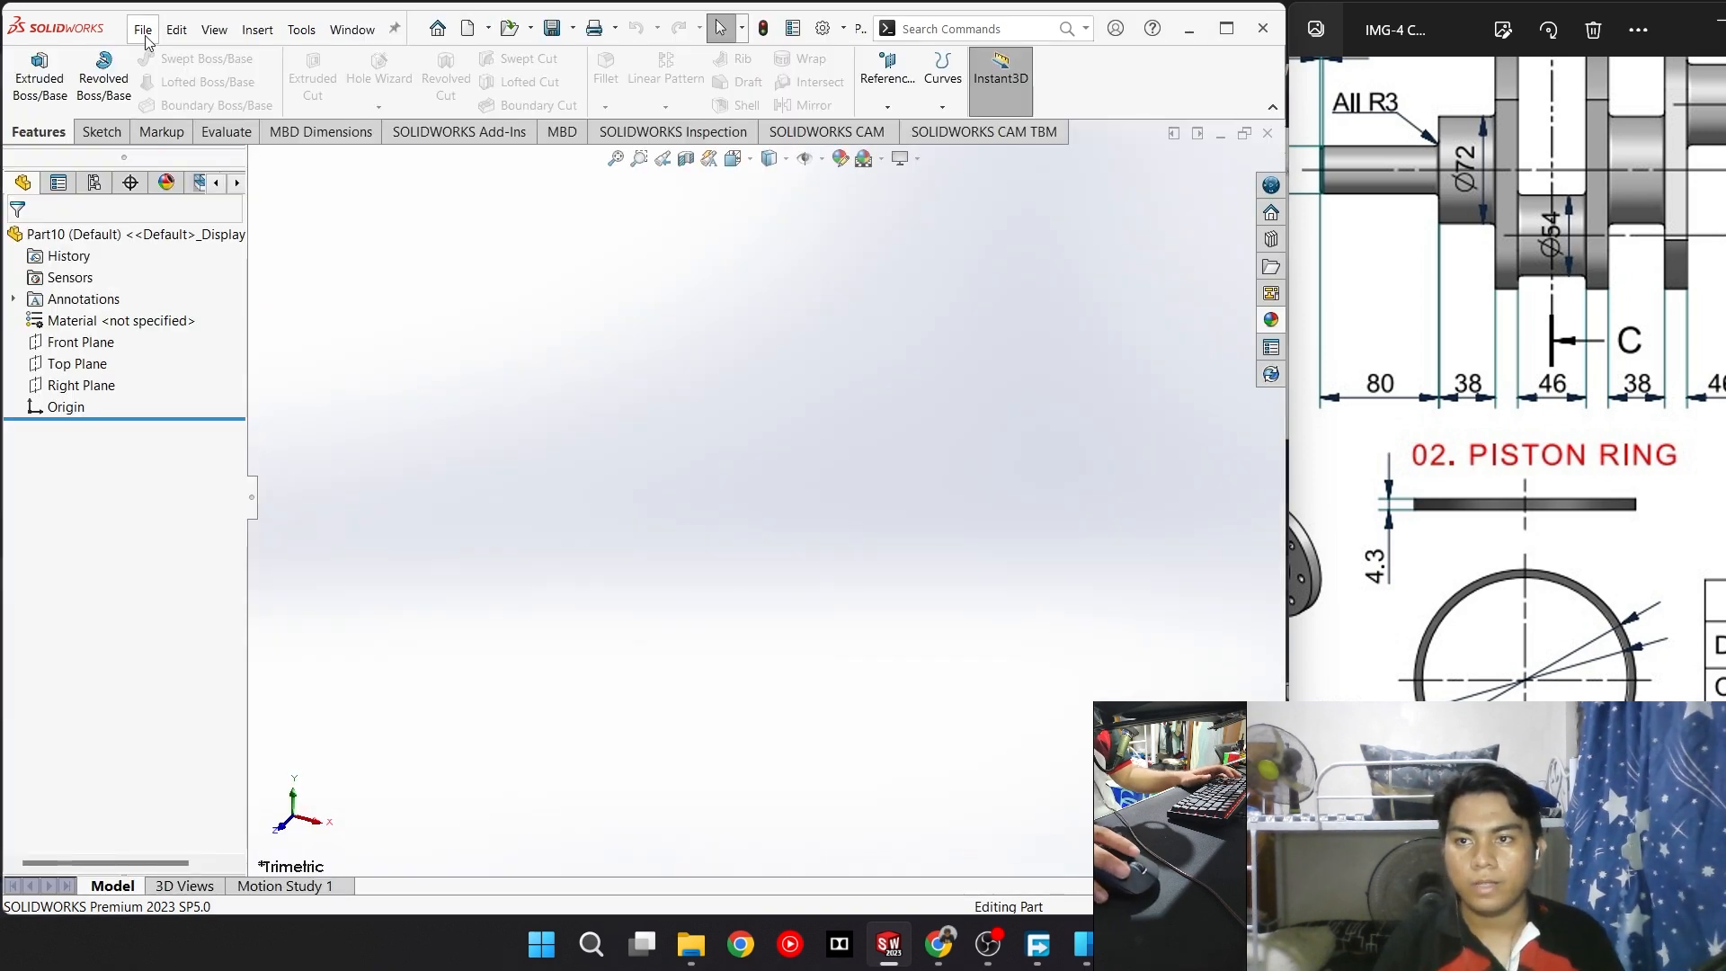
left_click(99, 131)
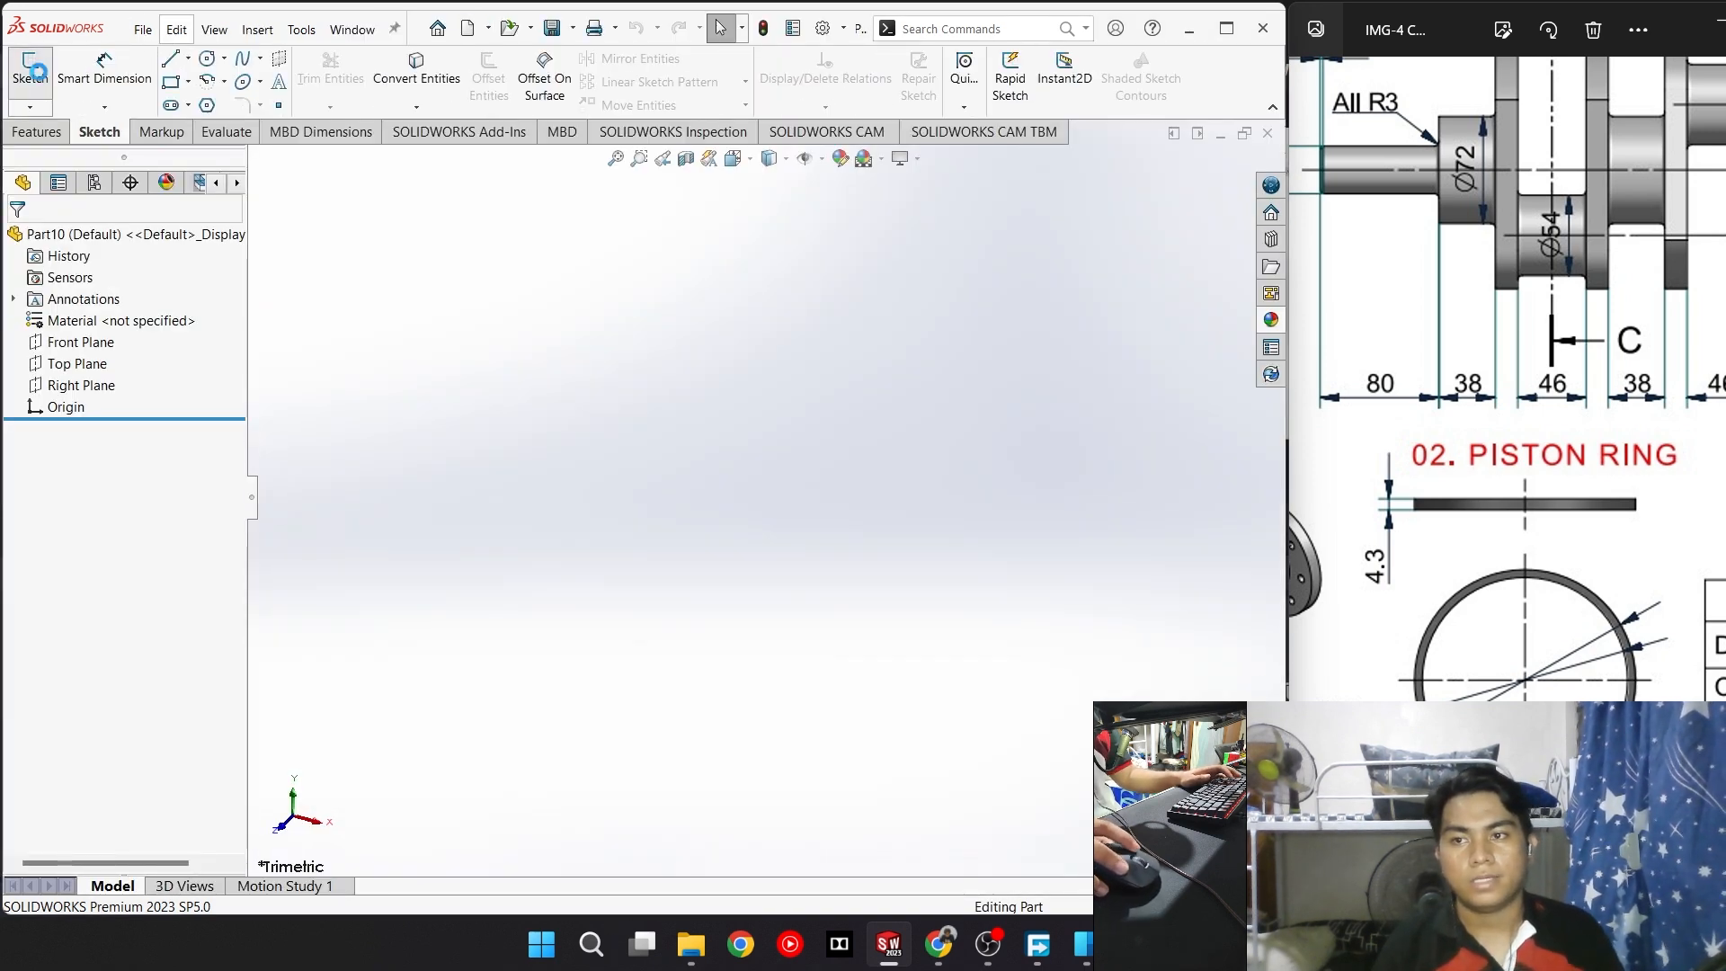
left_click(30, 72)
left_click(890, 604)
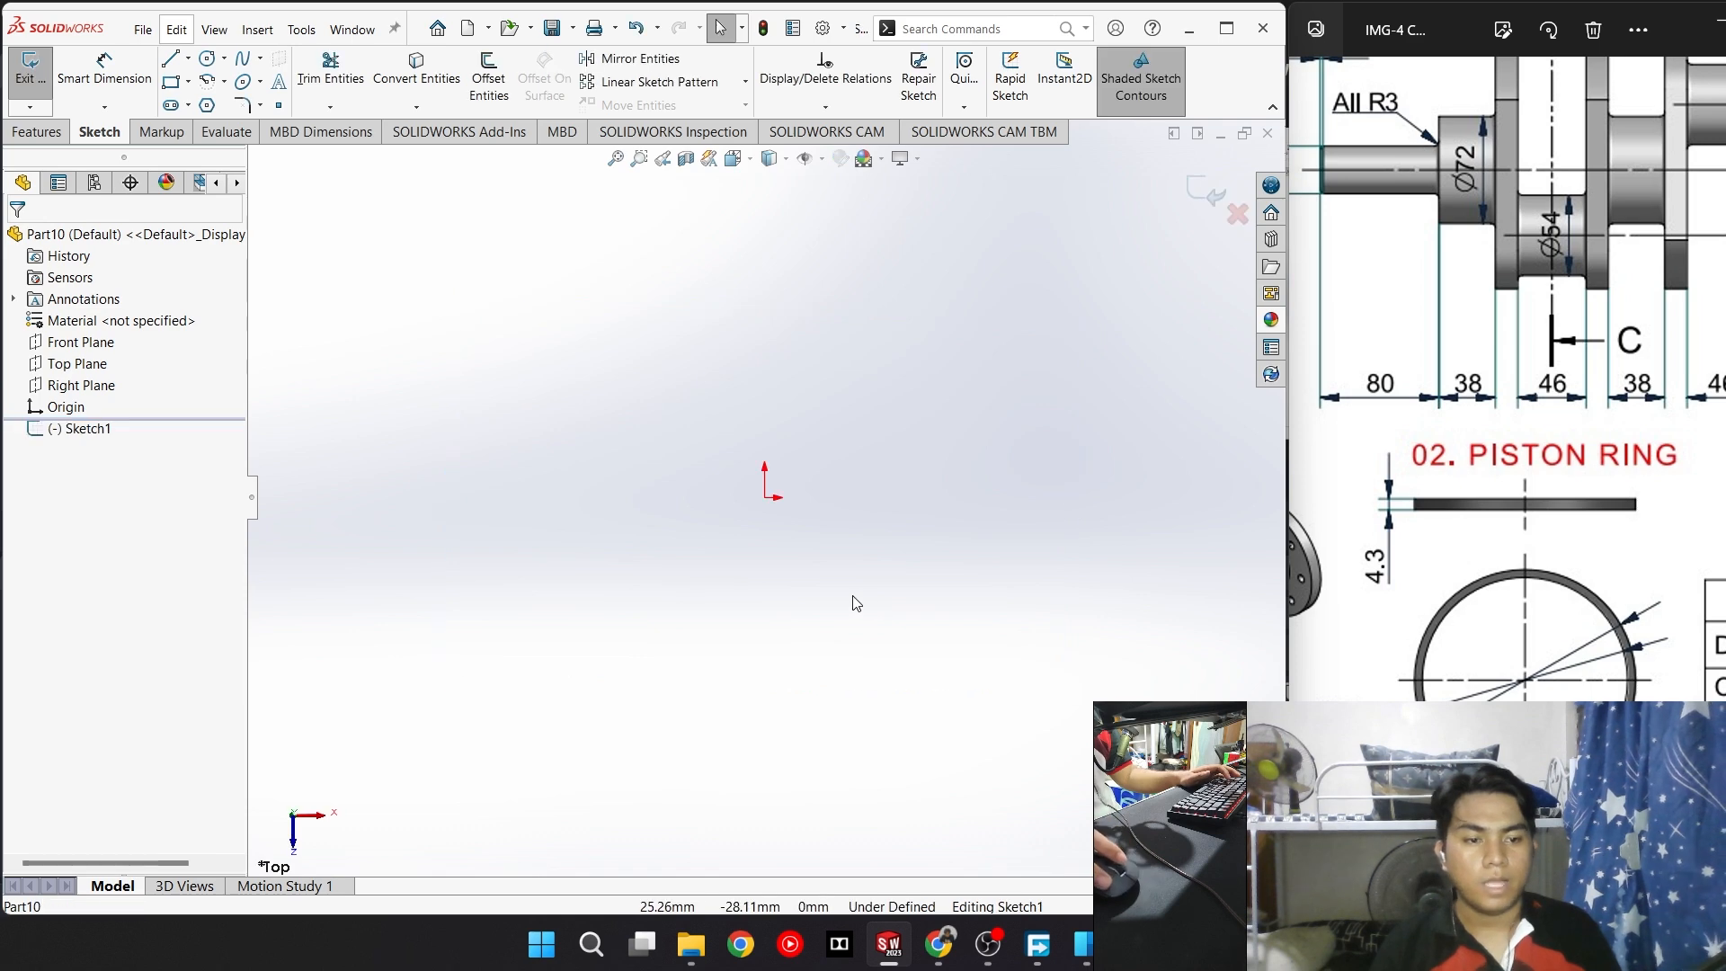
Sketch two concentric circles centred on the origin with diameters of 79 mm and 85 mm
left_click(206, 58)
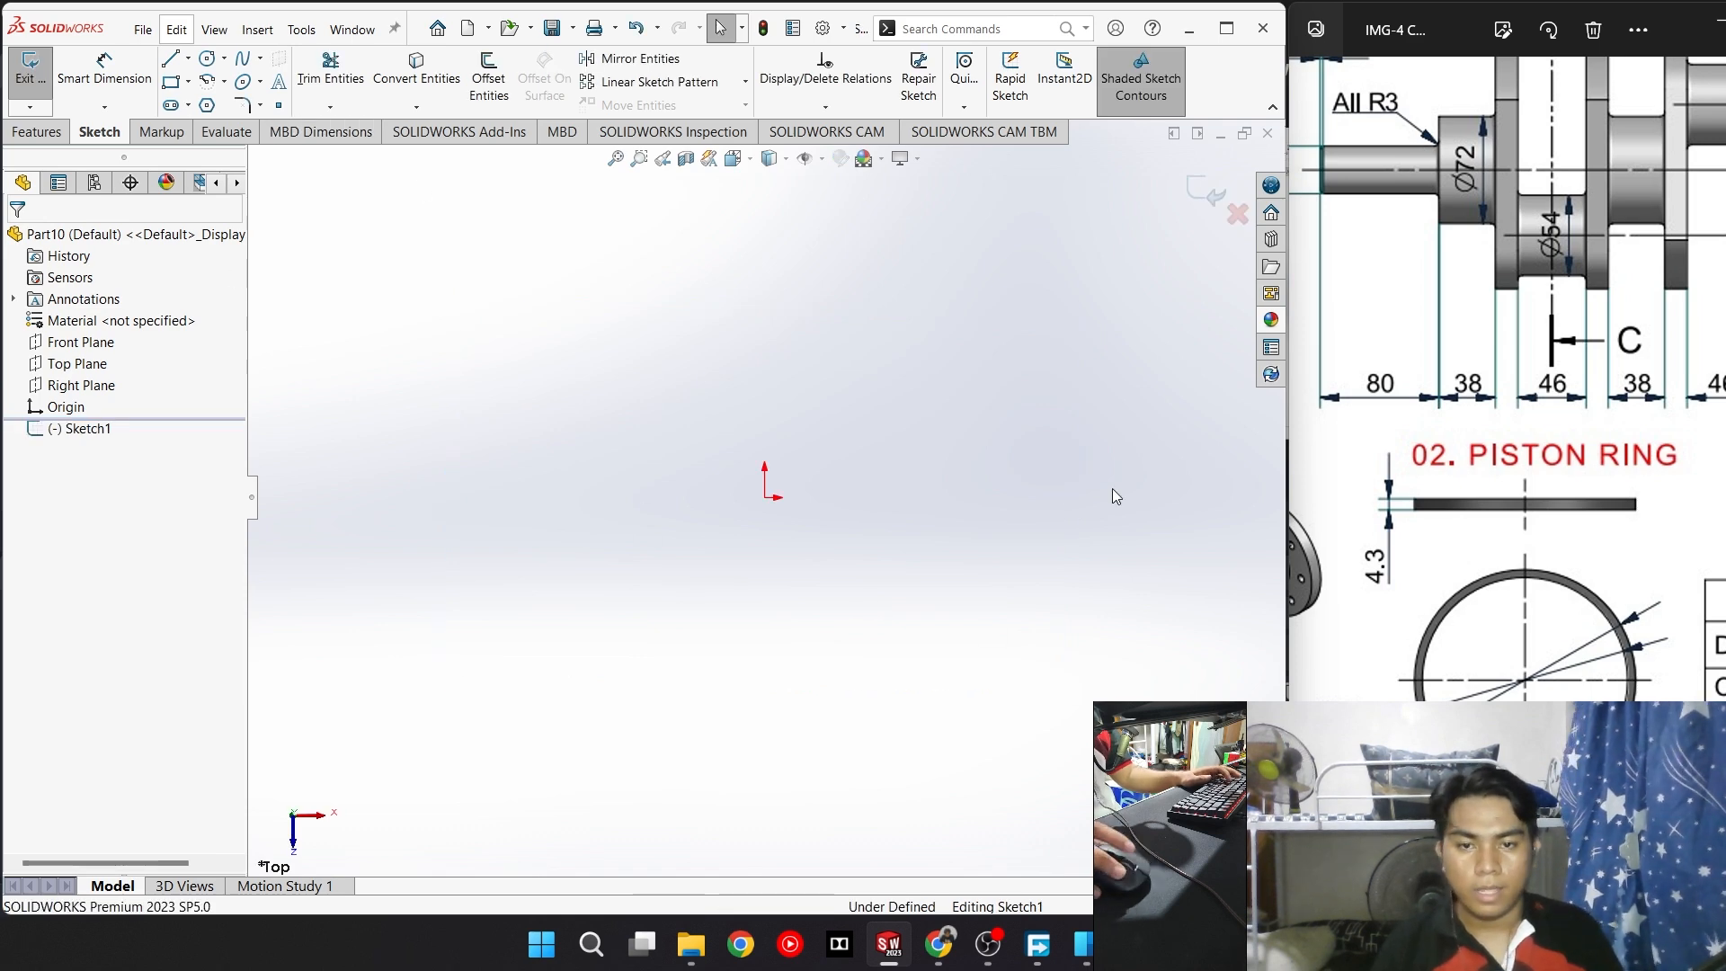
left_click(764, 497)
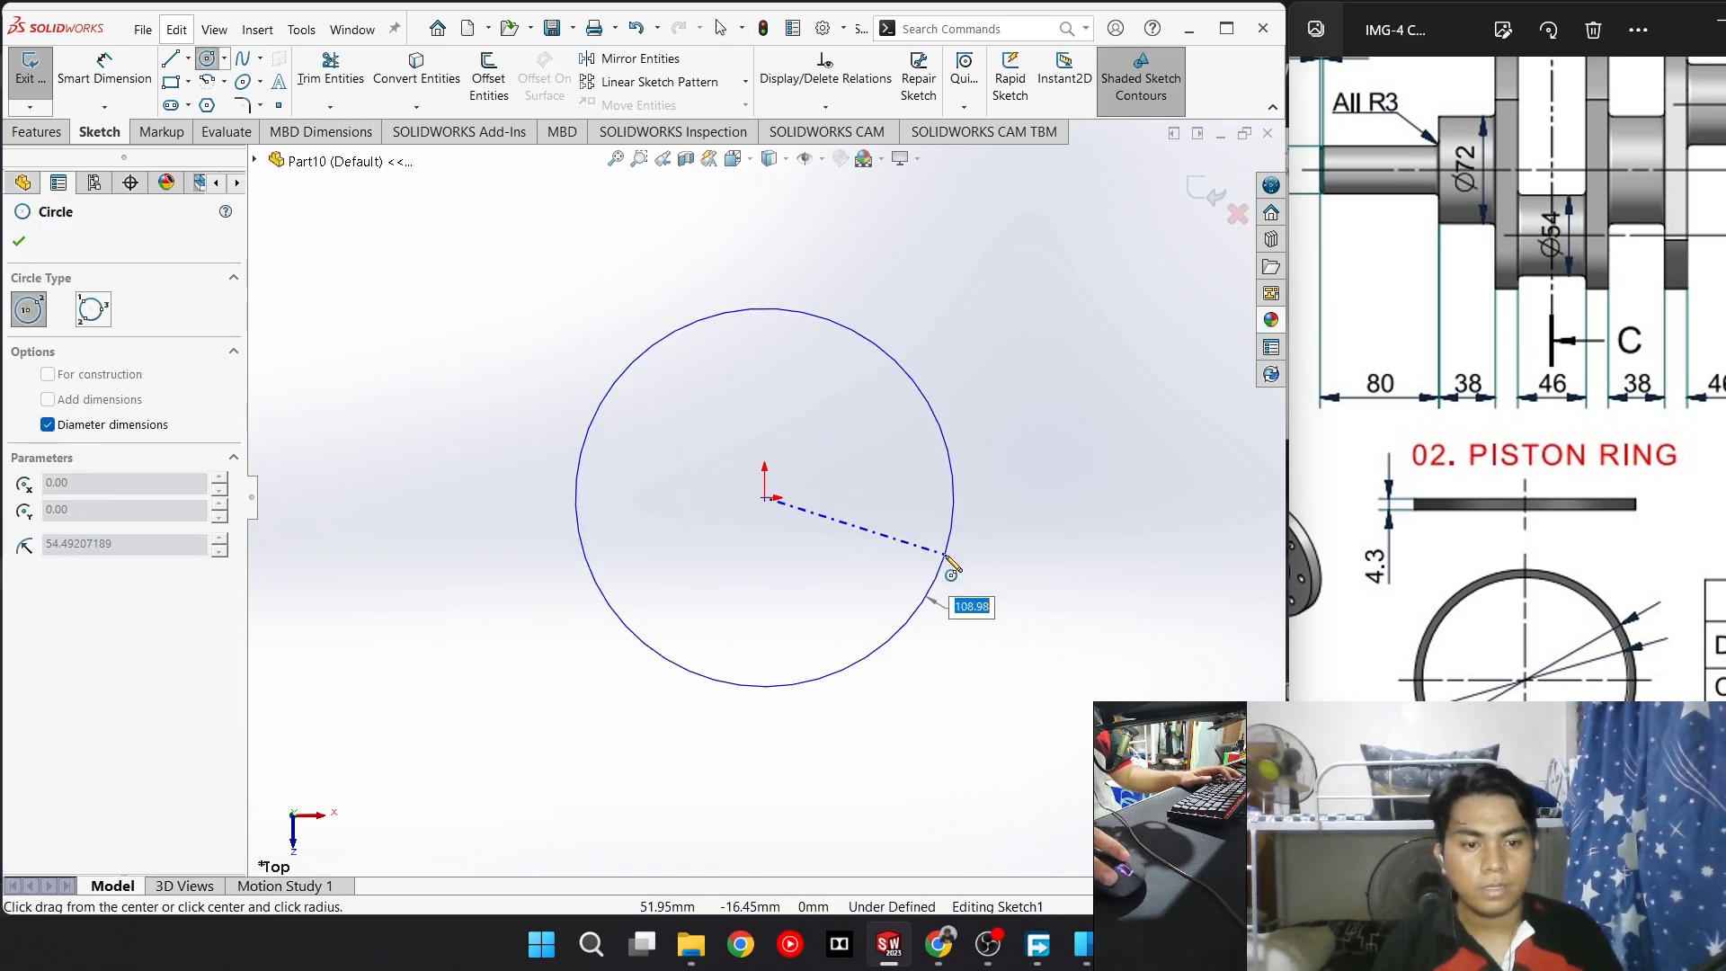
type("79")
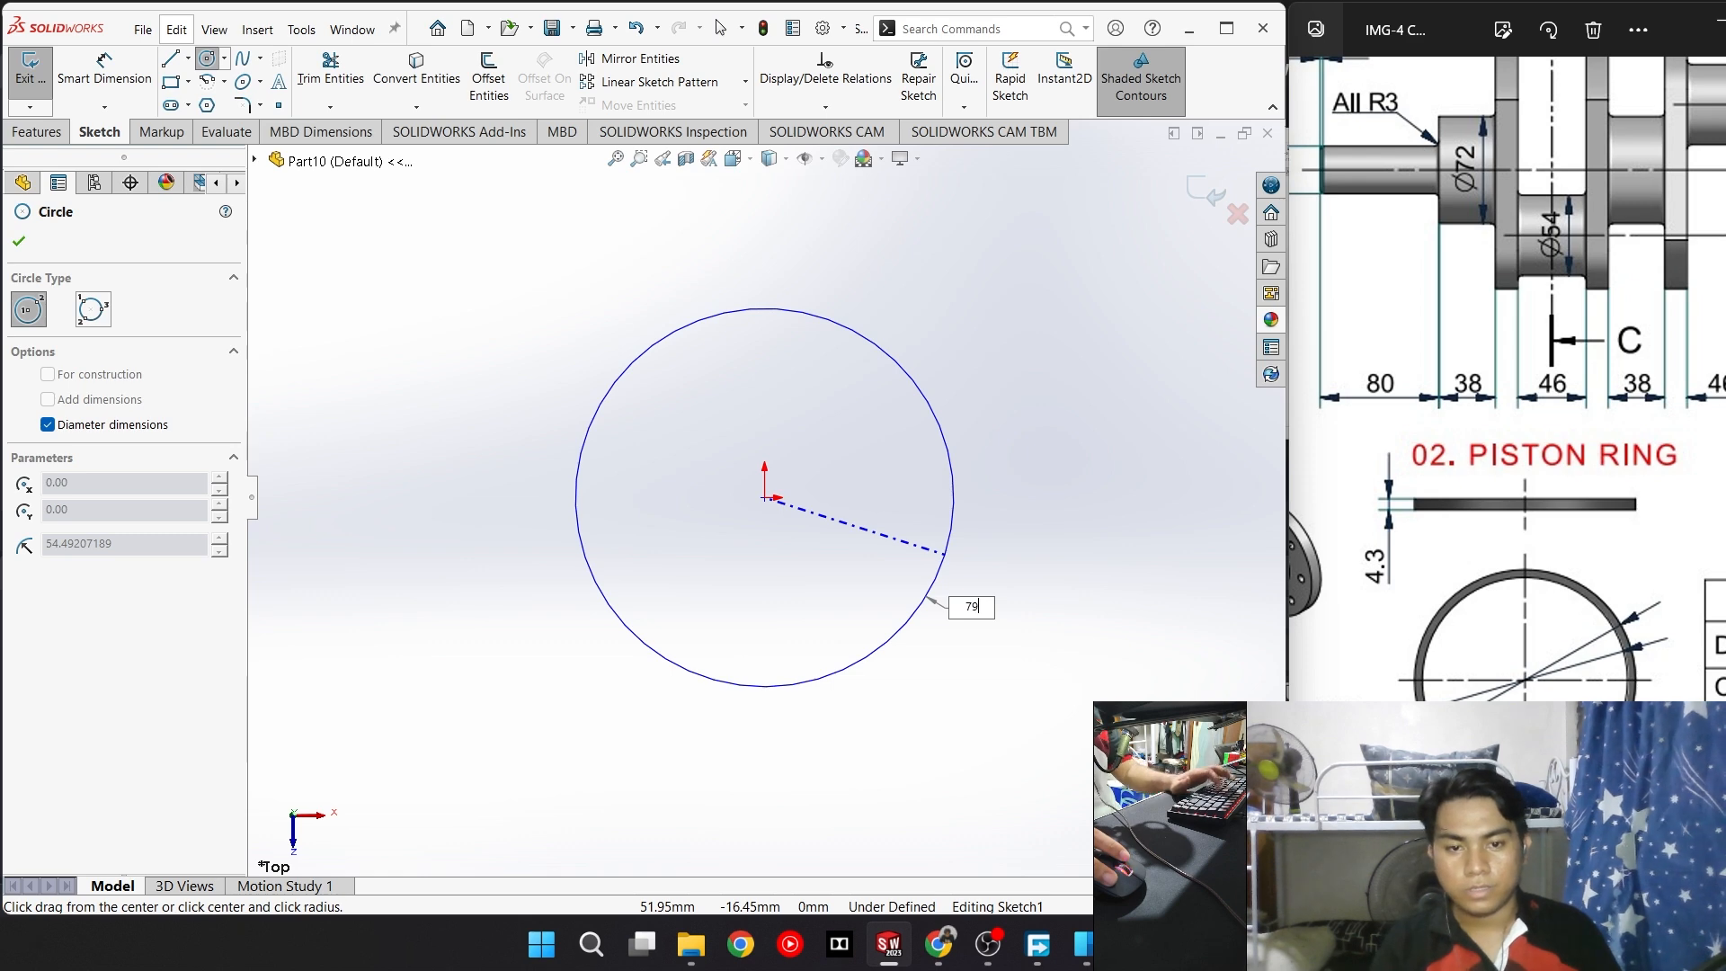
key("Return")
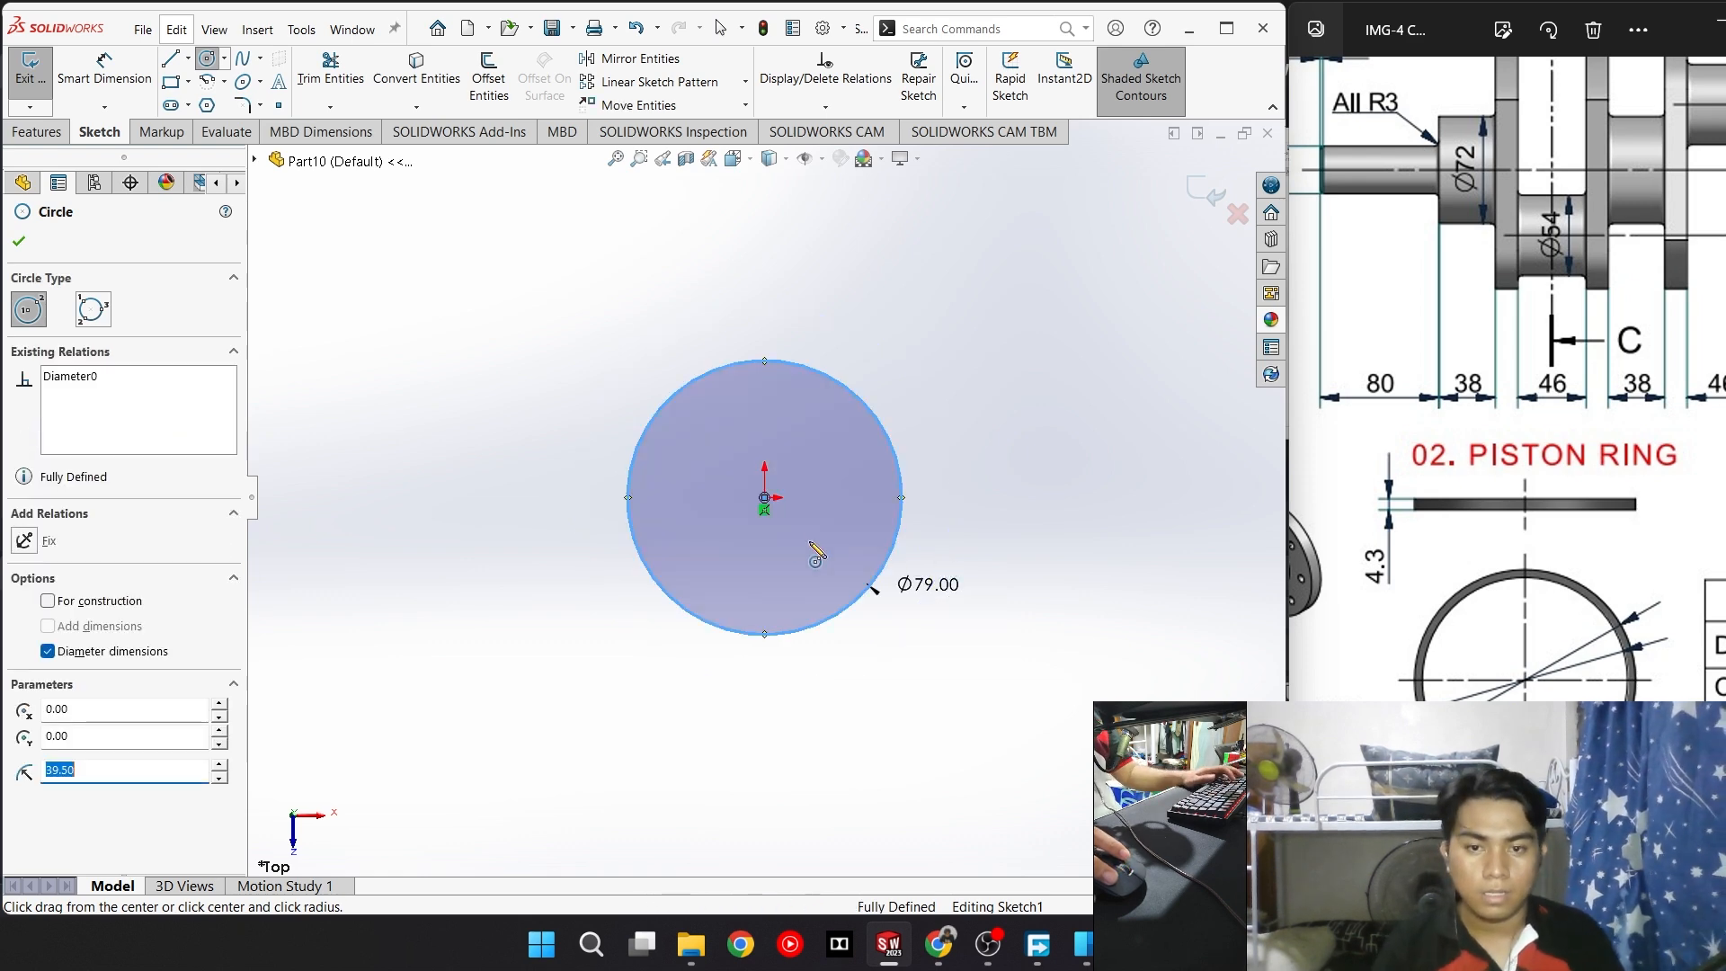
left_click(765, 497)
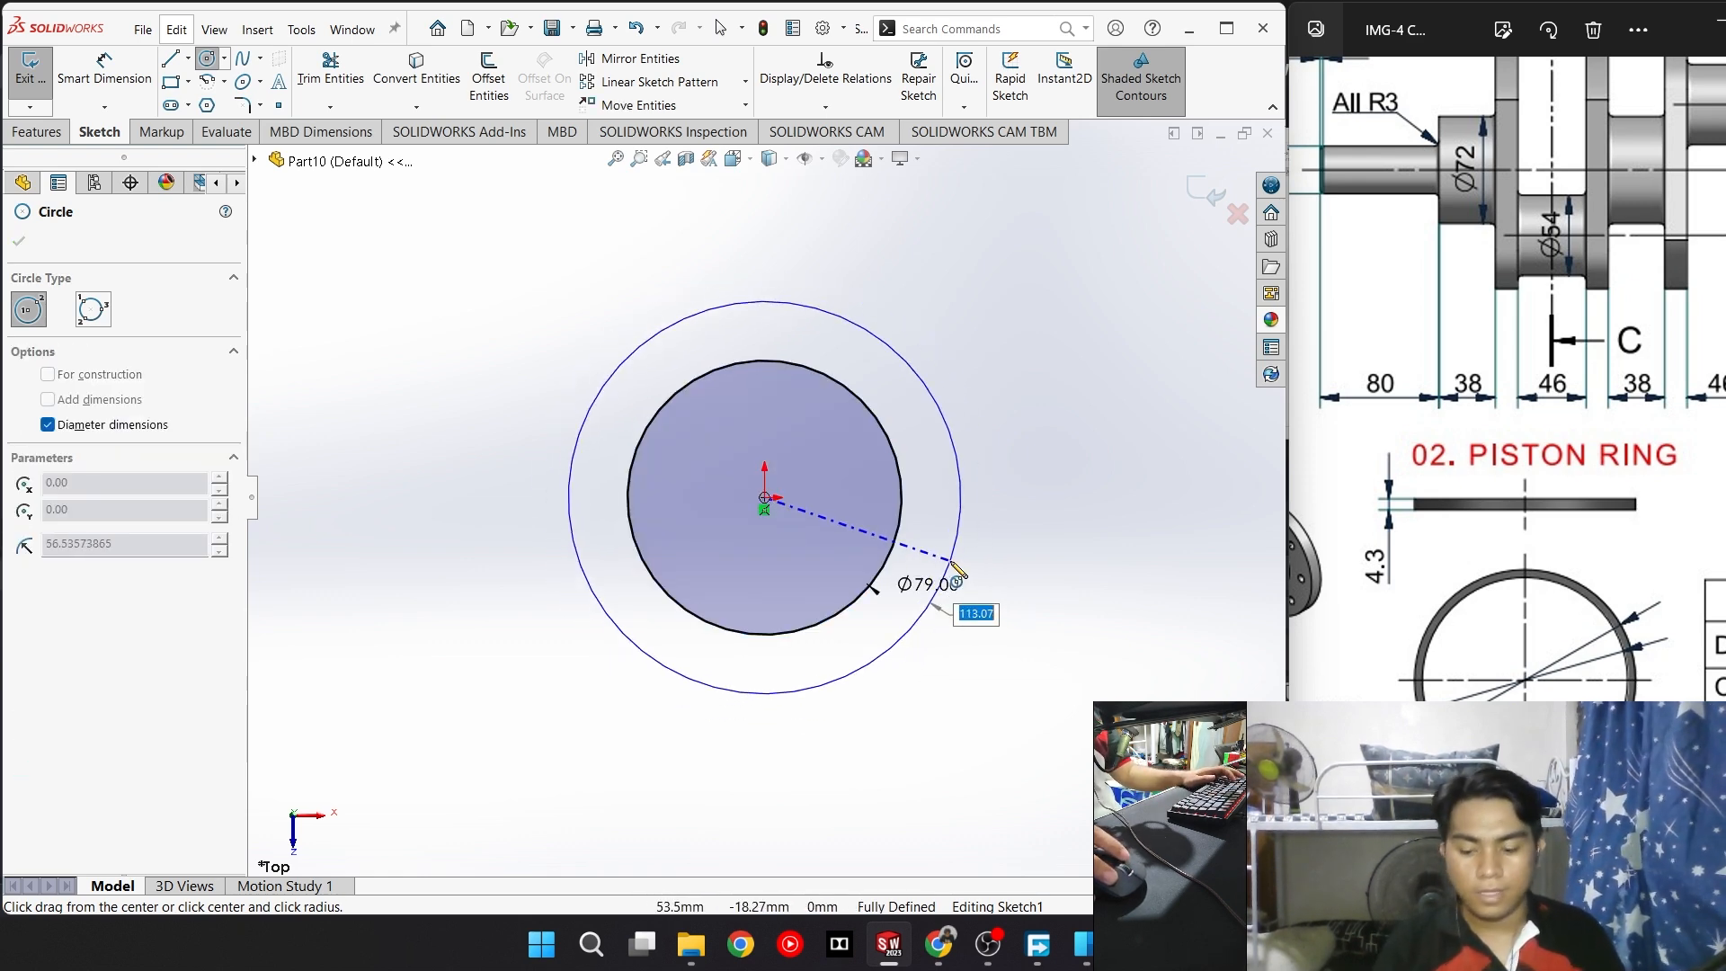
type("85")
key("Return")
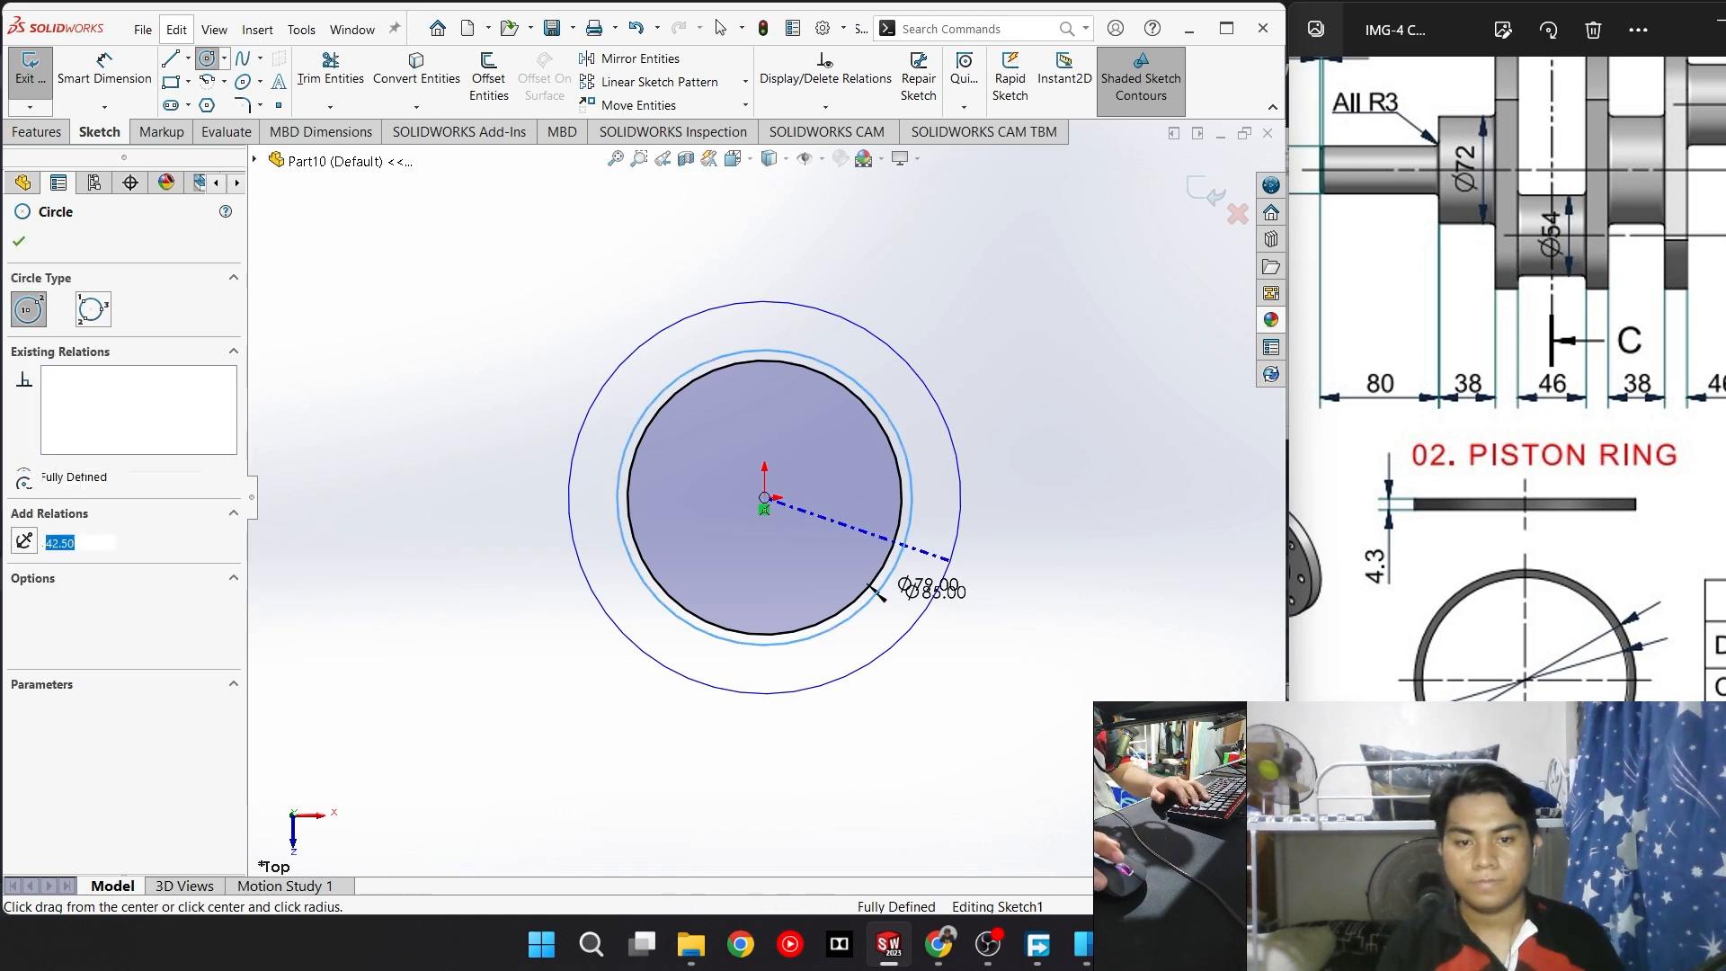
Extrude the ring profile between the two circles as a blind boss with a depth of 4.3 mm
left_click(39, 133)
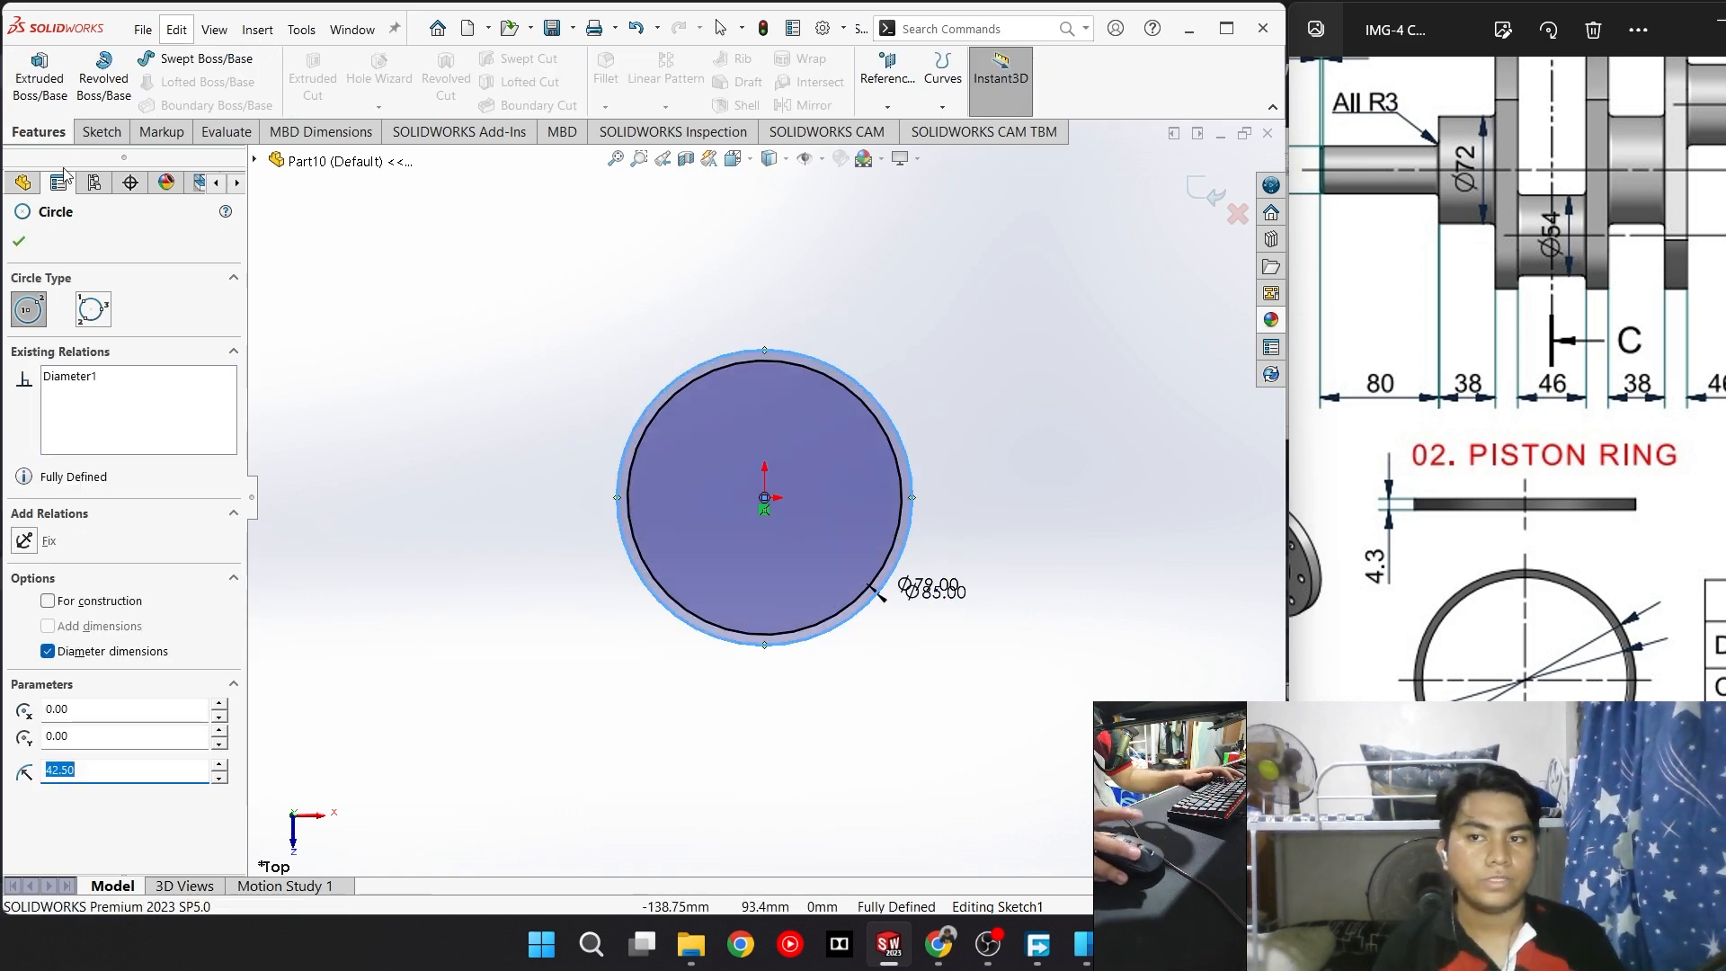
left_click(20, 83)
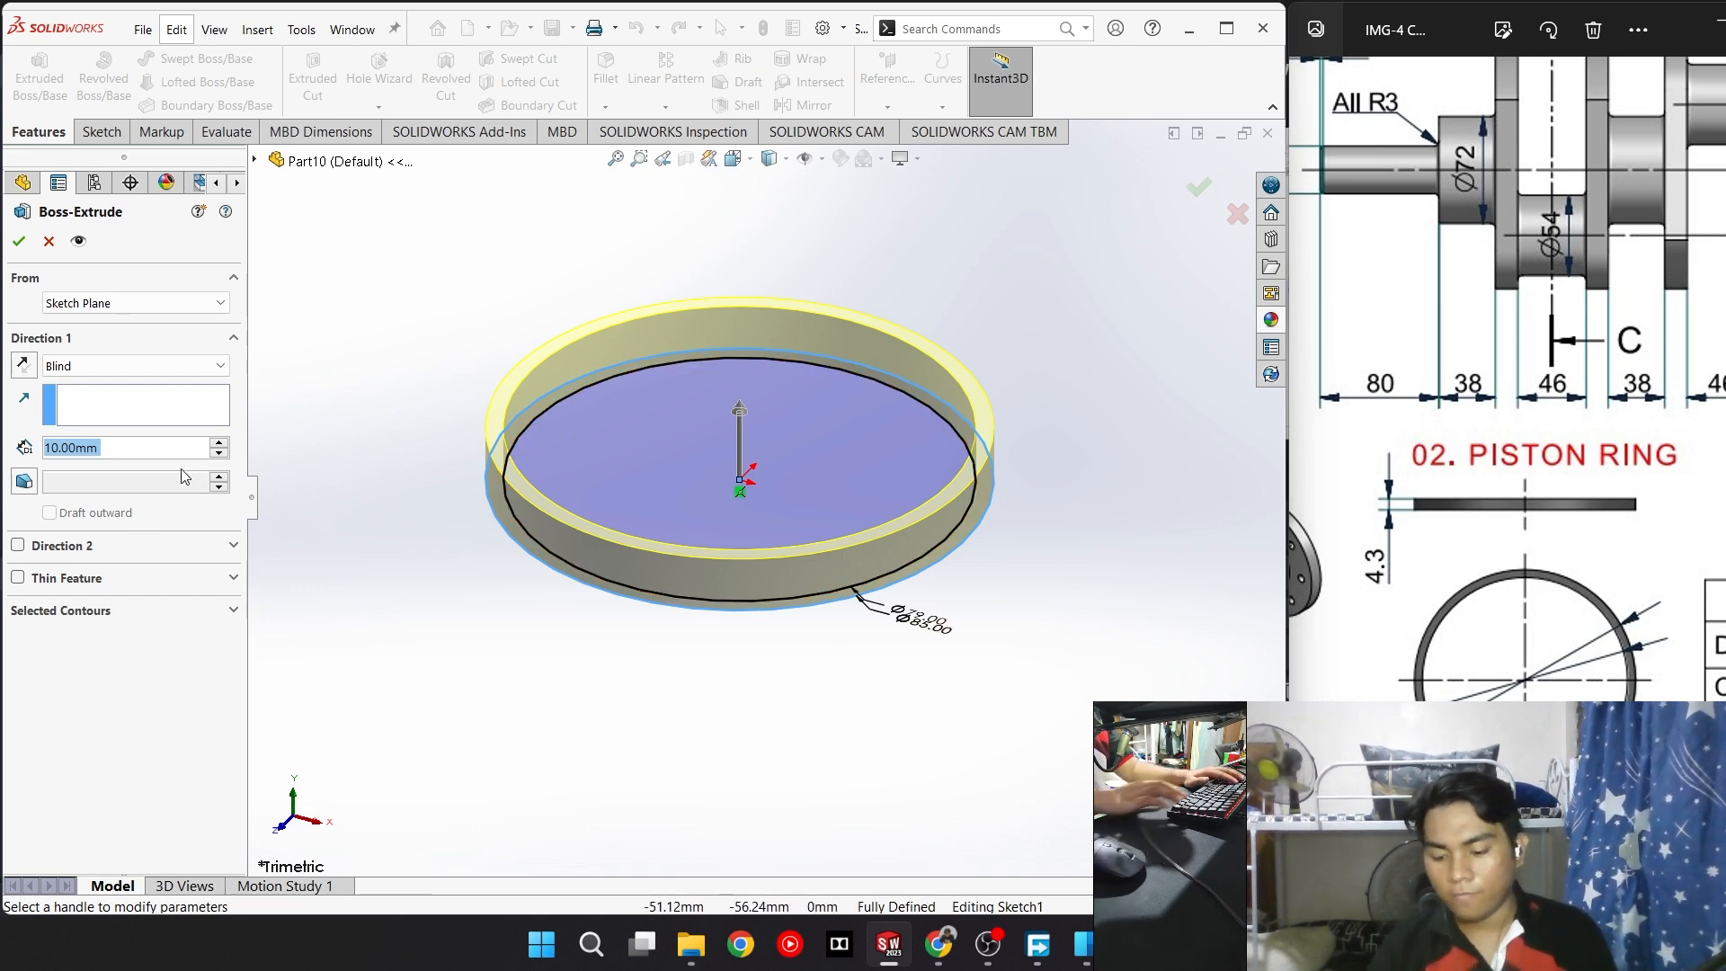
type("4.3")
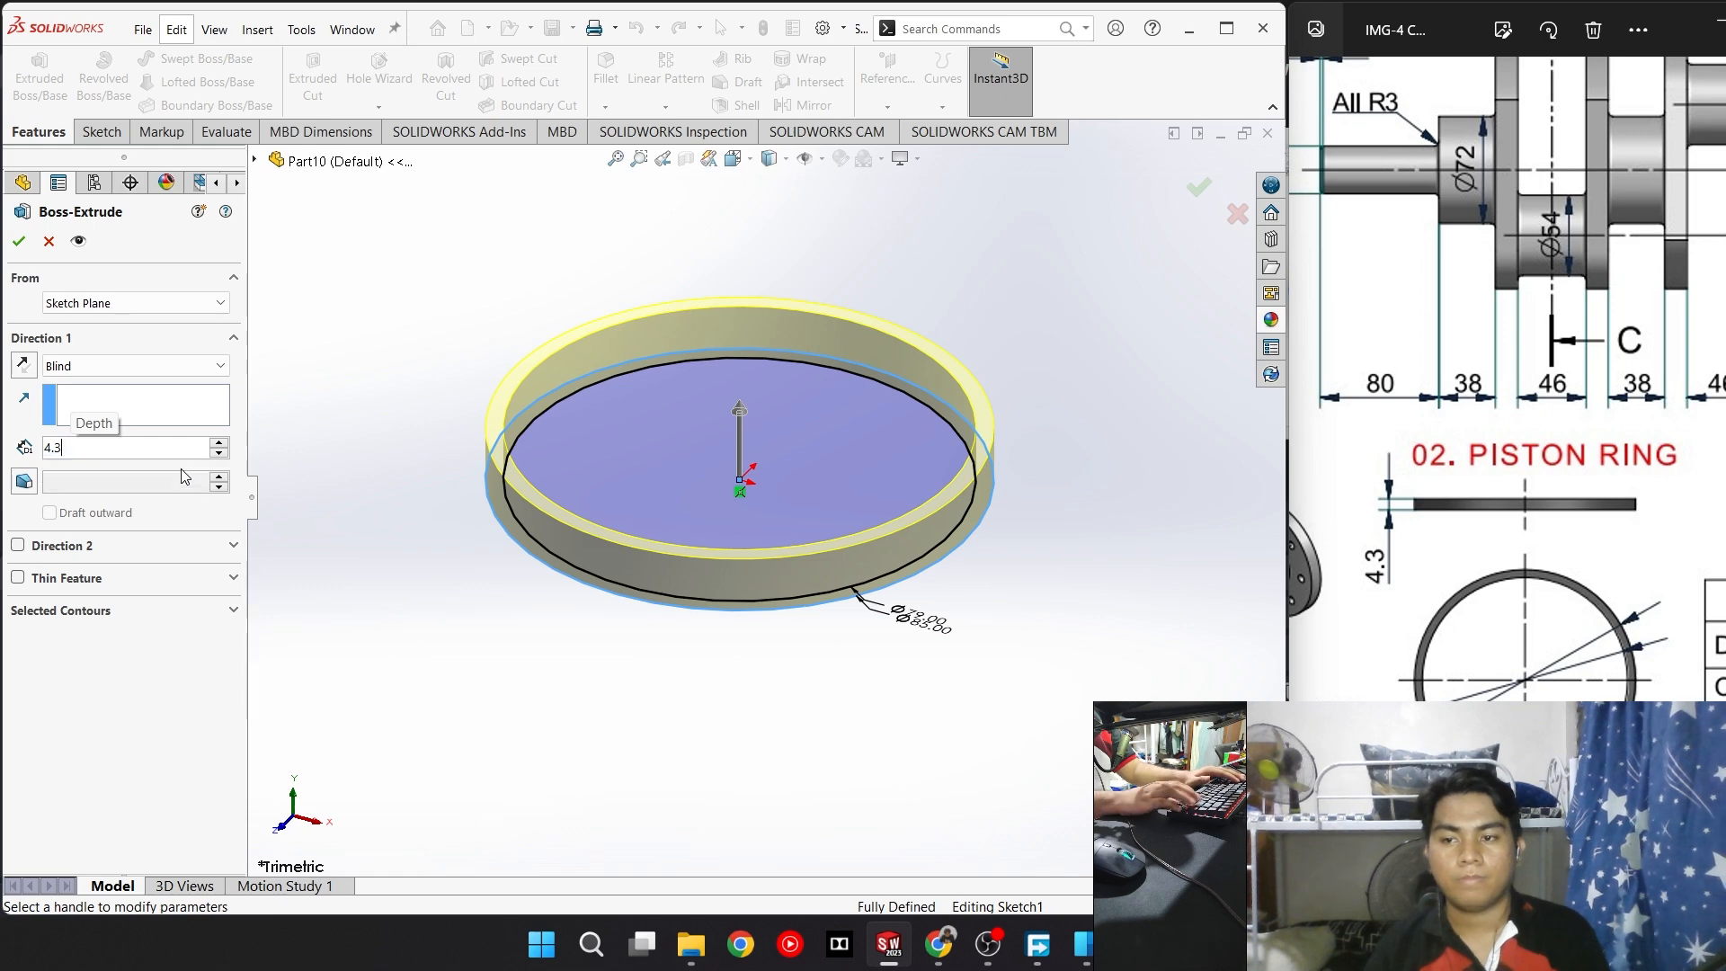
key("Return")
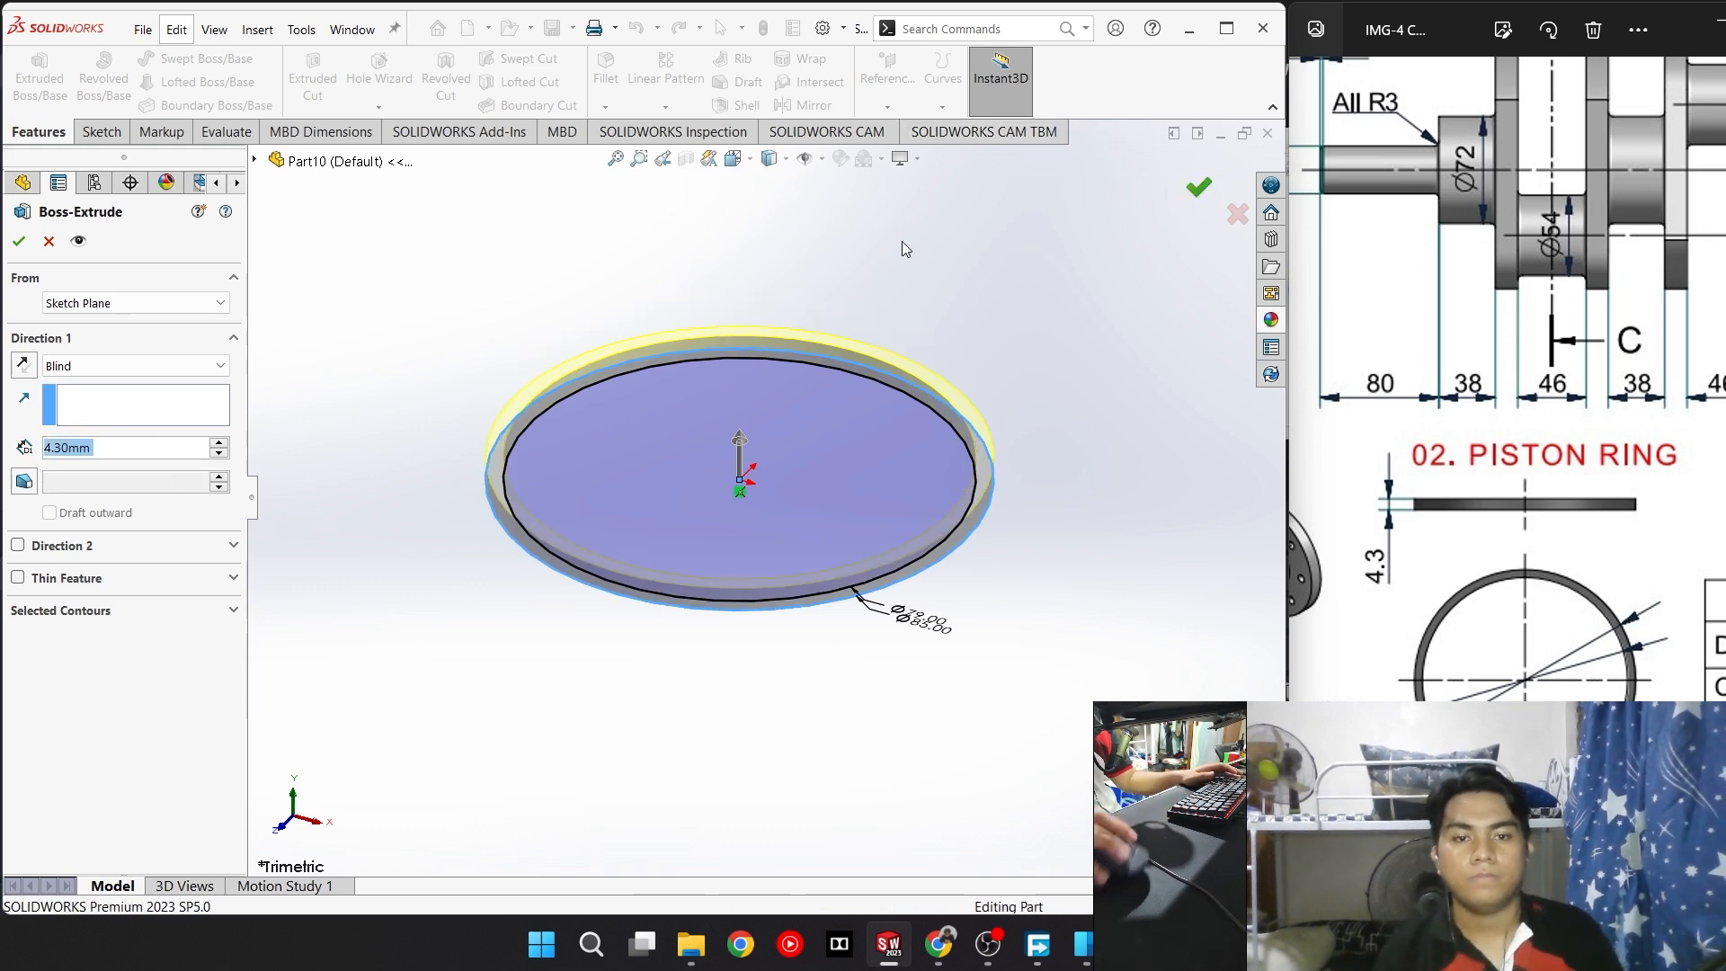
key("Return")
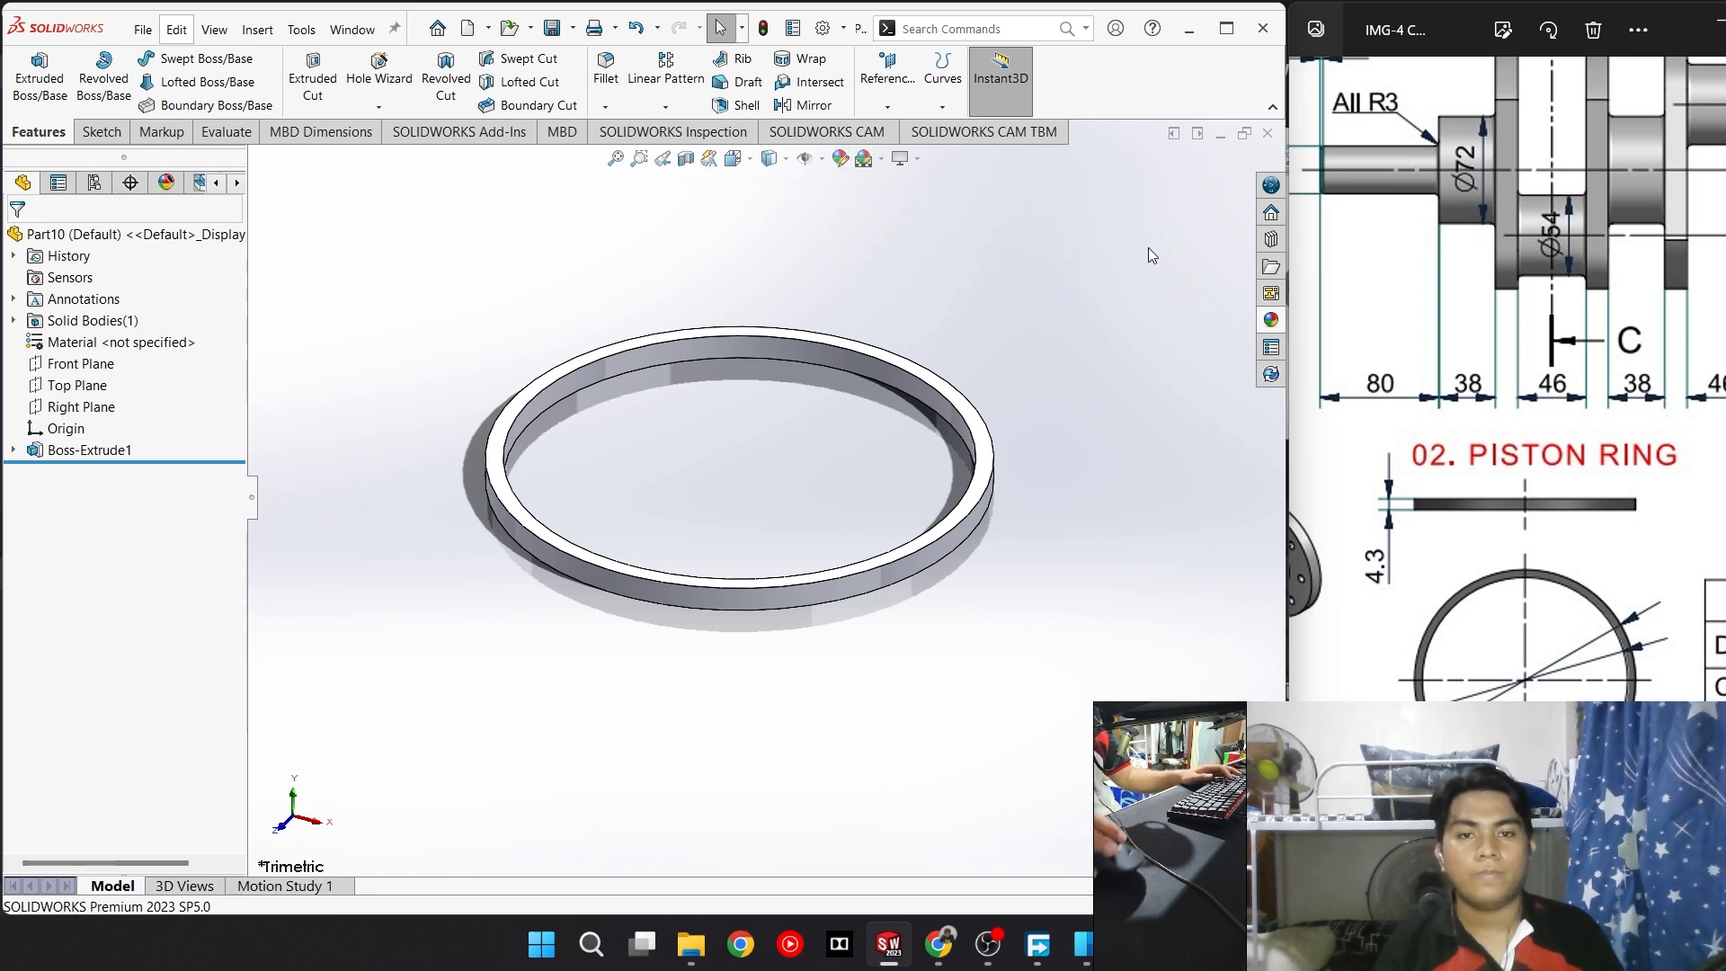
Apply the cast iron appearance from the Iron metals to the whole piston ring part
left_click(840, 159)
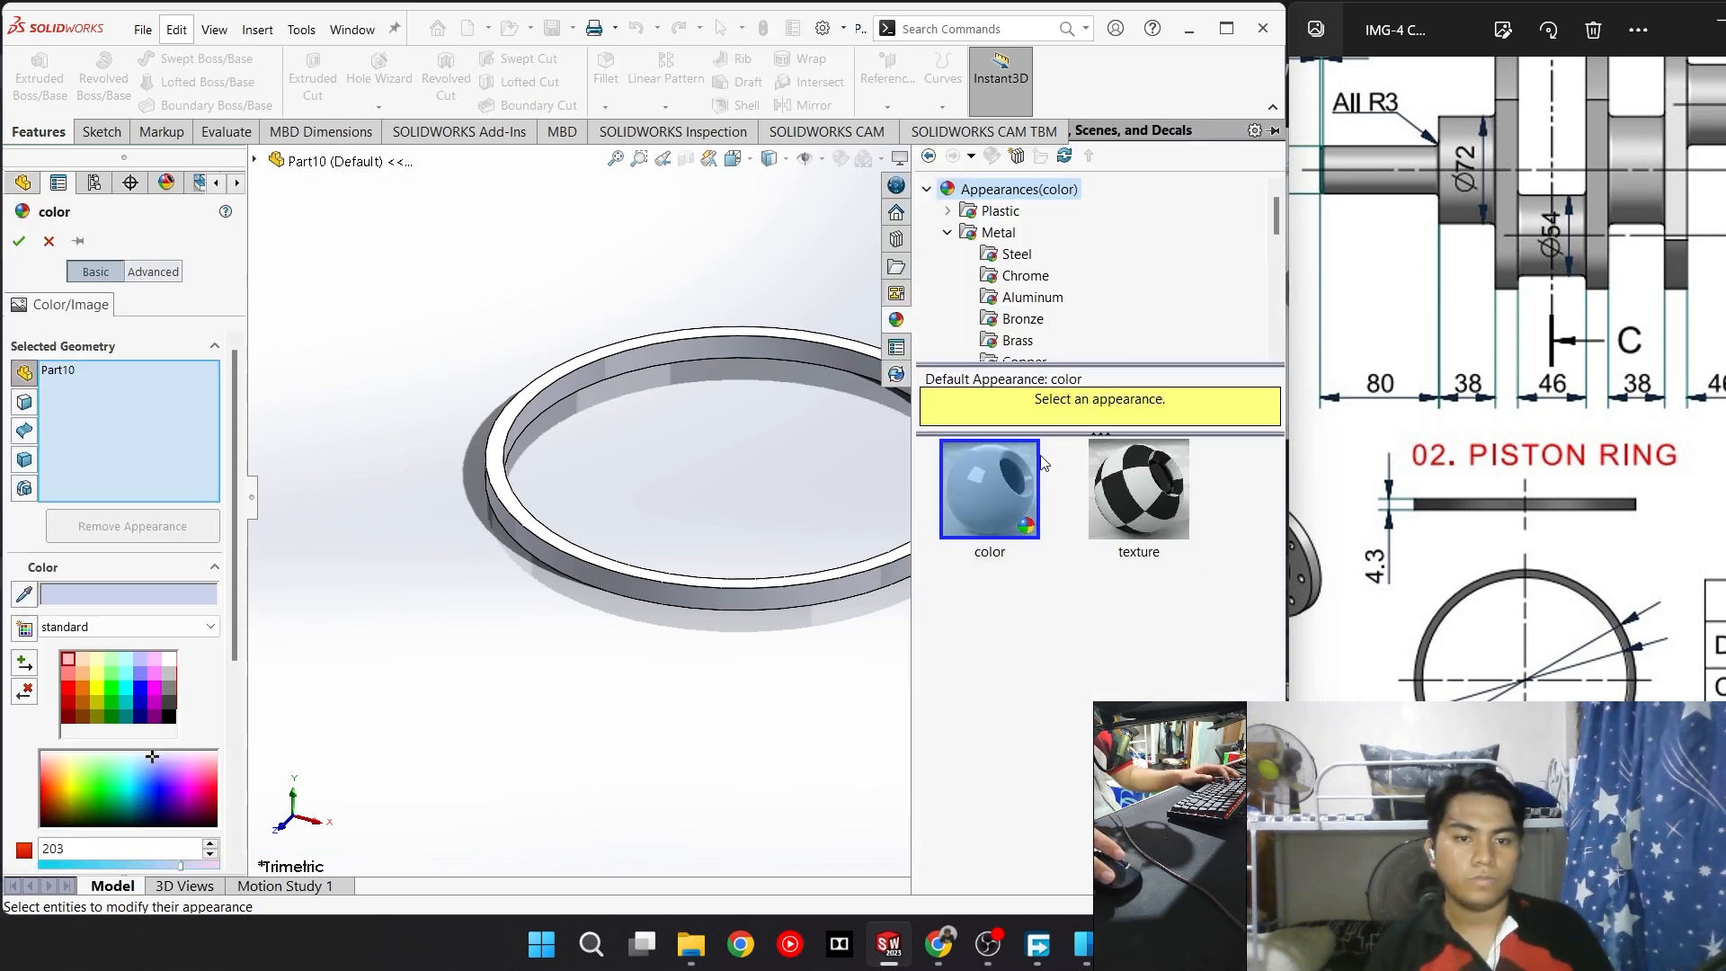
scroll(1107, 321, "down", 1)
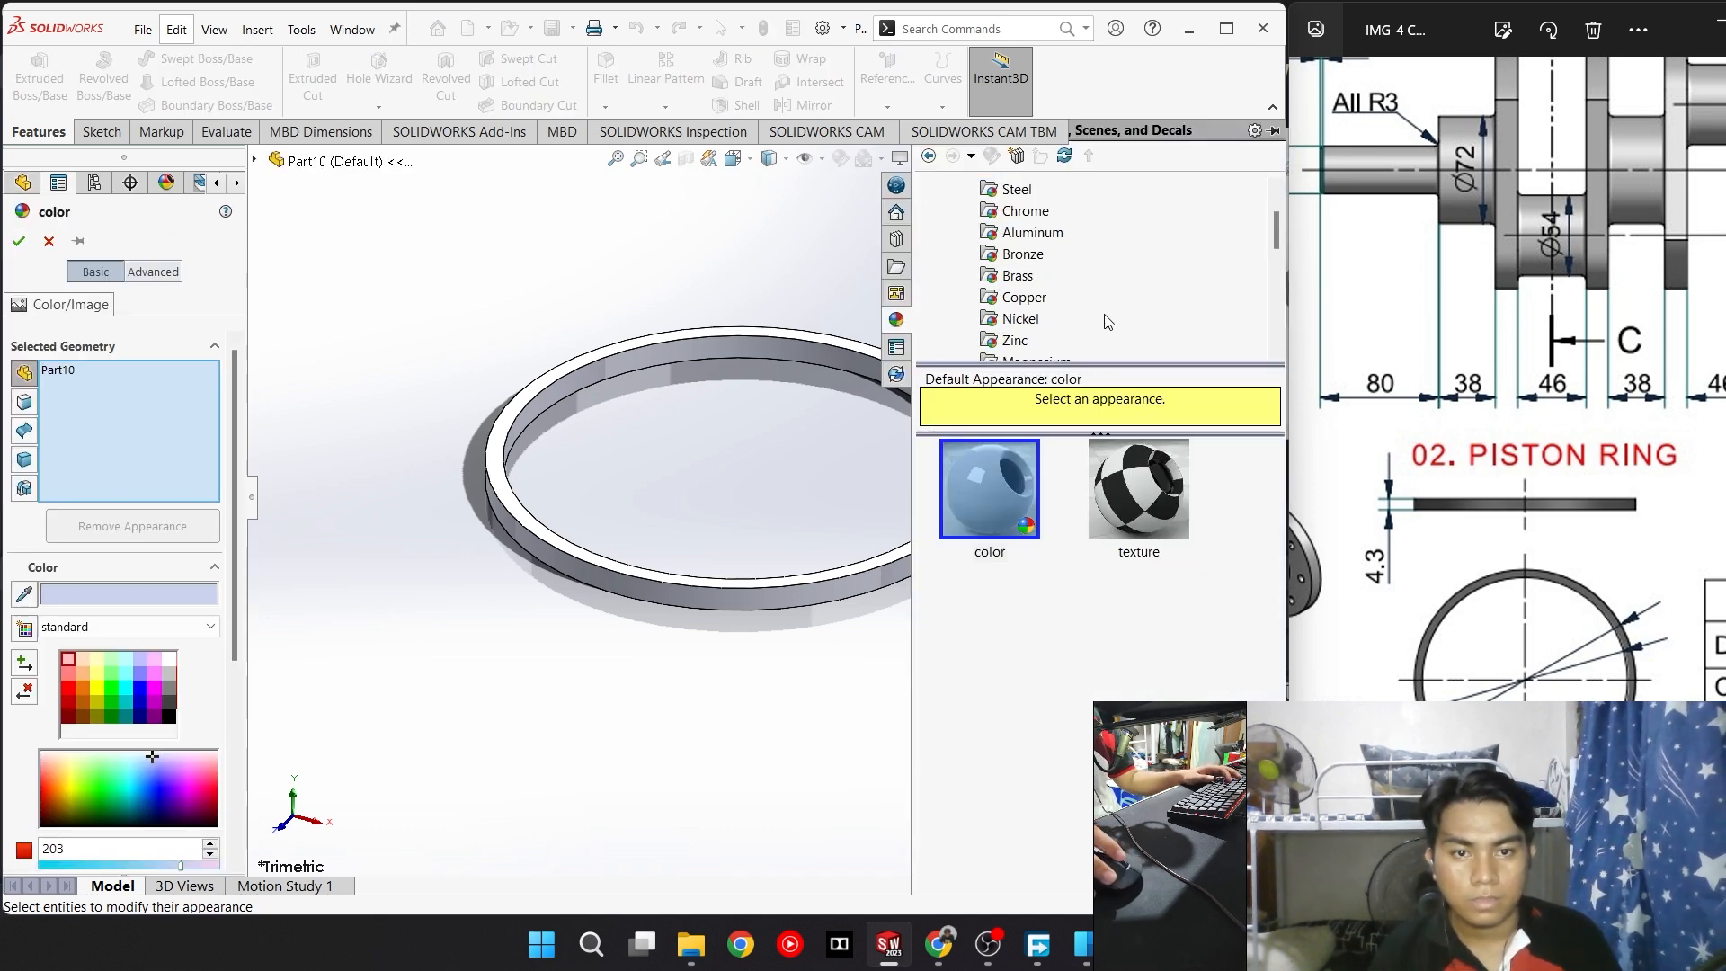
scroll(1079, 321, "down", 1)
left_click(1013, 319)
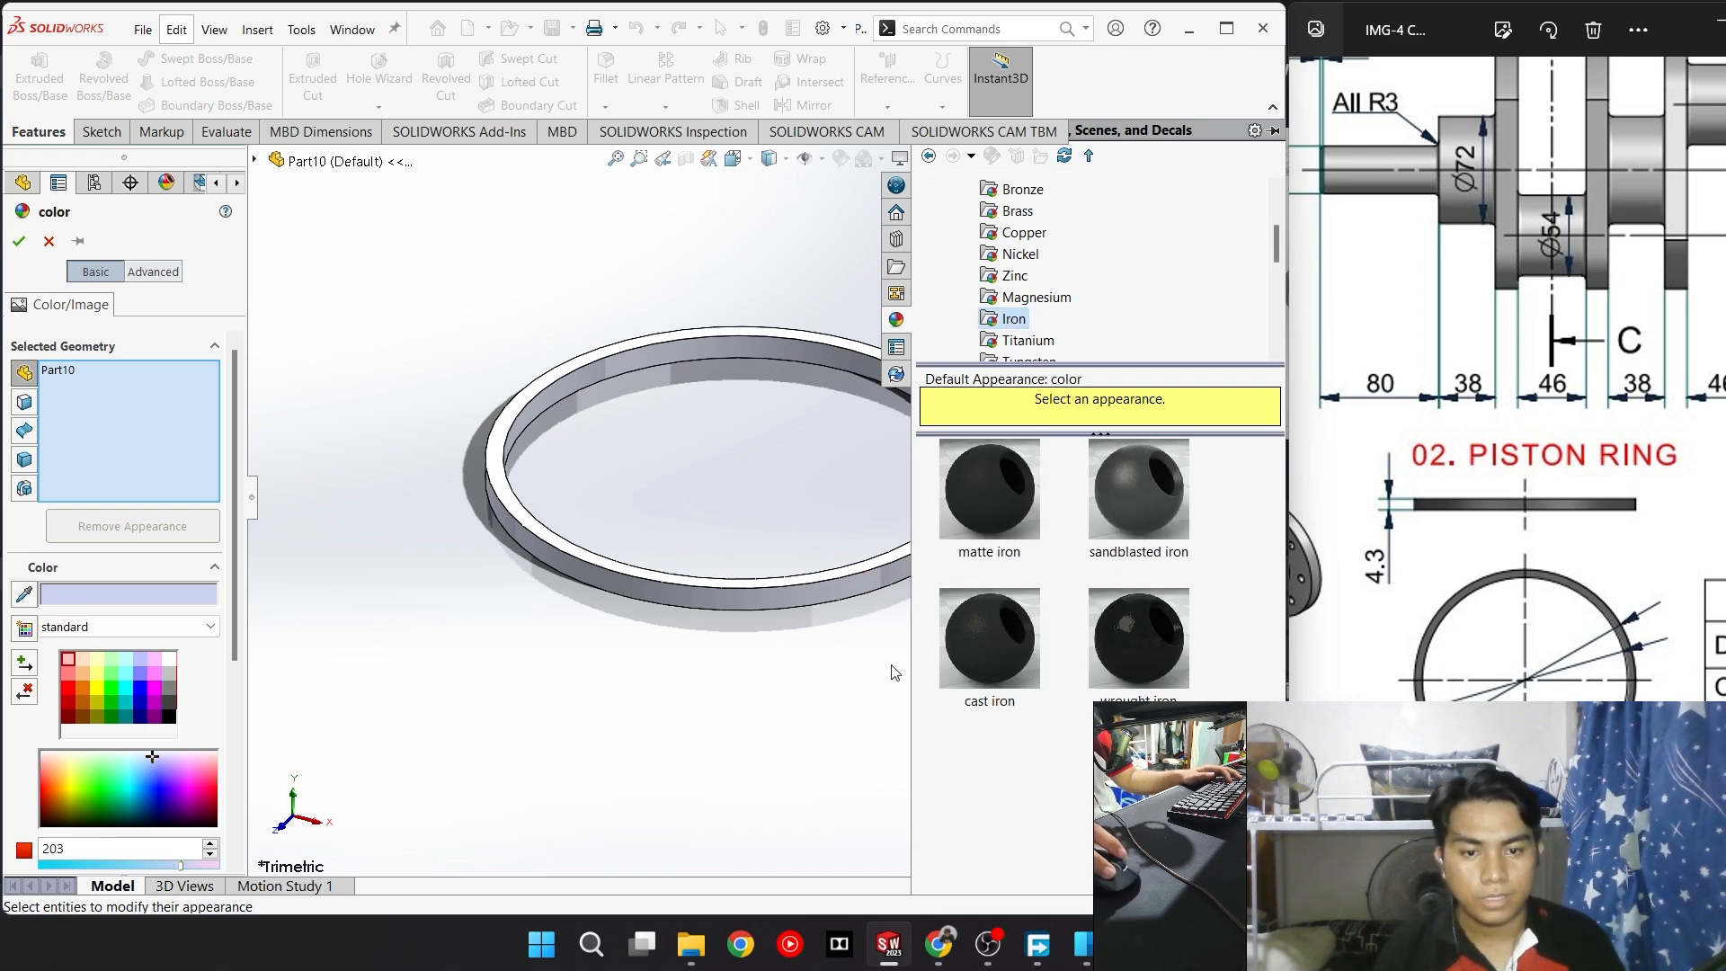
left_click_drag(989, 638, 704, 603)
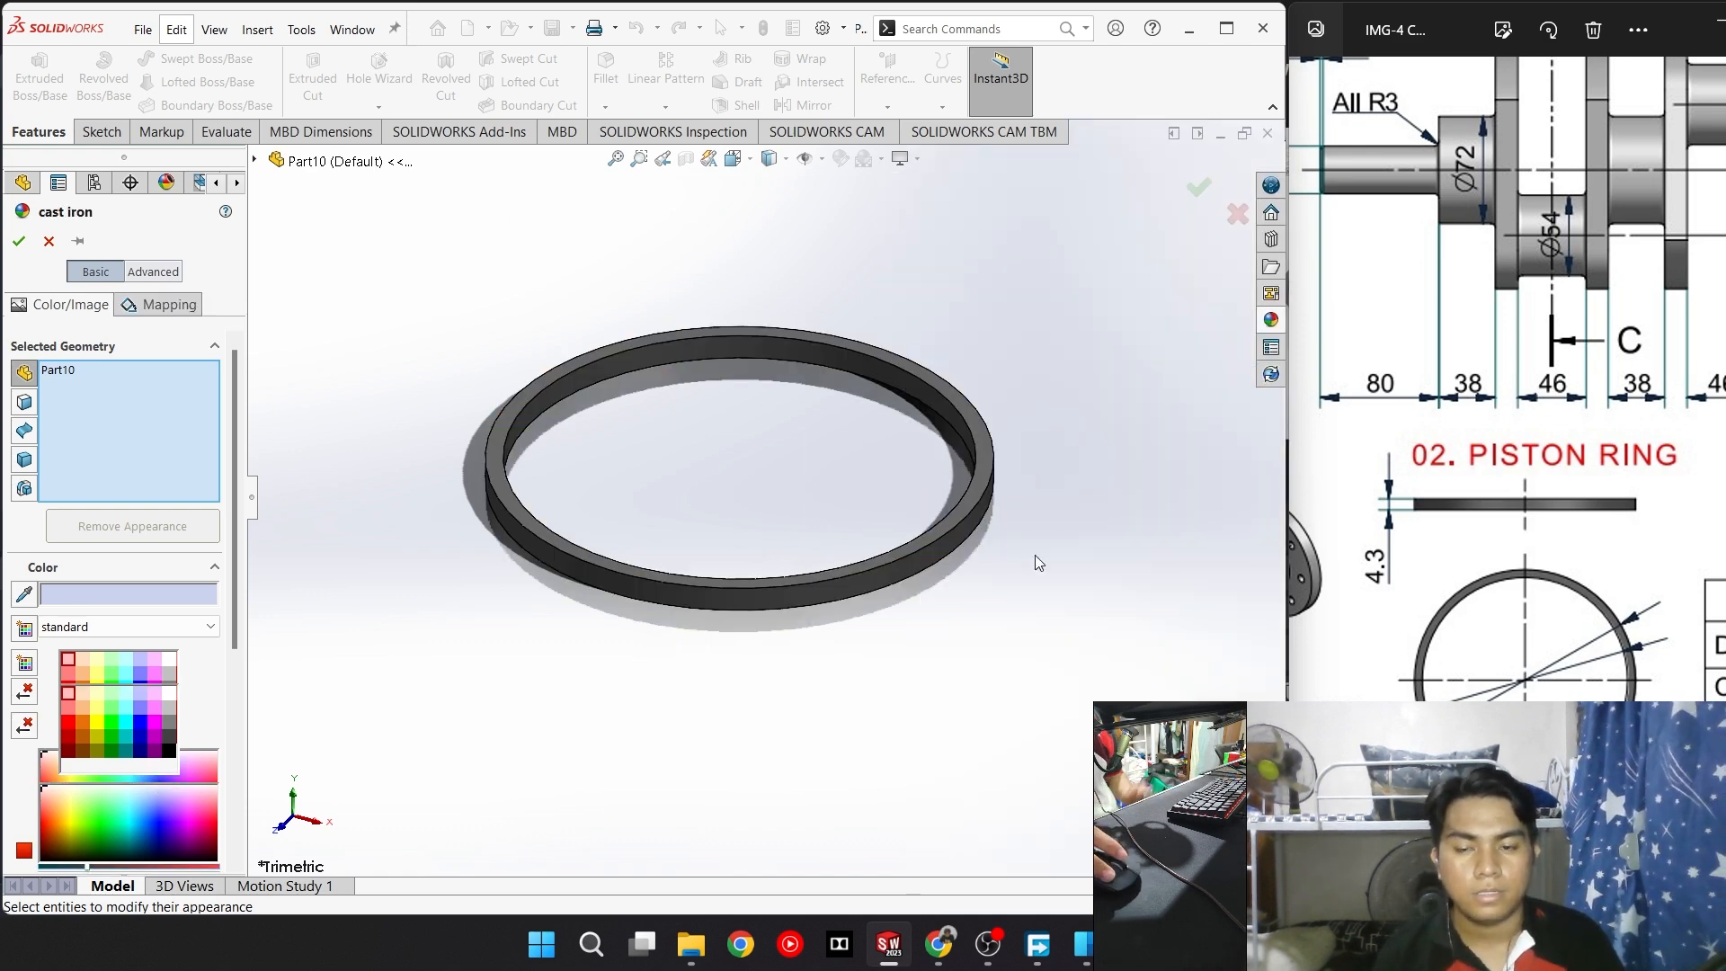
Apply the cast iron appearance to the whole ring part
scroll(924, 523, "down", 3)
scroll(929, 531, "up", 1)
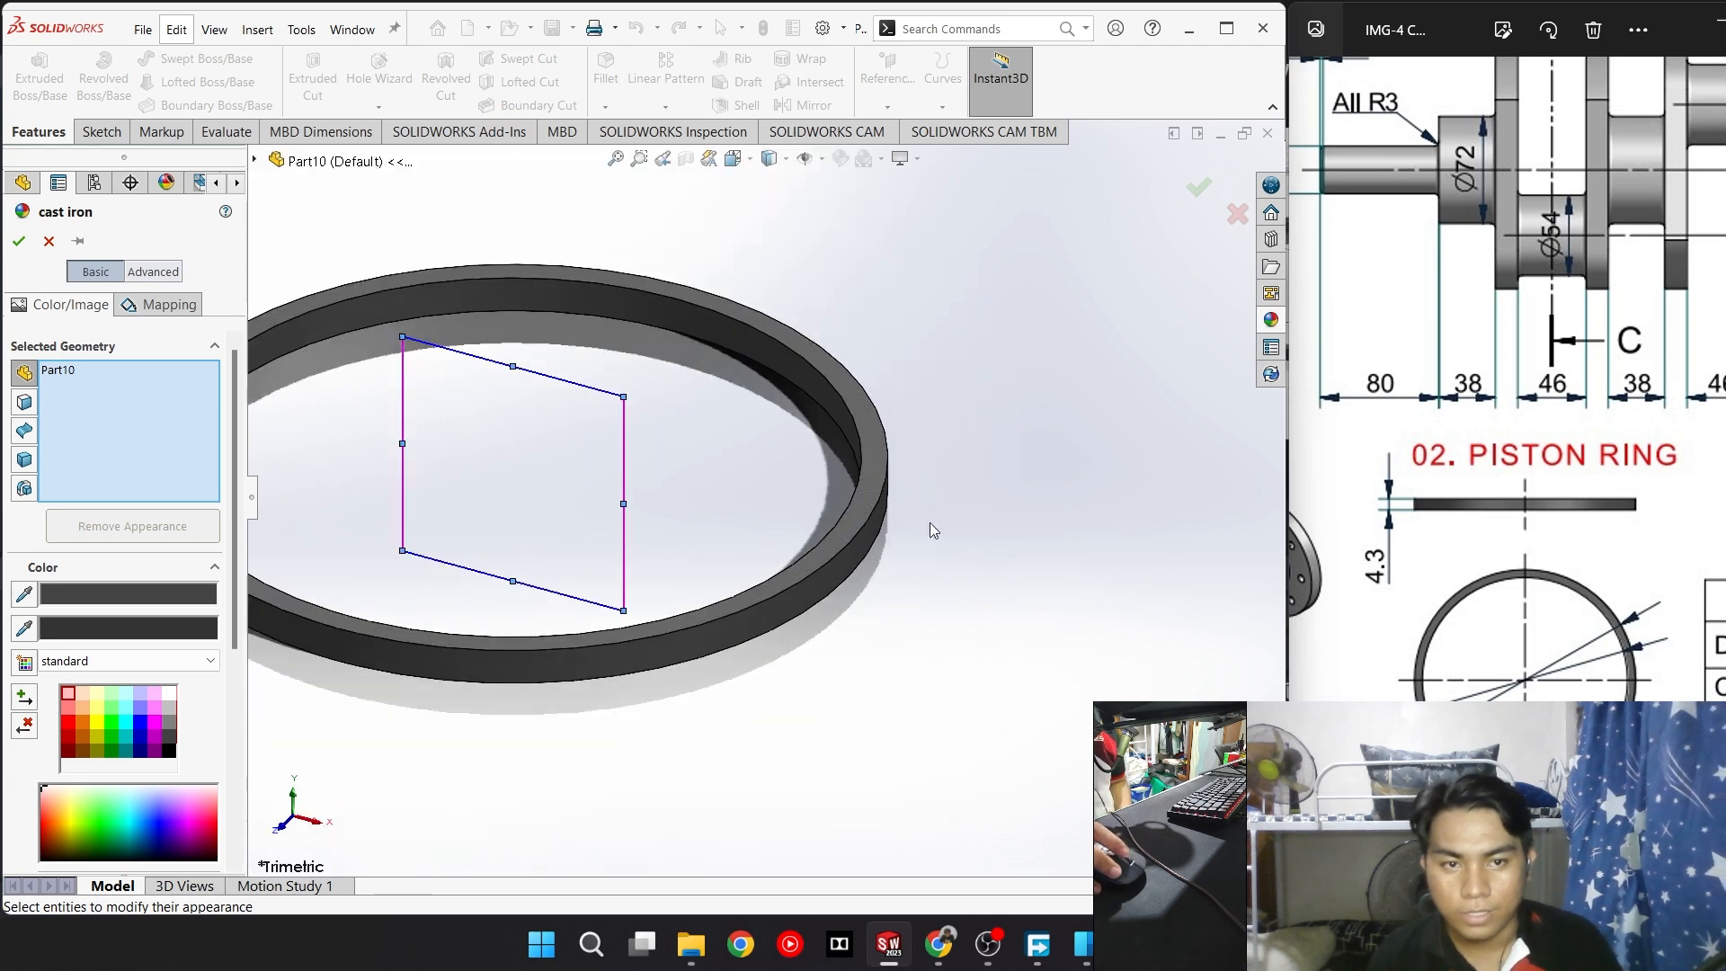
scroll(773, 472, "up", 2)
left_click(1201, 186)
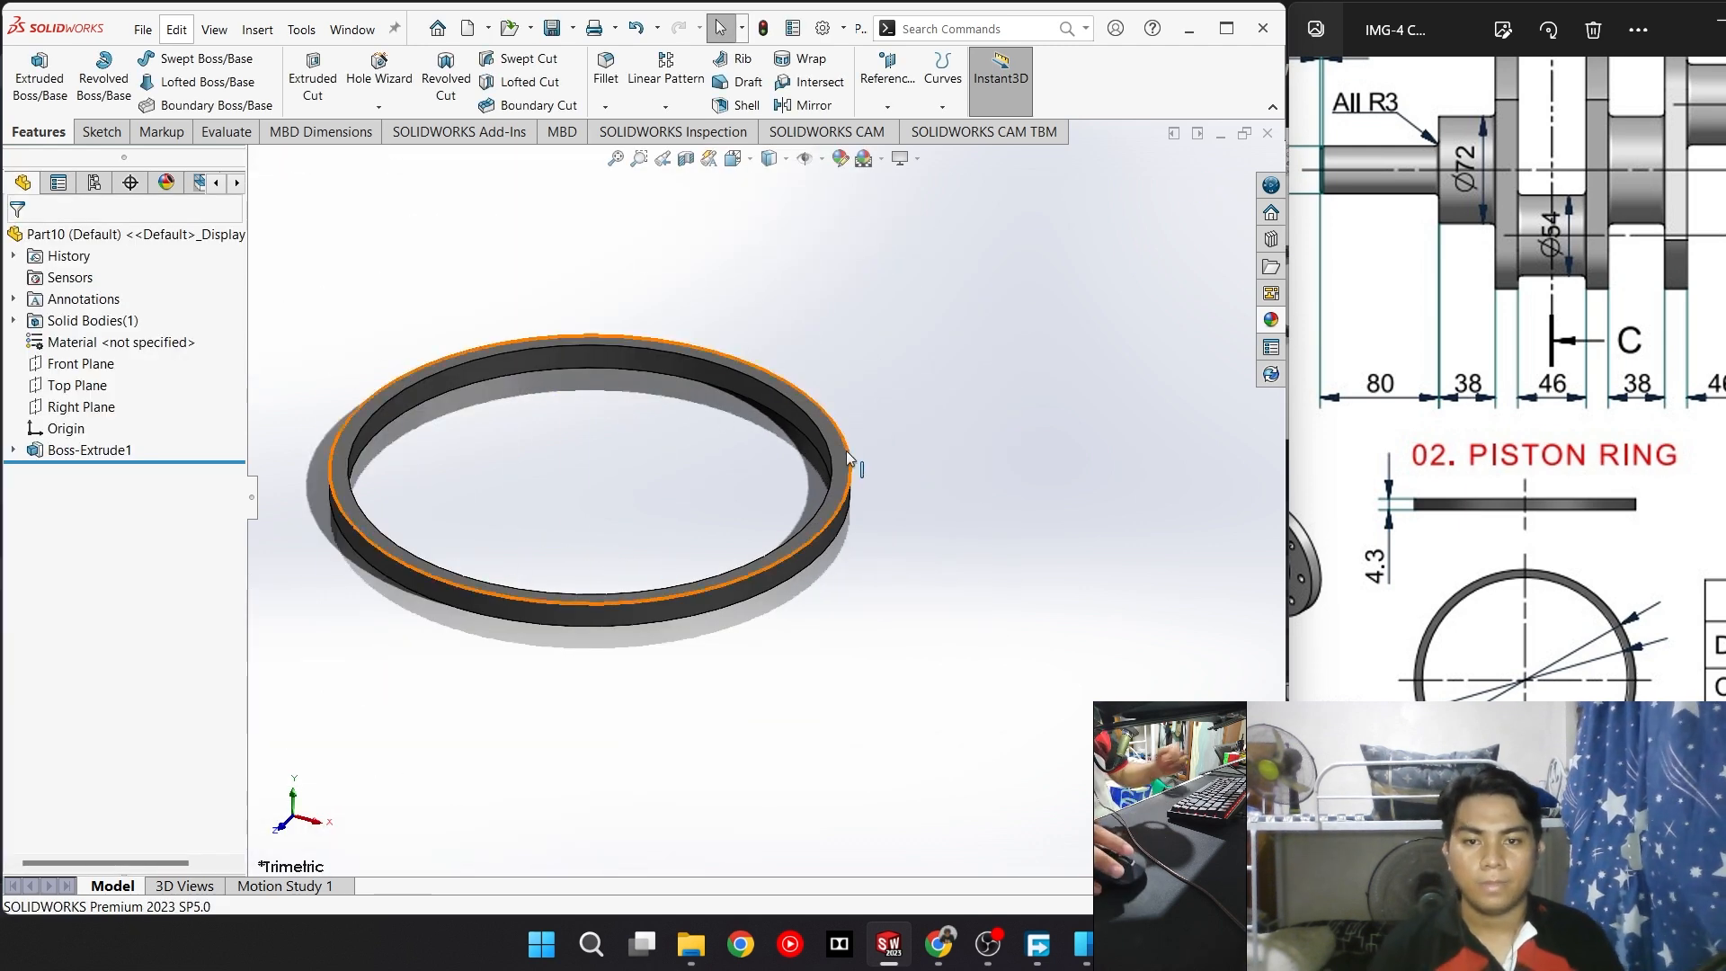
Set the isometric view and save the part as Piston Ring in the 4 Cylinder Engine folder
mouse_move(759, 431)
middle_mouse_down()
mouse_move(726, 415)
mouse_move(735, 434)
middle_mouse_up()
key("space")
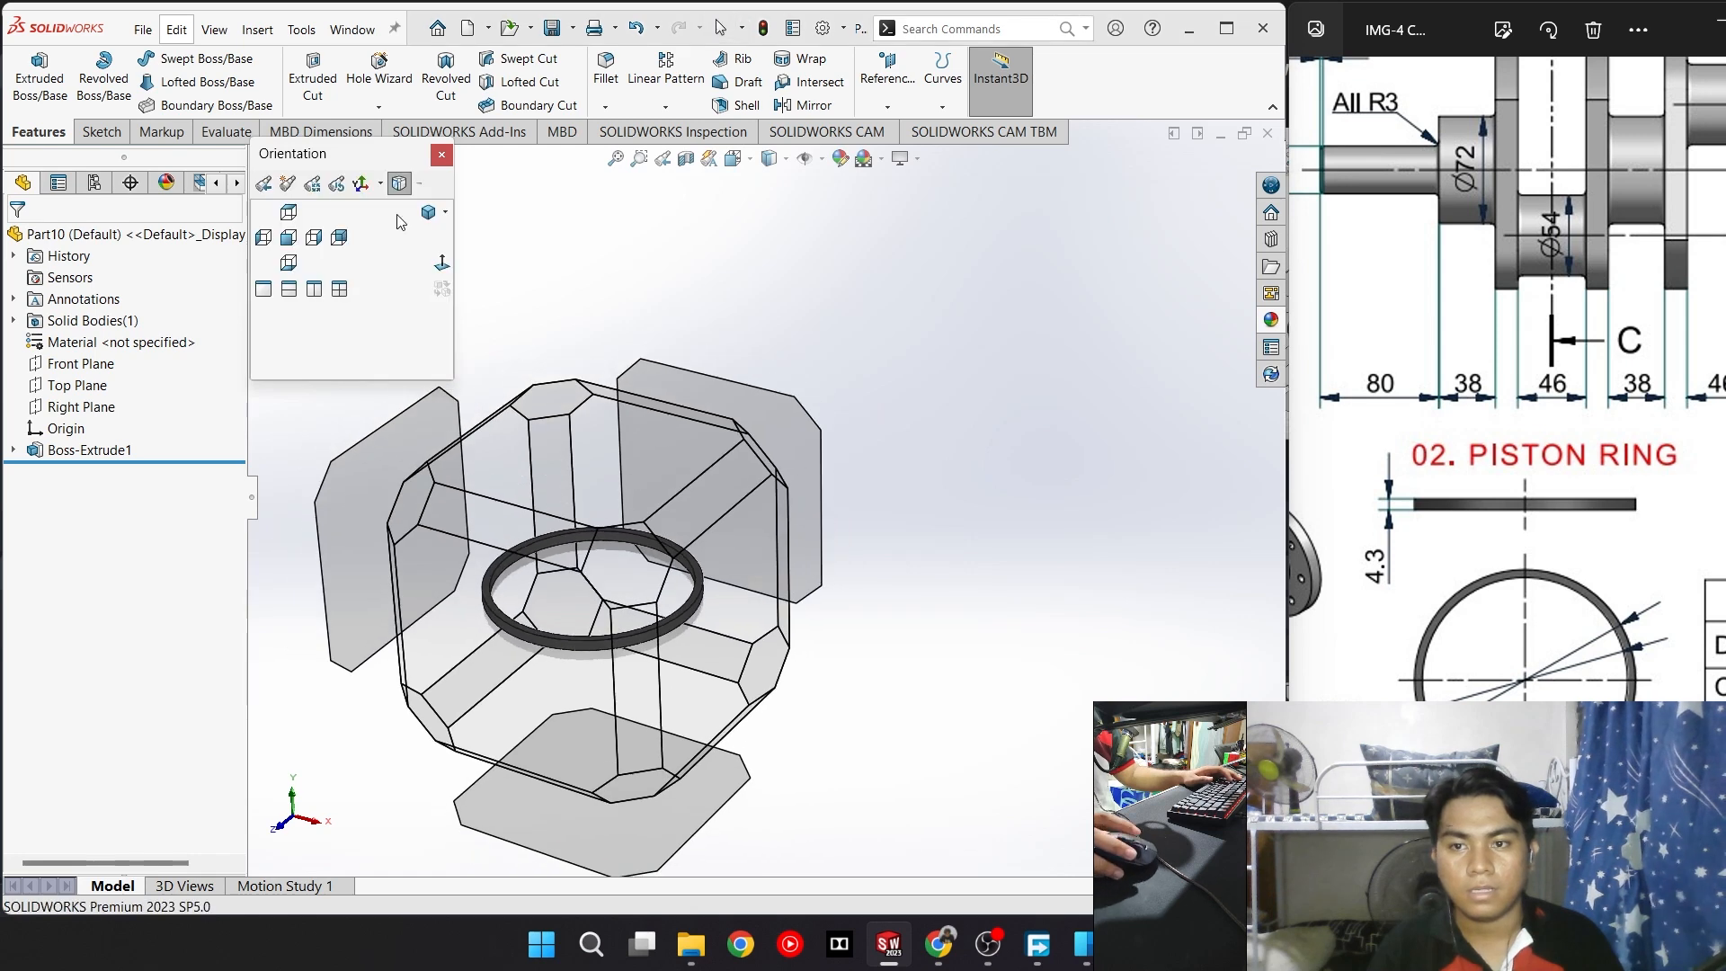
left_click(422, 212)
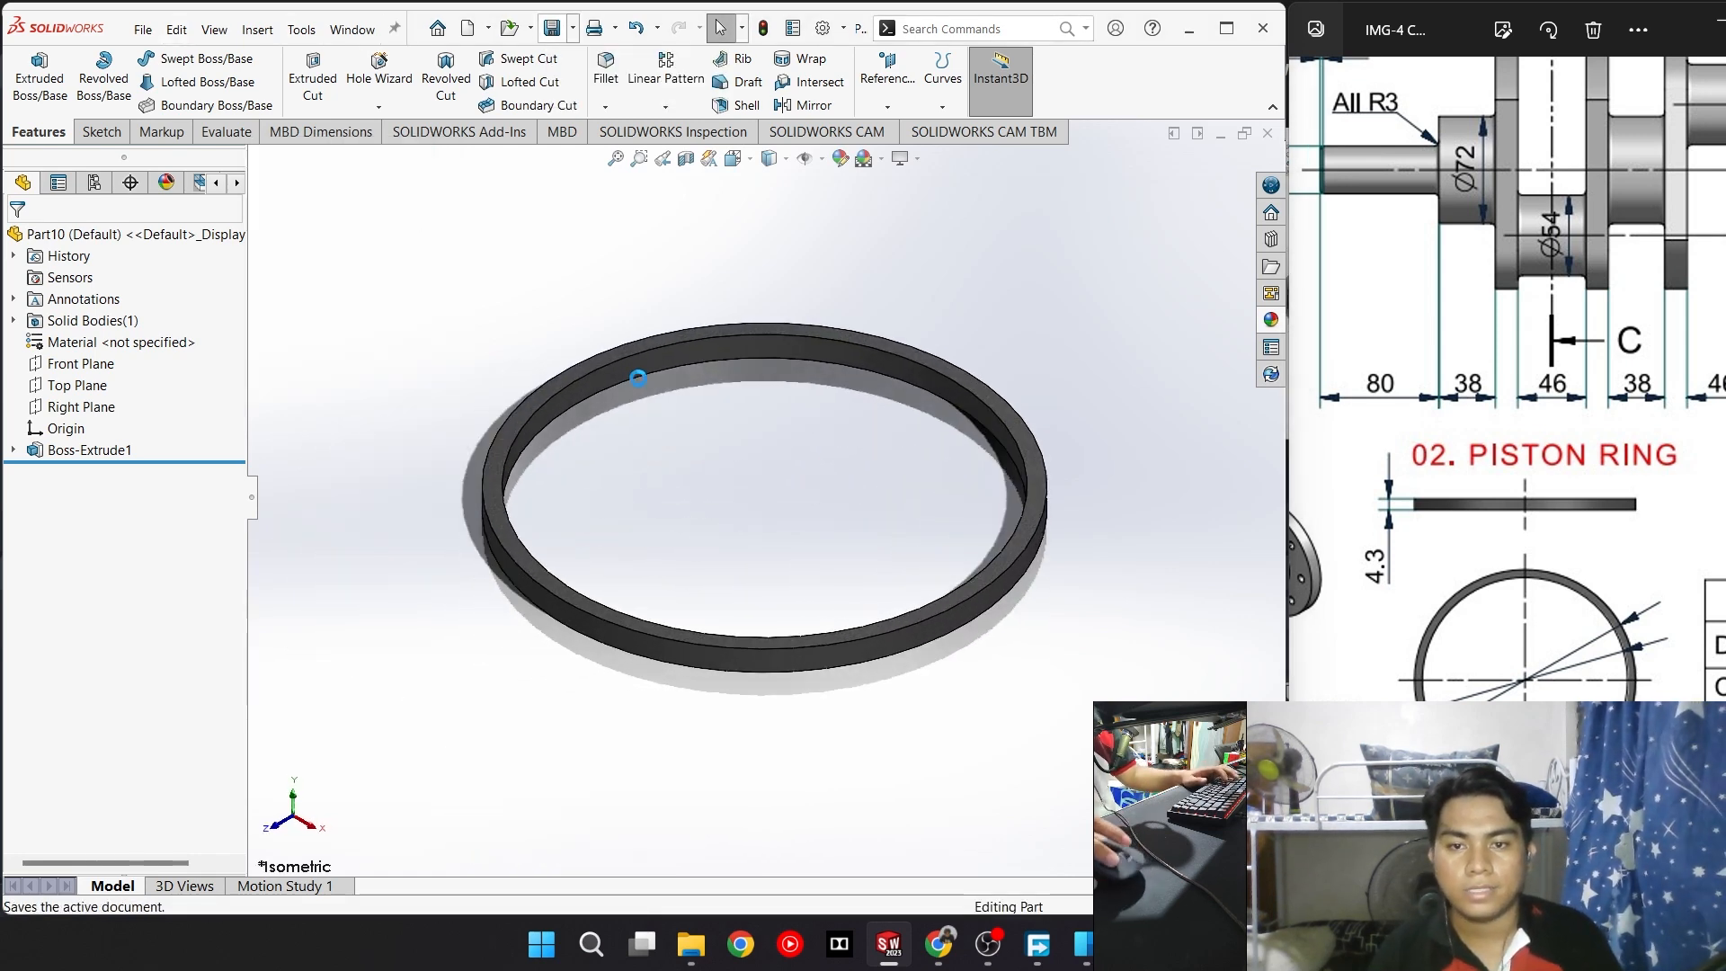
key("ctrl+s")
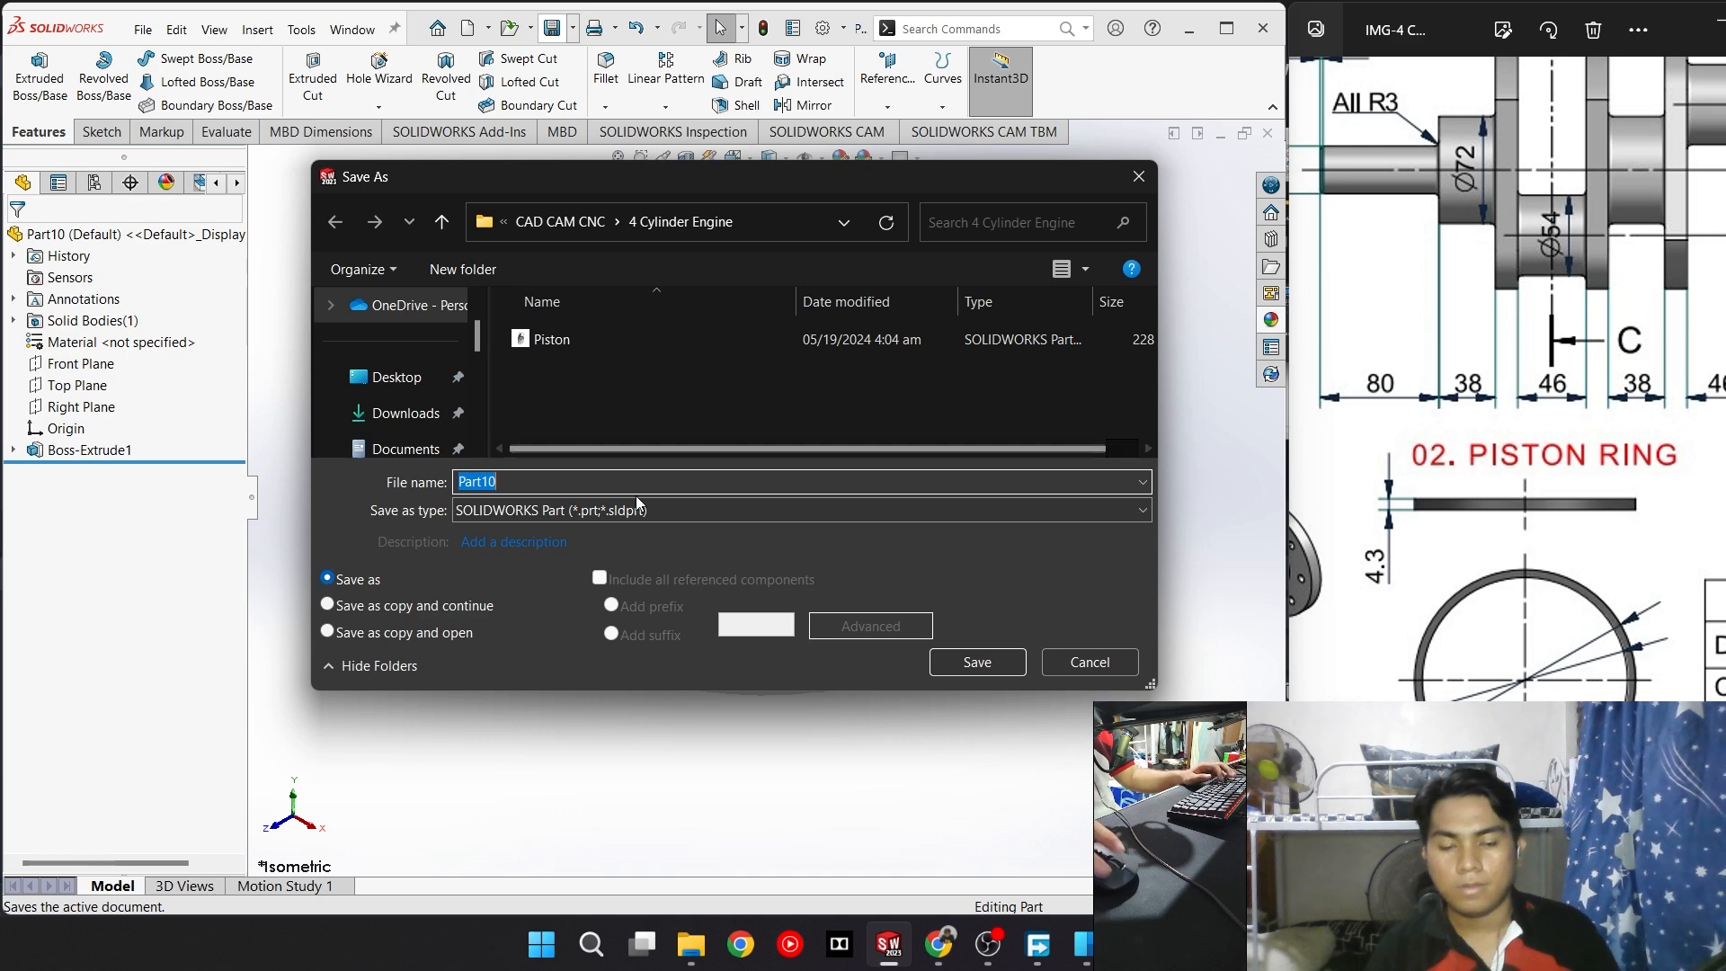
type("Piston R")
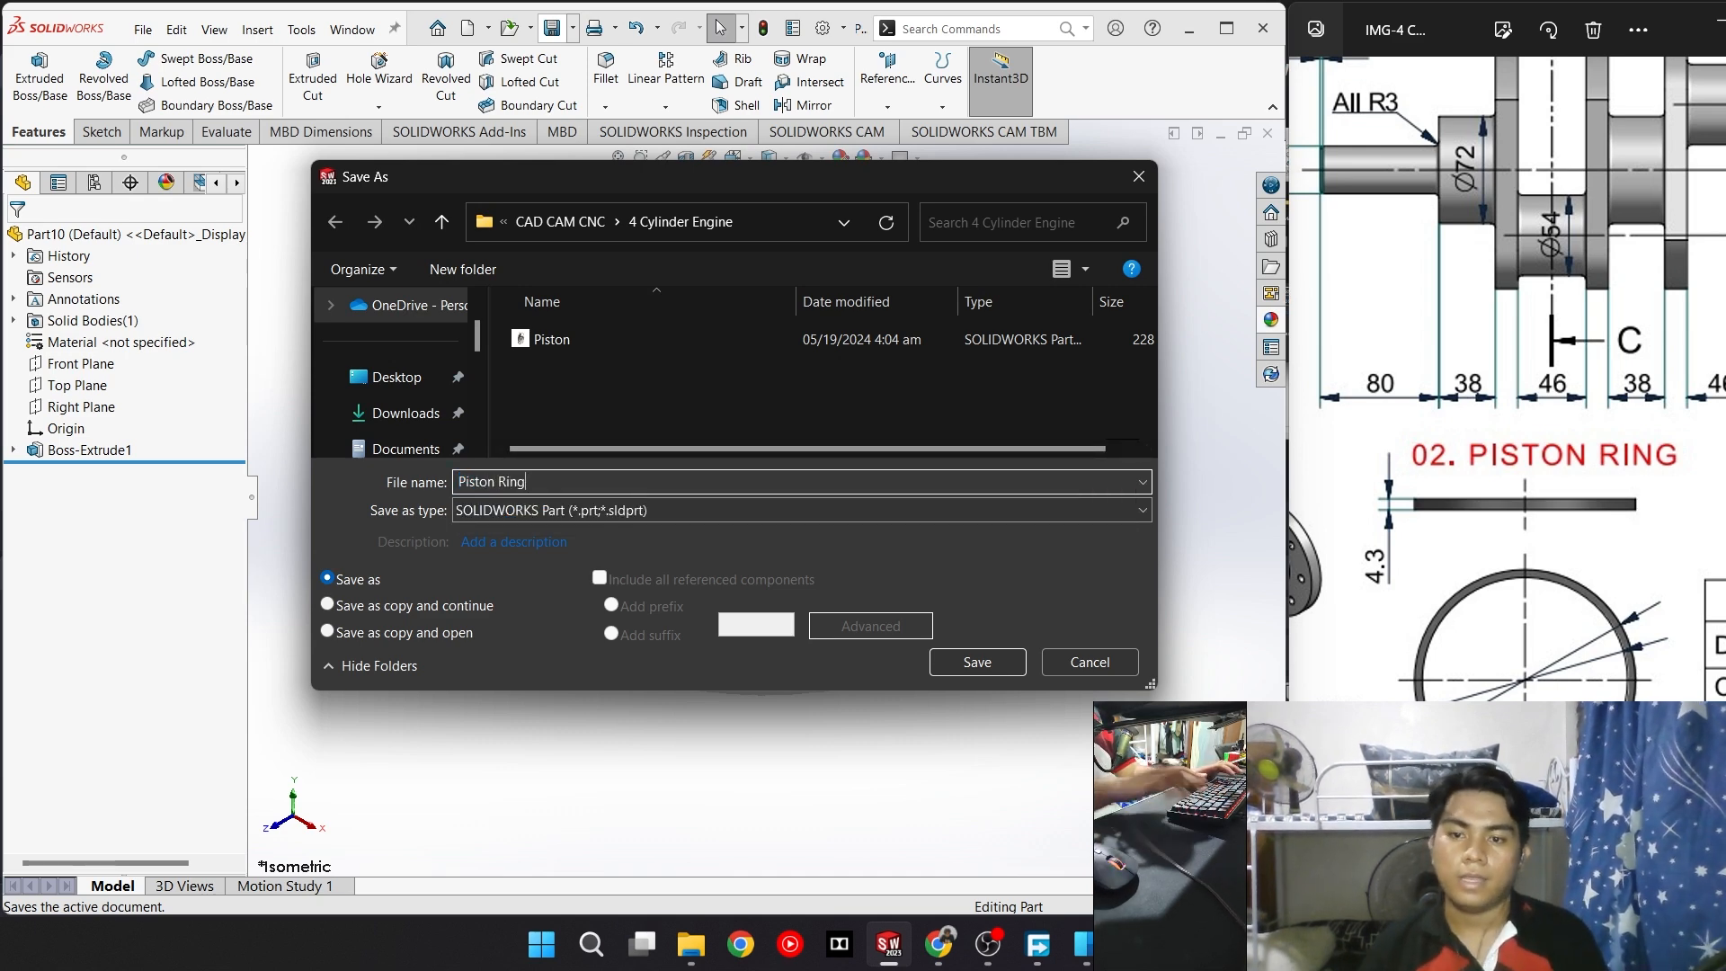
type("ing")
key("Return")
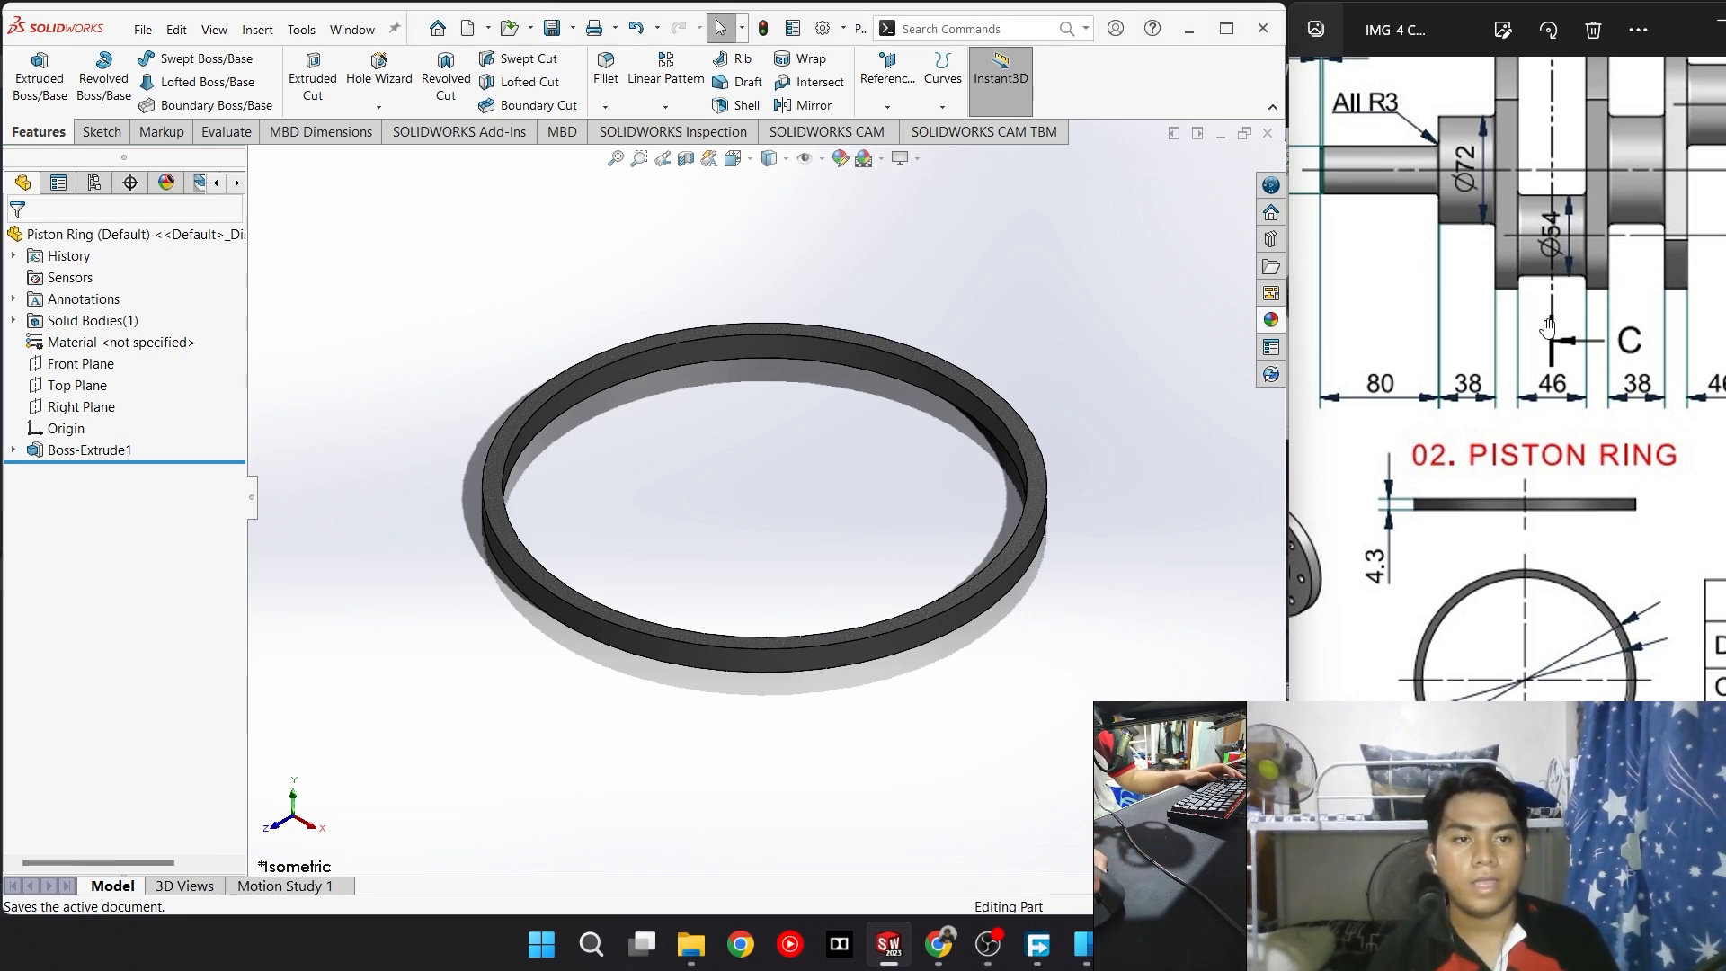
Create a new part document for the crankshaft shown in the reference drawing
scroll(1547, 327, "down", 5)
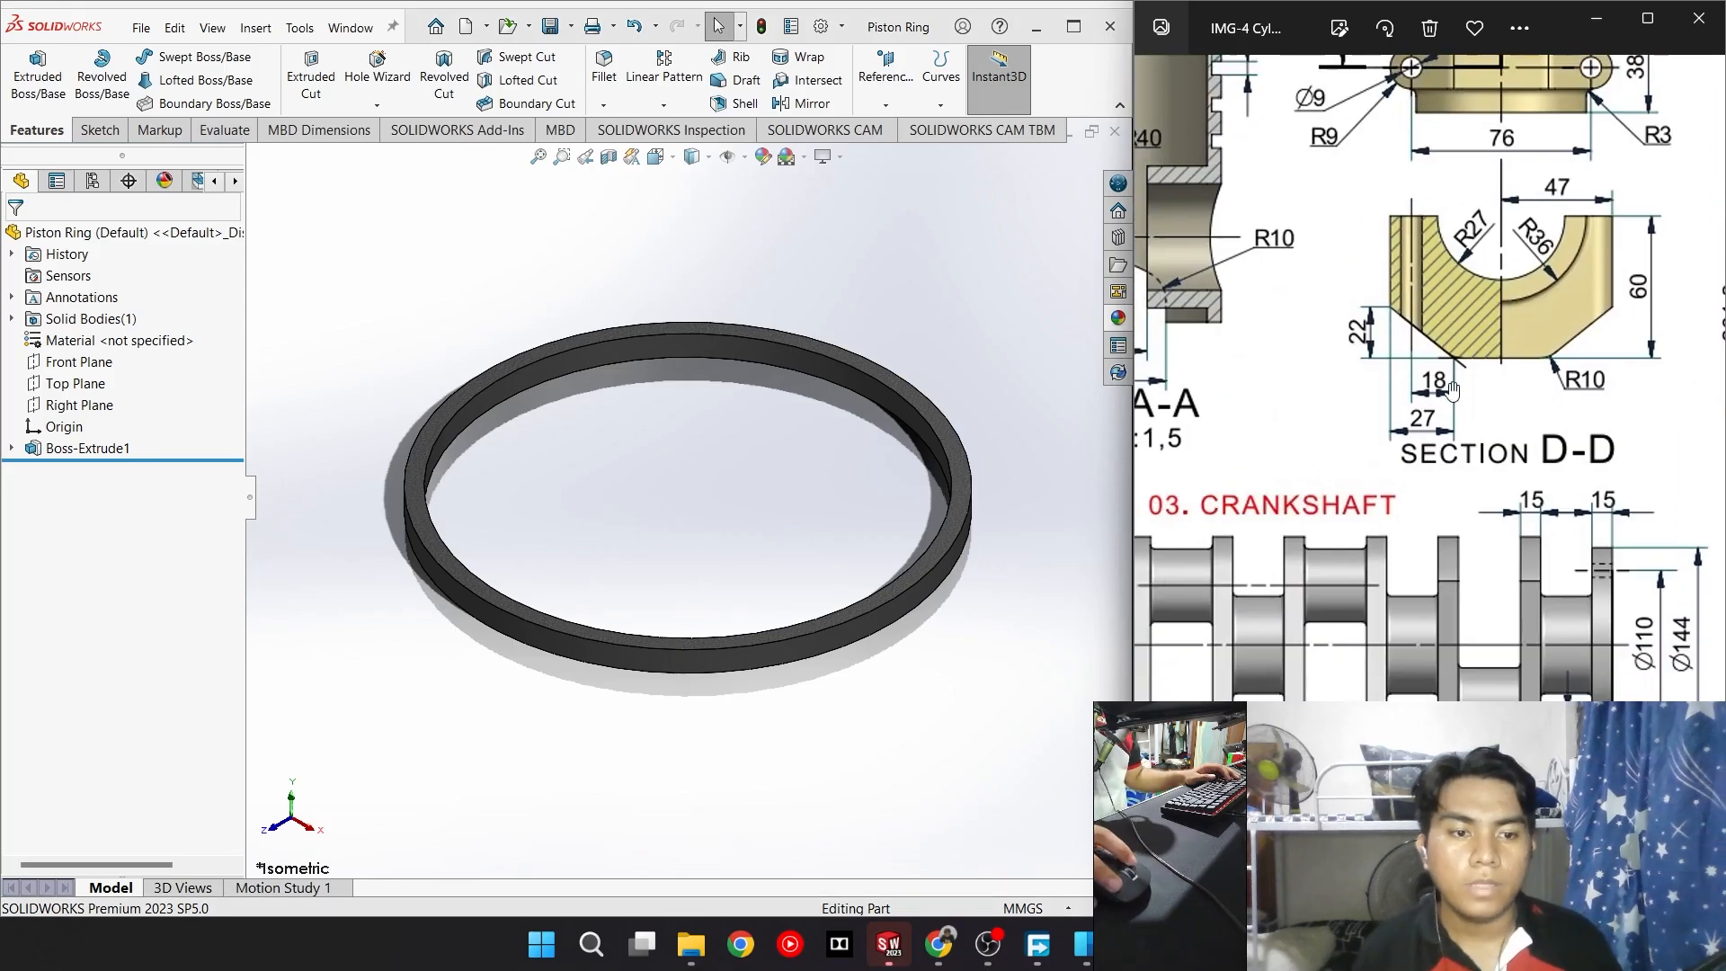
scroll(1723, 430, "up", 3)
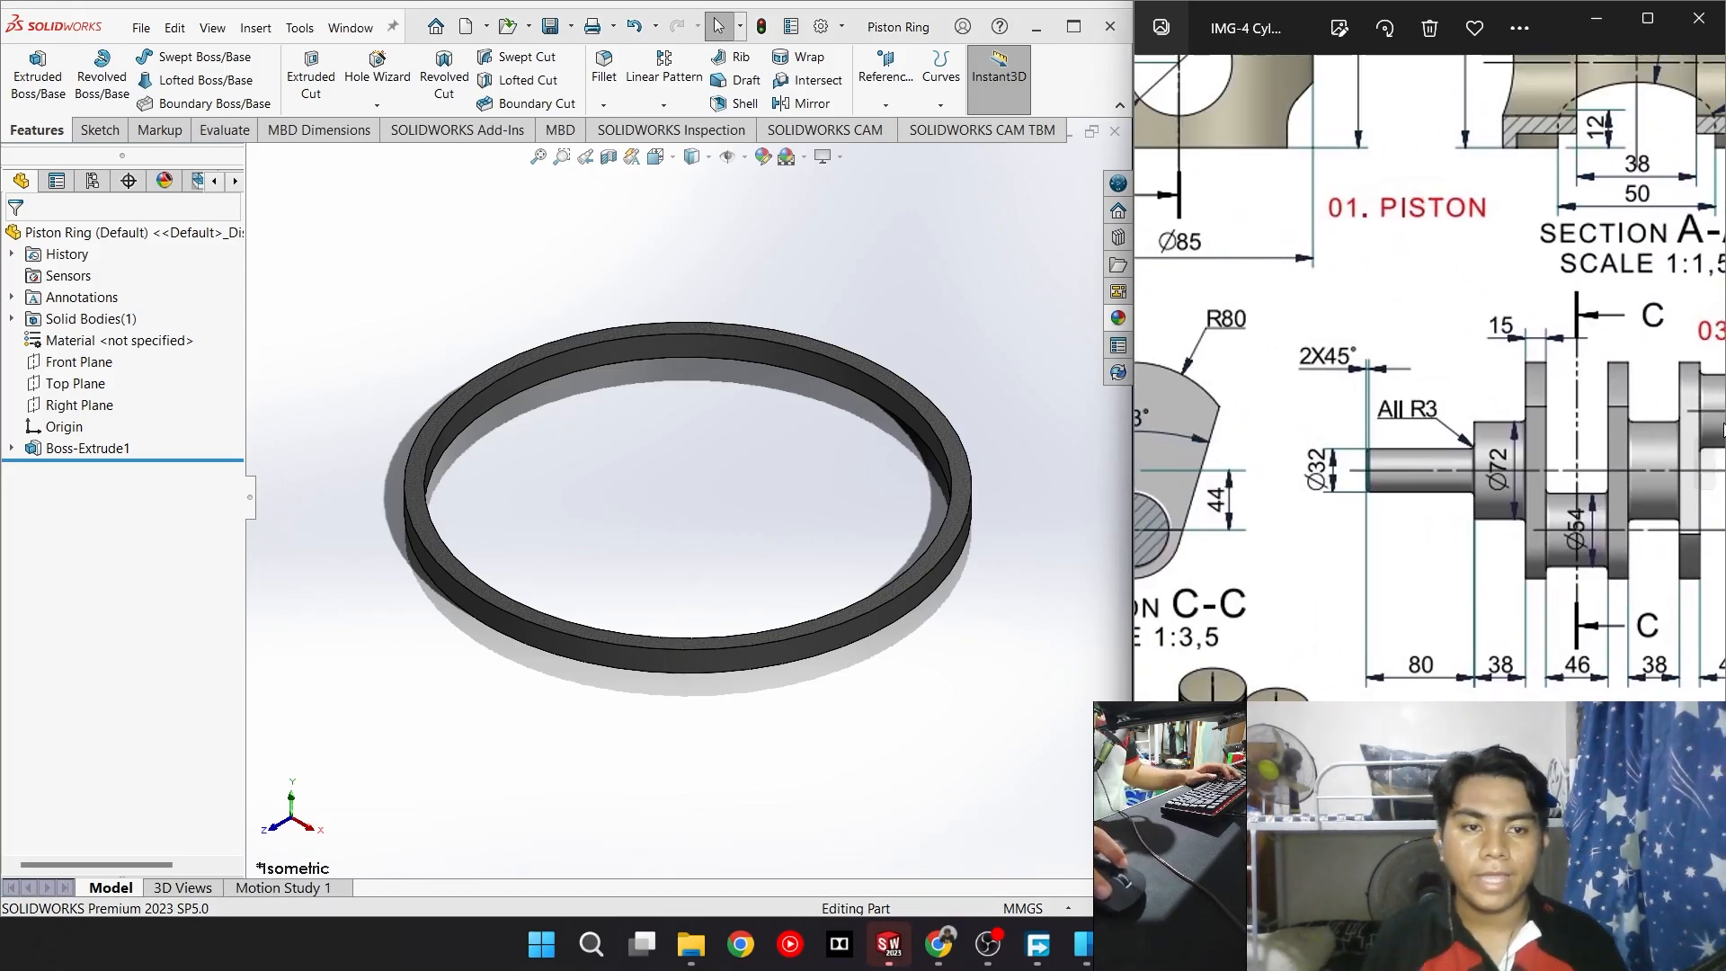
left_click_drag(1600, 393, 1421, 445)
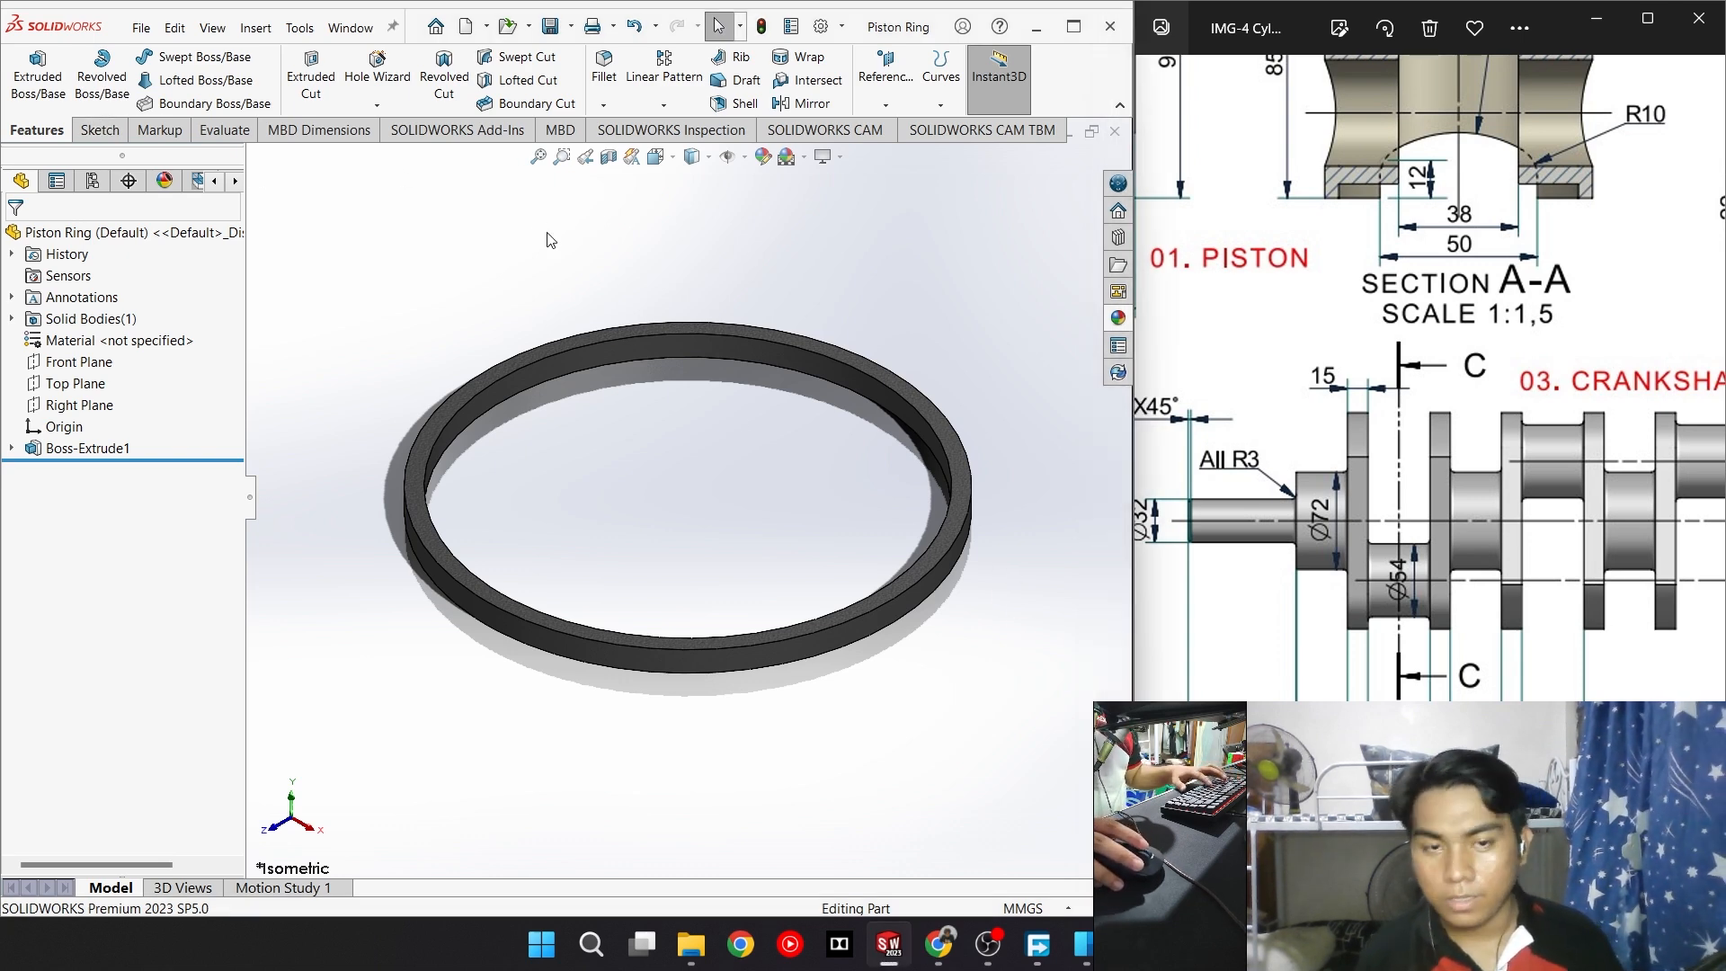
key("ctrl+n")
left_click(753, 701)
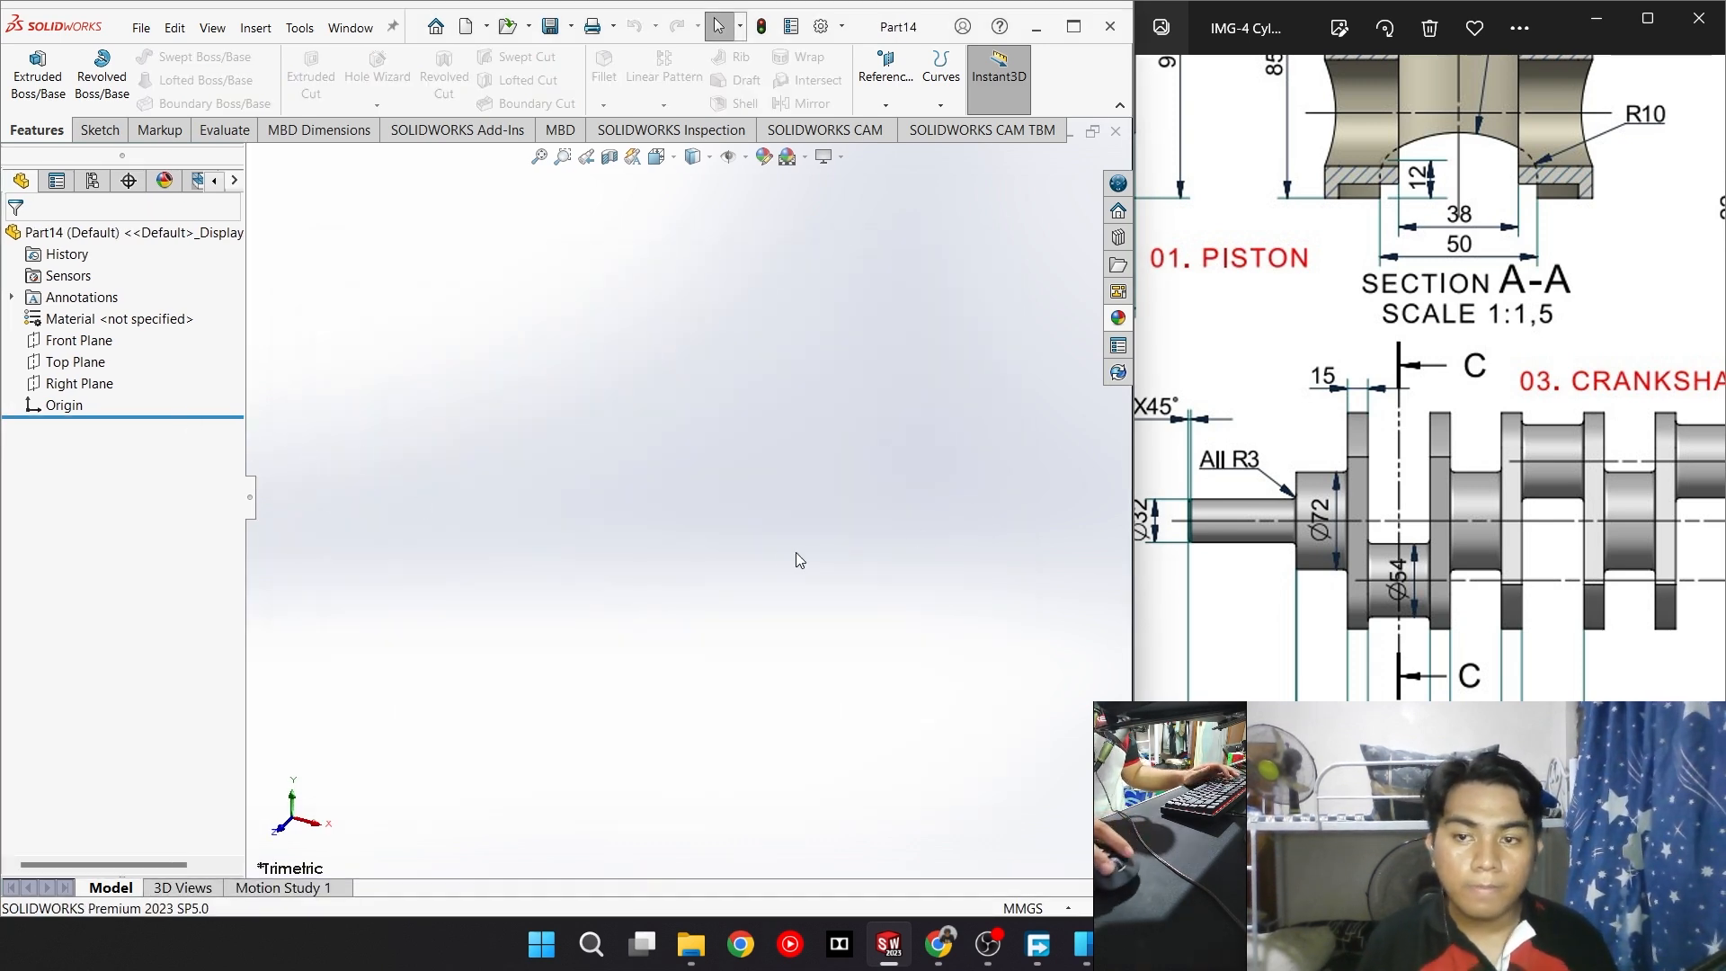
Start a sketch on the Front Plane for the crankshaft web in section C-C
left_click(99, 130)
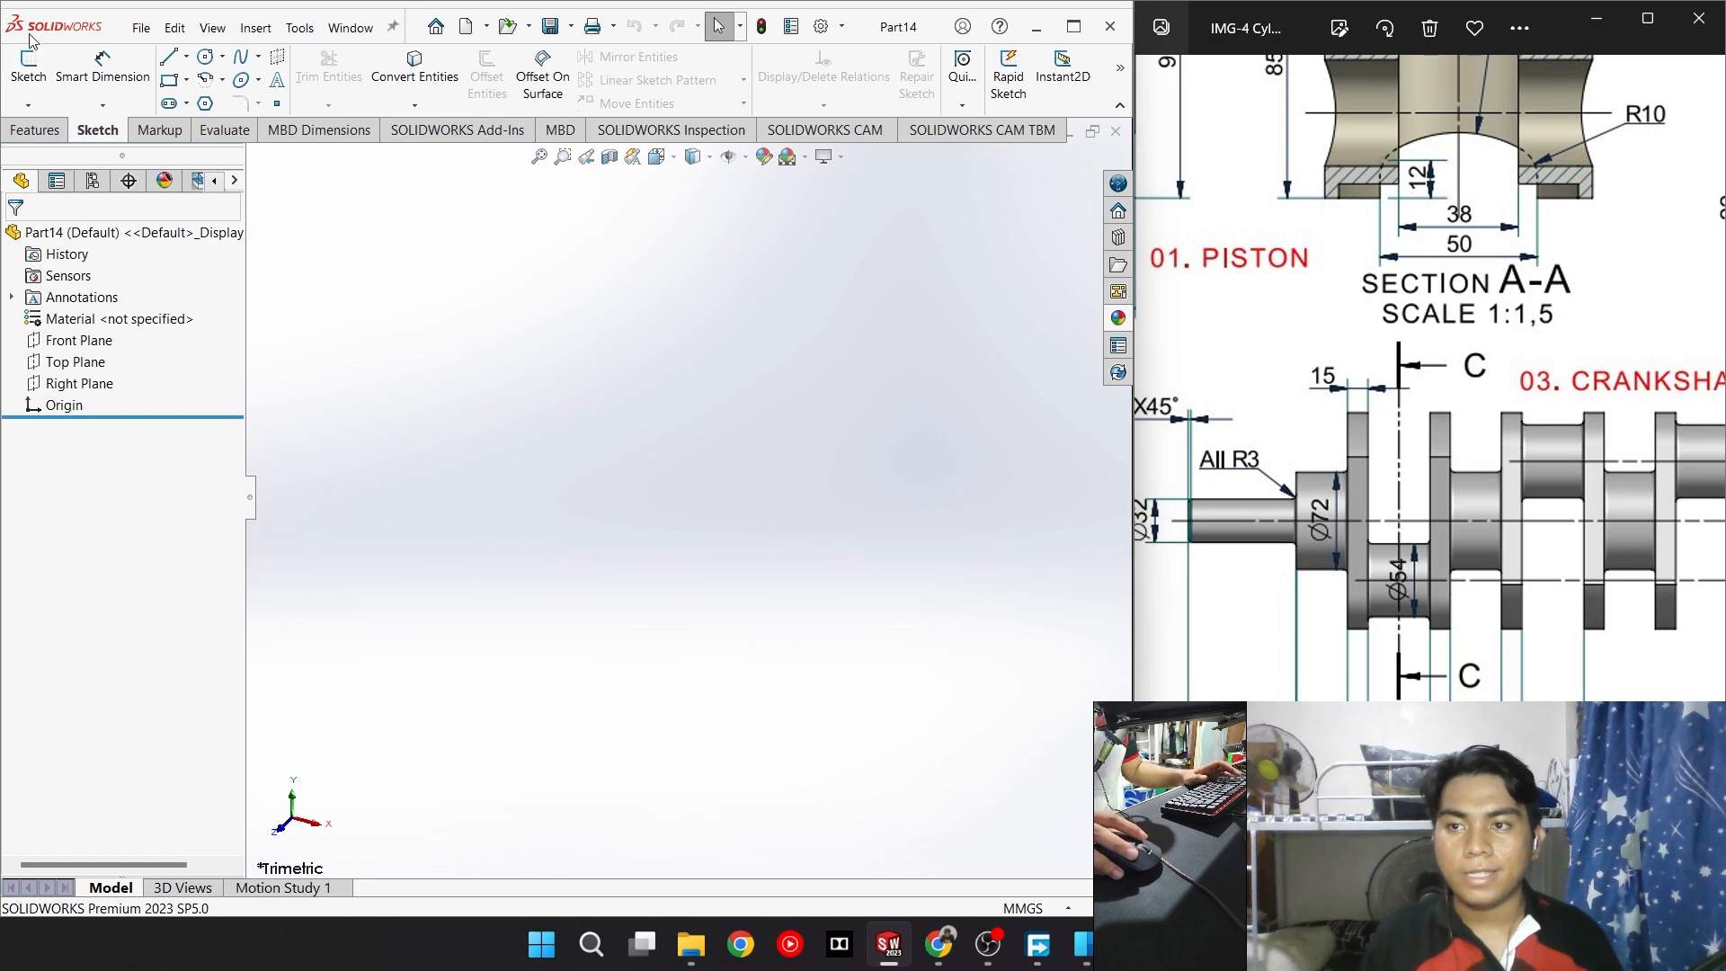
mouse_move(1216, 483)
left_mouse_down()
mouse_move(1383, 440)
mouse_move(1587, 441)
left_mouse_up()
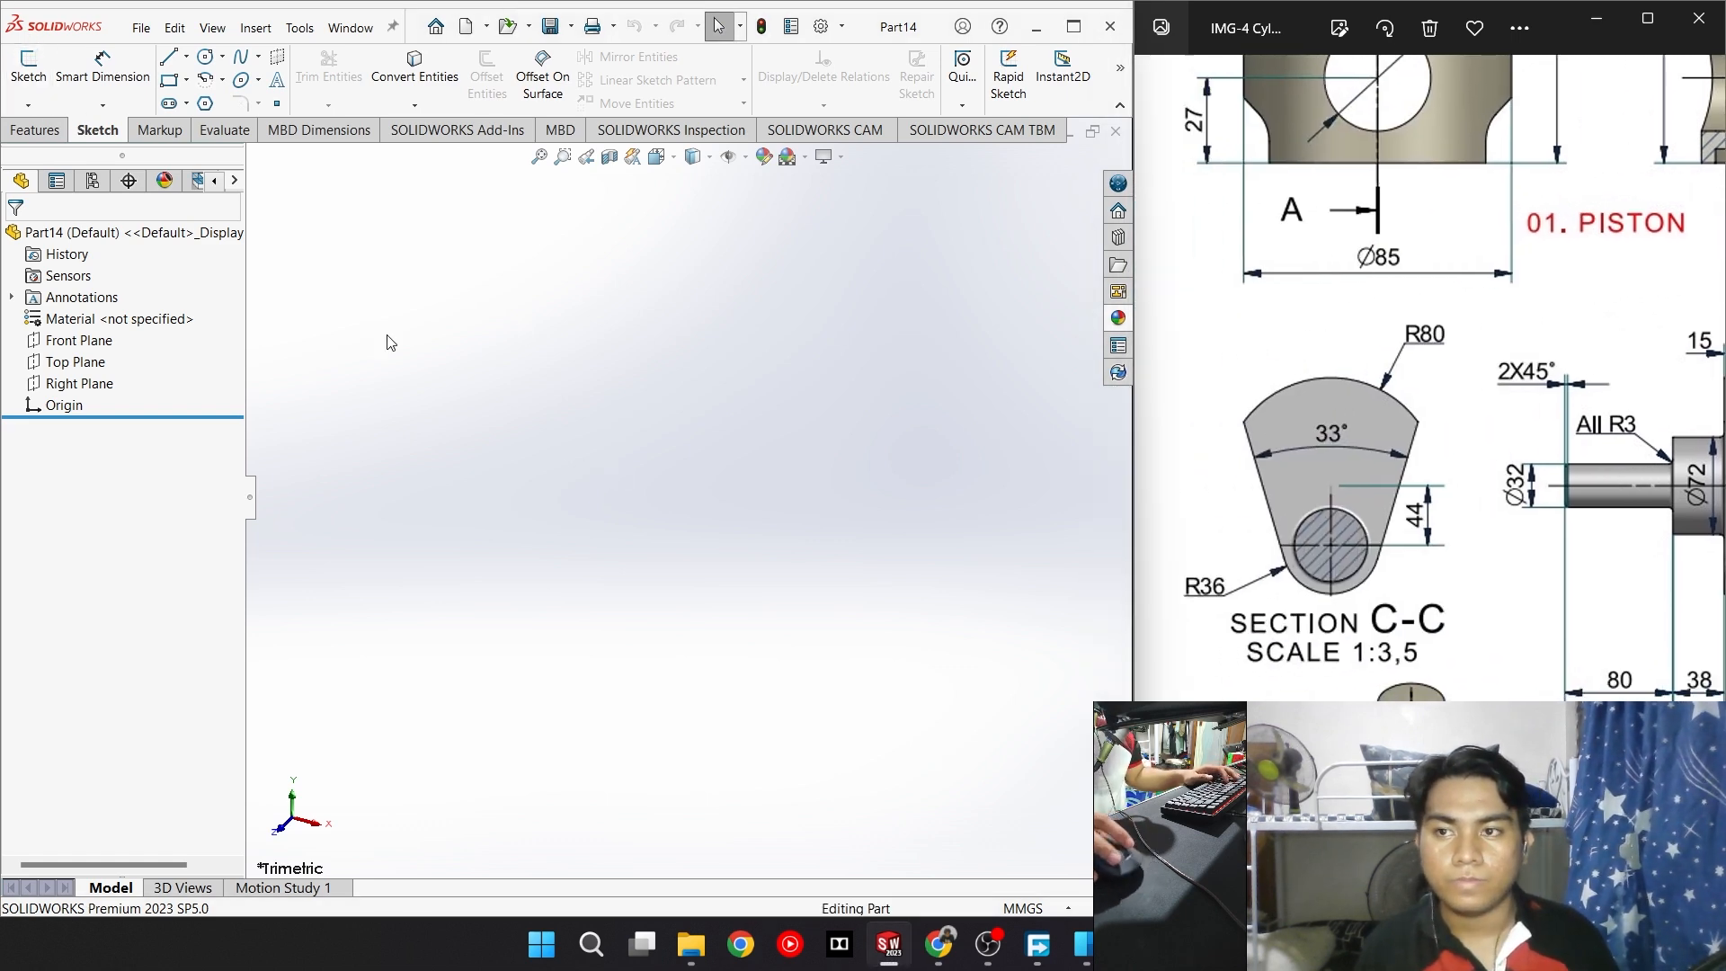
left_click(28, 67)
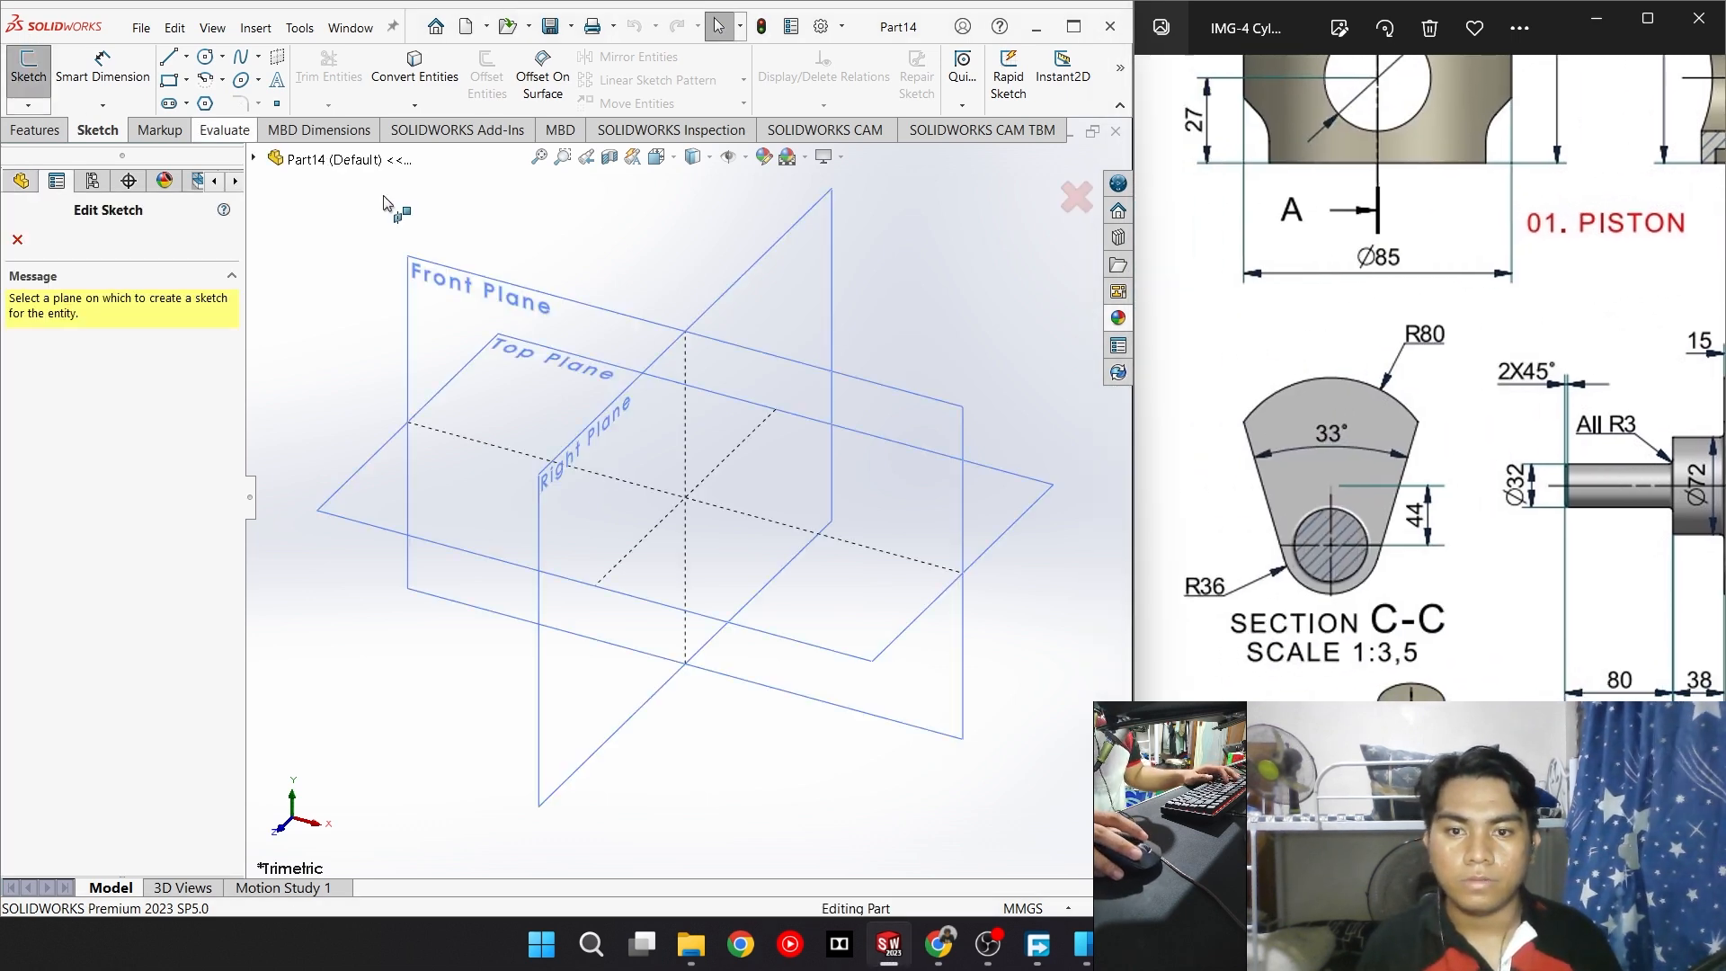
left_click(602, 317)
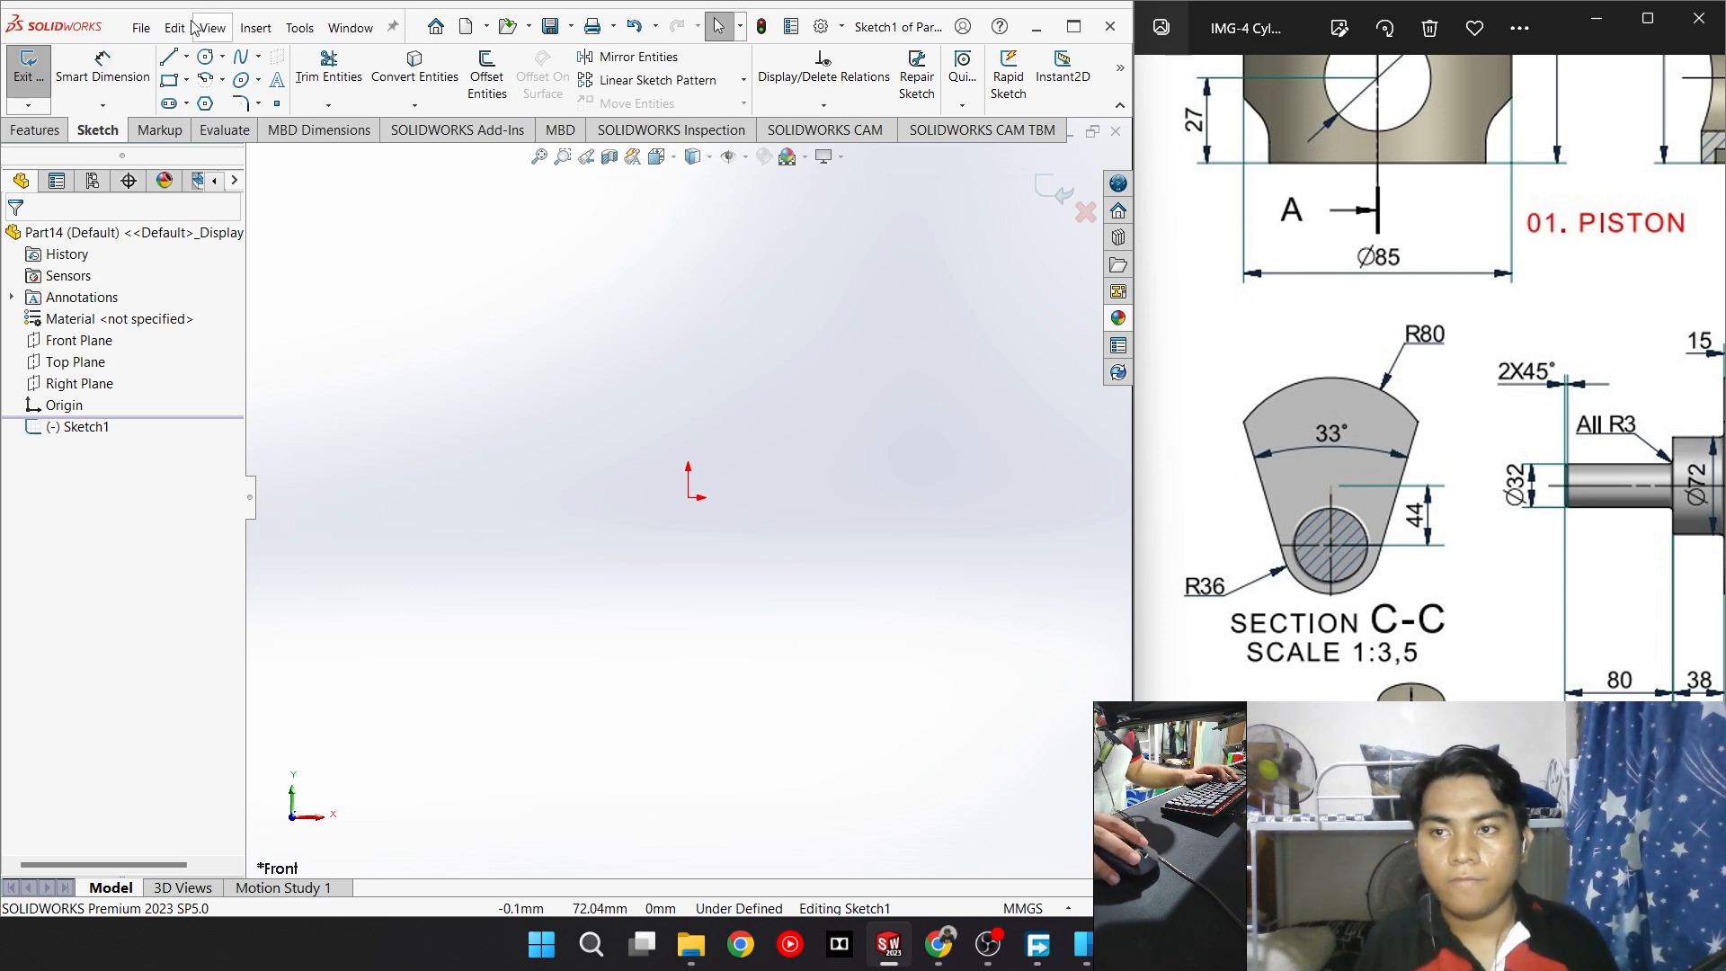
Sketch a vertical construction midpoint line about 85 mm long, centred on the origin
left_click(168, 56)
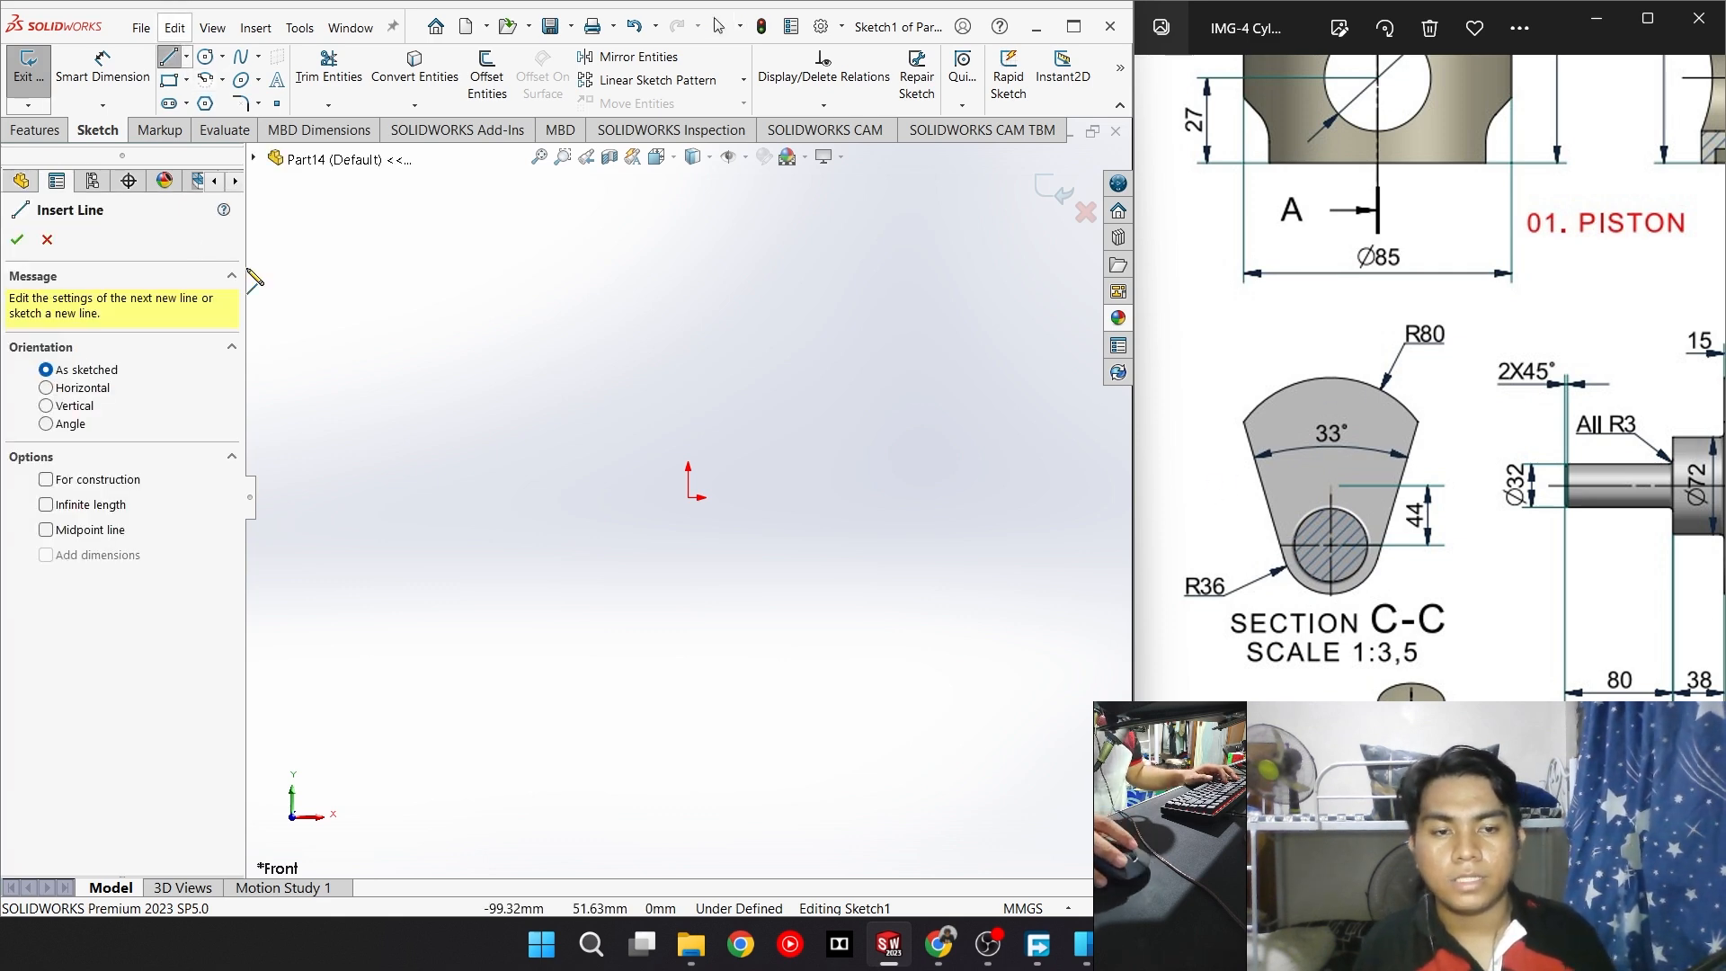
left_click(71, 482)
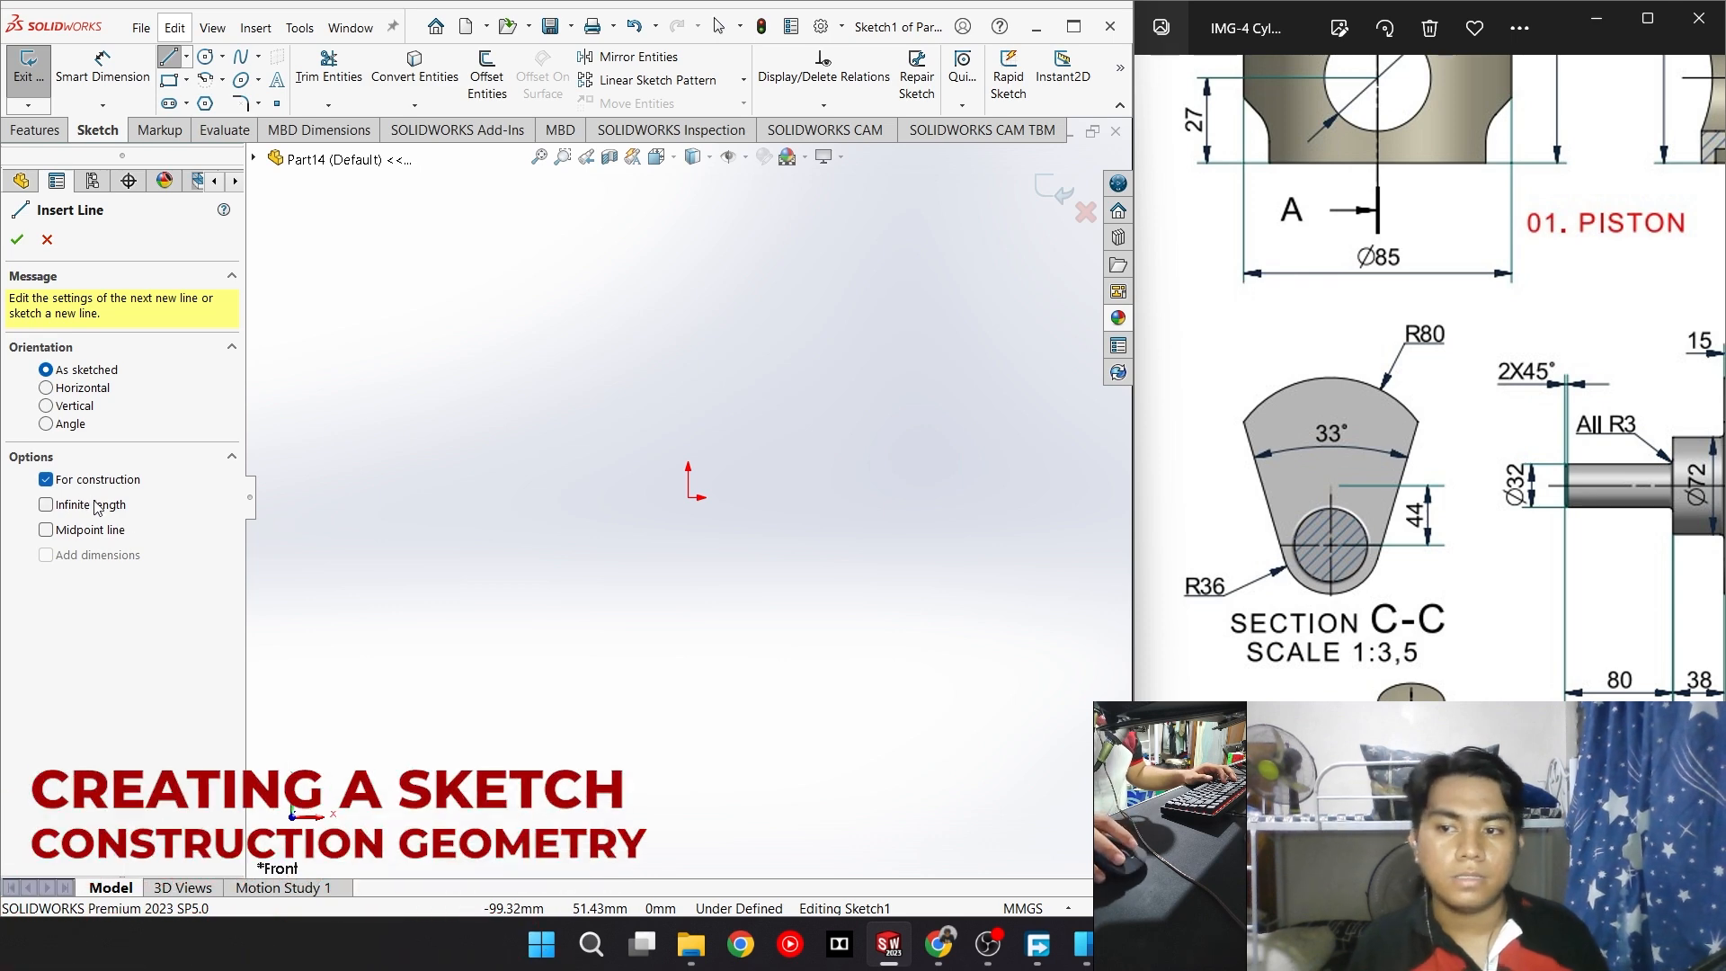
left_click(46, 529)
left_click(688, 497)
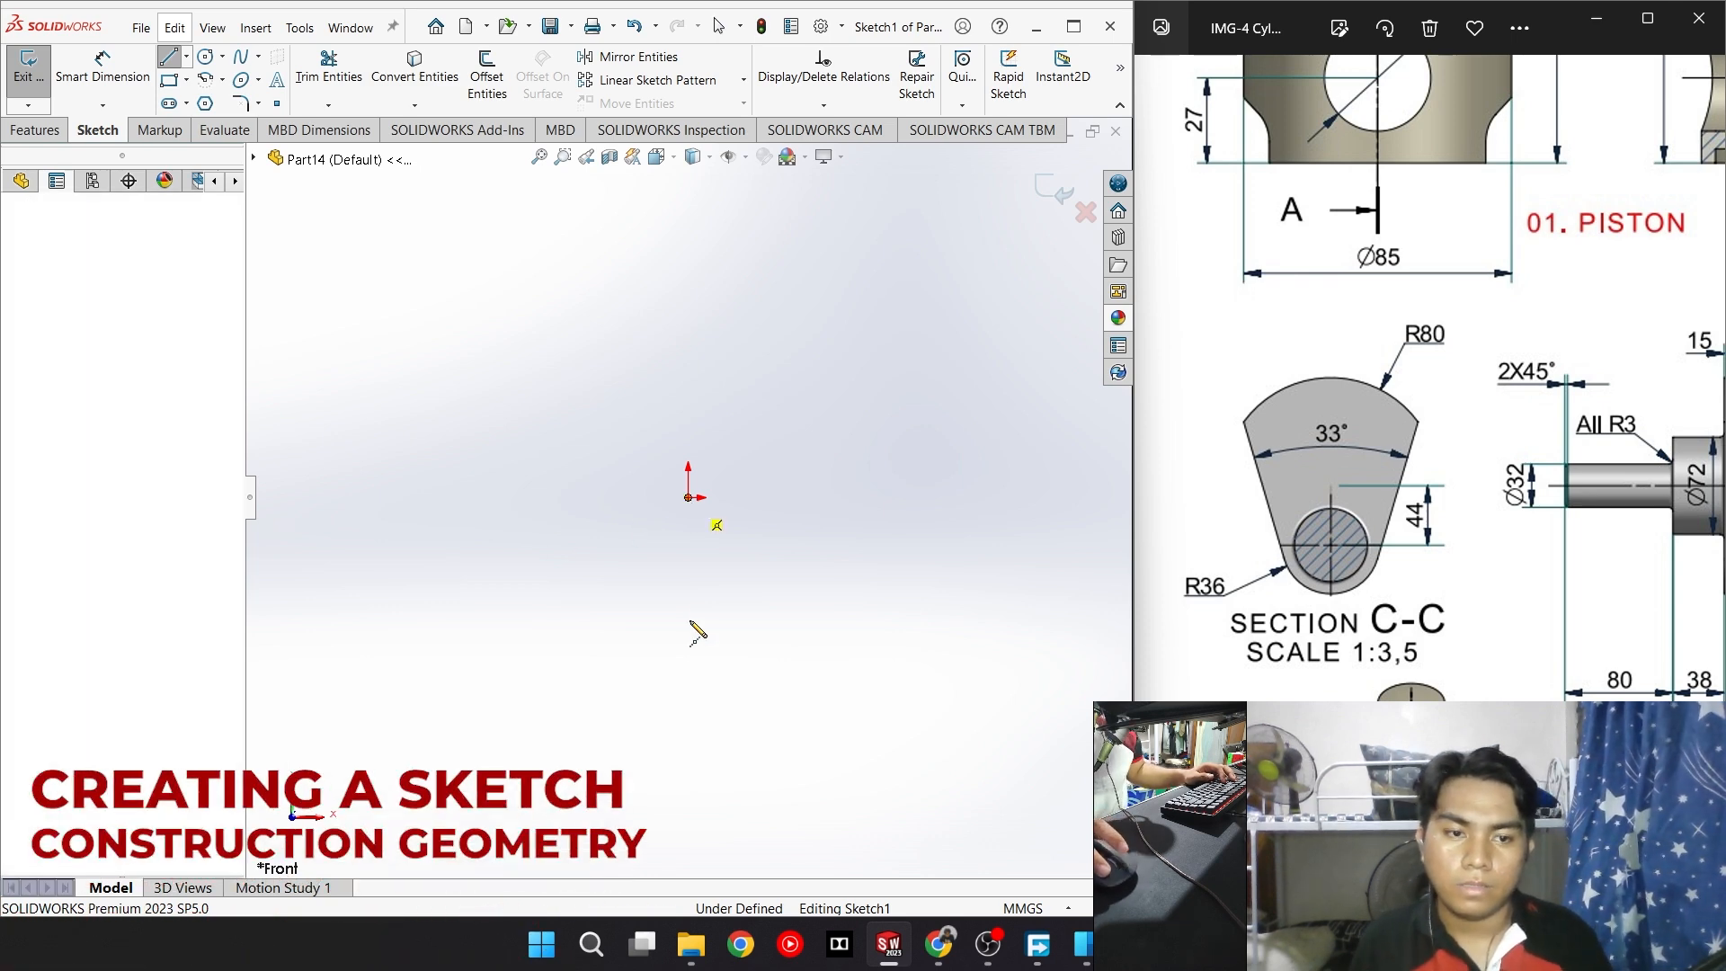
left_click(689, 686)
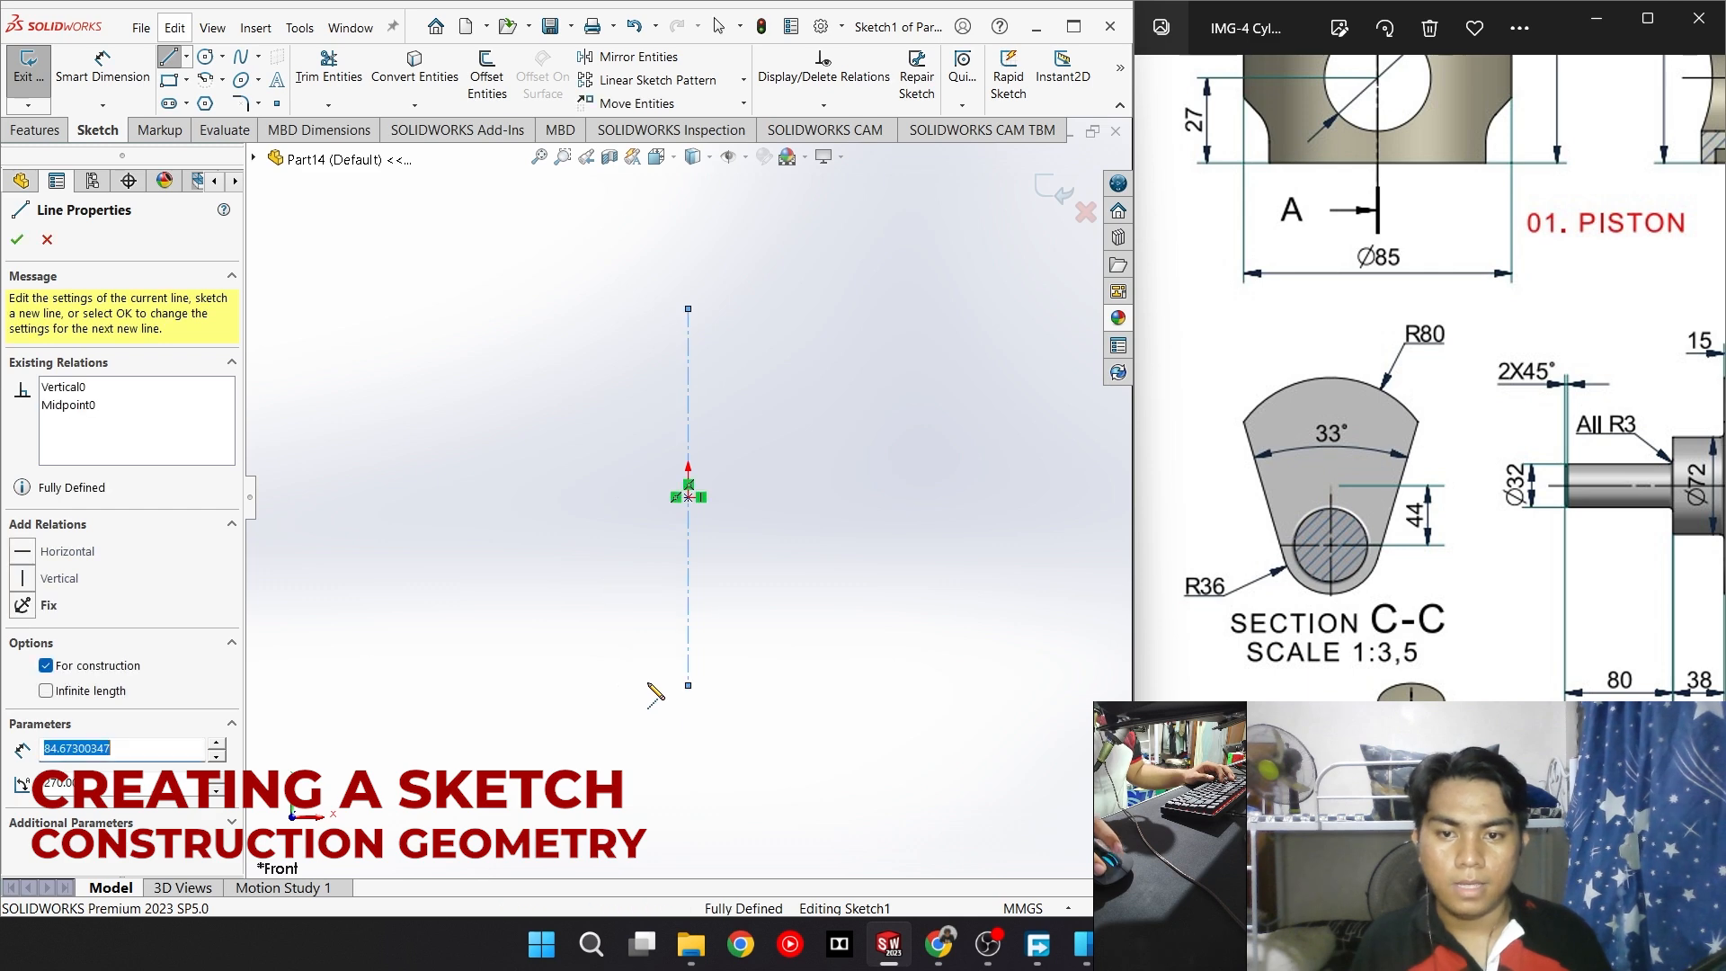
key("Escape")
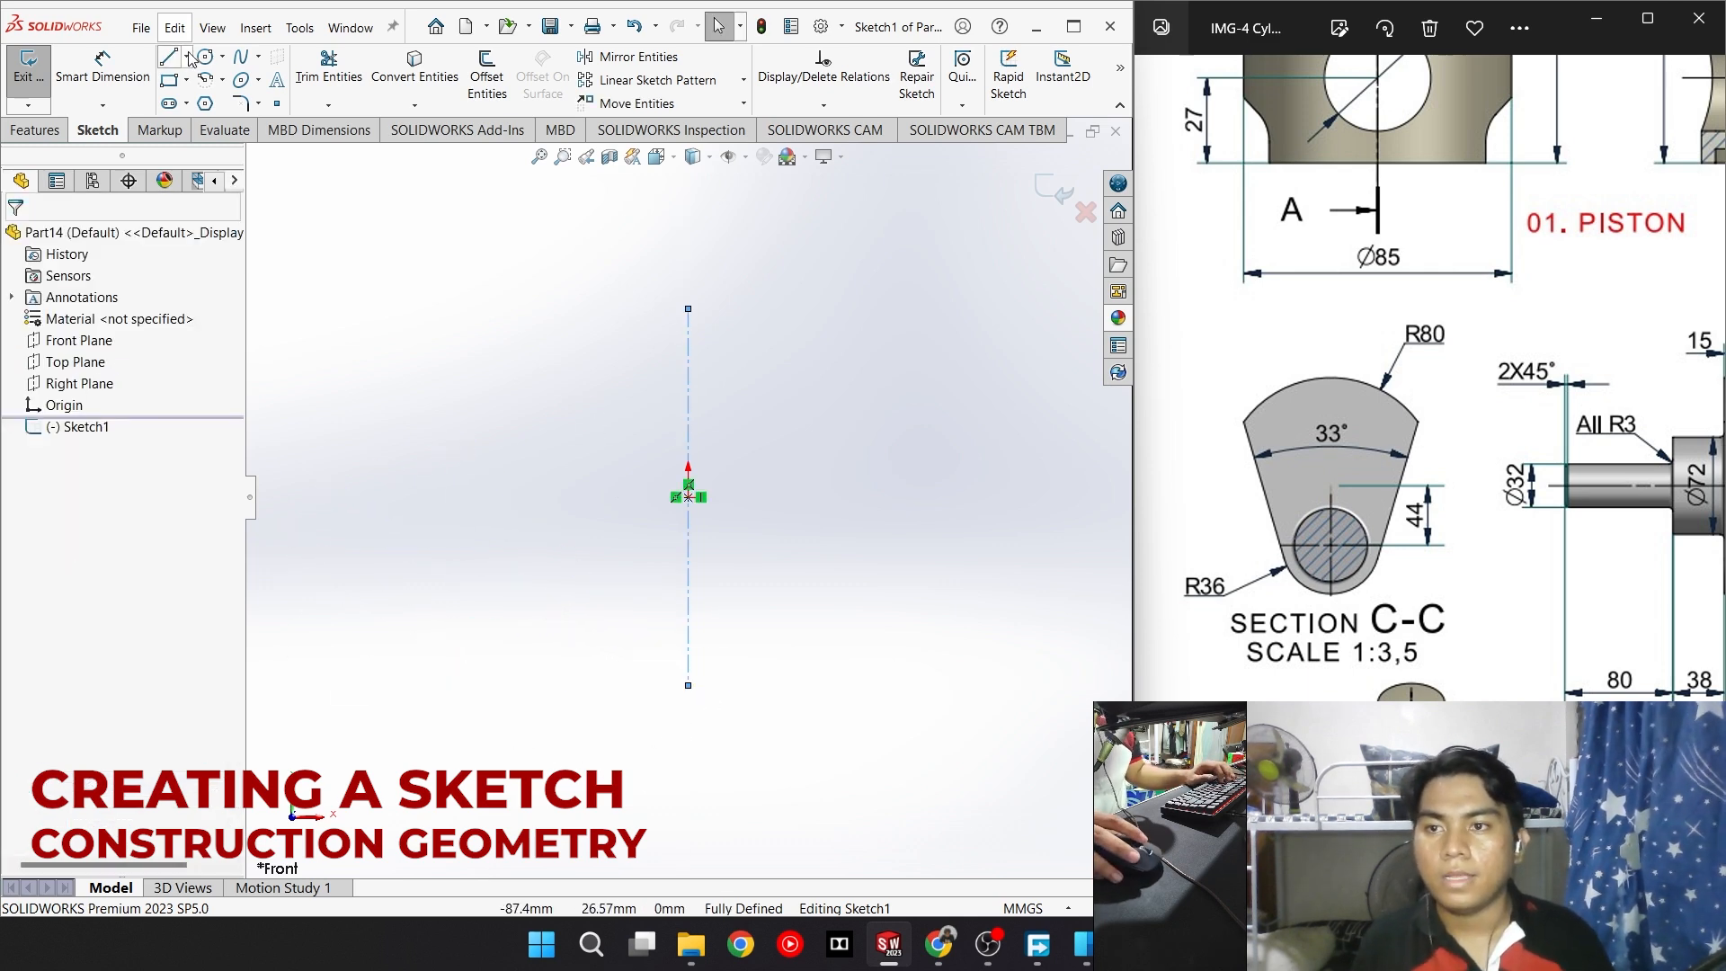
Sketch a circle centred on the construction line's lower endpoint with a diameter of 36*2 mm
left_click(205, 55)
left_click(688, 686)
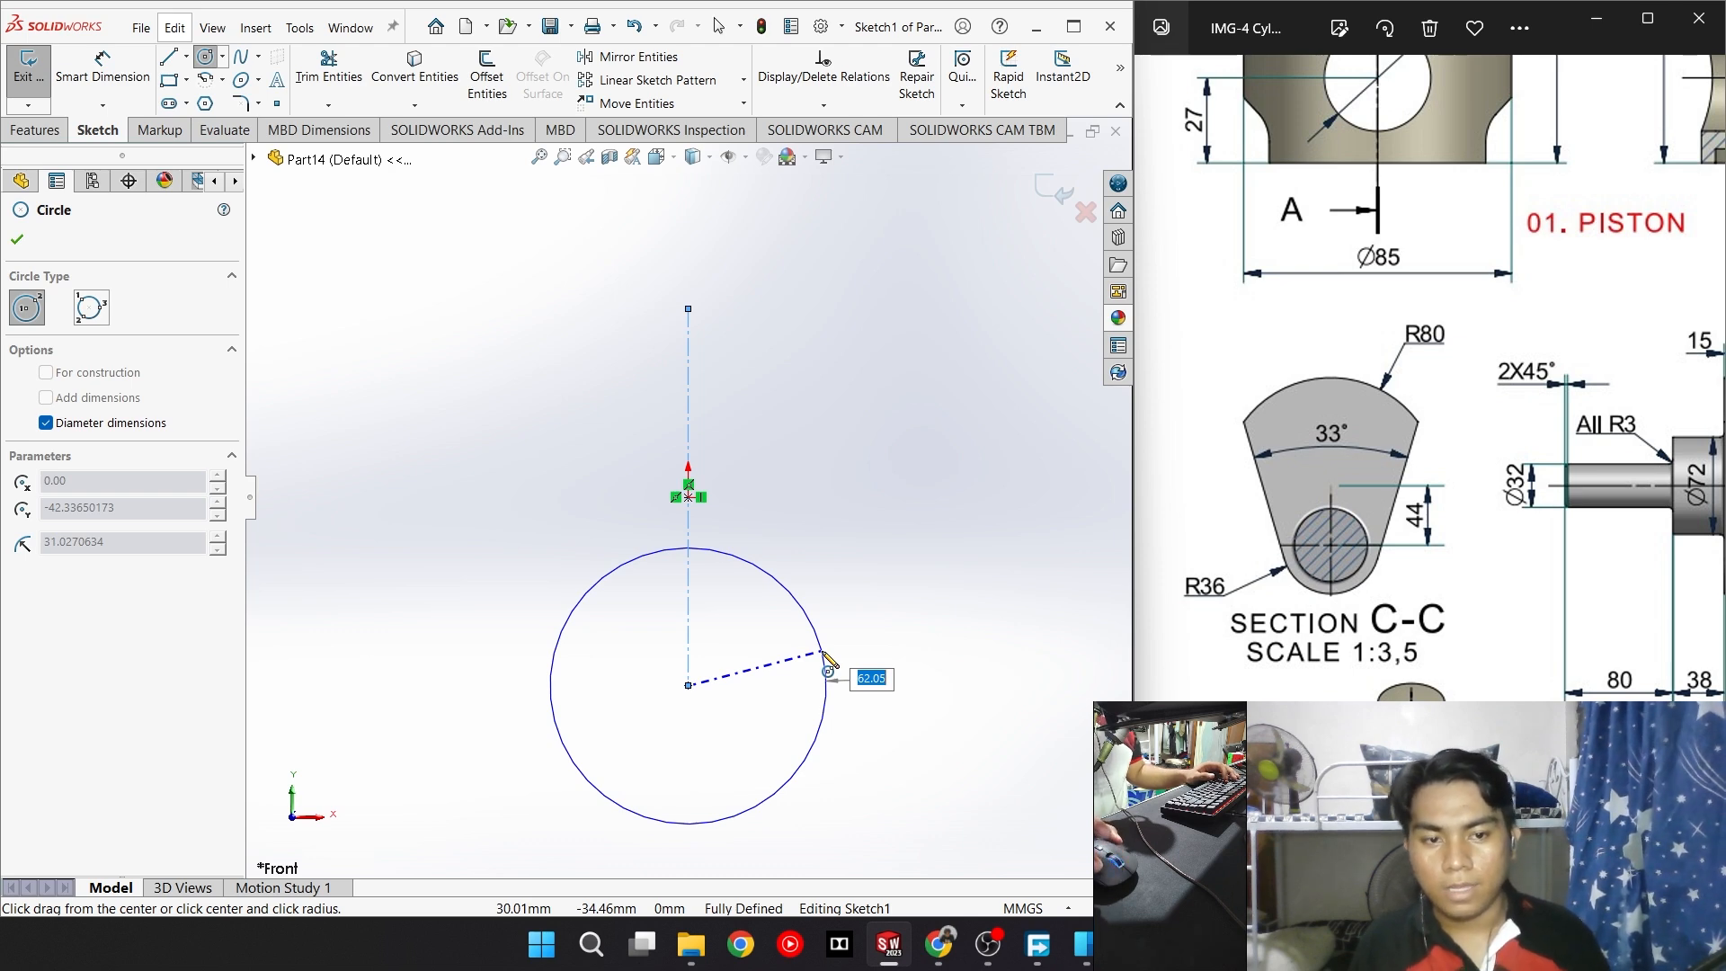
type("36*2")
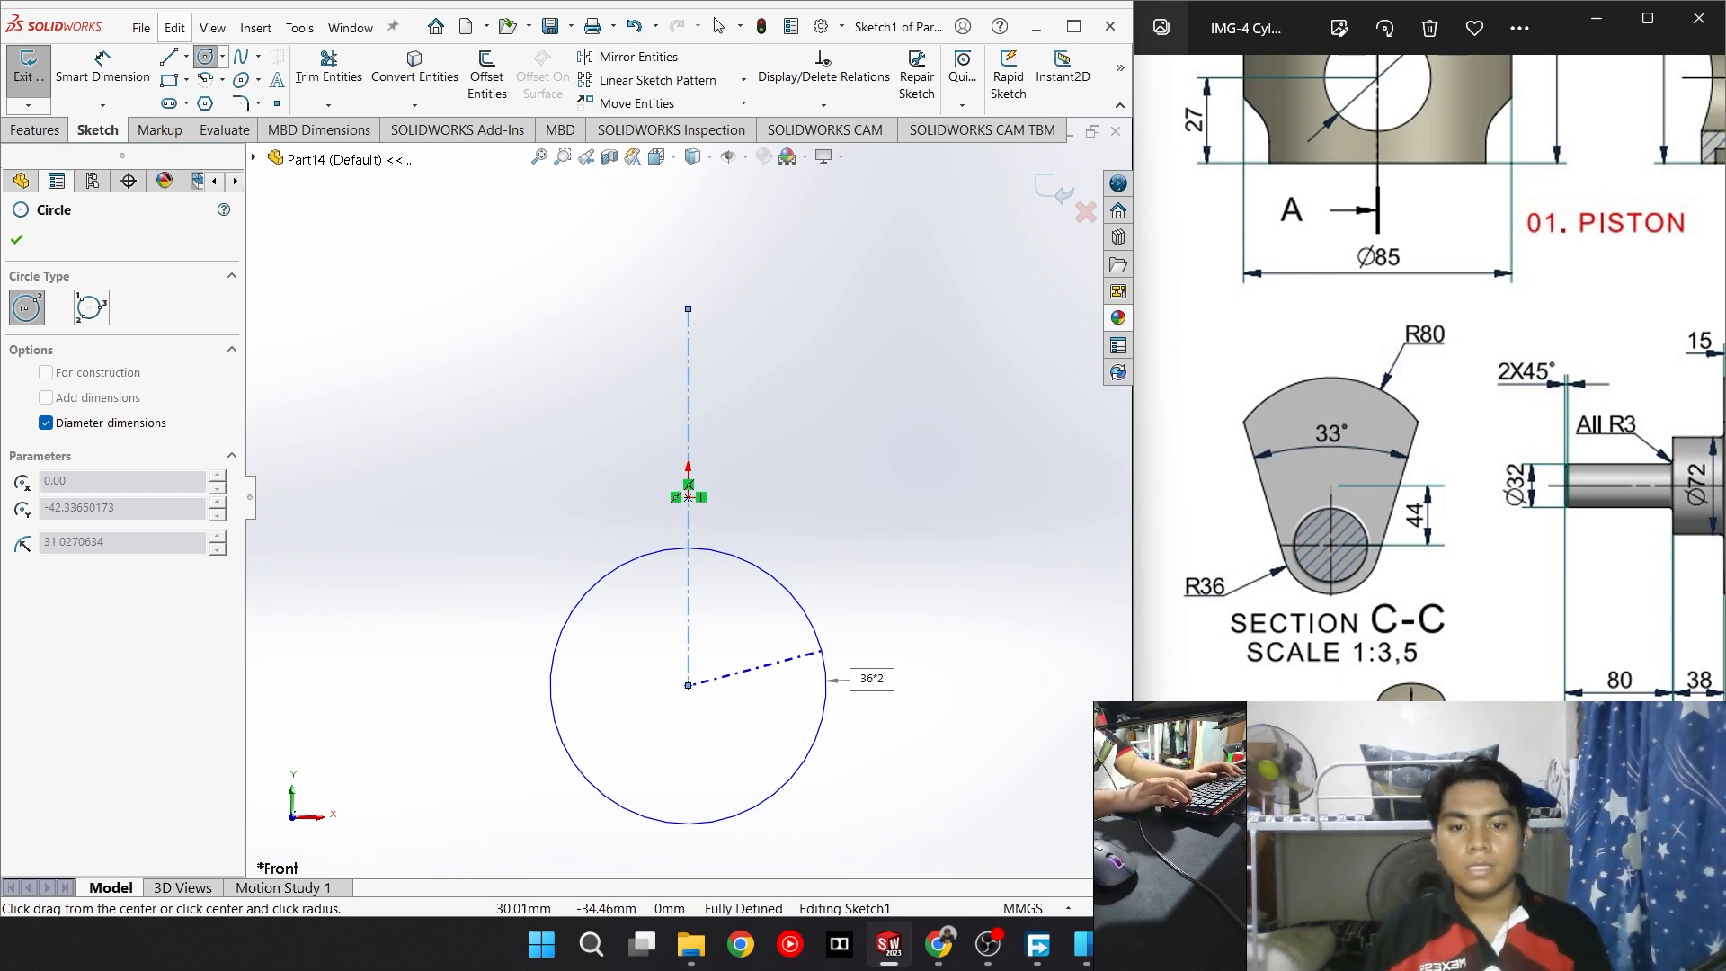
key("Return")
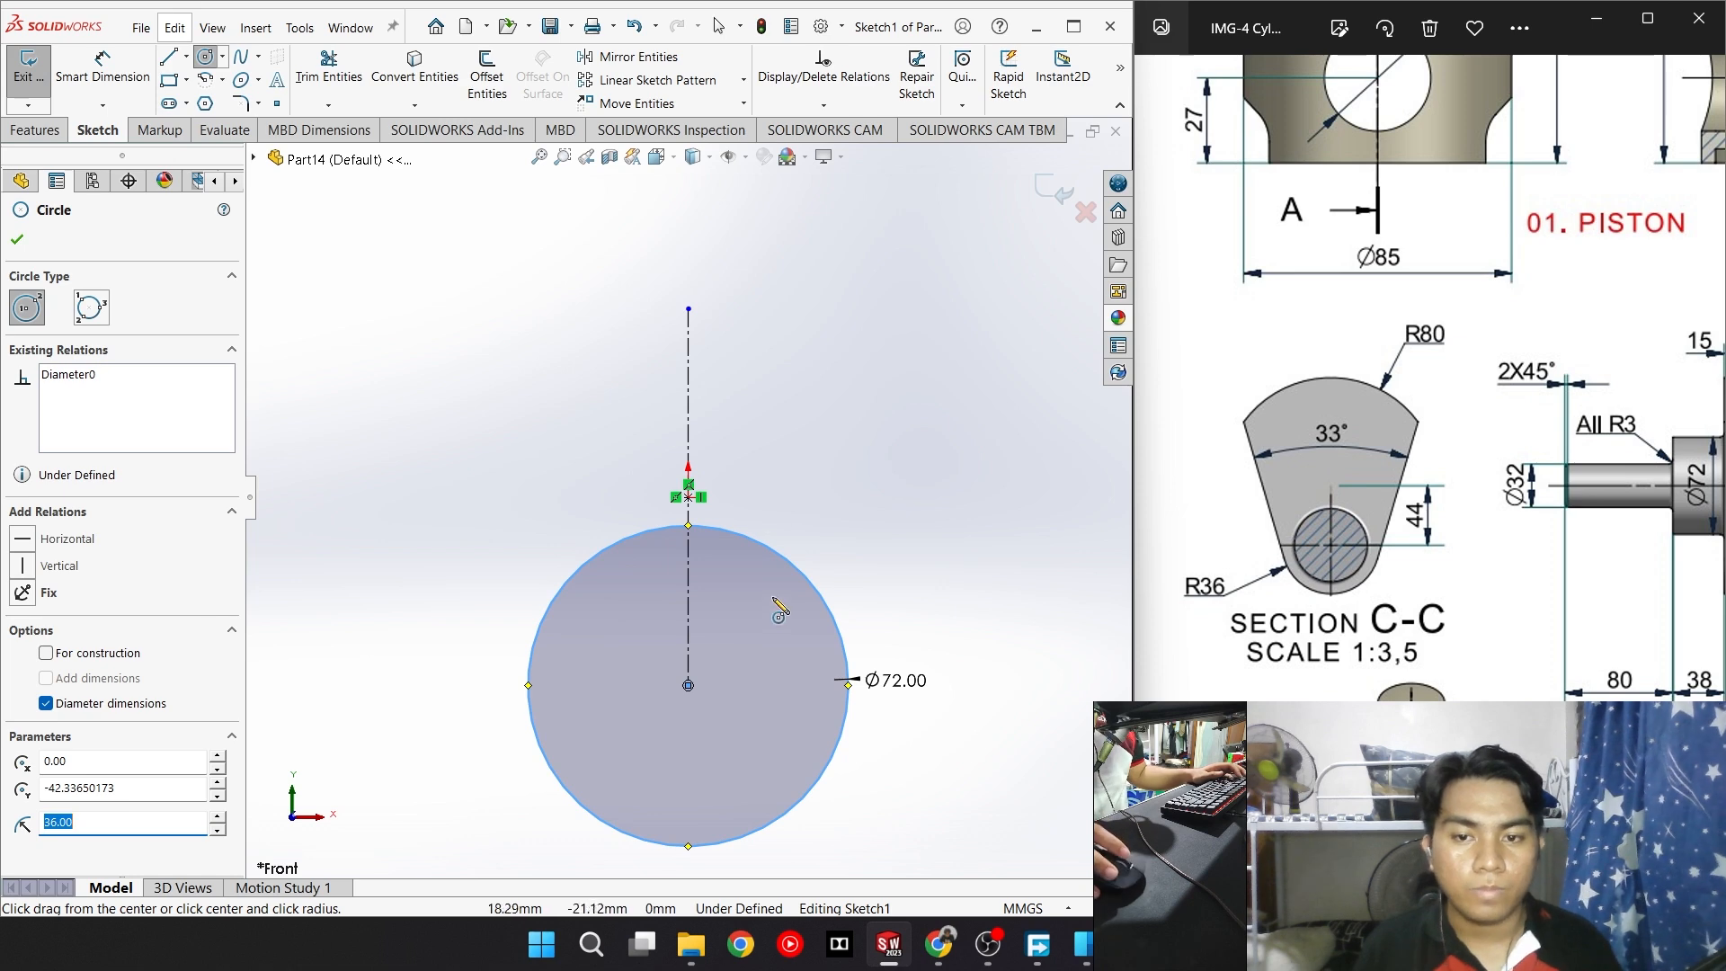
key("Escape")
Try a centerpoint arc of 80° about the origin above the circle, and undo it
left_click(205, 80)
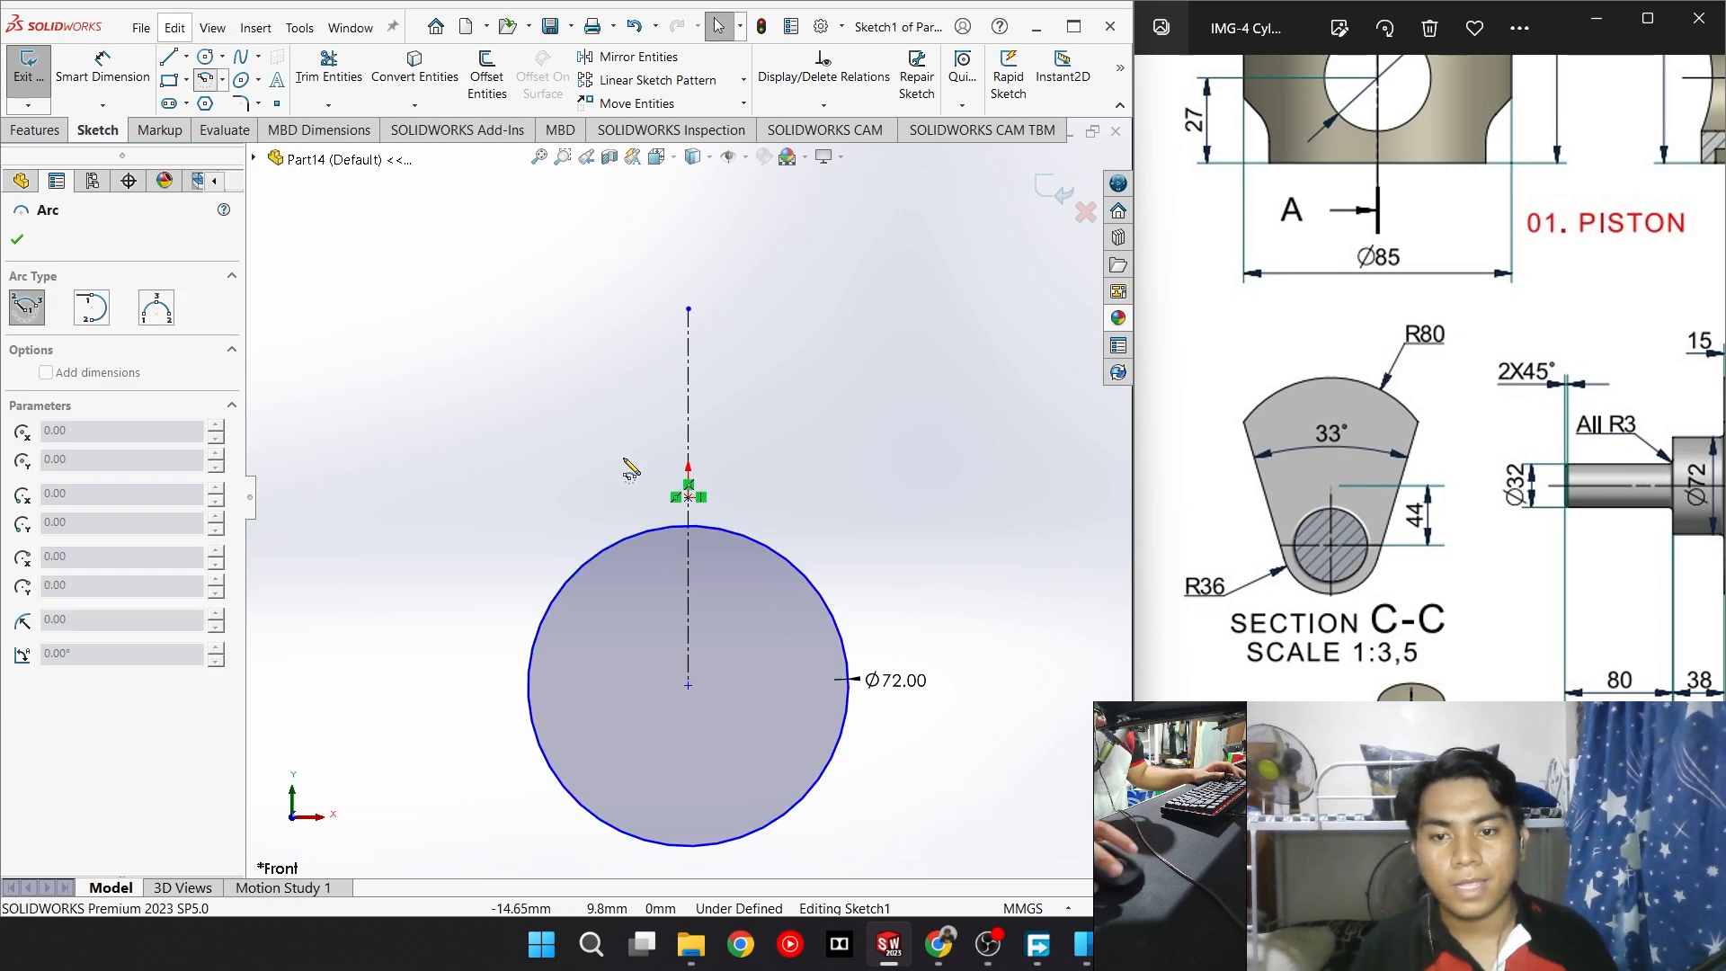
left_click(689, 496)
left_click(487, 364)
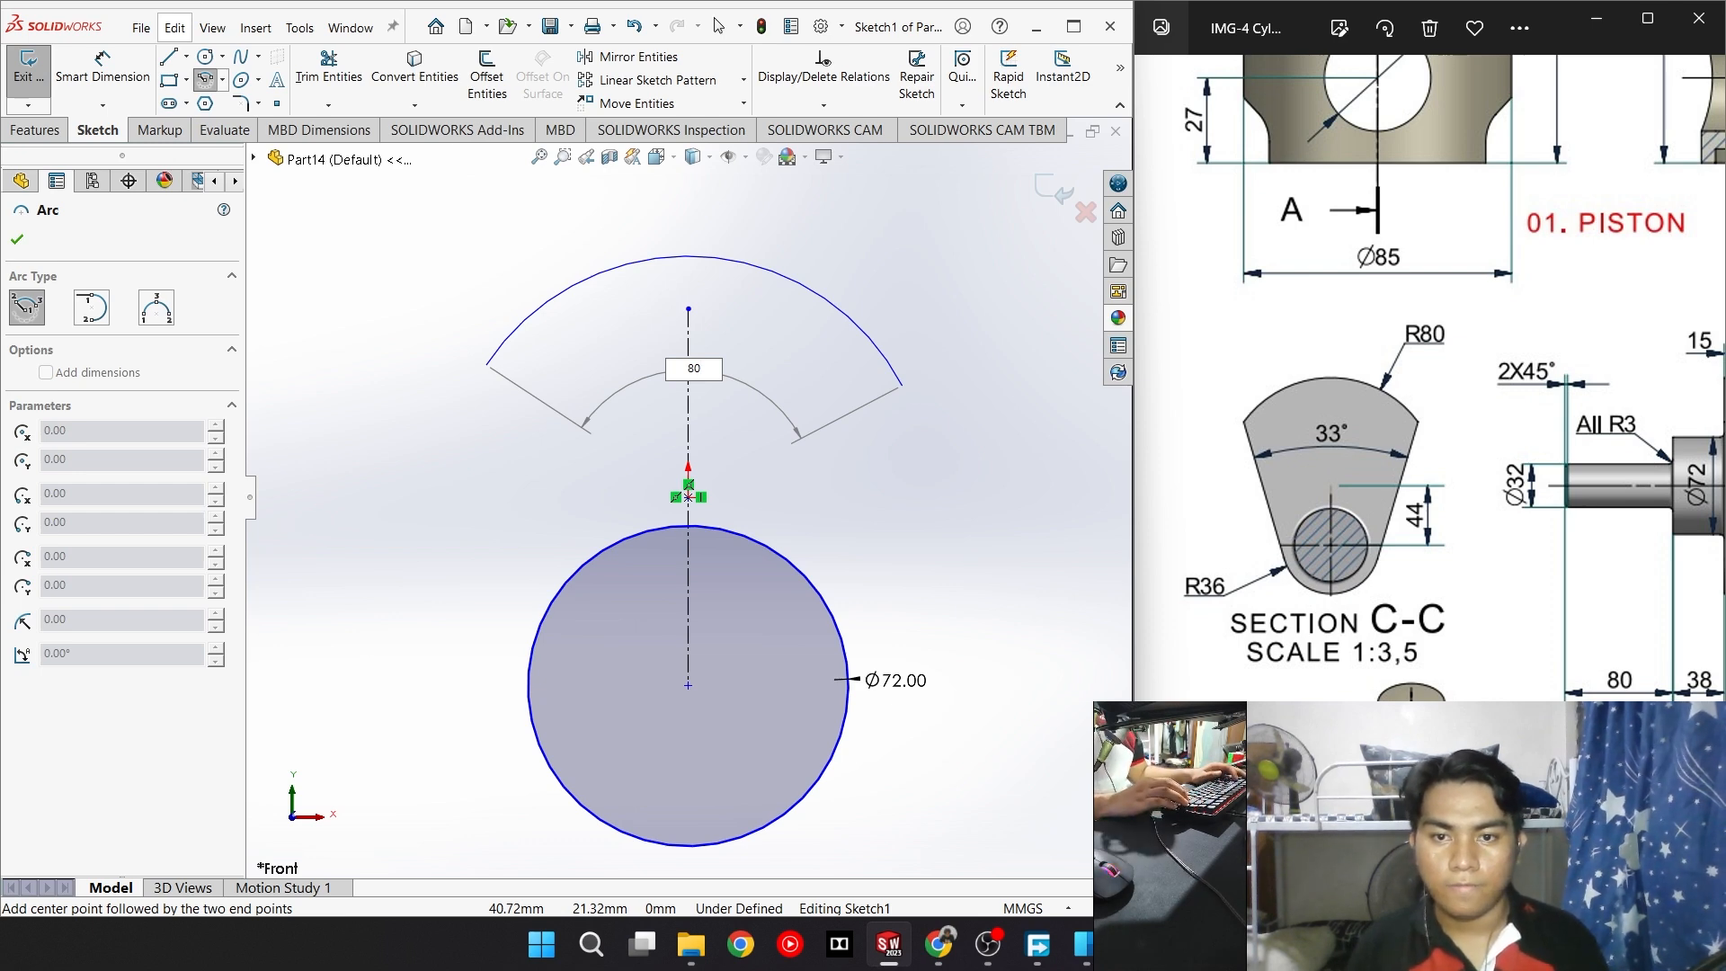
key("Return")
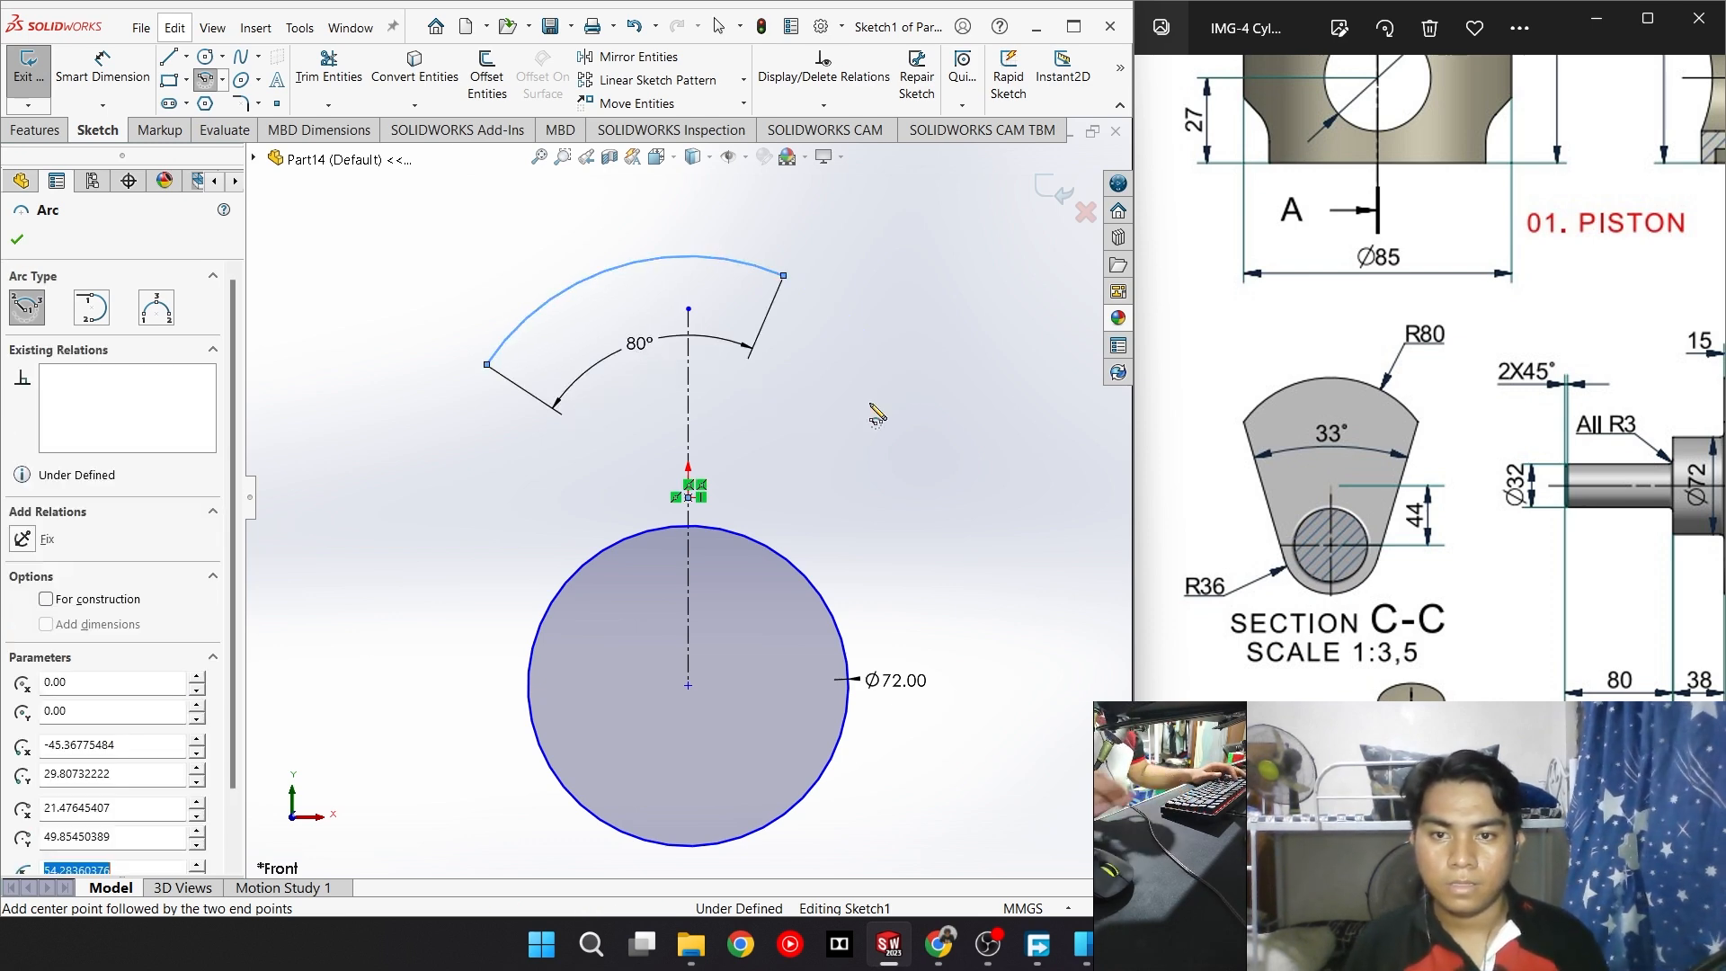
key("ctrl+z")
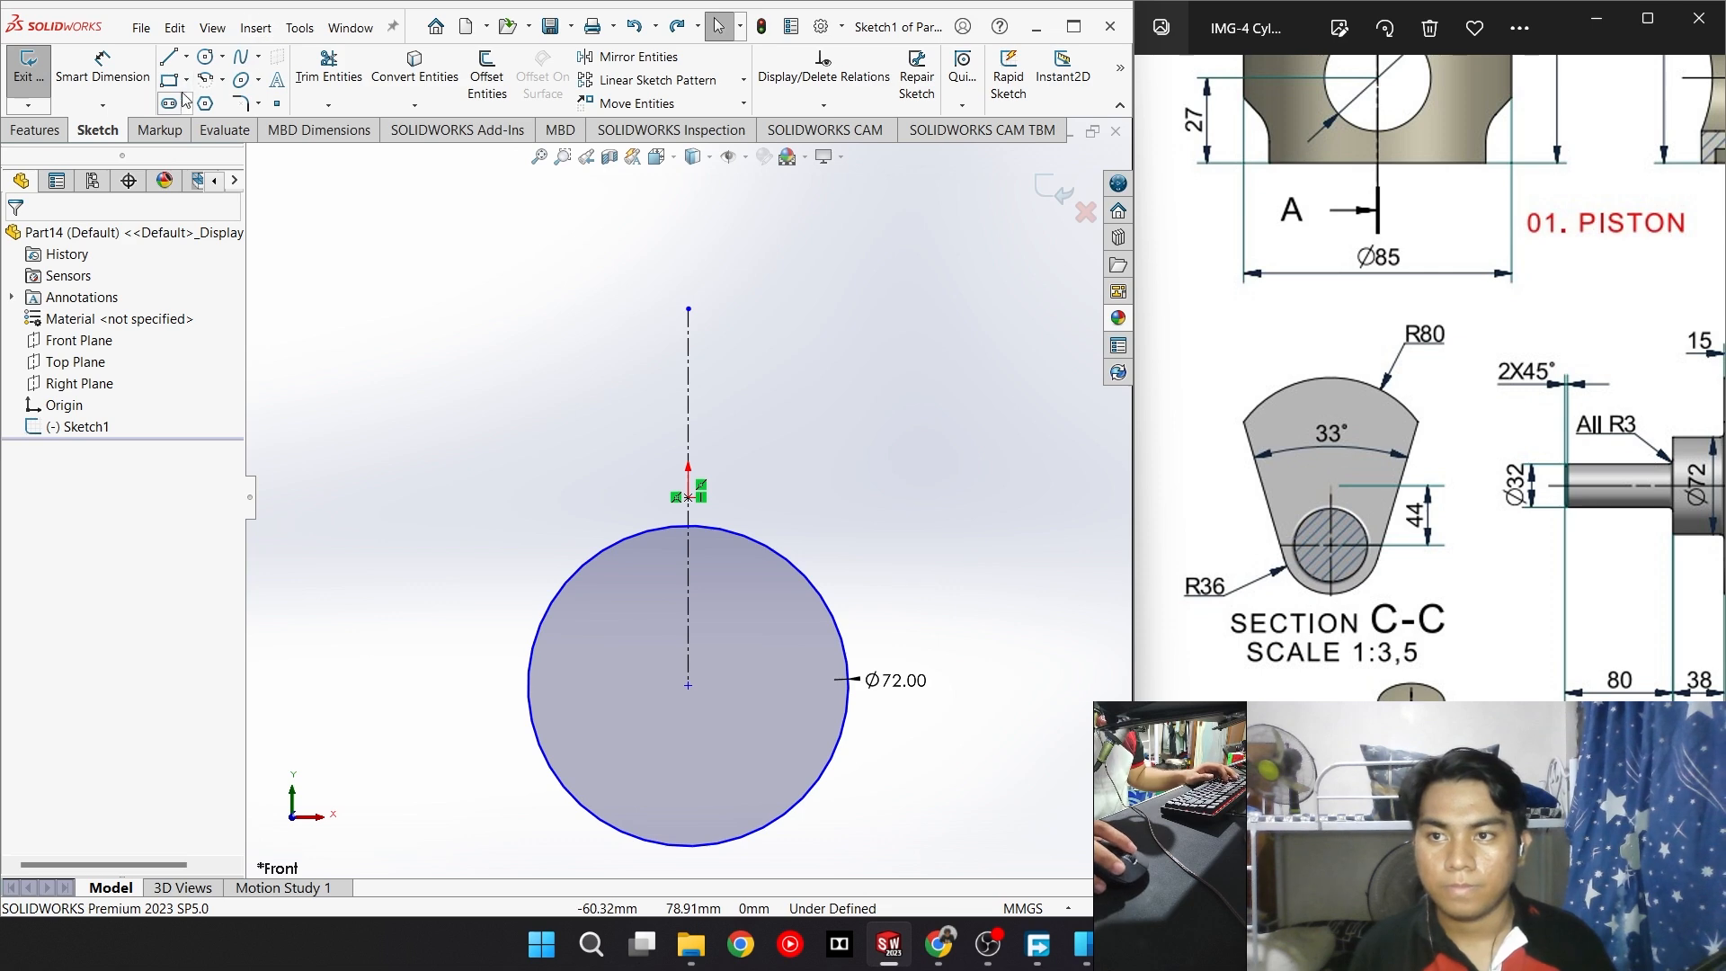
Sketch a centerpoint arc about the origin above the circle, with a radius of about 51 mm and ends on both sides of the construction line
left_click(236, 102)
left_click(688, 496)
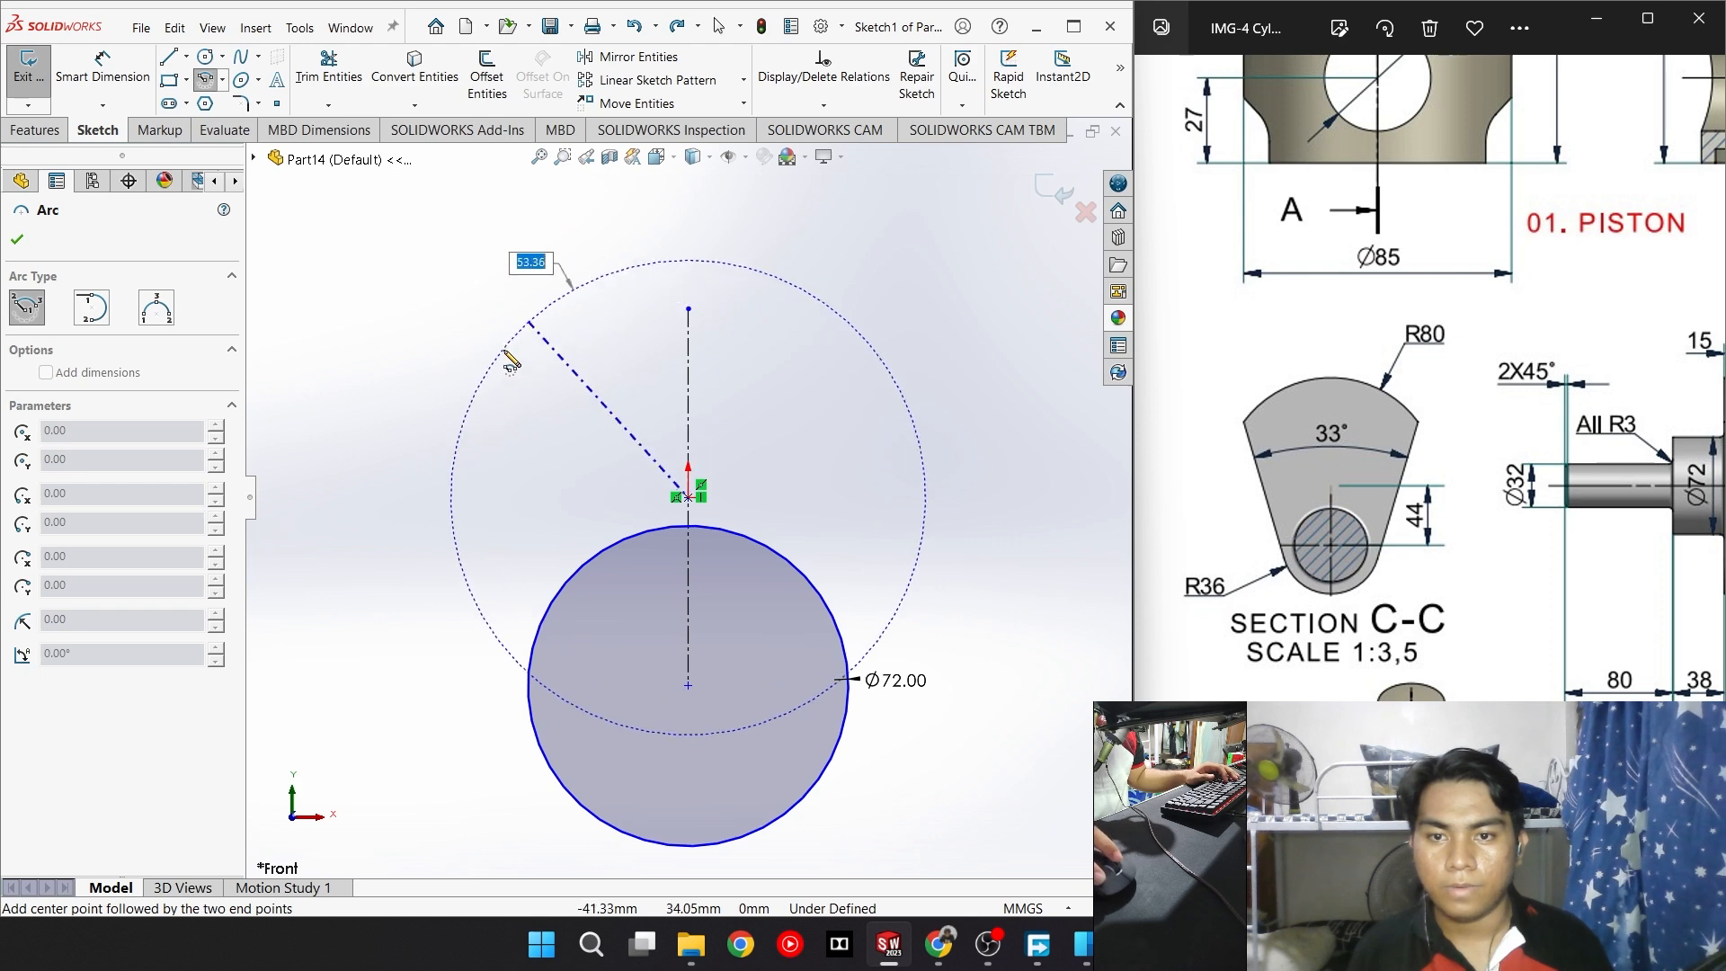
left_click(503, 369)
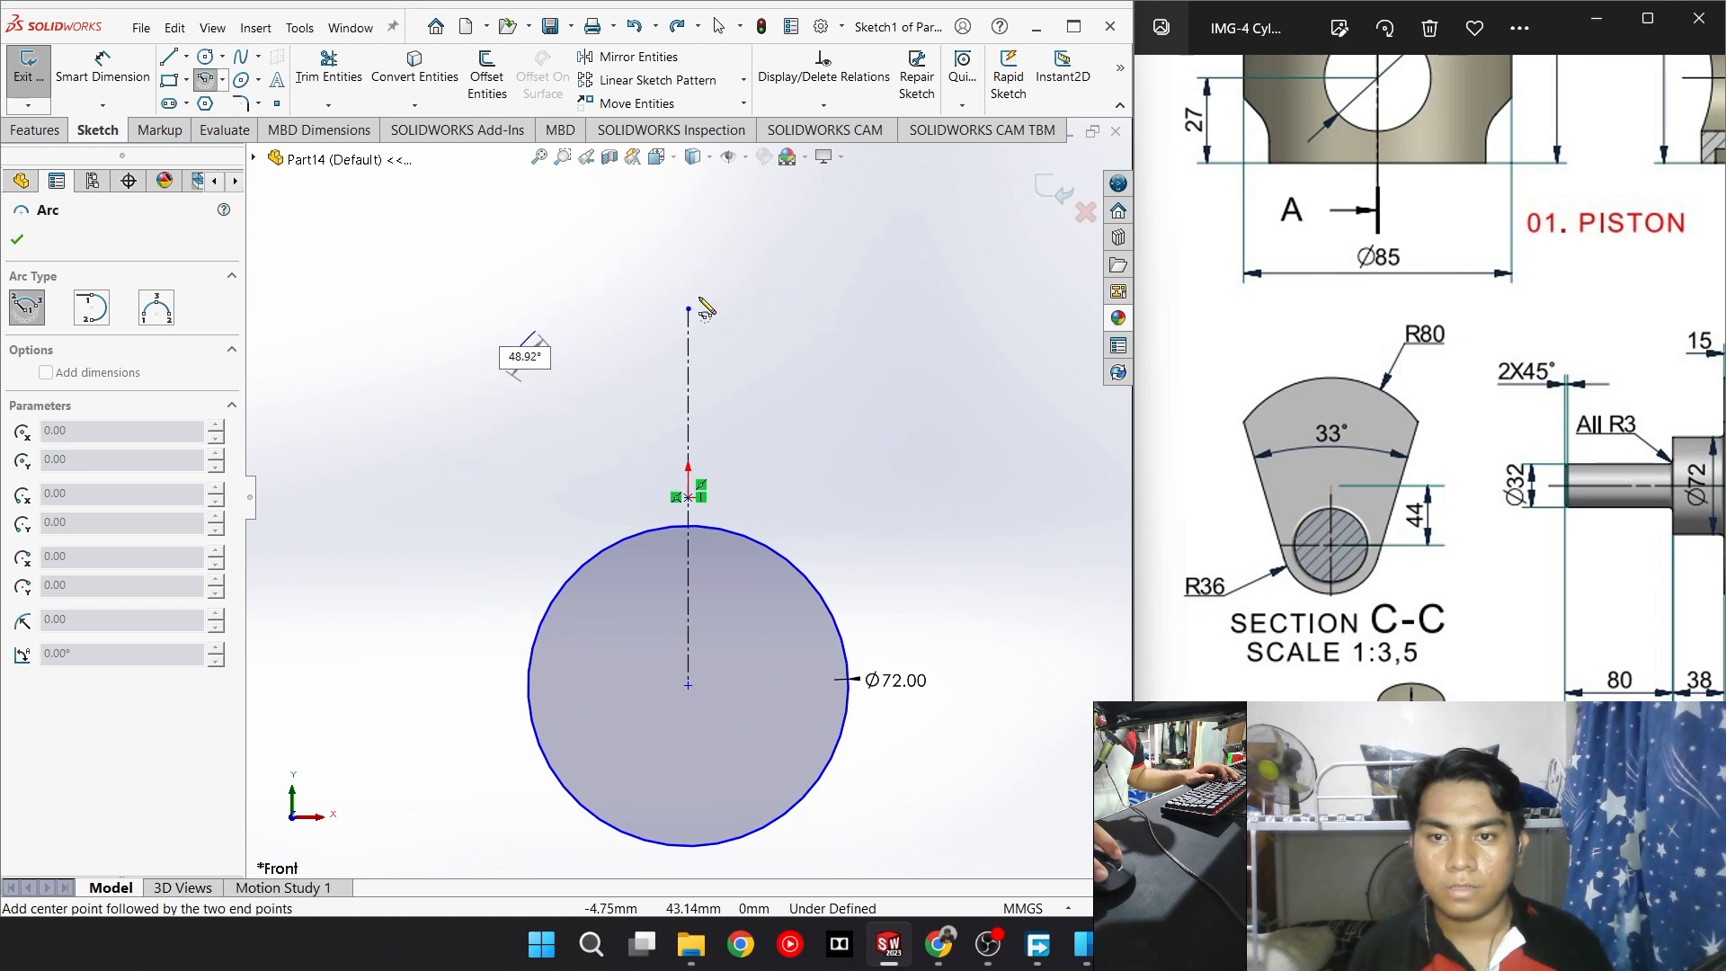
left_click(850, 382)
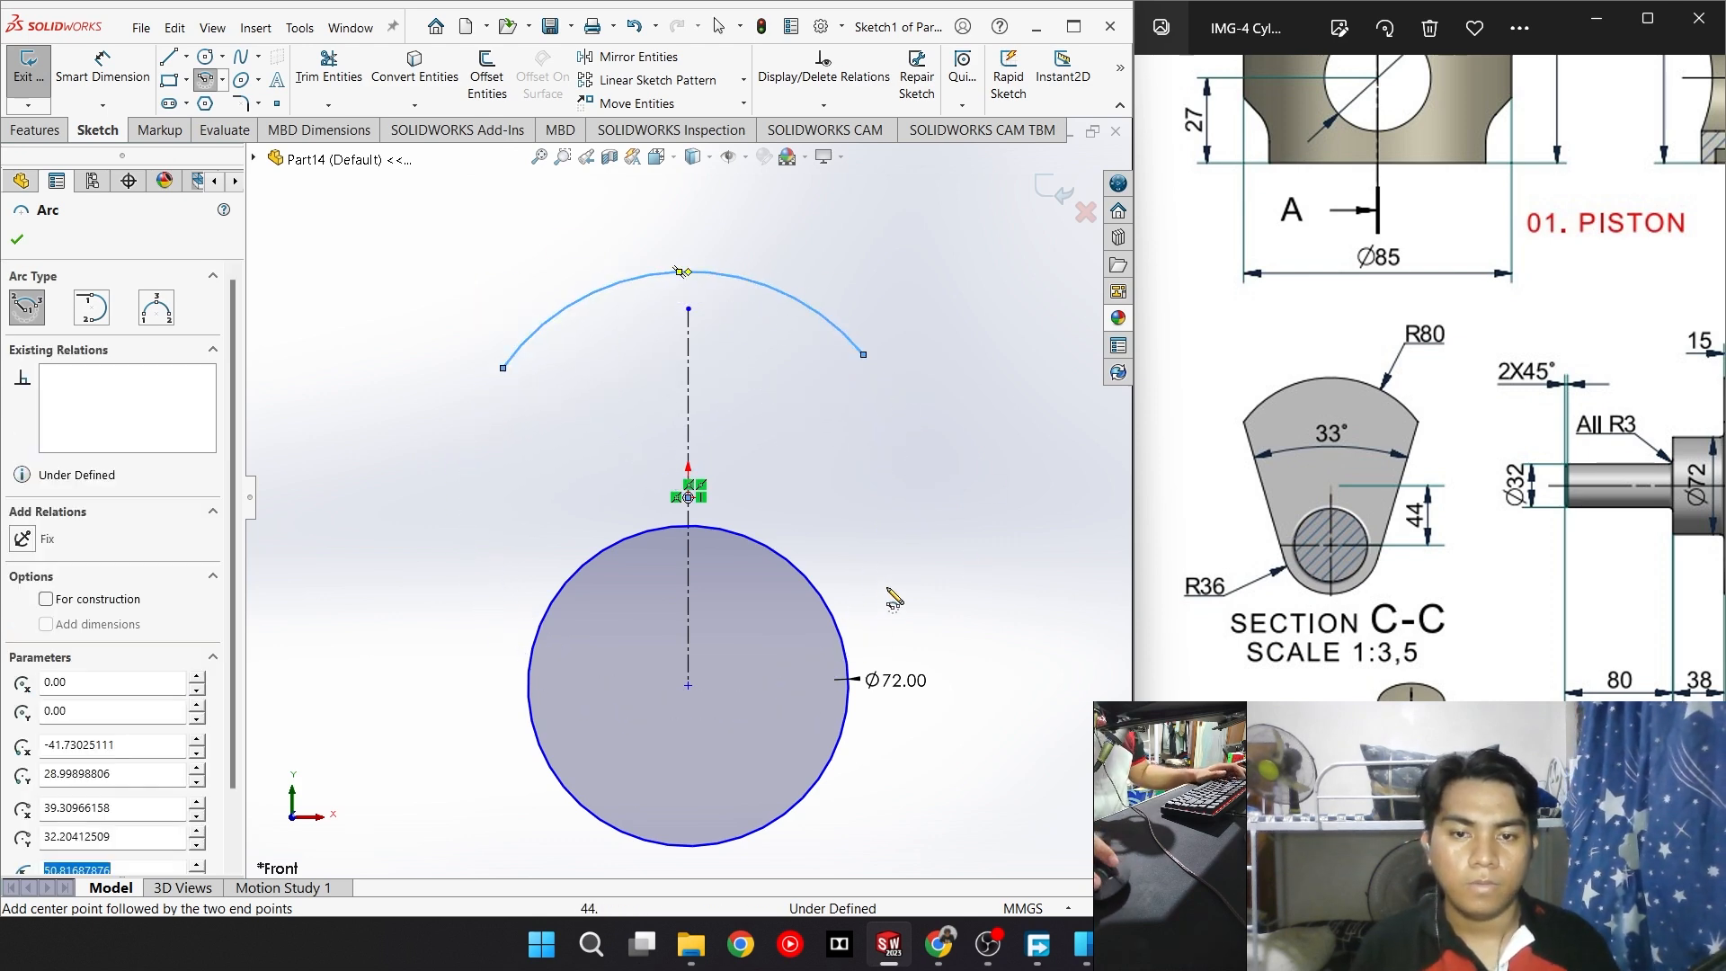
Dimension the vertical distance between the origin and the circle's centre as 44 mm
scroll(730, 542, "up", 3)
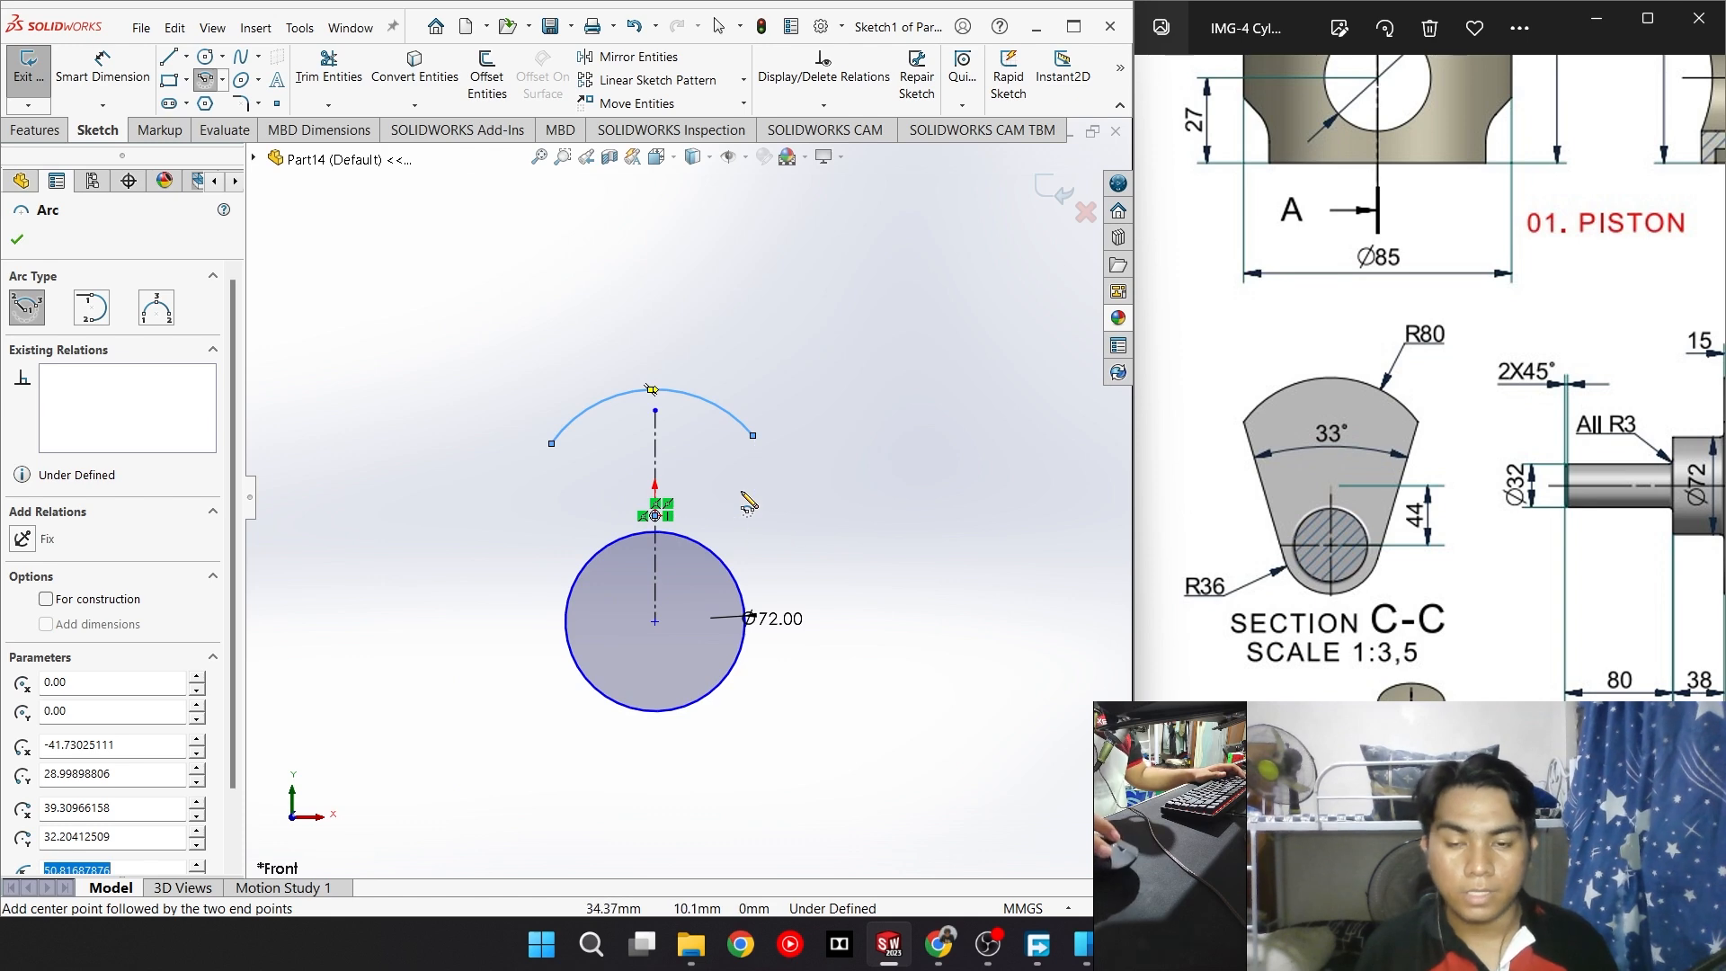
right_click_drag(832, 571, 855, 377)
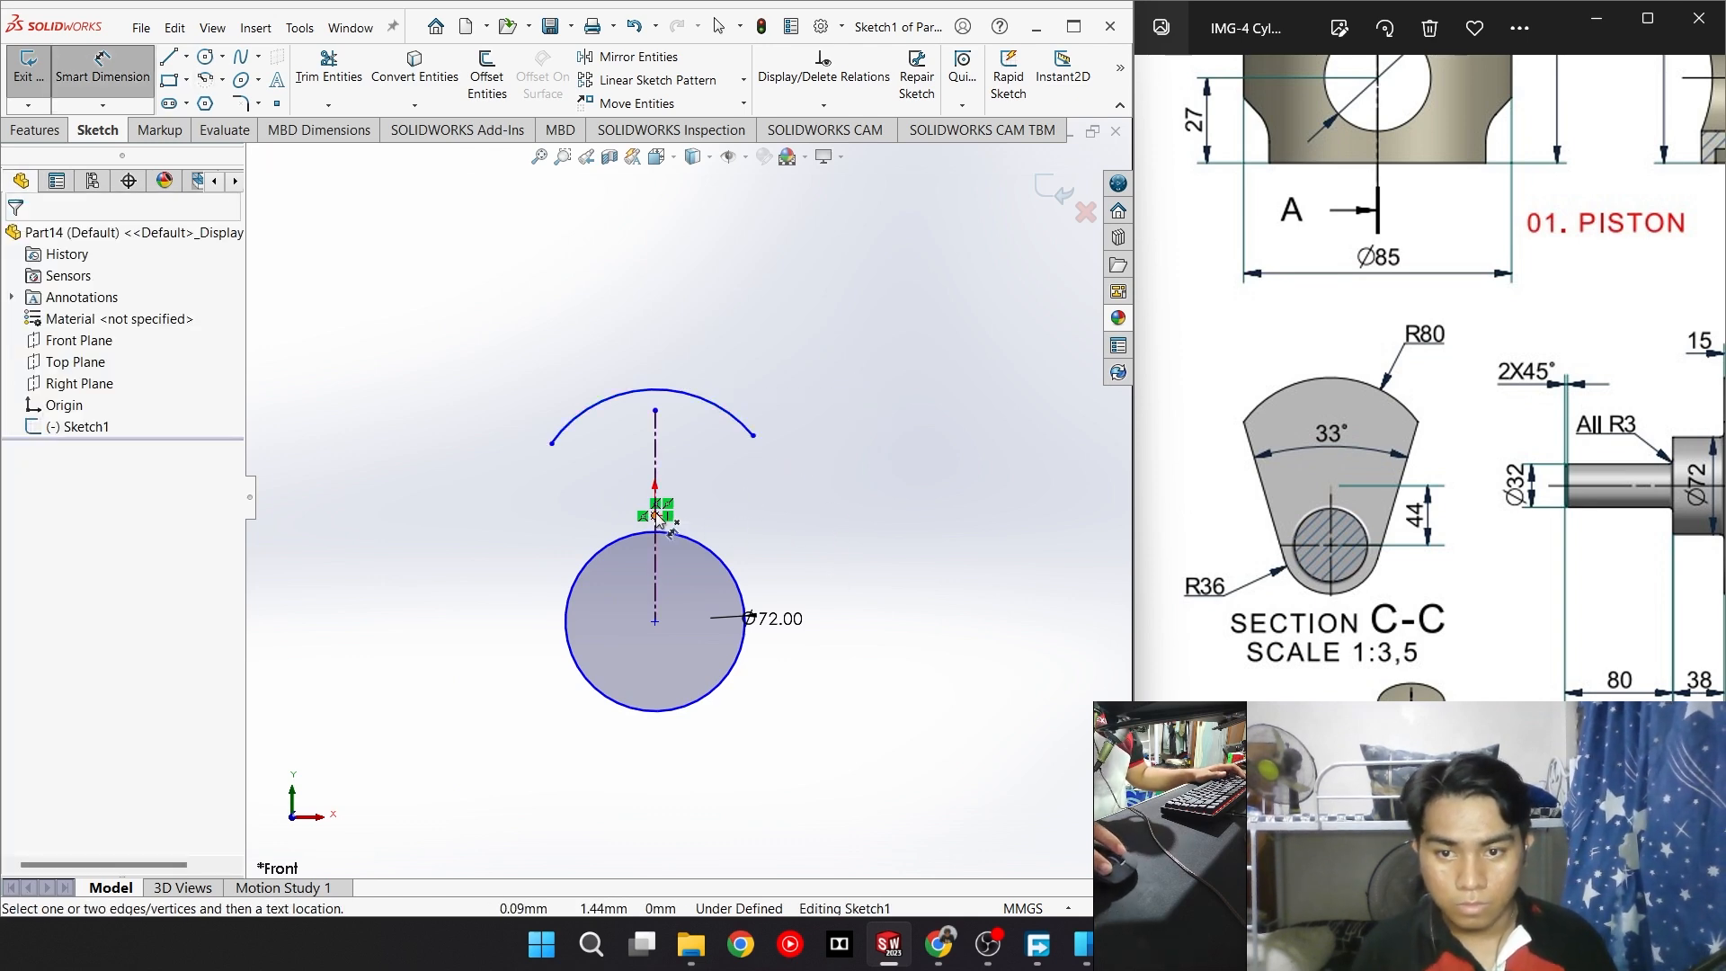
right_click_drag(760, 543, 817, 442)
right_click_drag(817, 545, 809, 410)
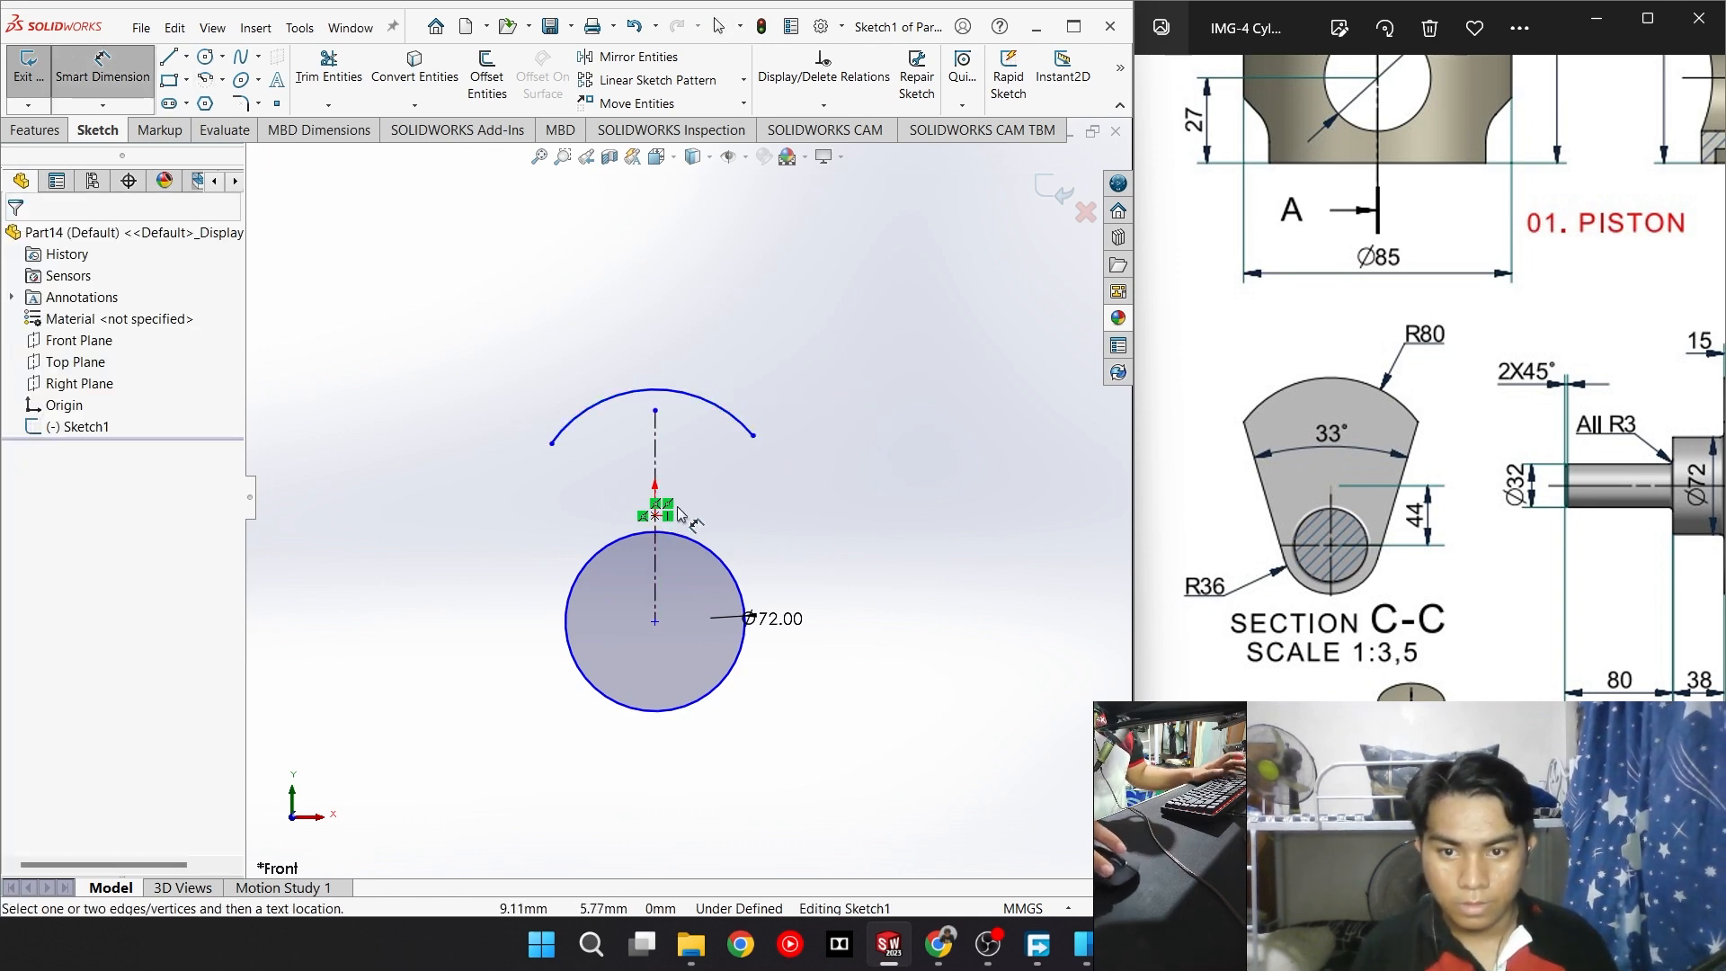
left_click(655, 514)
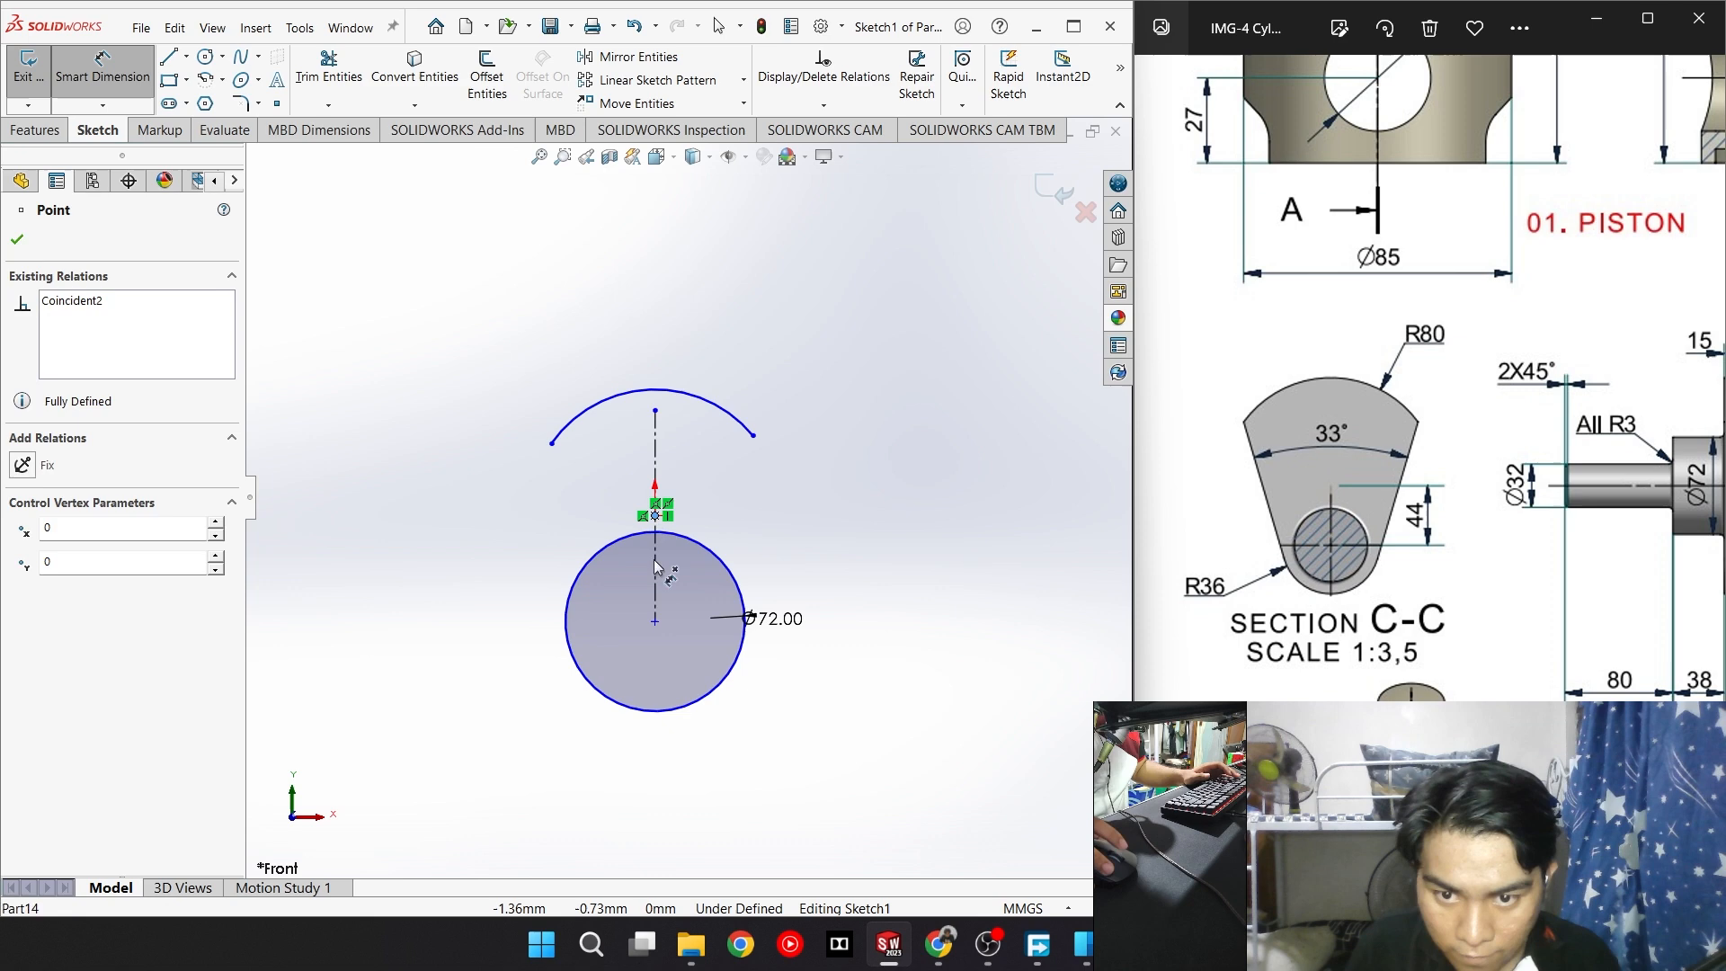
left_click(655, 620)
left_click(943, 577)
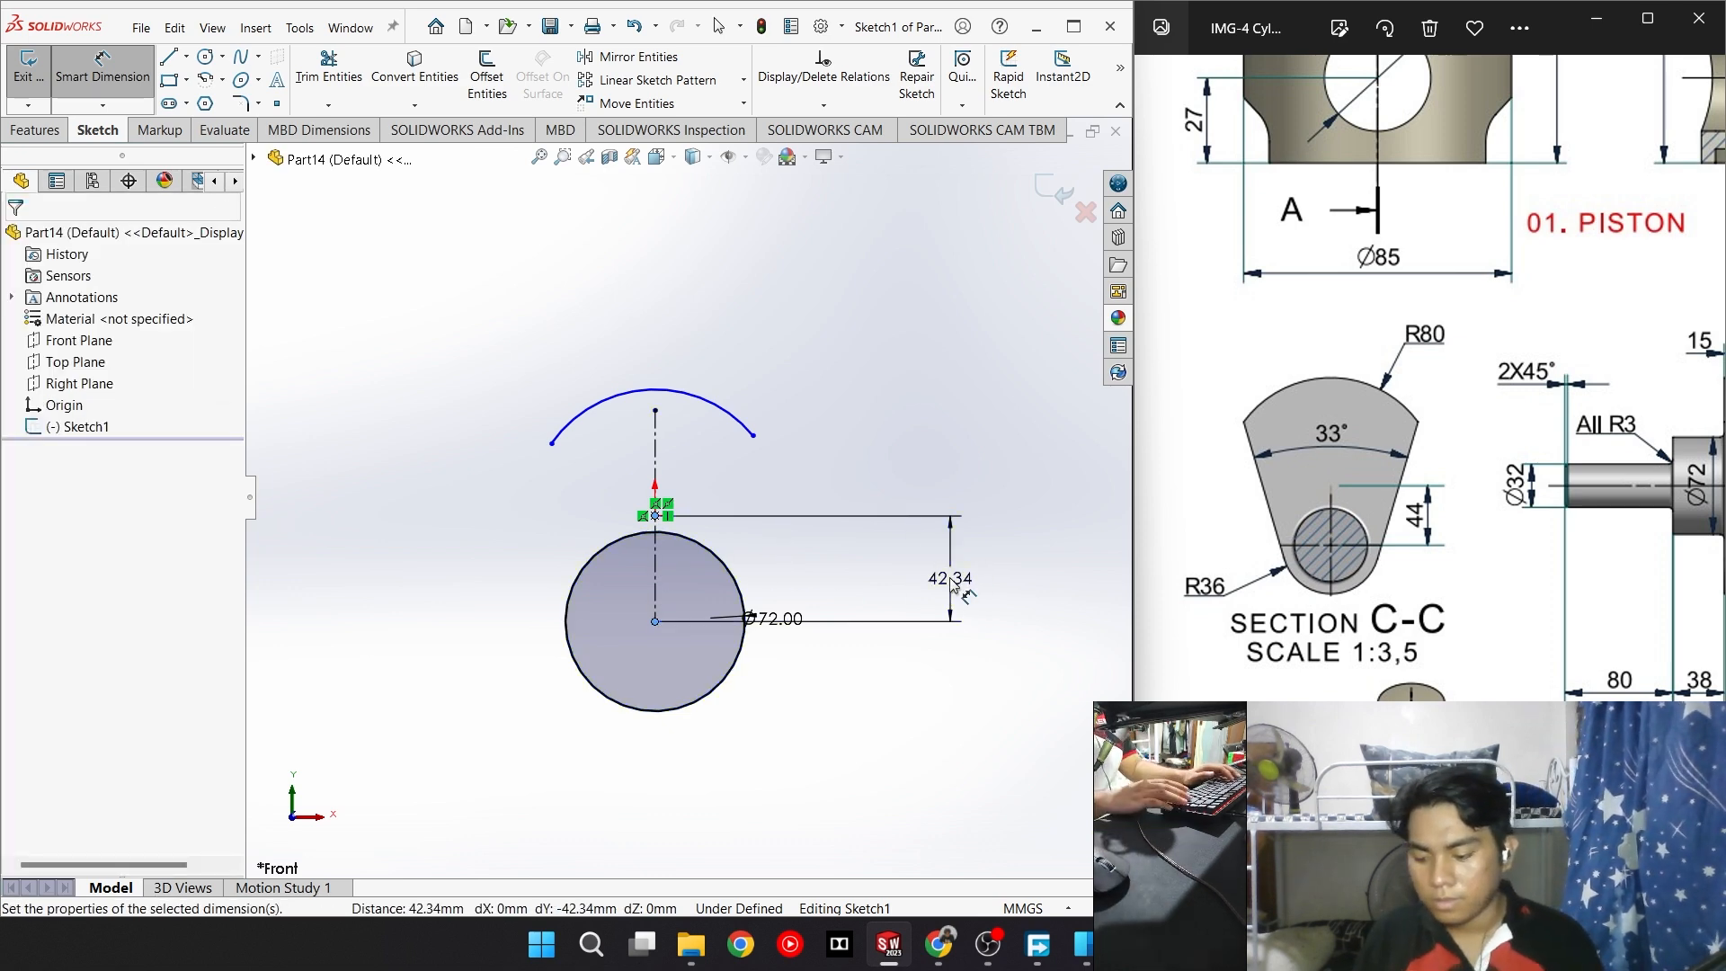
type("44")
key("Return")
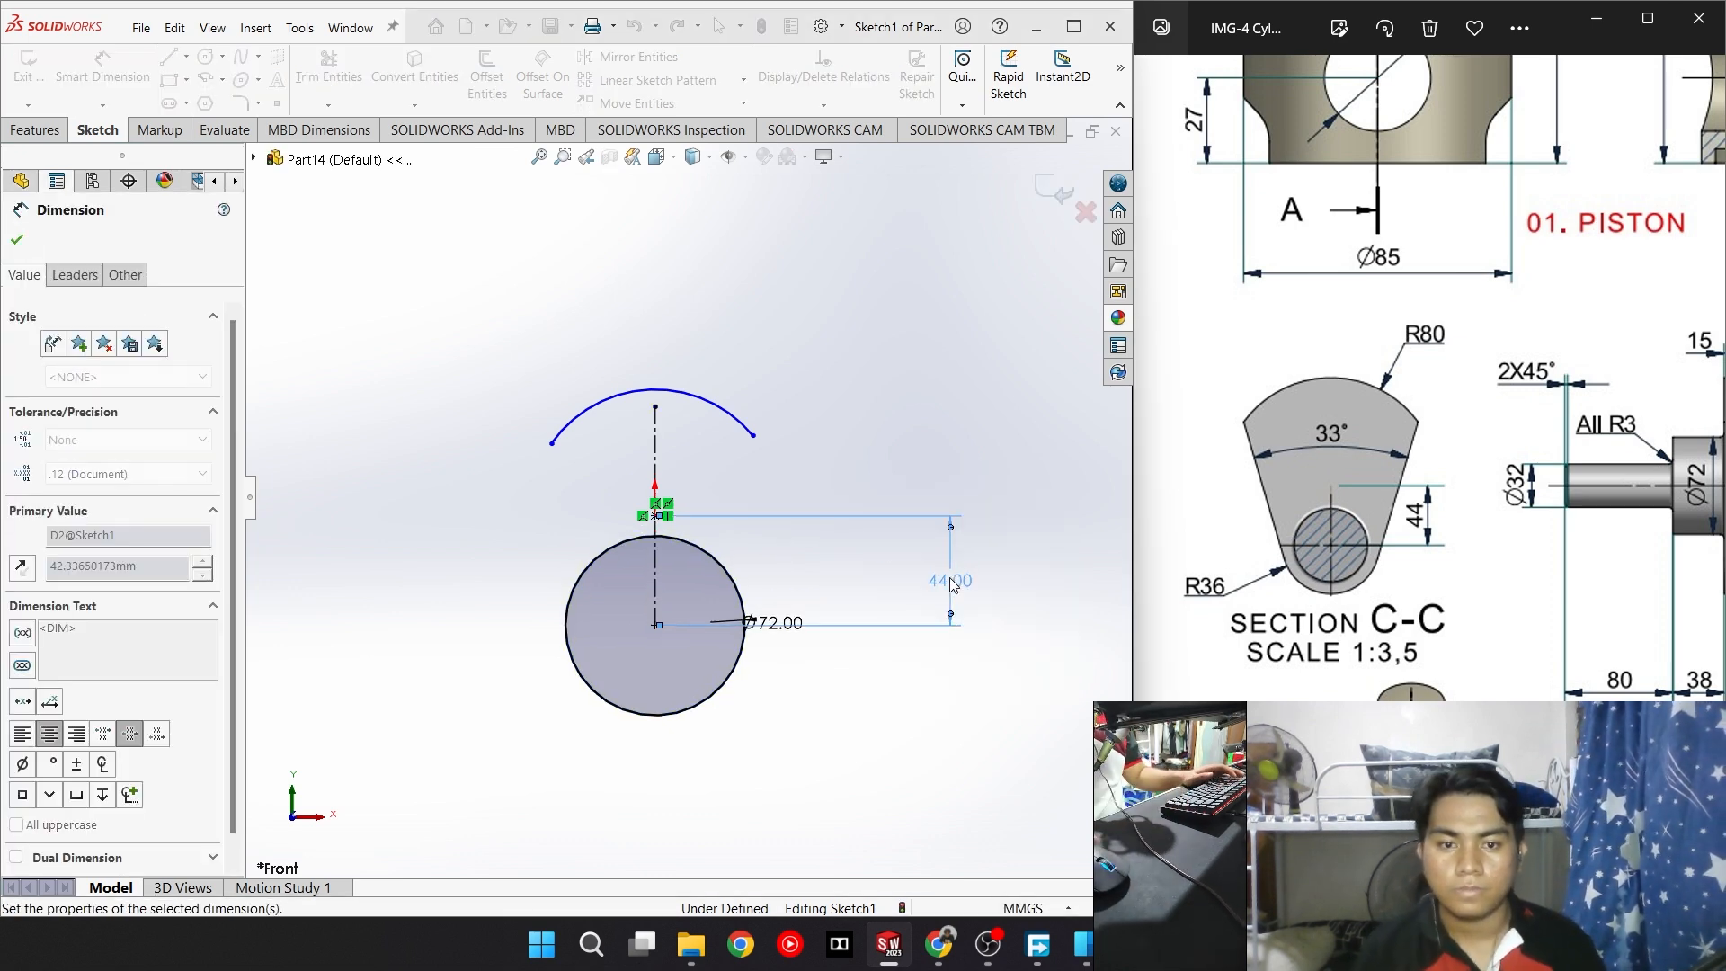
Sketch a line from the upper arc's left endpoint down to the left side of the circle, tangent to it
left_click(171, 59)
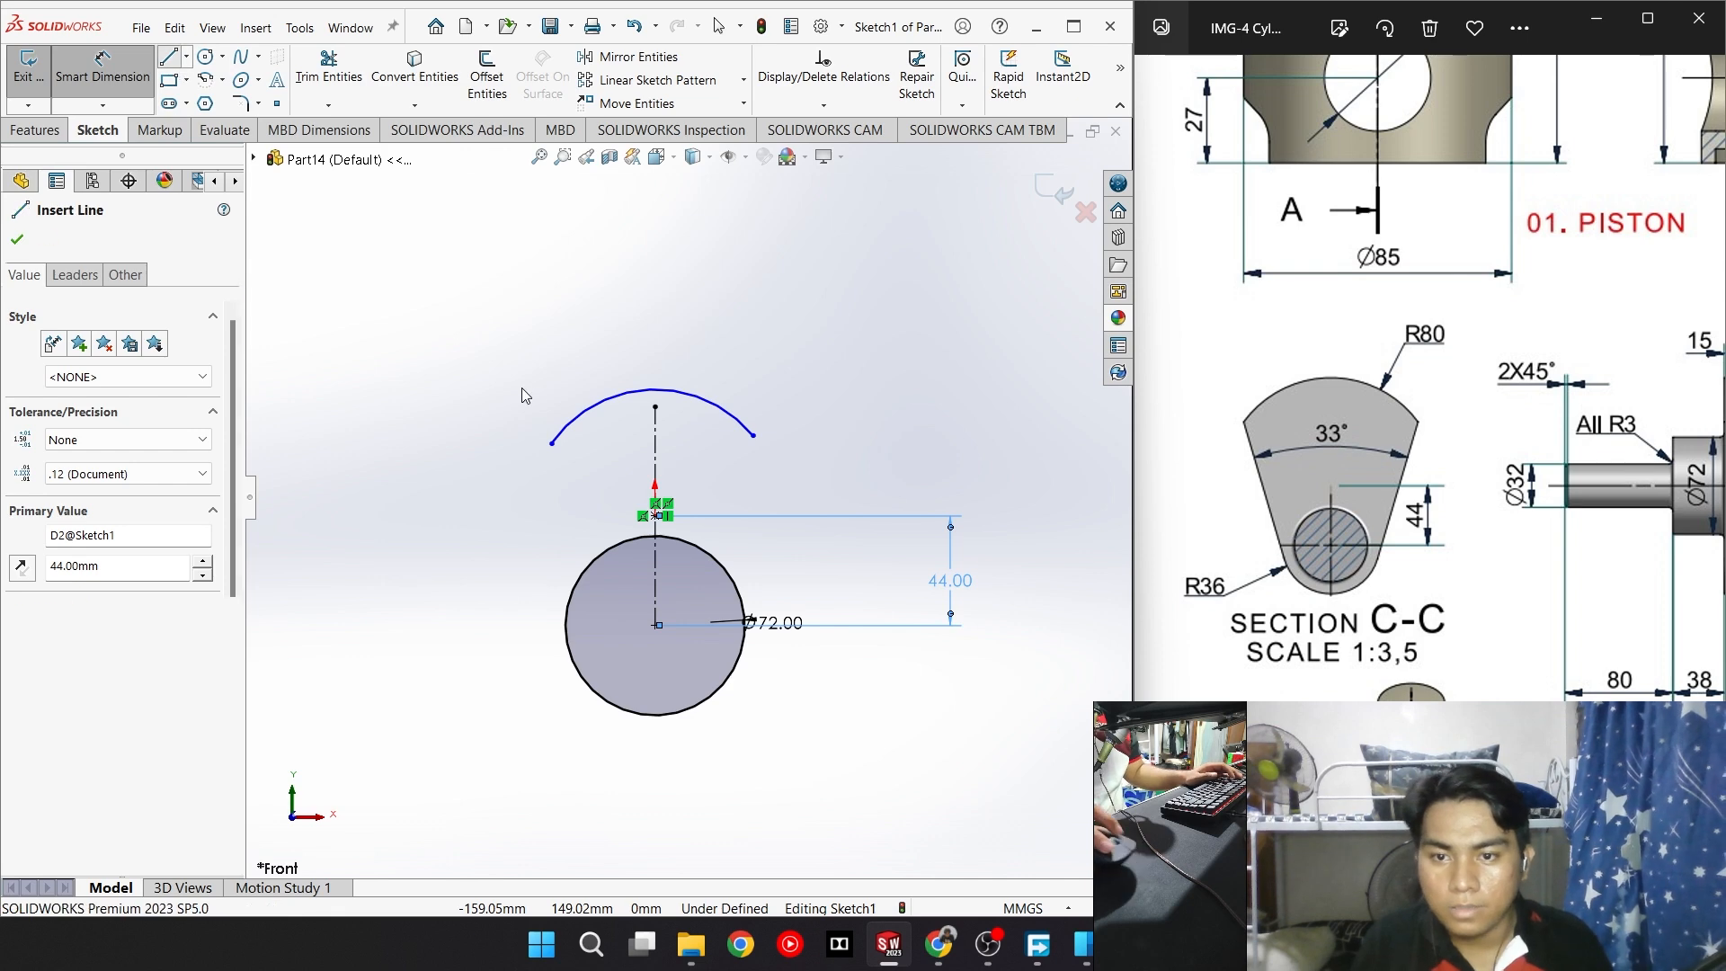
left_click(551, 443)
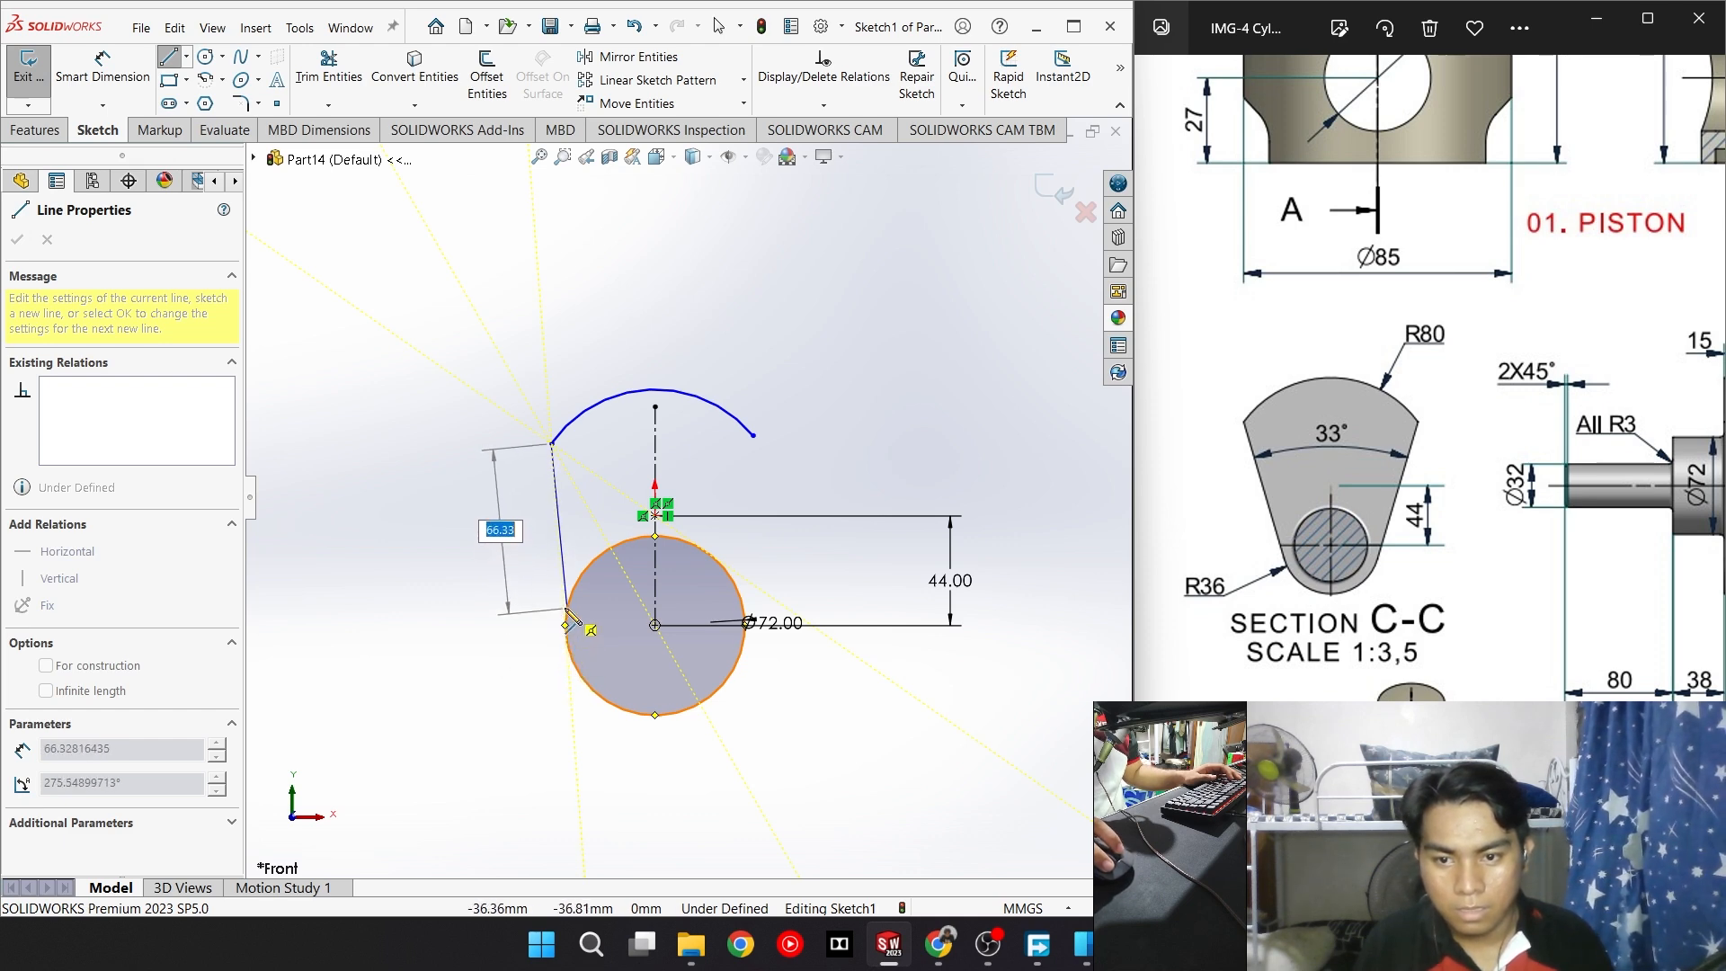
left_click(565, 634)
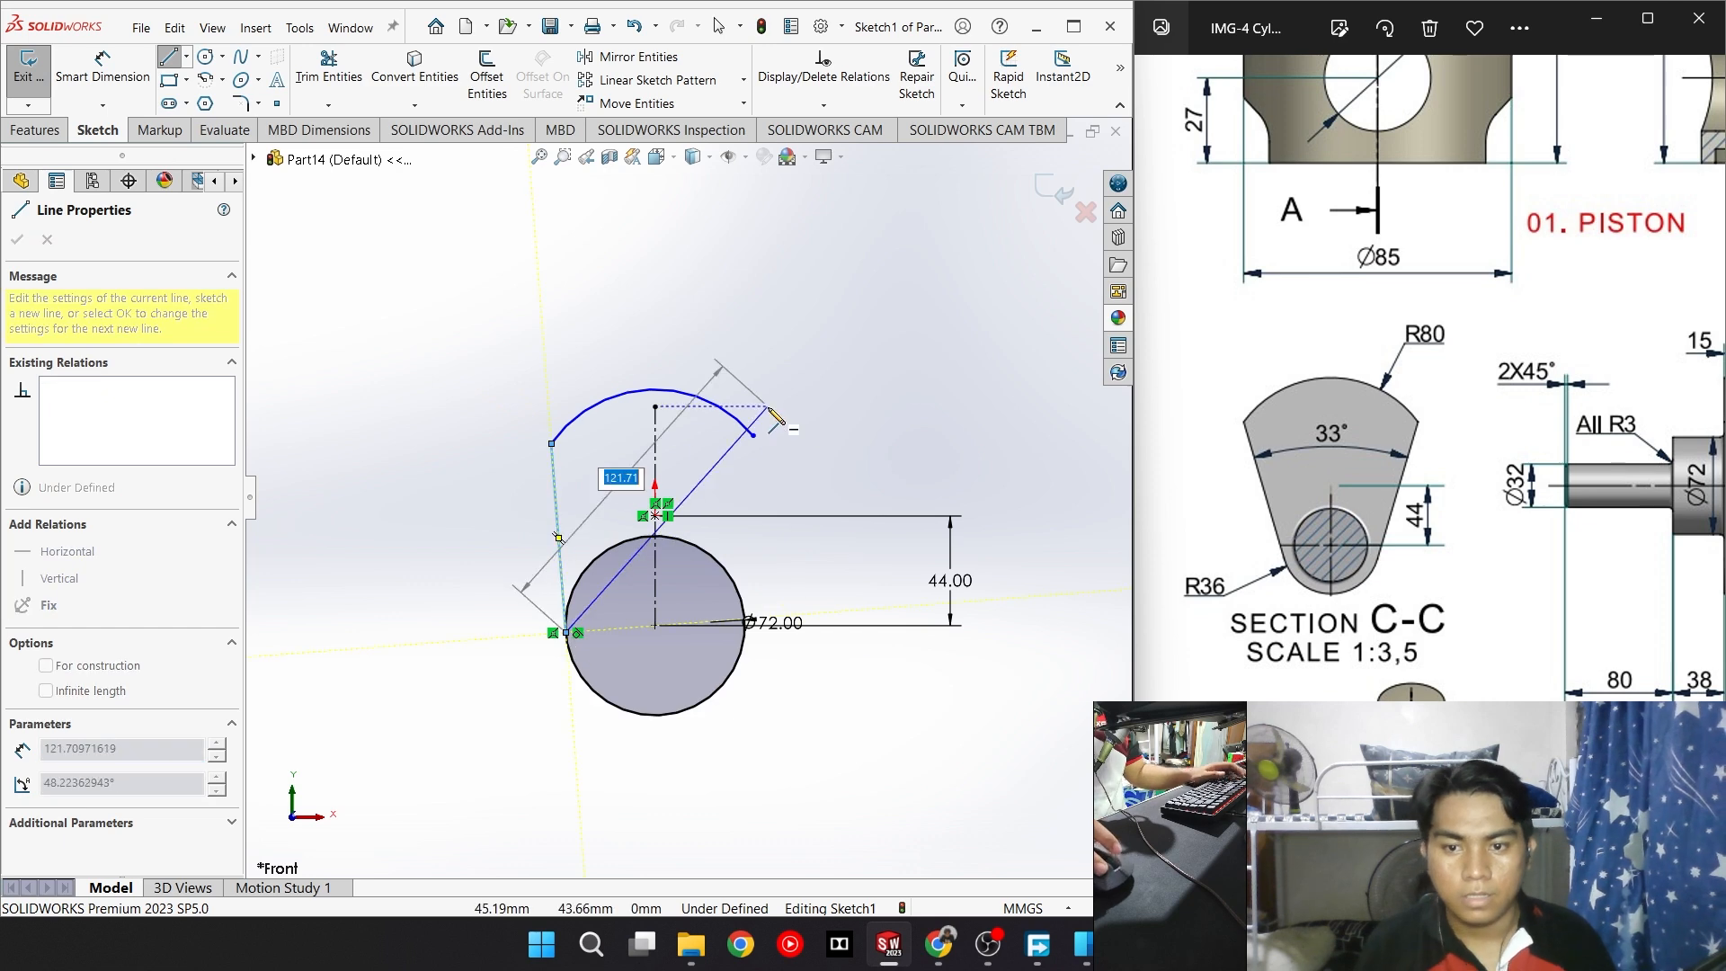
key("Escape")
Sketch a matching line from the arc's right endpoint down to the right side of the circle, tangent to it
middle_click_drag(886, 491, 766, 499, "ctrl")
scroll(767, 495, "down", 2)
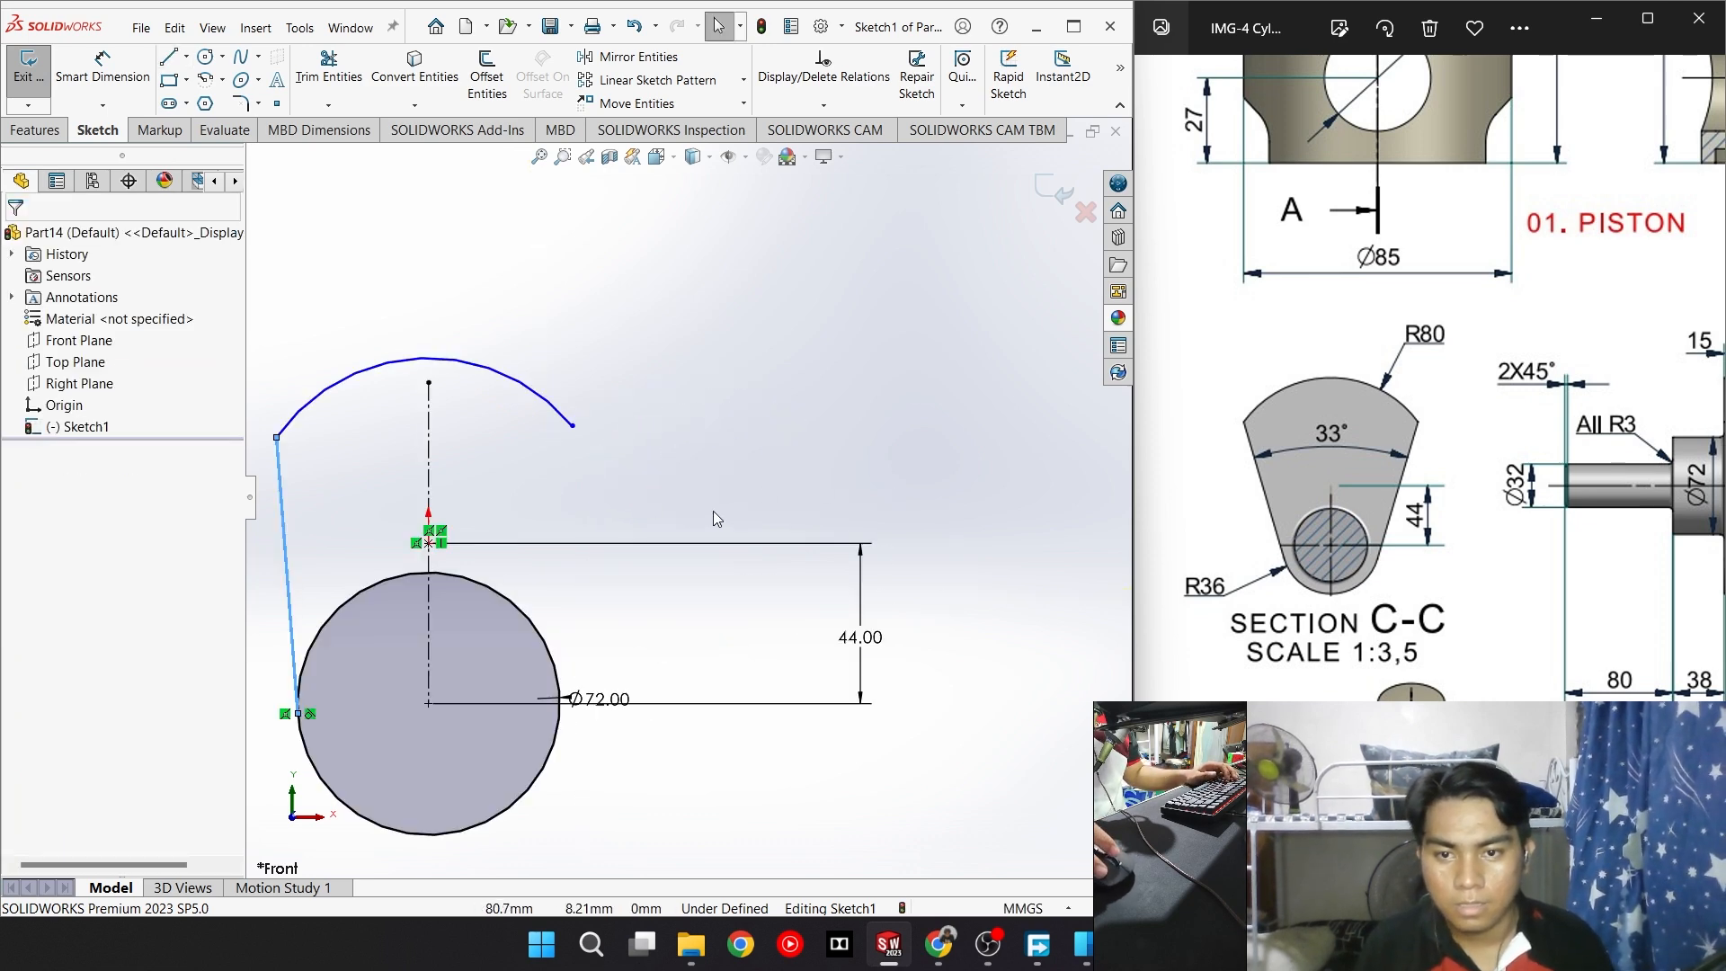
key("l")
left_click(572, 425)
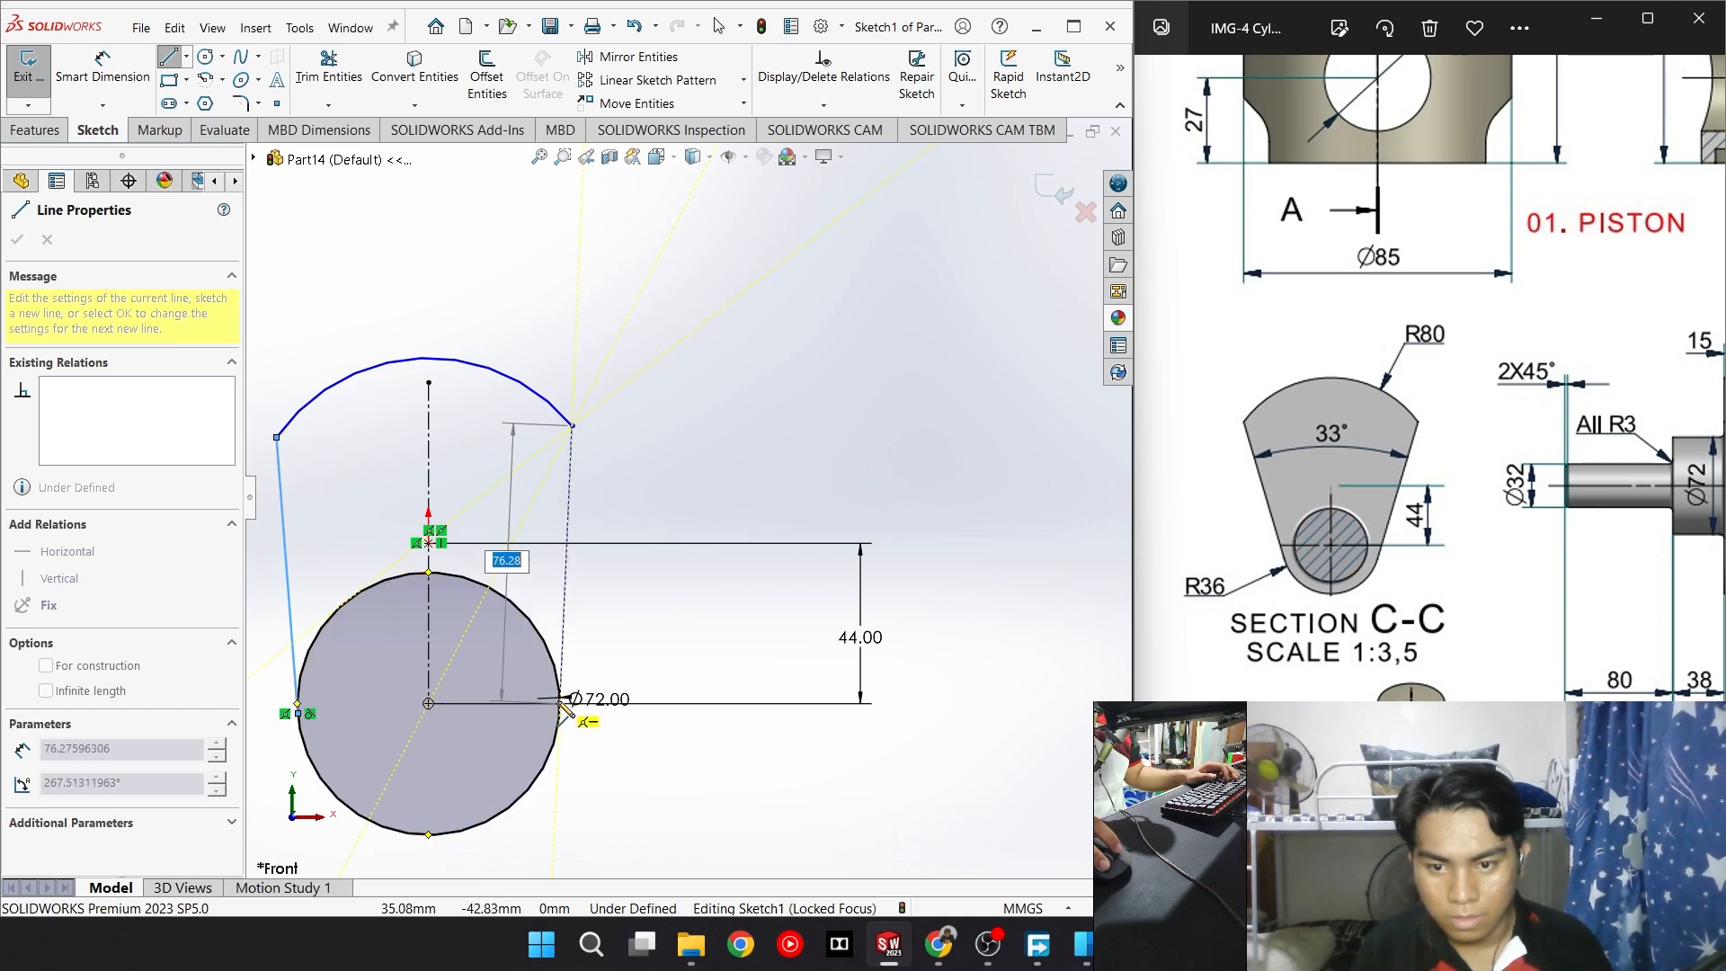
scroll(565, 698, "down", 3)
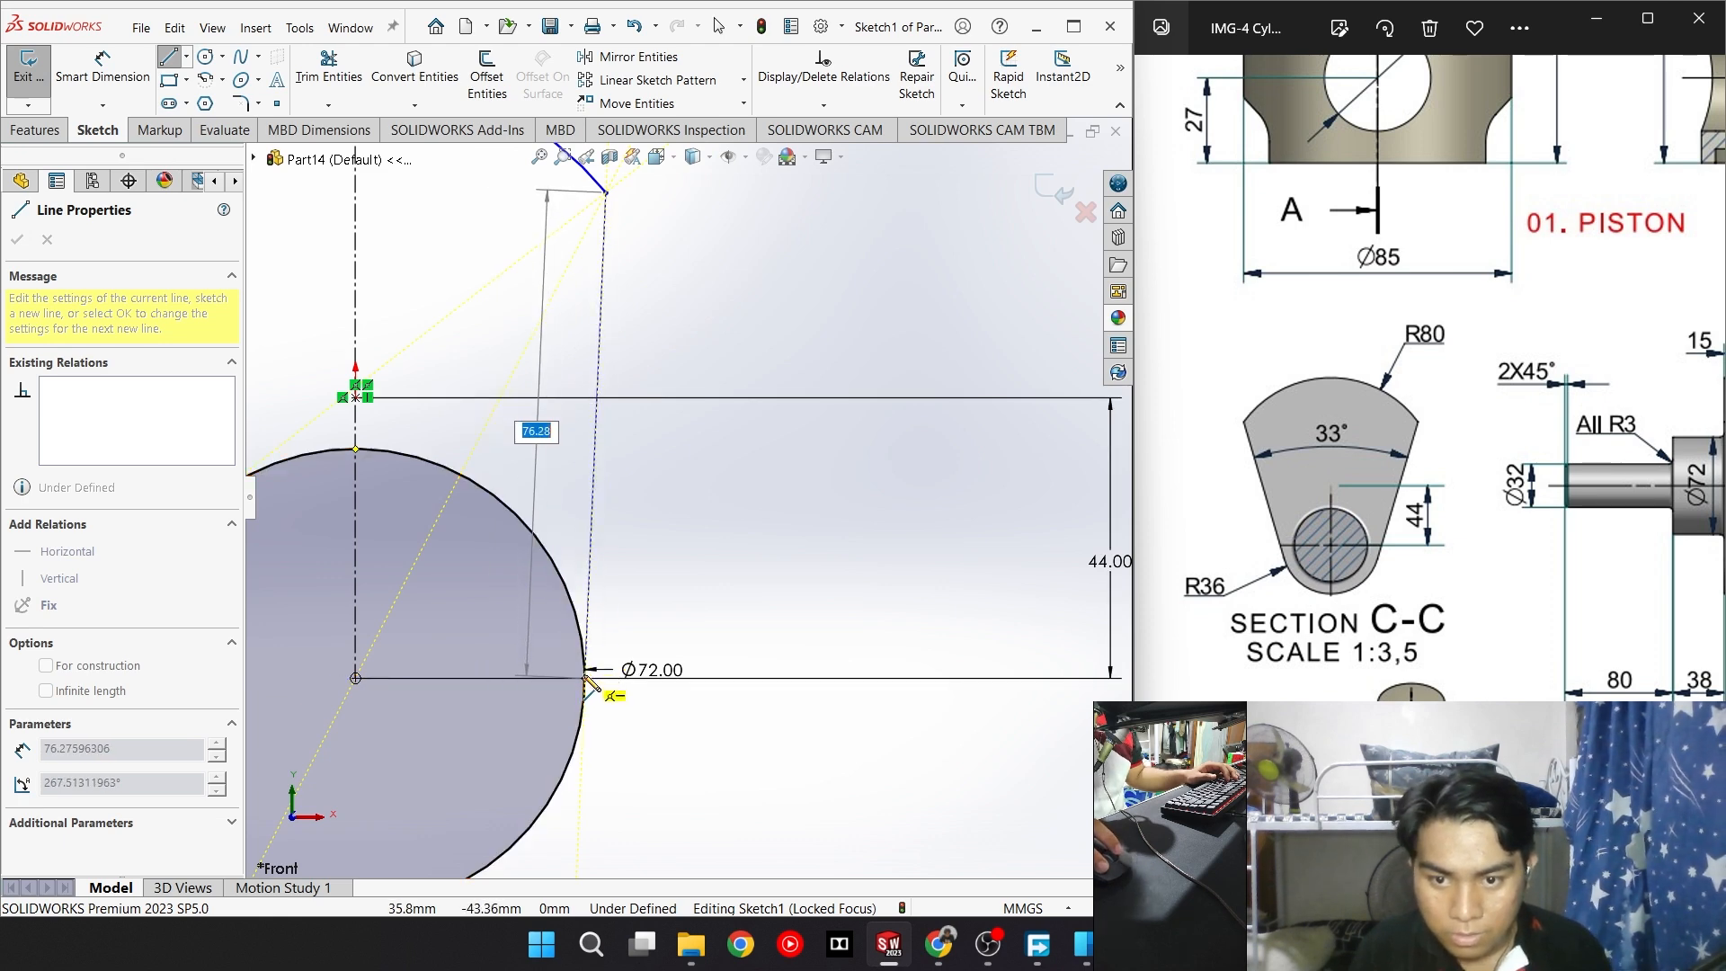
left_click(585, 689)
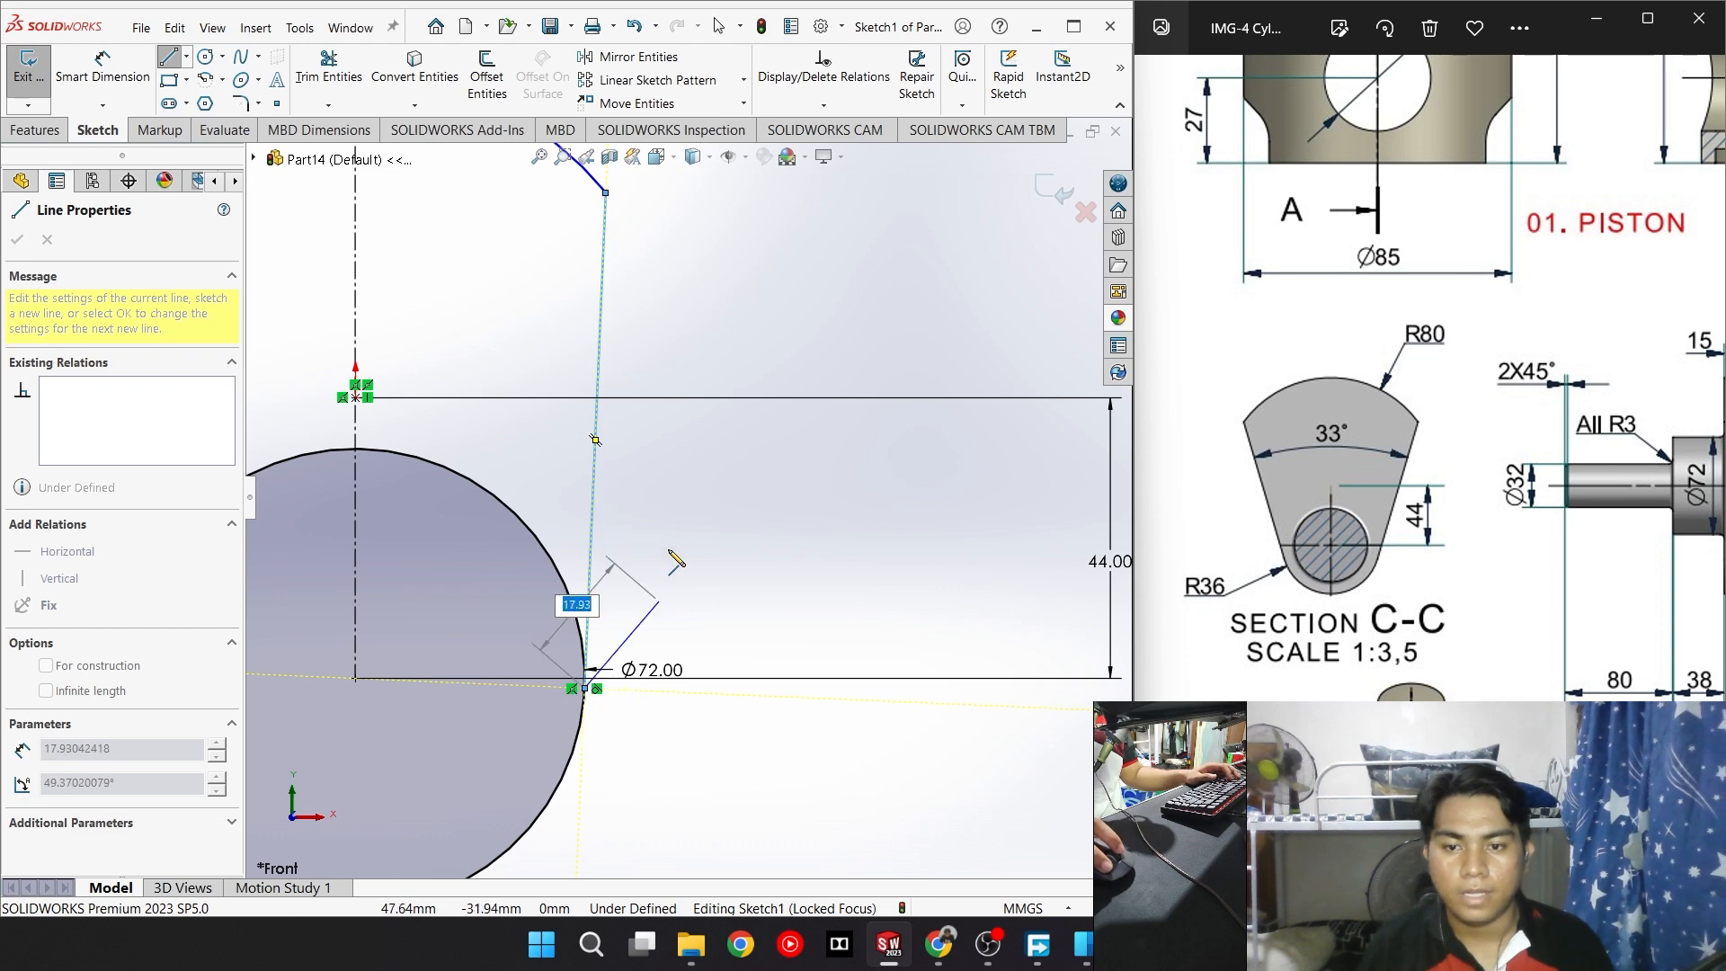
key("Escape")
Dimension the upper arc with a radius of 80 mm
scroll(698, 508, "up", 5)
scroll(572, 398, "down", 5)
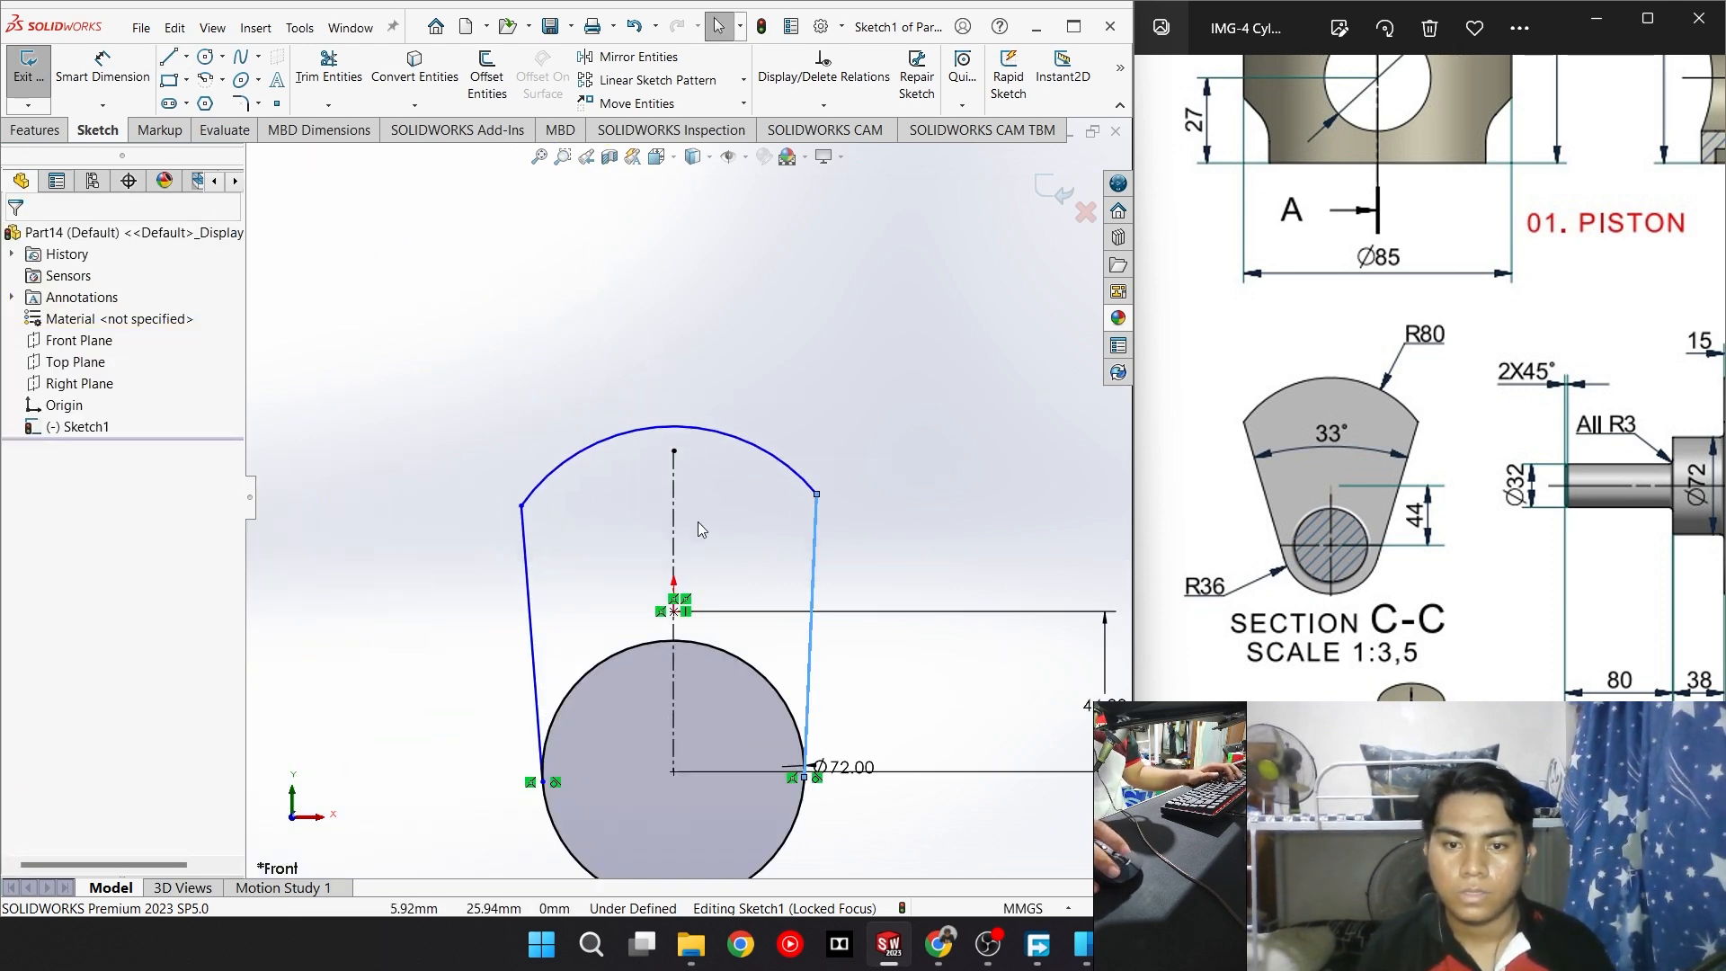
right_click_drag(858, 491, 877, 353)
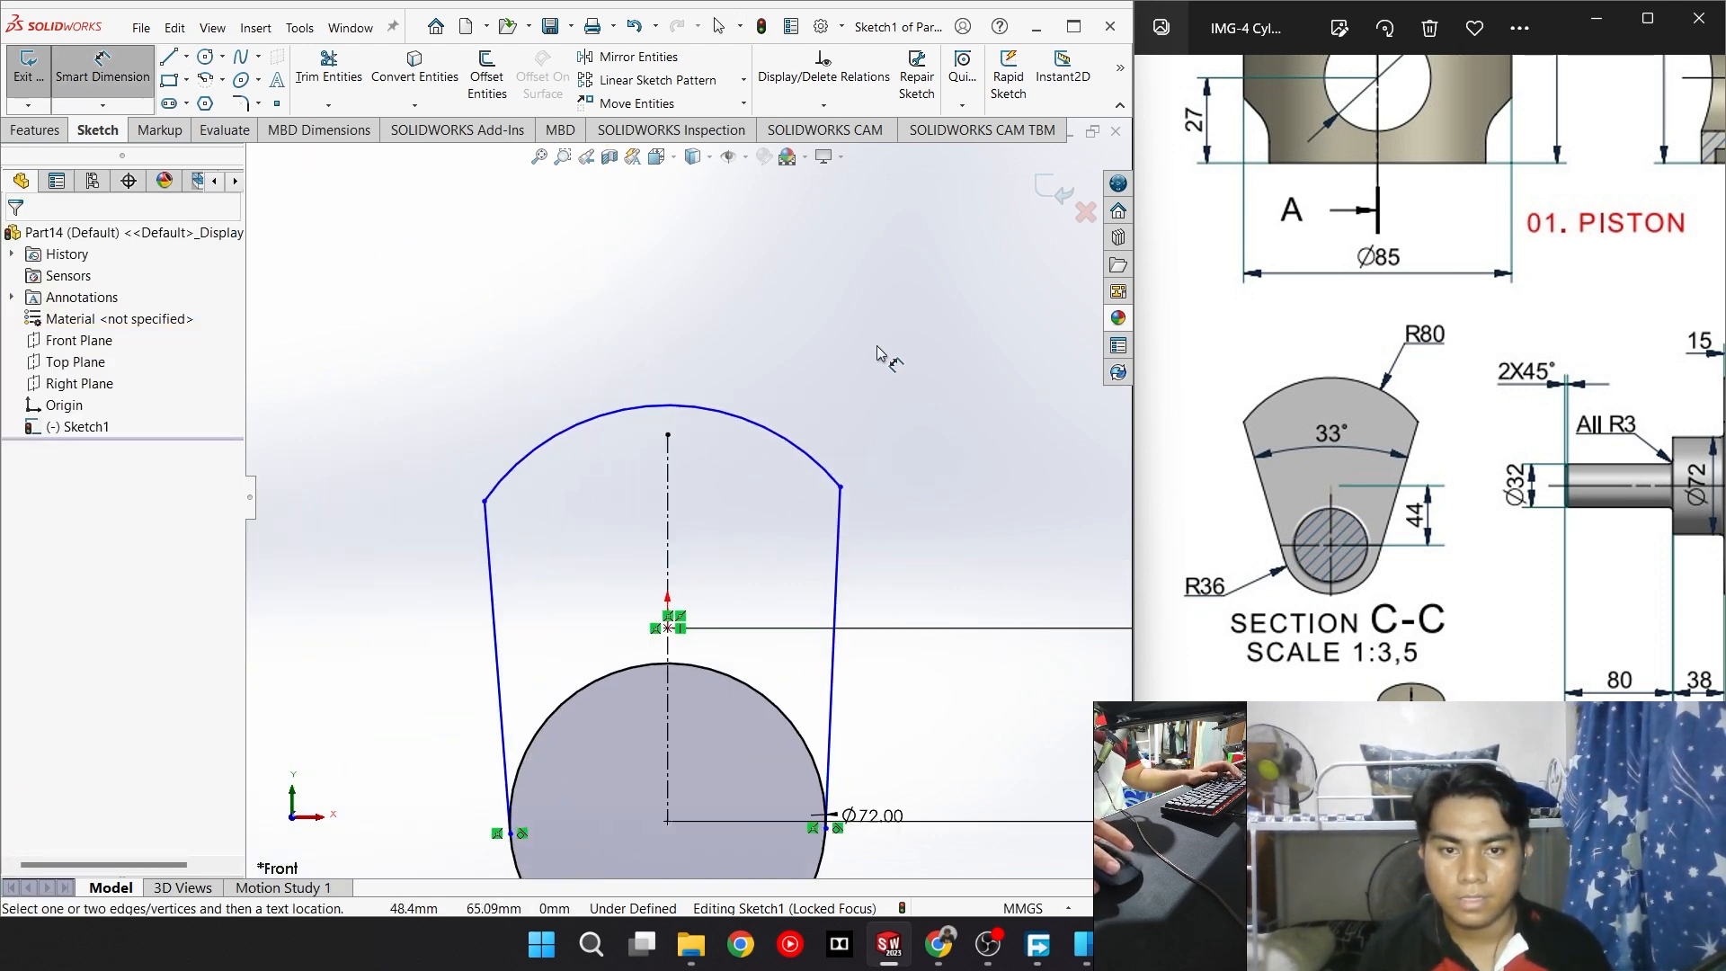
left_click(791, 429)
left_click(889, 368)
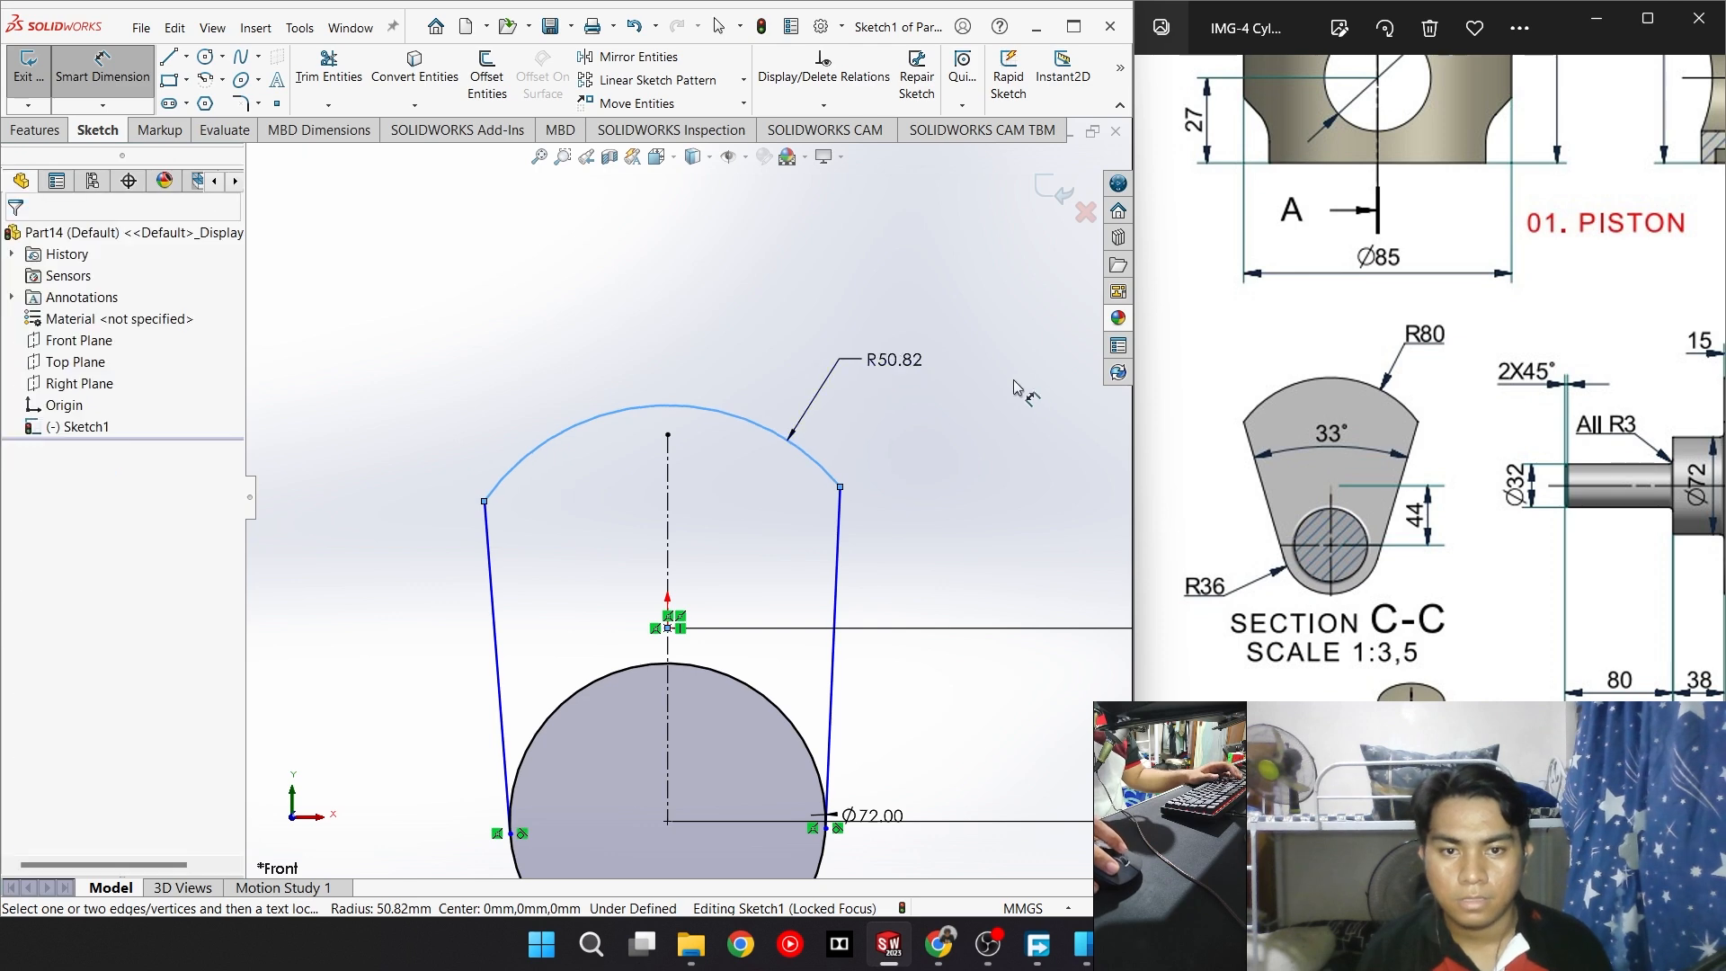
type("80")
key("Return")
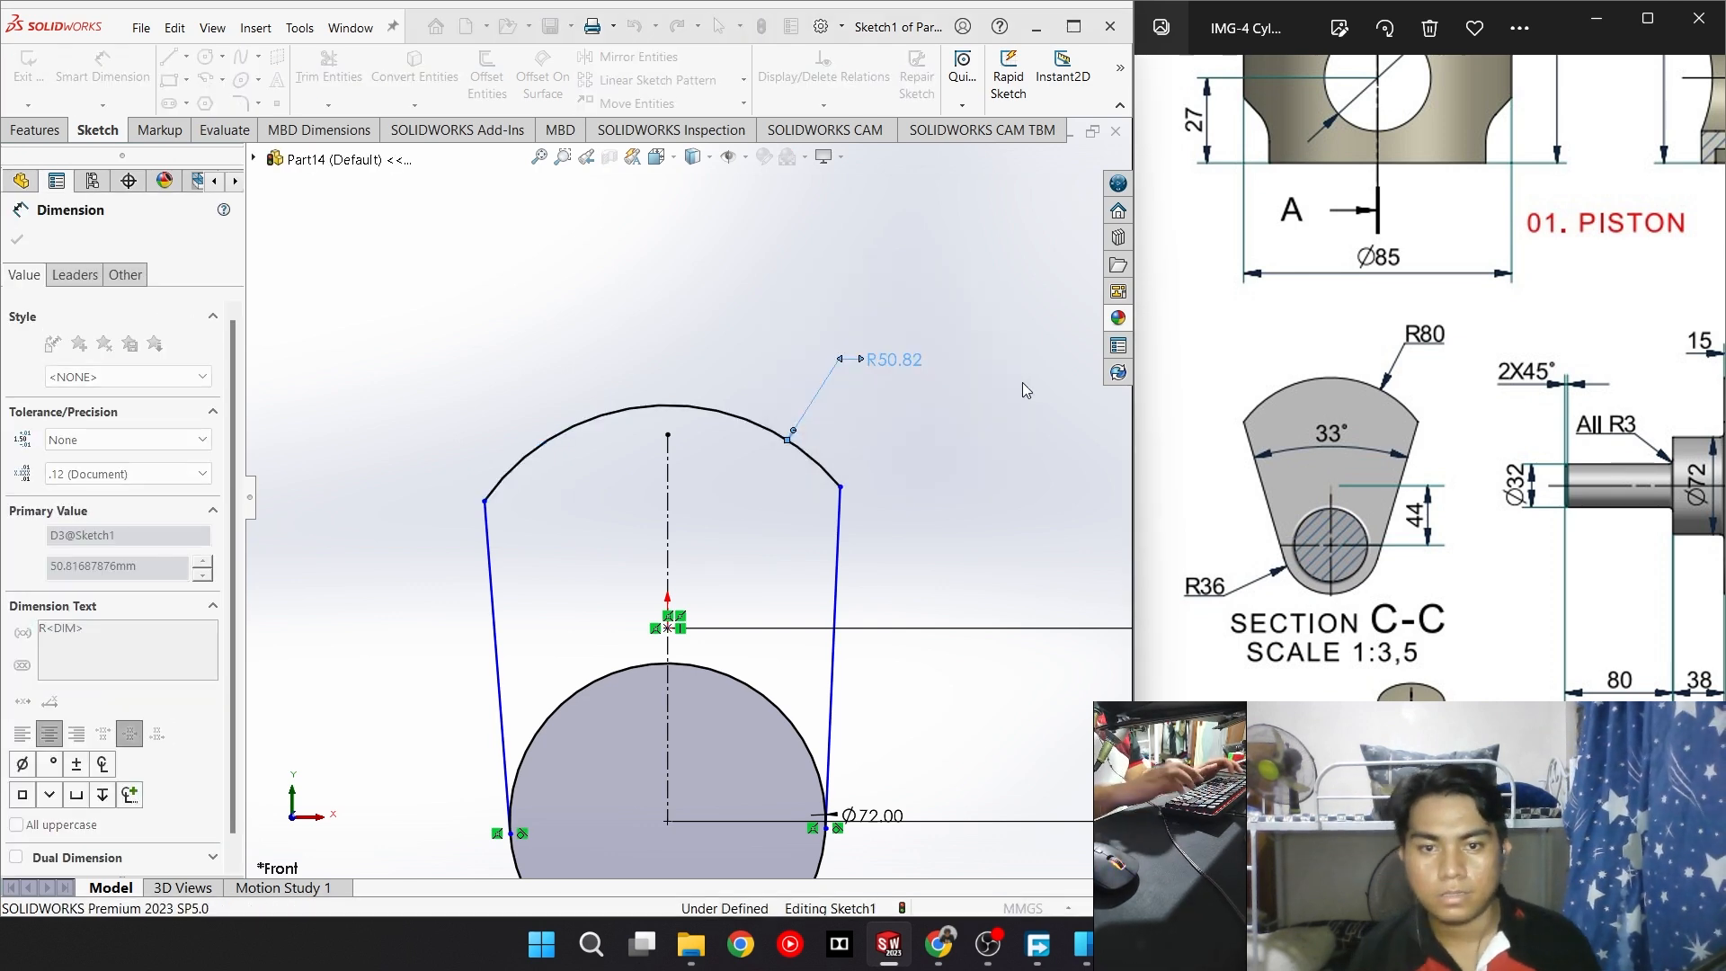
Dimension the angle between the two slanted side lines as 33°
scroll(837, 639, "up", 1)
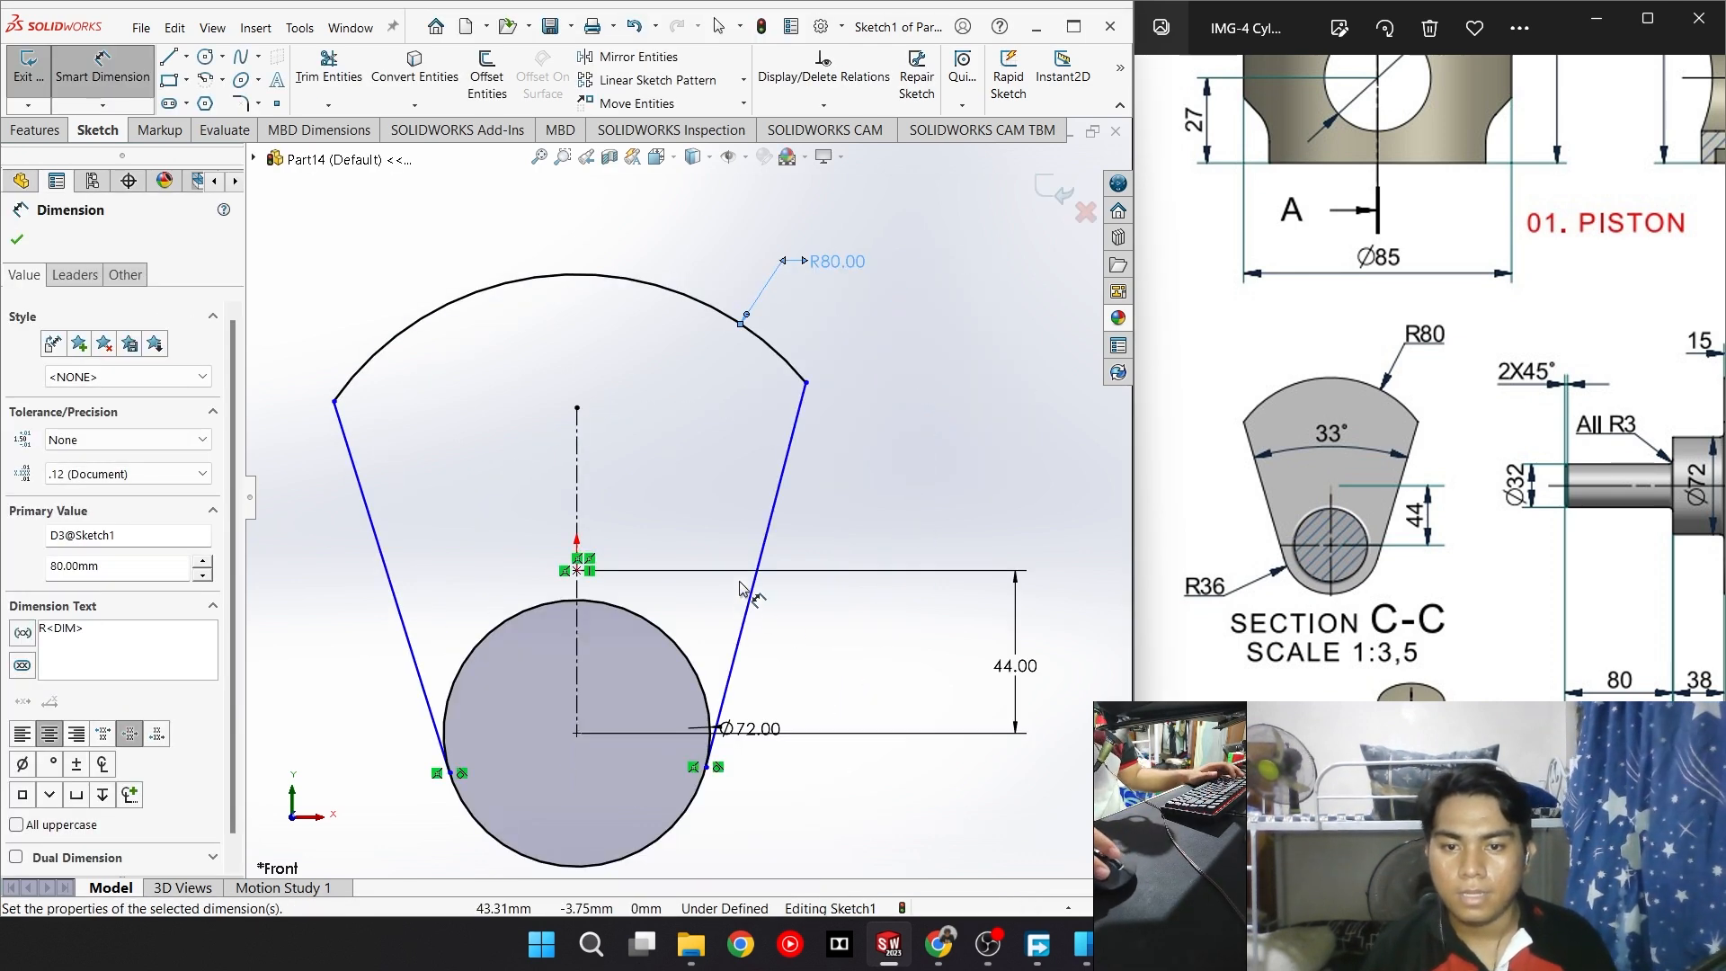
left_click(763, 560)
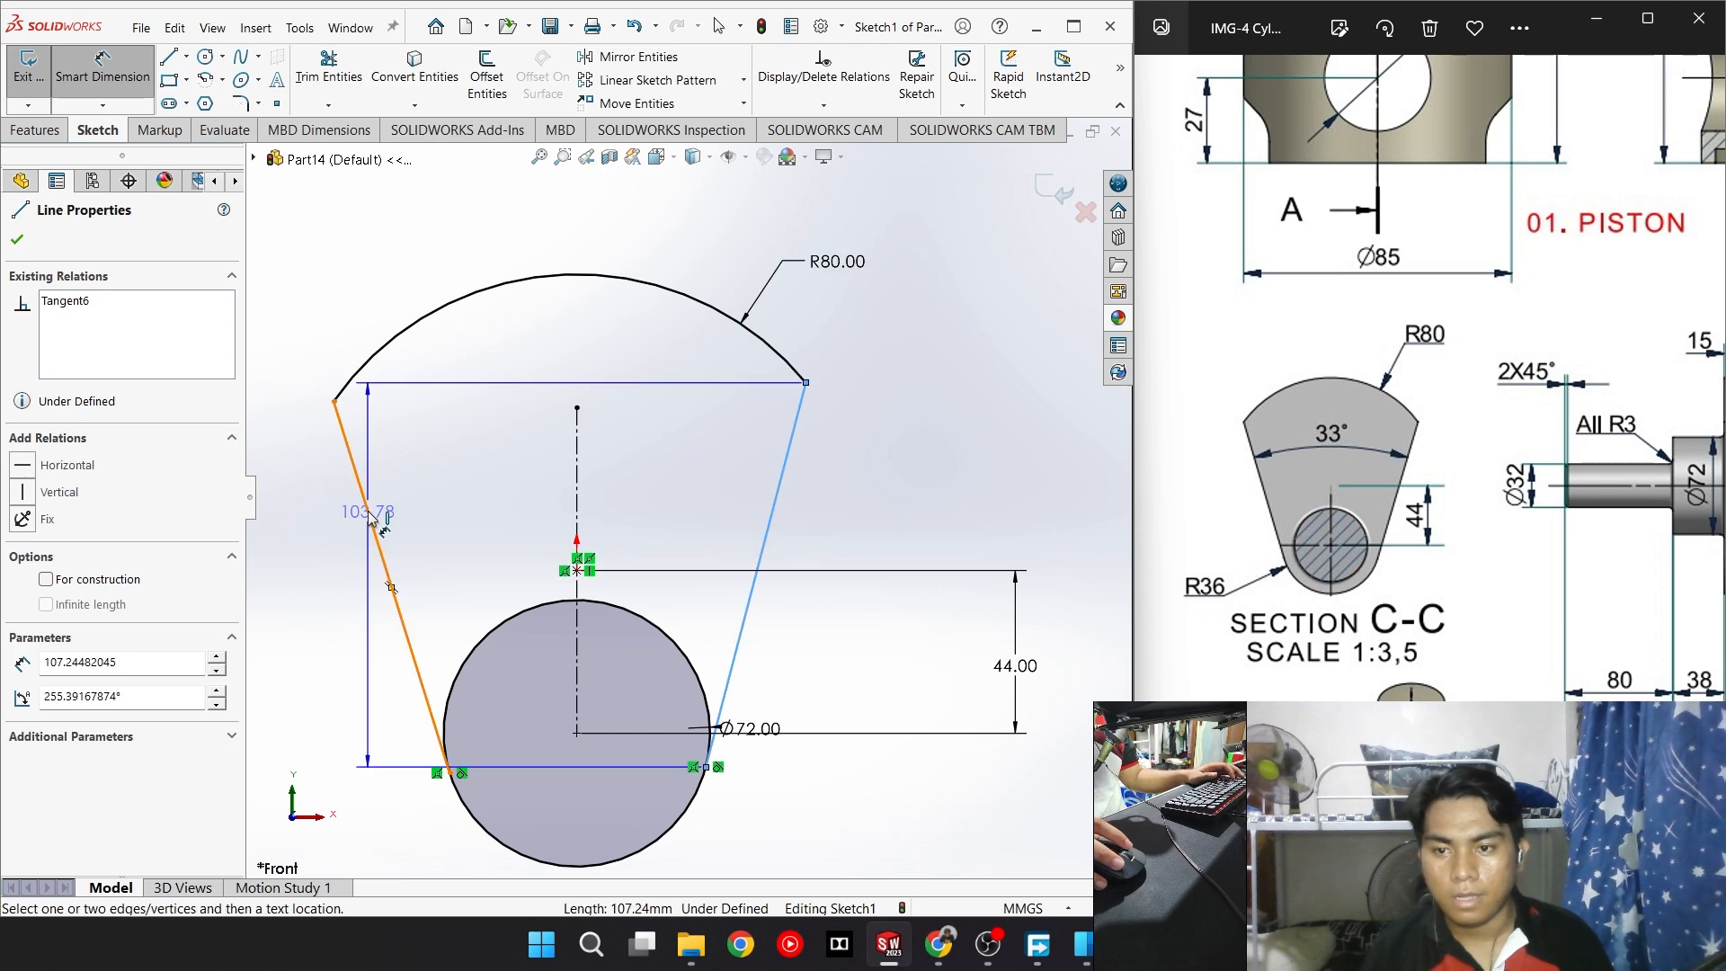
left_click(369, 513)
left_click(595, 221)
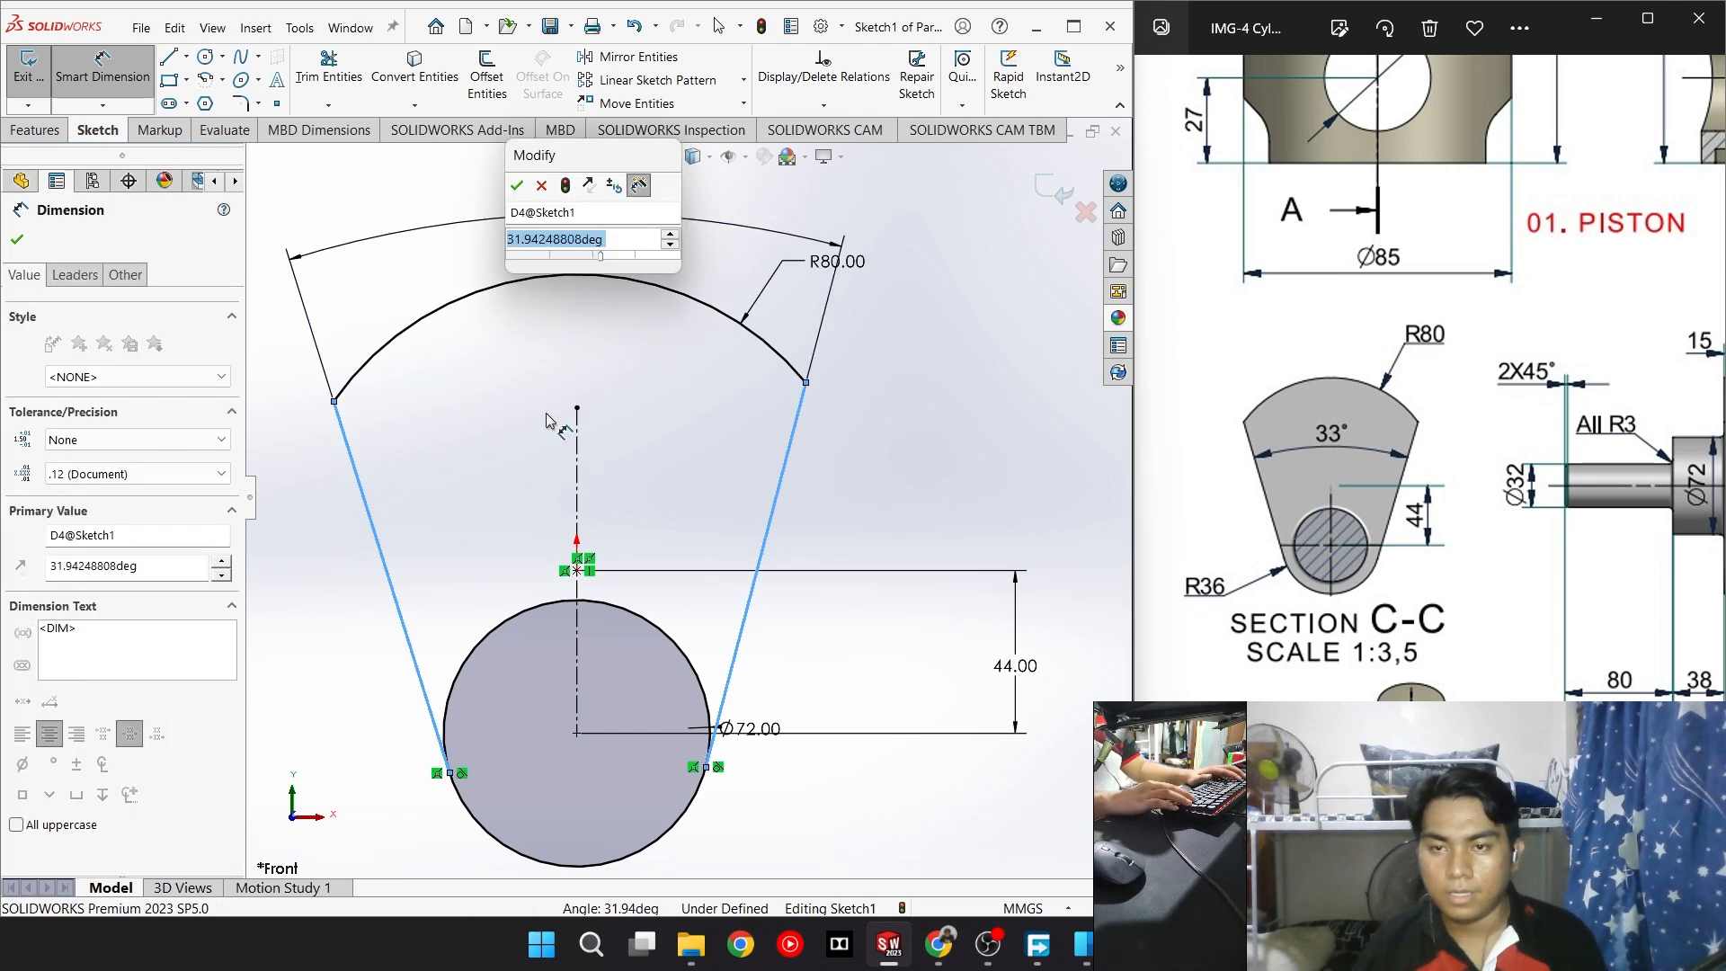
type("33")
key("Return")
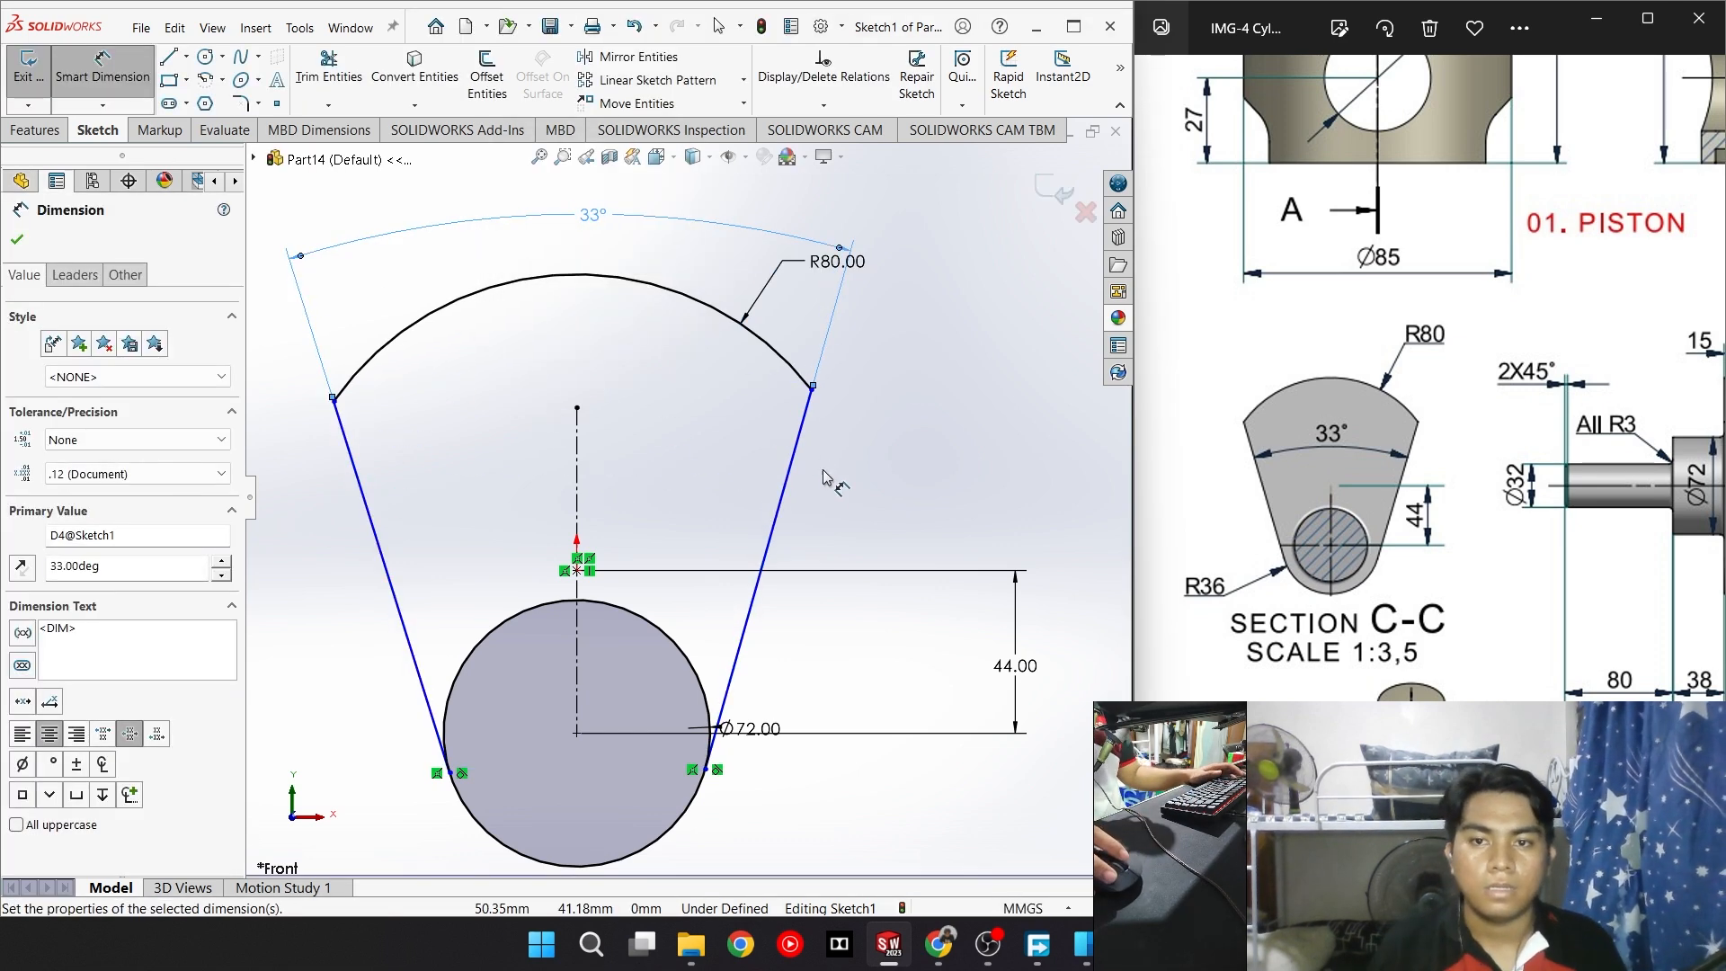
key("Escape")
key("Escape")
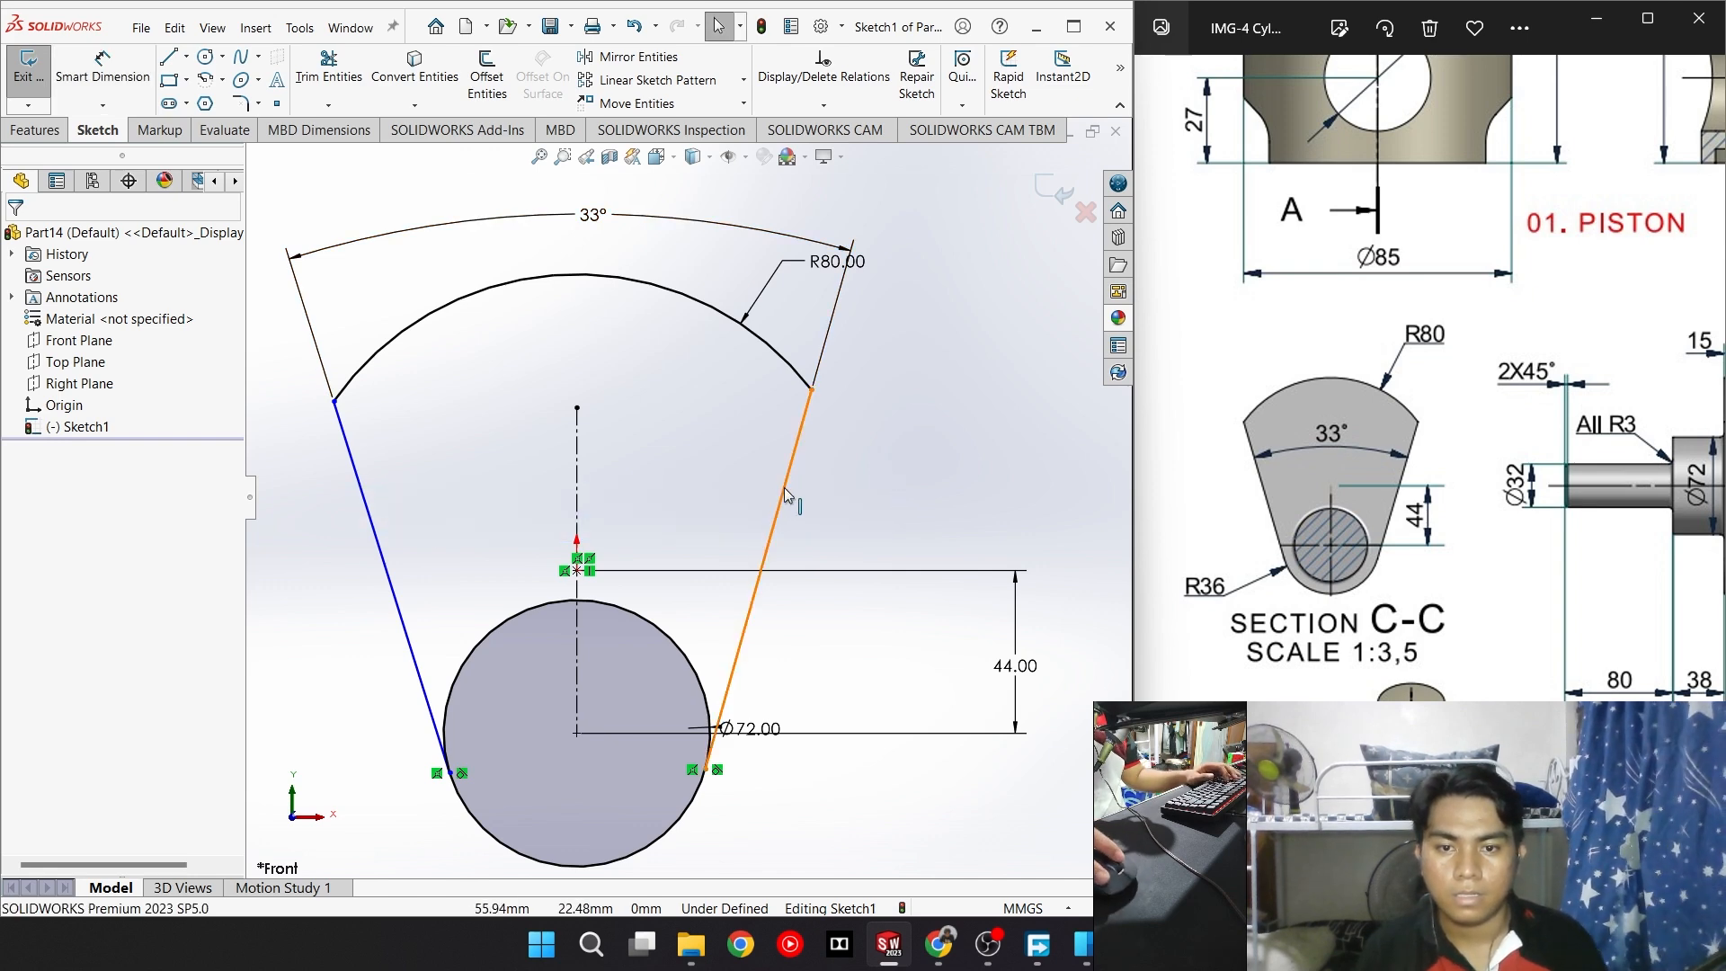
Add an Equal relation between the two slanted side lines
left_click(764, 562)
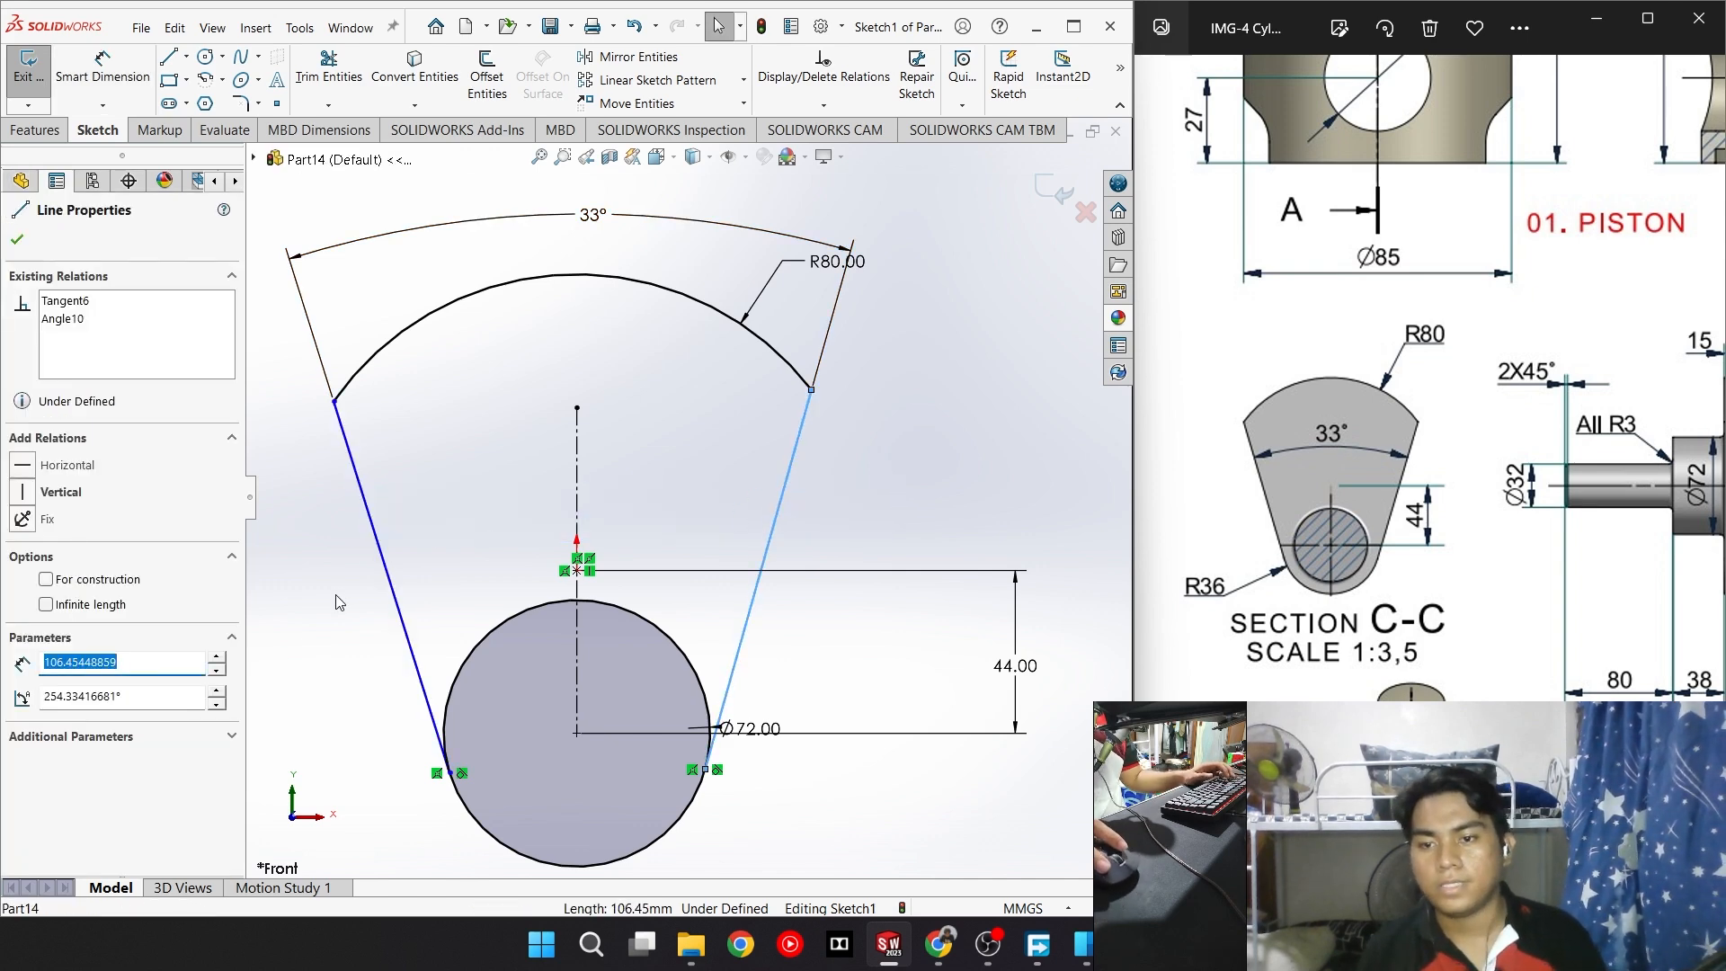
left_click(389, 552, "ctrl")
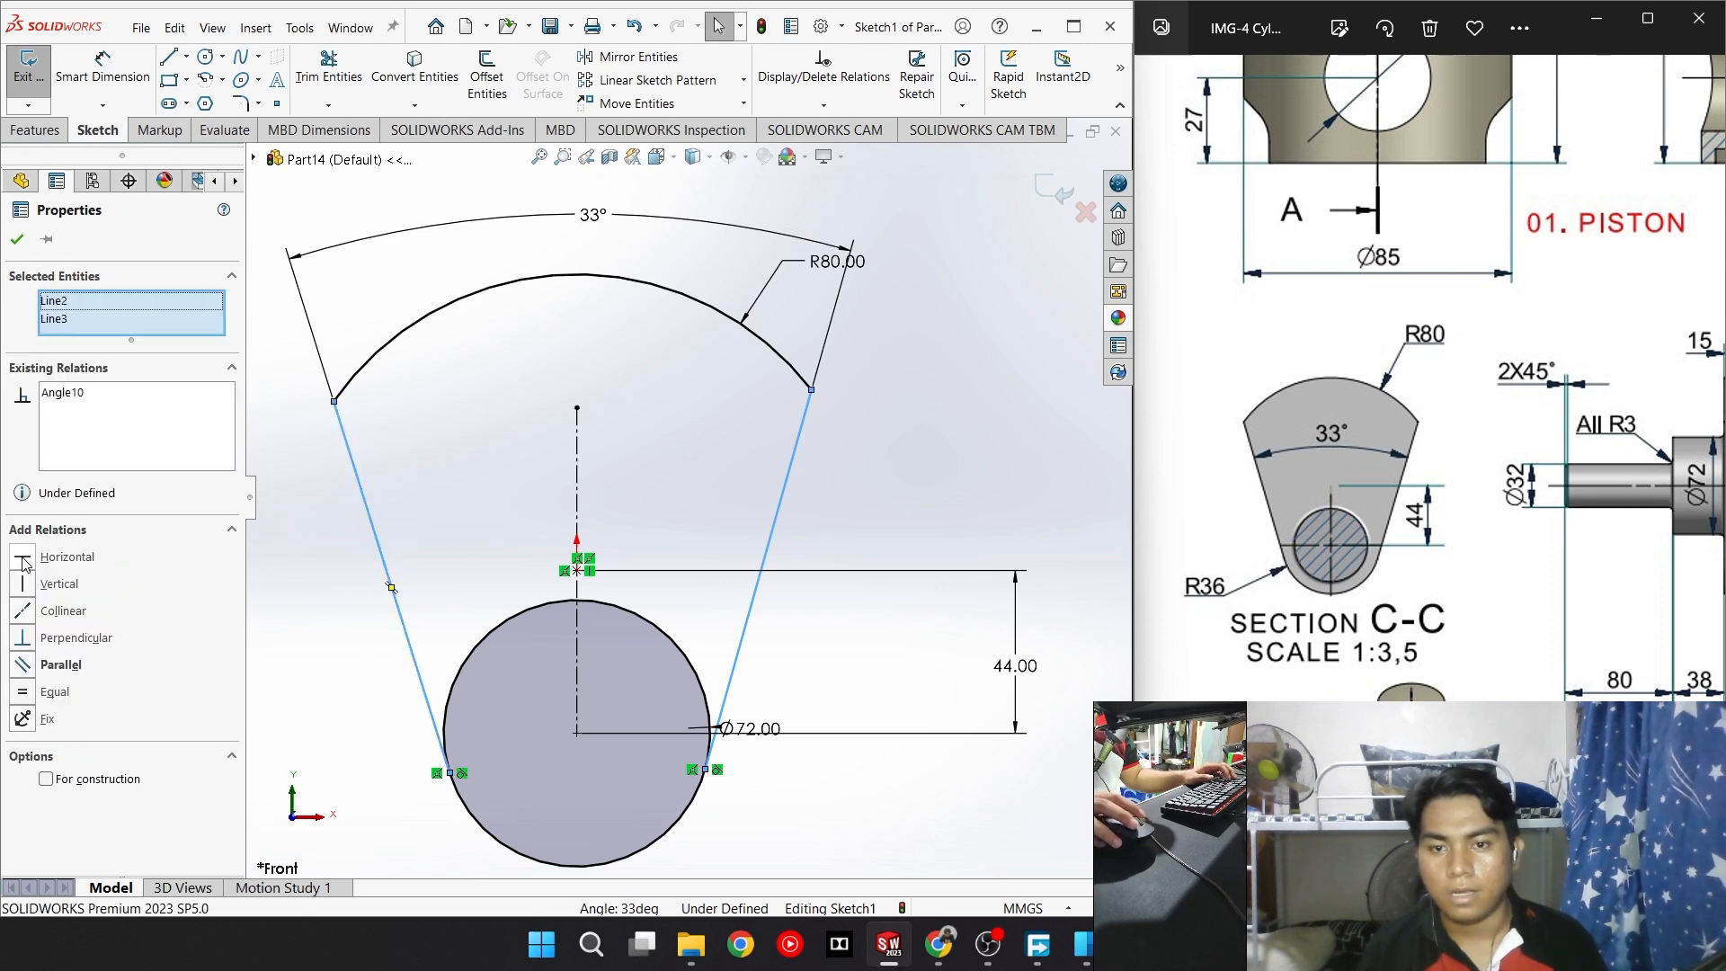
left_click(50, 691)
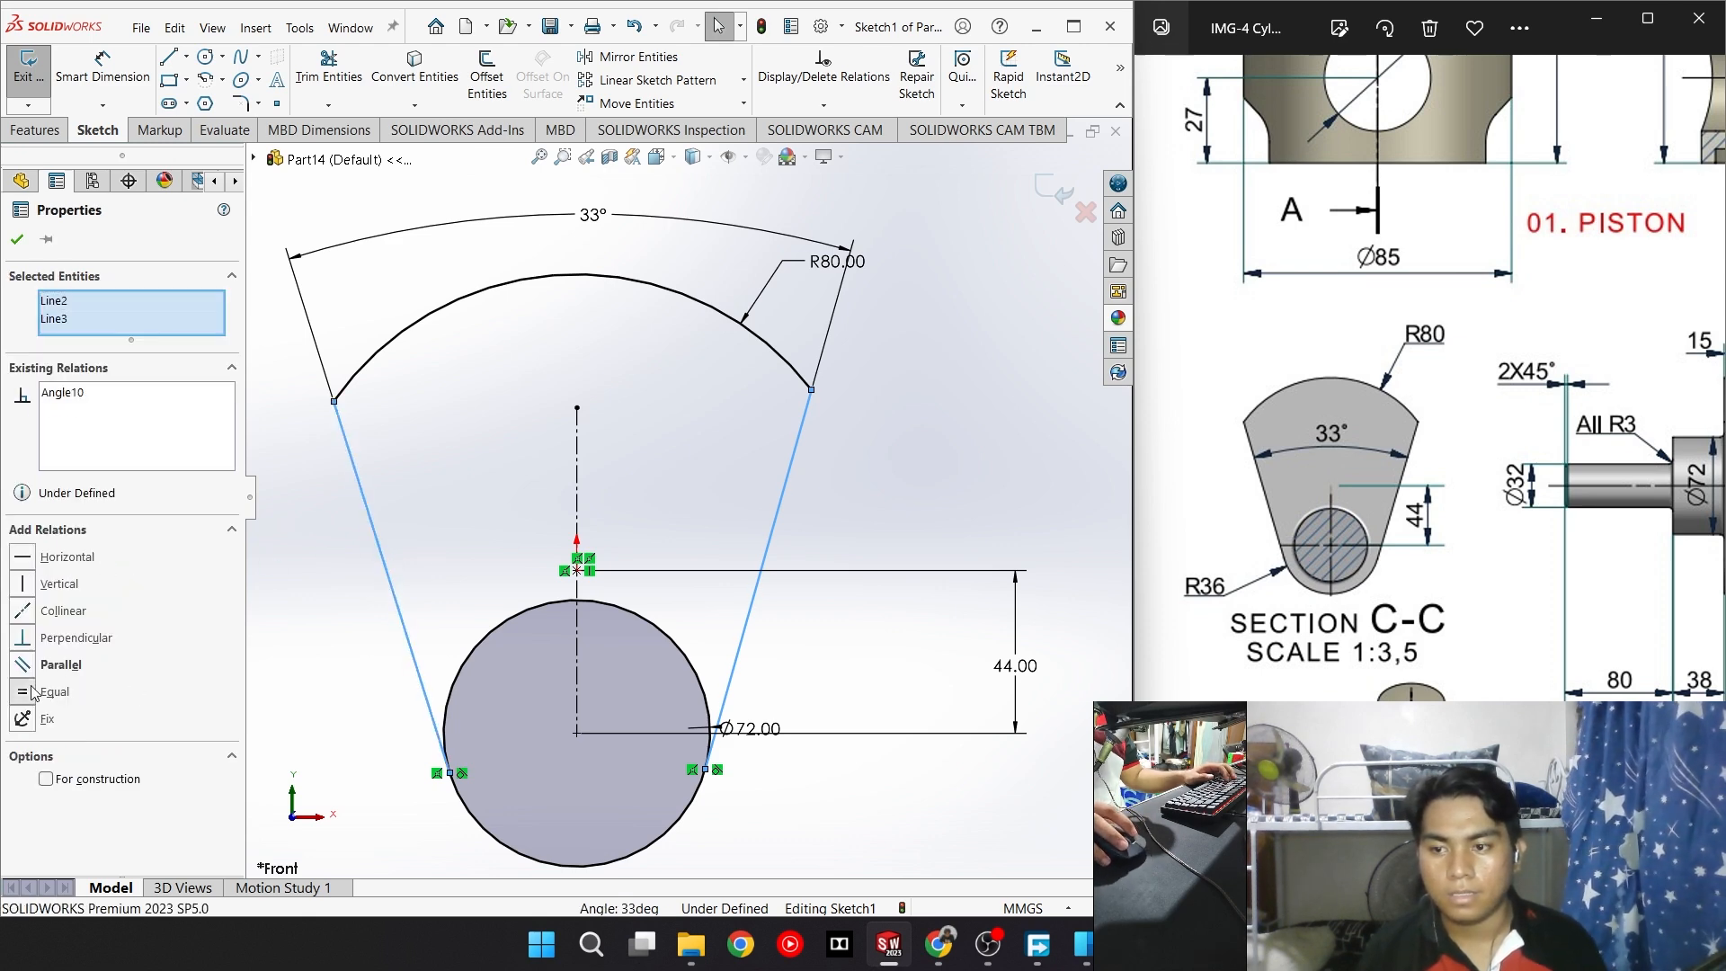
left_click(16, 239)
Trim away the circle's upper portion between the two side lines to leave one closed web outline
left_click(328, 67)
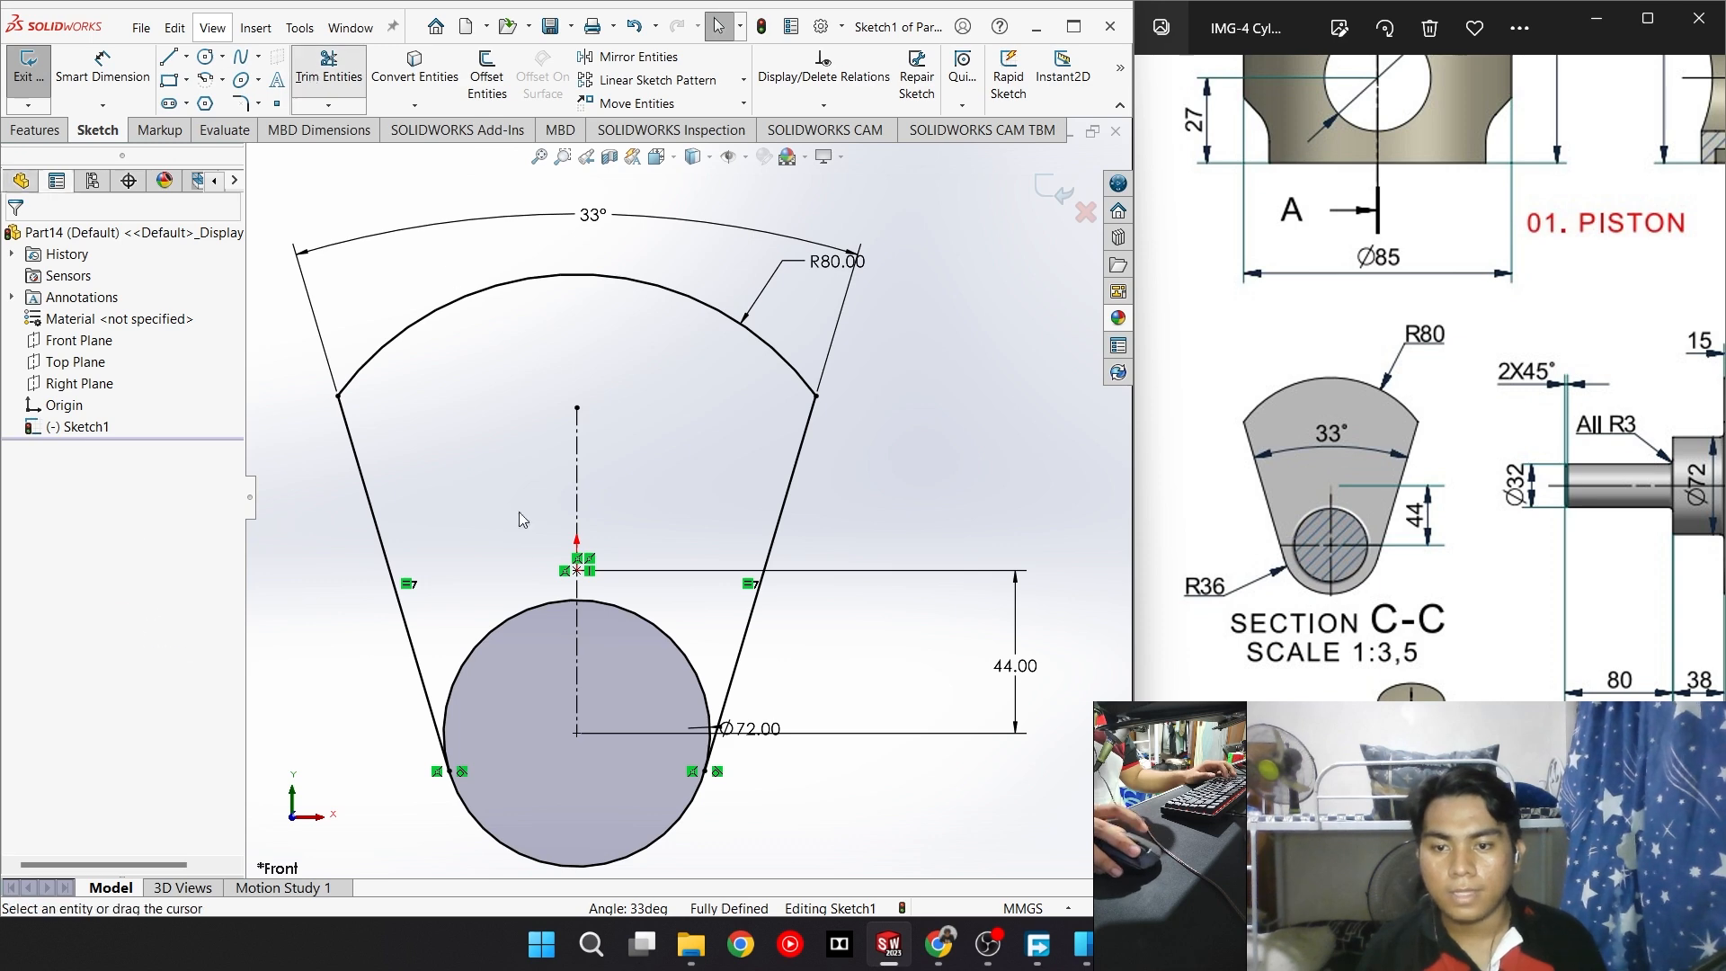
left_click_drag(474, 597, 665, 645)
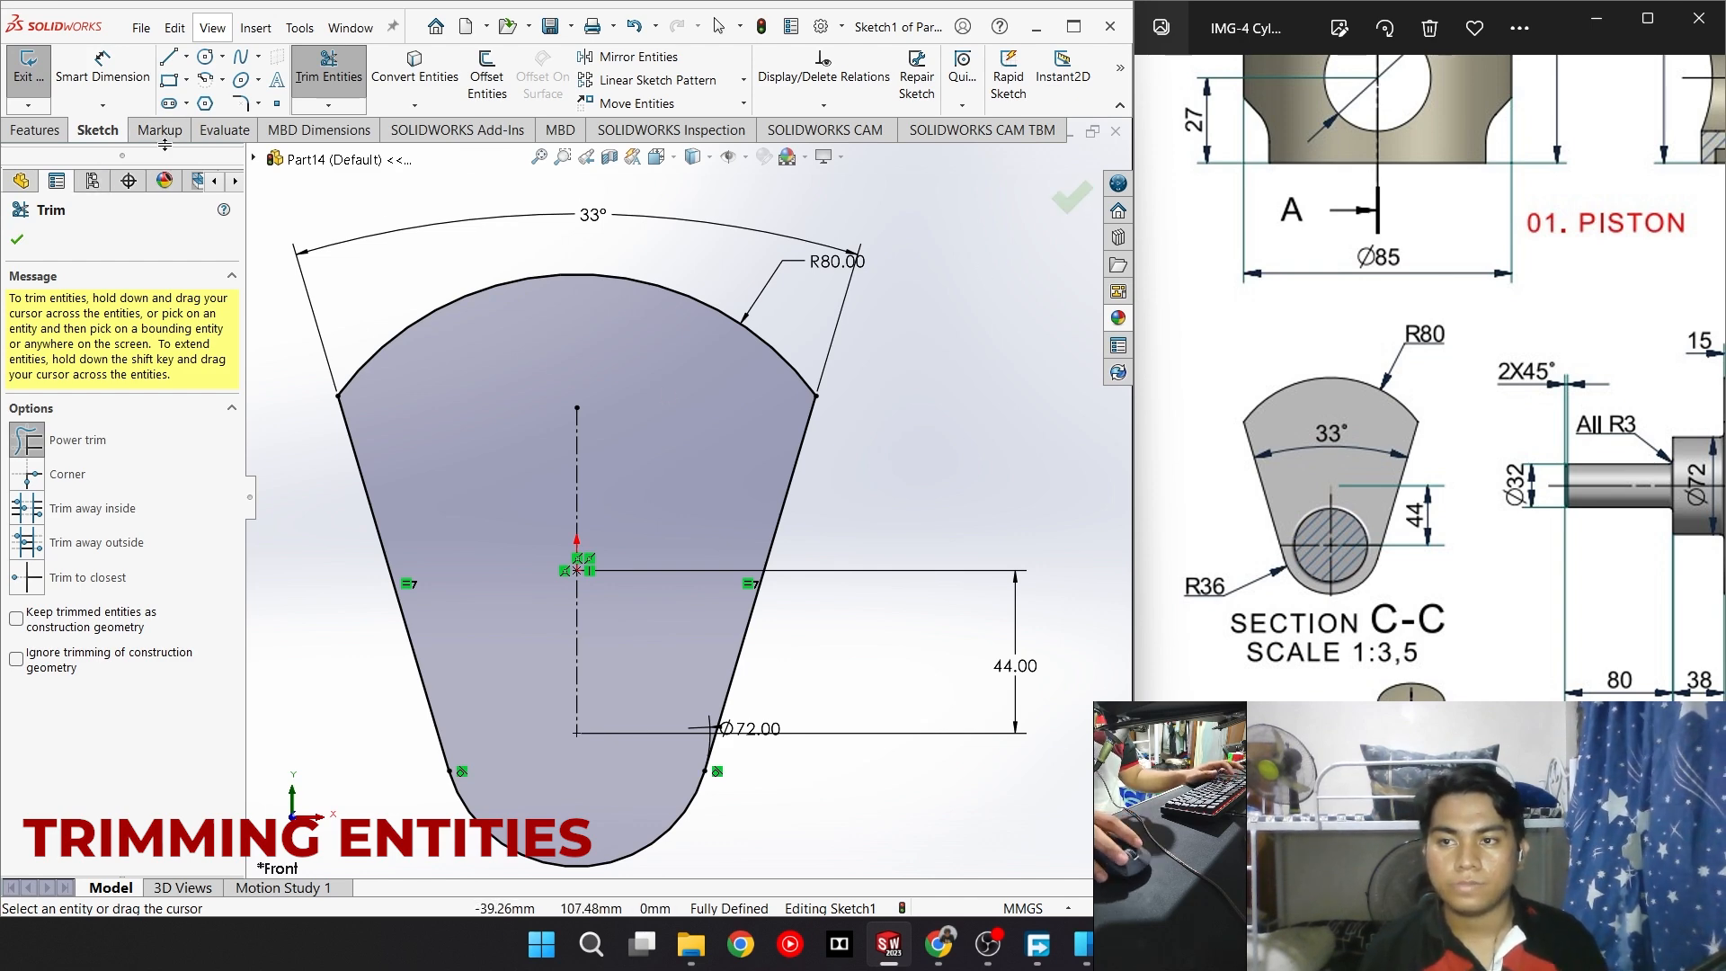
left_click(1071, 198)
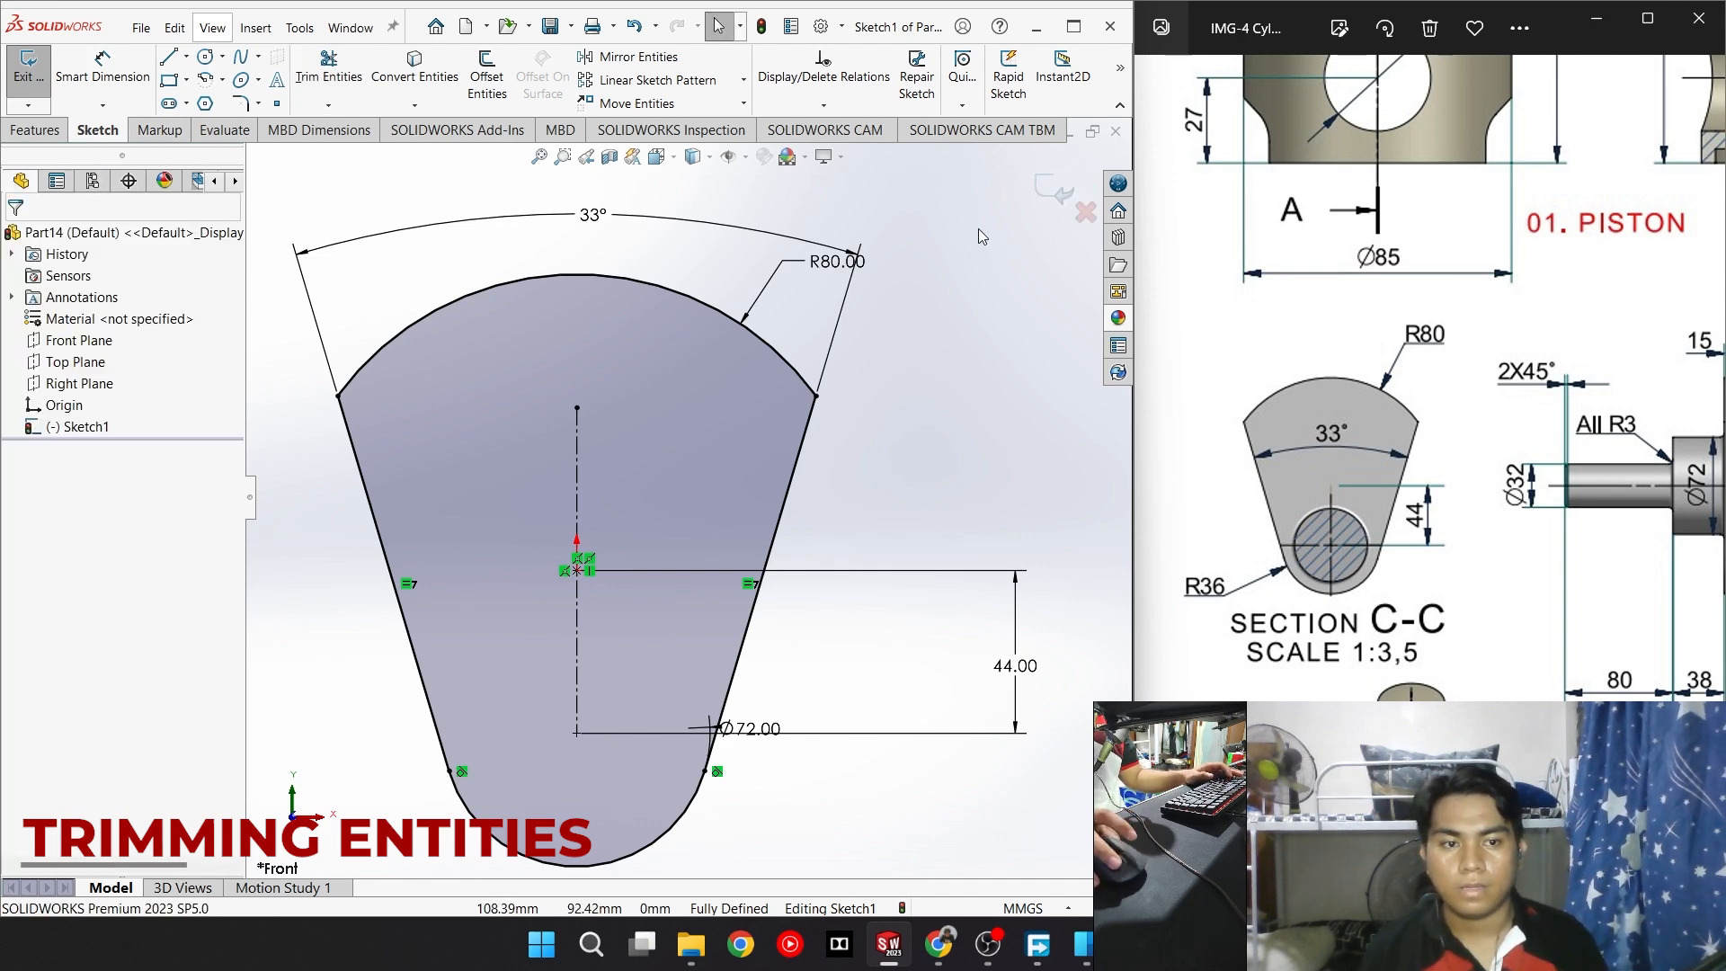
Extrude the web profile as a boss with a blind depth of 15 mm
left_click(36, 130)
left_click(32, 75)
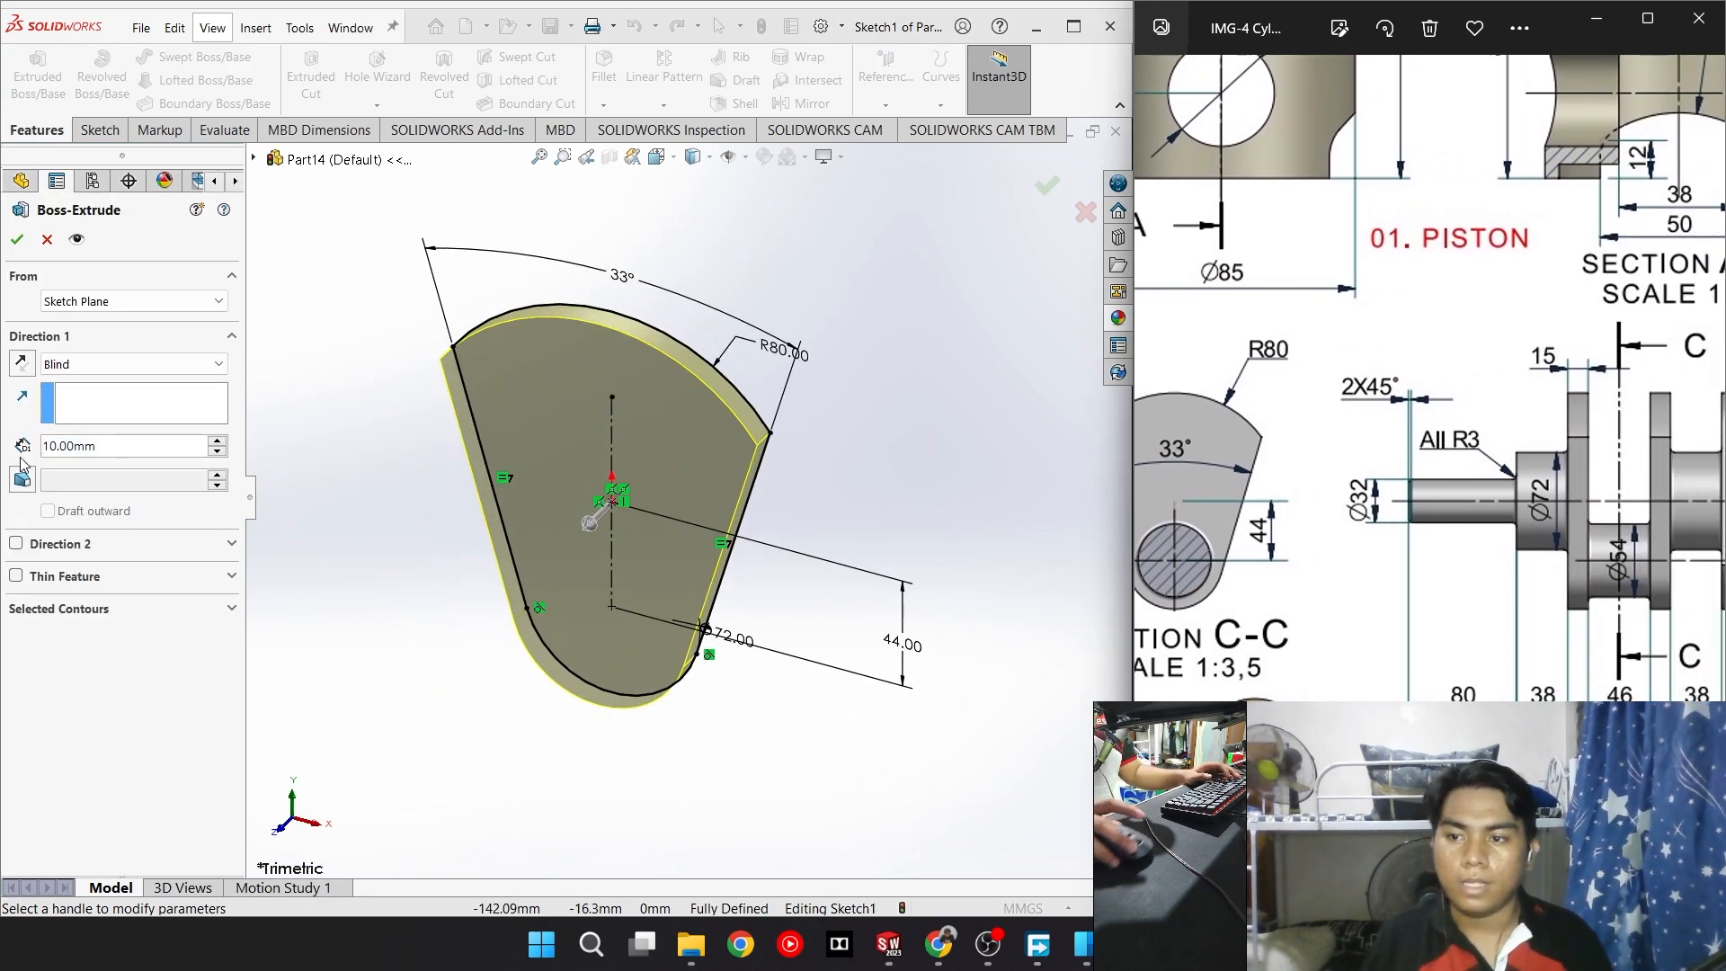
left_click(50, 448)
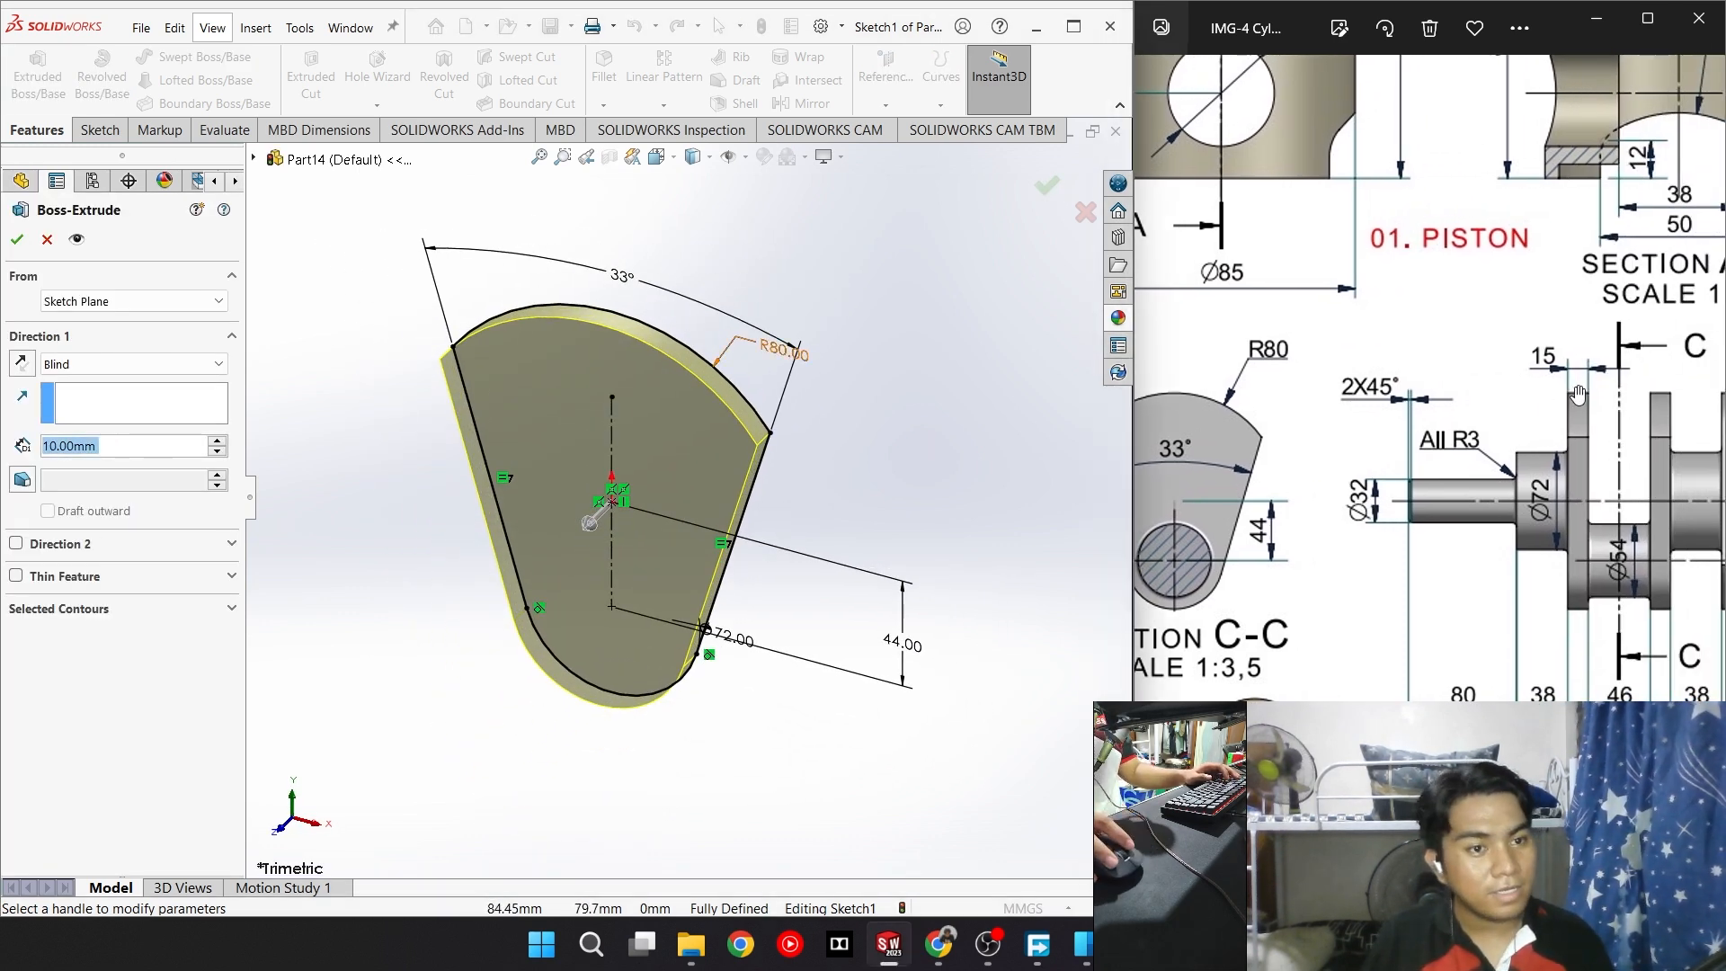
type("15")
key("Return")
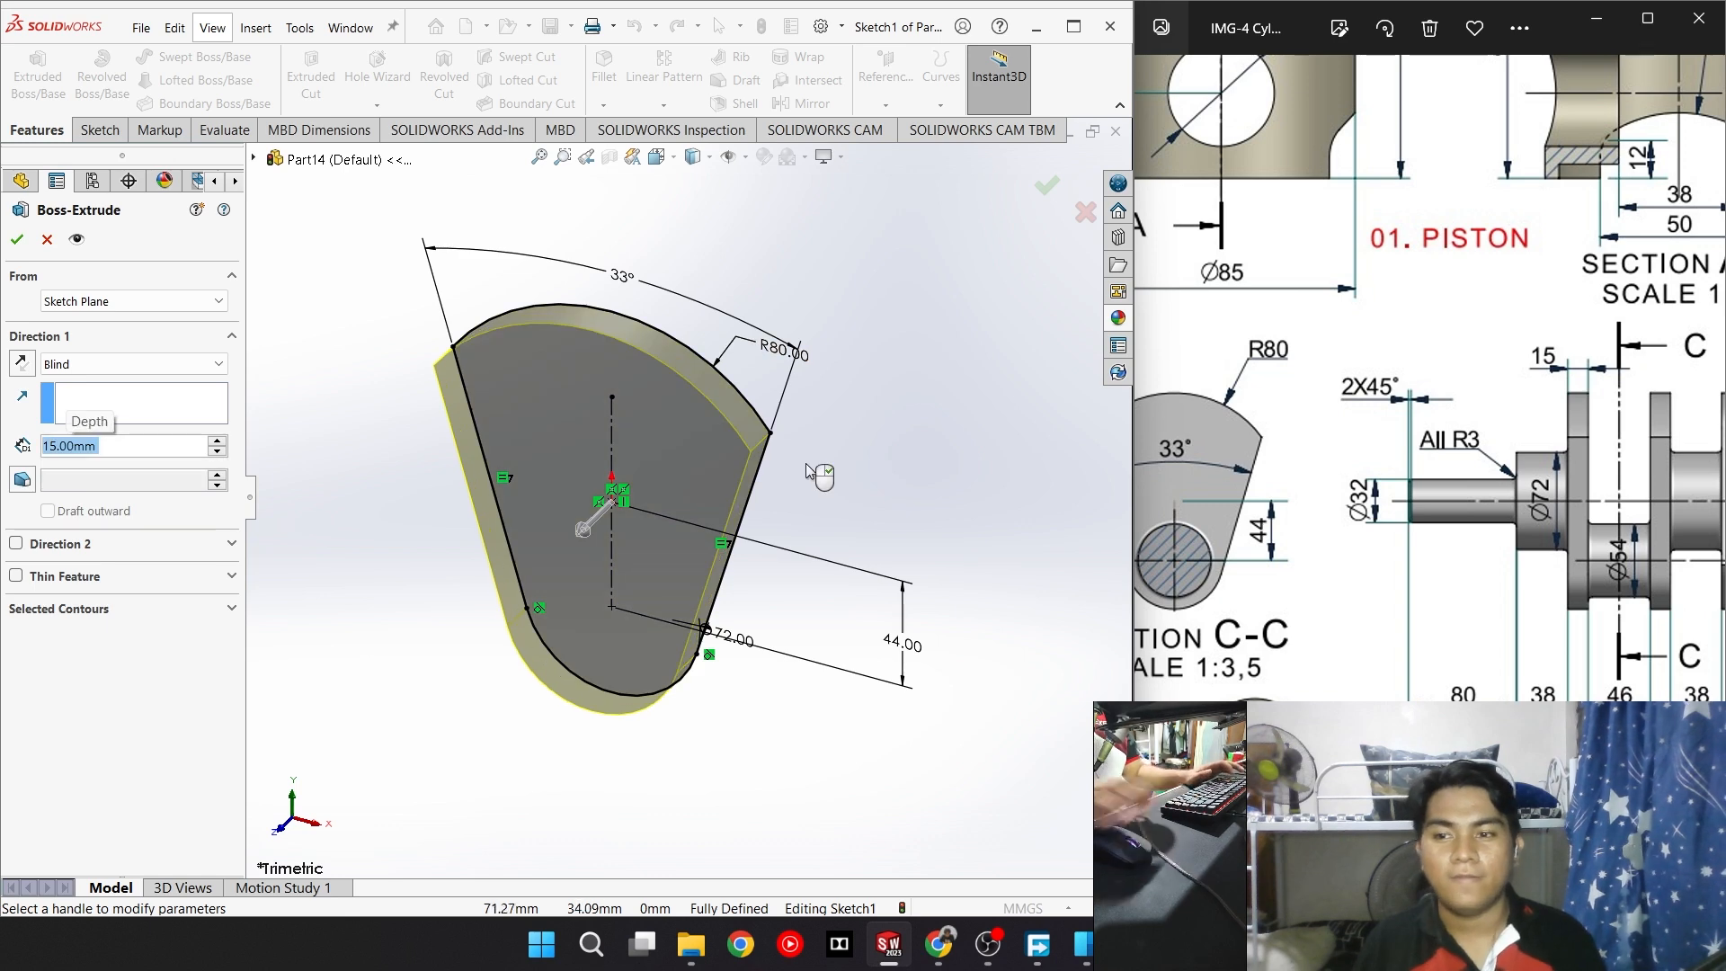
left_click(16, 240)
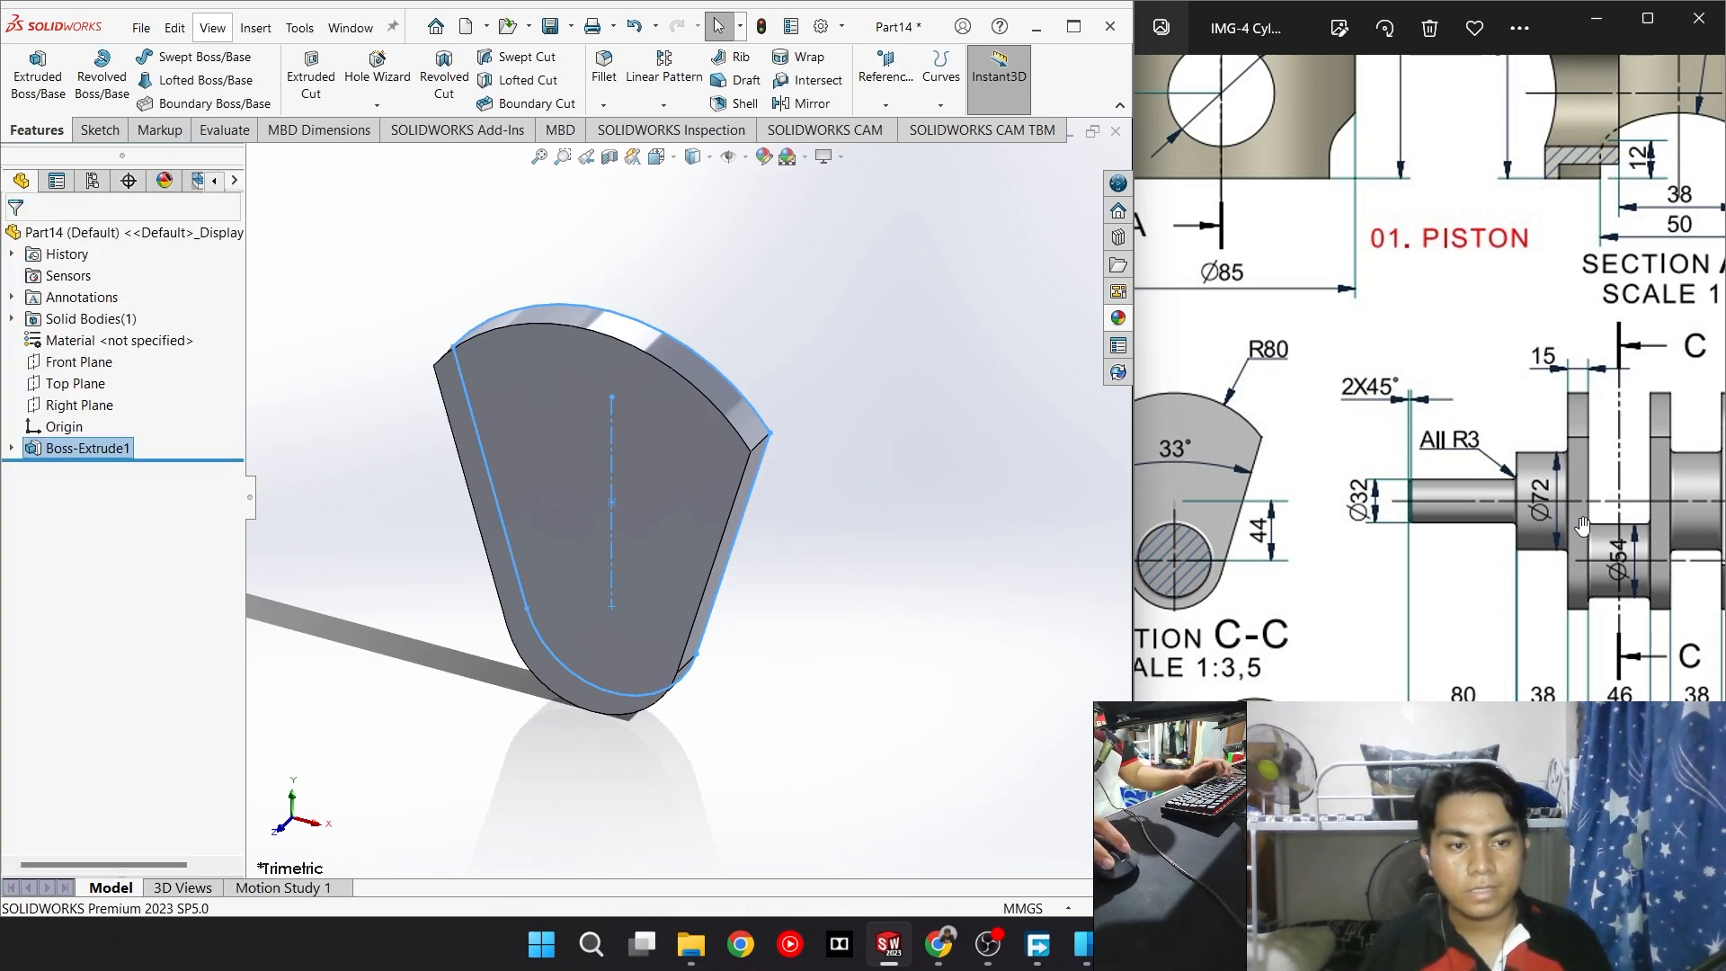
Sketch a 72 mm diameter circle centred on the origin on the web's front face
left_click_drag(1316, 662, 1464, 412)
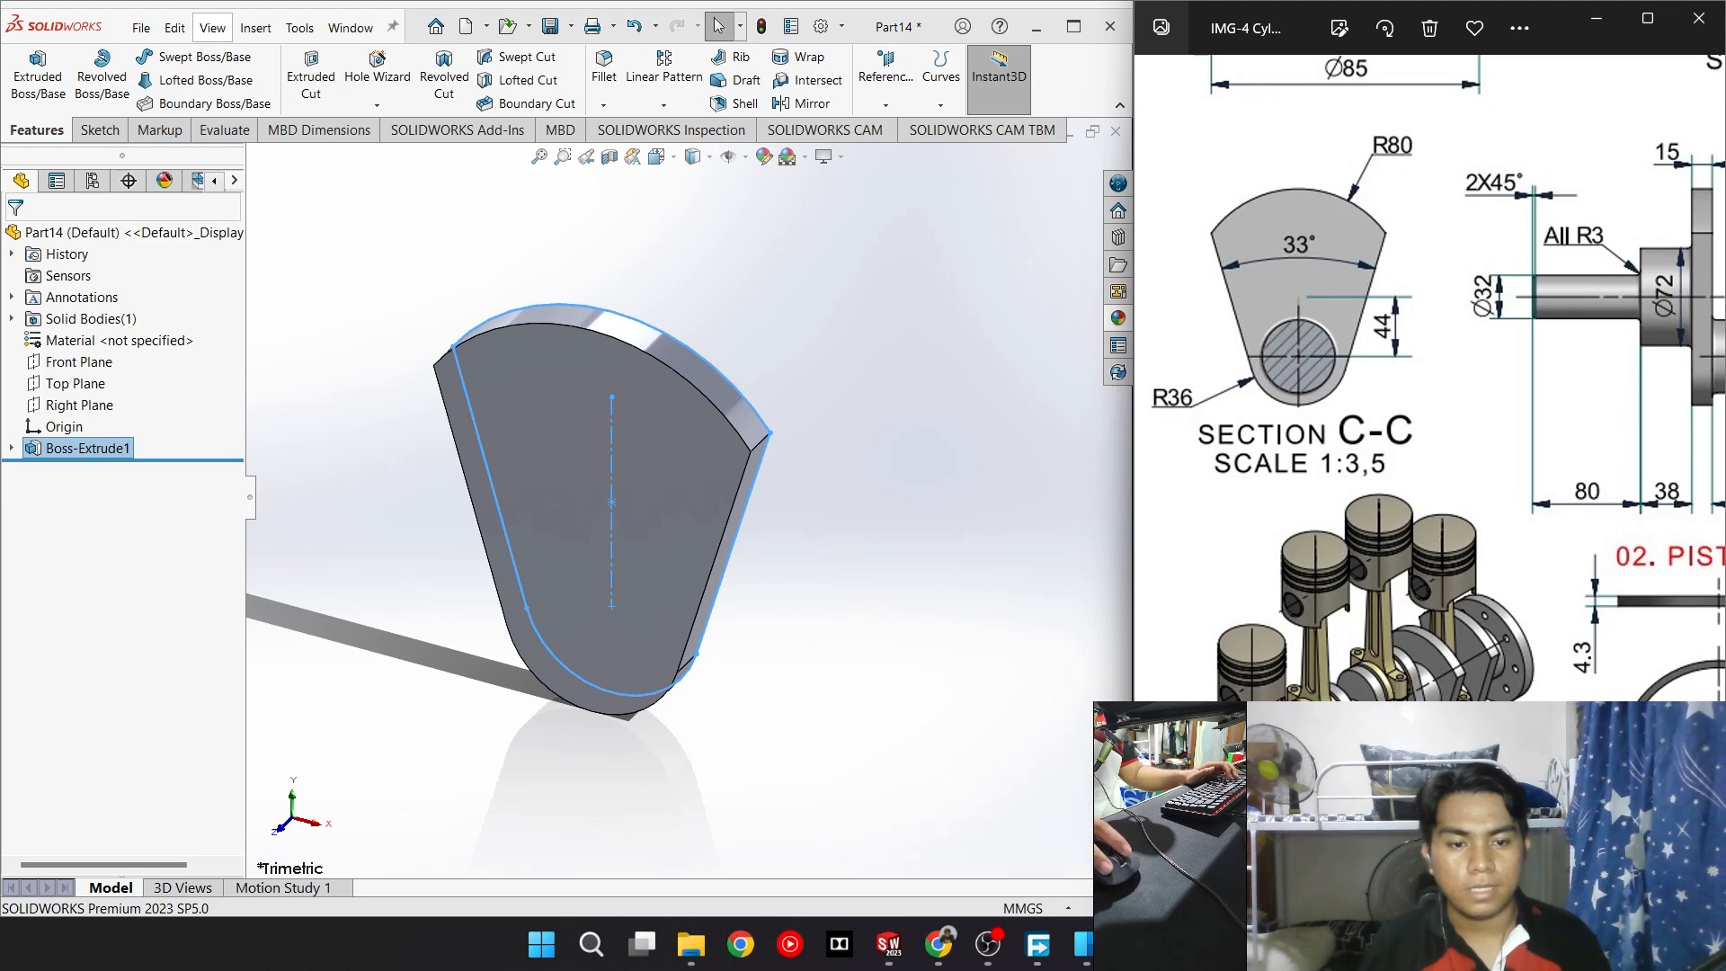
left_click_drag(1476, 485, 1202, 715)
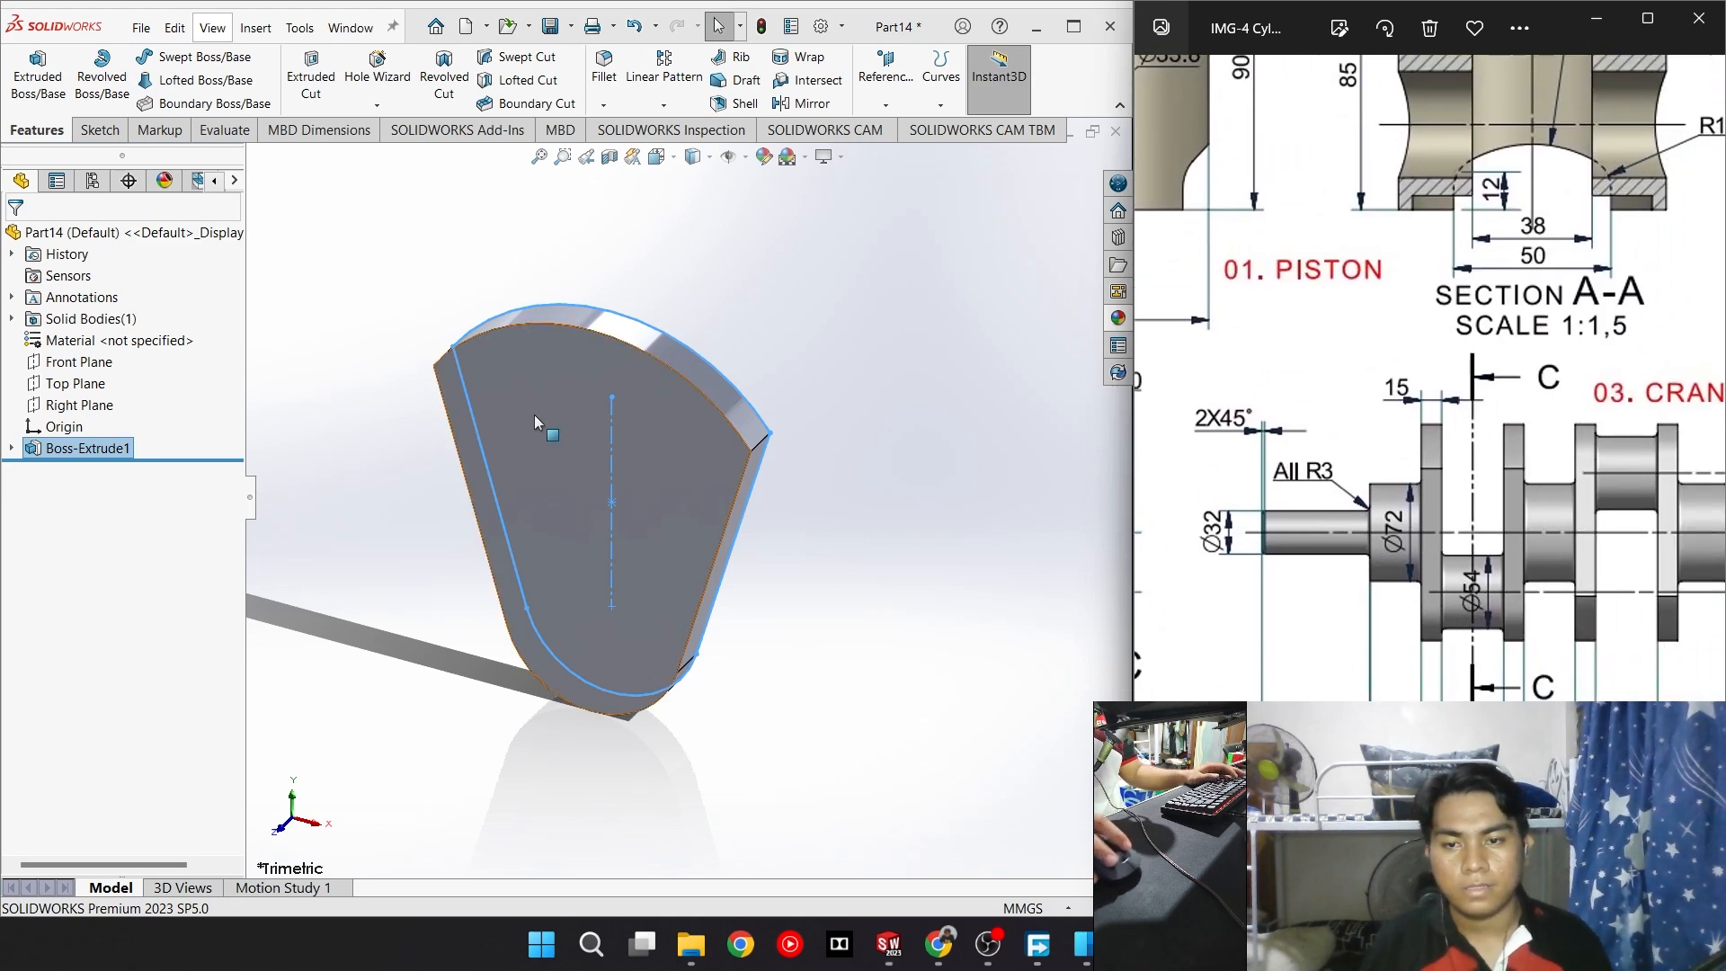
left_click(99, 130)
left_click(28, 76)
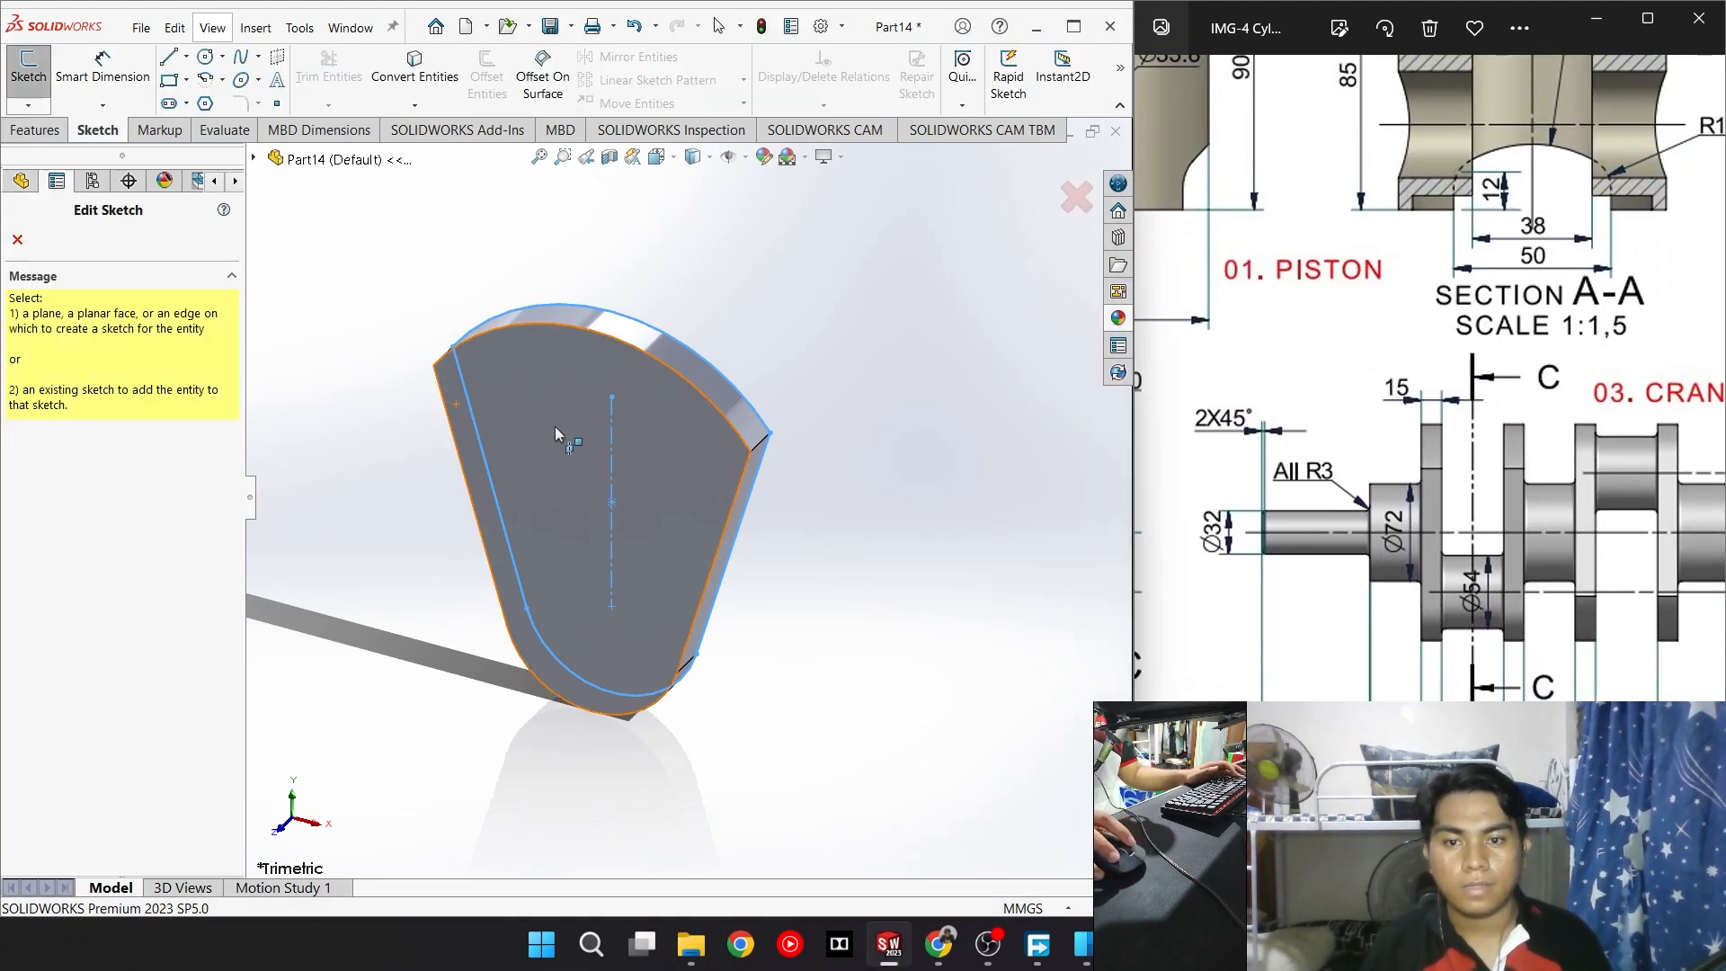
left_click(574, 403)
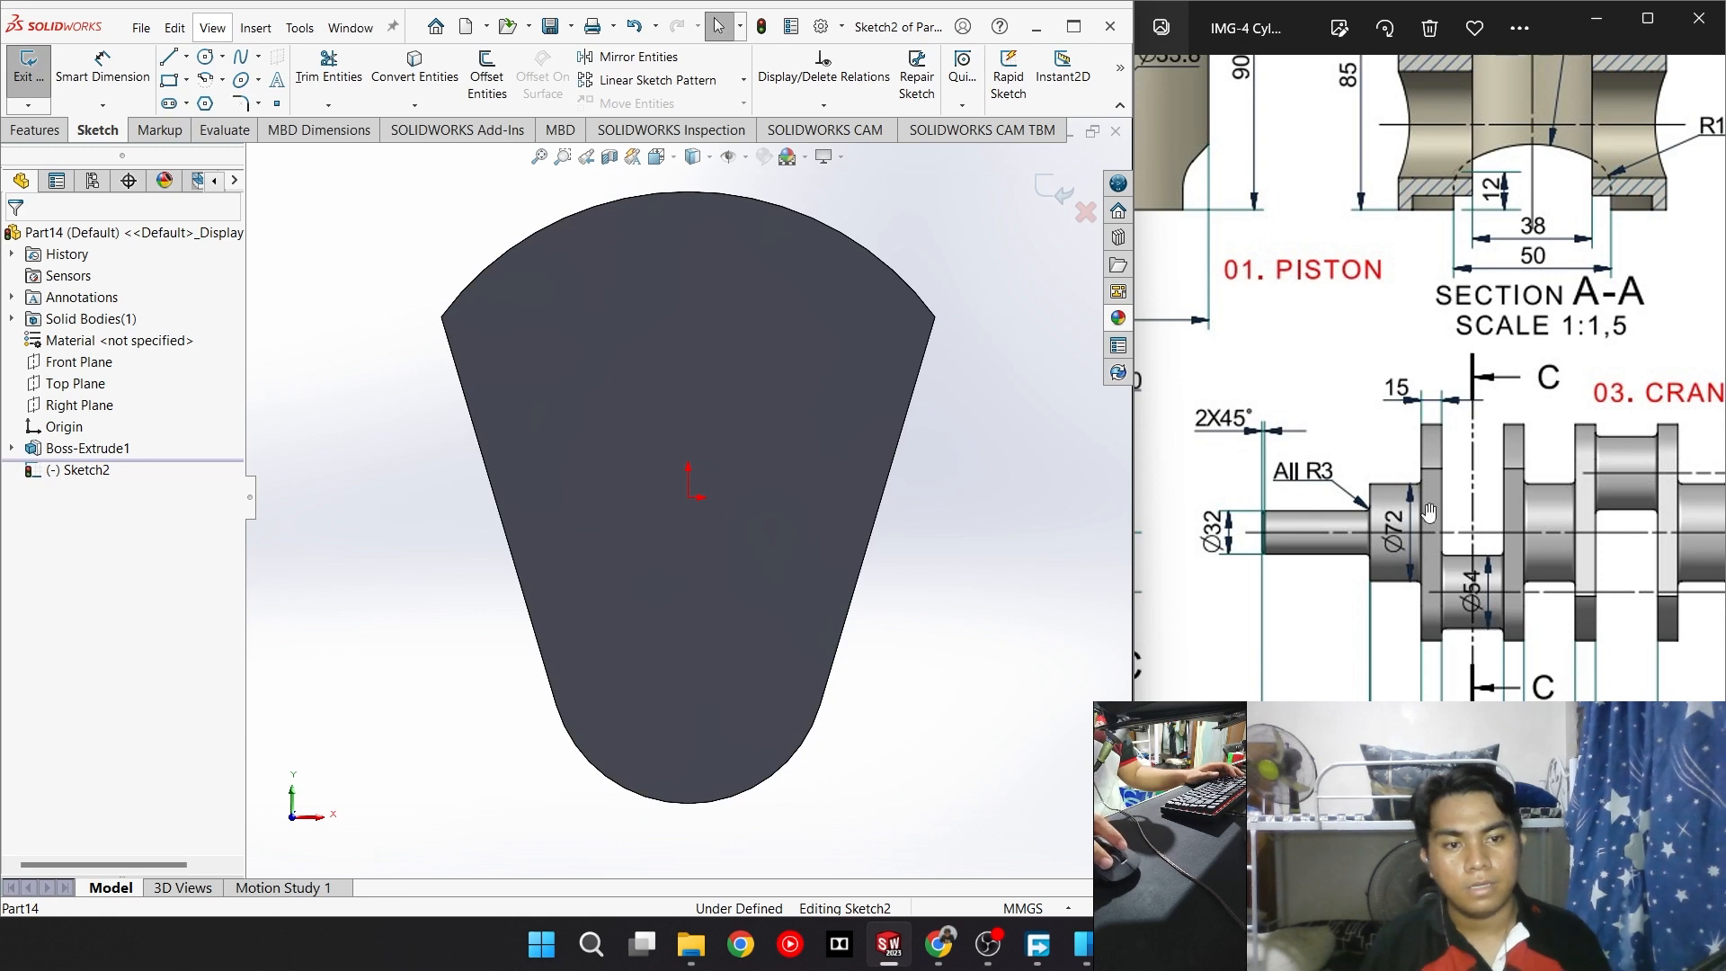
left_click(214, 61)
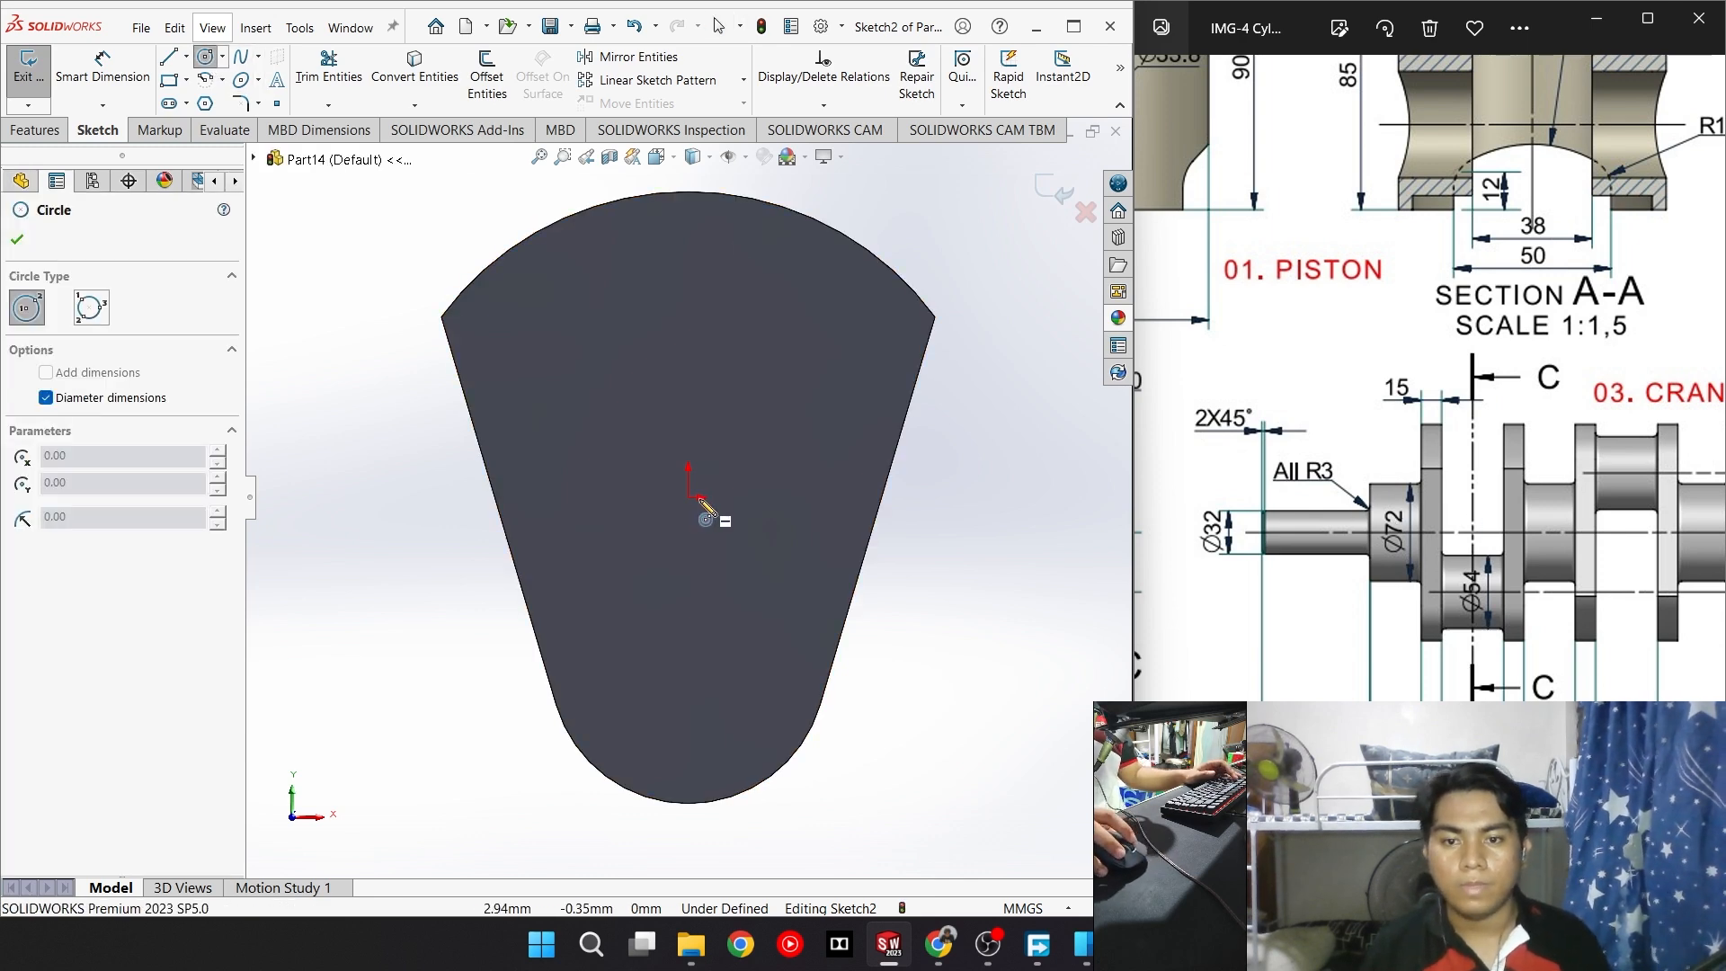
left_click(688, 495)
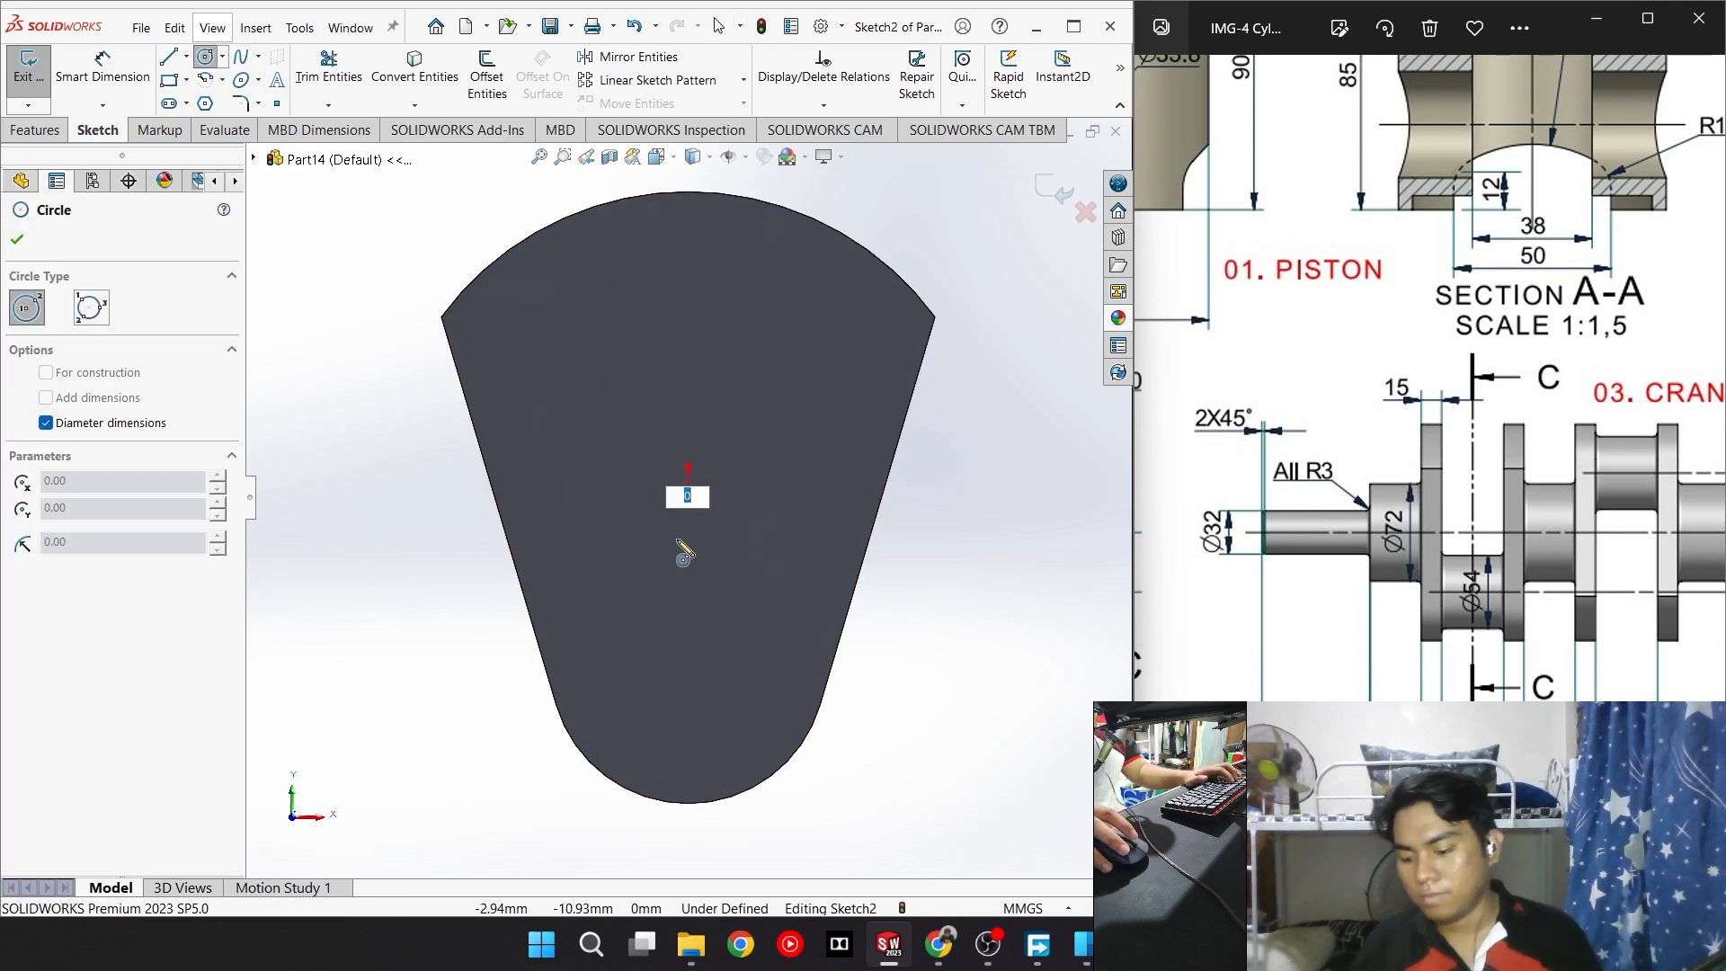
type("72")
key("Return")
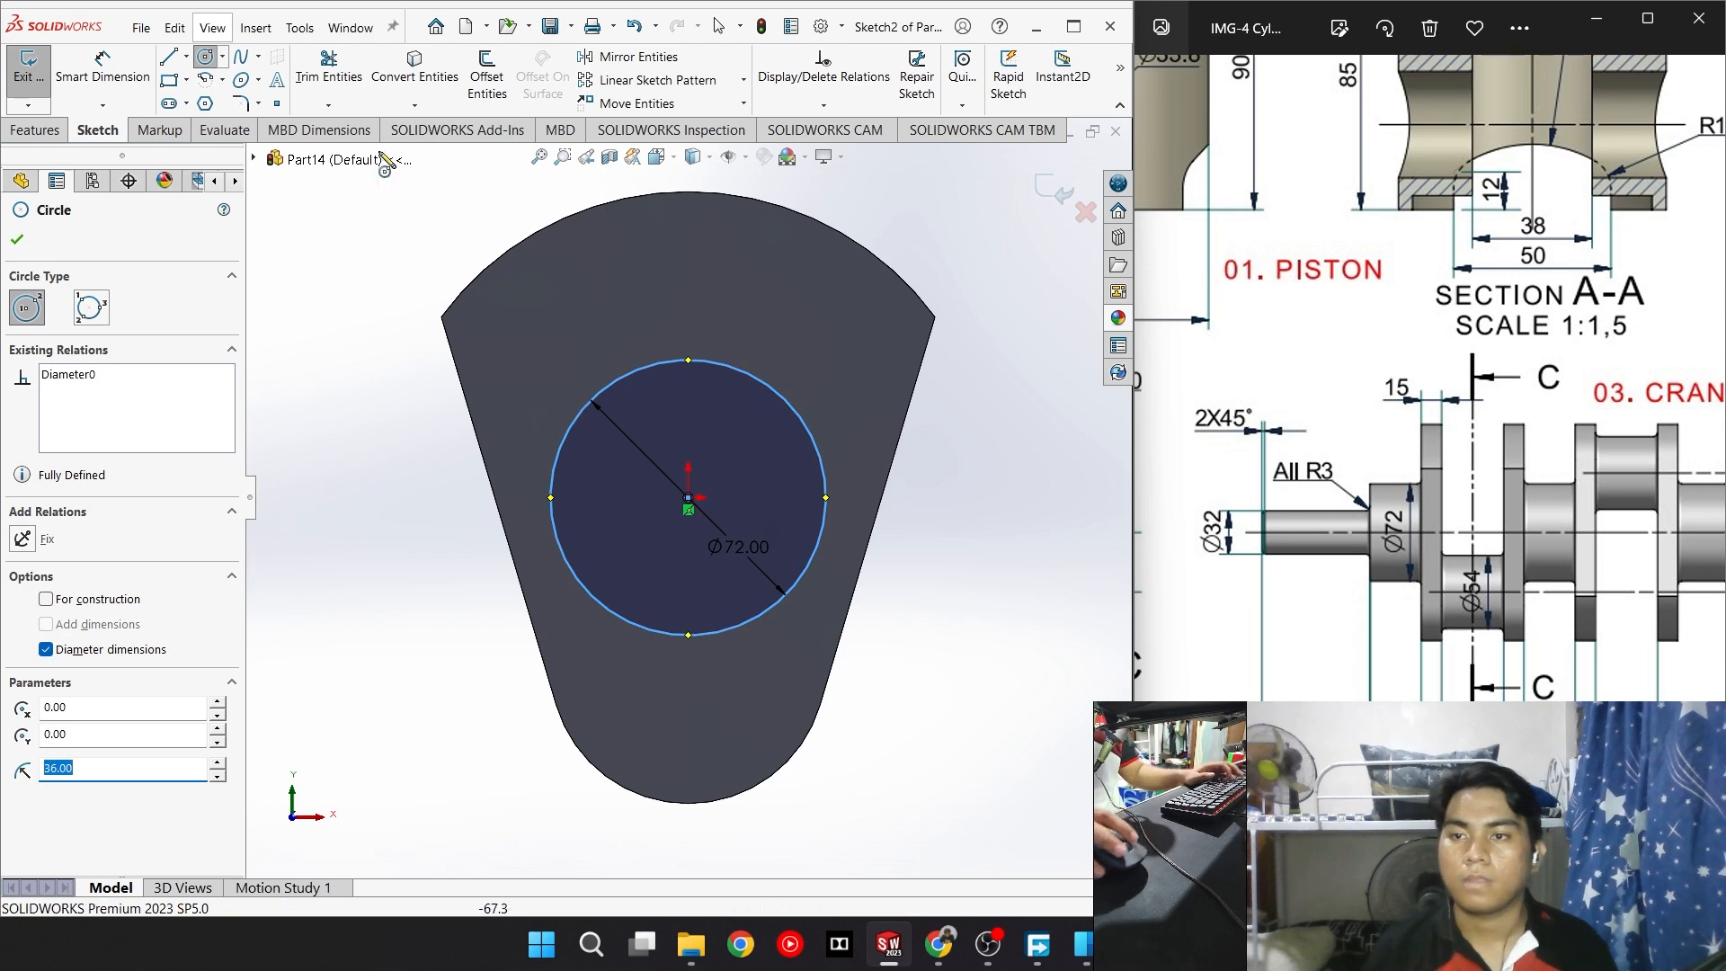
Extrude the 72 mm circle as a merged boss with a blind depth of 38 mm to form the main journal
left_click(17, 134)
left_click(37, 76)
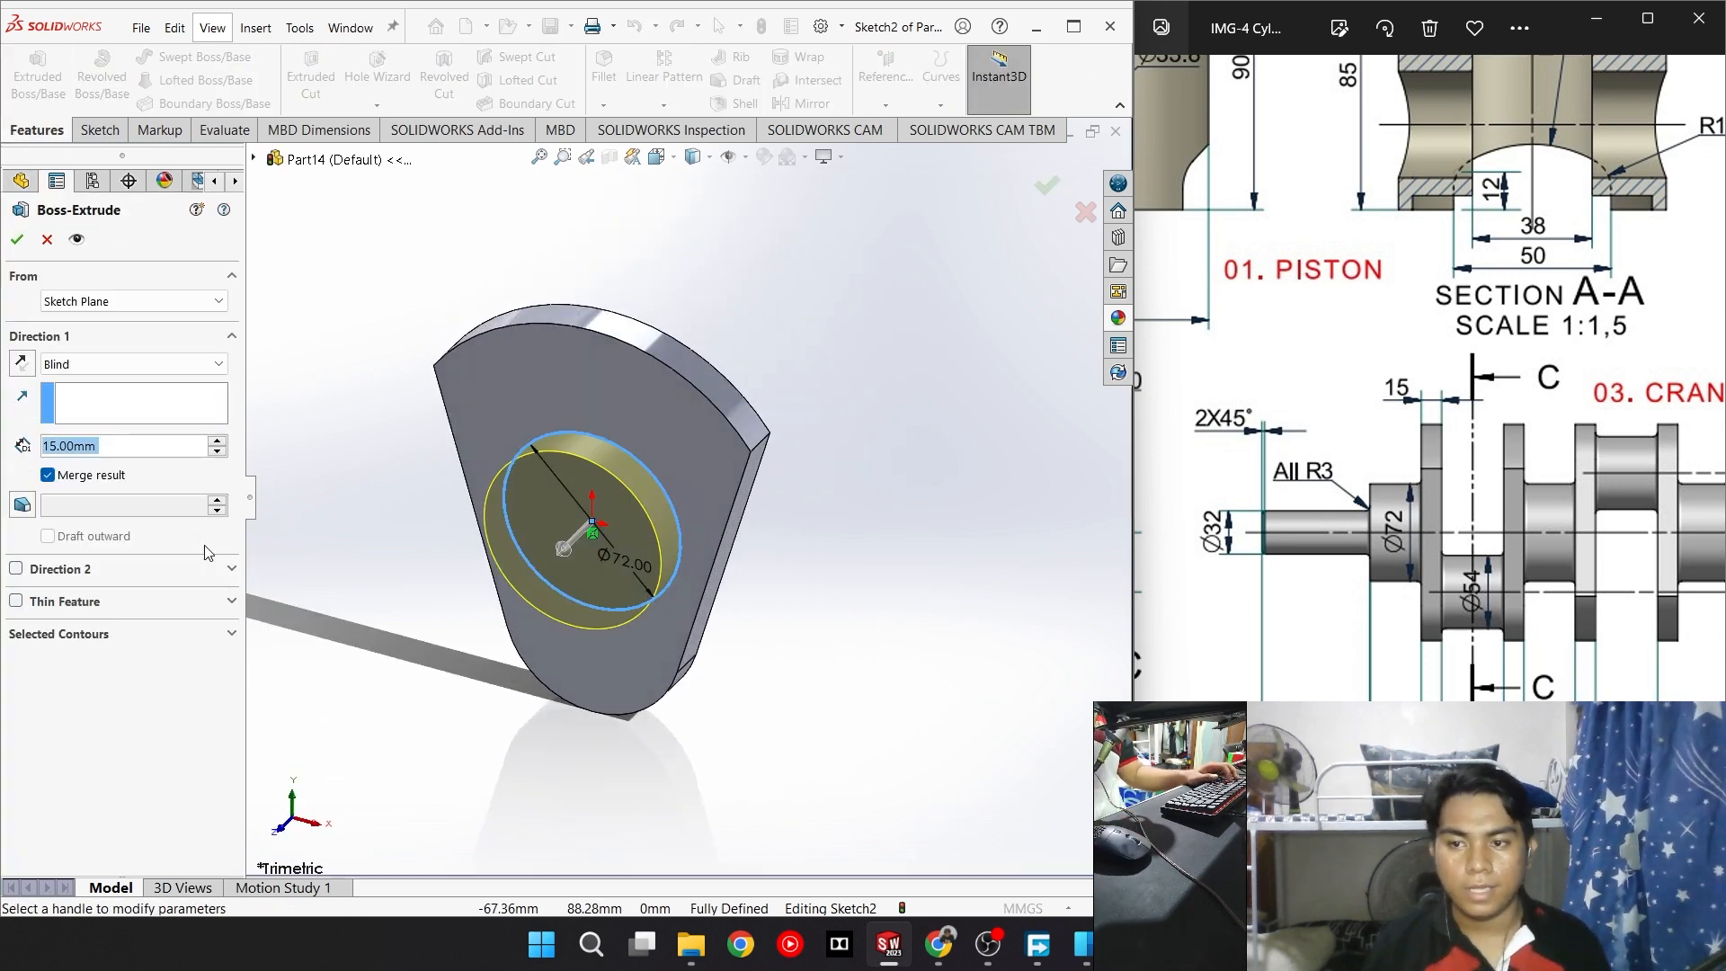
type("38")
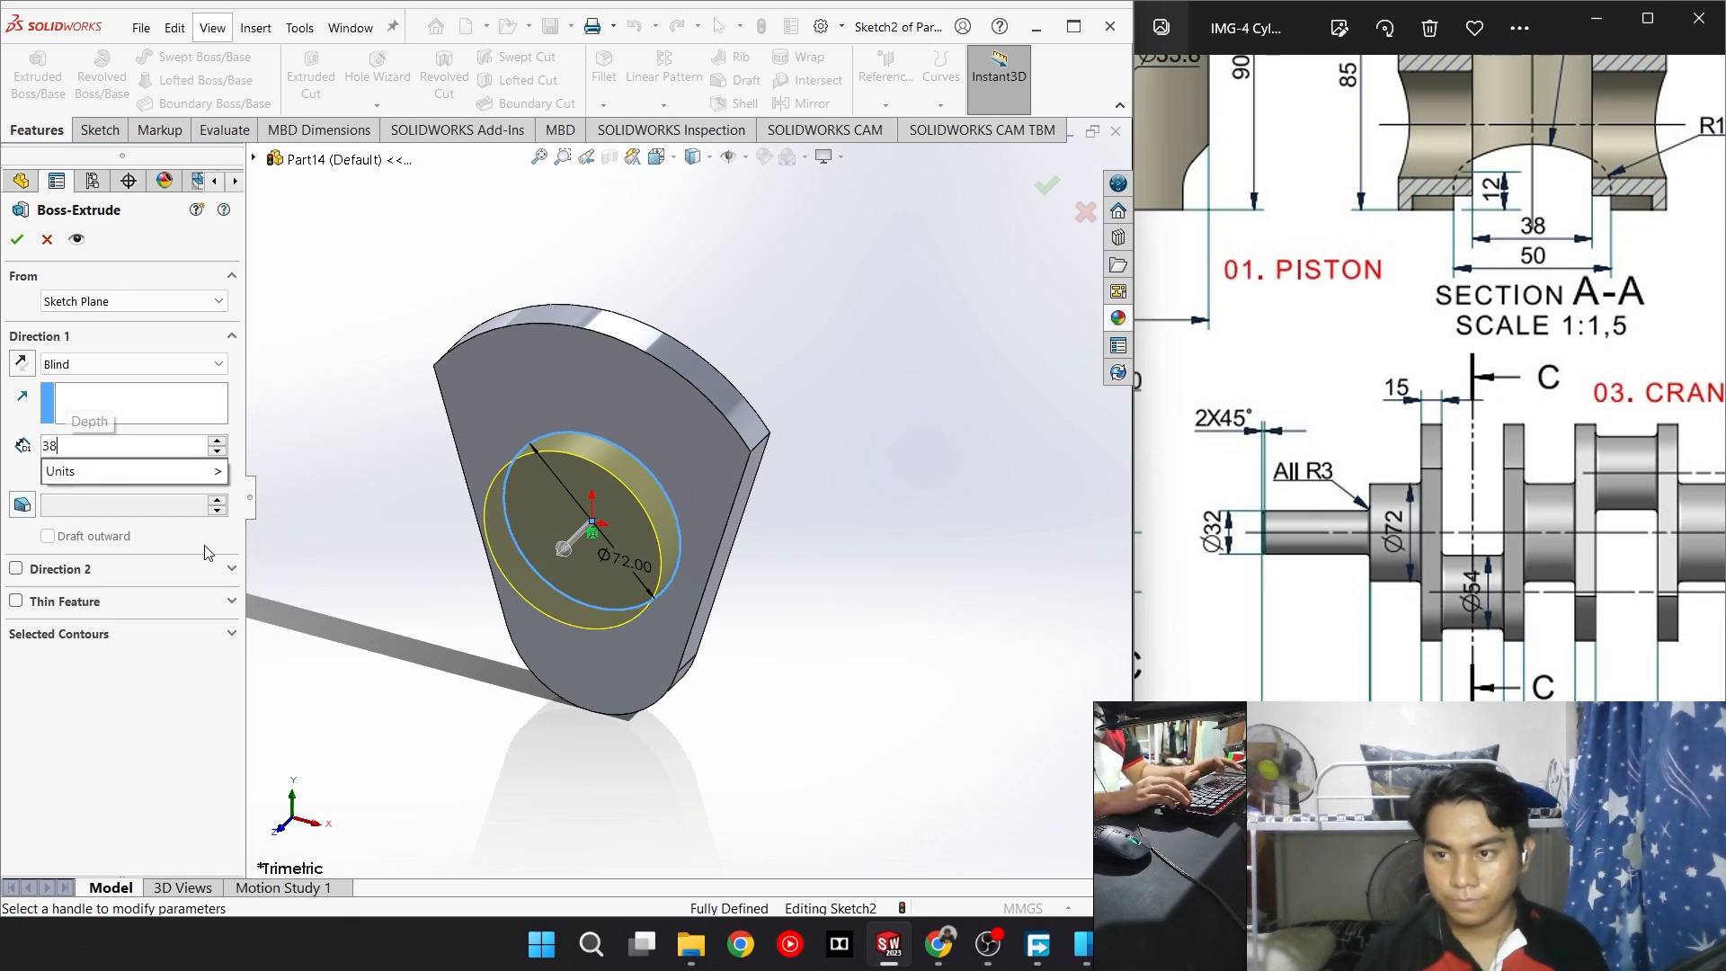
key("Return")
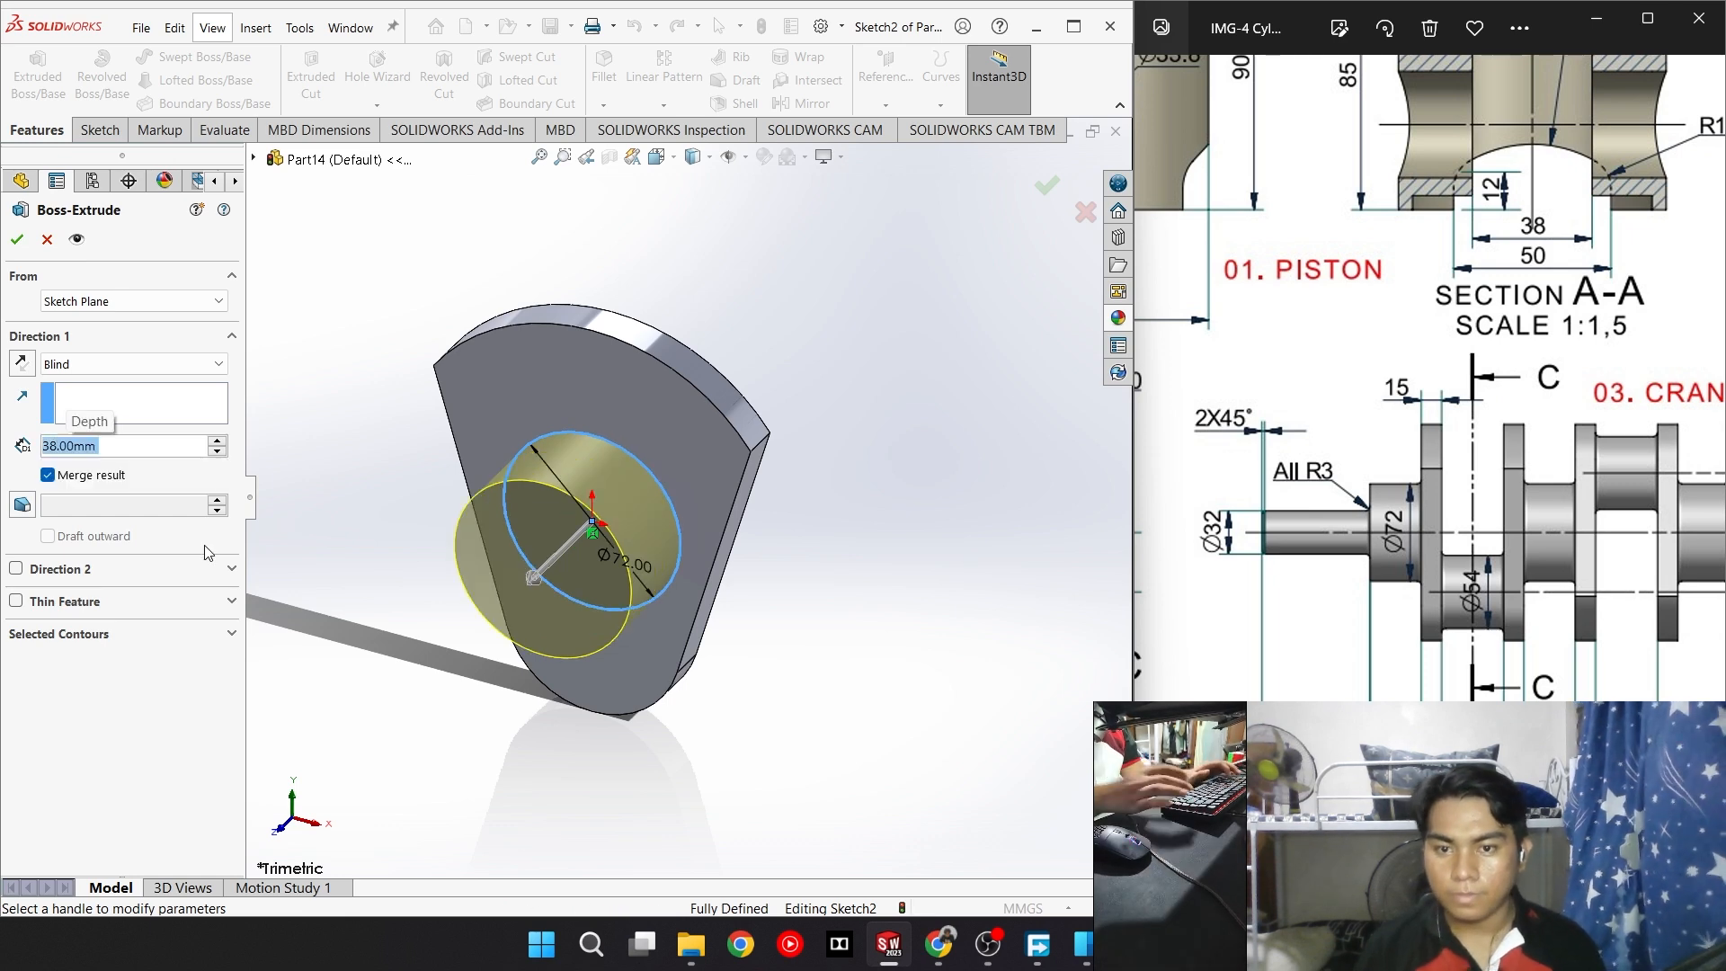
left_click(17, 239)
Sketch a 54 mm diameter circle on the web's opposite face, concentric with its rounded narrow end
mouse_move(683, 575)
middle_mouse_down()
mouse_move(731, 616)
mouse_move(617, 570)
middle_mouse_up()
left_click(97, 130)
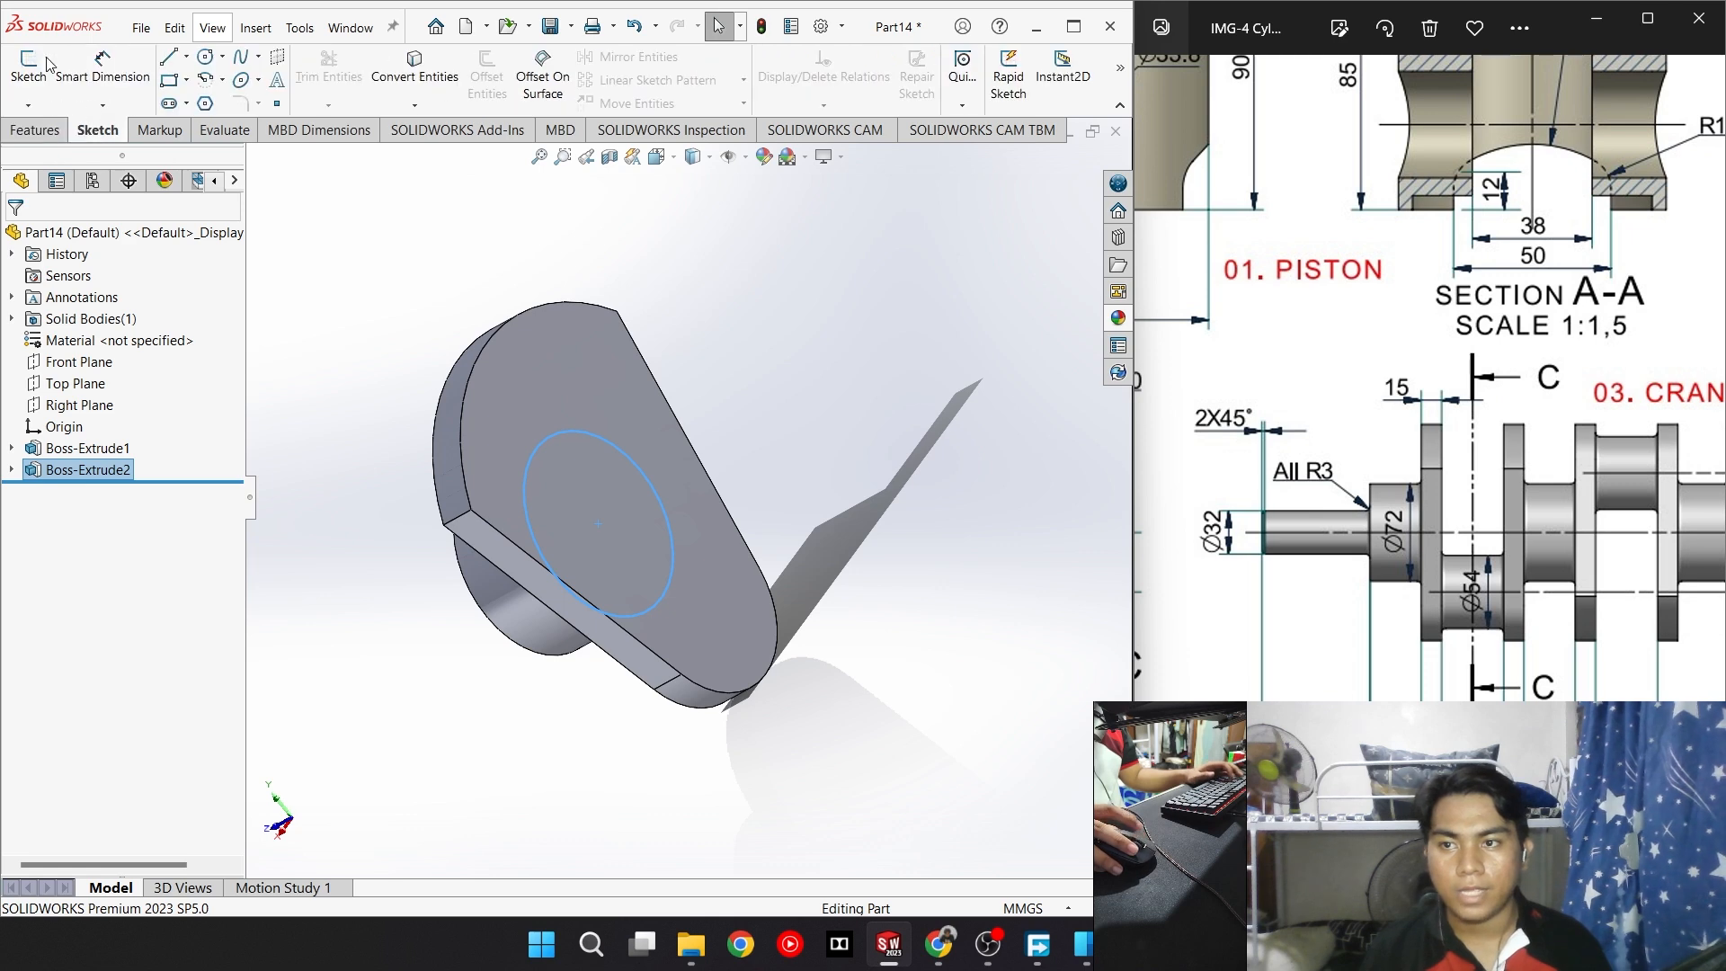
left_click(49, 65)
left_click(713, 504)
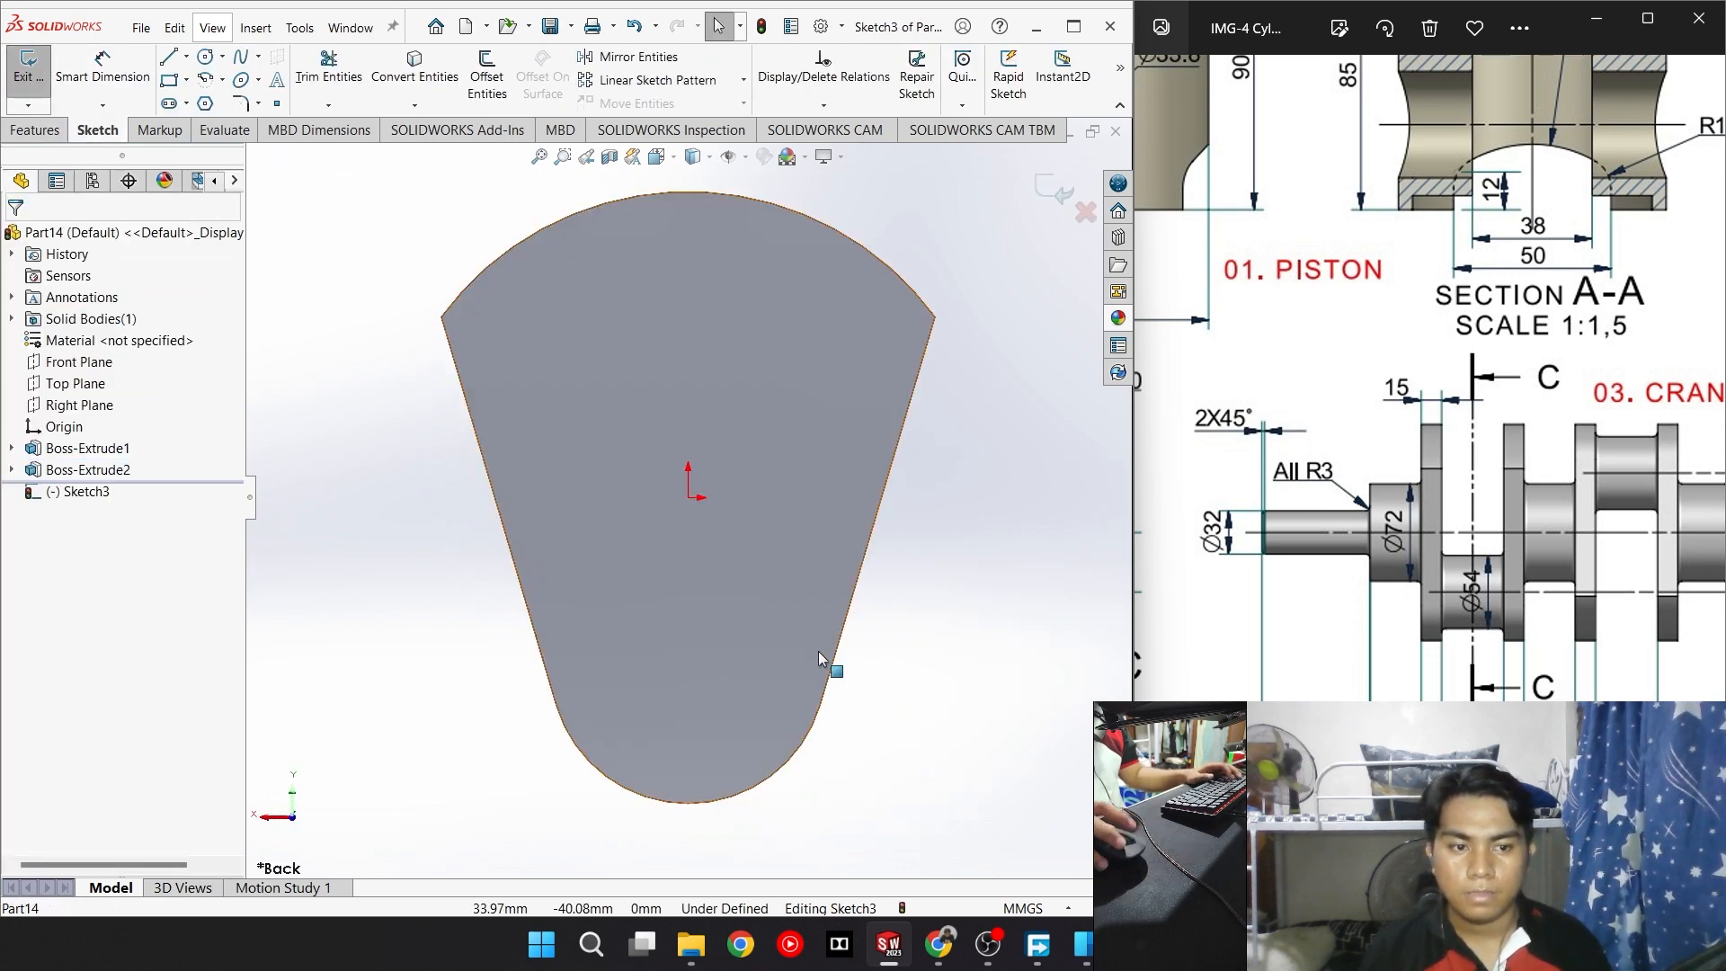
left_click(205, 56)
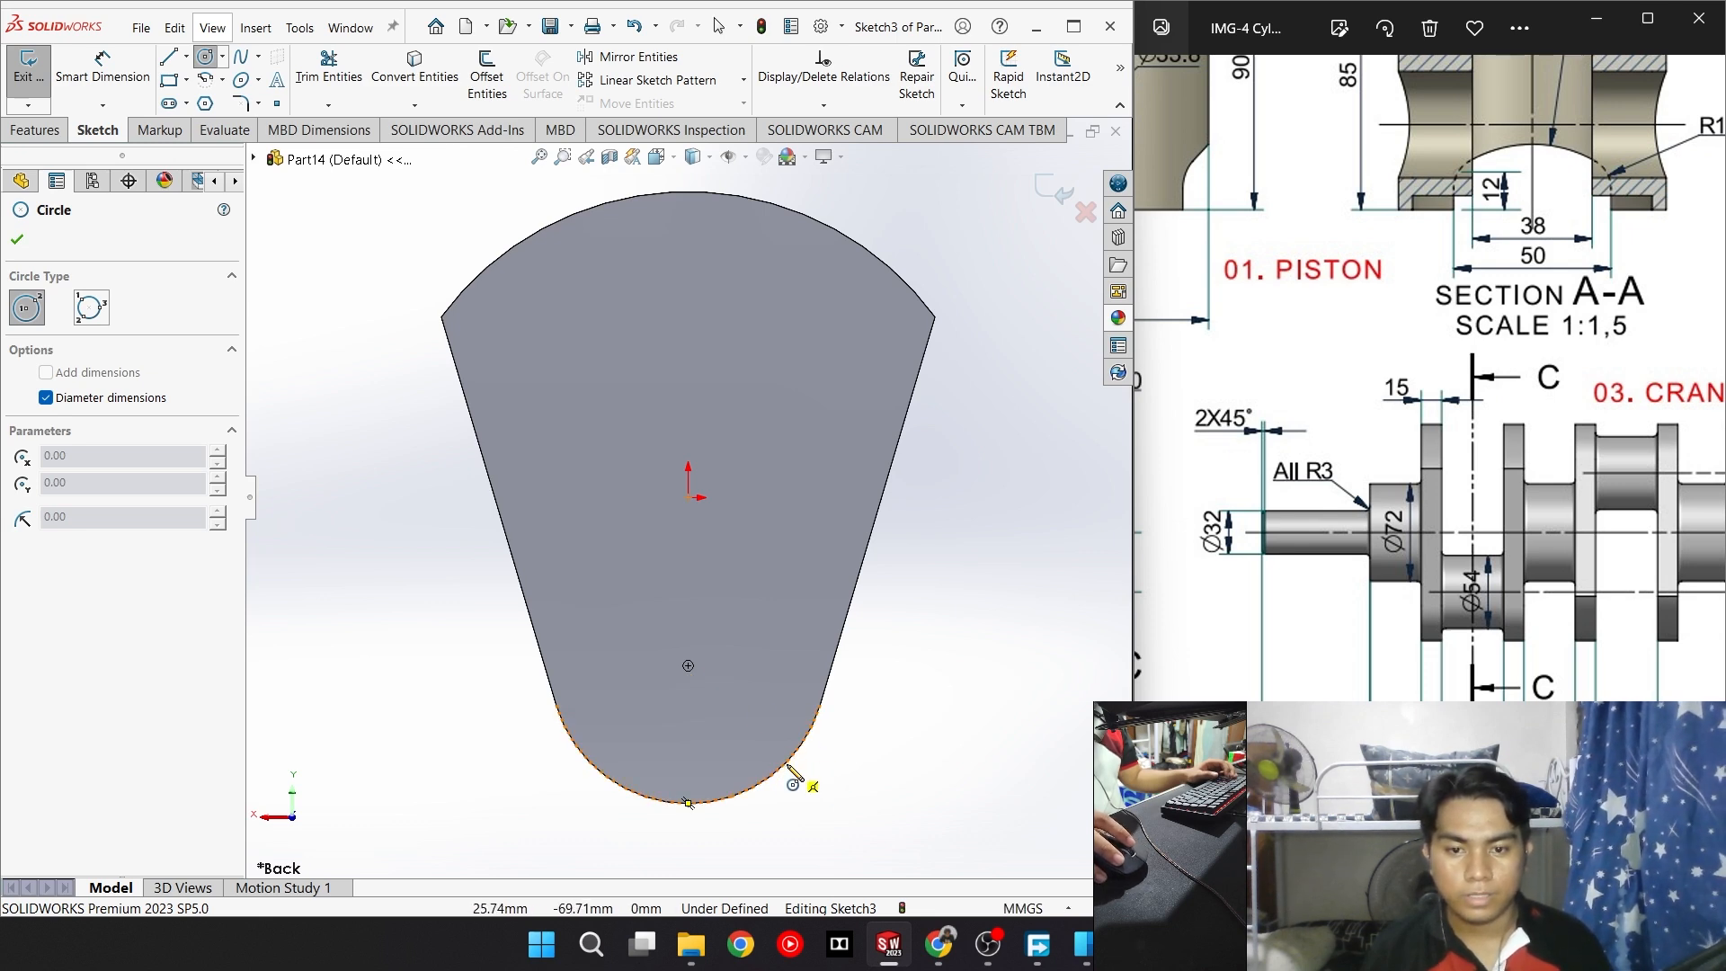
left_click(688, 666)
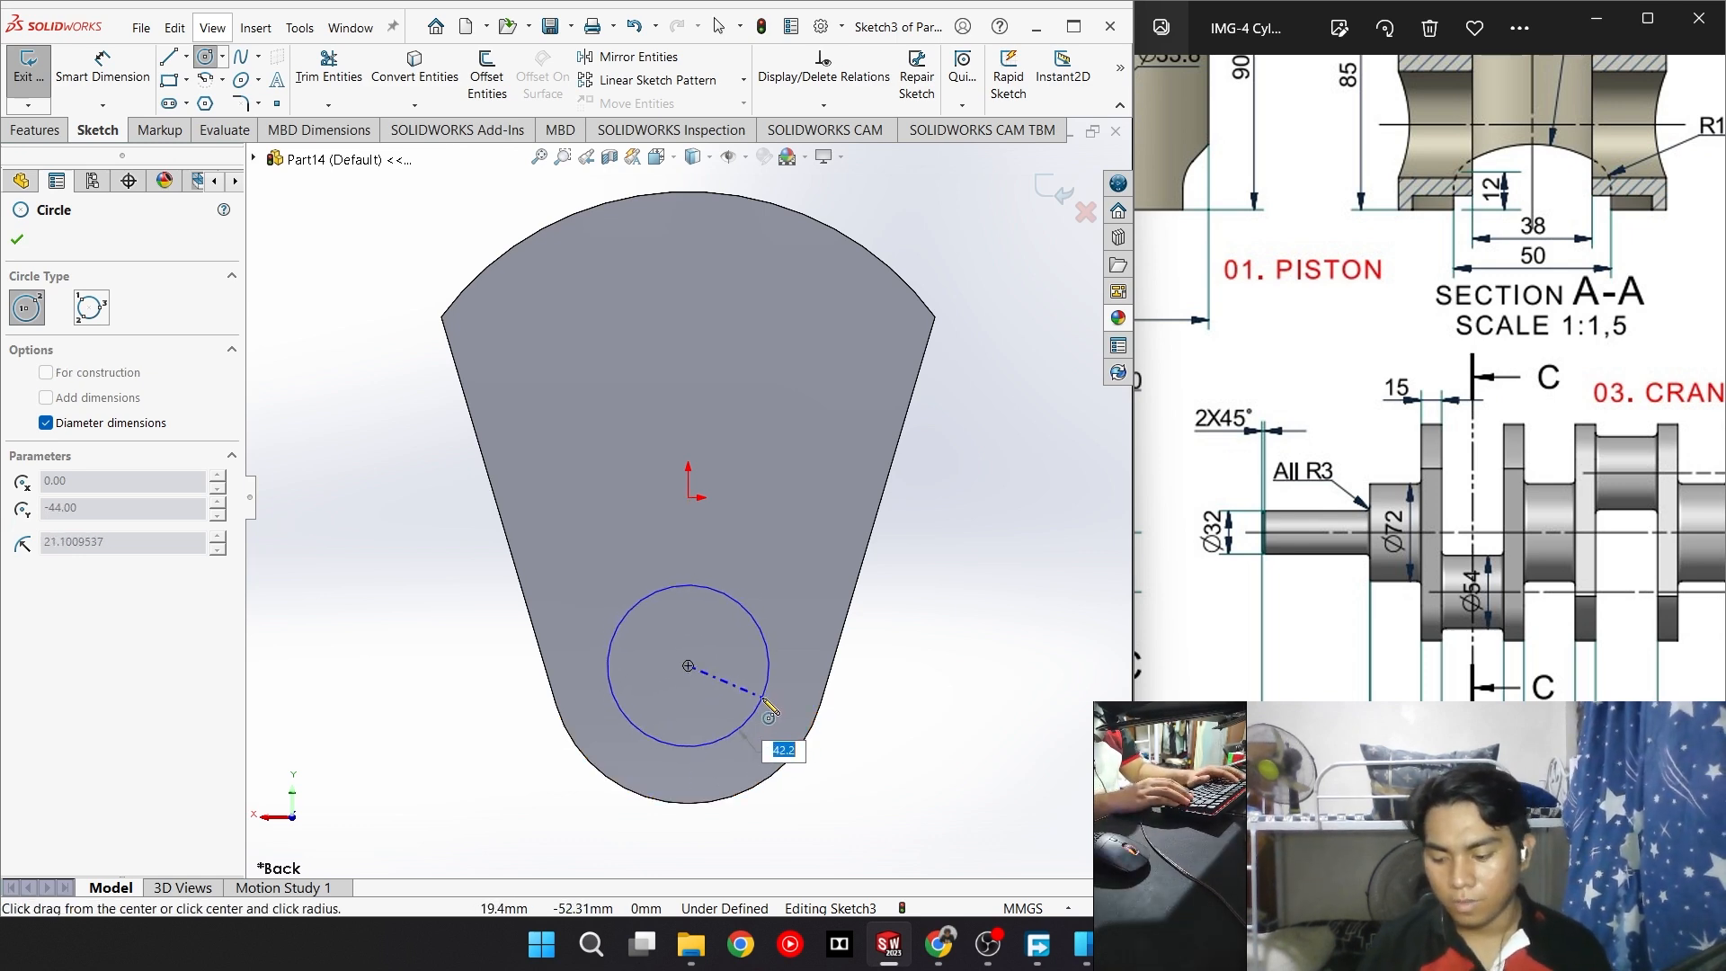
key("Return")
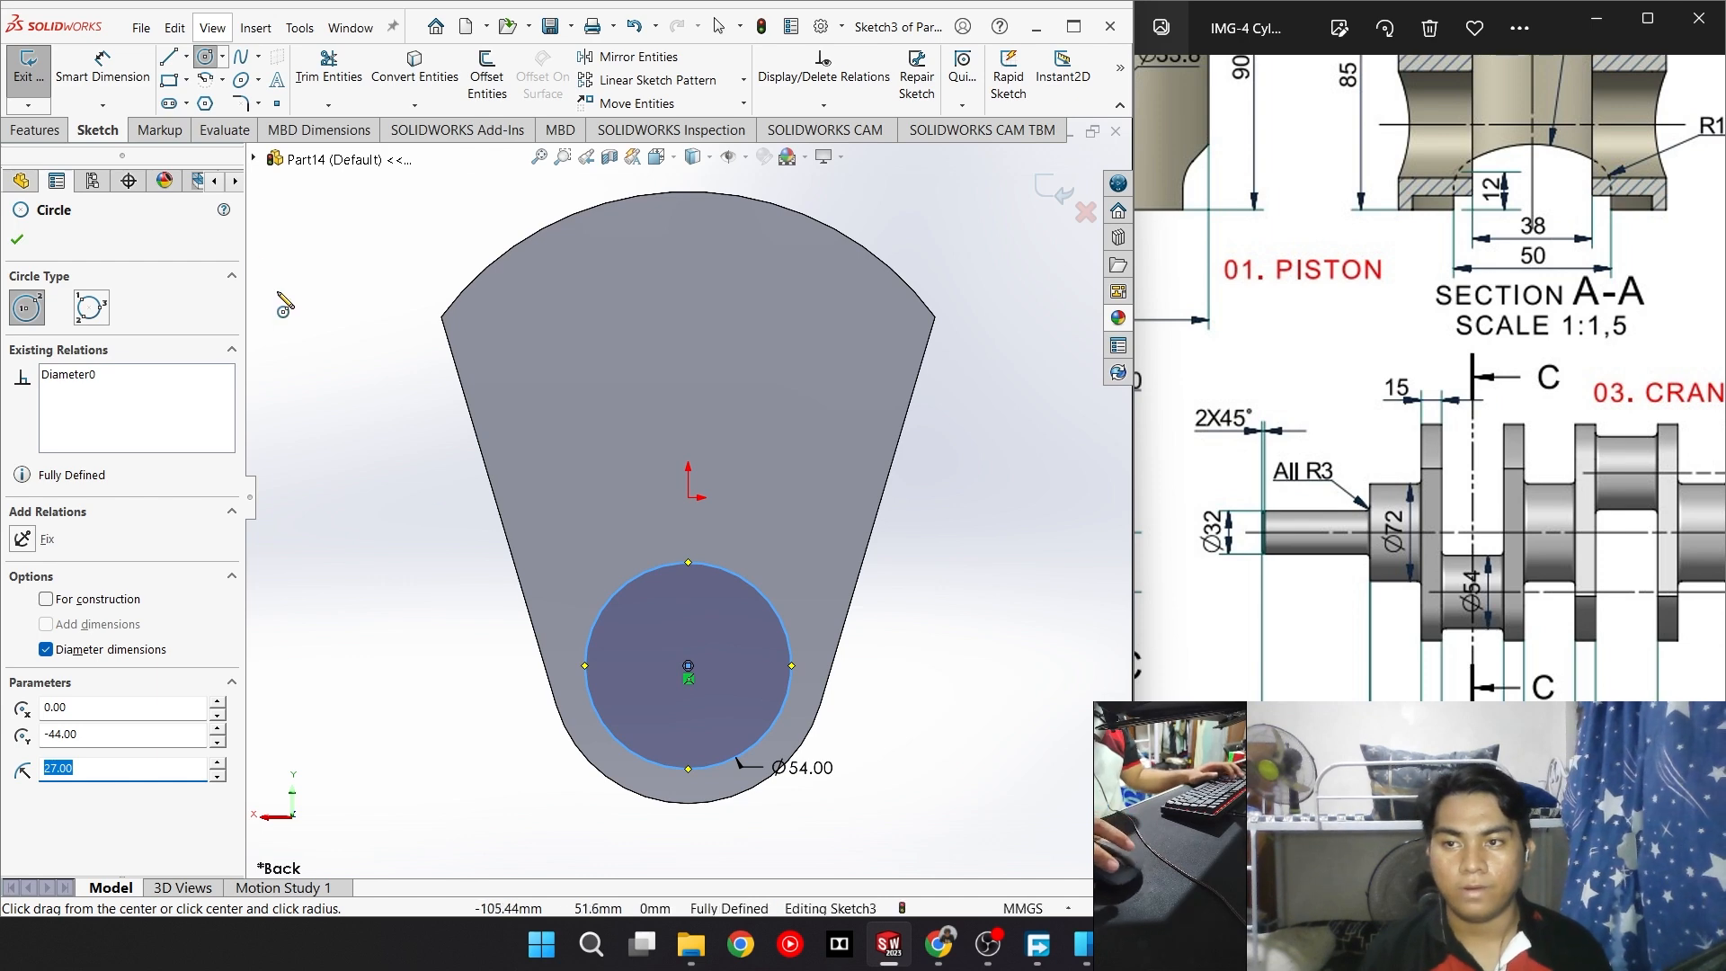
Extrude the 54 mm circle as a merged boss with a blind depth of 46 mm to form the crankpin
left_click(36, 130)
left_click(38, 76)
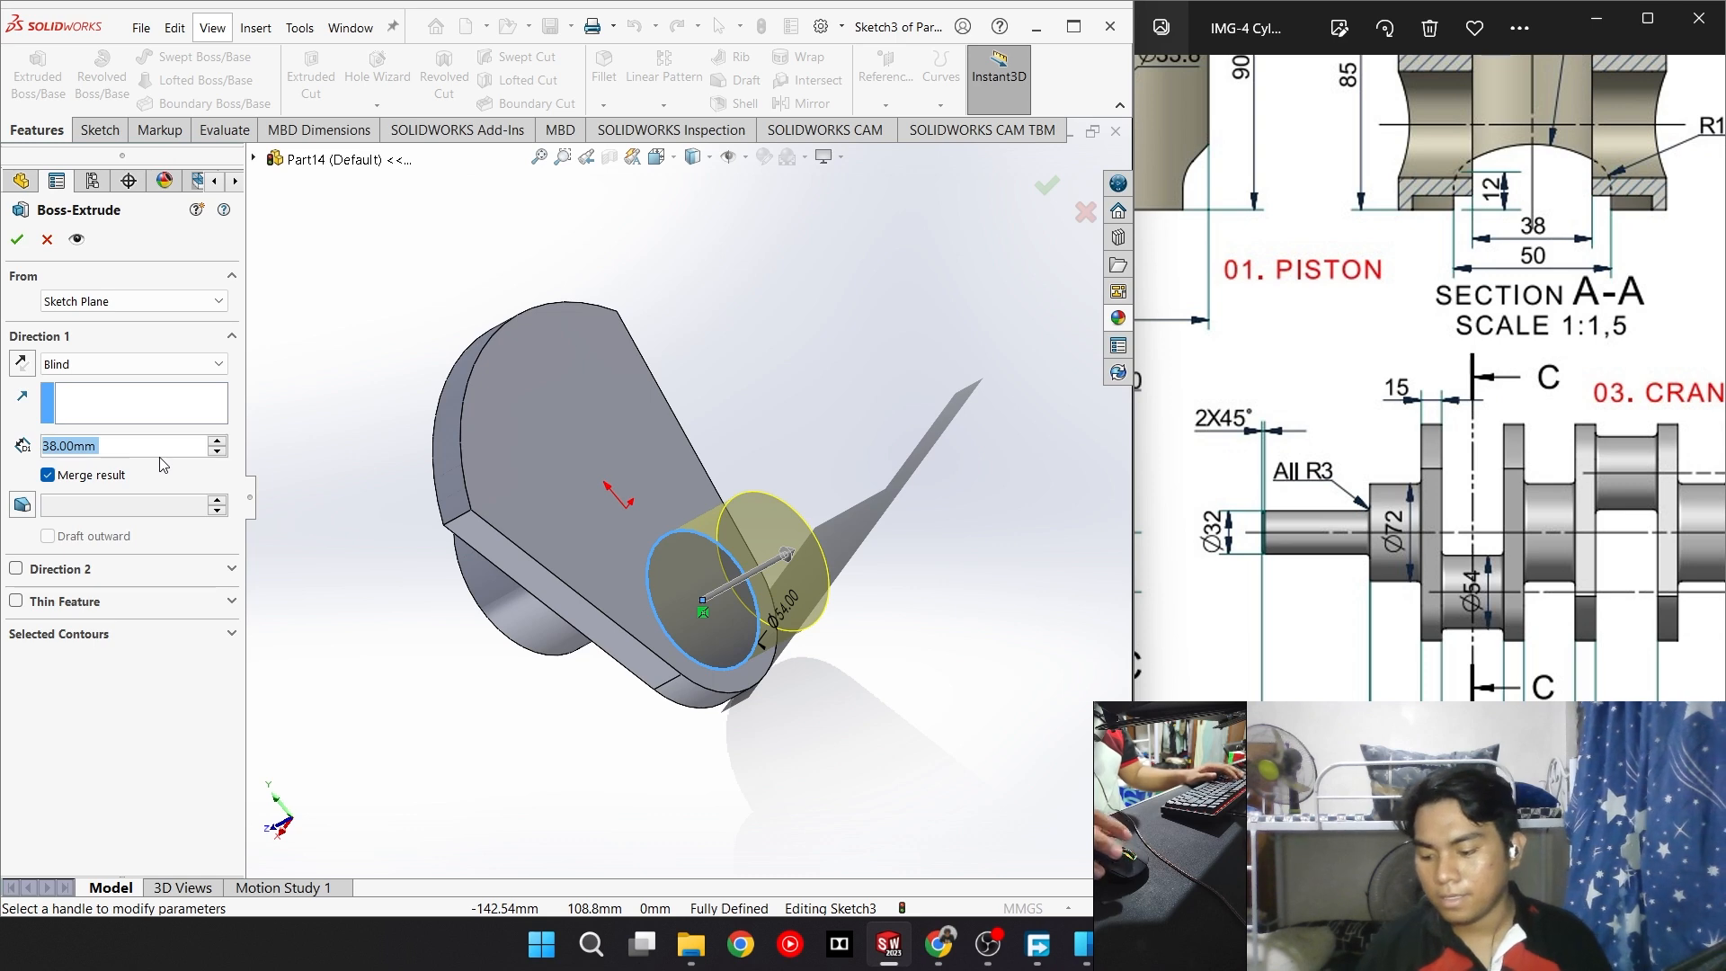
type("46")
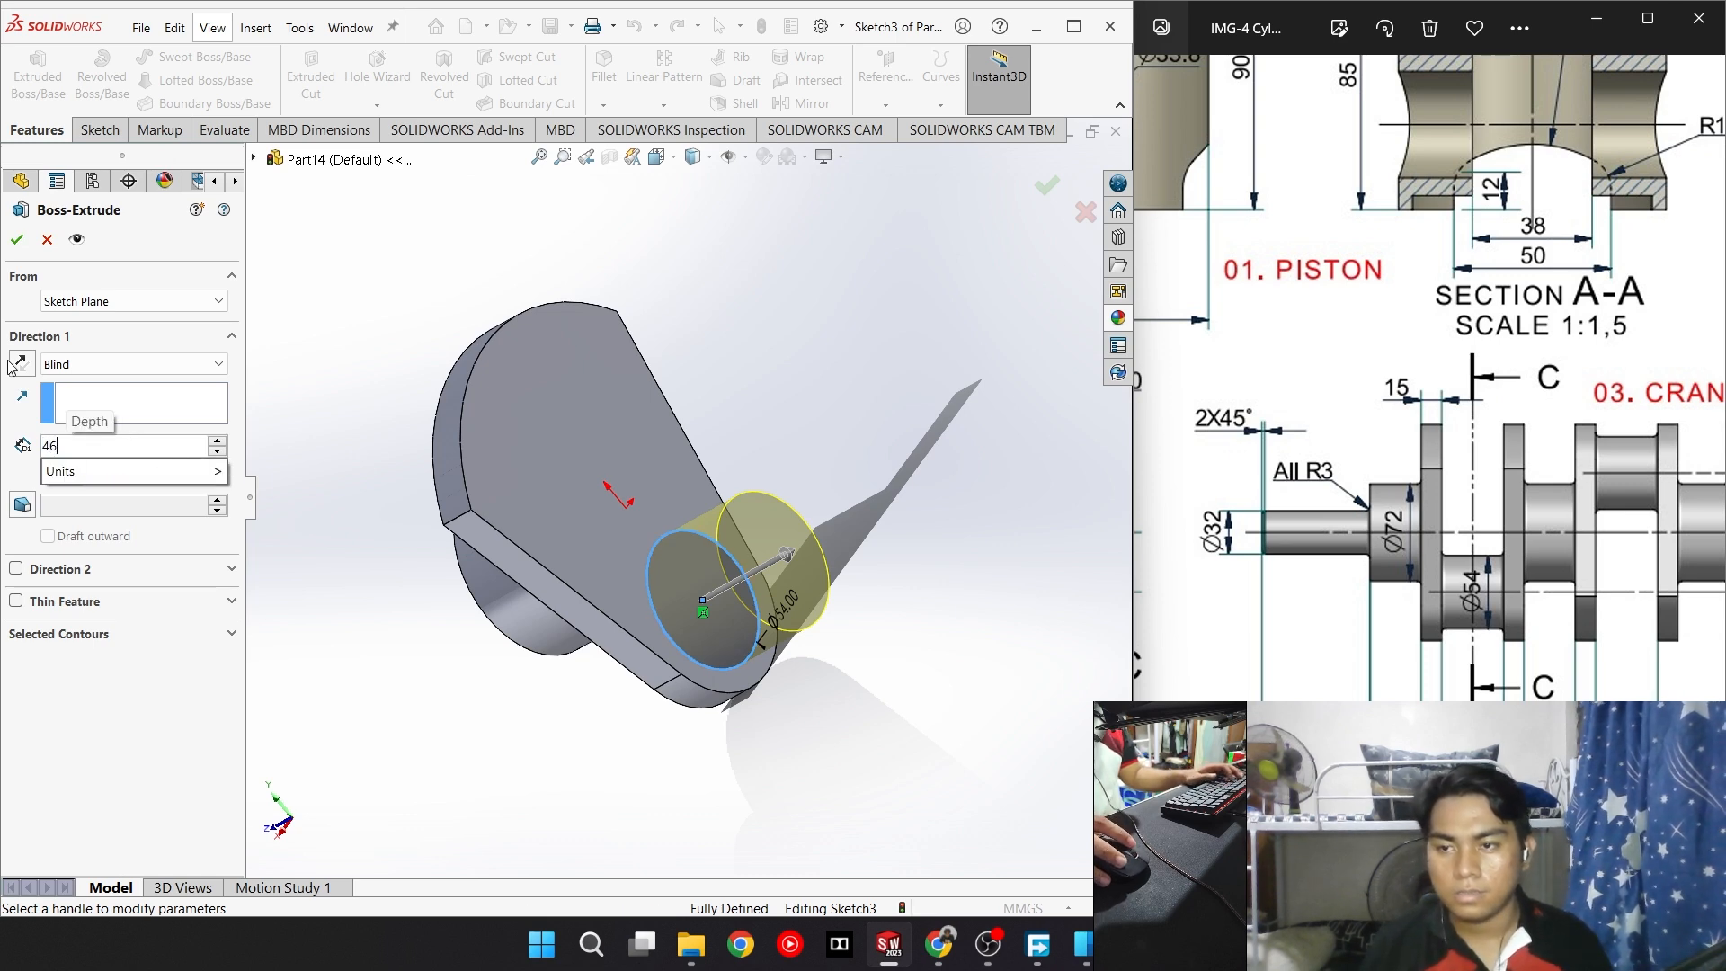
left_click(15, 240)
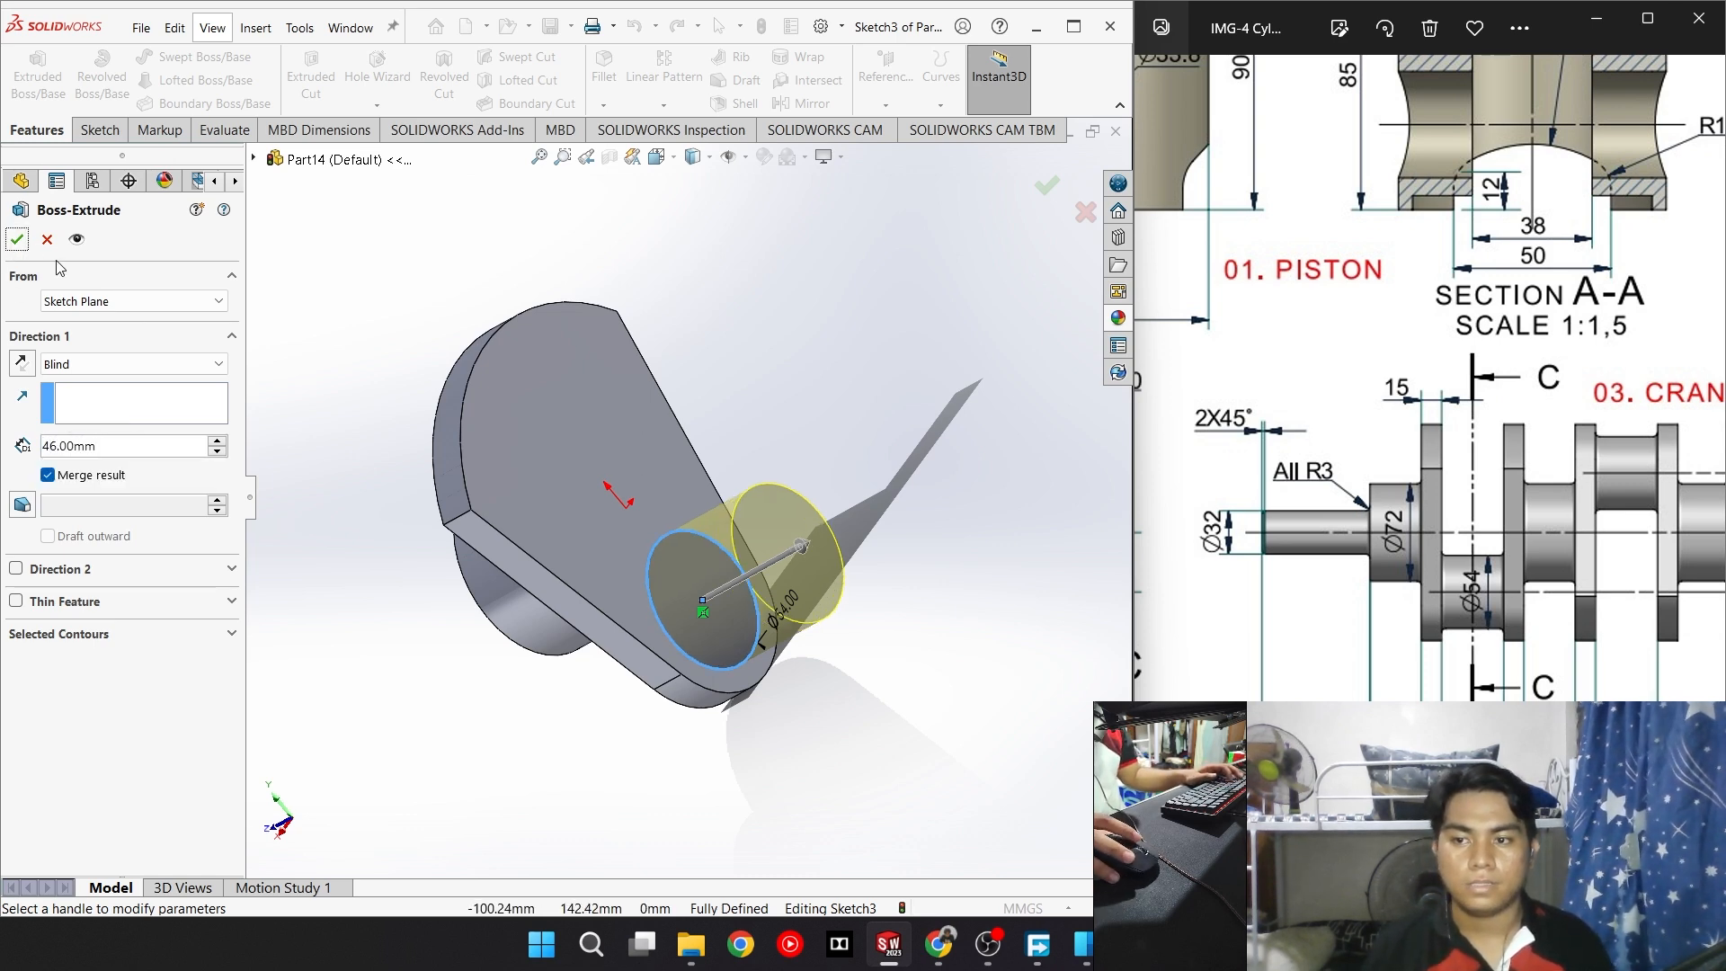
left_click(15, 241)
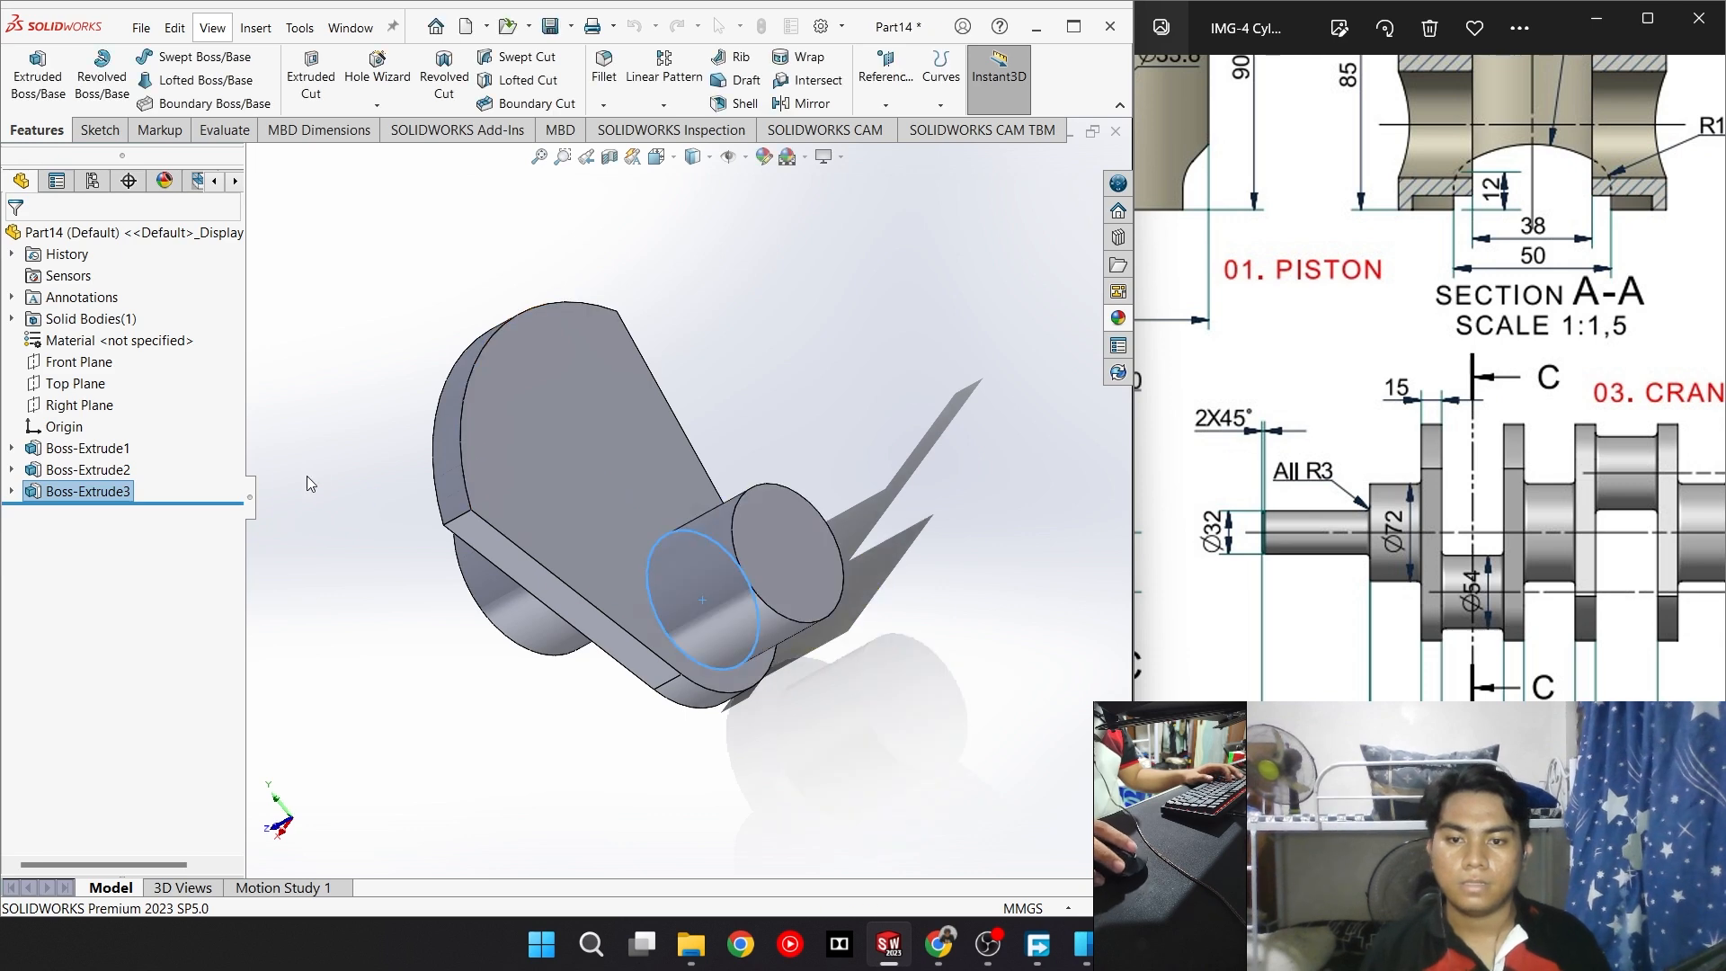
Create a mid-plane reference plane between the web's crankpin-side face and the crankpin's free end face
middle_click_drag(342, 387, 836, 739)
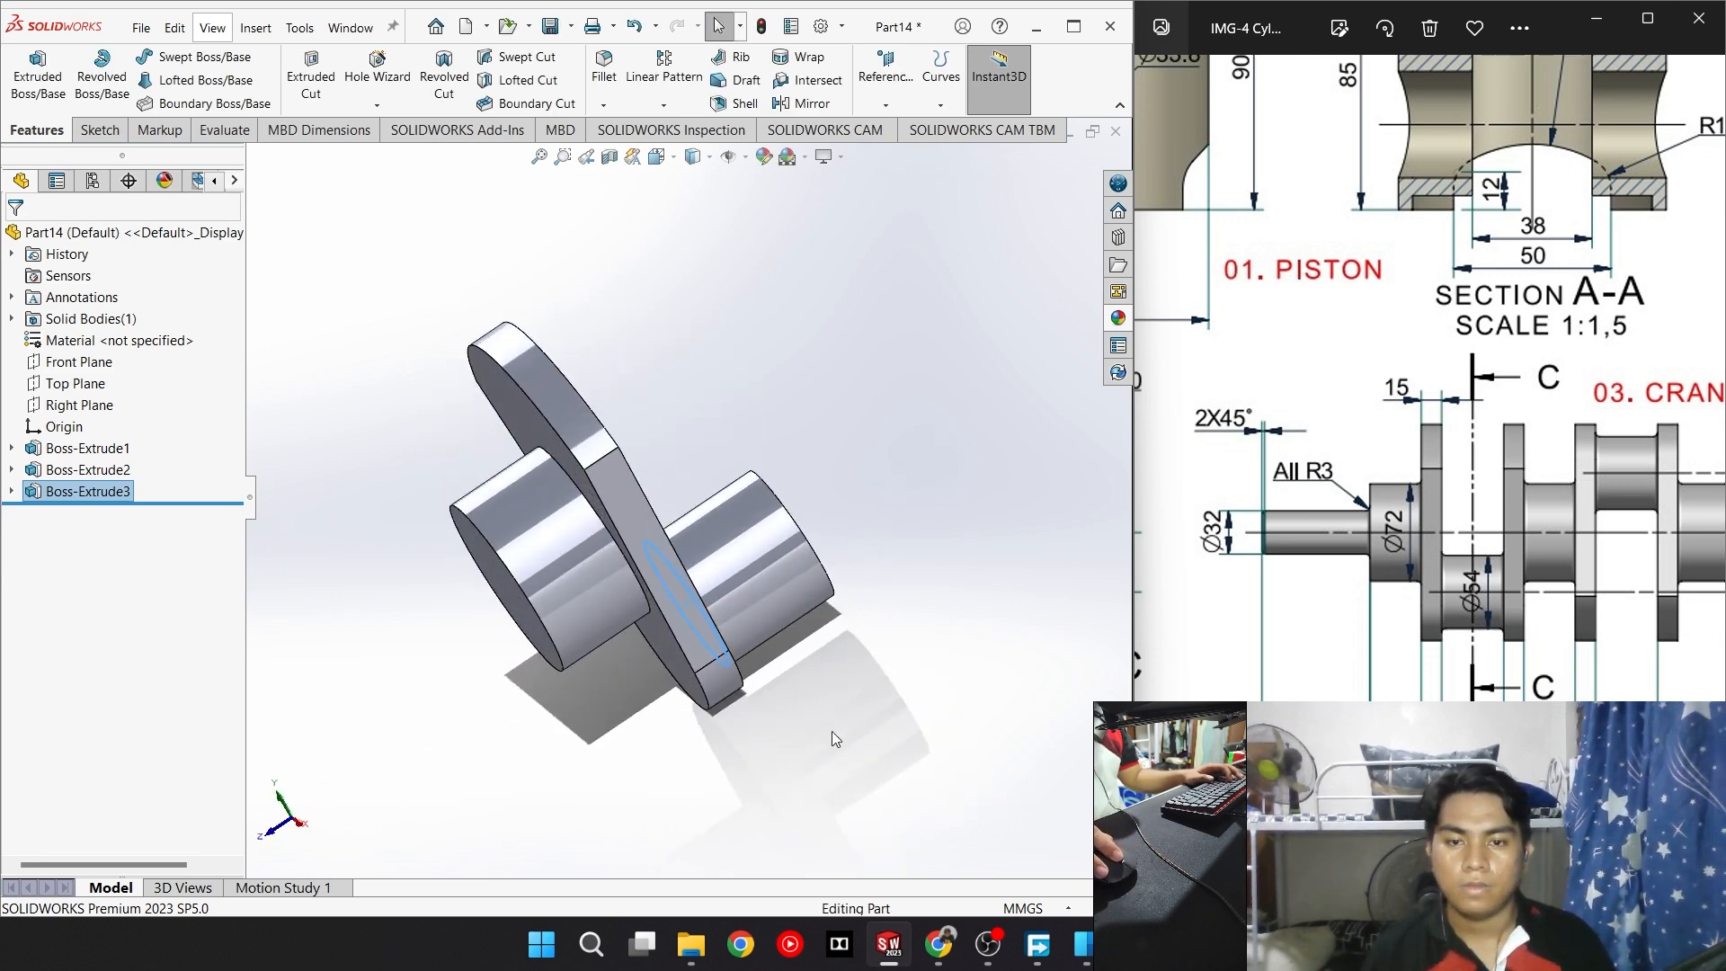
left_click(681, 449)
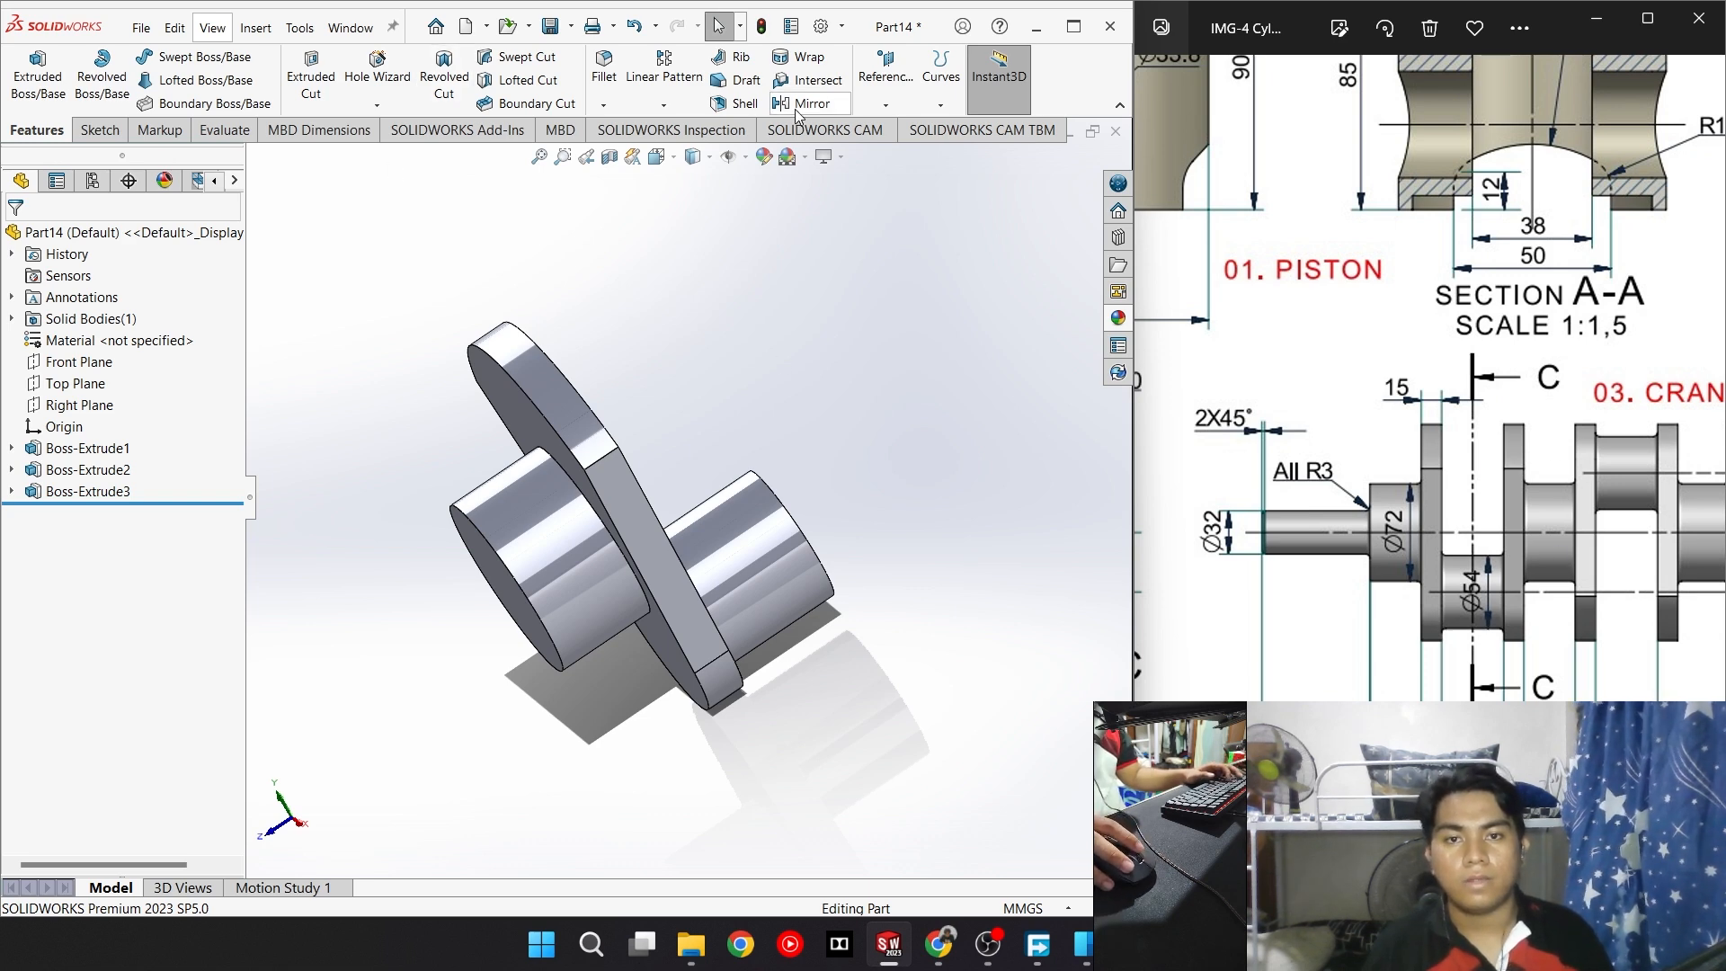
left_click(871, 107)
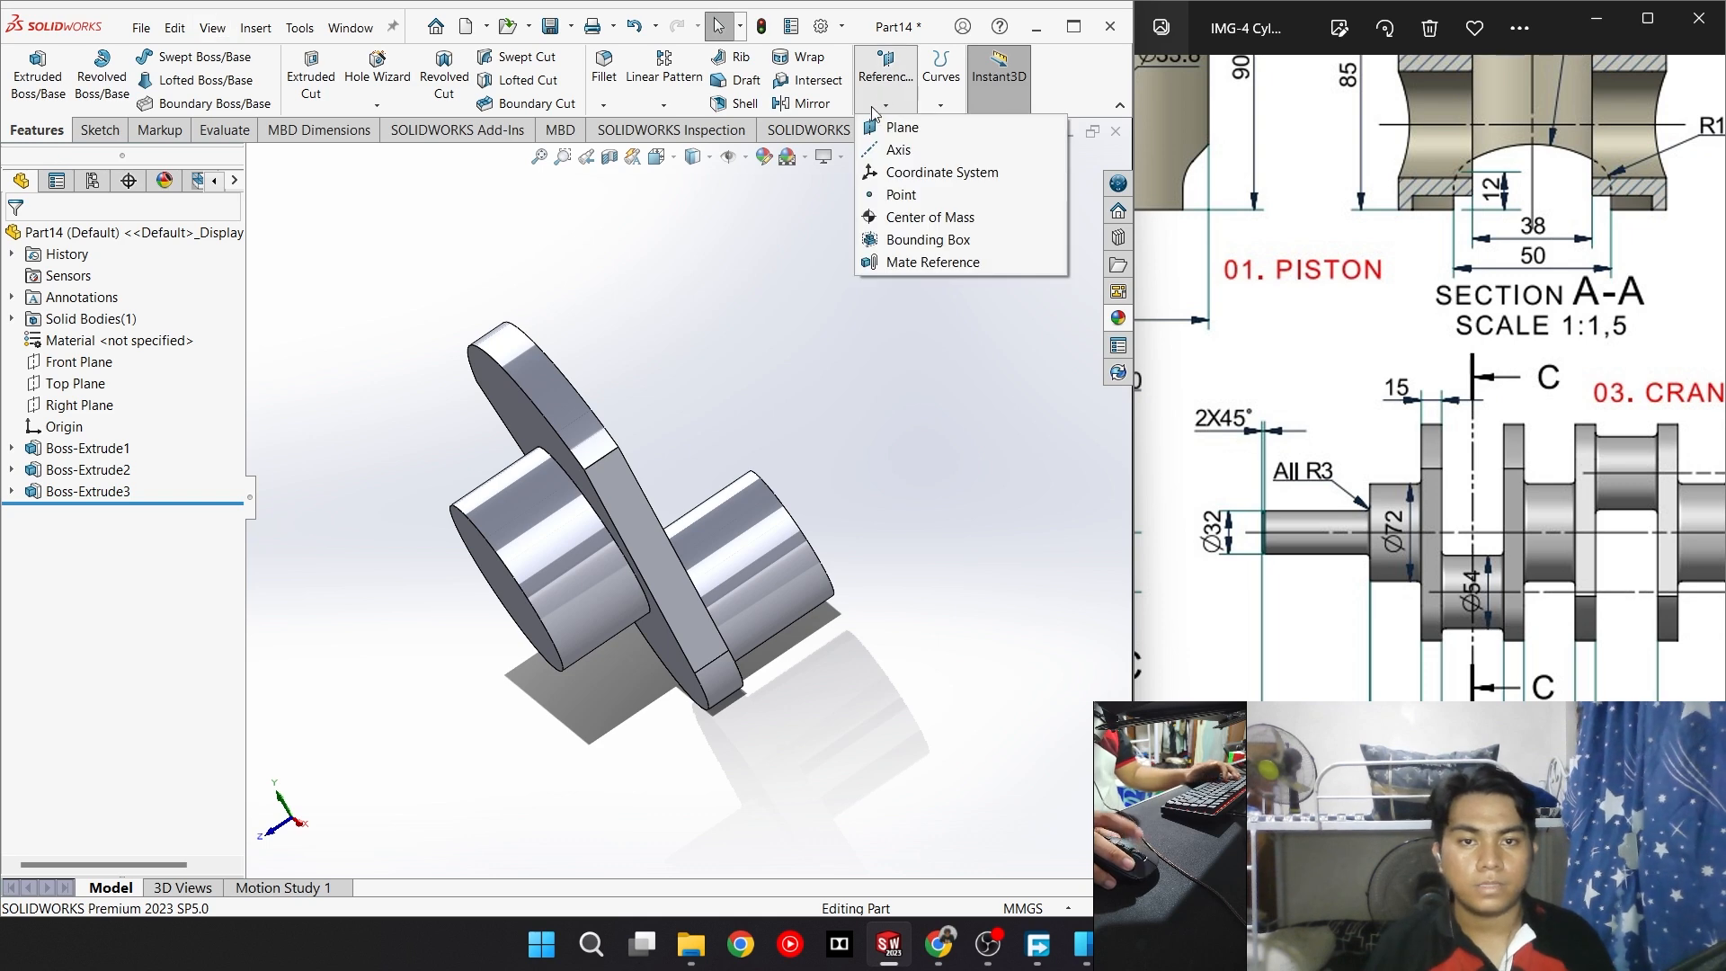
left_click(881, 127)
middle_click_drag(833, 421, 542, 429)
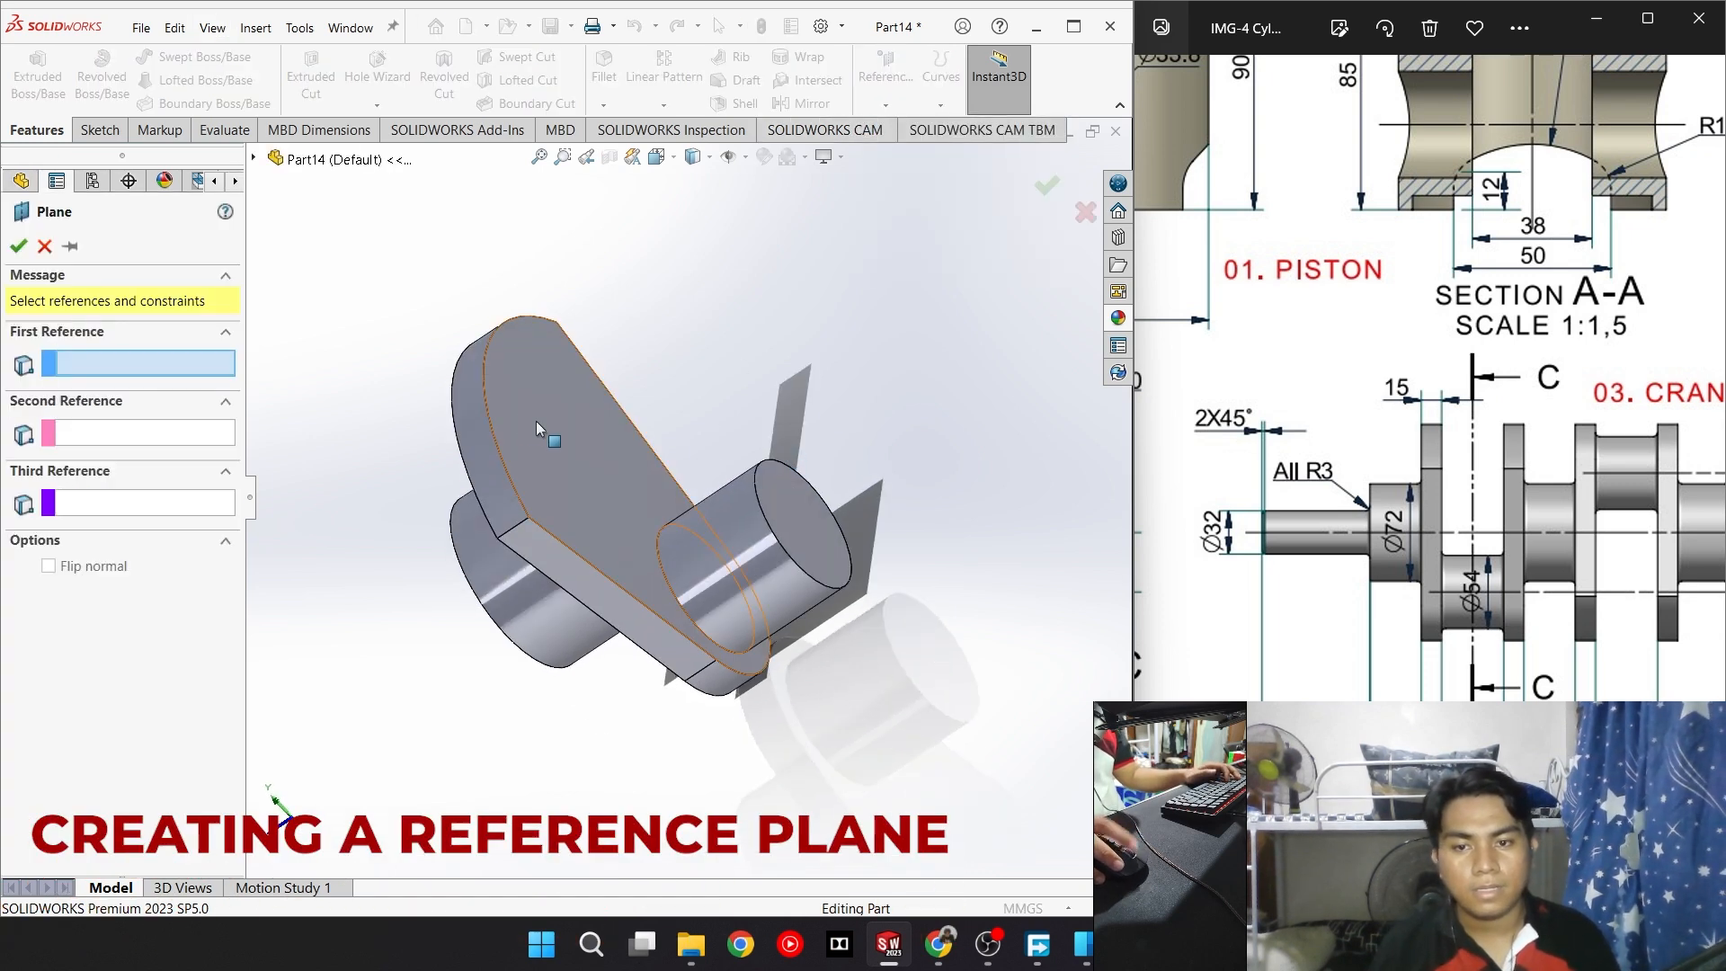
left_click(542, 430)
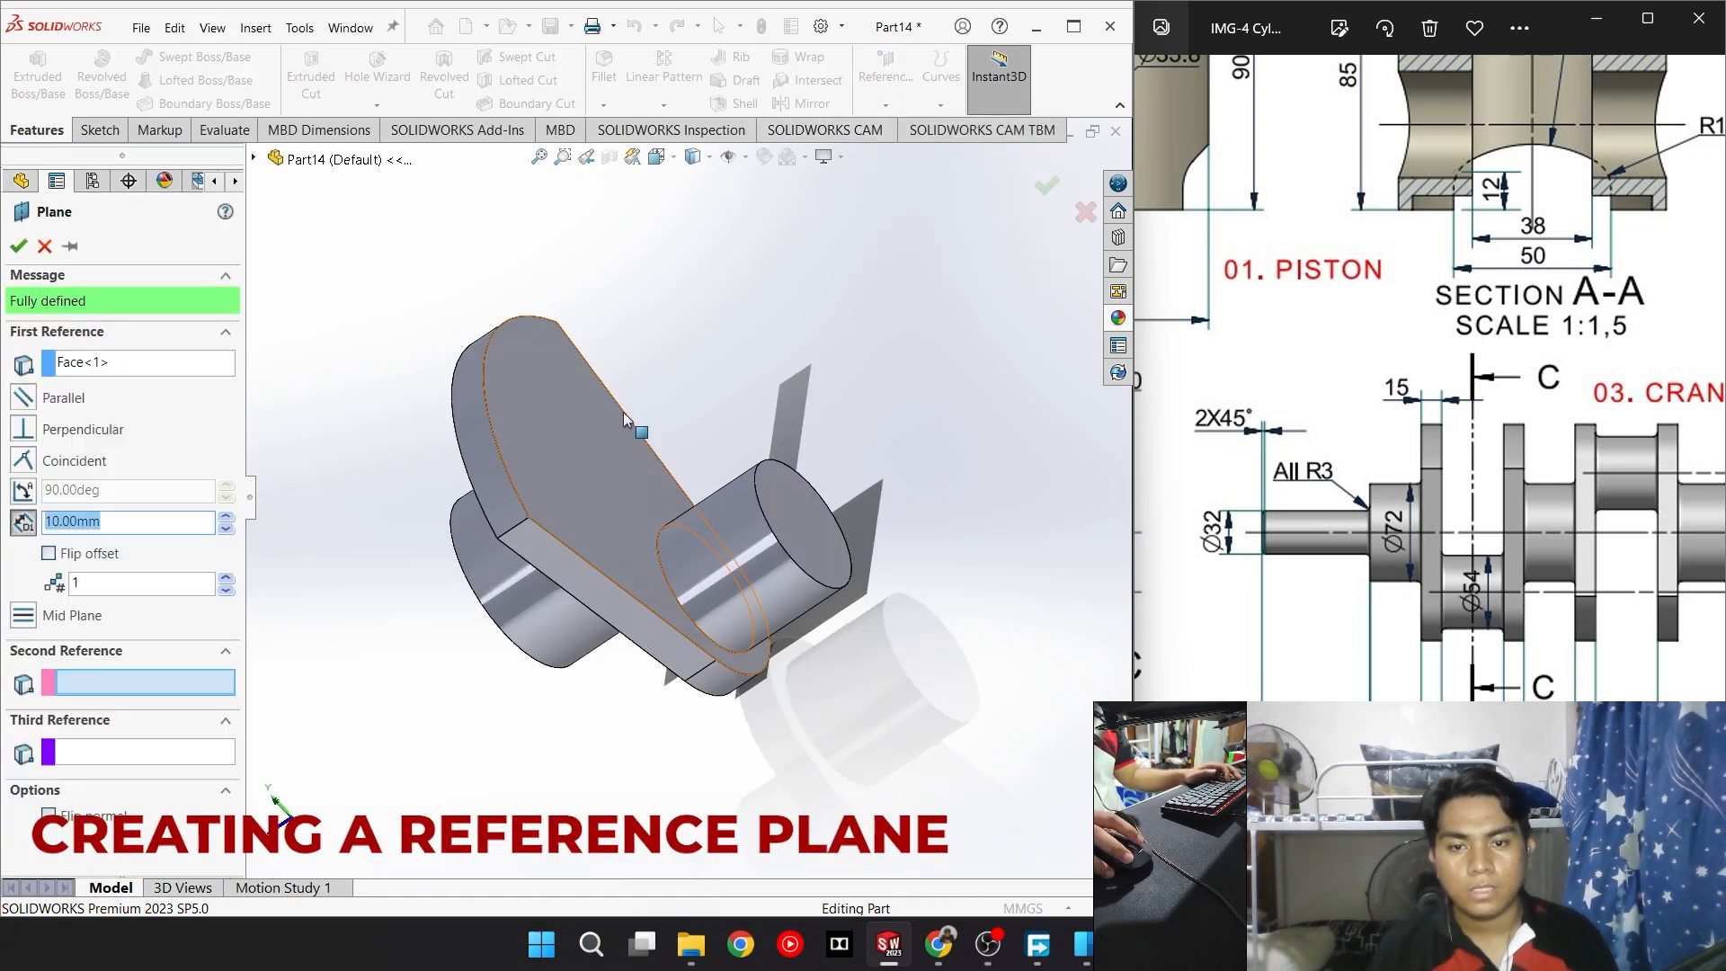
left_click(798, 494)
middle_click_drag(304, 354, 328, 275)
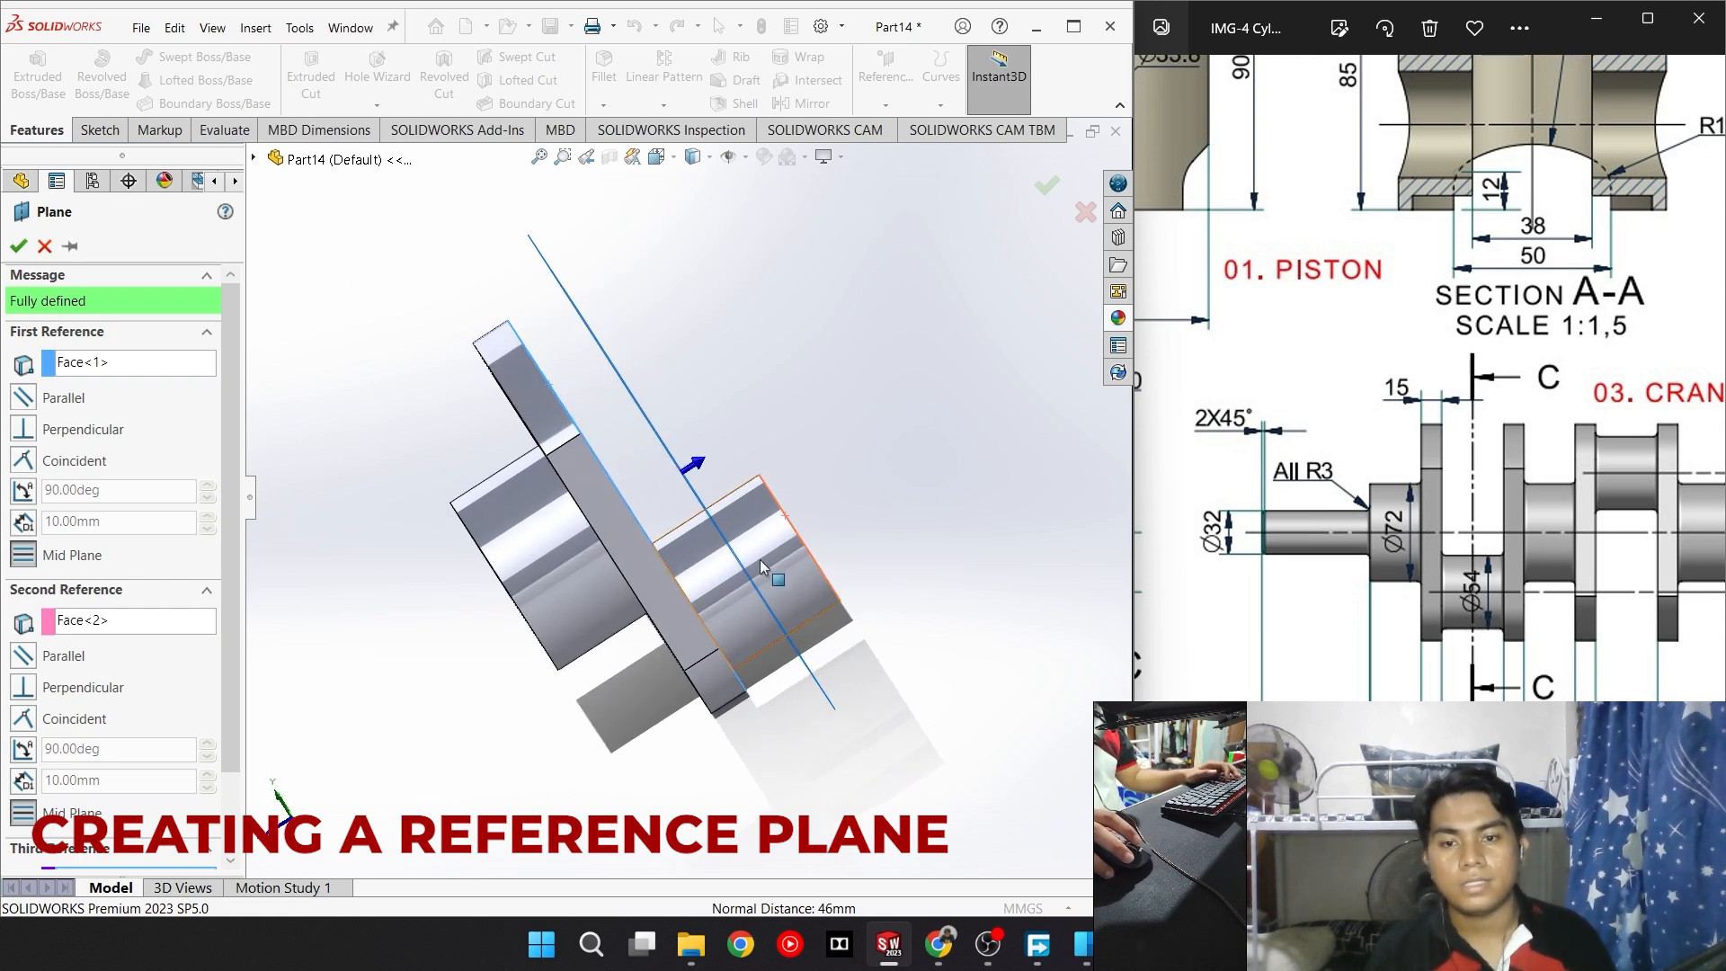
left_click(1046, 188)
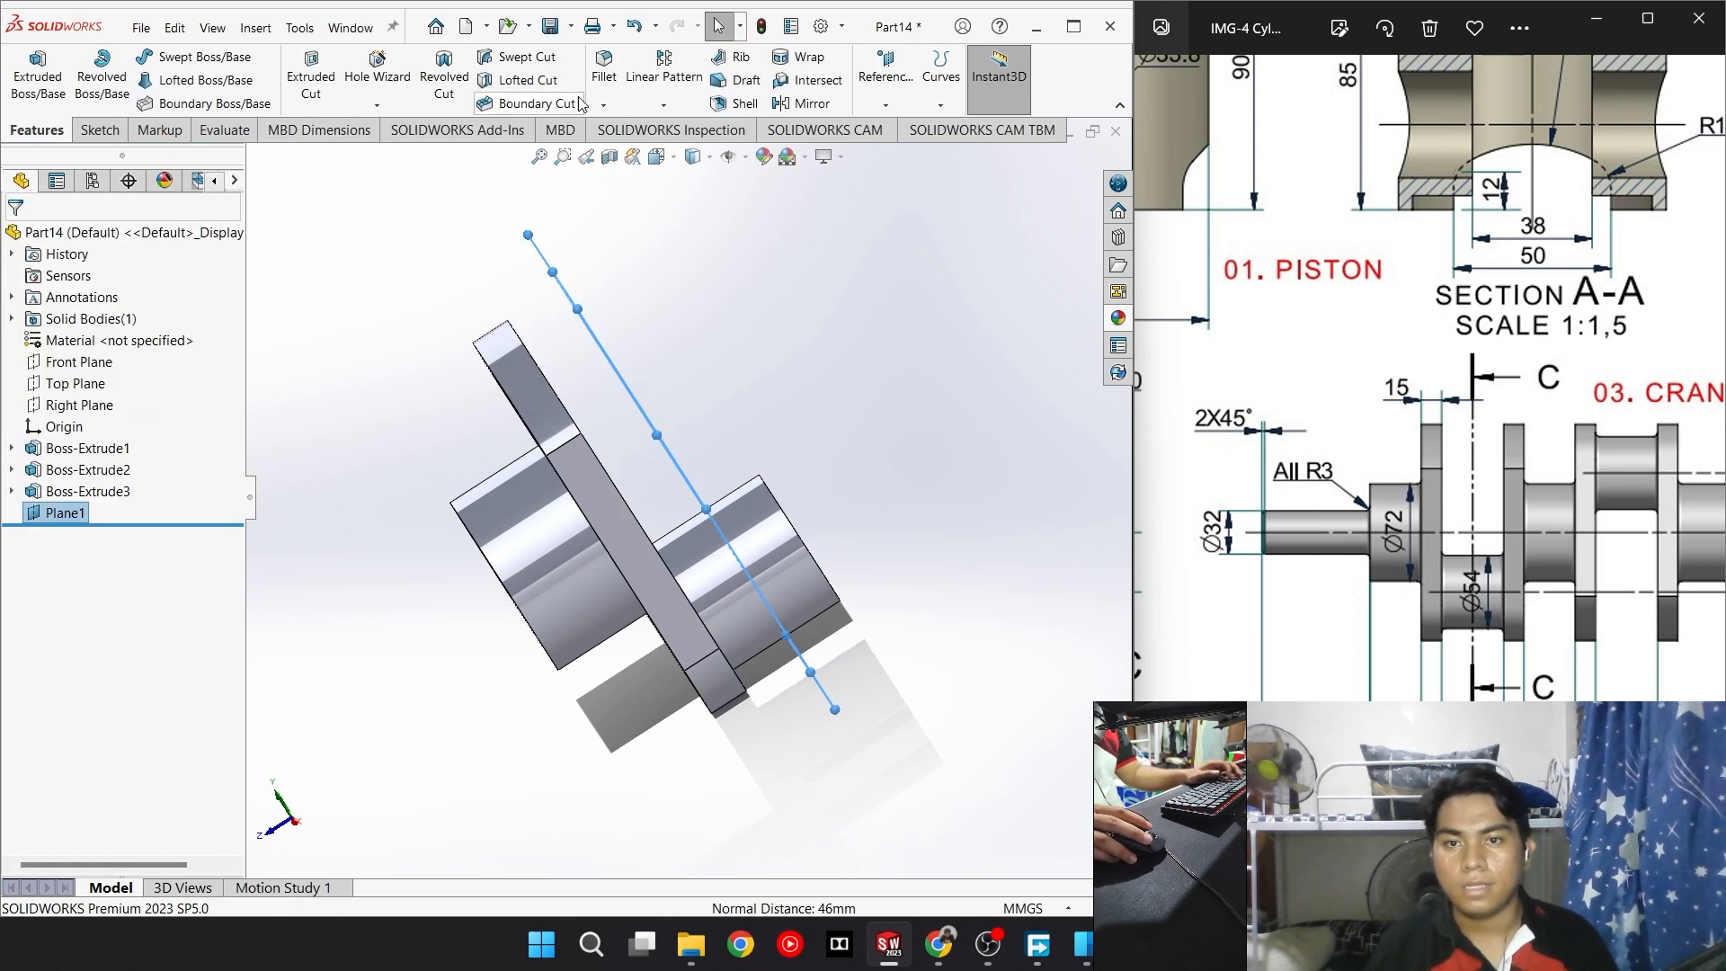
Mirror the 72 mm journal and the web features about the crankpin's mid plane
left_click(802, 103)
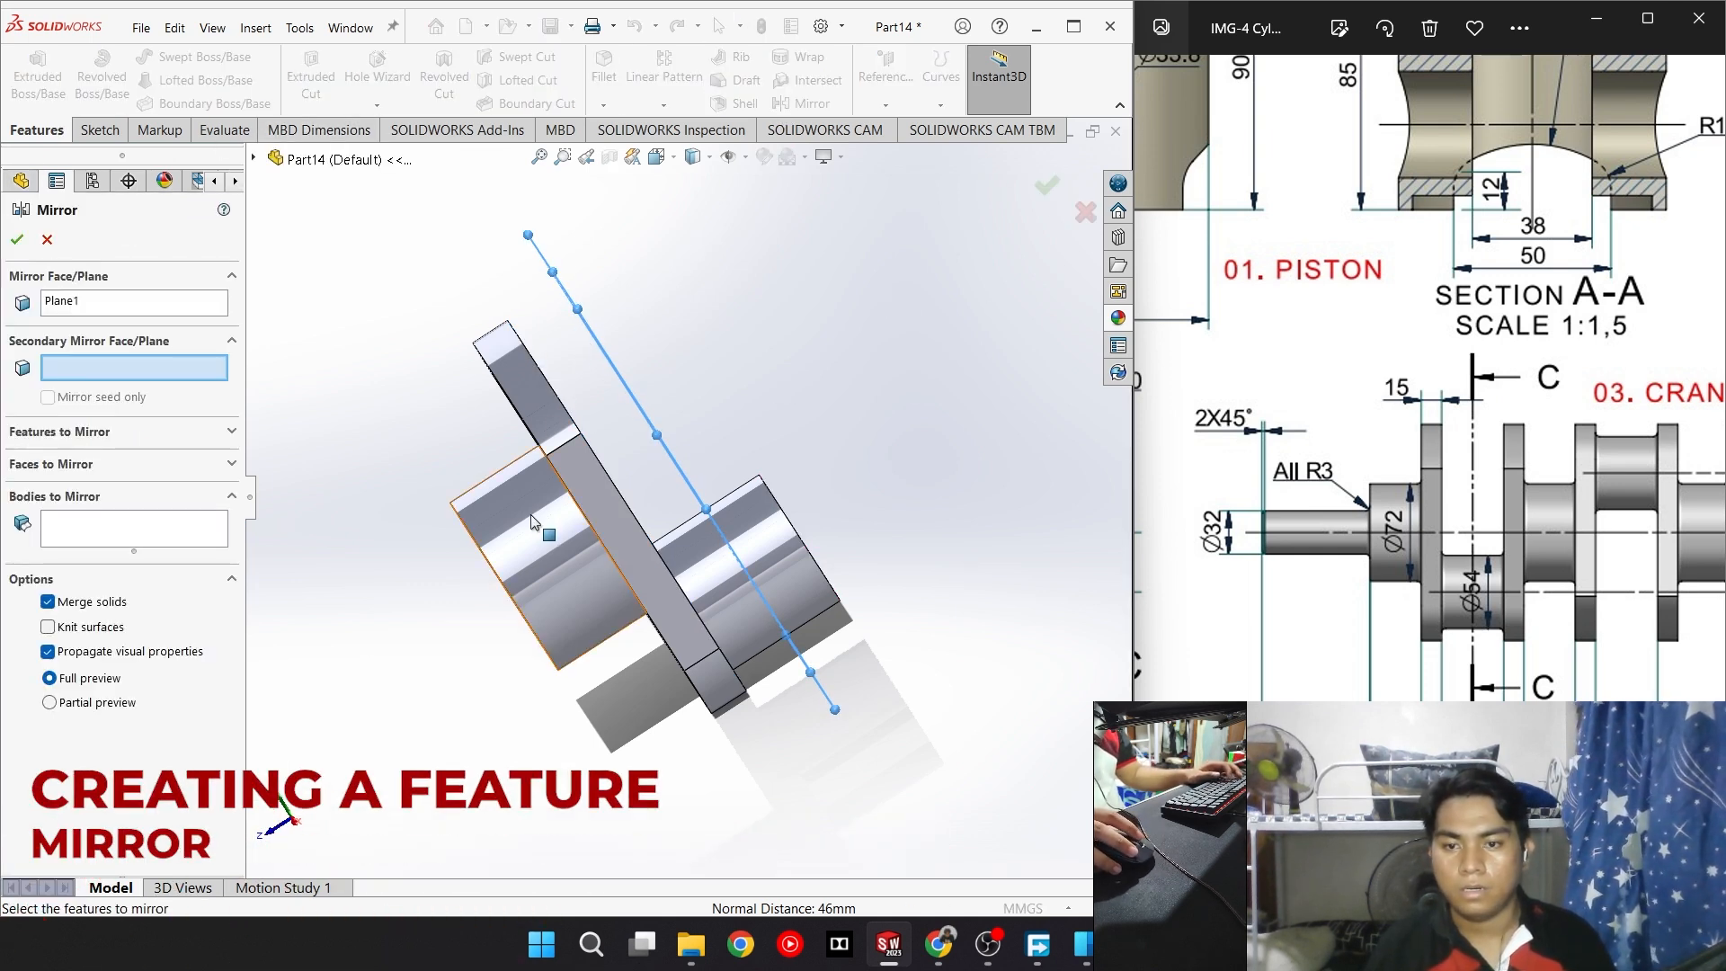
left_click(115, 435)
left_click(550, 559)
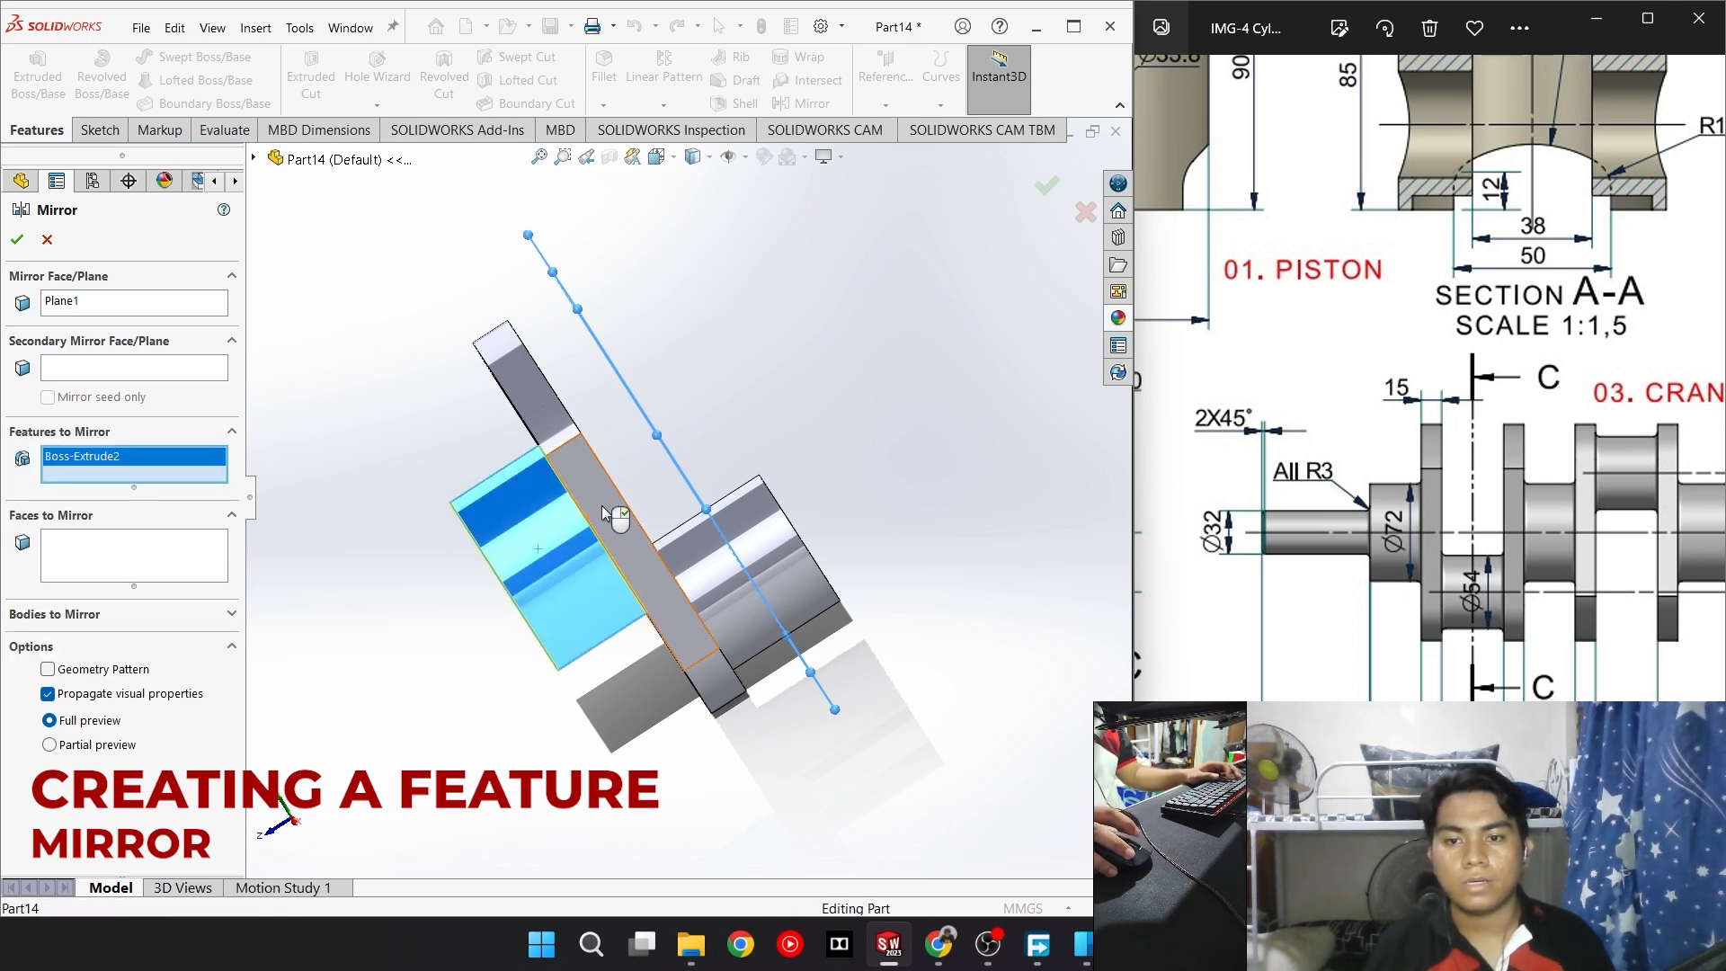
left_click(613, 512)
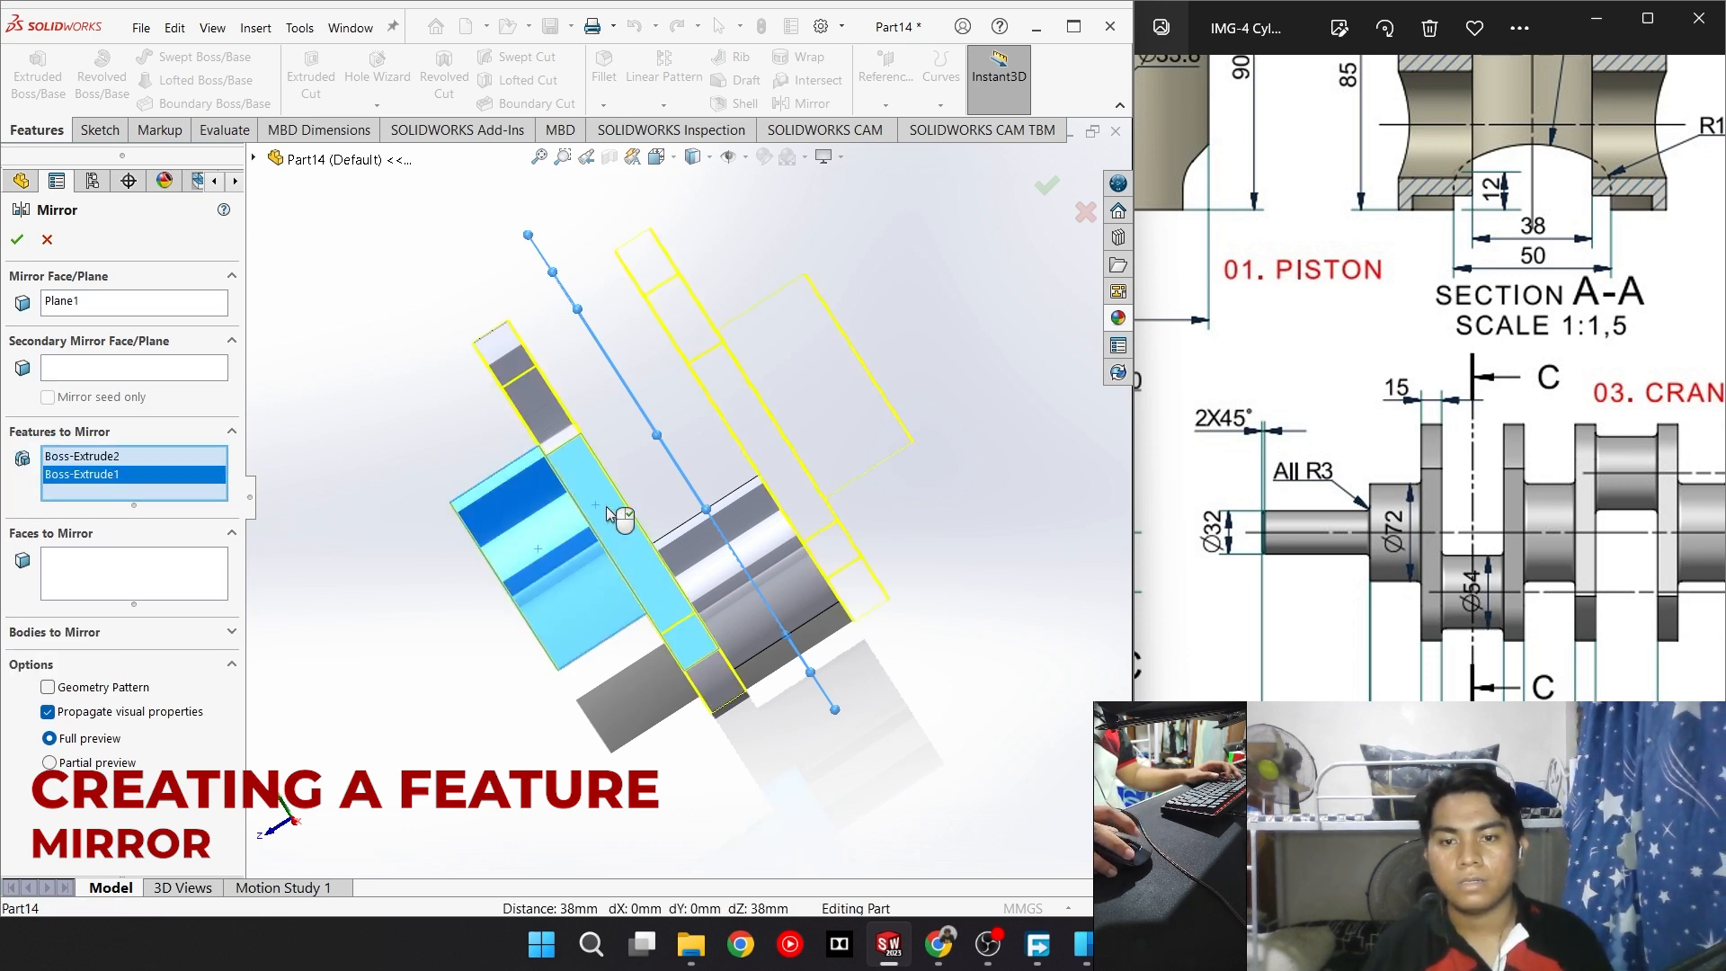
left_click(1048, 189)
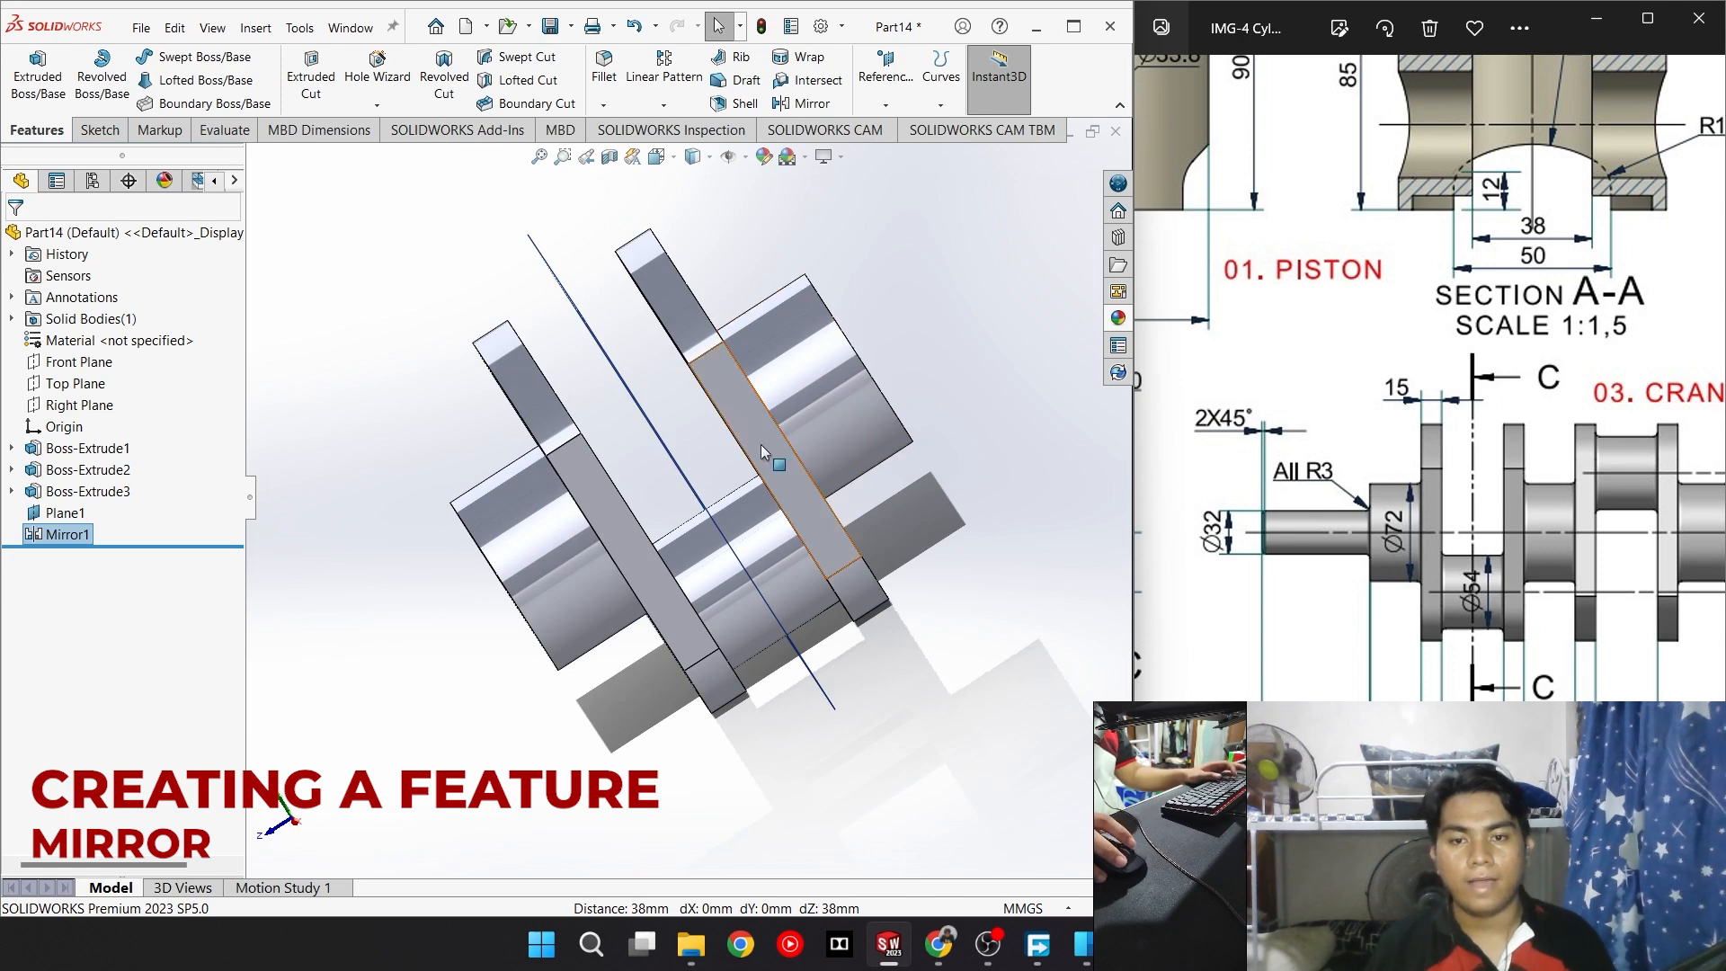
Hide the reference plane in the middle of the crankpin
left_click(605, 354)
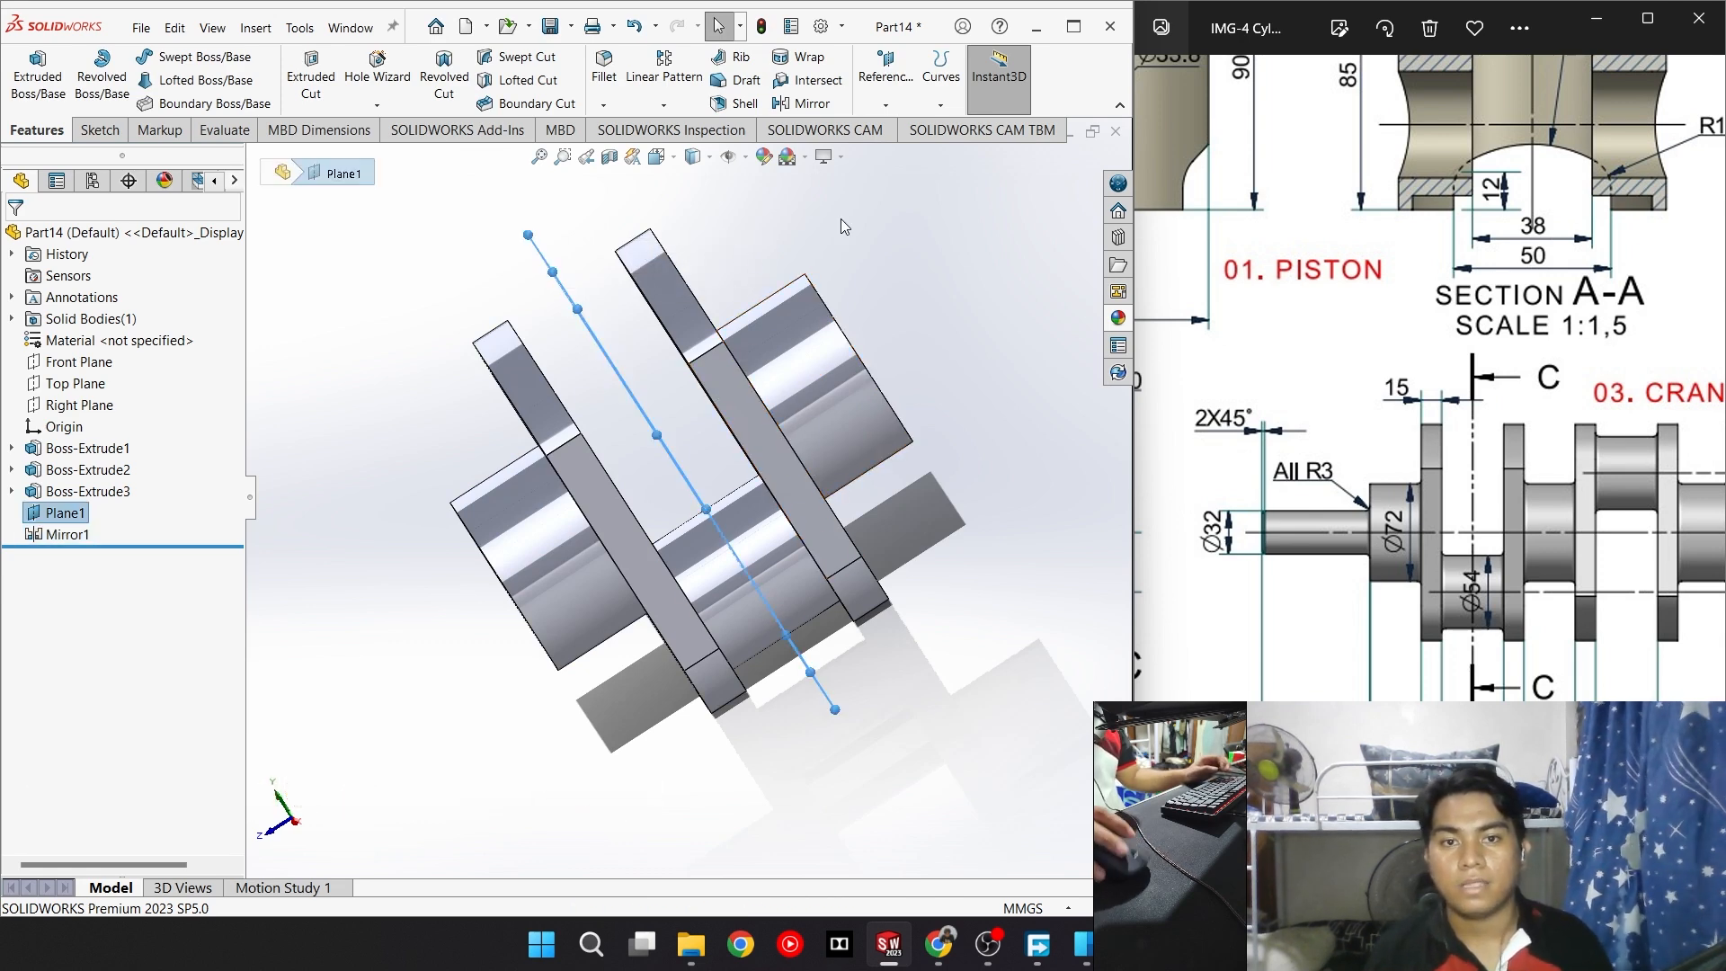
right_click(80, 515)
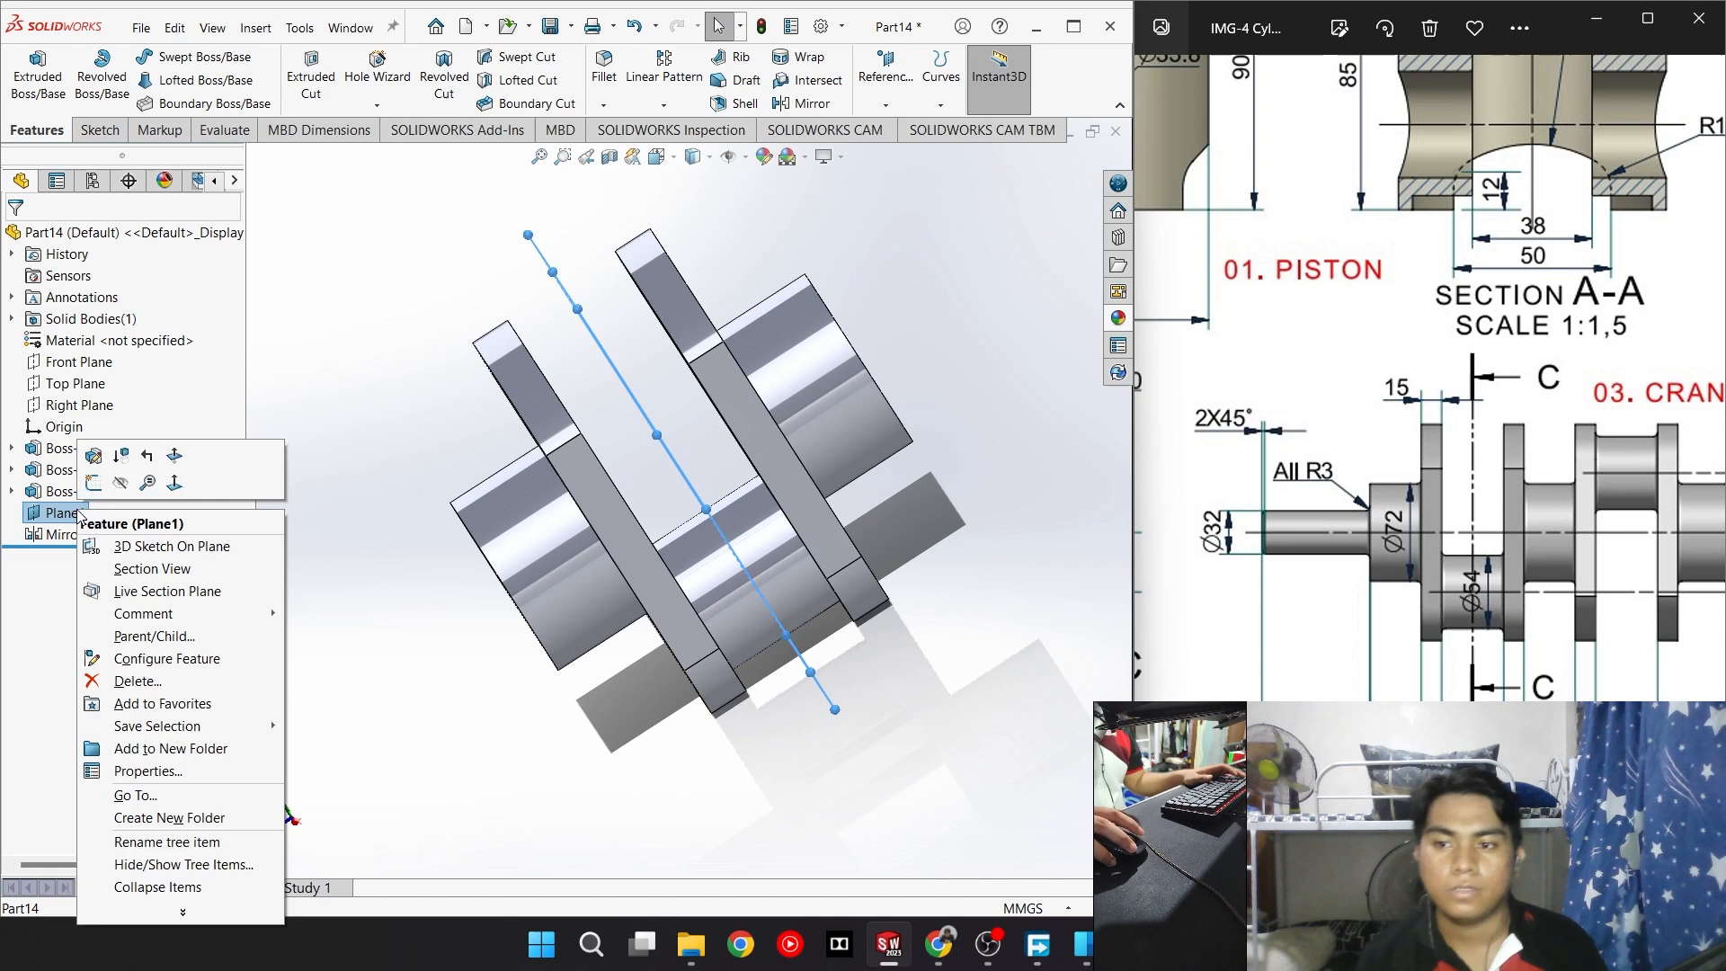
left_click(121, 483)
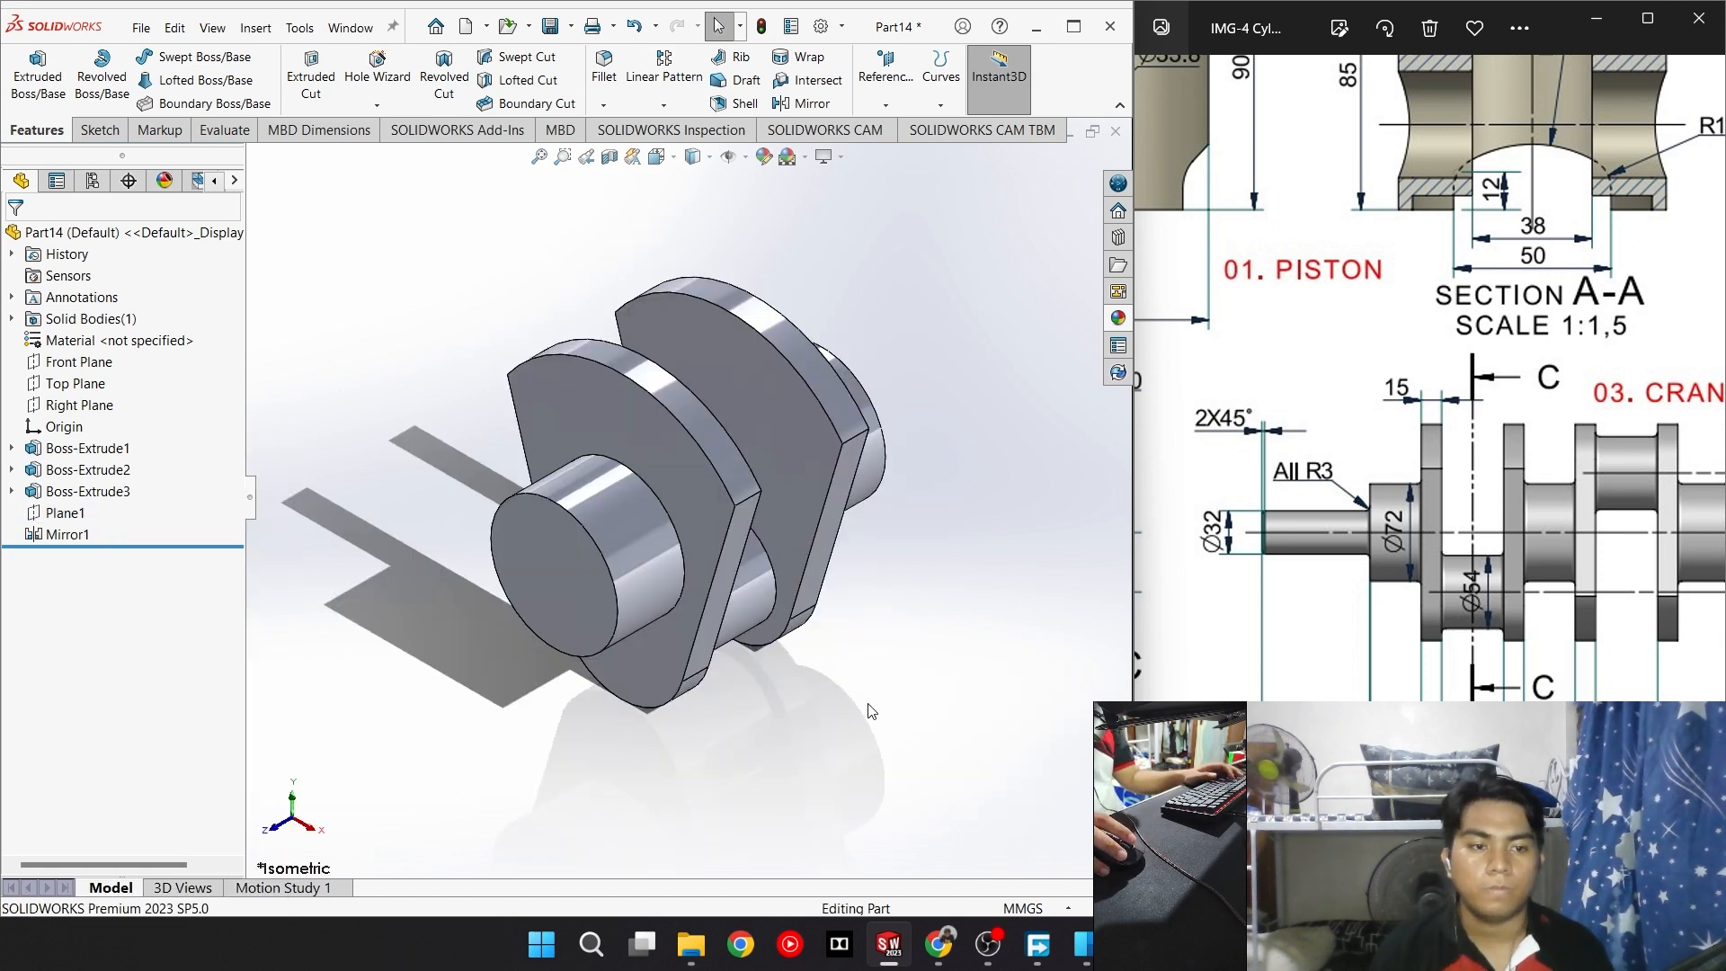
mouse_move(870, 710)
middle_mouse_down()
mouse_move(790, 716)
mouse_move(863, 710)
middle_mouse_up()
left_click_drag(1581, 554, 1472, 581)
middle_click_drag(882, 558, 800, 580)
left_click_drag(1540, 629, 1472, 635)
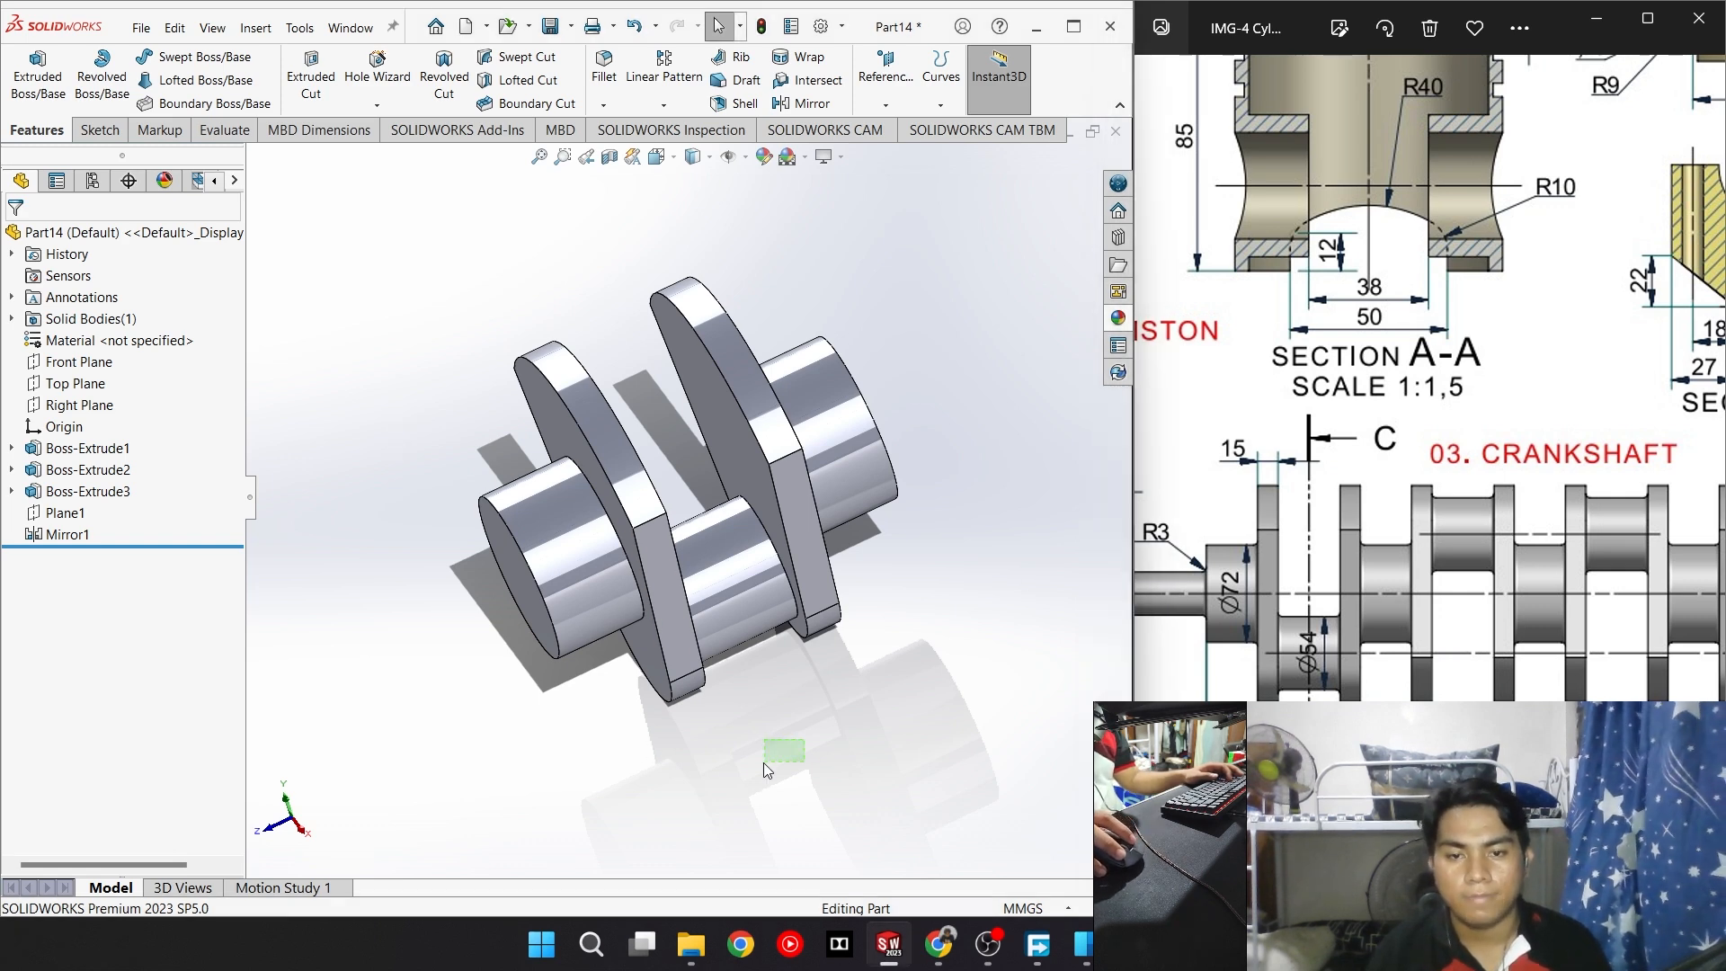
middle_click_drag(853, 666, 789, 742)
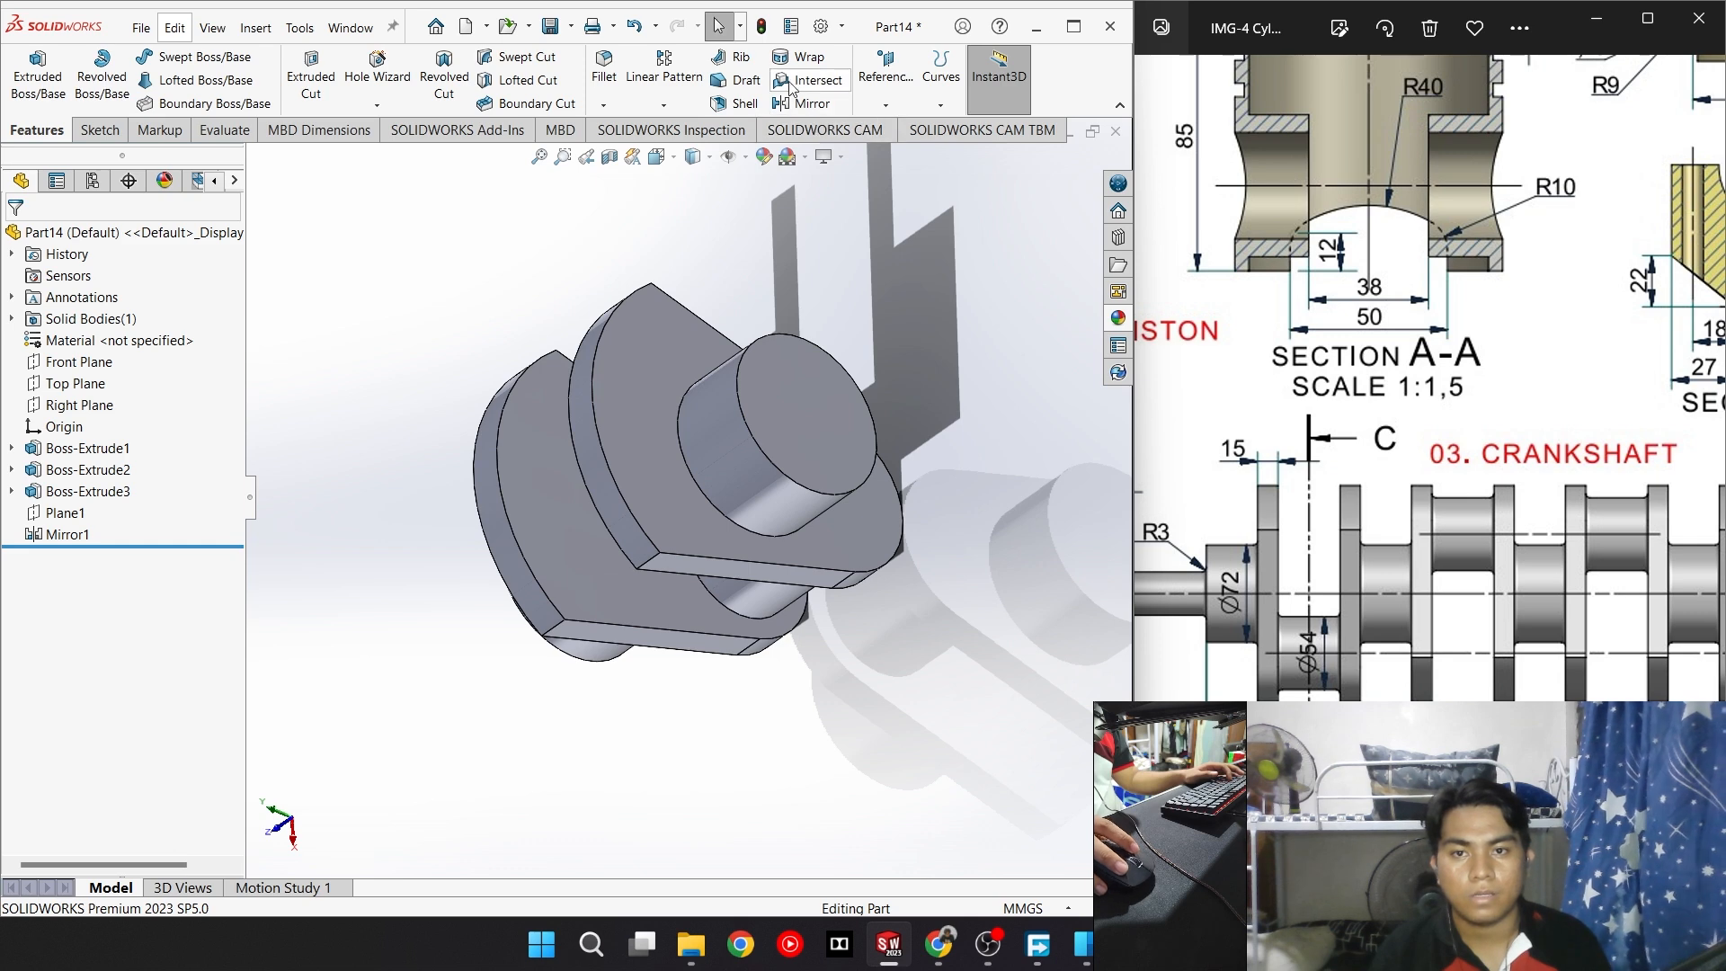
Create a mid-plane reference plane between the outer web's face and the free end face of its 72 mm journal
left_click(890, 103)
left_click(901, 129)
left_click(654, 369)
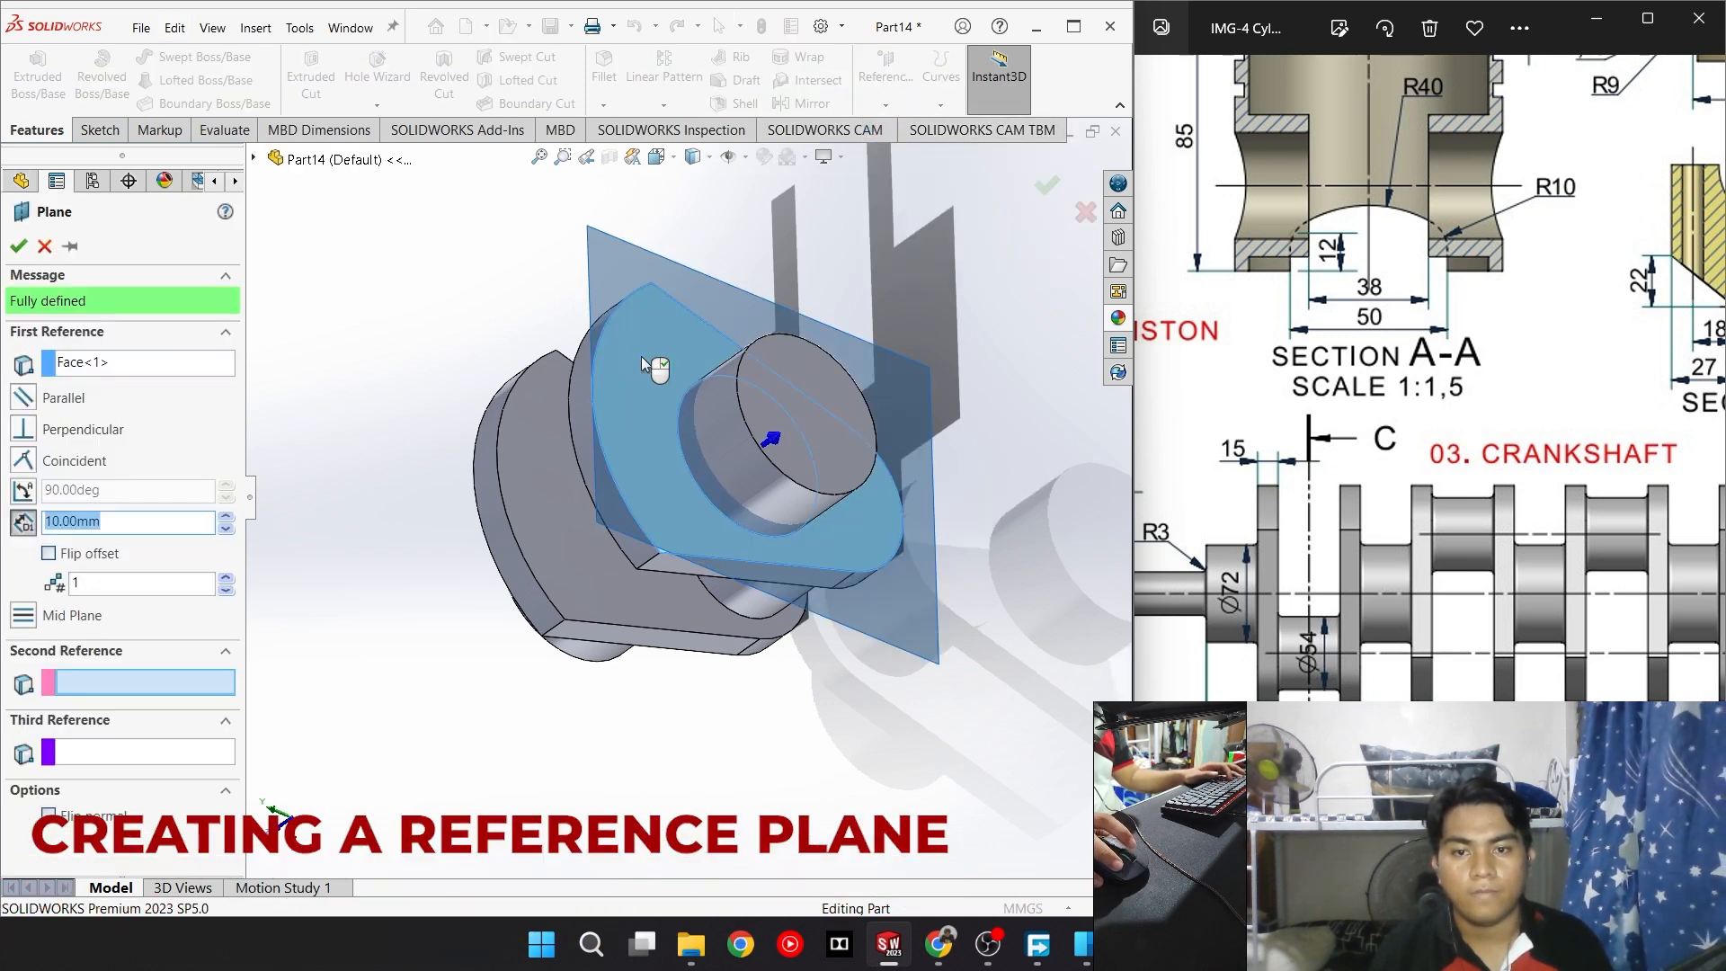
left_click(820, 404)
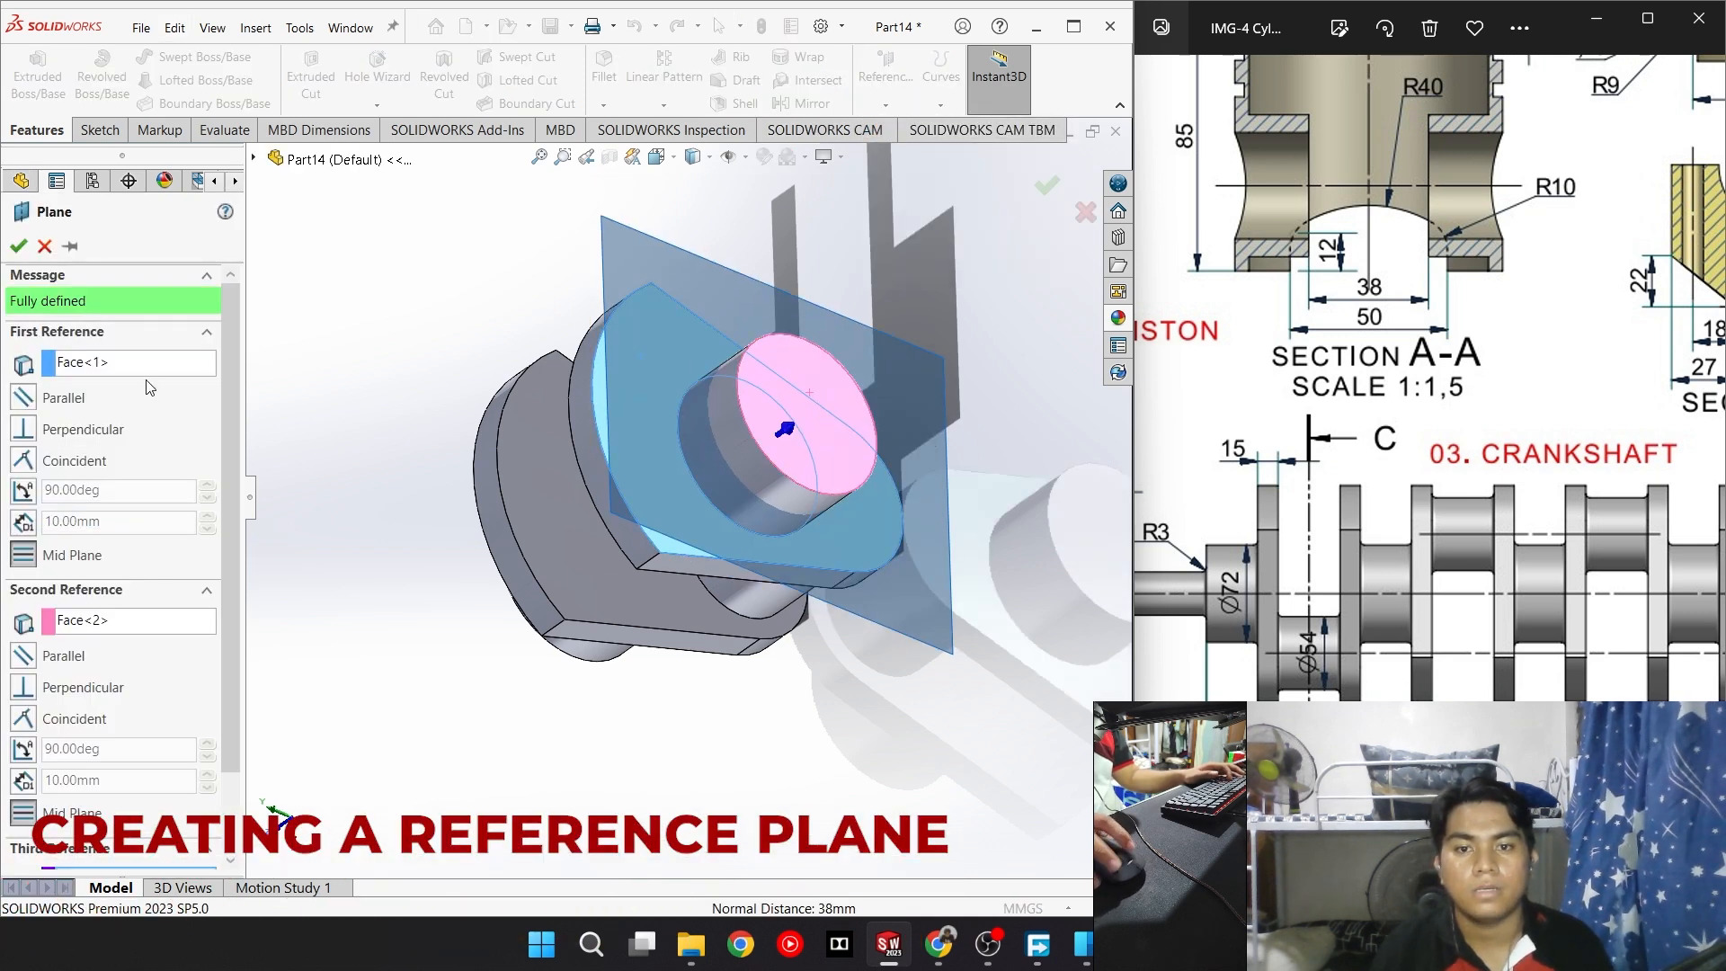
left_click(1045, 186)
Mirror the whole crankshaft body about the journal's mid plane, with merging of solids turned off
middle_click_drag(359, 423, 377, 270)
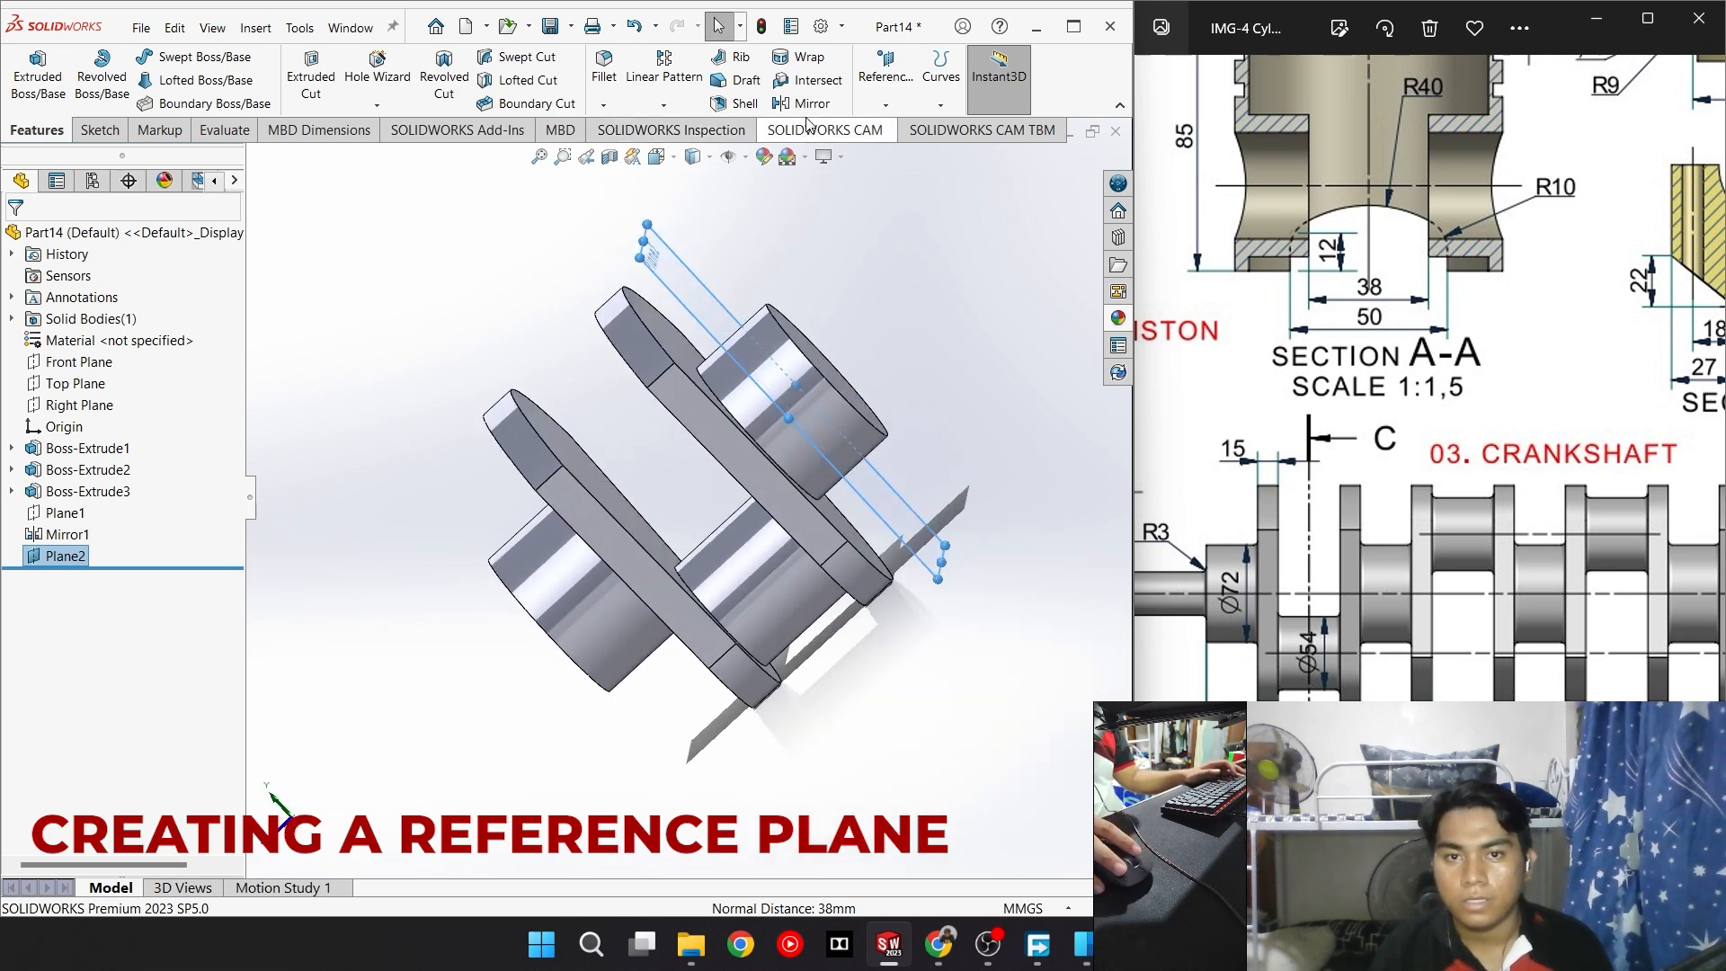
left_click(803, 104)
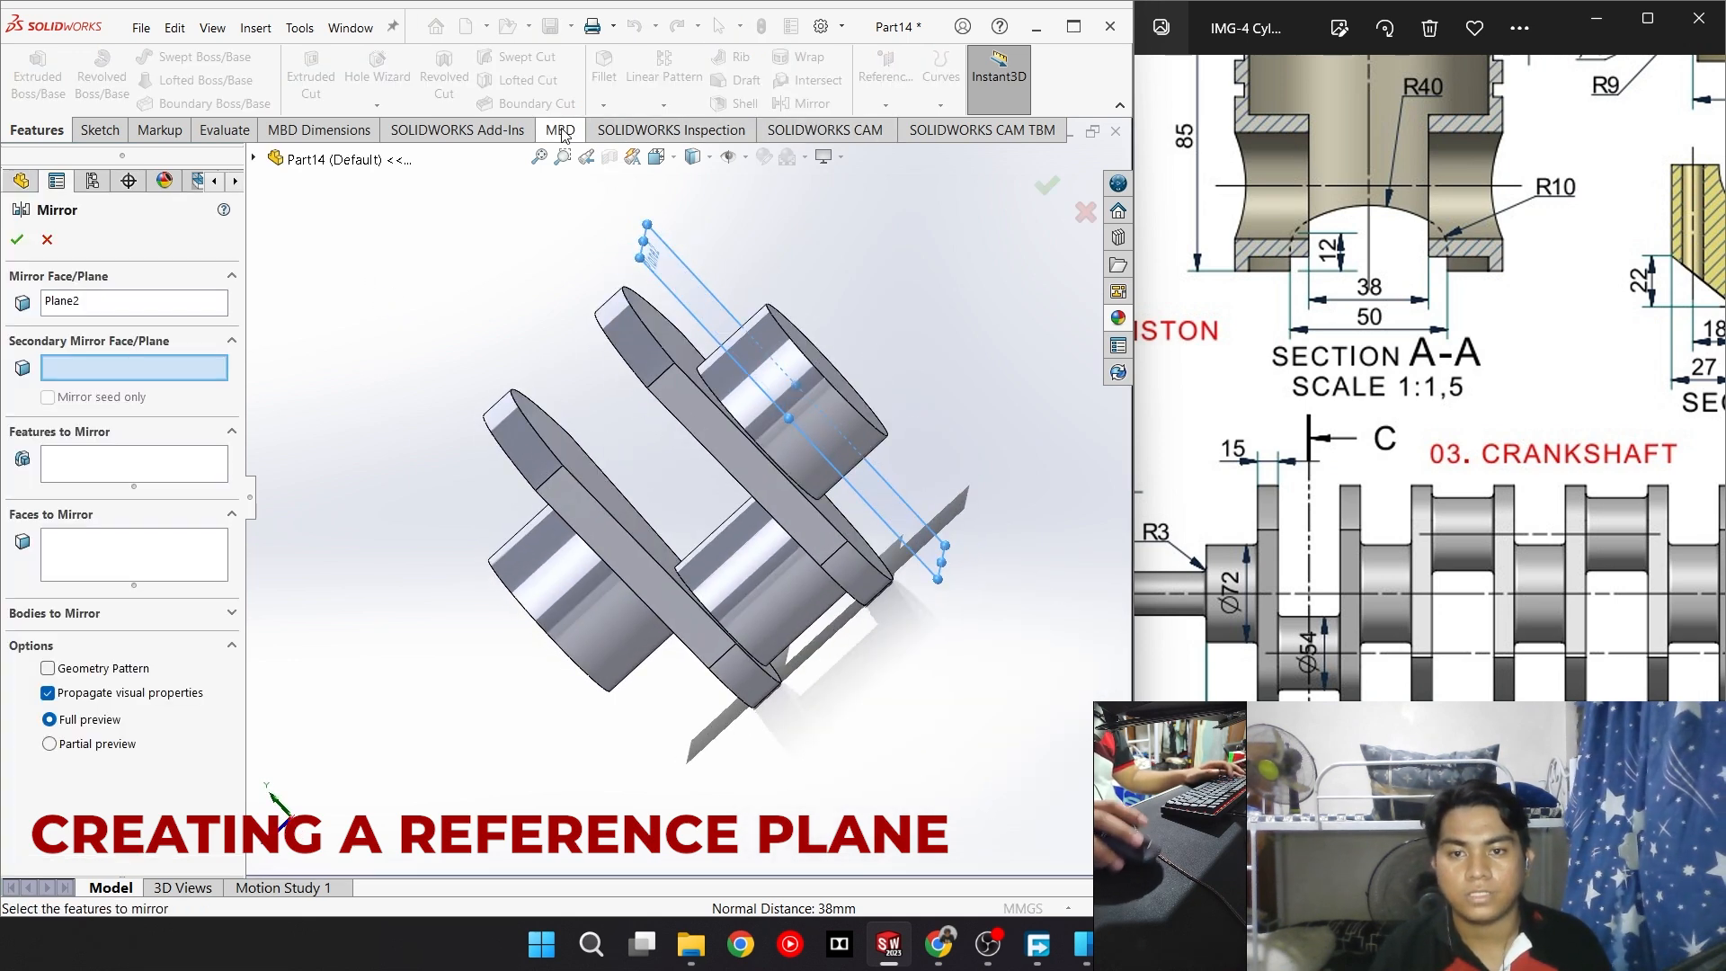
left_click(163, 305)
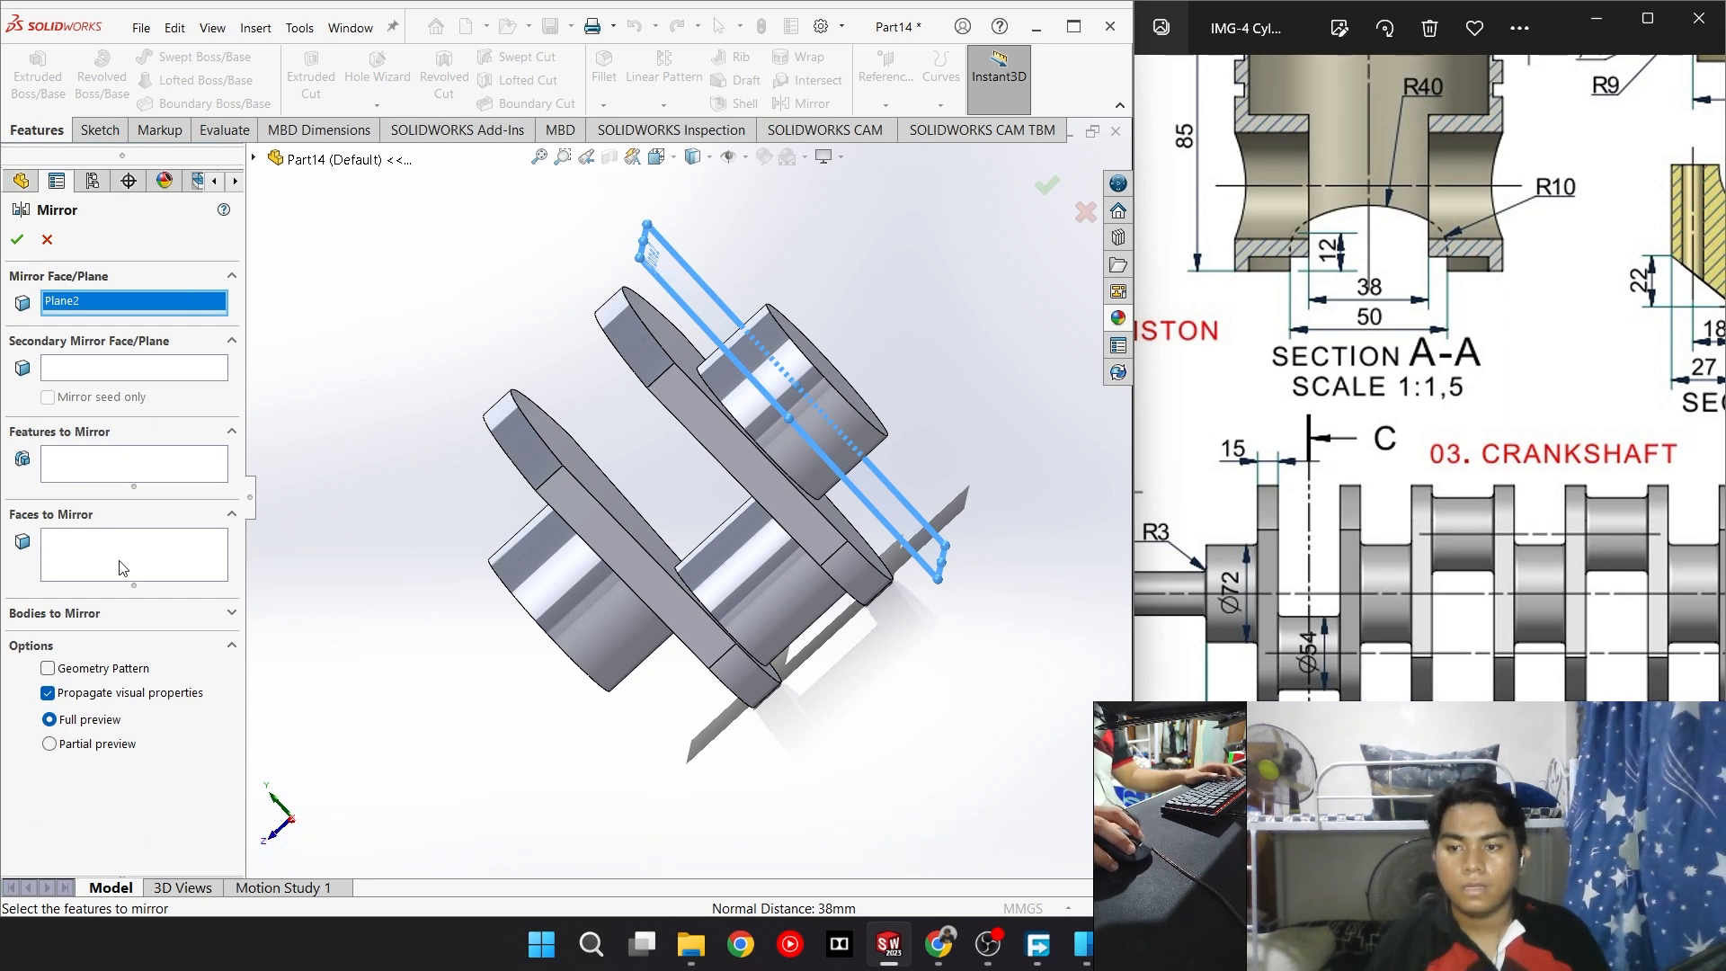
left_click(232, 614)
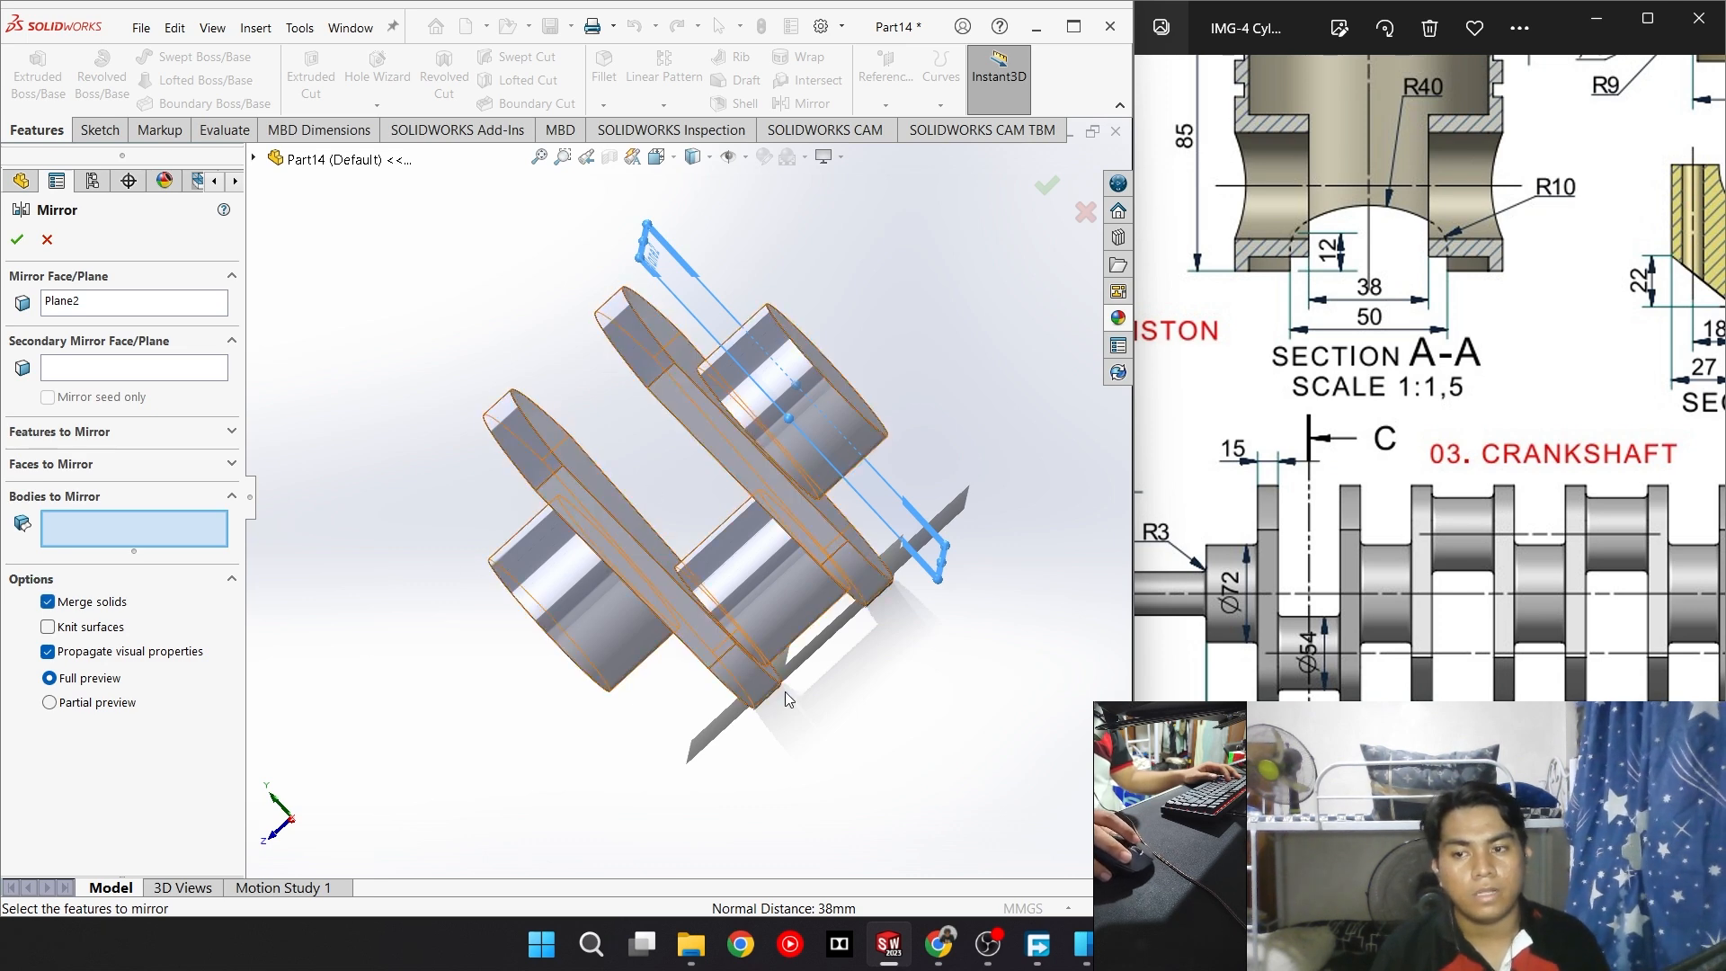
left_click(48, 601)
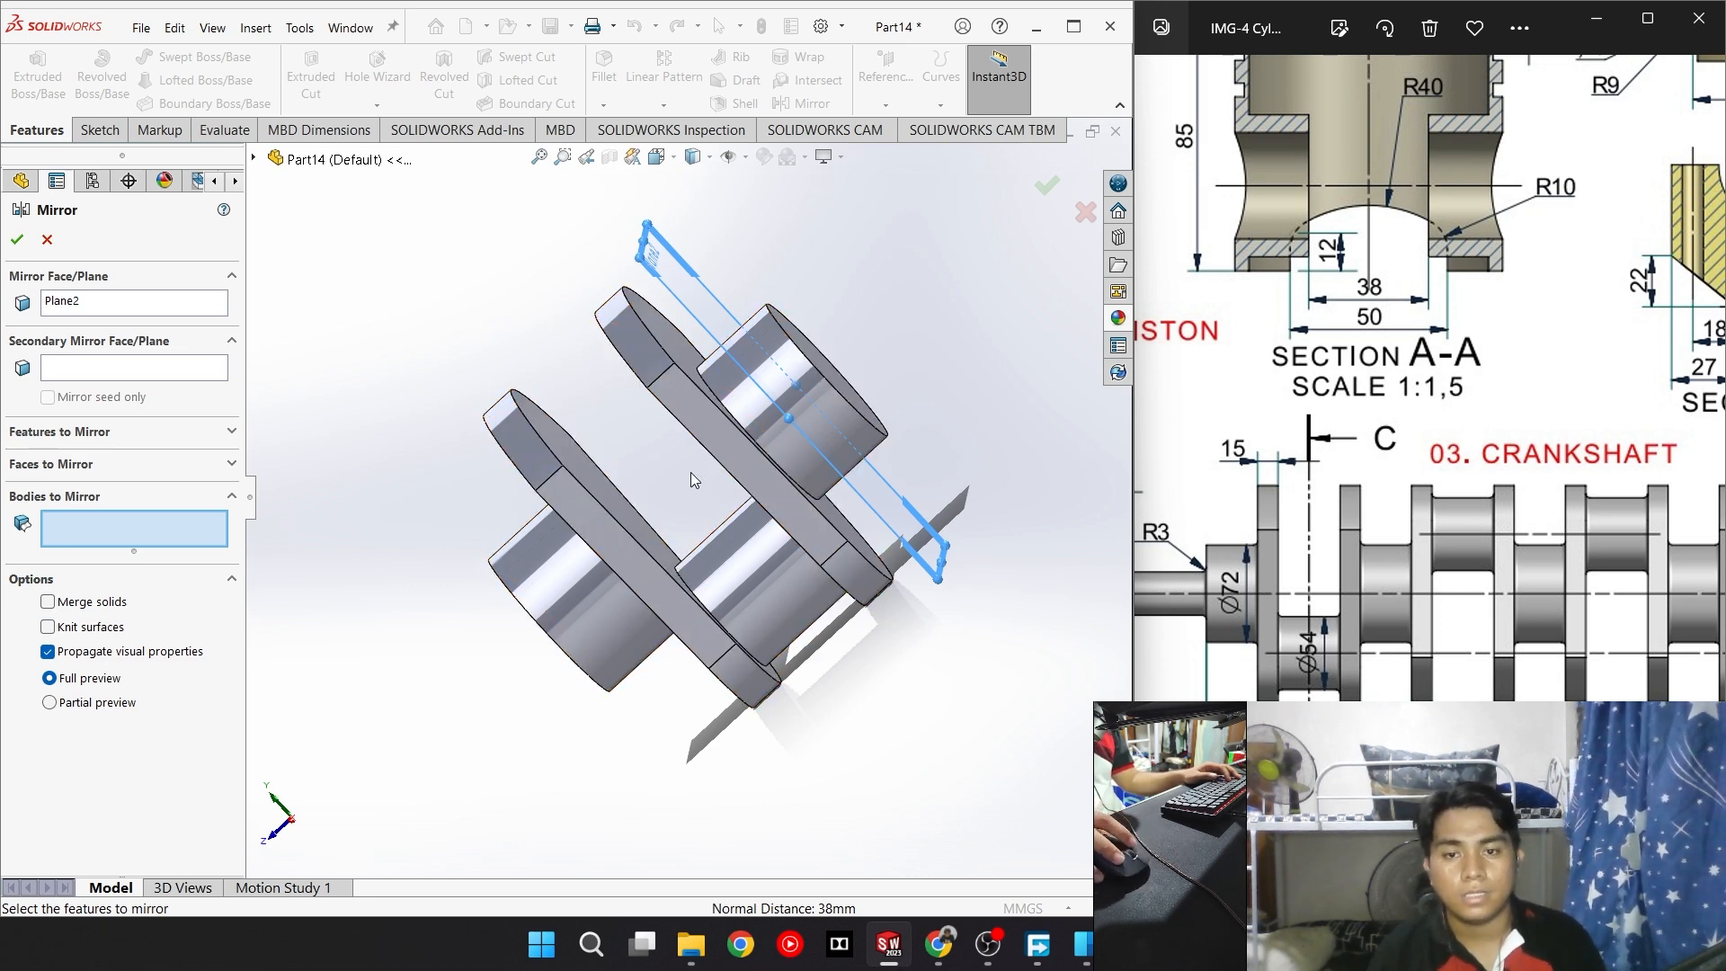
left_click(751, 464)
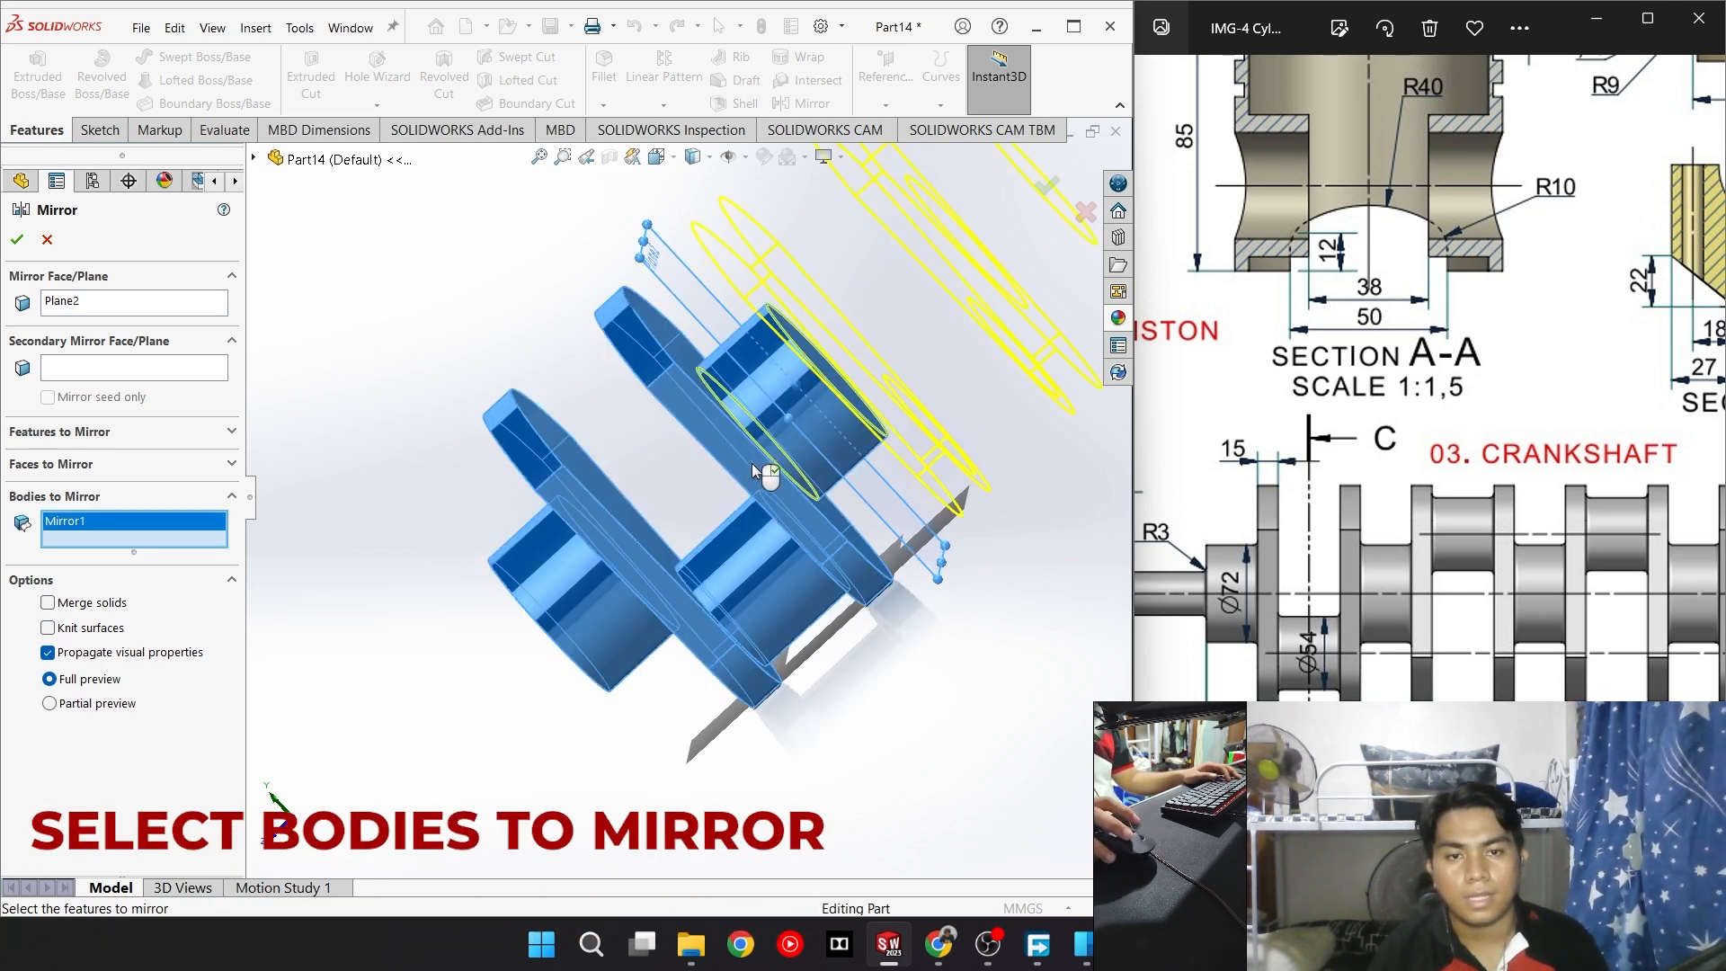
left_click(1046, 185)
Select the mirrored body for Move/Copy Body in an isometric view and try a 180° rotation about Y
key("space")
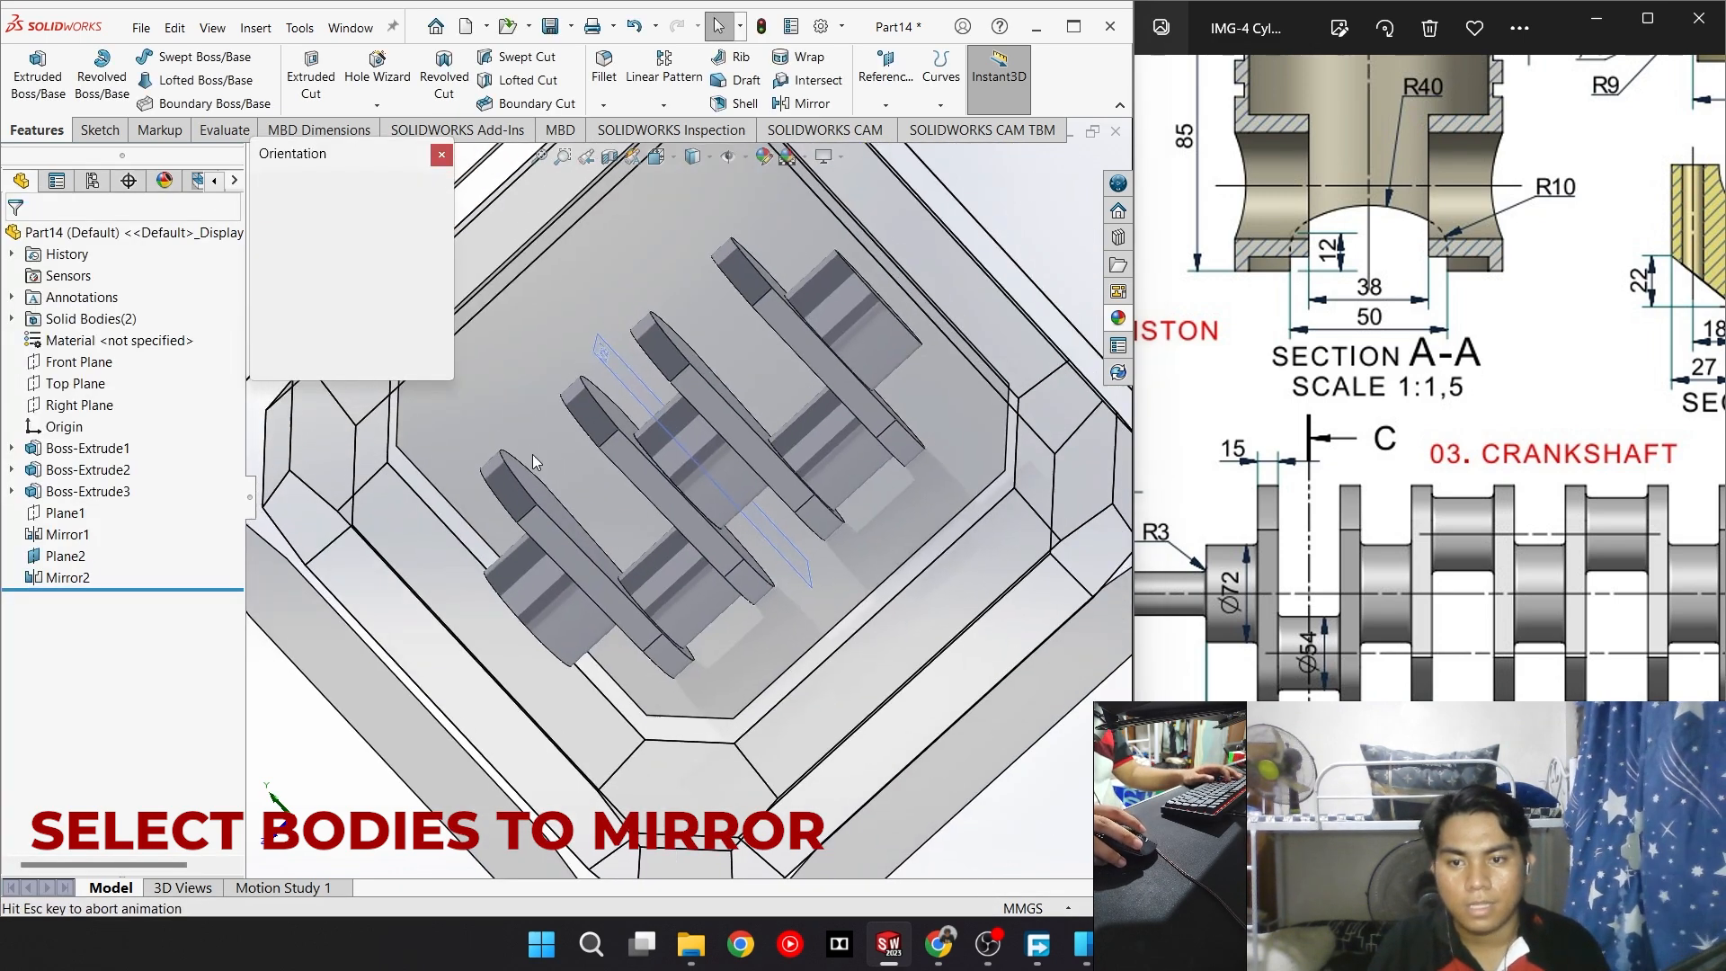
left_click(429, 213)
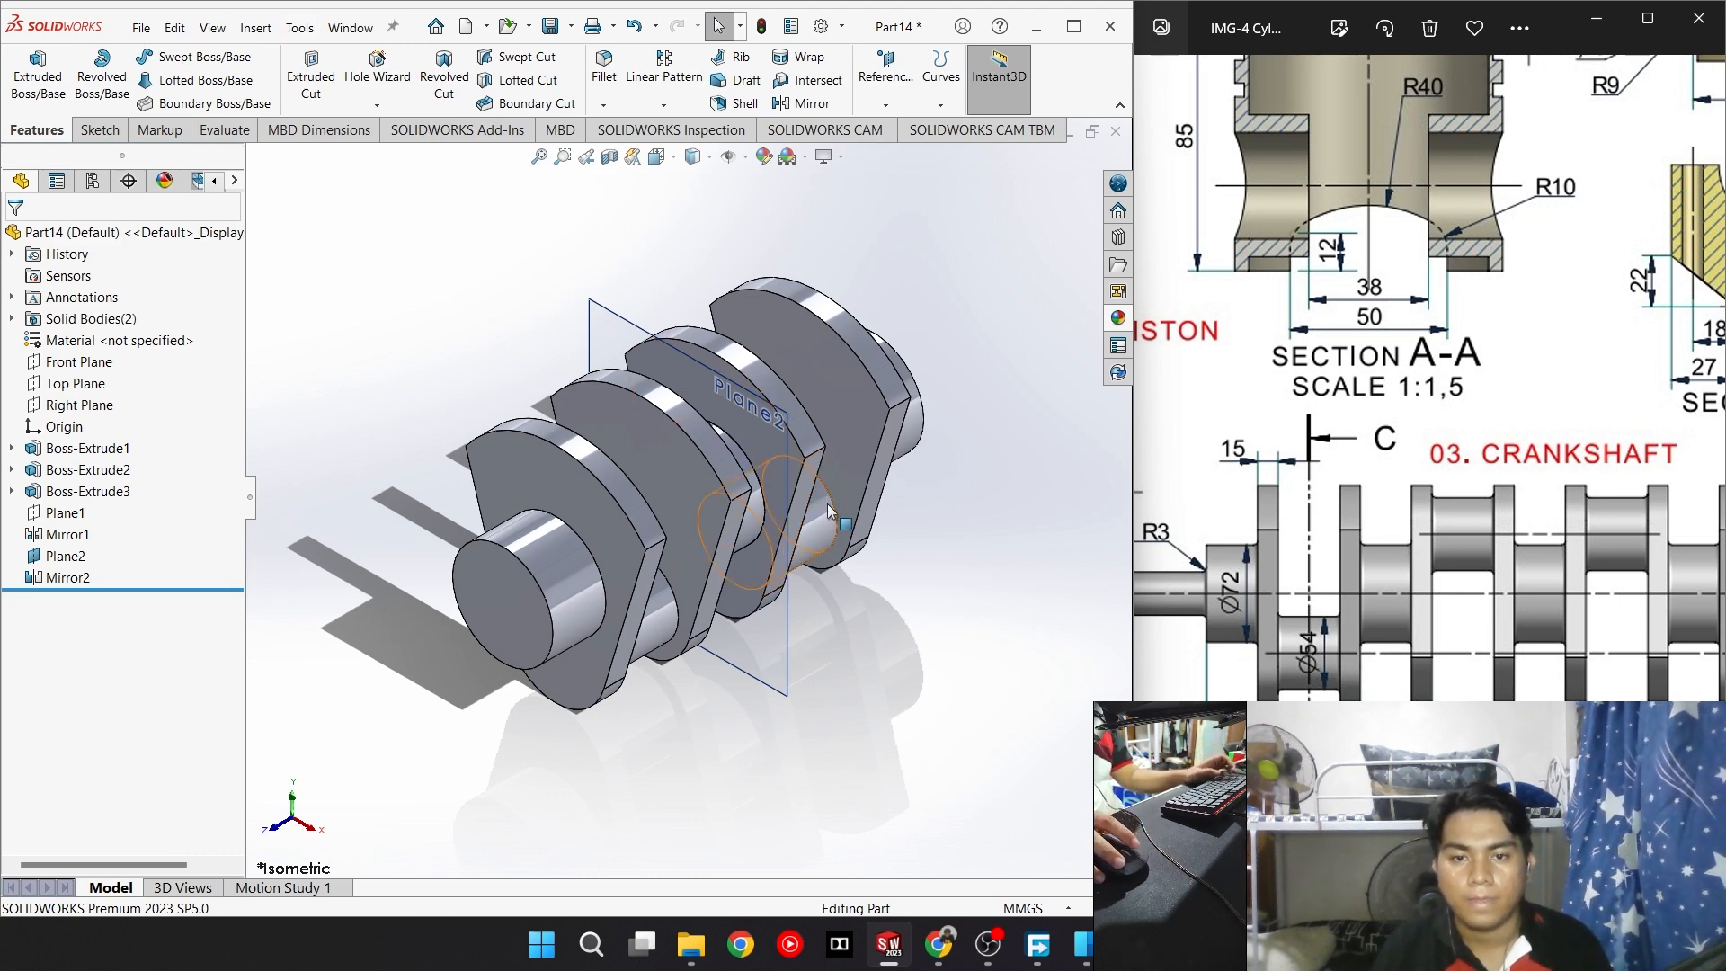
left_click(255, 28)
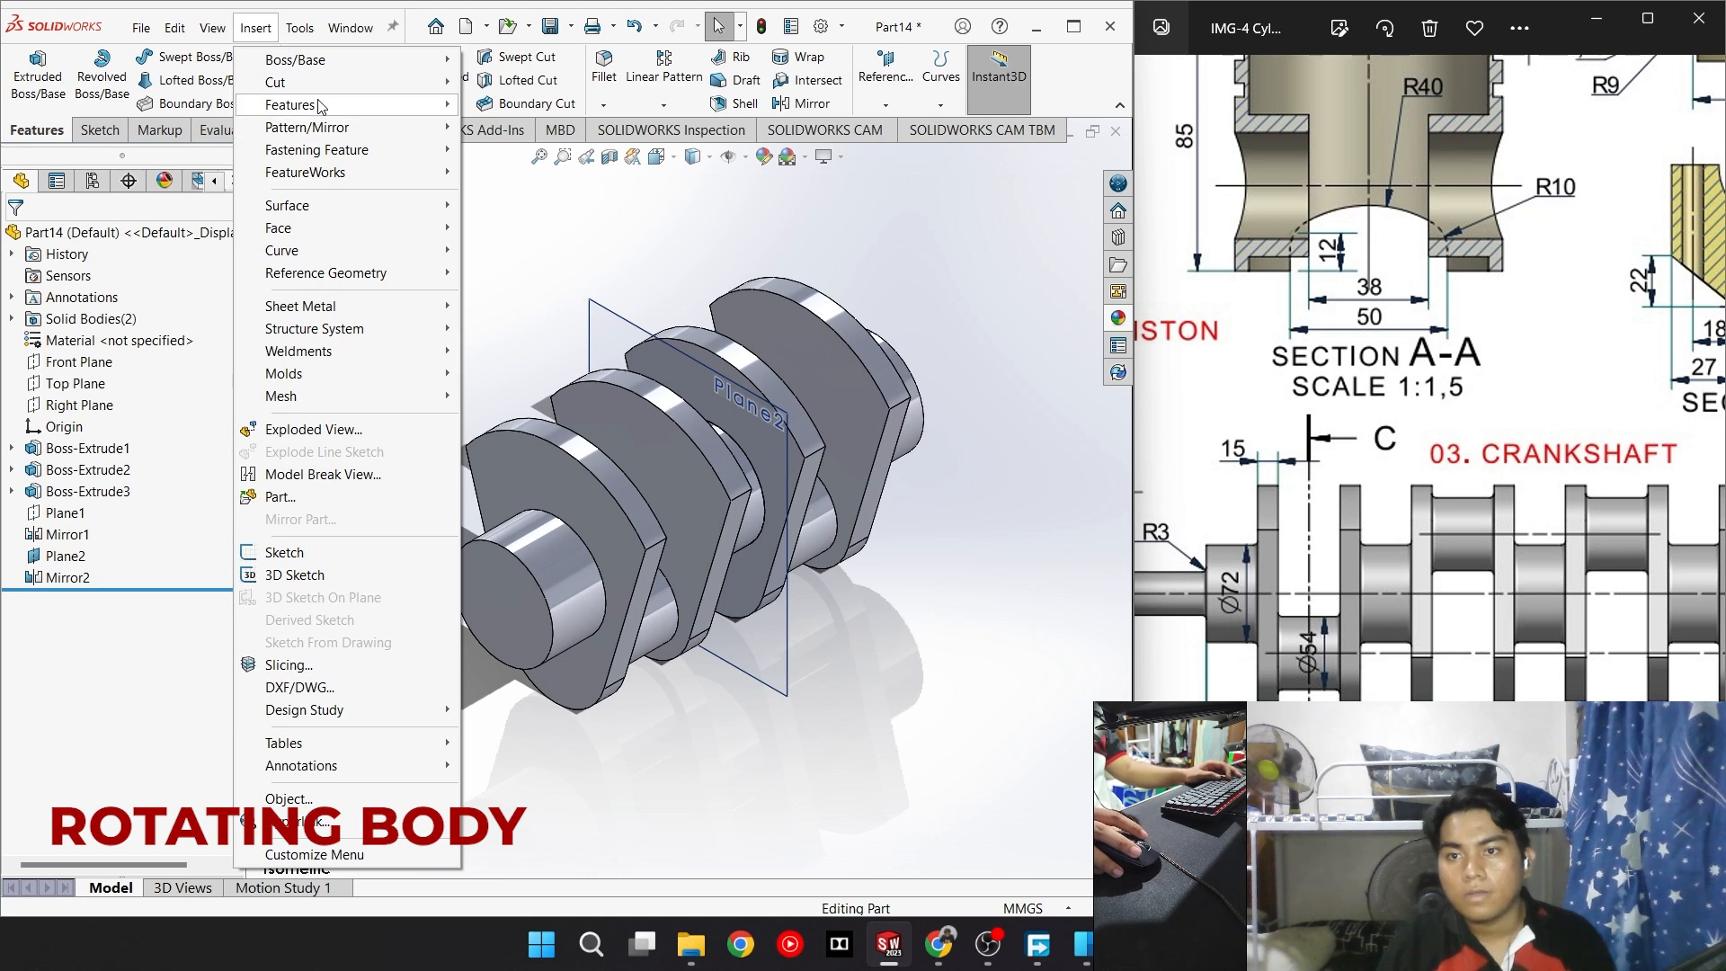
mouse_move(321, 106)
left_click(638, 633)
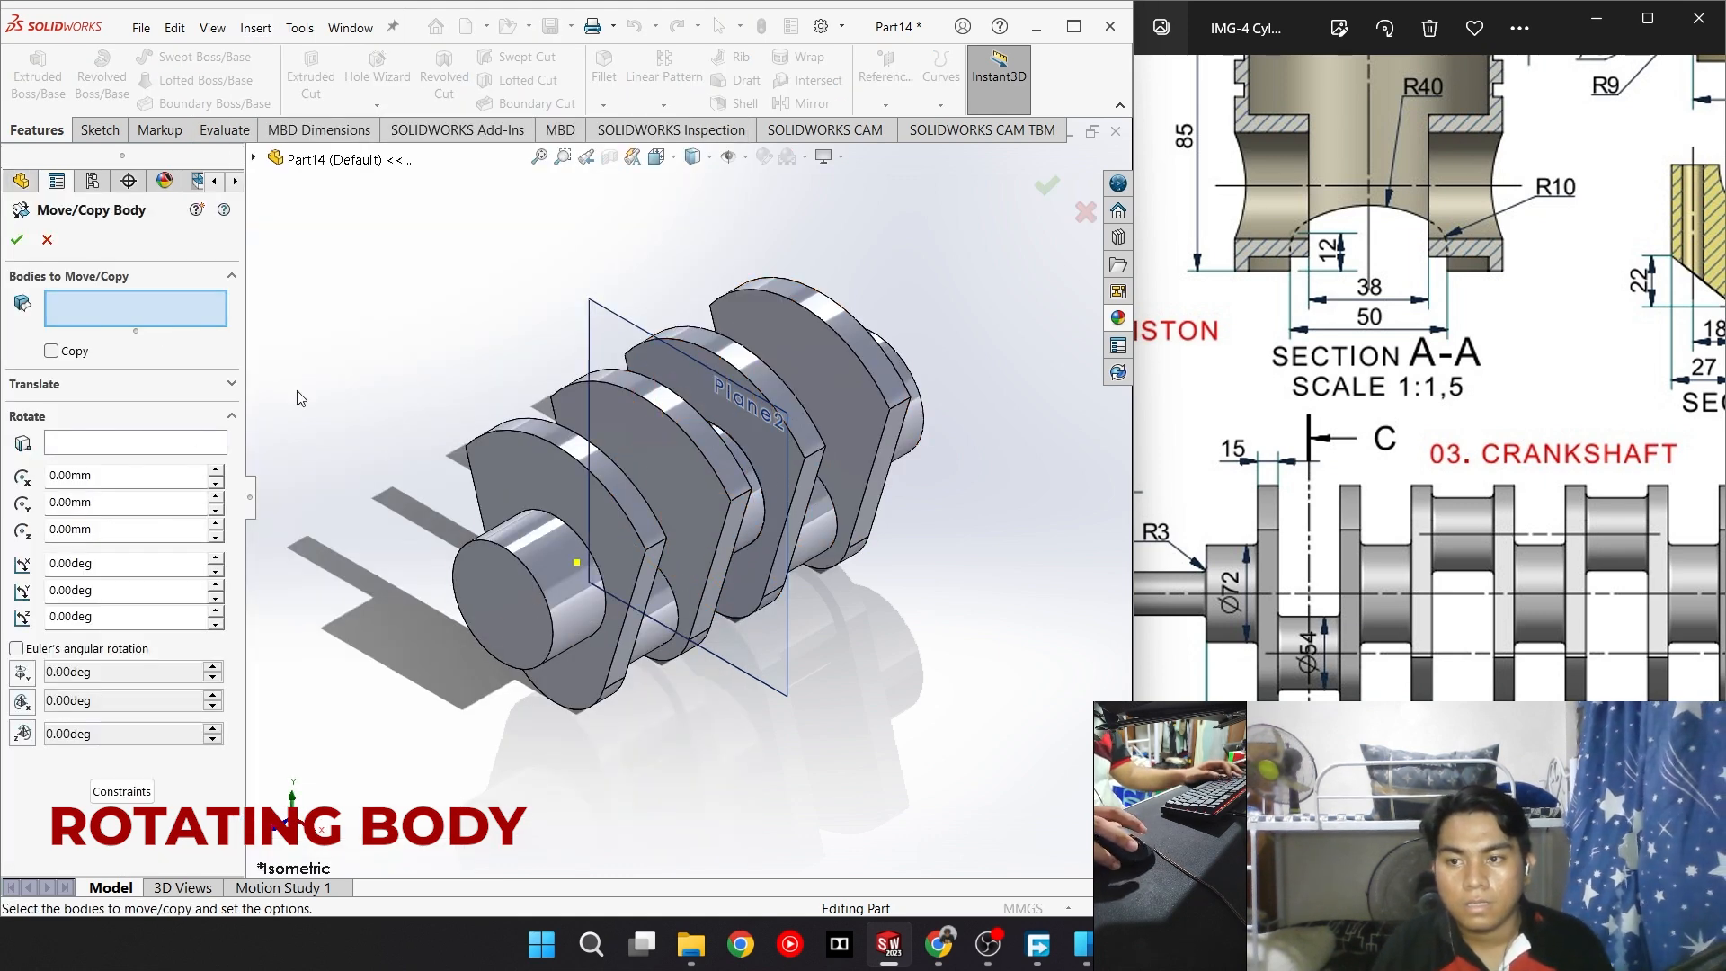
left_click(827, 354)
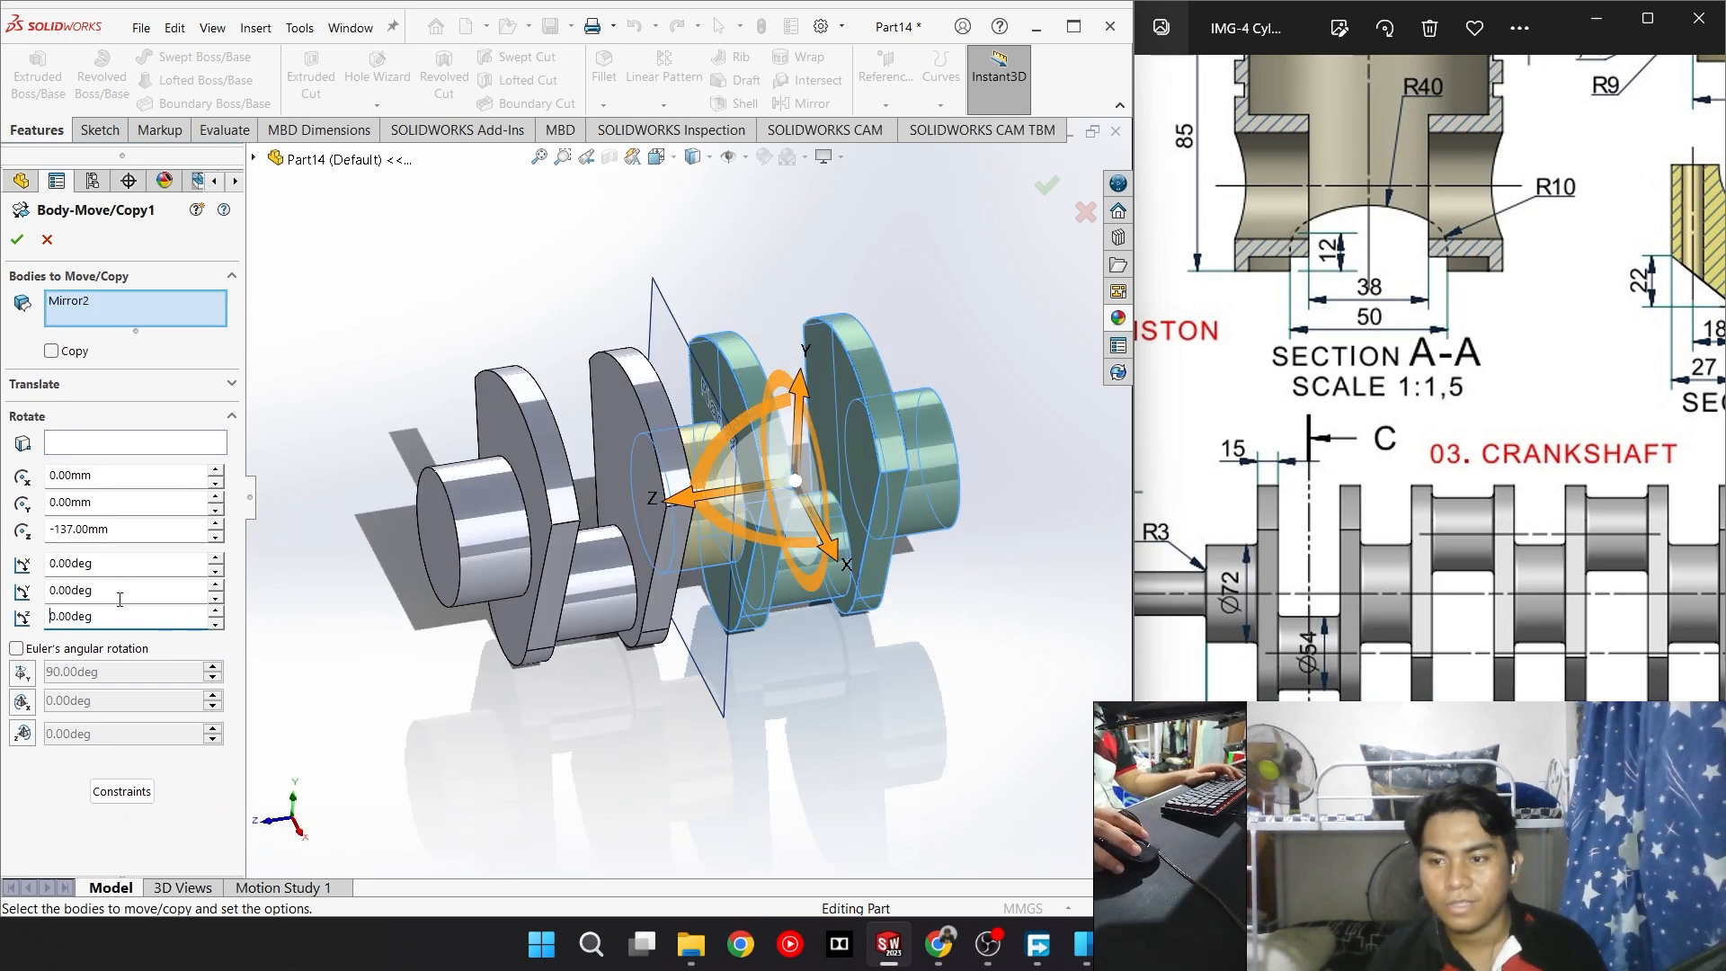
key("shift+Tab")
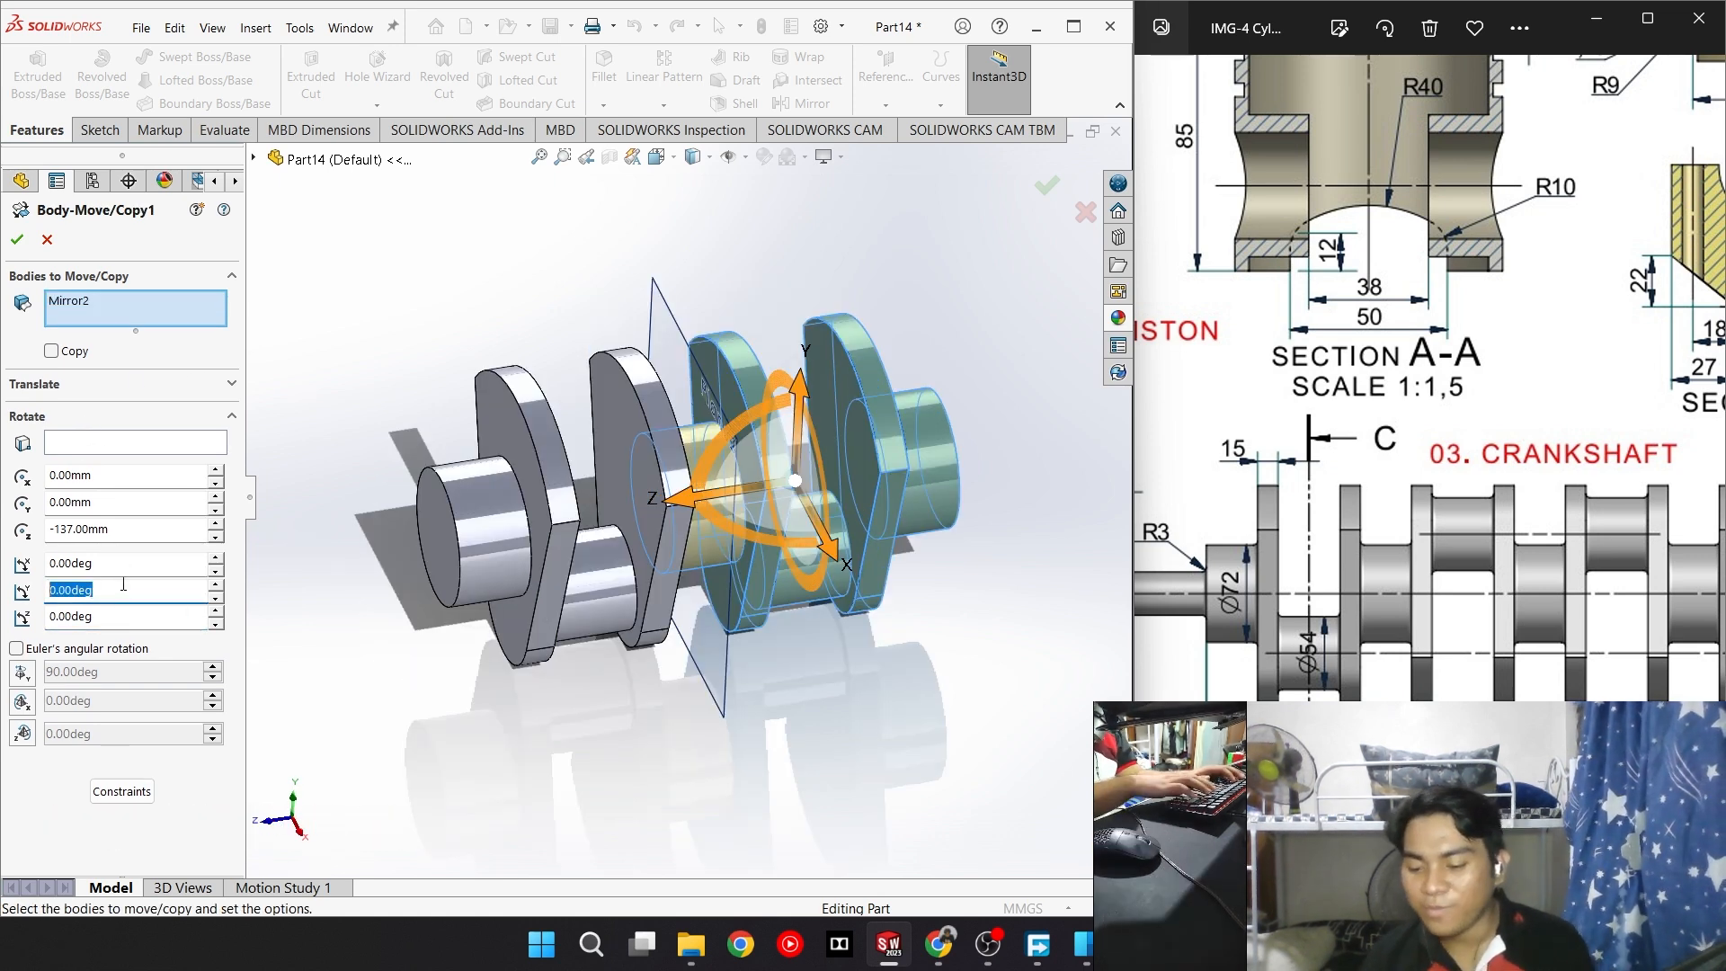
type("180")
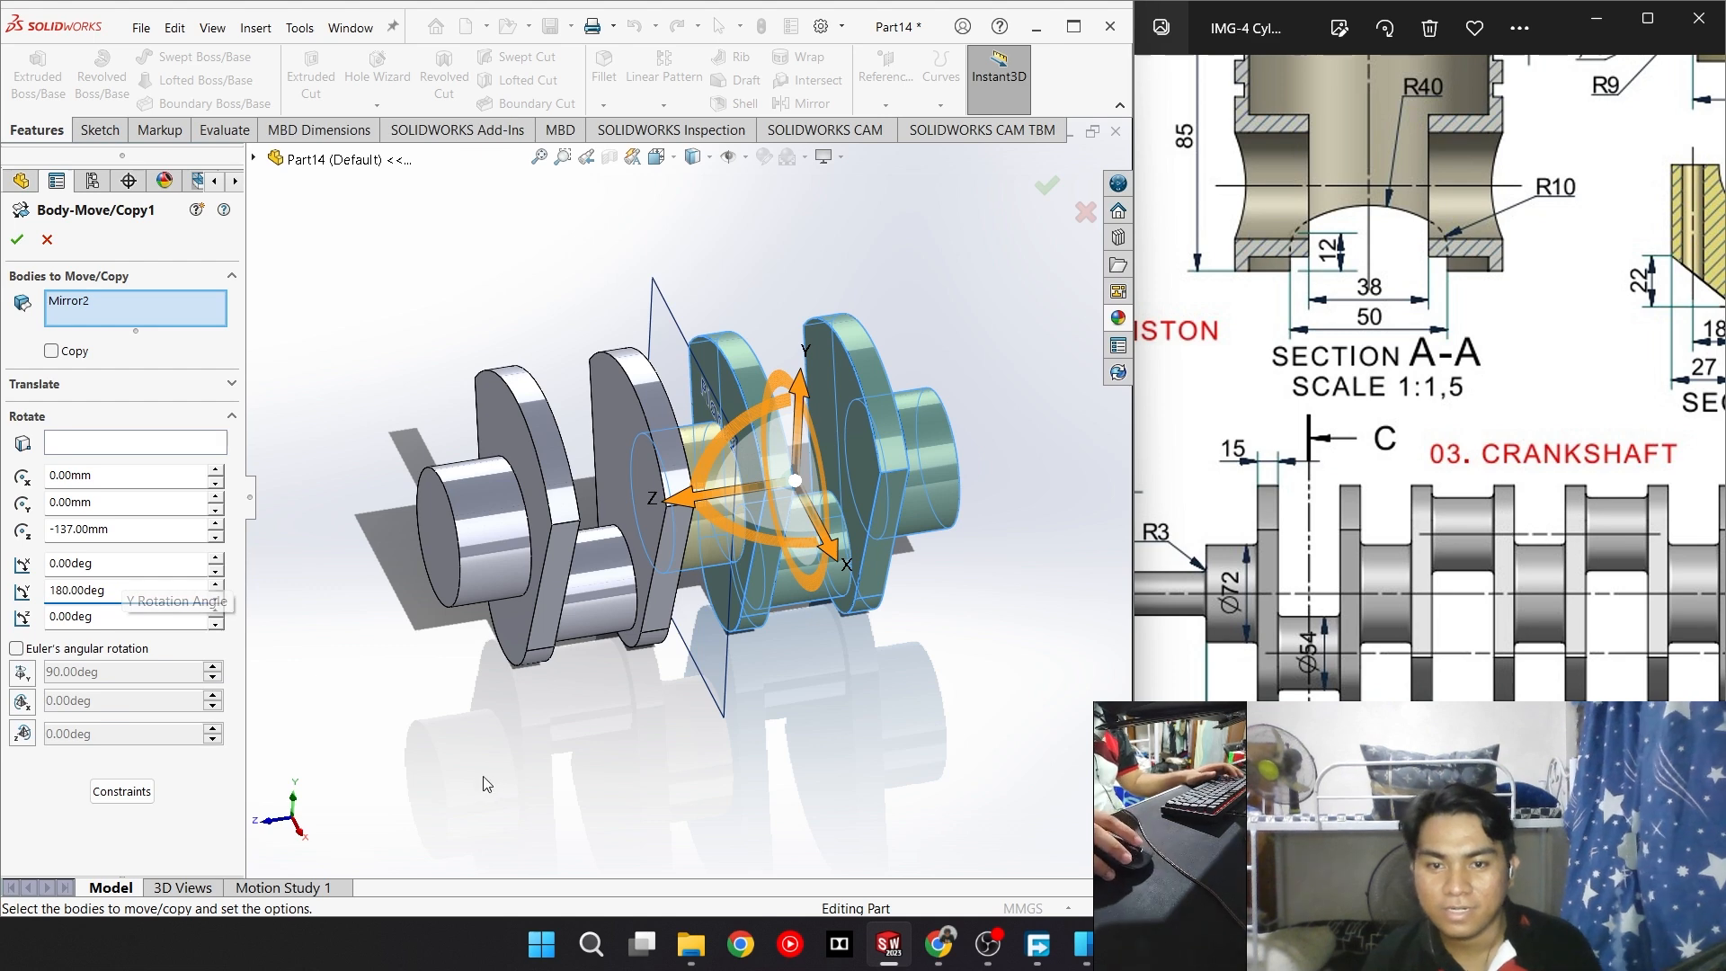
middle_click_drag(482, 782, 516, 762)
Reset the Y rotation to 0° and rotate the mirrored body 180° about X instead
double_click(154, 594)
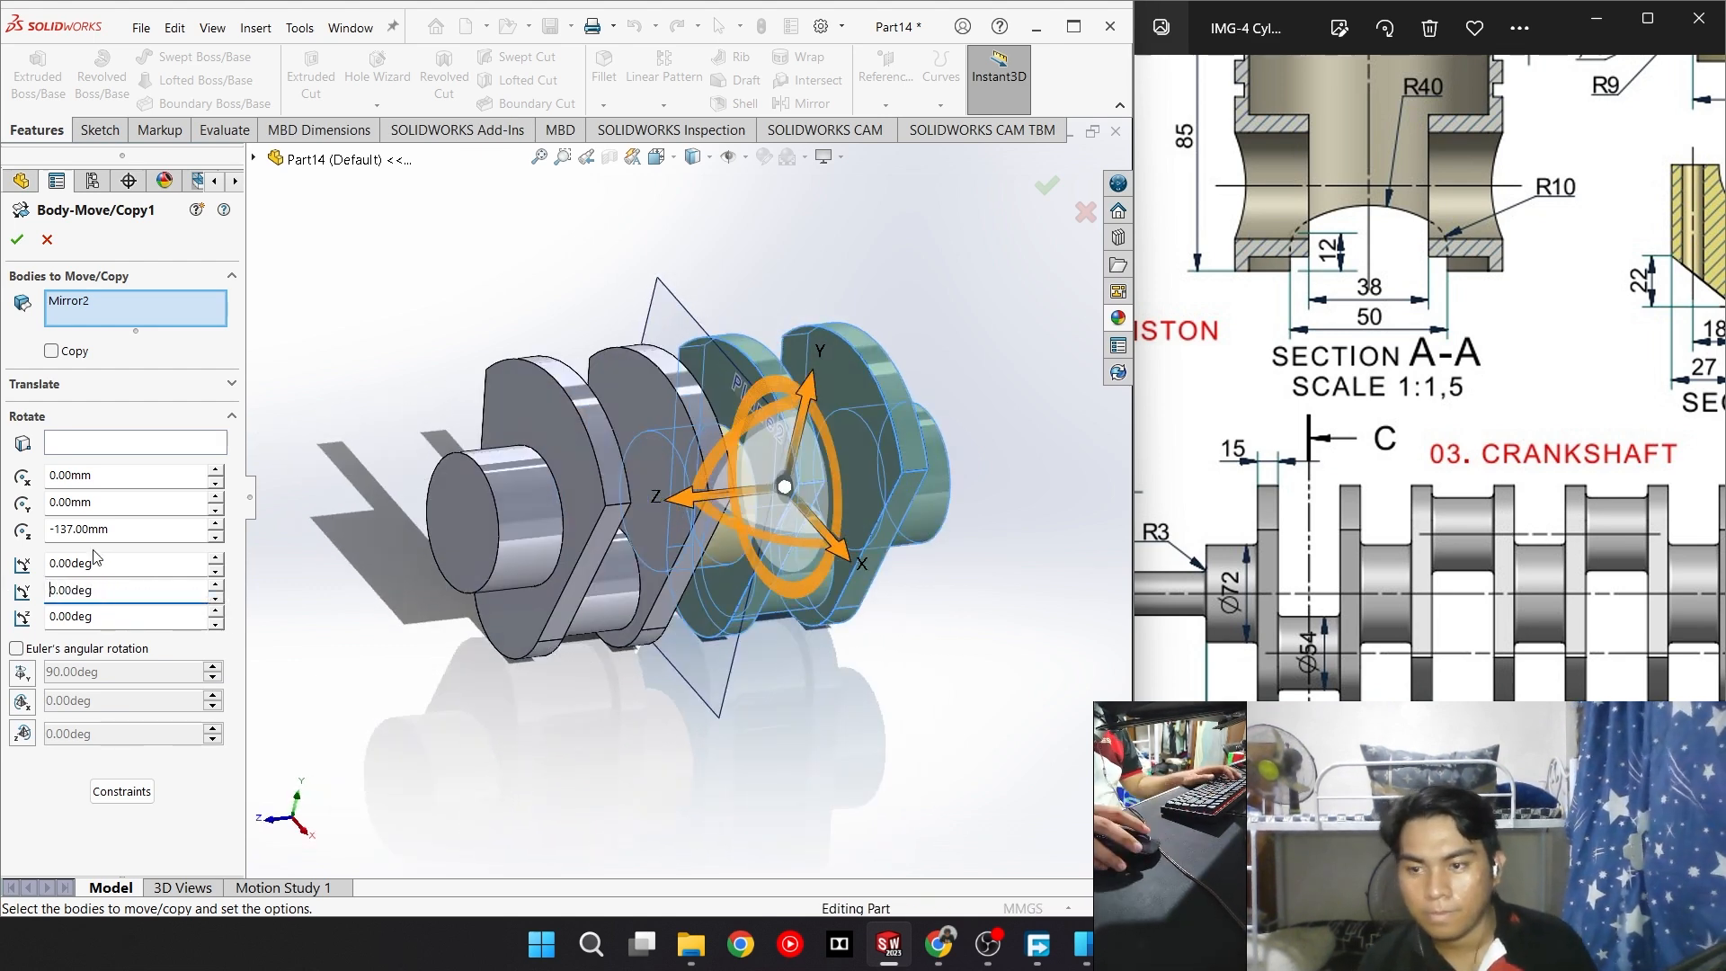
key("shift+Tab")
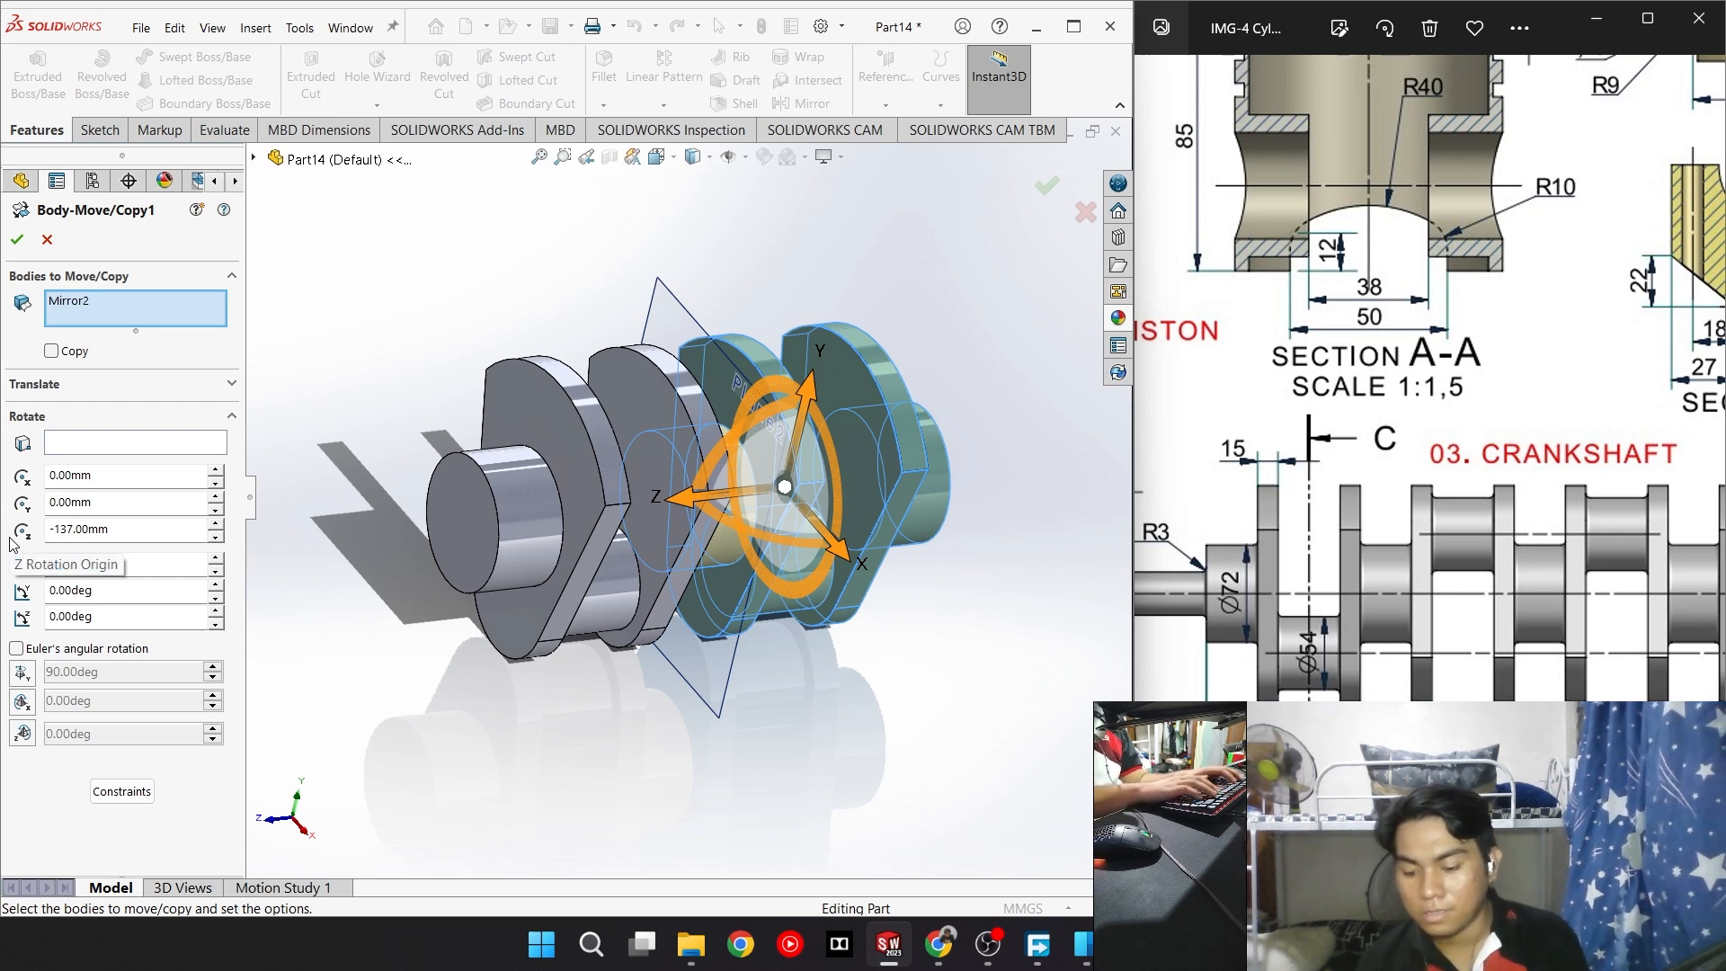
type("180.00deg")
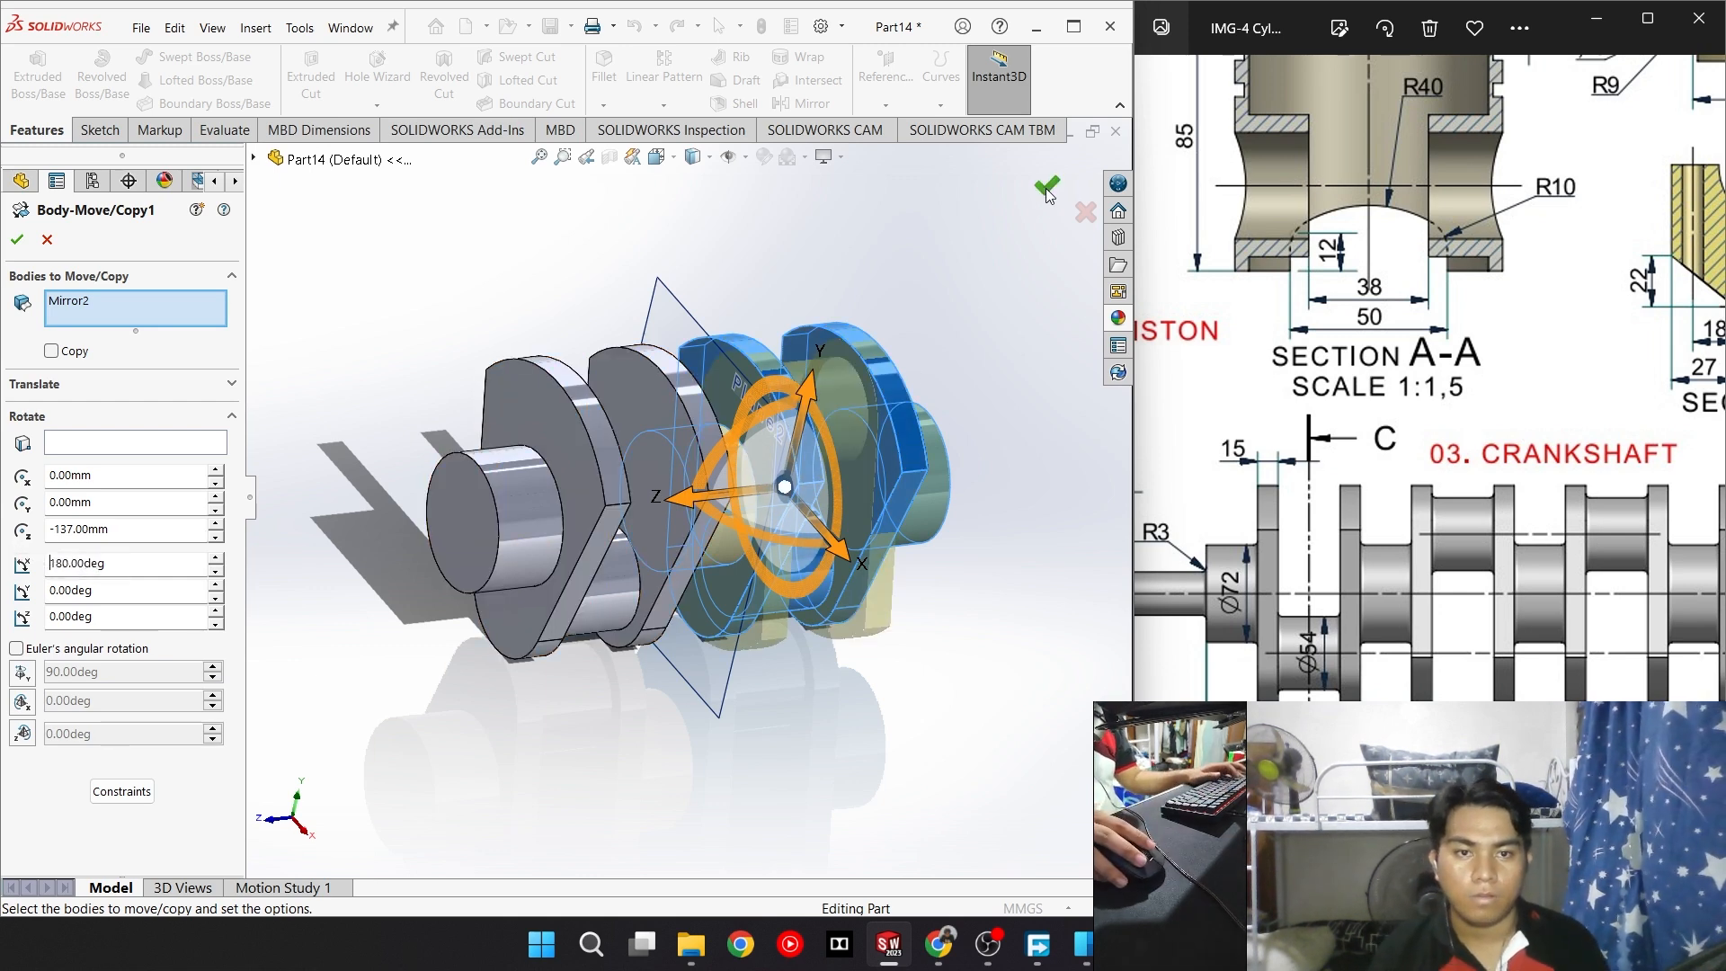
key("Return")
Hide the reference plane in the journal between the two crank sections
middle_click_drag(820, 693, 817, 578)
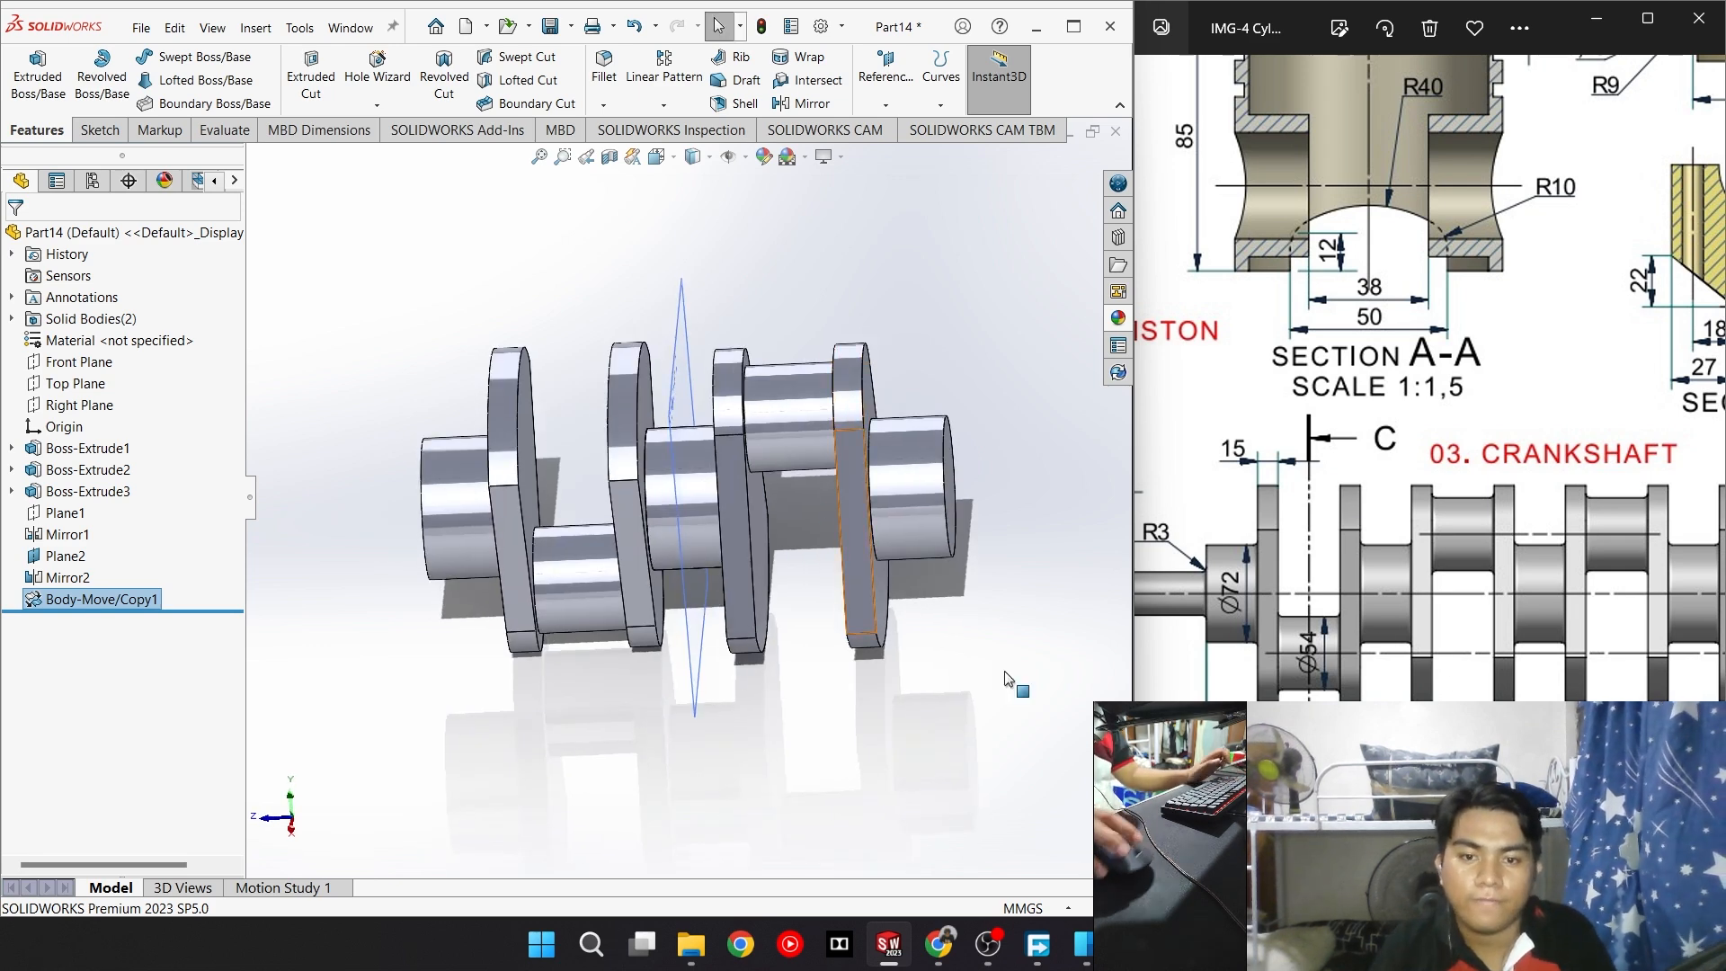
left_click(680, 352)
left_click(775, 290)
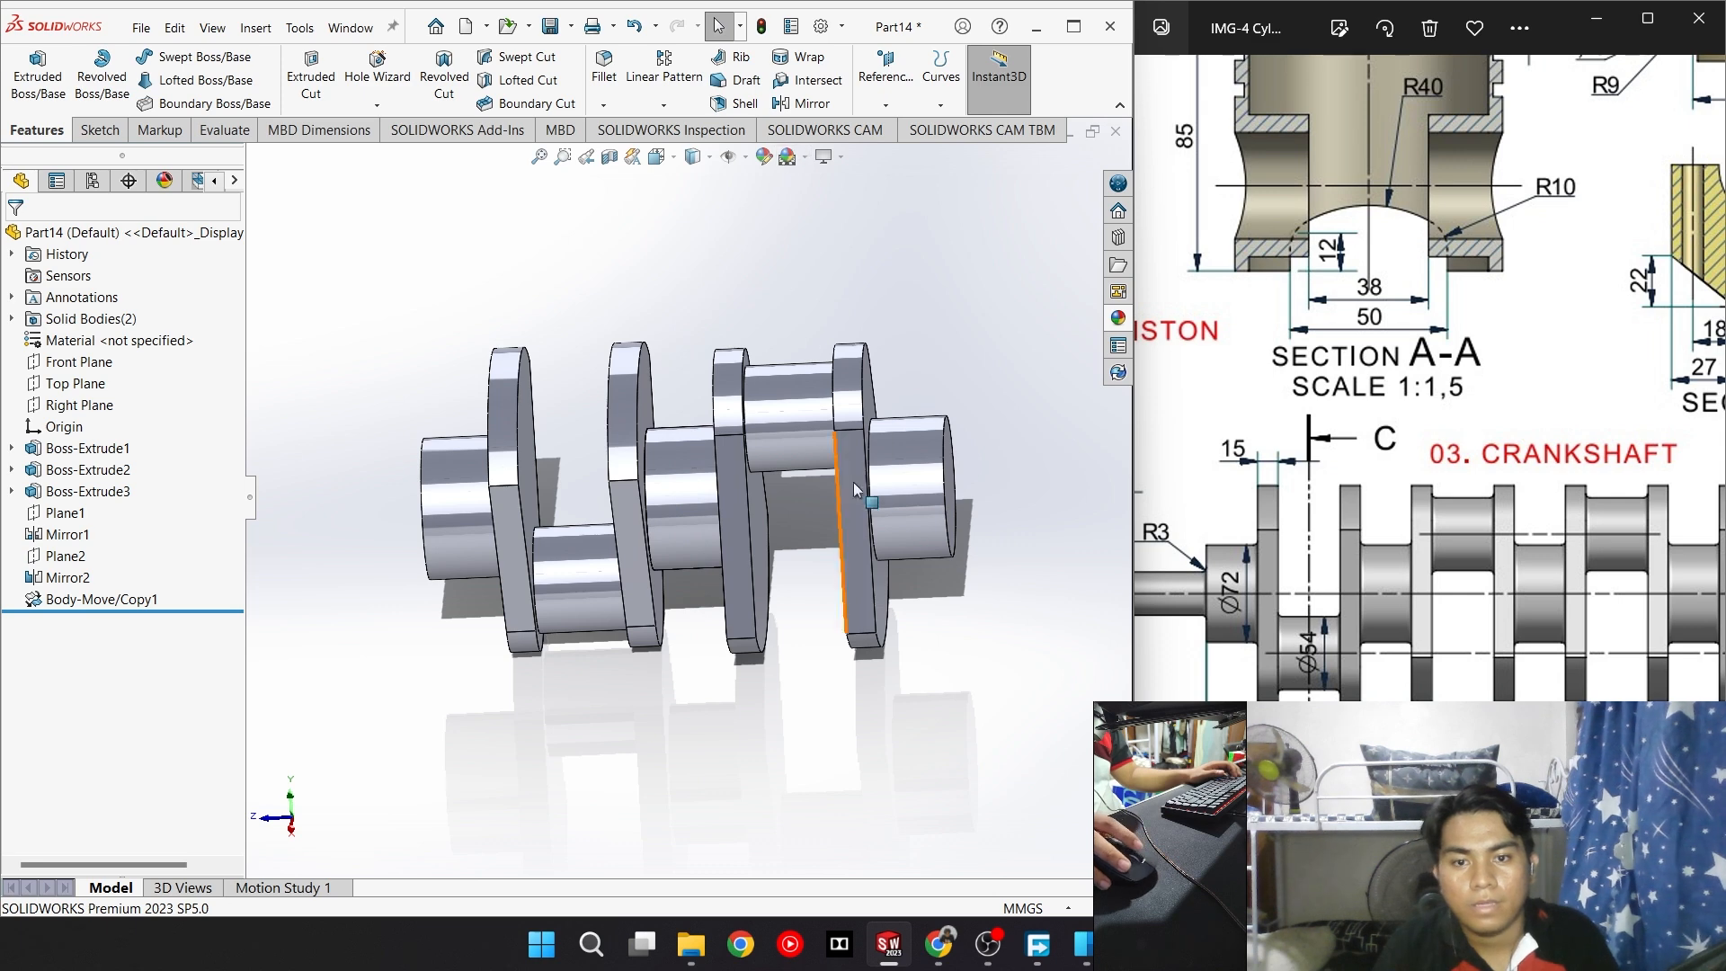
left_click(805, 104)
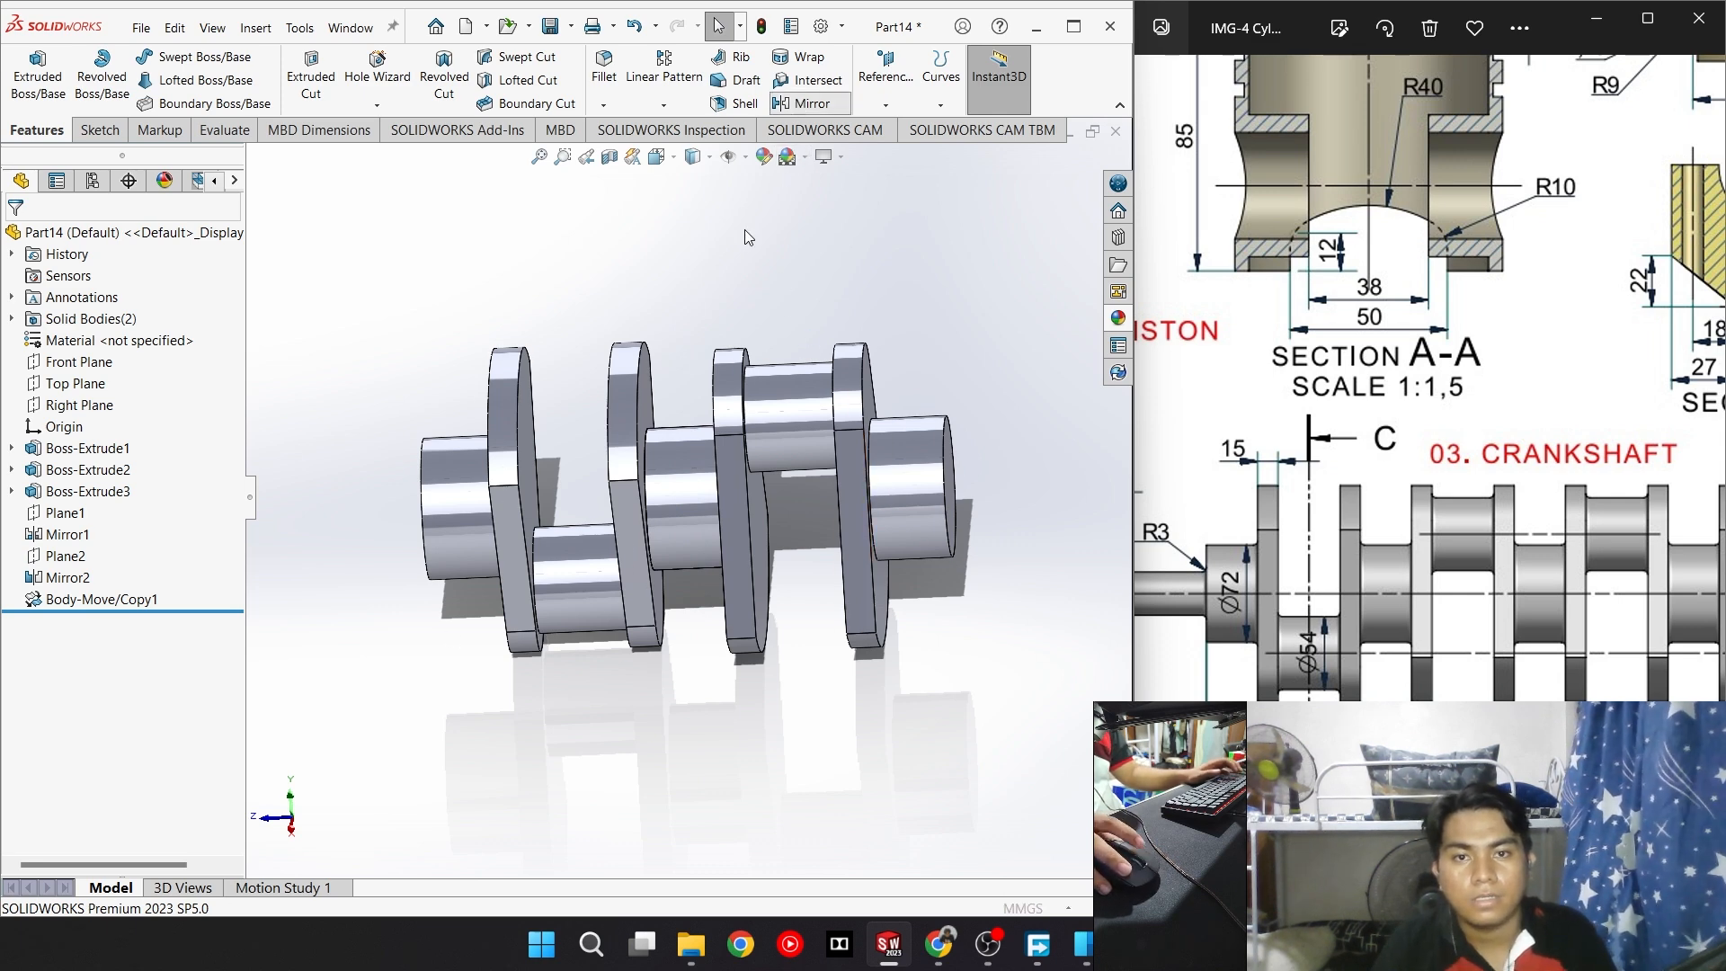
left_click(1083, 214)
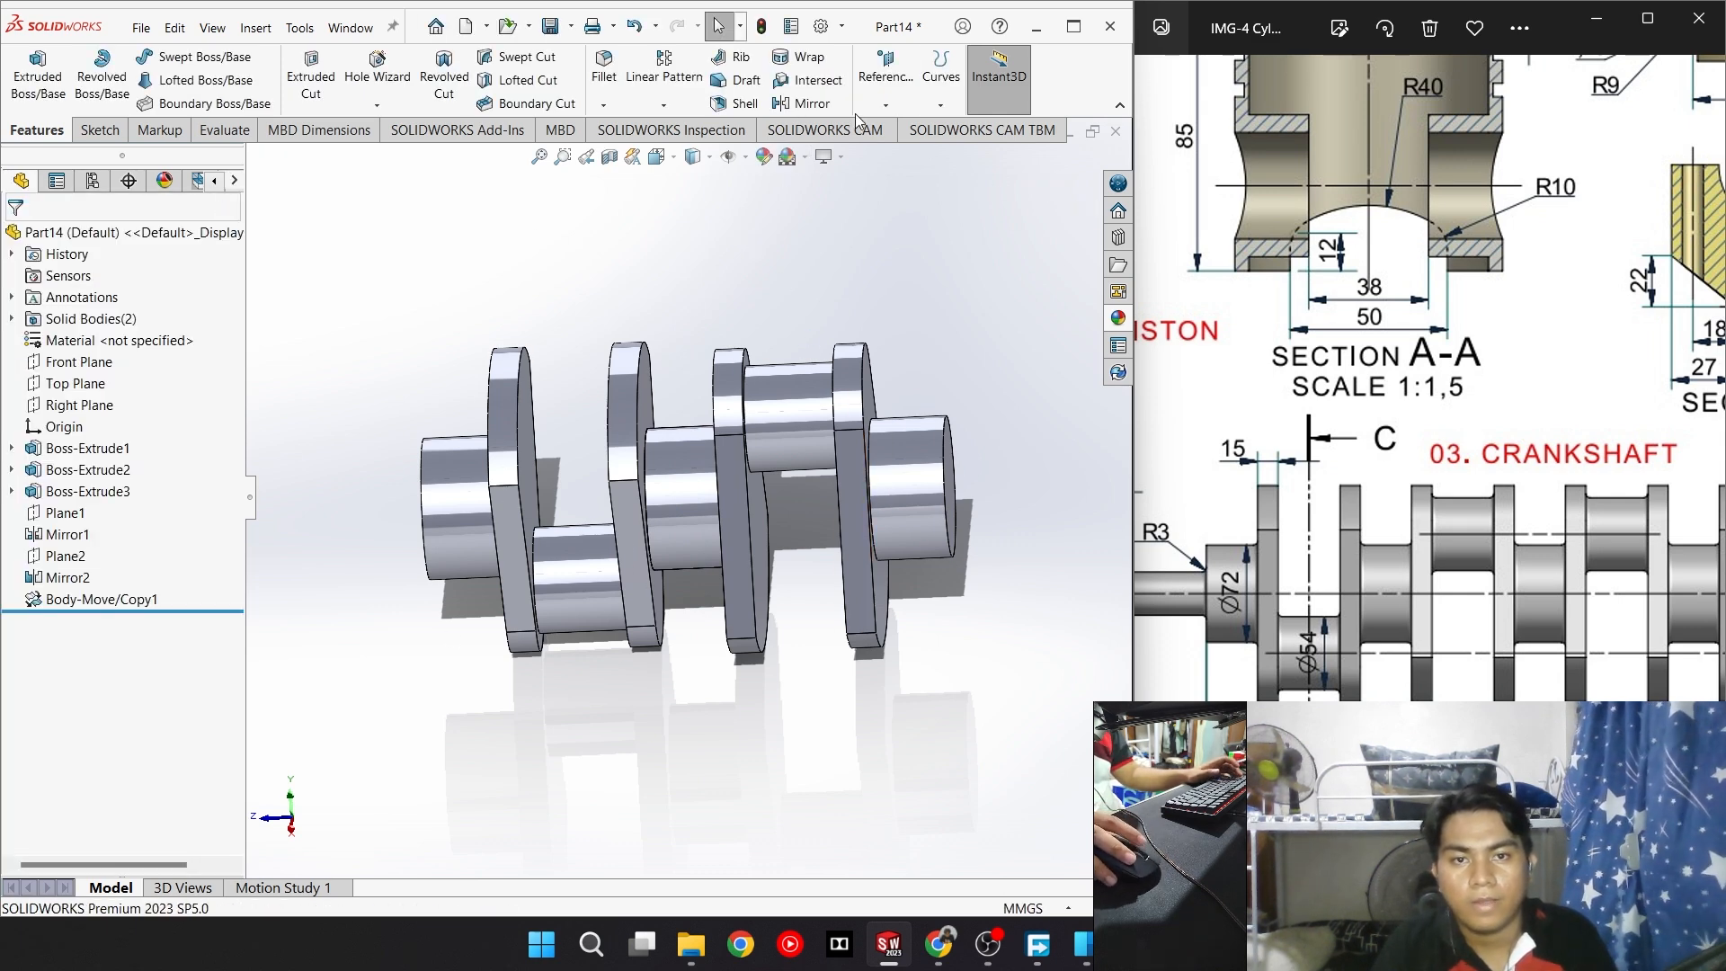
Create a mid-plane reference plane between the rotated section's outermost web face and the free end face of its journal
left_click(885, 105)
left_click(889, 127)
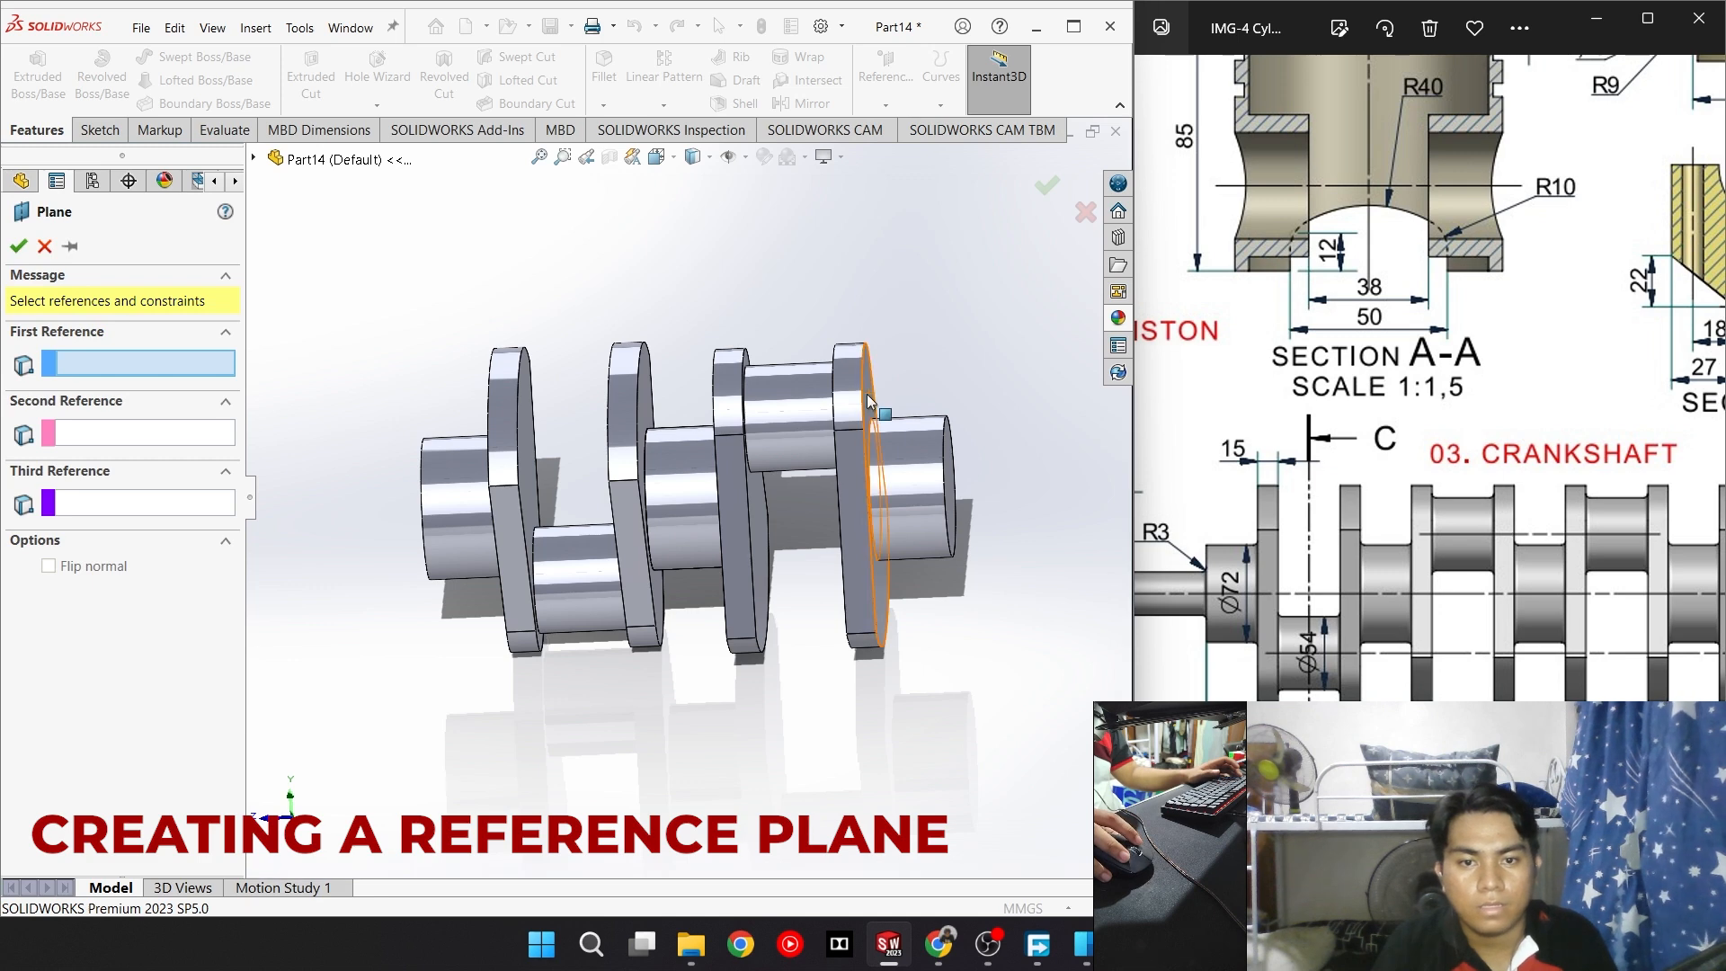
left_click(873, 403)
left_click(943, 472)
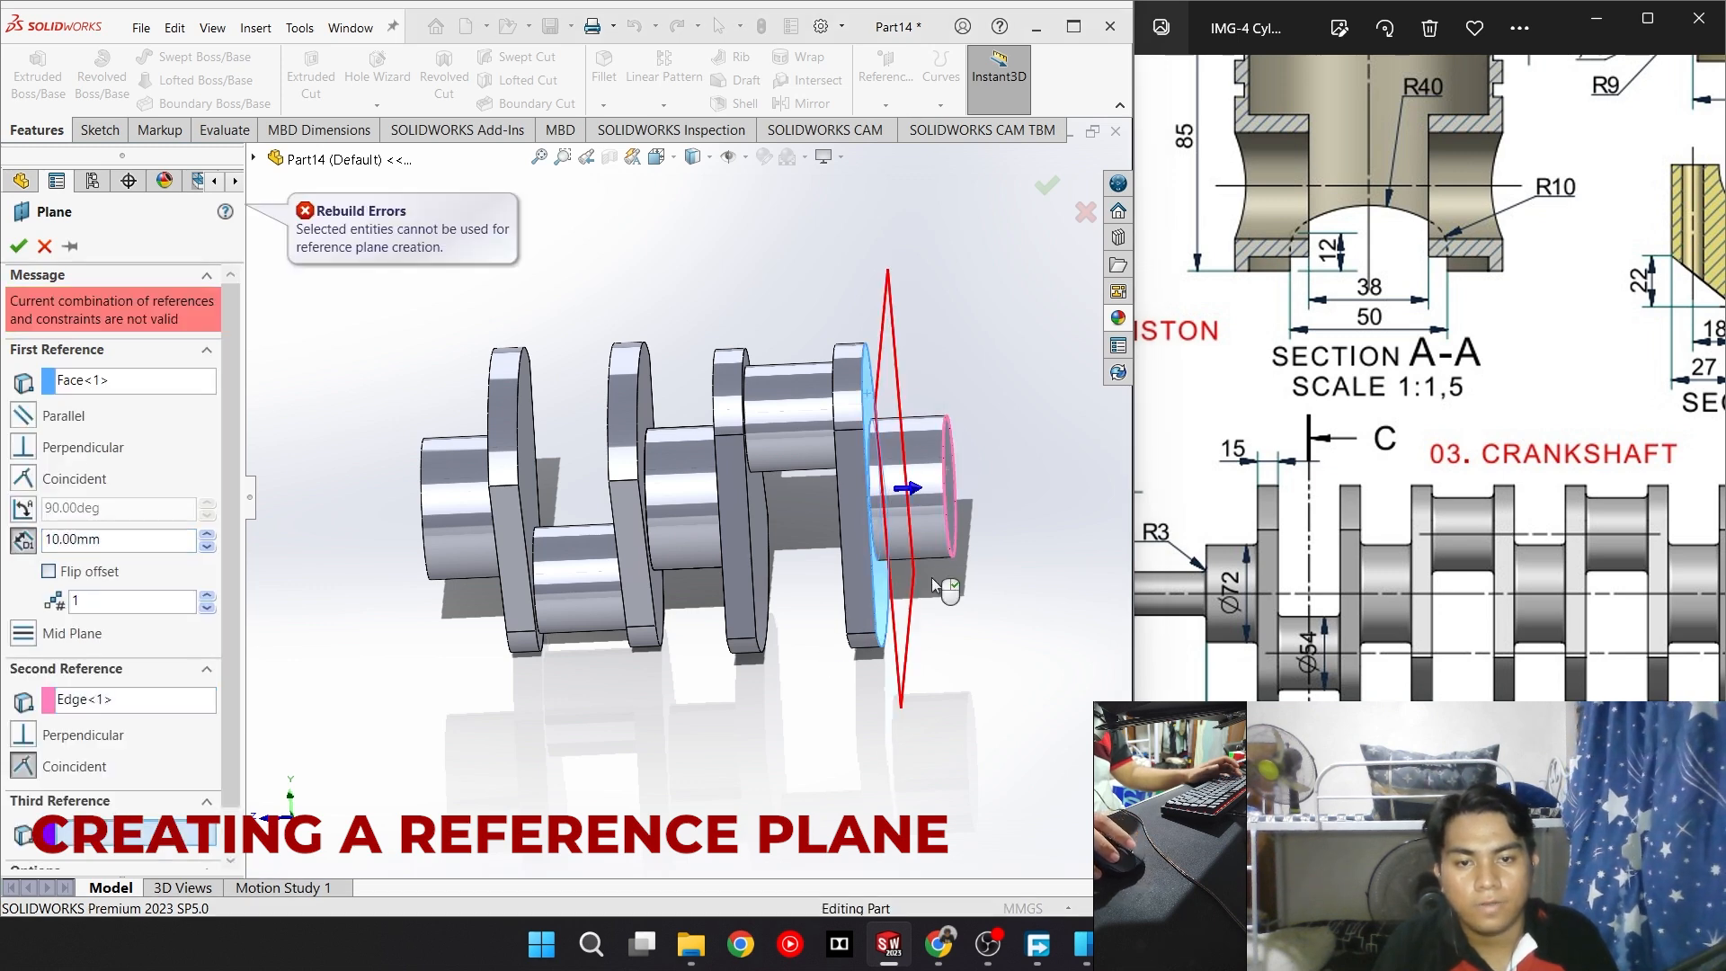
middle_click_drag(927, 659, 850, 663)
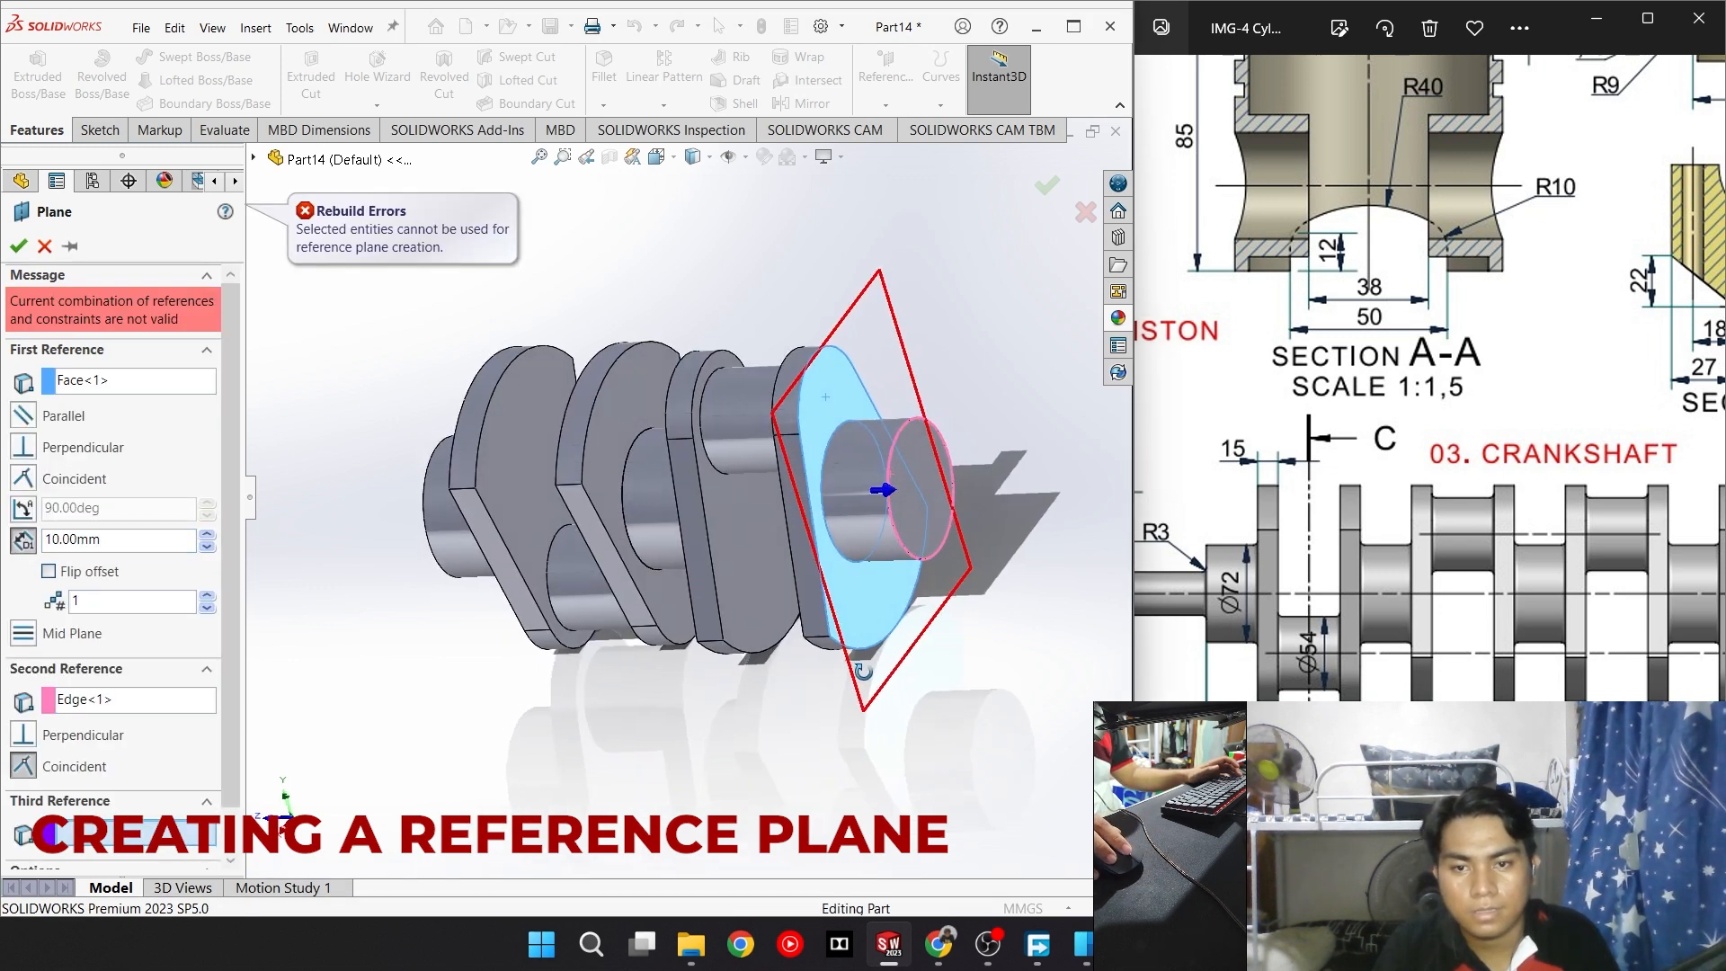
left_click(106, 699)
key("Delete")
left_click(923, 482)
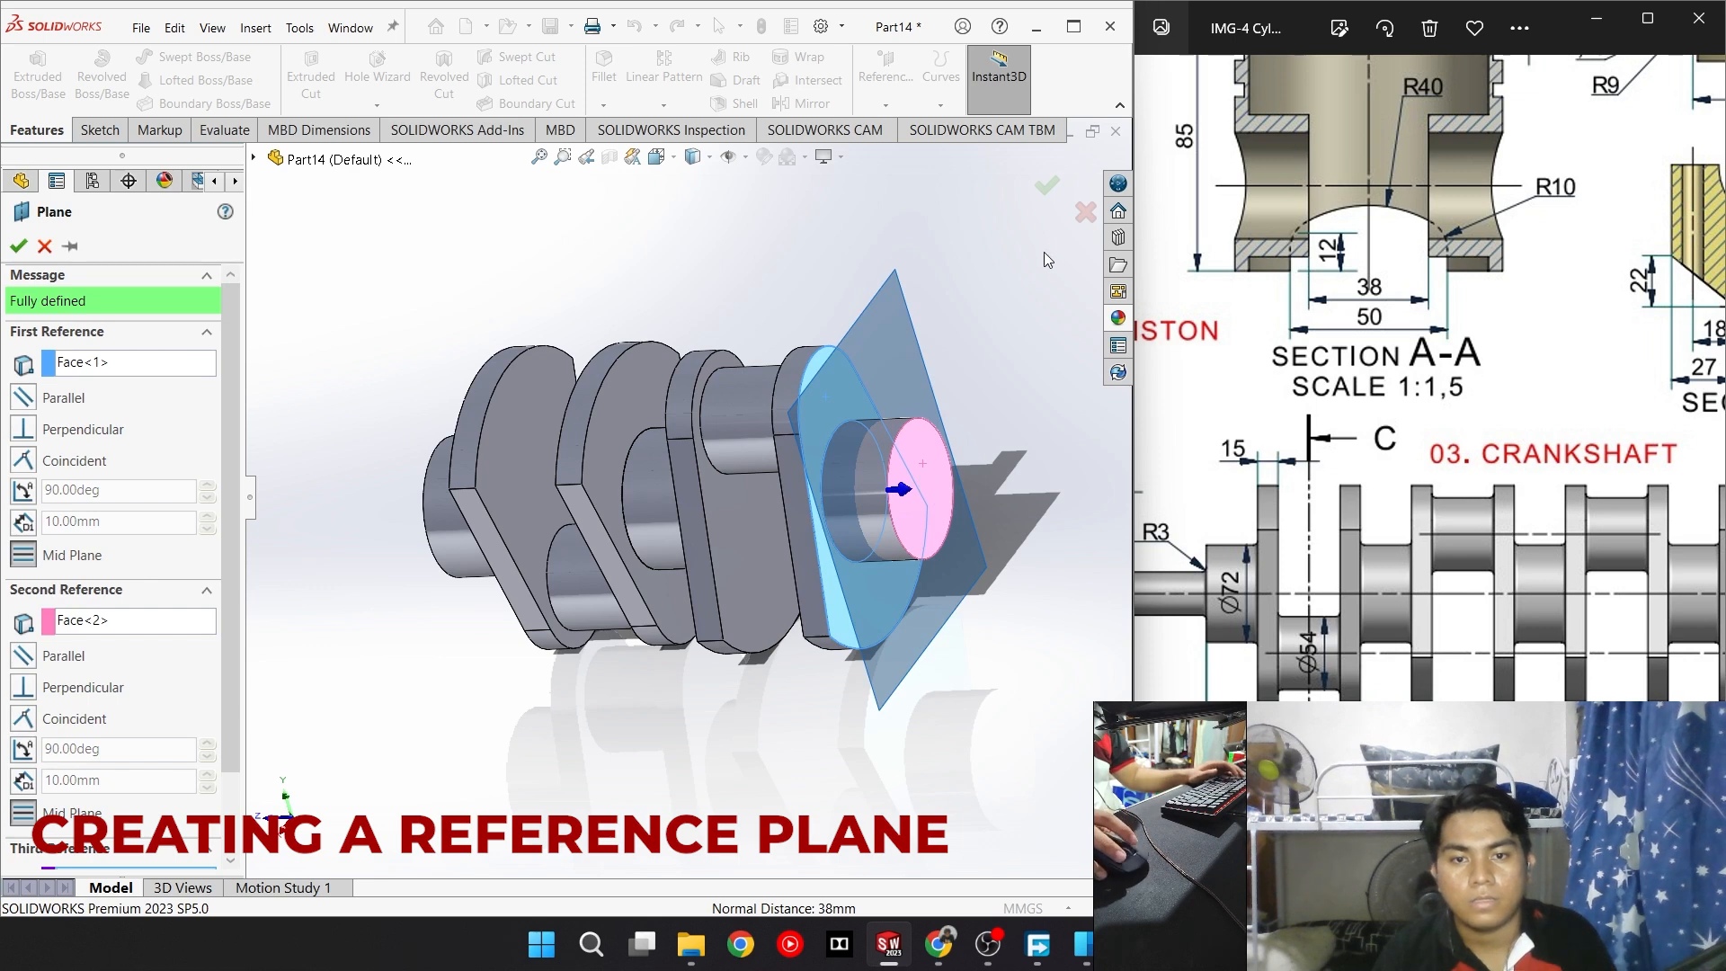
middle_click_drag(1043, 260, 984, 494)
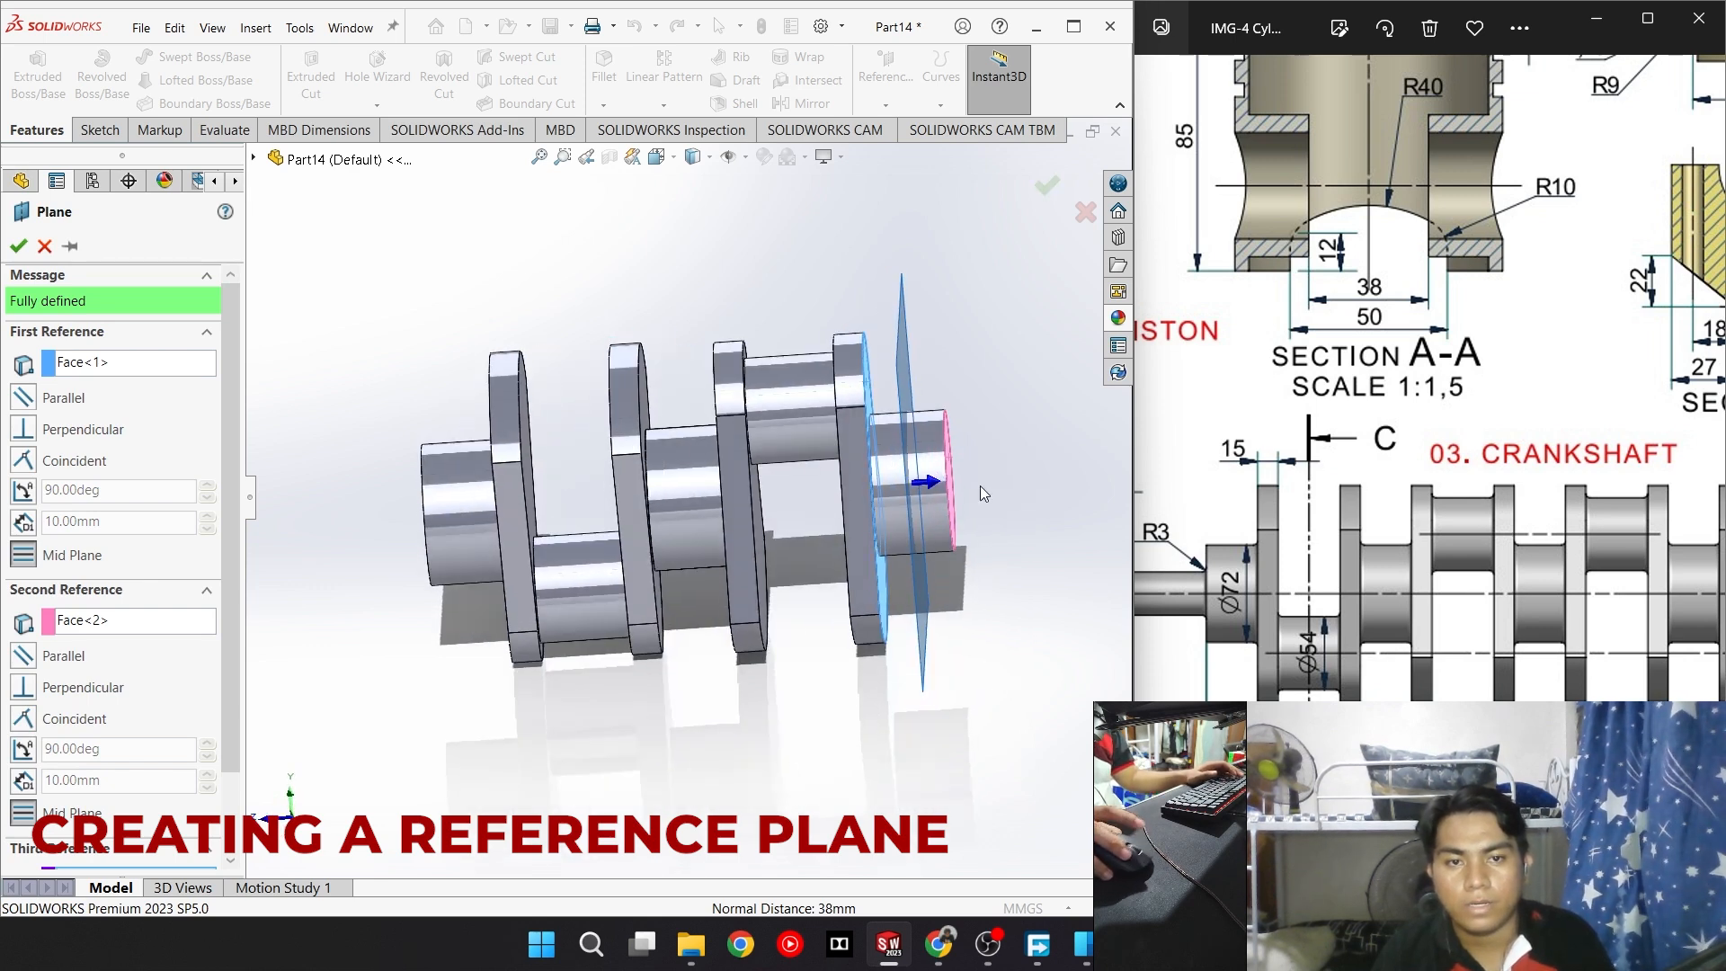
left_click(1045, 185)
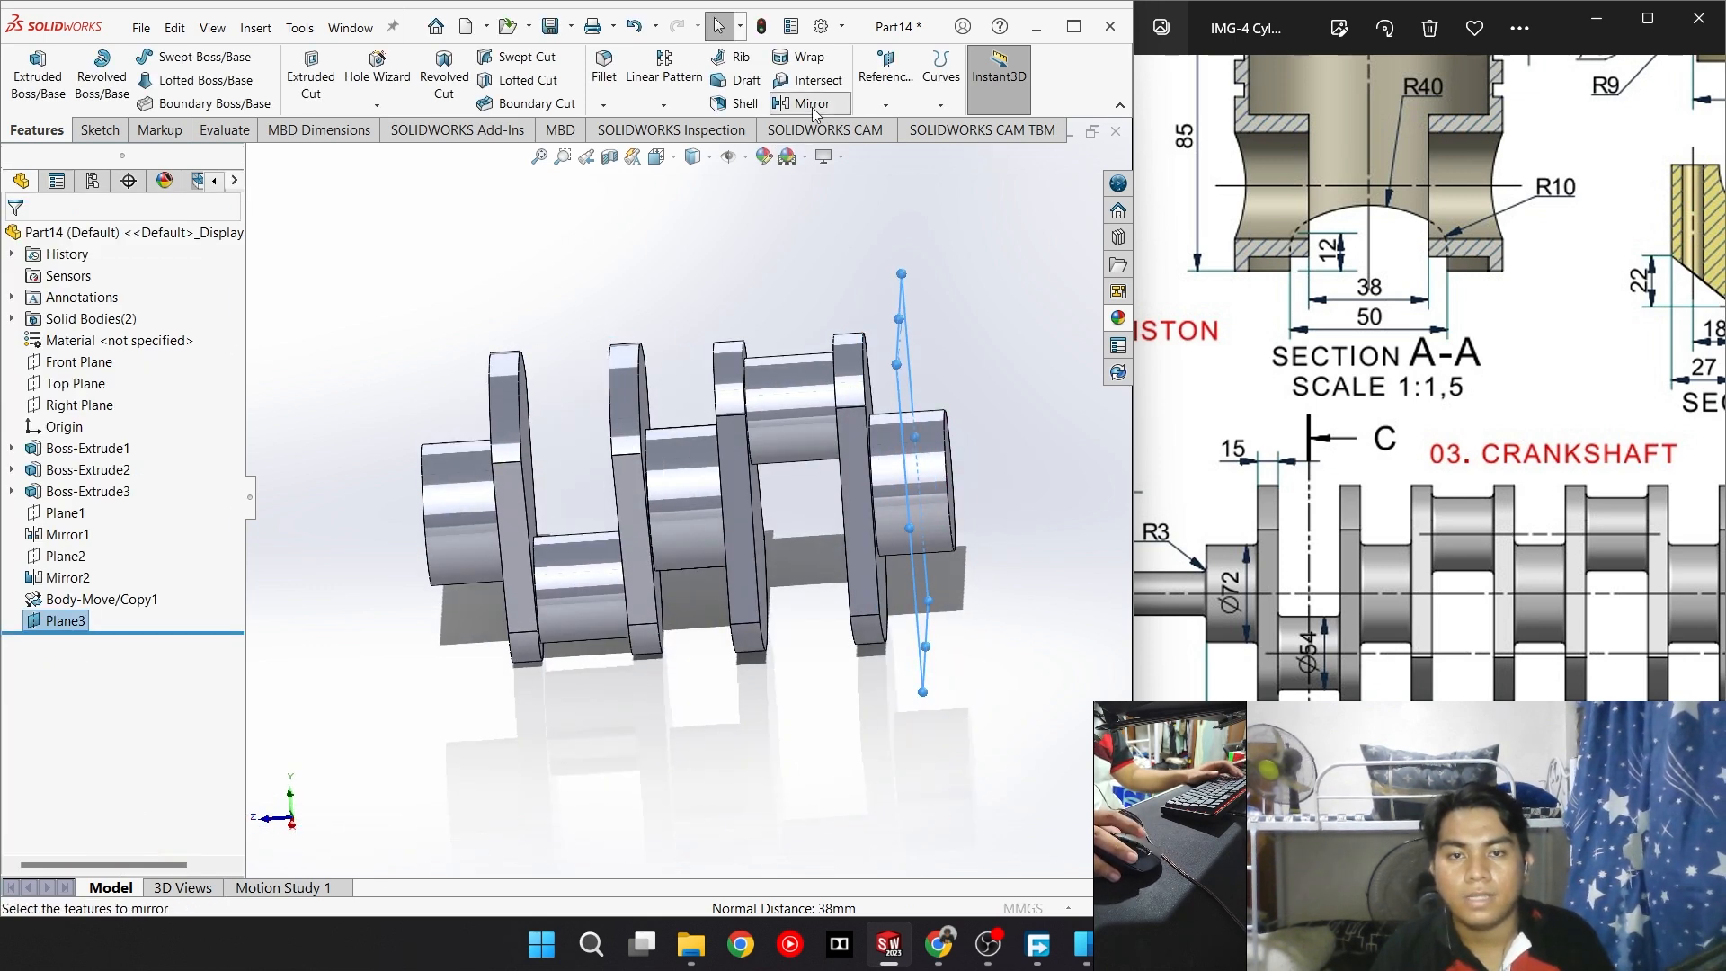
Mirror both crankshaft bodies about the end journal's mid plane without merging solids
left_click(811, 104)
left_click(115, 526)
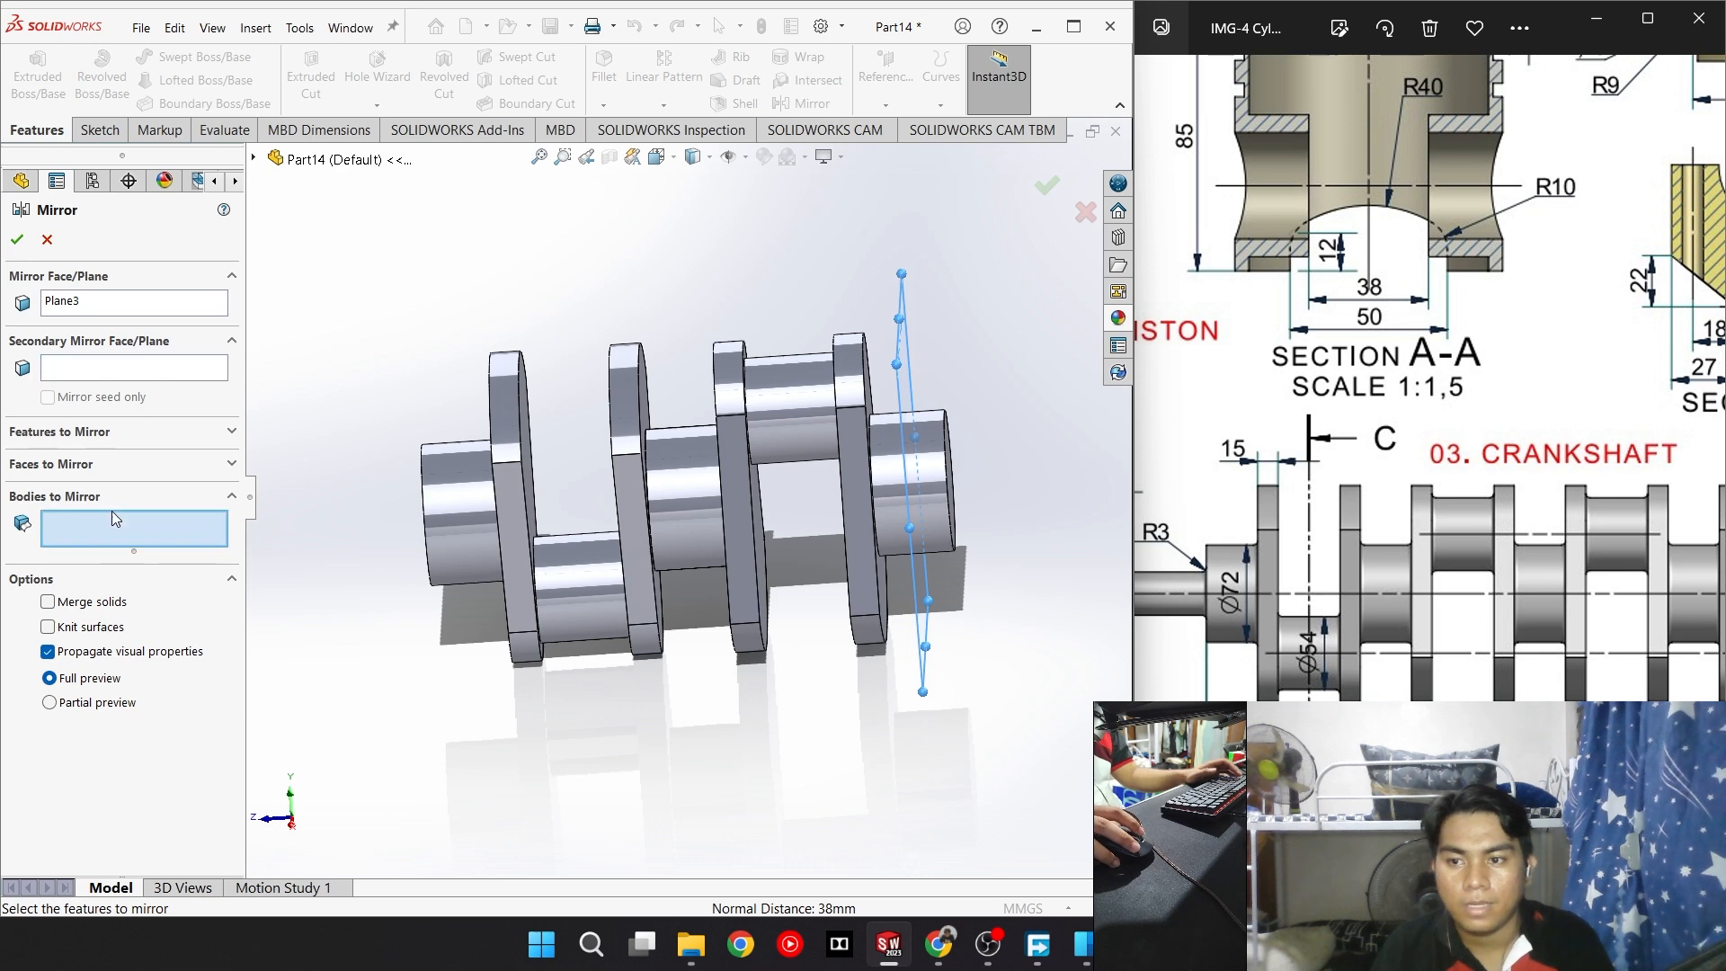
left_click(755, 459)
left_click(519, 516)
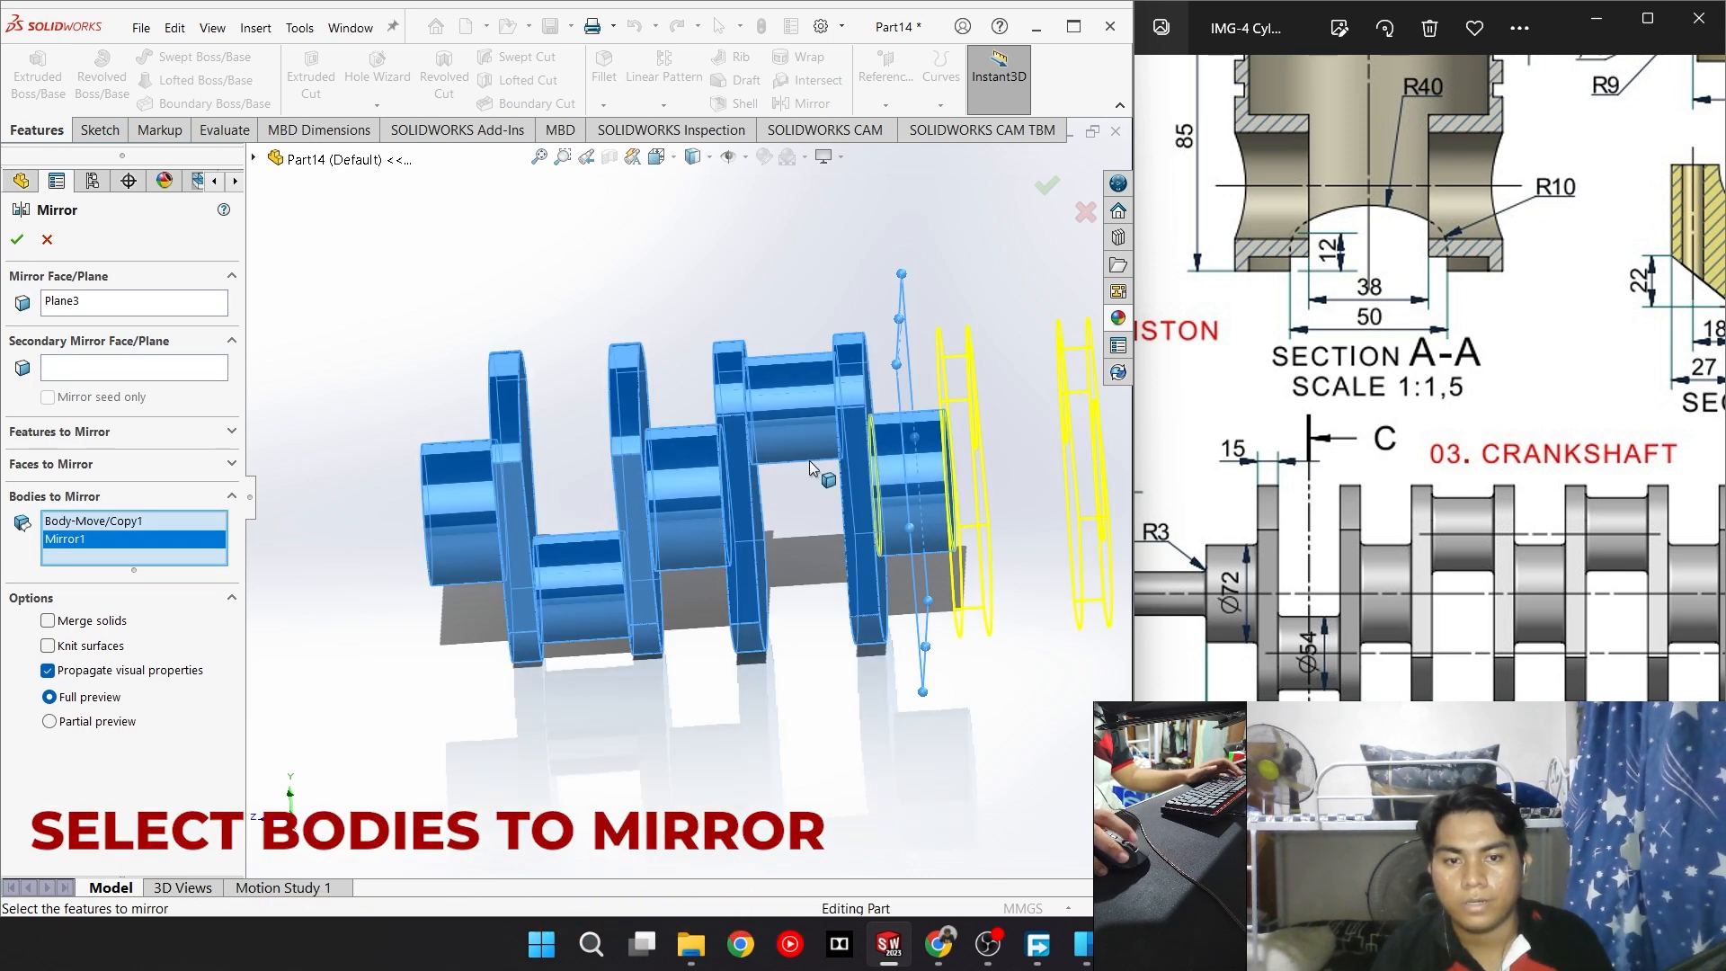
scroll(809, 461, "up", 3)
left_click(1046, 186)
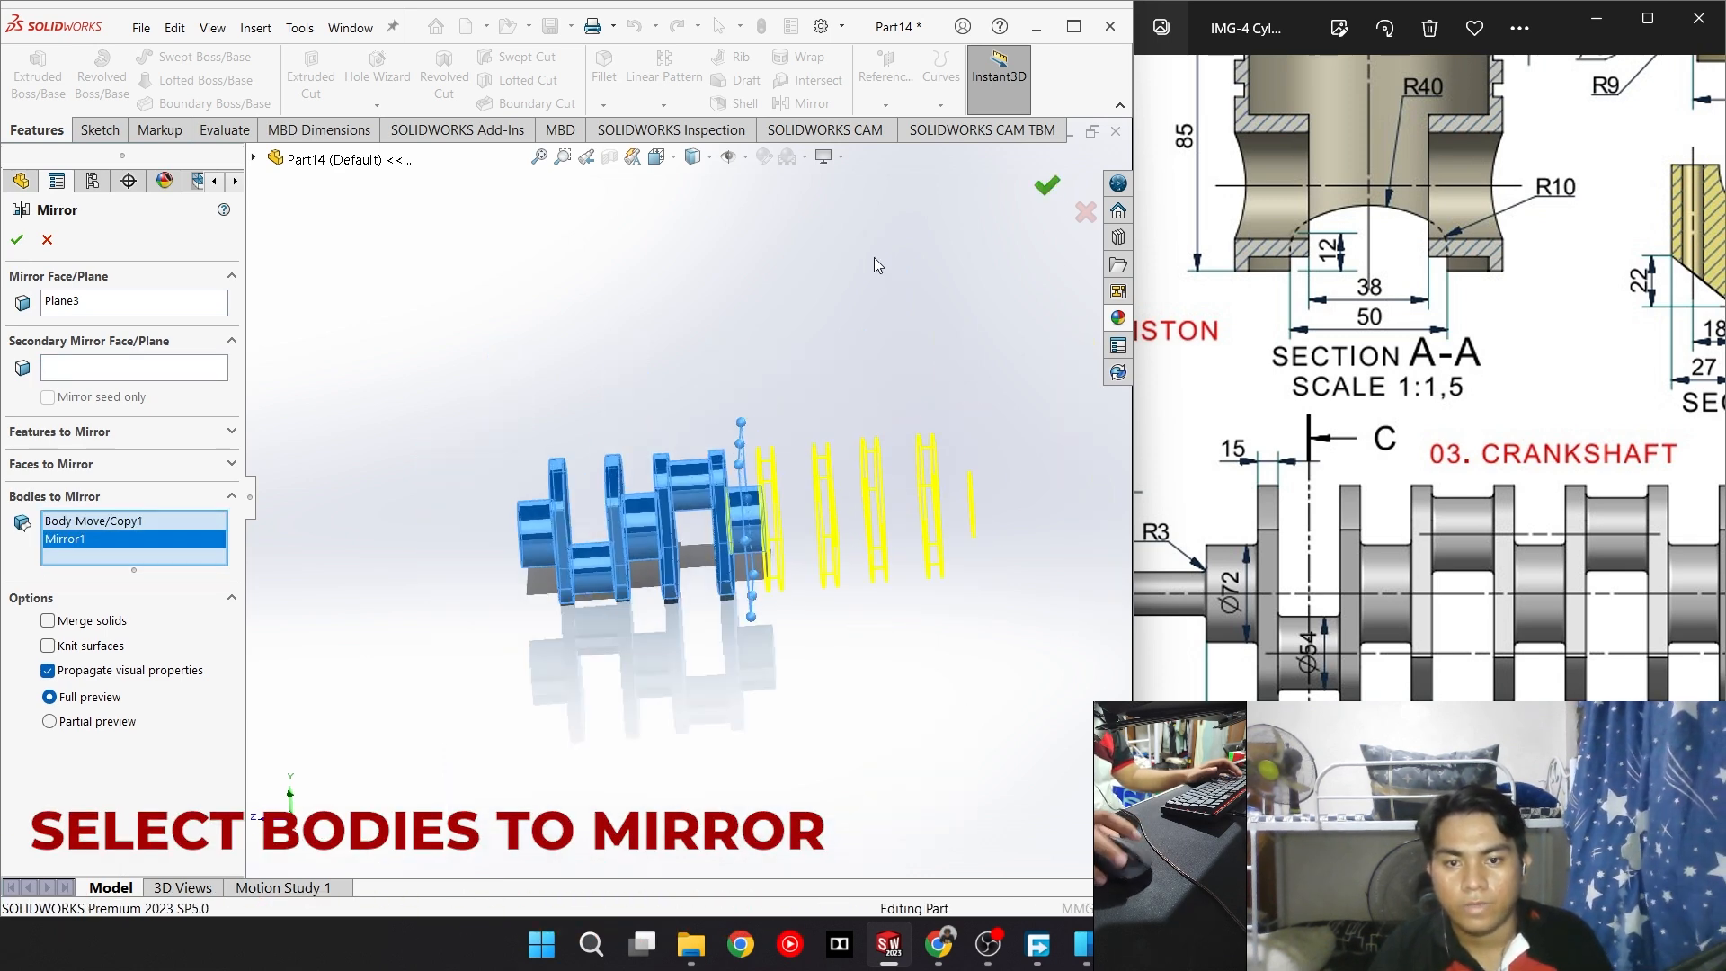
Bring the full crankshaft view of the drawing into sight and hide the reference plane in the central journal
scroll(762, 539, "up", 2)
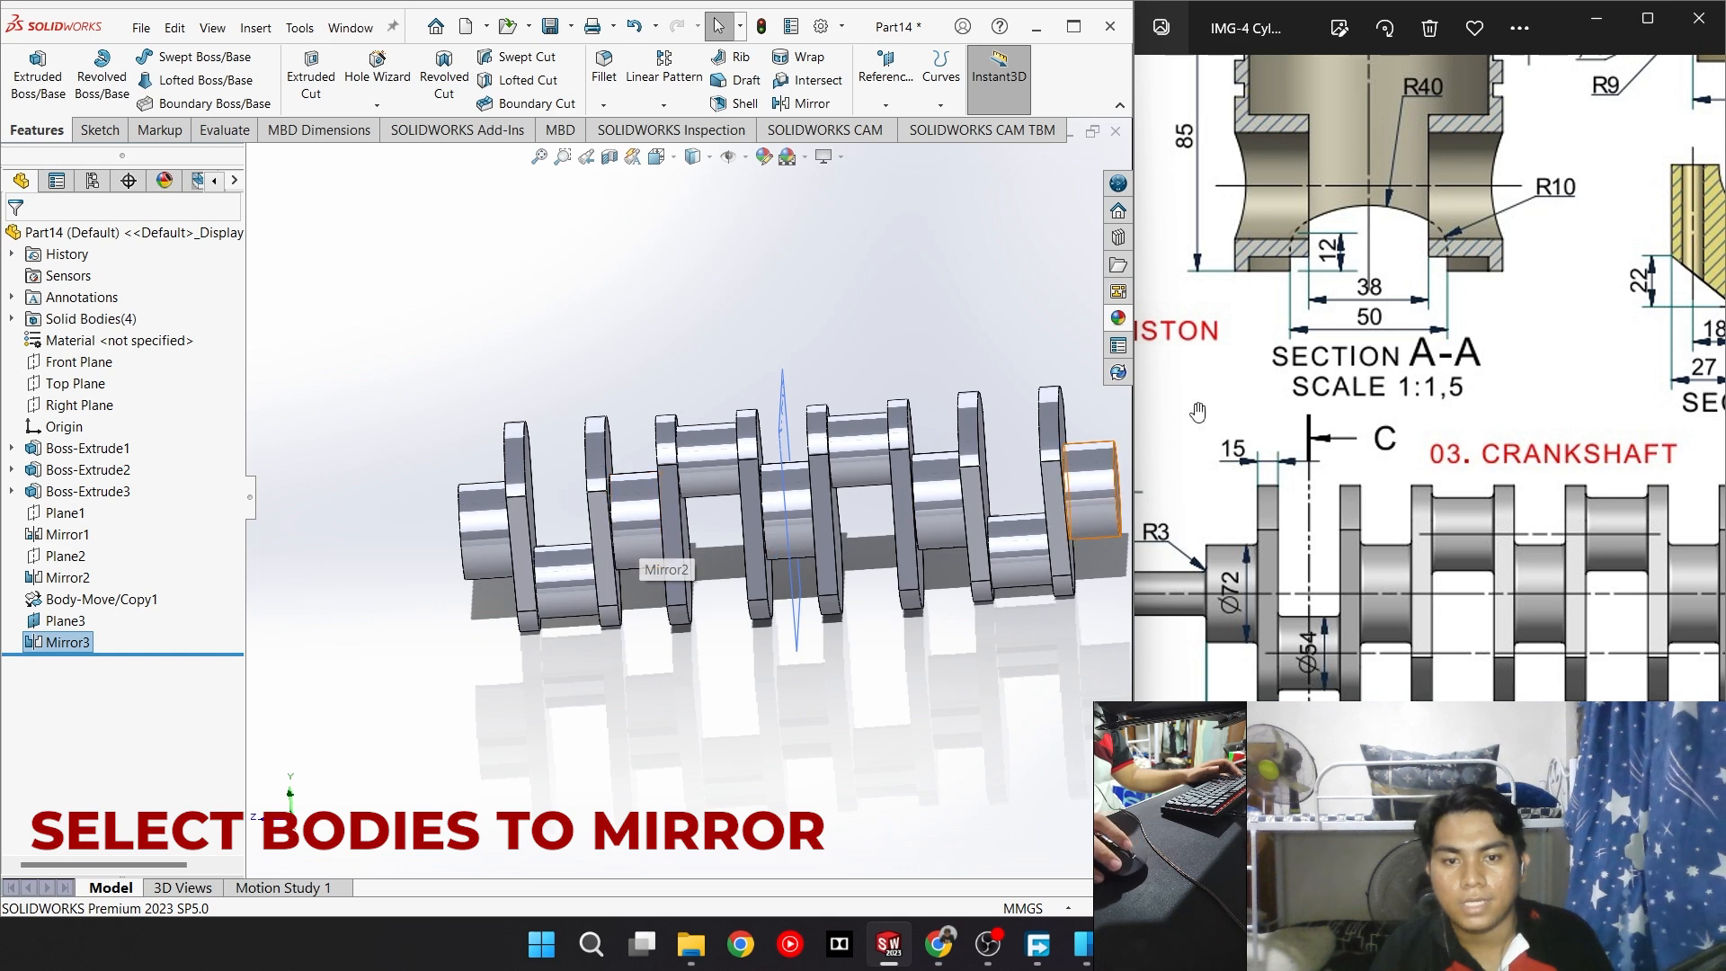
left_click_drag(1431, 618, 1418, 620)
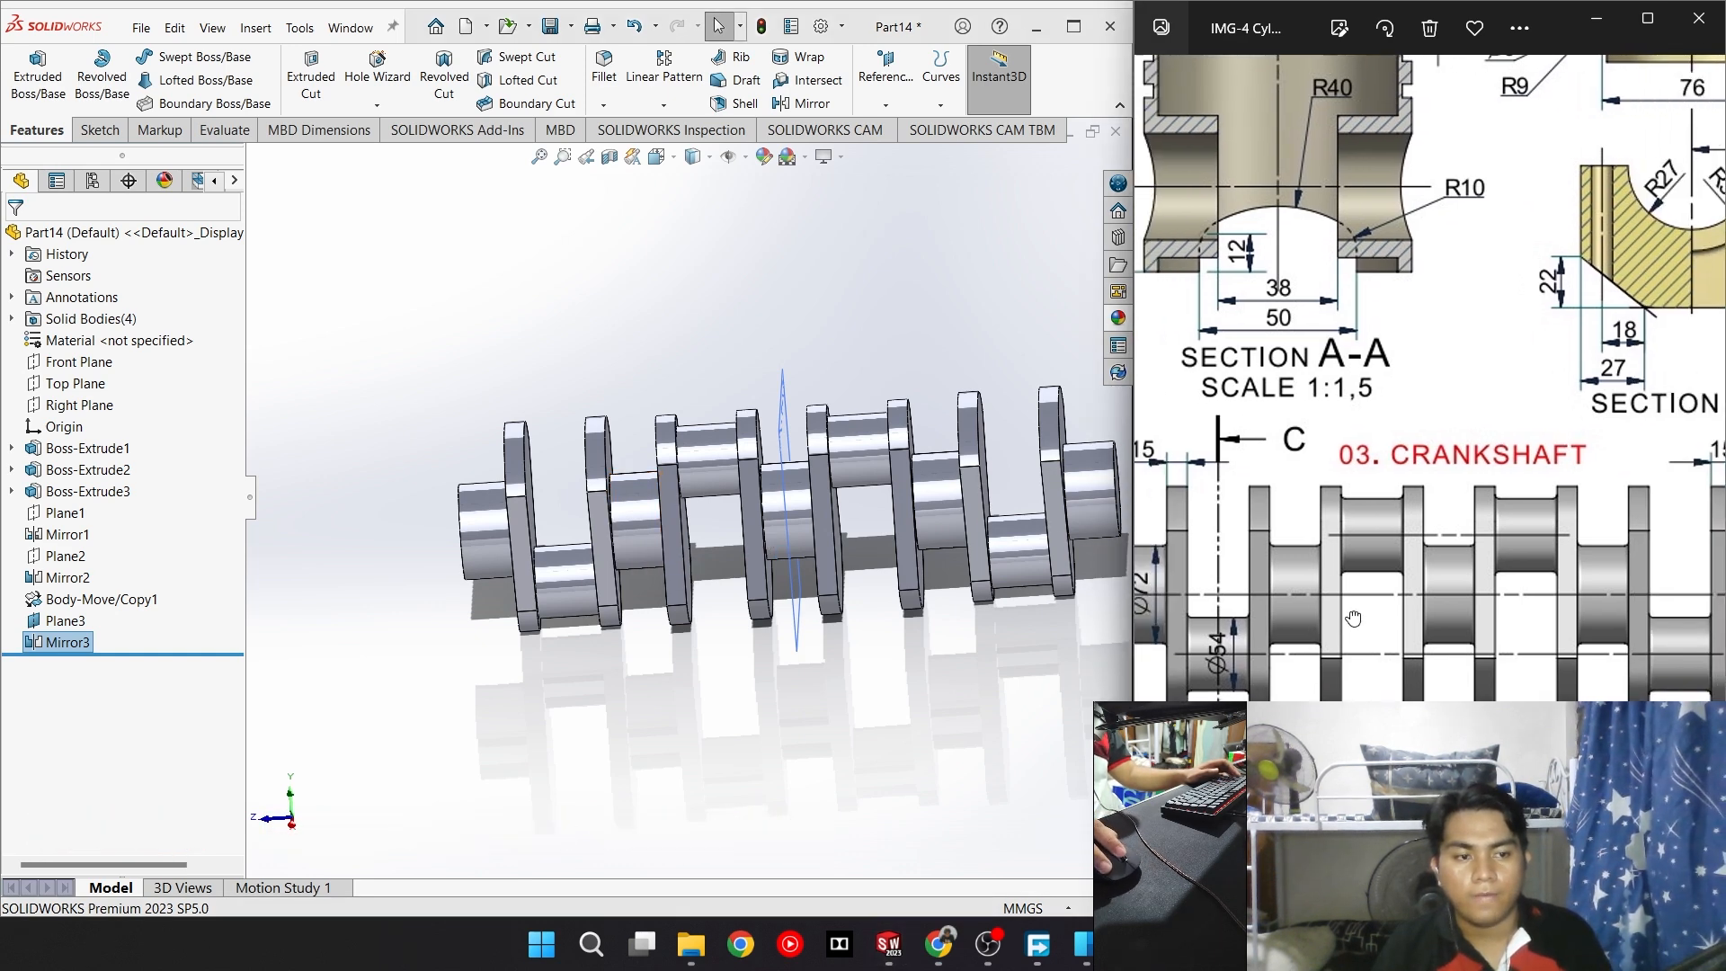
scroll(1245, 547, "down", 3)
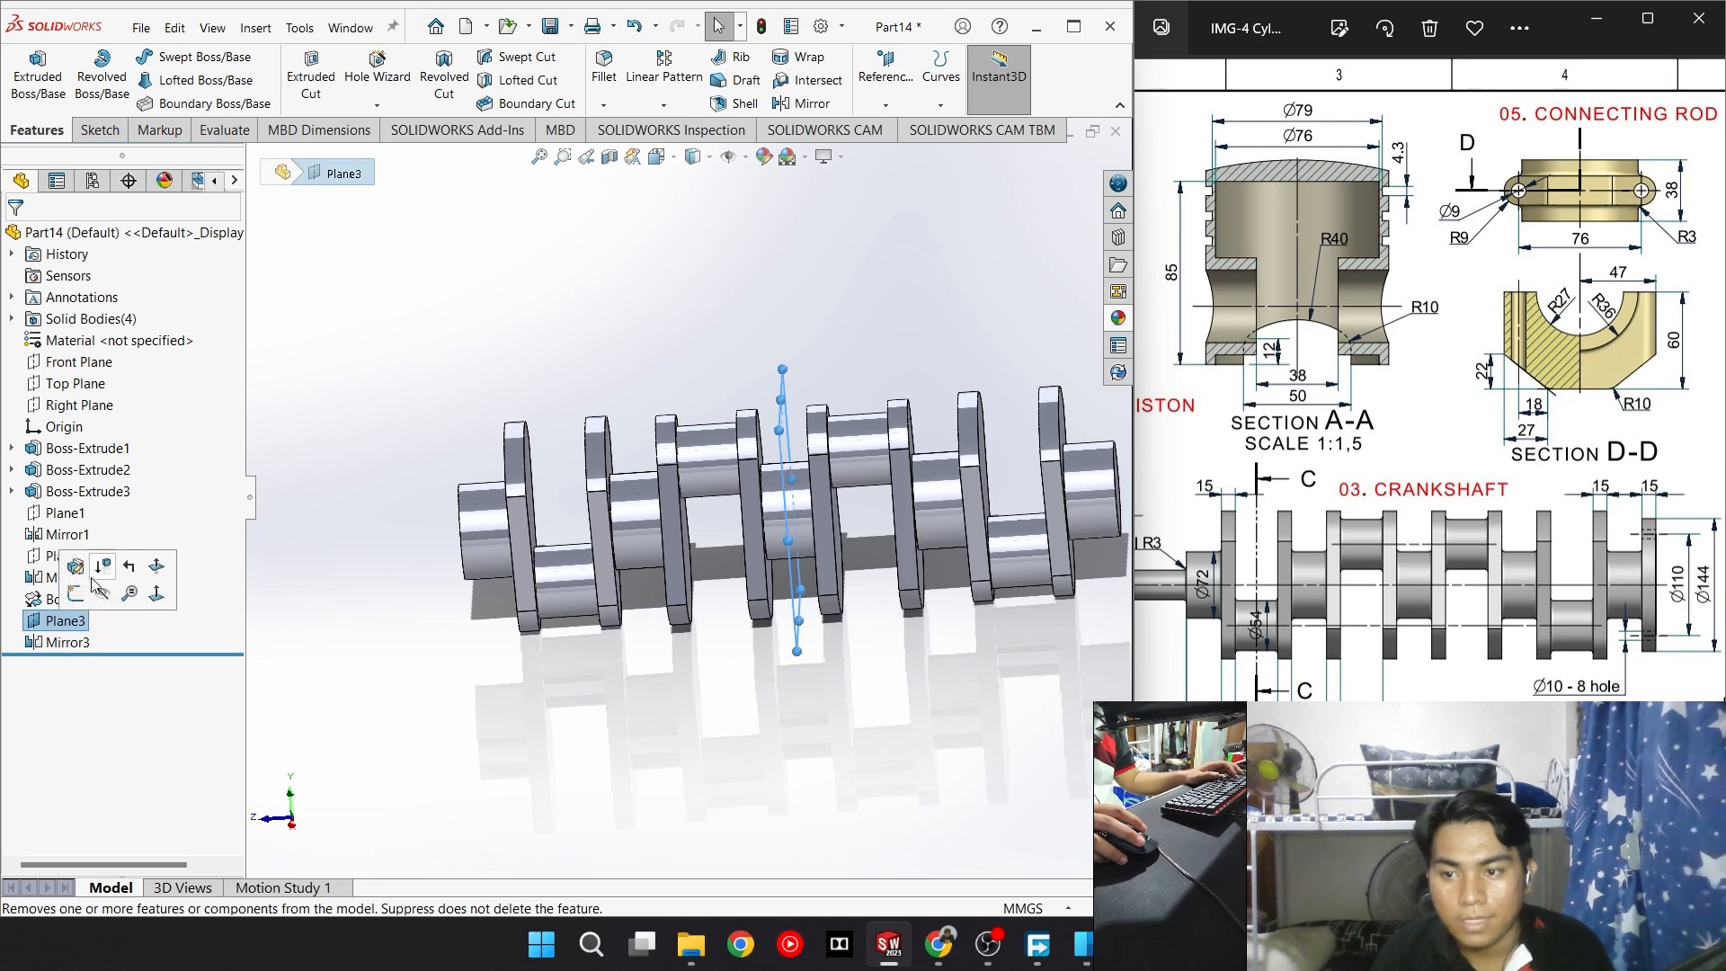
key("Escape")
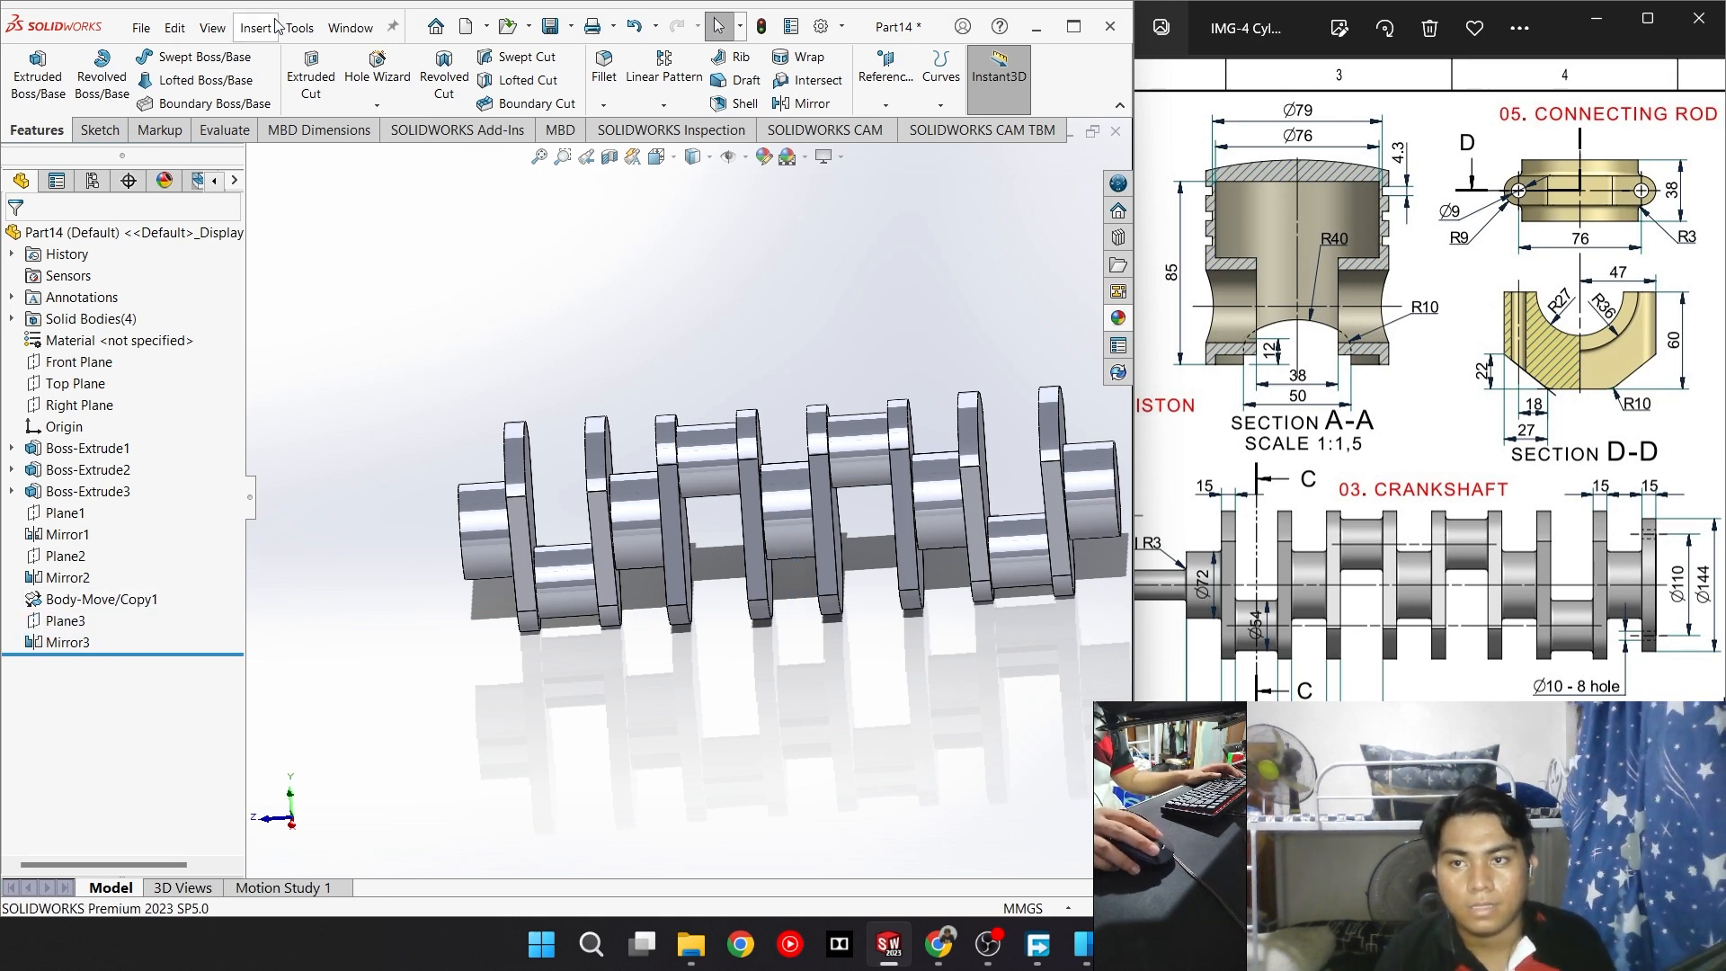
Combine the four crankshaft solid bodies into a single body using the Add operation
key("f")
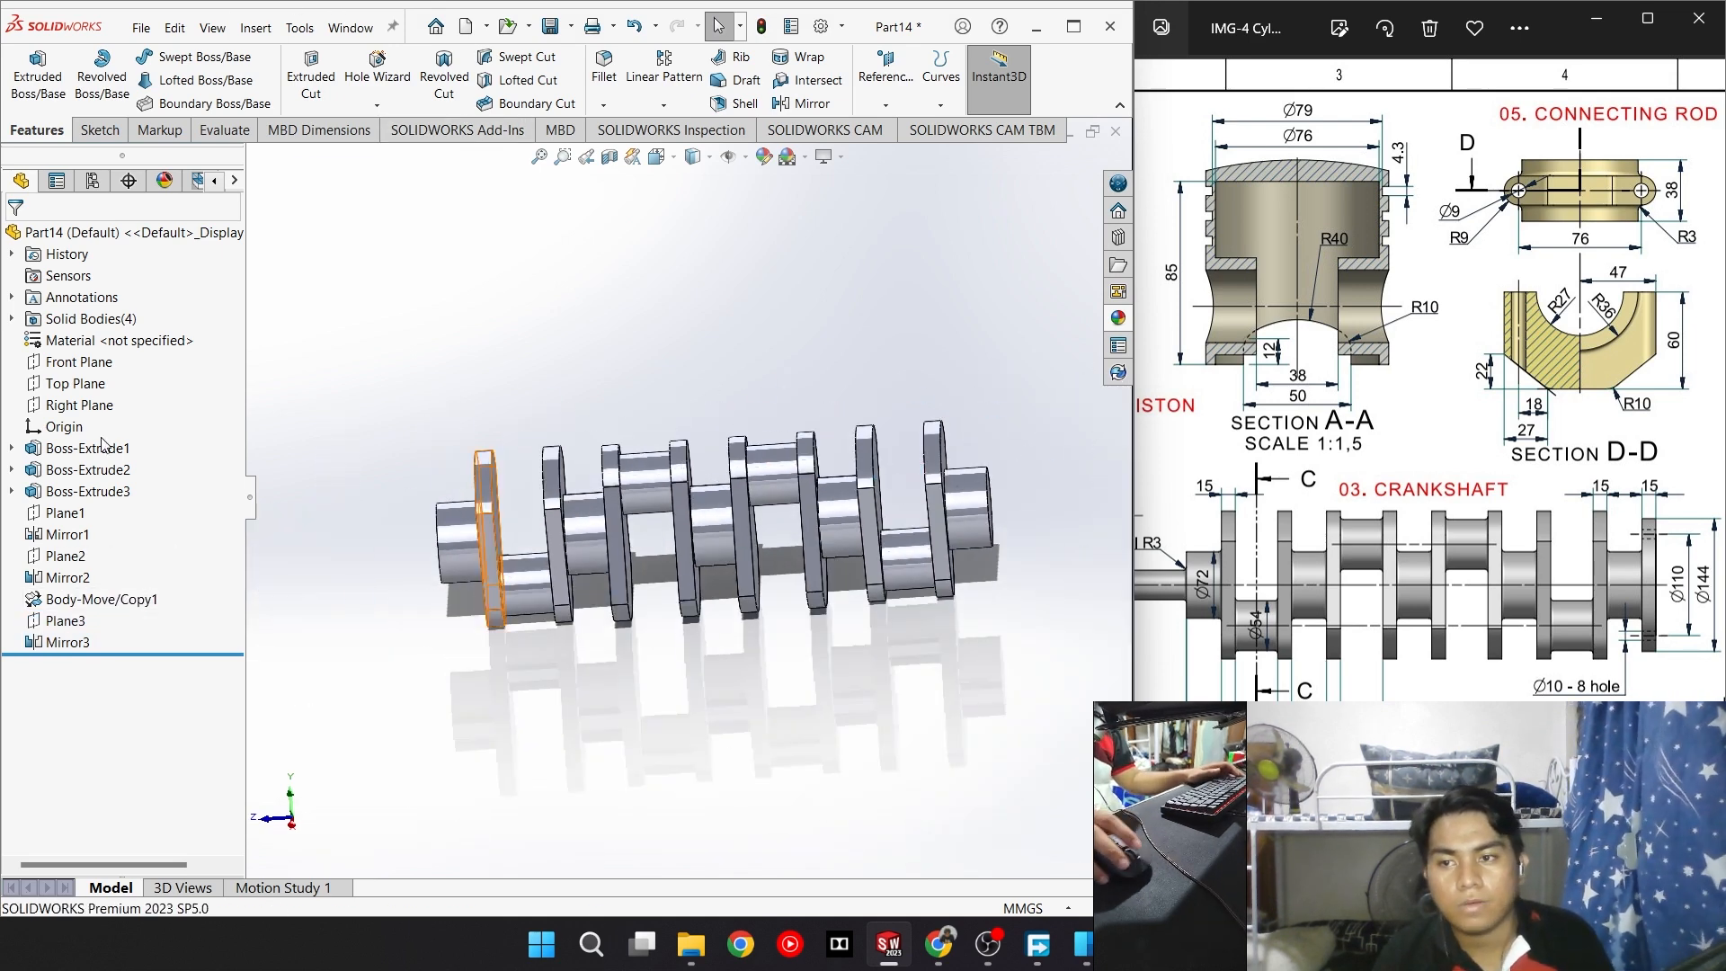
left_click(12, 319)
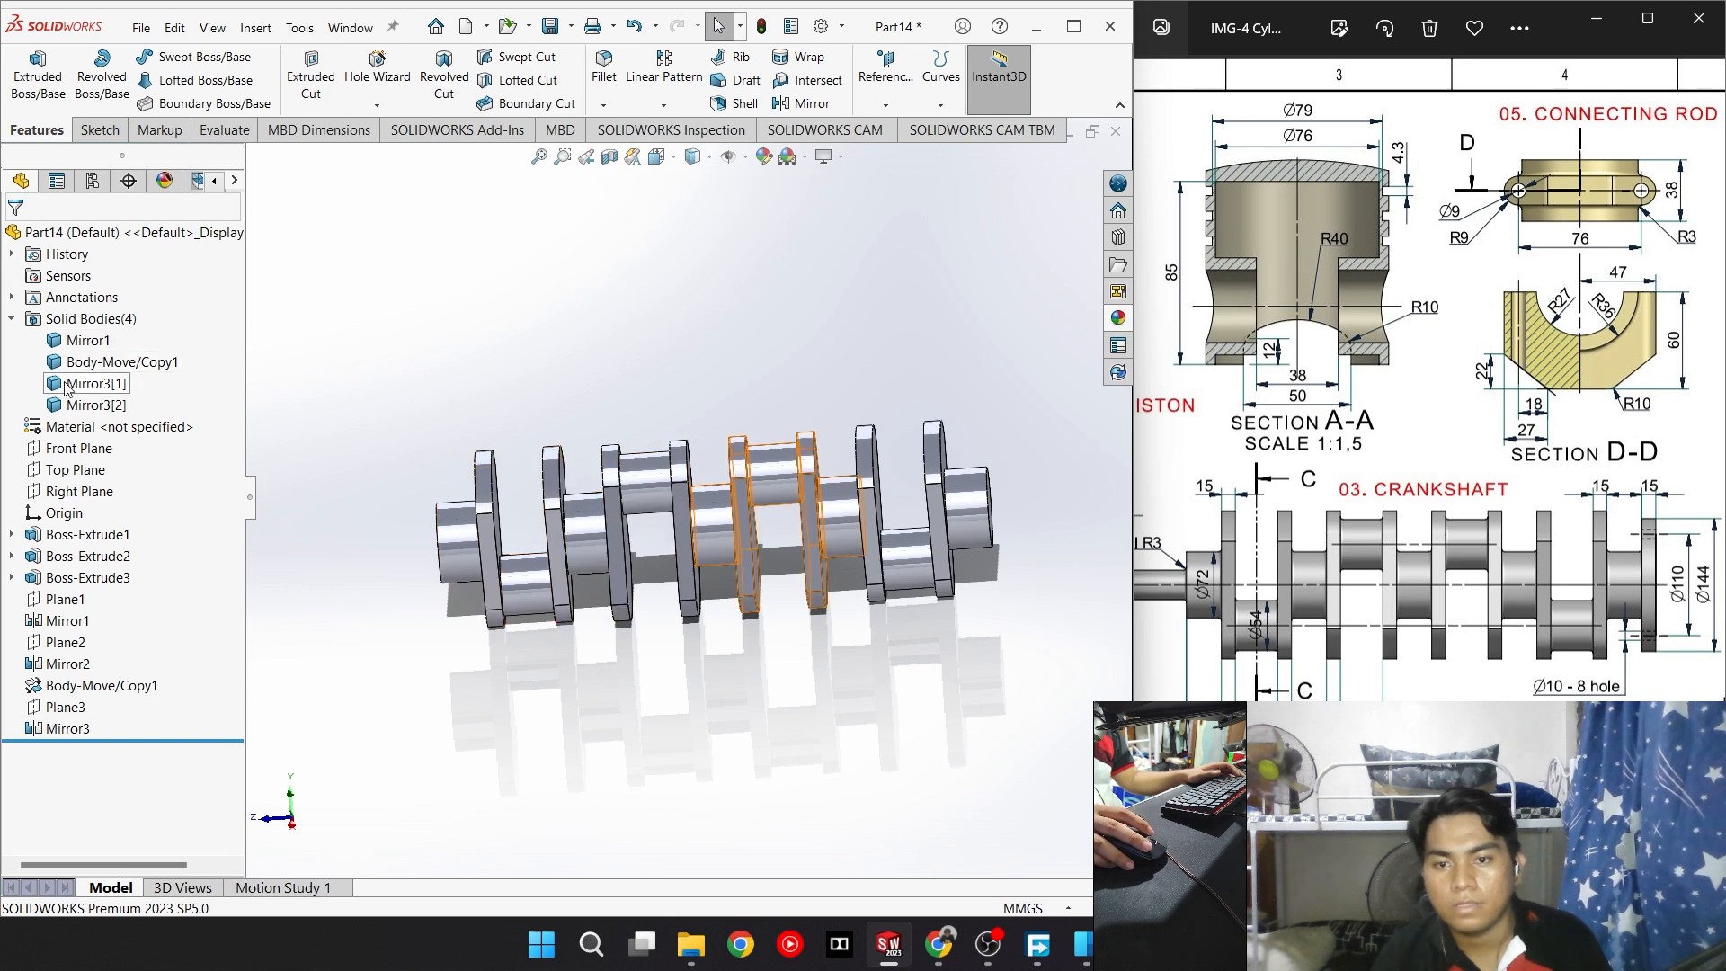
left_click(11, 319)
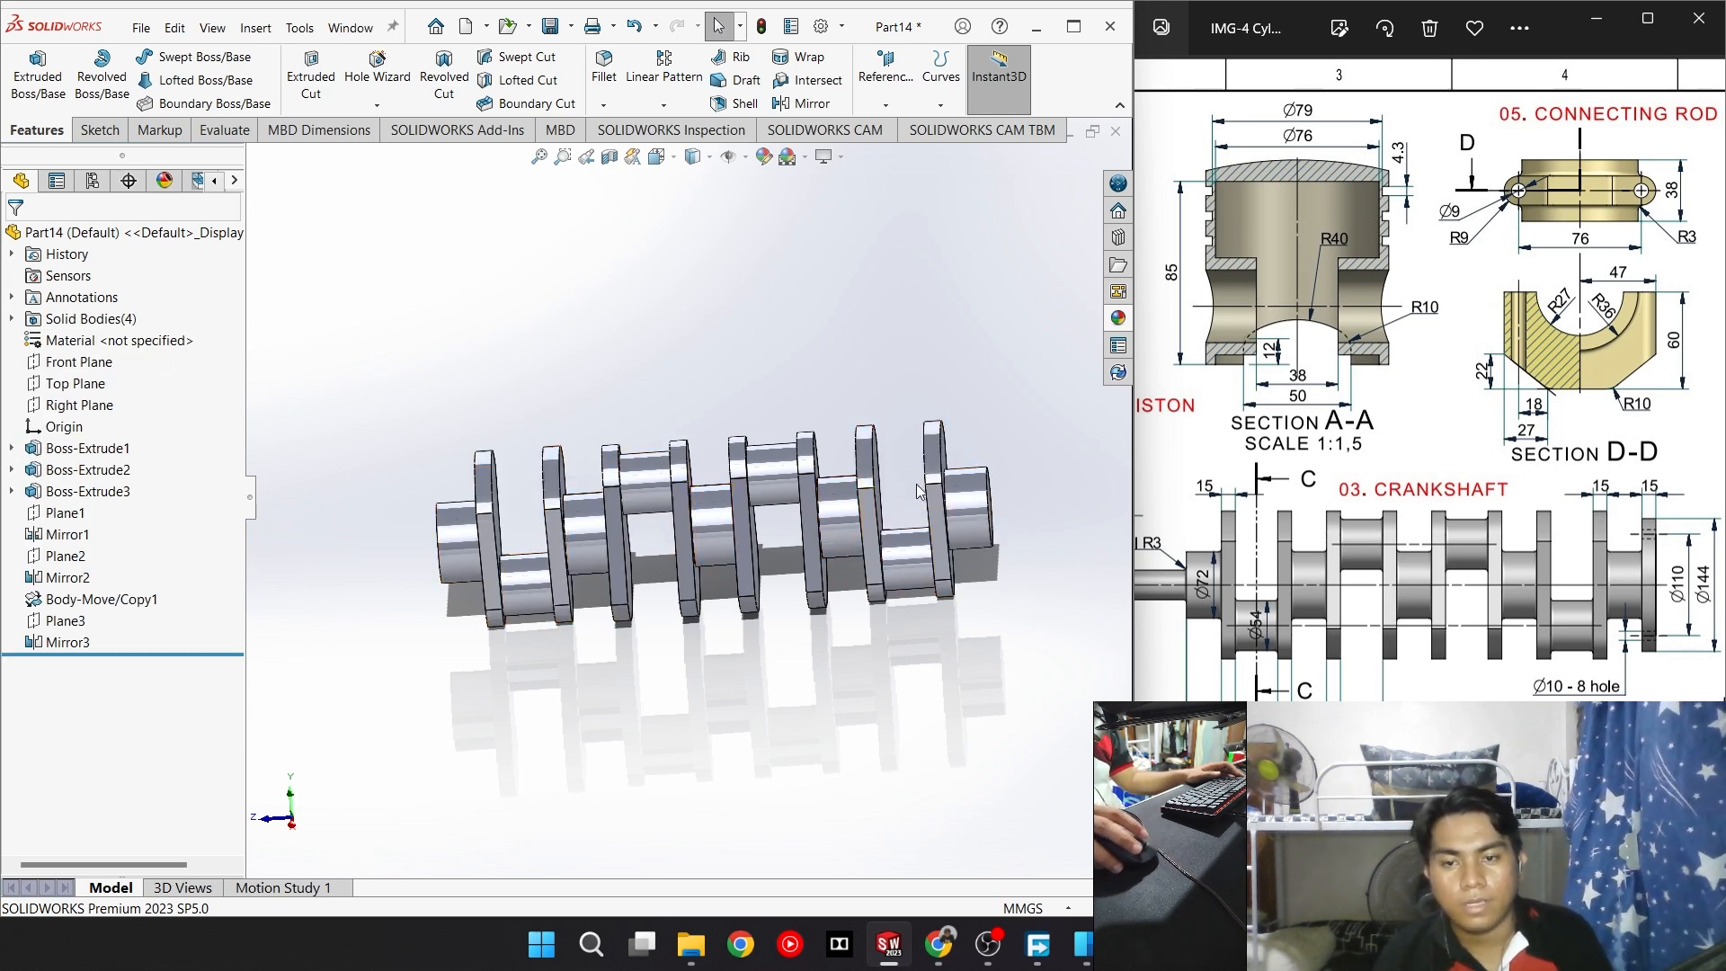
left_click(251, 36)
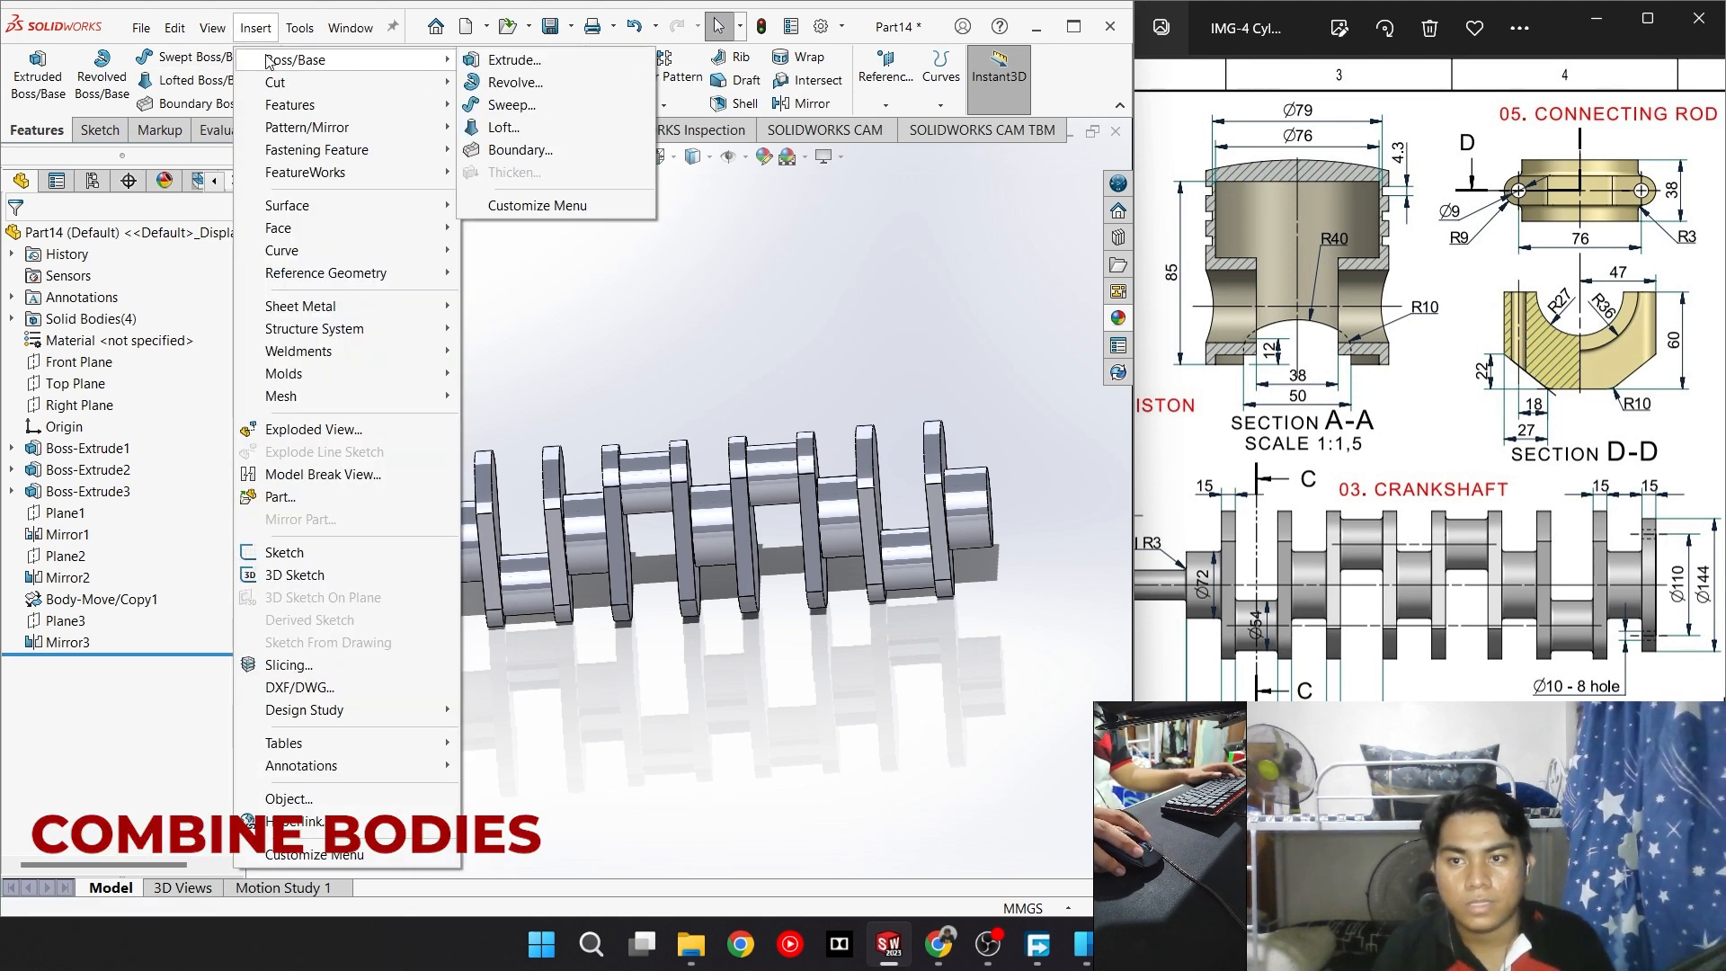
mouse_move(360, 105)
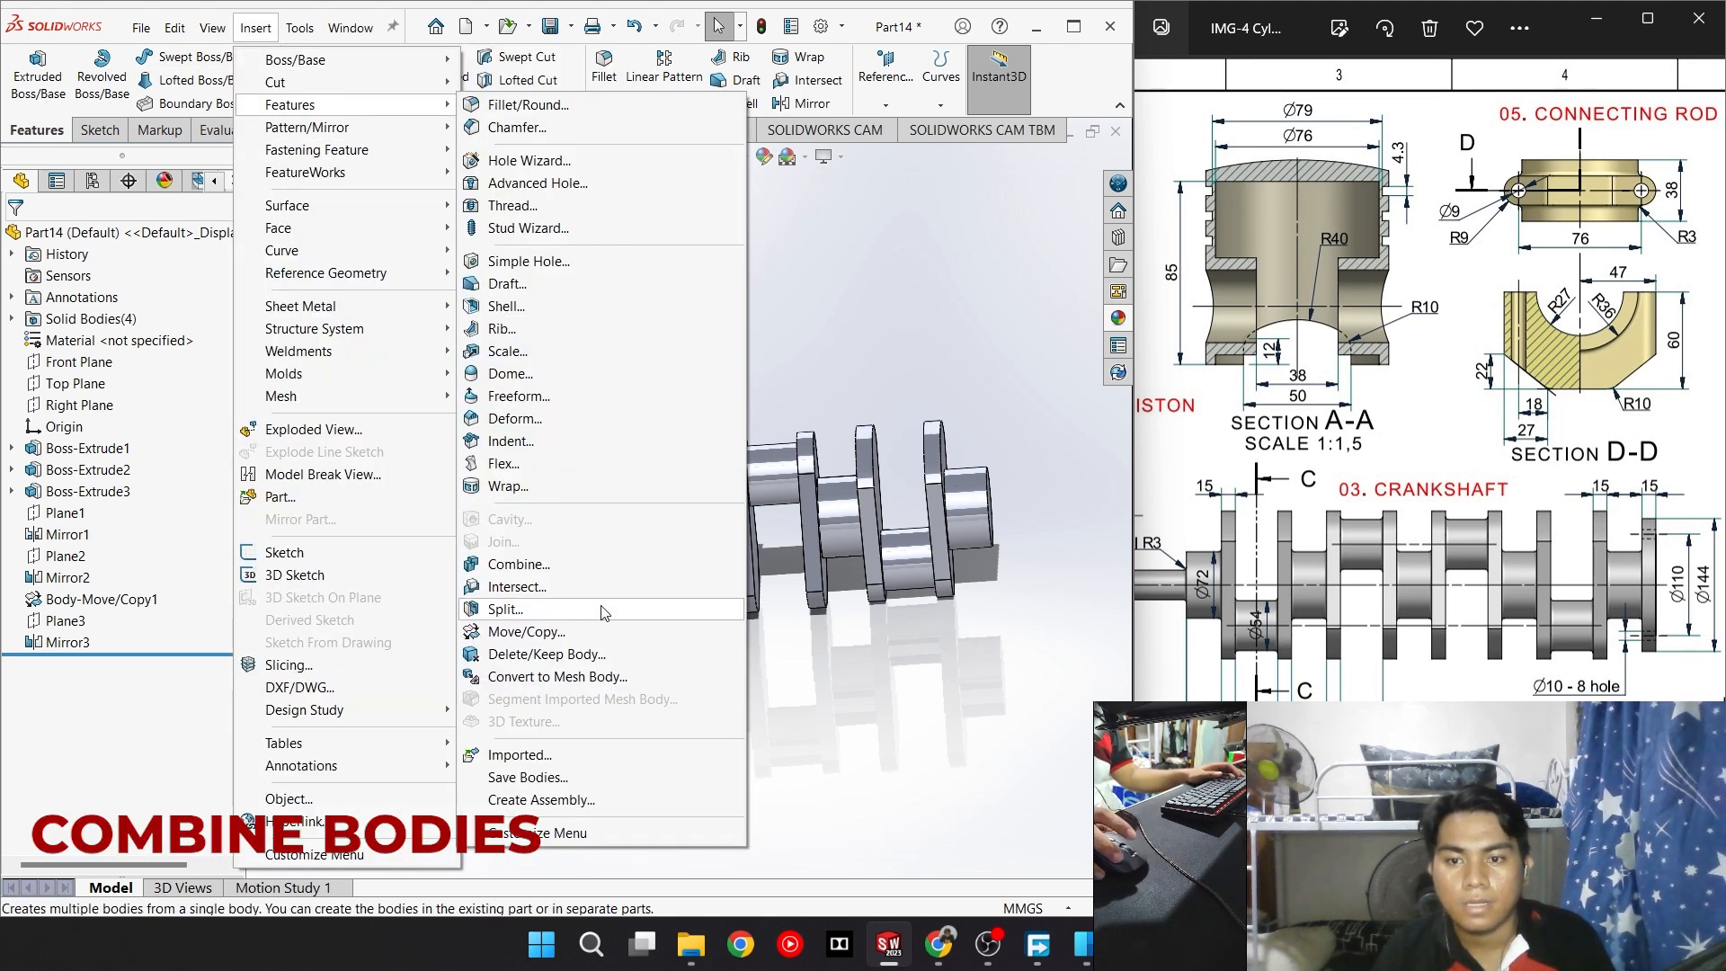
left_click(596, 563)
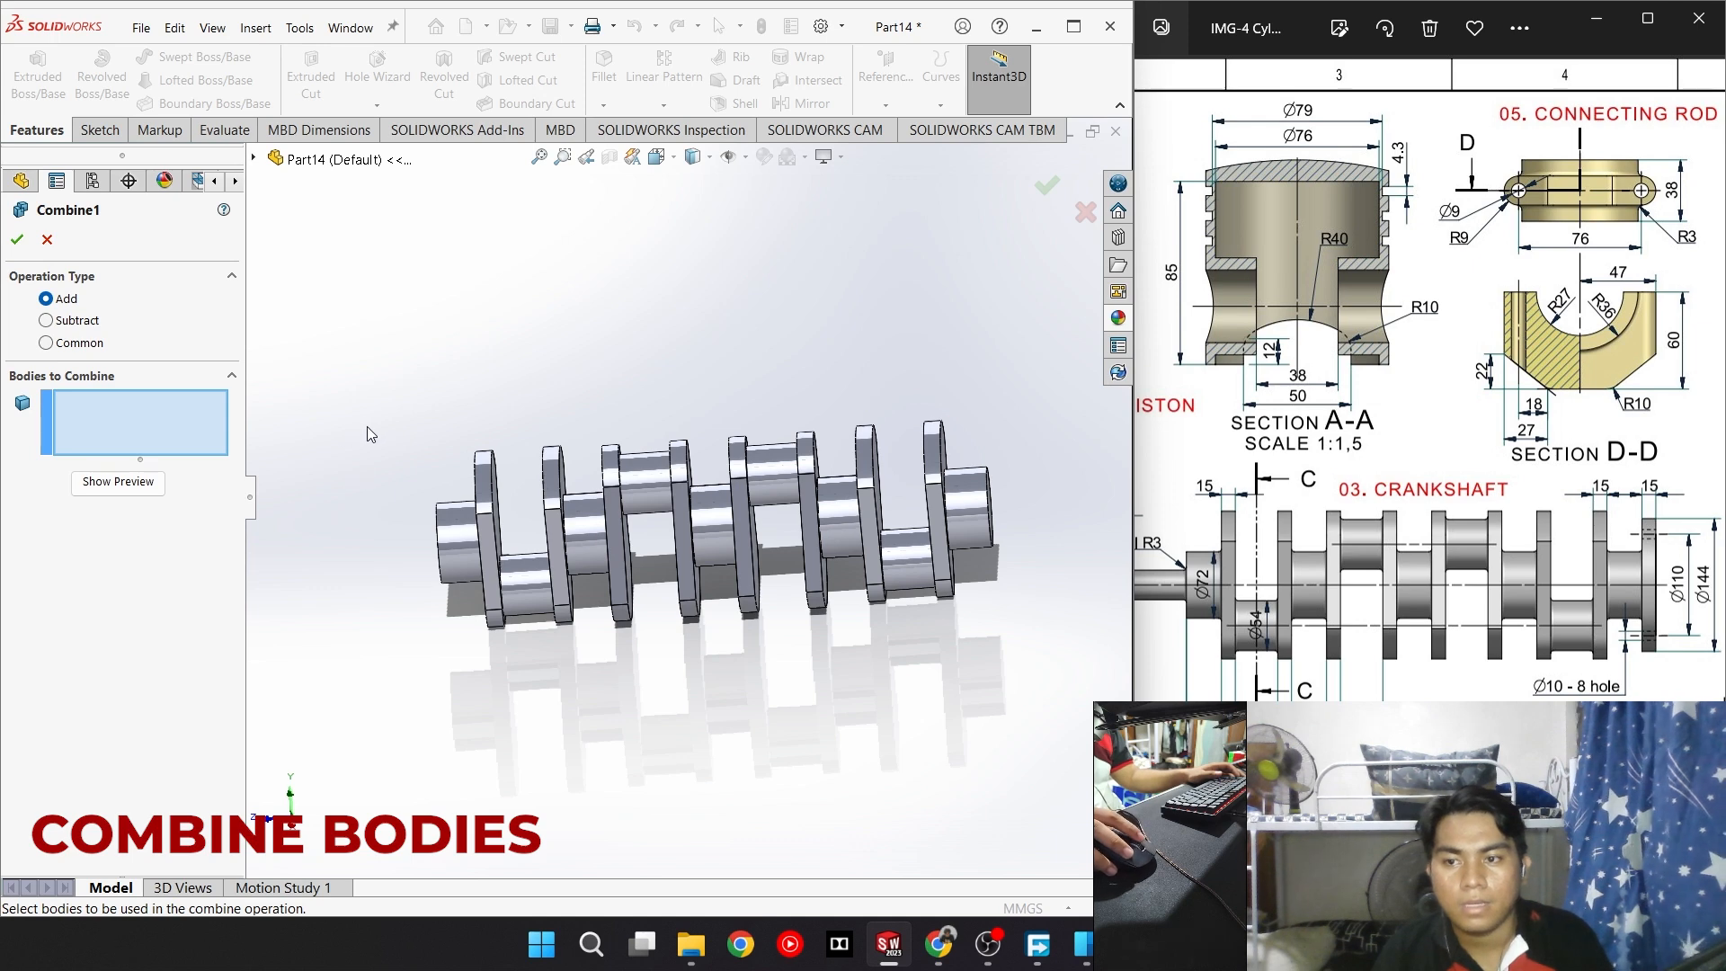
left_click_drag(370, 435, 1043, 624)
left_click(848, 539)
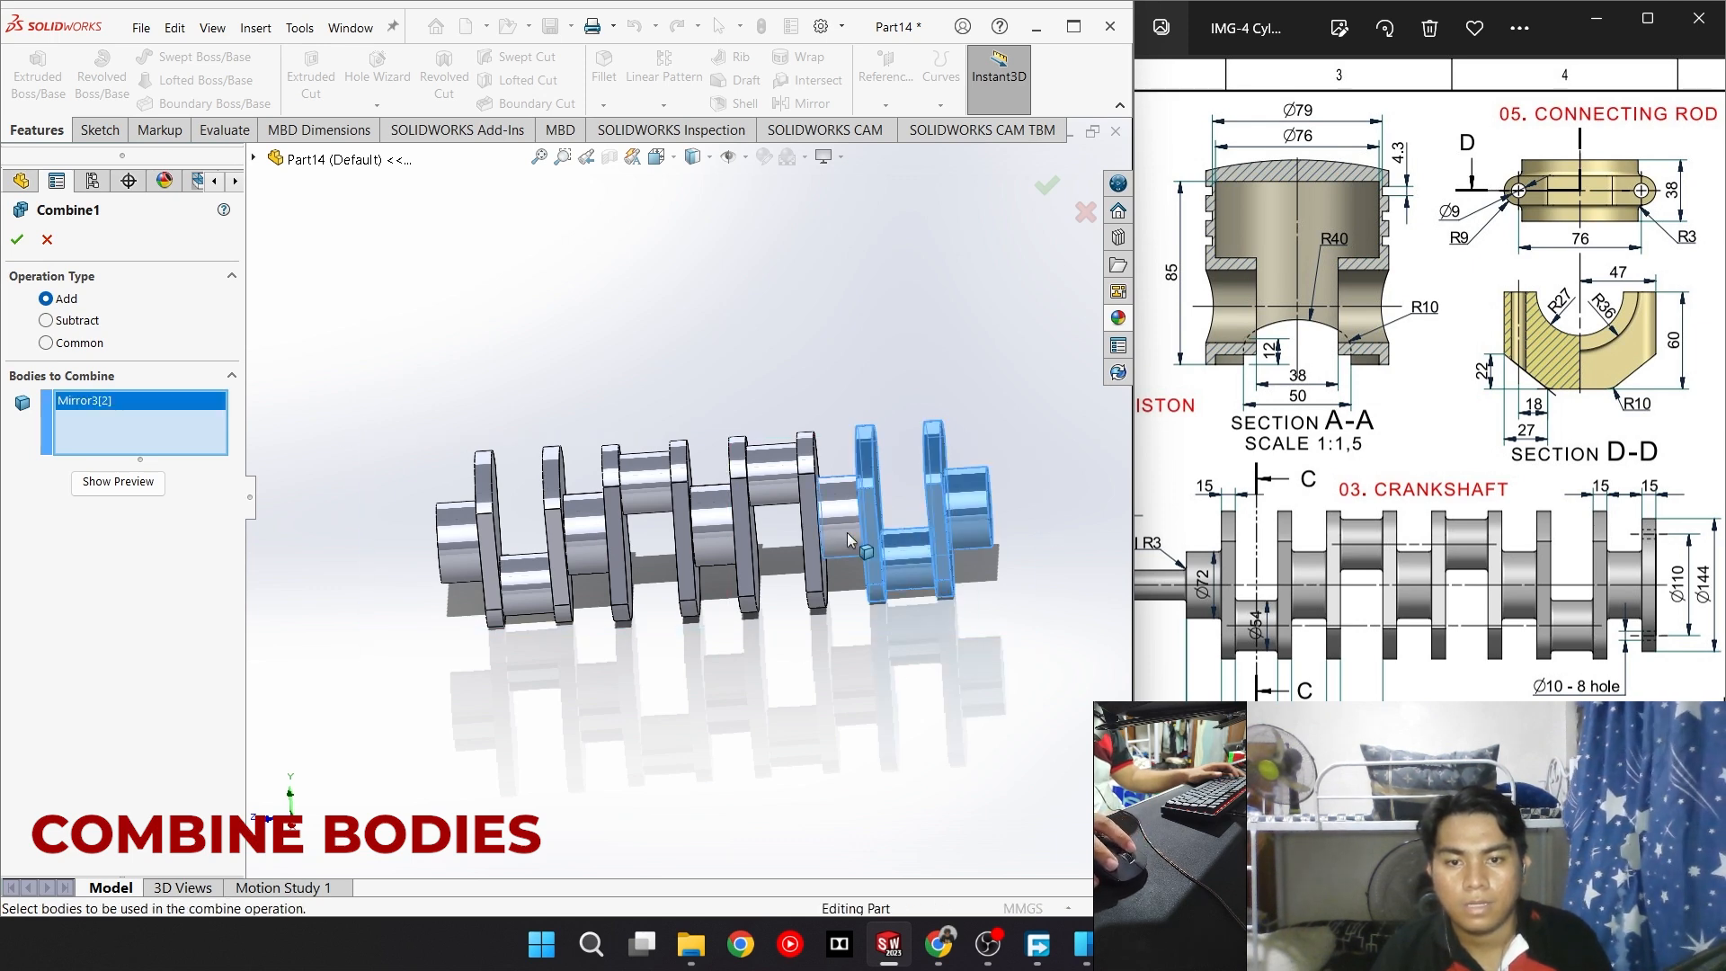
left_click(728, 514)
left_click(627, 505)
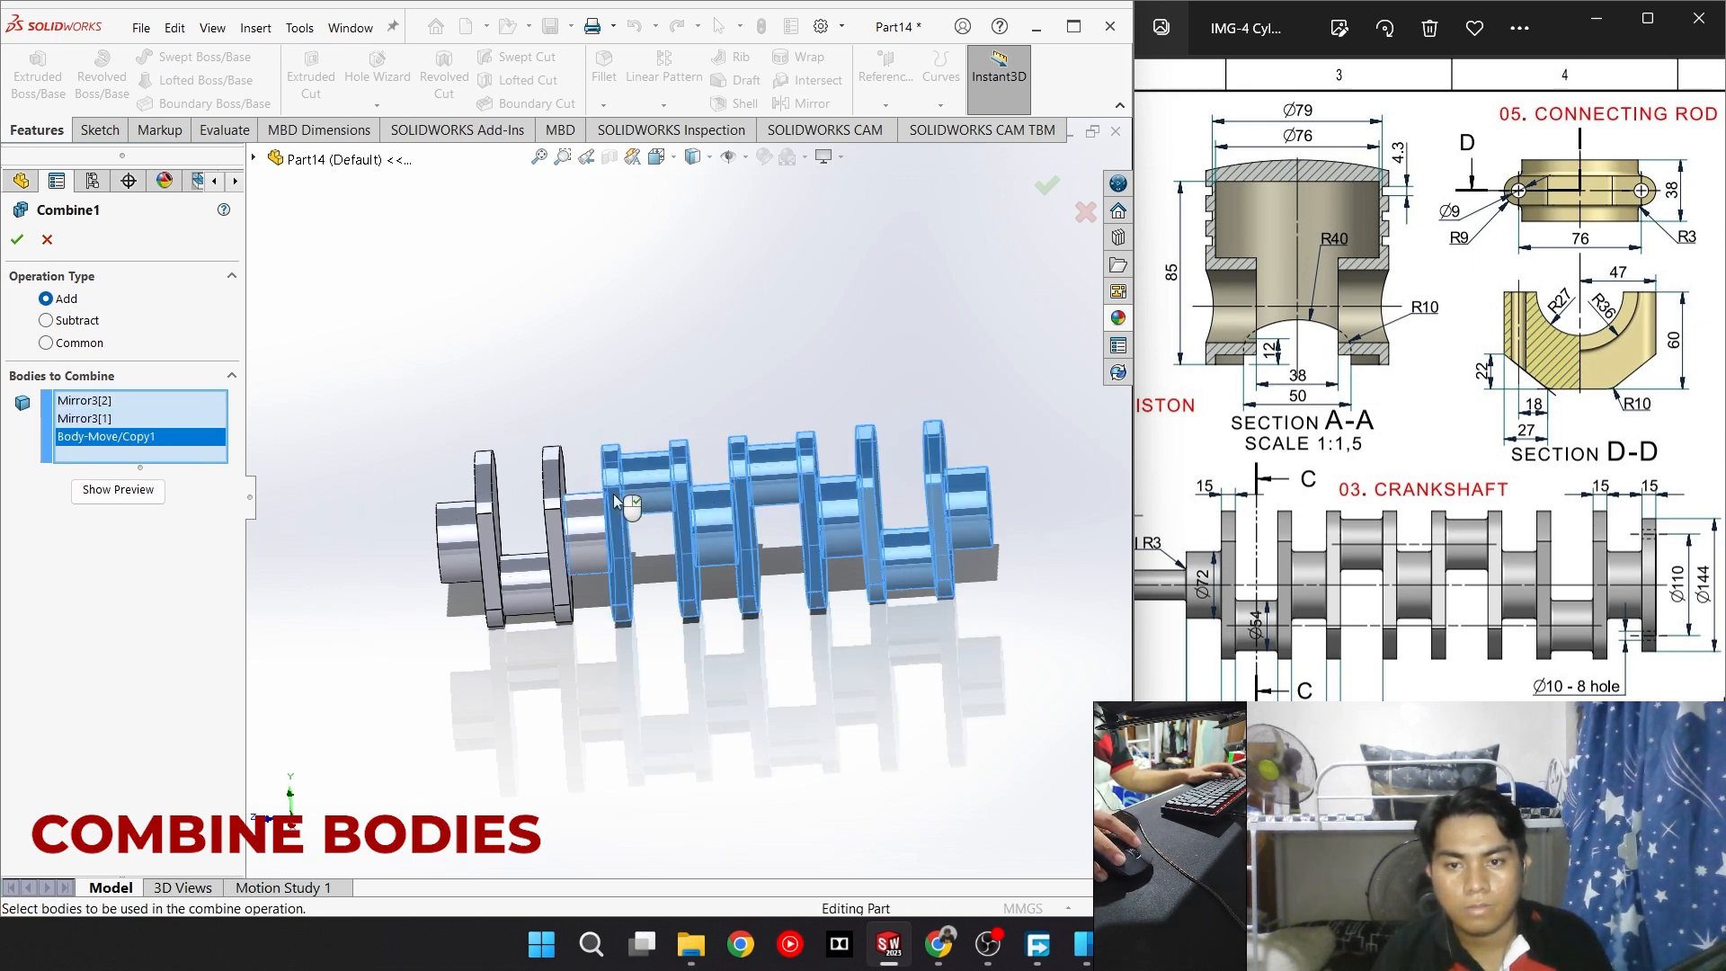
left_click(528, 597)
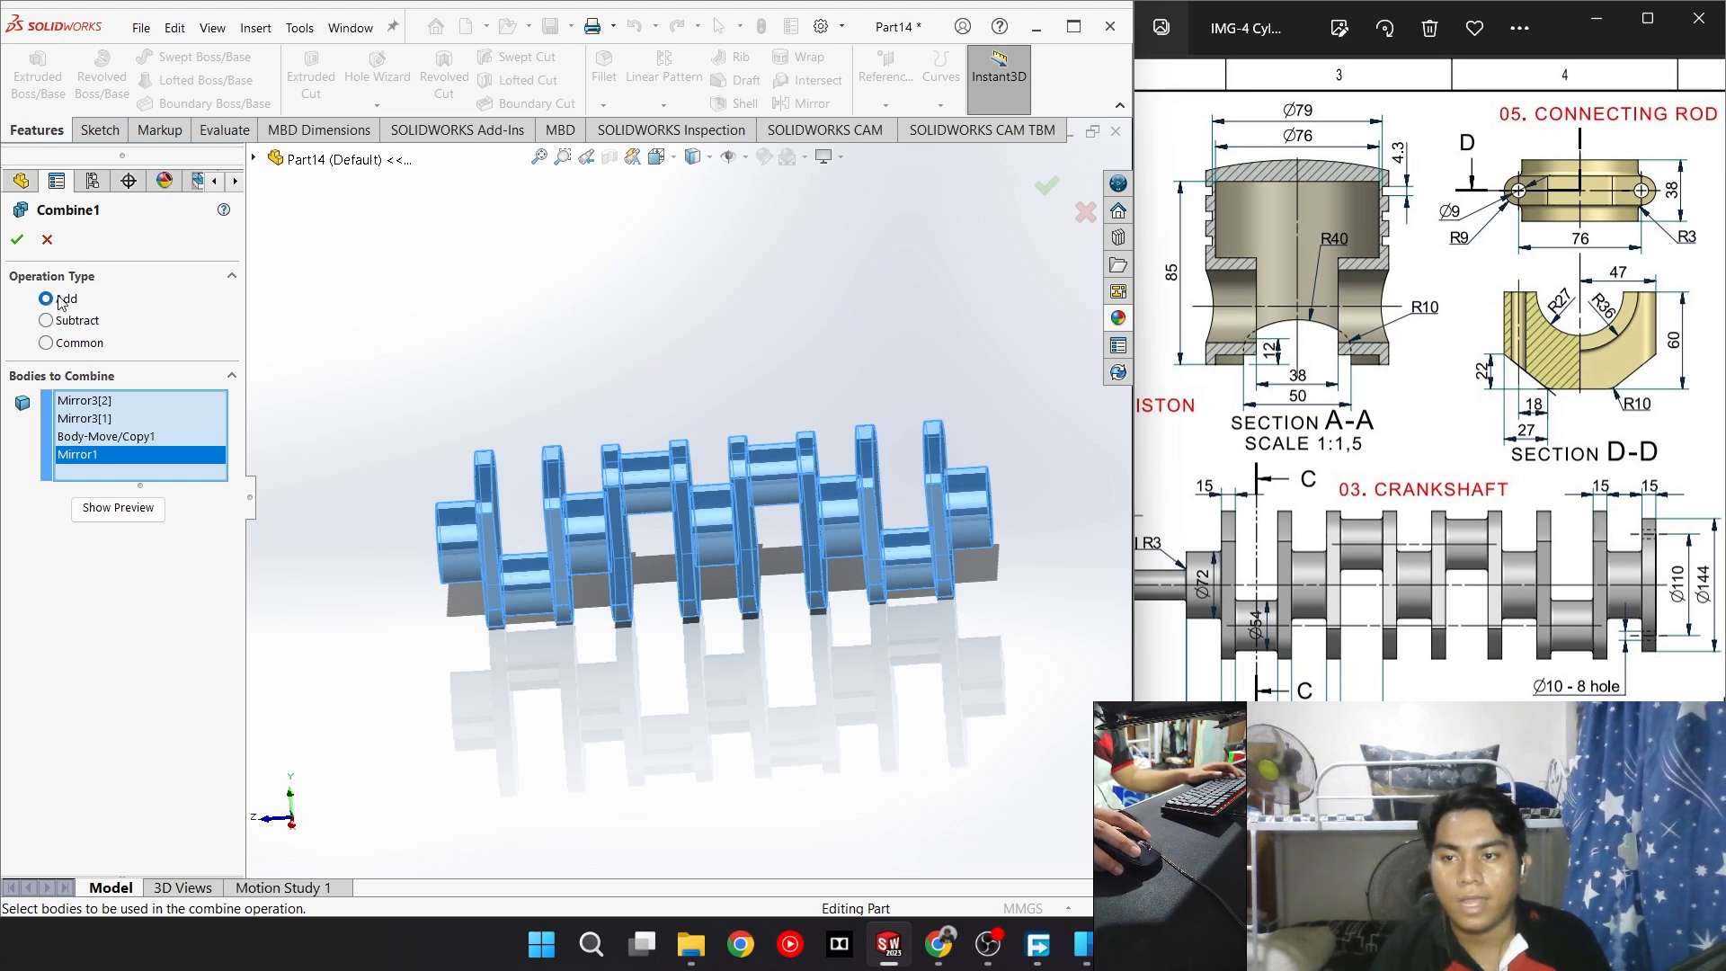
left_click(17, 240)
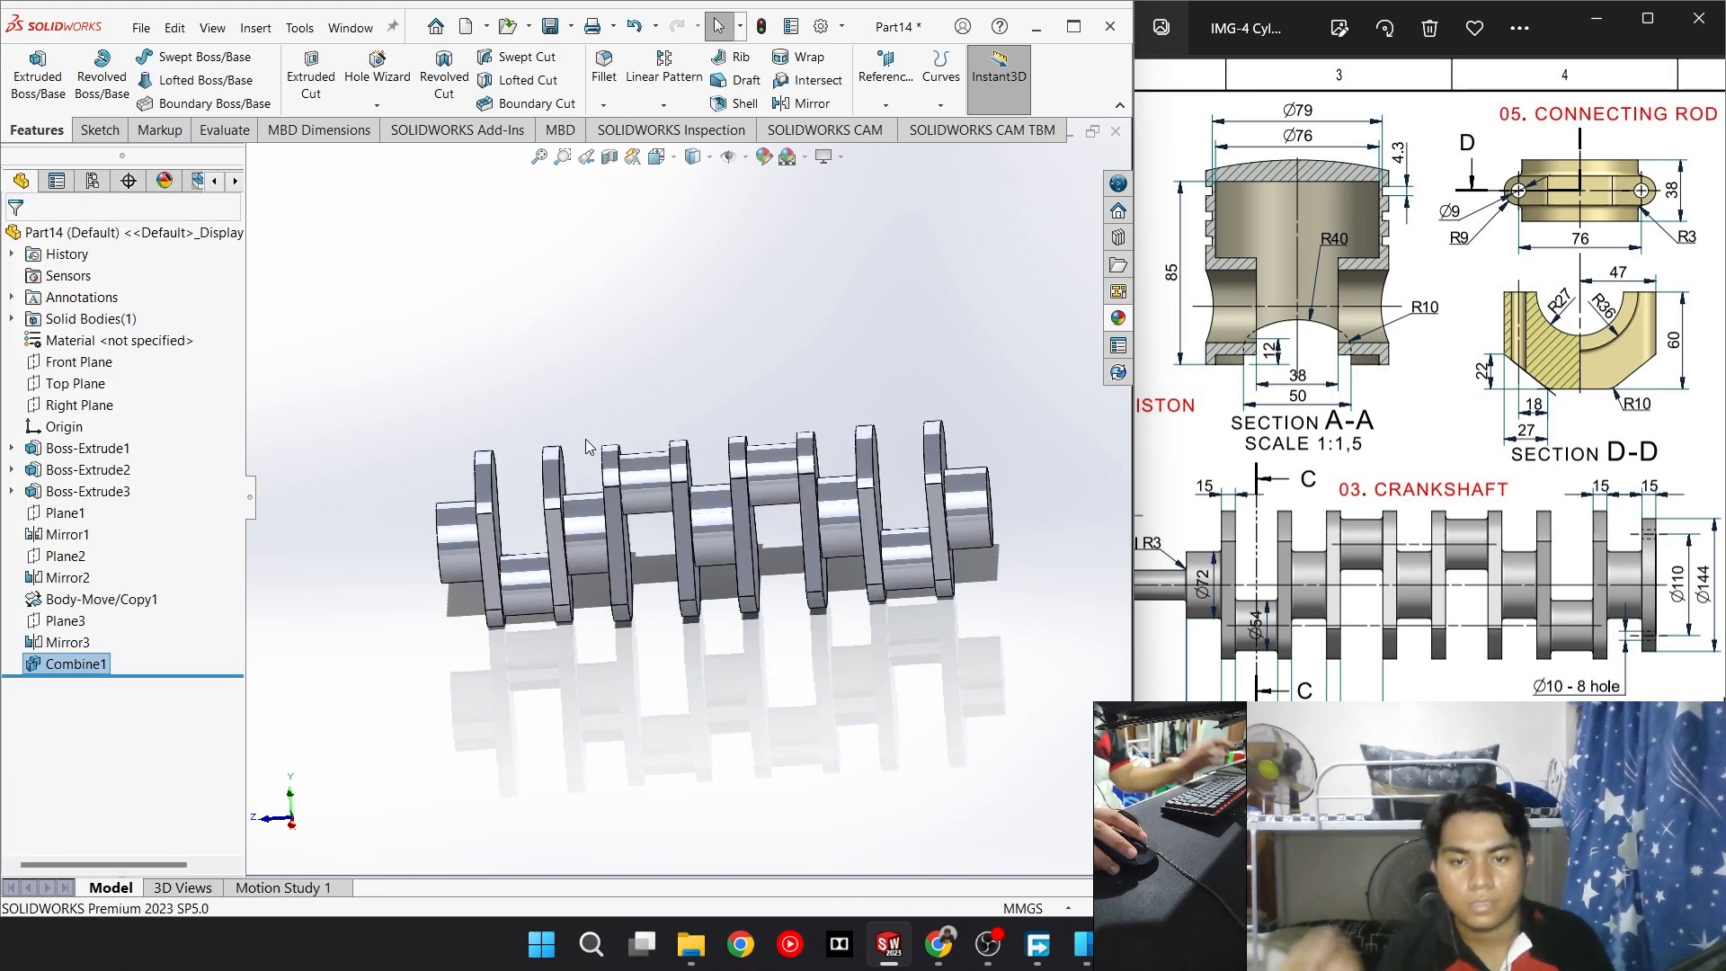
Check the solid bodies list of the combined crankshaft
middle_click_drag(454, 443, 503, 429)
left_click(12, 318)
left_click(12, 318)
left_click(12, 318)
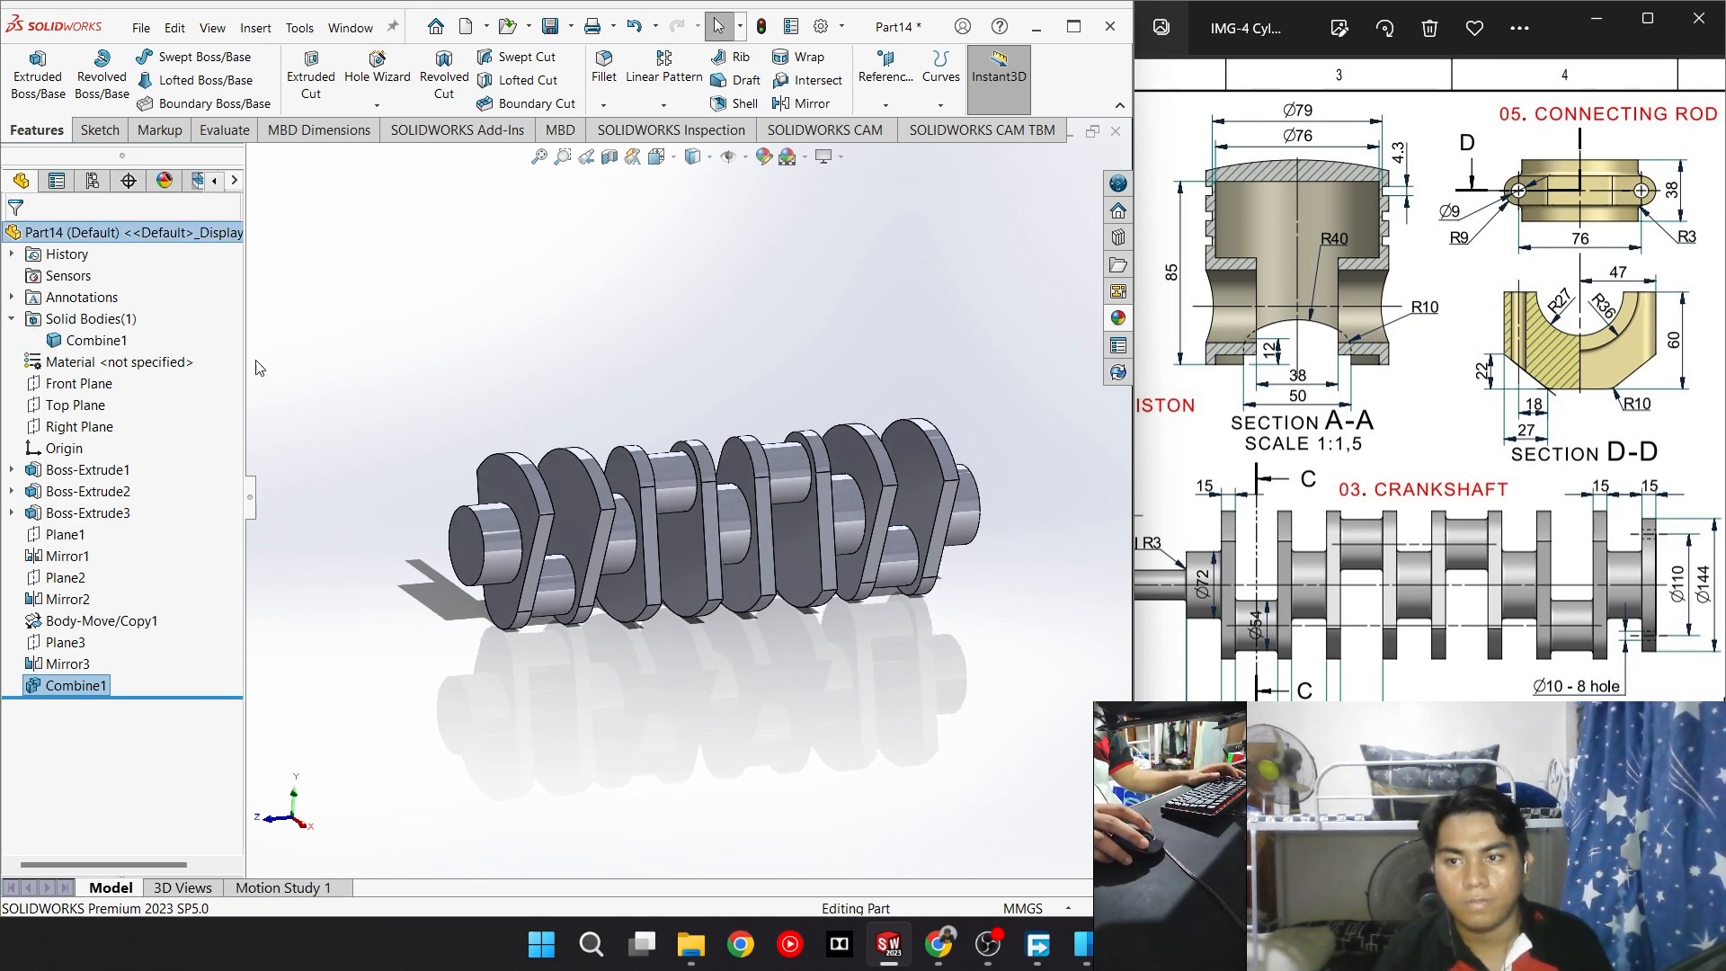
left_click(11, 318)
Sketch a 32 mm diameter circle centred on the origin on the crankshaft's front journal end face, following the drawing
scroll(422, 407, "down", 3)
scroll(420, 409, "down", 3)
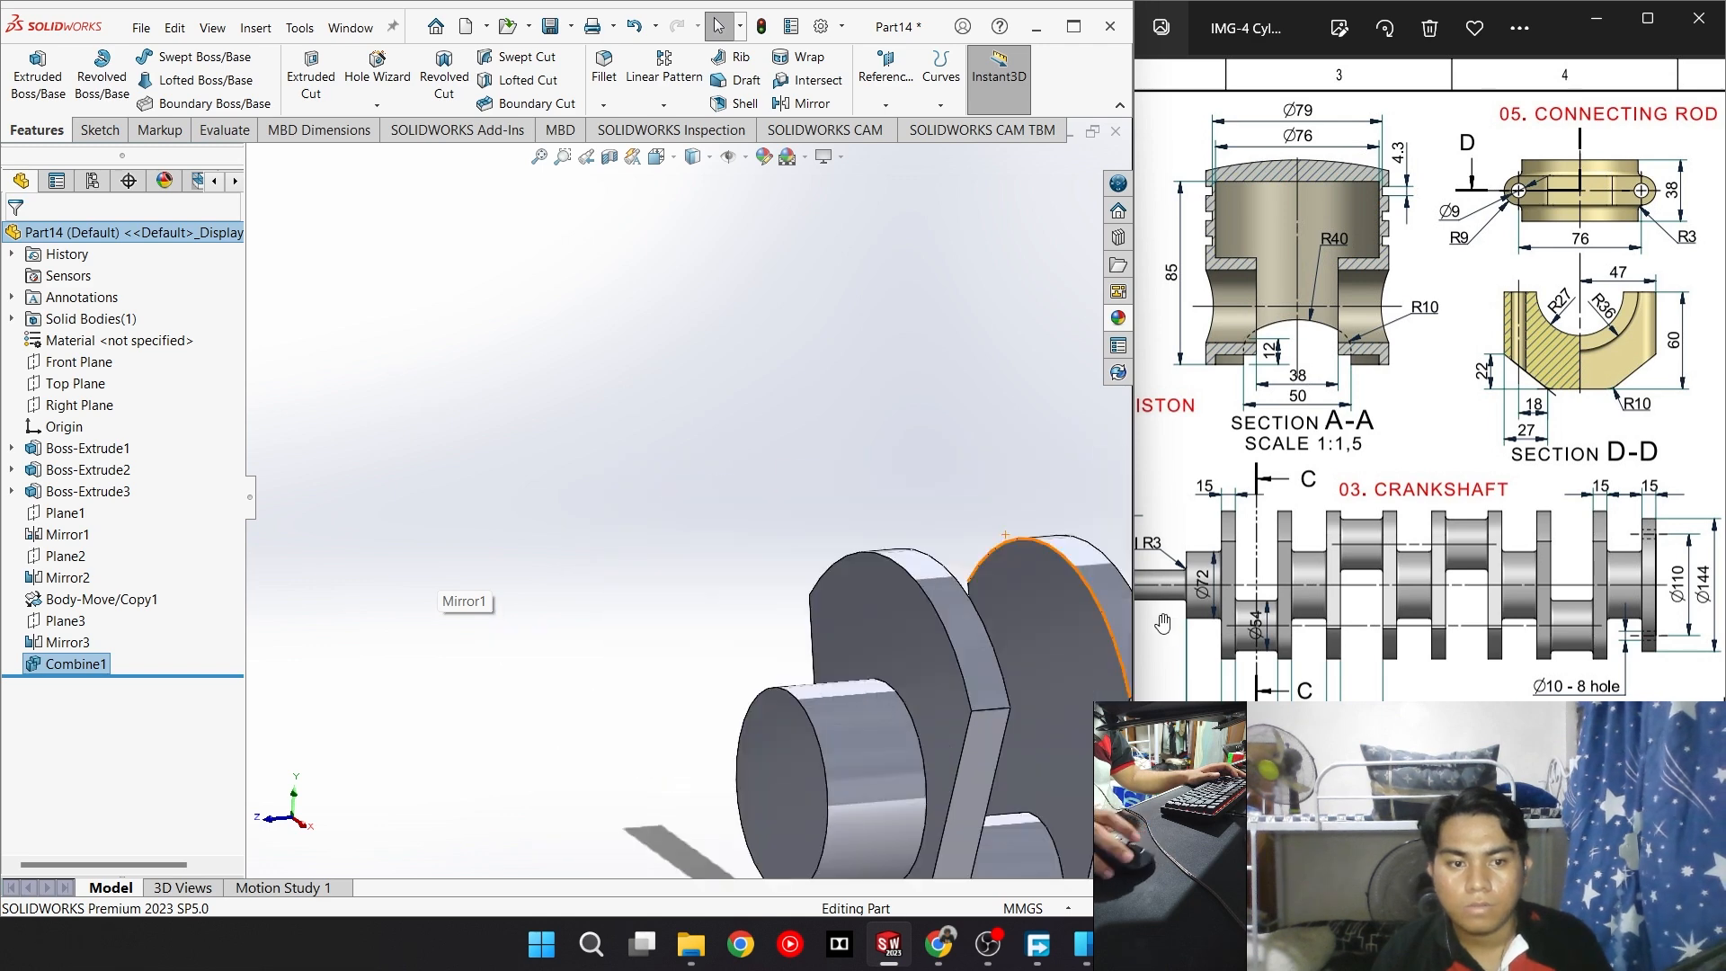
scroll(1314, 623, "down", 1)
mouse_move(1314, 623)
left_mouse_down()
mouse_move(1441, 541)
mouse_move(1194, 548)
left_mouse_up()
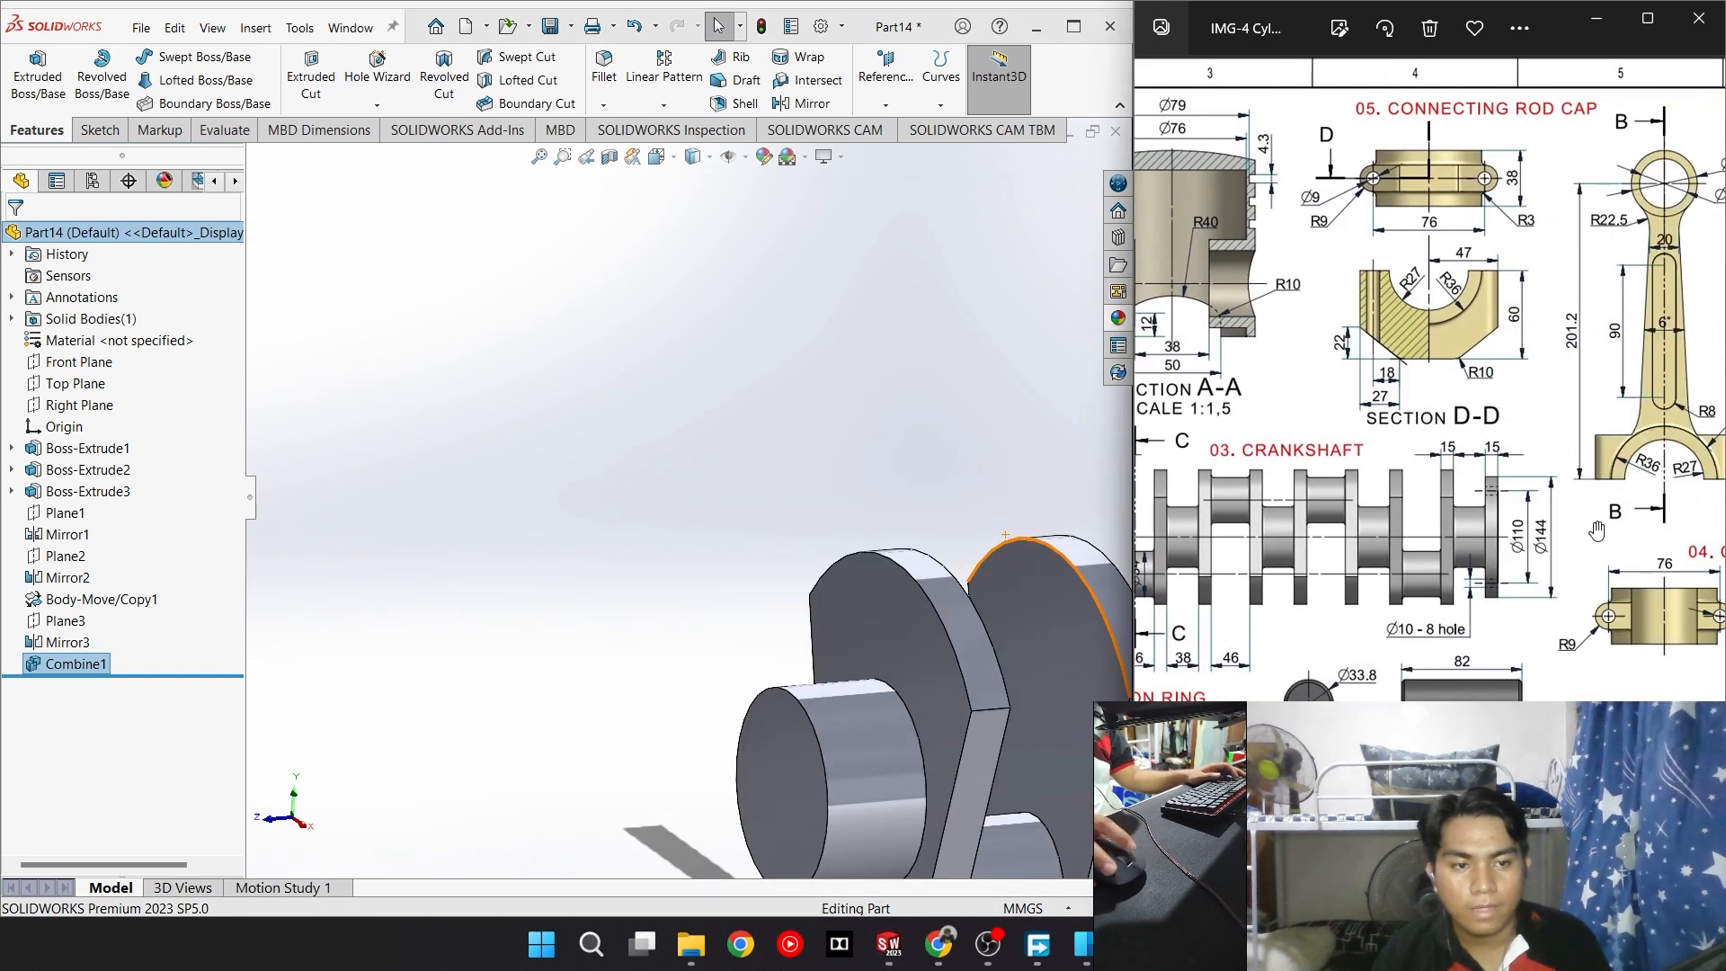
mouse_move(1443, 545)
left_mouse_down()
mouse_move(1545, 536)
mouse_move(1445, 539)
mouse_move(1586, 503)
mouse_move(1535, 526)
mouse_move(1656, 546)
left_mouse_up()
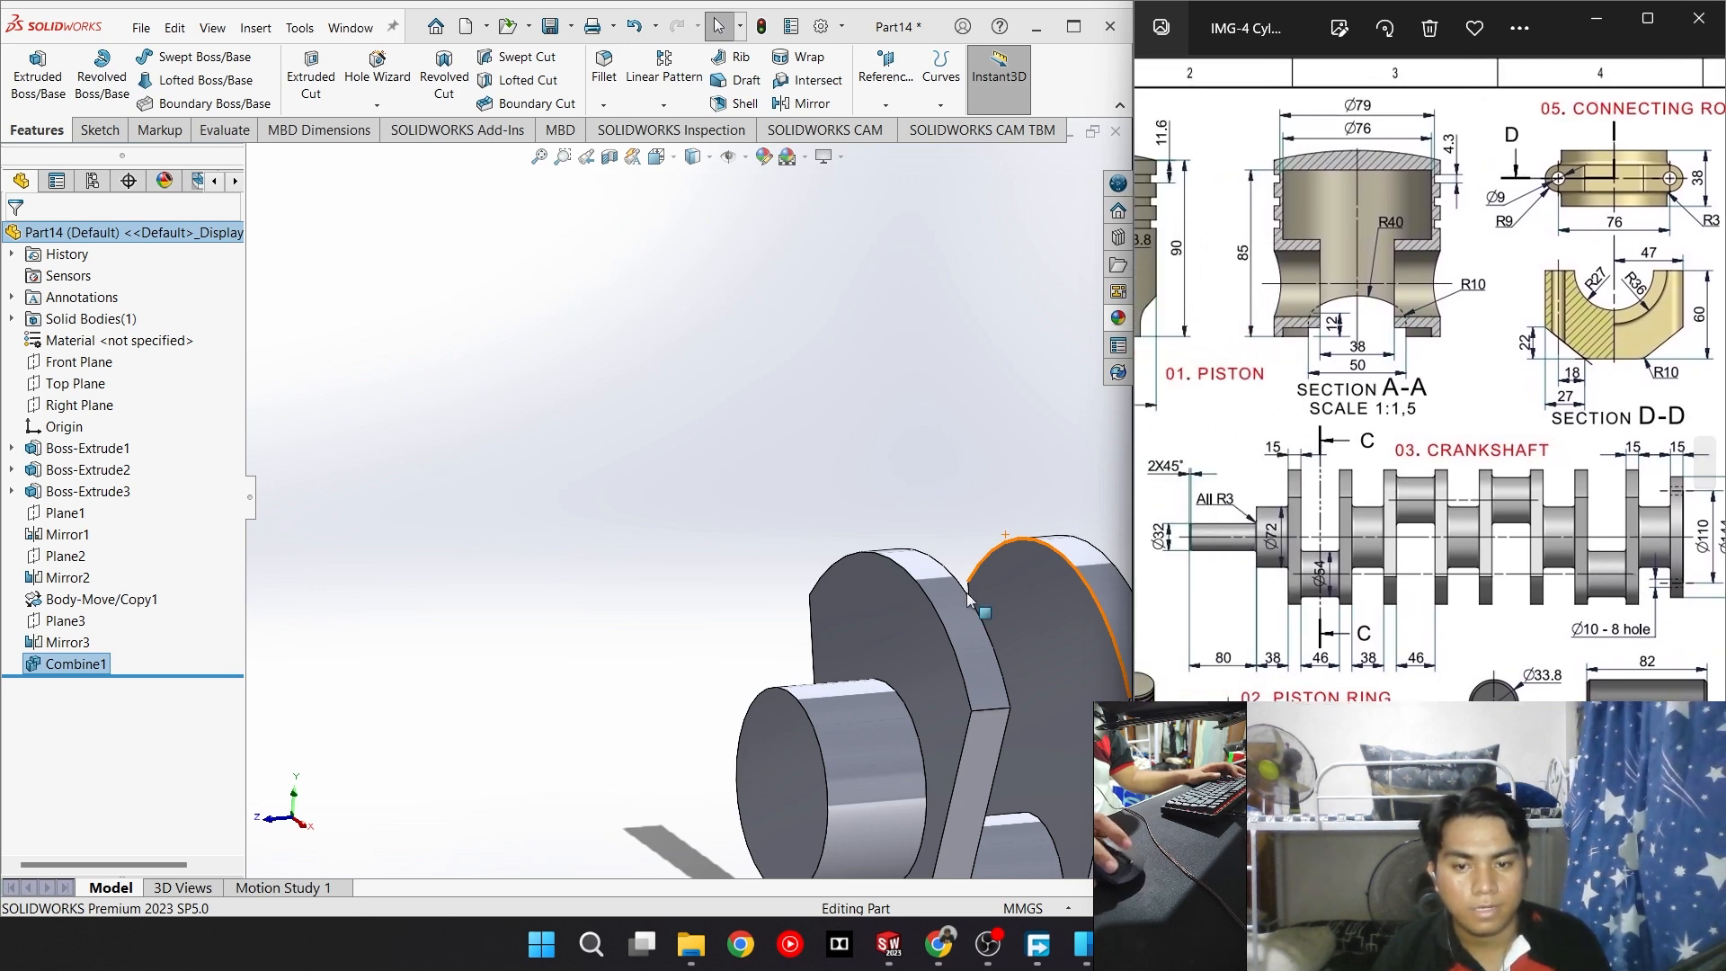
left_click(90, 131)
left_click(28, 72)
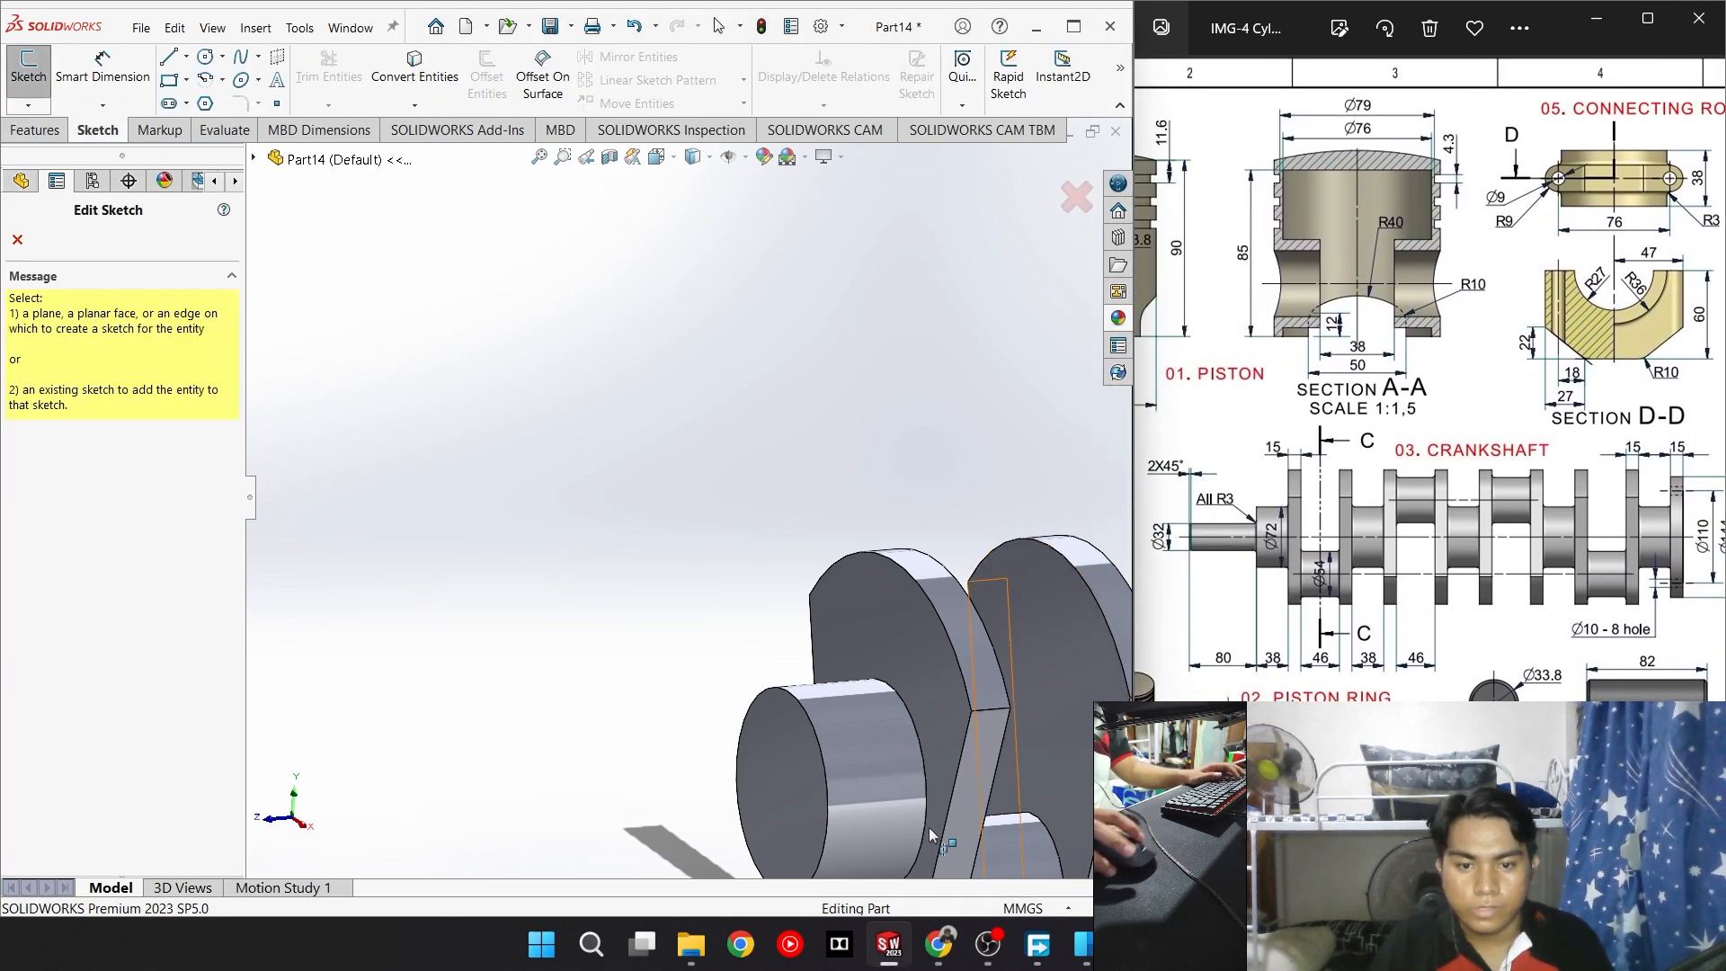
left_click(798, 746)
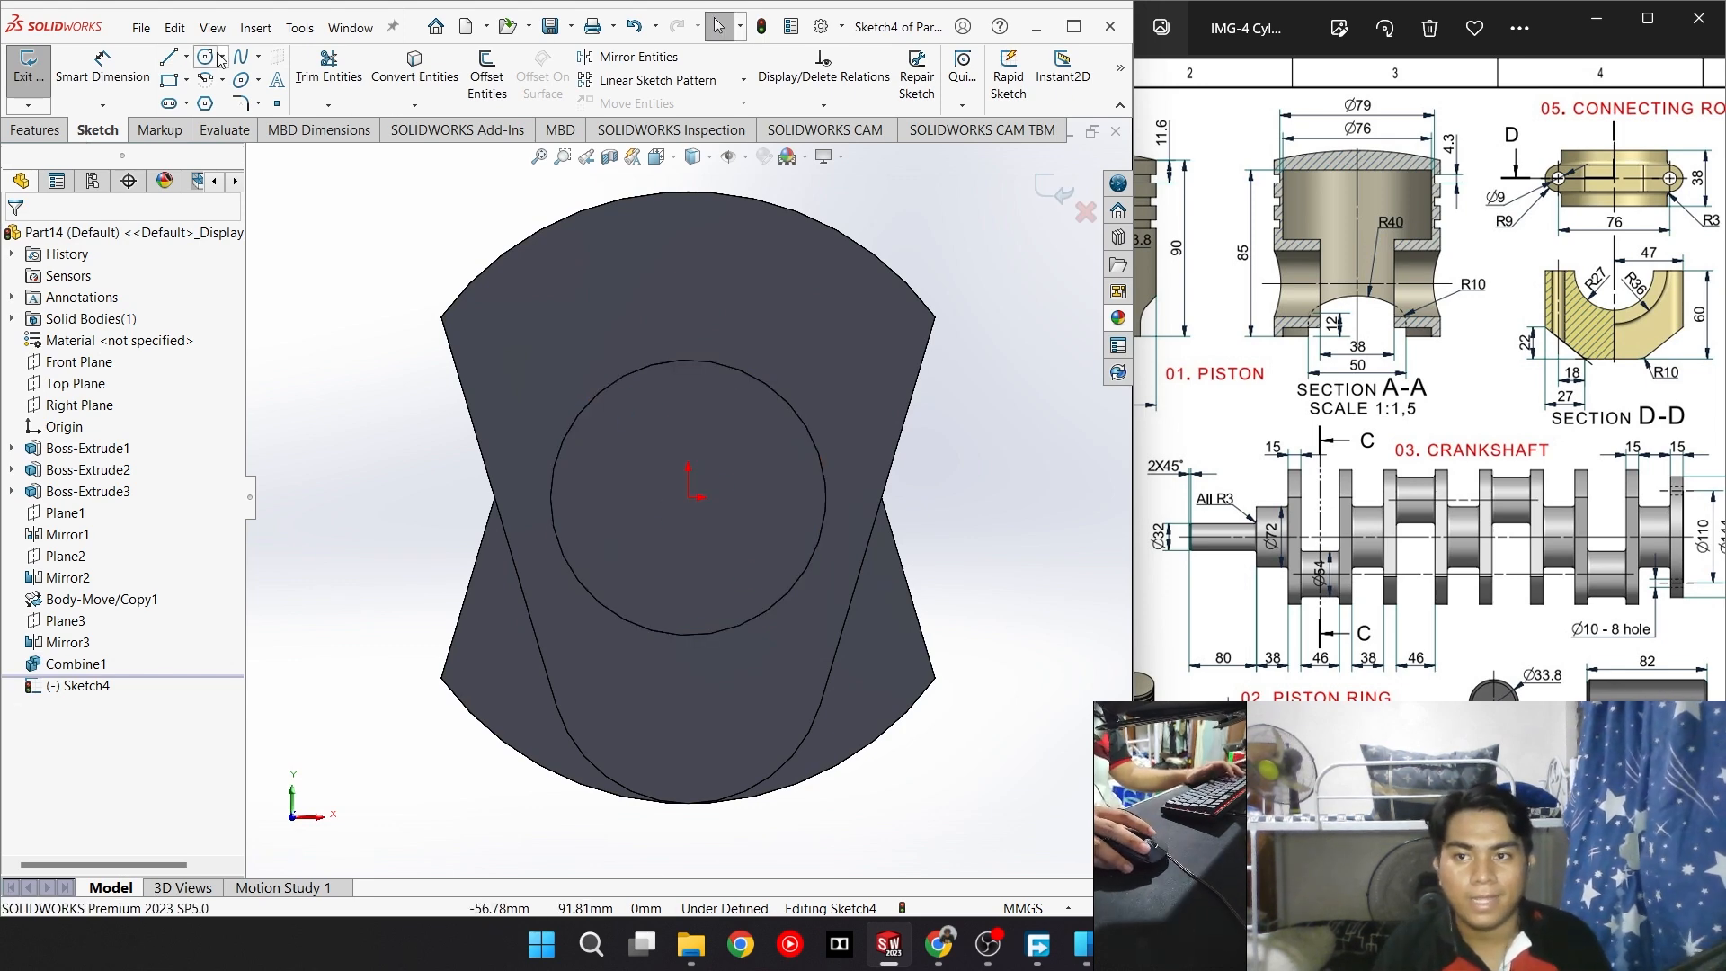
left_click(688, 497)
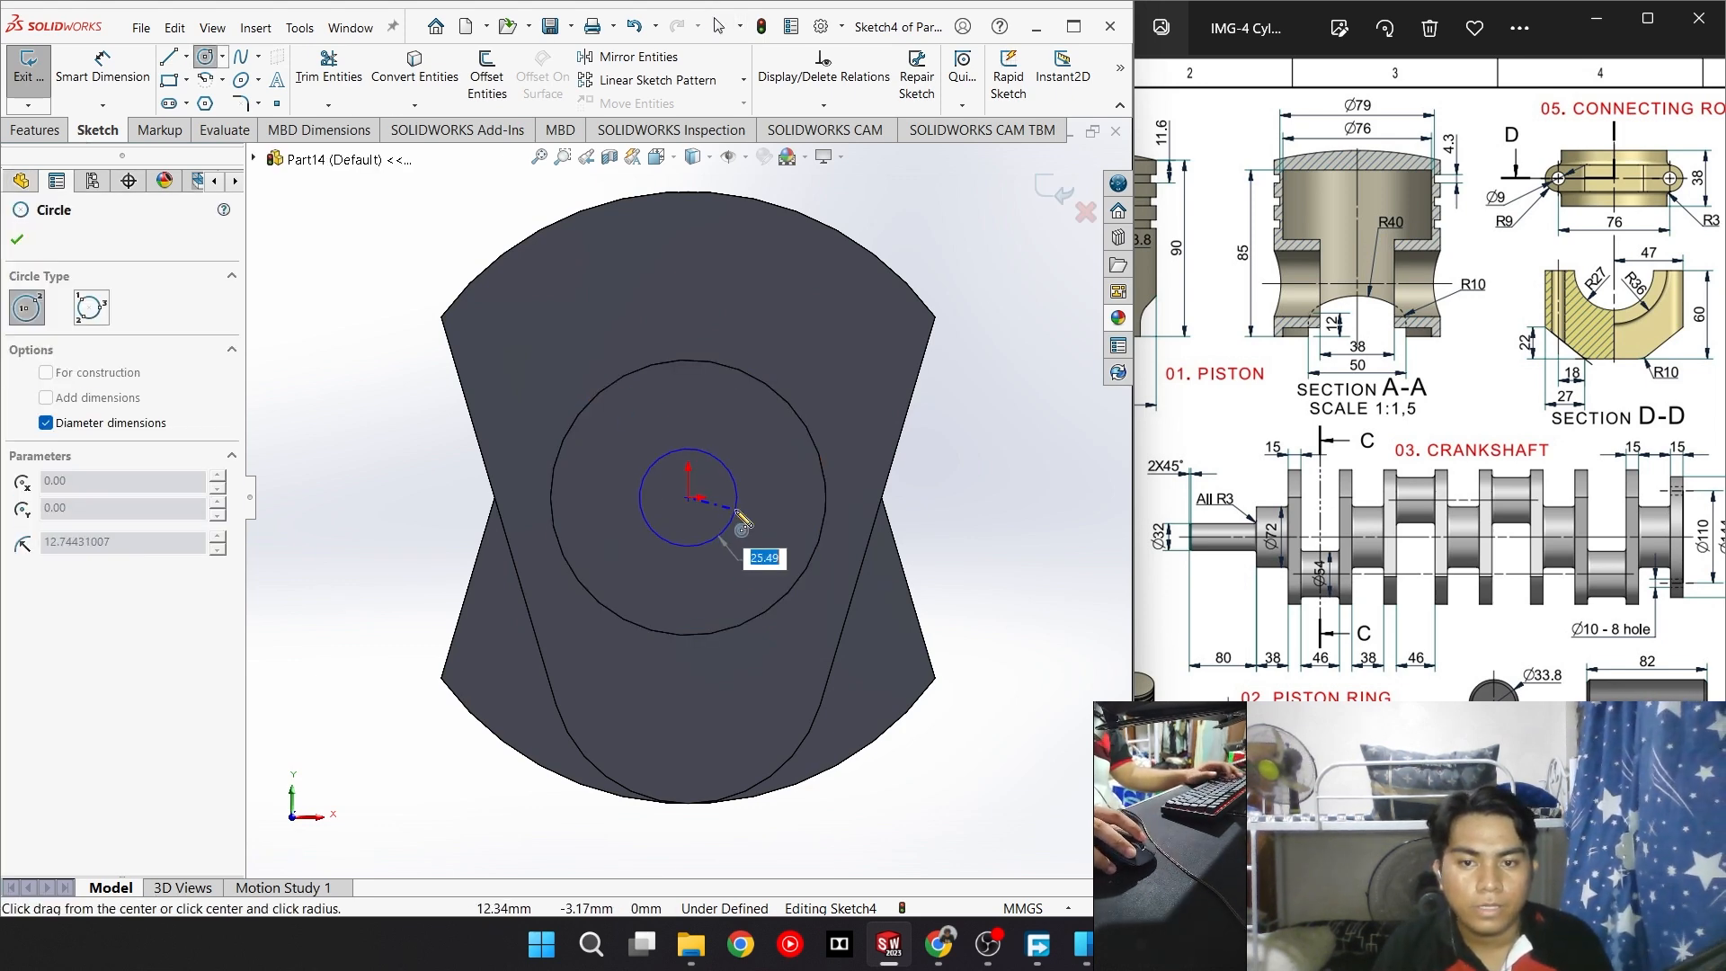
type("32")
key("Return")
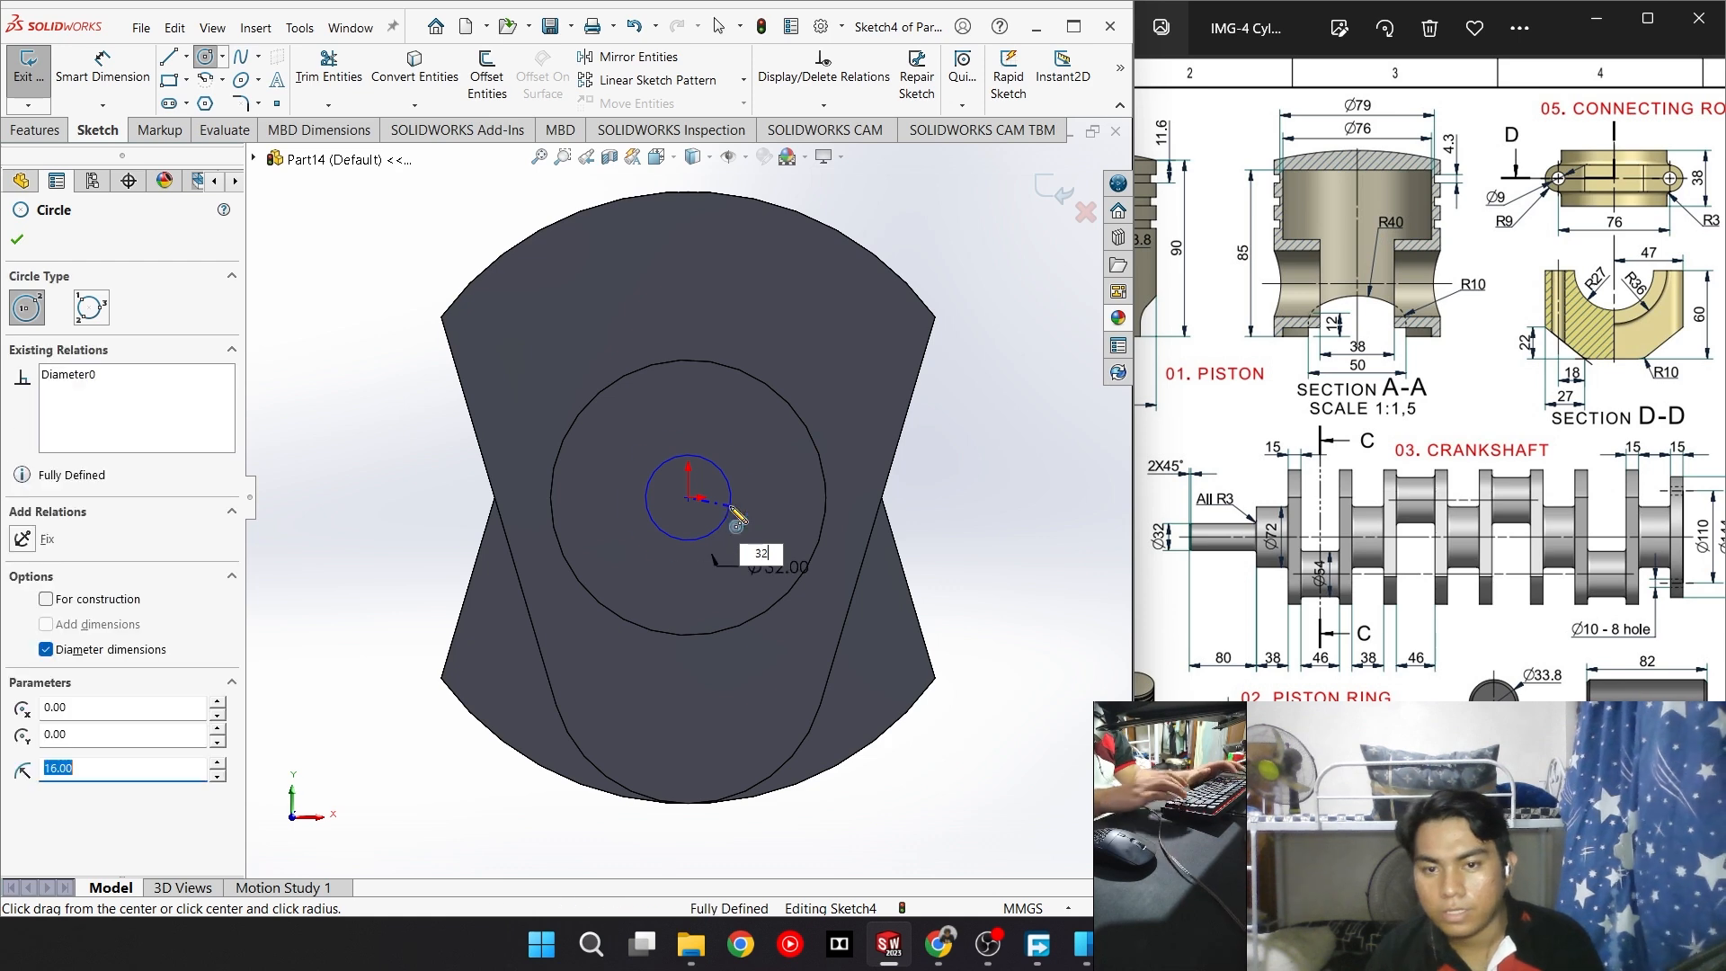
Extrude the 32 mm circle 80 mm outward from the journal end face, merged with the crankshaft body
scroll(1229, 558, "down", 2)
scroll(1230, 559, "up", 3)
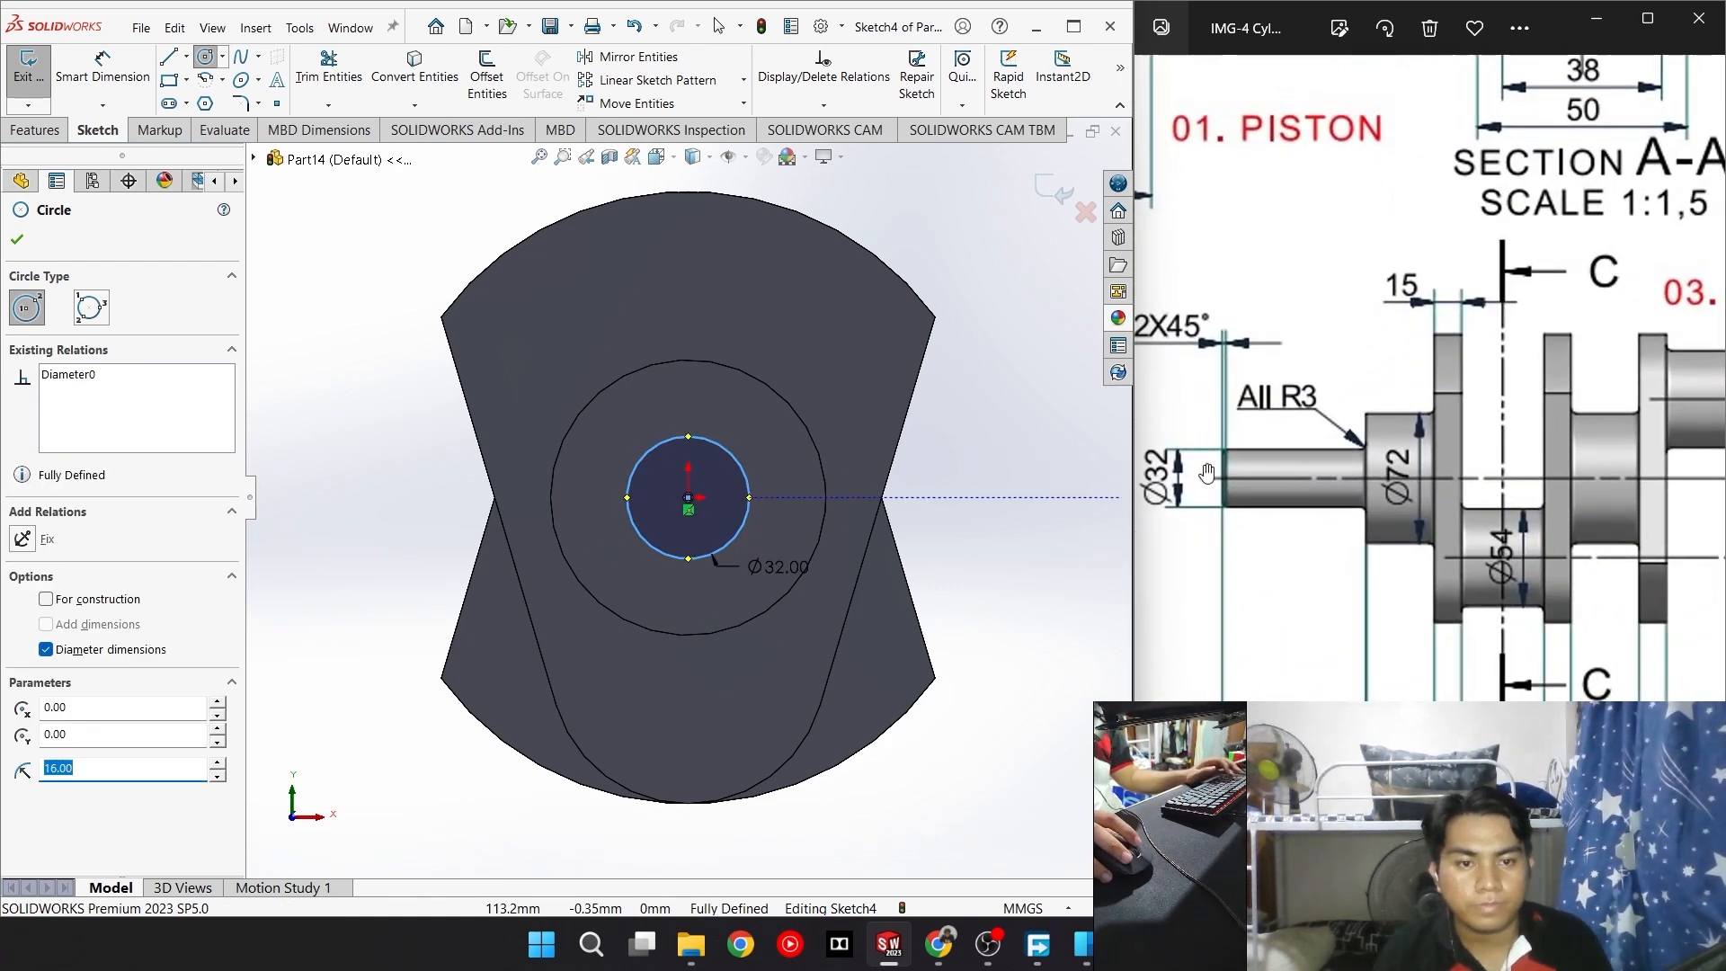
left_click_drag(1249, 530, 1327, 538)
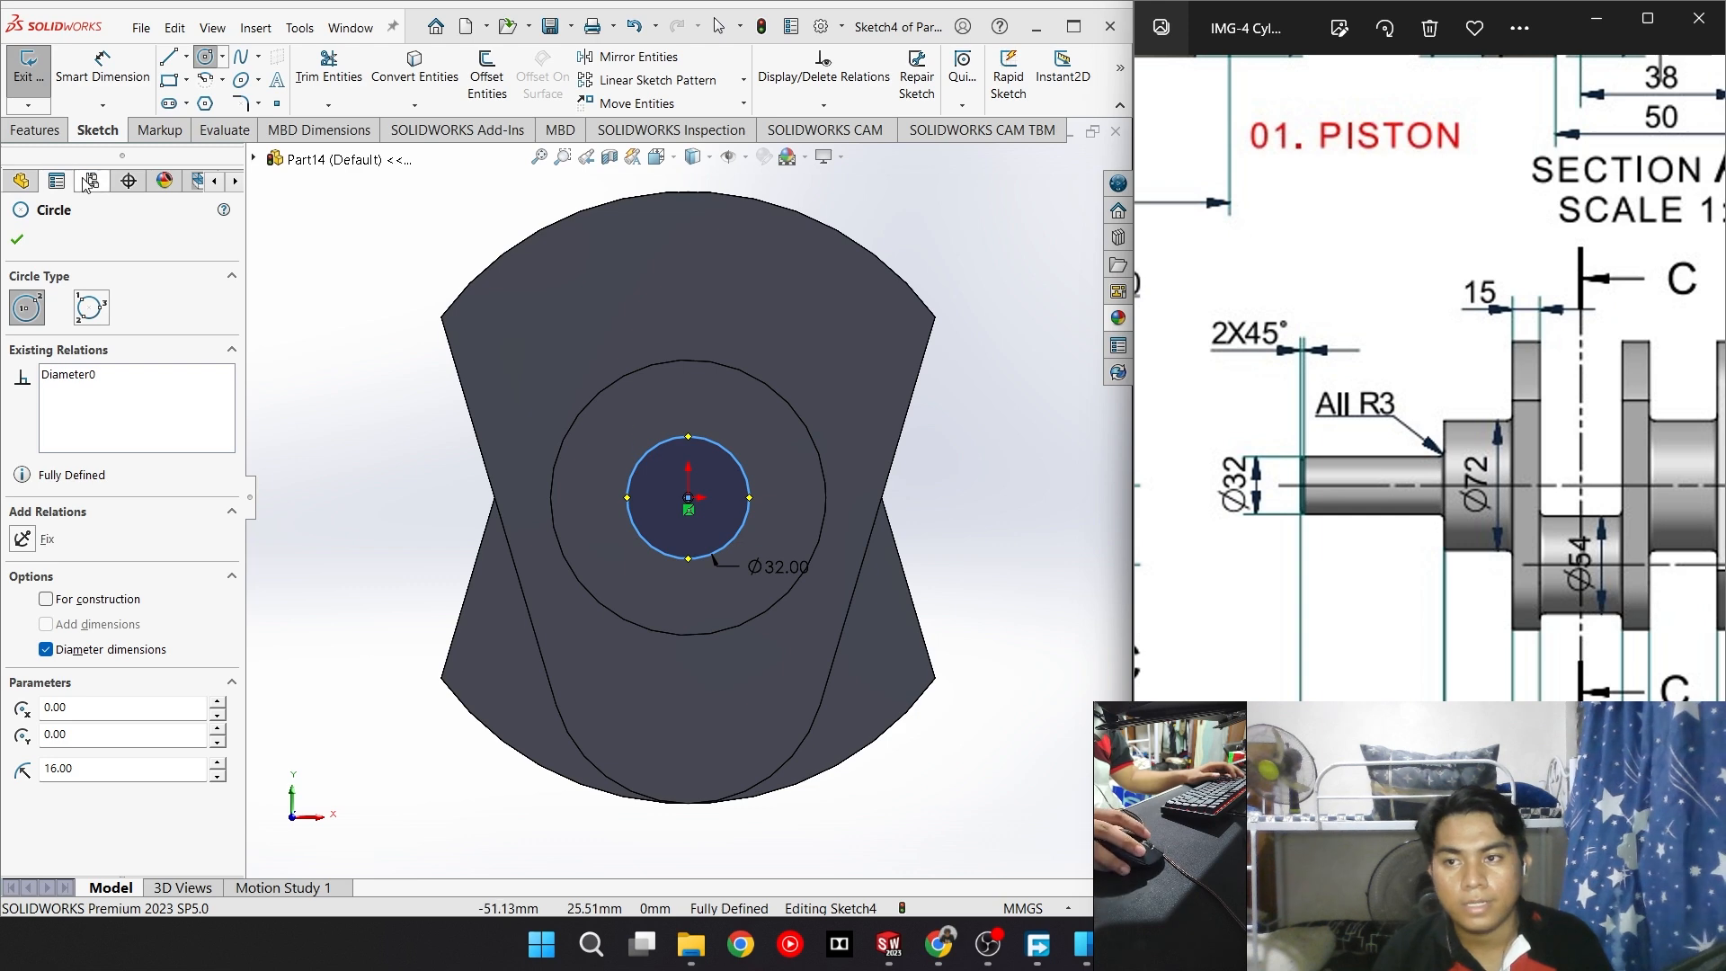
left_click(34, 129)
left_click(34, 66)
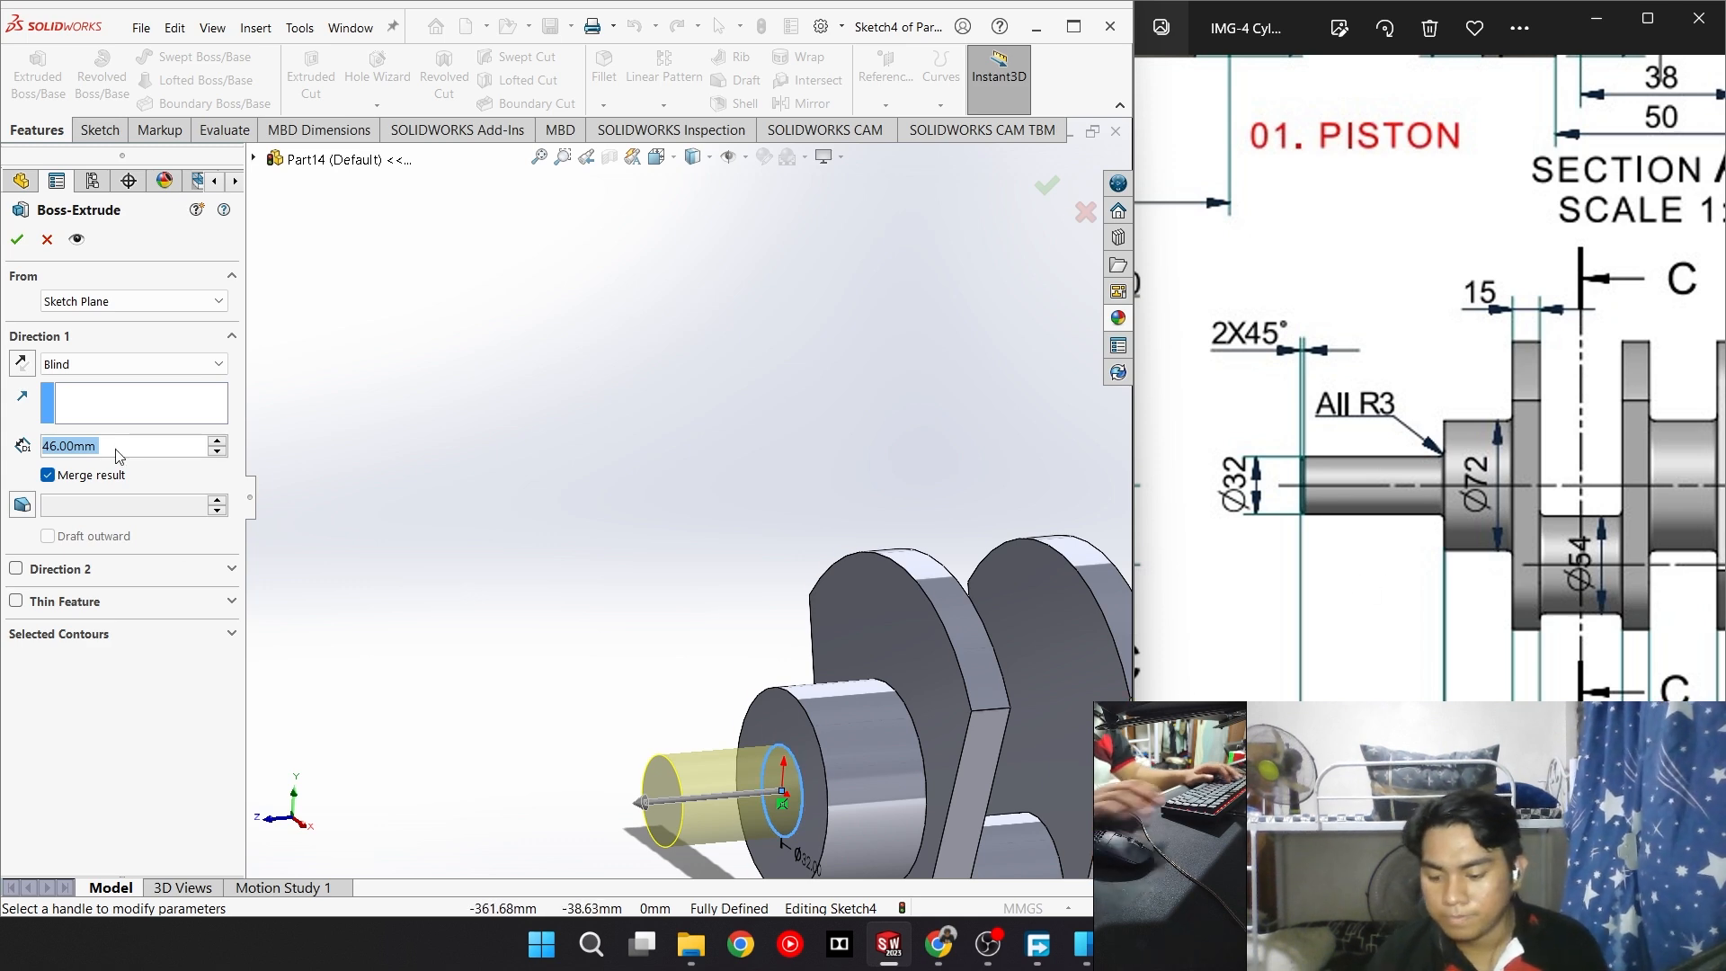
type("80")
key("Return")
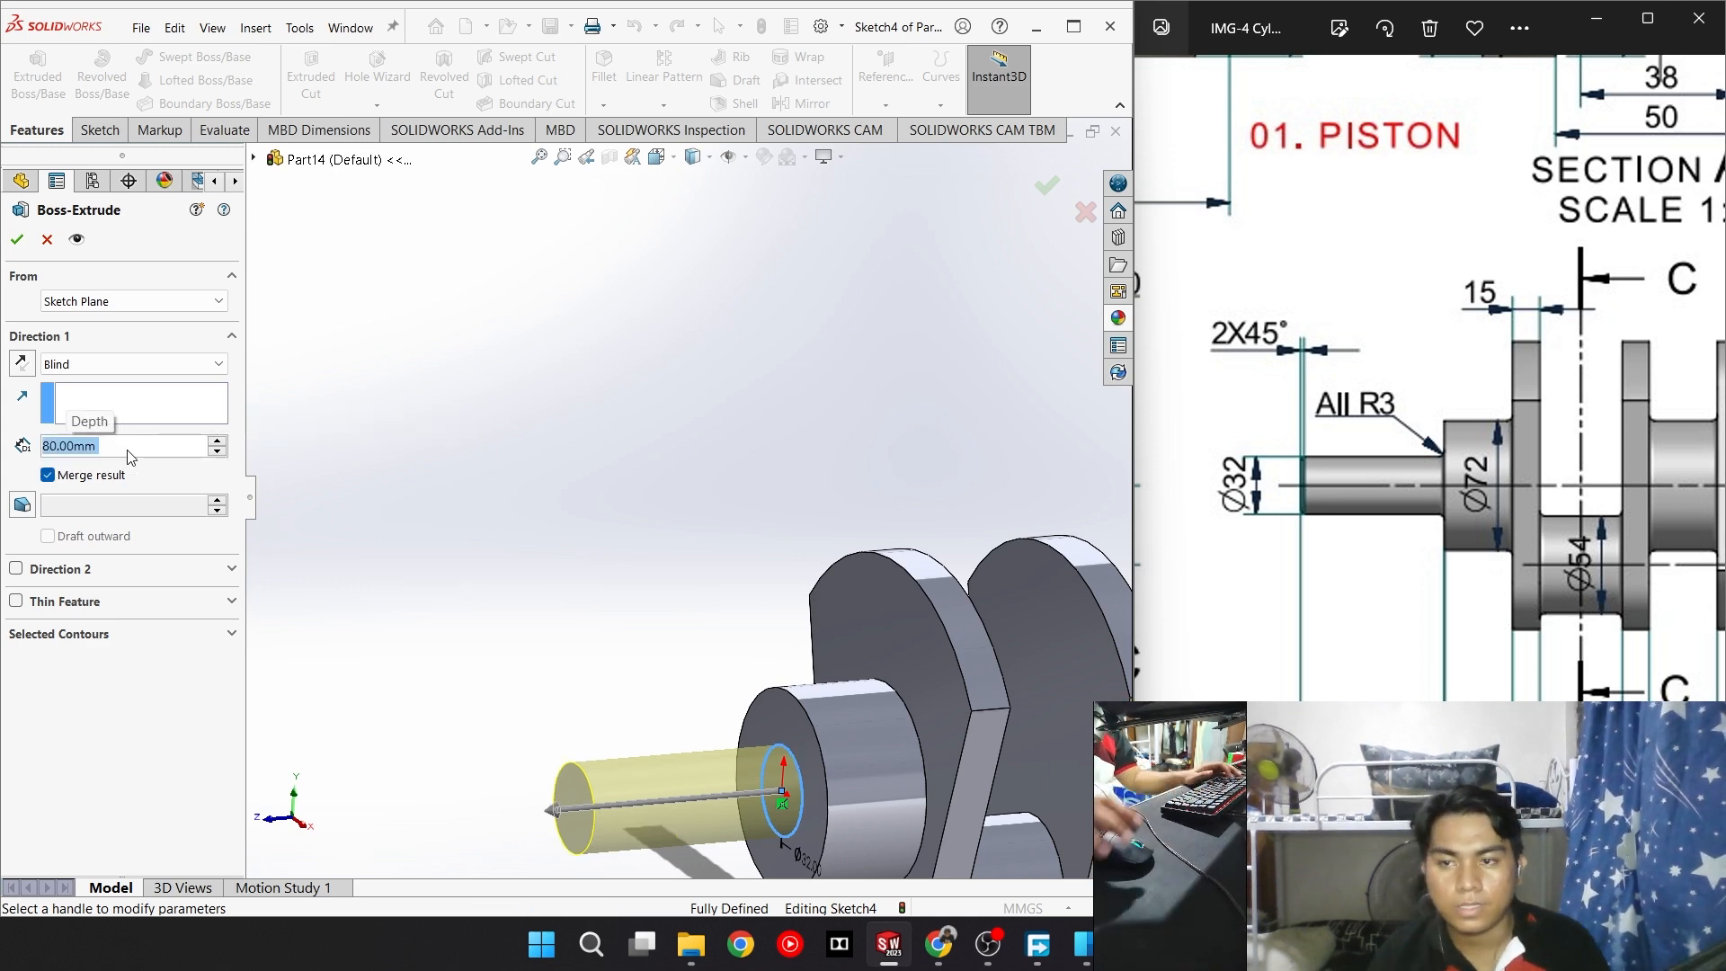
left_click(16, 239)
Chamfer the outer end edge of the 32 mm diameter shaft with a 2 mm distance at 45 degrees, per the drawing
scroll(1323, 501, "down", 2)
scroll(1324, 501, "up", 3)
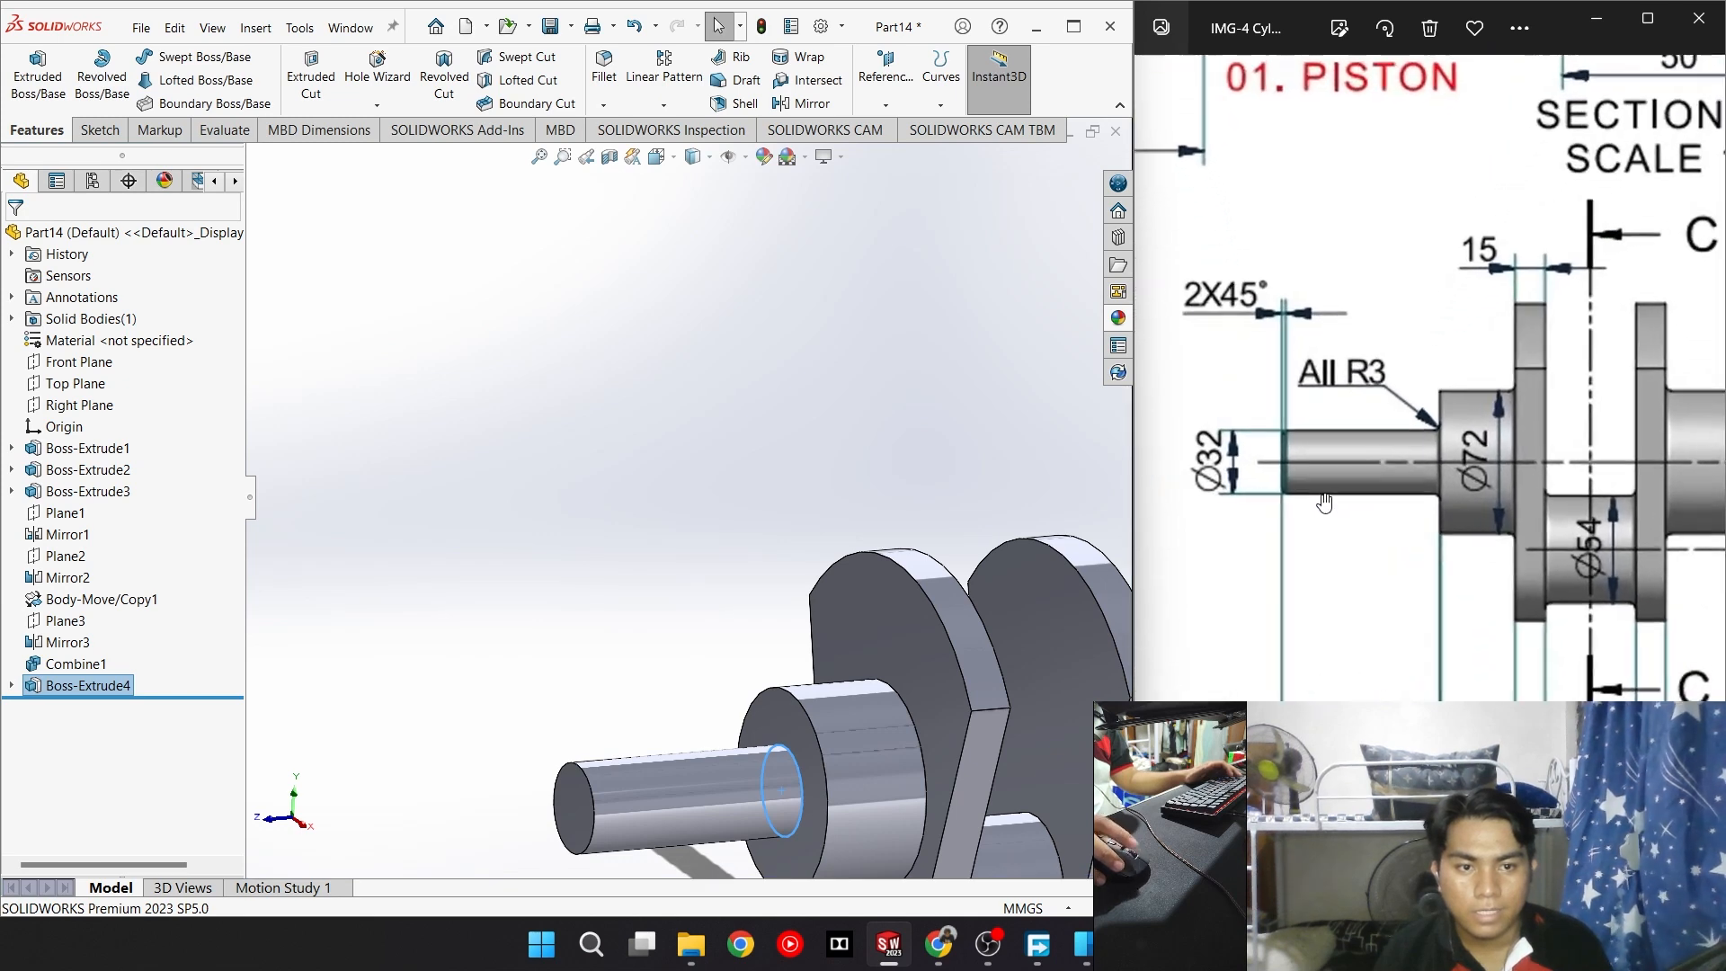
scroll(1324, 502, "up", 2)
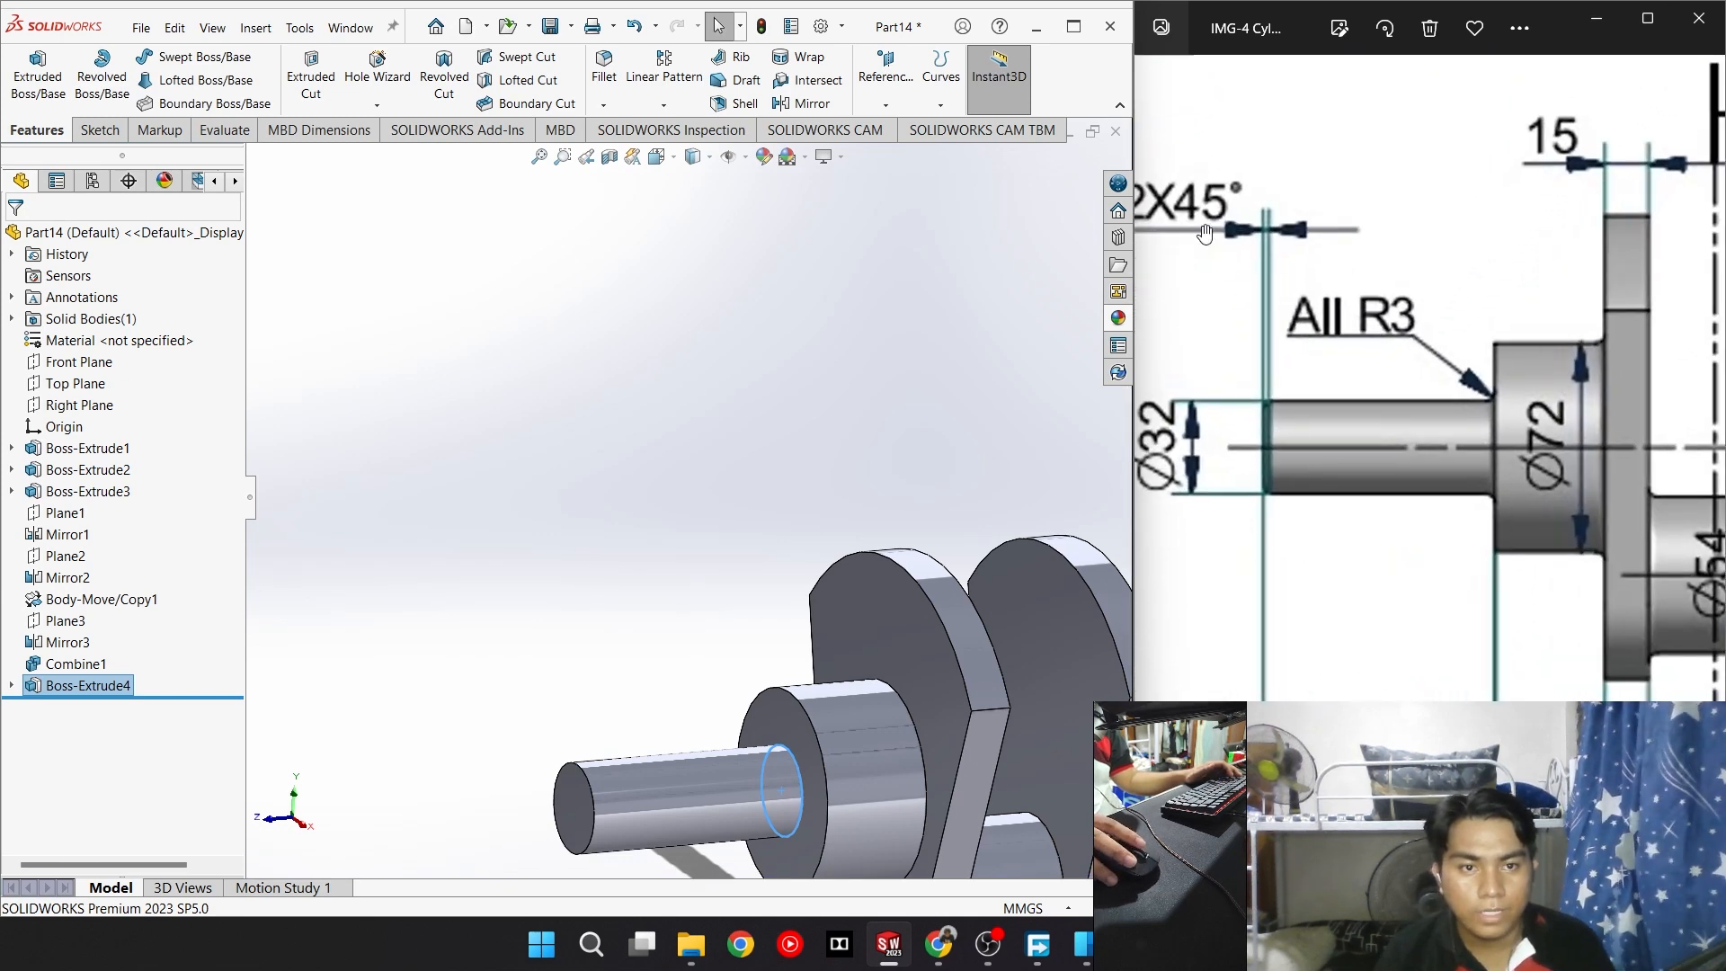
left_click_drag(1273, 313, 1354, 272)
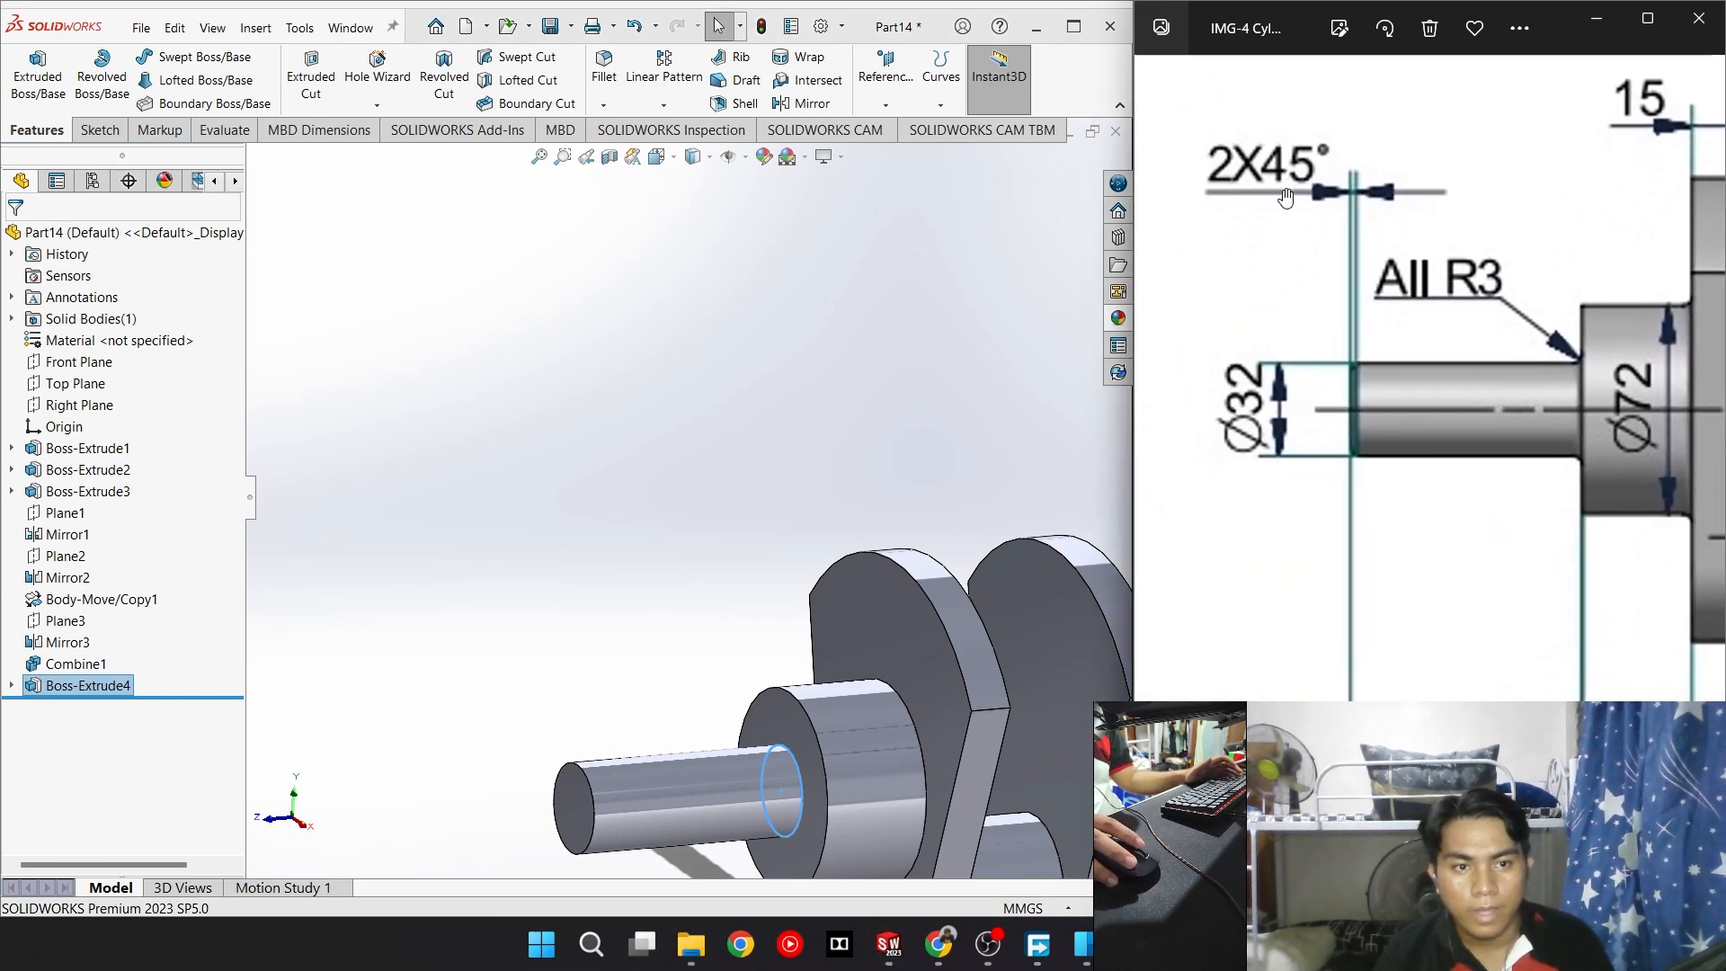
scroll(859, 756, "down", 3)
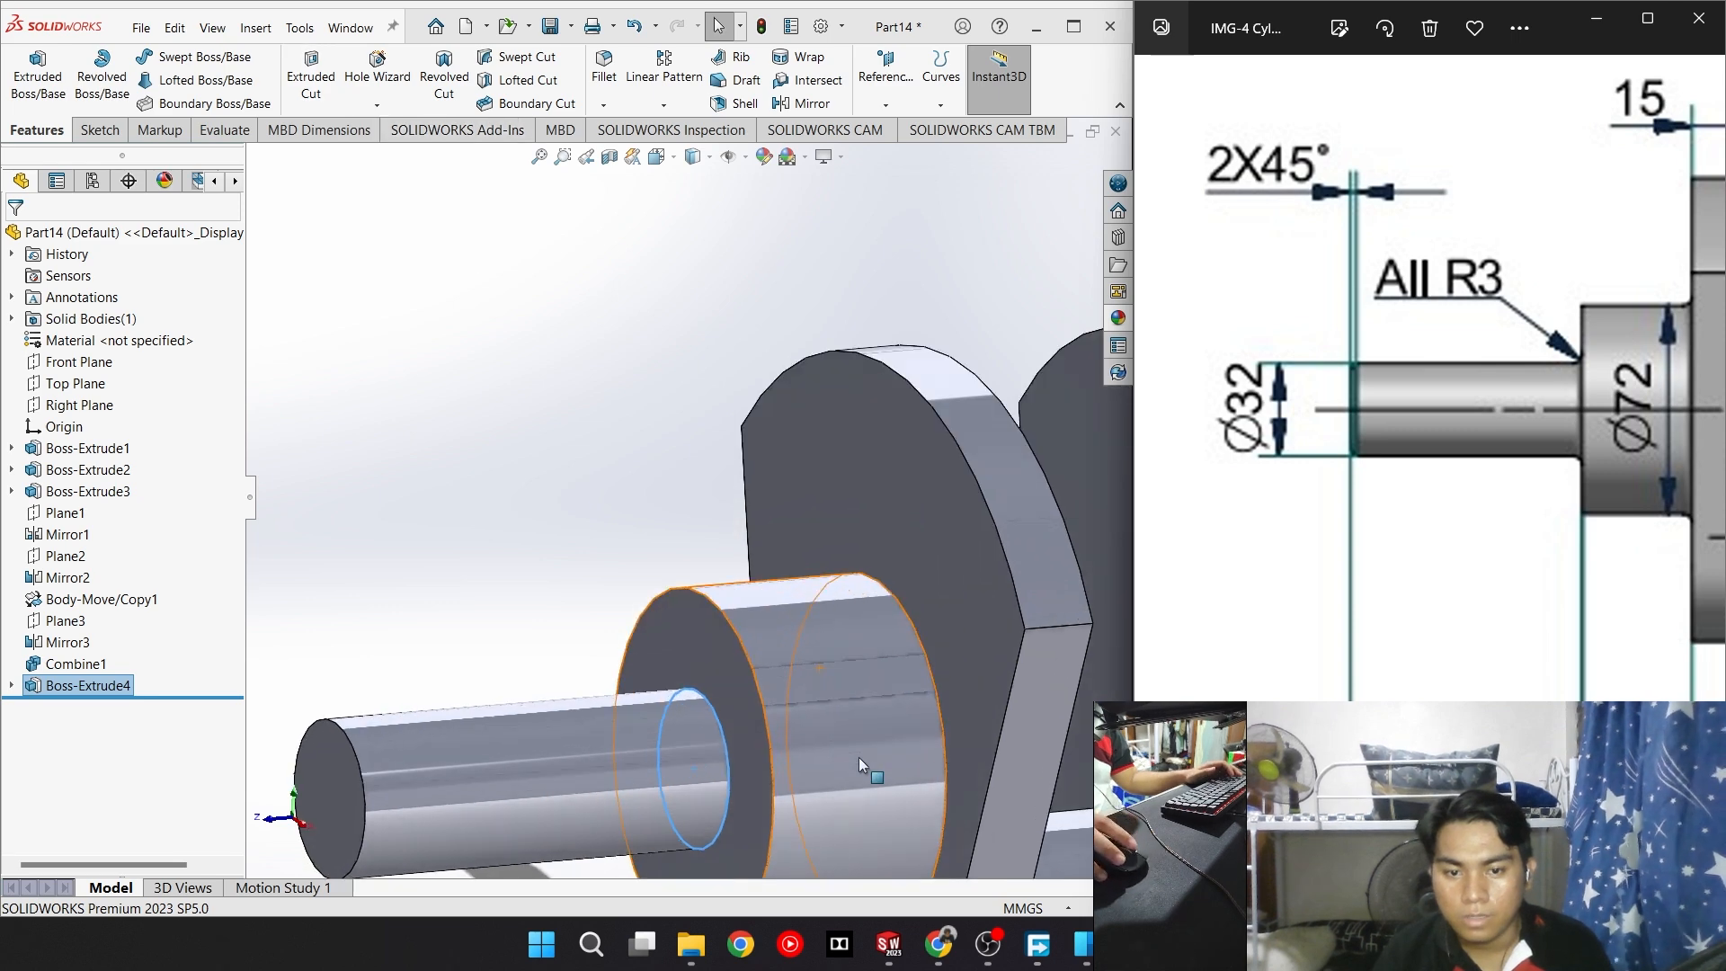
scroll(859, 757, "up", 3)
mouse_move(861, 730)
middle_mouse_down()
mouse_move(885, 693)
mouse_move(882, 717)
middle_mouse_up()
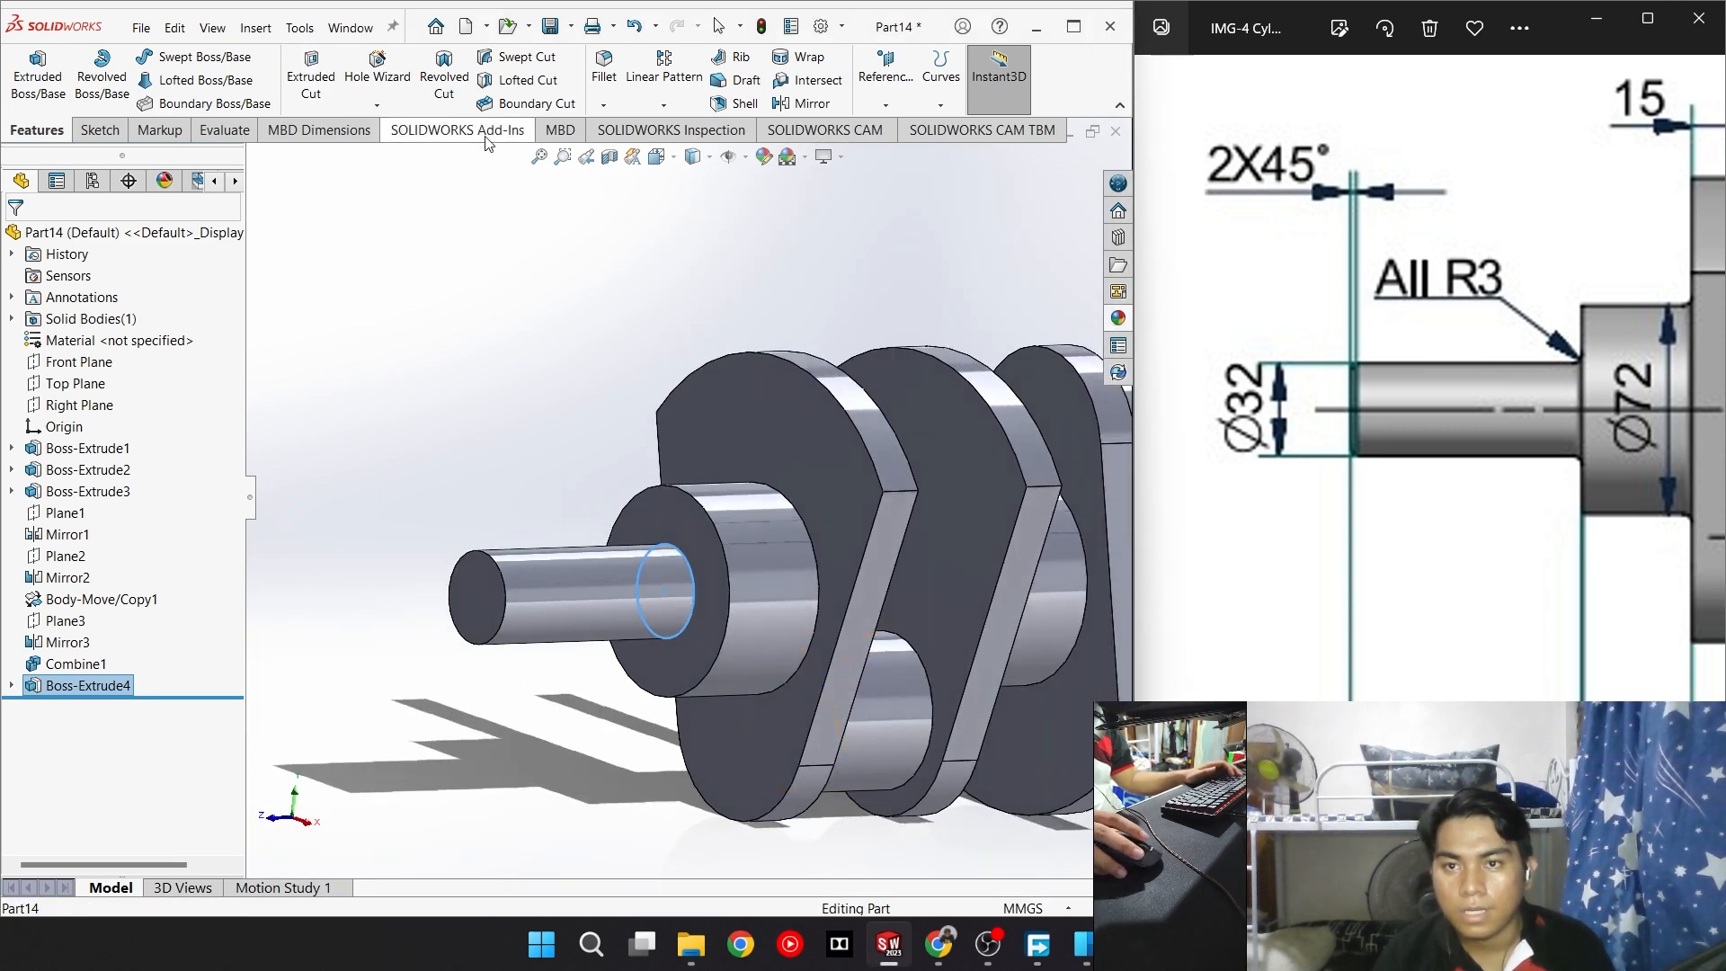
left_click(605, 107)
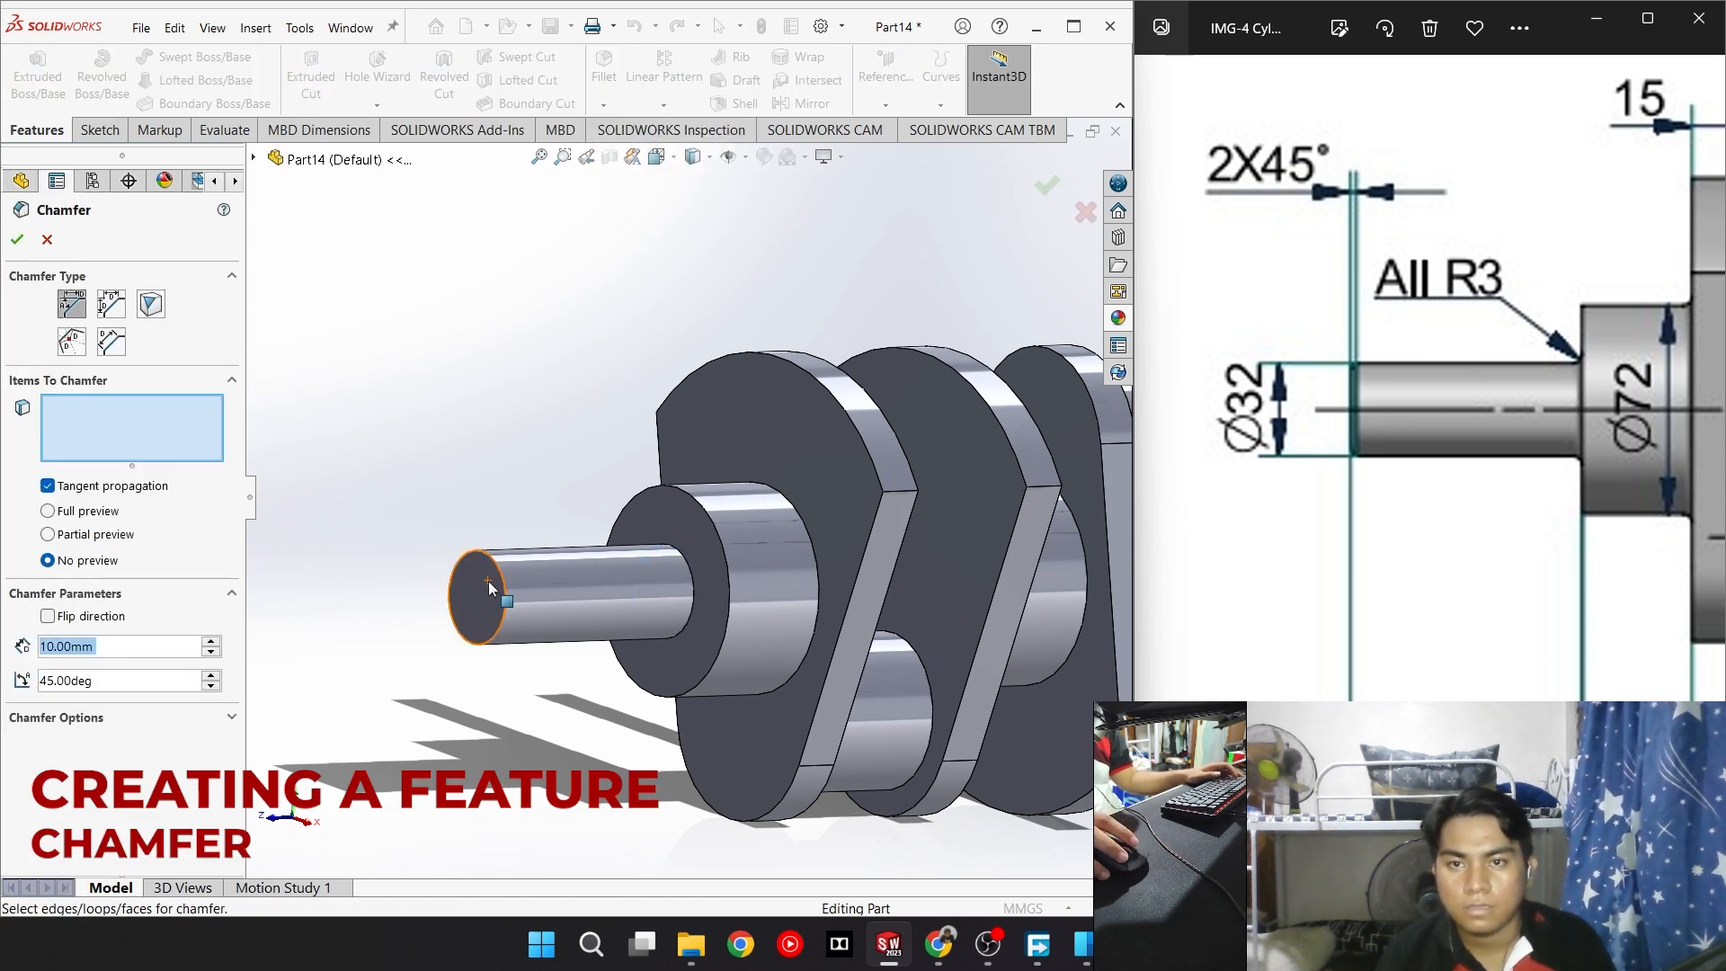
scroll(485, 580, "down", 5)
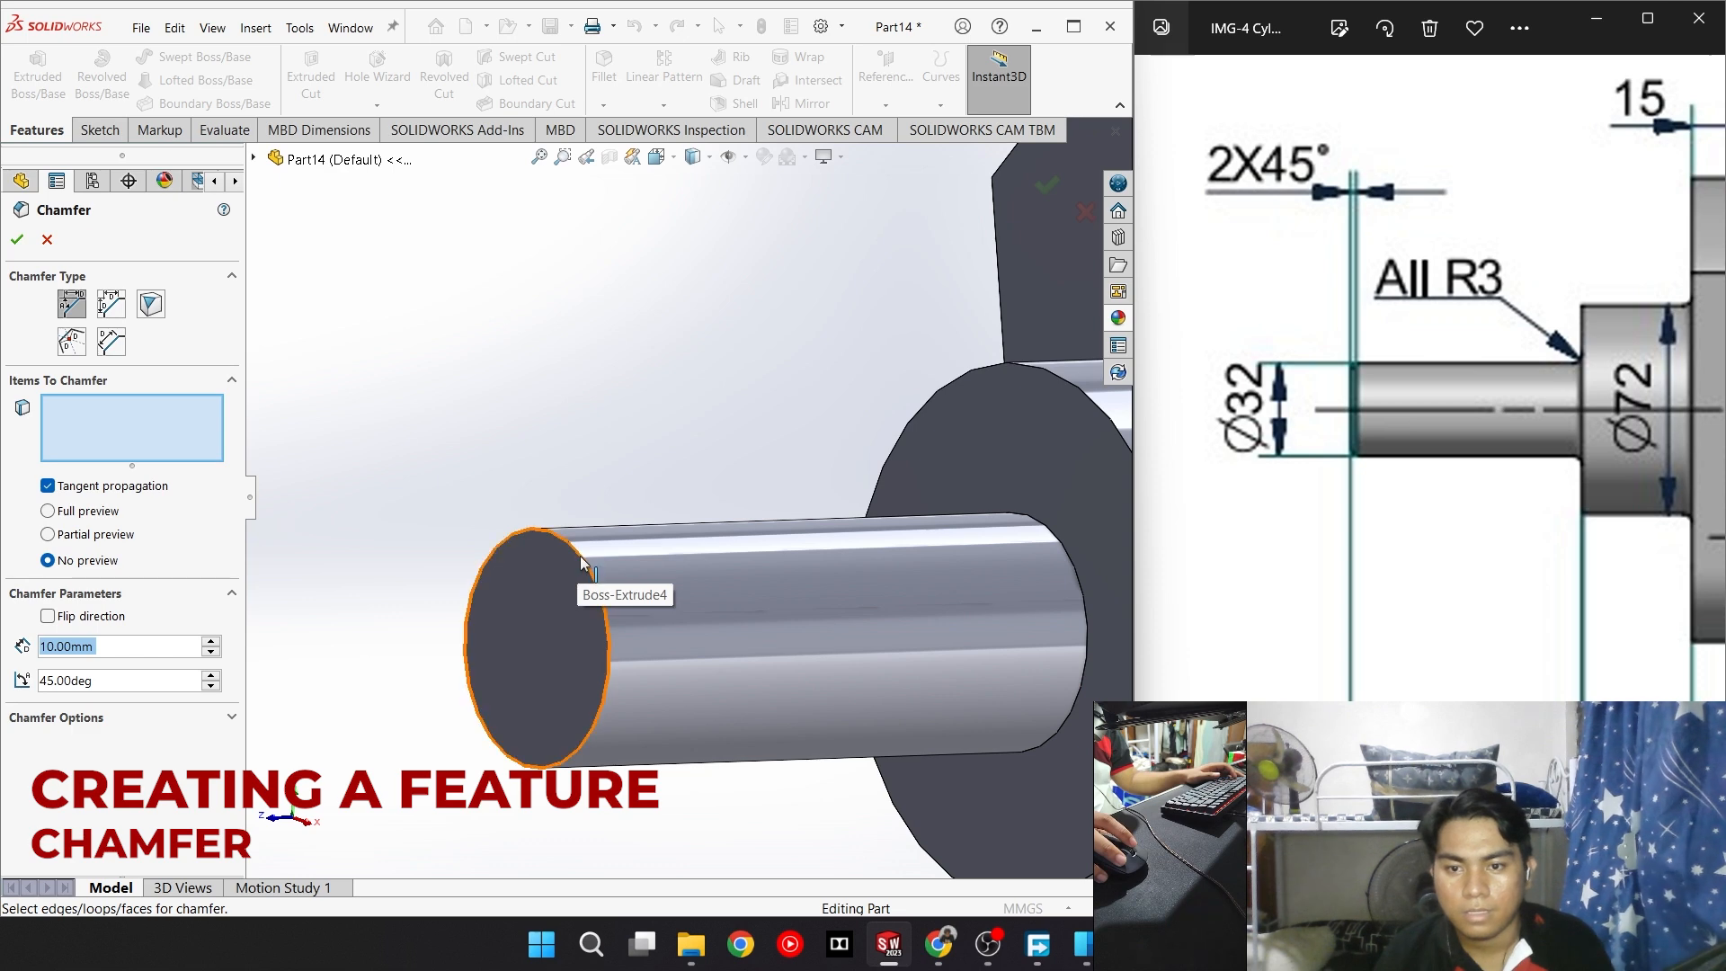
left_click(576, 561)
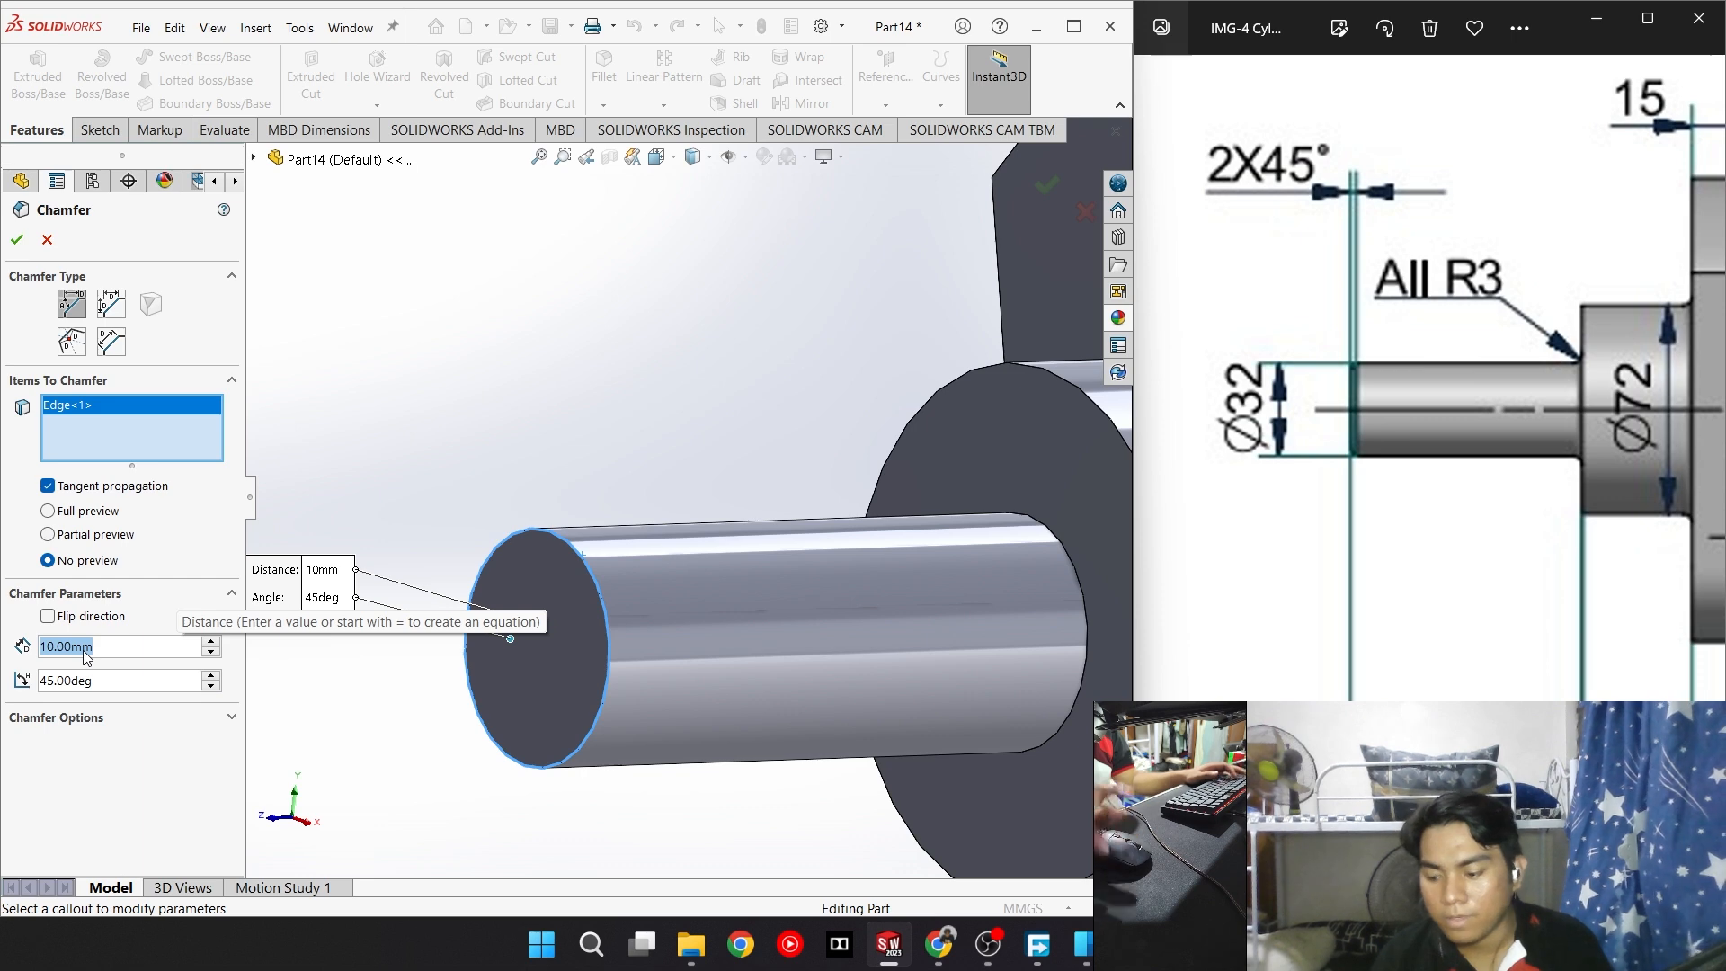
type("2")
key("Return")
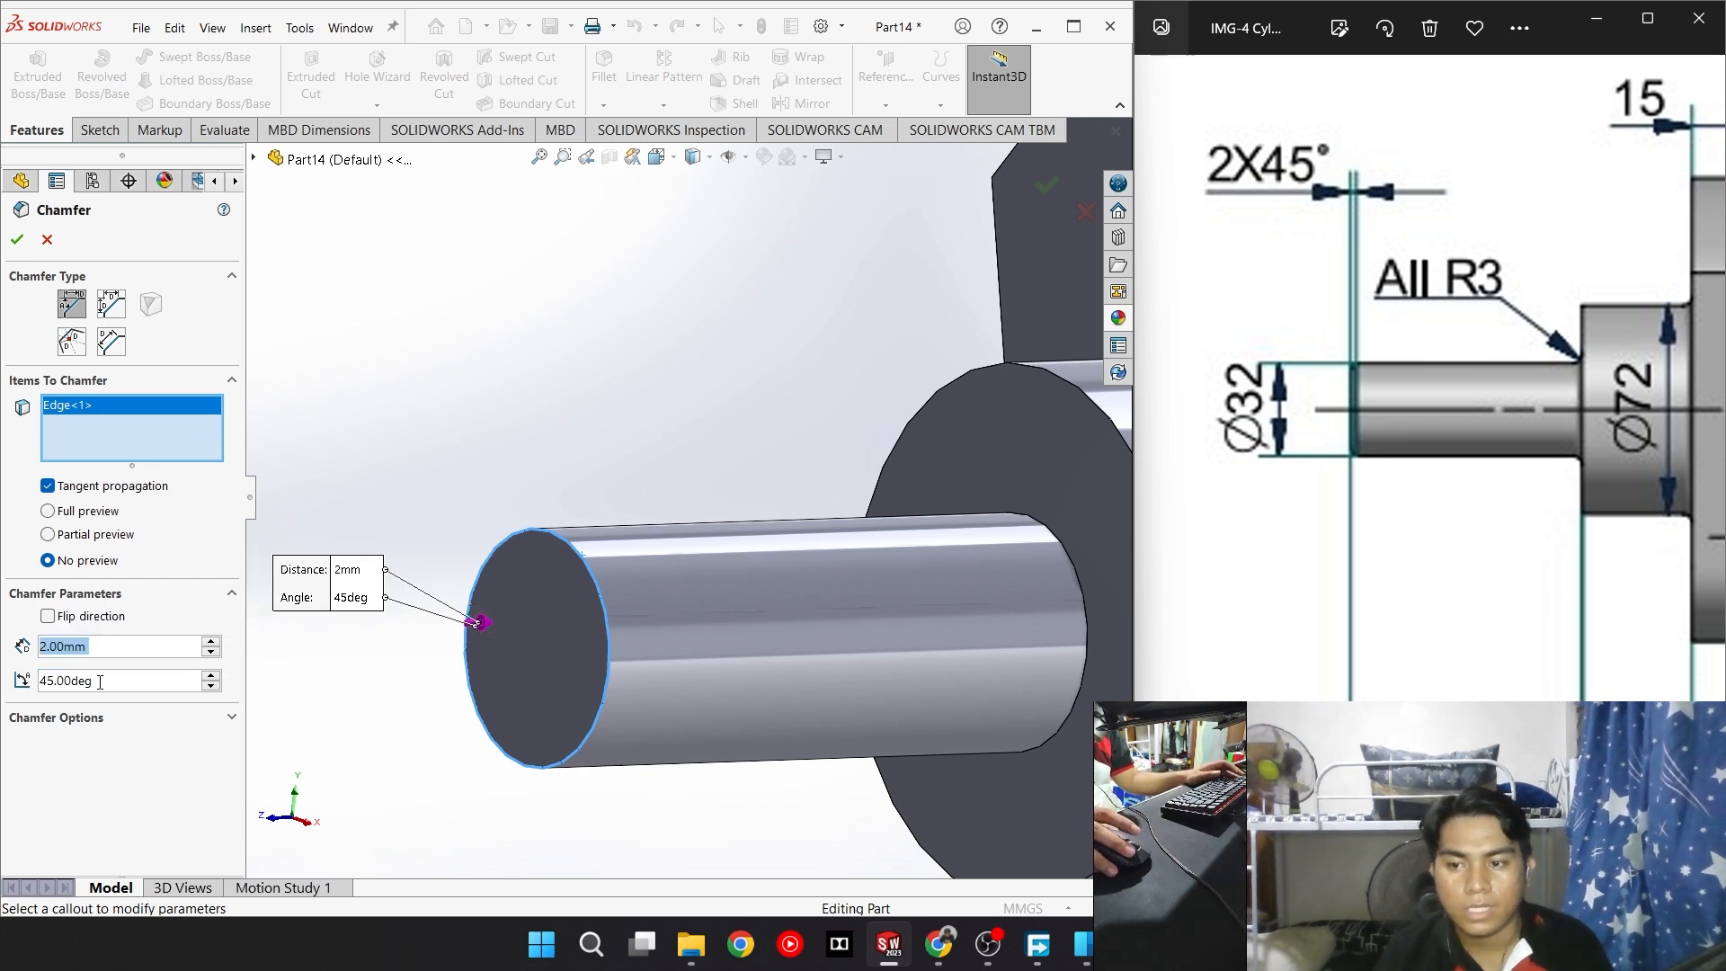
left_click(17, 239)
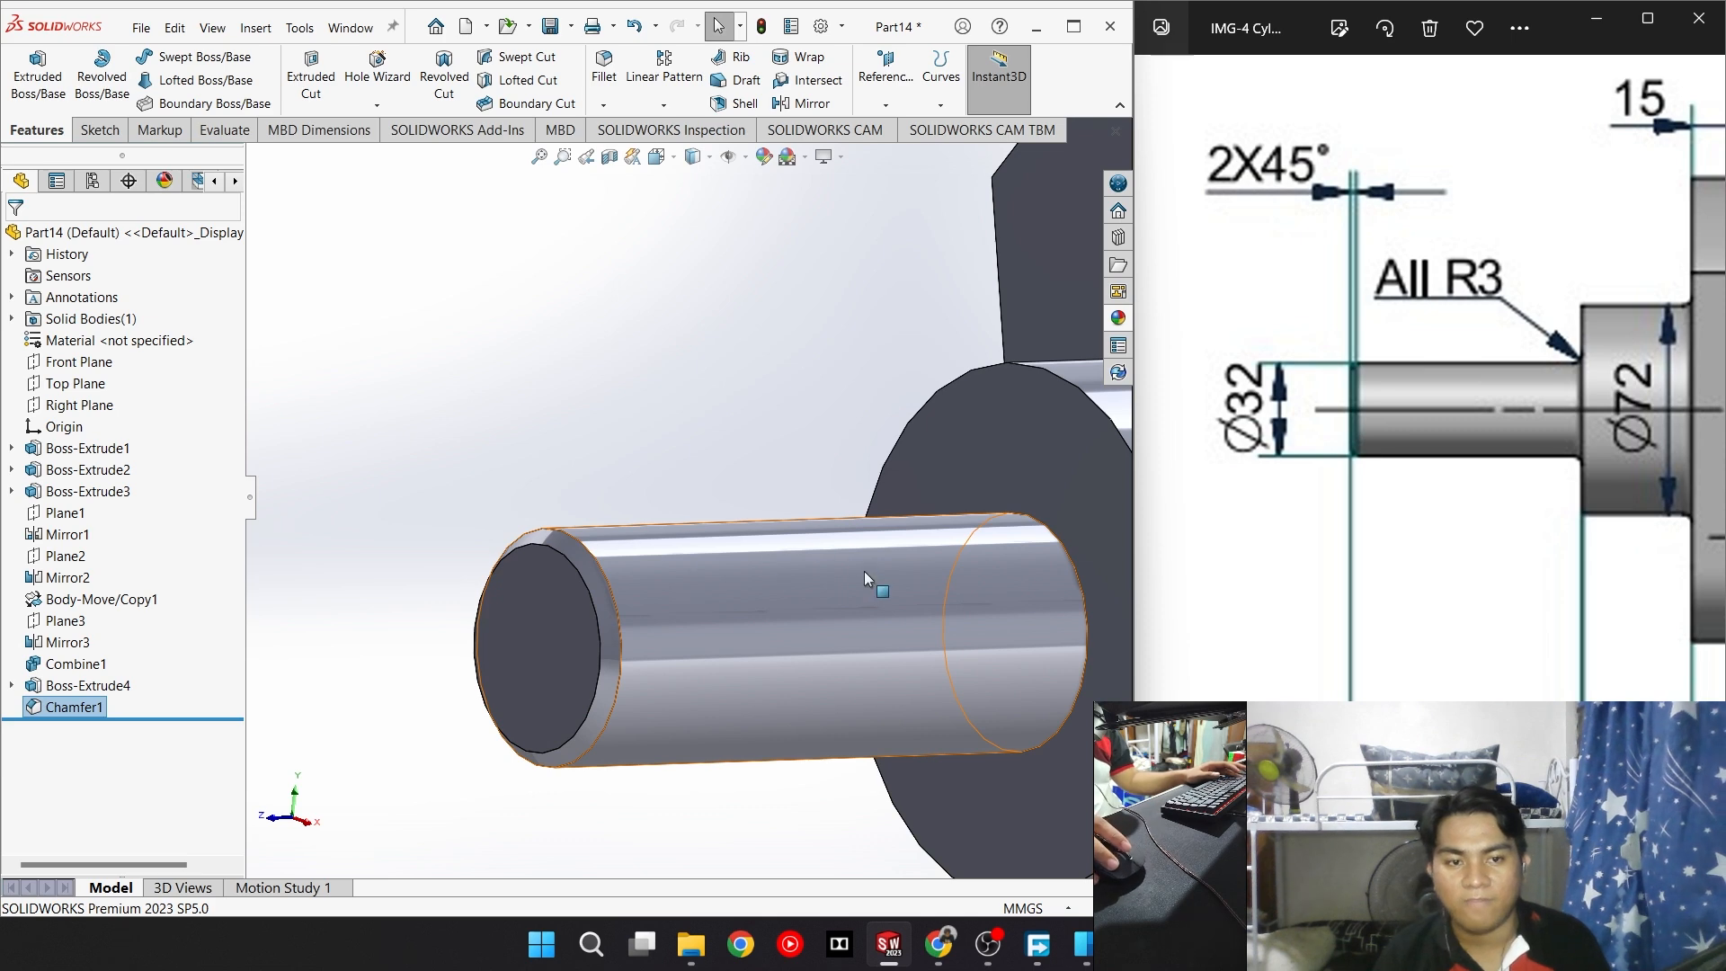
Sketch a 144 mm diameter circle centred on the origin on the crankshaft's rear journal end face, following section D-D of the drawing
scroll(854, 586, "up", 5)
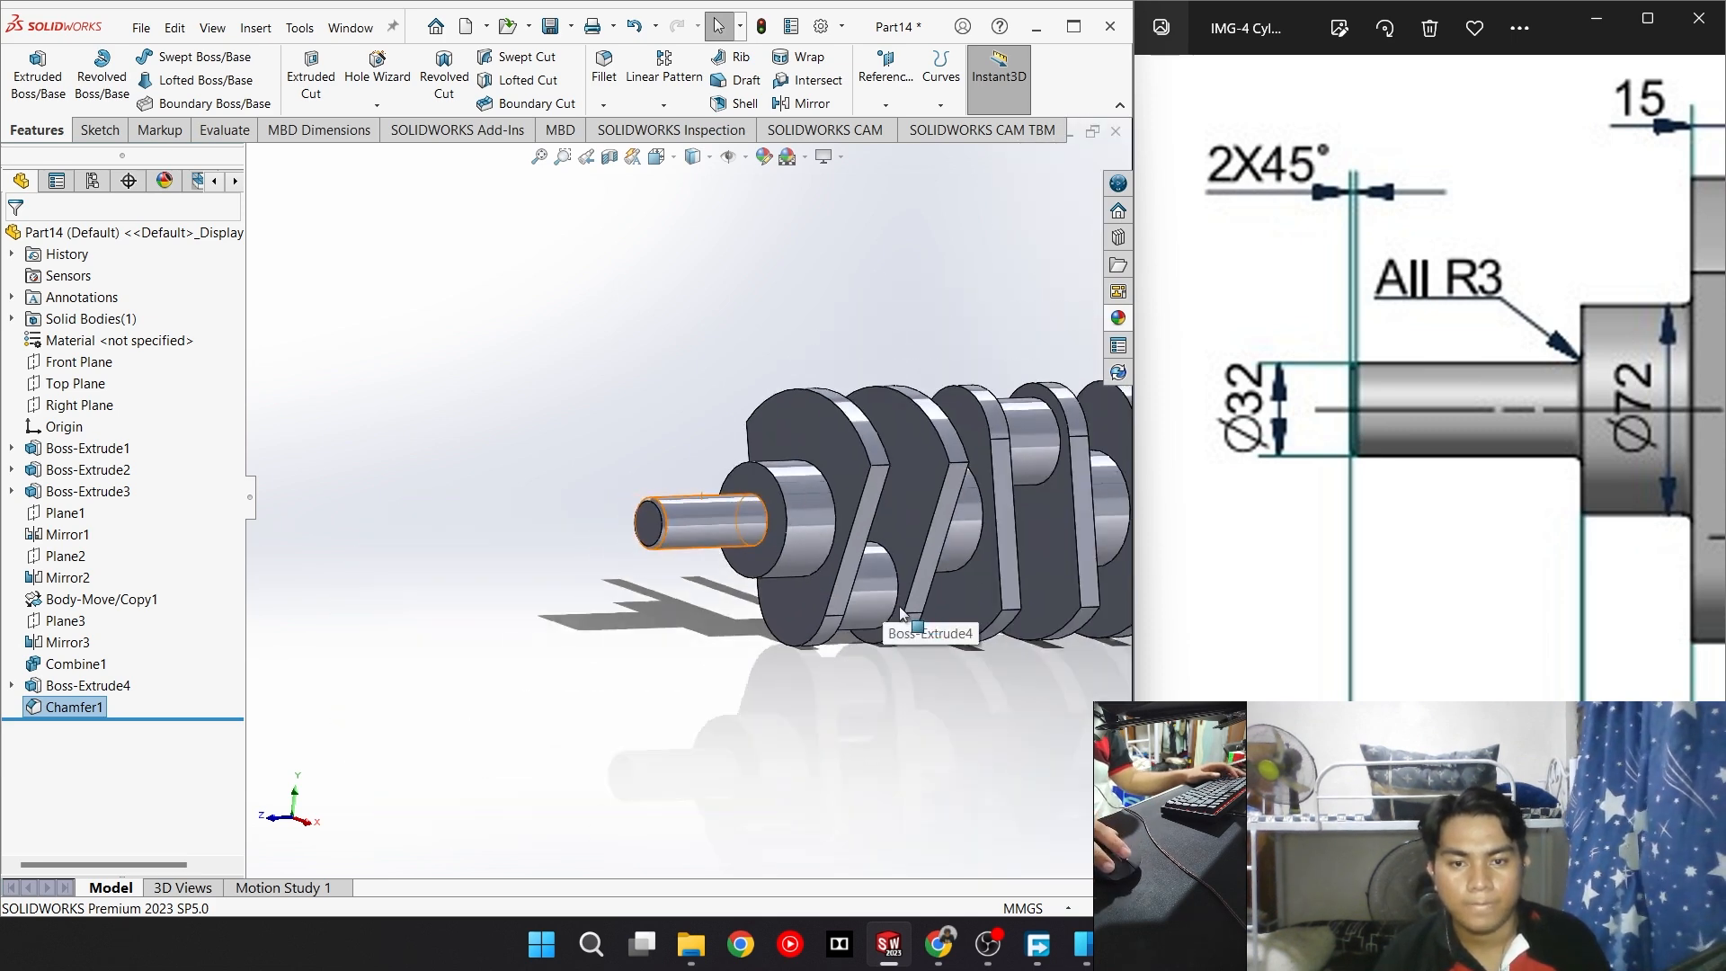
scroll(901, 614, "up", 3)
scroll(924, 540, "down", 5)
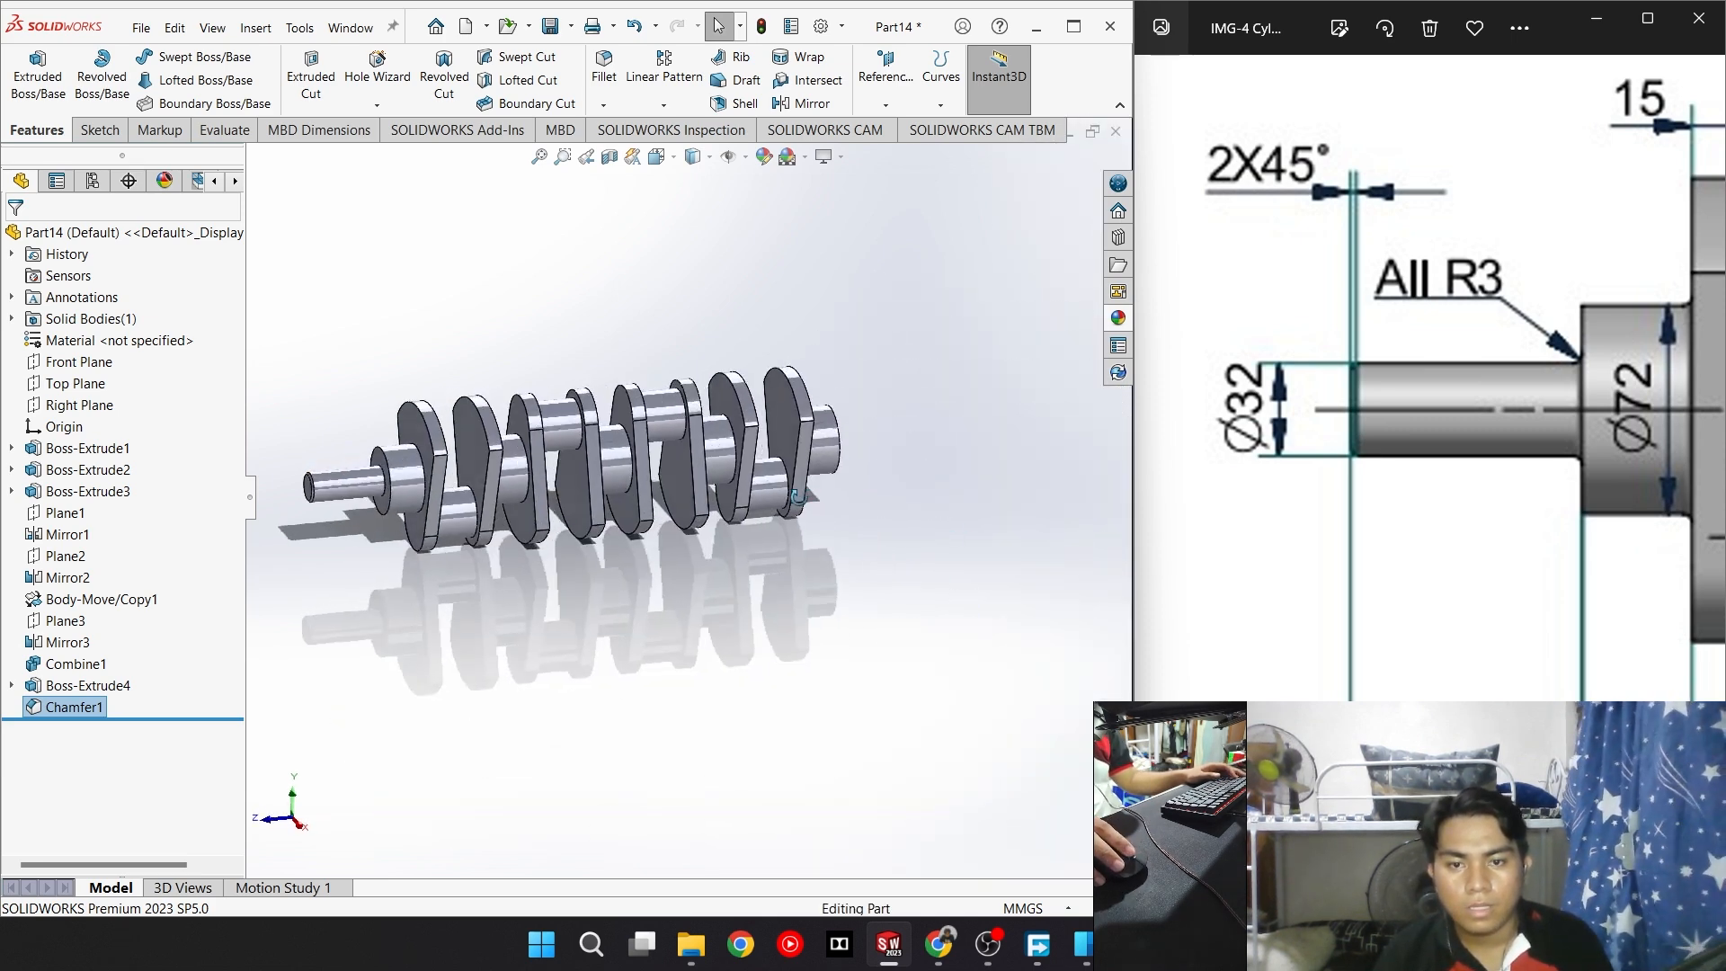
middle_click_drag(797, 496, 609, 617)
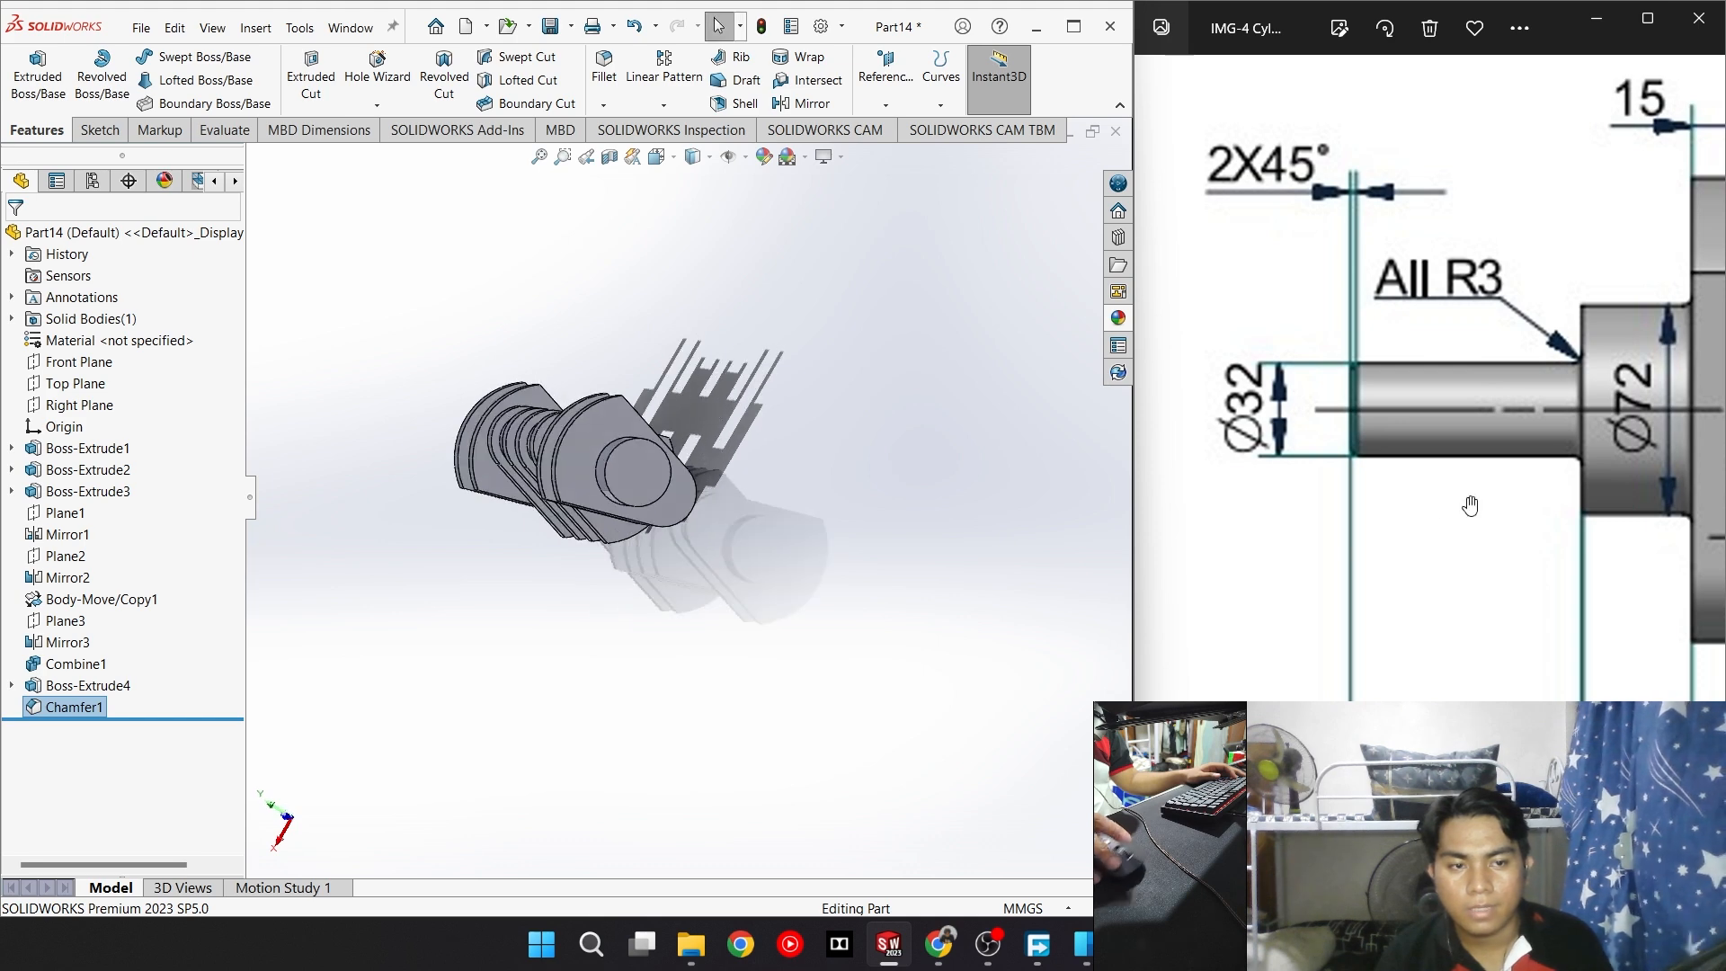
mouse_move(1470, 505)
left_mouse_down()
mouse_move(1115, 523)
mouse_move(1258, 406)
mouse_move(1491, 296)
left_mouse_up()
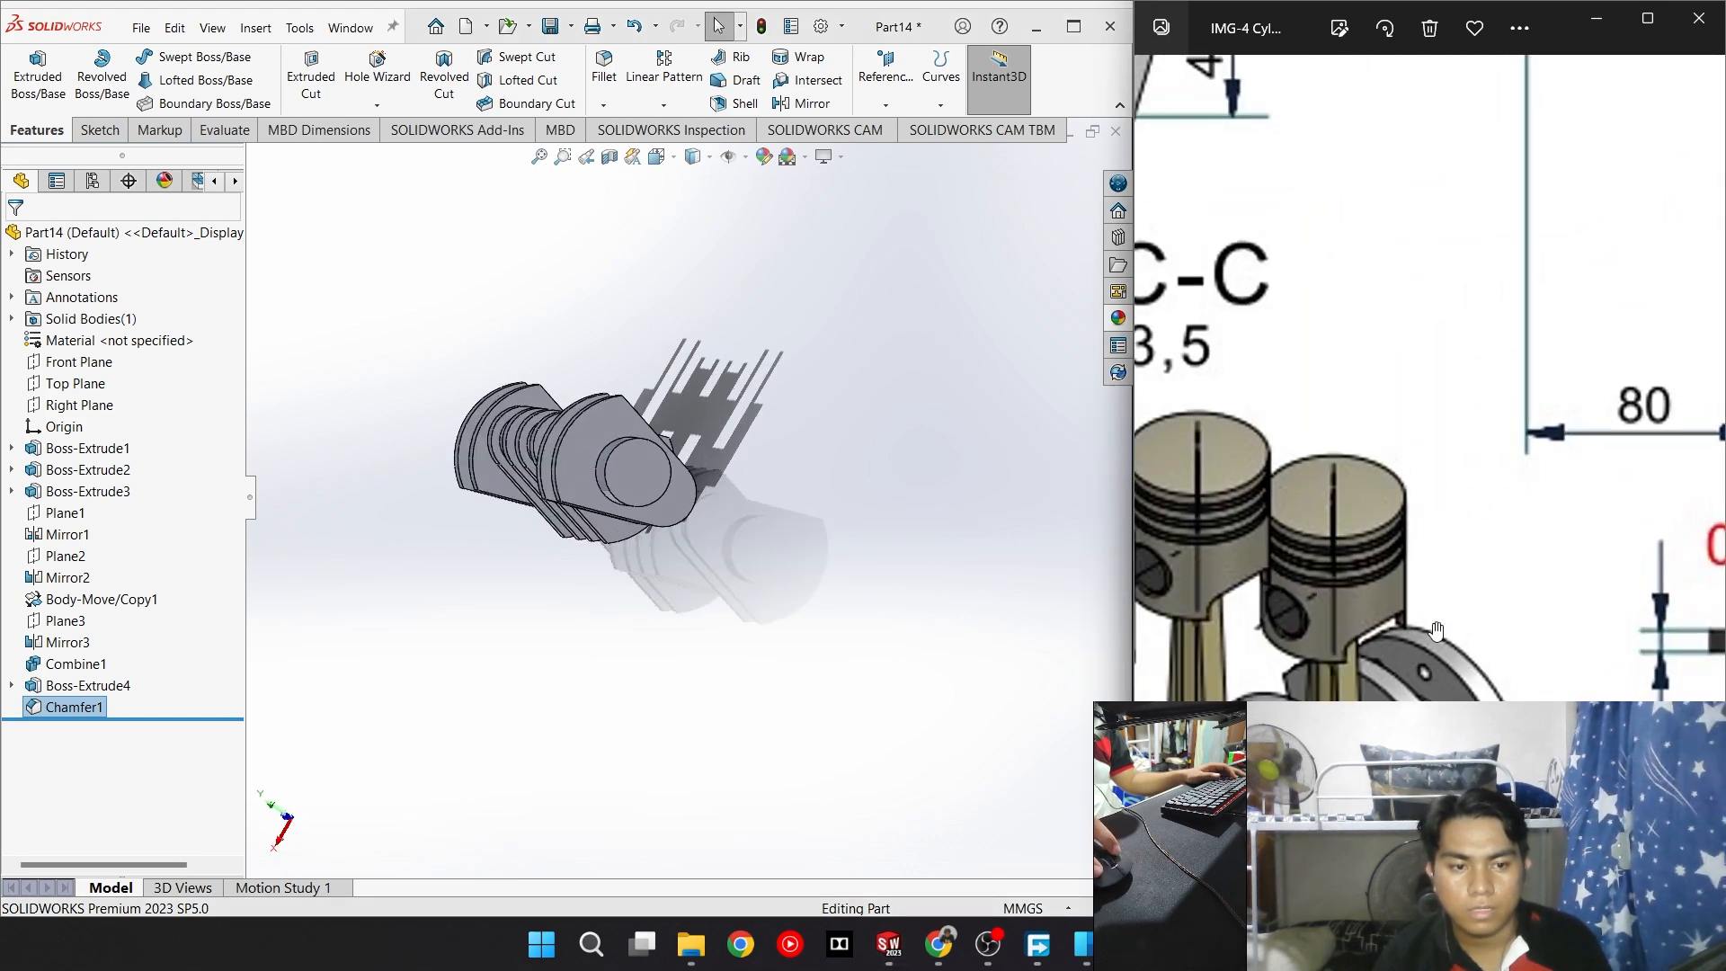
mouse_move(1340, 648)
left_mouse_down()
mouse_move(1518, 354)
mouse_move(1540, 389)
mouse_move(1213, 486)
left_mouse_up()
left_click_drag(1663, 324, 1205, 466)
left_click_drag(1650, 453, 1335, 411)
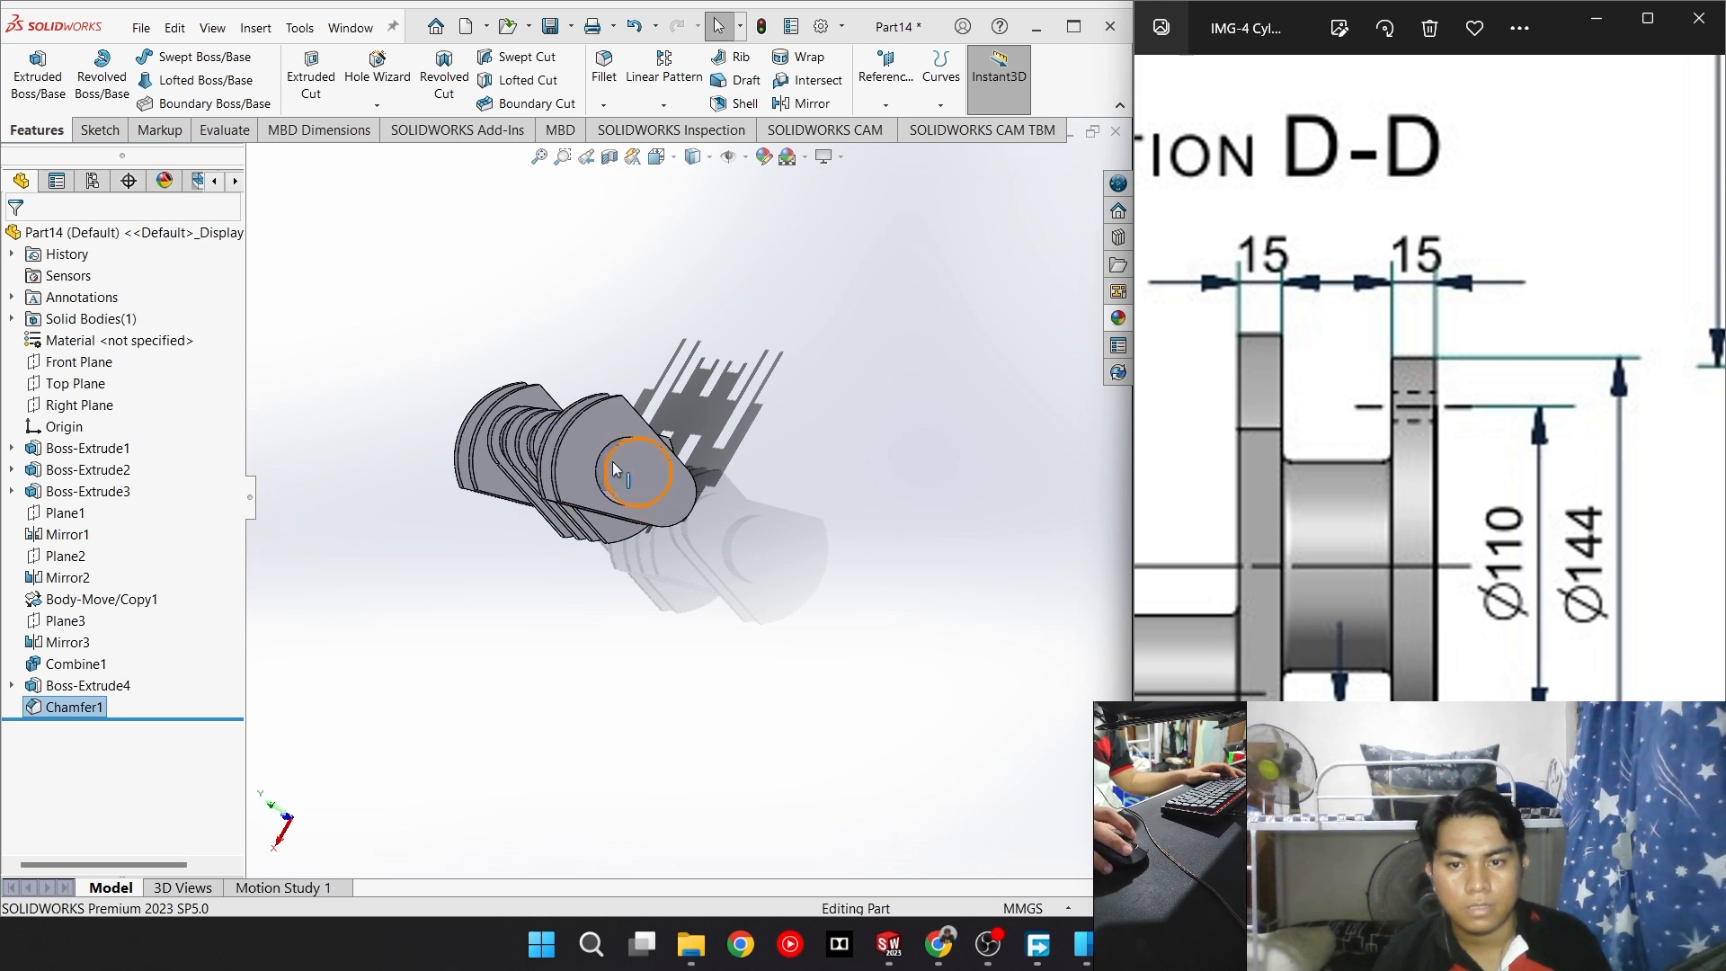
left_click(98, 130)
left_click(28, 76)
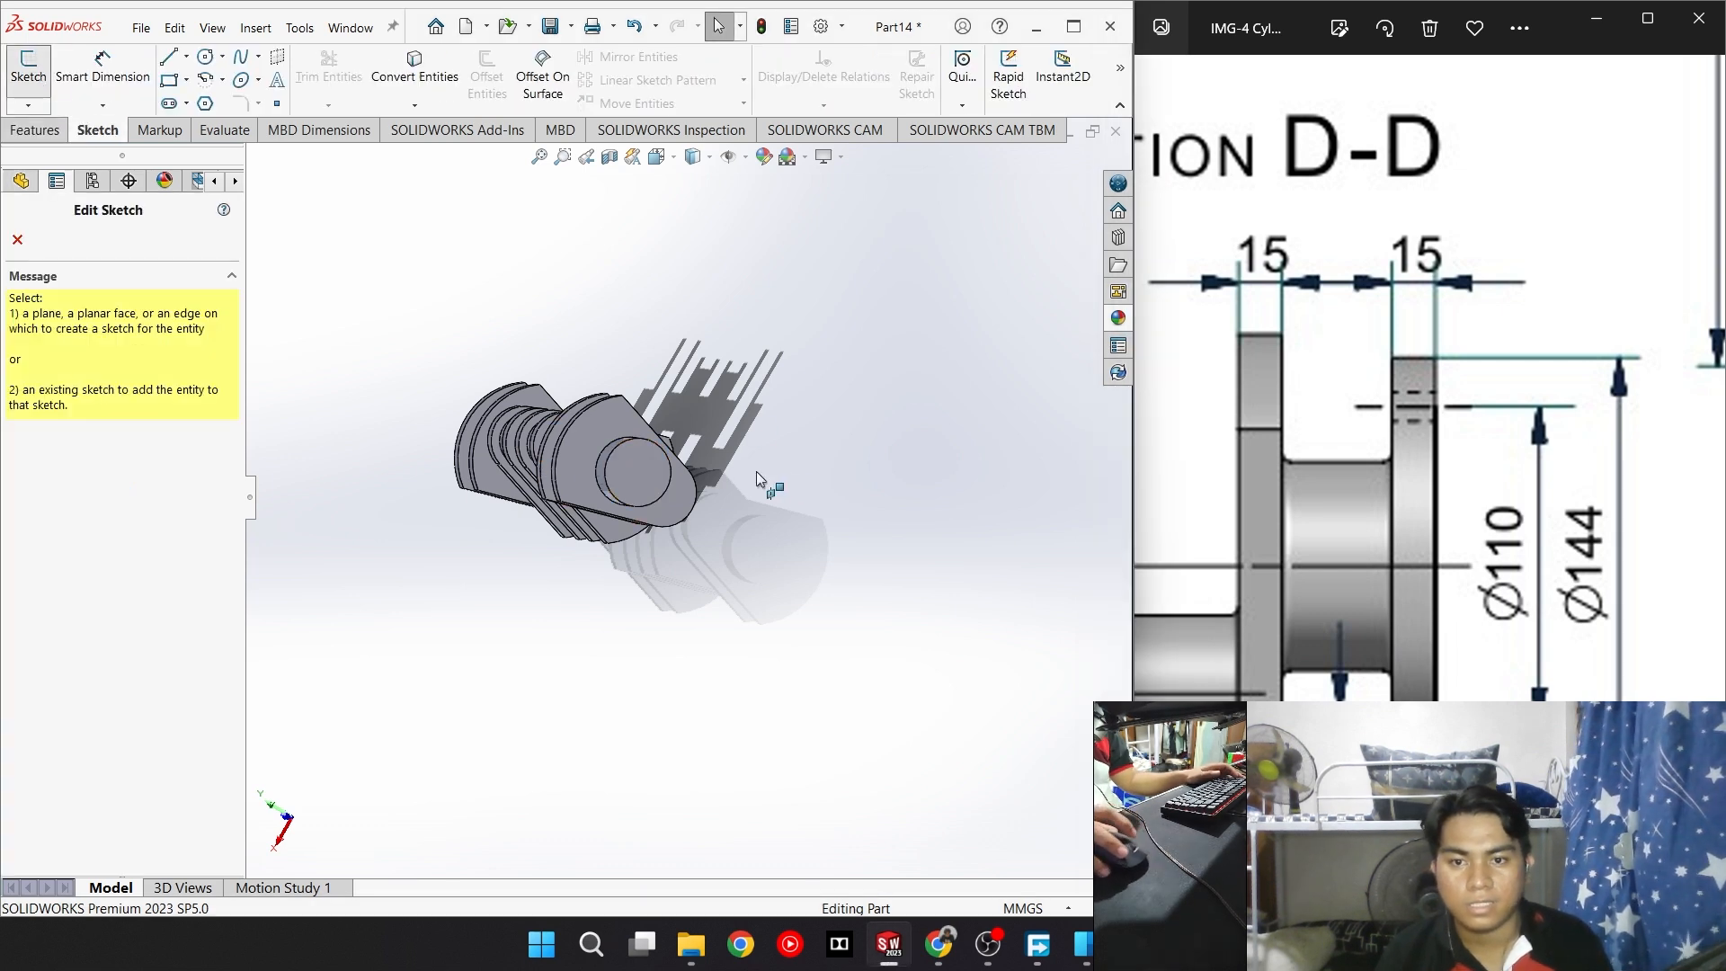
left_click(628, 471)
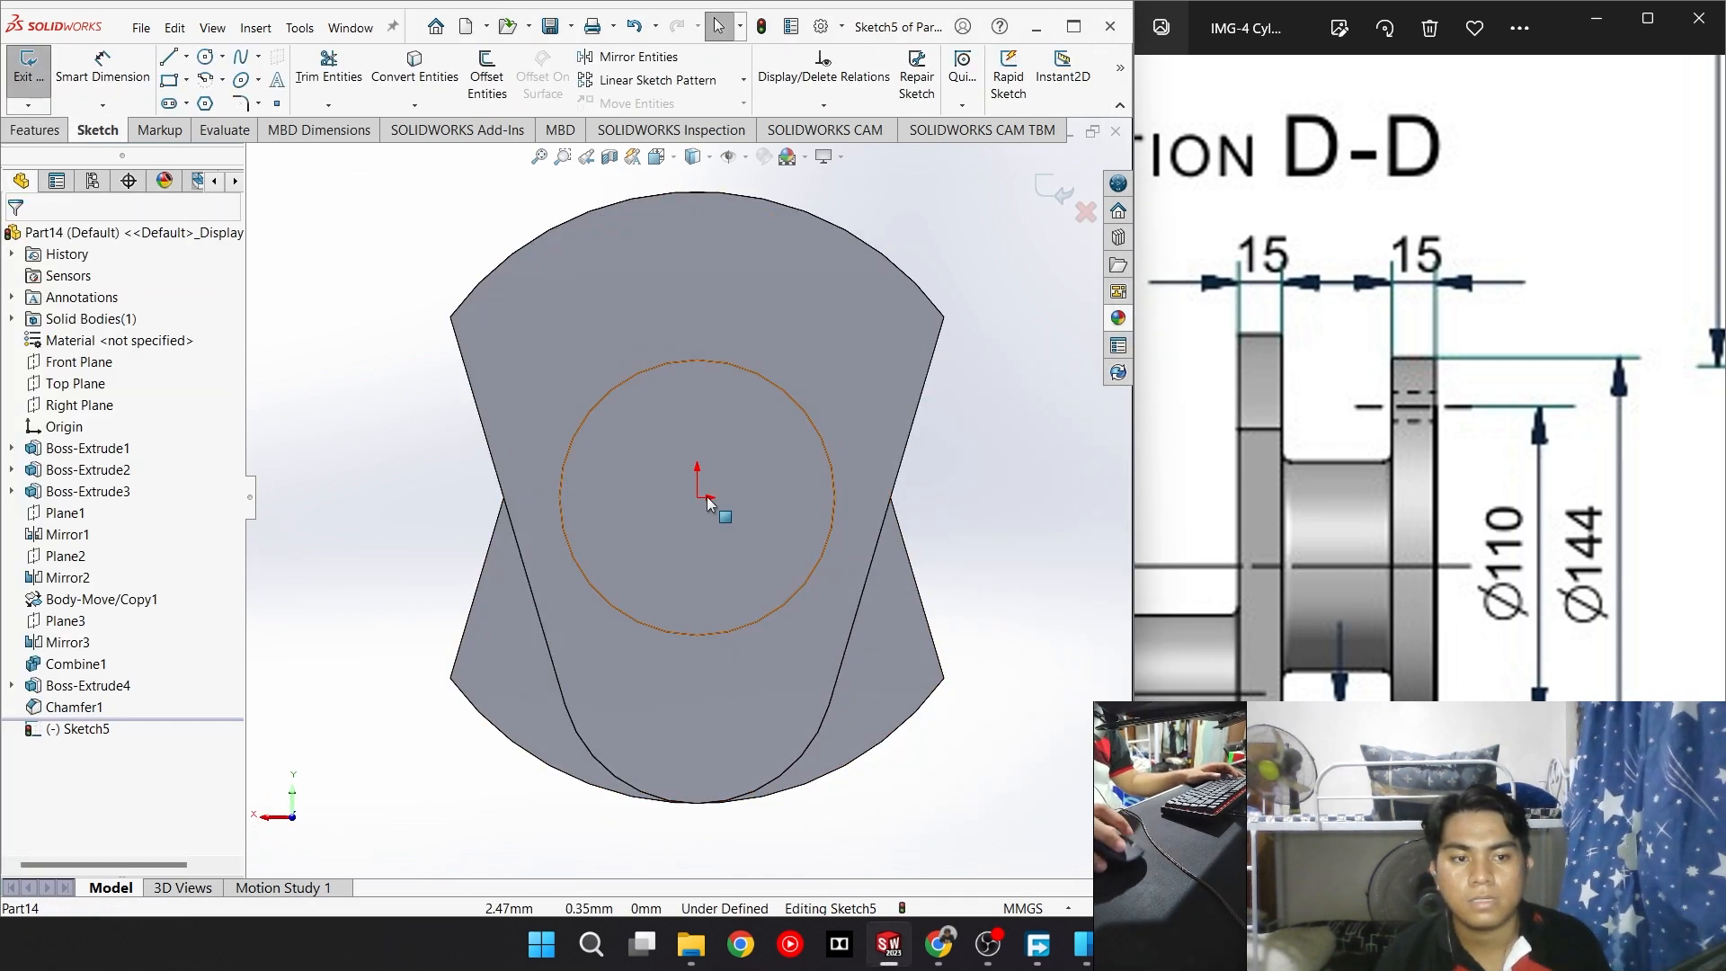
left_click(206, 56)
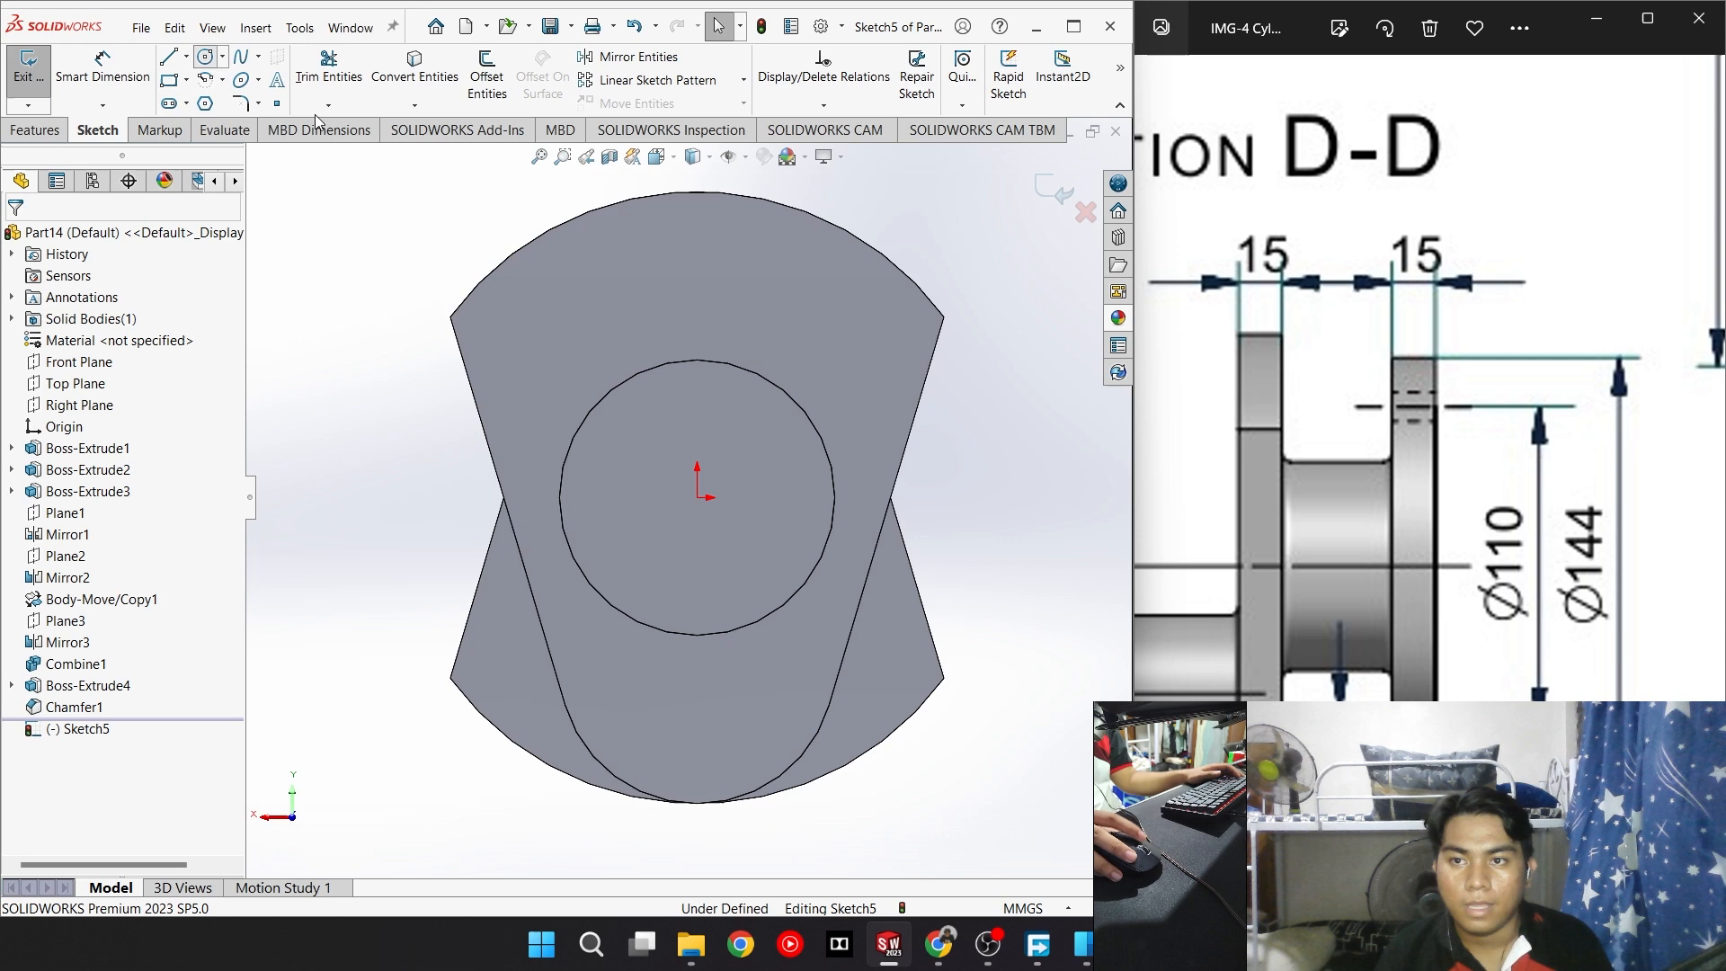
left_click(697, 499)
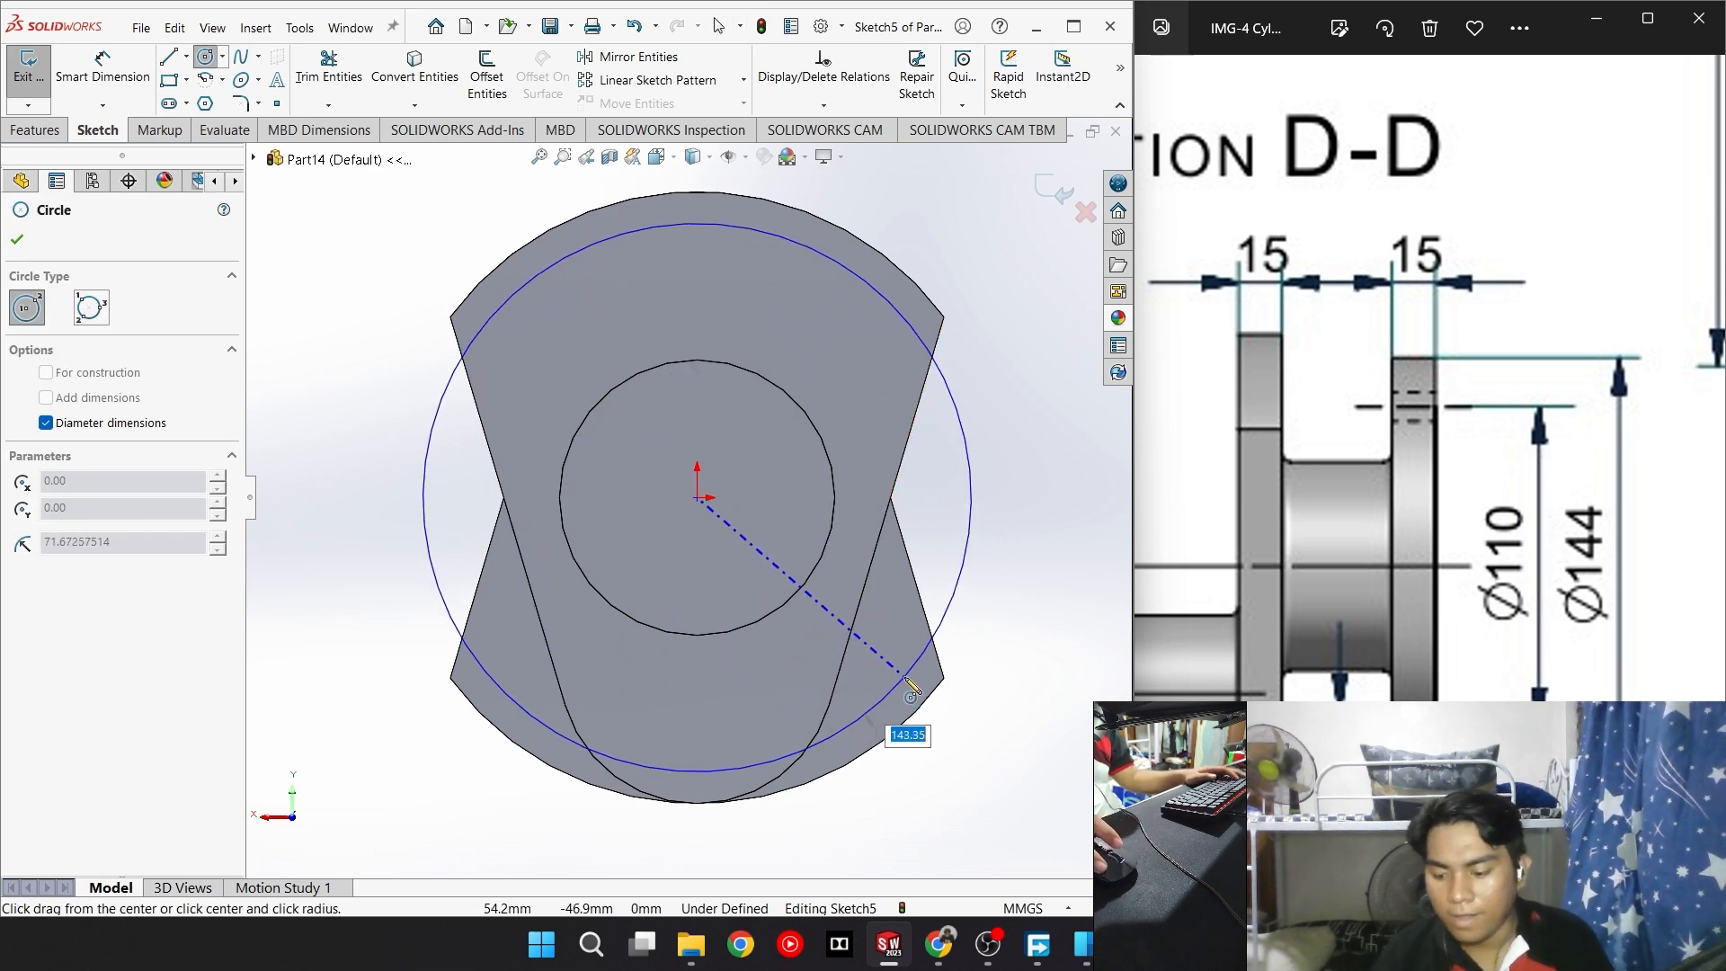
type("144")
key("Return")
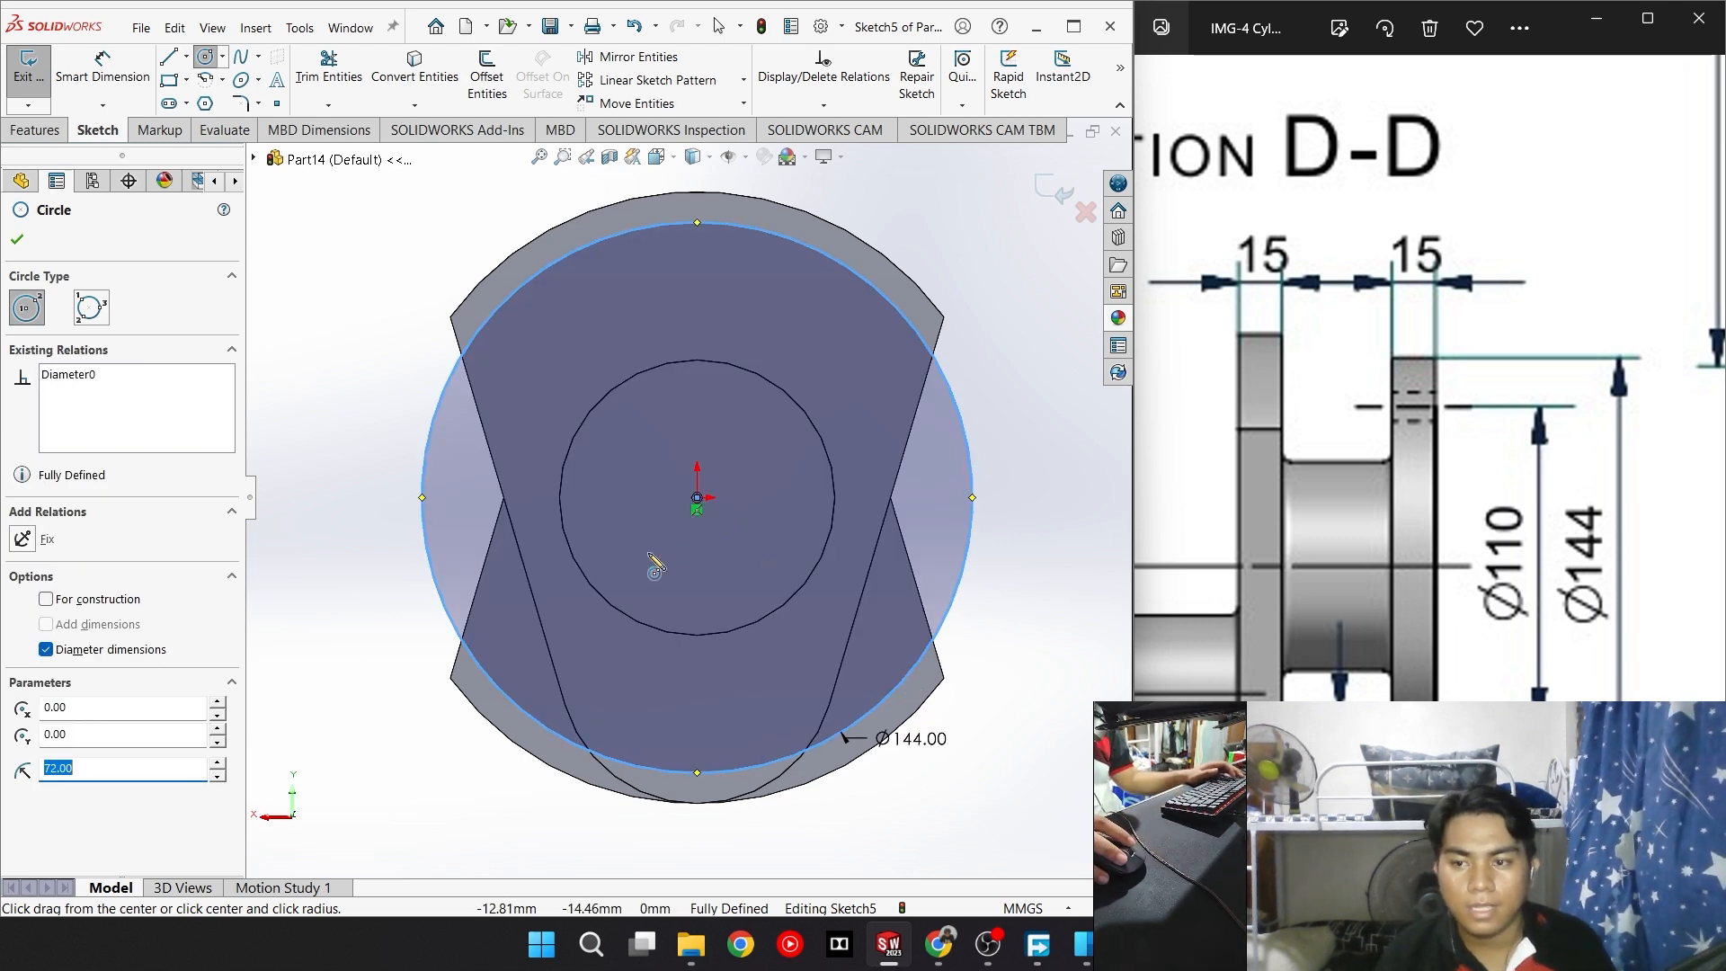
Add a concentric 110 mm diameter circle centred on the origin and make it construction geometry for the bolt holes
left_click(696, 498)
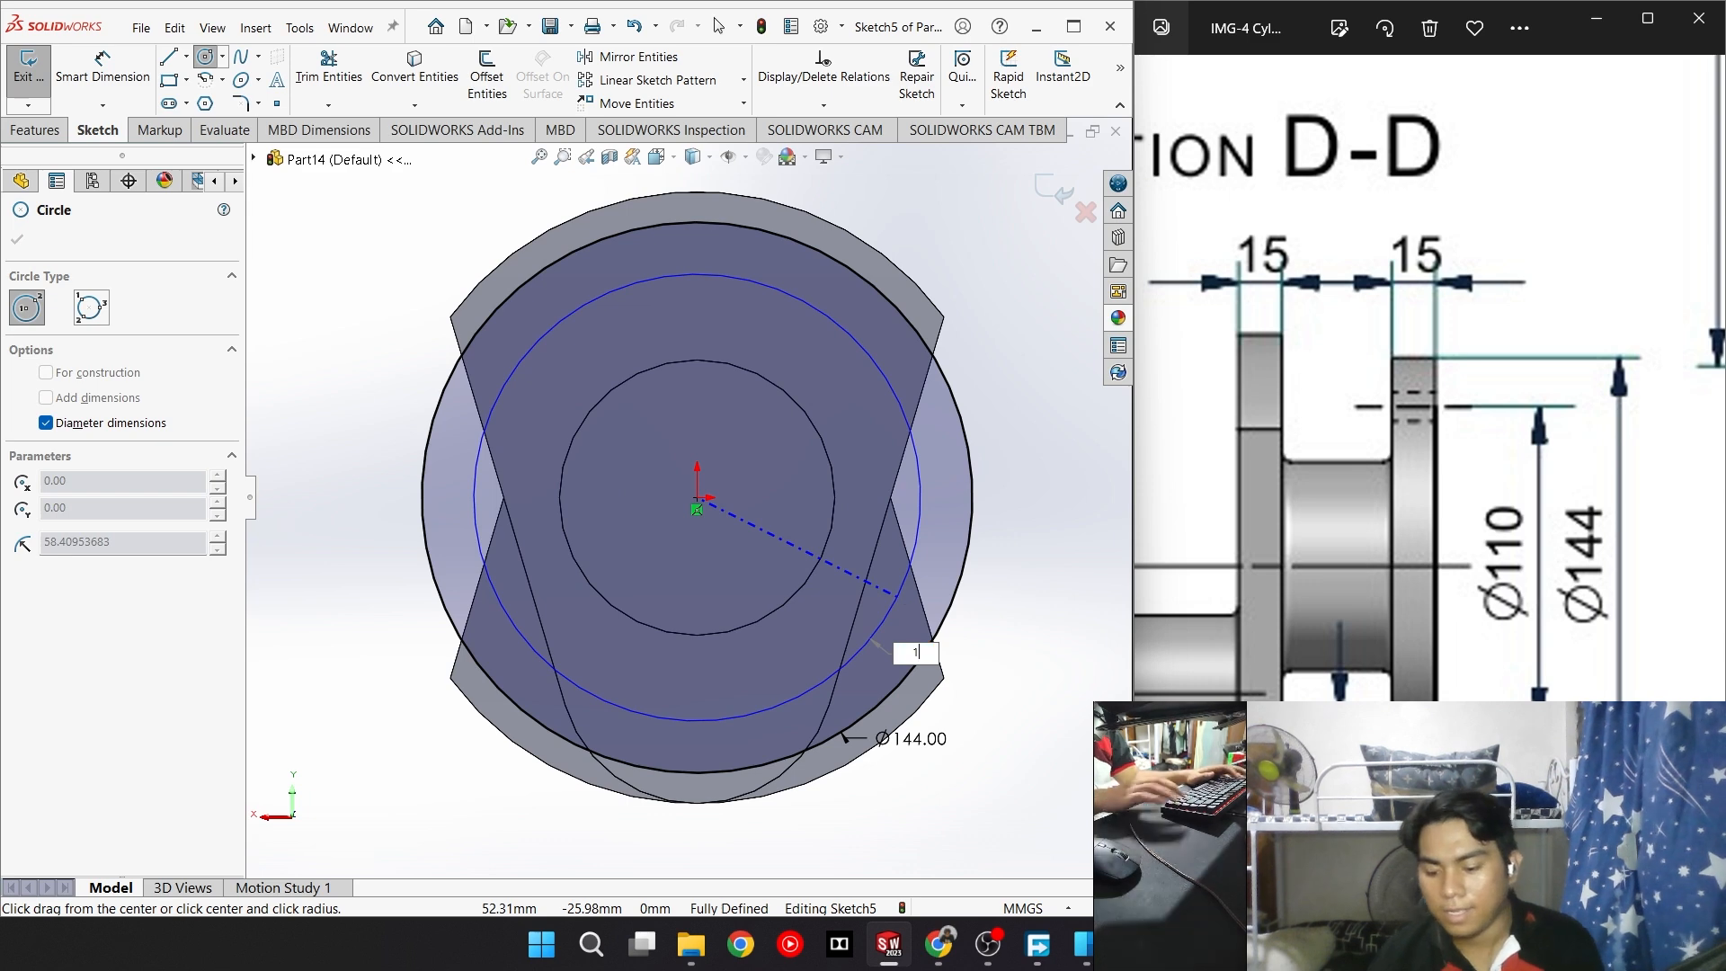
type("110")
key("Return")
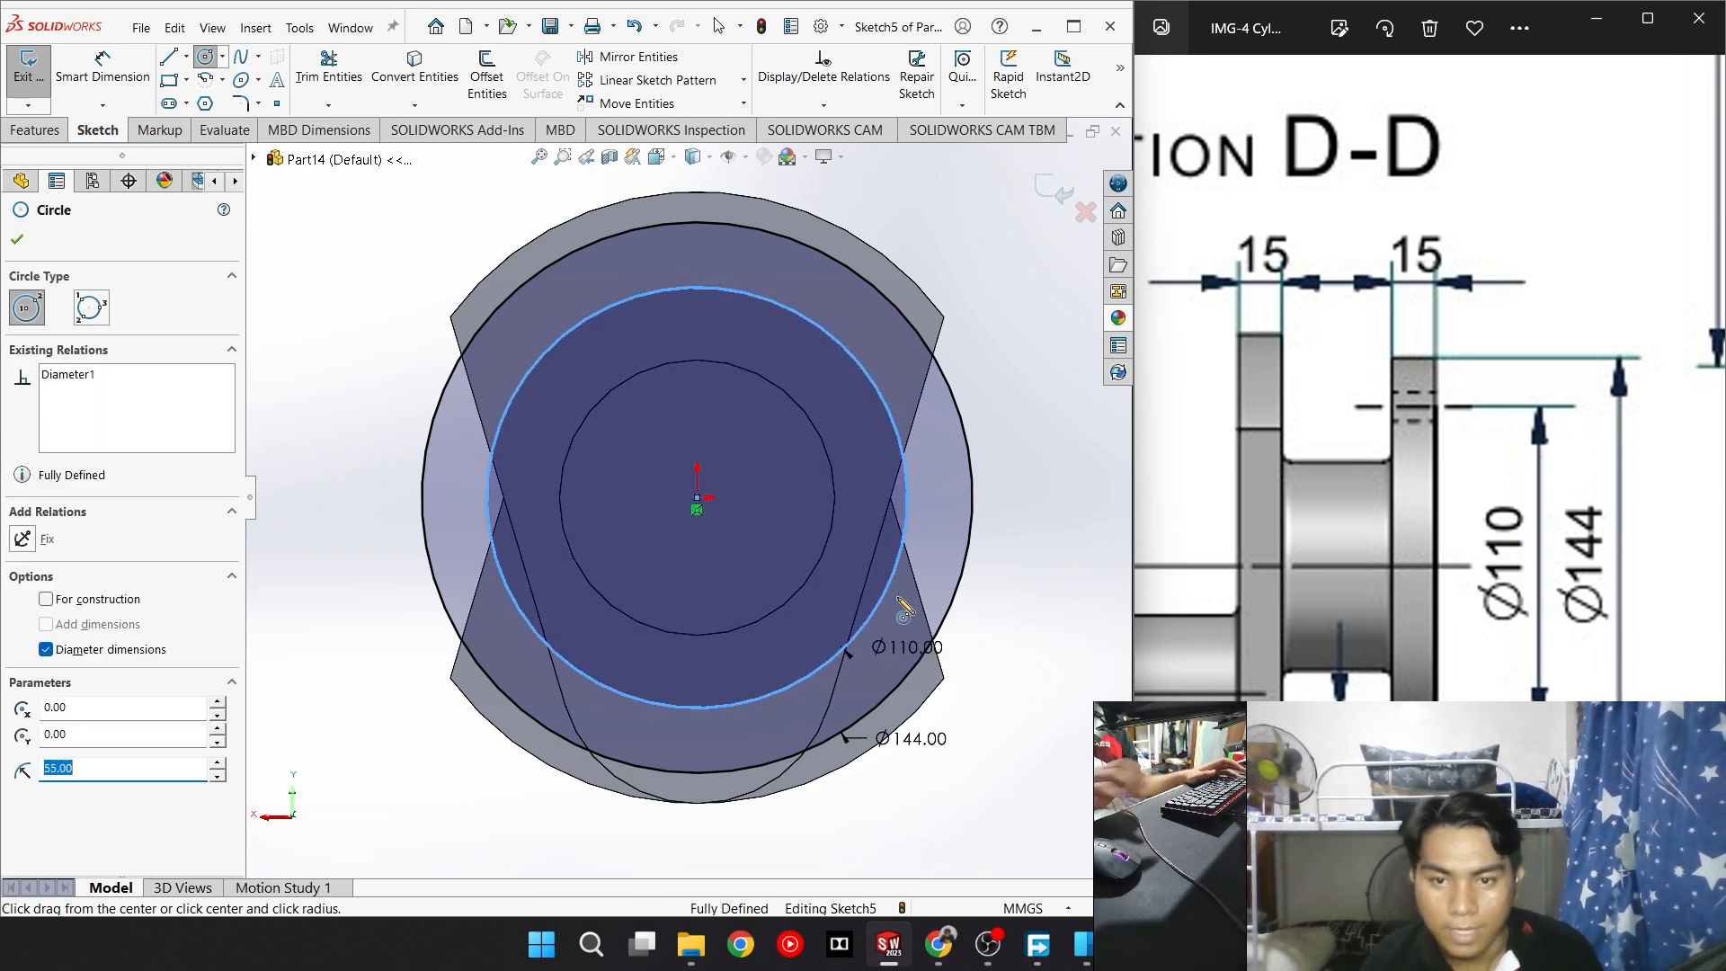
left_click(99, 598)
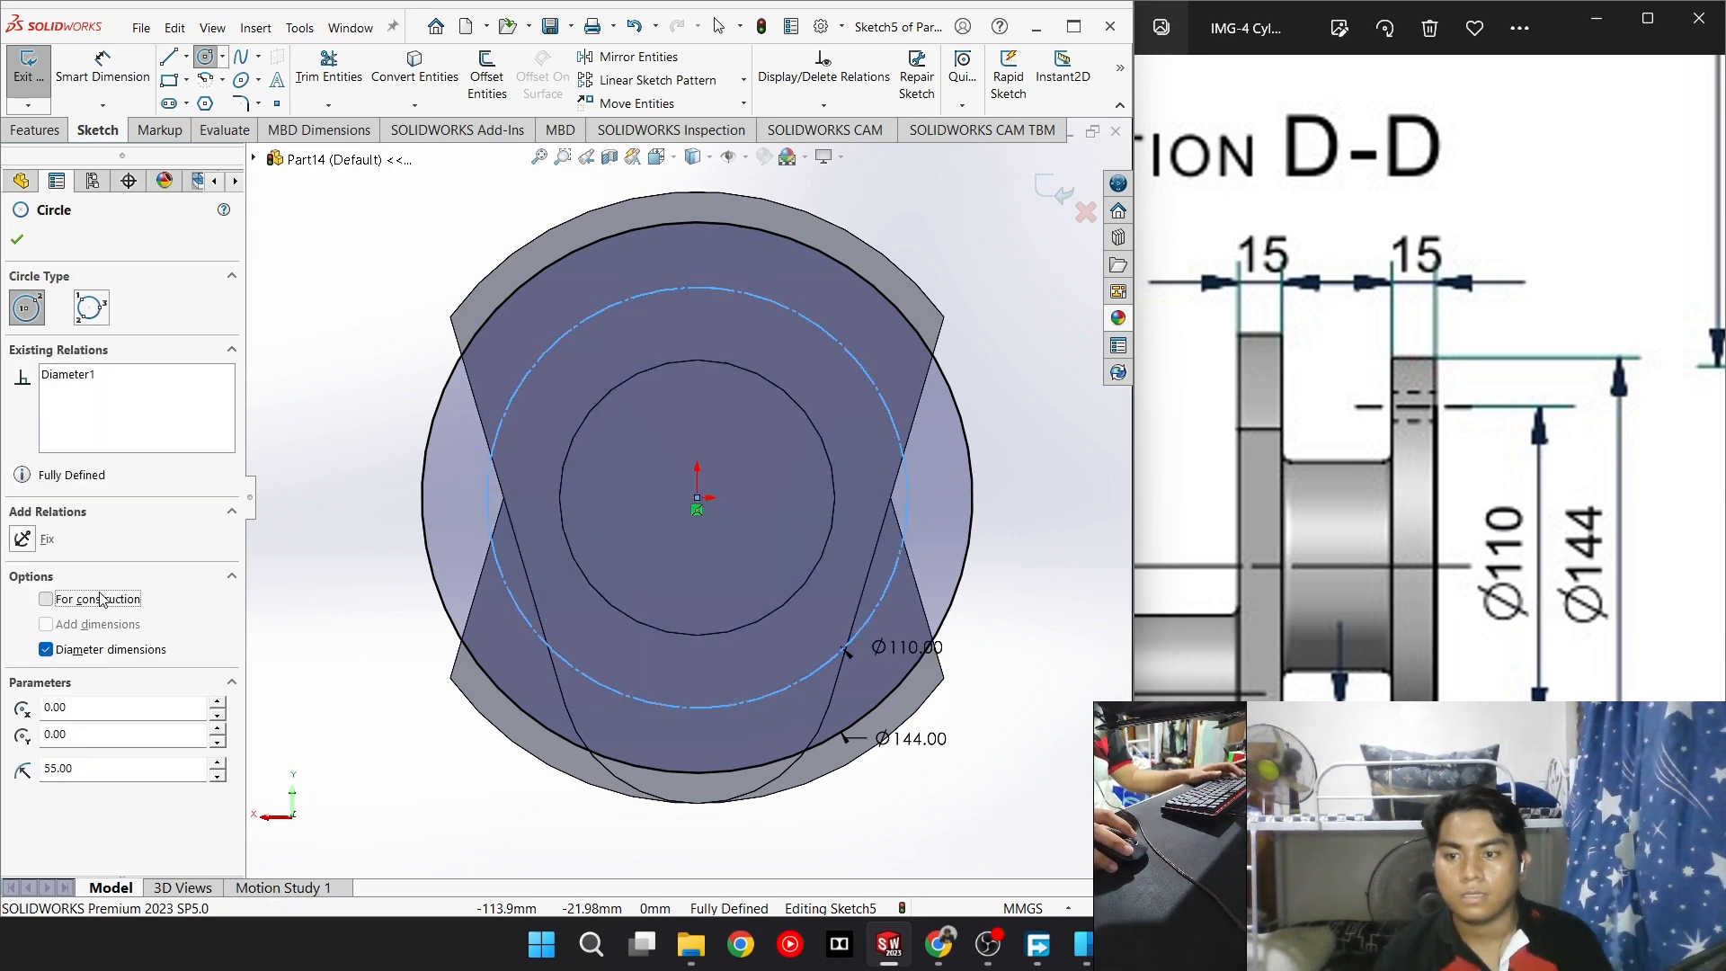
left_click(19, 243)
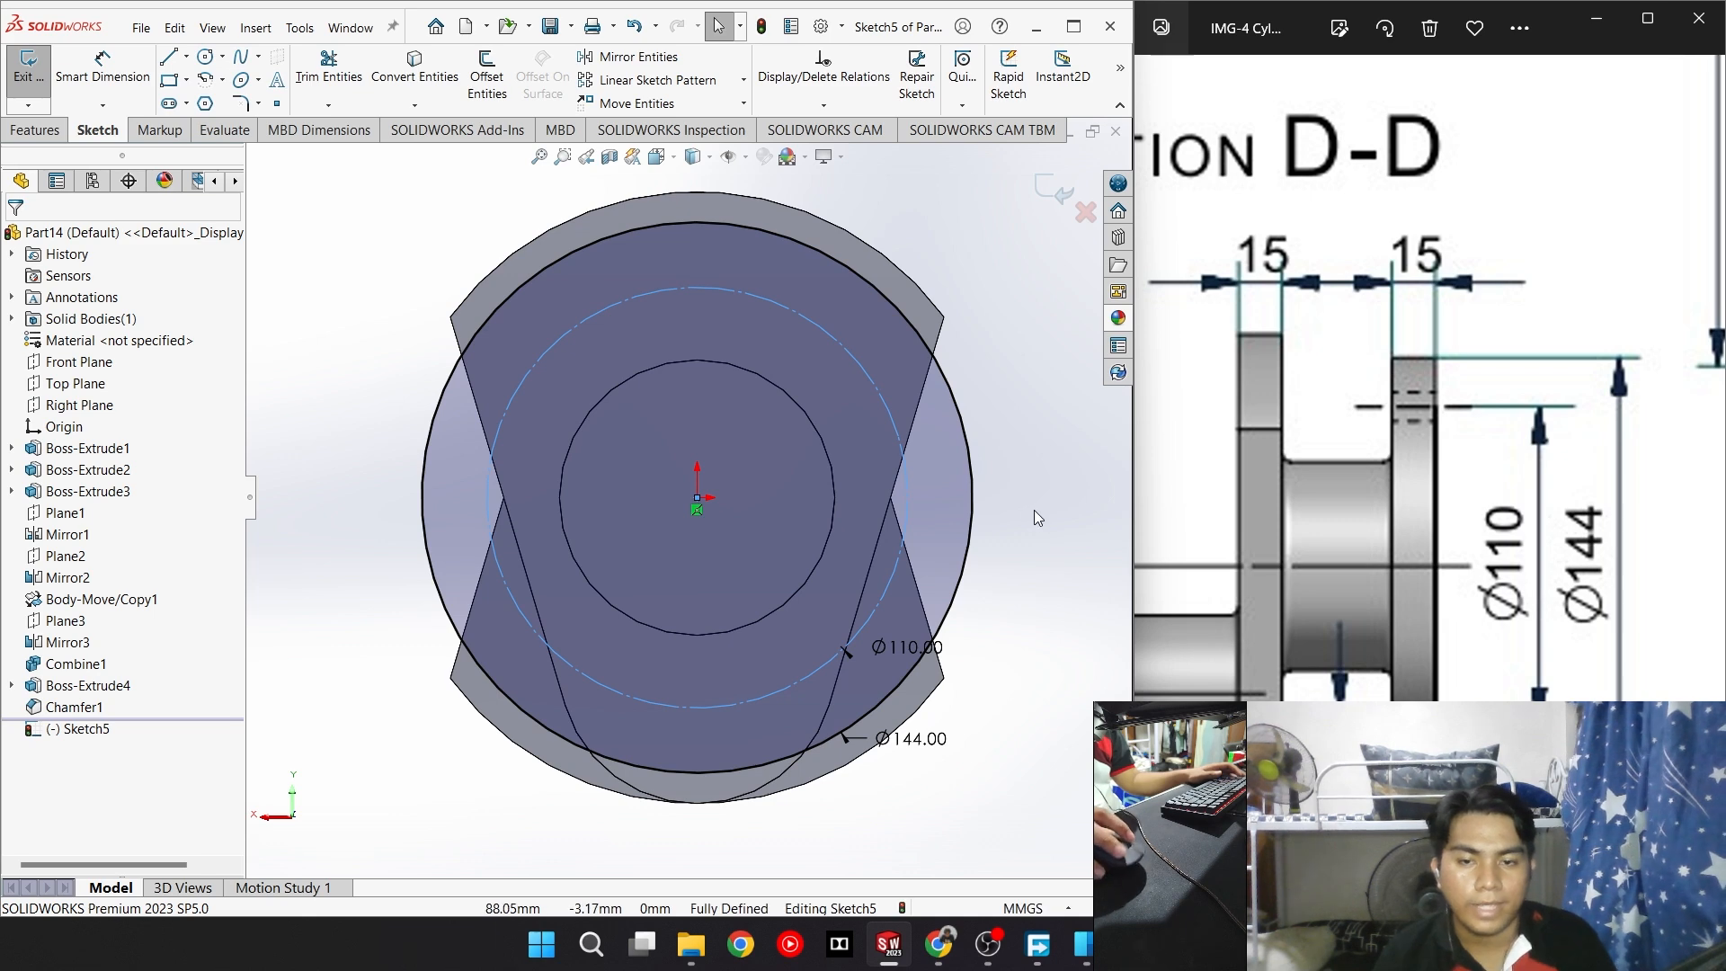
Draw a 10 mm diameter hole circle centred on the top quadrant of the 110 mm construction circle, per the drawing
left_click_drag(1328, 570, 1451, 429)
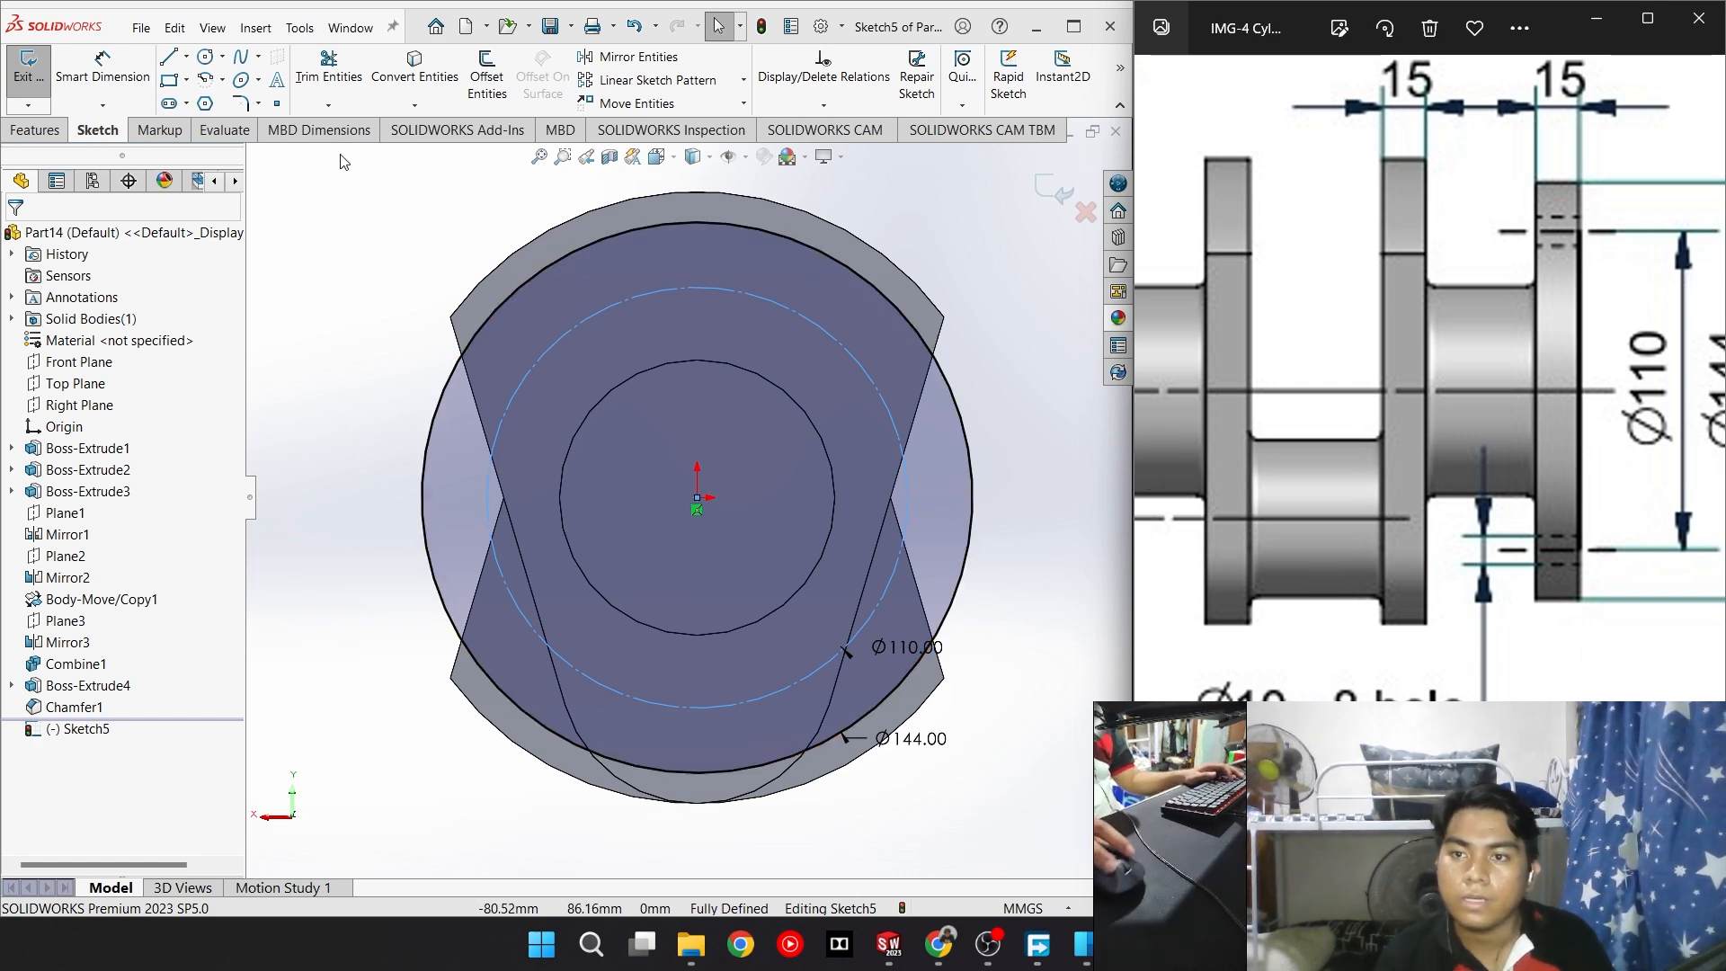
left_click(209, 59)
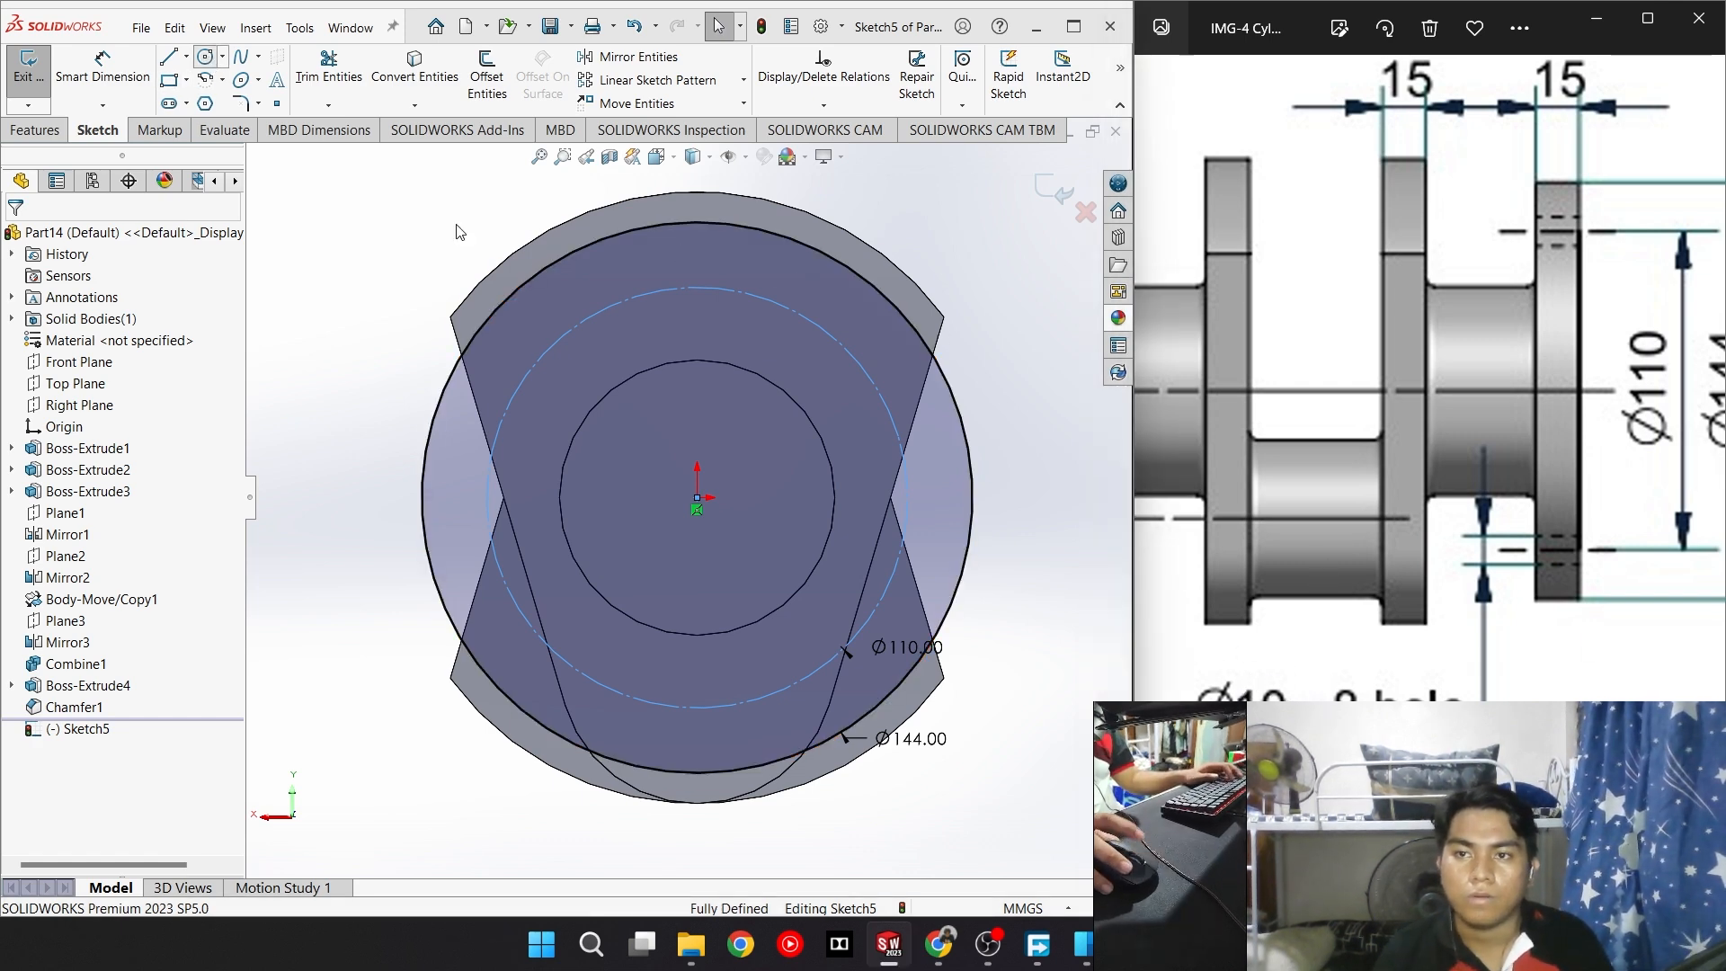
left_click(697, 288)
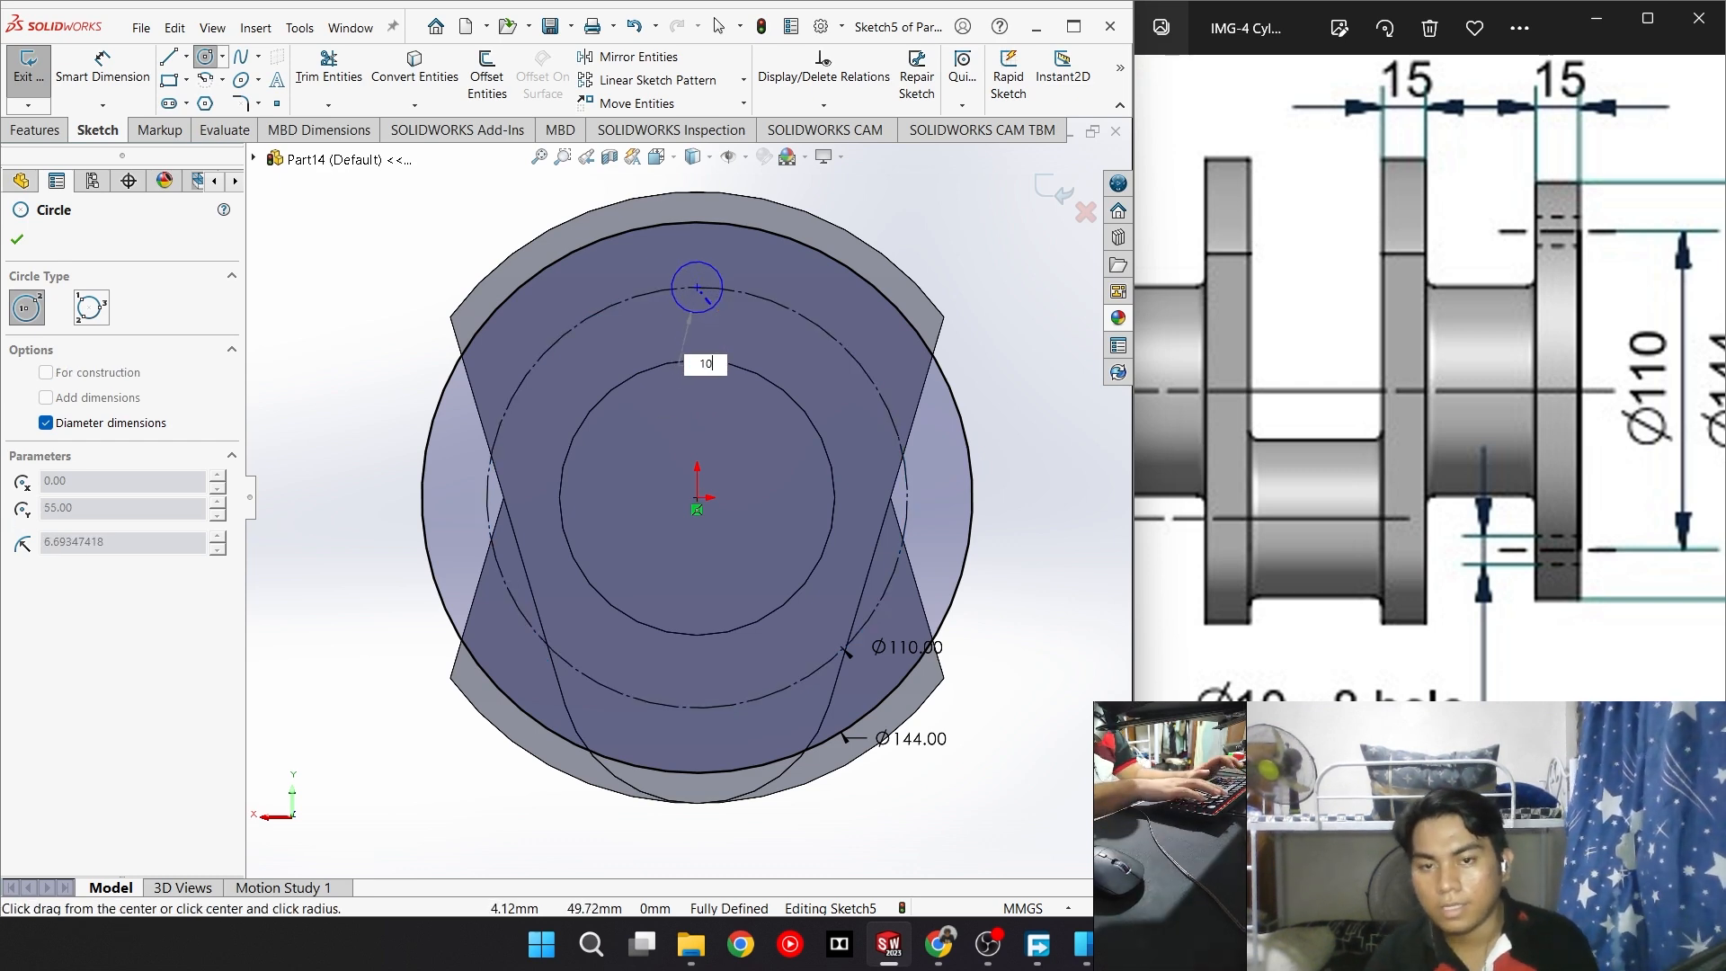
key("Return")
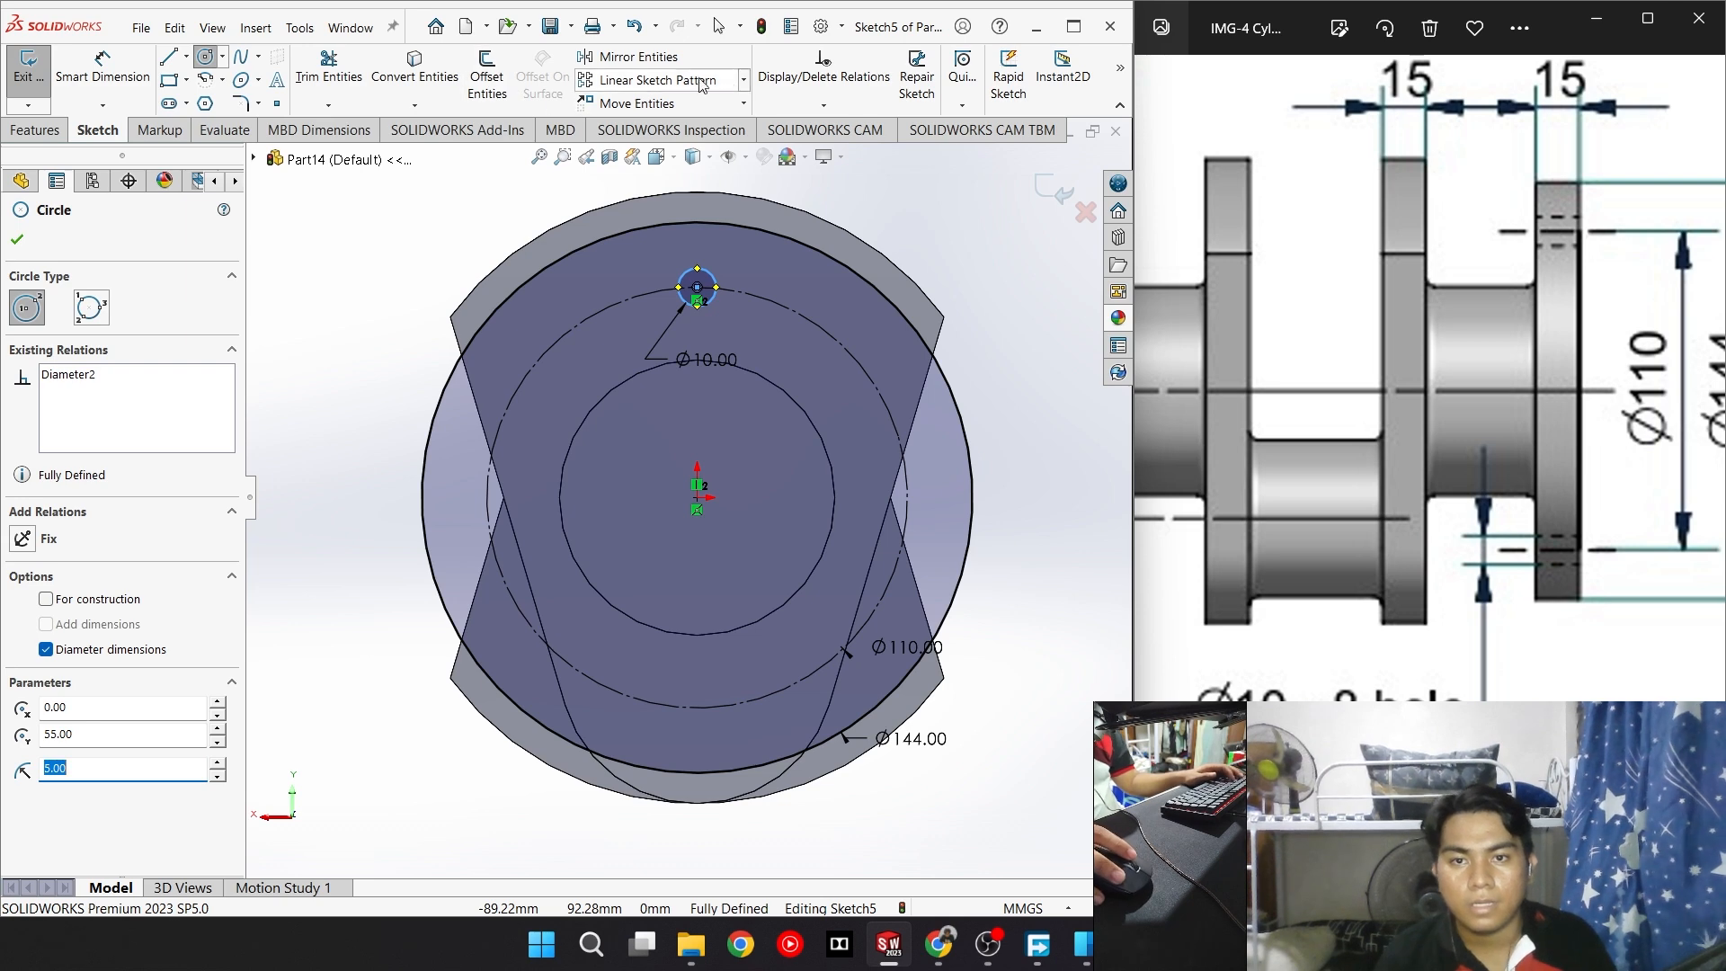
Create a circular sketch pattern of the 10 mm circle around the origin with 8 equally spaced instances over 360 degrees
left_click(745, 80)
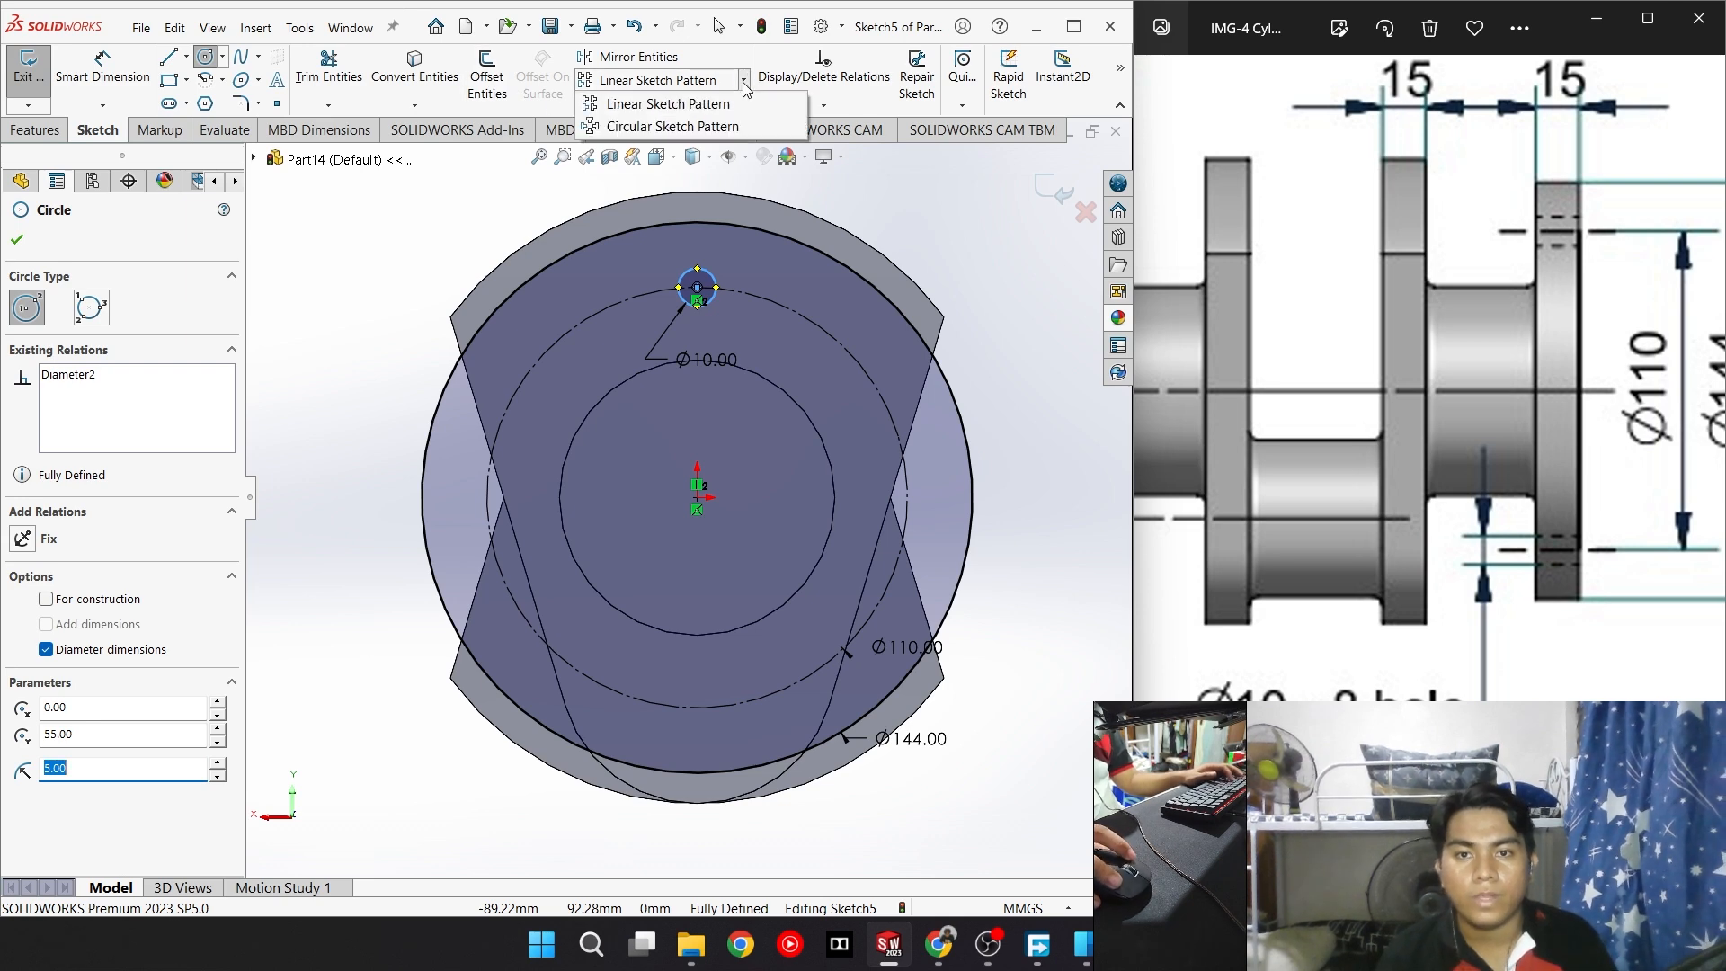
left_click(716, 127)
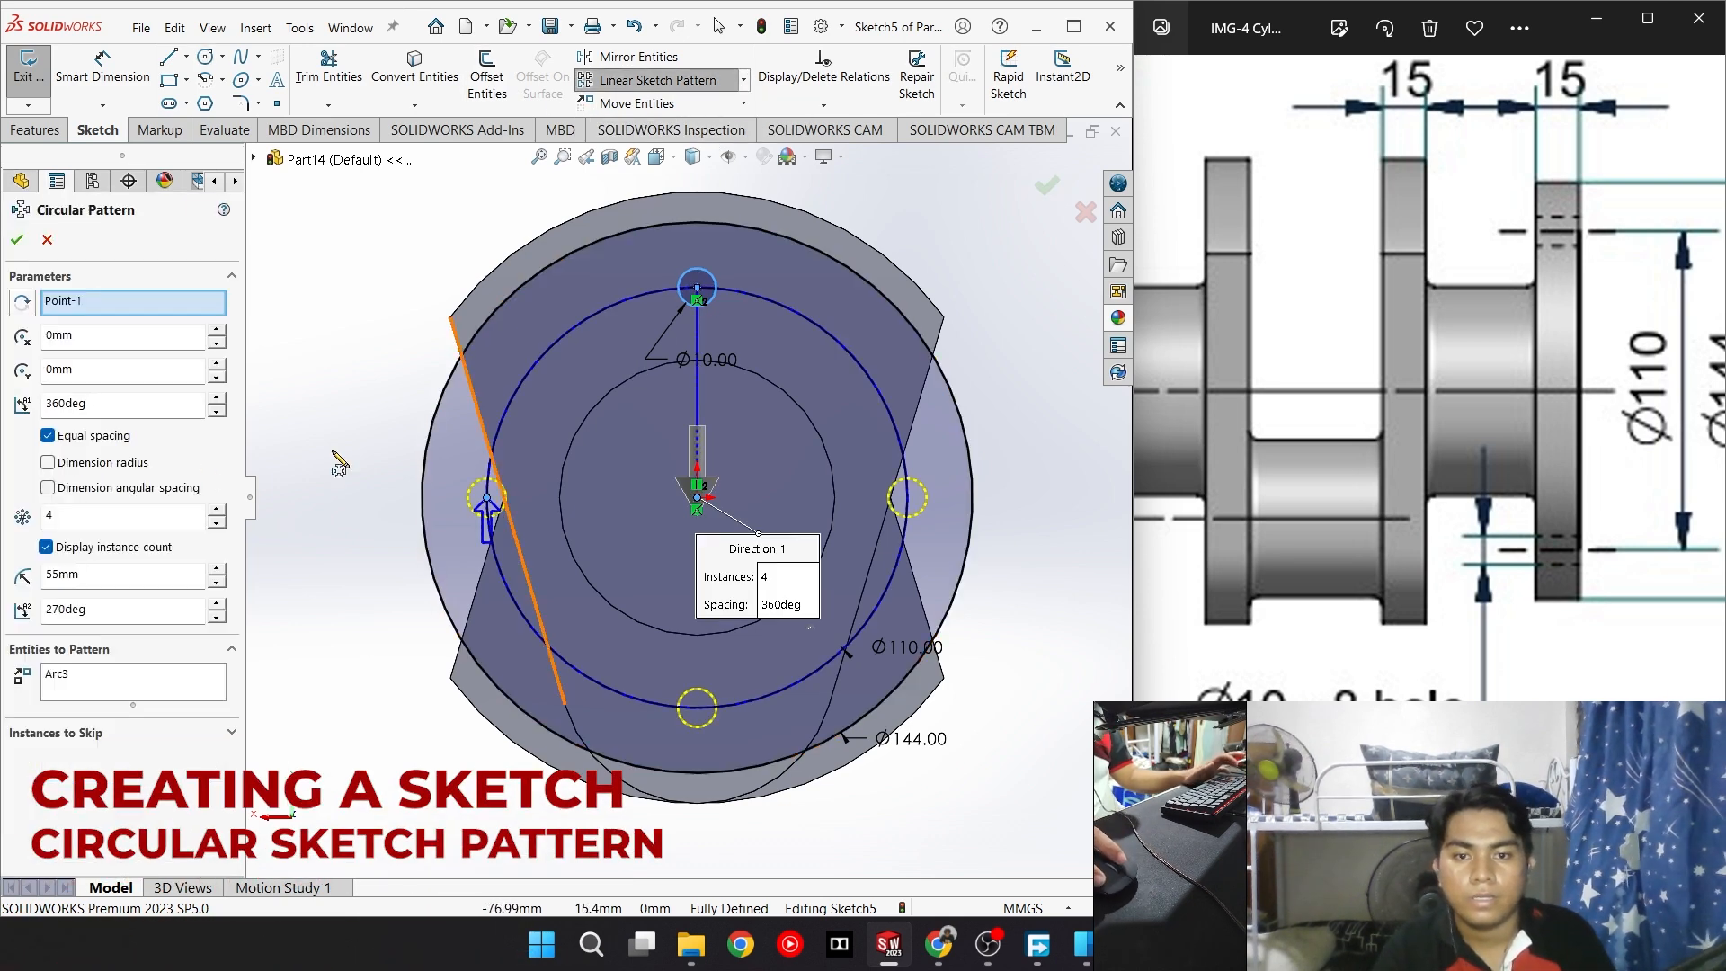
double_click(73, 516)
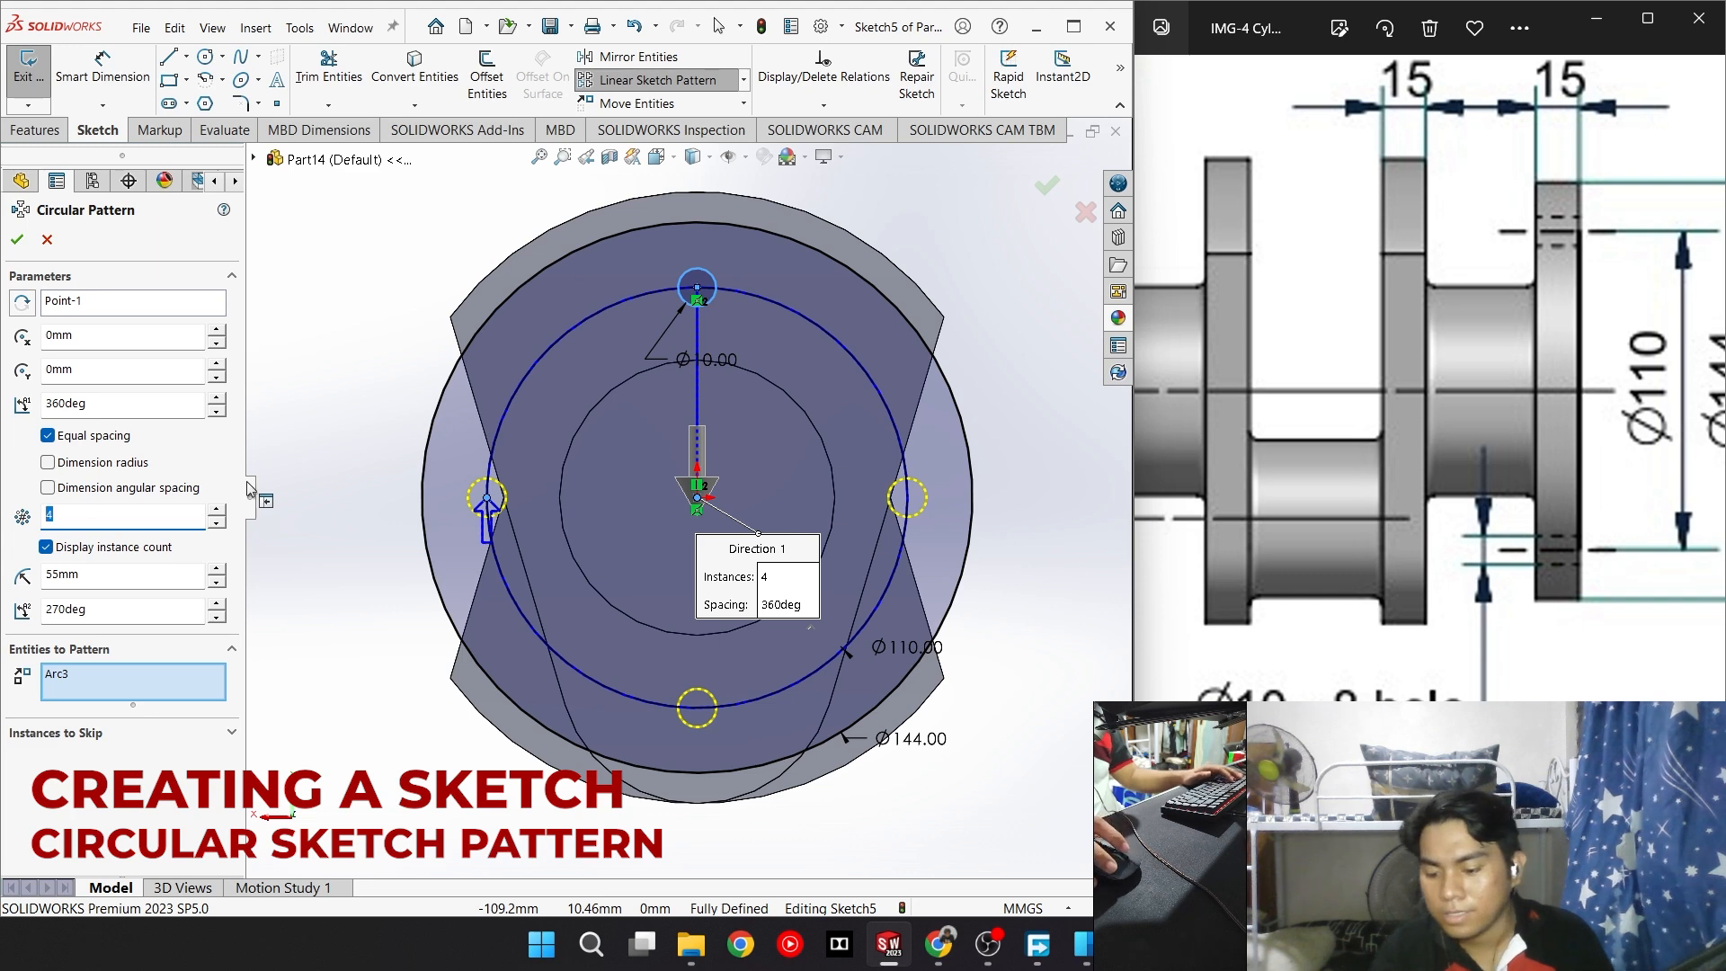
type("8")
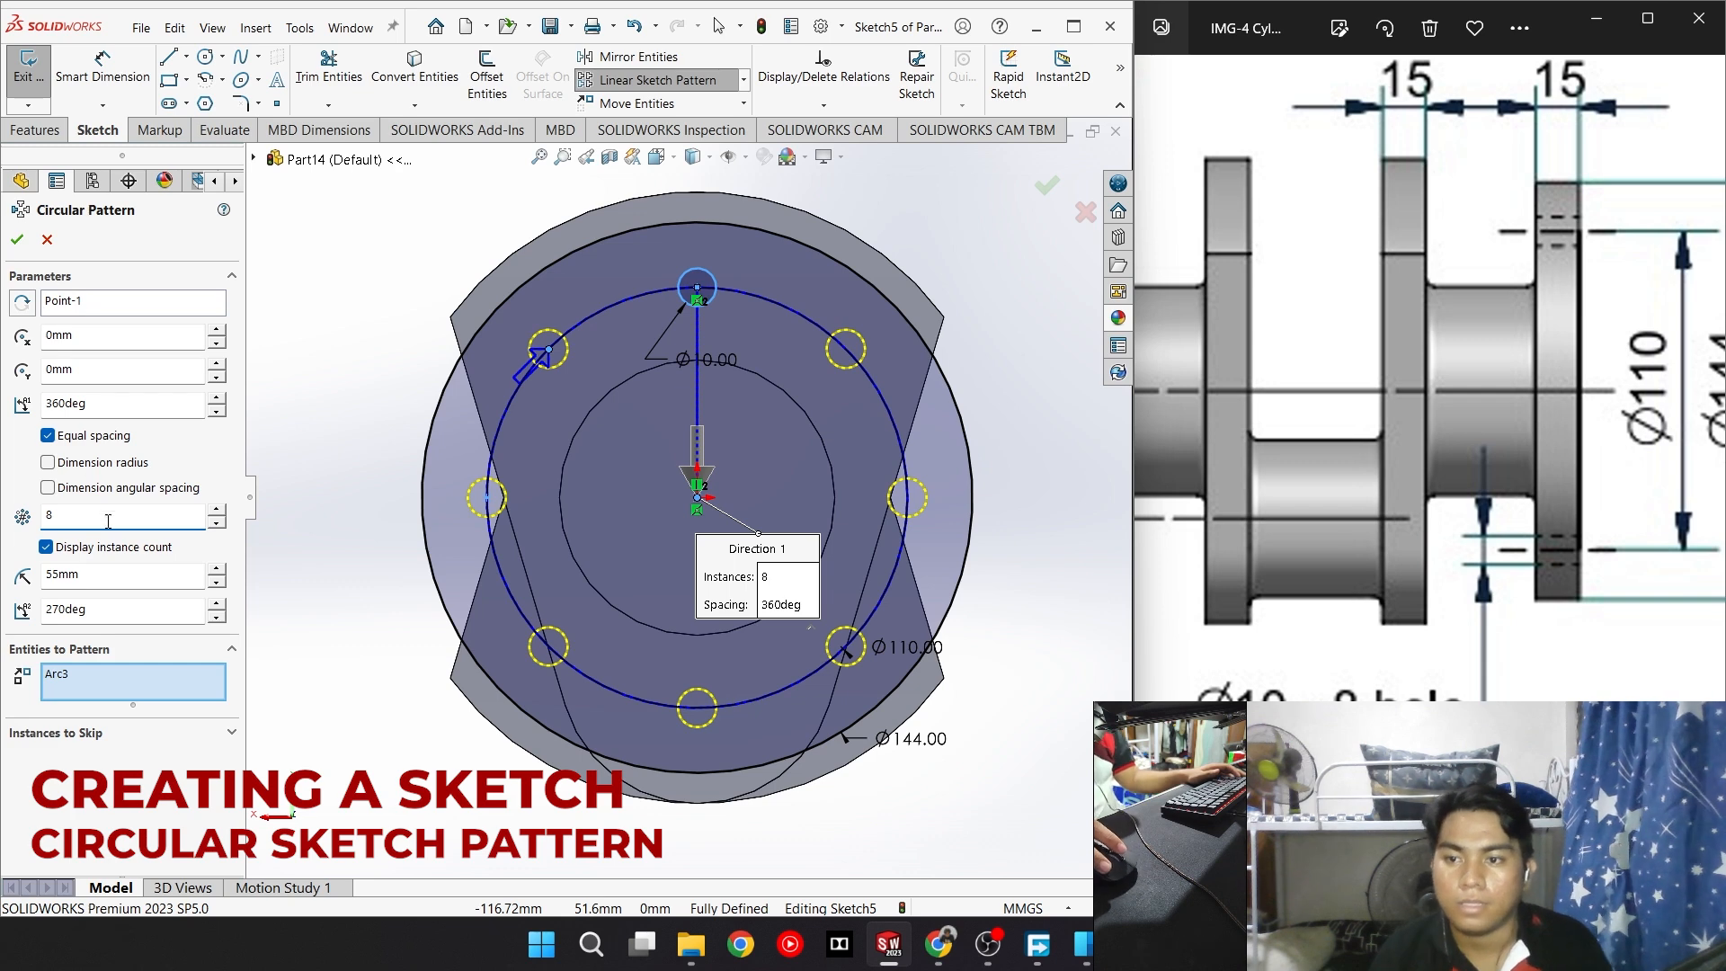
left_click(15, 240)
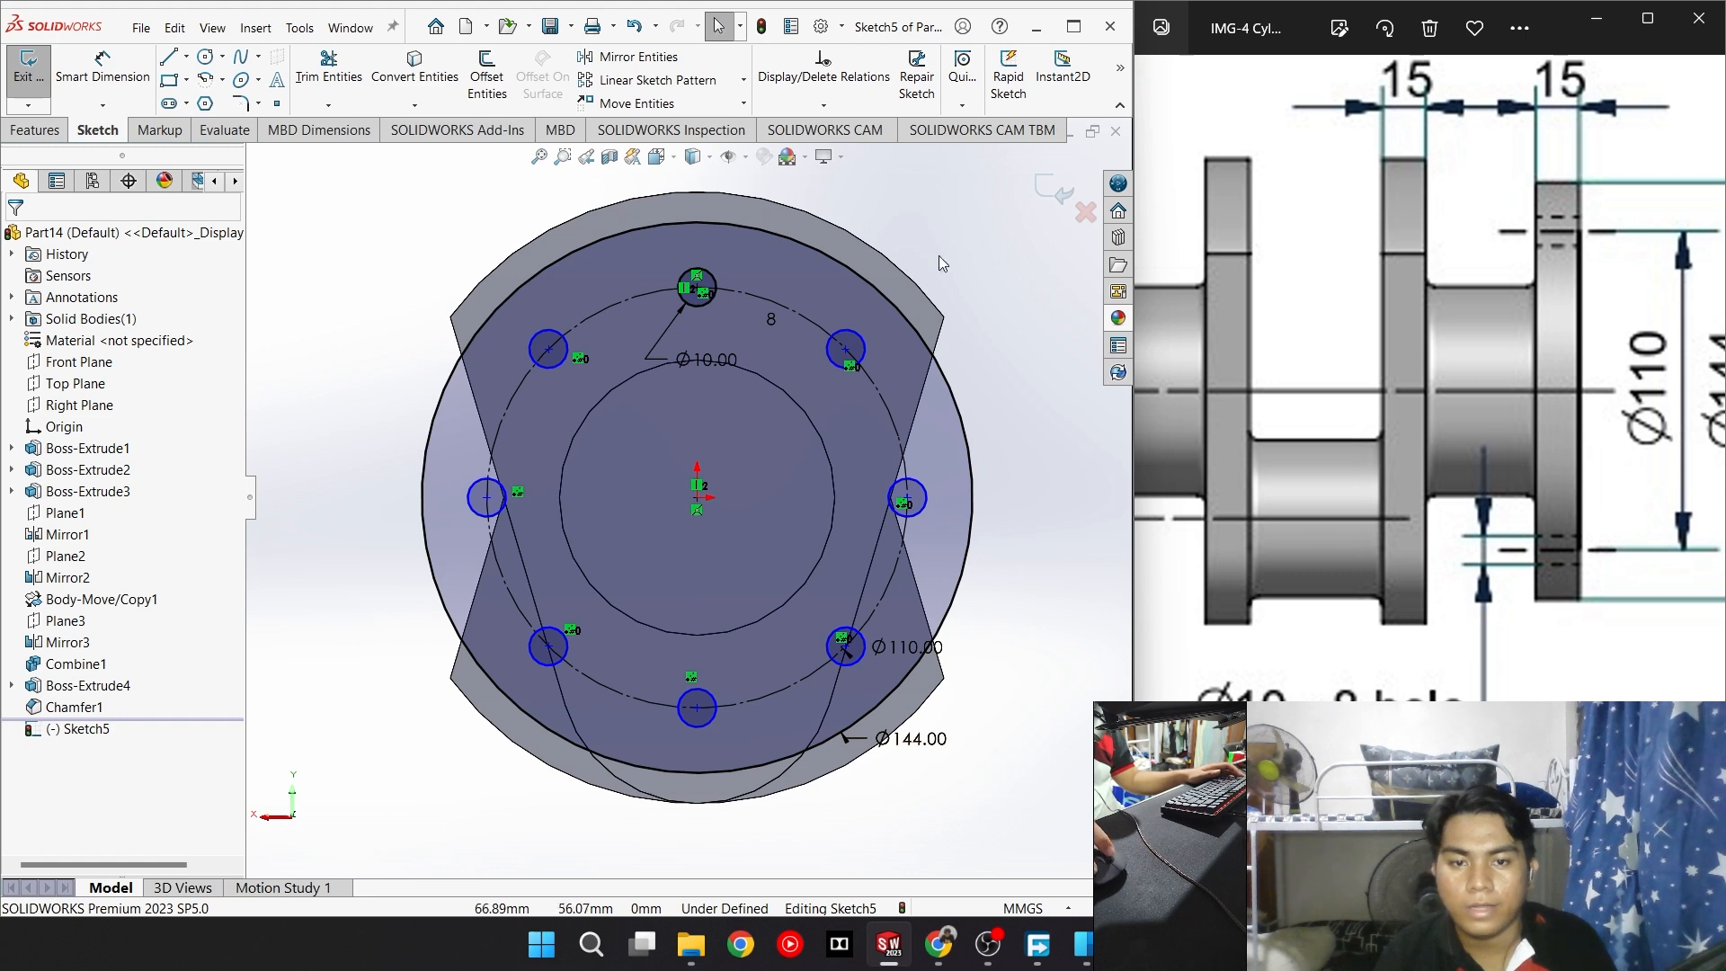
Fully define the flange sketch by calculating the missing relations and dimensions for all its entities
left_click(822, 105)
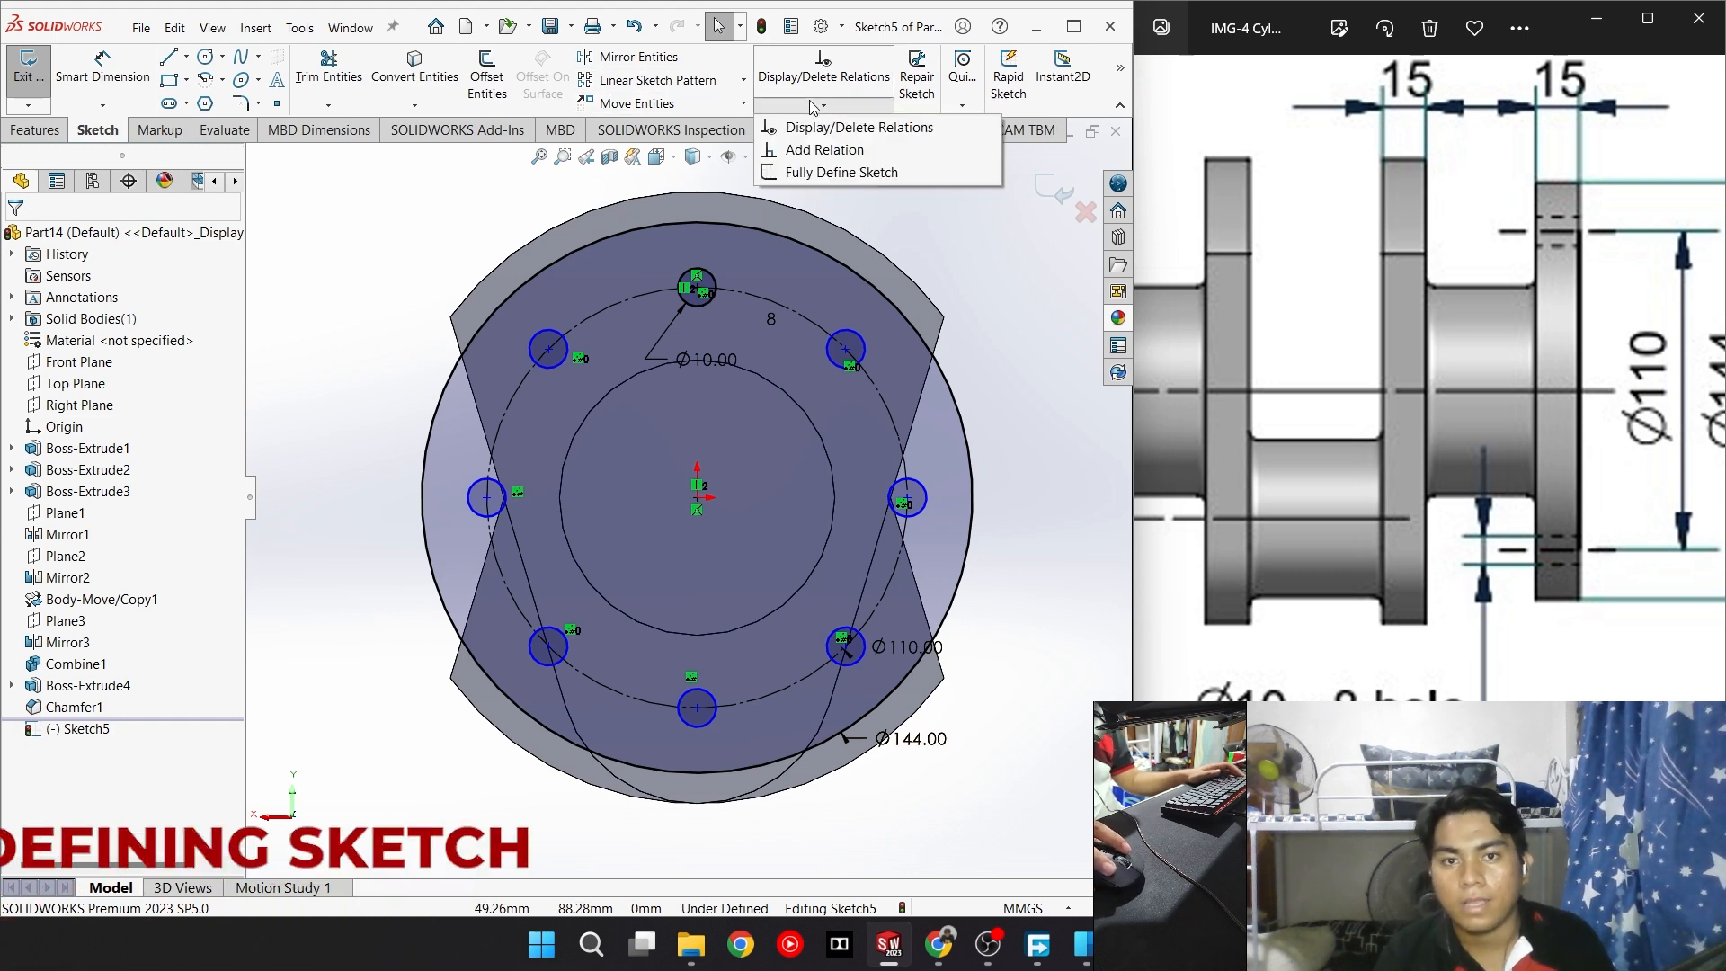
left_click(842, 172)
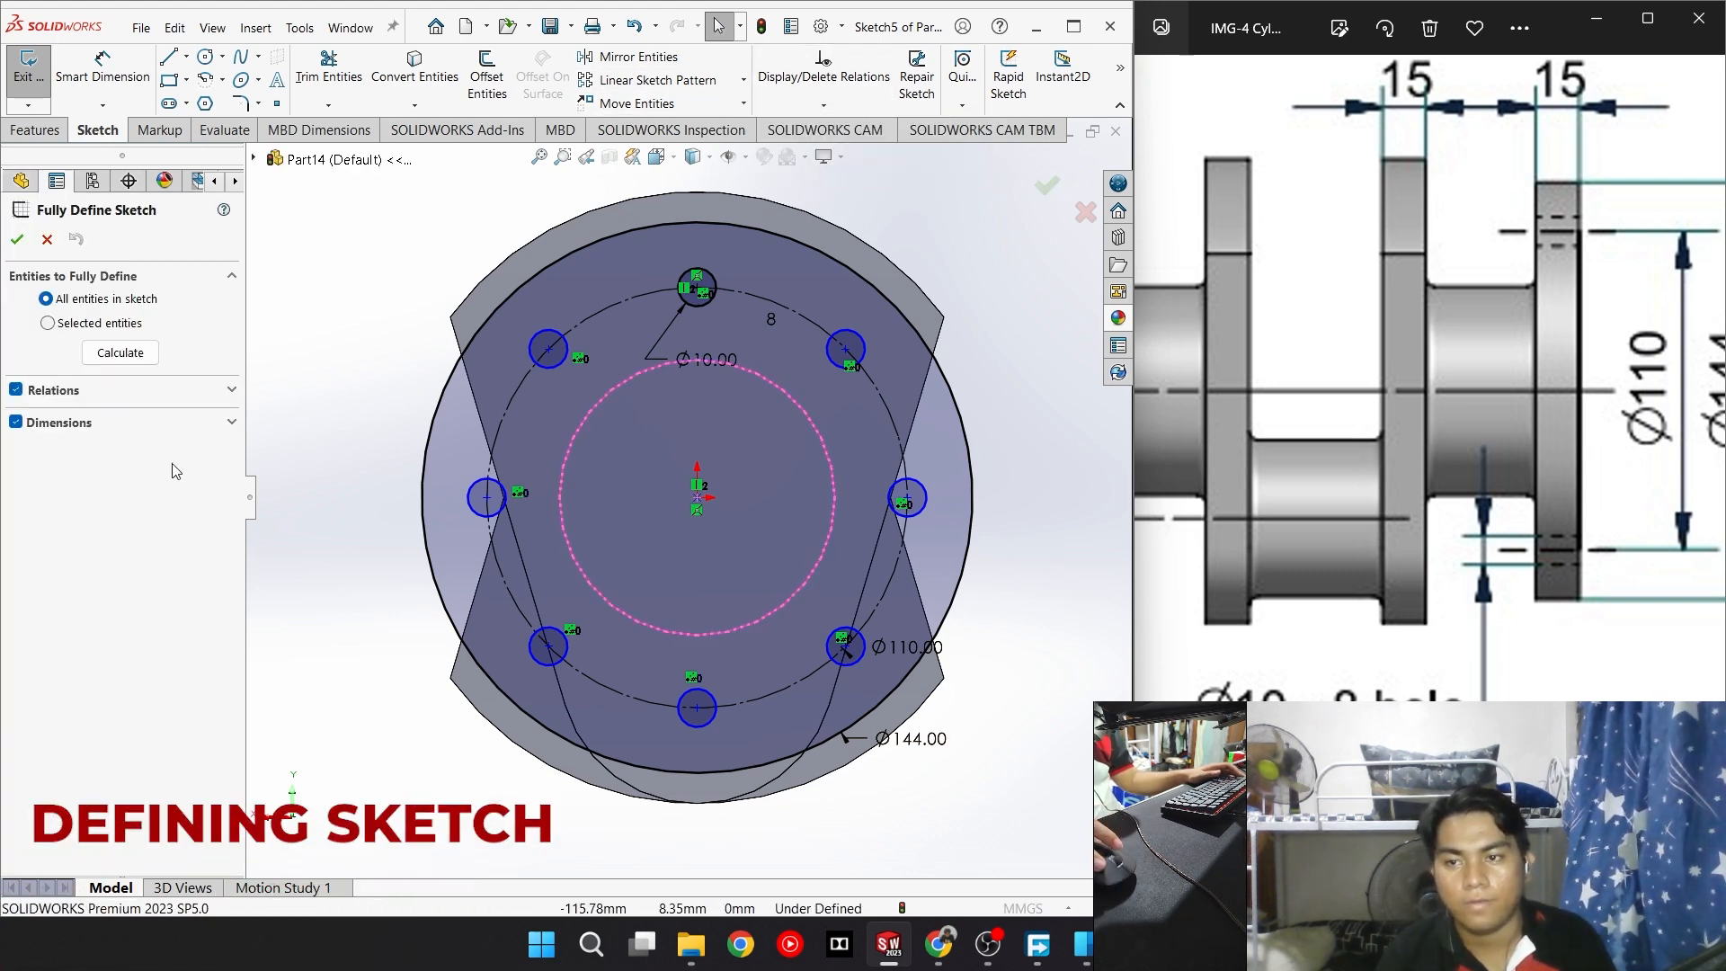
left_click(121, 352)
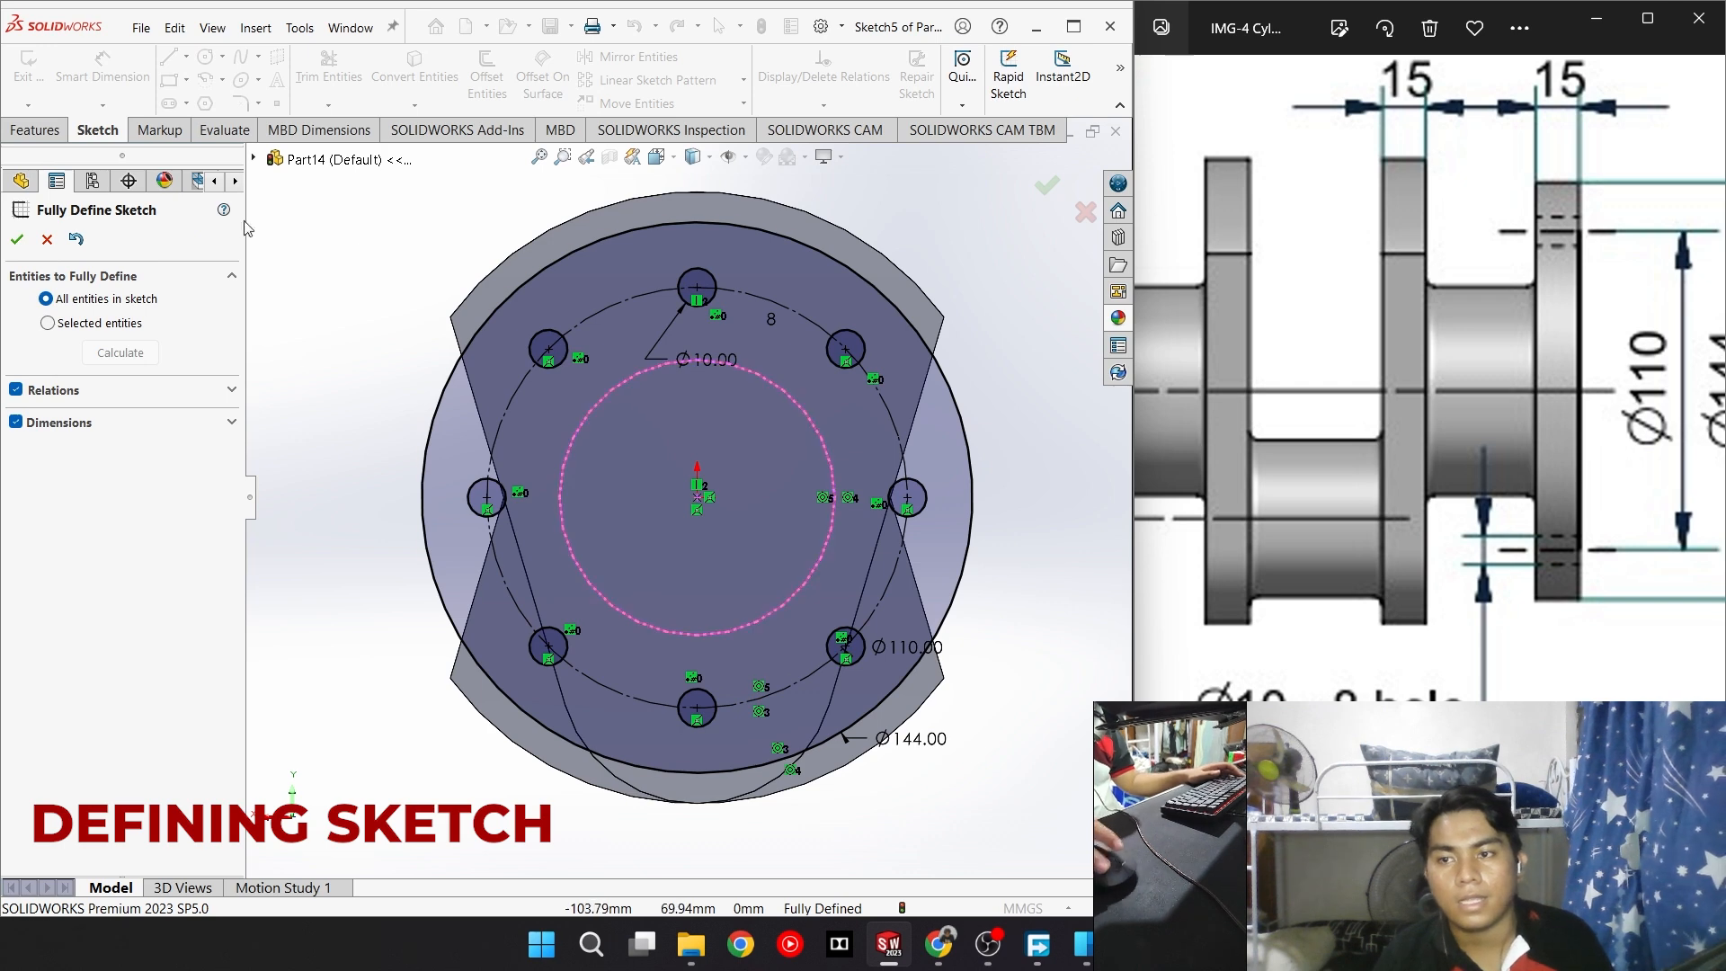
left_click(17, 241)
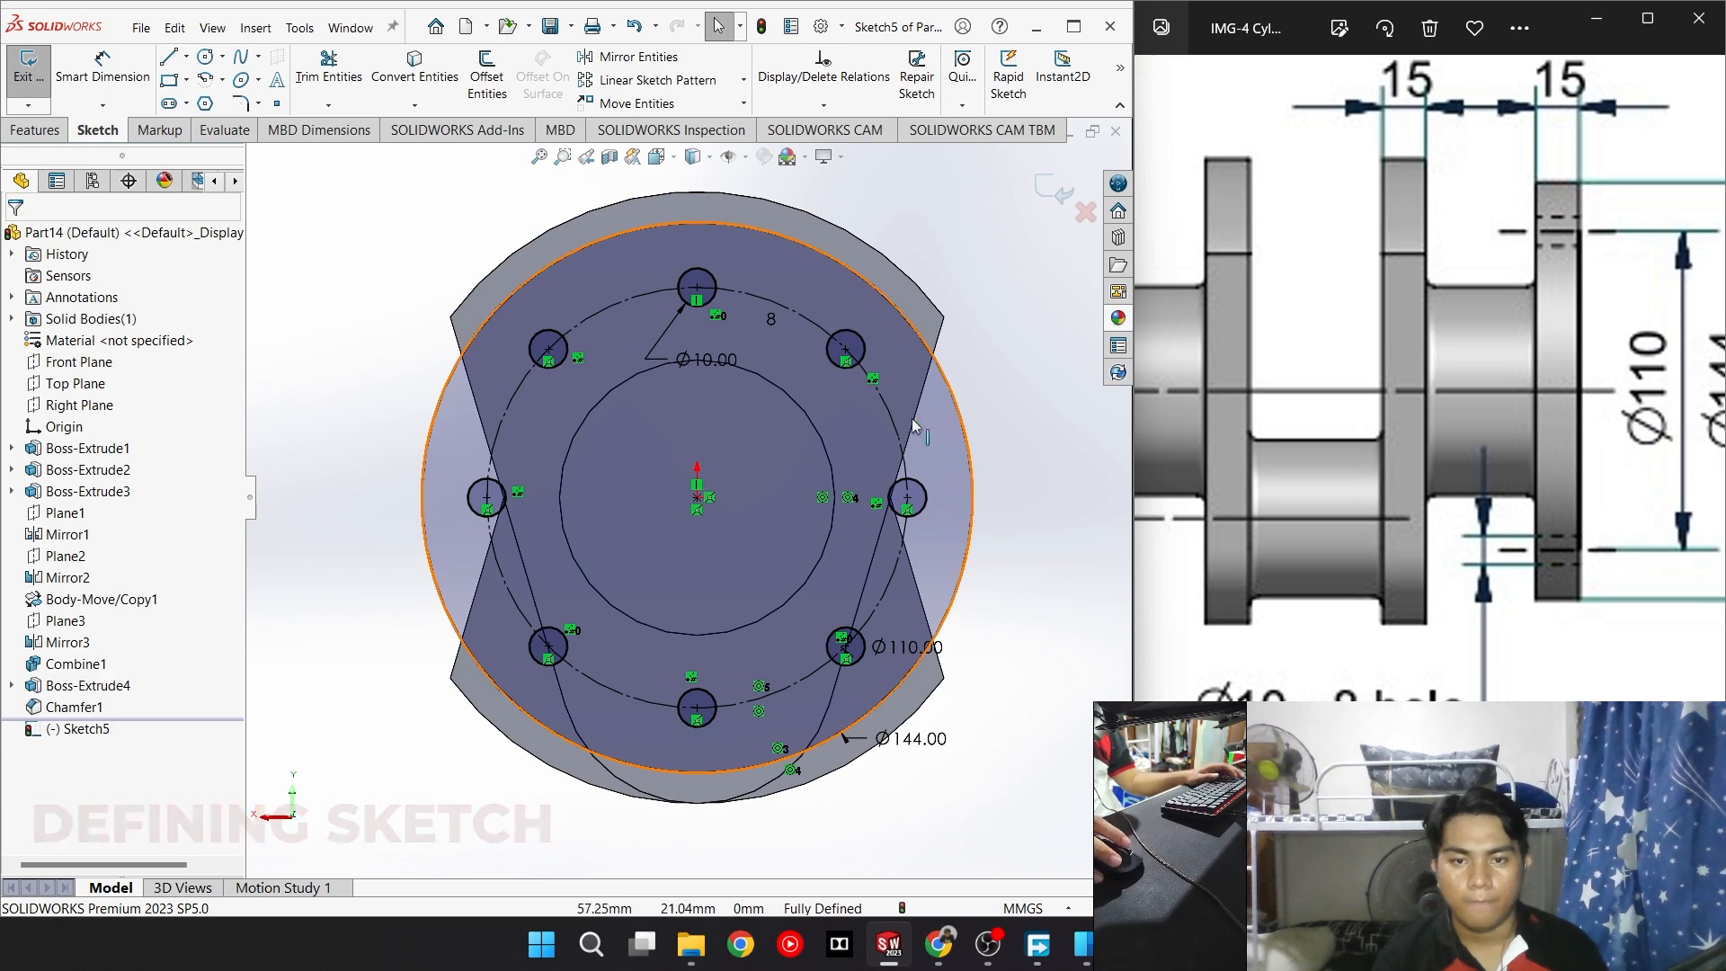
Extrude the flange profile with its eight holes 15 mm outward from the rear journal face, merged with the crankshaft body
left_click(34, 129)
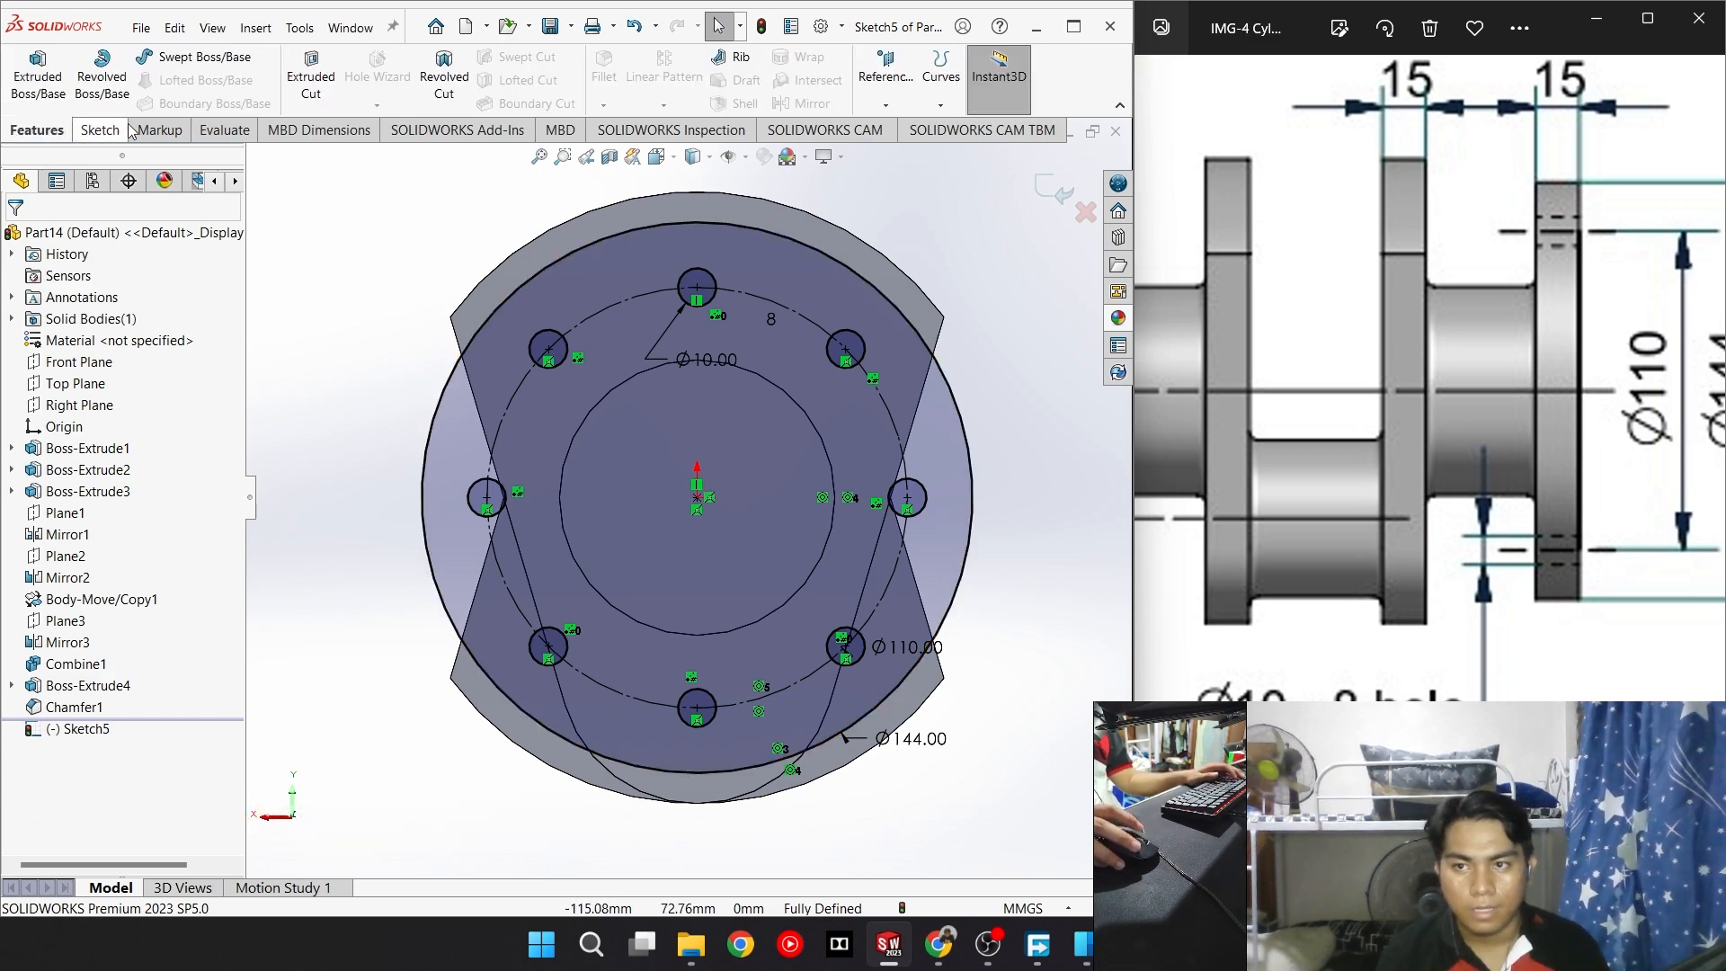
left_click(38, 77)
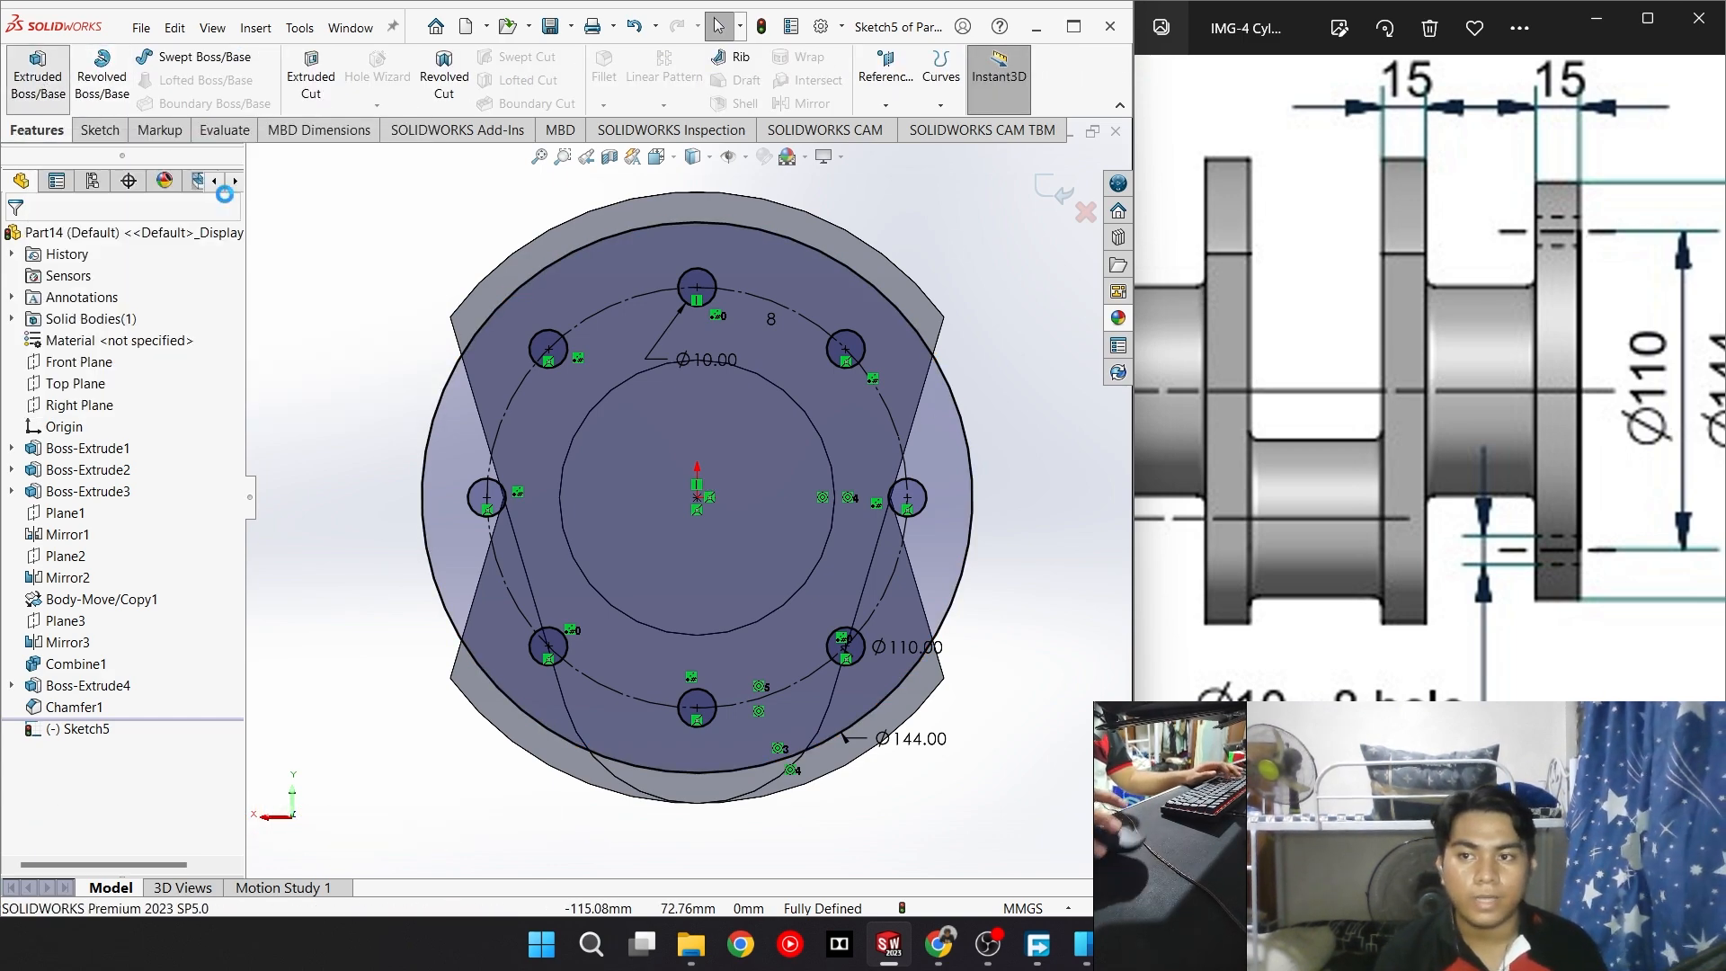
scroll(613, 452, "down", 7)
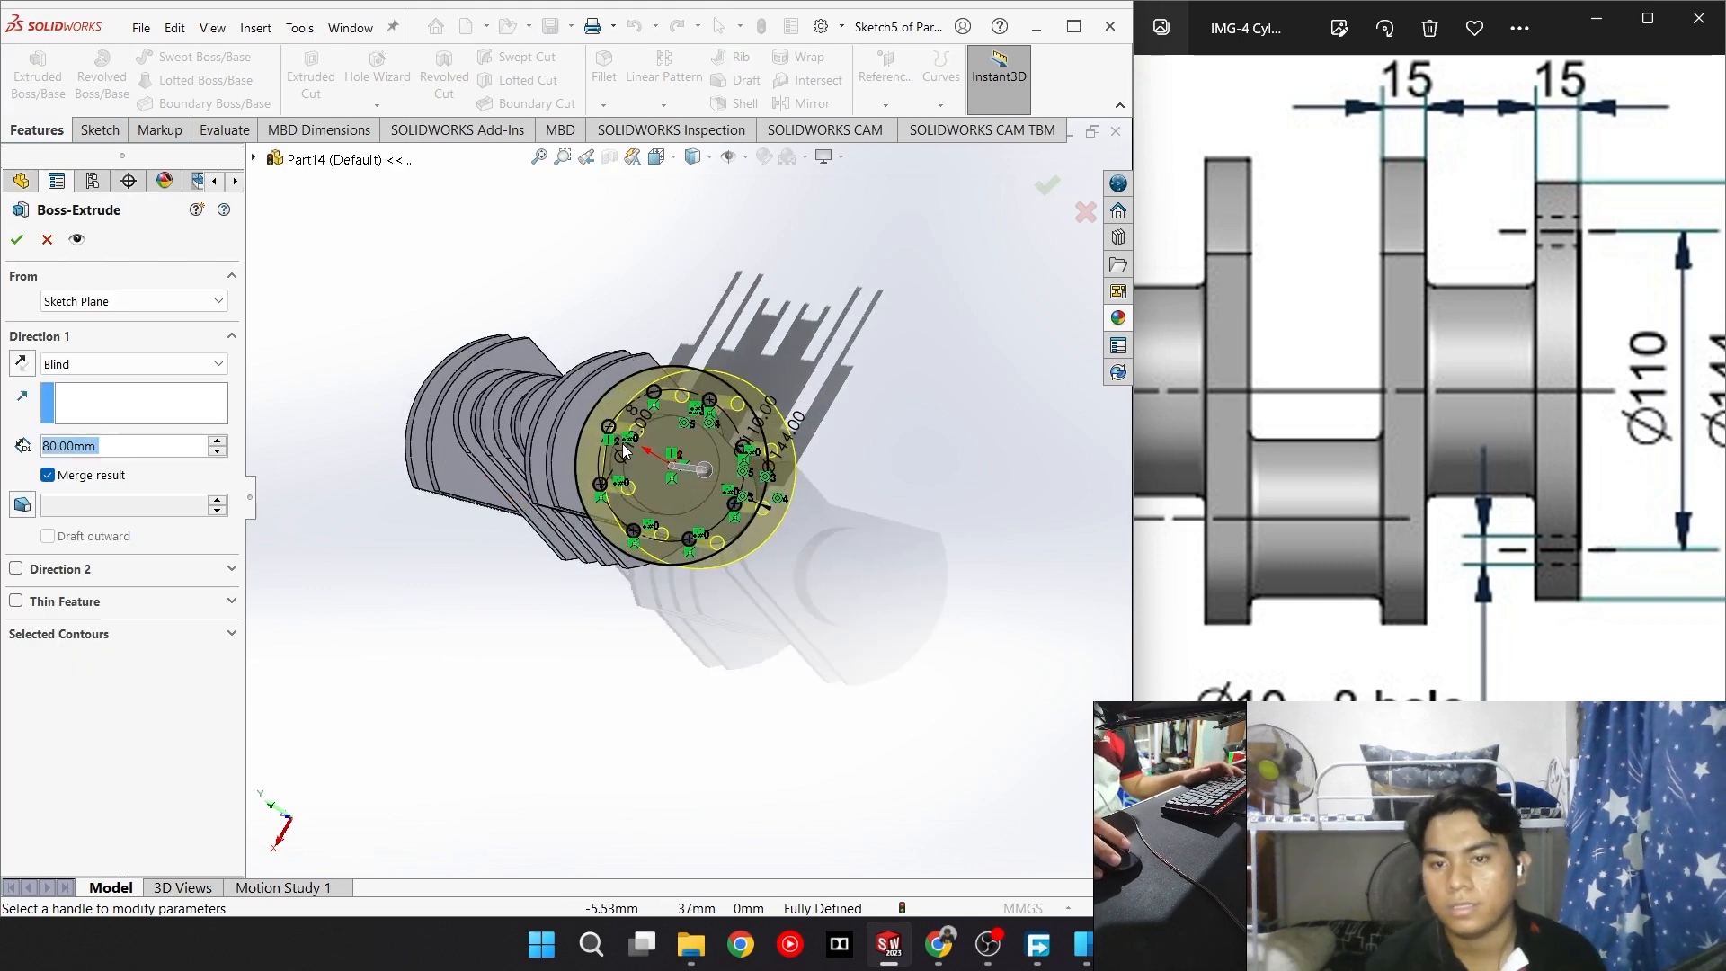
middle_click_drag(440, 461, 278, 409)
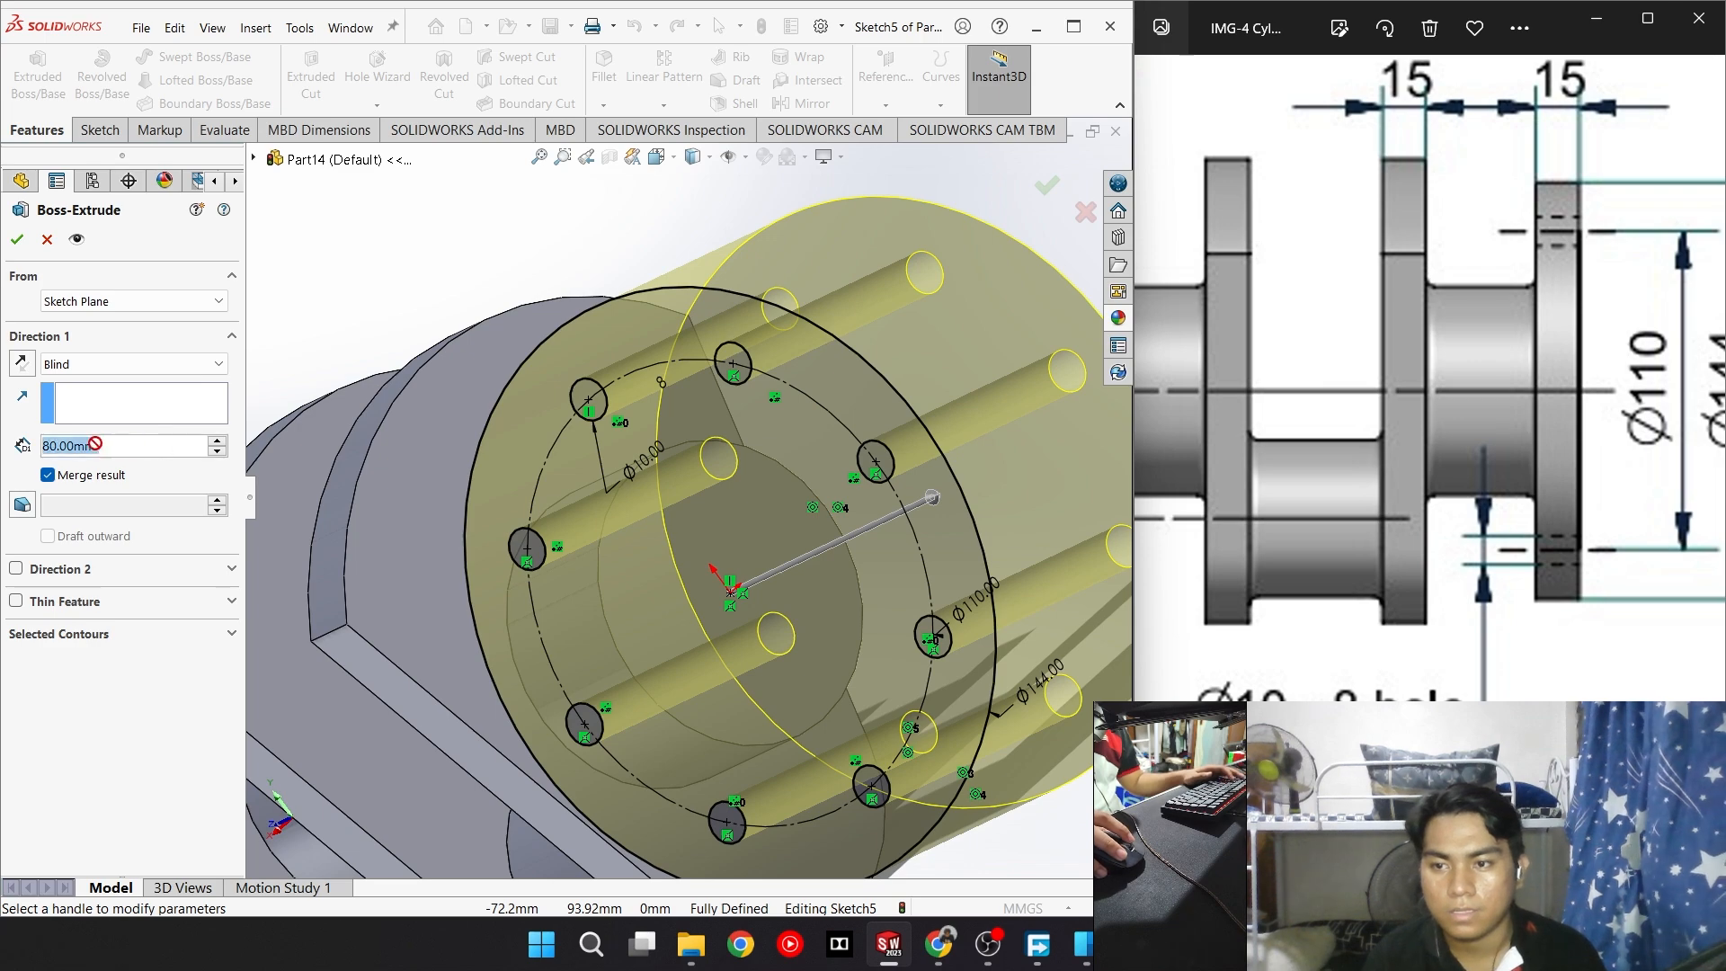
type("15")
key("Return")
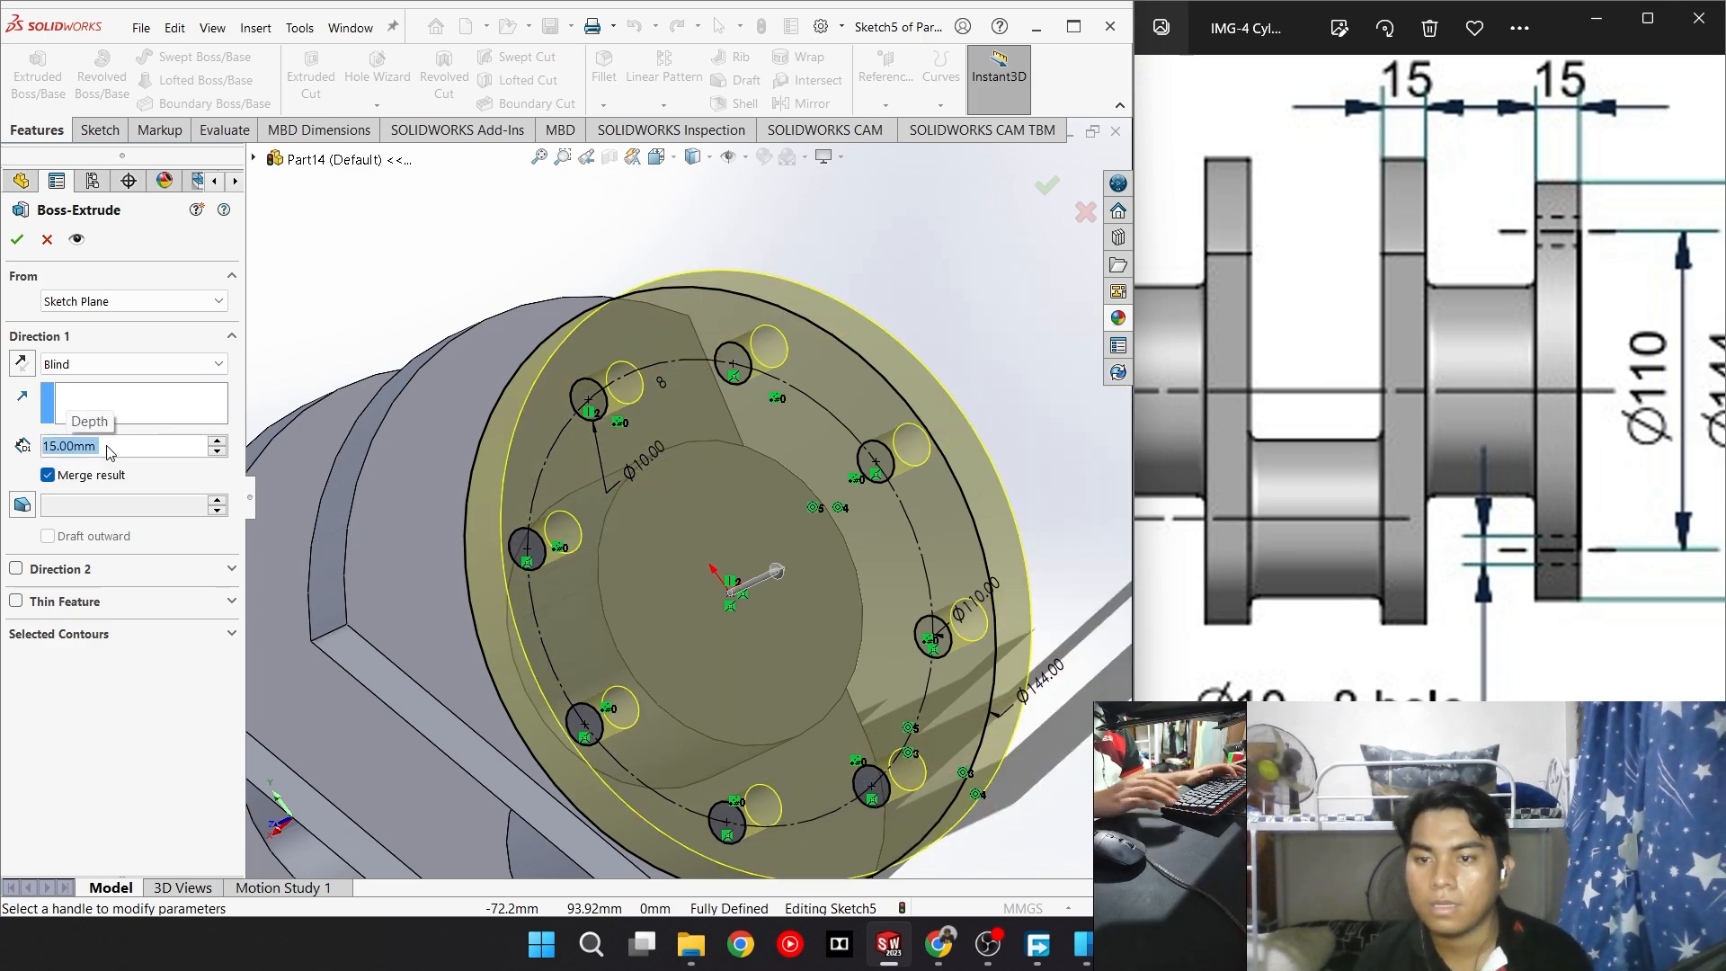
left_click(17, 239)
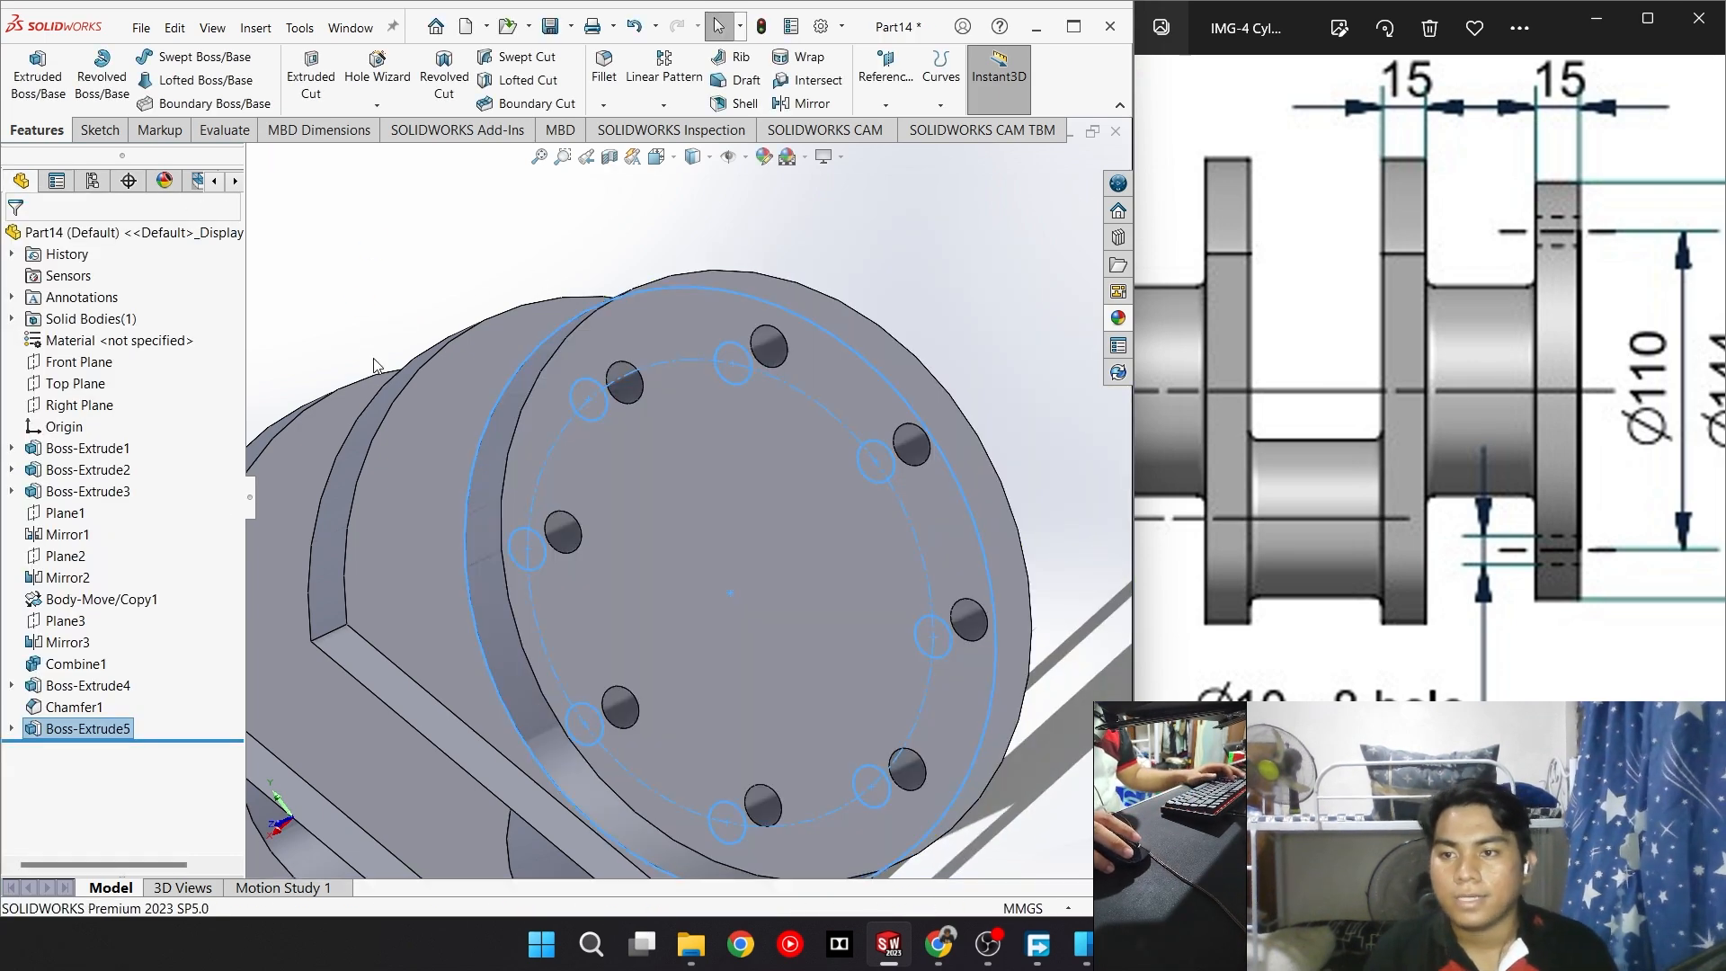
scroll(474, 355, "up", 10)
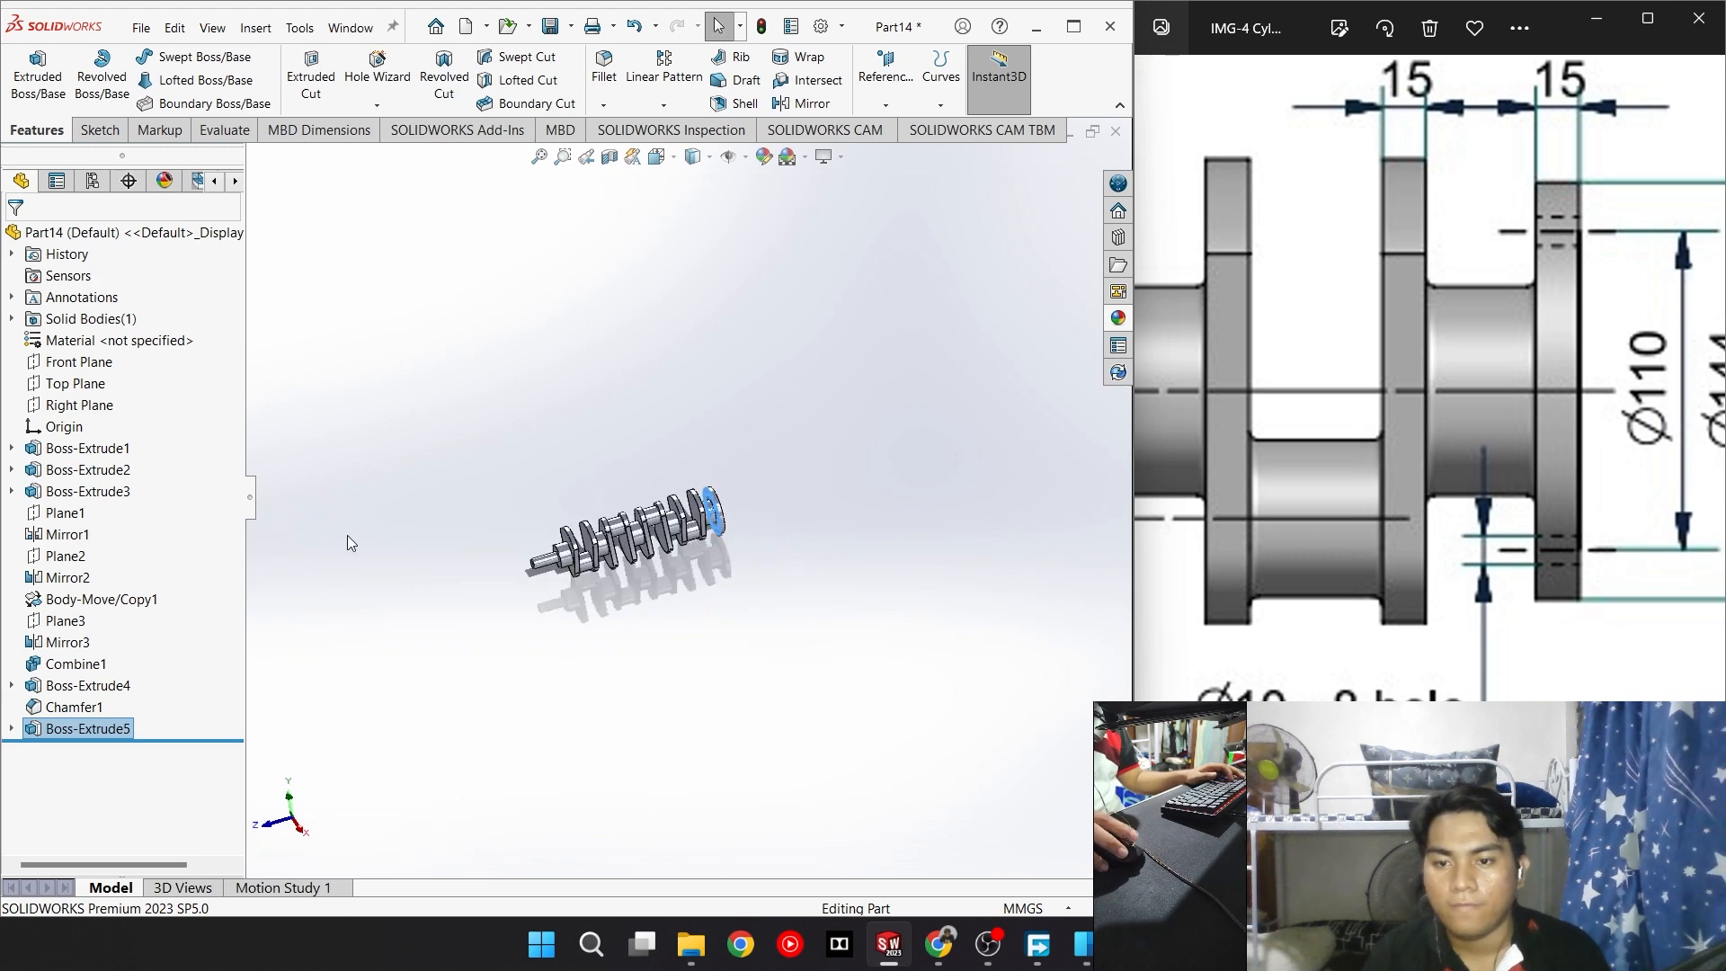
scroll(579, 544, "down", 10)
scroll(1306, 526, "down", 3)
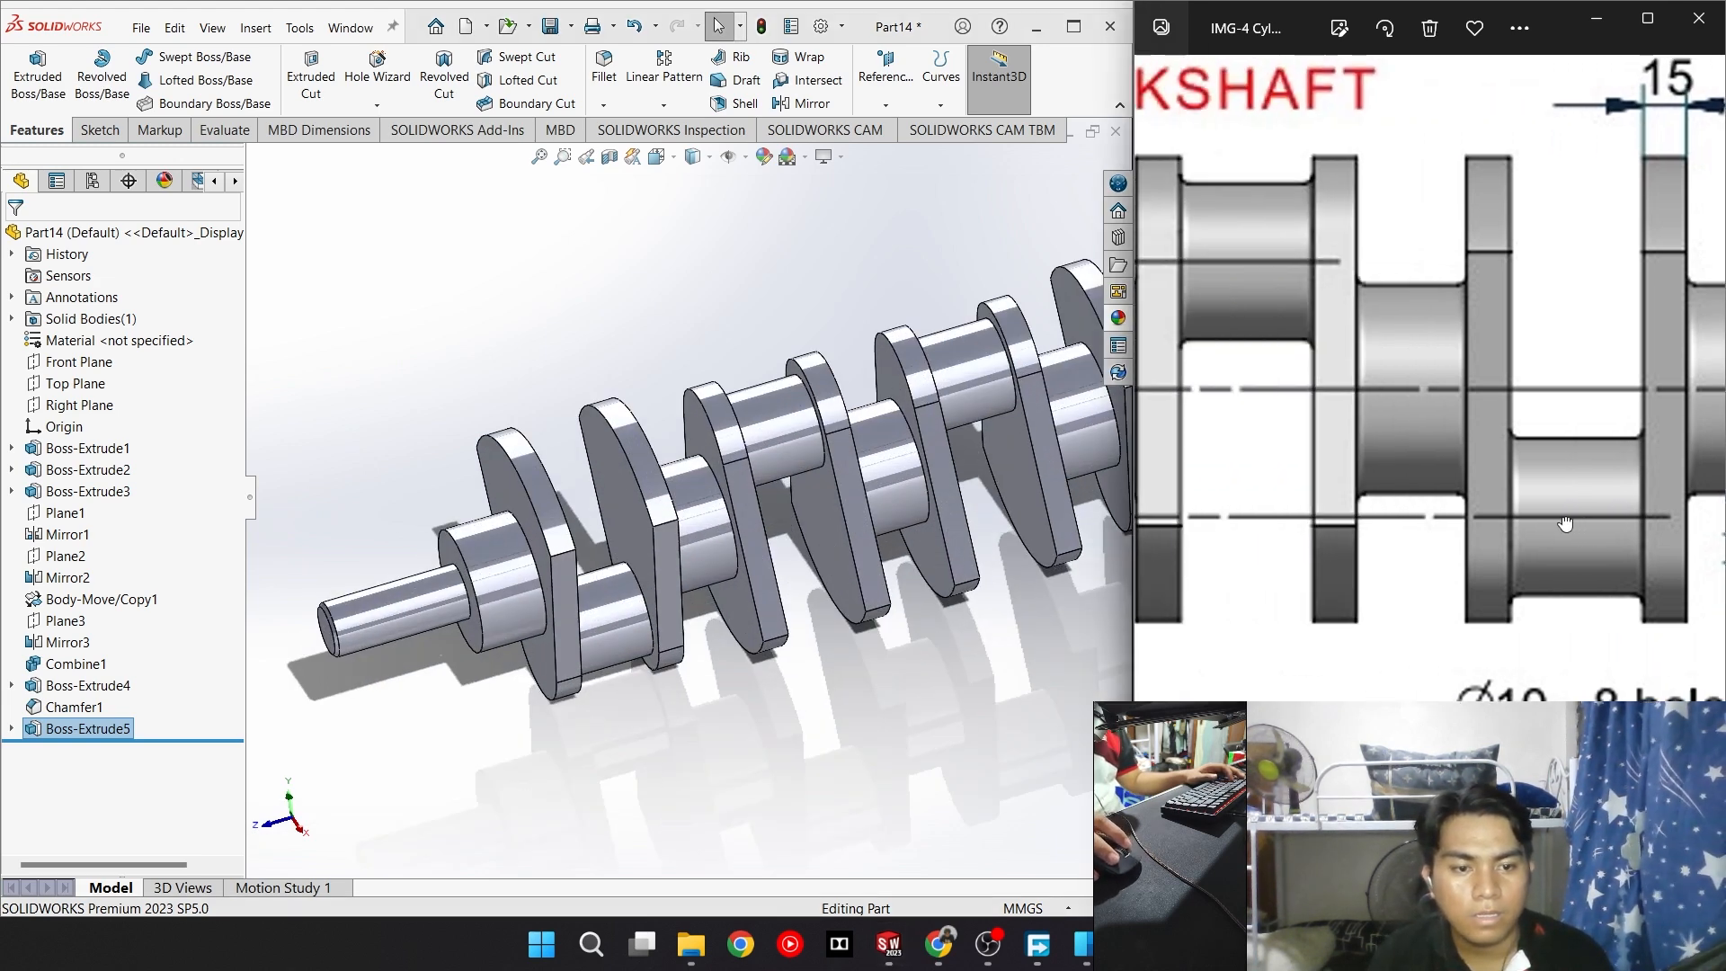
Fillet all concave edges of the crankshaft with a symmetric 3 mm radius, following the drawing's All R3 note
scroll(1602, 515, "up", 8)
scroll(1452, 528, "down", 3)
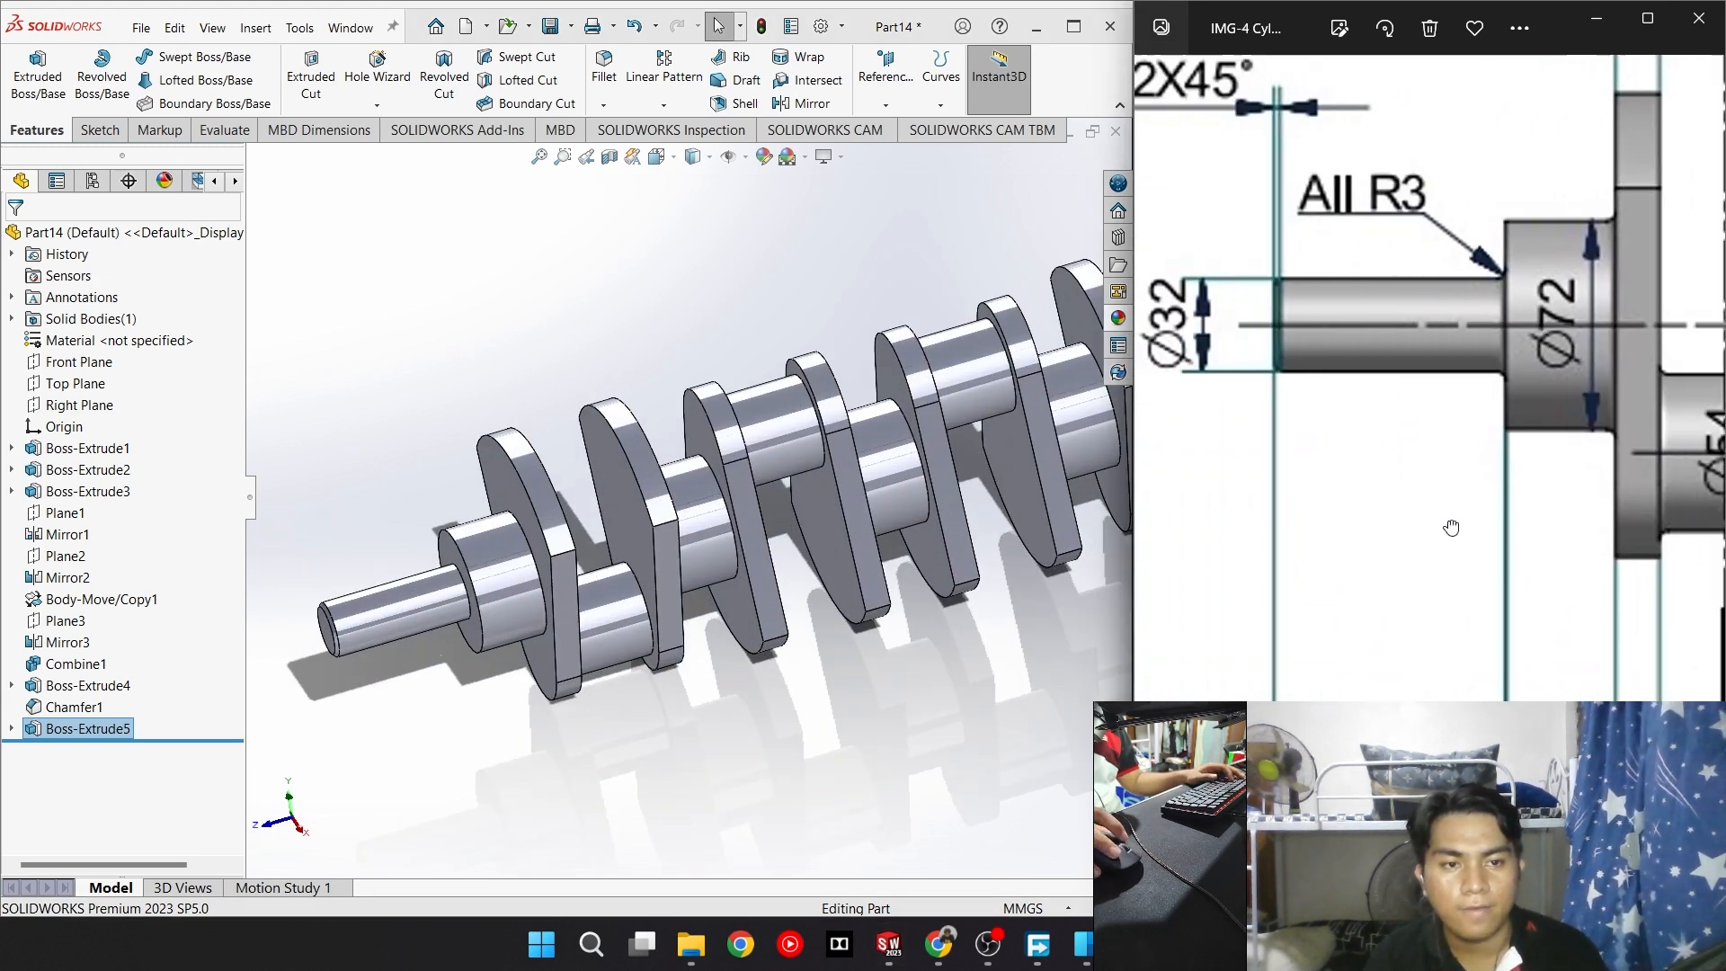
scroll(1360, 597, "up", 3)
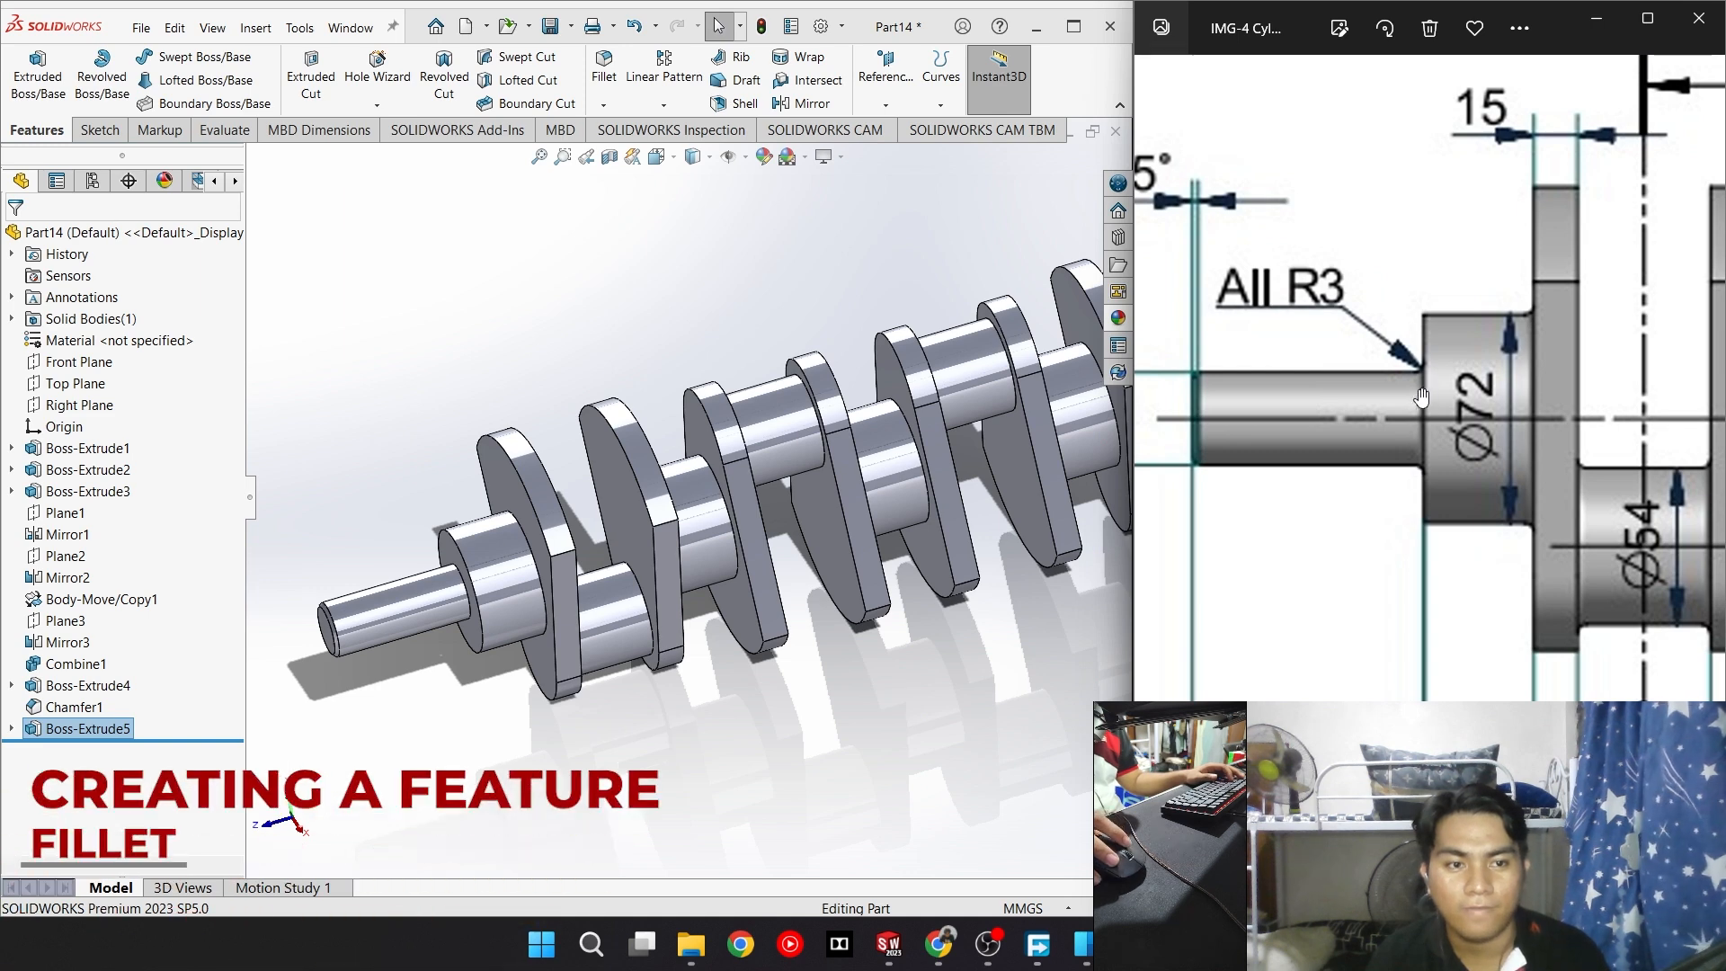
scroll(477, 601, "down", 3)
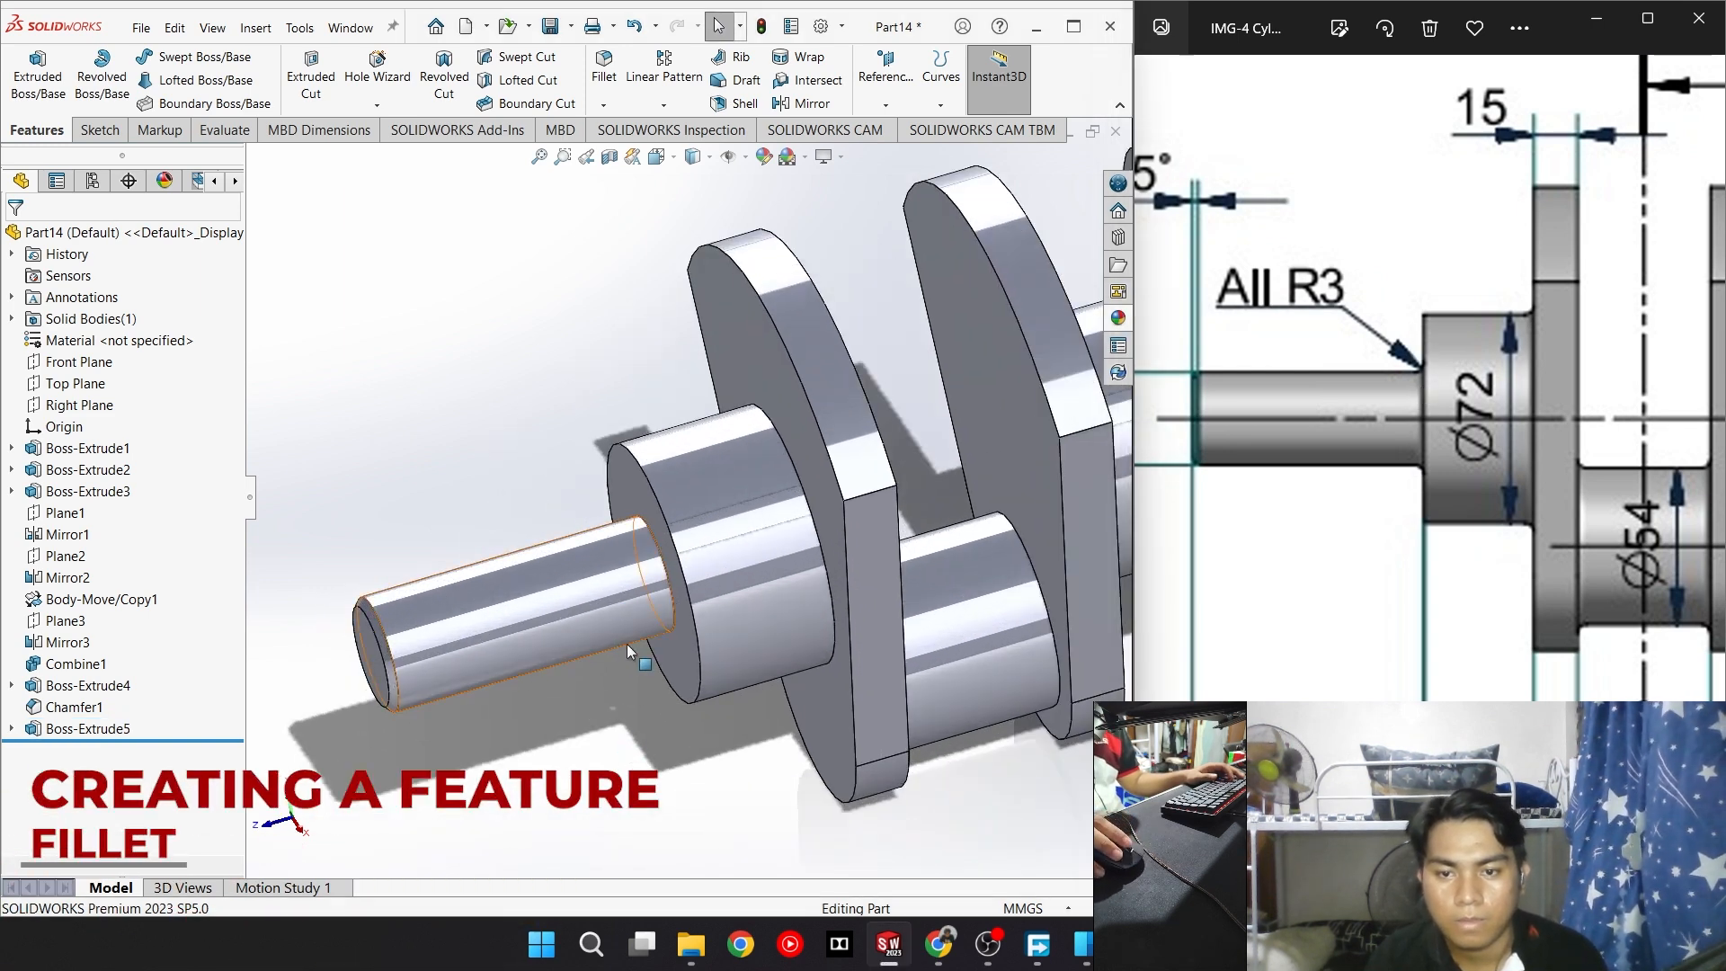
middle_click_drag(627, 644, 672, 634)
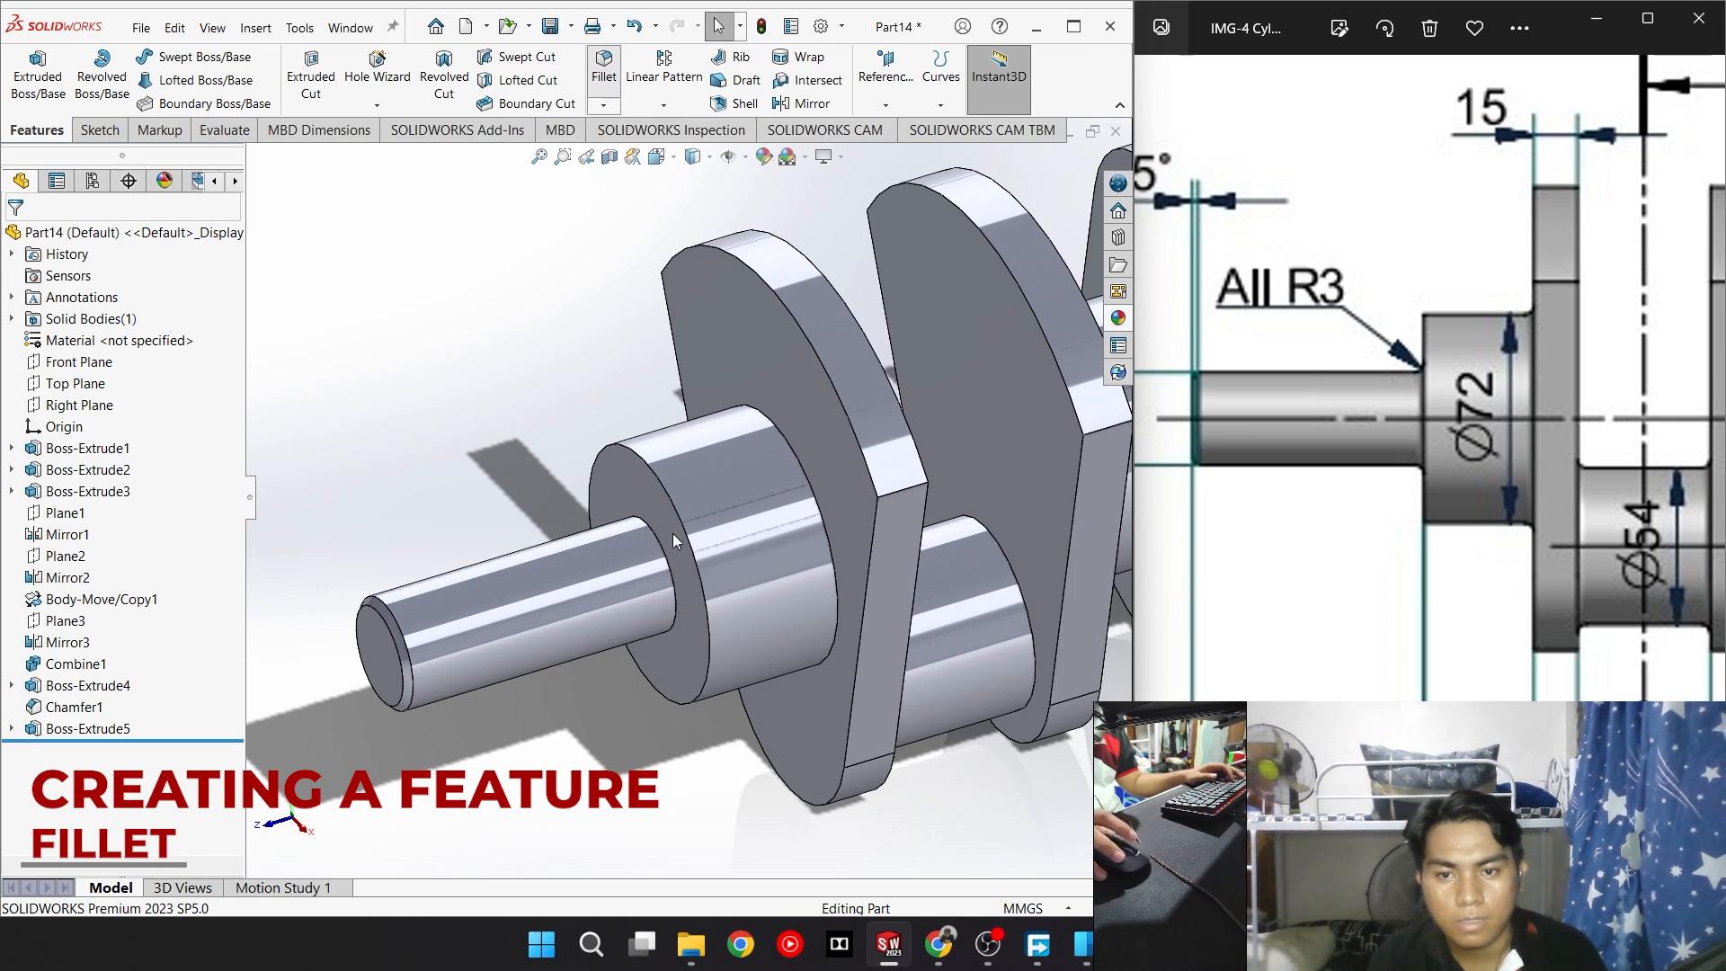
left_click(604, 65)
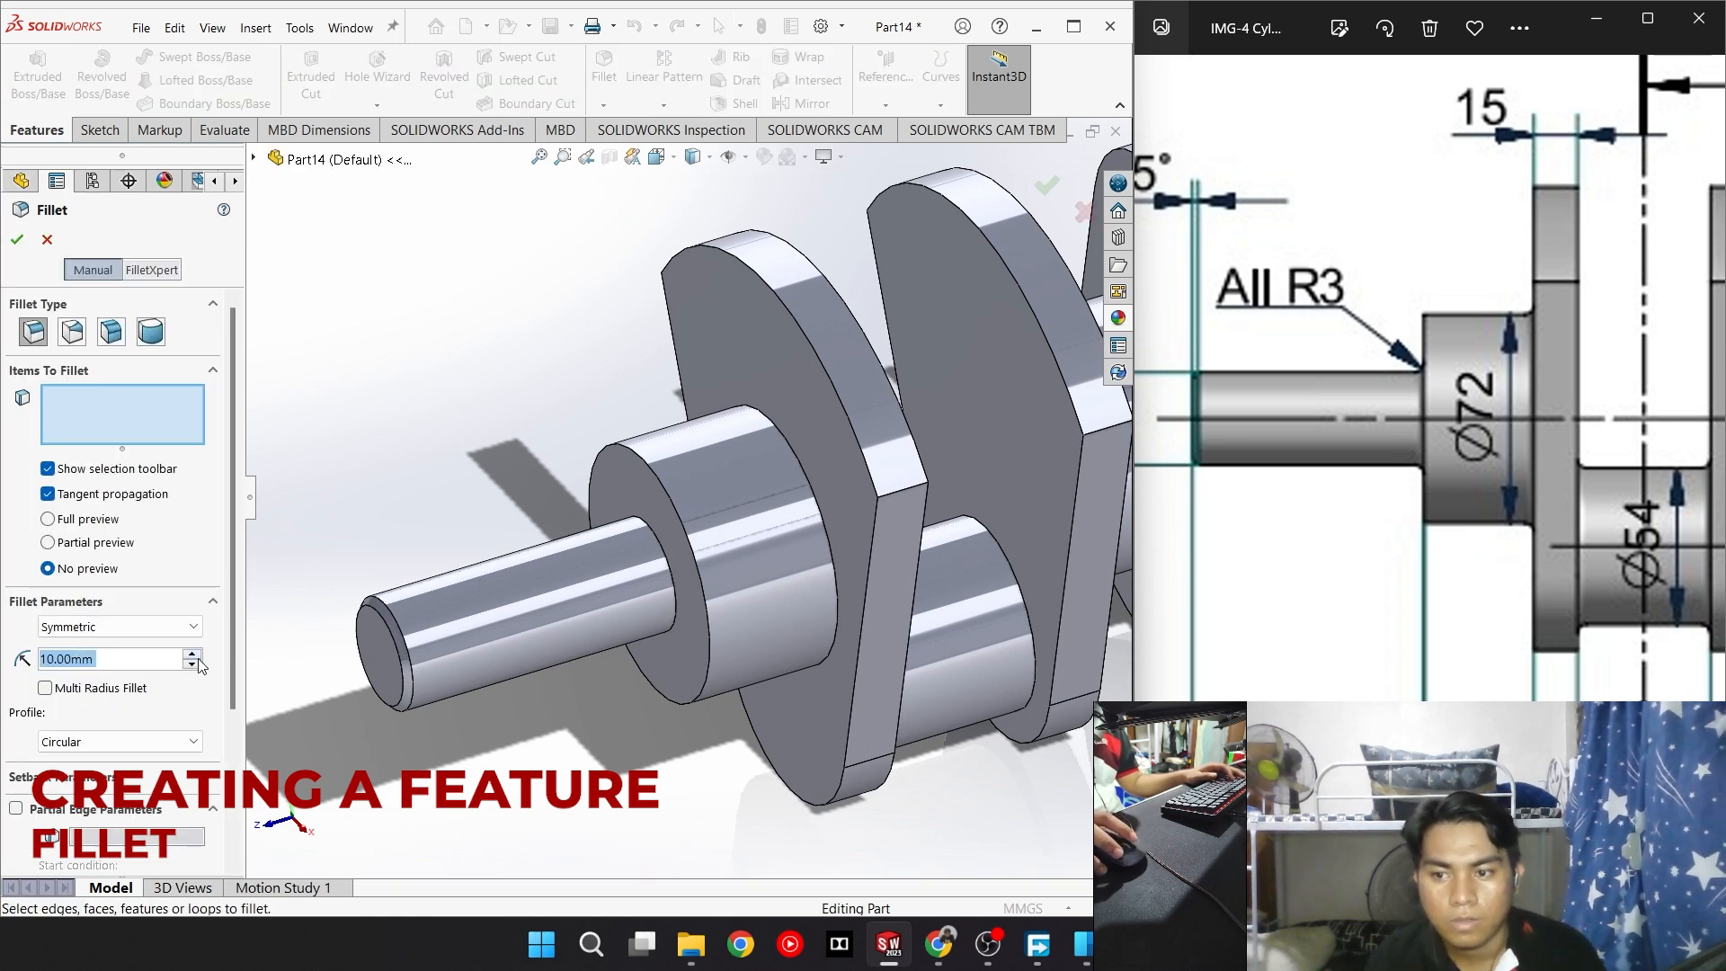
double_click(136, 661)
key("BackSpace")
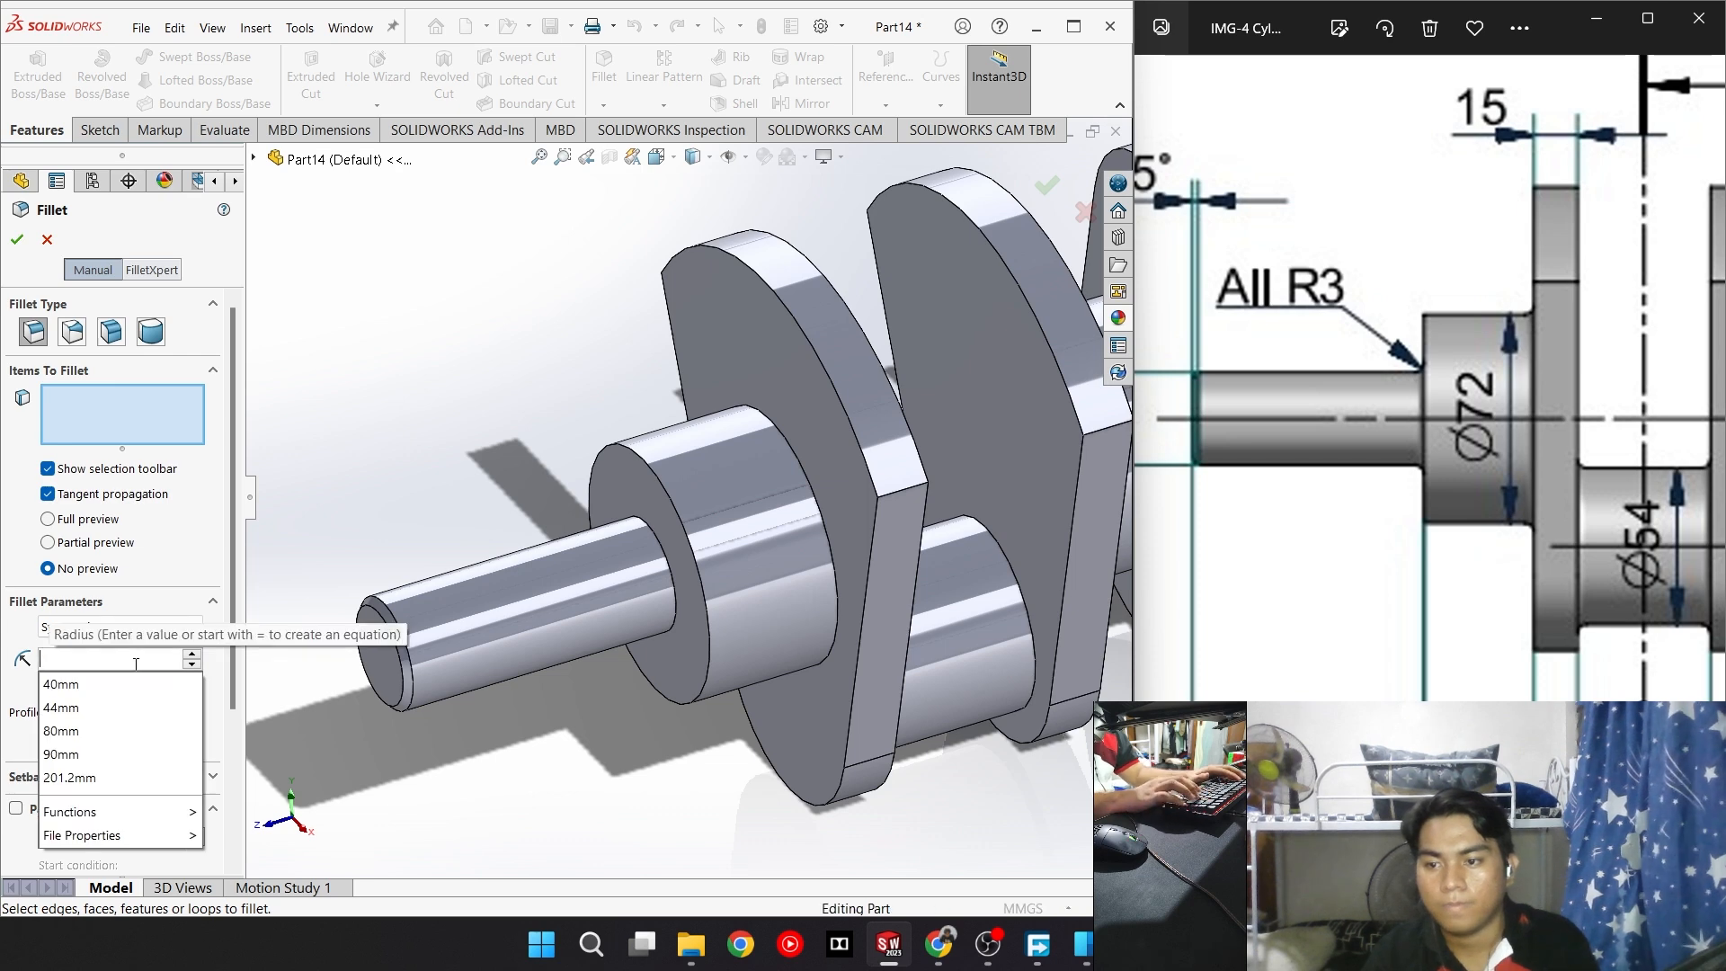
type("3")
key("Return")
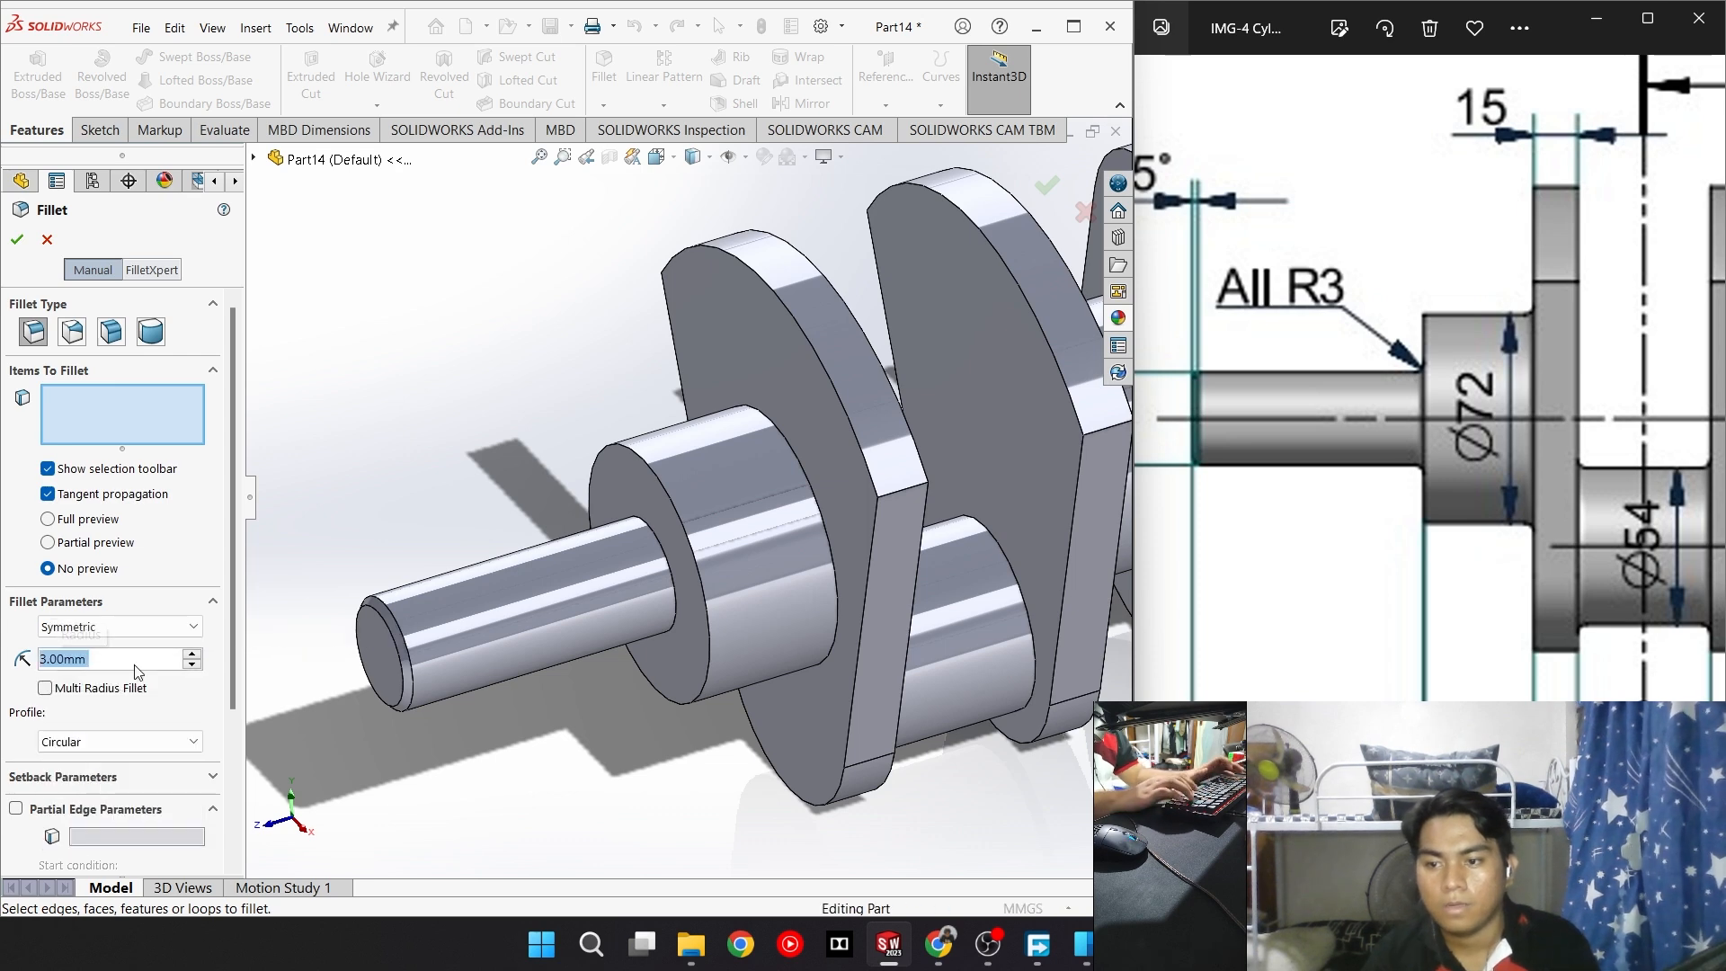
left_click(654, 540)
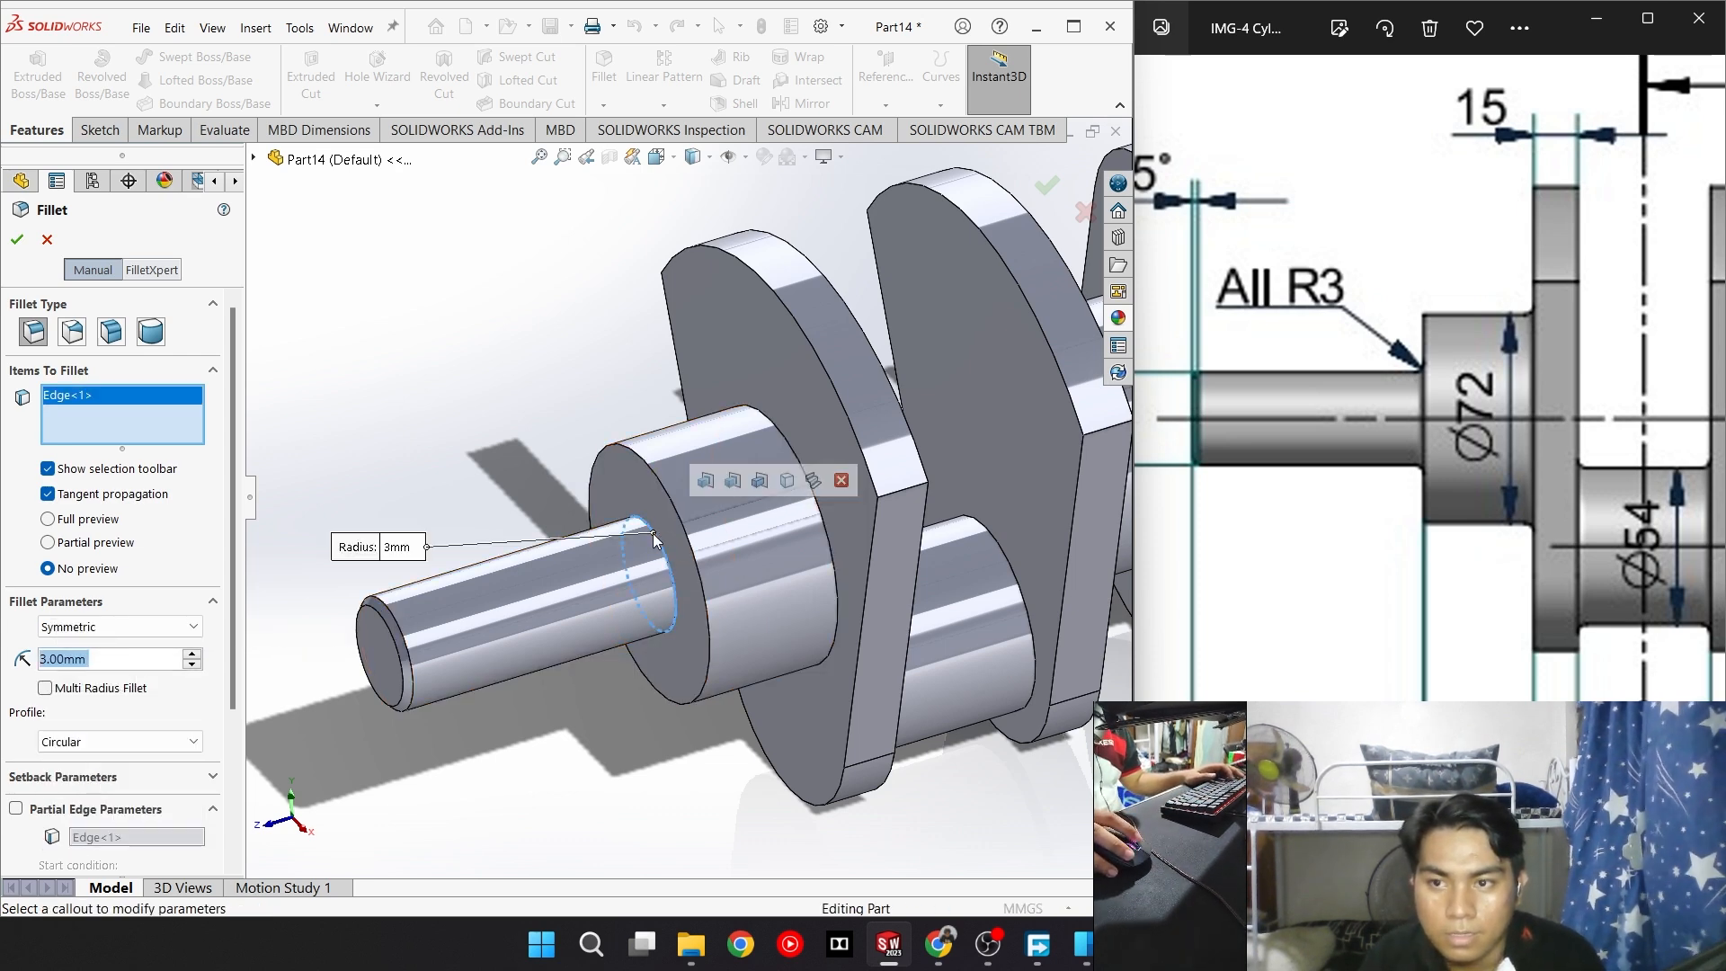
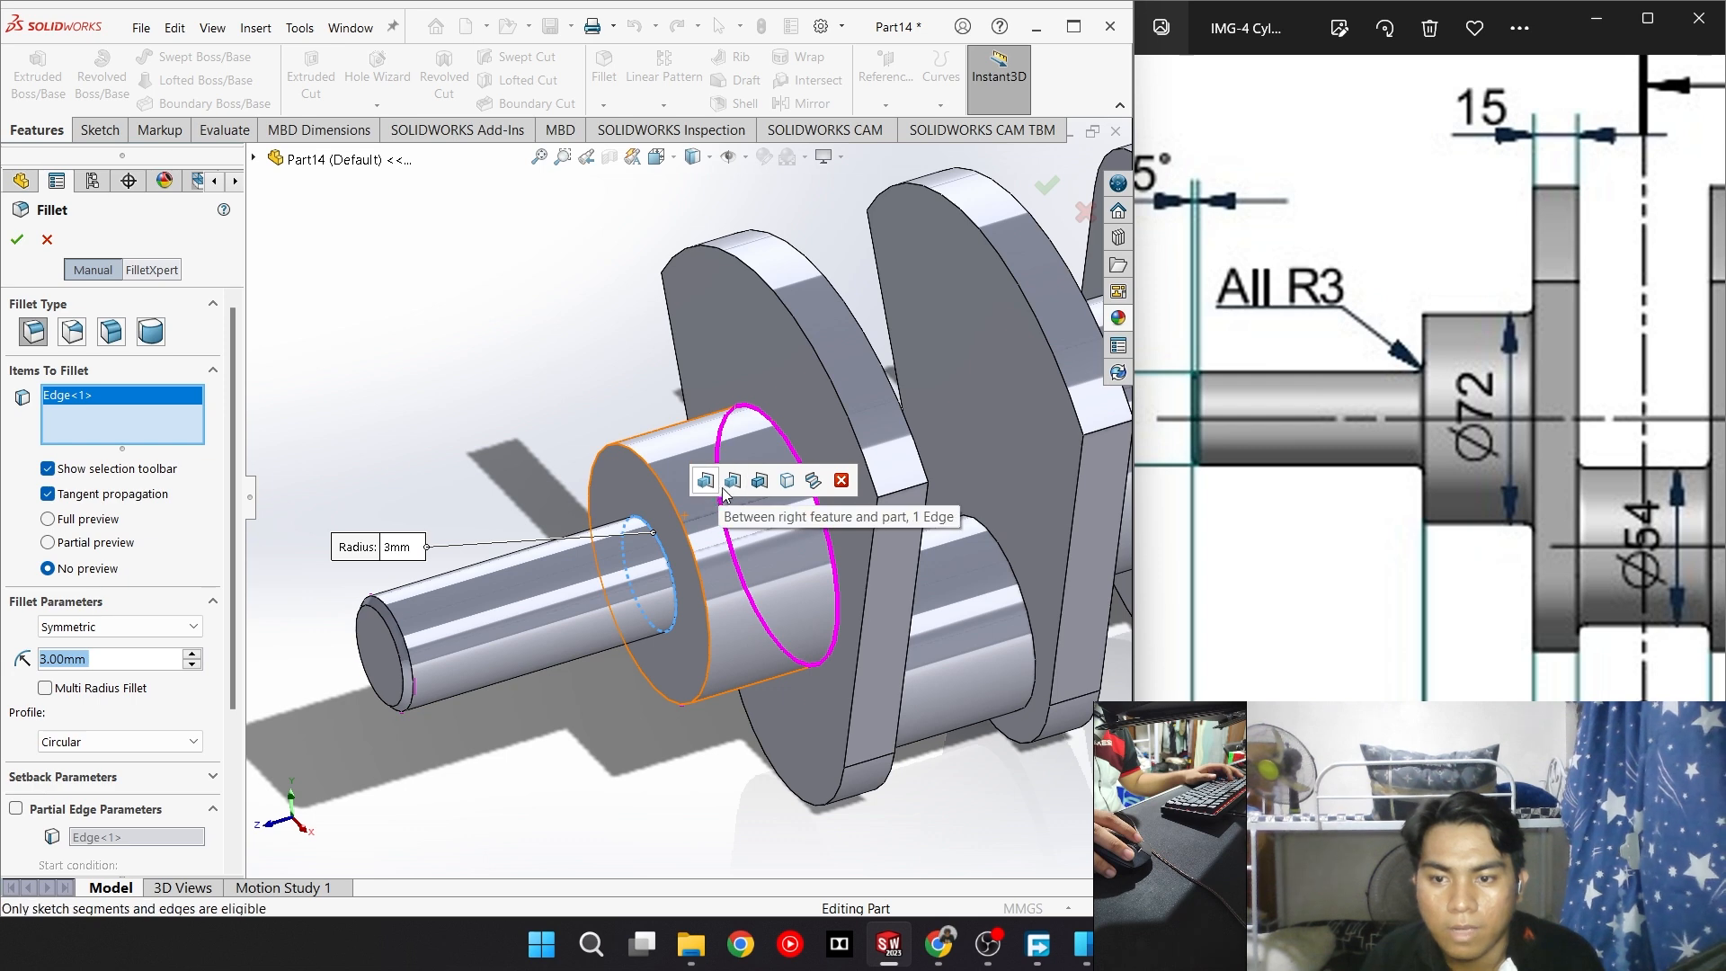
left_click(812, 483)
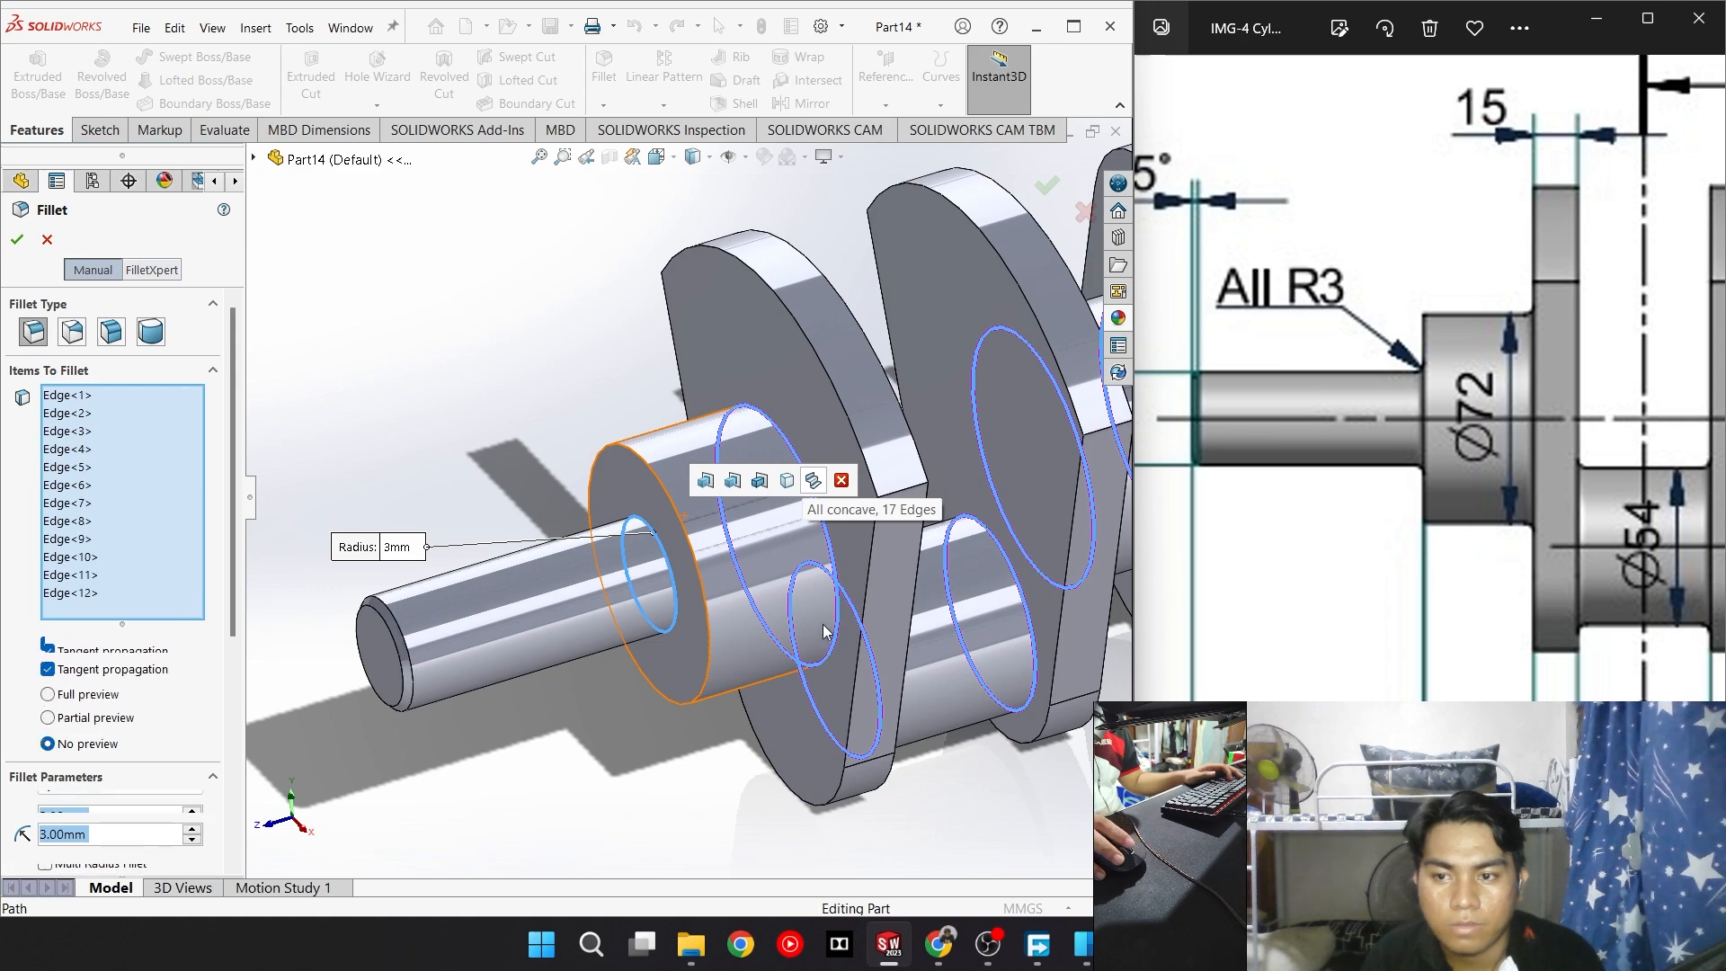
scroll(911, 631, "up", 6)
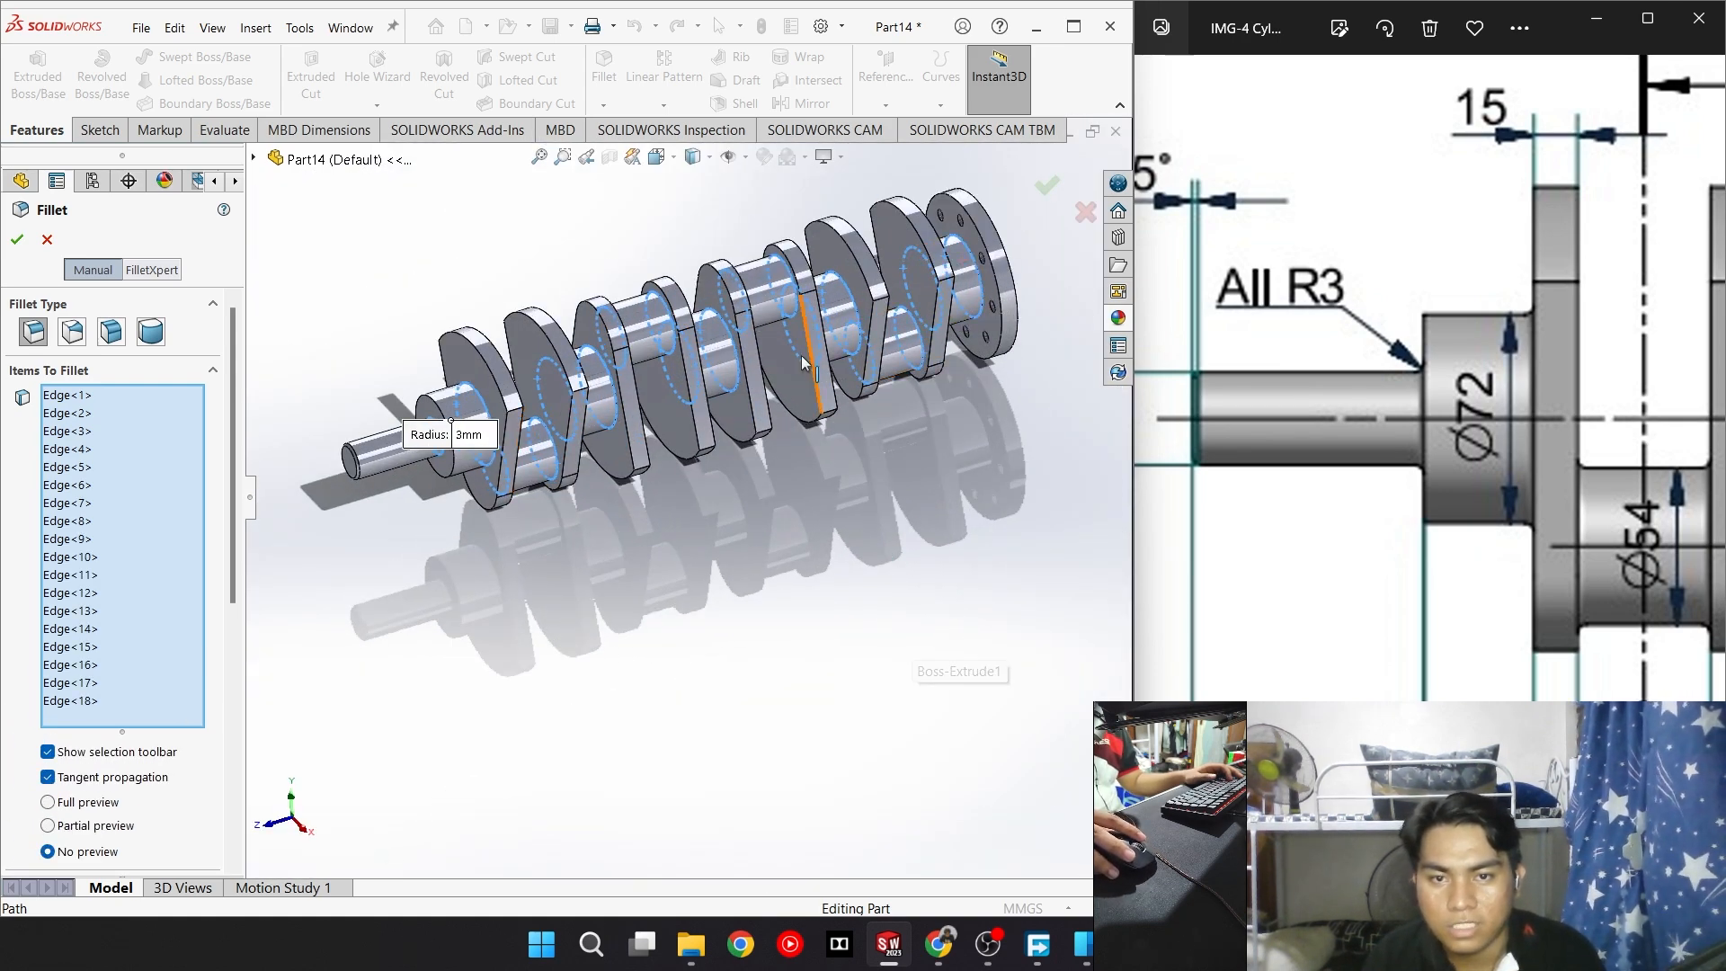
scroll(805, 459, "down", 5)
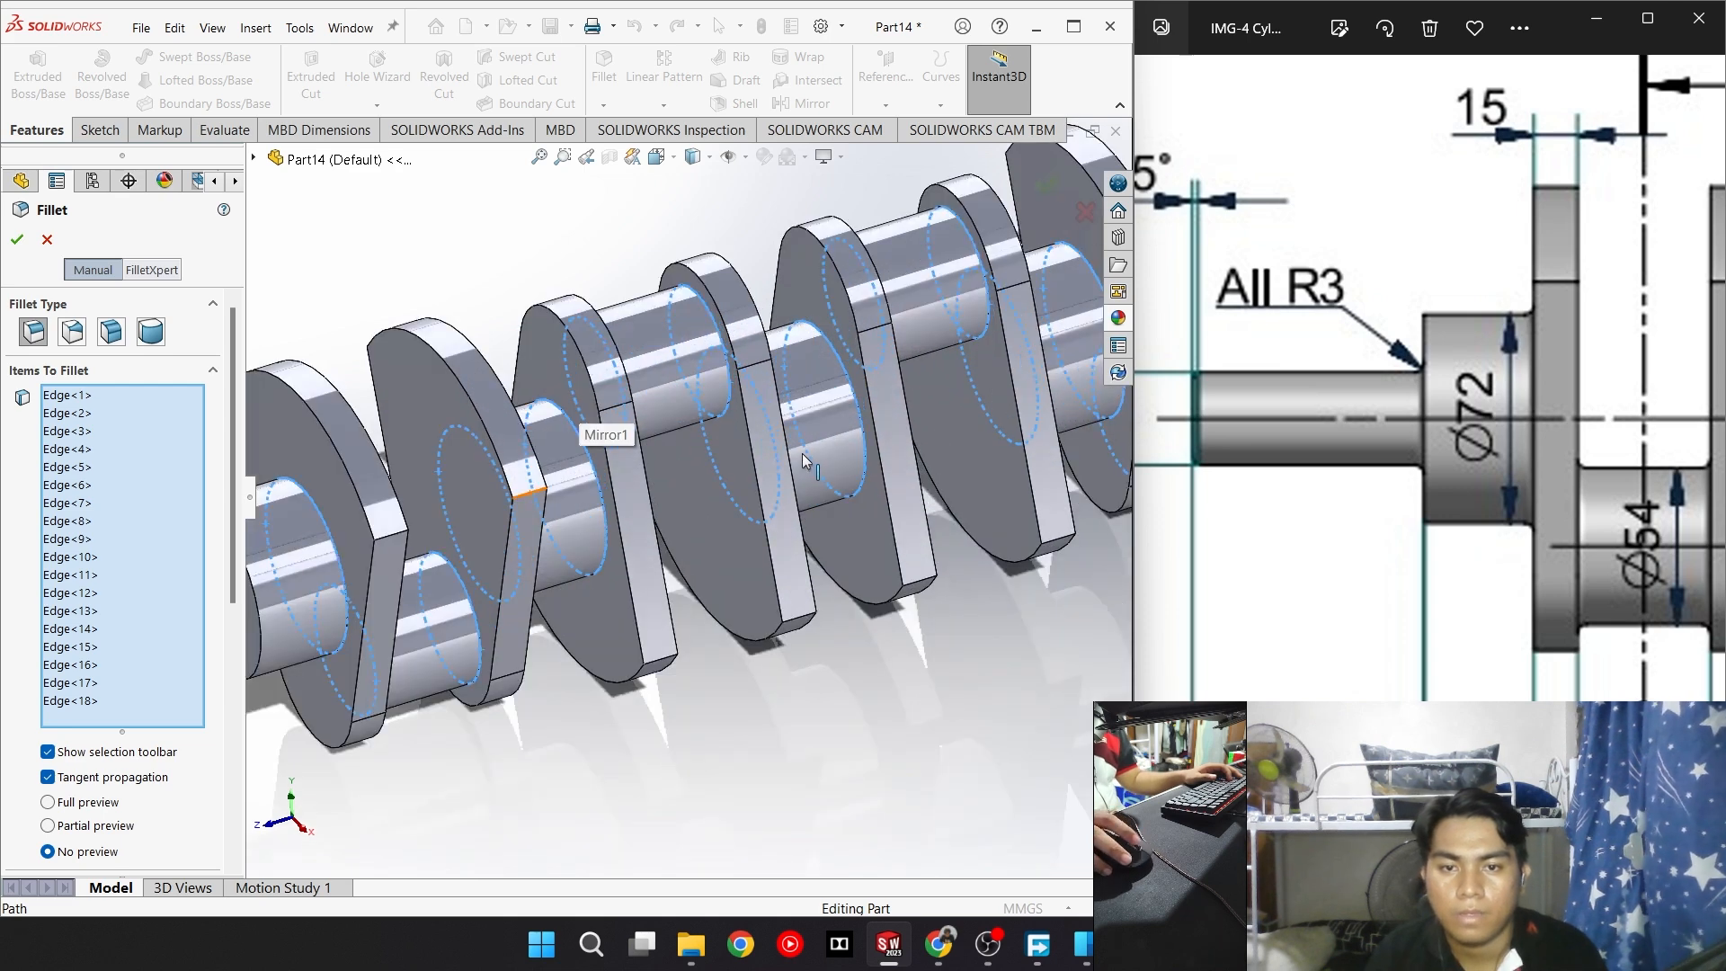
scroll(715, 459, "up", 5)
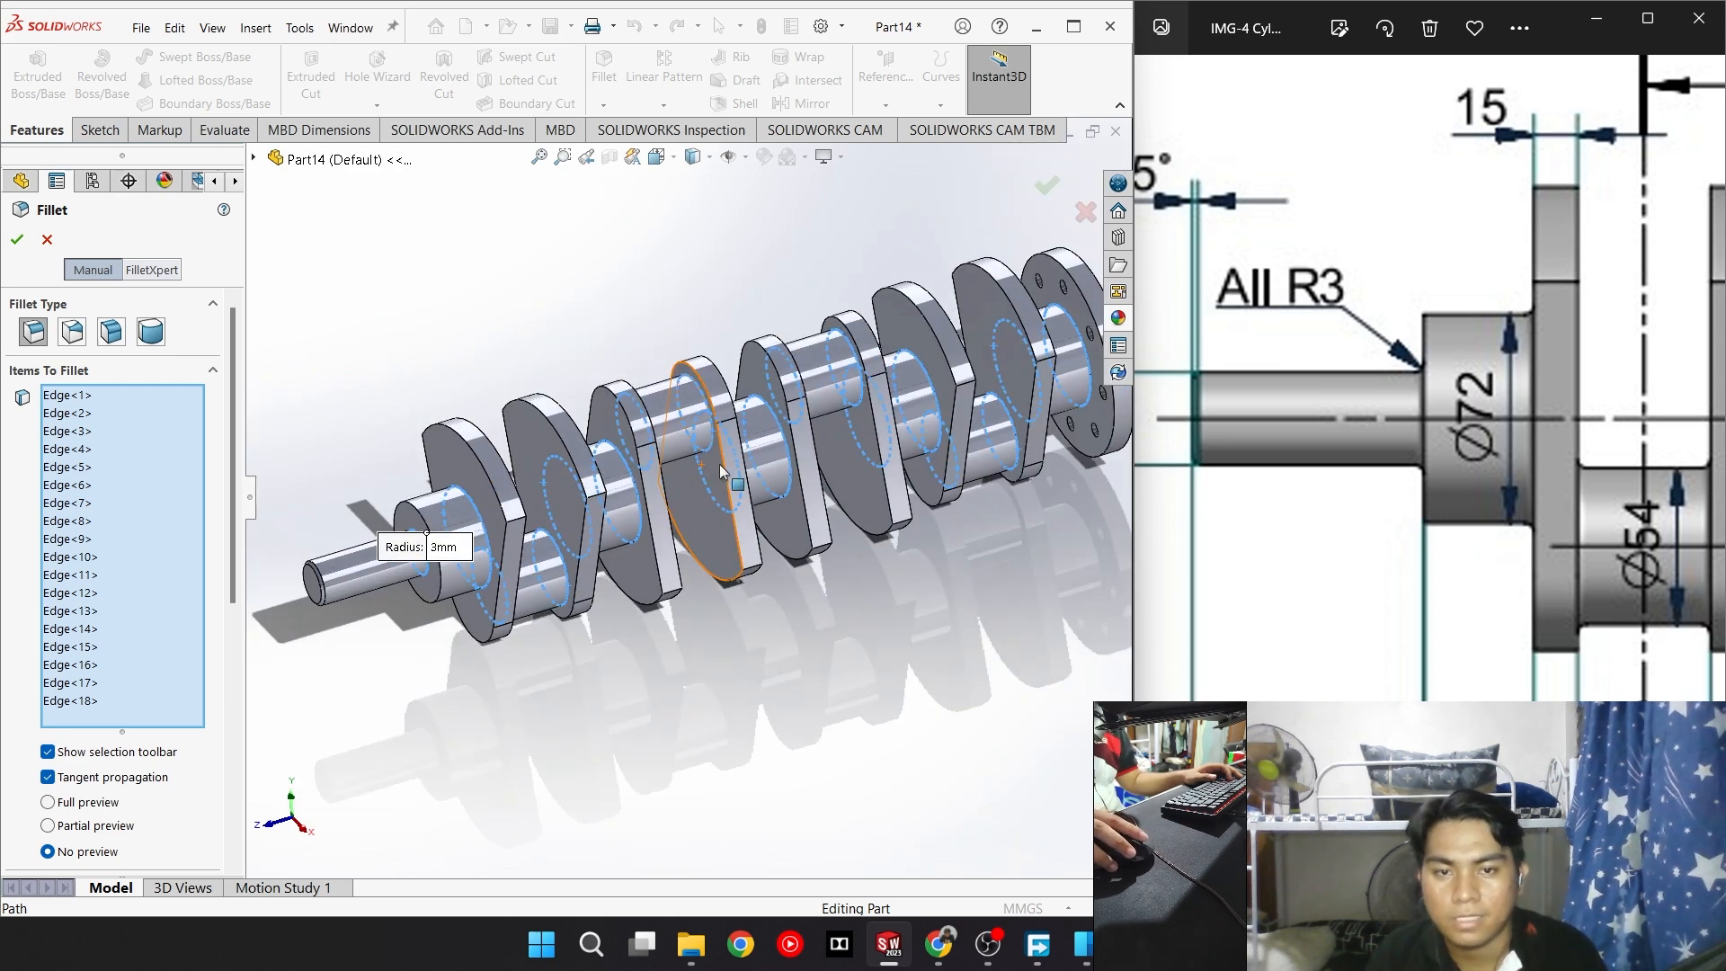
scroll(559, 372, "down", 2)
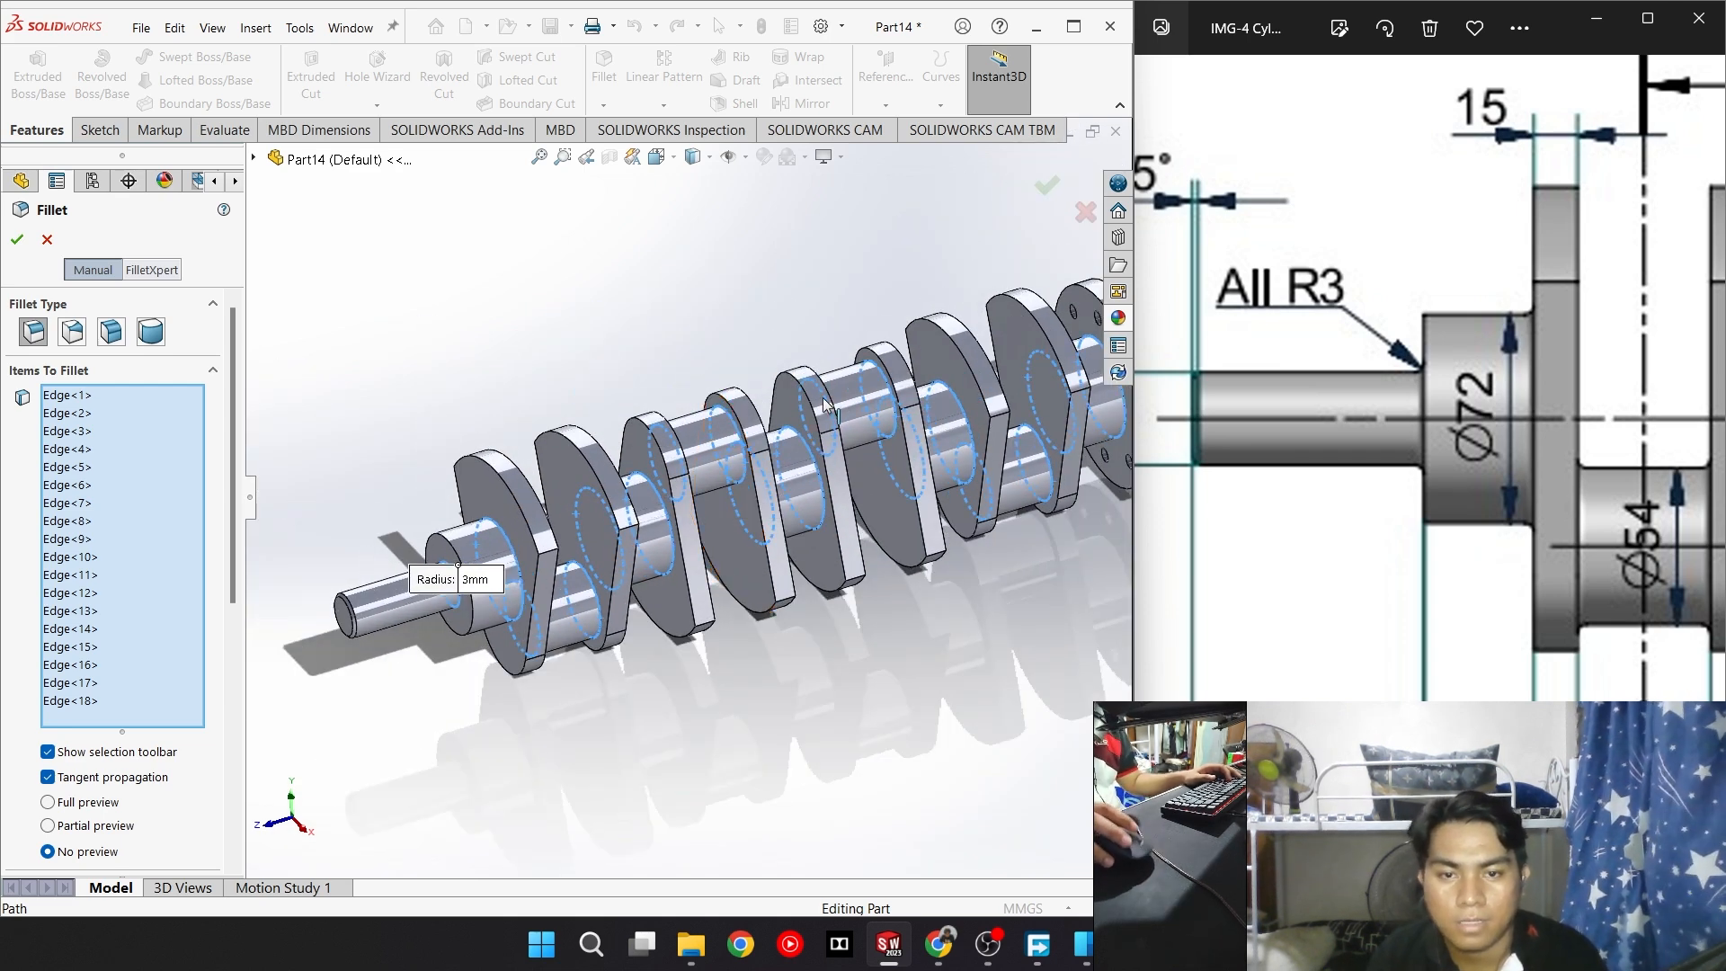
scroll(825, 406, "down", 1)
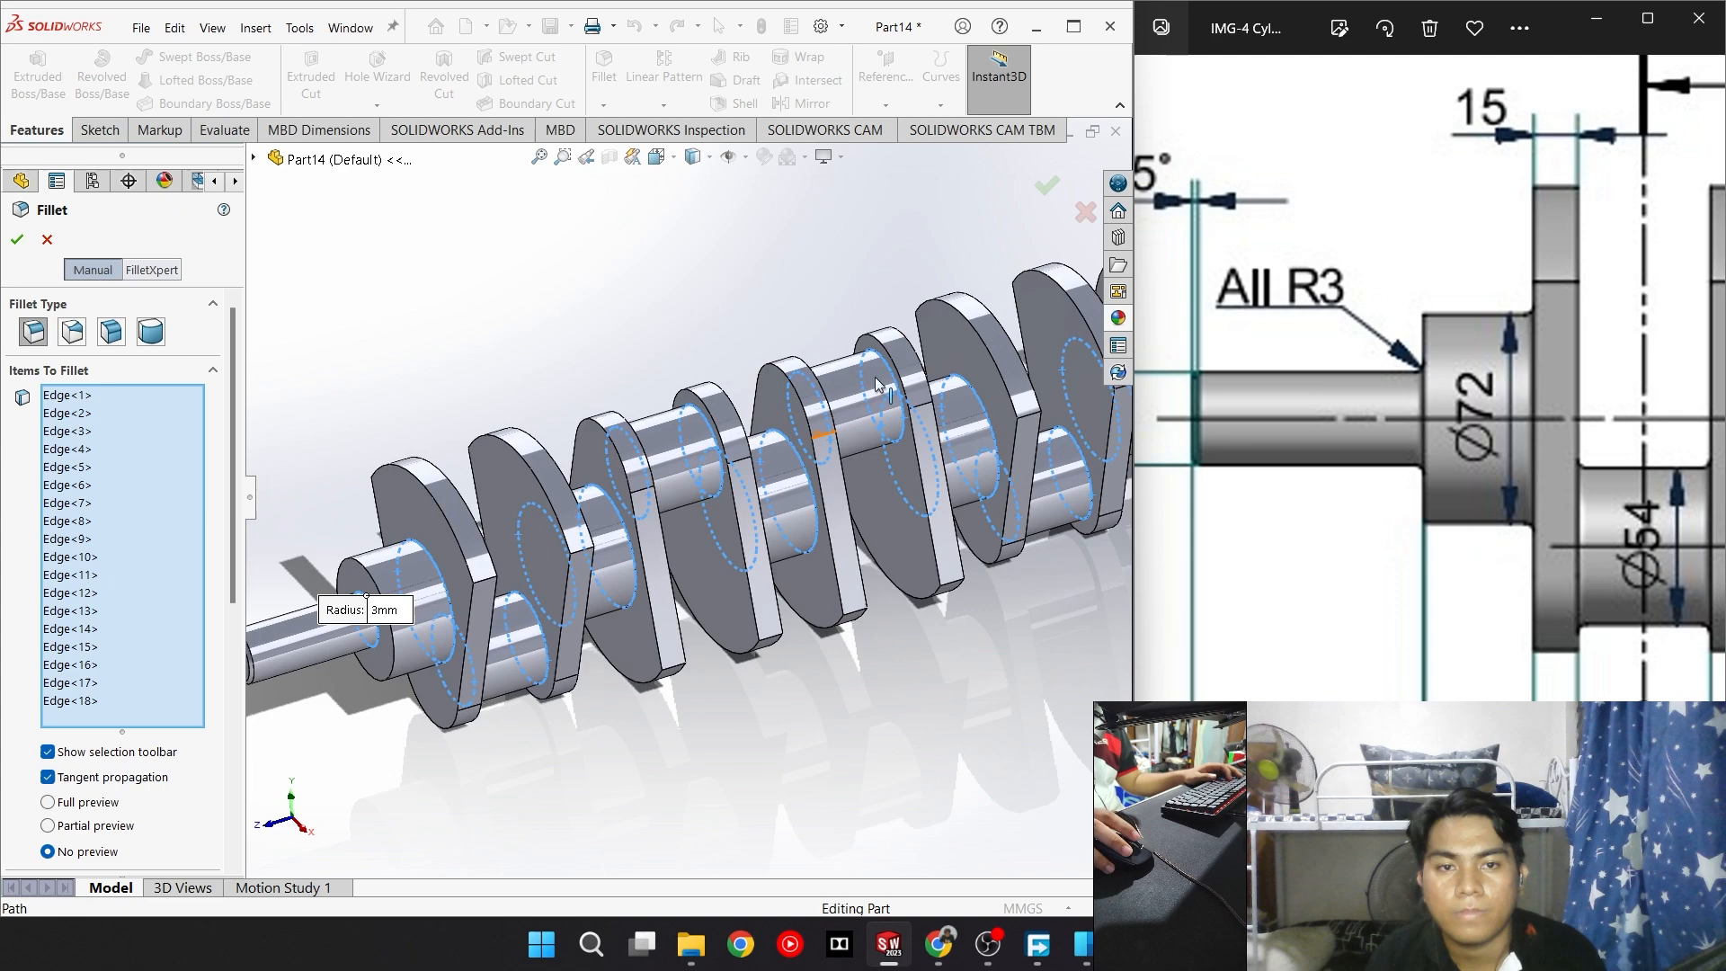
left_click(1049, 189)
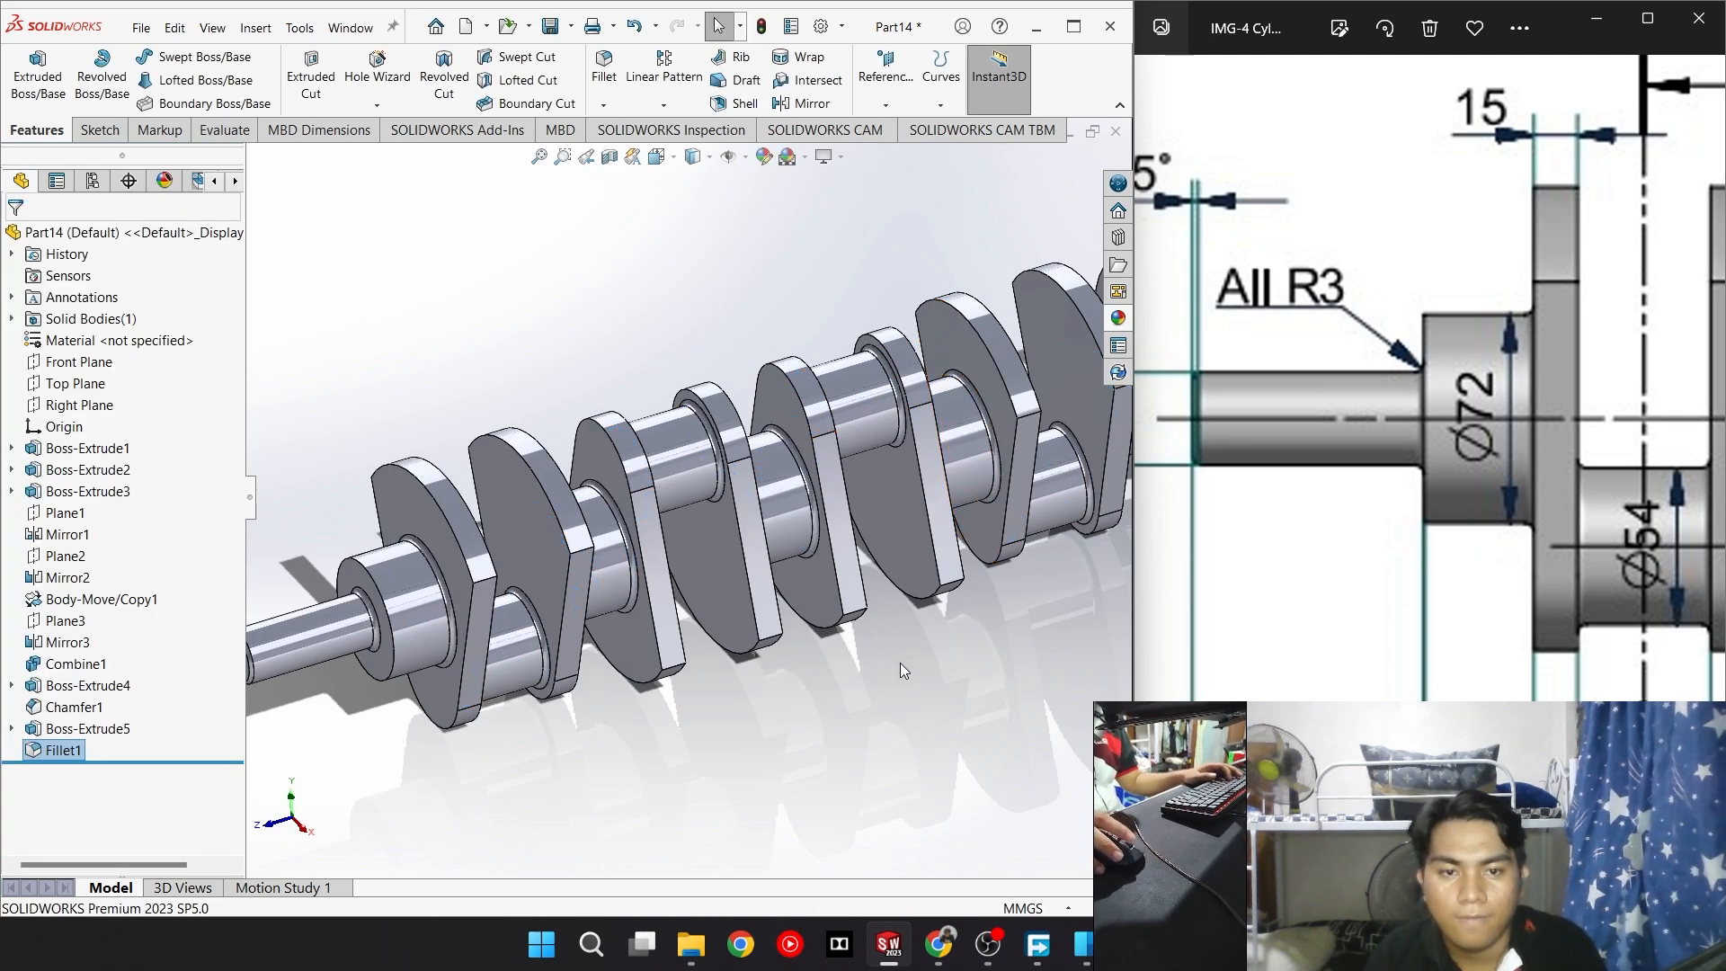
Look over the filleted journals and return the crankshaft to the isometric view
middle_click_drag(899, 661, 828, 649)
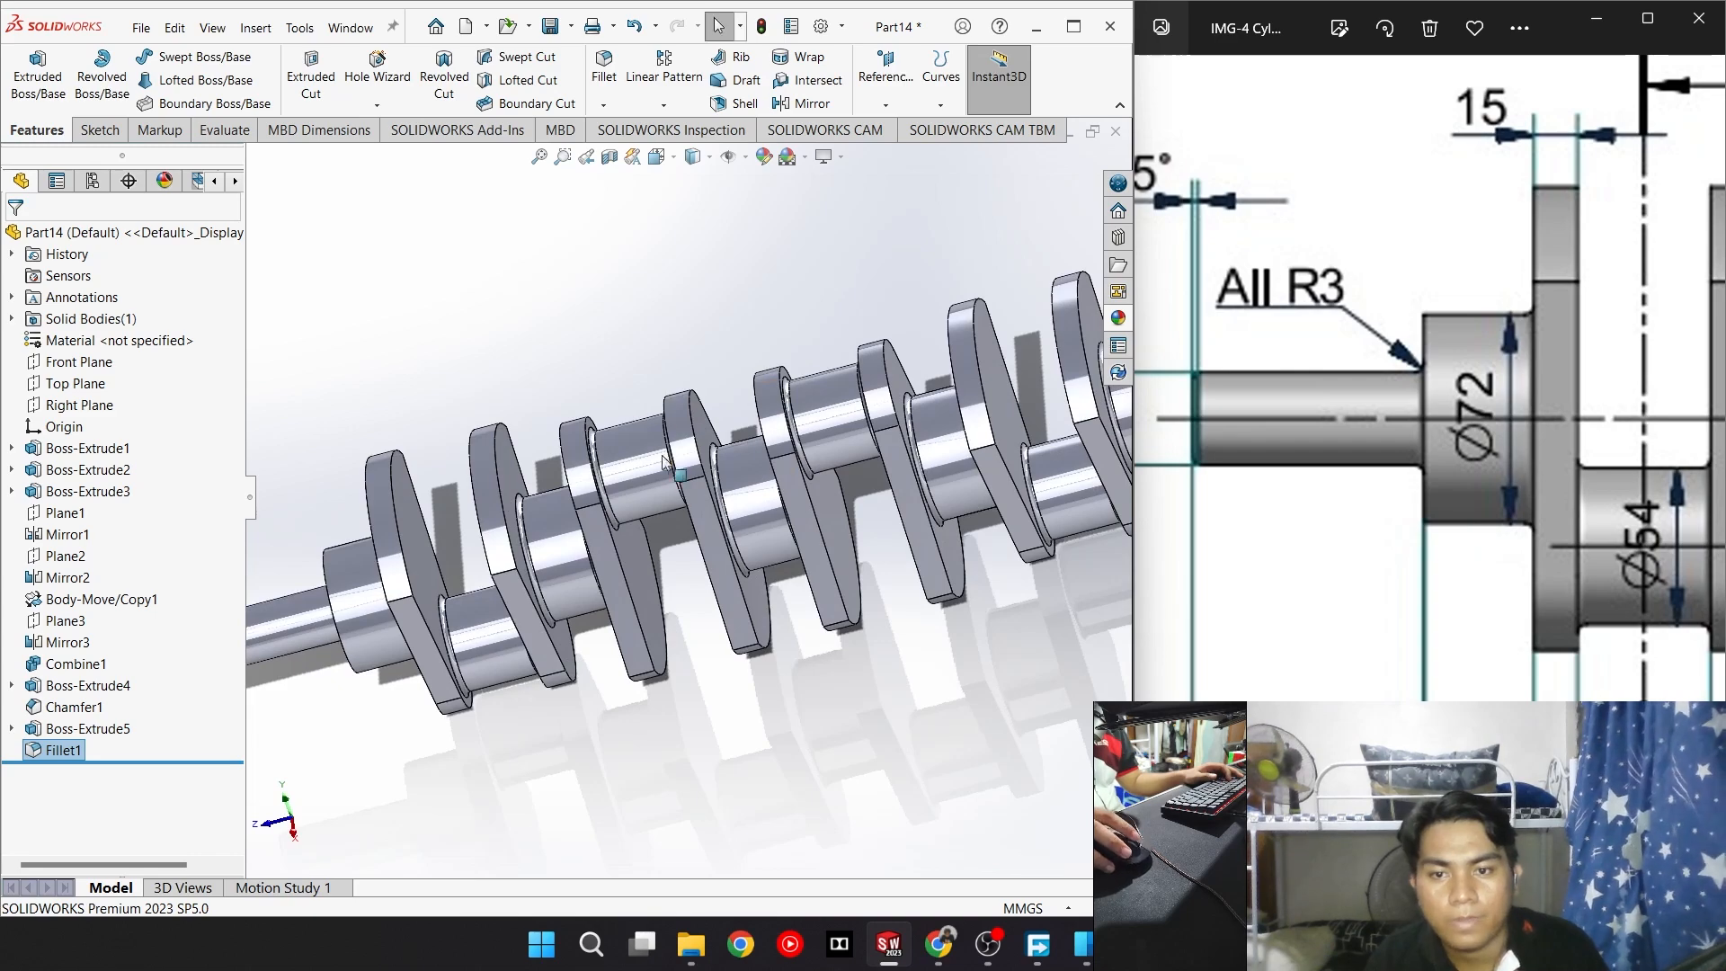
scroll(894, 645, "up", 4)
scroll(886, 555, "down", 5)
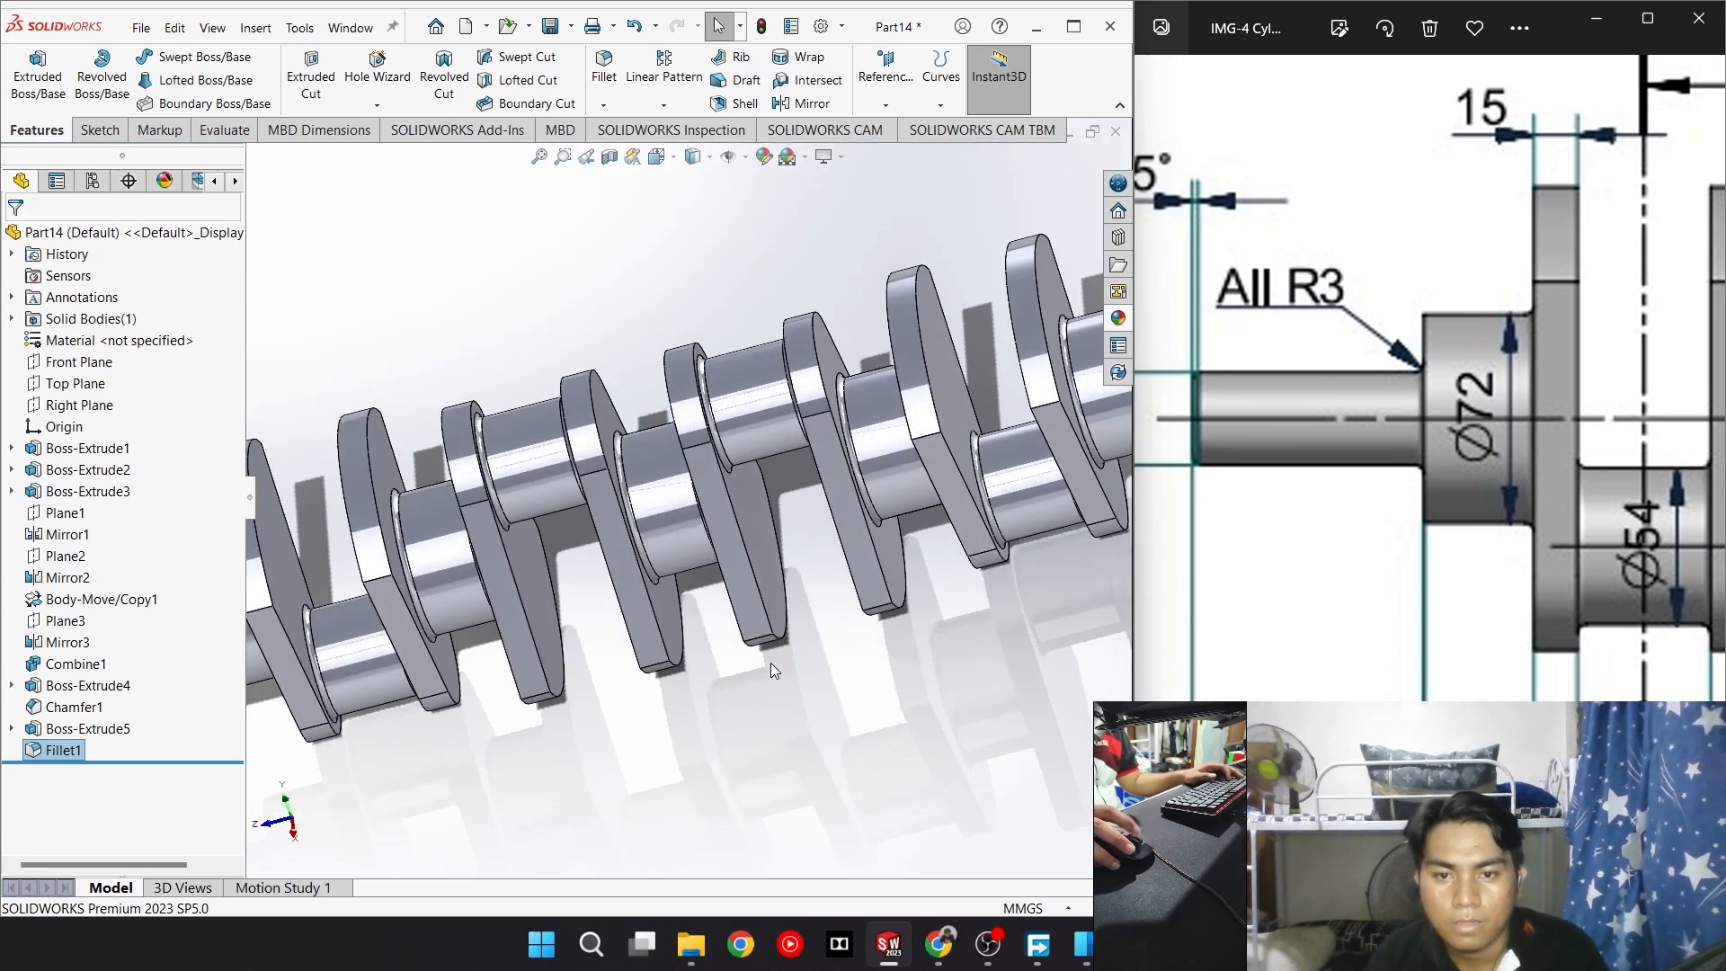
left_click(769, 662)
key("space")
left_click(488, 564)
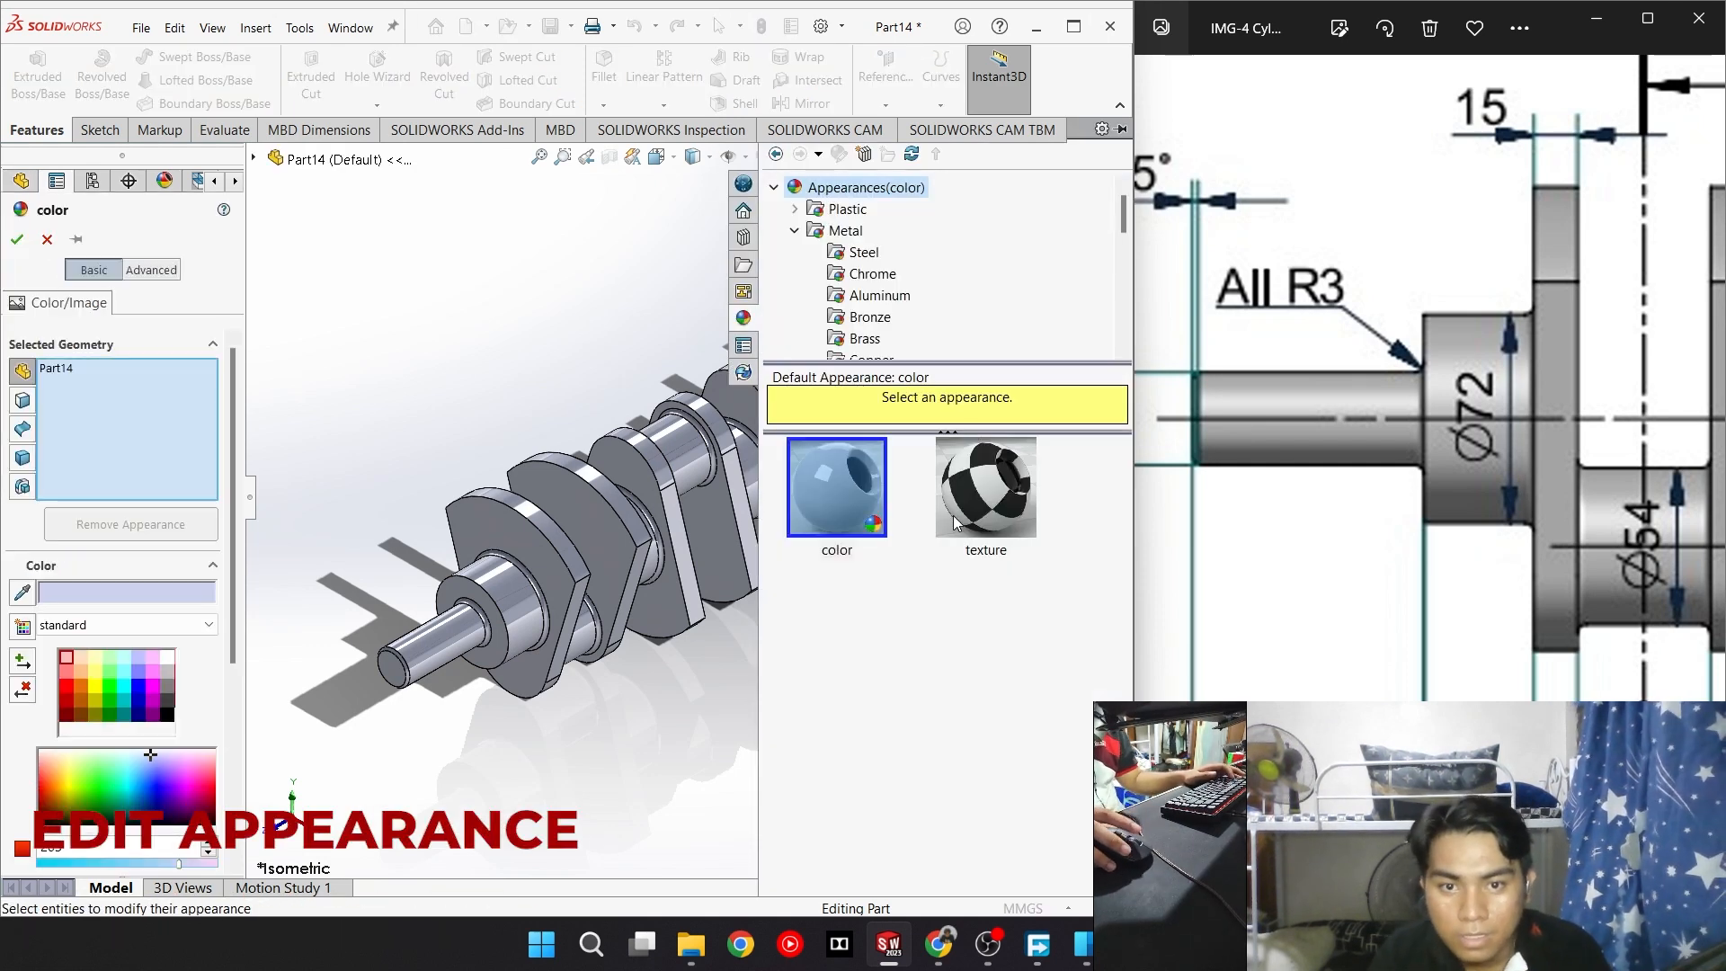
Apply the brushed steel appearance from the metal library to the whole crankshaft part
left_click(872, 273)
left_click(870, 316)
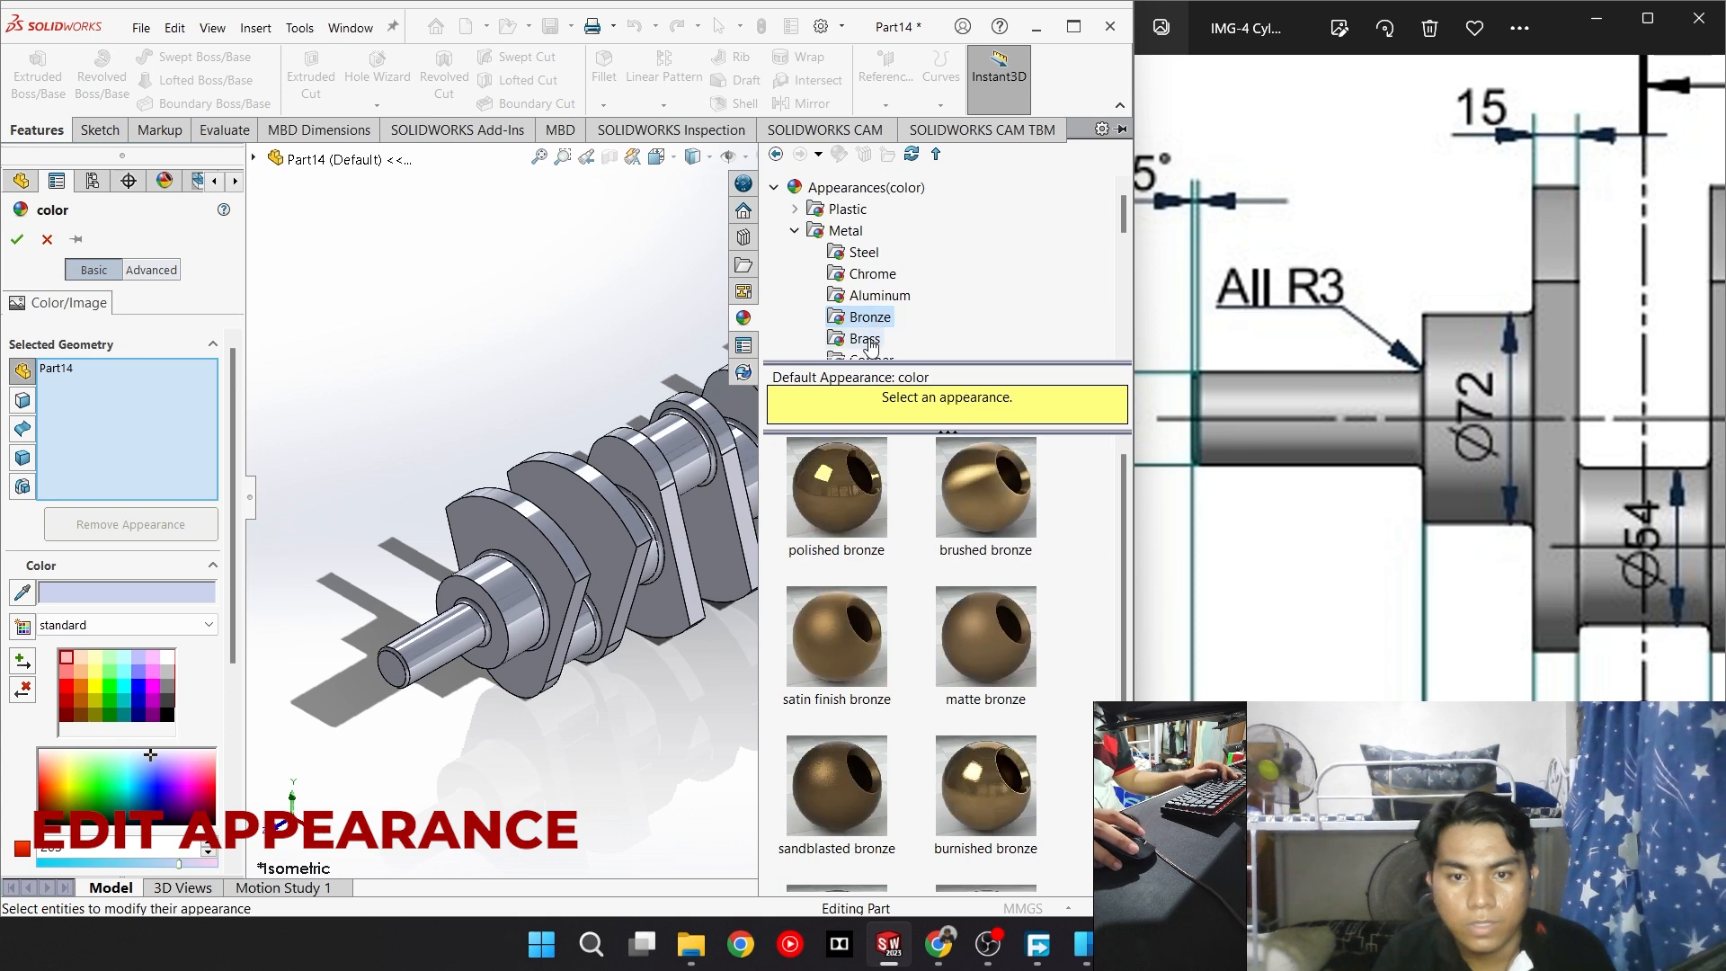
scroll(898, 346, "down", 2)
left_click(859, 319)
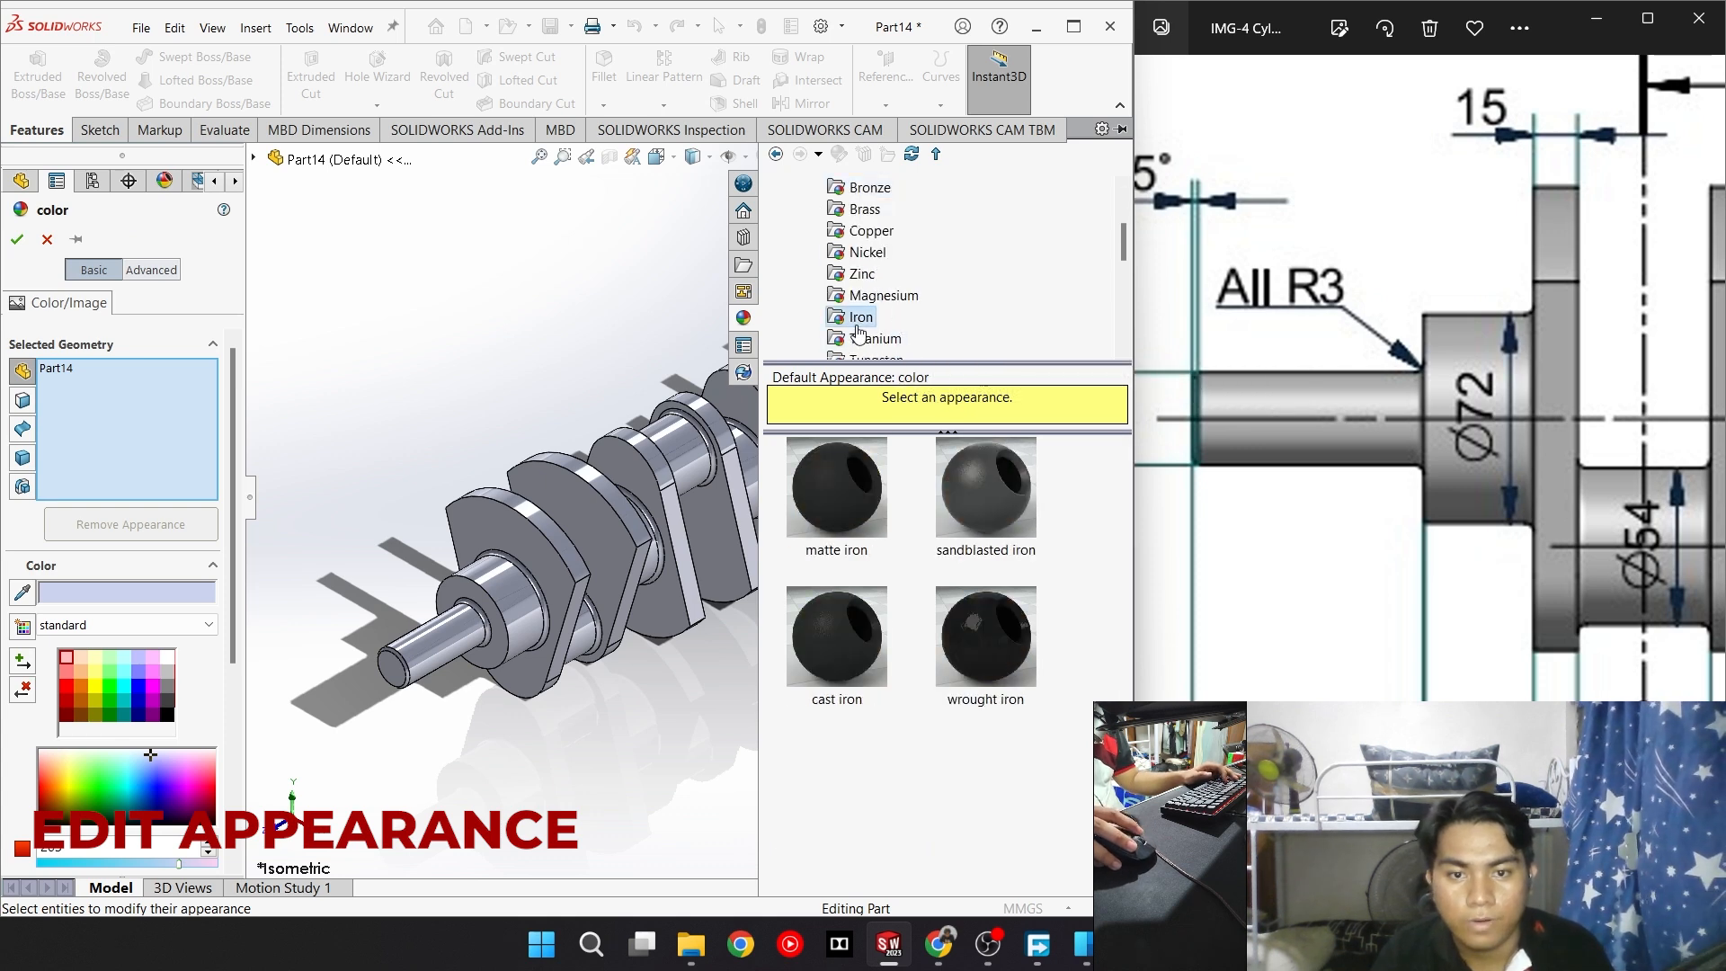
scroll(881, 238, "up", 2)
left_click(863, 251)
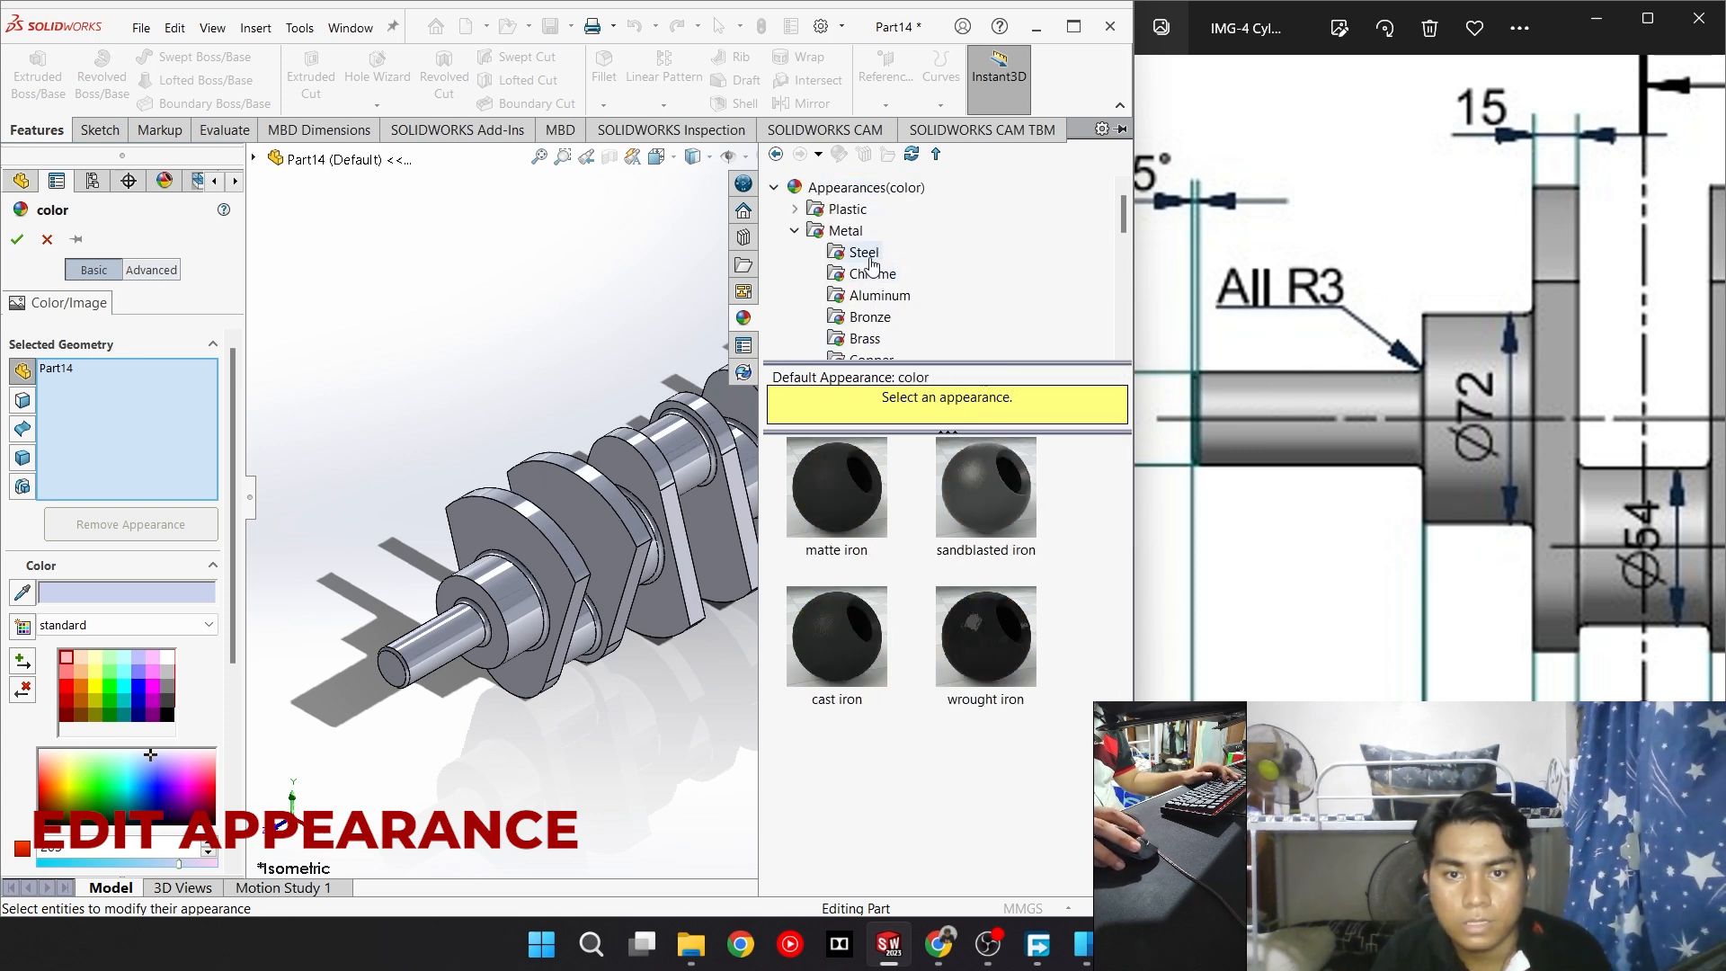
scroll(917, 647, "down", 1)
scroll(917, 647, "up", 3)
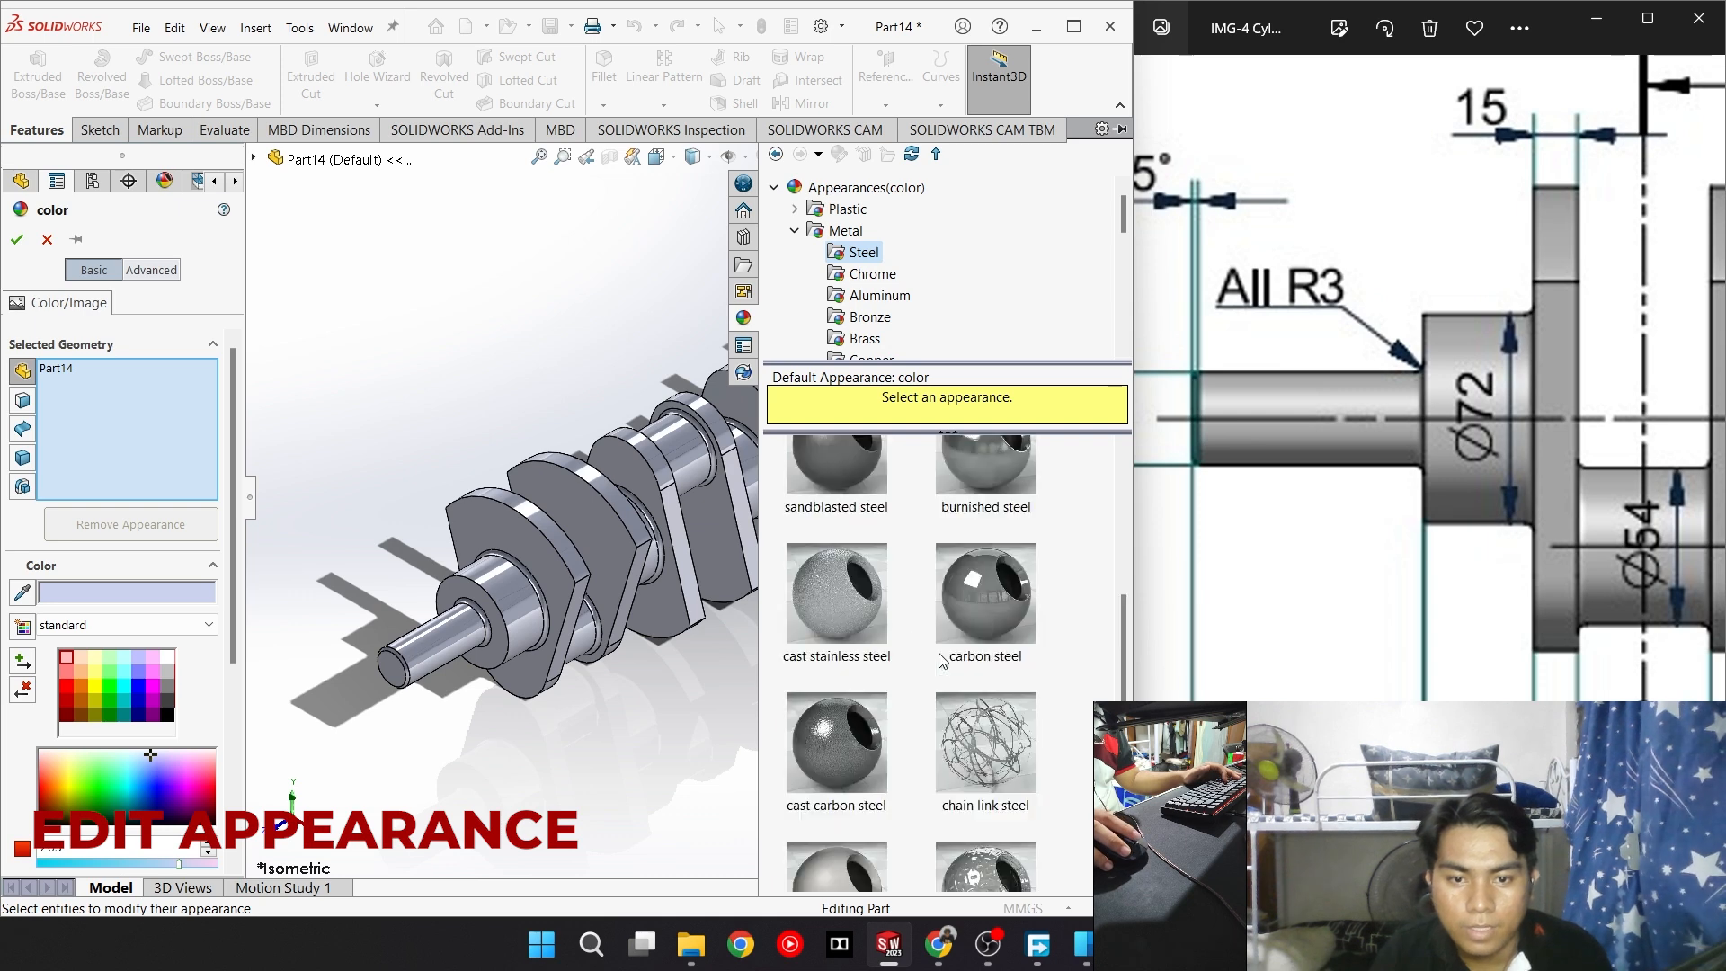
mouse_move(997, 505)
left_mouse_down()
mouse_move(520, 558)
mouse_move(552, 572)
left_mouse_up()
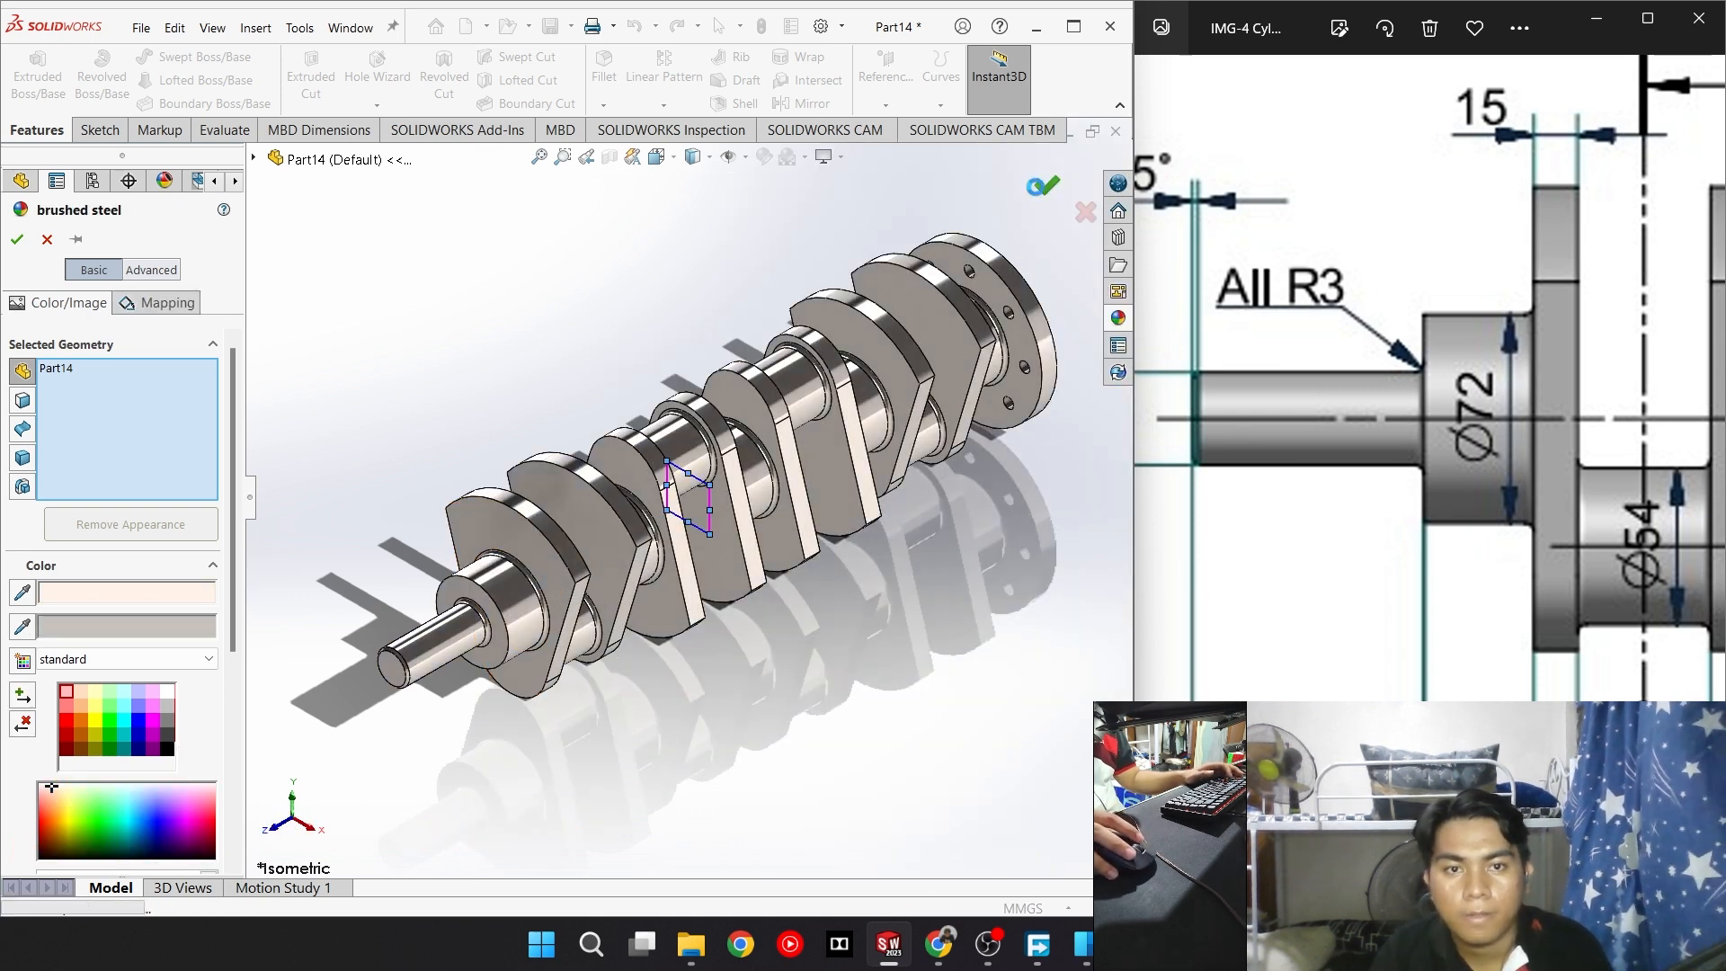
left_click(1047, 185)
scroll(701, 512, "down", 5)
scroll(699, 512, "up", 5)
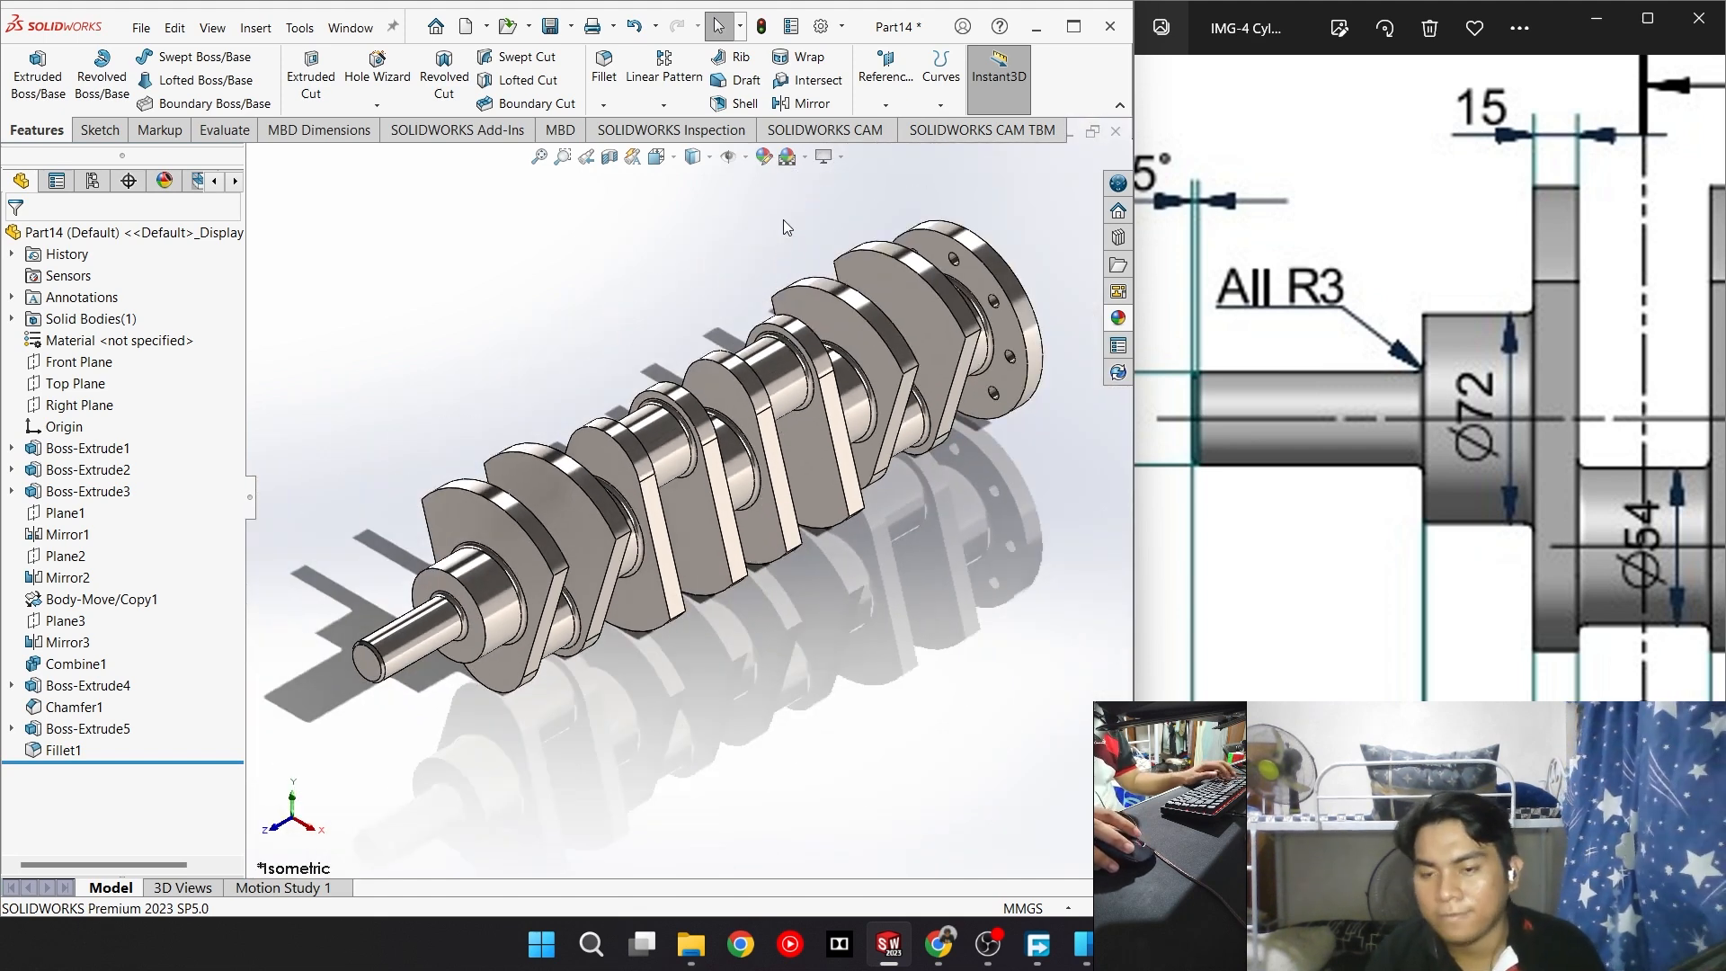
Save the part as Crankshaft in the 4 Cylinder Engine folder, replacing the existing file
key("ctrl+s")
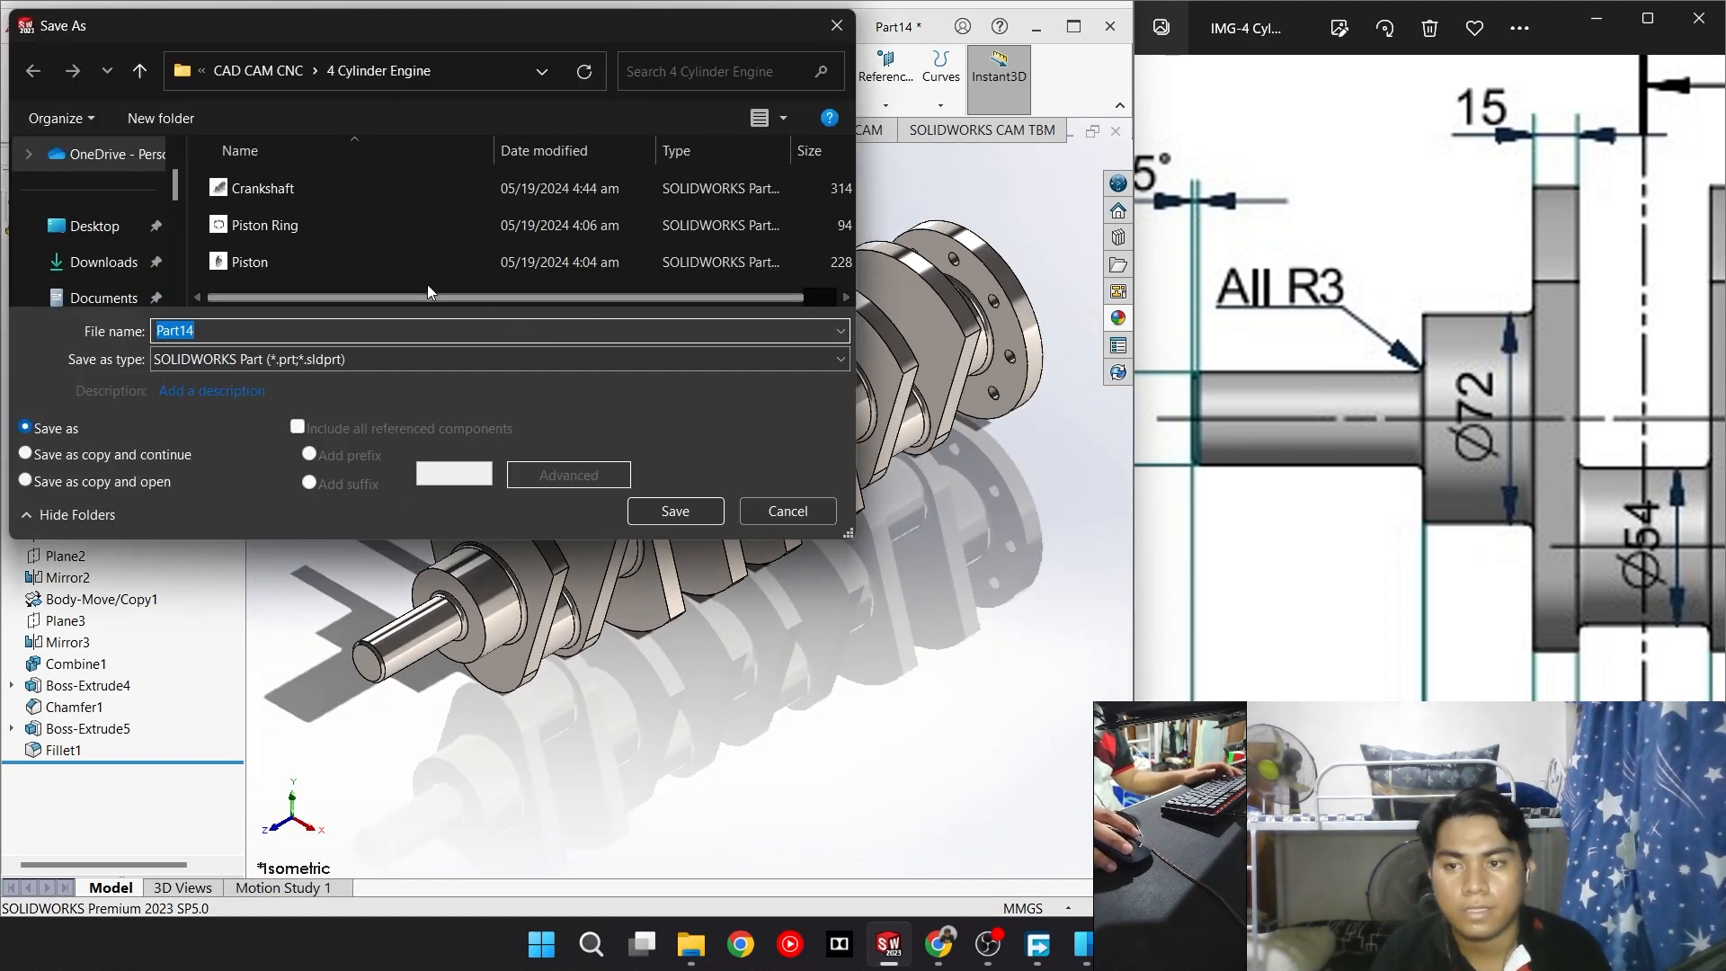
left_click(449, 188)
left_click(675, 510)
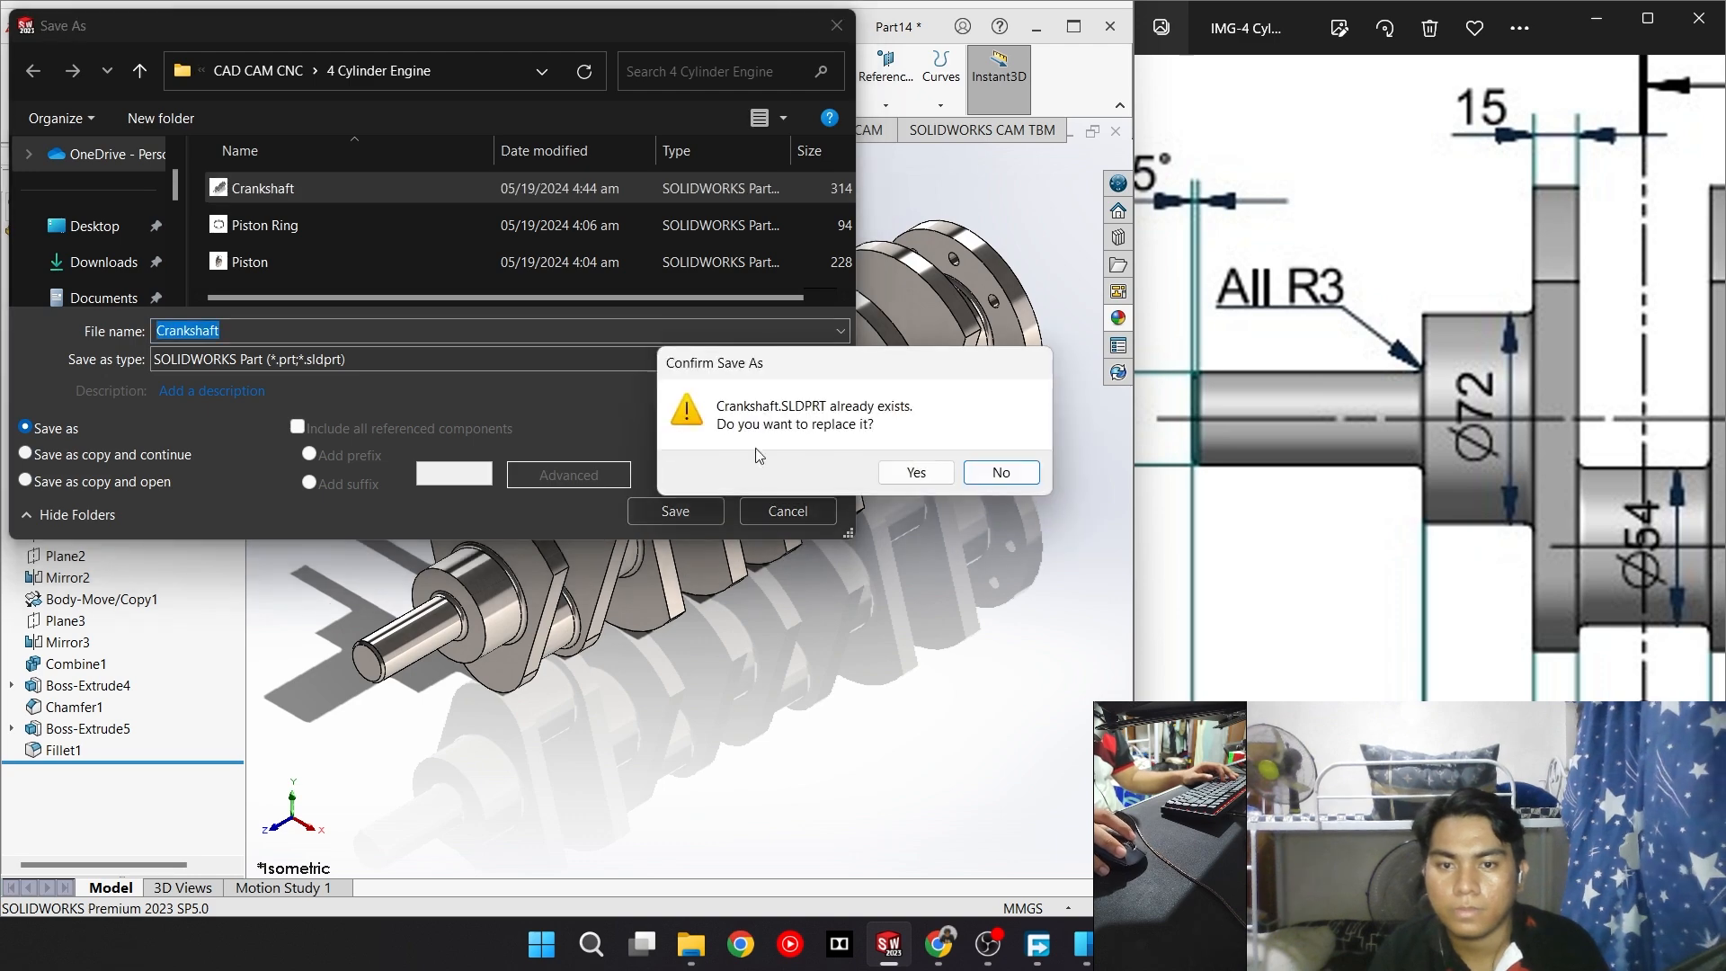
left_click(916, 471)
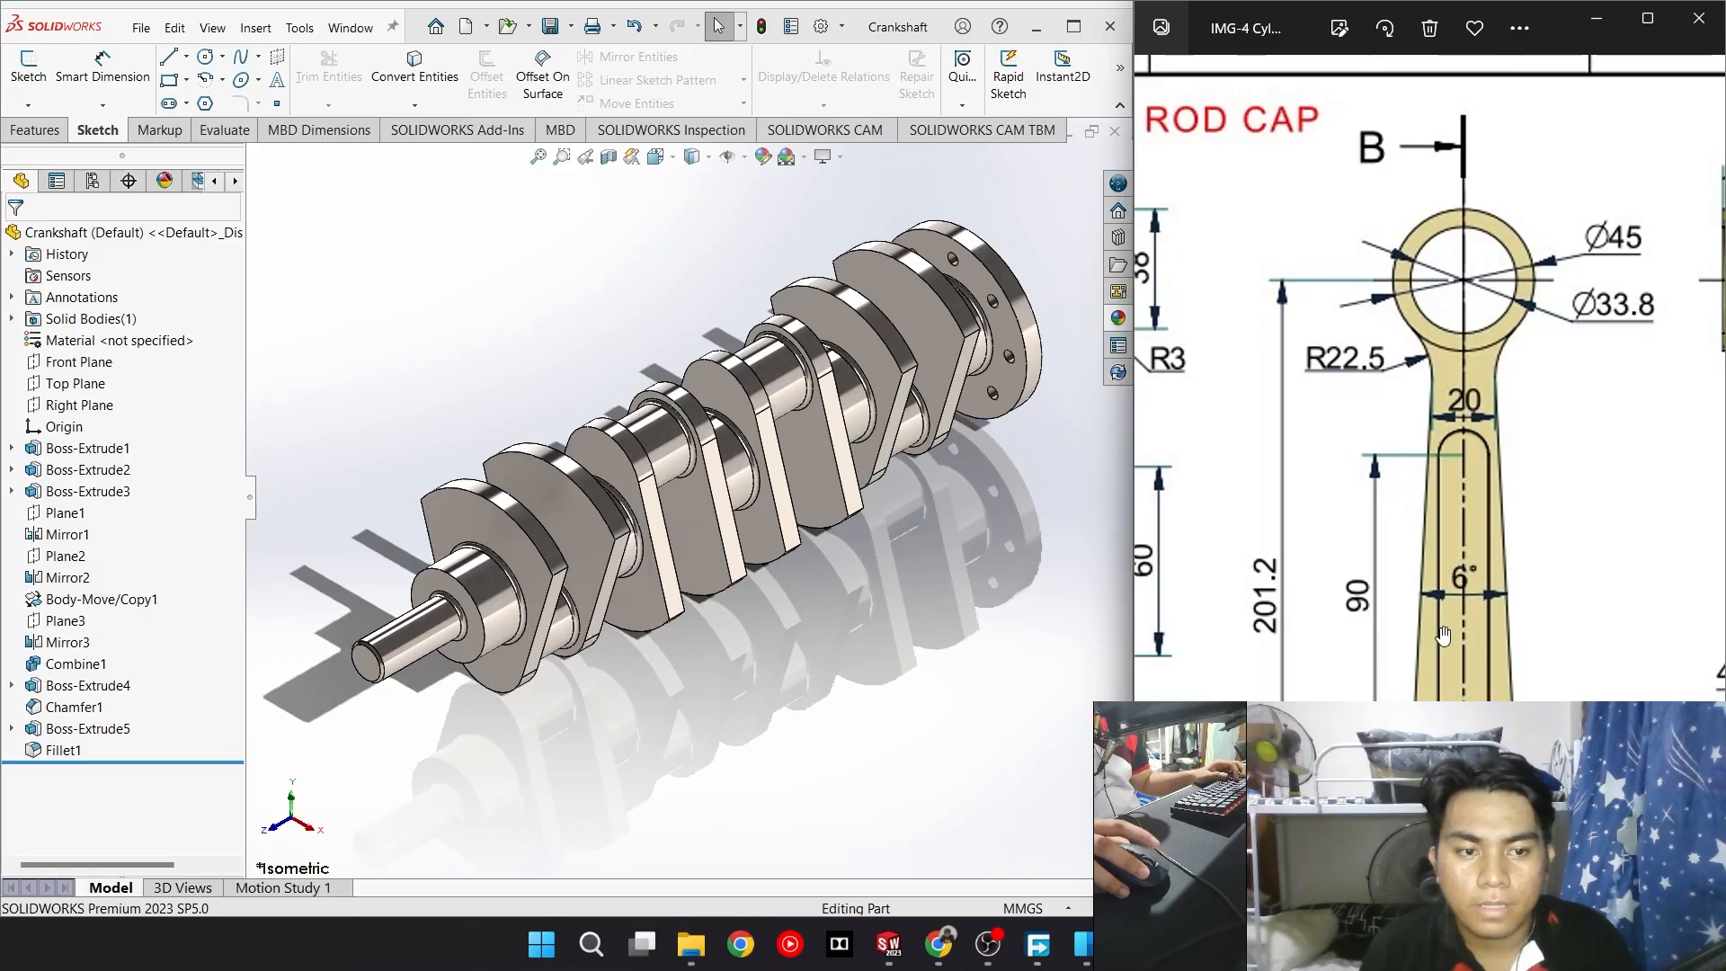
Bring the connecting rod views of the drawing into sight and create a new part document for it
scroll(1467, 471, "down", 5)
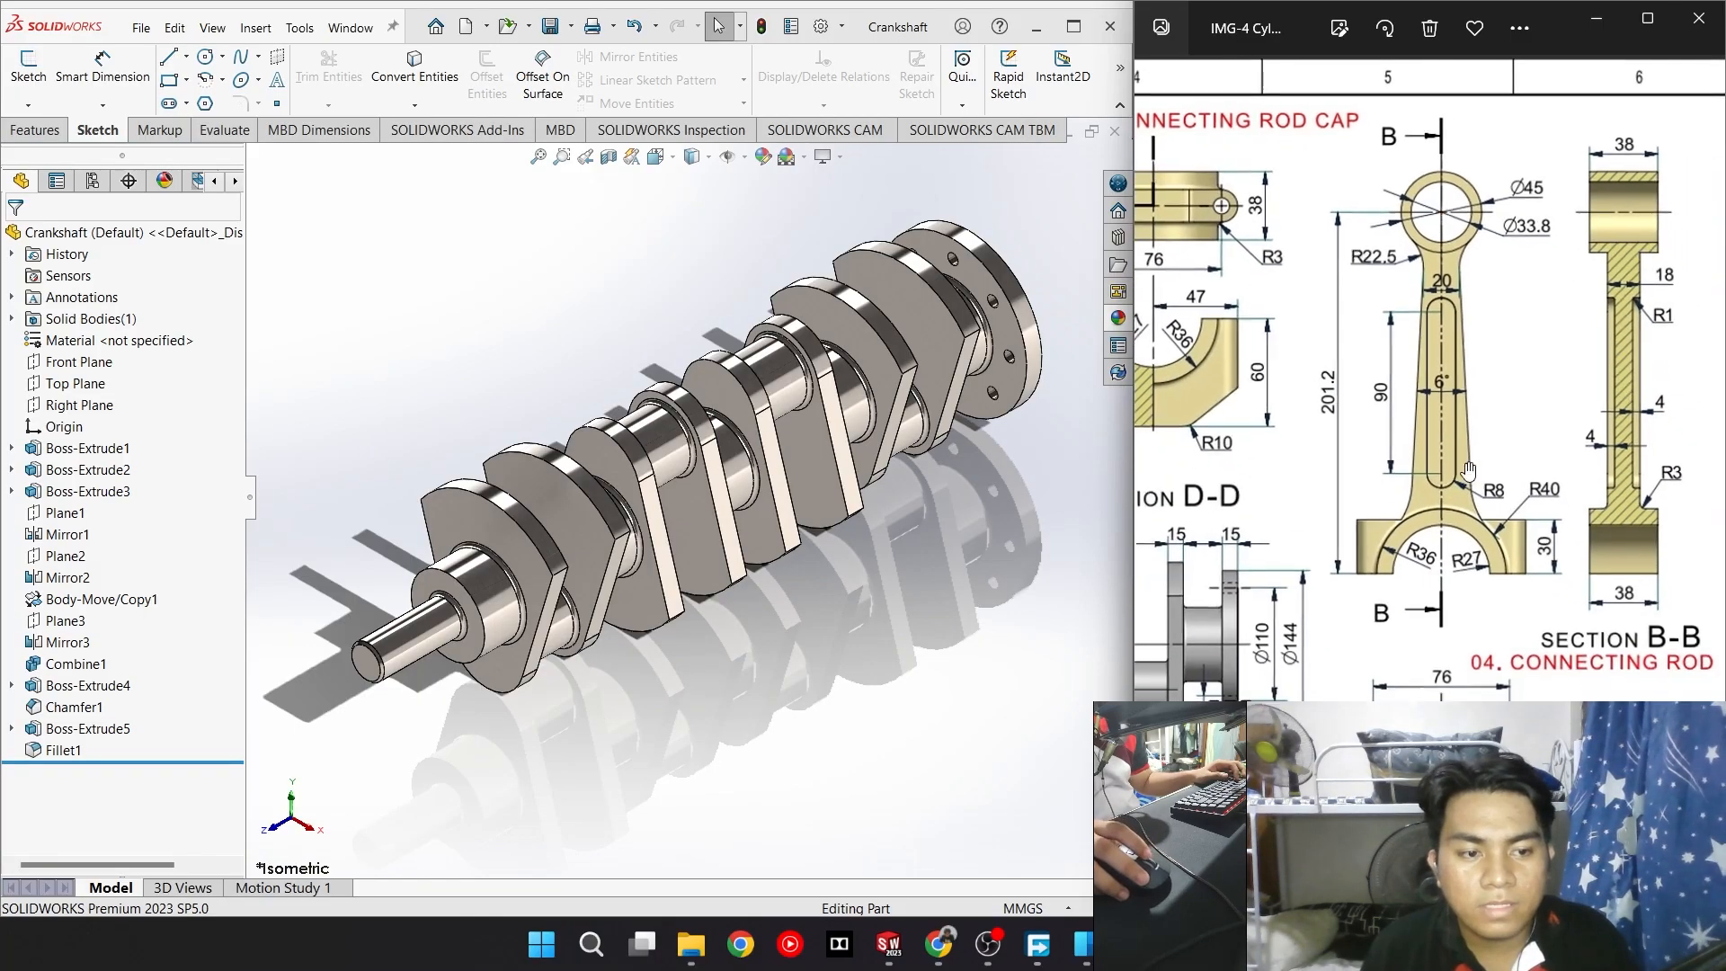
mouse_move(1469, 470)
left_mouse_down()
mouse_move(1416, 469)
mouse_move(1466, 472)
mouse_move(1410, 482)
mouse_move(1415, 562)
mouse_move(1392, 587)
mouse_move(1373, 578)
left_mouse_up()
scroll(1444, 534, "up", 2)
left_click(1038, 692)
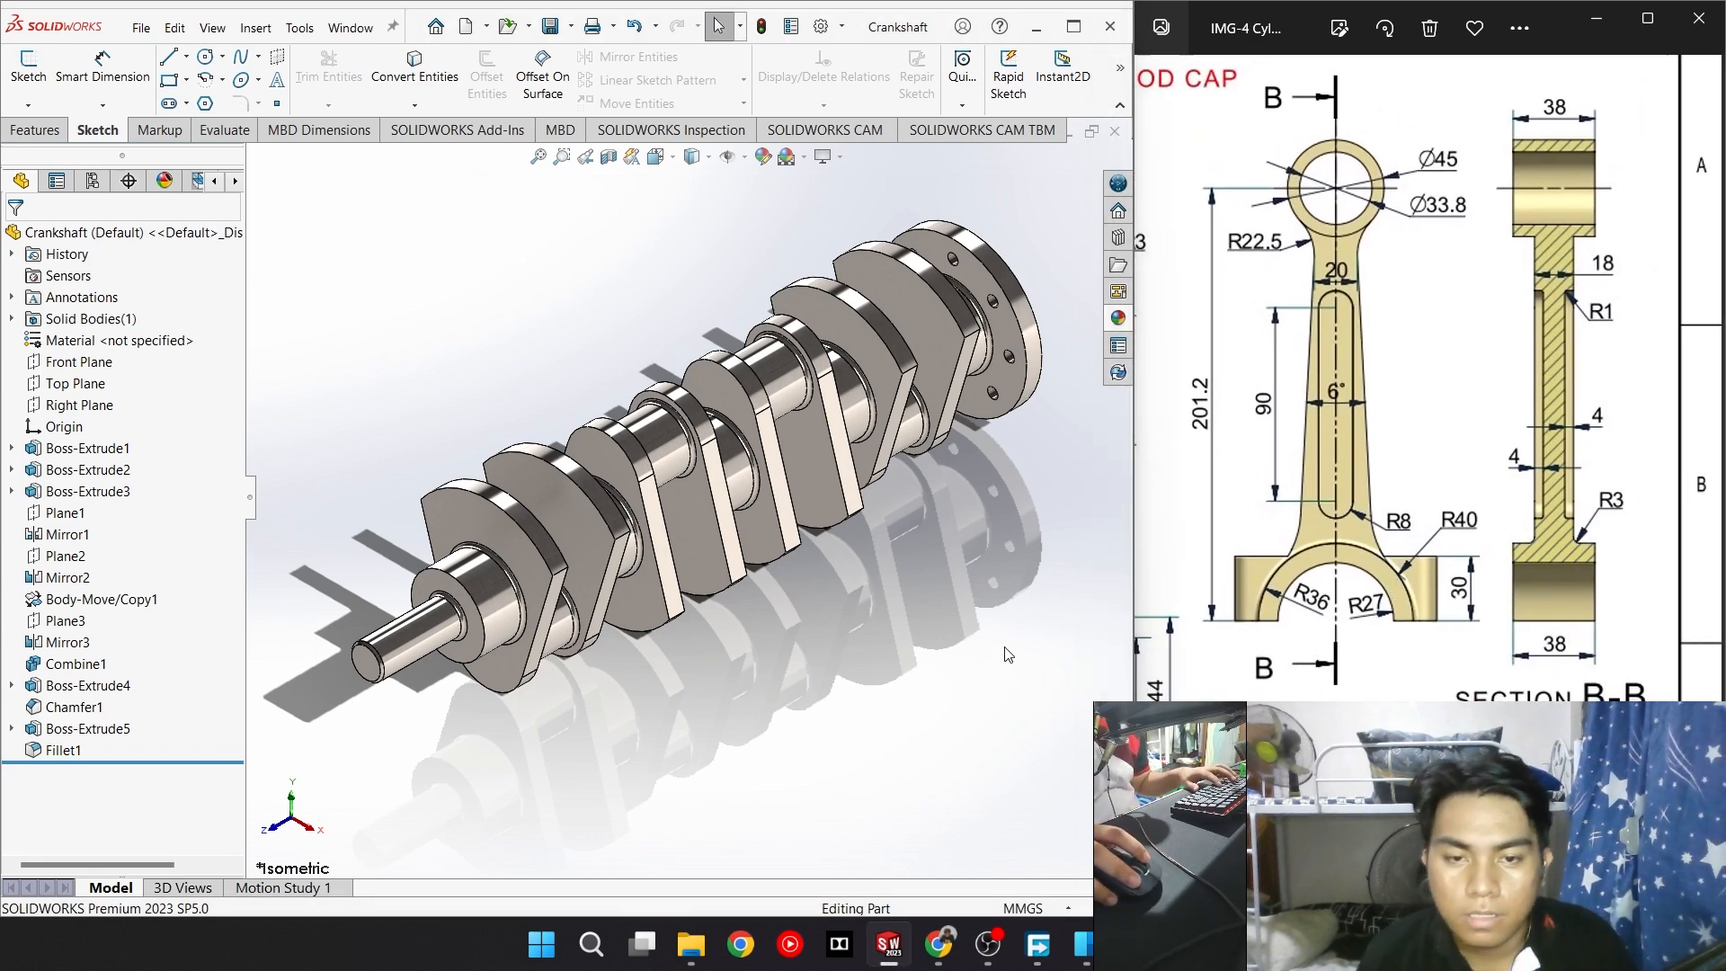
key("ctrl+n")
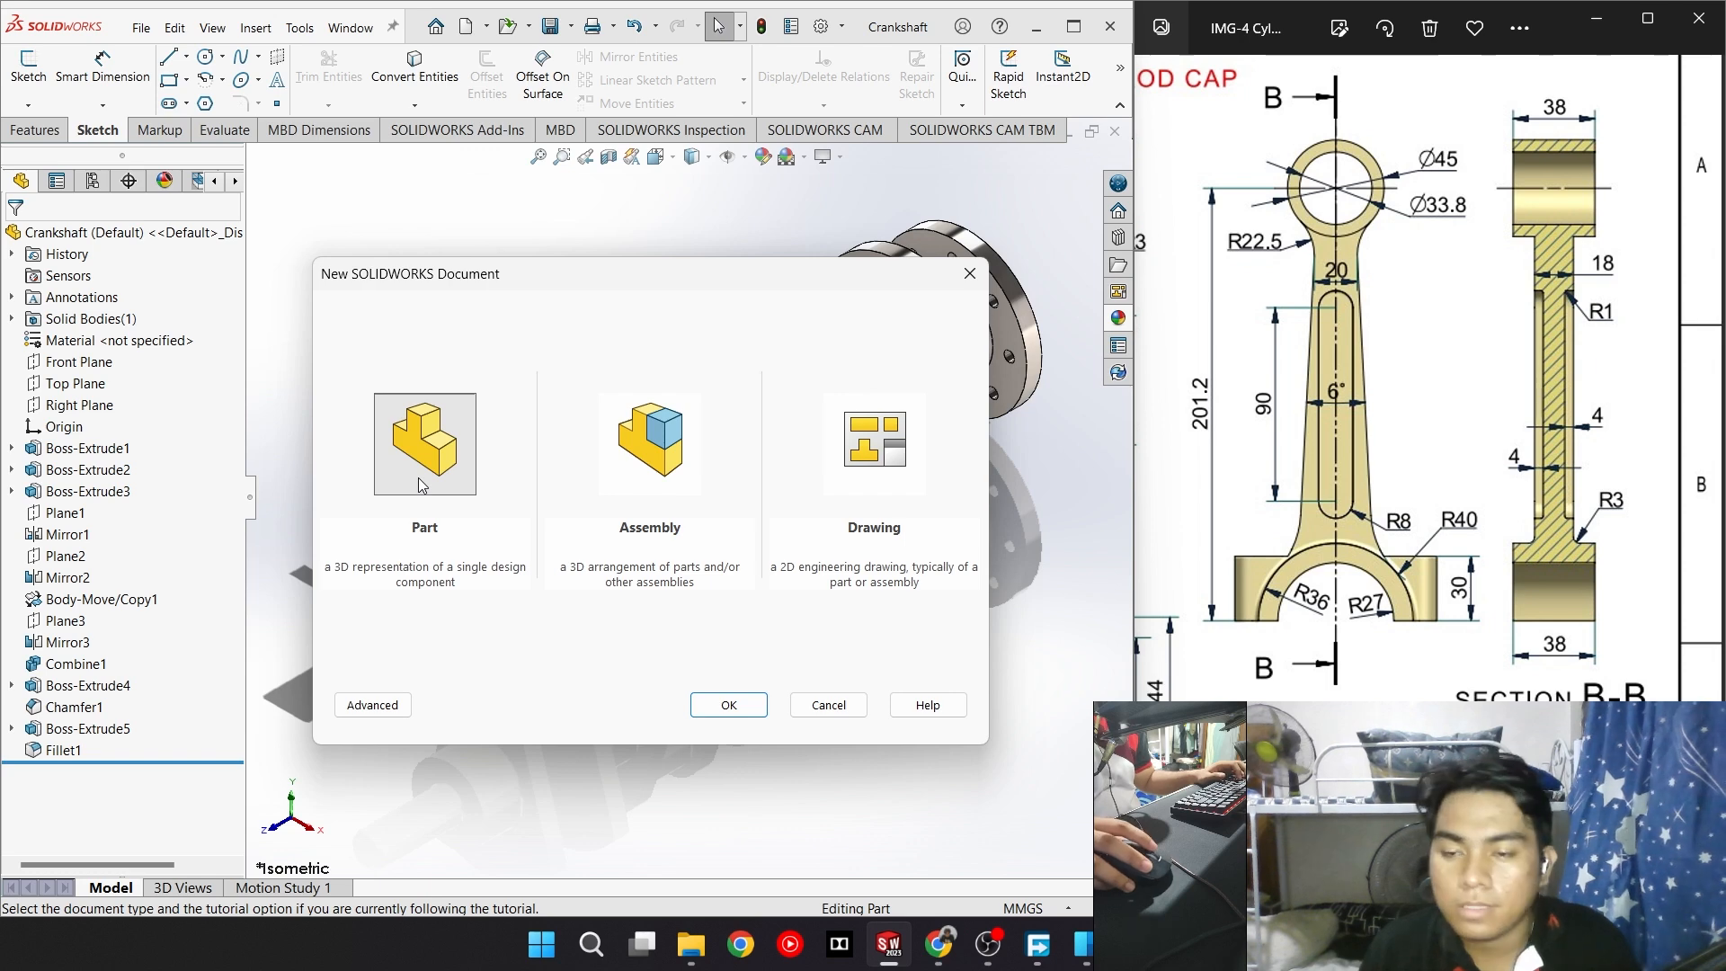
left_click(724, 701)
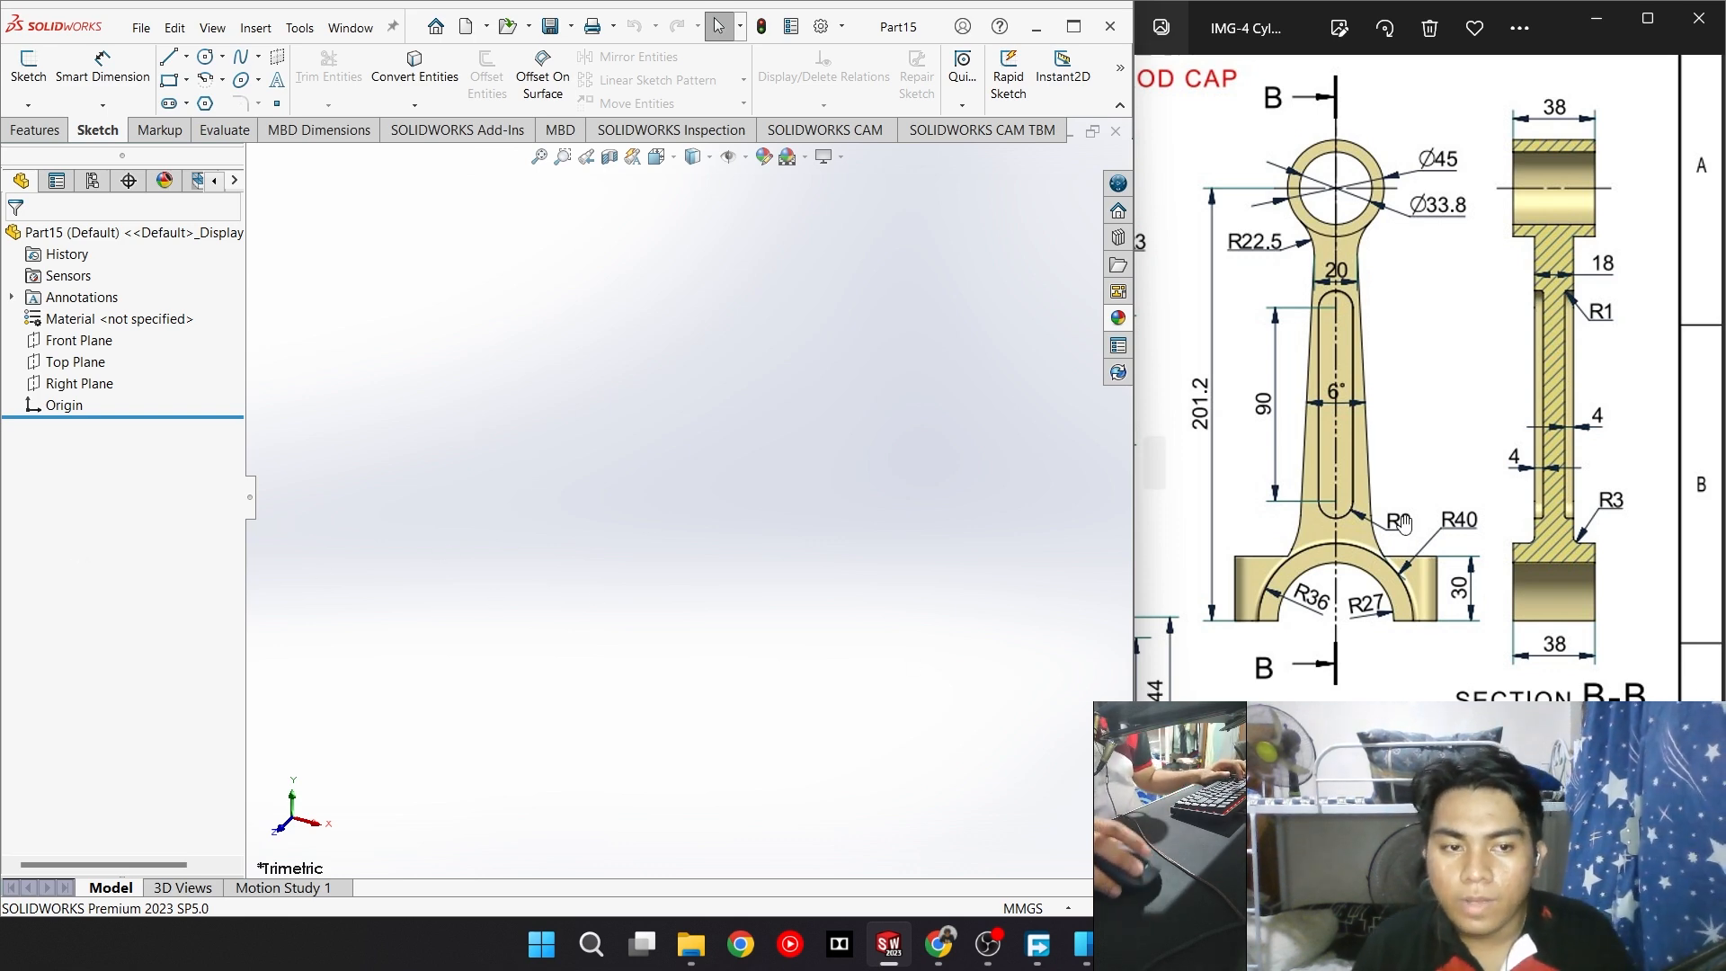
Start a sketch on the Front Plane for the connecting rod, with its drawing views in sight
left_click_drag(1465, 509, 1418, 577)
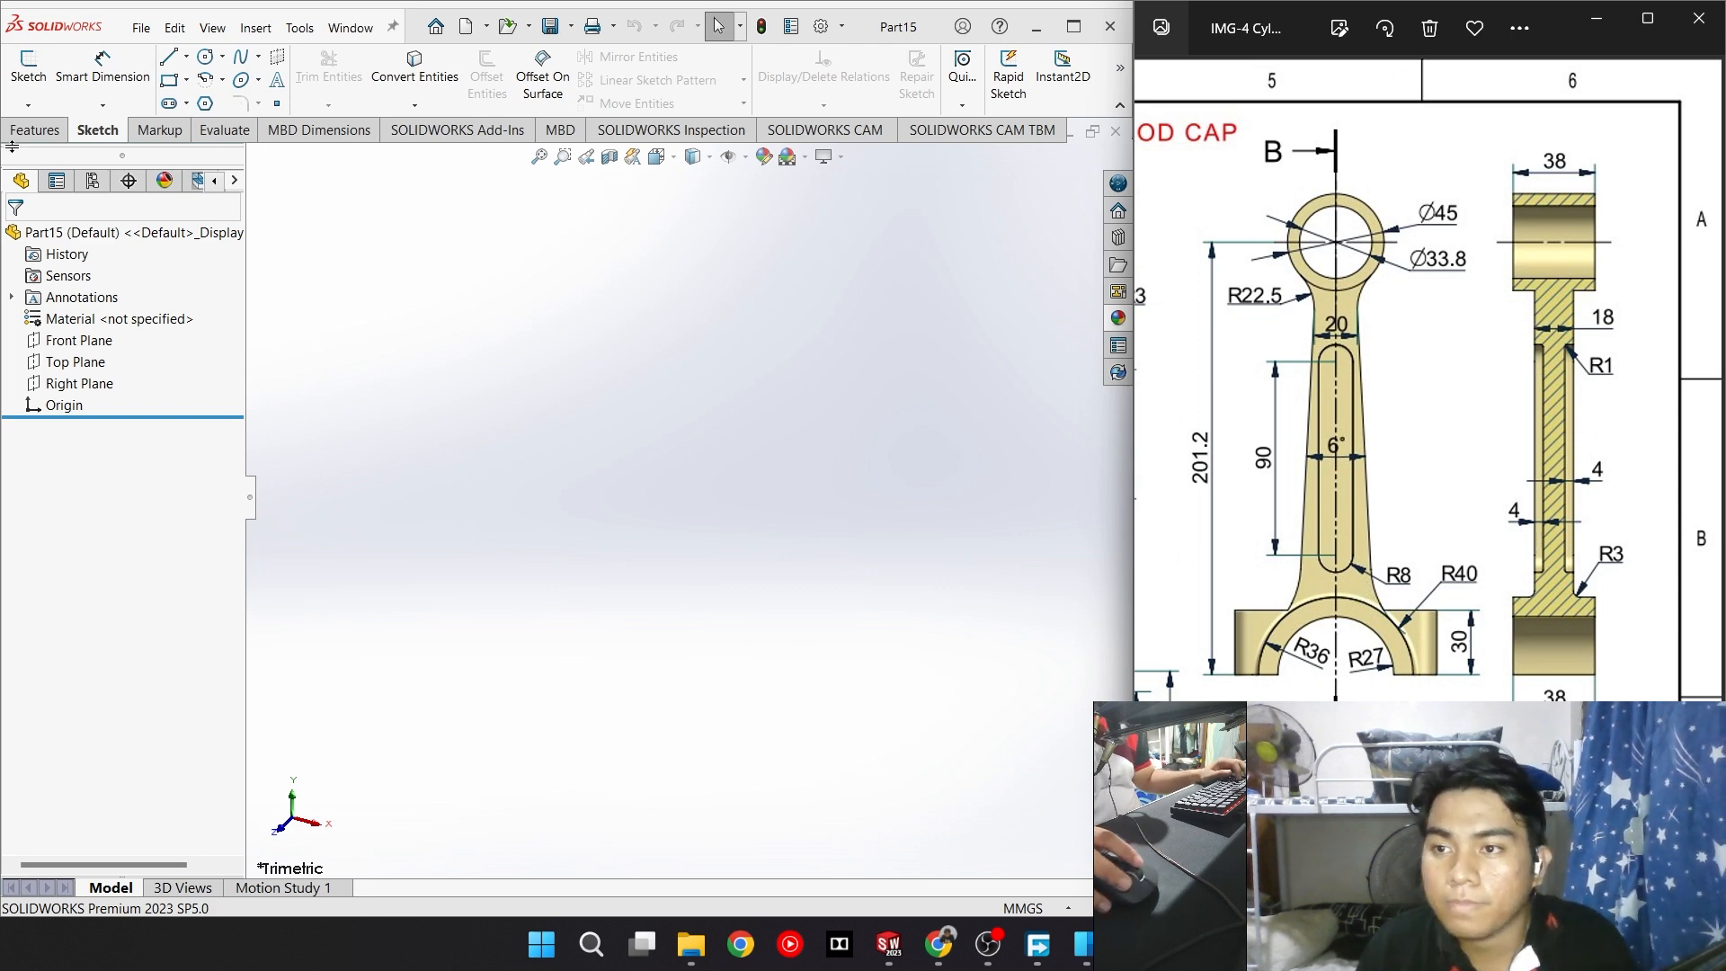
left_click(28, 63)
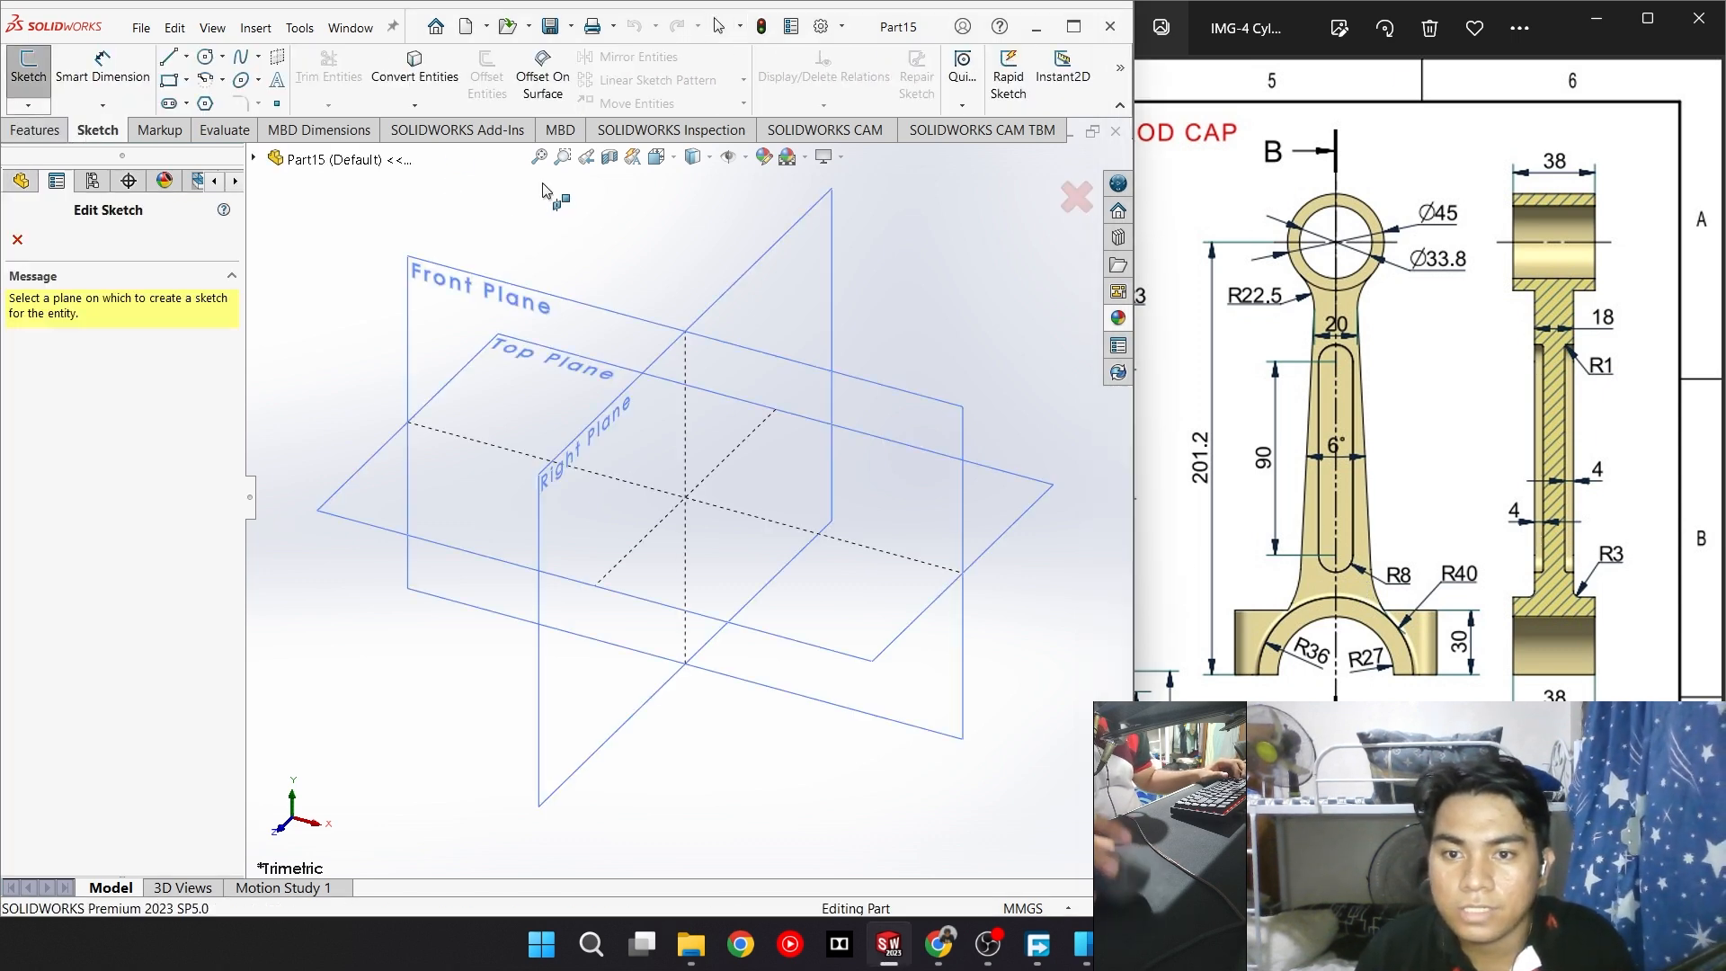
left_click(878, 400)
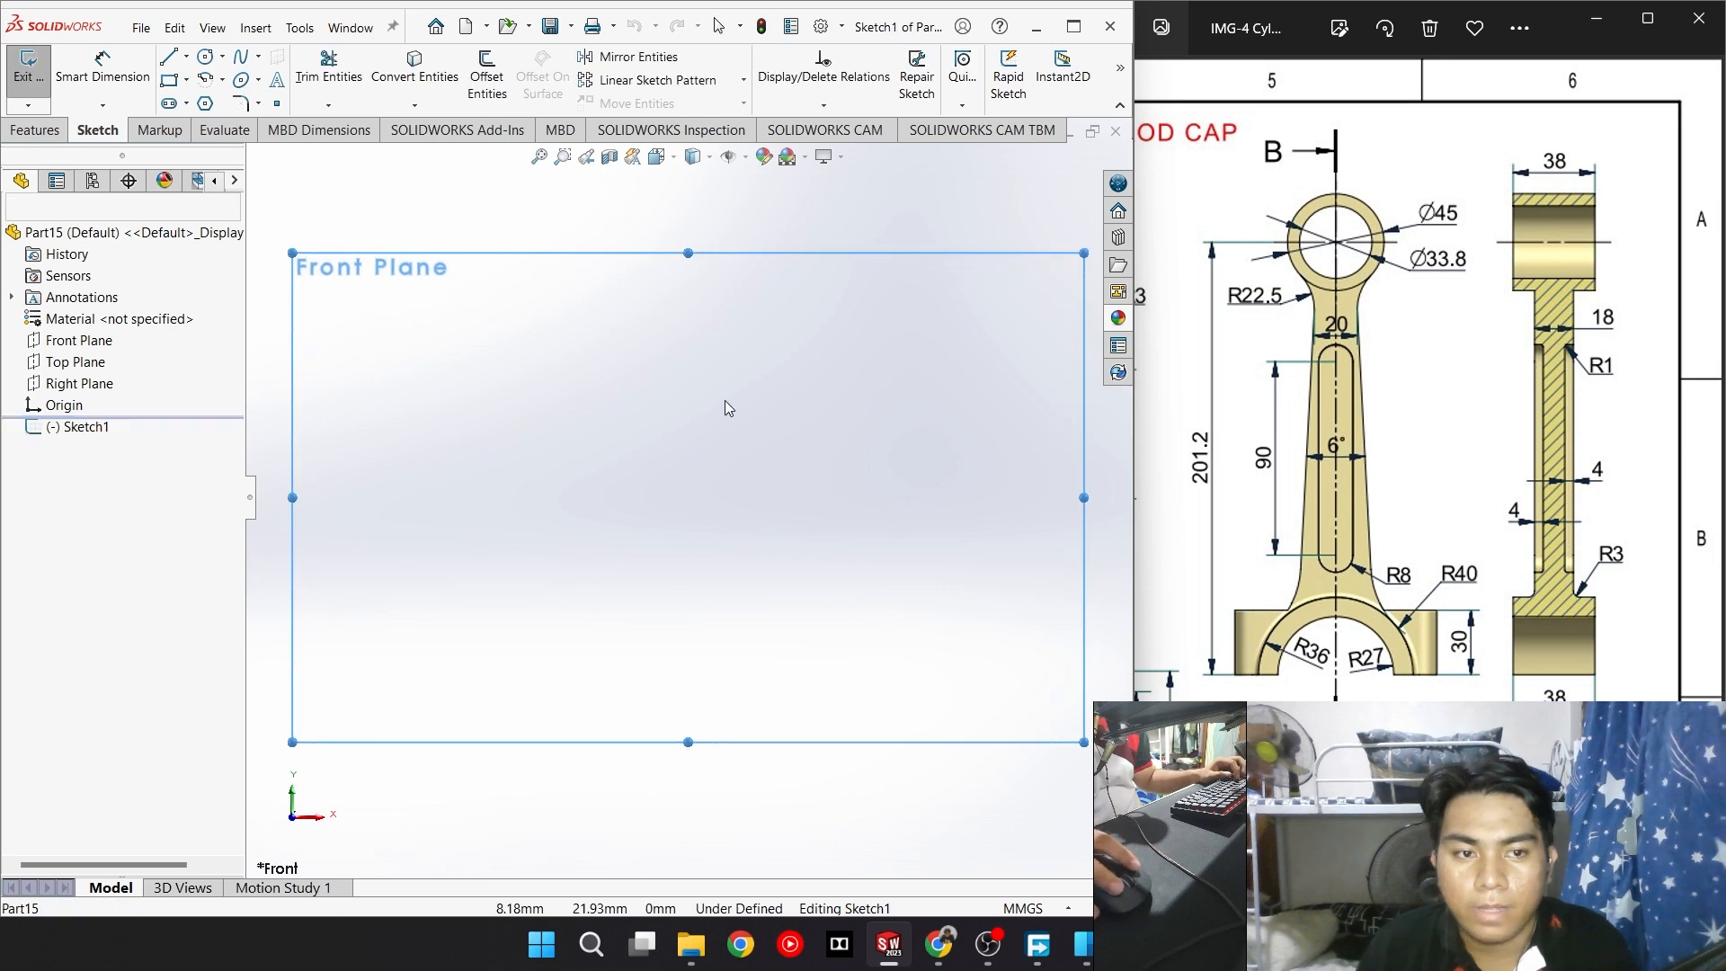
Sketch a vertical construction midpoint line about 120 mm long, centred on the origin
left_click(167, 59)
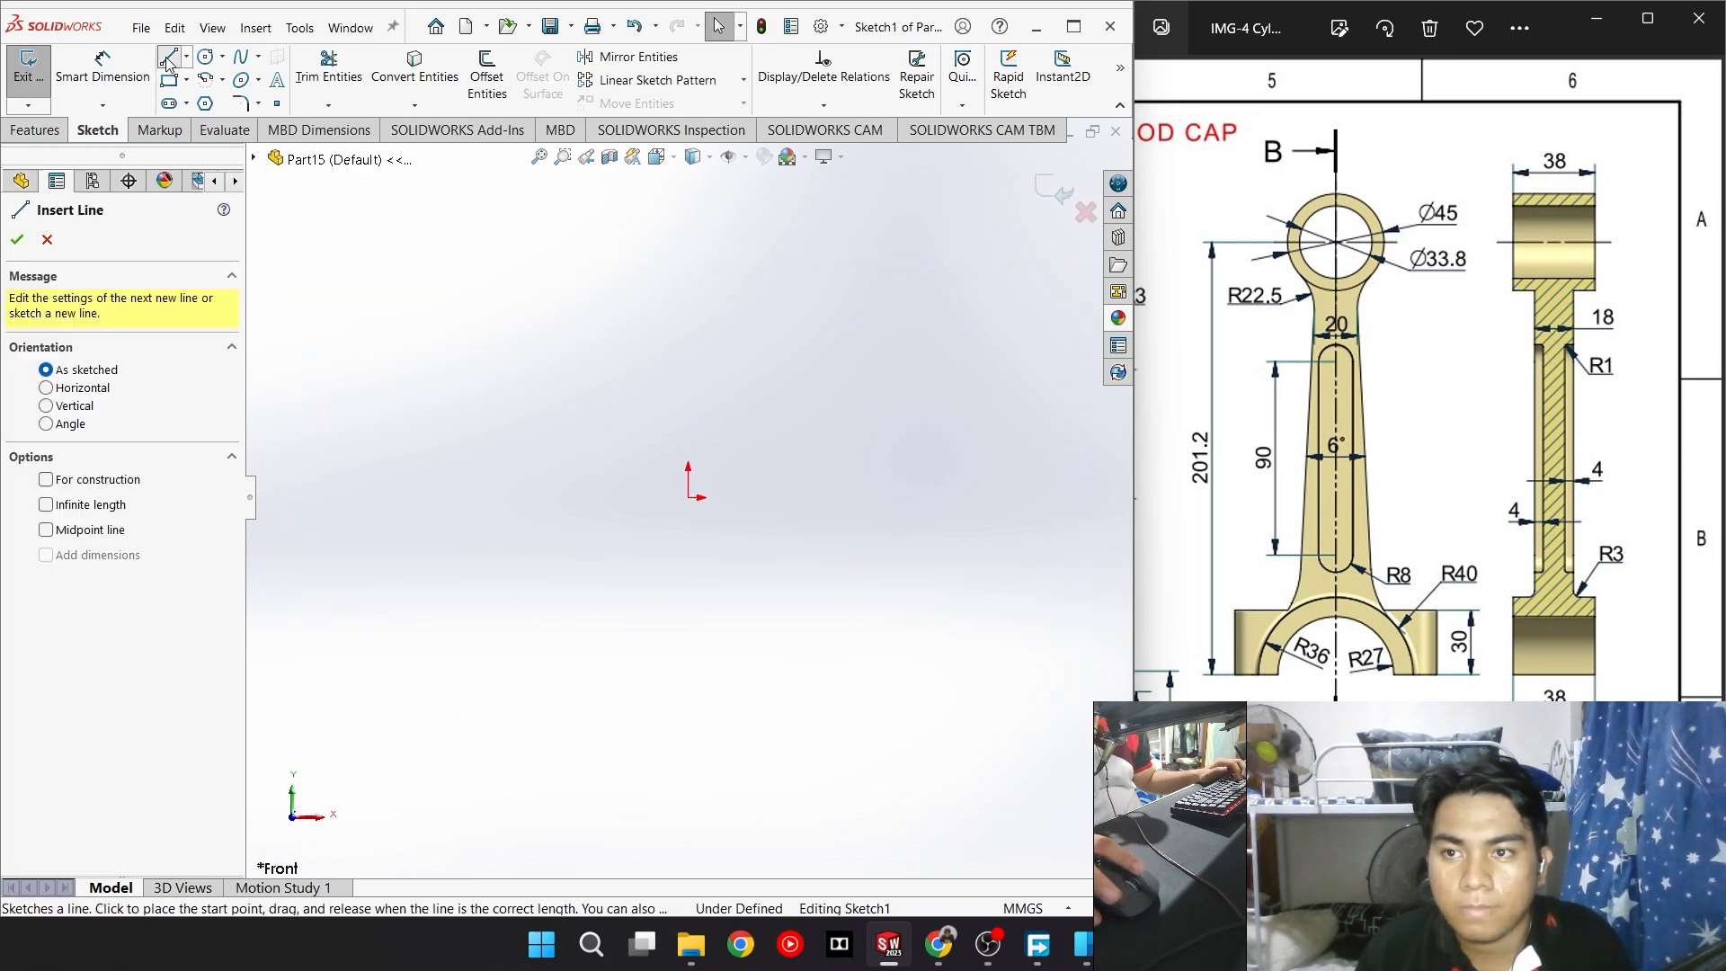
left_click(102, 533)
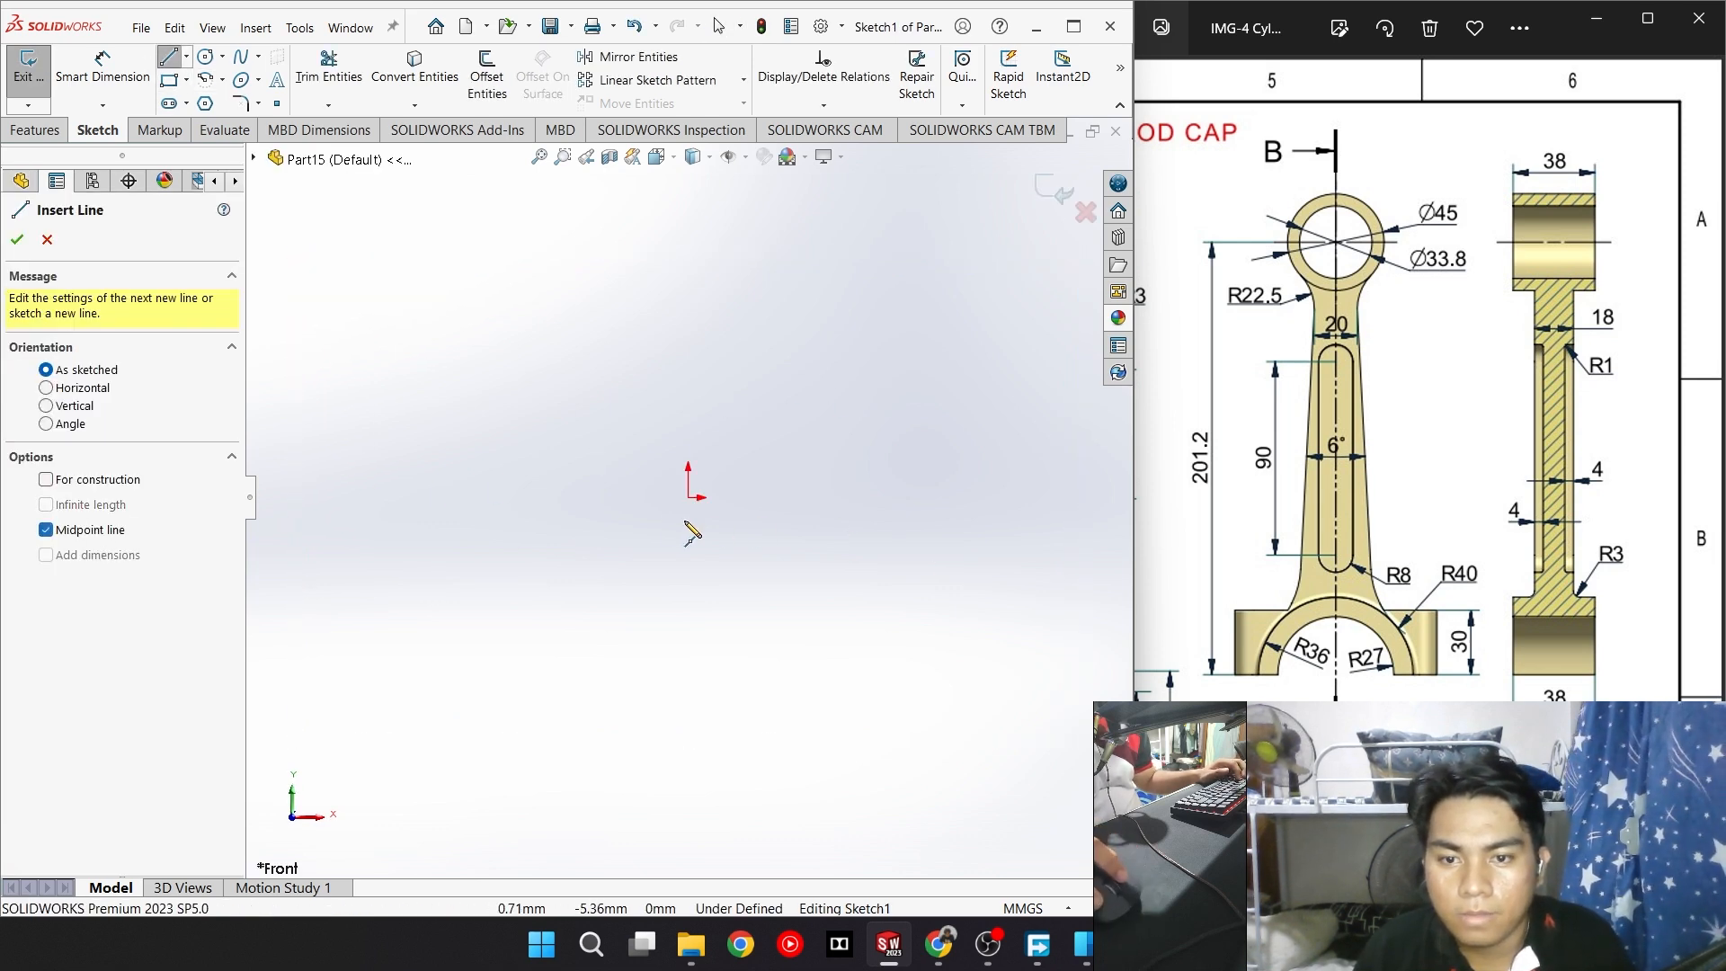
left_click(54, 483)
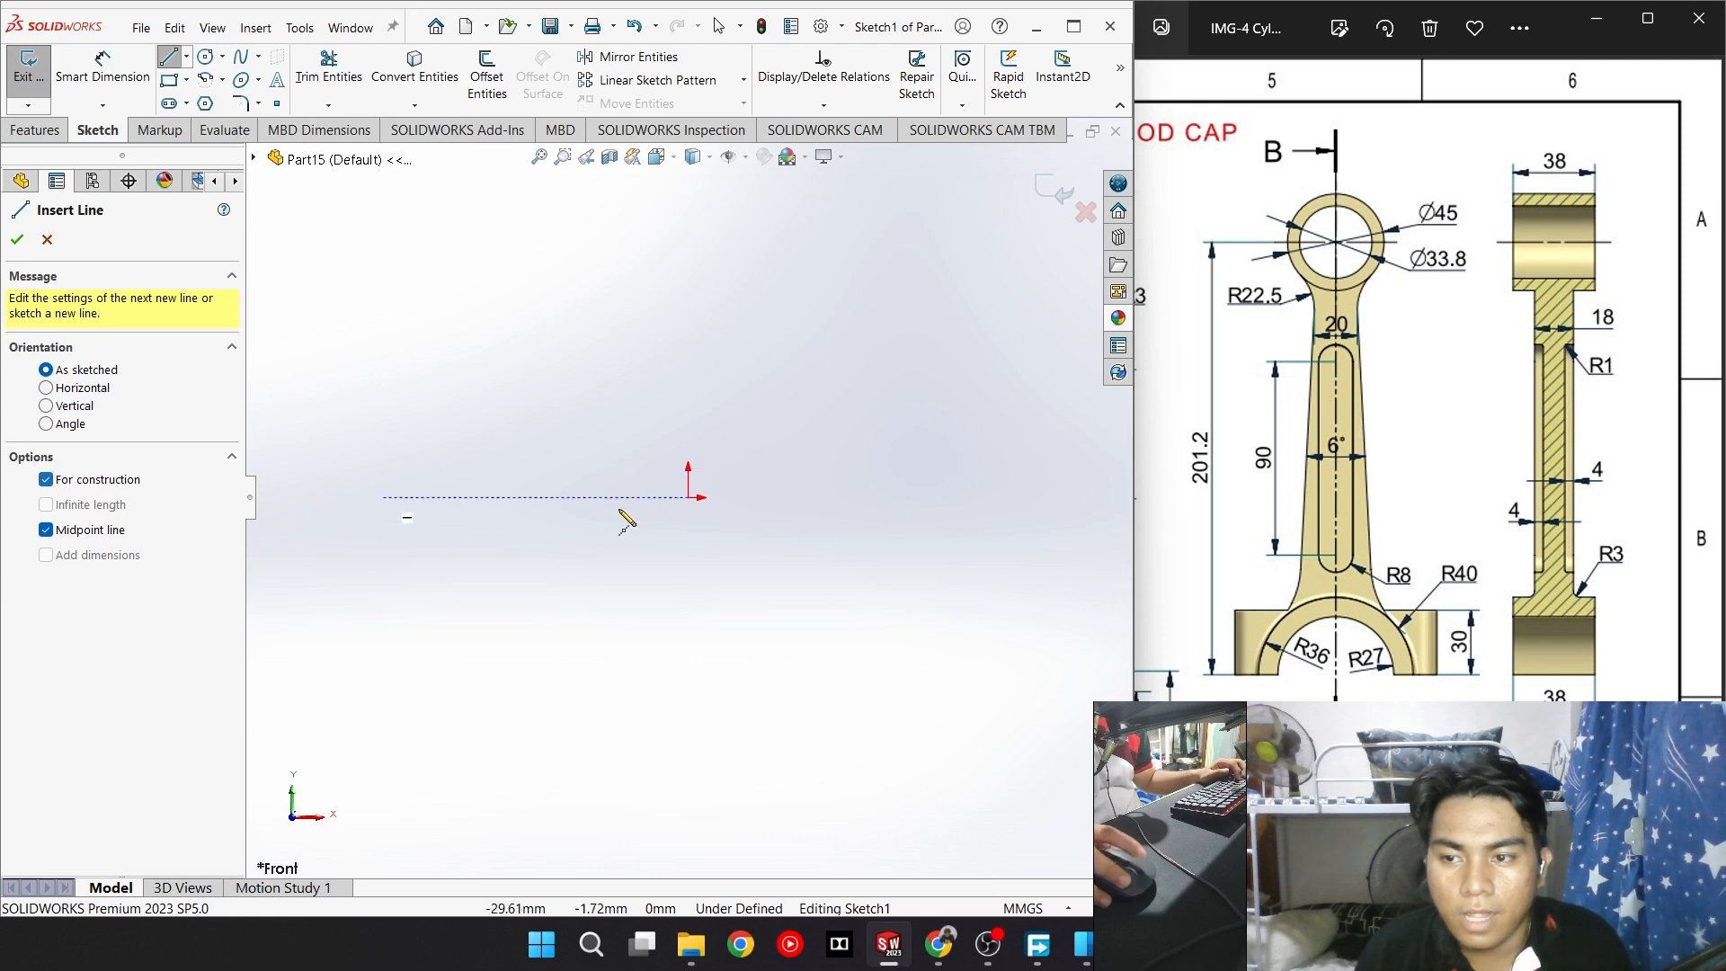
left_click(688, 497)
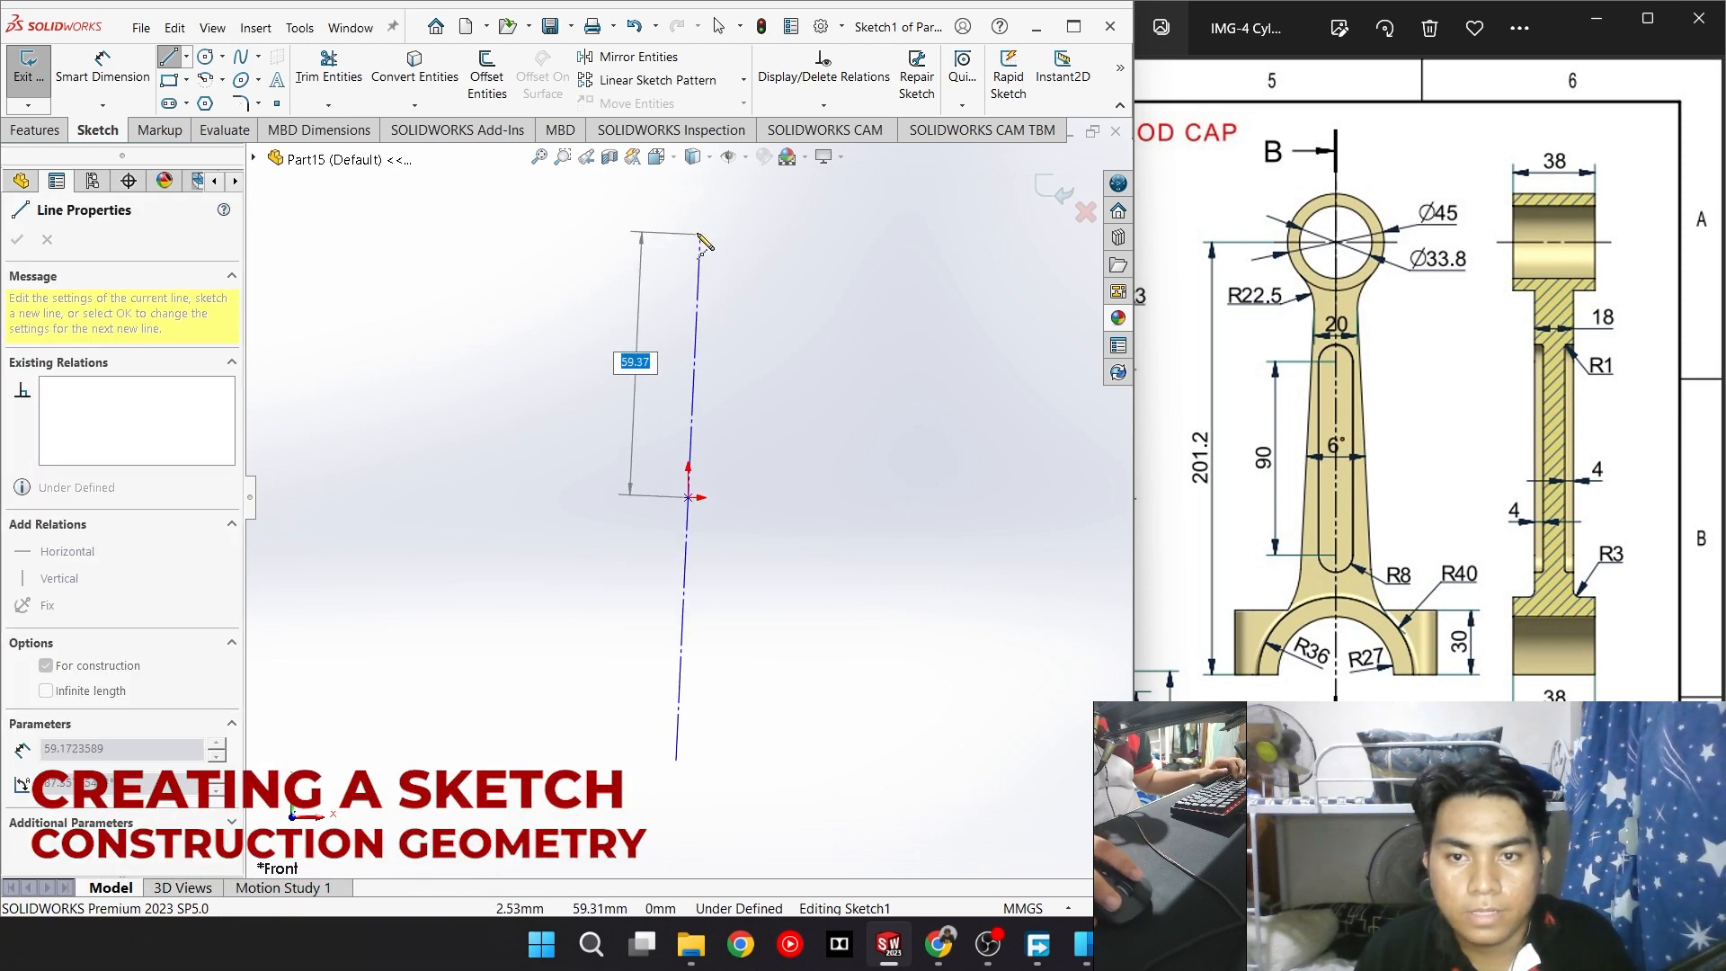
left_click(687, 230)
key("Escape")
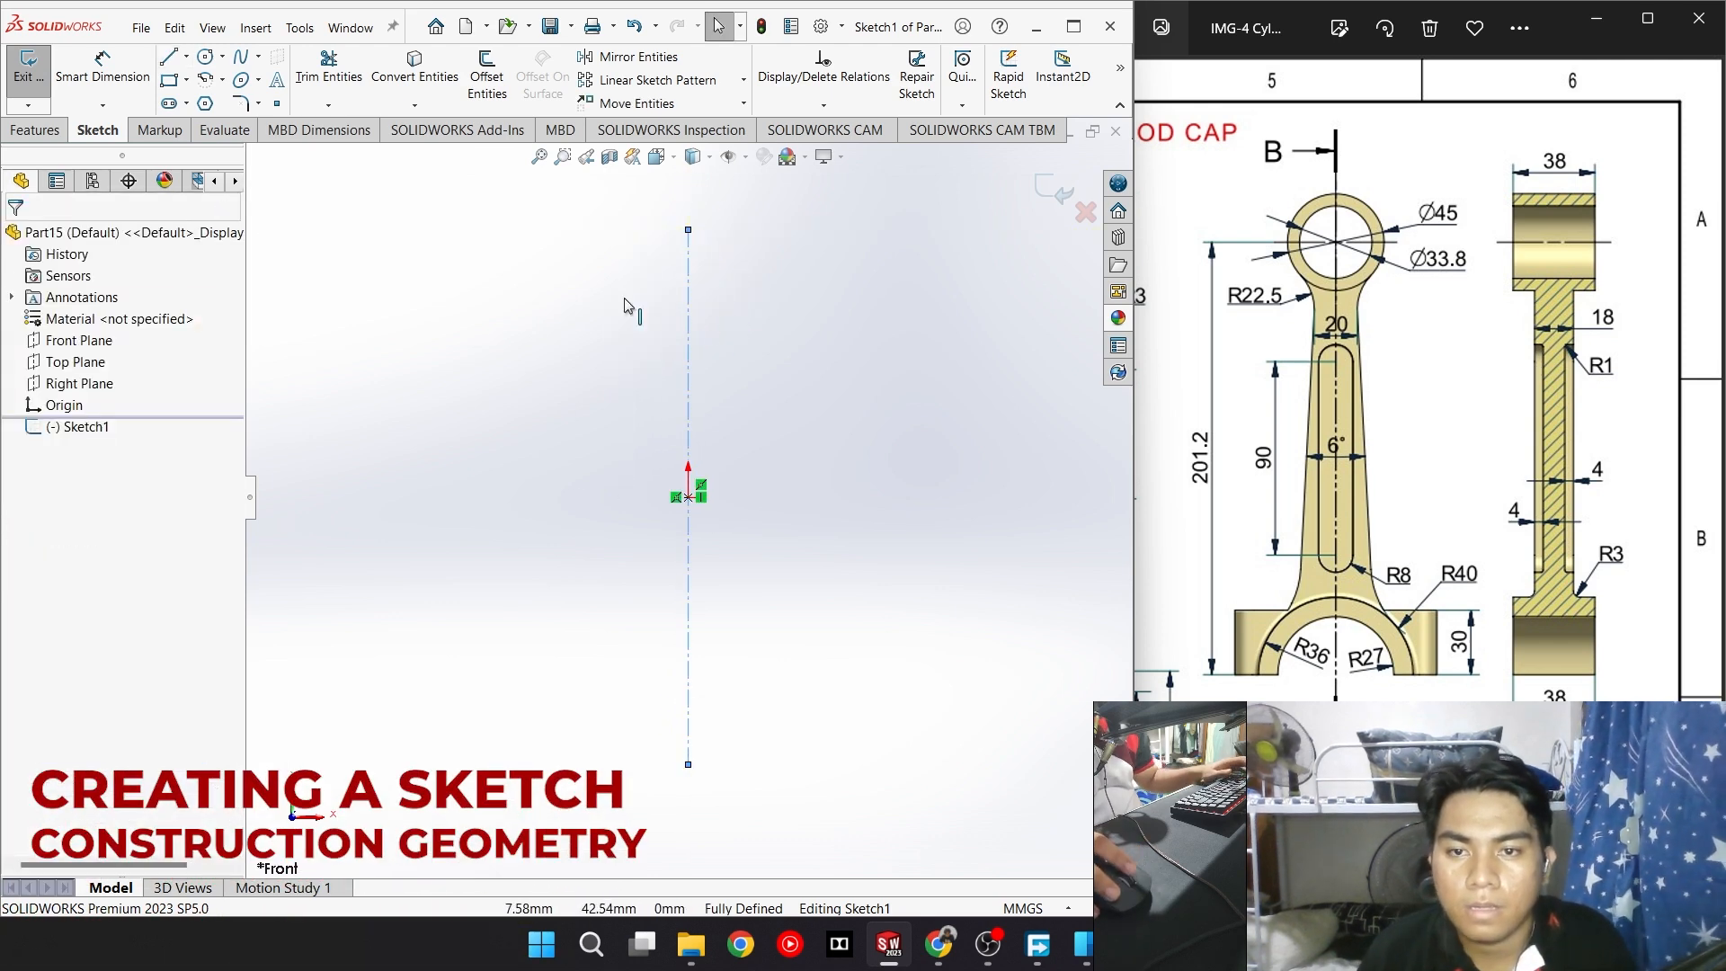
Draw two concentric circles with diameters 33.8 mm and 45 mm at the construction line's upper endpoint
left_click(205, 56)
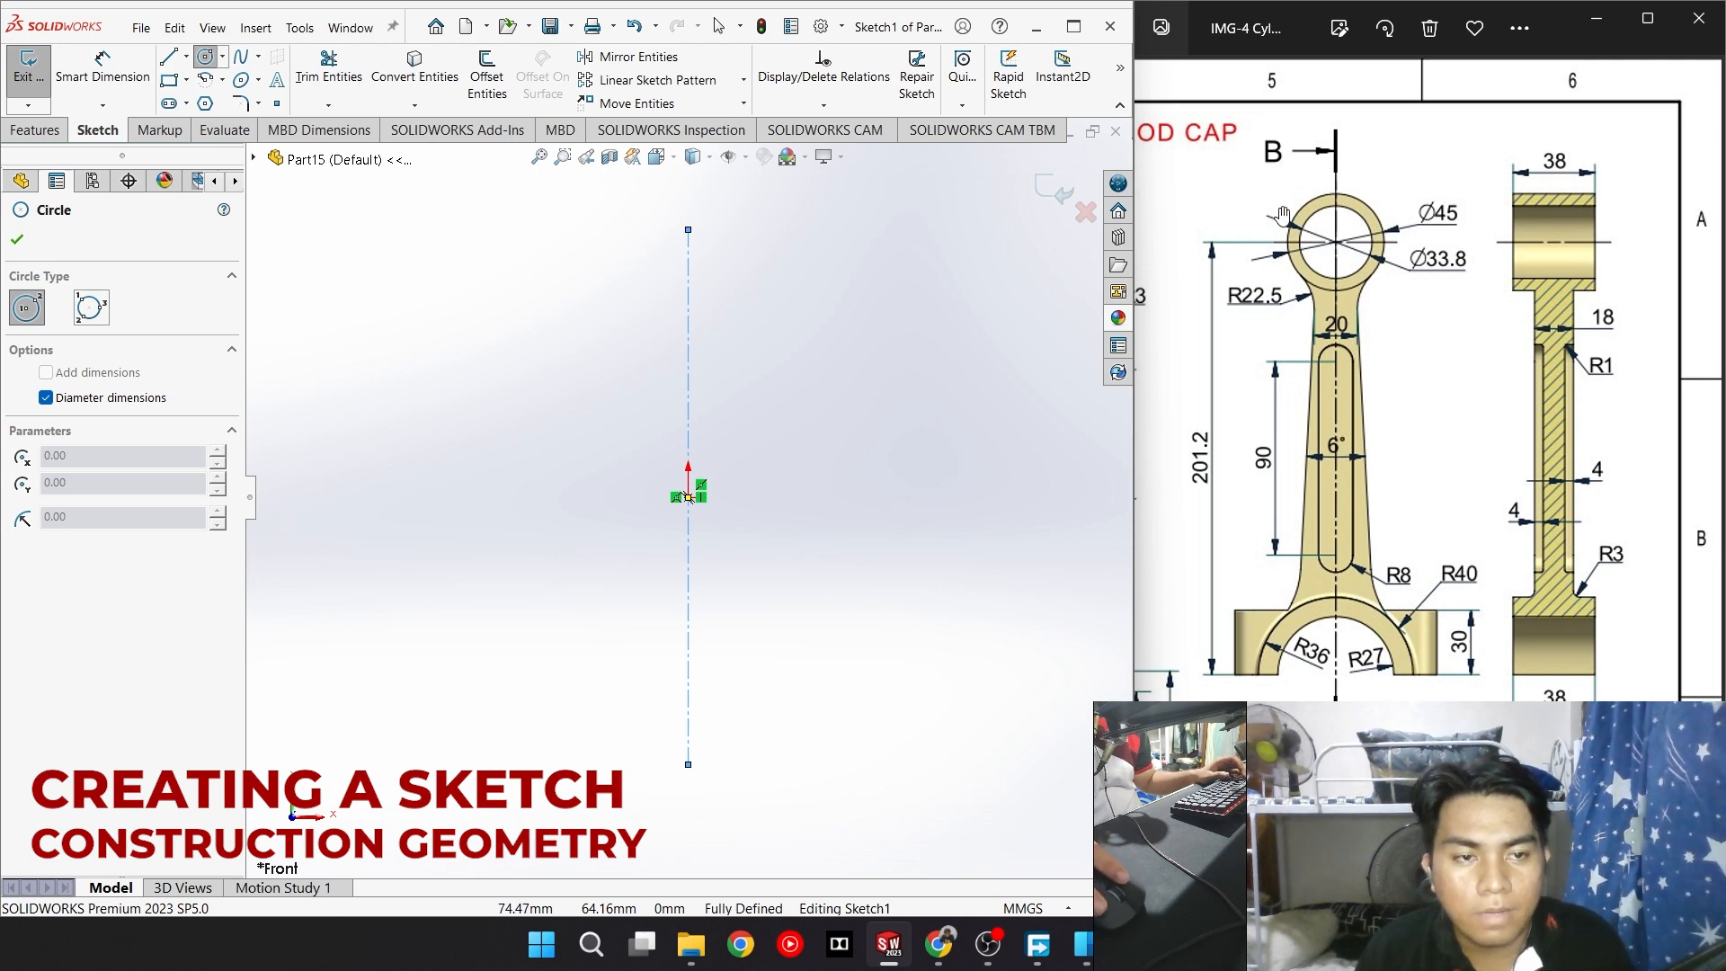
left_click(687, 230)
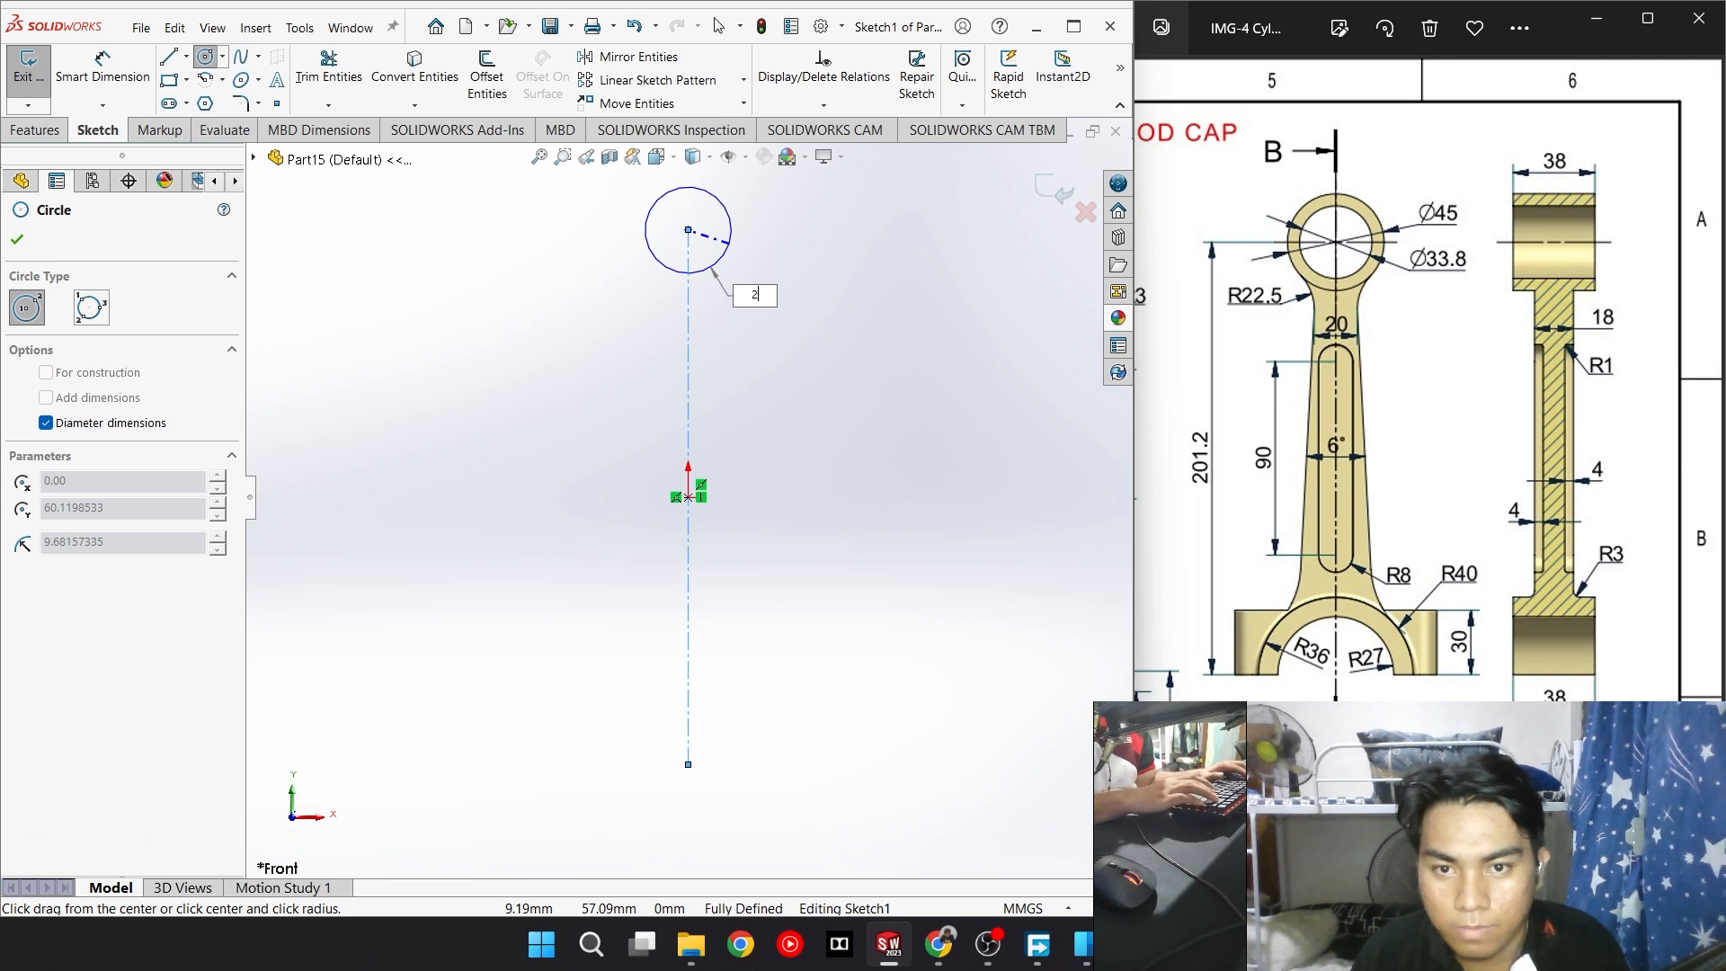
key("Return")
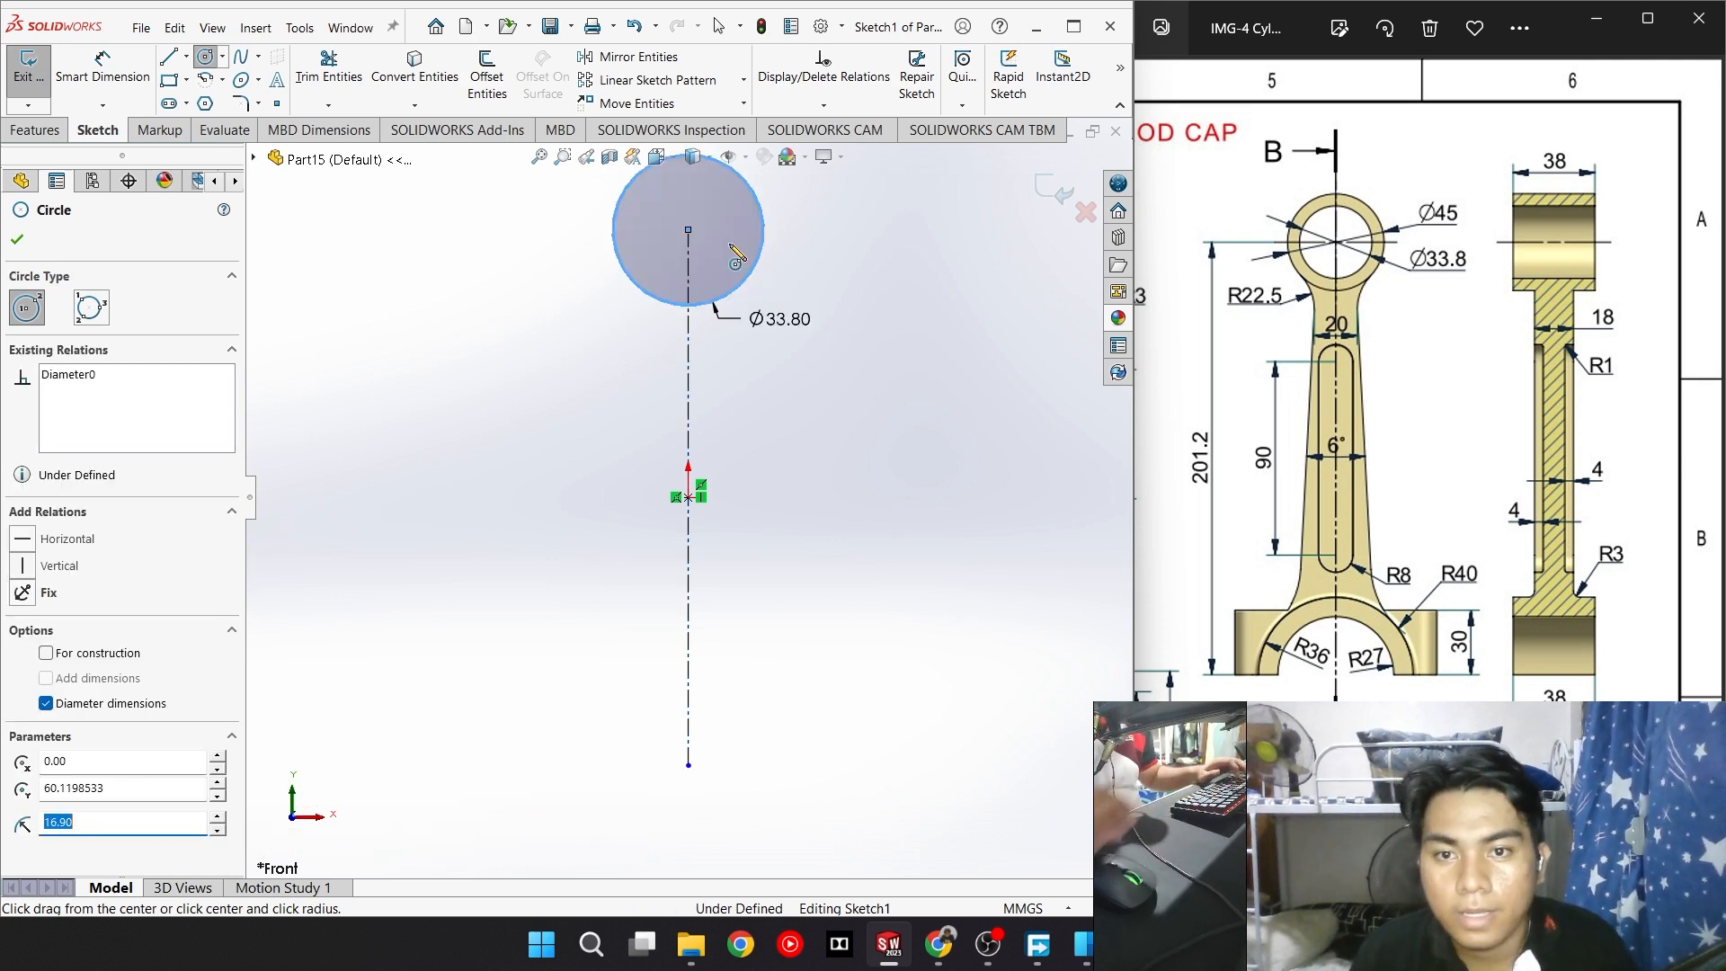
left_click(688, 230)
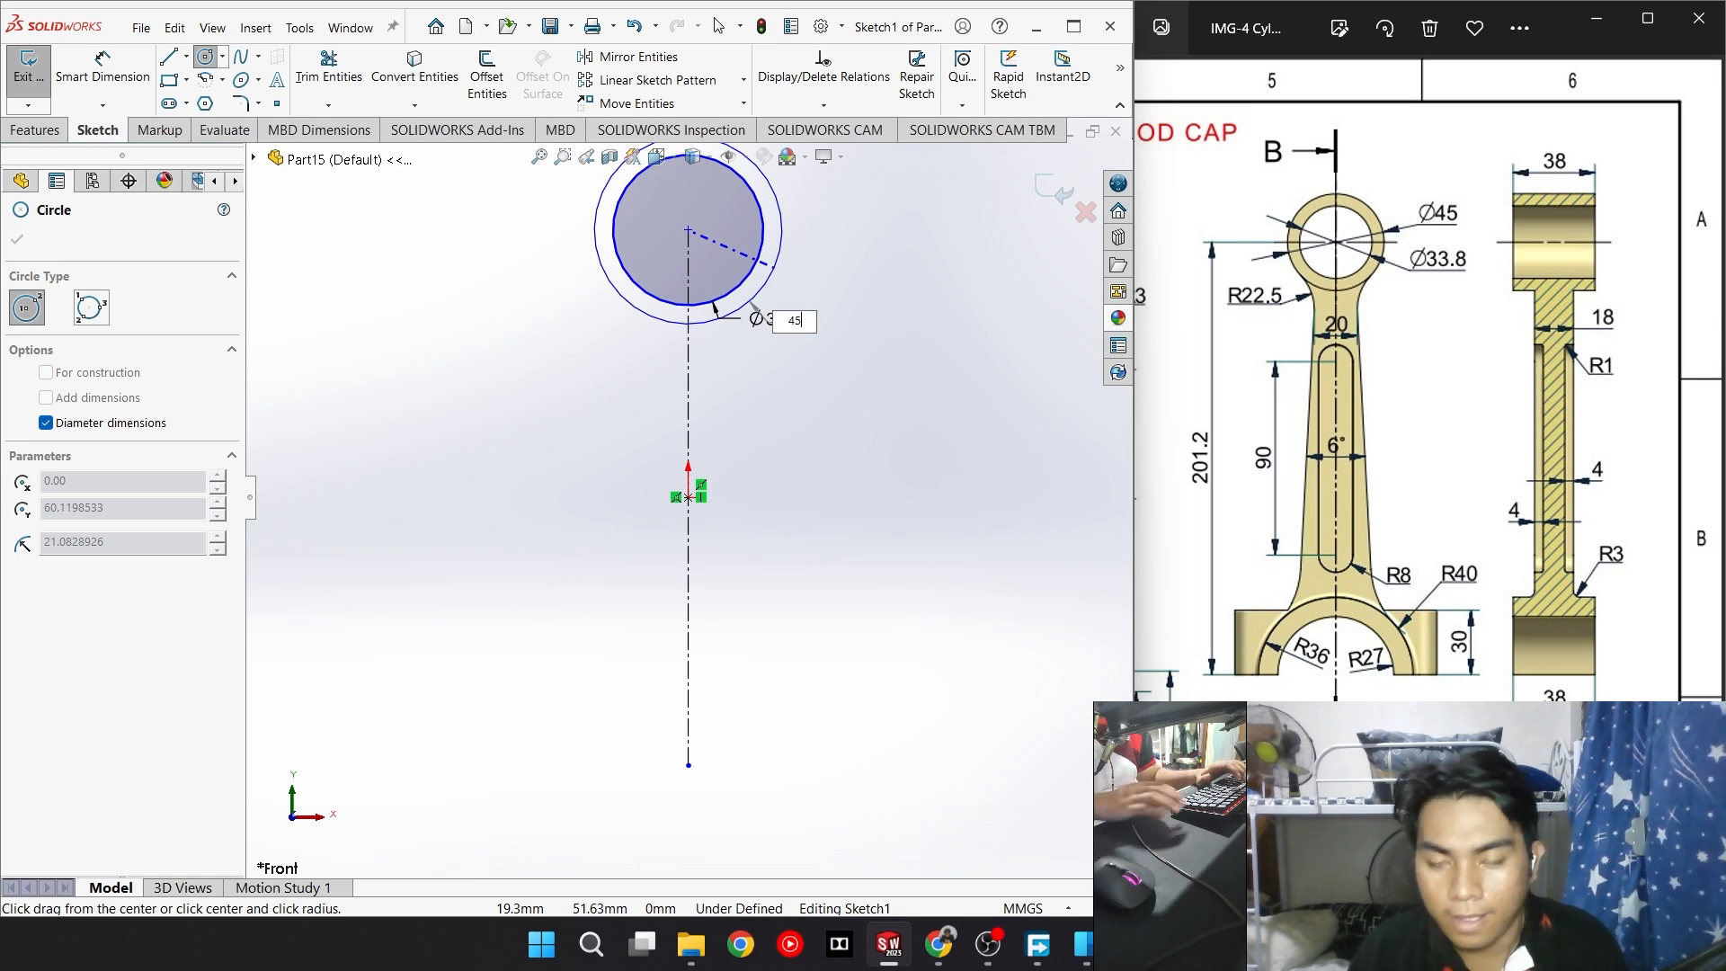
type("45")
key("Return")
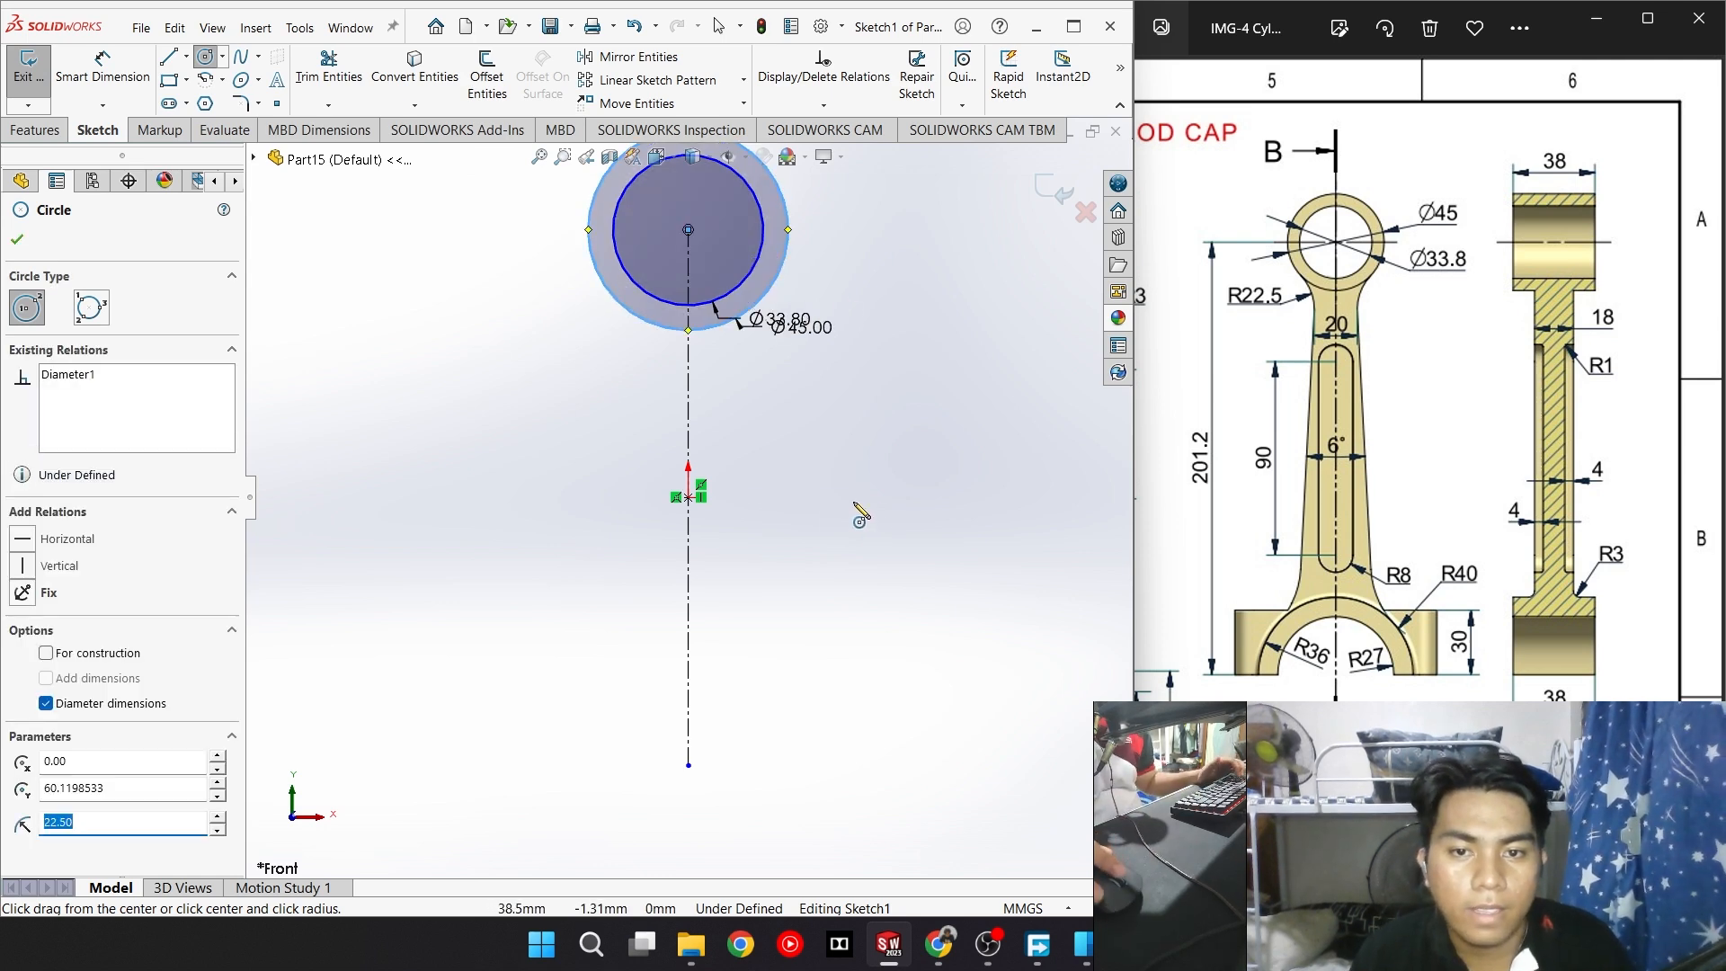
Draw two concentric circles with diameters 72 mm (36*2) and 54 mm (27*2) at the construction line's lower endpoint
scroll(701, 575, "up", 2)
scroll(697, 617, "down", 4)
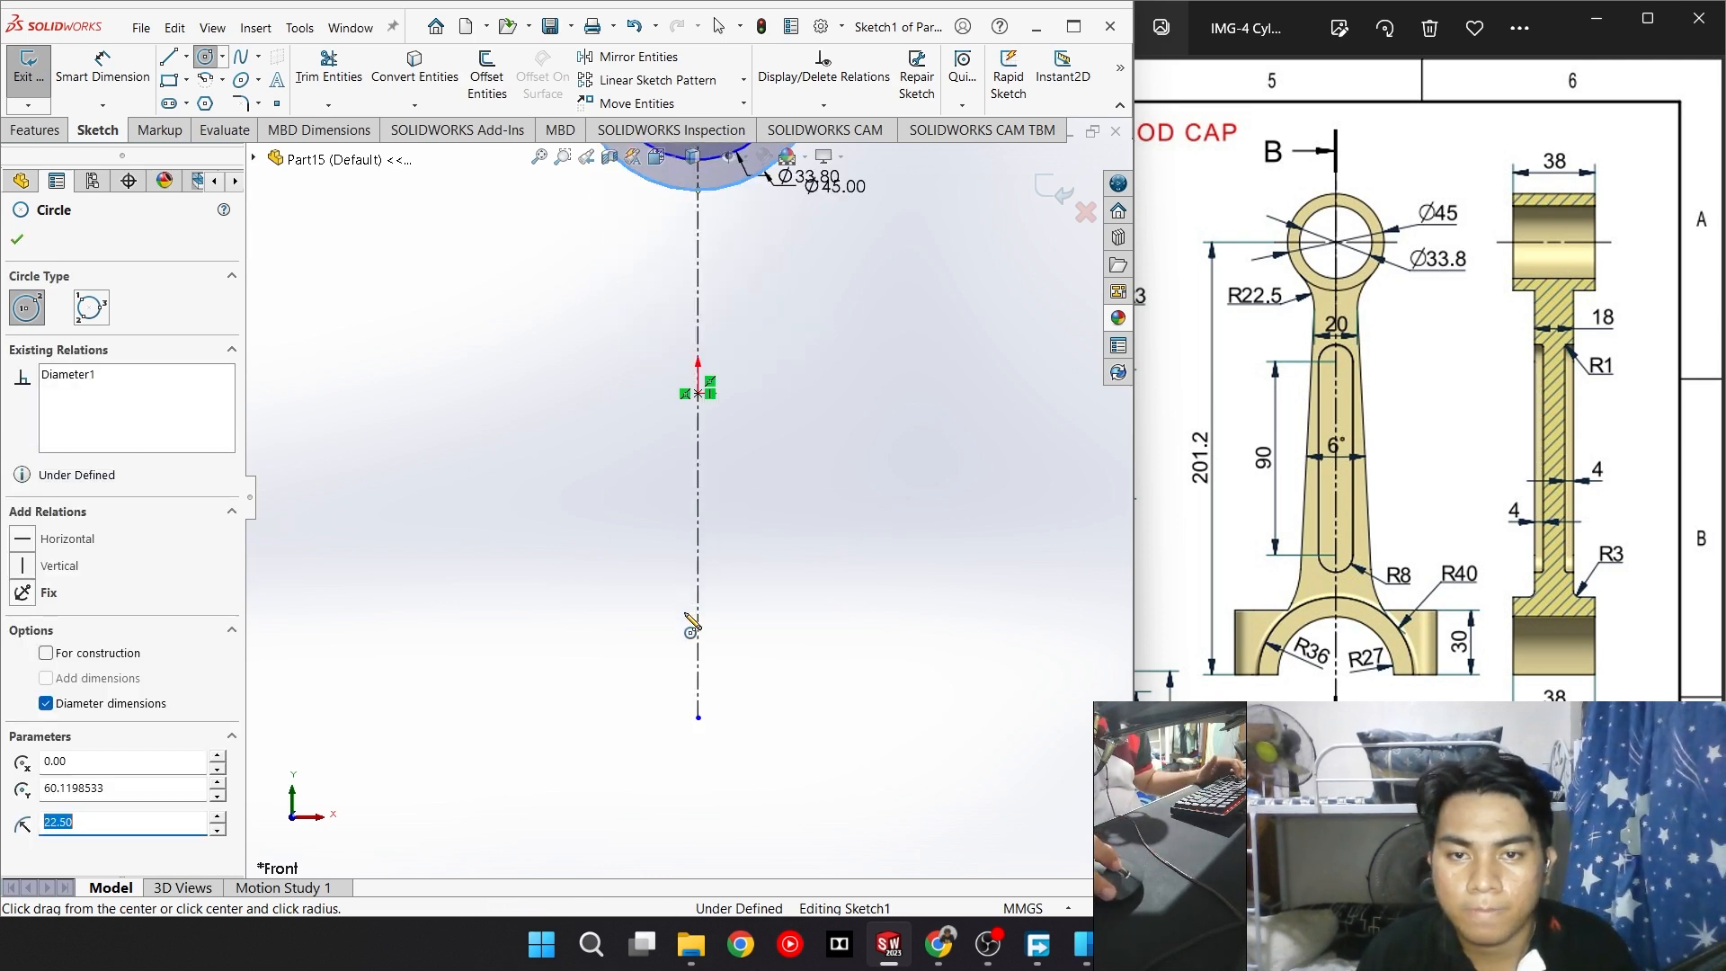
left_click(698, 717)
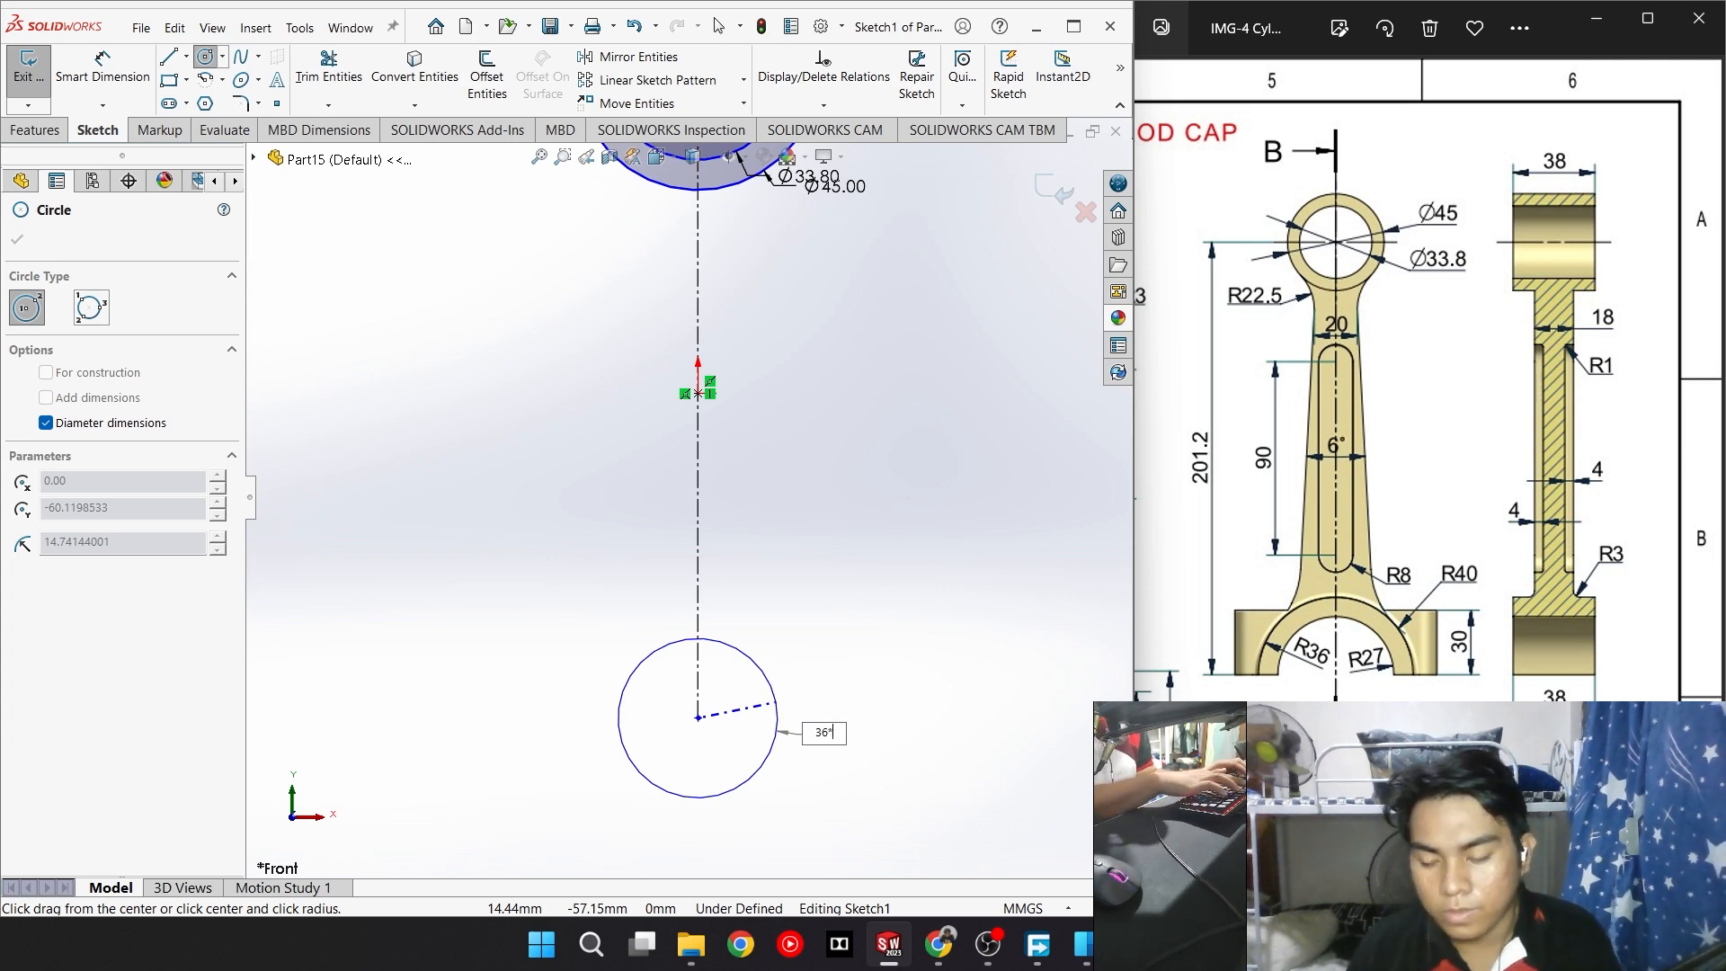
key("Return")
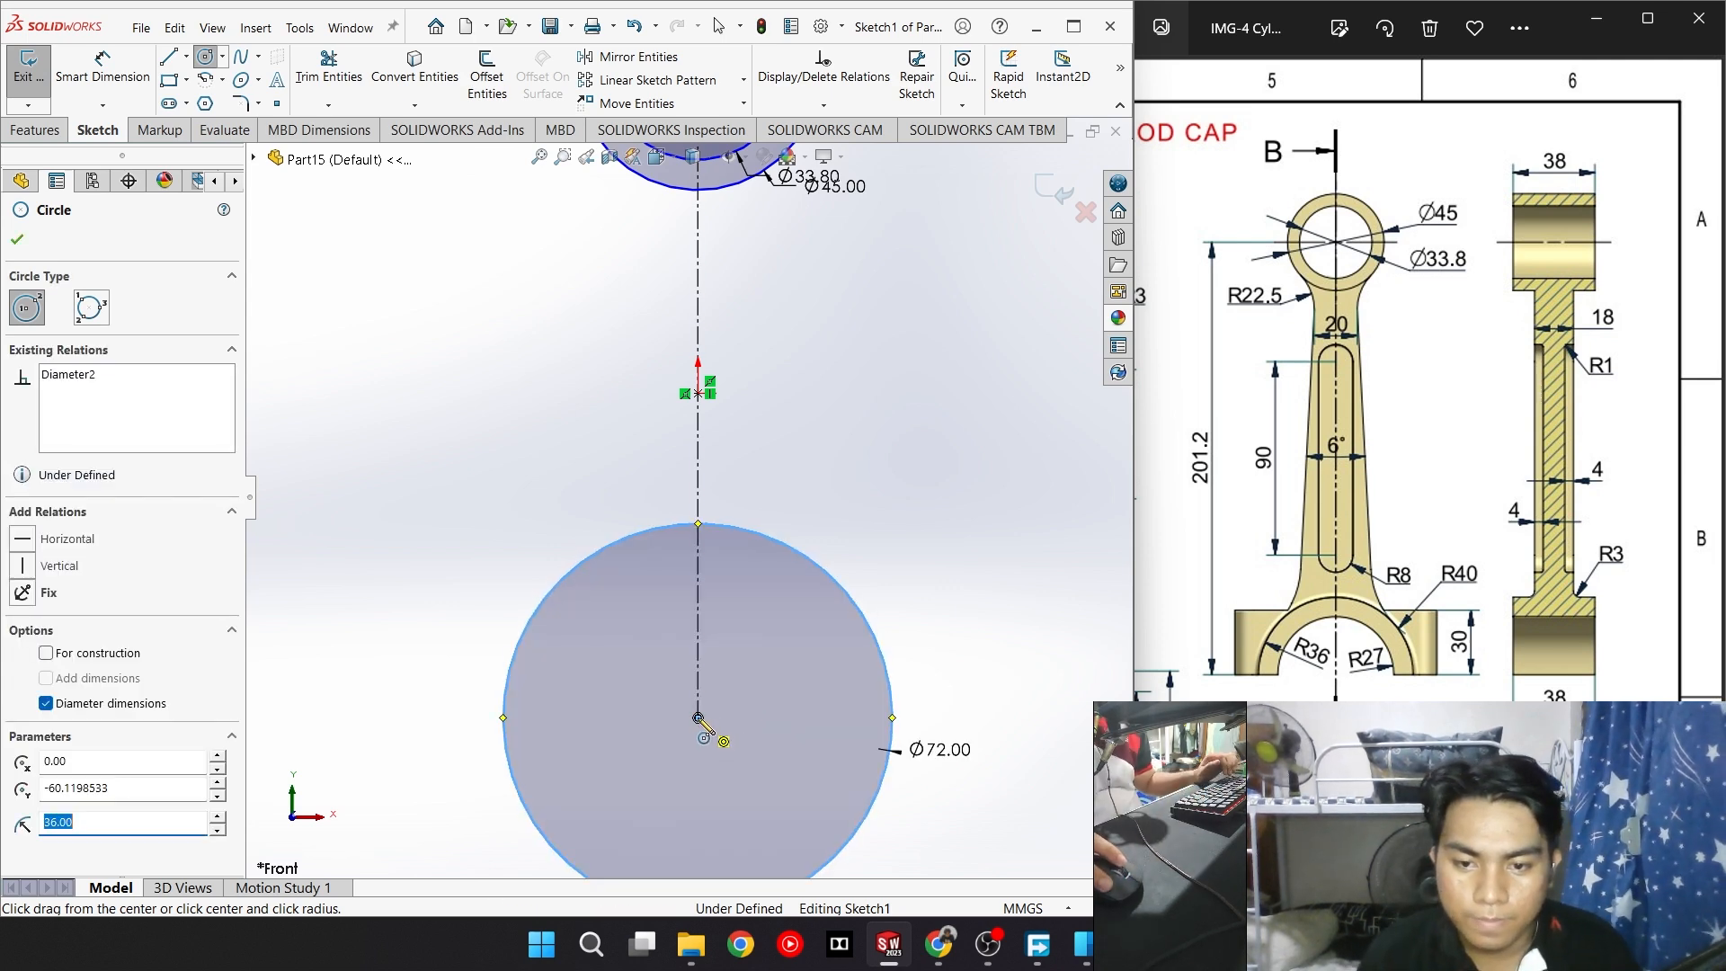
left_click(698, 718)
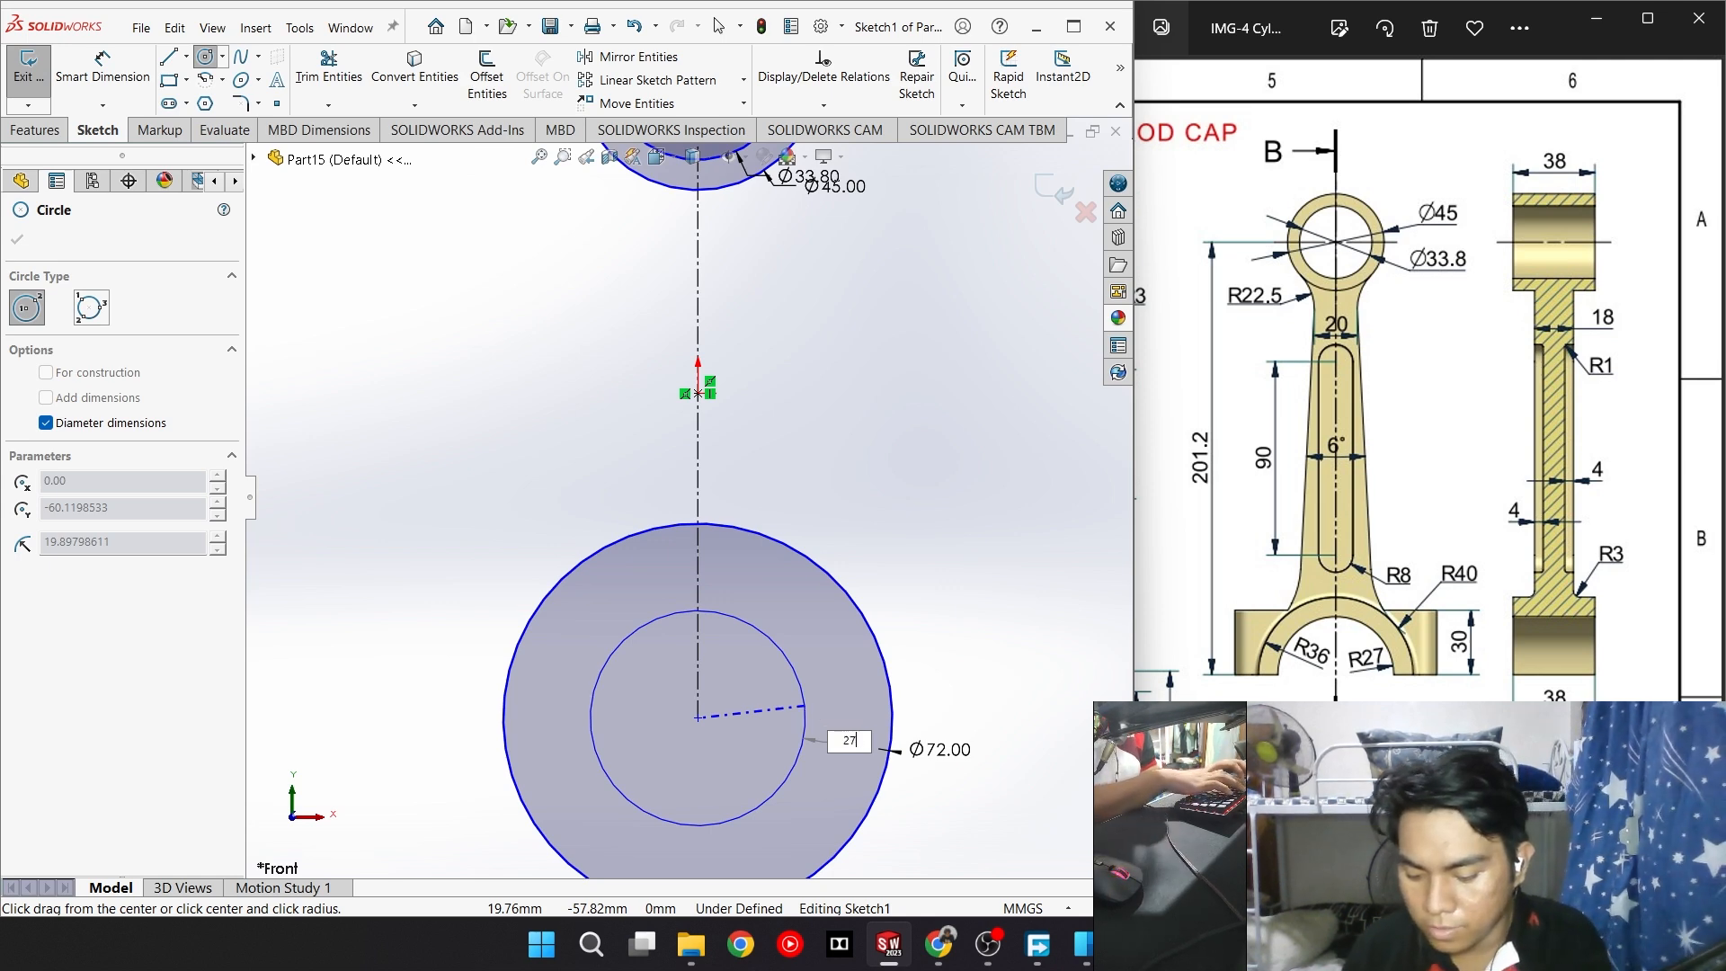
type("27*2")
key("Return")
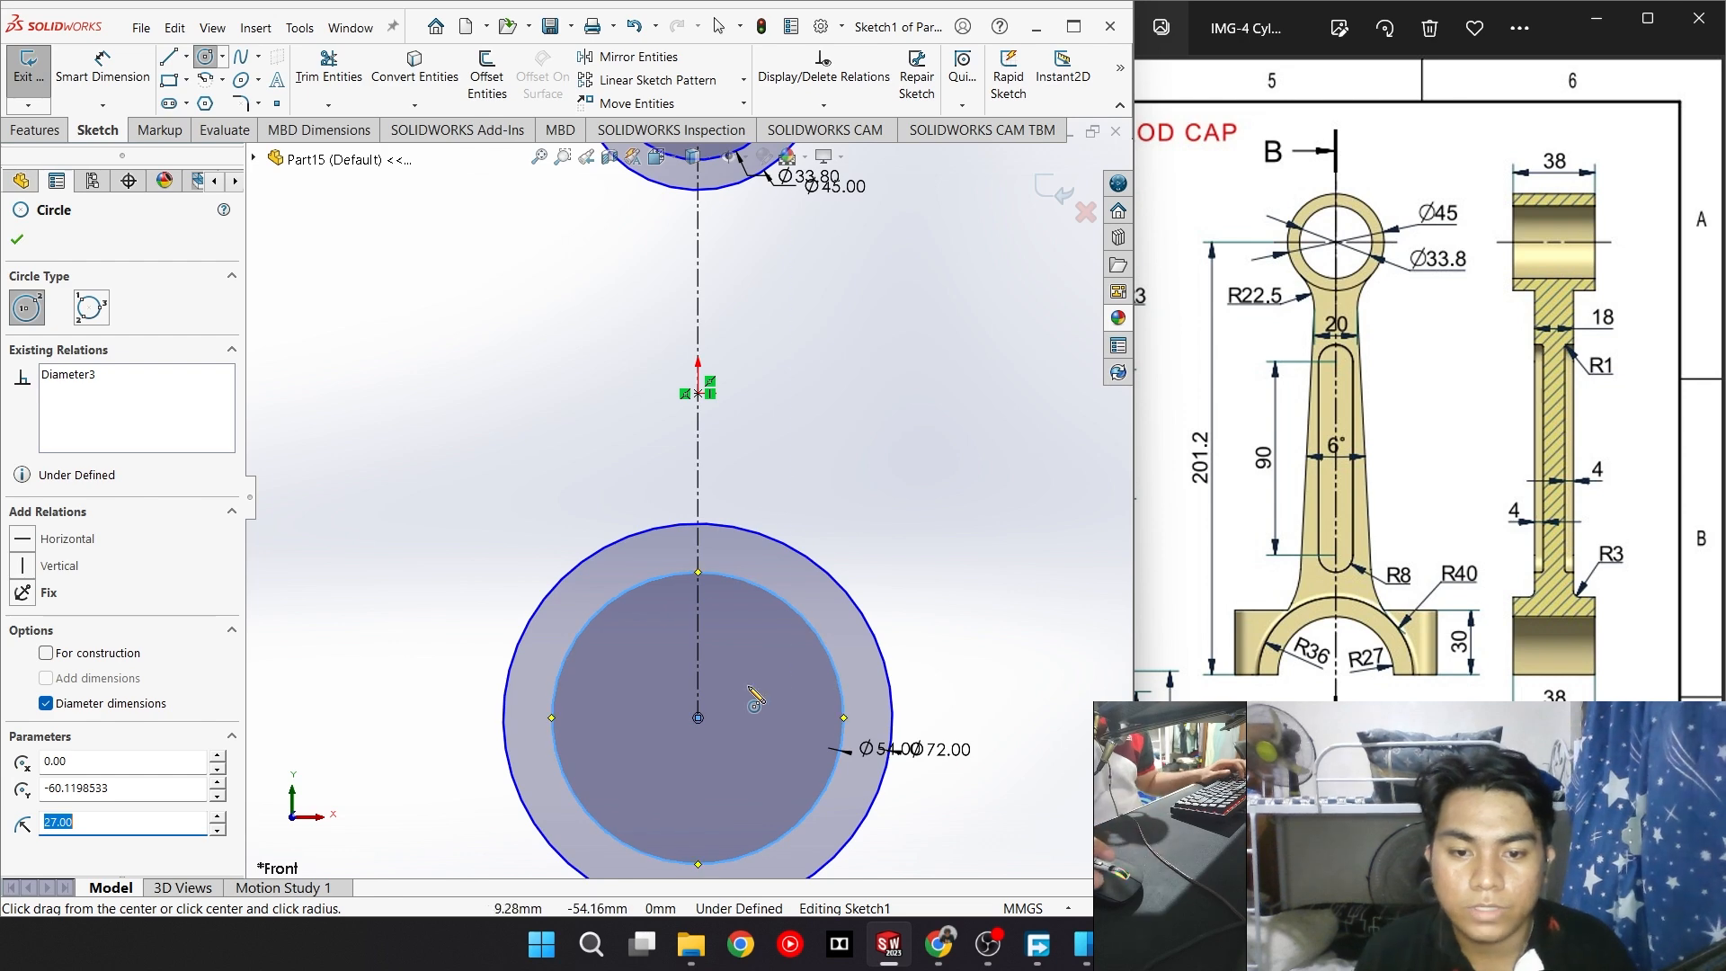
Dimension the vertical distance between the upper and lower circle centres as 201.2 mm
scroll(698, 451, "up", 4)
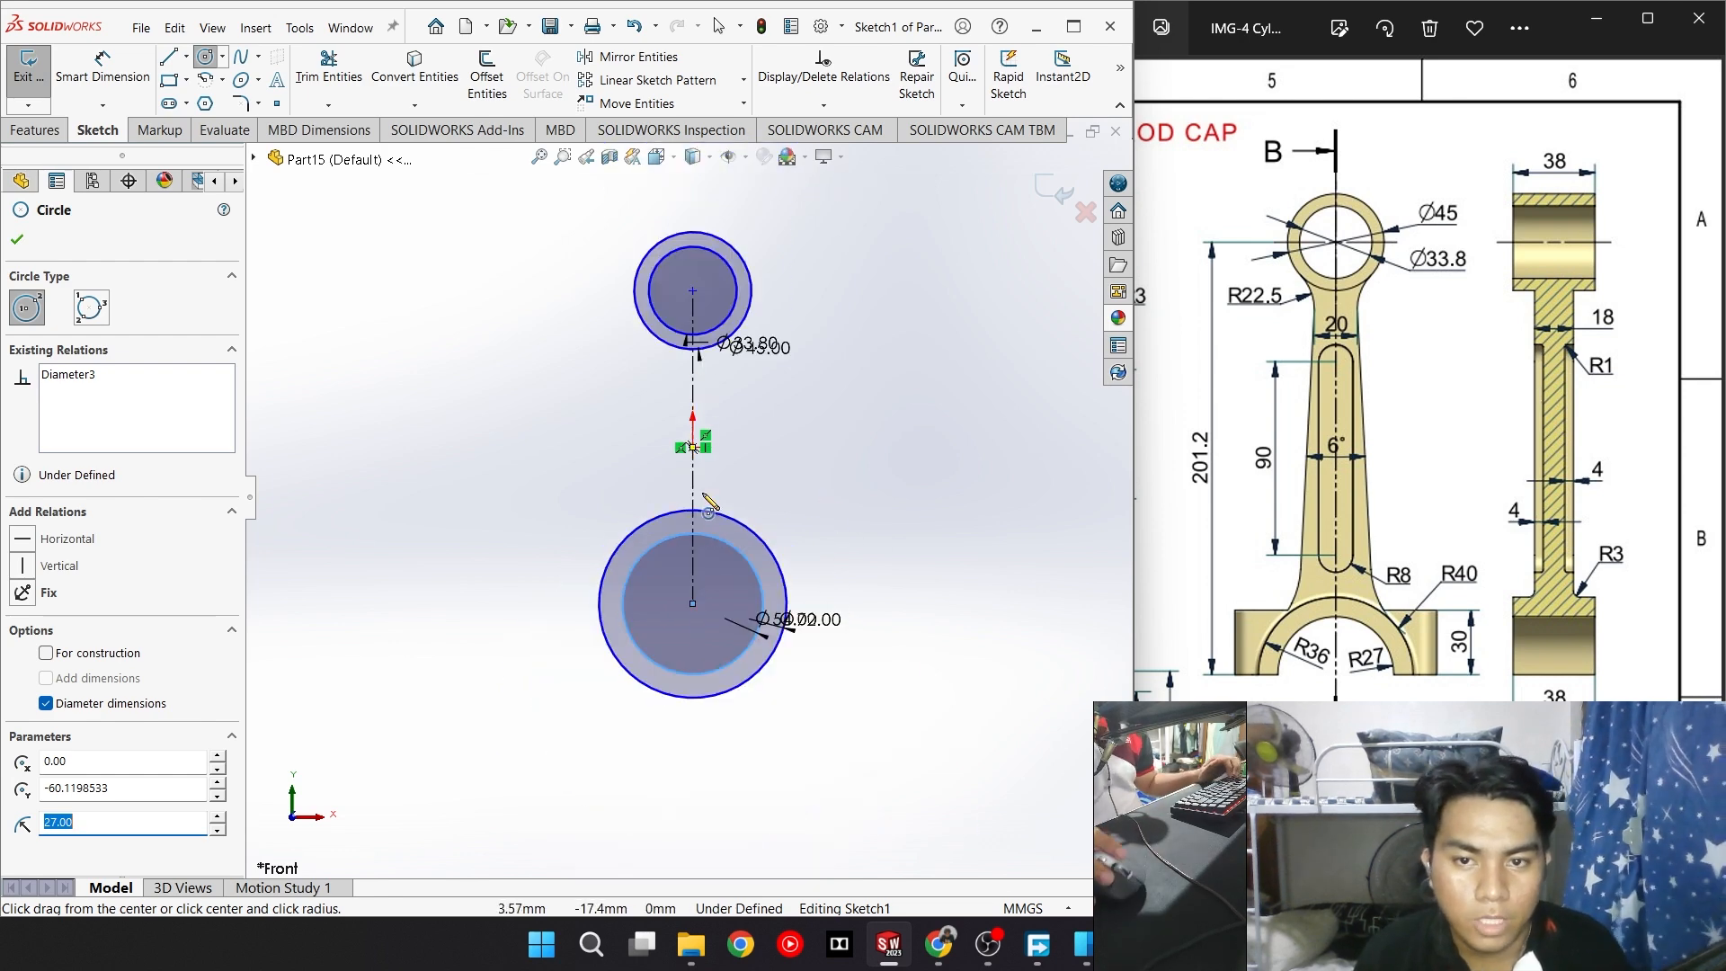
scroll(697, 451, "down", 2)
right_click_drag(860, 539, 845, 431)
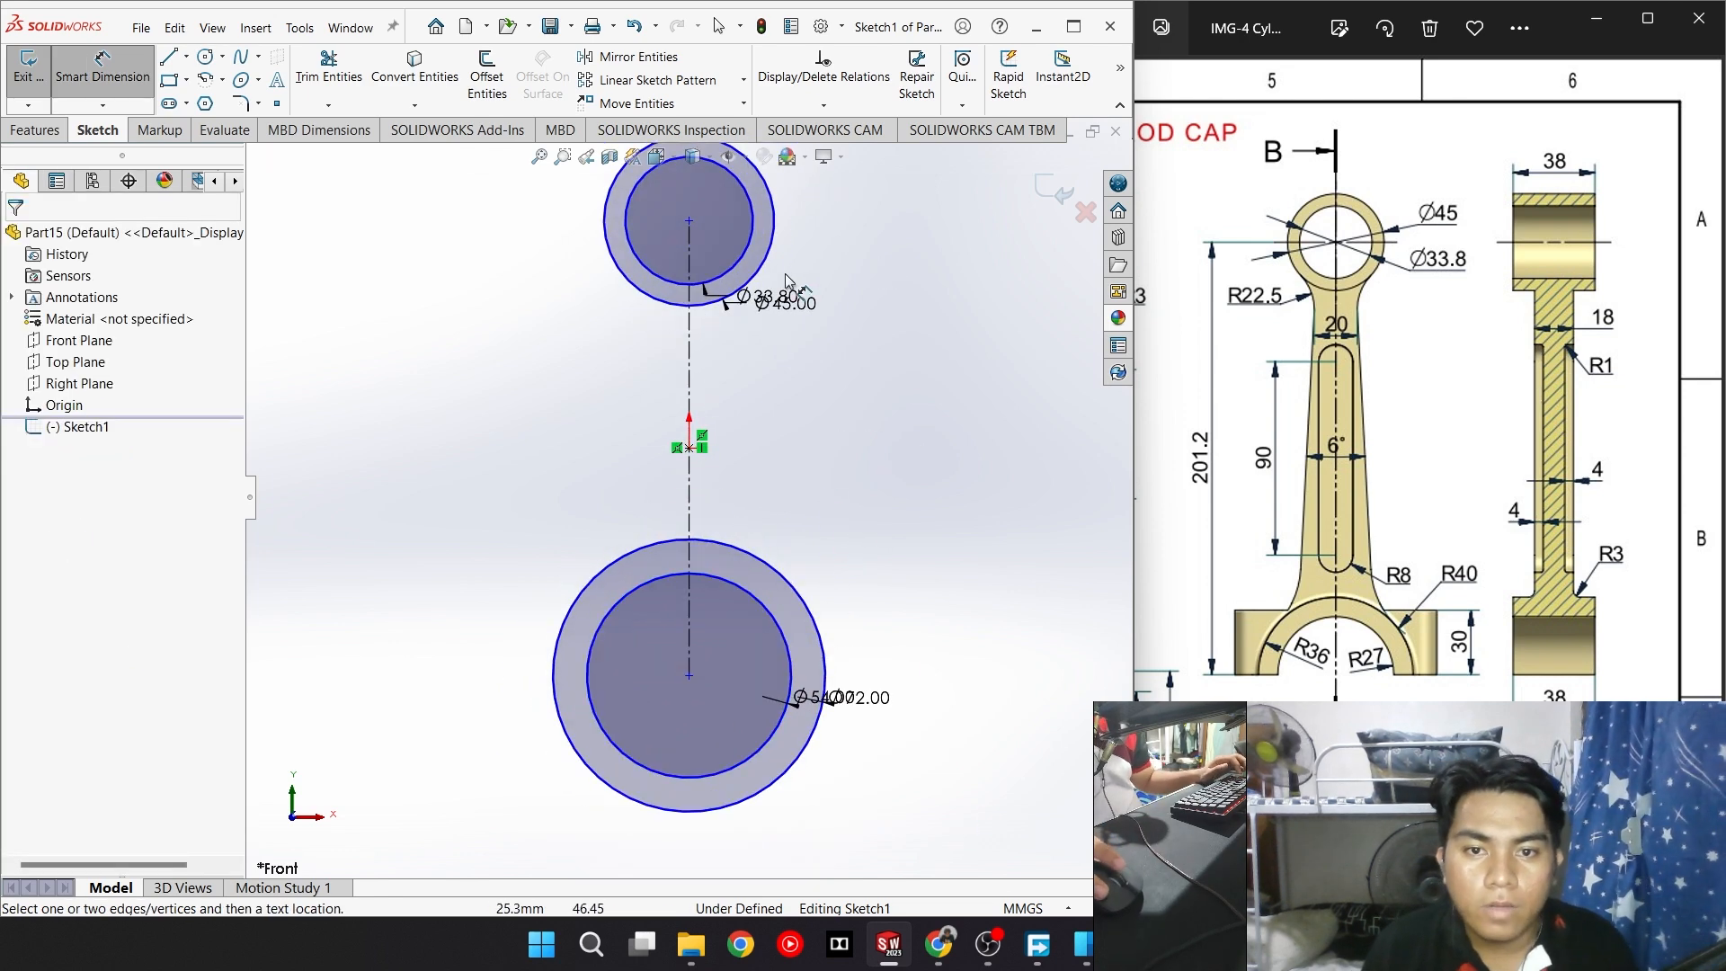
left_click(689, 221)
left_click(689, 675)
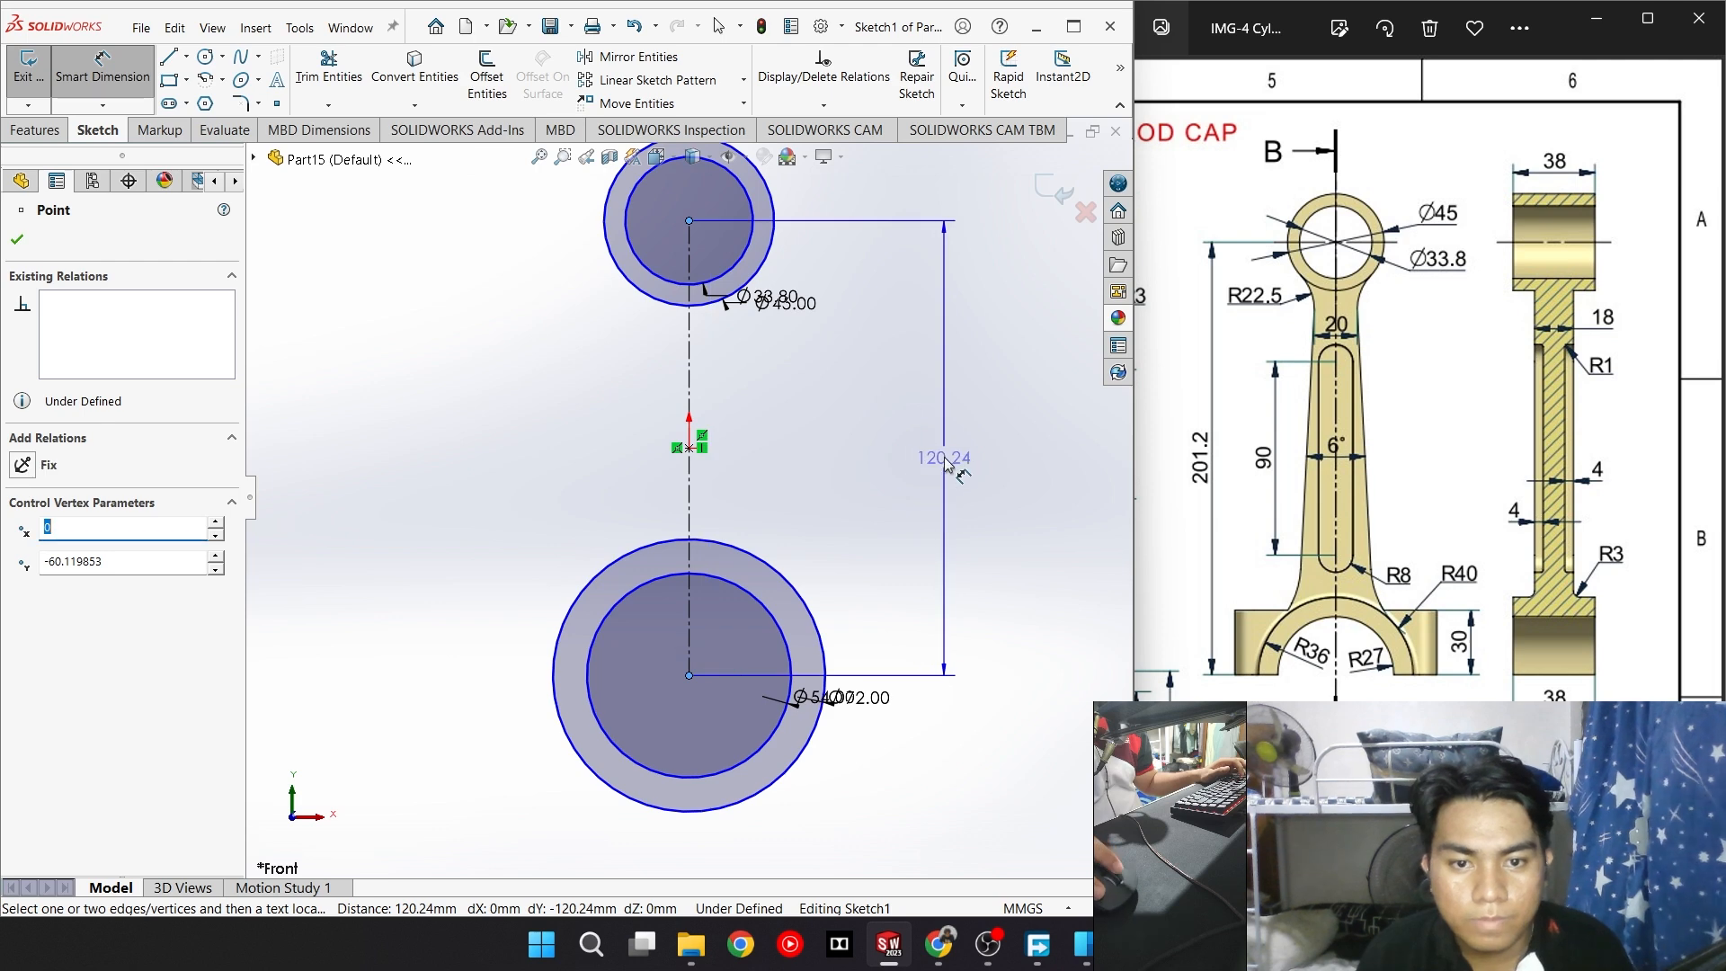
left_click(948, 463)
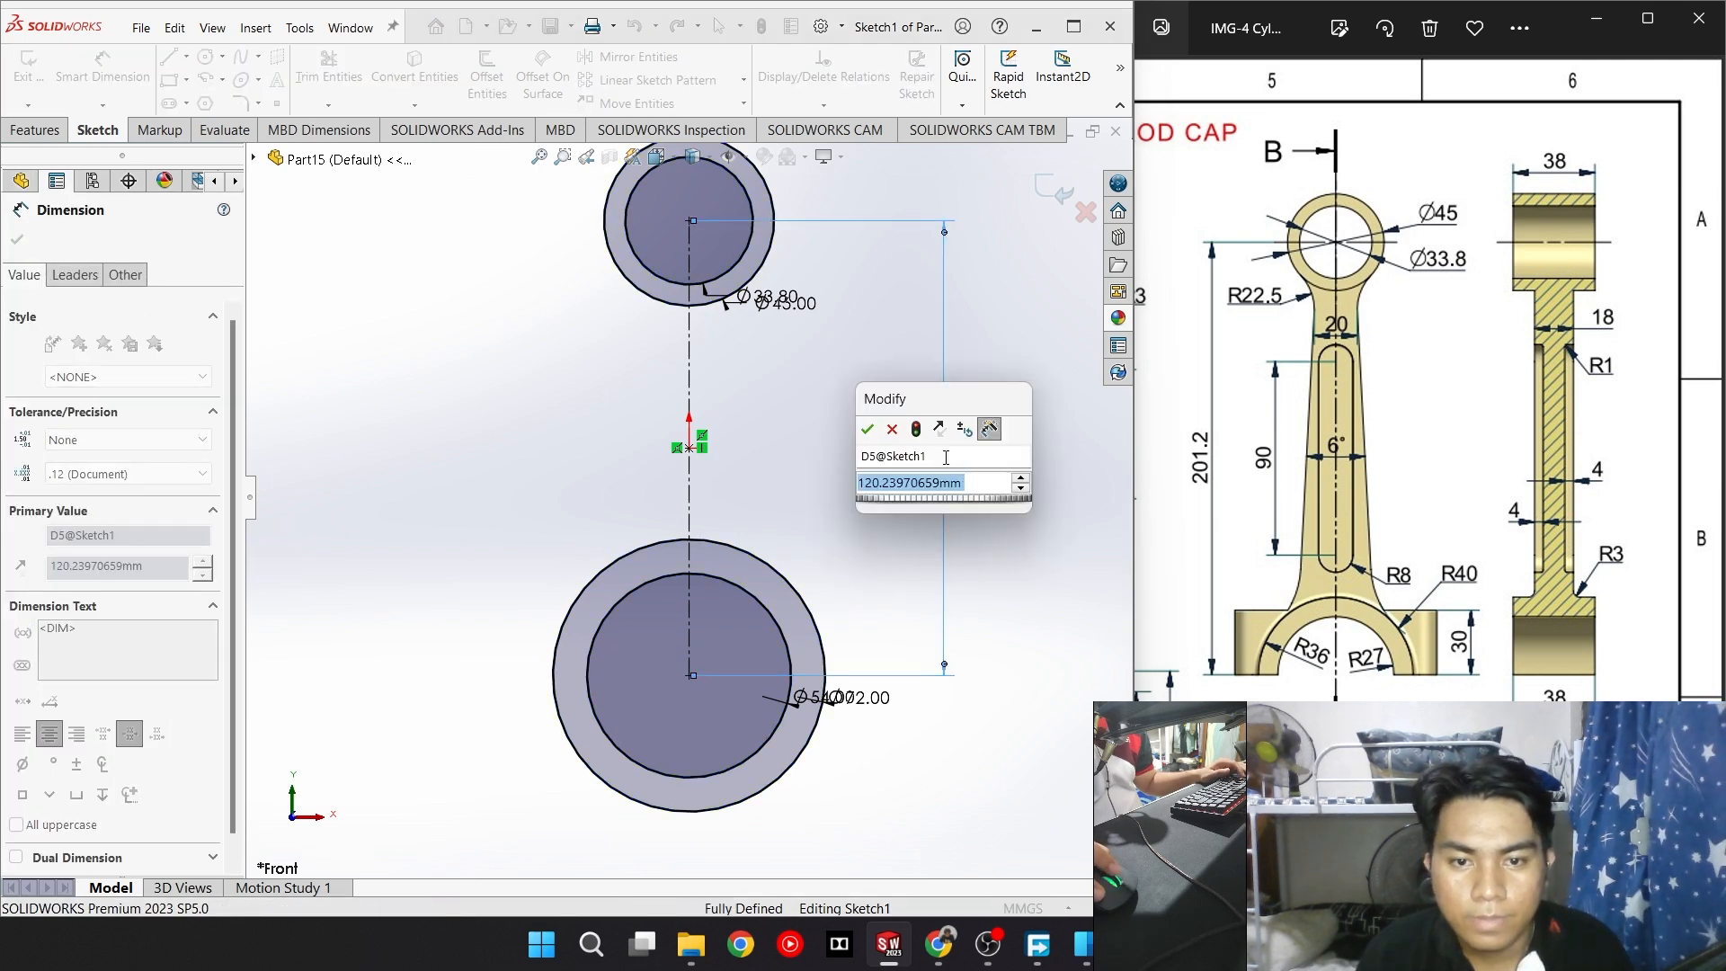
type("201")
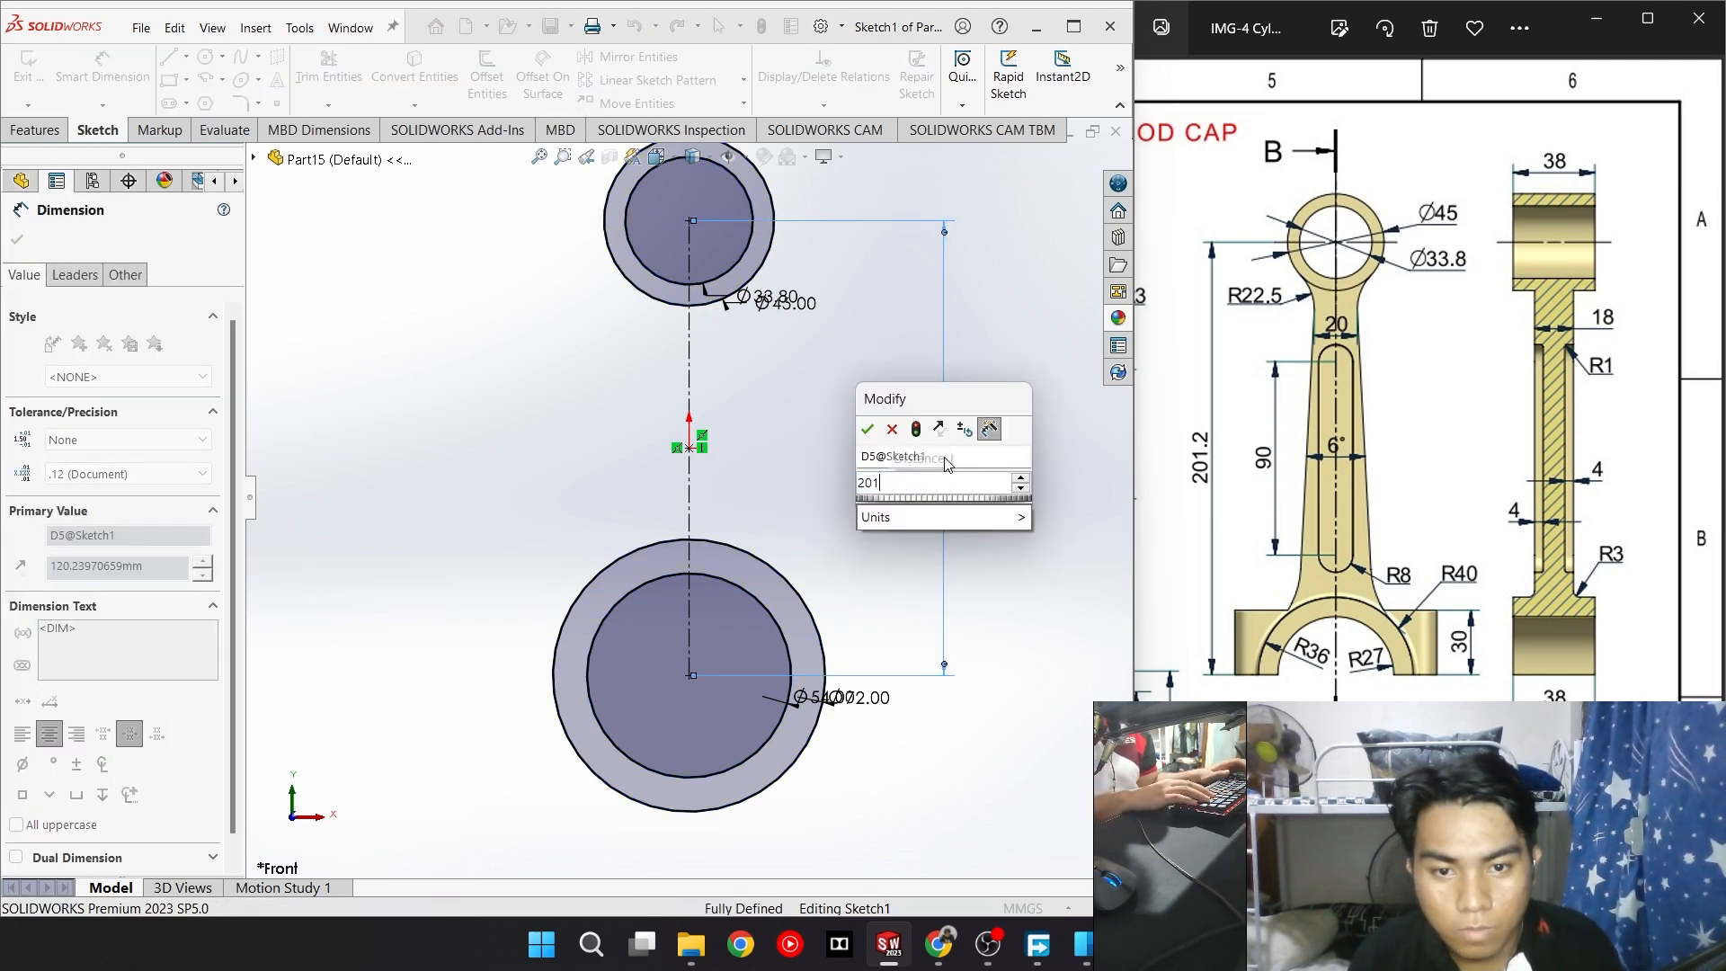
type(".2")
key("Return")
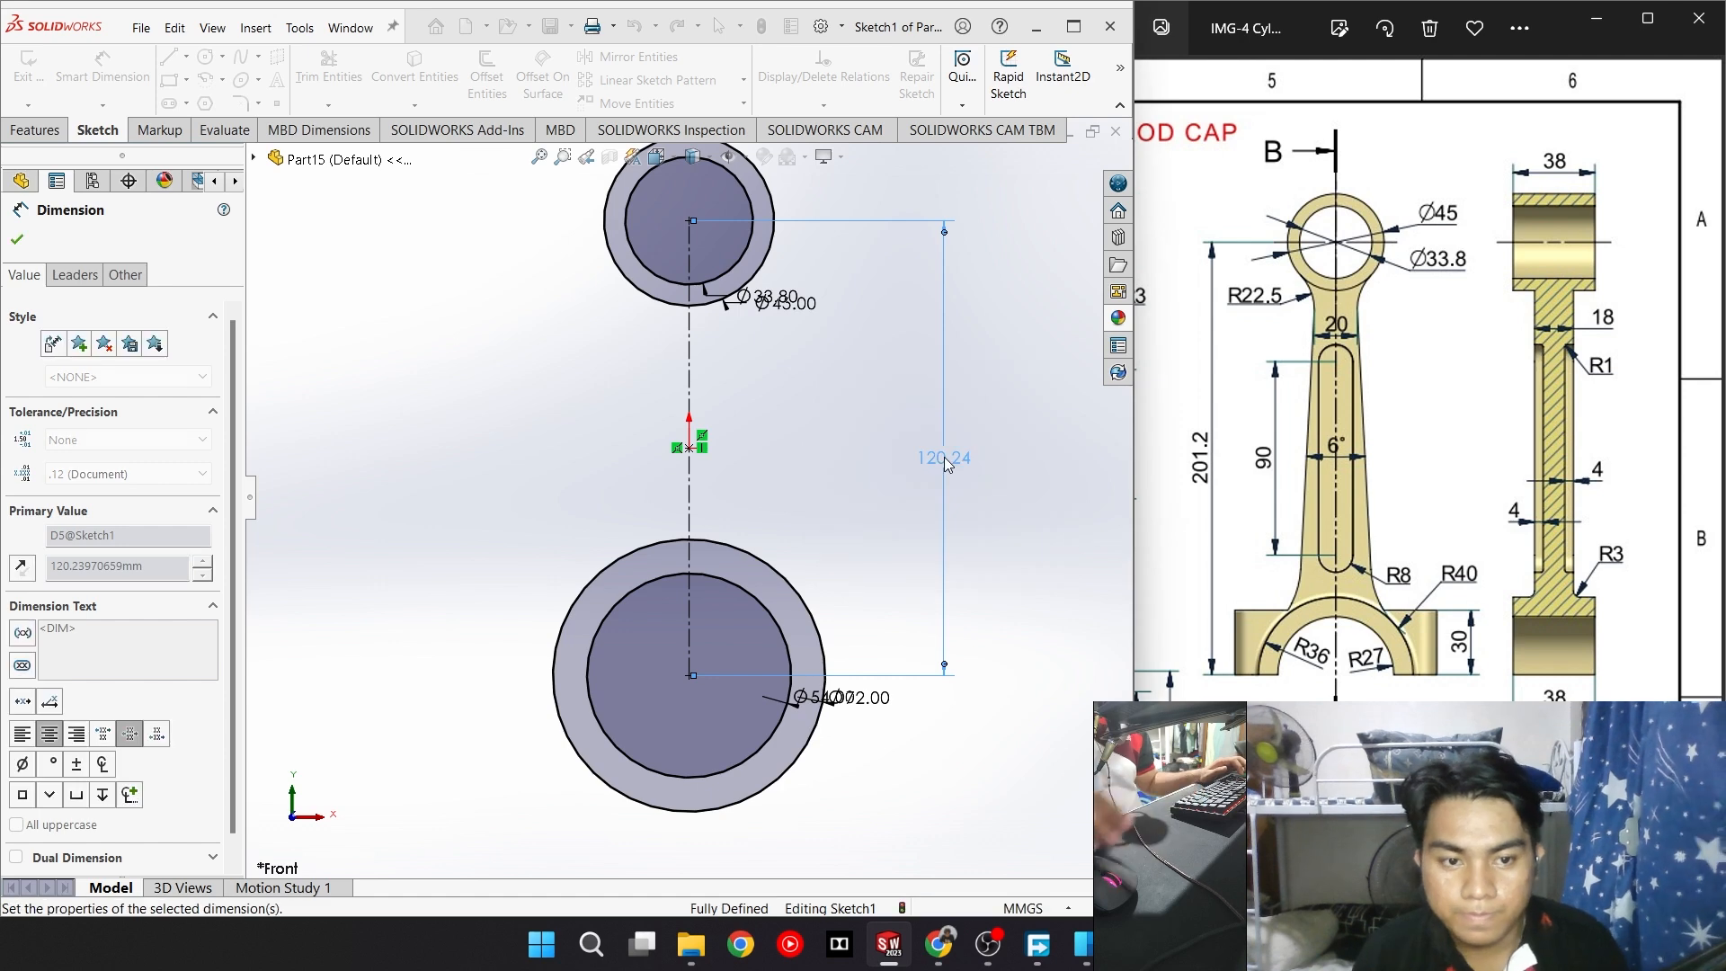
key("f")
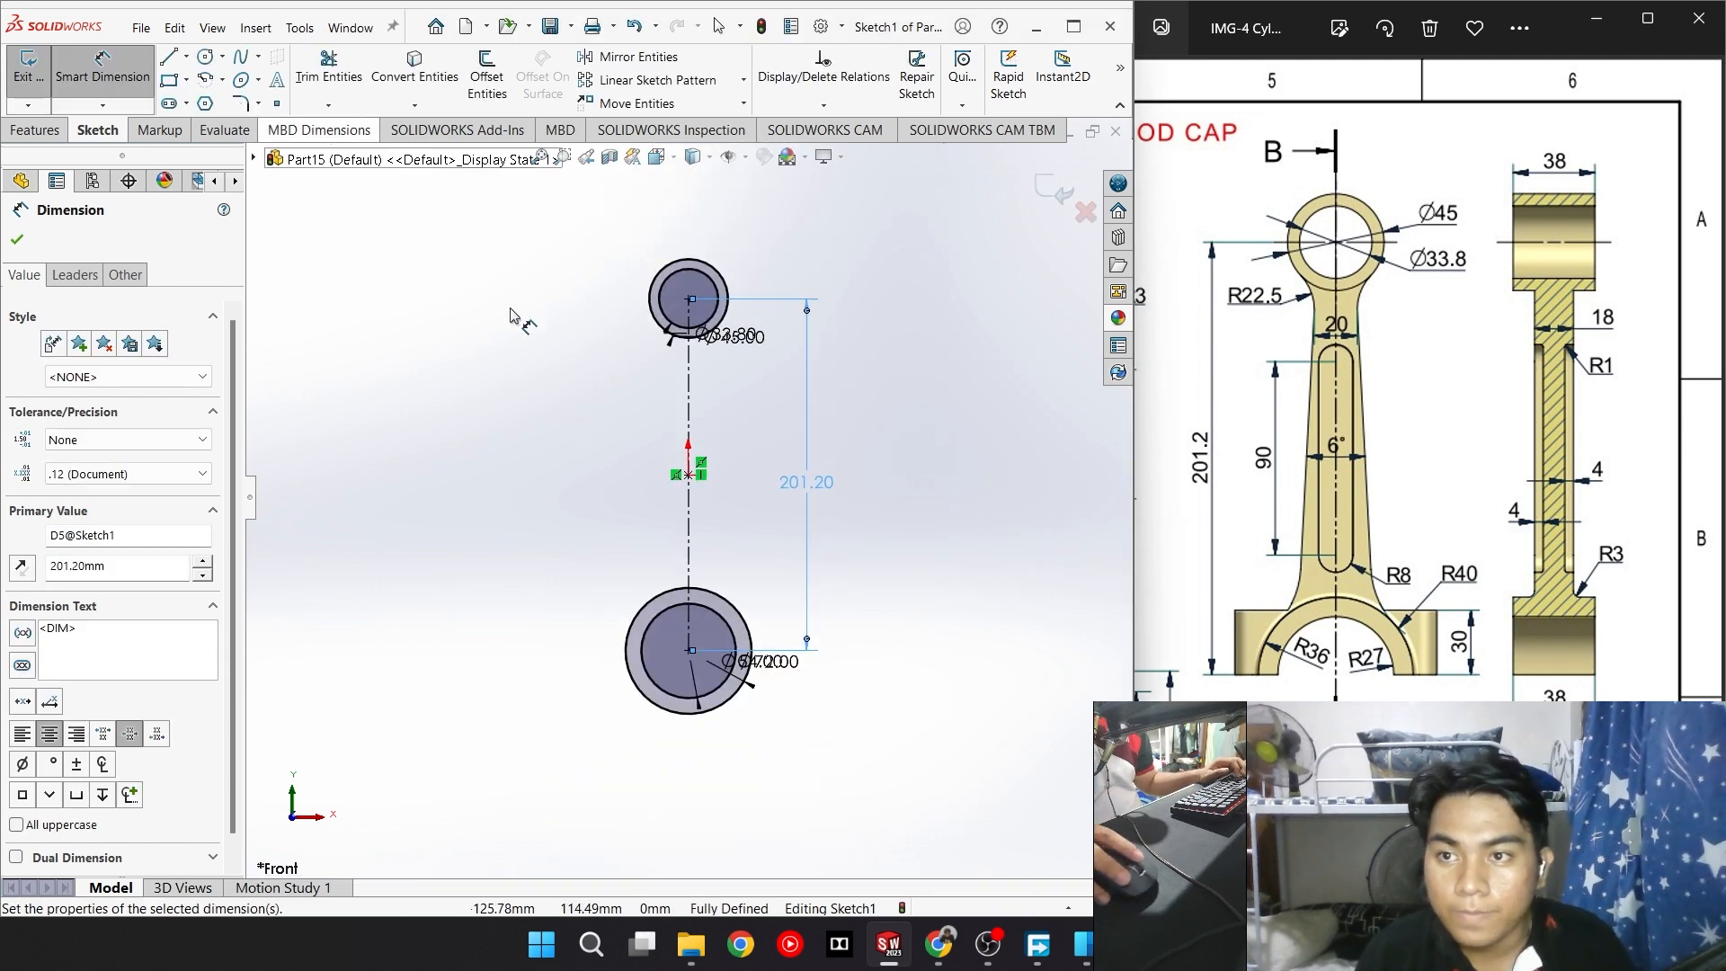
key("l")
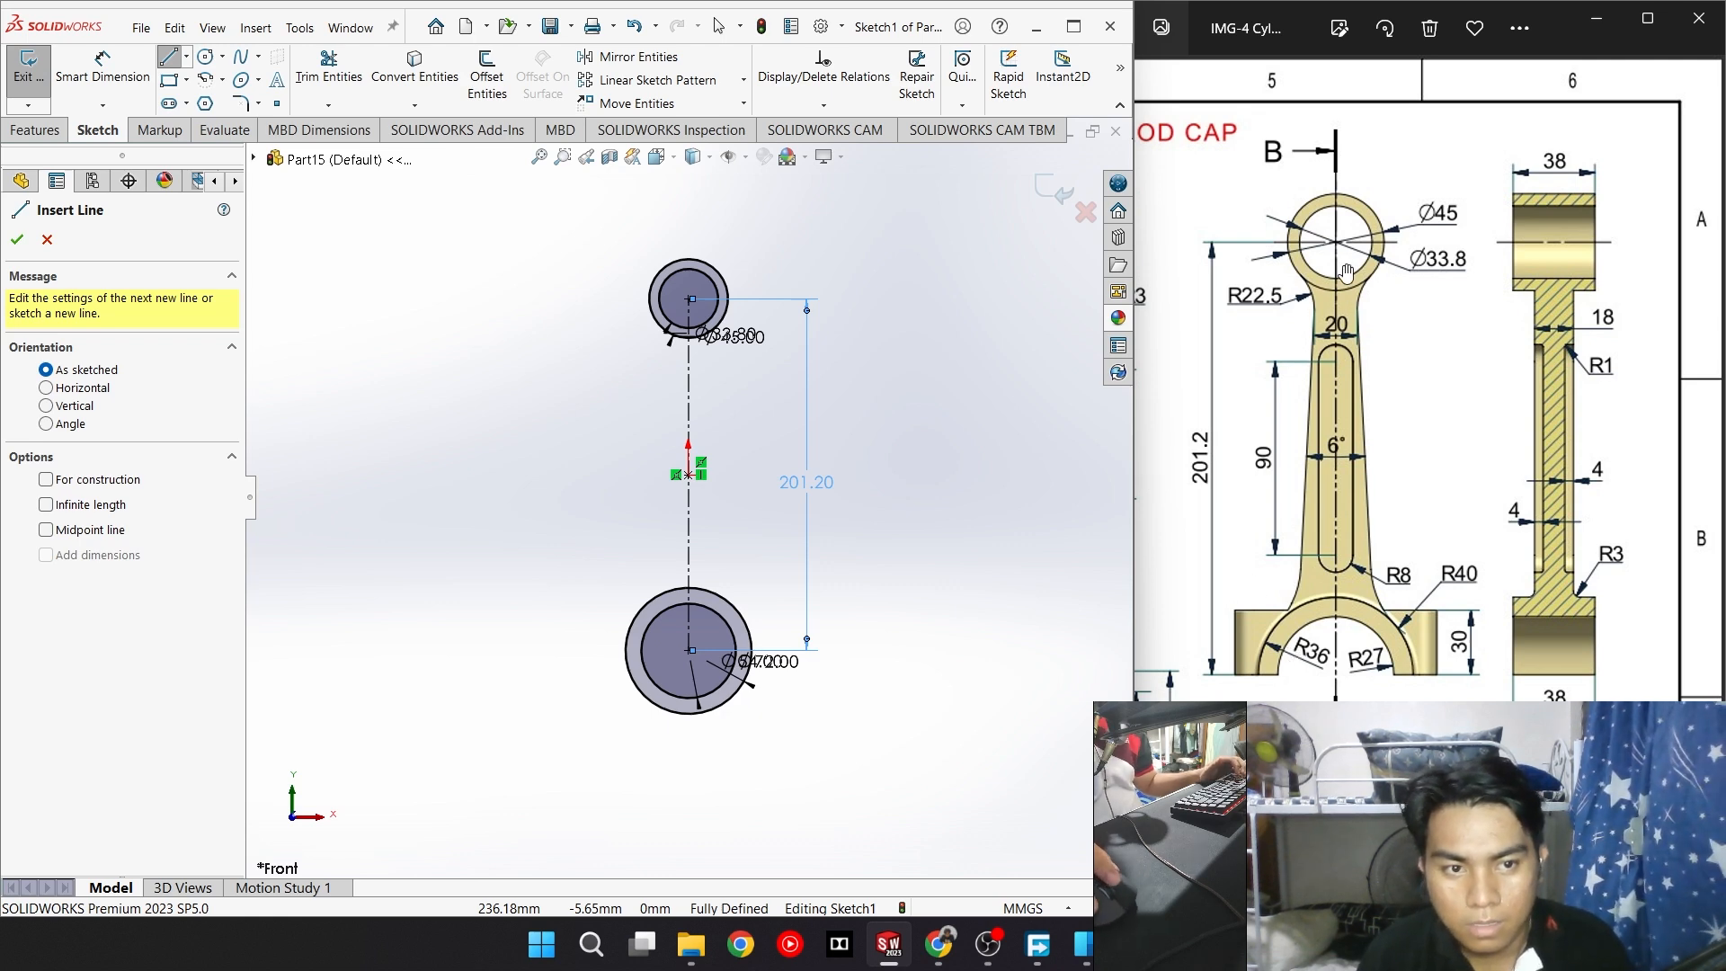
scroll(635, 478, "down", 3)
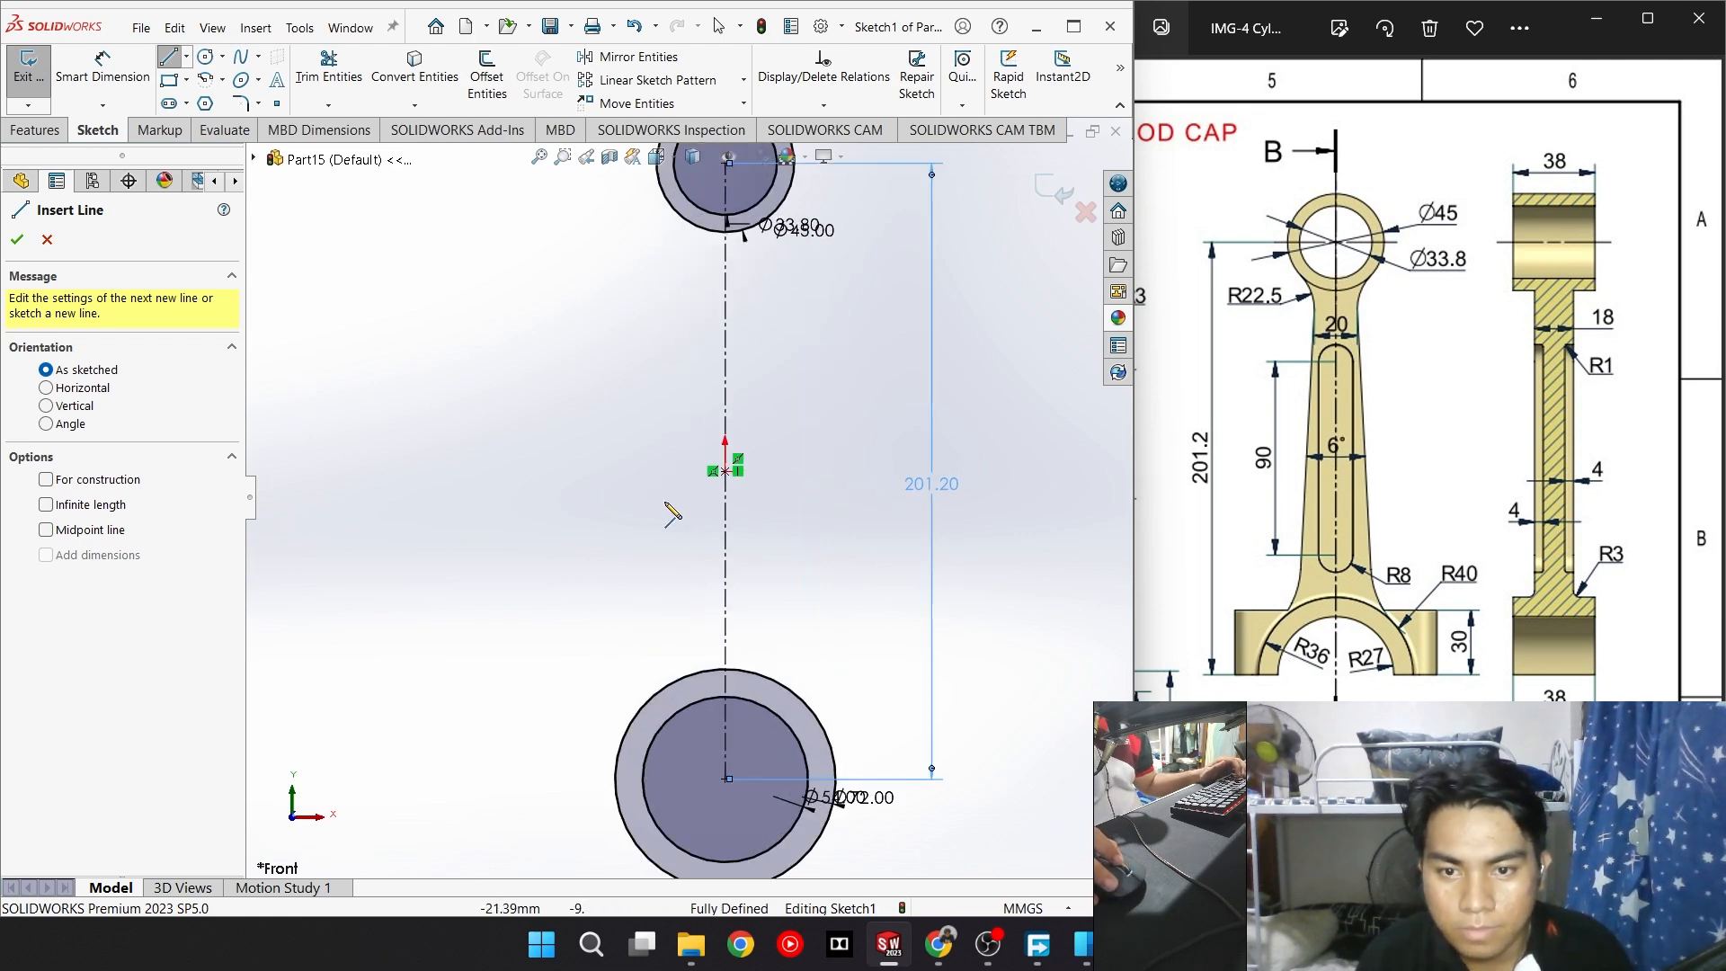
left_click(618, 761)
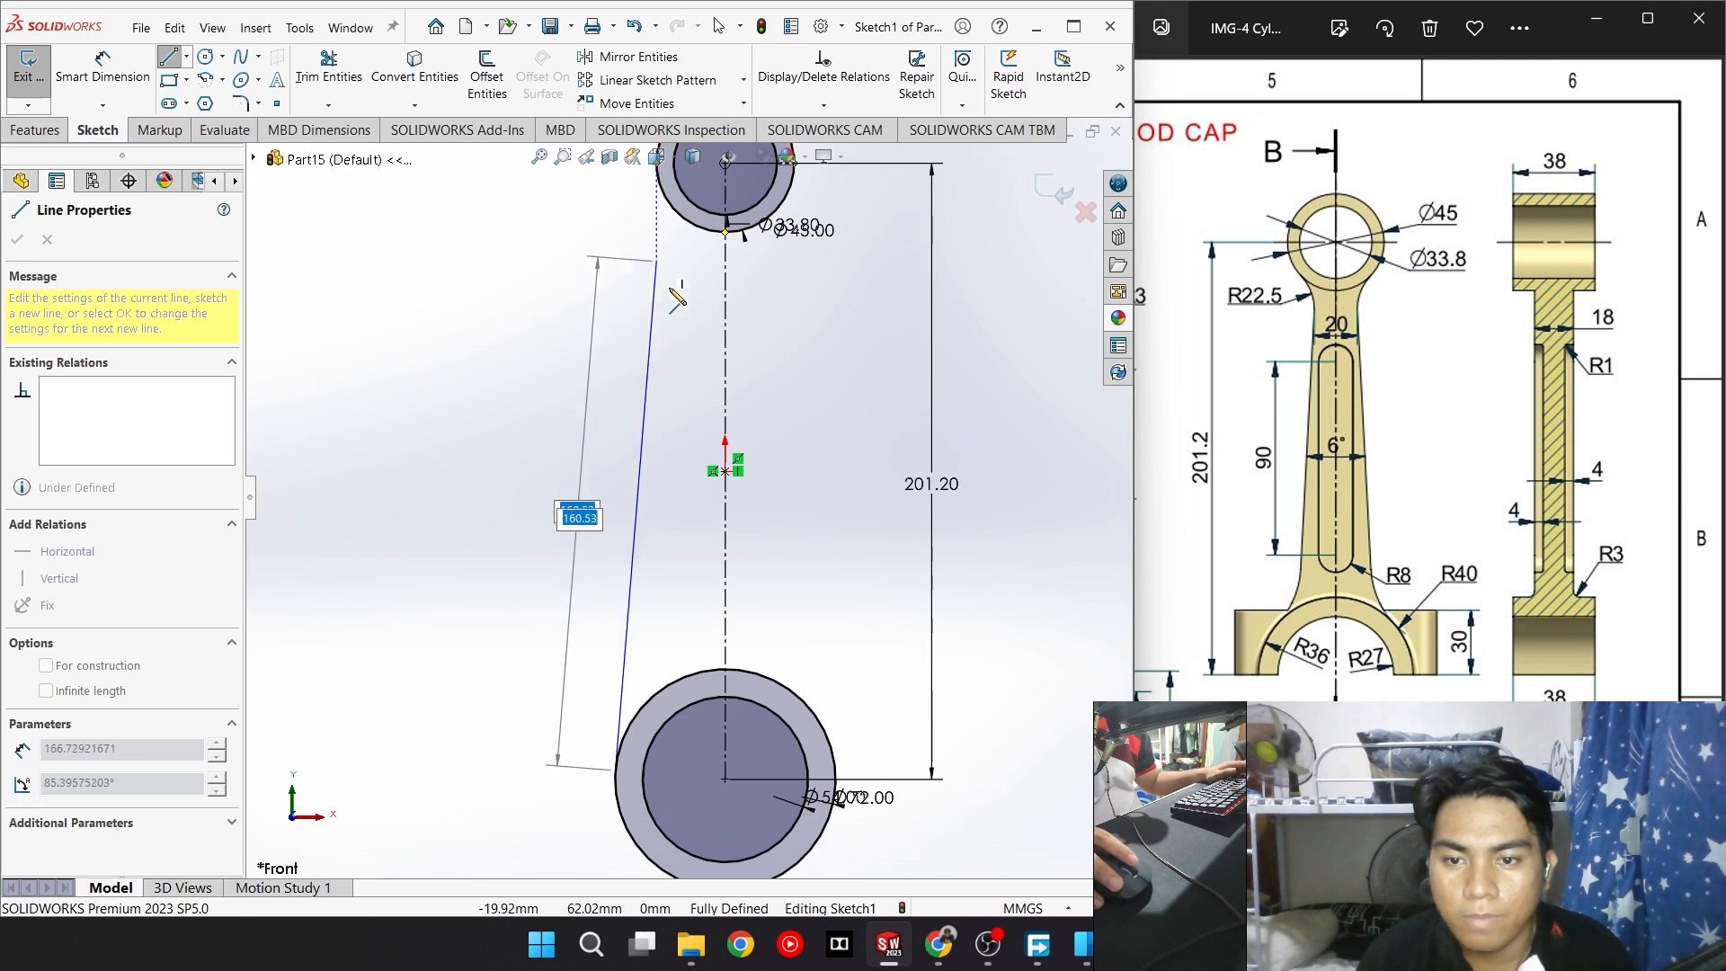
key("Escape")
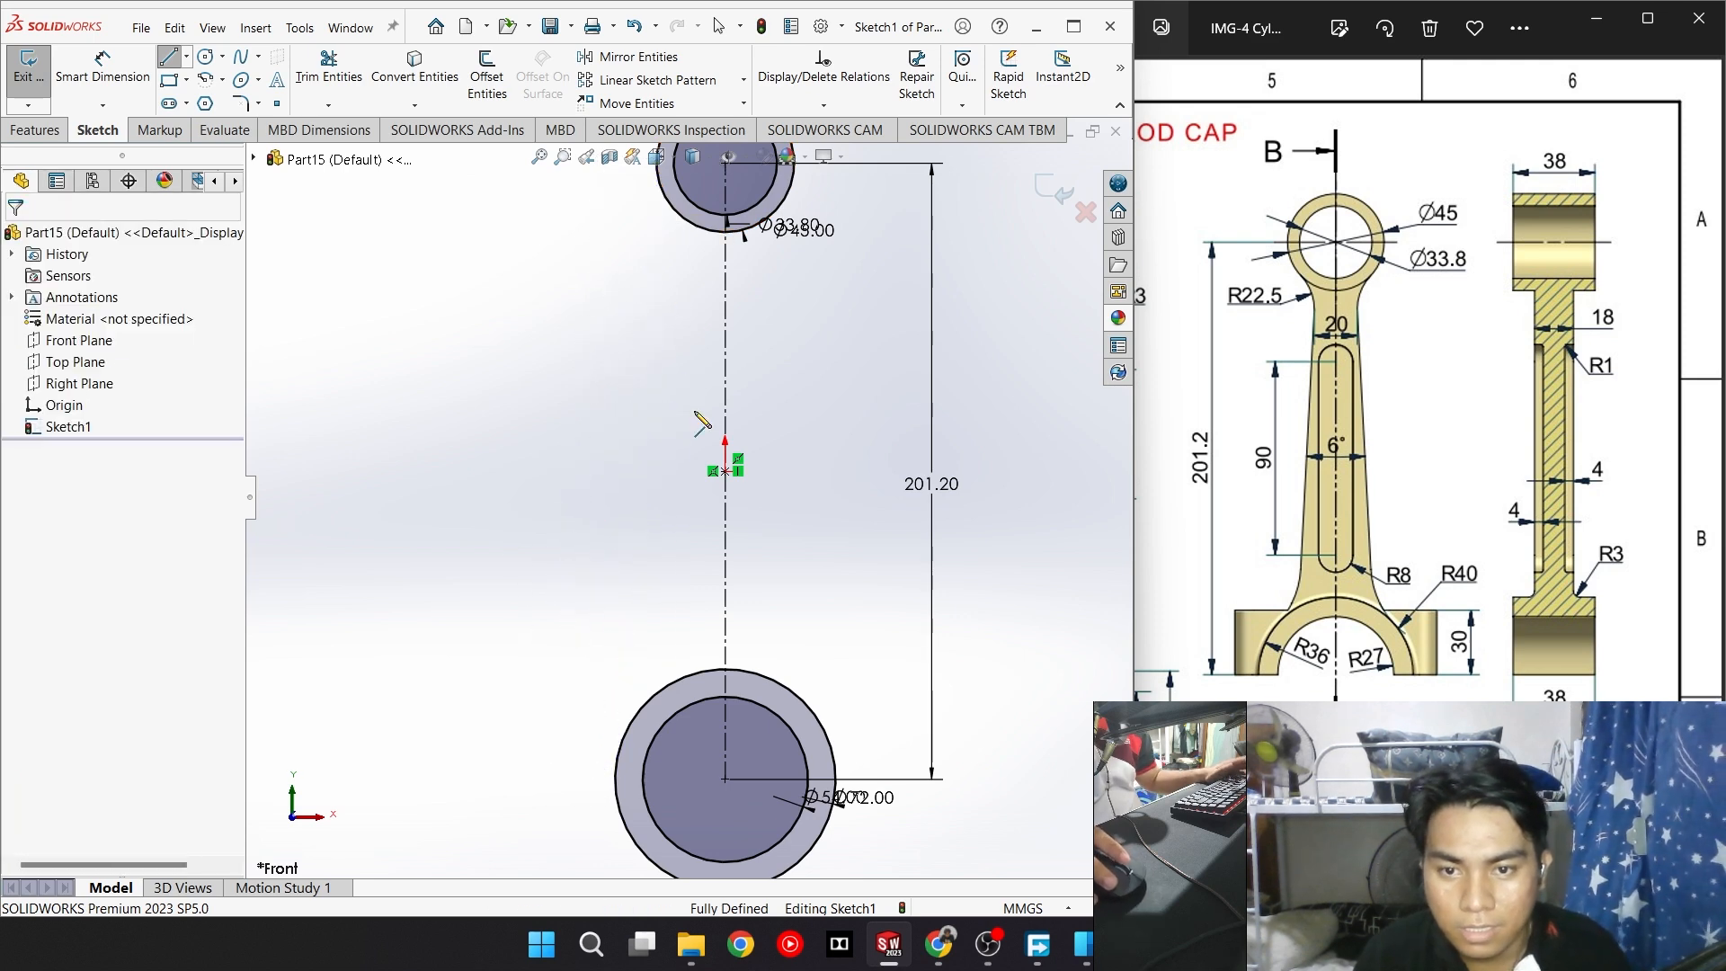
key("l")
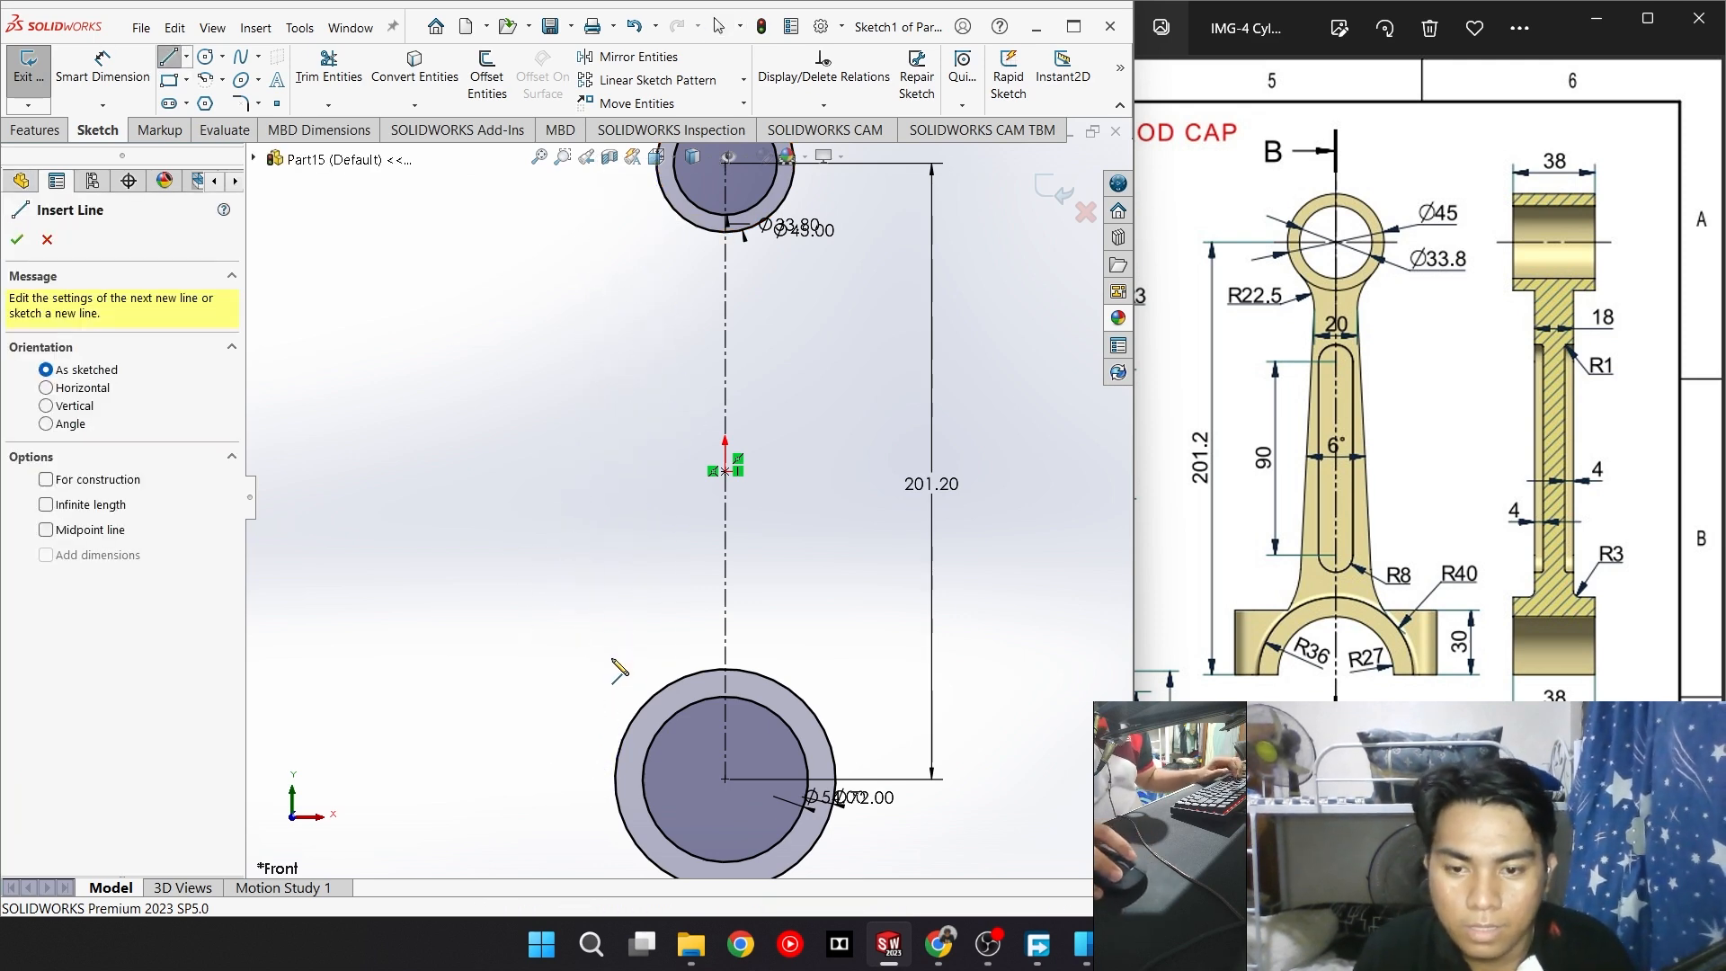
left_click(672, 700)
left_click(665, 609)
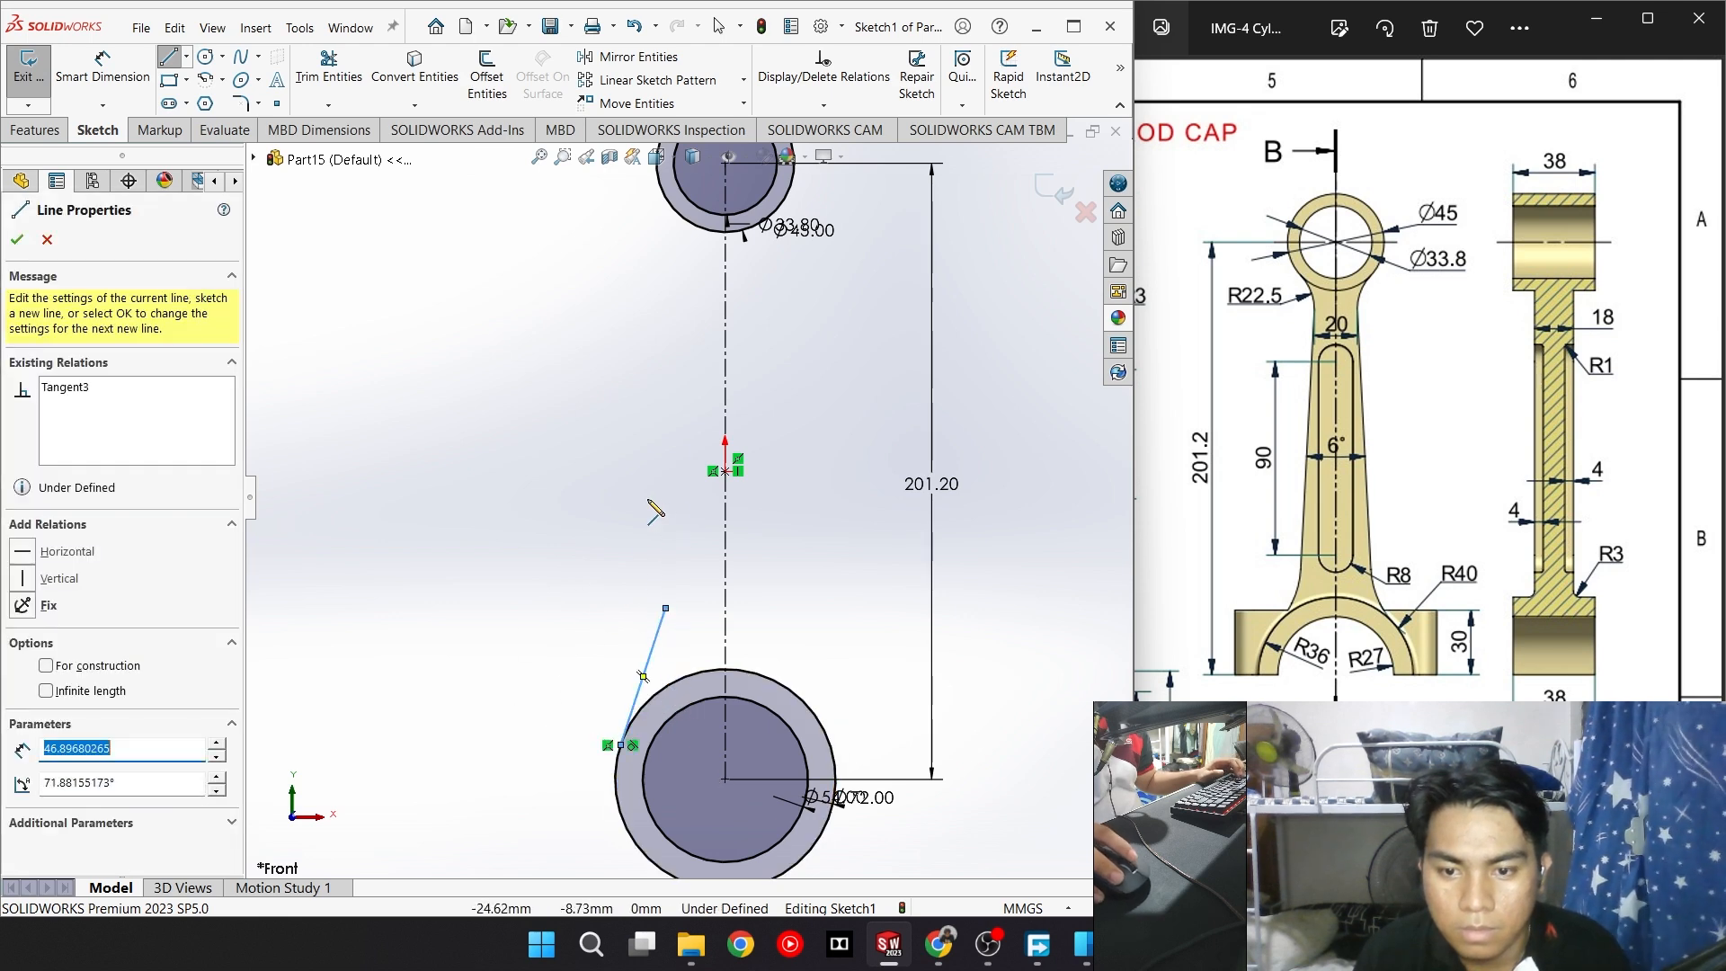
key("Escape")
key("ctrl+z")
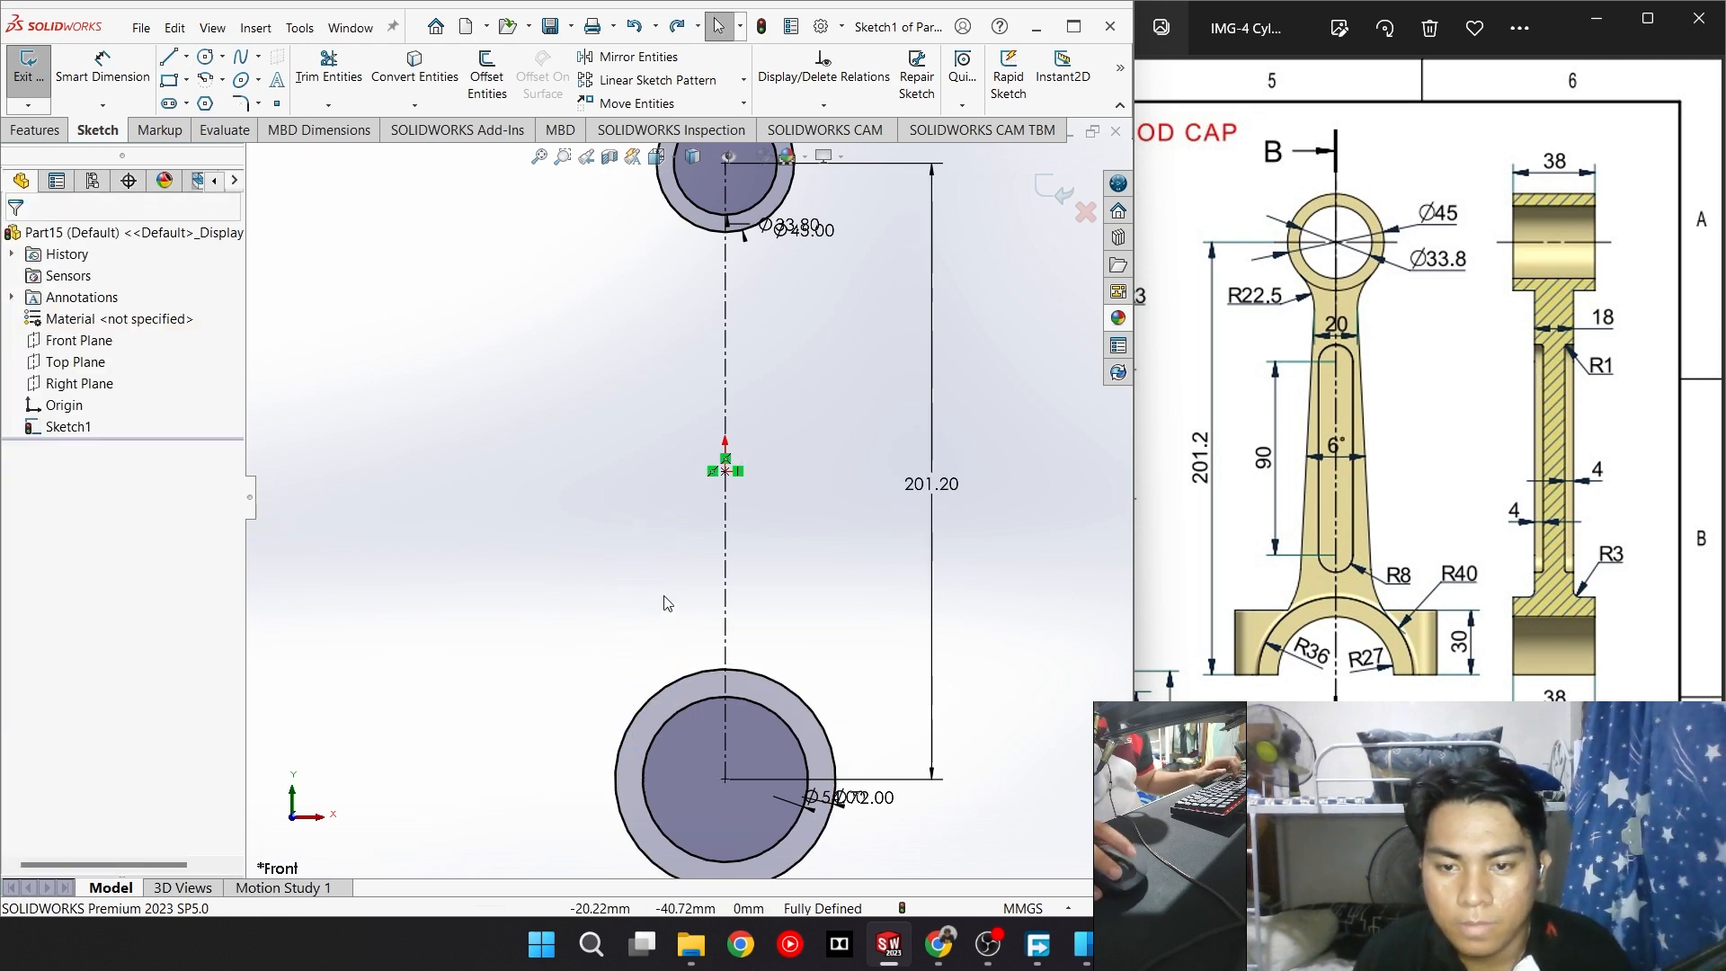
Sketch a slightly slanted free line between the two circle pairs, left of the centreline, for the rod's side edge
left_click(168, 57)
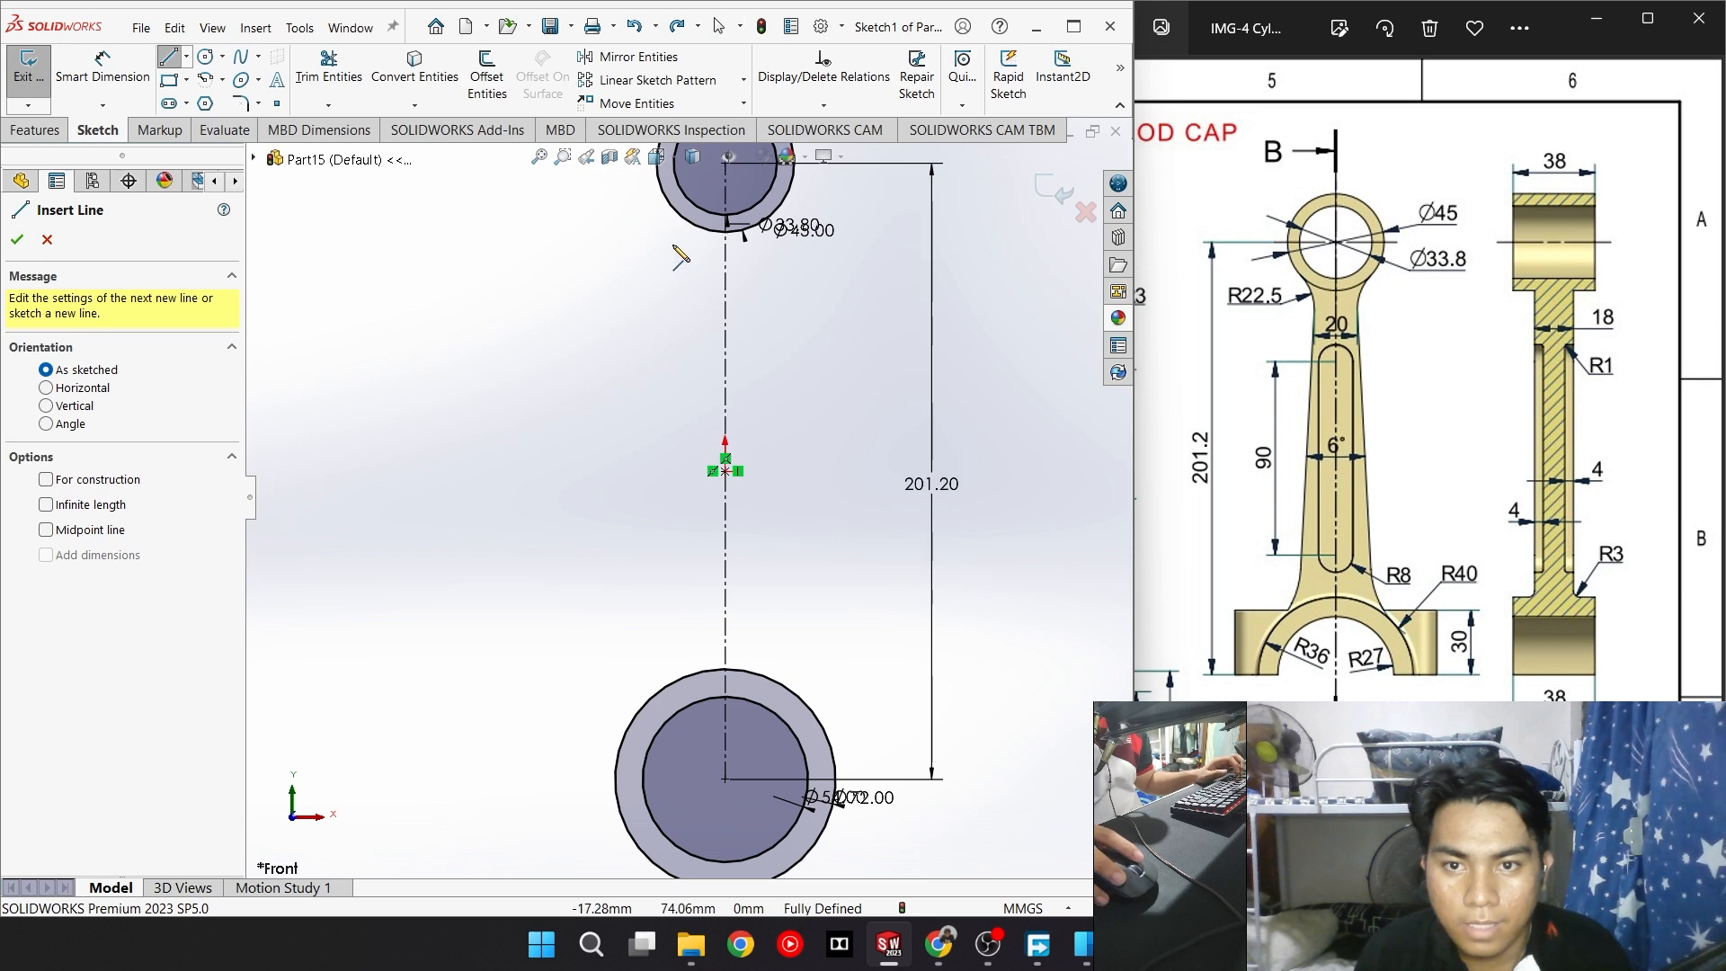
left_click(671, 242)
left_click(644, 670)
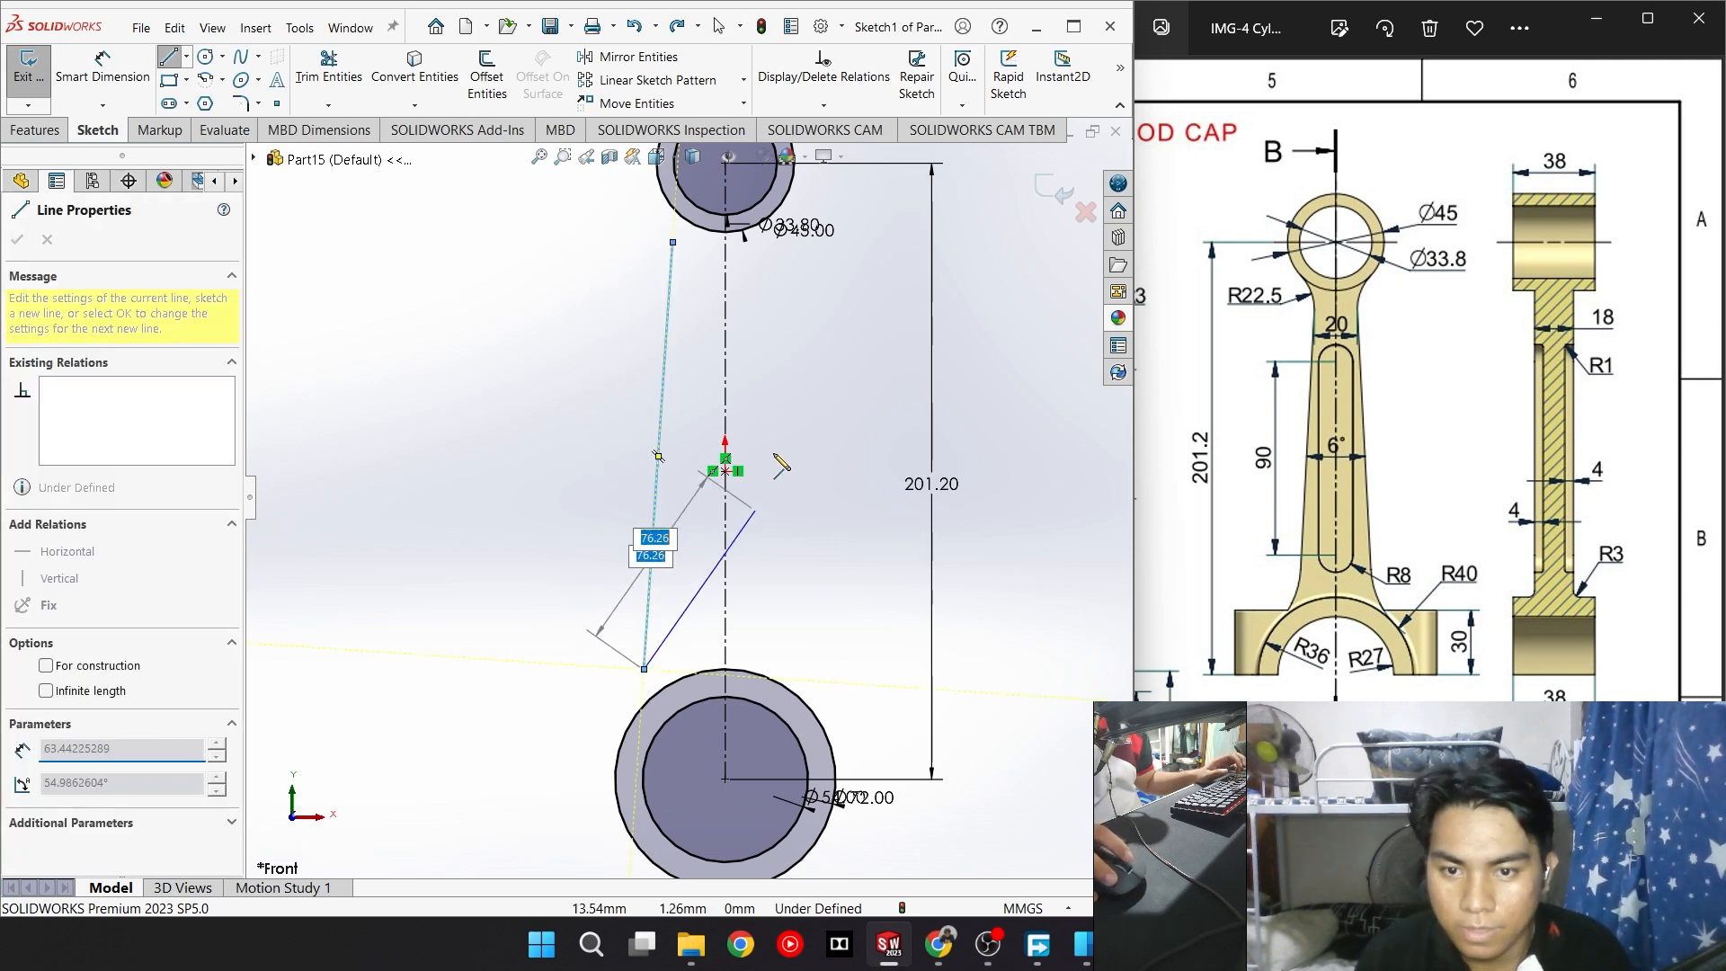
key("Escape")
key("Escape")
scroll(647, 333, "down", 2)
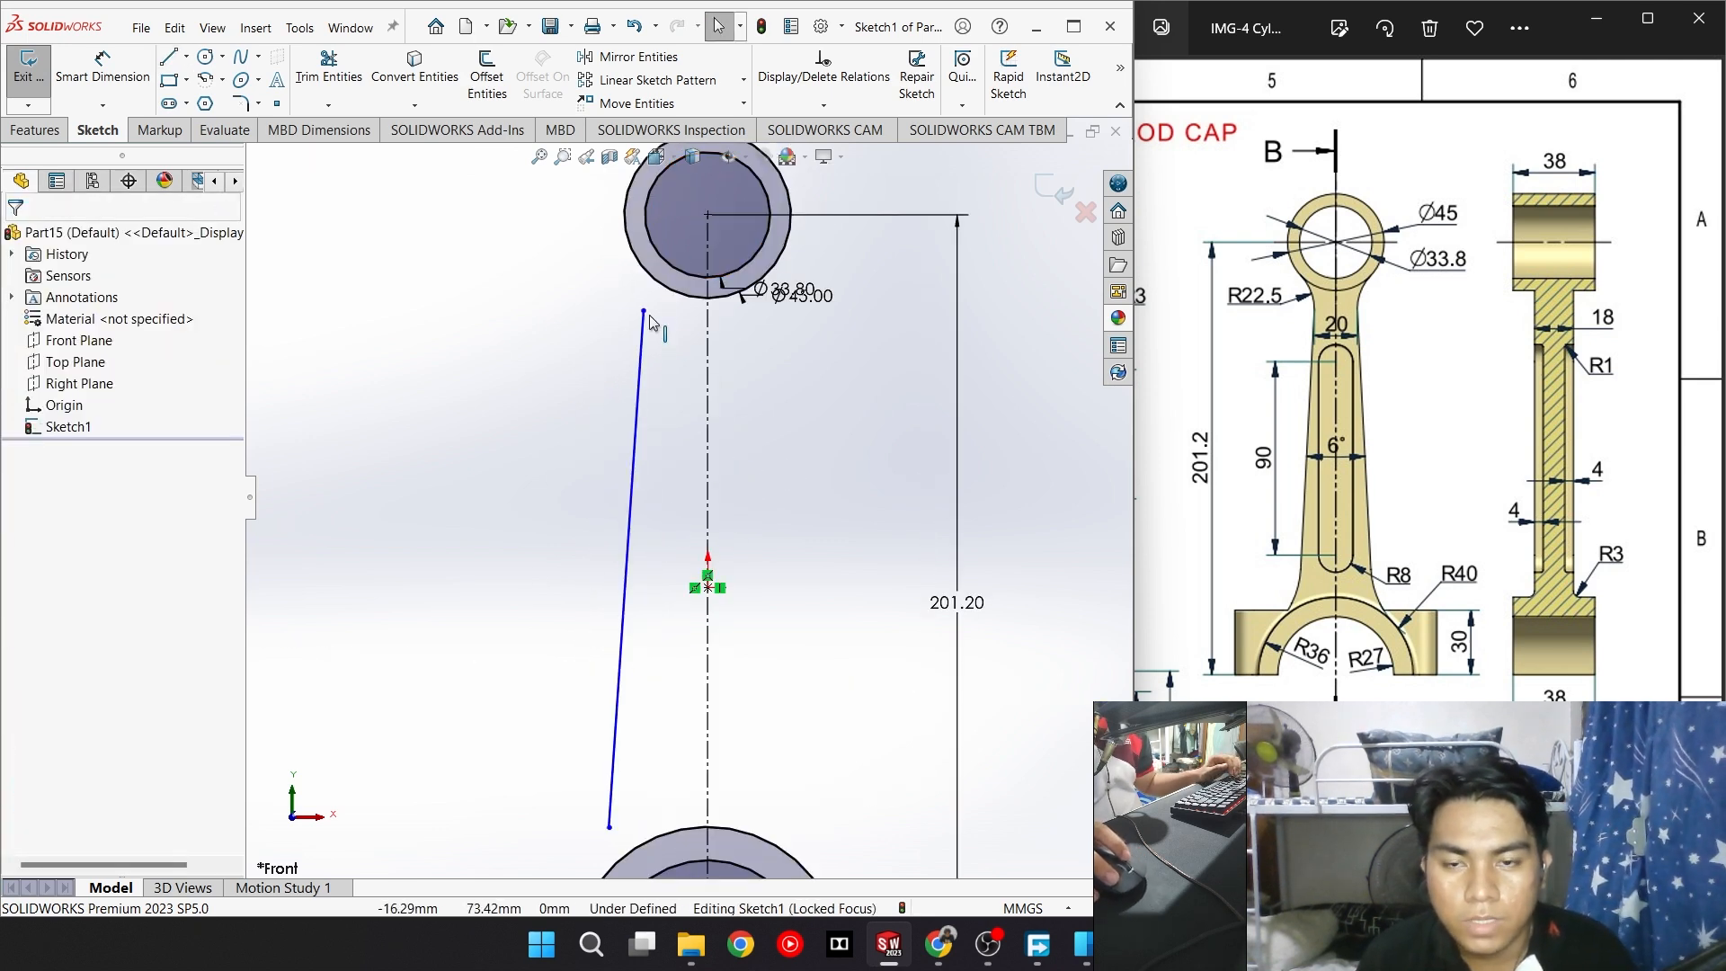
Make the slanted line's upper endpoint coincident with the 45 mm circle
left_click(644, 310)
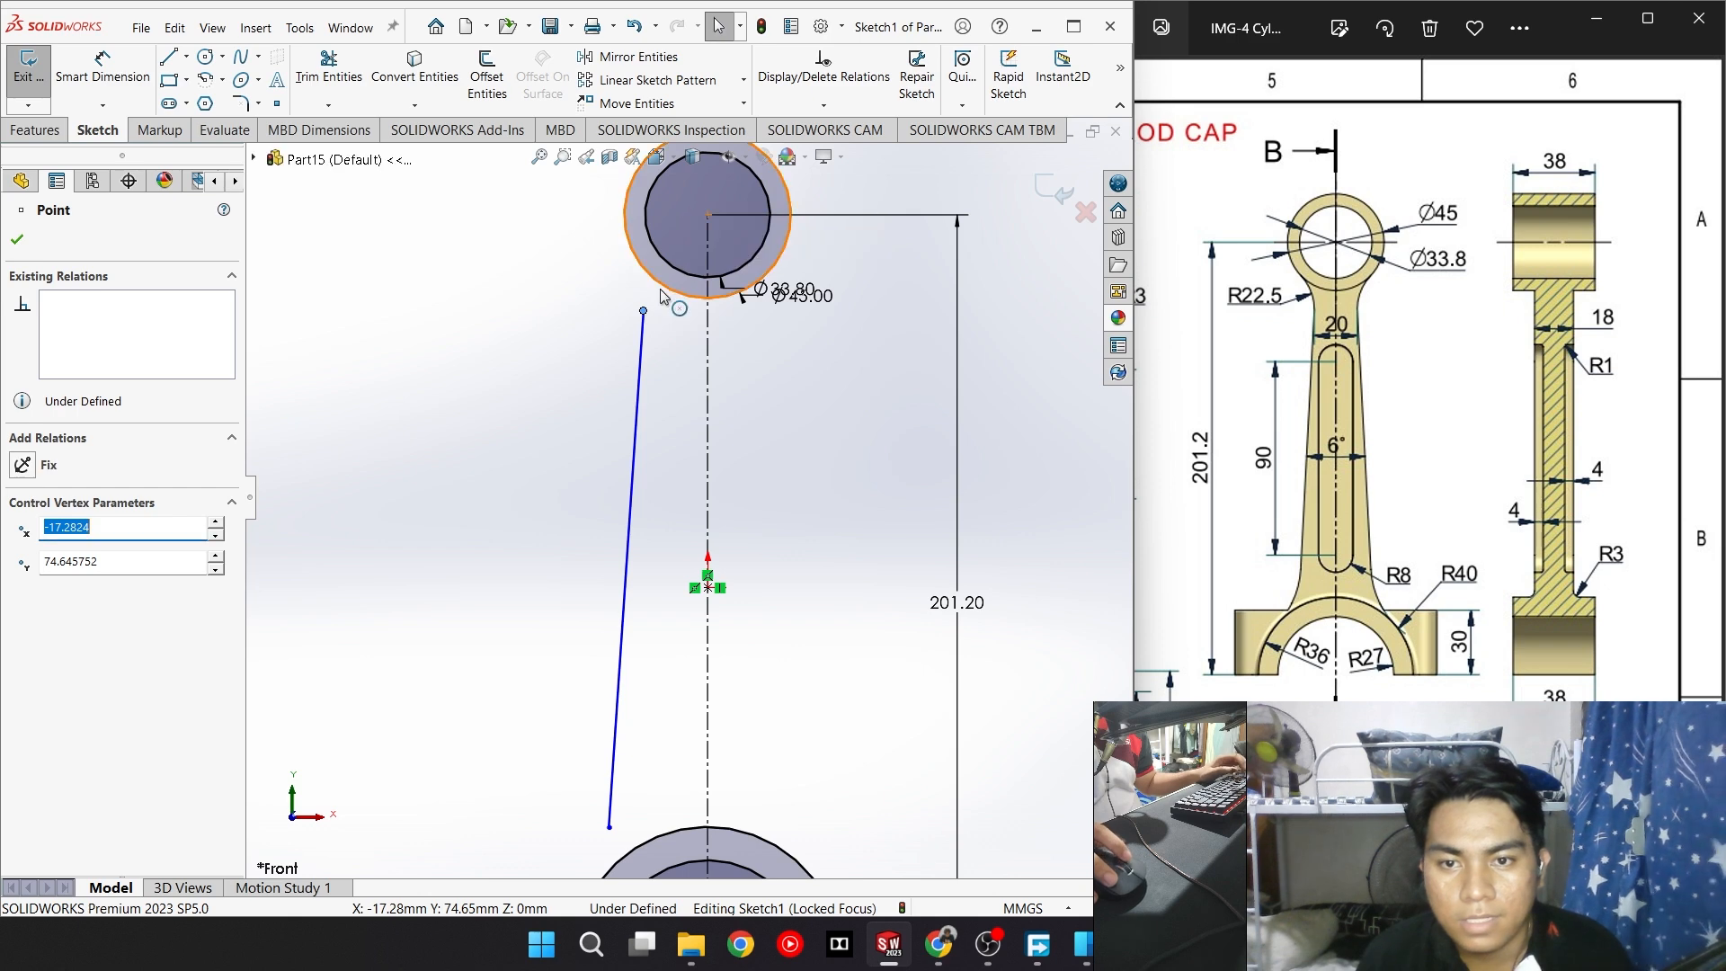
left_click(771, 267)
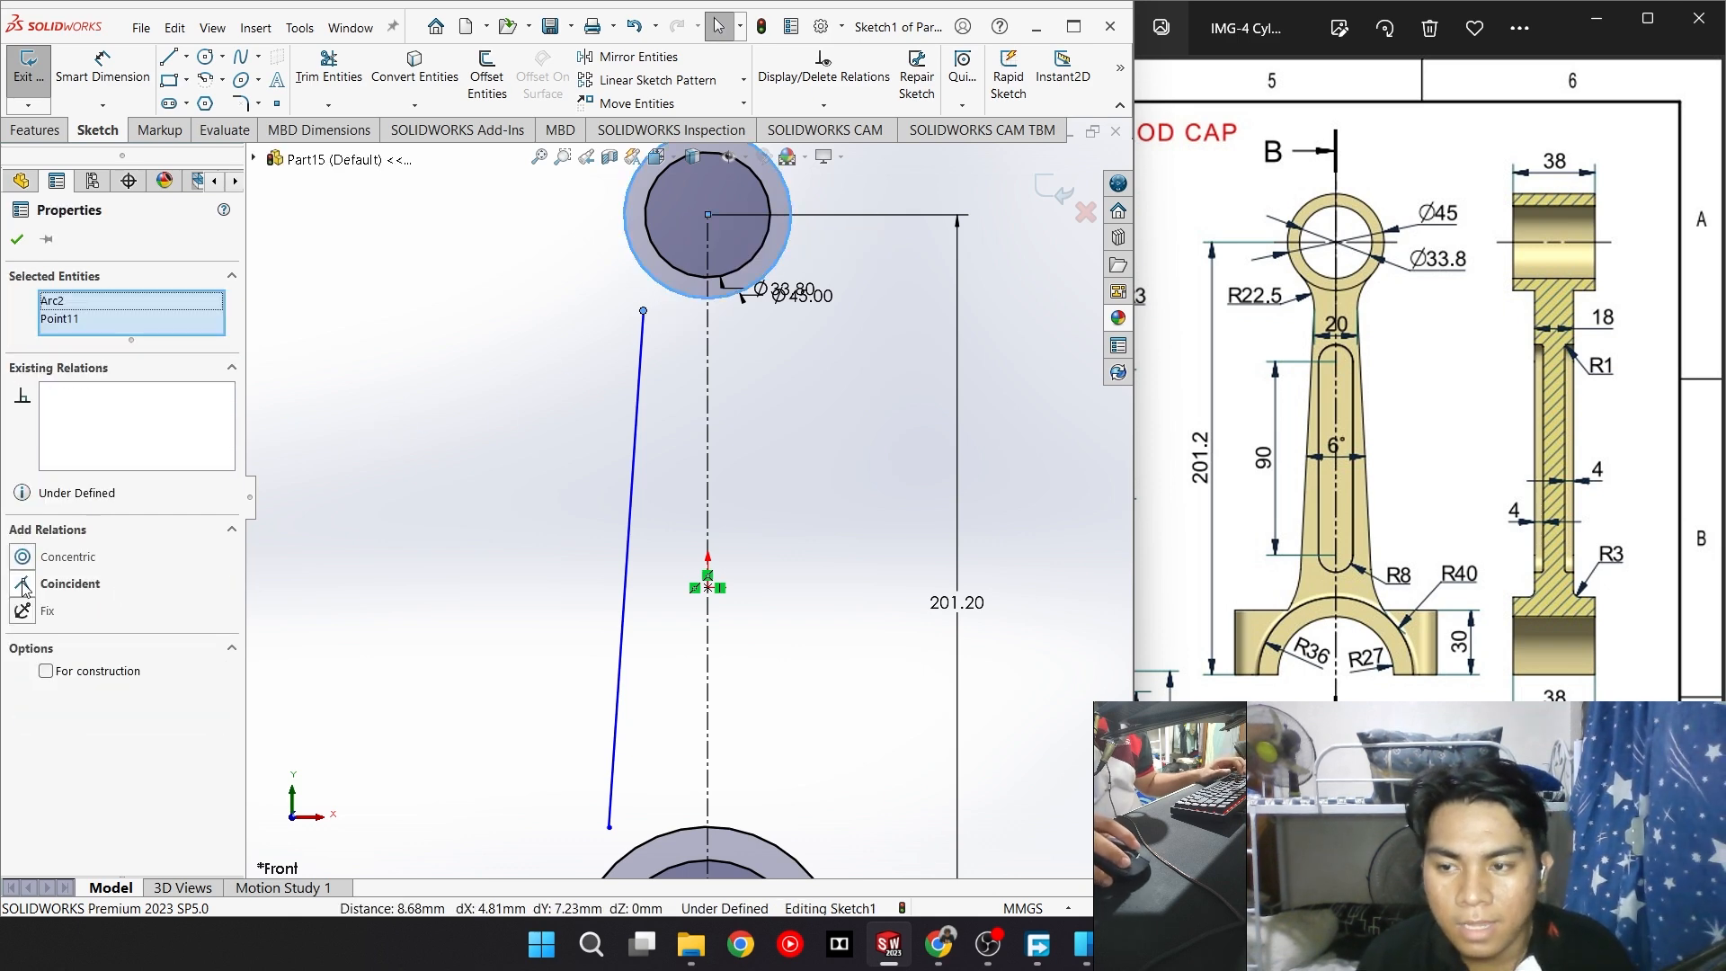
left_click(24, 585)
scroll(598, 629, "up", 2)
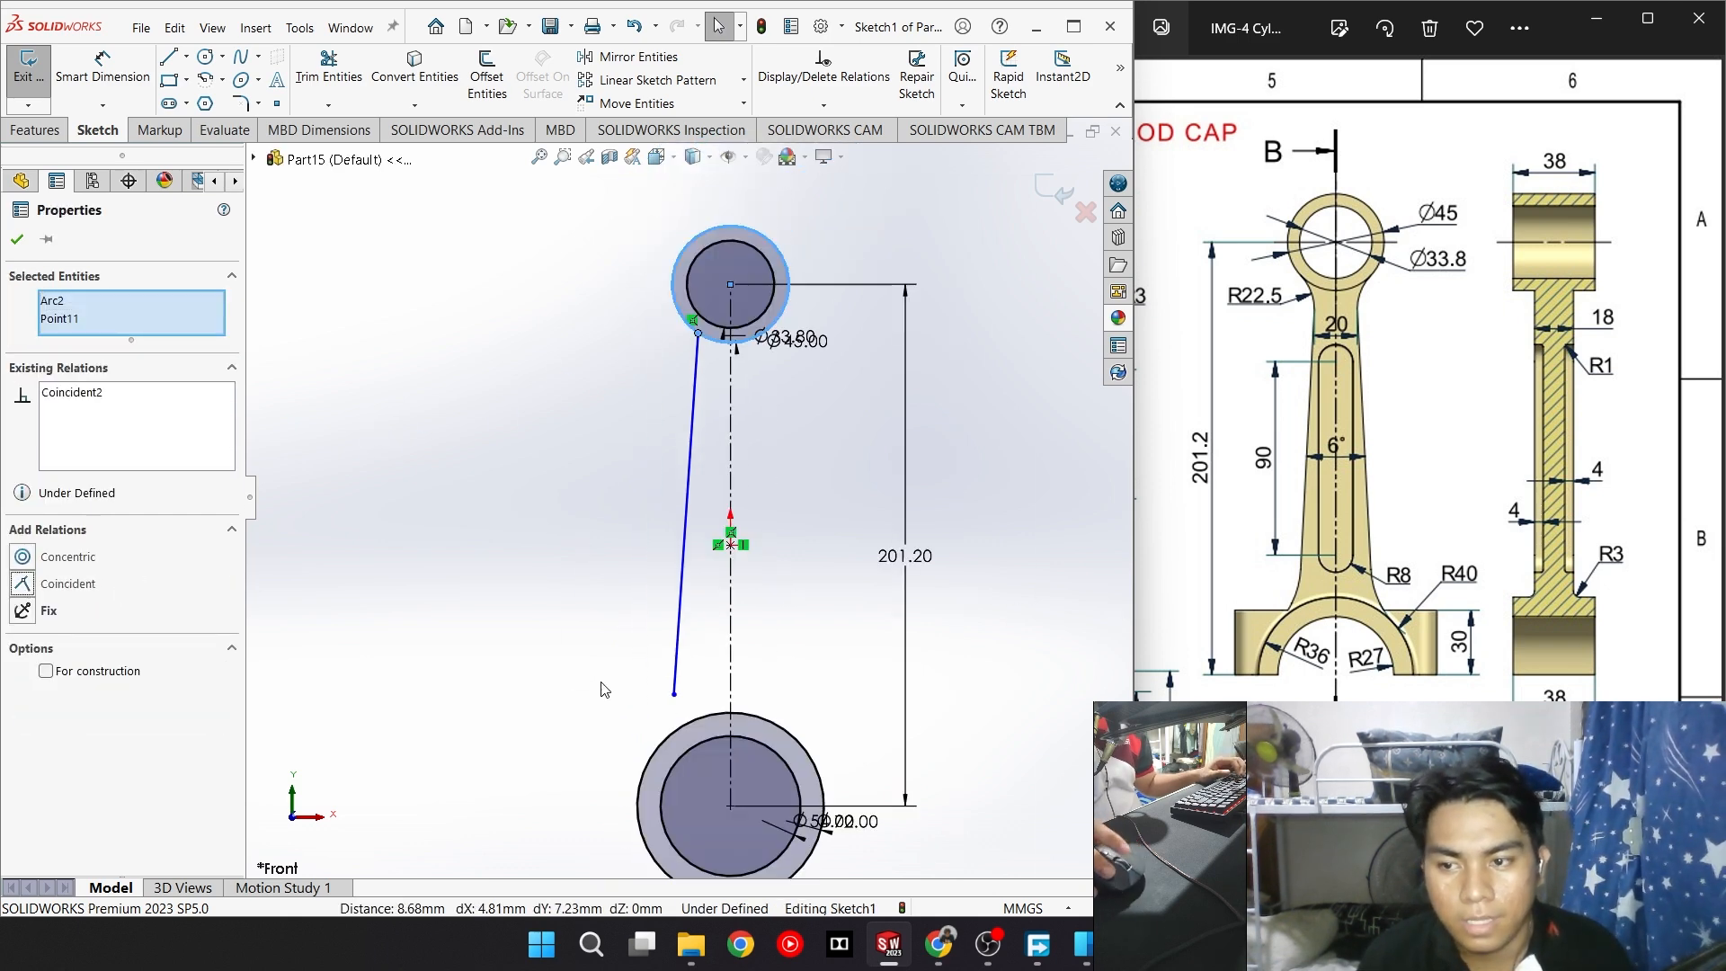
Make the slanted line's lower endpoint coincident with the lower 72 mm circle
left_click(645, 700)
left_click(674, 694)
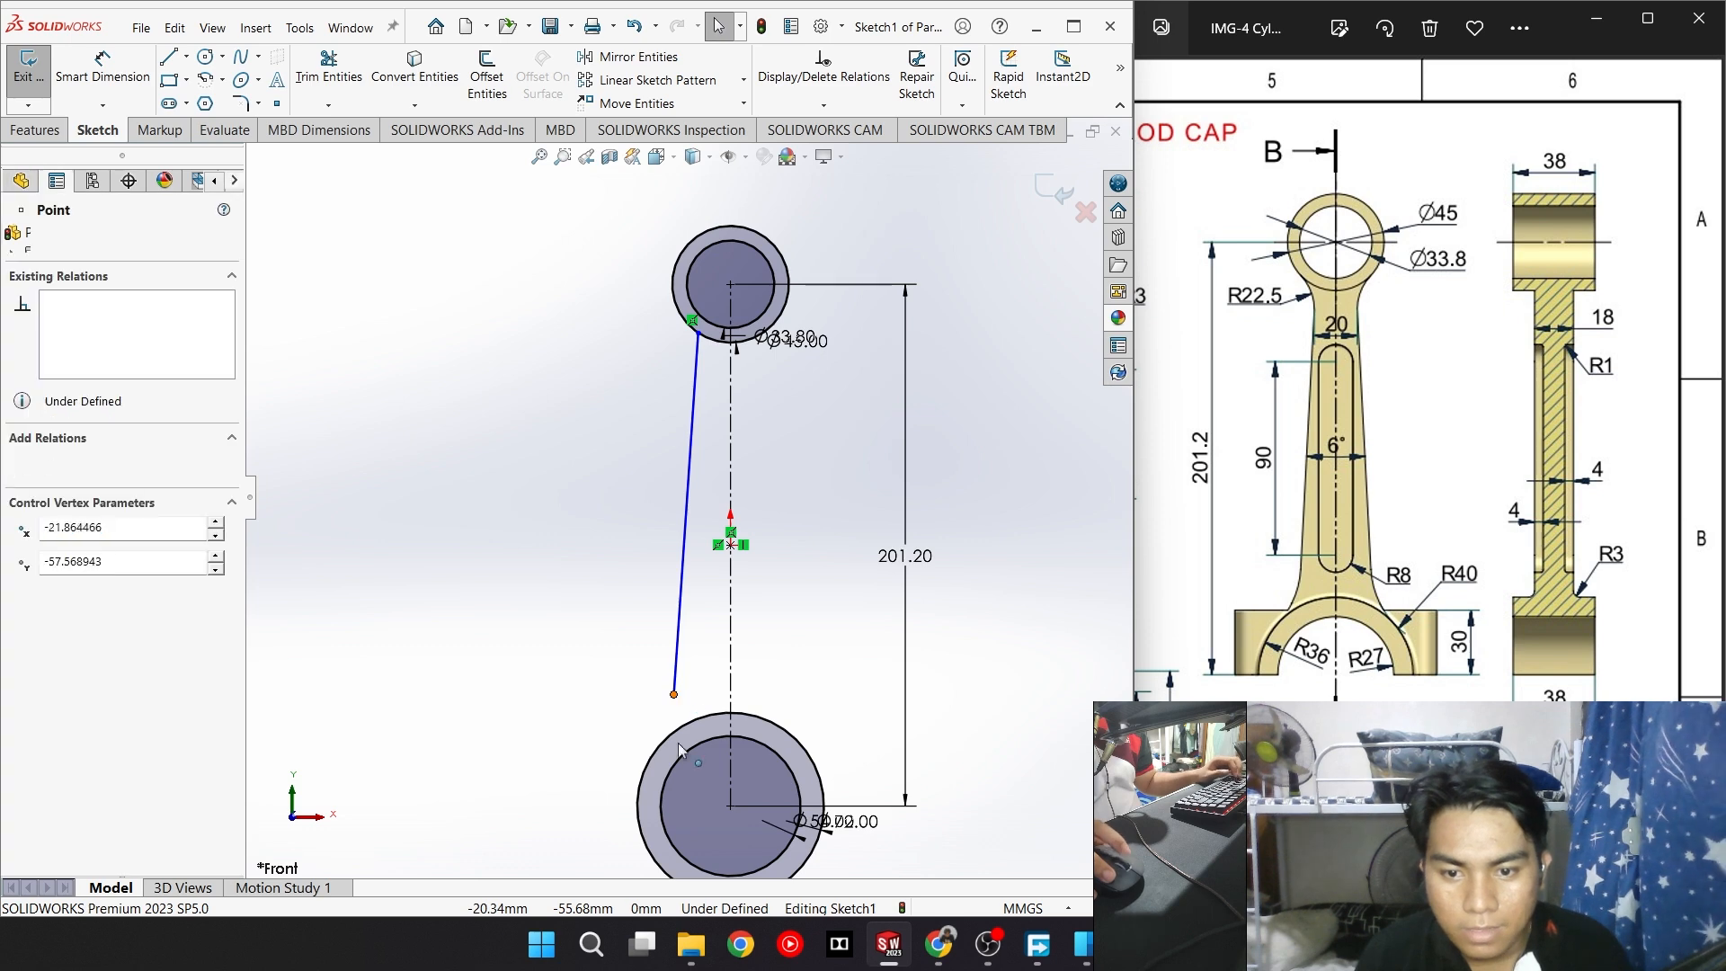
left_click(681, 737, "ctrl")
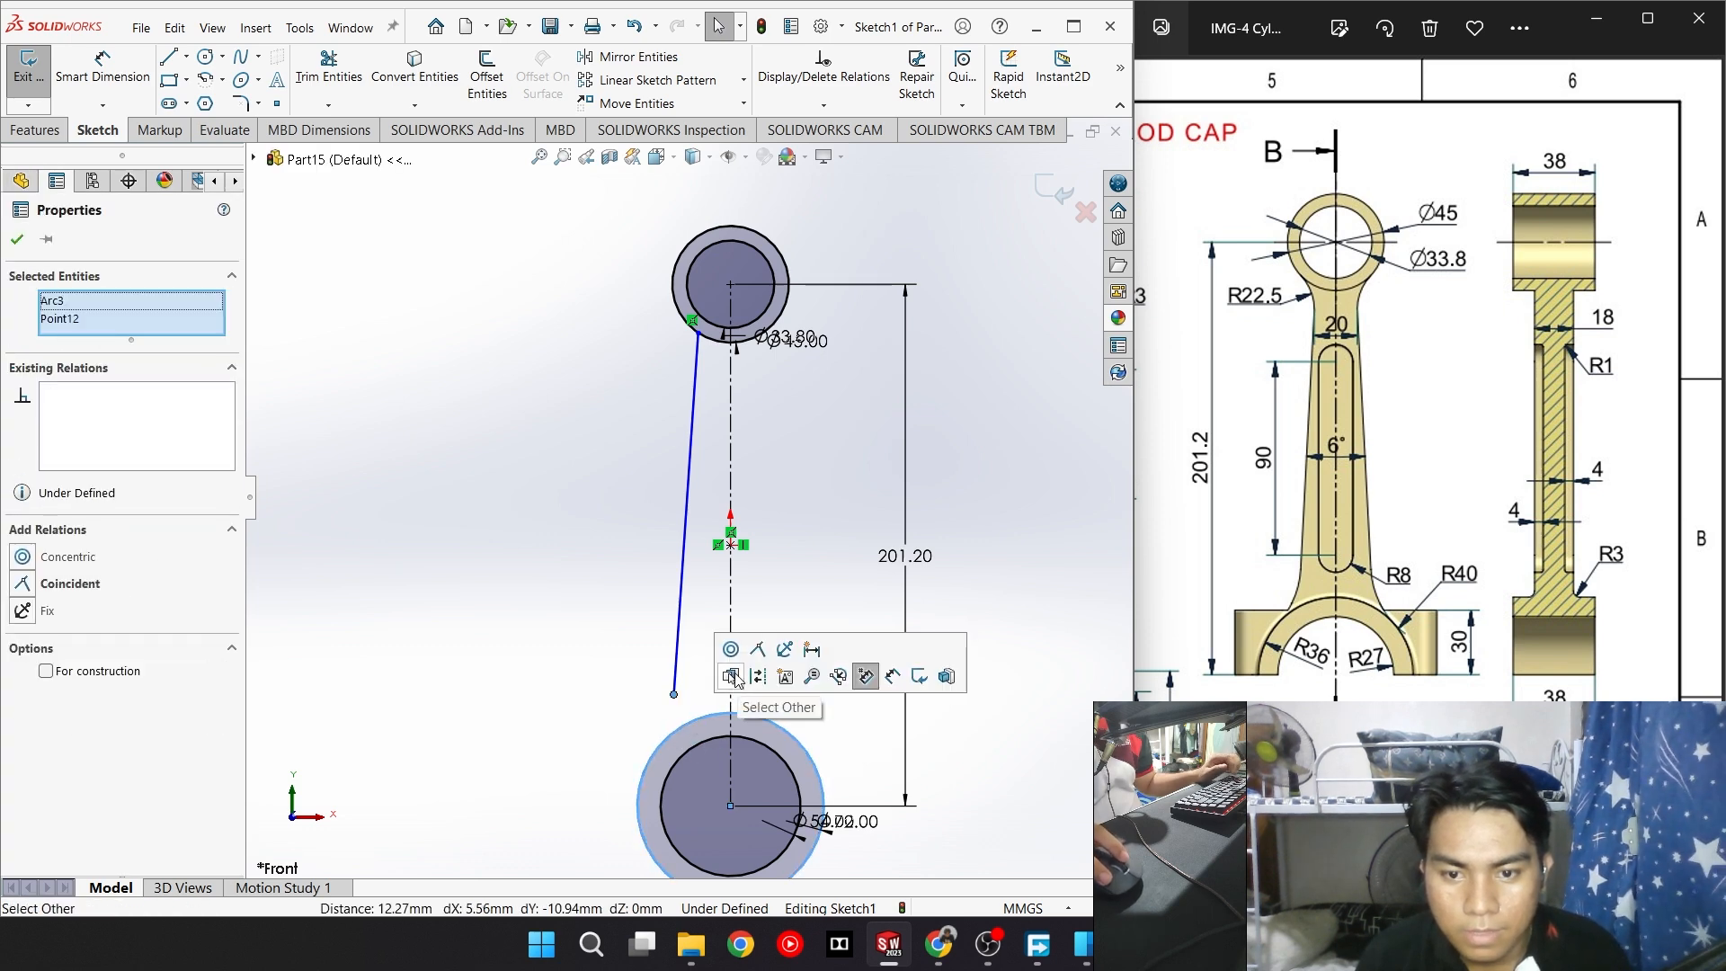
left_click(767, 650)
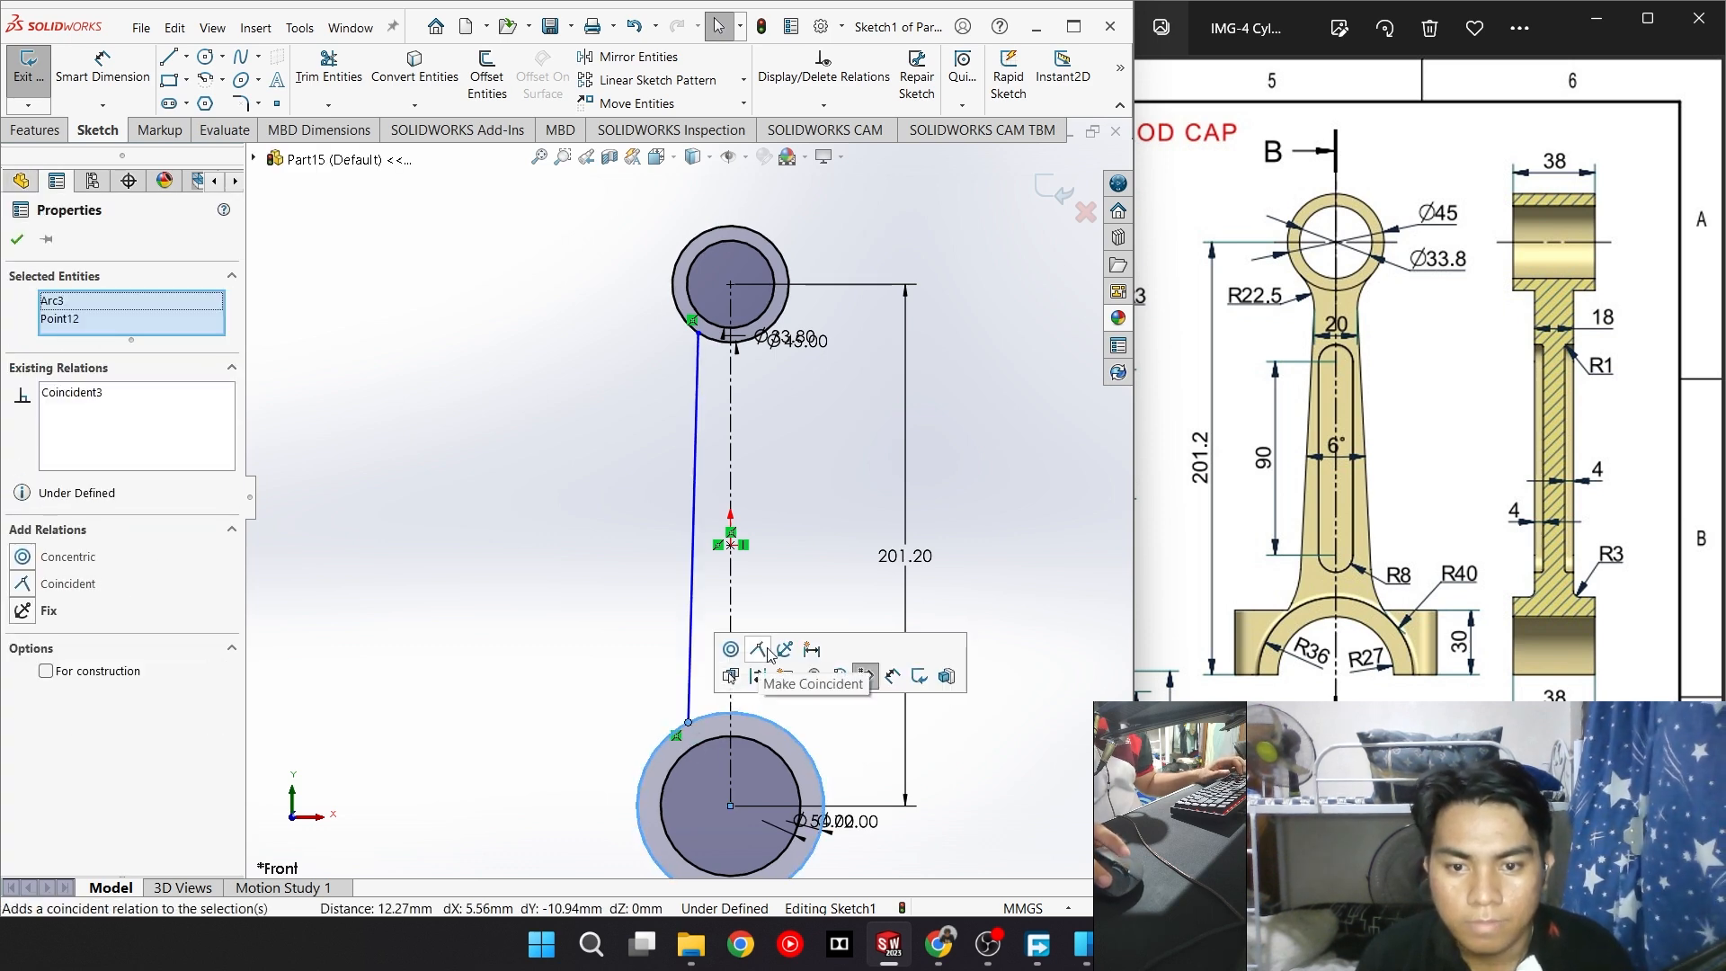
left_click(838, 460)
Mirror the slanted side line about the vertical centreline to form the shank's opposite edge
scroll(809, 499, "down", 3)
scroll(746, 521, "up", 3)
scroll(631, 531, "down", 2)
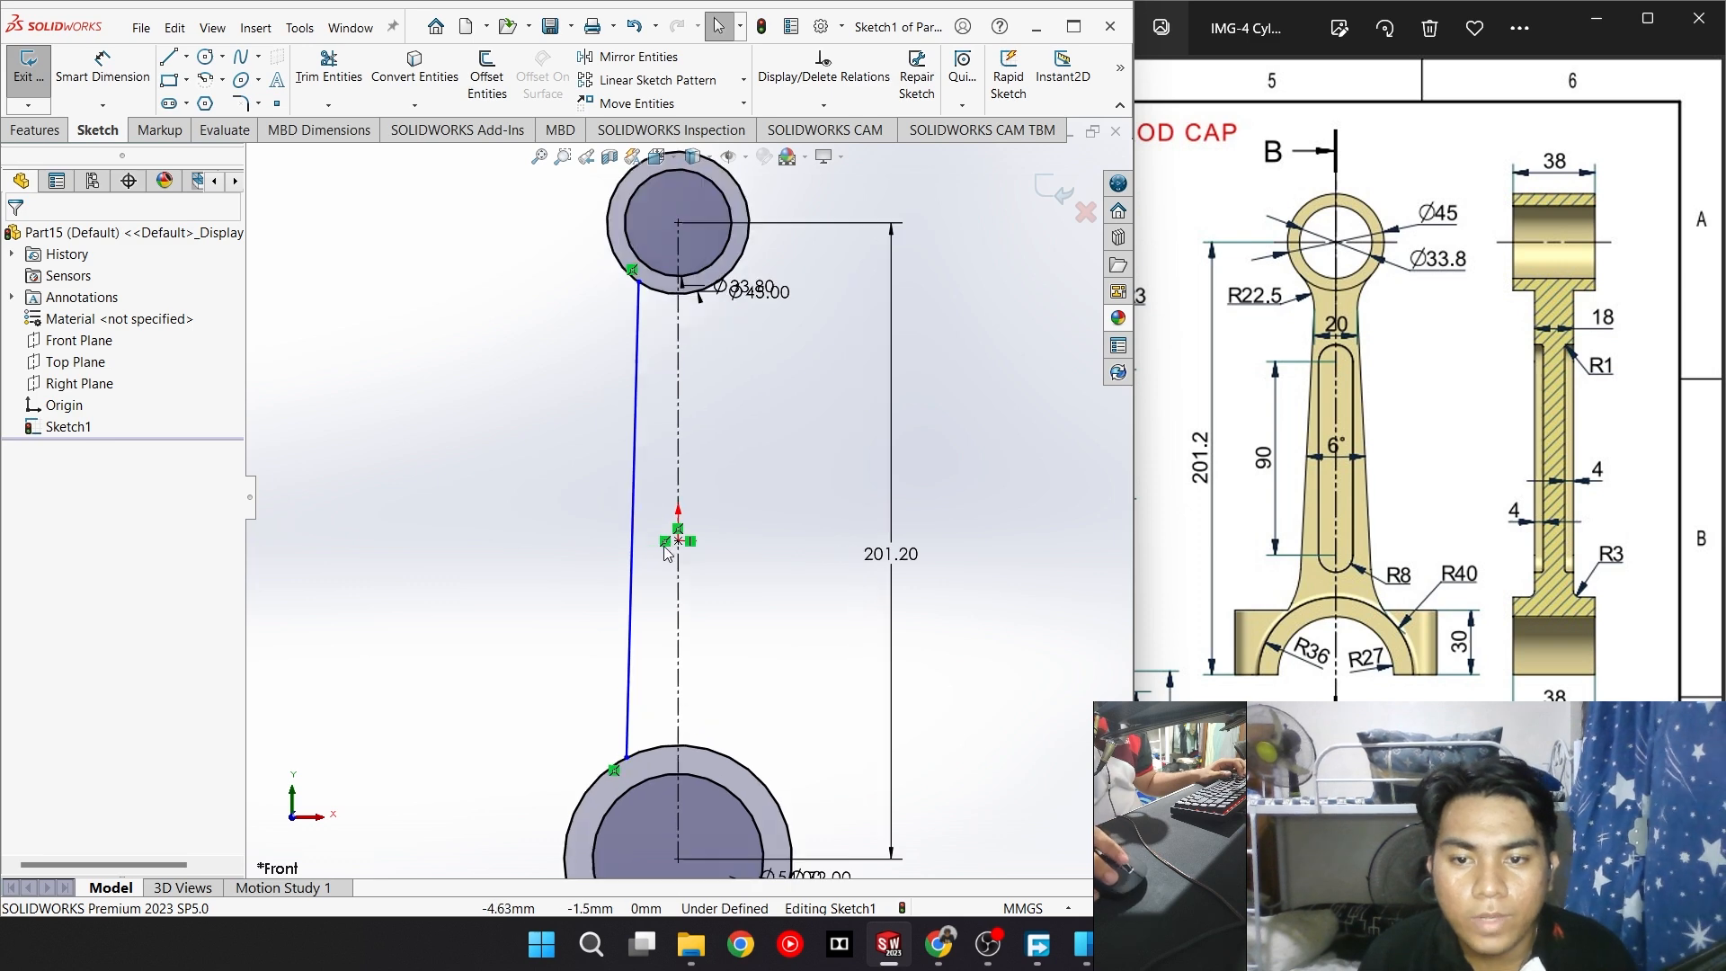
left_click(633, 530)
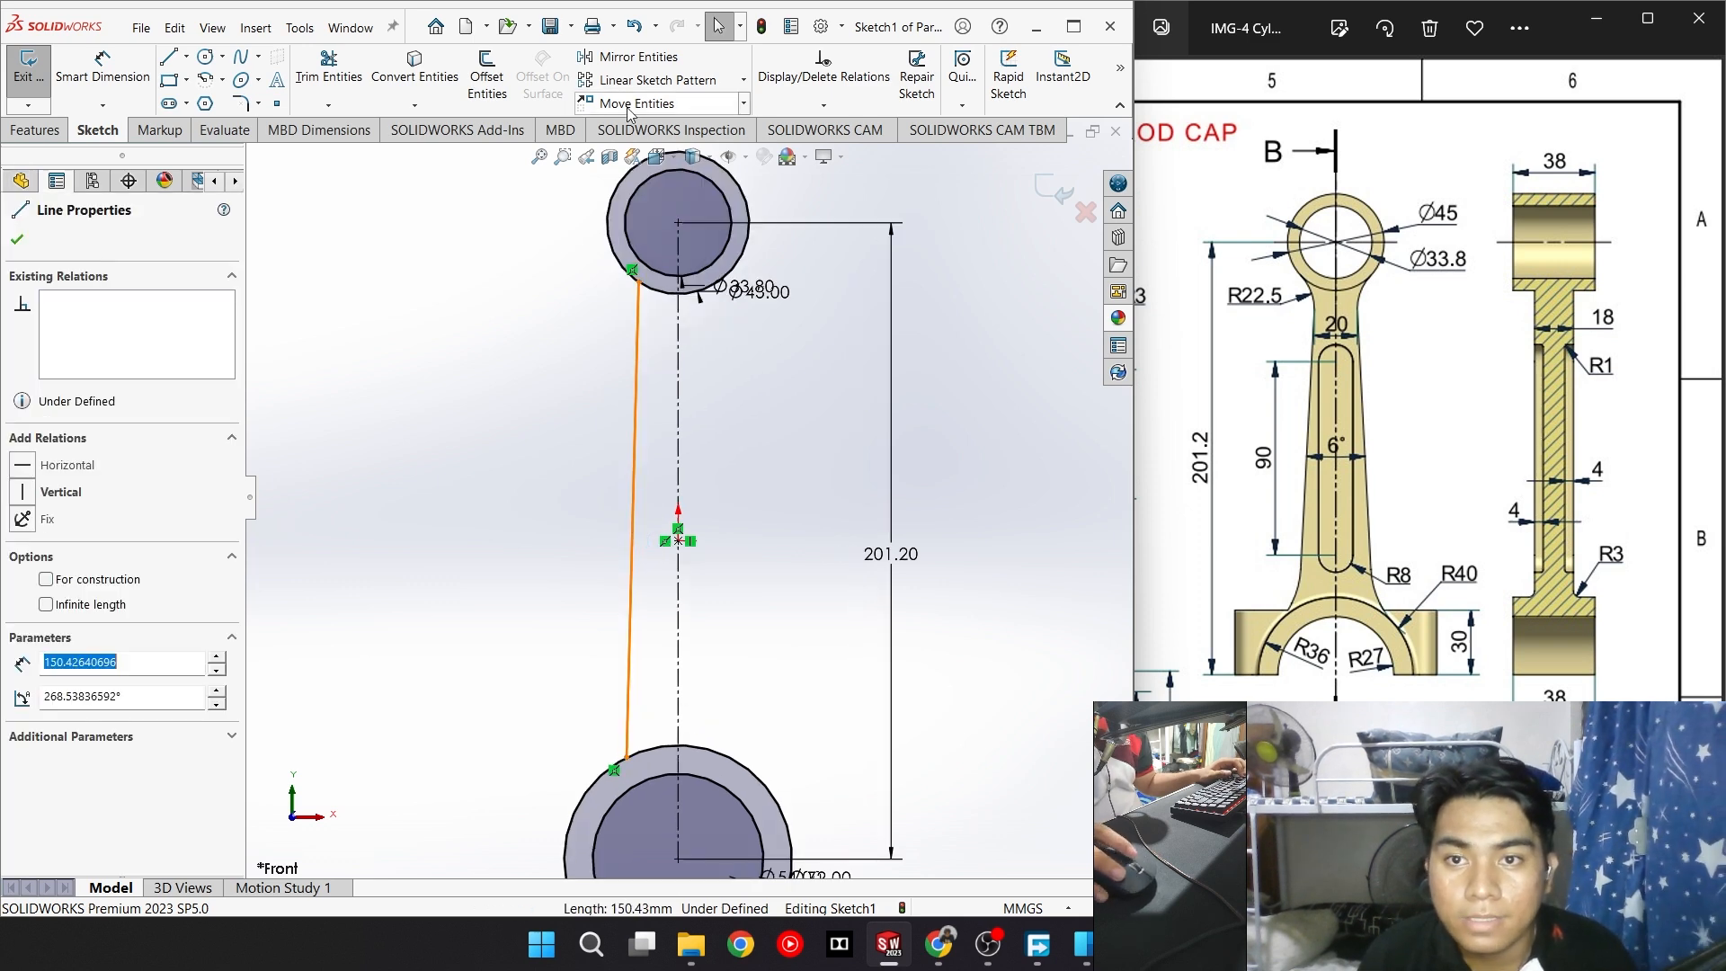
left_click(630, 57)
left_click(681, 383)
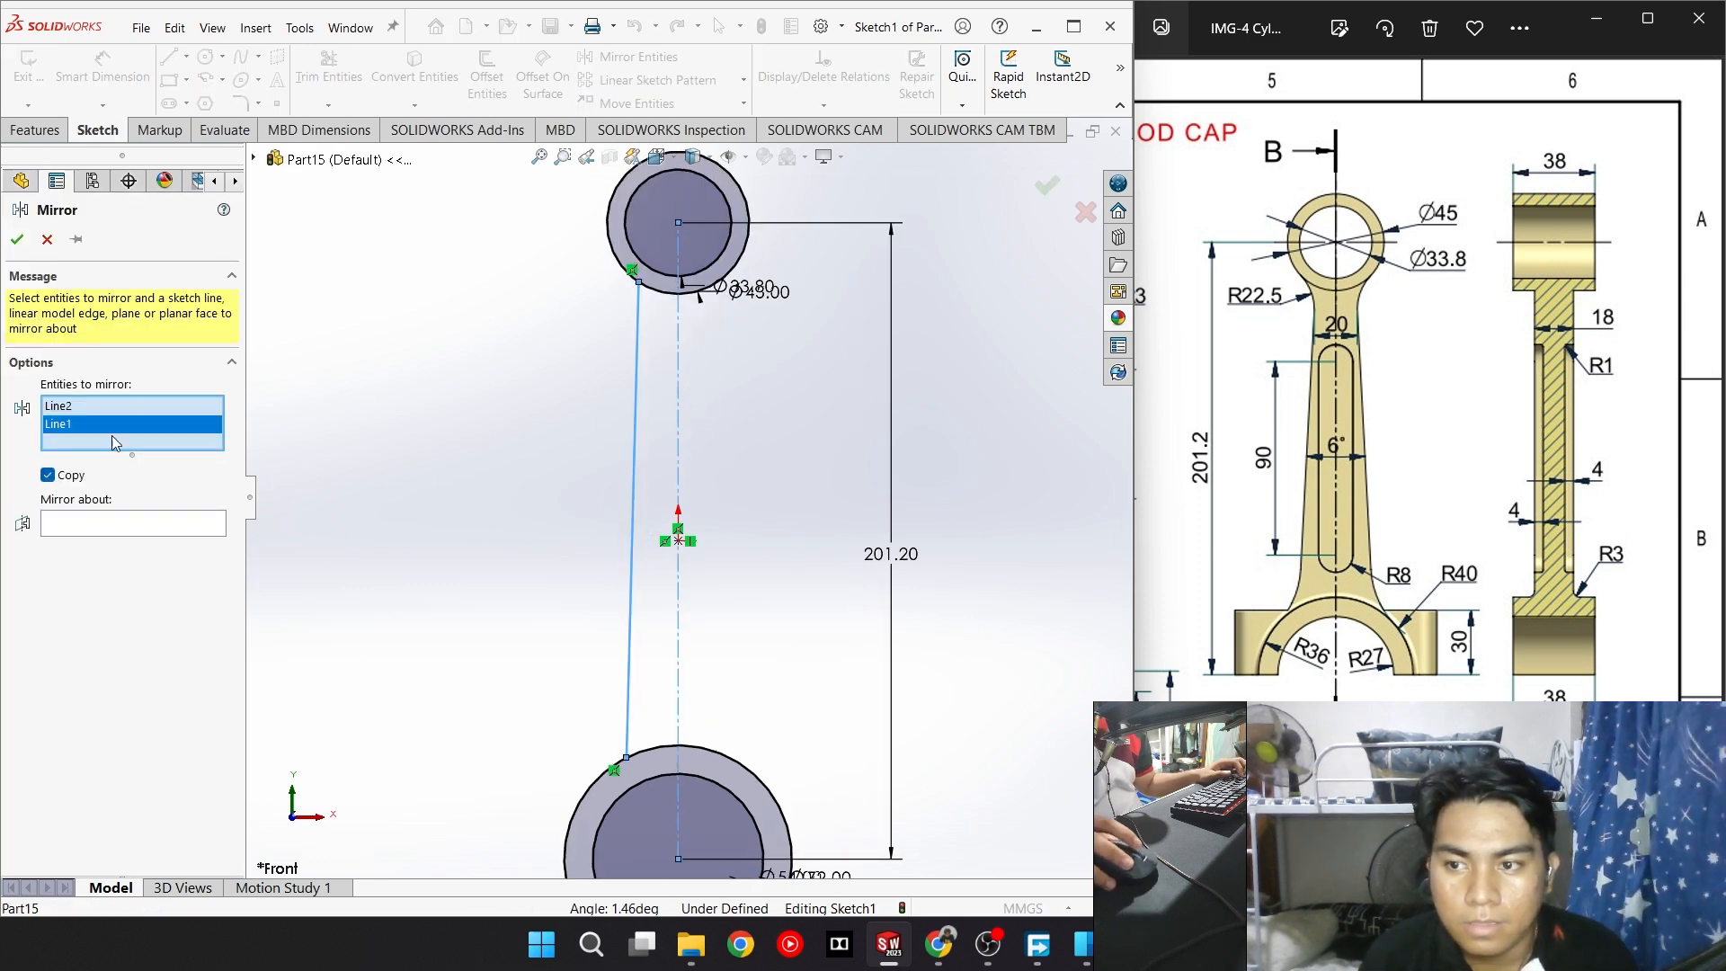
key("Delete")
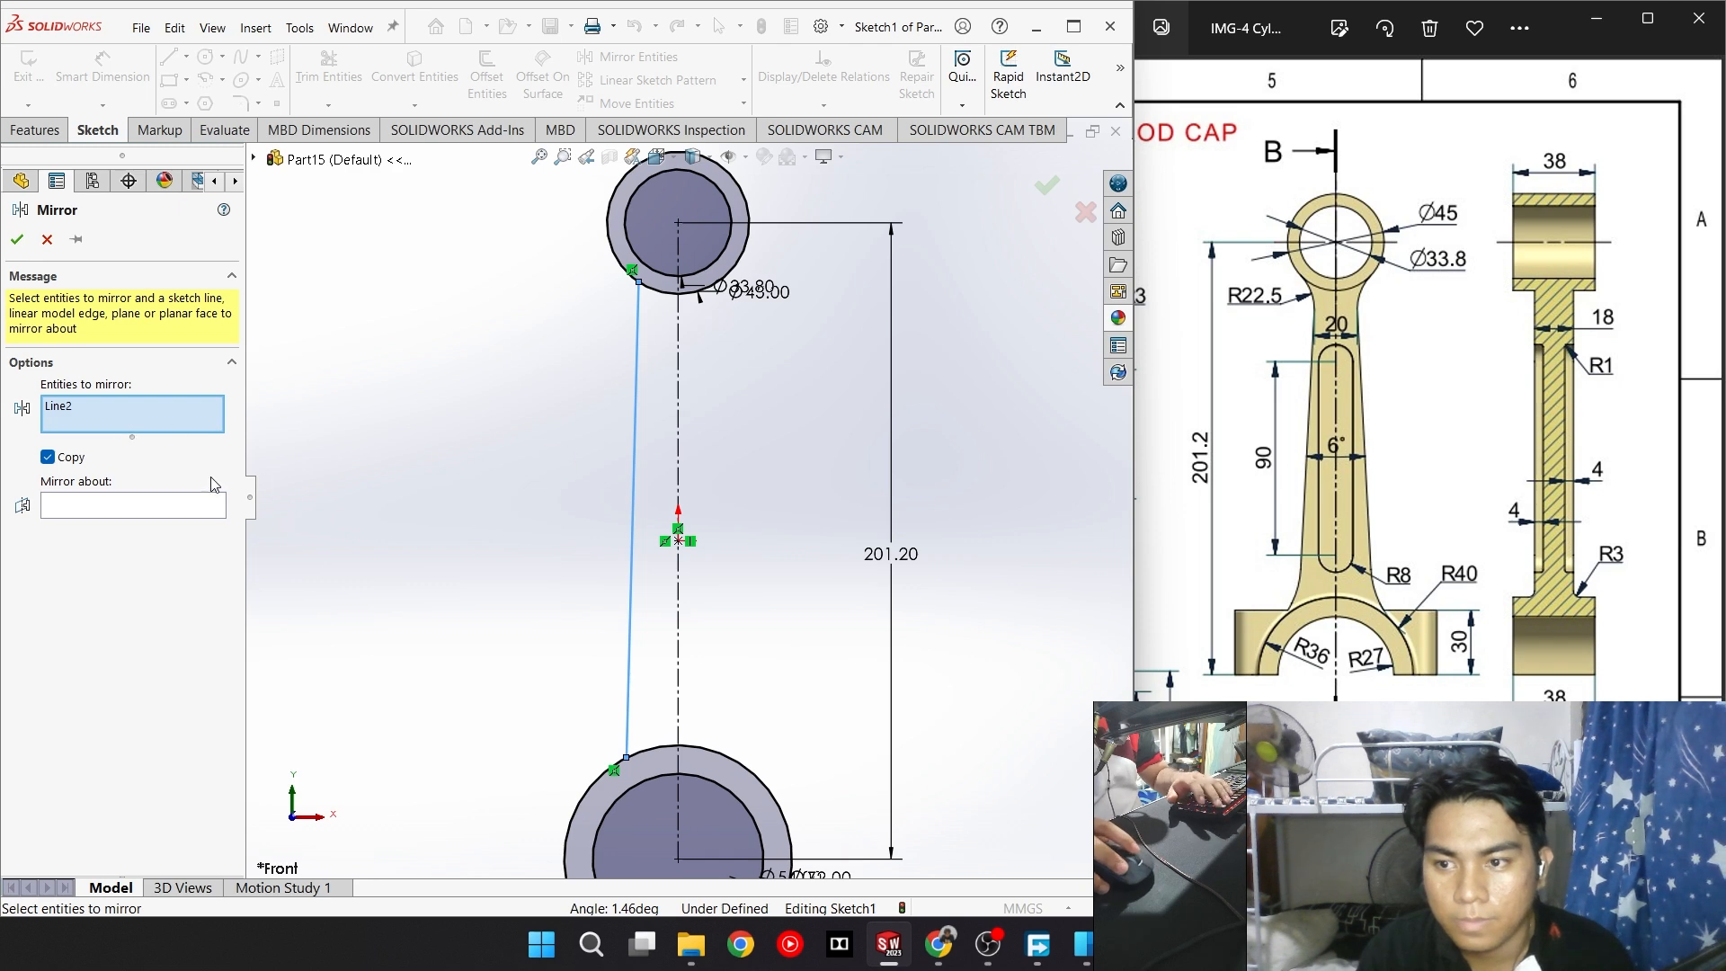
left_click(185, 505)
left_click(679, 395)
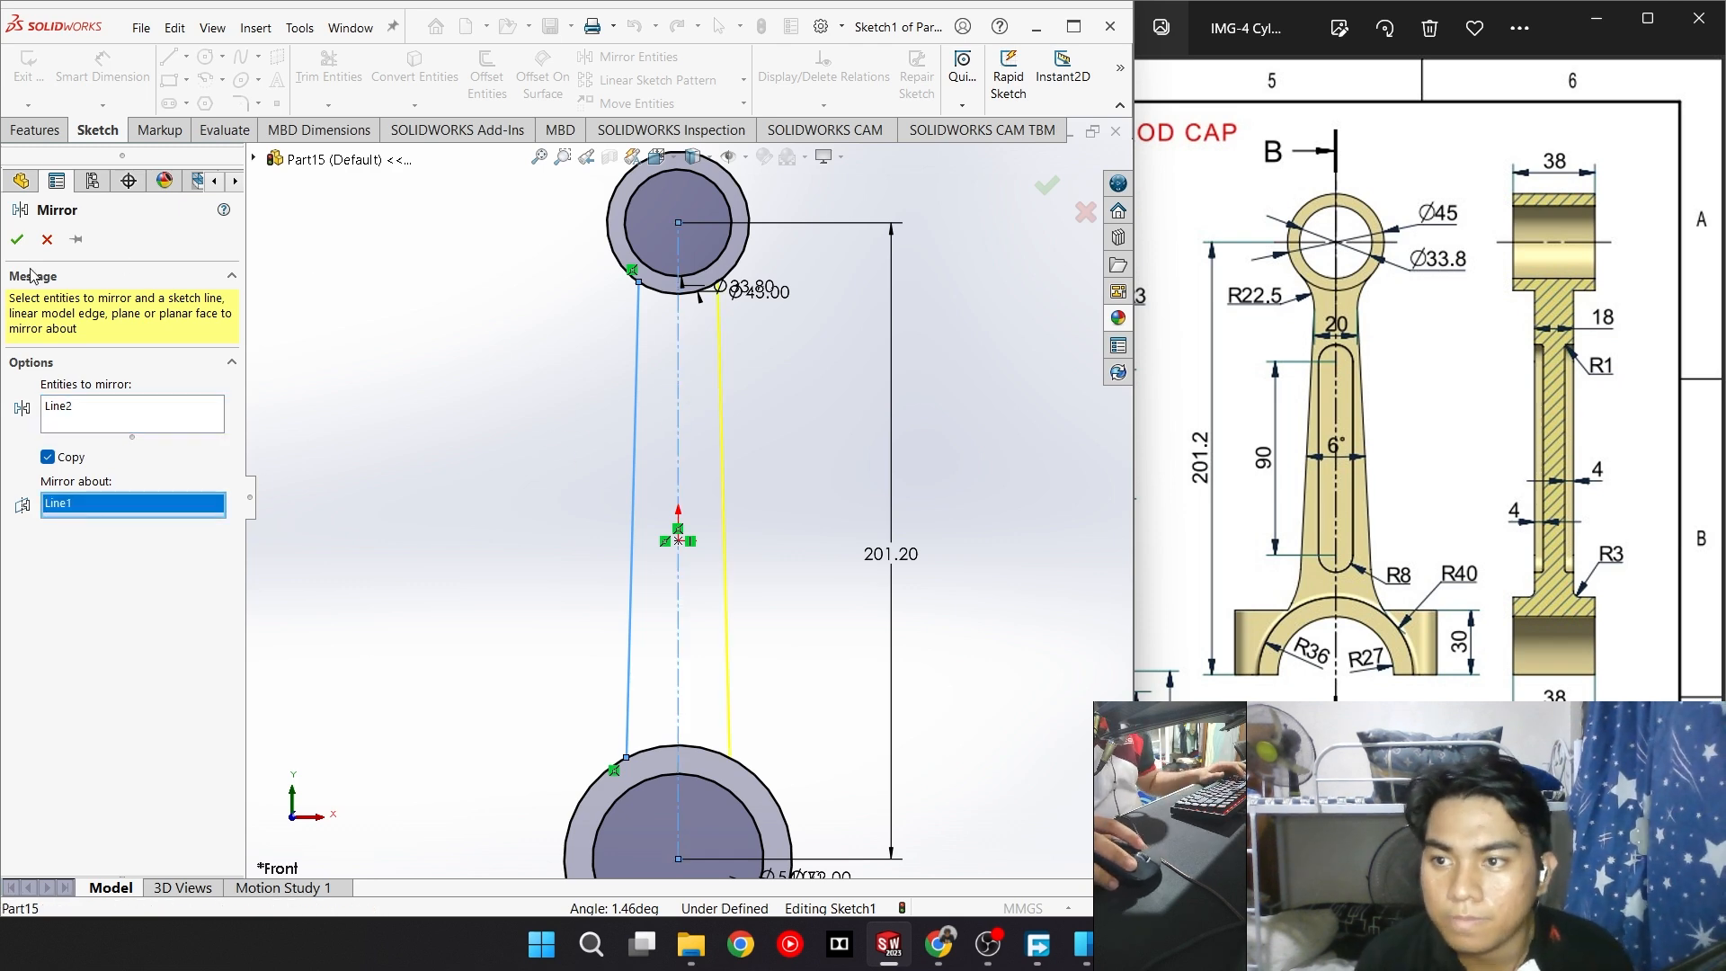
left_click(18, 240)
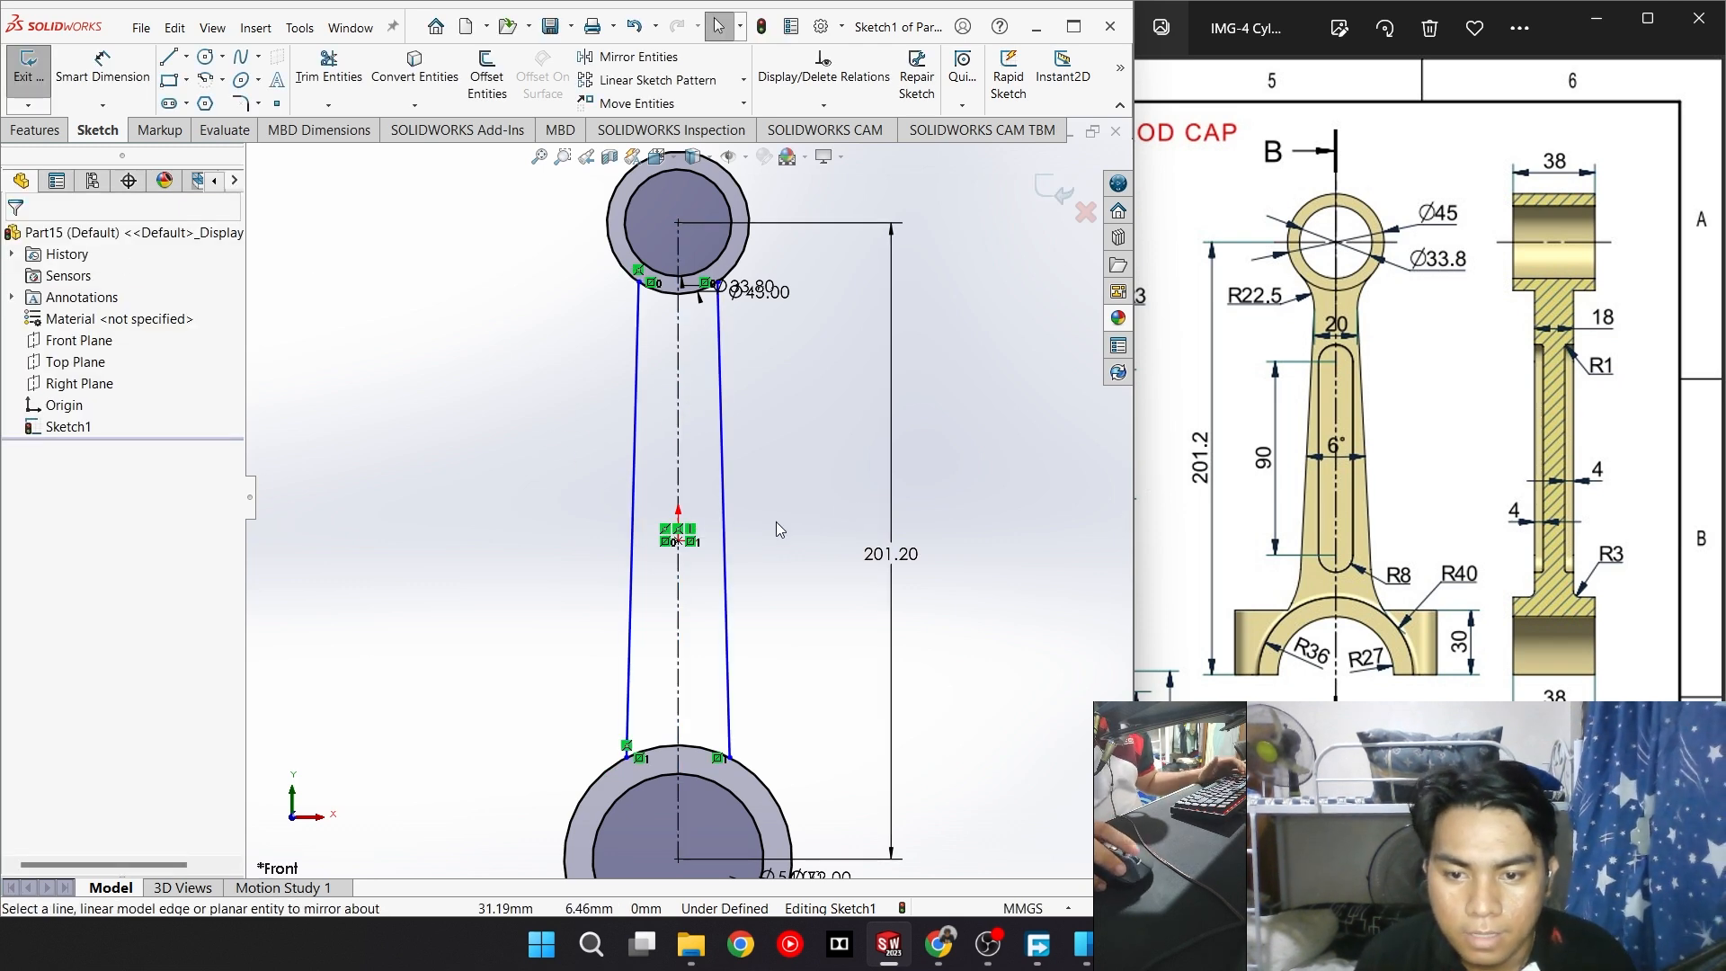
Dimension the horizontal distance between the upper endpoints of the two shank lines as 20 mm
scroll(764, 532, "down", 3)
scroll(759, 530, "up", 3)
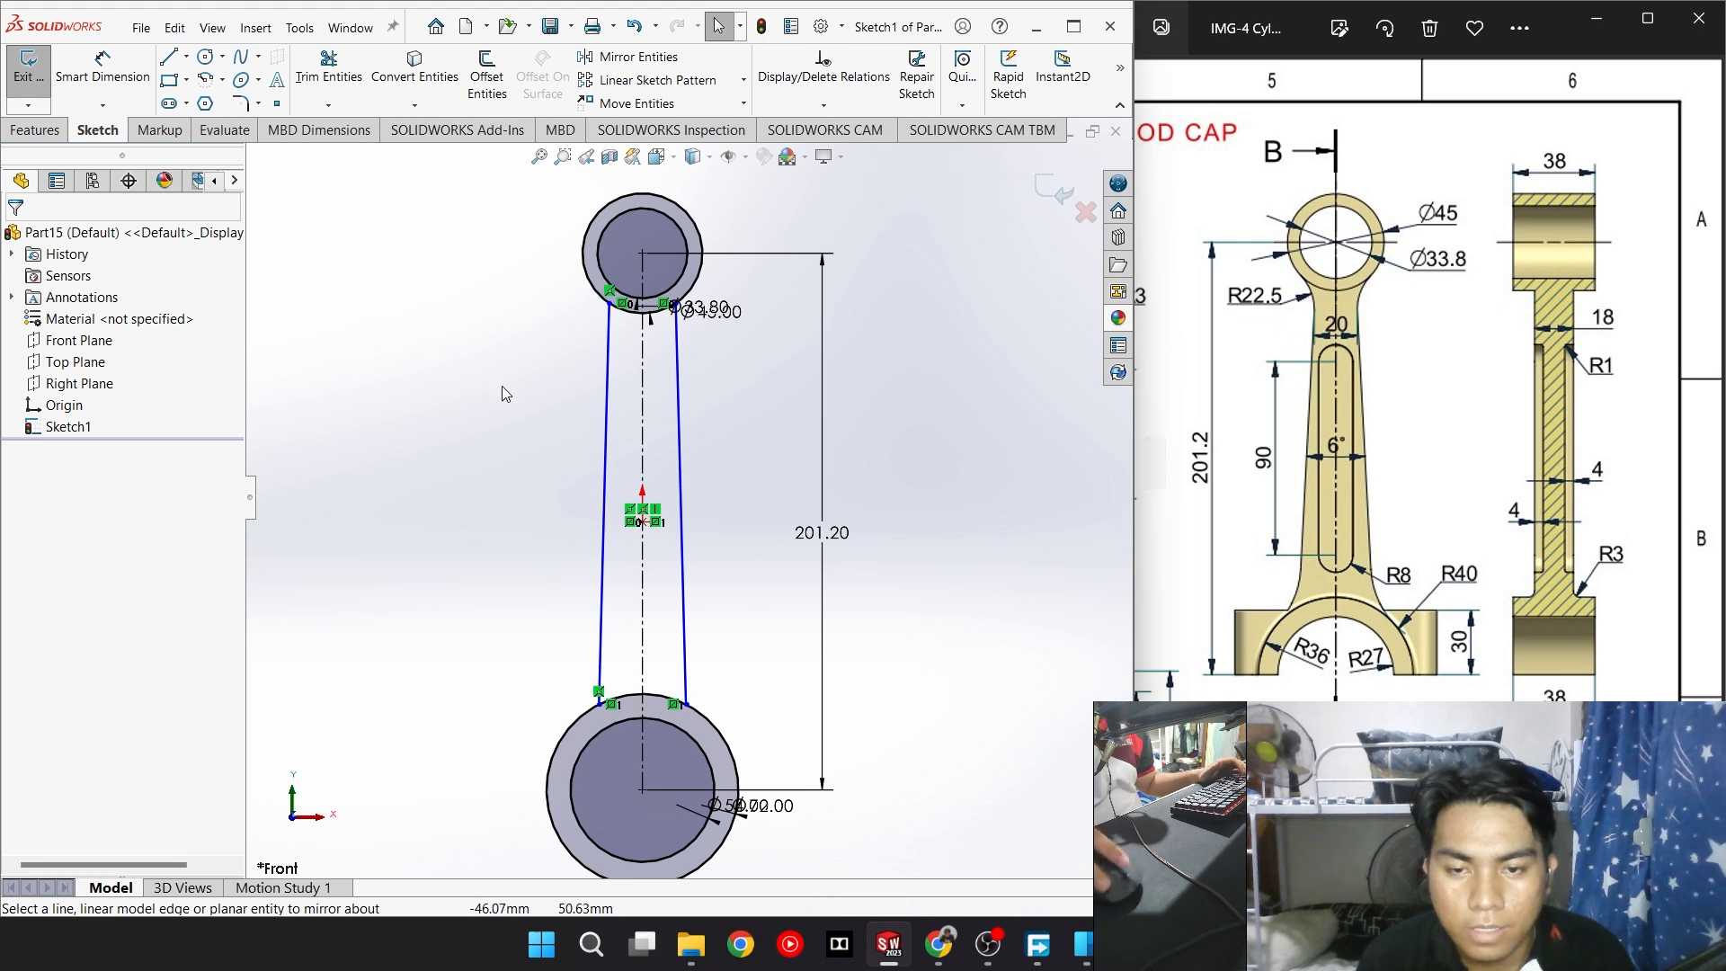
scroll(656, 253, "down", 2)
key("d")
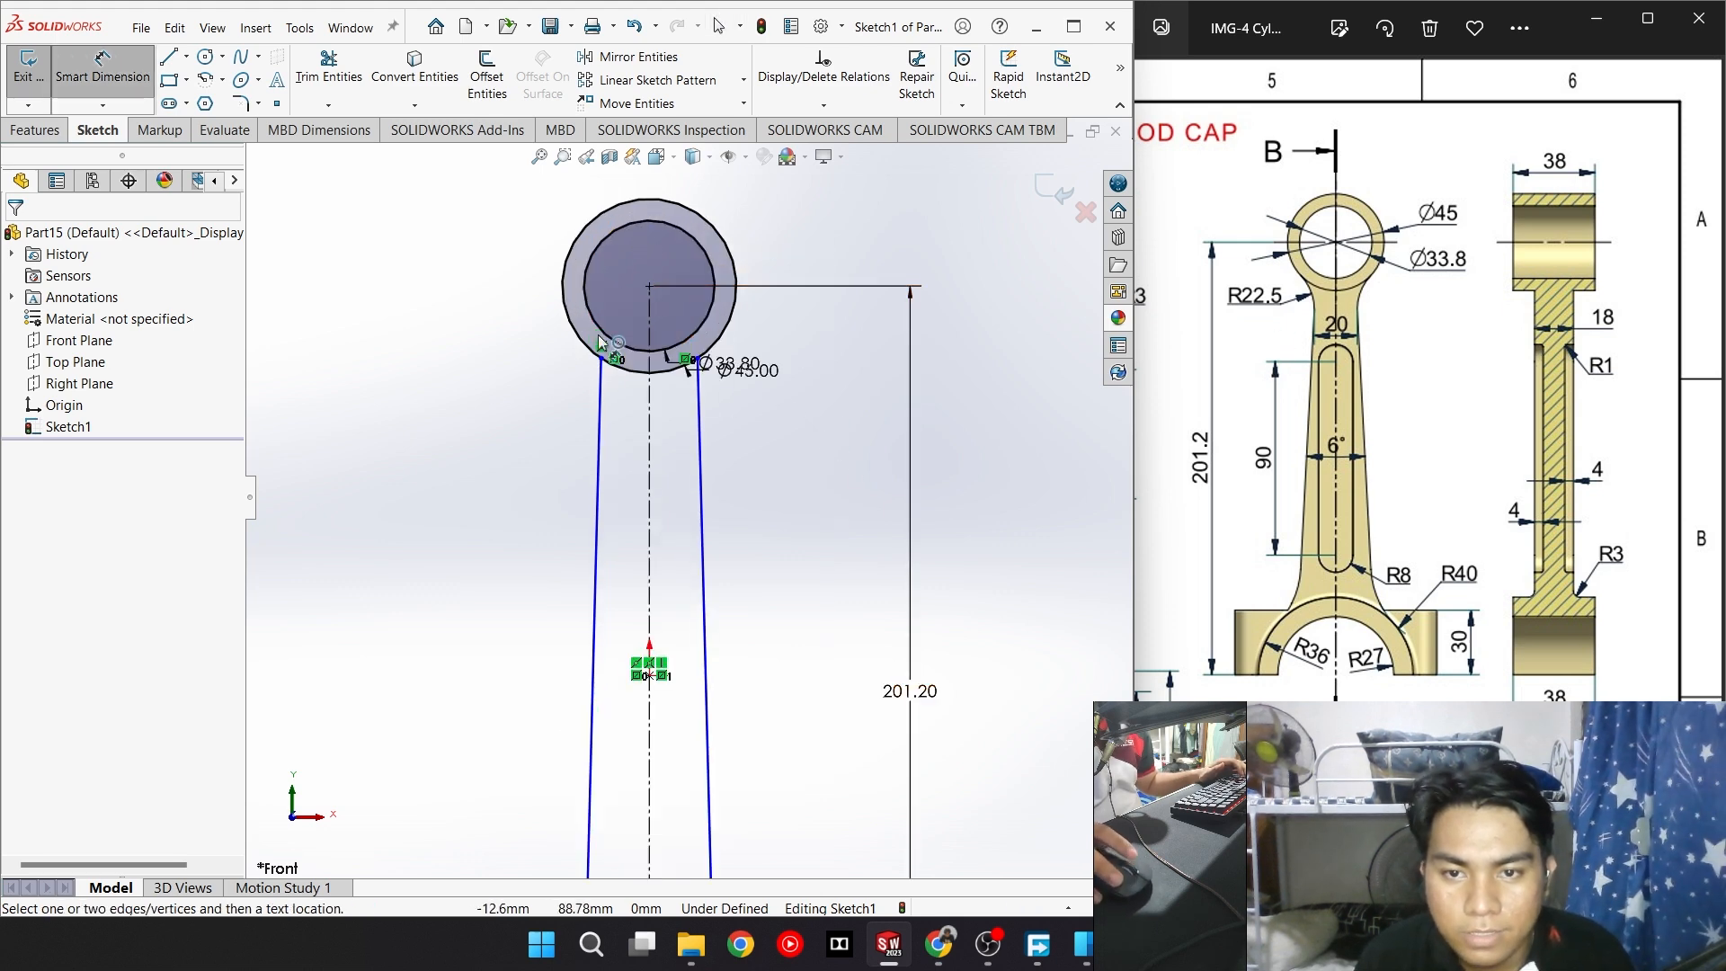
left_click(601, 357)
left_click(697, 359)
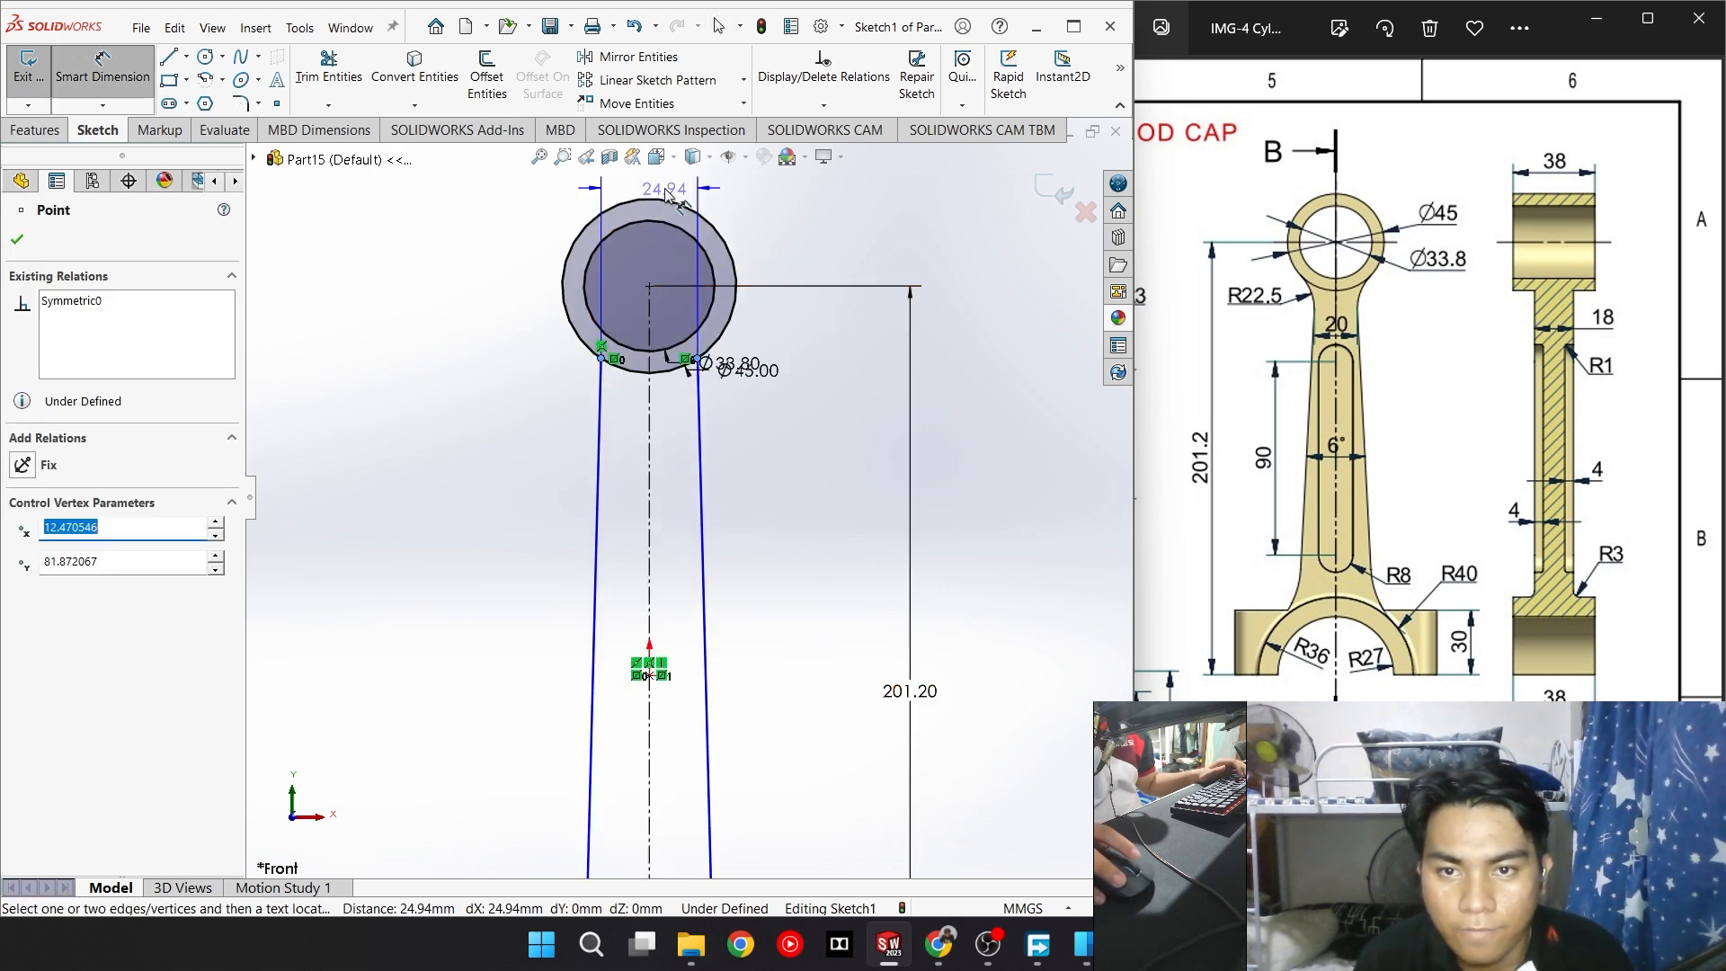
left_click(654, 184)
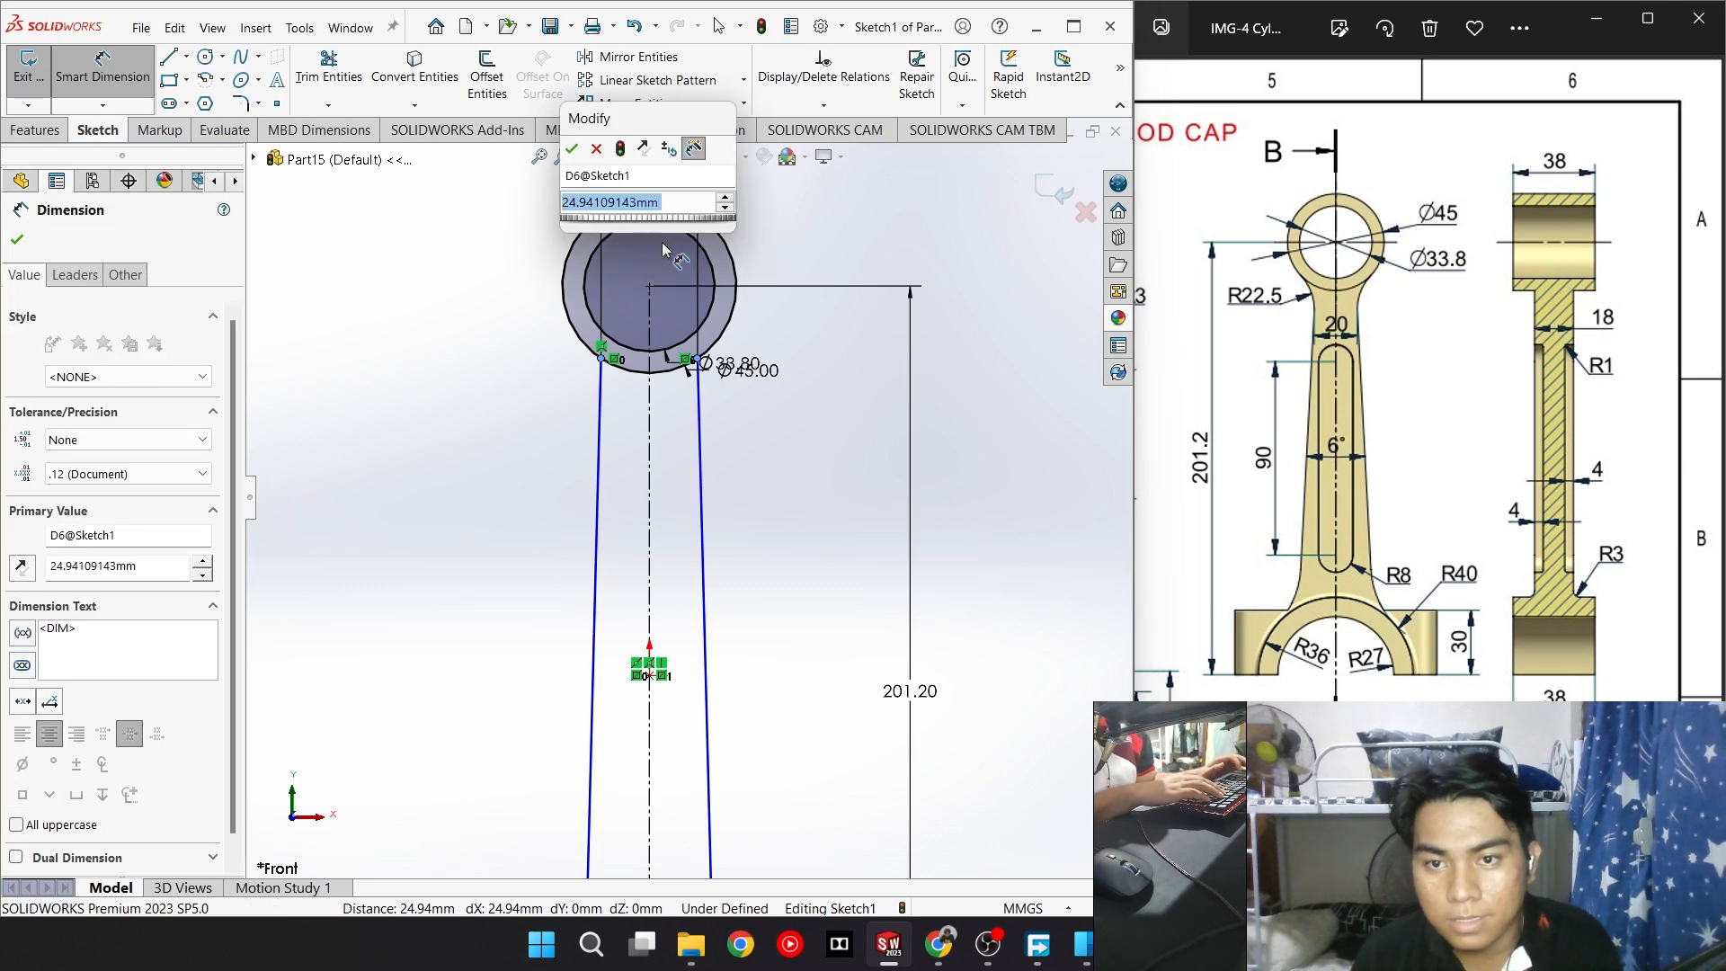
type("20")
key("Return")
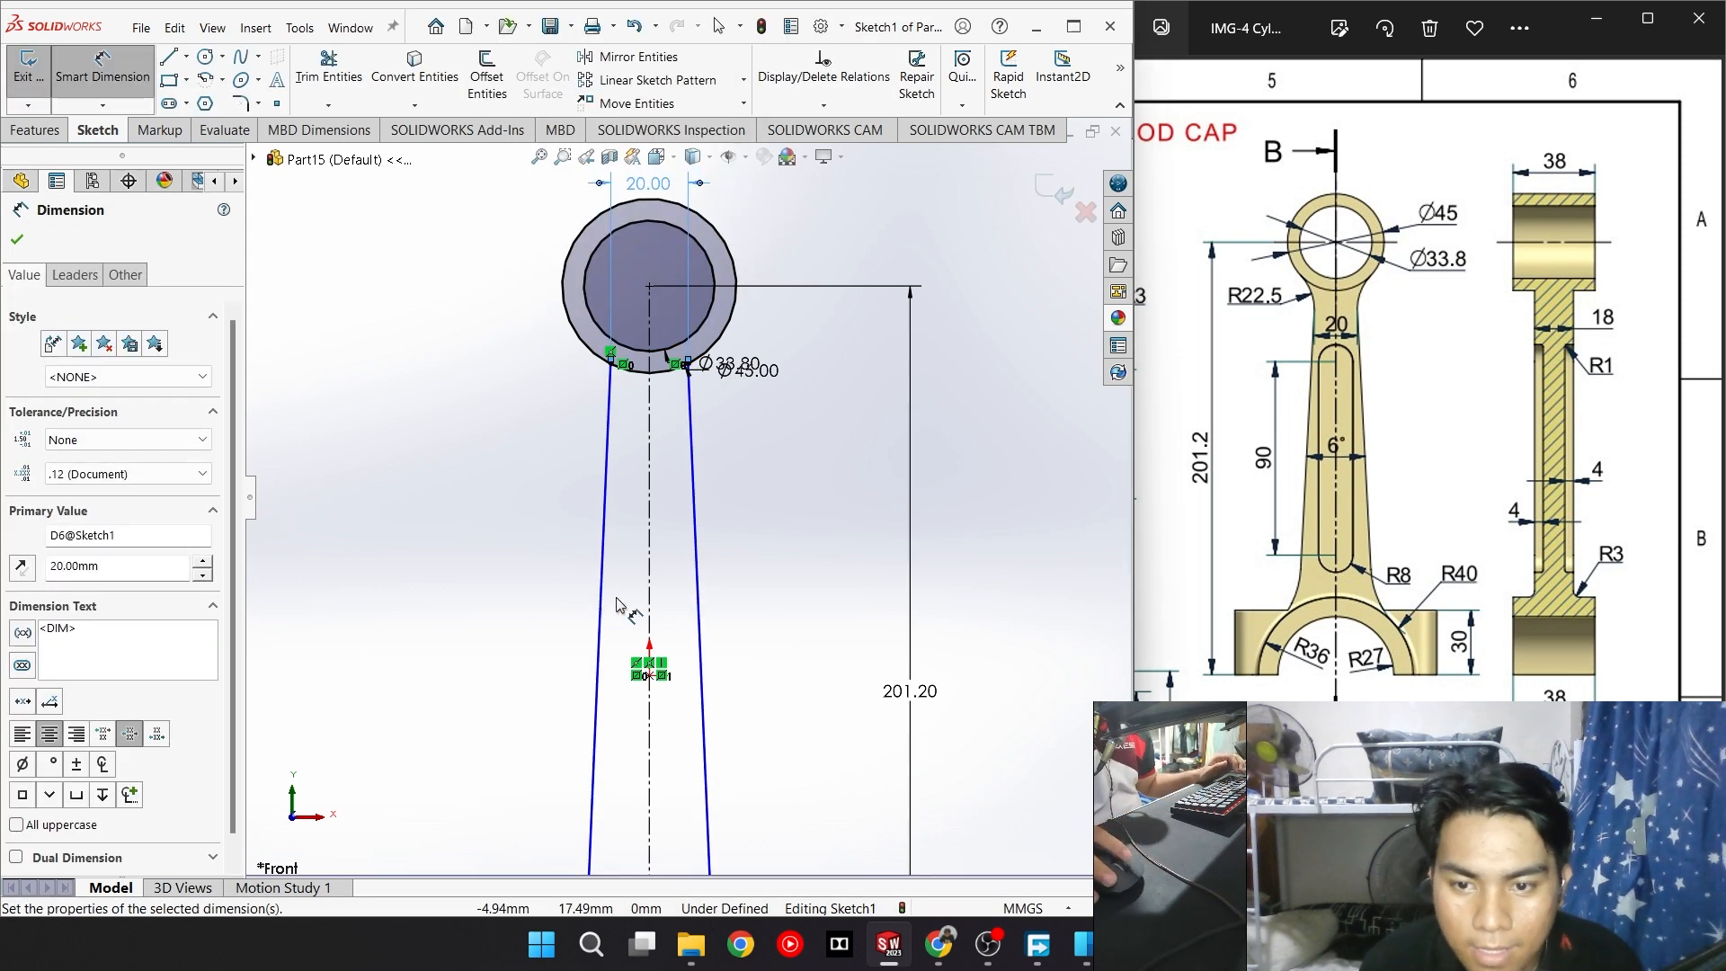
Dimension the angle between the two shank side lines as 6 degrees
left_click(599, 605)
left_click(696, 594)
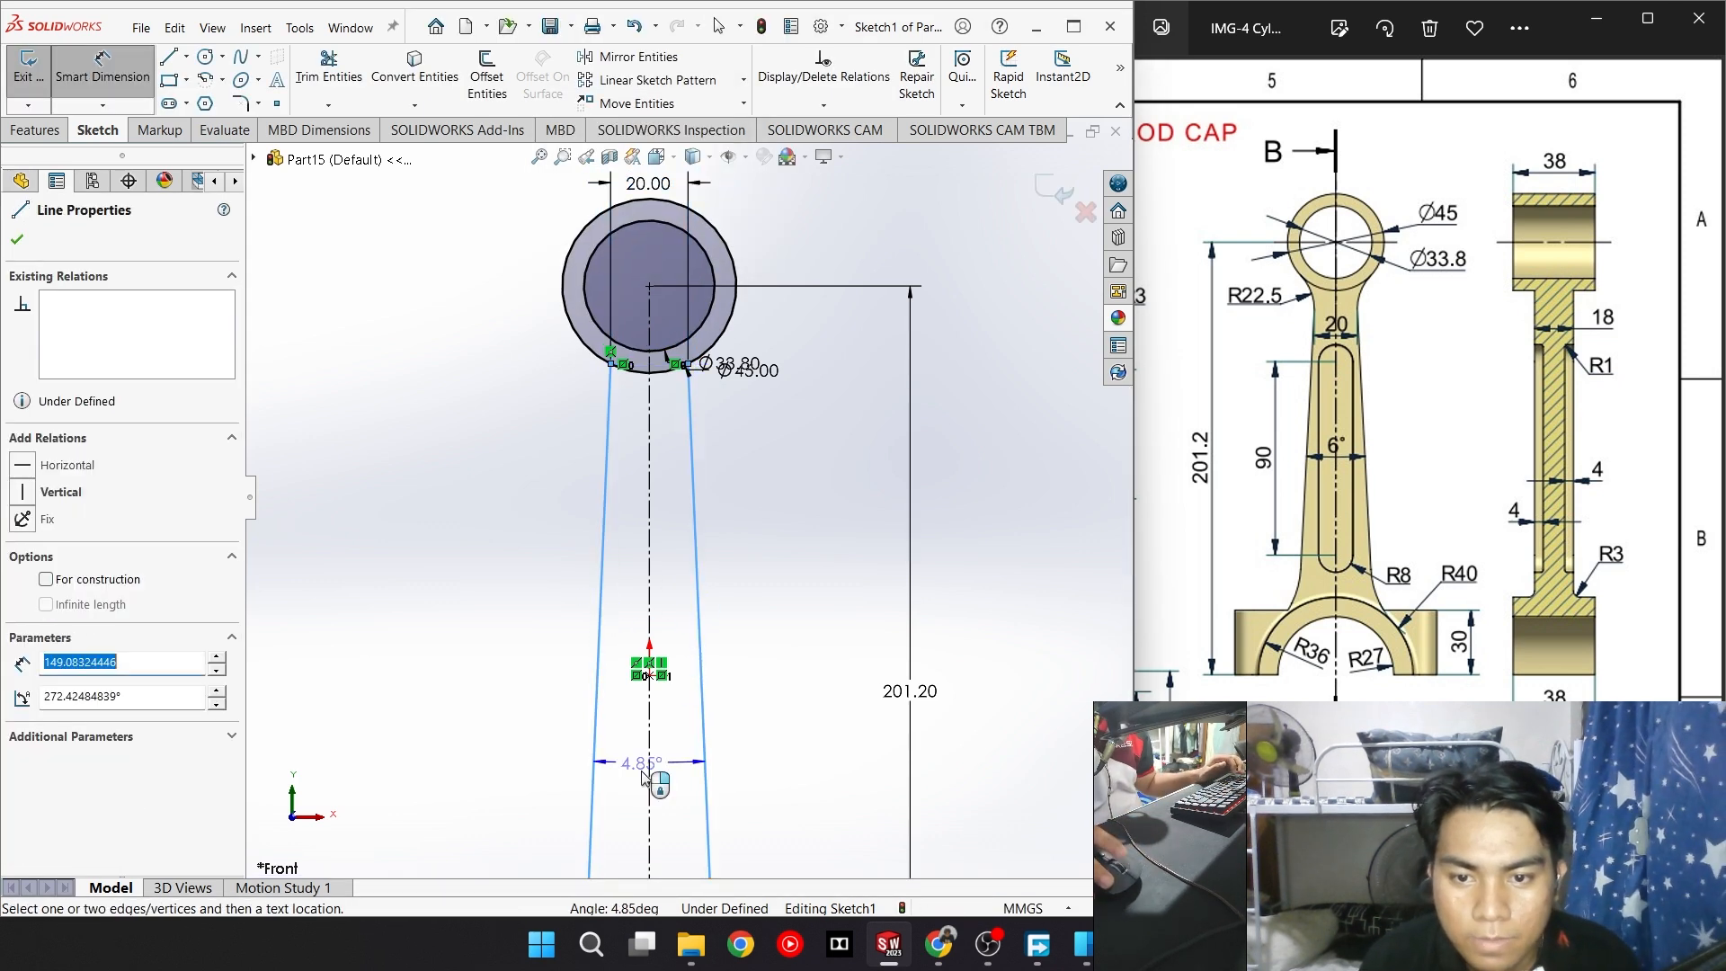
scroll(657, 789, "down", 4)
scroll(659, 812, "up", 6)
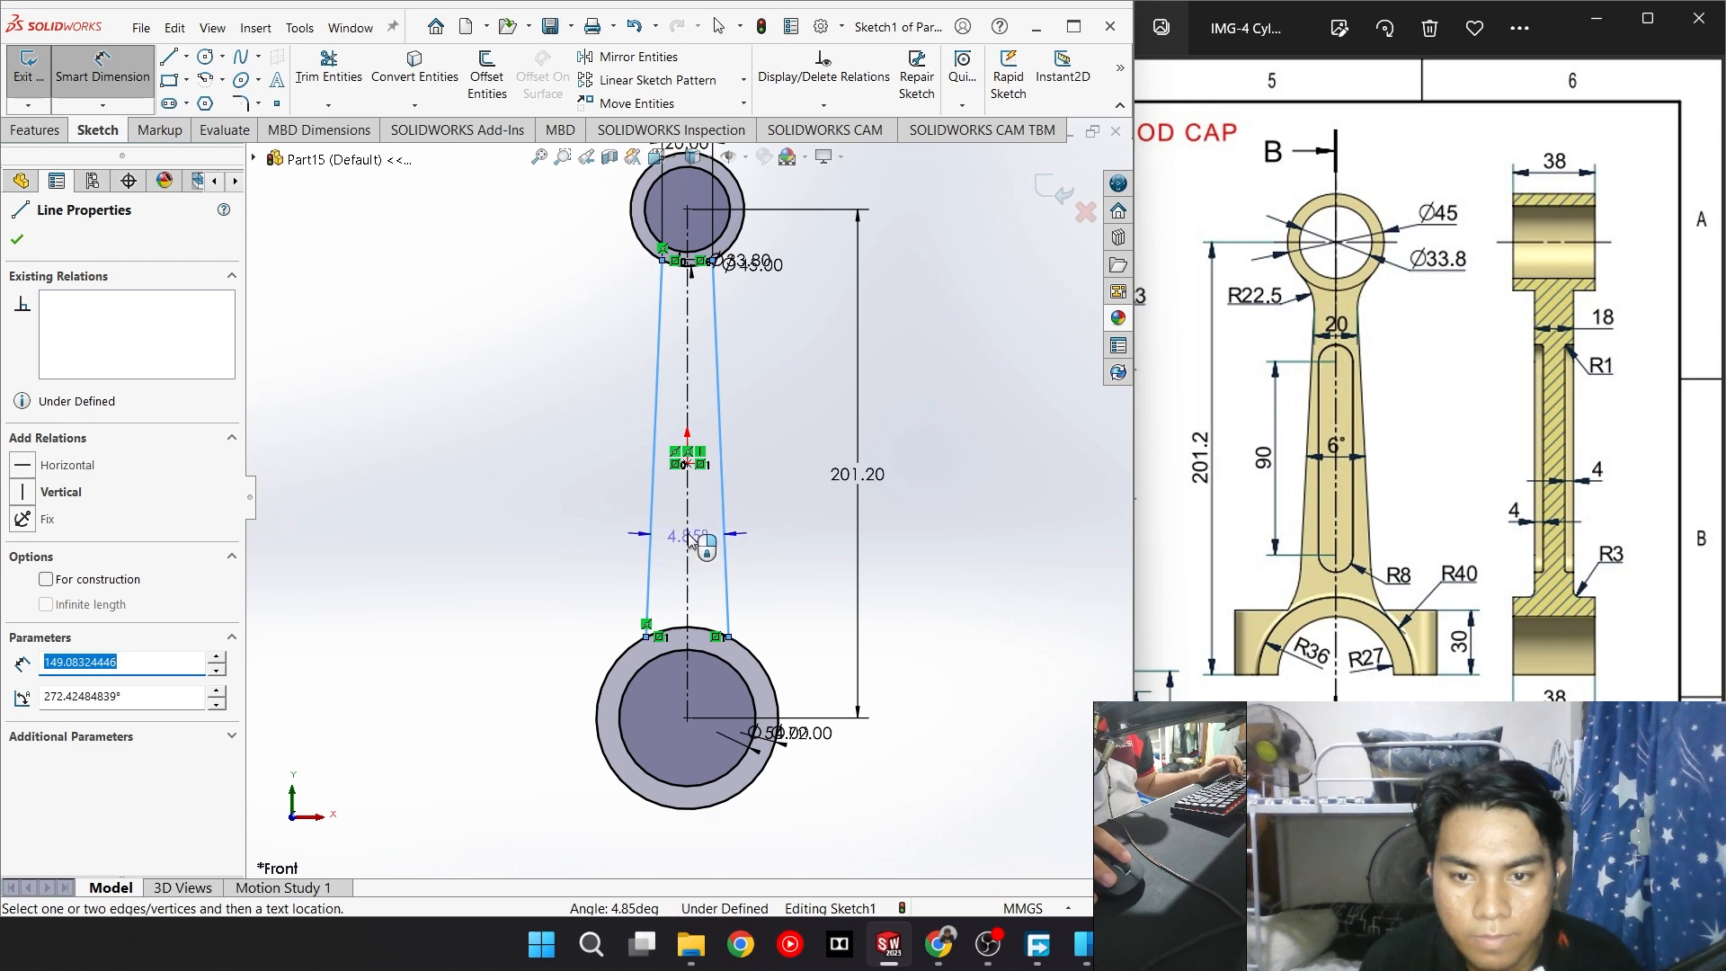
left_click(693, 548)
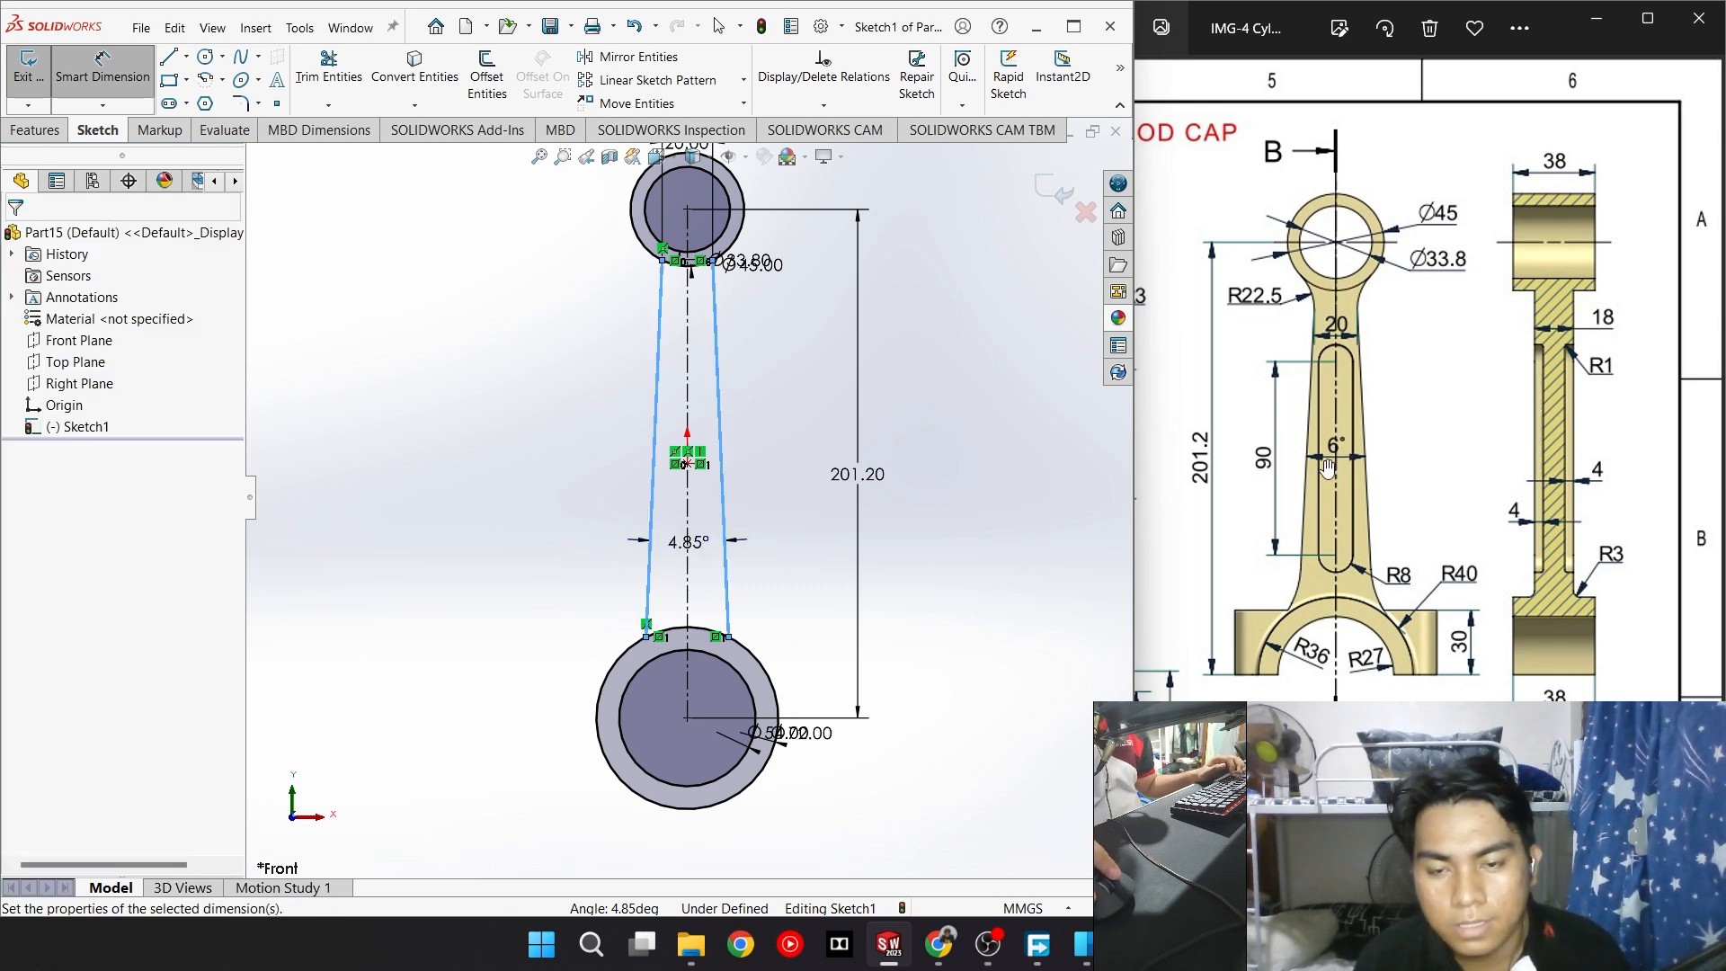
left_click(973, 530)
type("6")
key("Return")
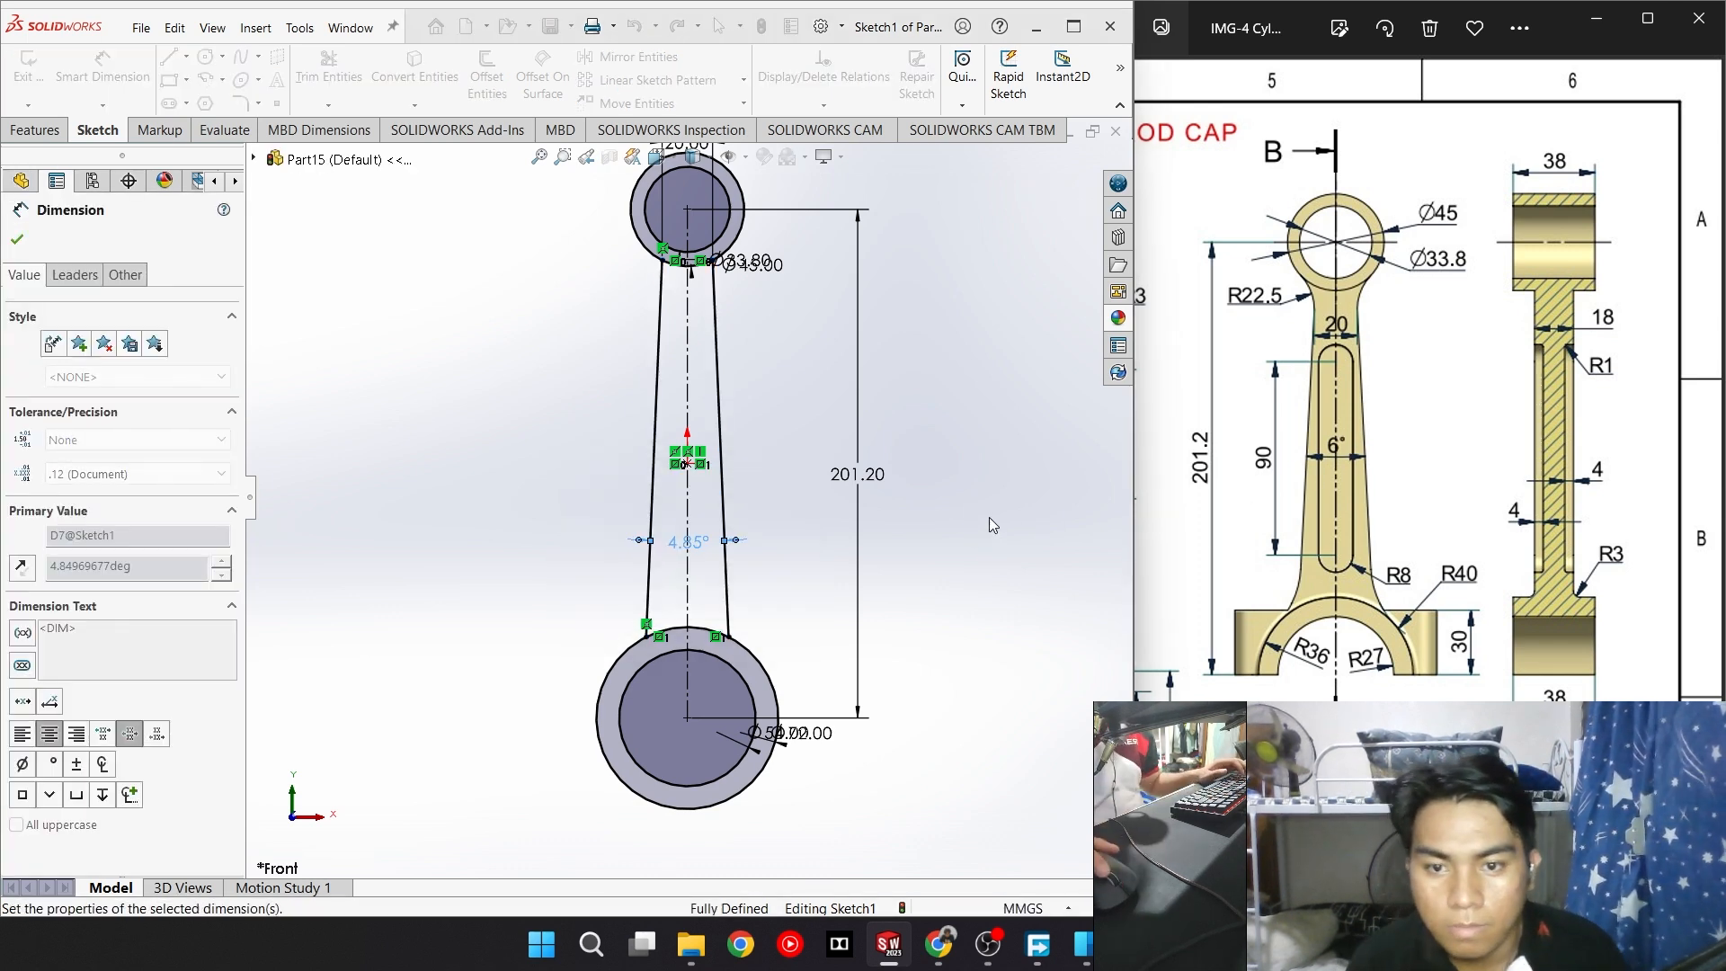
Extrude the ring regions between the upper and lower concentric circles 38 mm with the Mid Plane end condition
scroll(692, 458, "down", 5)
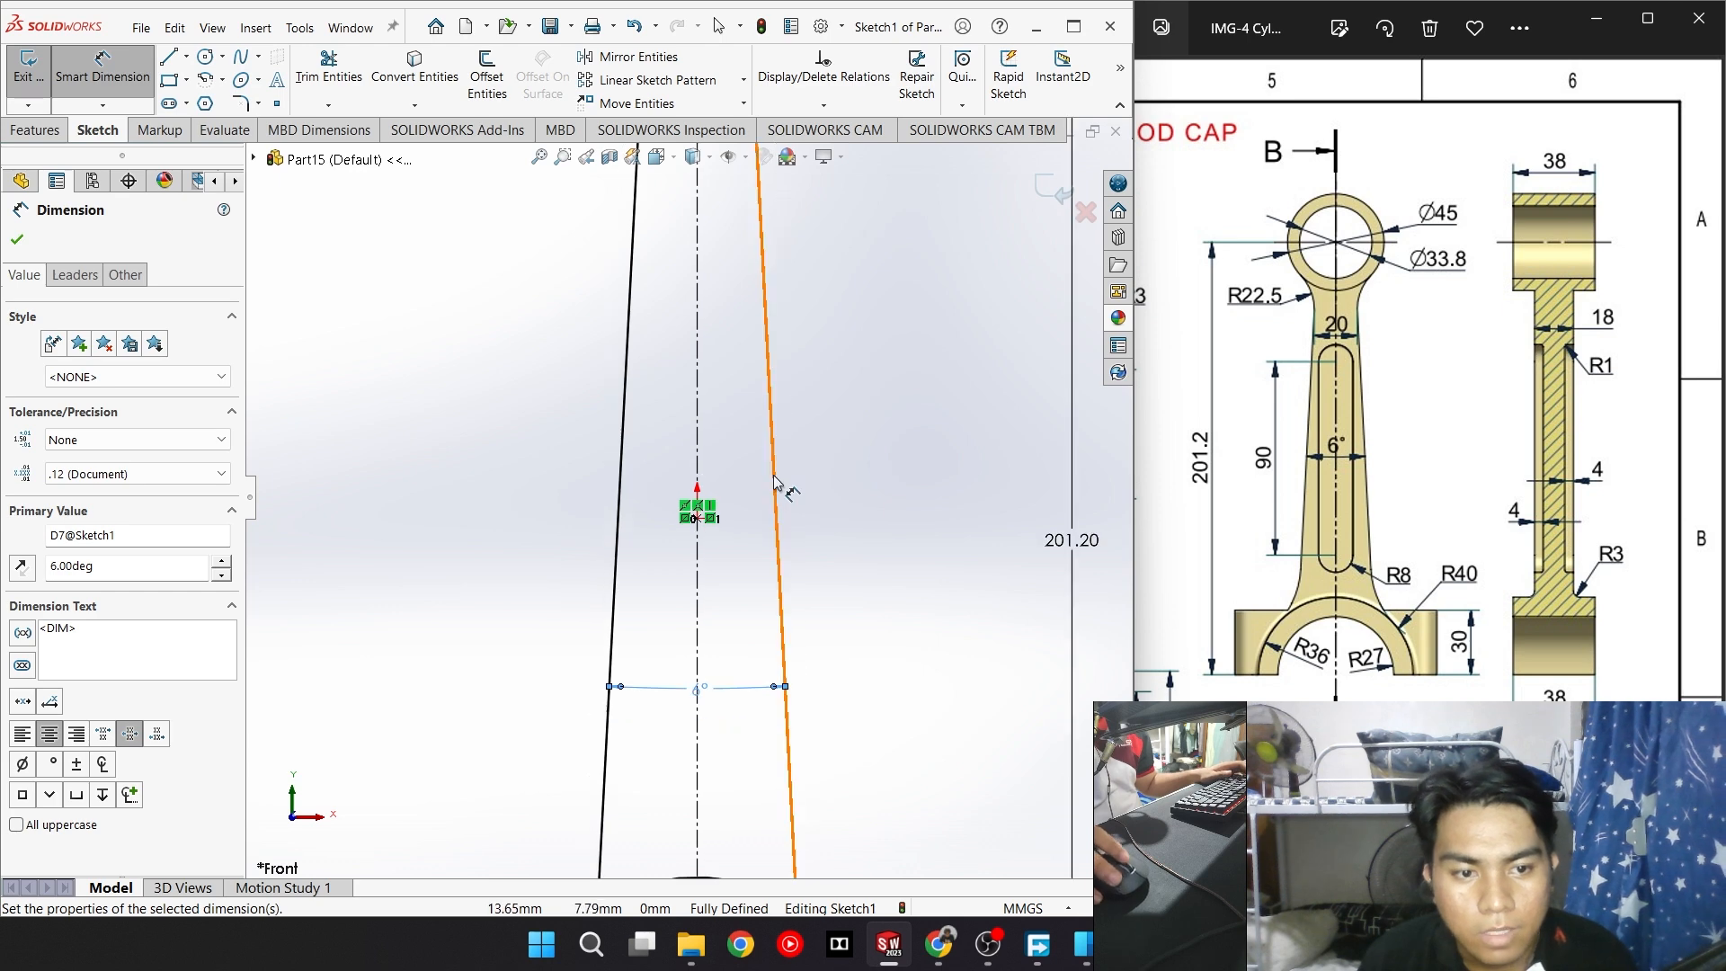
scroll(774, 490, "up", 4)
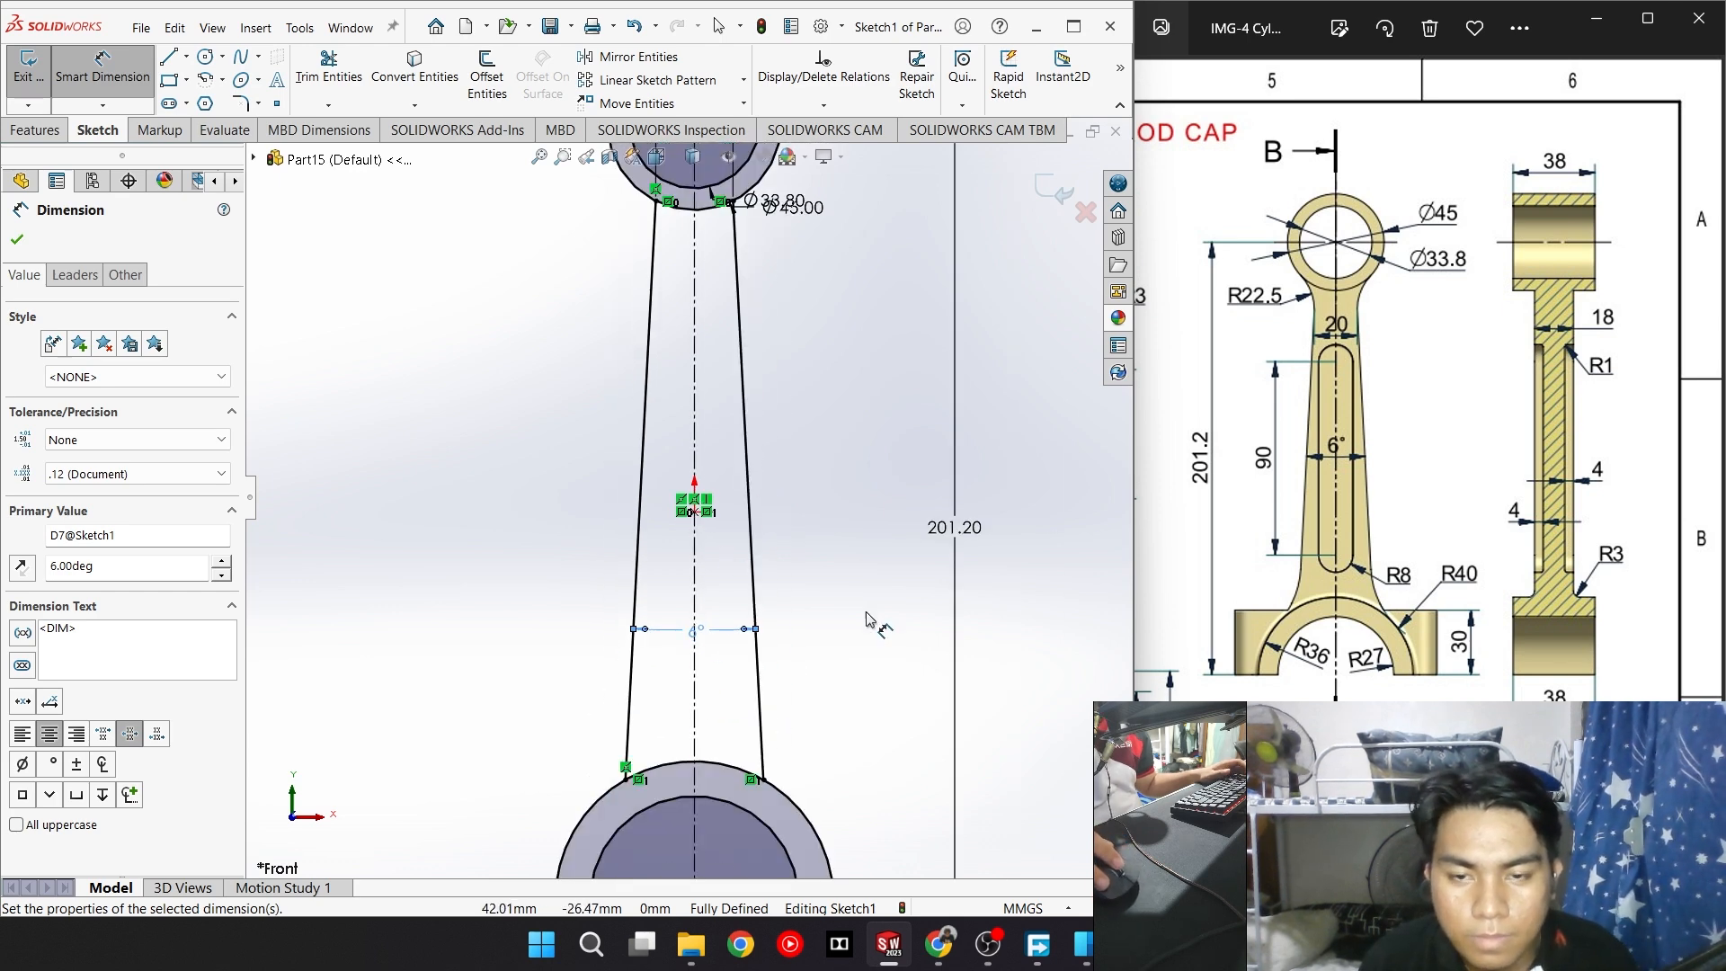
scroll(869, 620, "up", 2)
scroll(772, 501, "down", 1)
left_click(35, 129)
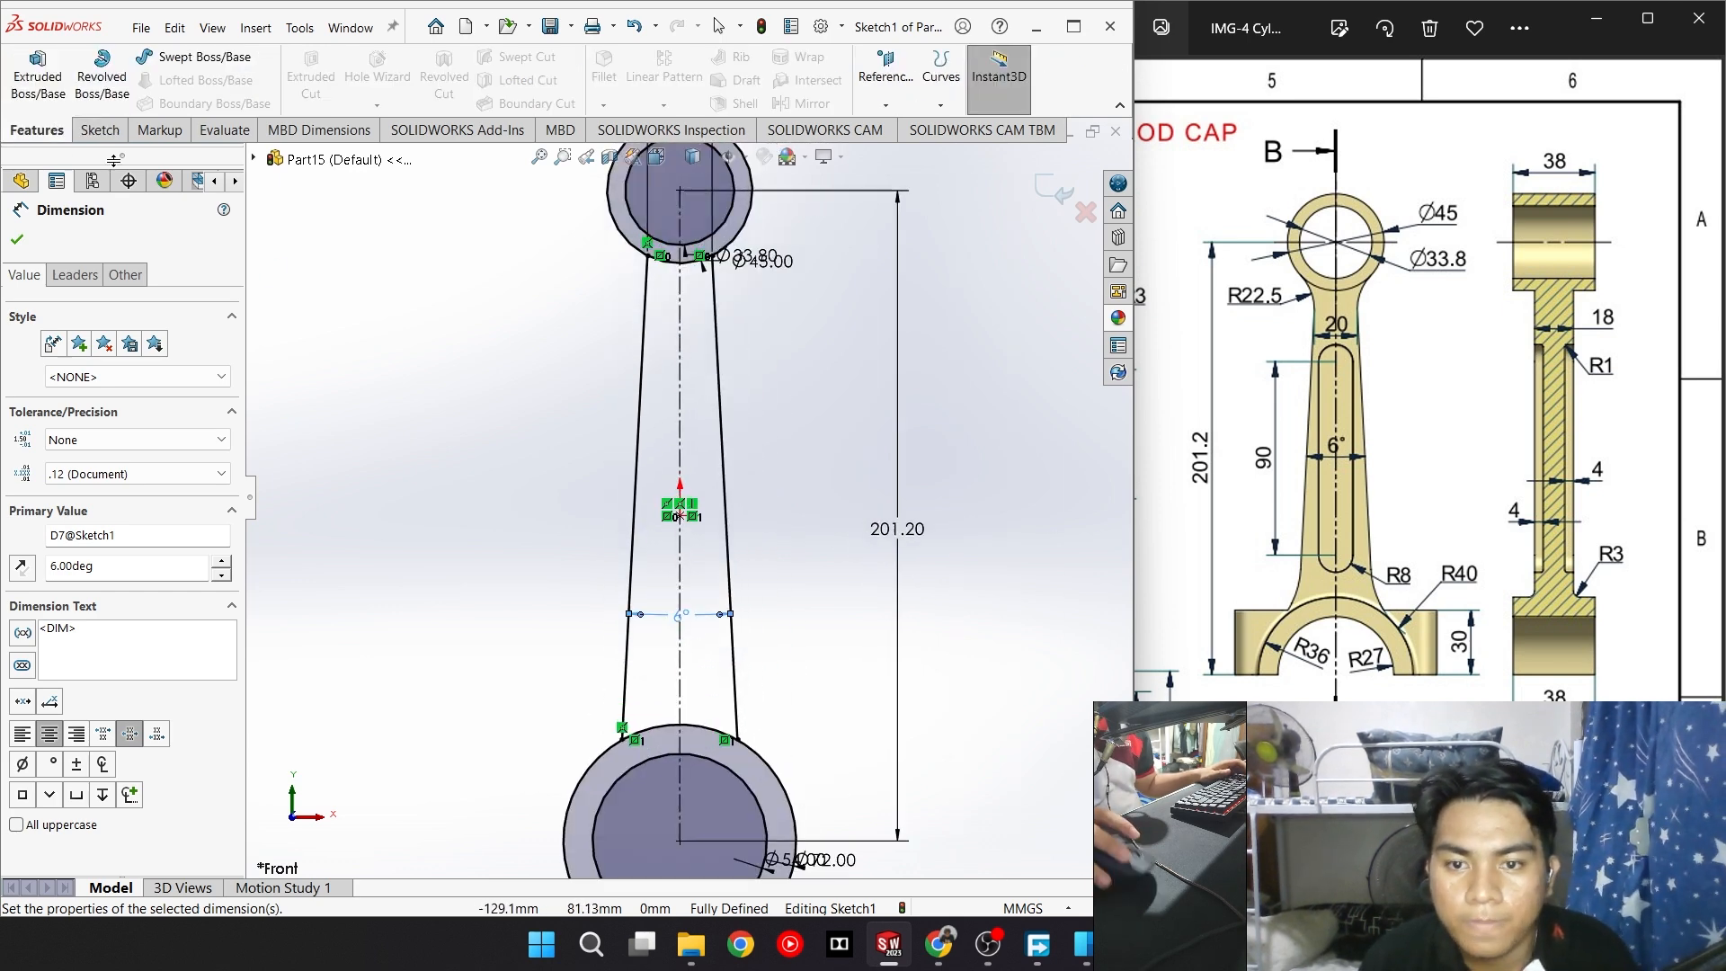
left_click(38, 80)
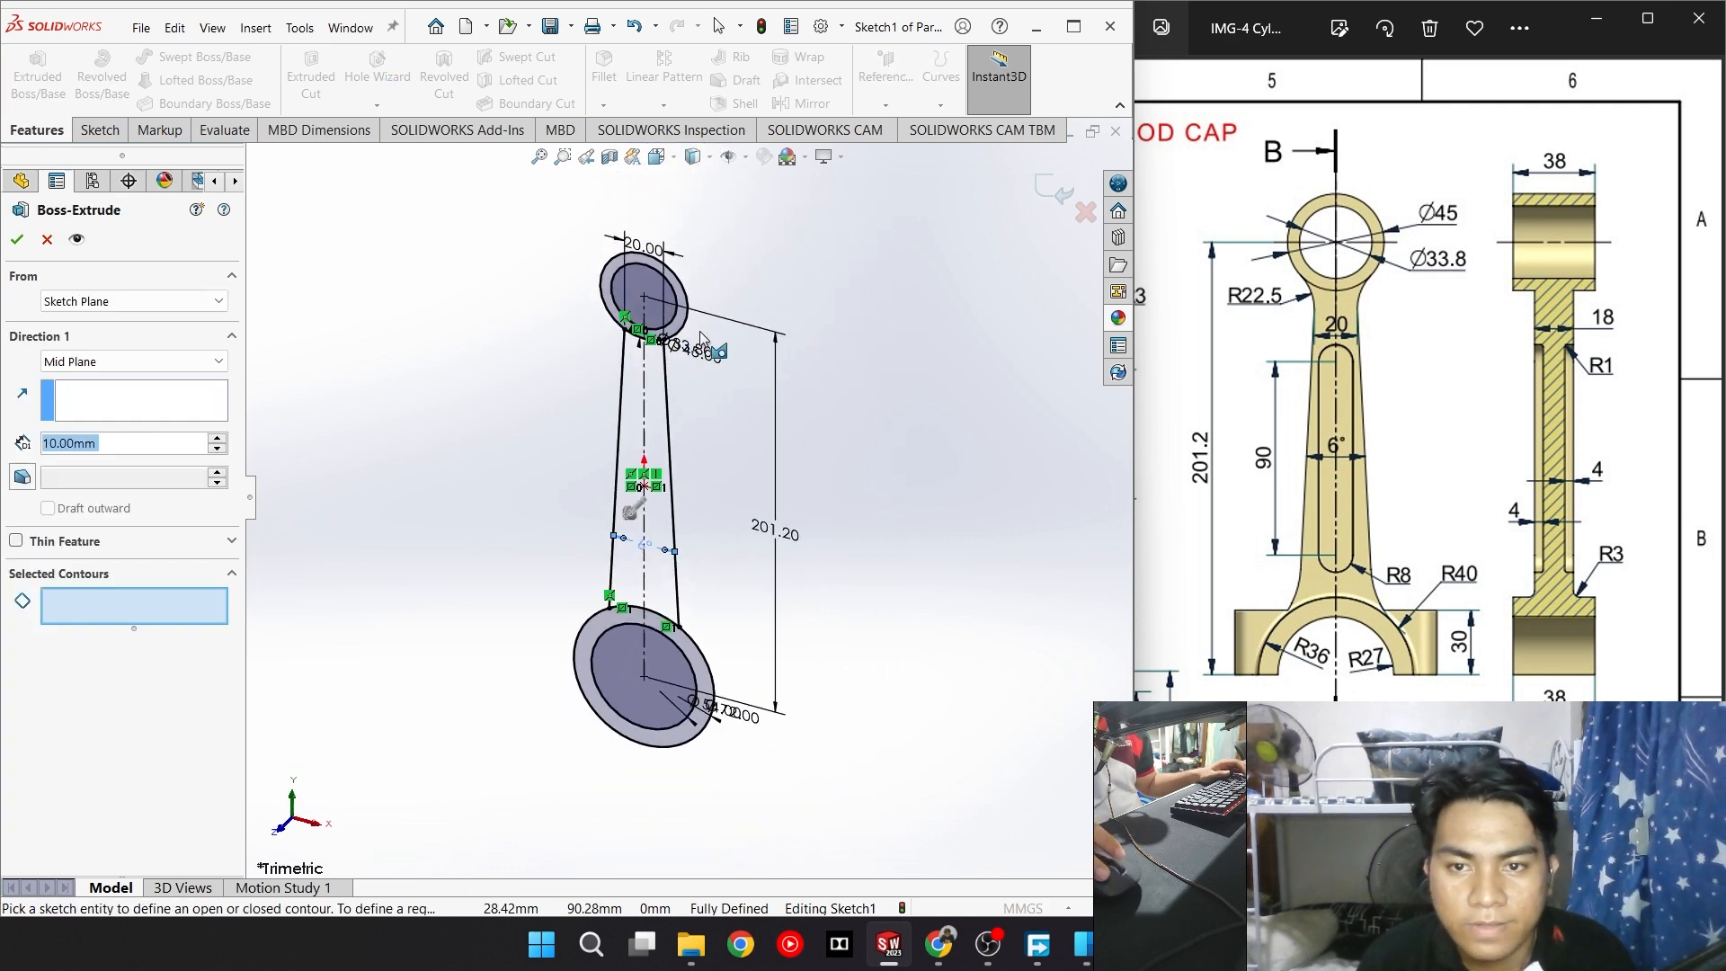
left_click(674, 292)
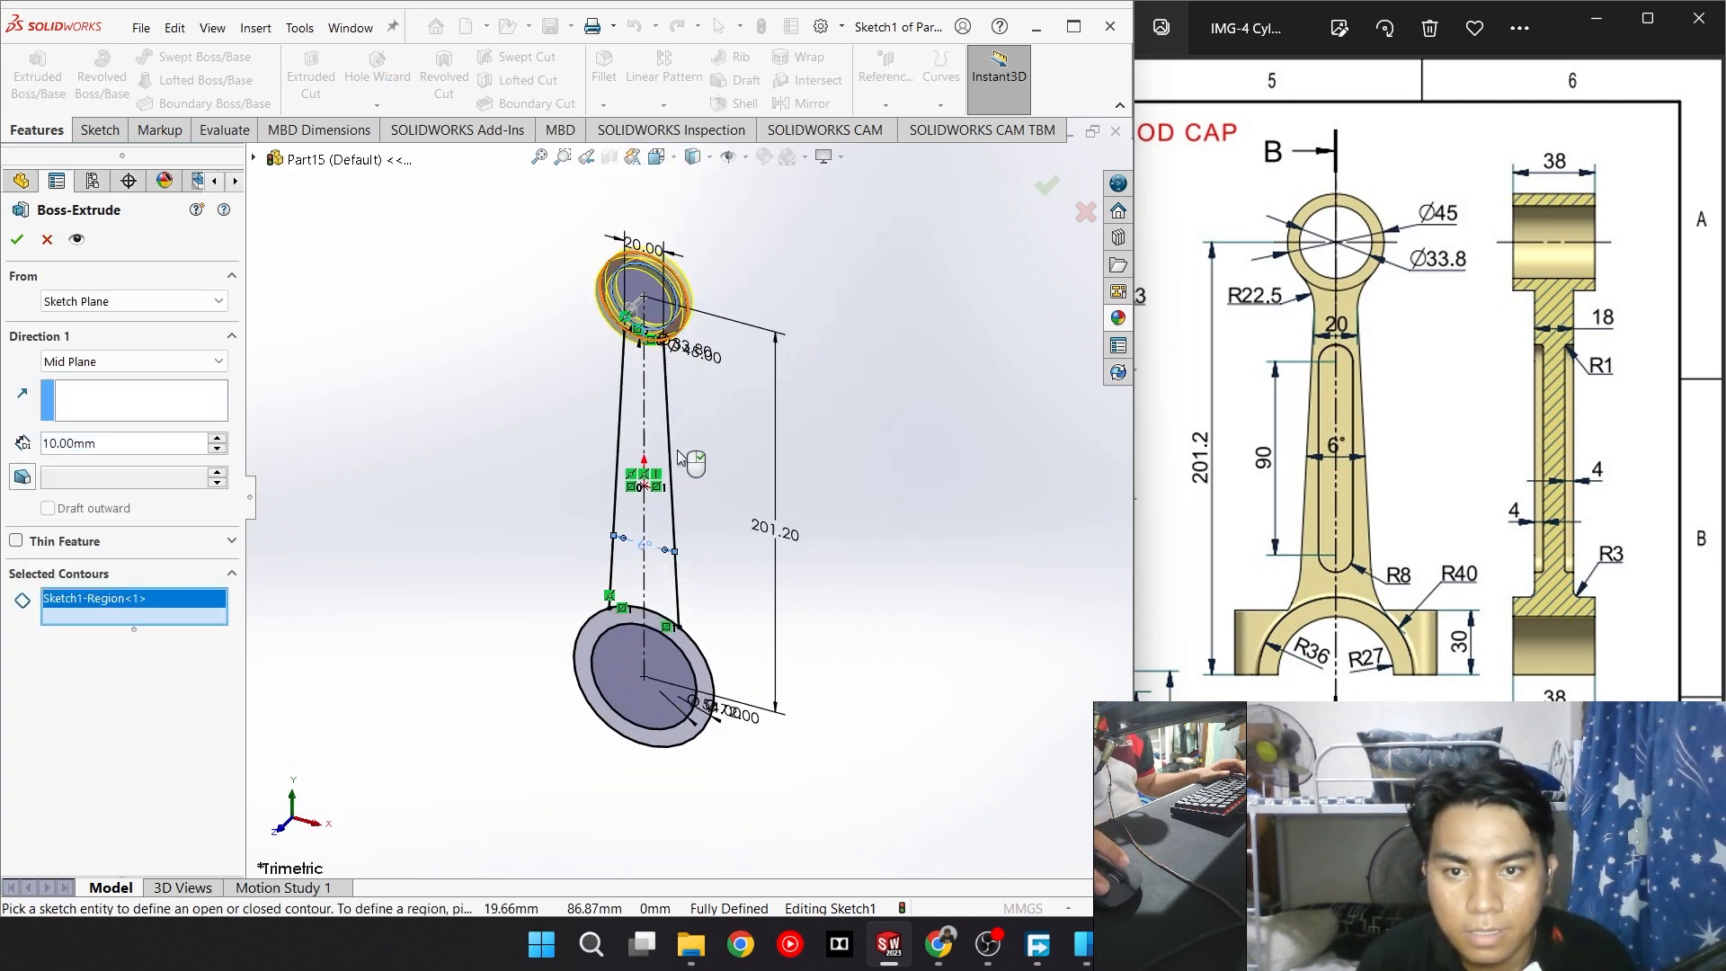
left_click(669, 640)
left_click(184, 361)
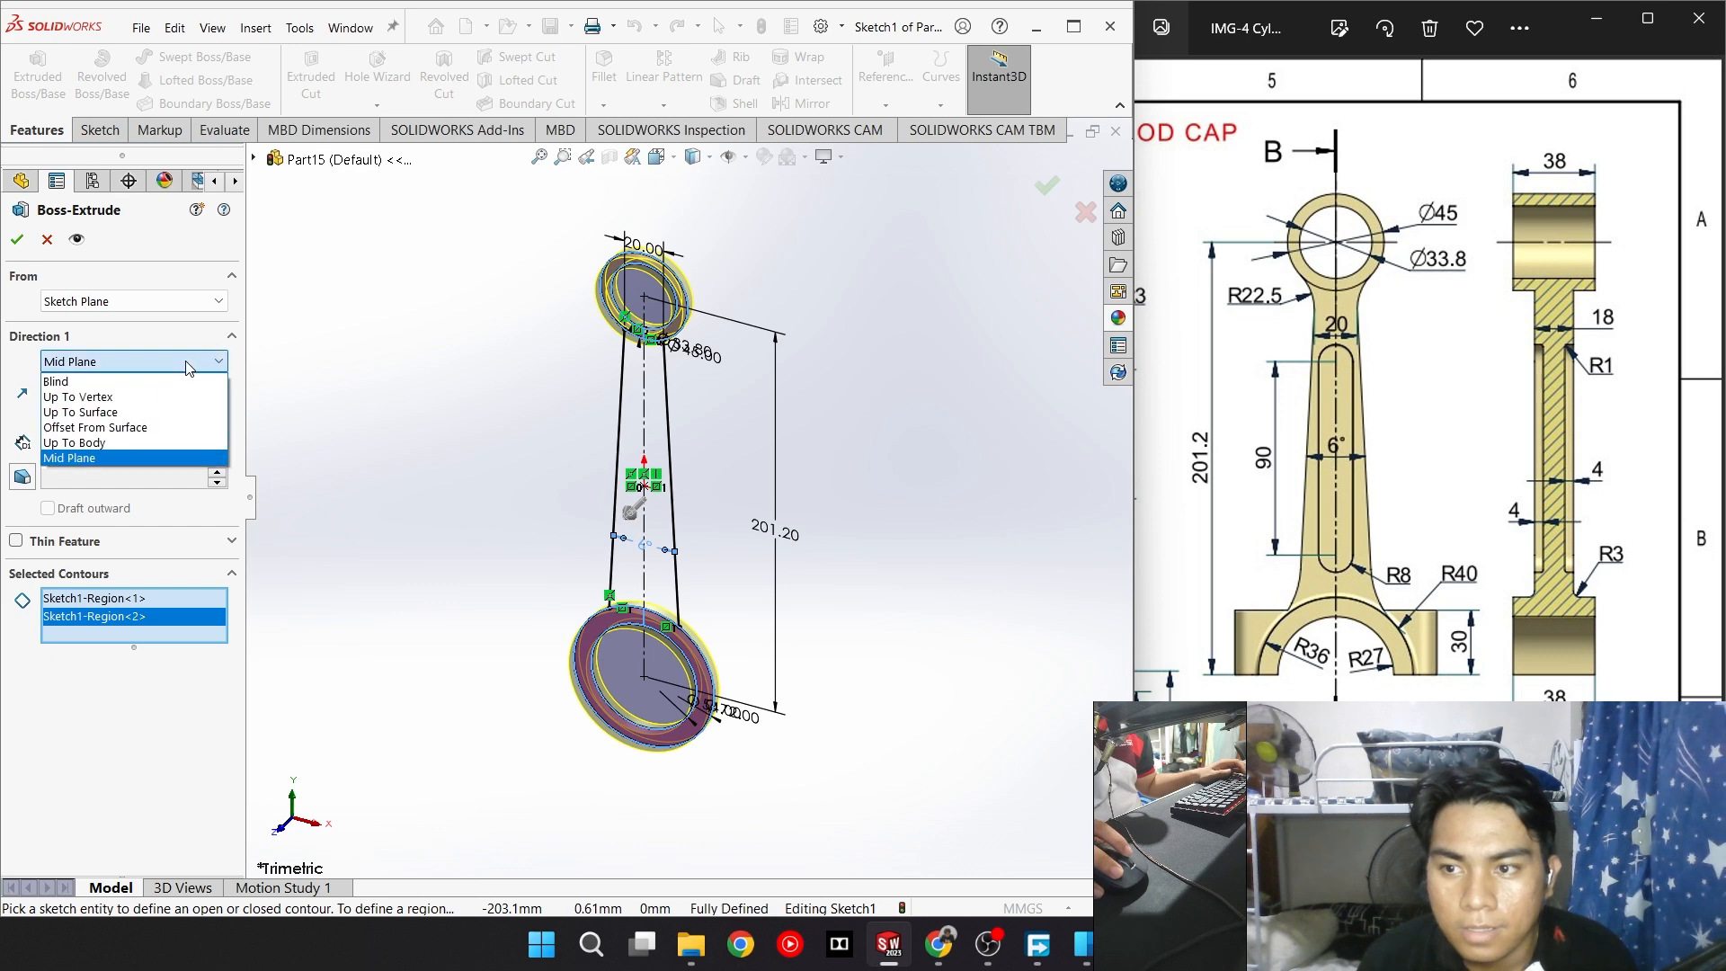
left_click(180, 363)
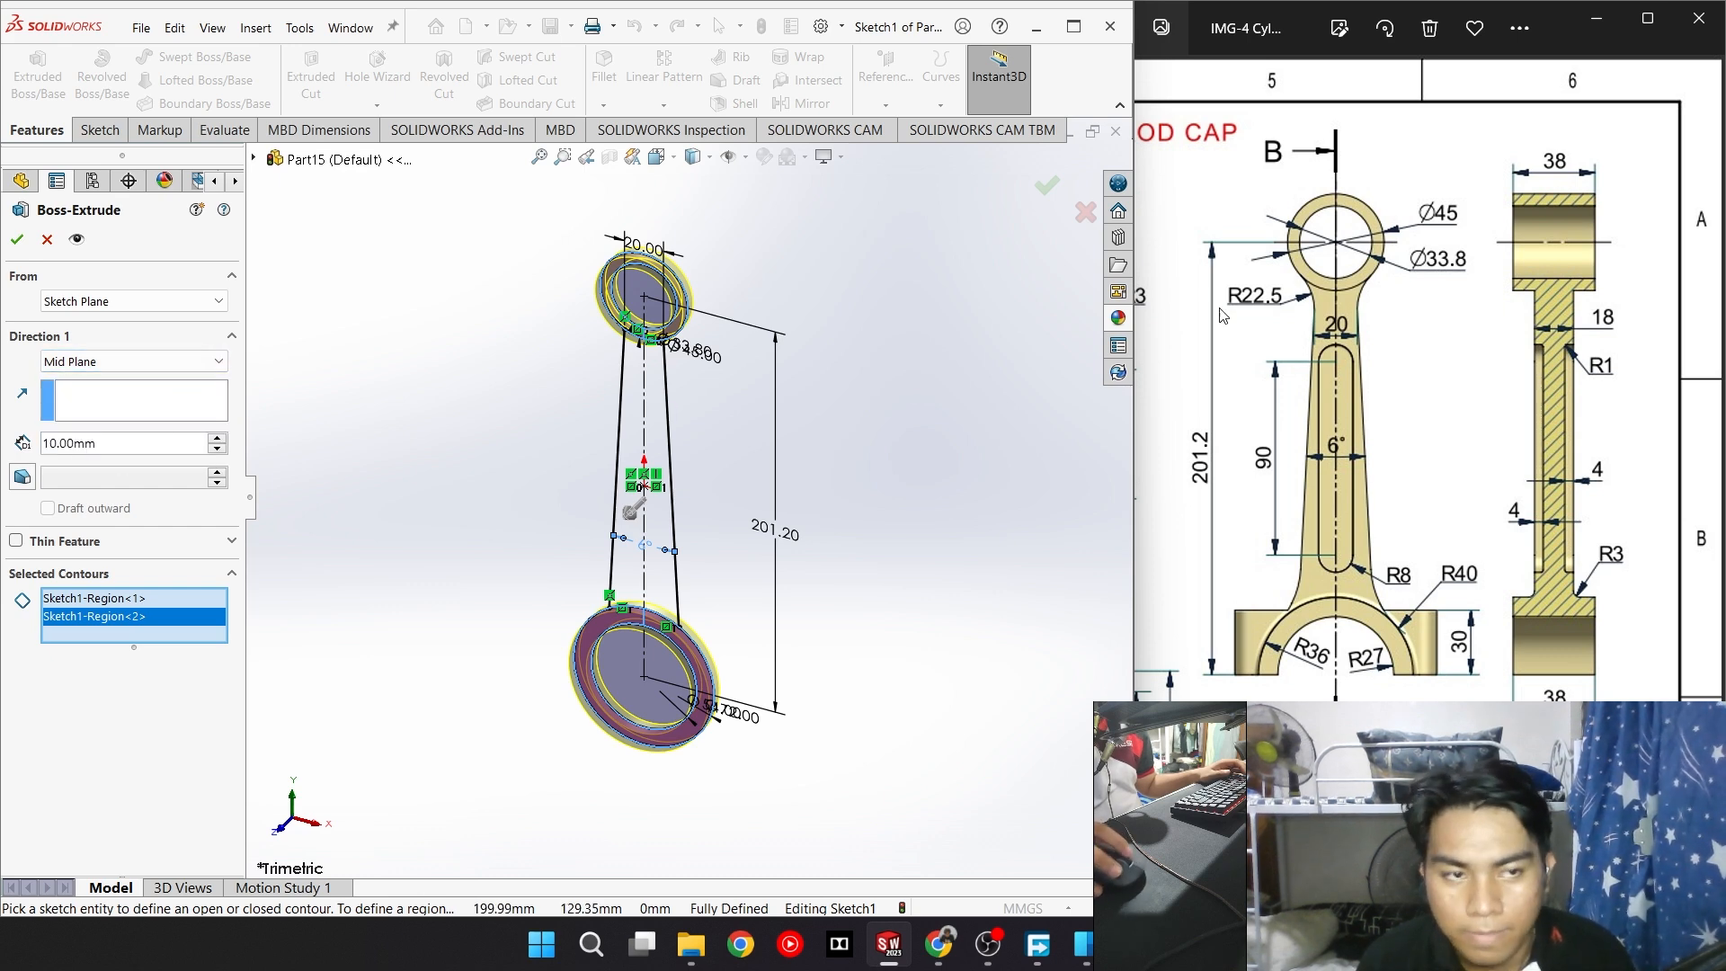
double_click(96, 442)
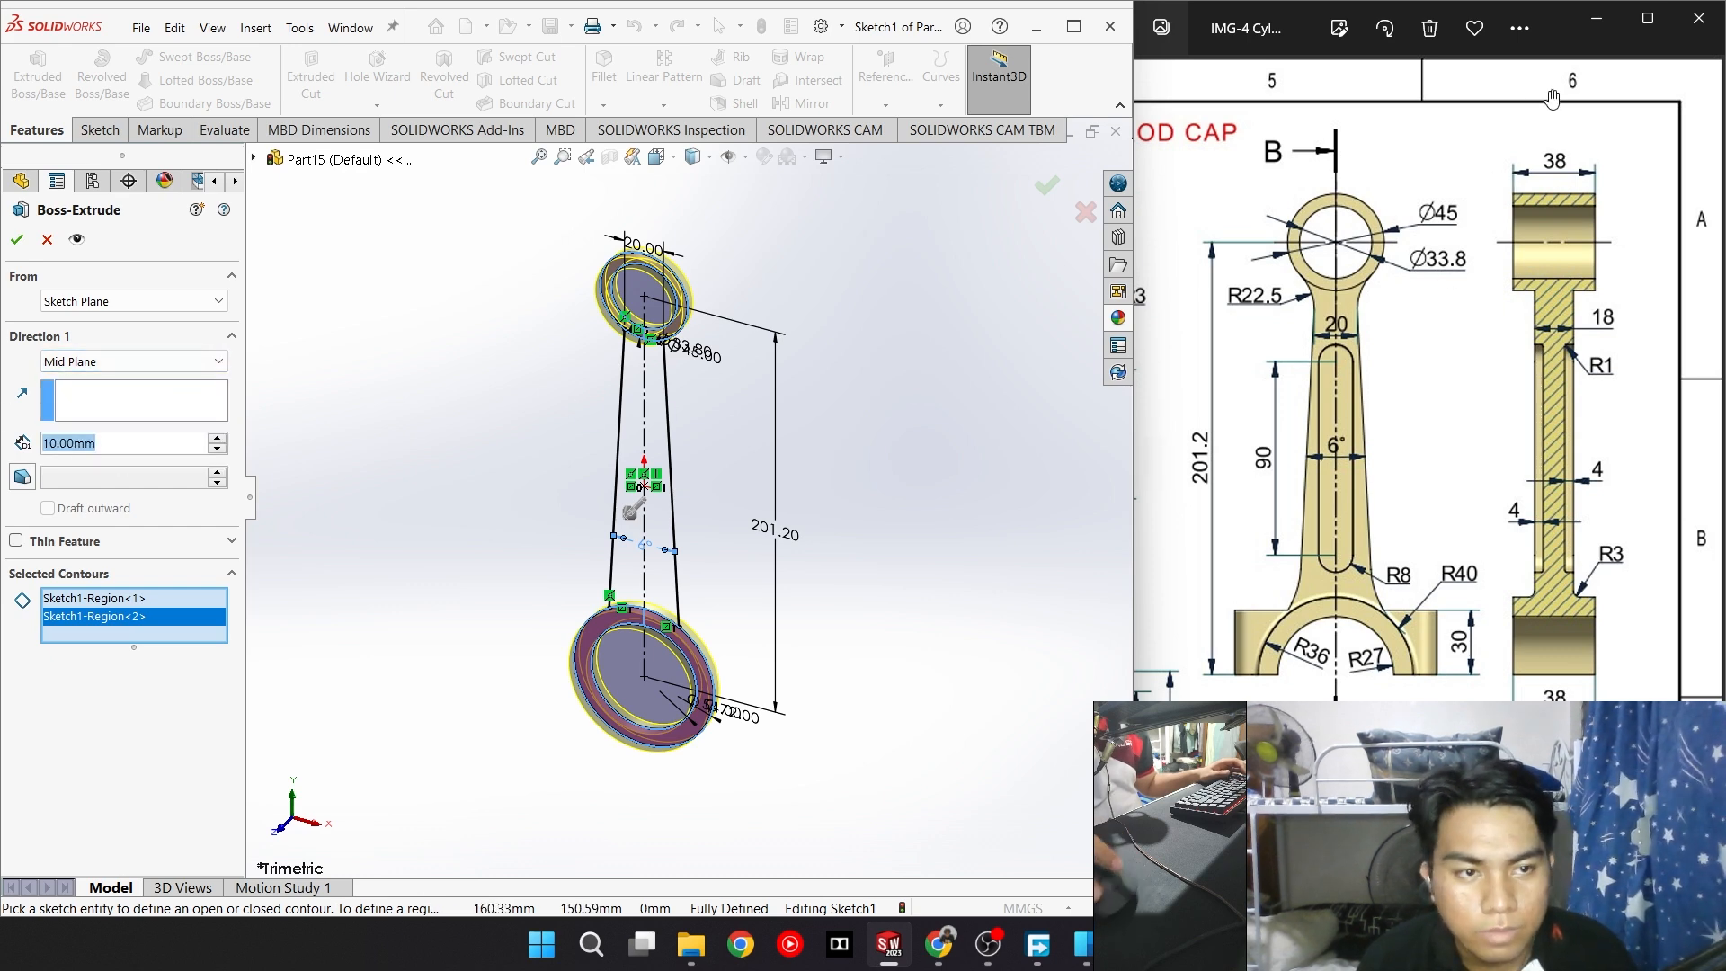
type("38")
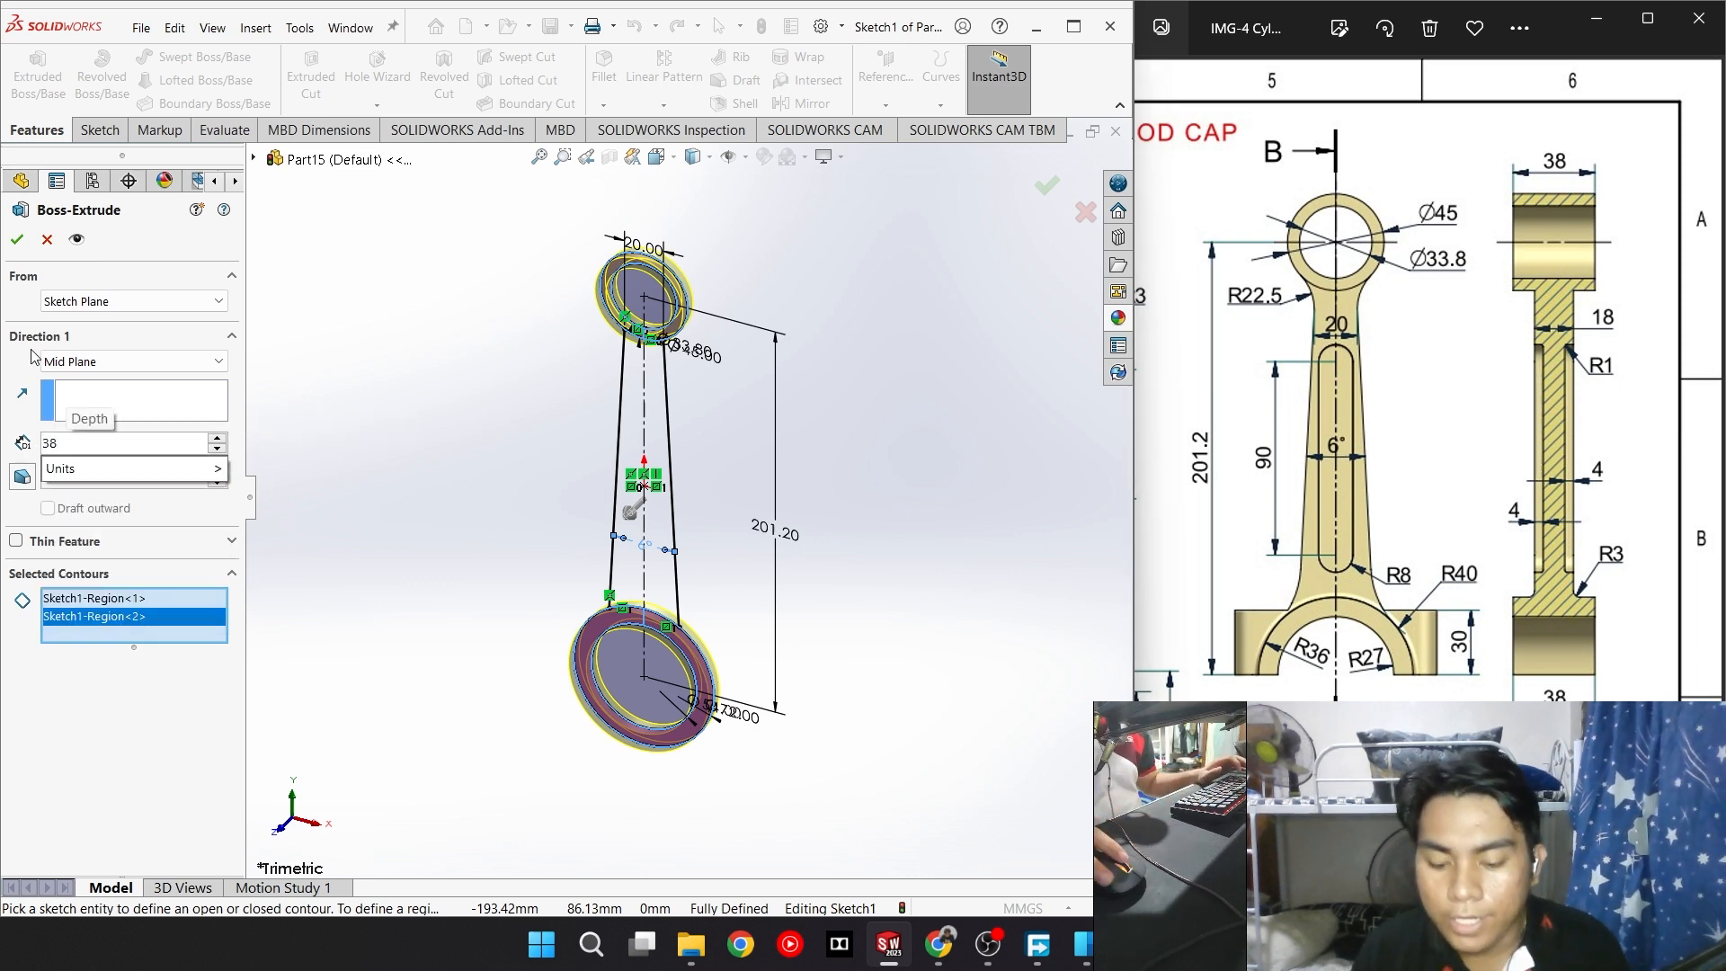
key("Return")
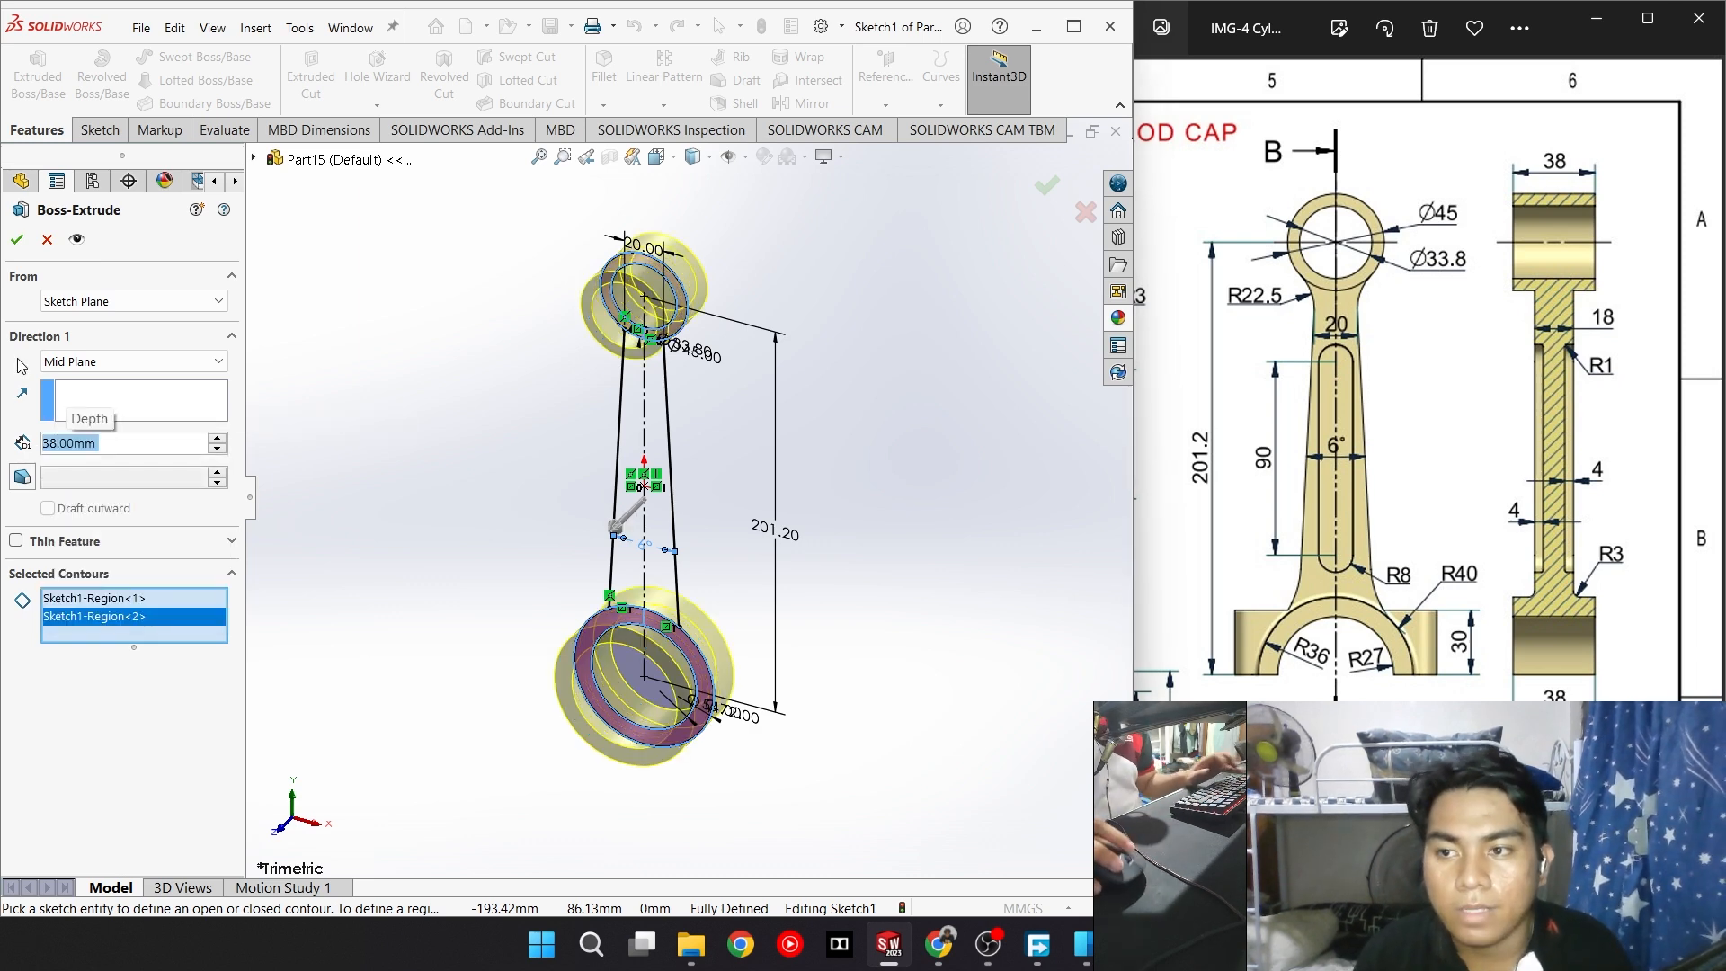
left_click(15, 240)
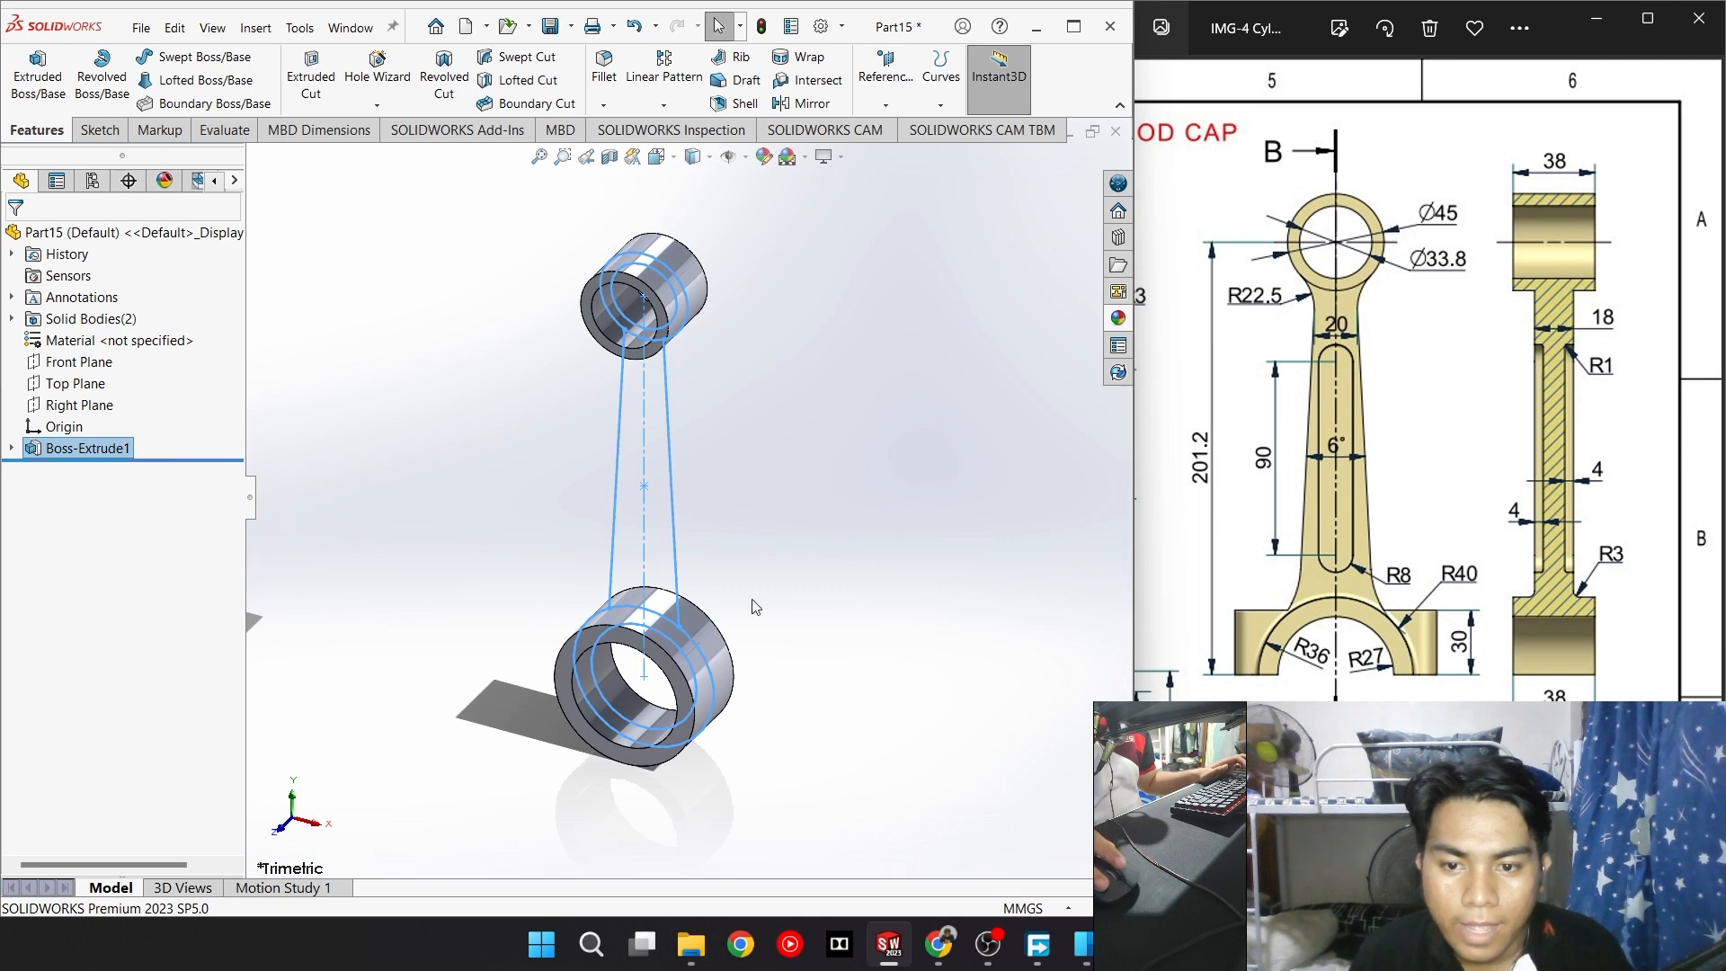
left_click(564, 495)
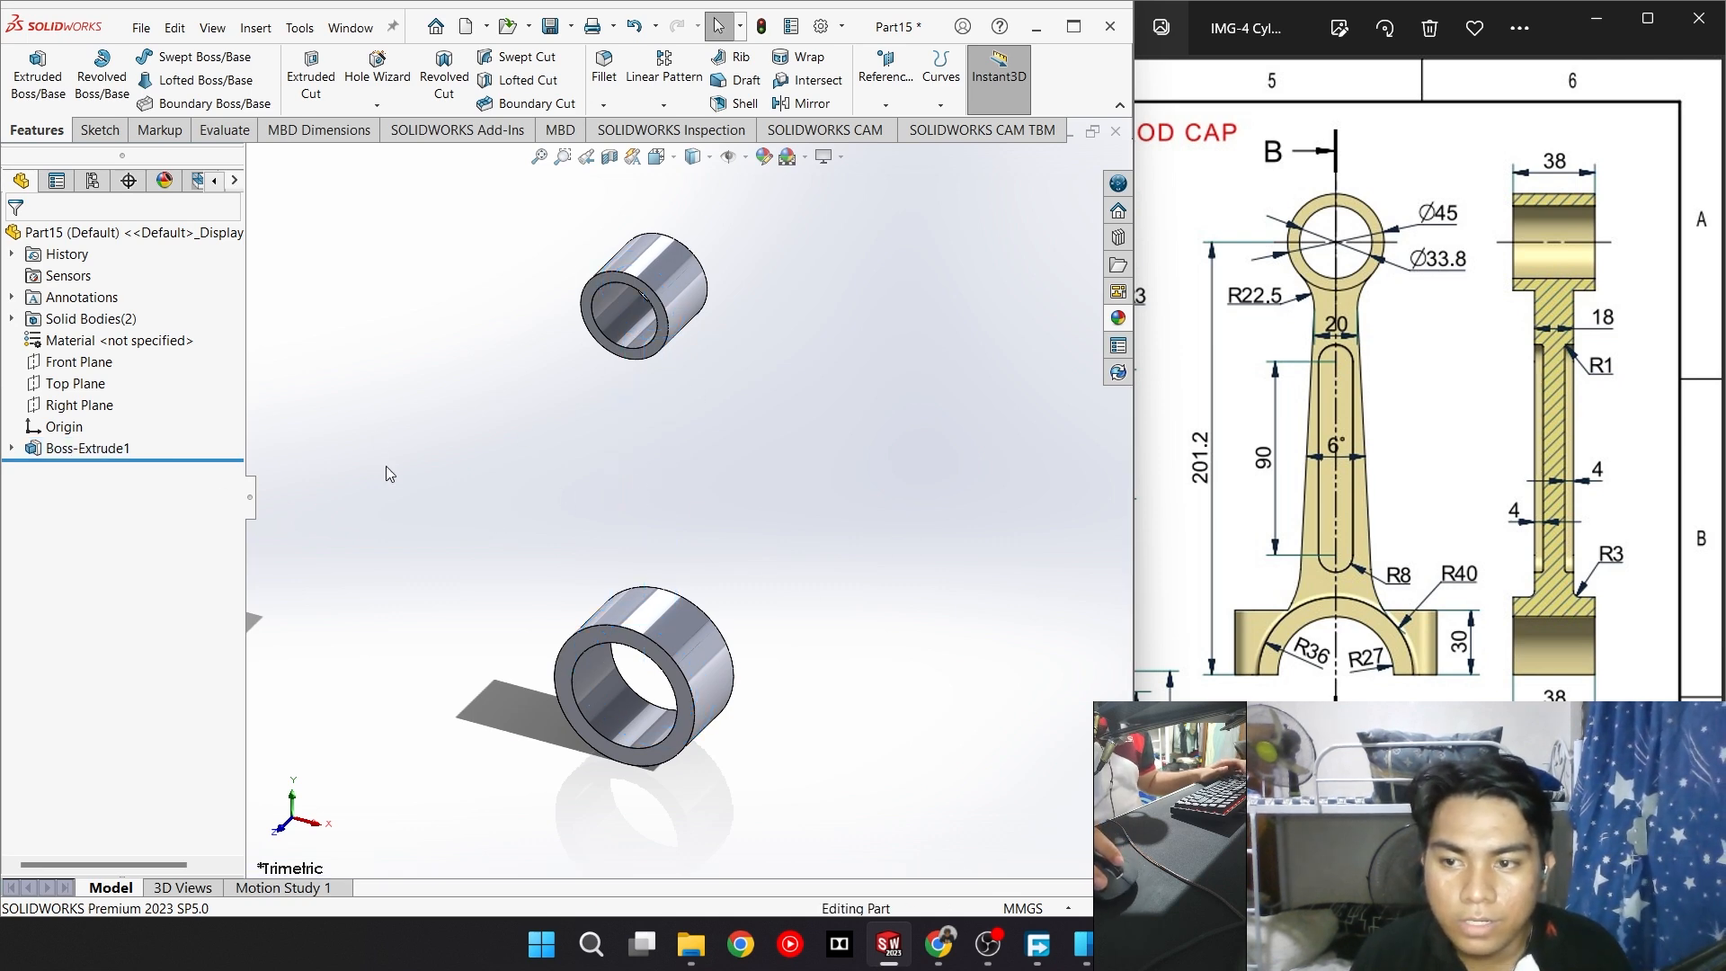
Reuse the connecting rod sketch to extrude the two tapered shank regions between the rings 18 mm with the Mid Plane end condition
left_click(670, 313)
left_click(649, 445)
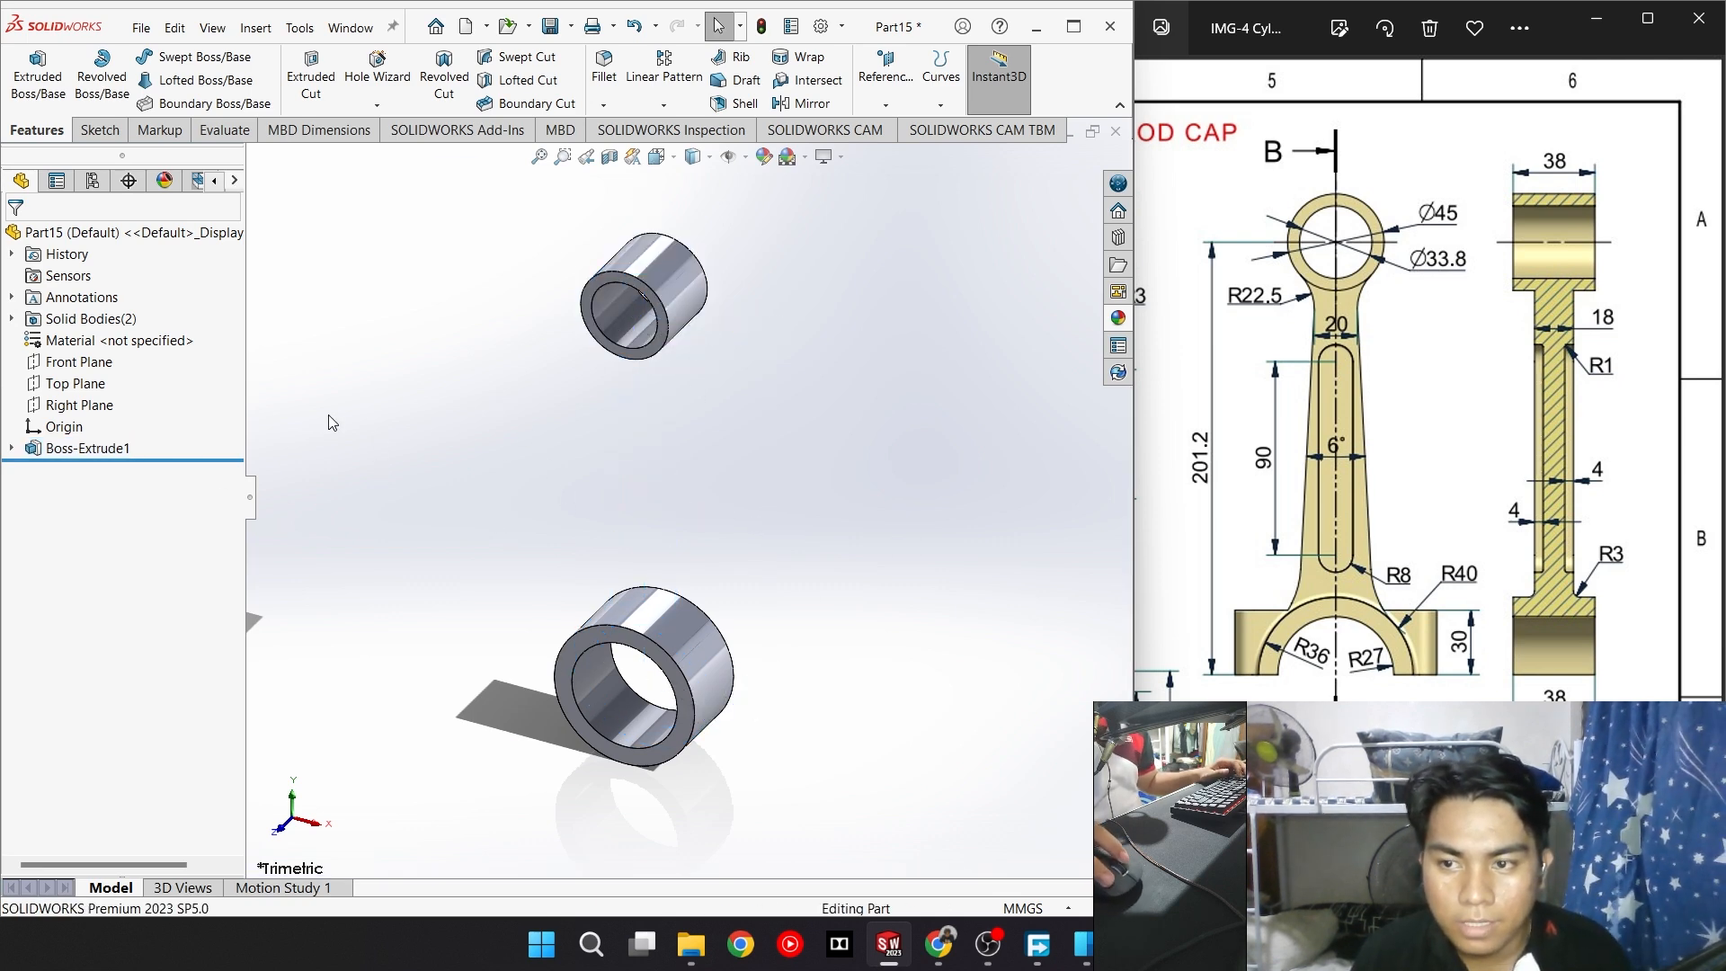
left_click(13, 450)
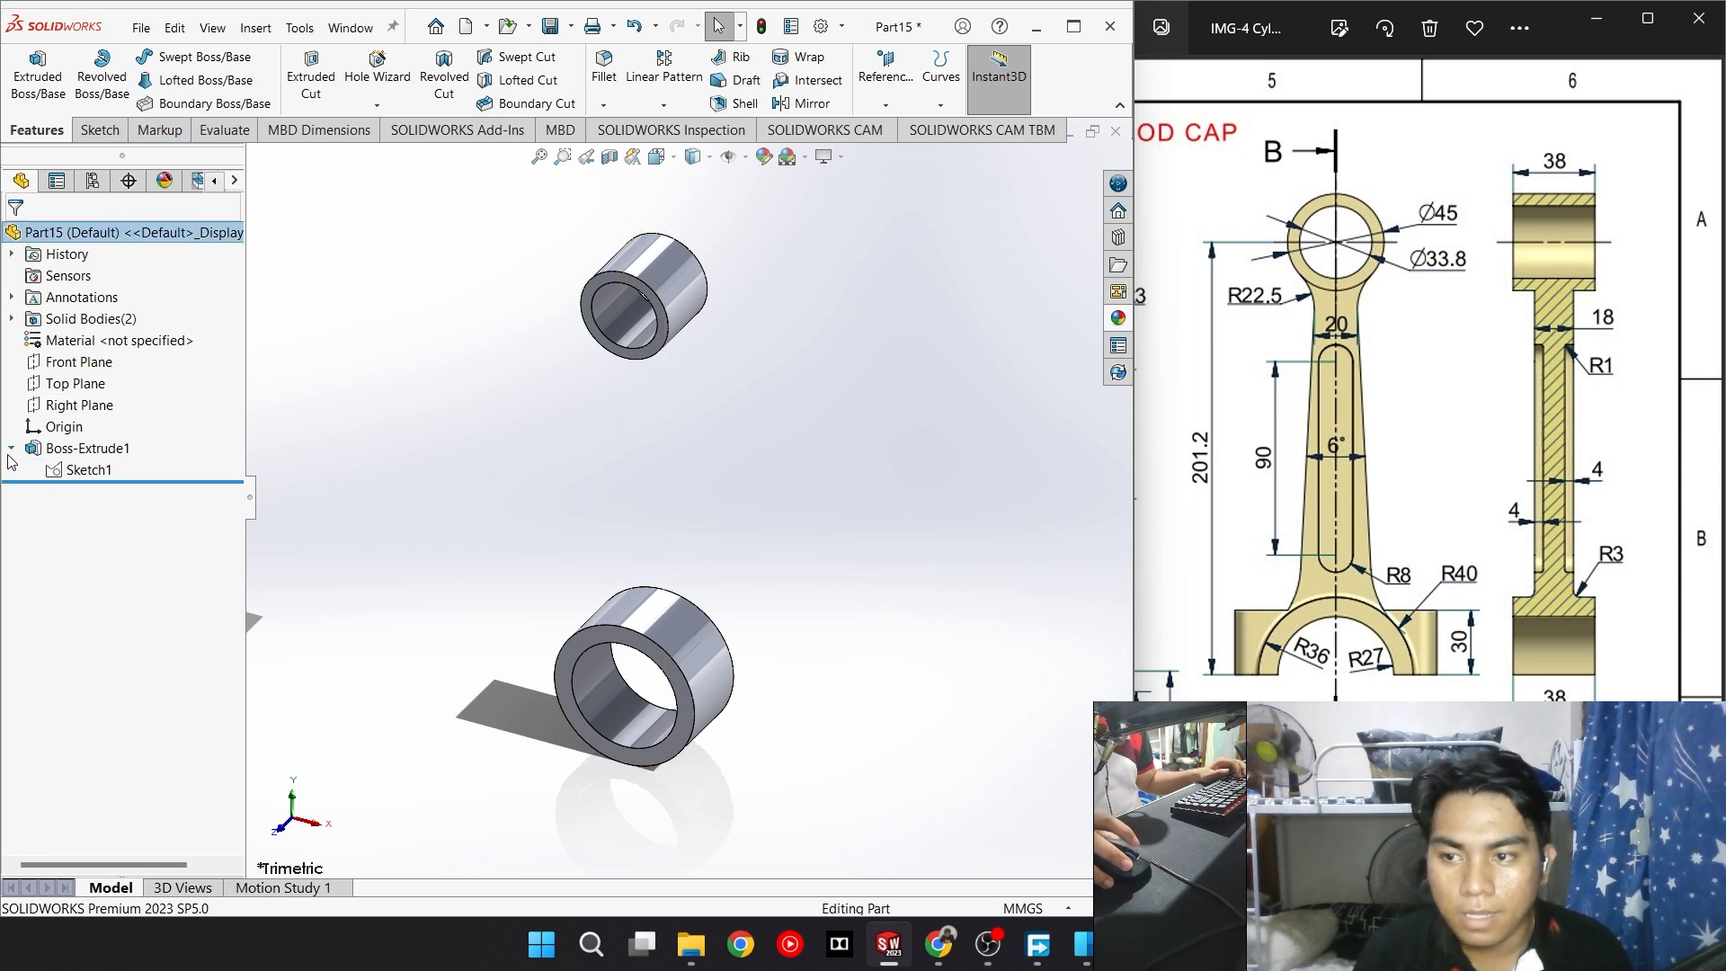
left_click(77, 479)
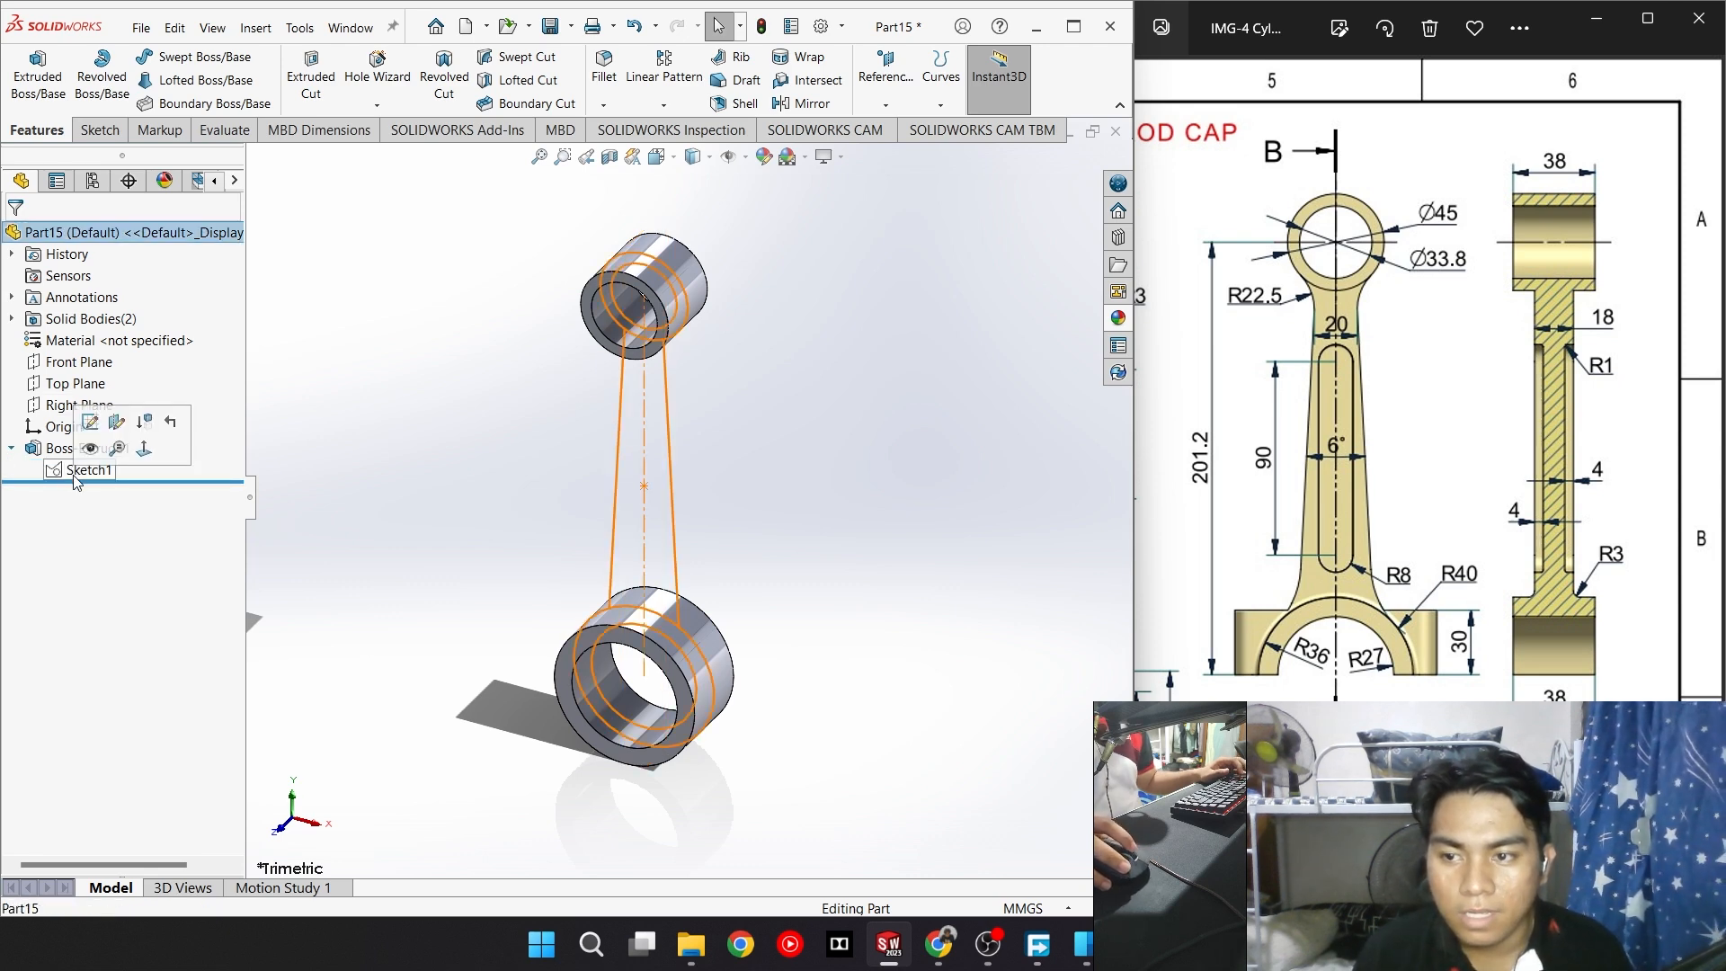
left_click(62, 88)
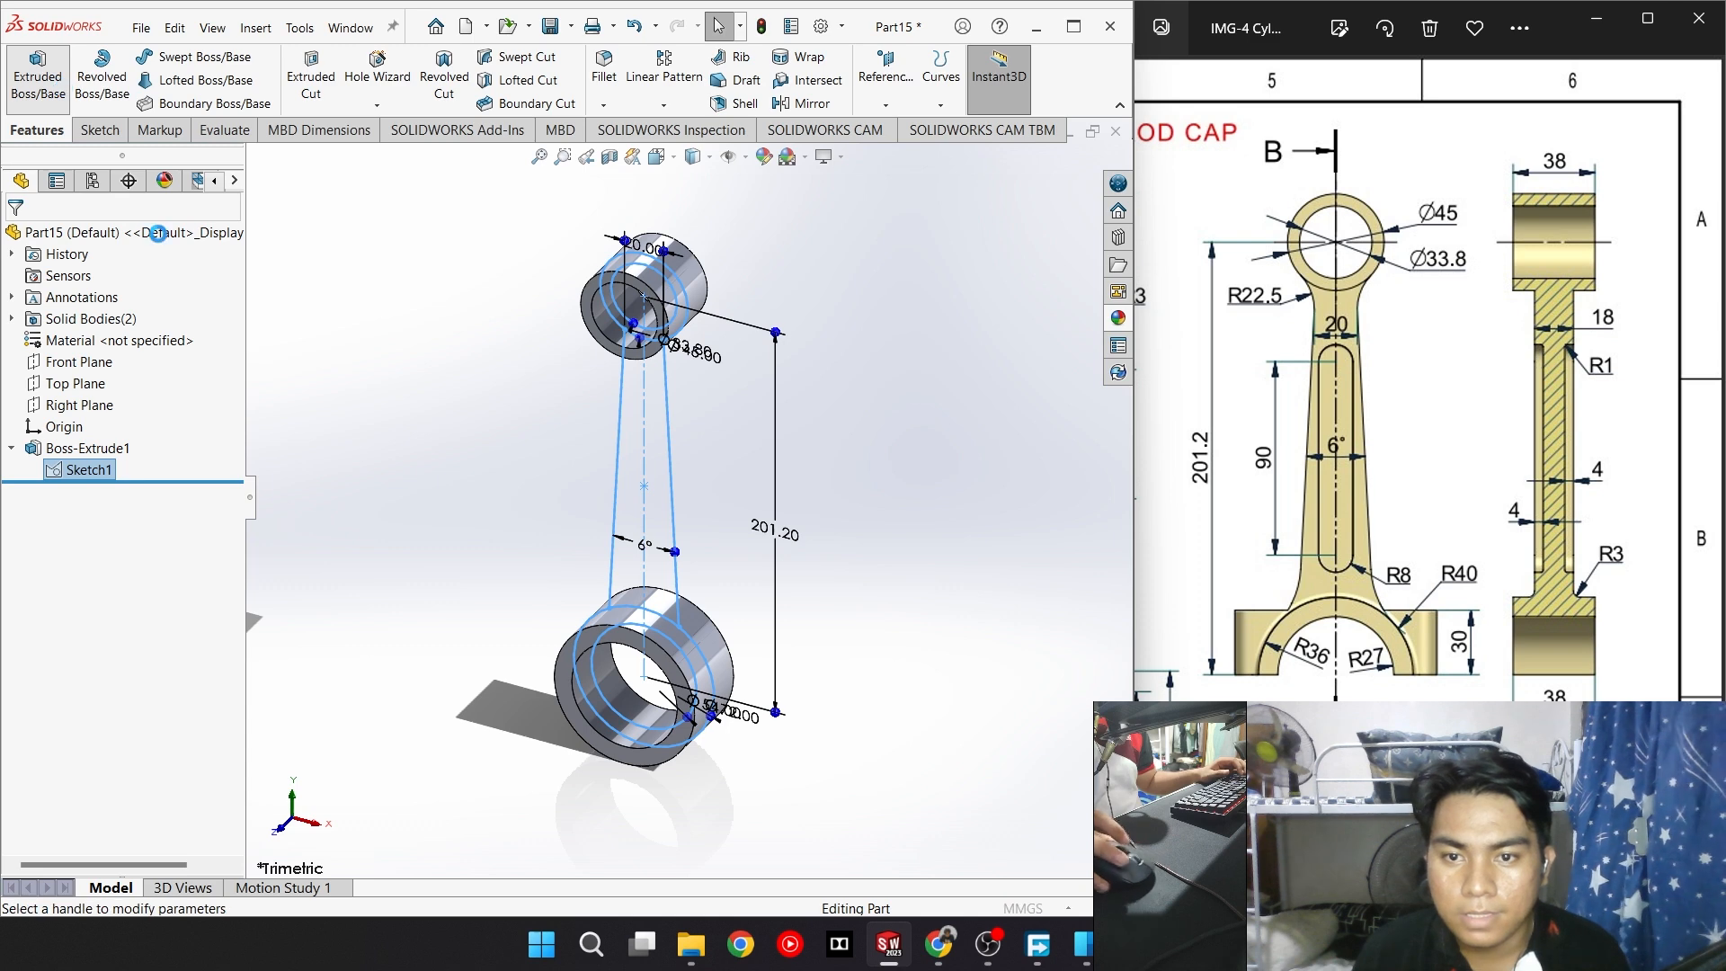
left_click(654, 439)
left_click(627, 439)
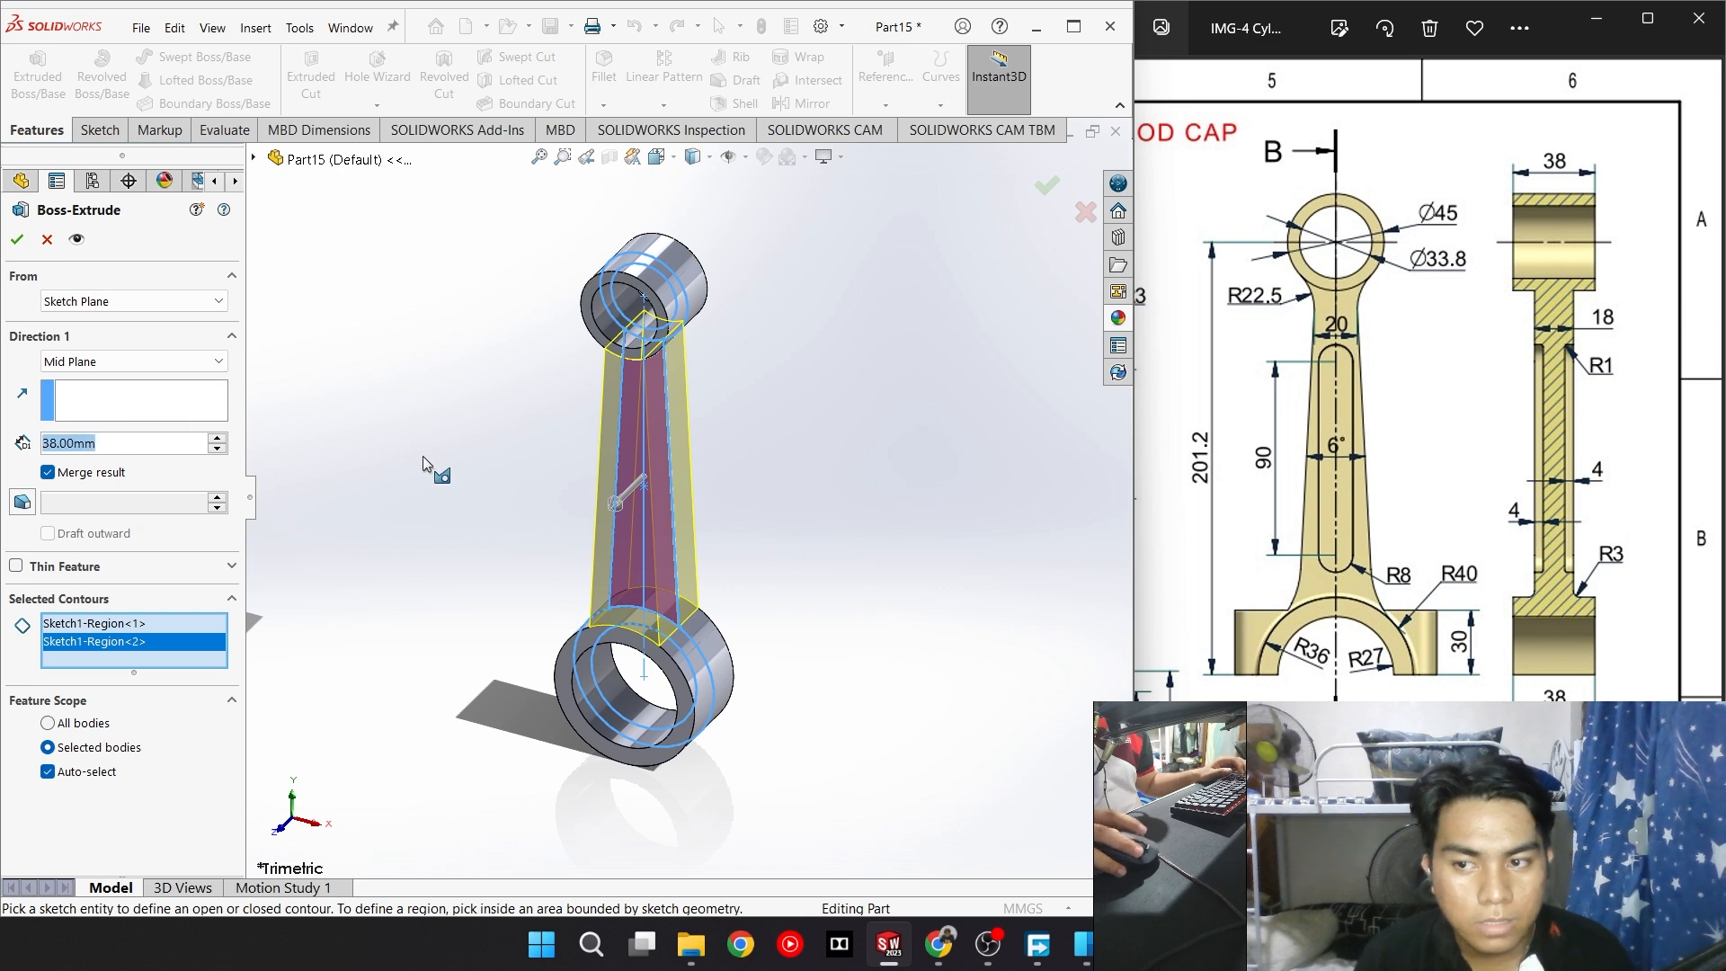
type("18")
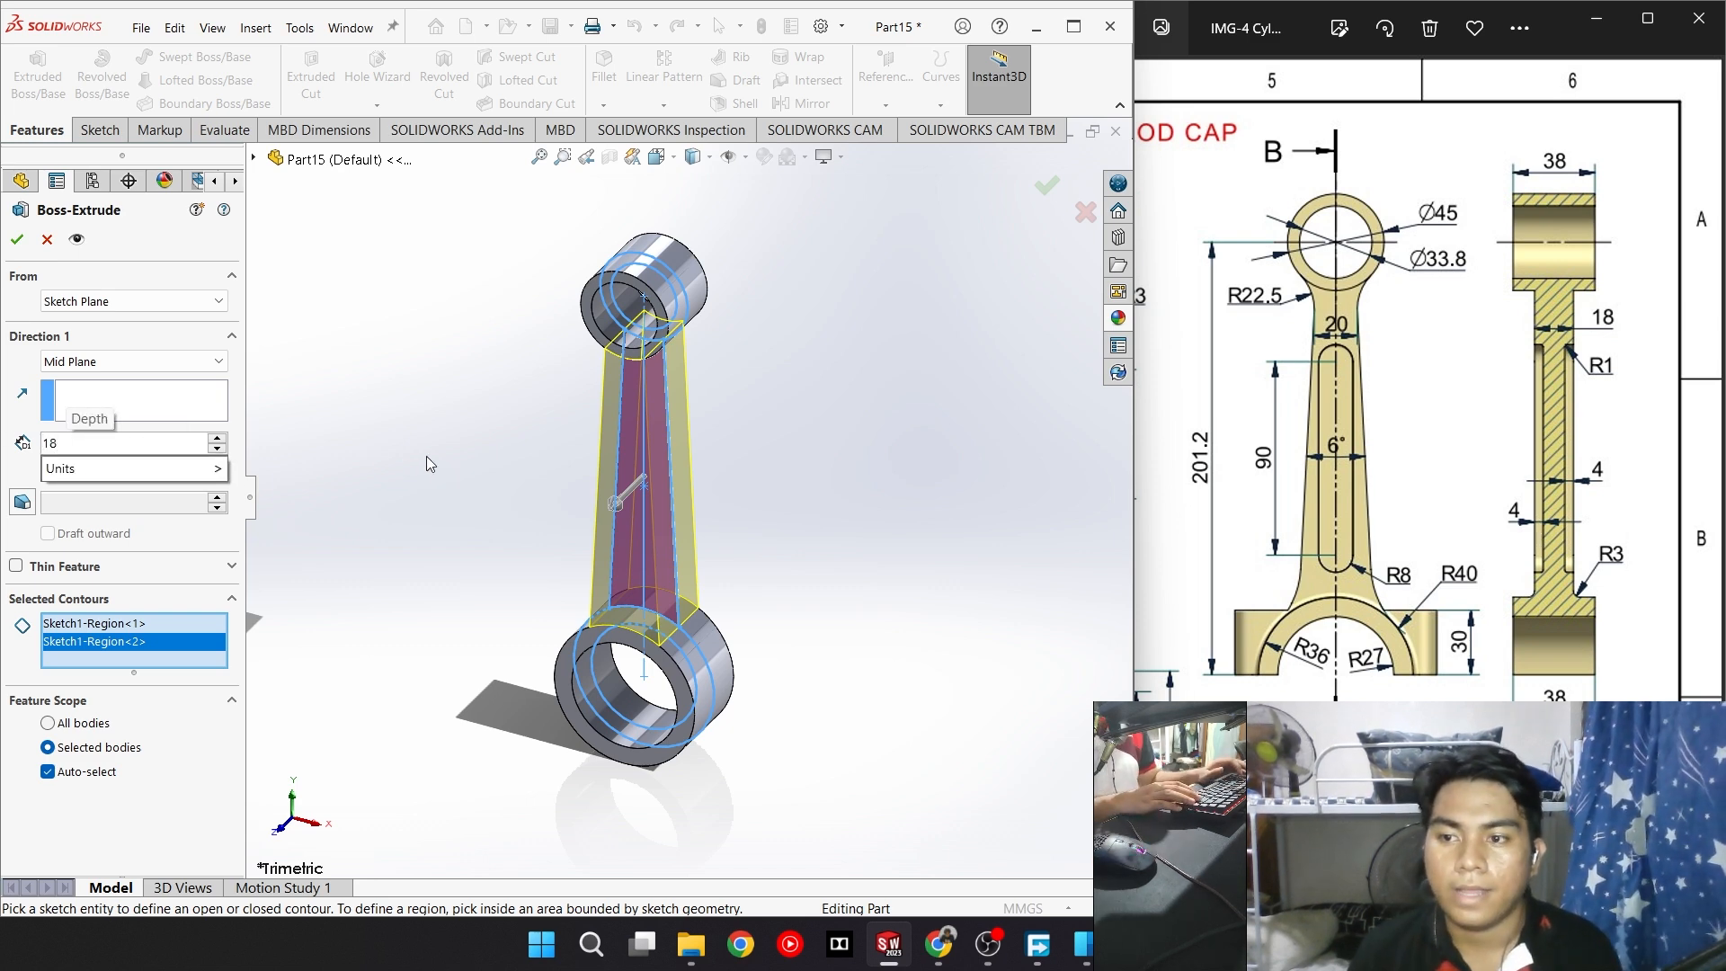
key("Return")
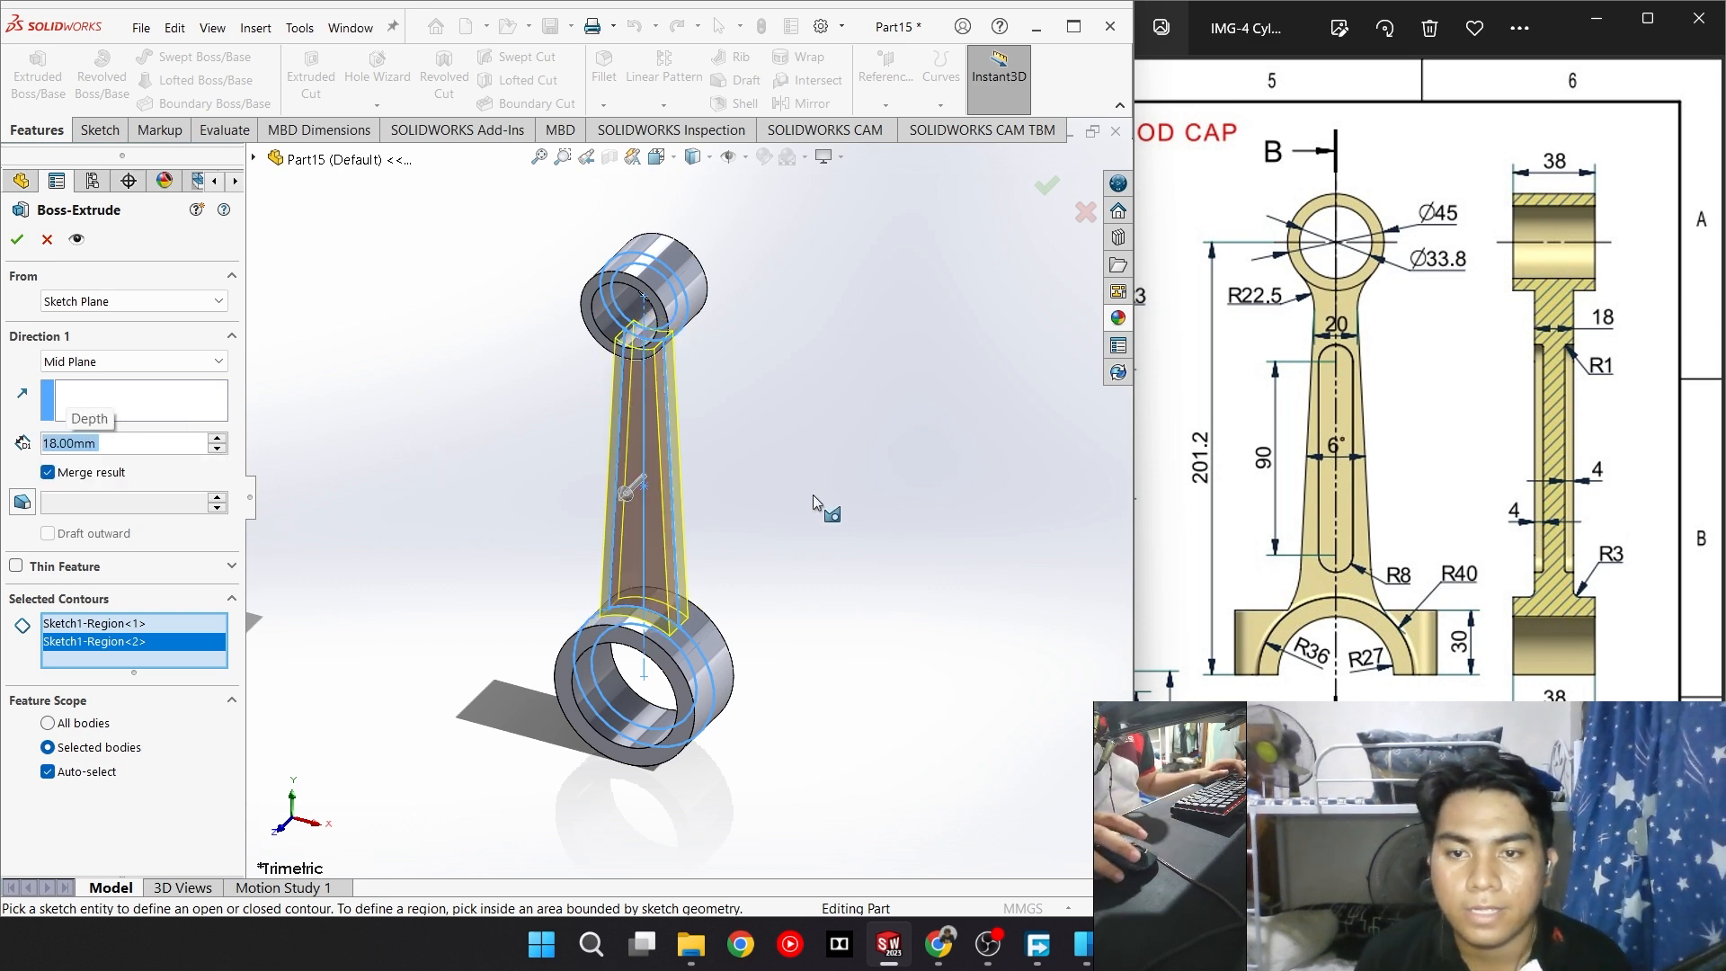
left_click(18, 240)
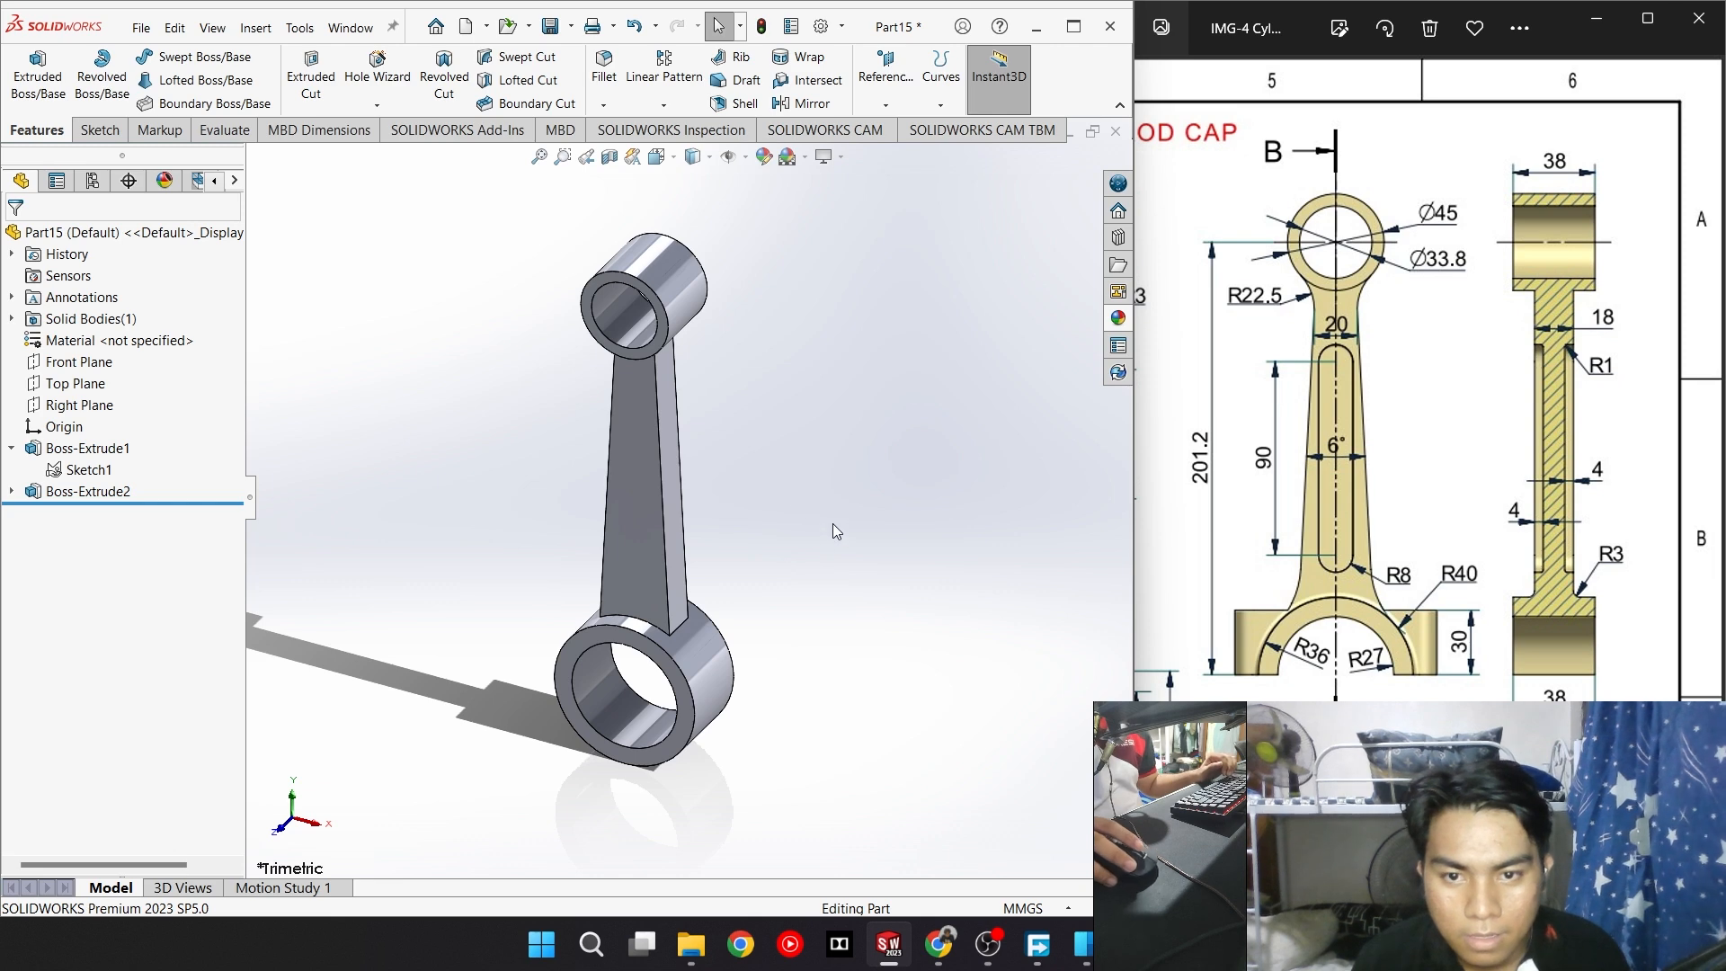
Fillet the two edges where the shank's sides meet the small upper ring with a 22.5 mm radius
middle_click_drag(742, 548, 796, 341)
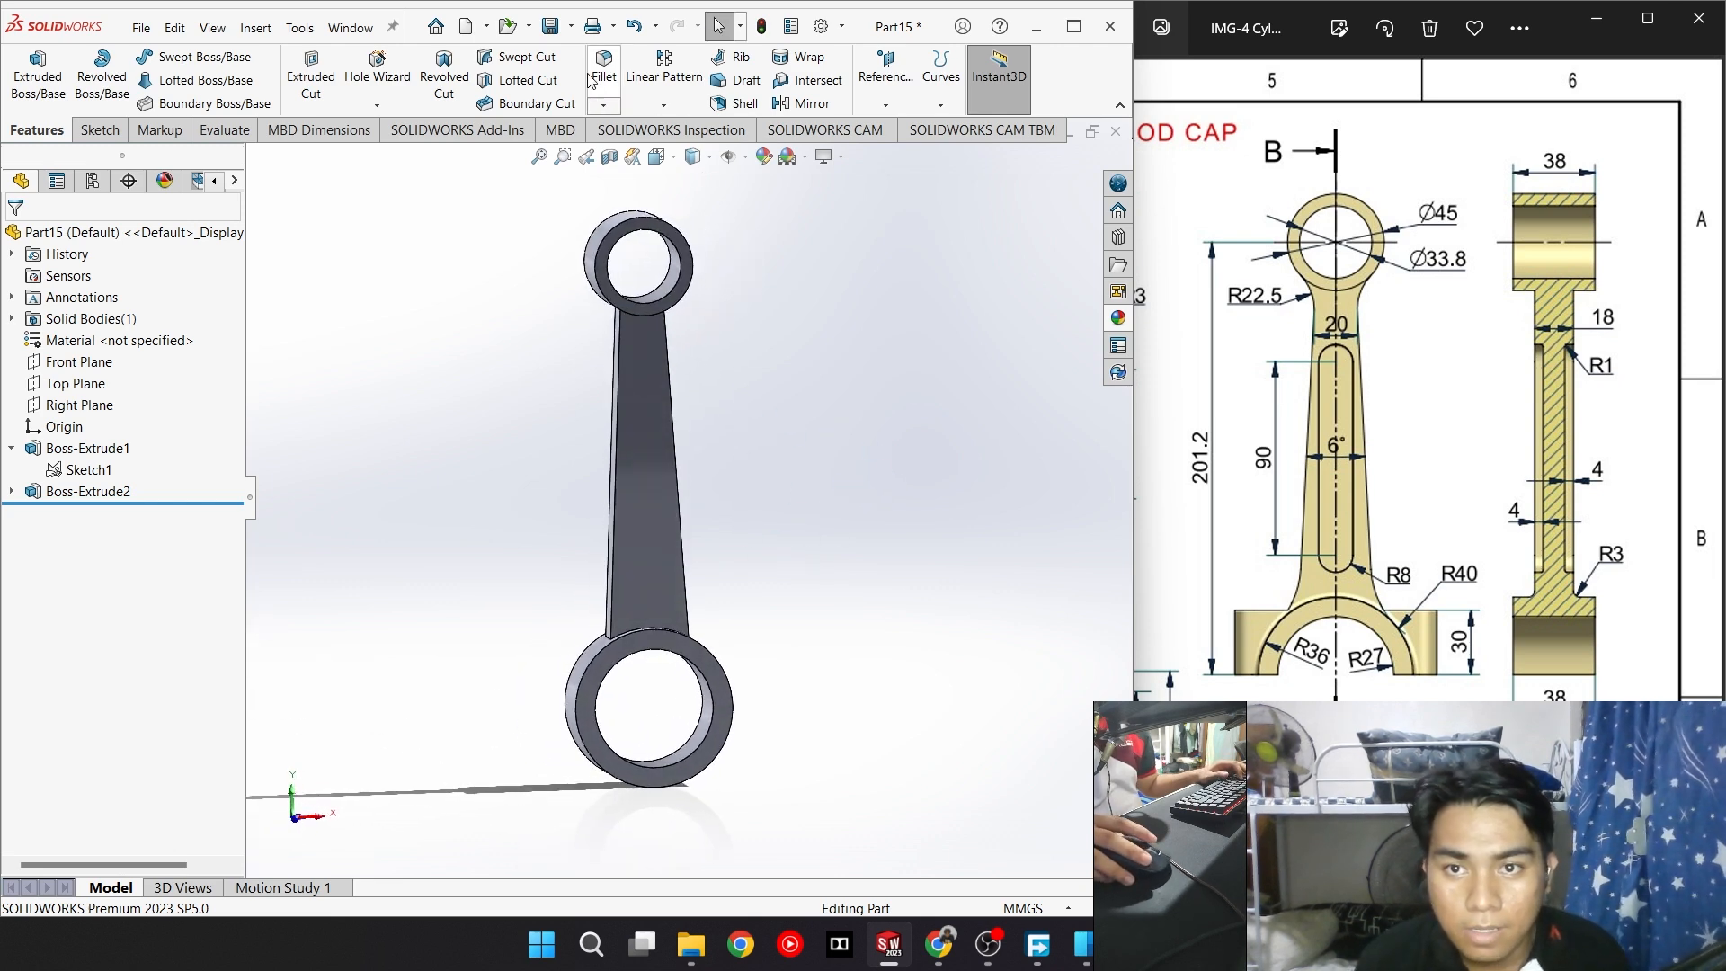
scroll(617, 297, "down", 7)
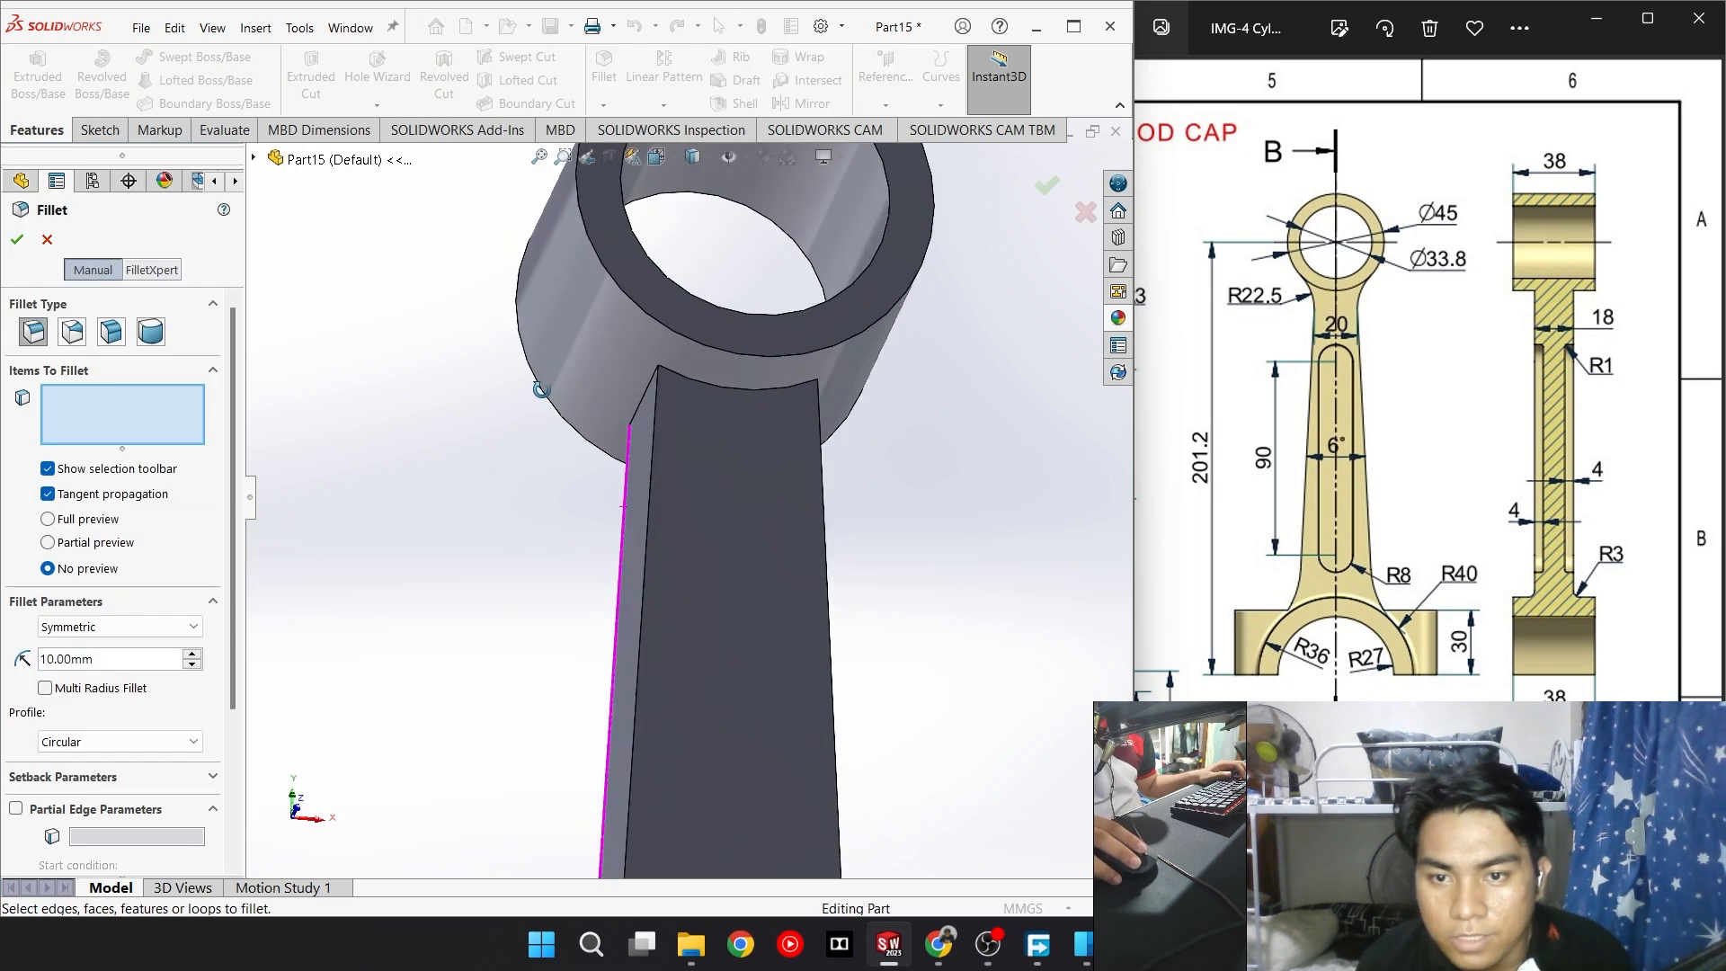
middle_click_drag(604, 467, 596, 427)
left_click(671, 401)
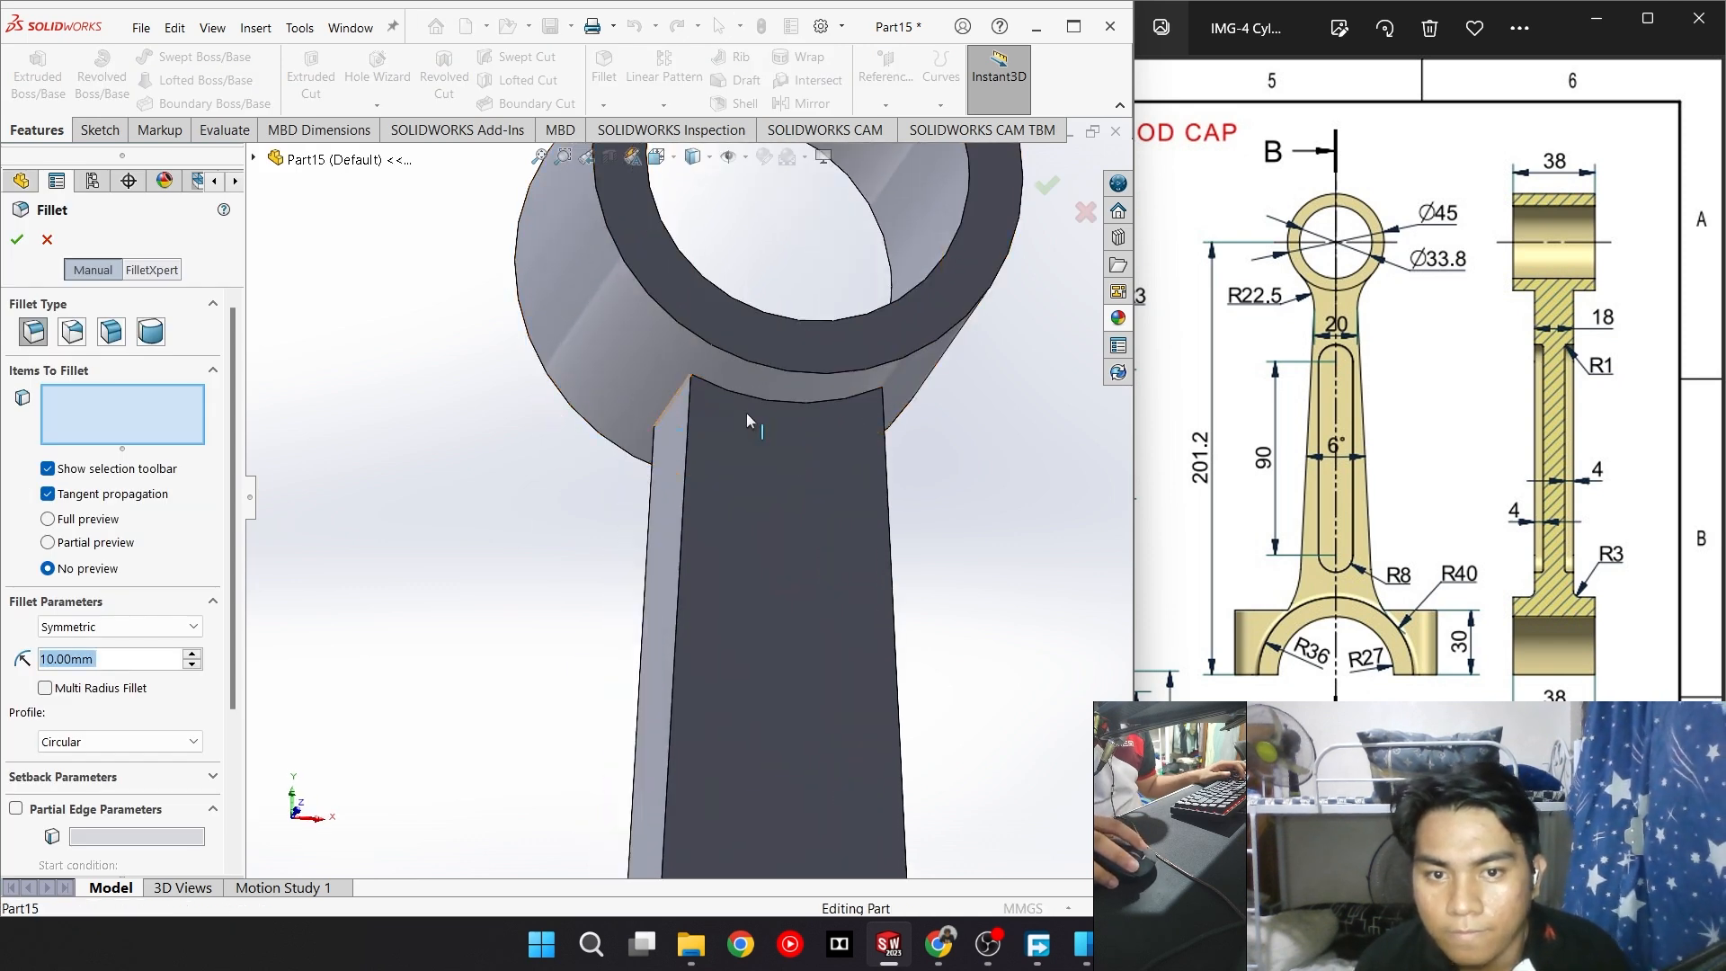
middle_click_drag(1016, 471, 963, 473)
left_click(935, 413)
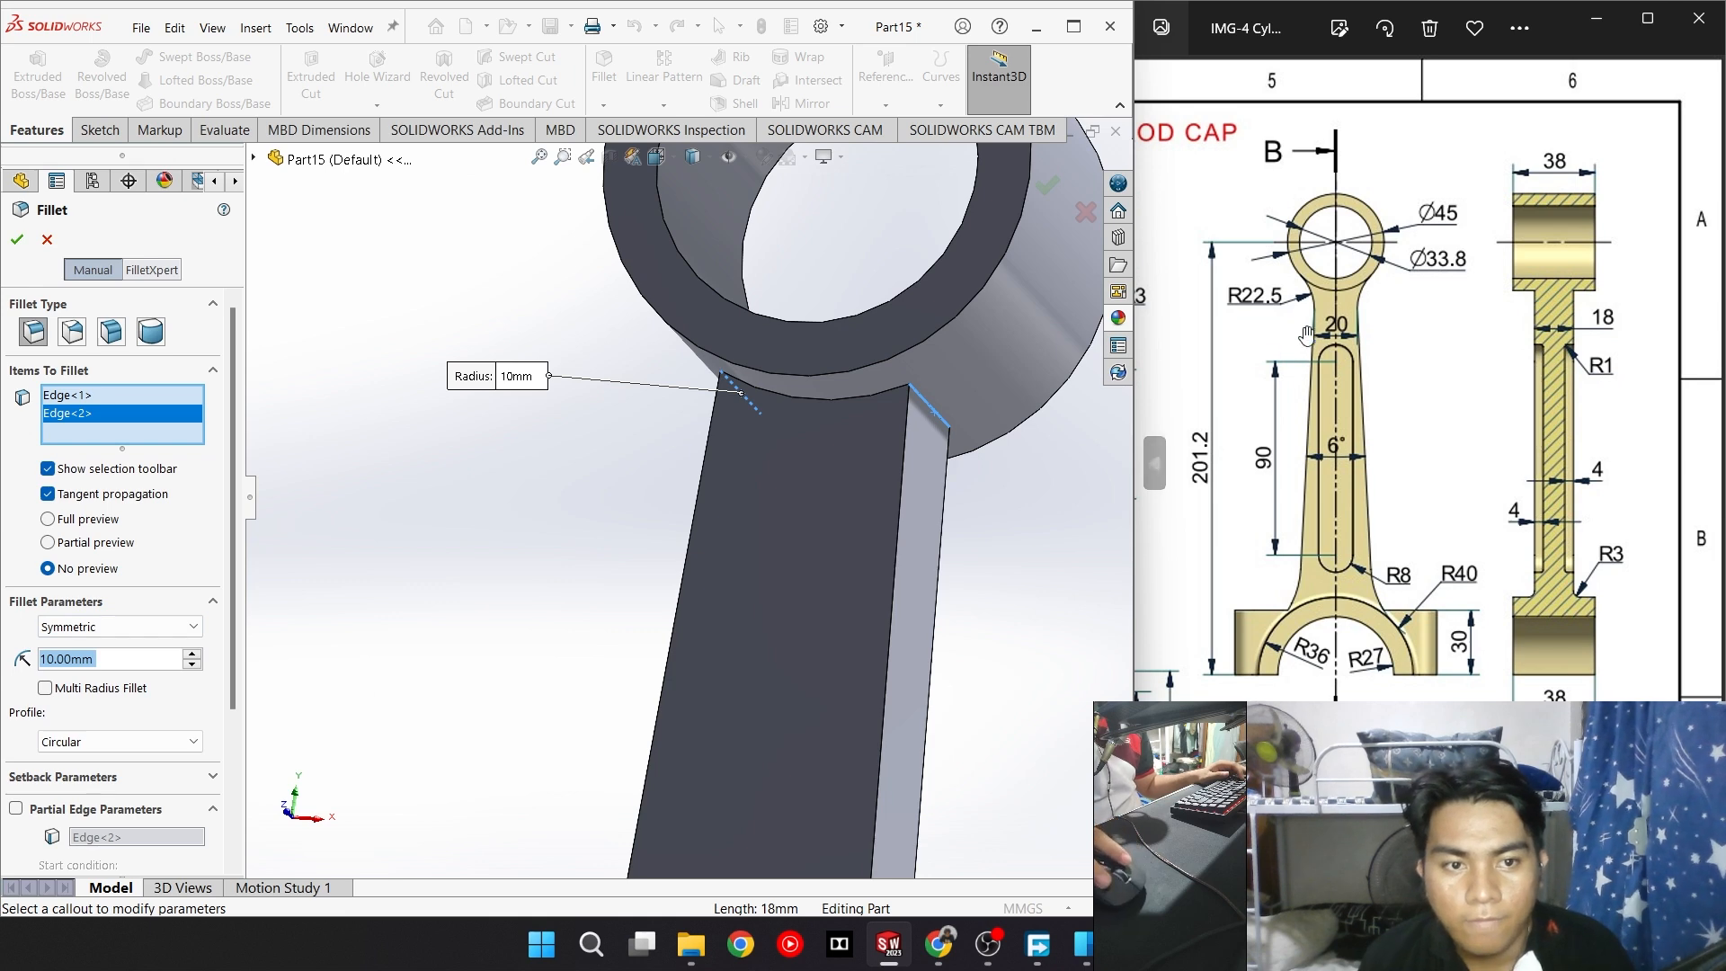
type("22")
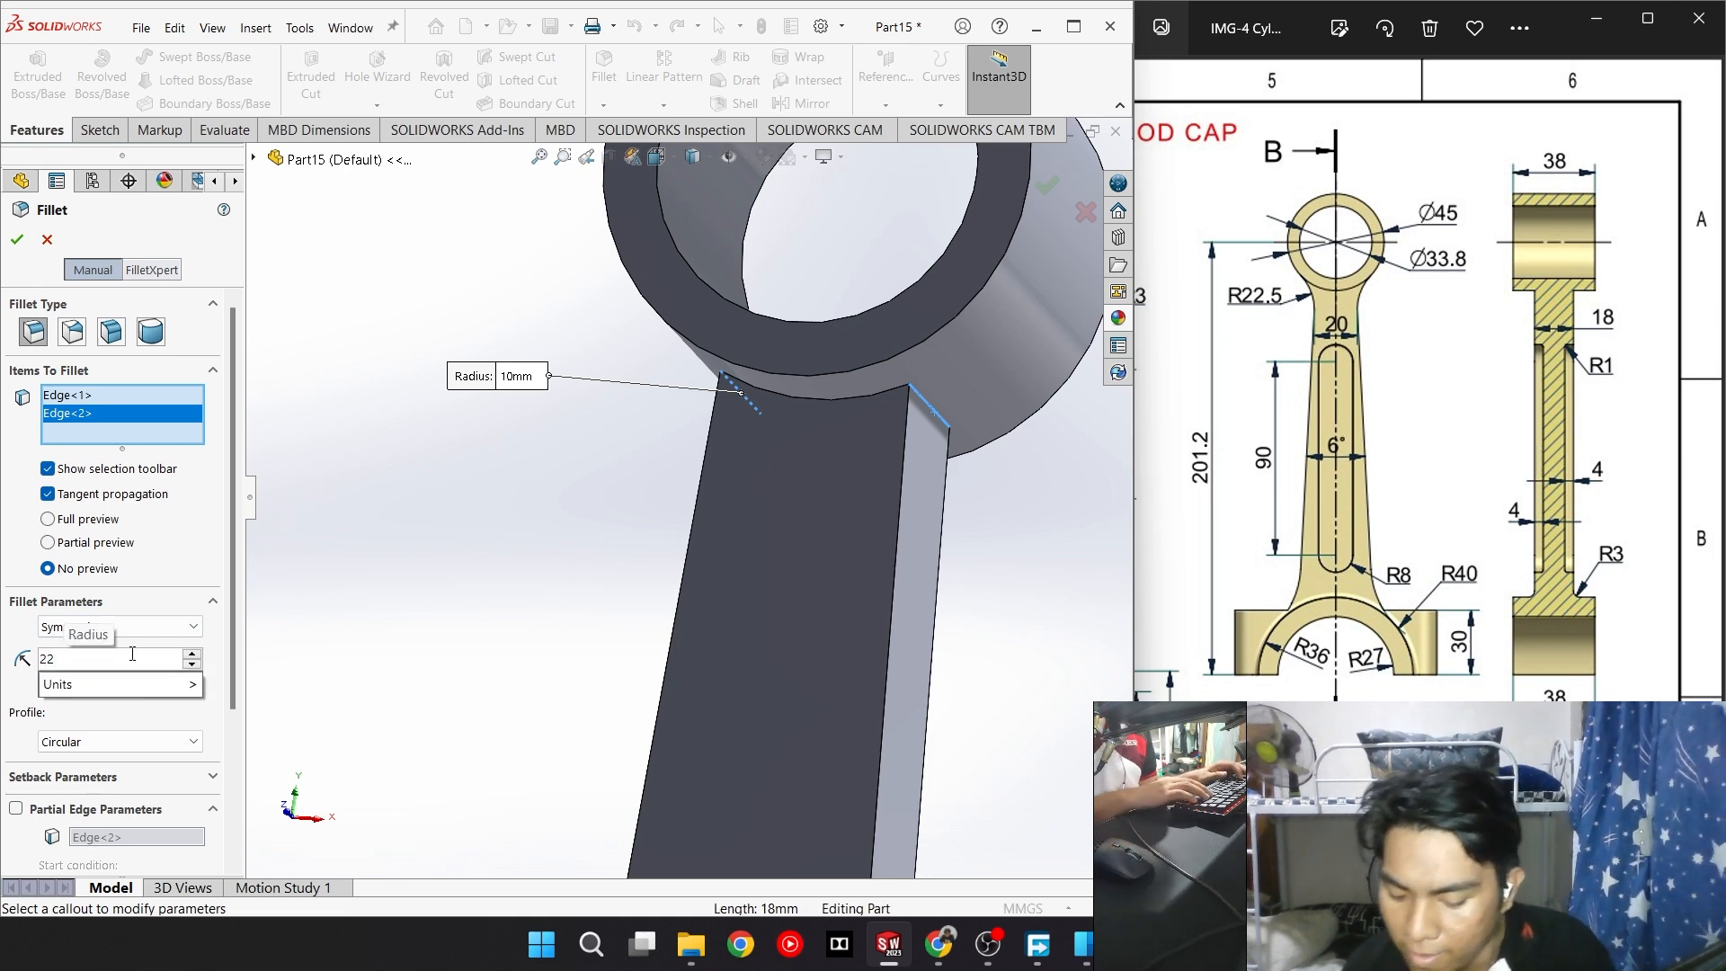
type(".5")
key("Return")
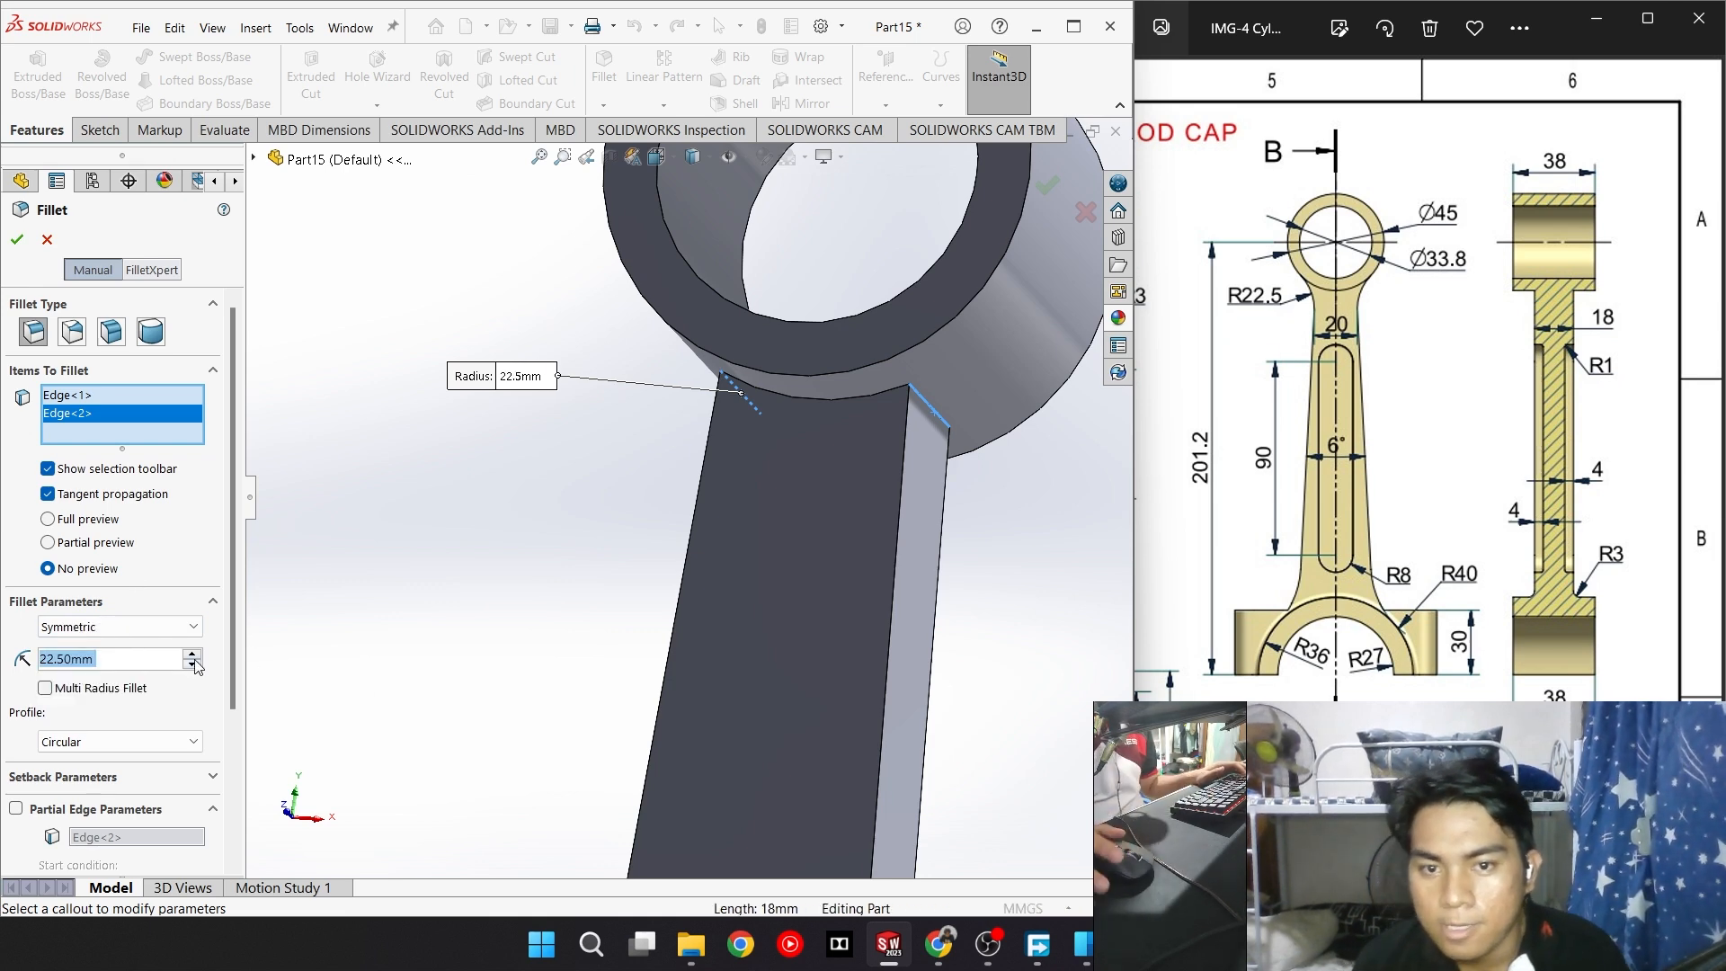
left_click(18, 241)
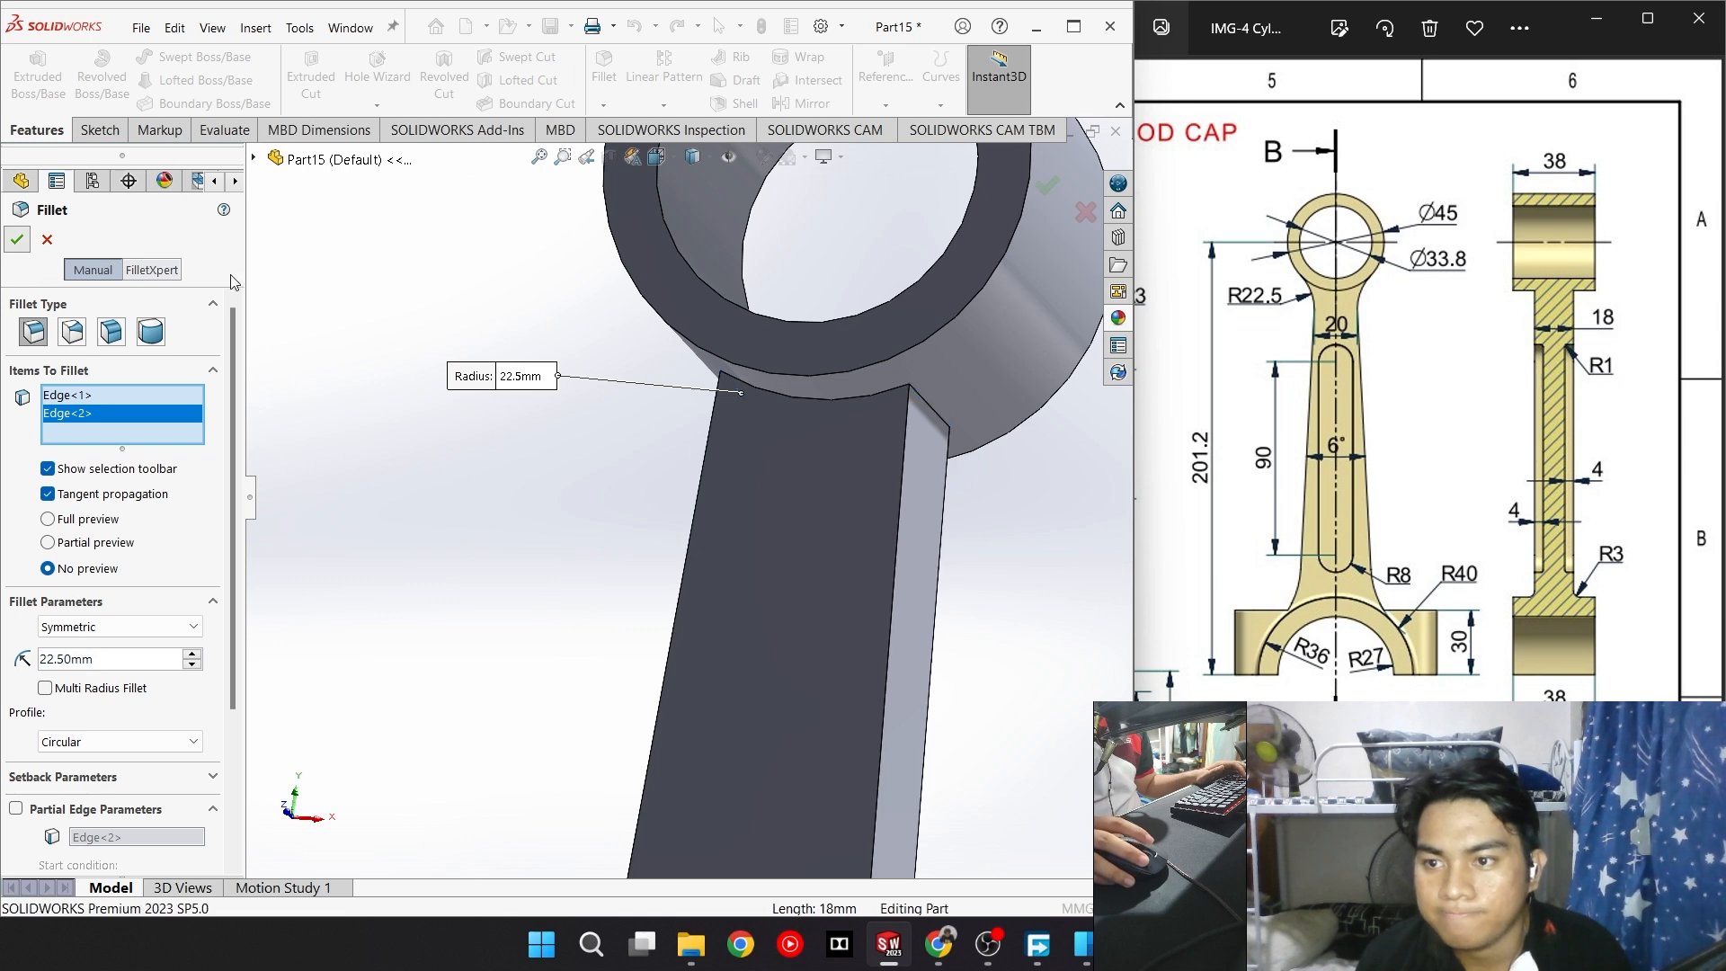
Fillet the two edges where the shank's sides meet the large lower ring with a 40 mm radius
middle_click_drag(551, 523, 535, 505)
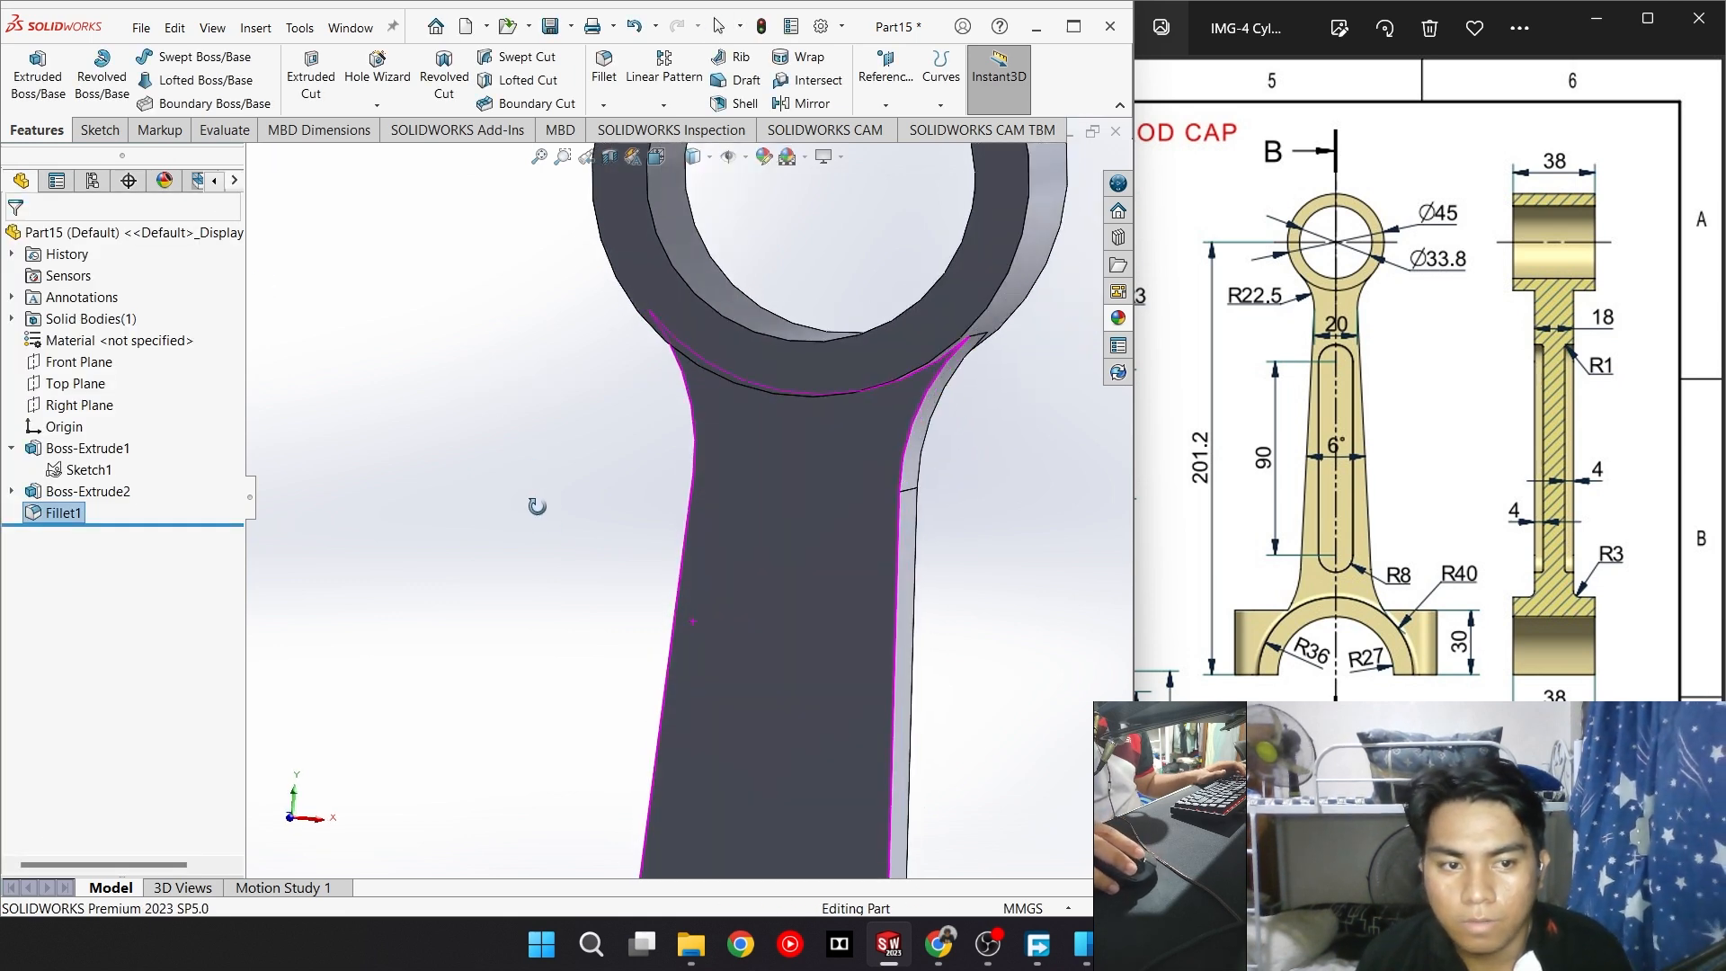
left_click(1060, 624)
key("f")
middle_click_drag(1060, 623, 629, 593)
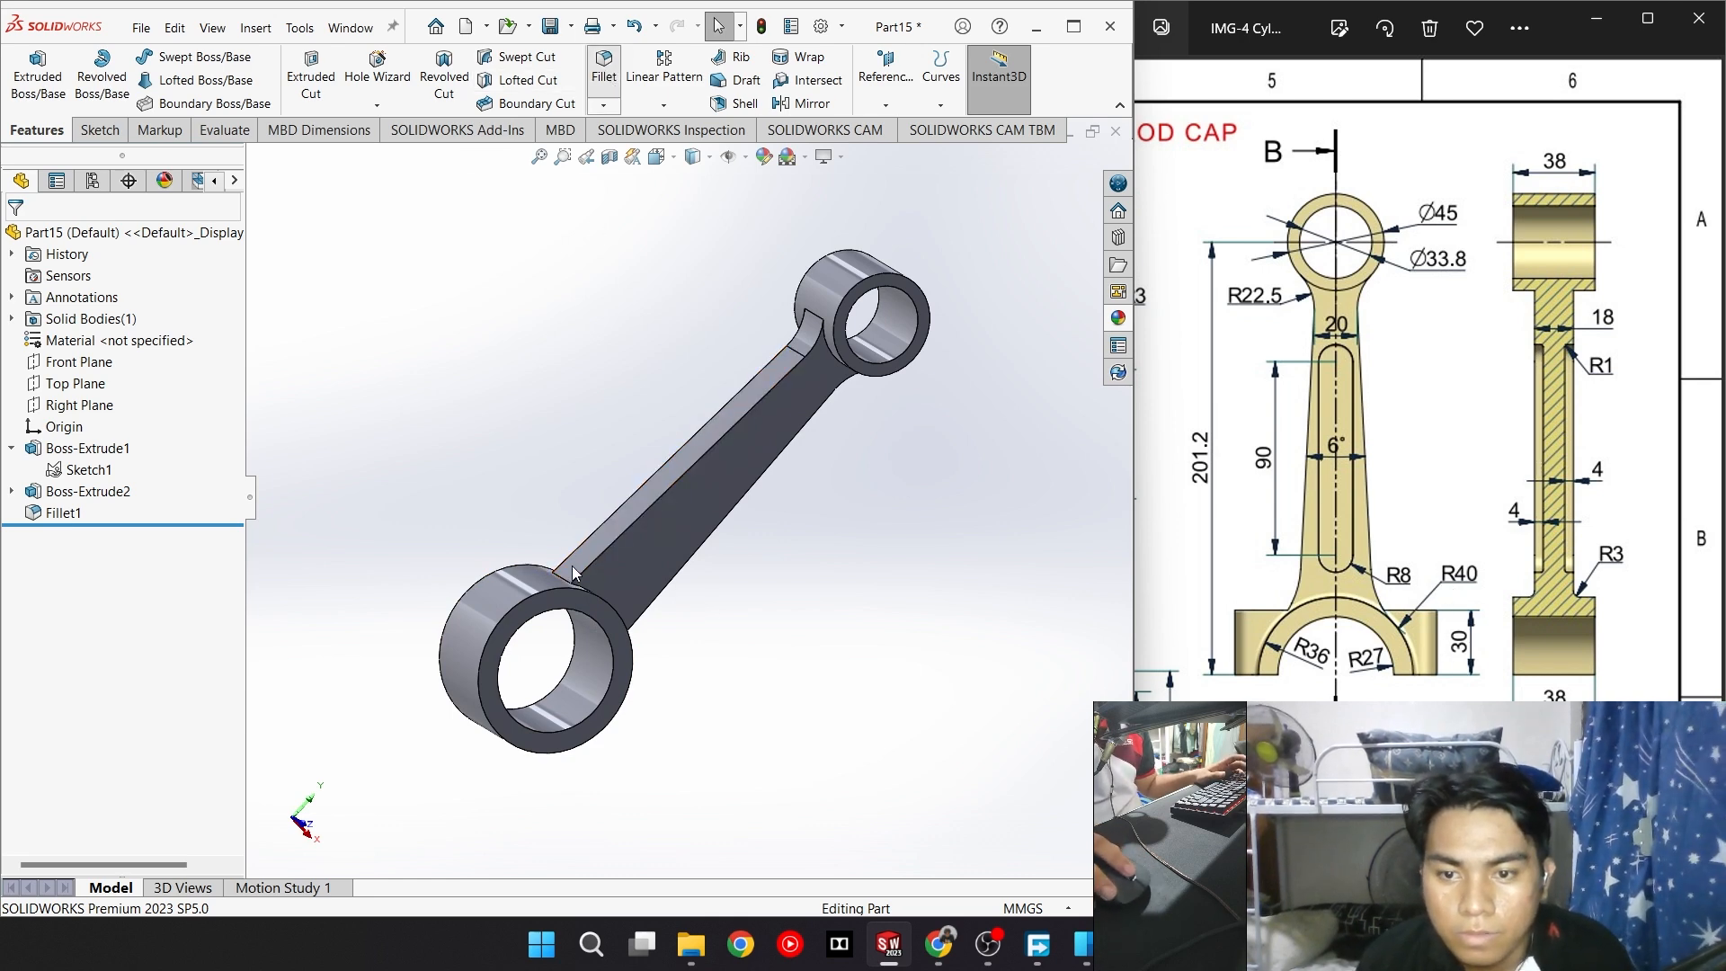
key("Return")
scroll(569, 575, "down", 3)
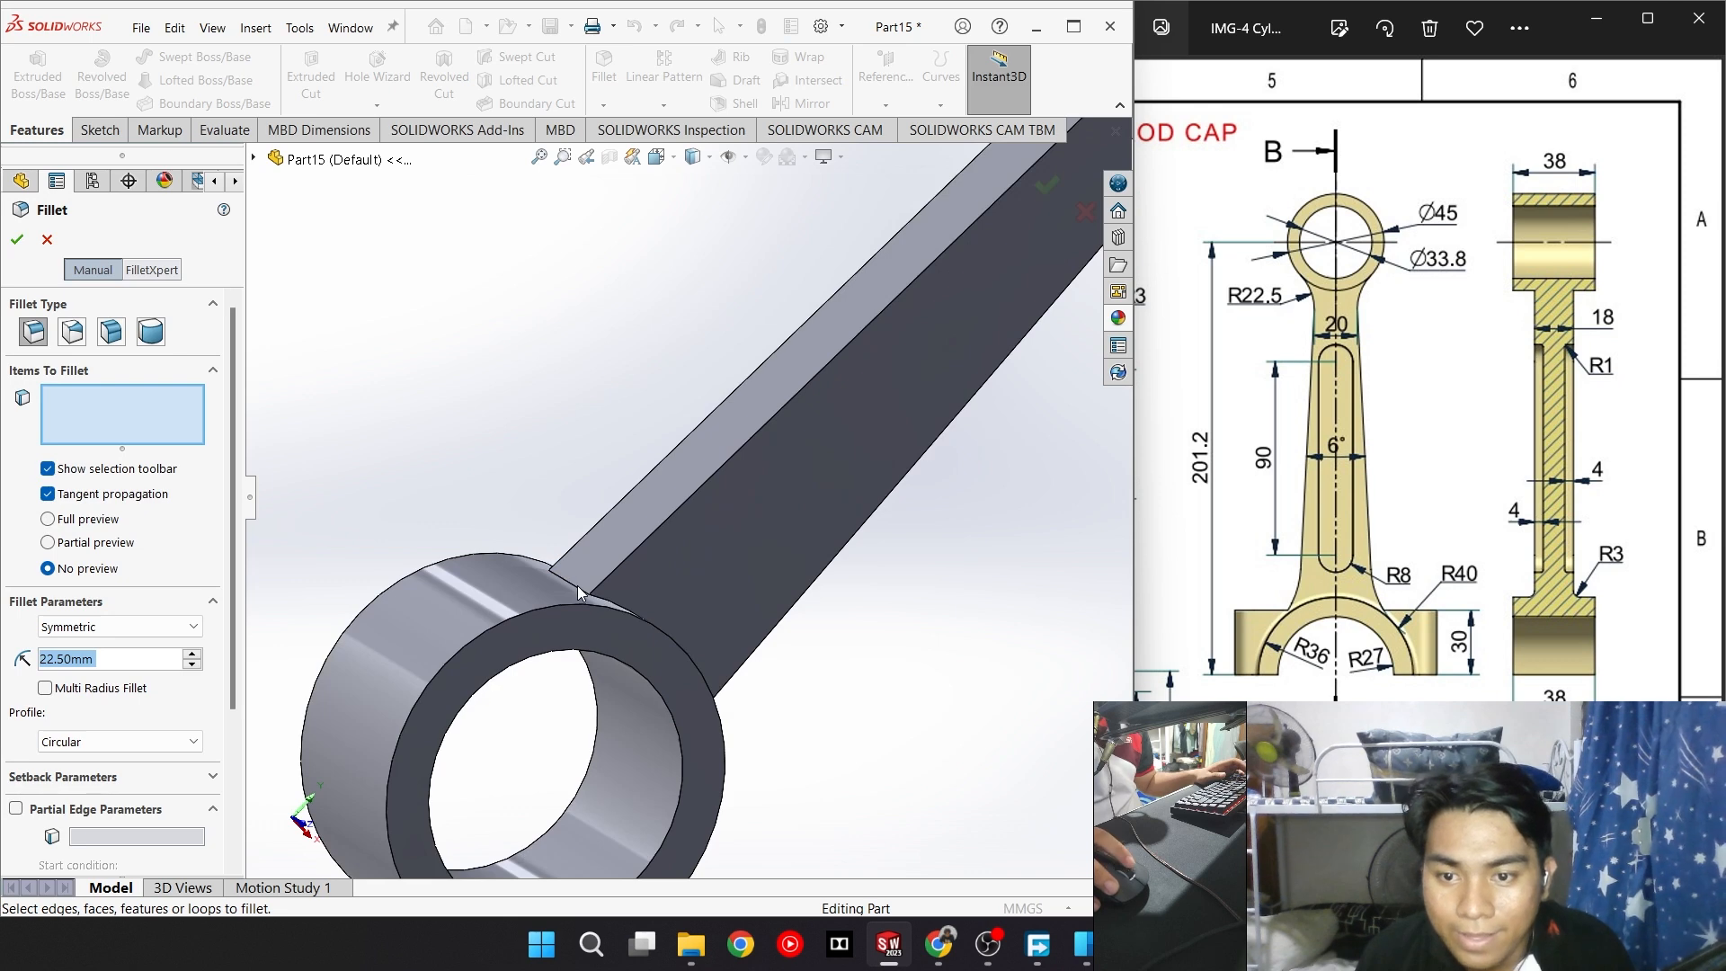
left_click(581, 594)
middle_click_drag(943, 662, 789, 661)
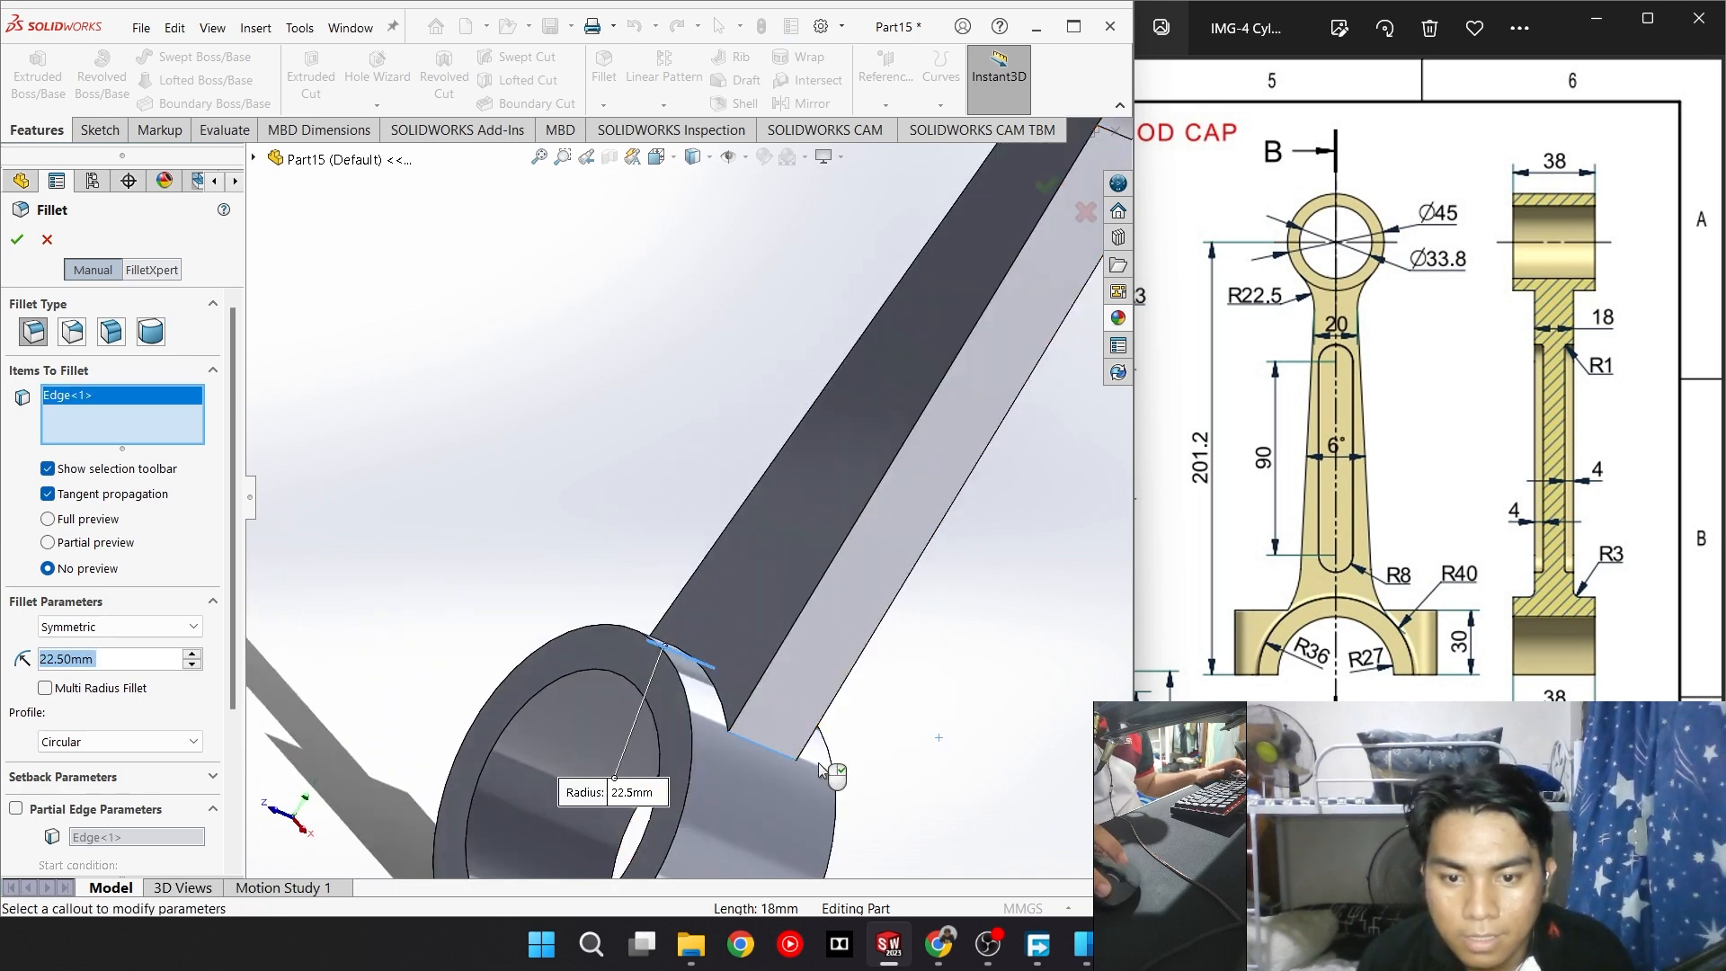
left_click(734, 703)
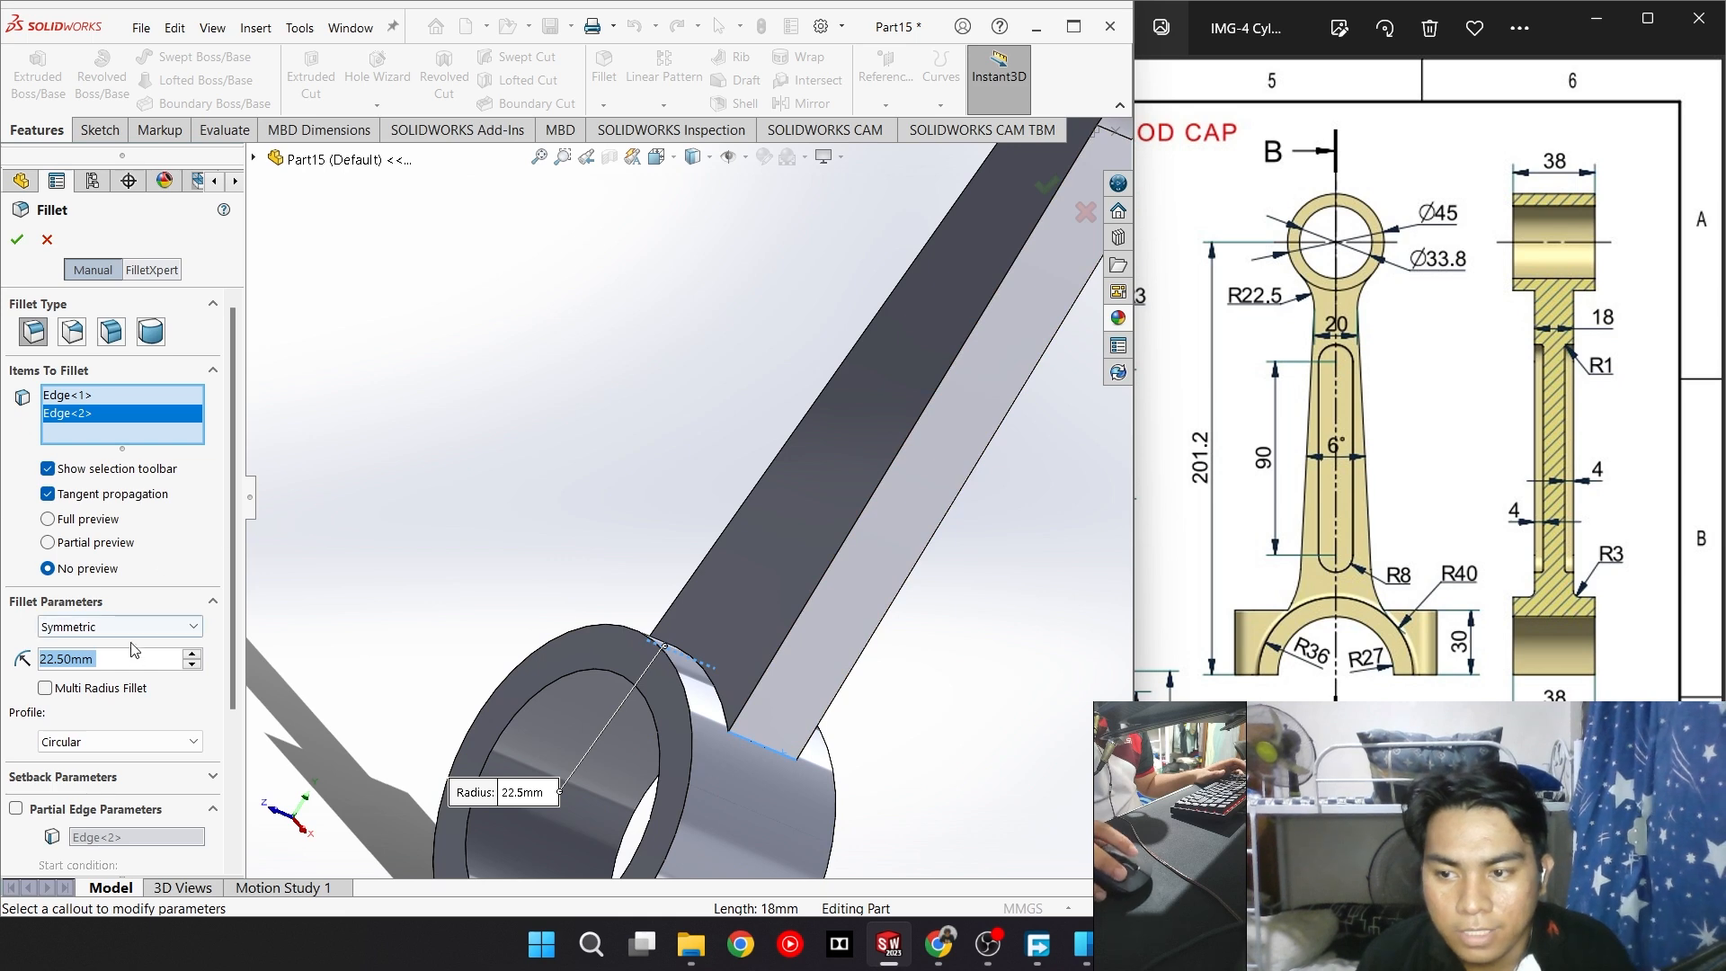
type("40")
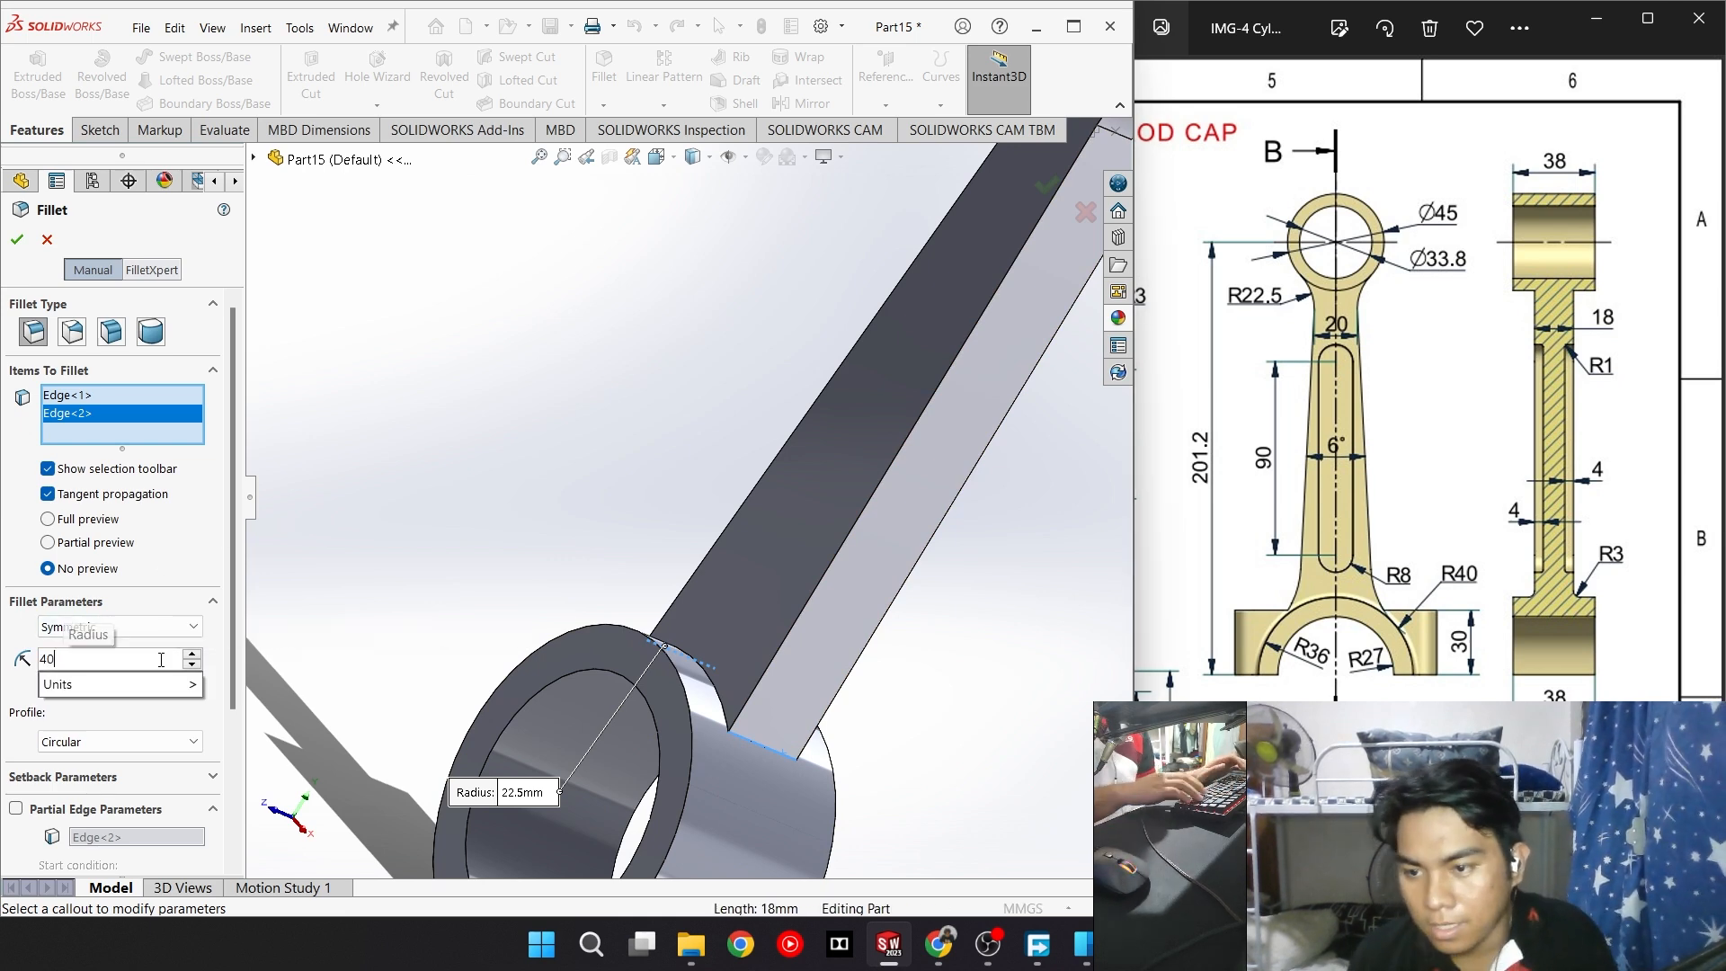
key("Return")
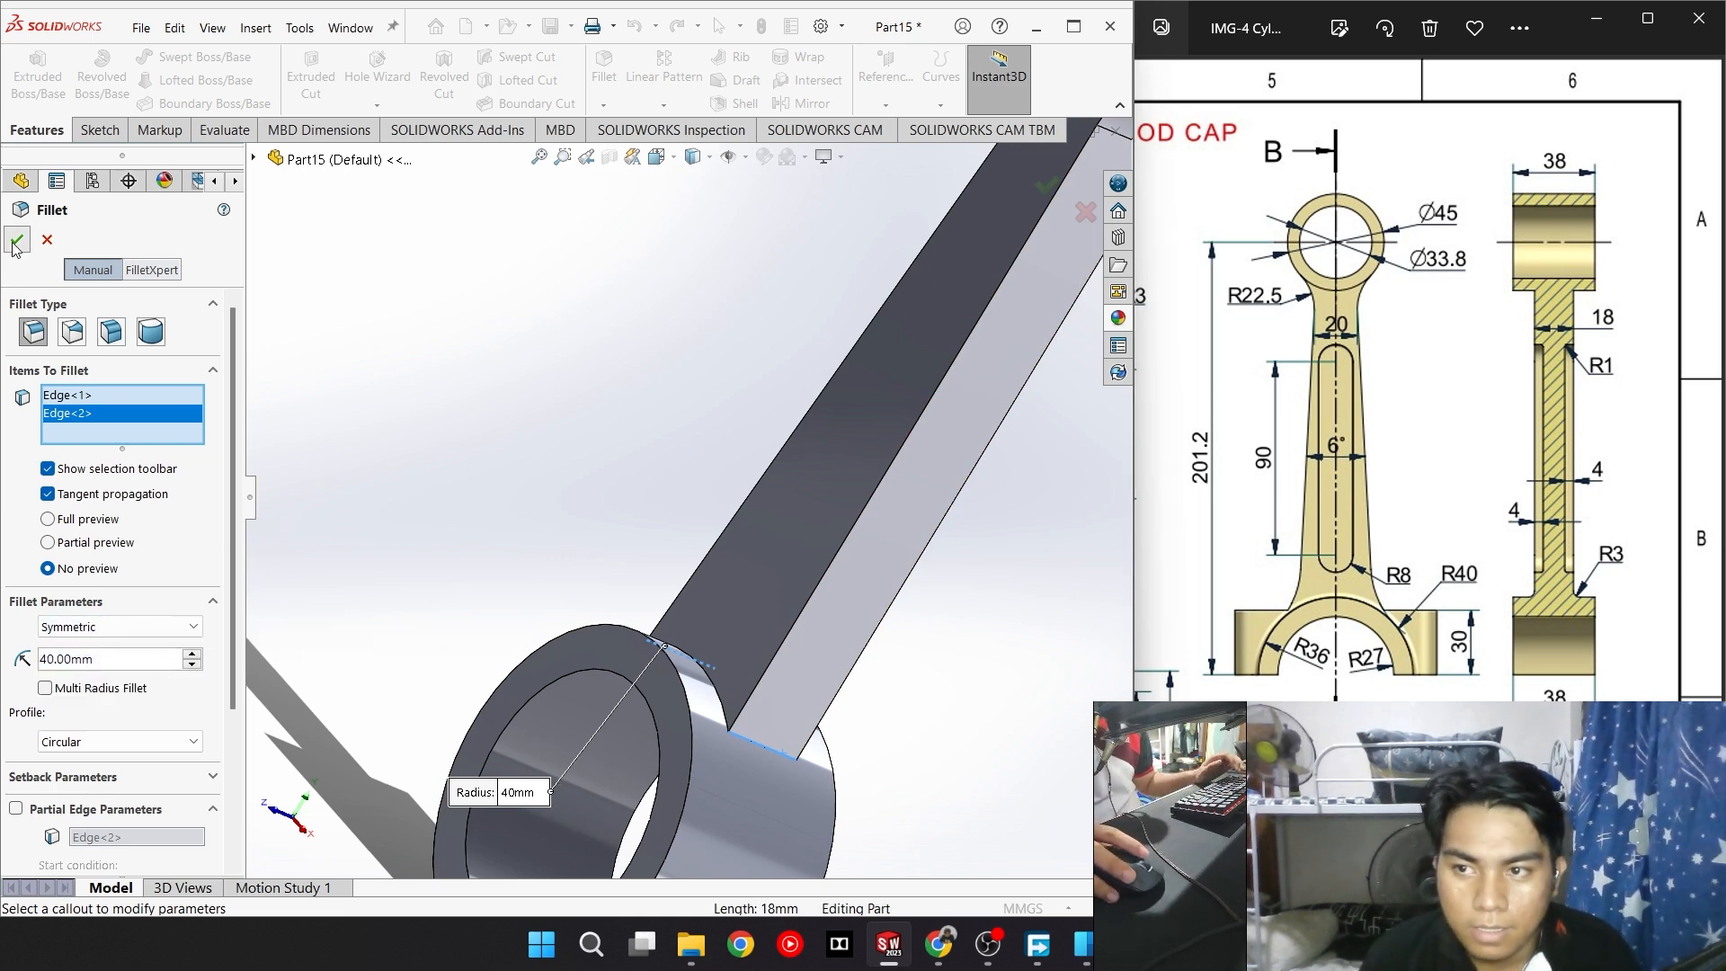
left_click(16, 239)
key("space")
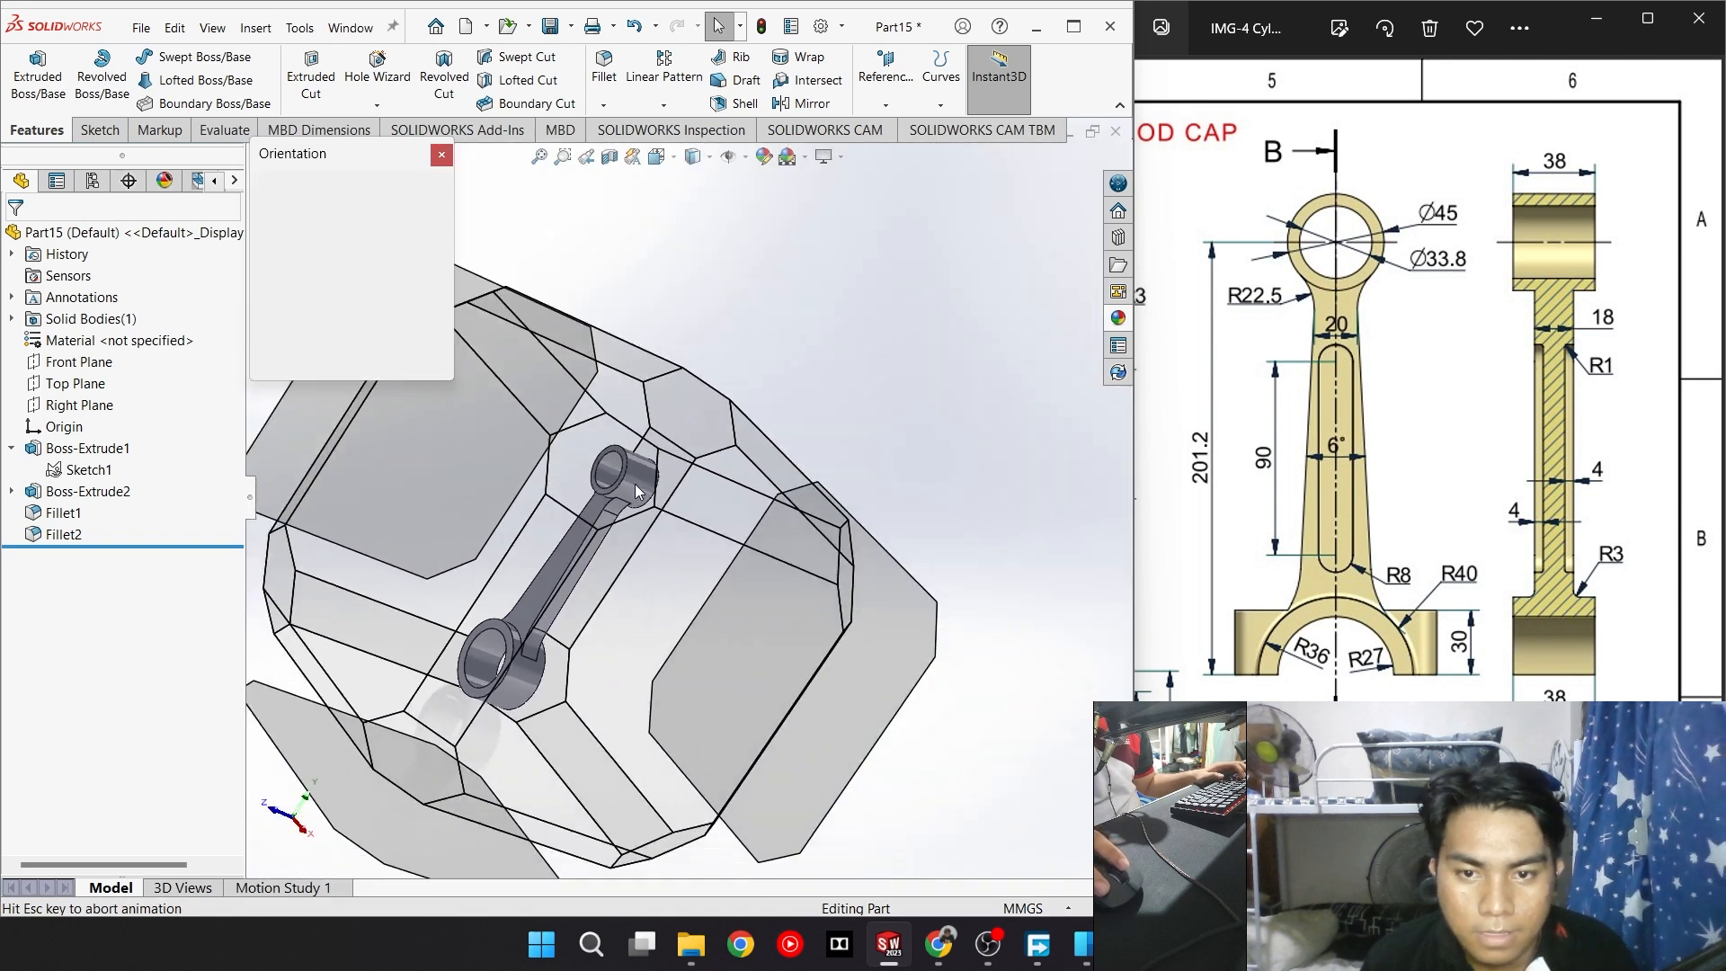
Start a sketch on the front face of the connecting rod's tapered shank, viewed from the front
left_click(397, 536)
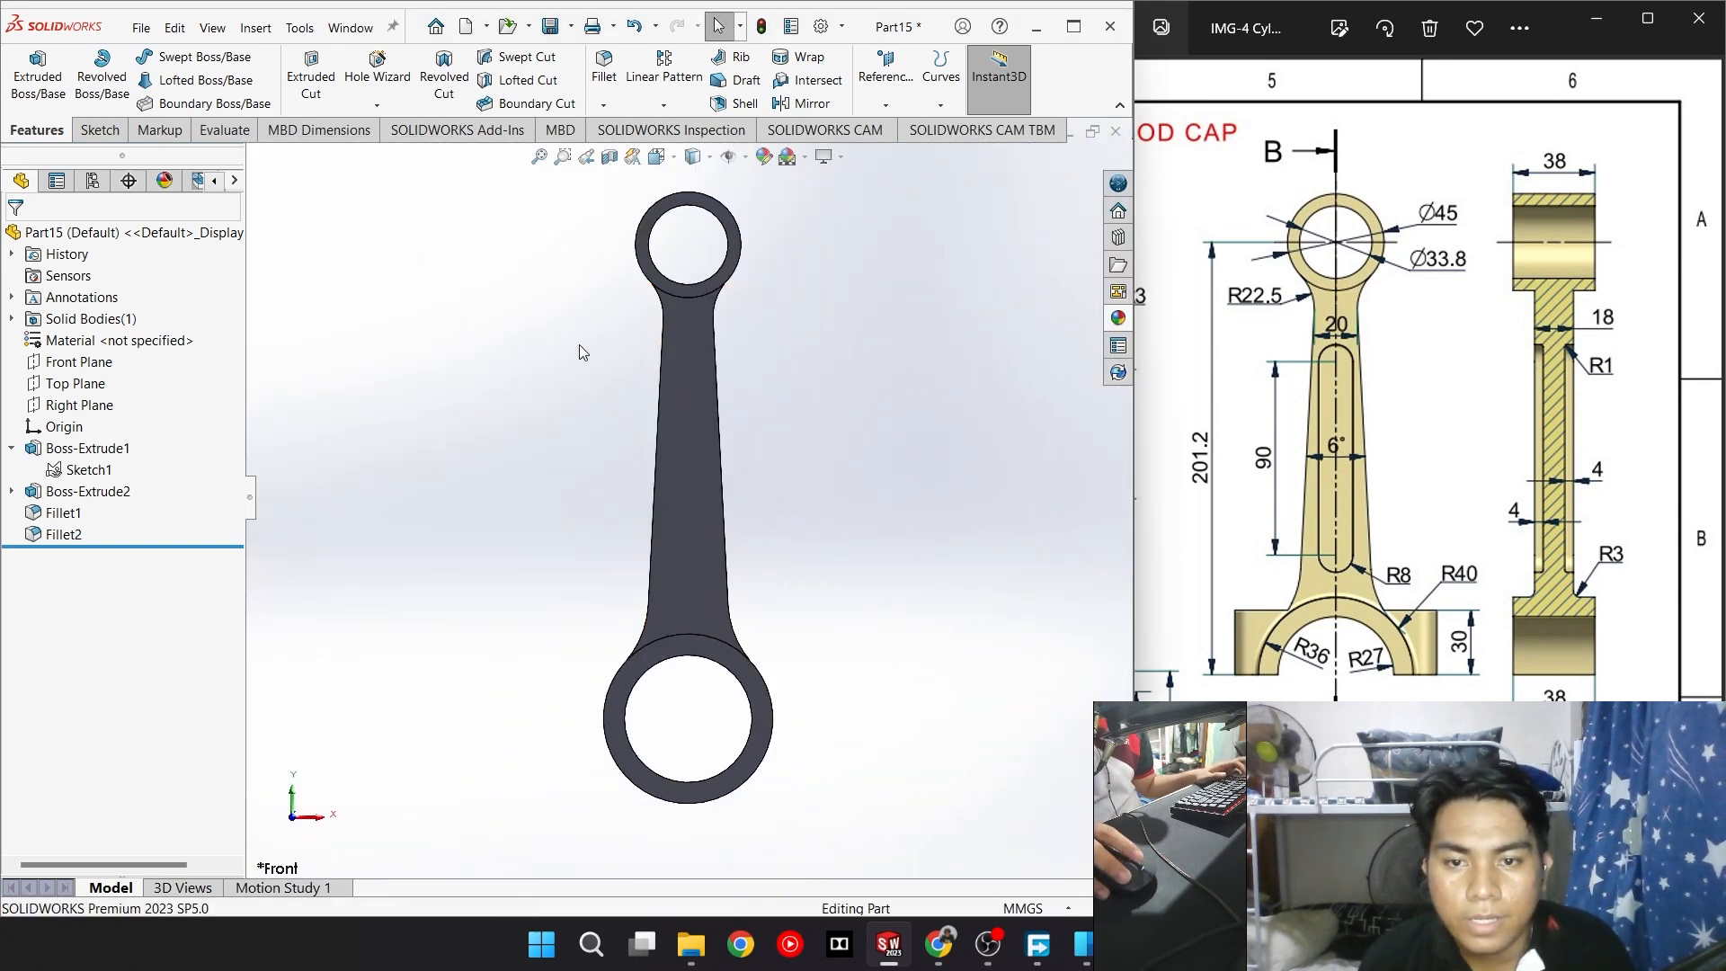
scroll(660, 432, "down", 3)
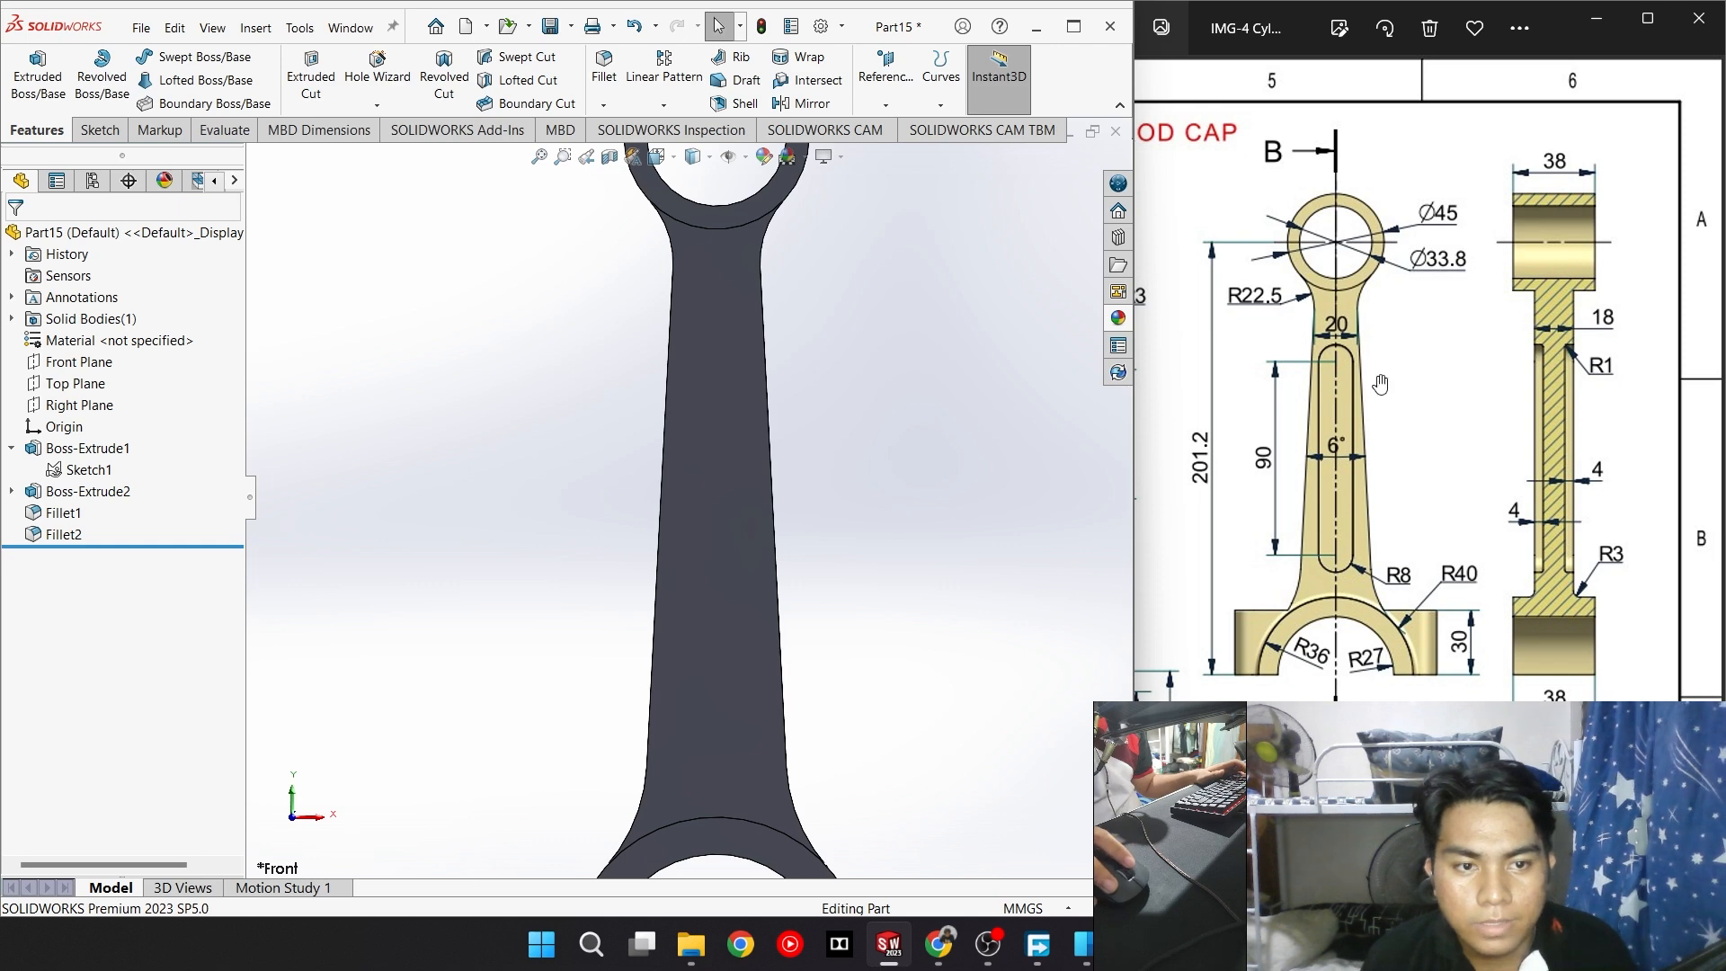
left_click(98, 129)
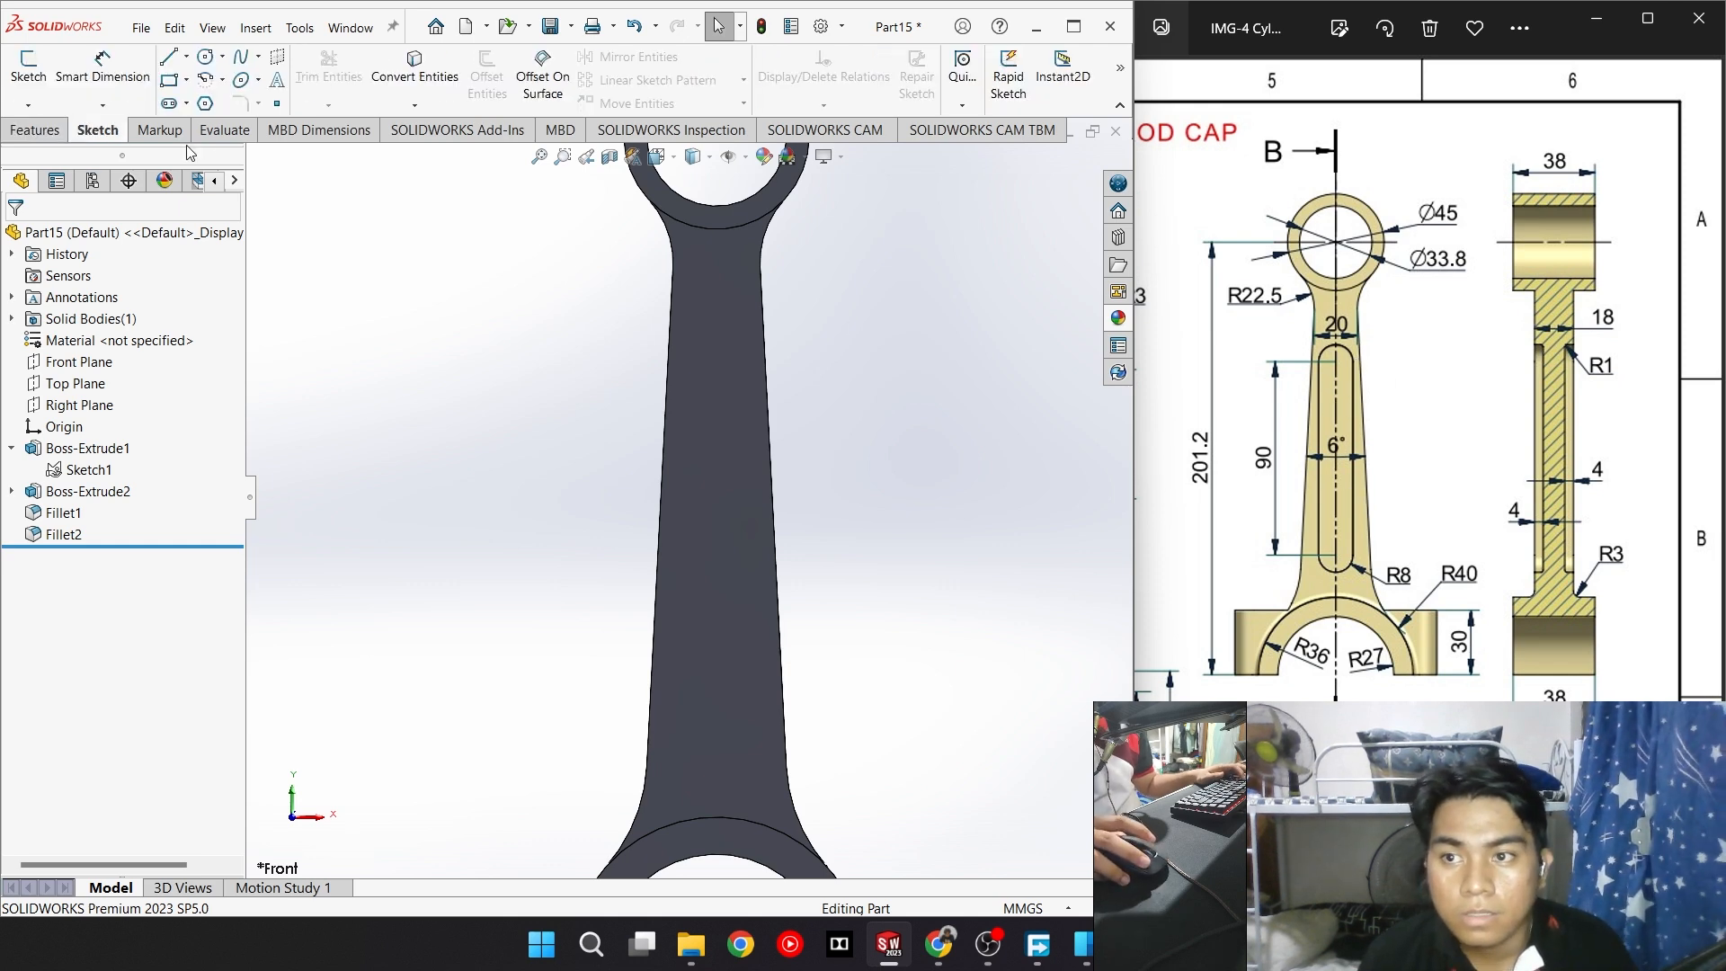
left_click(28, 64)
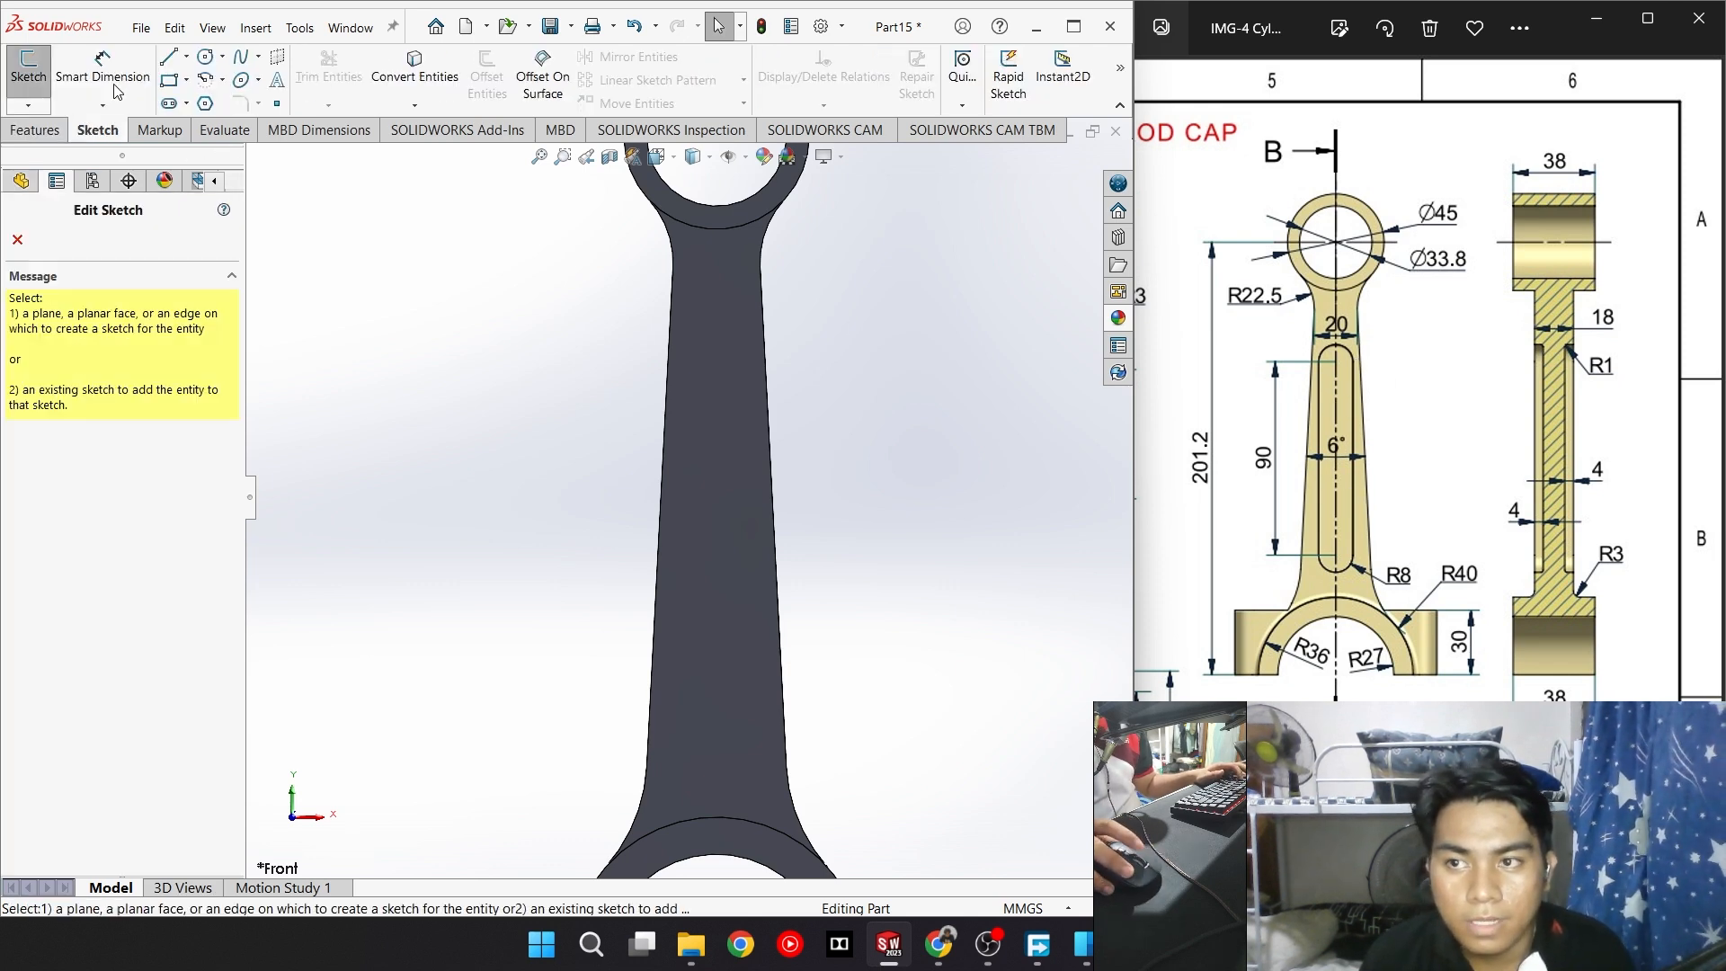
left_click(701, 537)
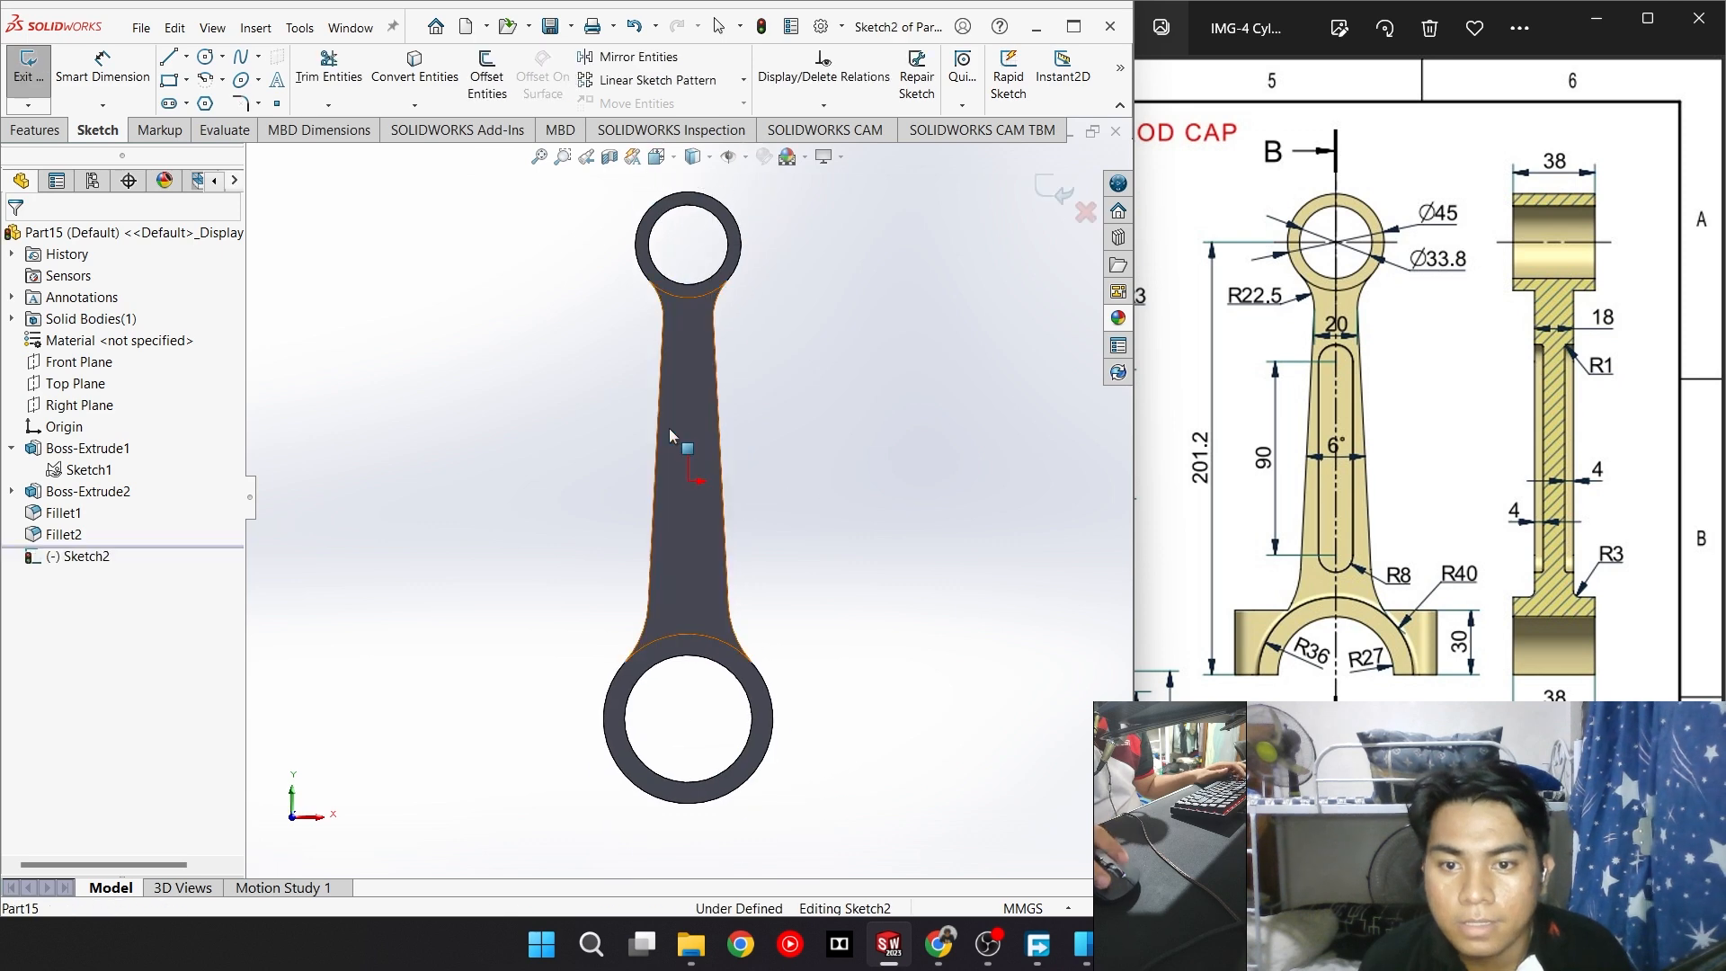
Draw a vertical centerpoint straight slot on the origin, 90 mm between arc centres and about 15 mm wide
left_click(186, 104)
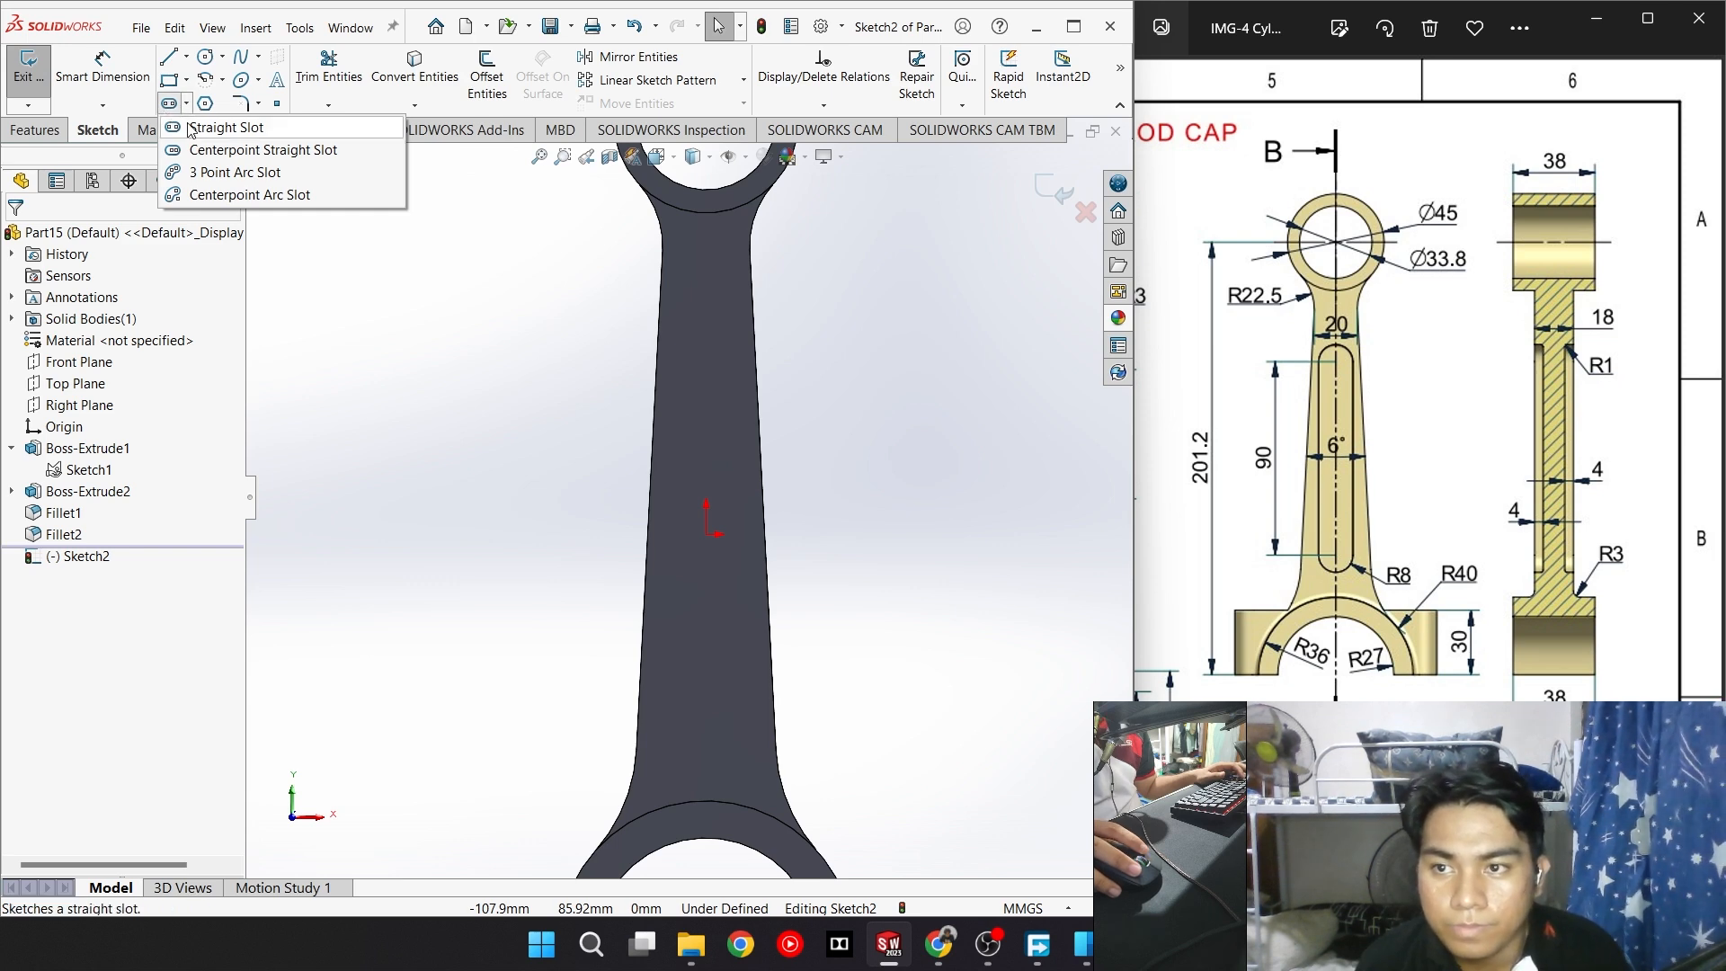
left_click(192, 127)
left_click(187, 105)
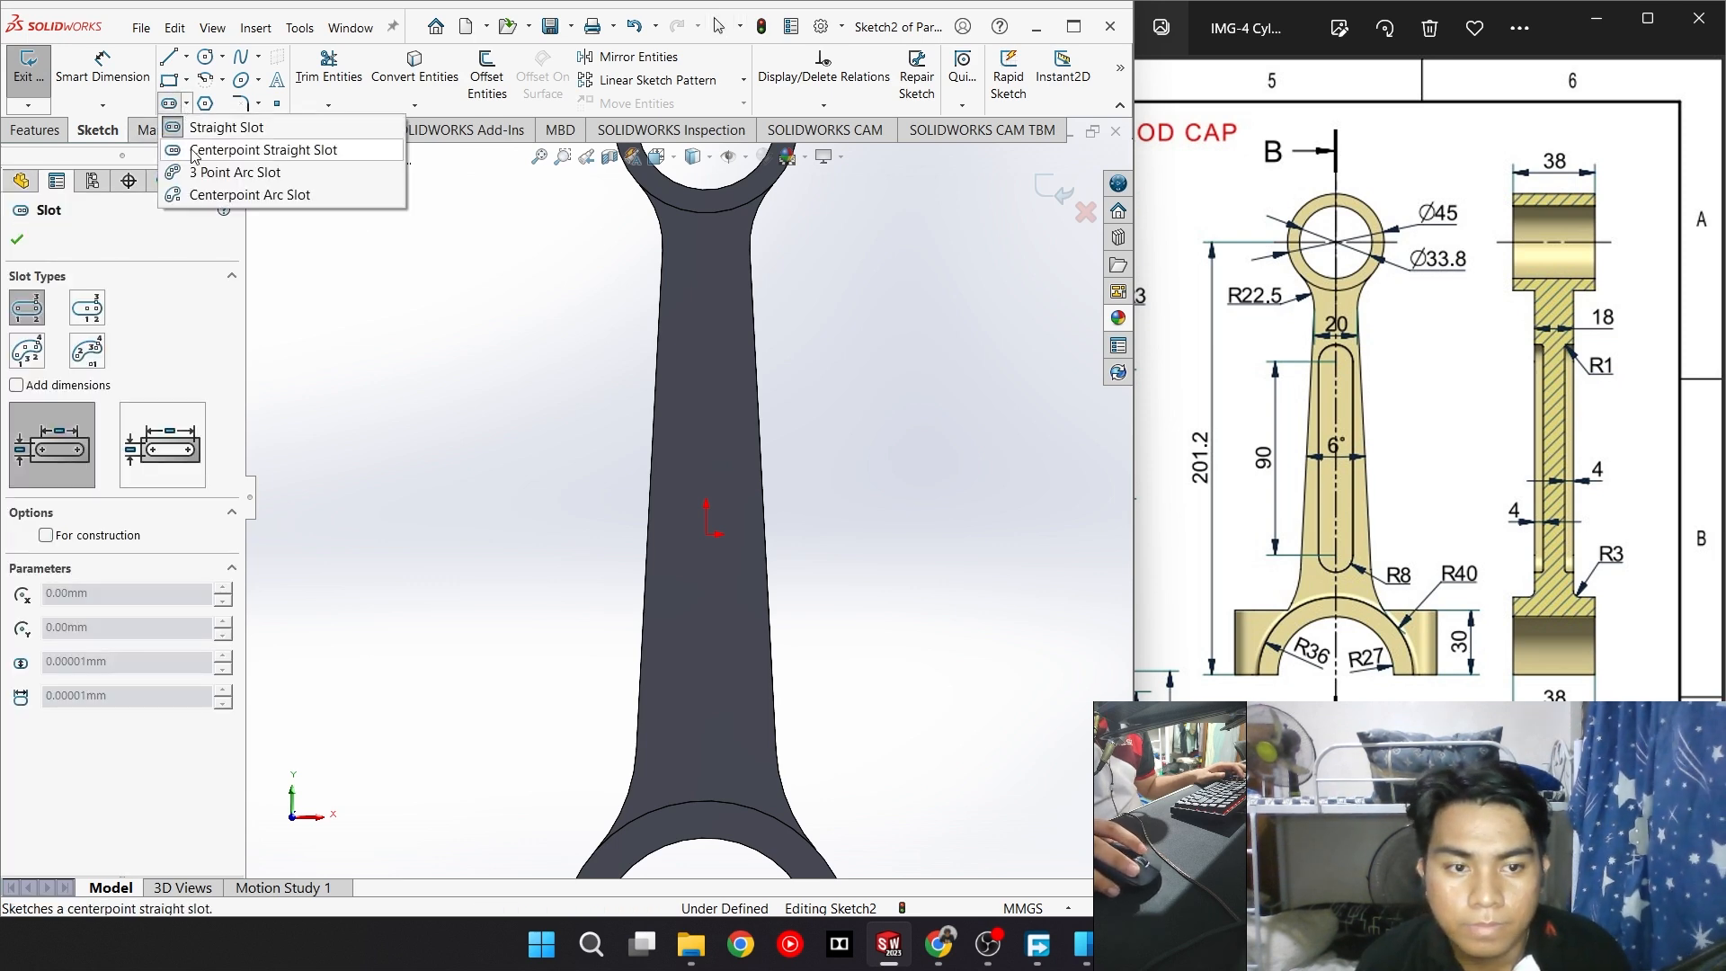
left_click(193, 150)
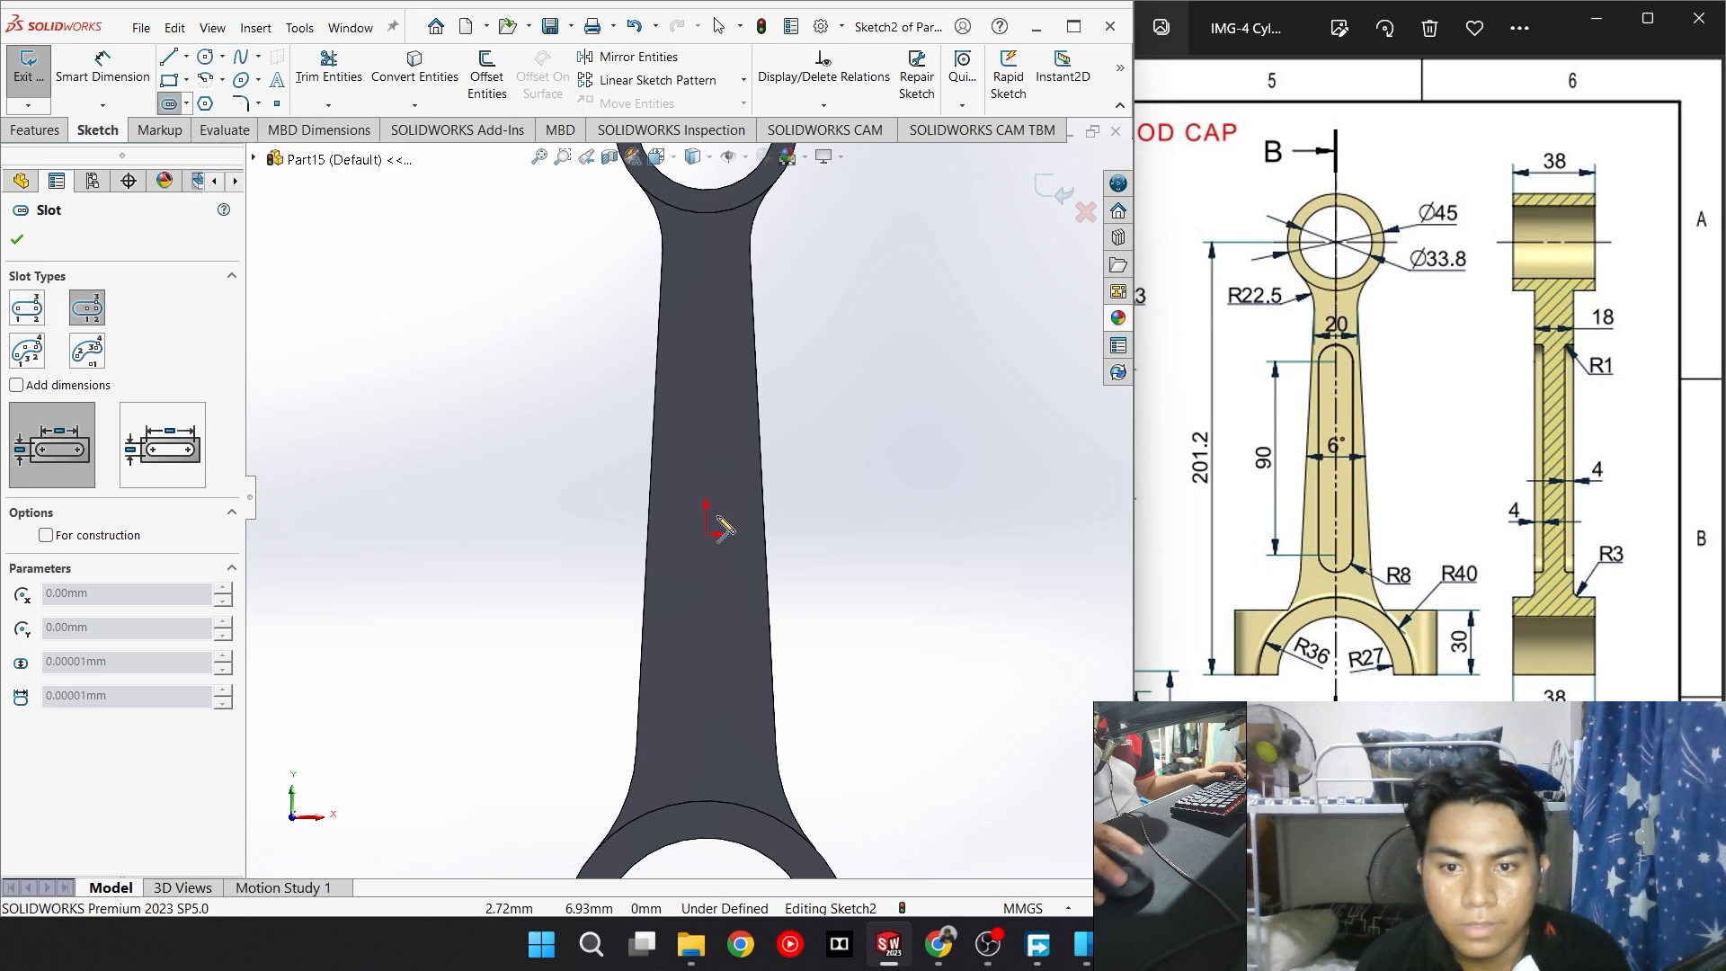
left_click(707, 533)
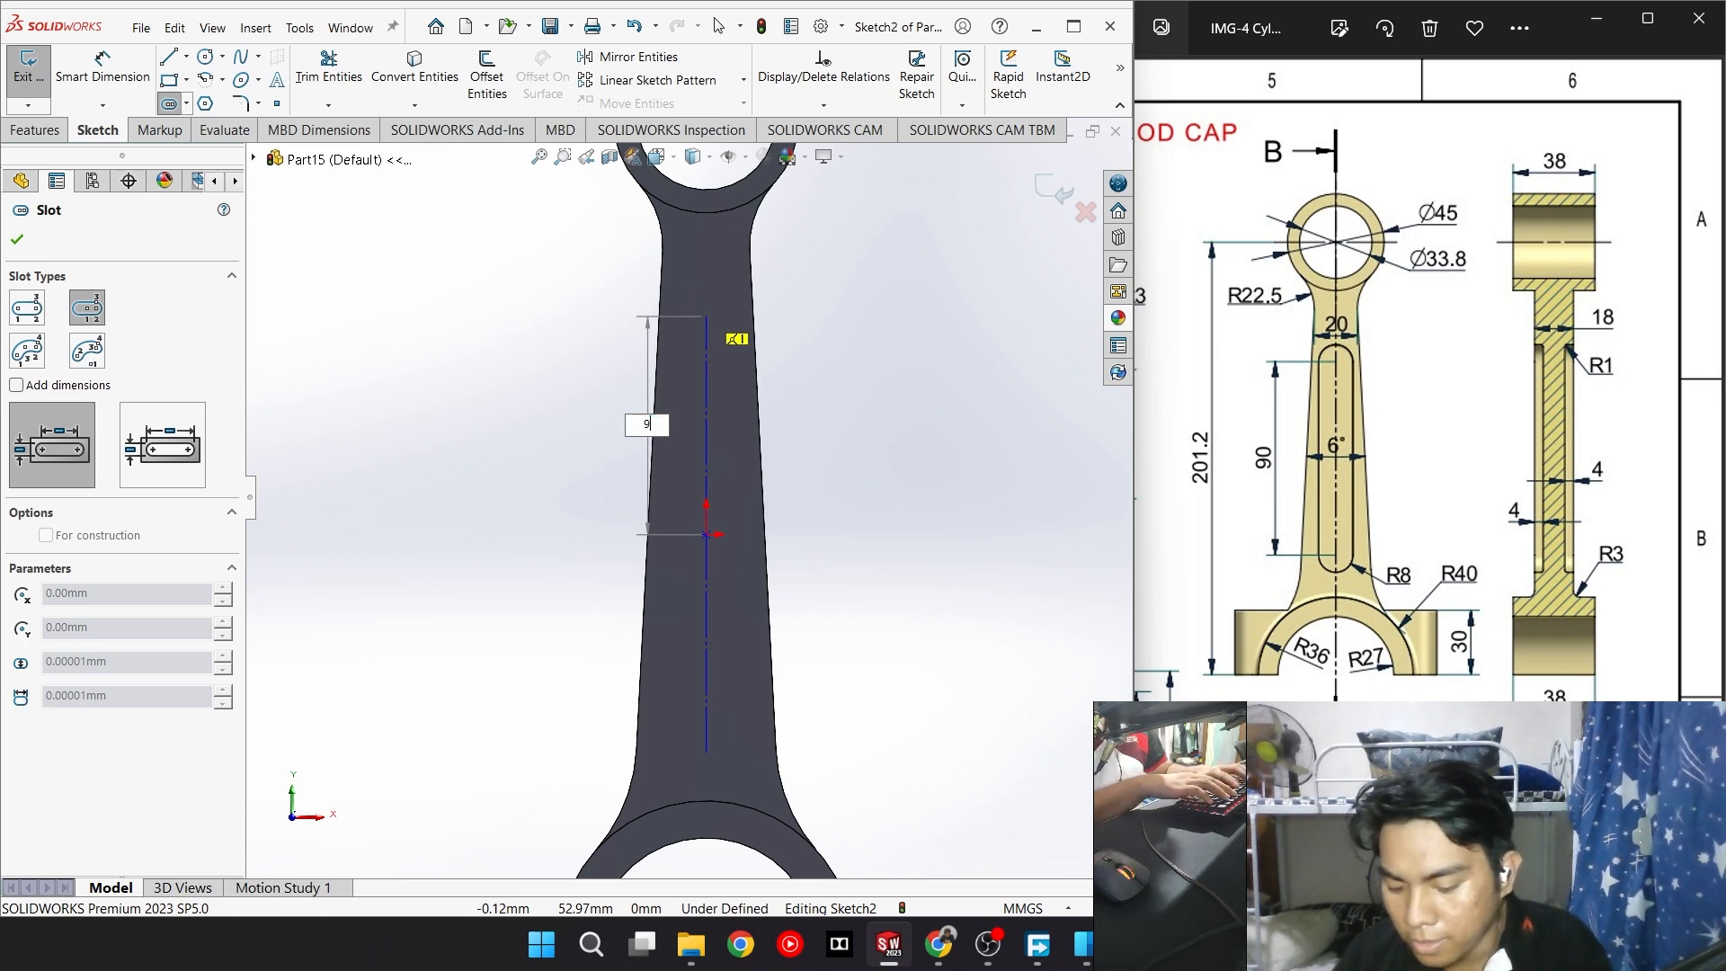
key("Return")
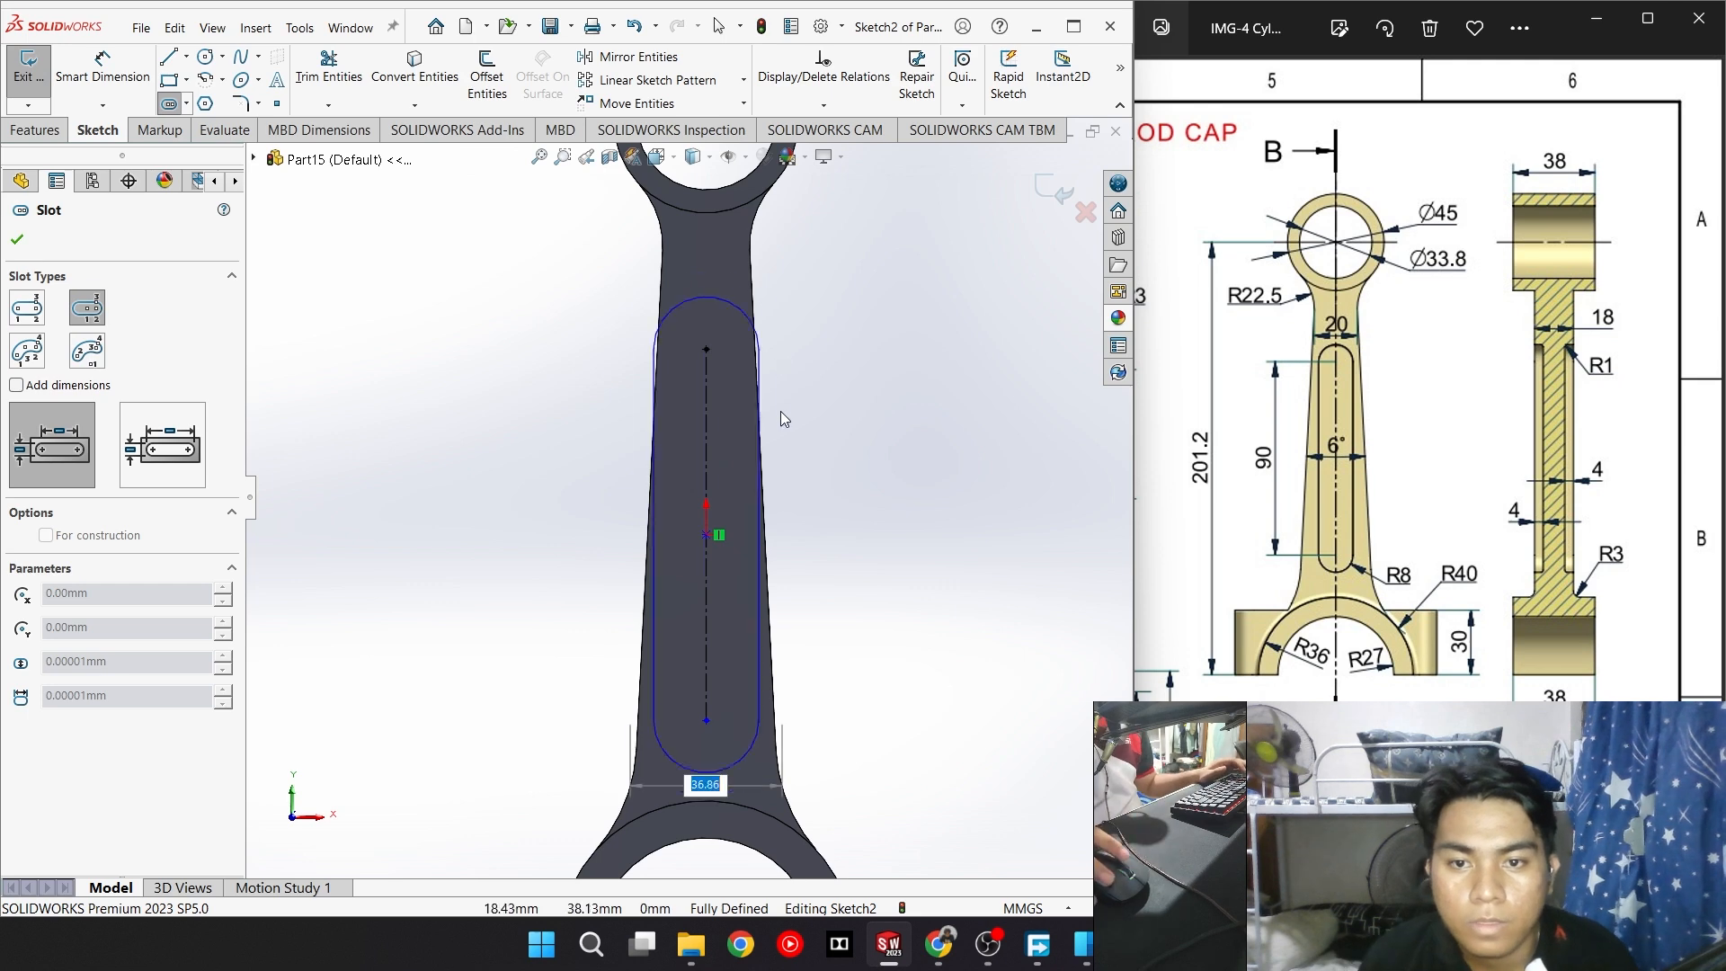
left_click(740, 440)
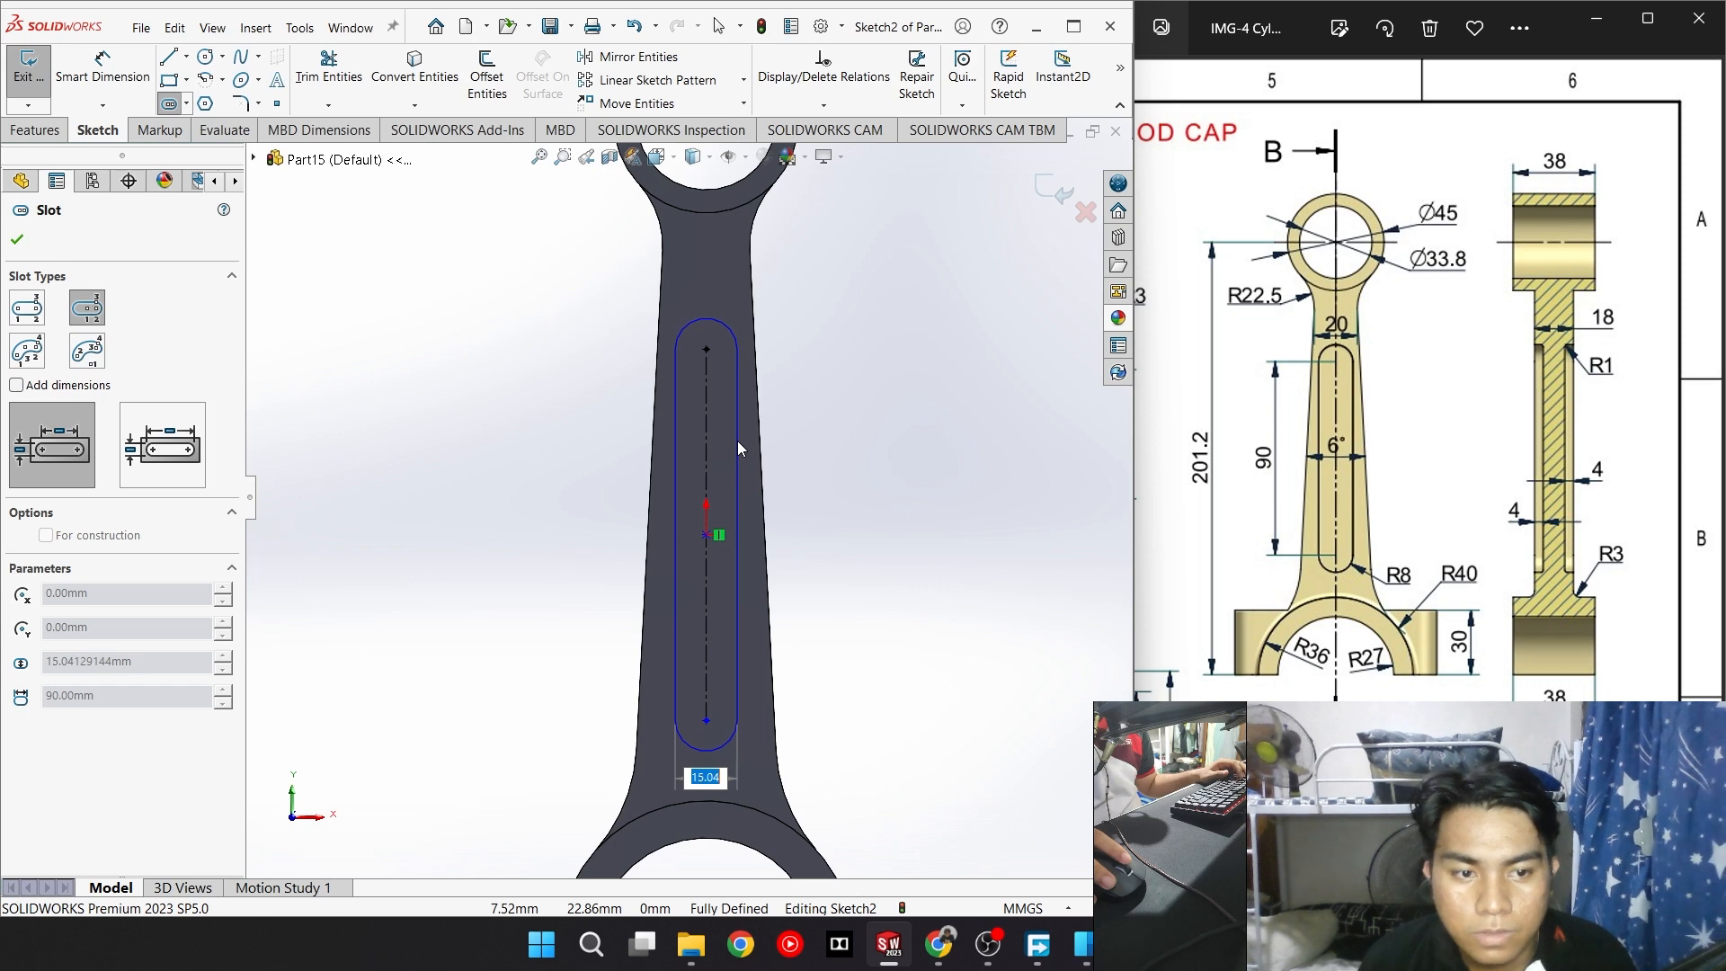
Dimension the slot's end radius as 8 mm and the distance between its arc centres as 90 mm
type("8")
key("Return")
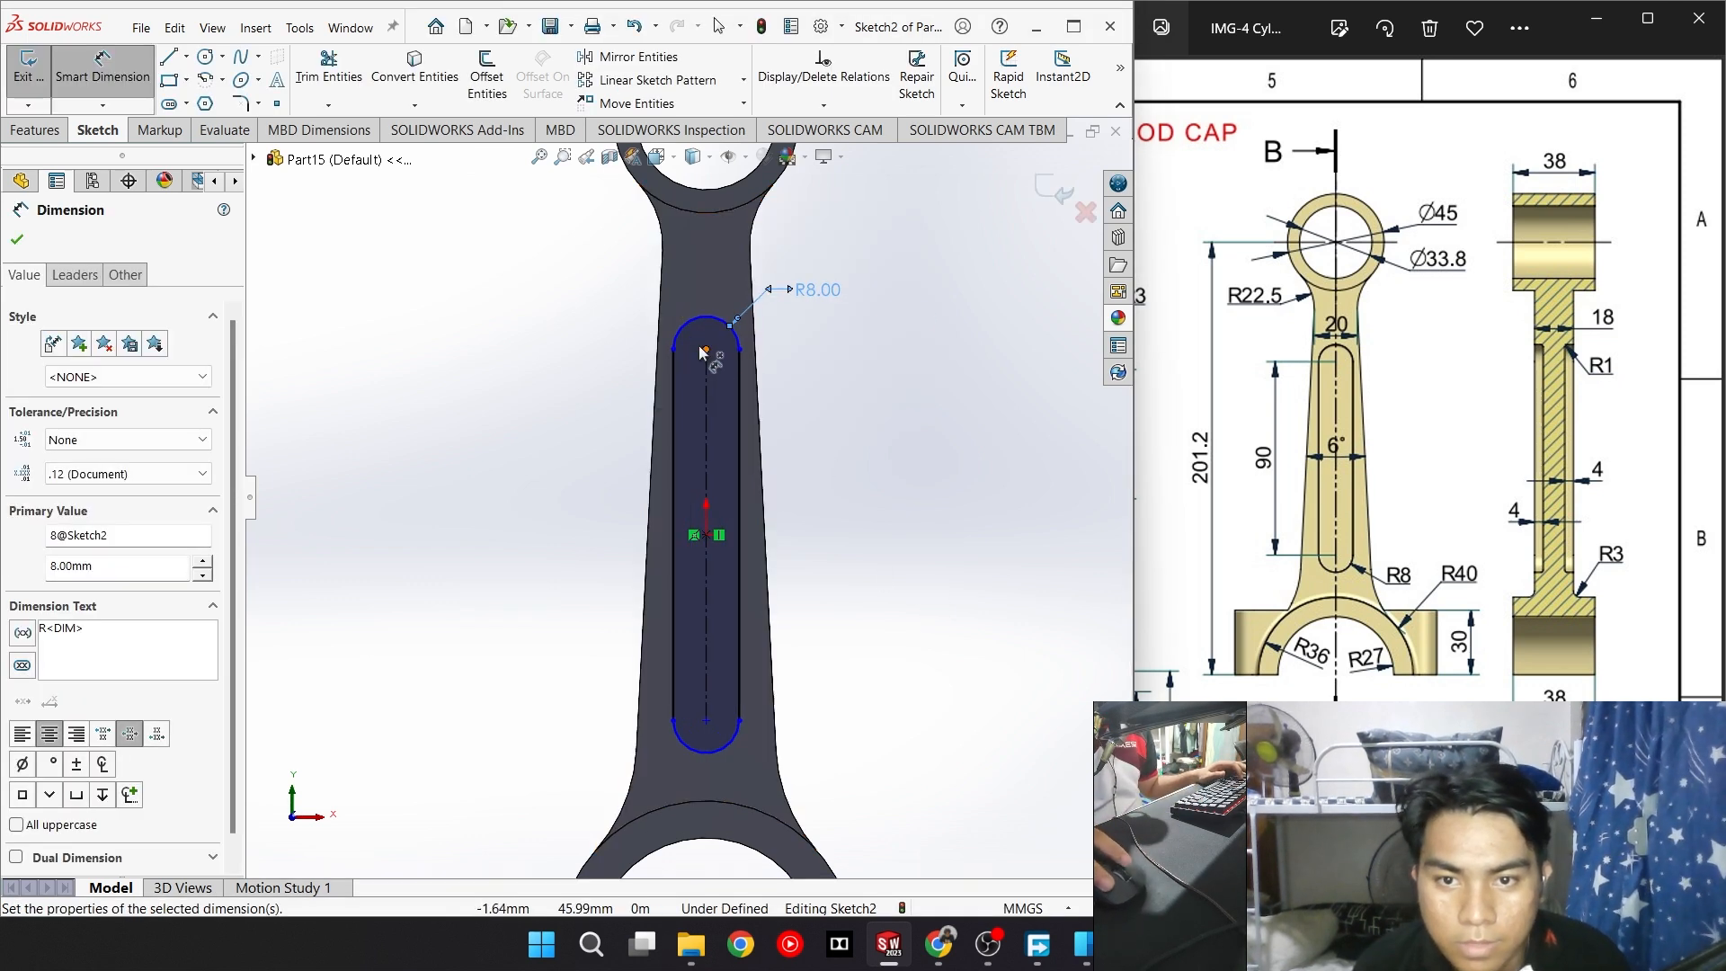
left_click(705, 719)
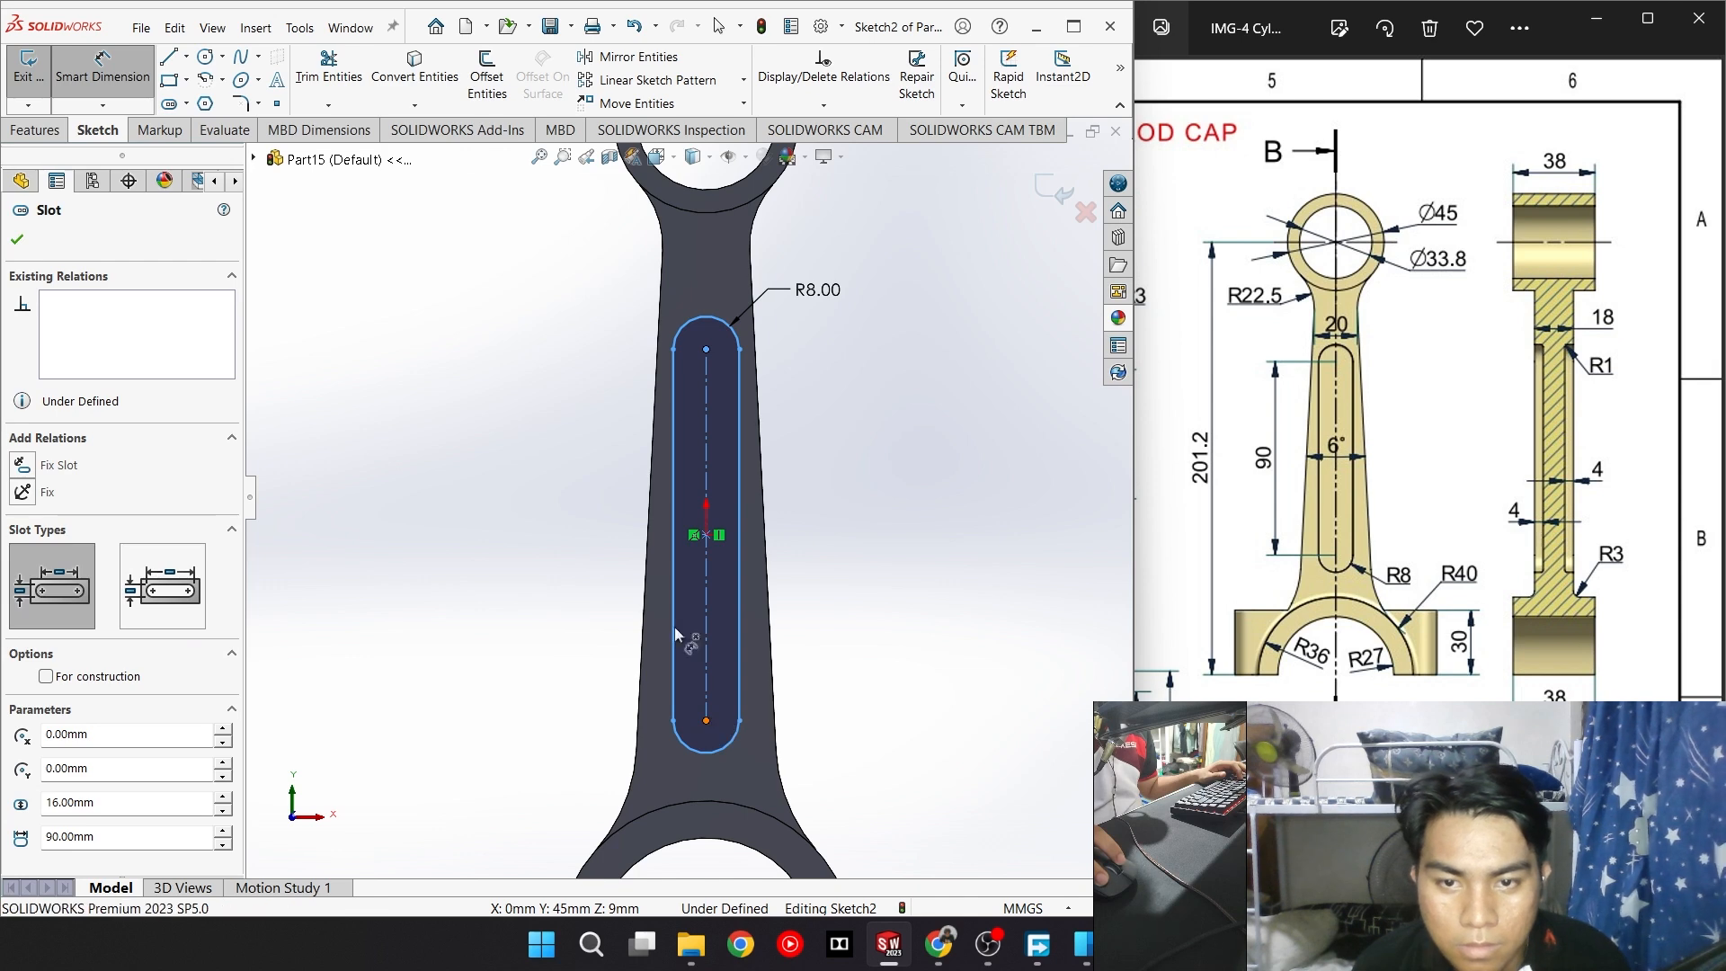
left_click(705, 349)
left_click(557, 526)
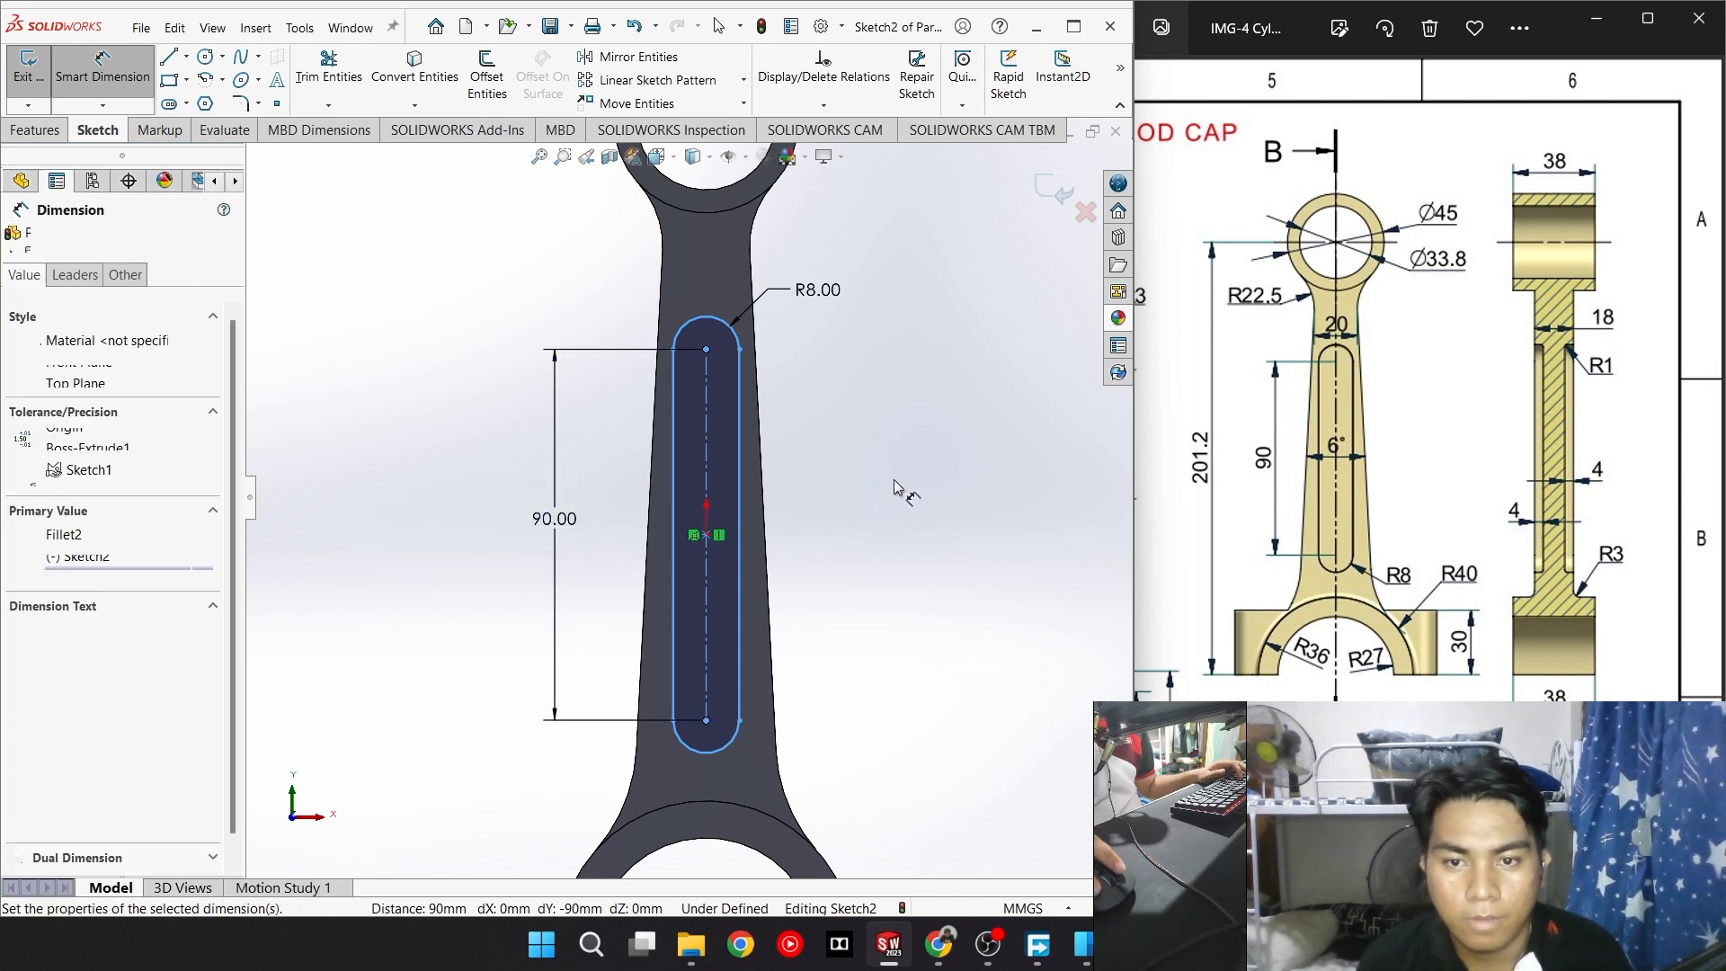
left_click(477, 492)
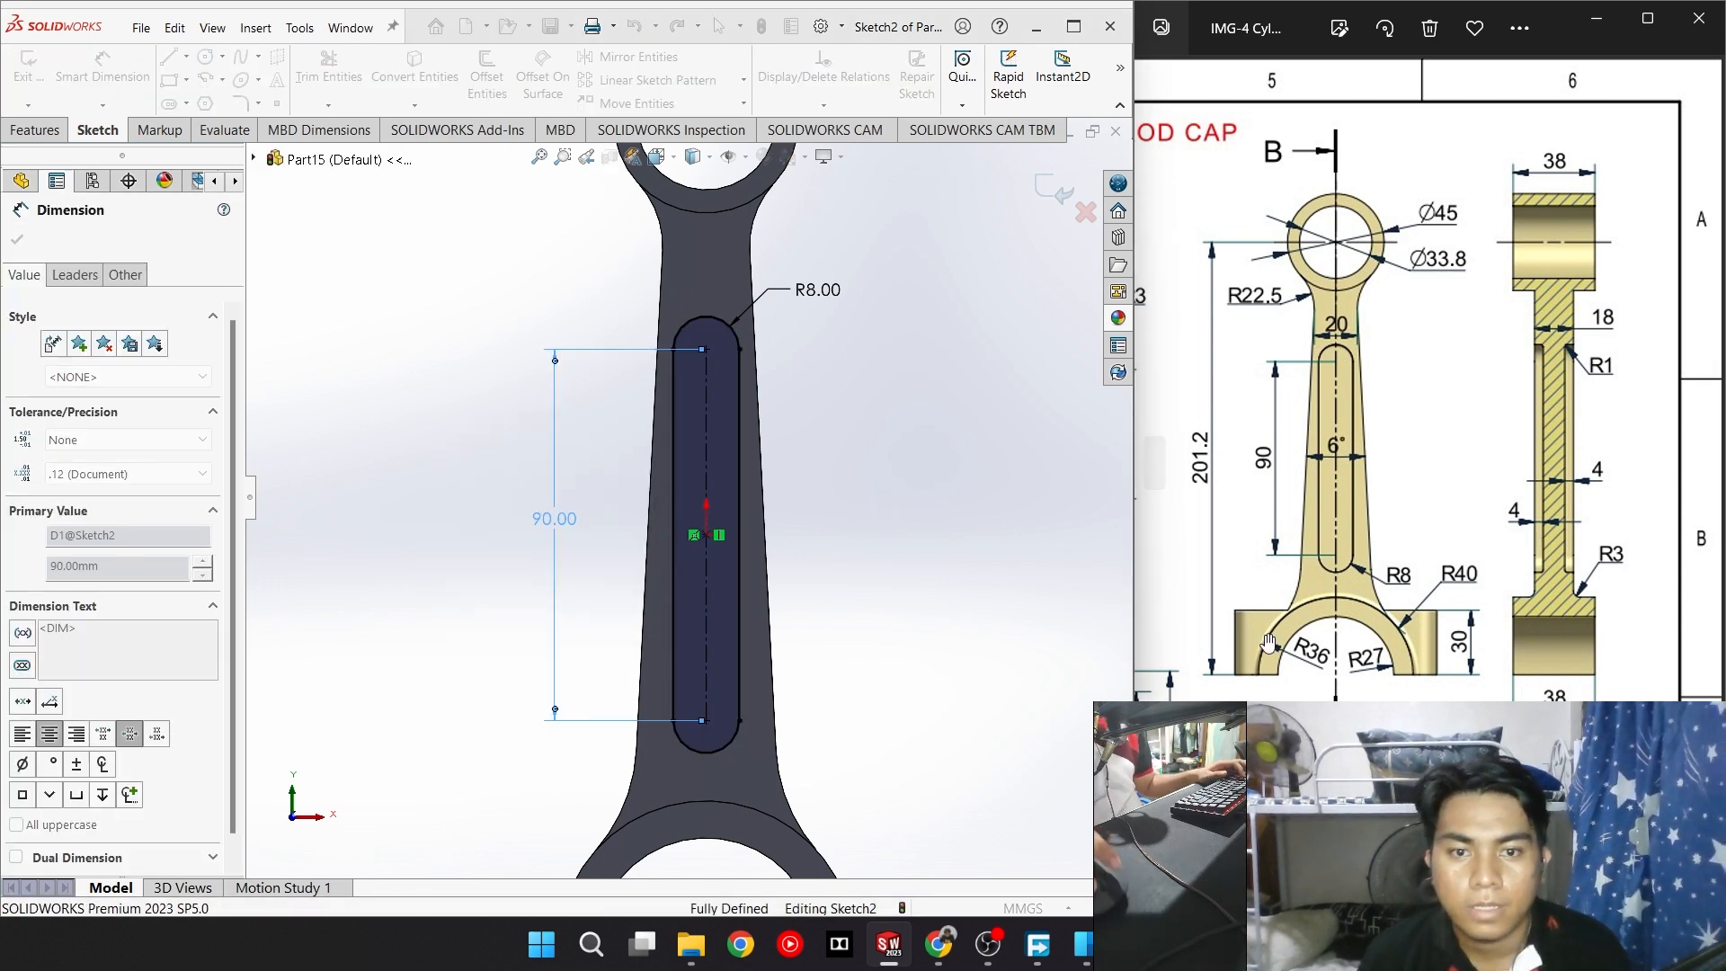
Cut-extrude the slot profile into the shank with a Blind depth of 4 mm
left_click(29, 131)
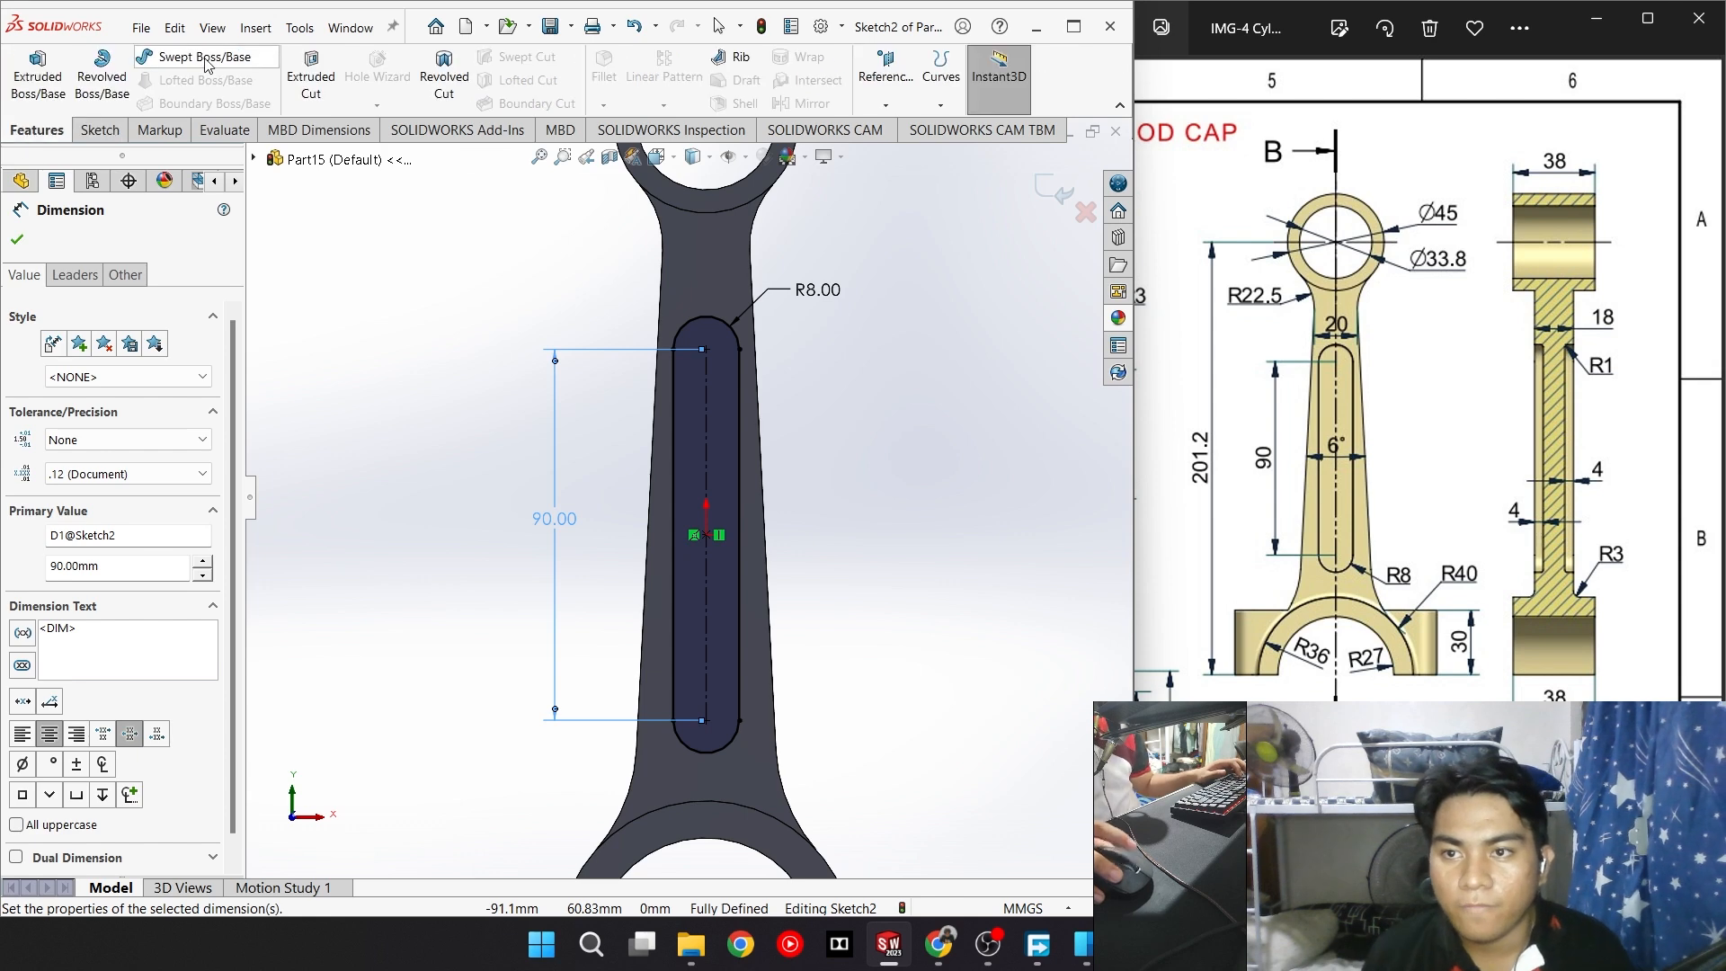
left_click(314, 79)
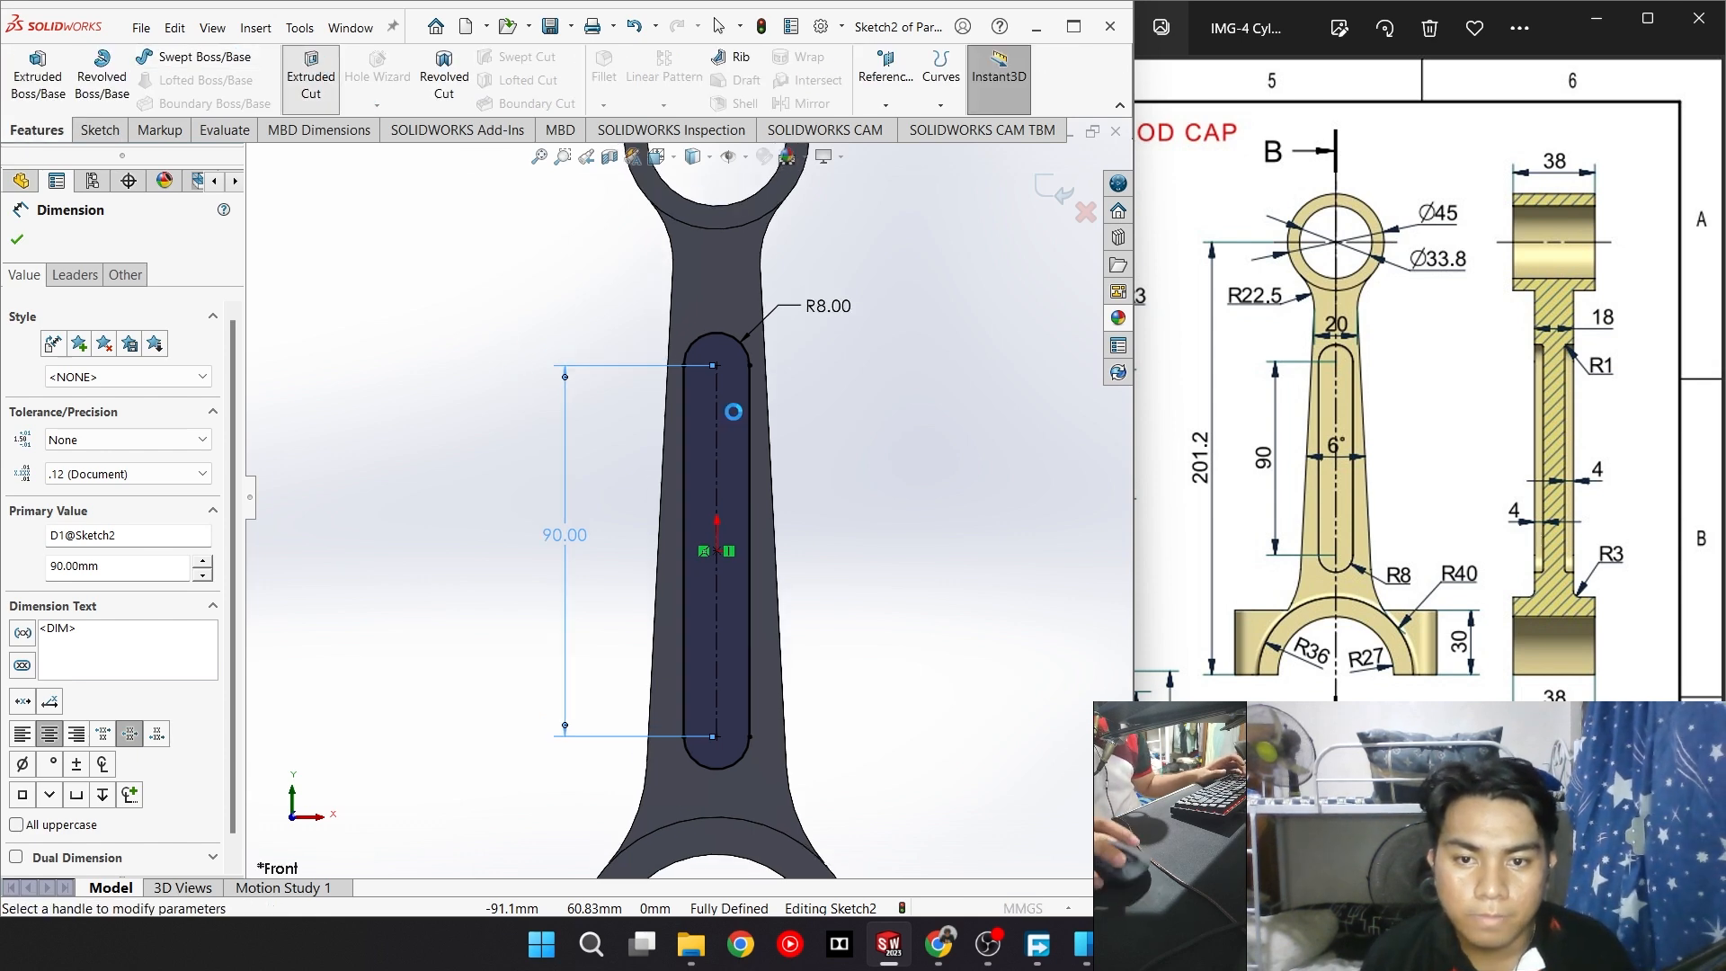
mouse_move(823, 611)
middle_mouse_down()
mouse_move(882, 586)
mouse_move(839, 601)
middle_mouse_up()
left_click(130, 365)
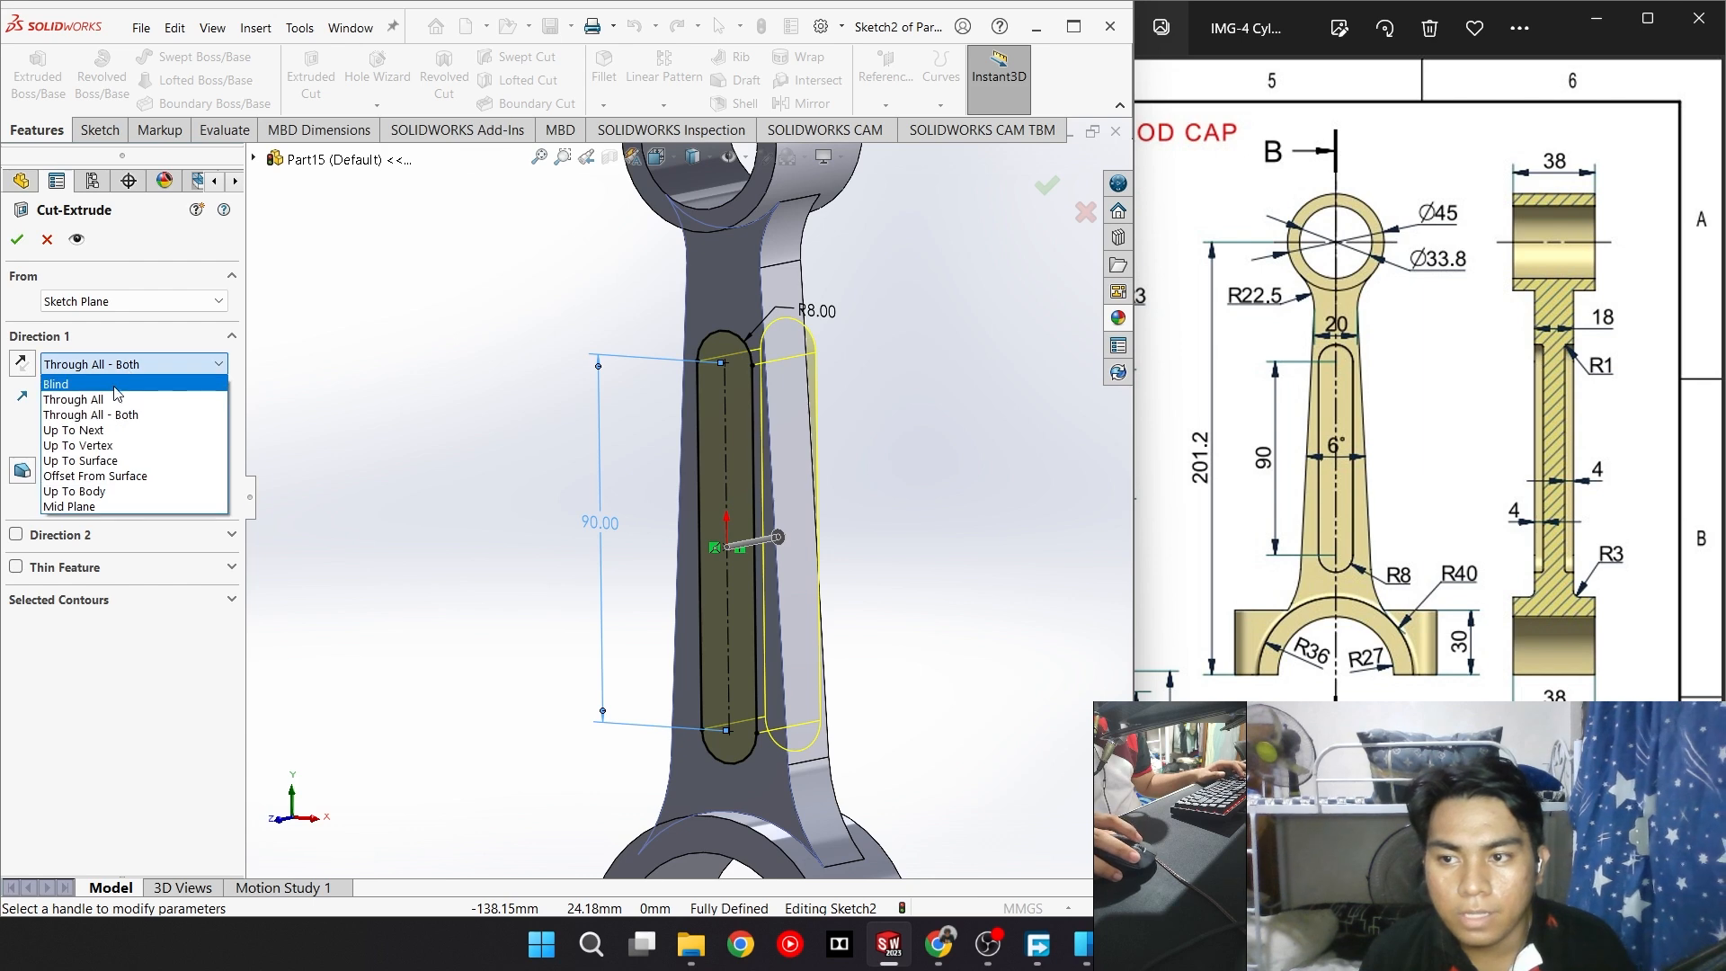
left_click(112, 381)
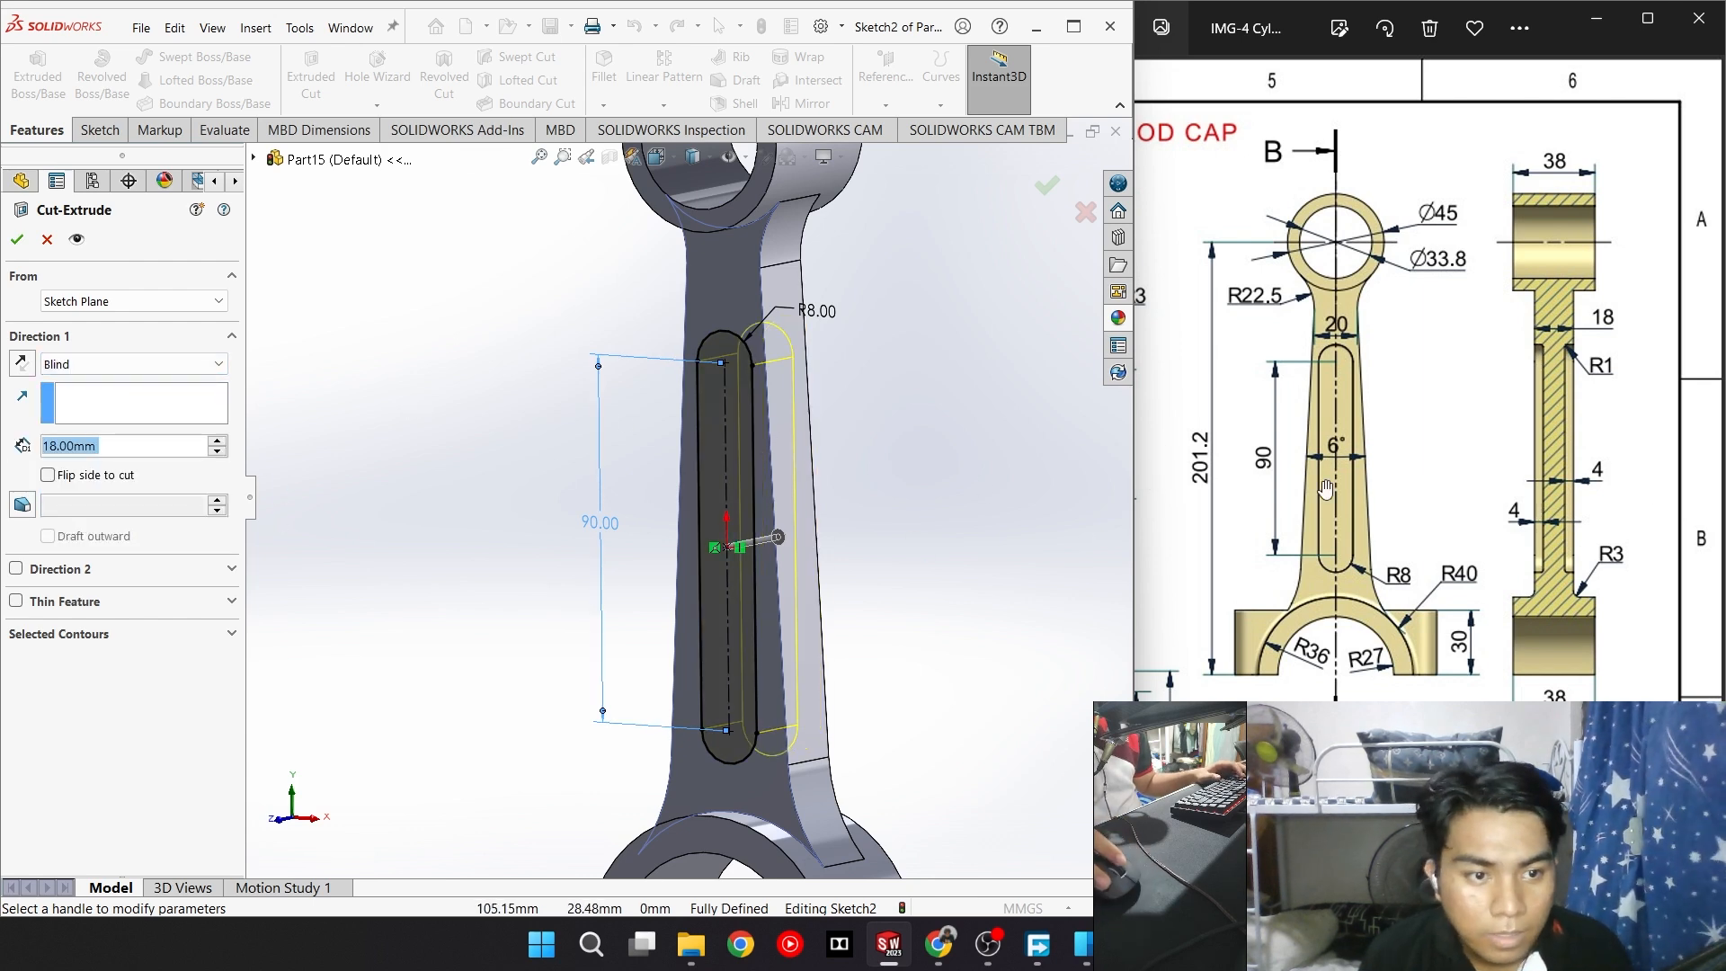
type("4")
key("Return")
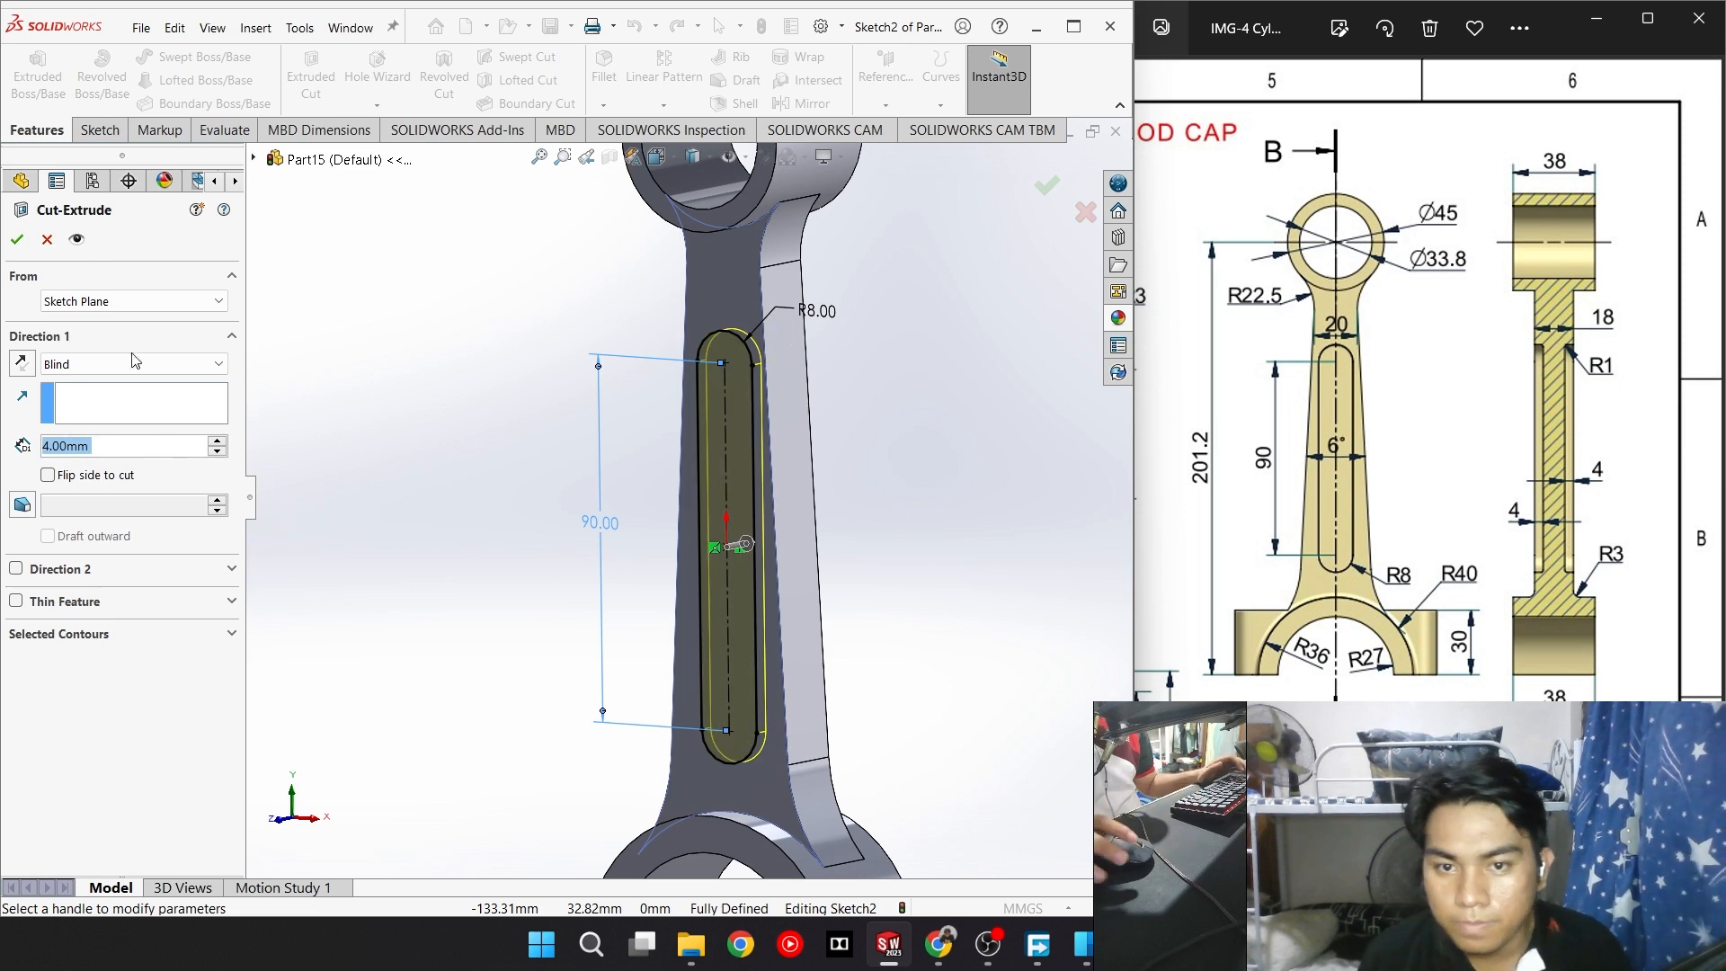
left_click(16, 239)
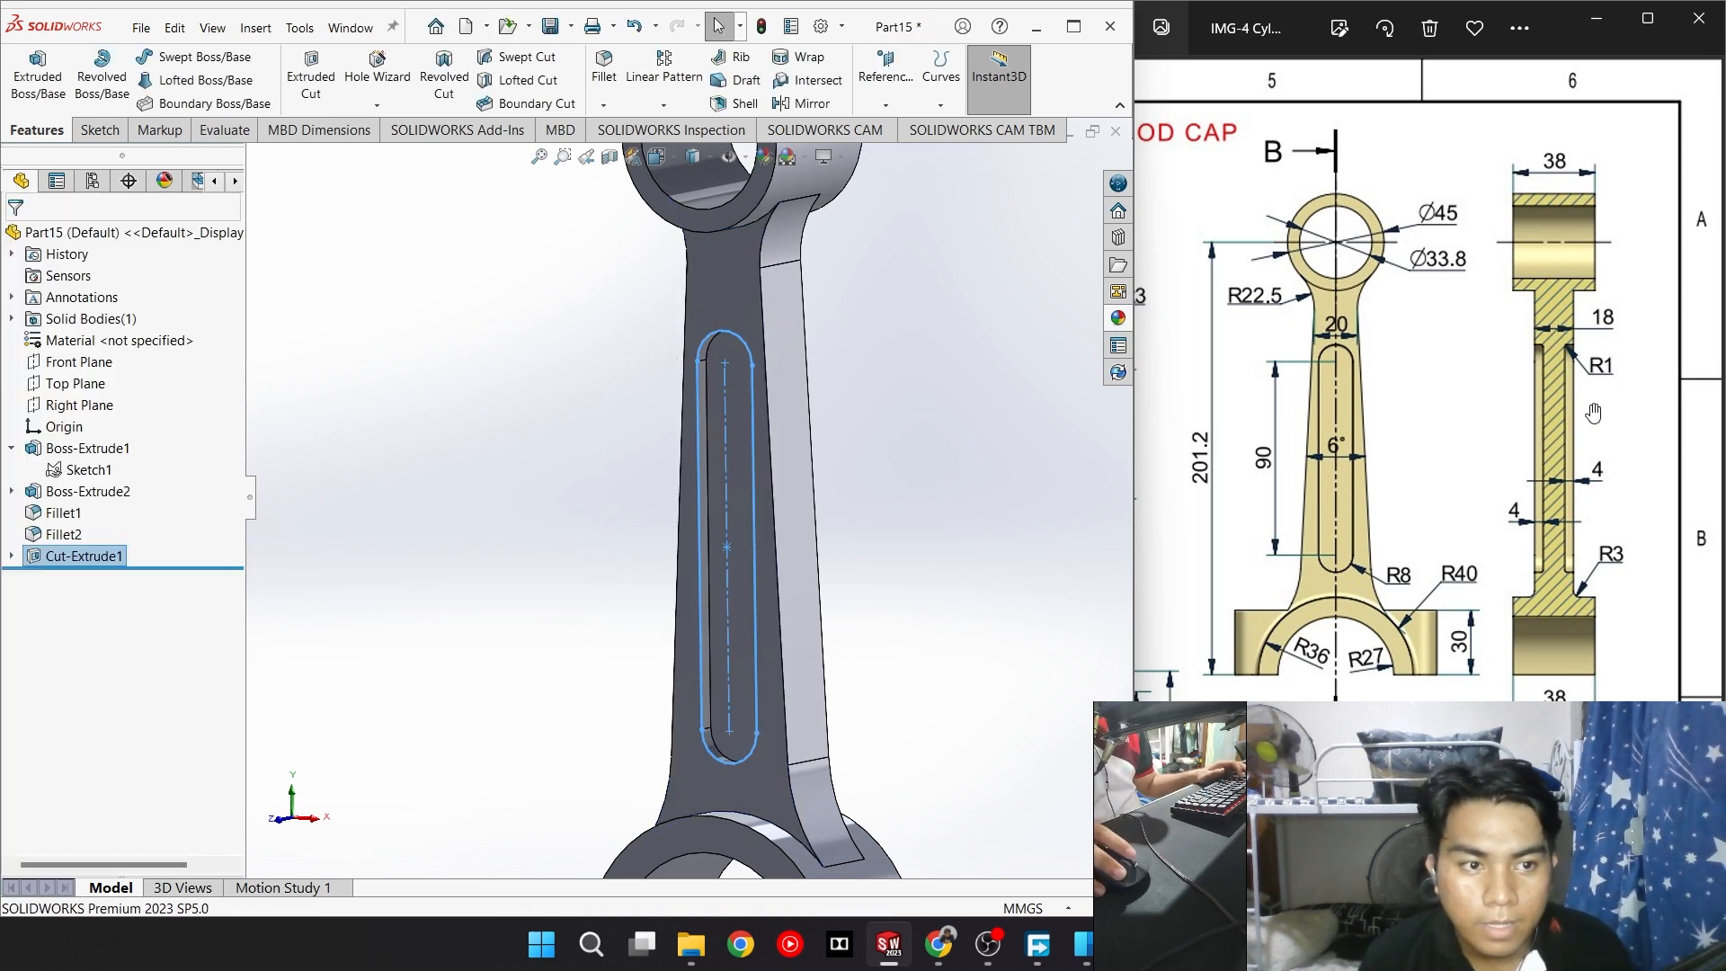
Fillet the floor edge of the slot pocket with a 1 mm radius, using tangent propagation
left_click(913, 363)
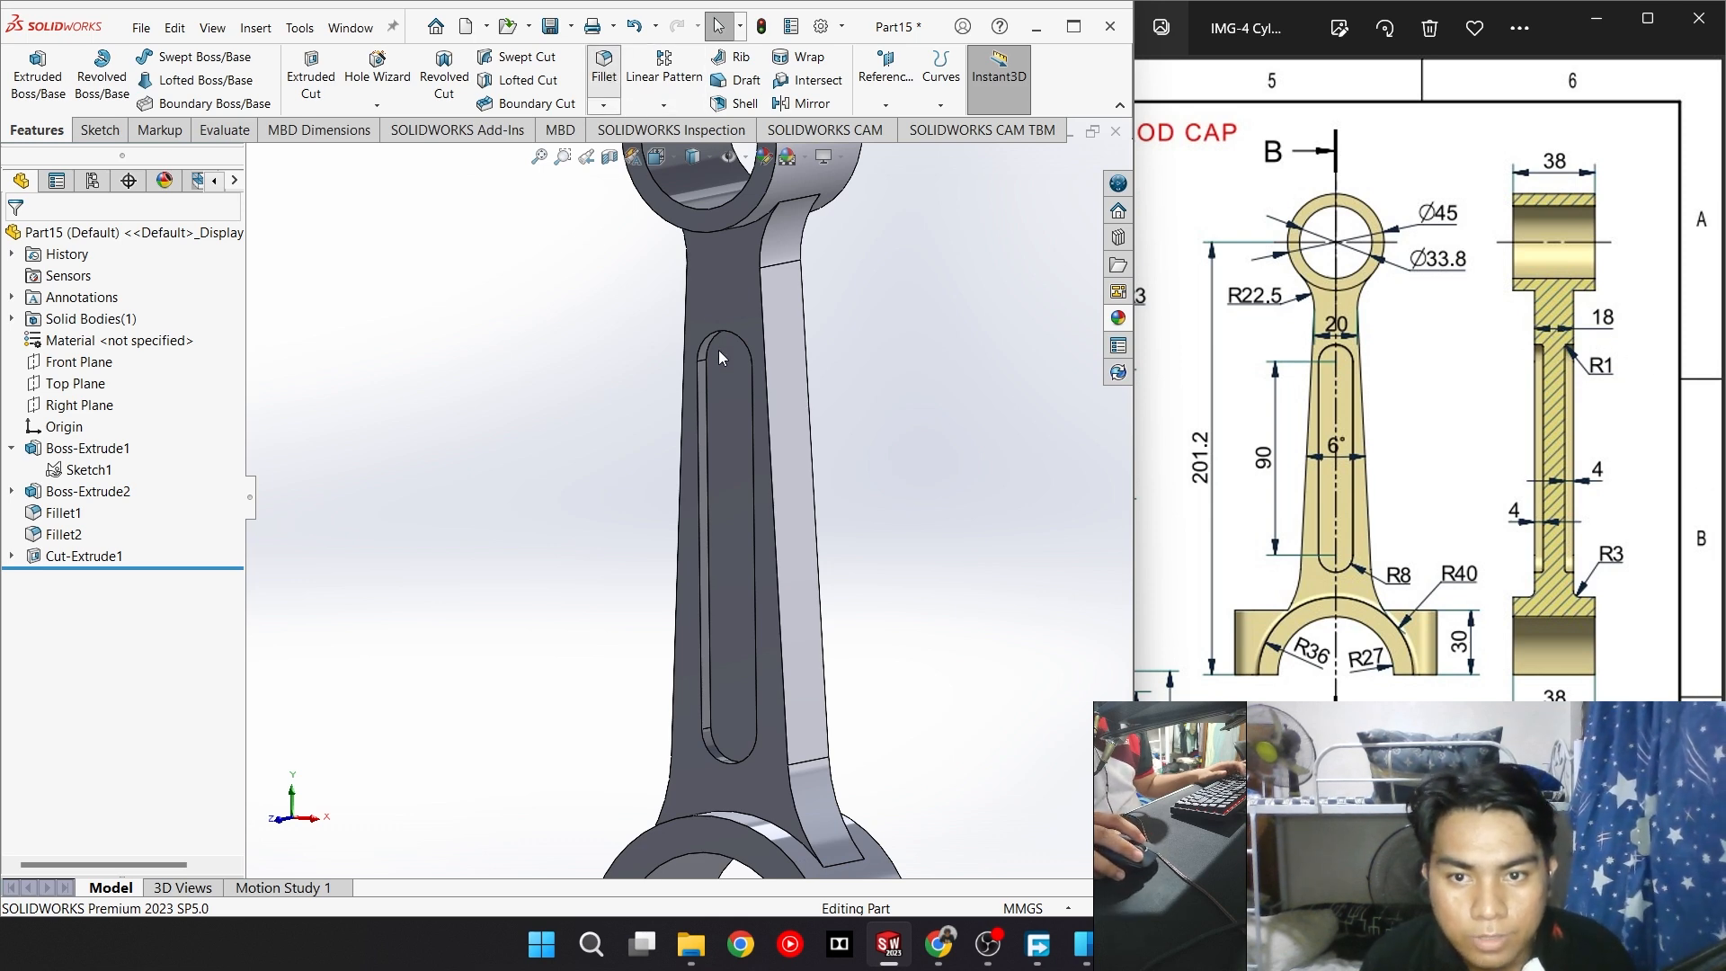
left_click(710, 410)
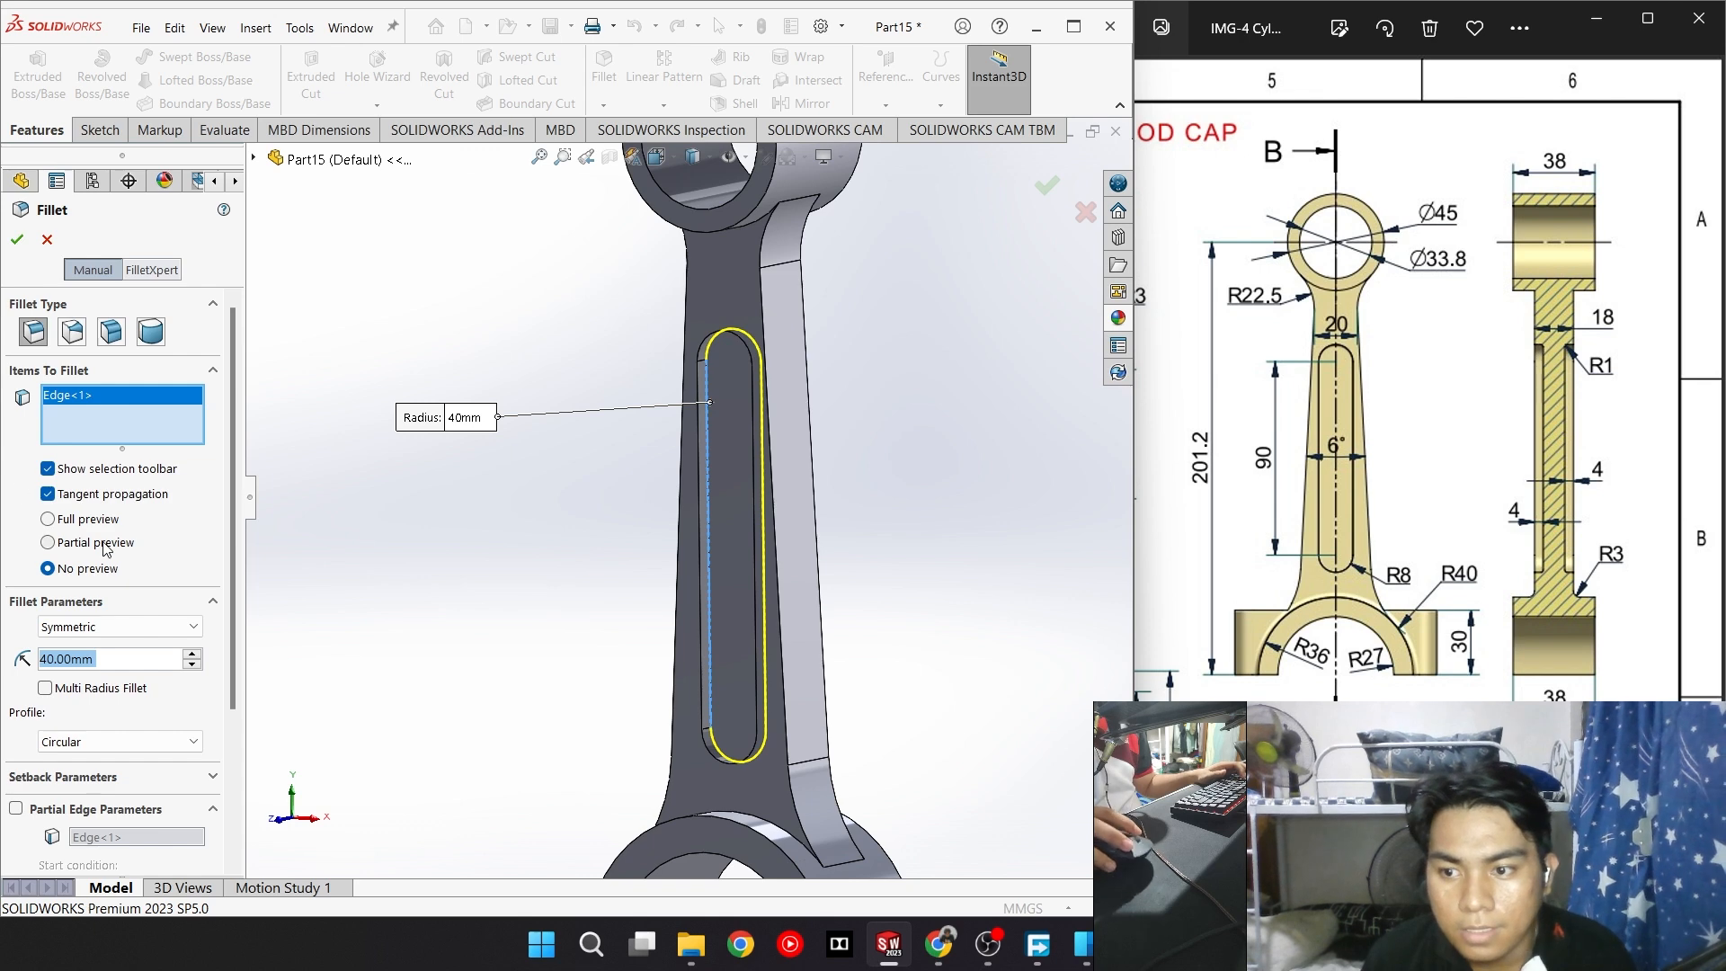
type("1")
key("Return")
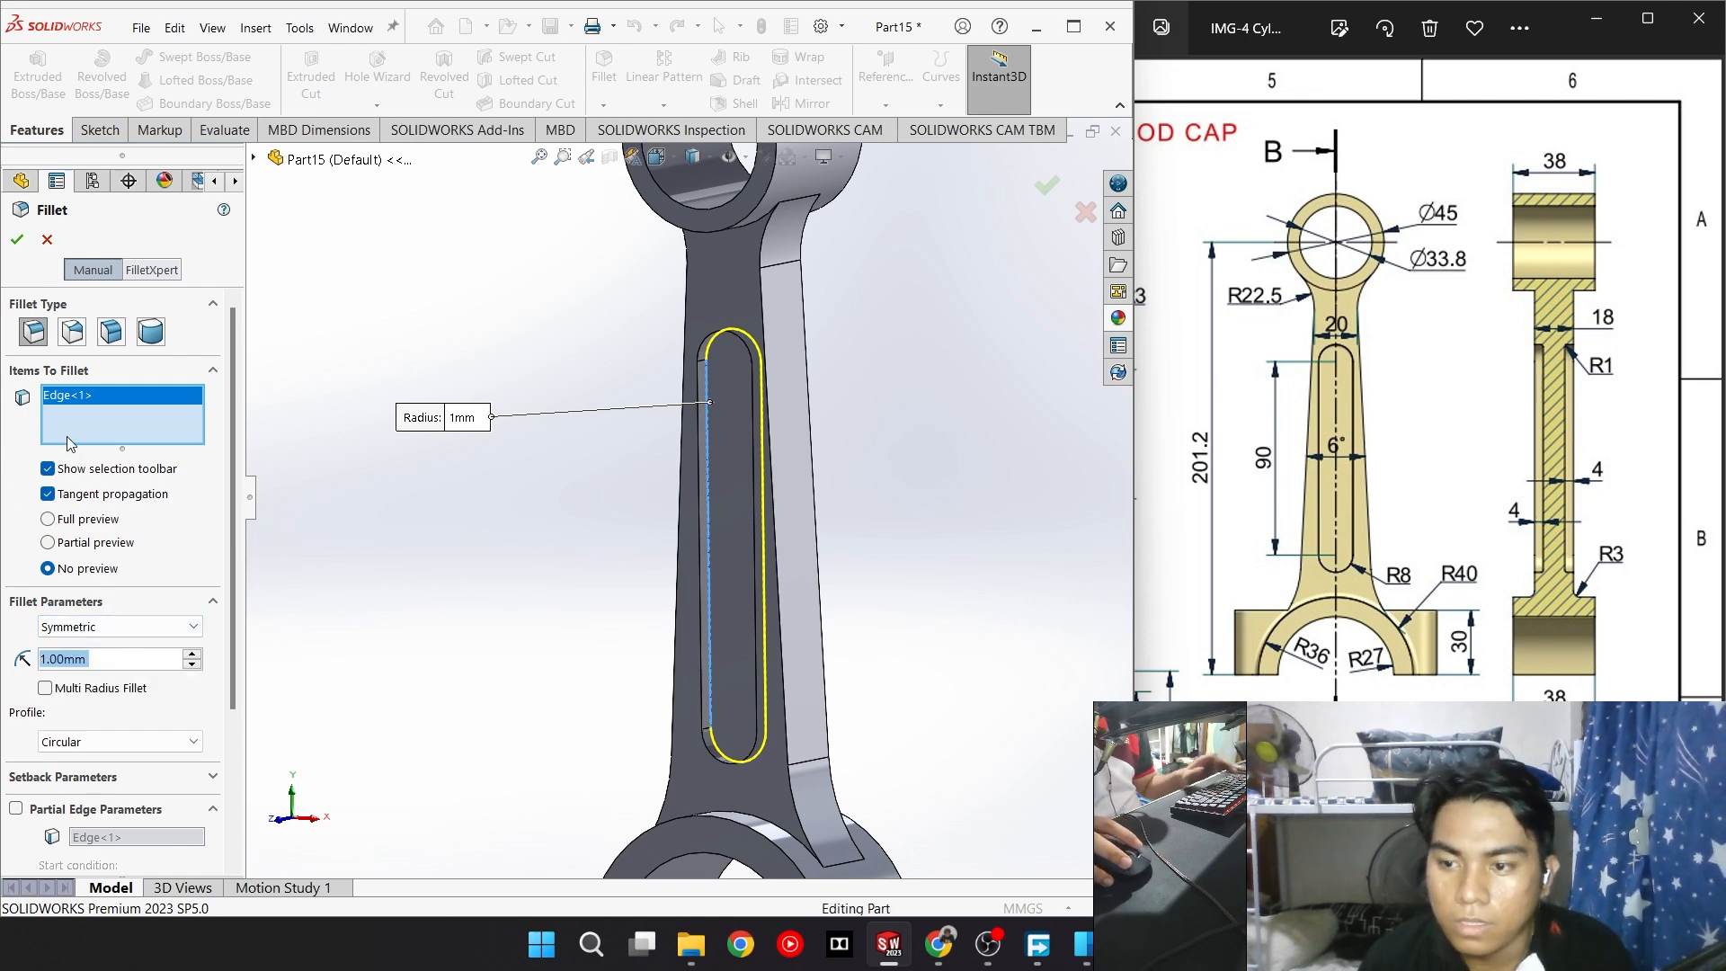
left_click(16, 239)
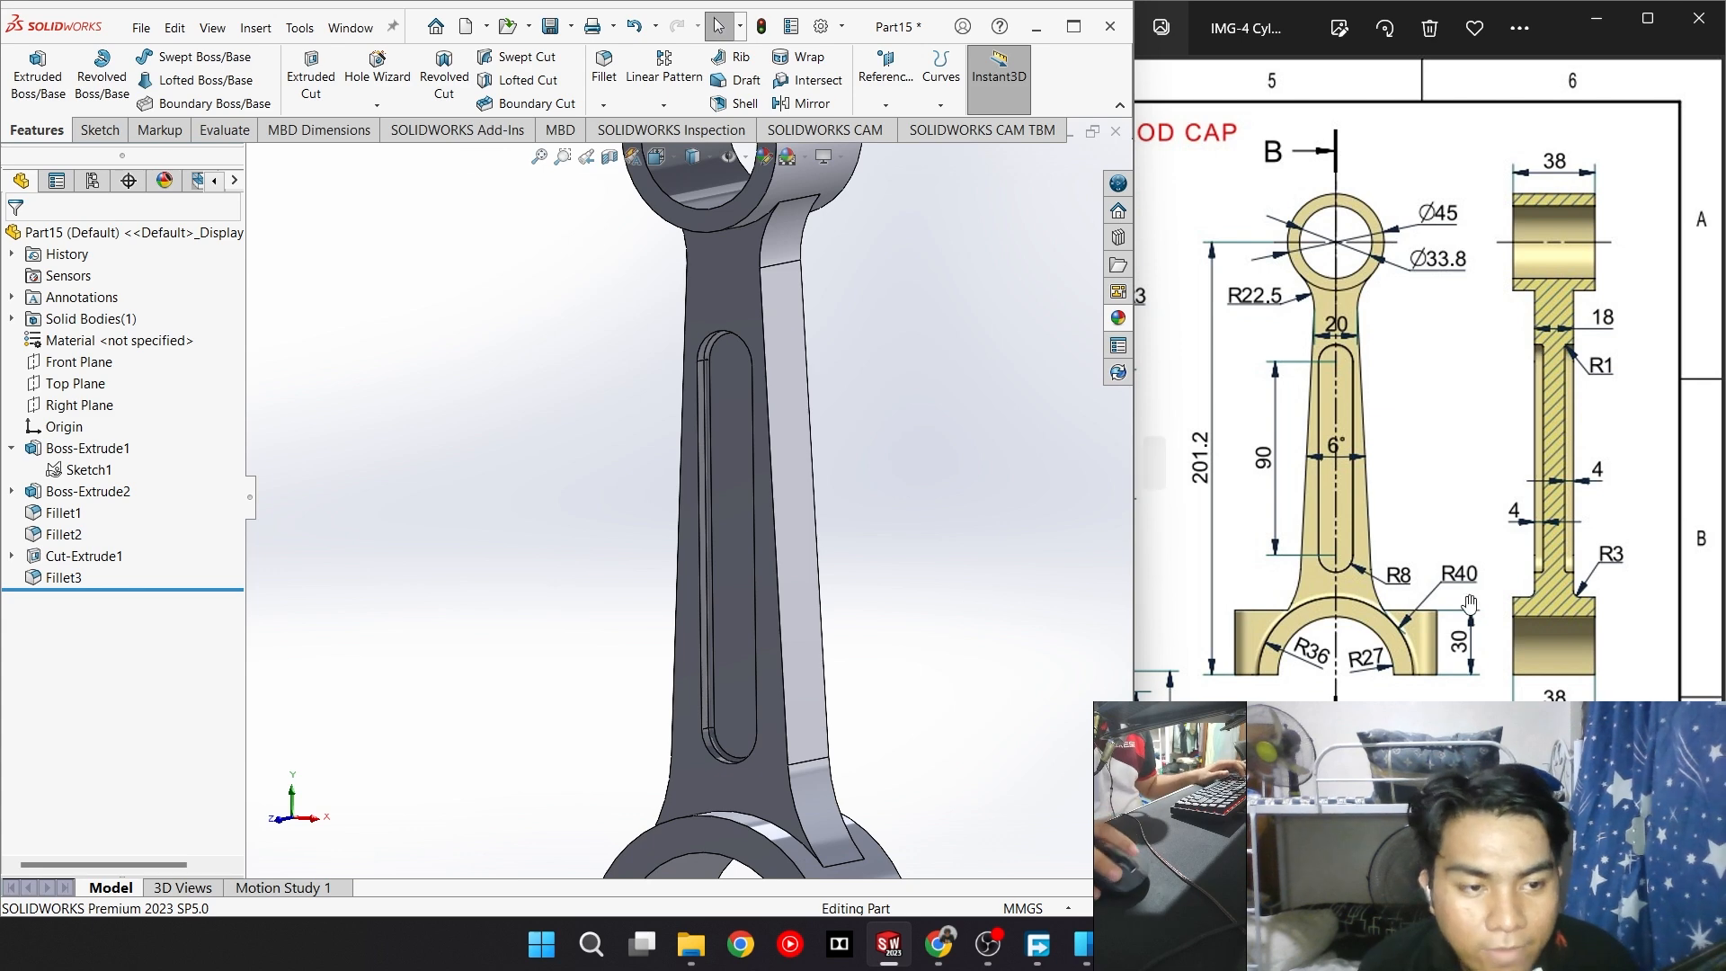
Mirror the slot cut feature about the Front Plane onto the opposite face of the shank
middle_click_drag(971, 712, 890, 710)
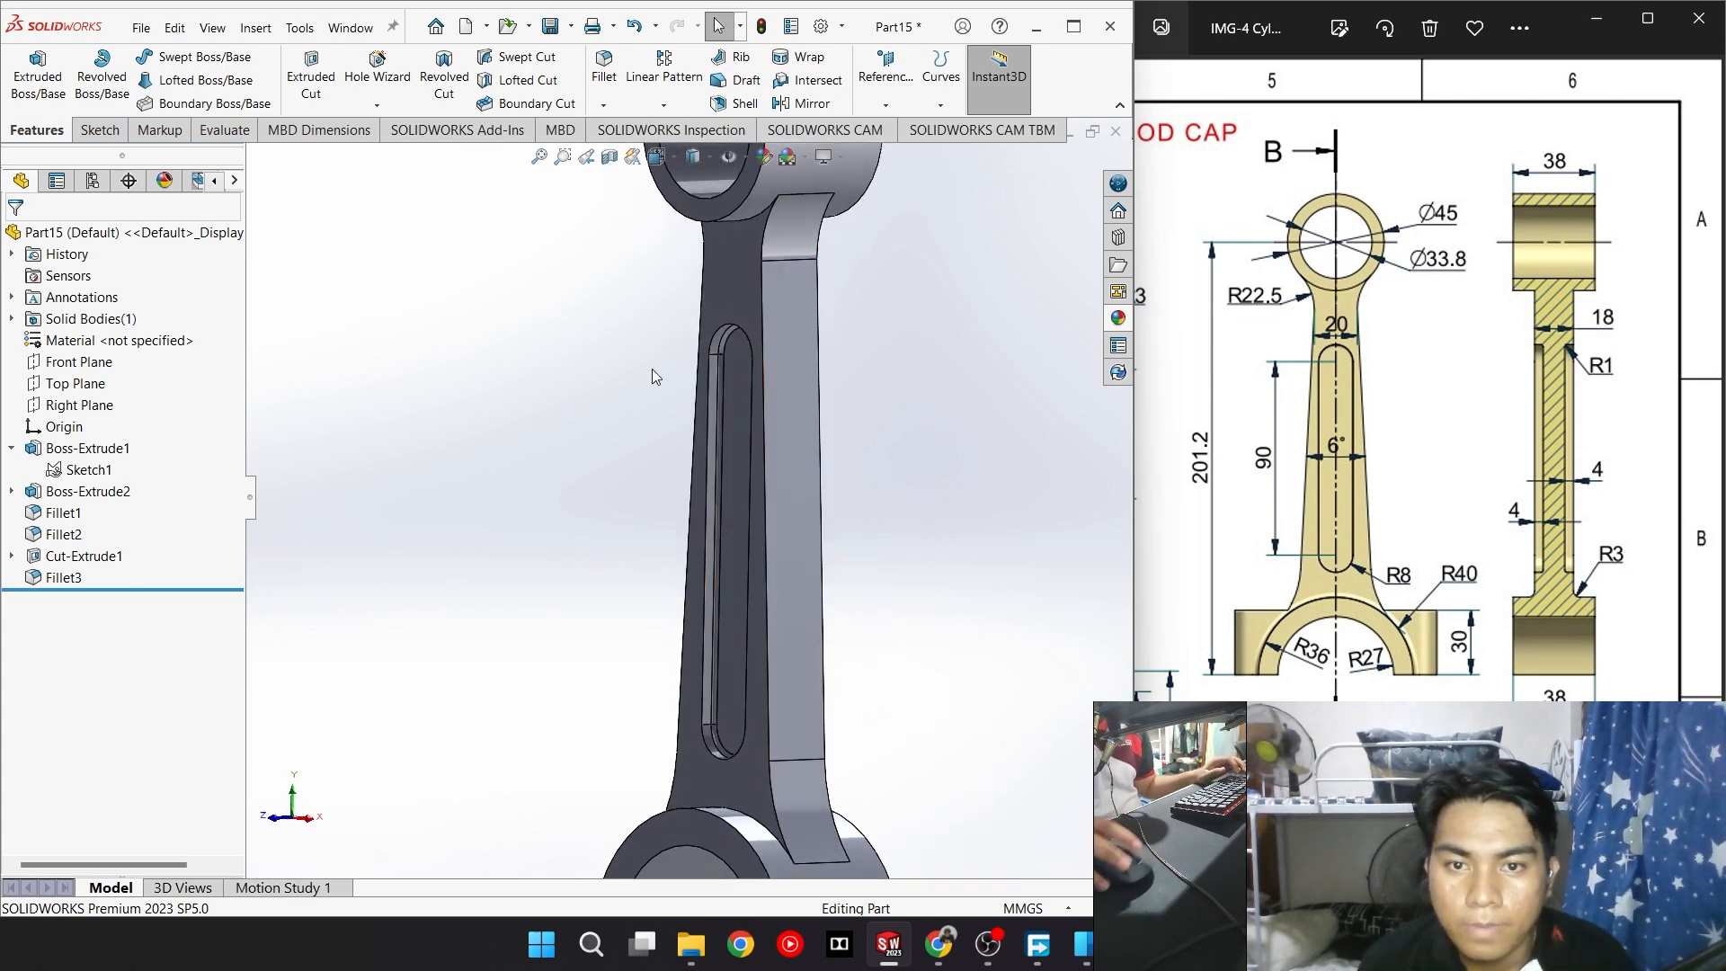
middle_click_drag(653, 376, 966, 445)
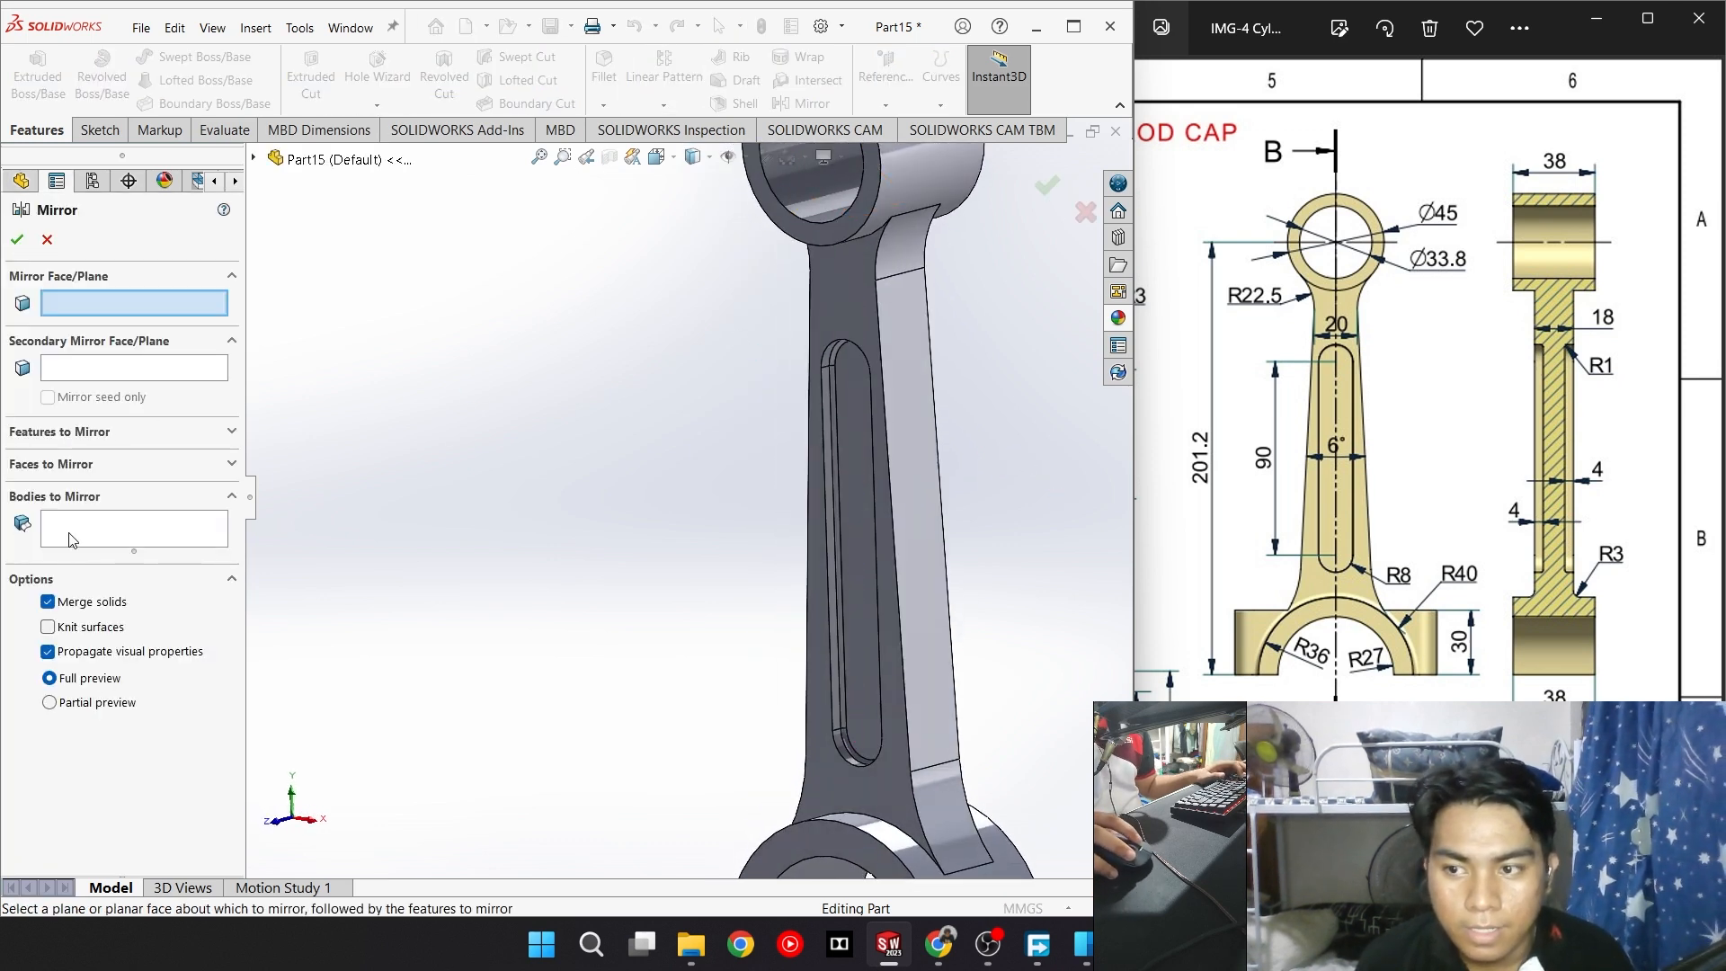
left_click(254, 159)
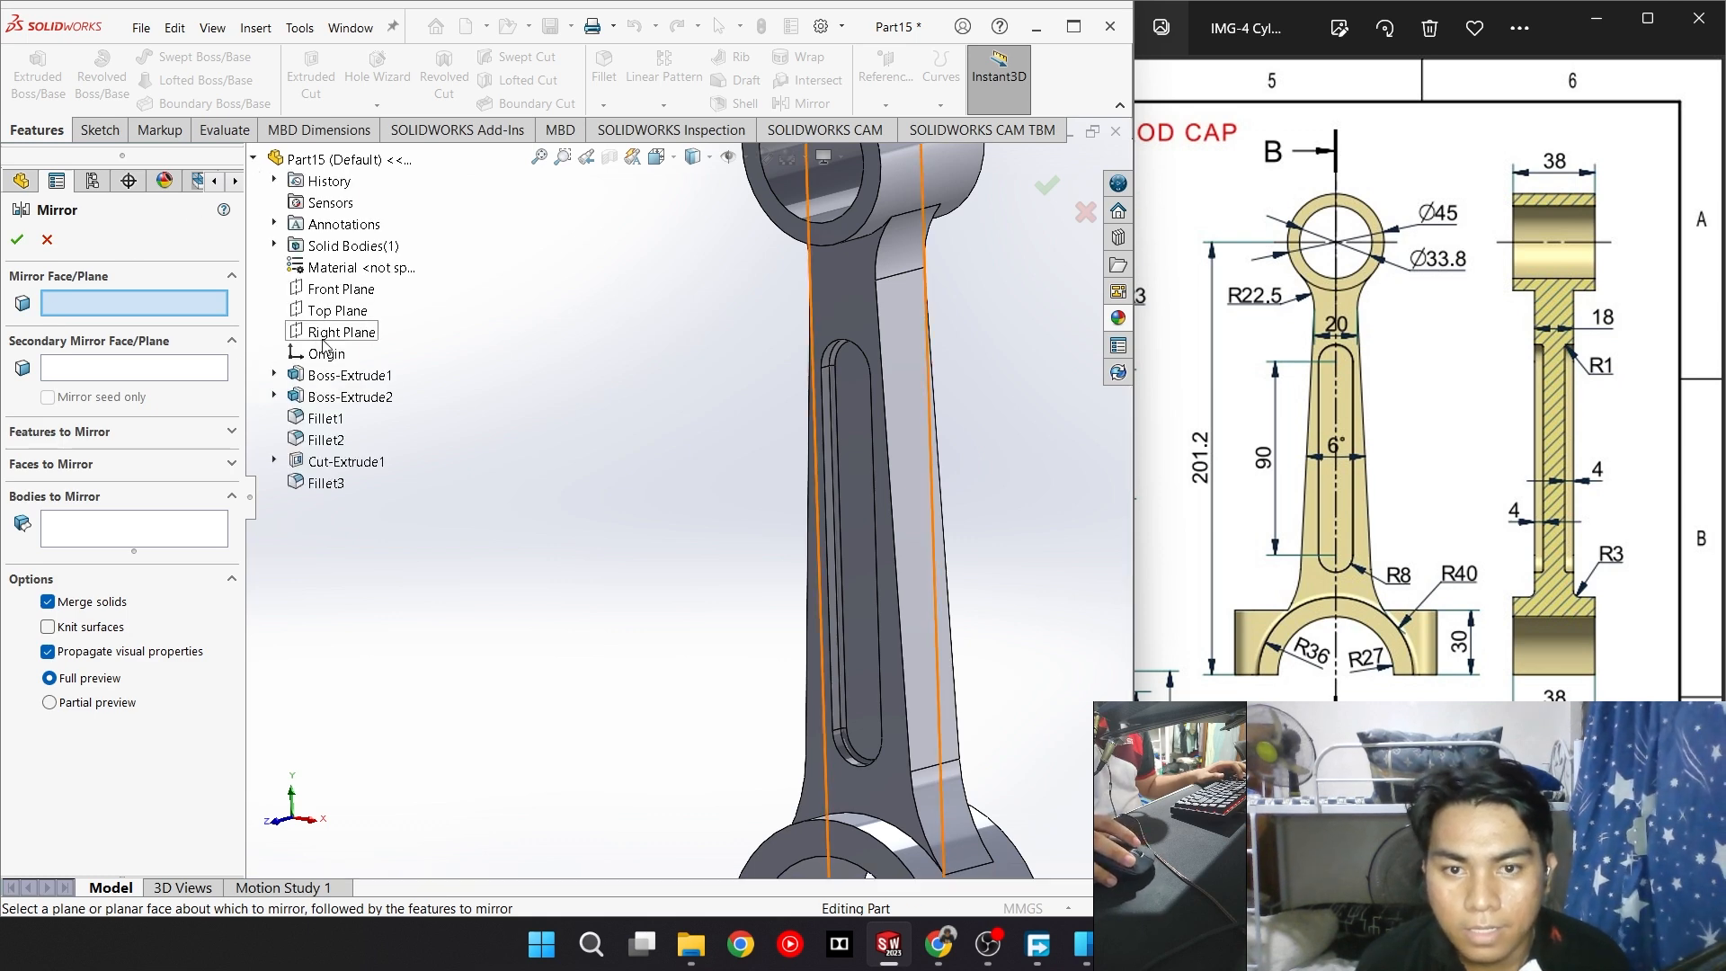
left_click(325, 332)
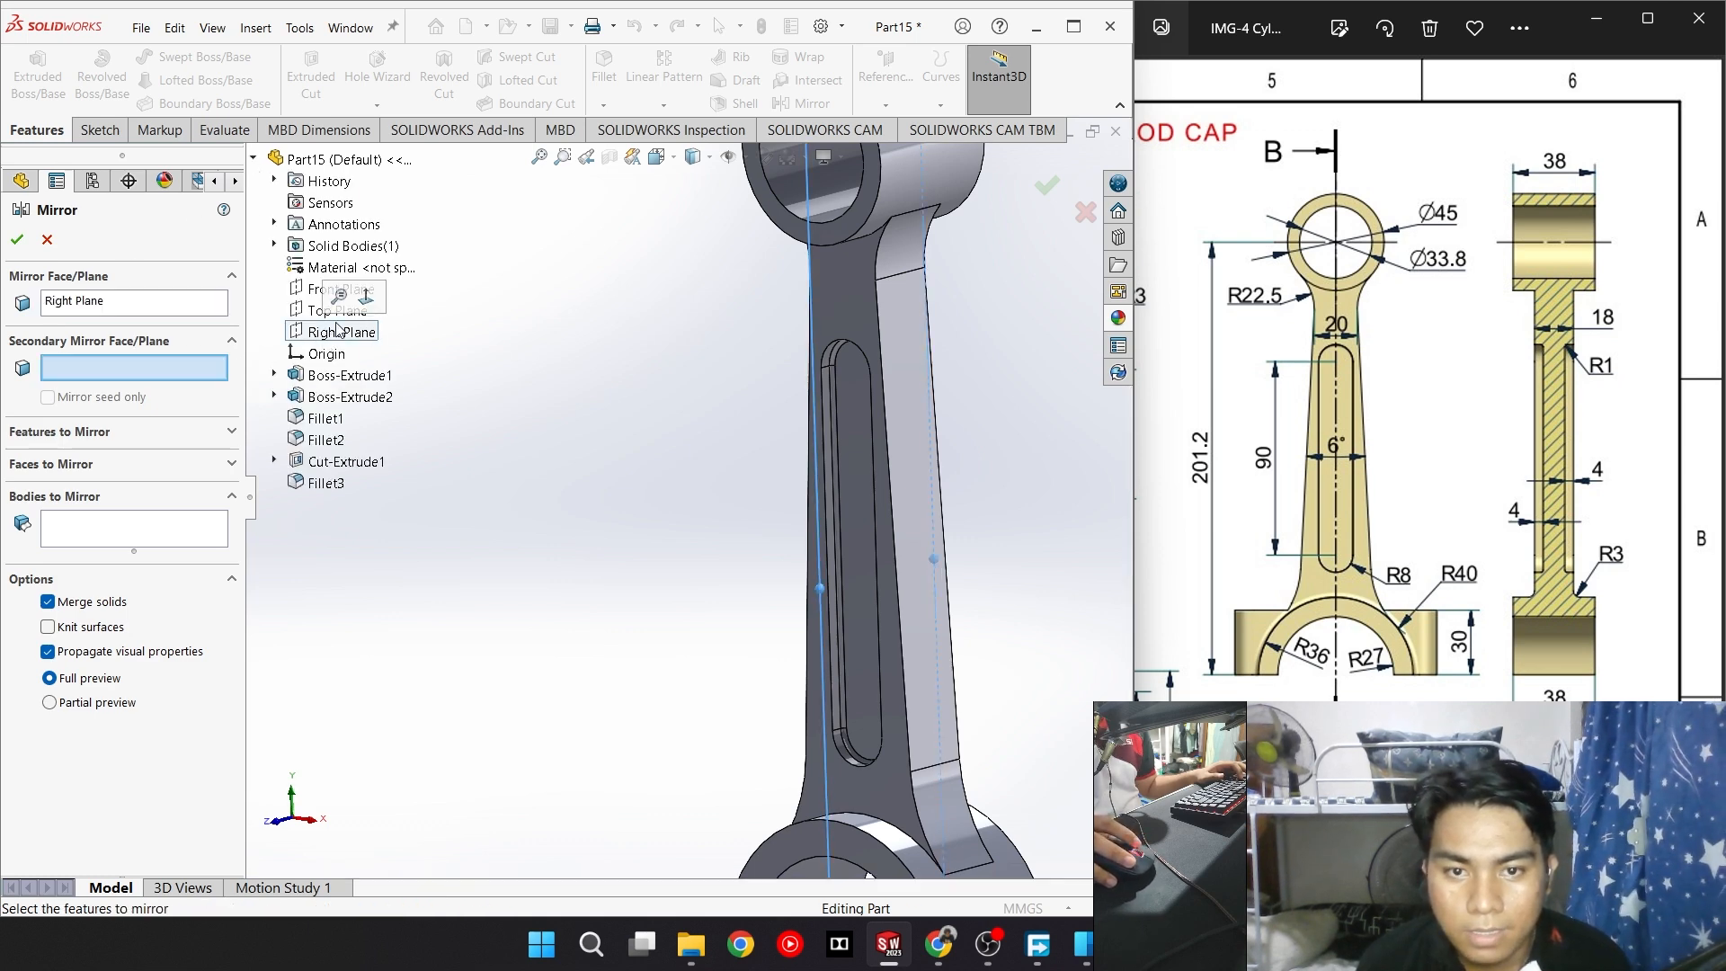
key("ctrl+1")
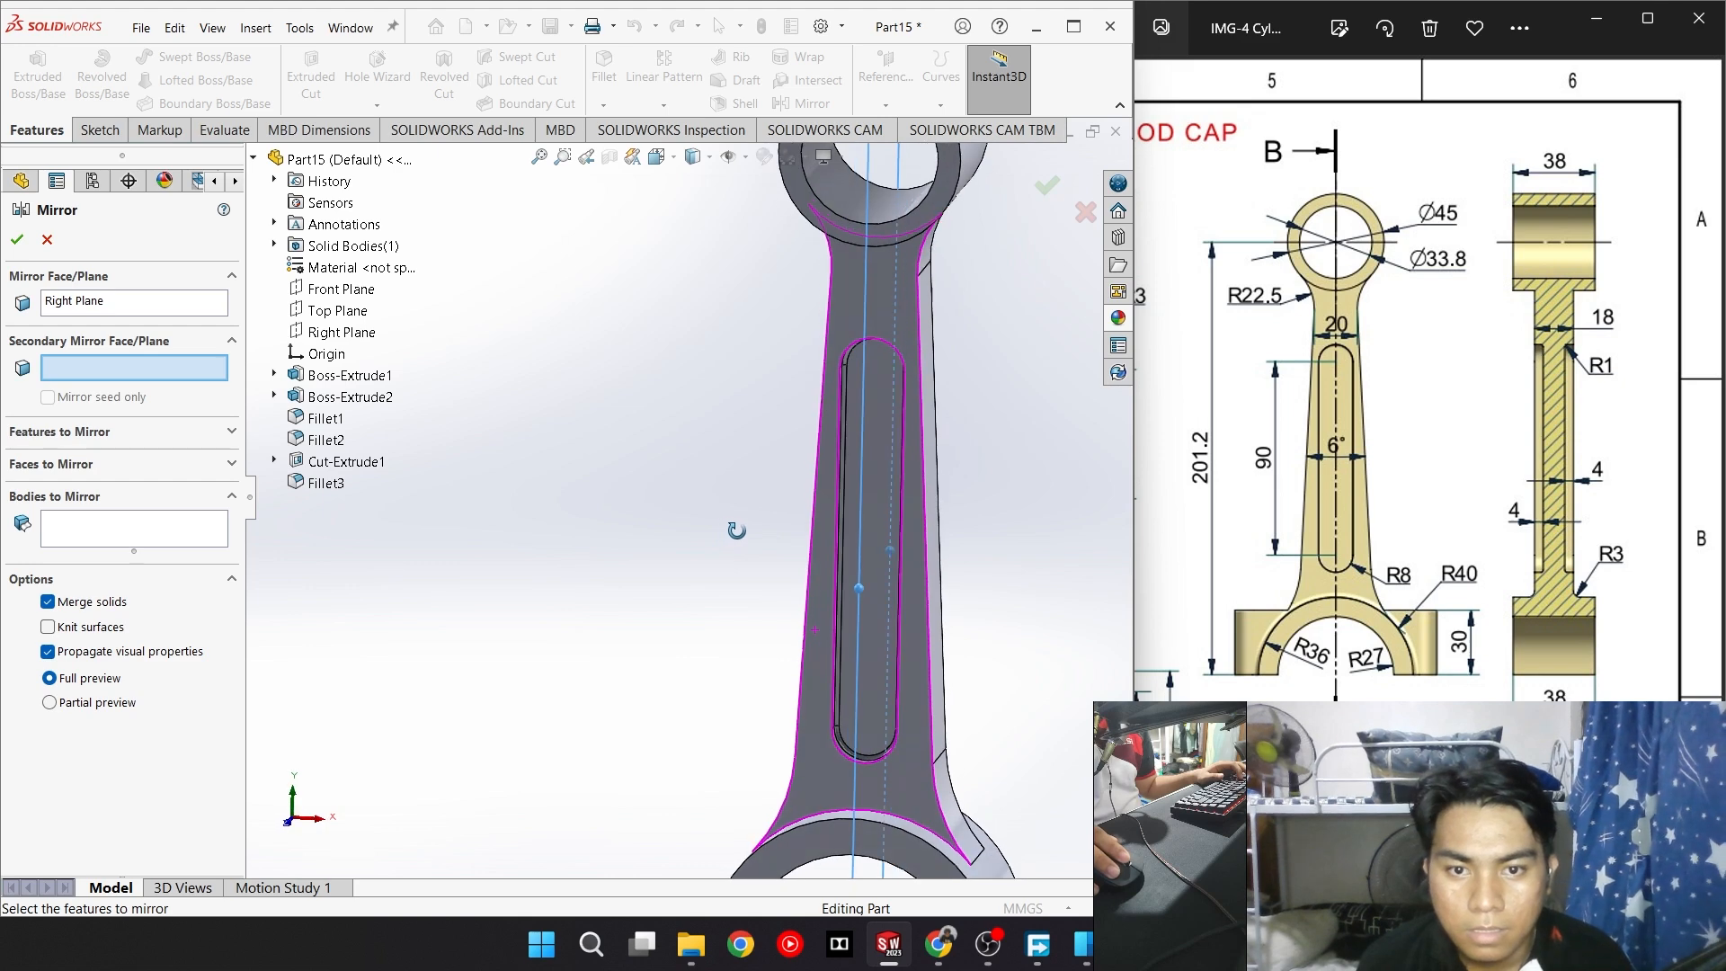
left_click(157, 306)
left_click(342, 288)
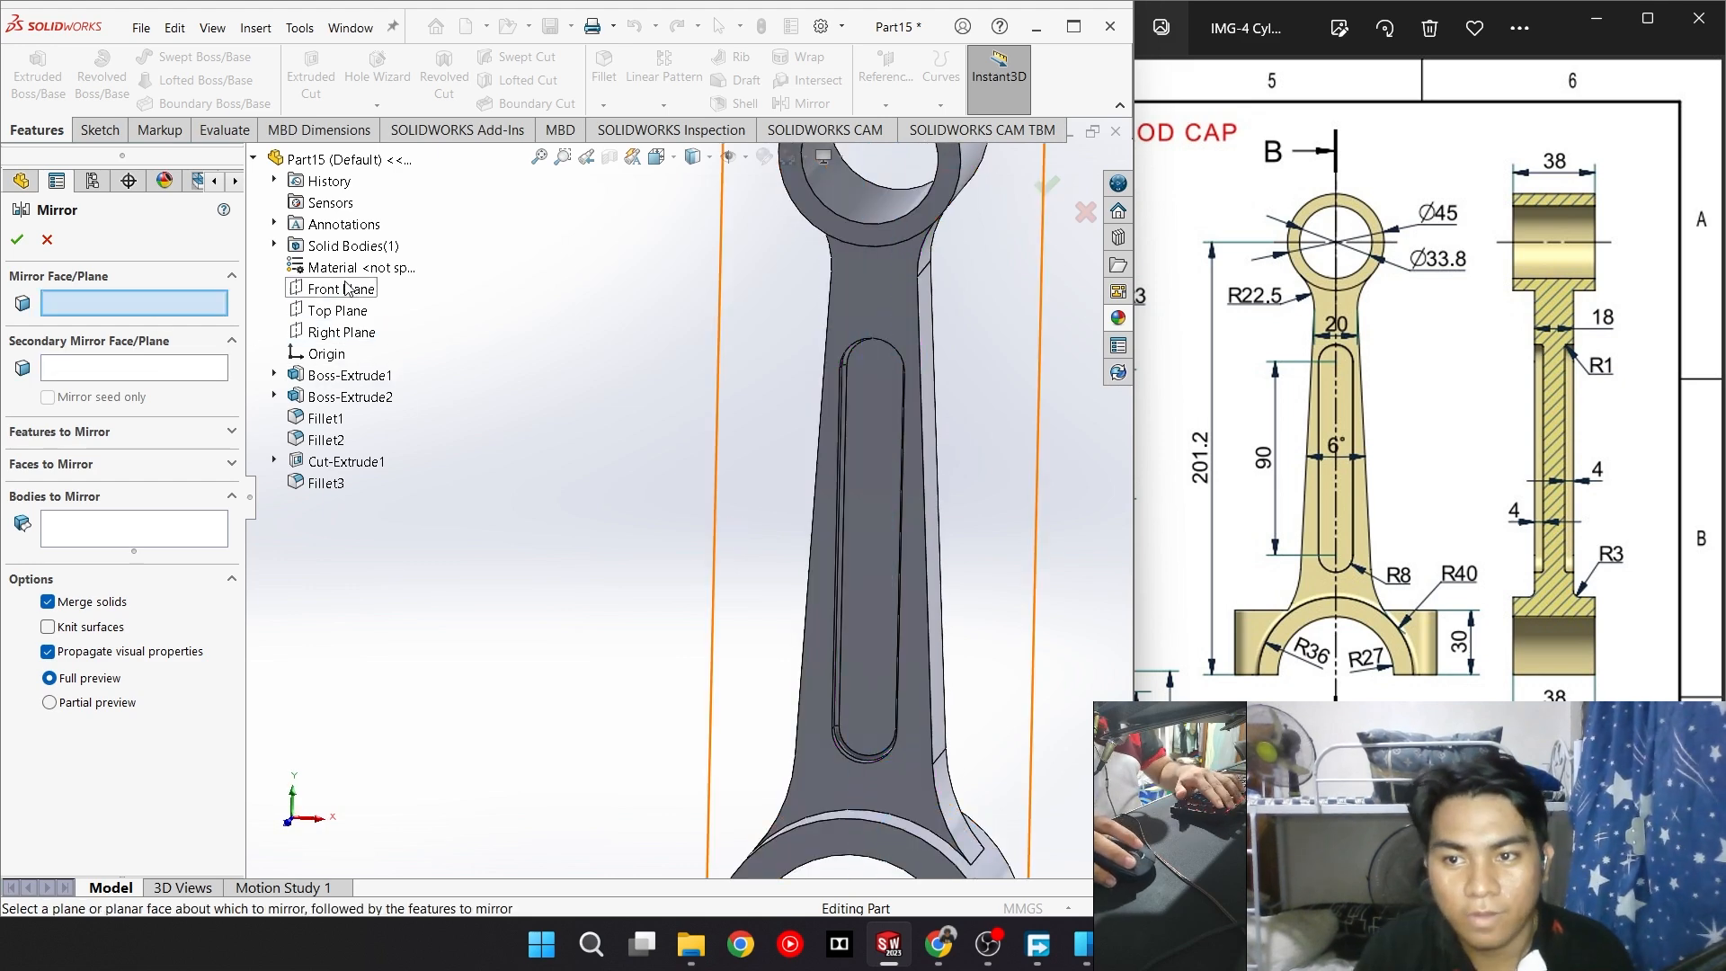
middle_click_drag(627, 617, 555, 580)
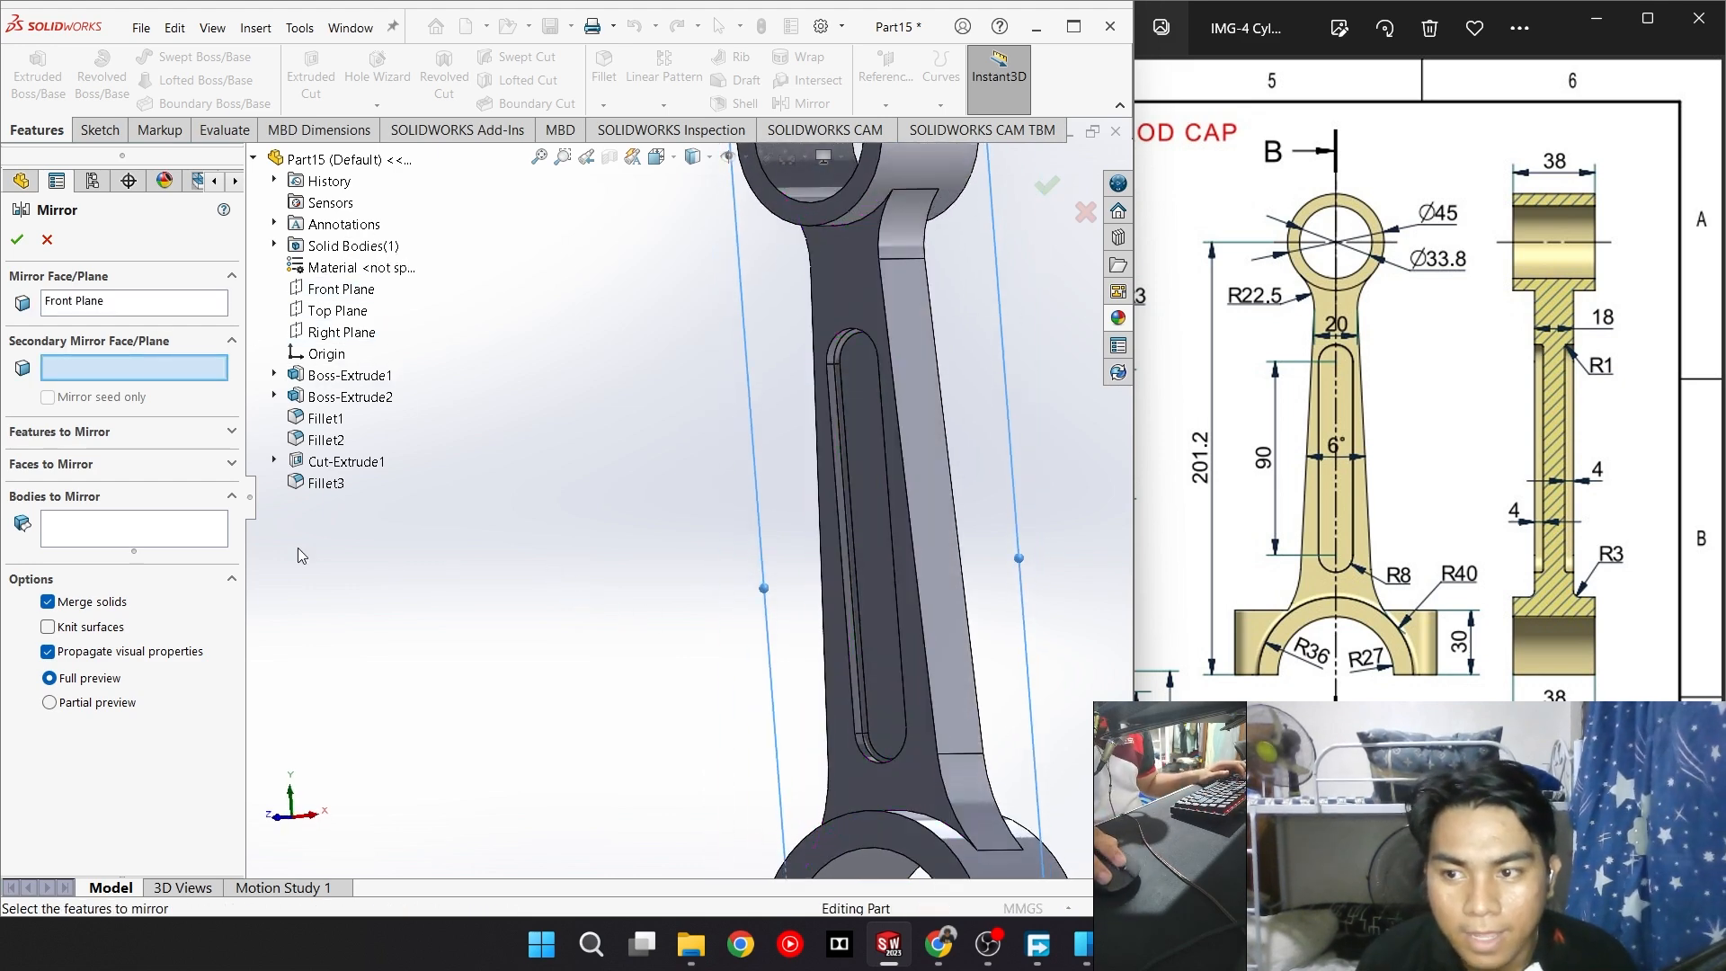
left_click(171, 436)
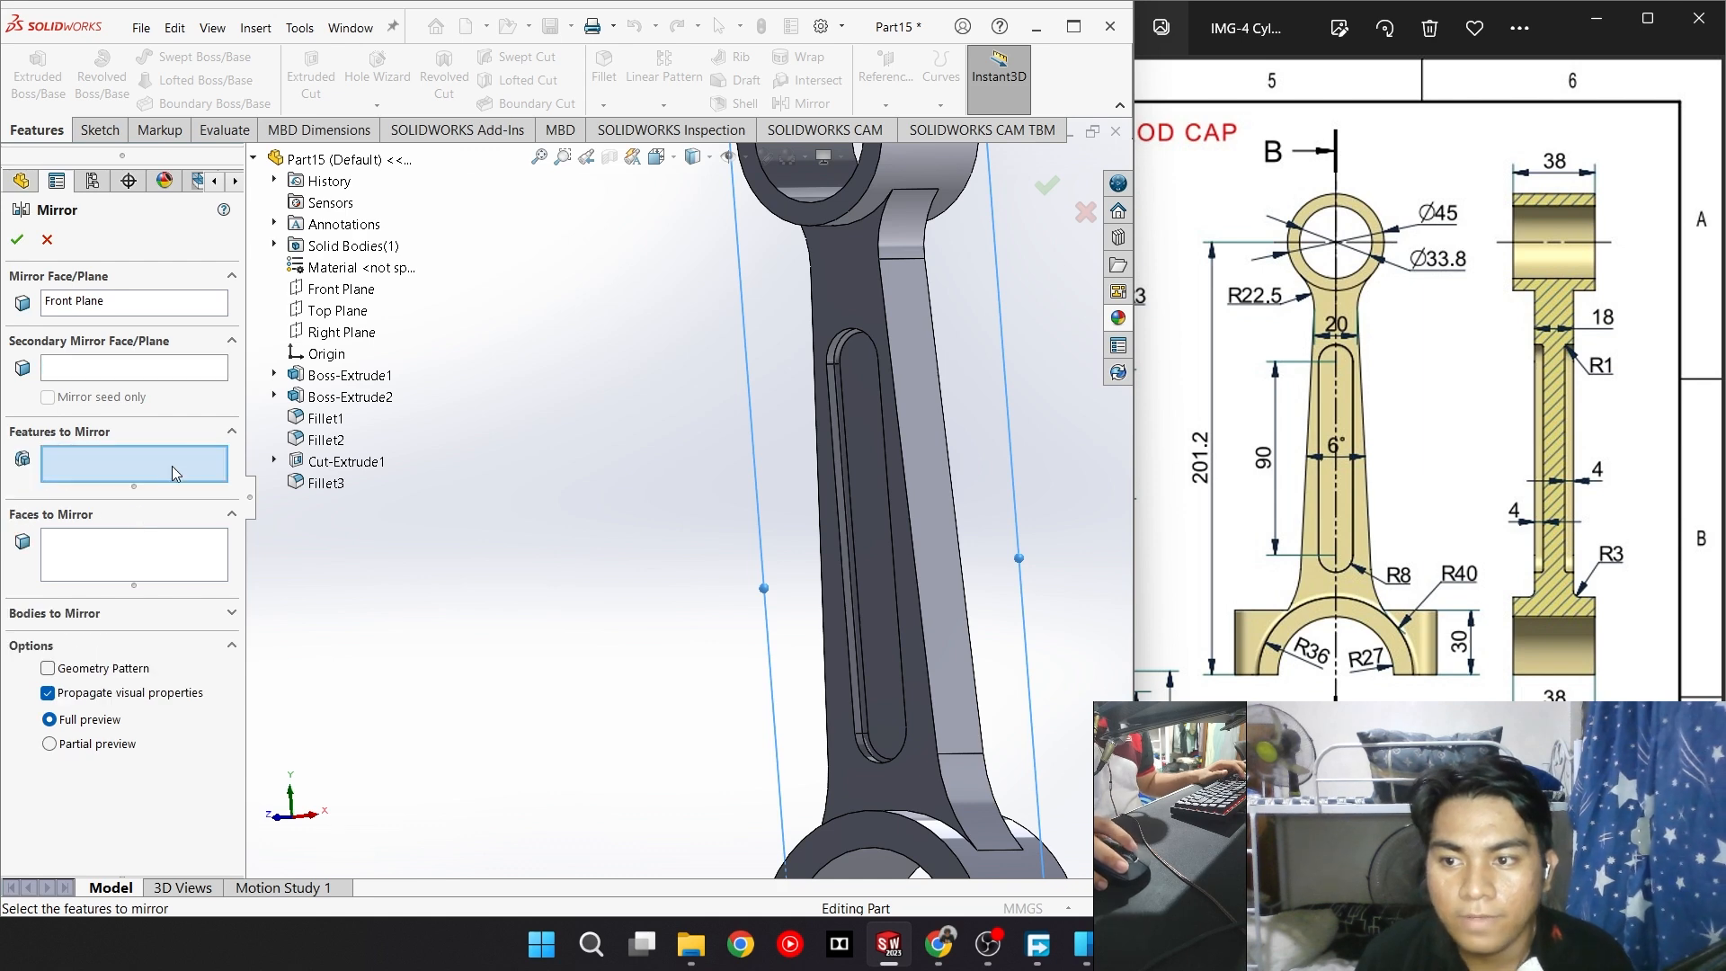
left_click(845, 475)
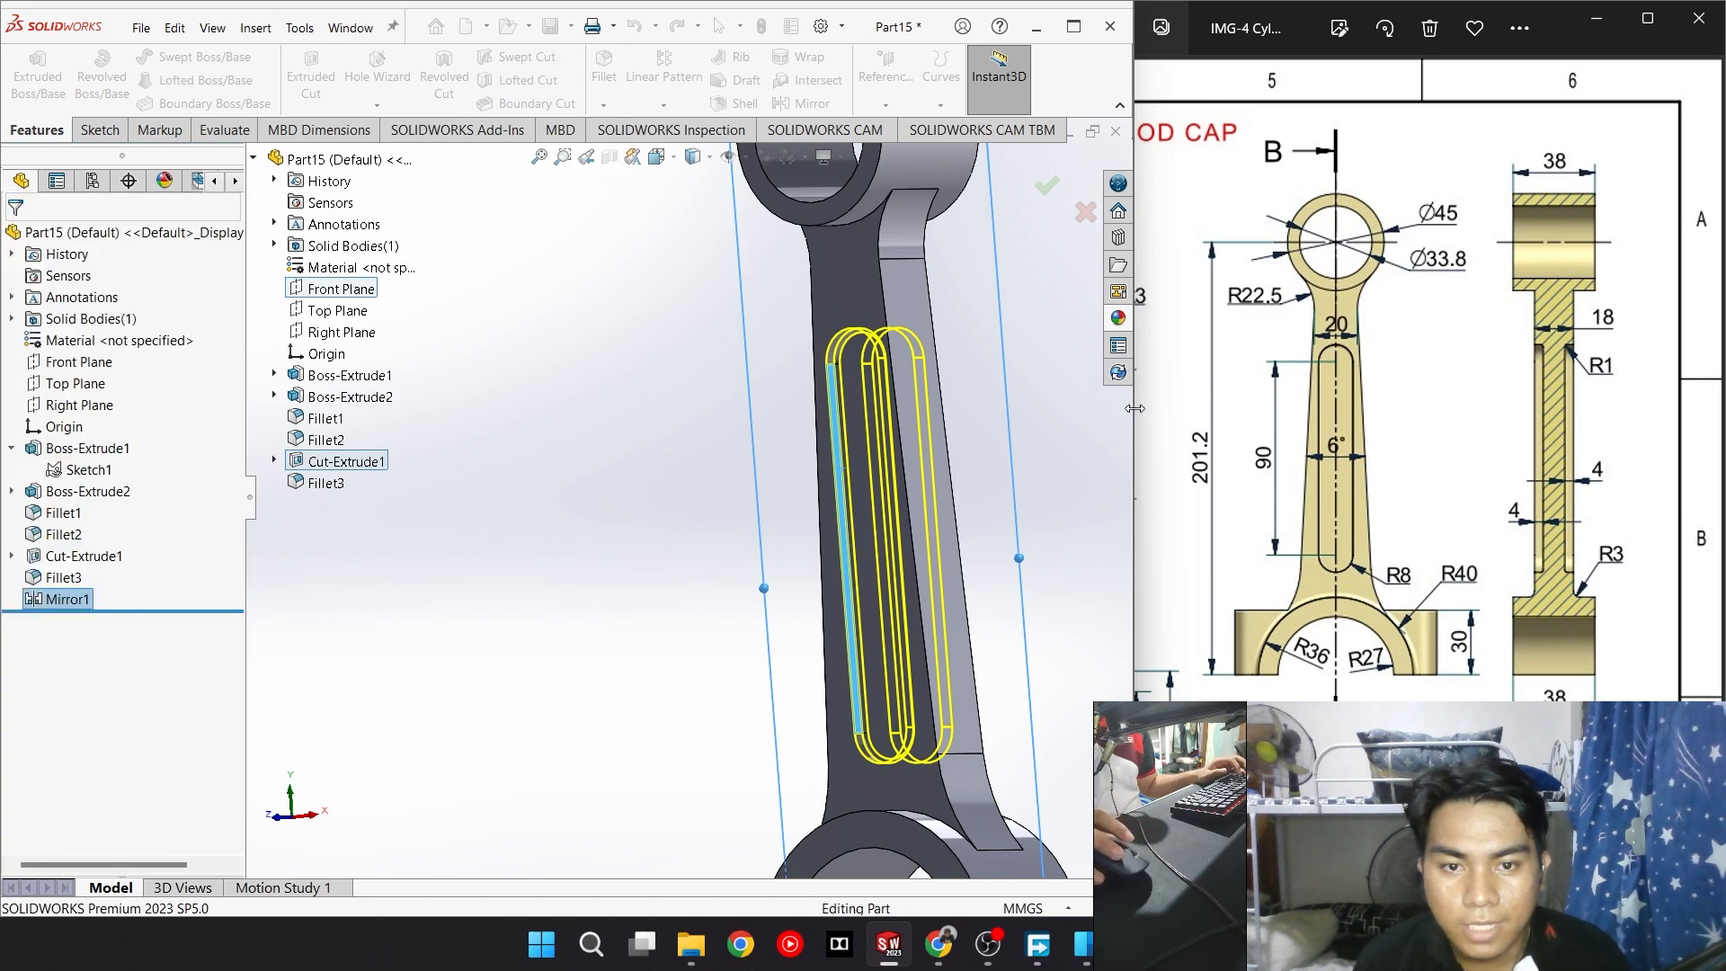
middle_click_drag(1046, 539, 742, 564)
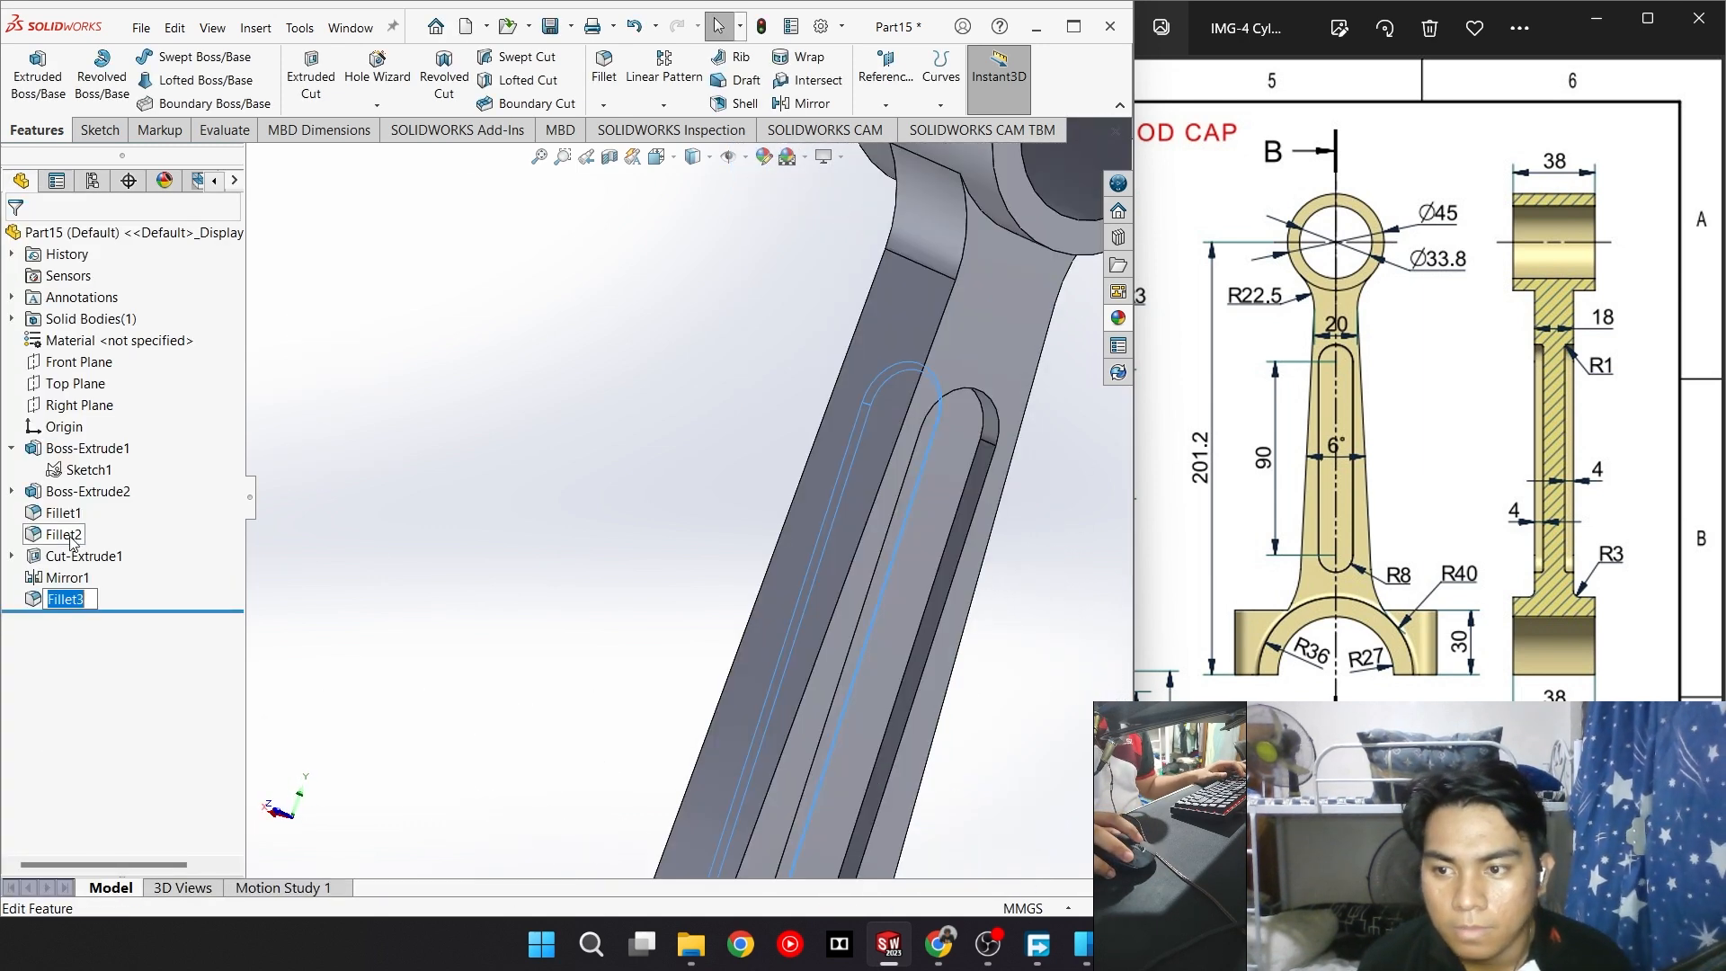
Edit the 1 mm slot fillet to include the floor edge of the pocket on the other shank face as well
left_click(71, 537)
left_click(63, 599)
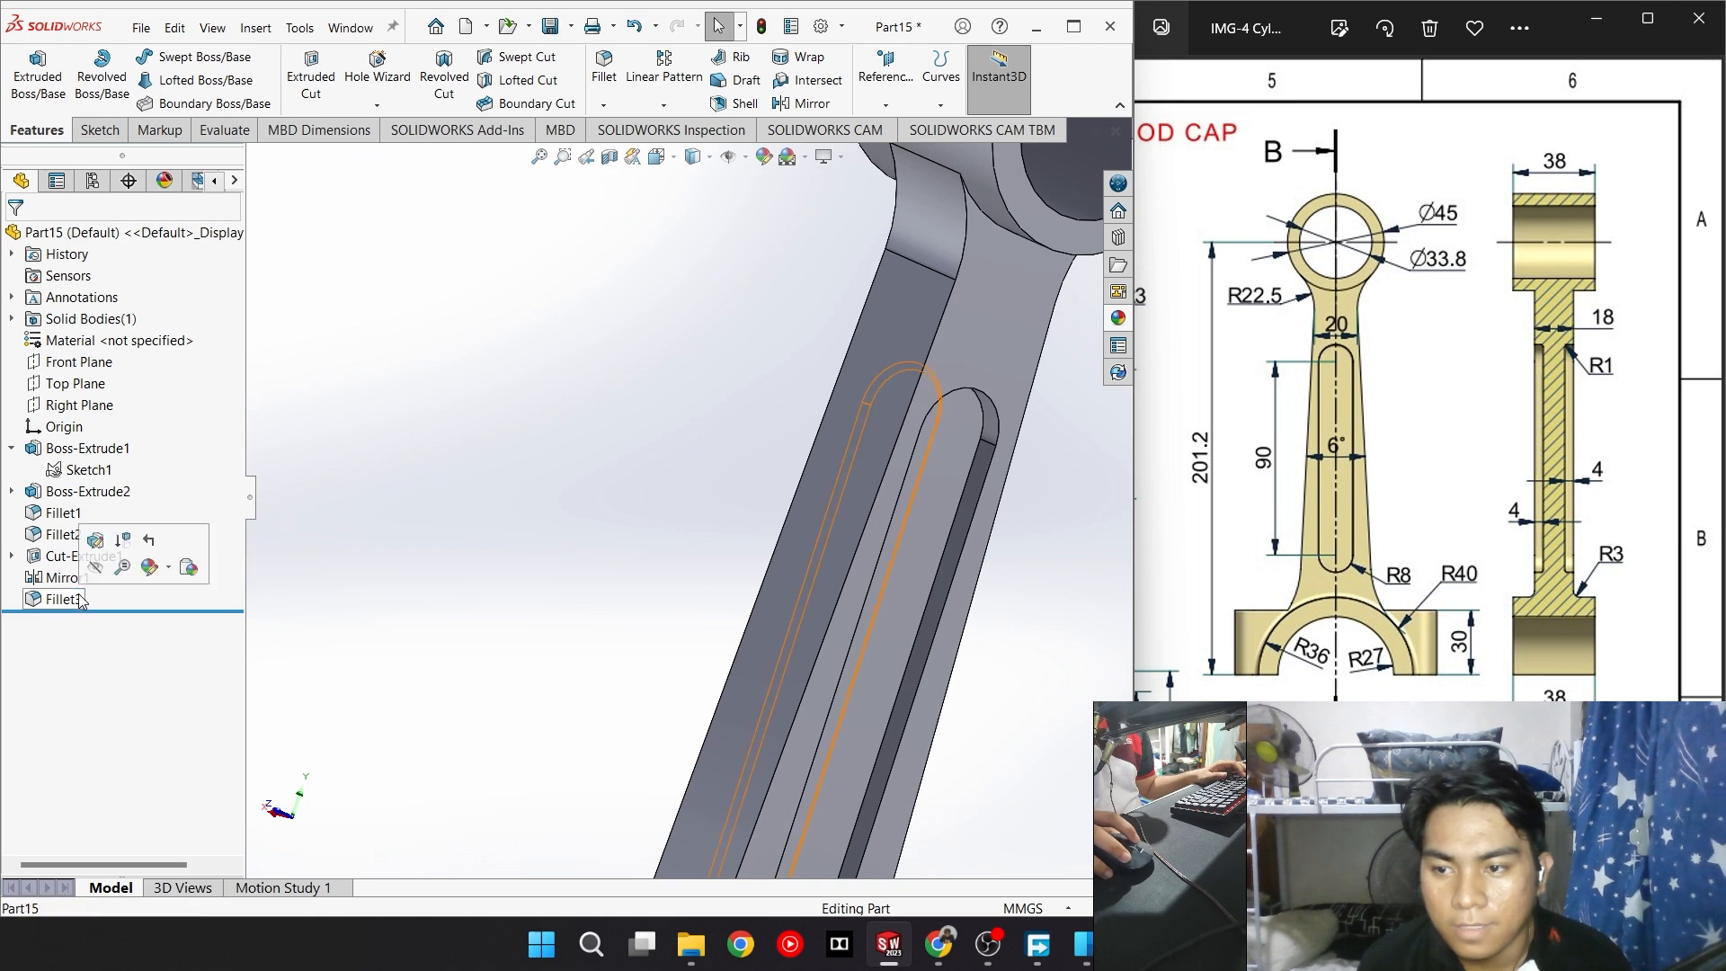
left_click(985, 437)
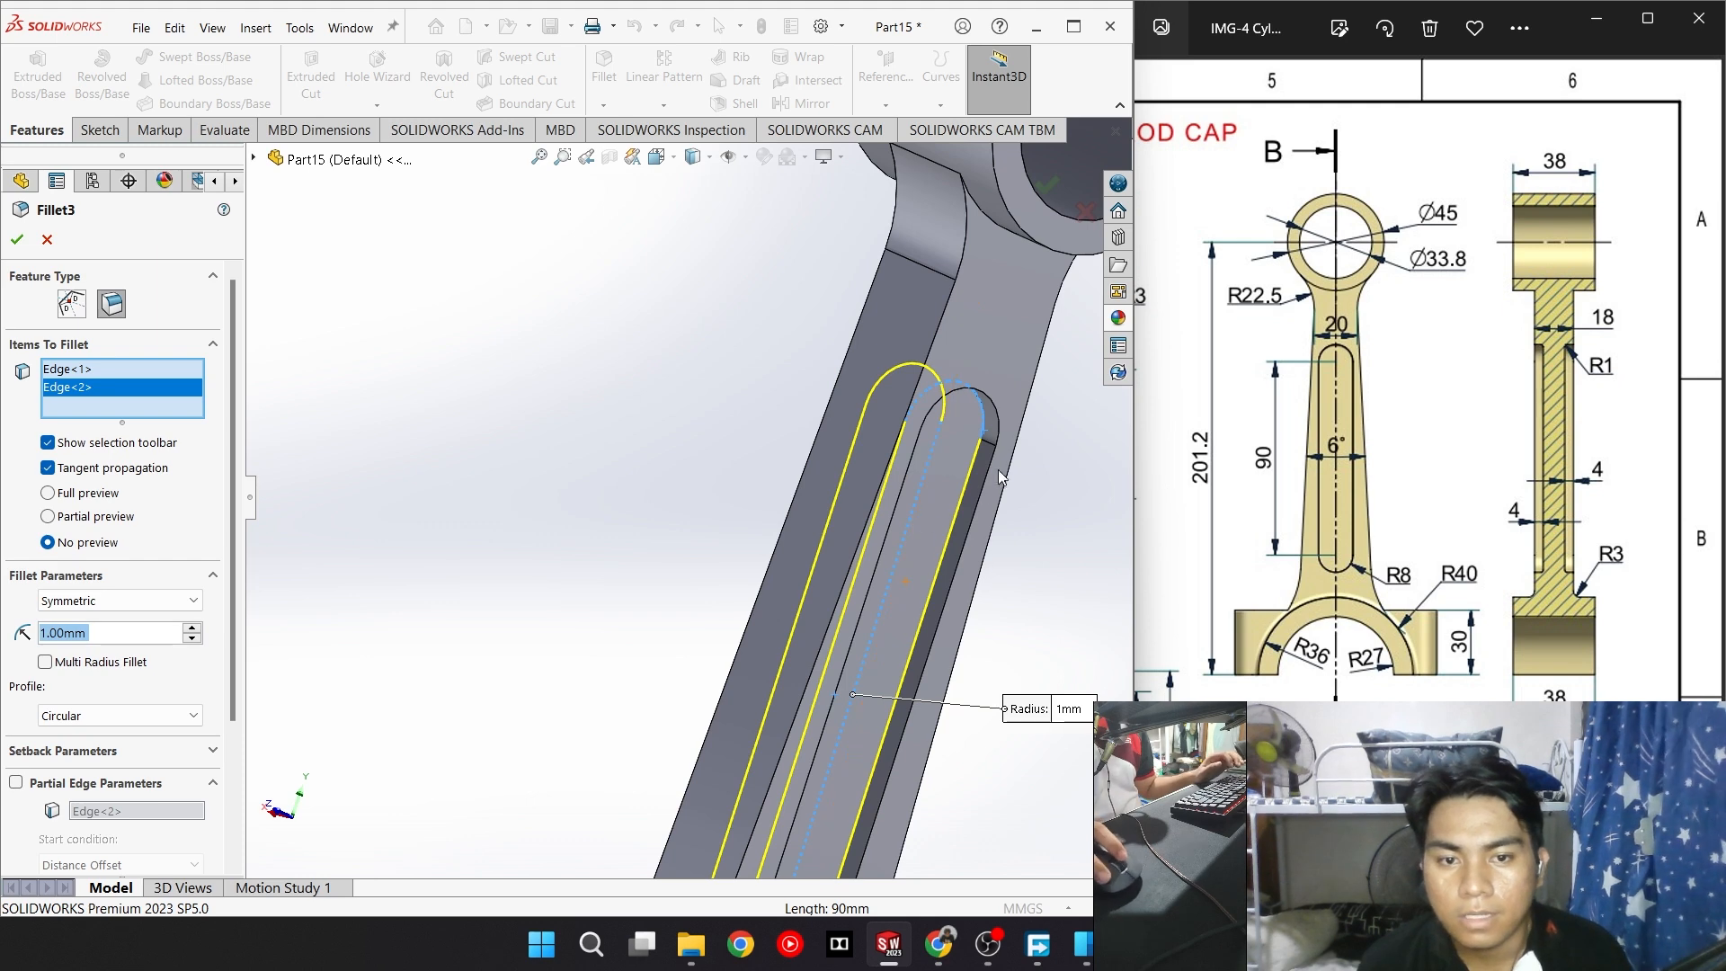
left_click(16, 239)
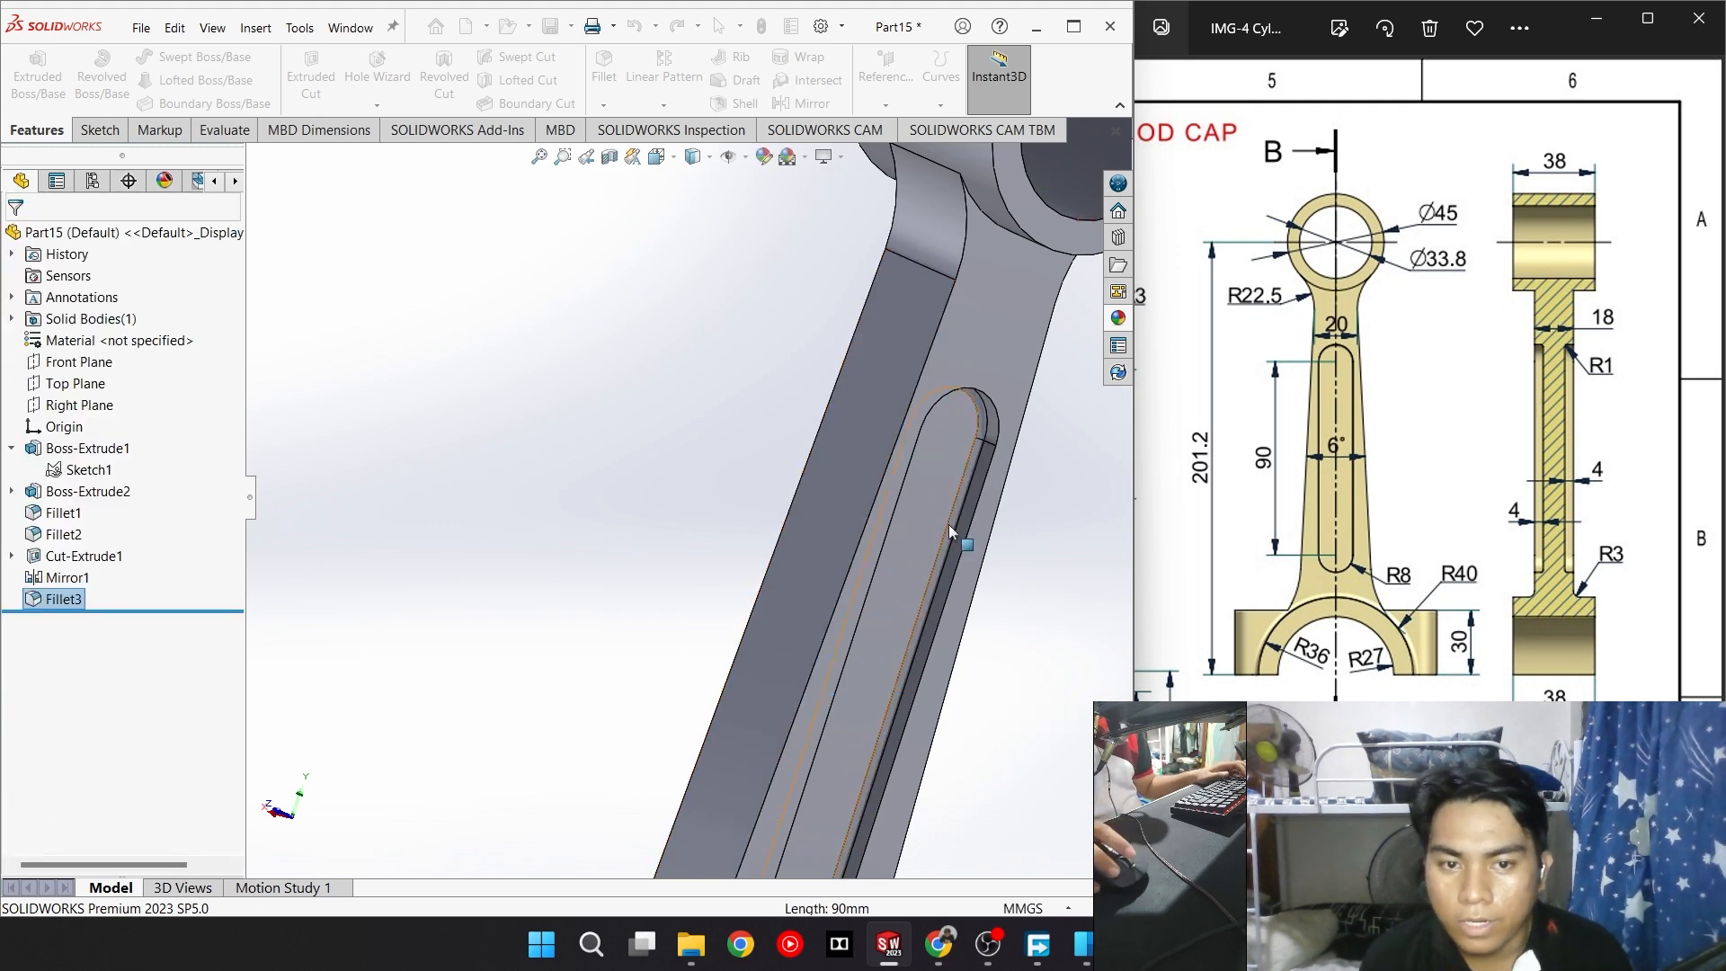
Show the rod in isometric view and examine the big-end lug dimensions in the connecting rod drawing
middle_click_drag(960, 602, 836, 617)
key("space")
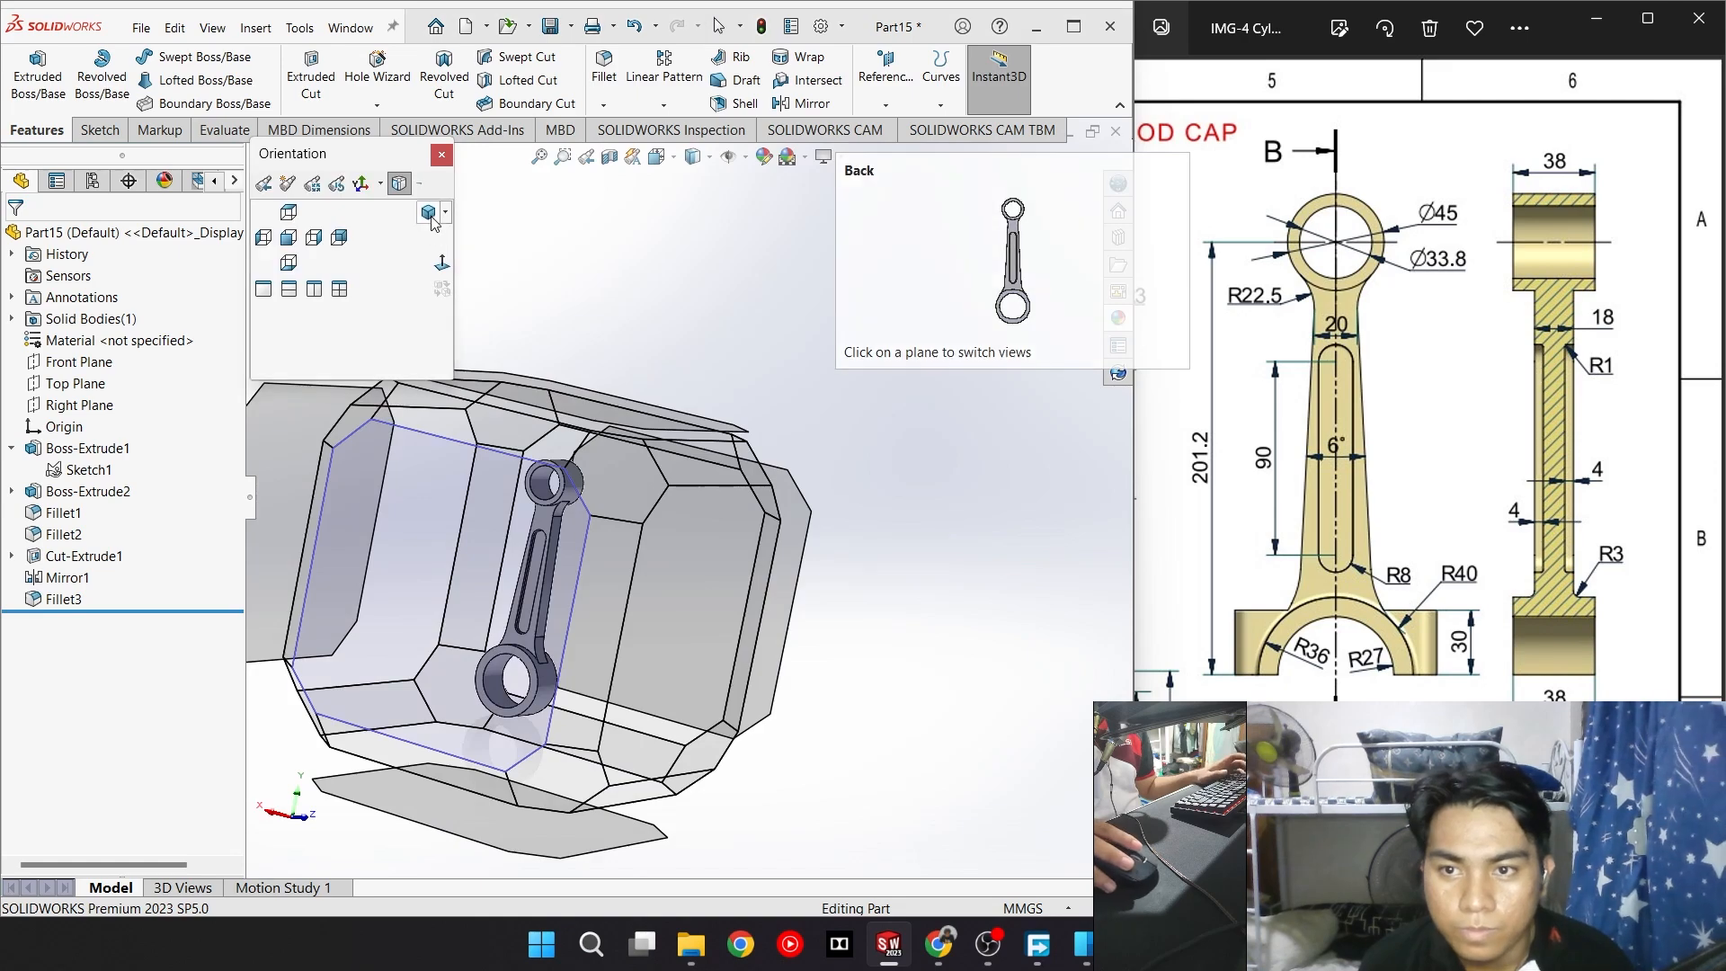
left_click(430, 216)
scroll(1419, 575, "down", 3)
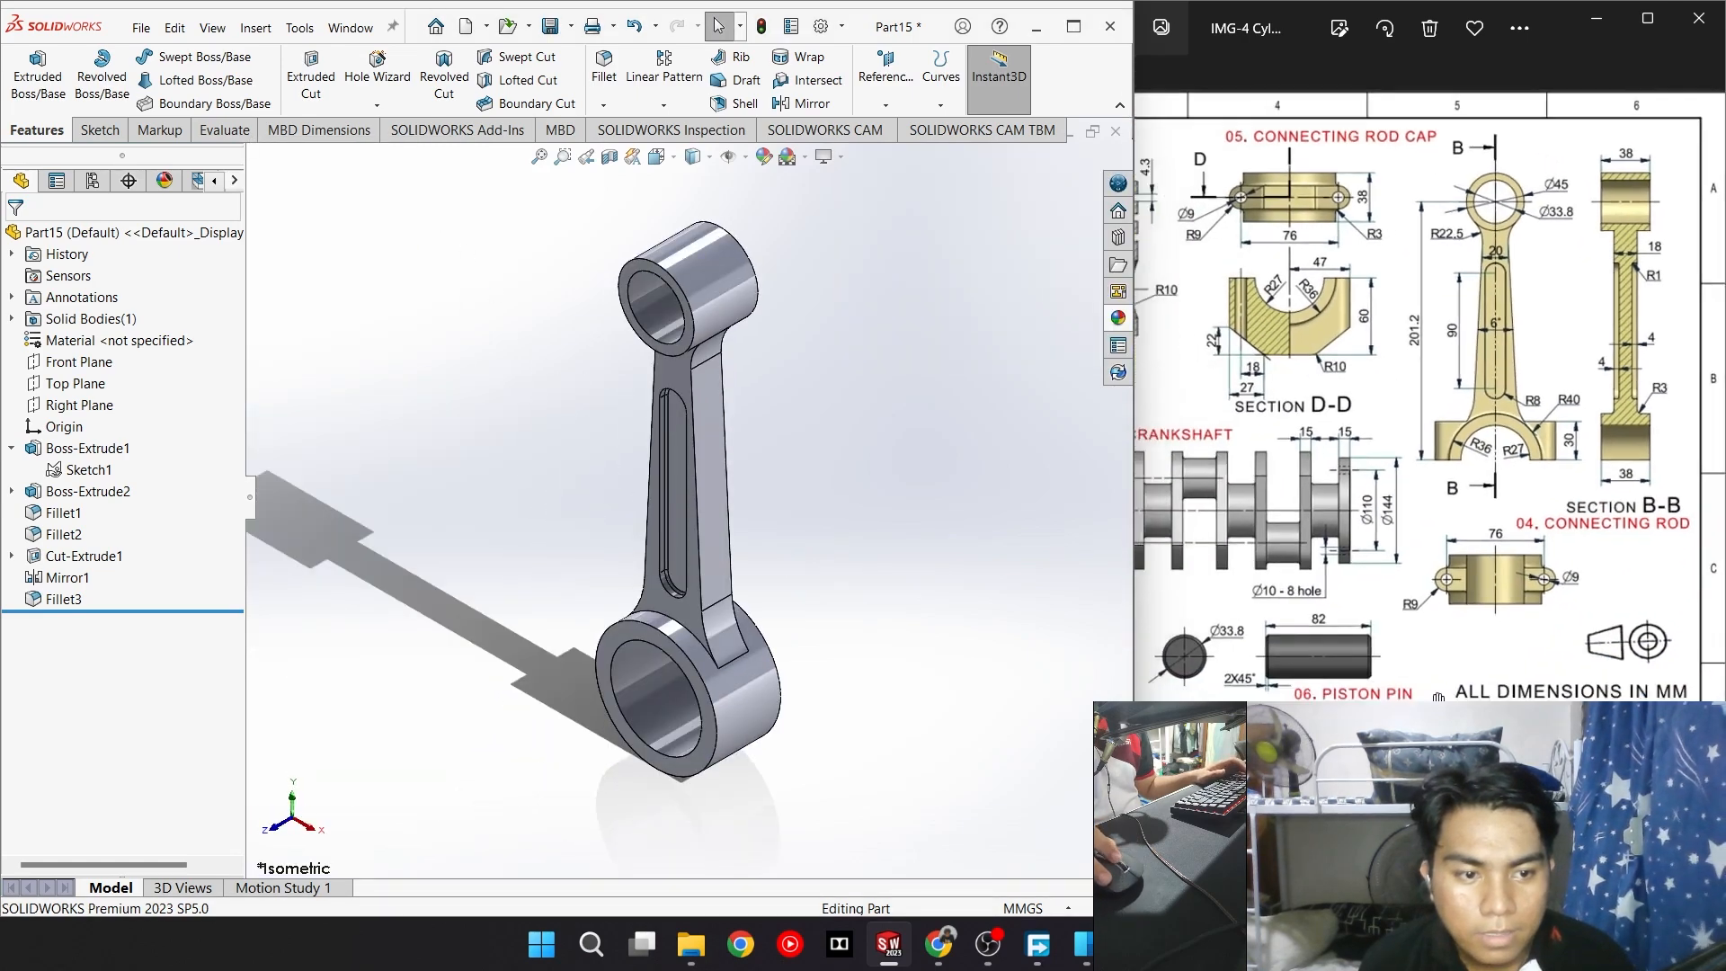
scroll(1443, 629, "up", 3)
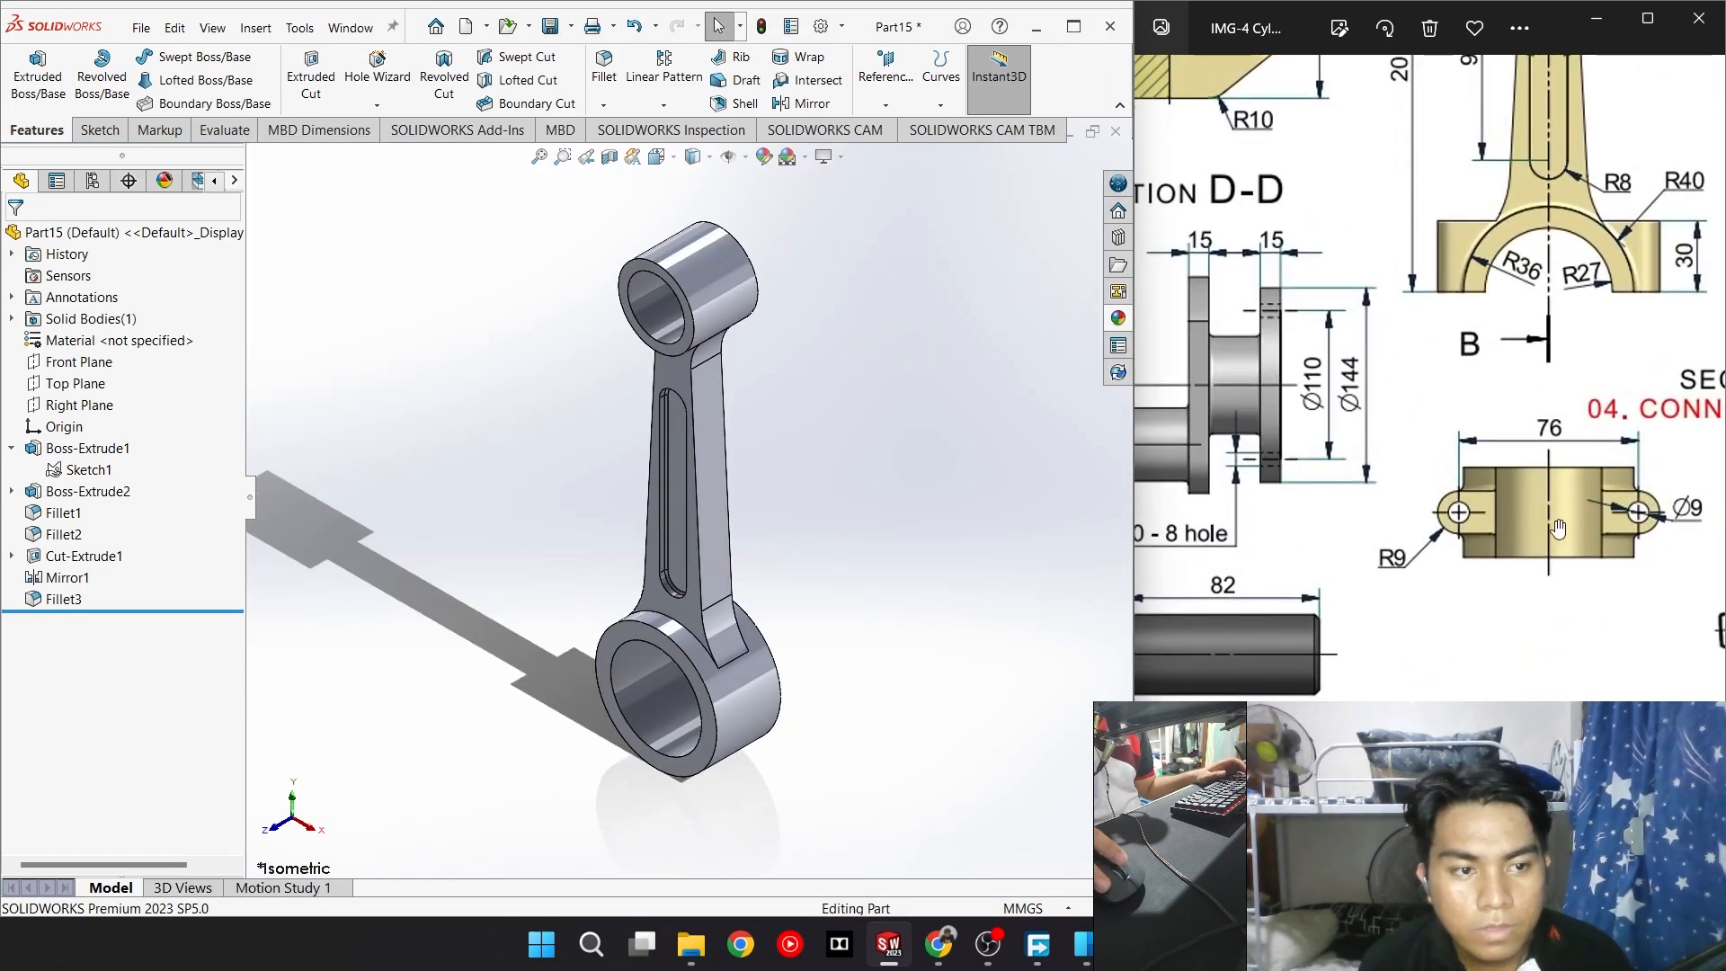
left_click_drag(1557, 529, 1337, 586)
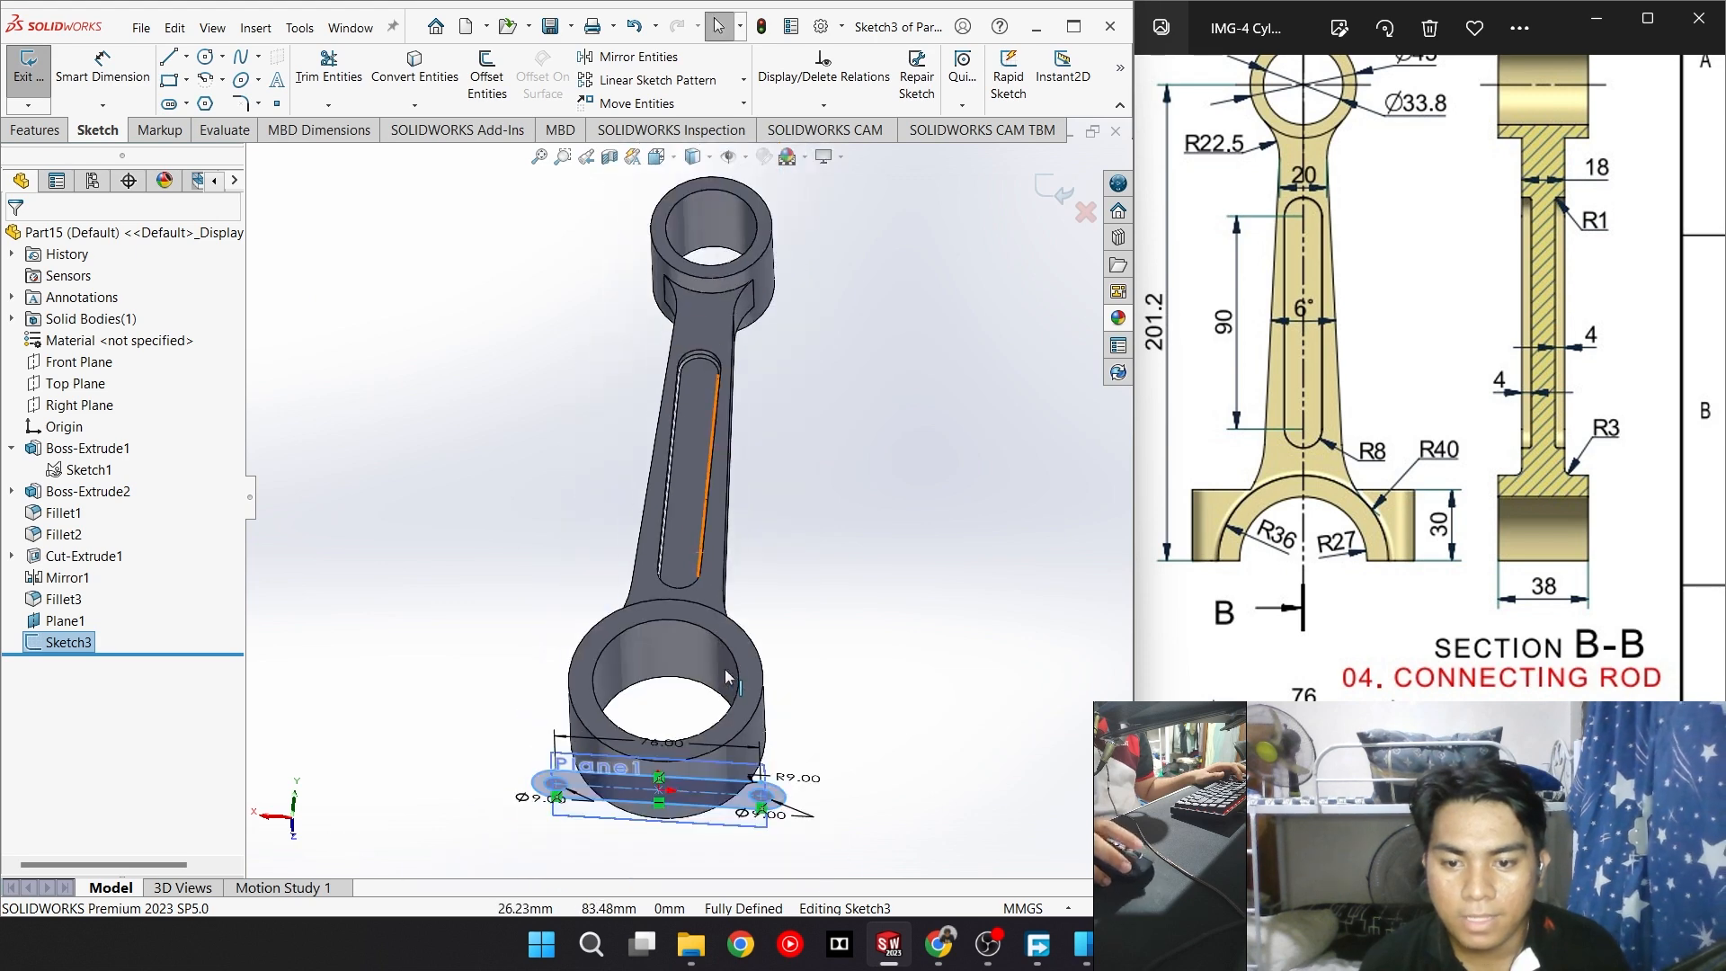
Exit the lug sketch and start a new sketch on the front face of the big-end ring
left_click(753, 637)
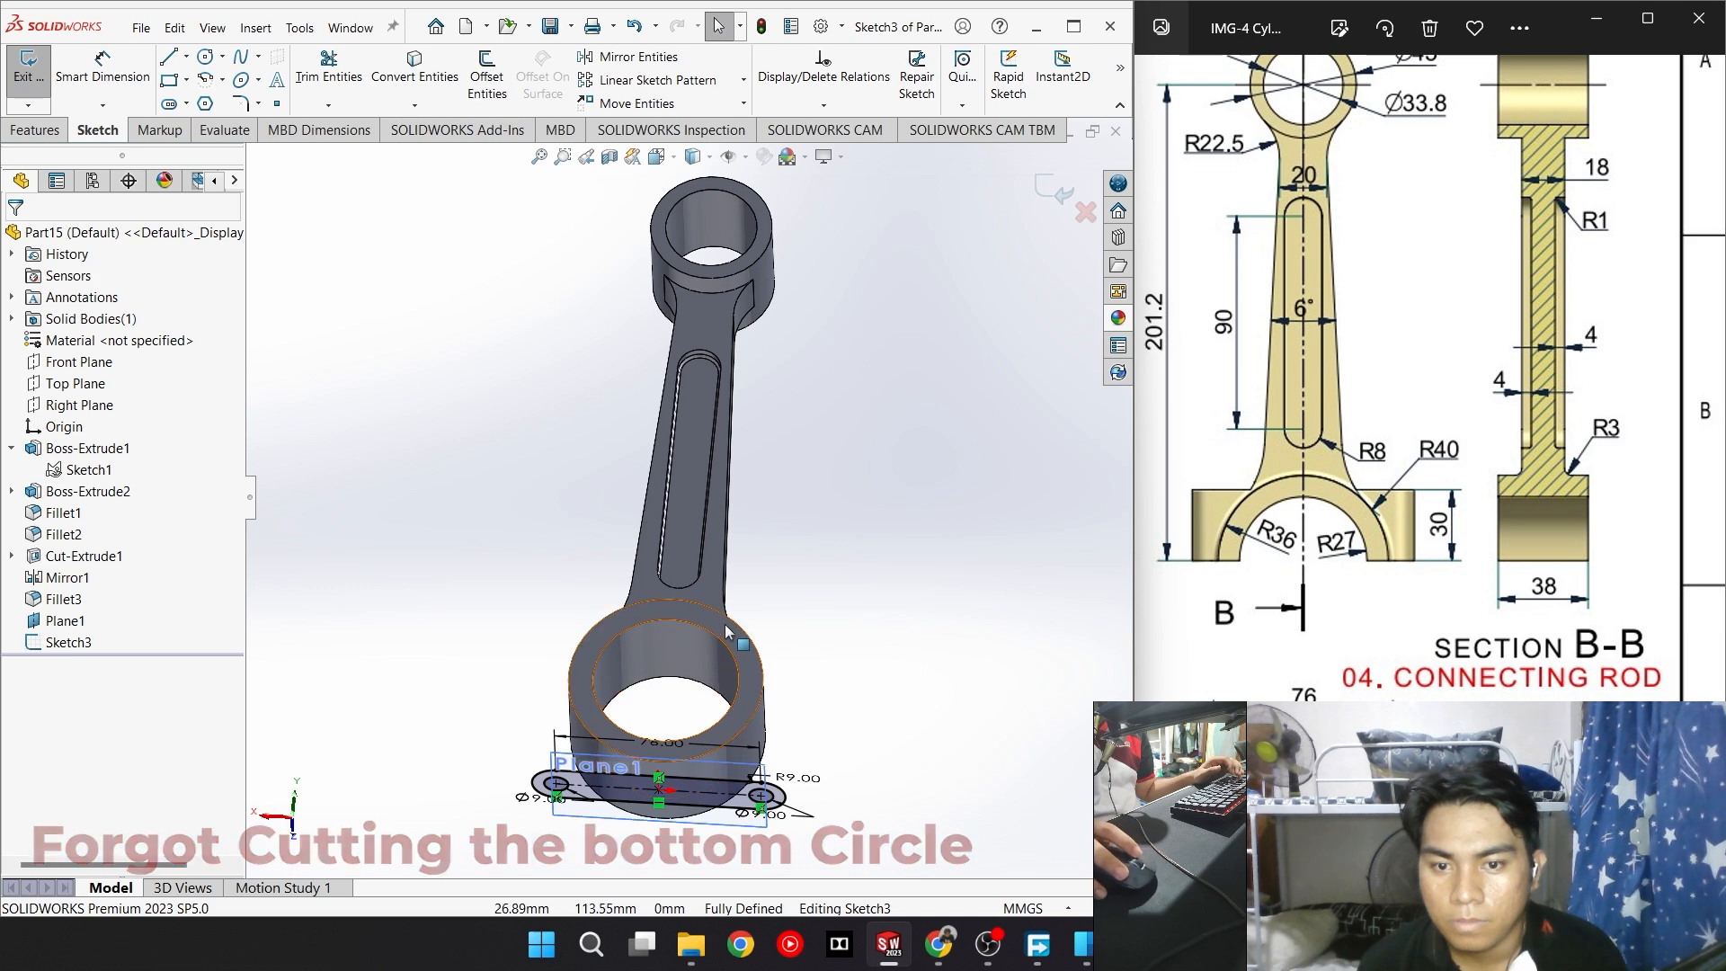
left_click(29, 82)
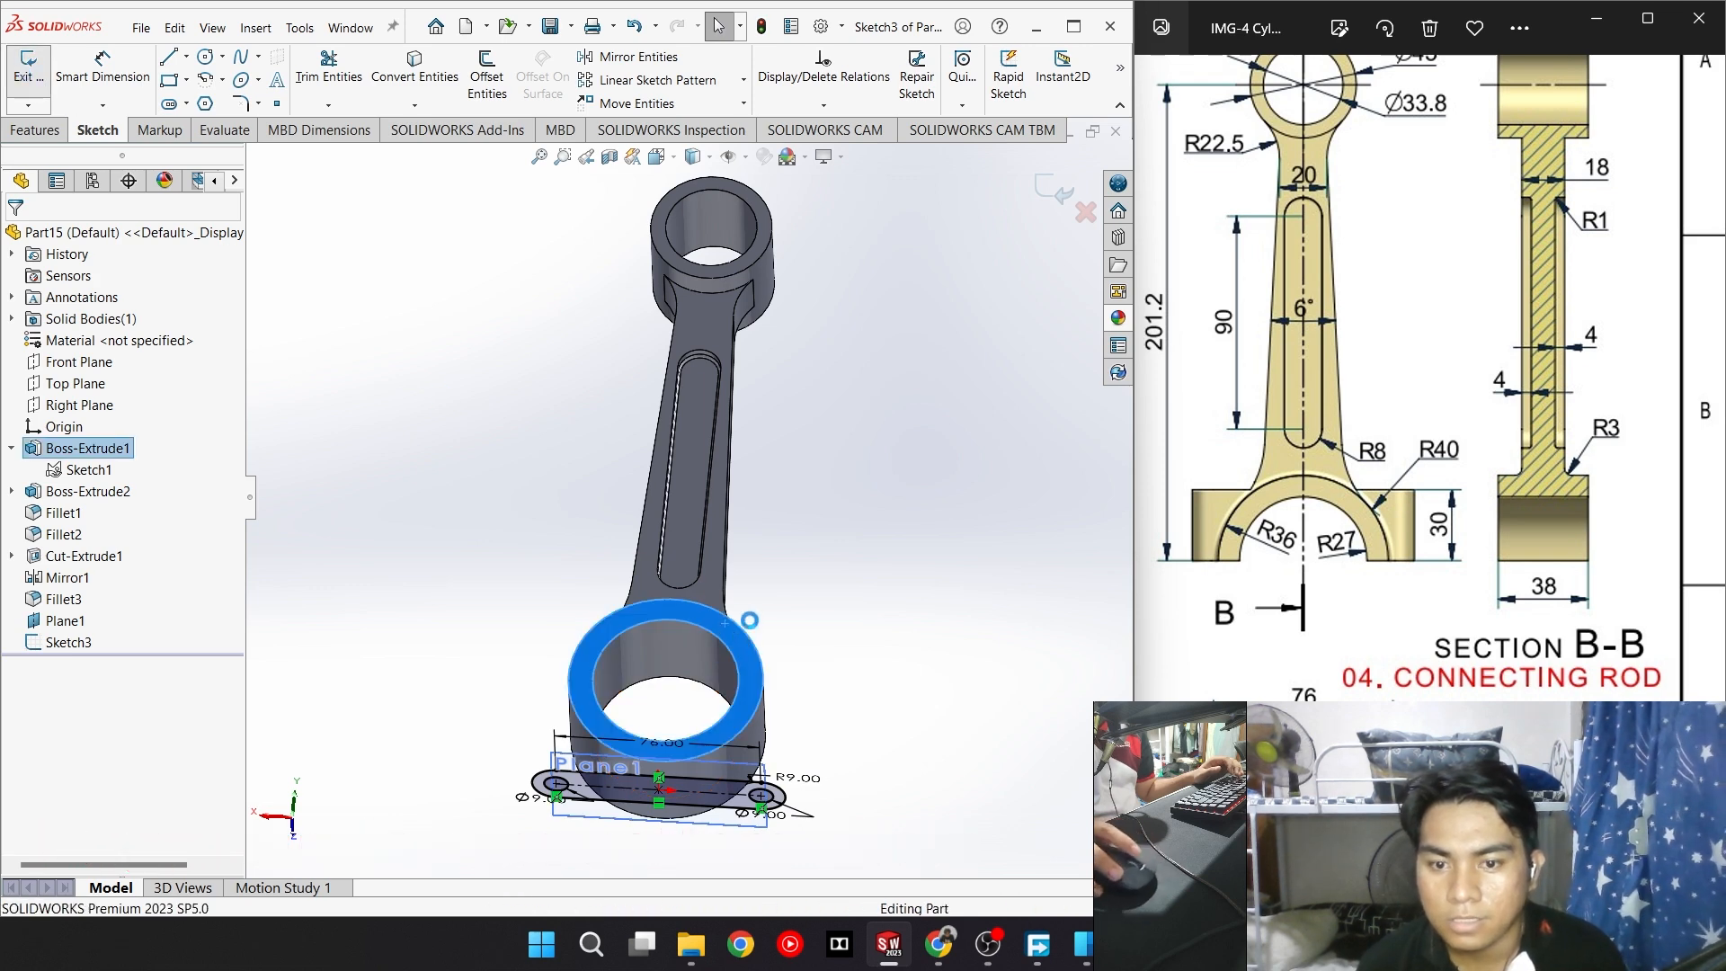
left_click(753, 641)
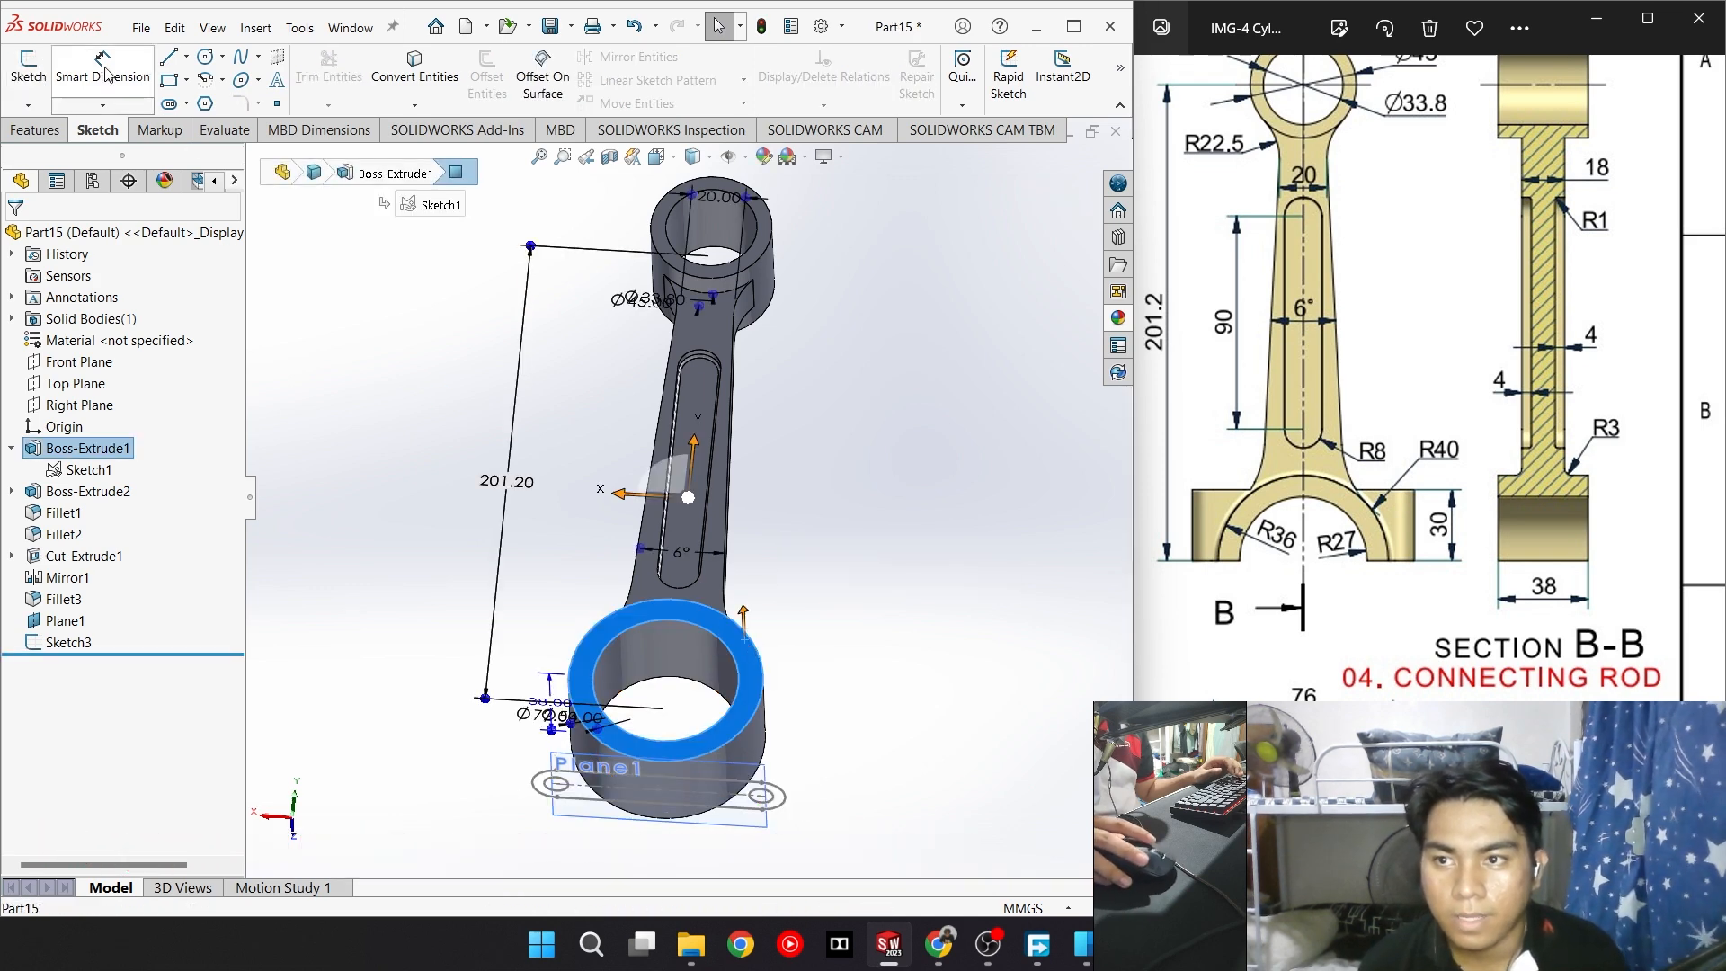
left_click(39, 78)
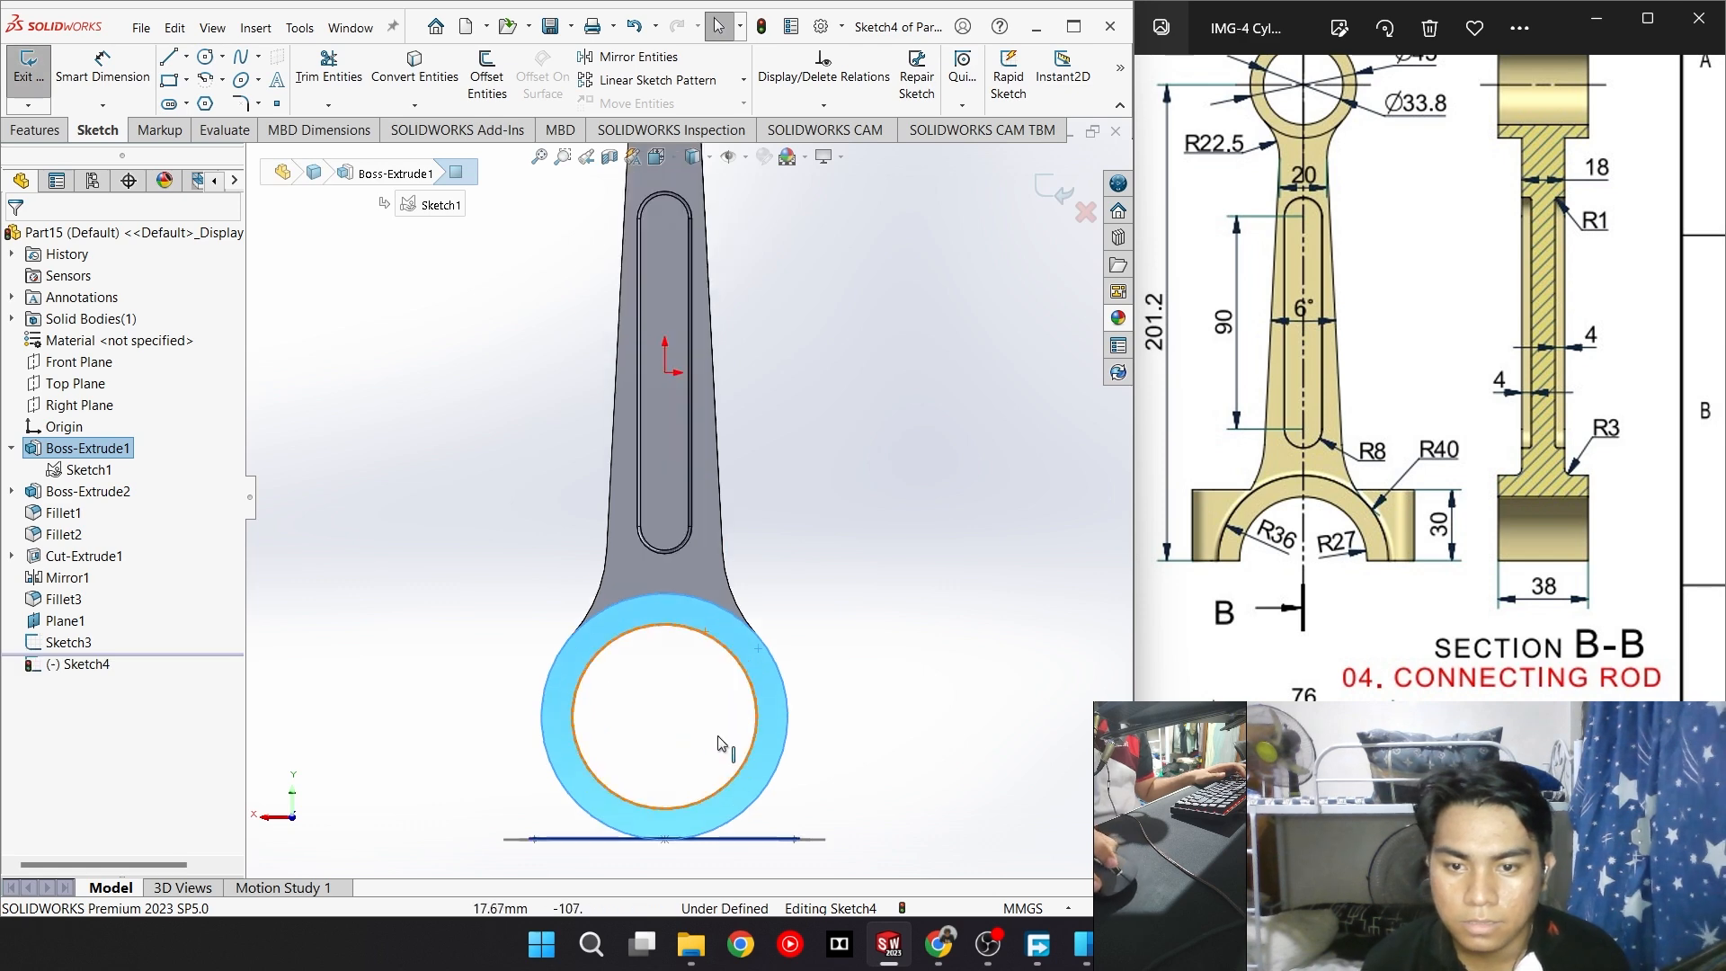
left_click(168, 57)
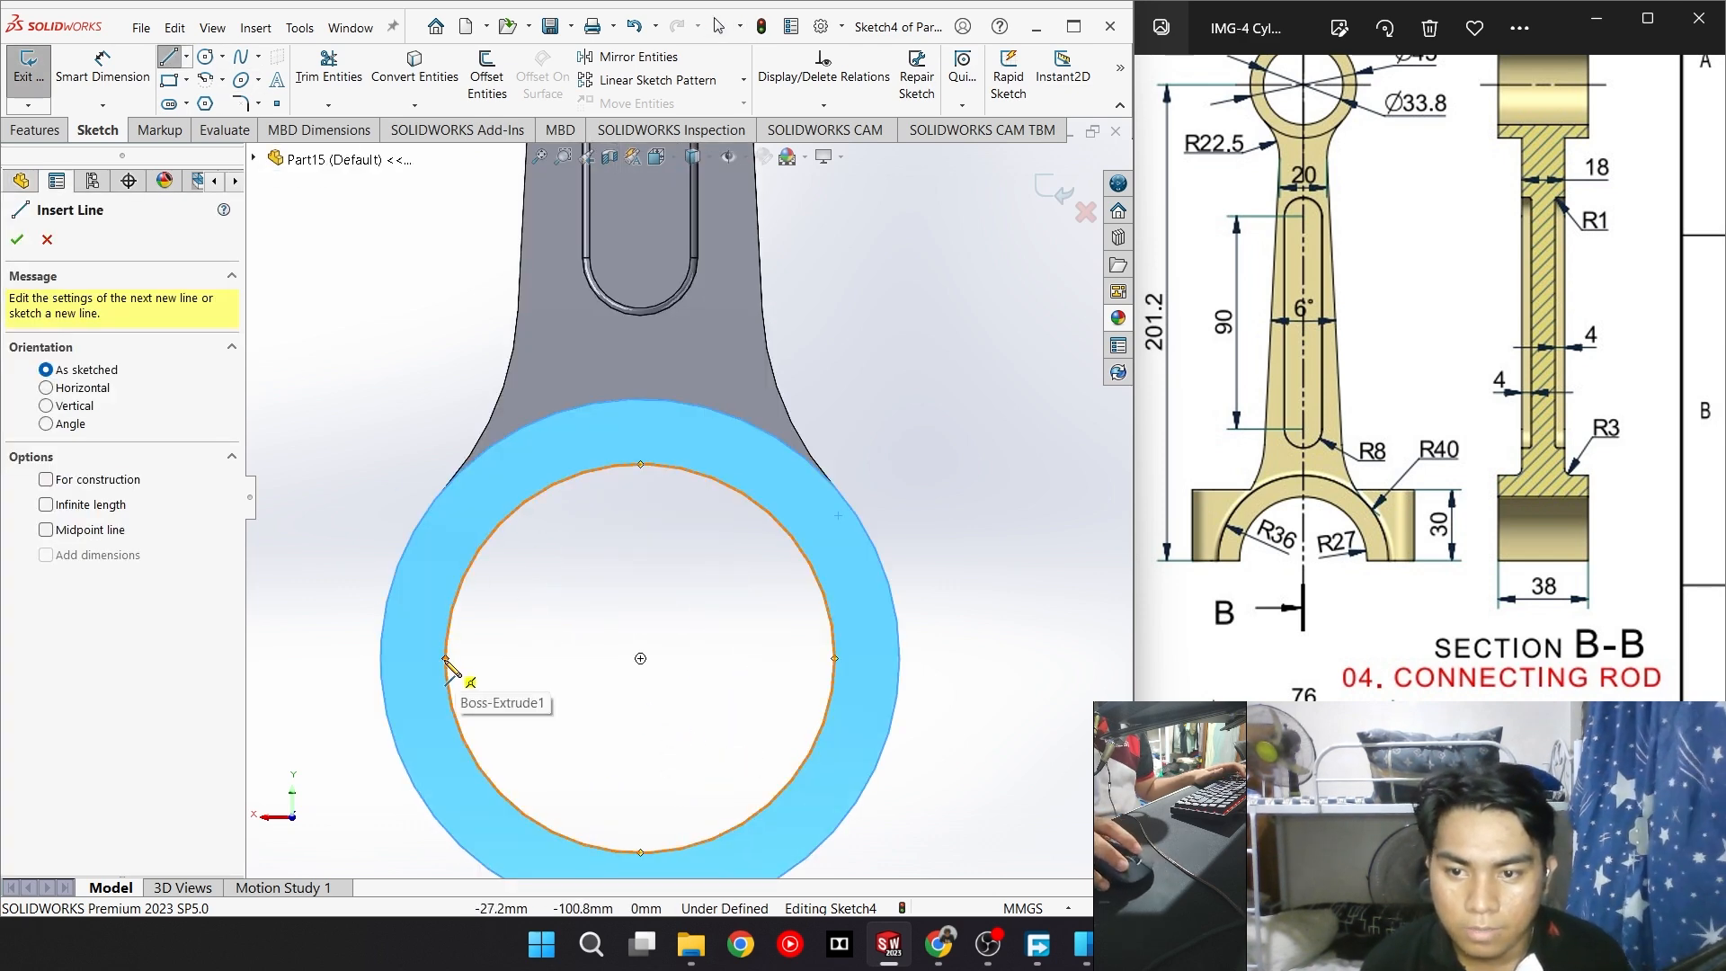
double_click(1161, 658)
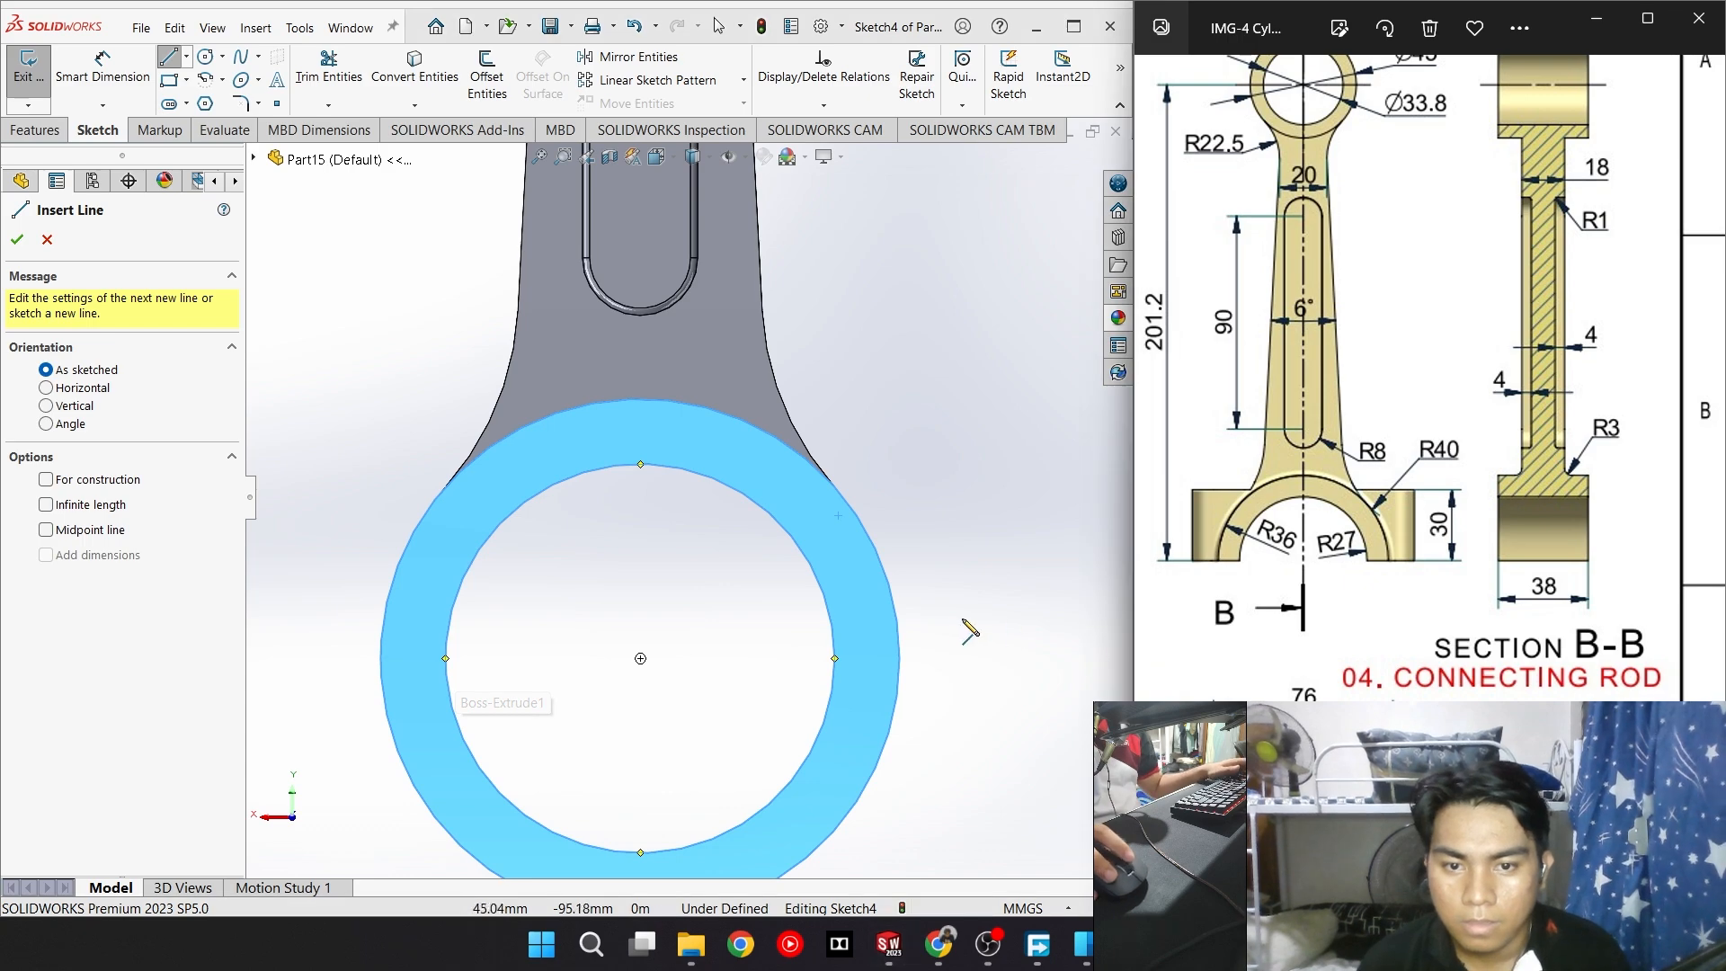
left_click(836, 586)
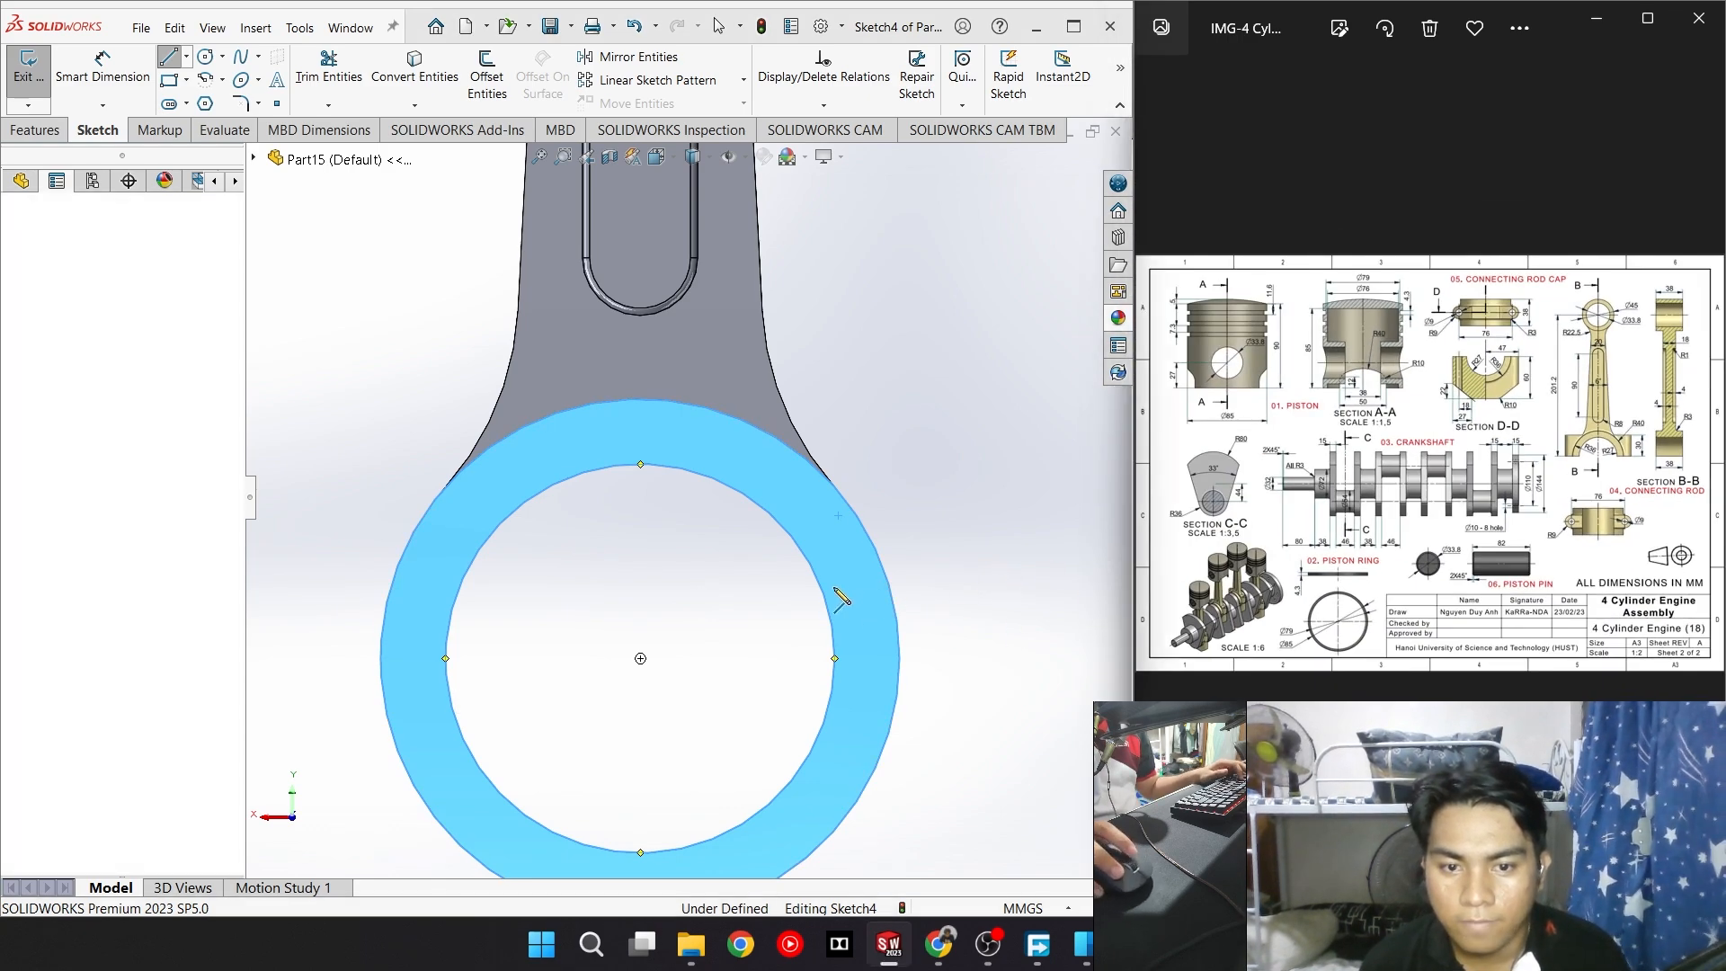
key("Escape")
key("Escape")
Convert the outer circular edge of the big-end ring face into the sketch
left_click(877, 586)
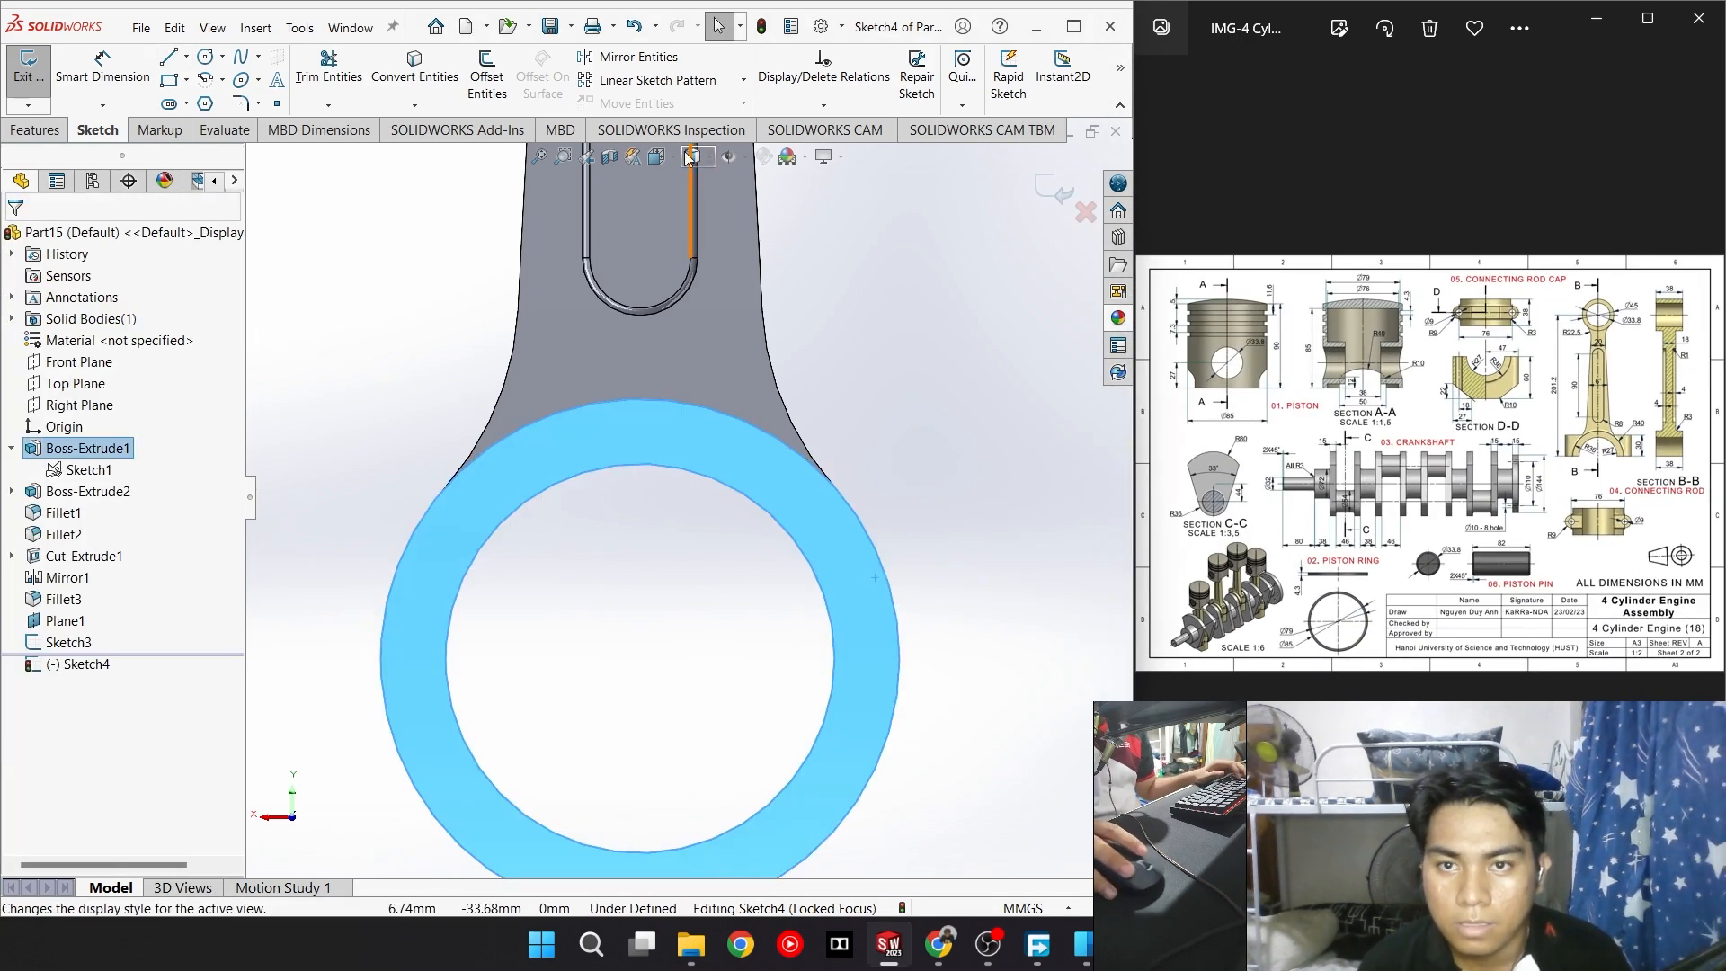
left_click(415, 67)
scroll(1563, 460, "up", 3)
left_click_drag(1563, 460, 1393, 485)
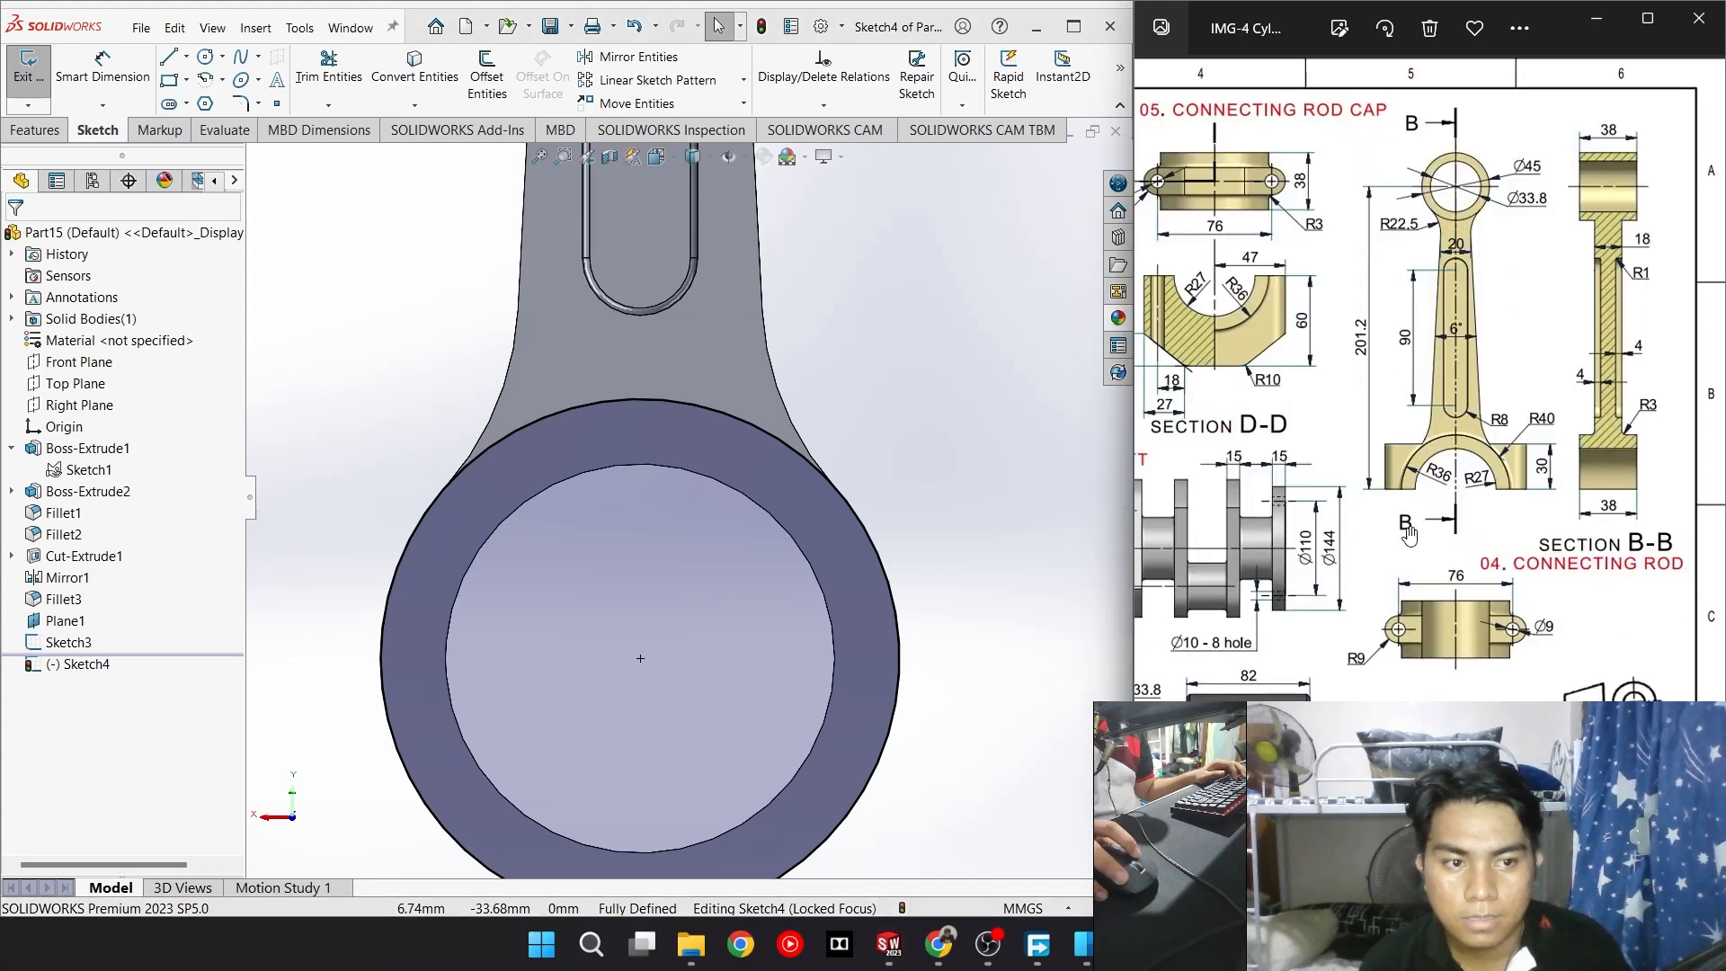
left_click(544, 624)
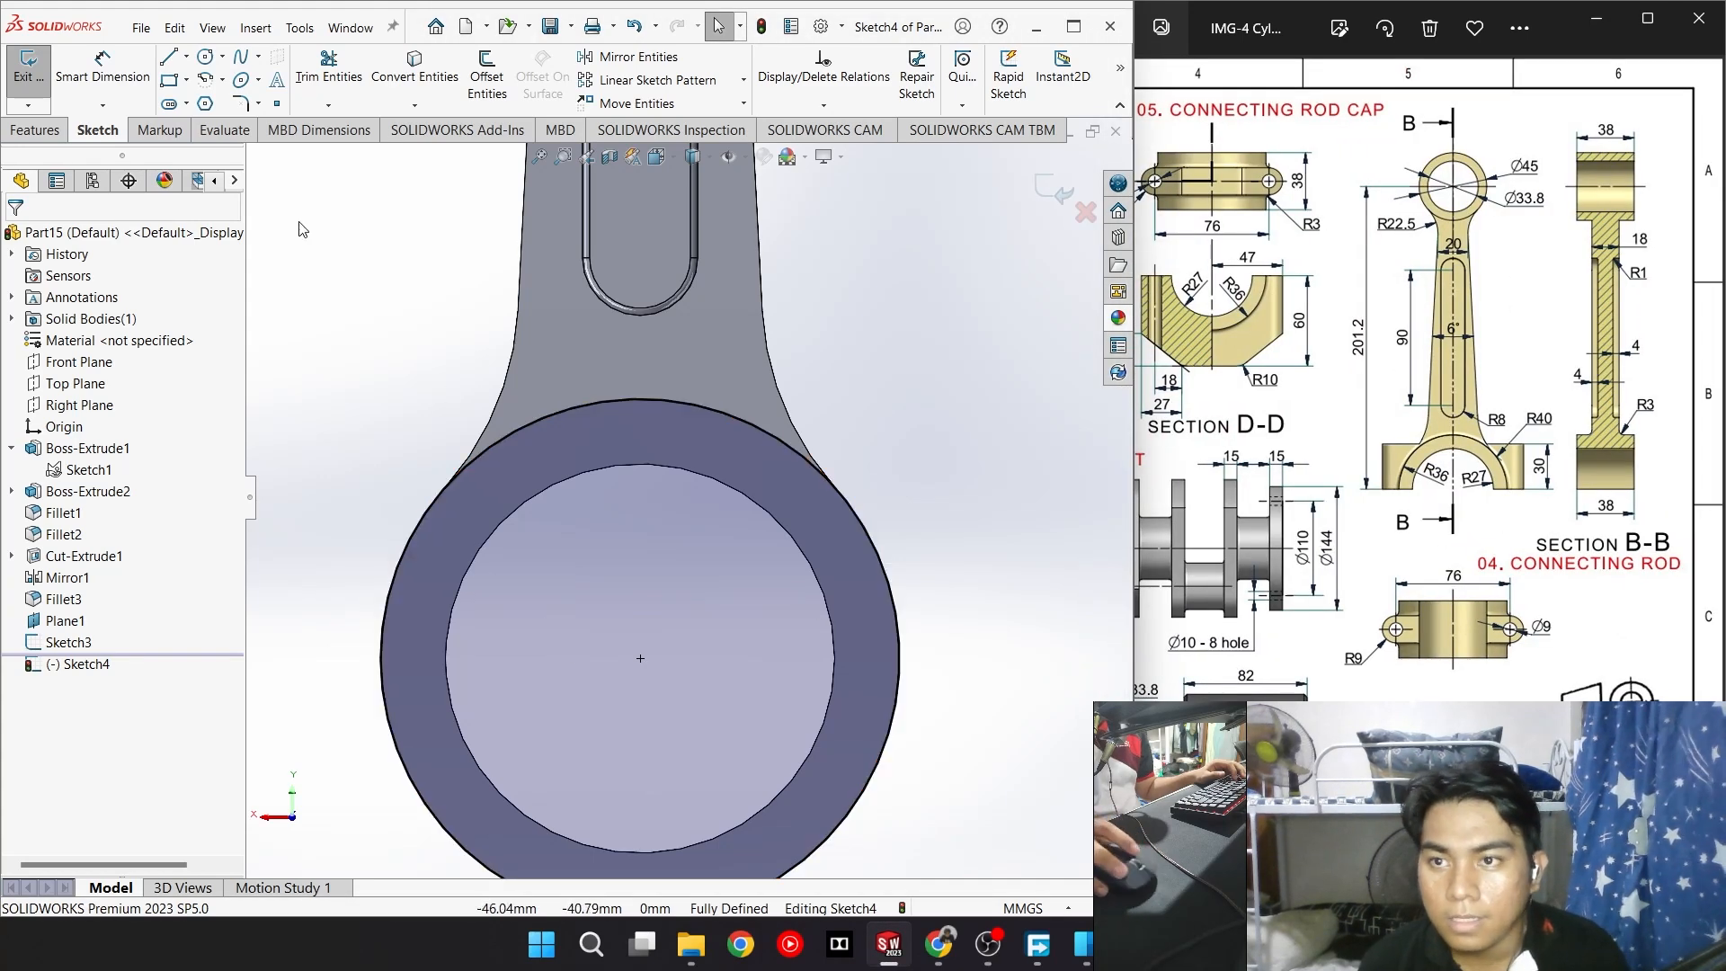
Draw a horizontal midpoint line through the big-end centre, reaching the converted outer circle on both sides
key("l")
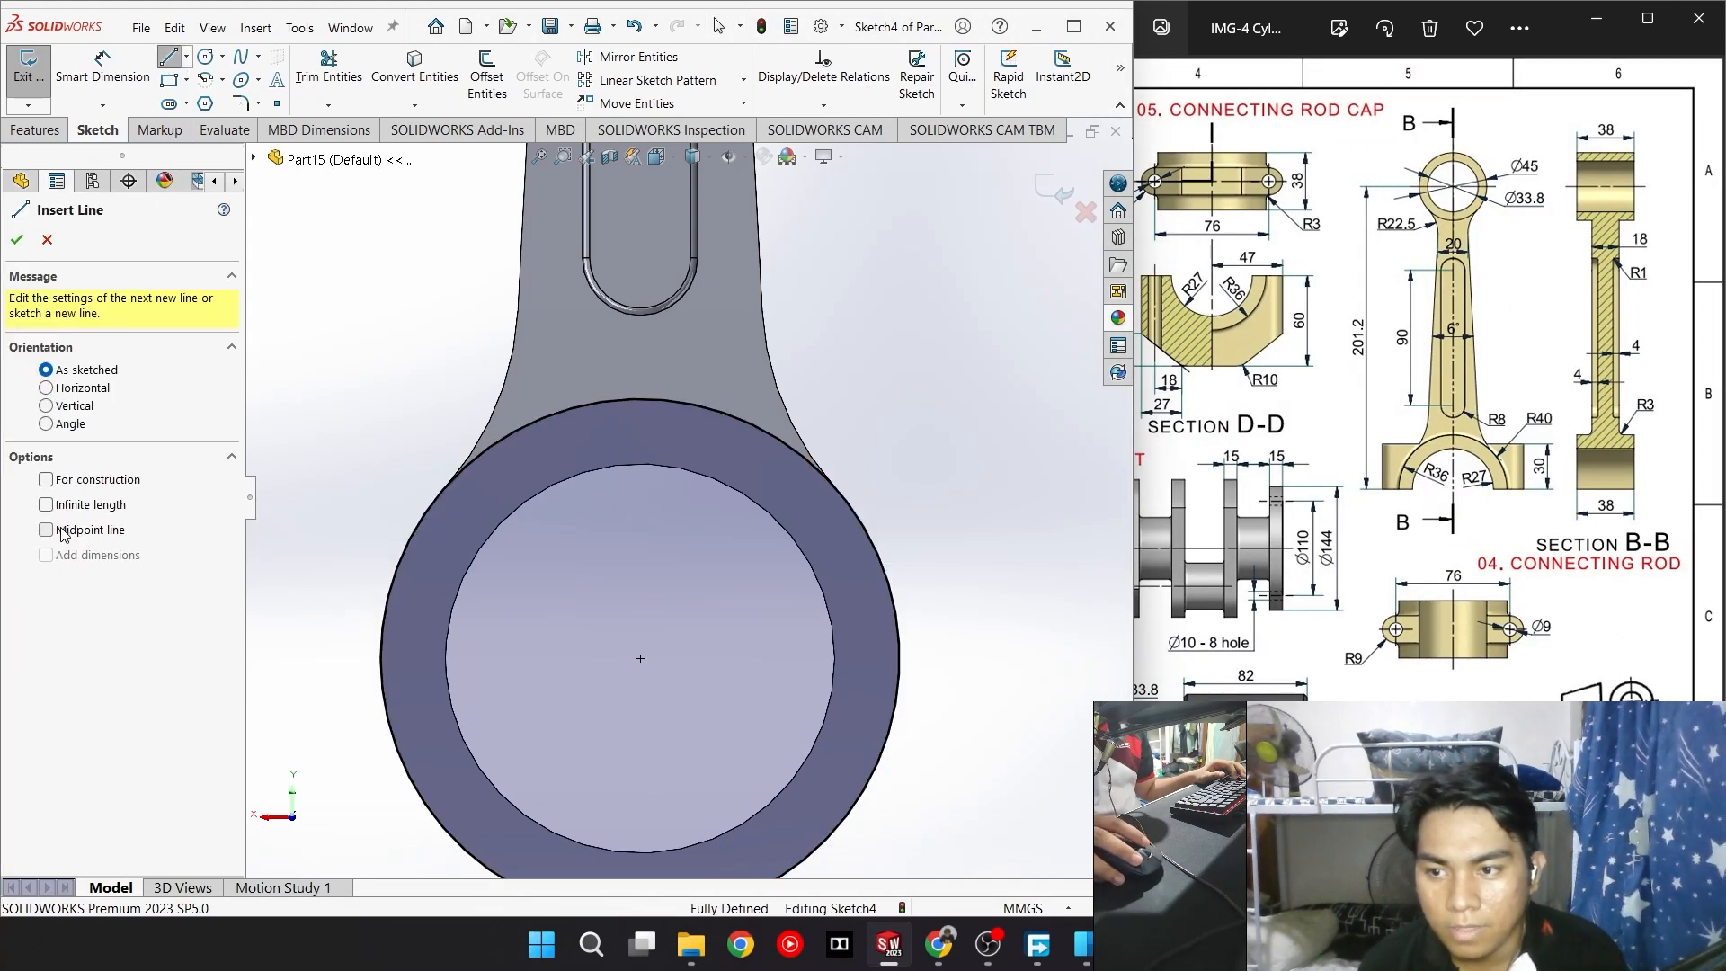
left_click(61, 533)
left_click(640, 658)
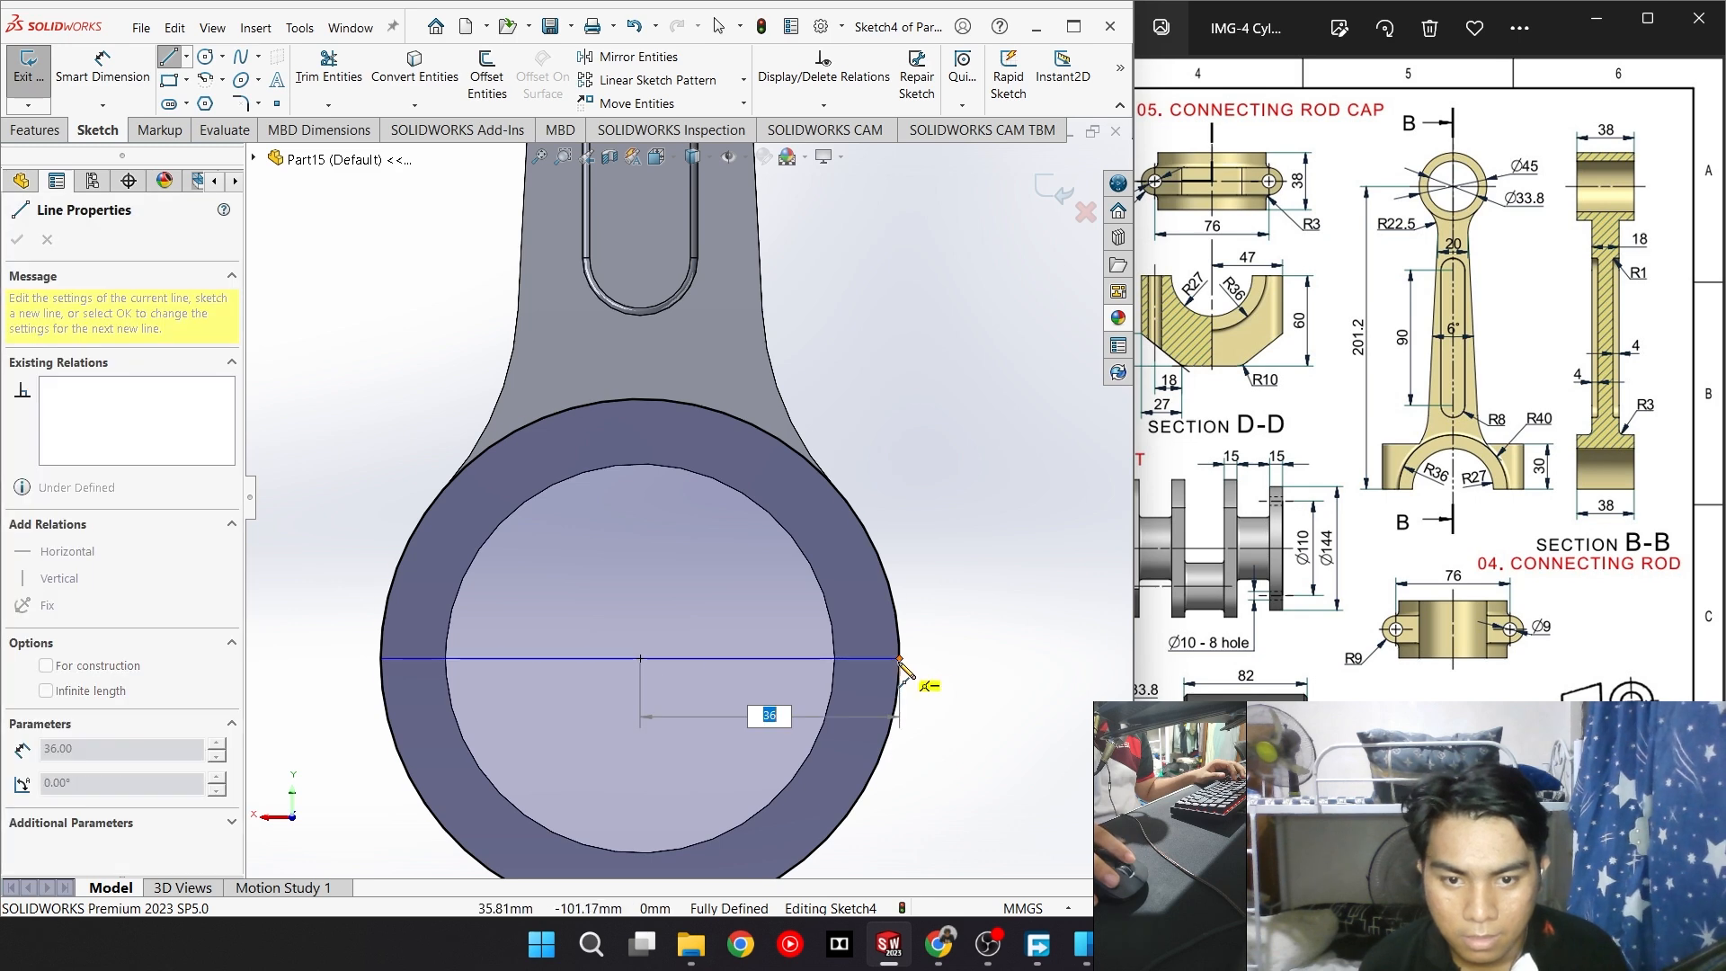
left_click(900, 658)
key("Escape")
scroll(781, 781, "down", 2)
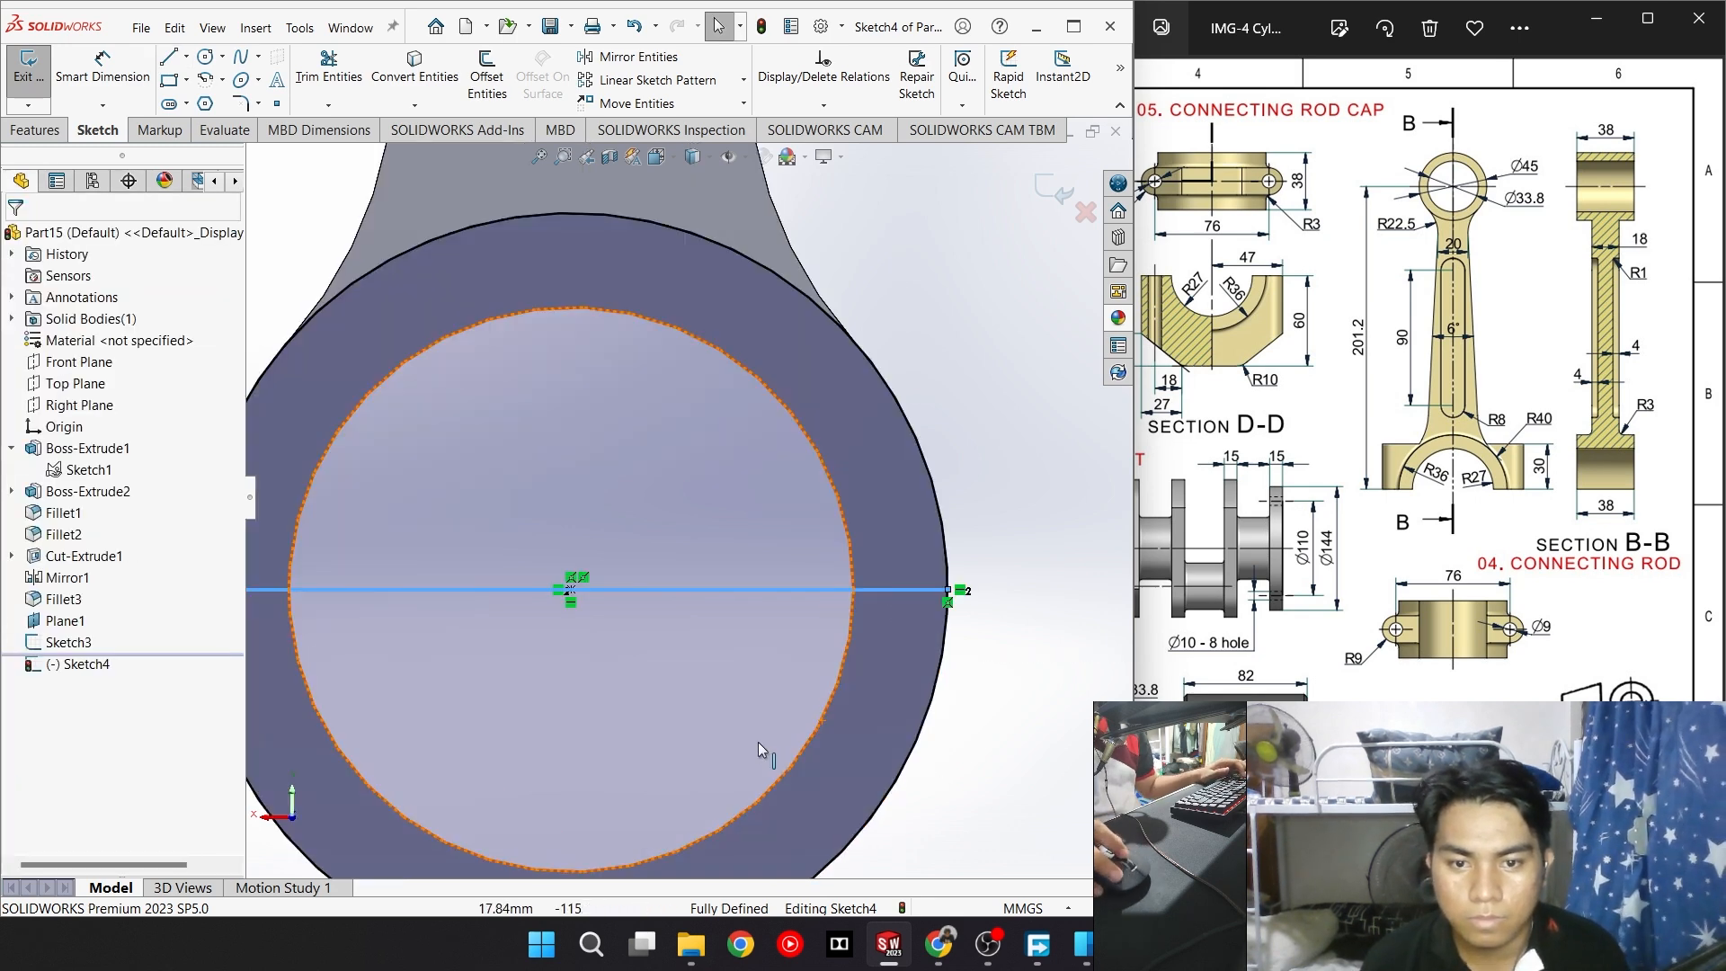
scroll(757, 741, "up", 4)
Trim away the upper half of the converted circle, keeping the lower half-disc as the profile
left_click(329, 67)
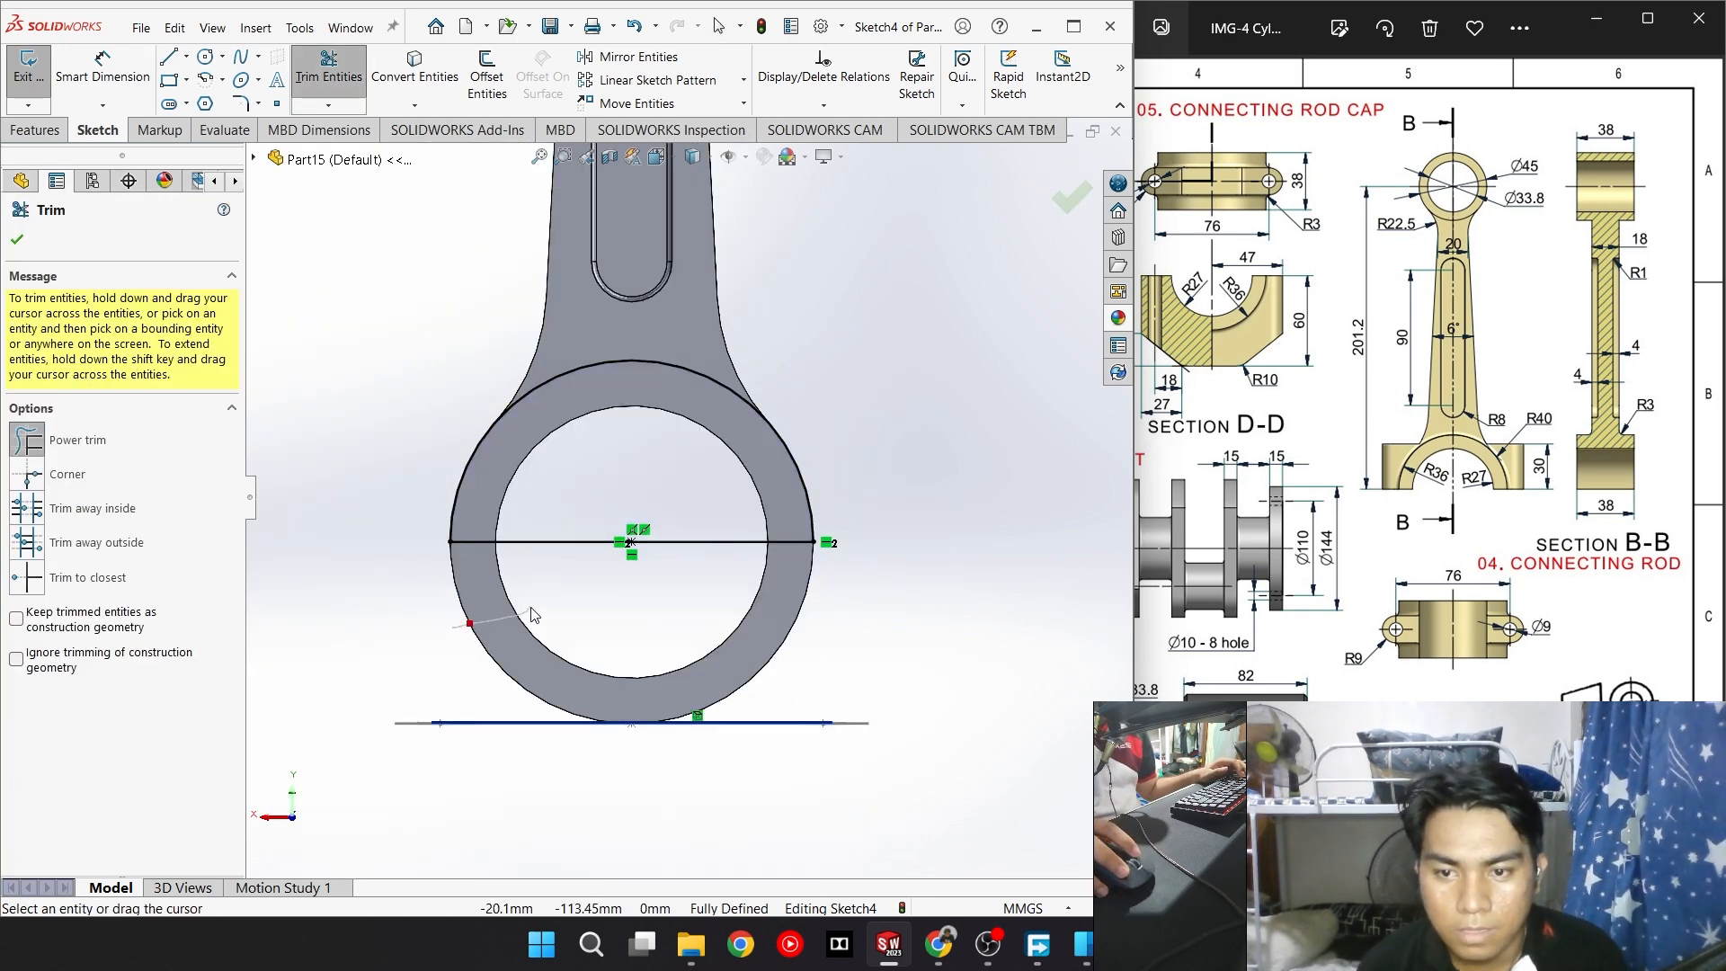
key("ctrl+z")
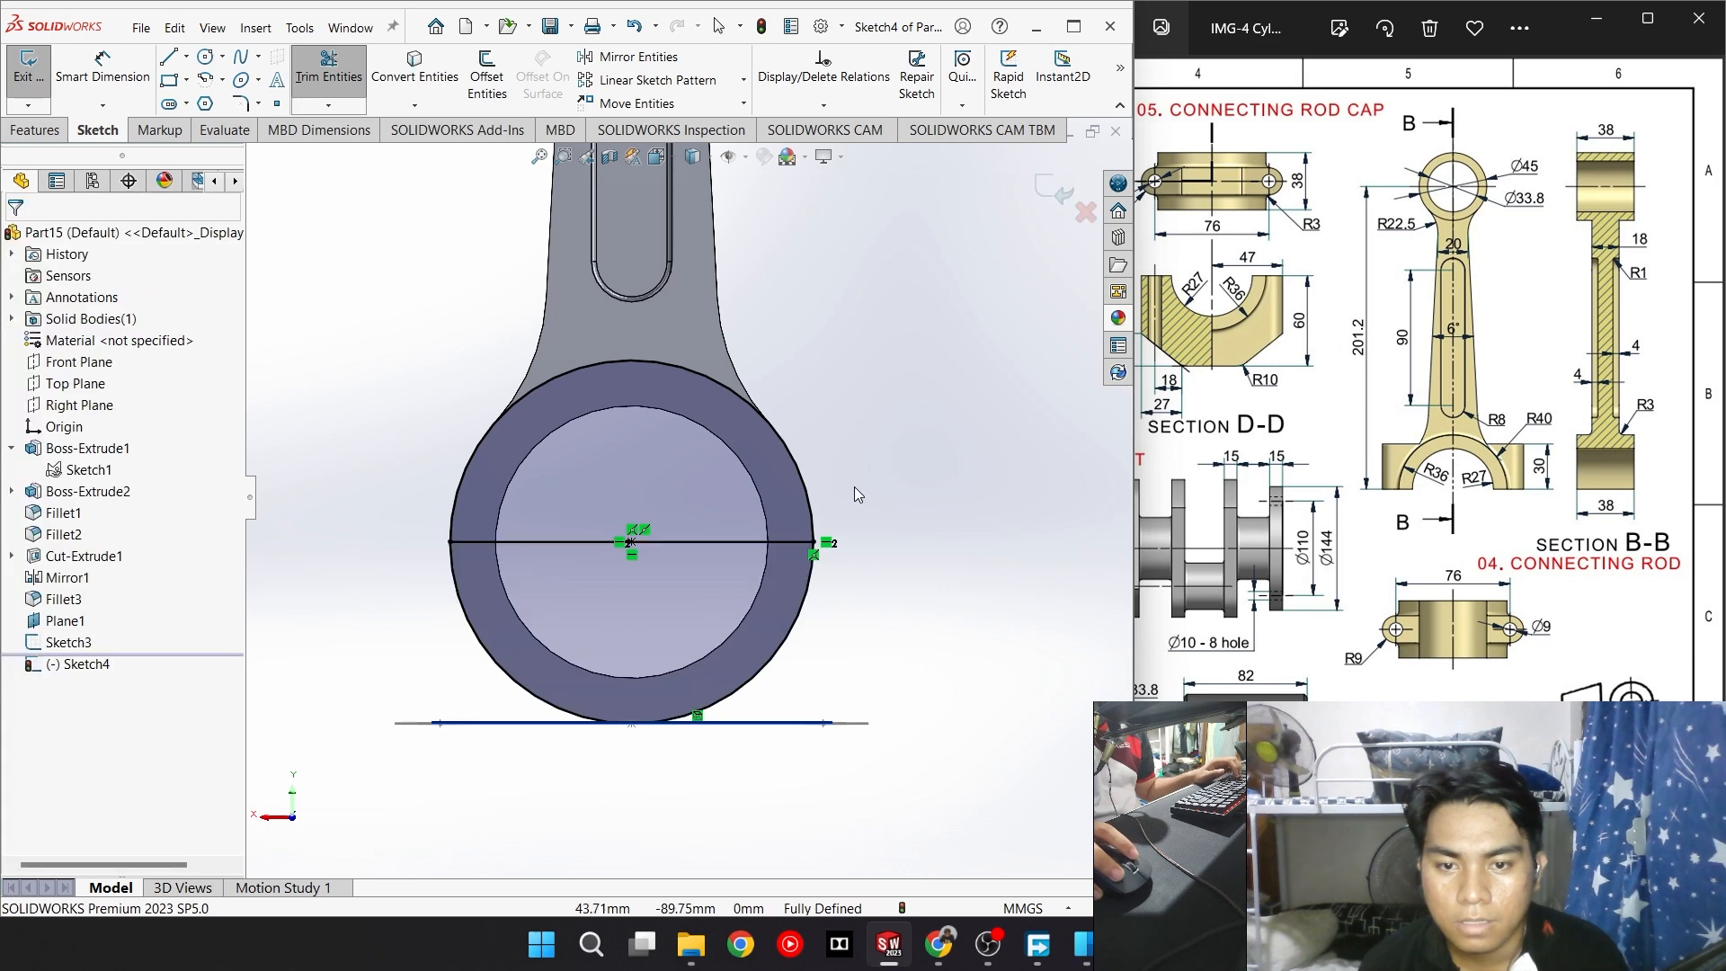
left_click(329, 68)
left_click_drag(775, 470, 773, 466)
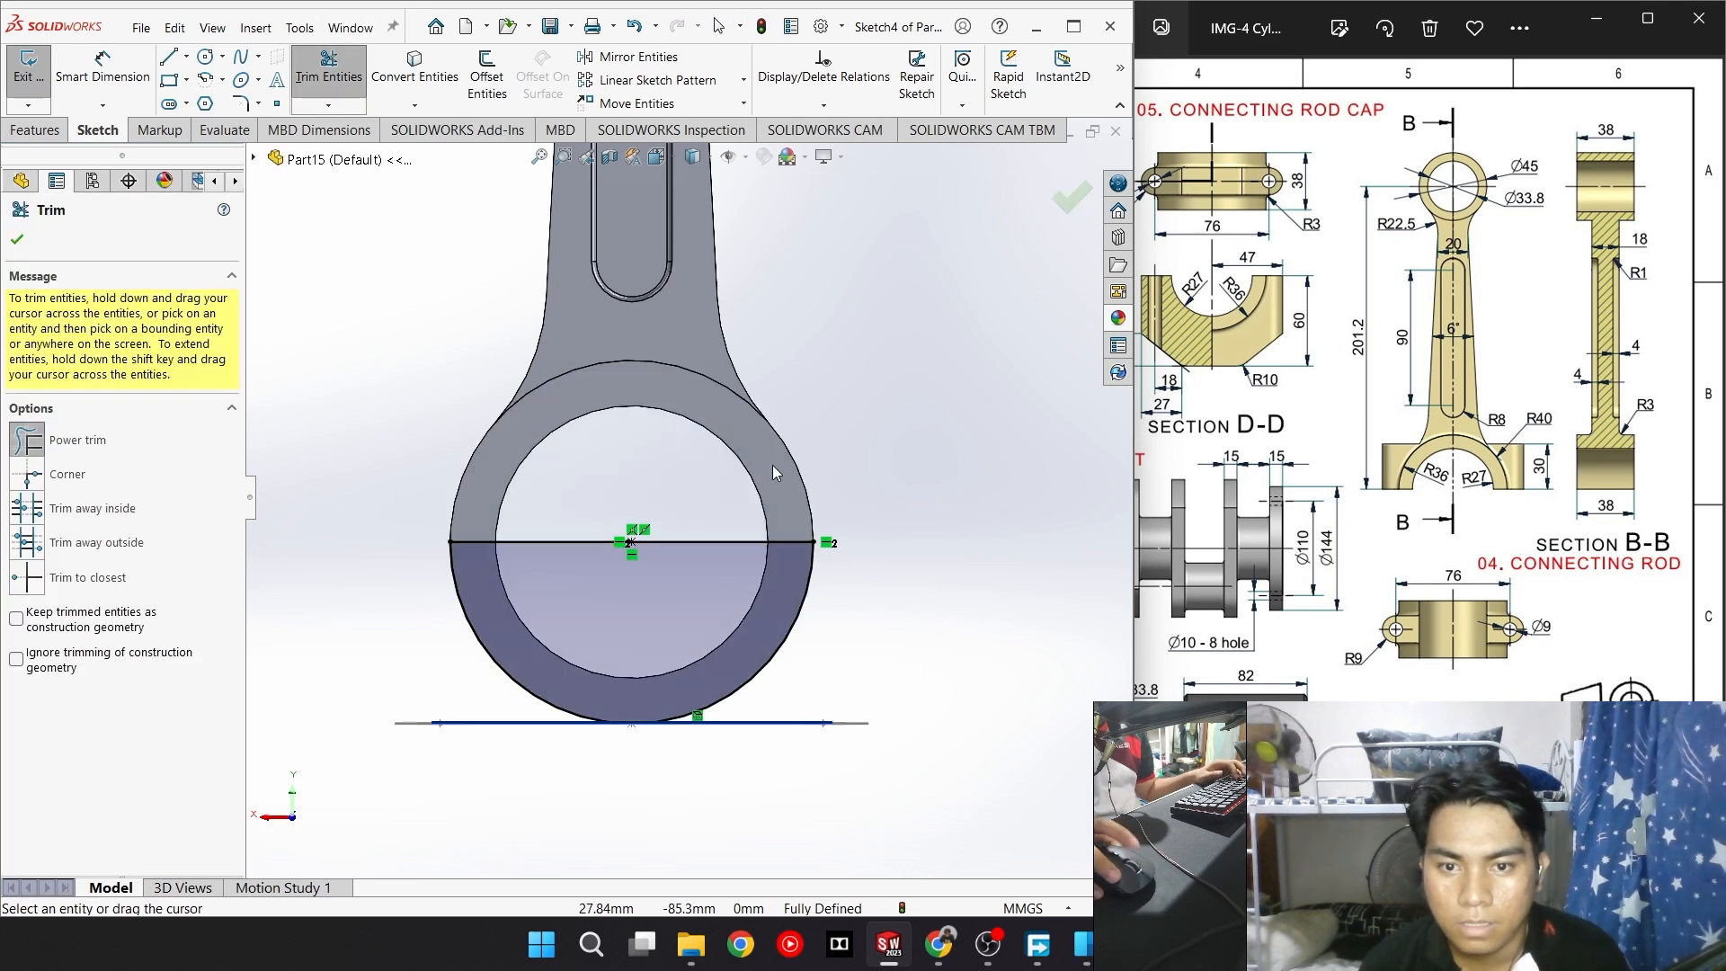
Cut-extrude the half-disc profile Through All to remove the lower half of the big end
left_click(48, 134)
left_click(312, 77)
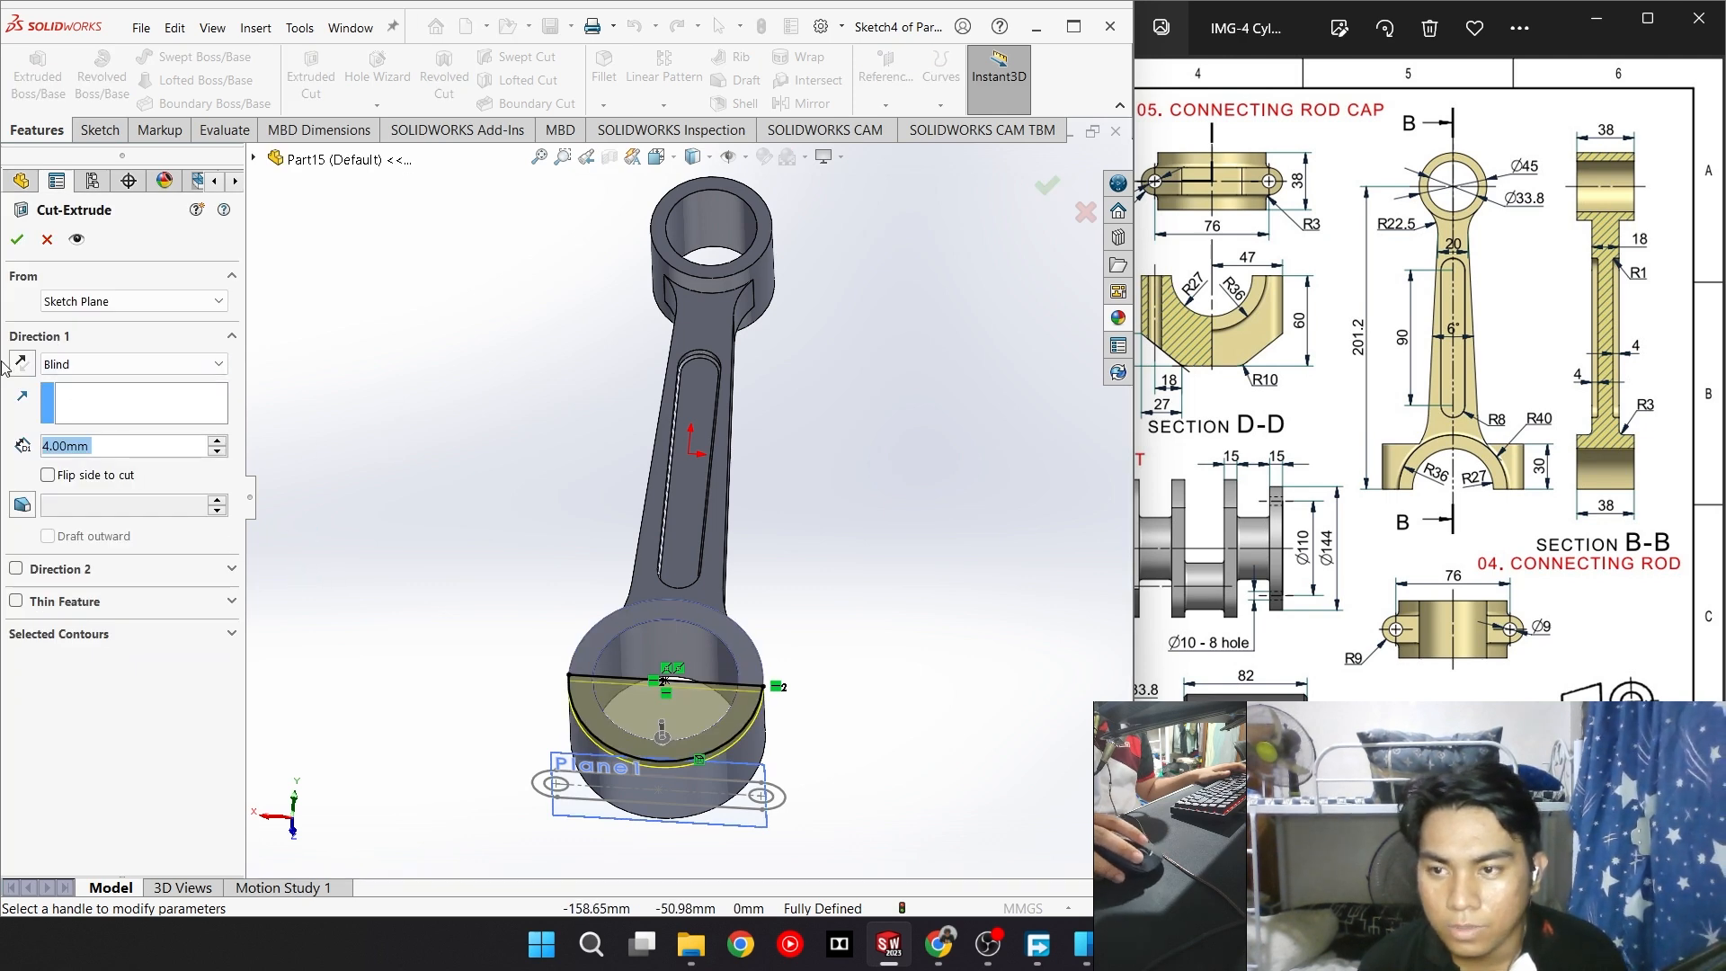
left_click(65, 364)
left_click(72, 394)
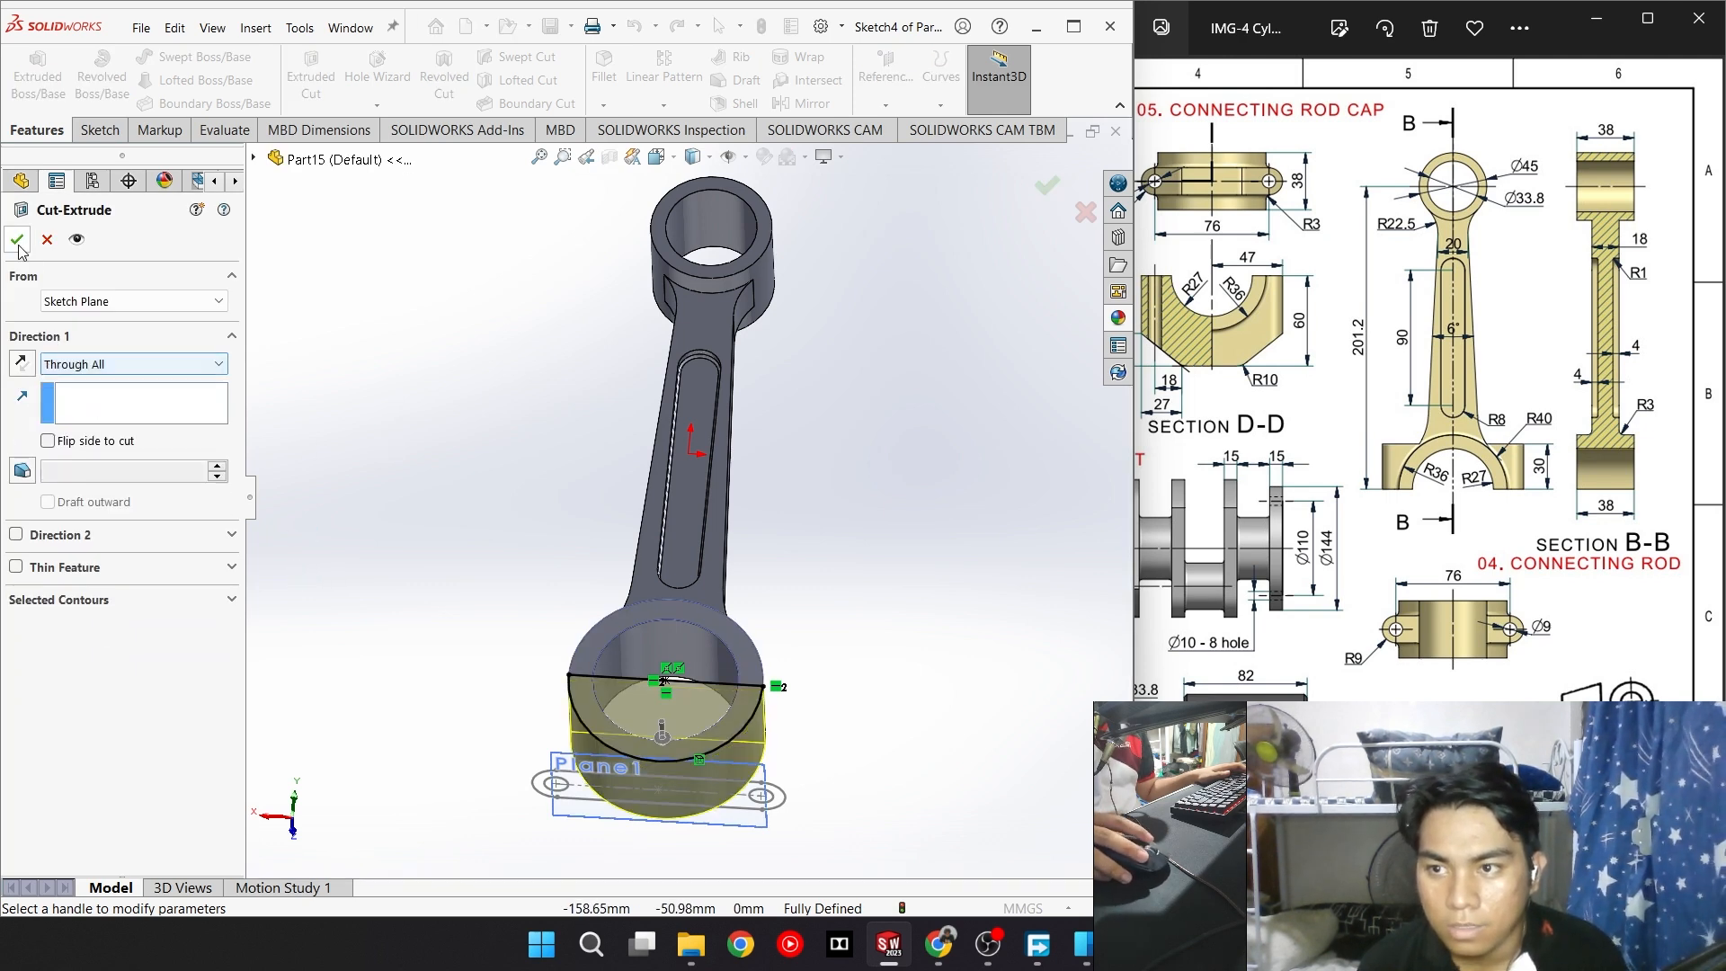
left_click(16, 239)
Start a sketch on one of the flat split faces of the halved big end
left_click(27, 77)
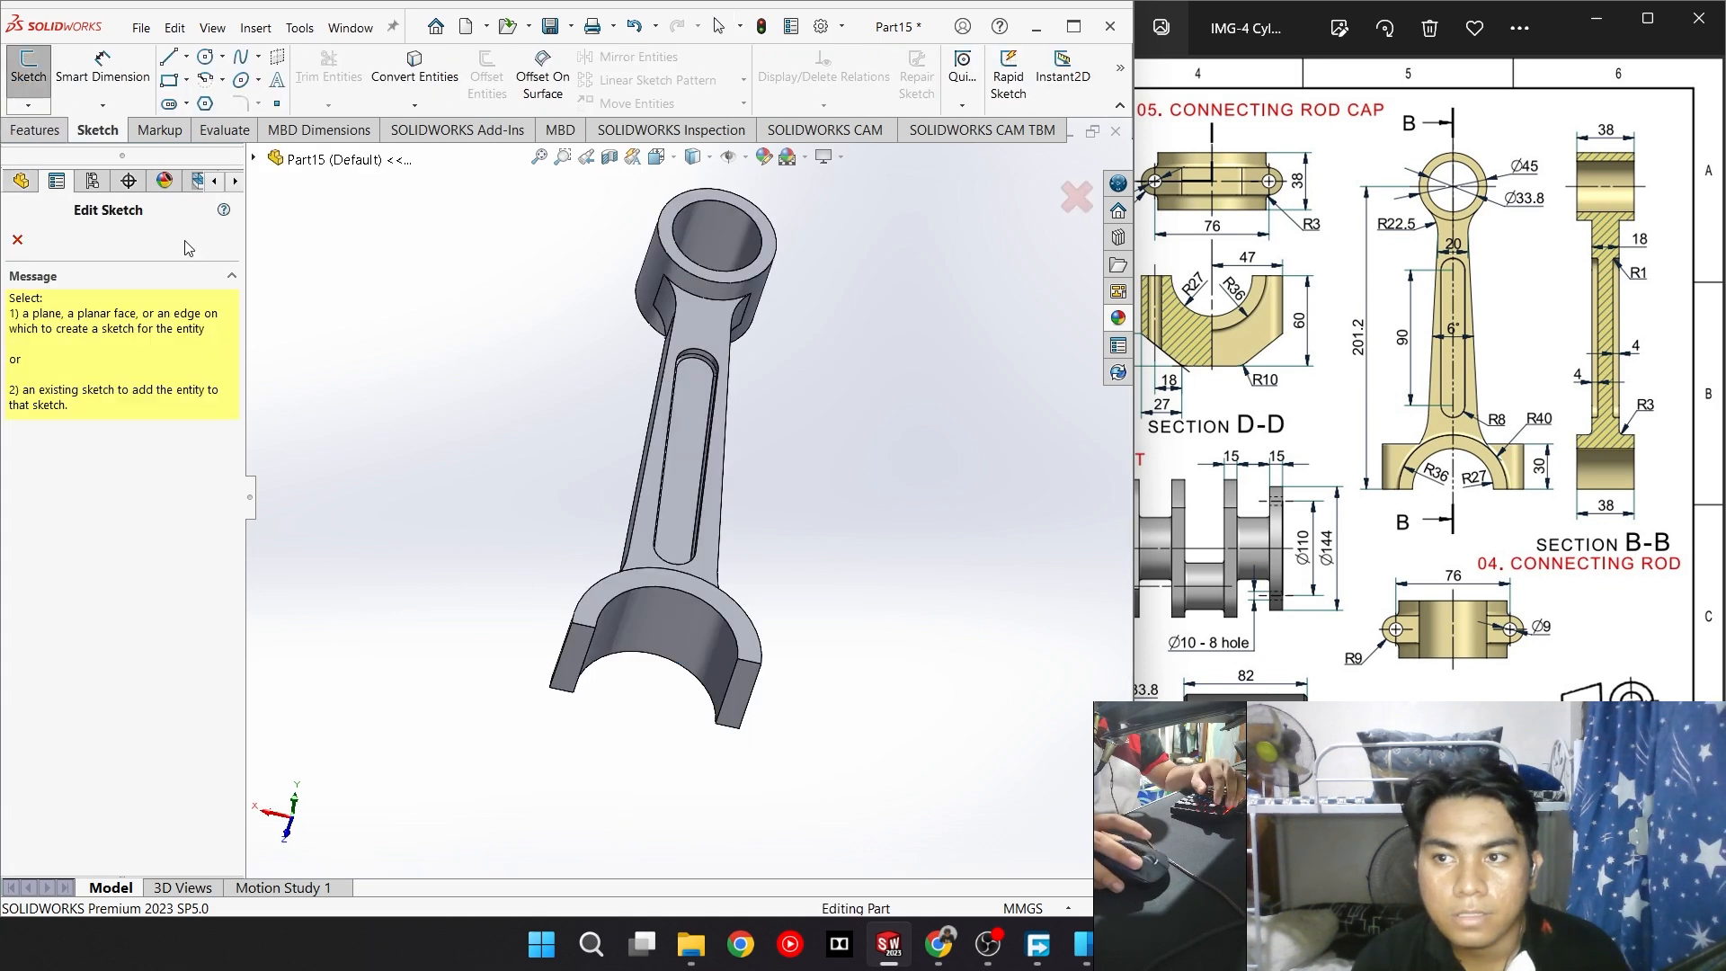
left_click(576, 649)
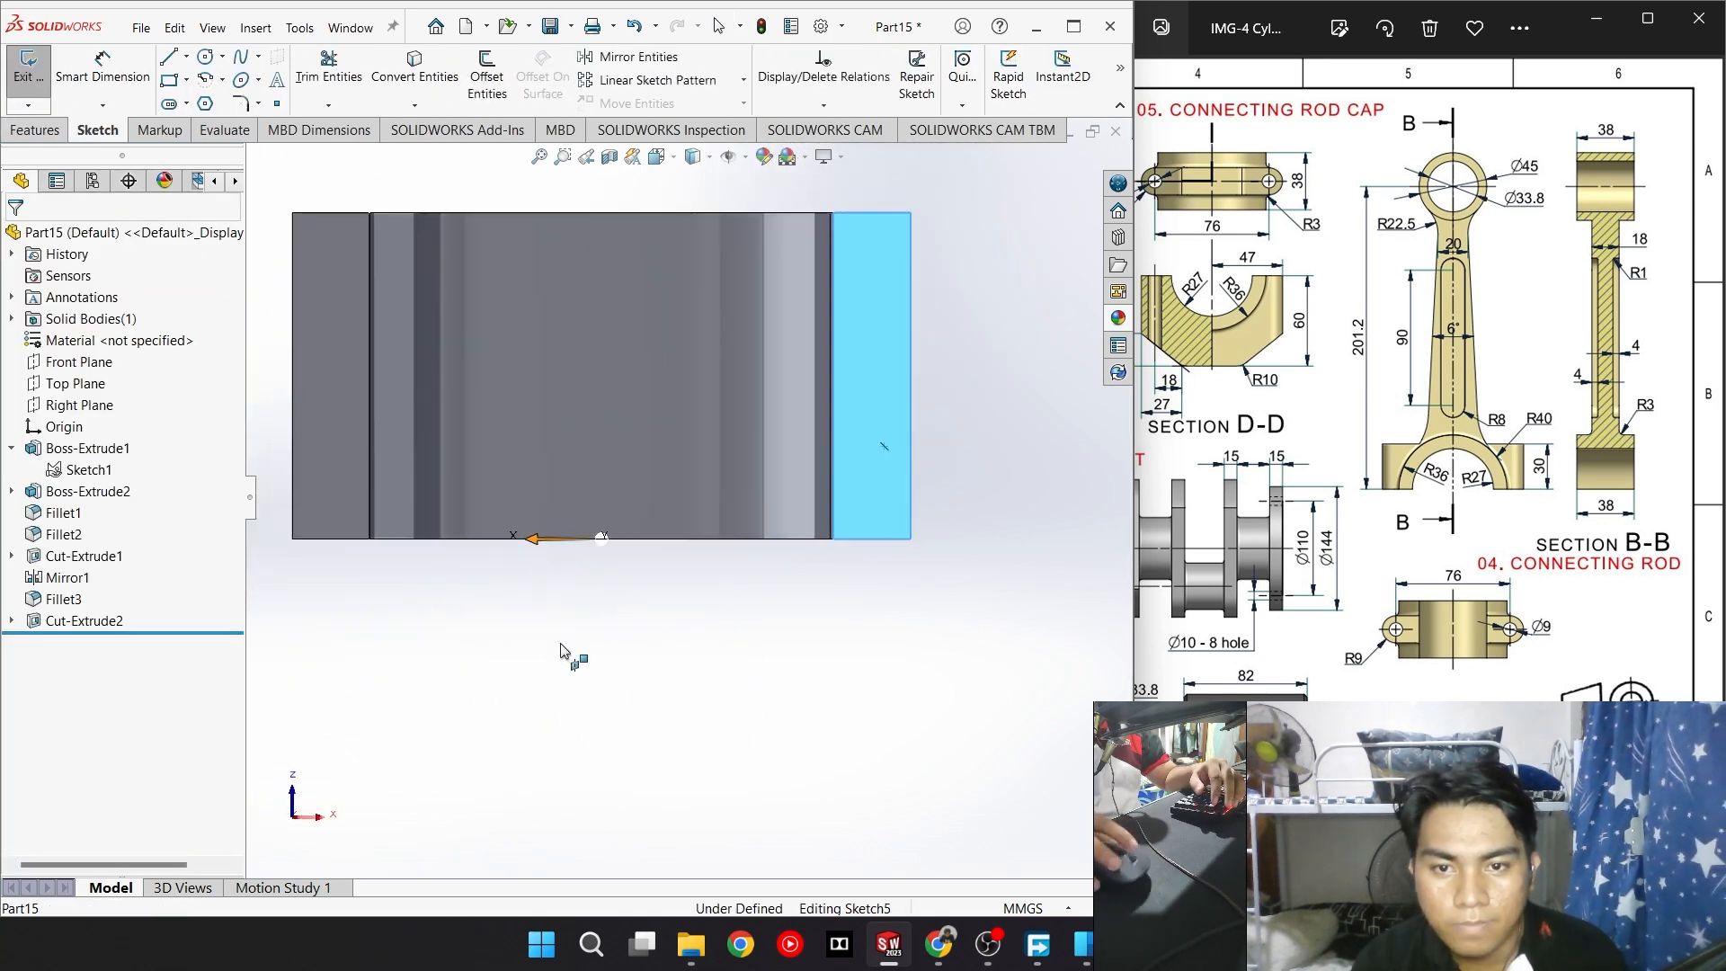
scroll(687, 497, "up", 2)
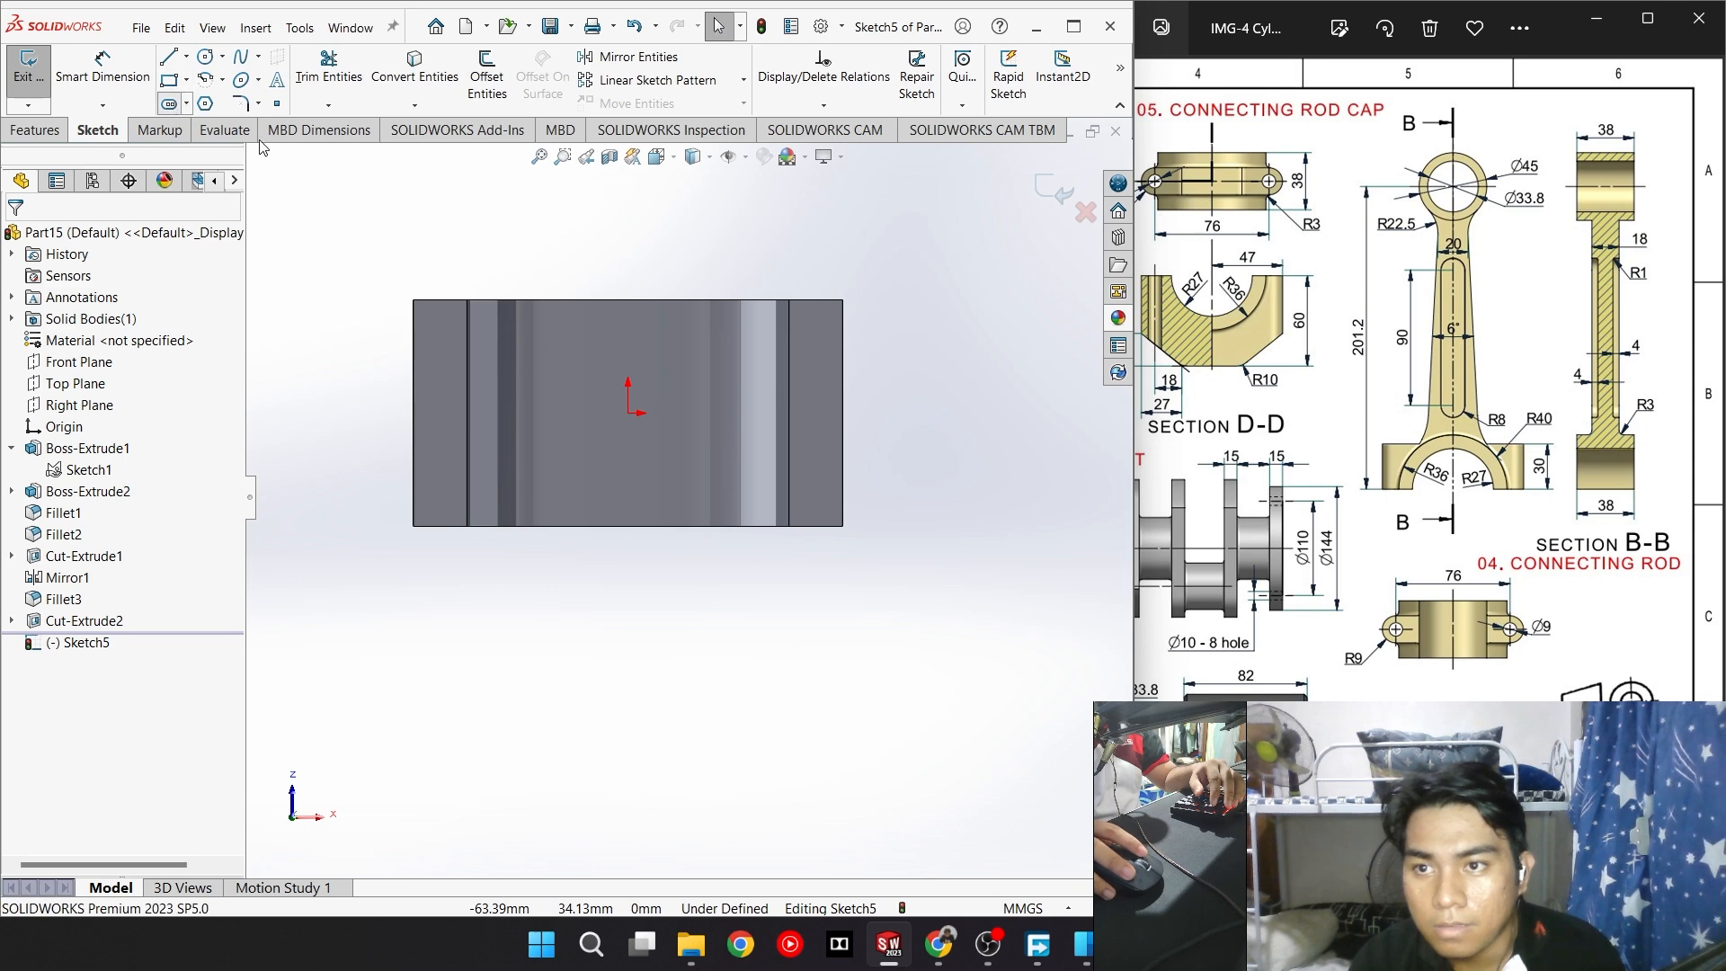
left_click(628, 412)
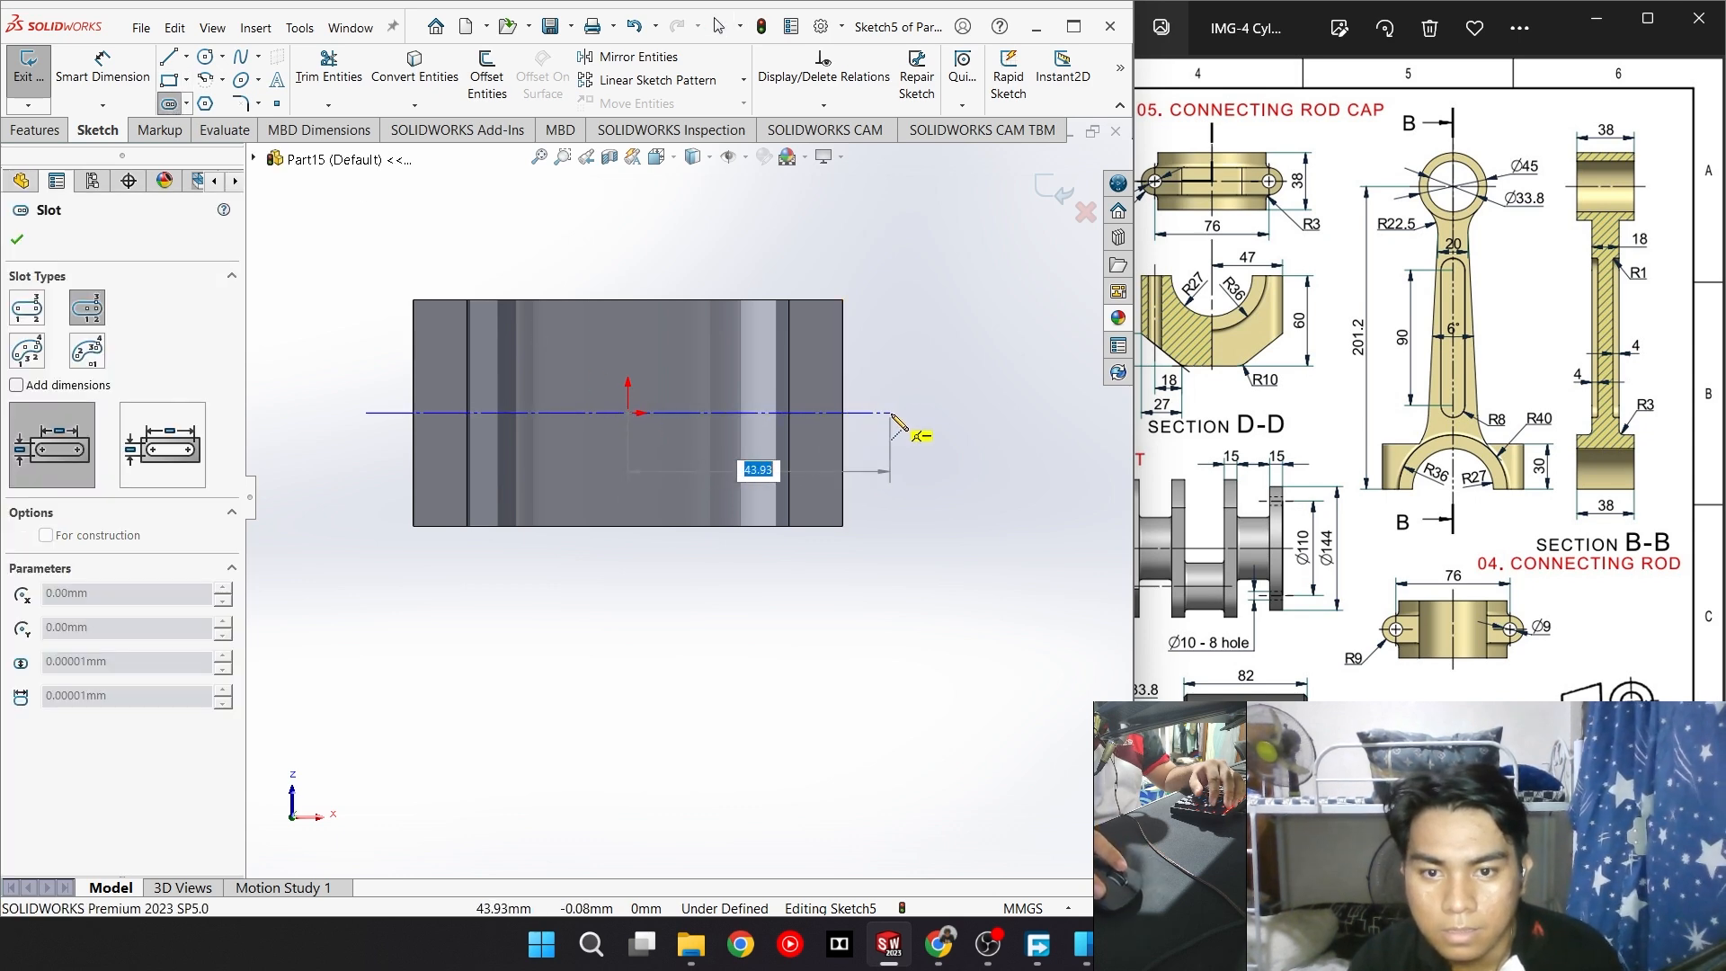
key("Escape")
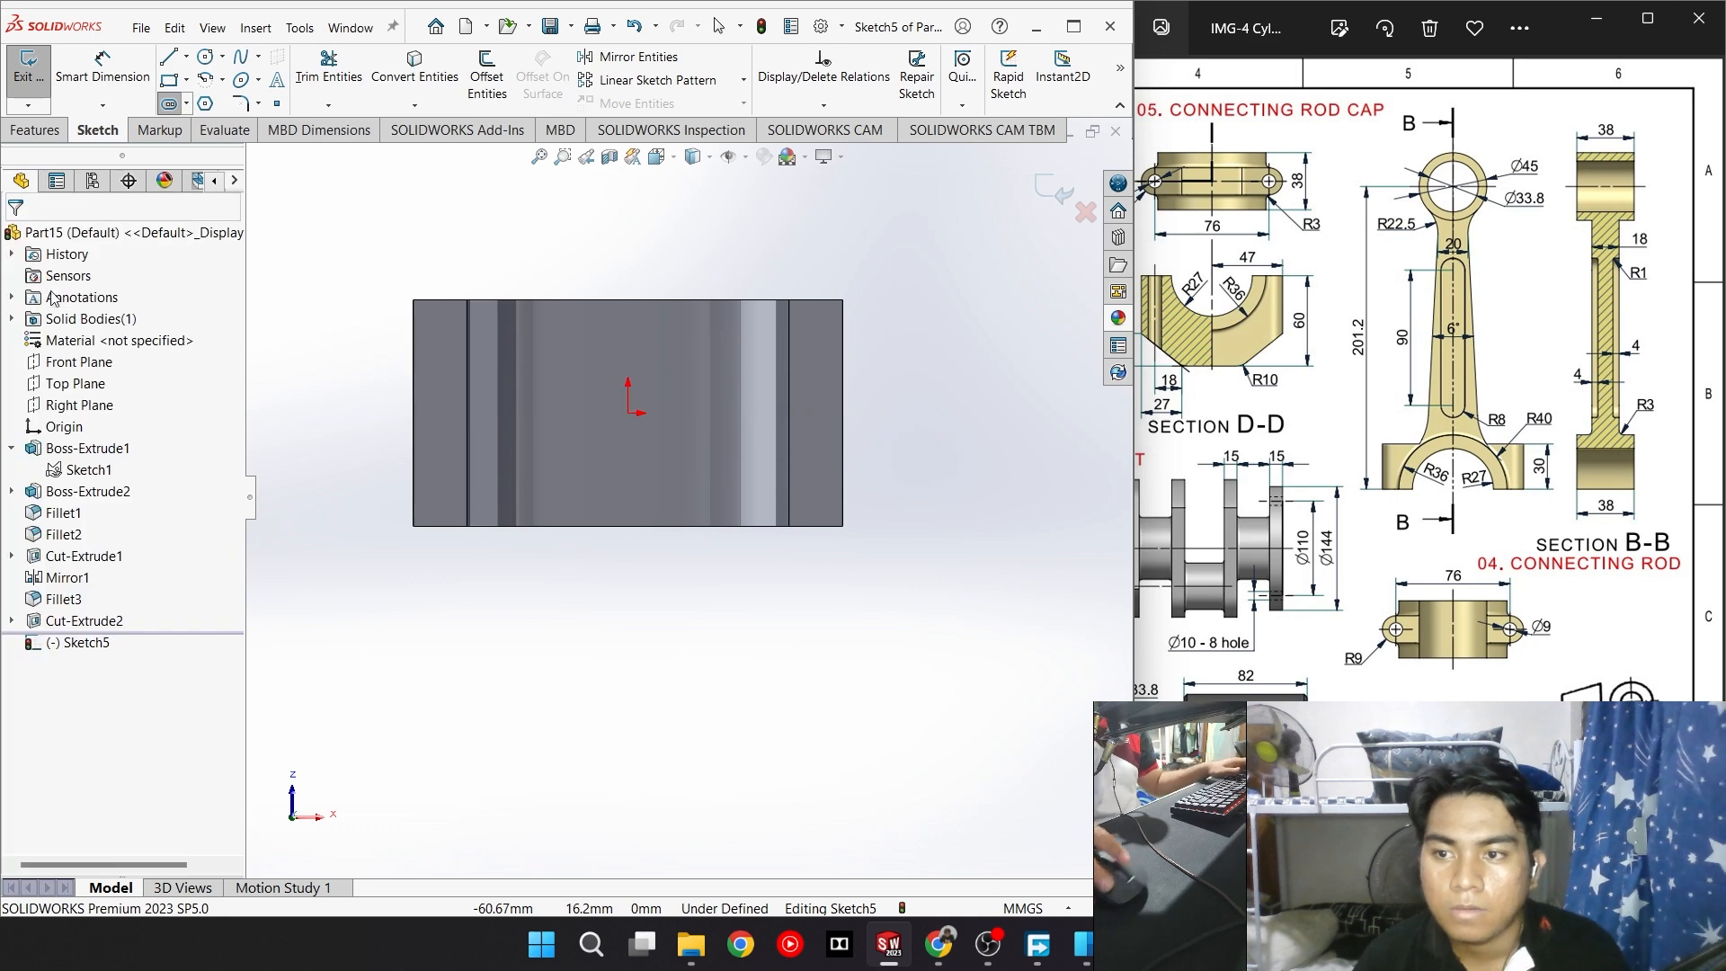
left_click(185, 103)
left_click(229, 123)
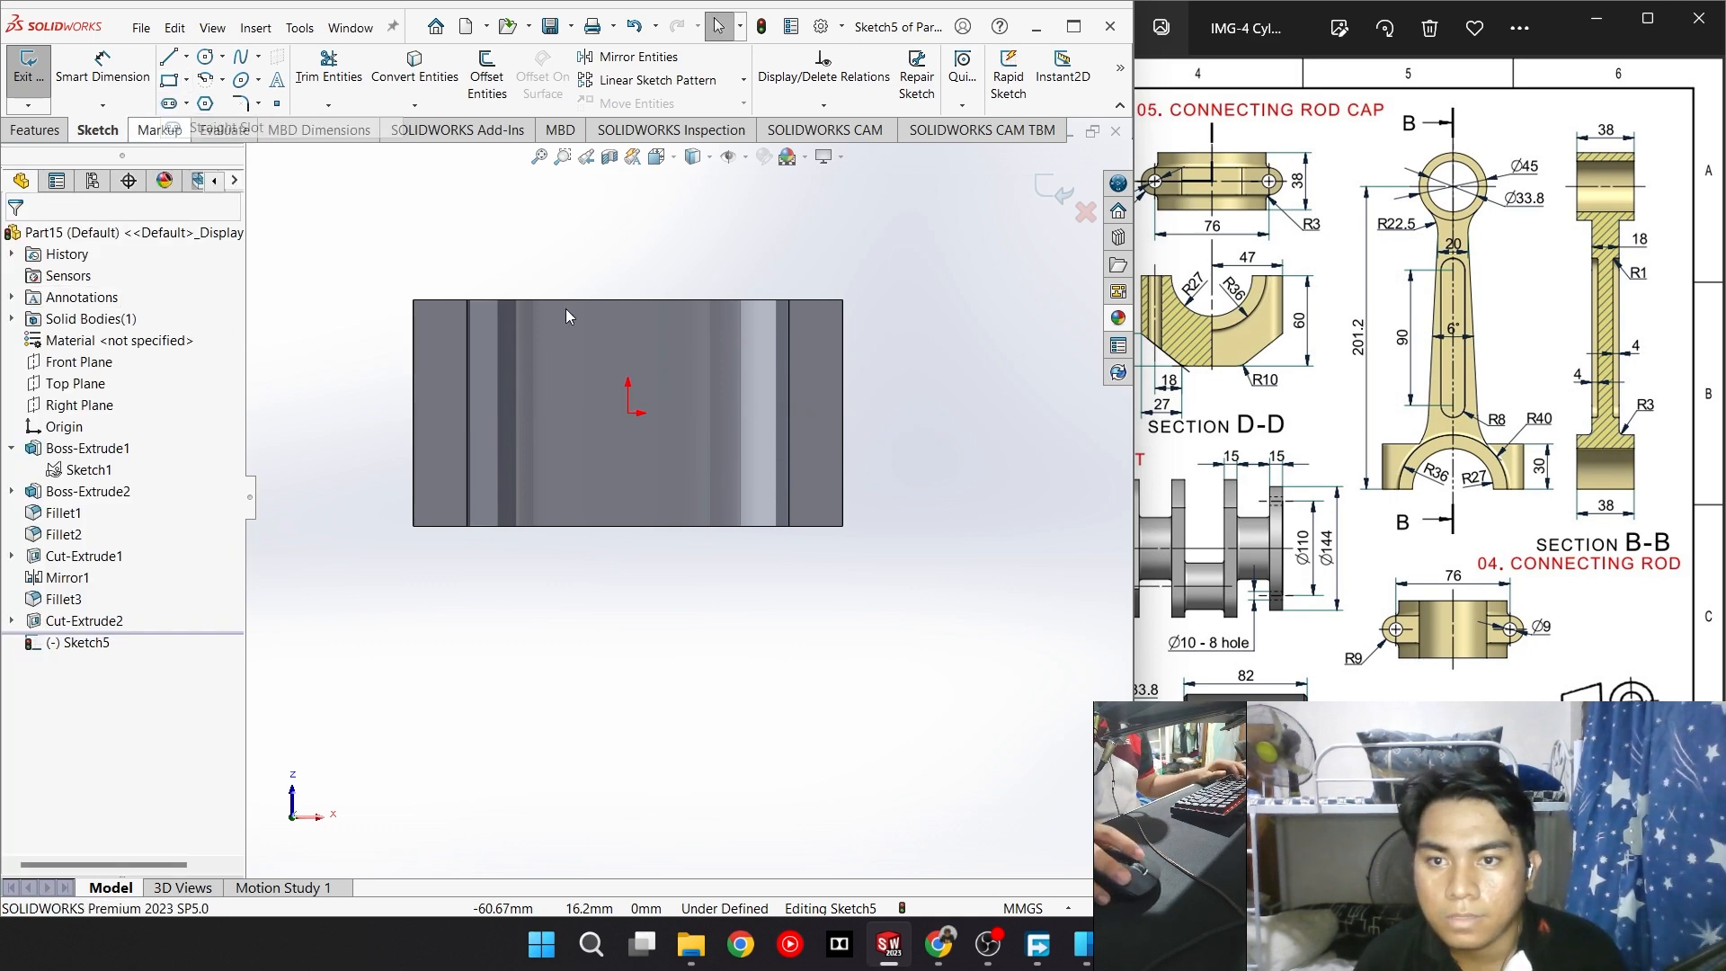
left_click(86, 310)
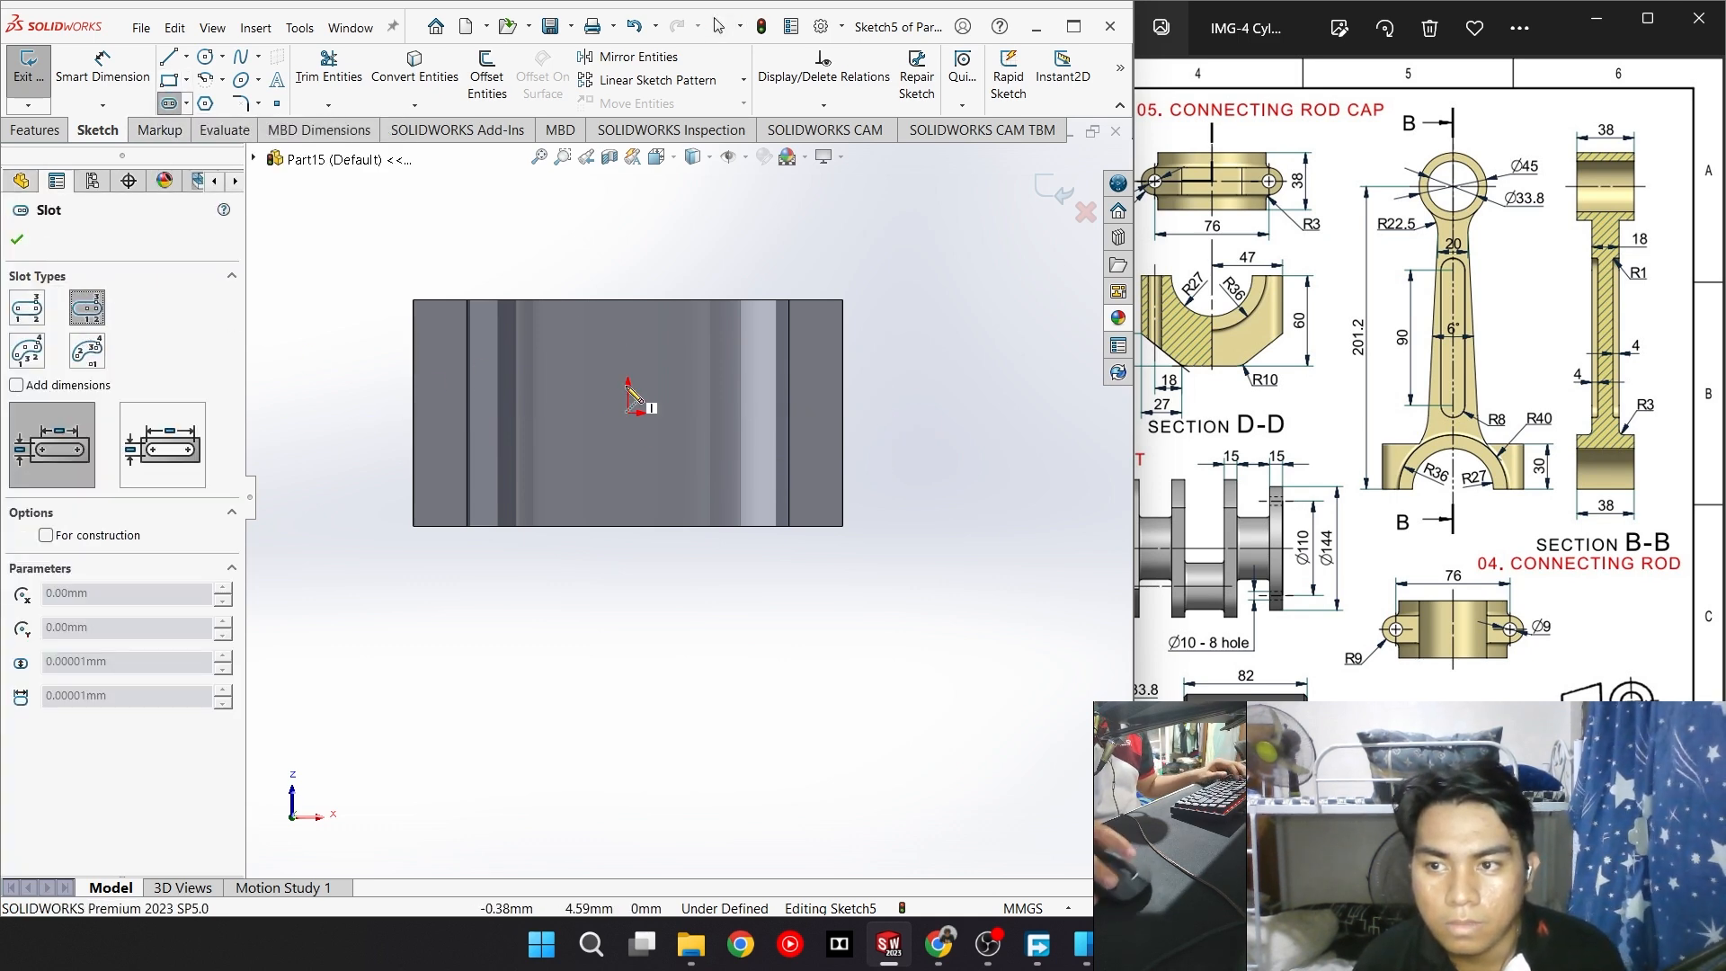
left_click(628, 414)
key("Escape")
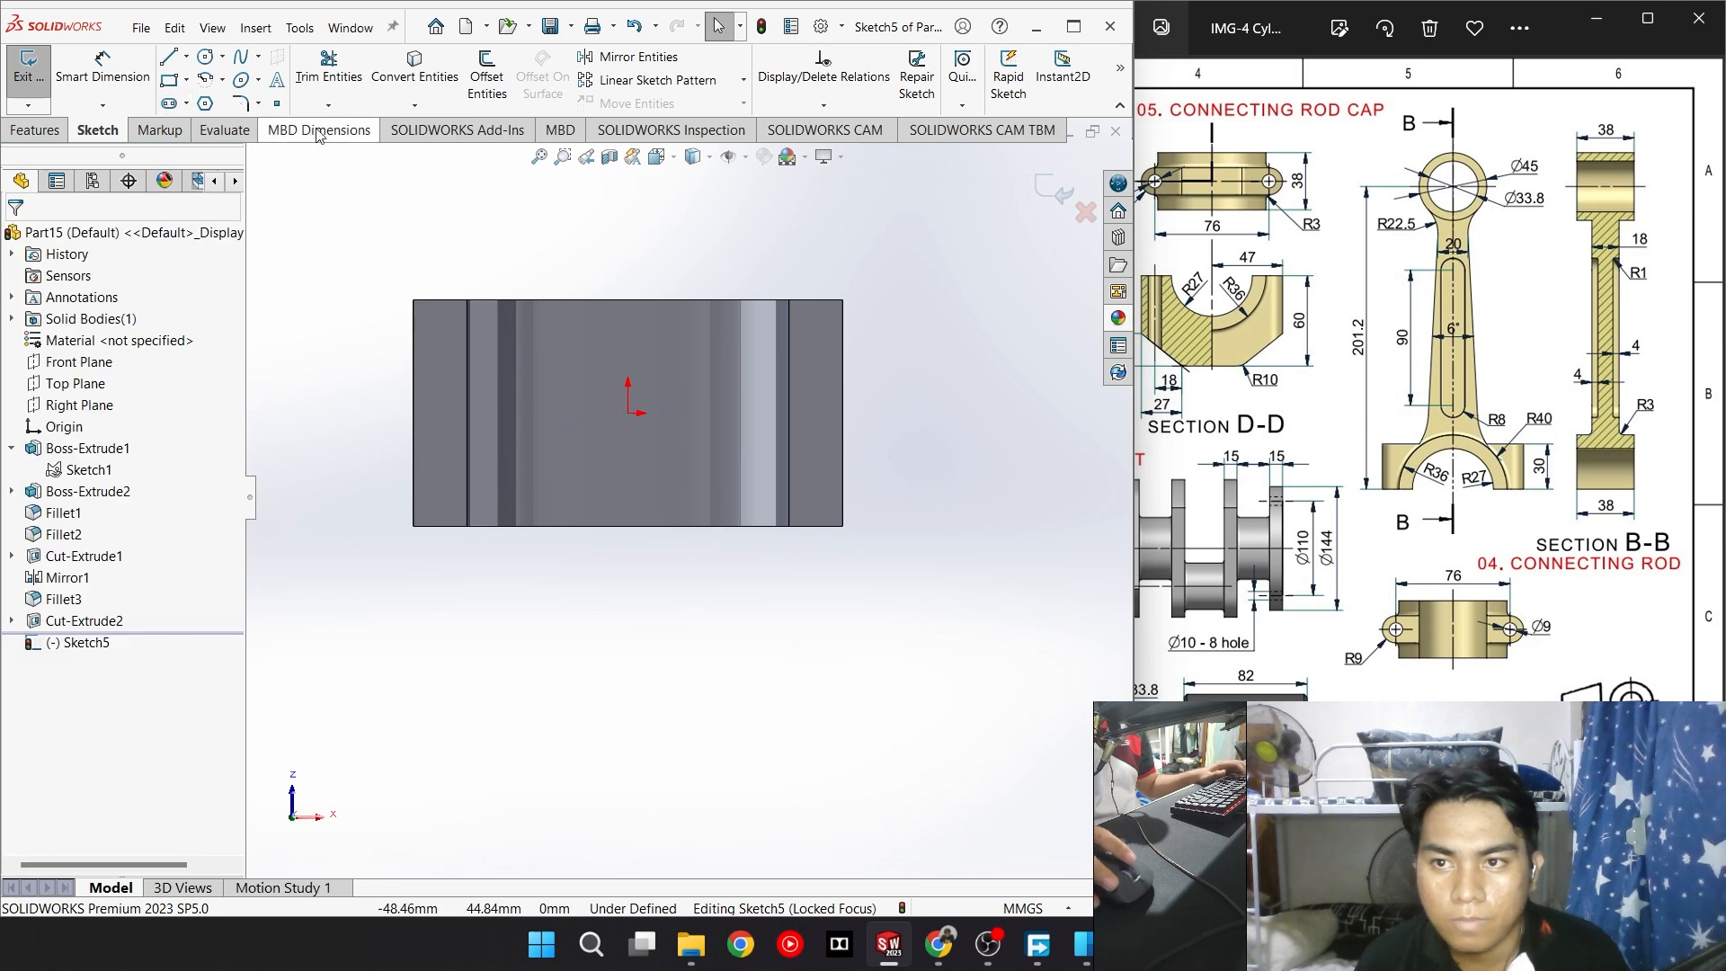
Draw a horizontal centerpoint straight slot on the origin, 76 mm between arc centres and 18 mm wide
left_click(184, 104)
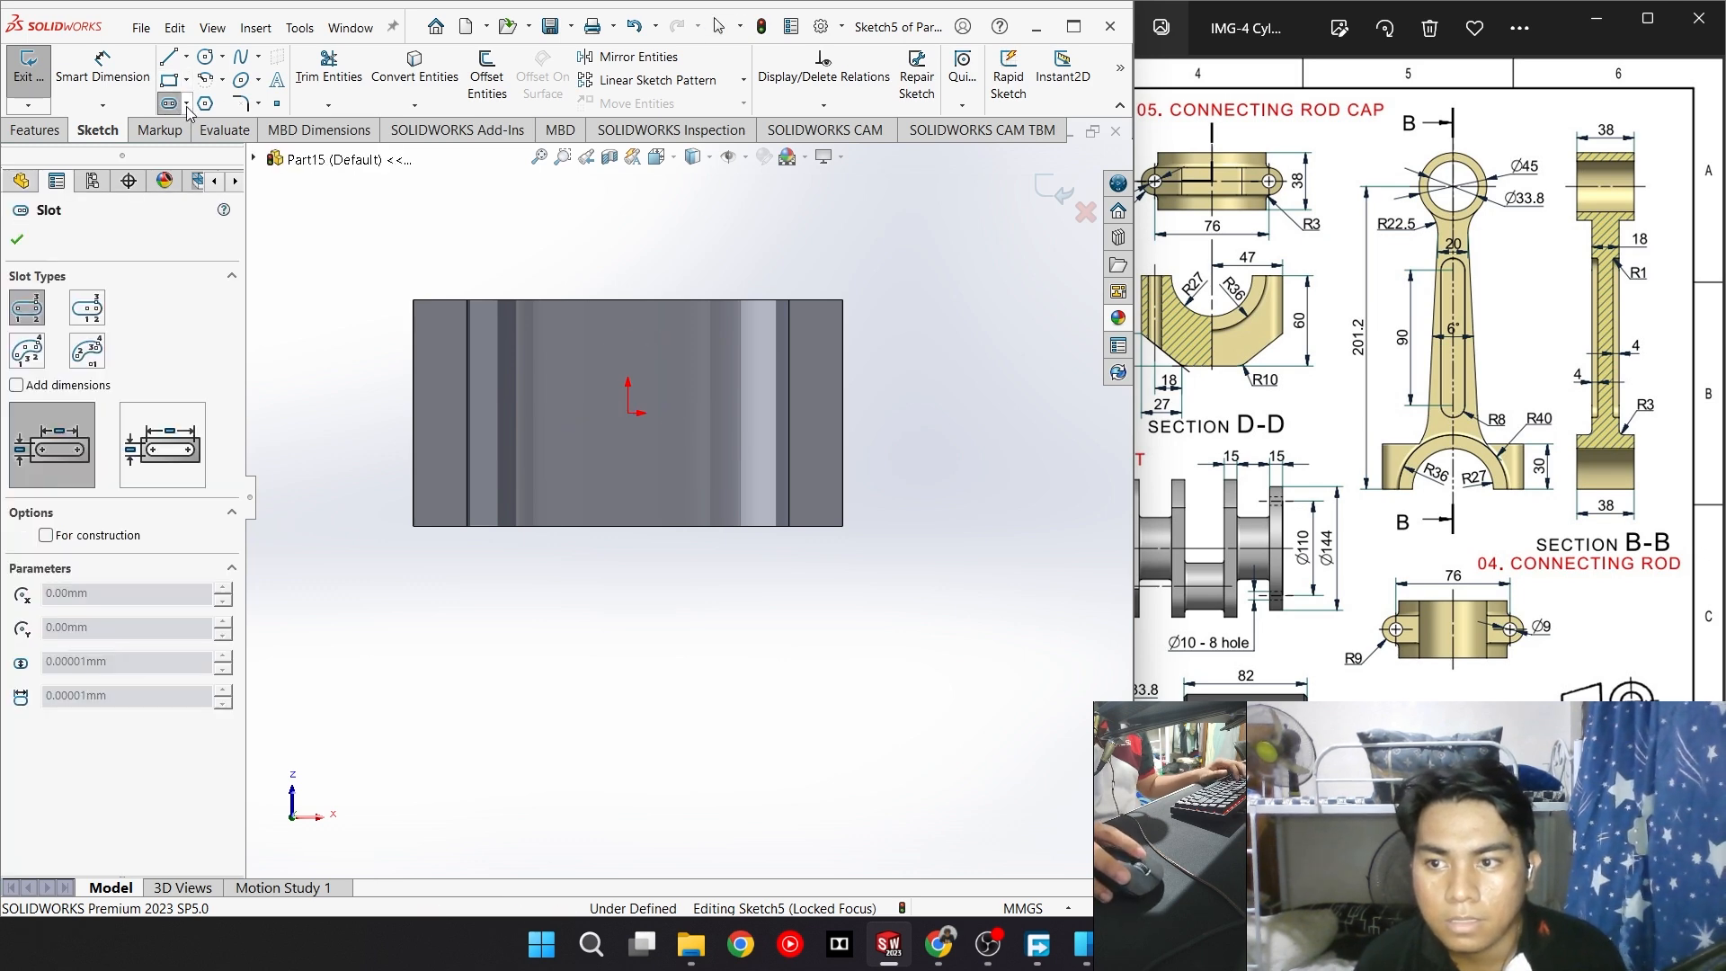
left_click(99, 315)
left_click(627, 413)
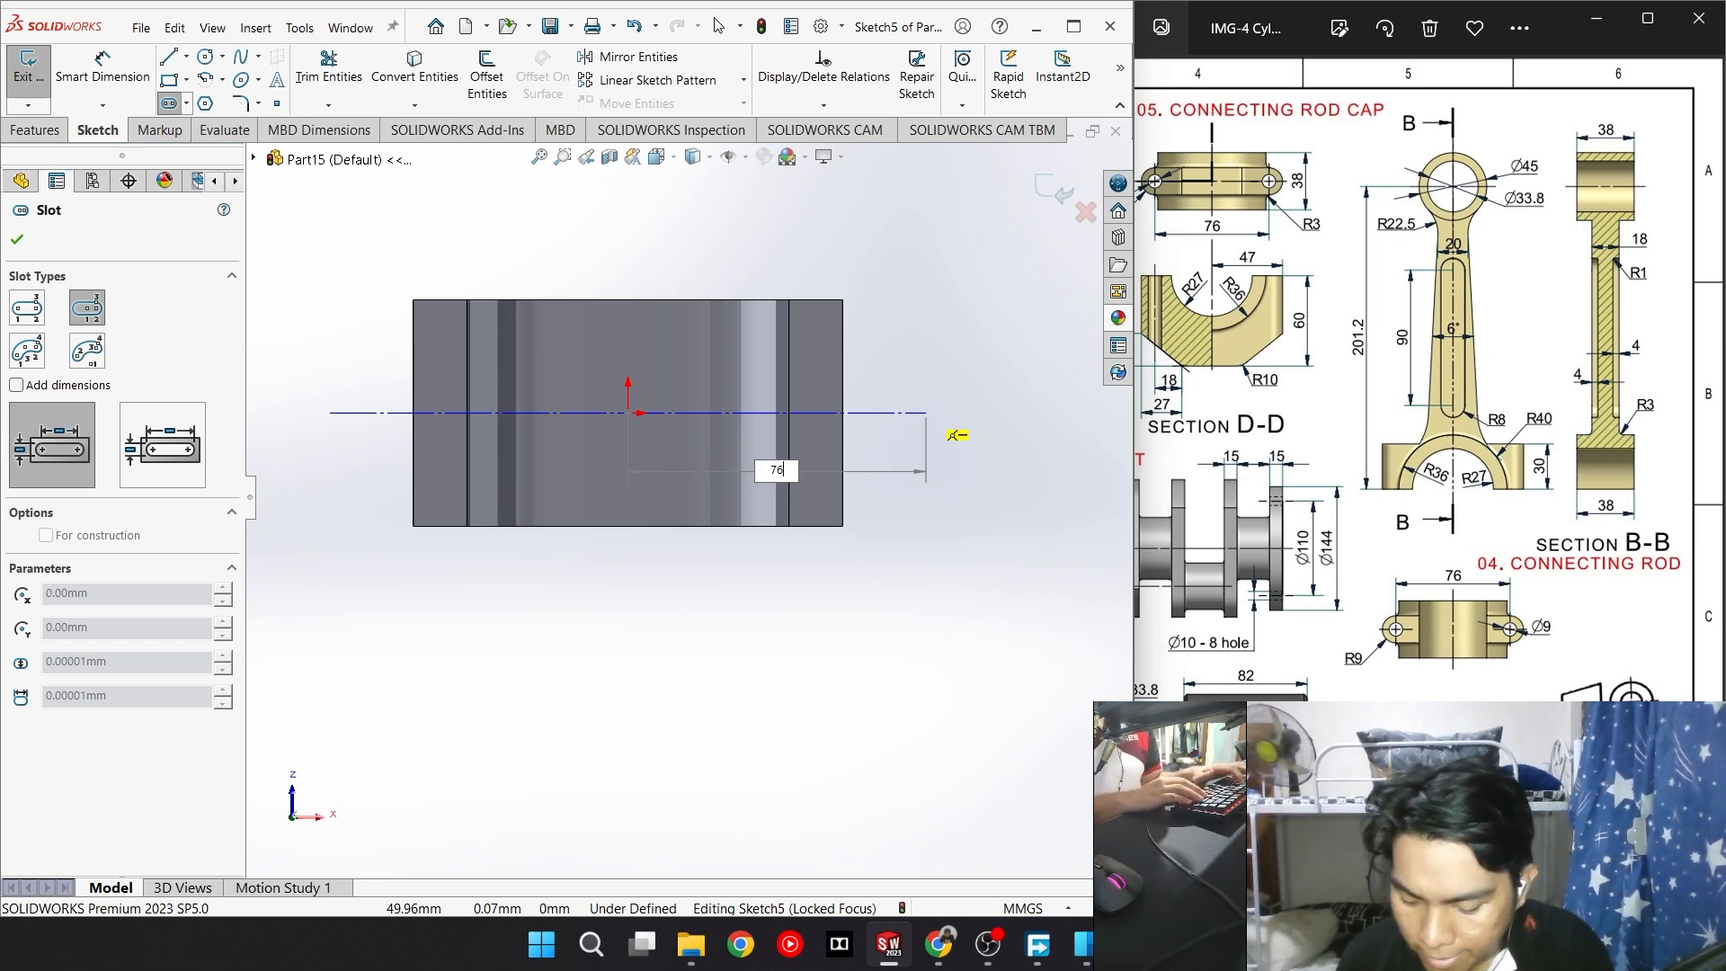
type("76")
key("Return")
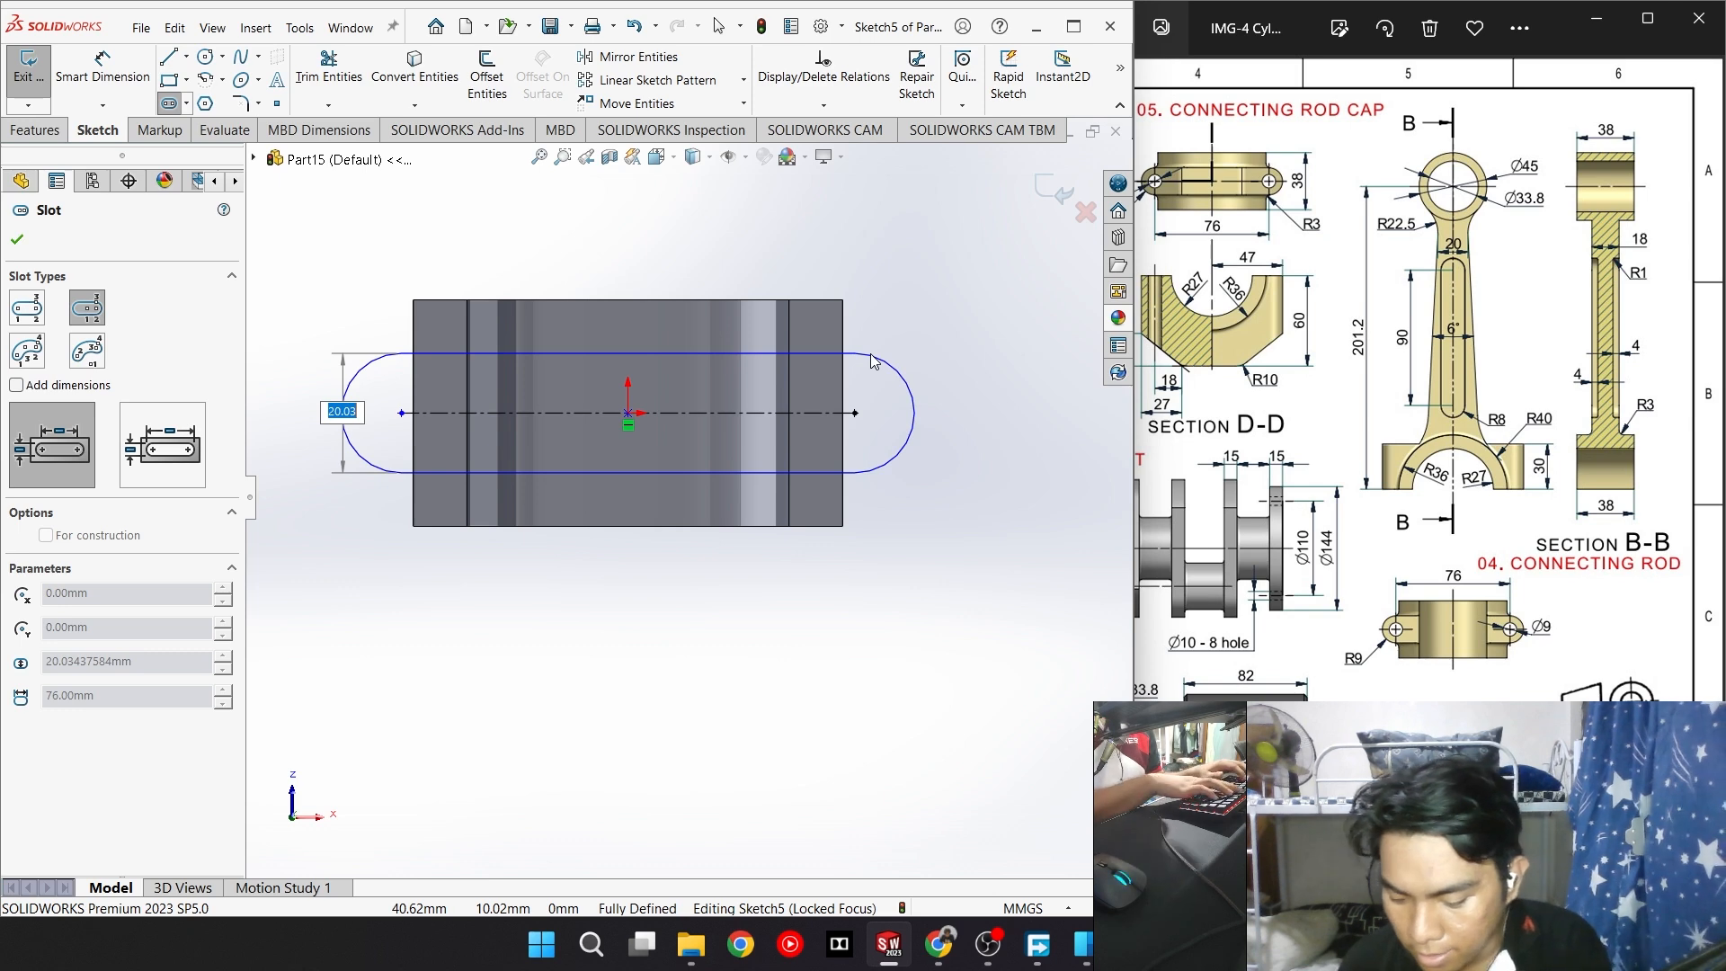
type("18")
key("Return")
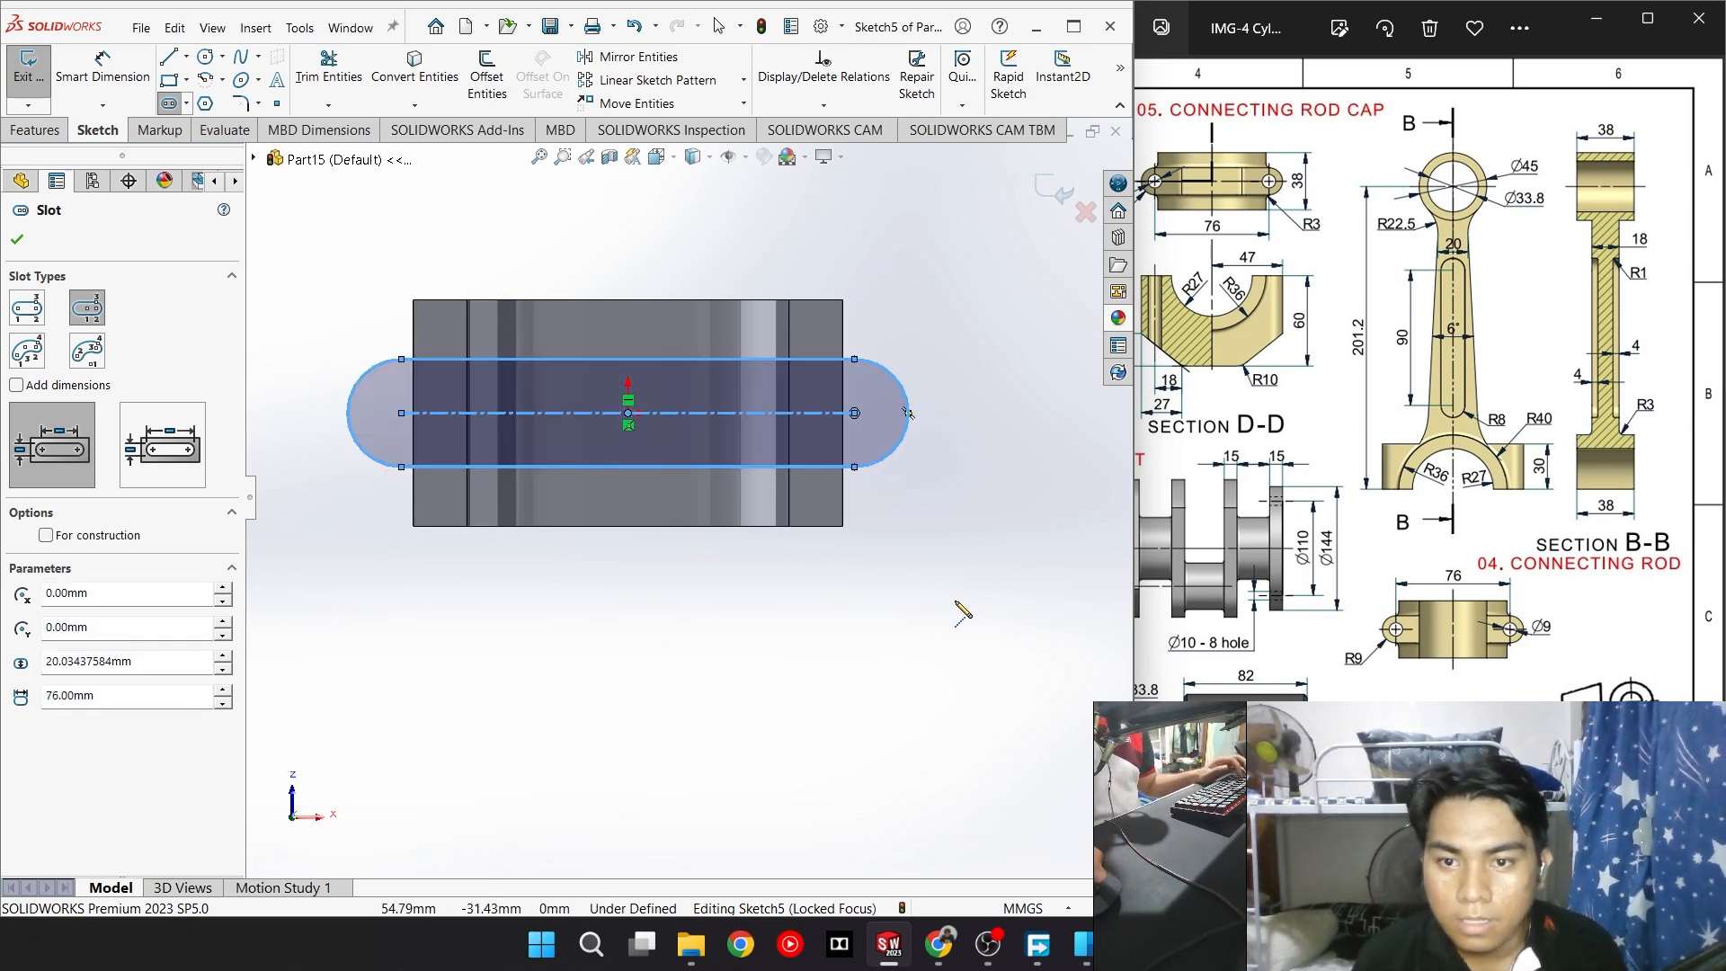
Dimension the slot with a 76 mm centre-to-centre length and a 9 mm end radius
right_click_drag(961, 611, 816, 339)
left_click(812, 359)
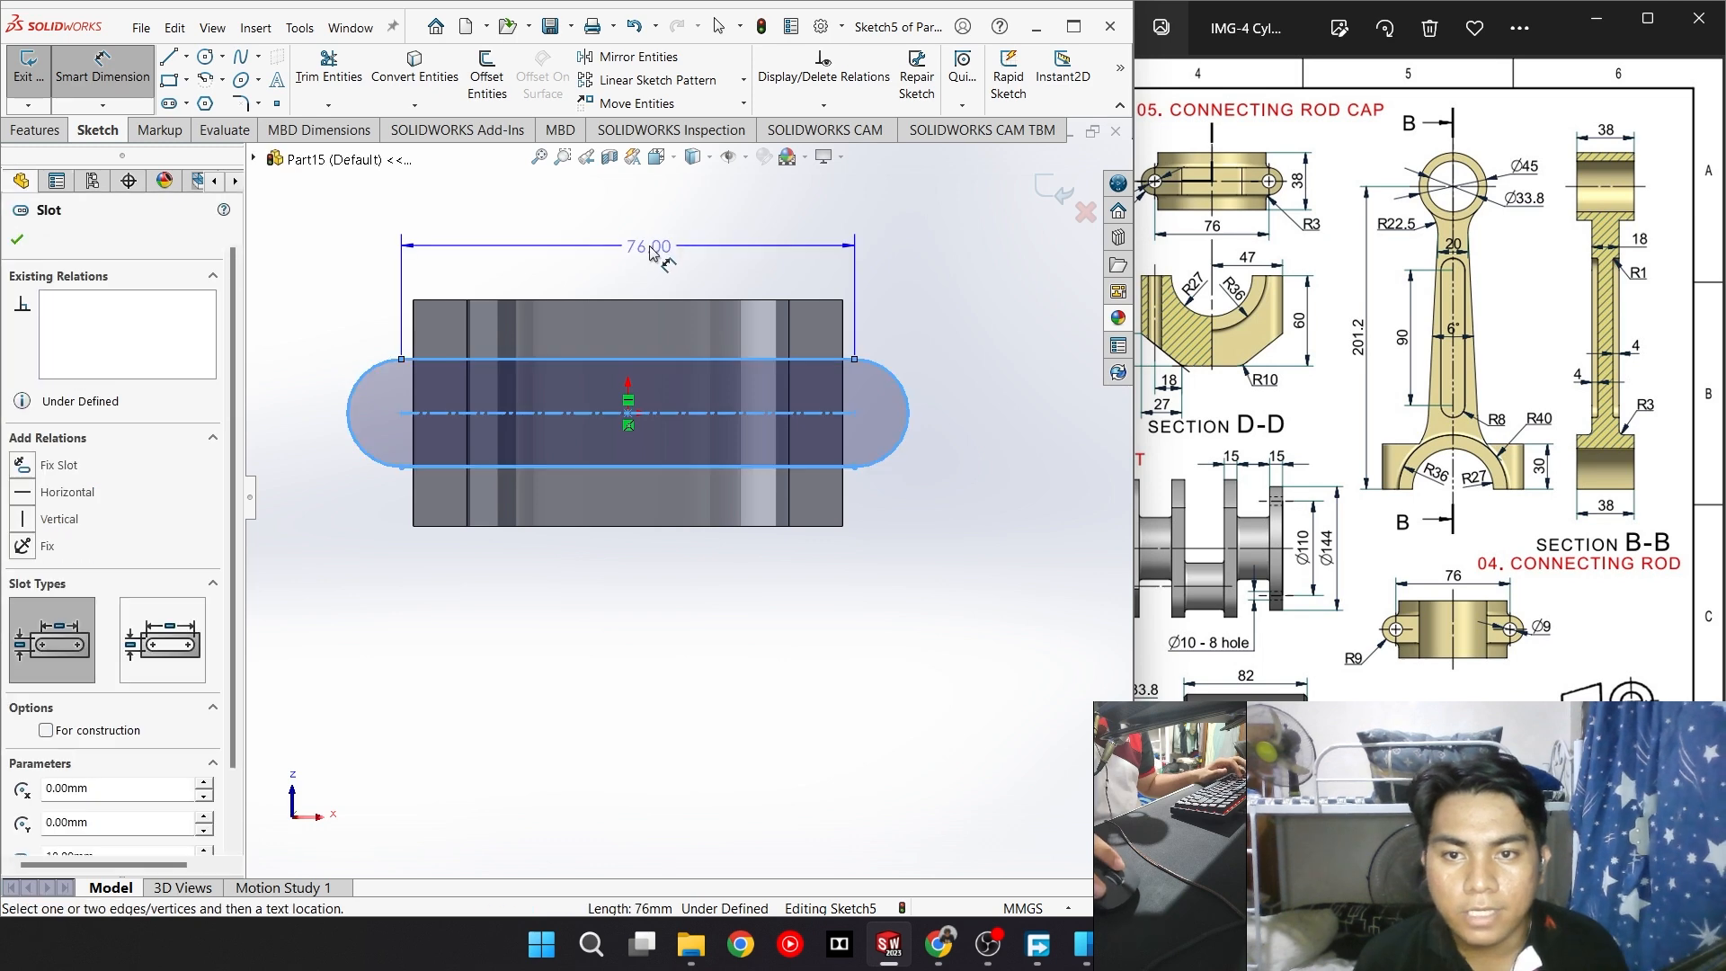
left_click(651, 254)
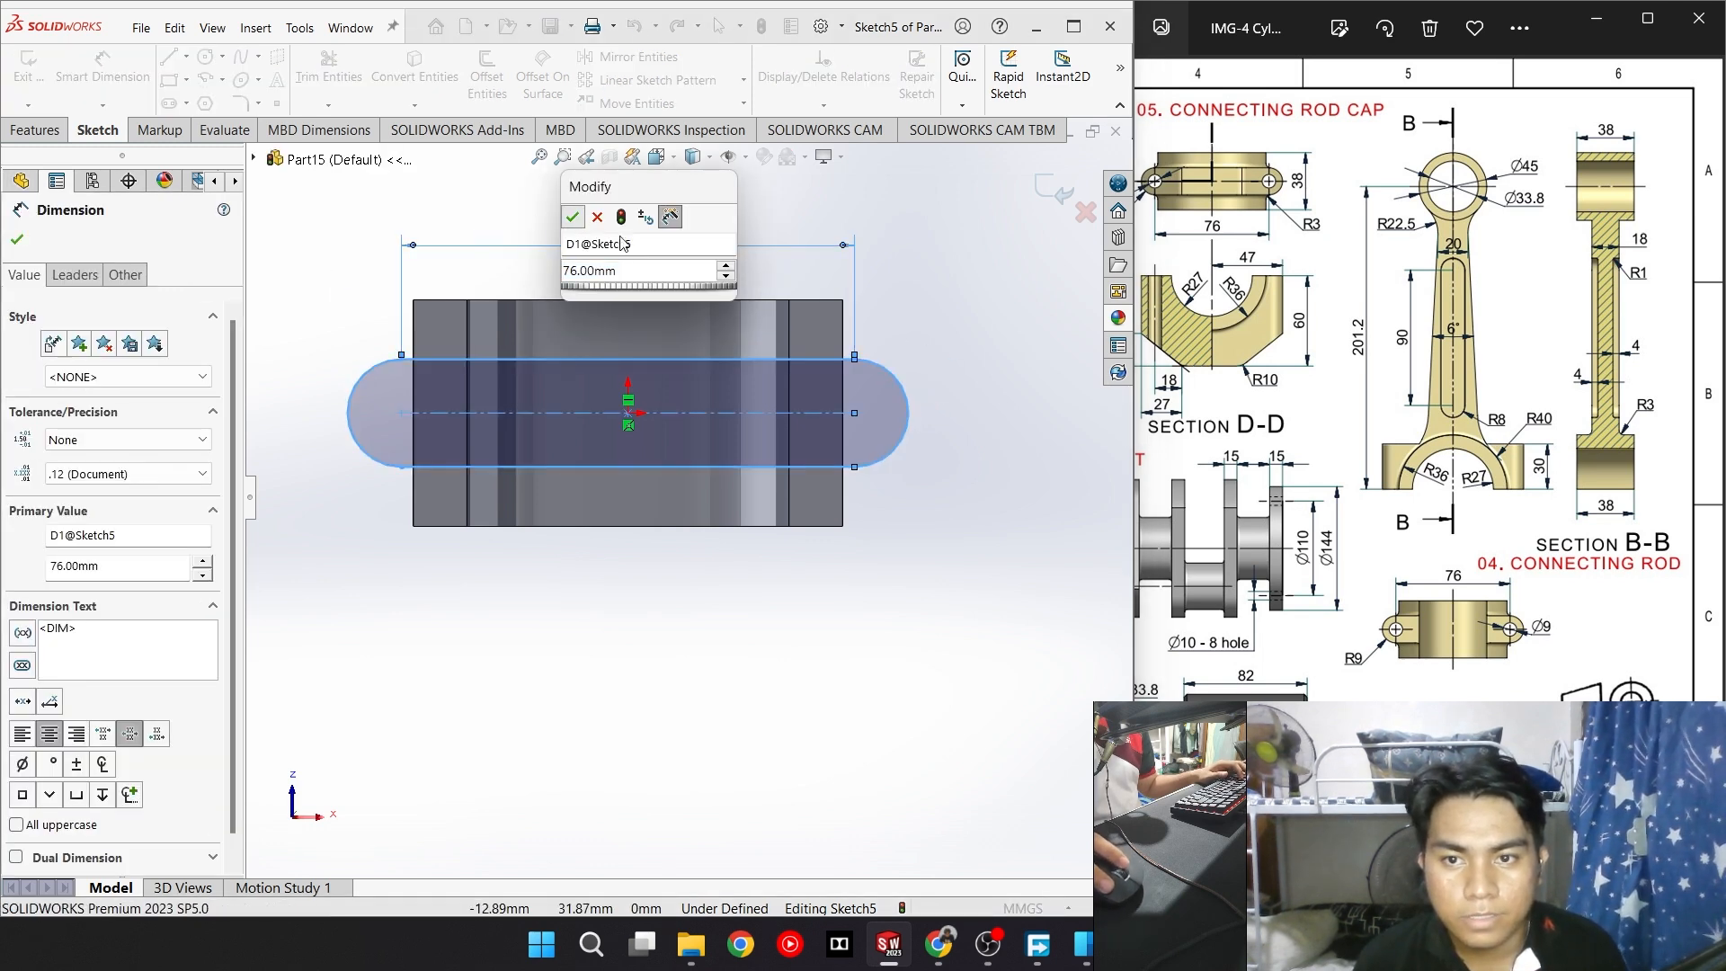
key("Return")
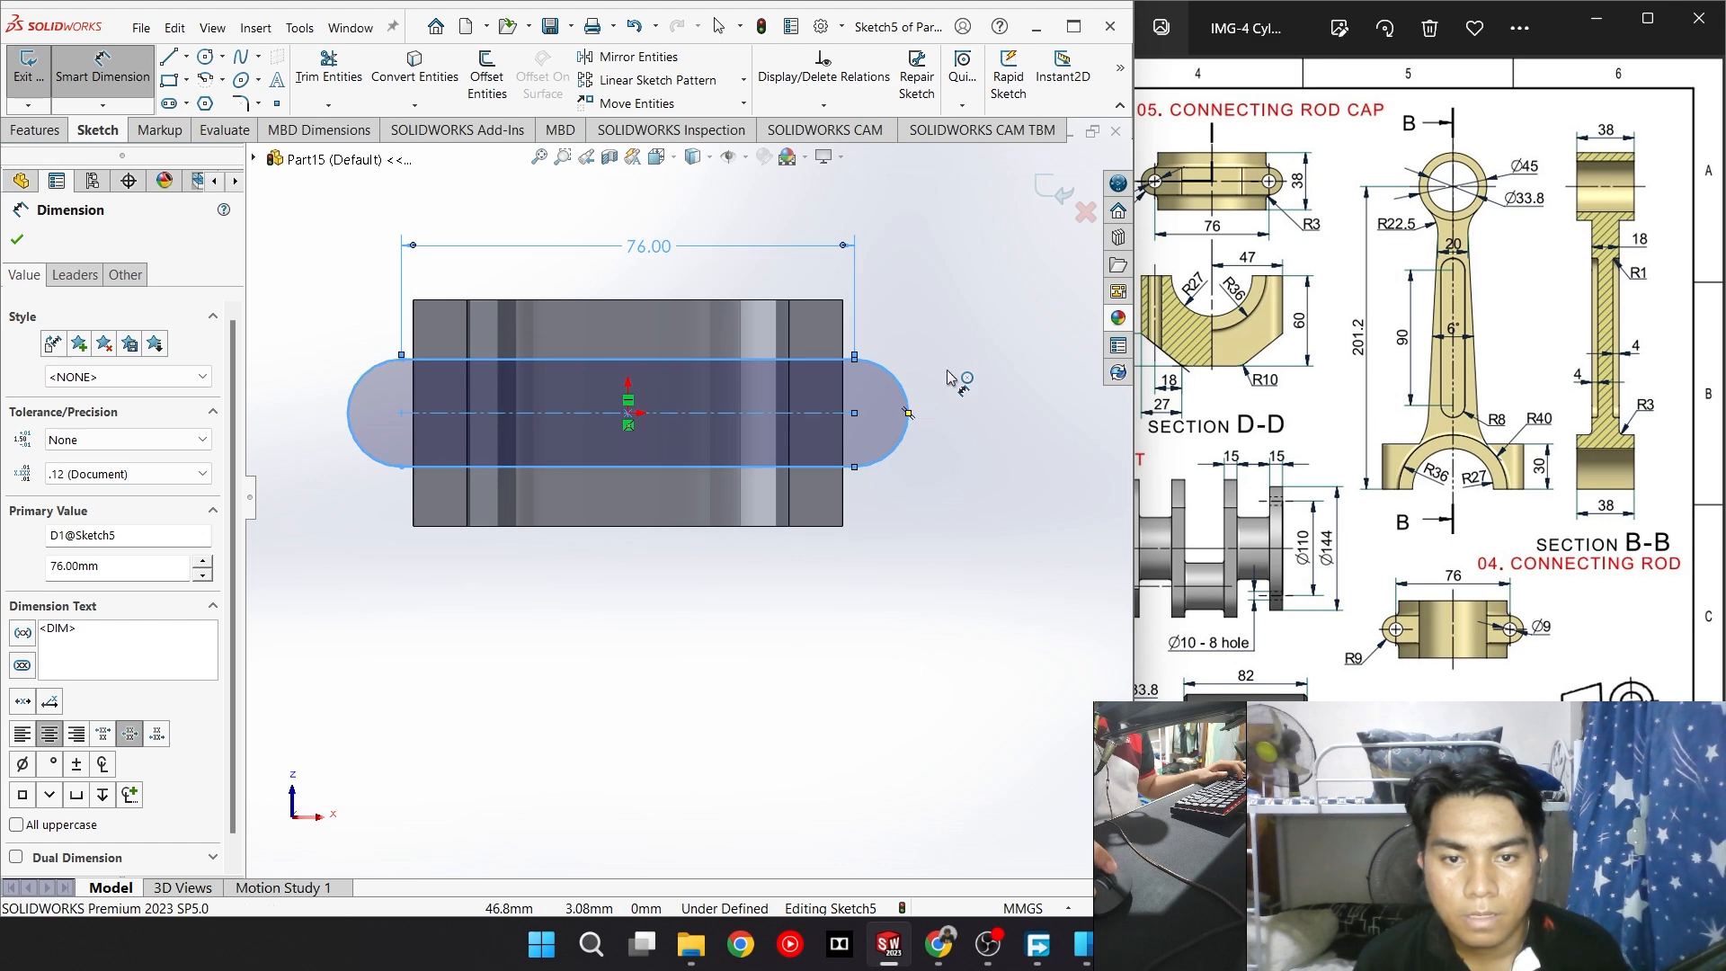
left_click(903, 390)
left_click(982, 327)
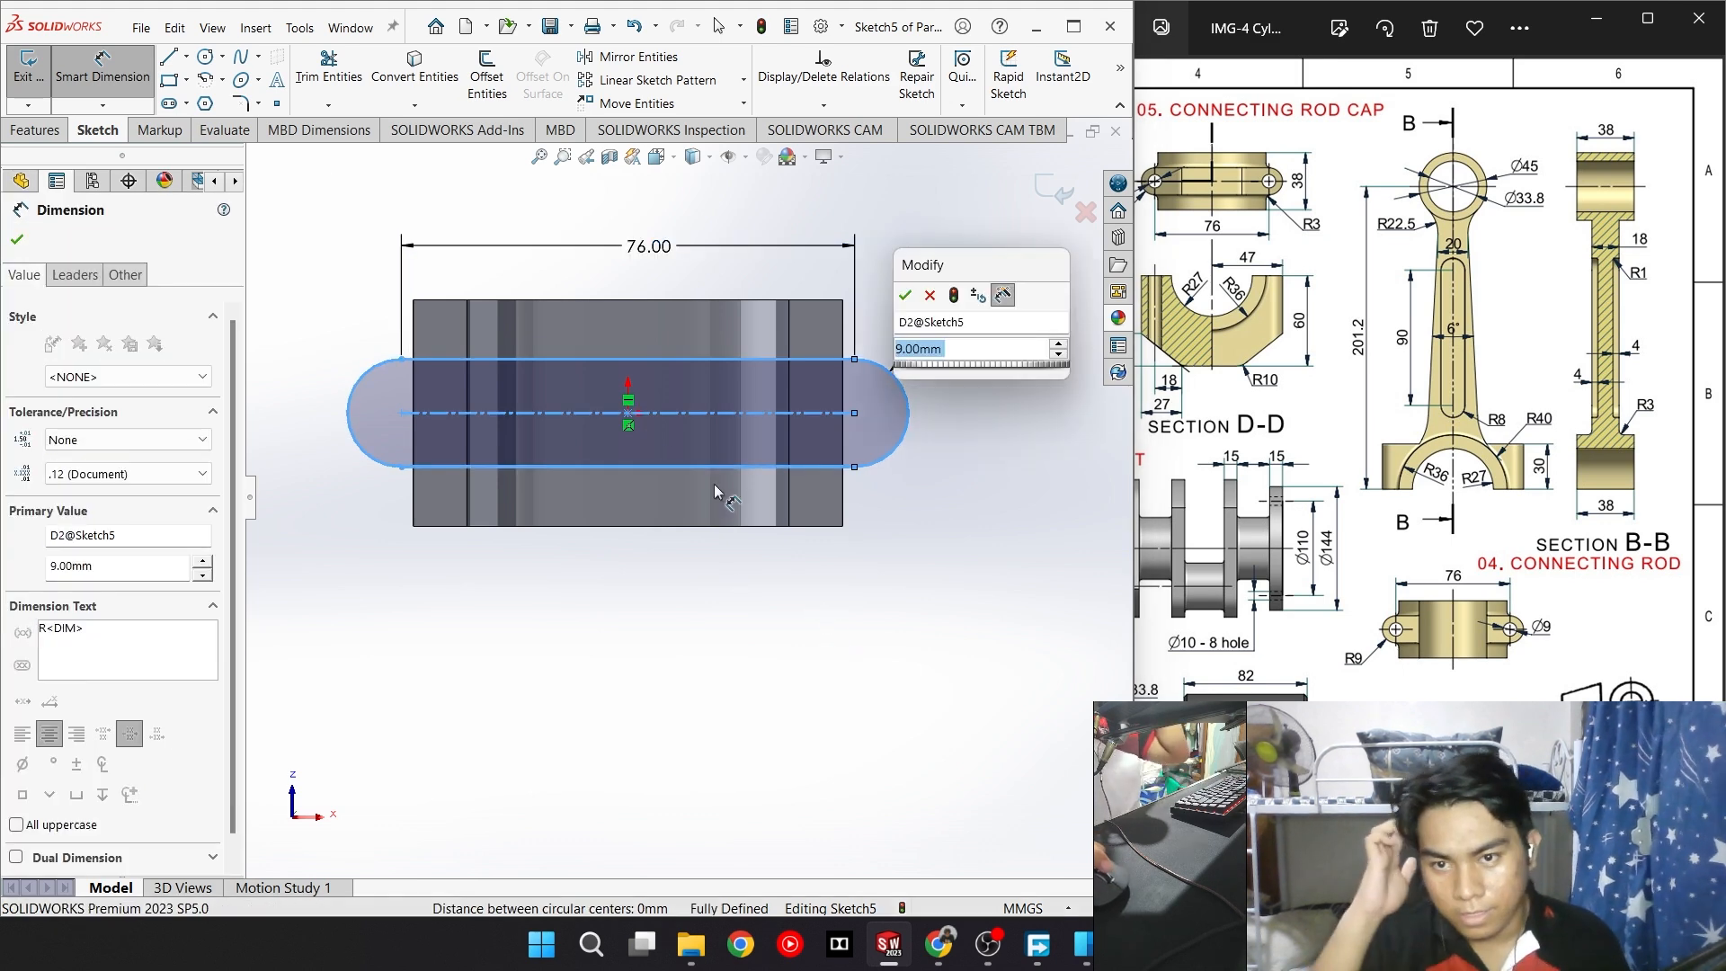
key("Return")
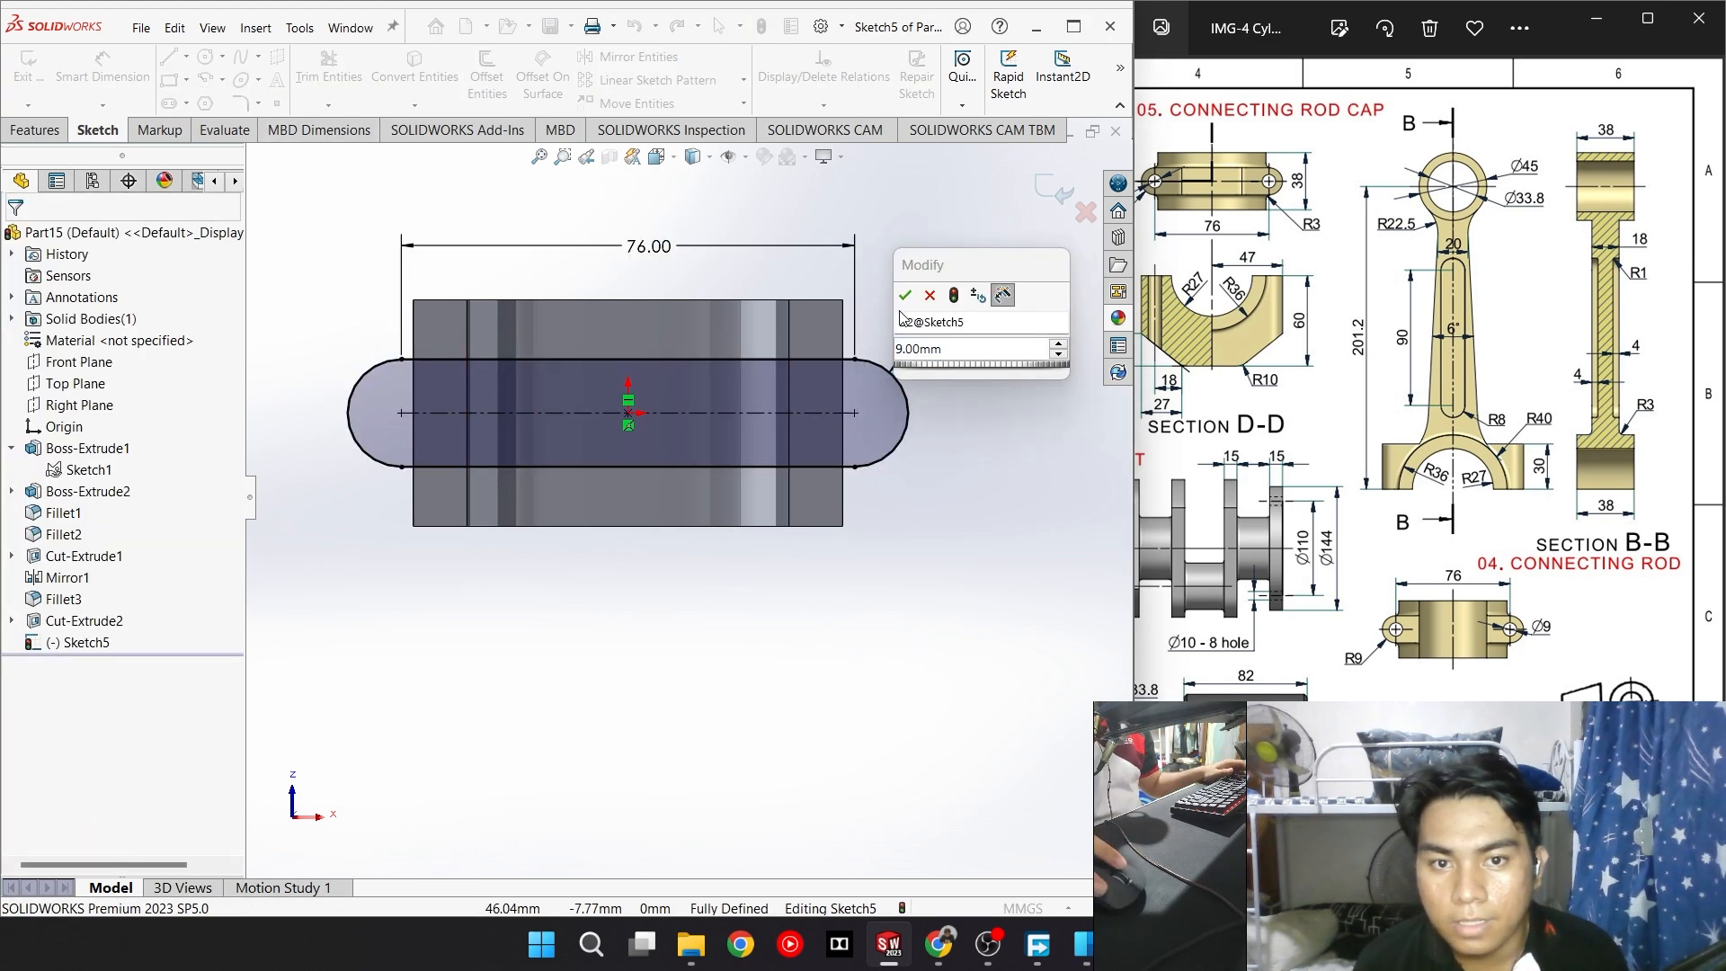
Draw a 9 mm diameter circle at each of the slot's two arc centres for the bolt holes
left_click(210, 64)
left_click(206, 57)
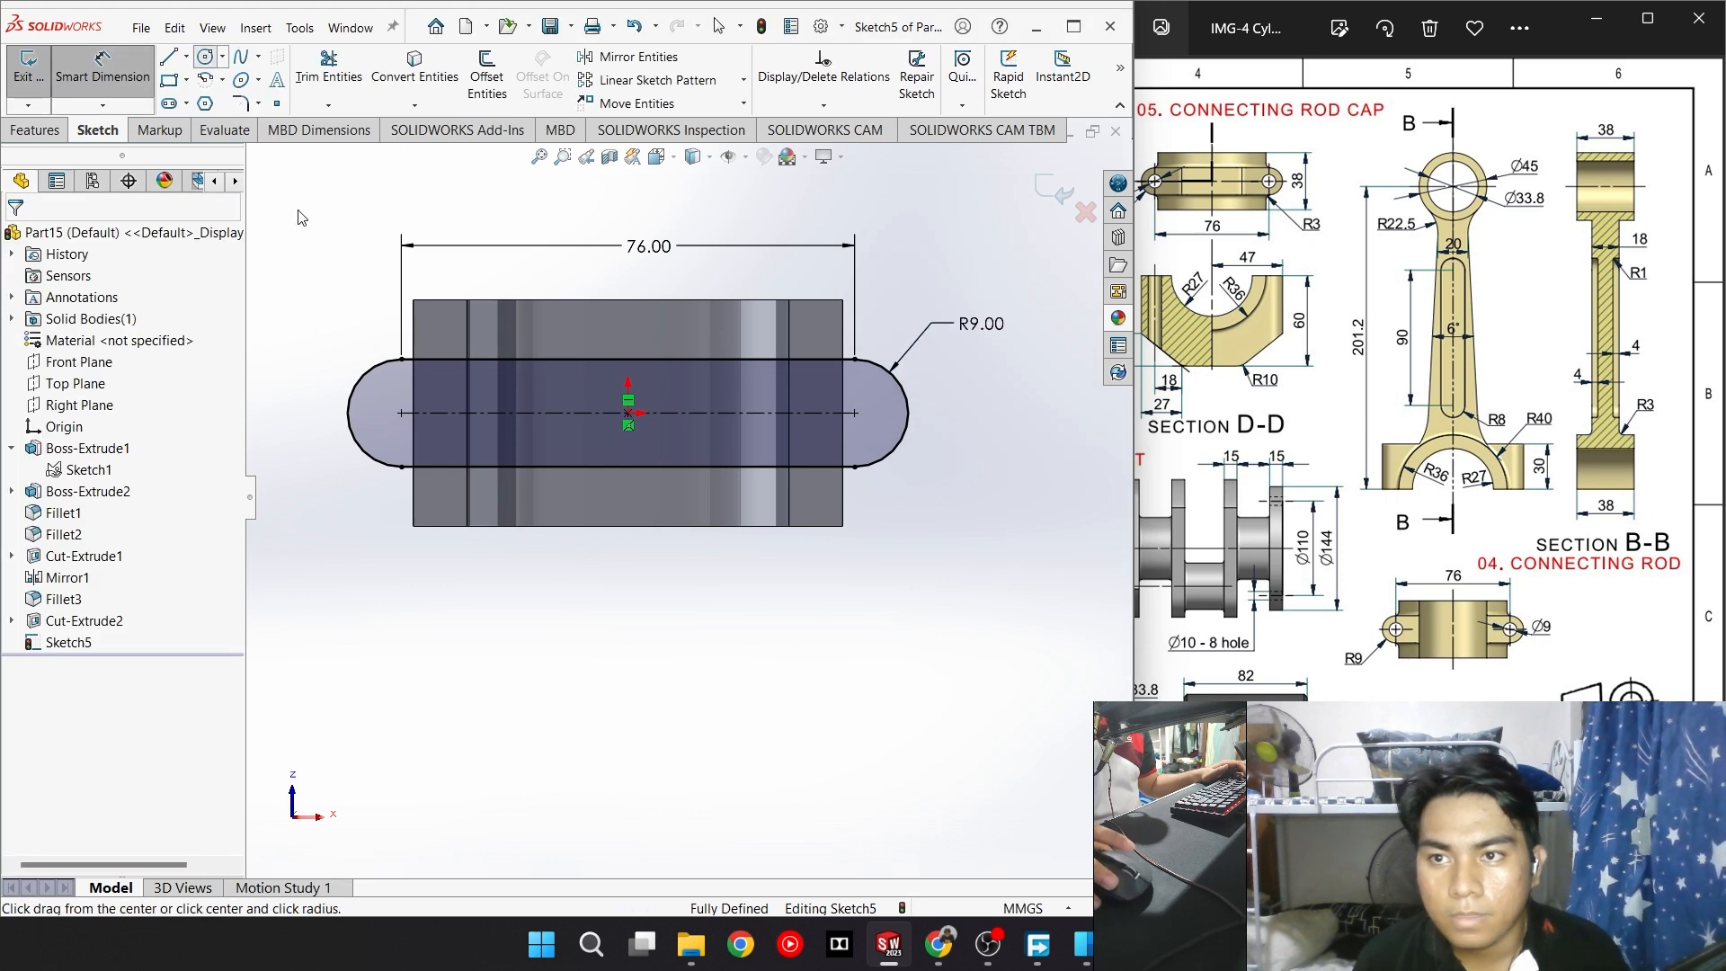
left_click(400, 412)
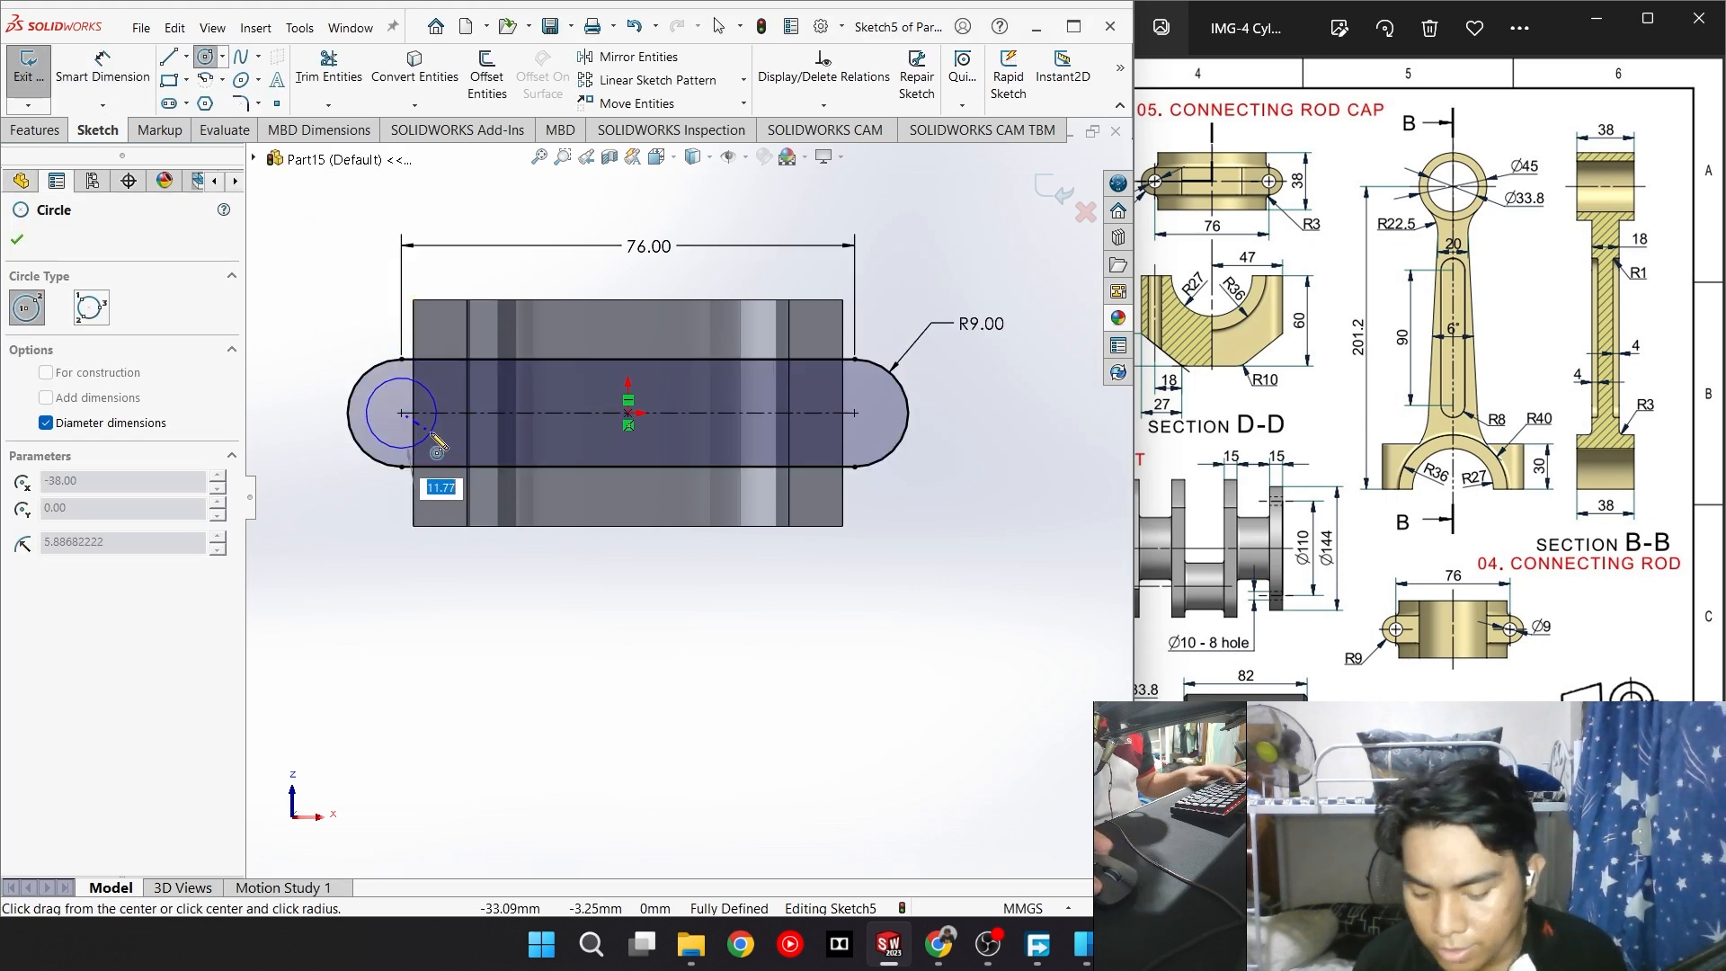
key("Return")
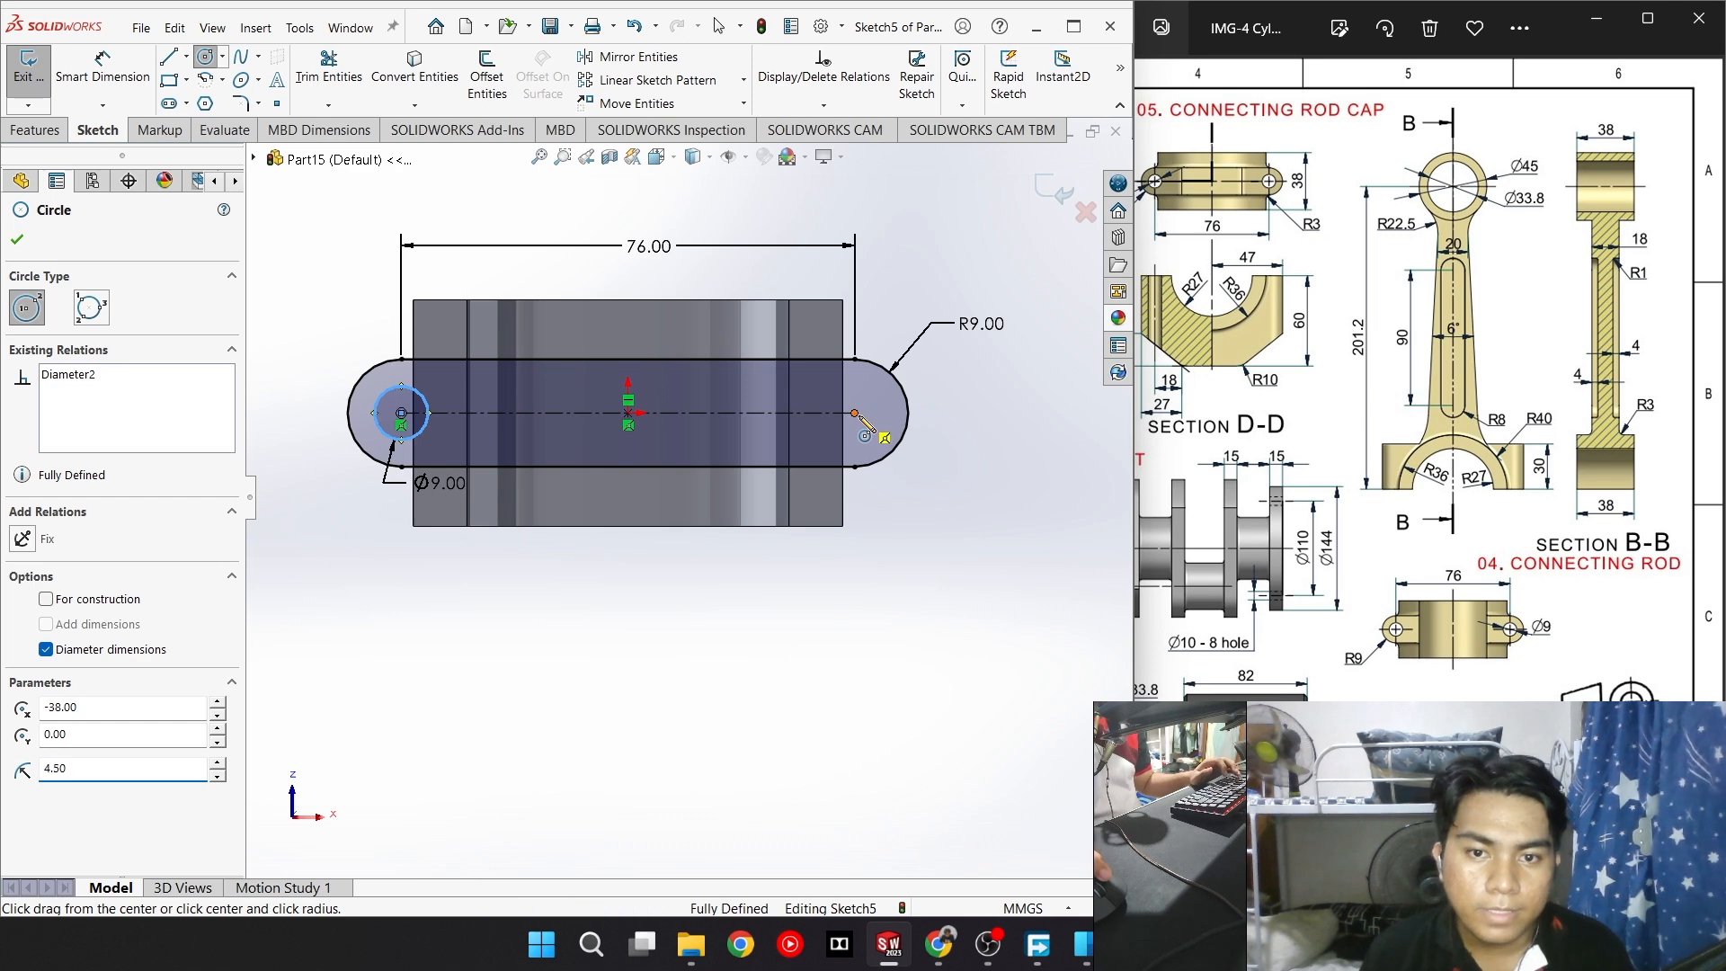
left_click(854, 413)
type("9")
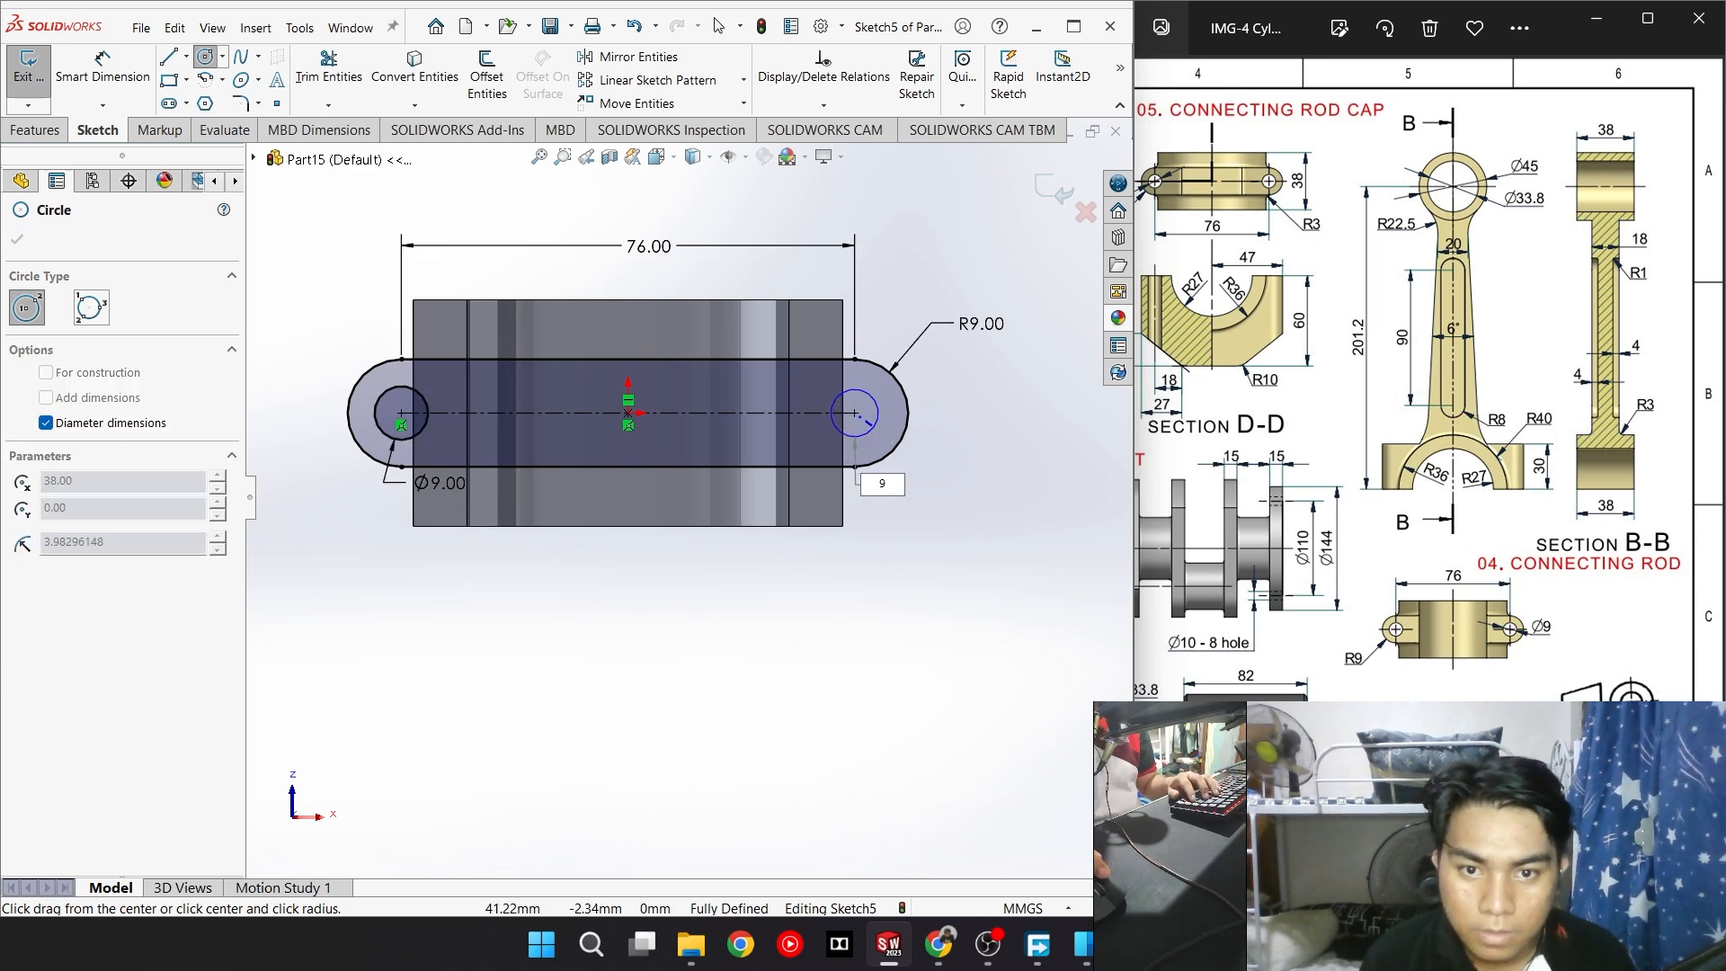
key("Return")
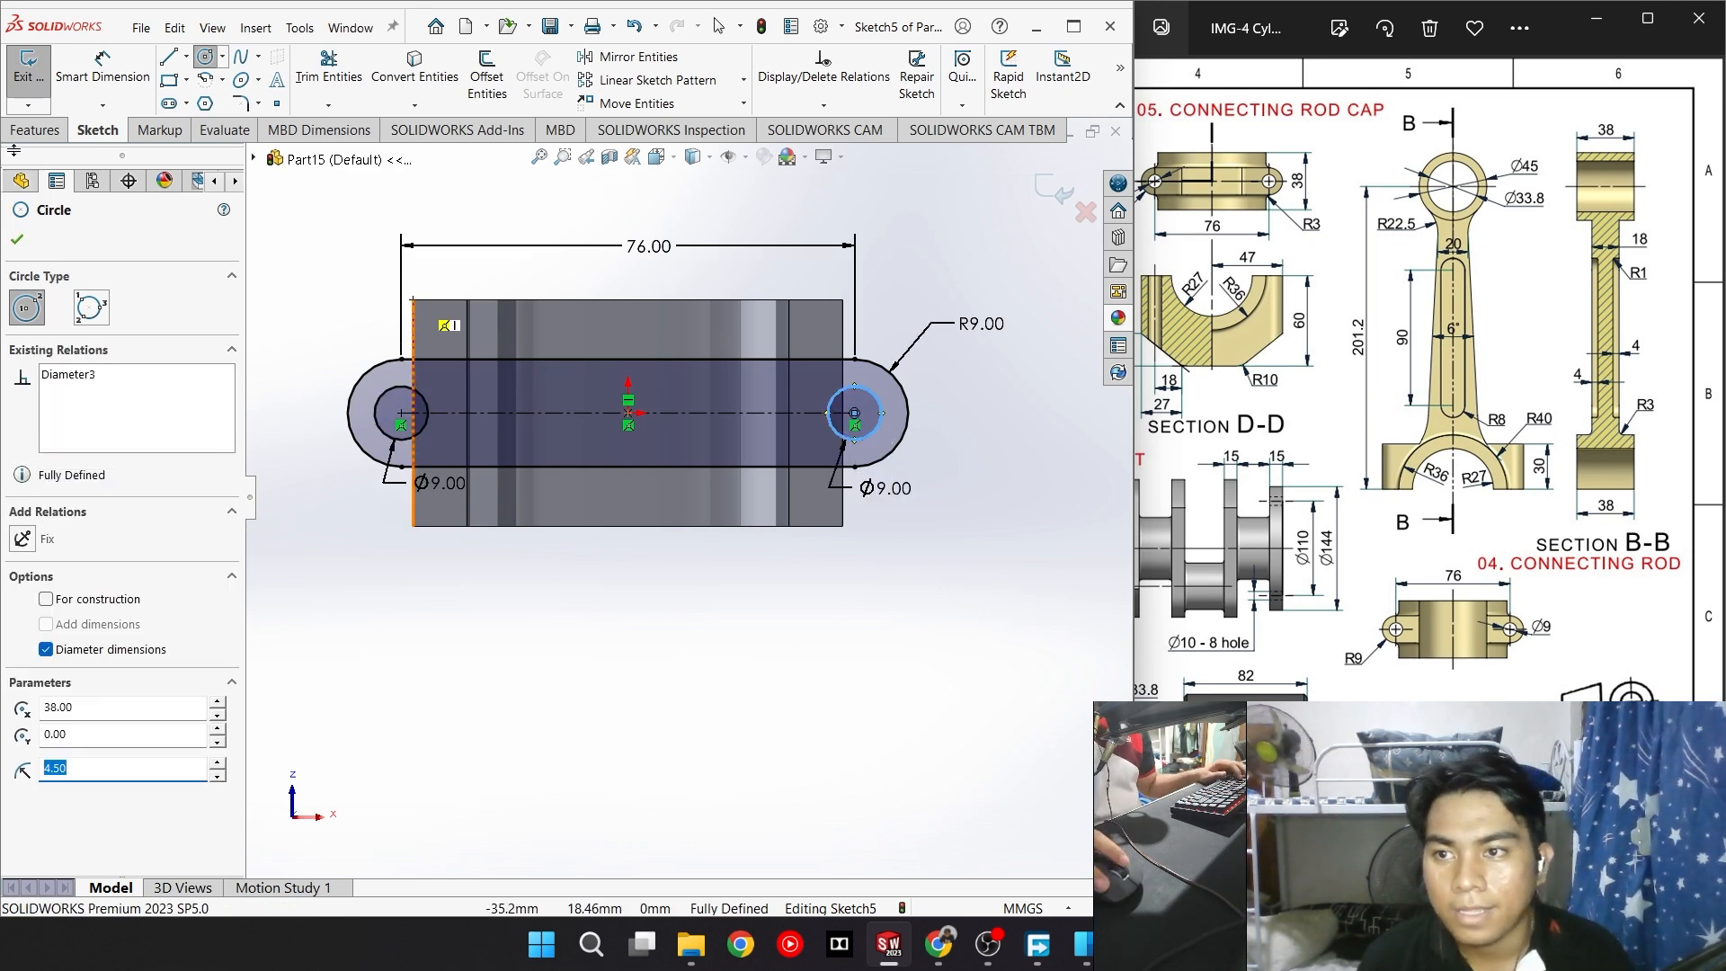
Extrude the slot with its bolt holes Blind 30 mm, reversed towards the shank, merged with the body
left_click(56, 126)
left_click(53, 85)
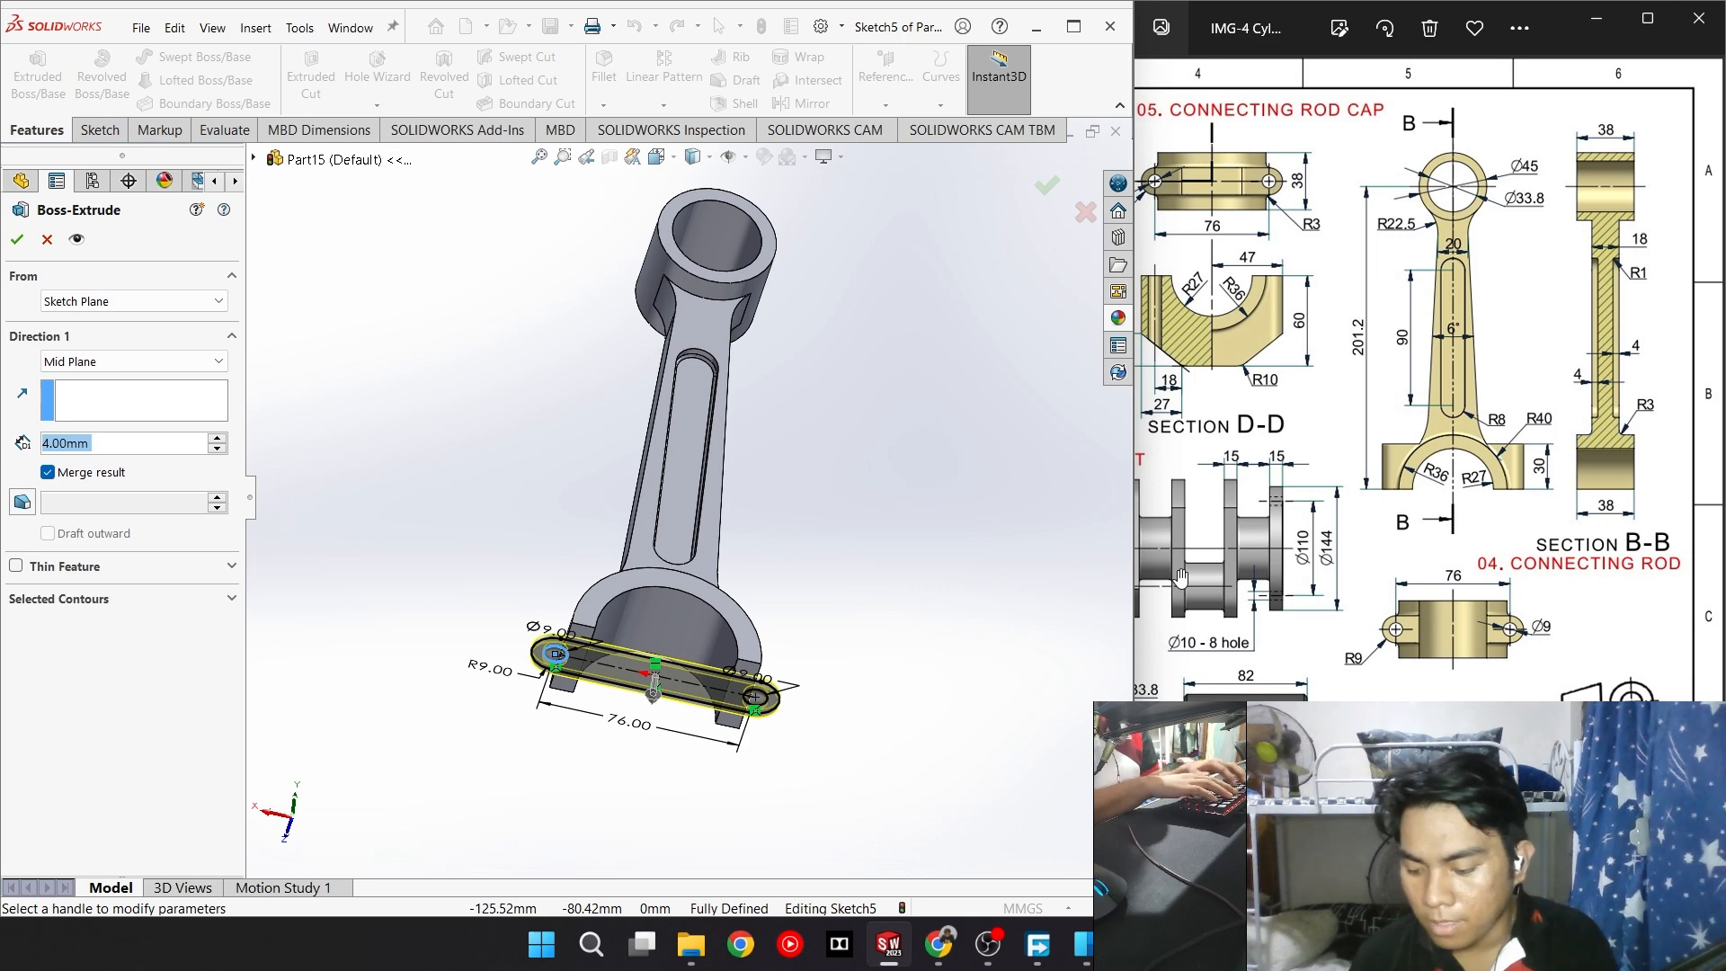
type("30")
key("Return")
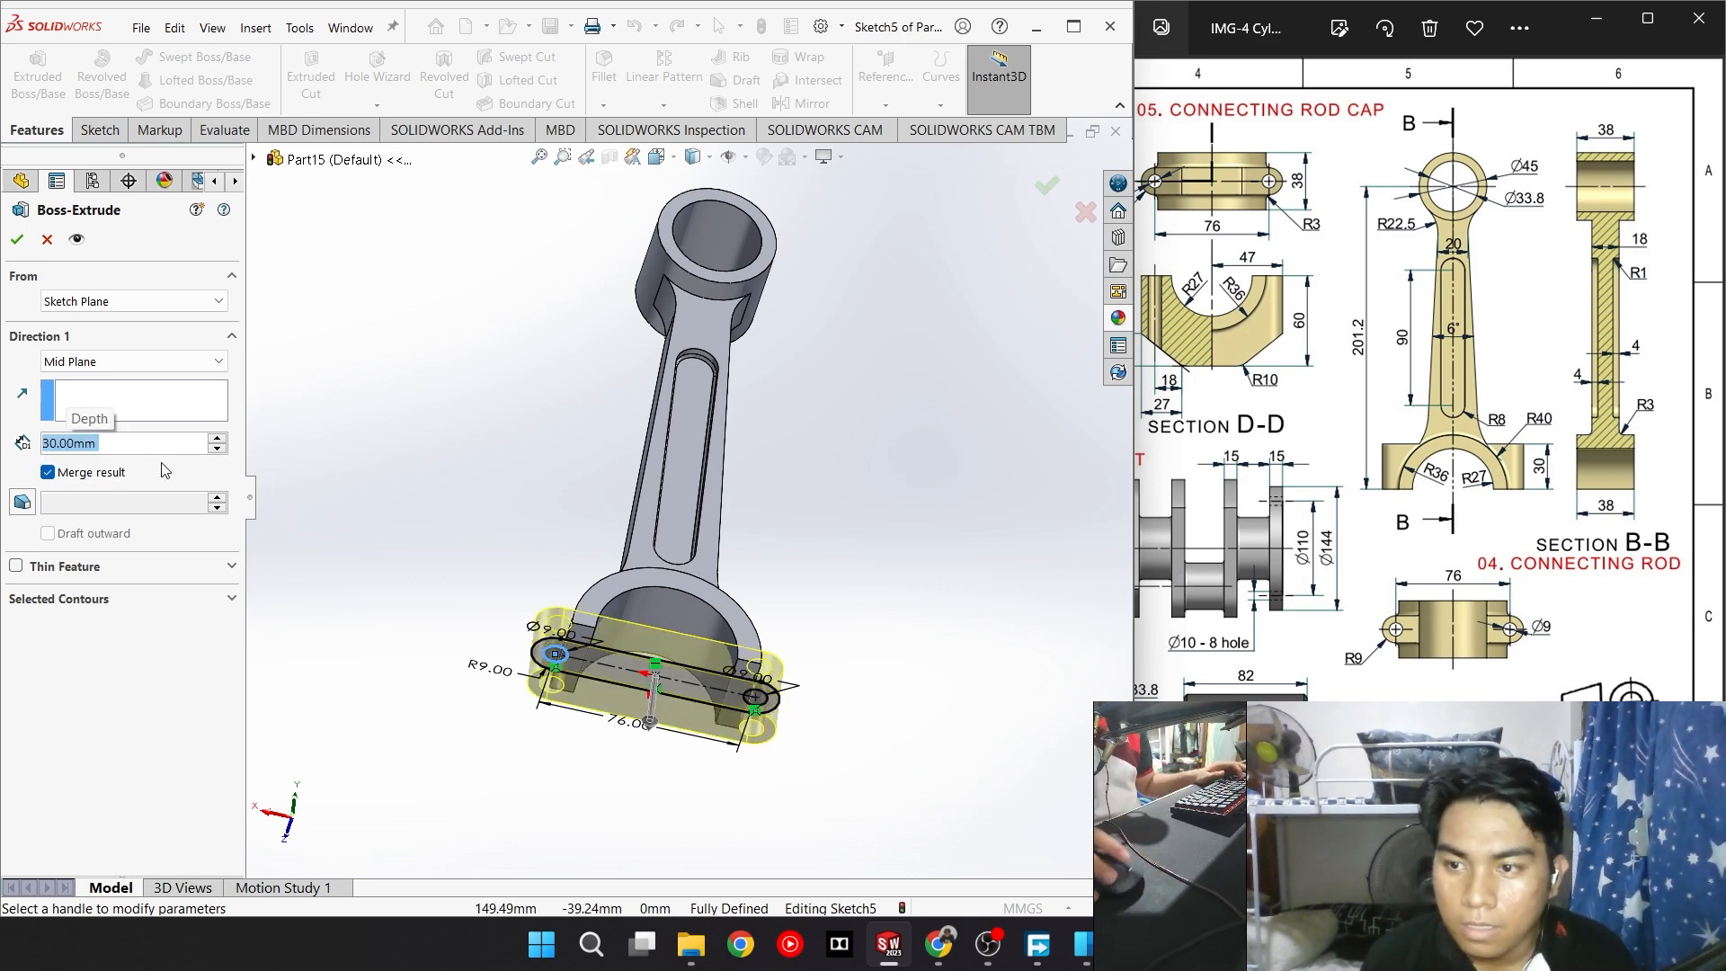
left_click(154, 361)
left_click(98, 376)
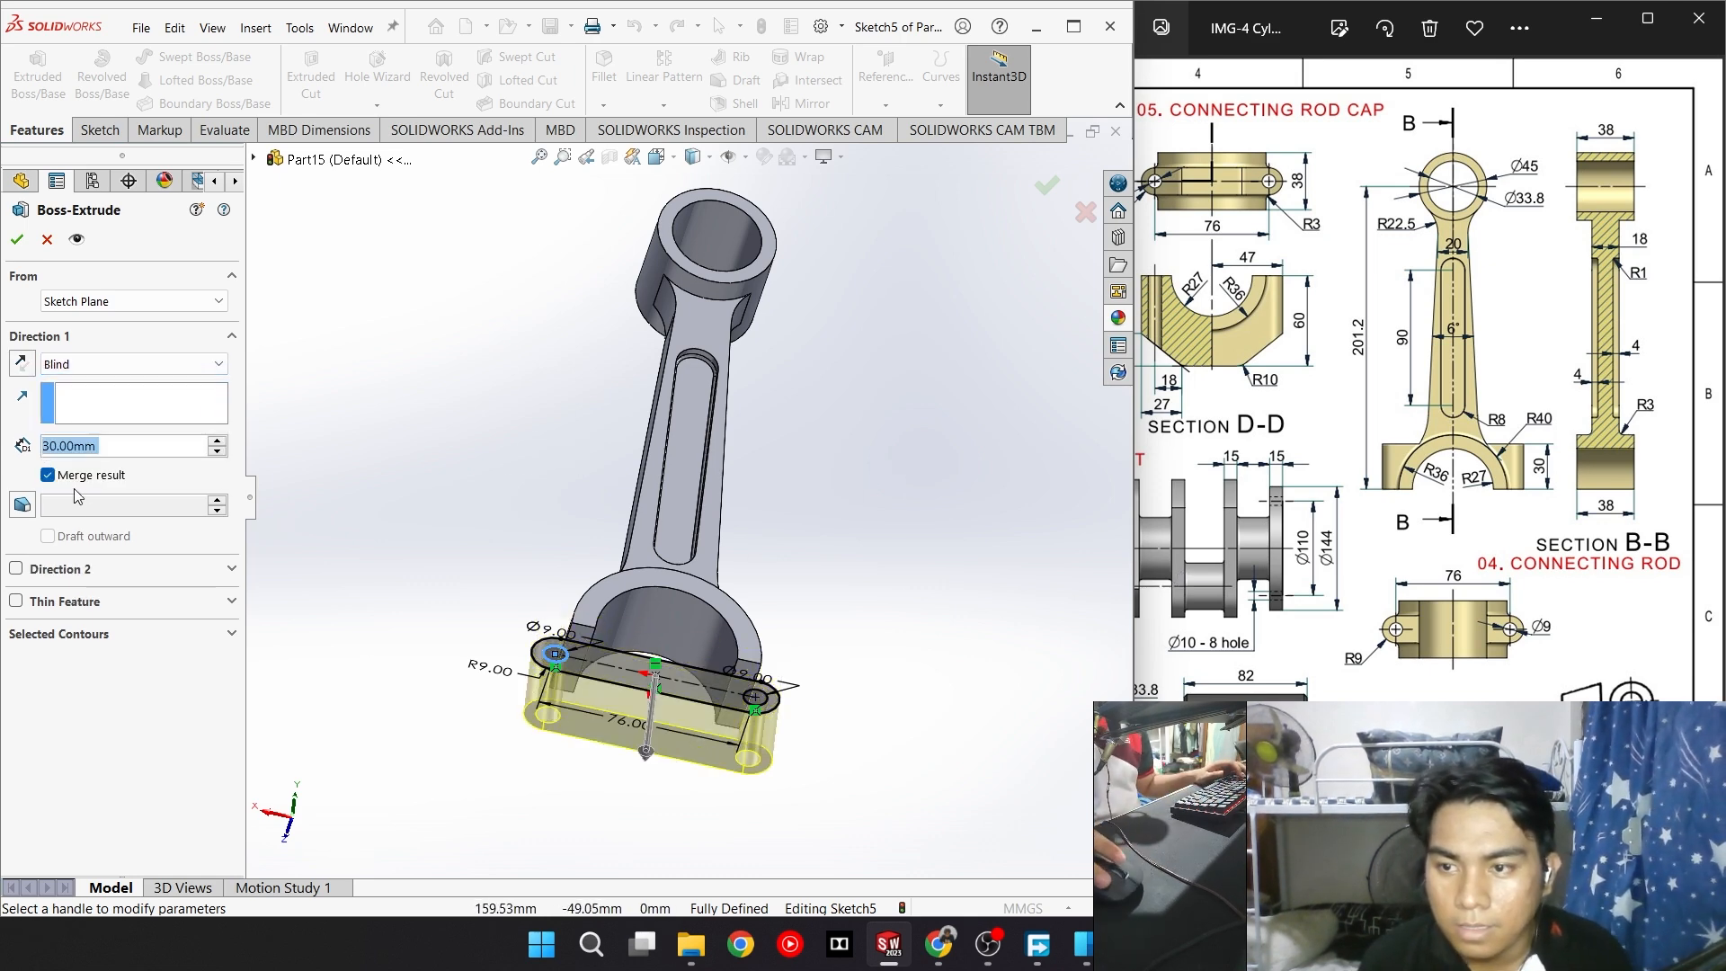
left_click(19, 364)
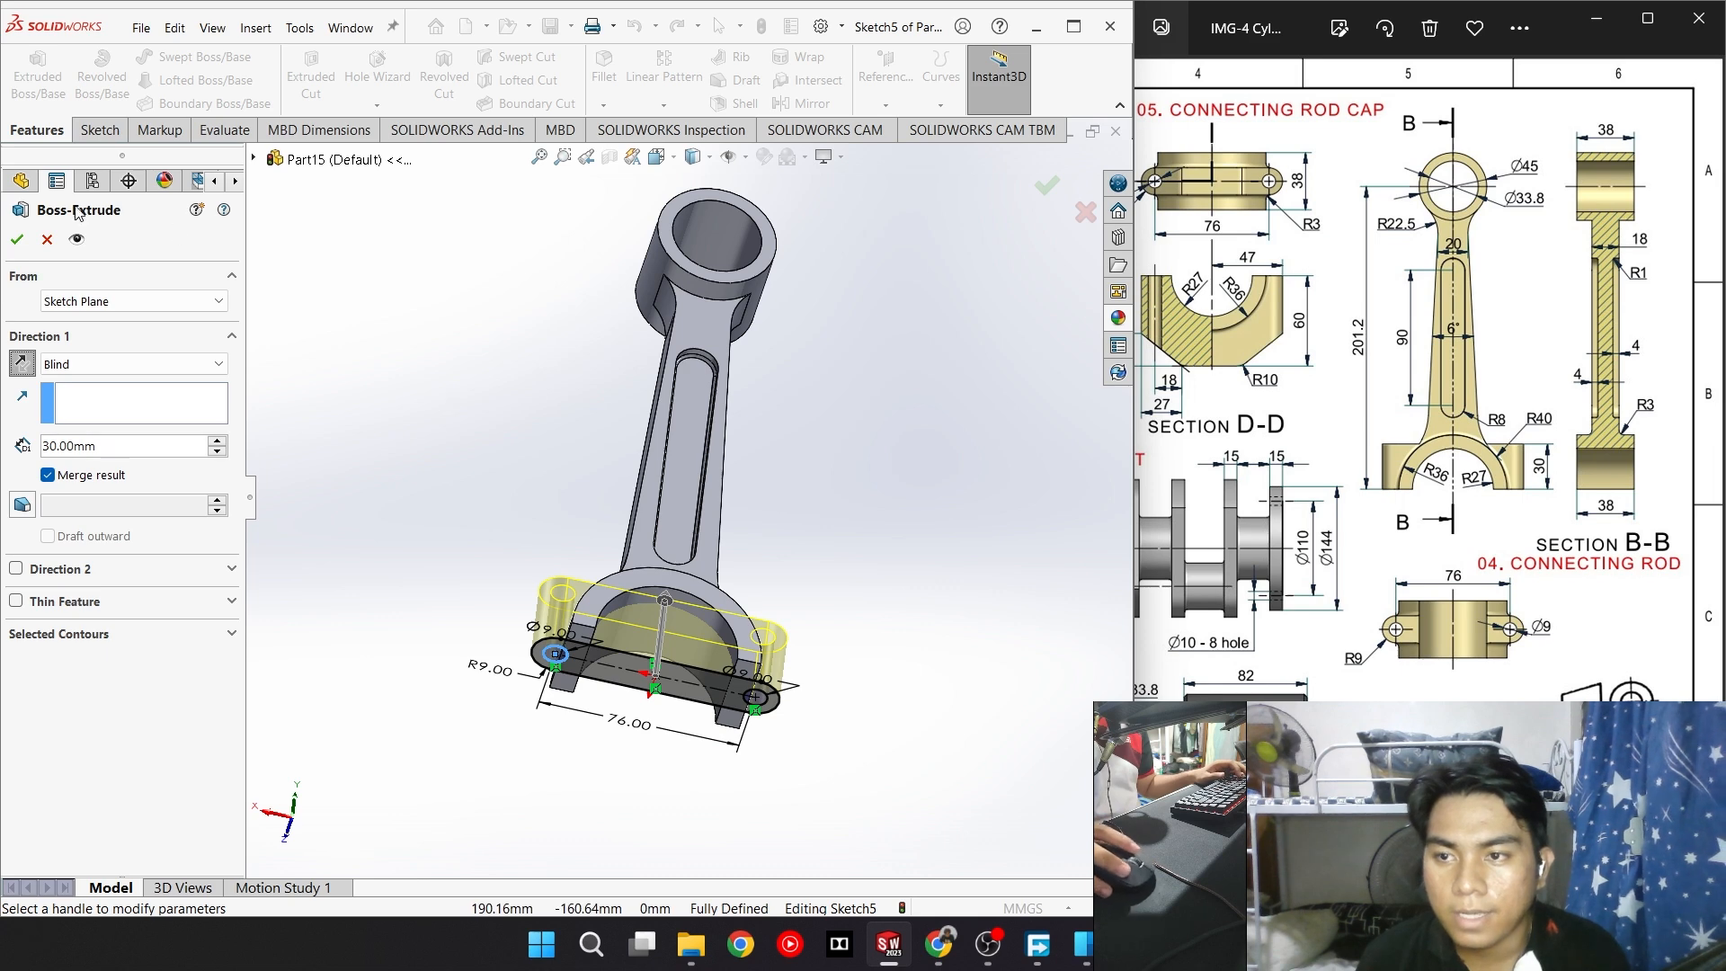
left_click(20, 239)
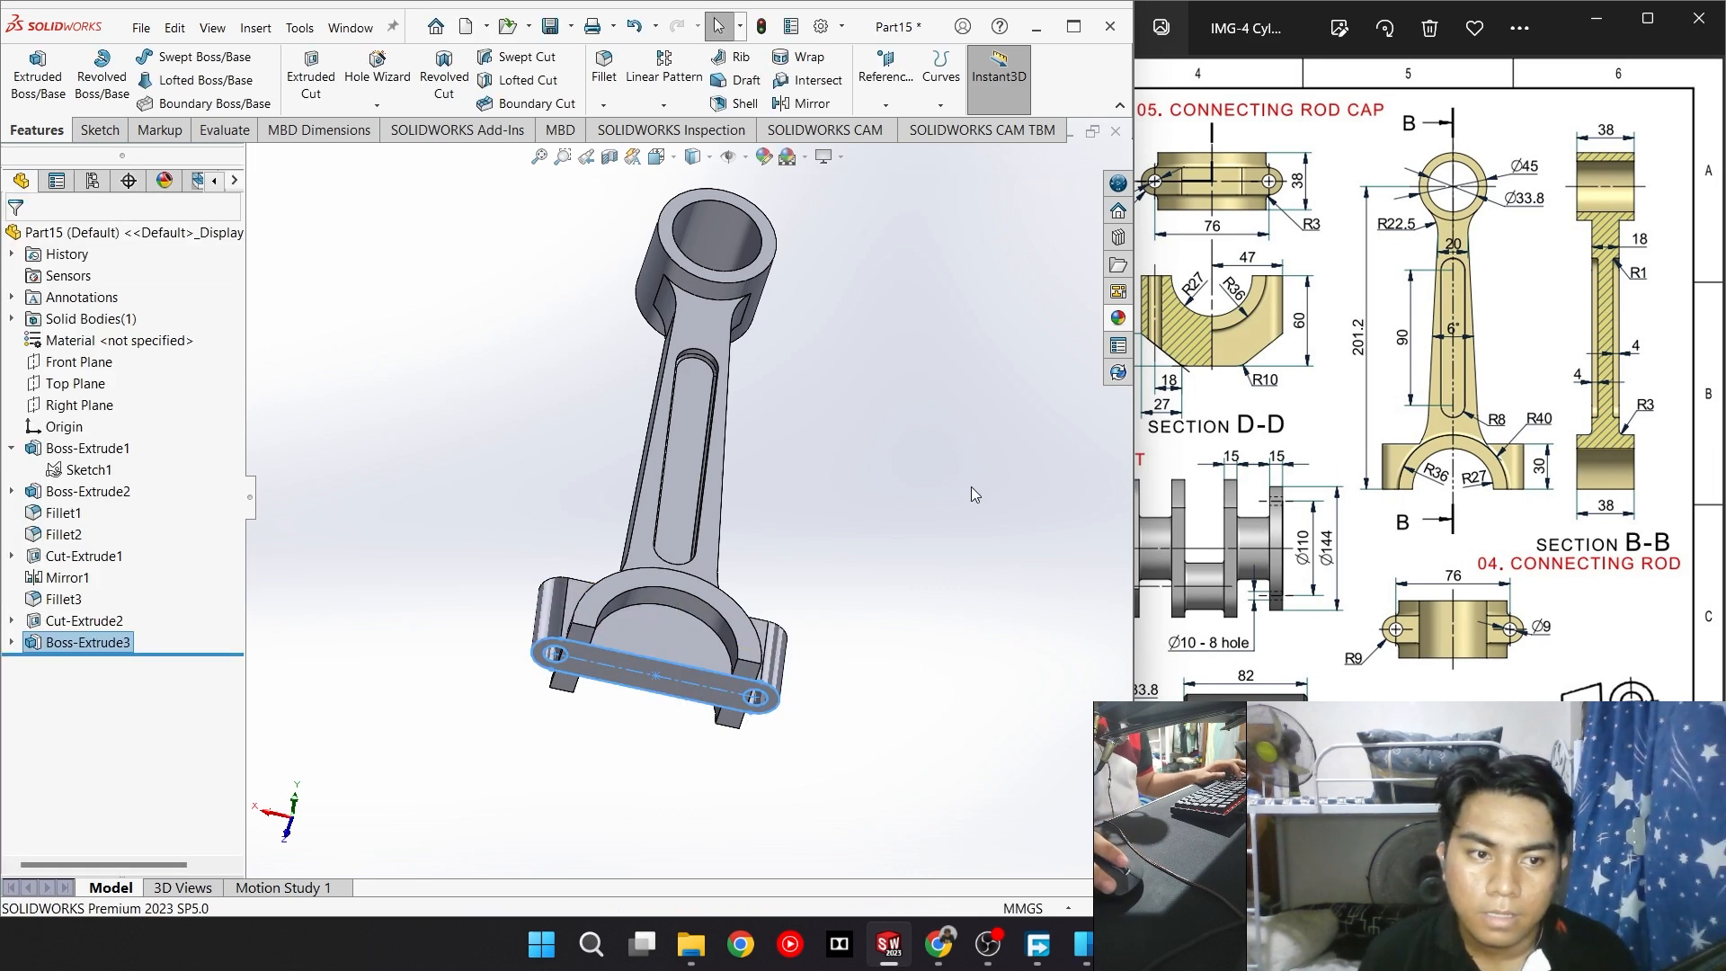
Start a sketch on the flat half-disc face blocking the big-end bore and convert its edges into the profile
middle_click_drag(935, 390, 853, 562)
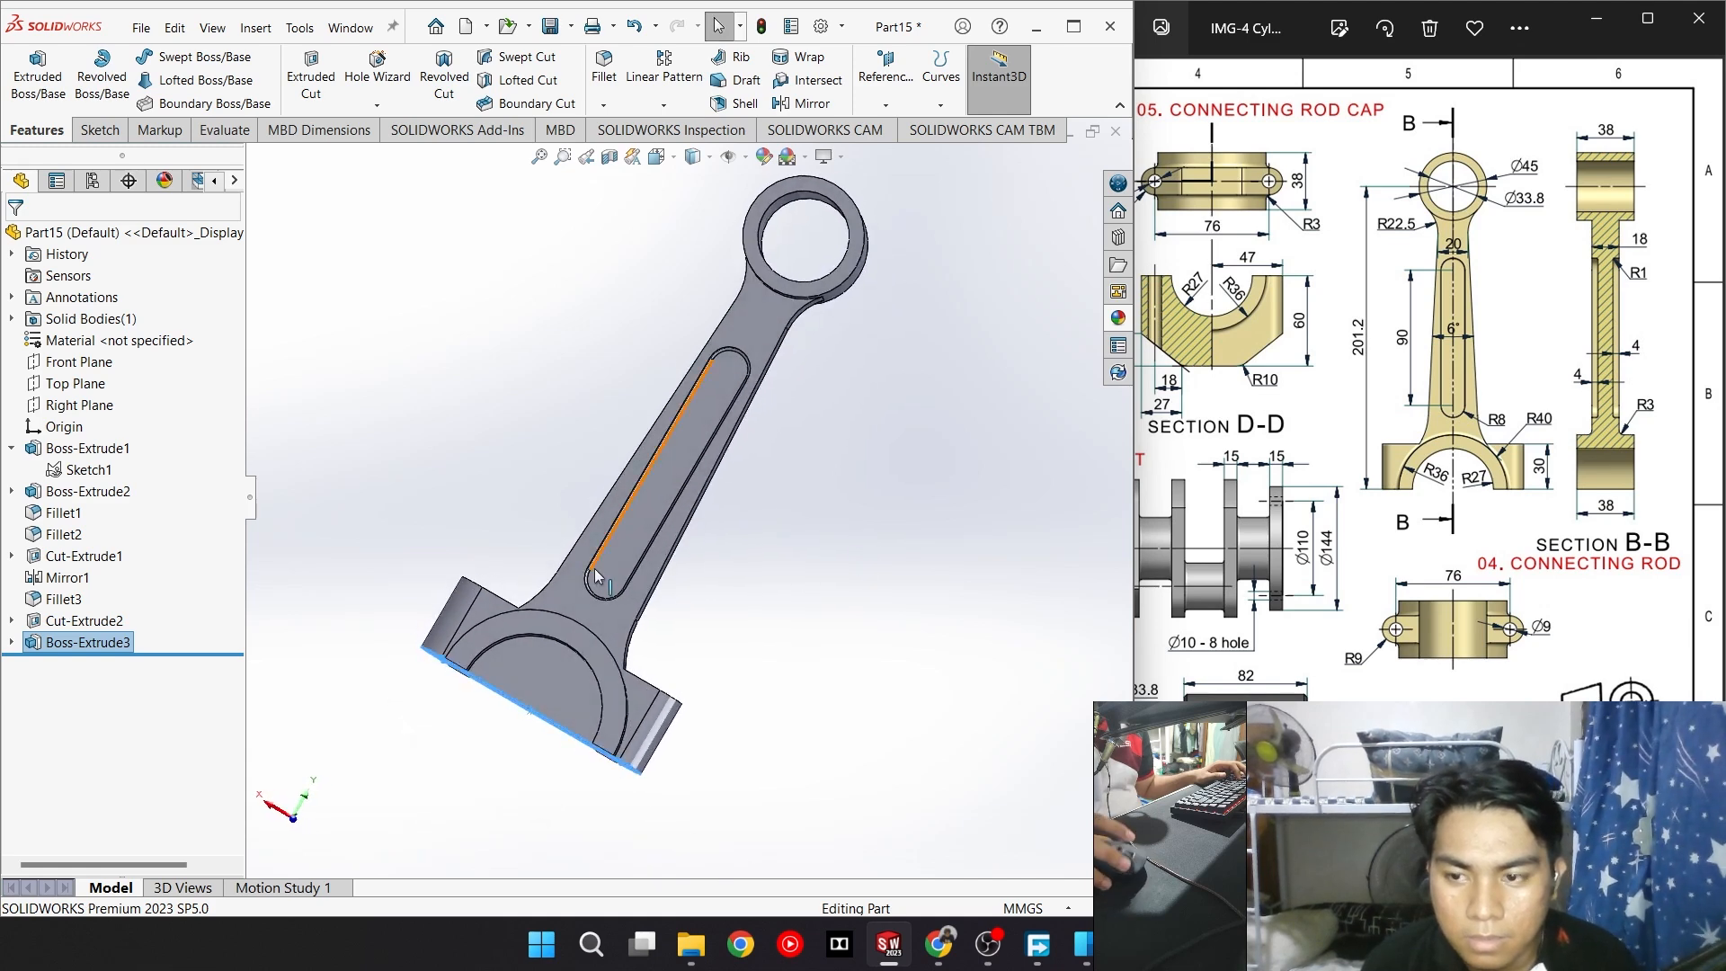
left_click(106, 620)
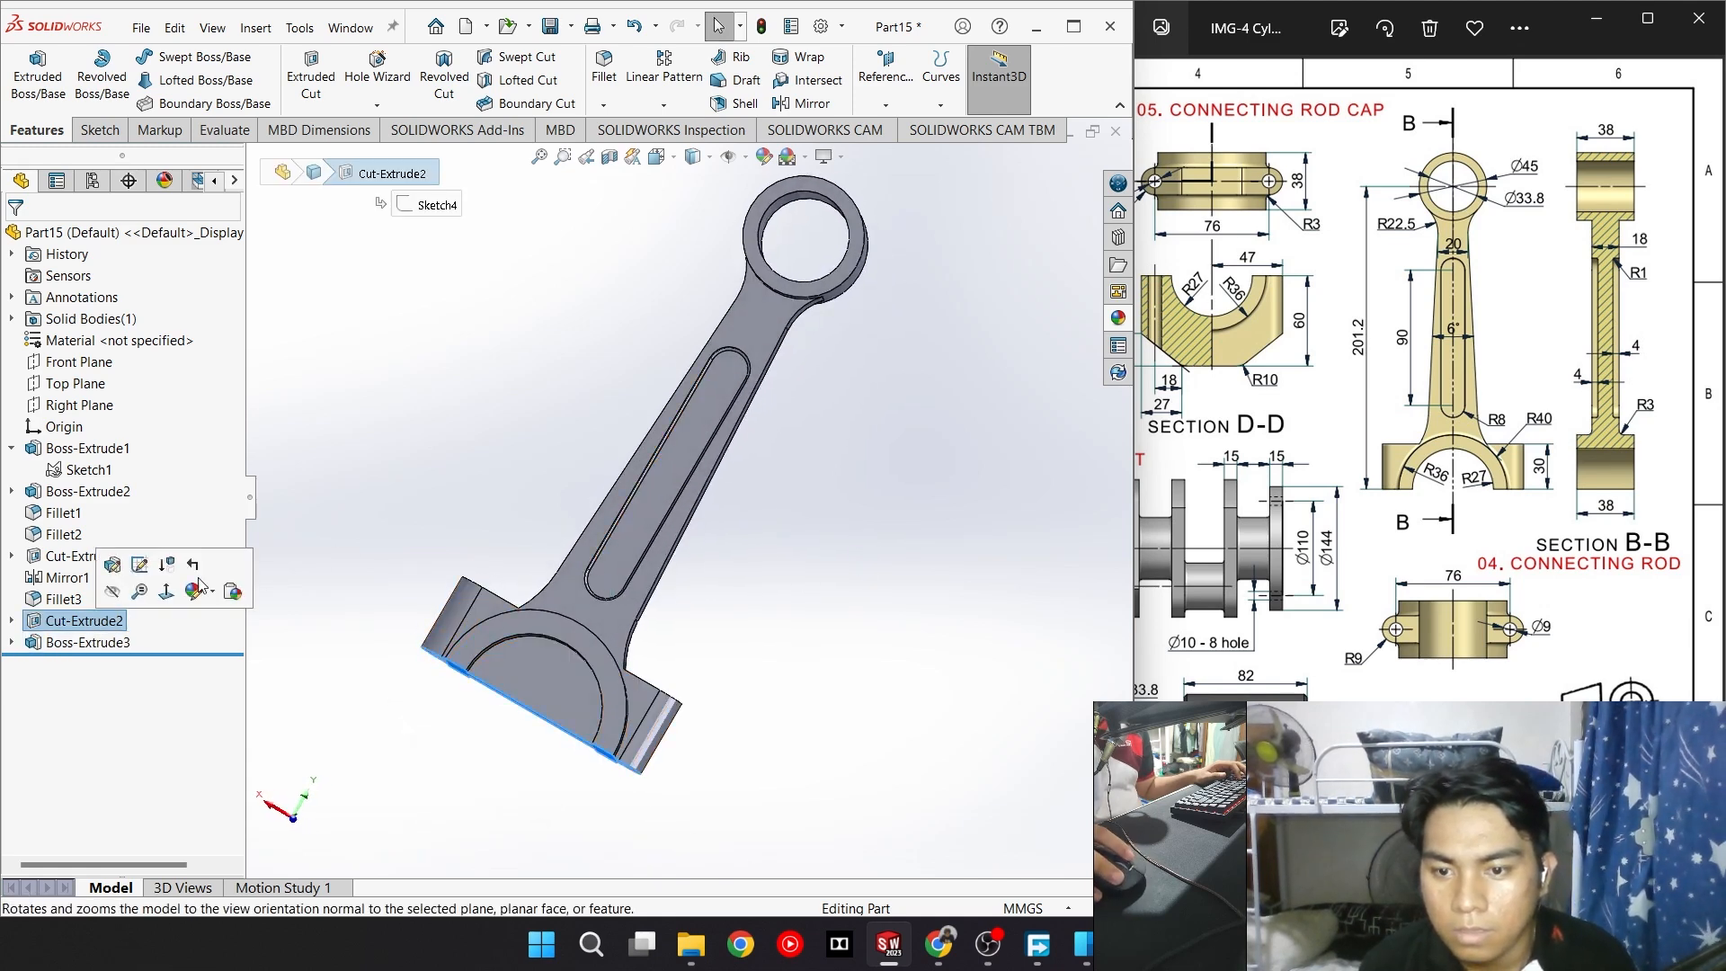
left_click(771, 693)
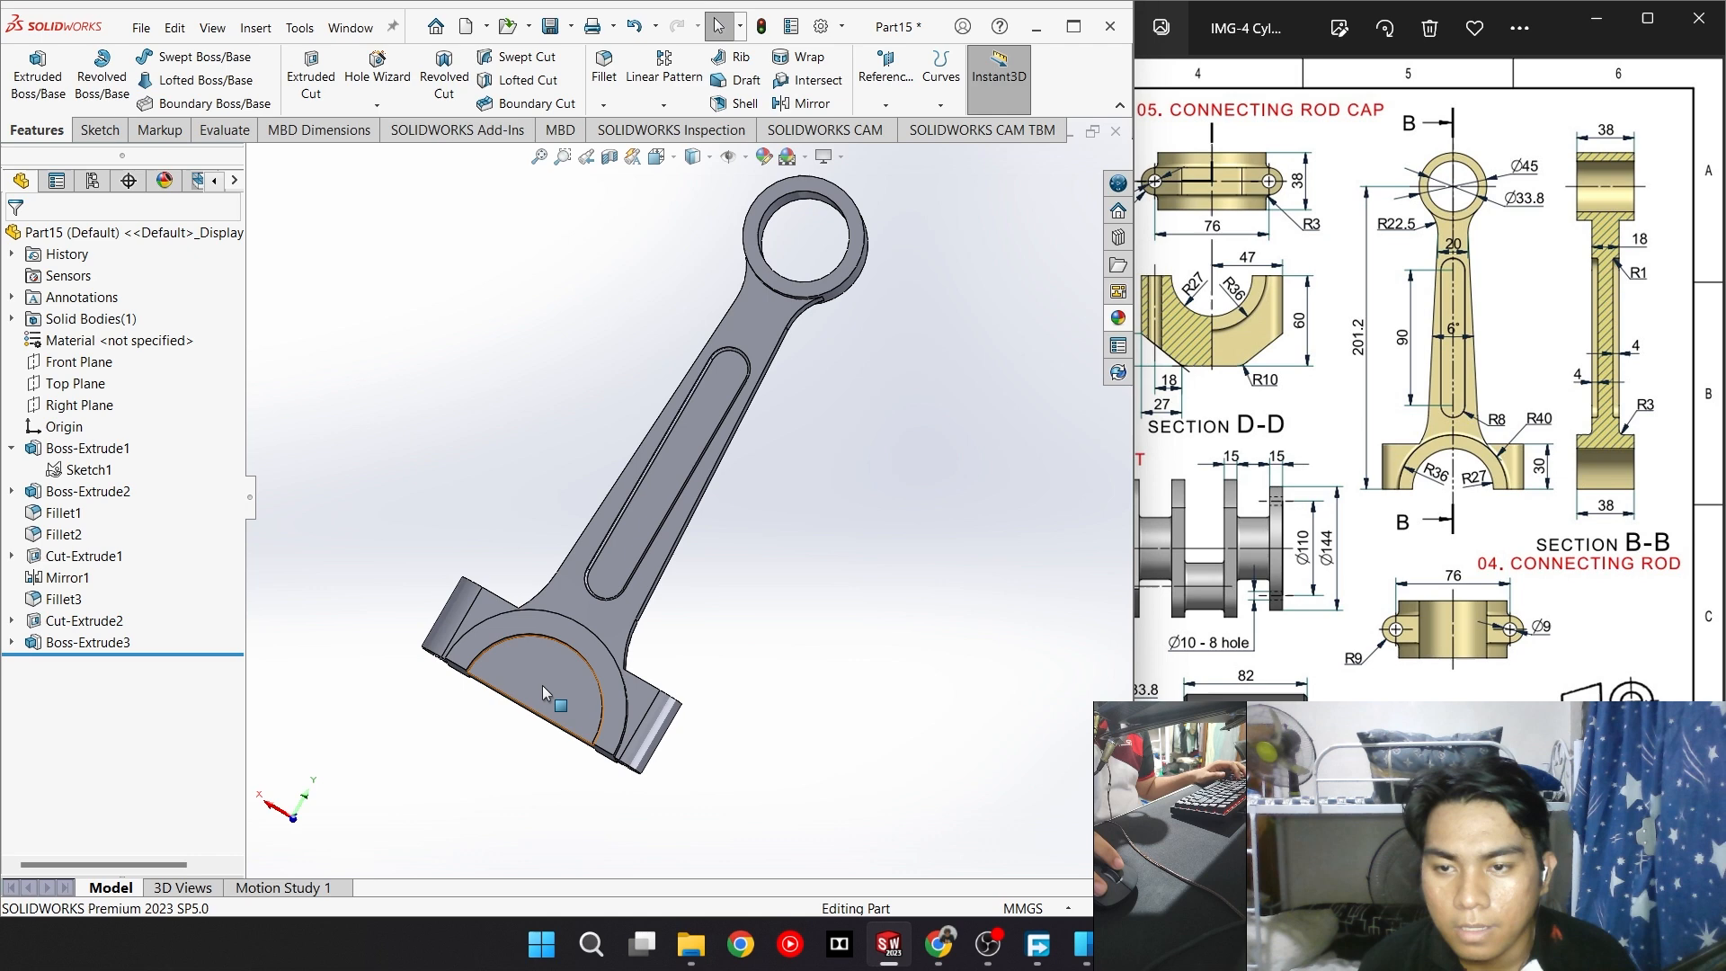
left_click(97, 129)
left_click(28, 67)
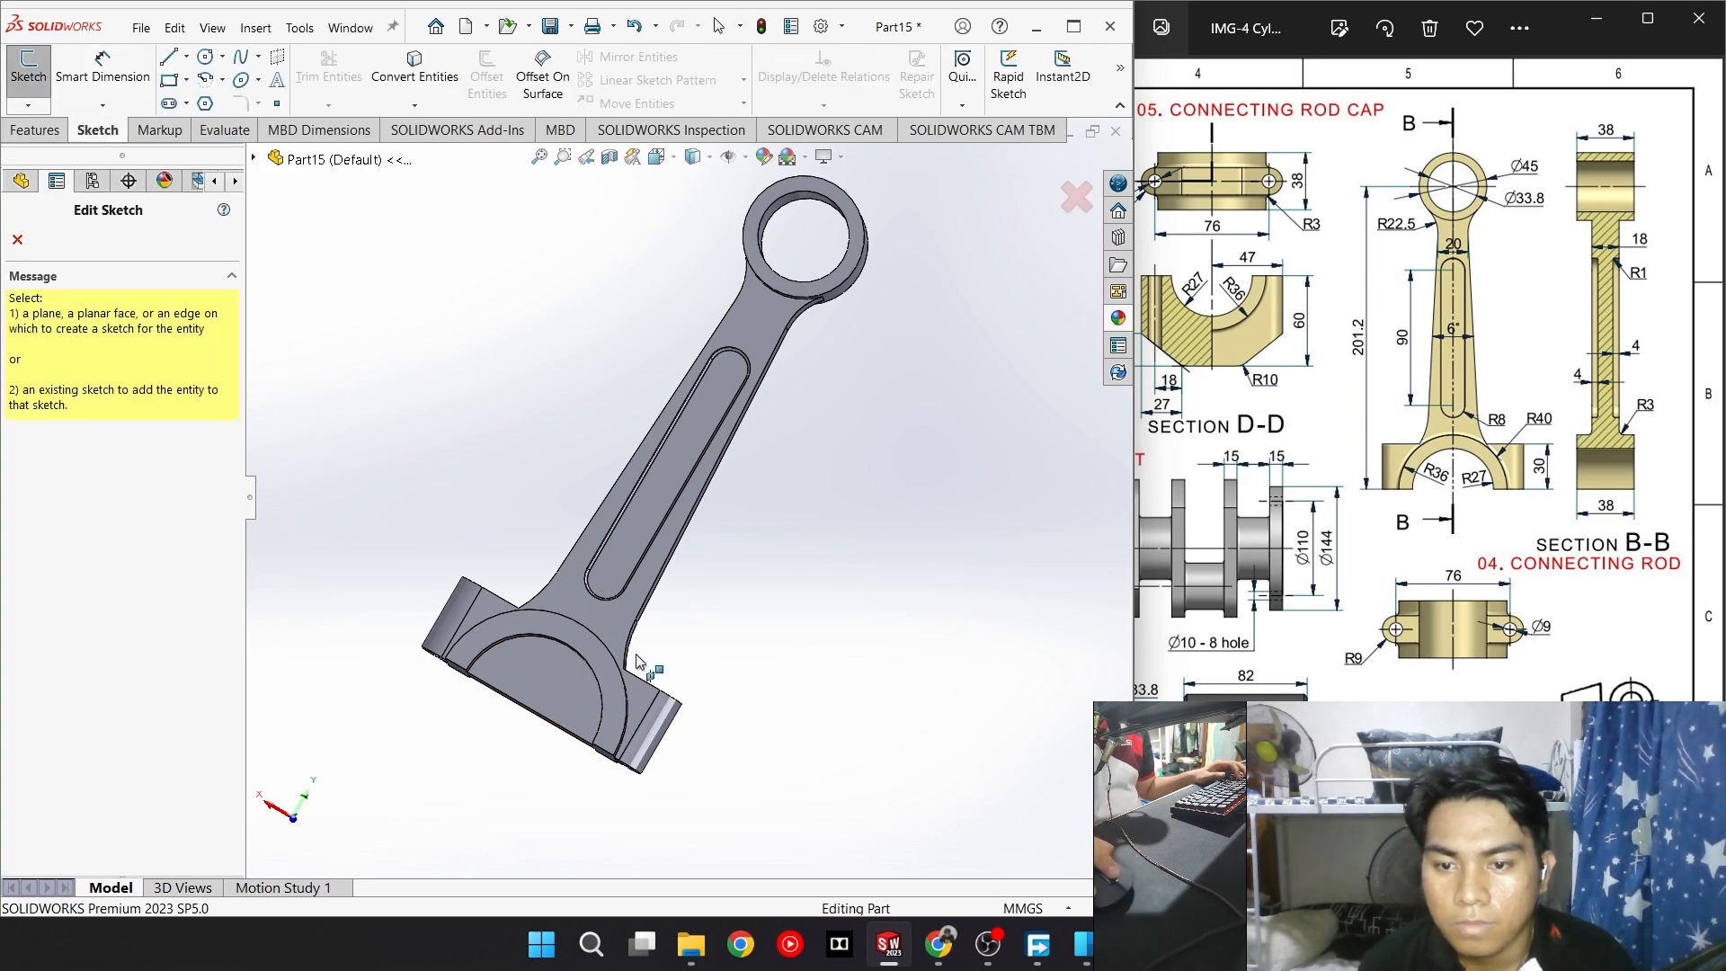
left_click(548, 697)
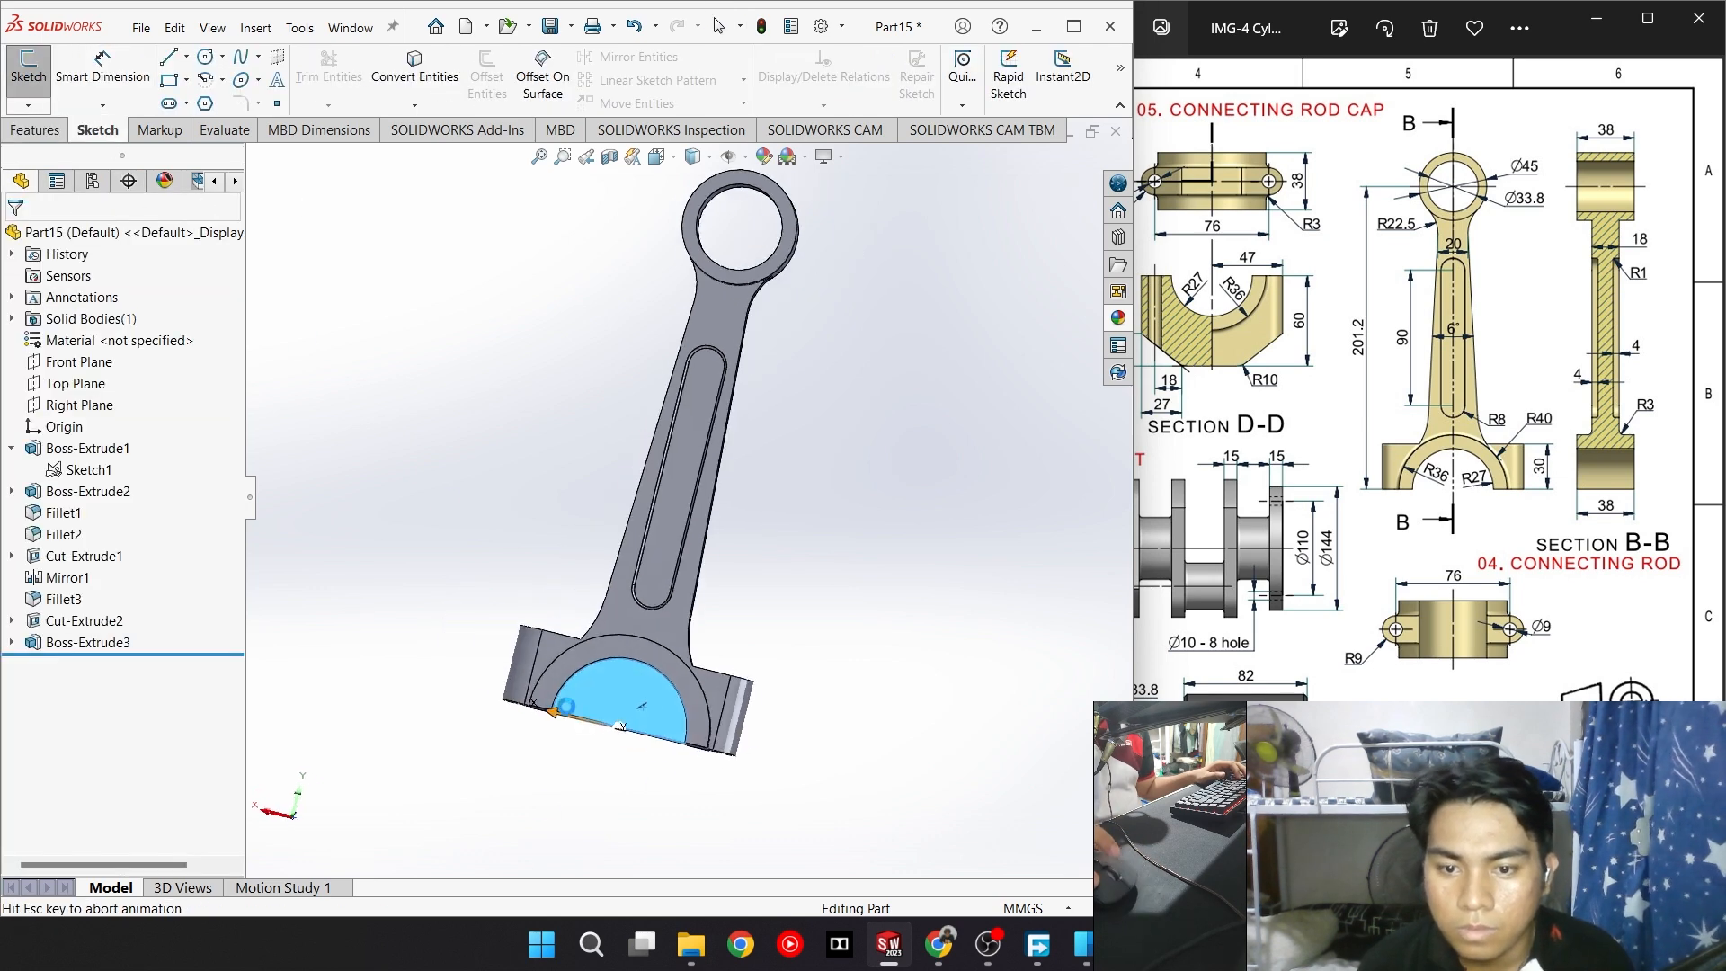
scroll(634, 561, "down", 5)
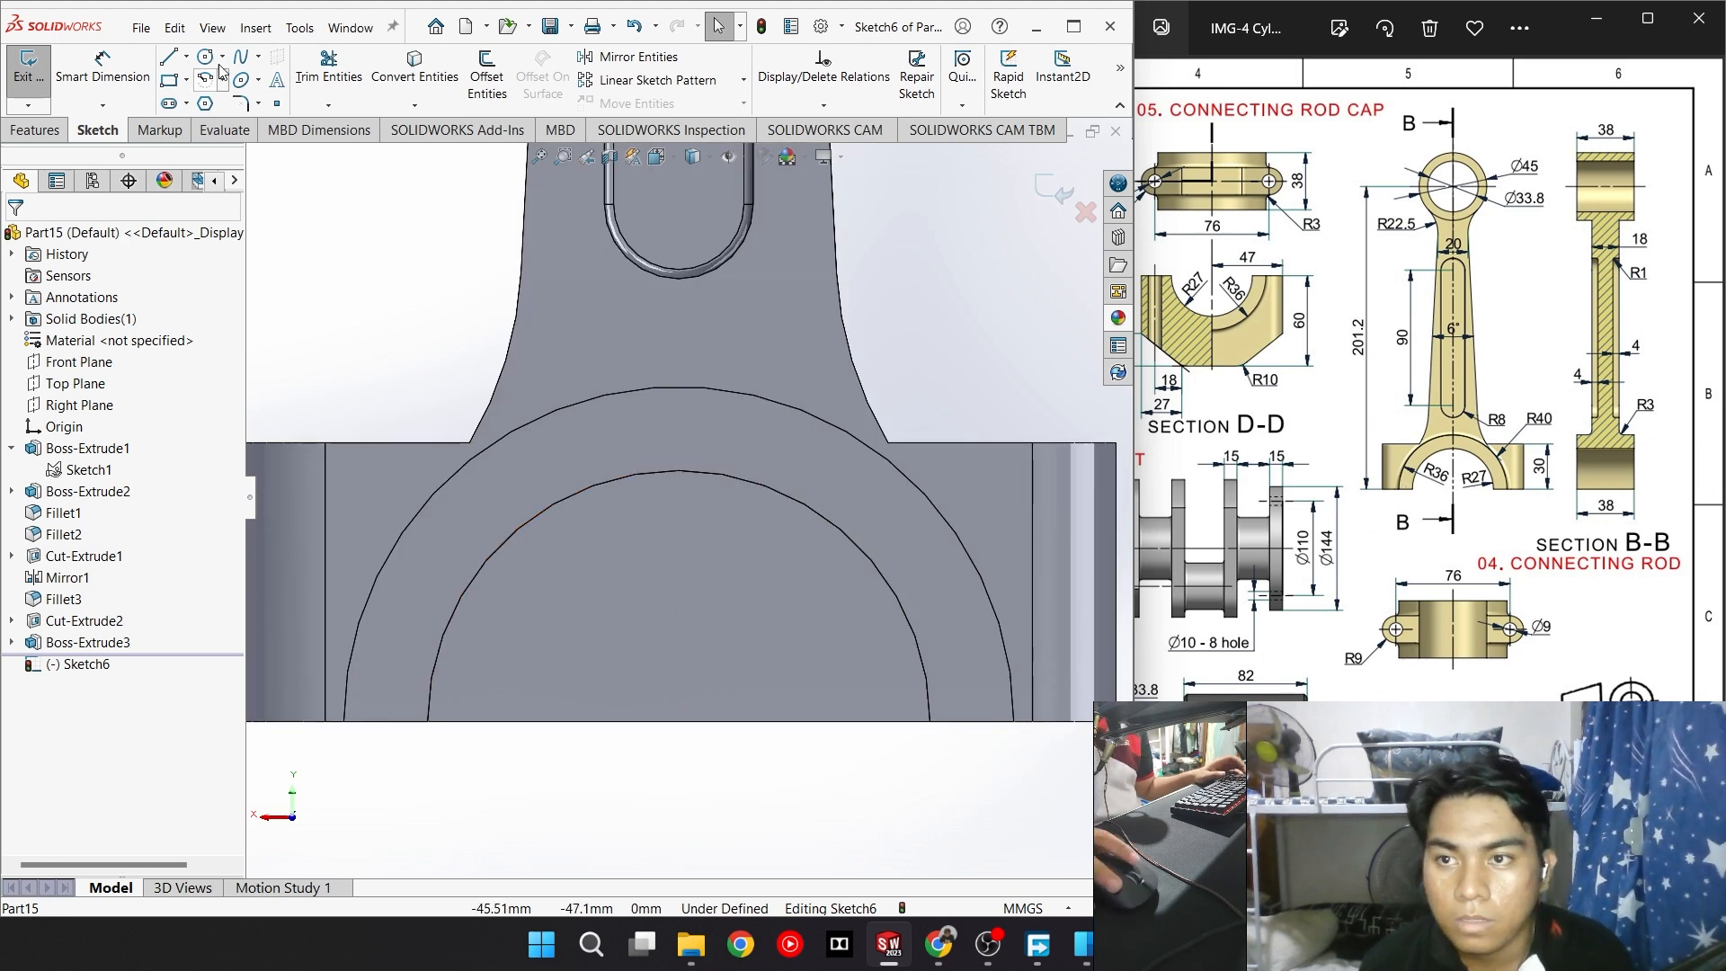
left_click(710, 593)
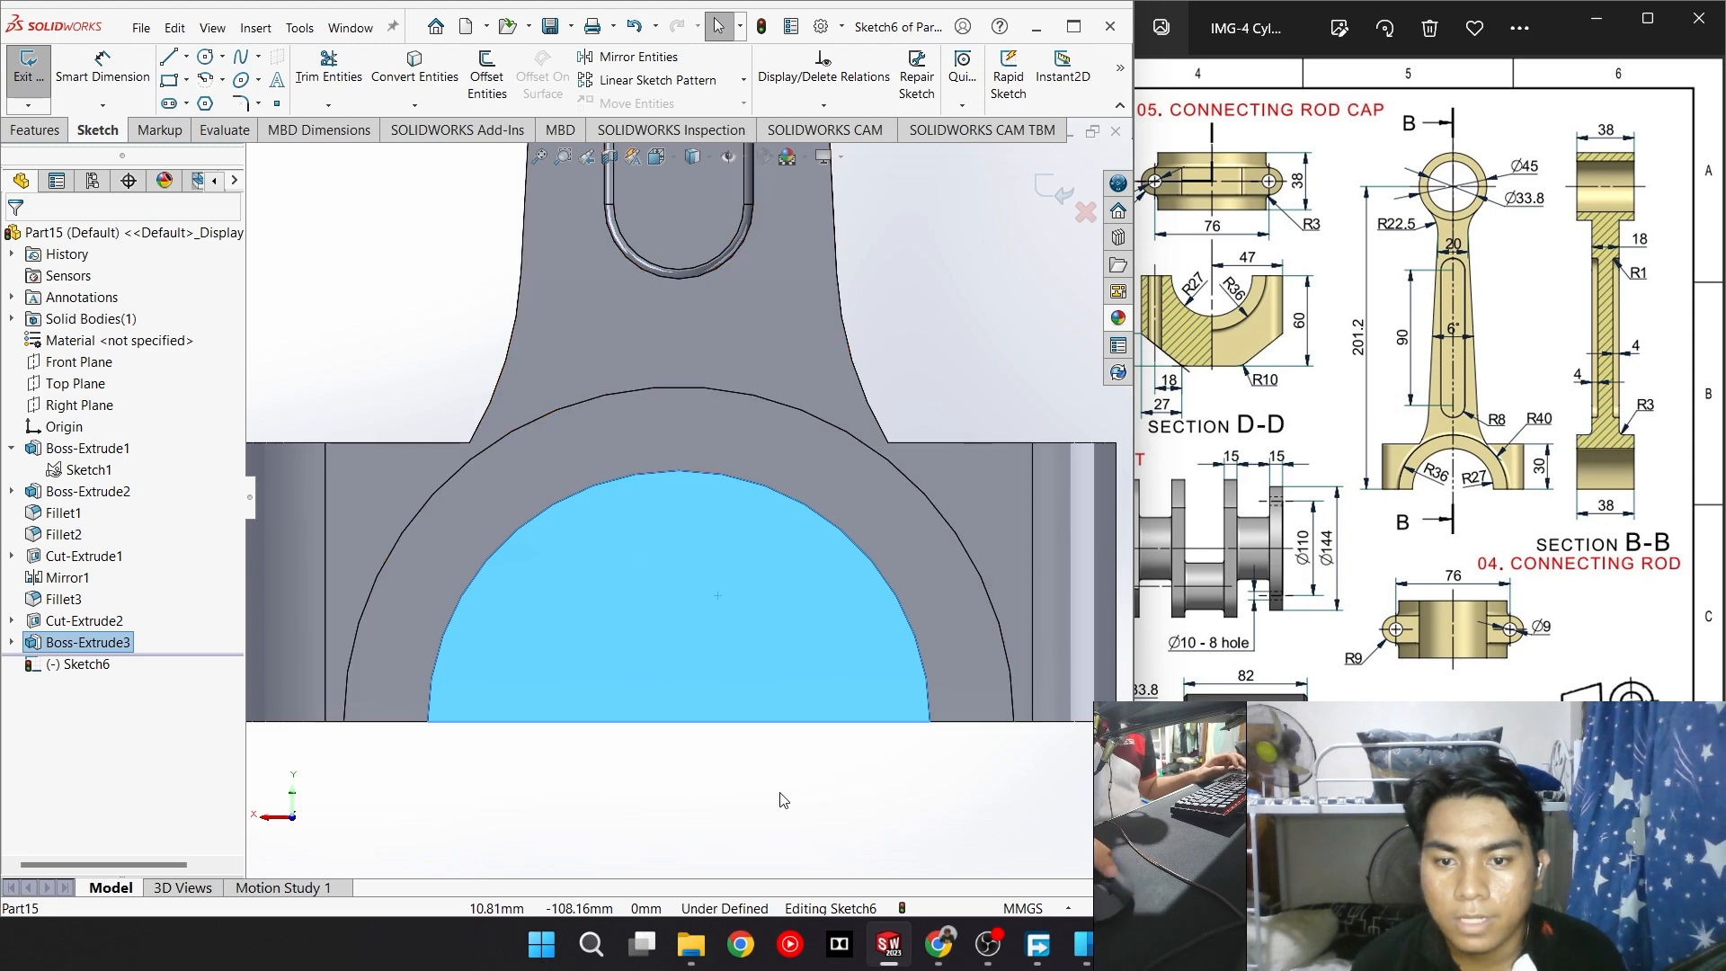
left_click(393, 86)
Cut-extrude the converted half-disc Through All to reopen the big-end bore
left_click(35, 130)
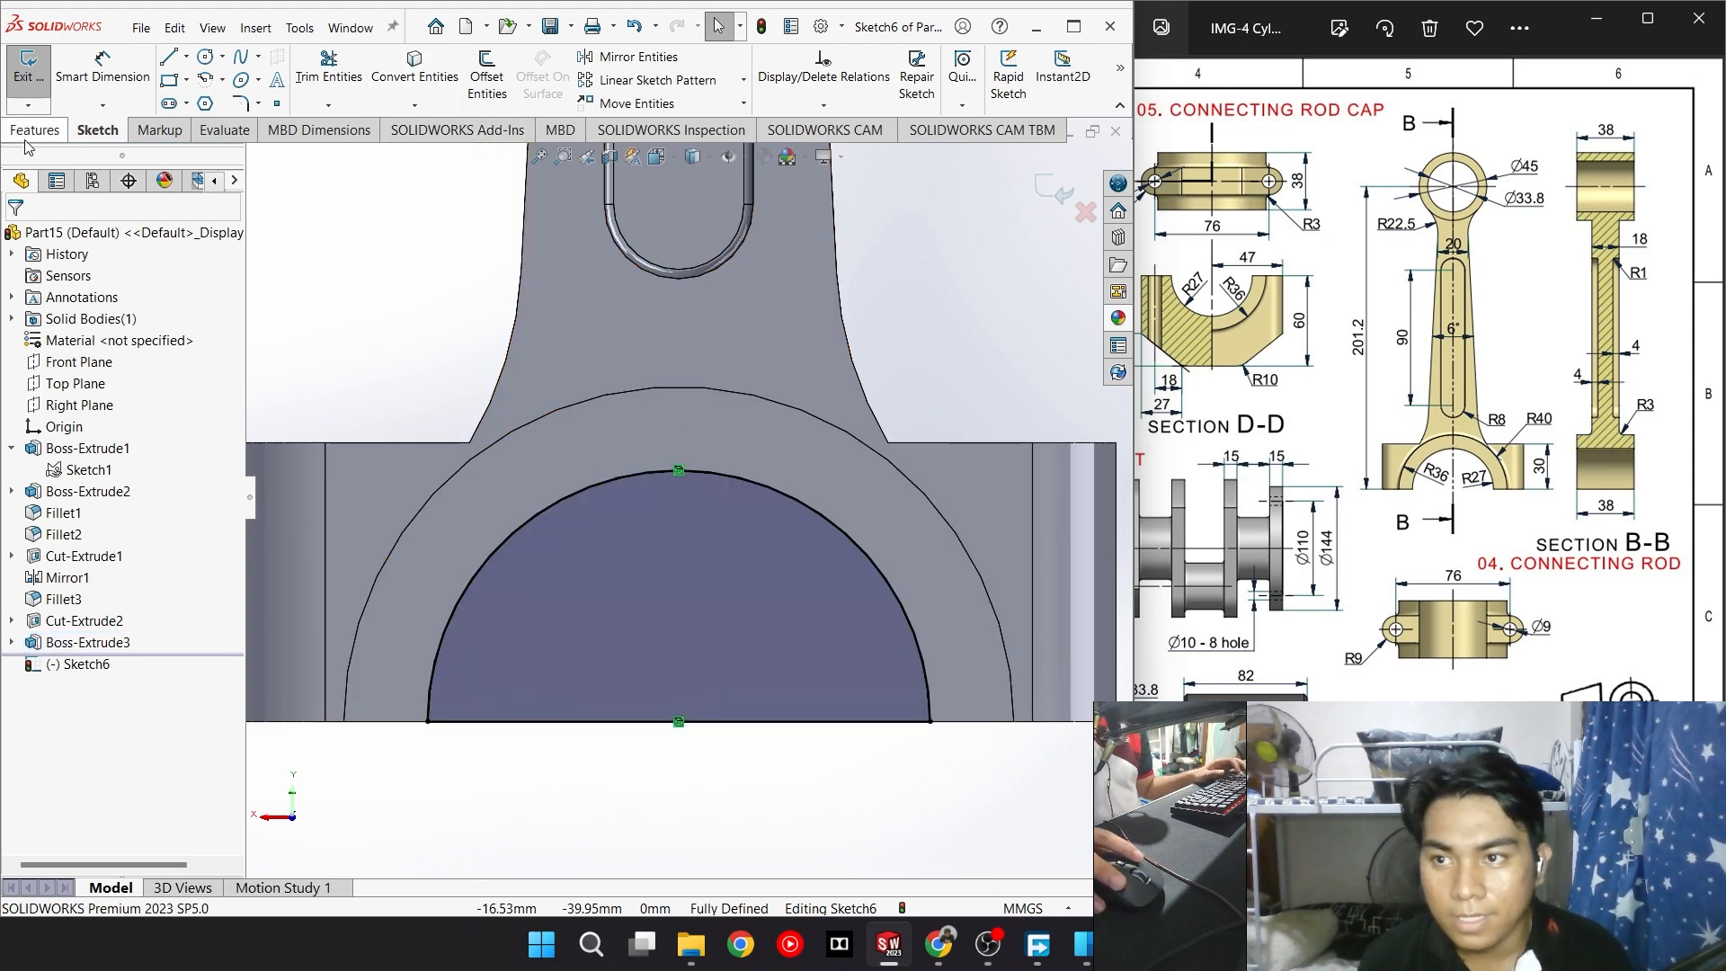
left_click(310, 79)
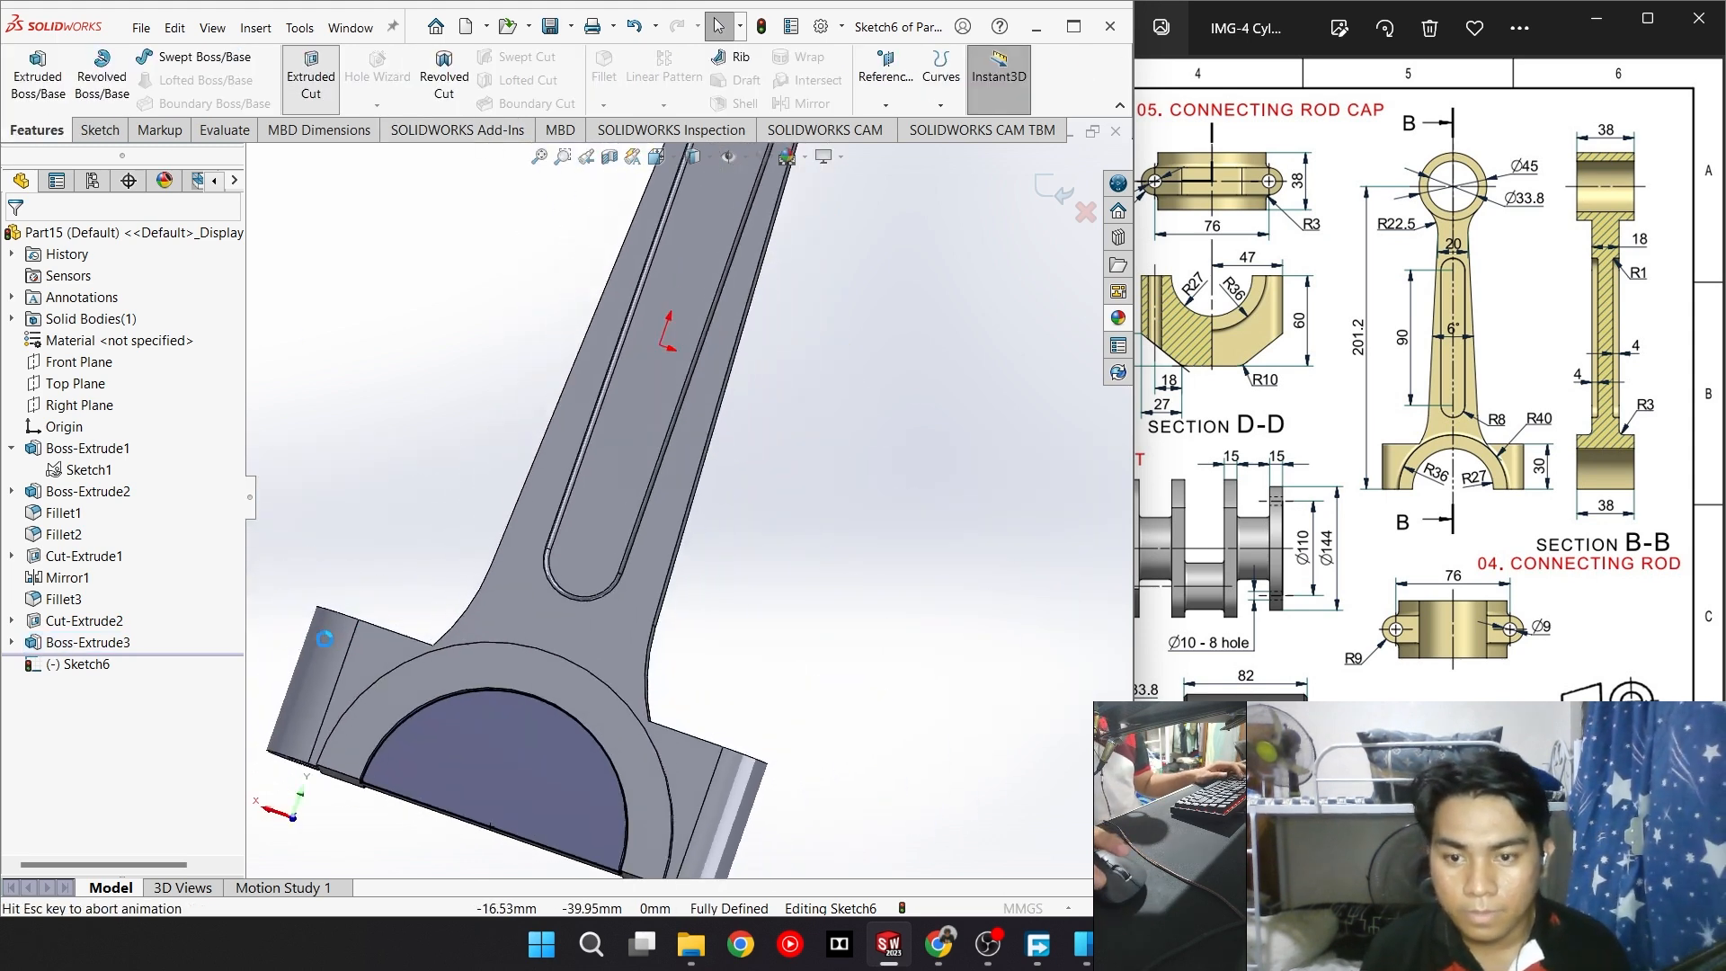
key("Return")
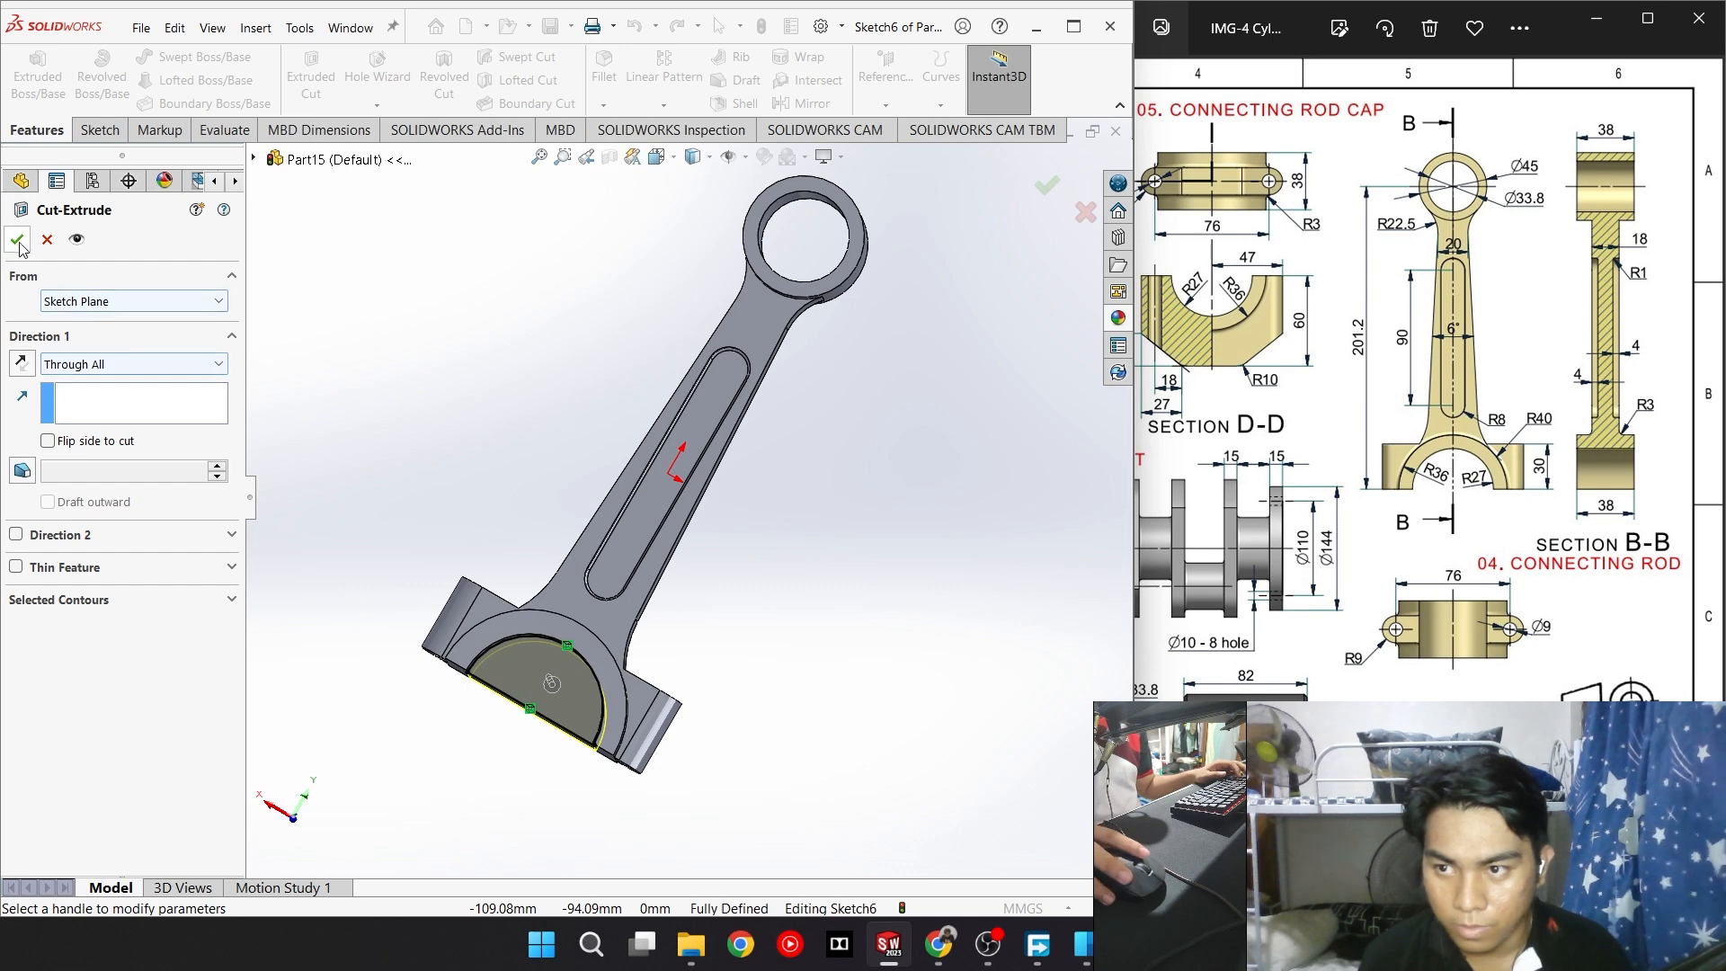
Fillet the two R36 arc edges where the raised big-end rings meet the lug body with a 3 mm symmetric radius
key("space")
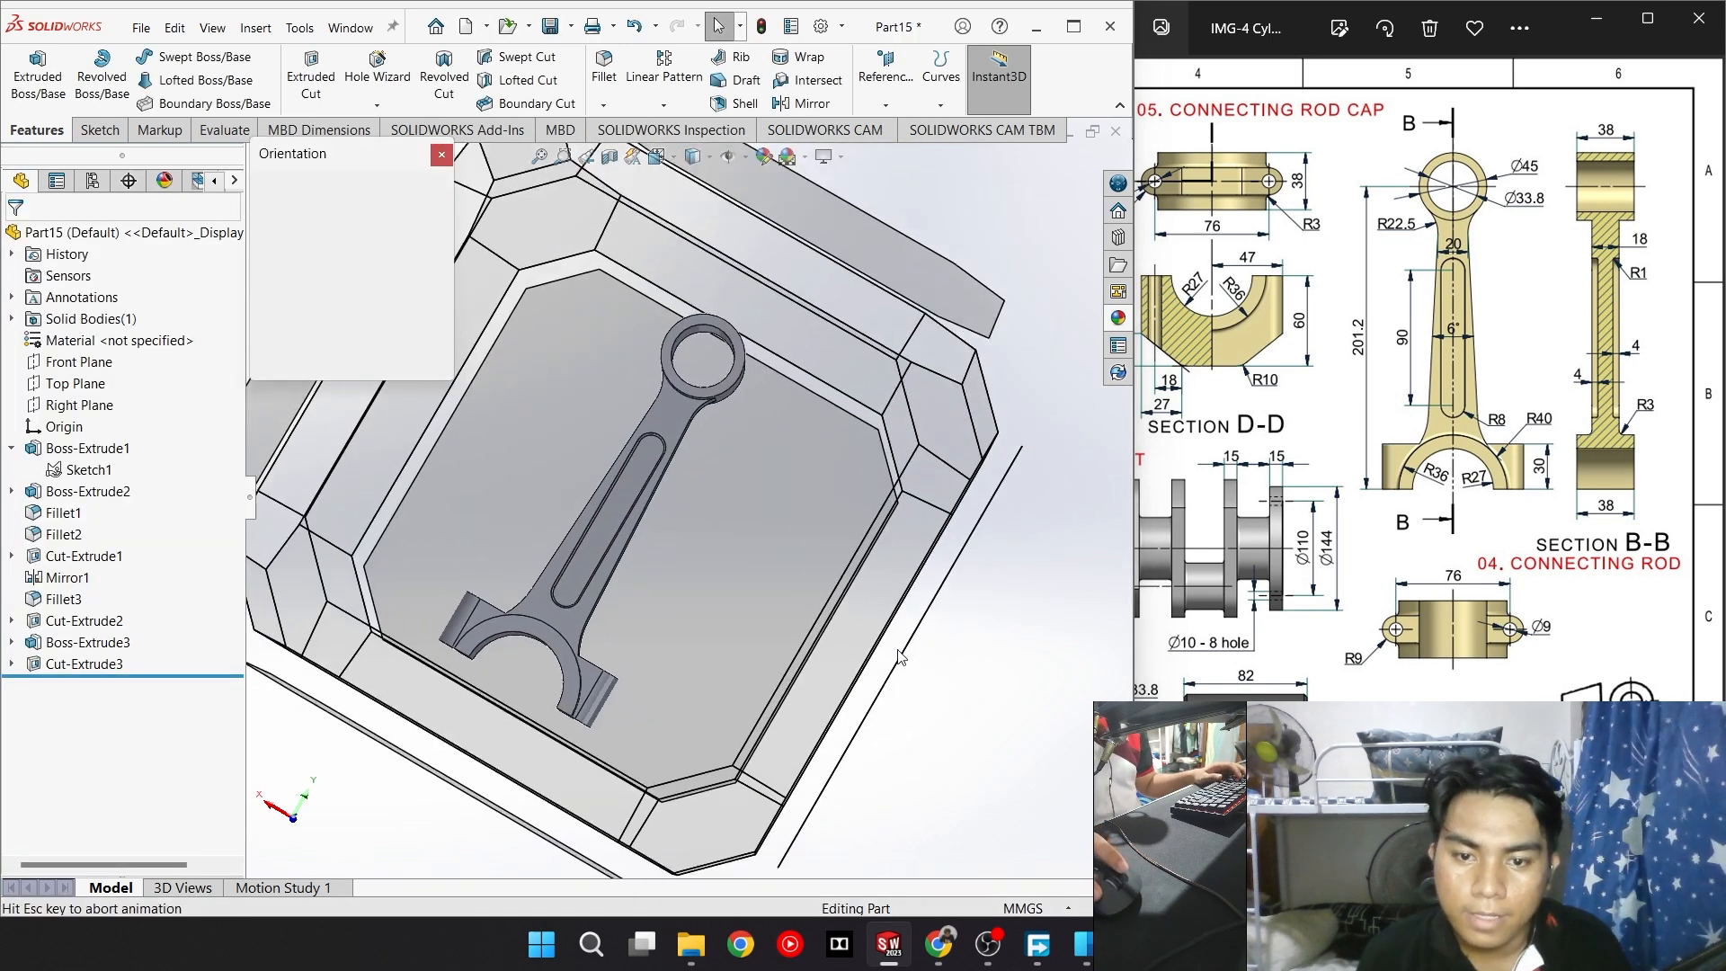
left_click(490, 400)
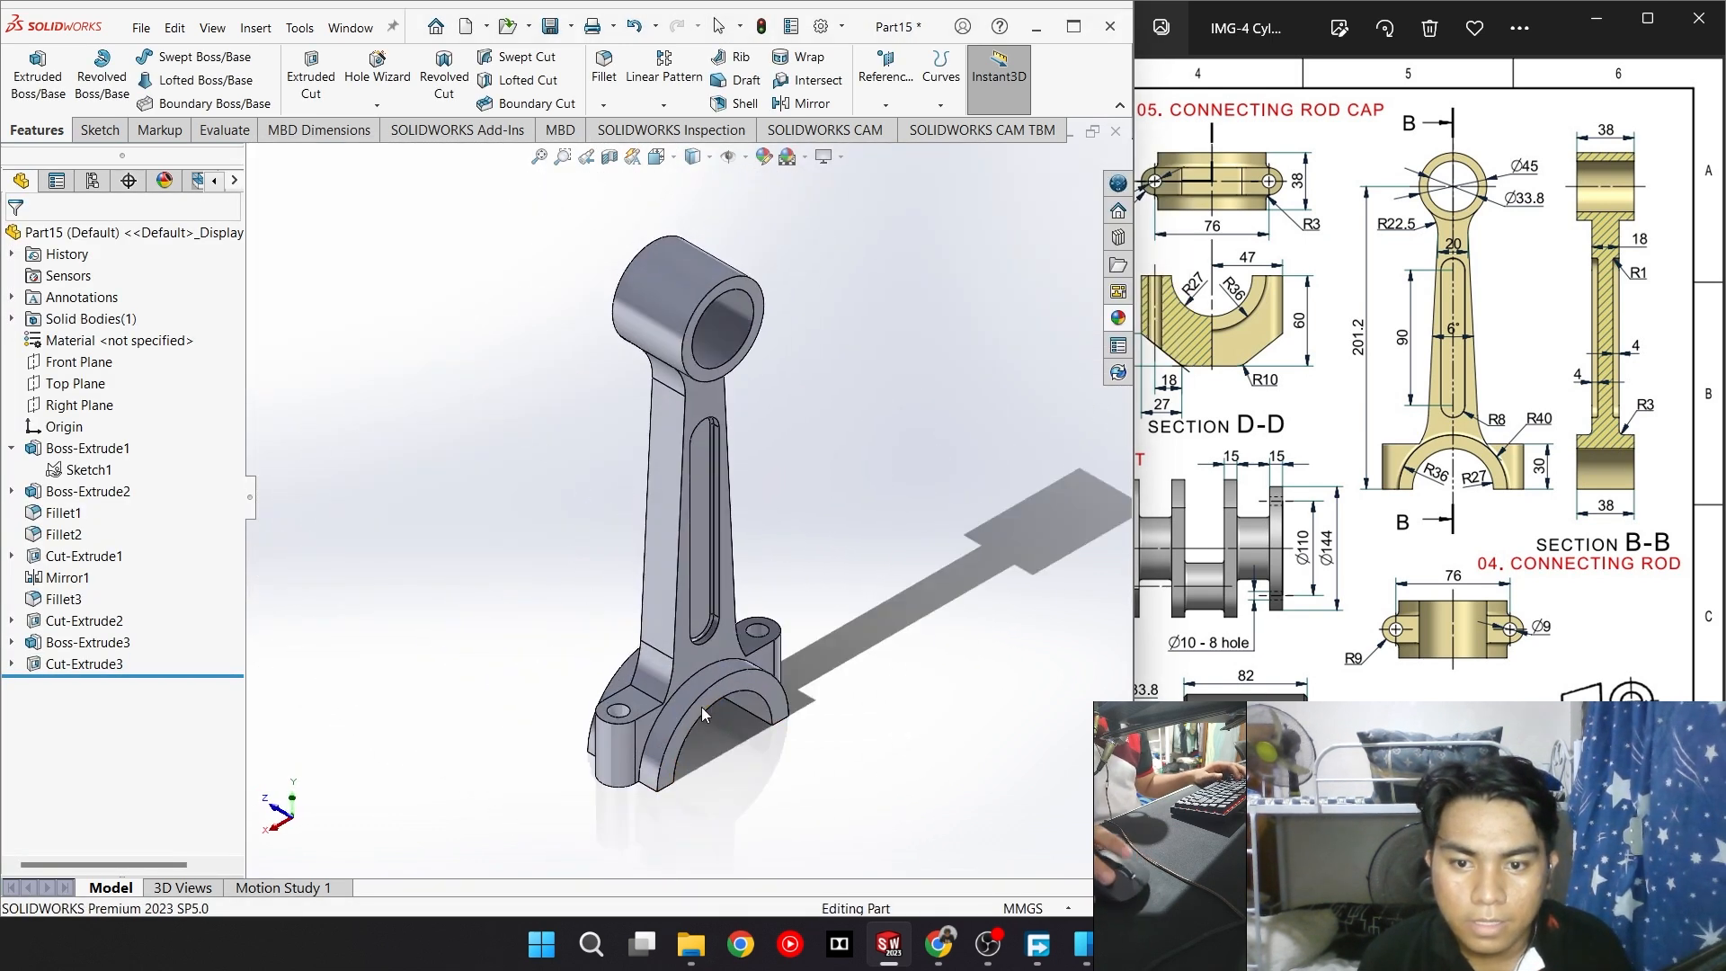
scroll(755, 633, "down", 5)
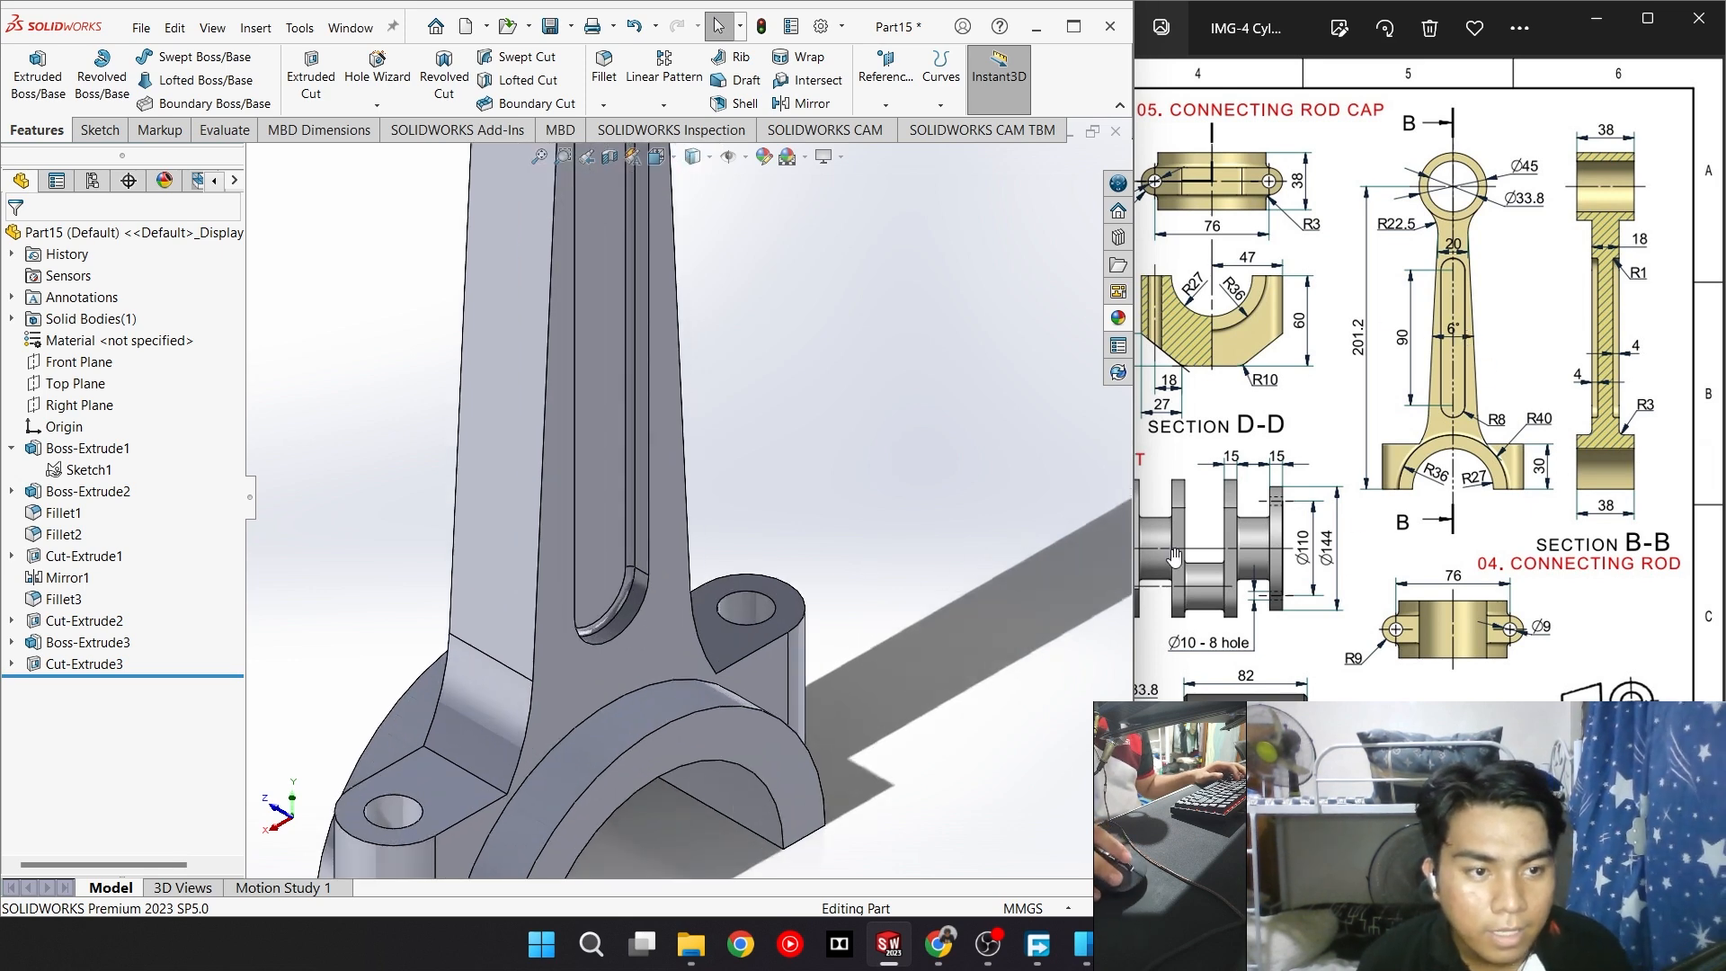
middle_click_drag(791, 683, 698, 798)
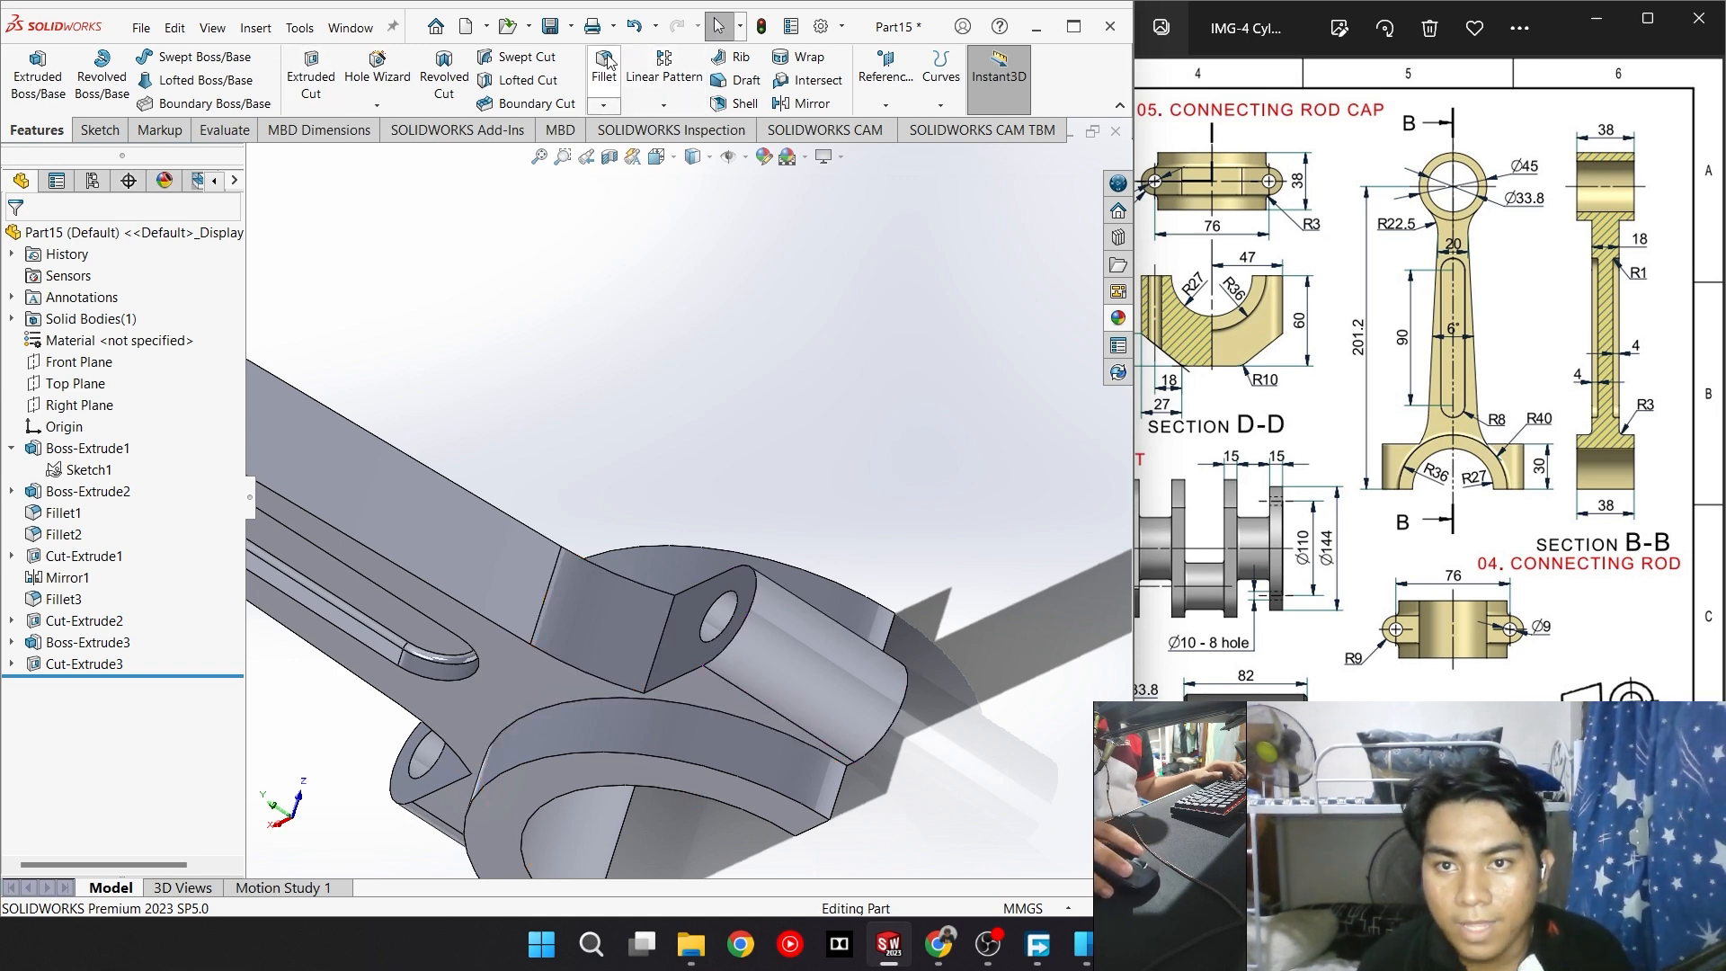
left_click(614, 700)
middle_click_drag(708, 568, 746, 604)
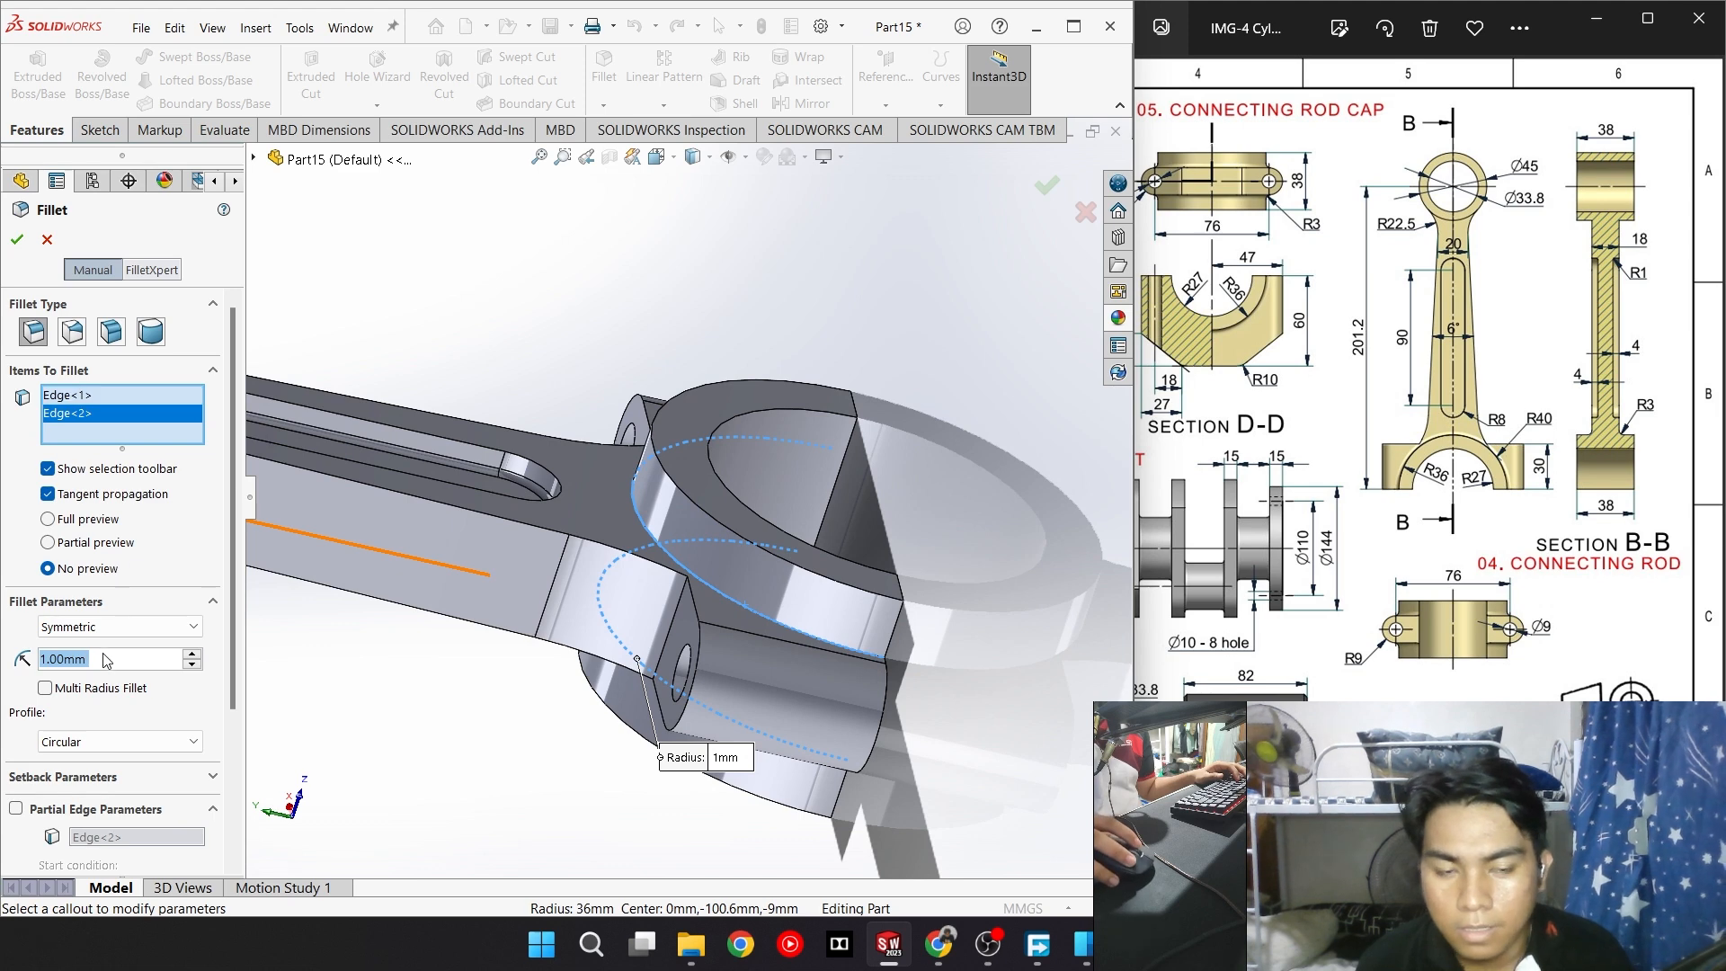
type("3")
key("Return")
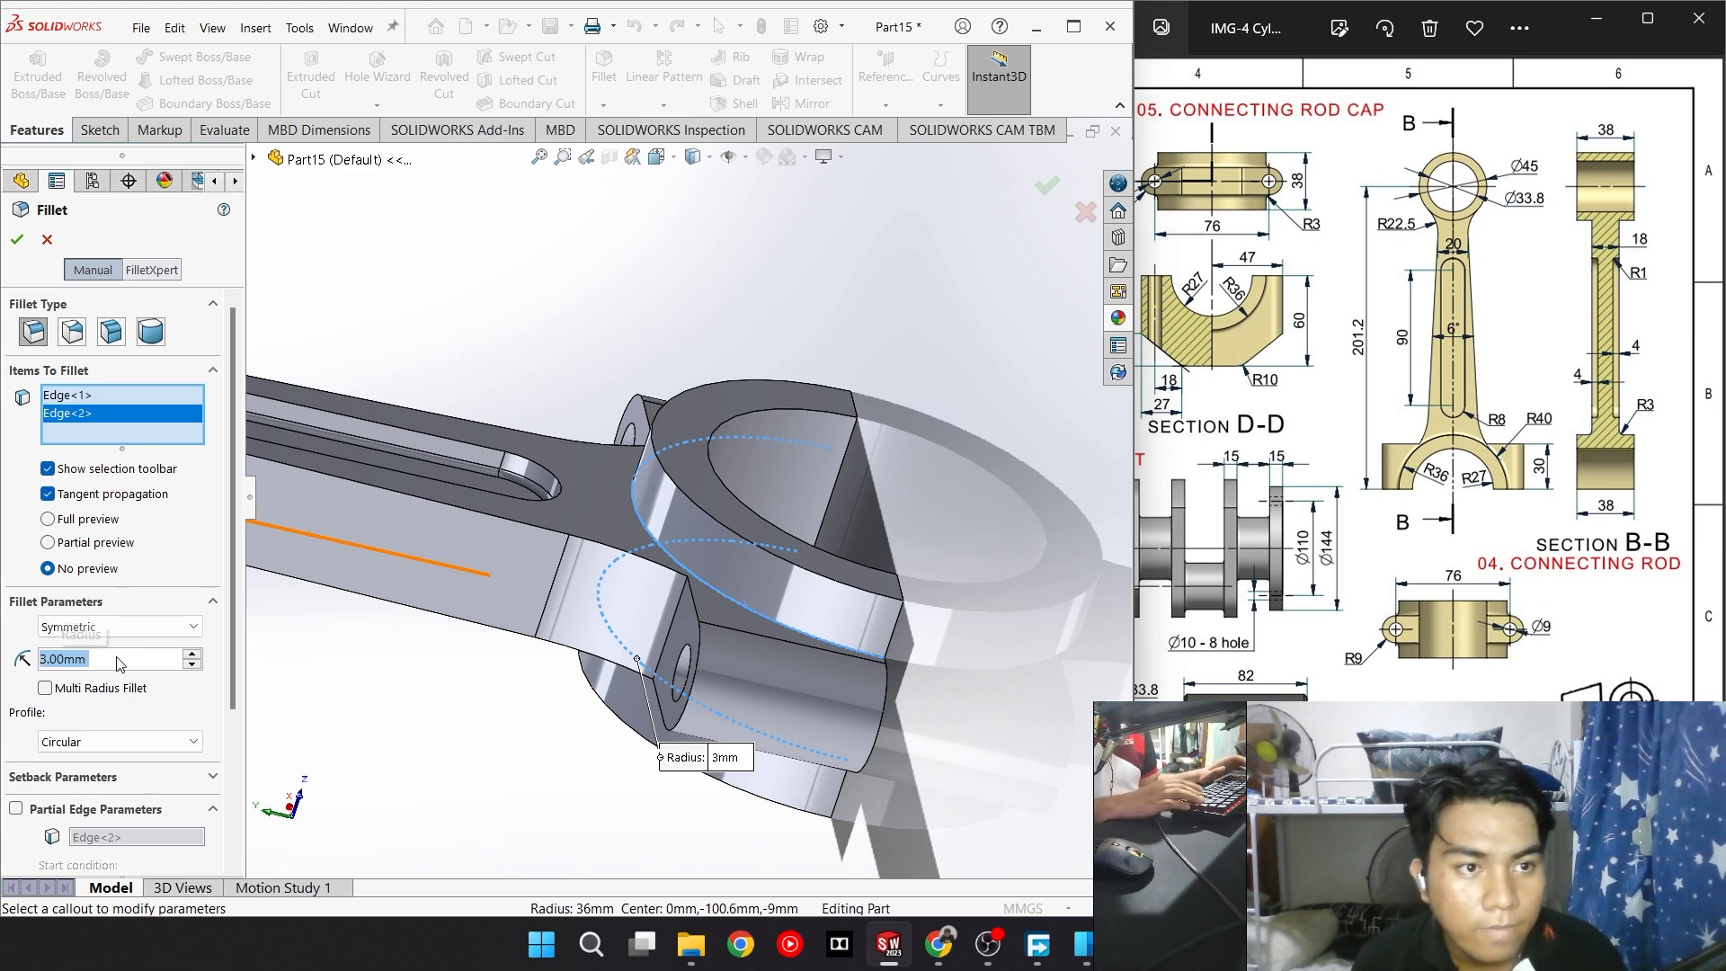
left_click(16, 239)
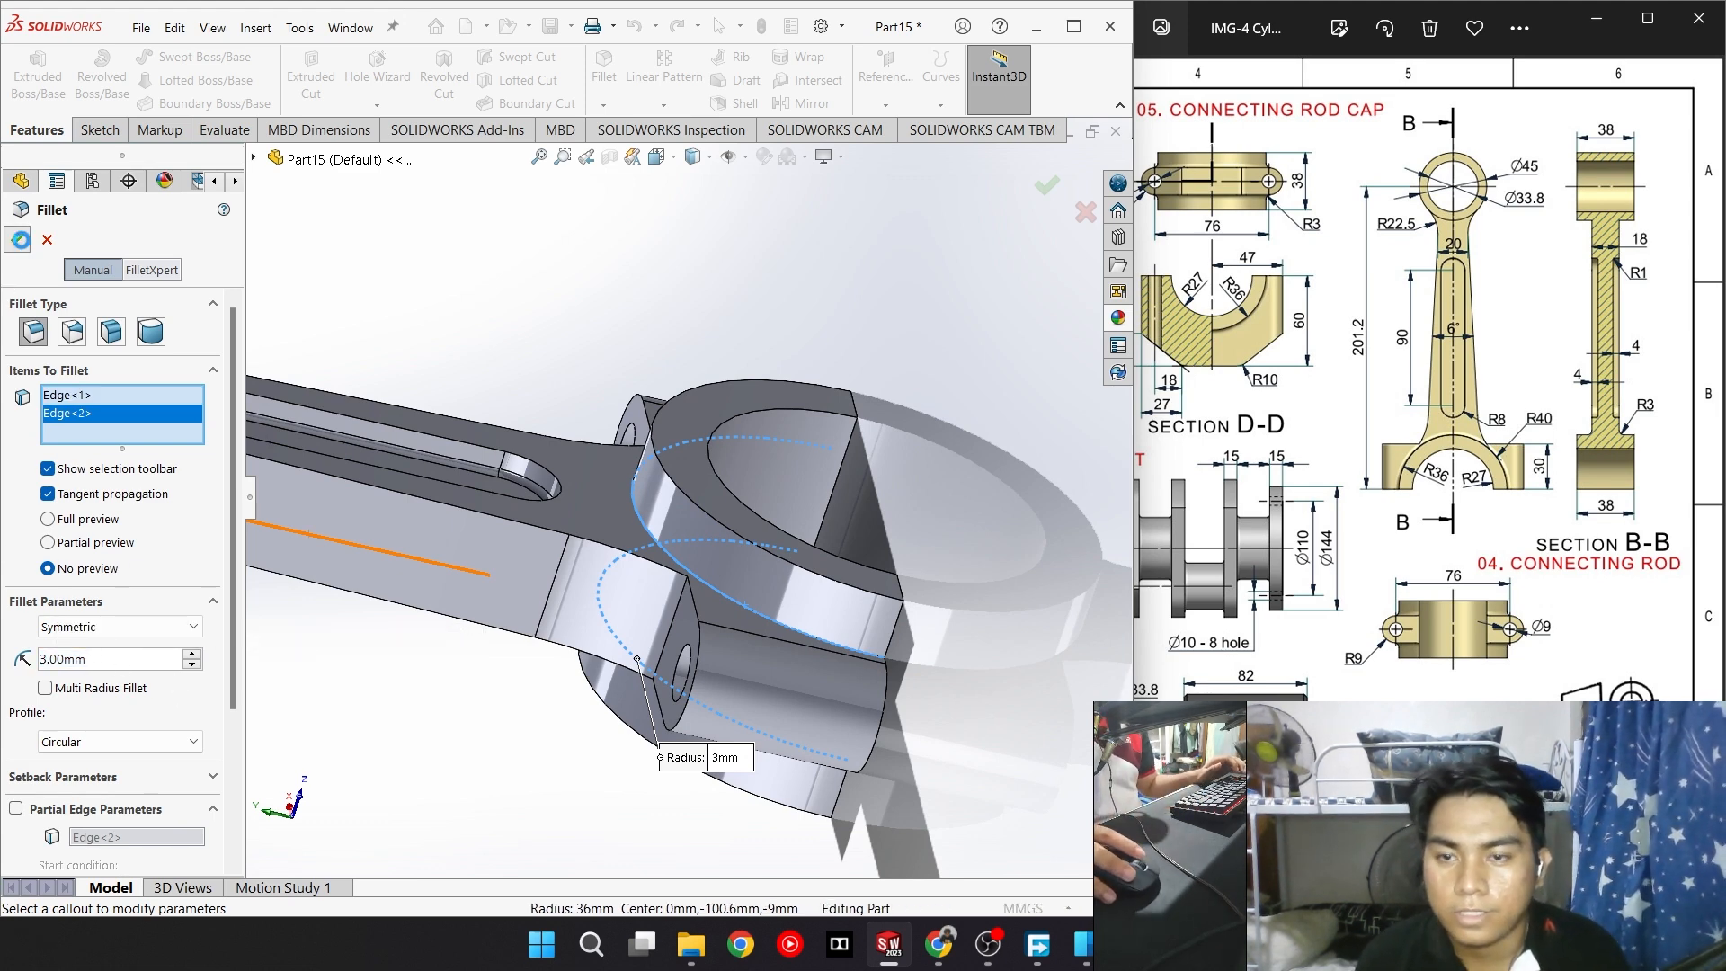
Inspect the new big-end fillets and the overall connecting rod shape from several angles
middle_click_drag(566, 873, 706, 753)
scroll(512, 709, "up", 4)
scroll(478, 707, "up", 2)
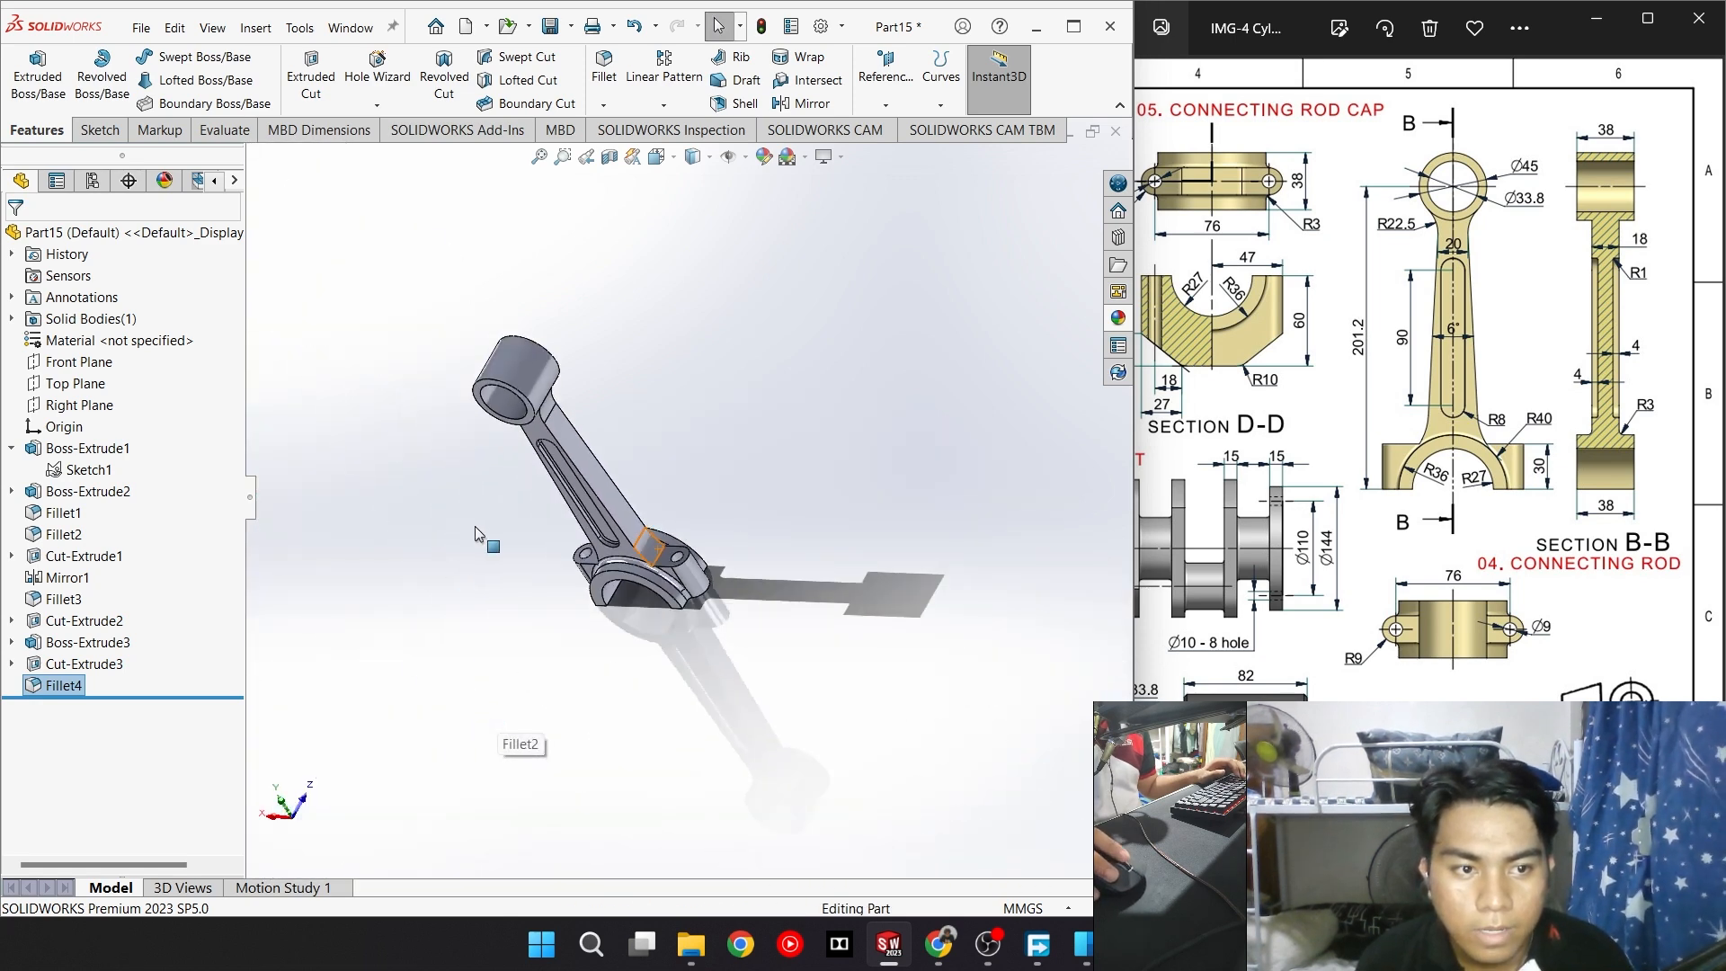
middle_click_drag(474, 525, 563, 474)
scroll(464, 540, "down", 5)
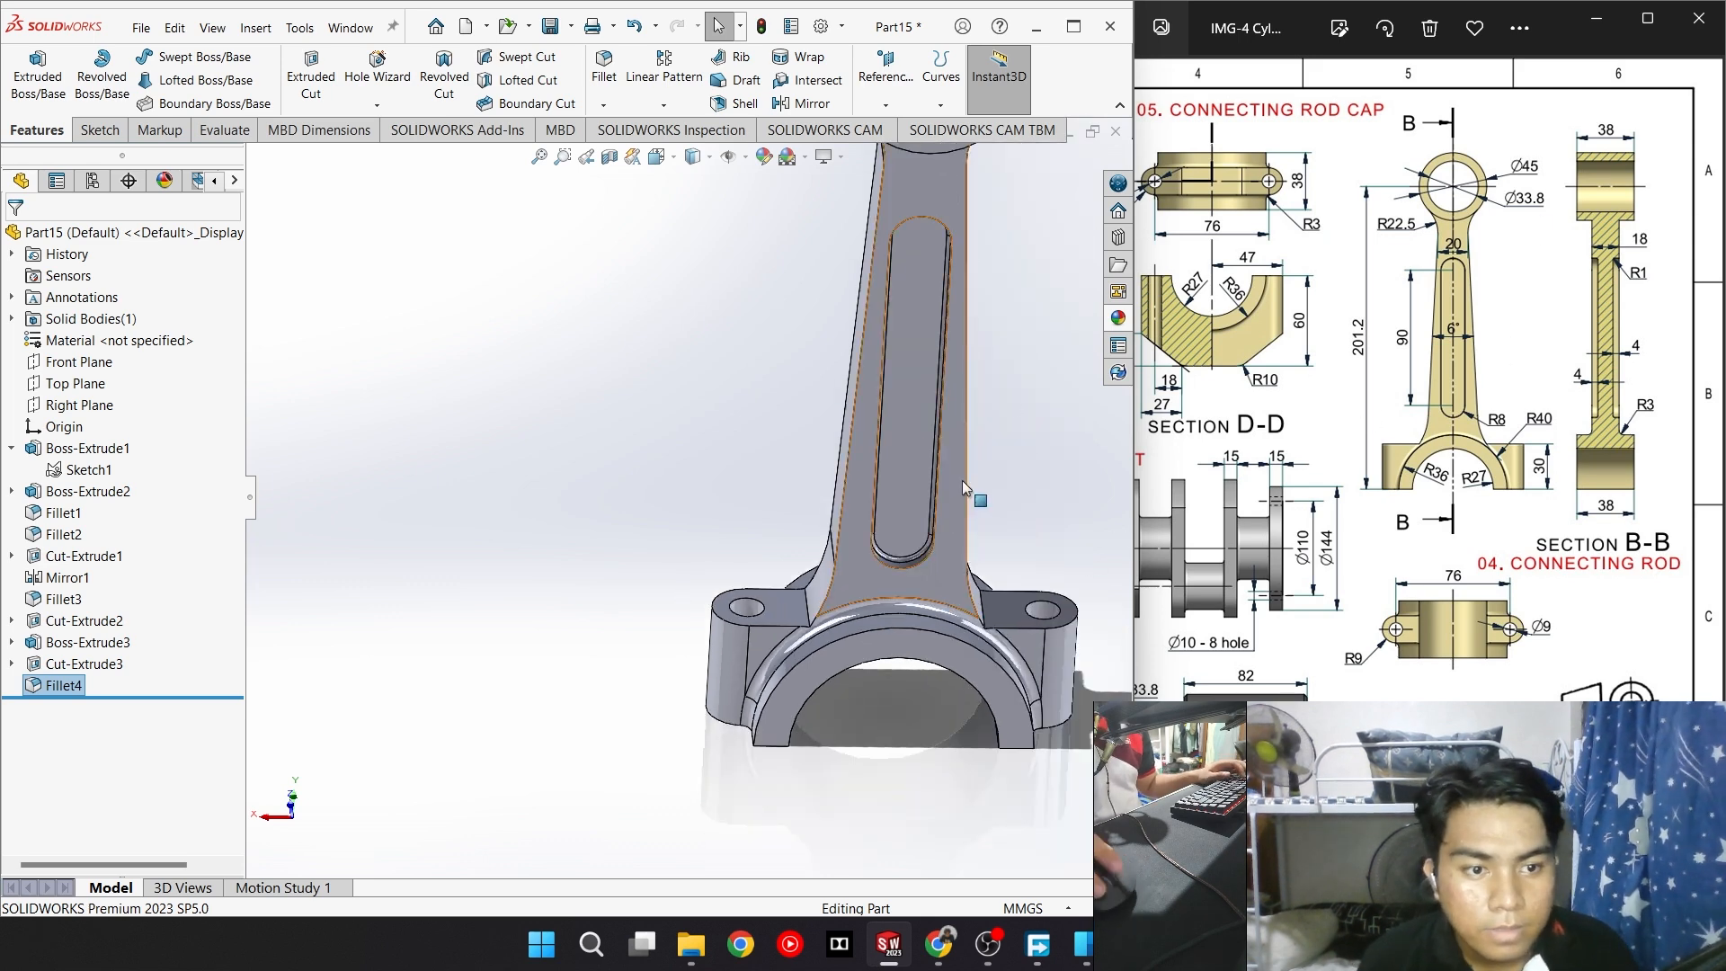
left_click(693, 551)
key("space")
left_click(430, 553)
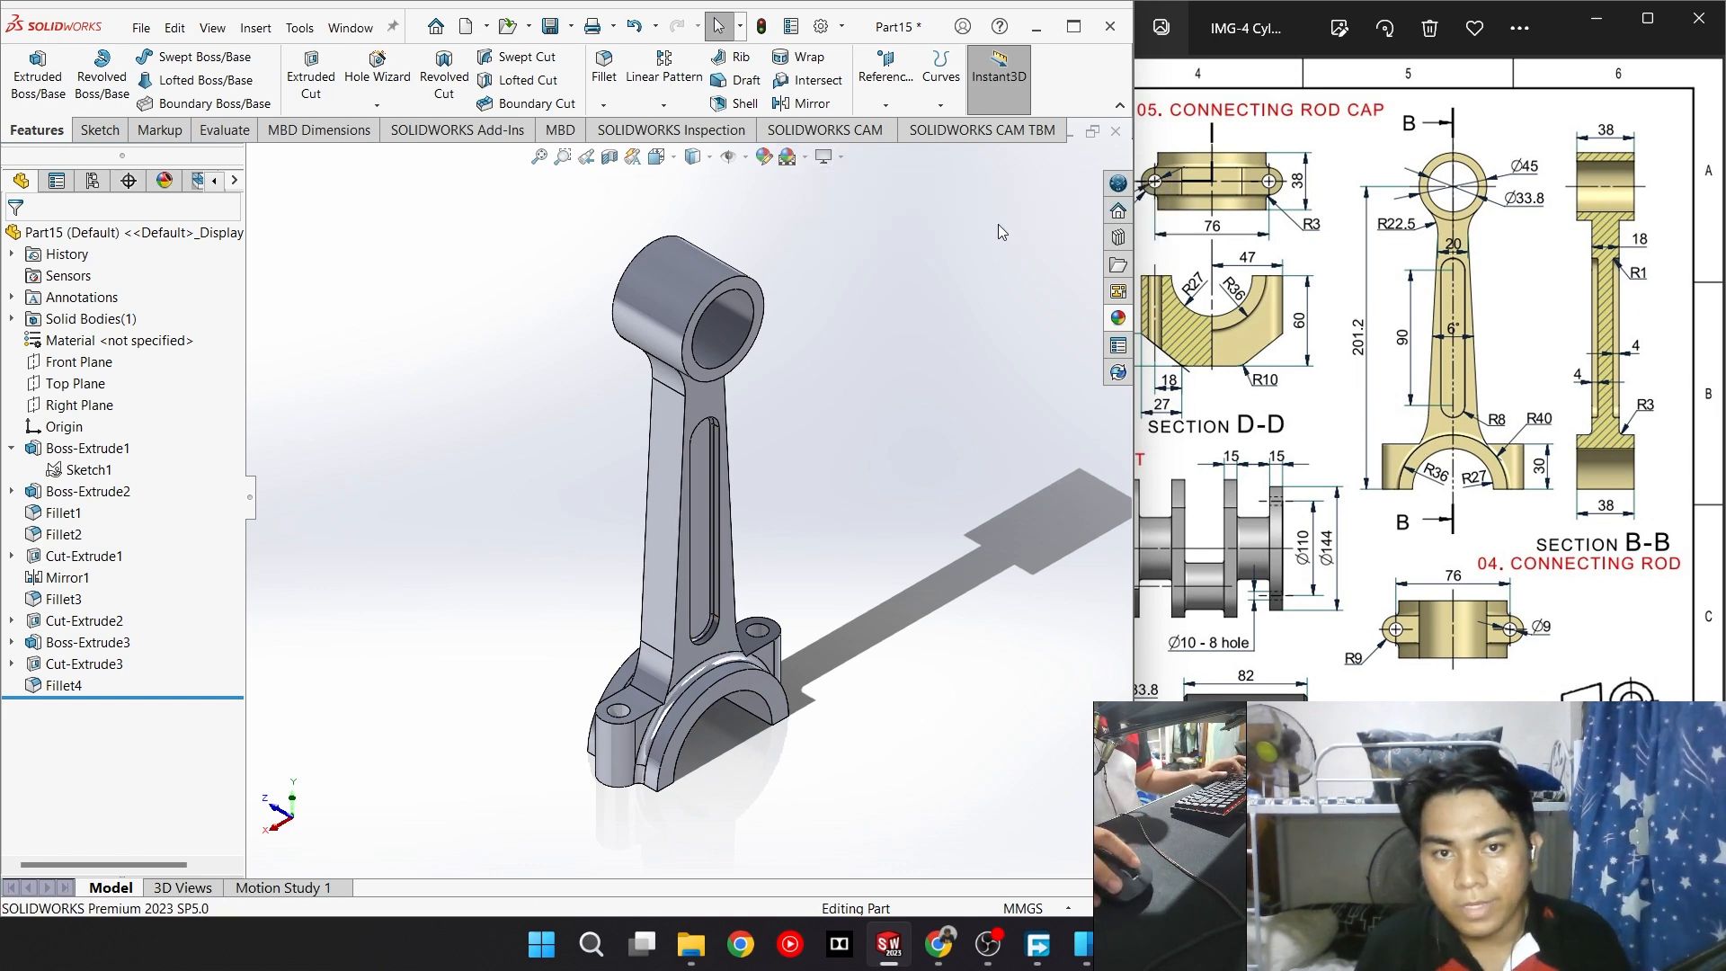
Apply the cast brass appearance from the Brass metals to the whole part
left_click(766, 158)
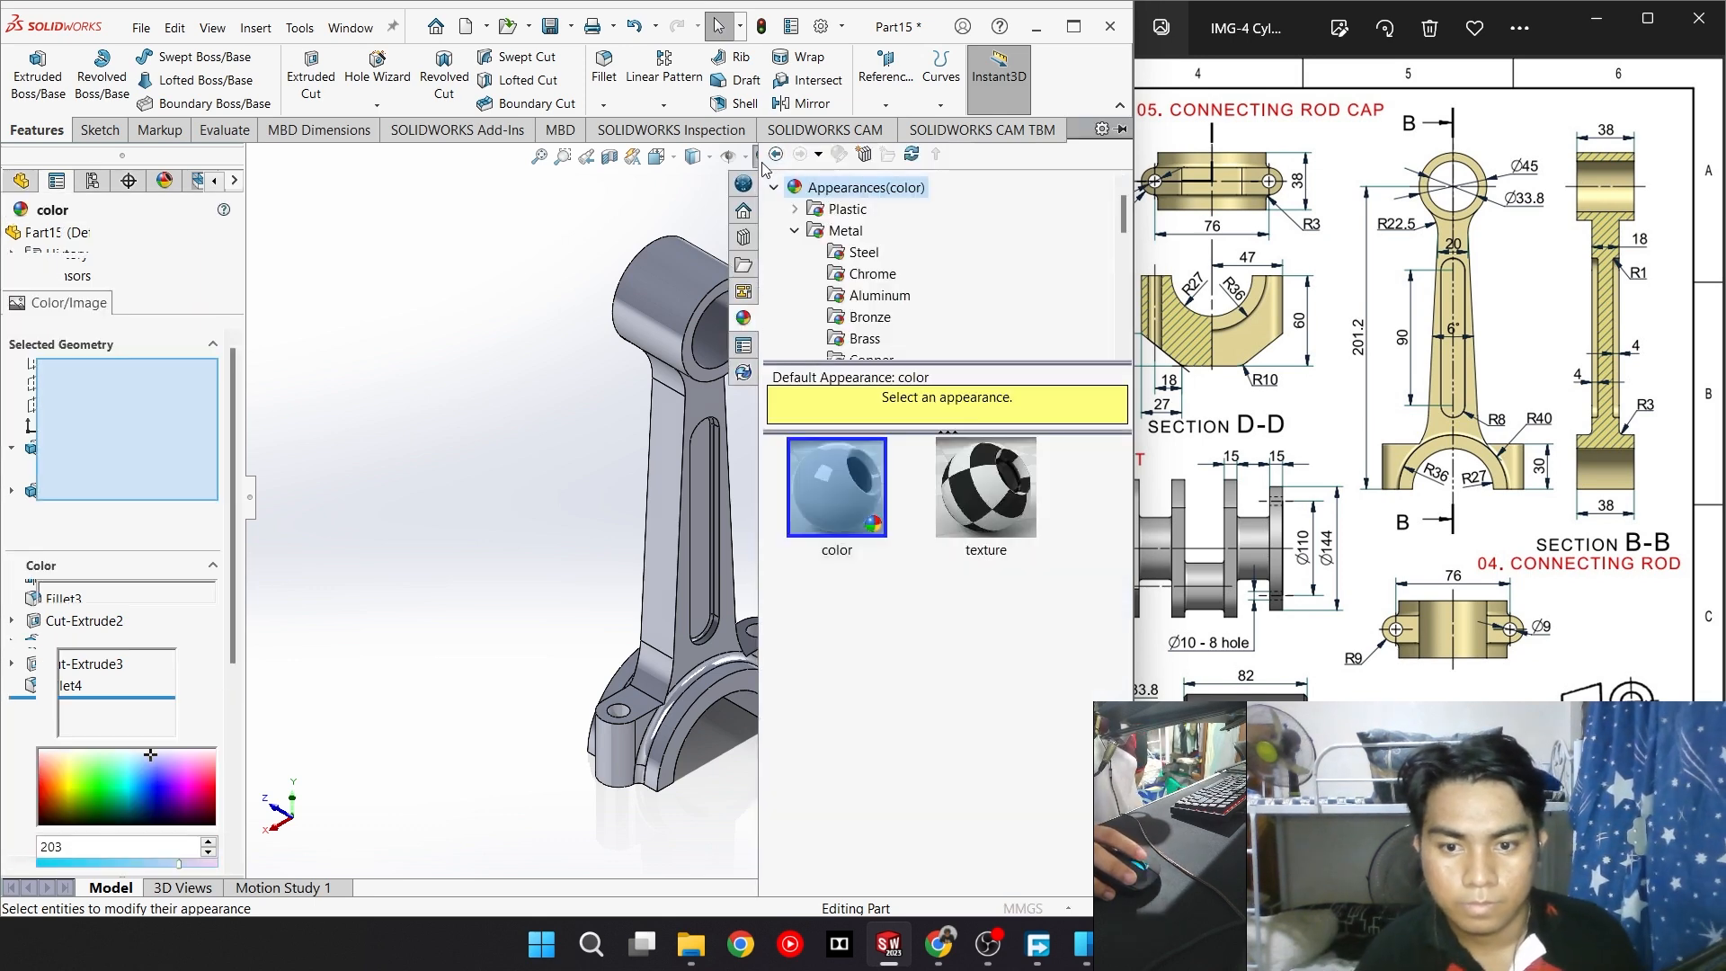
left_click(864, 340)
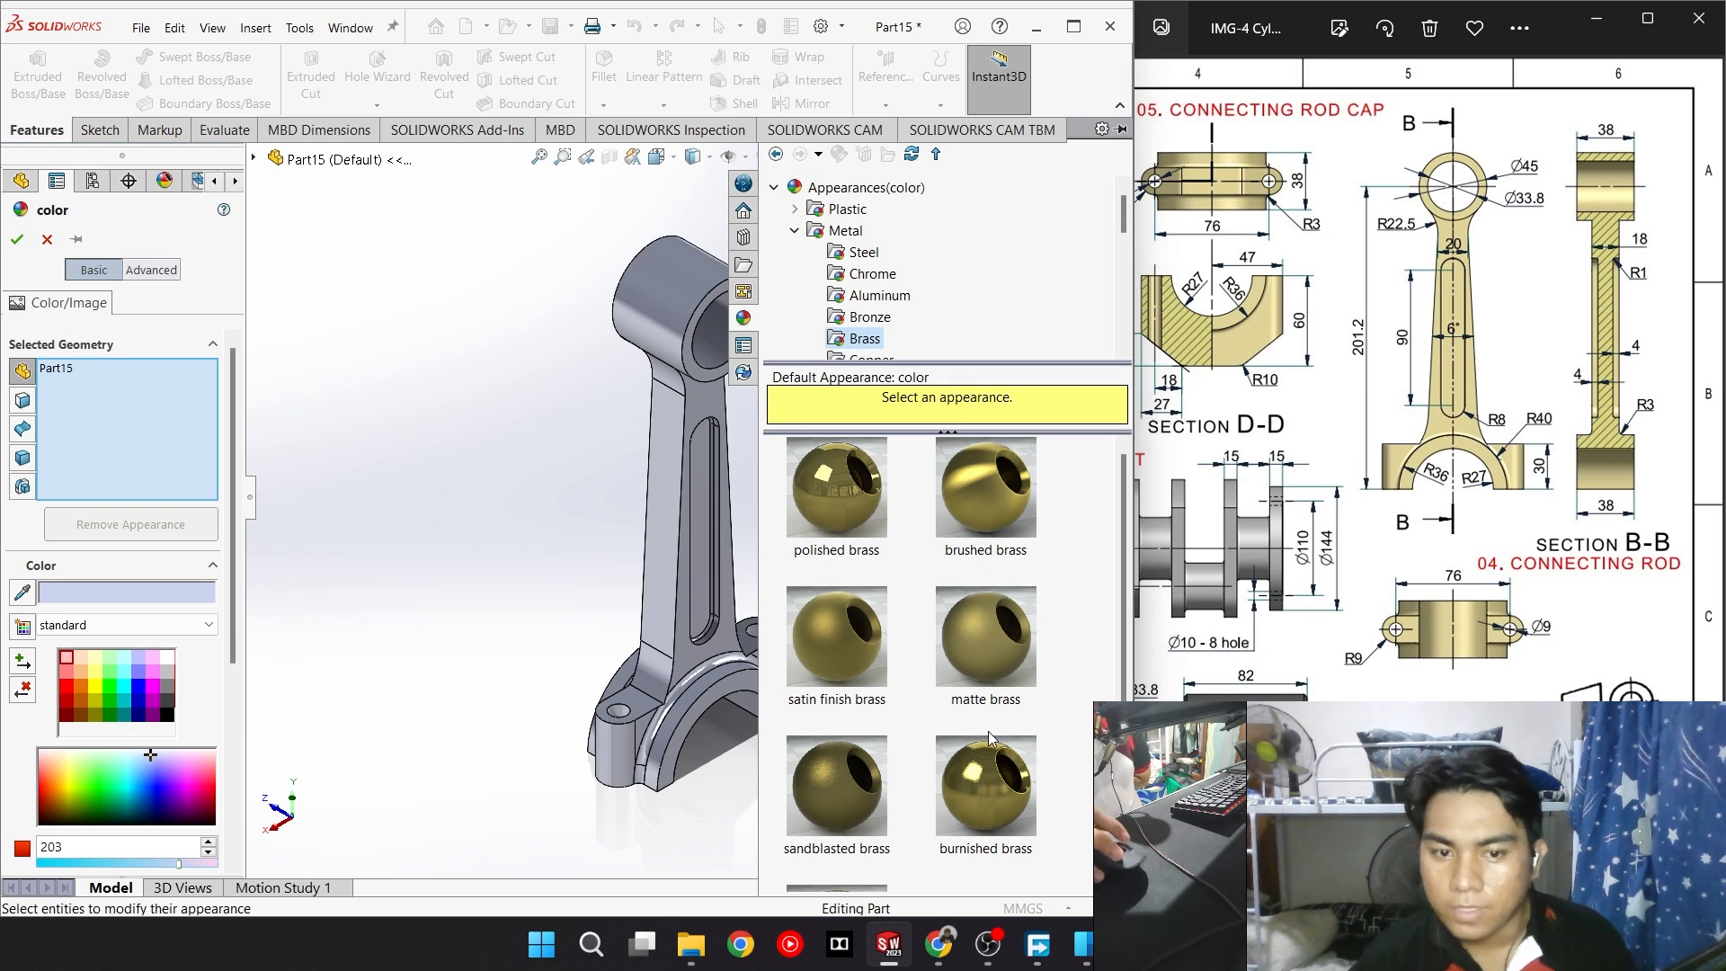
scroll(962, 668, "down", 1)
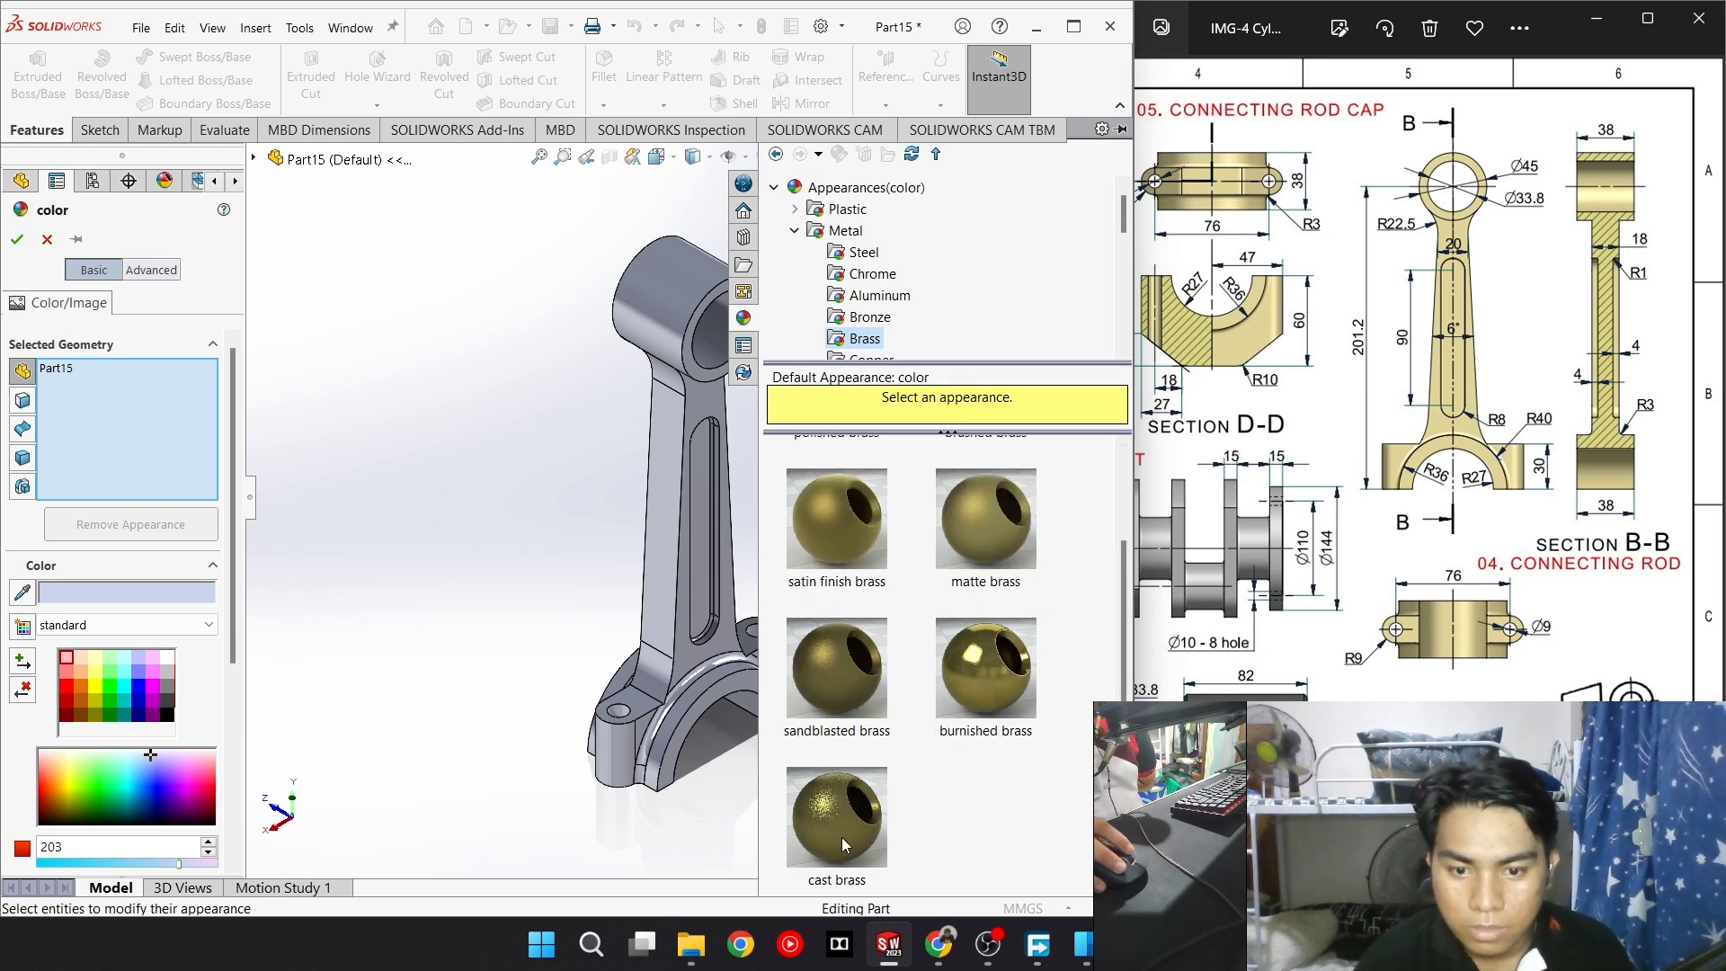
mouse_move(843, 834)
scroll(864, 656, "up", 1)
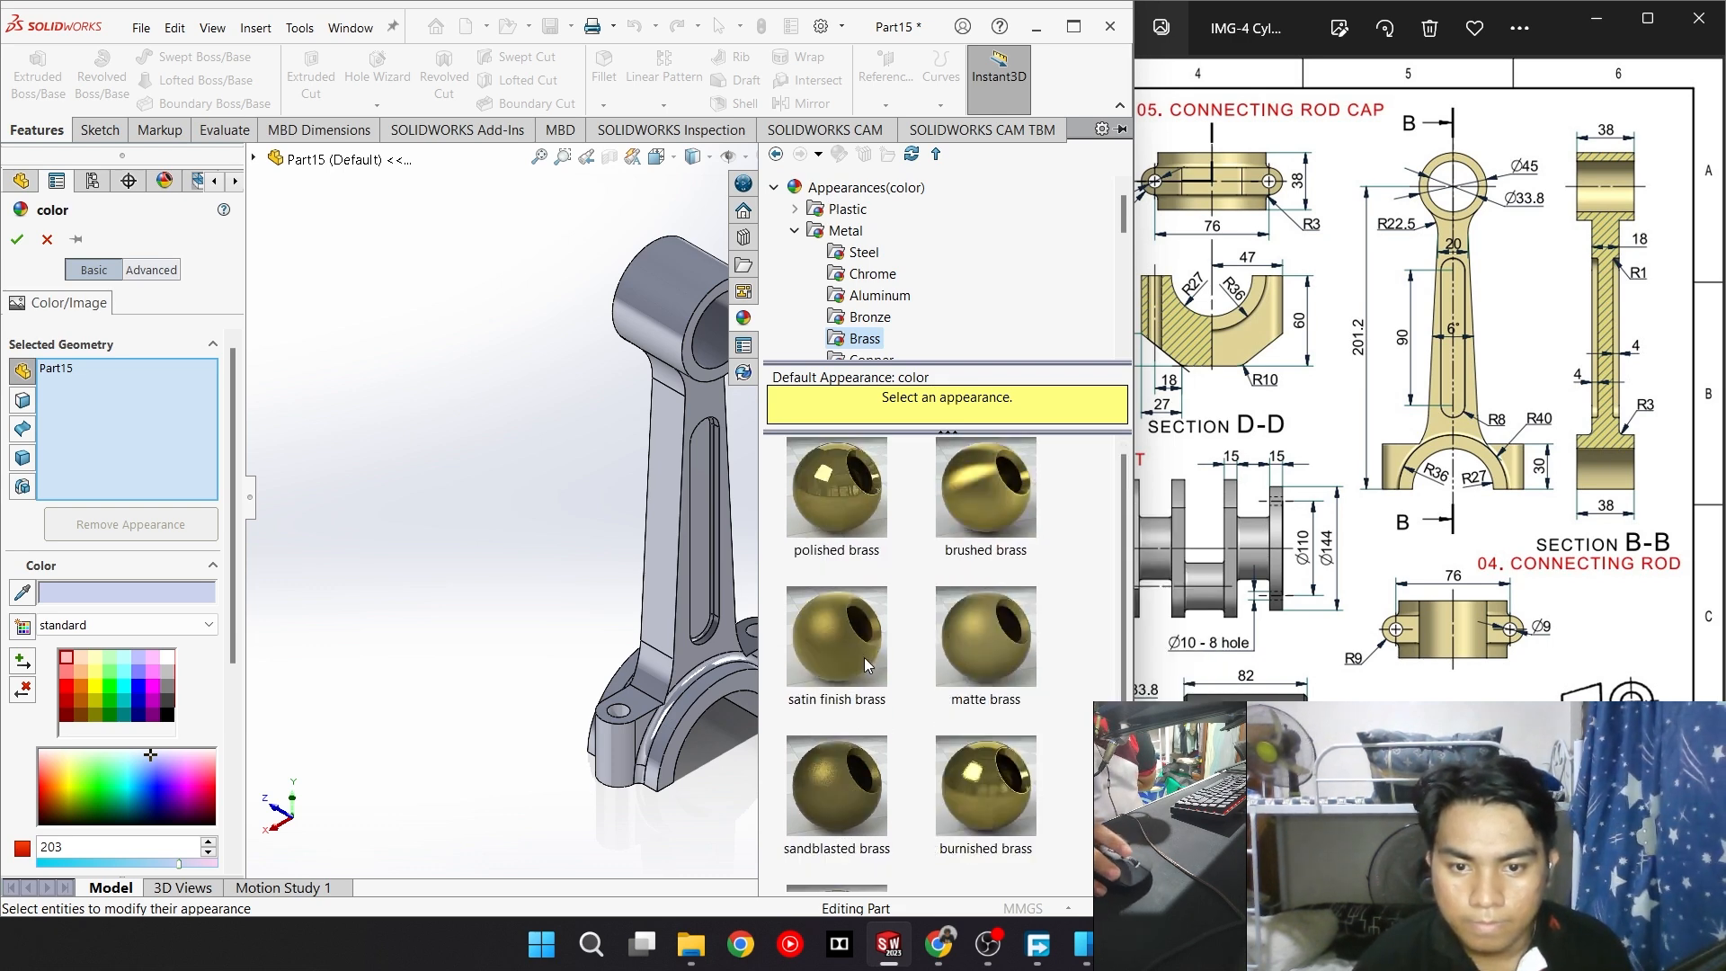
scroll(861, 717, "down", 1)
left_click_drag(861, 830, 676, 444)
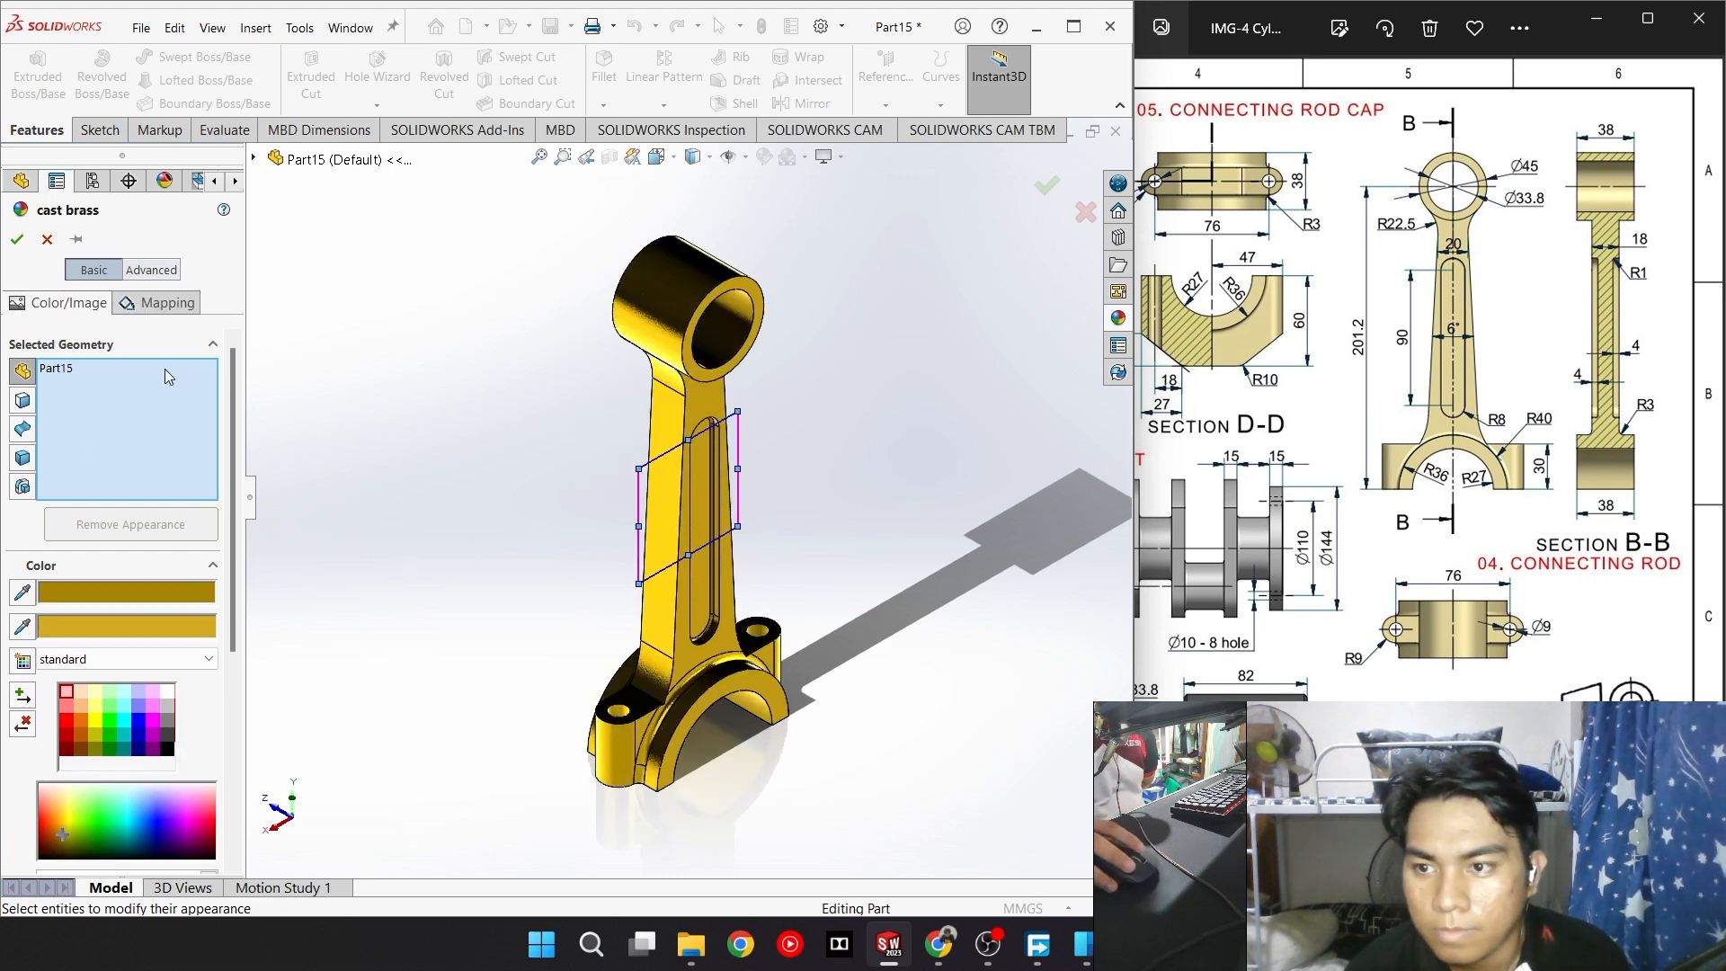
left_click(16, 239)
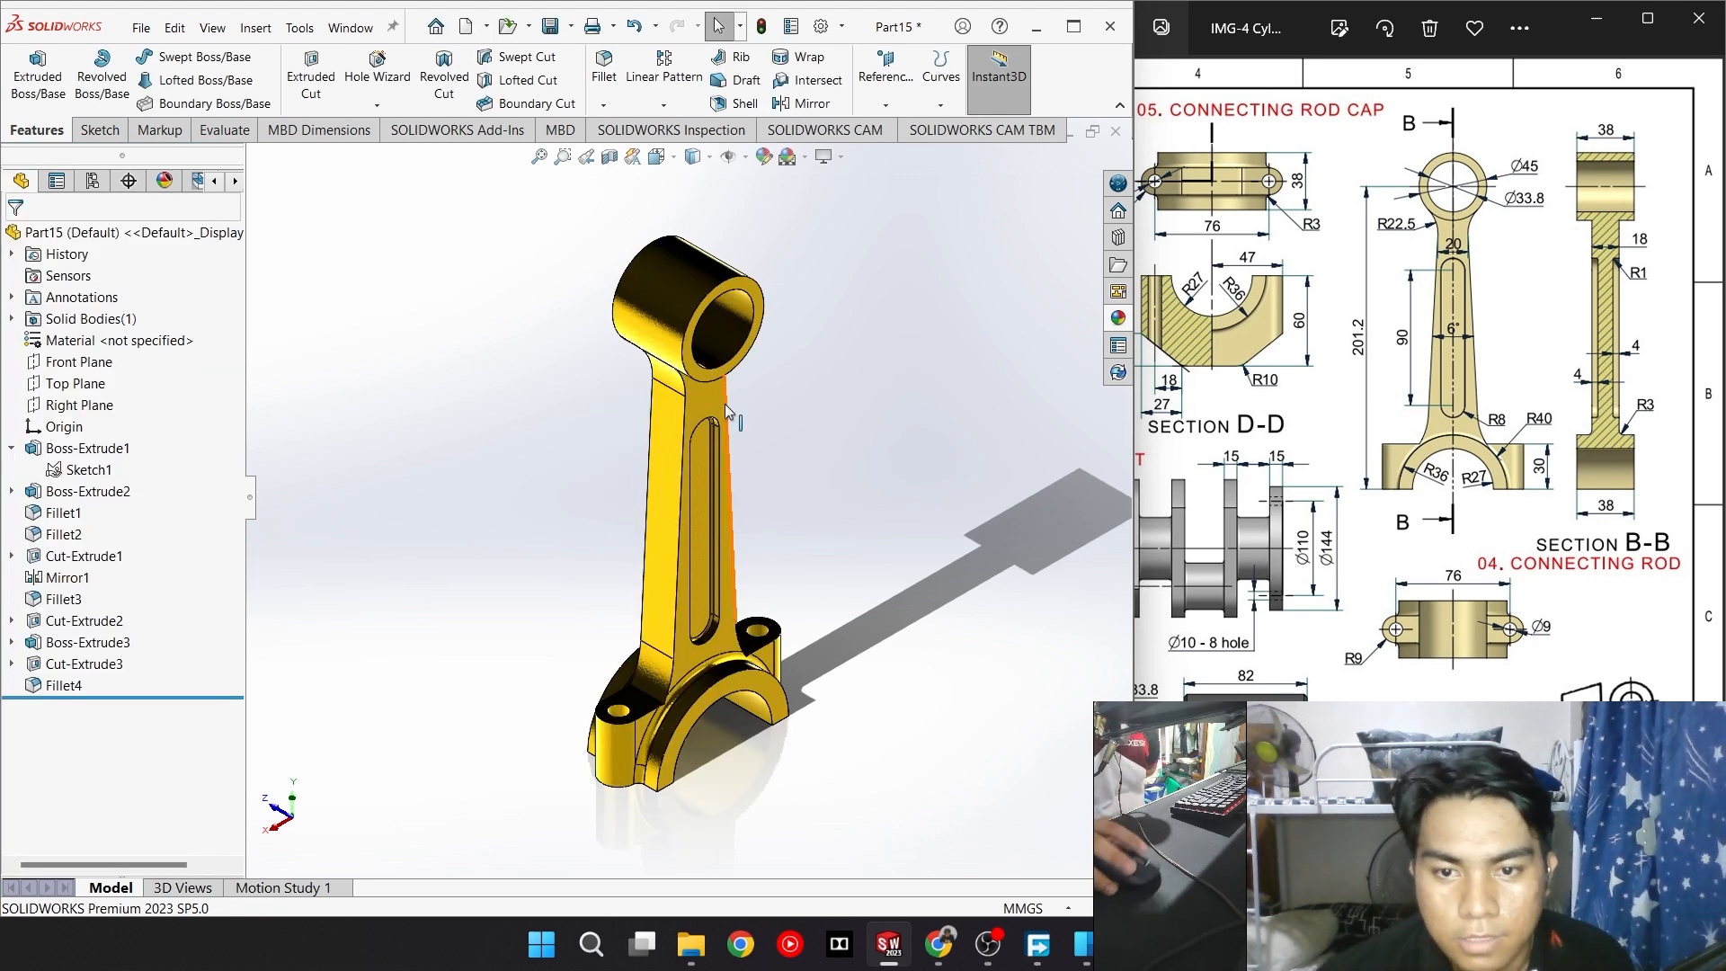
Save the part as Connecting Rod in the 4 Cylinder Engine folder
scroll(726, 487, "down", 4)
scroll(725, 486, "up", 3)
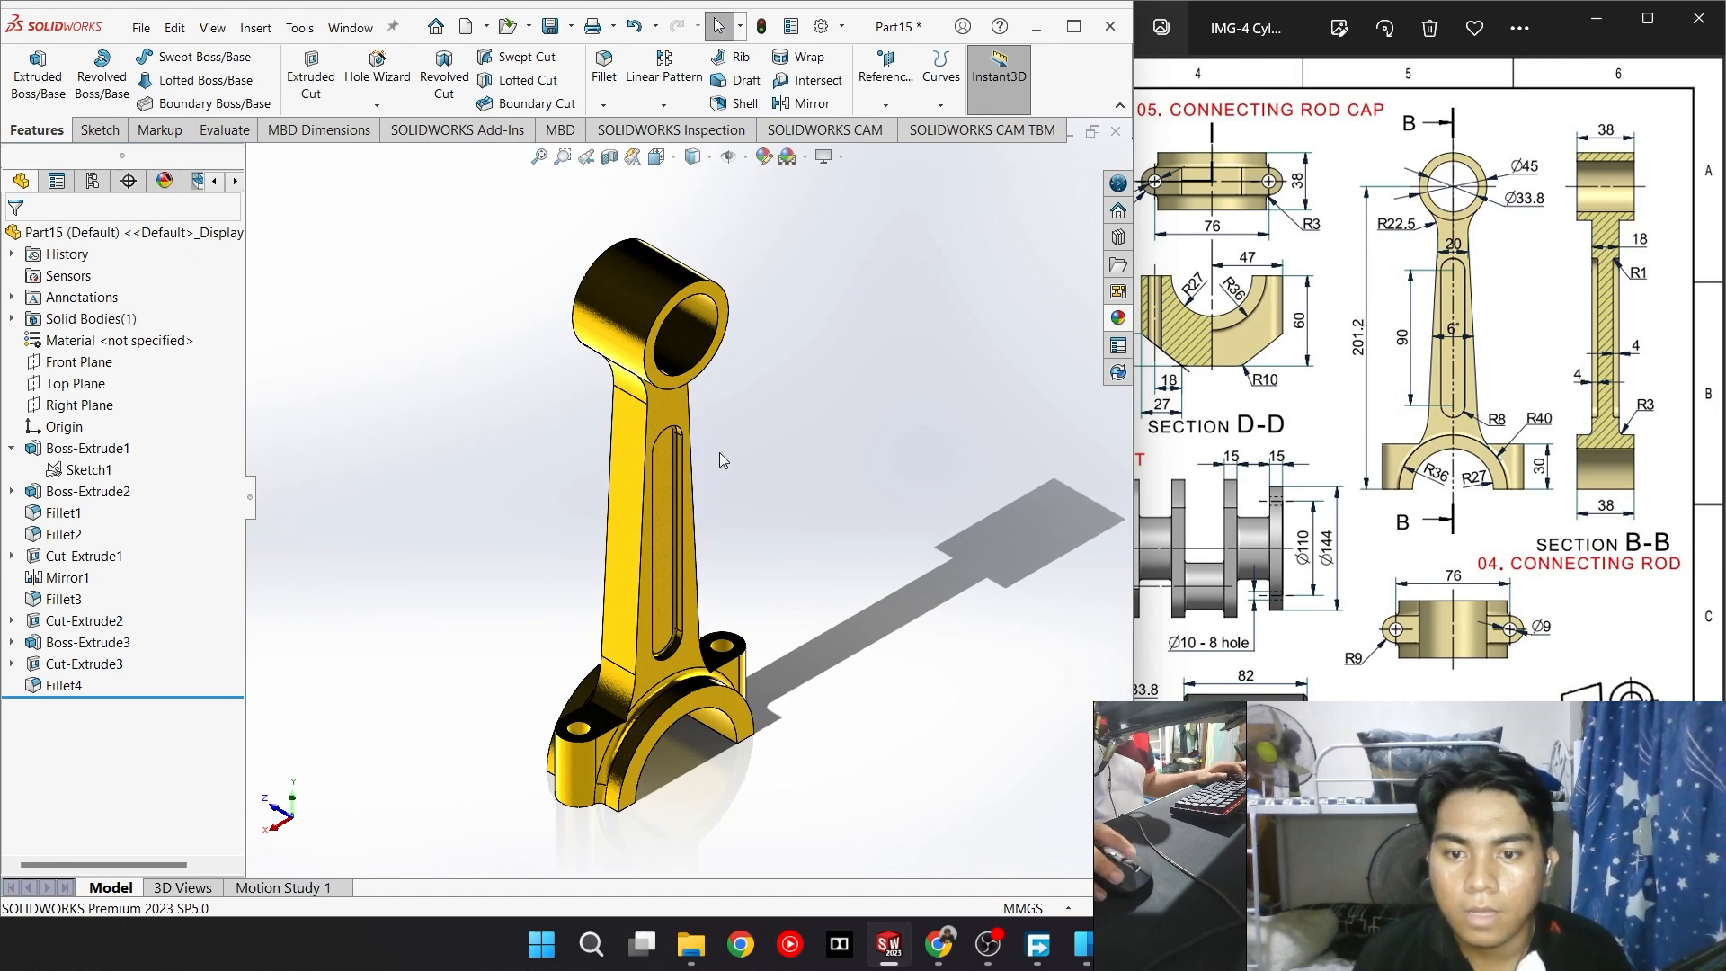
scroll(718, 448, "down", 1)
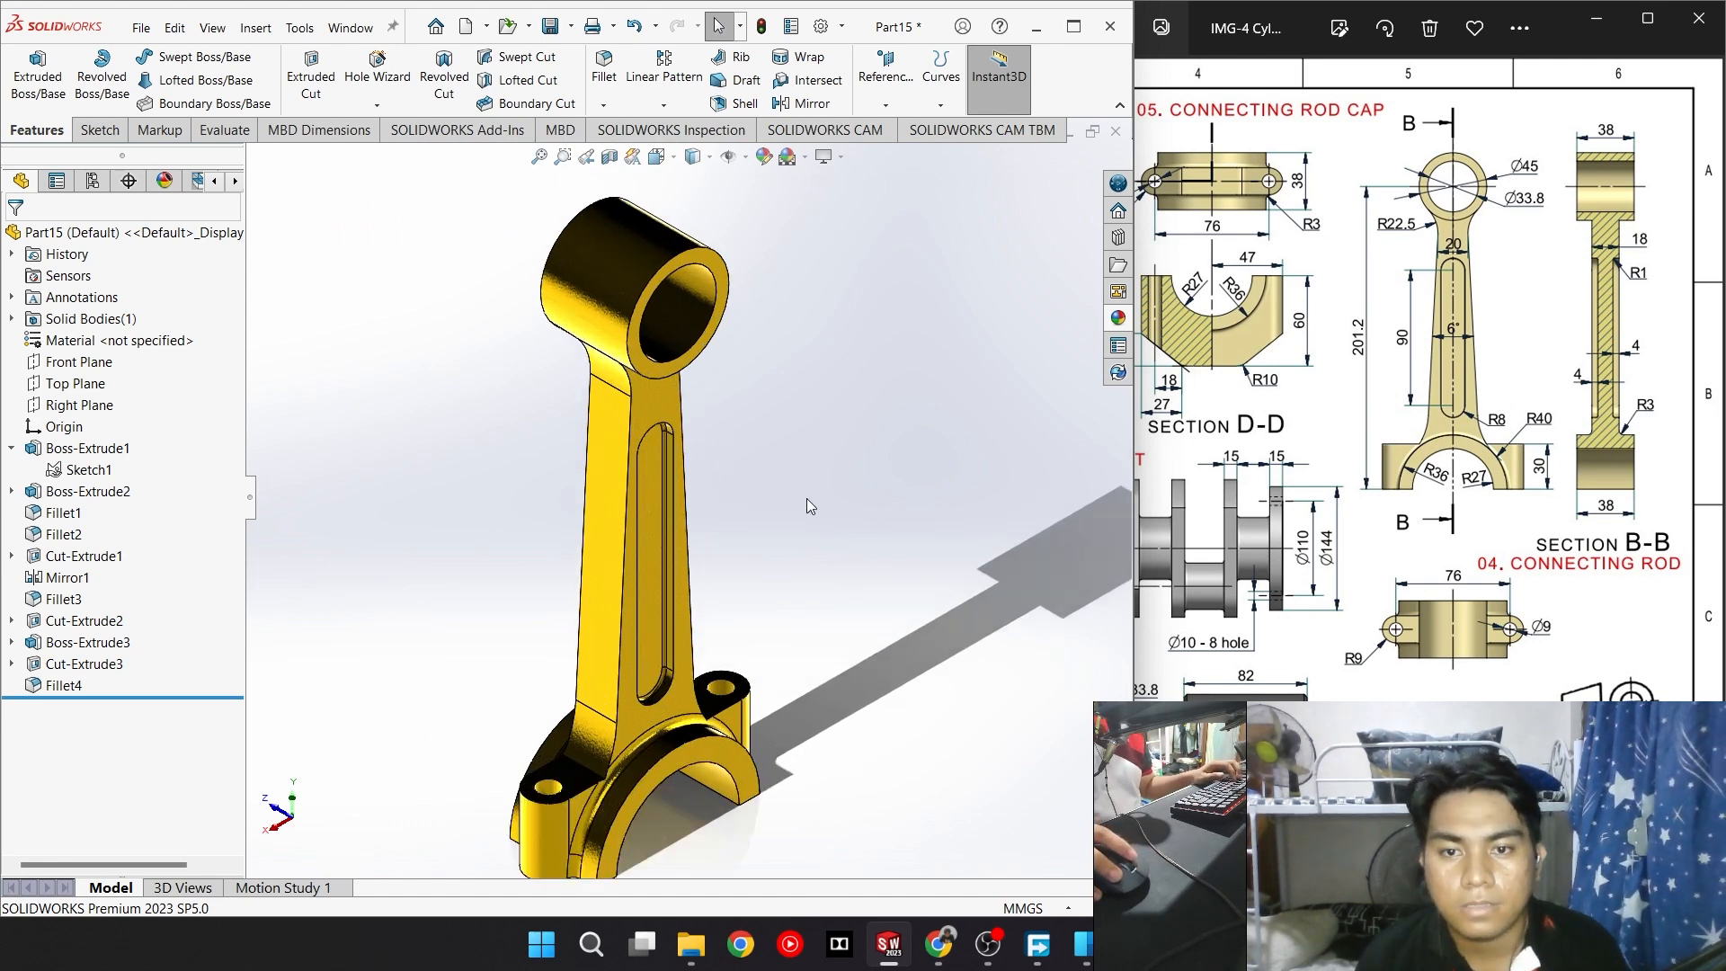
key("ctrl+7")
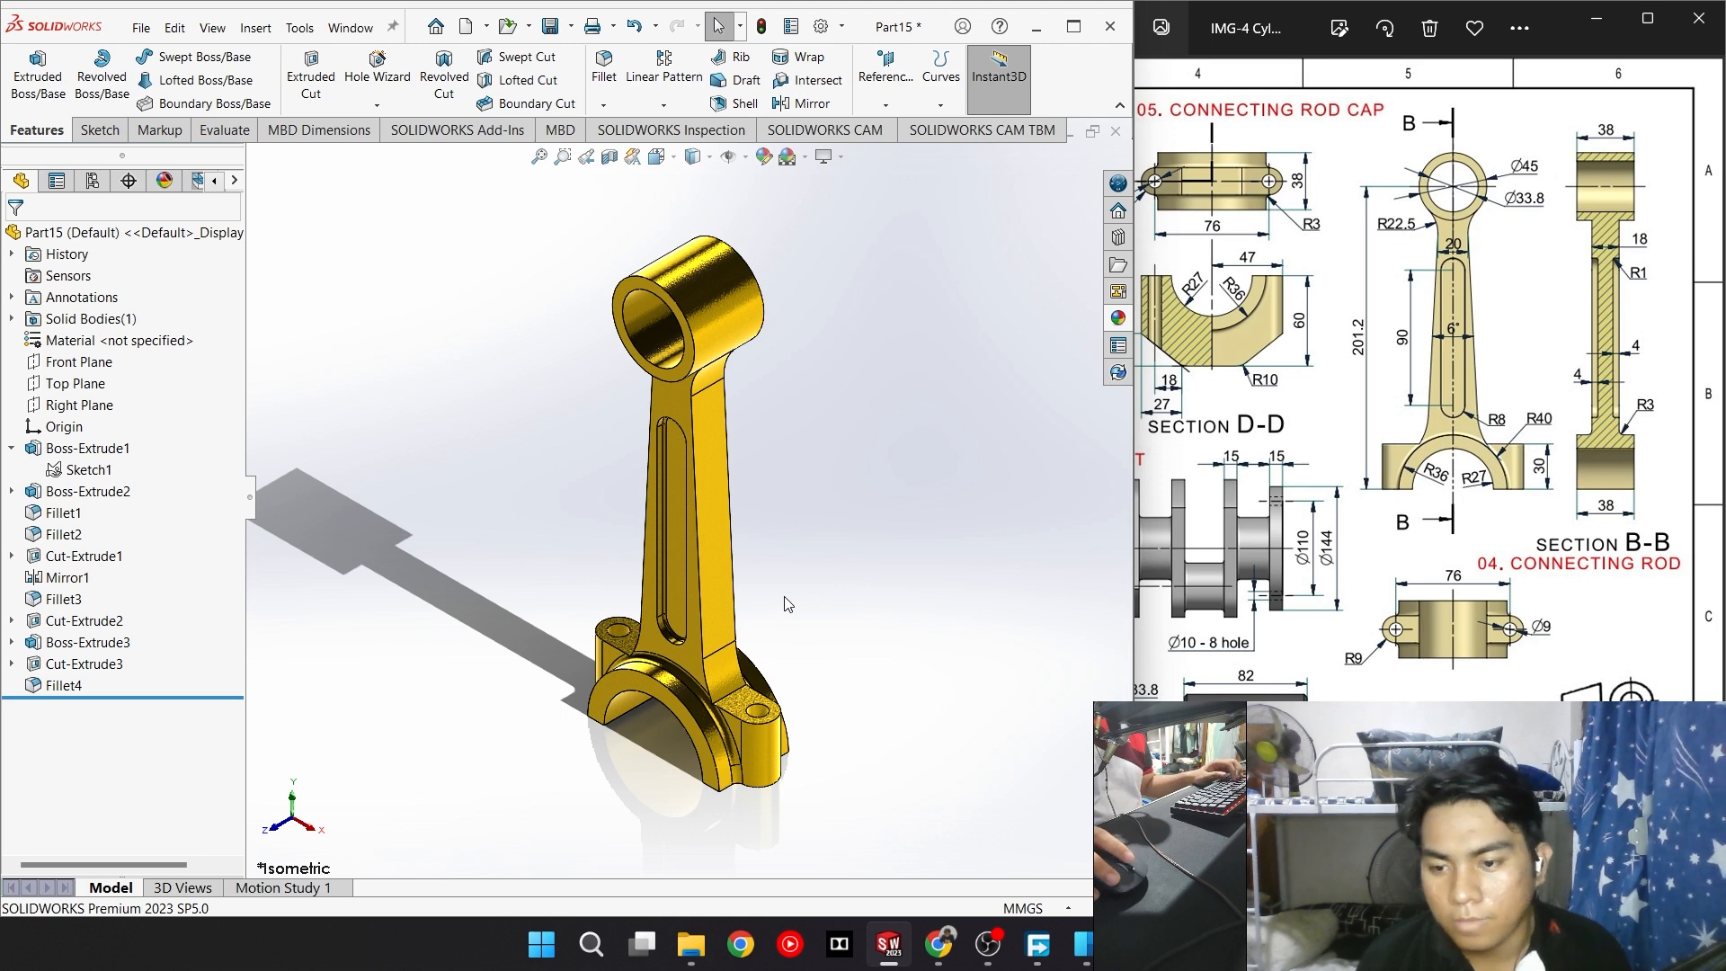
key("ctrl+s")
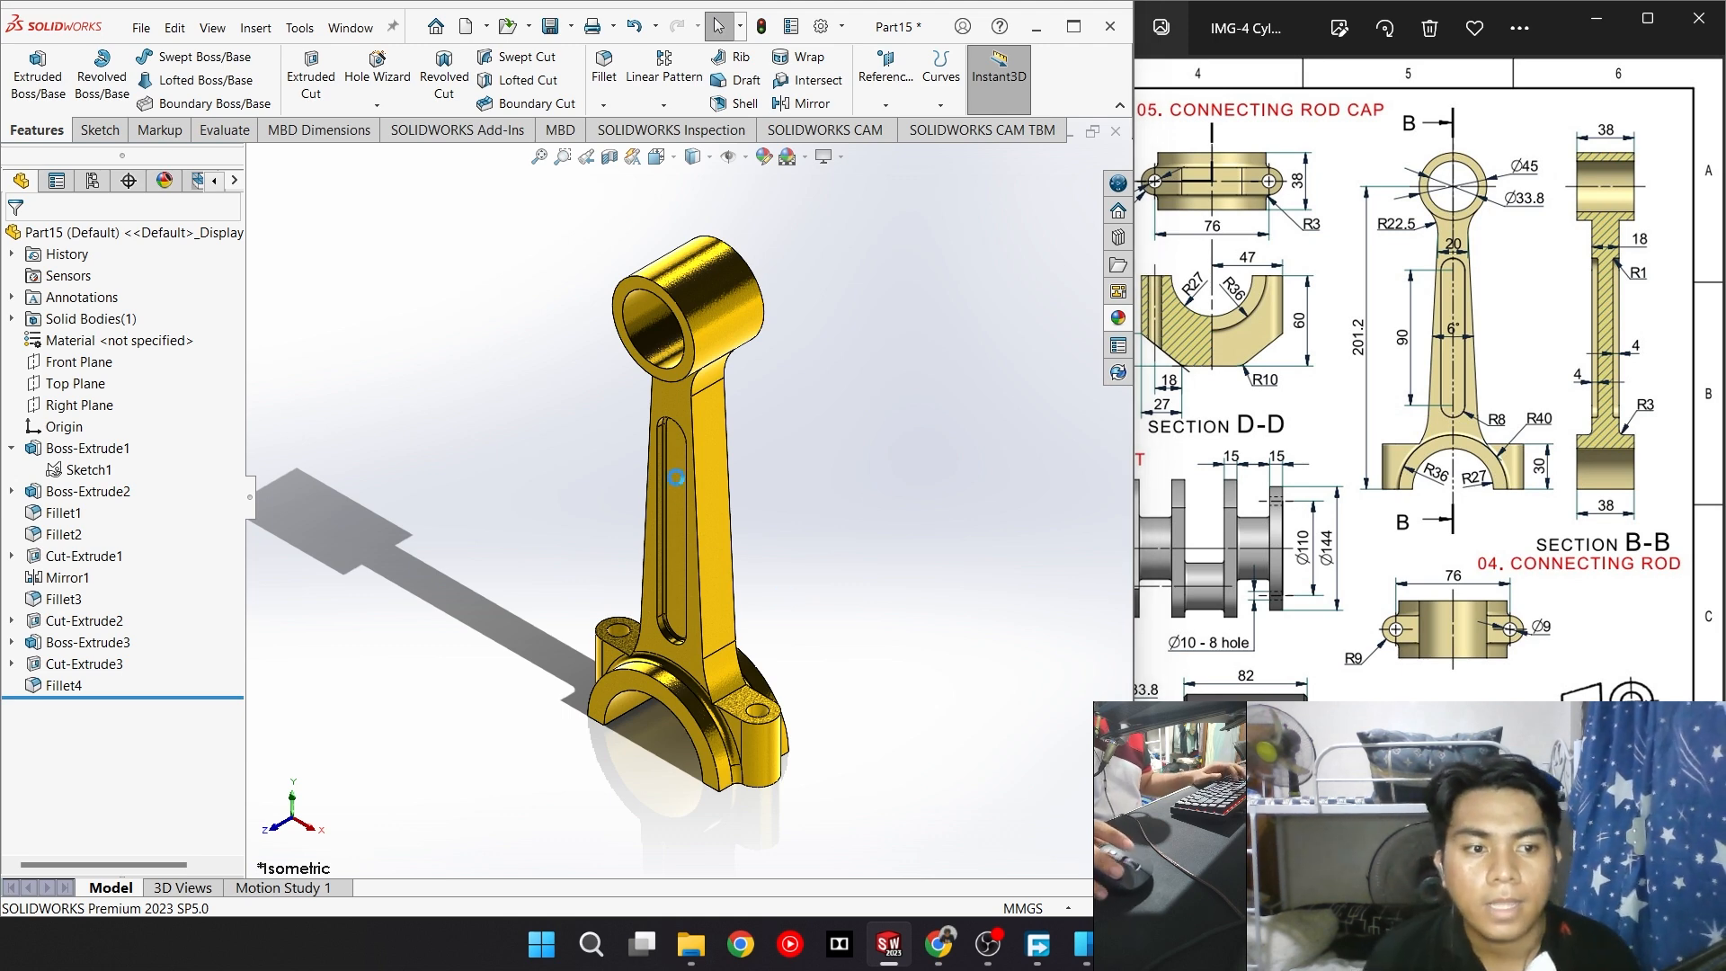
type("Con")
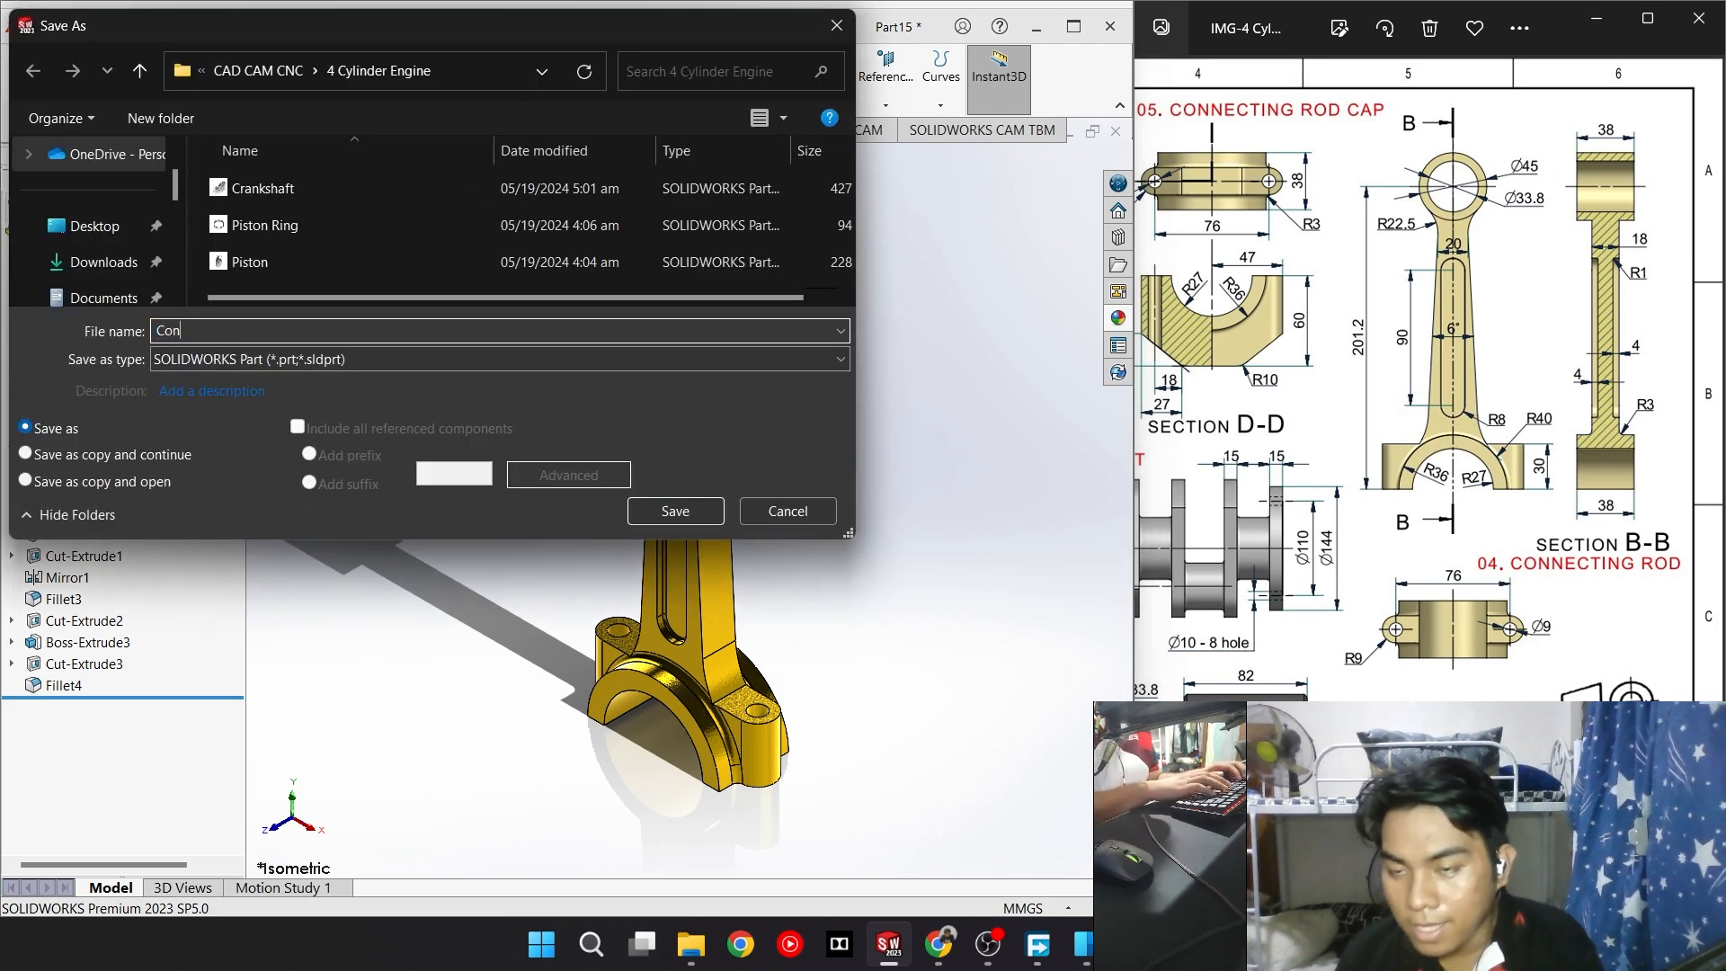
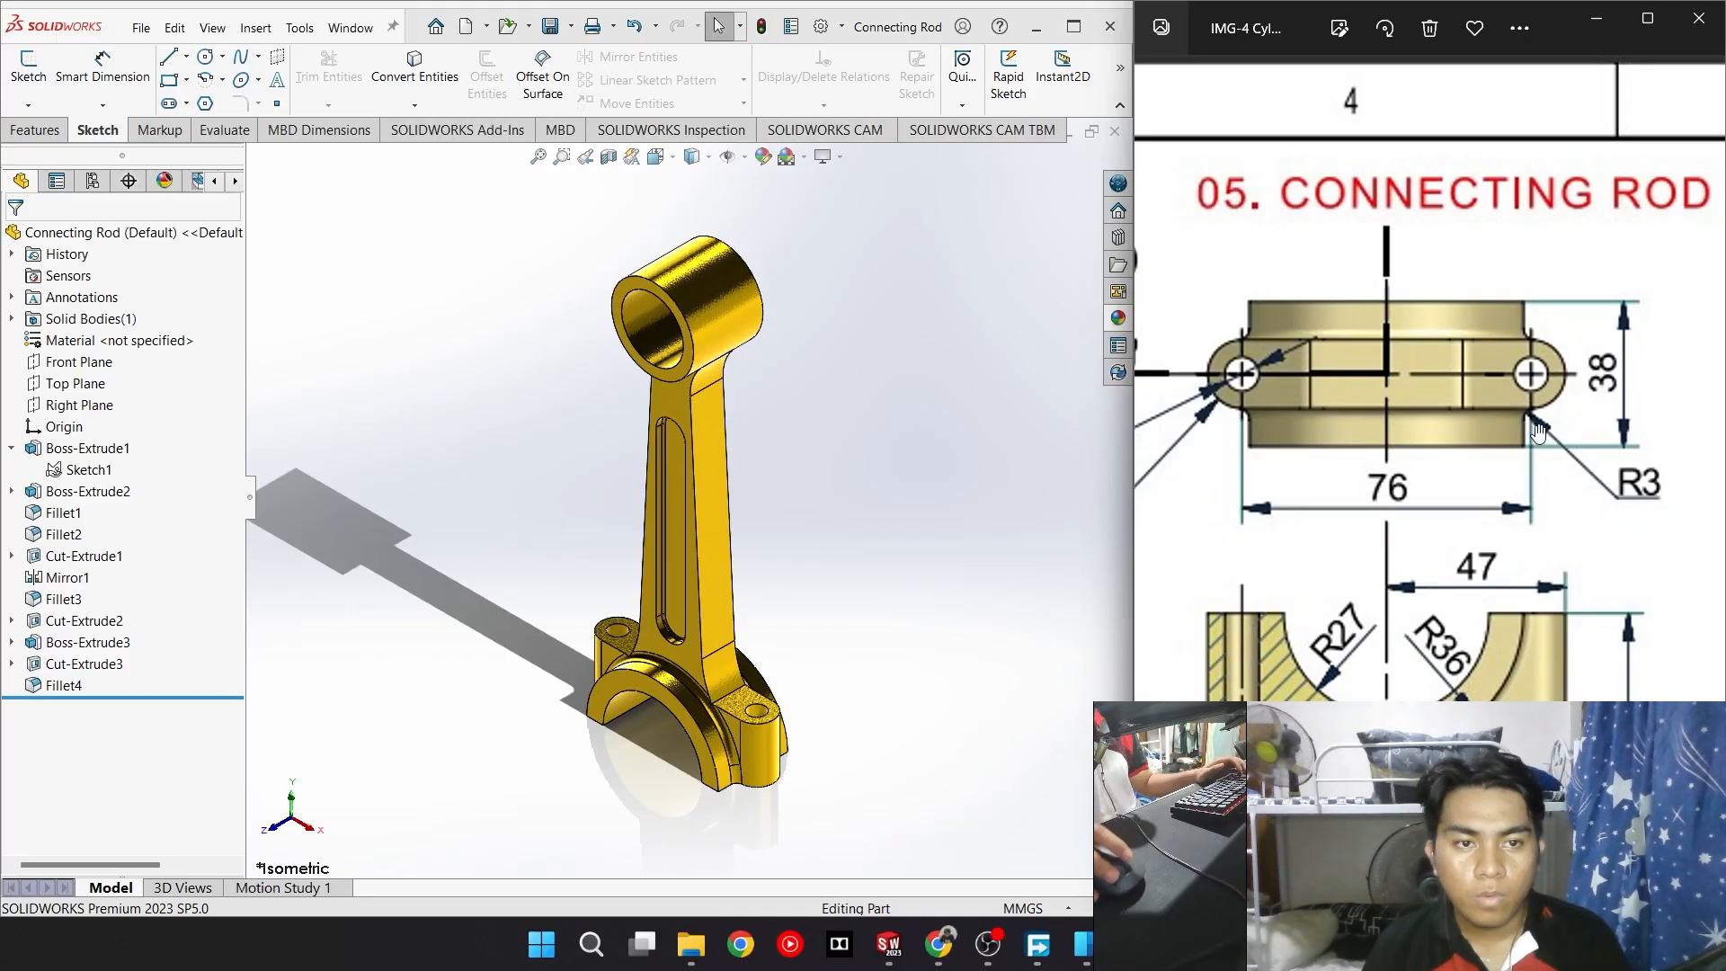
Create a new part for the connecting rod cap and start a sketch on its Front Plane
scroll(1538, 431, "down", 2)
mouse_move(1487, 580)
left_mouse_down()
mouse_move(1409, 578)
mouse_move(1448, 601)
left_mouse_up()
scroll(1463, 230, "up", 1)
left_click_drag(1463, 230, 1482, 252)
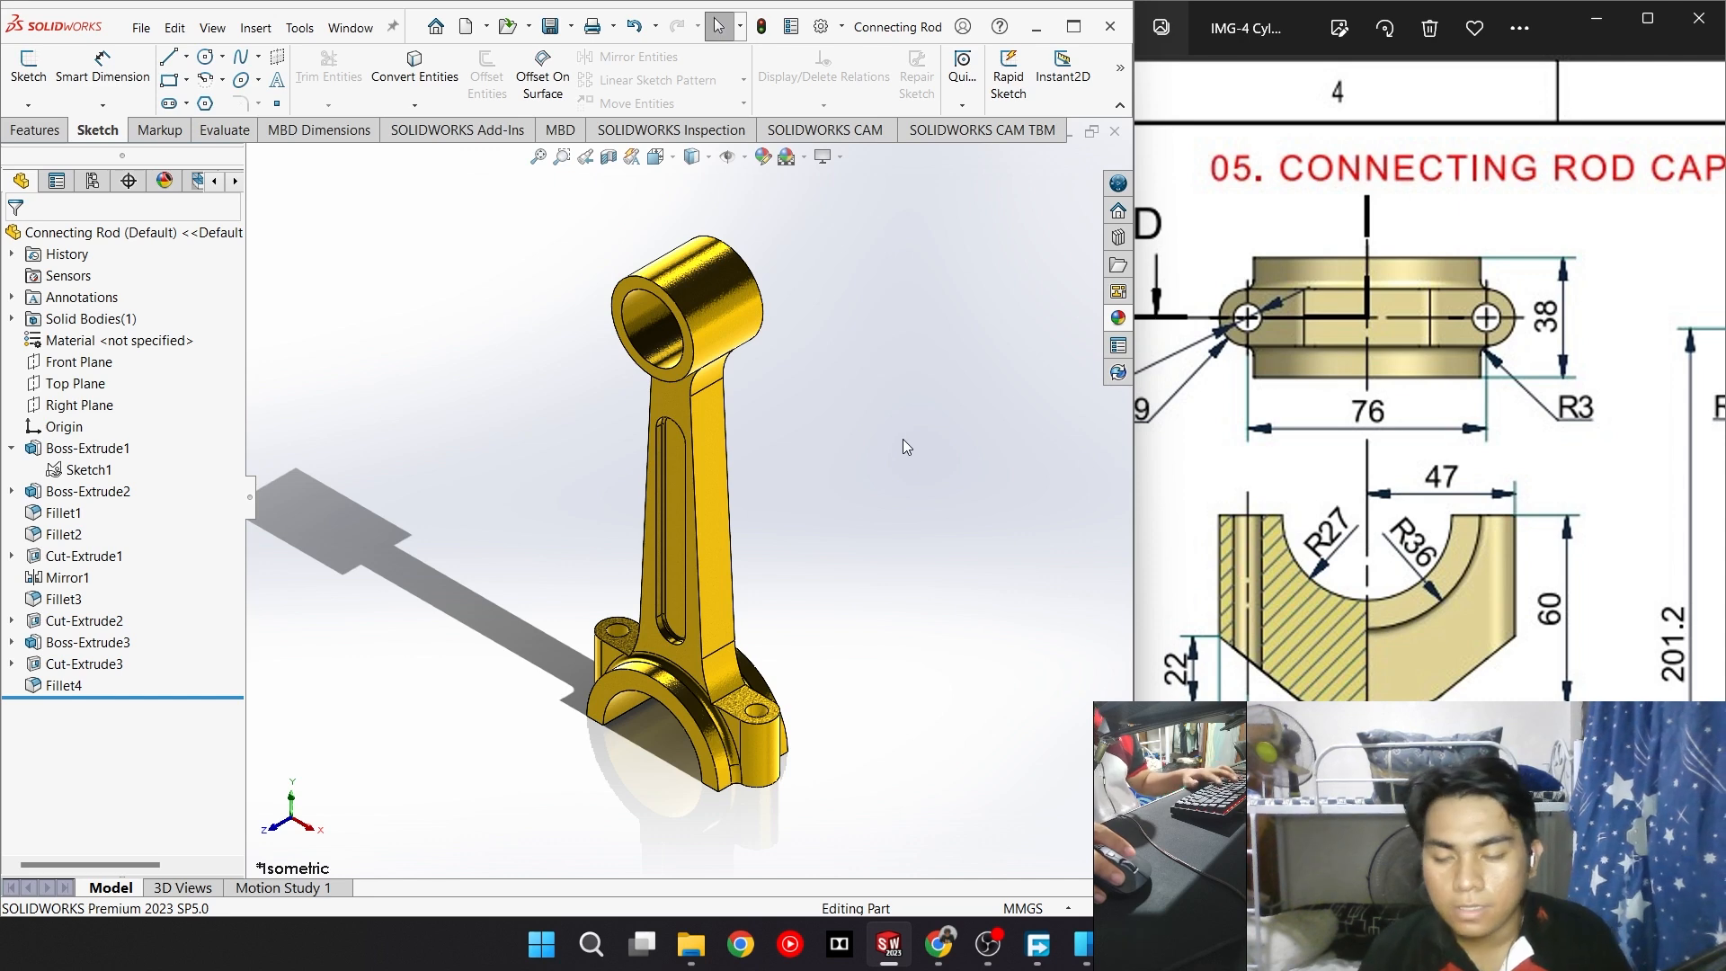
key("ctrl+n")
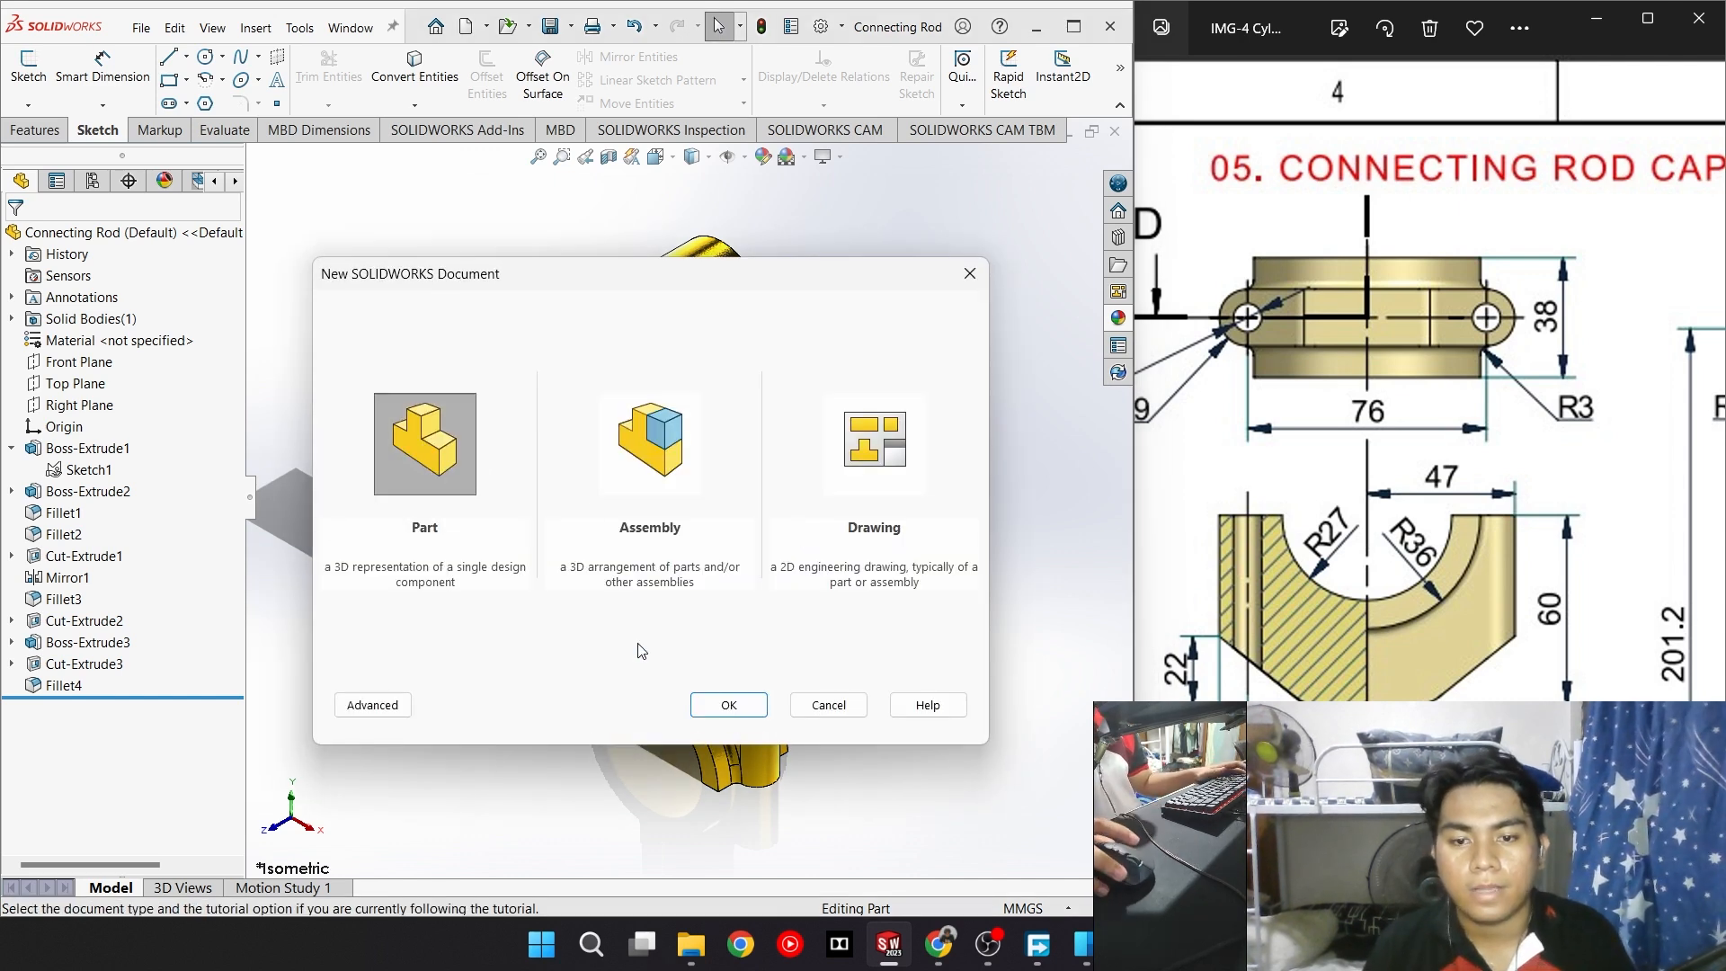
left_click(719, 702)
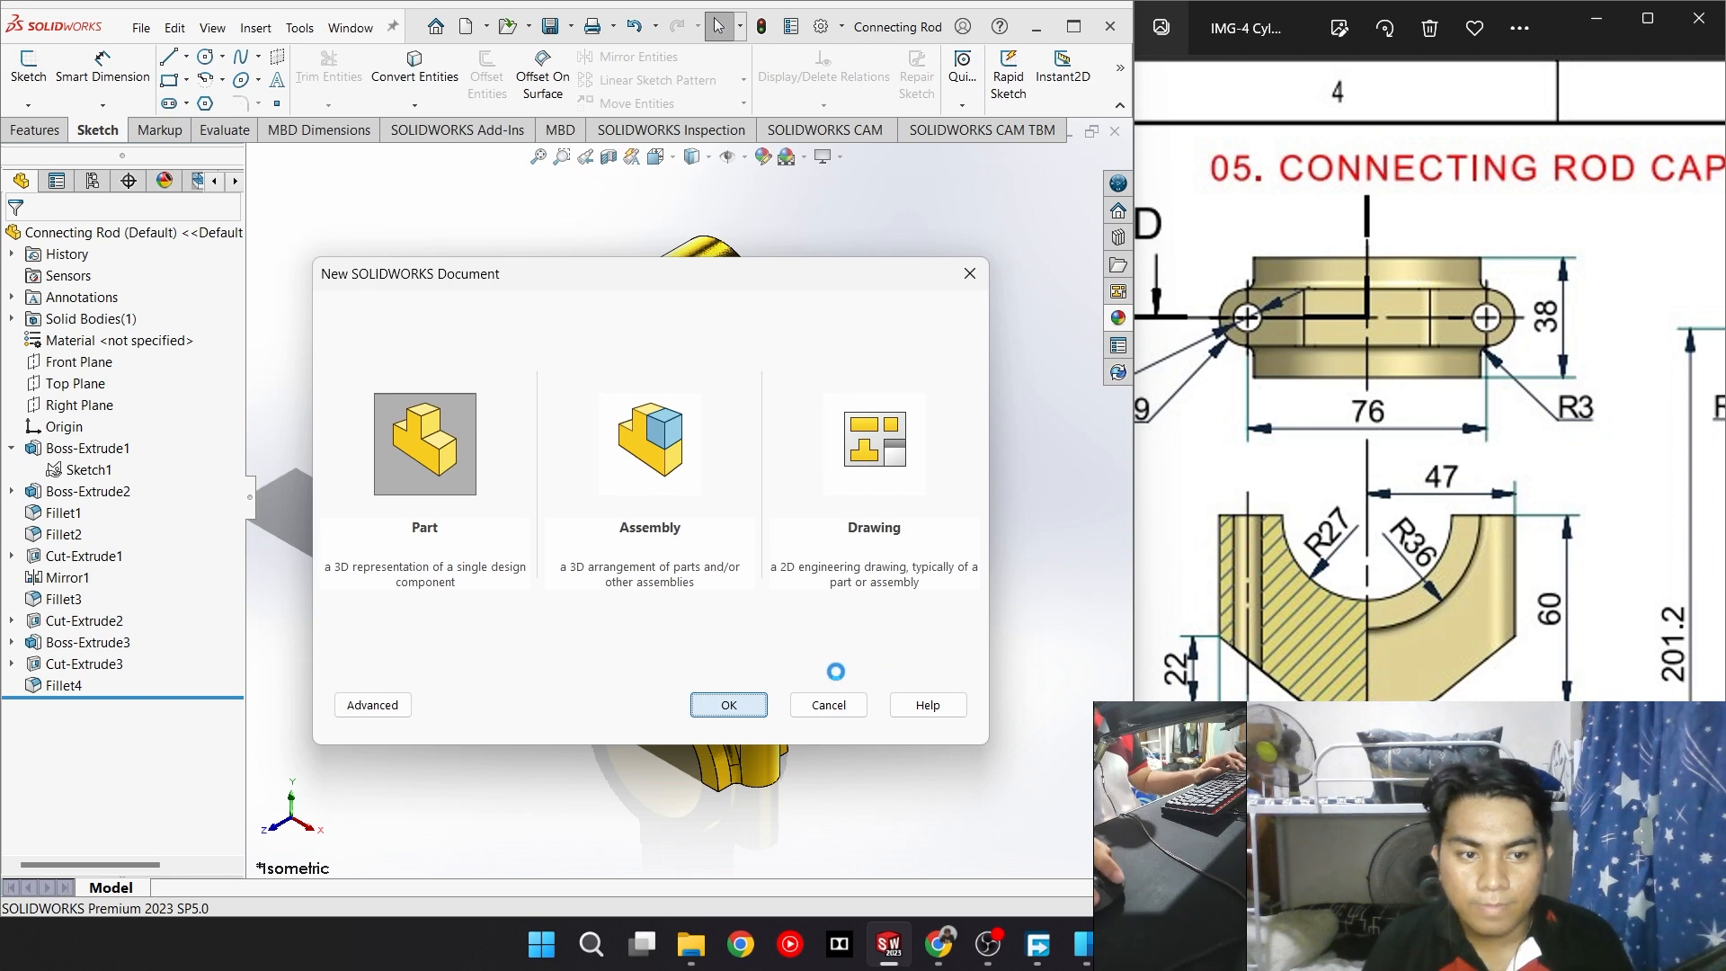
scroll(1567, 587, "down", 2)
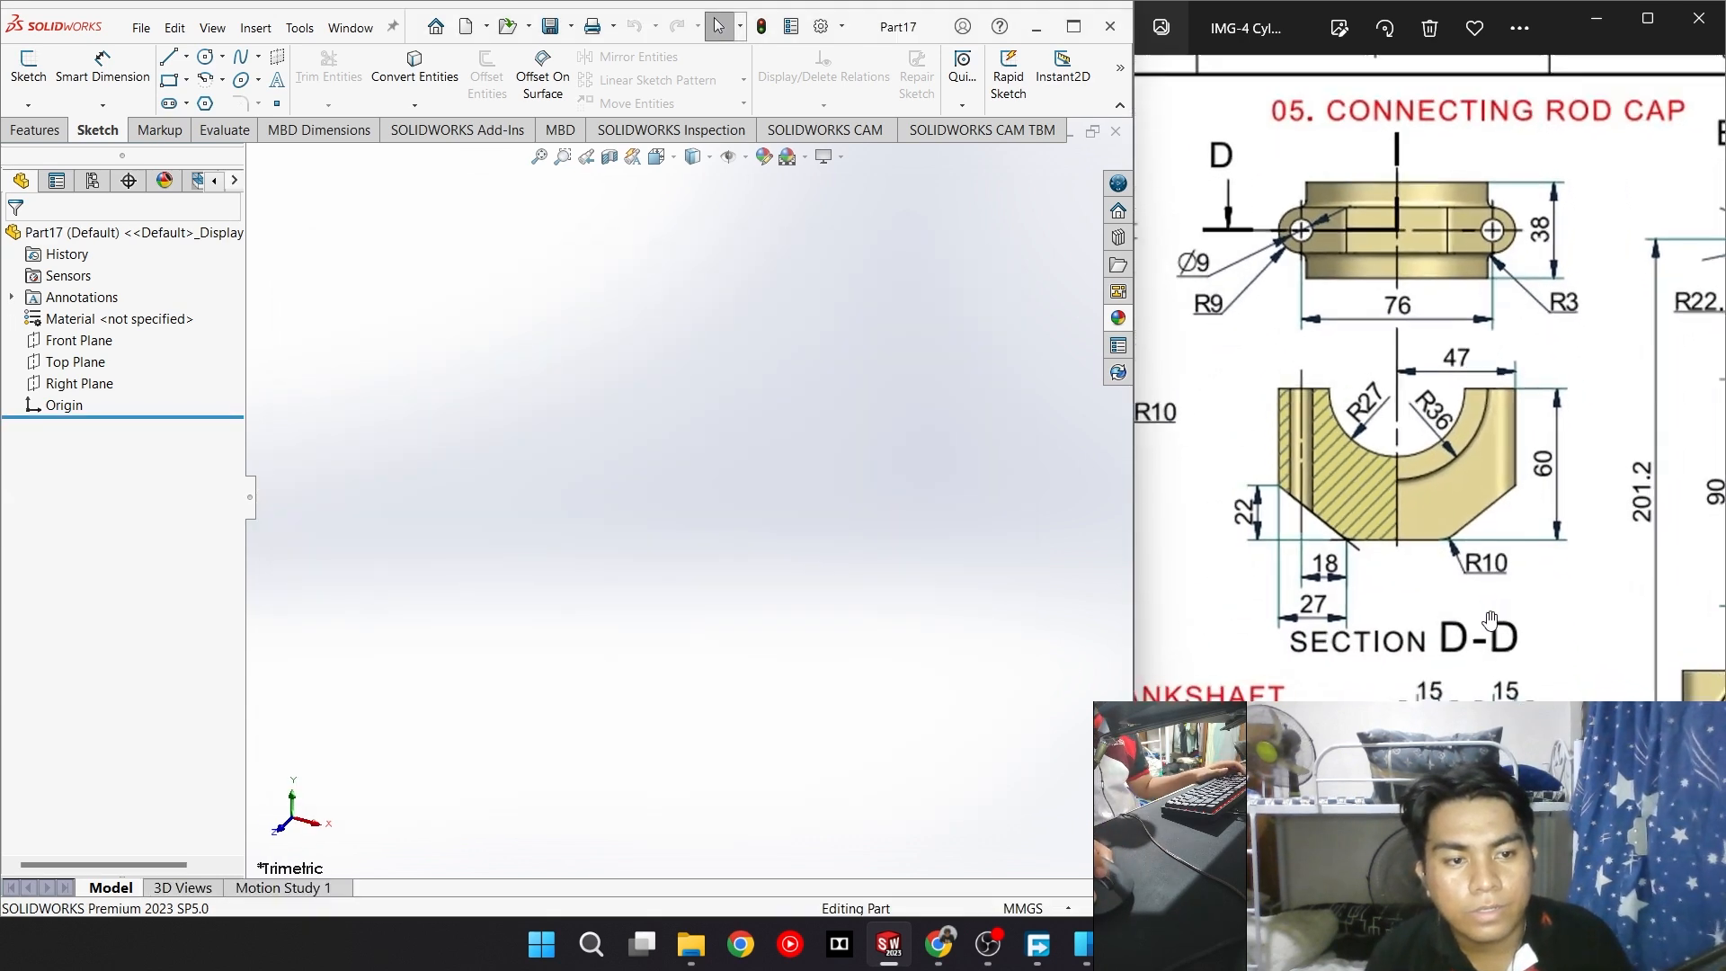
left_click_drag(1499, 490, 1273, 501)
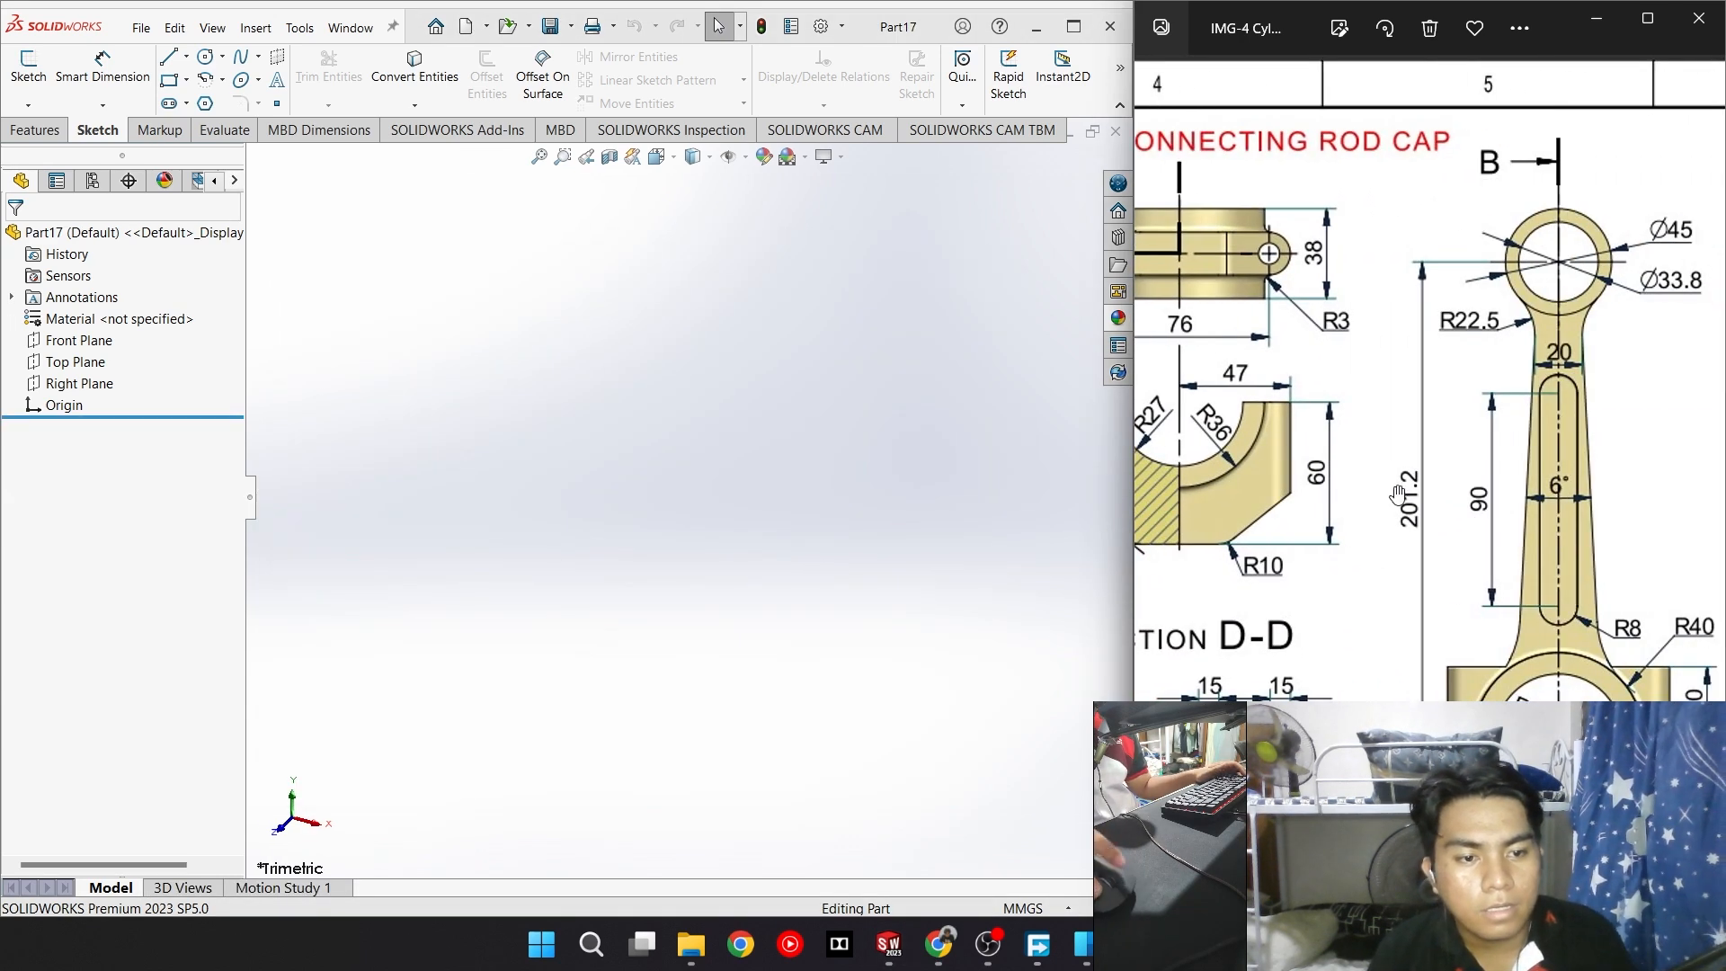
left_click_drag(1398, 494, 1658, 500)
scroll(1312, 346, "up", 3)
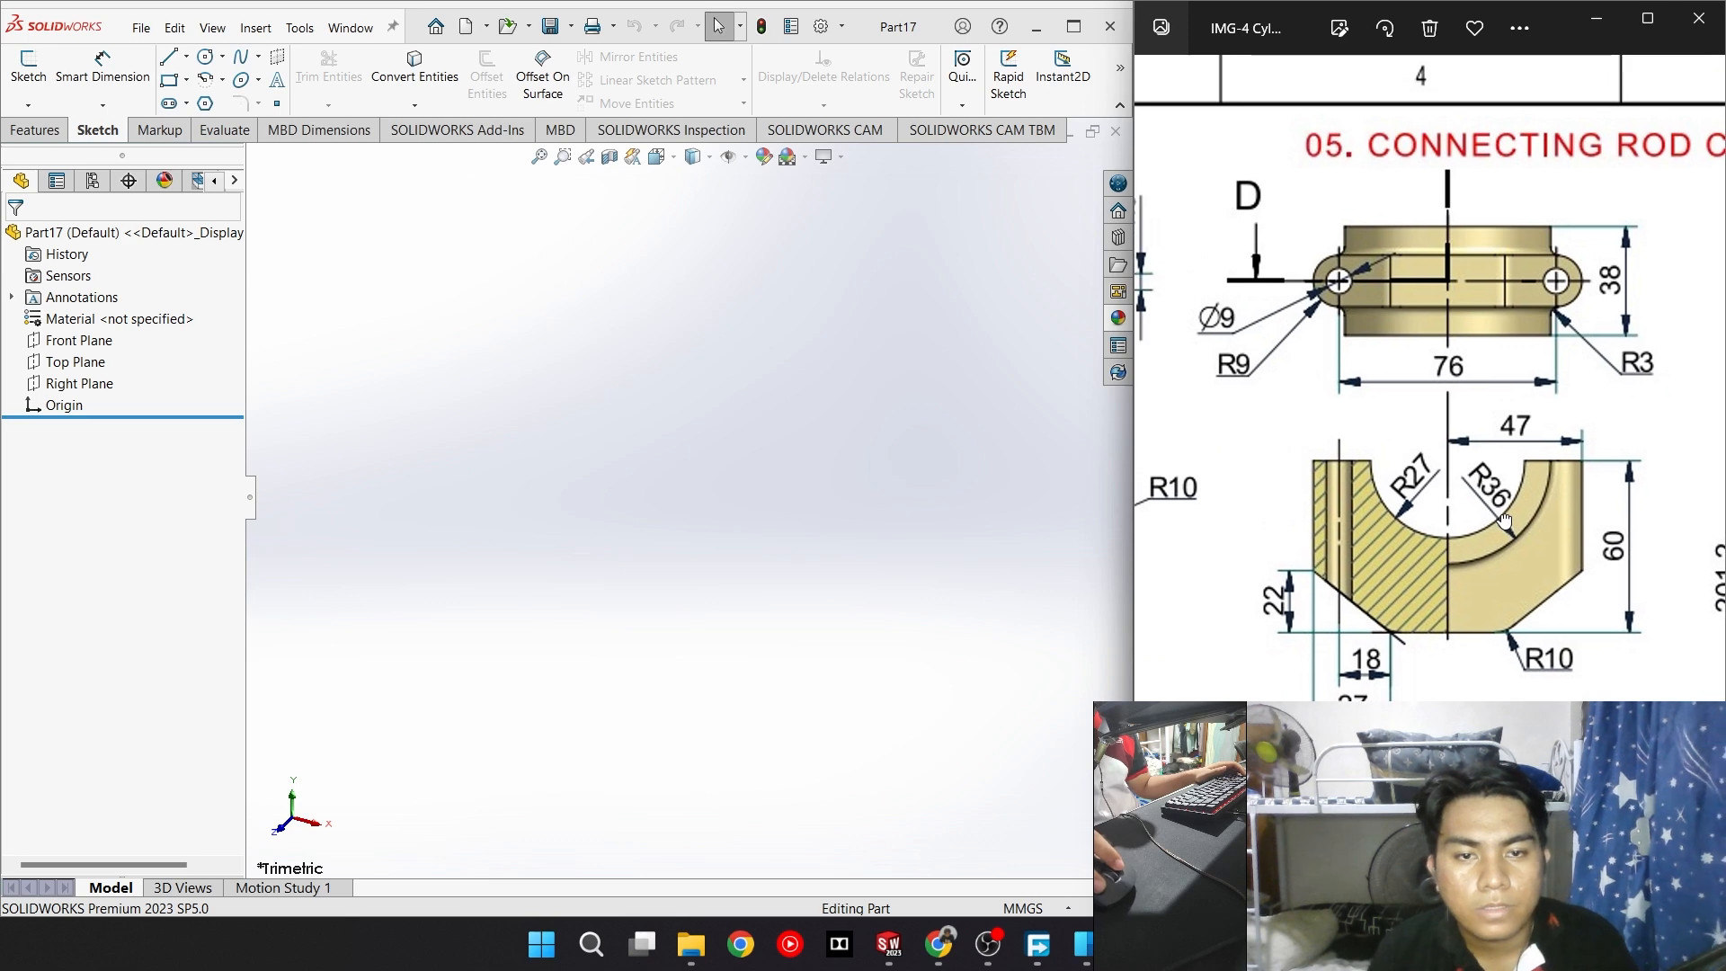
left_click(28, 67)
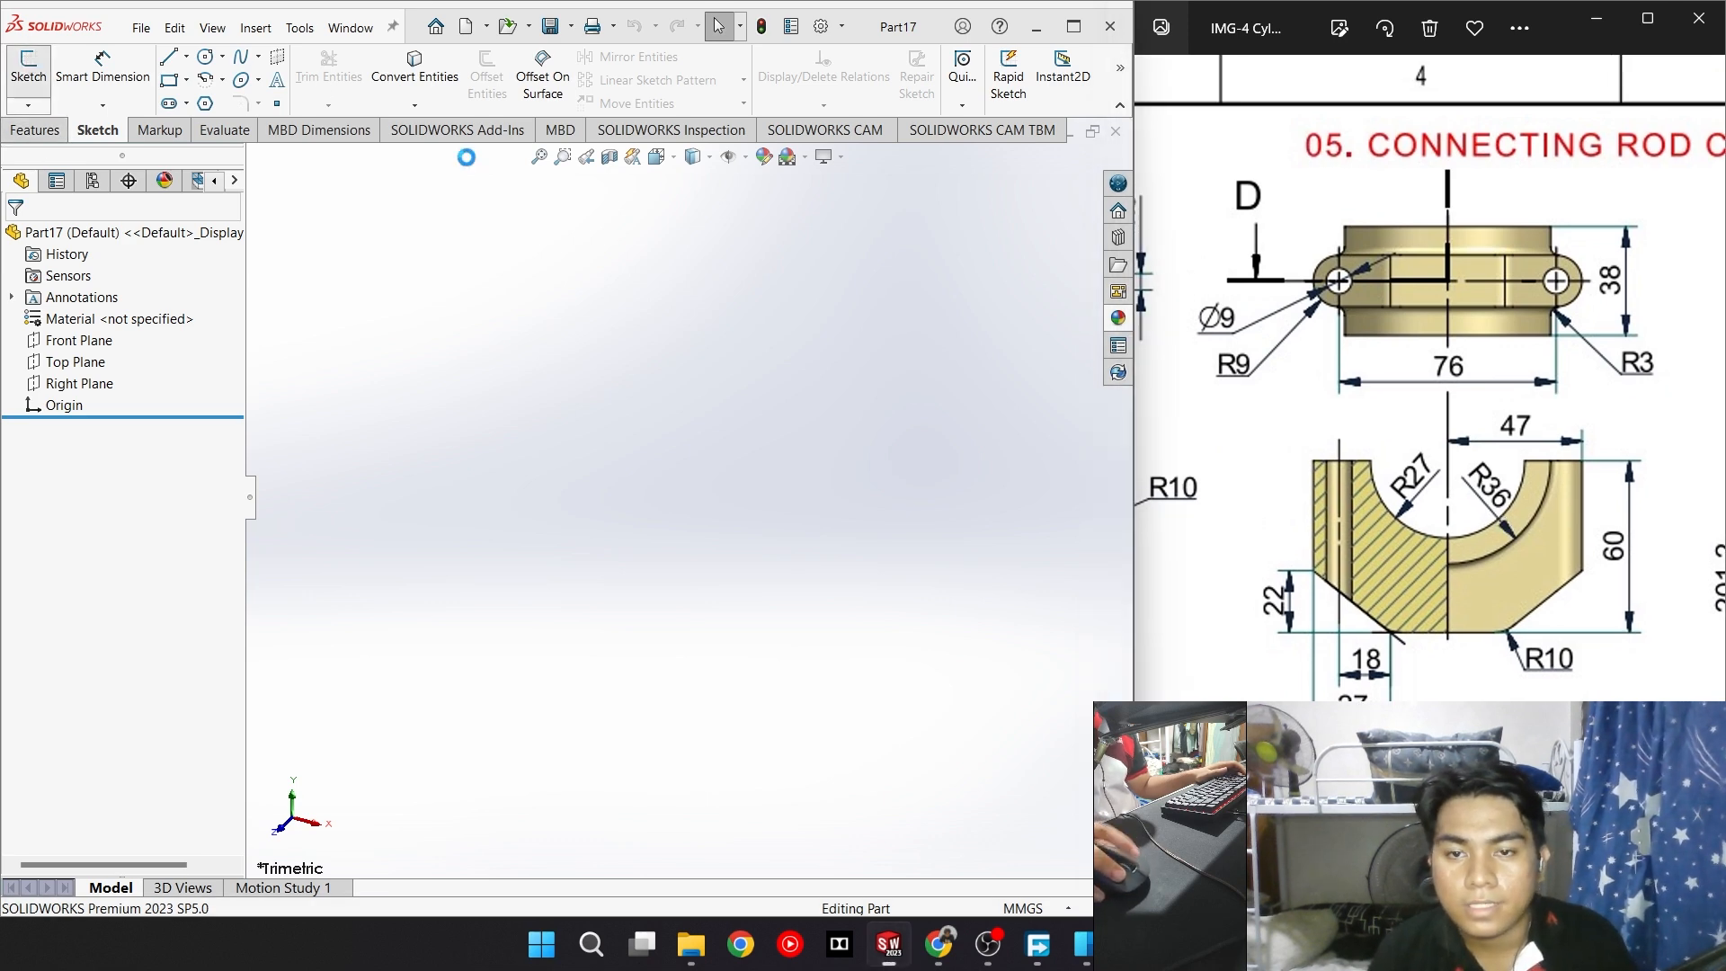
left_click(799, 396)
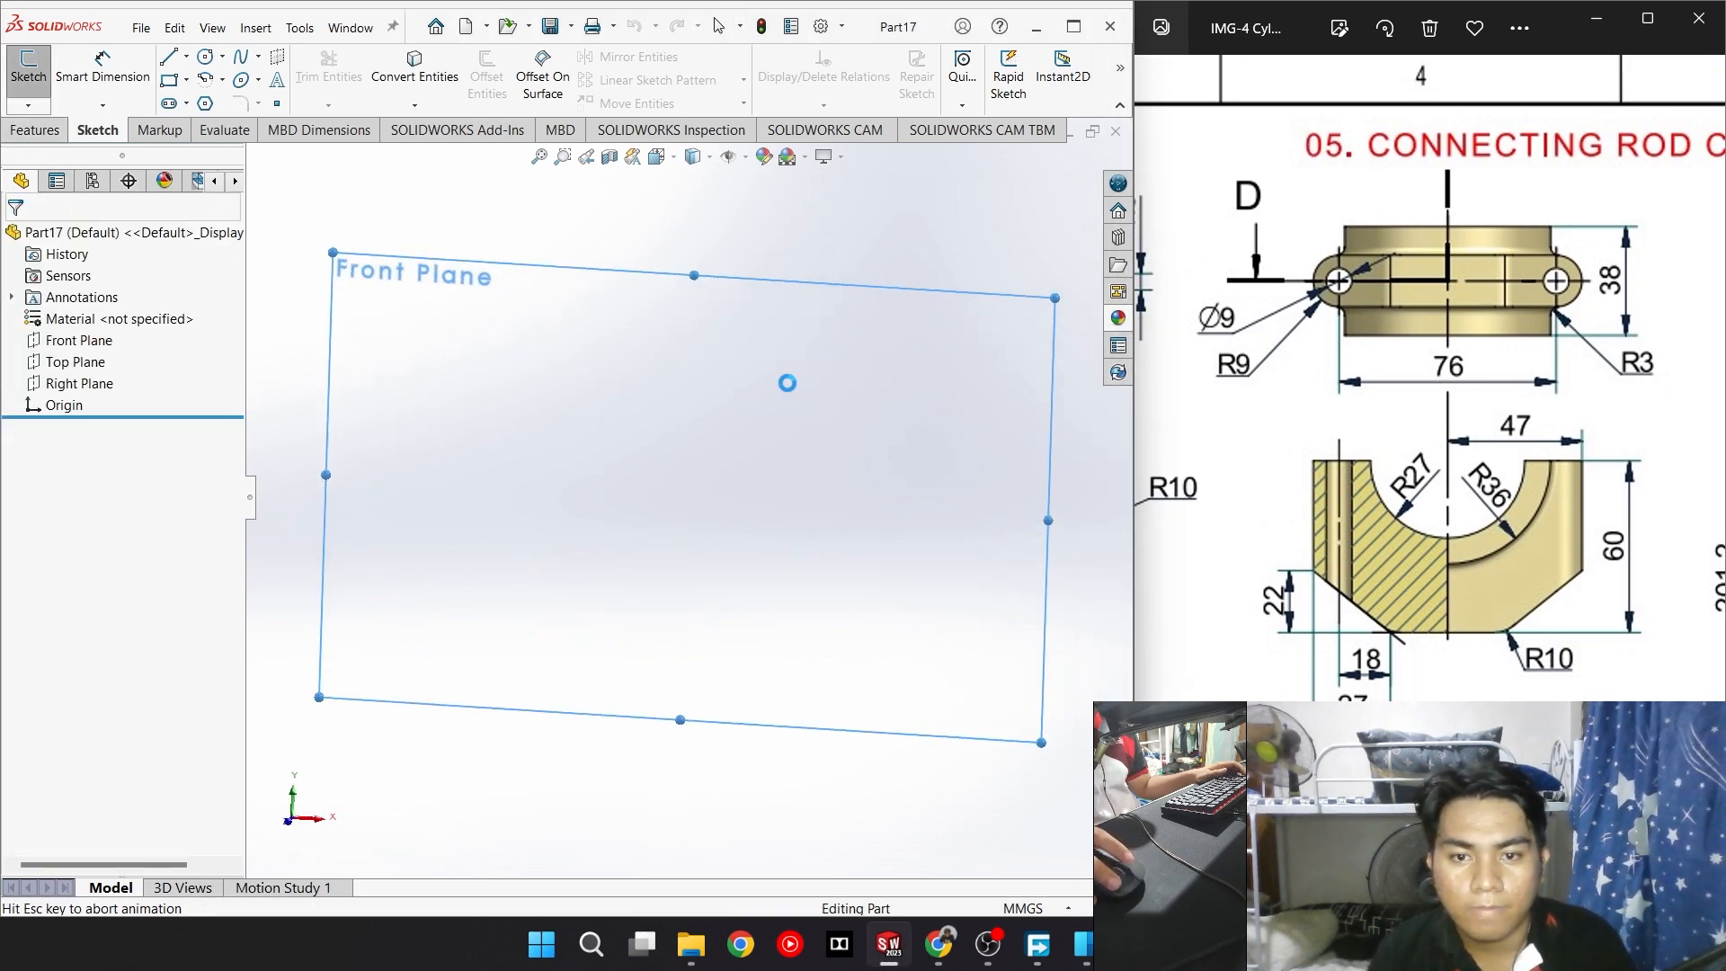
Draw two concentric circles at the origin with diameters of 36*2 (72 mm) and 27*2 (54 mm)
left_click(206, 58)
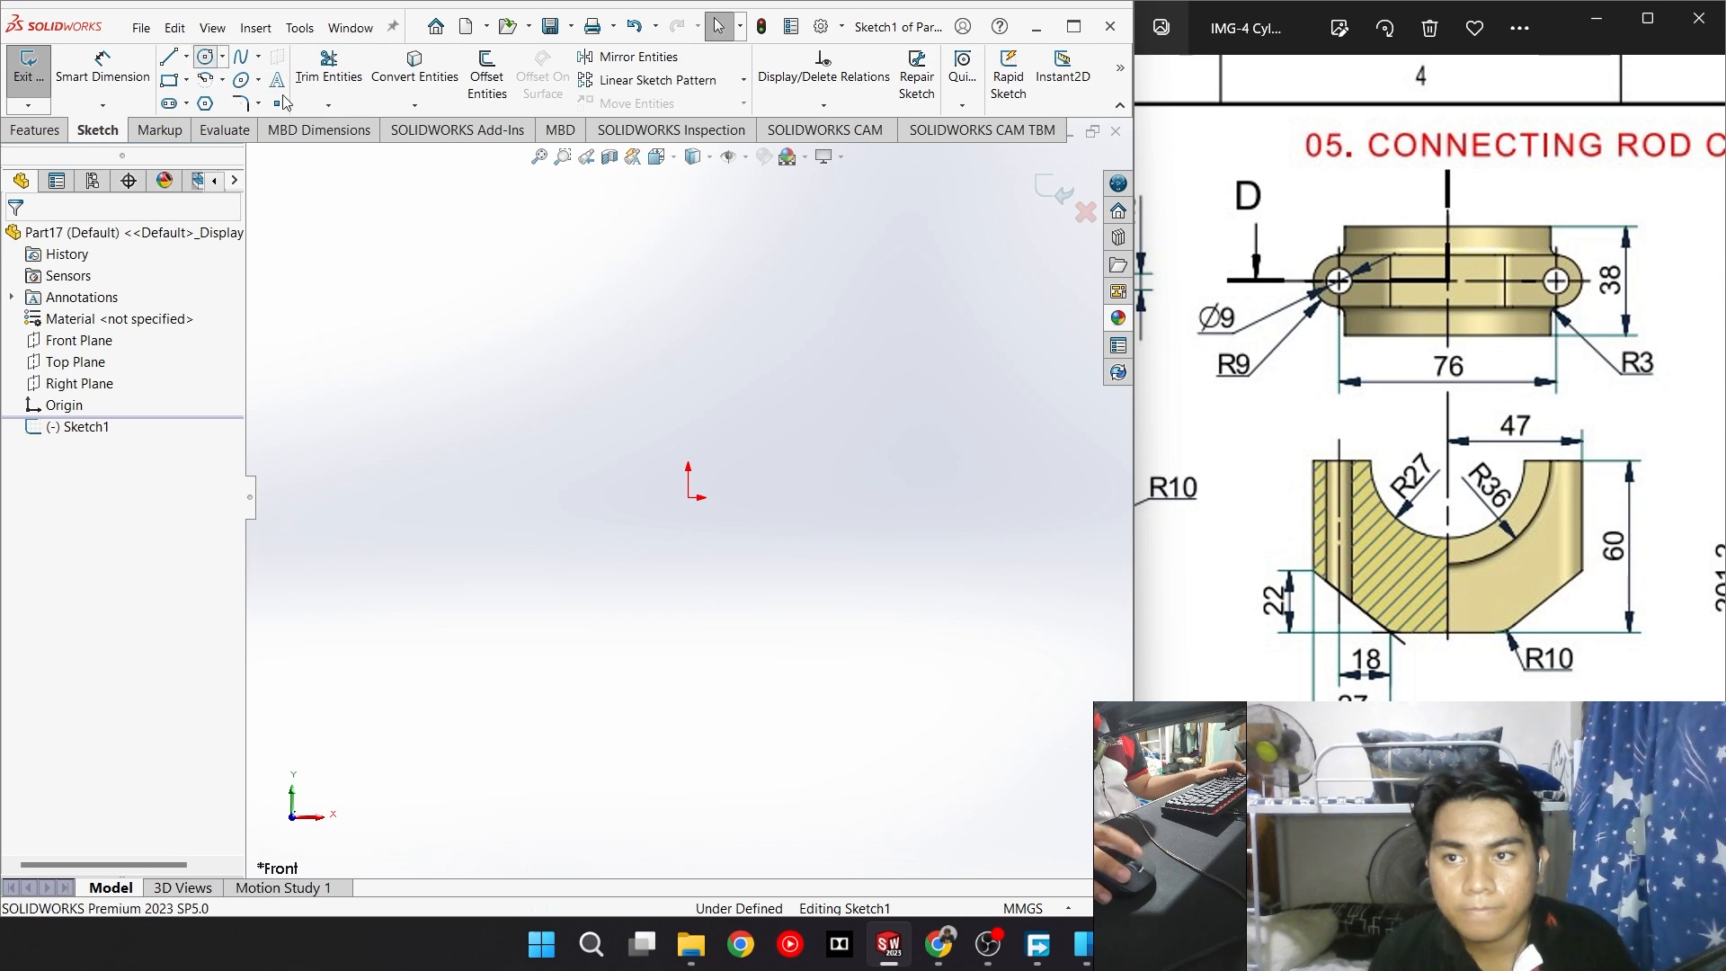
left_click(688, 497)
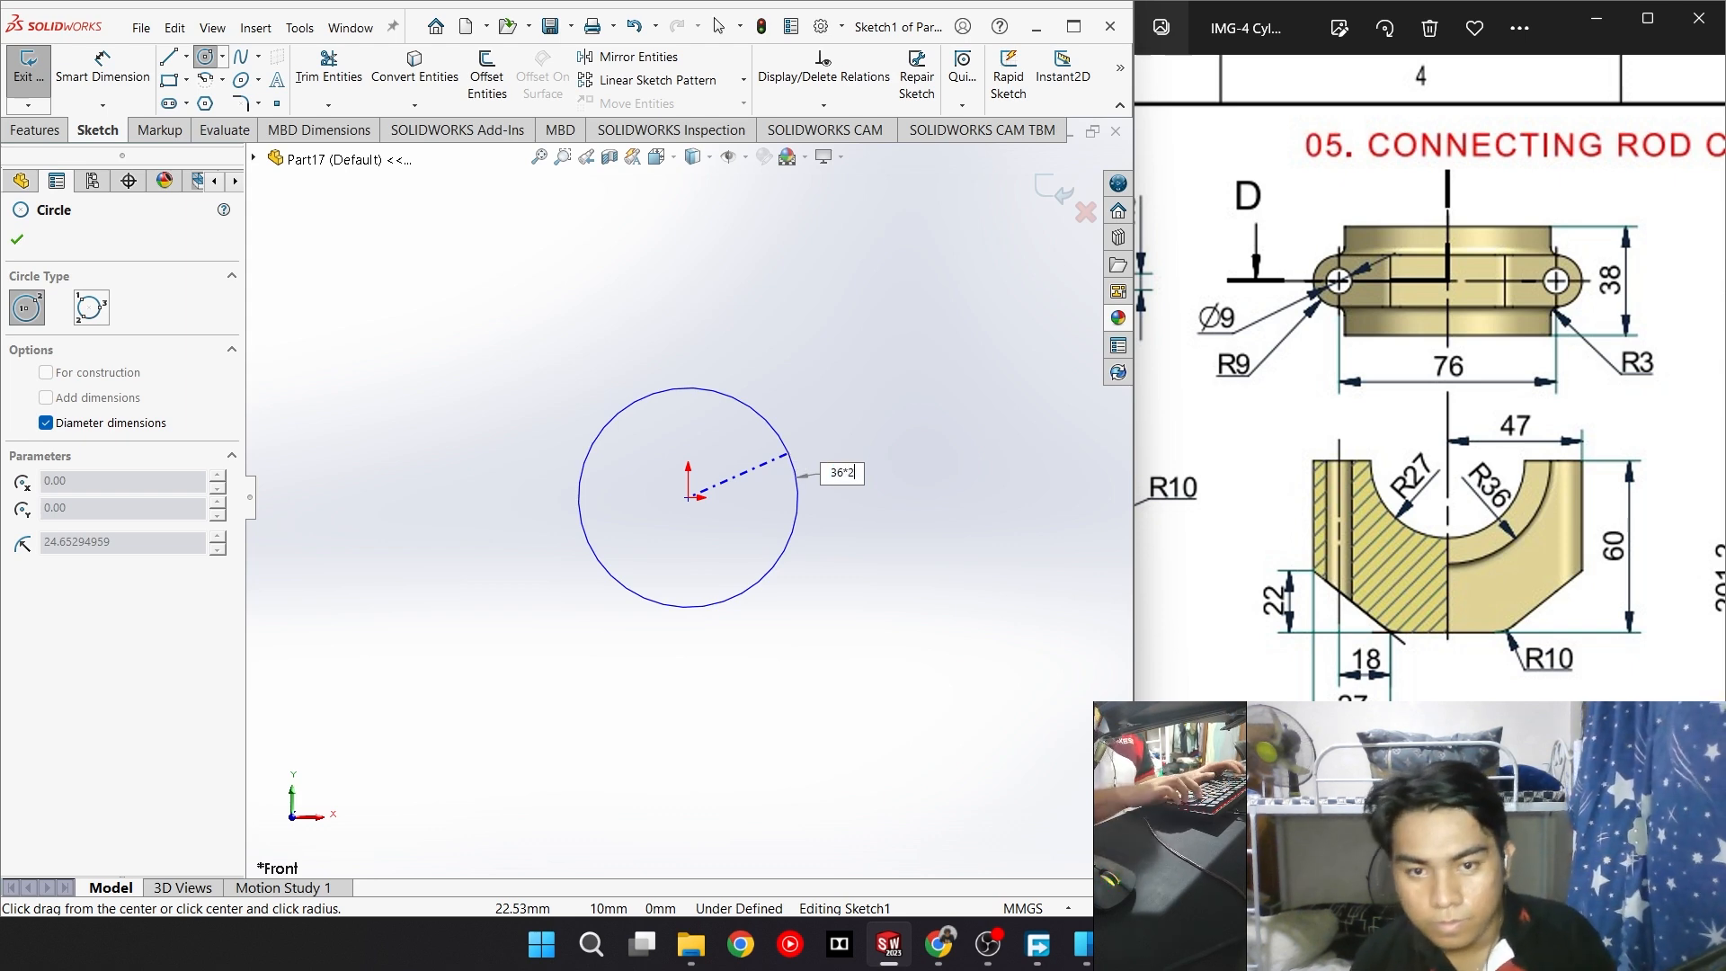
type("36*2")
key("Return")
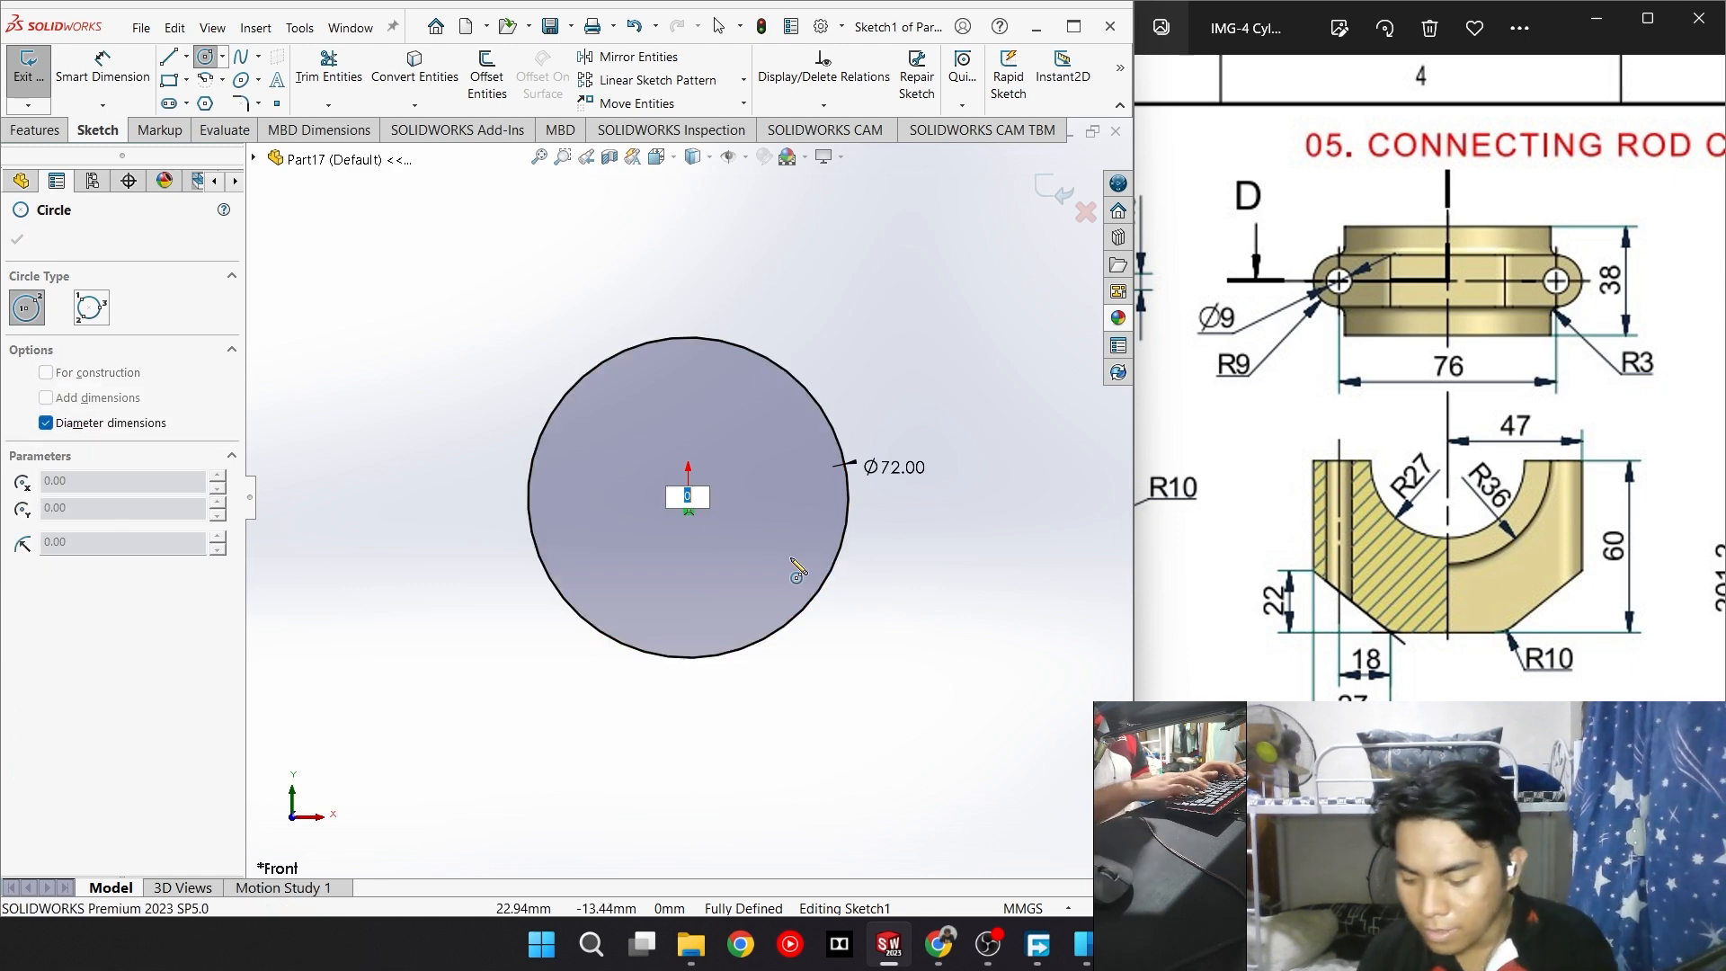
type("27*2")
key("Return")
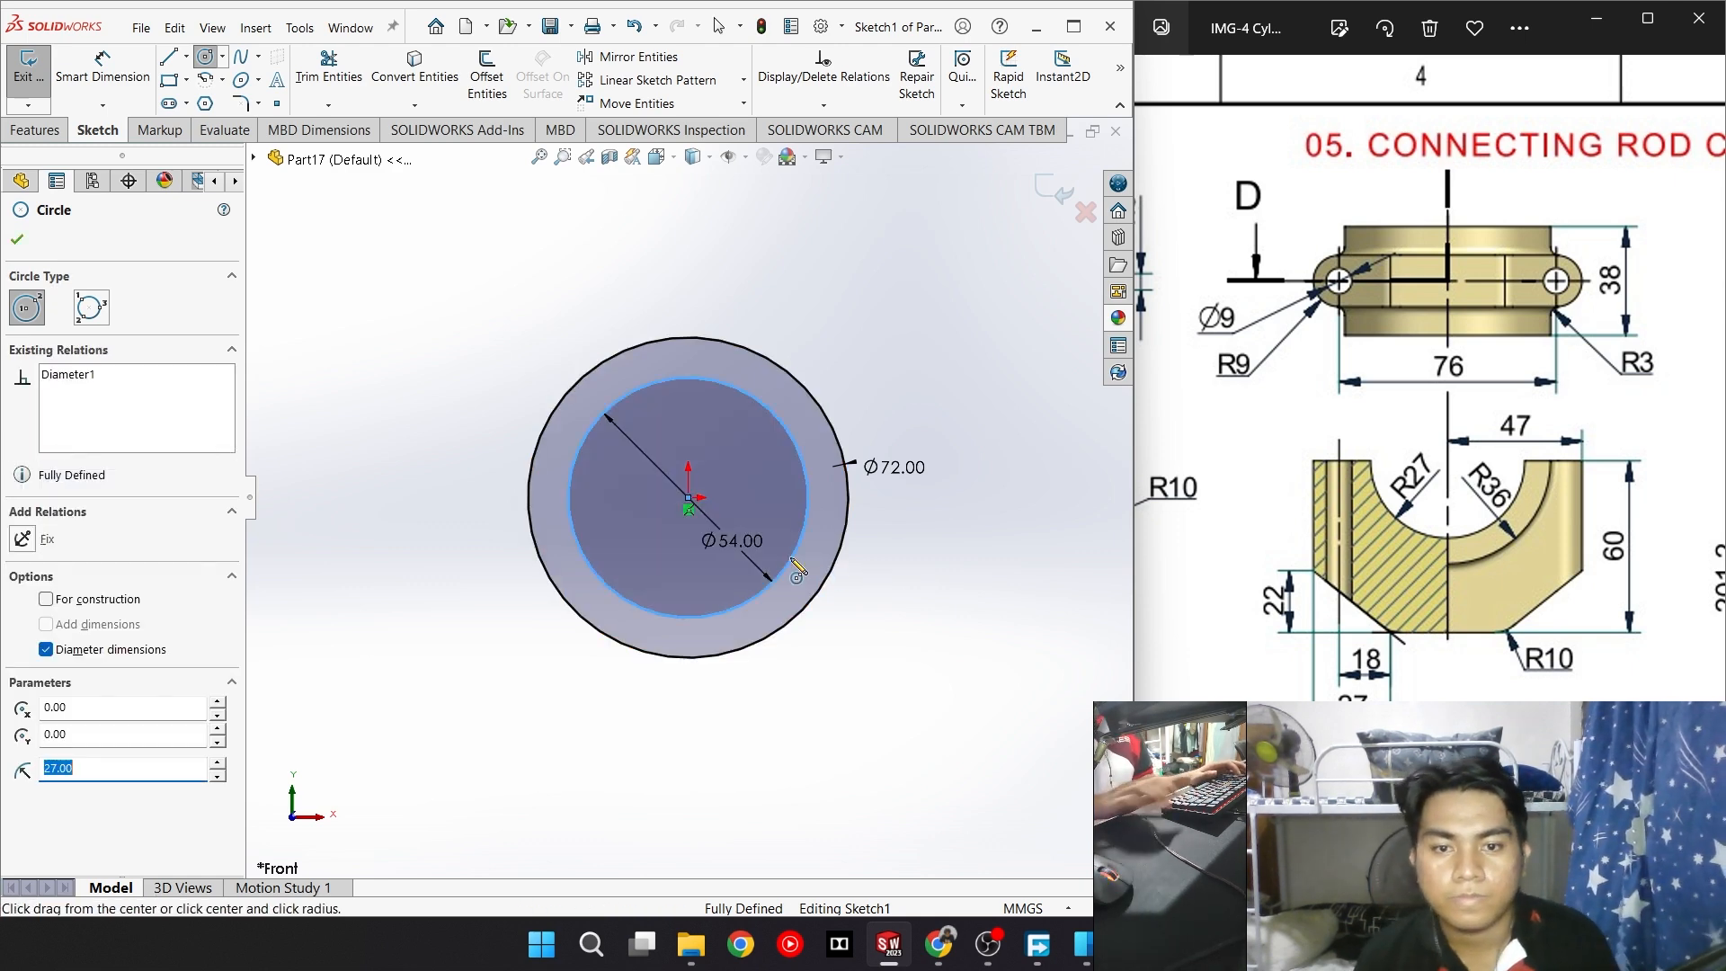
key("Escape")
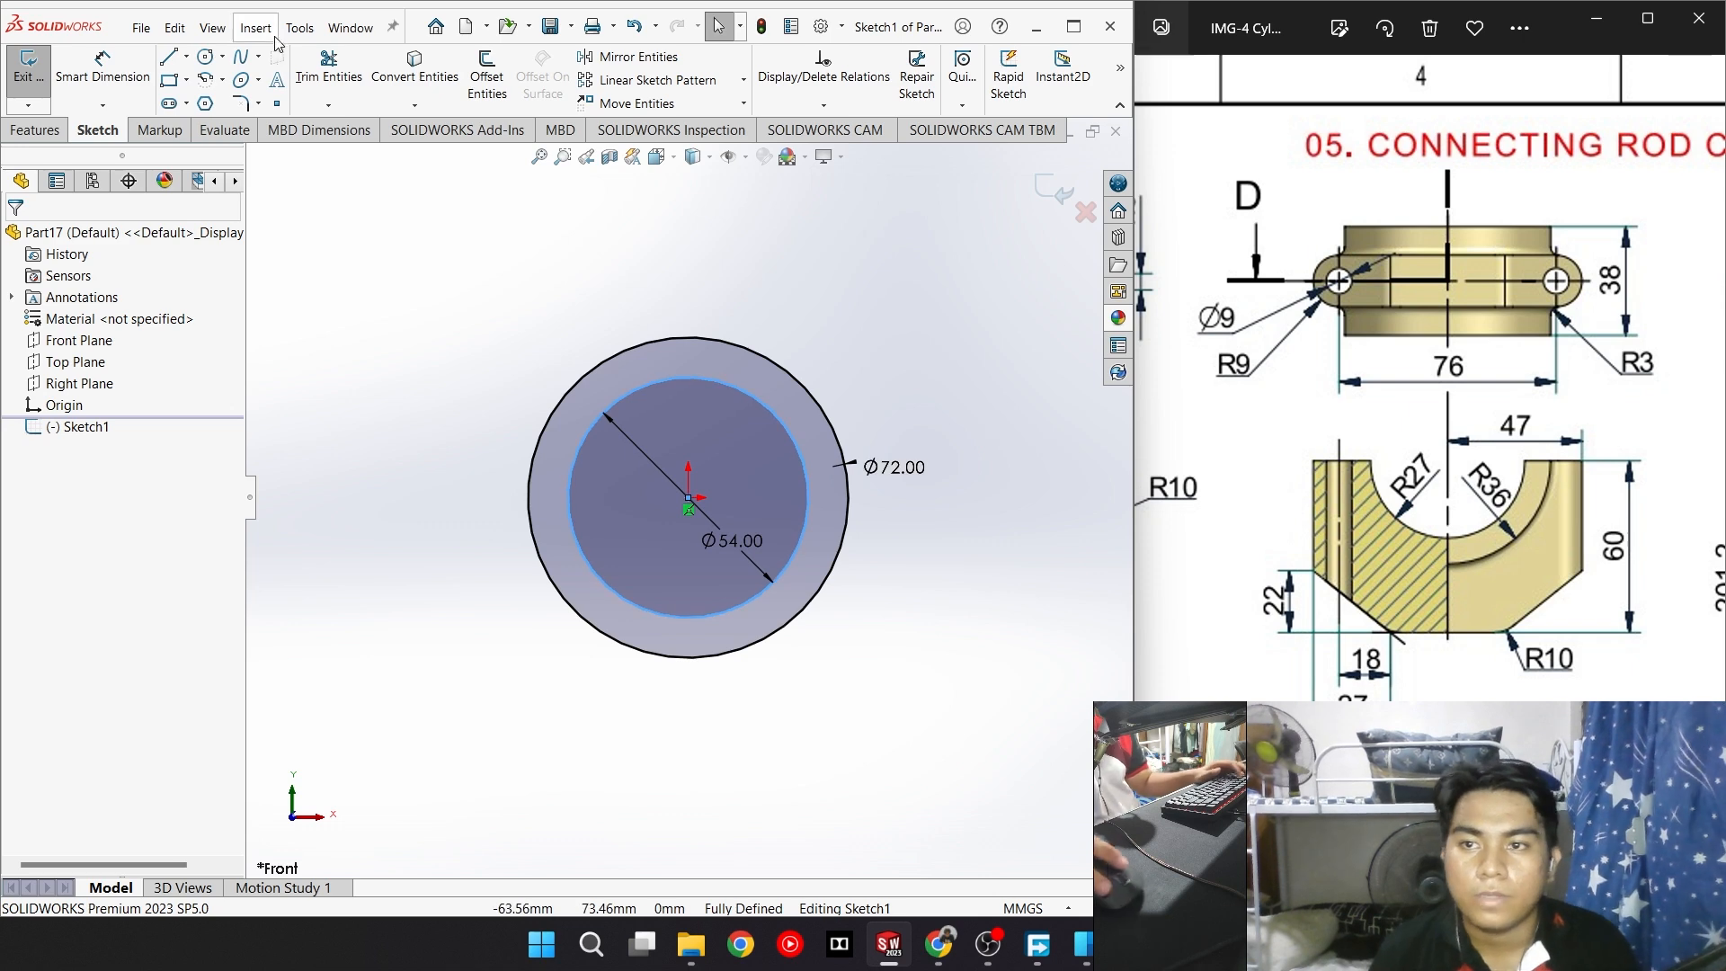
Draw a horizontal midpoint line centred on the origin and spanning the full 72 mm diameter of the outer circle
left_click(170, 59)
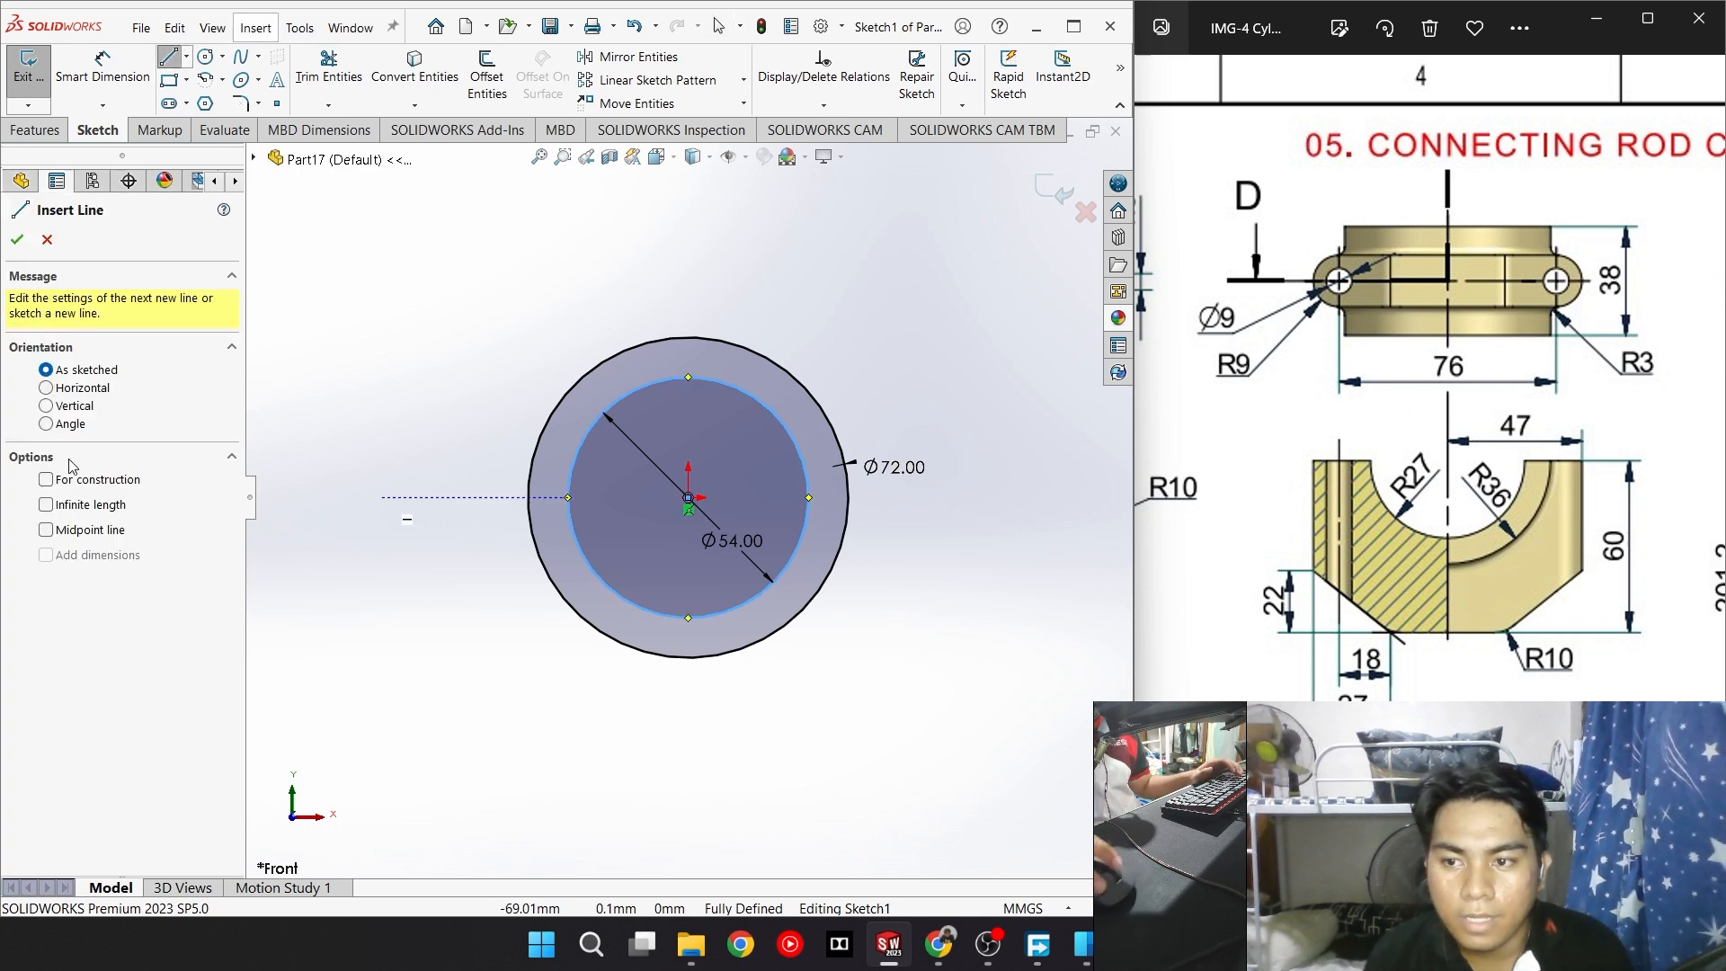
left_click(73, 529)
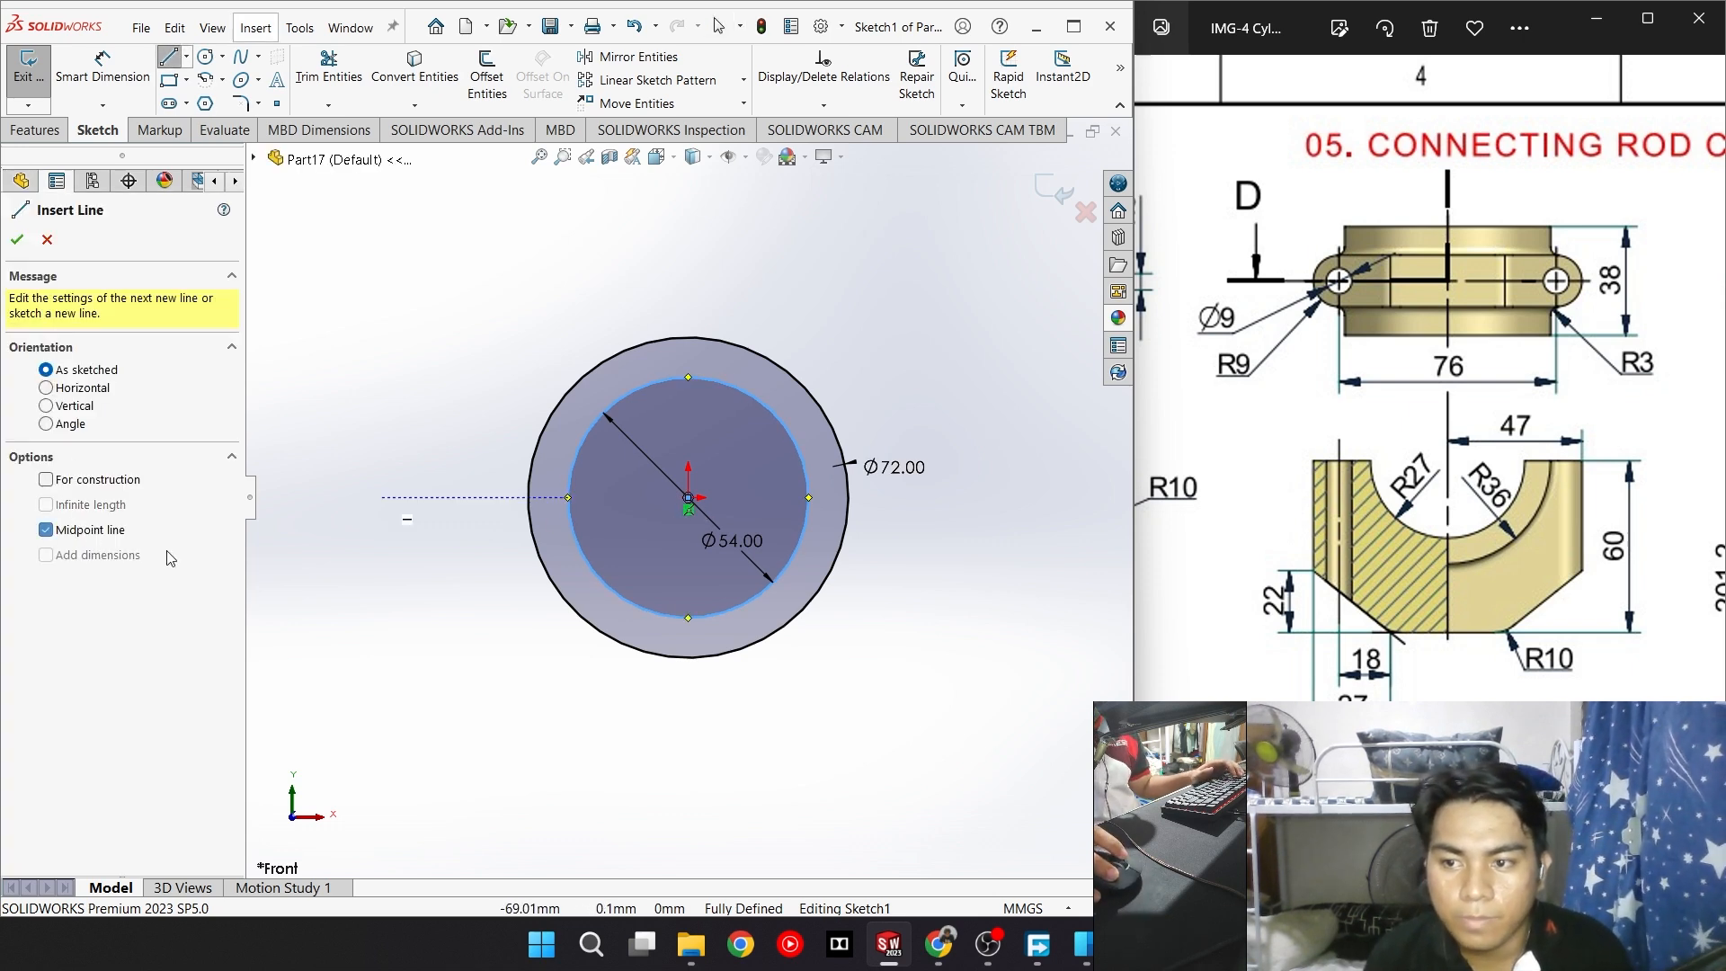
left_click(688, 497)
left_click(846, 497)
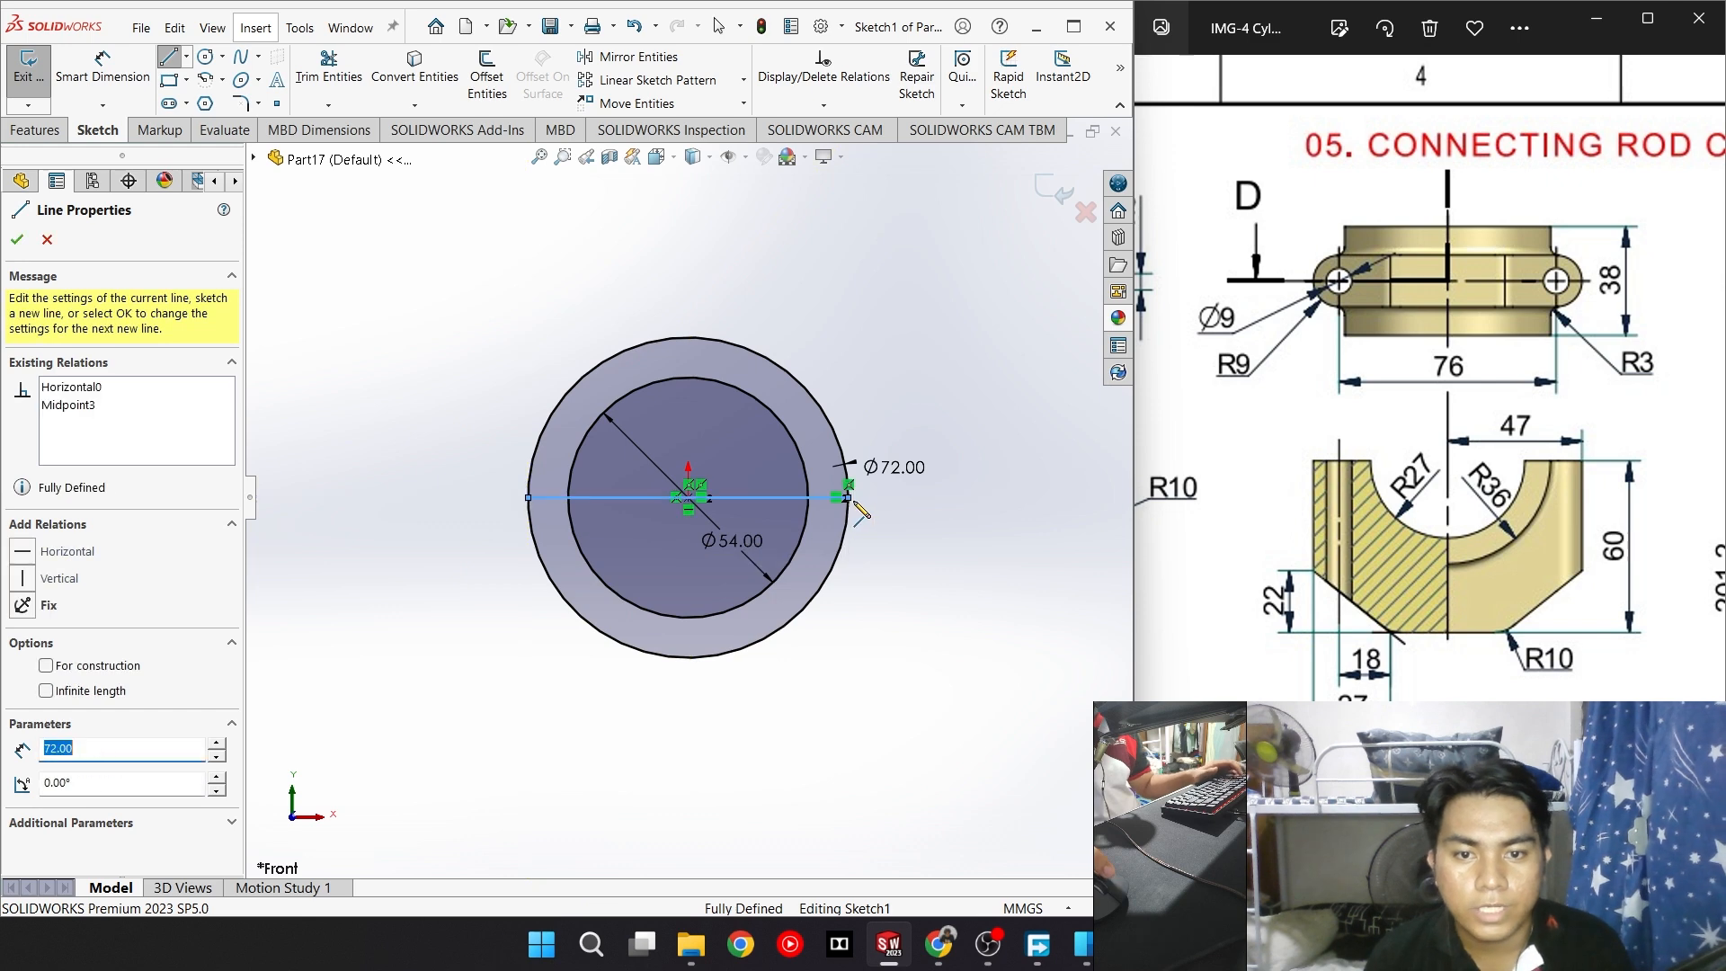
key("Escape")
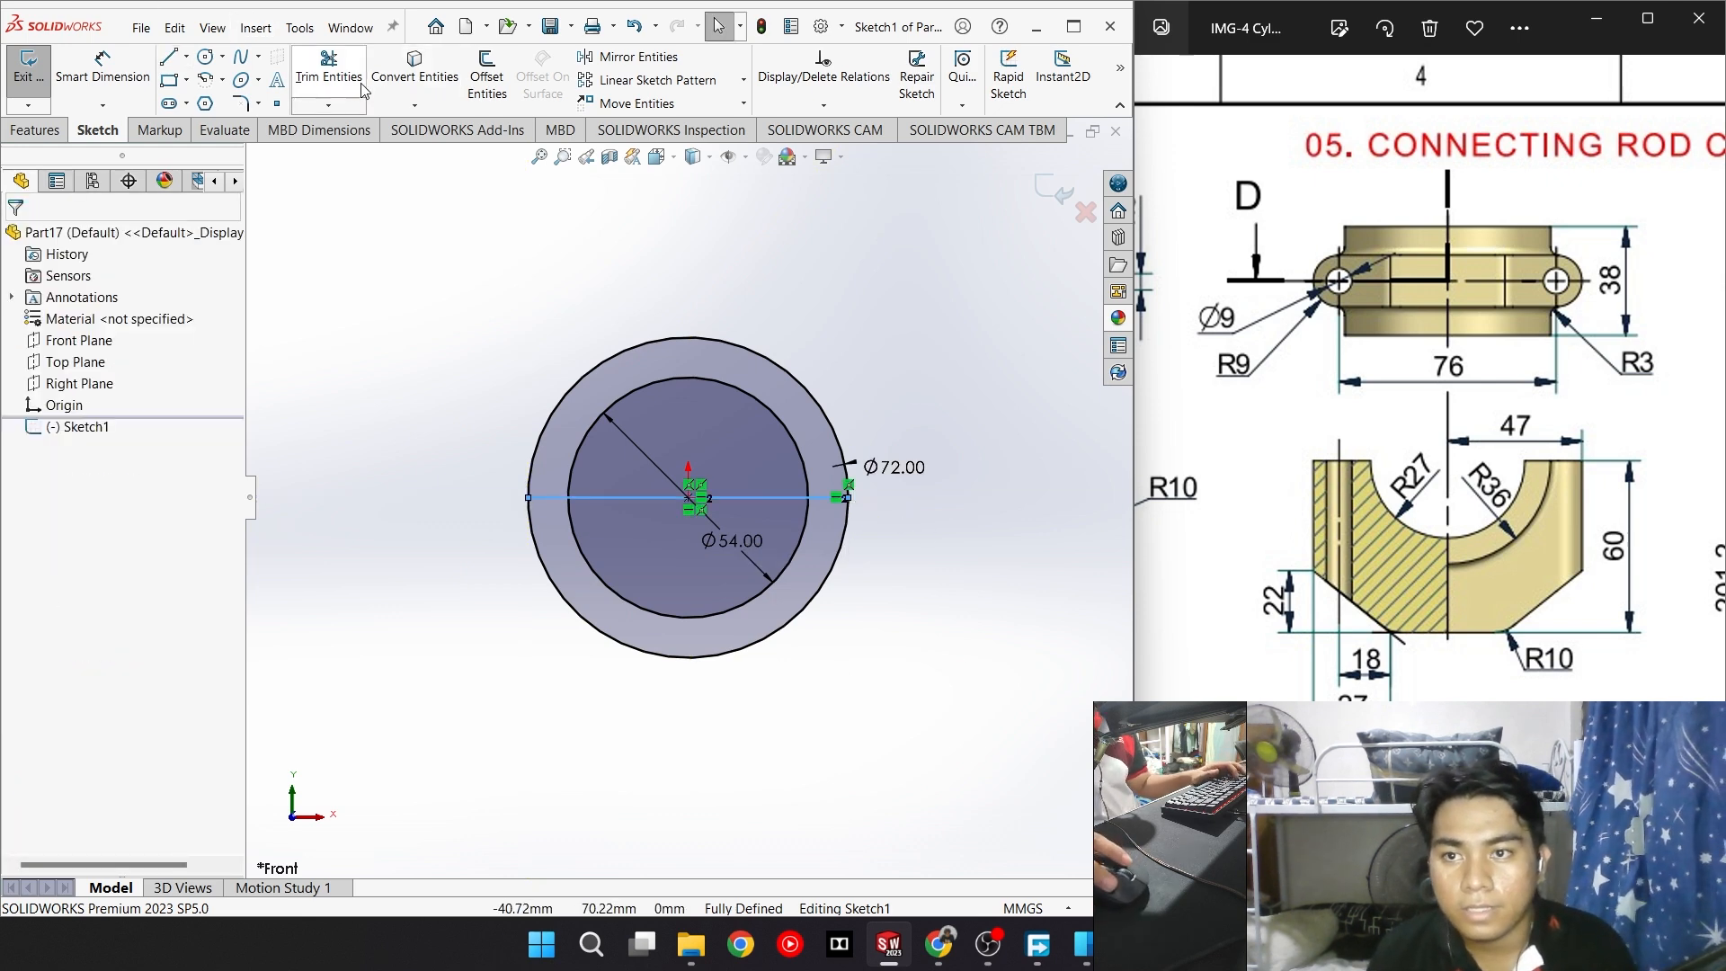
Trim the upper halves of both circles and the line segment inside the inner circle, leaving a closed lower half-ring profile
left_click(328, 68)
left_click_drag(609, 399, 619, 396)
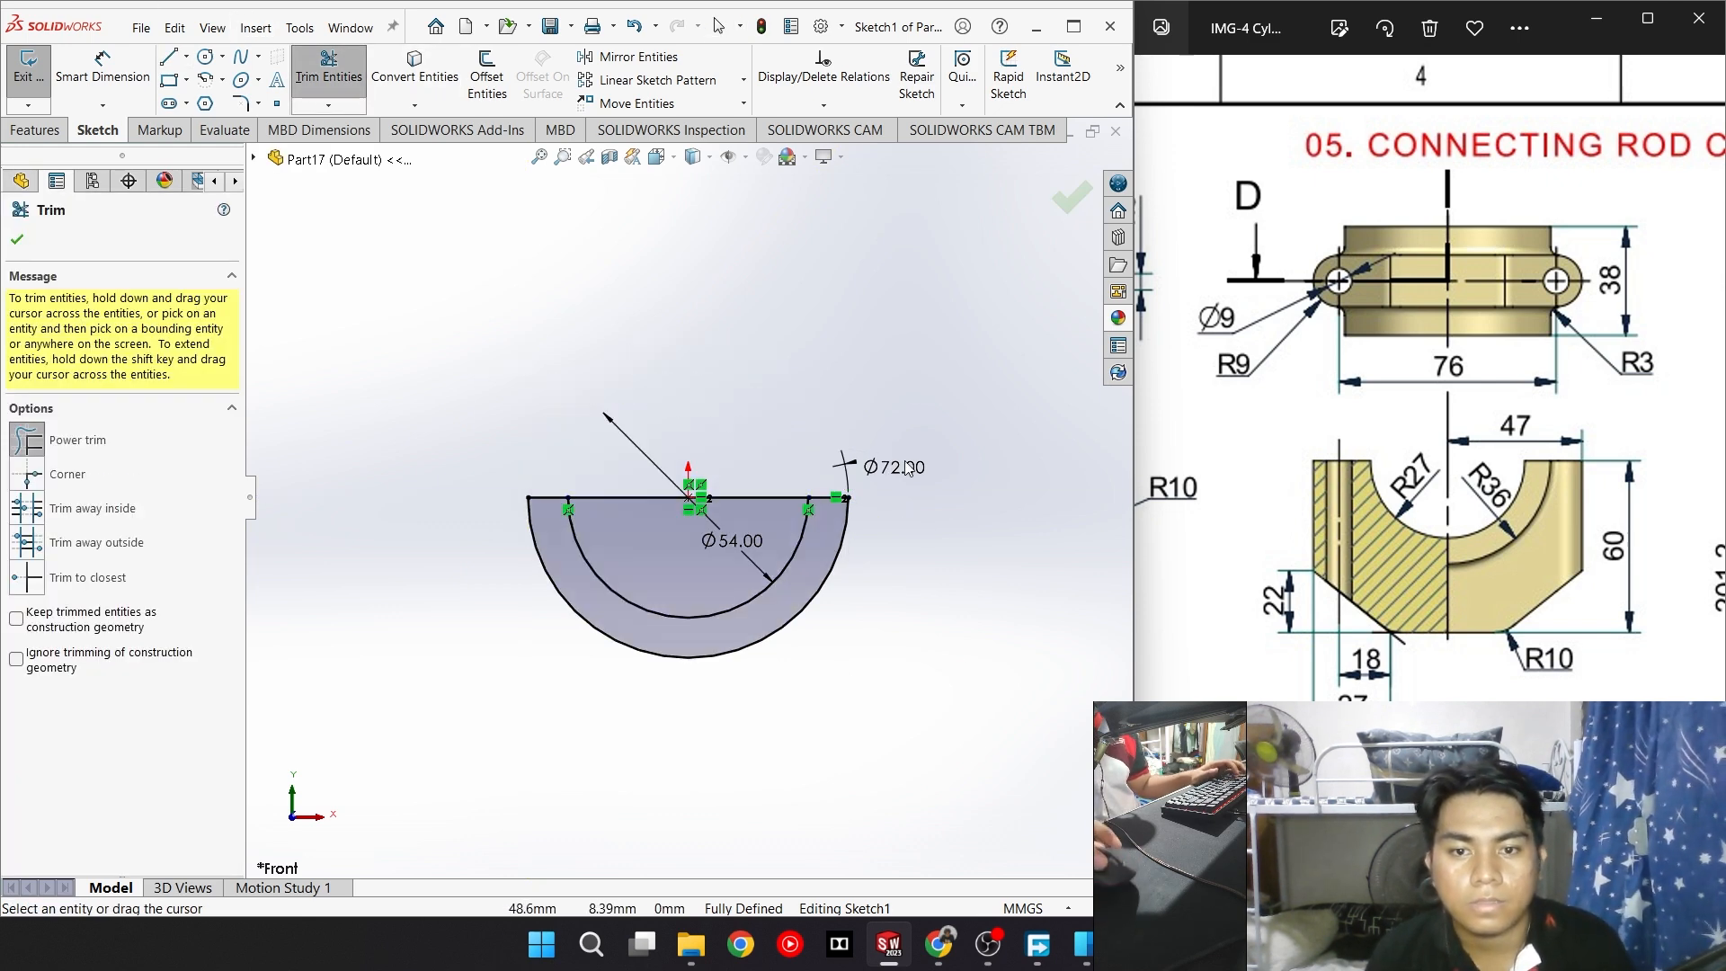
left_click_drag(720, 497, 773, 515)
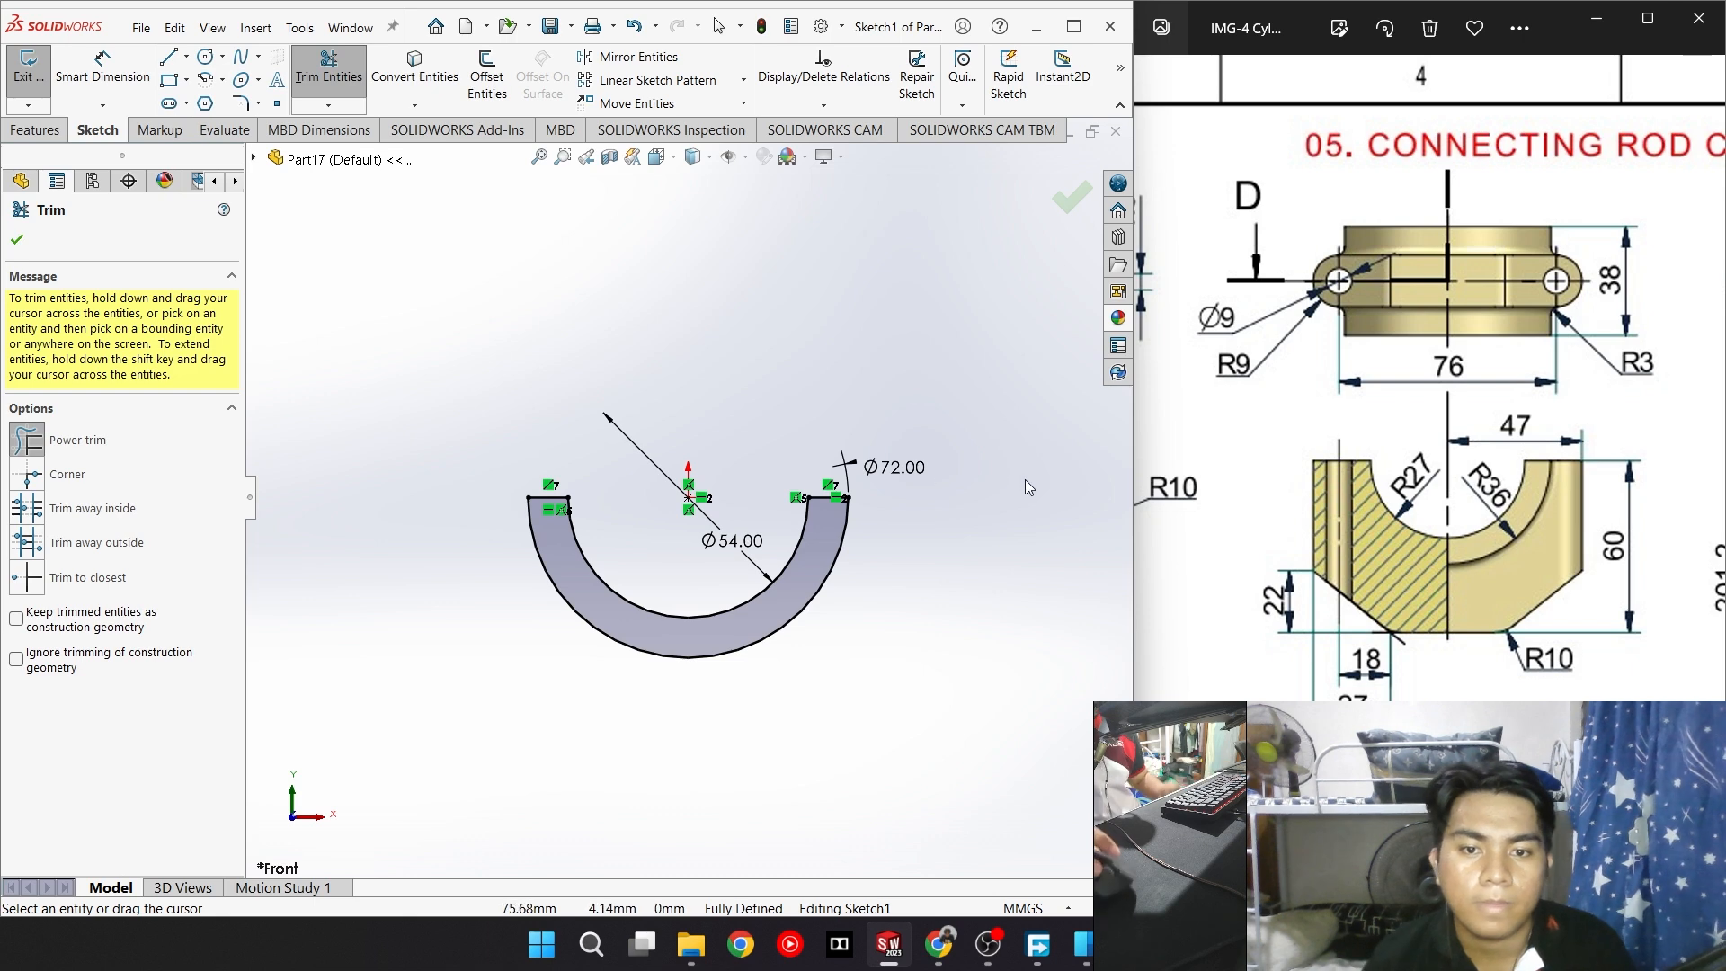
left_click(1068, 205)
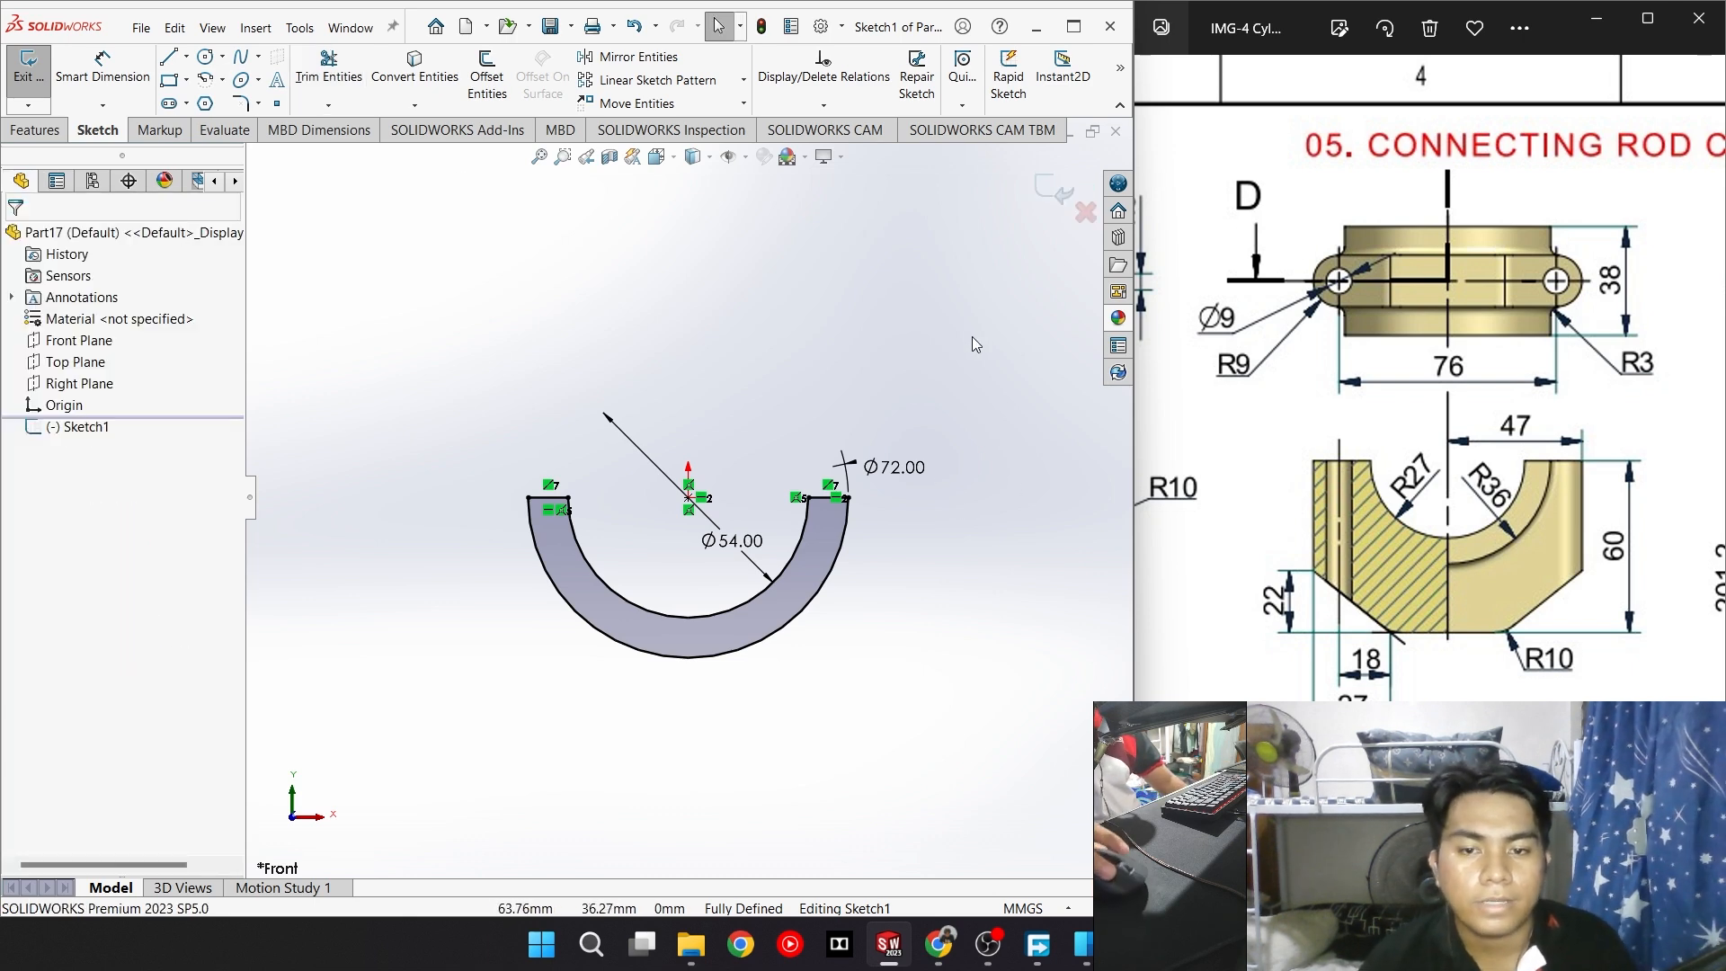
Extrude the half-ring profile 38 mm with the Mid Plane end condition
left_click(36, 129)
left_click(38, 76)
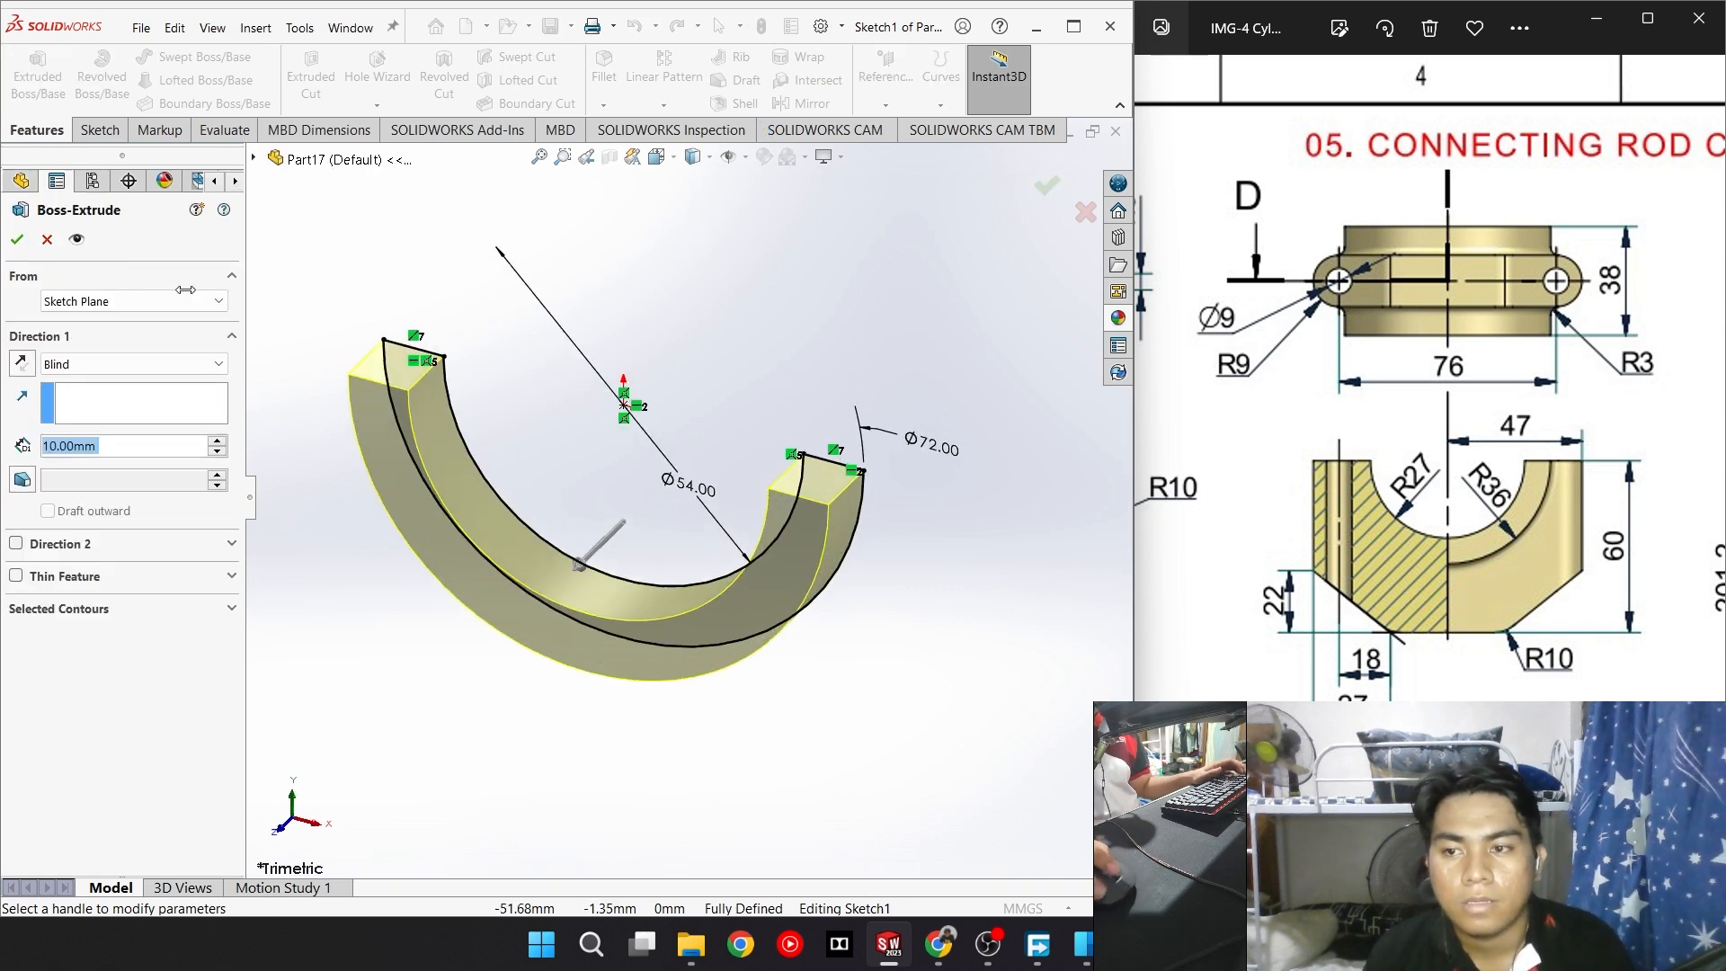
left_click(127, 363)
left_click(90, 456)
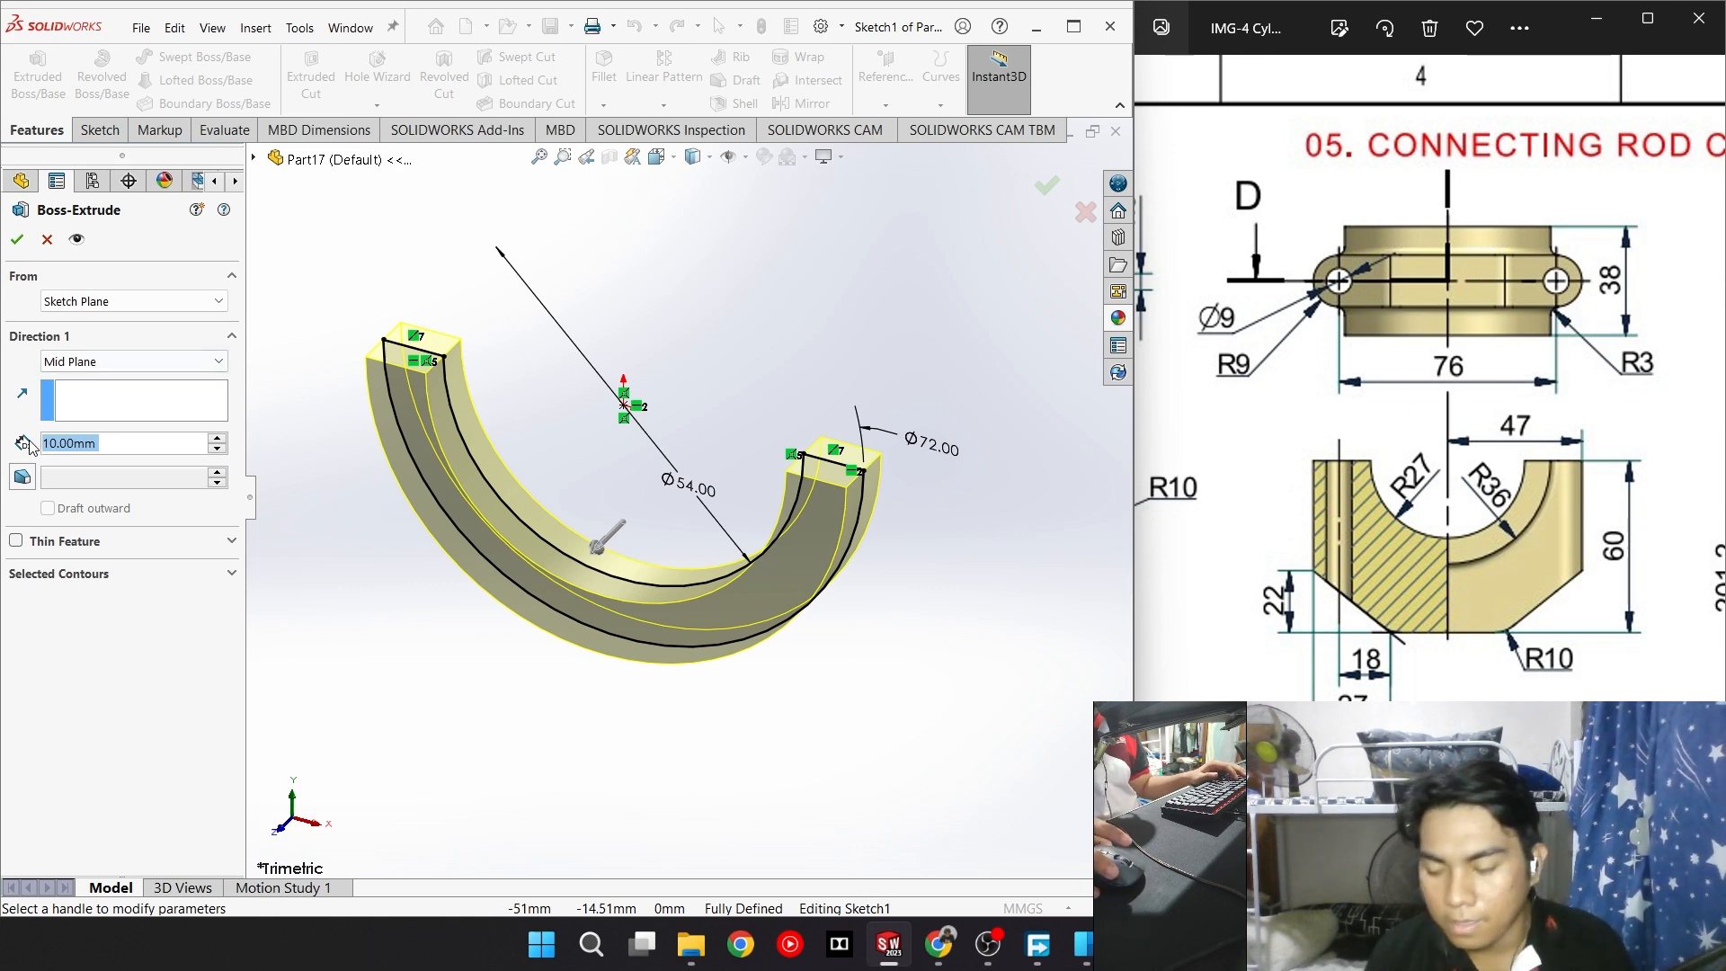
type("38")
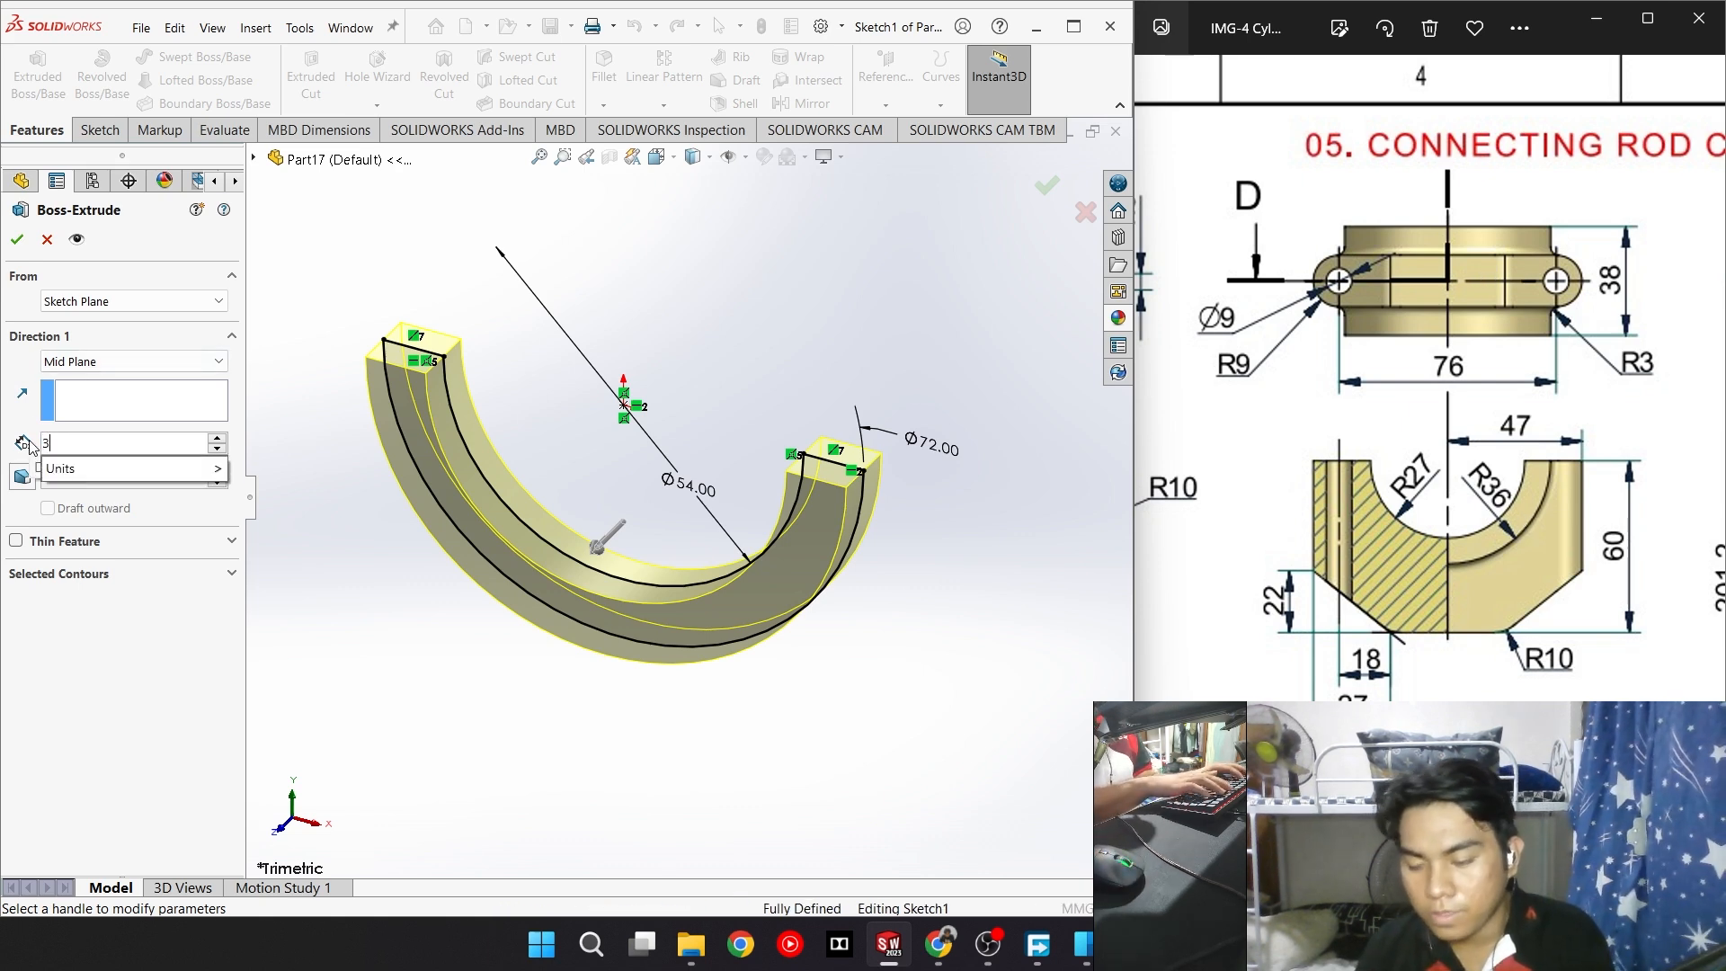
key("Return")
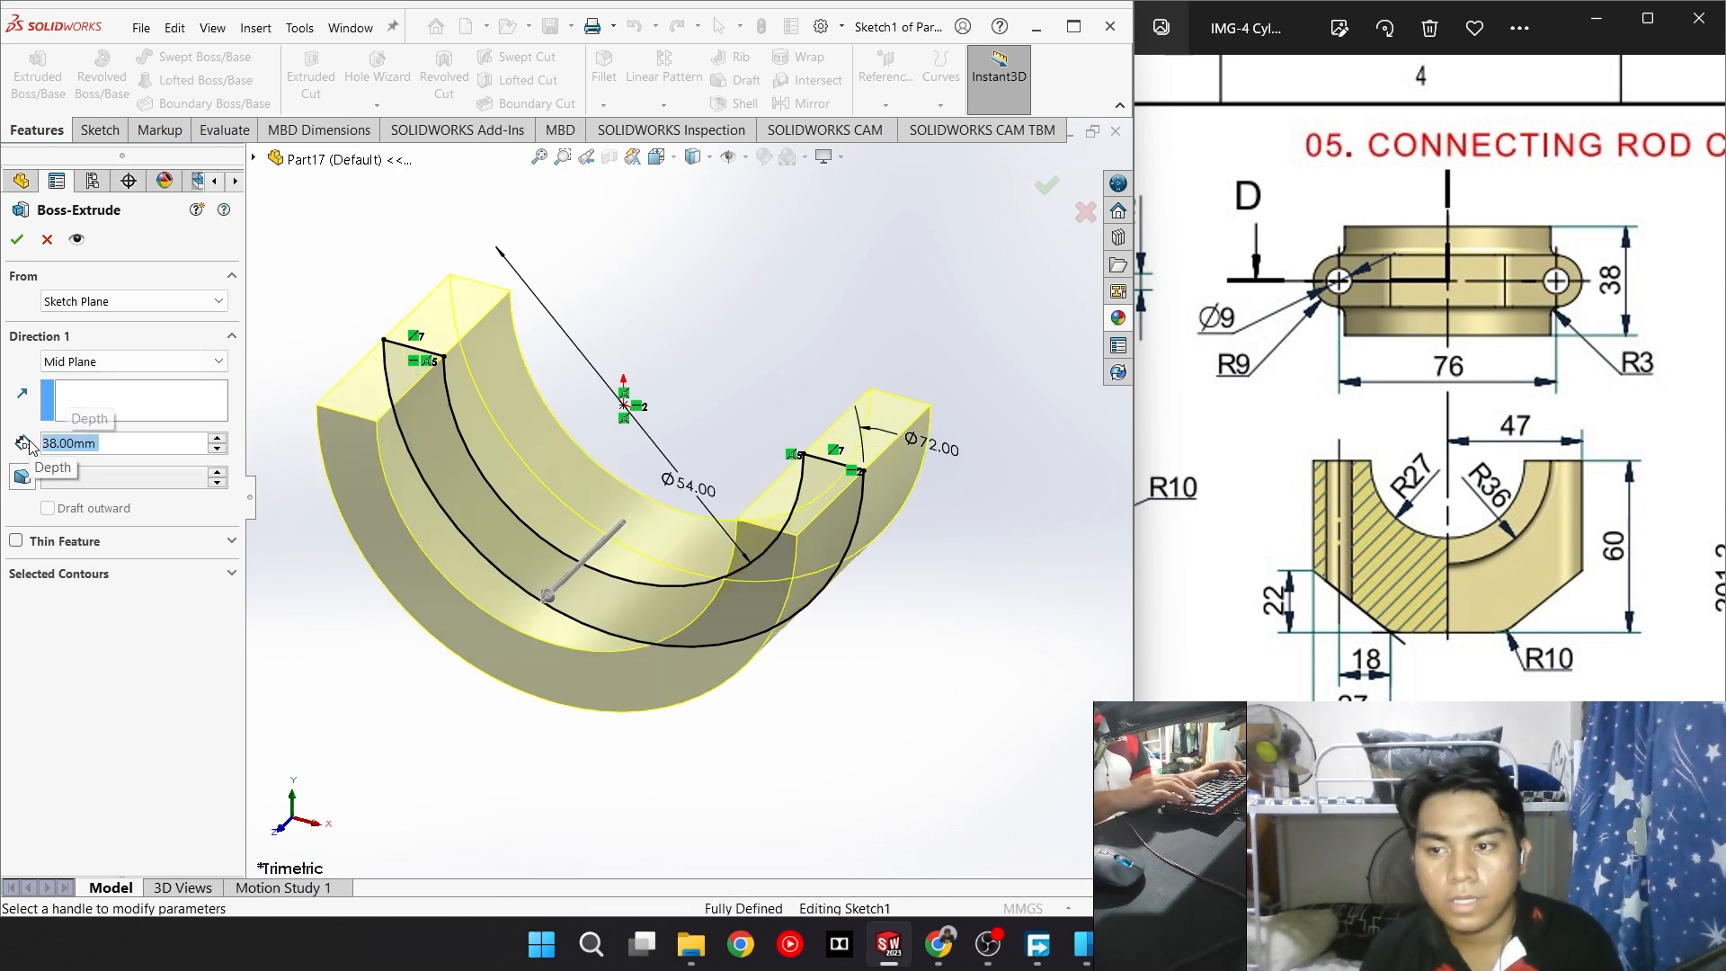
left_click(16, 239)
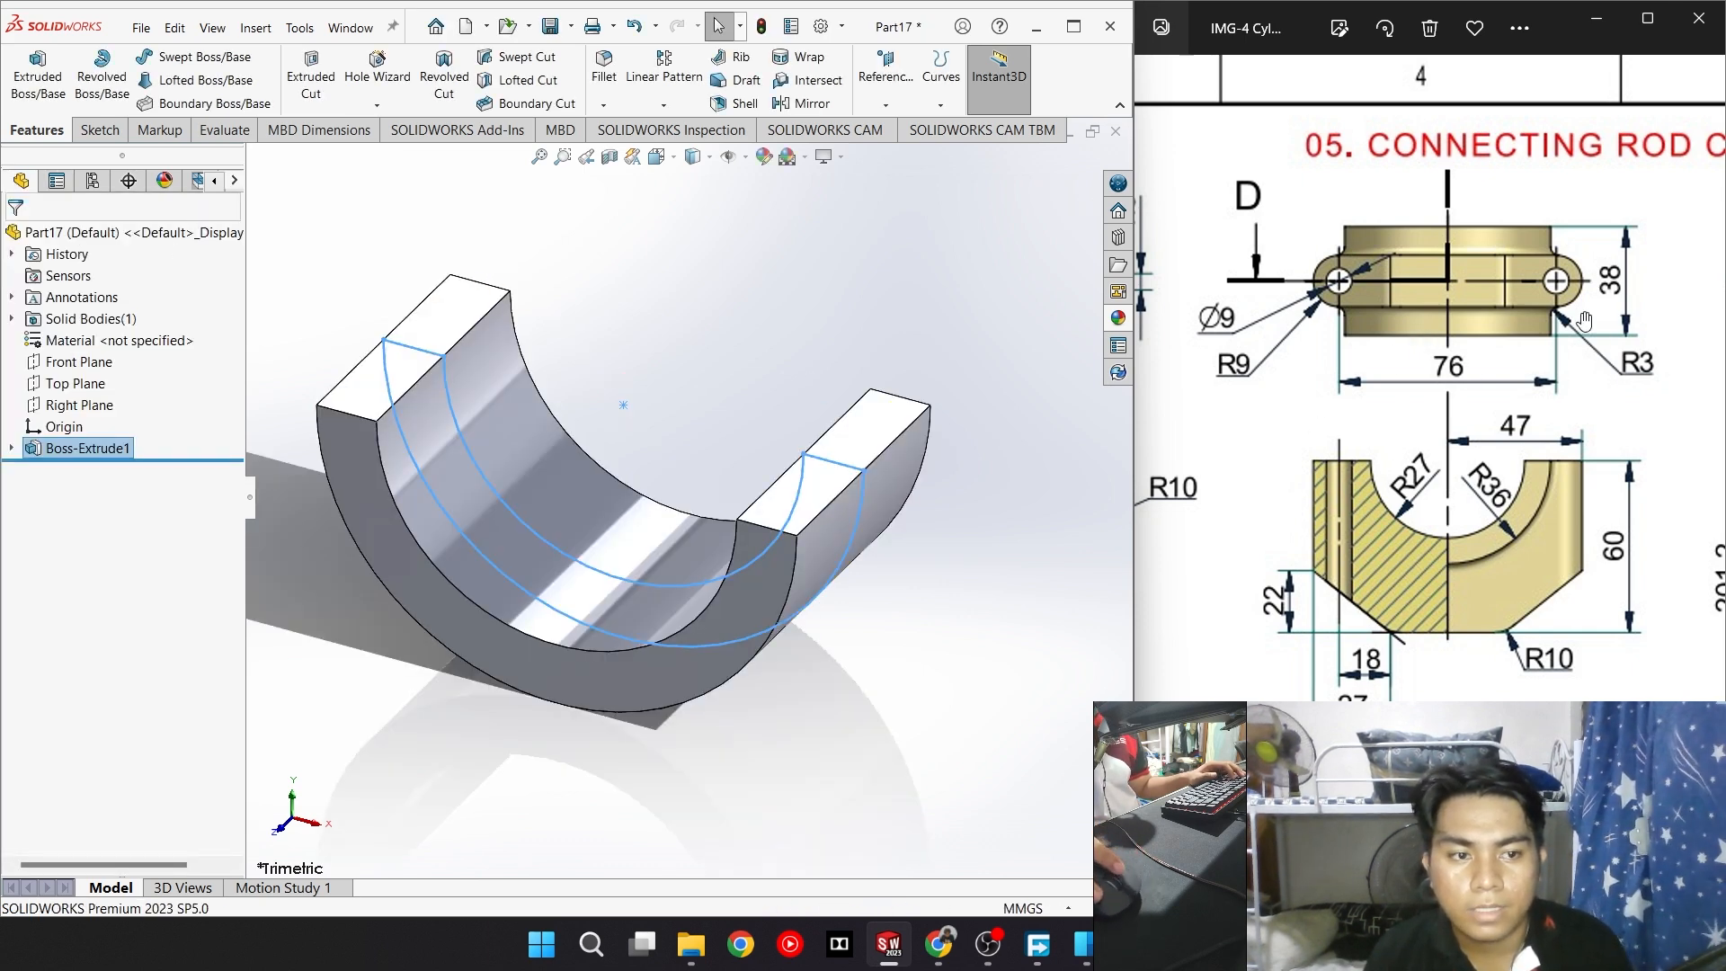
Start a new sketch on the flat upper end face of the half ring
left_click(99, 129)
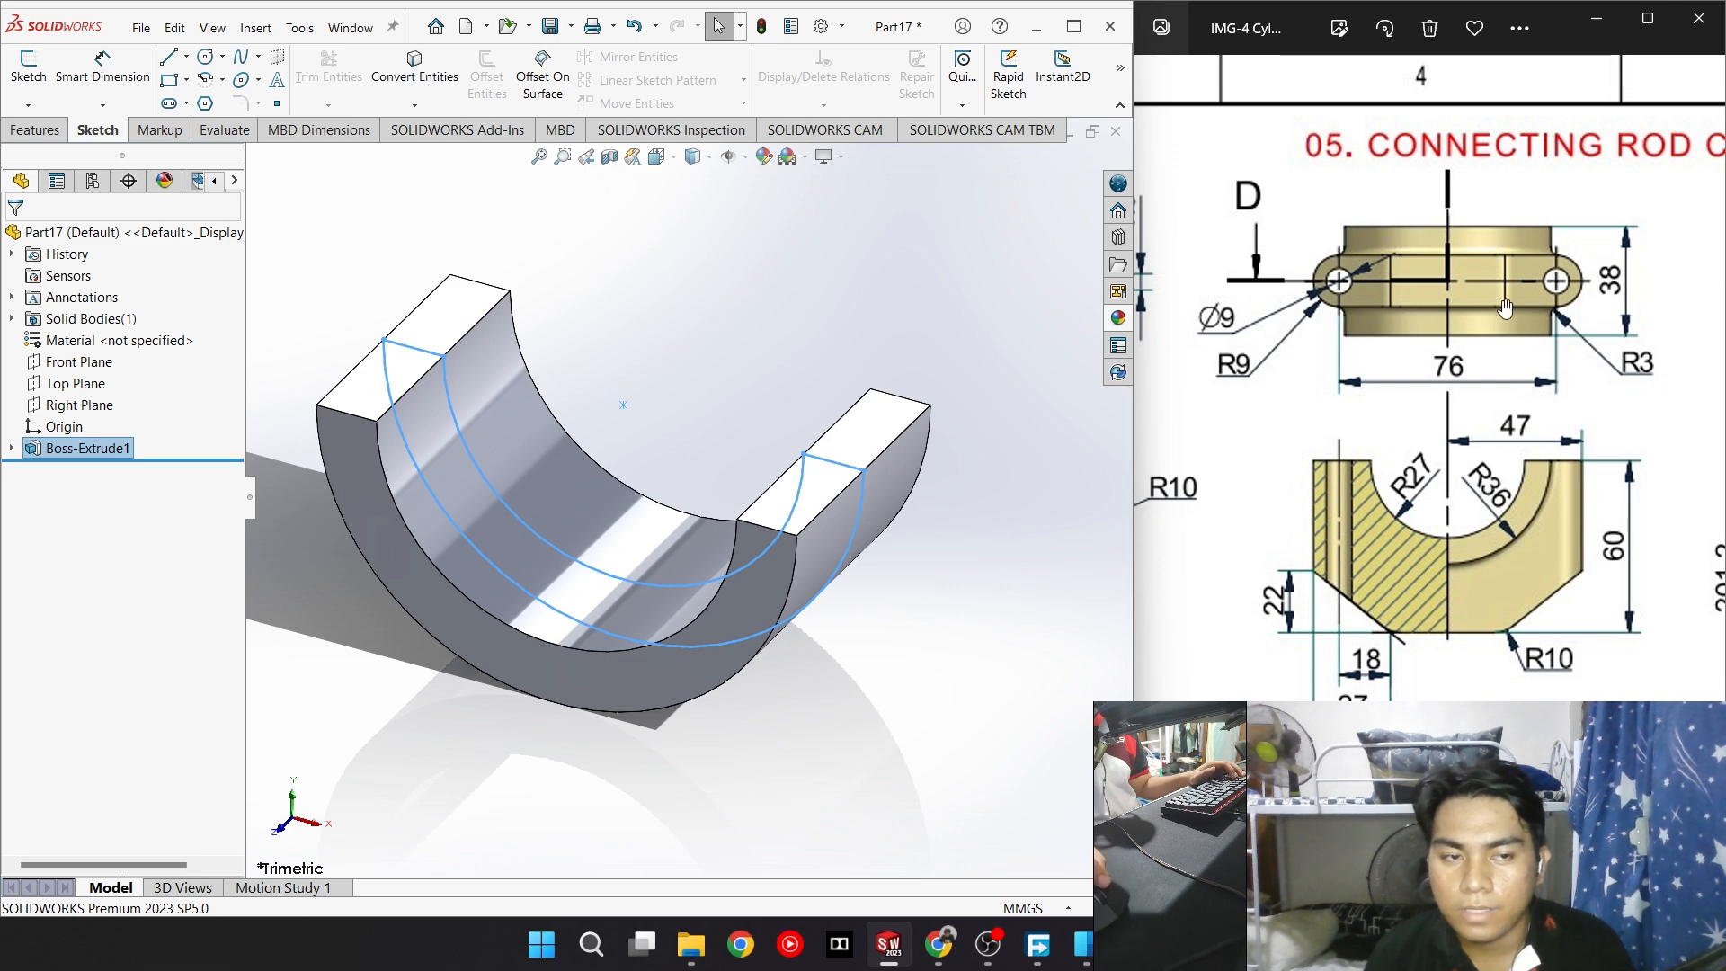
left_click(28, 70)
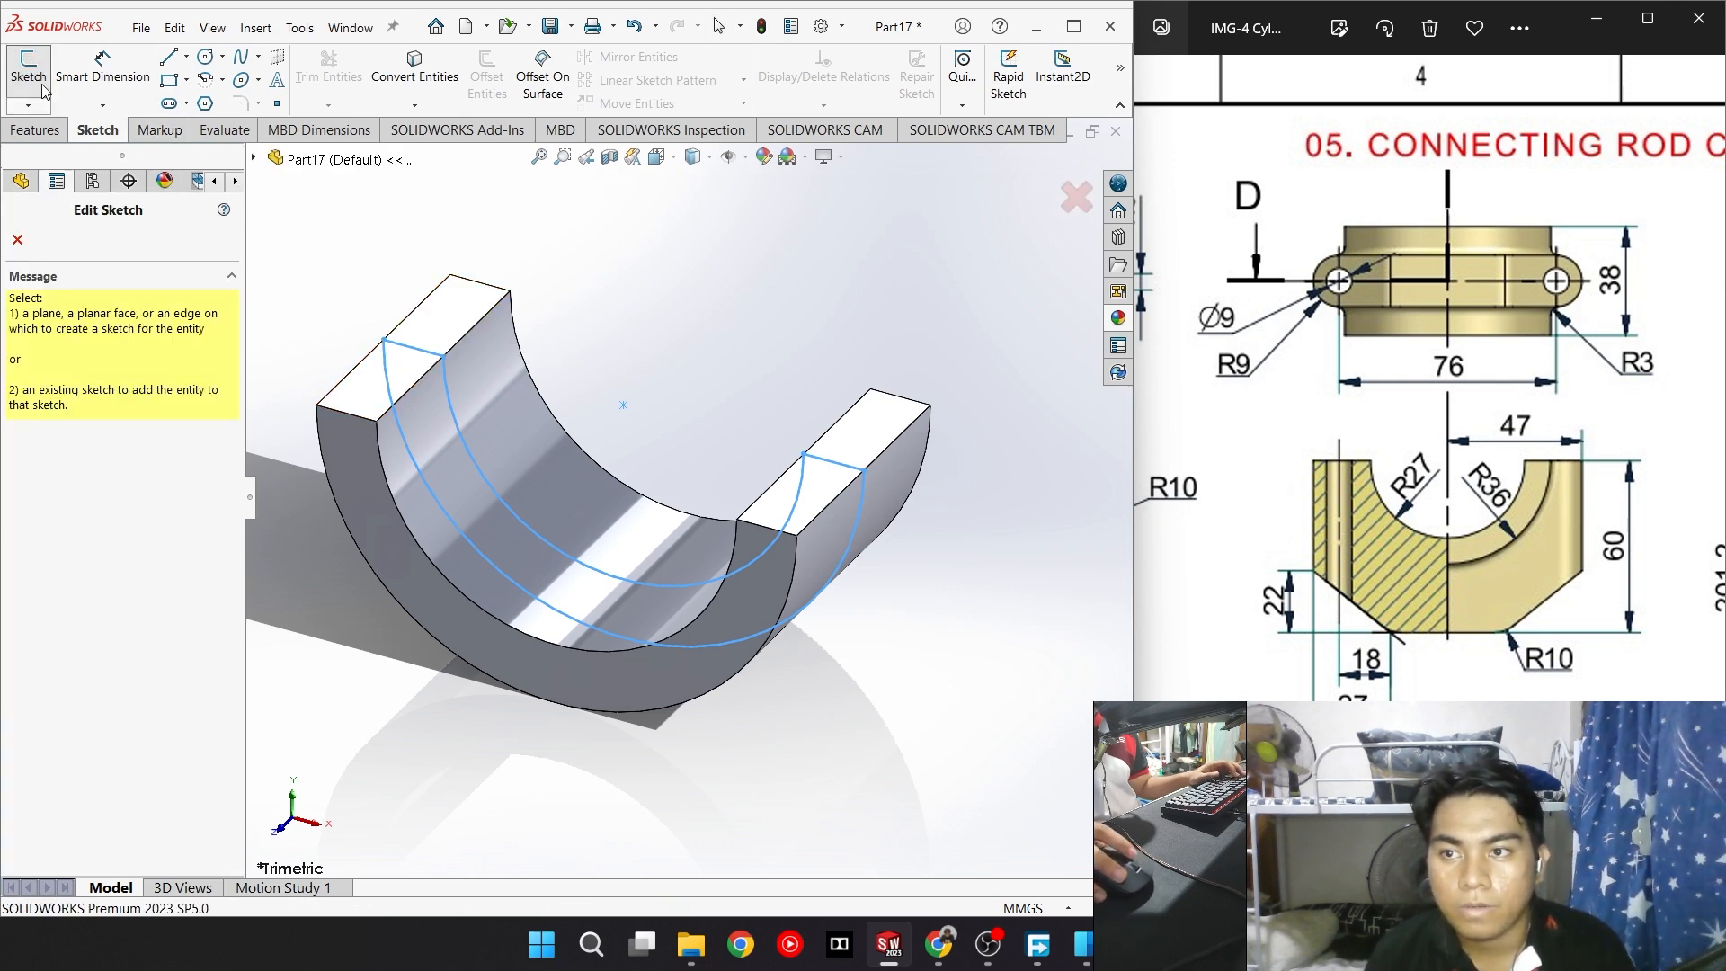
left_click(470, 300)
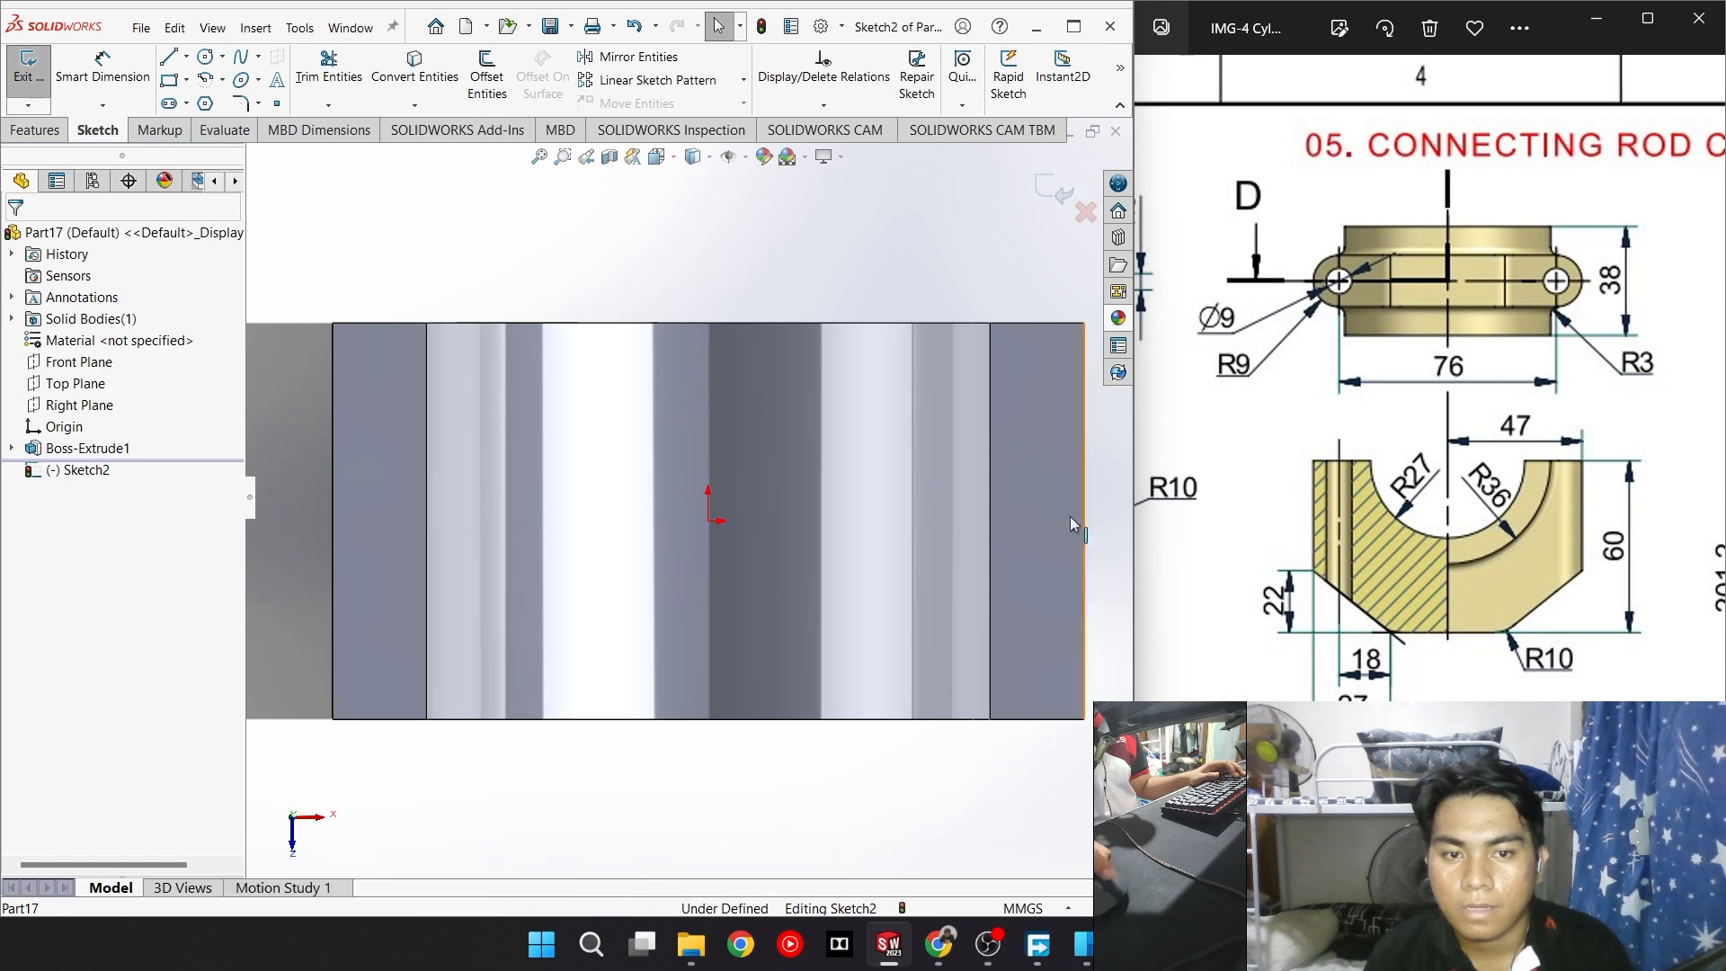
scroll(566, 439, "down", 1)
scroll(685, 503, "up", 2)
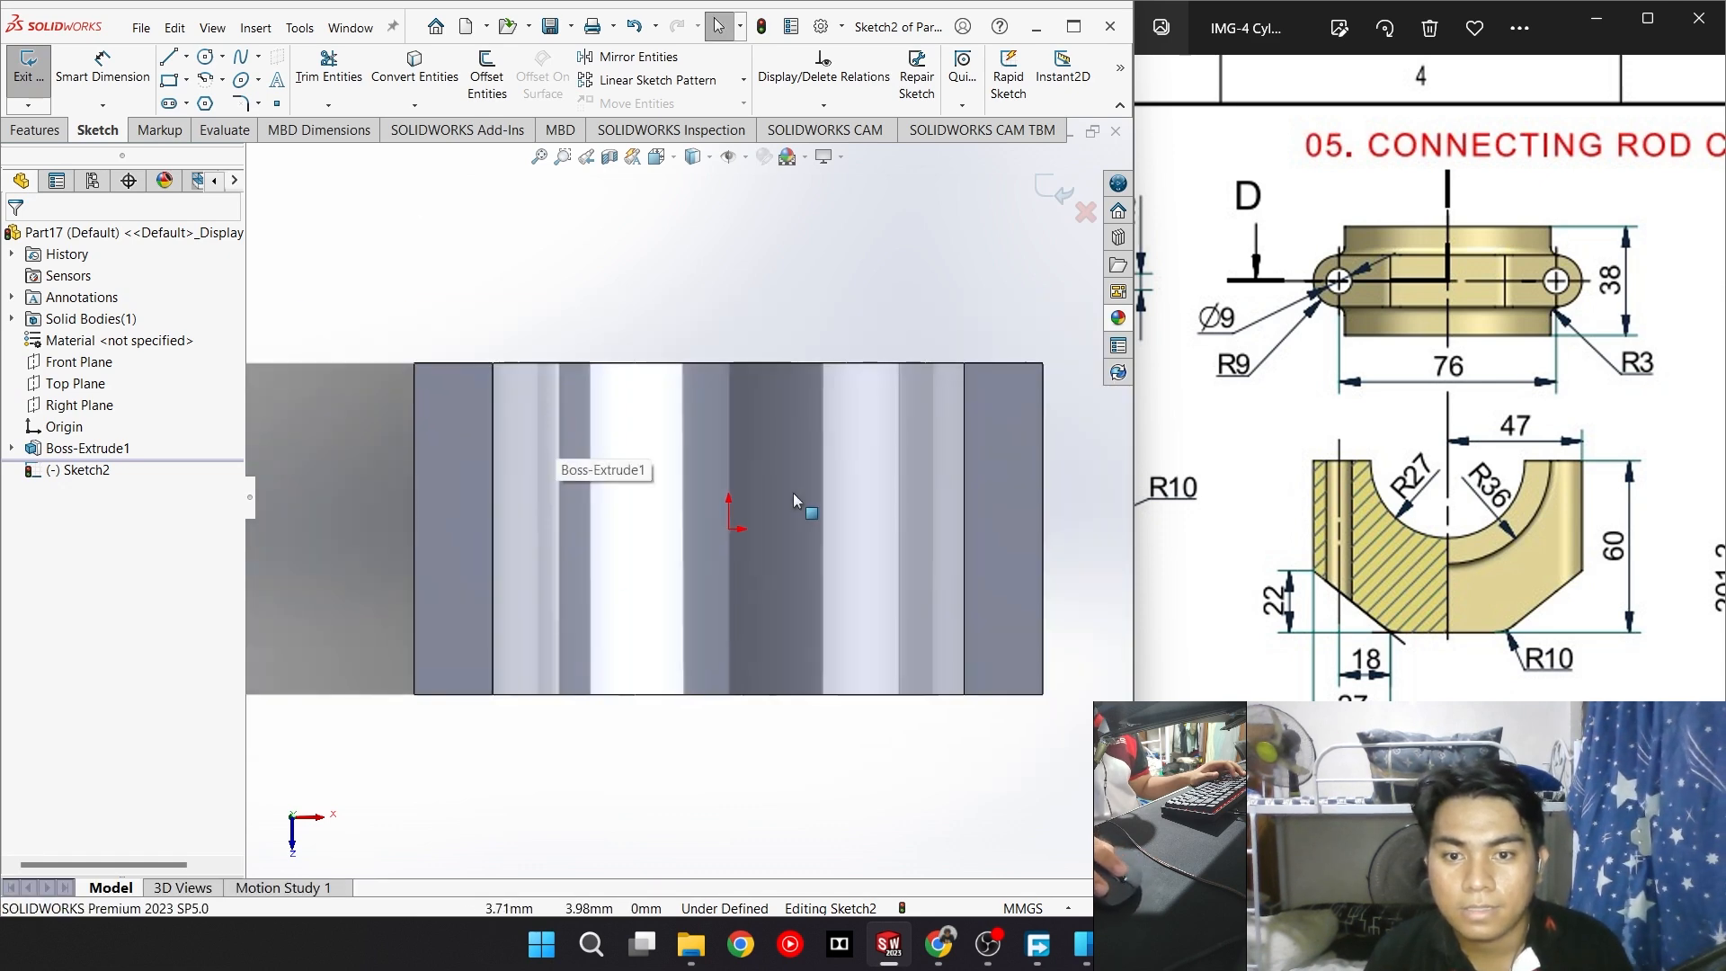
scroll(729, 448, "up", 1)
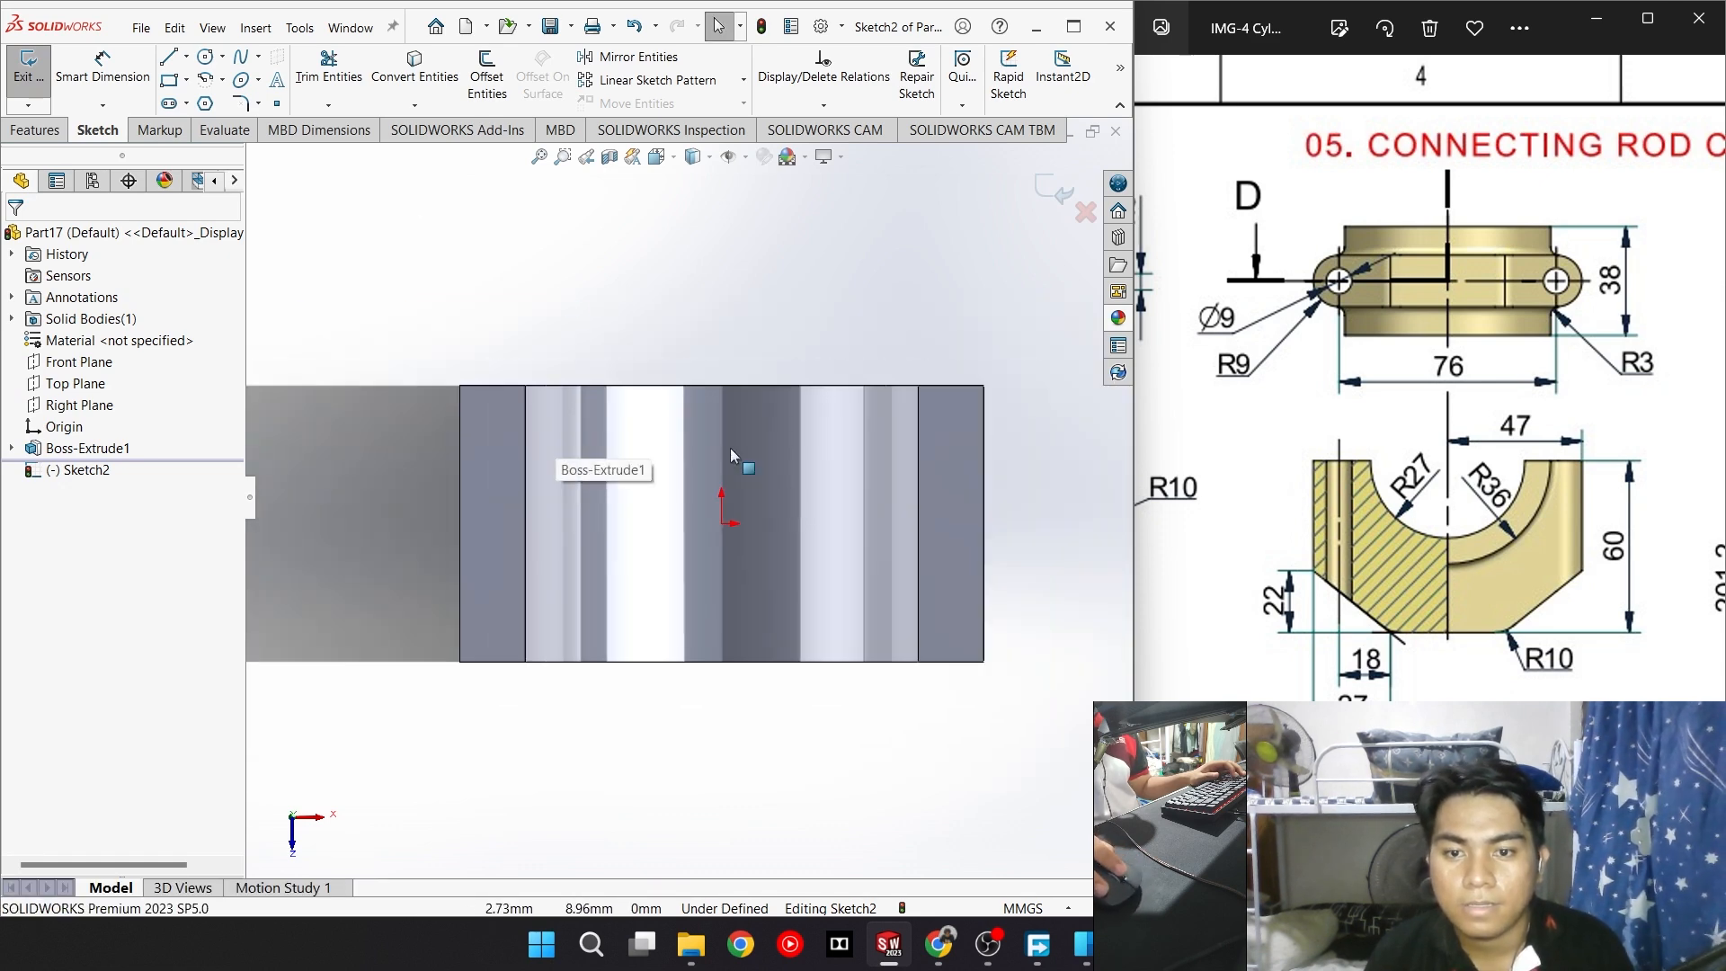
left_click(170, 104)
left_click(186, 103)
left_click(220, 142)
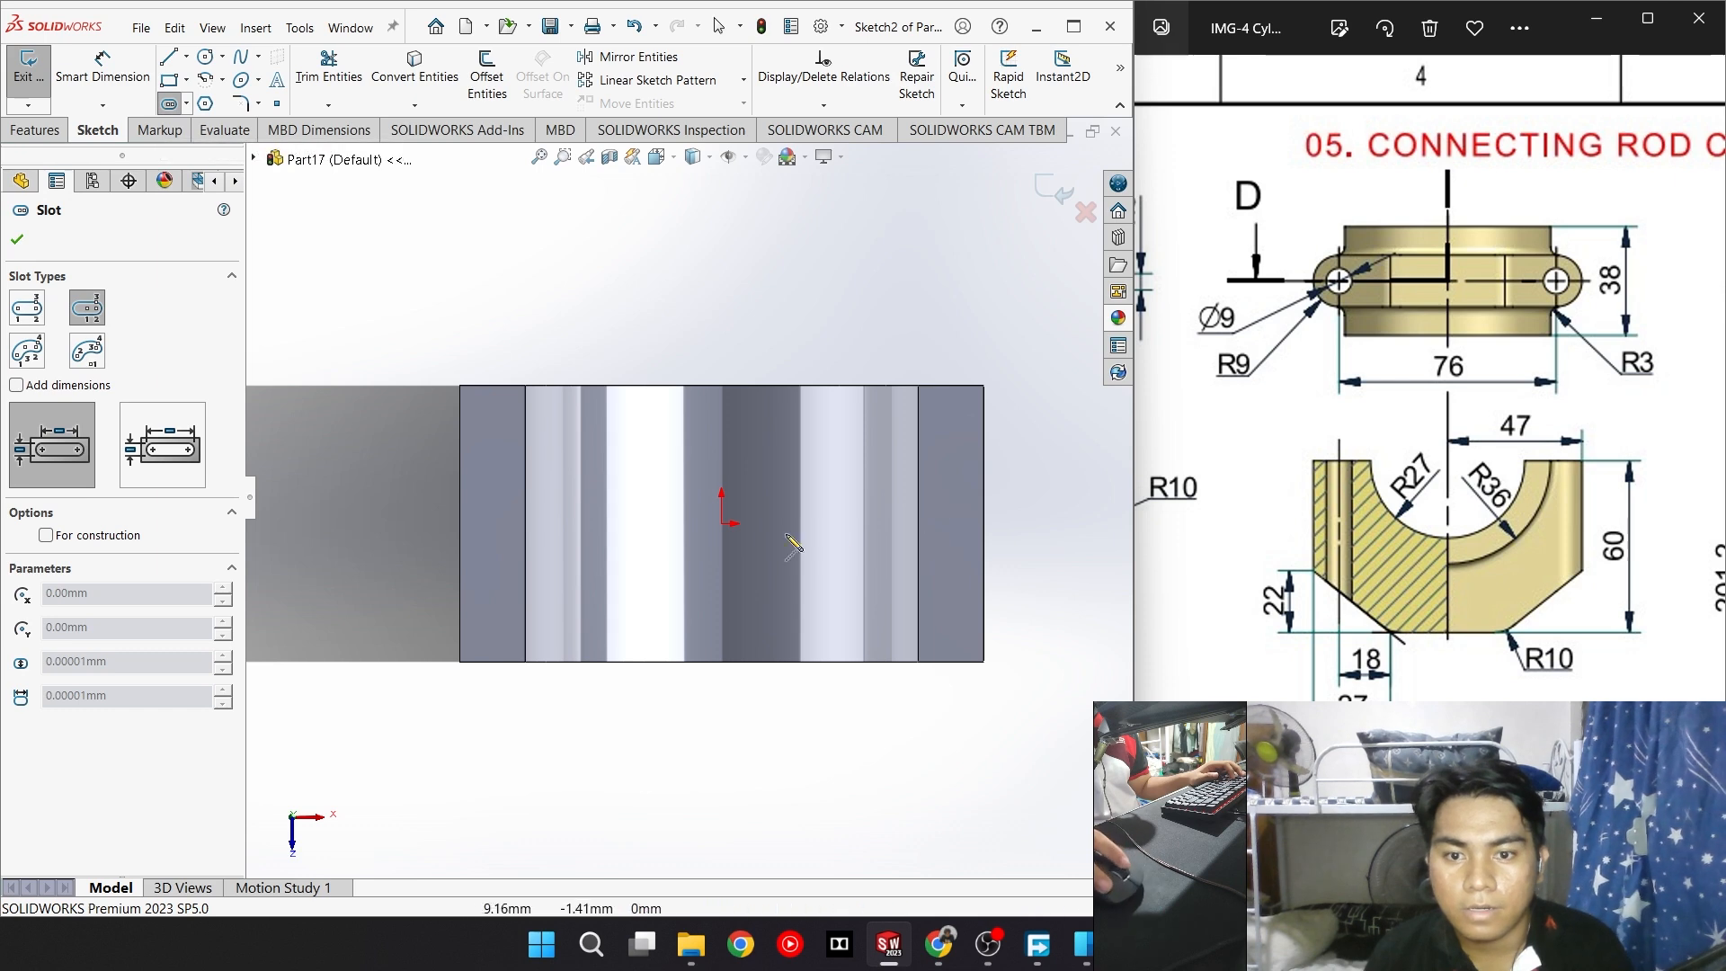
left_click(722, 523)
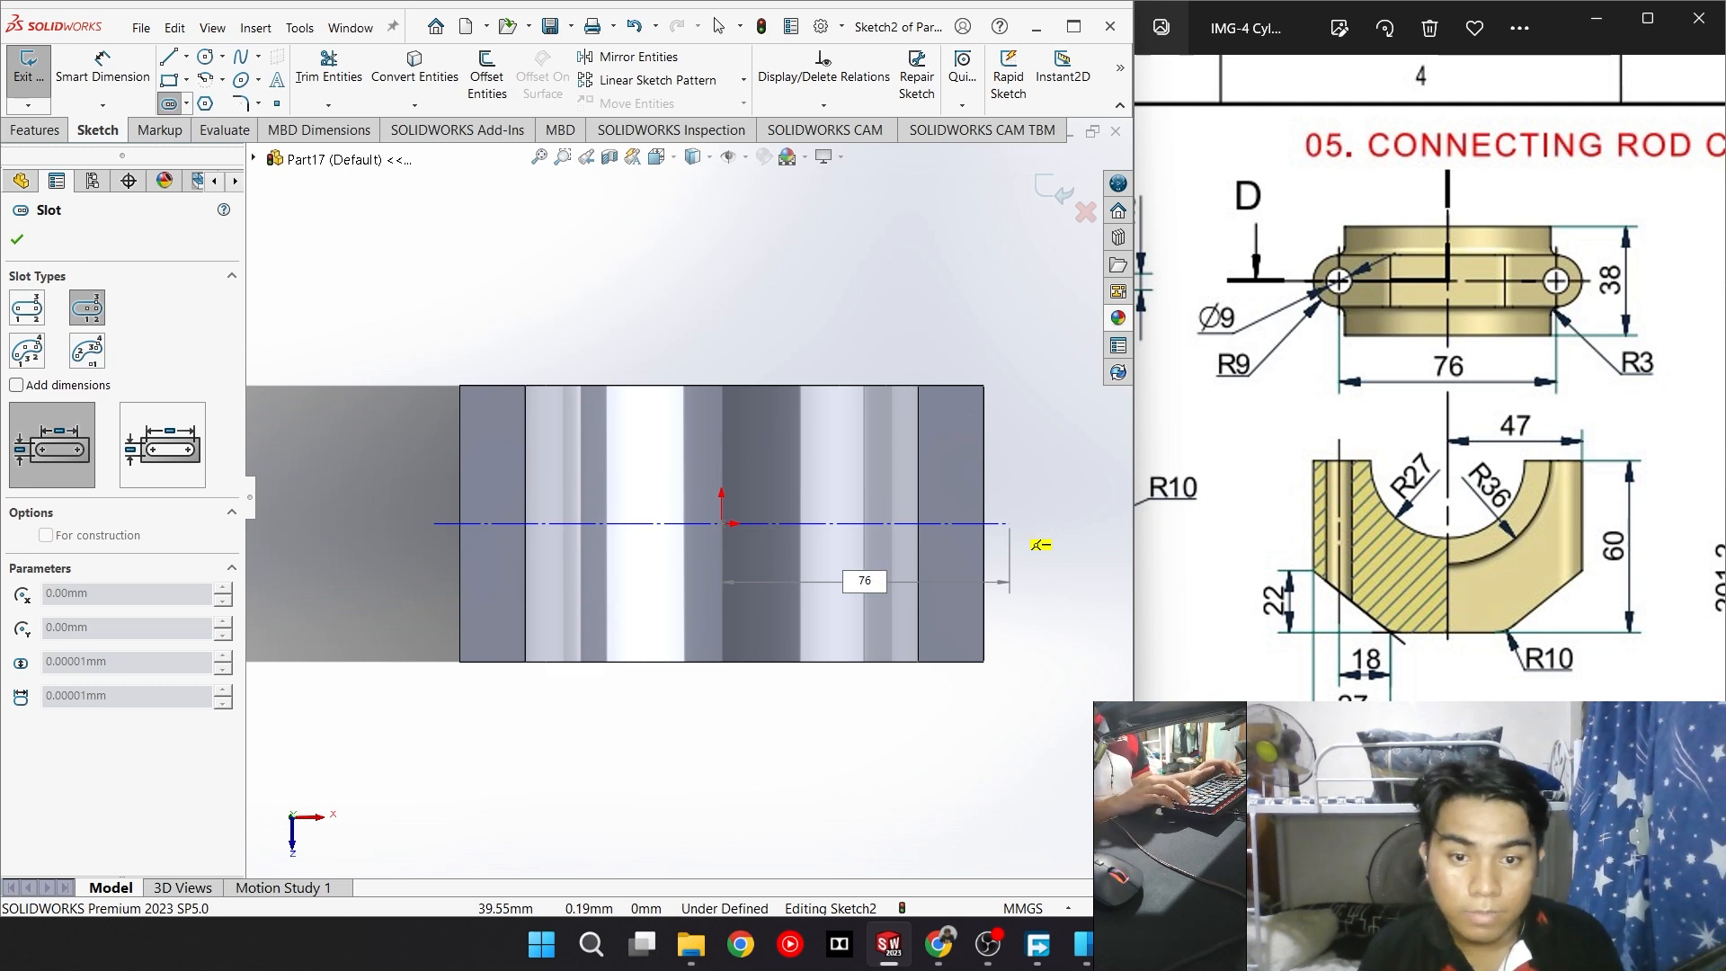
key("Return")
scroll(948, 485, "down", 4)
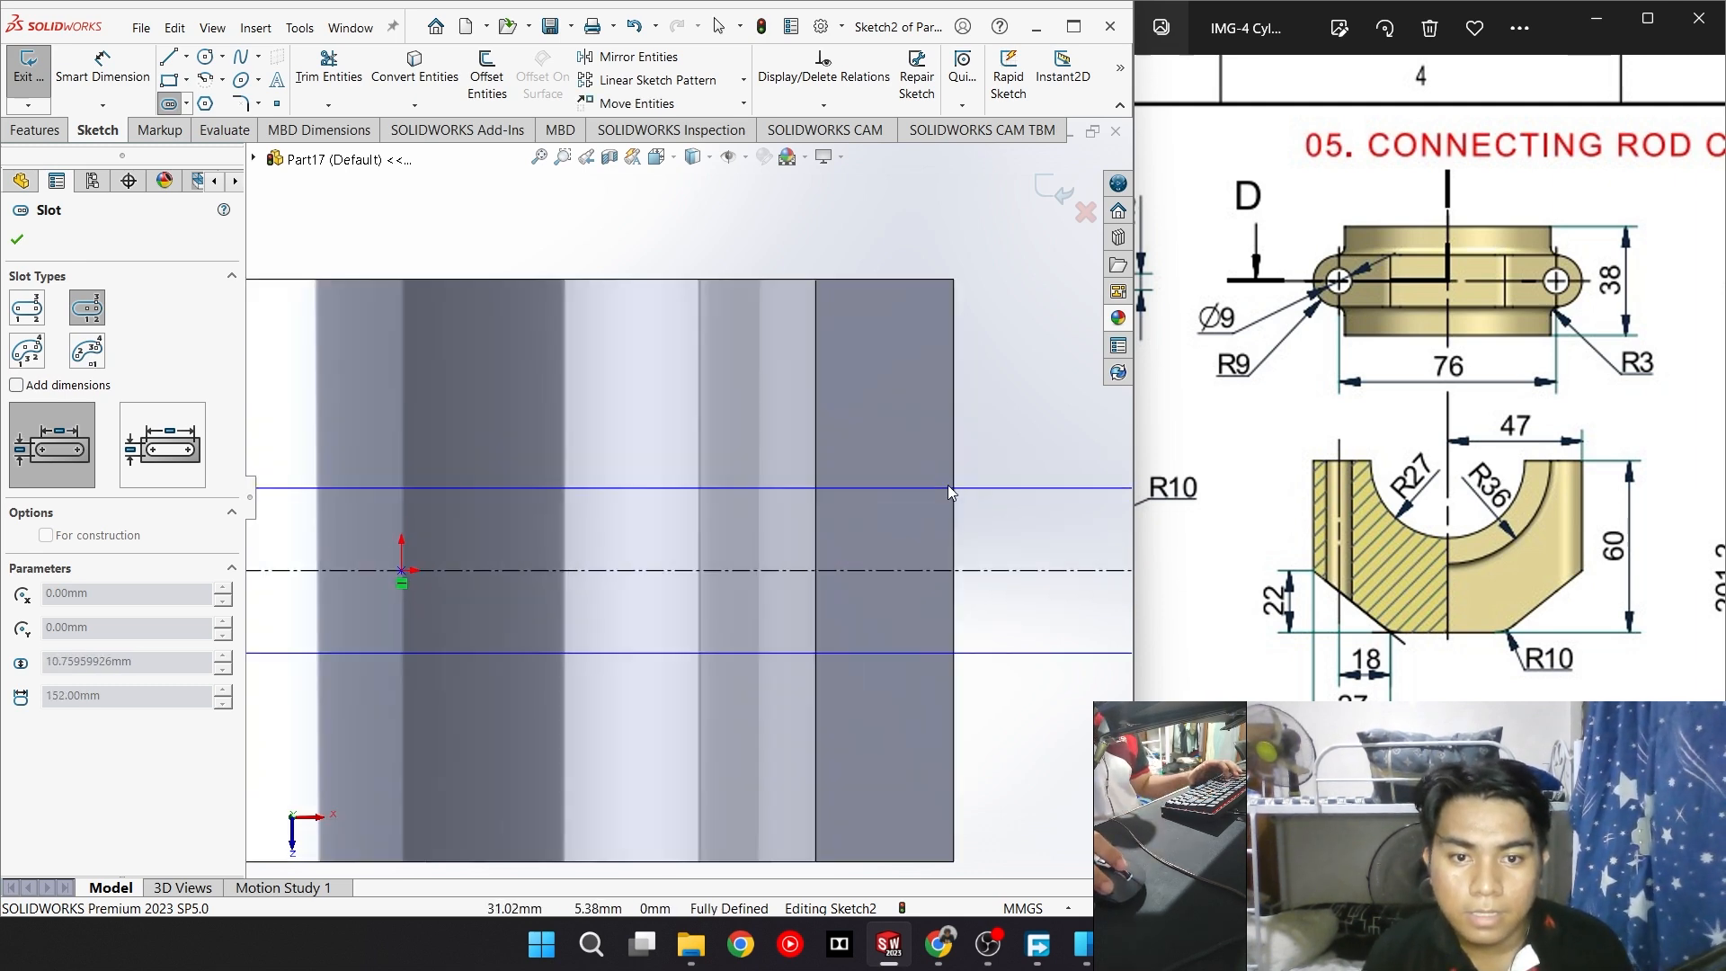
scroll(947, 483, "up", 5)
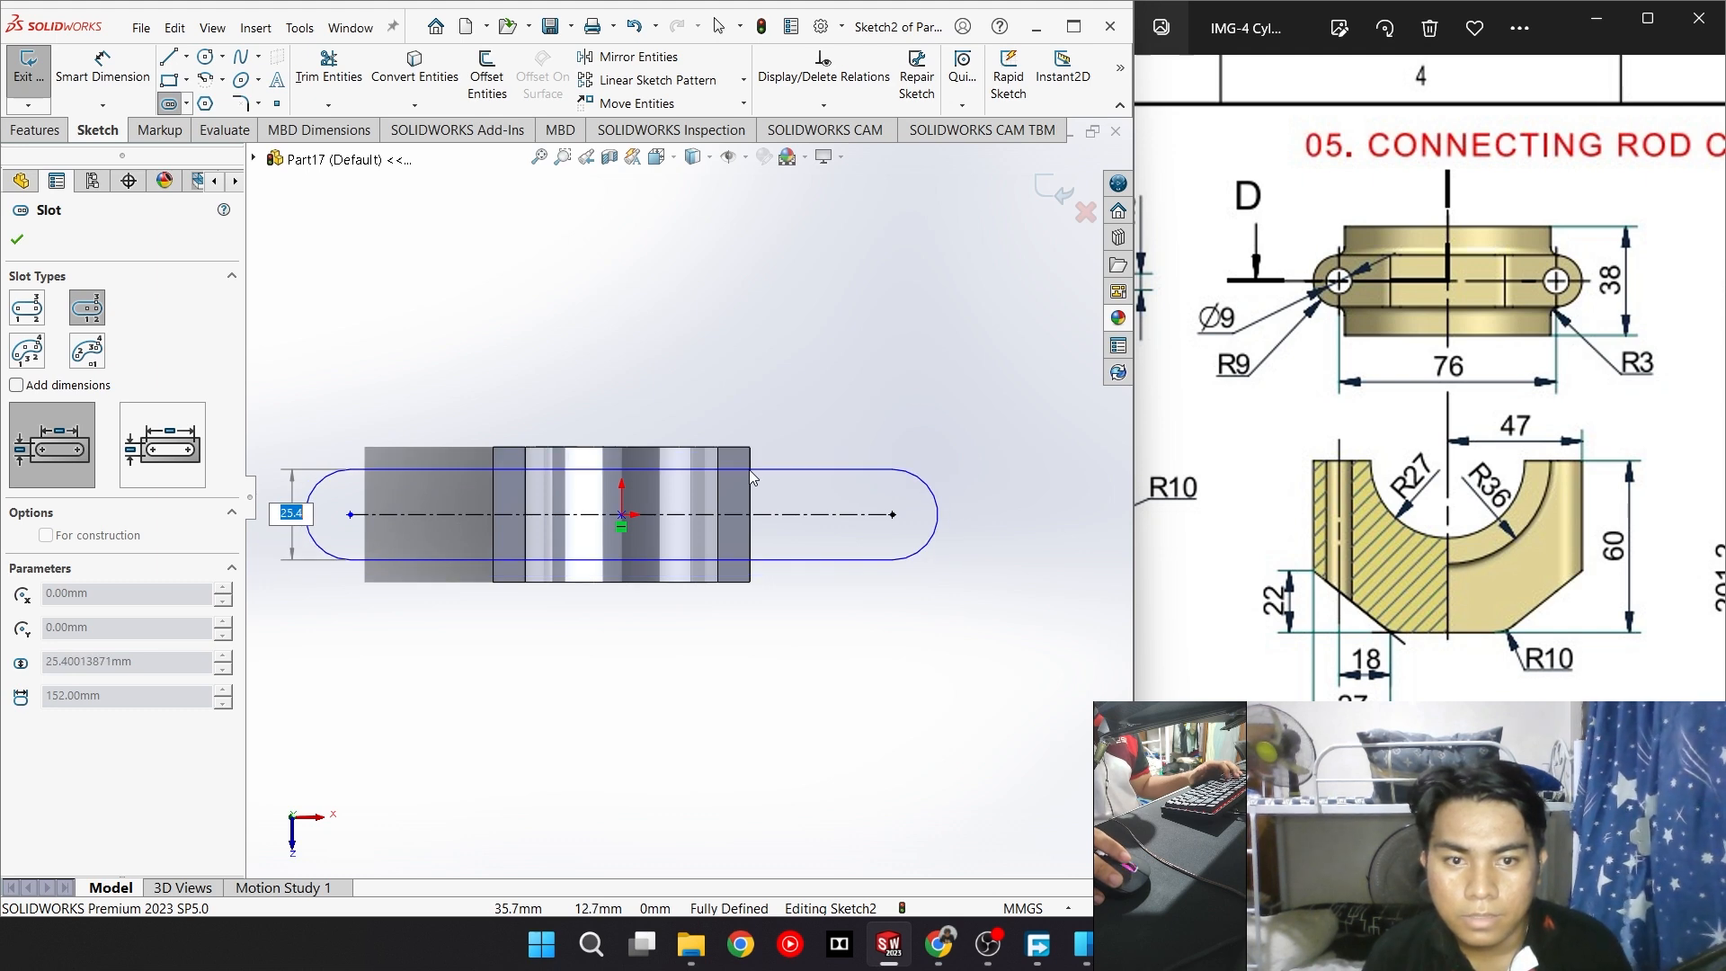
key("Escape")
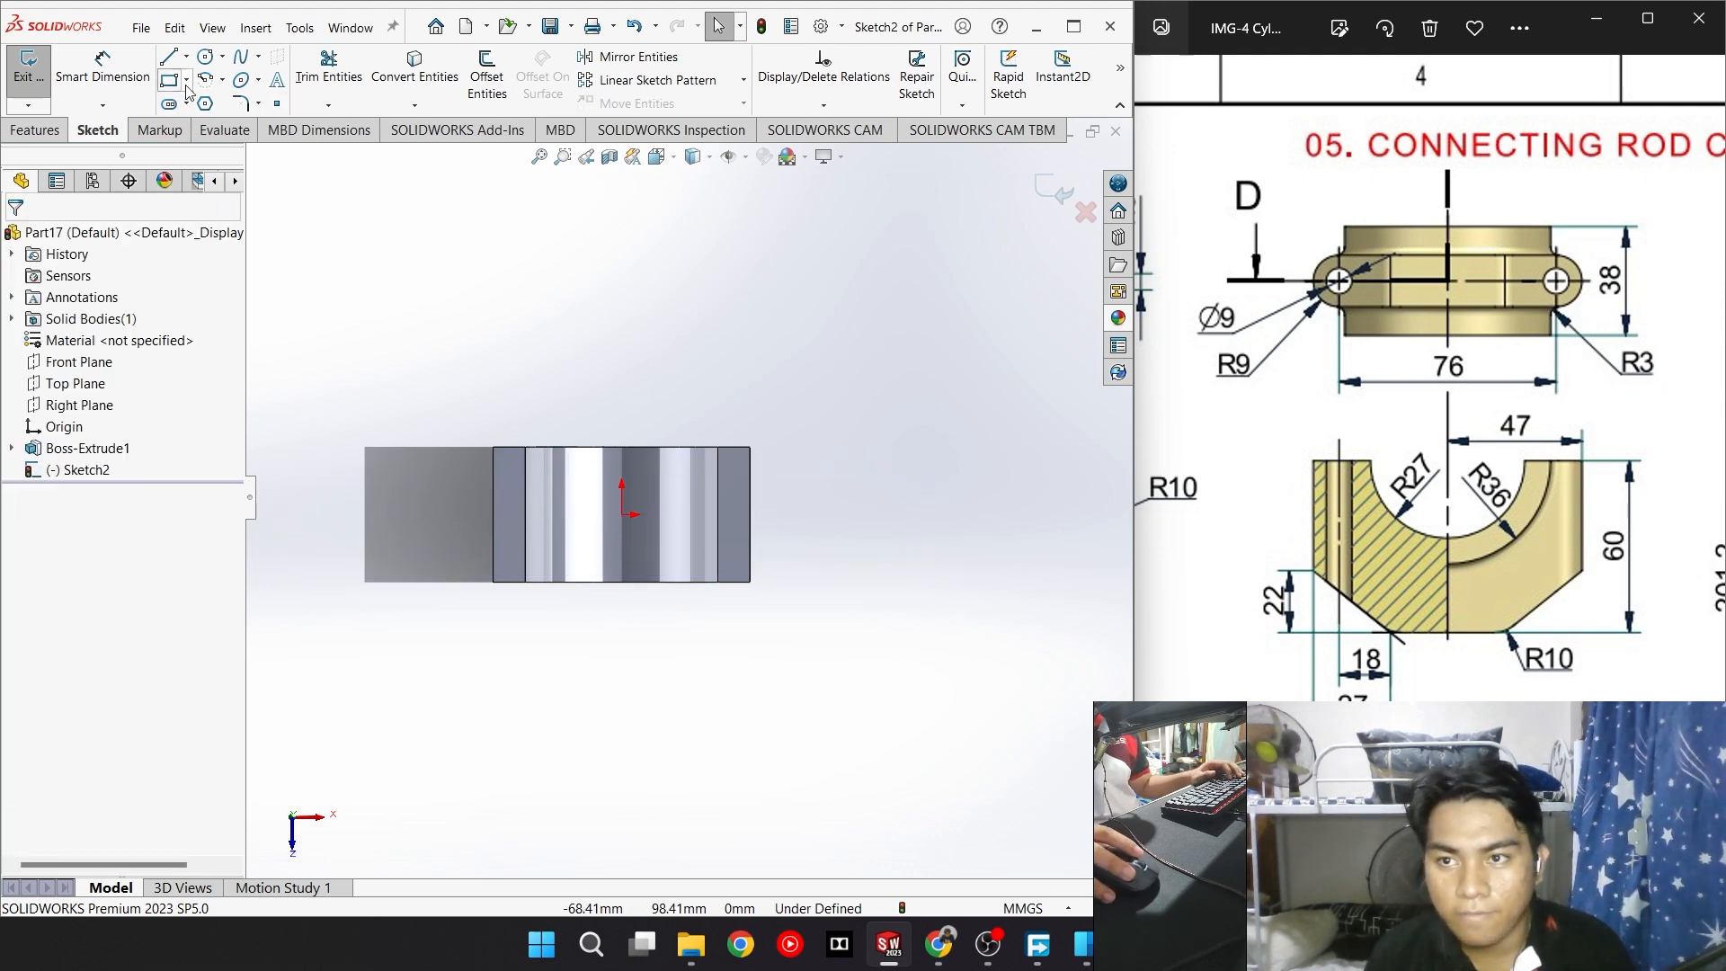
Draw a horizontal centerpoint straight slot at the origin, 76 mm between arc centres and 9*2 (18 mm) wide
key("Return")
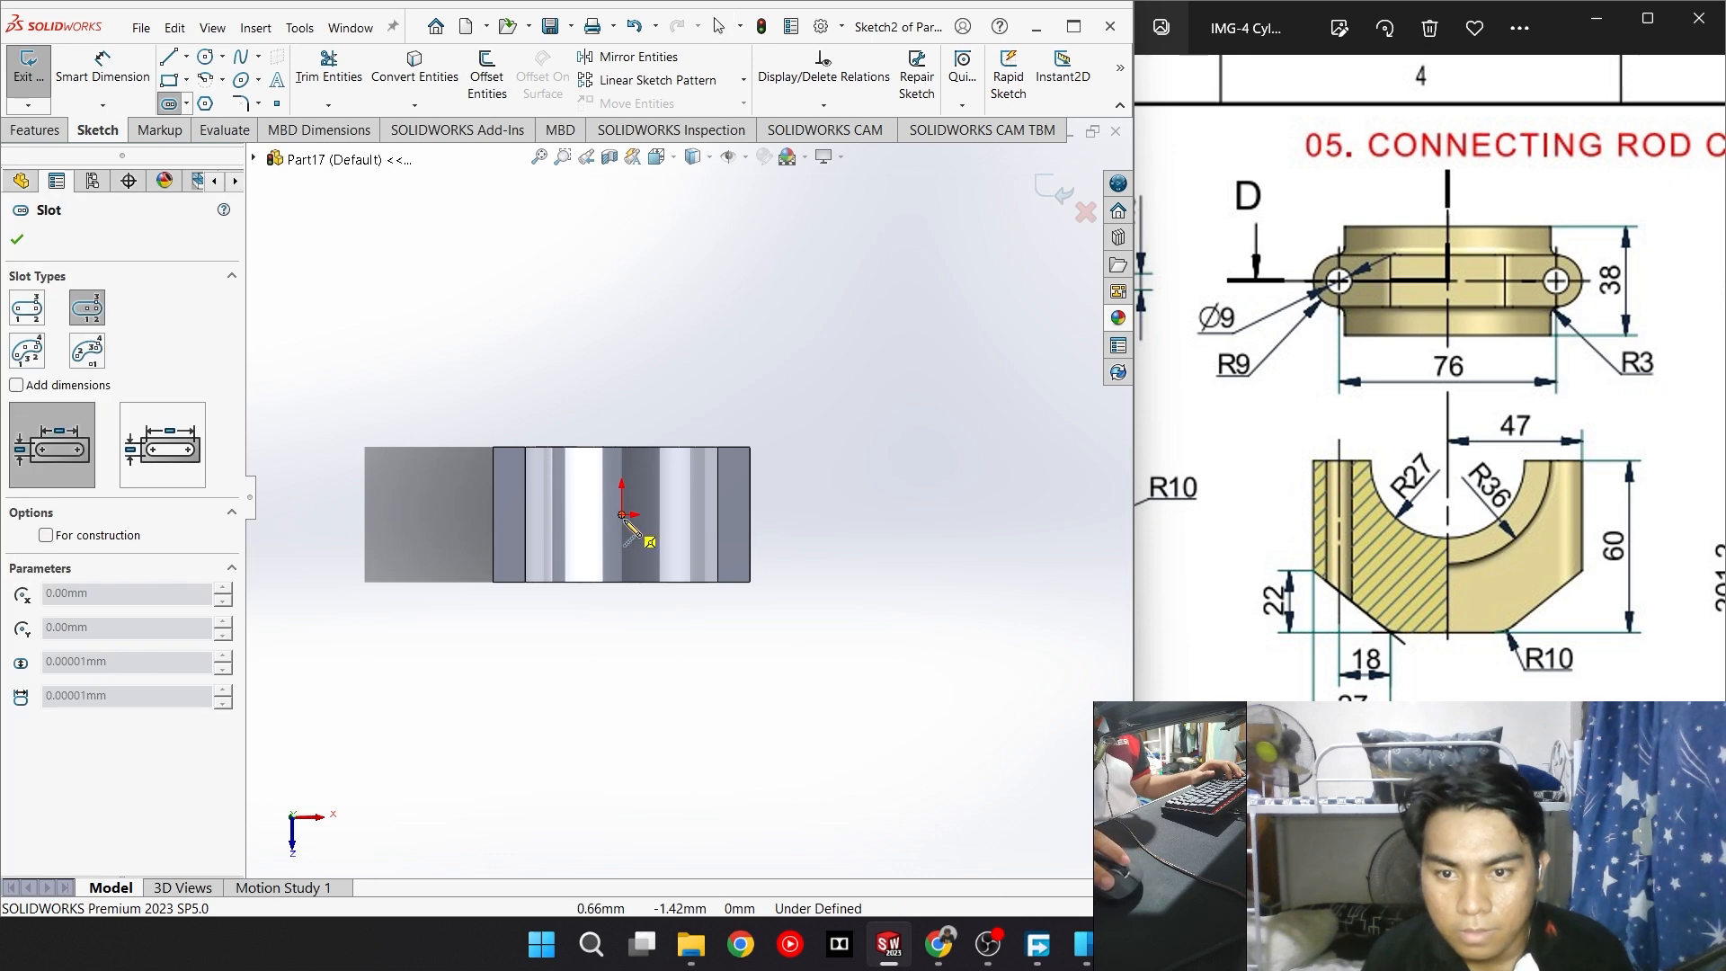
left_click(622, 514)
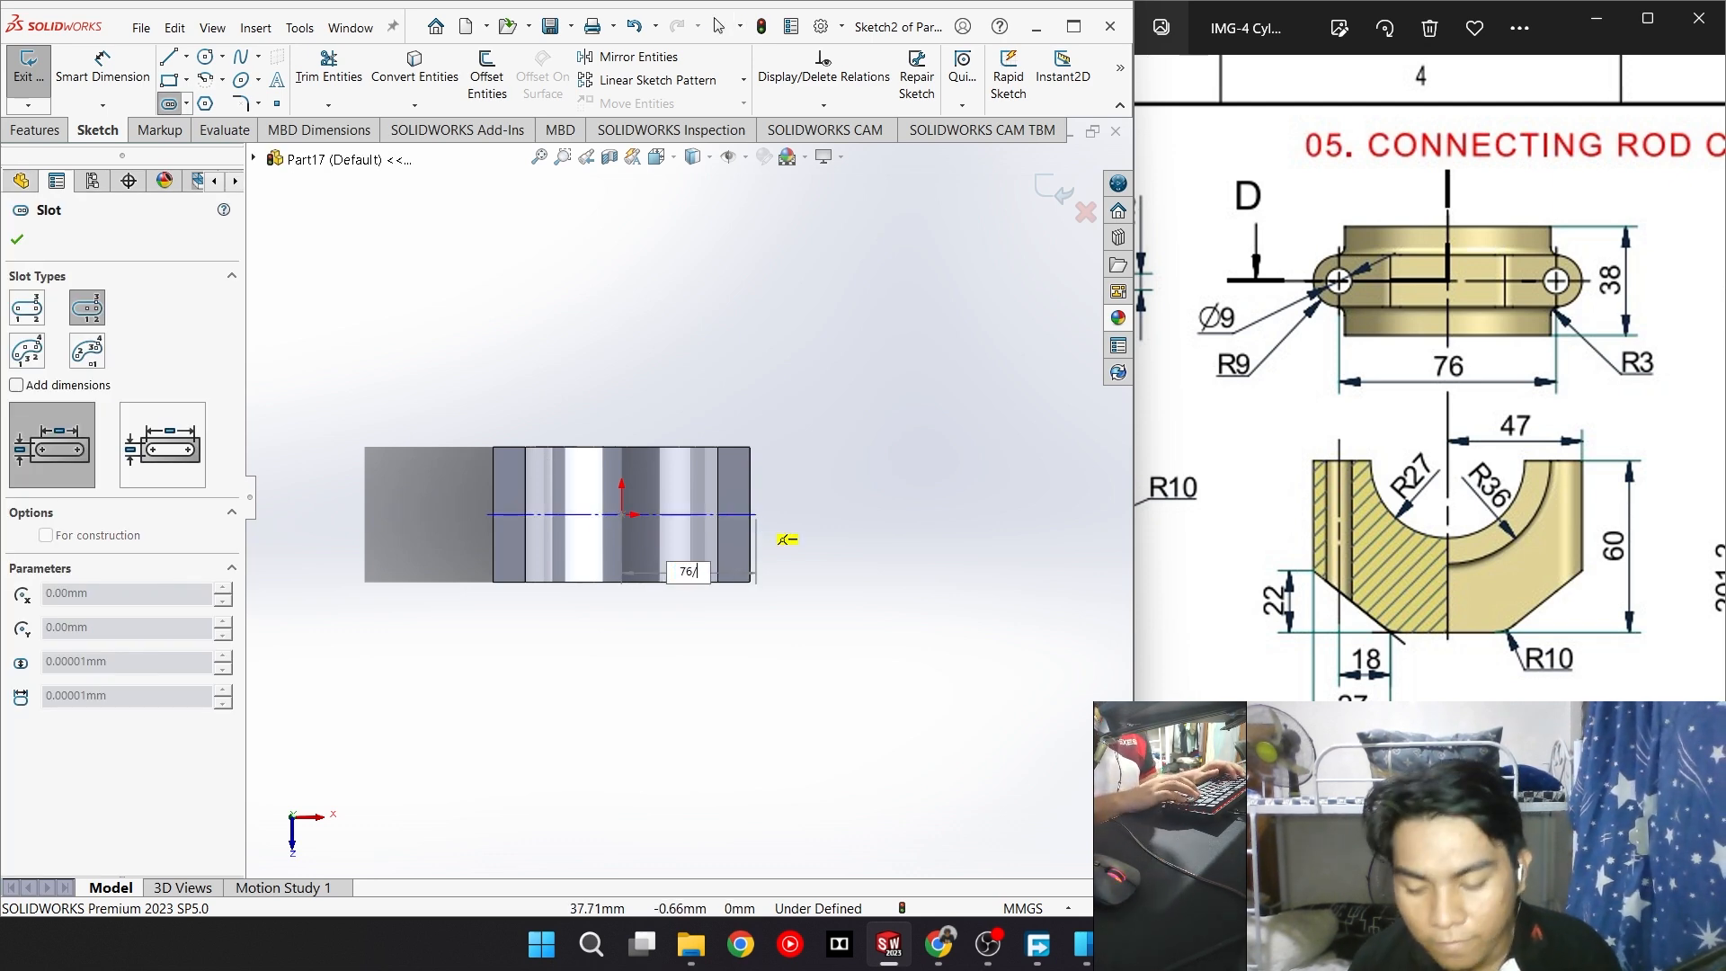
left_click(757, 516)
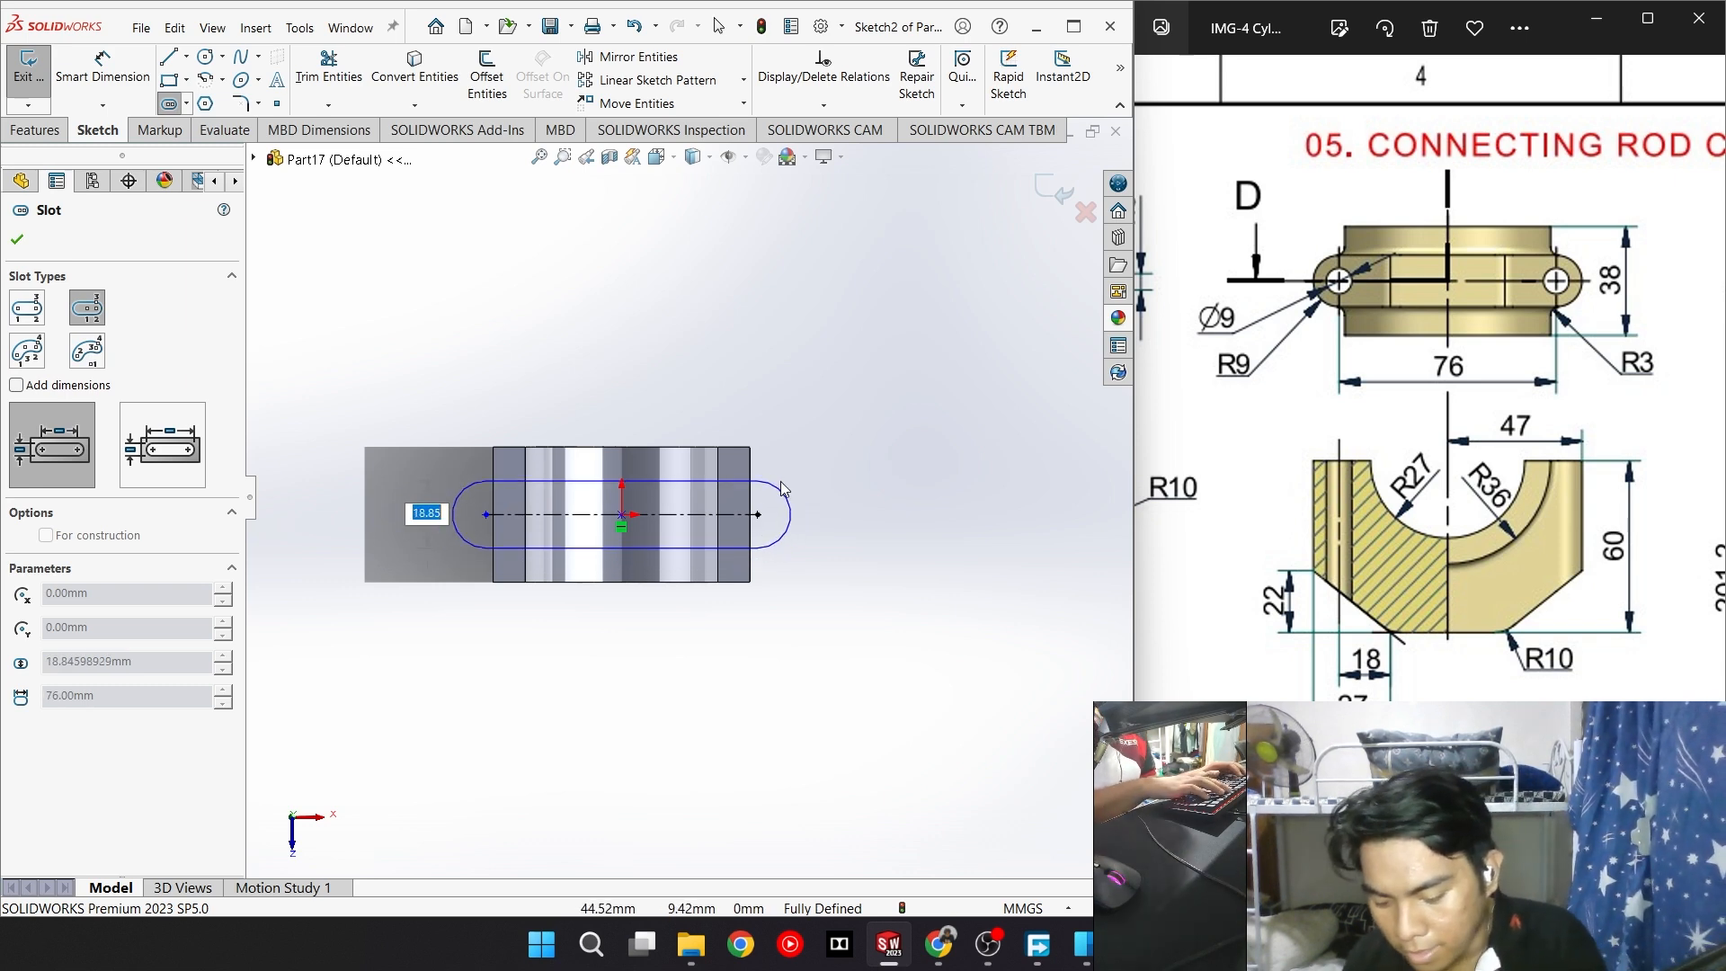
type("9*2")
key("Return")
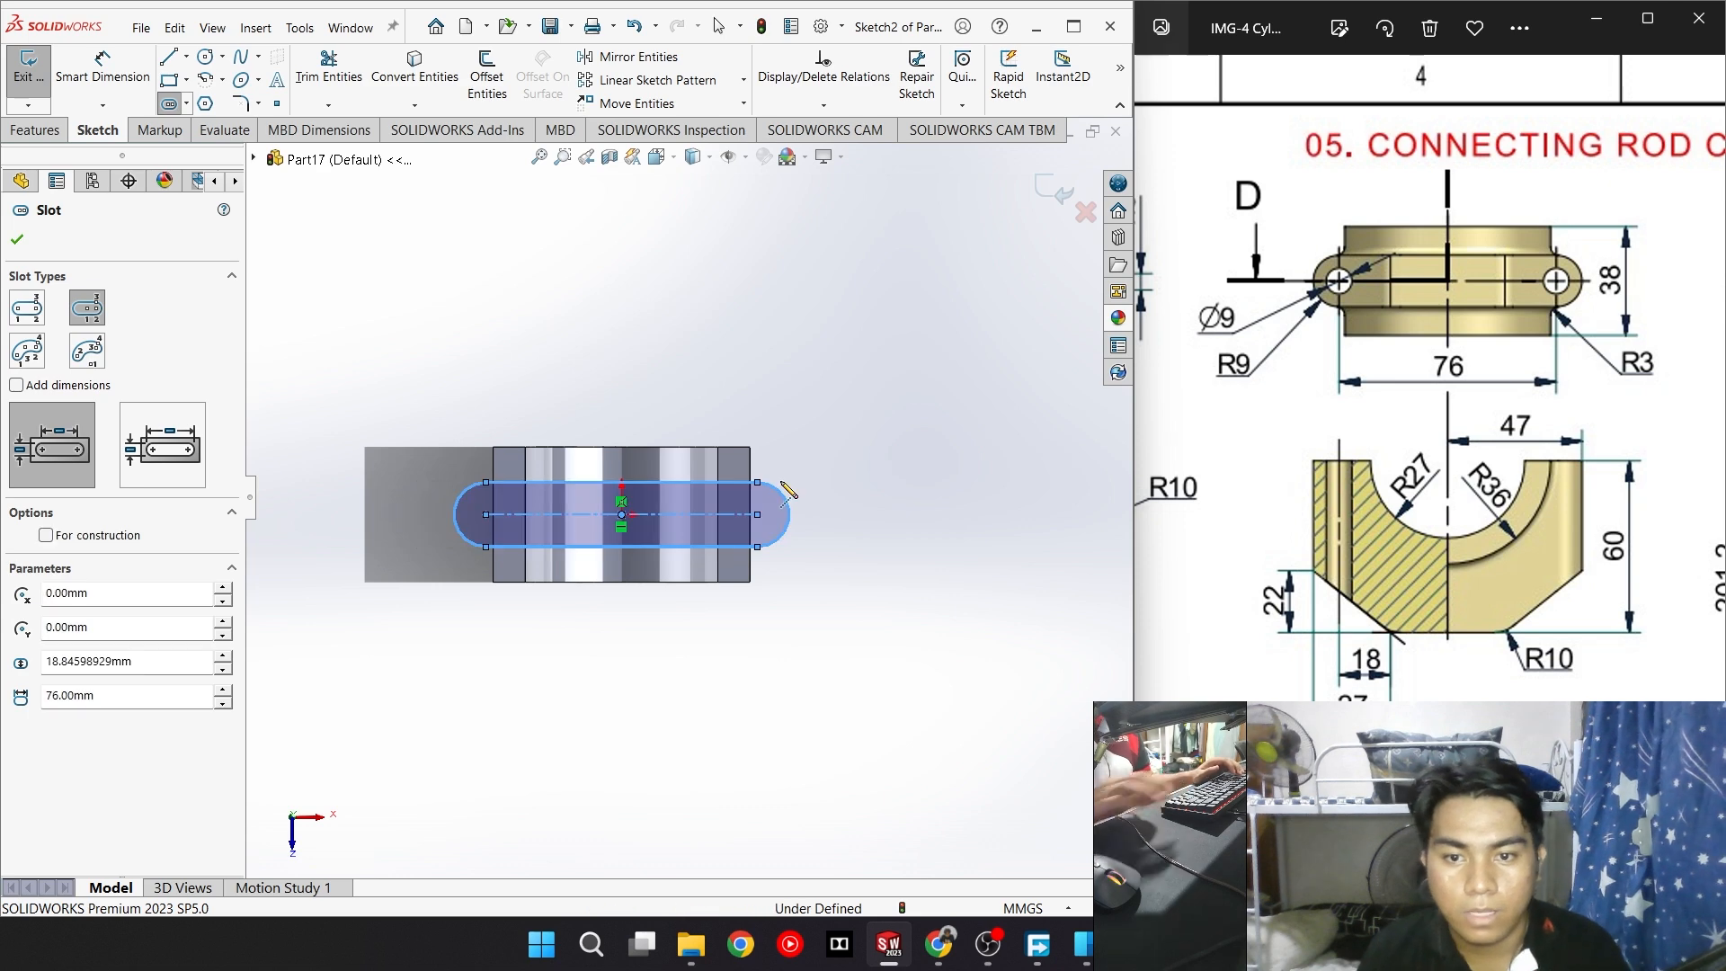
scroll(719, 506, "down", 5)
scroll(683, 499, "up", 2)
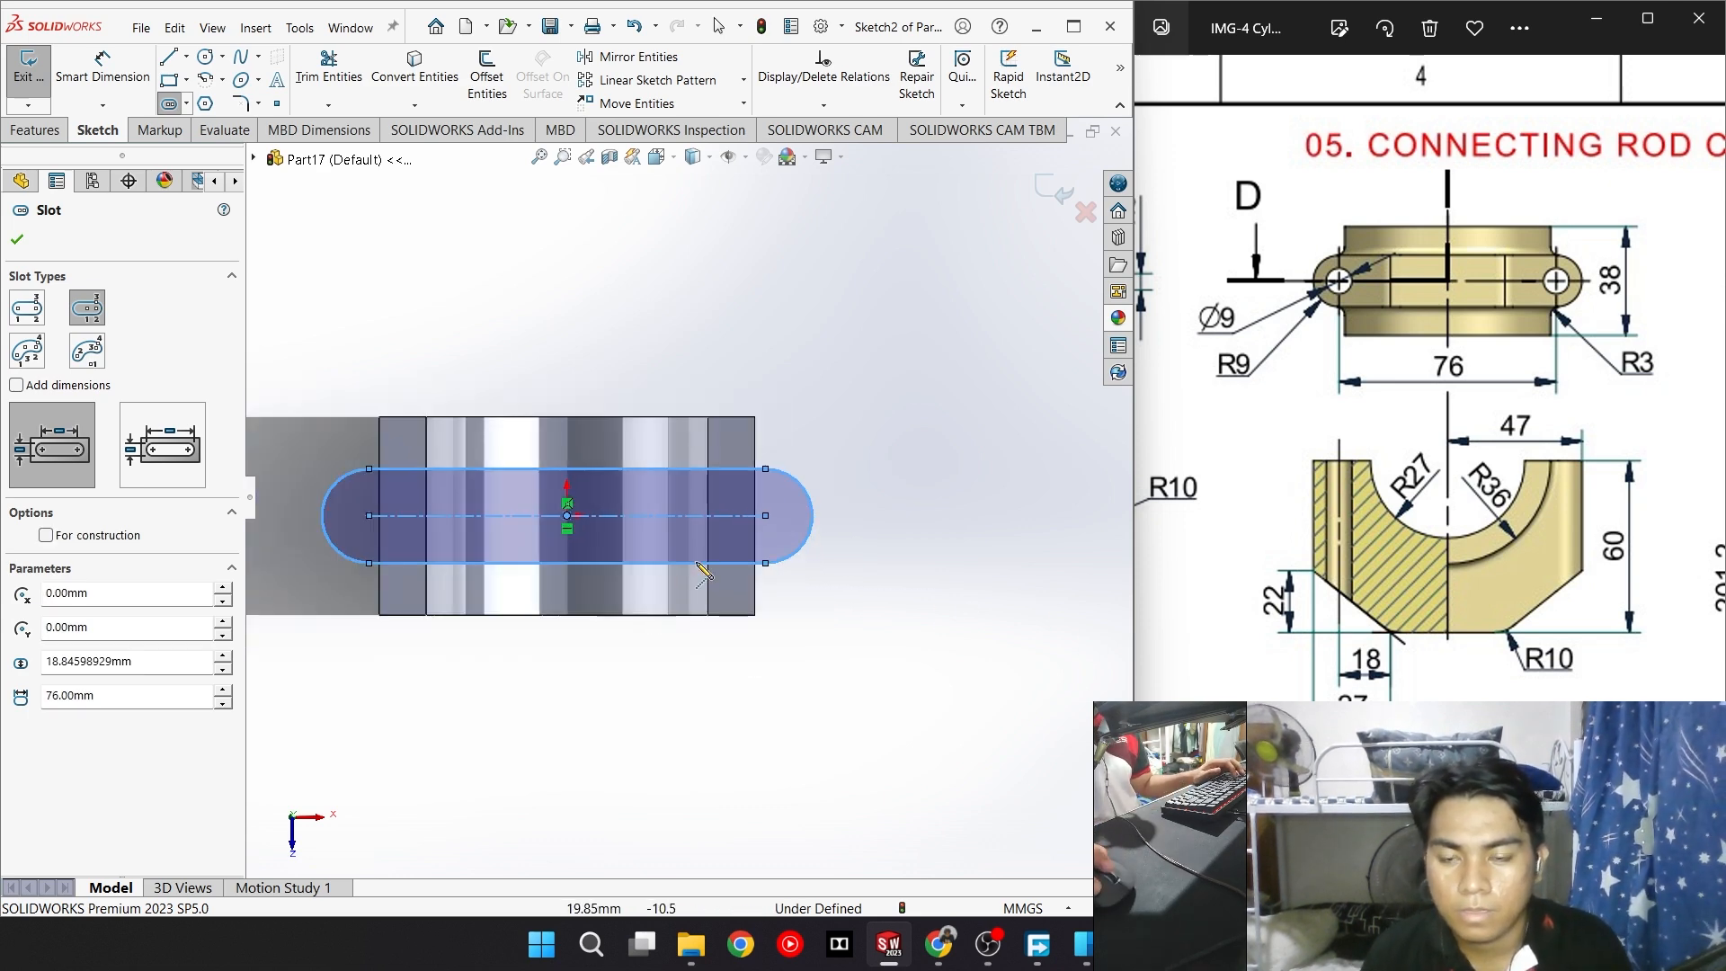
key("Escape")
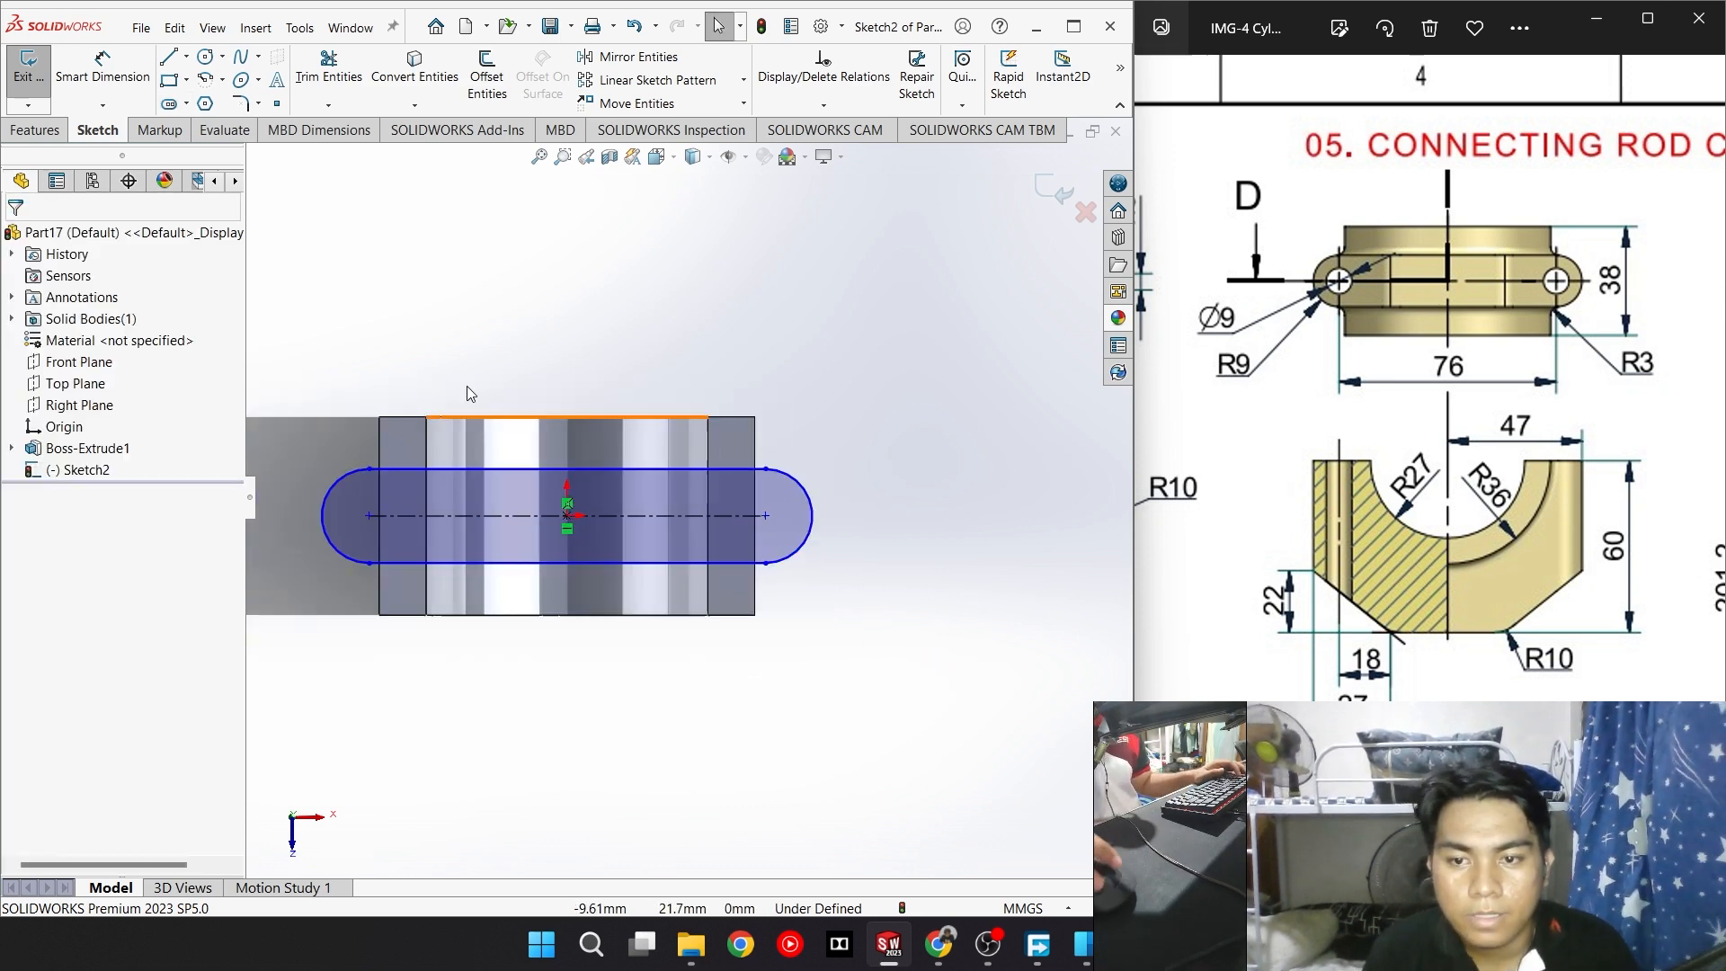
Dimension the slot's end arc with a 9 mm radius and its straight edge with a 76 mm length
key("d")
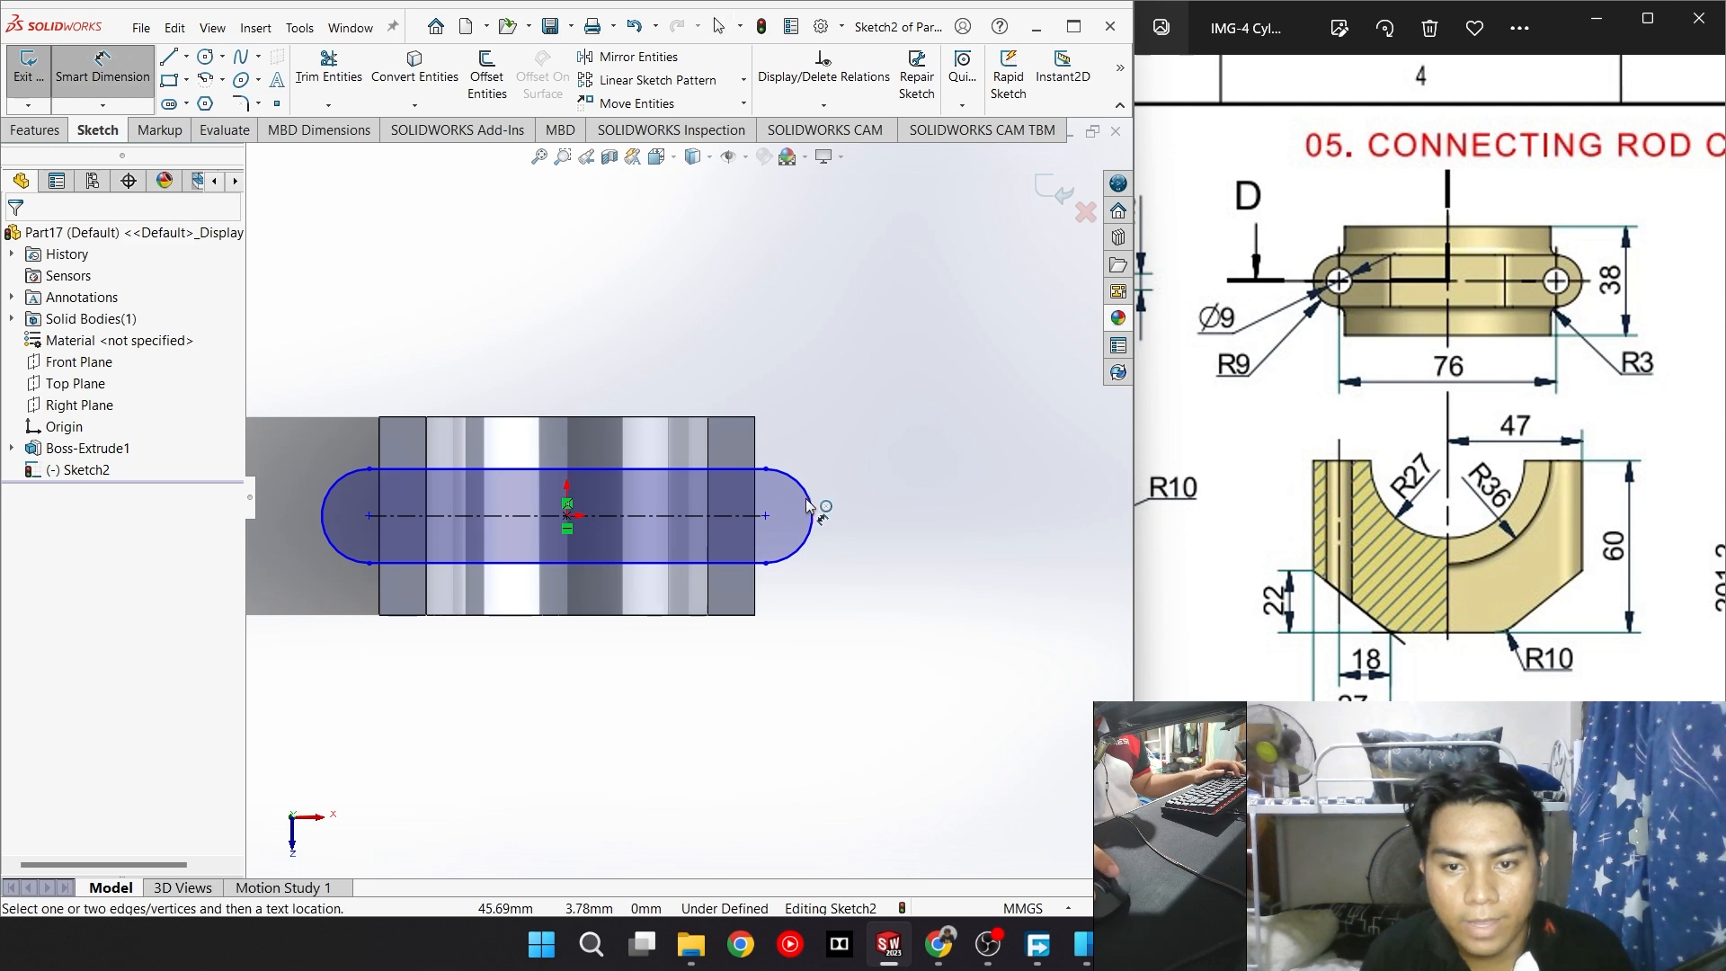
left_click(810, 494)
left_click(848, 406)
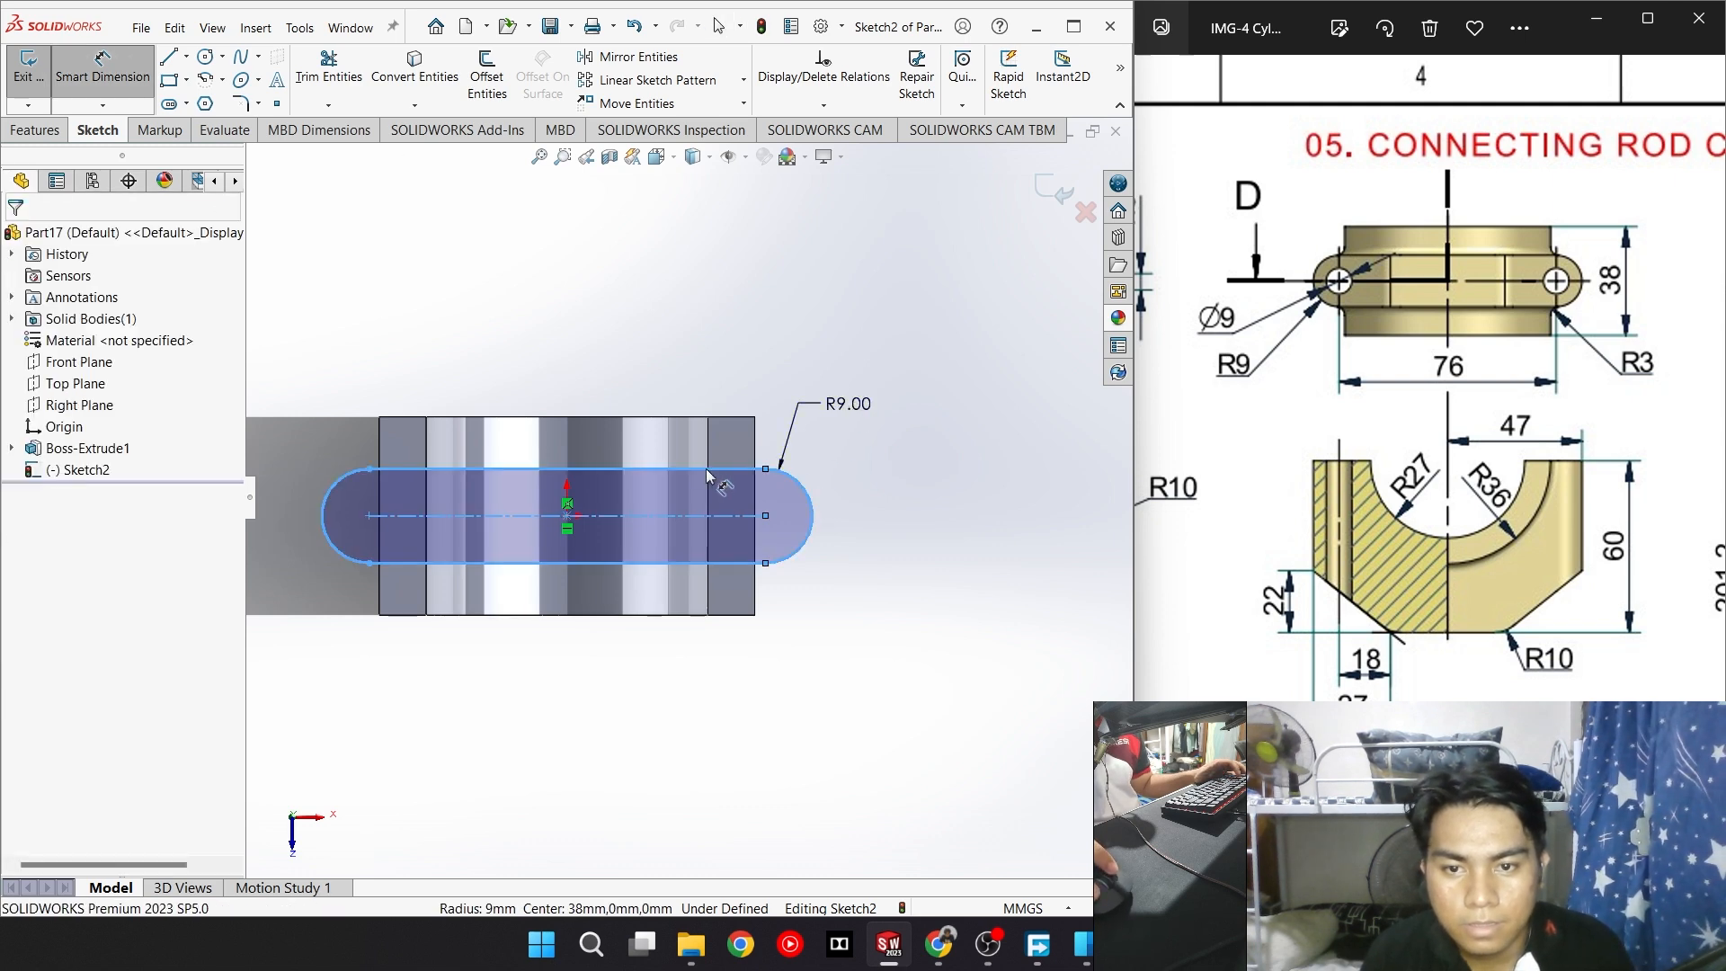
key("Return")
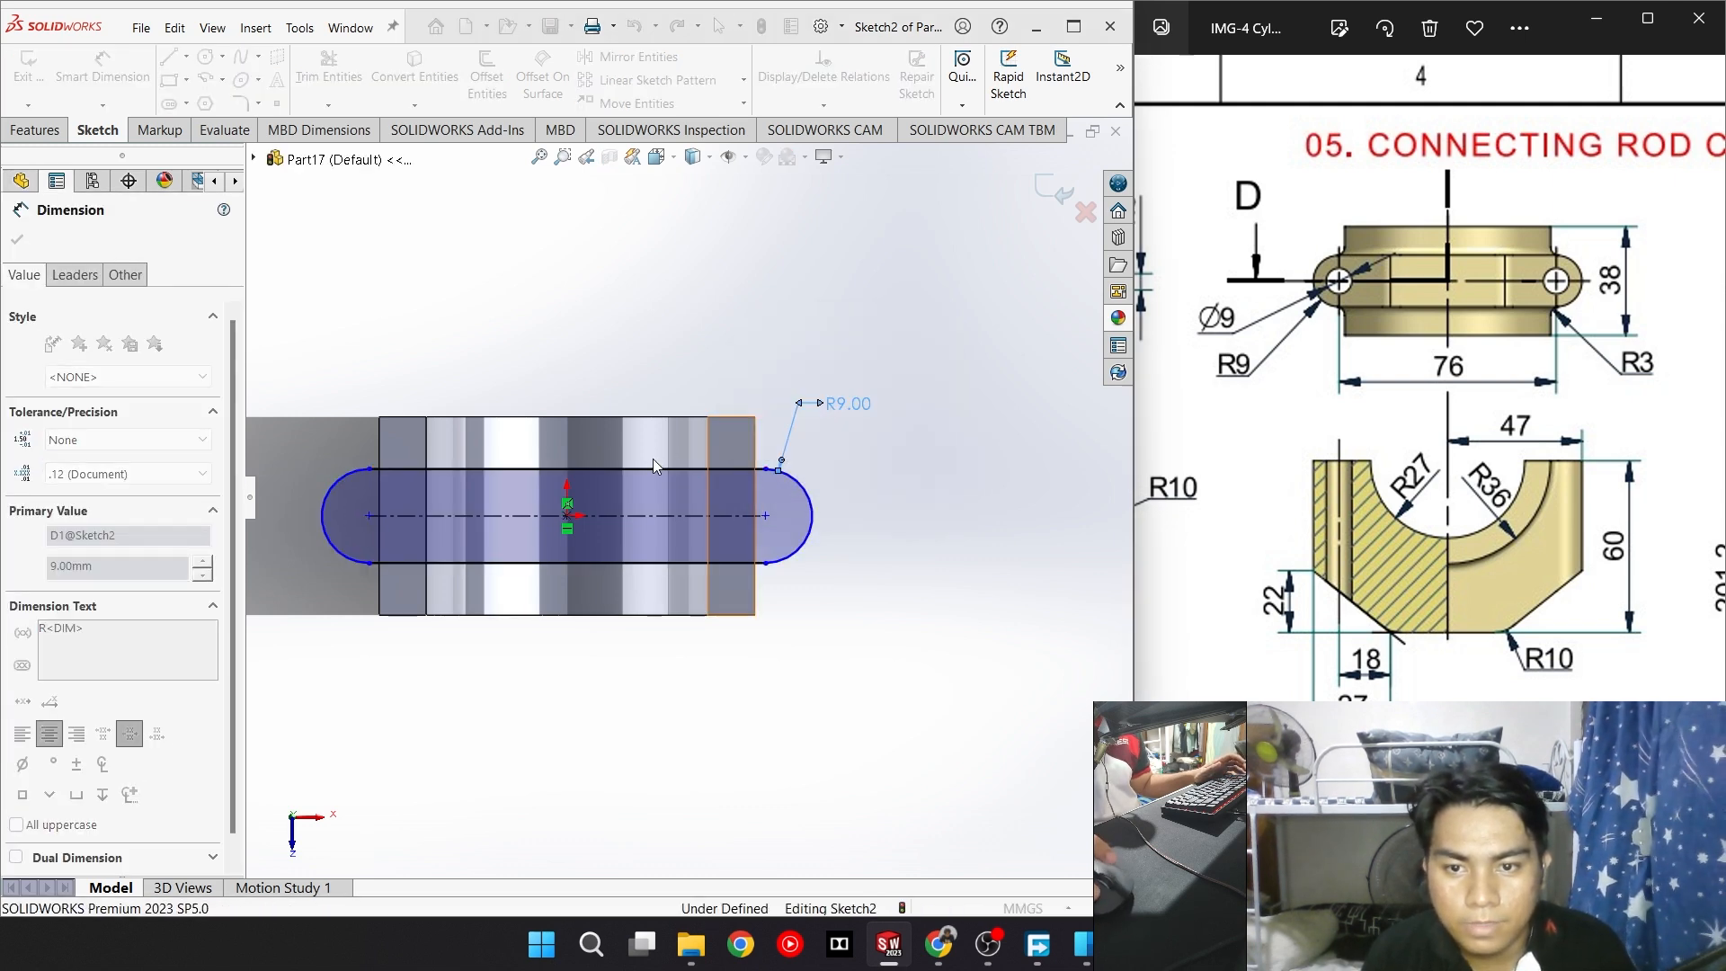
left_click(643, 469)
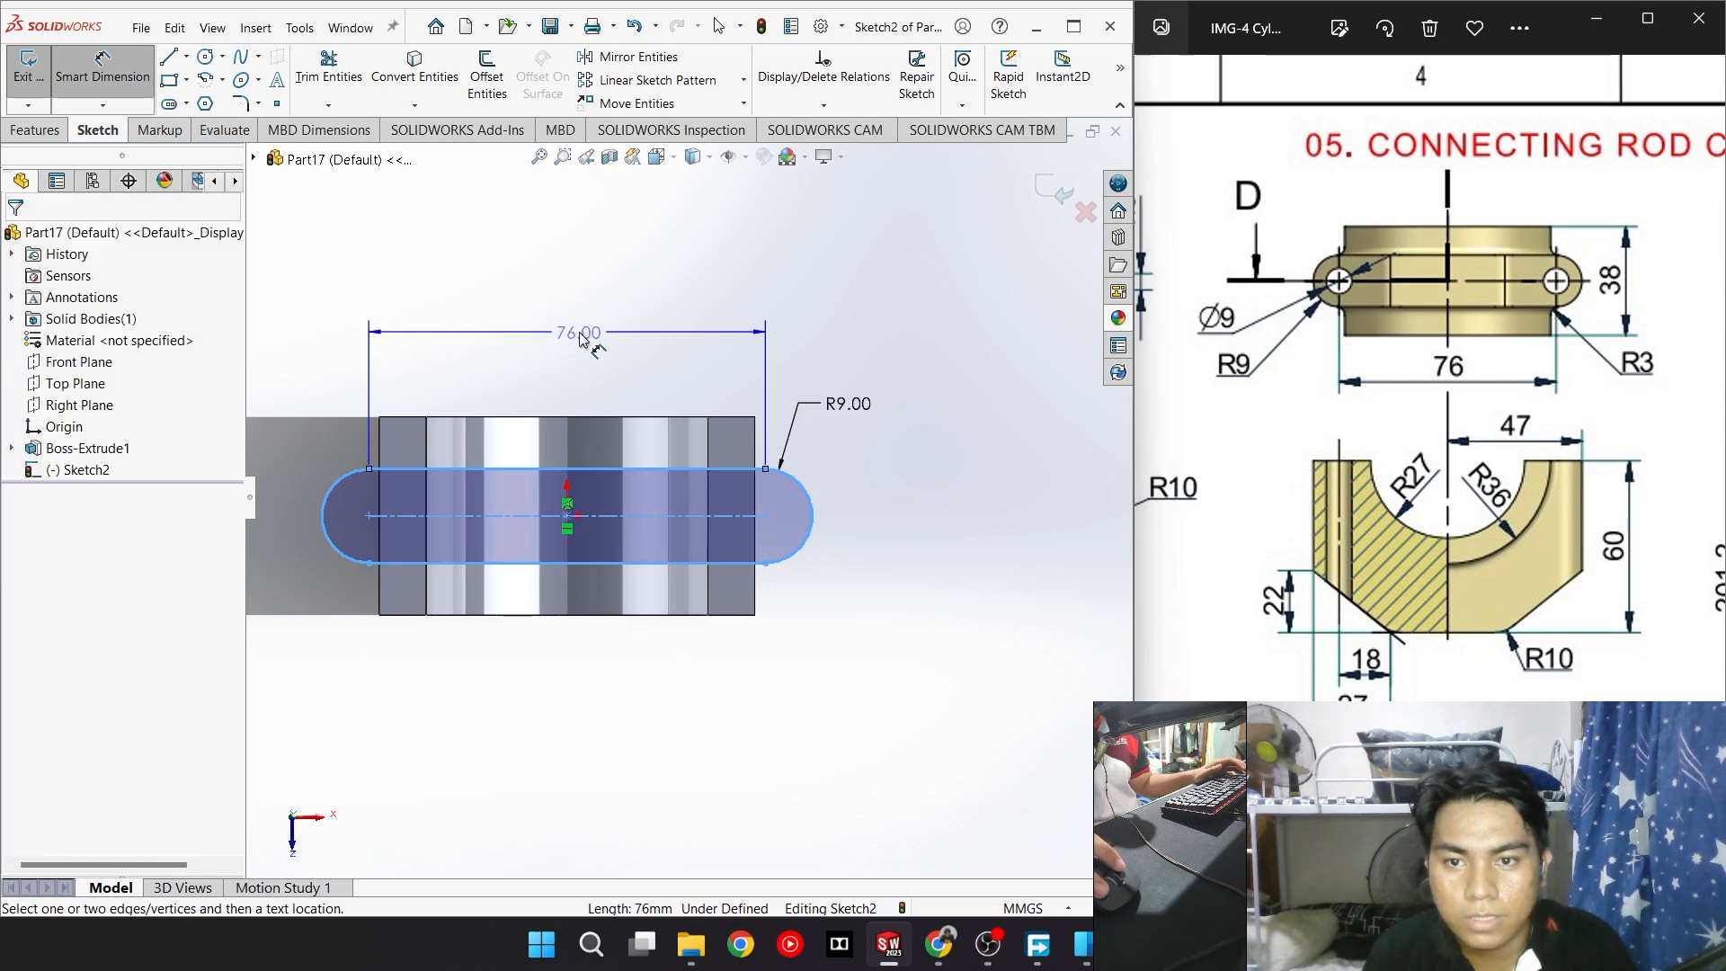
left_click(580, 338)
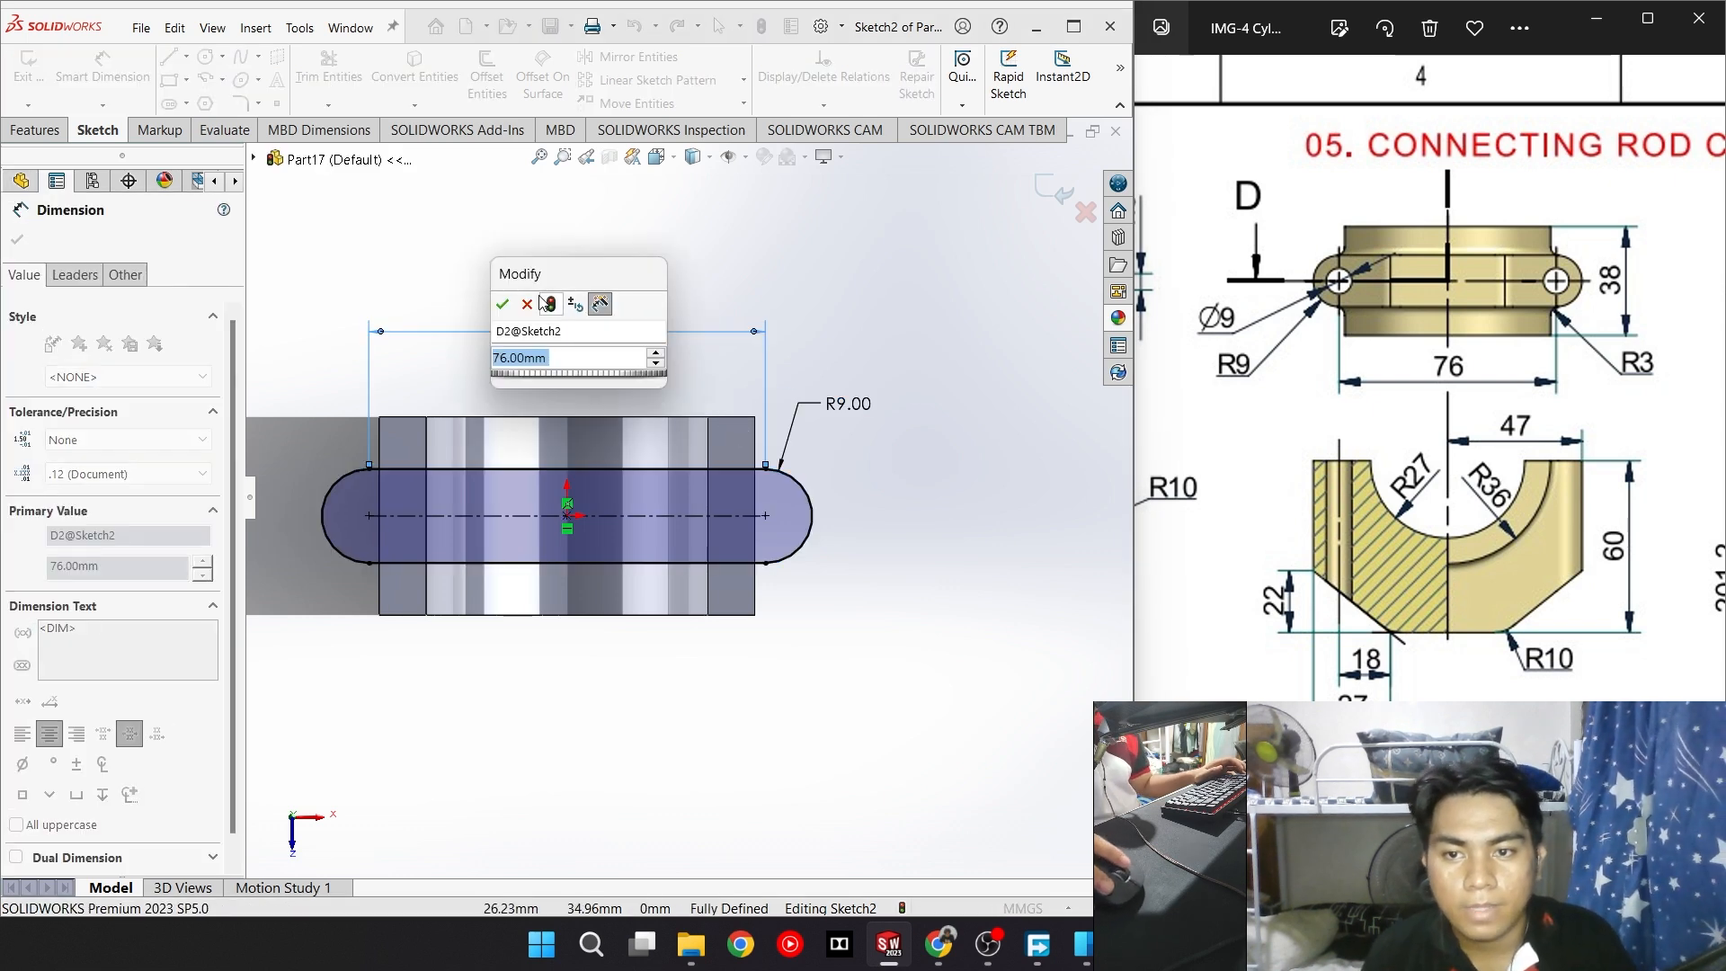
left_click(503, 306)
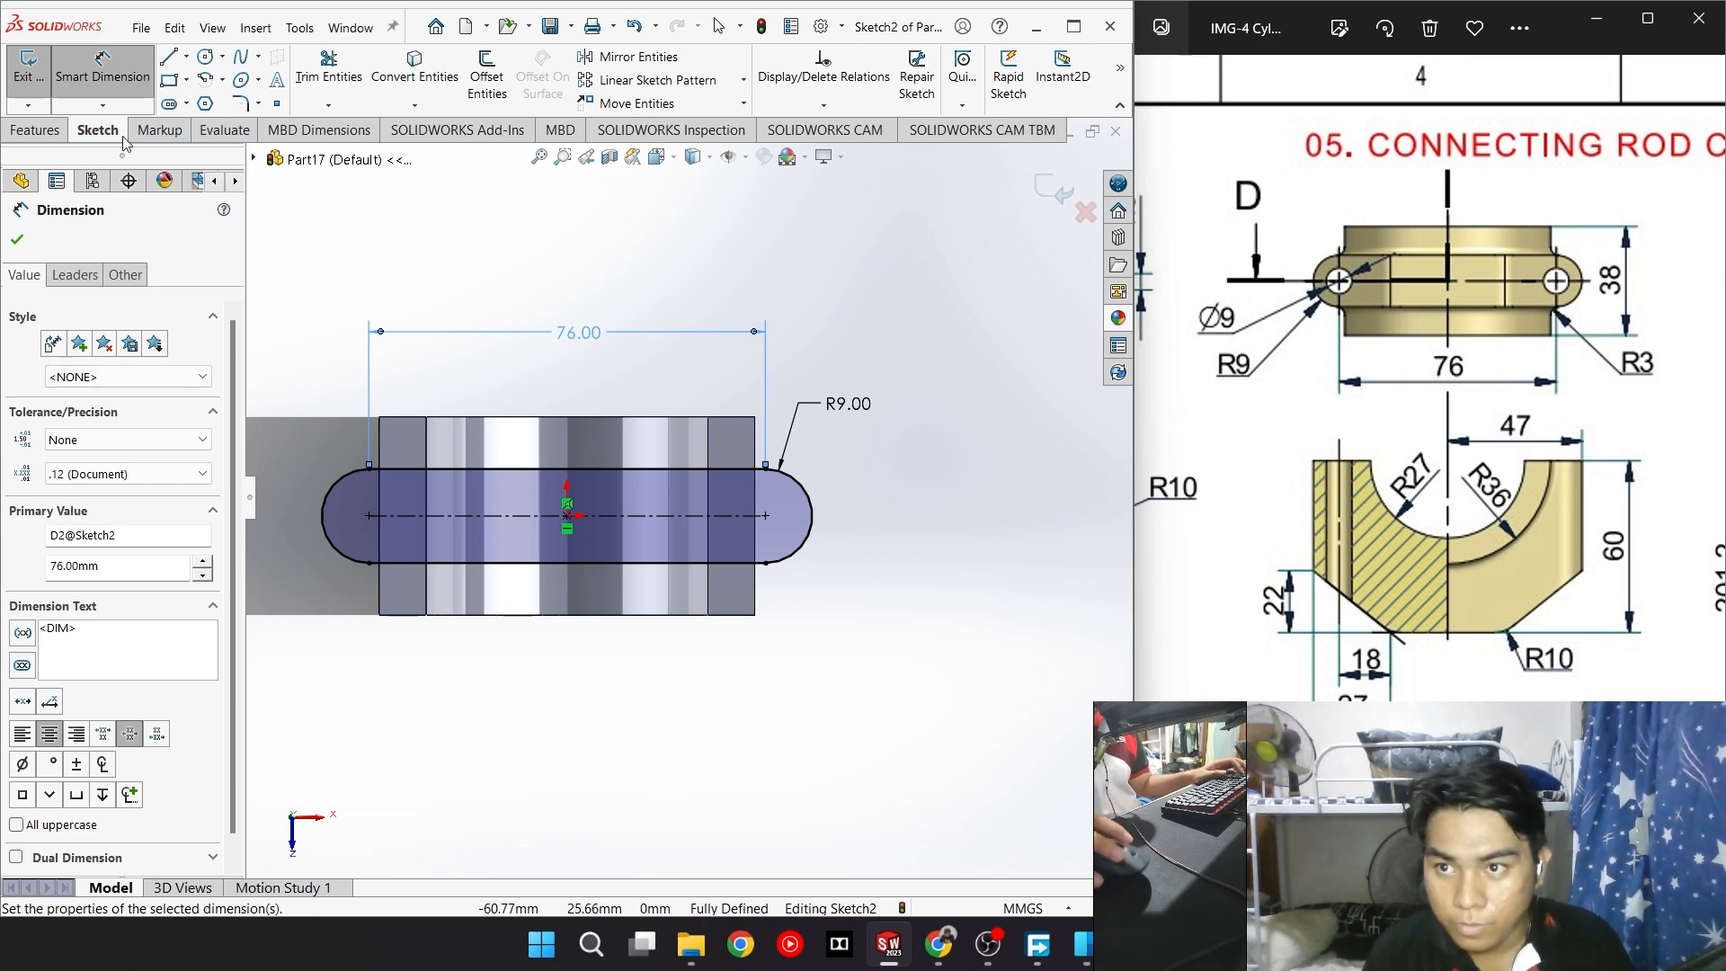
Draw a 9 mm diameter circle at each of the slot's two arc centres
left_click(205, 56)
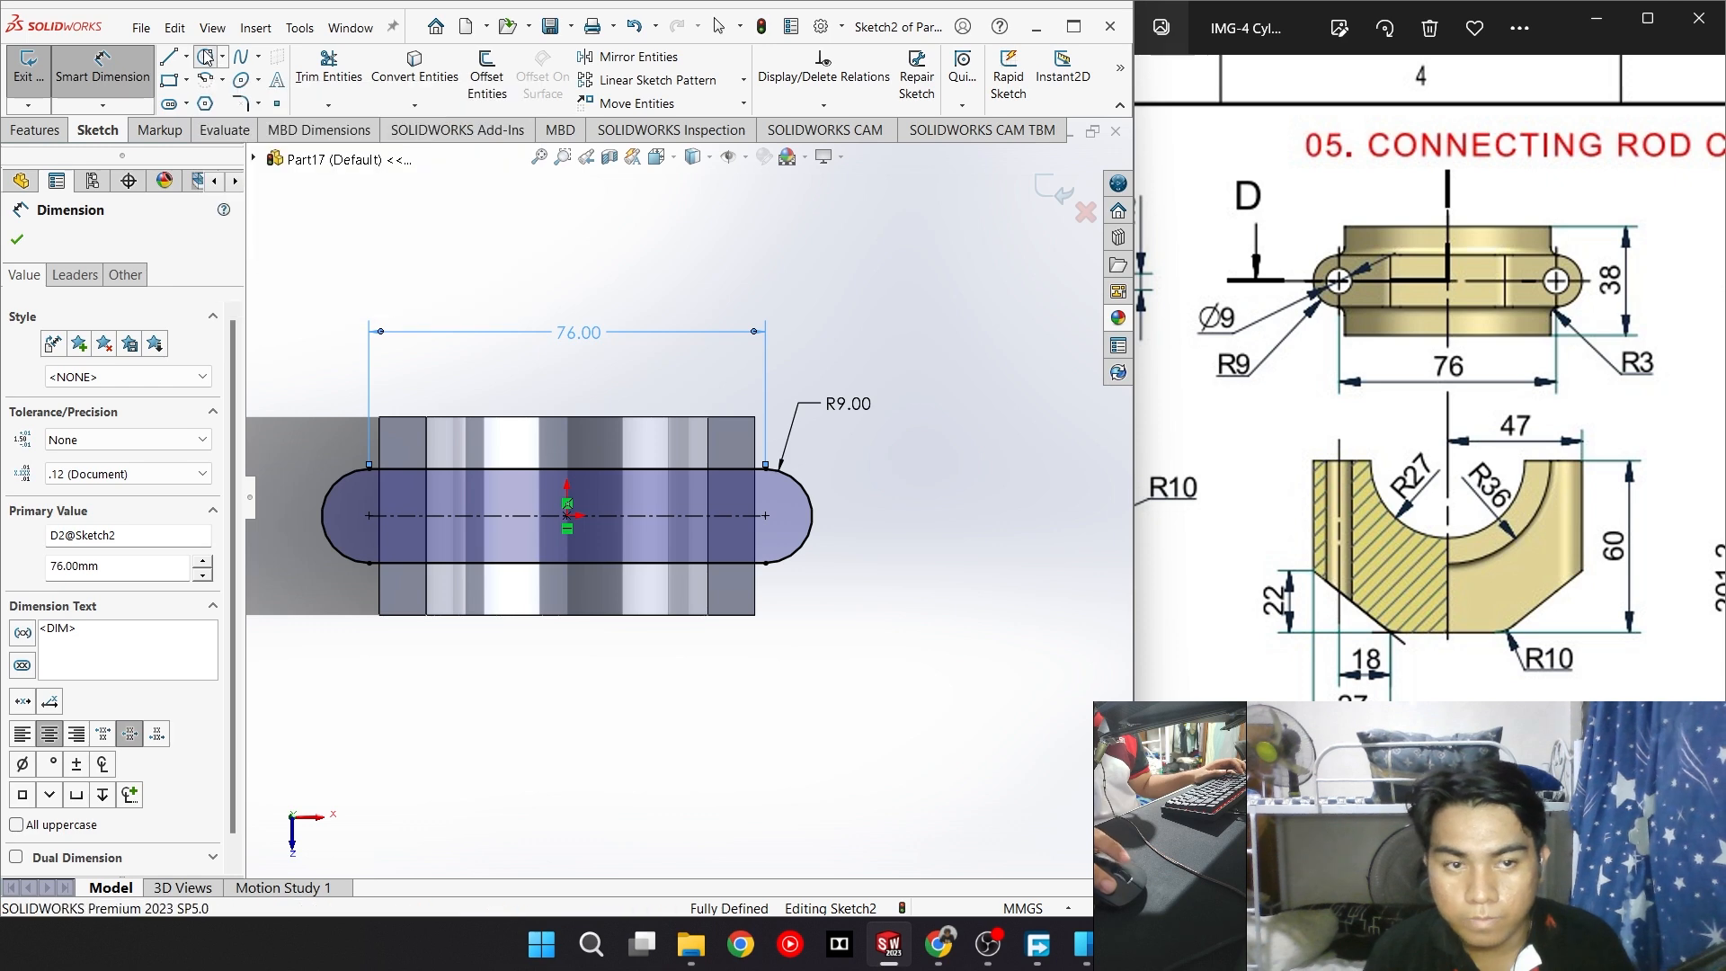
left_click(369, 515)
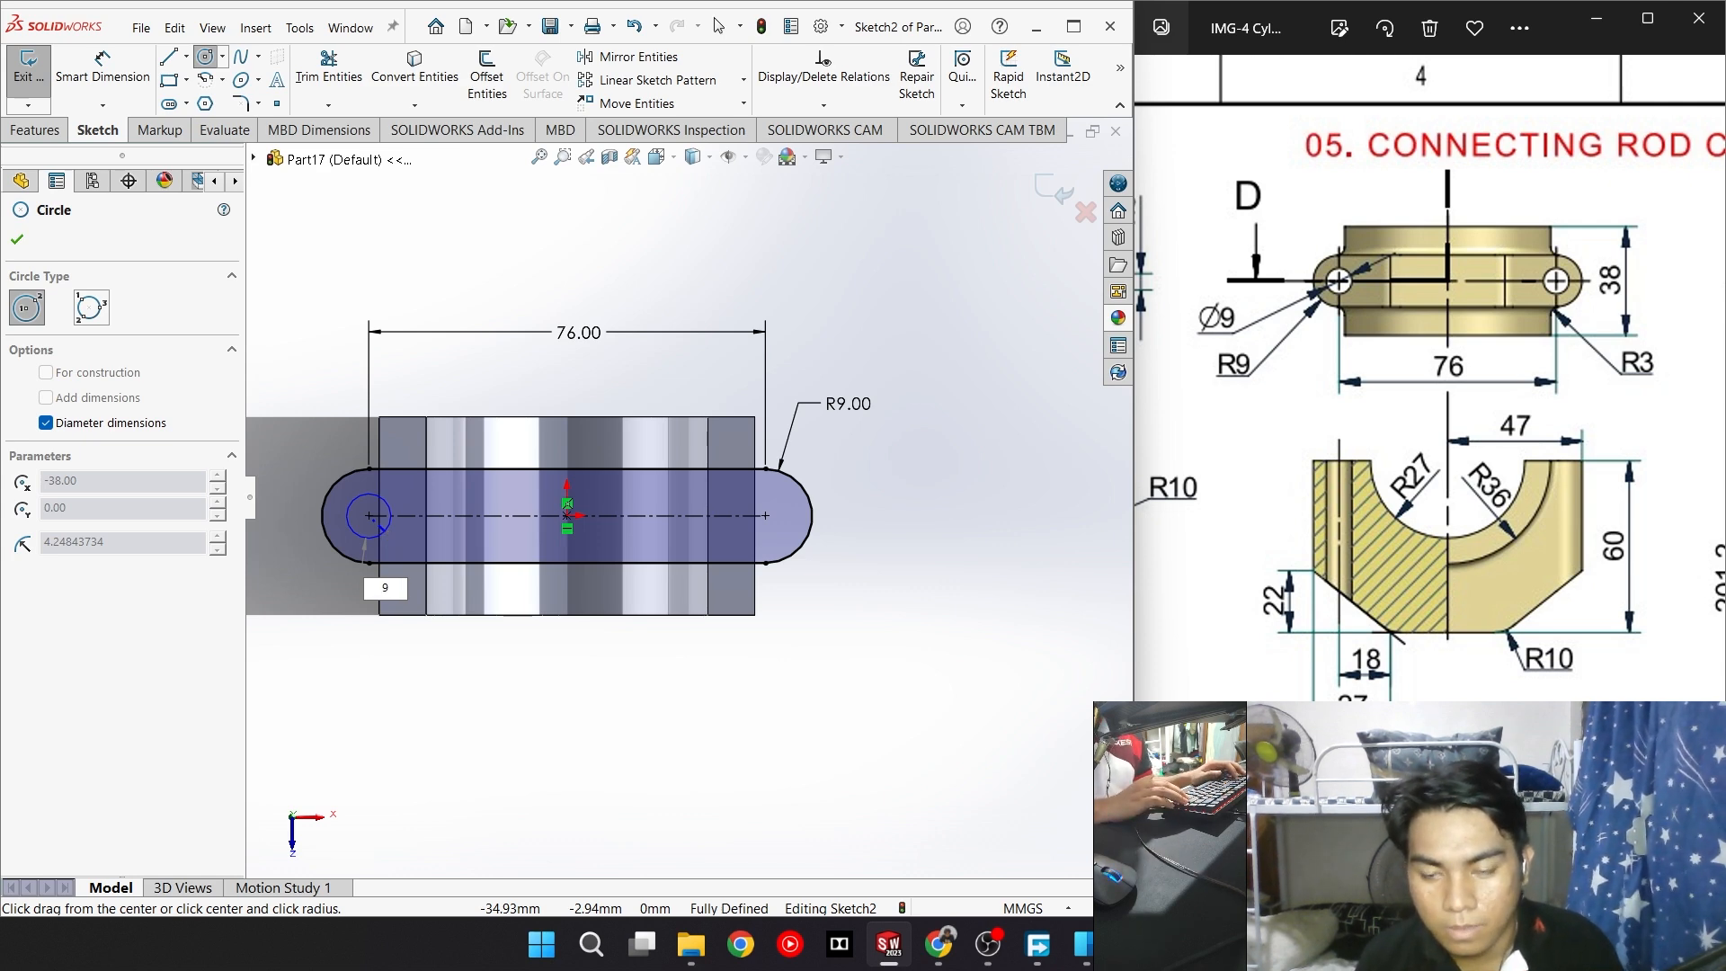
key("Return")
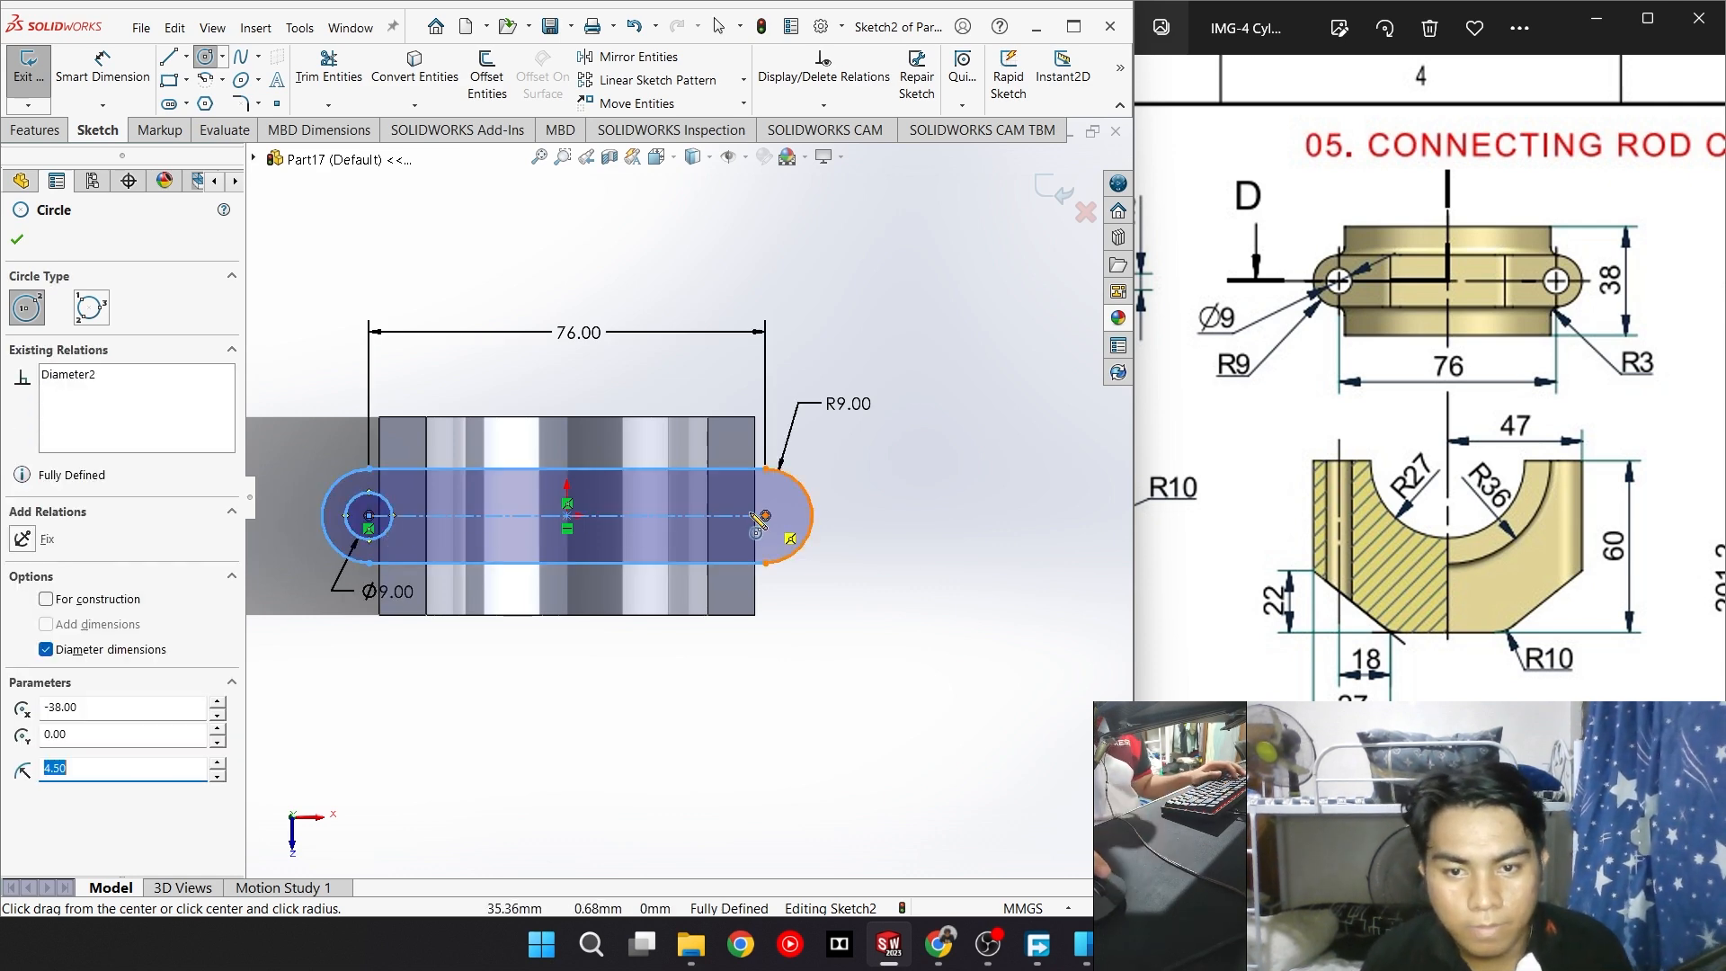
left_click(765, 515)
type("9")
key("Return")
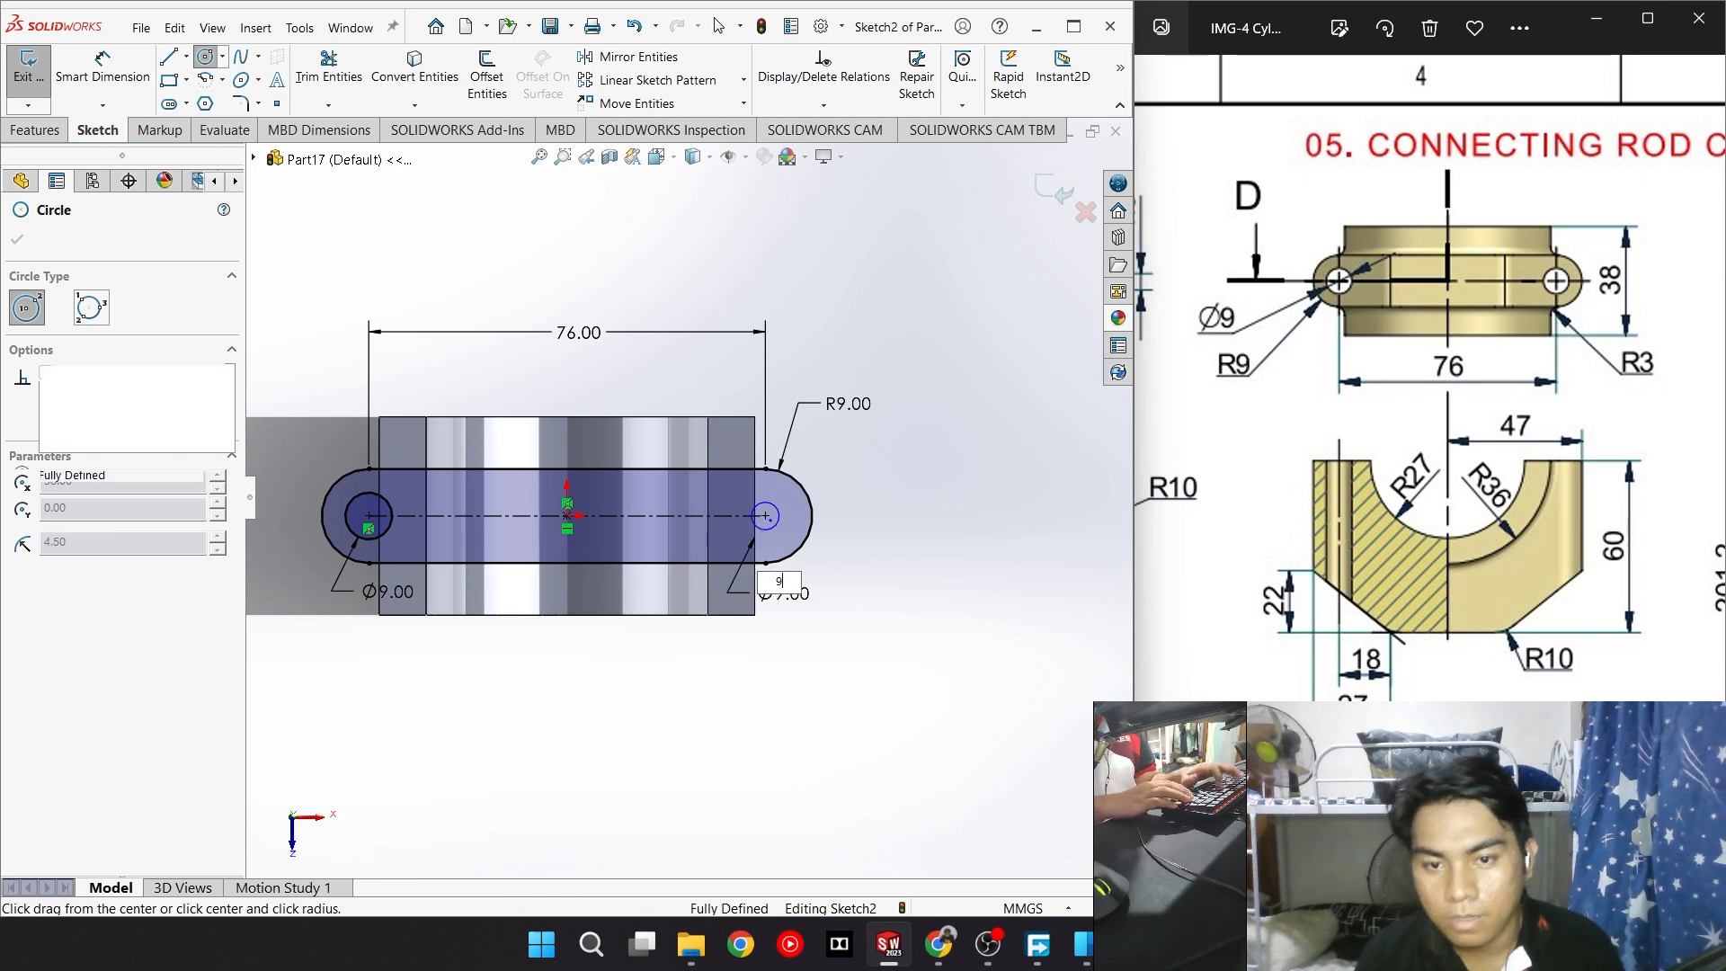
Extrude the slot sketch 60 mm downward with the Blind end condition and reversed direction
left_click(51, 133)
left_click(39, 79)
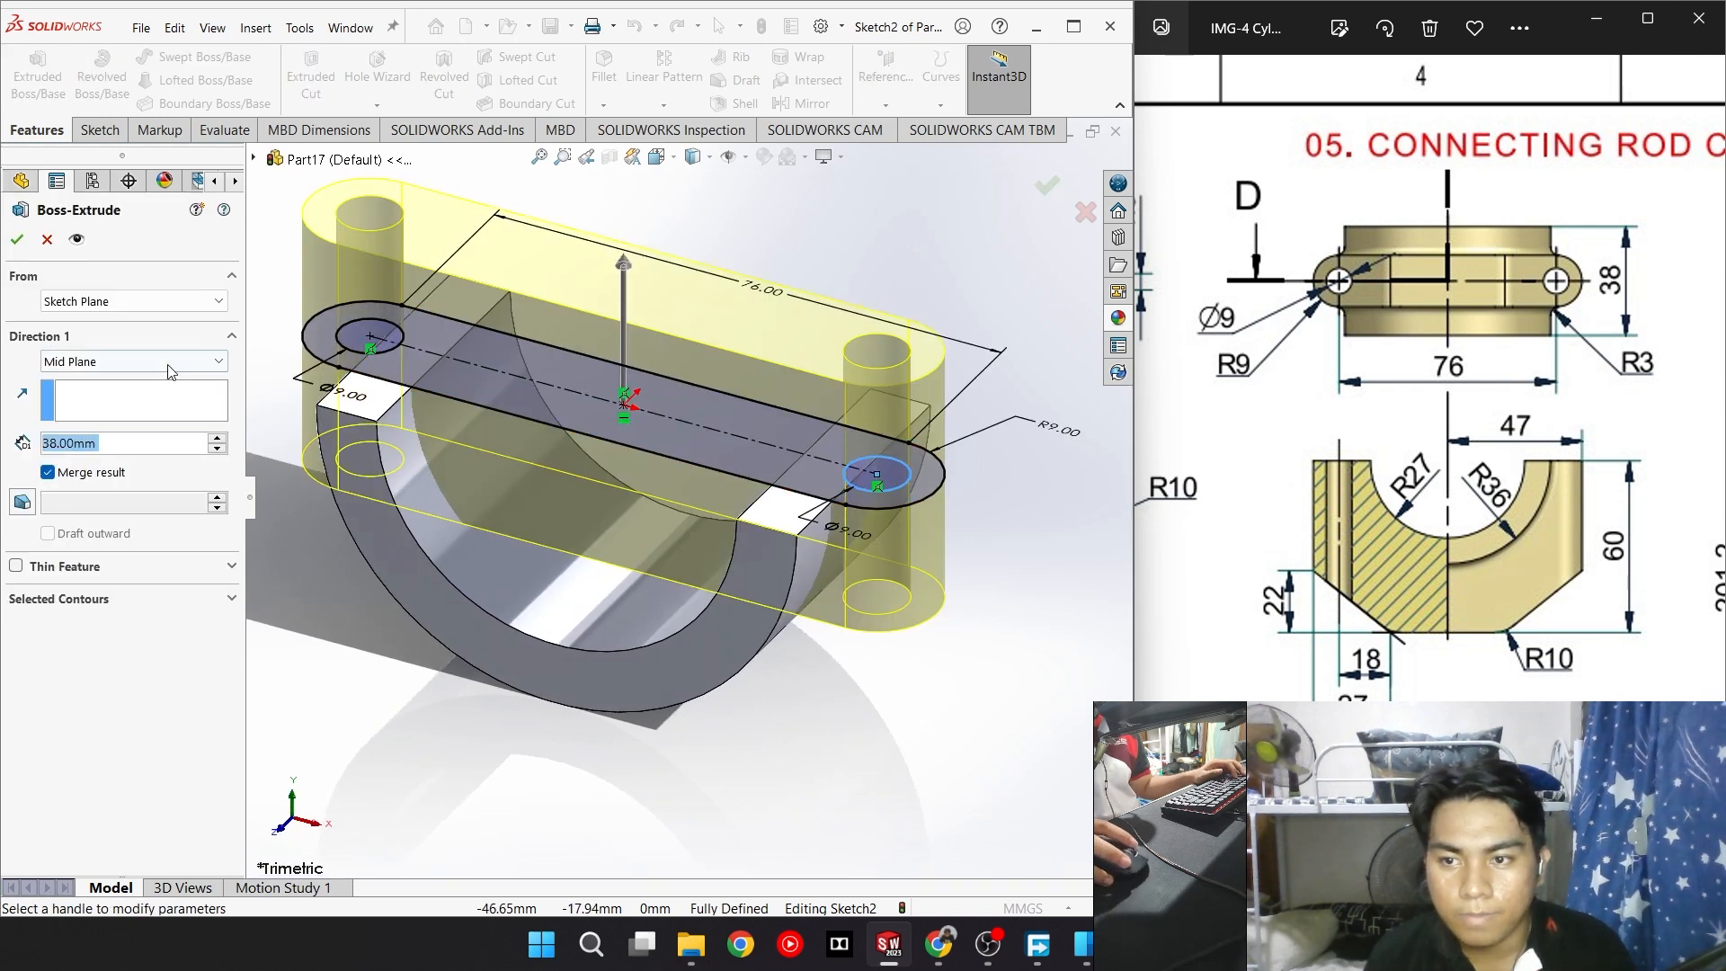
left_click(126, 360)
left_click(67, 376)
left_click(21, 363)
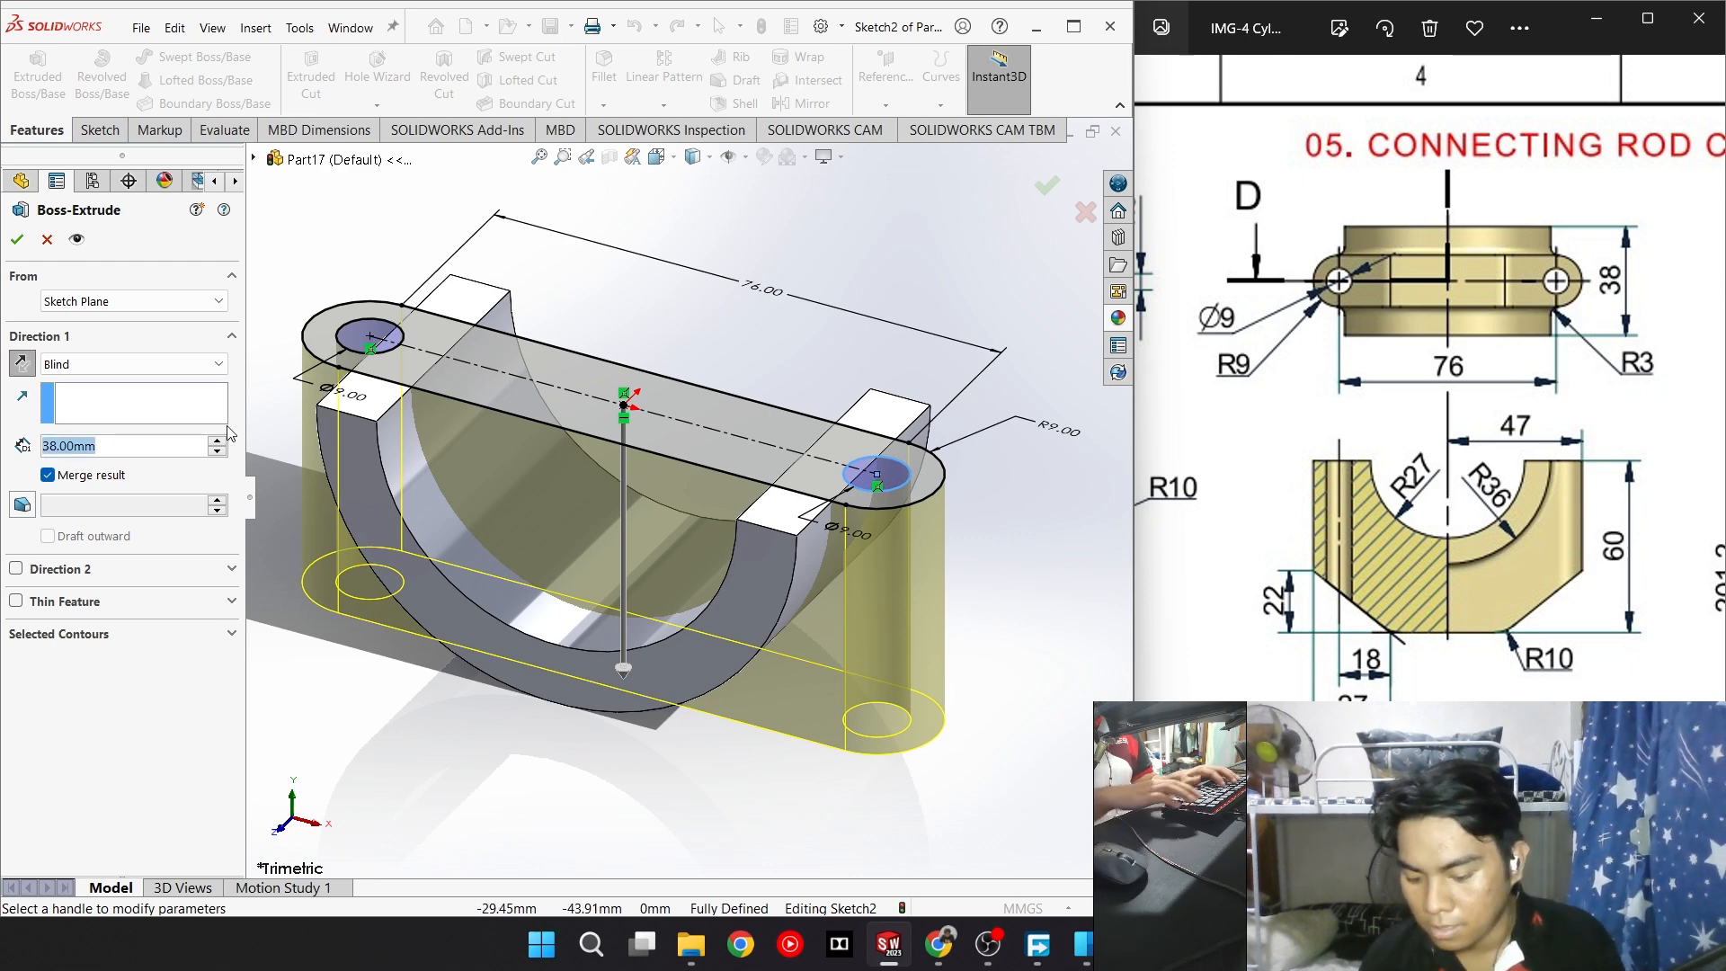
type("60")
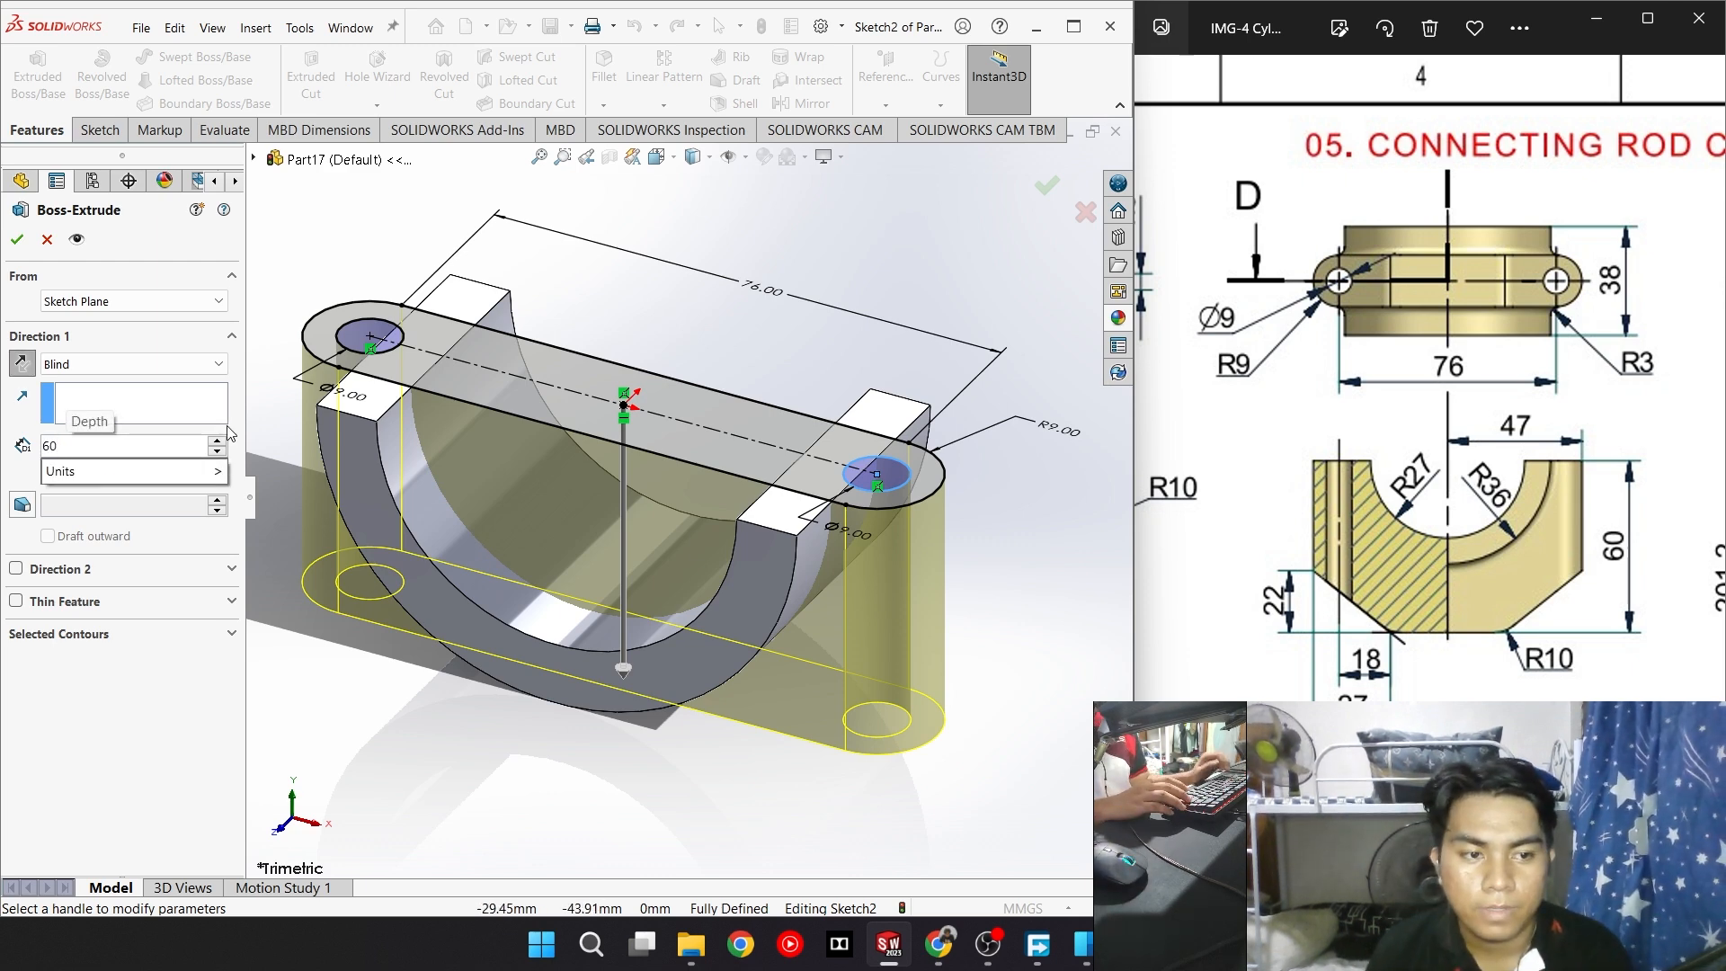
key("Return")
left_click(17, 240)
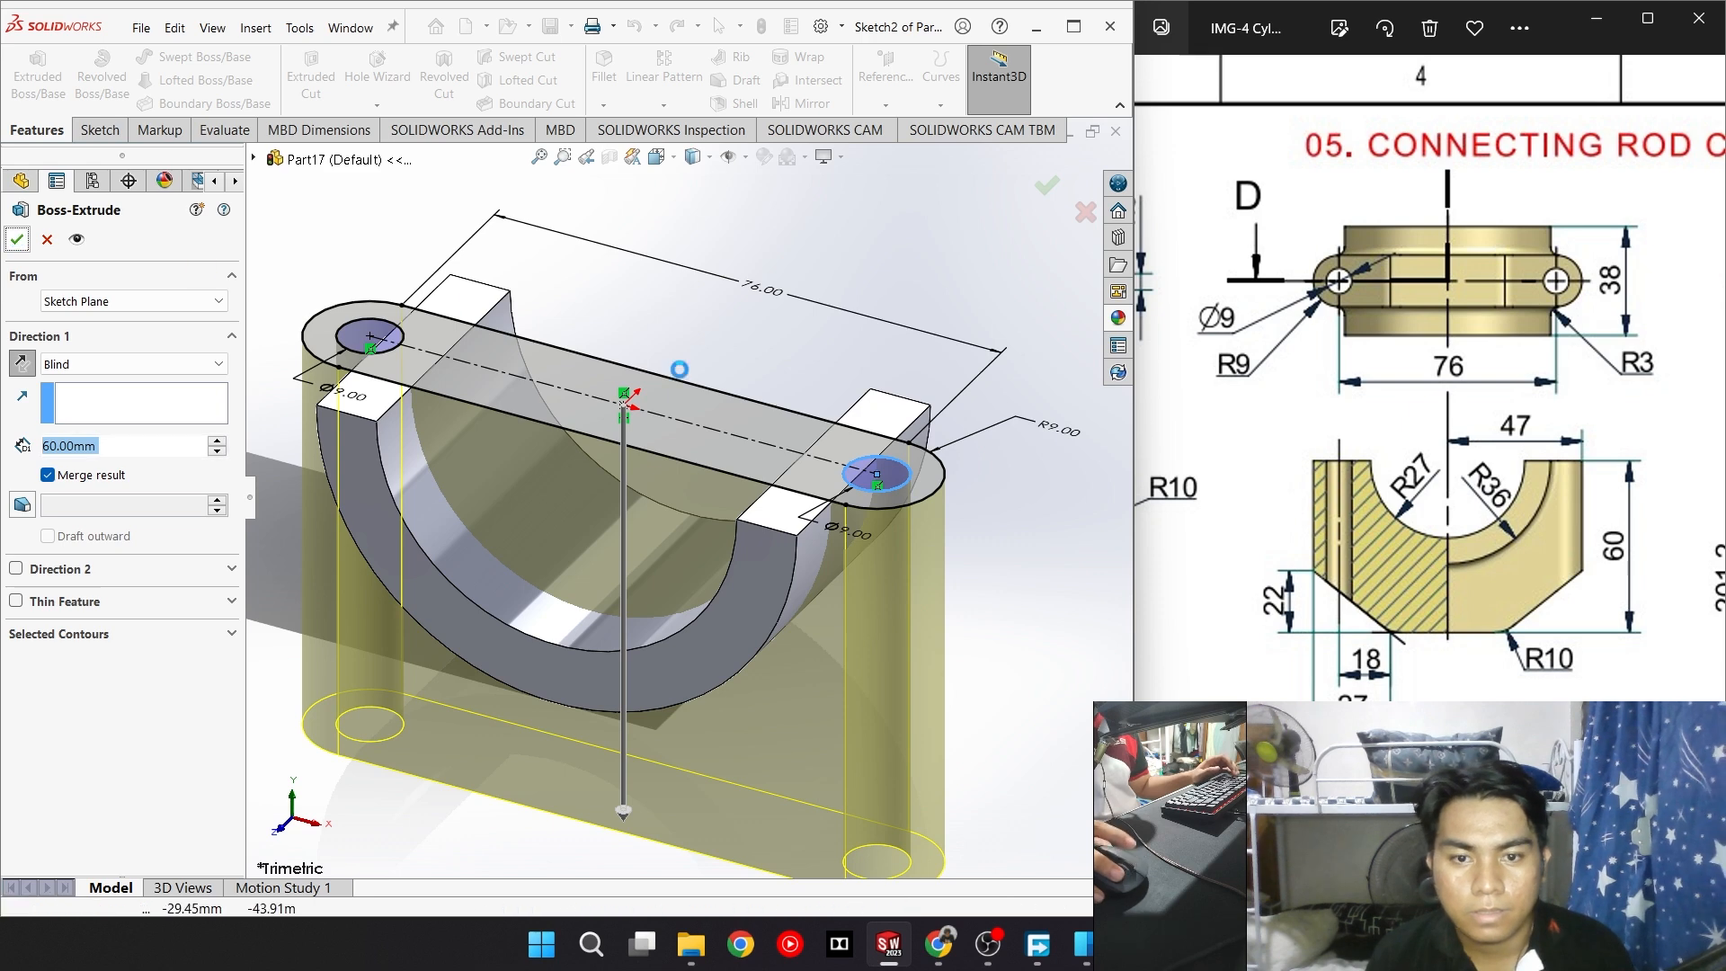
Start a sketch on the slab's flat side face and convert the edges of the semicircular web inside the half ring
scroll(755, 683, "down", 5)
scroll(683, 697, "up", 5)
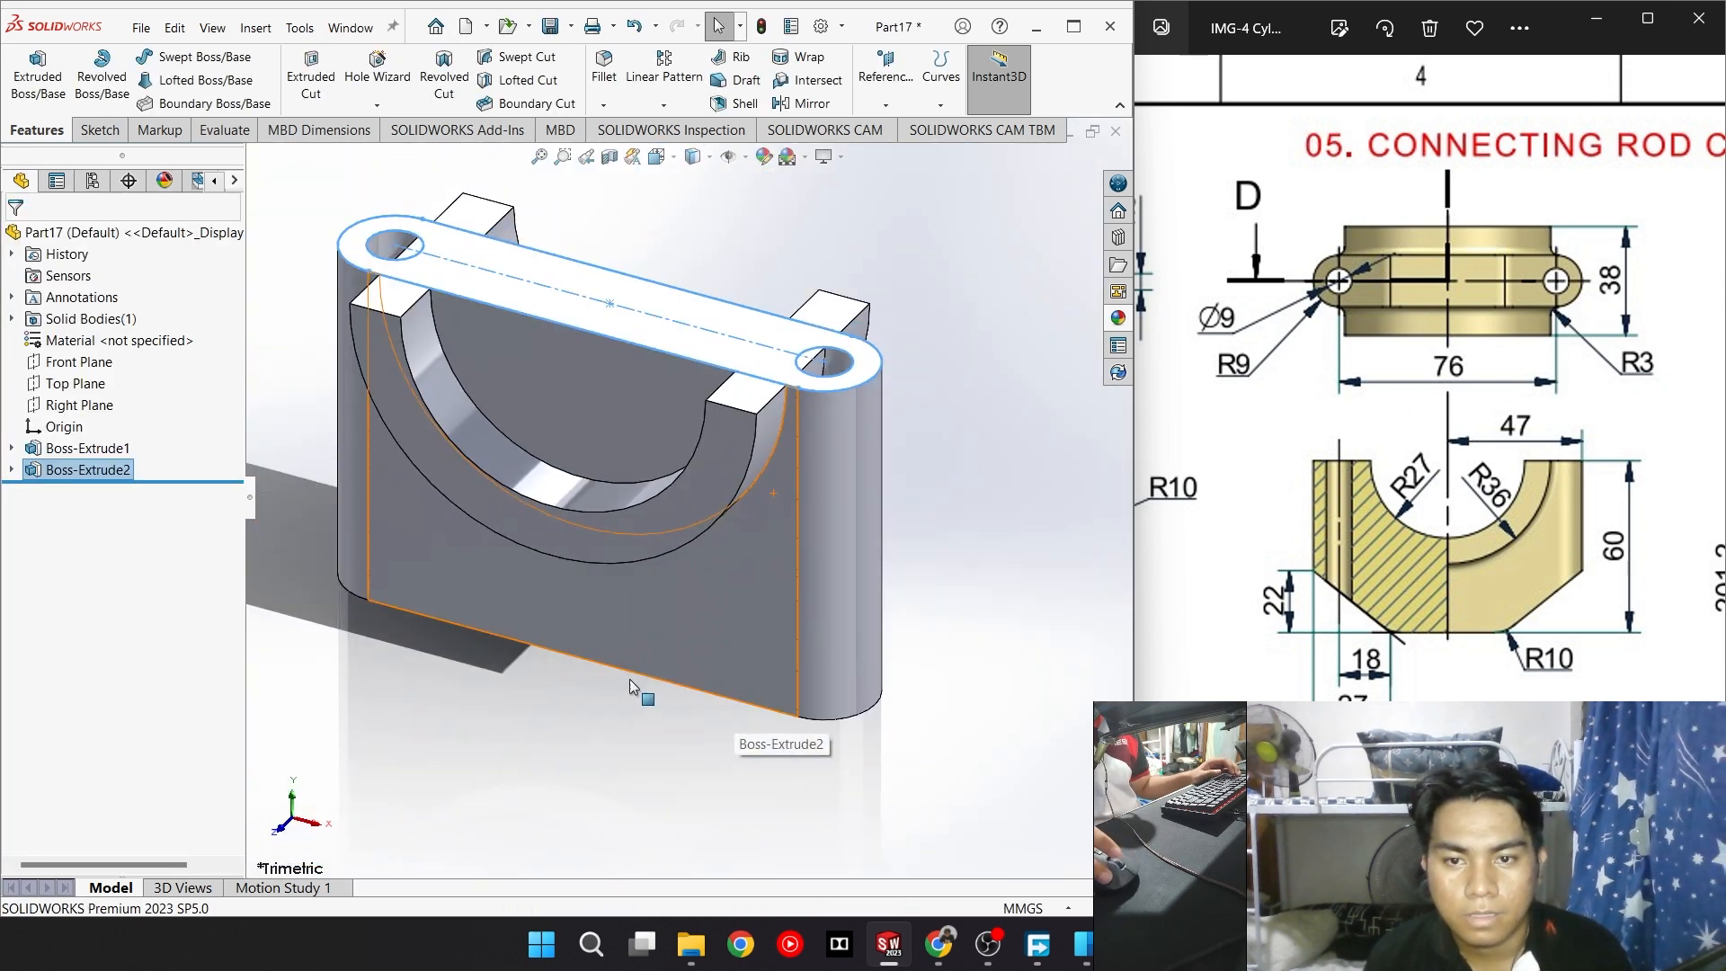
middle_click_drag(635, 693, 519, 585)
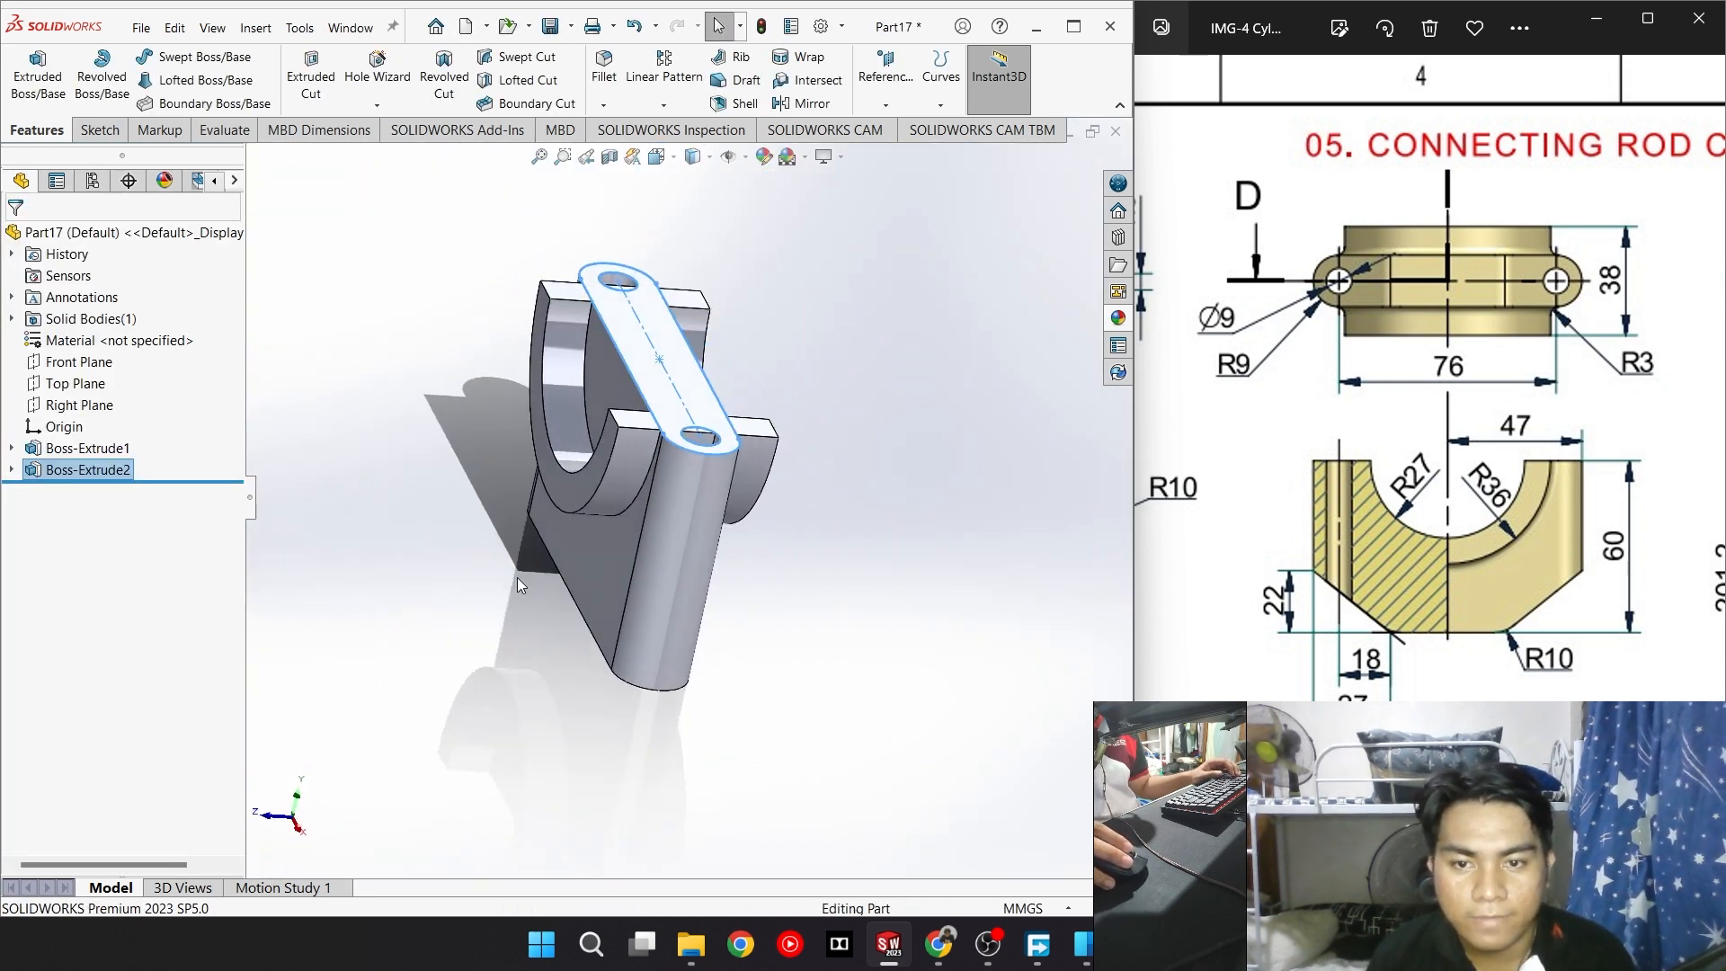
key("ctrl+1")
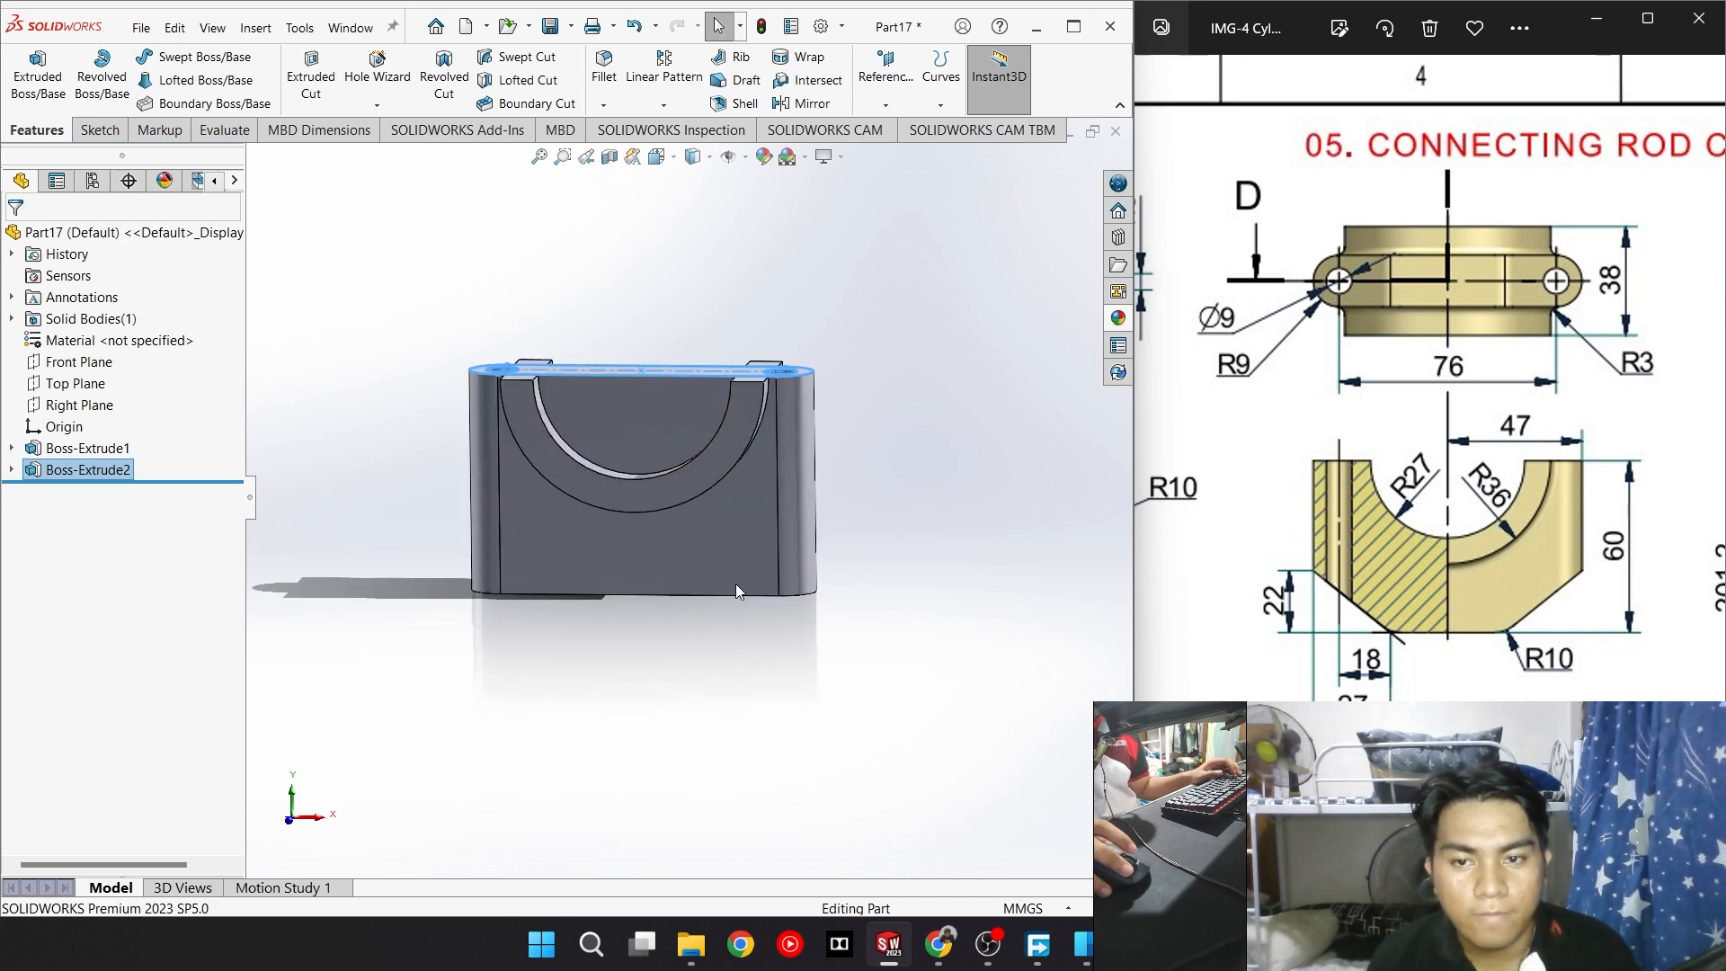
left_click(869, 553)
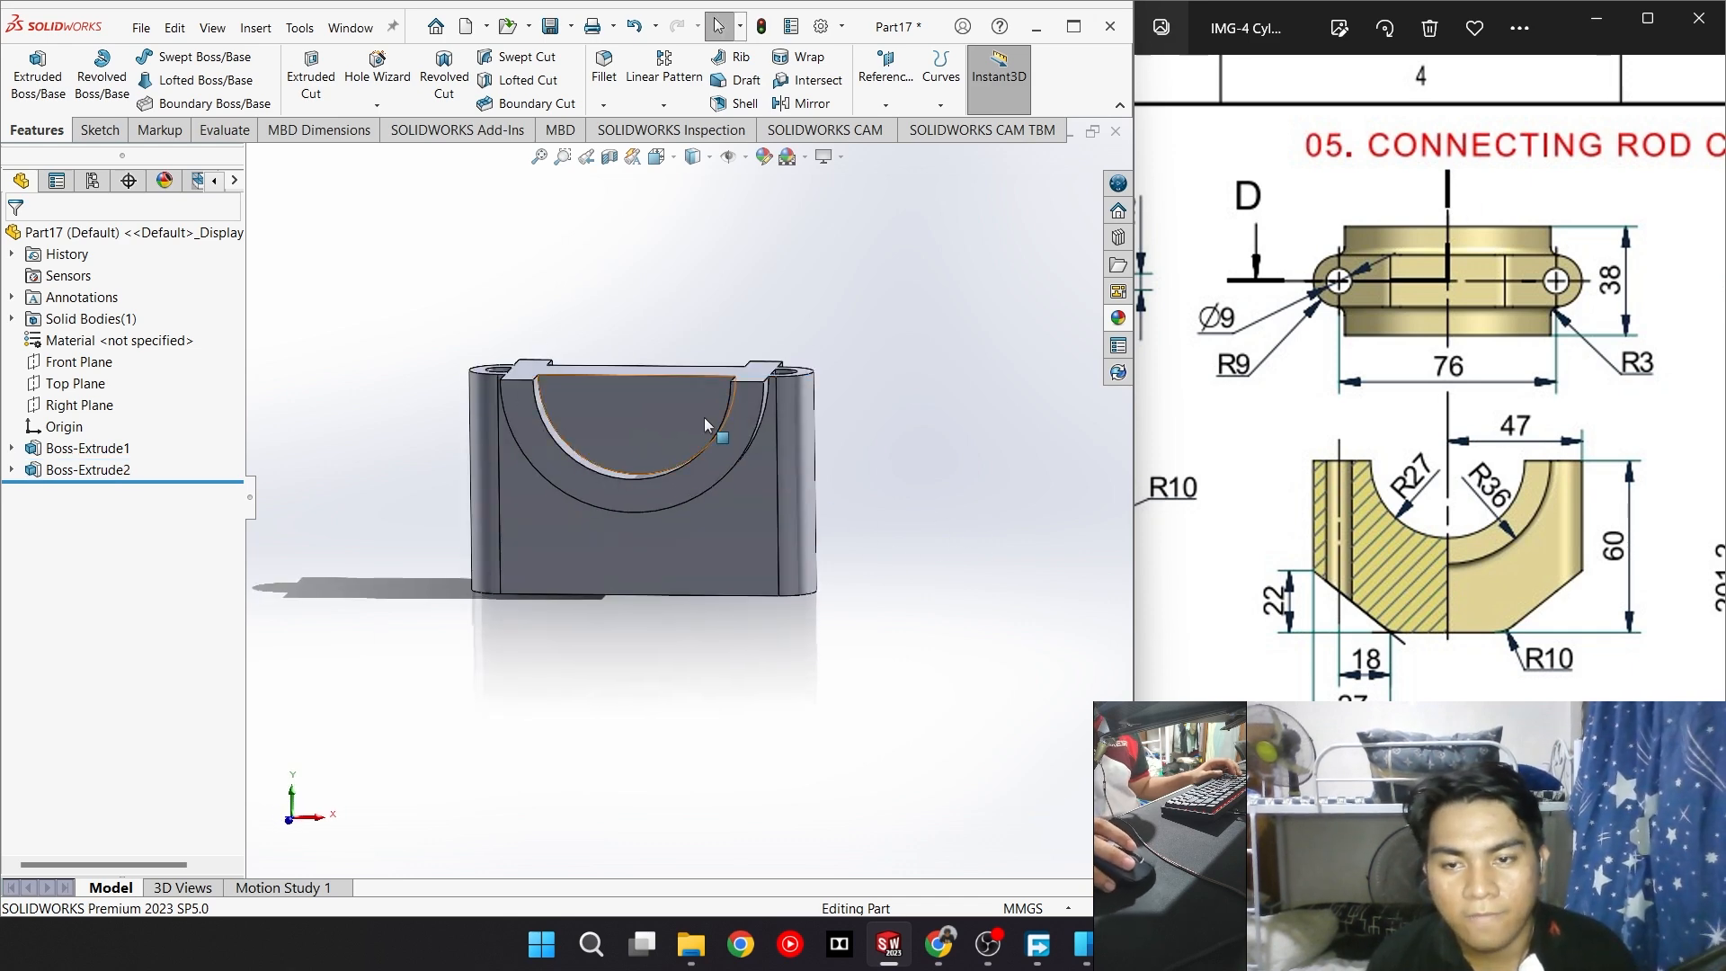
mouse_move(683, 296)
middle_mouse_down()
mouse_move(689, 552)
mouse_move(458, 530)
mouse_move(427, 571)
mouse_move(211, 609)
mouse_move(288, 677)
mouse_move(543, 765)
mouse_move(416, 577)
middle_mouse_up()
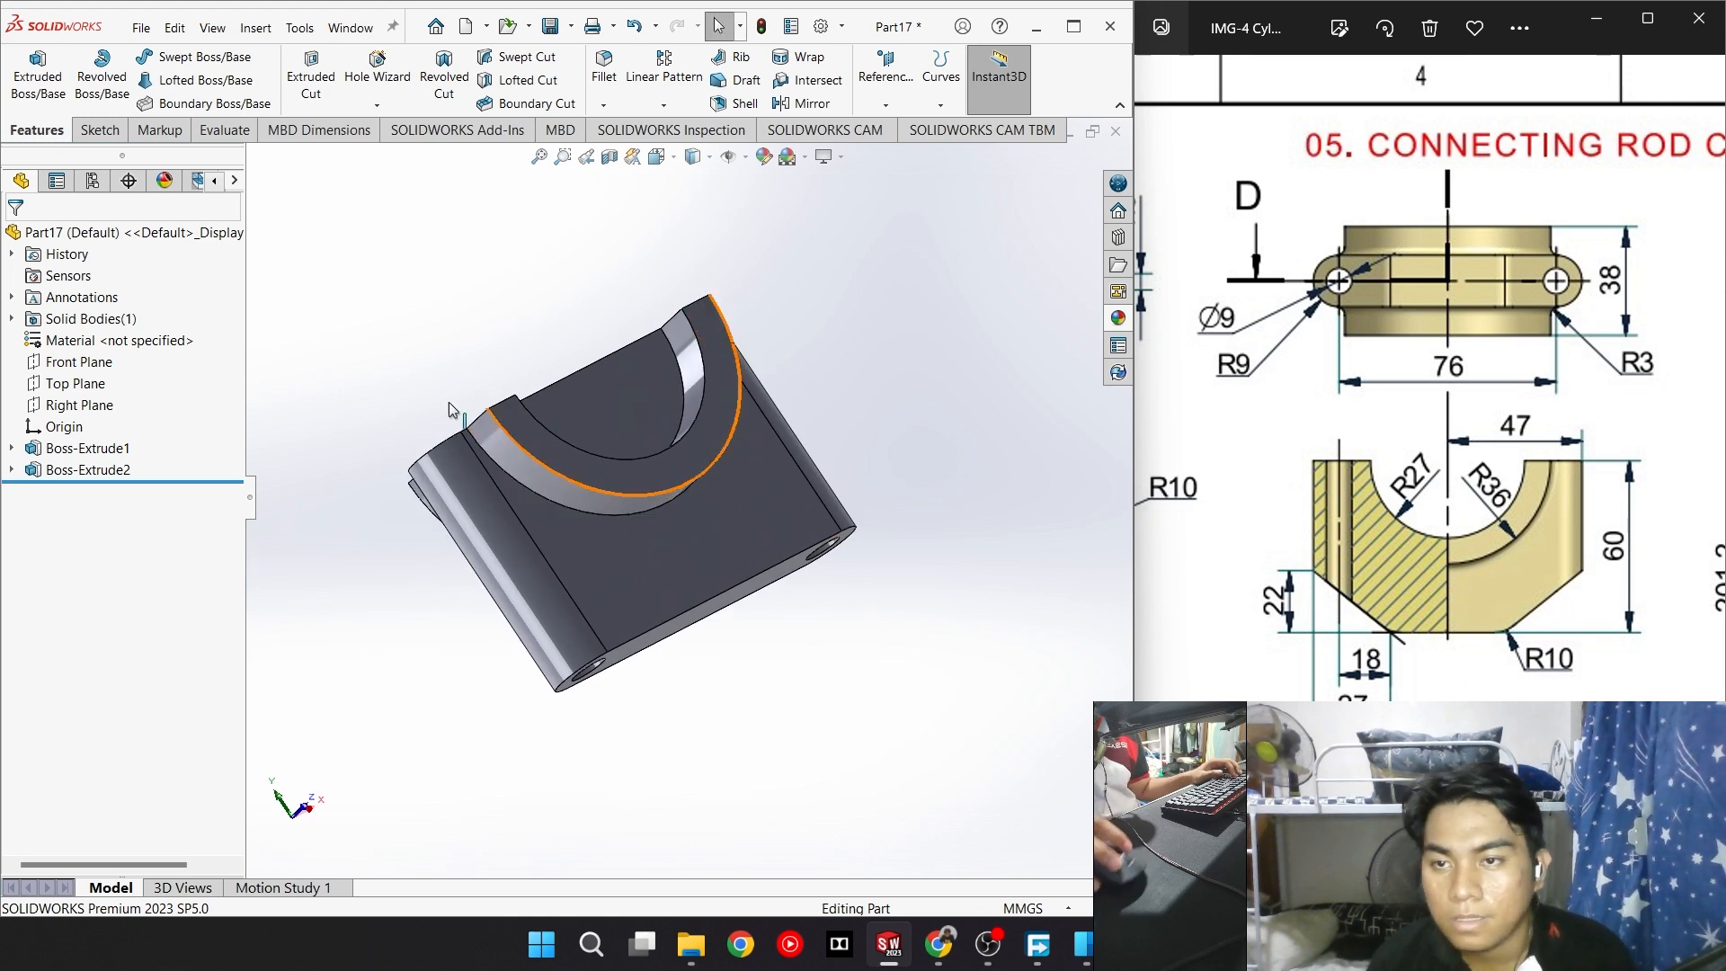
left_click(104, 132)
left_click(28, 67)
left_click(726, 537)
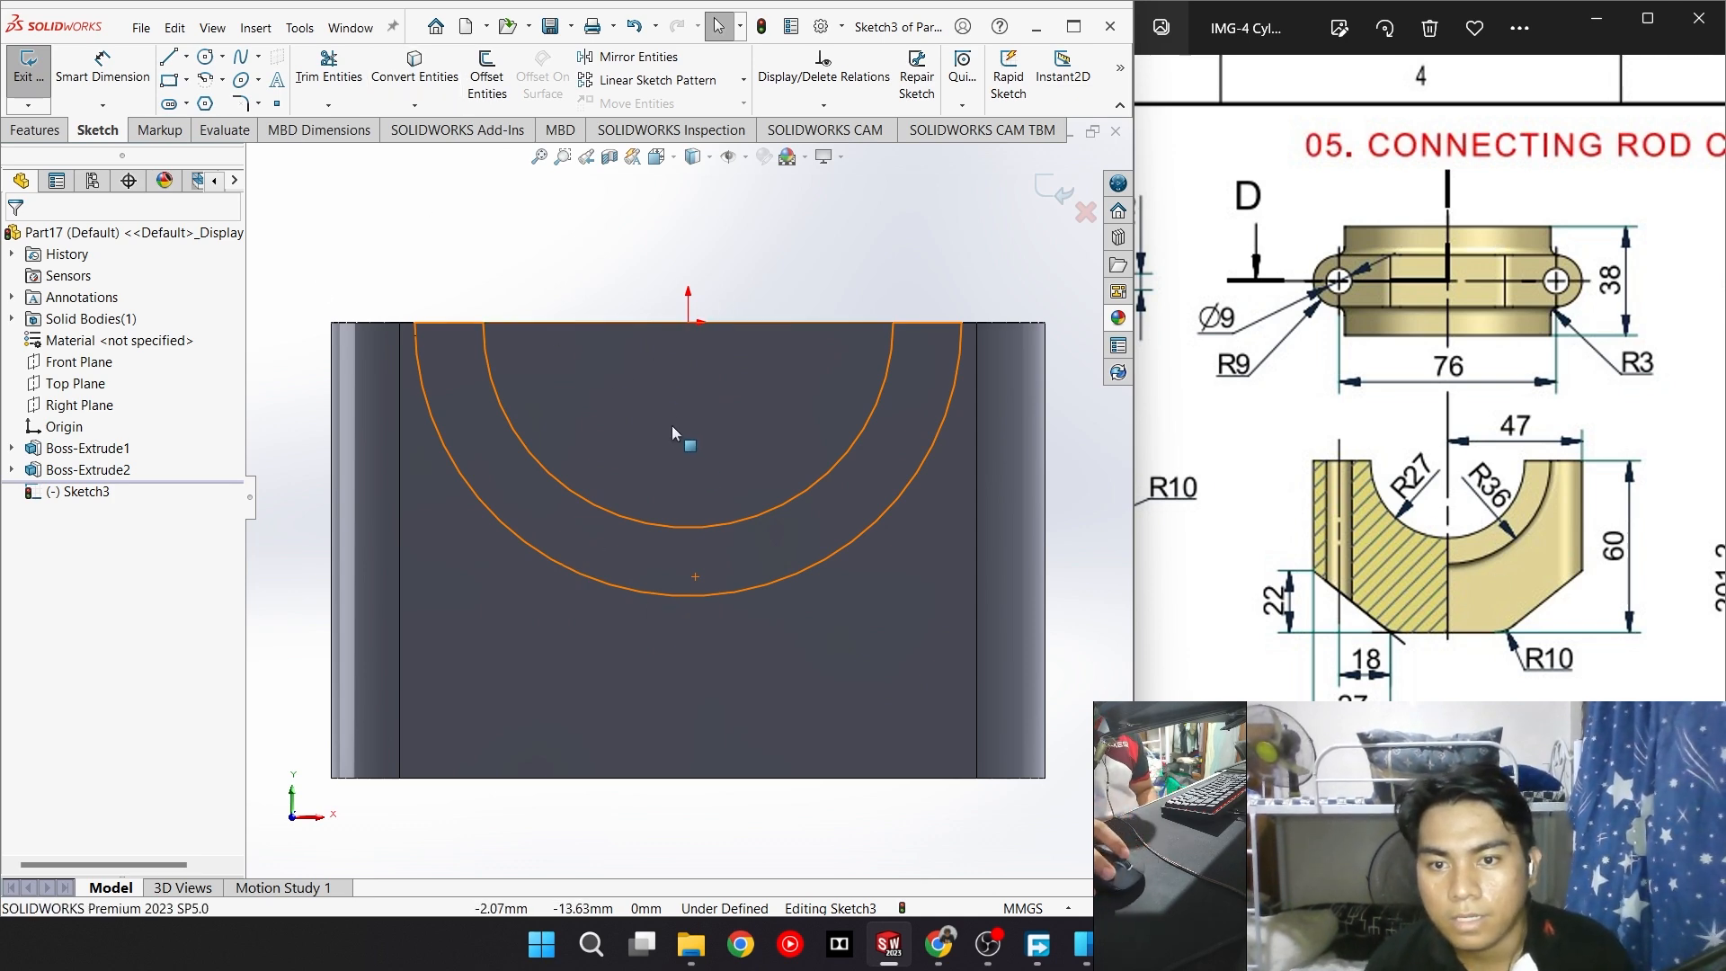
left_click(701, 402)
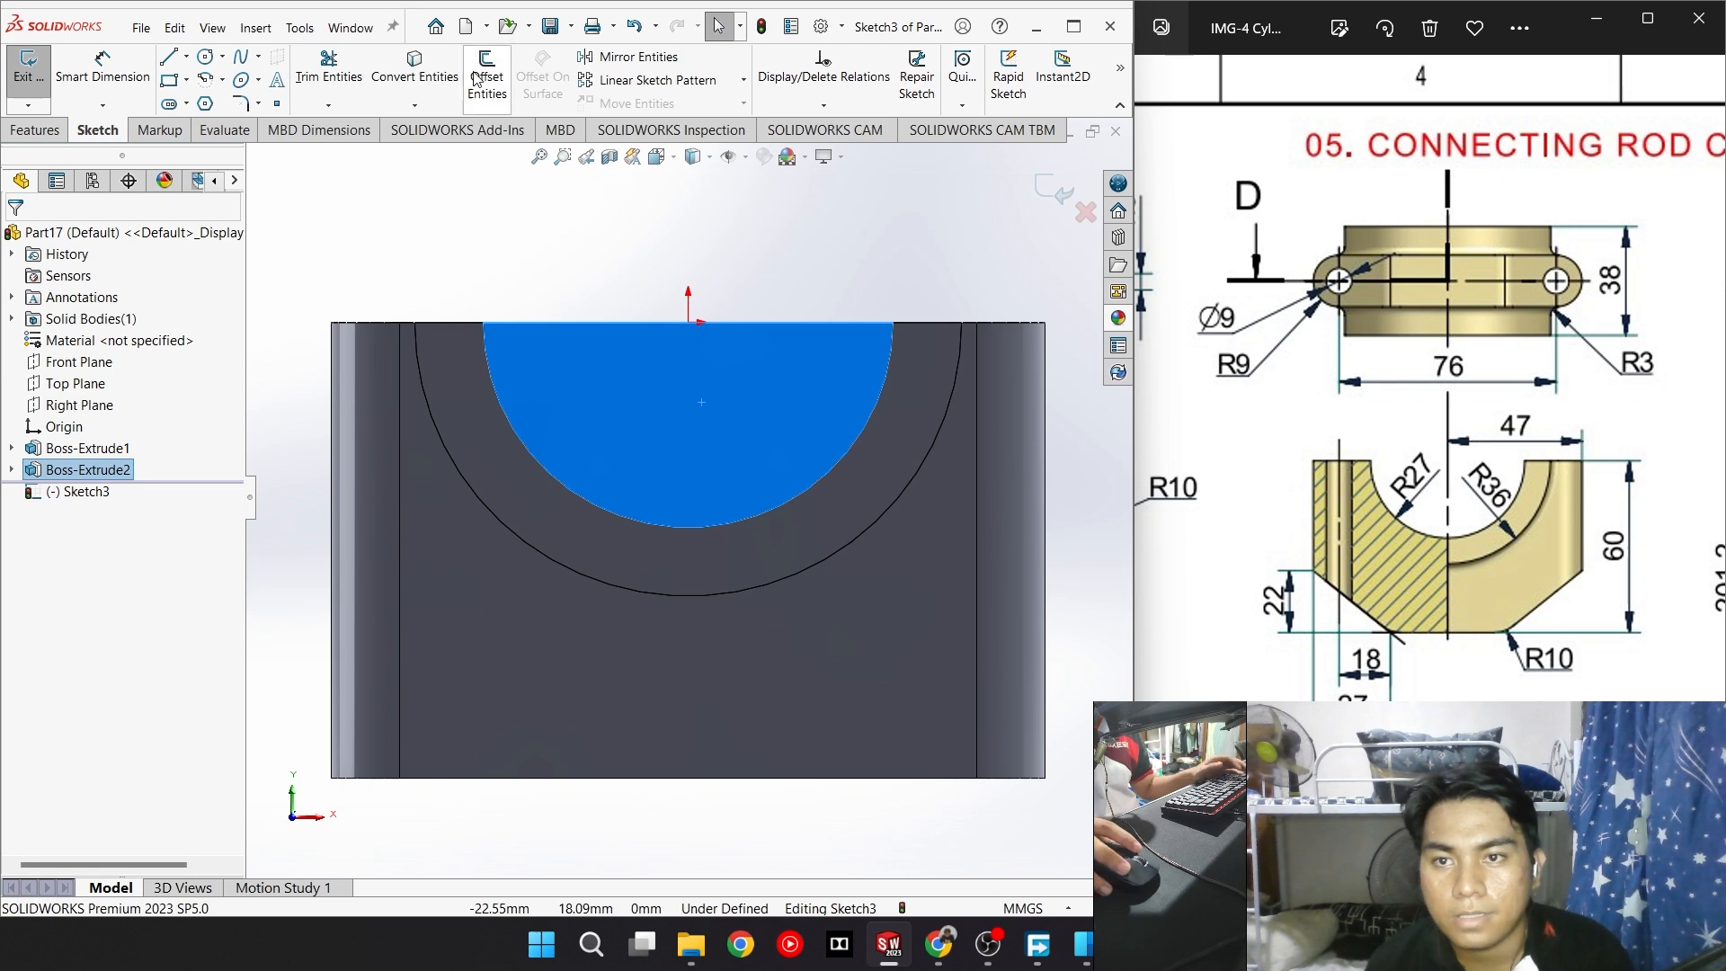
left_click(414, 70)
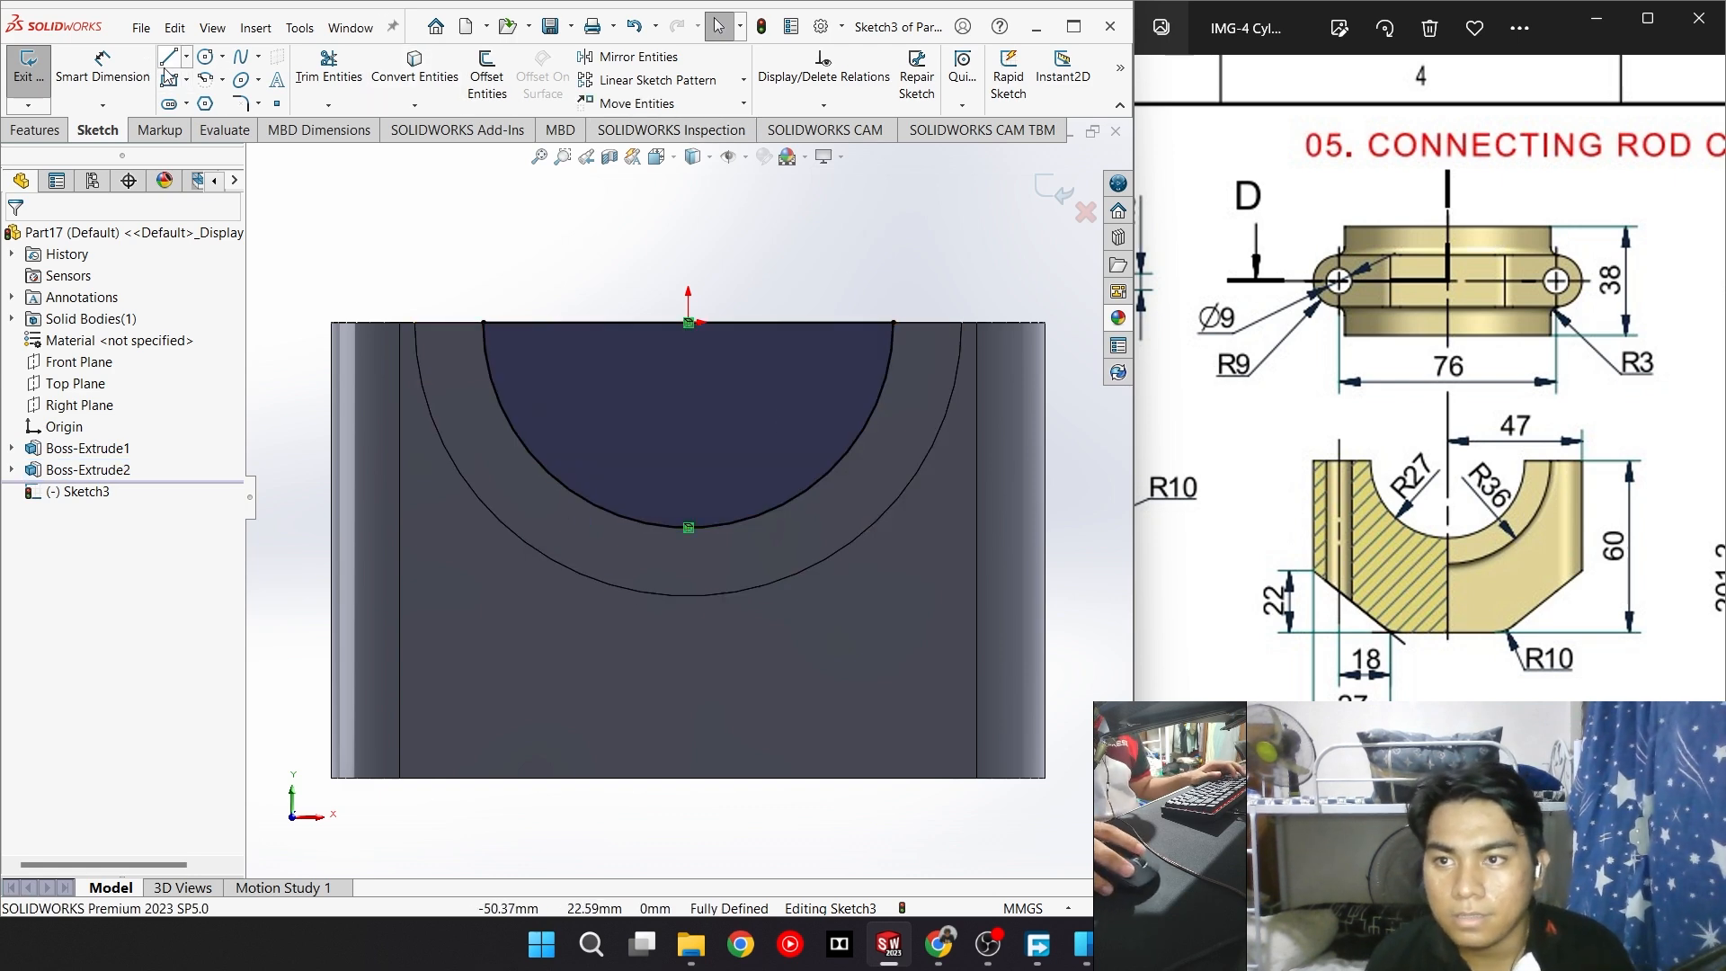
Draw a closed right triangle at the slab's lower-left corner, about 28 mm wide and 22 mm high
key("l")
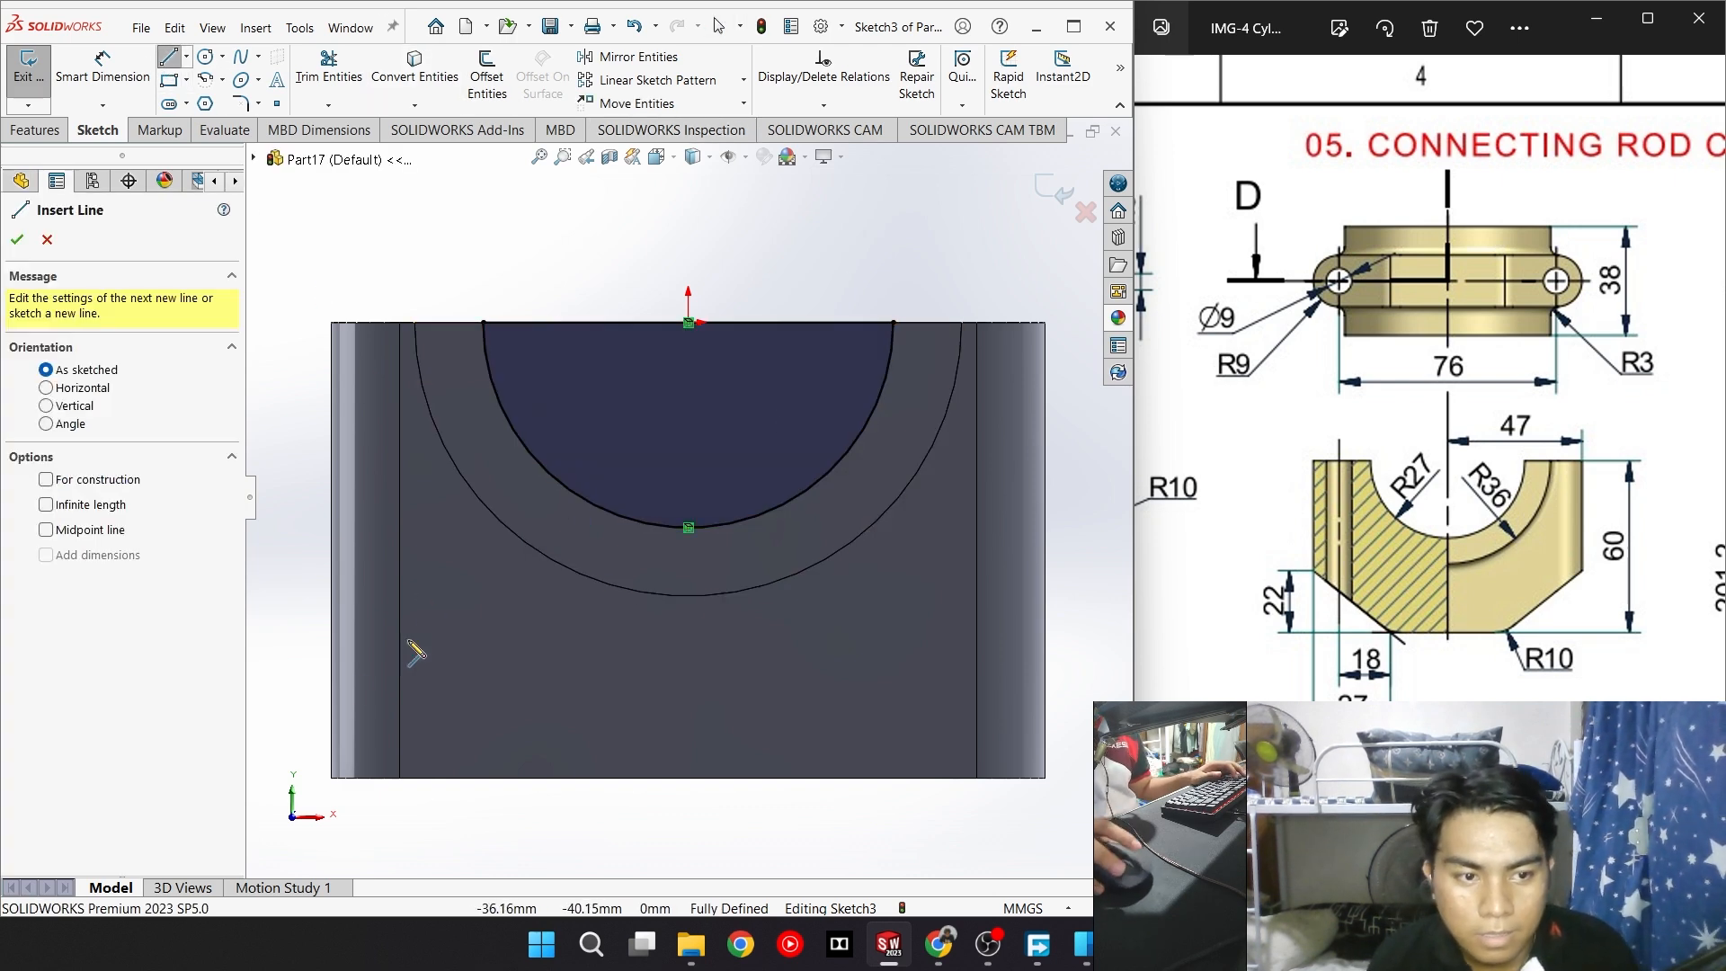
left_click(332, 778)
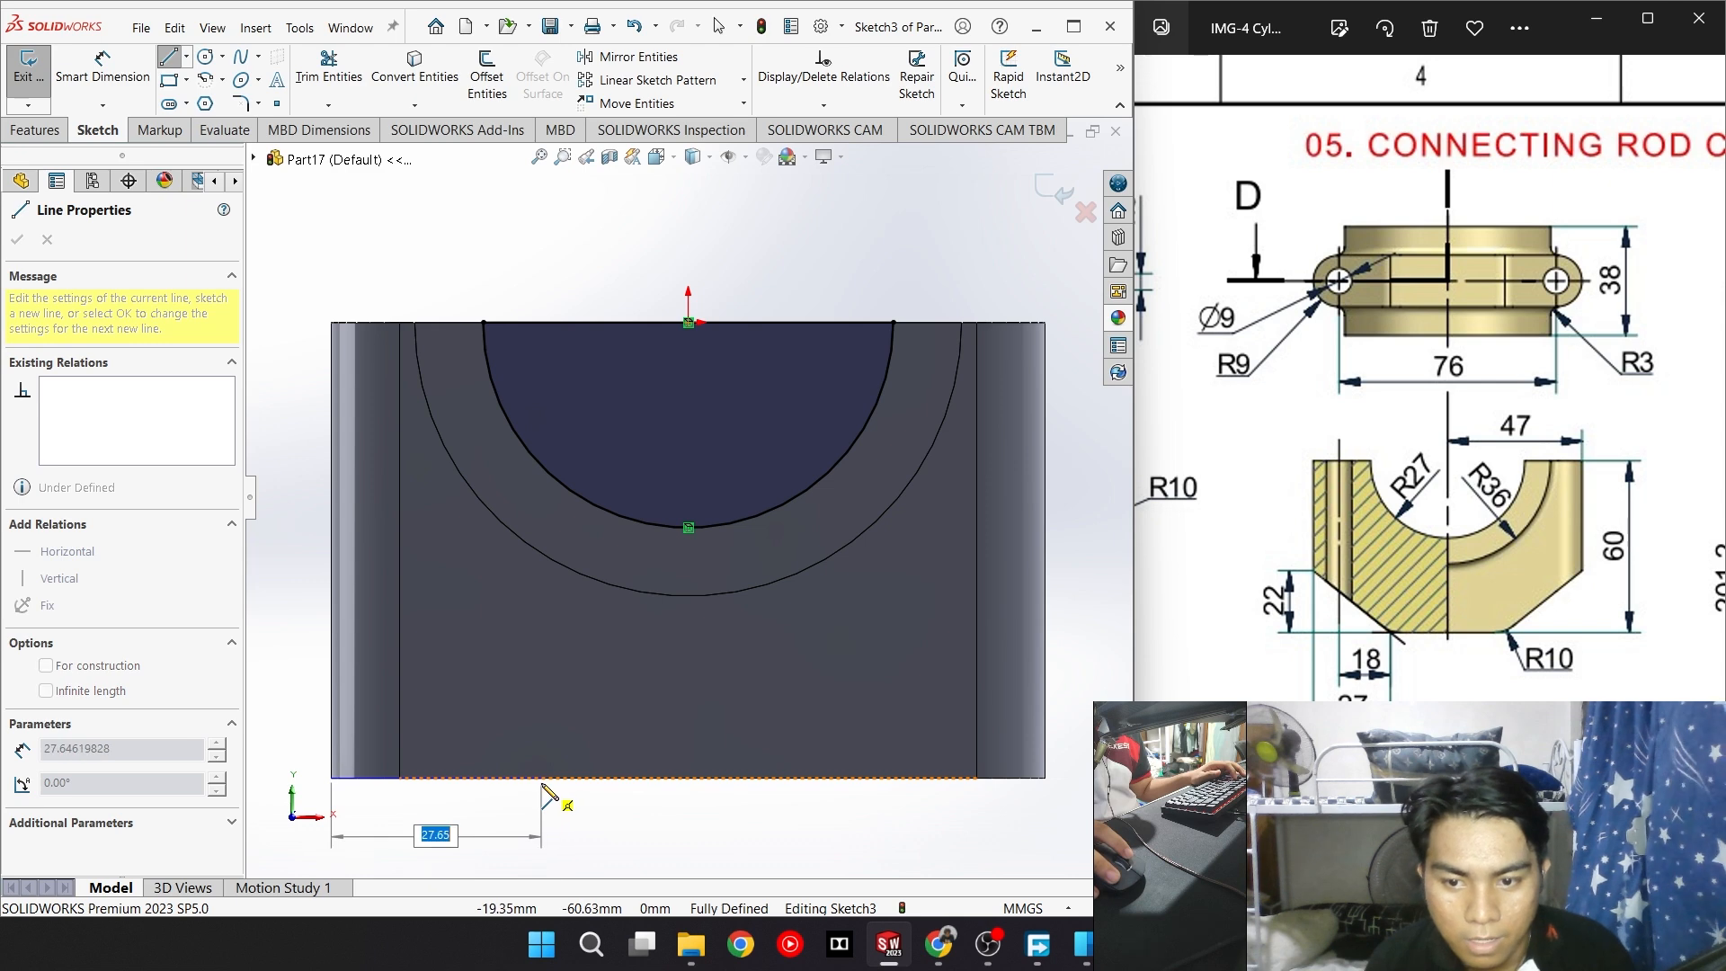
left_click(541, 779)
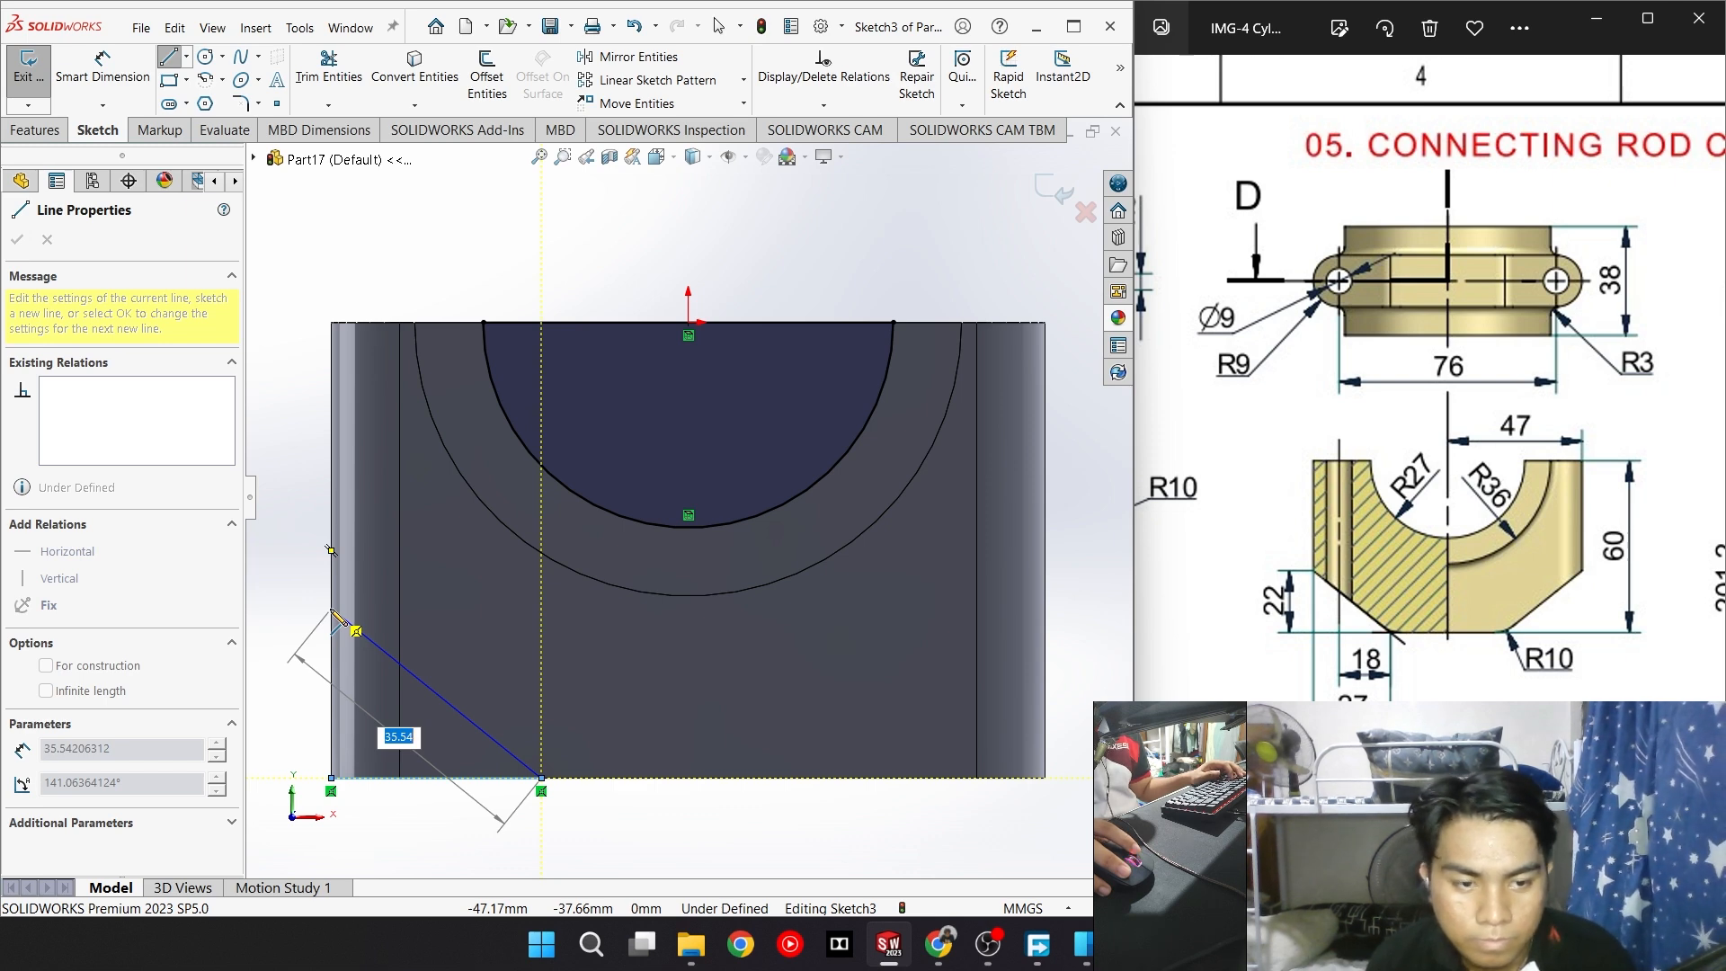
left_click(332, 608)
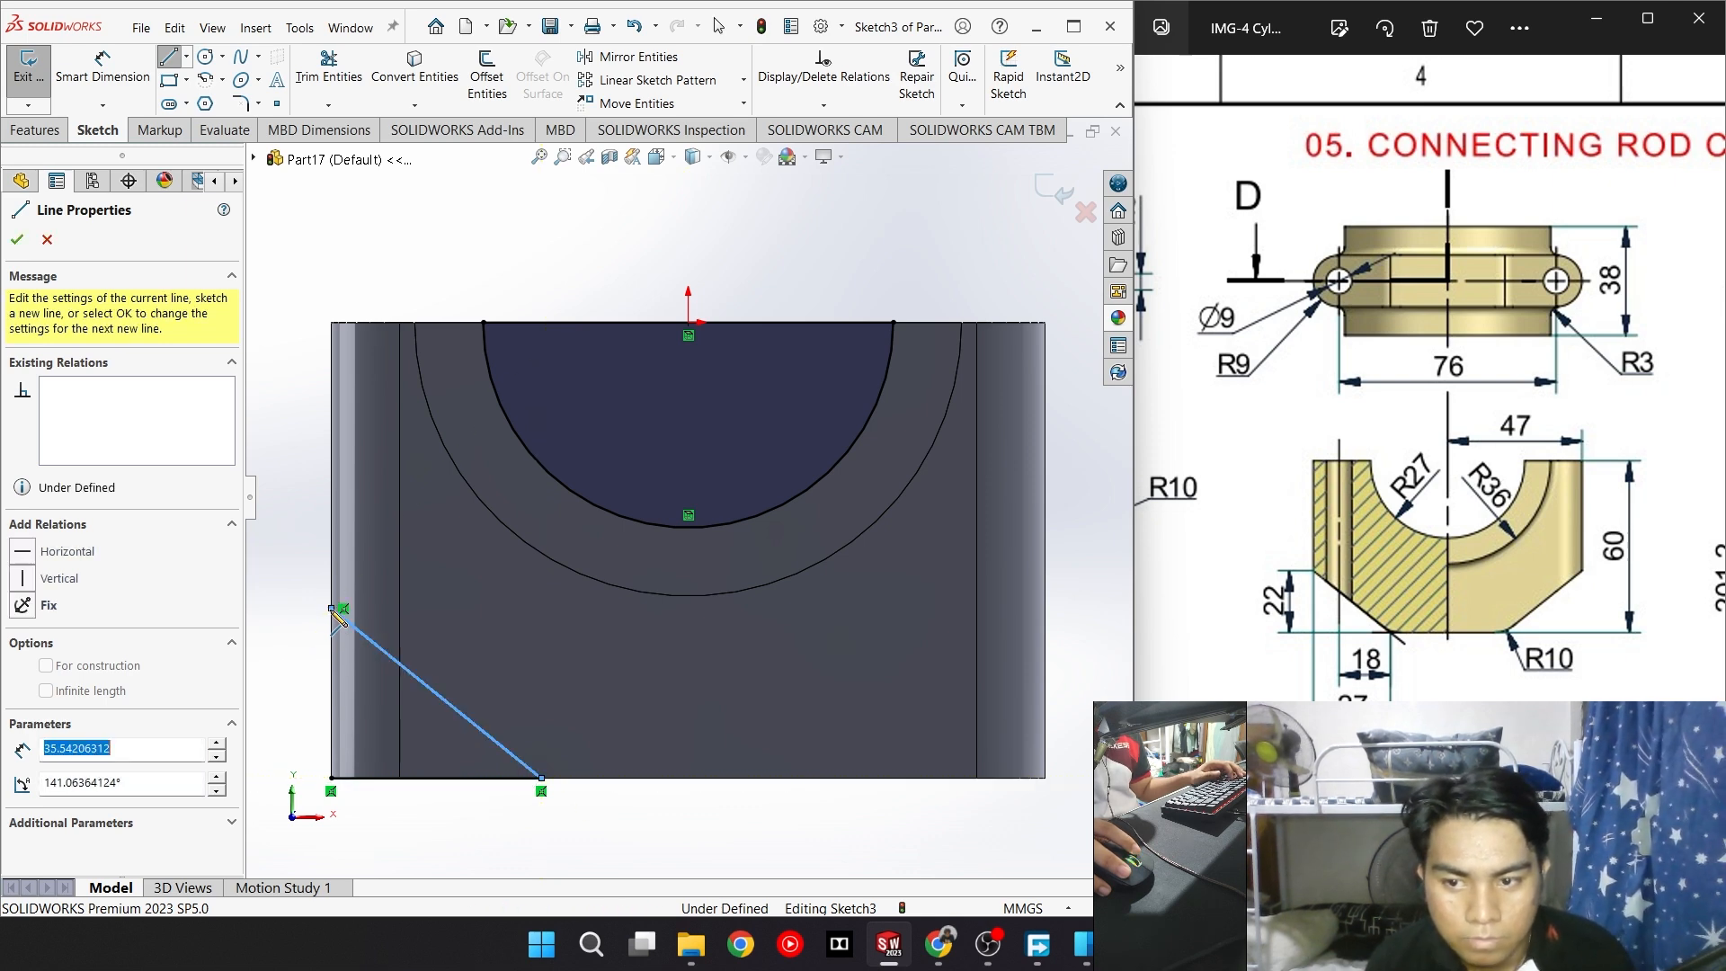
left_click(331, 778)
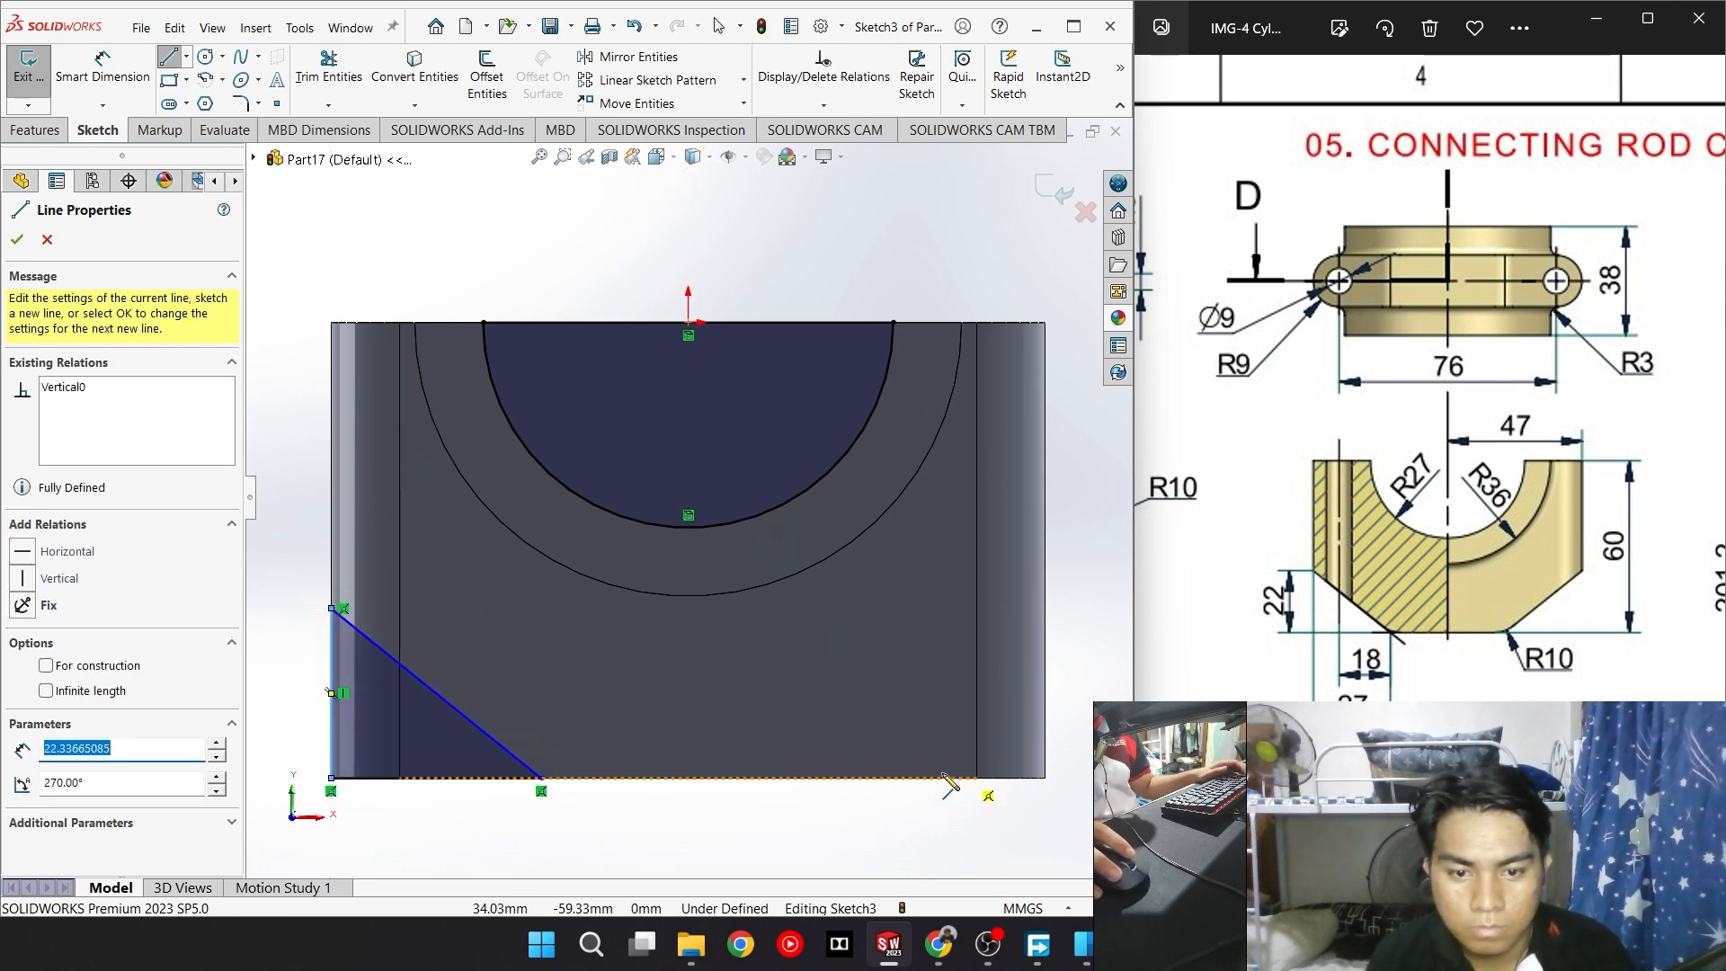
left_click(834, 778)
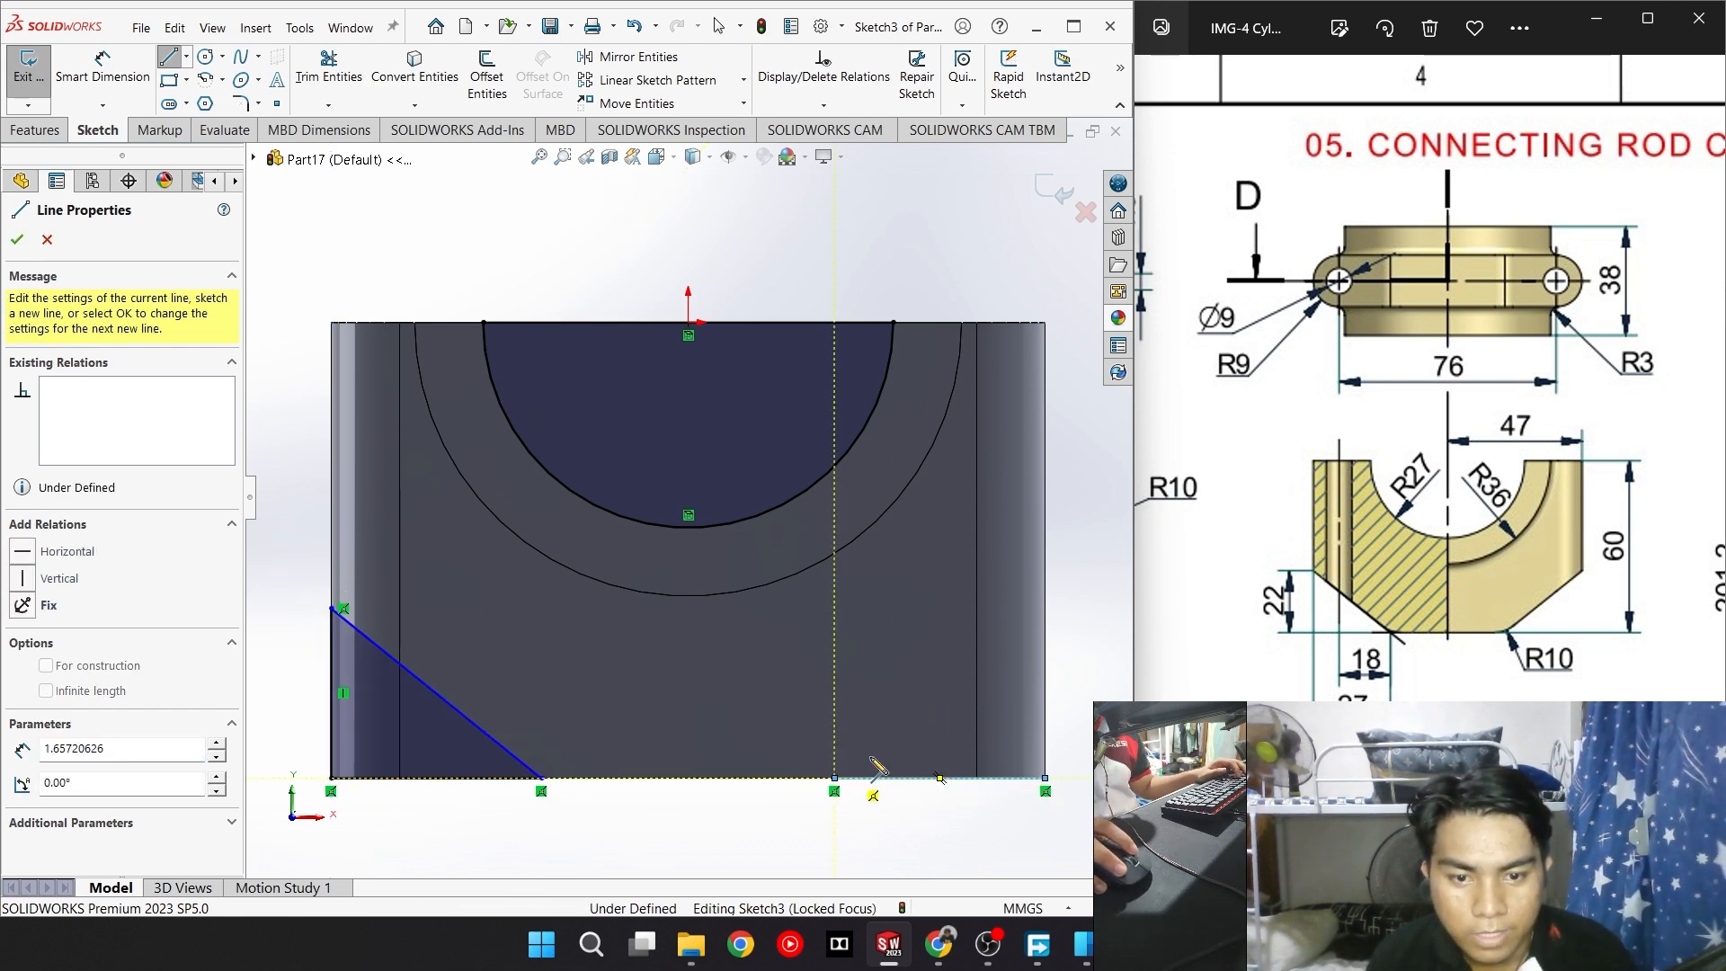
left_click(1045, 643)
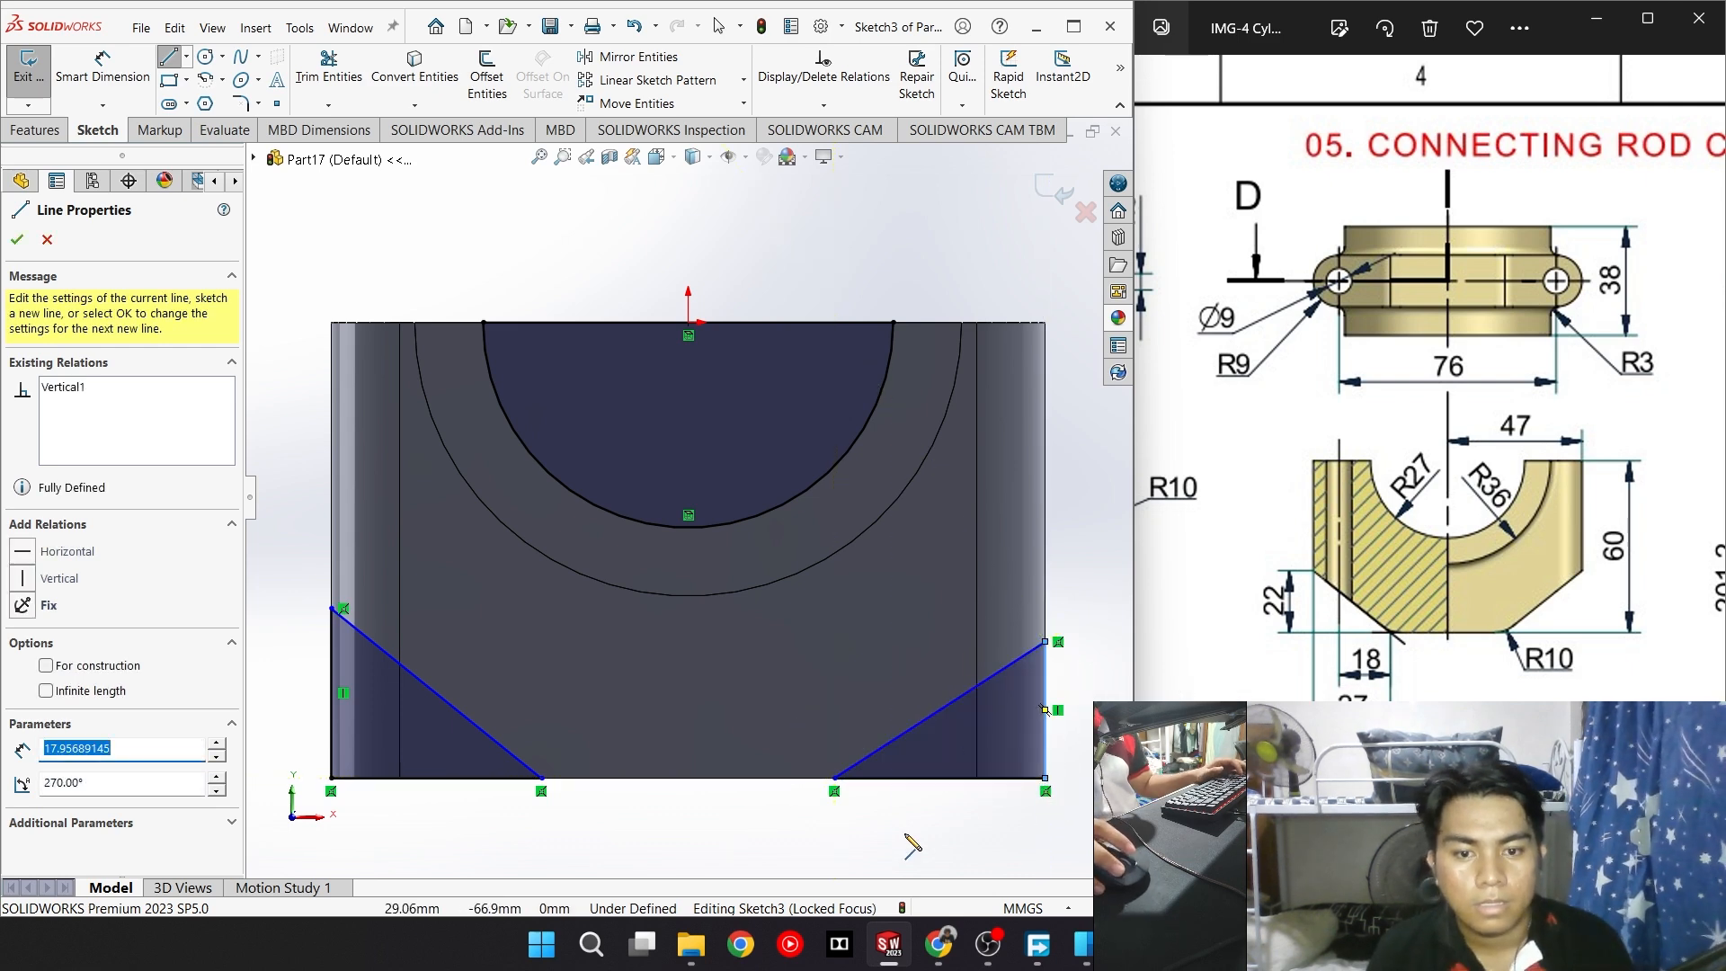
key("Escape")
key("d")
key("Escape")
left_click(934, 712)
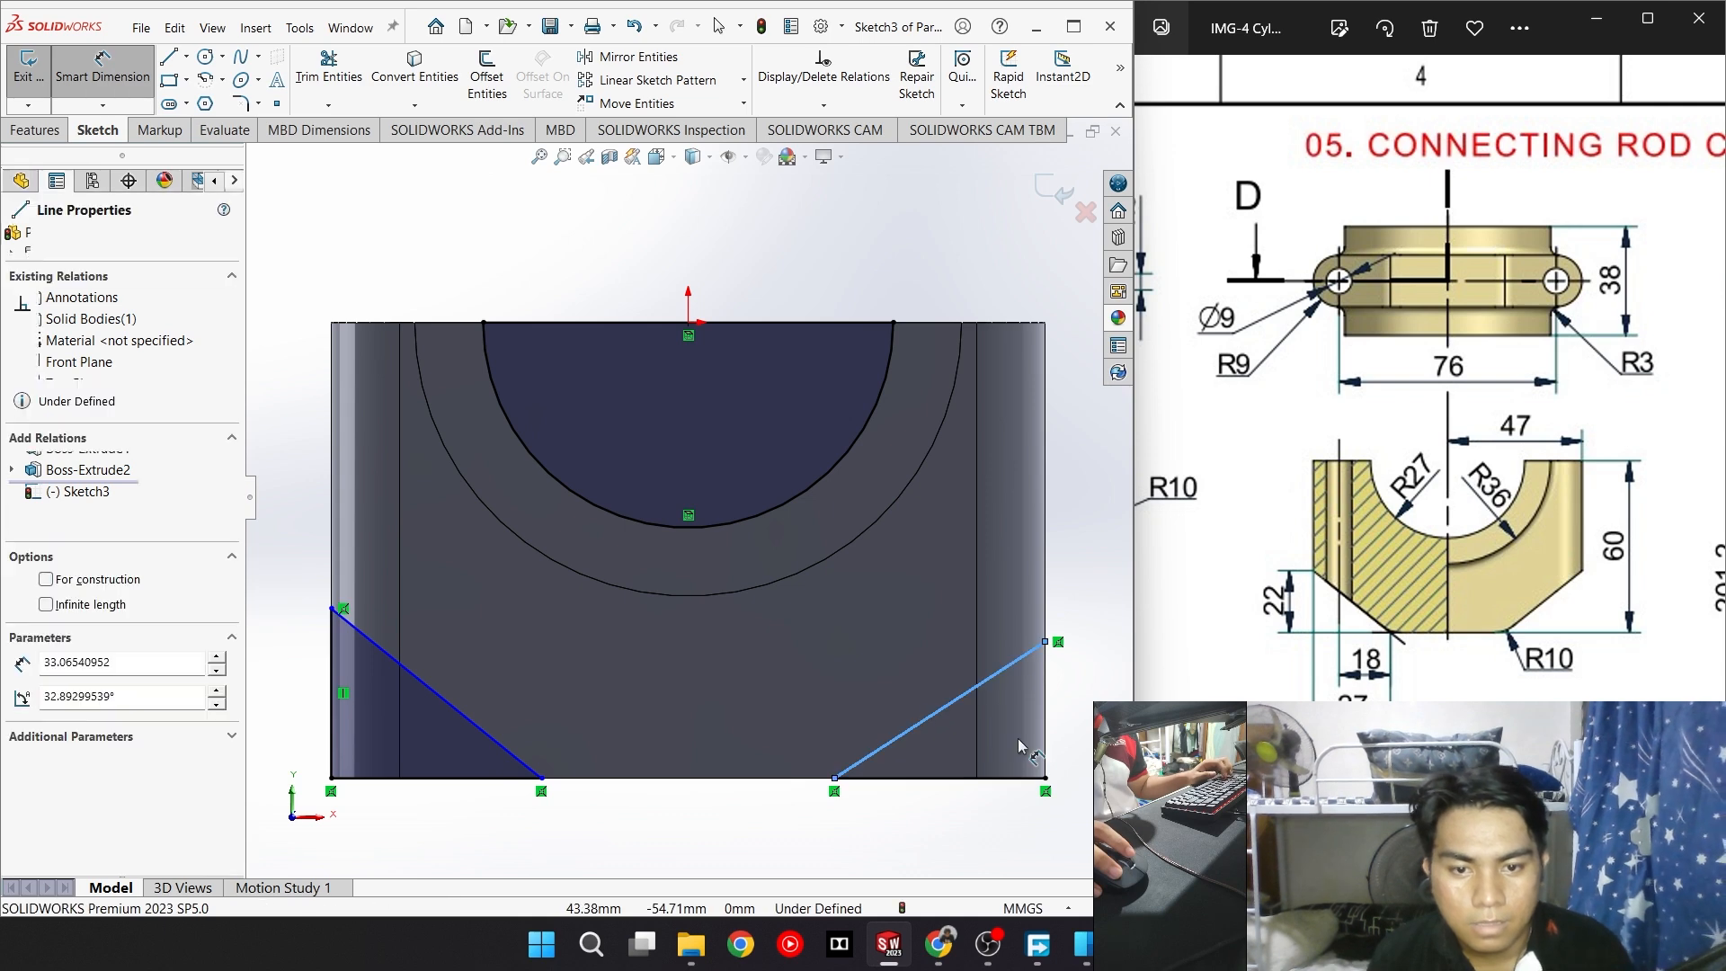
key("Delete")
left_click(935, 777)
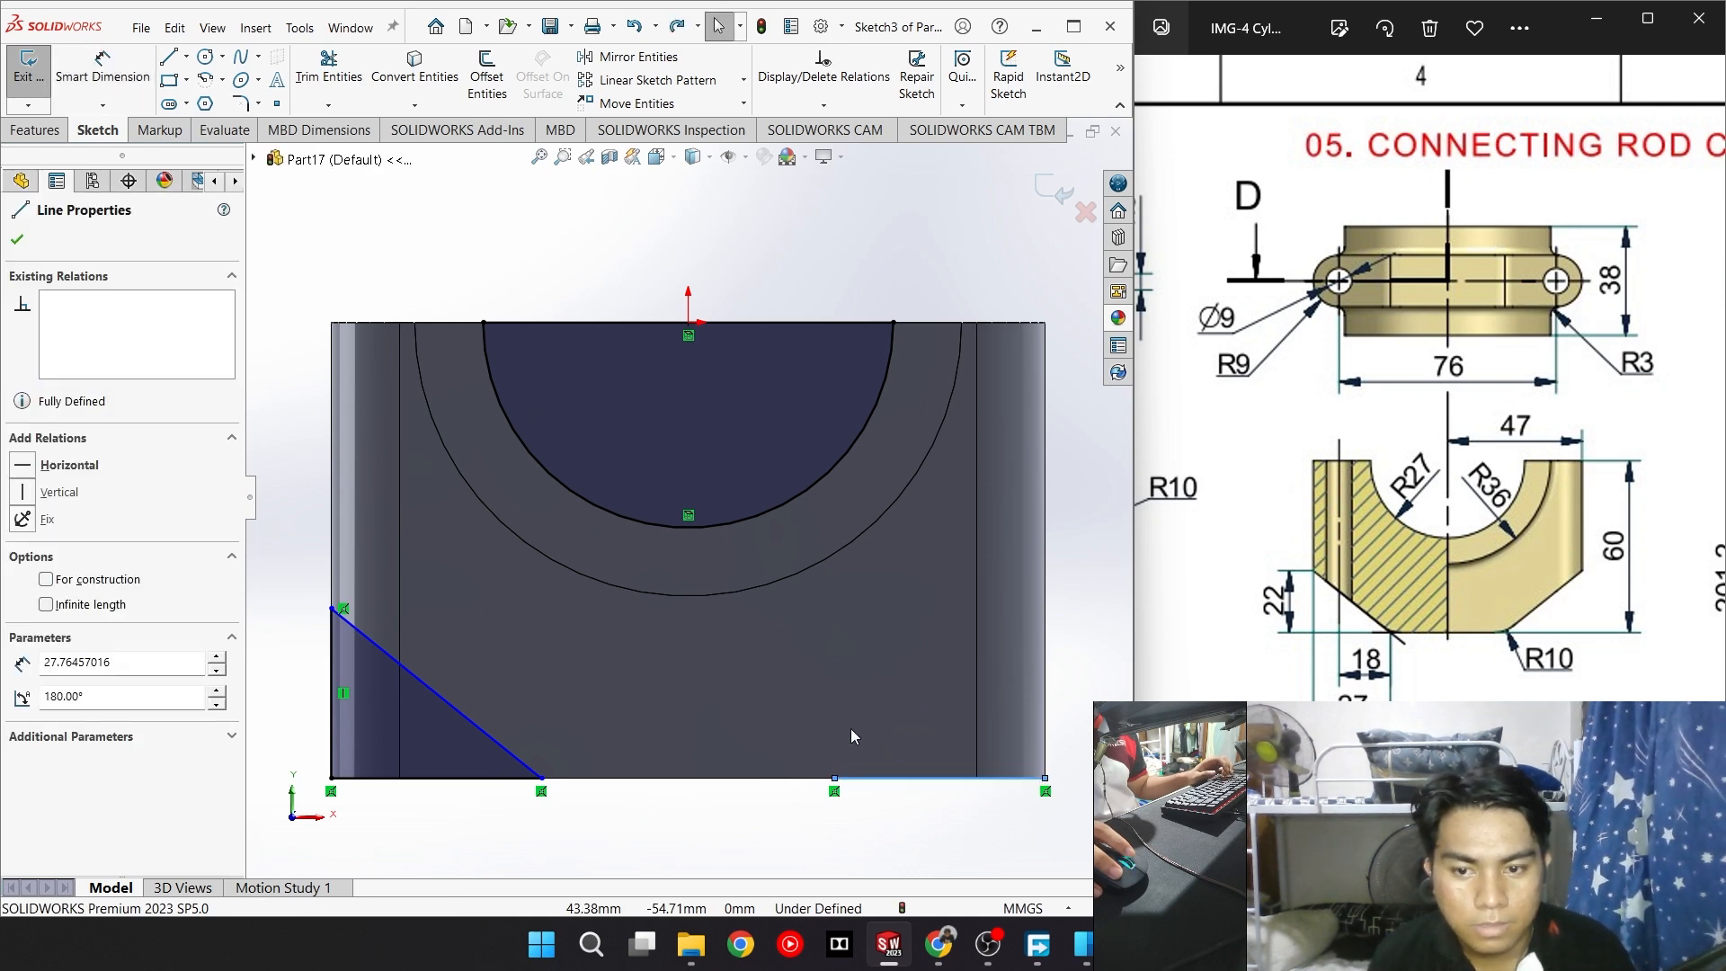
key("Escape")
Dimension the corner triangle with a 27 mm horizontal leg and a 22 mm vertical leg
key("d")
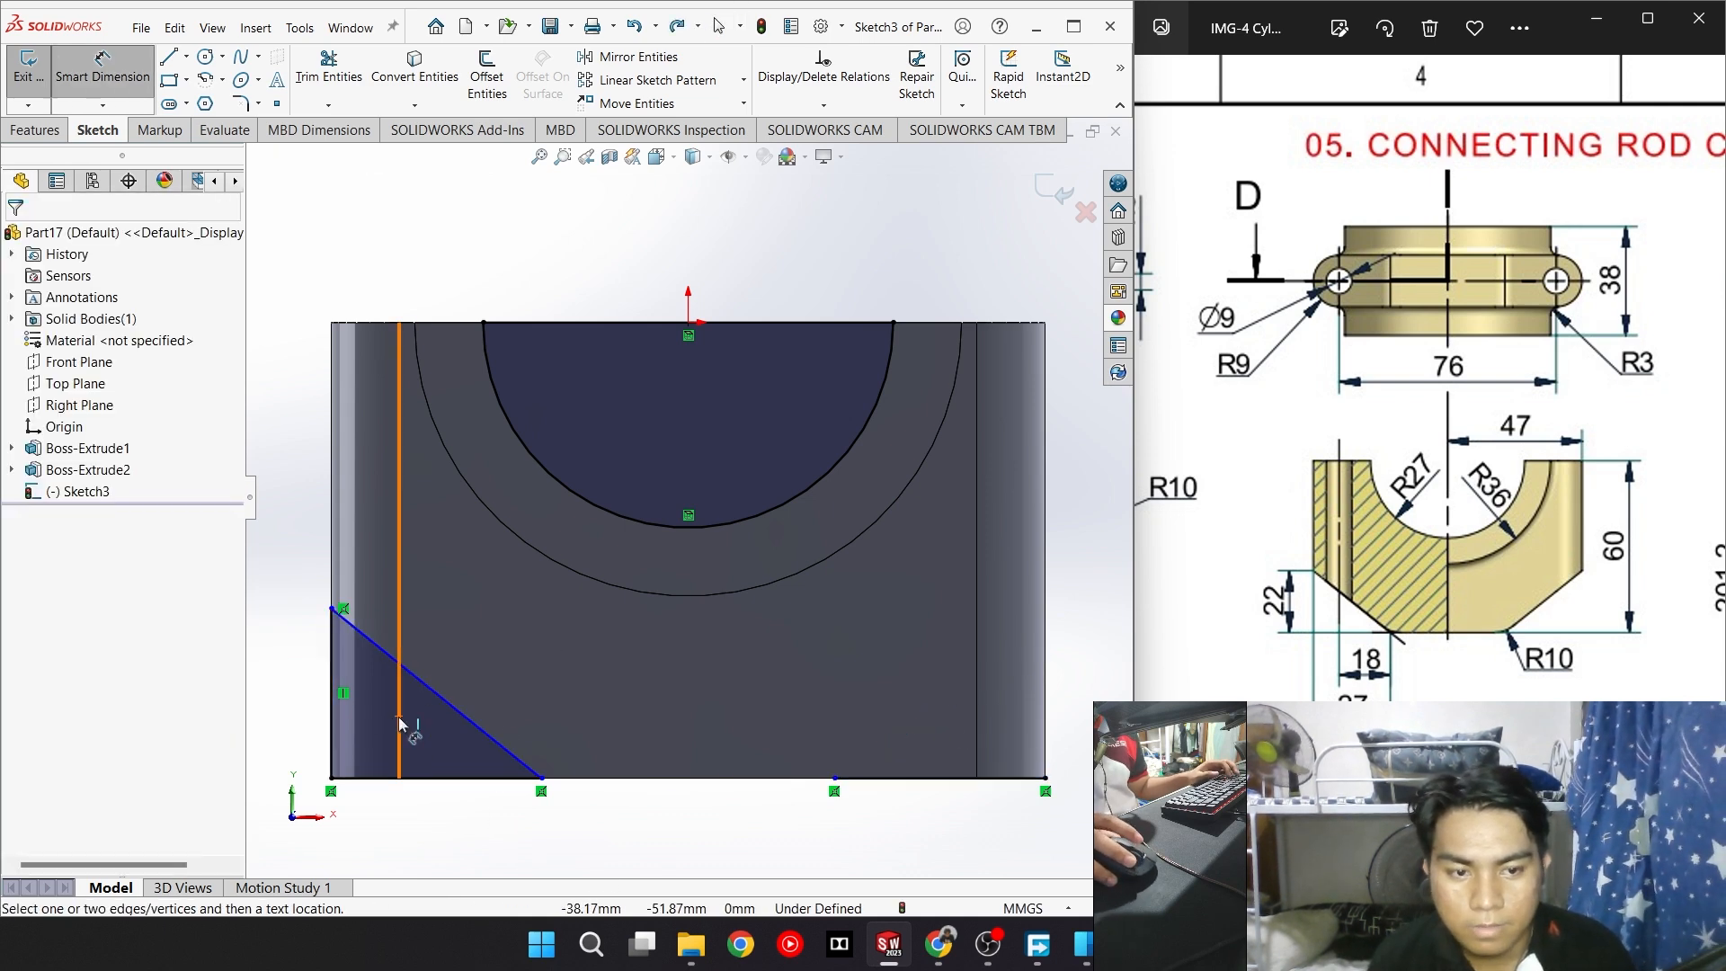
left_click(431, 778)
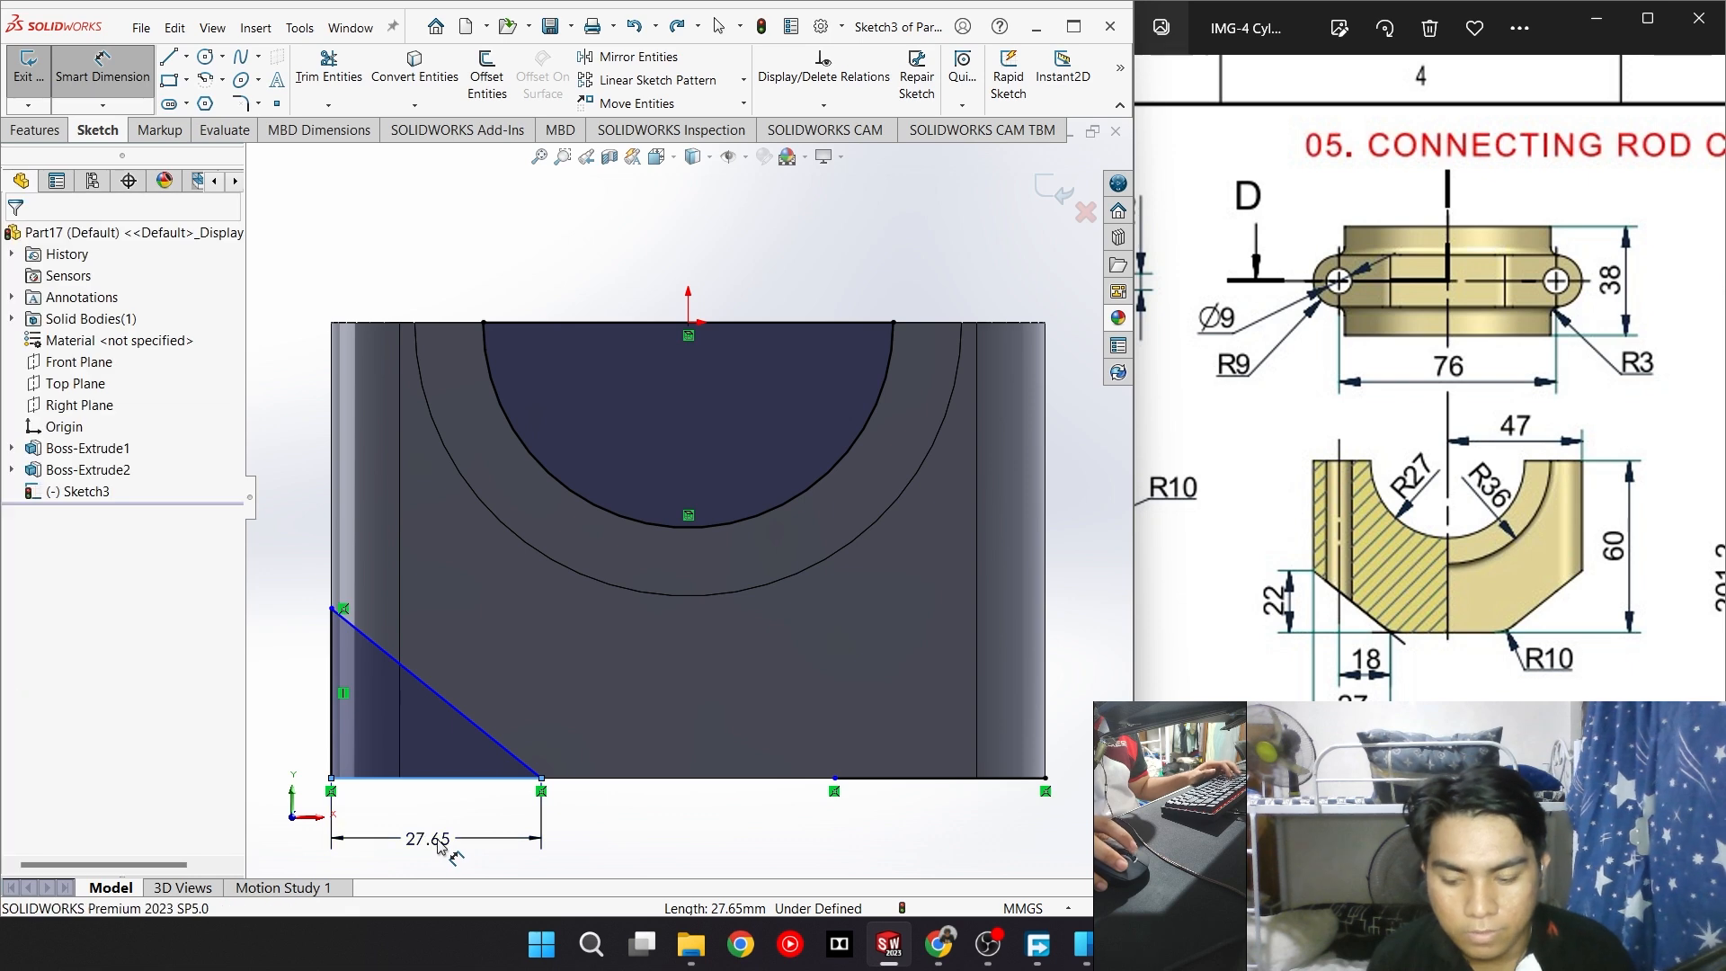
left_click(442, 849)
type("27")
key("Return")
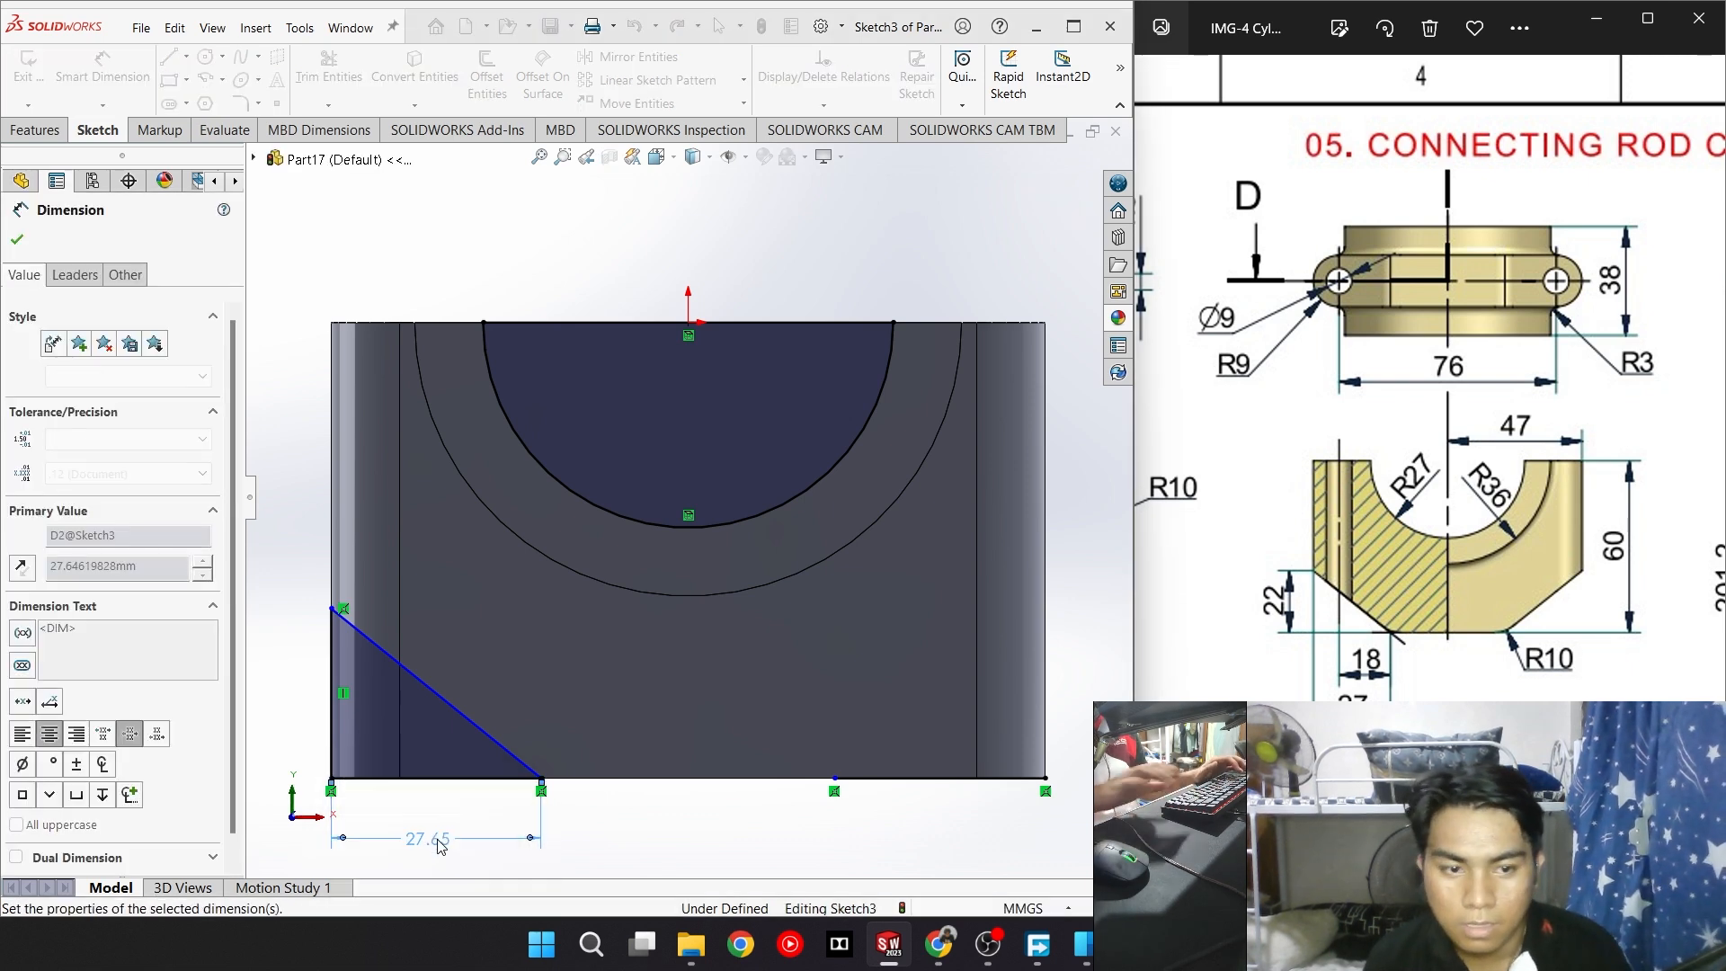
left_click(331, 705)
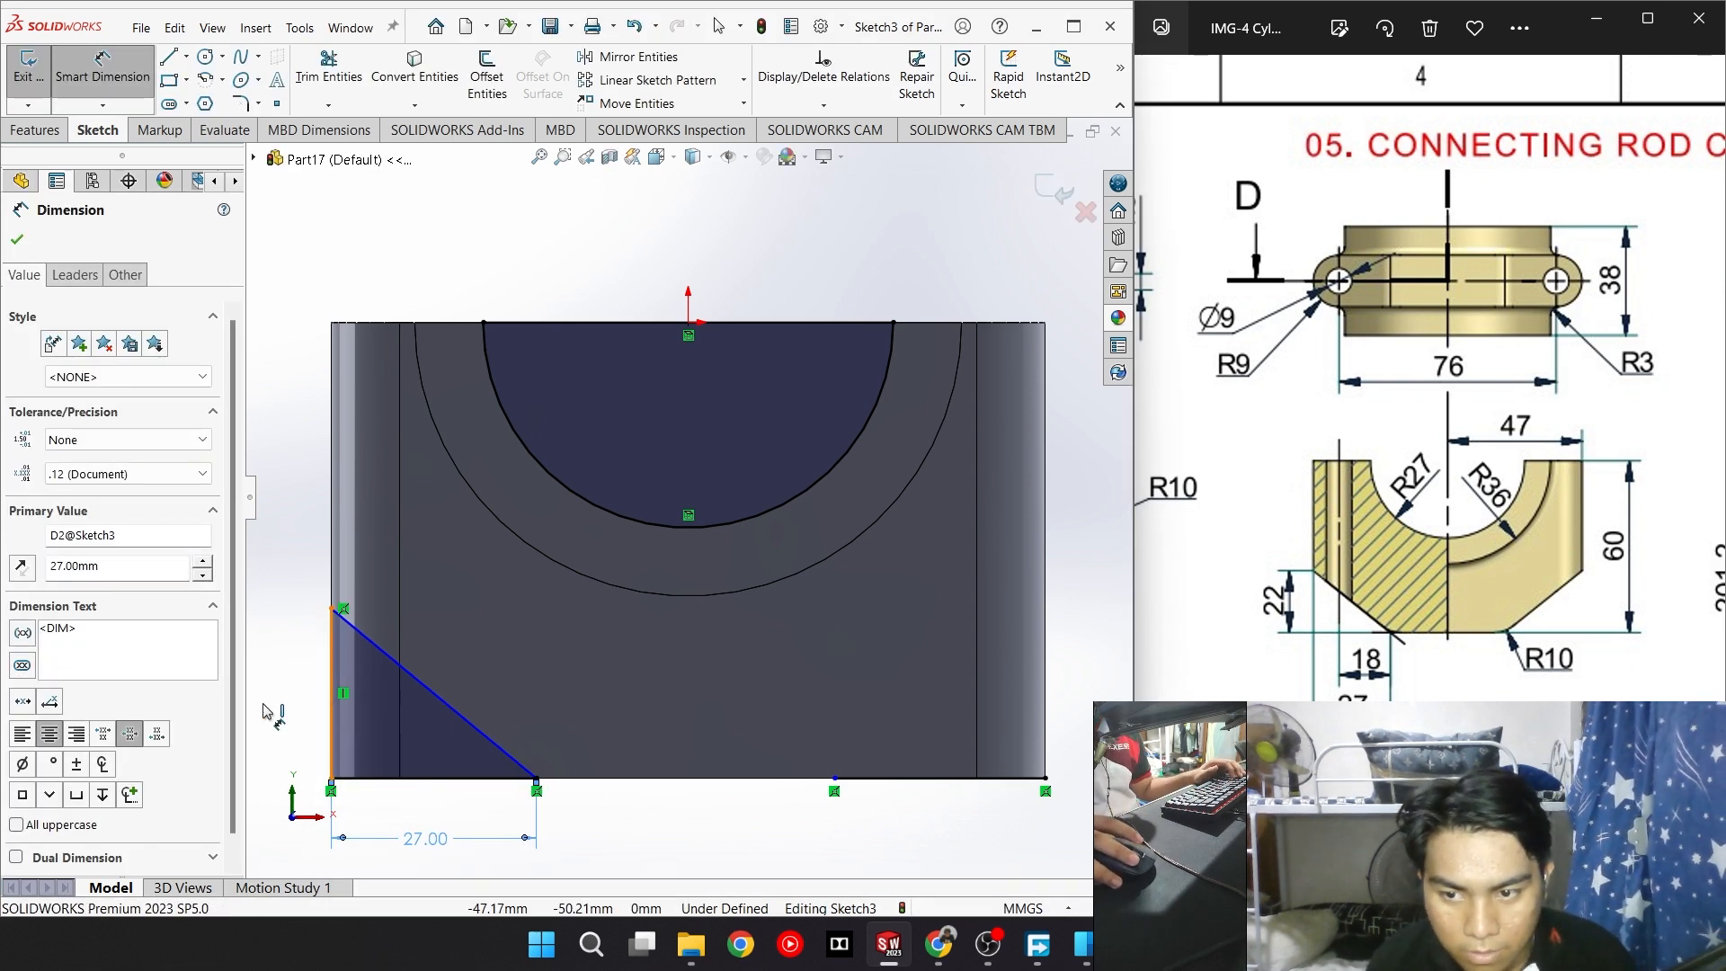
left_click(280, 719)
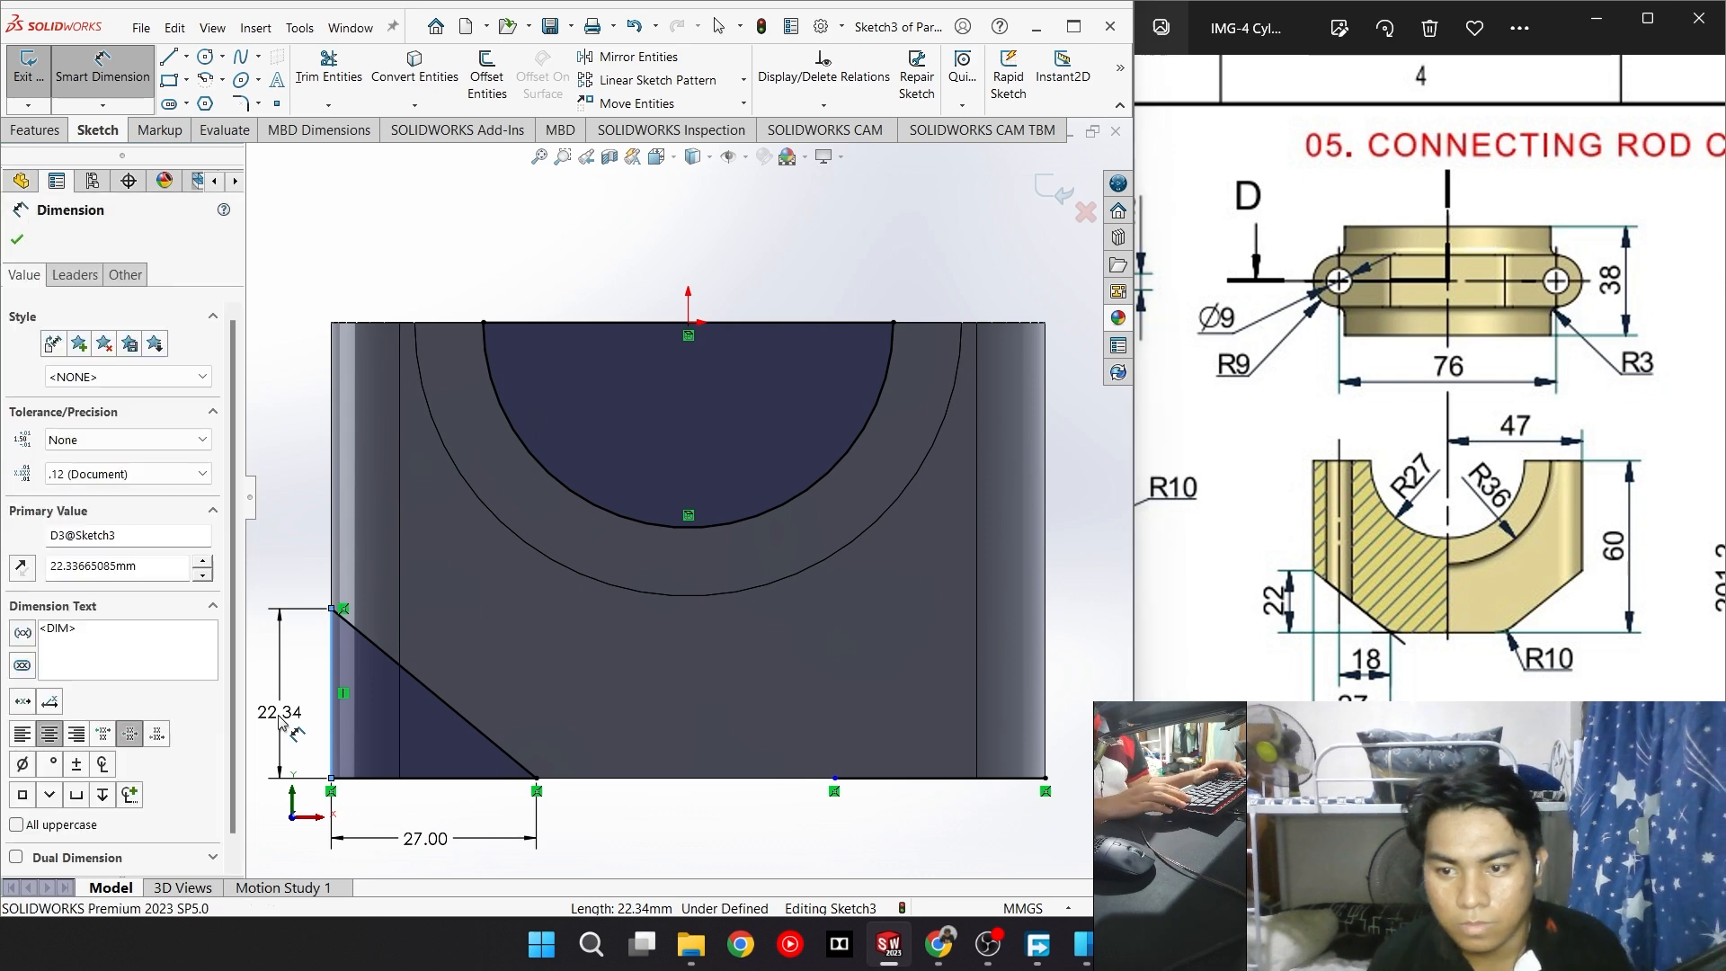
type("22")
key("Return")
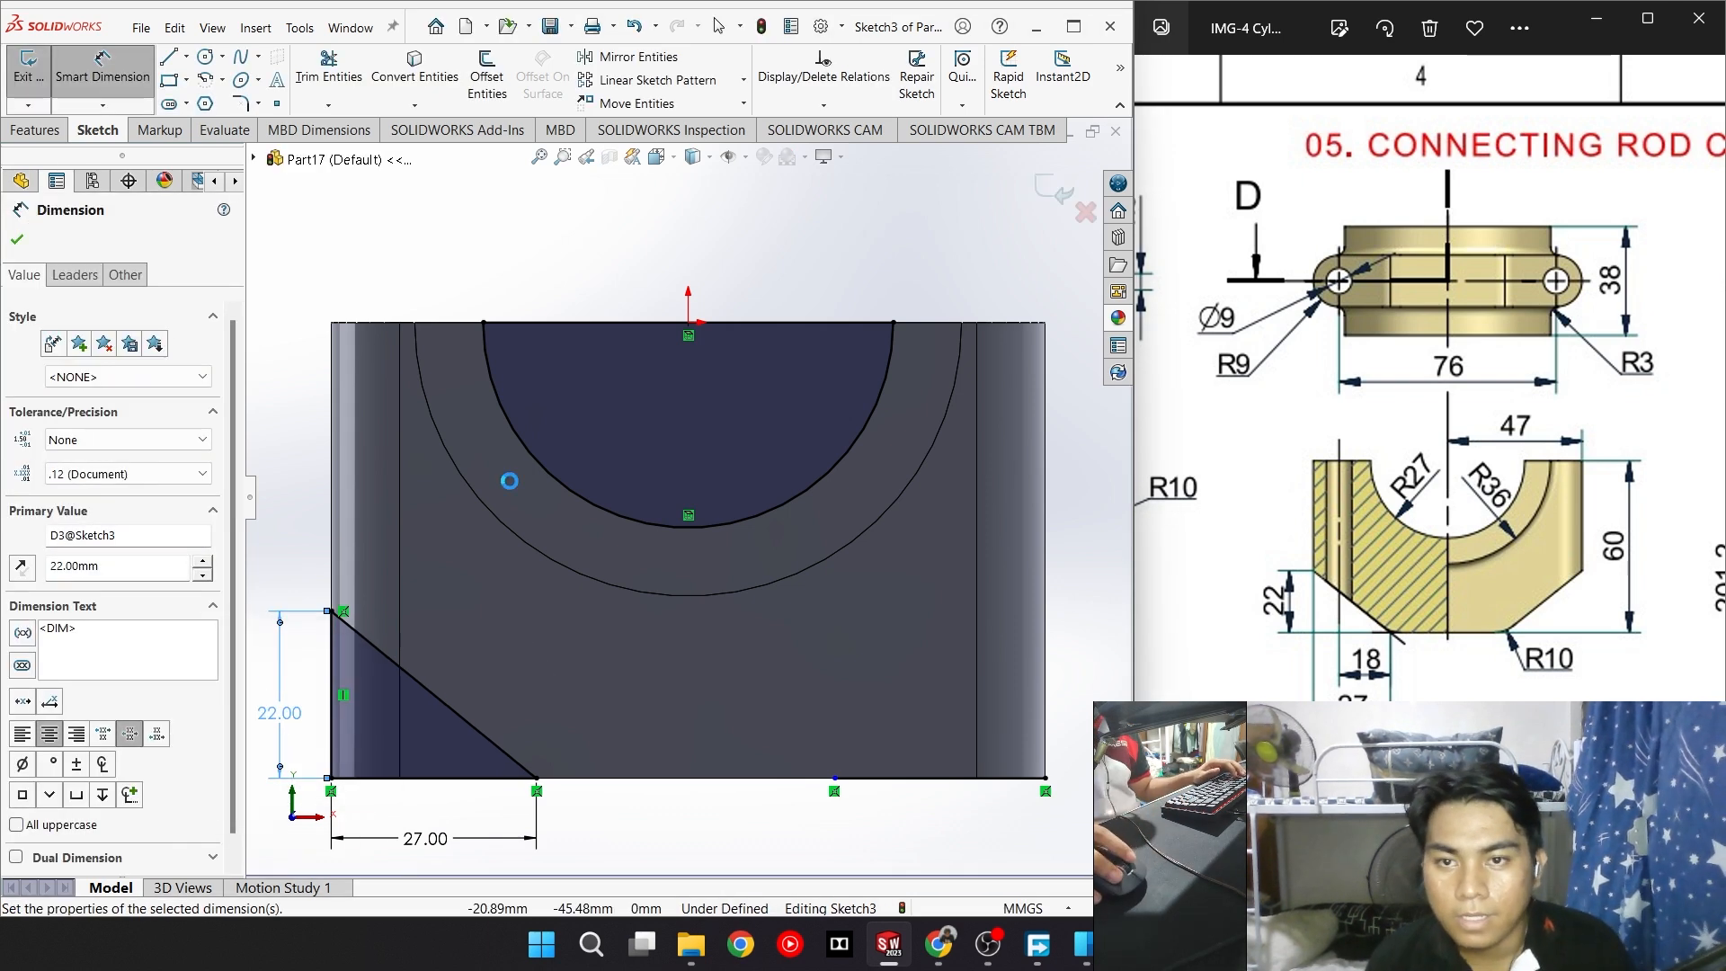
Mirror the three lines of the lower-left corner triangle about the Right Plane, keeping the originals
left_click(649, 59)
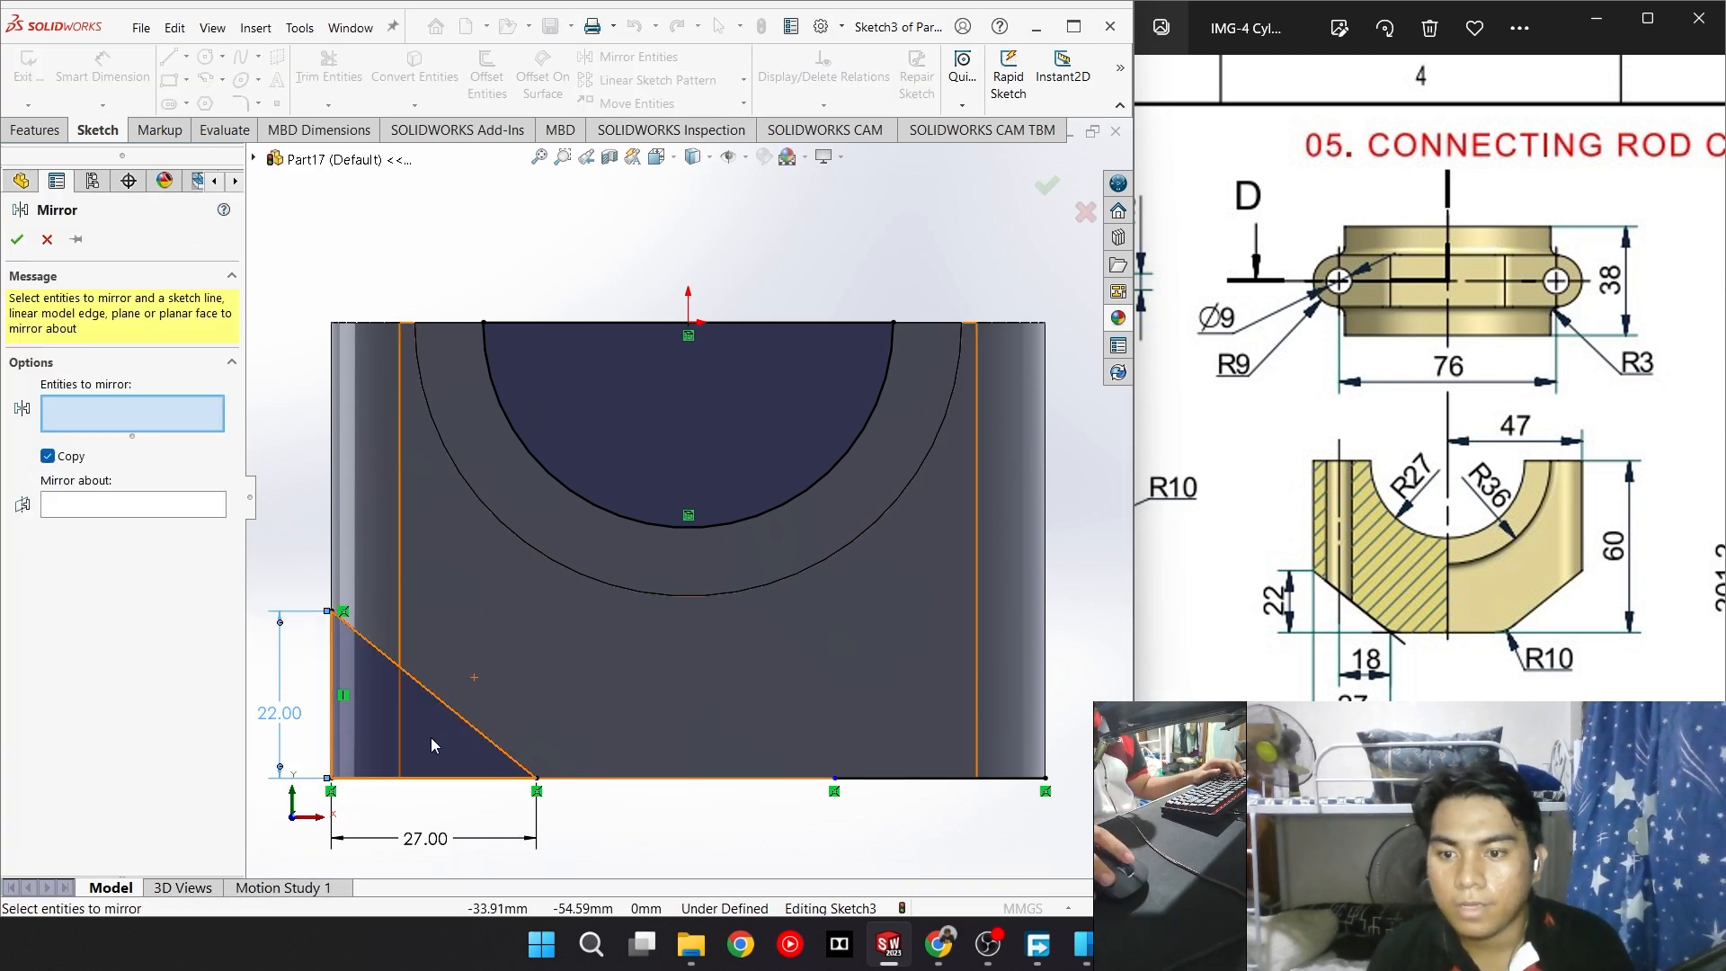
left_click(343, 708)
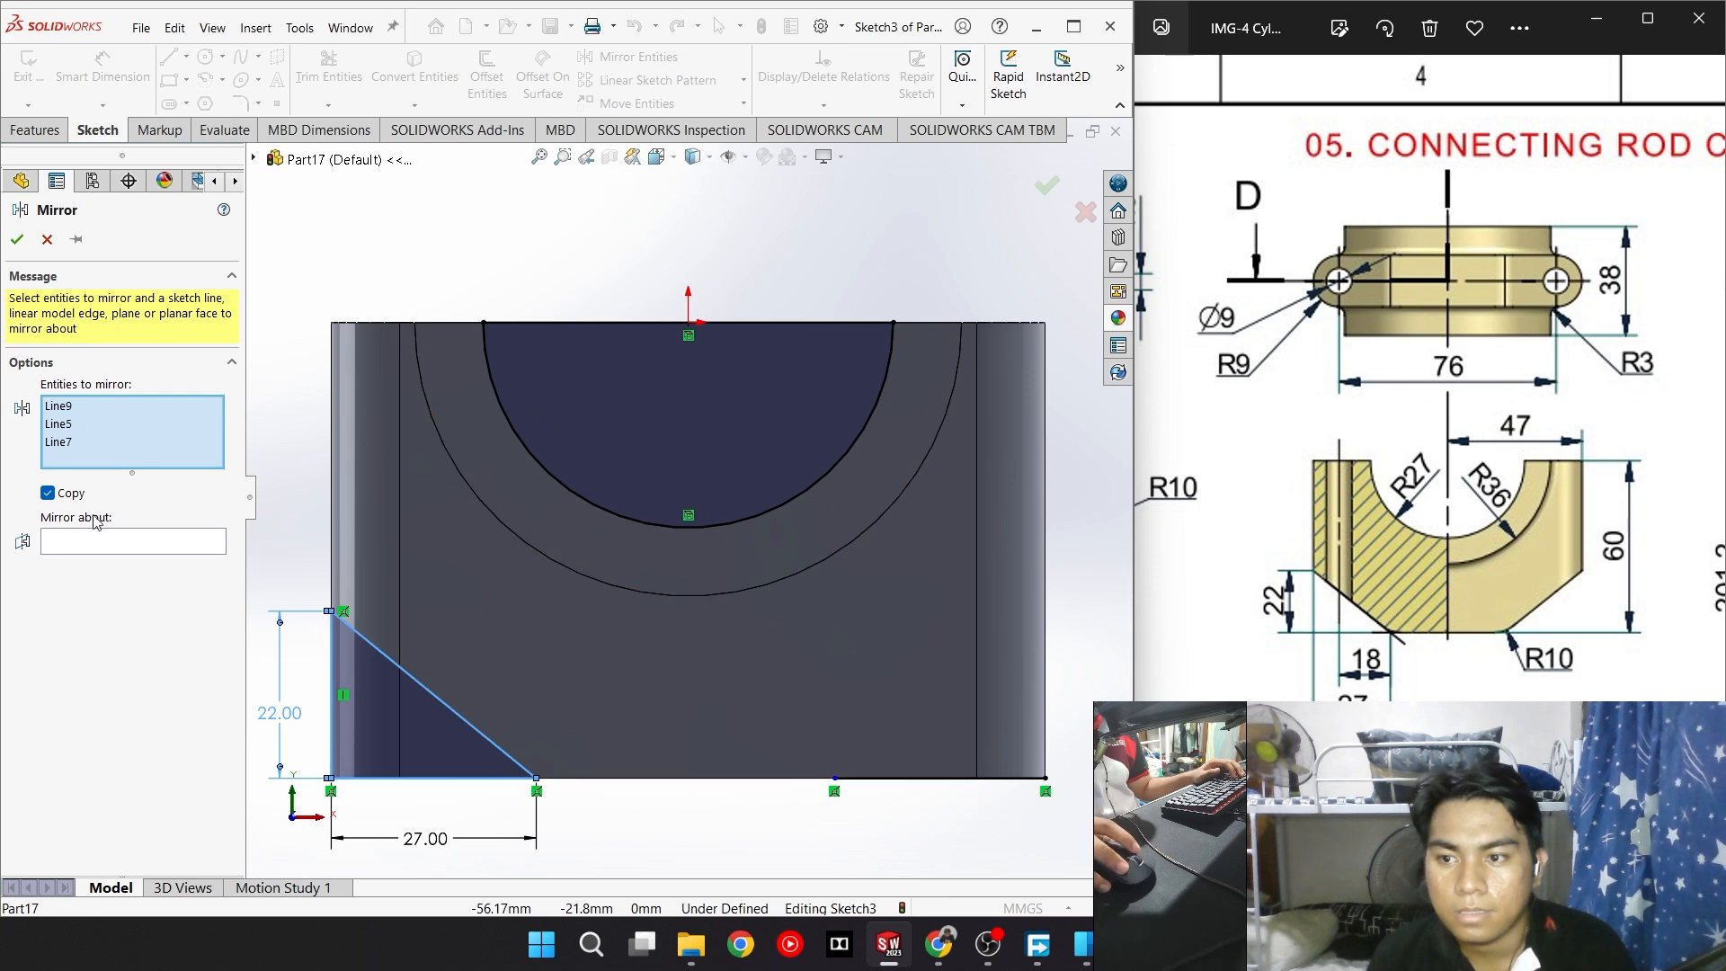
left_click(115, 542)
left_click(254, 161)
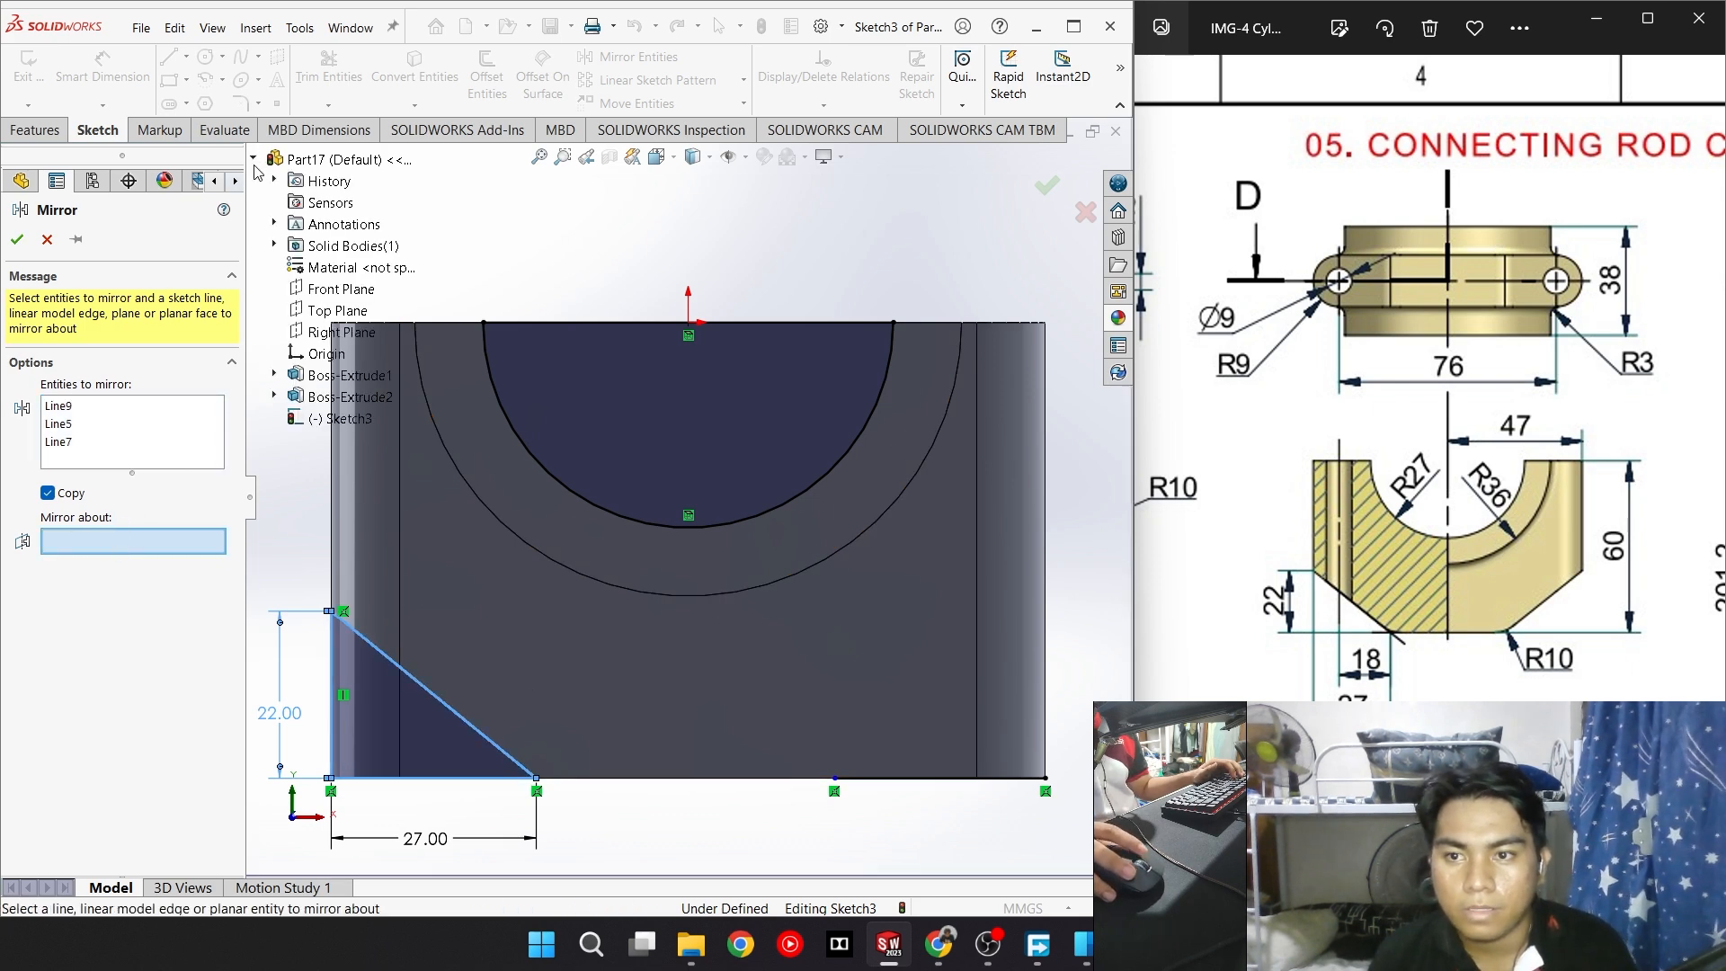
left_click(329, 334)
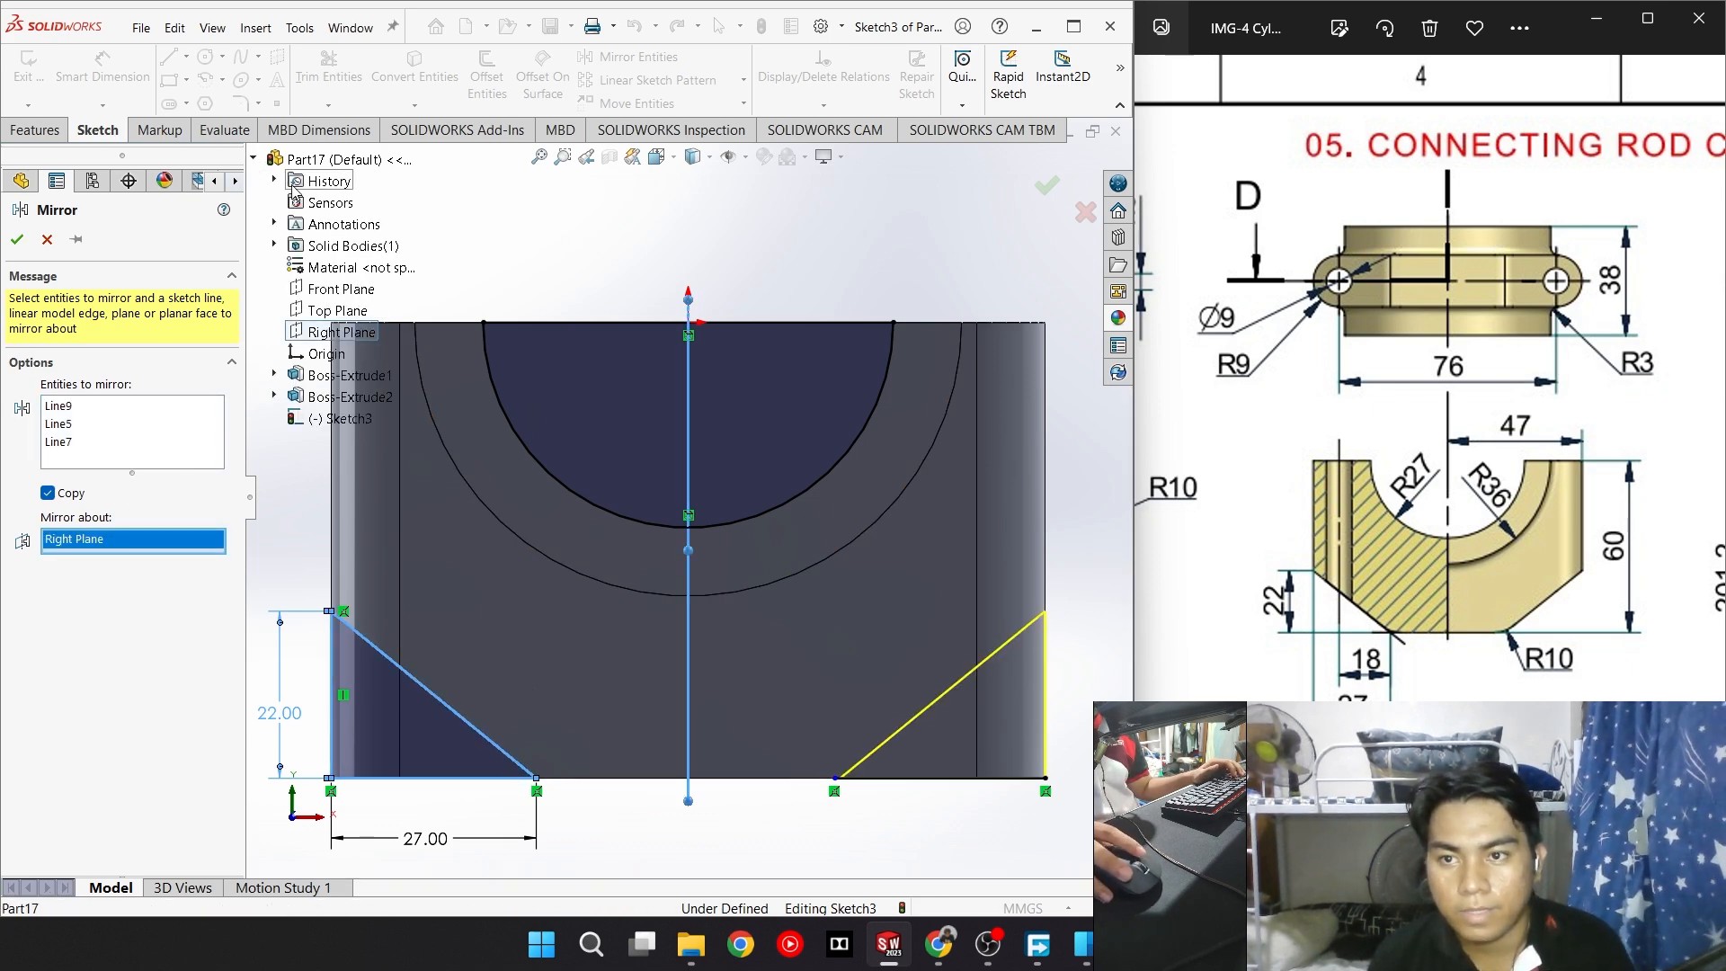
left_click(17, 241)
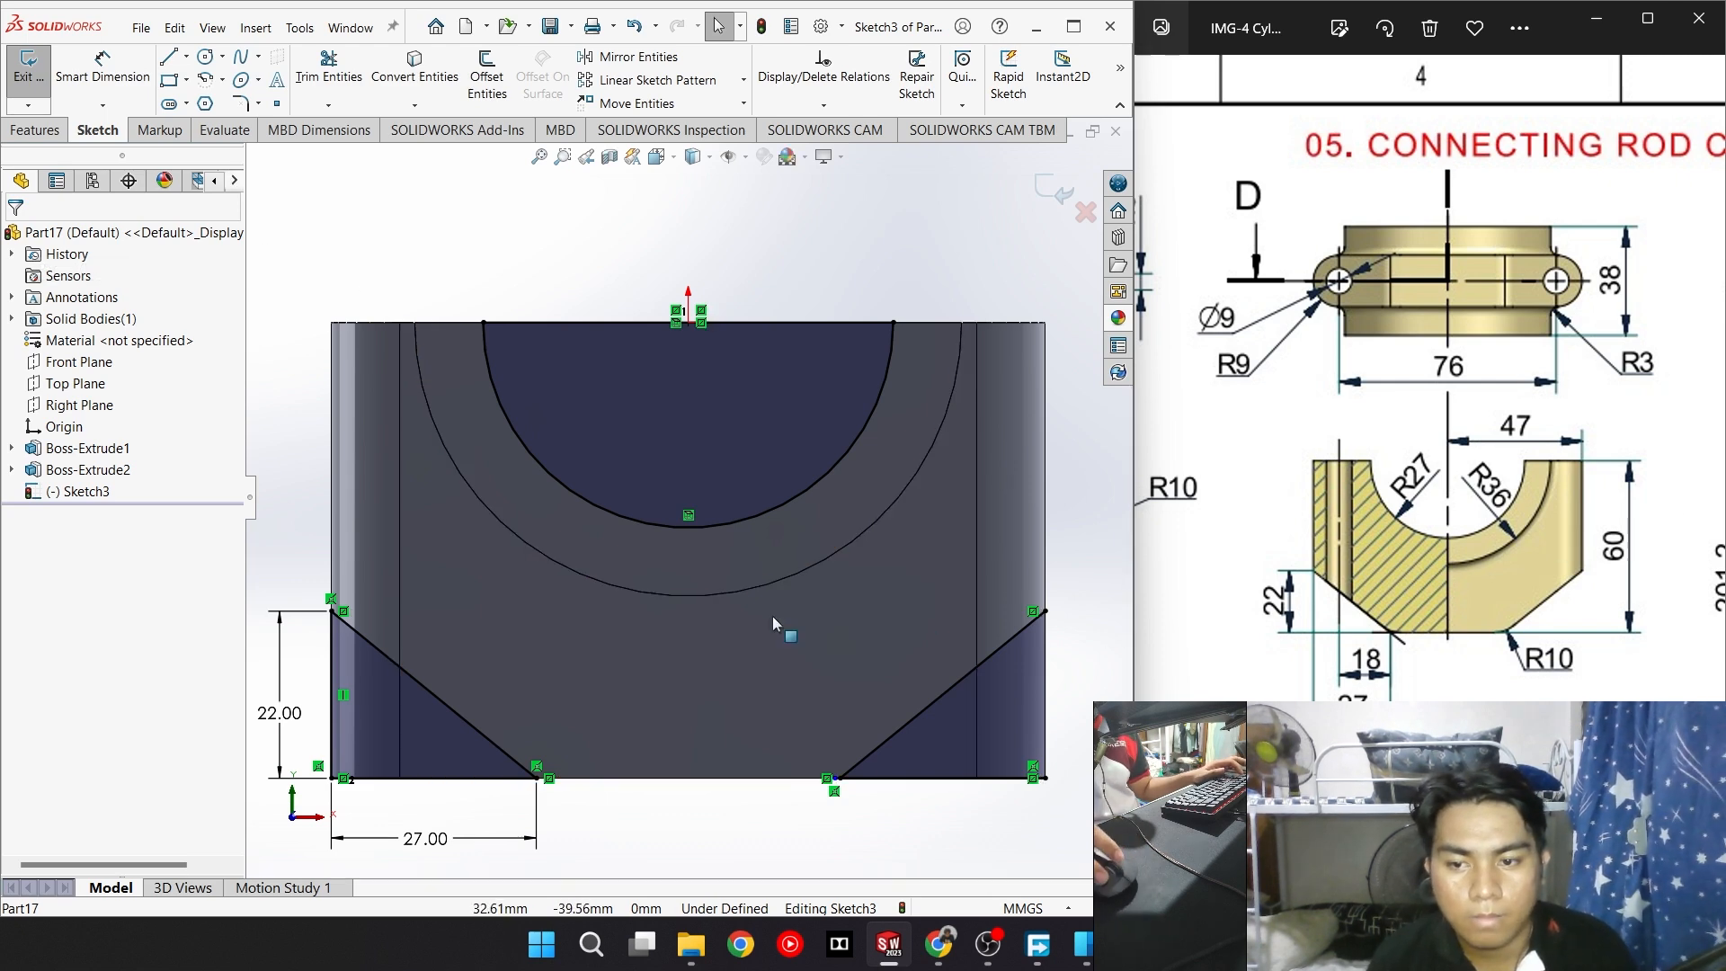
Cut the semicircular region and both corner triangle regions through the slab with the Through All - Both end condition
left_click(34, 130)
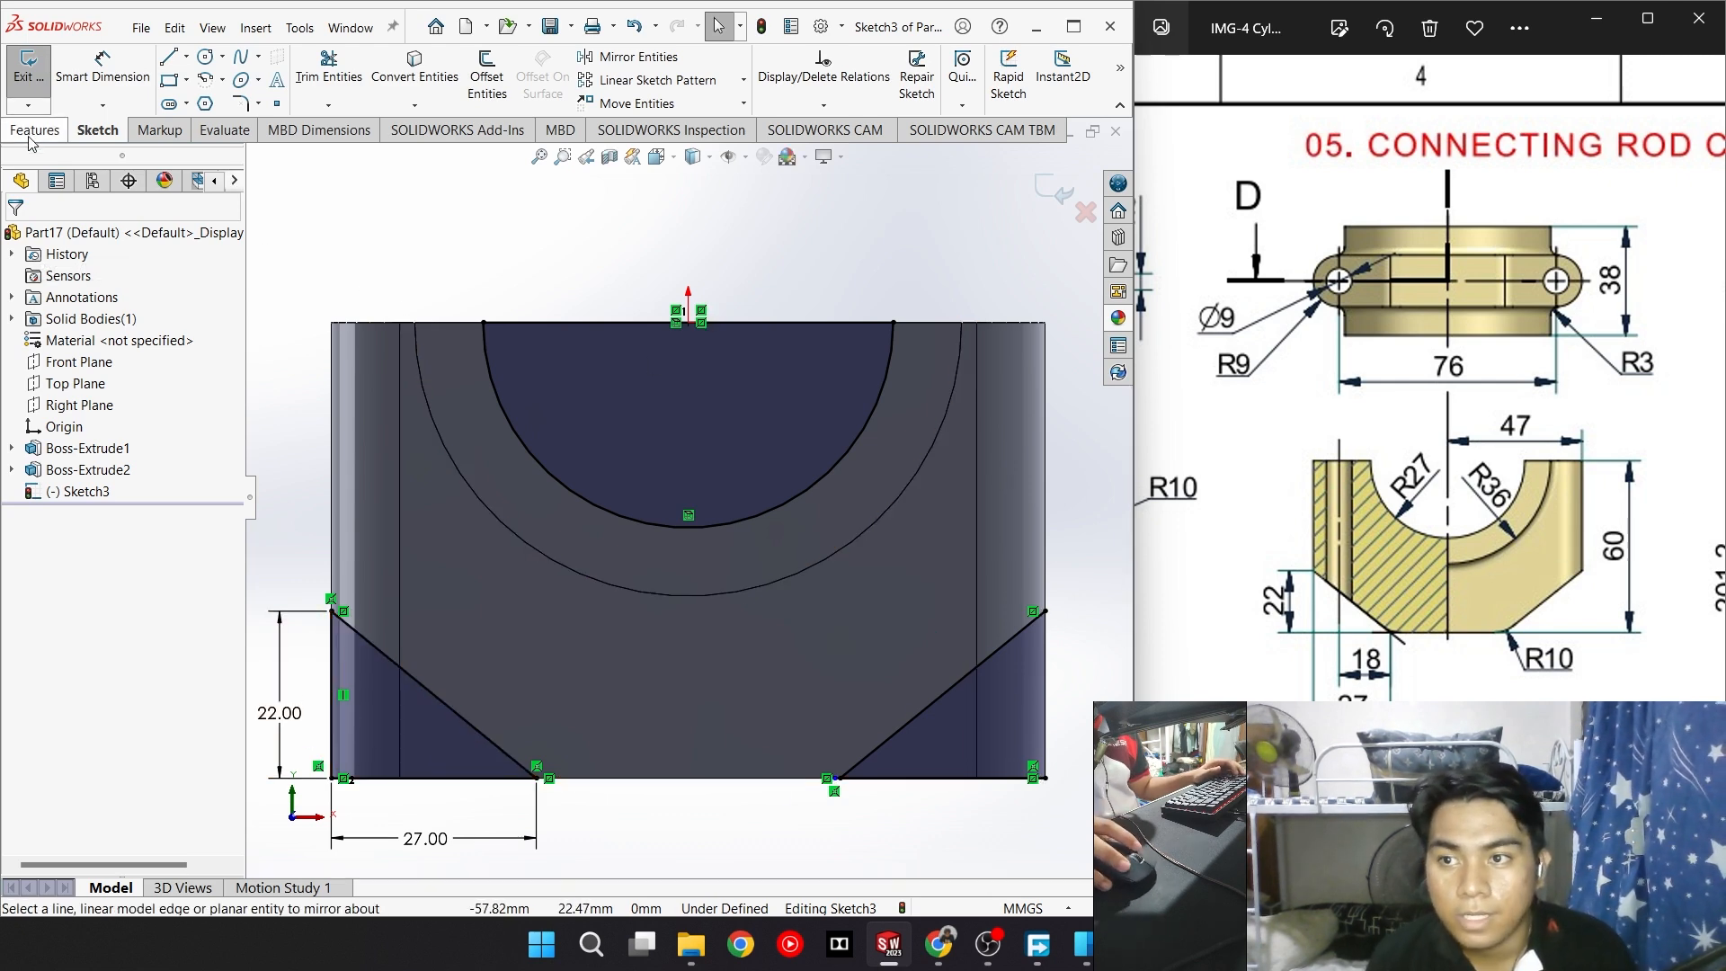
left_click(321, 71)
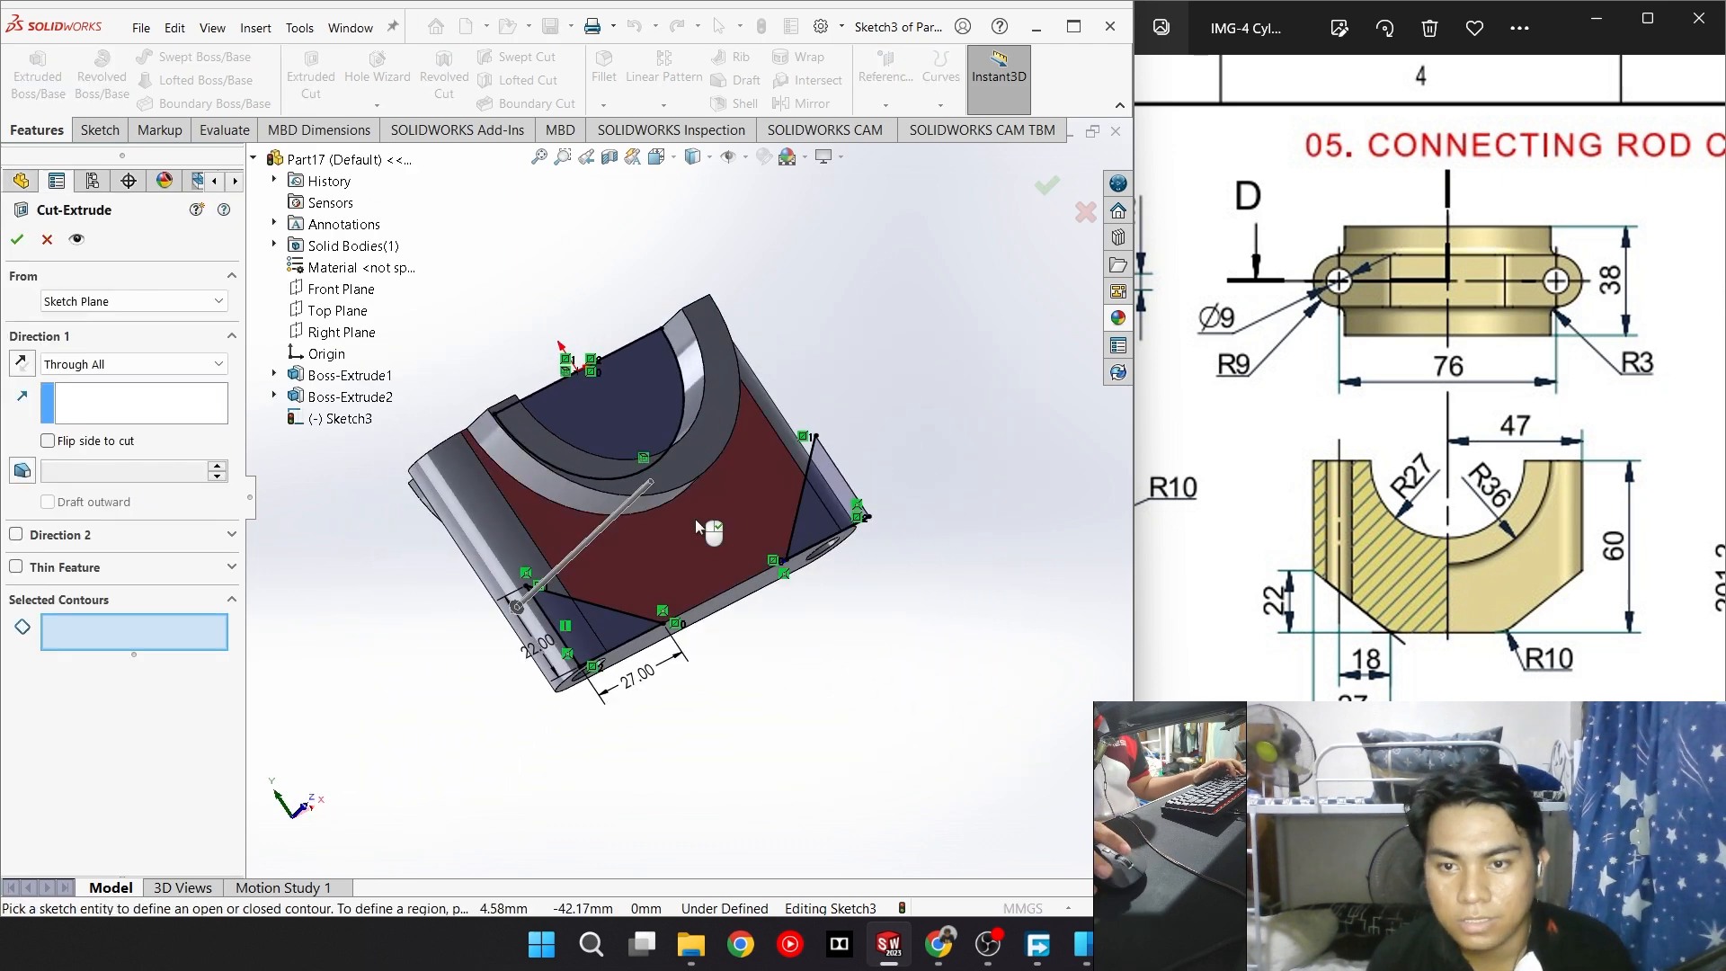
left_click(633, 385)
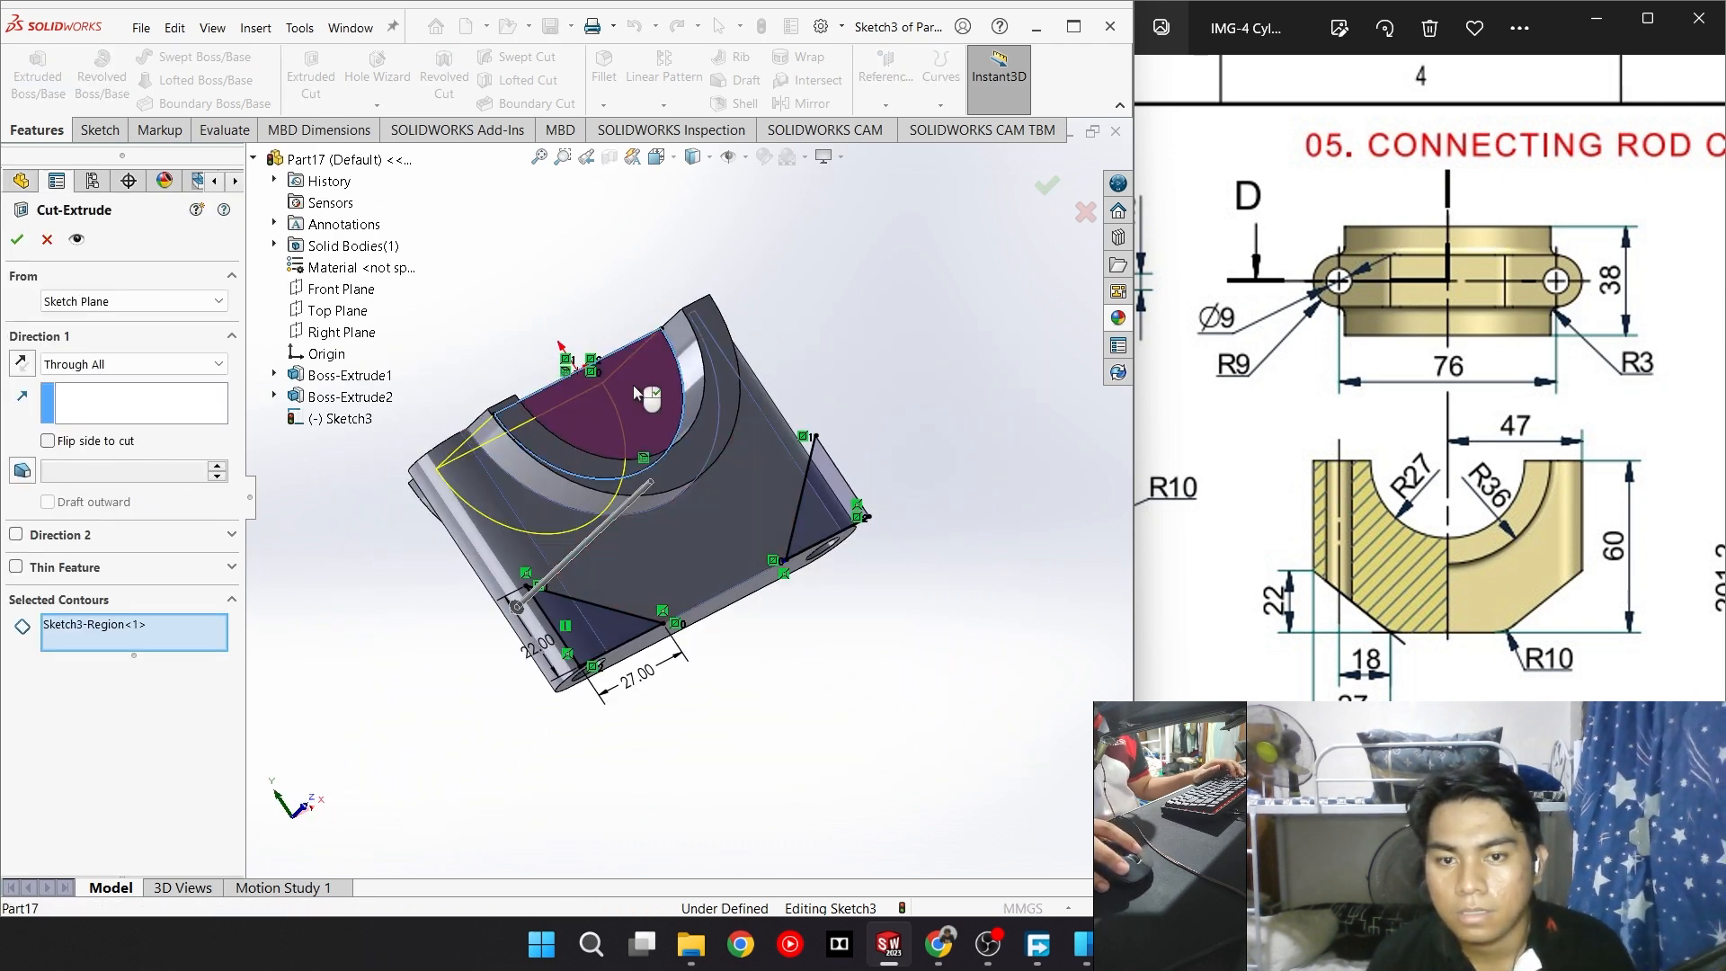
left_click(831, 489)
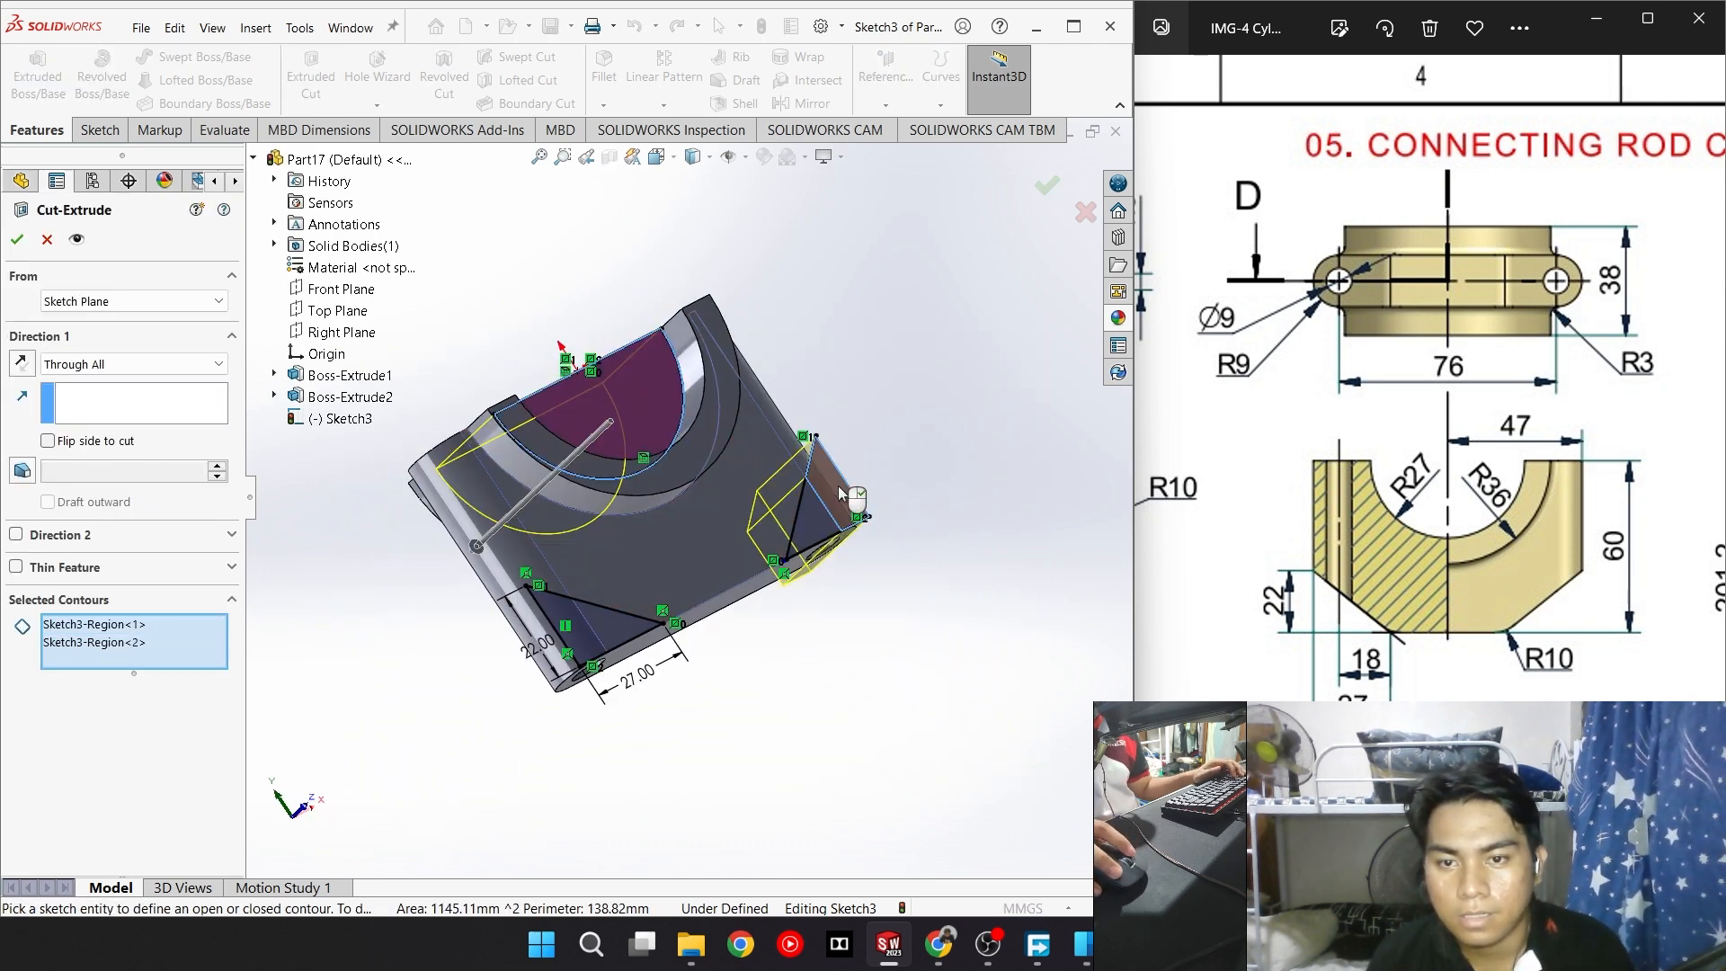
left_click(600, 620)
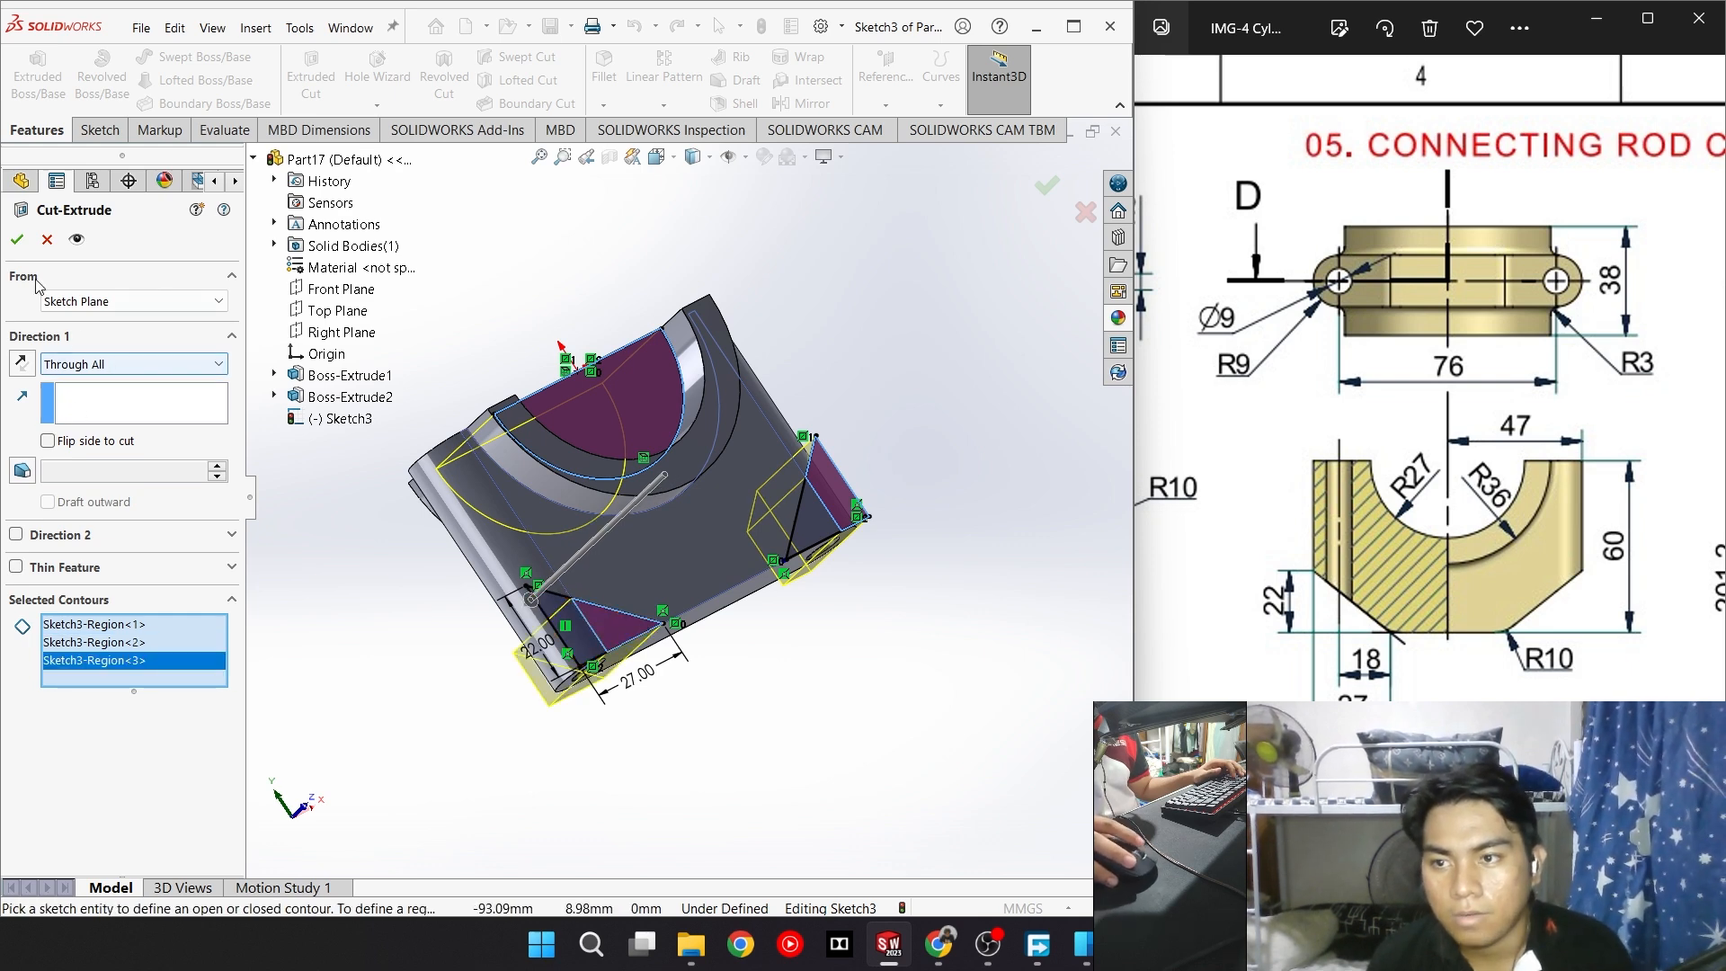
left_click(151, 370)
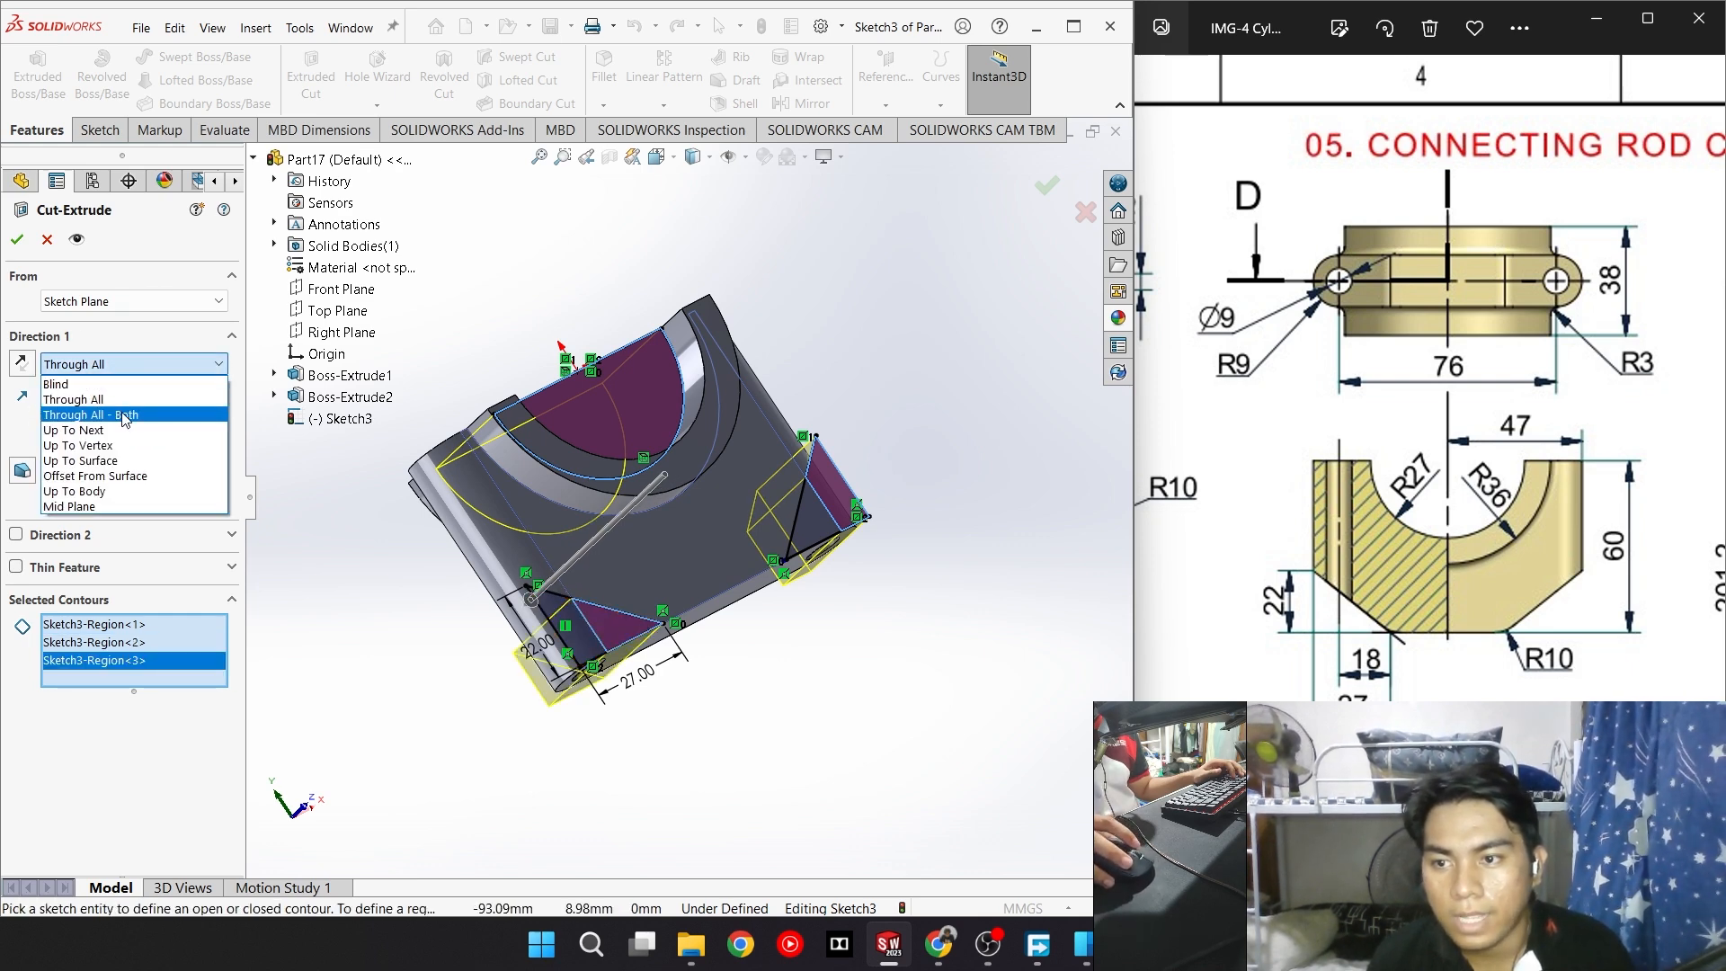
left_click(127, 414)
left_click(16, 238)
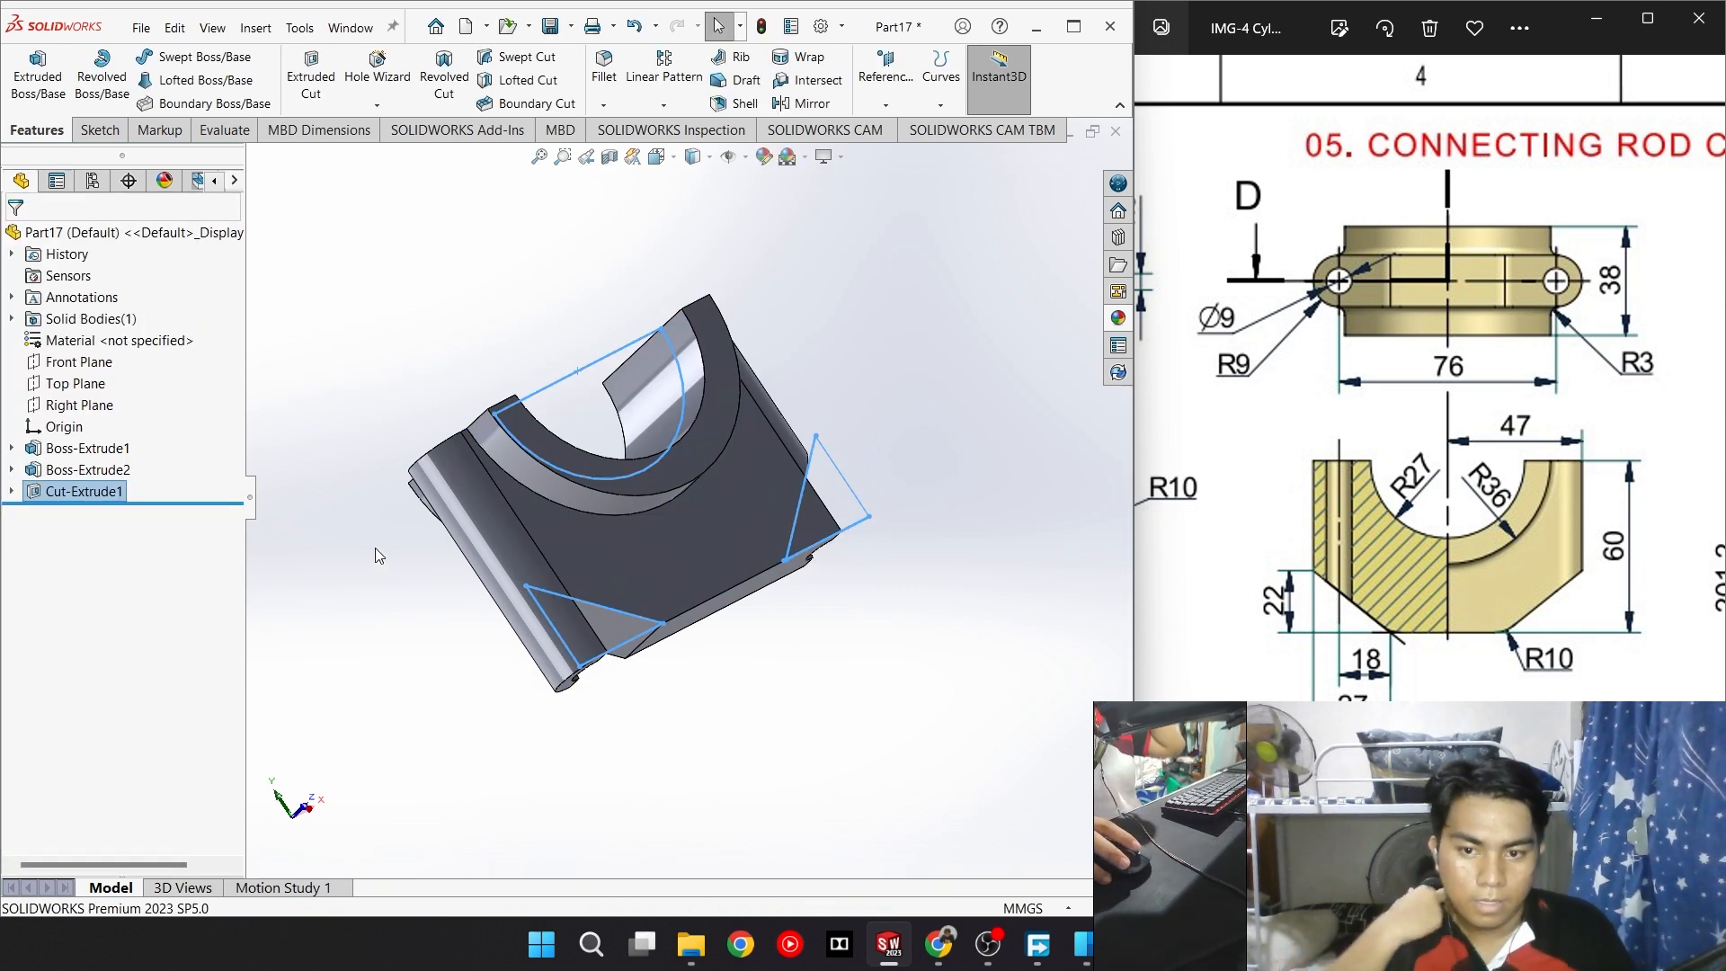
Edit the existing cut and add the missing portions of both corner triangles to its selected contours
mouse_move(374, 547)
middle_mouse_down()
mouse_move(512, 297)
mouse_move(527, 233)
mouse_move(455, 377)
mouse_move(320, 521)
mouse_move(251, 512)
mouse_move(243, 536)
mouse_move(328, 551)
middle_mouse_up()
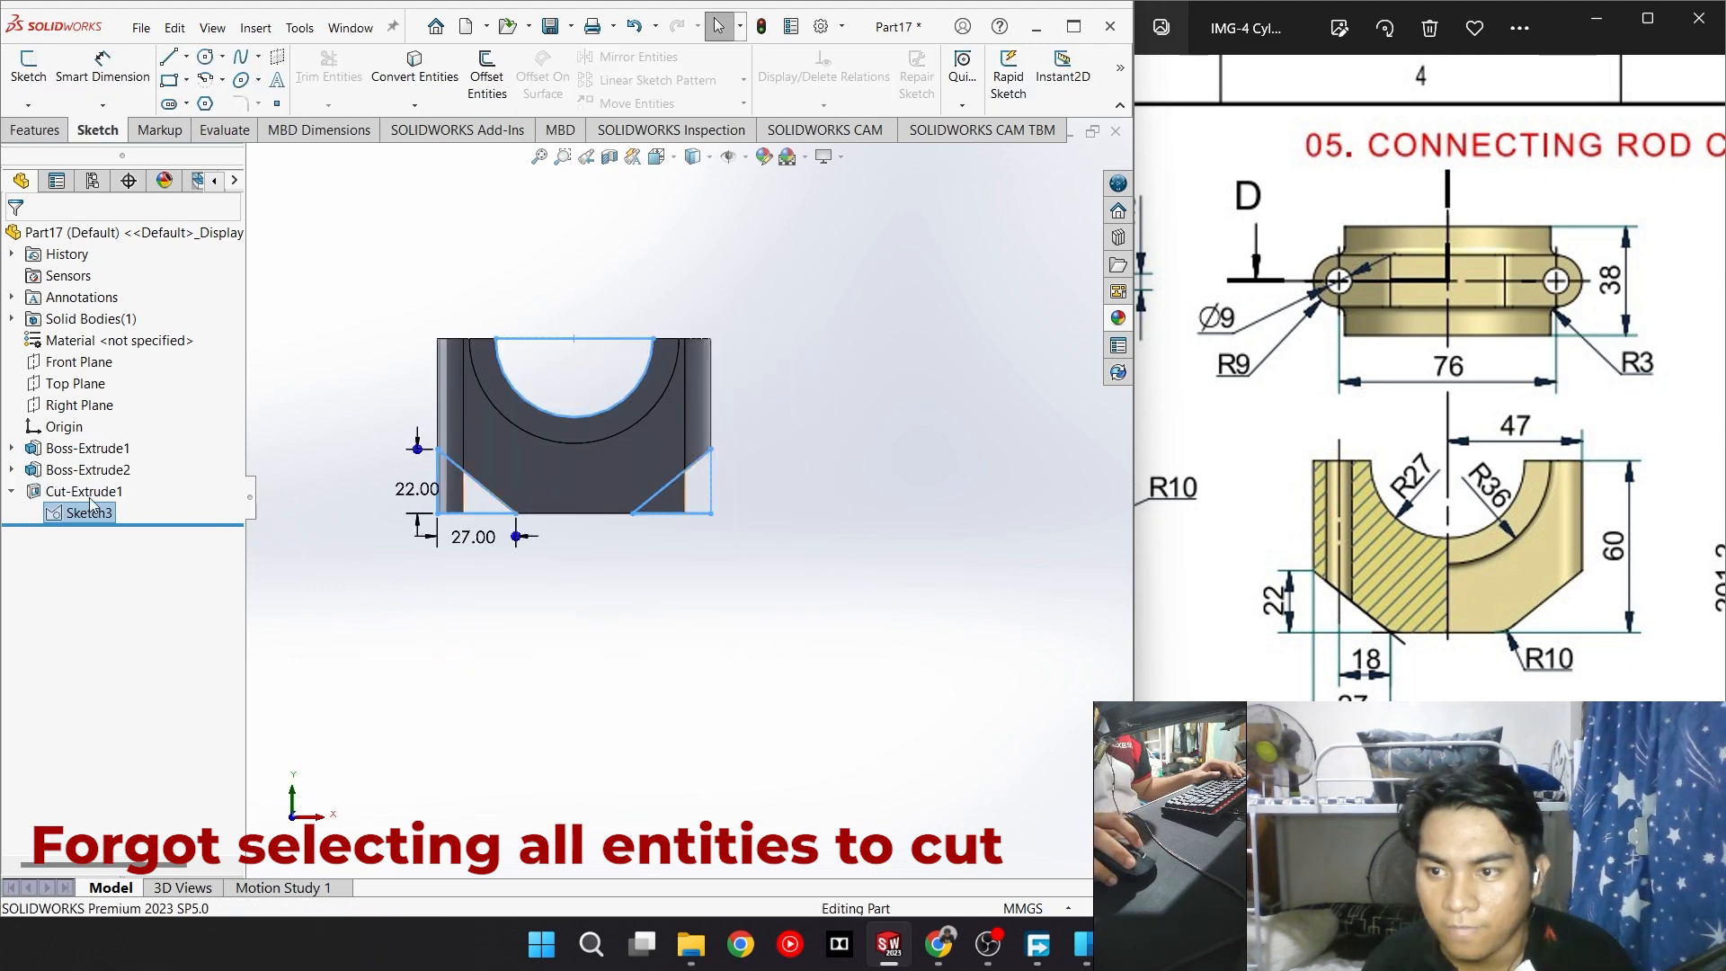
left_click(90, 511)
left_click(110, 433)
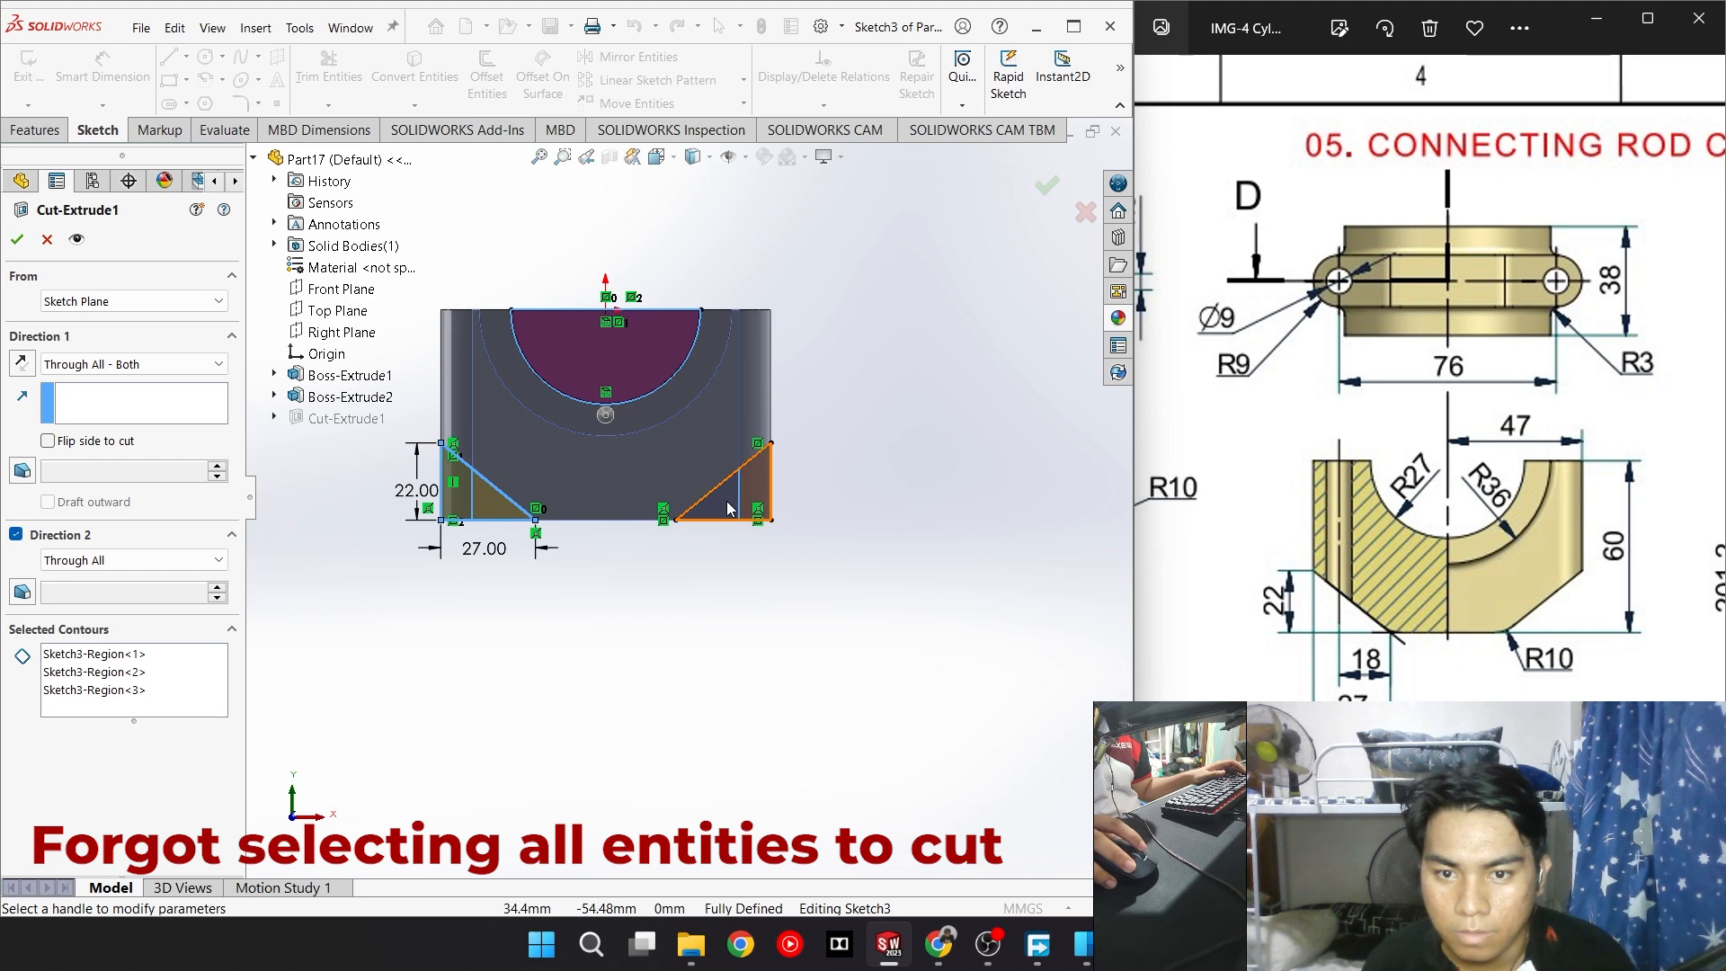
left_click(17, 241)
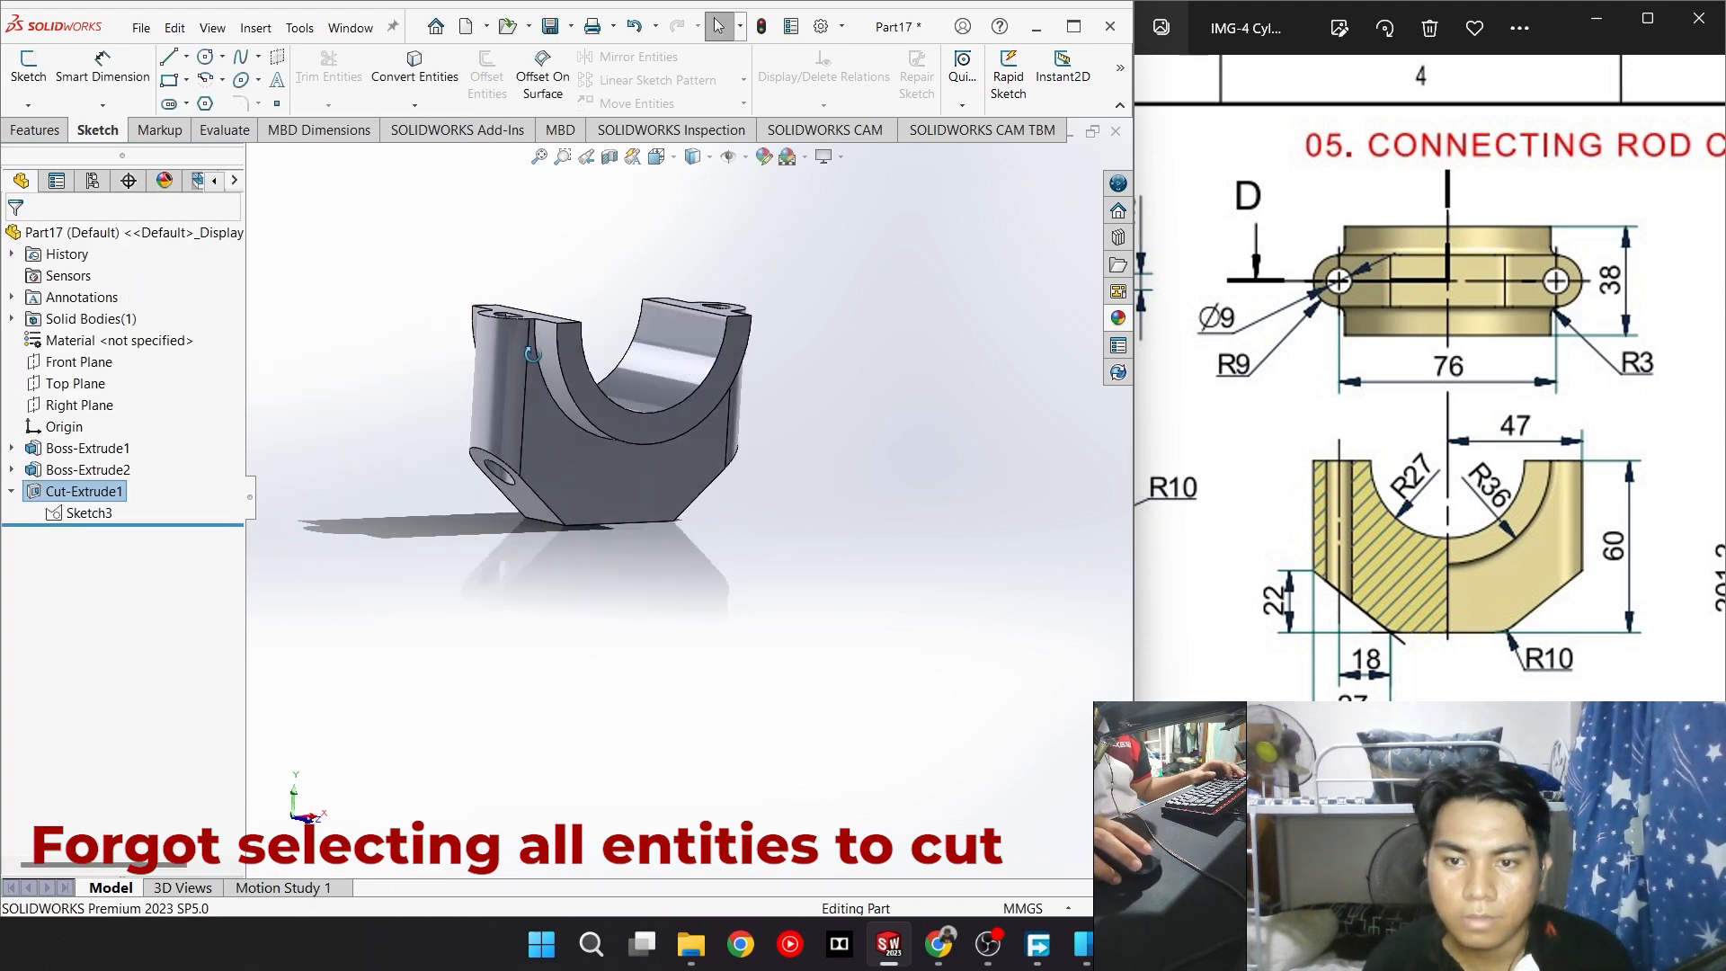
Examine the cap from several sides, checking whether the bolt holes in both ears are fully open
middle_click_drag(532, 353, 899, 302)
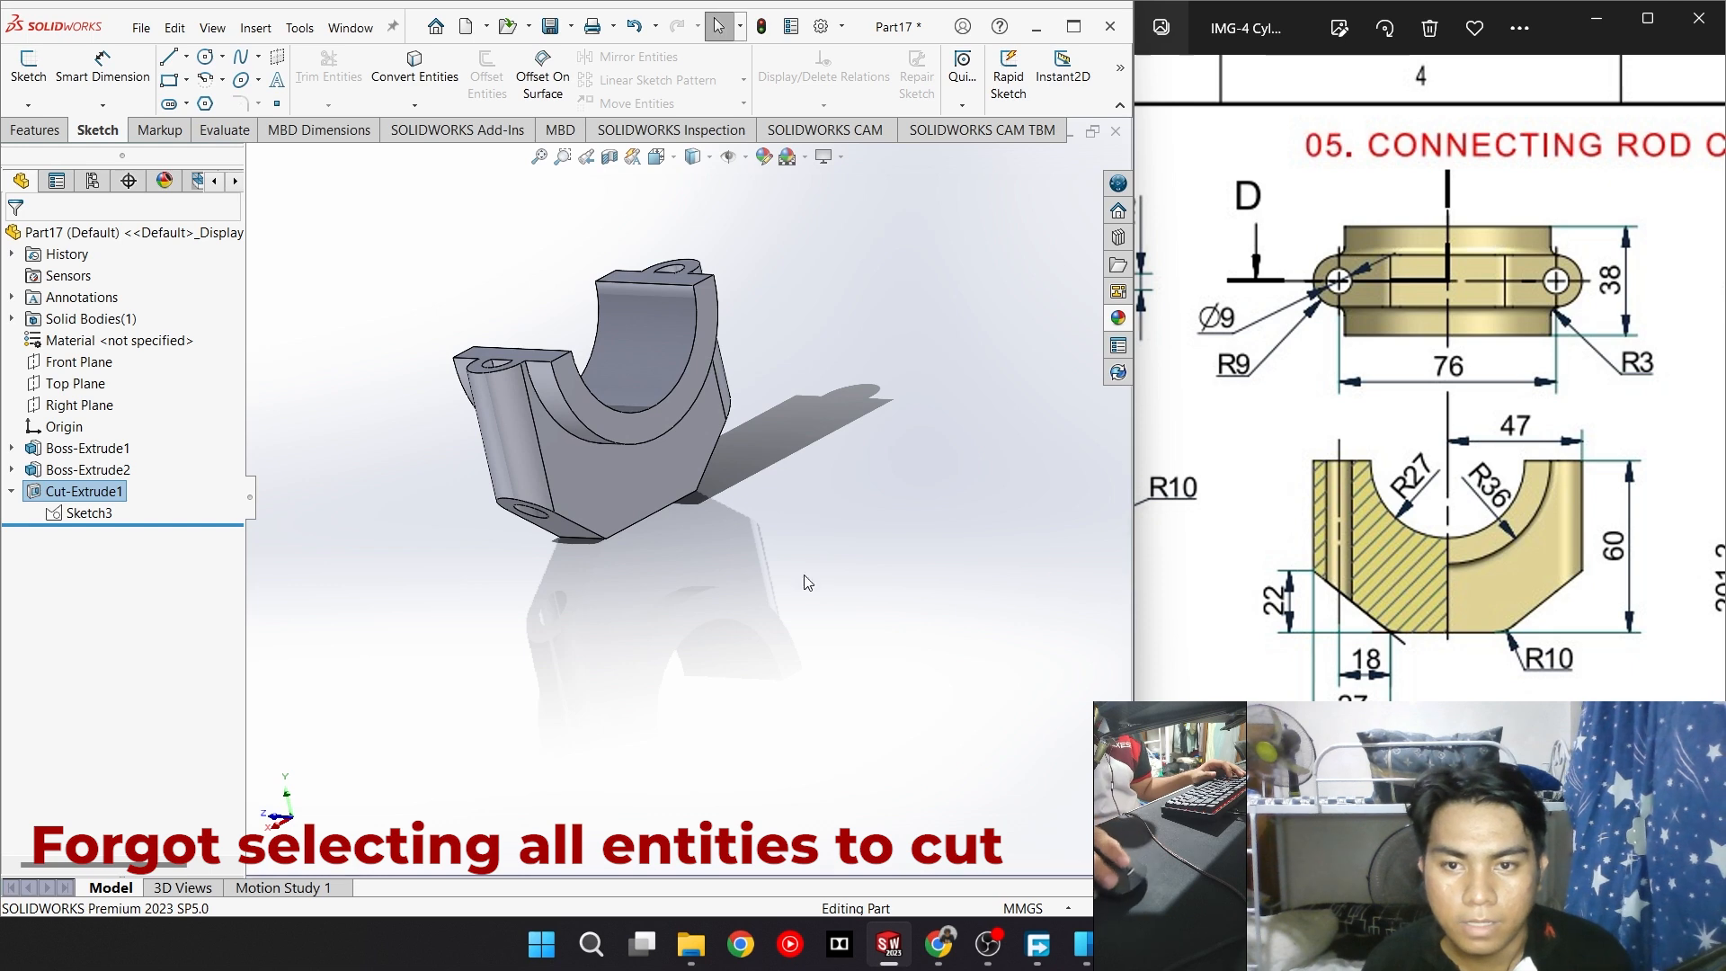
middle_click_drag(806, 582, 633, 498)
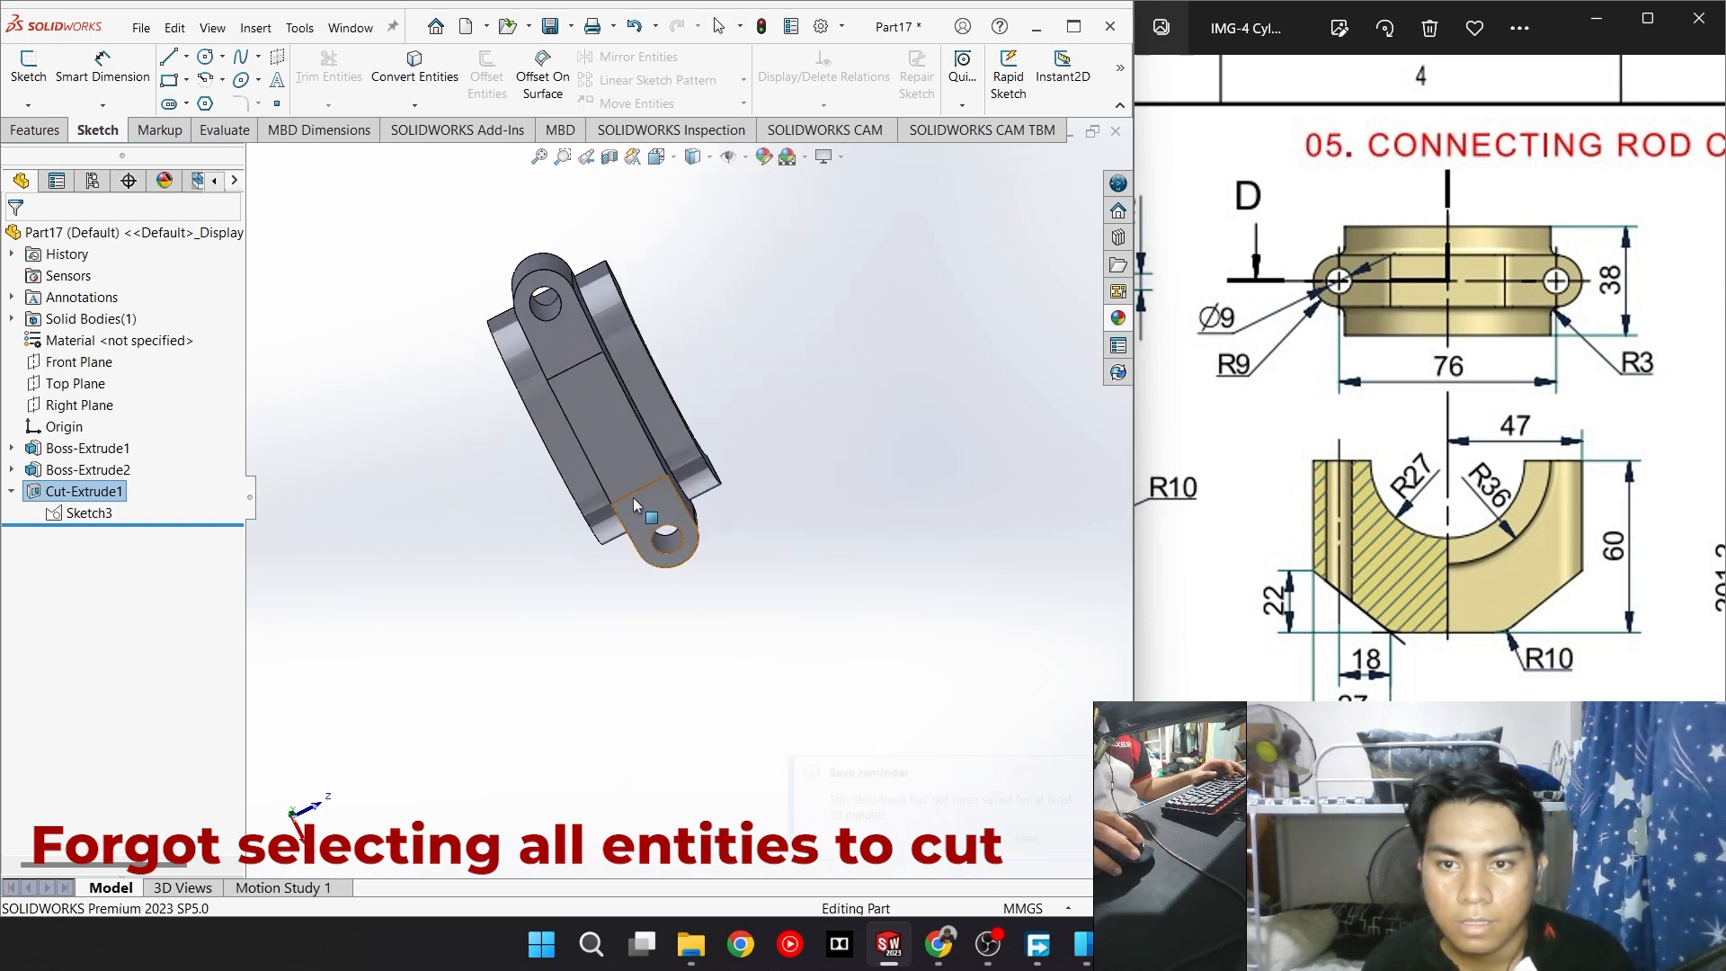
middle_click_drag(764, 550, 541, 494)
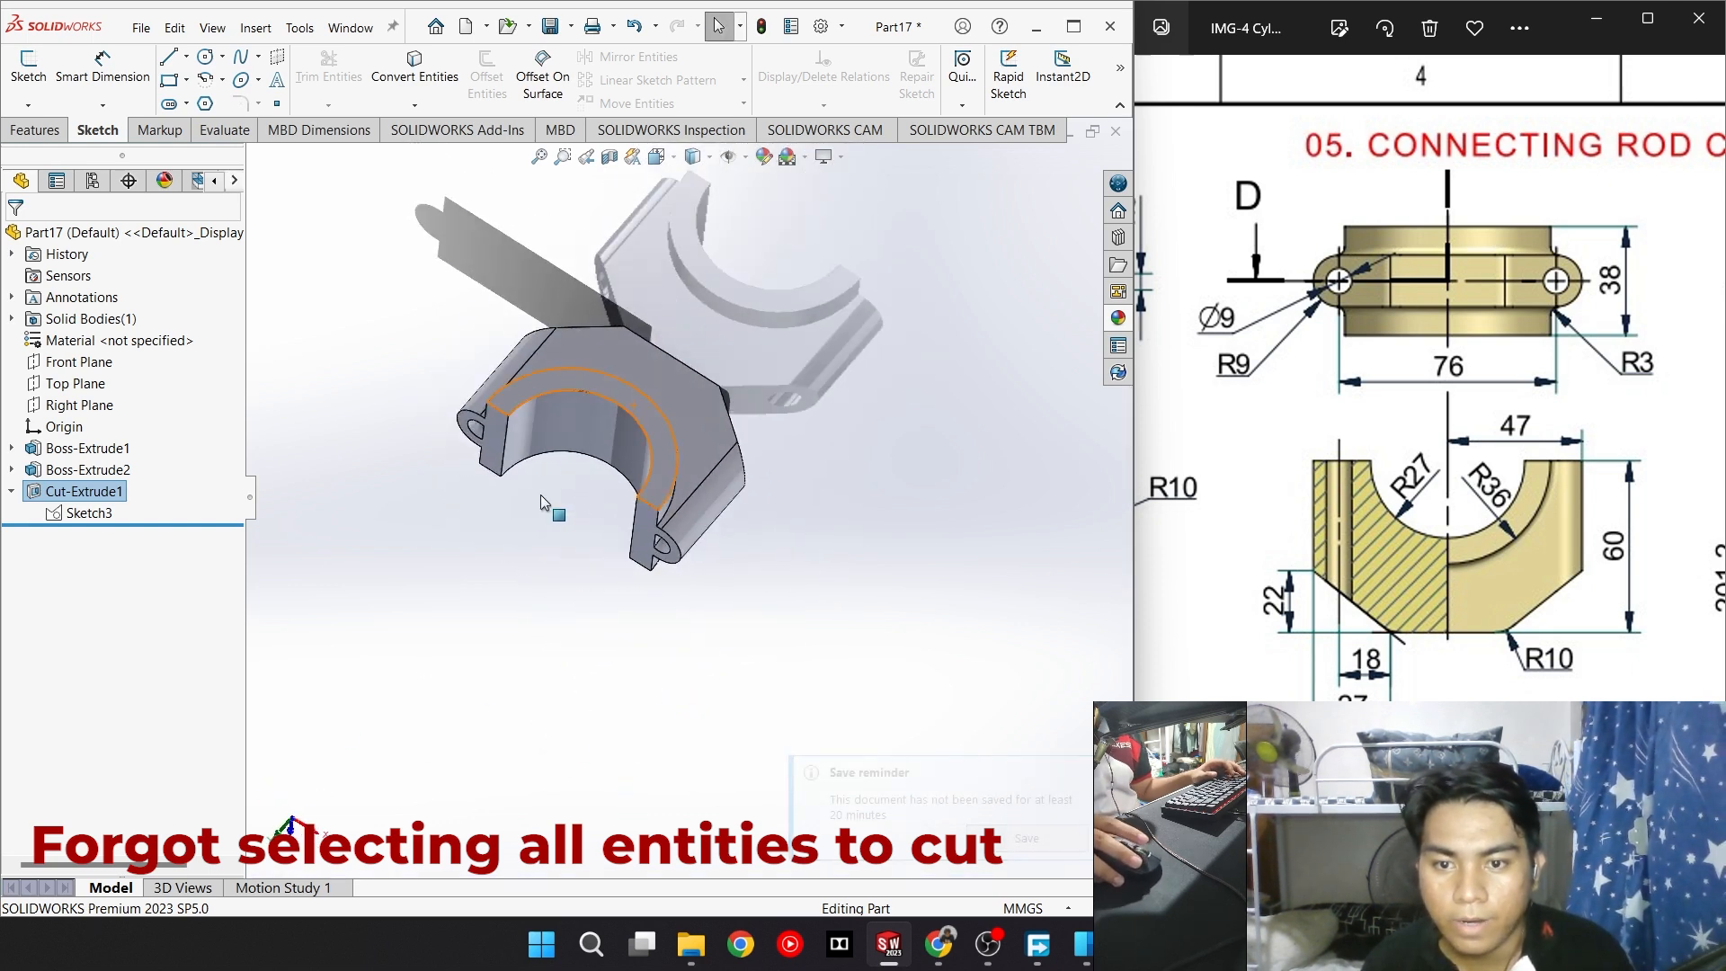
middle_click_drag(557, 566, 542, 366)
scroll(564, 385, "down", 5)
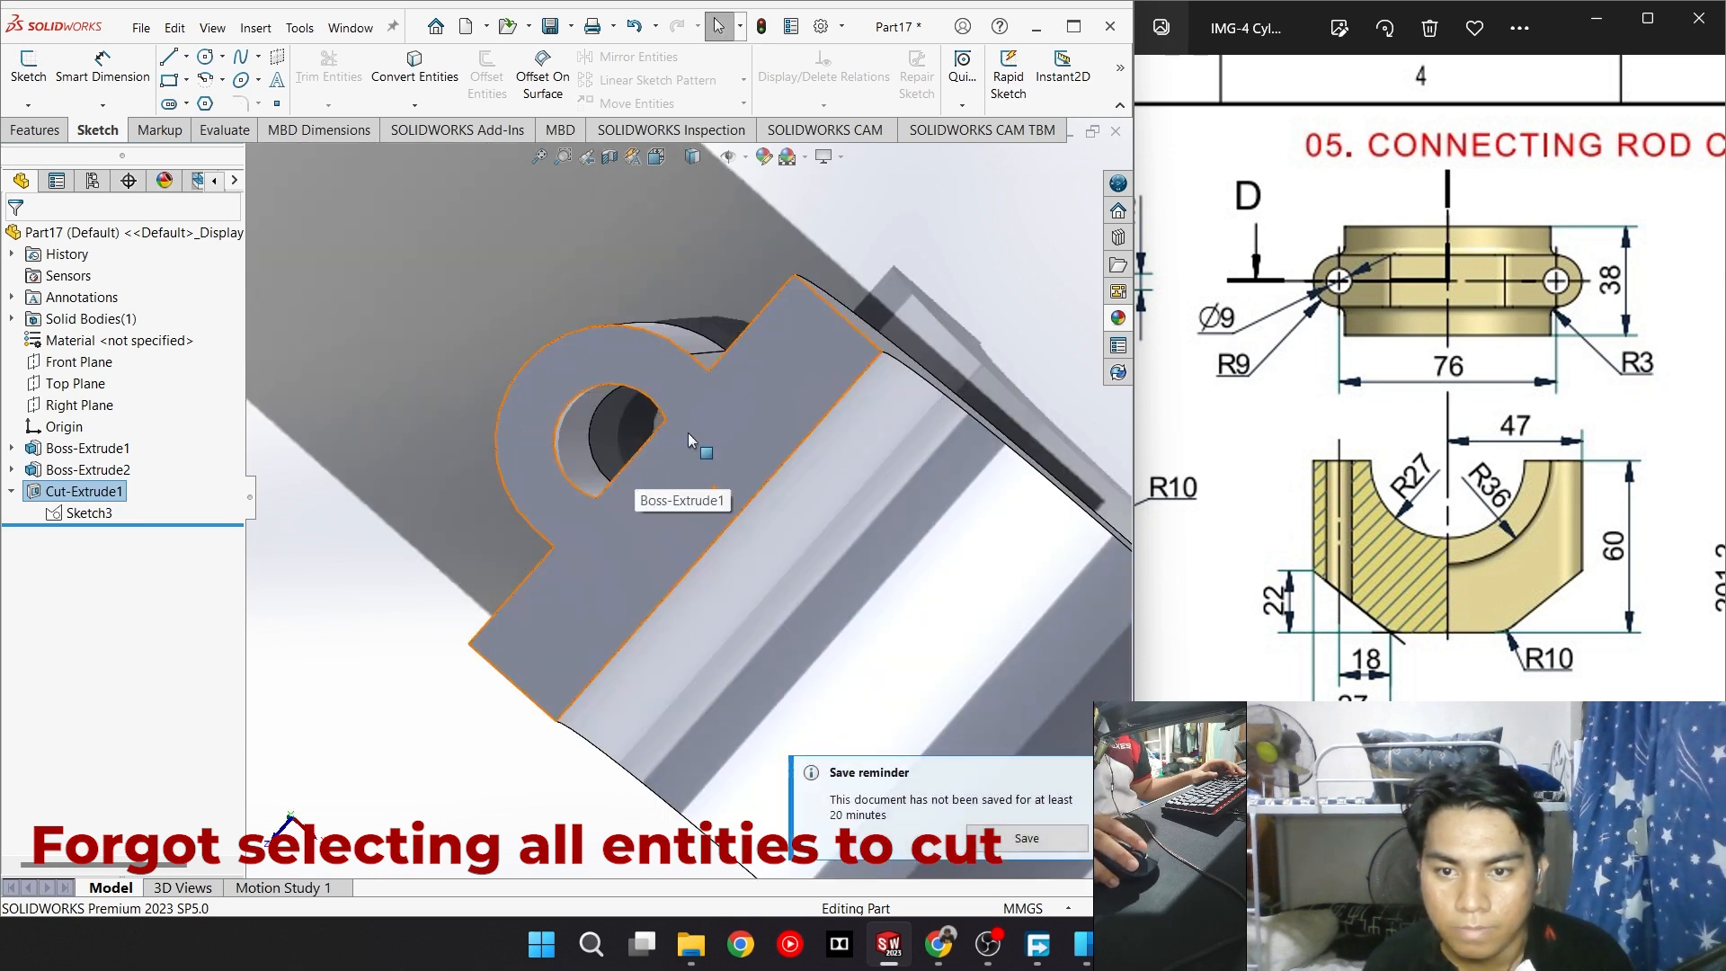
middle_click_drag(688, 433, 562, 593)
scroll(920, 482, "up", 2)
middle_click_drag(945, 433, 786, 659)
scroll(980, 395, "up", 4)
scroll(885, 471, "down", 2)
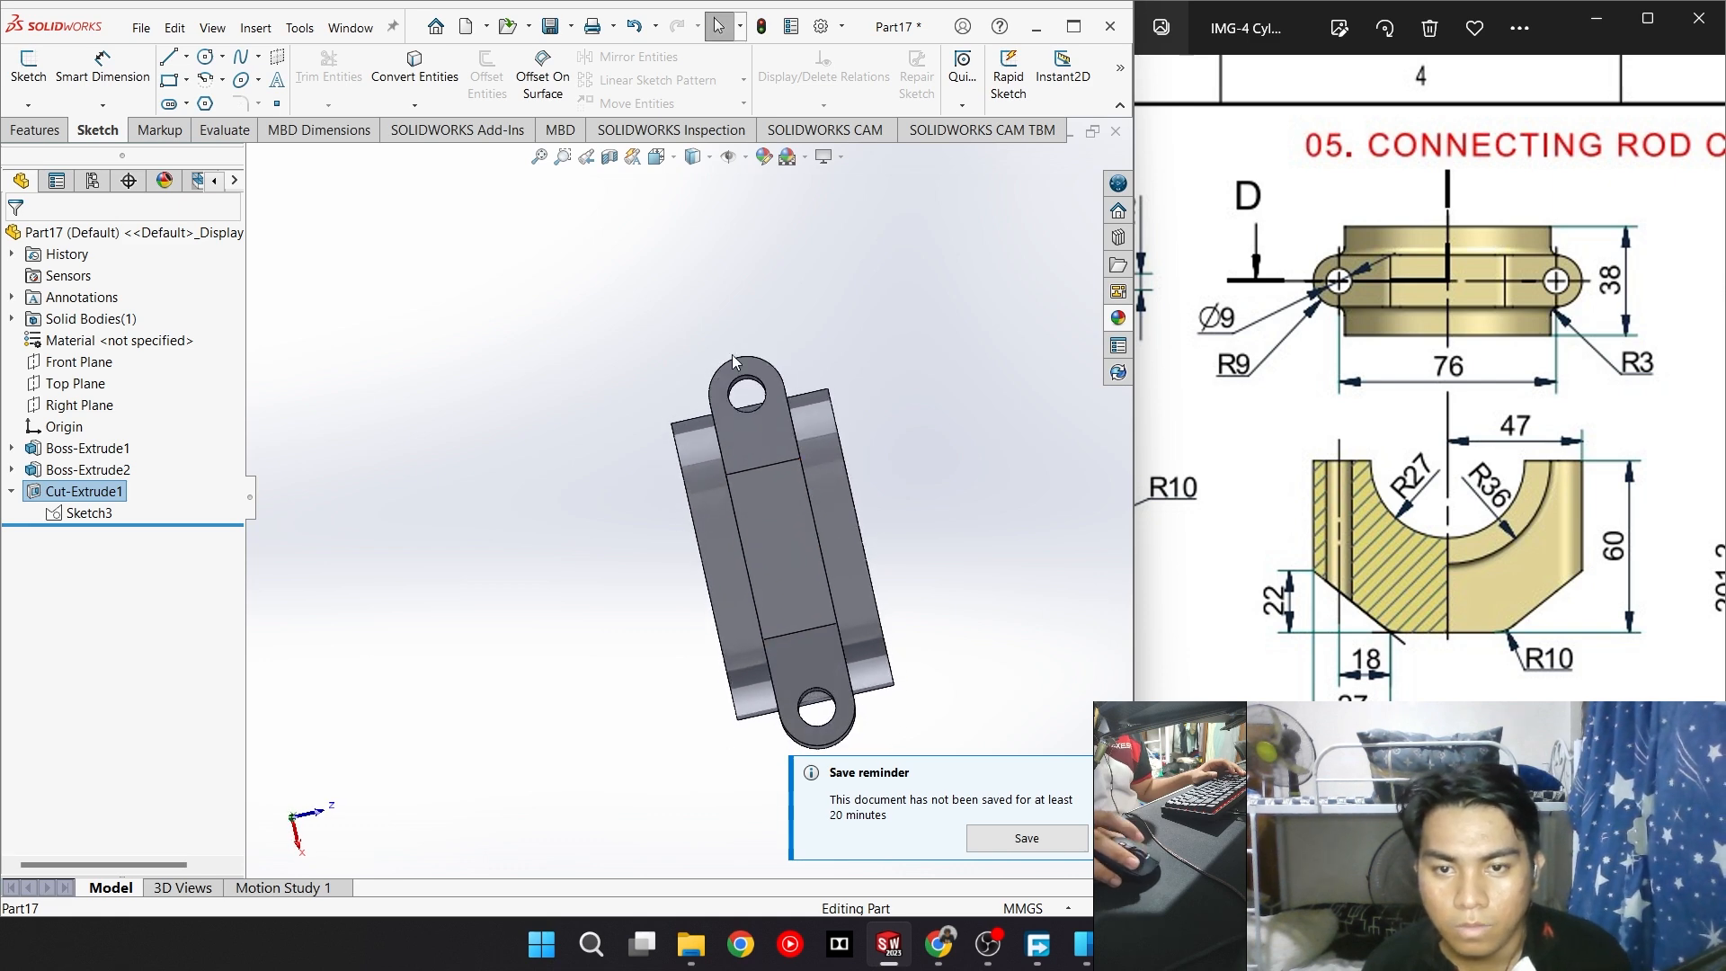
middle_click_drag(754, 411, 757, 400)
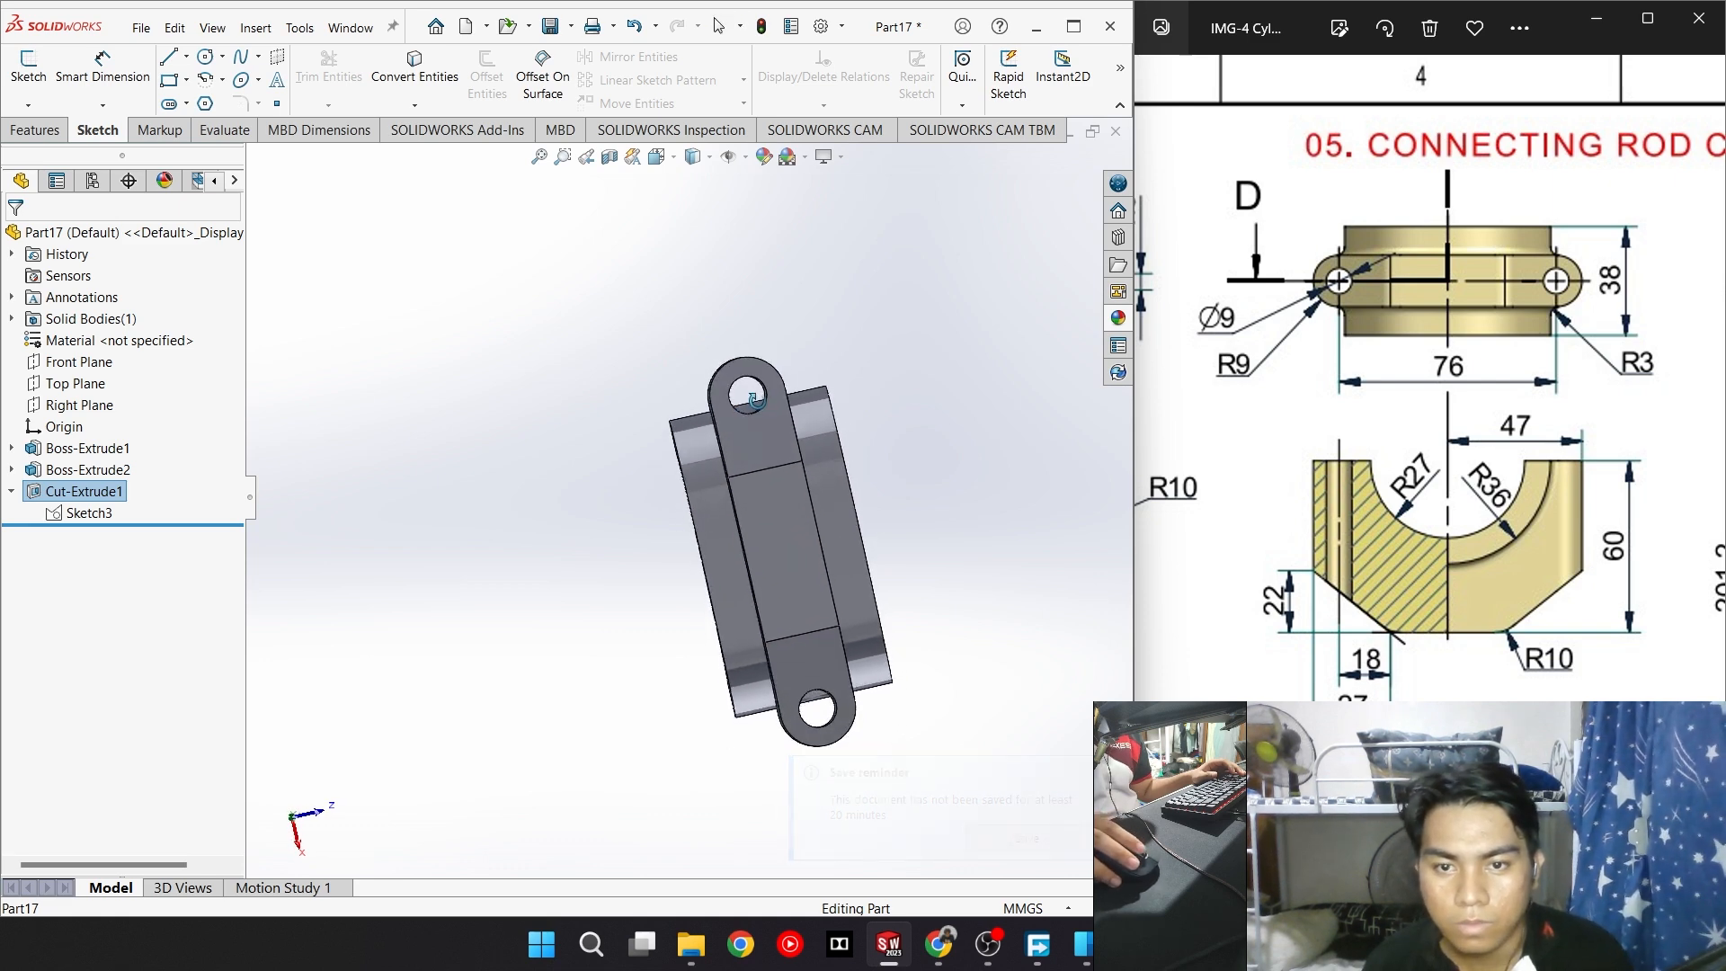
left_click(754, 412)
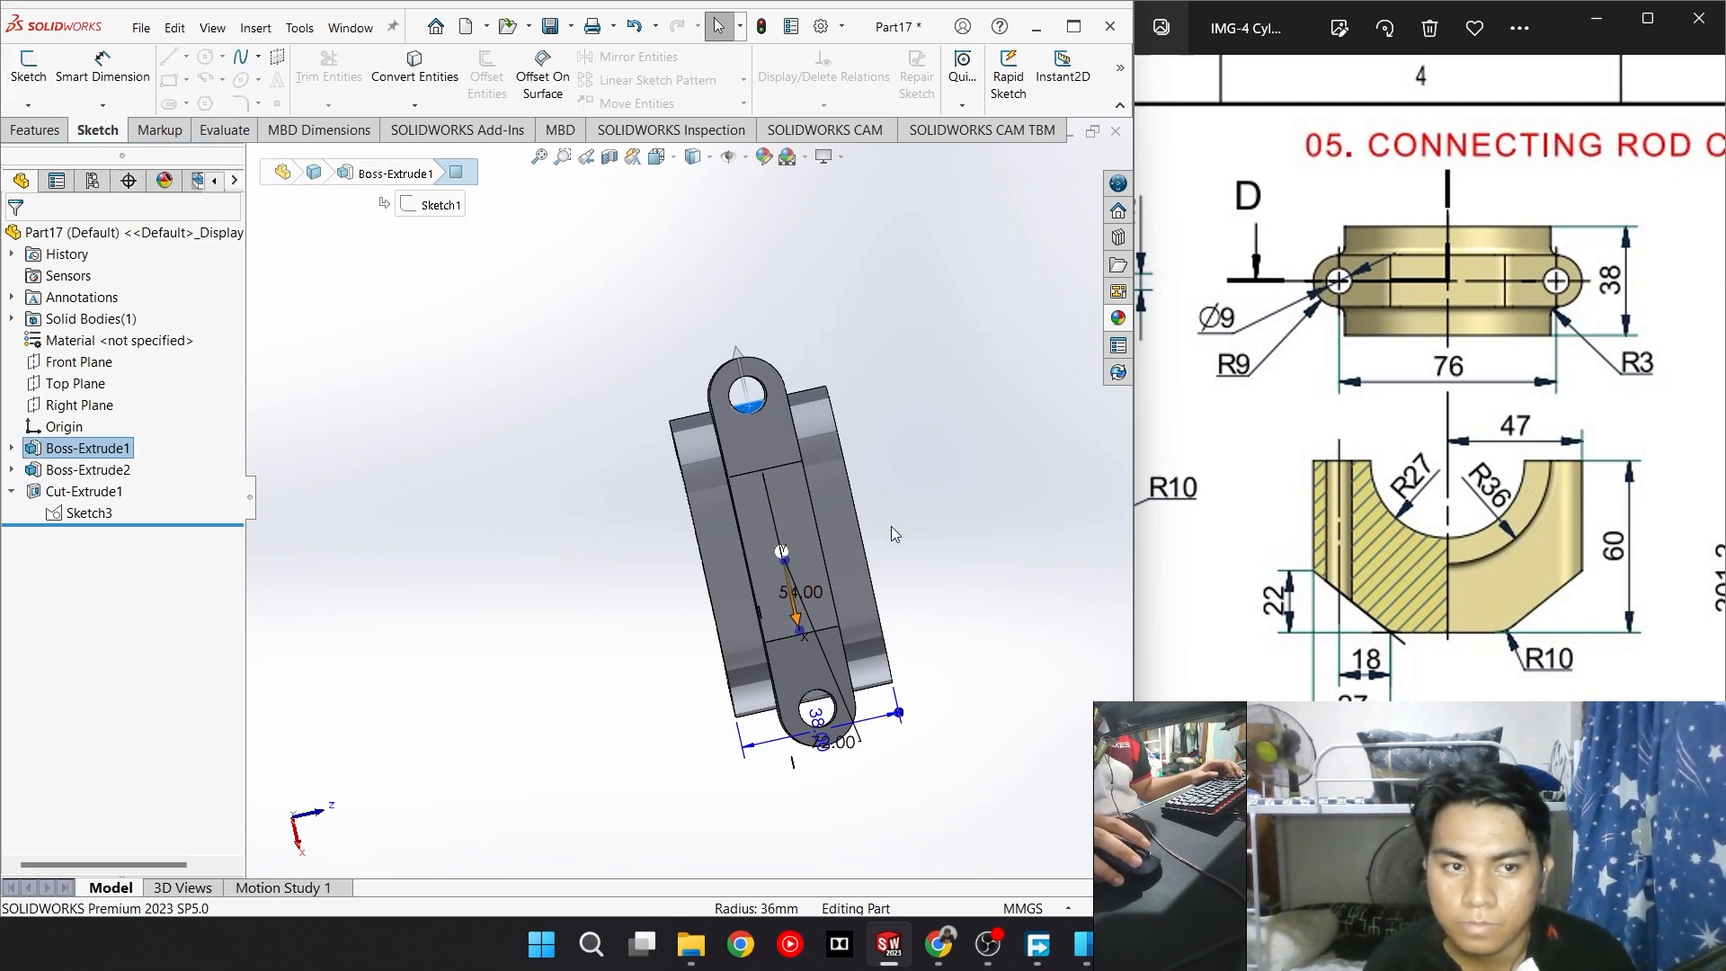
Start a sketch on the cap's flat joint face and draw a 9 mm circle centred on each ear's bolt hole
left_click(28, 68)
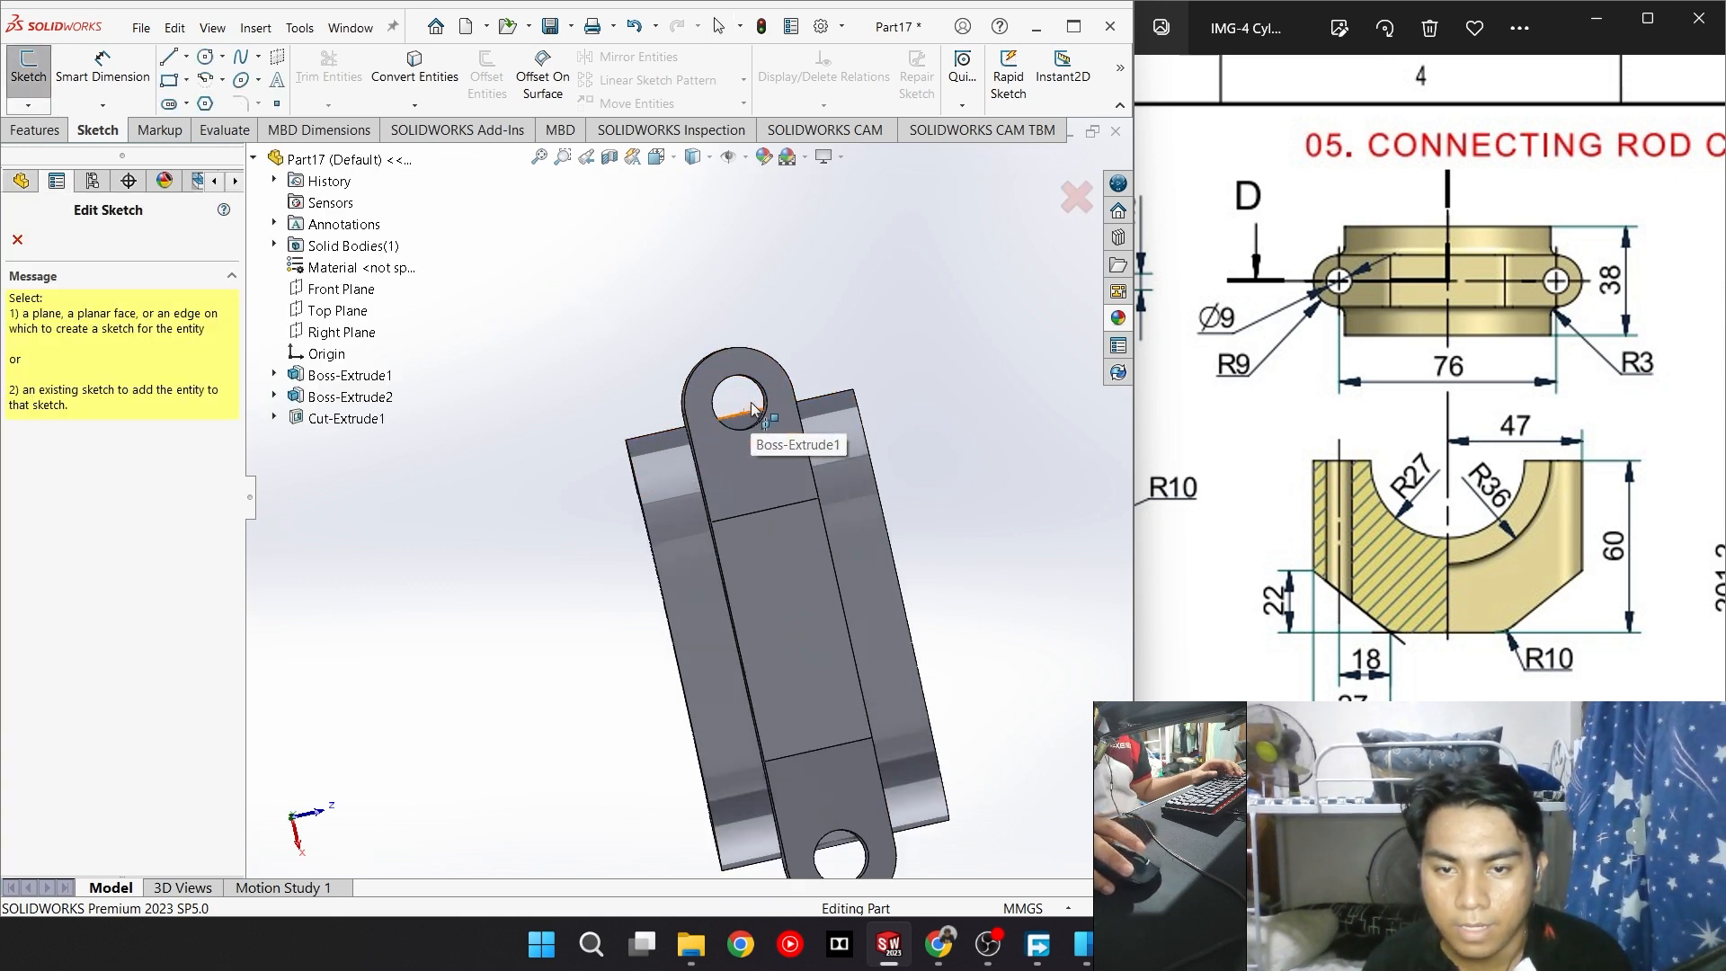
scroll(755, 418, "down", 5)
scroll(729, 563, "up", 8)
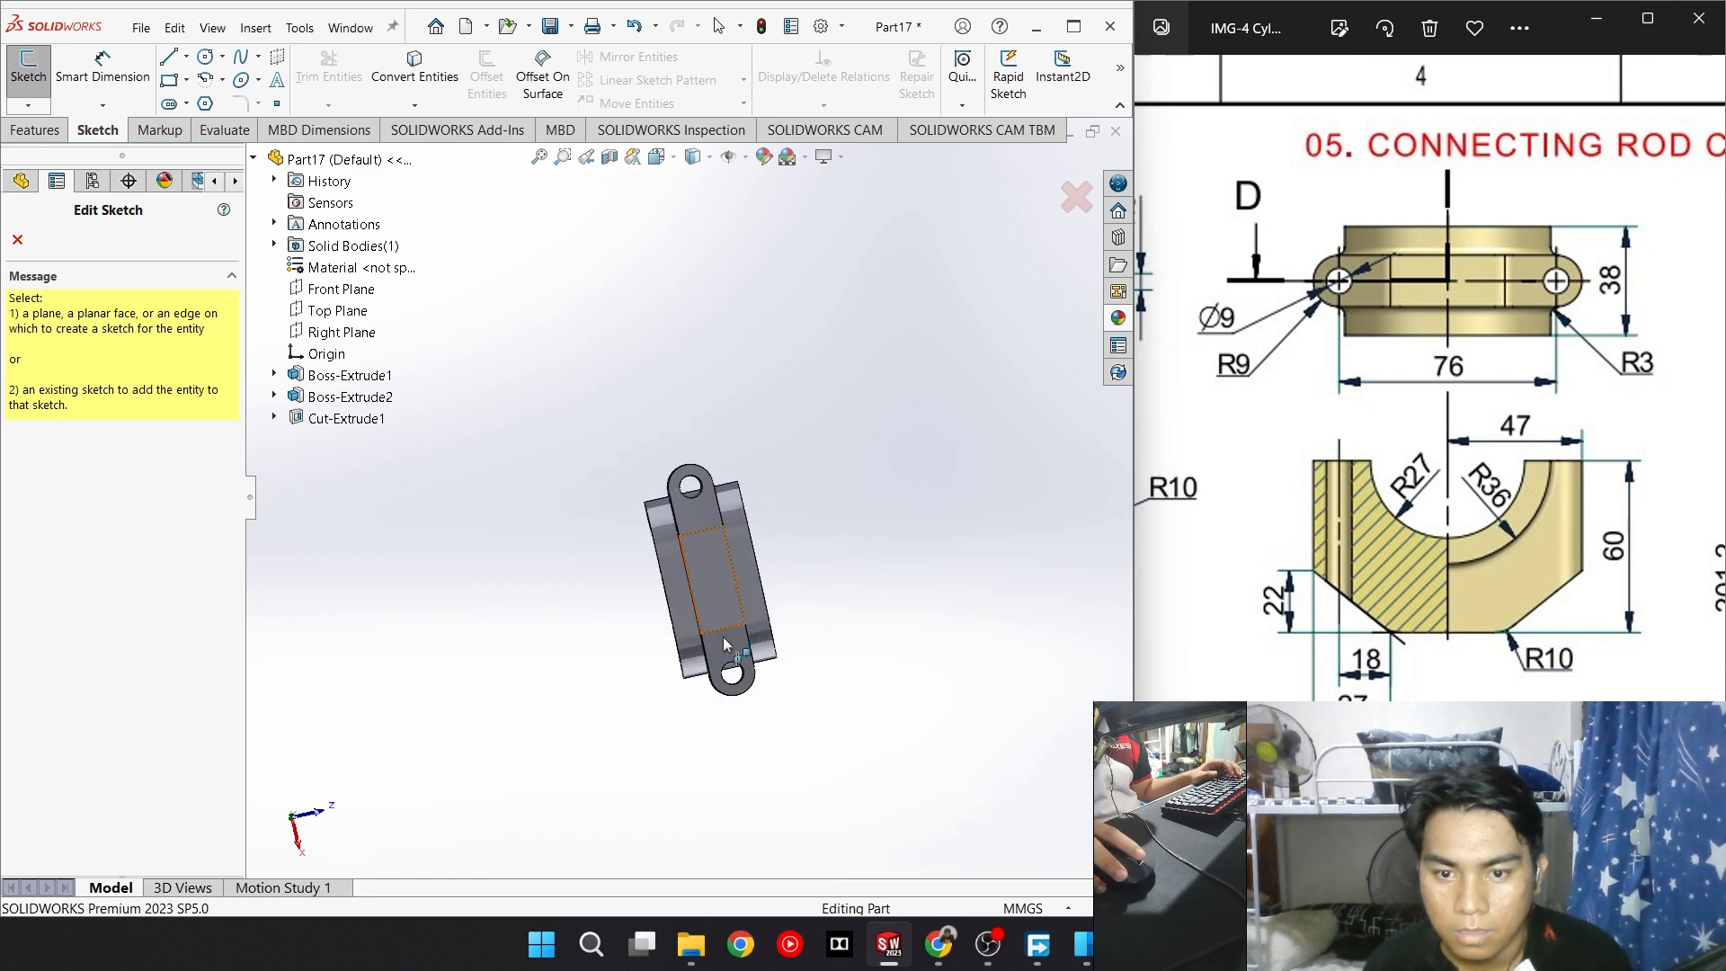
middle_click_drag(732, 659, 722, 589)
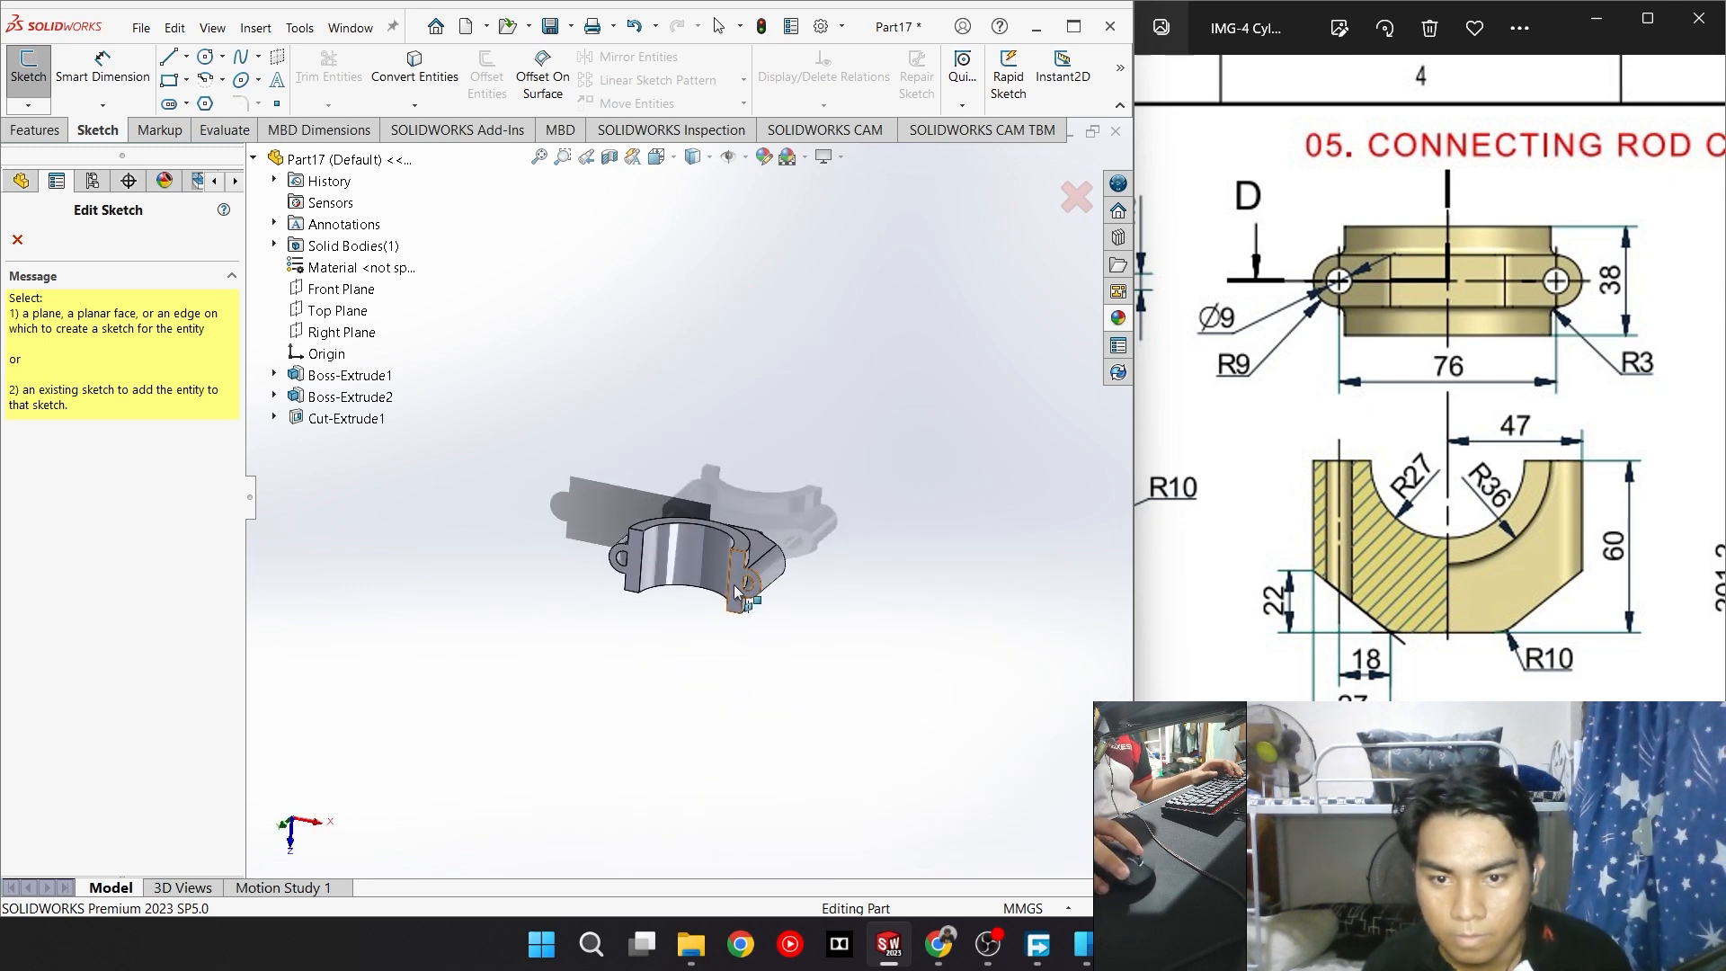
left_click(736, 590)
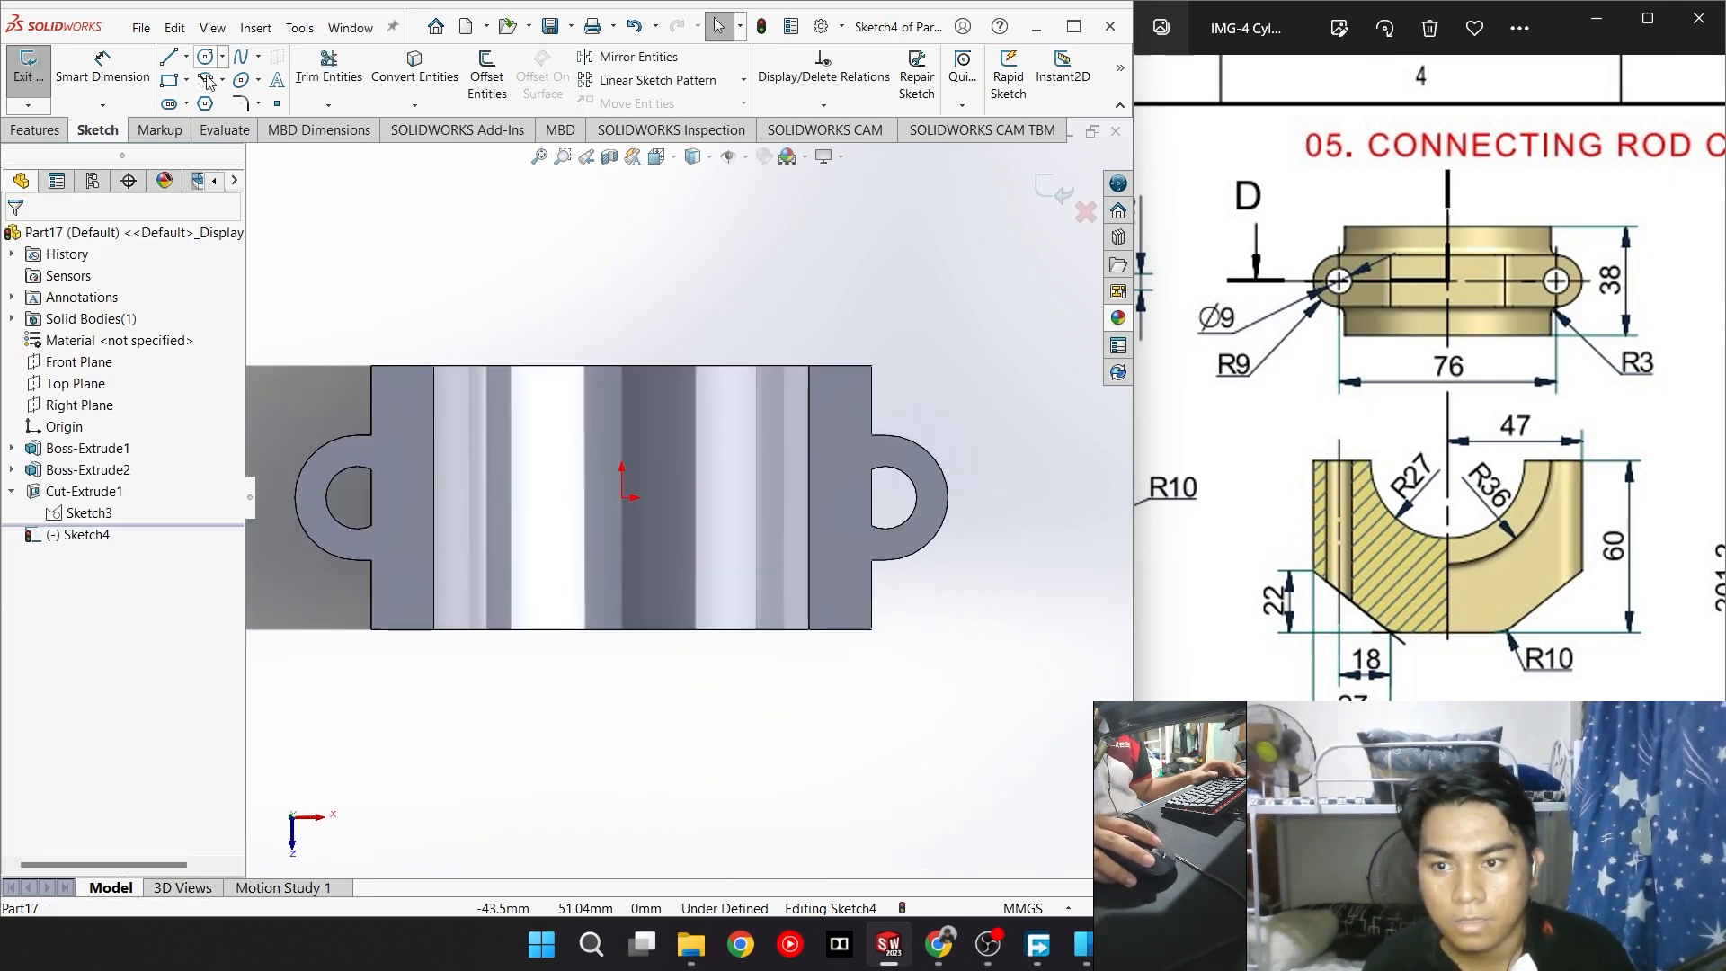
left_click(357, 497)
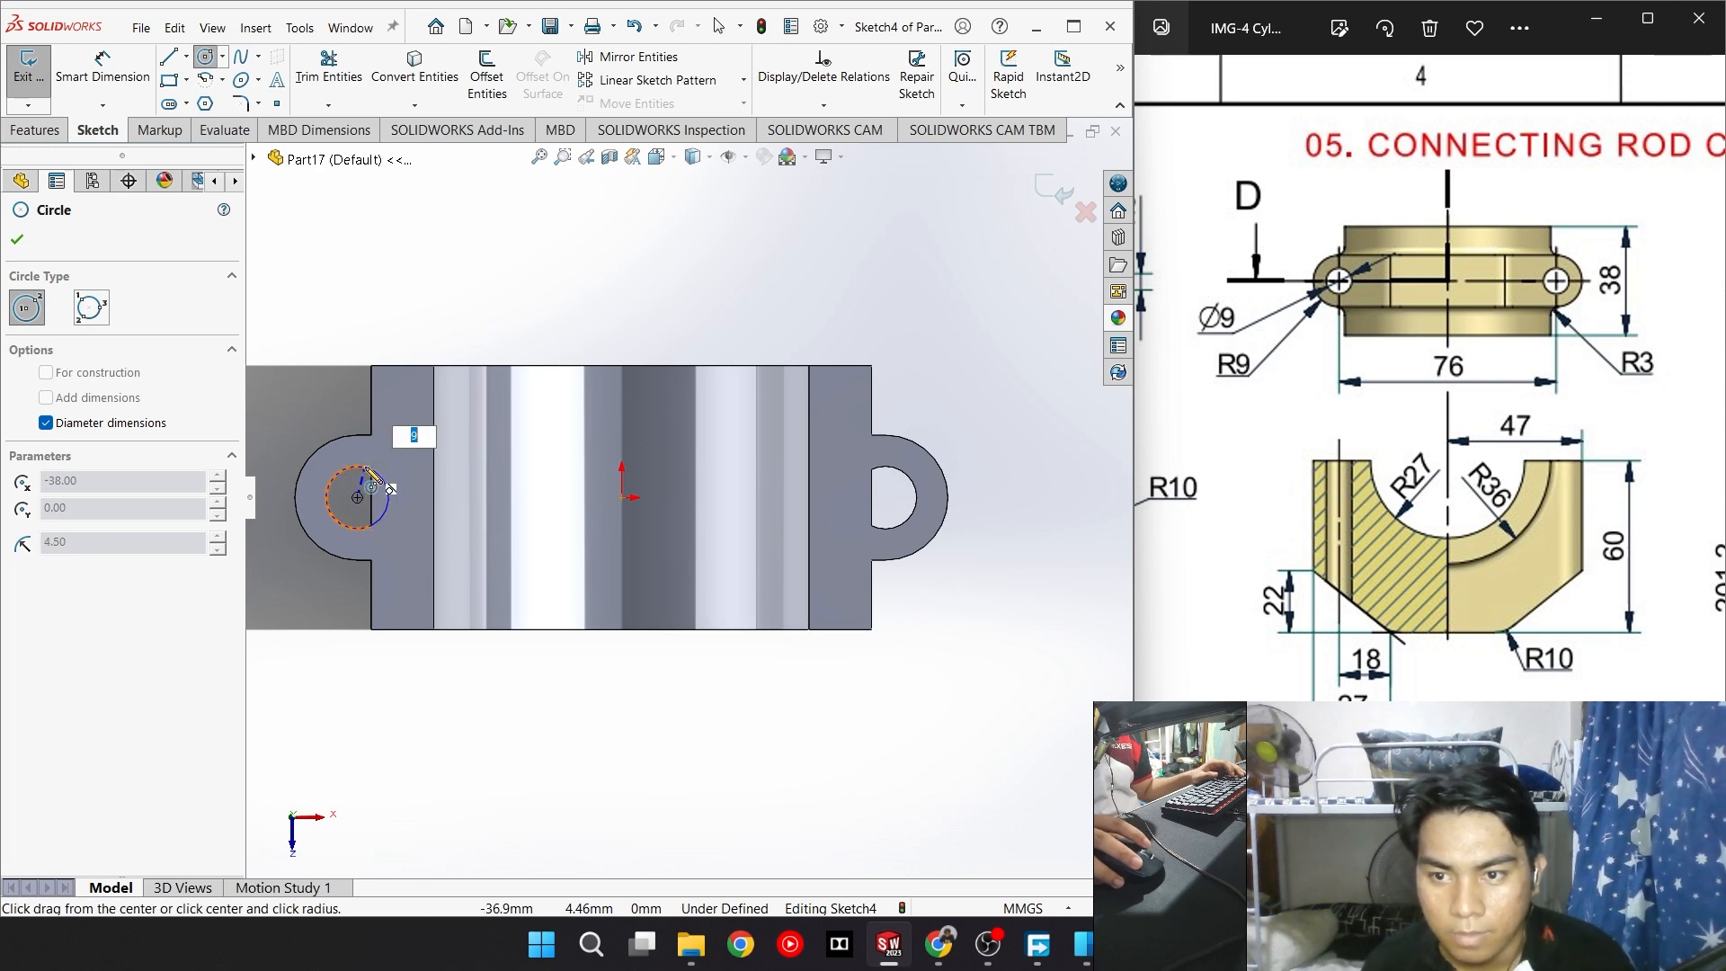
left_click(357, 465)
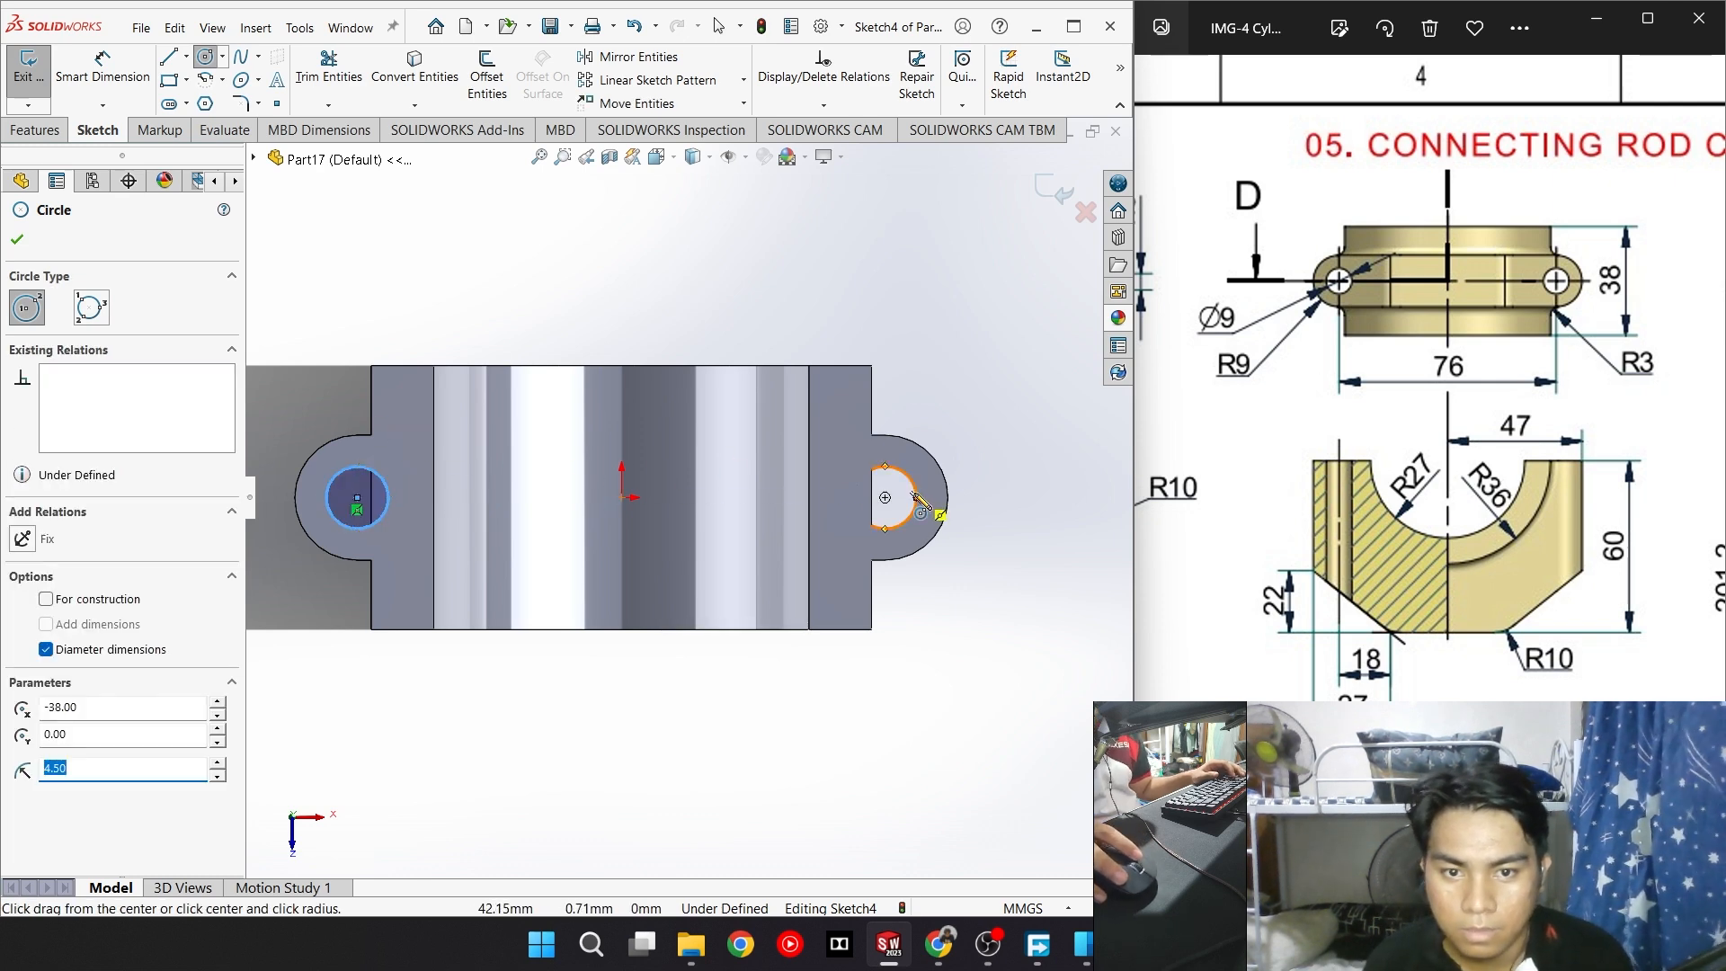
left_click(885, 497)
left_click(917, 497)
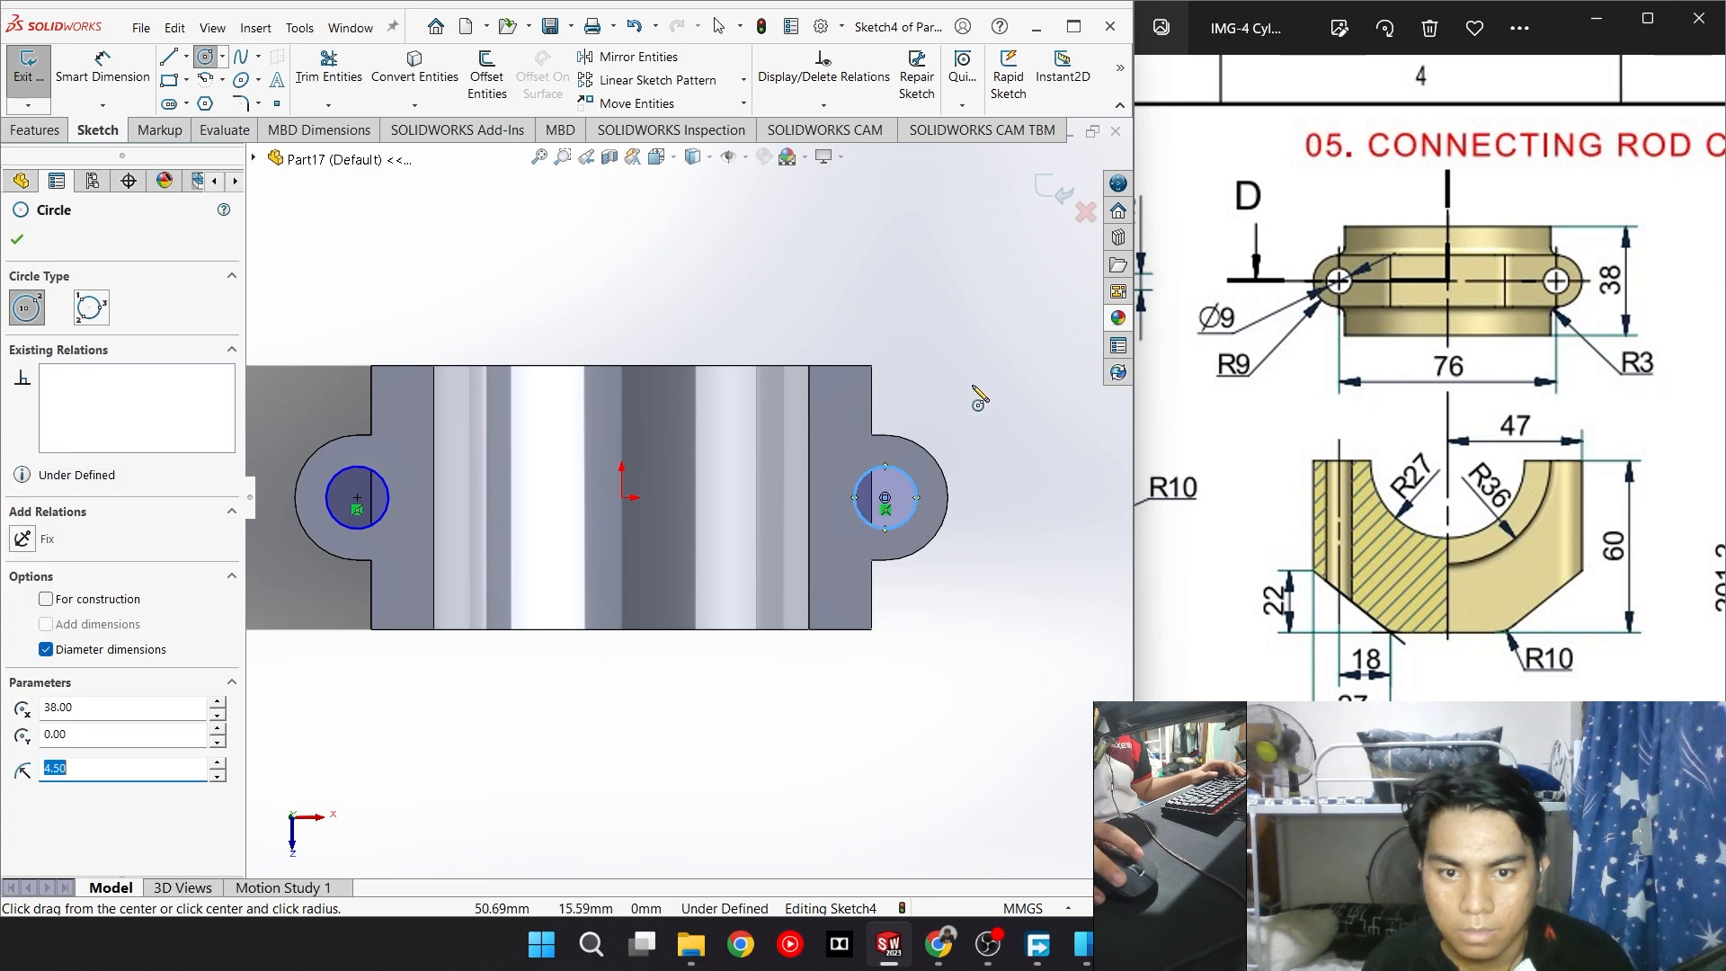
Dimension both bolt hole circles with a diameter of 9 mm
right_click_drag(1003, 636, 994, 435)
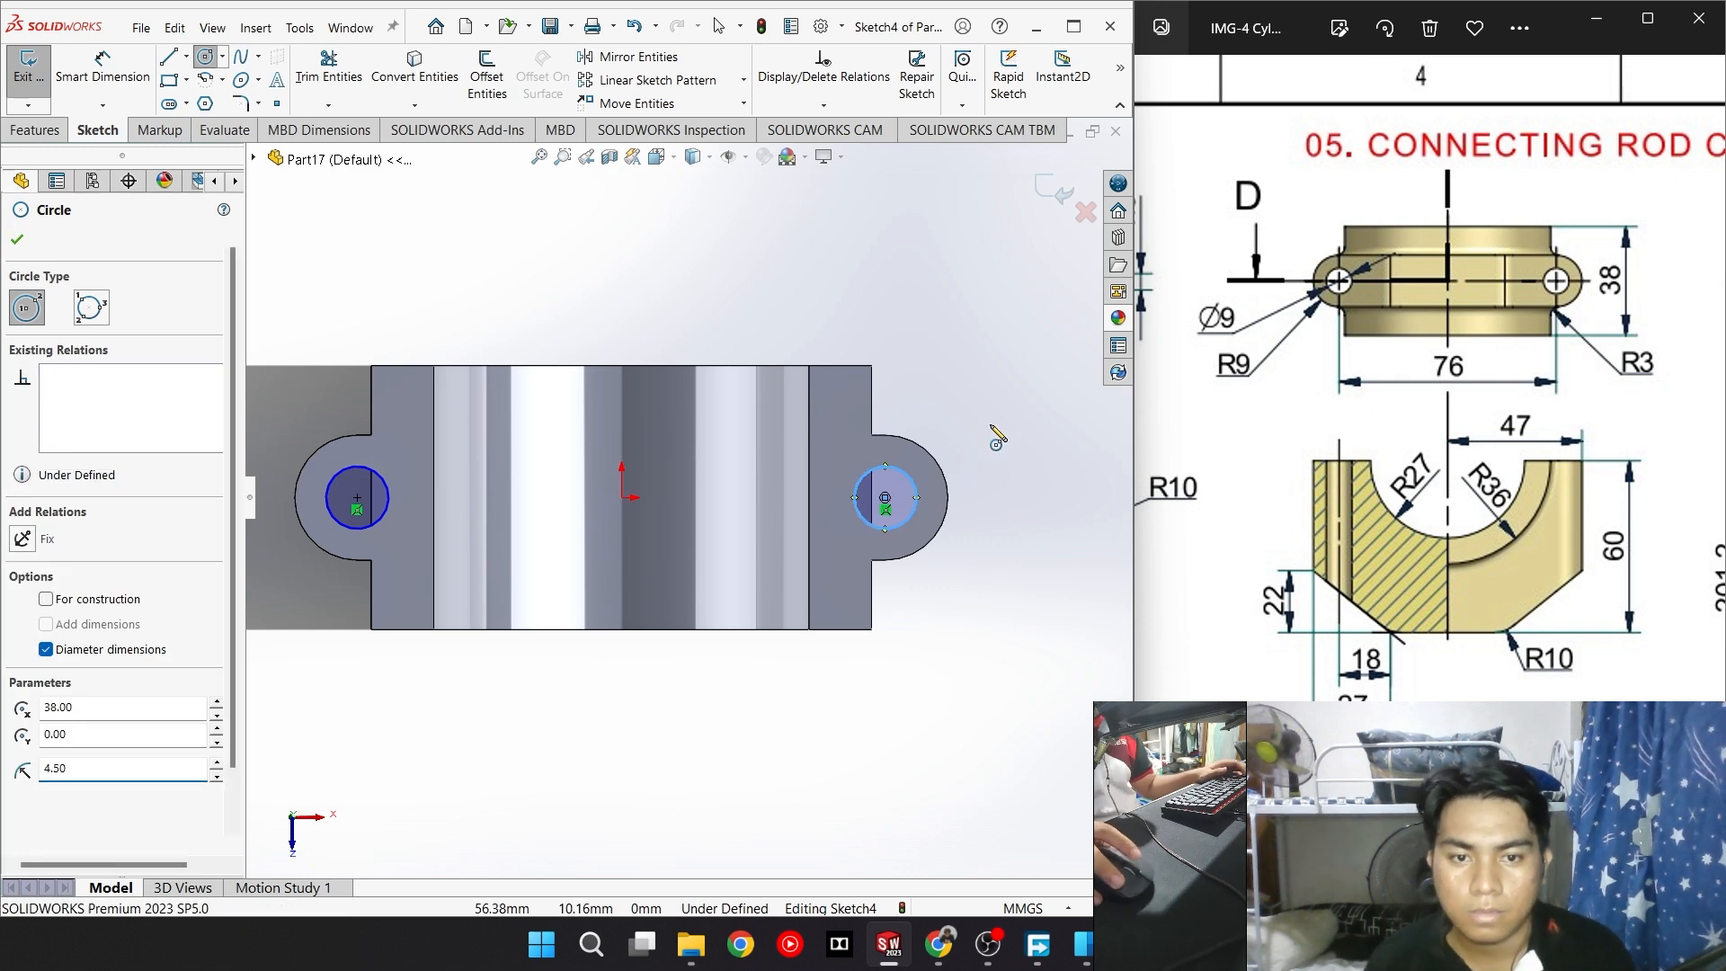
left_click(910, 488)
left_click(945, 397)
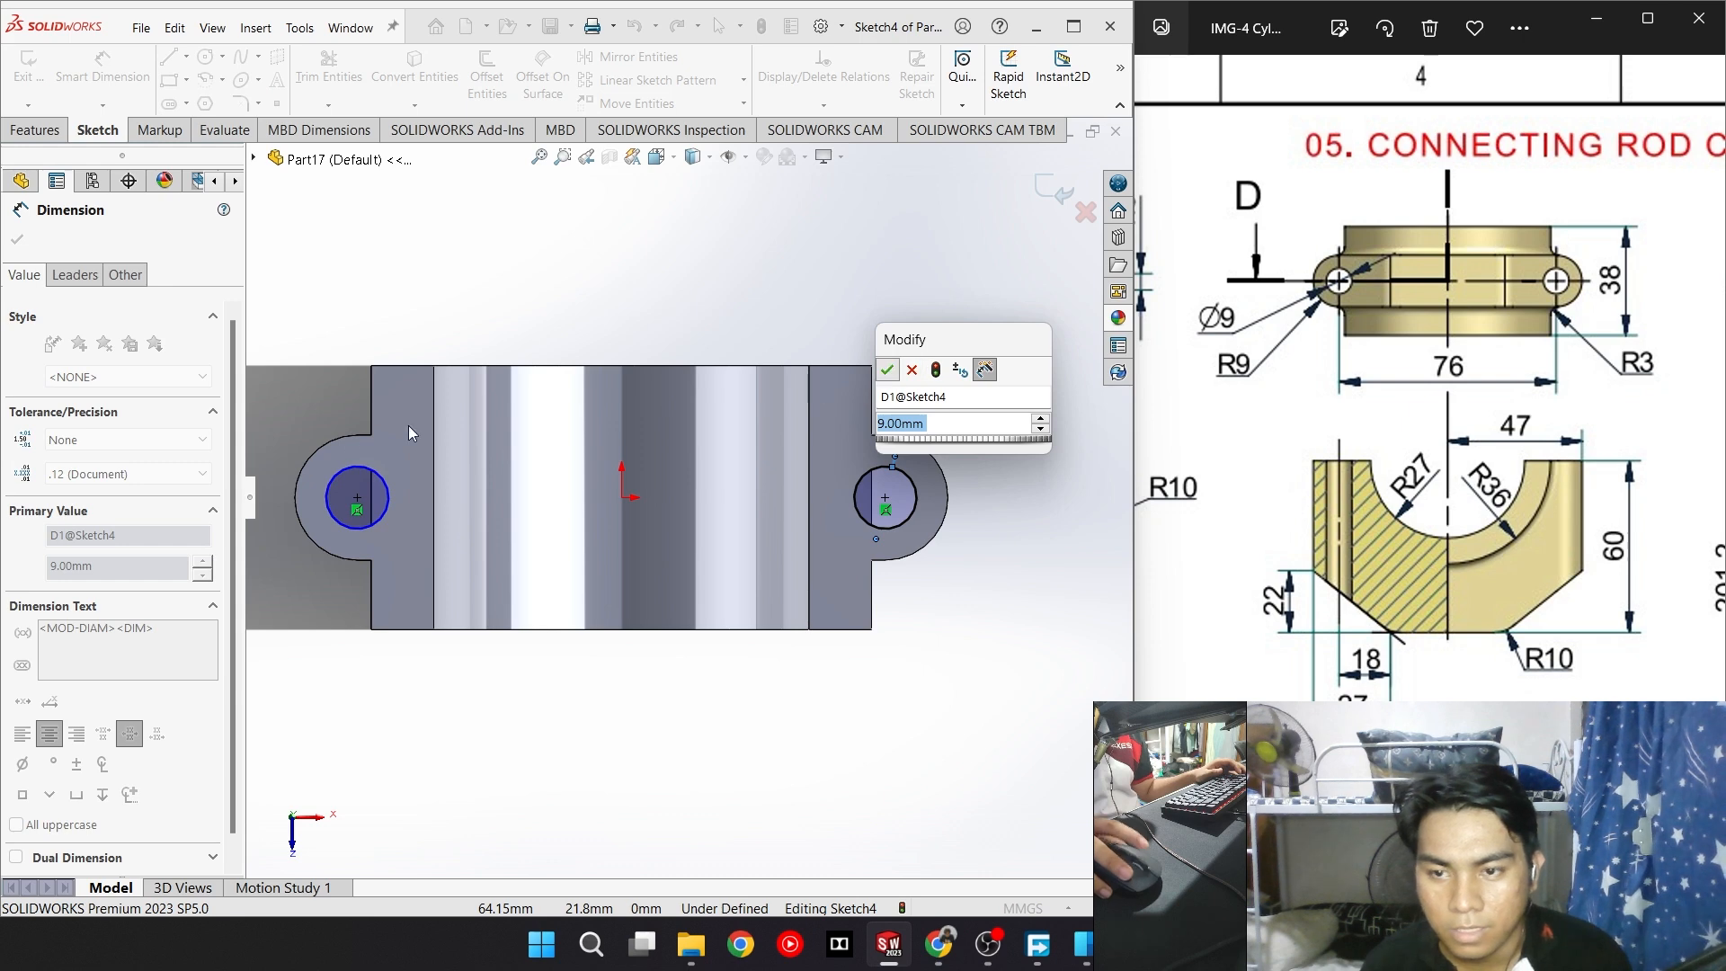
key("Return")
left_click(339, 471)
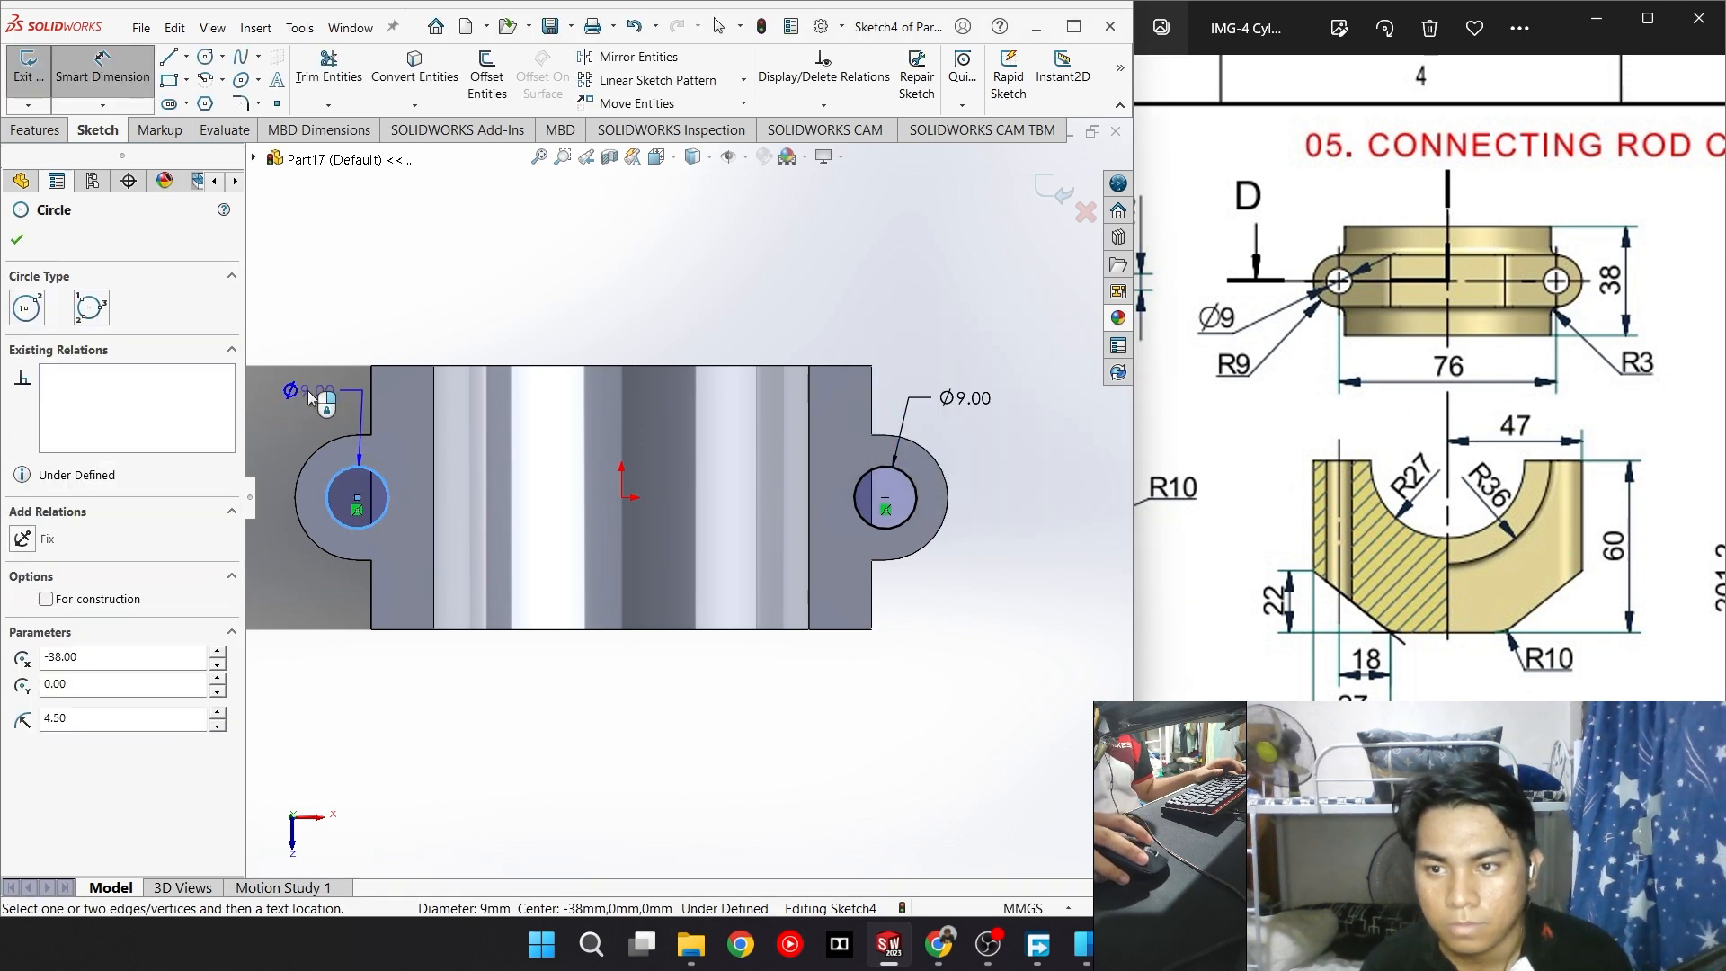
left_click(310, 395)
Cut the two bolt hole circles through the cap with the Through All - Both end condition
left_click(43, 131)
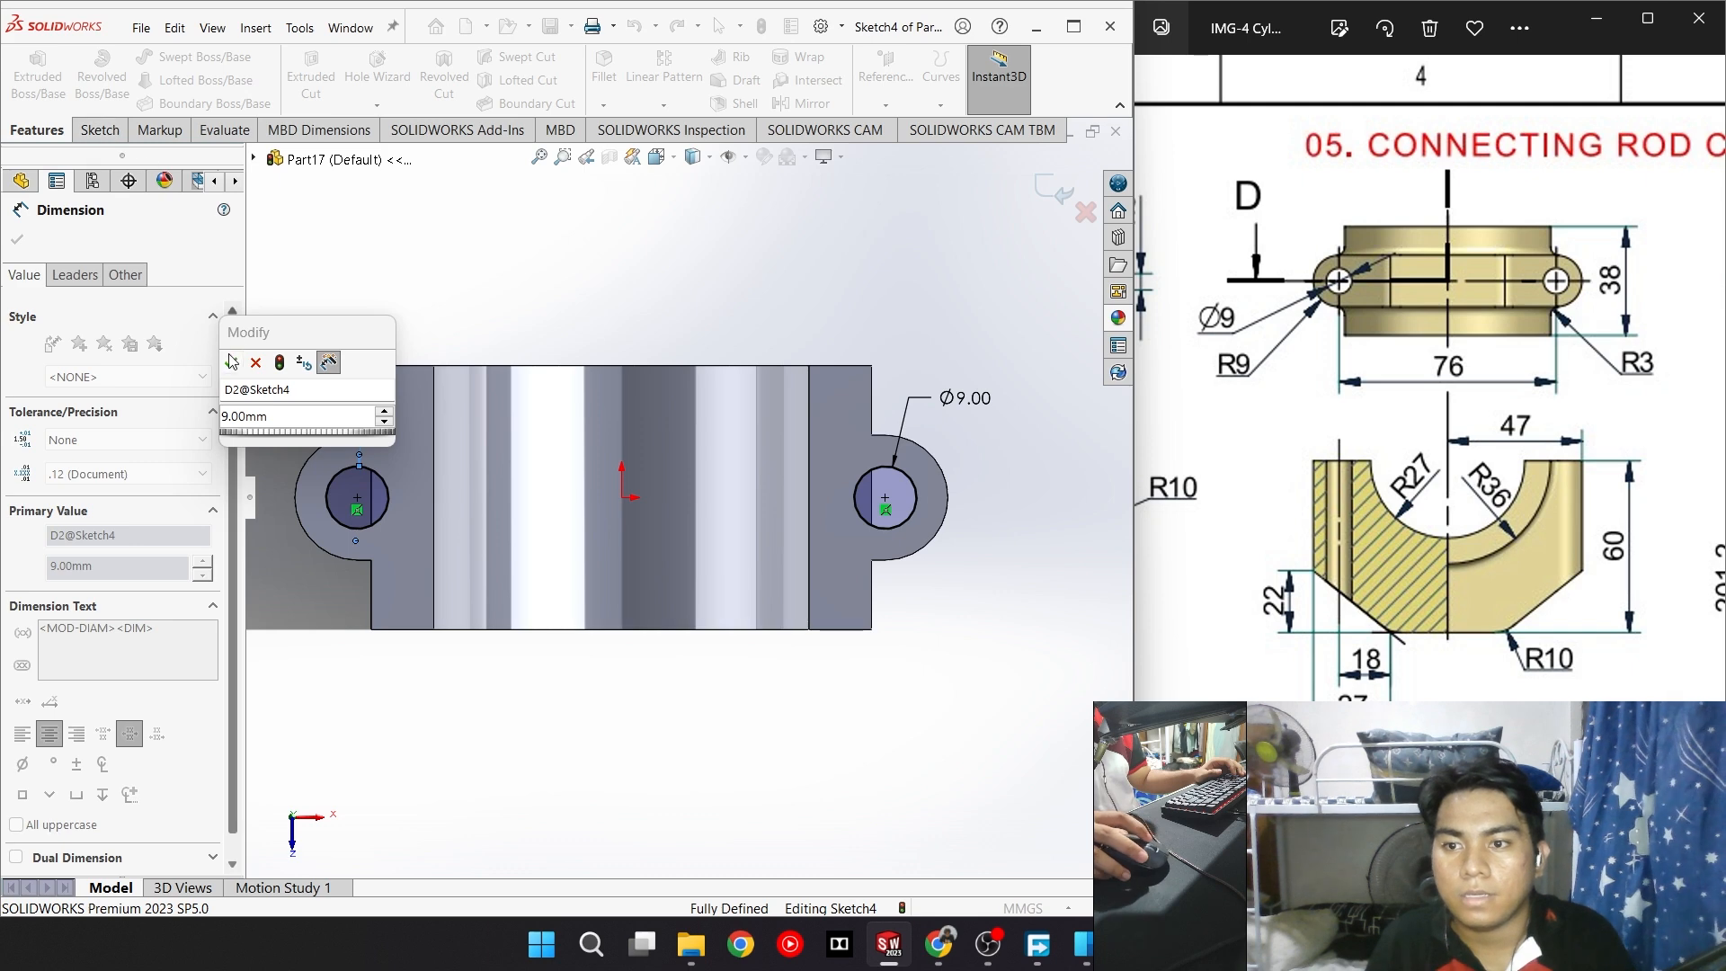
key("Return")
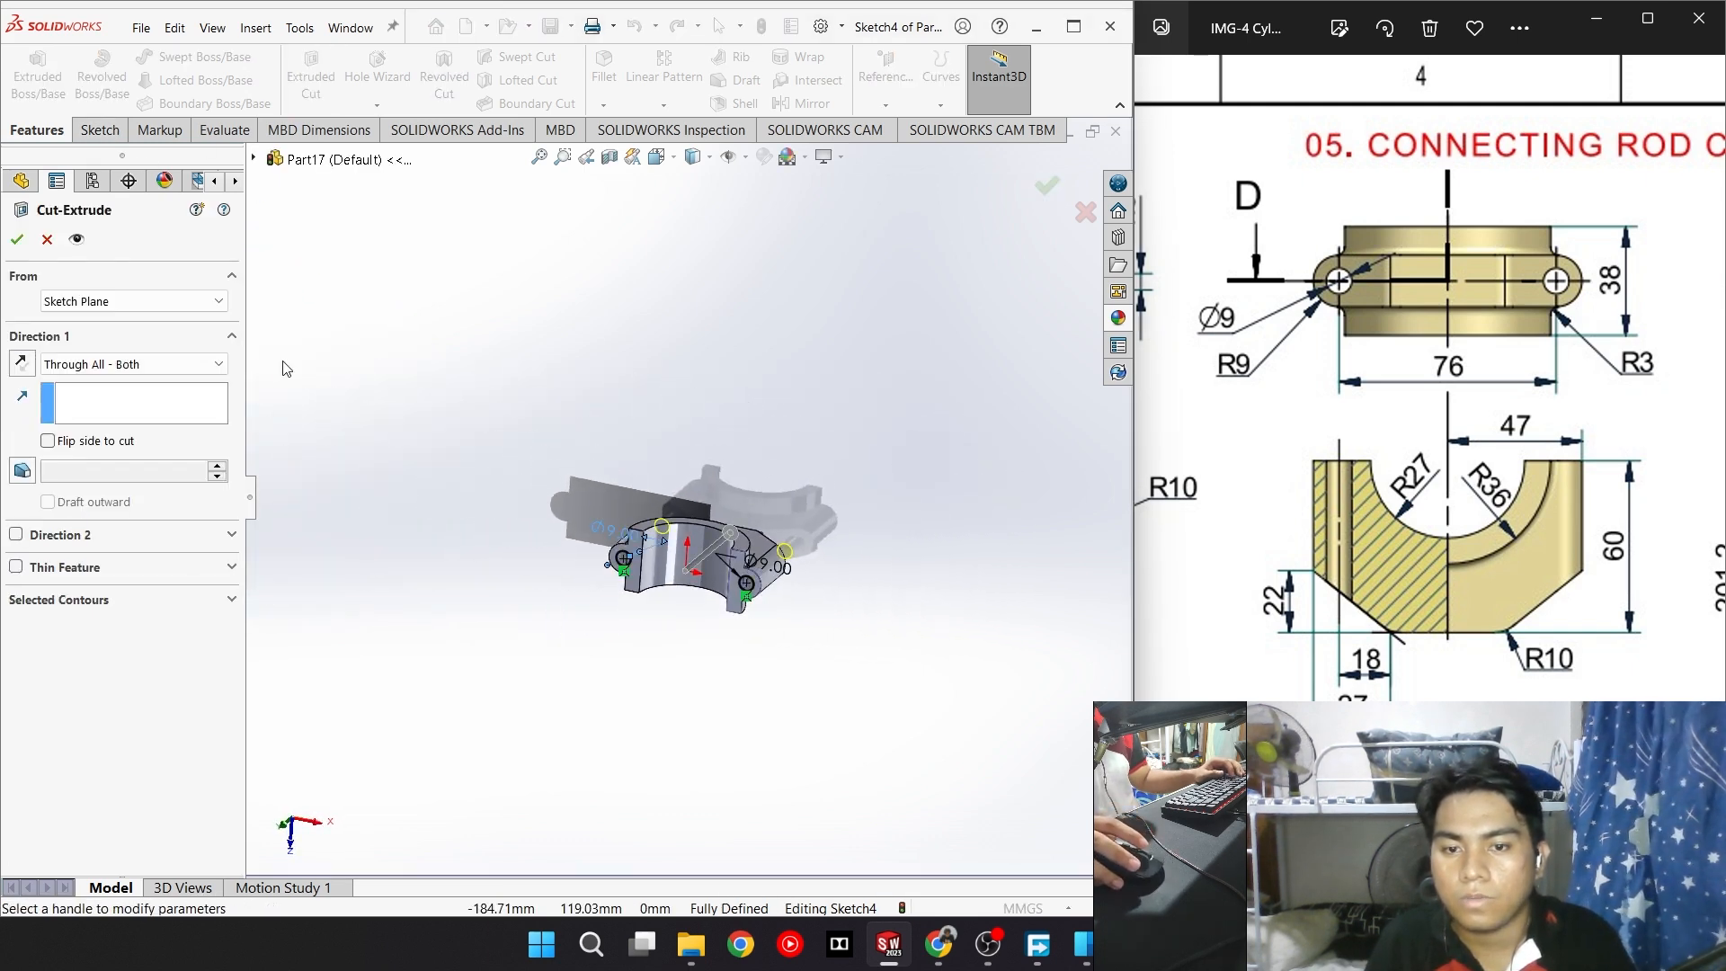
left_click(16, 236)
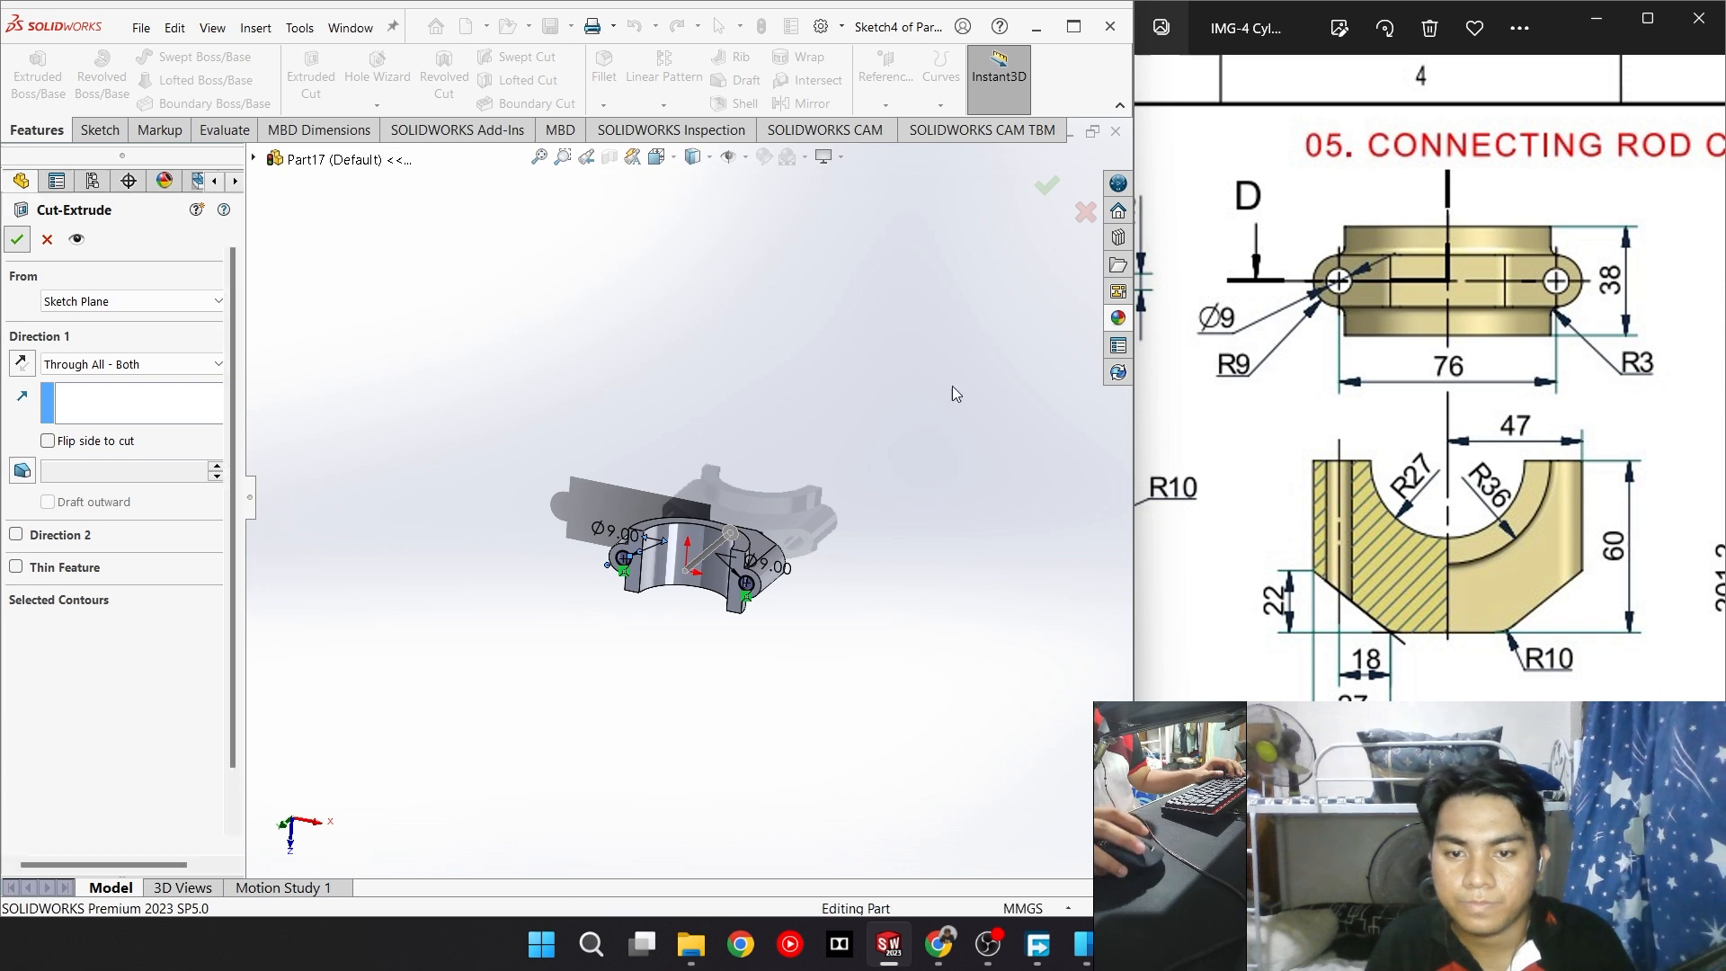
Apply the cast brass appearance to the whole connecting rod cap
middle_click_drag(721, 399, 629, 557)
scroll(674, 584, "down", 5)
left_click(741, 700)
middle_click_drag(741, 700, 866, 564)
key("ctrl+7")
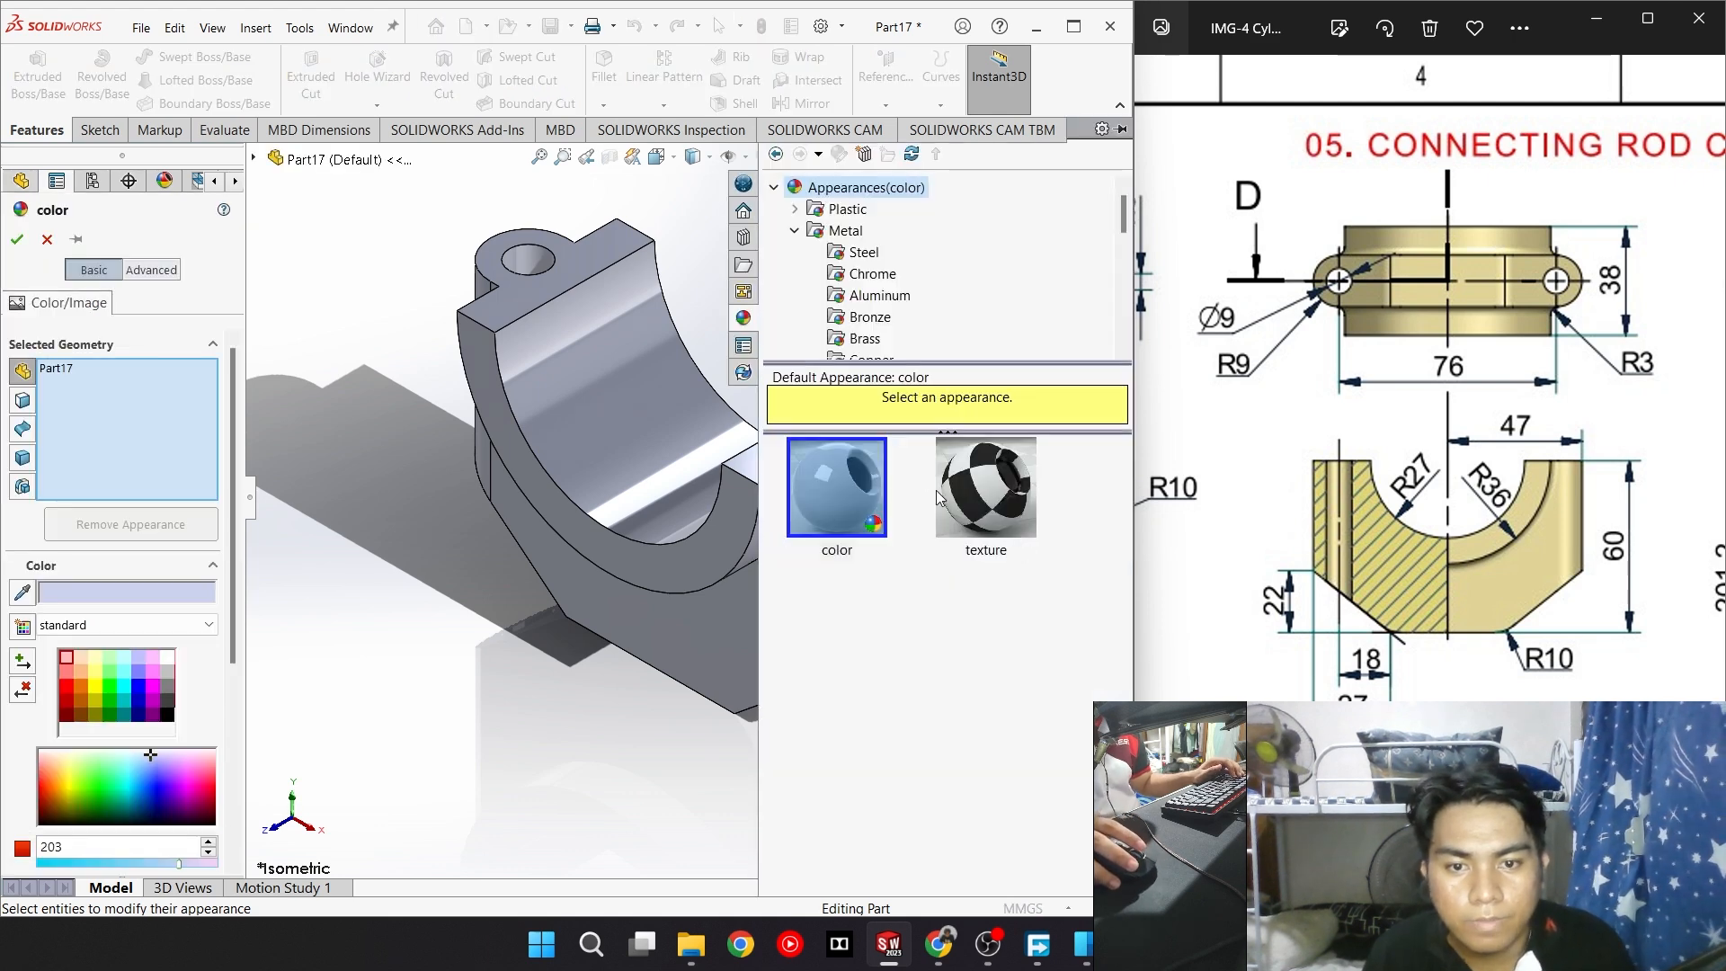
left_click(865, 340)
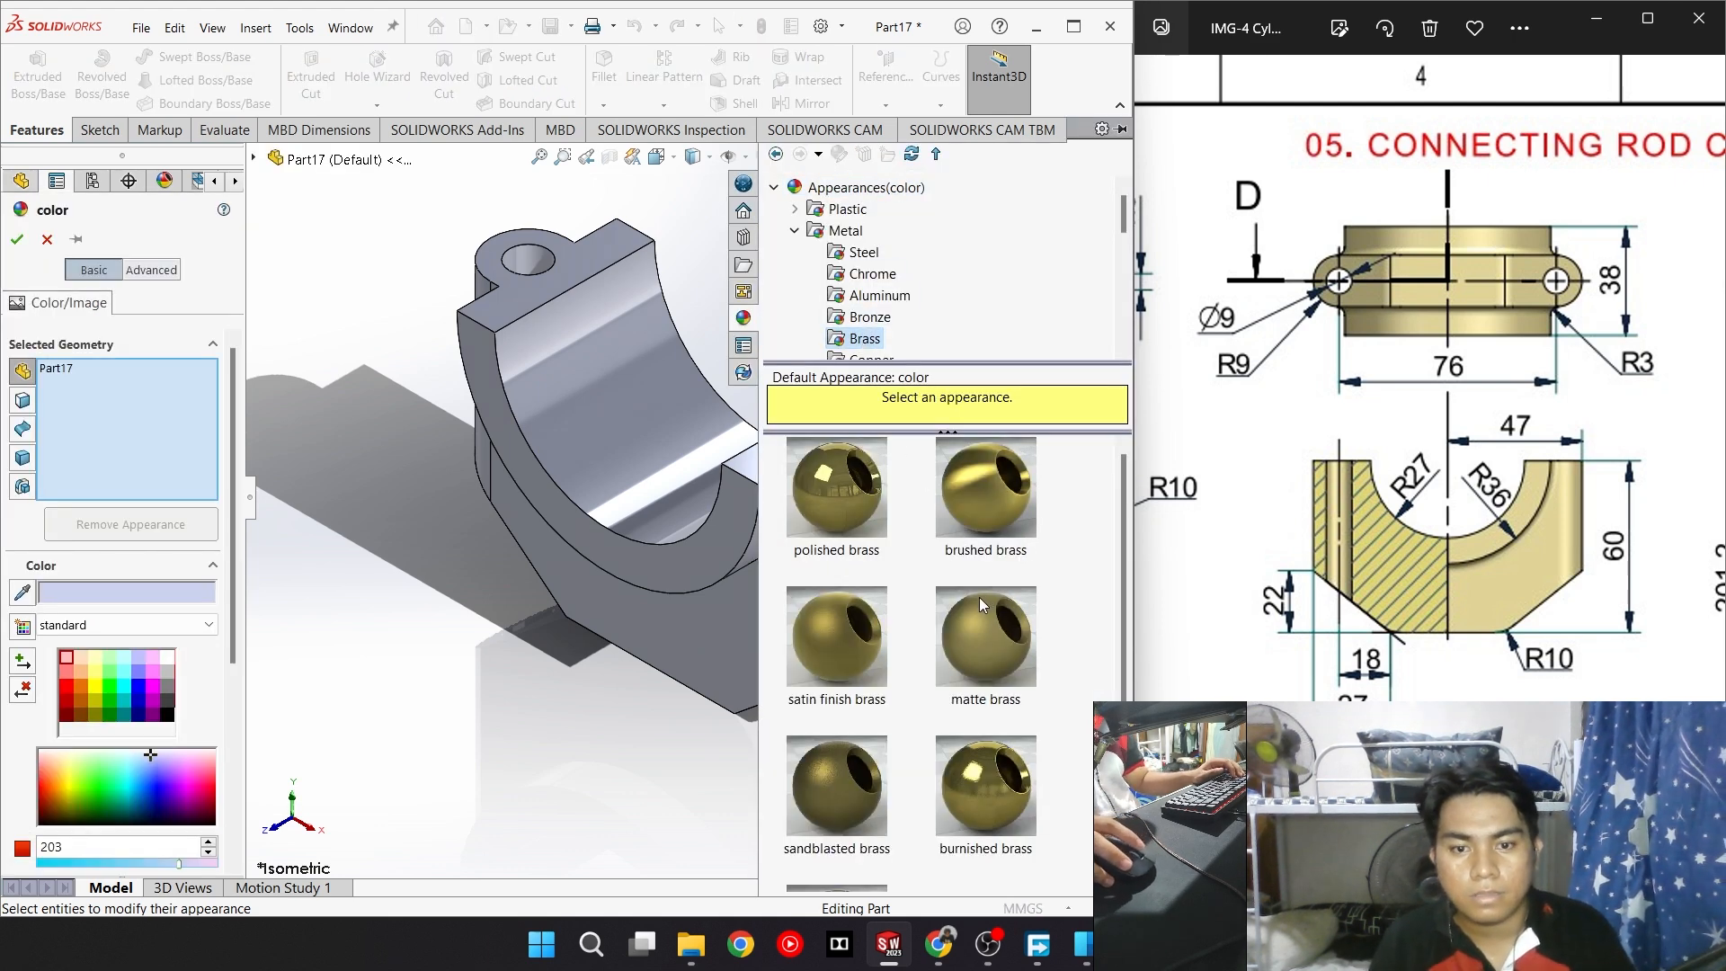
scroll(981, 605, "down", 1)
left_click_drag(861, 822, 634, 570)
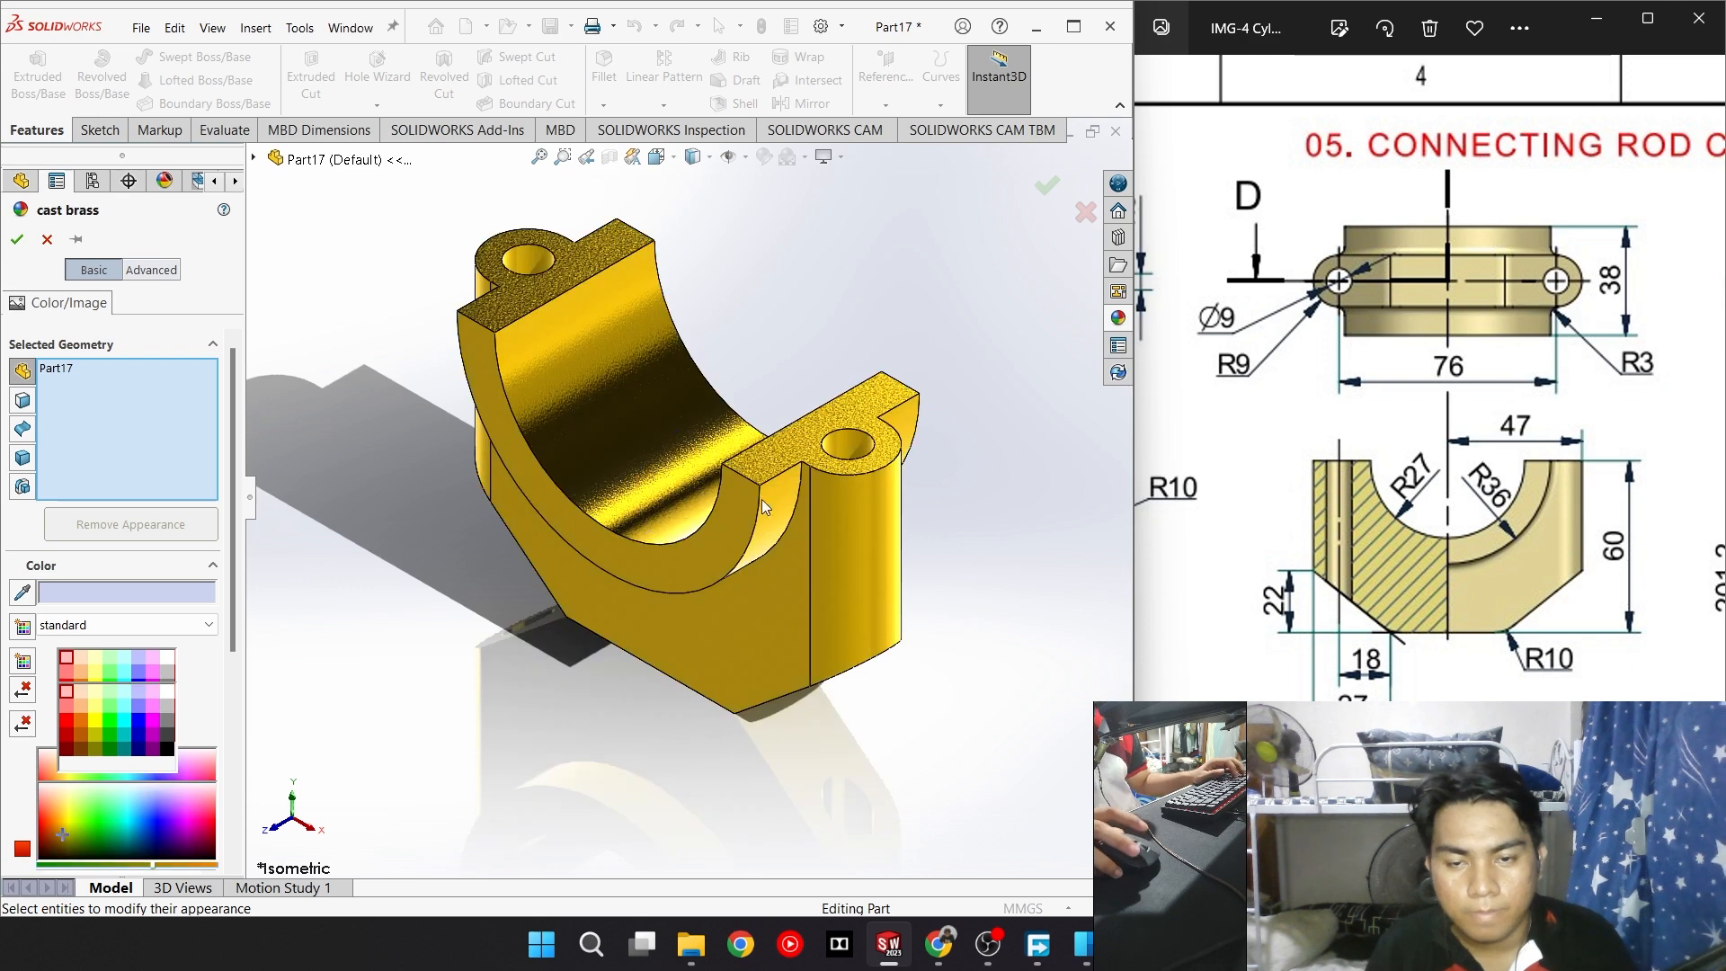
scroll(1420, 607, "up", 2)
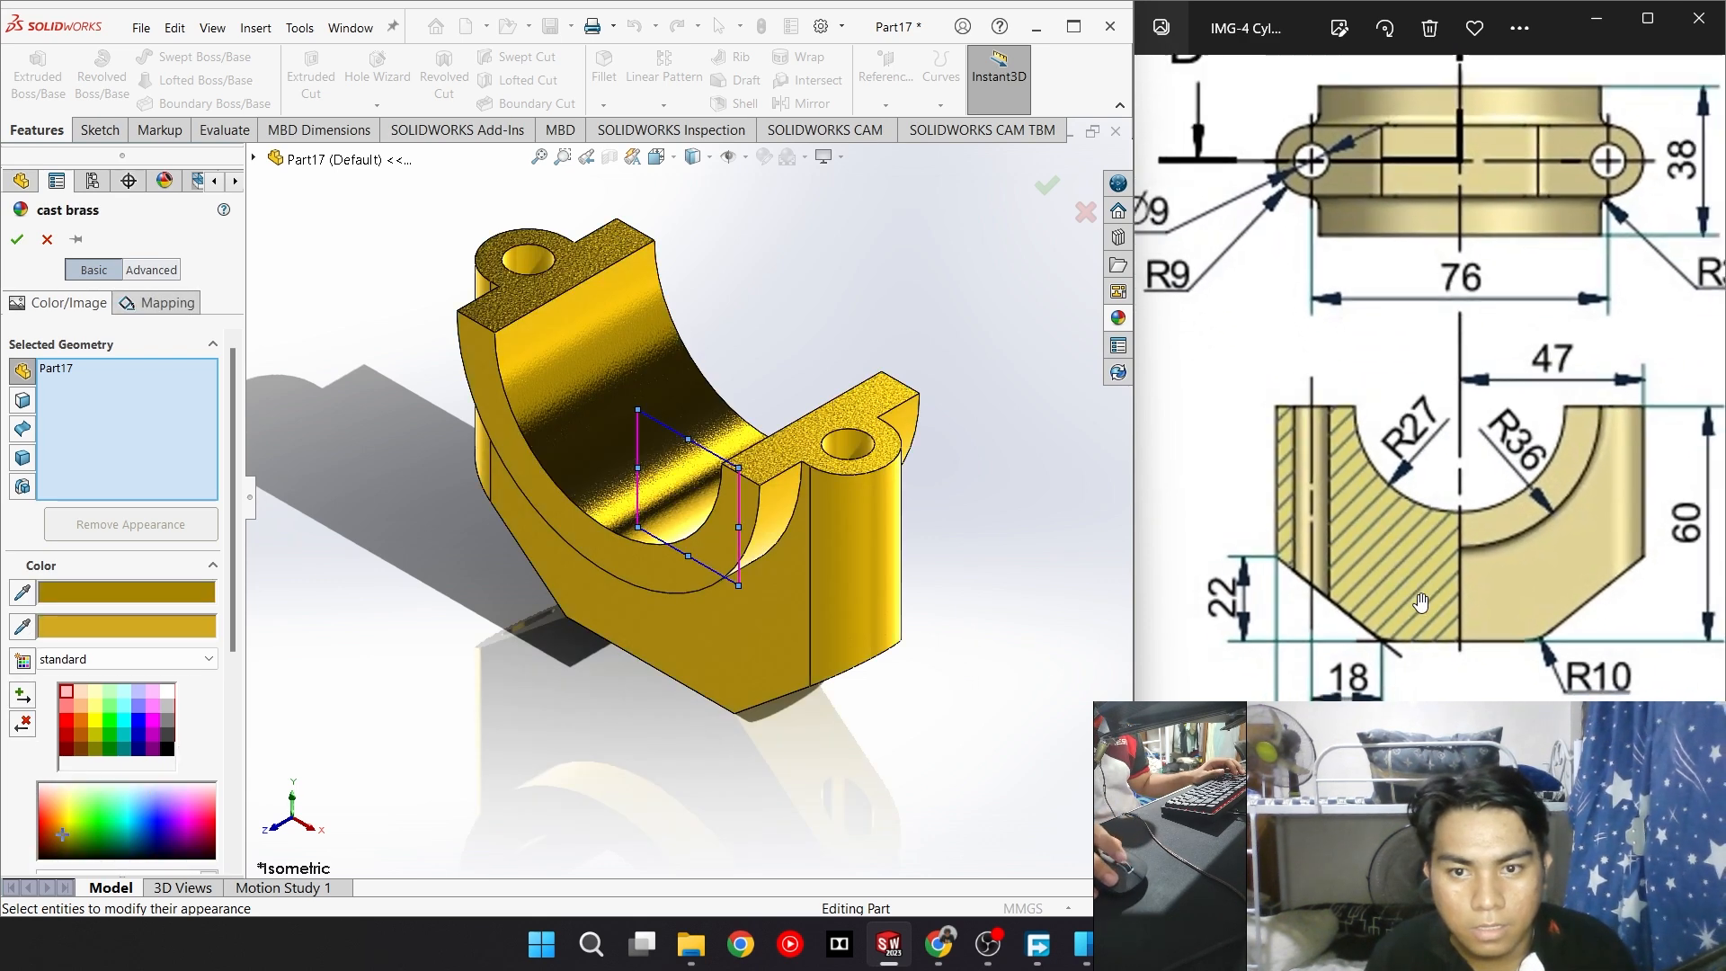
scroll(1423, 604, "down", 3)
left_click_drag(1489, 532, 1461, 584)
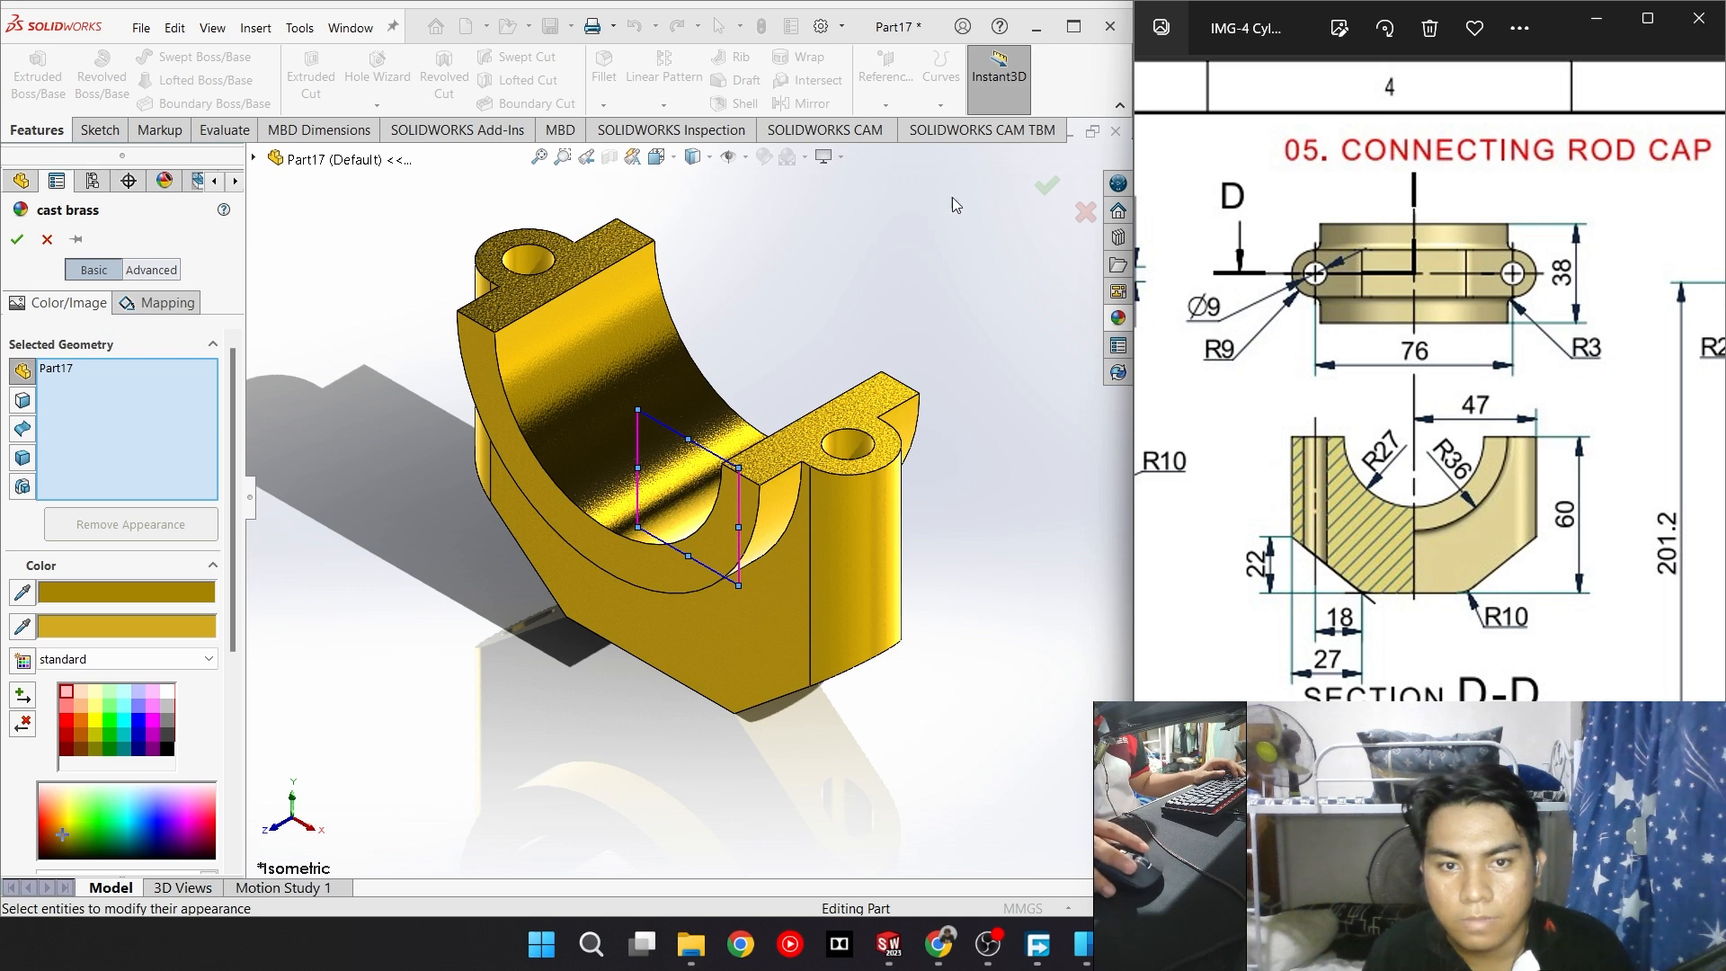
left_click(1046, 185)
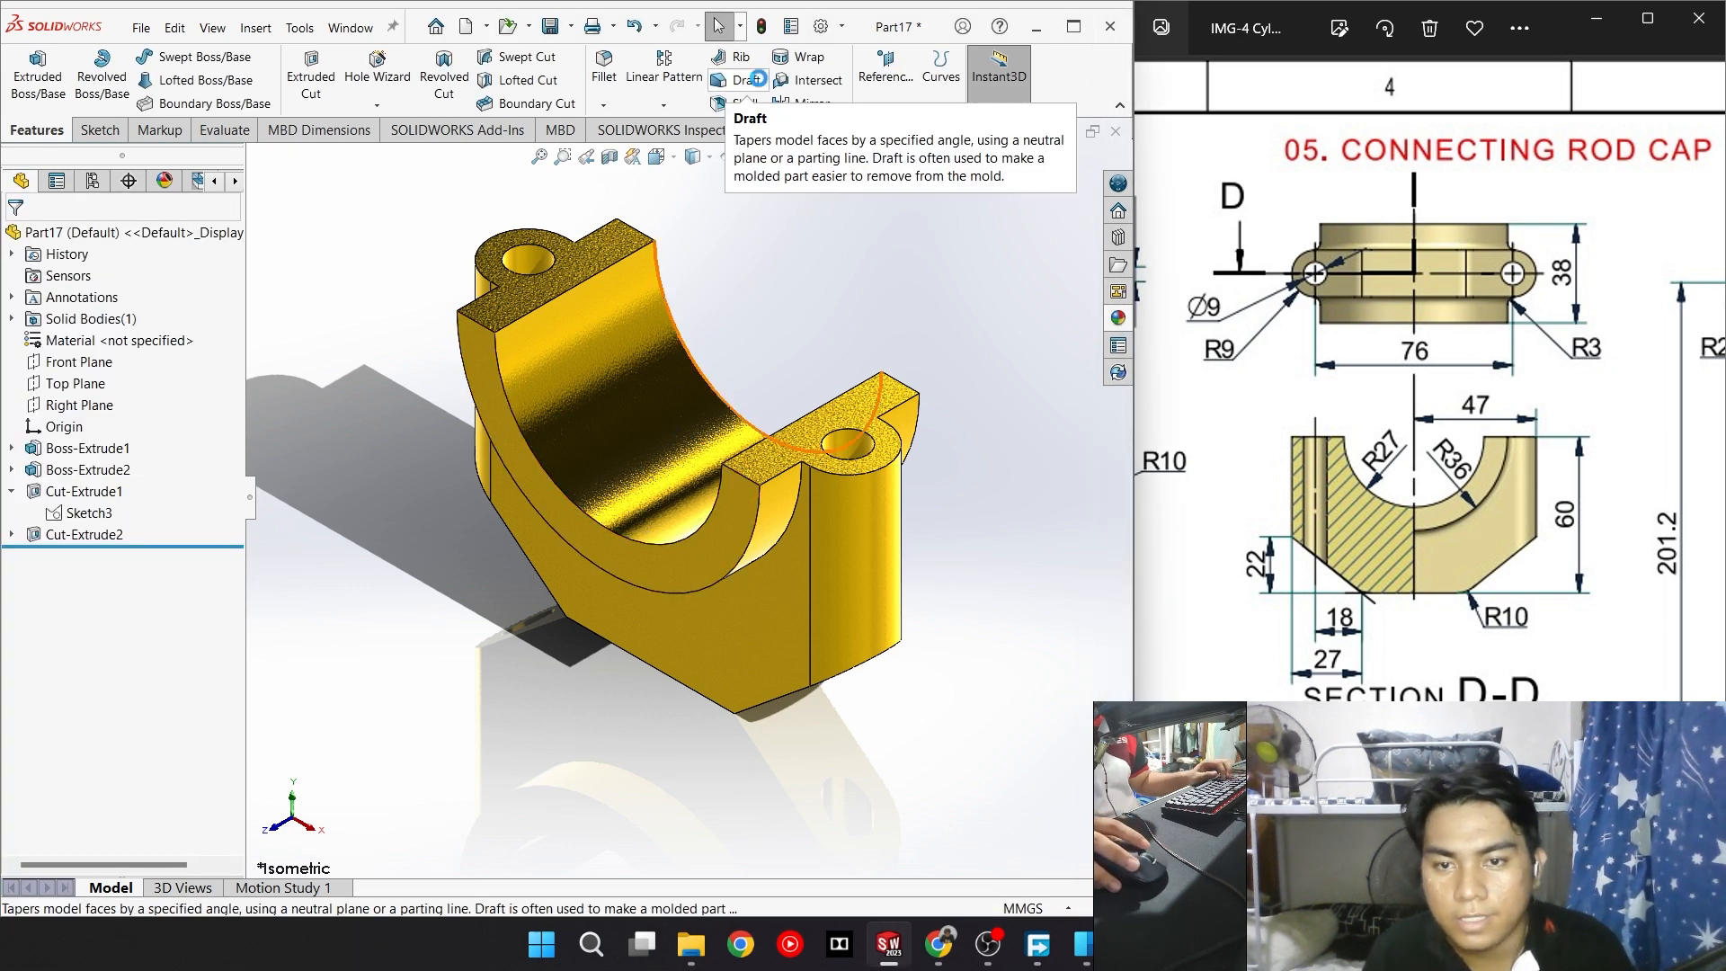
Save the part as Connecting Rod Cap in the 4 Cylinder Engine folder
key("ctrl+s")
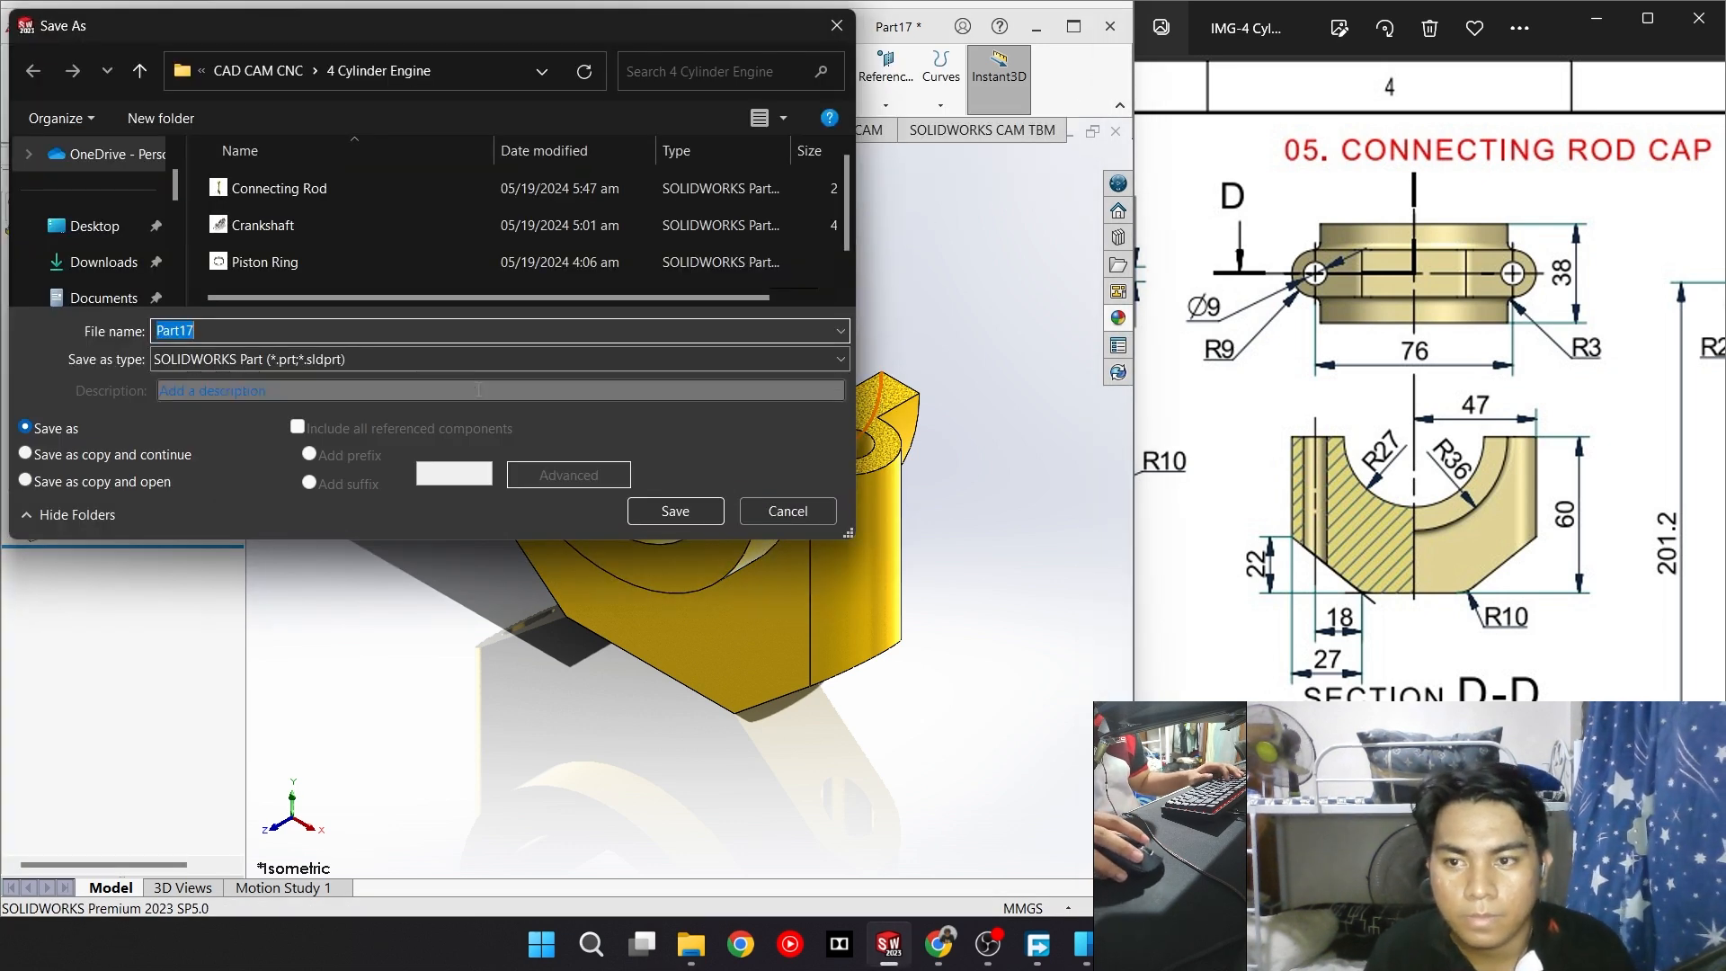
left_click(360, 187)
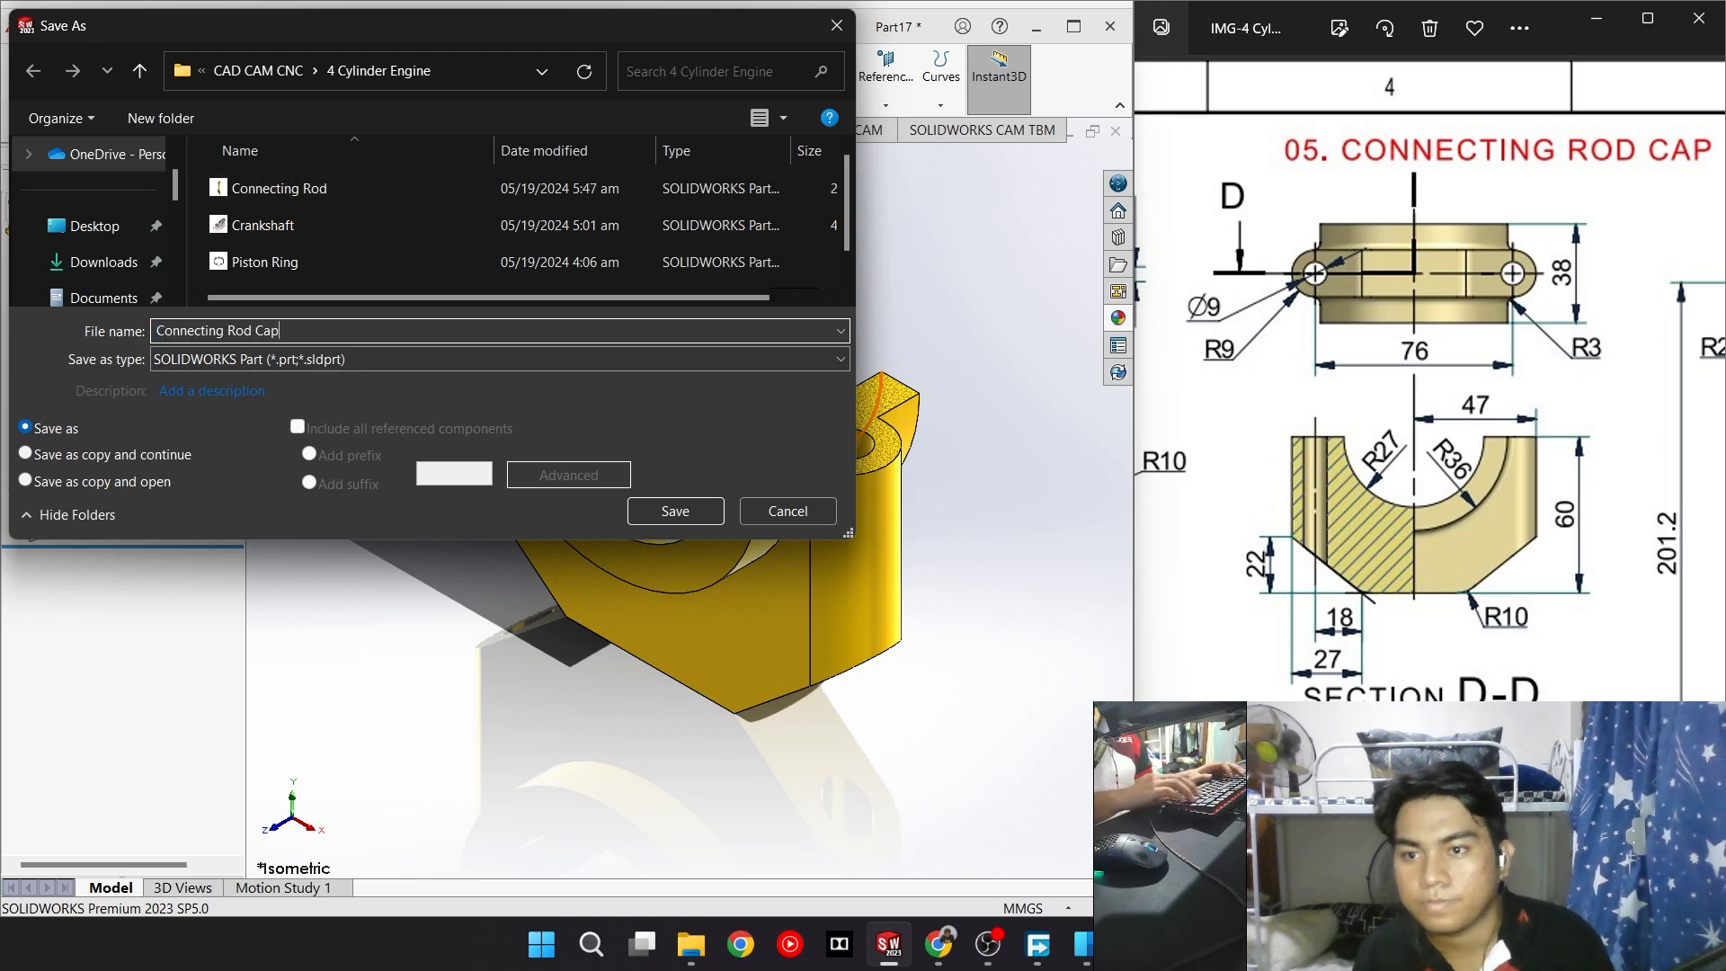
left_click(675, 511)
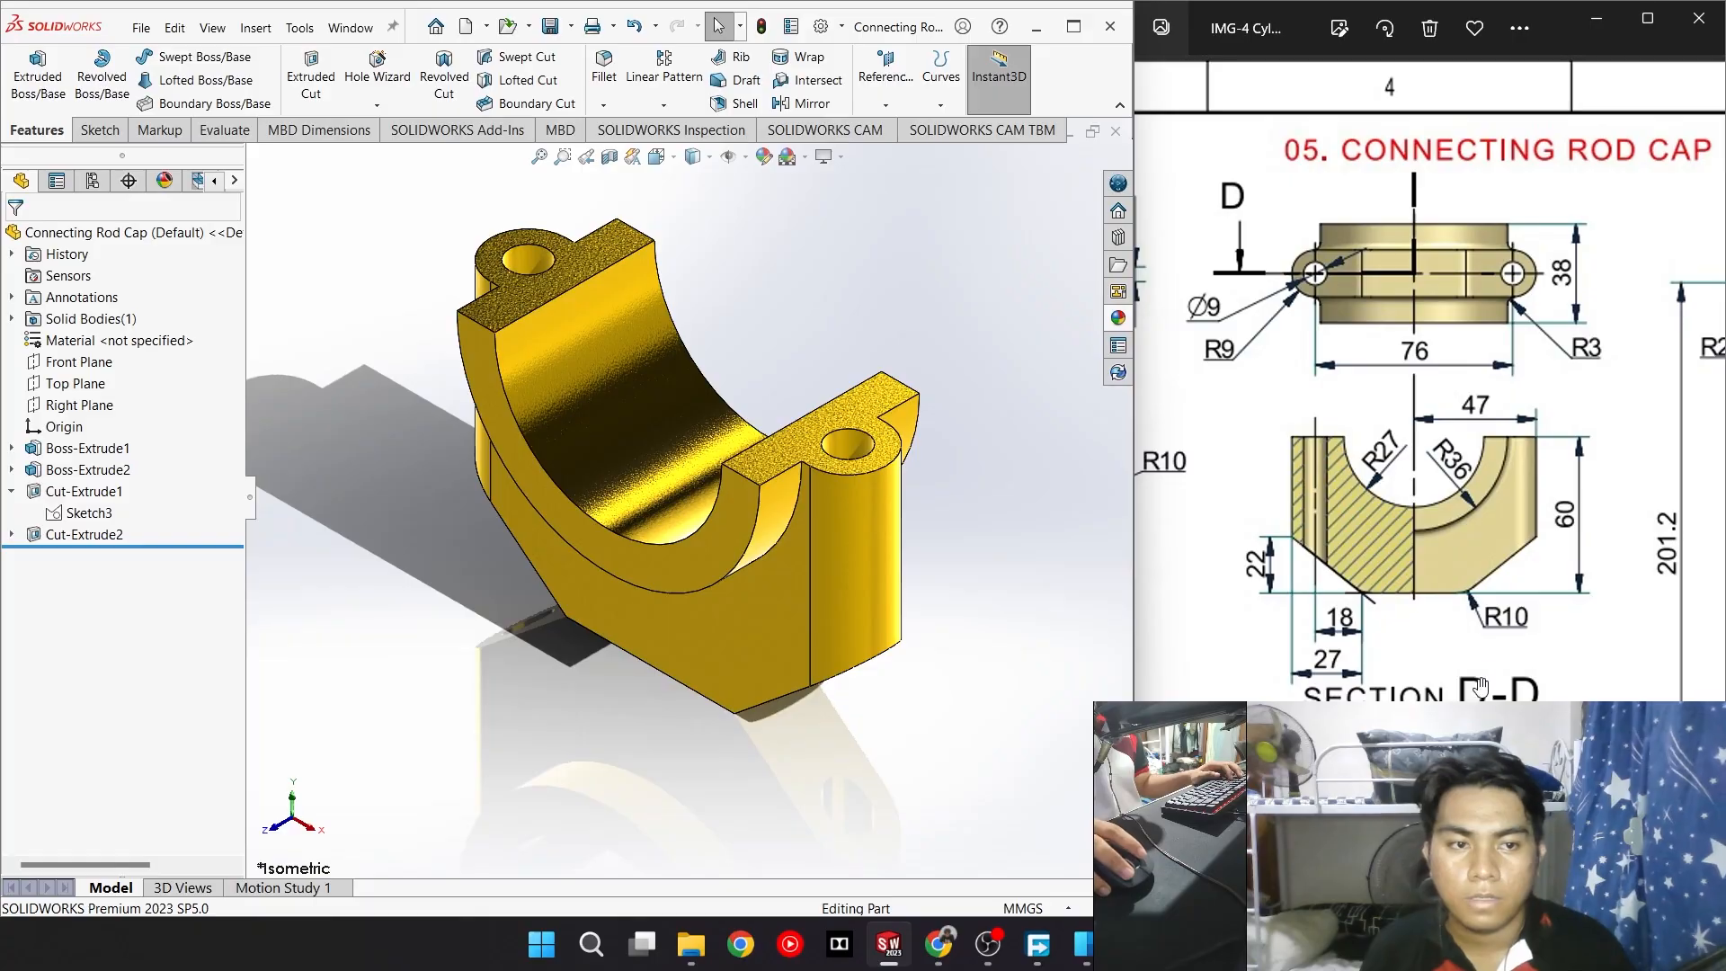
Find the piston pin views in the reference drawing and create a new part document for the pin
scroll(1283, 490, "down", 10)
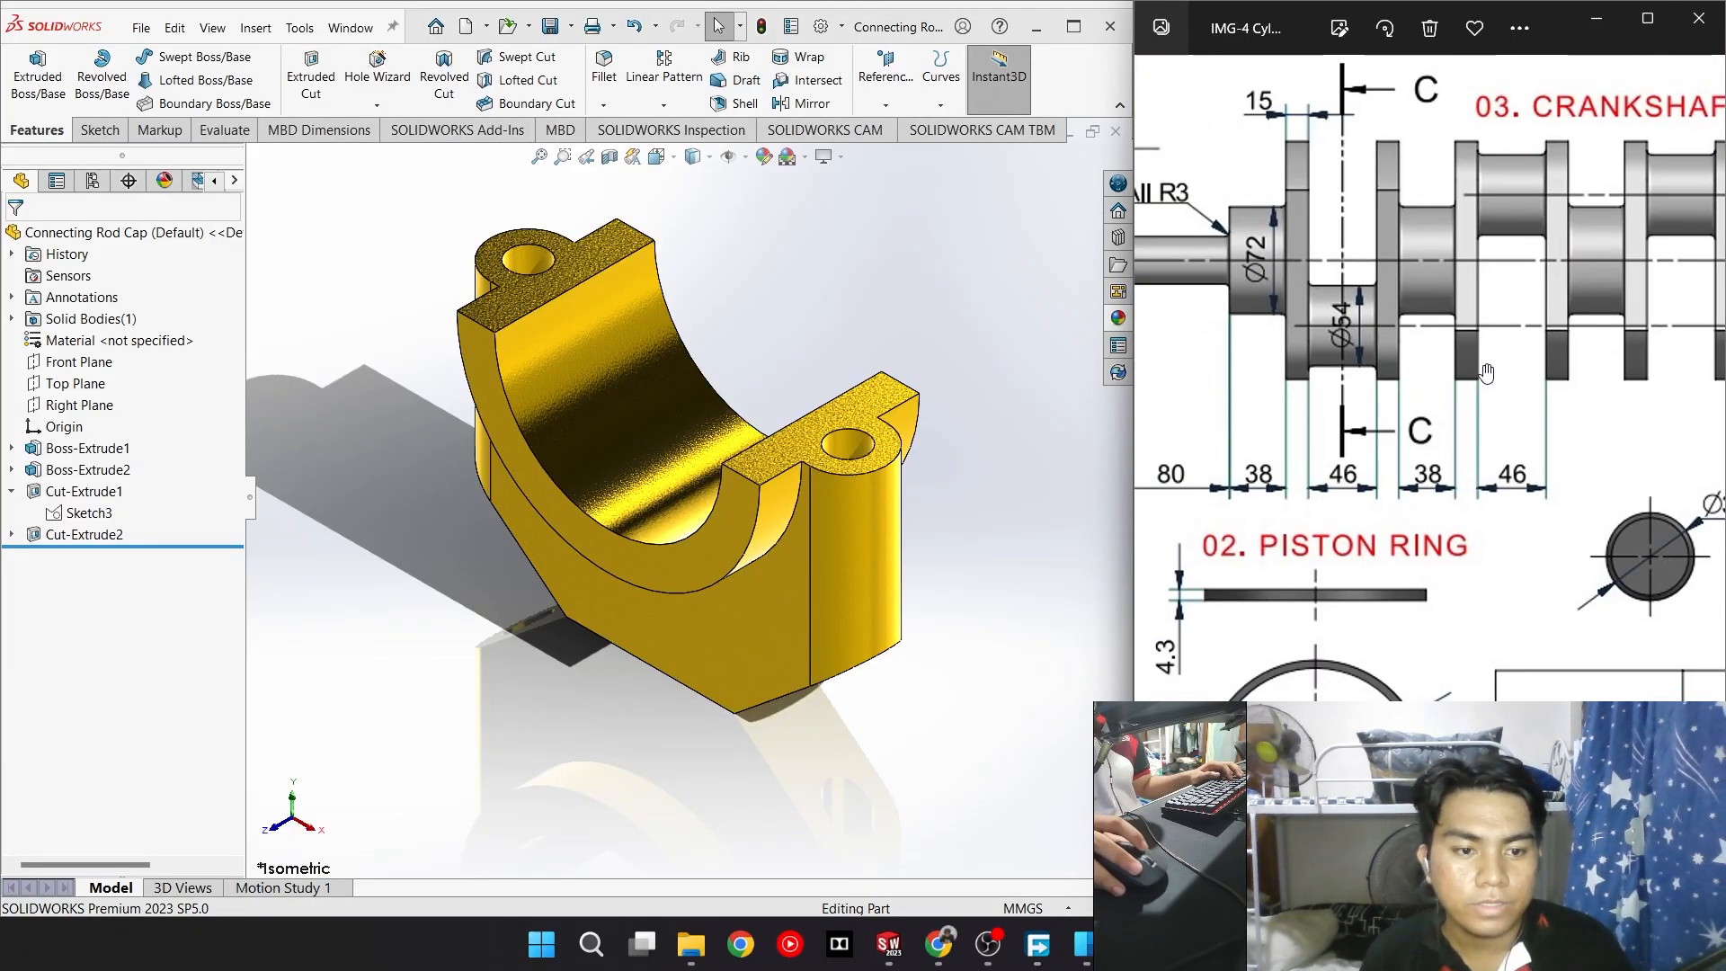
mouse_move(1617, 559)
left_mouse_down()
mouse_move(1416, 574)
mouse_move(1527, 622)
left_mouse_up()
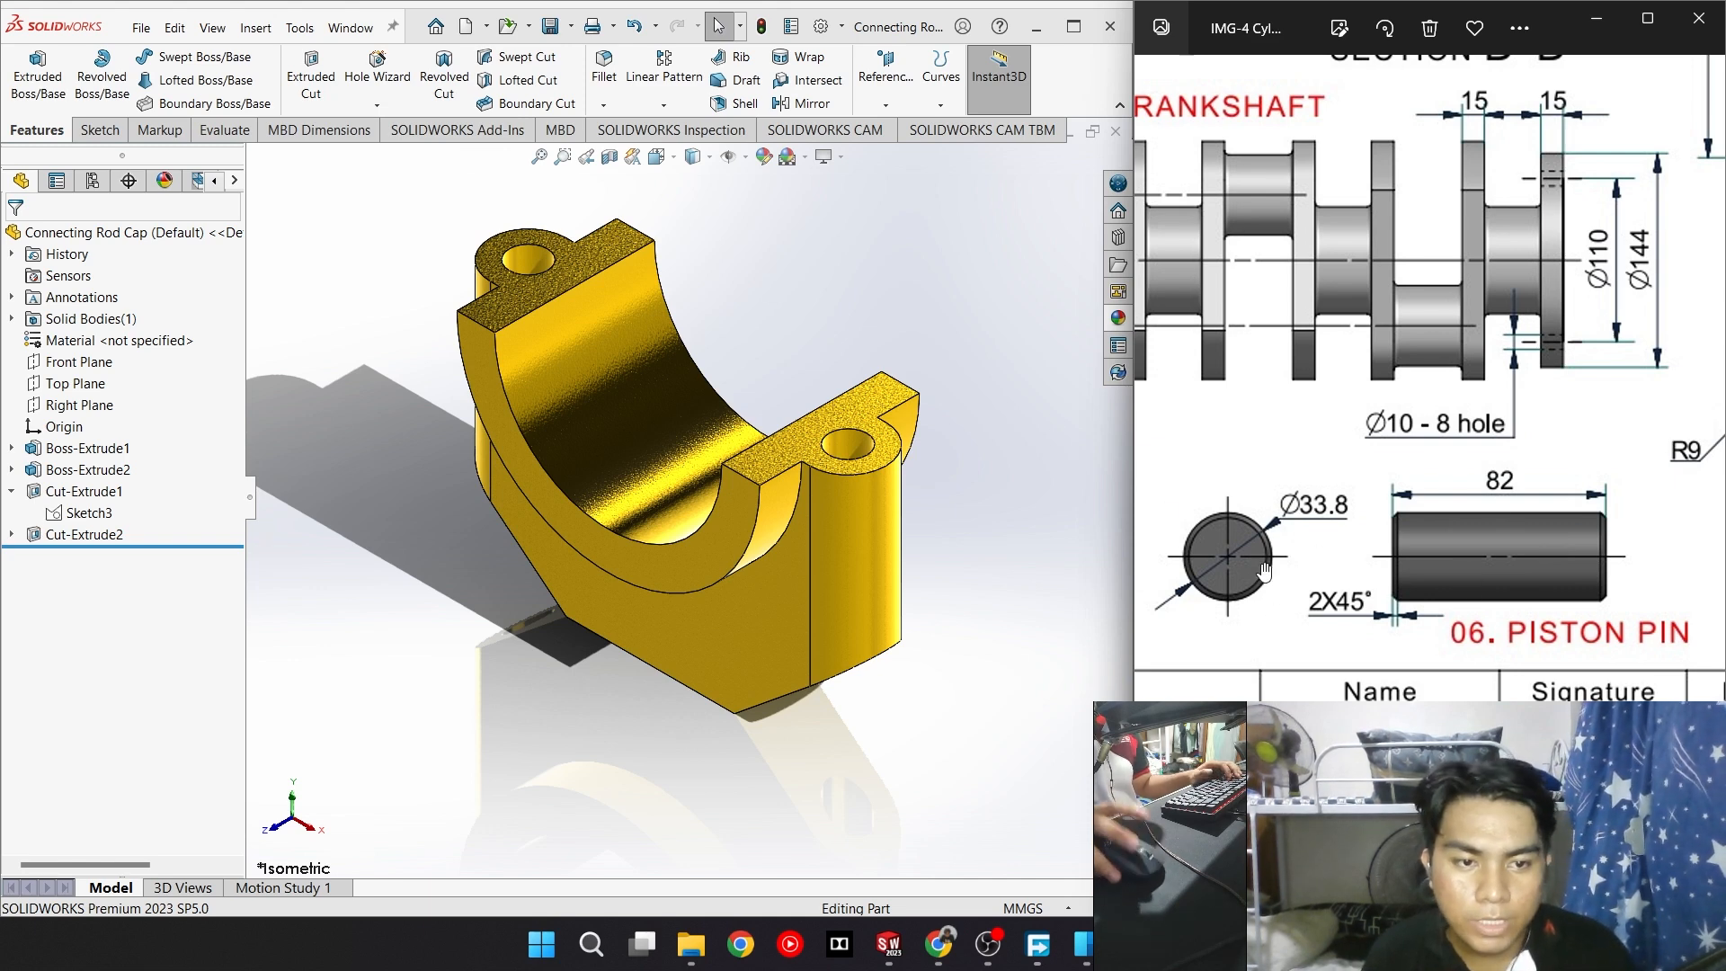
scroll(1510, 598, "up", 5)
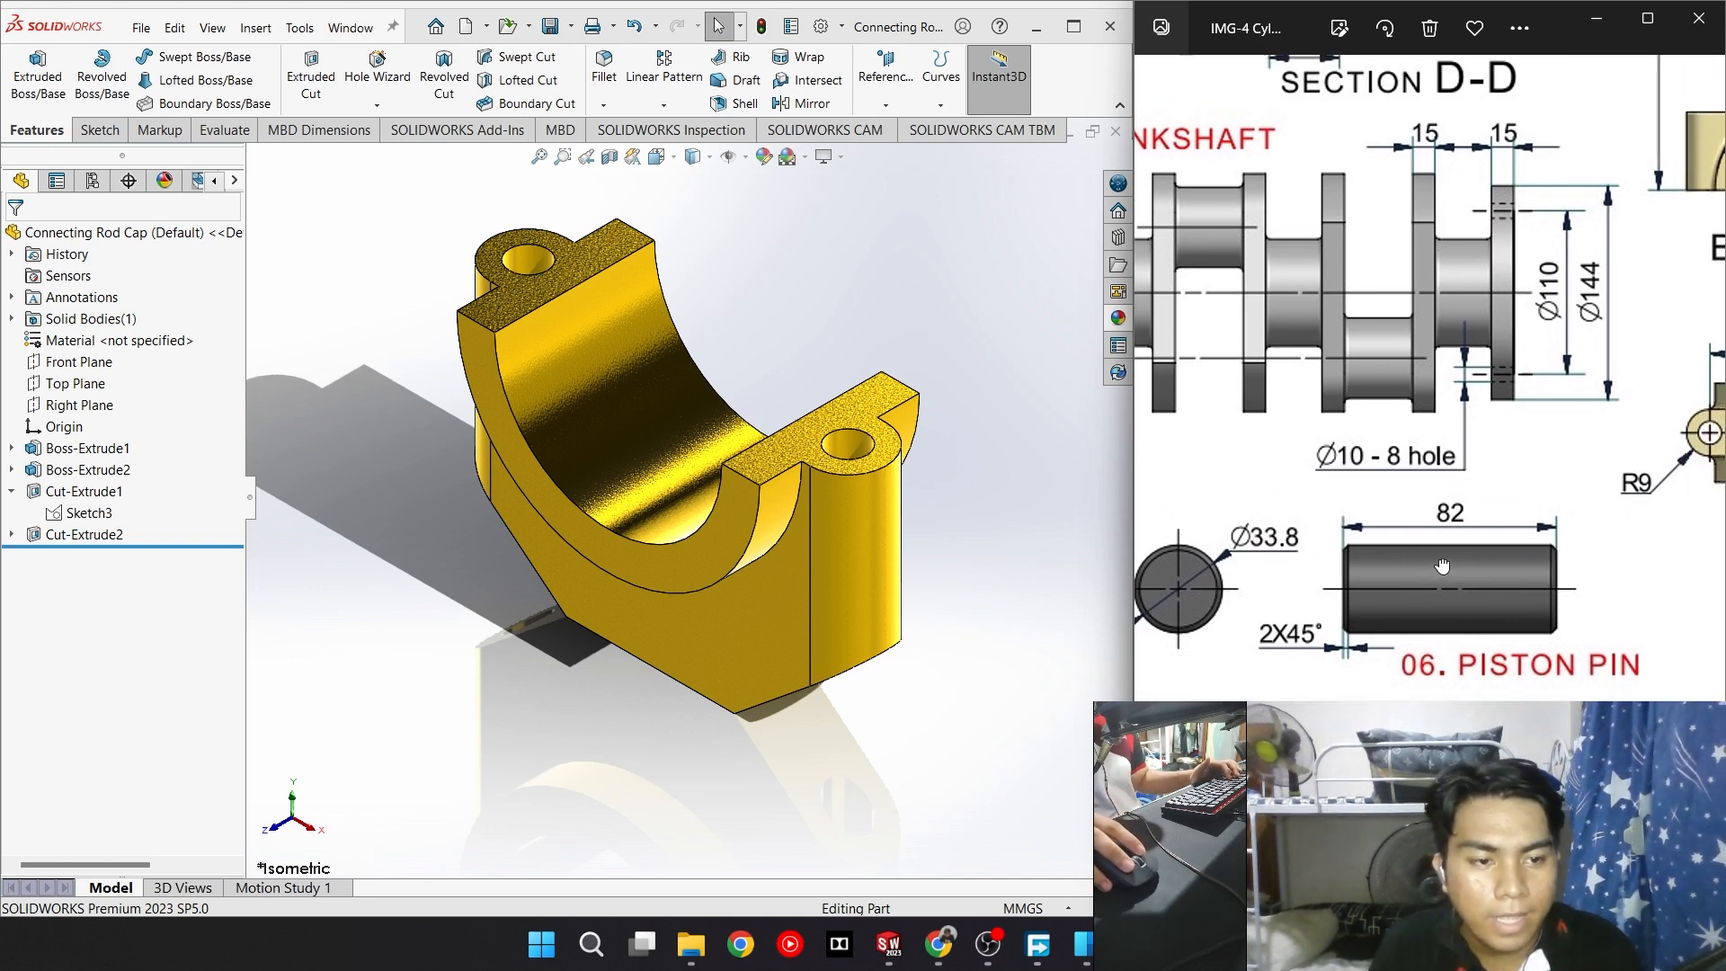
scroll(1463, 546, "down", 4)
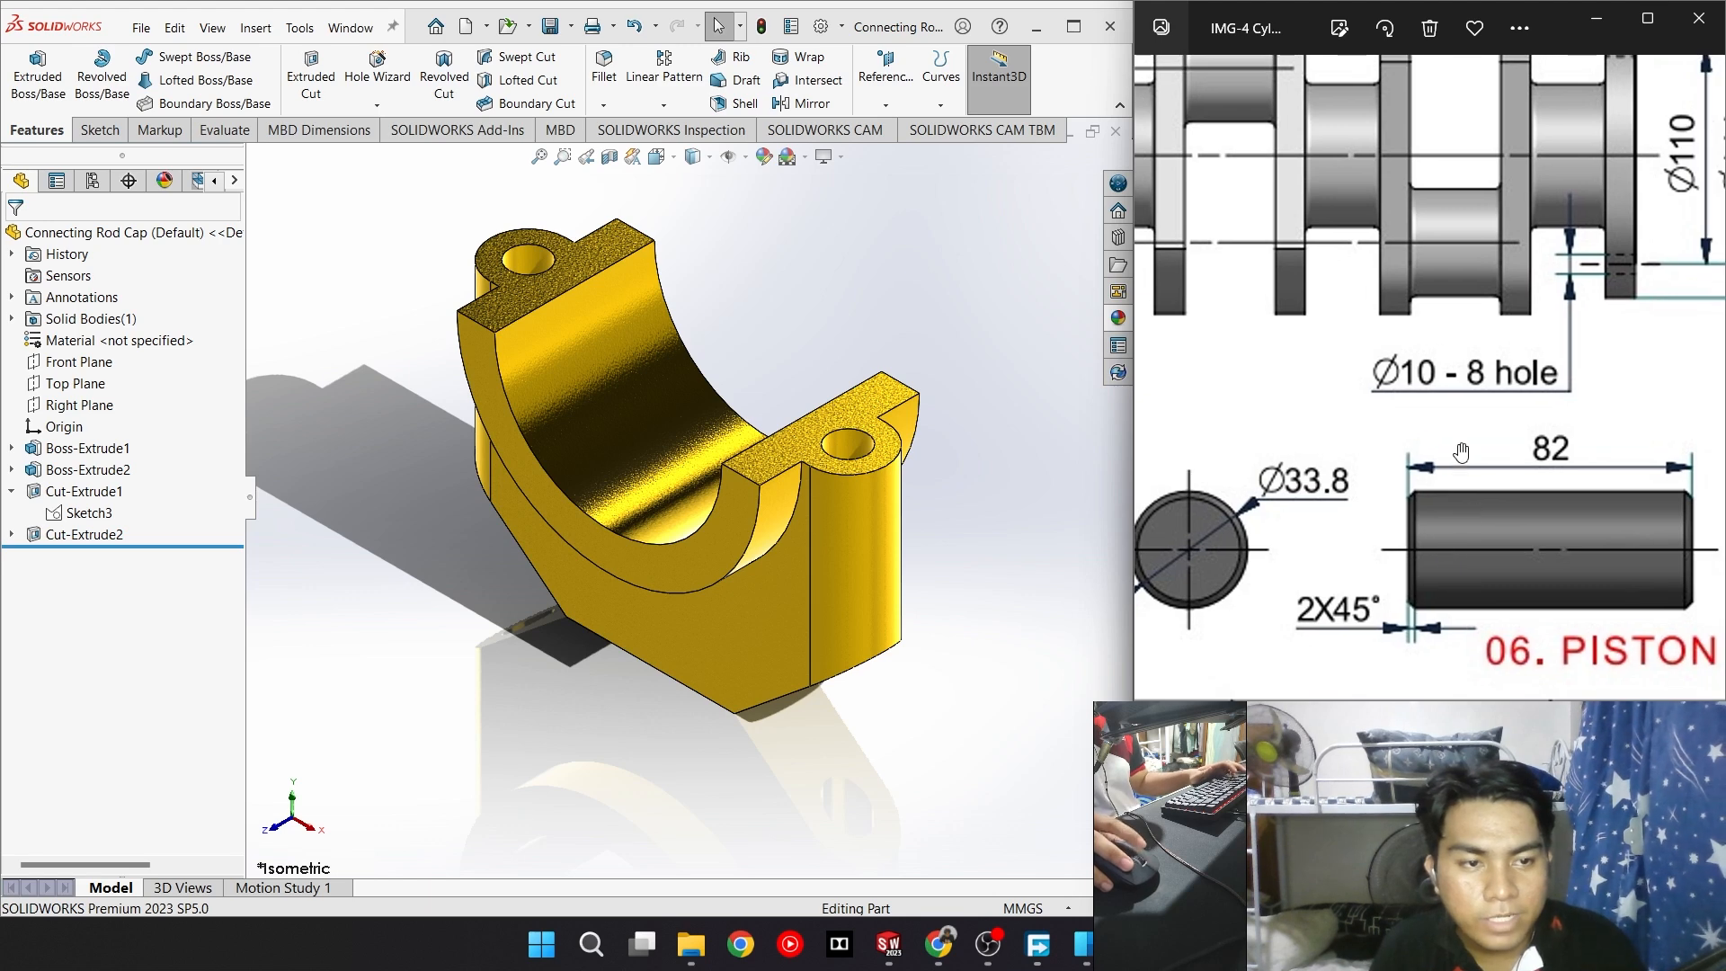
mouse_move(1344, 586)
left_mouse_down()
mouse_move(1276, 577)
mouse_move(1463, 554)
left_mouse_up()
left_click(1050, 654)
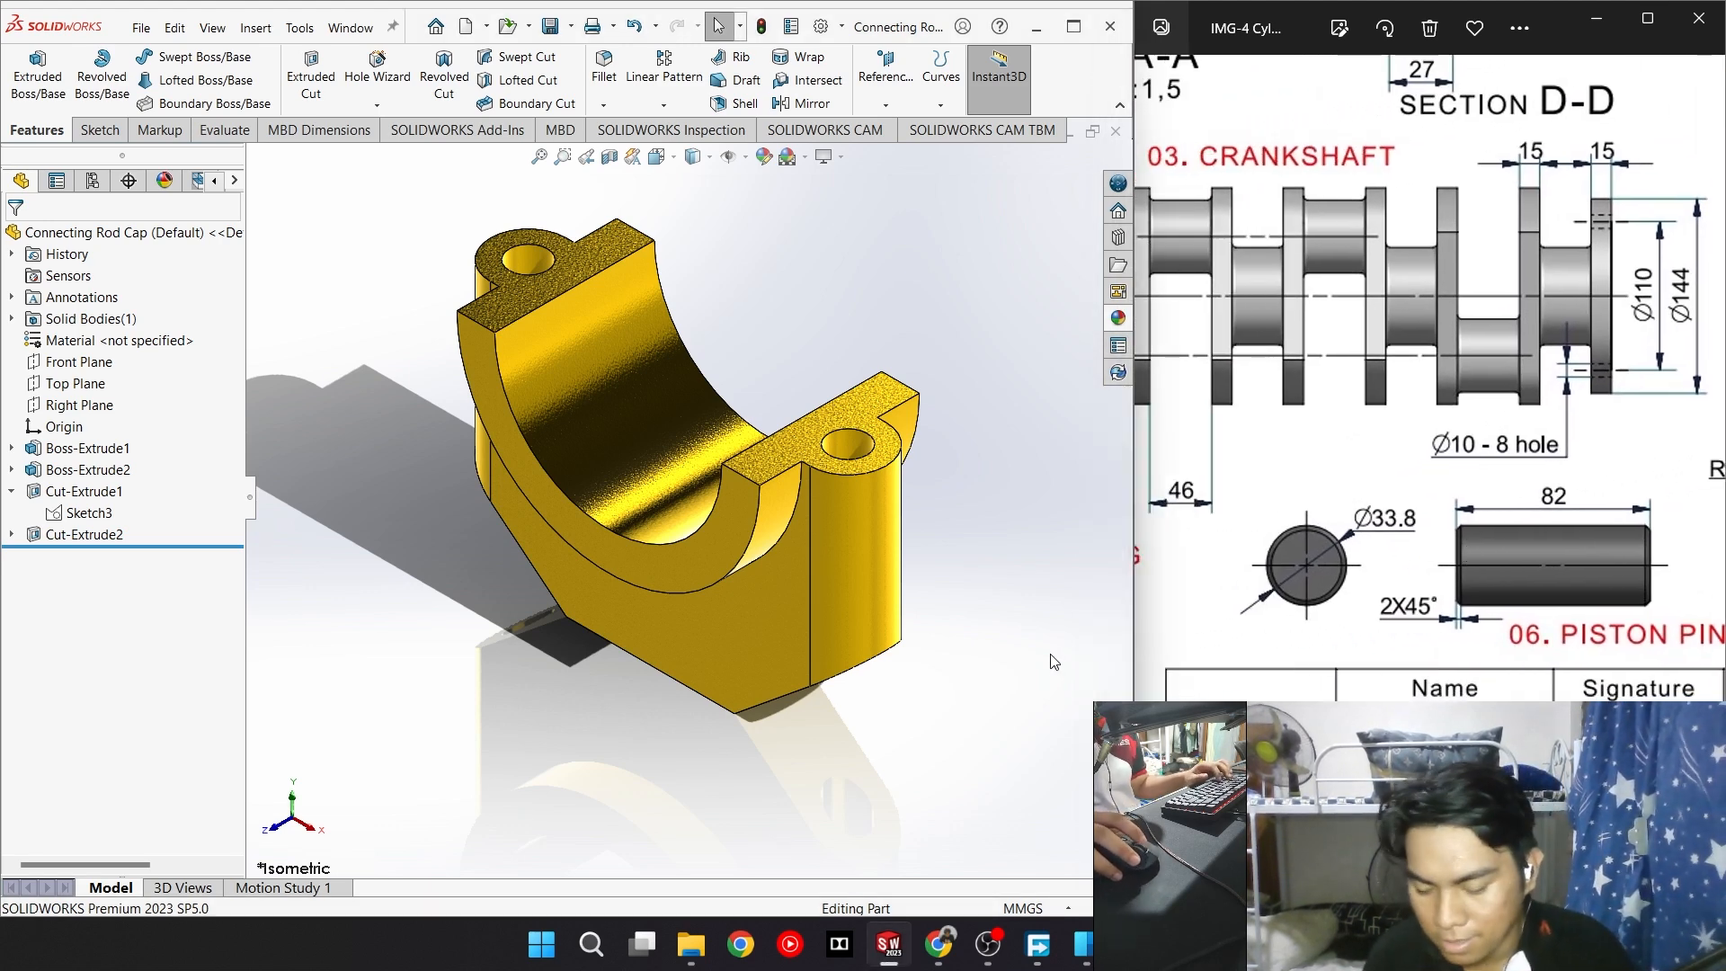
key("ctrl+n")
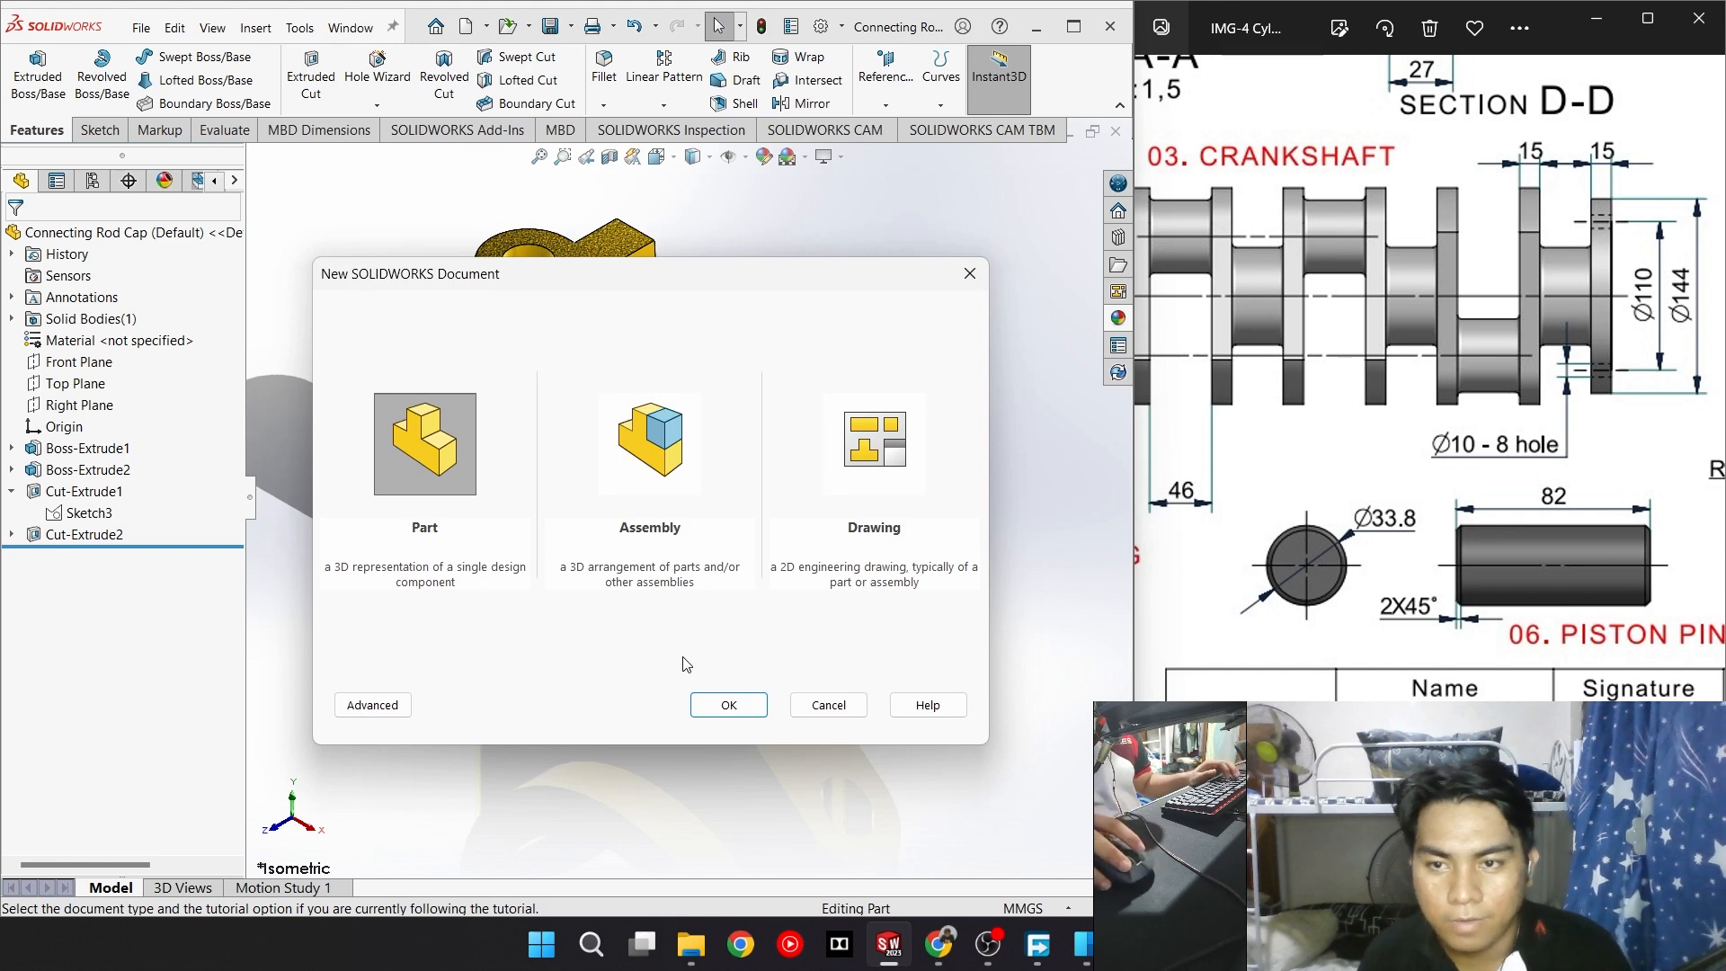
left_click(750, 701)
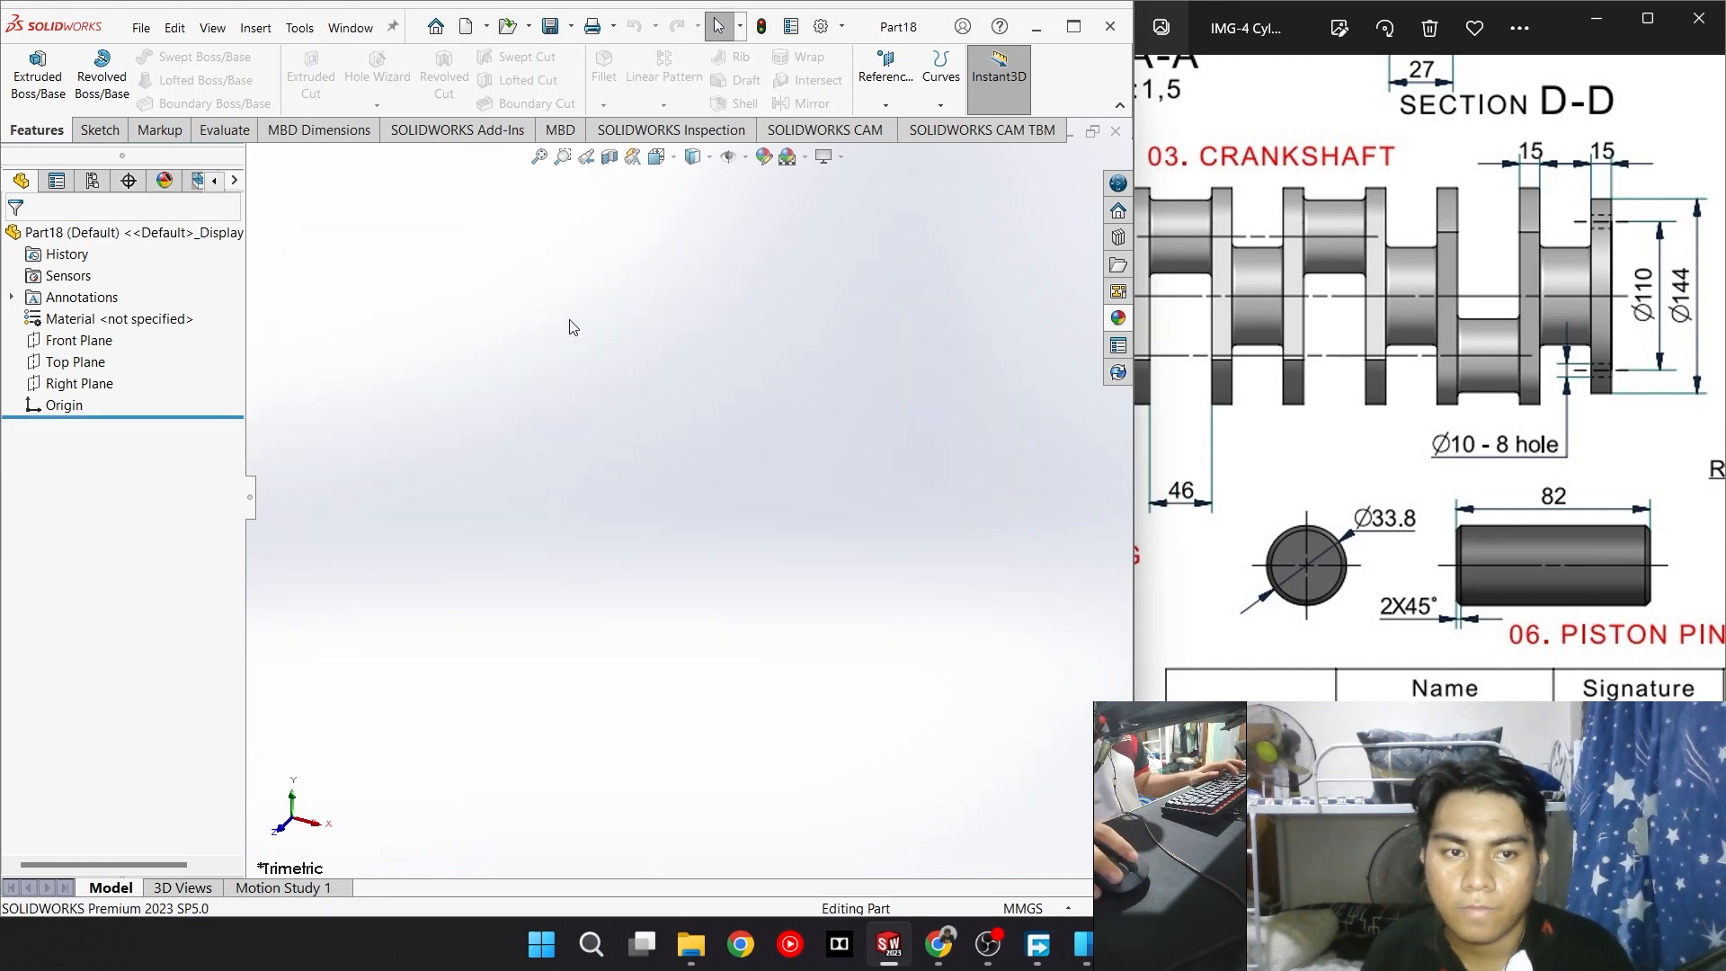
Examine the crankshaft views and their dimensions in the reference drawing, from the shaft end to the flange
scroll(1355, 443, "down", 2)
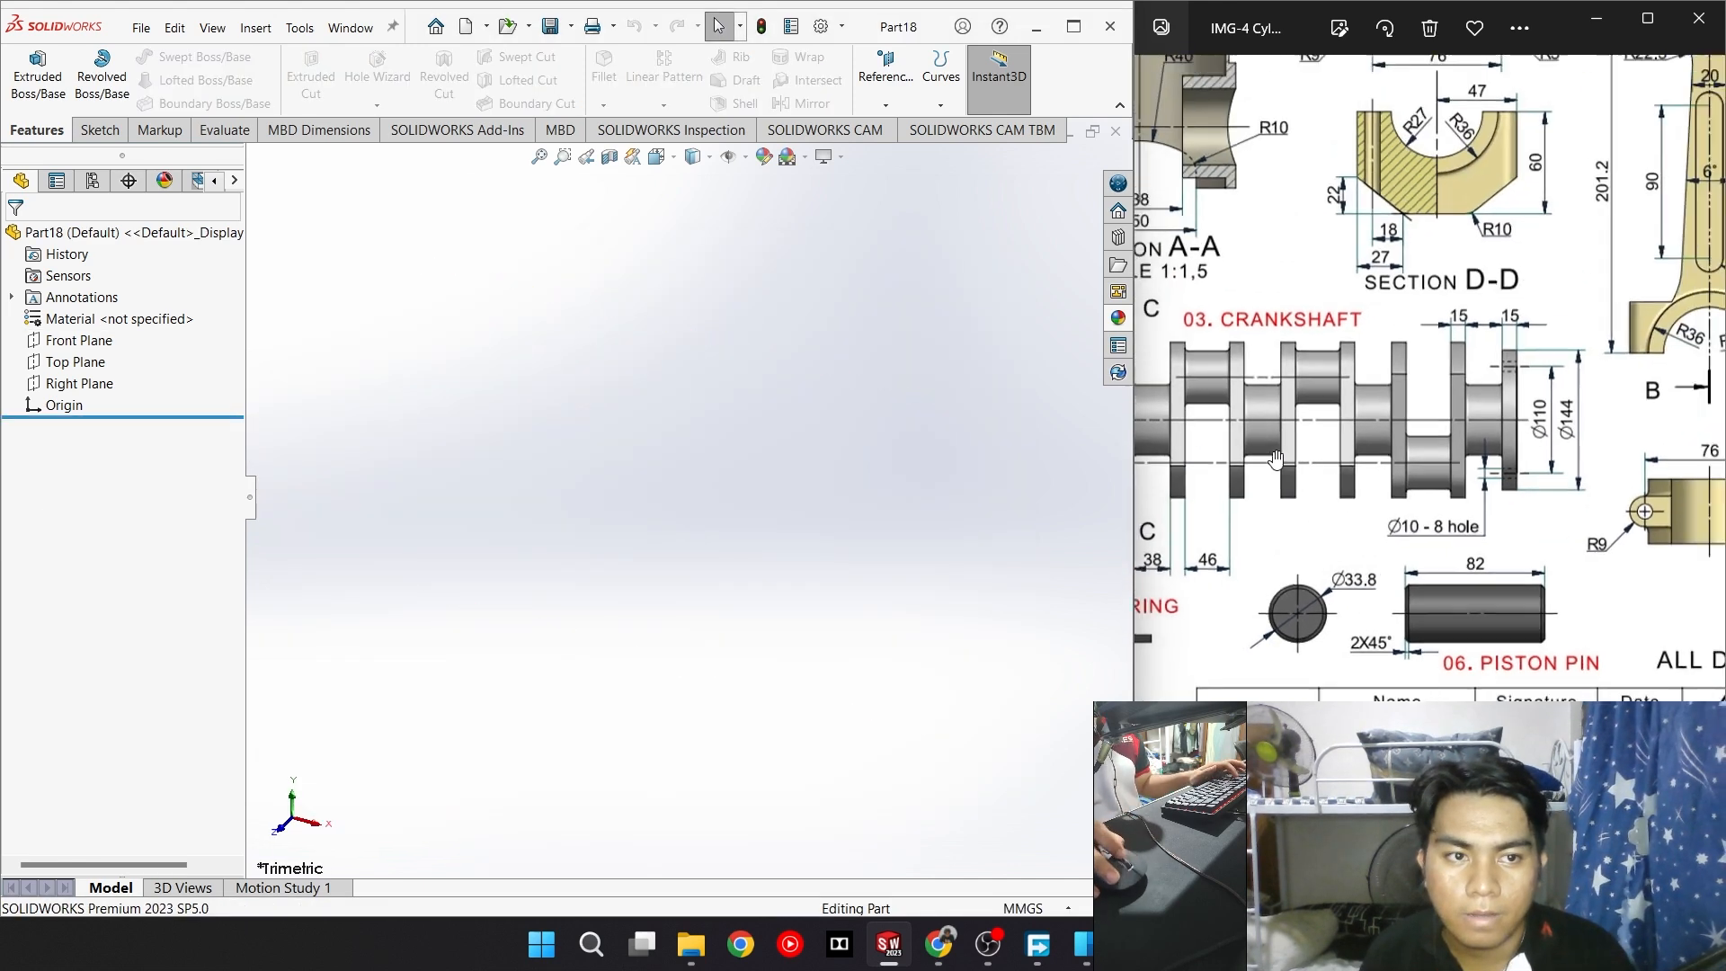
scroll(1354, 443, "down", 3)
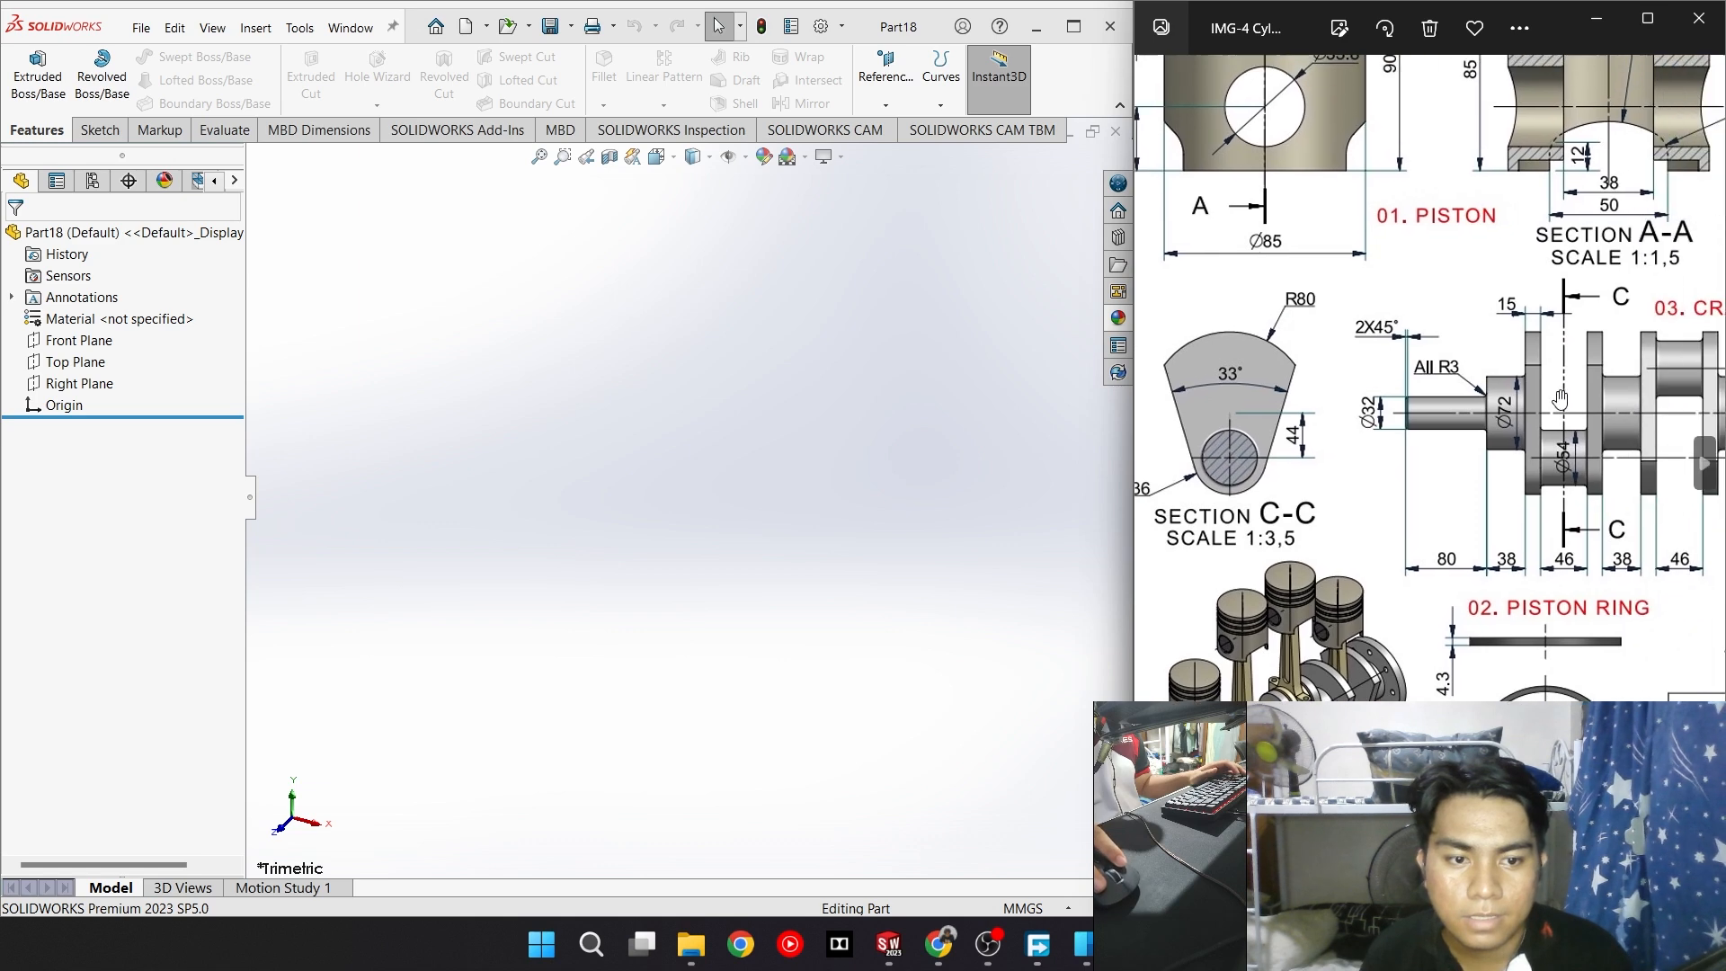
scroll(1412, 416, "up", 3)
left_click_drag(1412, 416, 1563, 382)
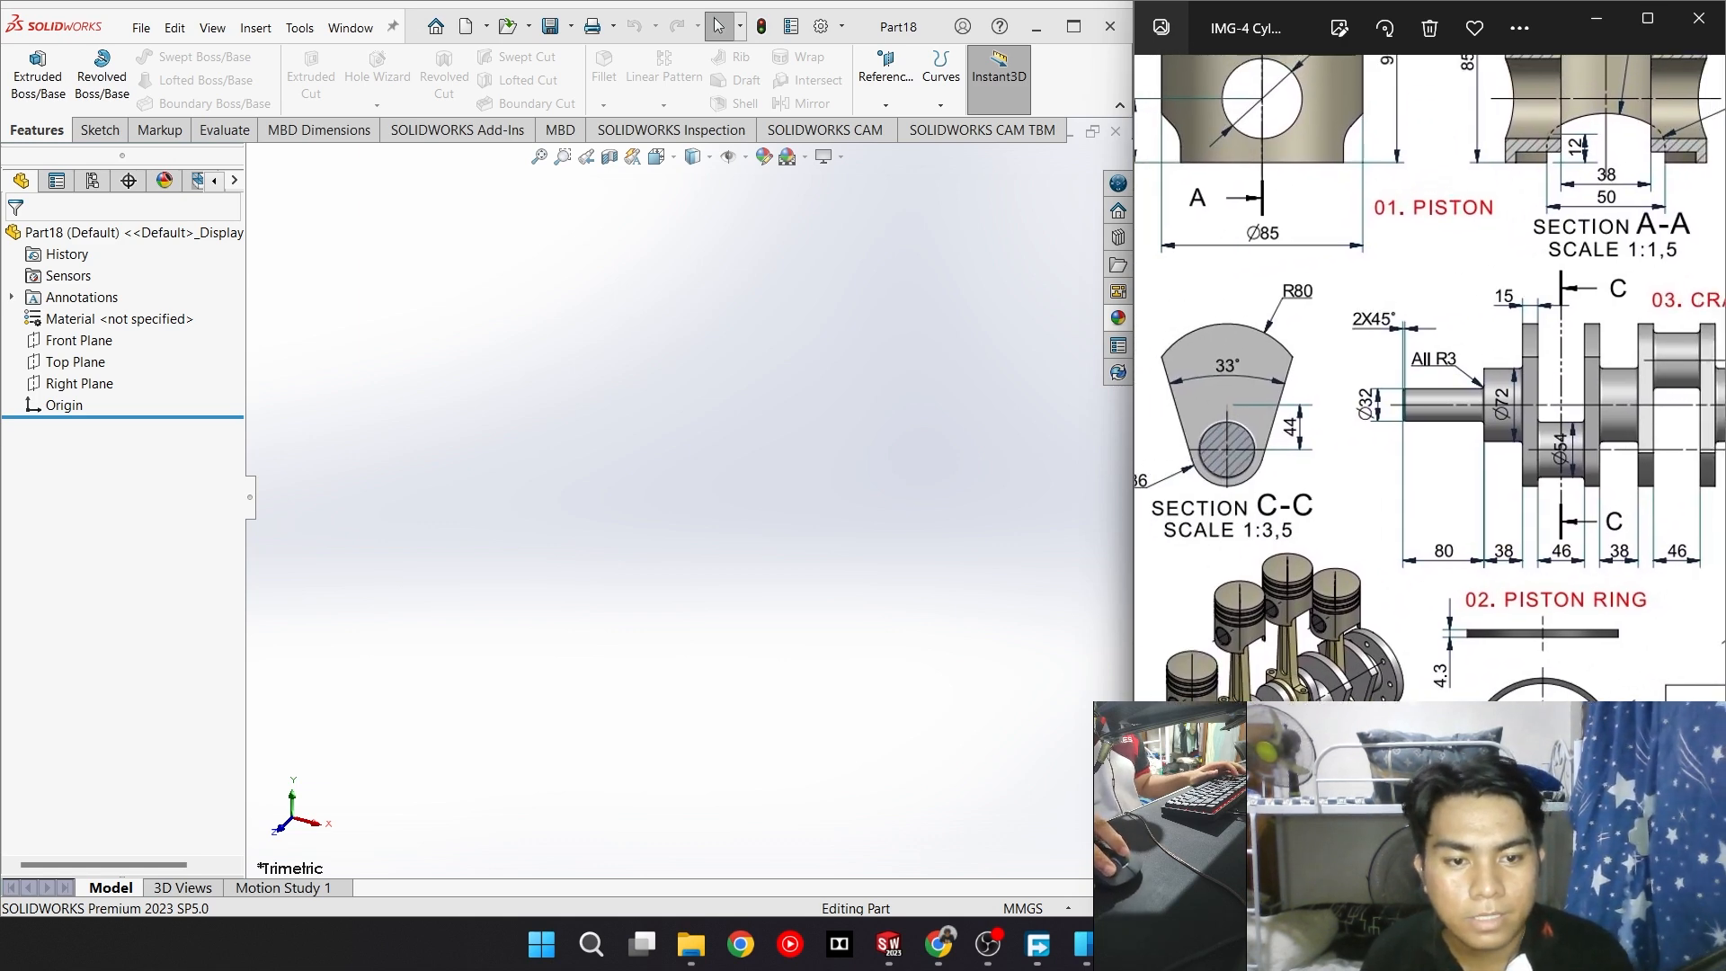
left_click_drag(1263, 693, 1083, 642)
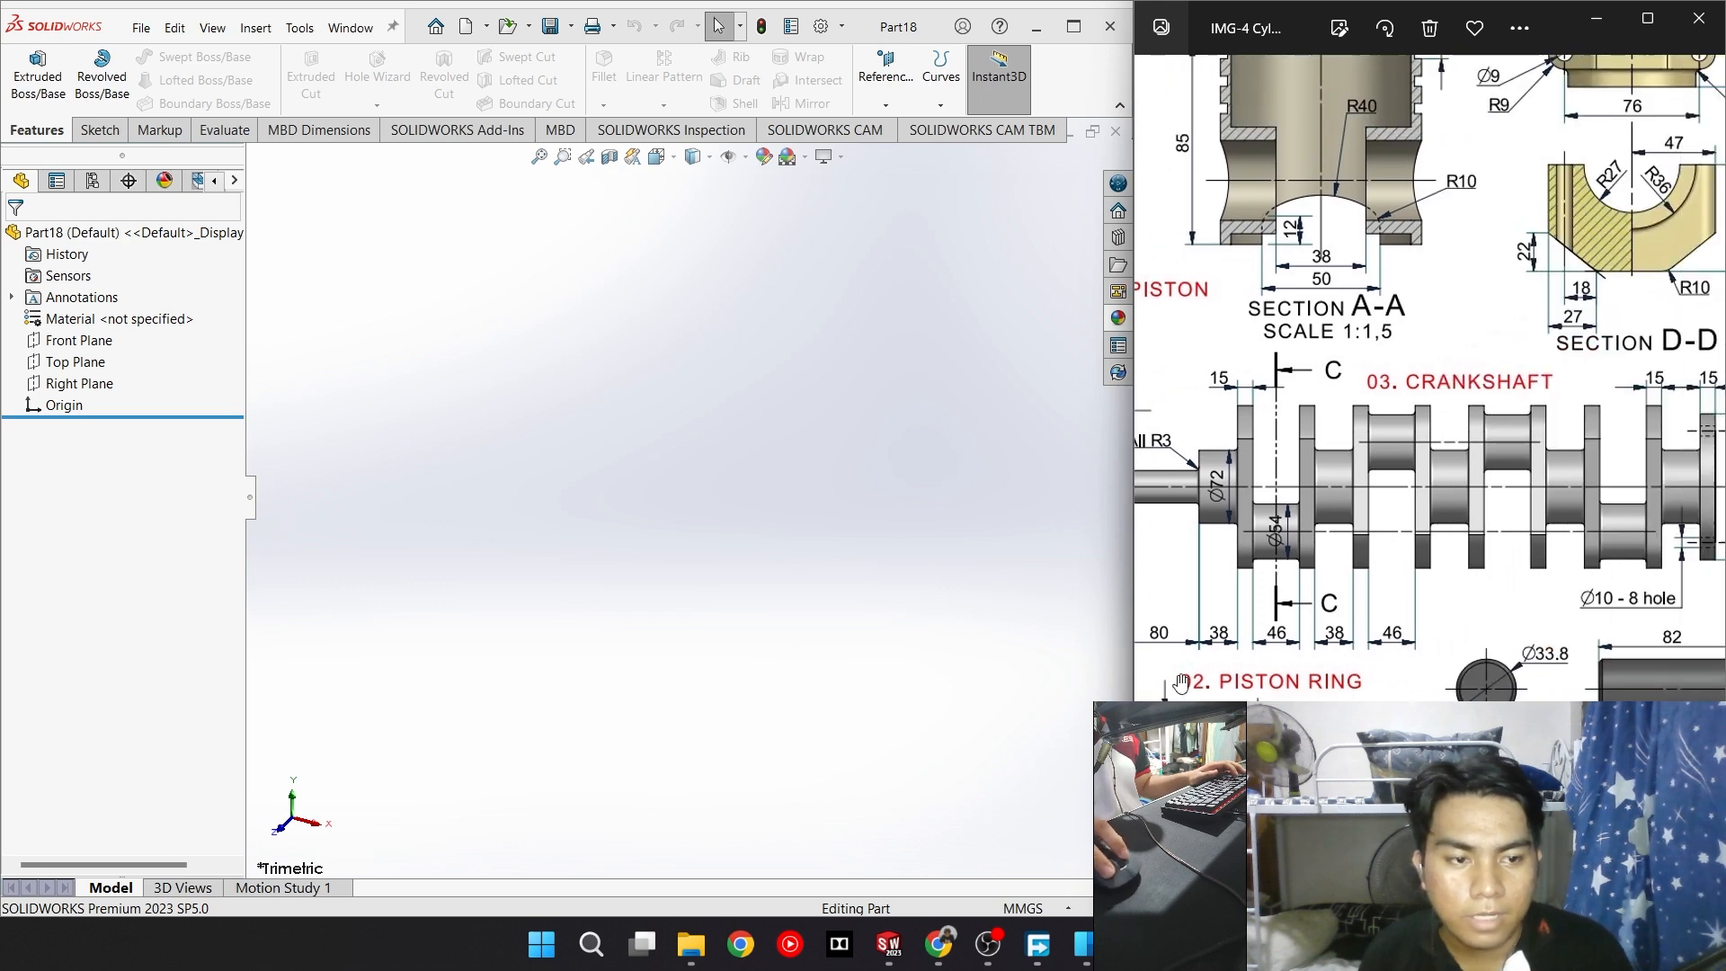
mouse_move(1707, 526)
left_mouse_down()
mouse_move(1630, 545)
mouse_move(1464, 533)
mouse_move(1426, 618)
left_mouse_up()
scroll(1426, 618, "down", 2)
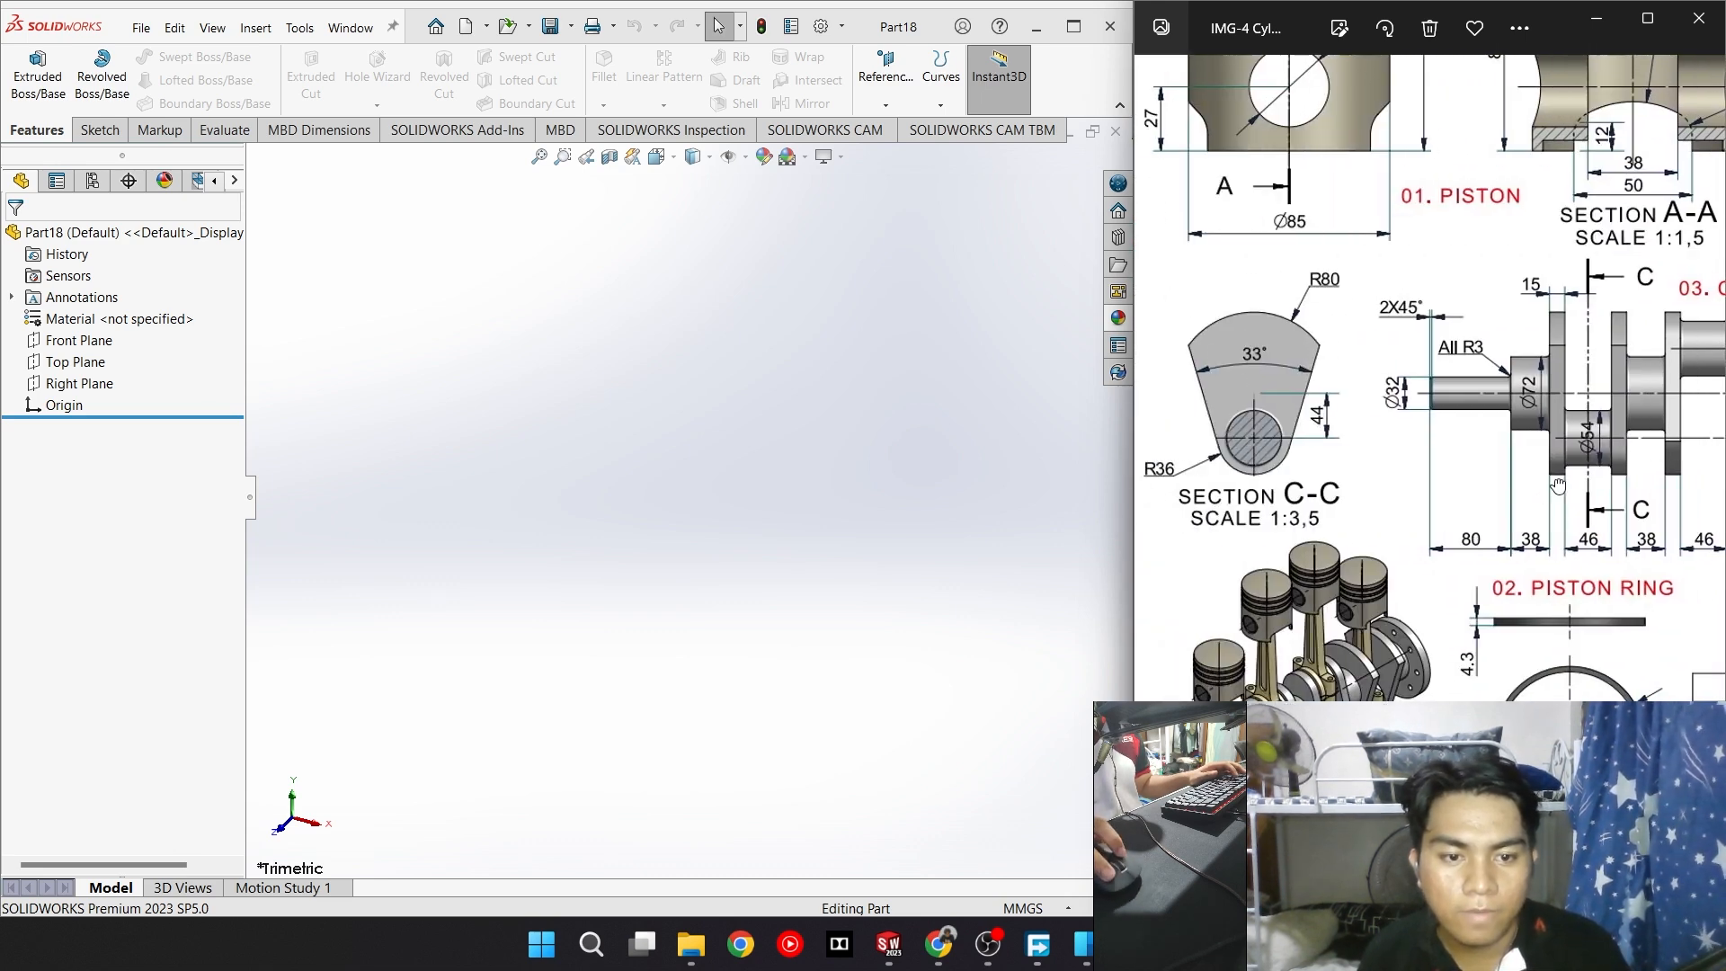
scroll(1323, 468, "up", 2)
left_click_drag(1323, 468, 1285, 444)
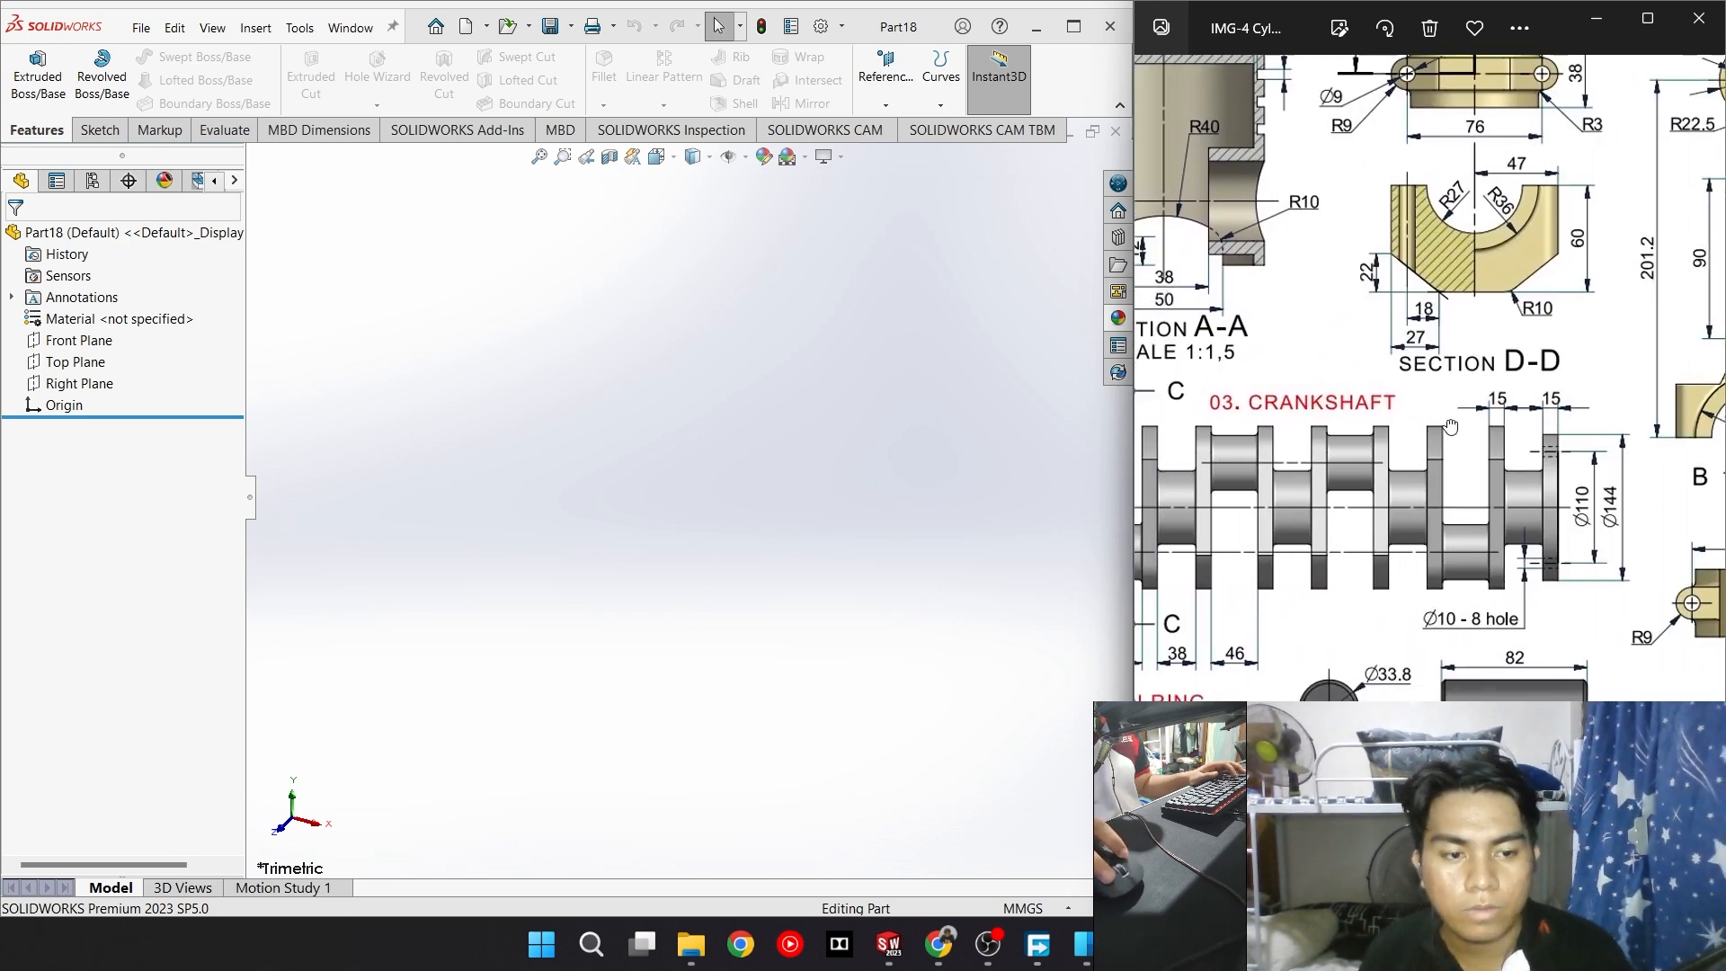
Start a sketch on the Front Plane and draw a 33.8 mm diameter circle centred on the origin
left_click(120, 131)
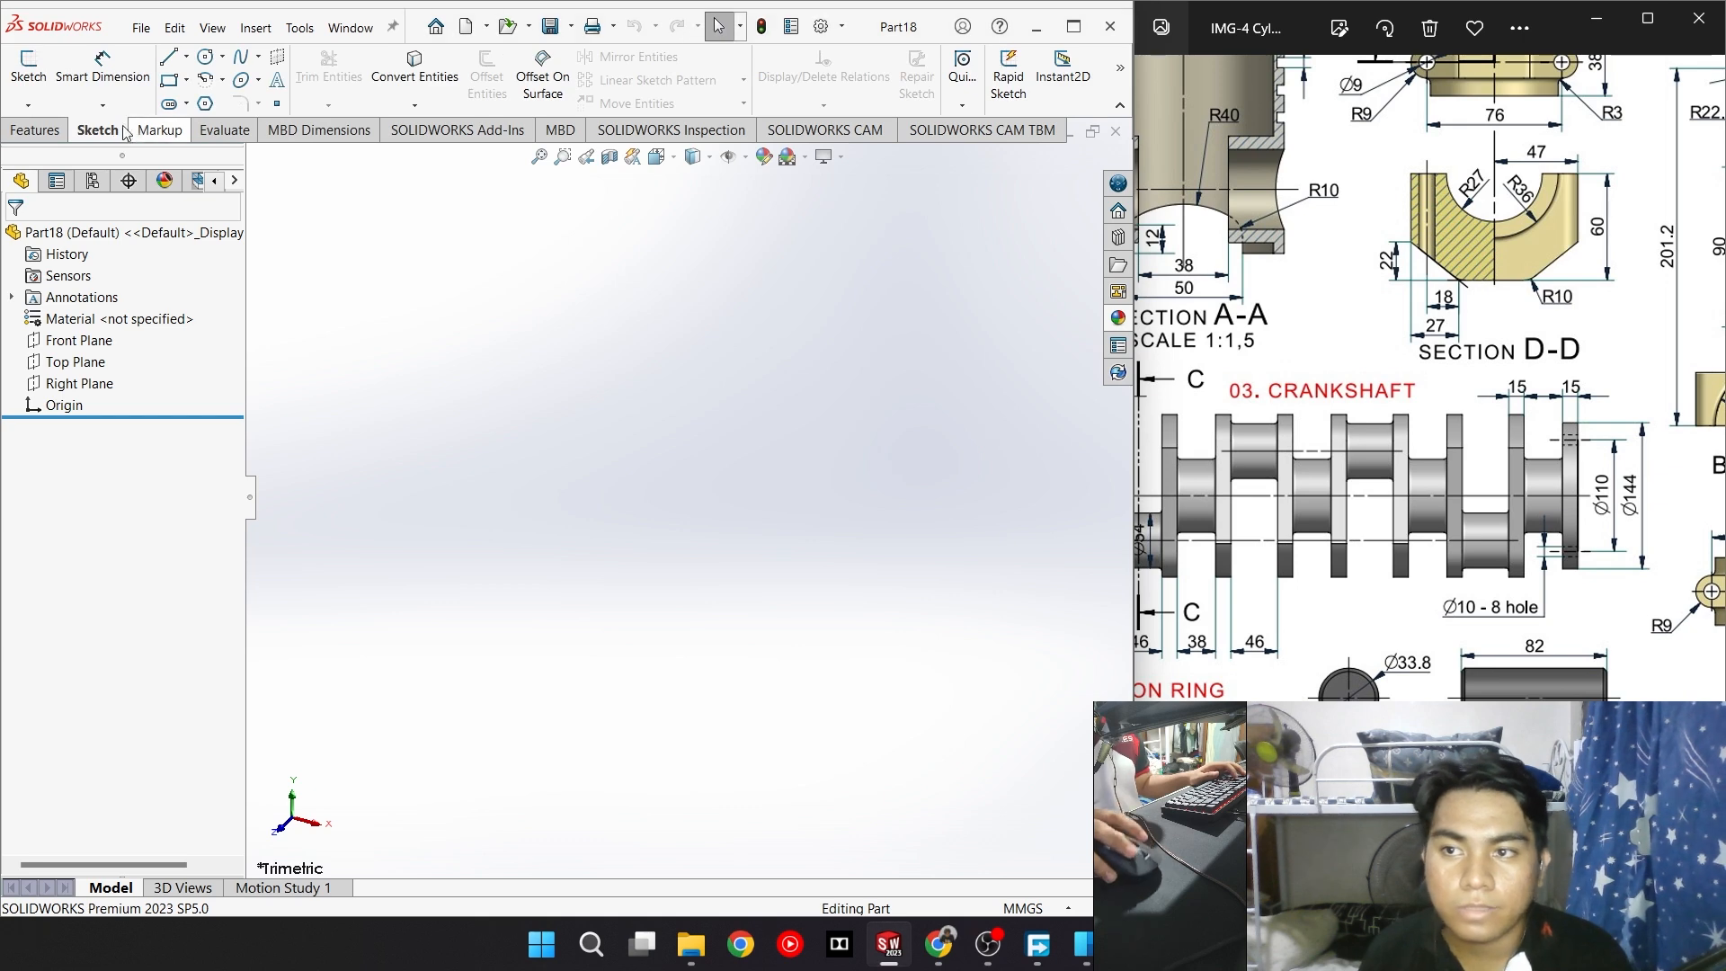
left_click(28, 68)
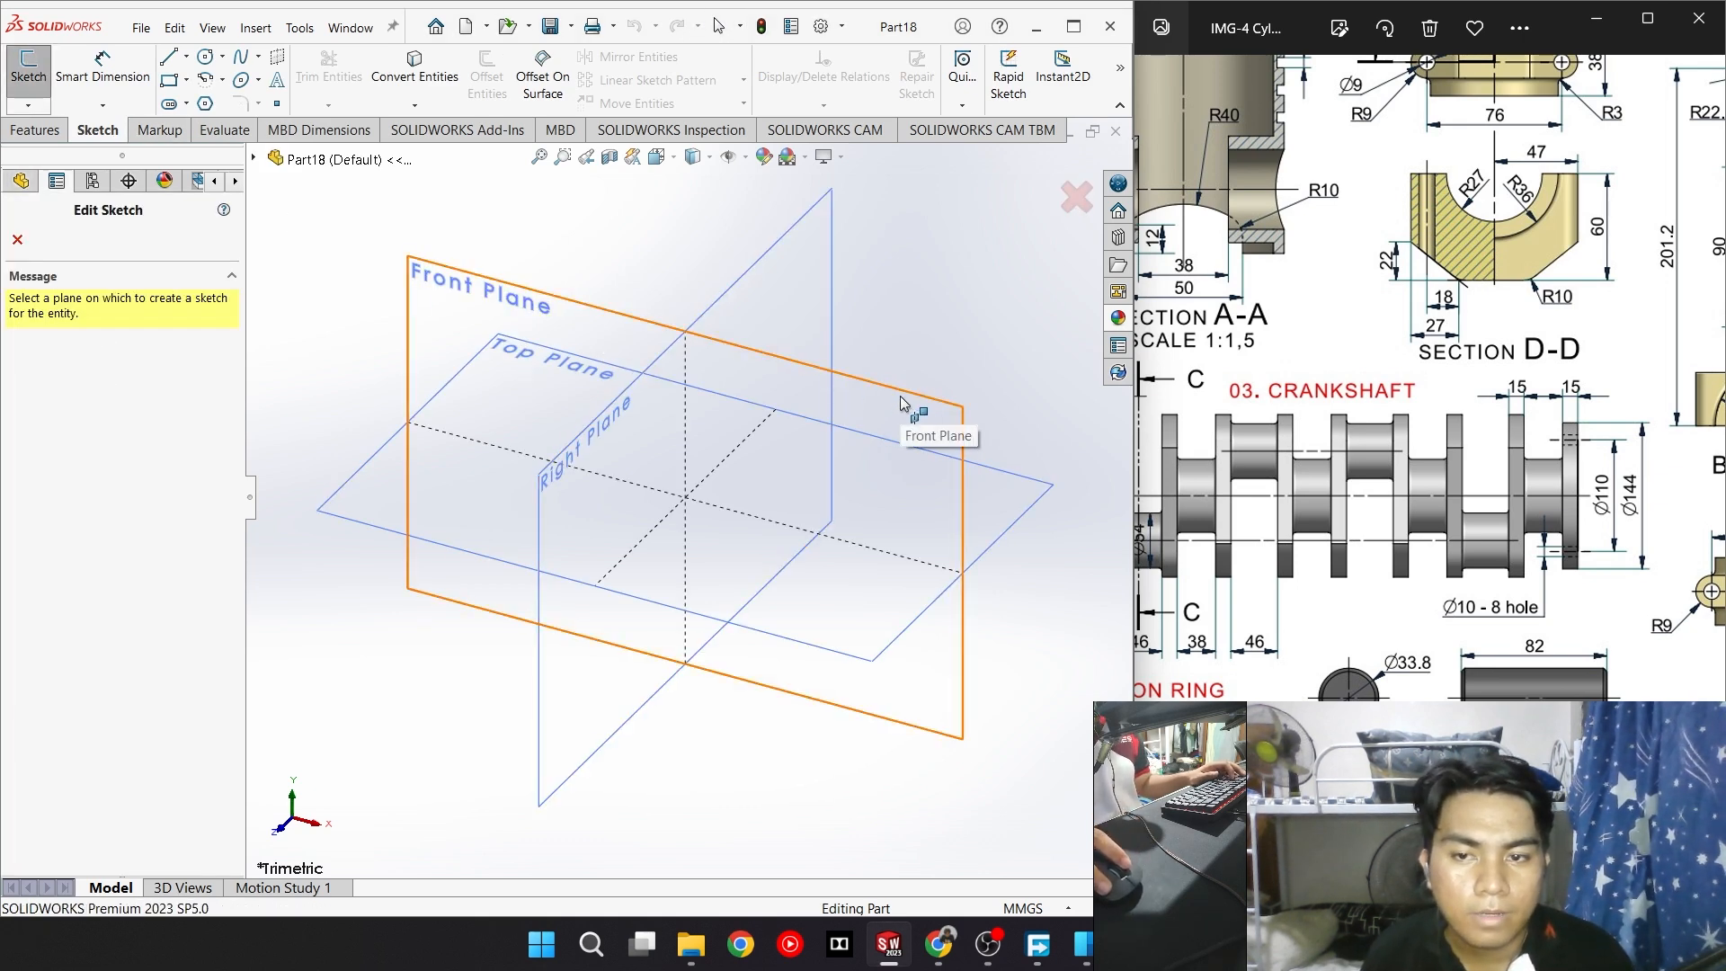
left_click(962, 477)
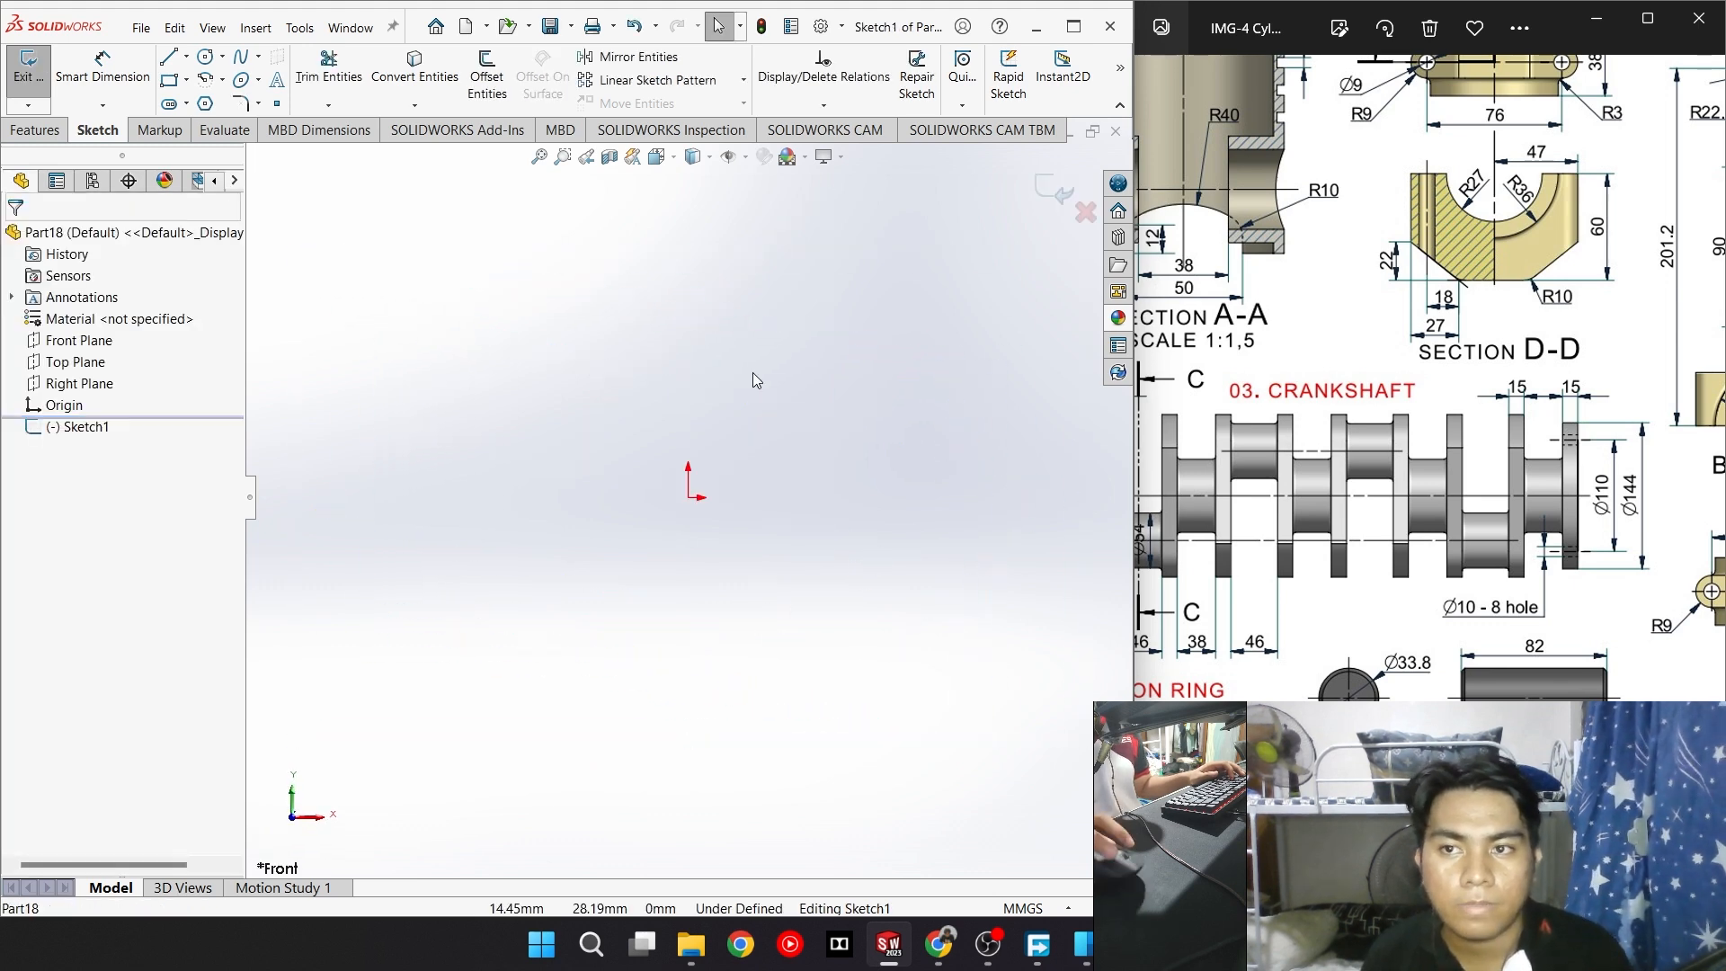
left_click(204, 55)
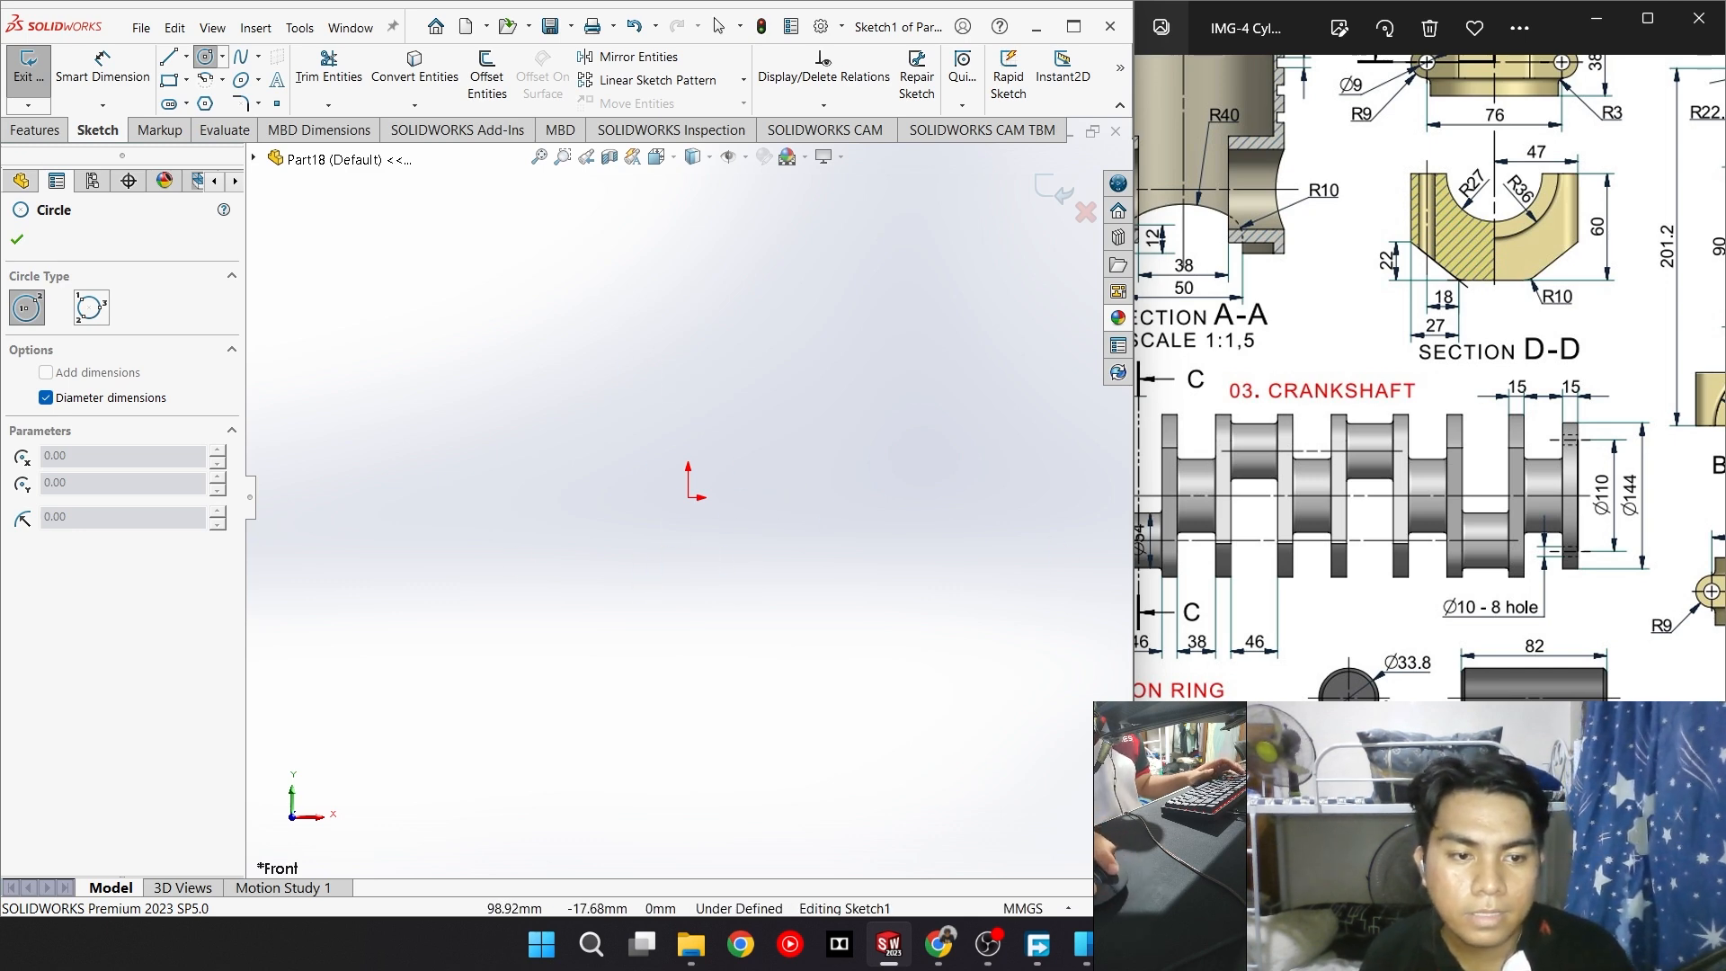
left_click(689, 496)
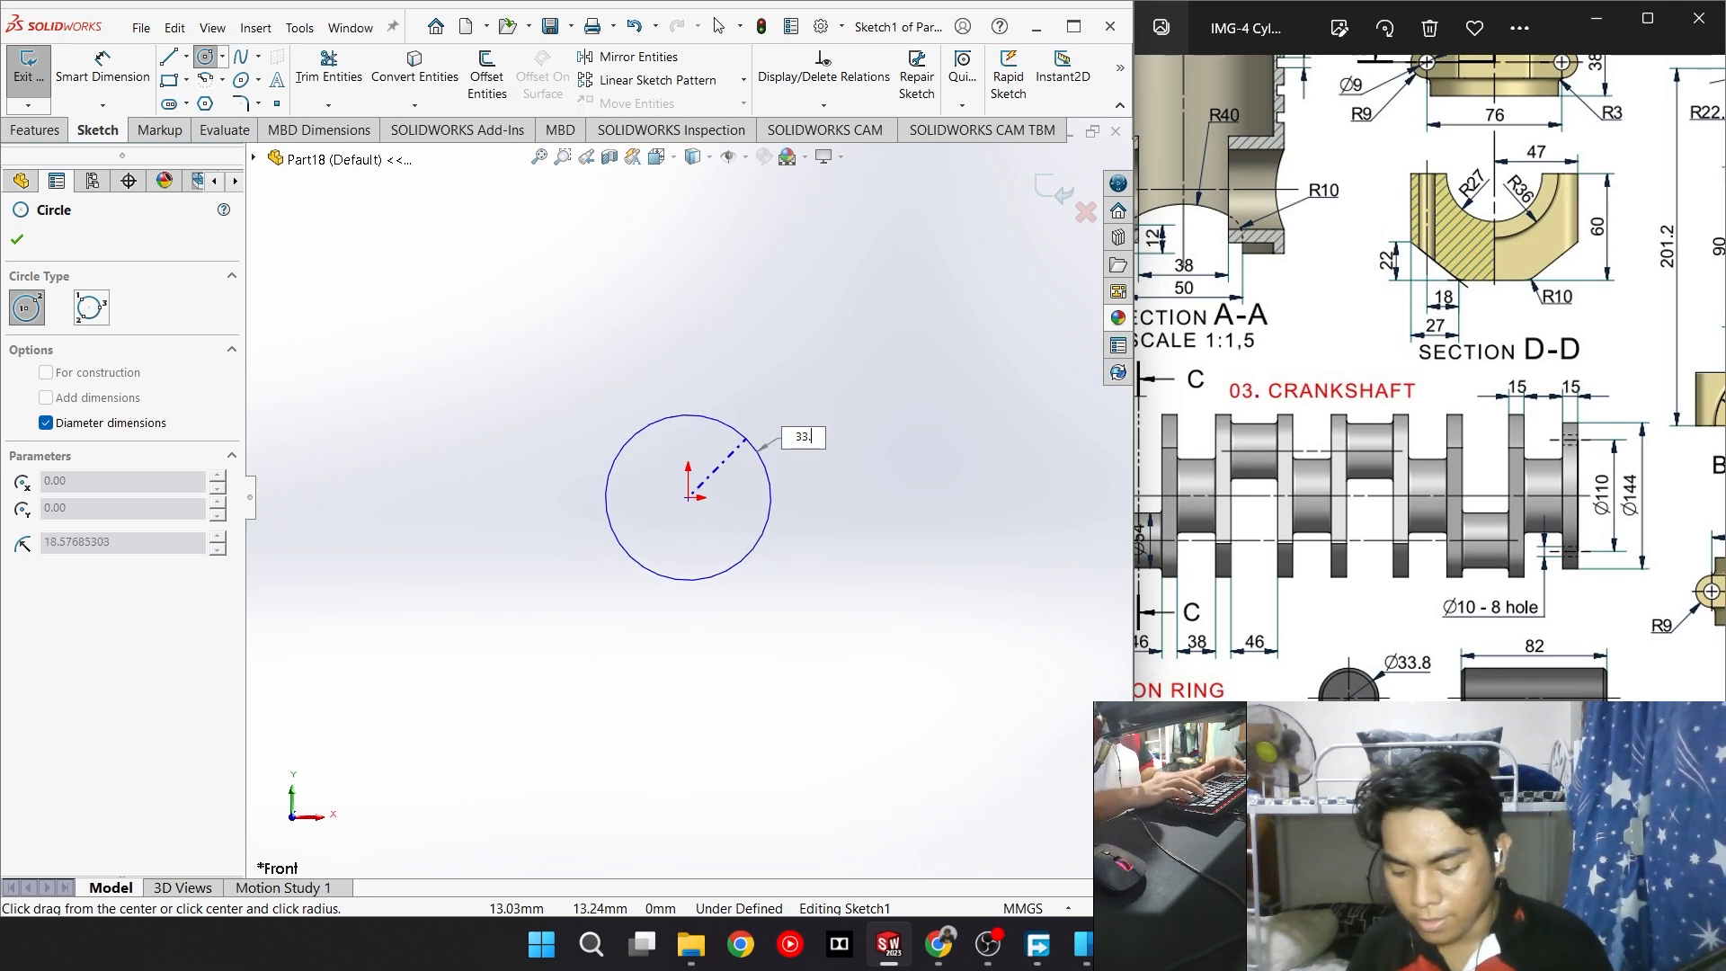
type("33.8")
key("Return")
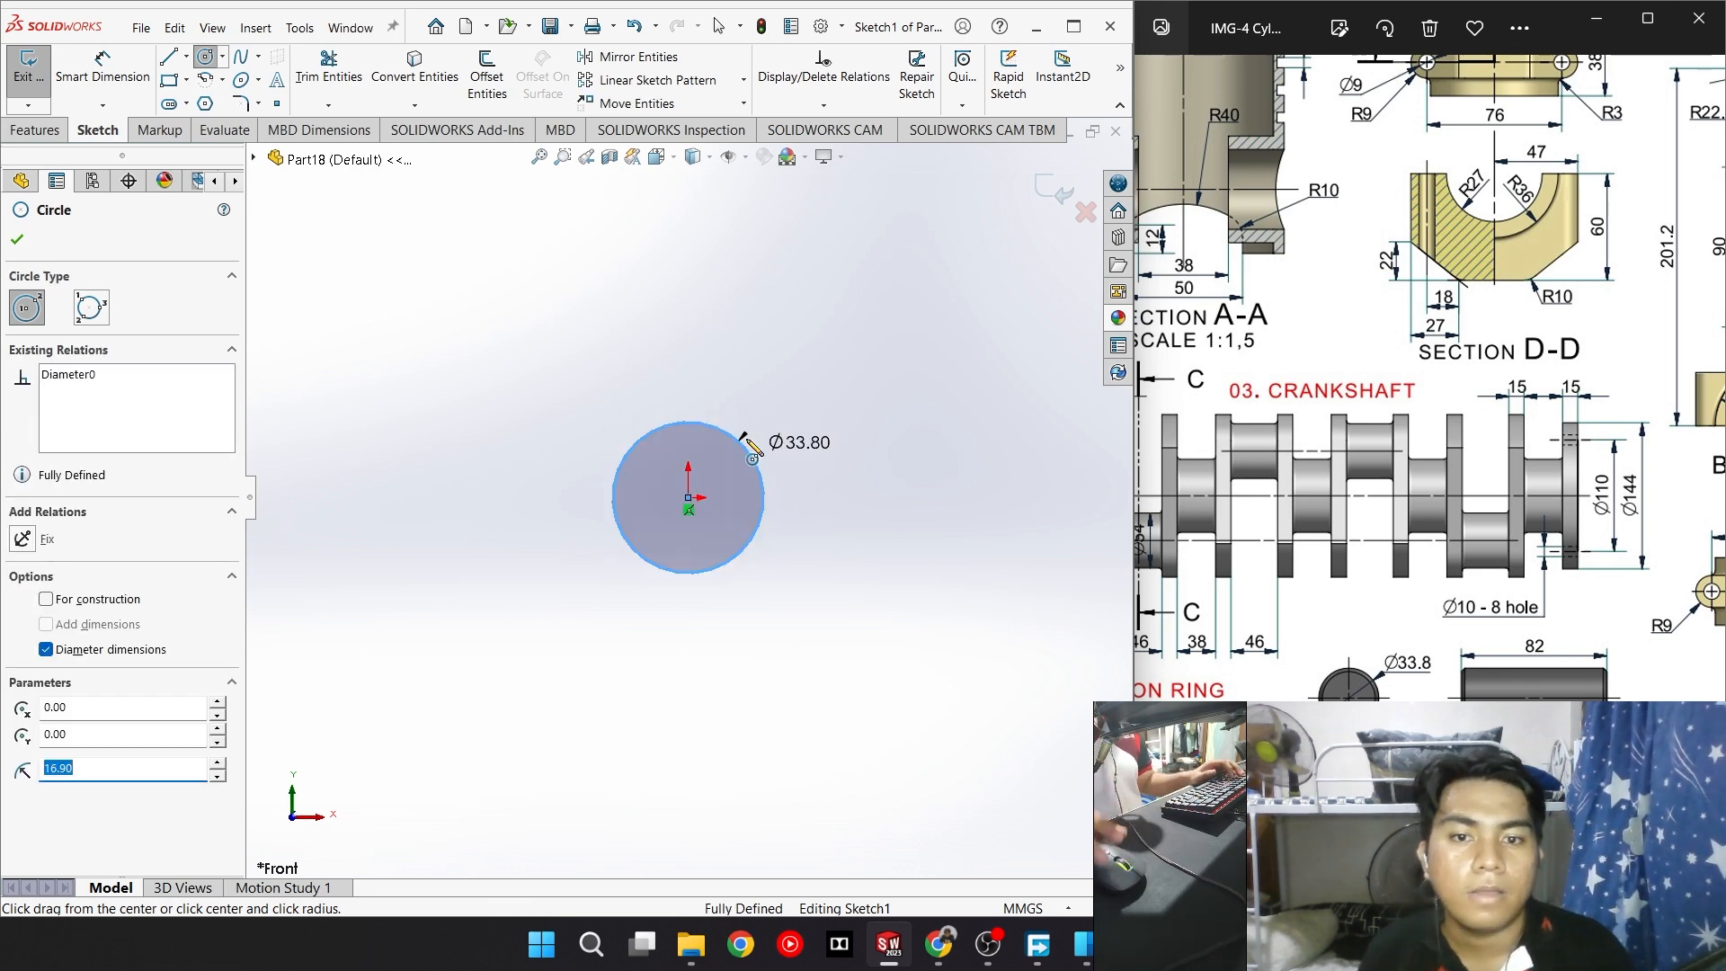
Extrude the circle 82 mm with the Mid Plane end condition to form the piston pin body
left_click(58, 144)
left_click(38, 76)
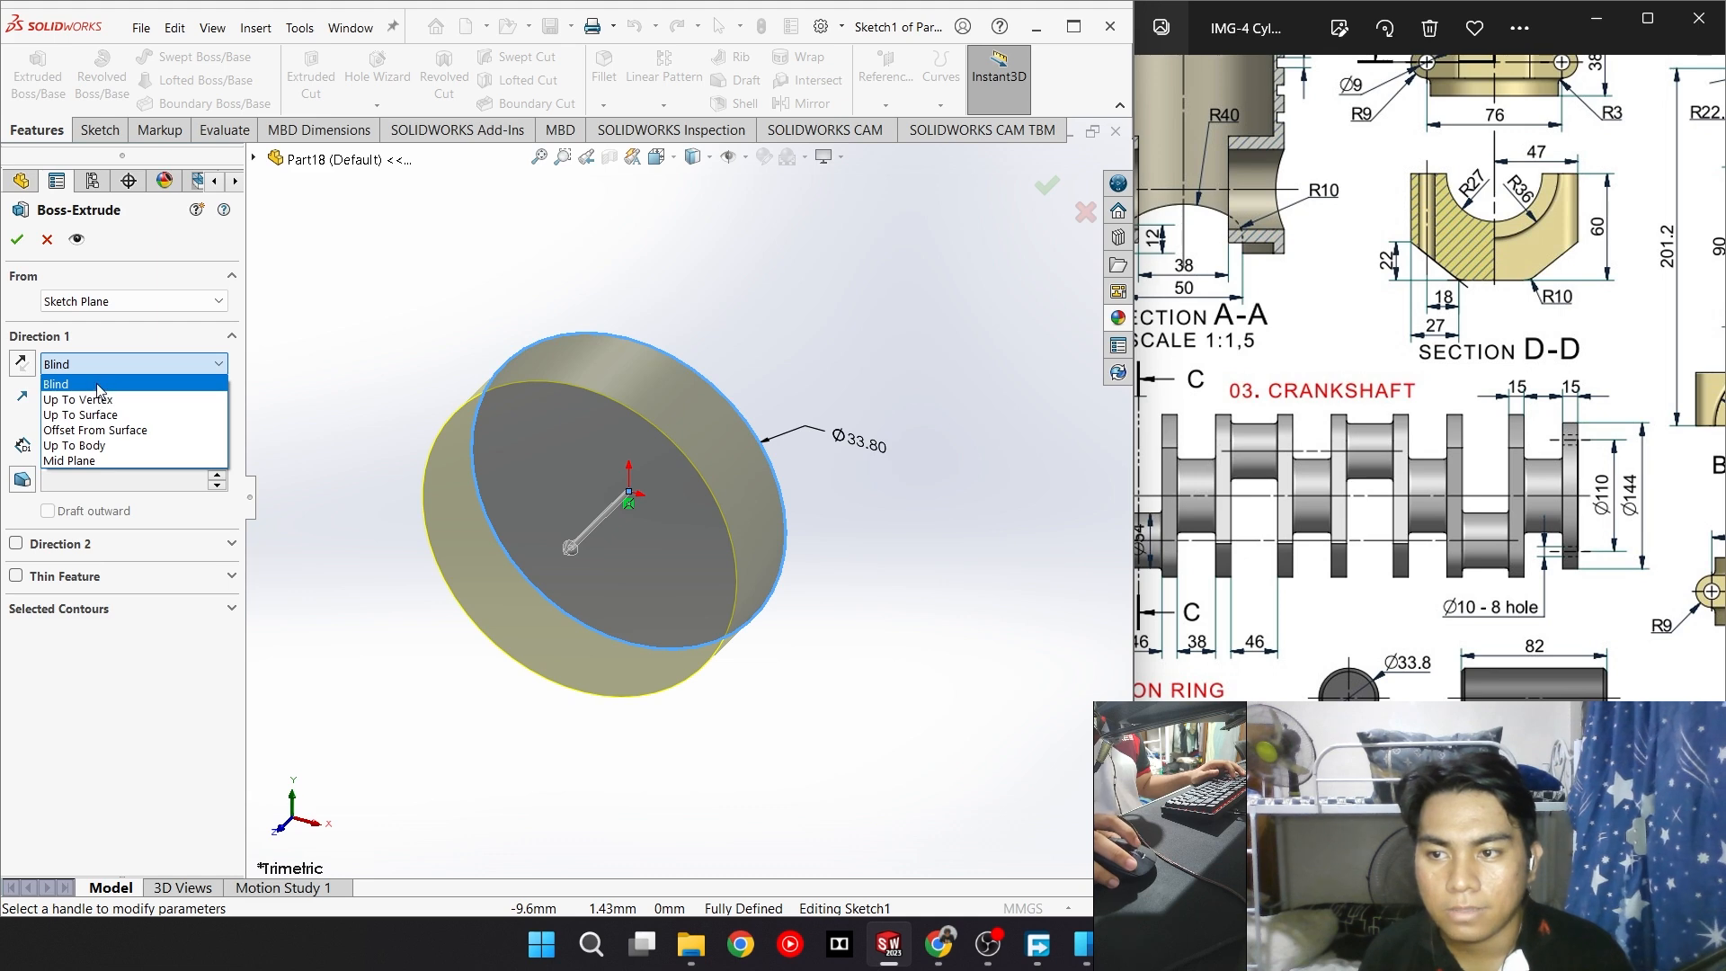
left_click(103, 459)
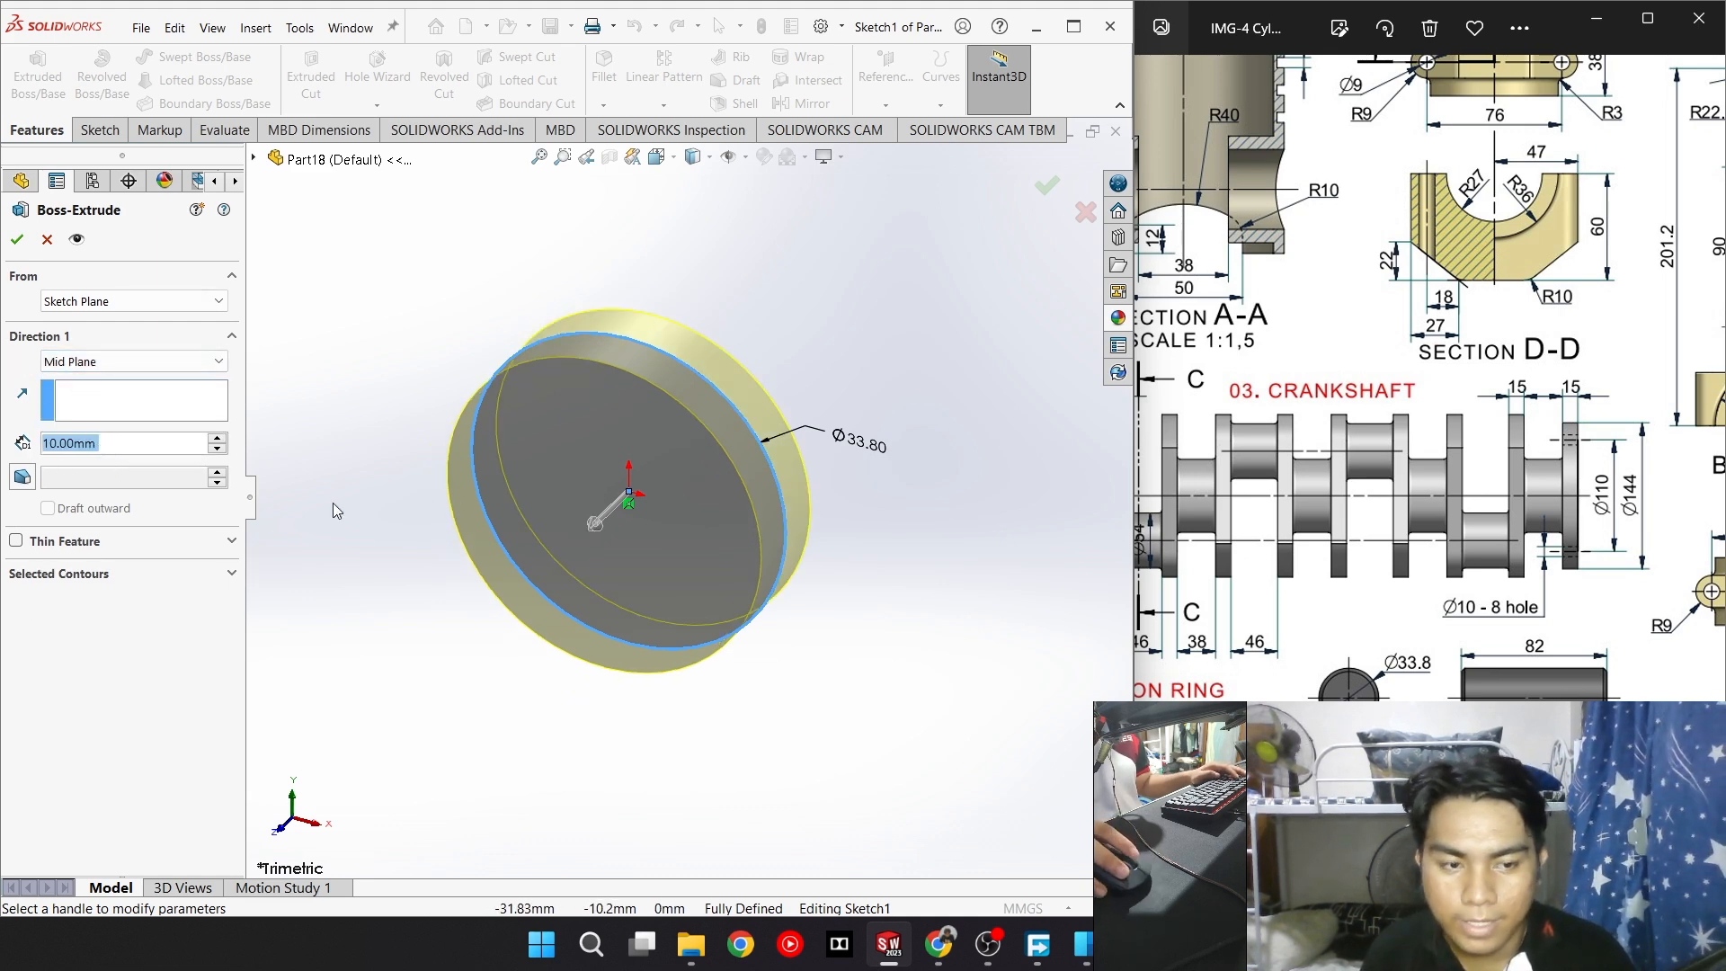
type("82")
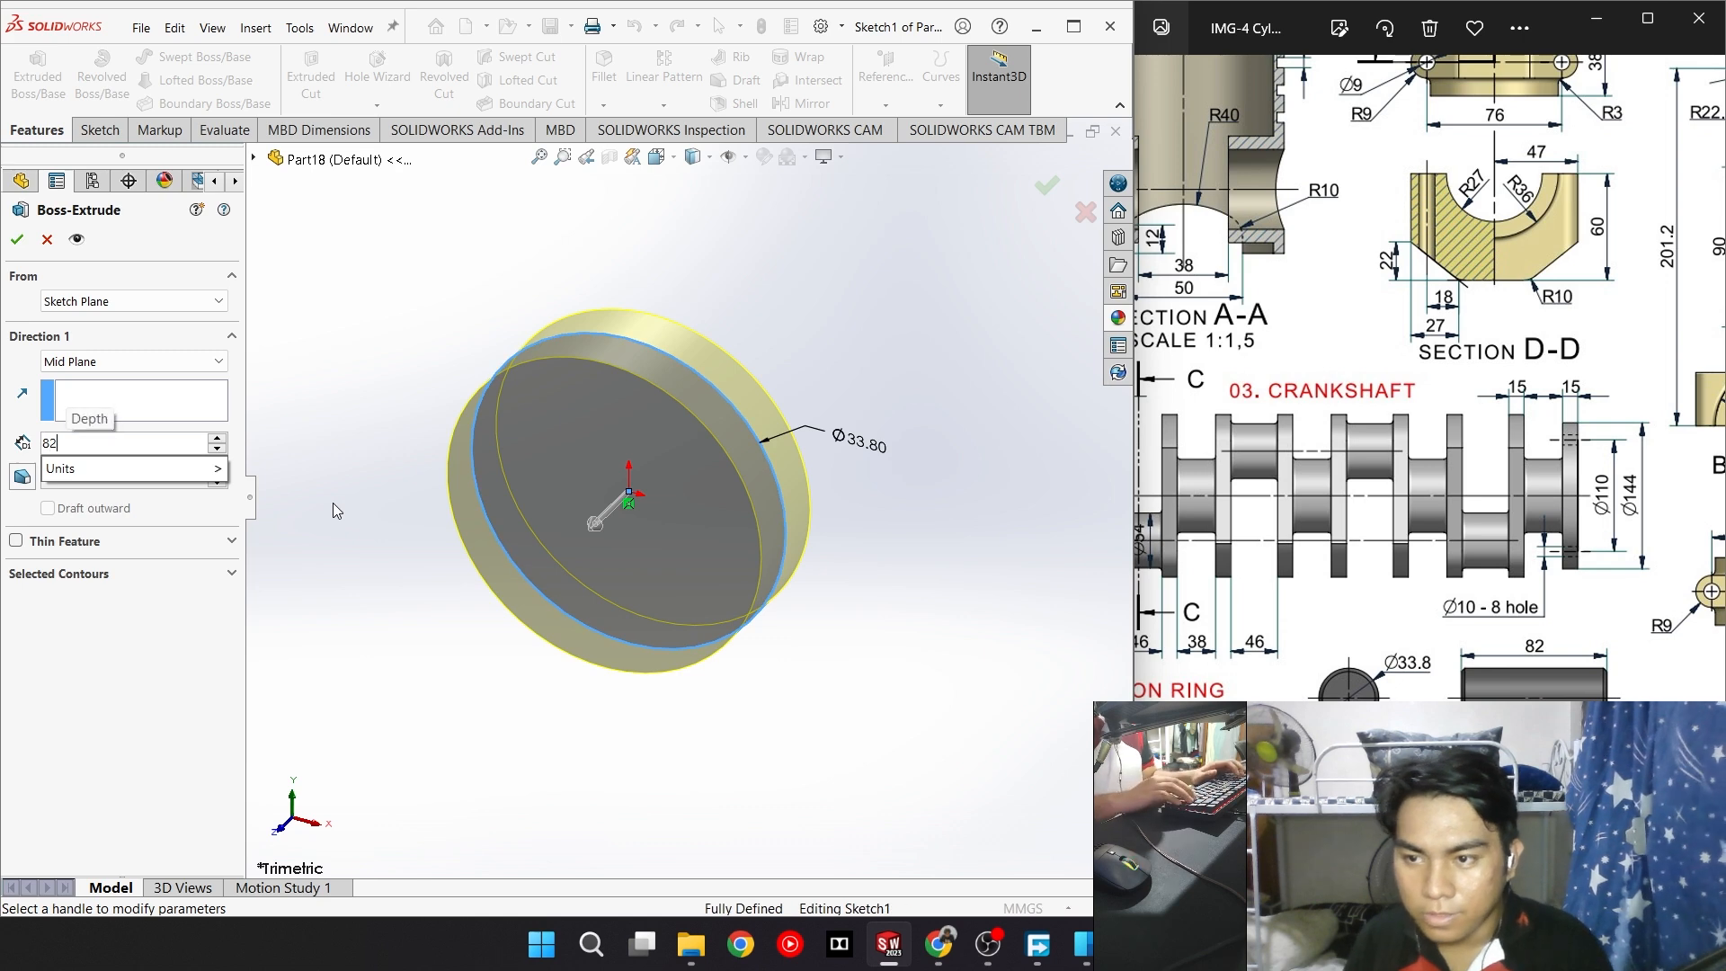
key("Return")
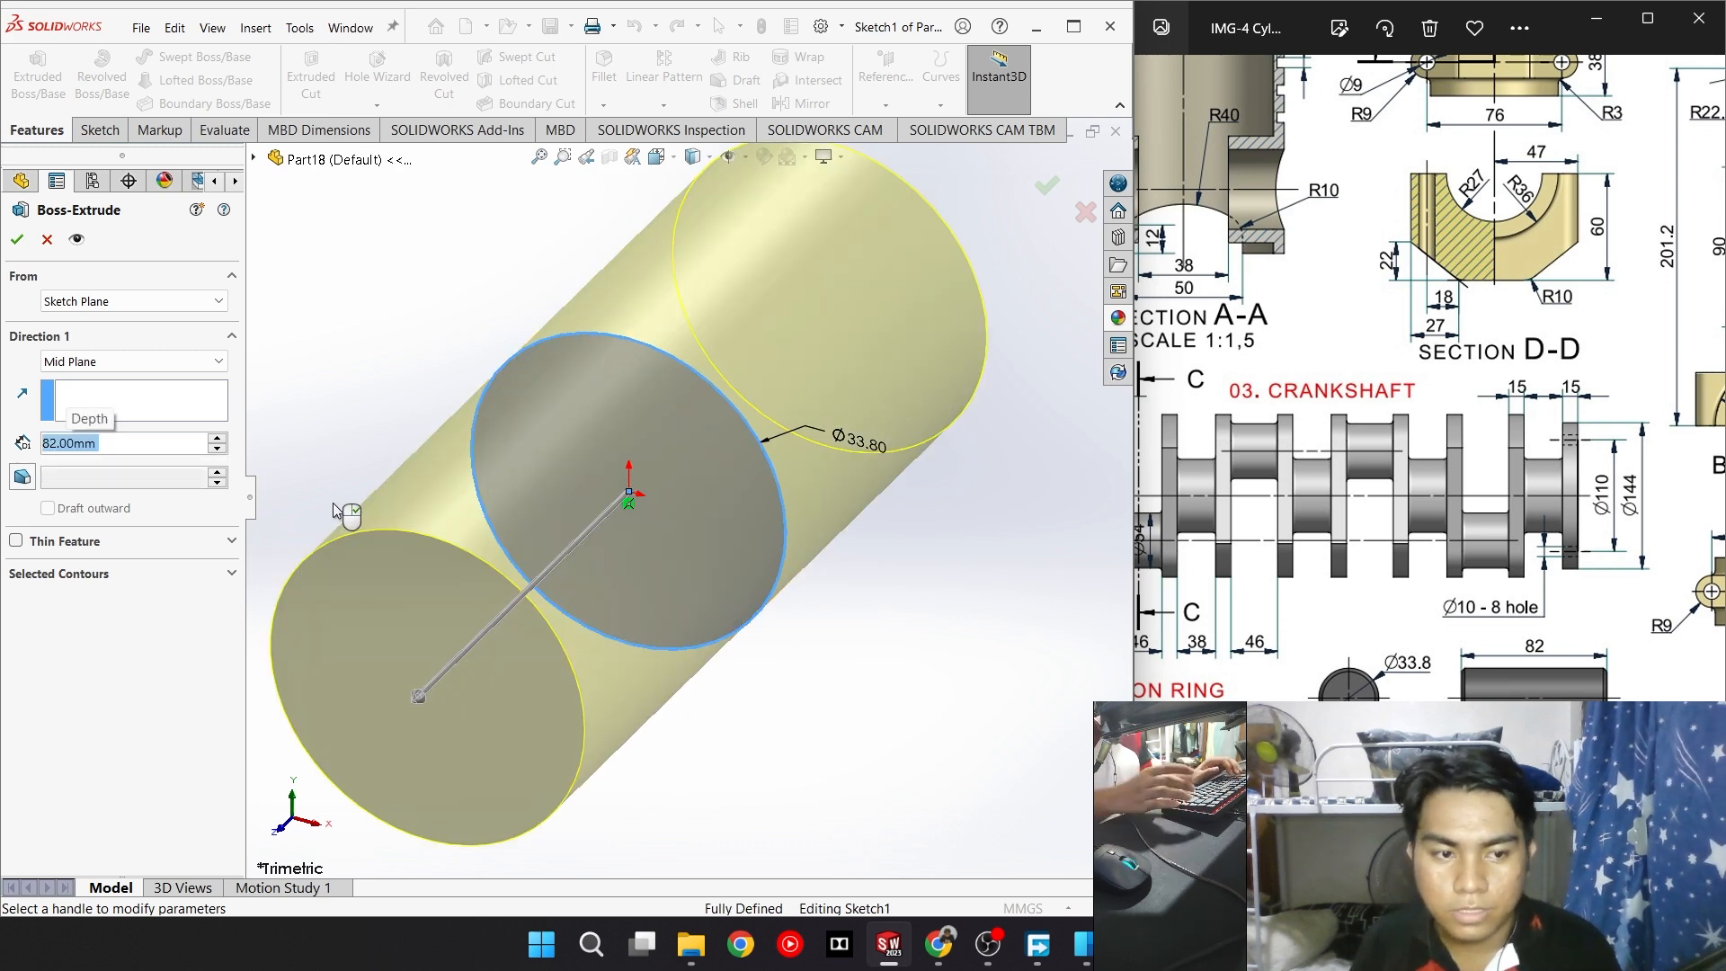
scroll(635, 514, "up", 3)
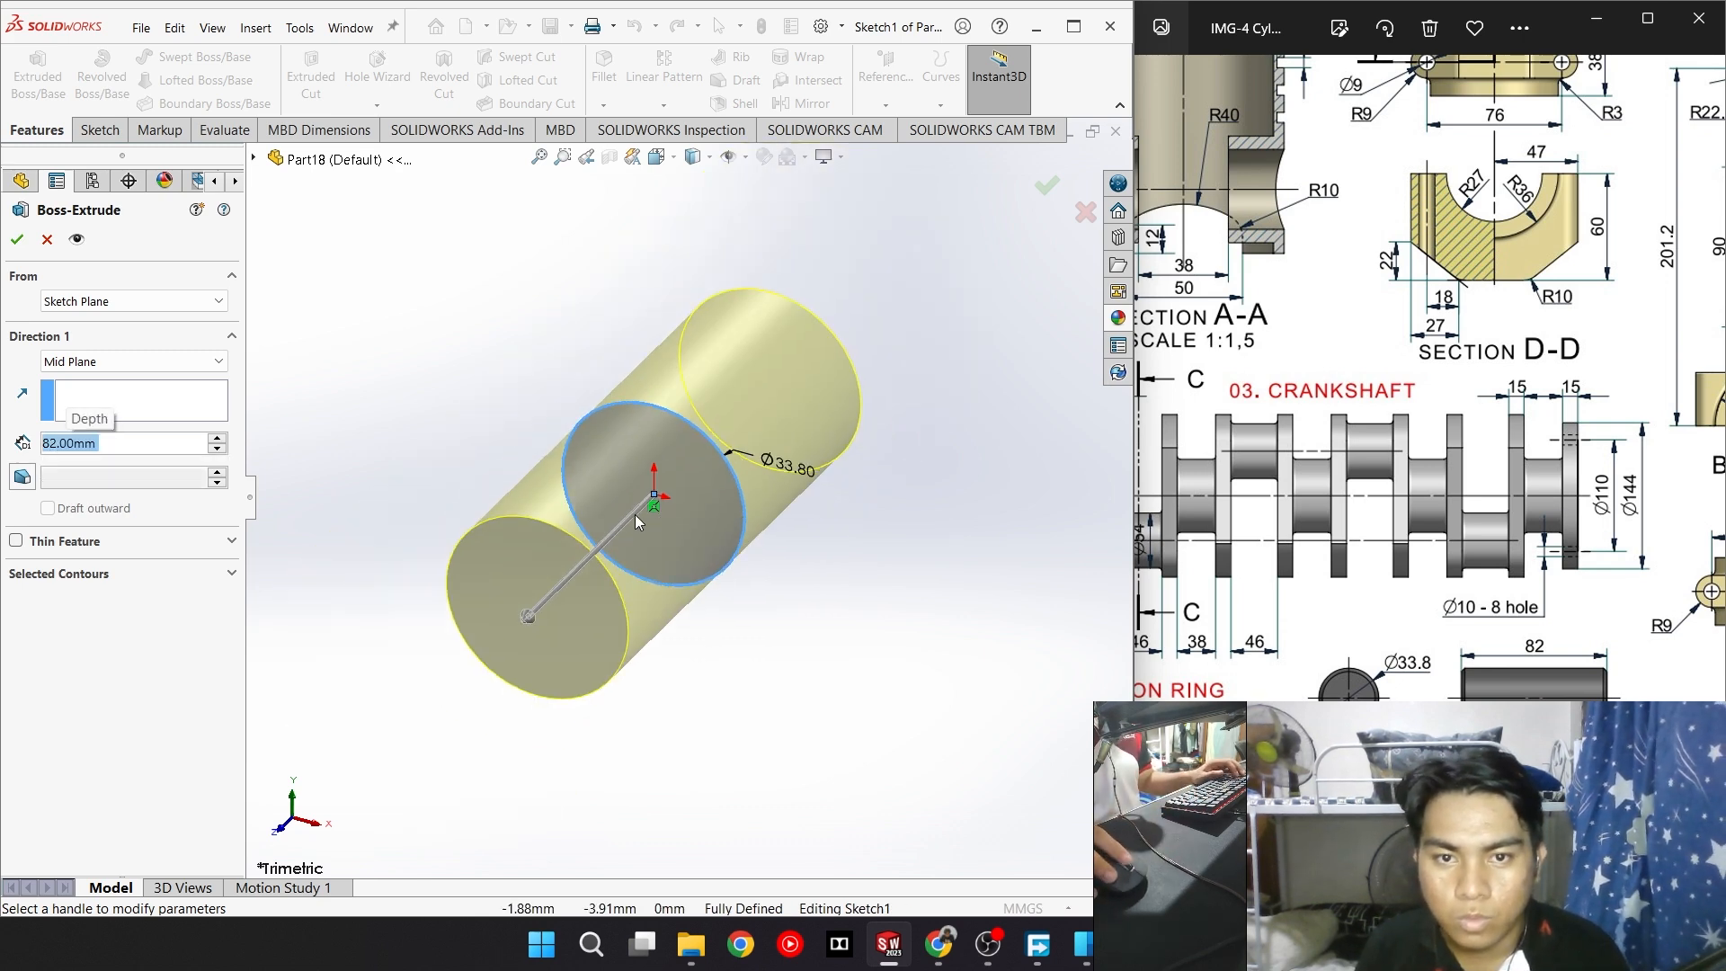
left_click(16, 239)
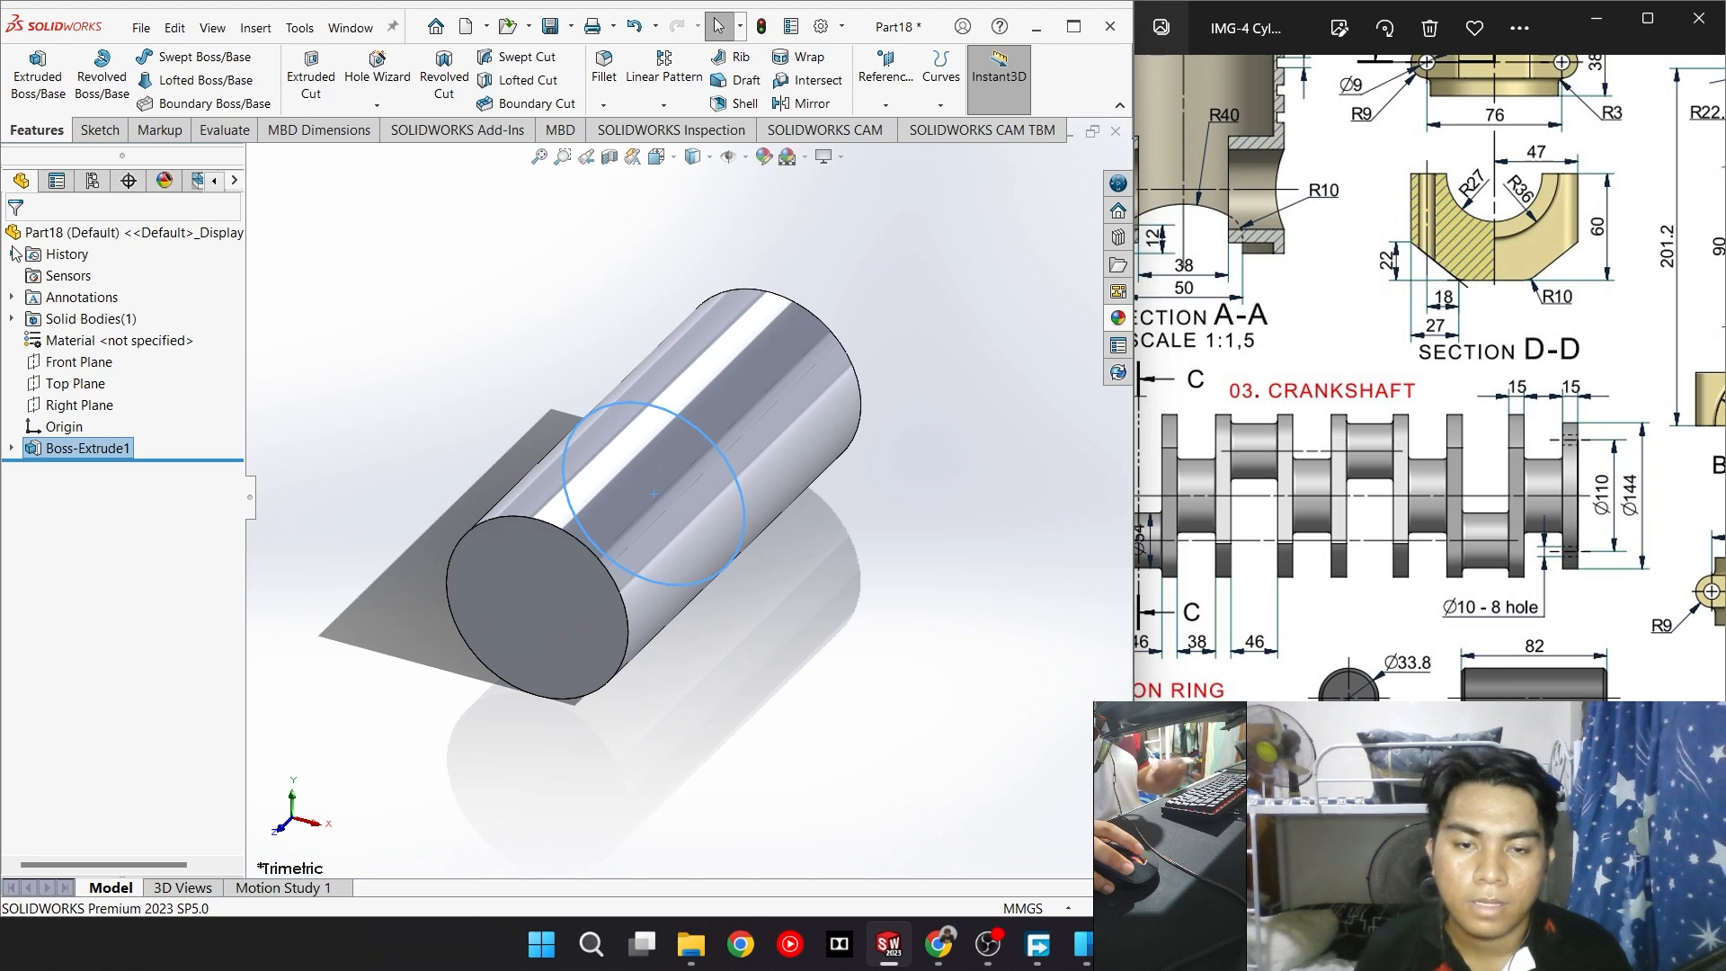
left_click(840, 669)
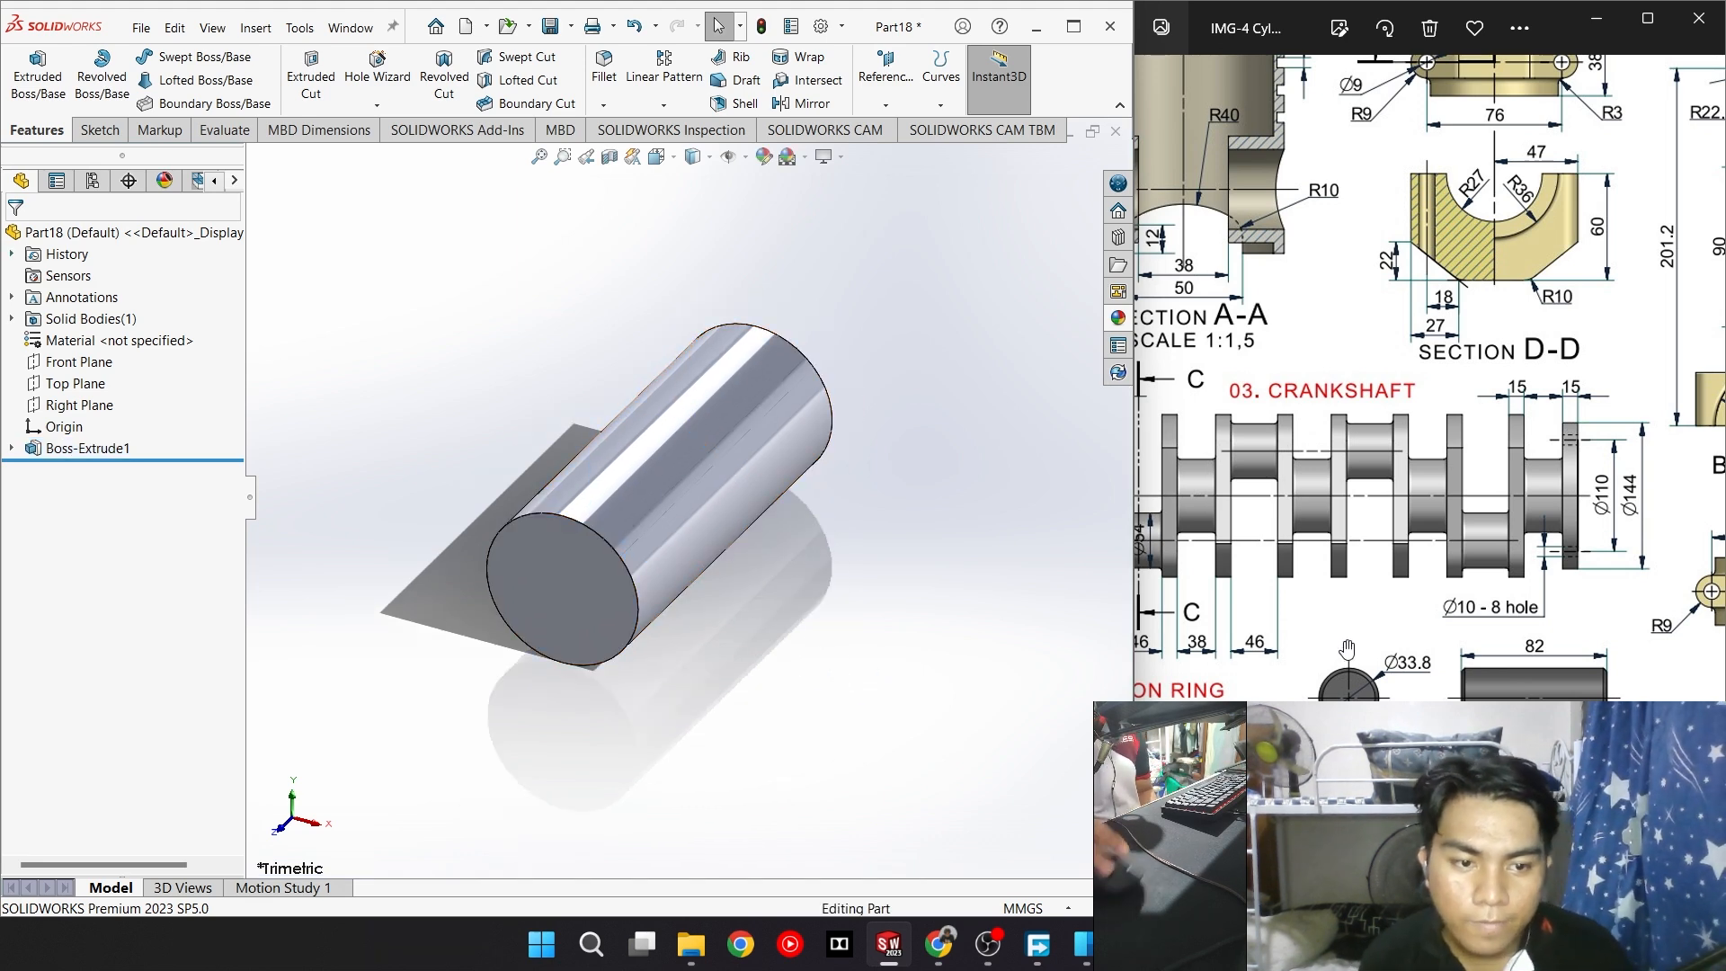
Chamfer the circular edges at both ends of the piston pin with a 2 mm distance at 45 degrees
scroll(1402, 690, "up", 2)
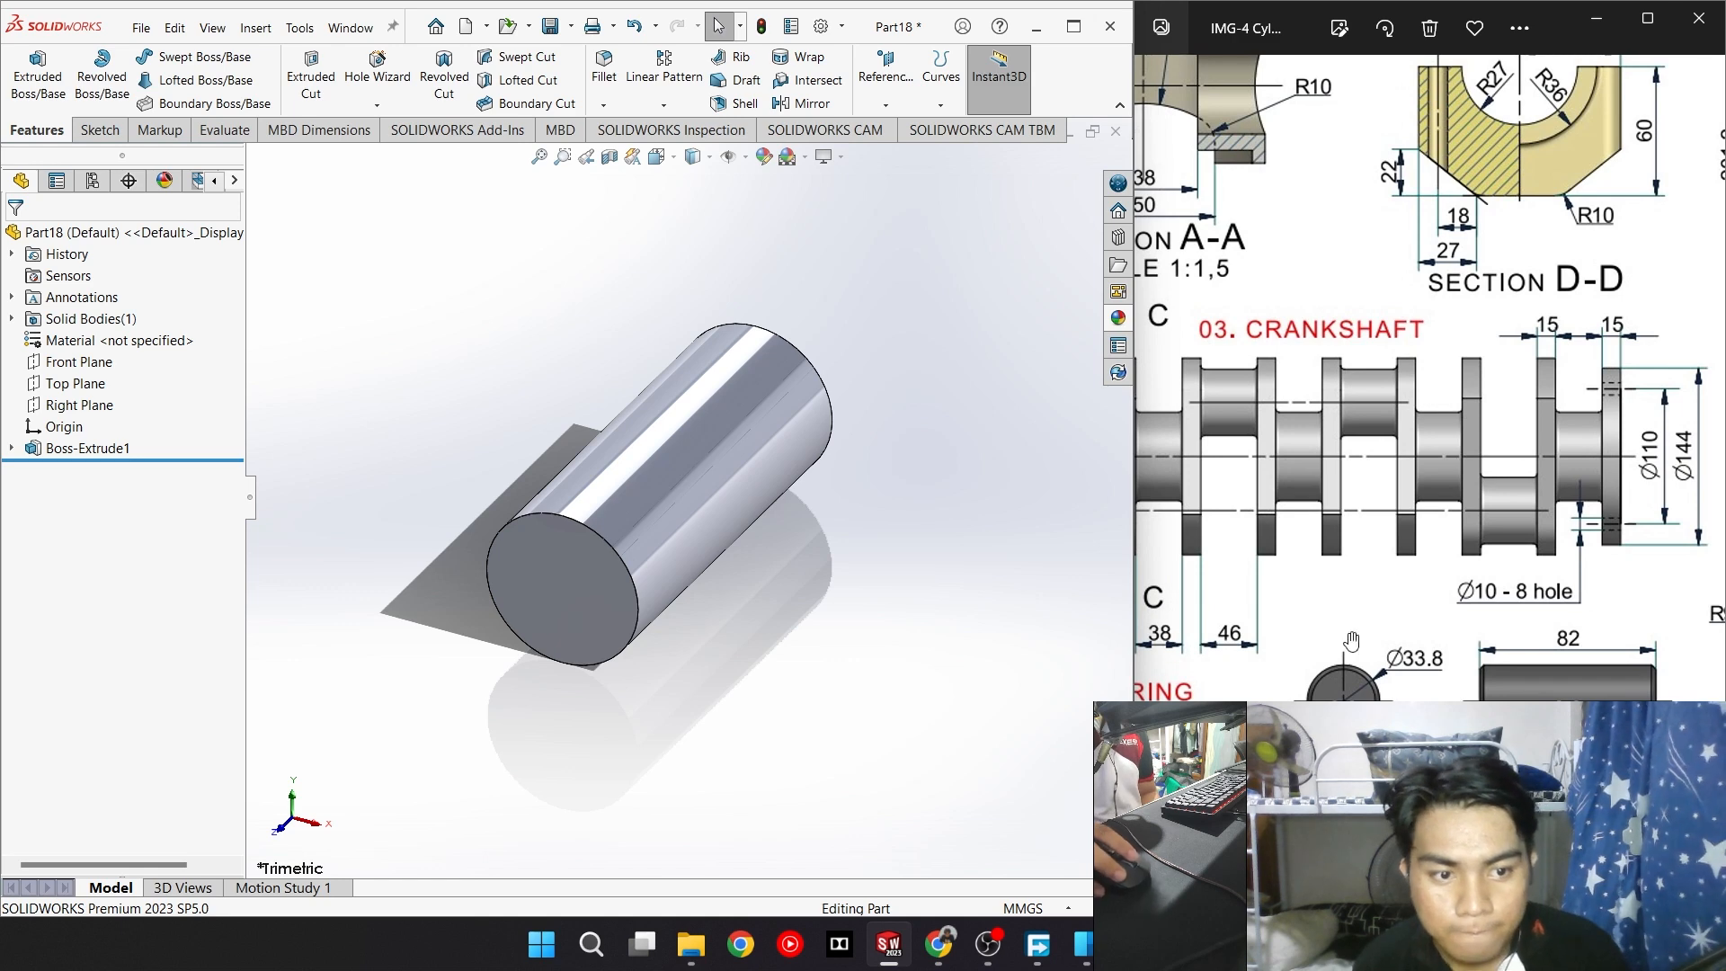
scroll(1409, 699, "up", 3)
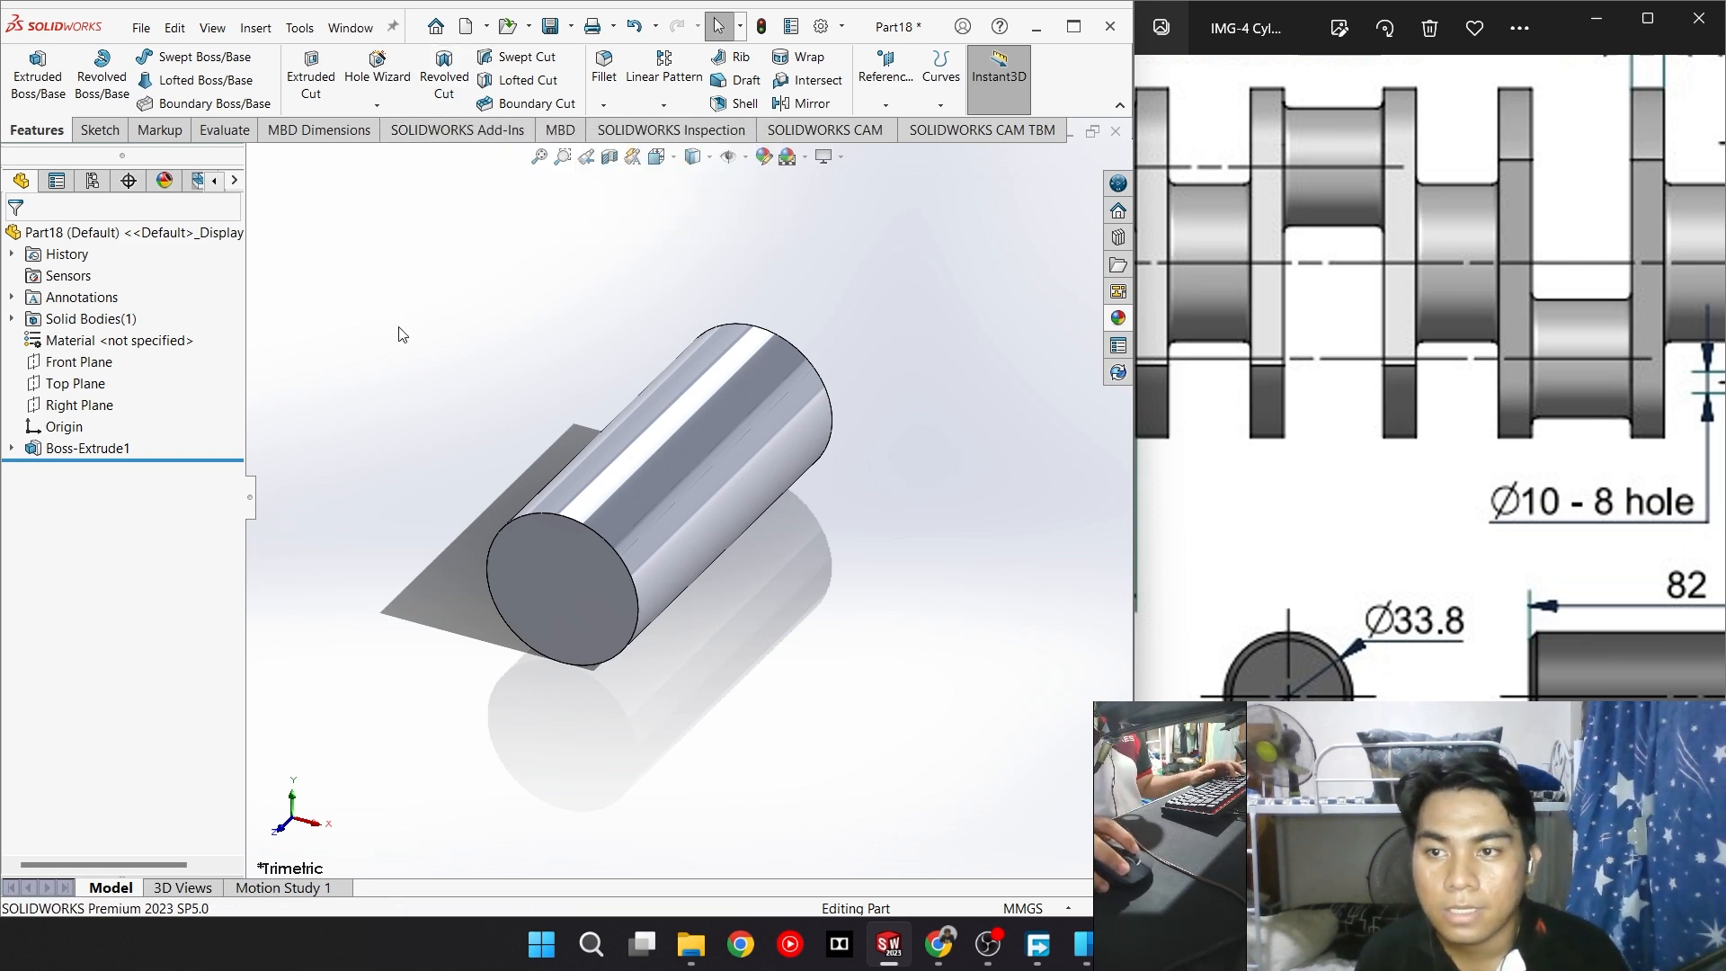
left_click(603, 105)
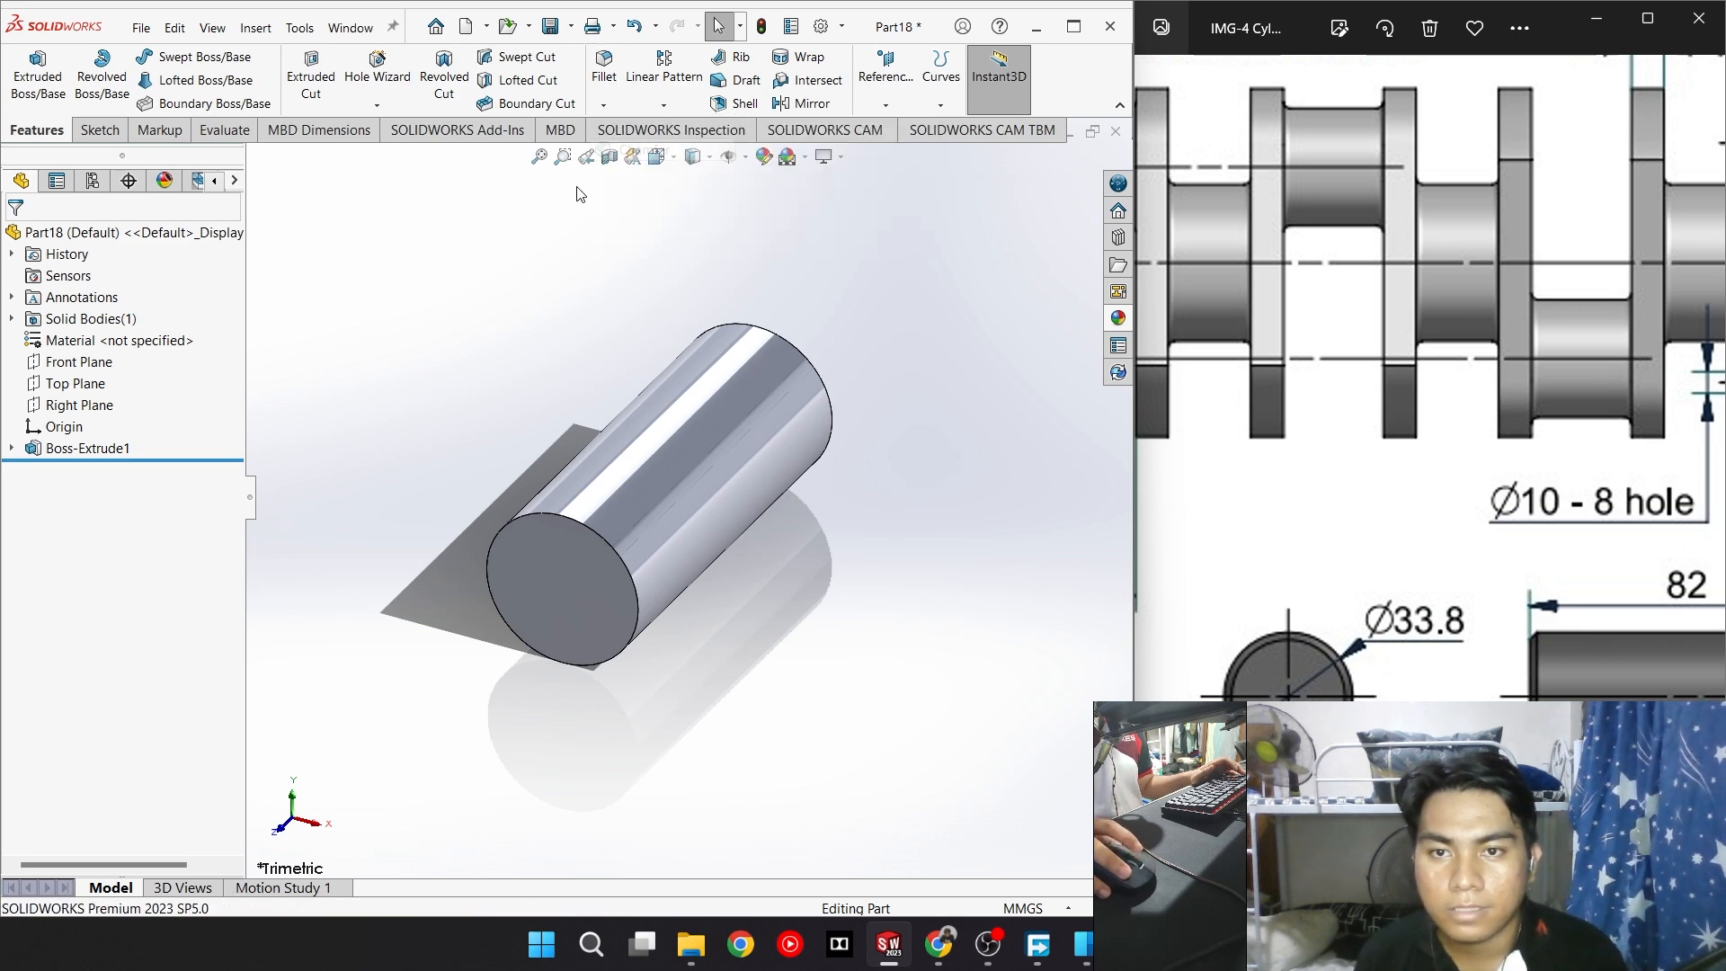
left_click(600, 534)
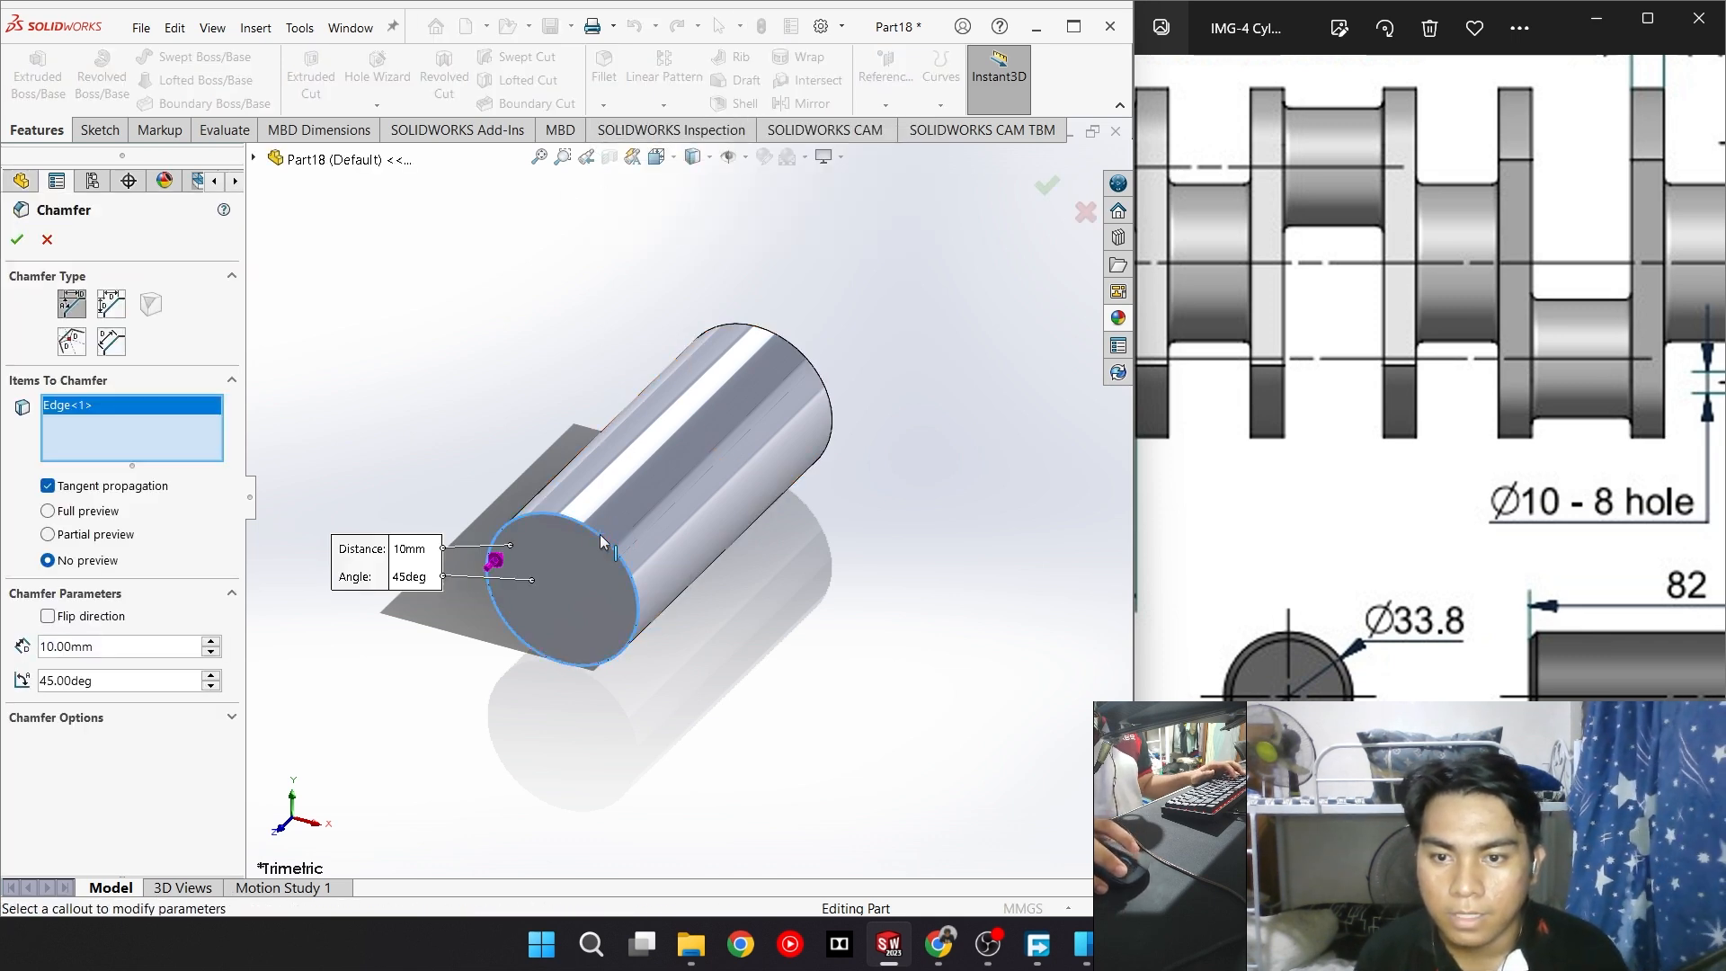
left_click(817, 370)
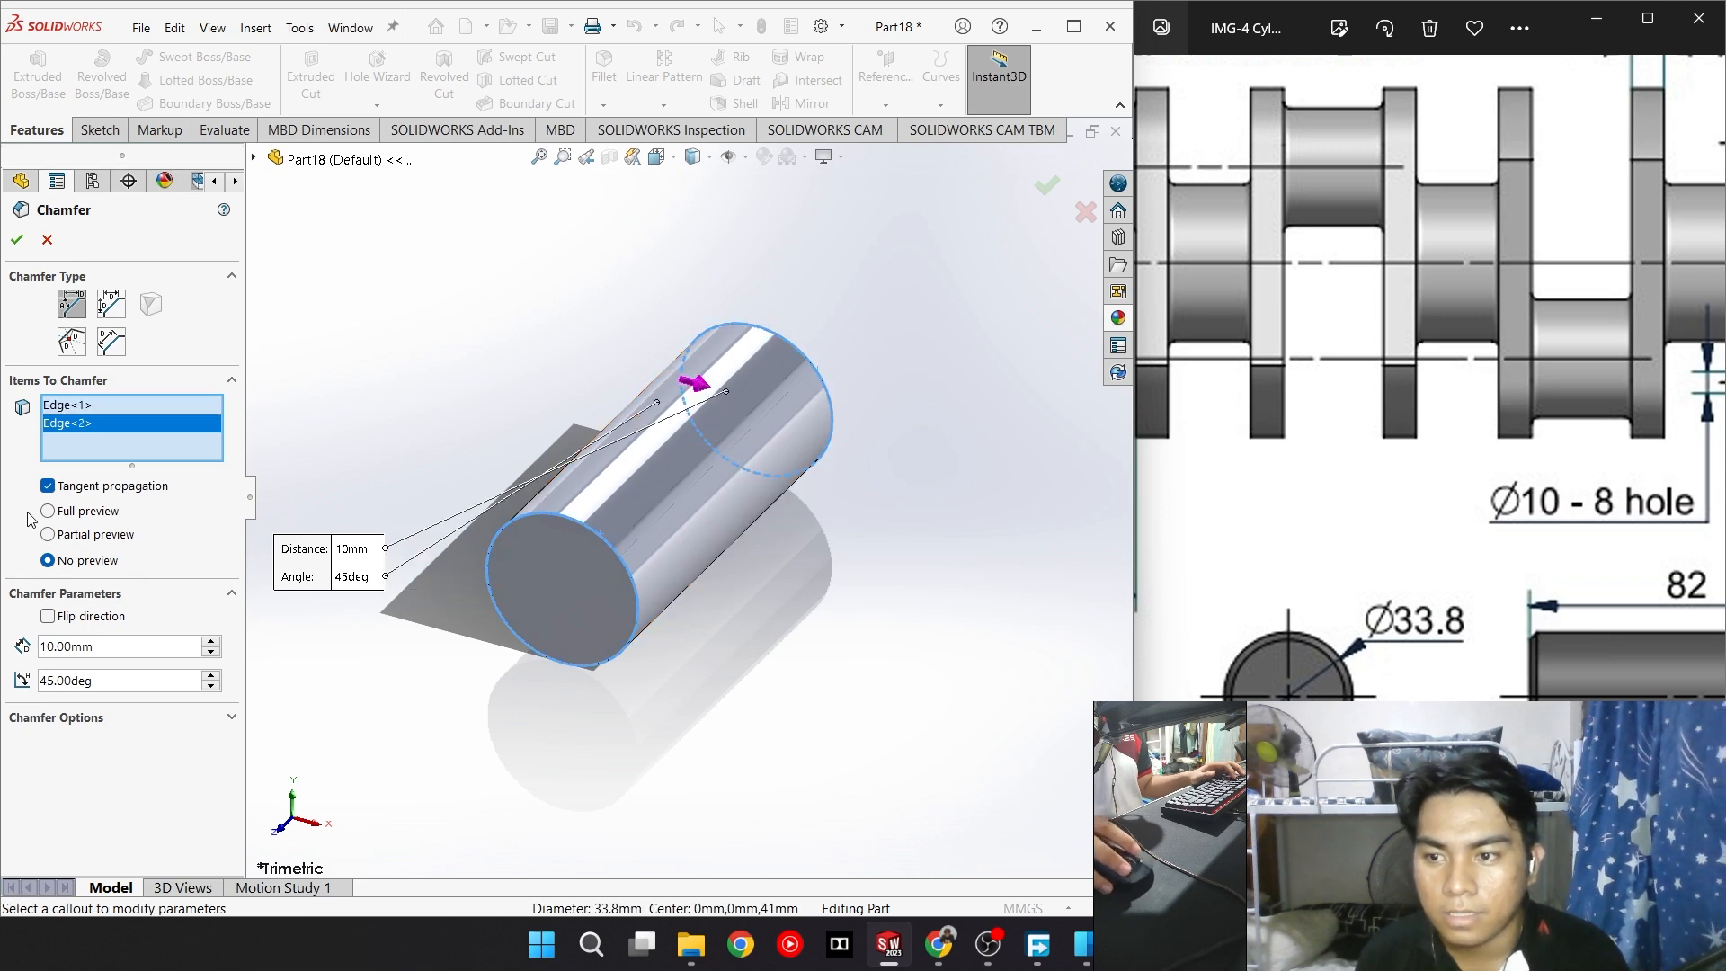
left_click(142, 647)
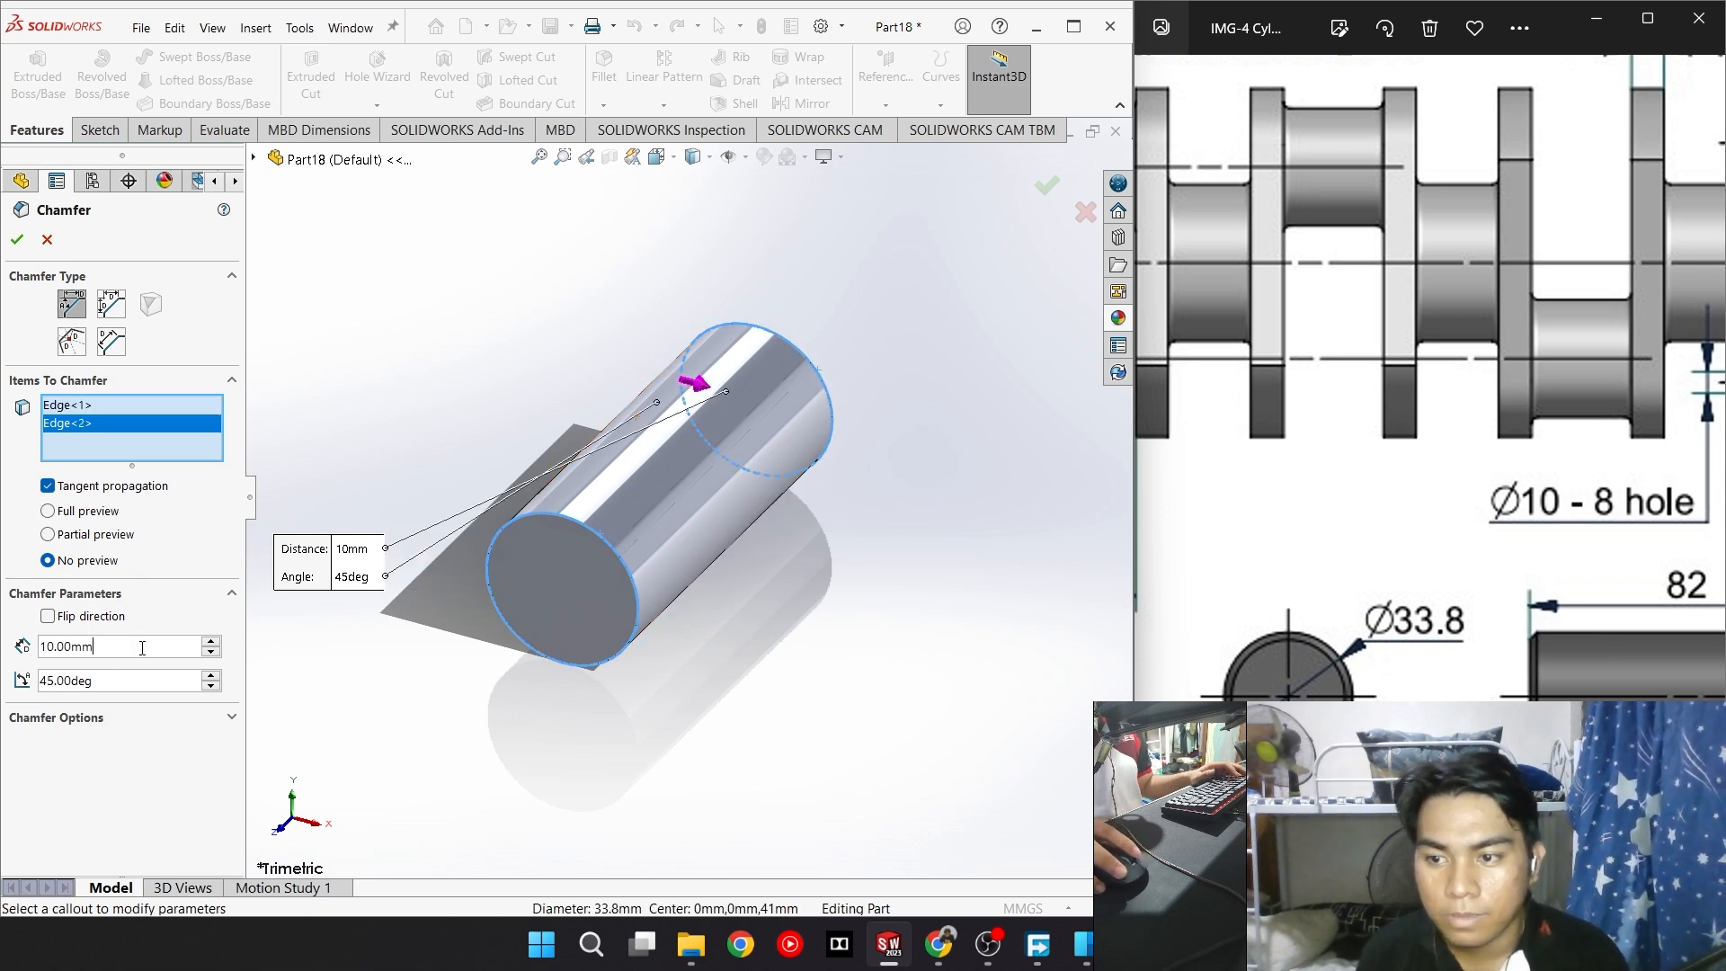
key("ctrl+a")
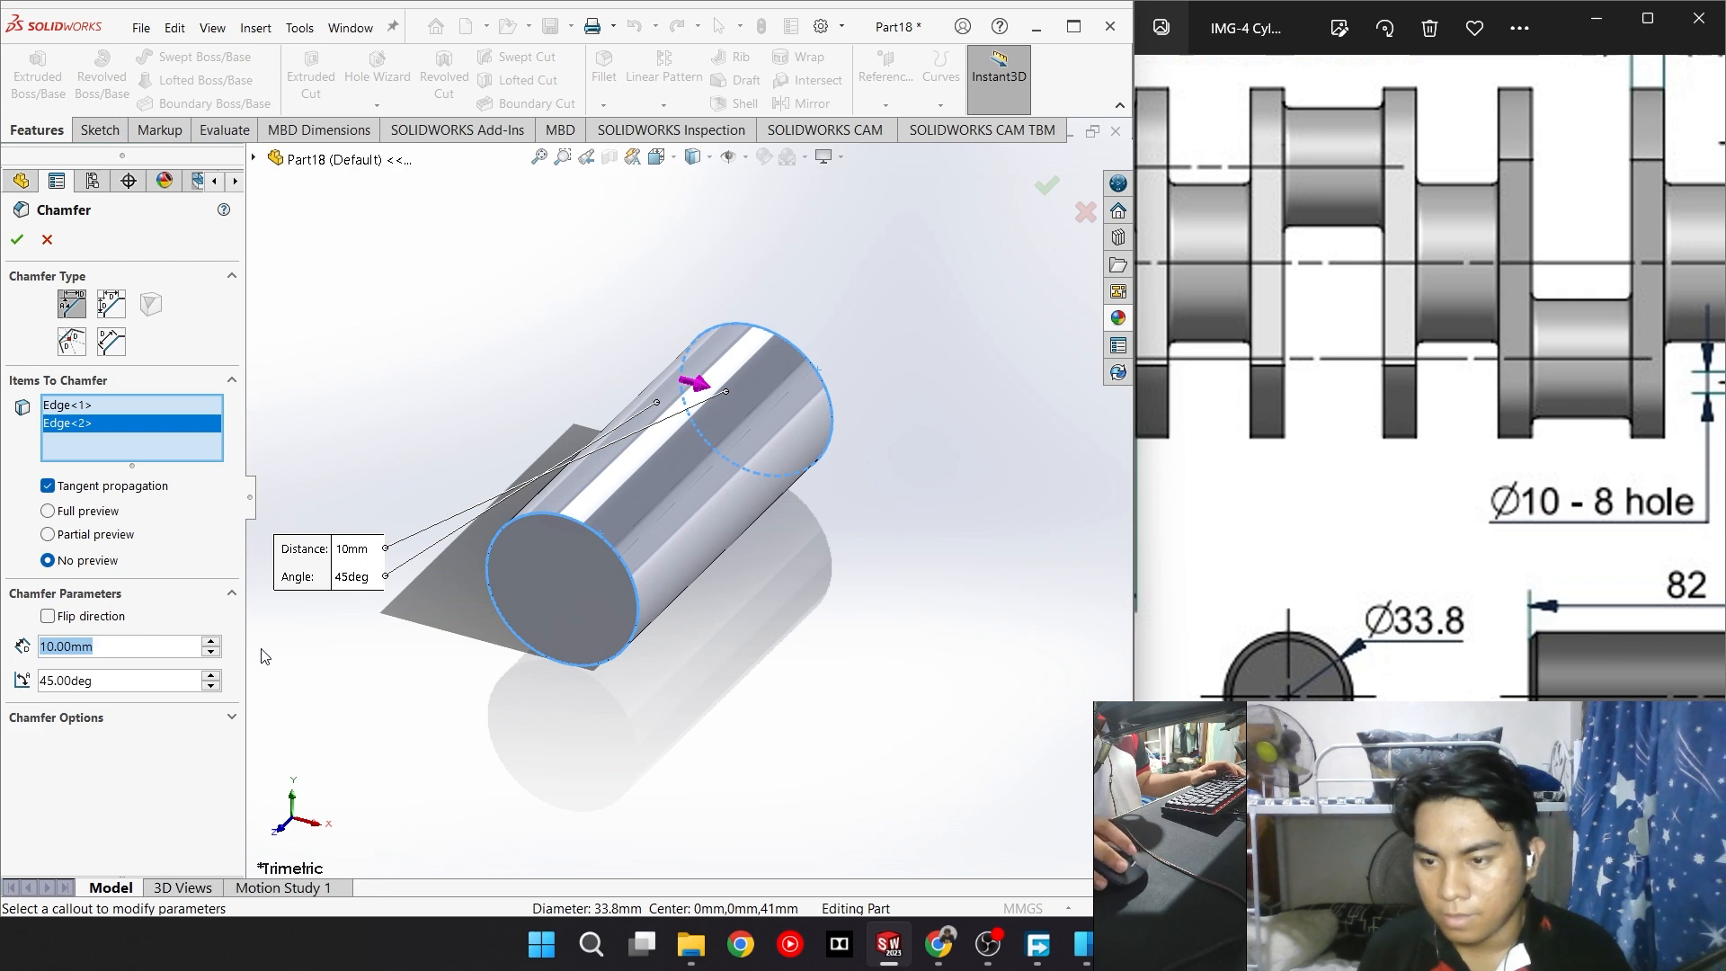
type("2")
key("Return")
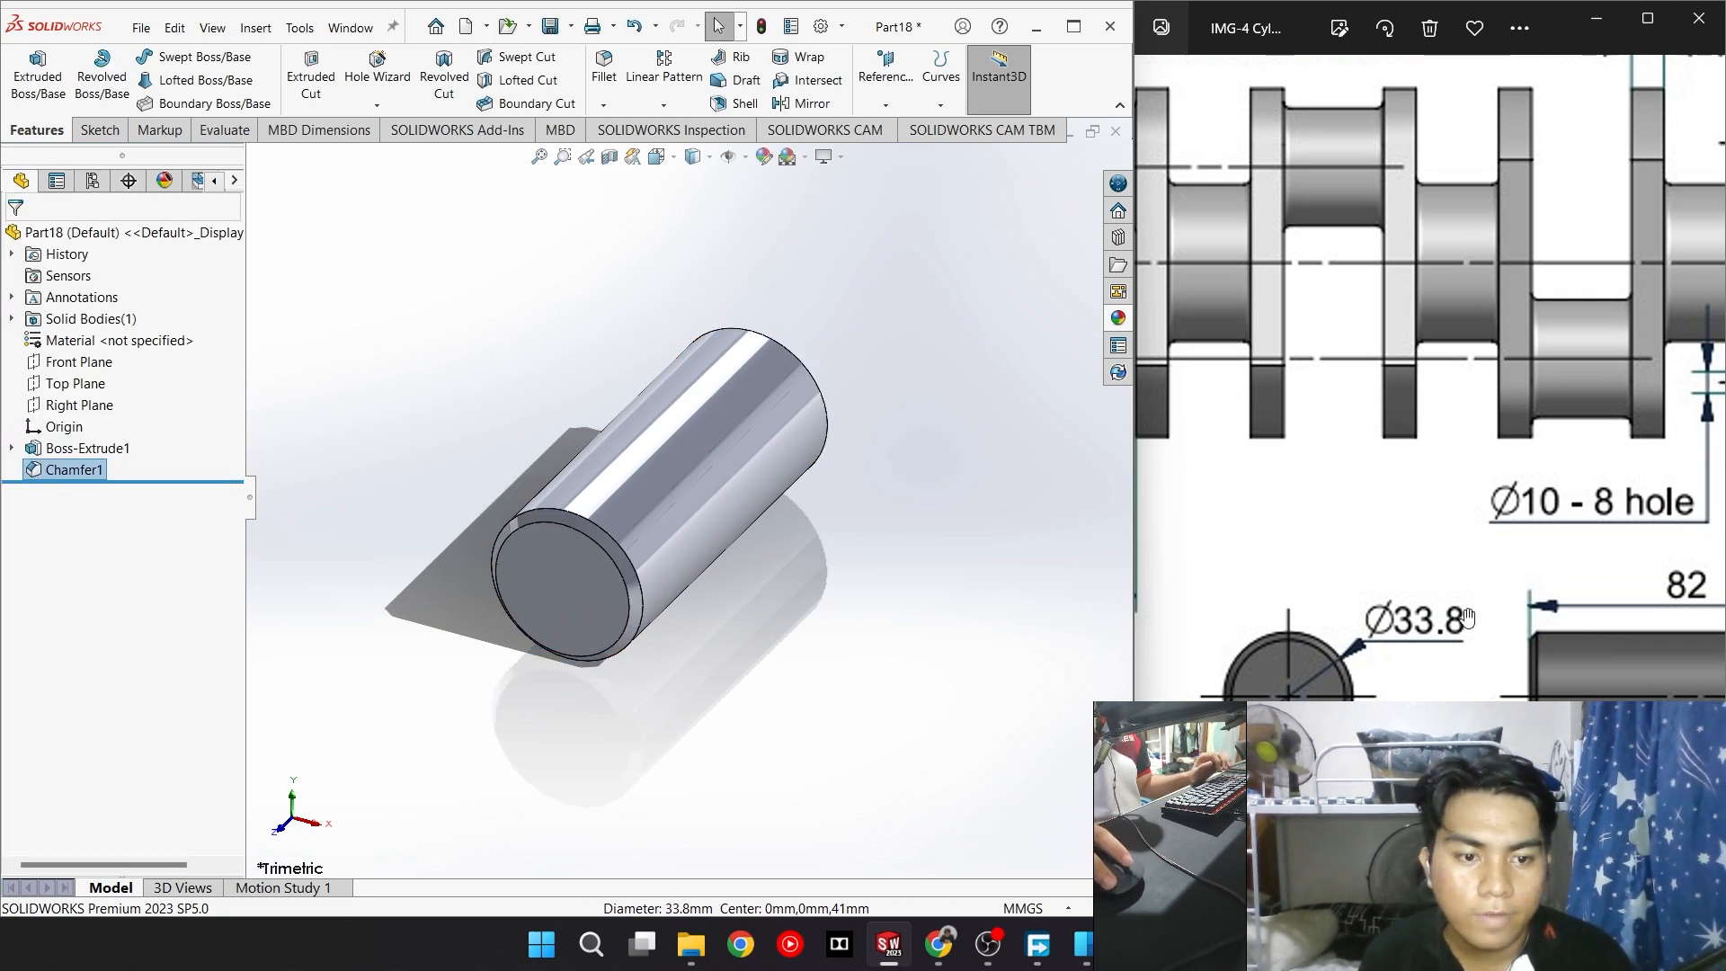
Open the appearance settings for the pin's chamfer and choose cast iron from the Metal > Iron appearances
left_click(1489, 629)
scroll(1195, 647, "down", 2)
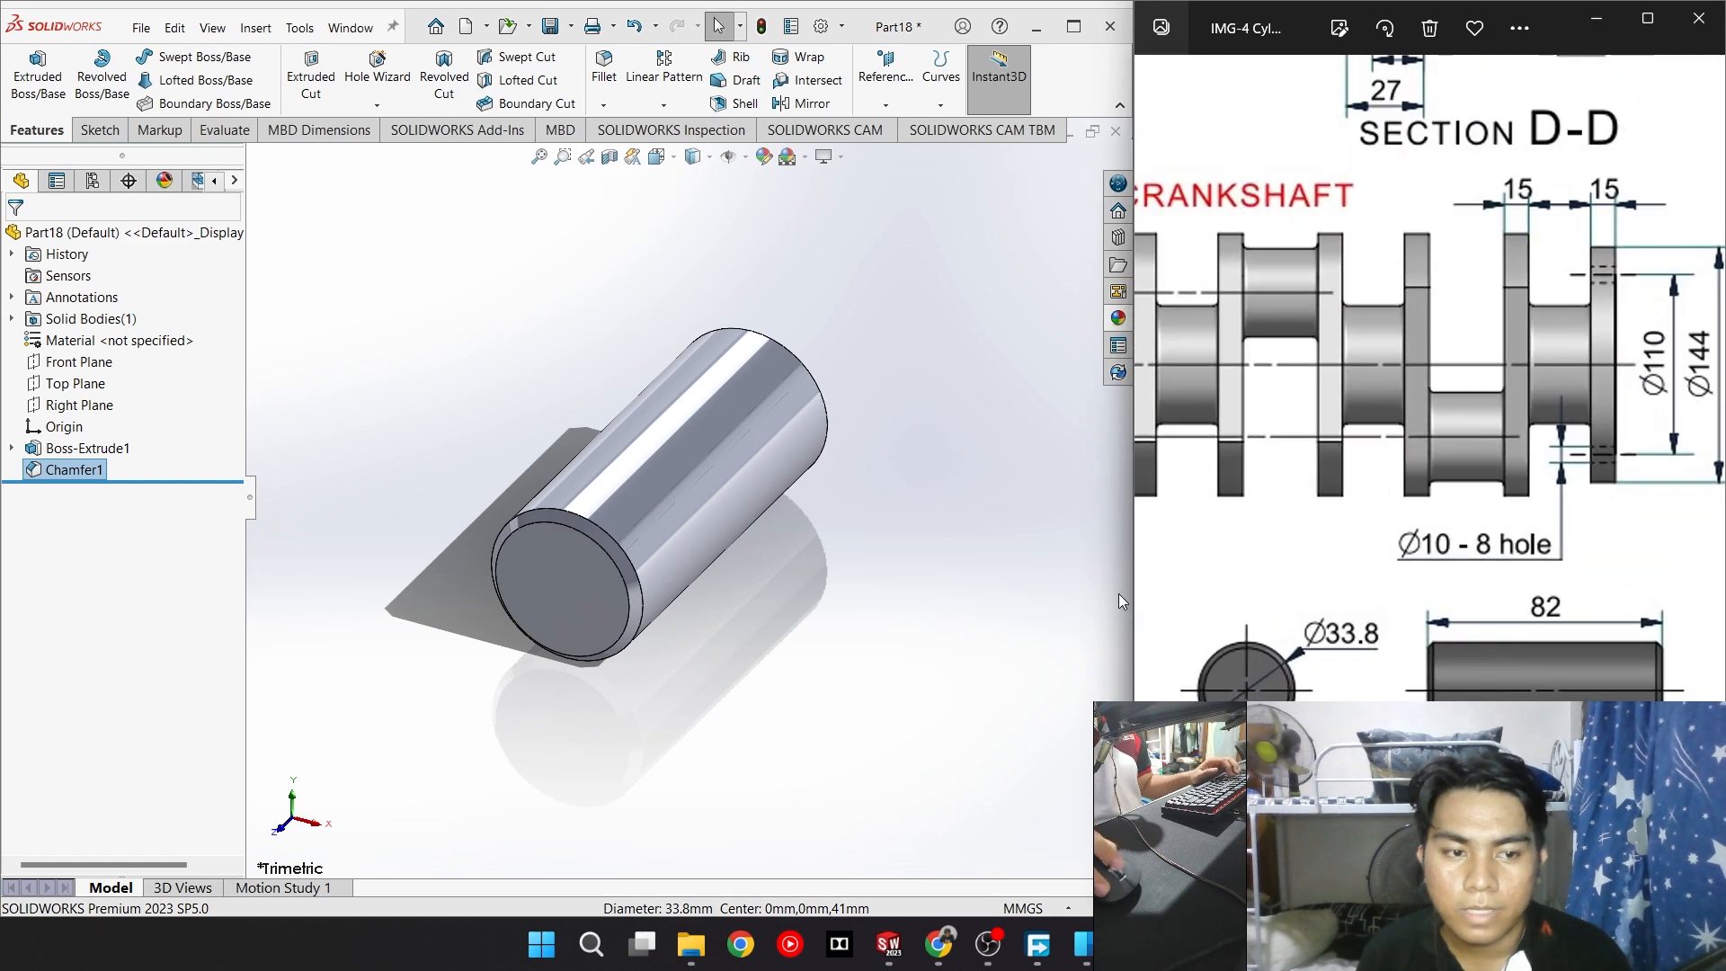
scroll(1256, 624, "up", 1)
left_click(764, 159)
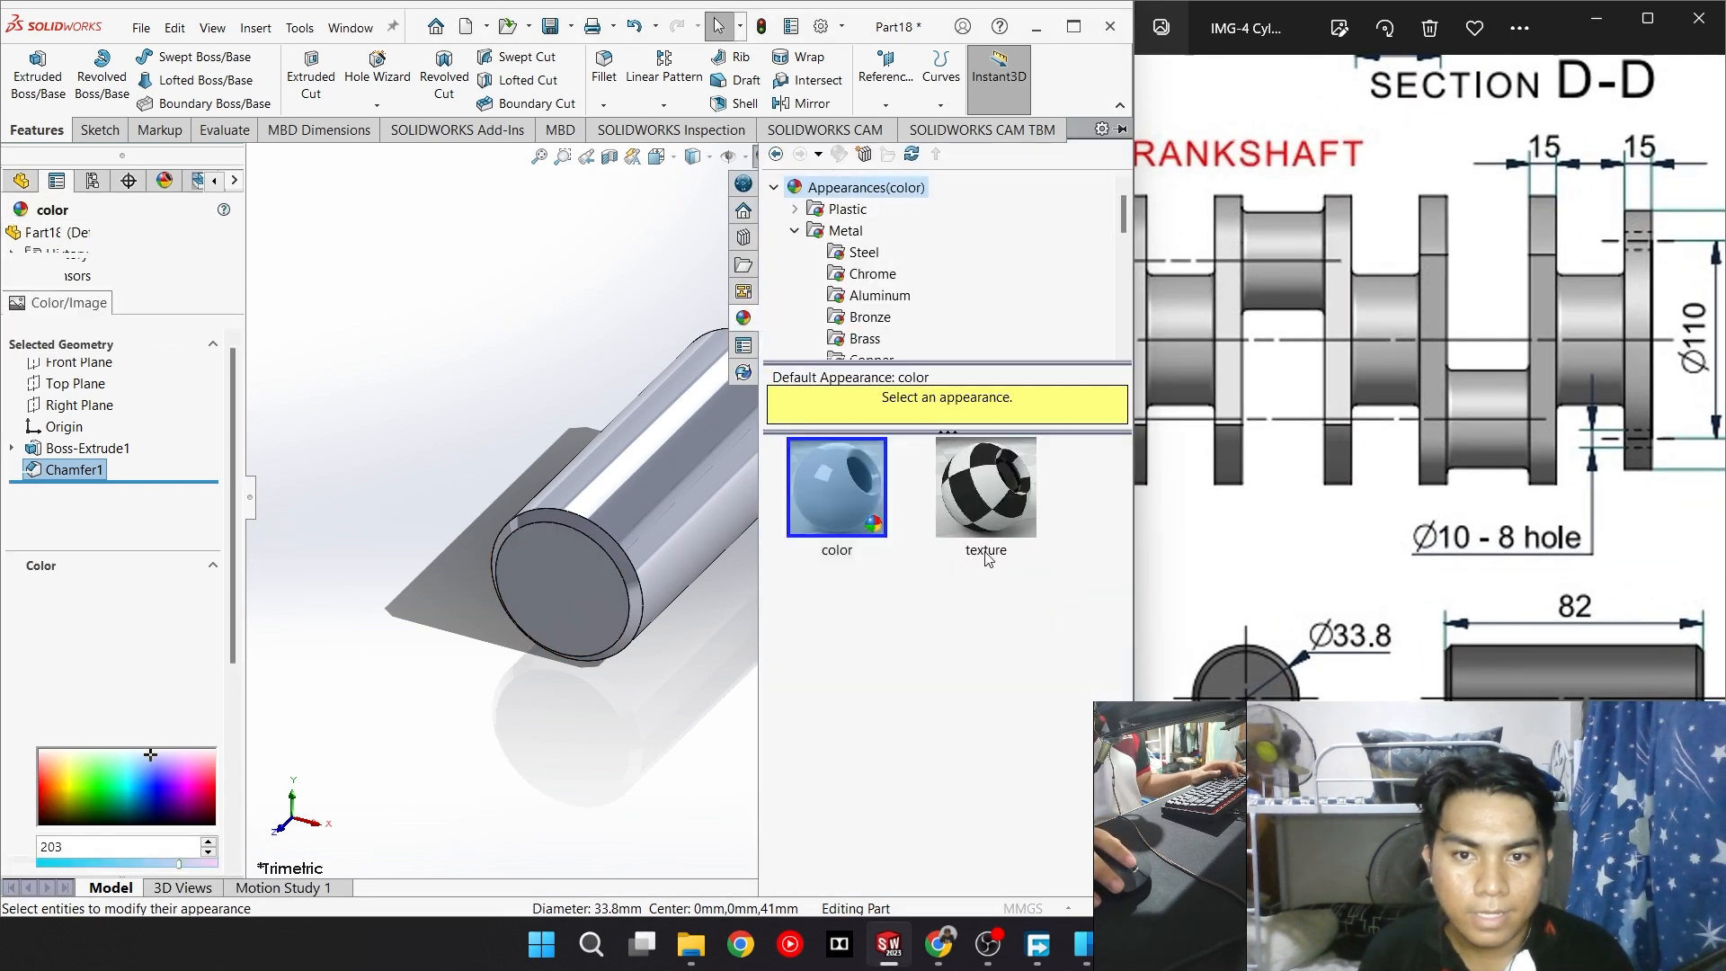
scroll(819, 298, "down", 4)
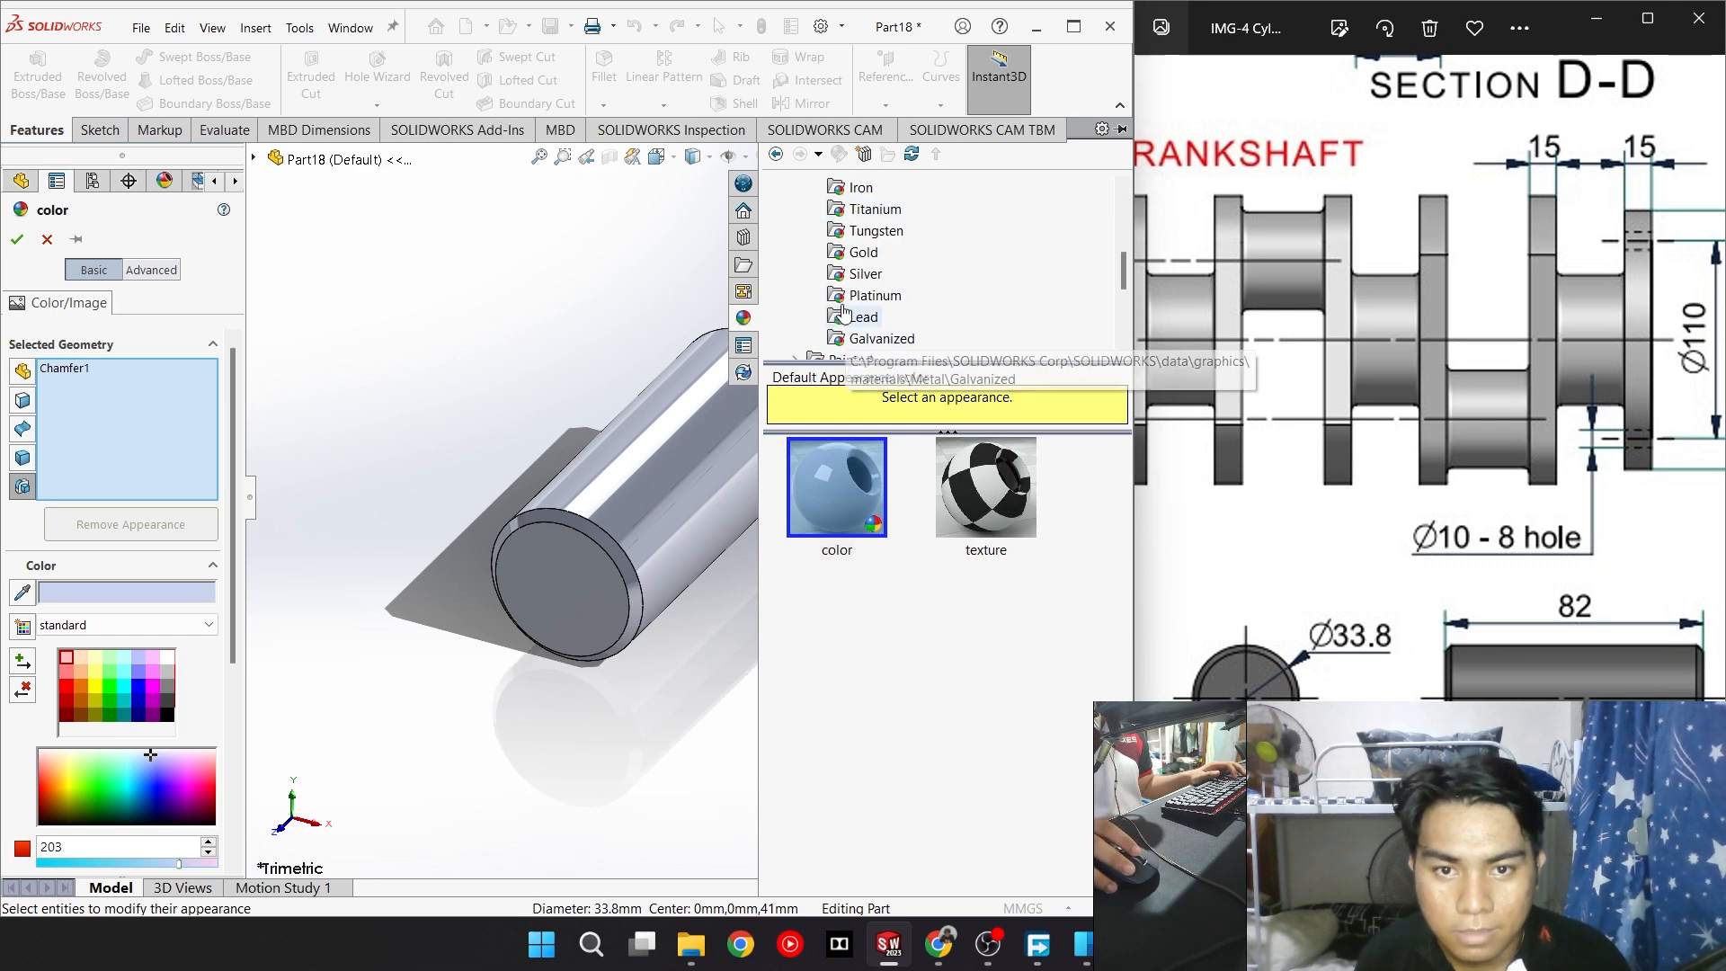
scroll(854, 303, "up", 3)
scroll(854, 302, "down", 3)
left_click(849, 318)
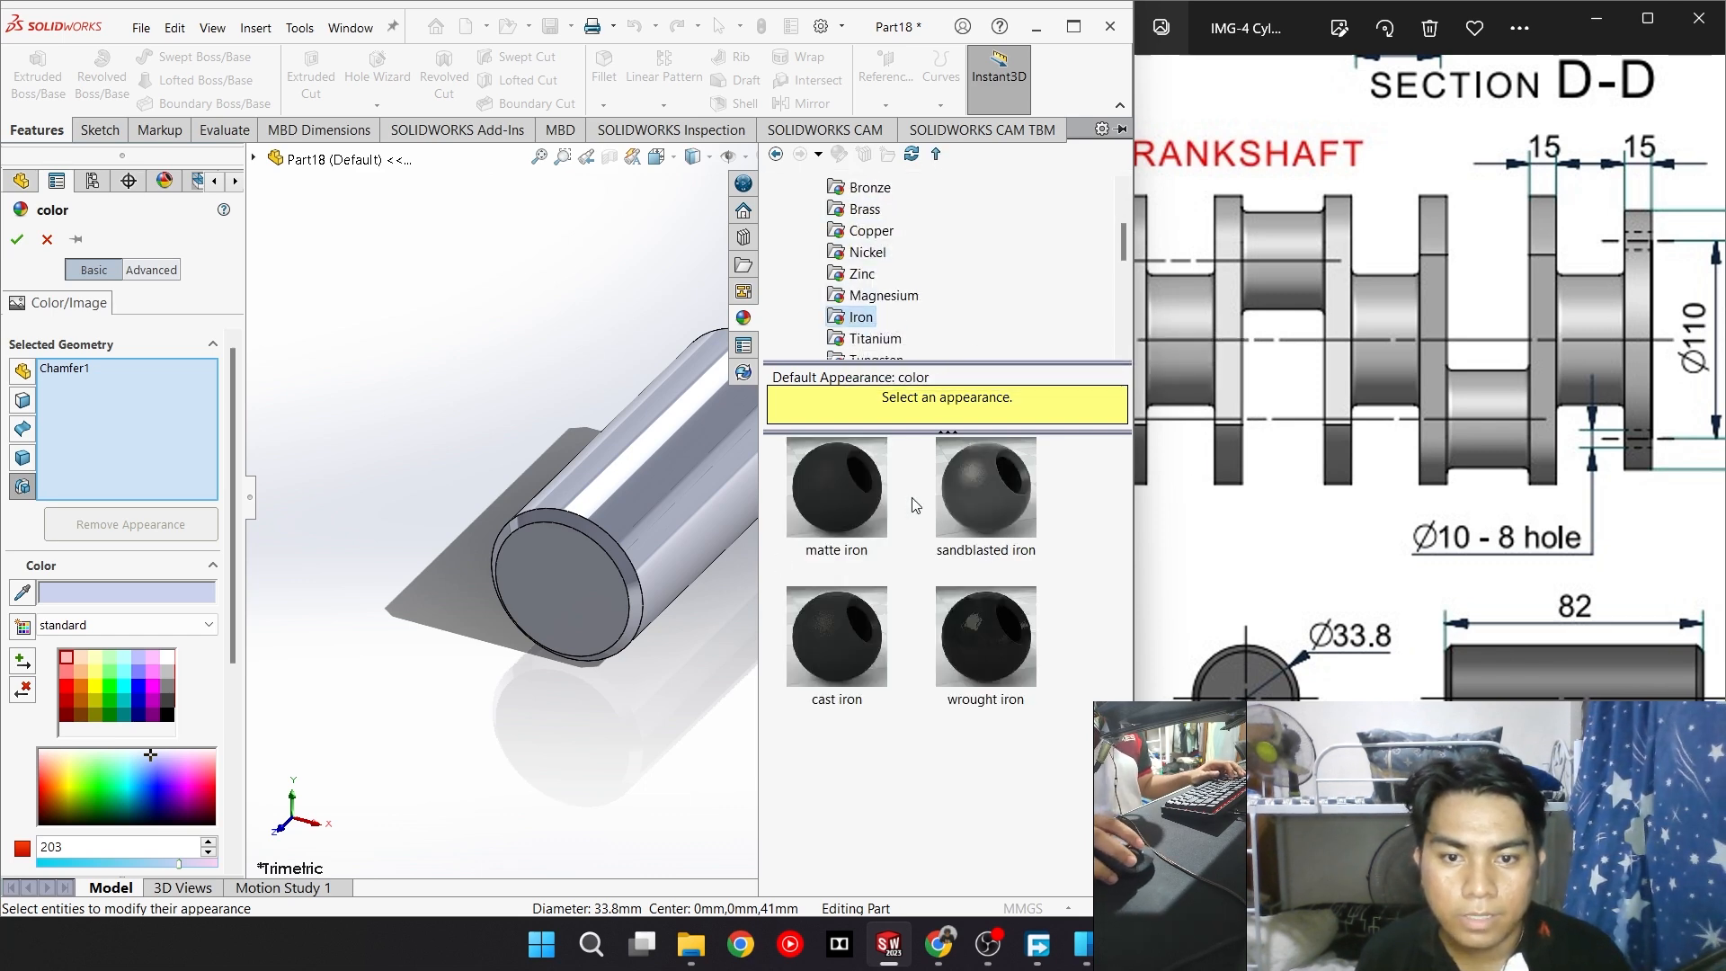
left_click_drag(865, 644, 665, 494)
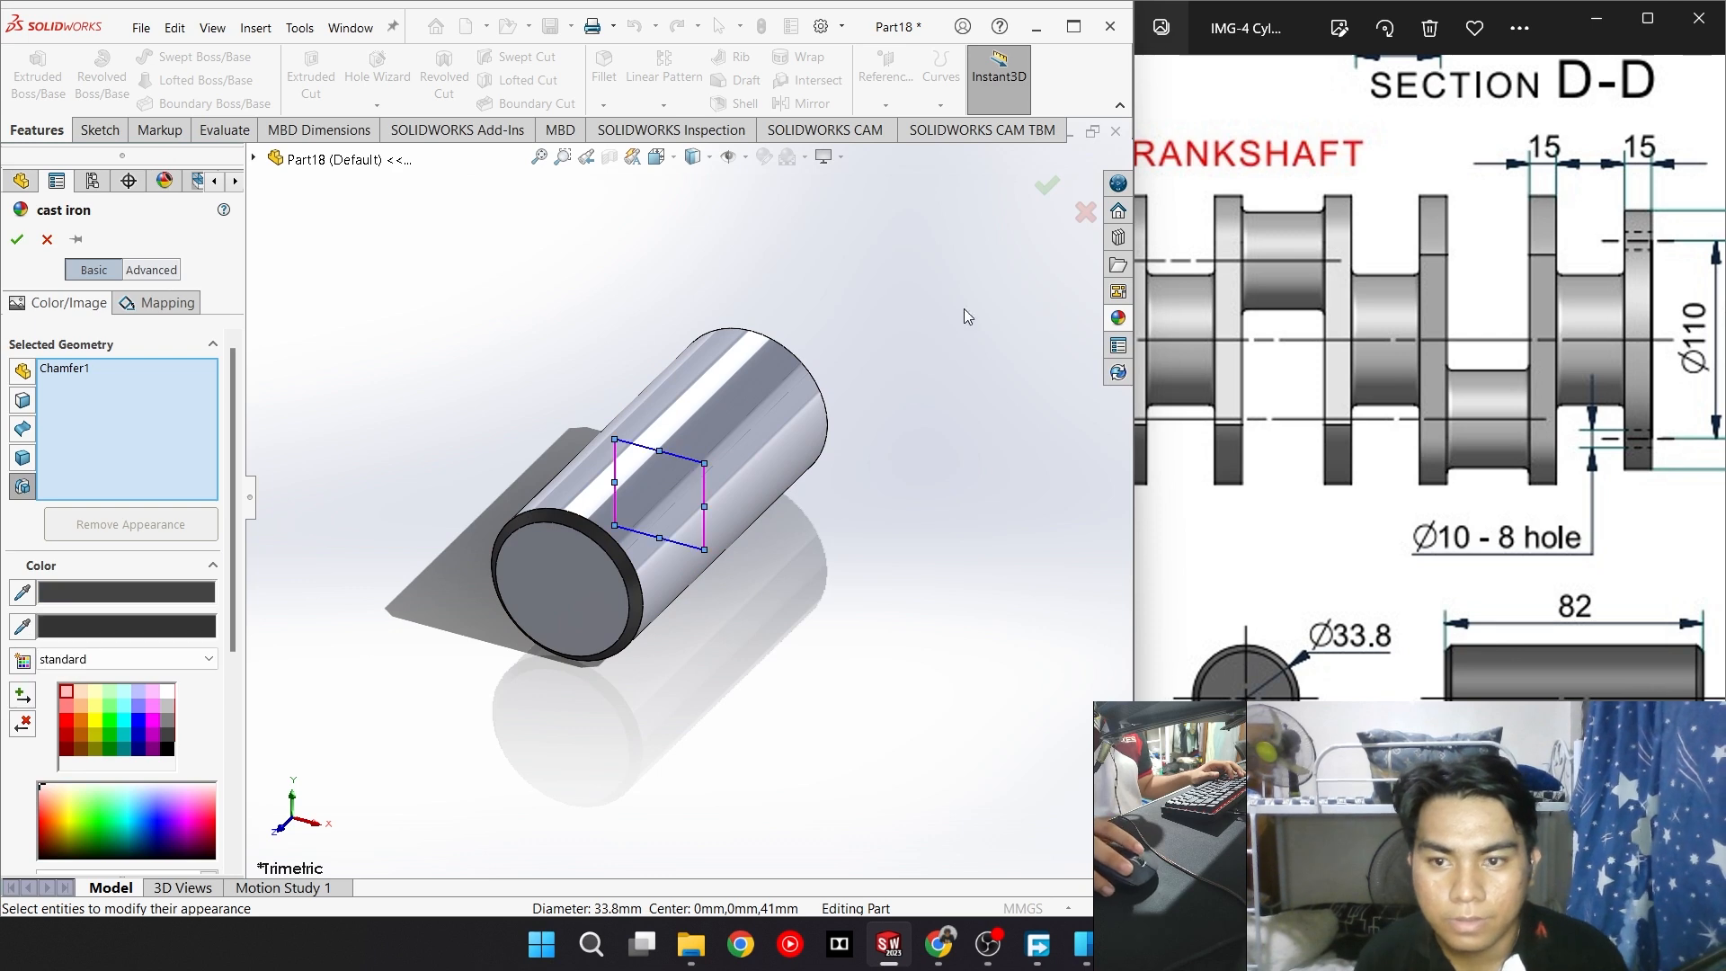
Apply the cast iron appearance to the whole piston pin part and remove the chamfer from the selected geometry
left_click(22, 370)
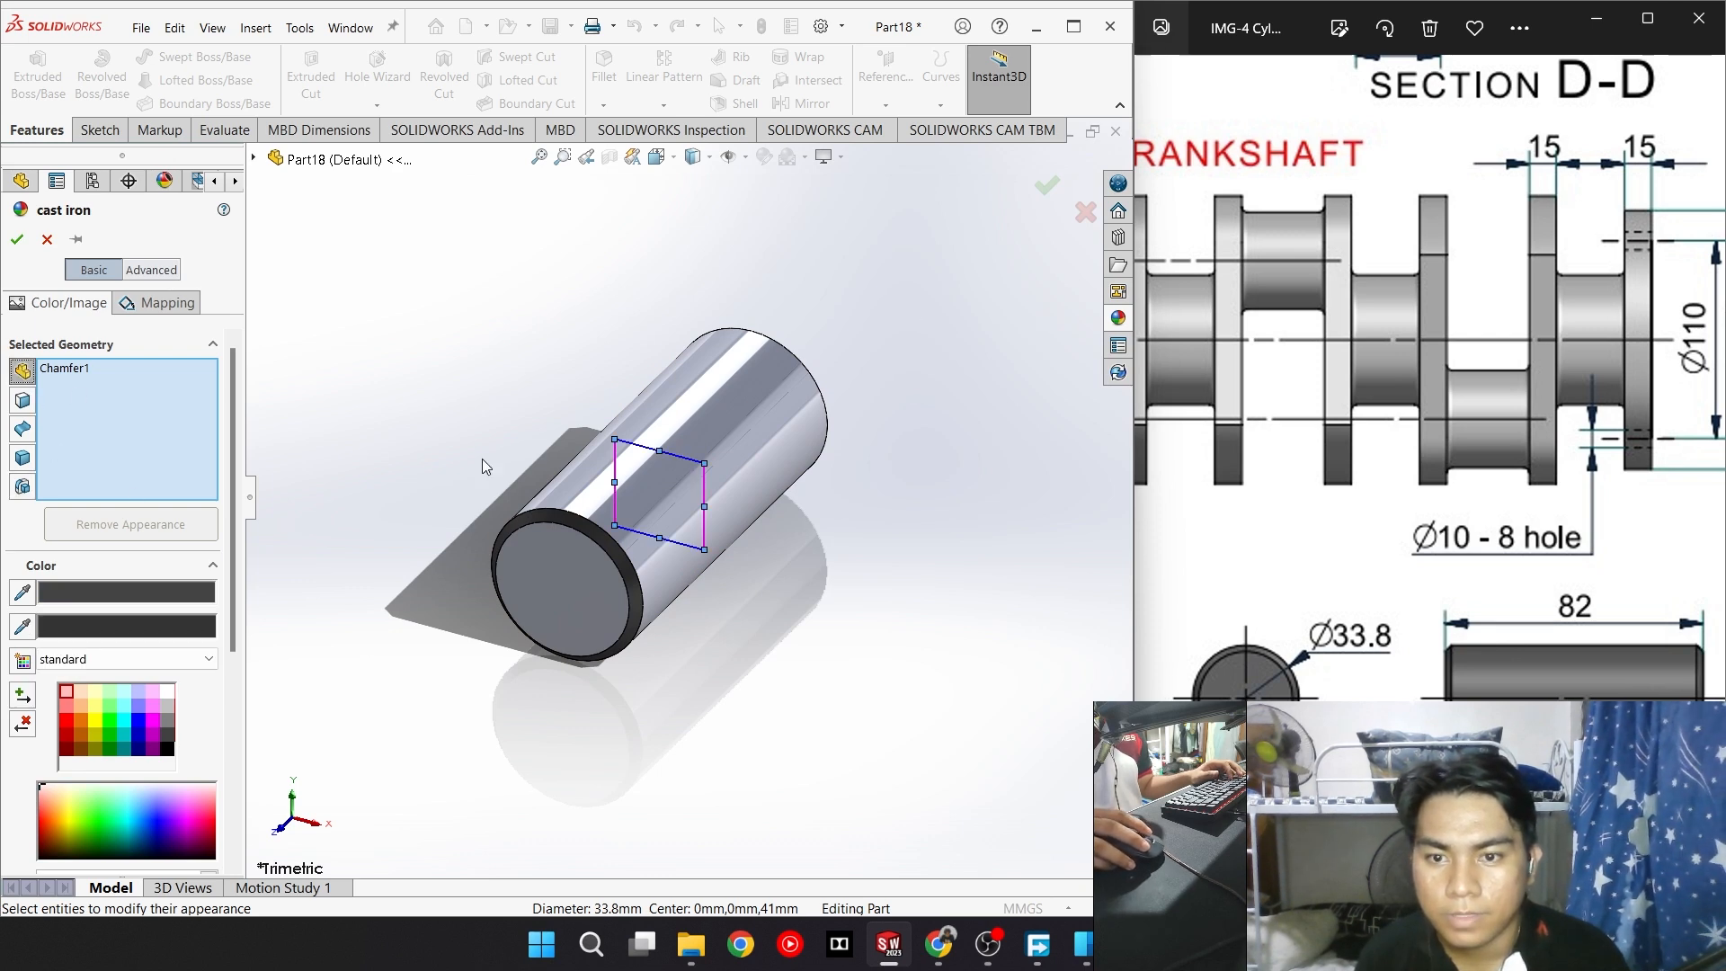
left_click(737, 460)
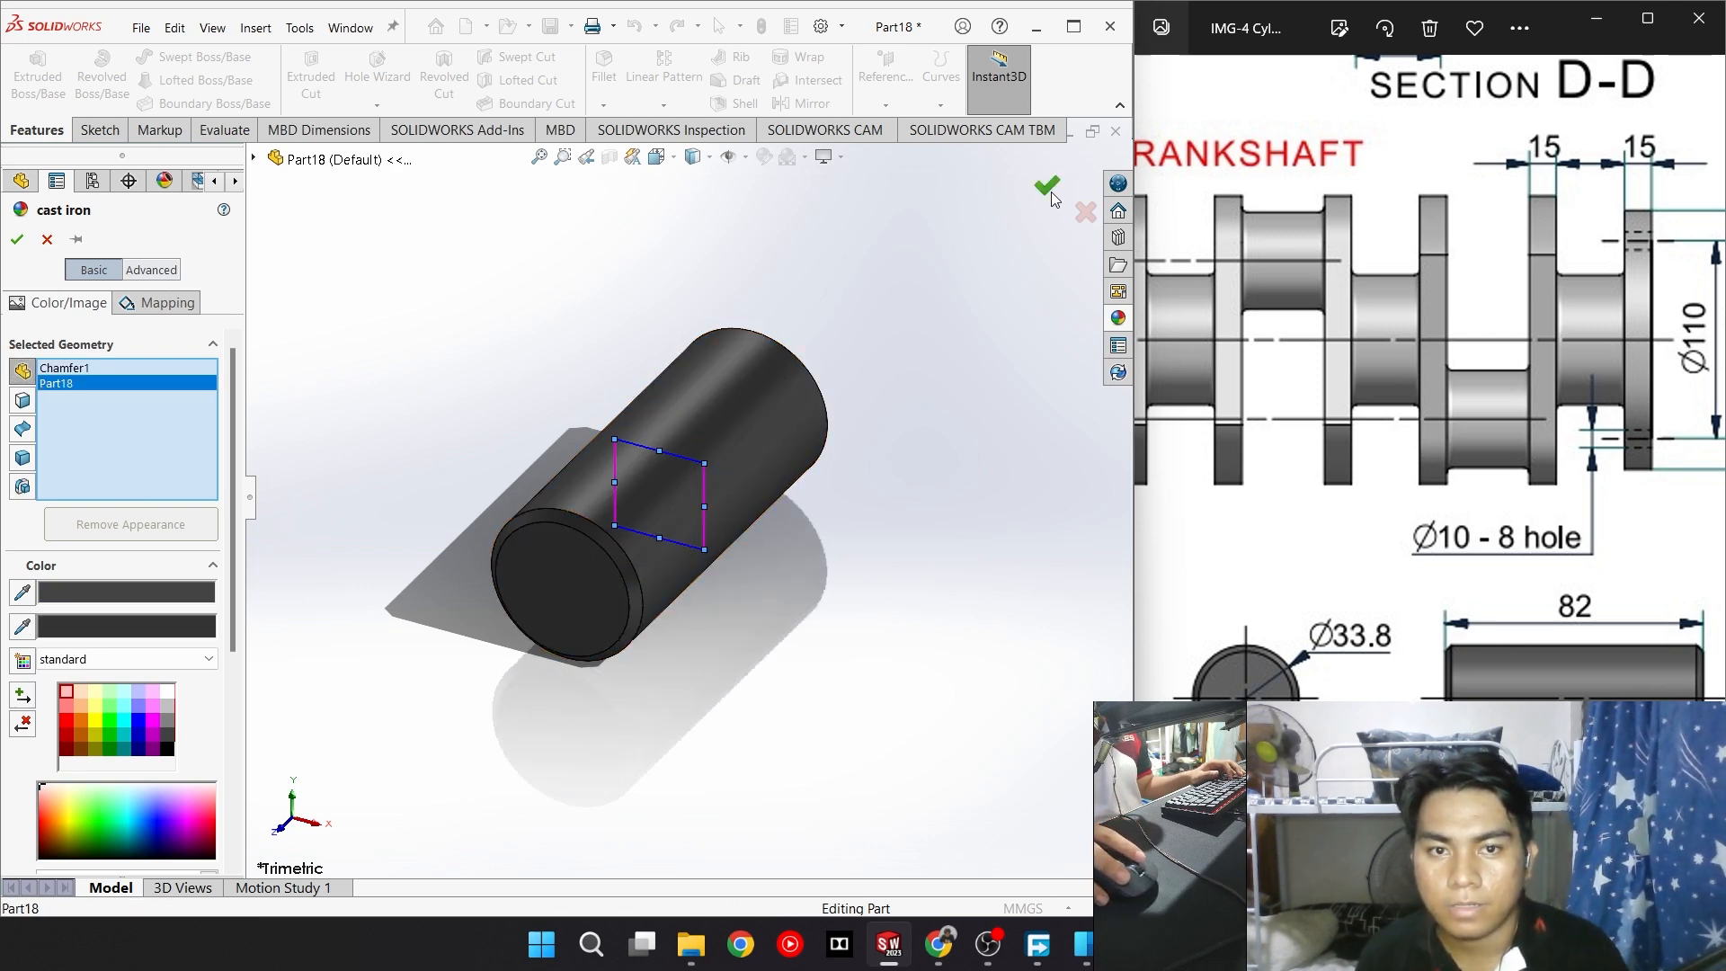
left_click(106, 367)
key("Delete")
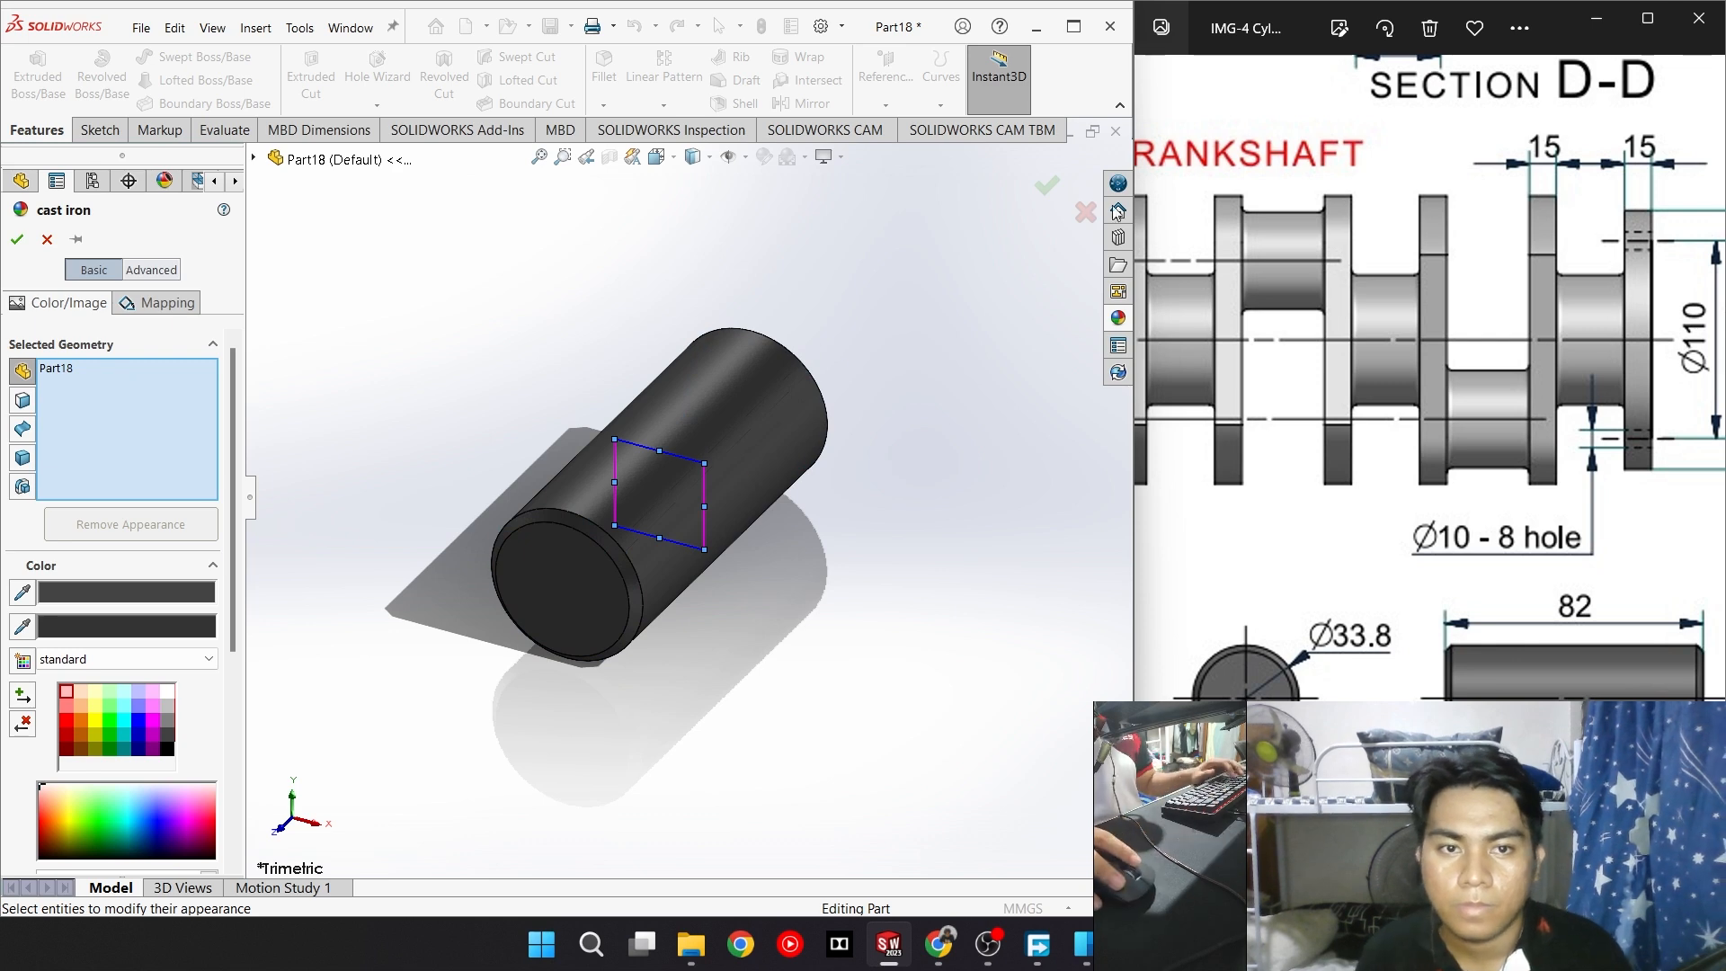
left_click(1045, 186)
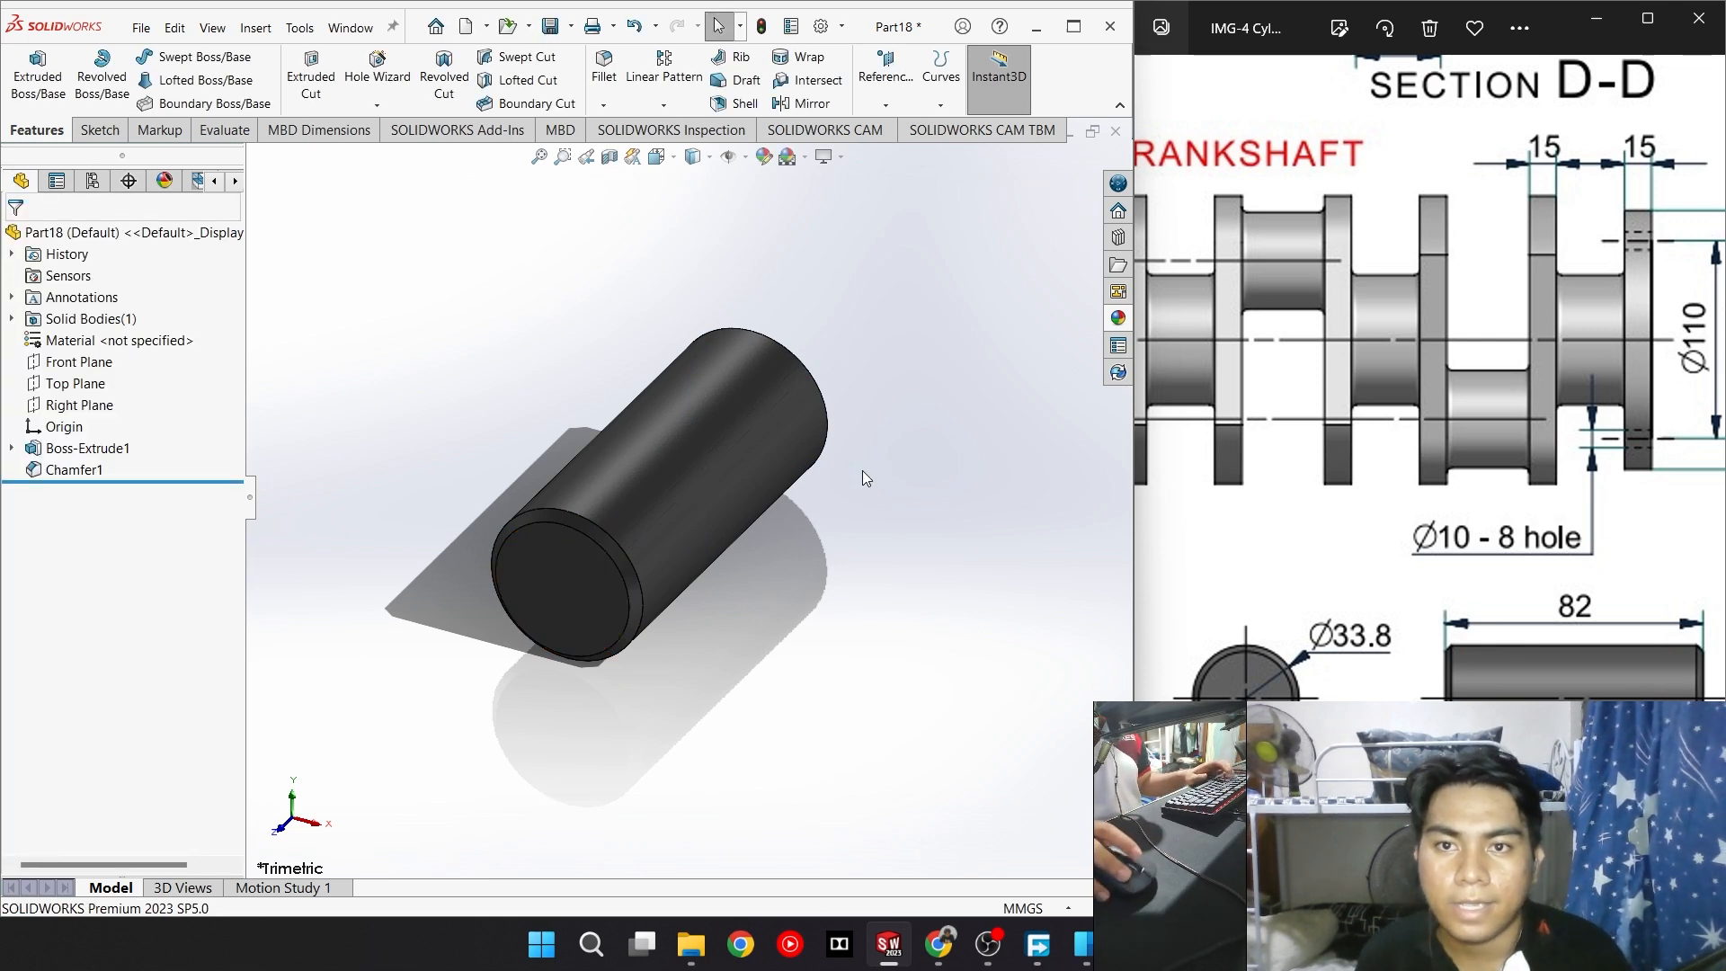
Save the part as Piston Pin in the 4 Cylinder Engine folder
key("ctrl+s")
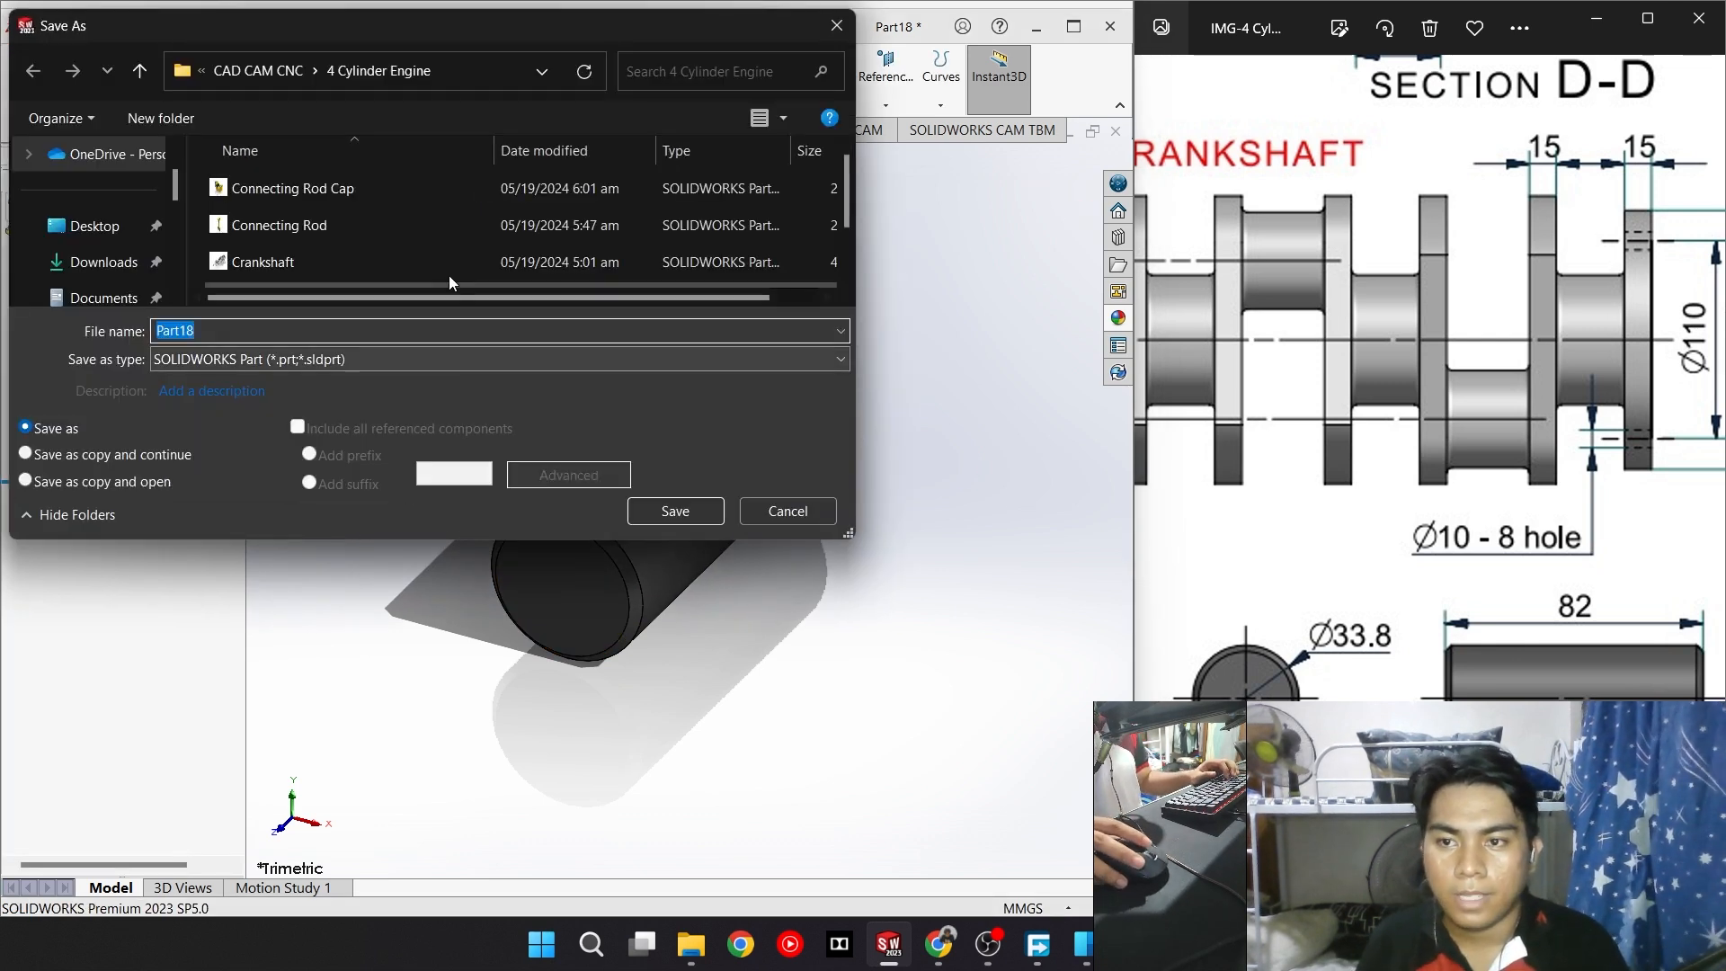
left_click(415, 274)
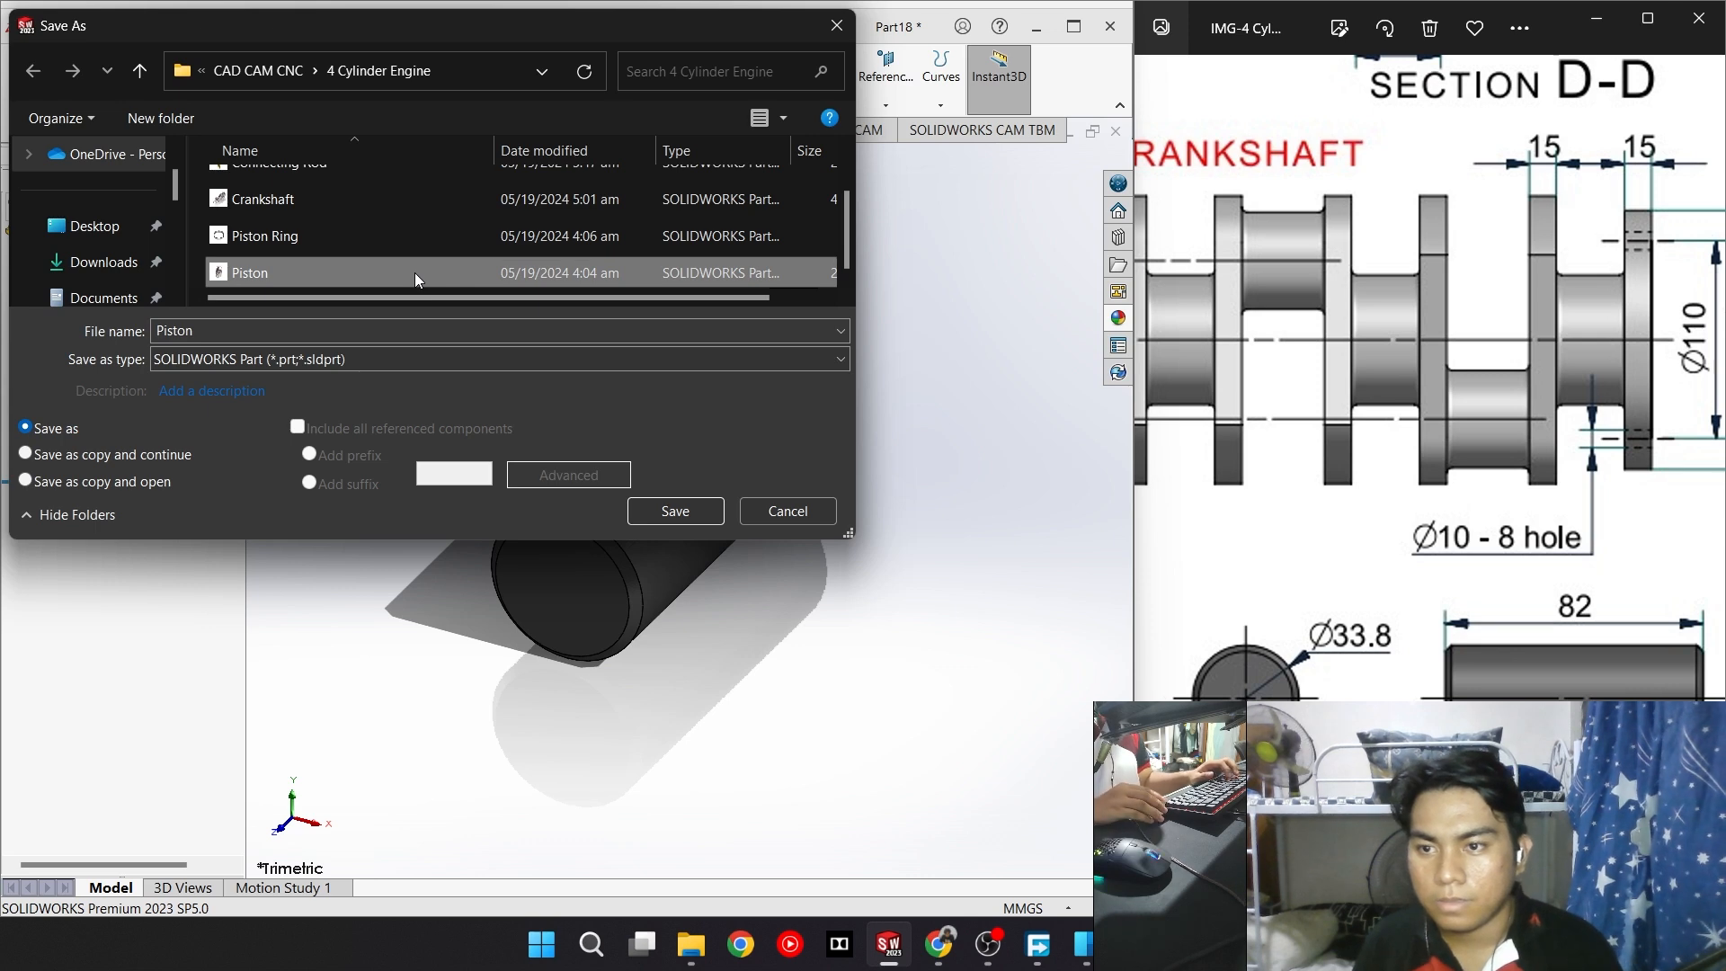
double_click(430, 329)
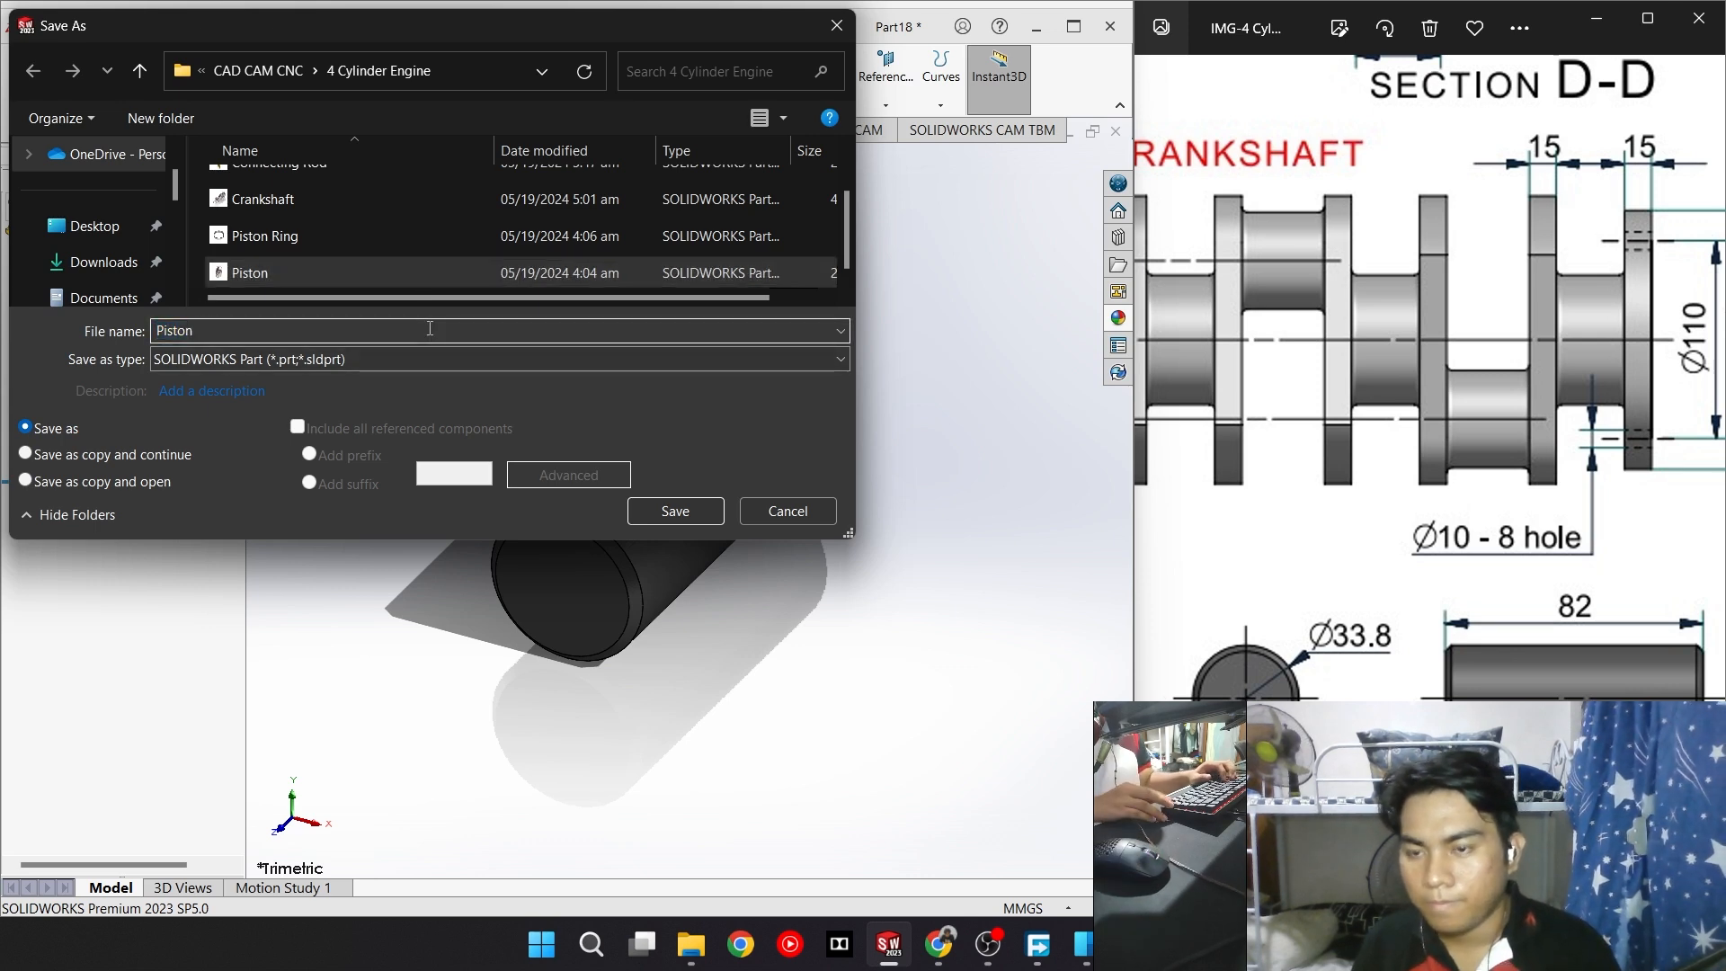
type("Pl")
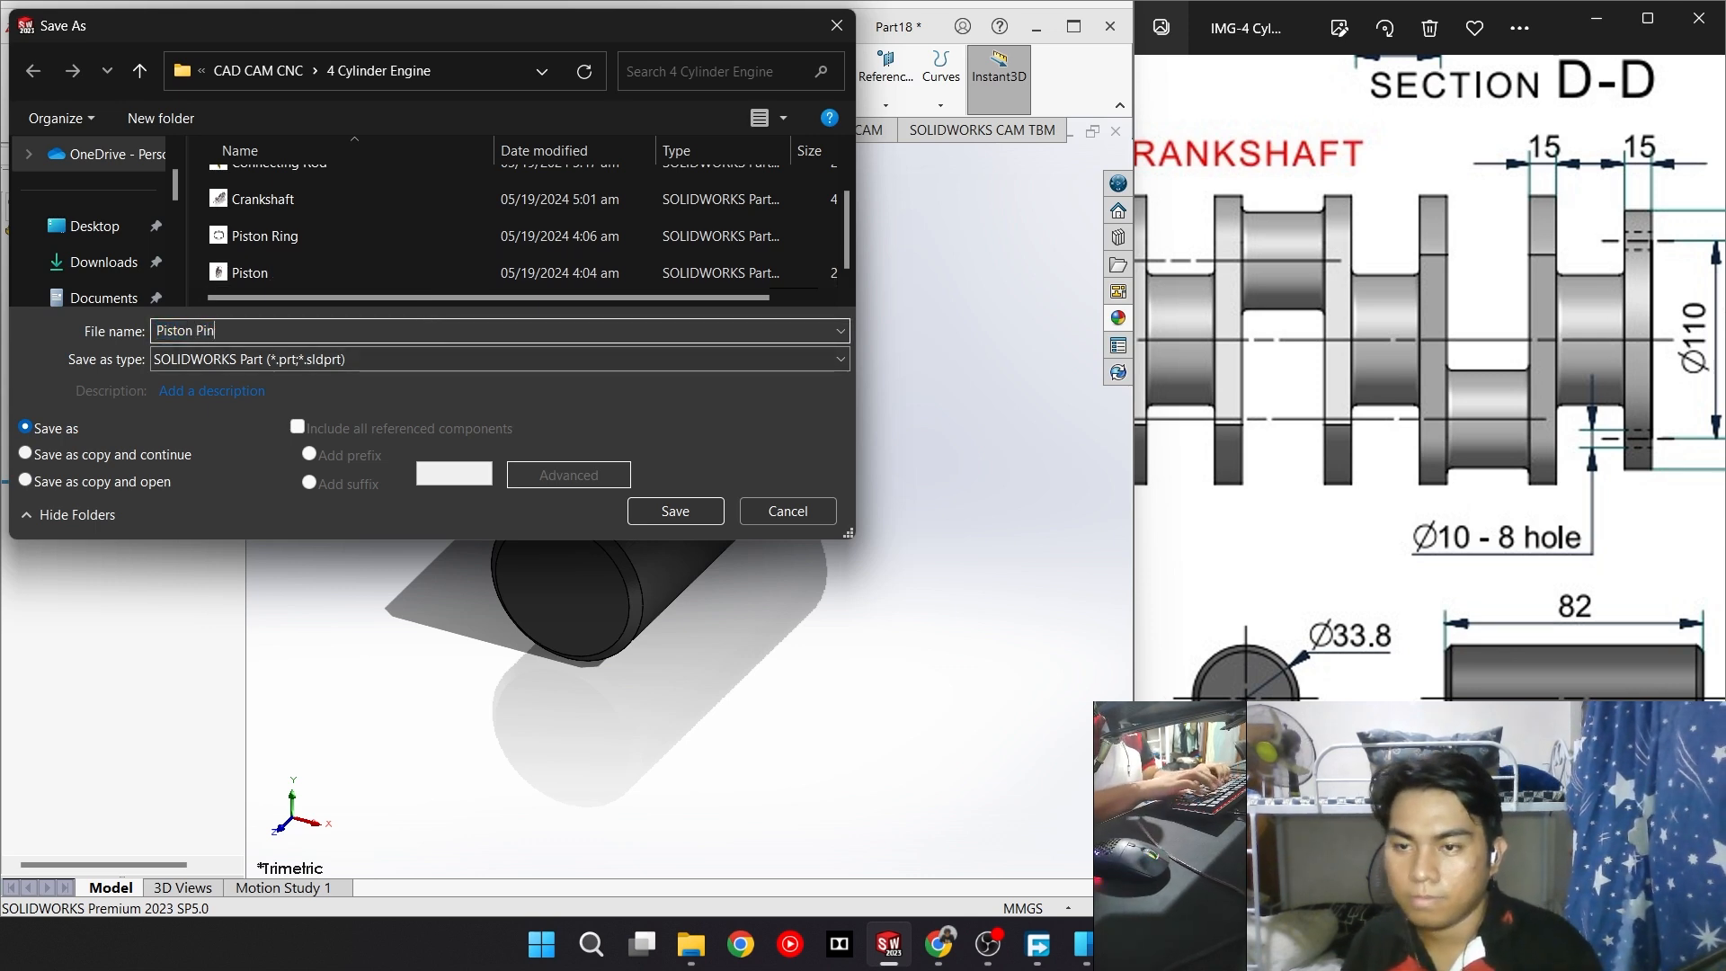
key("Return")
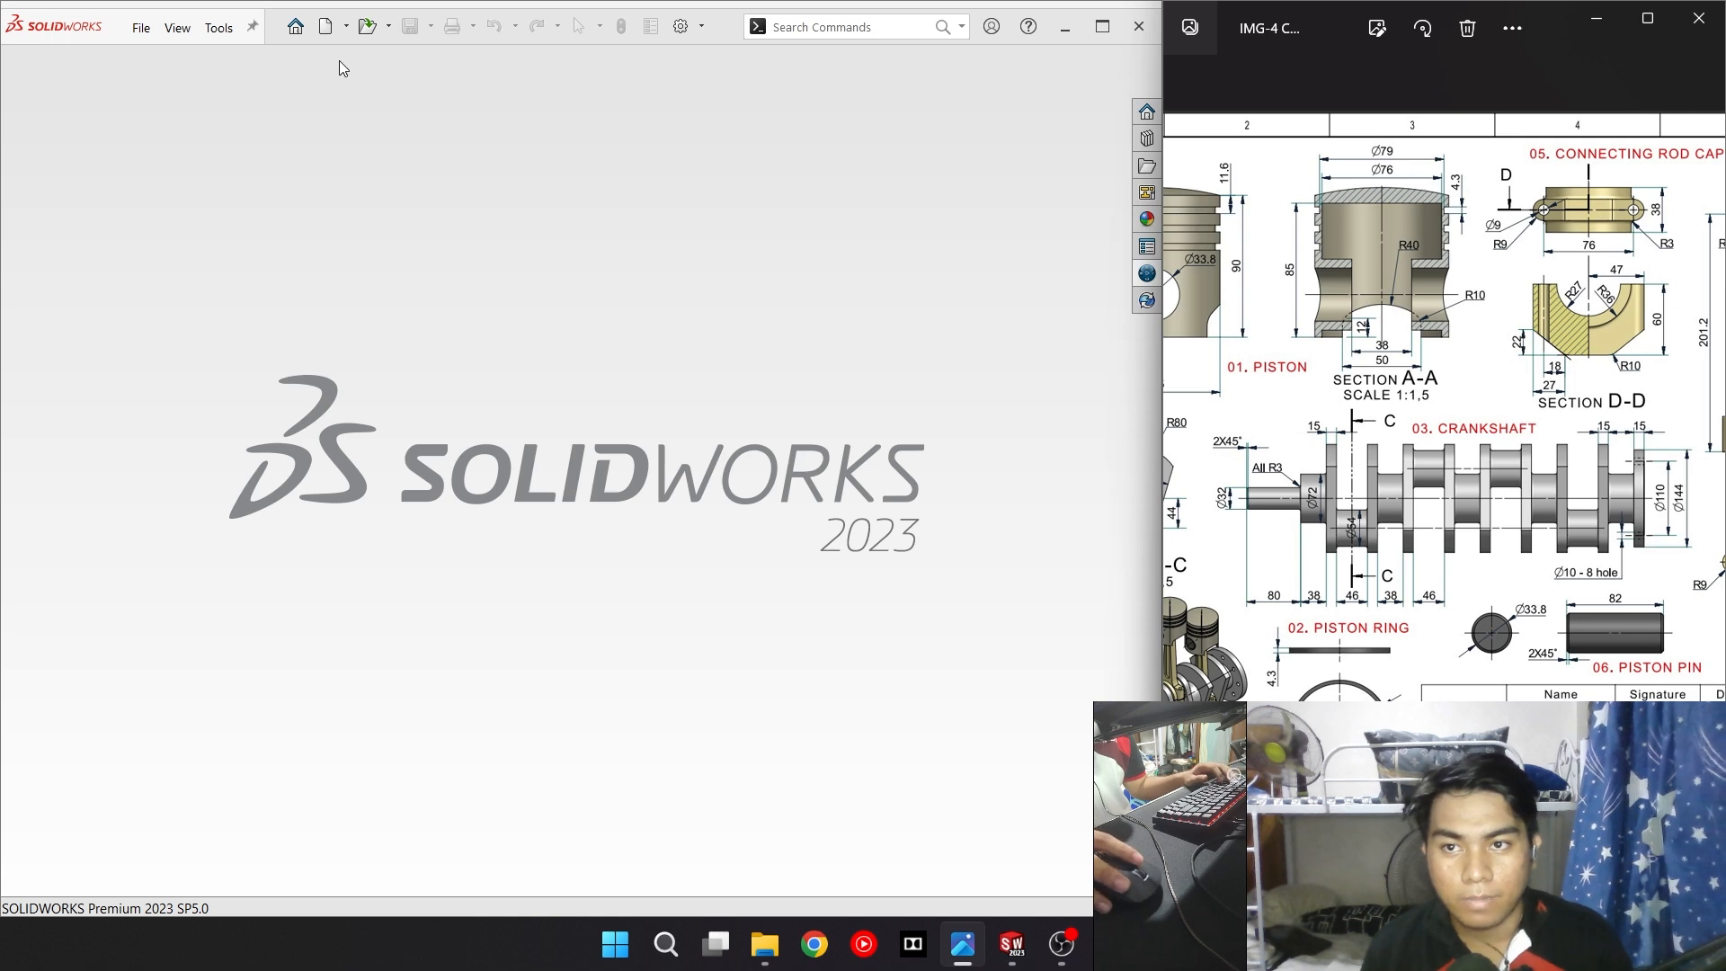
Create a new assembly document, keeping the missing template folders in the file locations list
left_click(655, 332)
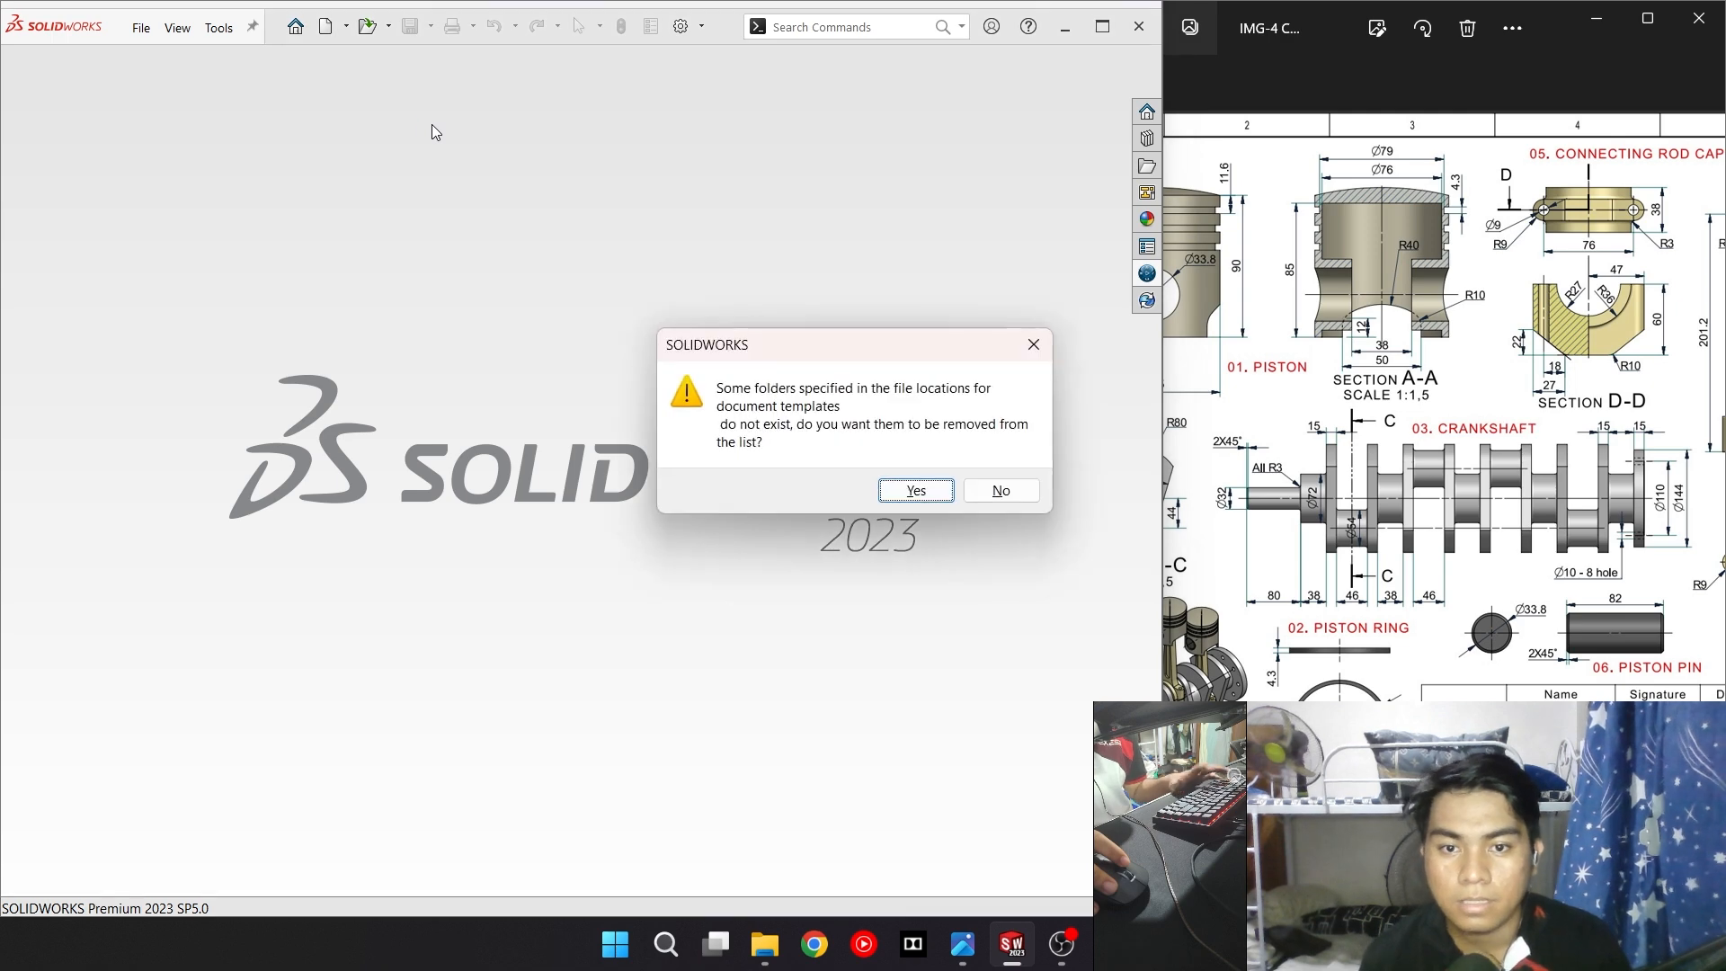
left_click(1001, 490)
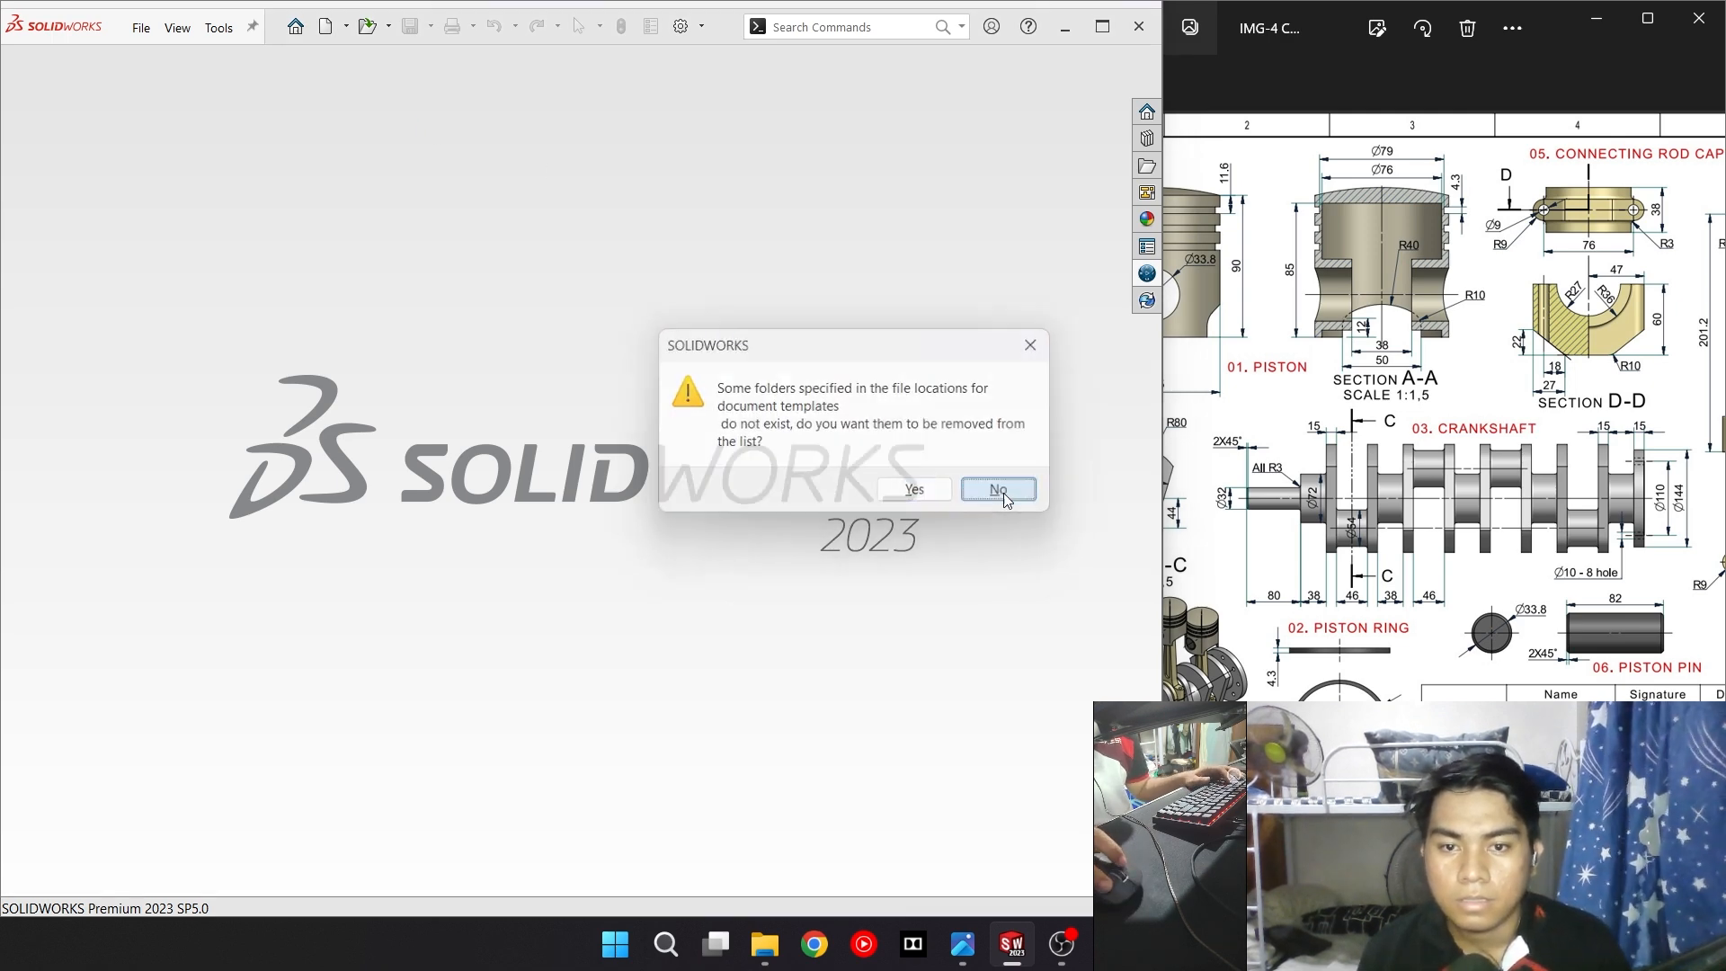
left_click(996, 490)
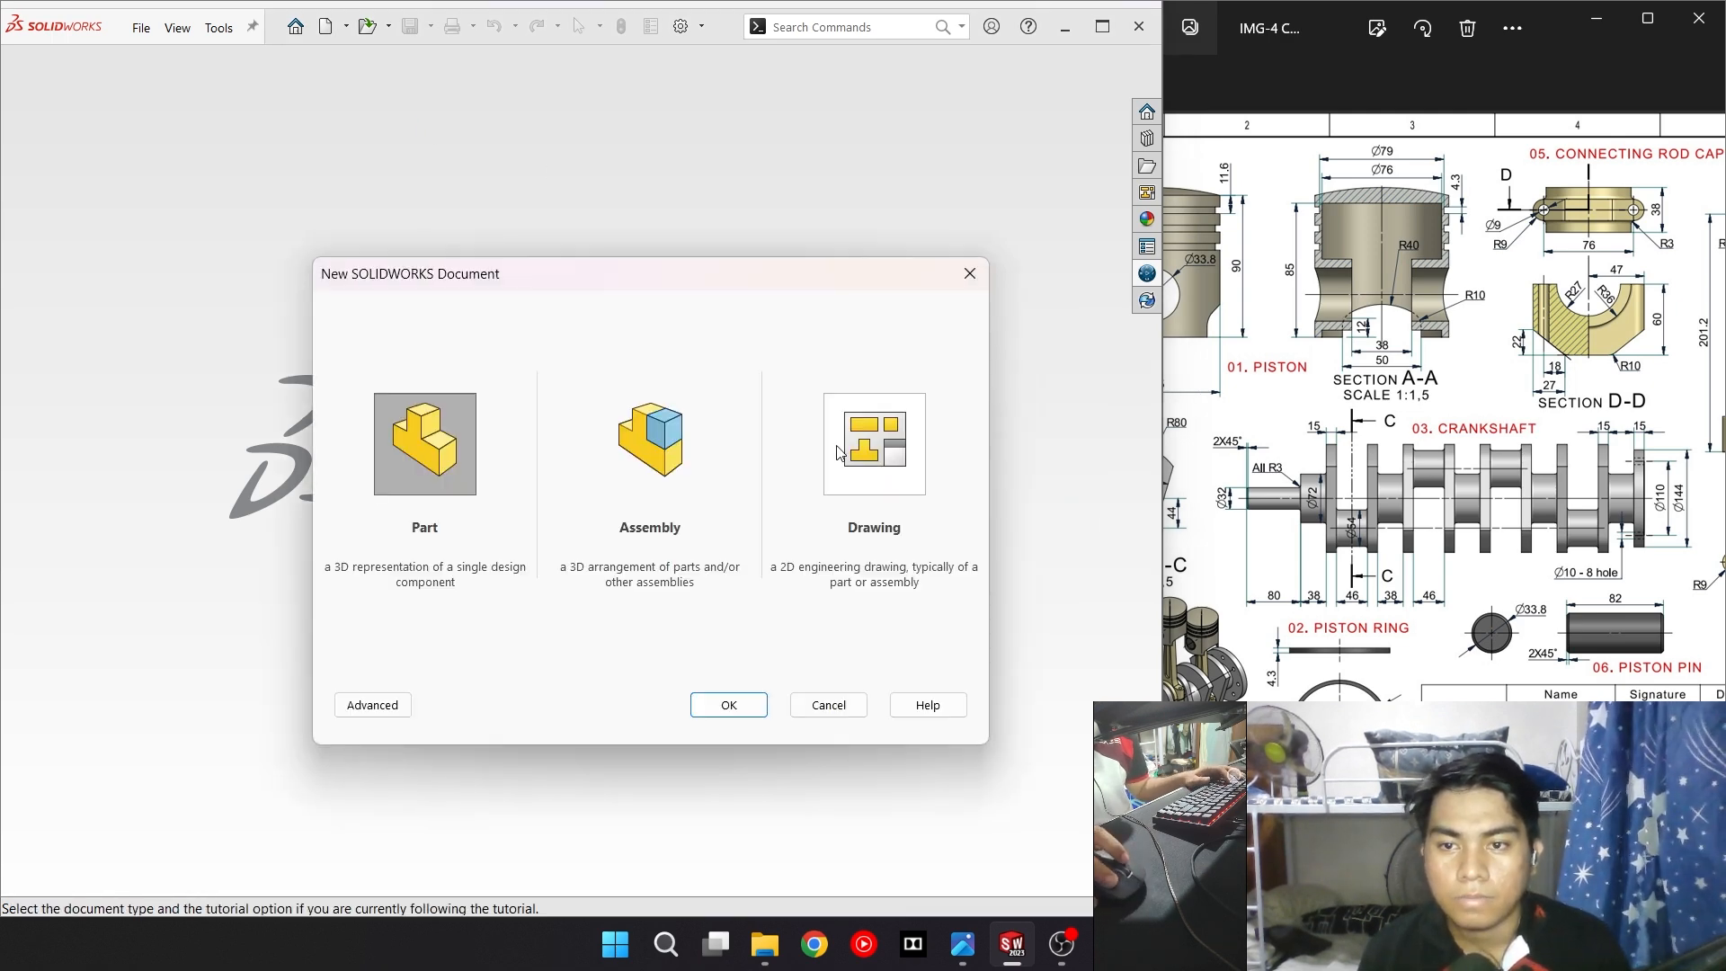
left_click(658, 443)
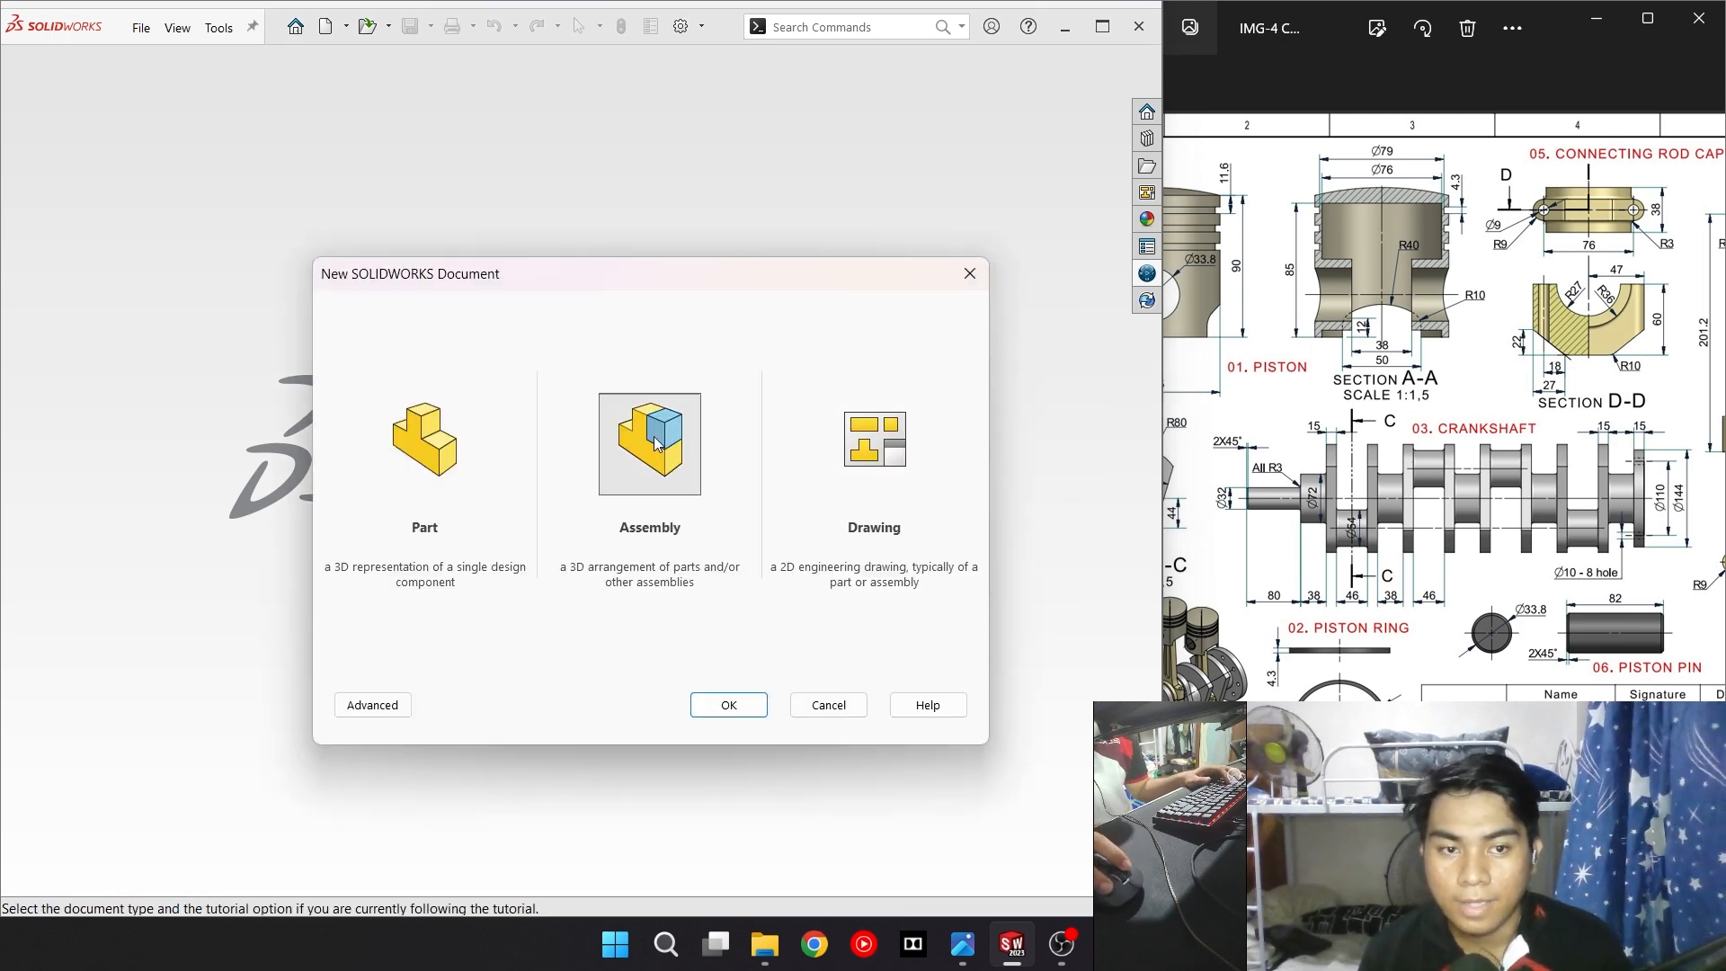
left_click(706, 704)
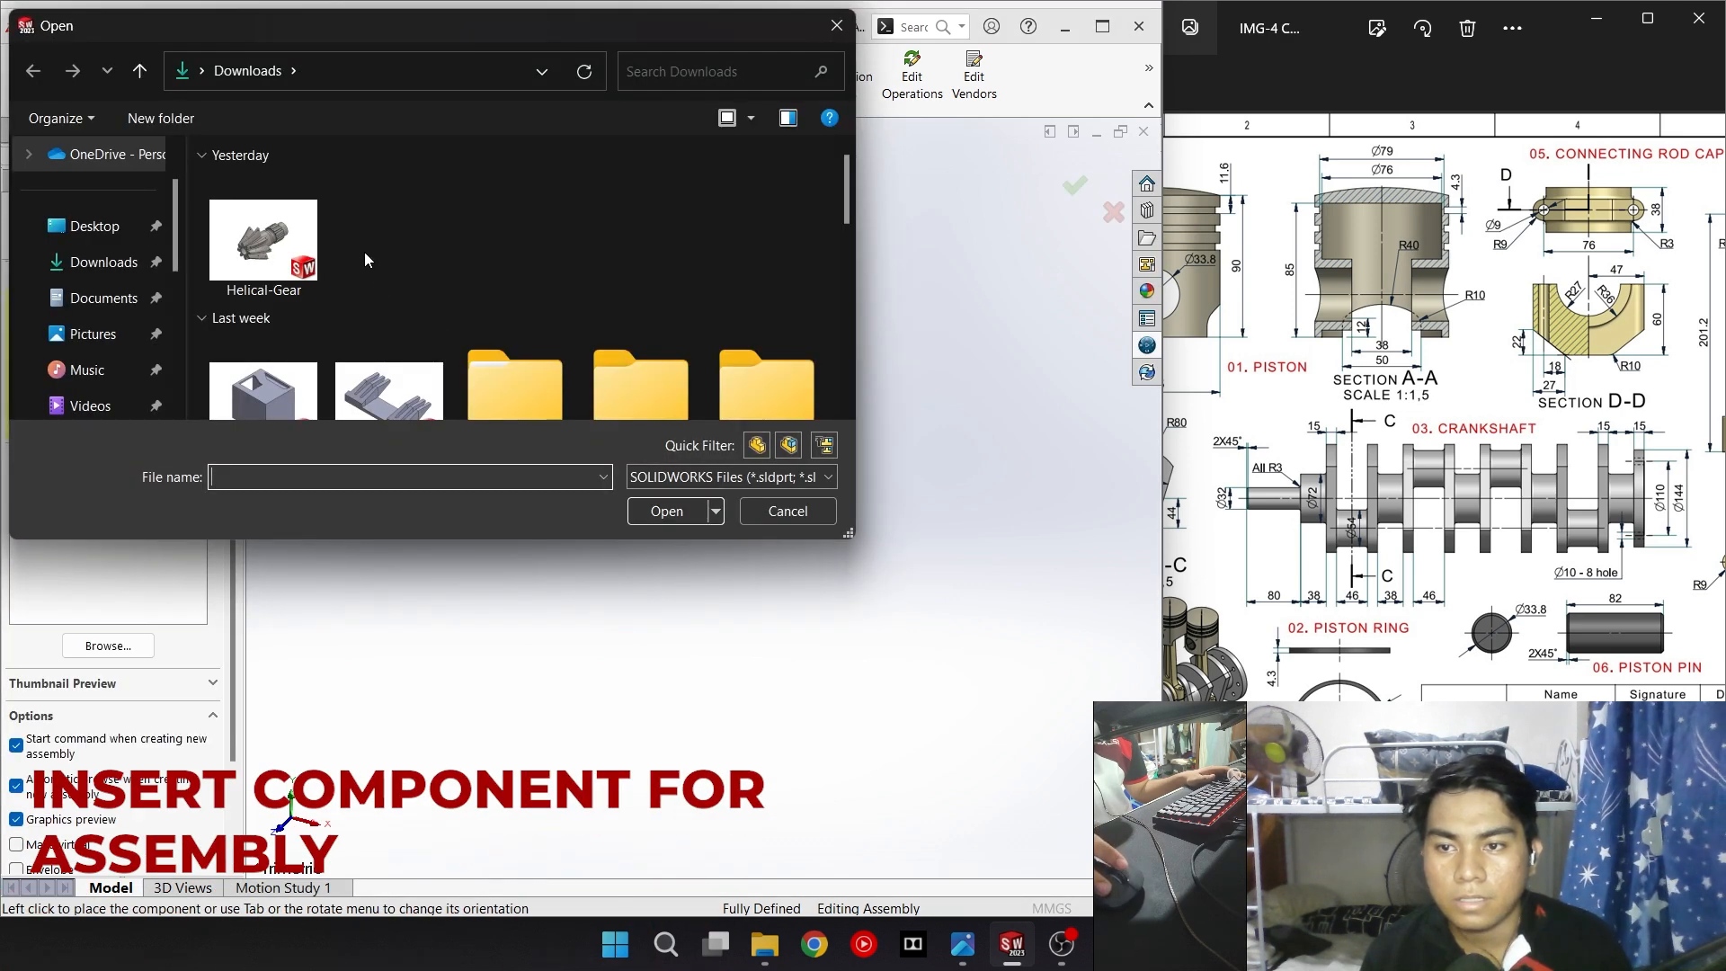
Open all six engine part files from Documents, 3rd Year 2nd Sem, CAD CAM CNC, 4 Cylinder Engine for insertion, leaving out the Assembly file
left_click(101, 297)
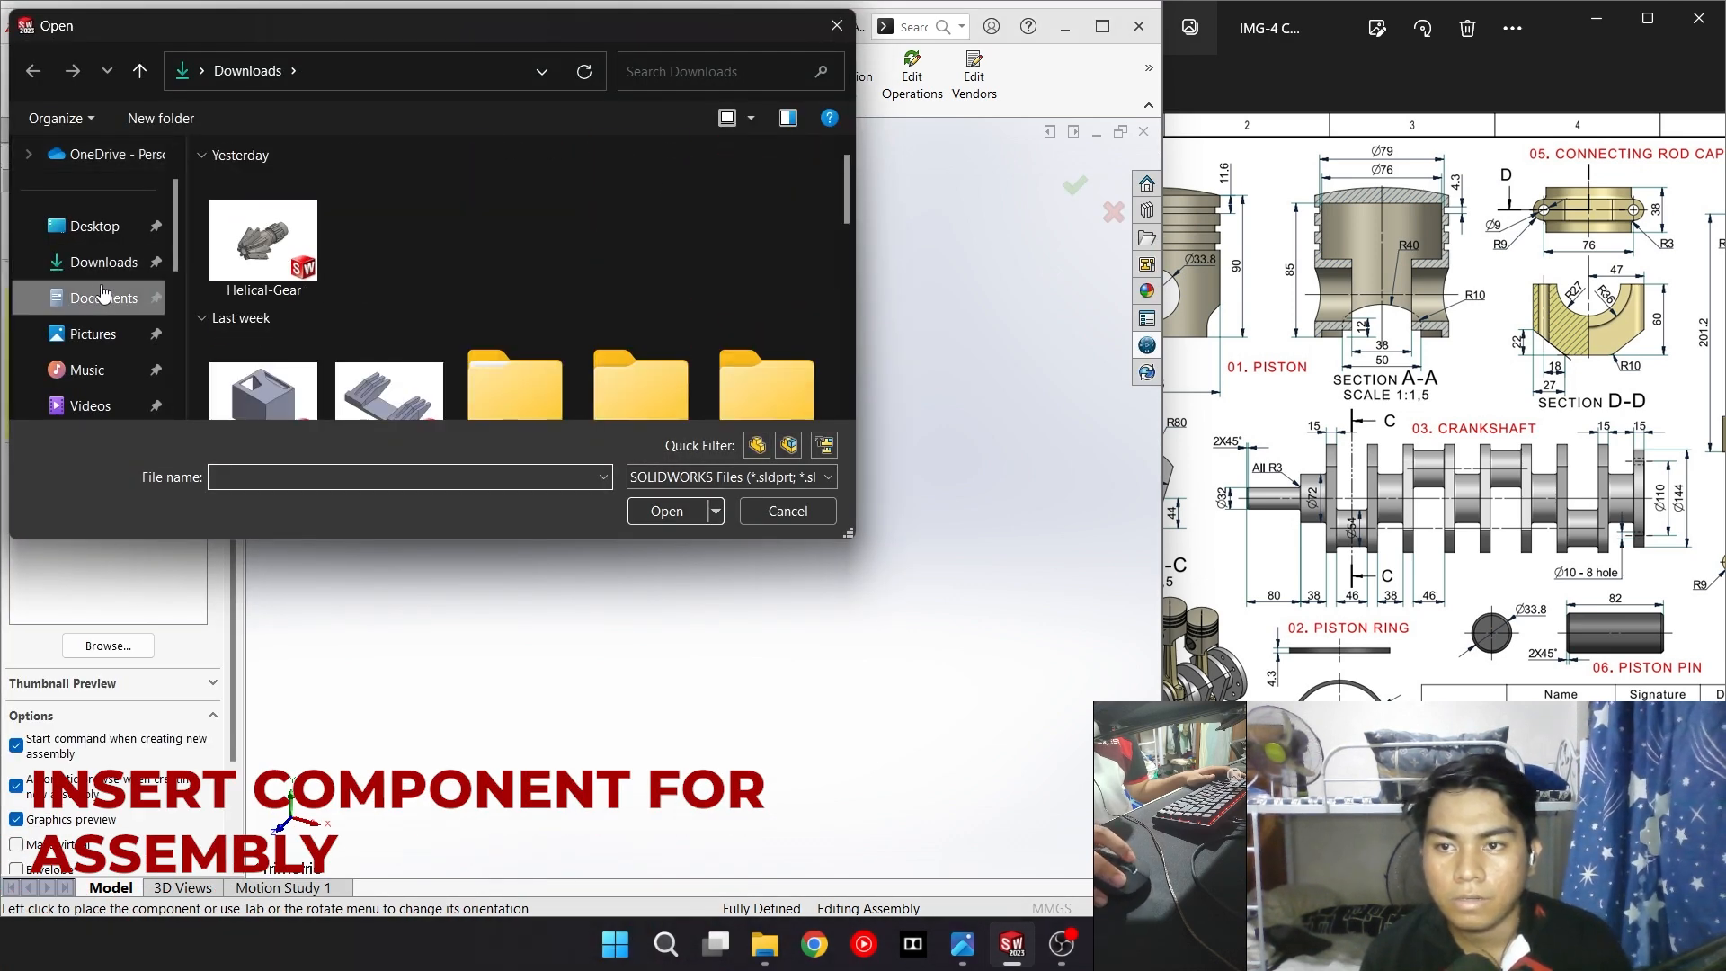
double_click(334, 256)
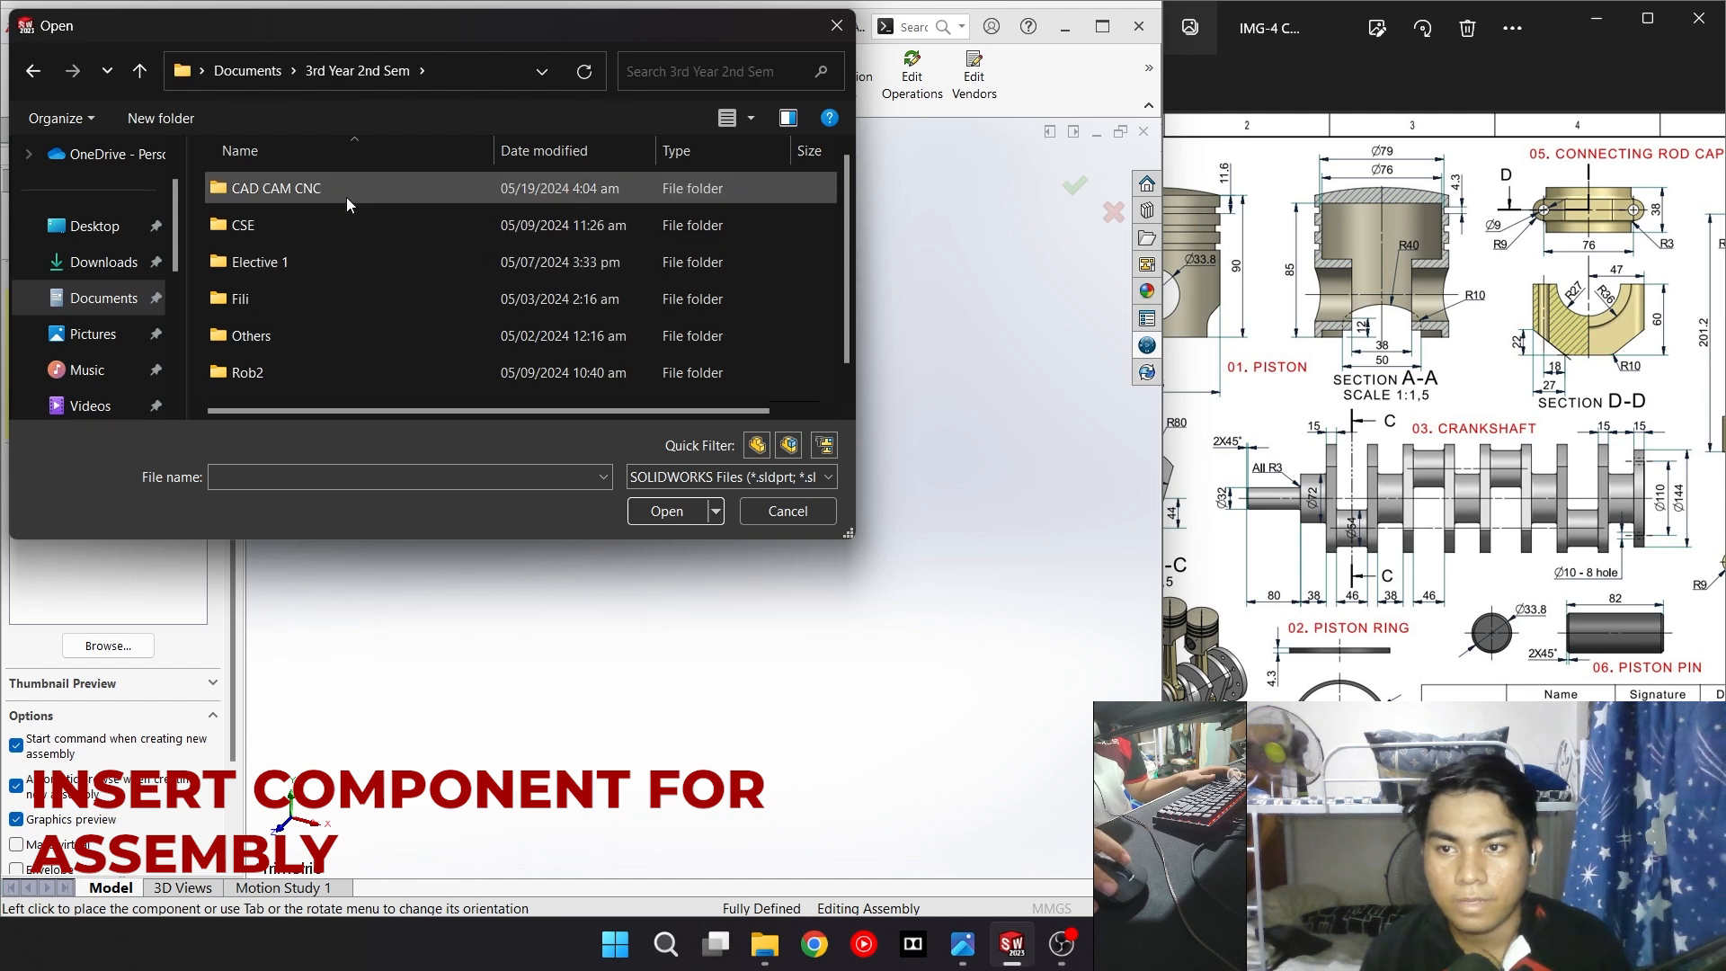
double_click(347, 197)
double_click(341, 261)
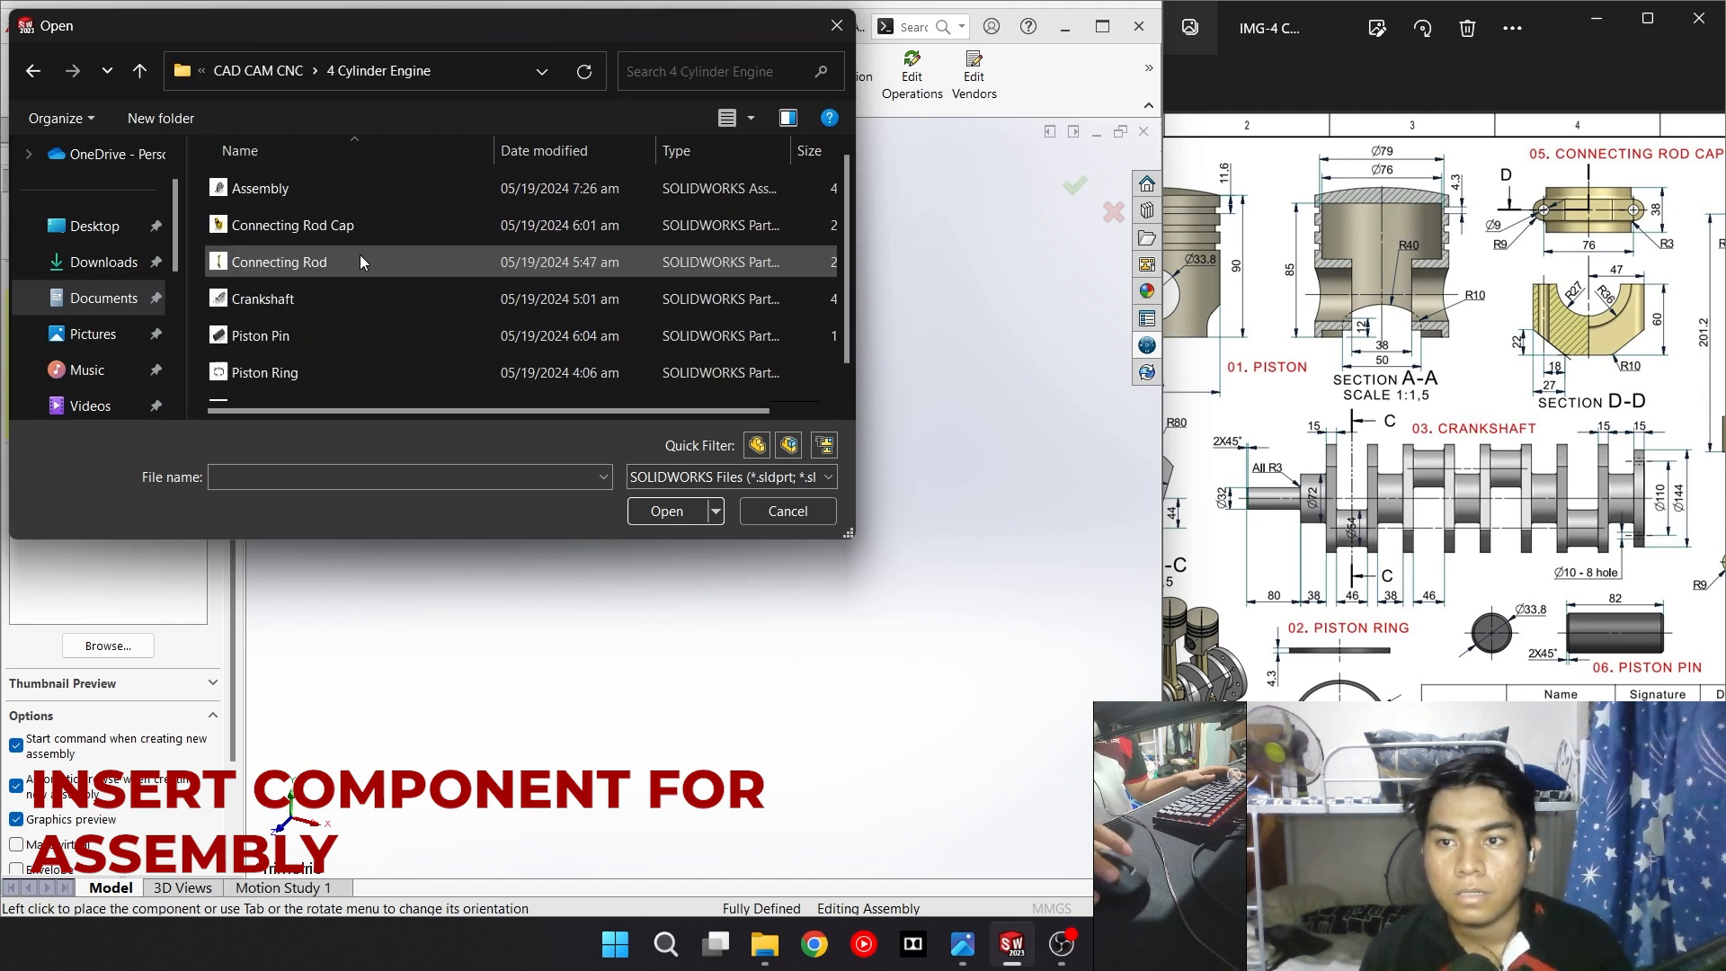
left_click(320, 229)
scroll(320, 235, "down", 1)
left_click(338, 309, "shift")
scroll(342, 294, "up", 1)
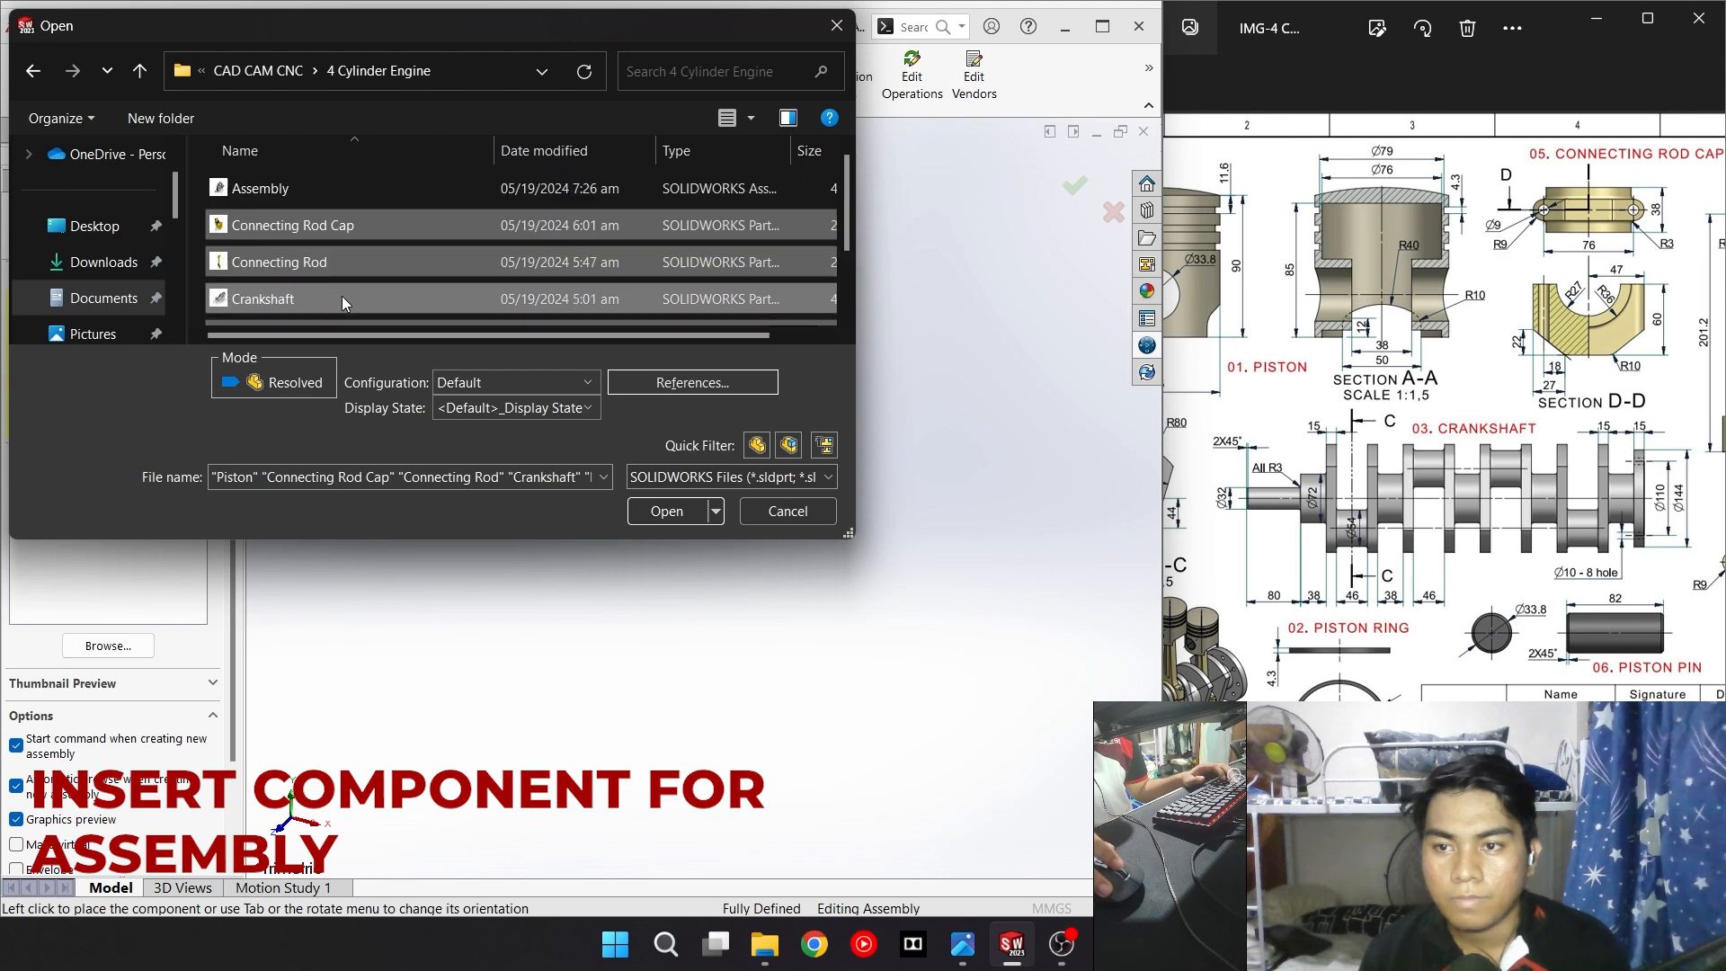
scroll(305, 214, "down", 1)
left_click(666, 508)
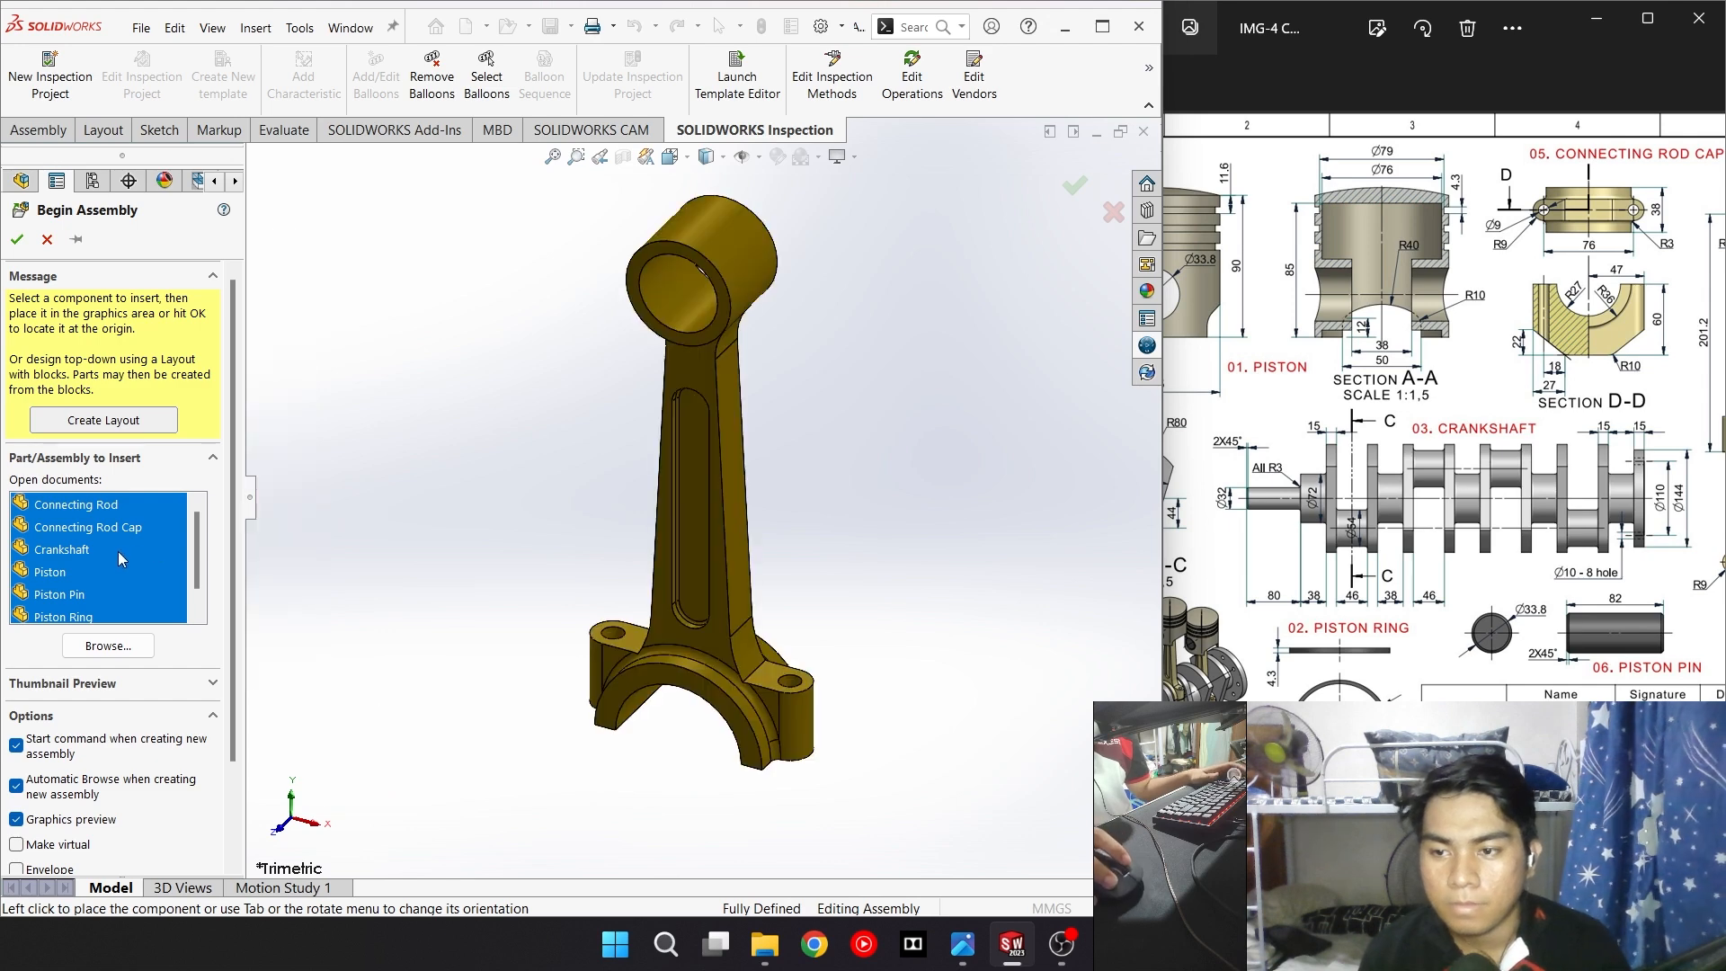
Insert only the Crankshaft as the first component of the assembly and place it in the graphics area
left_click(626, 484)
left_click(99, 549)
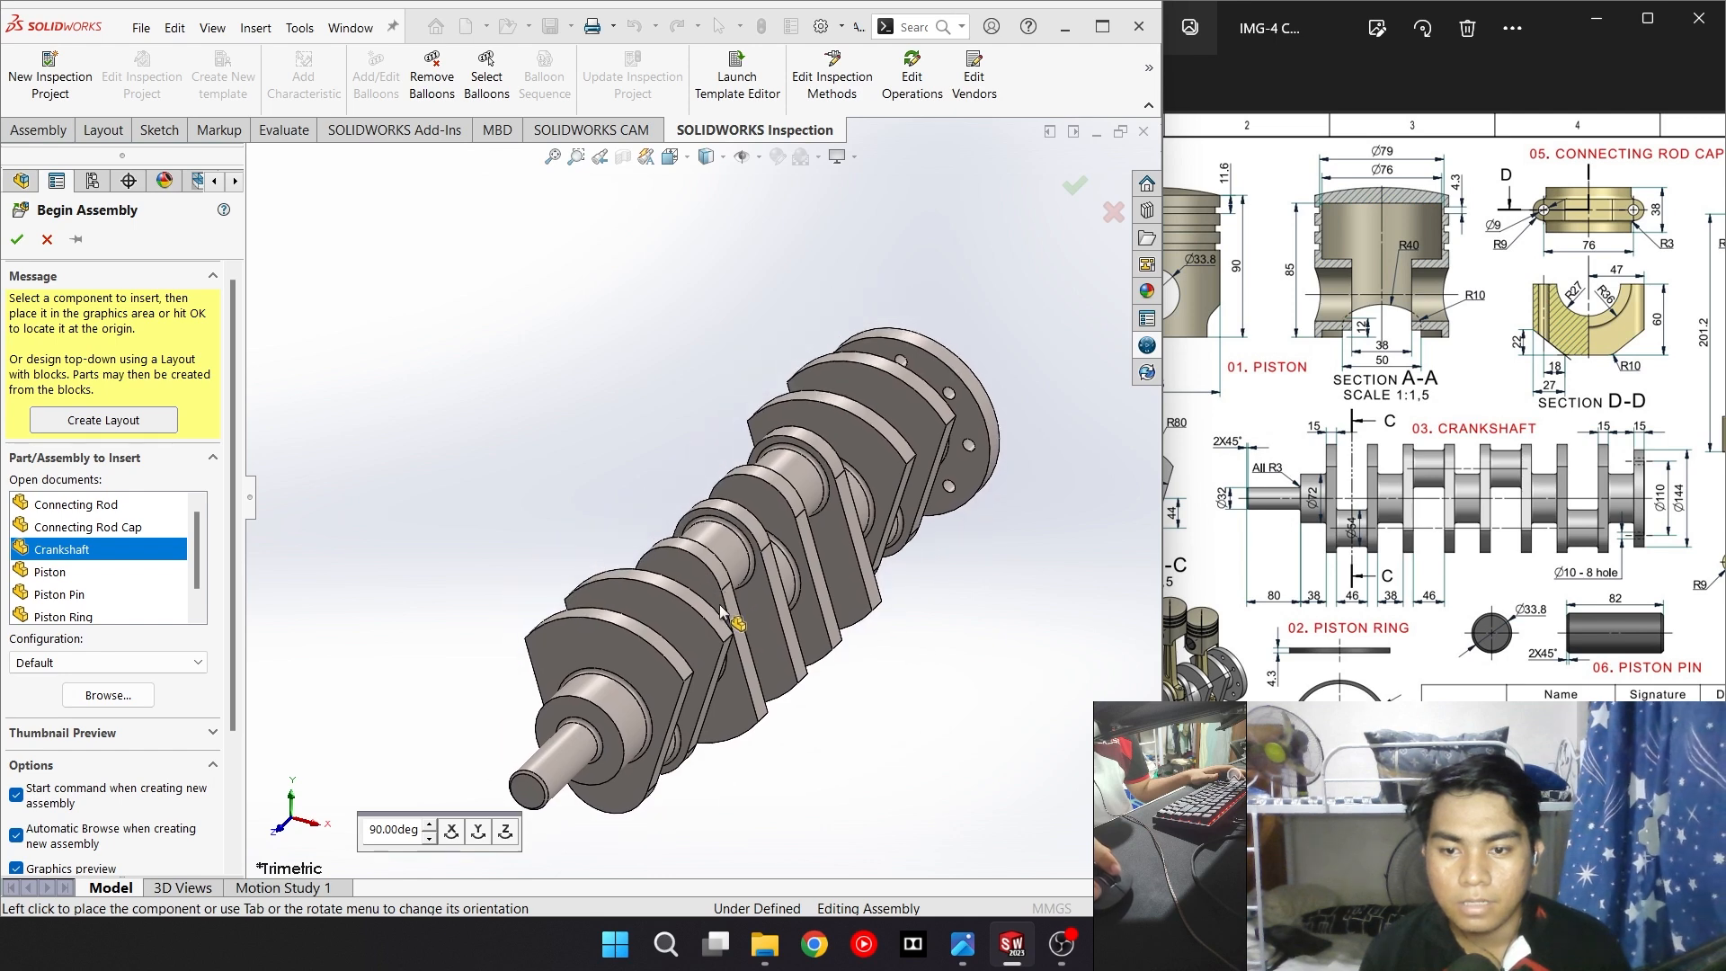
left_click(737, 606)
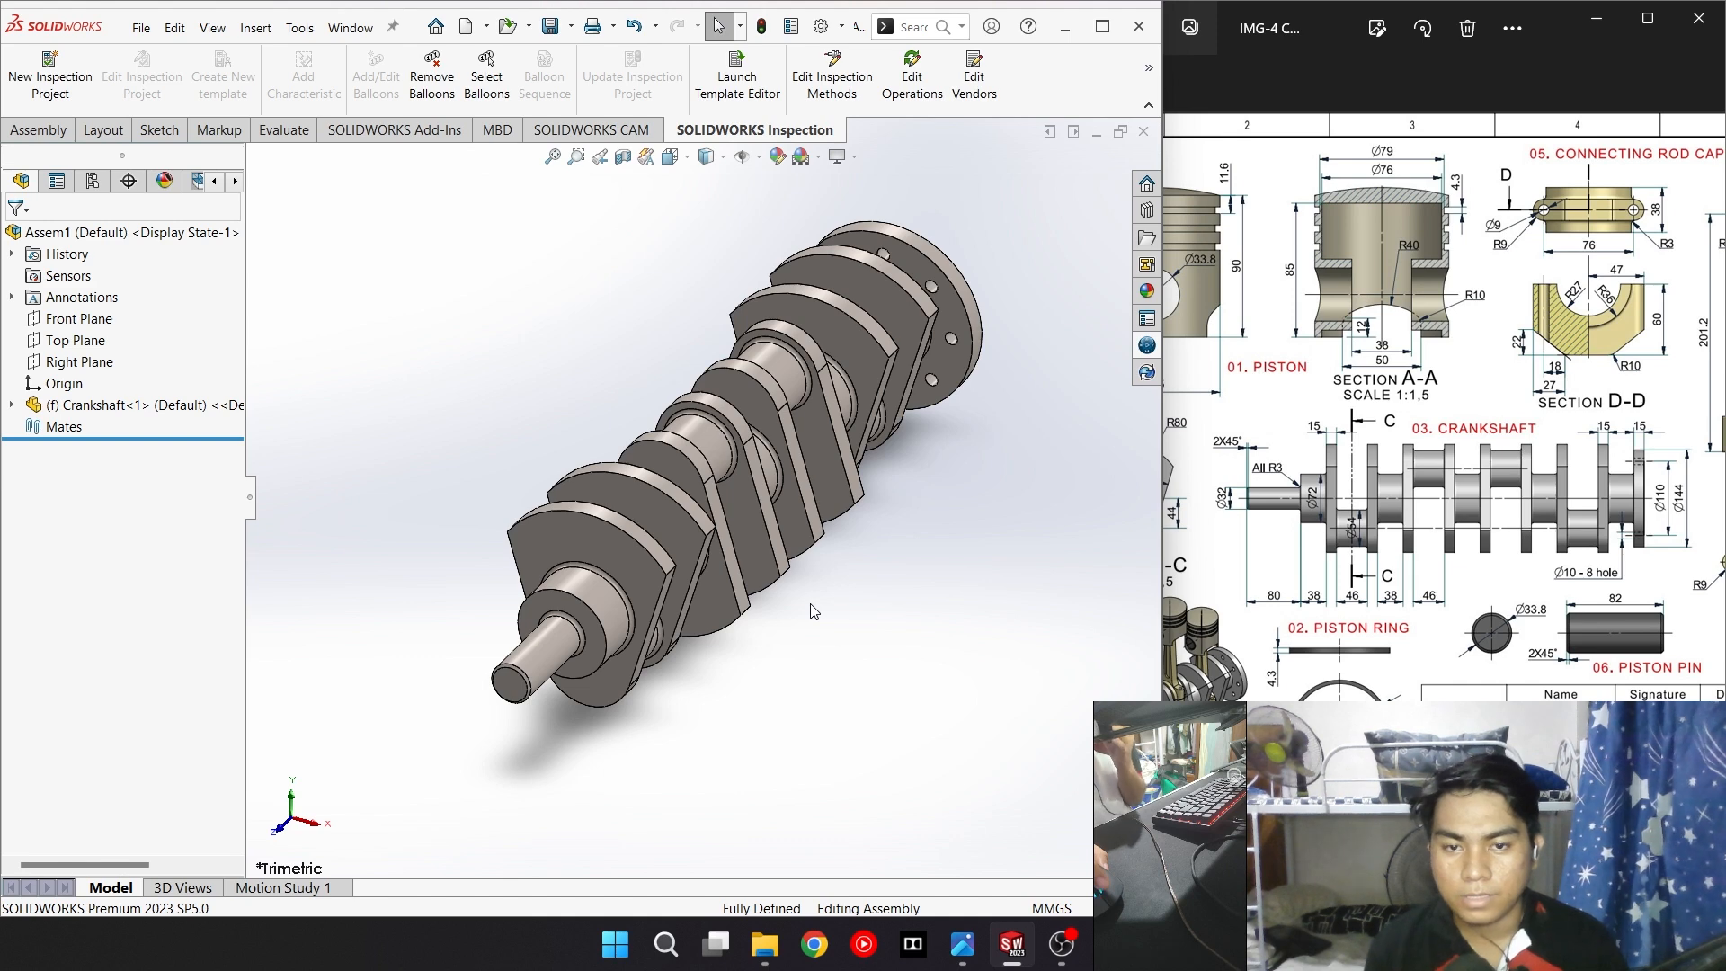
Turn on RealView graphics for the assembly display
mouse_move(813, 612)
middle_mouse_down()
mouse_move(870, 604)
mouse_move(809, 628)
mouse_move(804, 571)
mouse_move(782, 699)
mouse_move(789, 599)
middle_mouse_up()
left_click(855, 162)
left_click(885, 181)
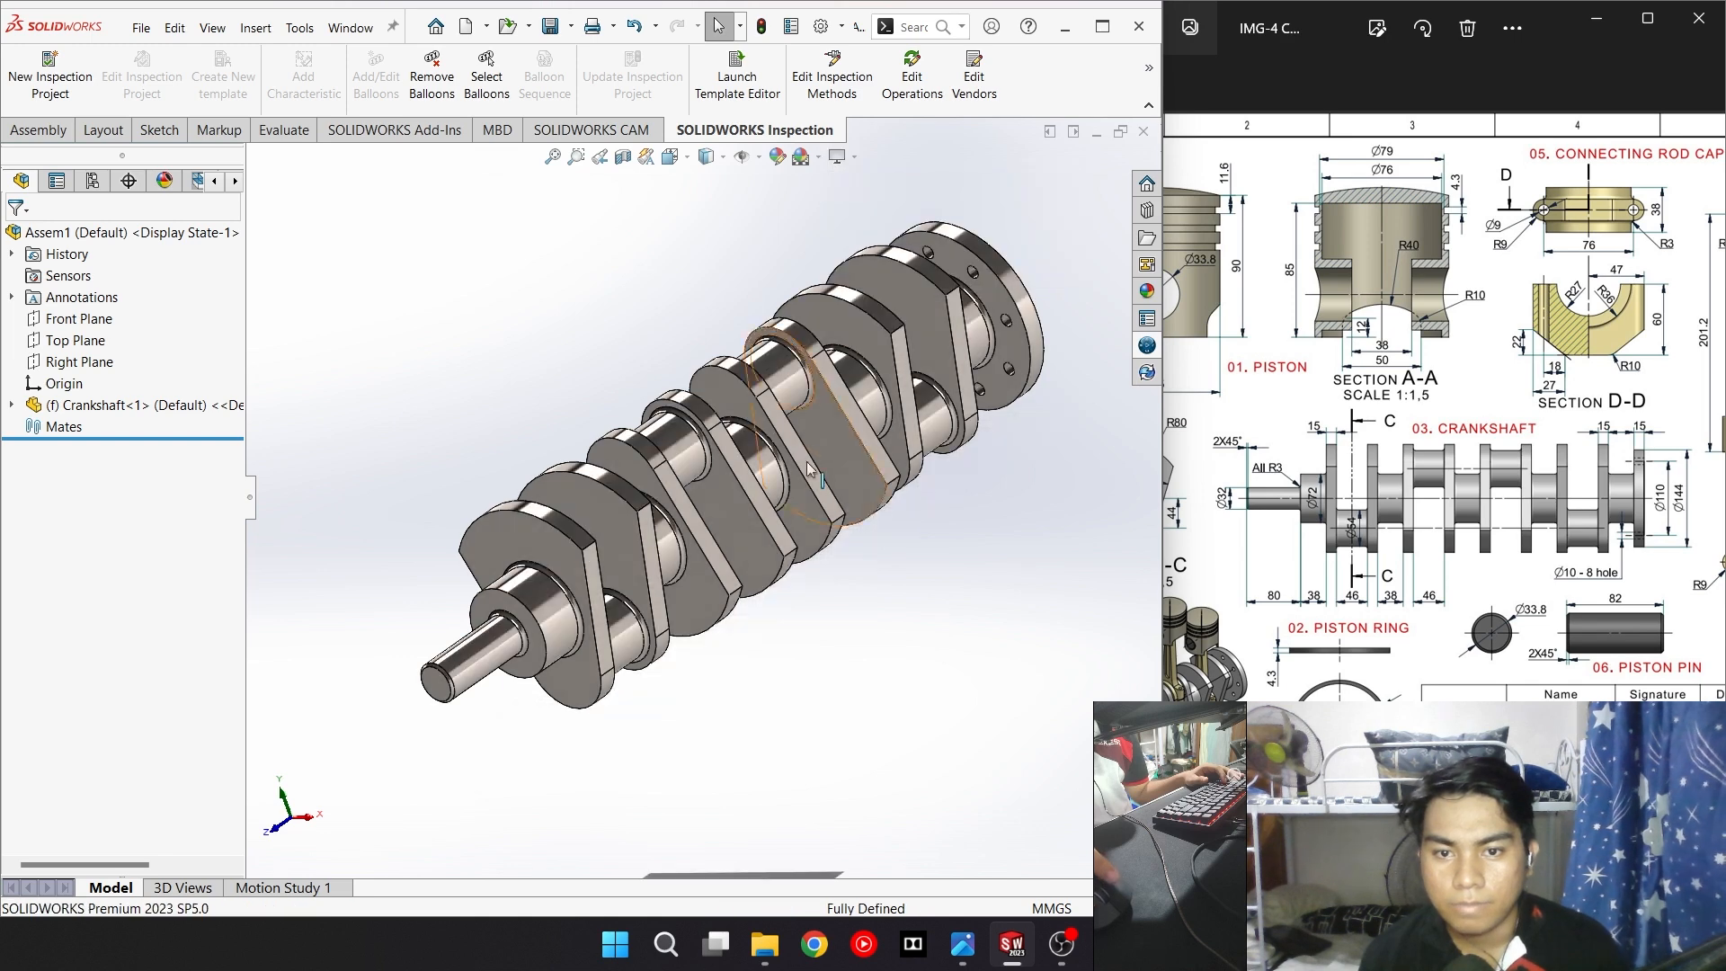
Float the fixed Crankshaft component and move it freely downward, away from the assembly origin
right_click(784, 488)
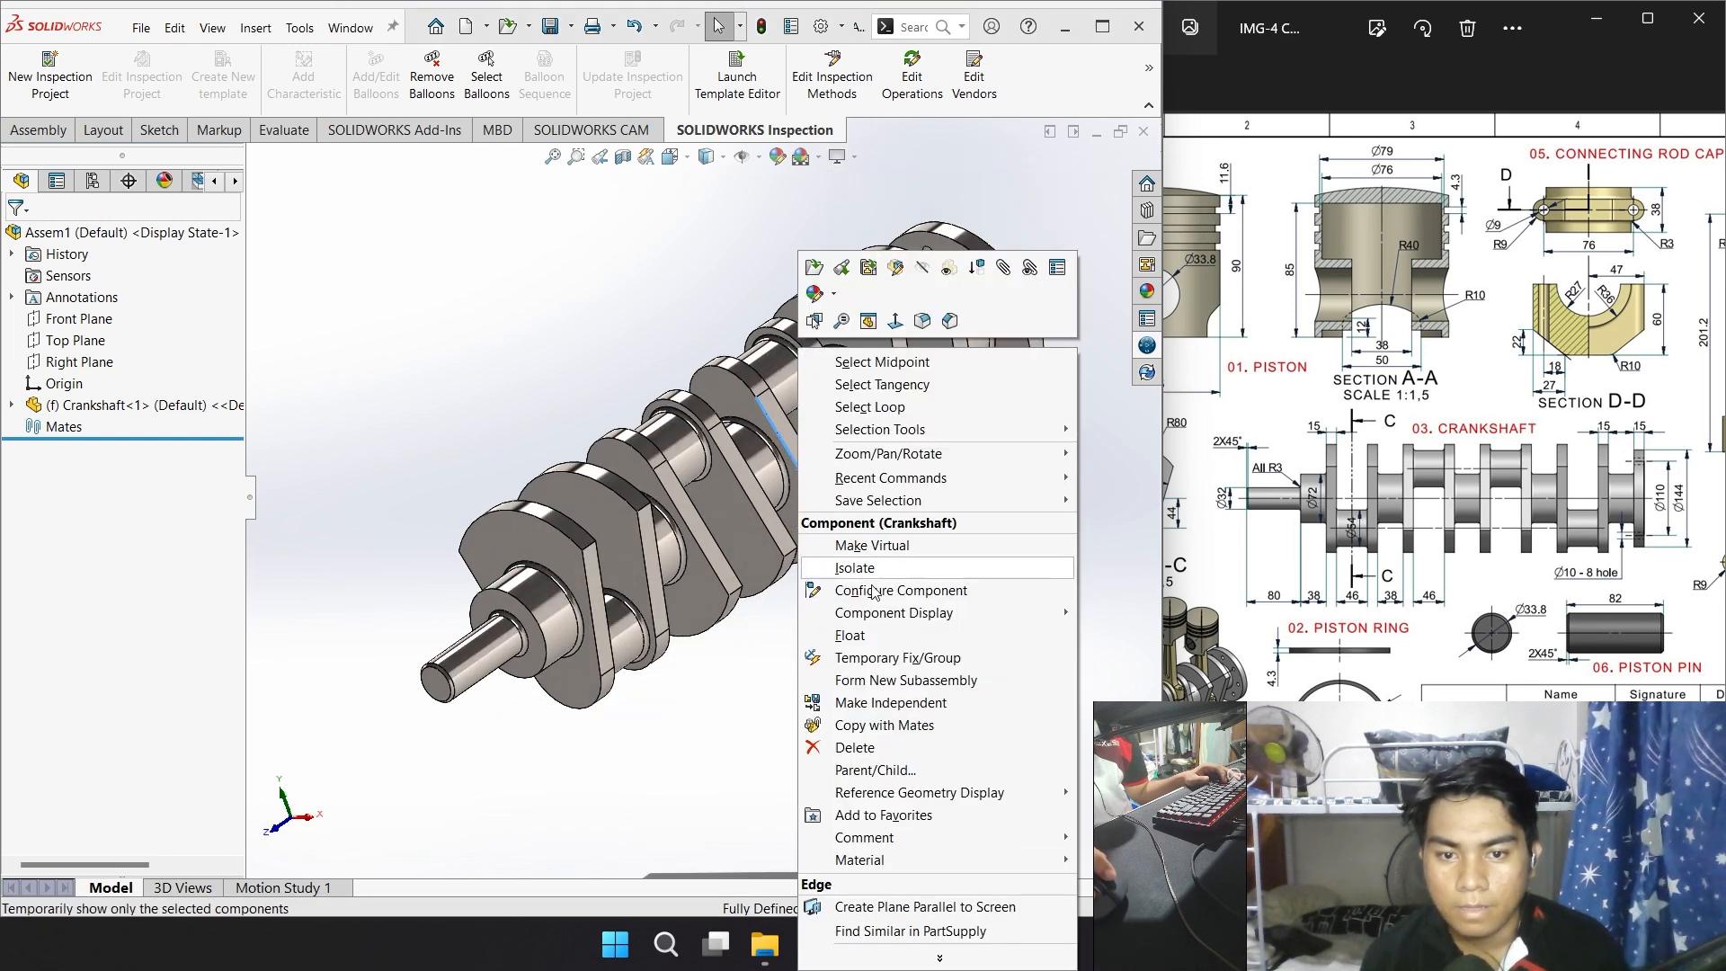
left_click(881, 640)
left_click_drag(778, 431, 804, 750)
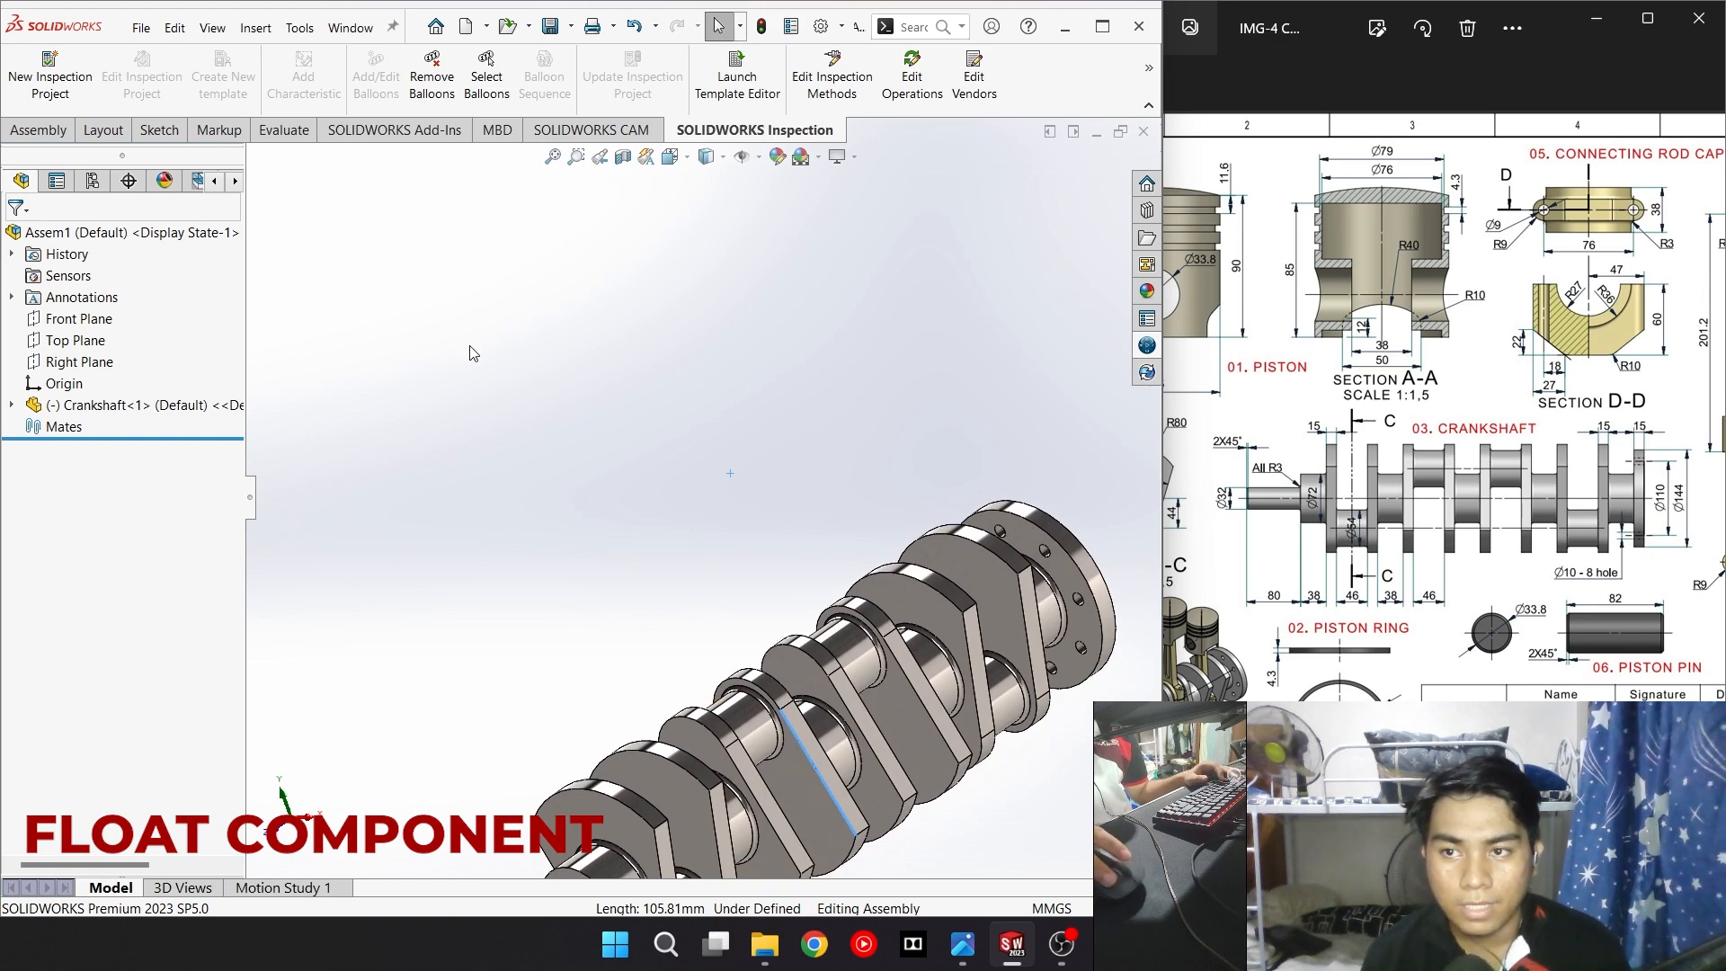
scroll(665, 632, "down", 1)
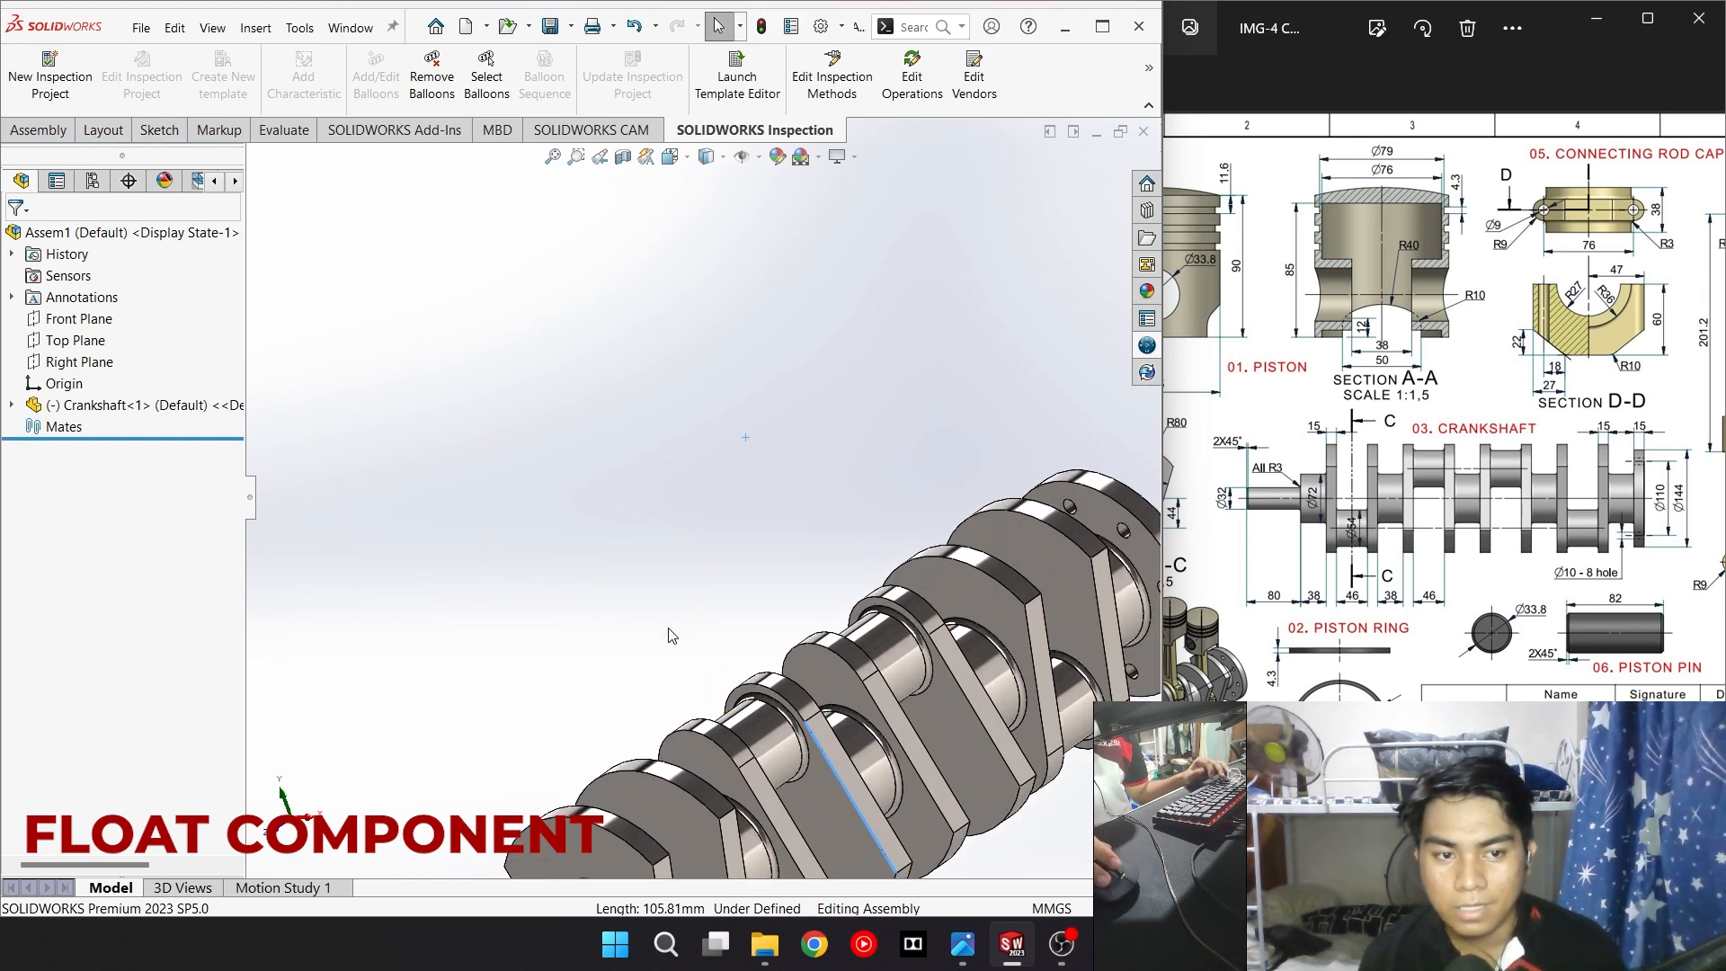
scroll(732, 667, "up", 2)
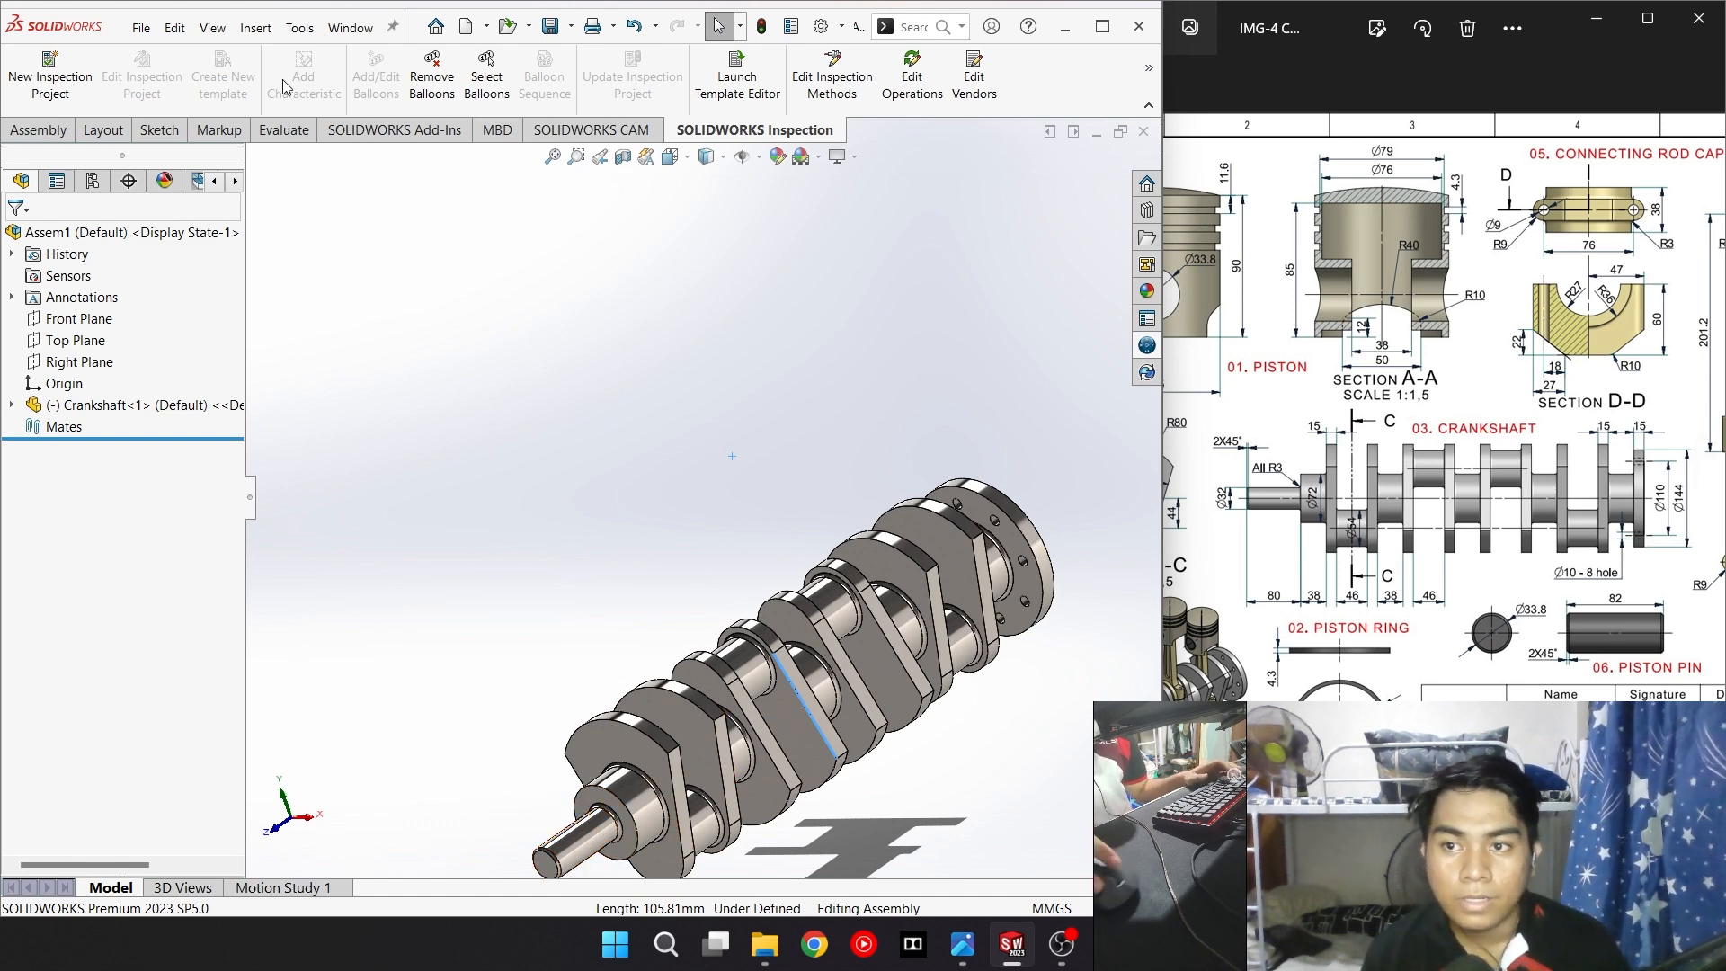
Start a new assembly sketch on the Right Plane
left_click(162, 130)
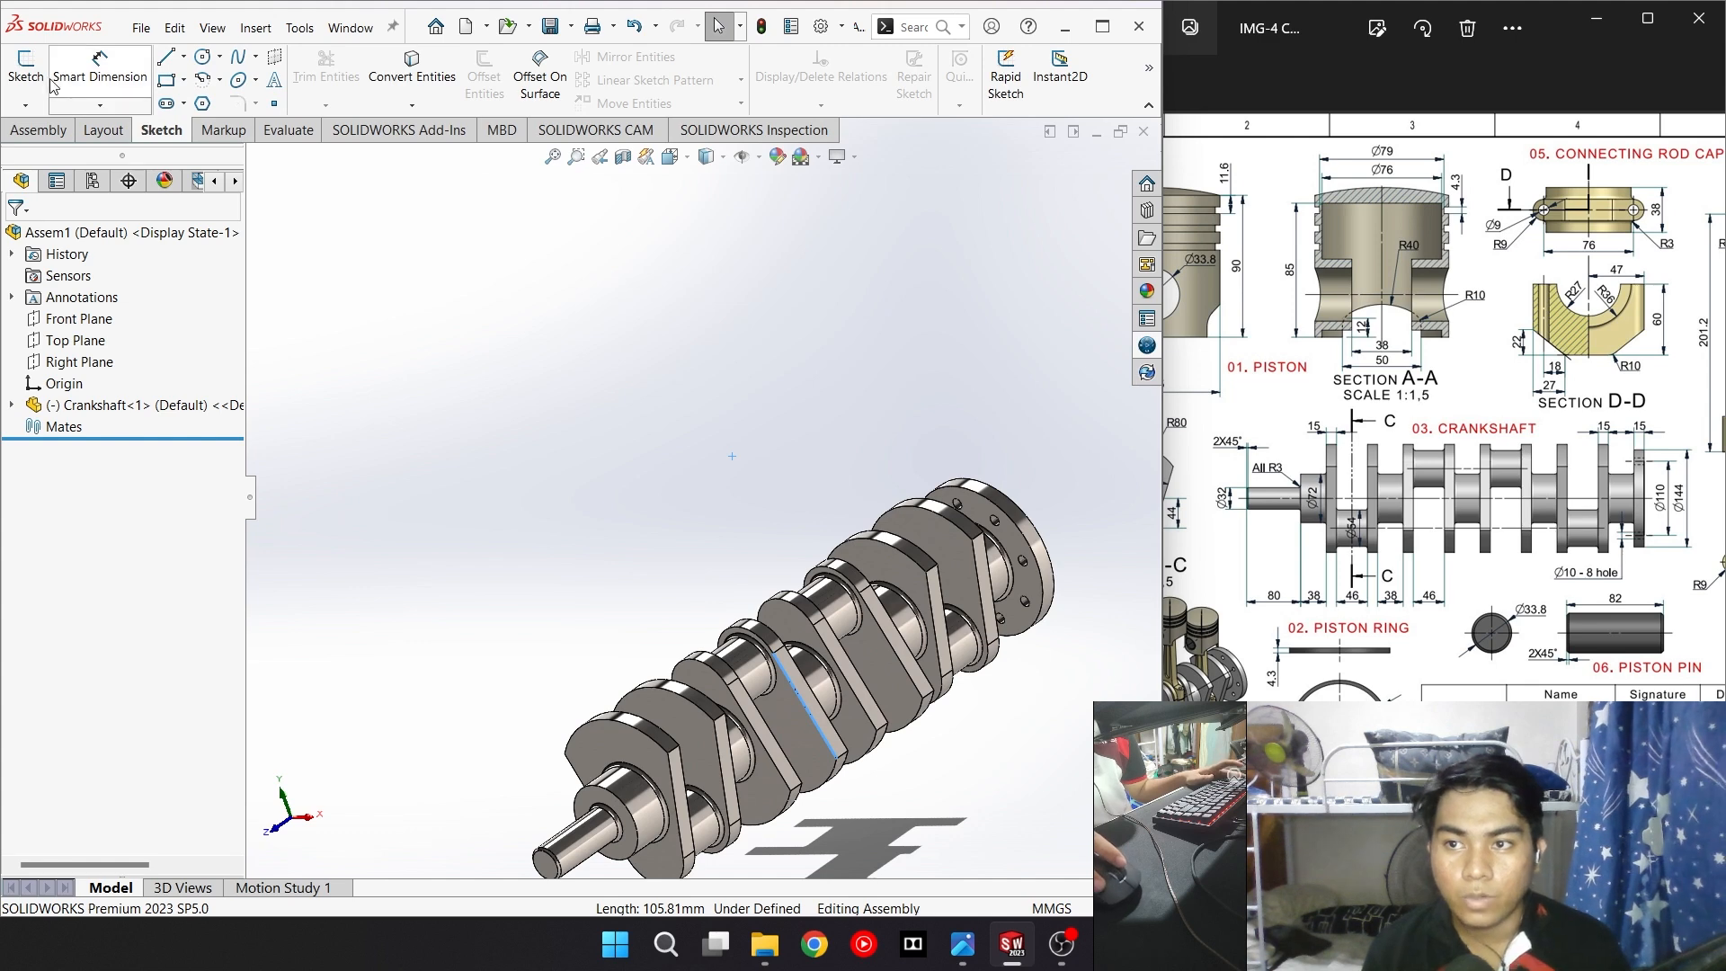
left_click(25, 67)
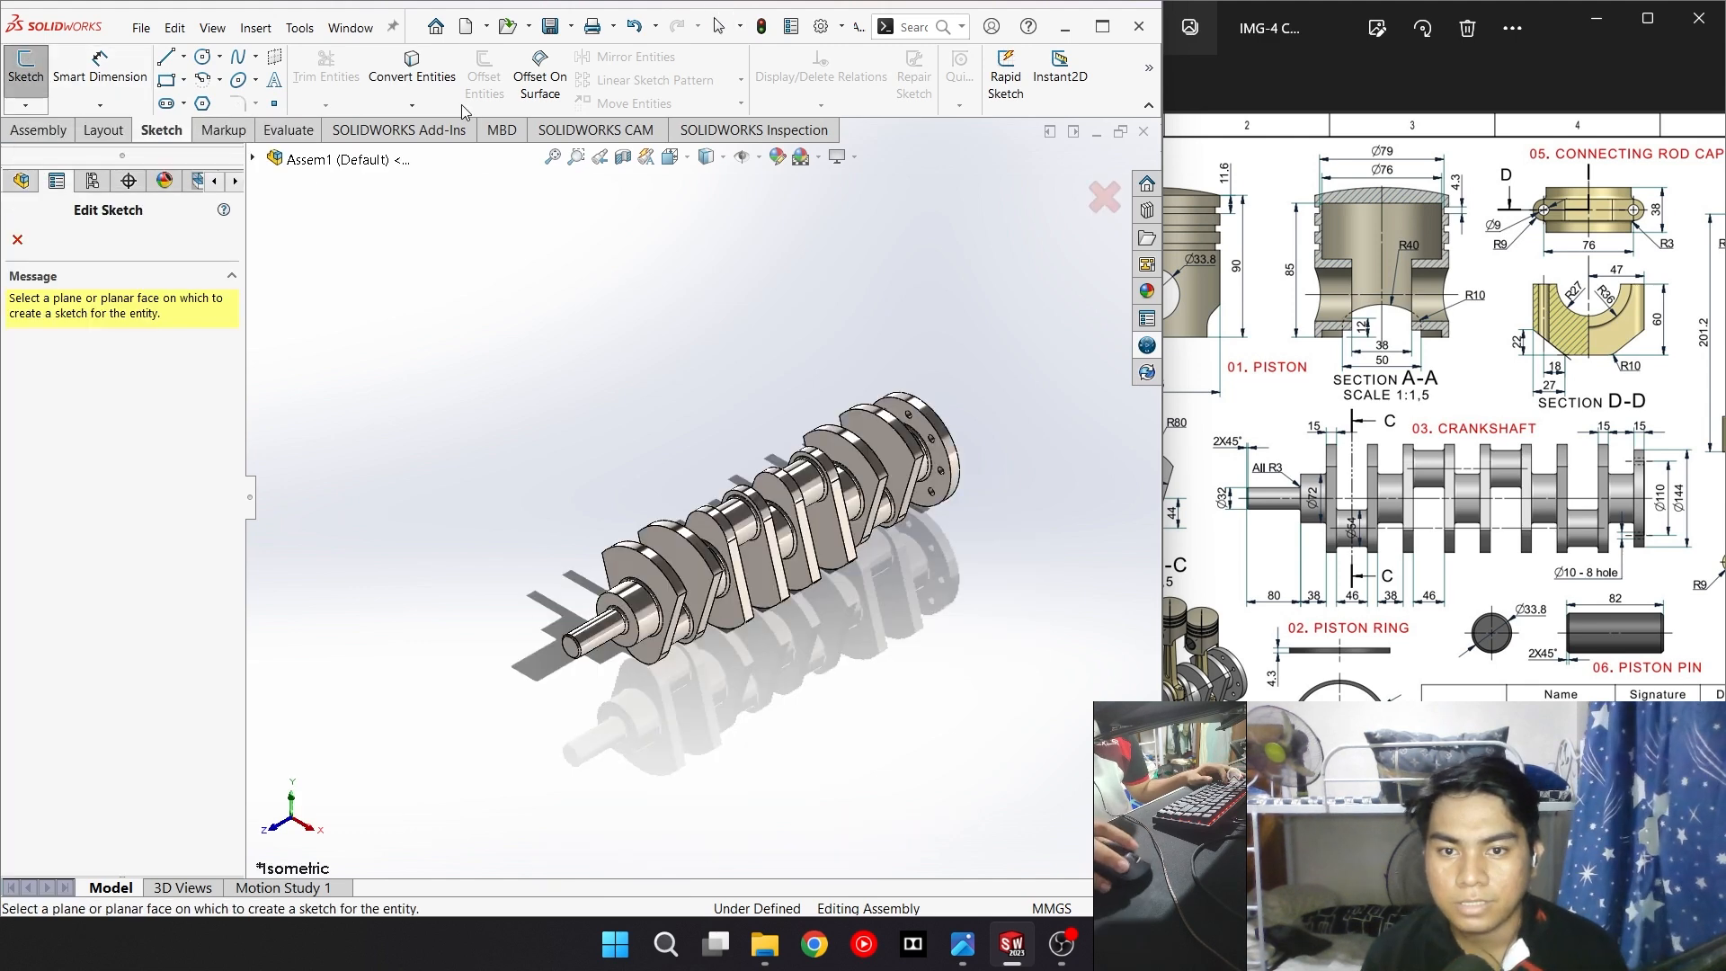
left_click(253, 159)
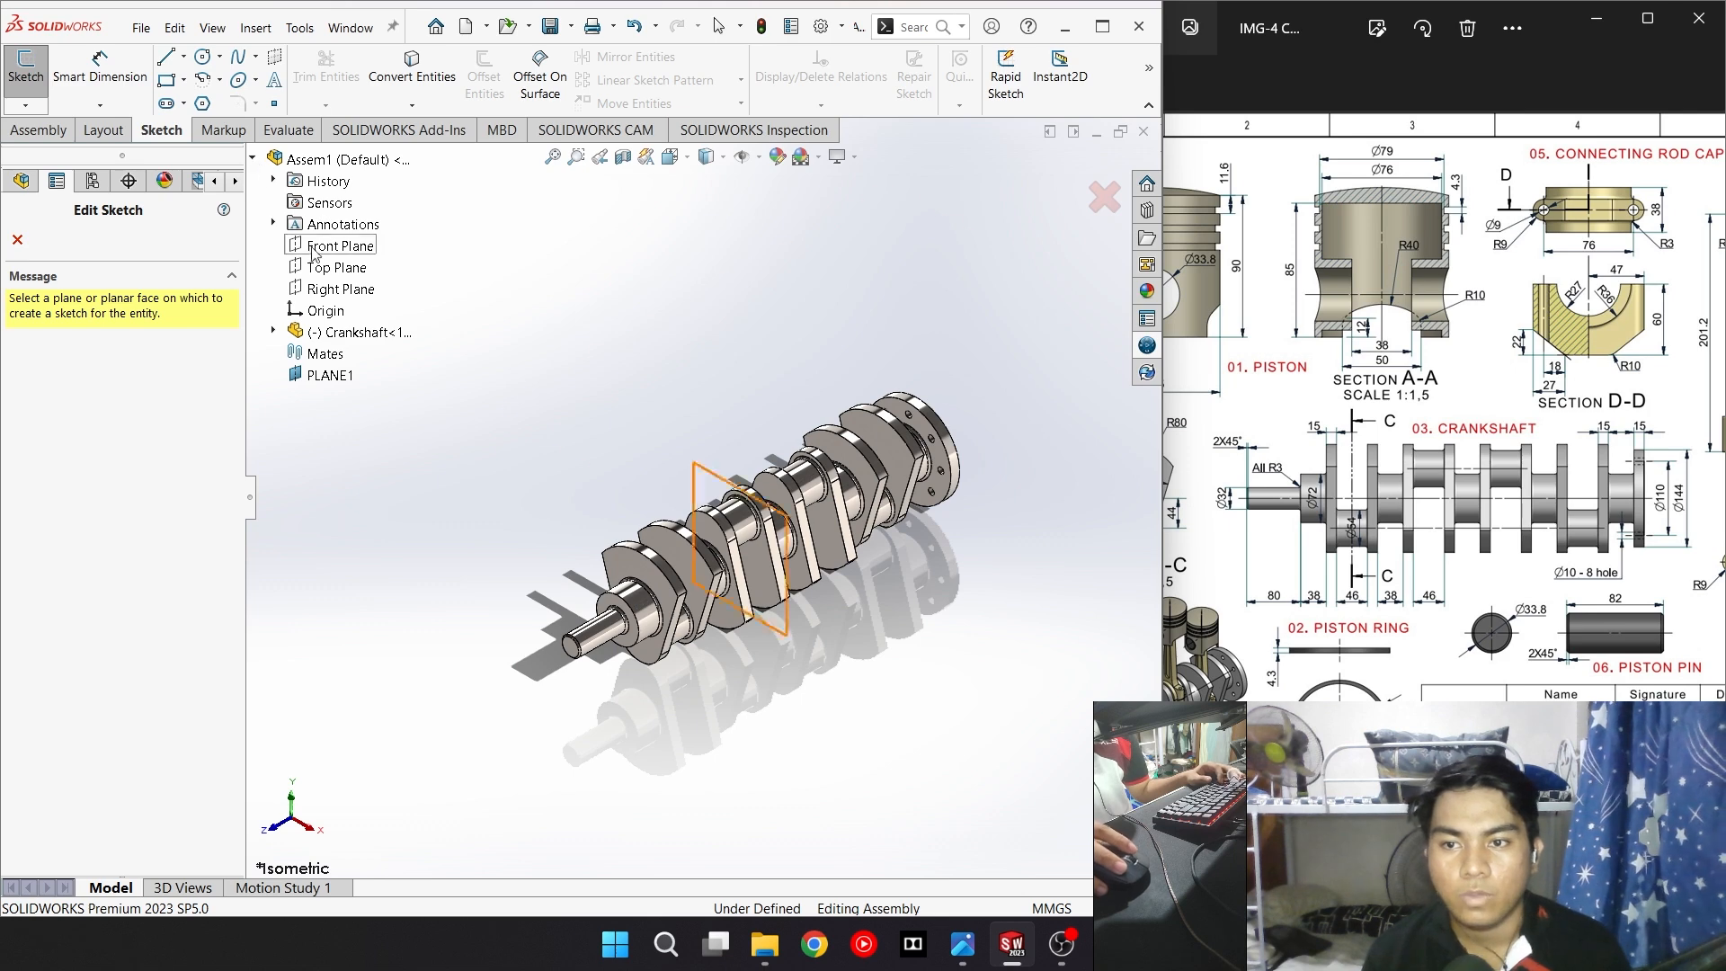
left_click(338, 289)
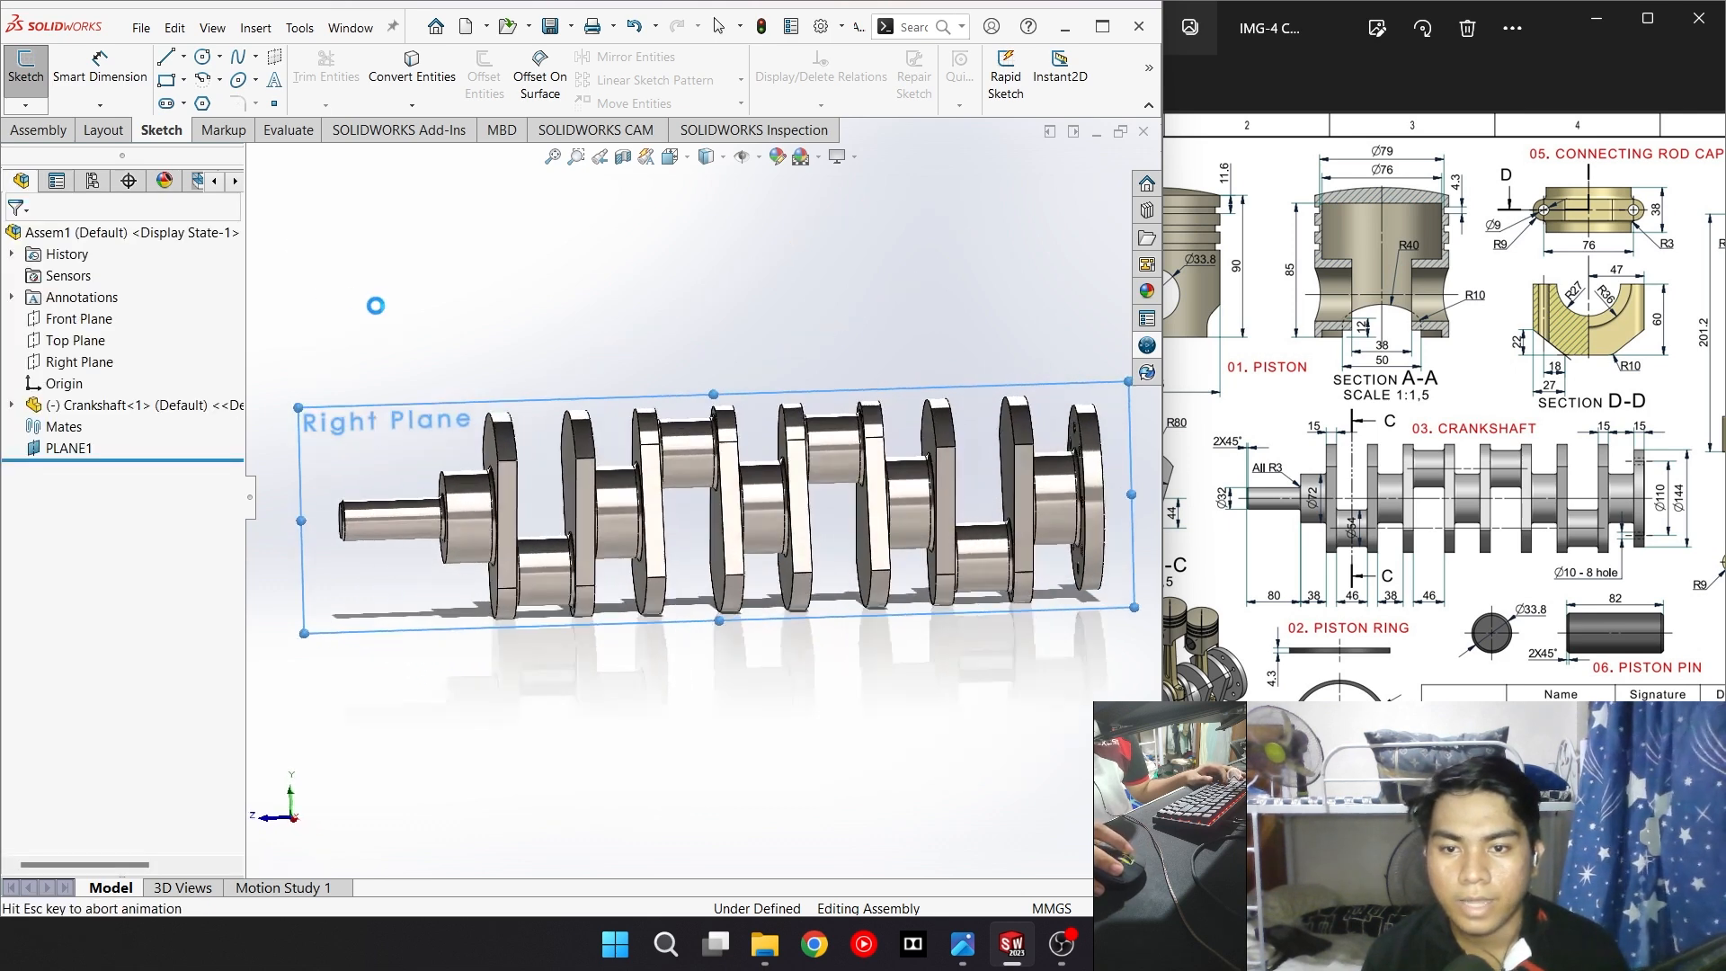
key("f")
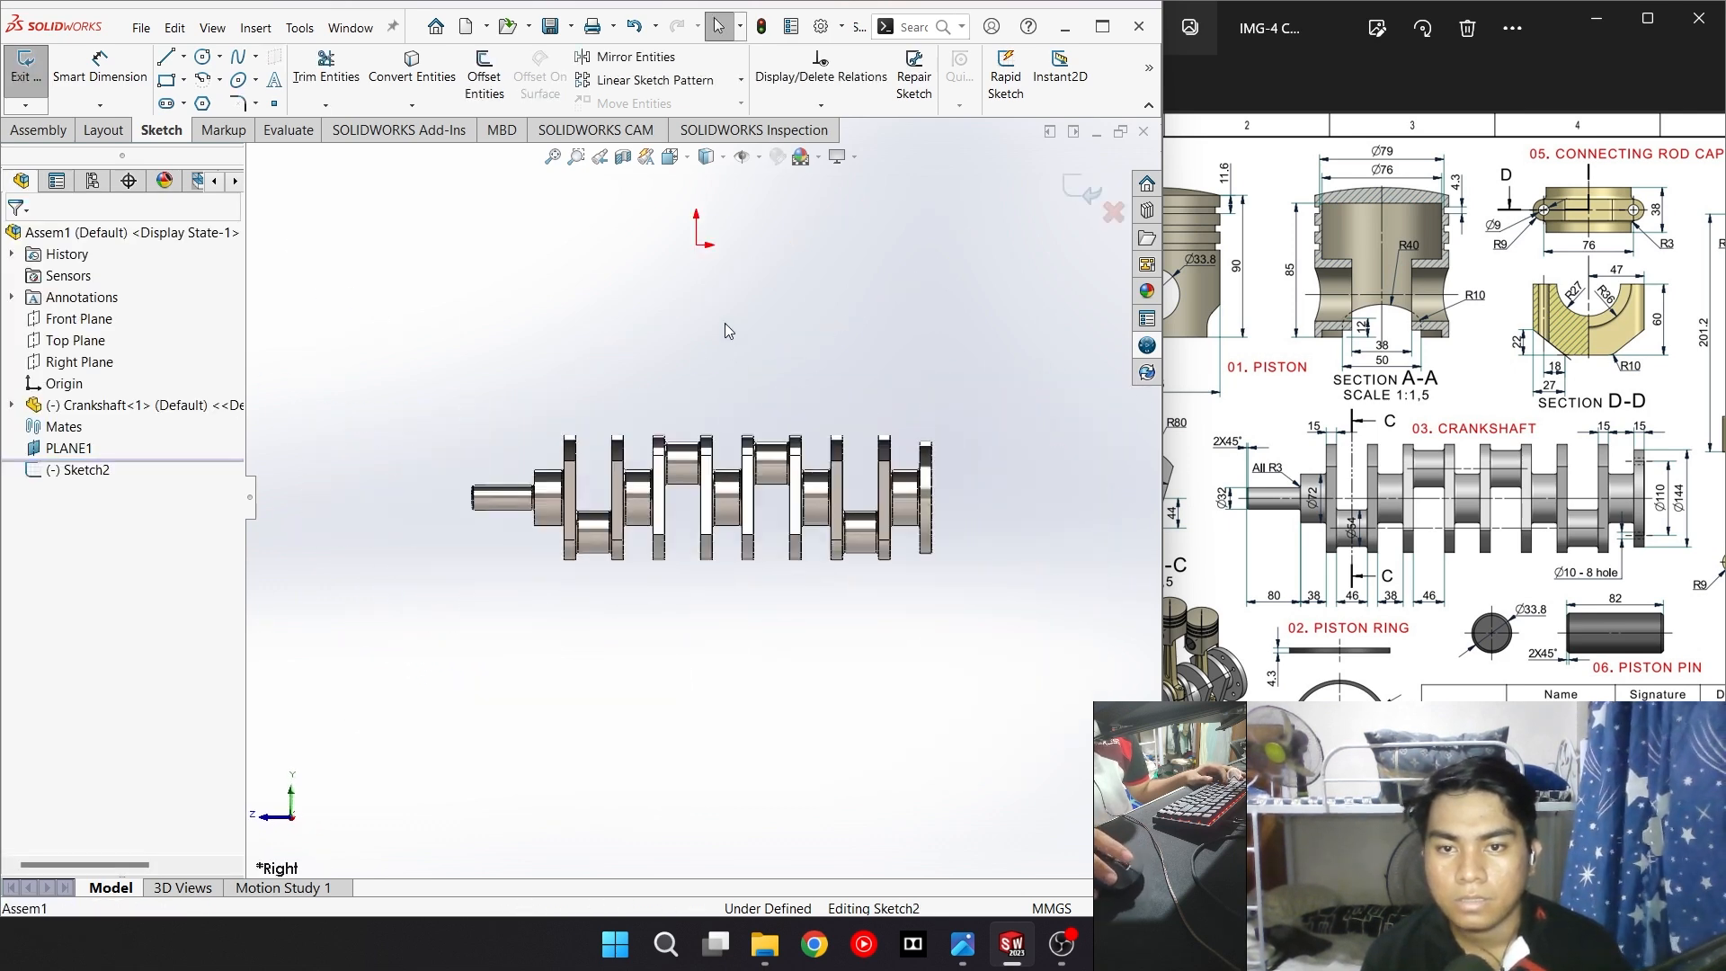
scroll(713, 547, "down", 5)
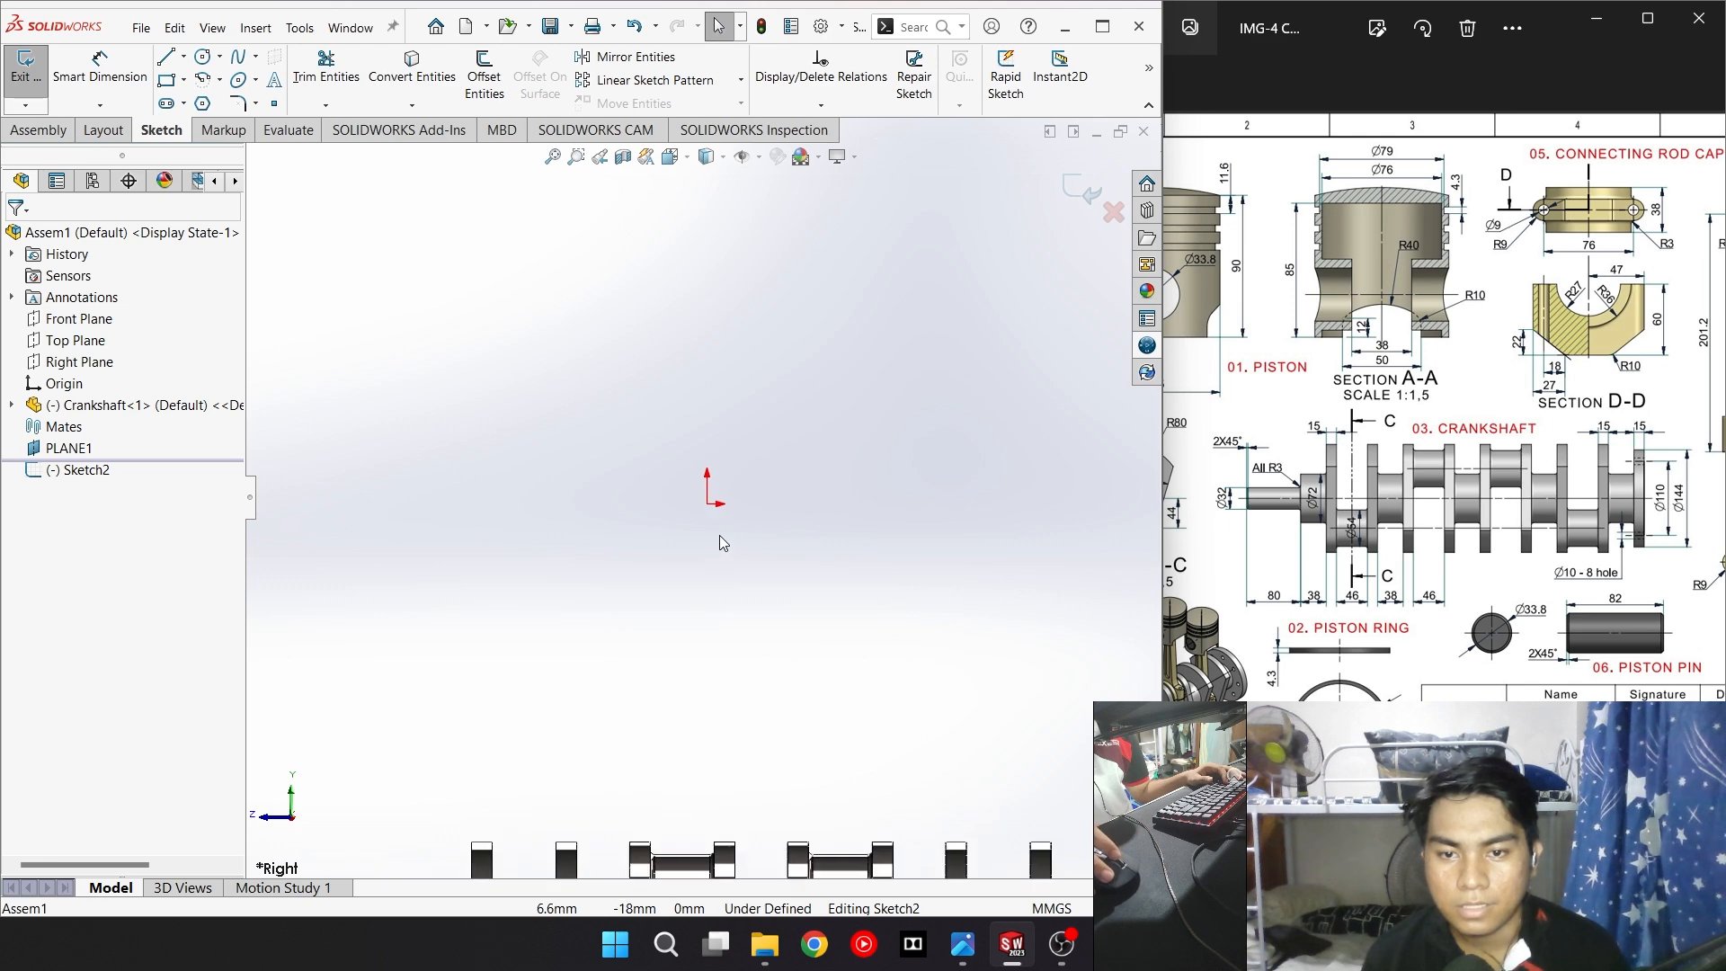
scroll(721, 537, "up", 1)
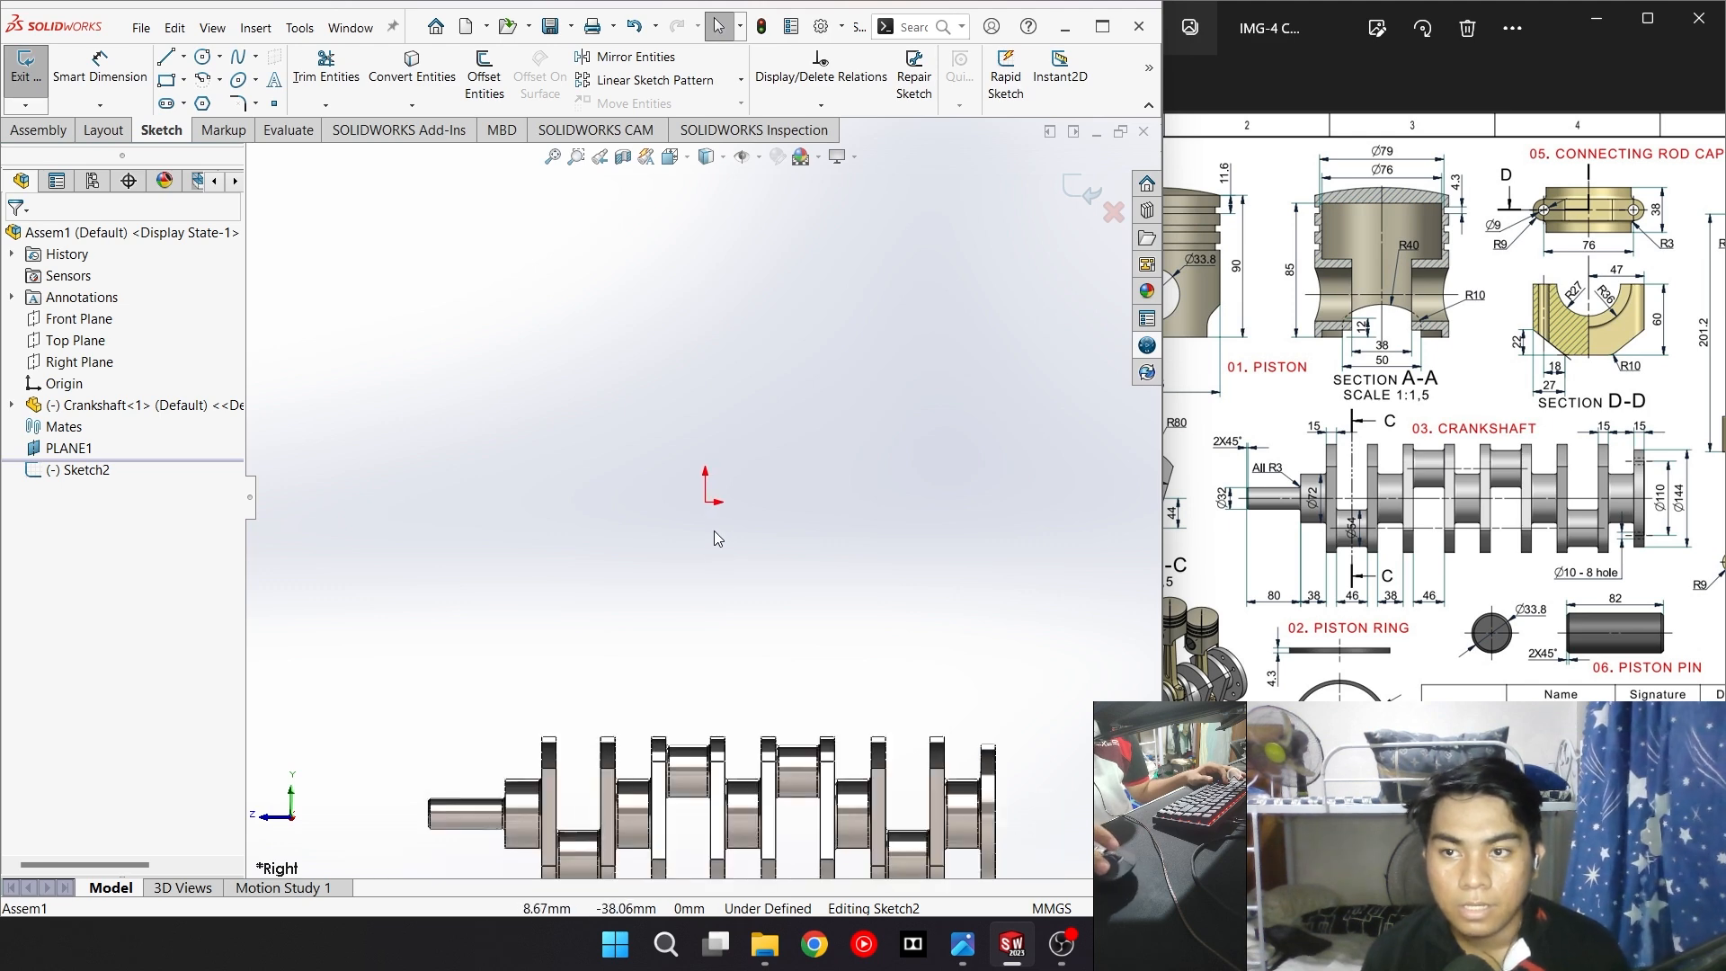
Sketch a horizontal midpoint construction line centred on the origin, spanning roughly the crankshaft's length
left_click(168, 59)
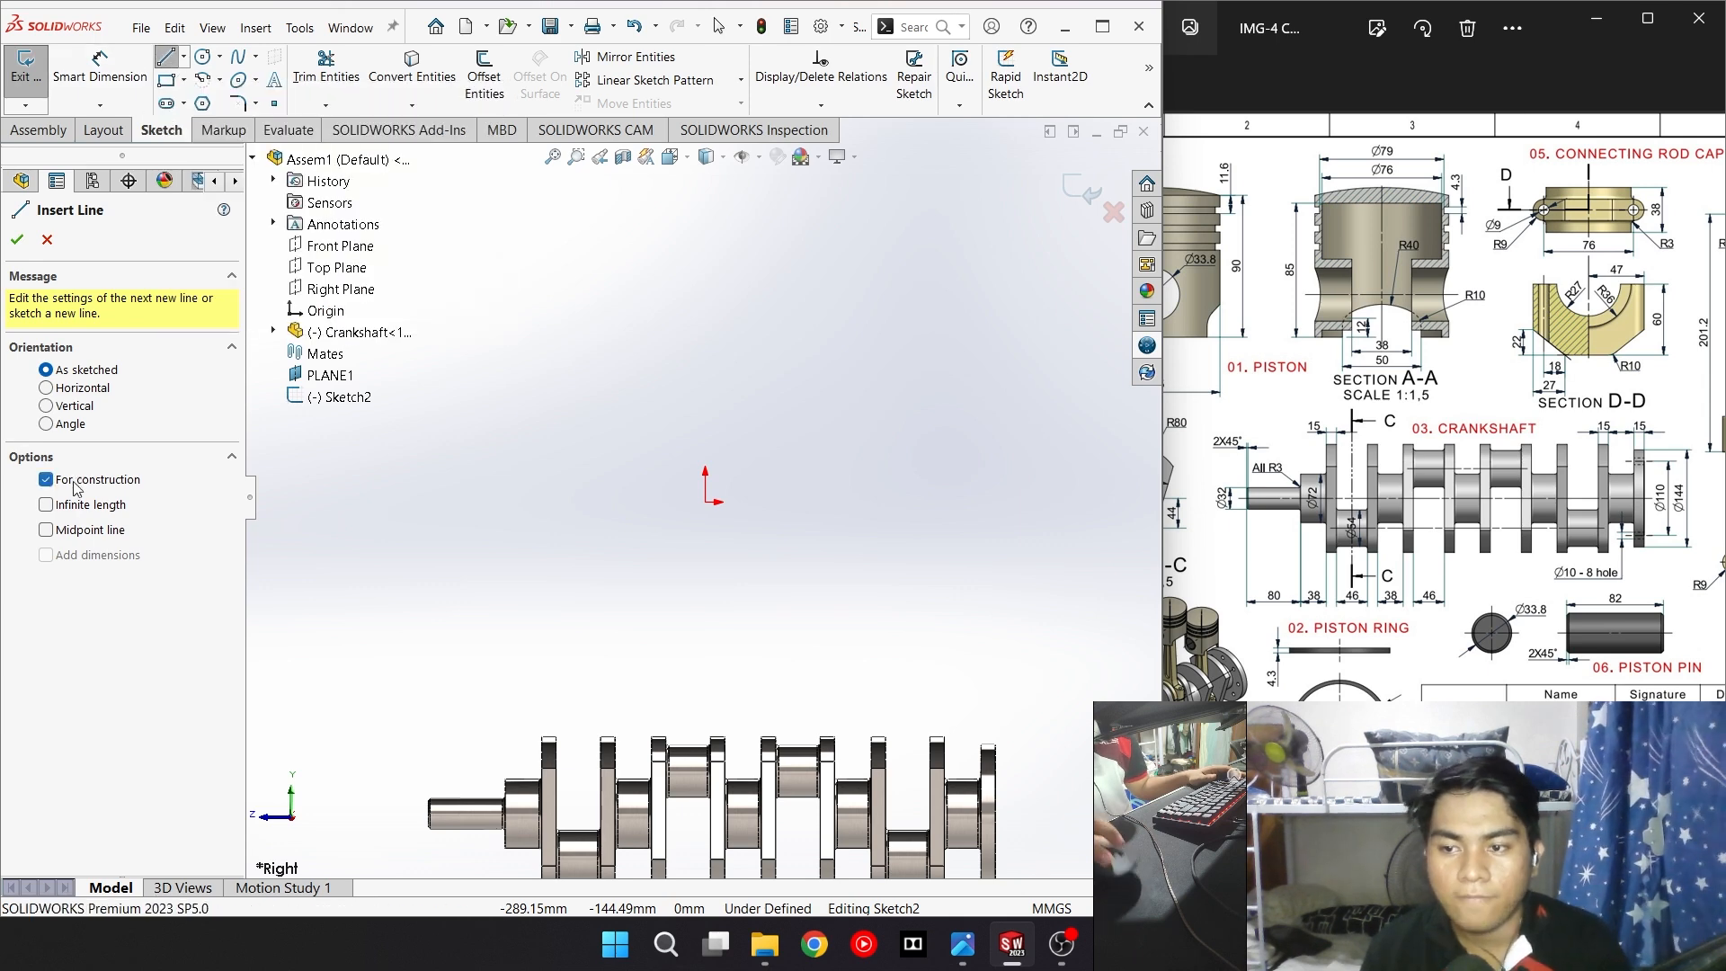
left_click(706, 501)
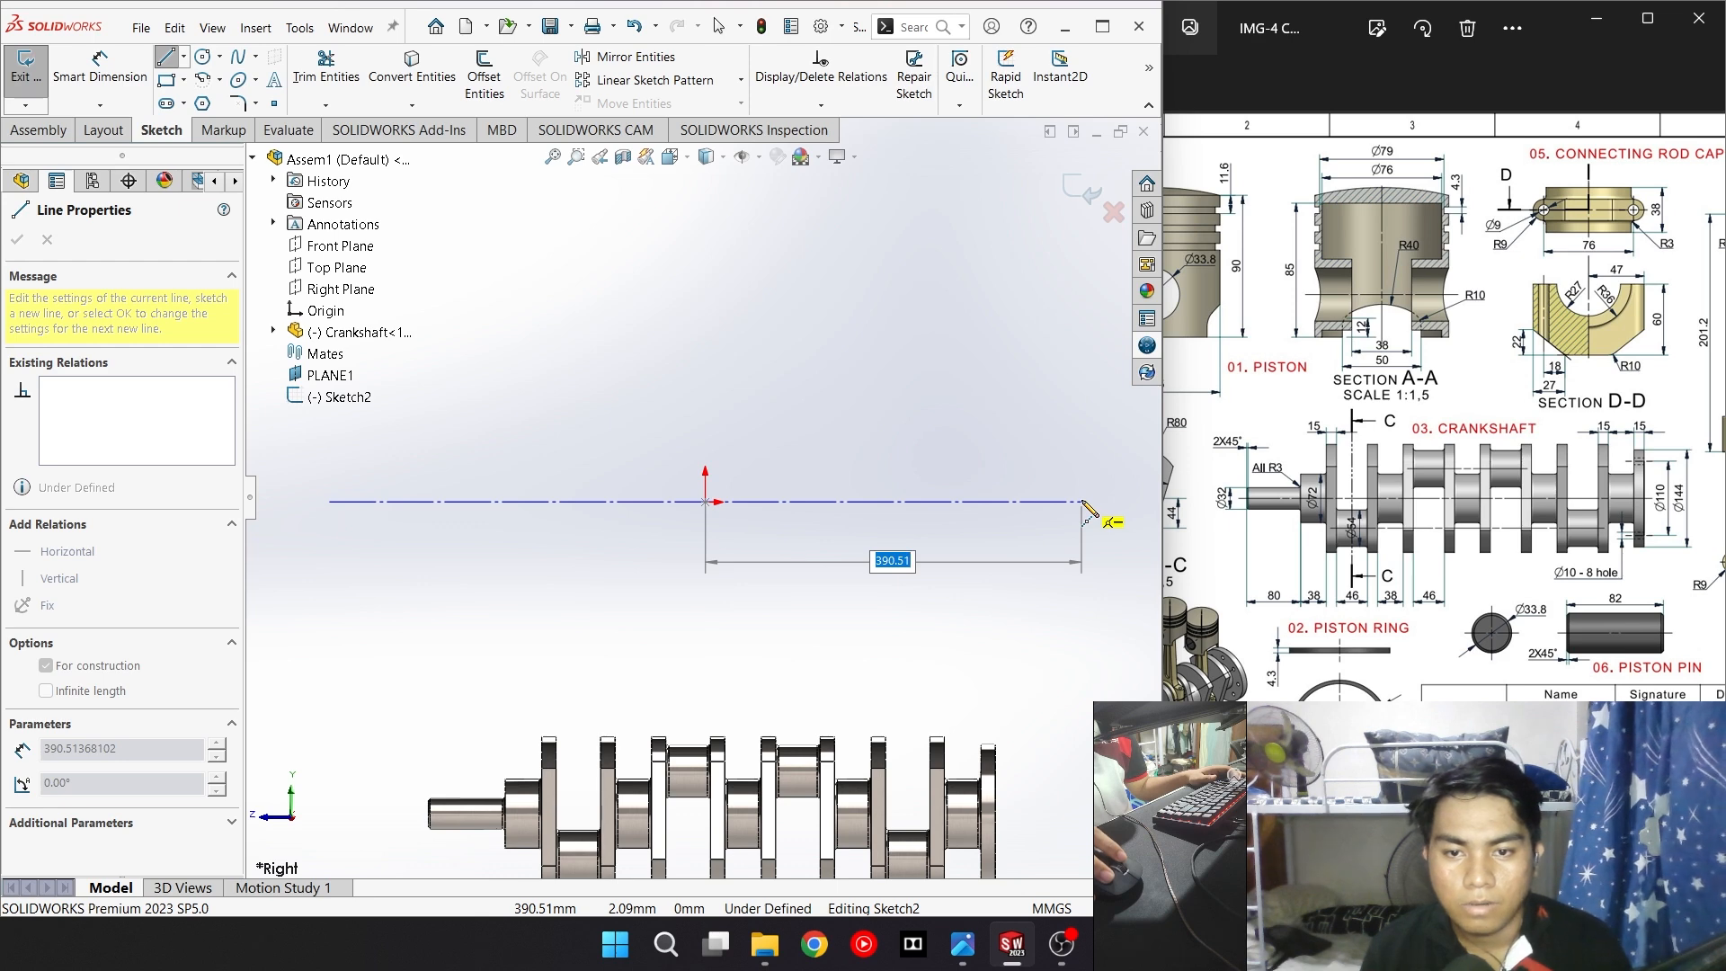
left_click(1008, 502)
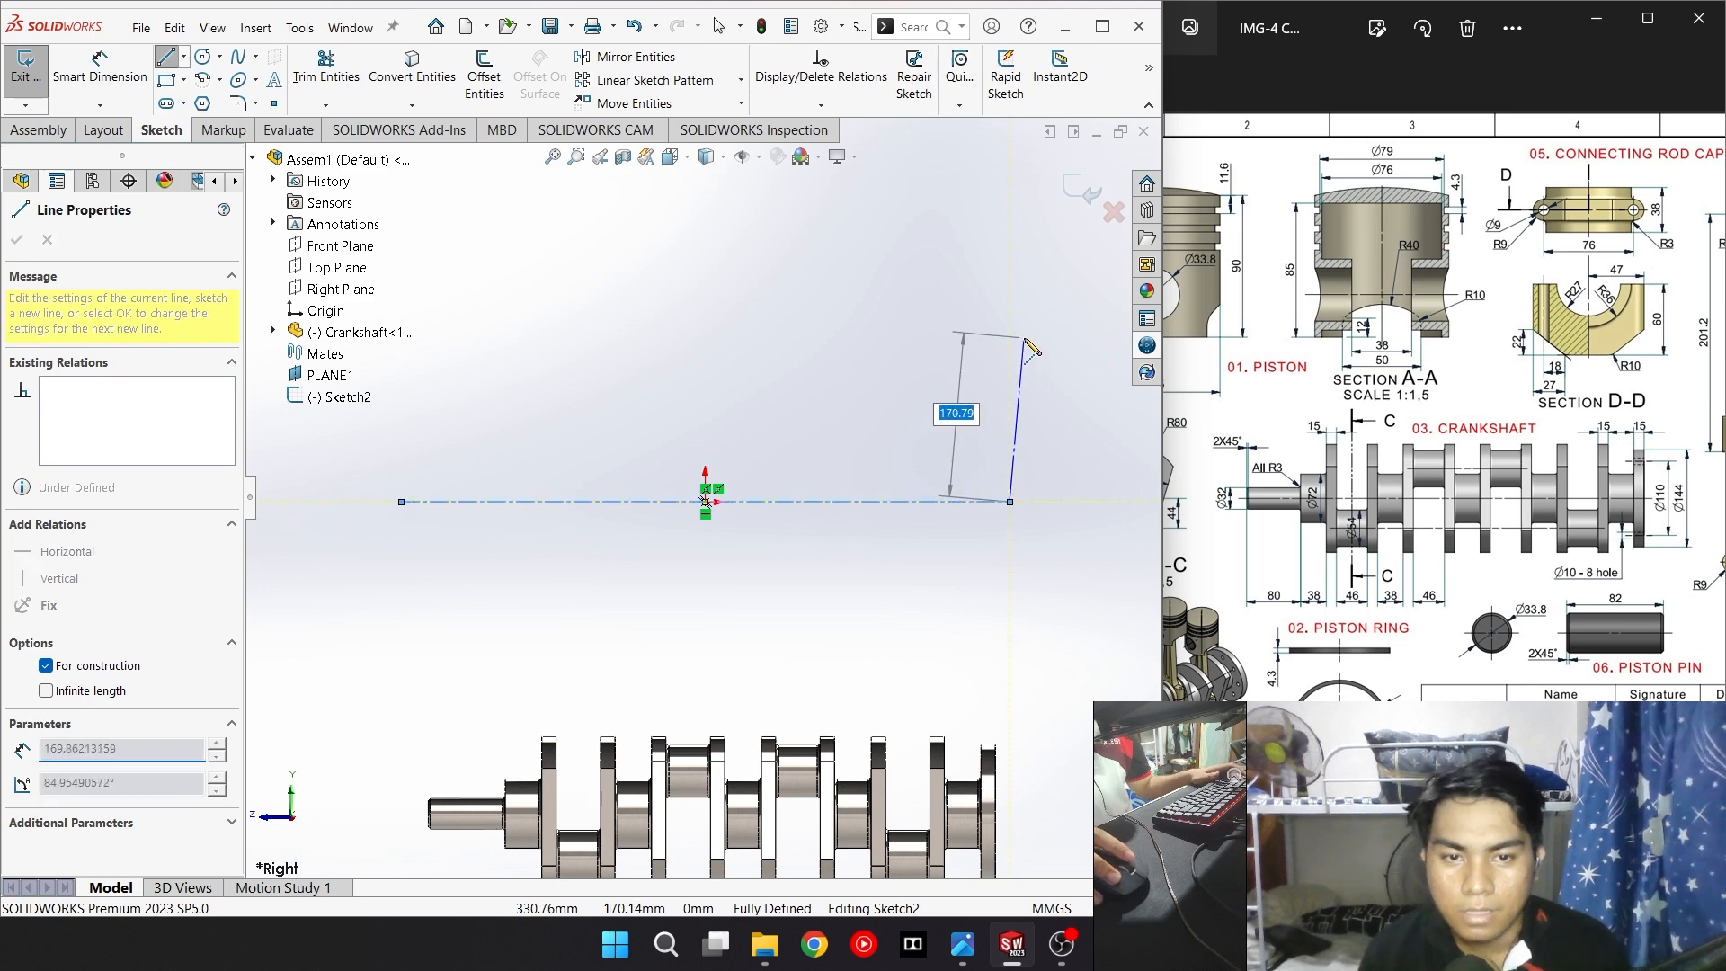
Sketch two vertical construction lines about 153 mm tall upward from the horizontal line, one at its right end and one farther inward
left_click(1010, 354)
double_click(1010, 501)
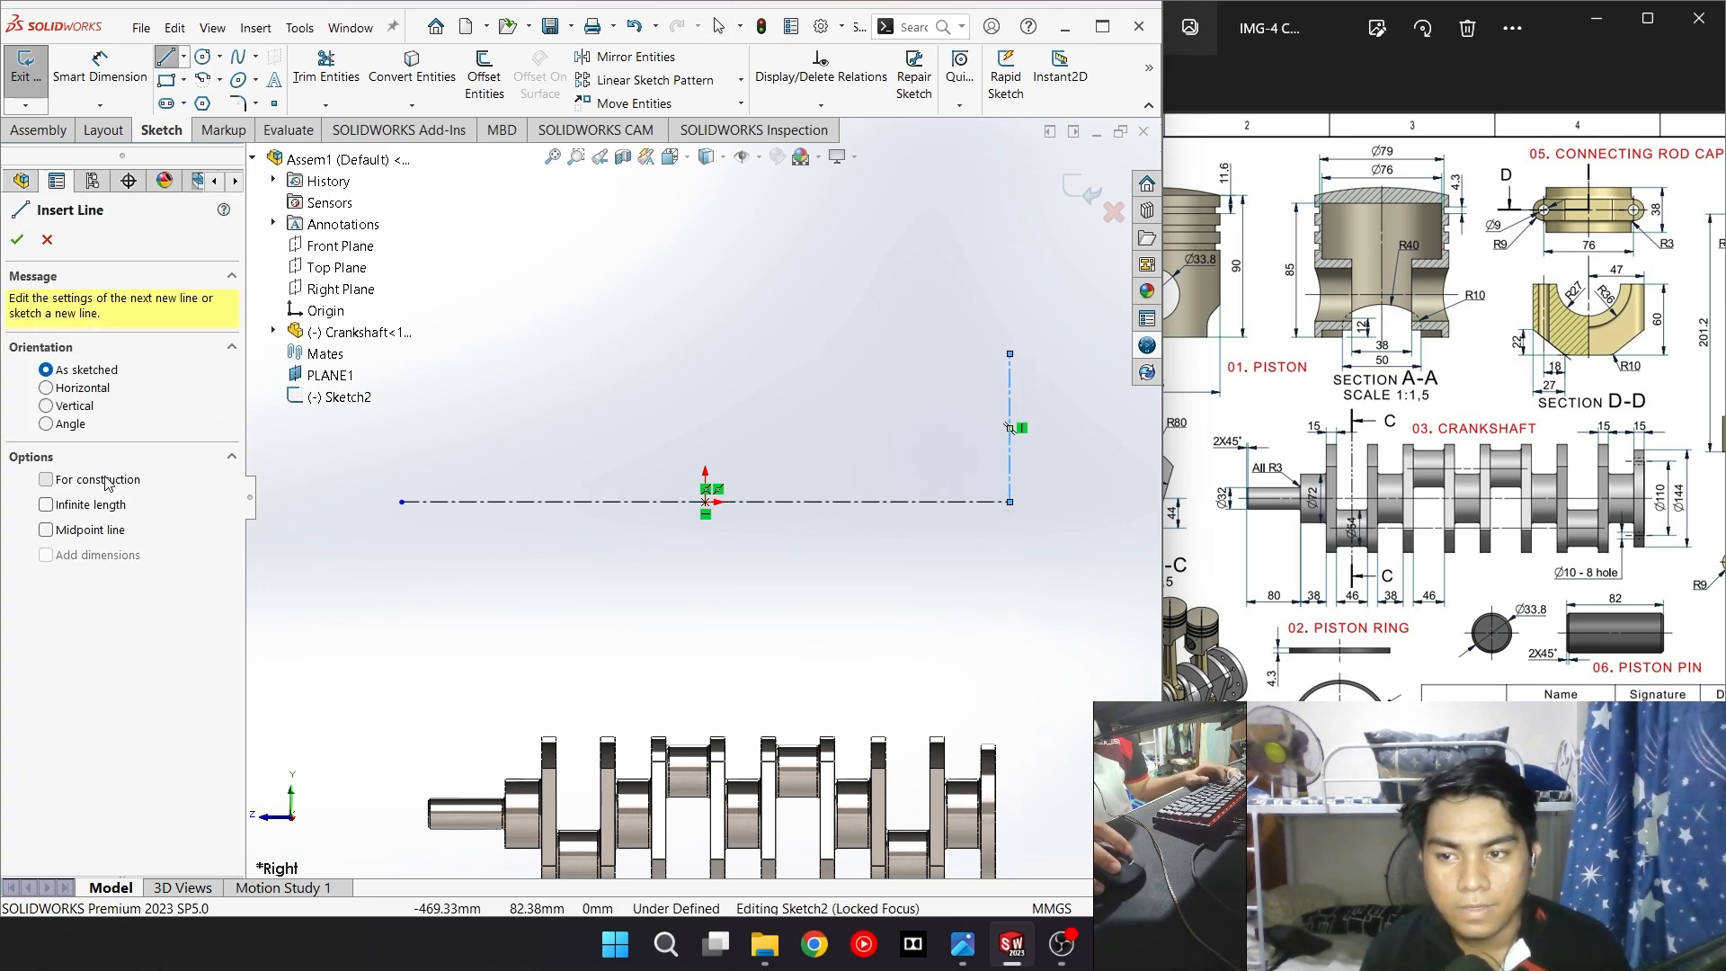
left_click(106, 482)
left_click(889, 501)
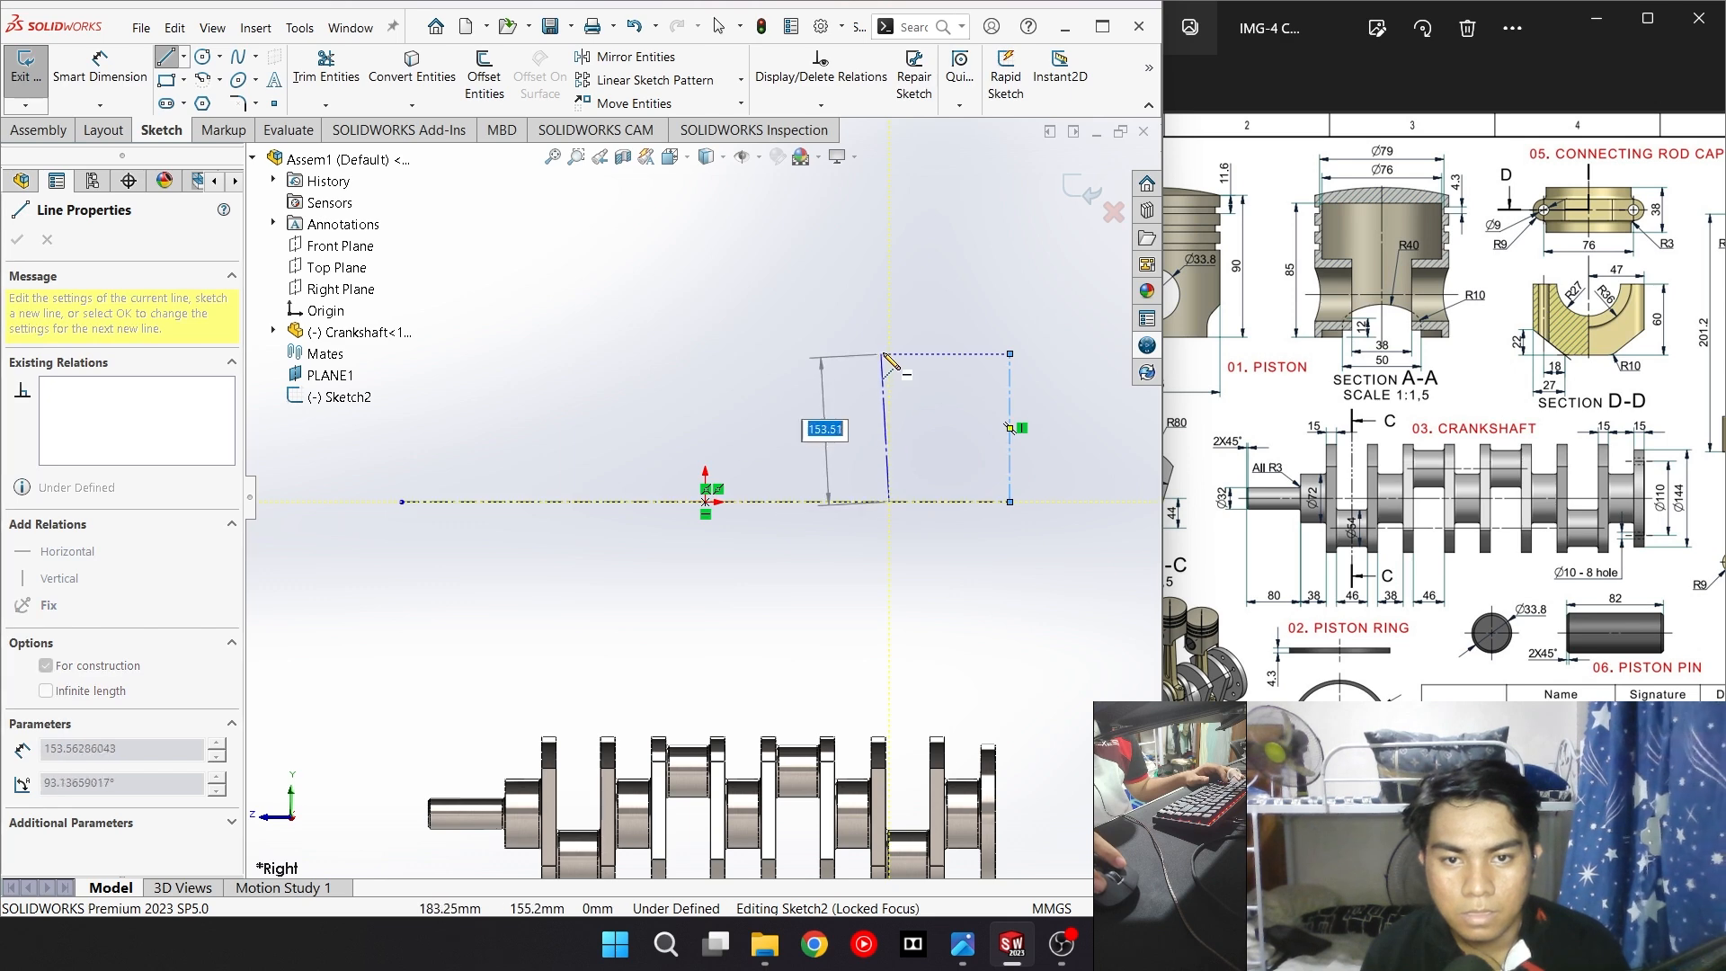
left_click(889, 353)
key("Escape")
right_click_drag(866, 528, 798, 401)
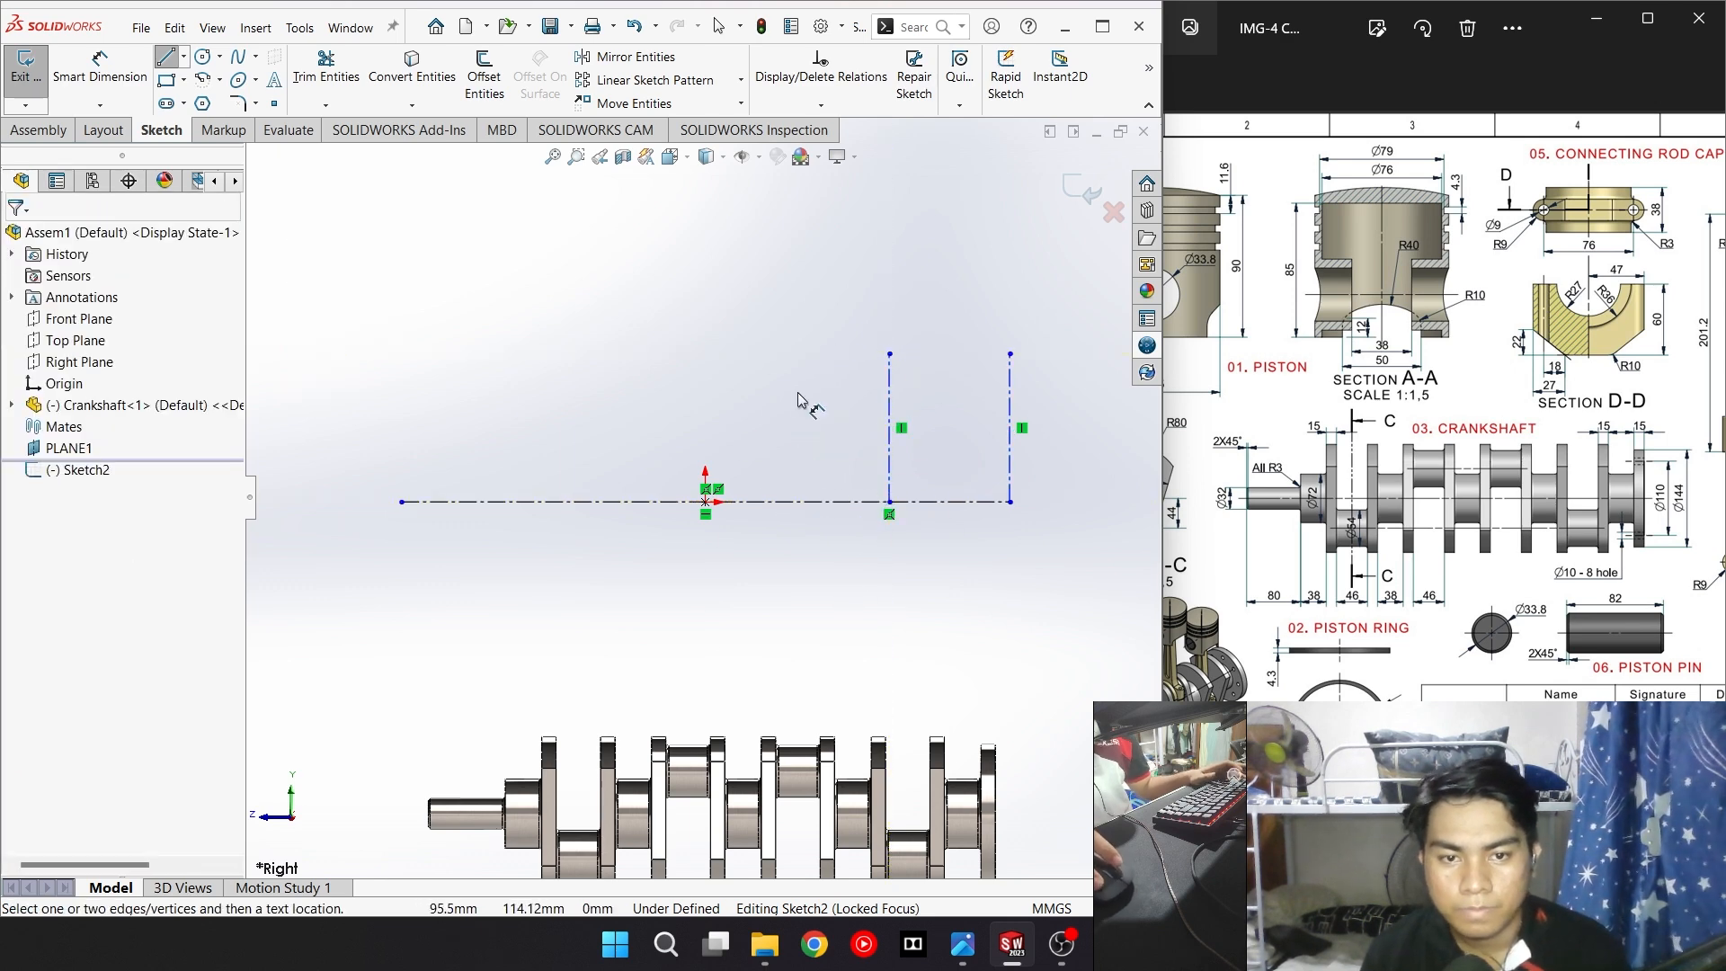
Sketch a solid vertical line between the origin and the inner construction line, rising from the horizontal line to the same height
key("l")
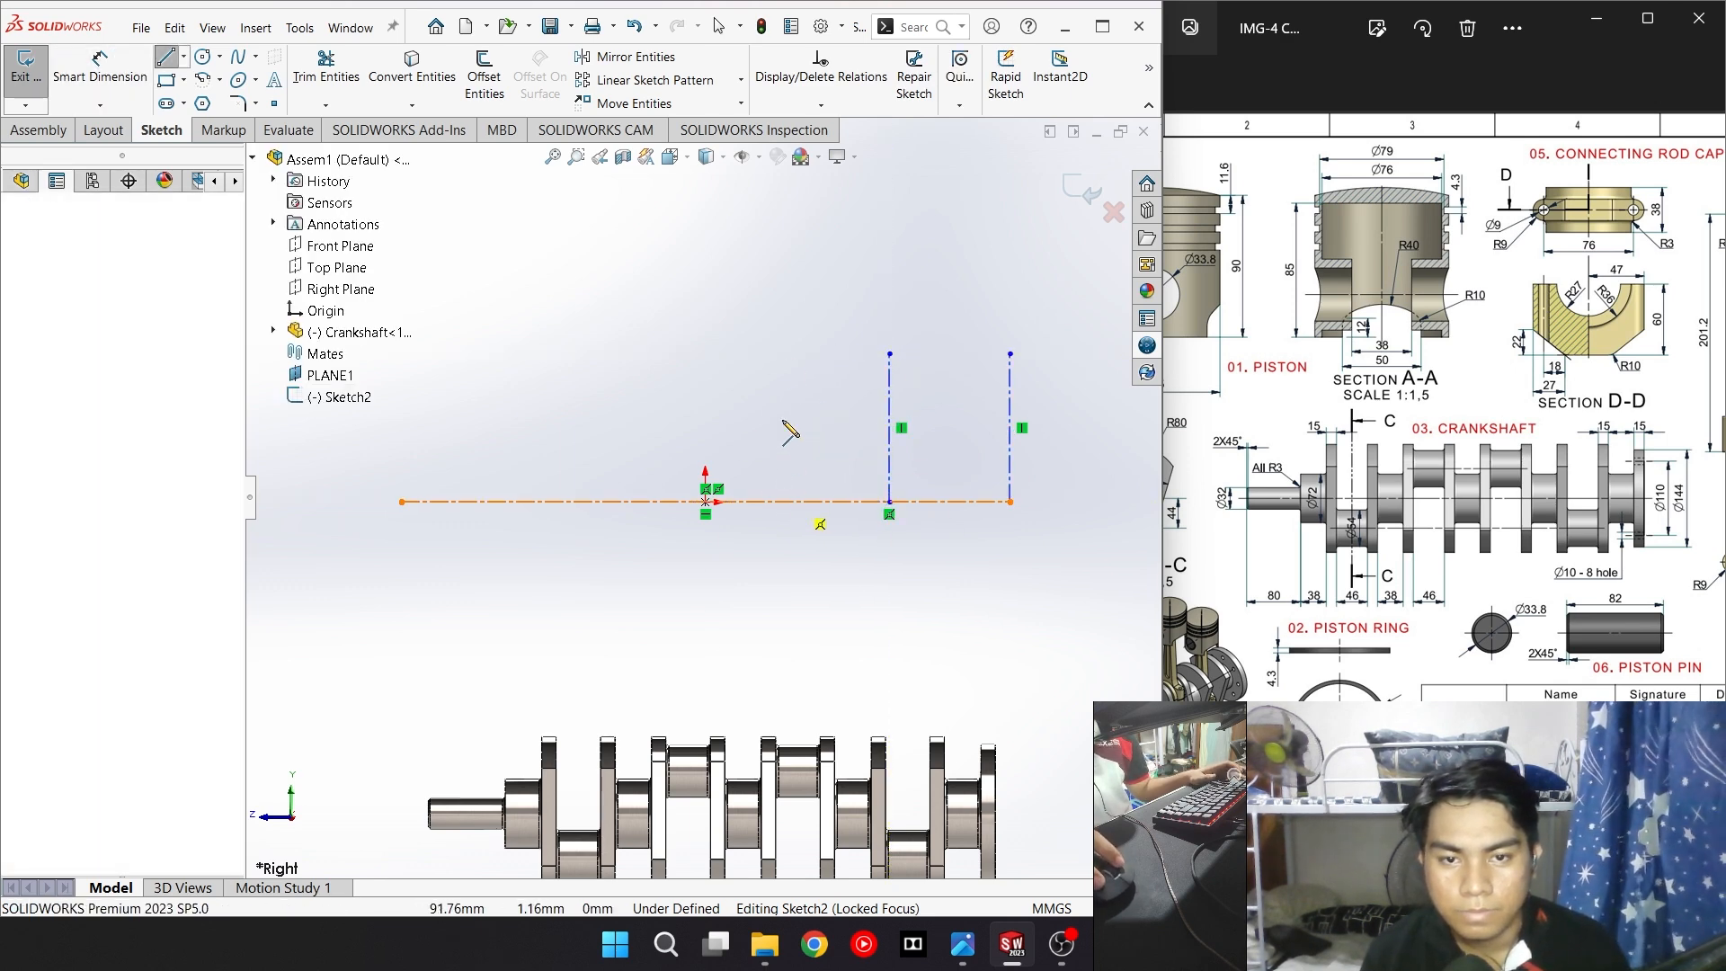
left_click(794, 501)
left_click(794, 353)
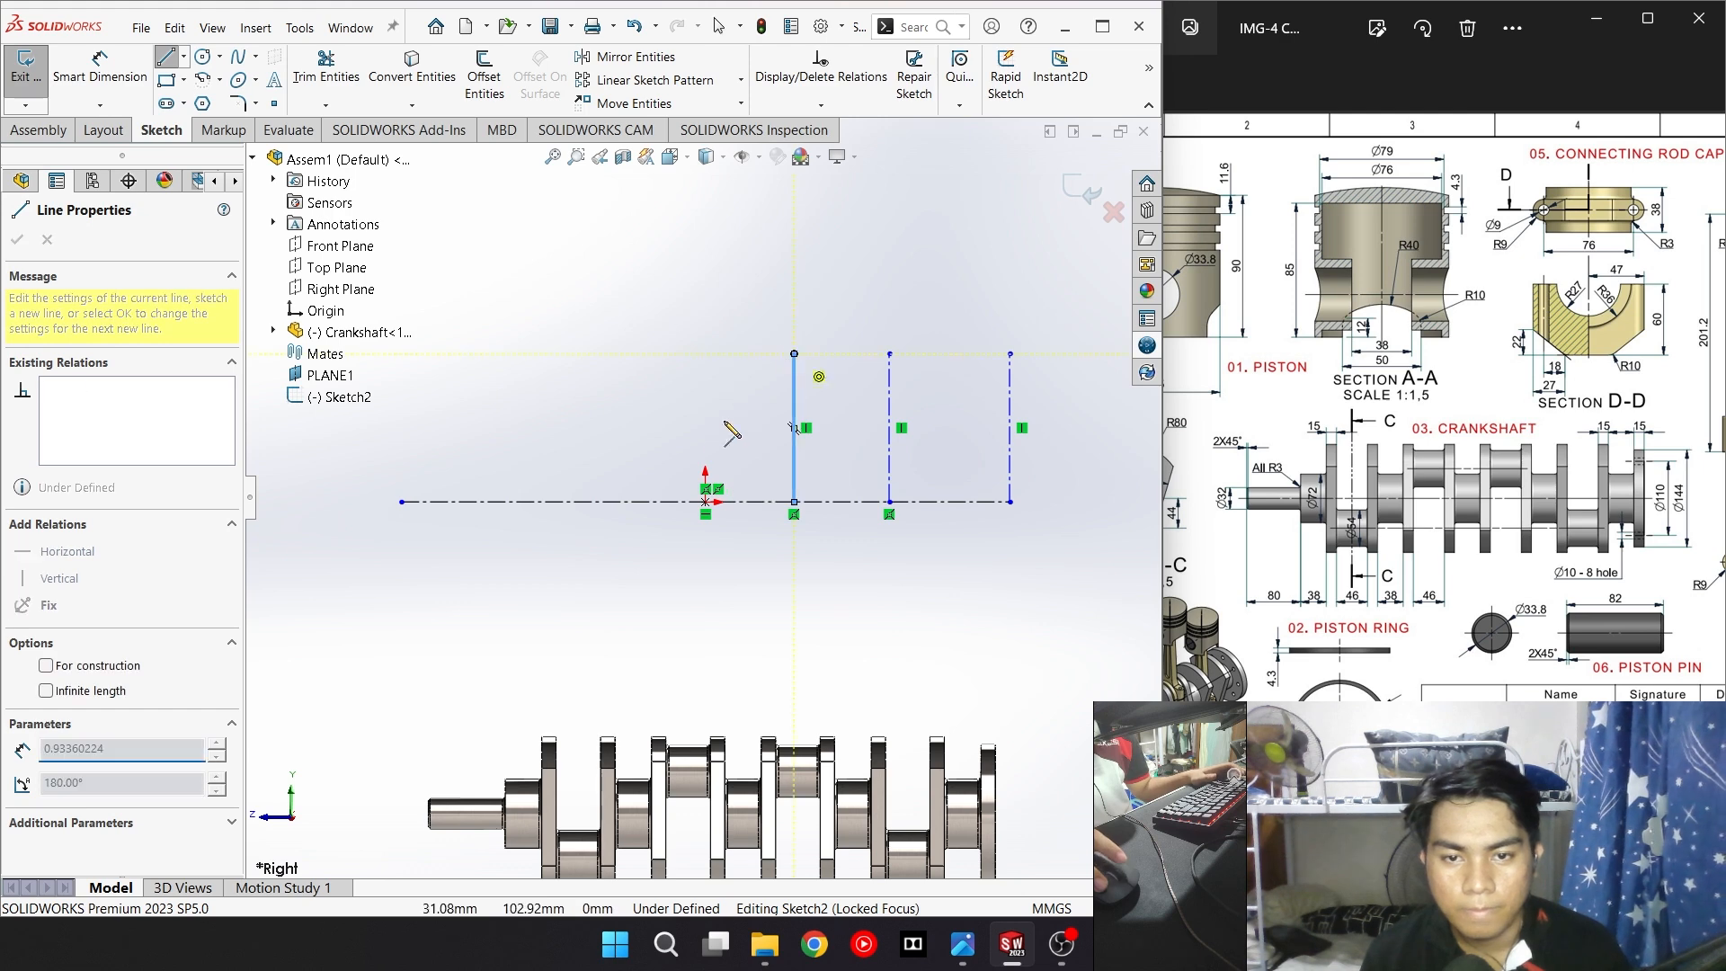
Sketch a vertical line about 153 mm long up from the horizontal centerline, just right of the origin, level with the neighbouring lines
key("Escape")
key("Escape")
key("l")
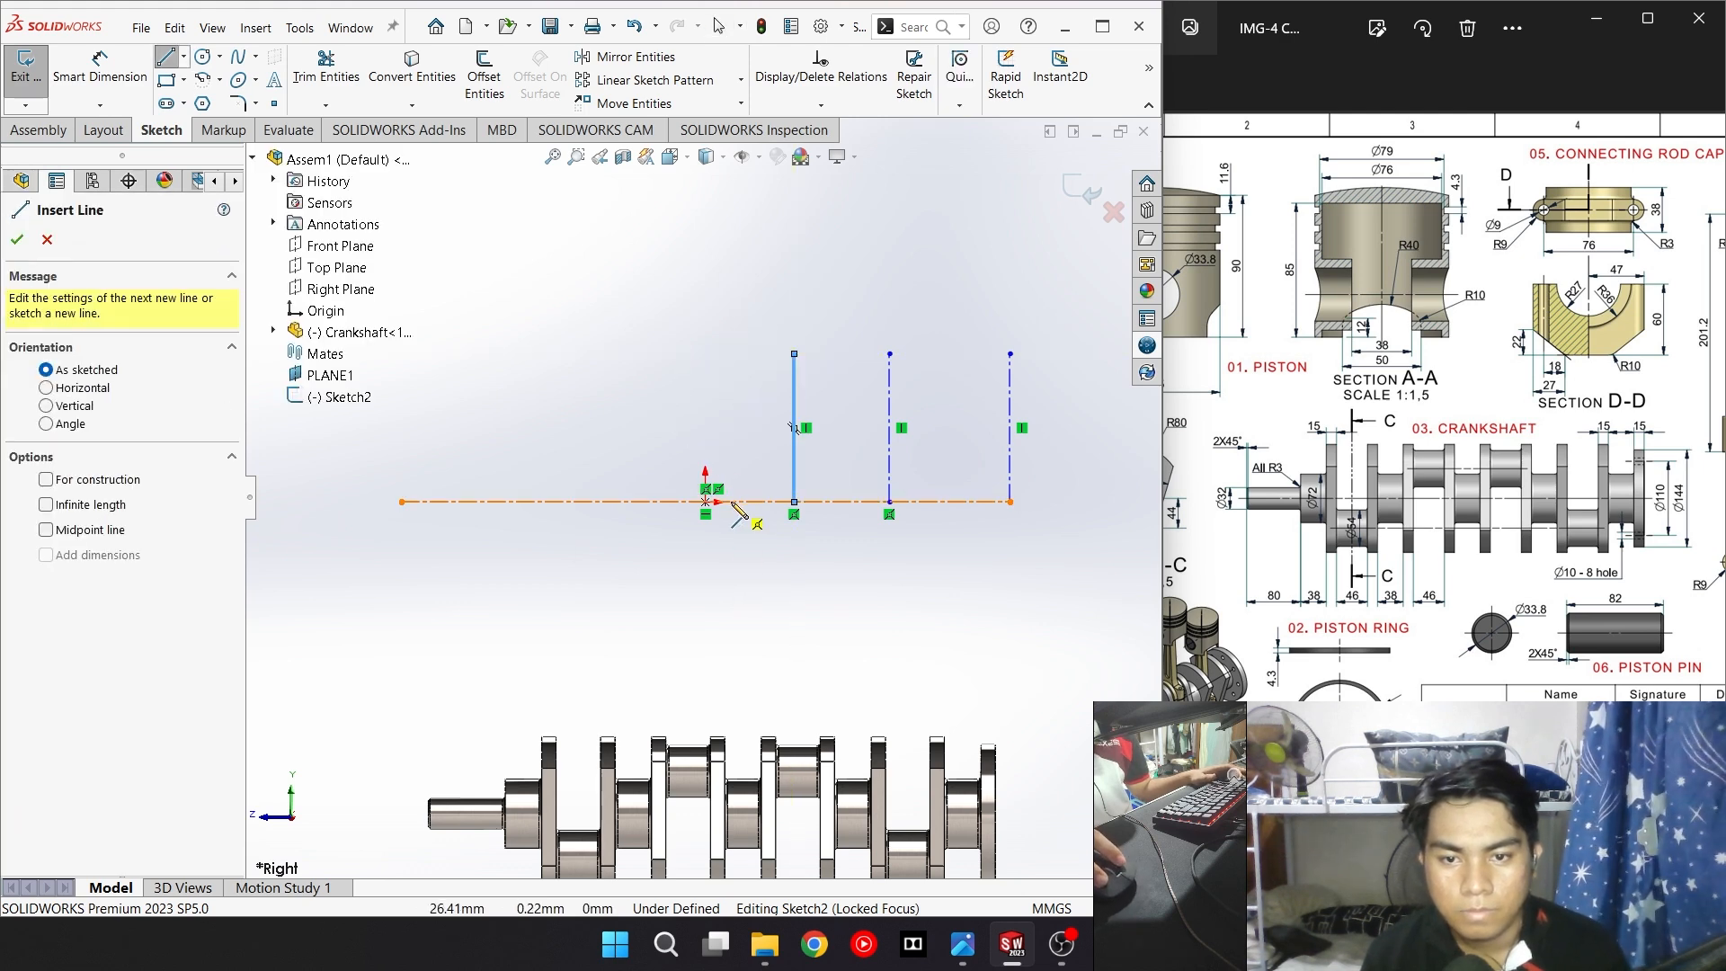
left_click(731, 501)
left_click(731, 353)
key("Escape")
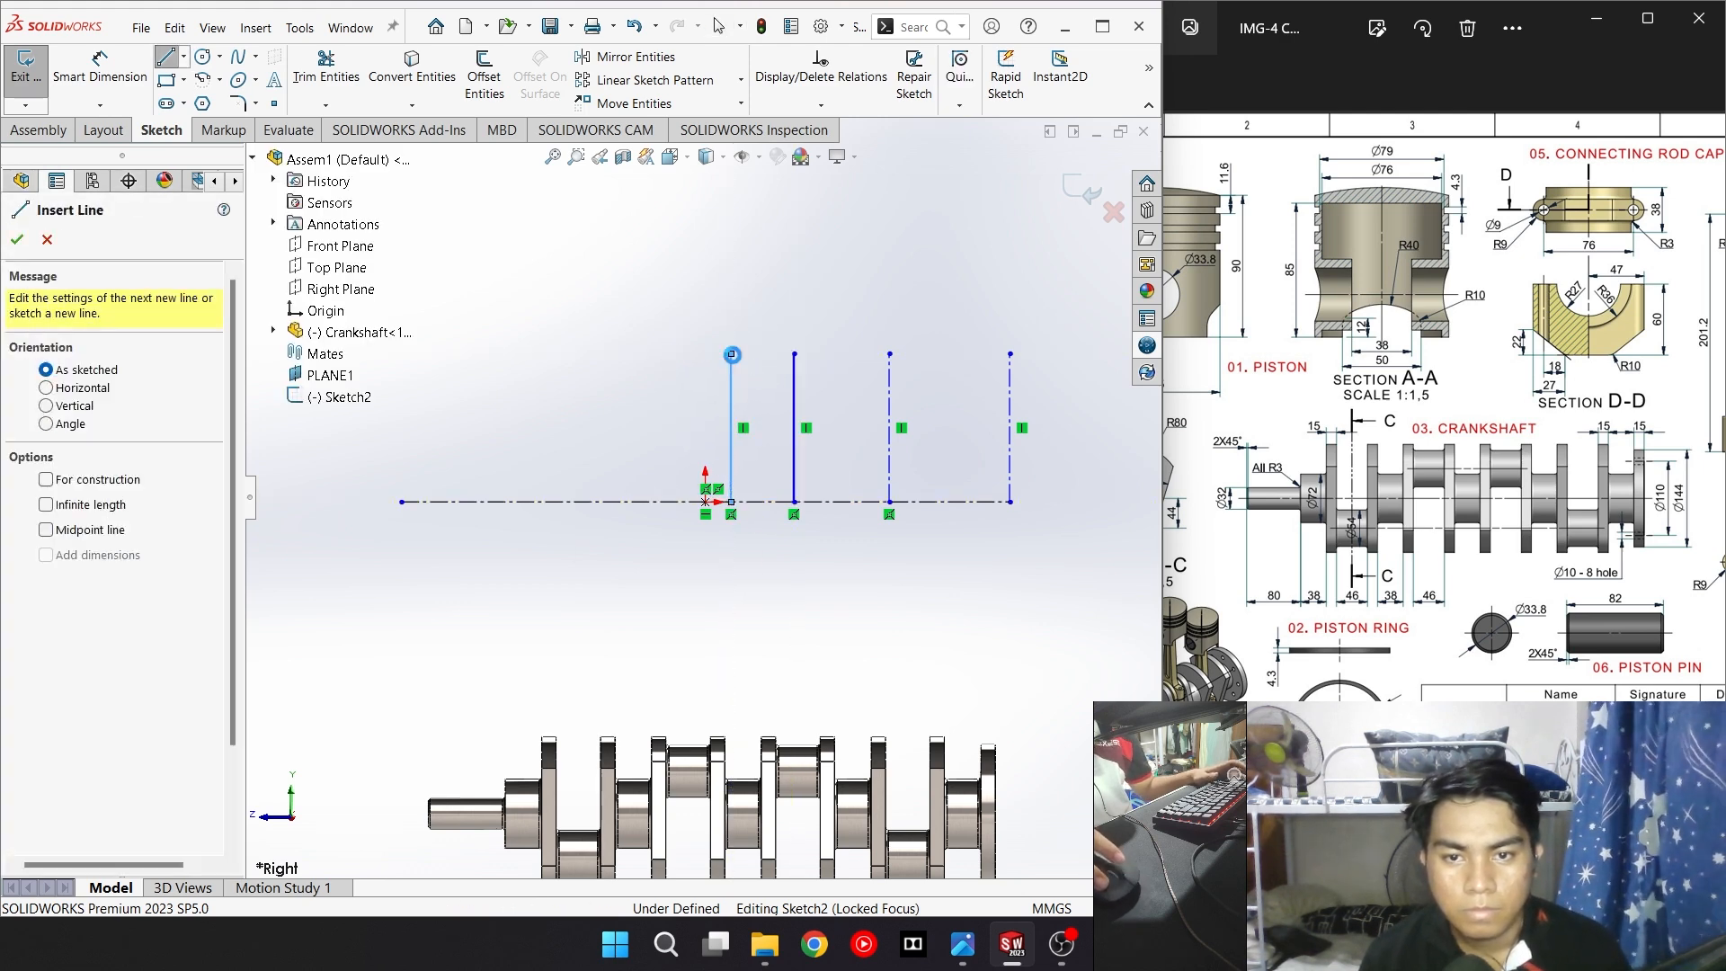
Sketch another vertical line about 153 mm long up from the horizontal centerline, just left of the origin
key("Escape")
key("l")
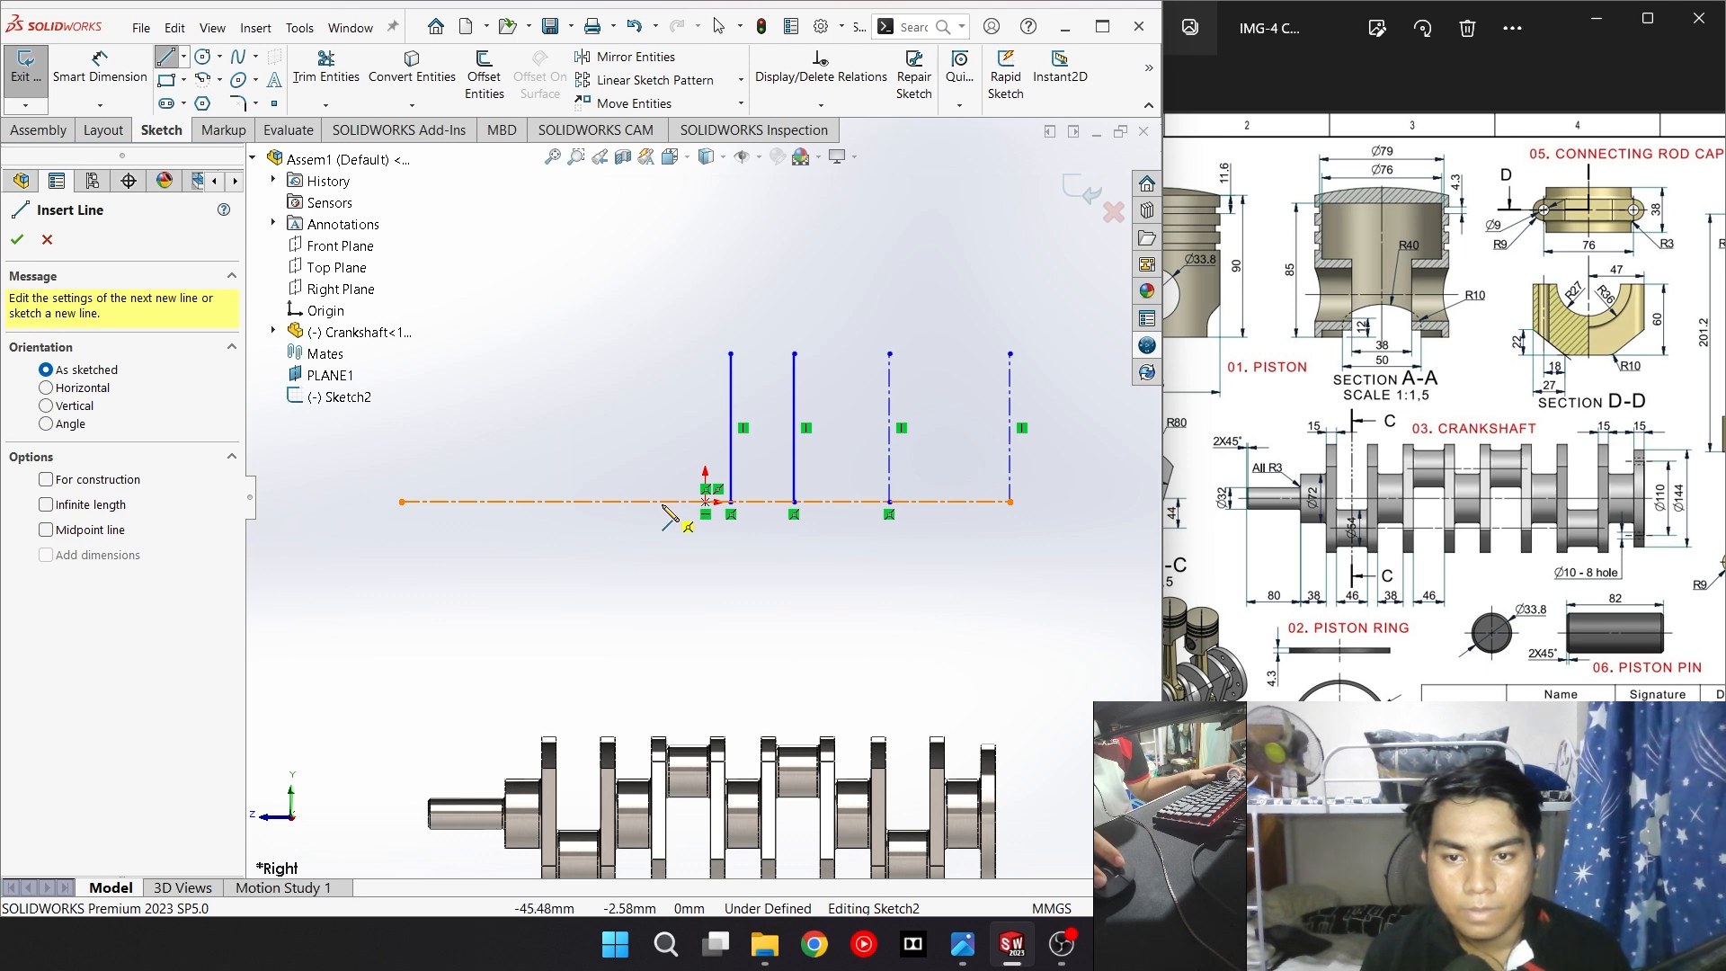
left_click(666, 501)
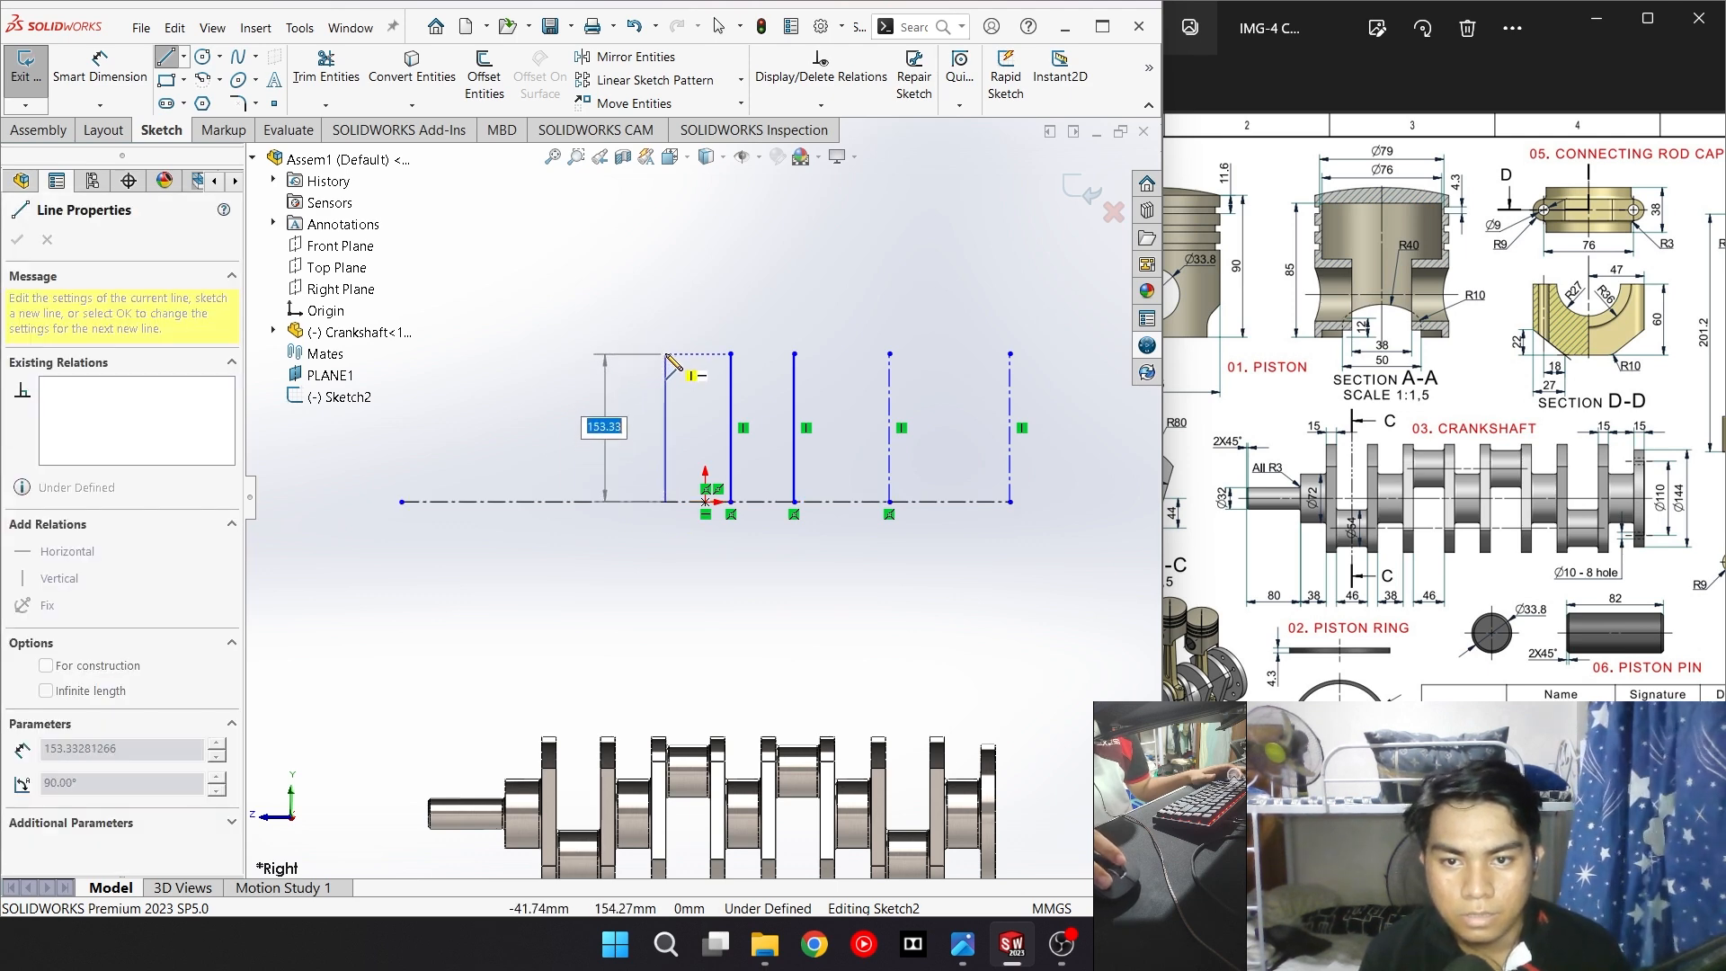
left_click(666, 353)
key("Escape")
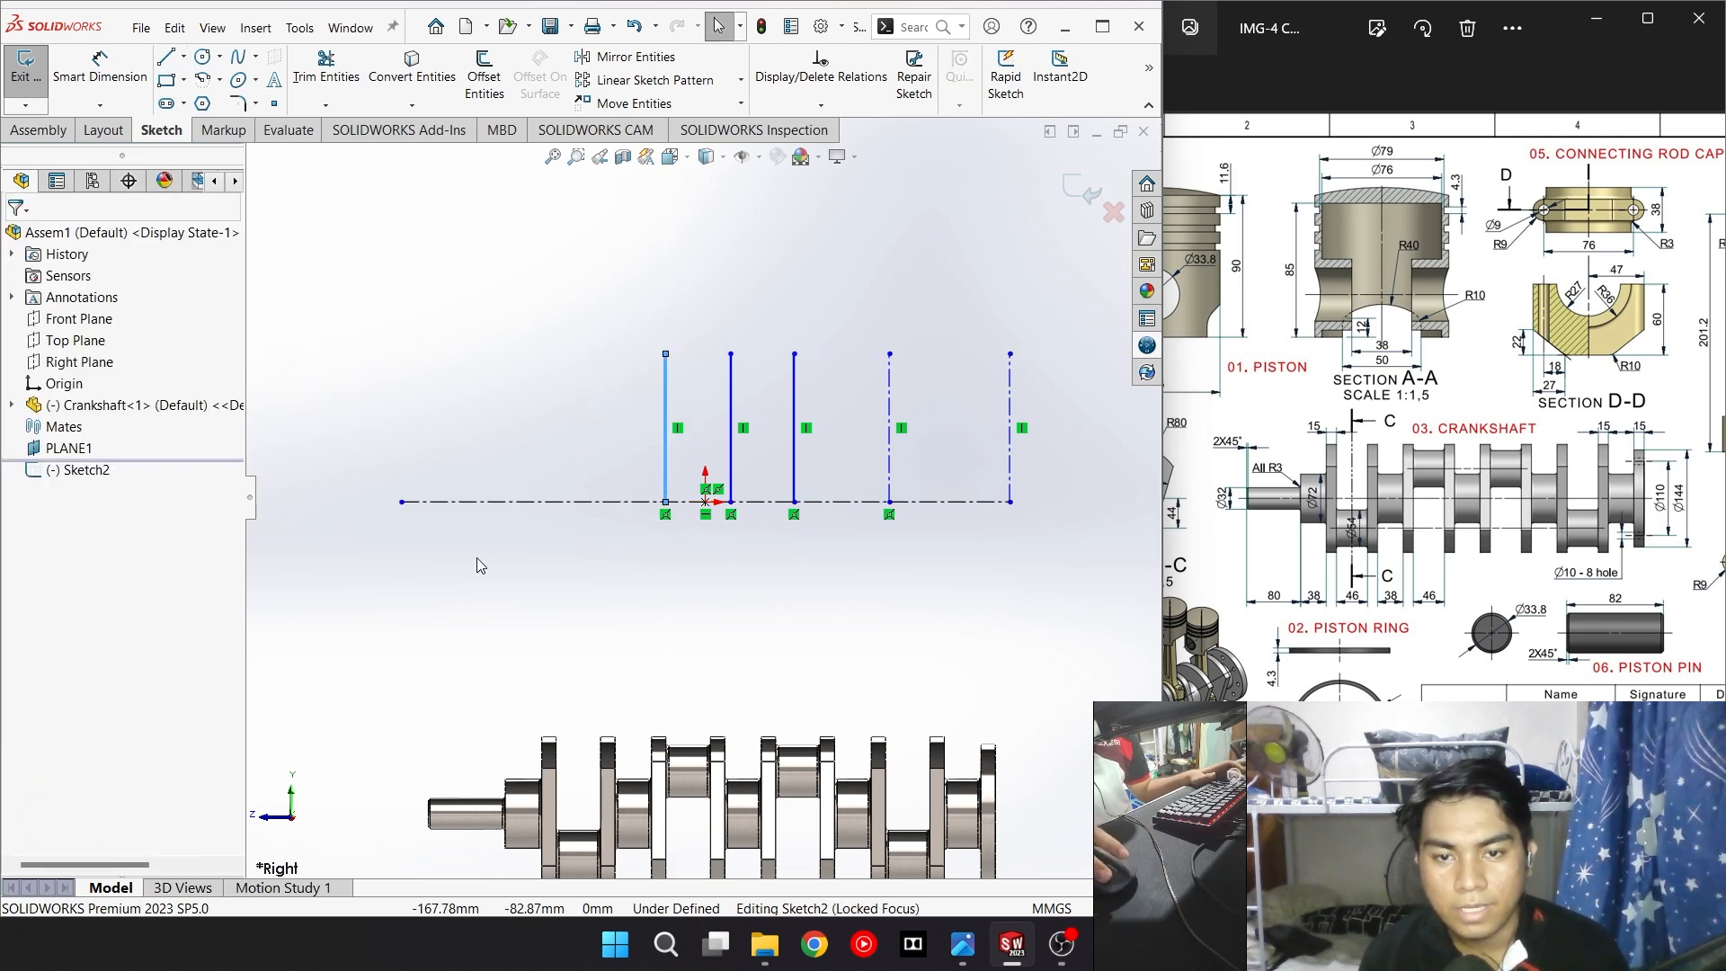
Sketch a vertical line about 153 mm long up from the left endpoint of the horizontal centerline
key("l")
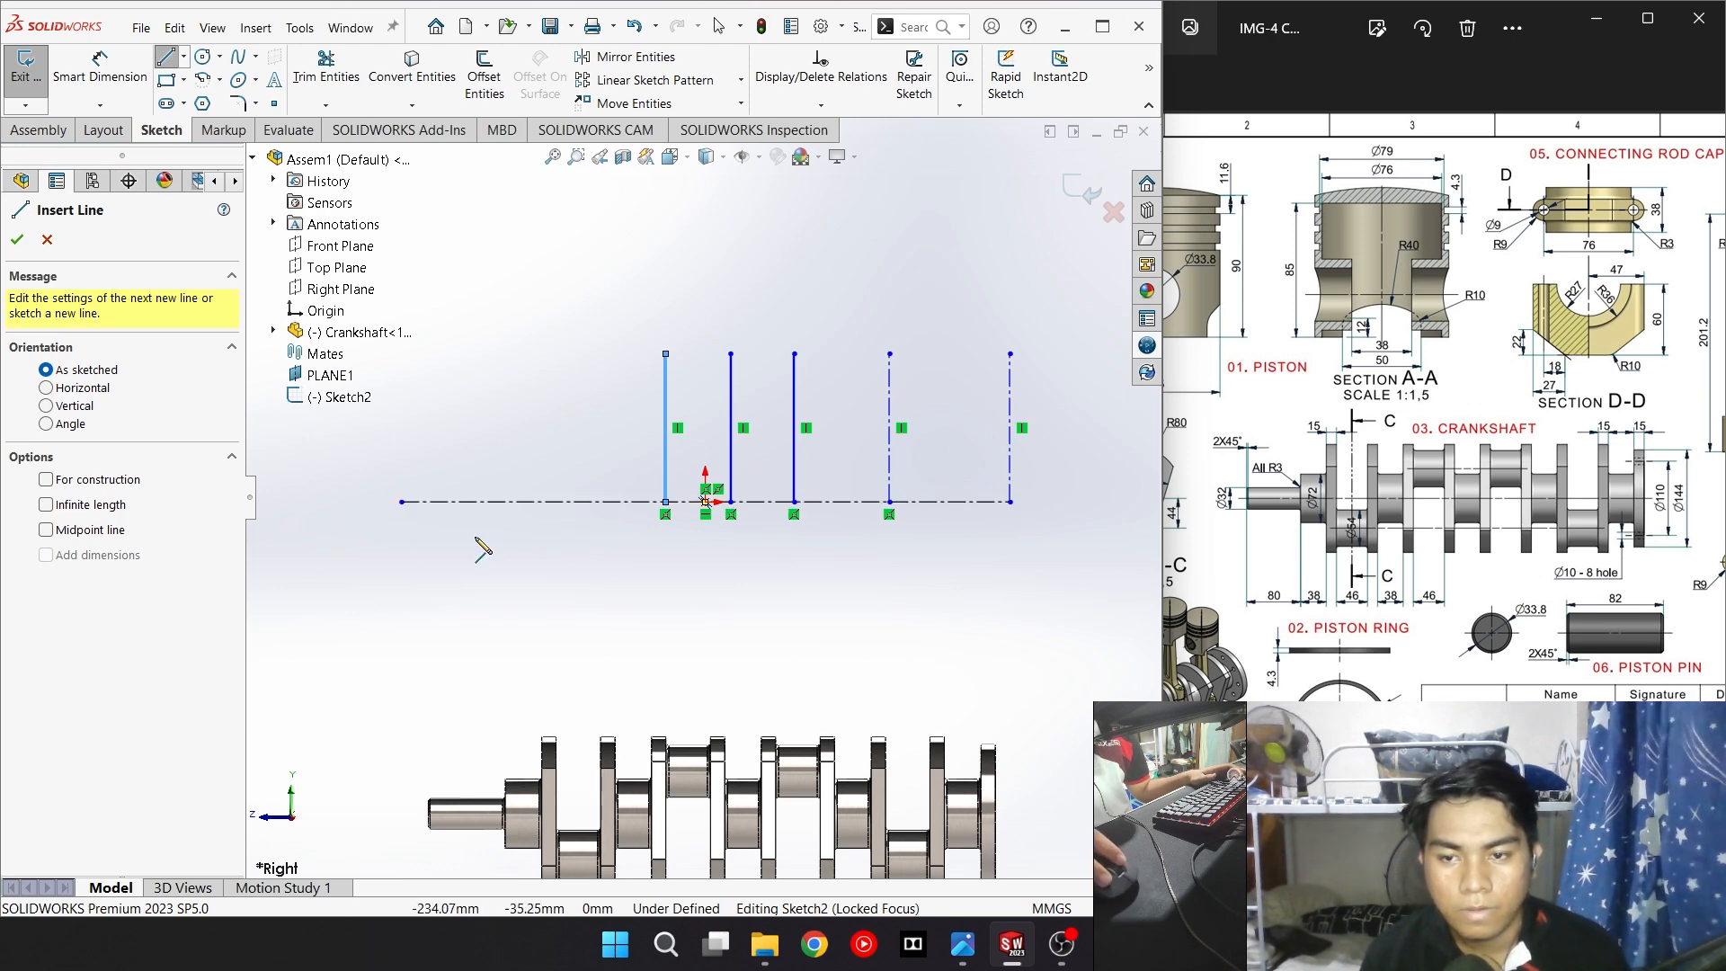
left_click(401, 500)
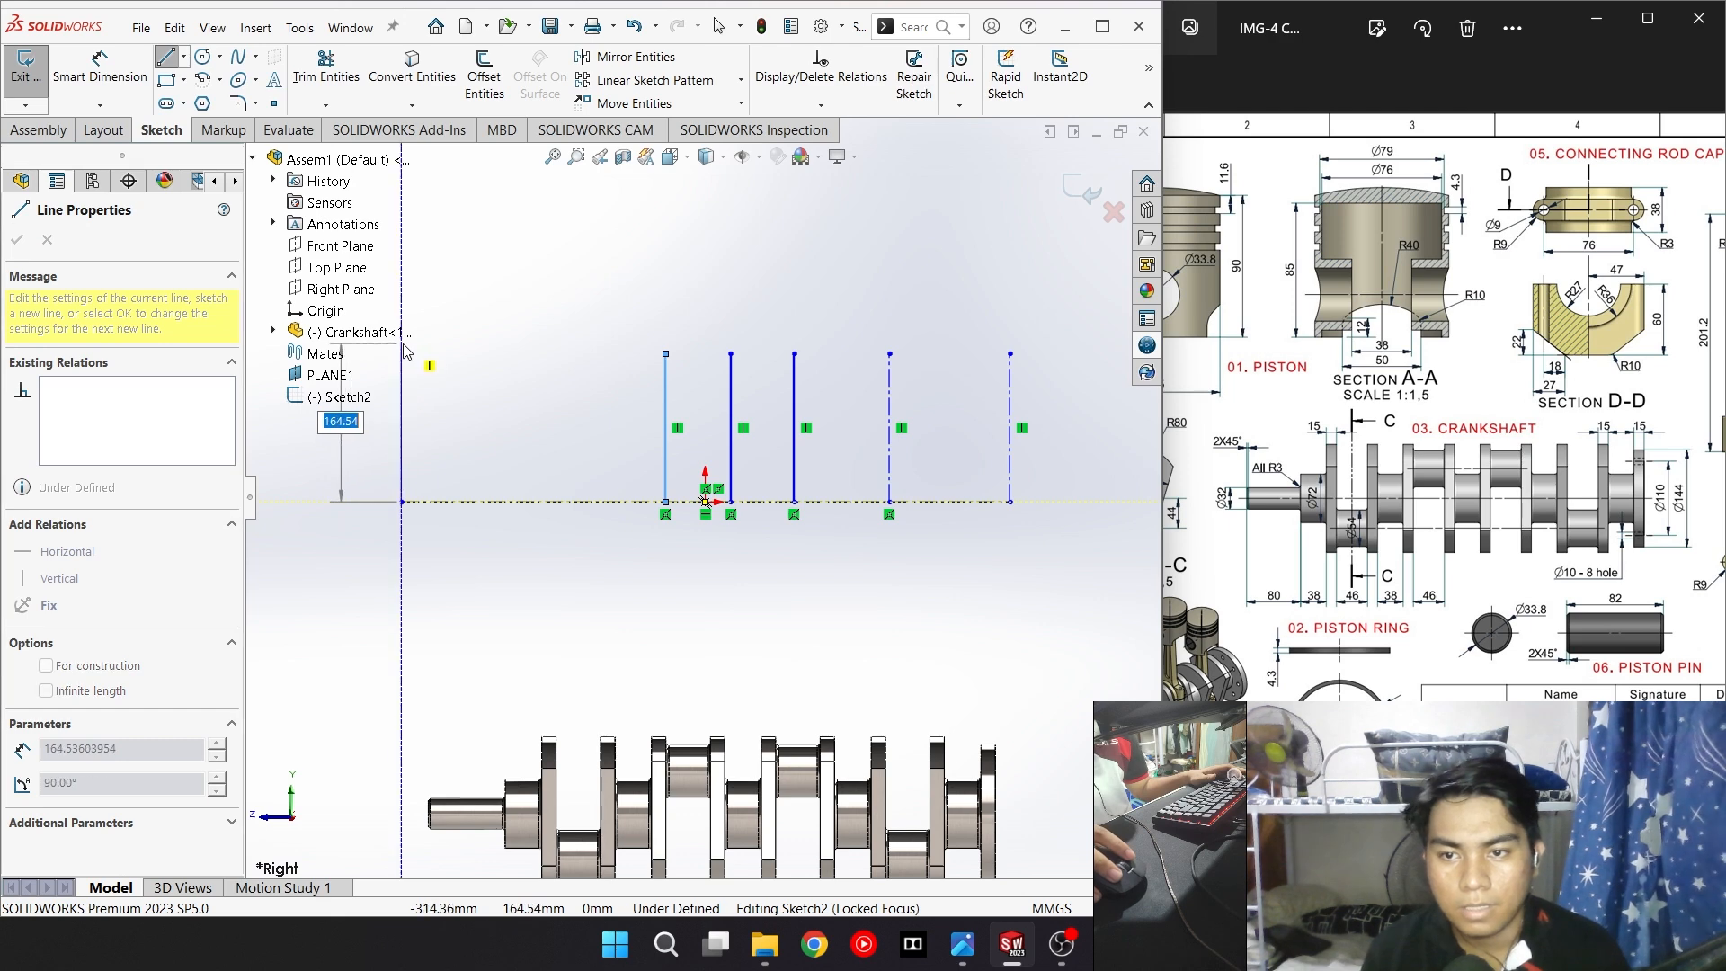
left_click(402, 353)
key("Escape")
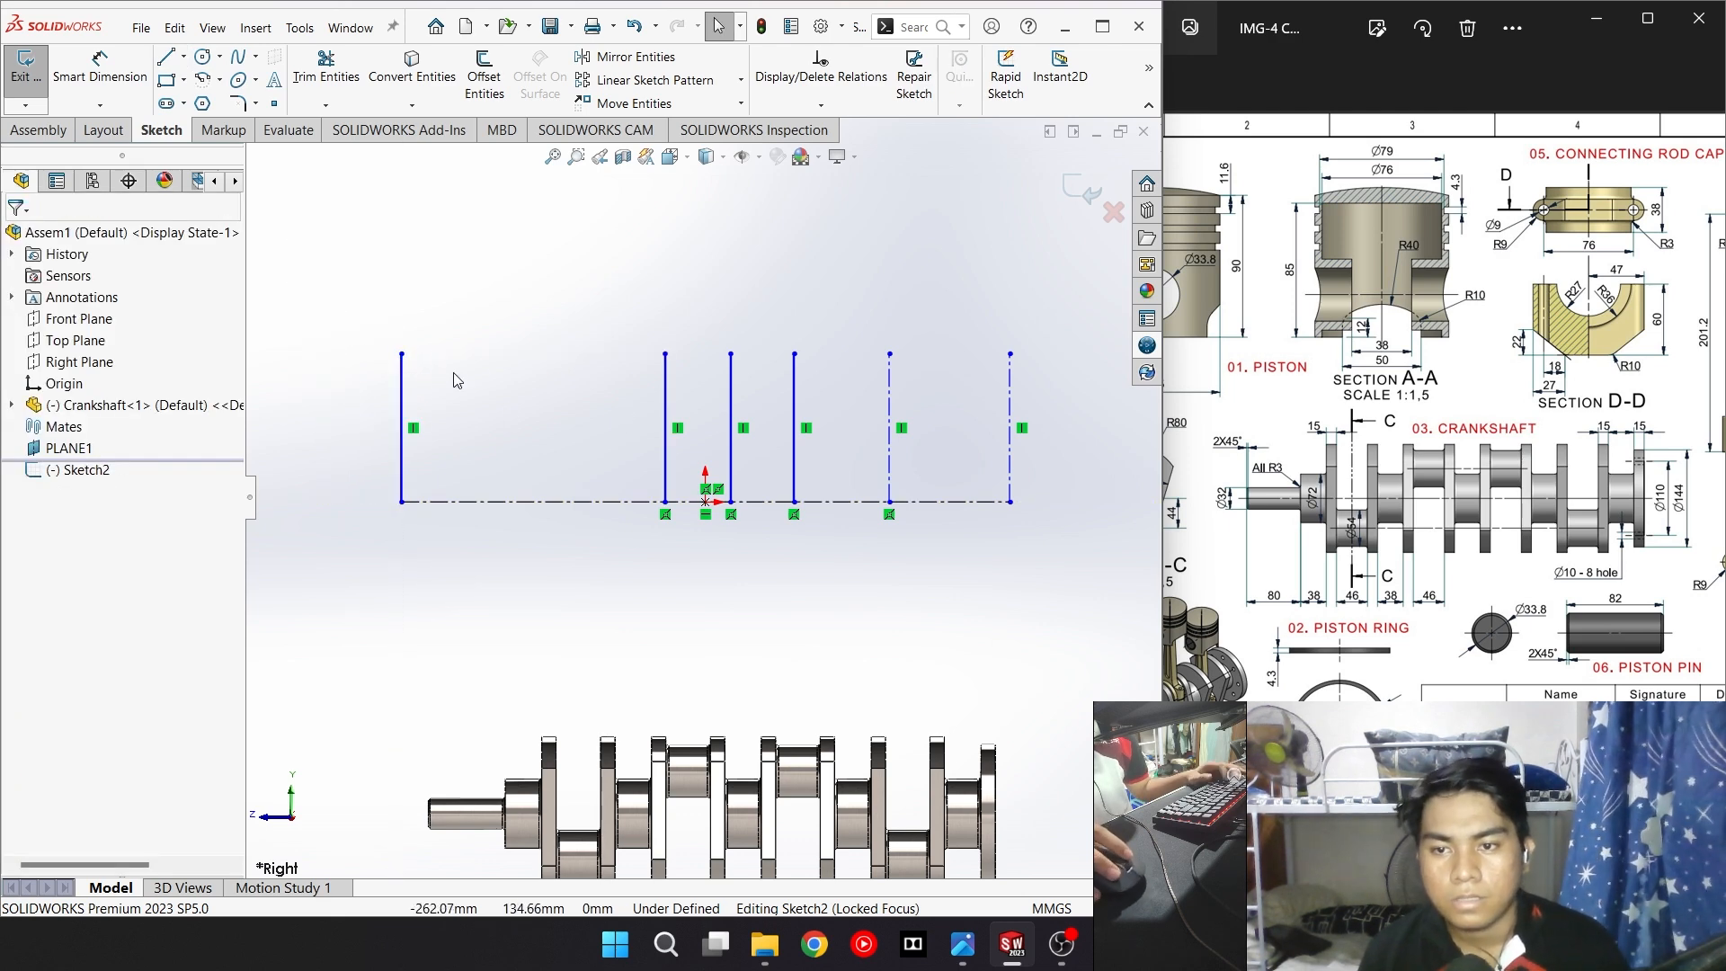
Convert the four solid vertical lines to construction geometry
left_click(401, 386)
left_click(665, 386, "ctrl")
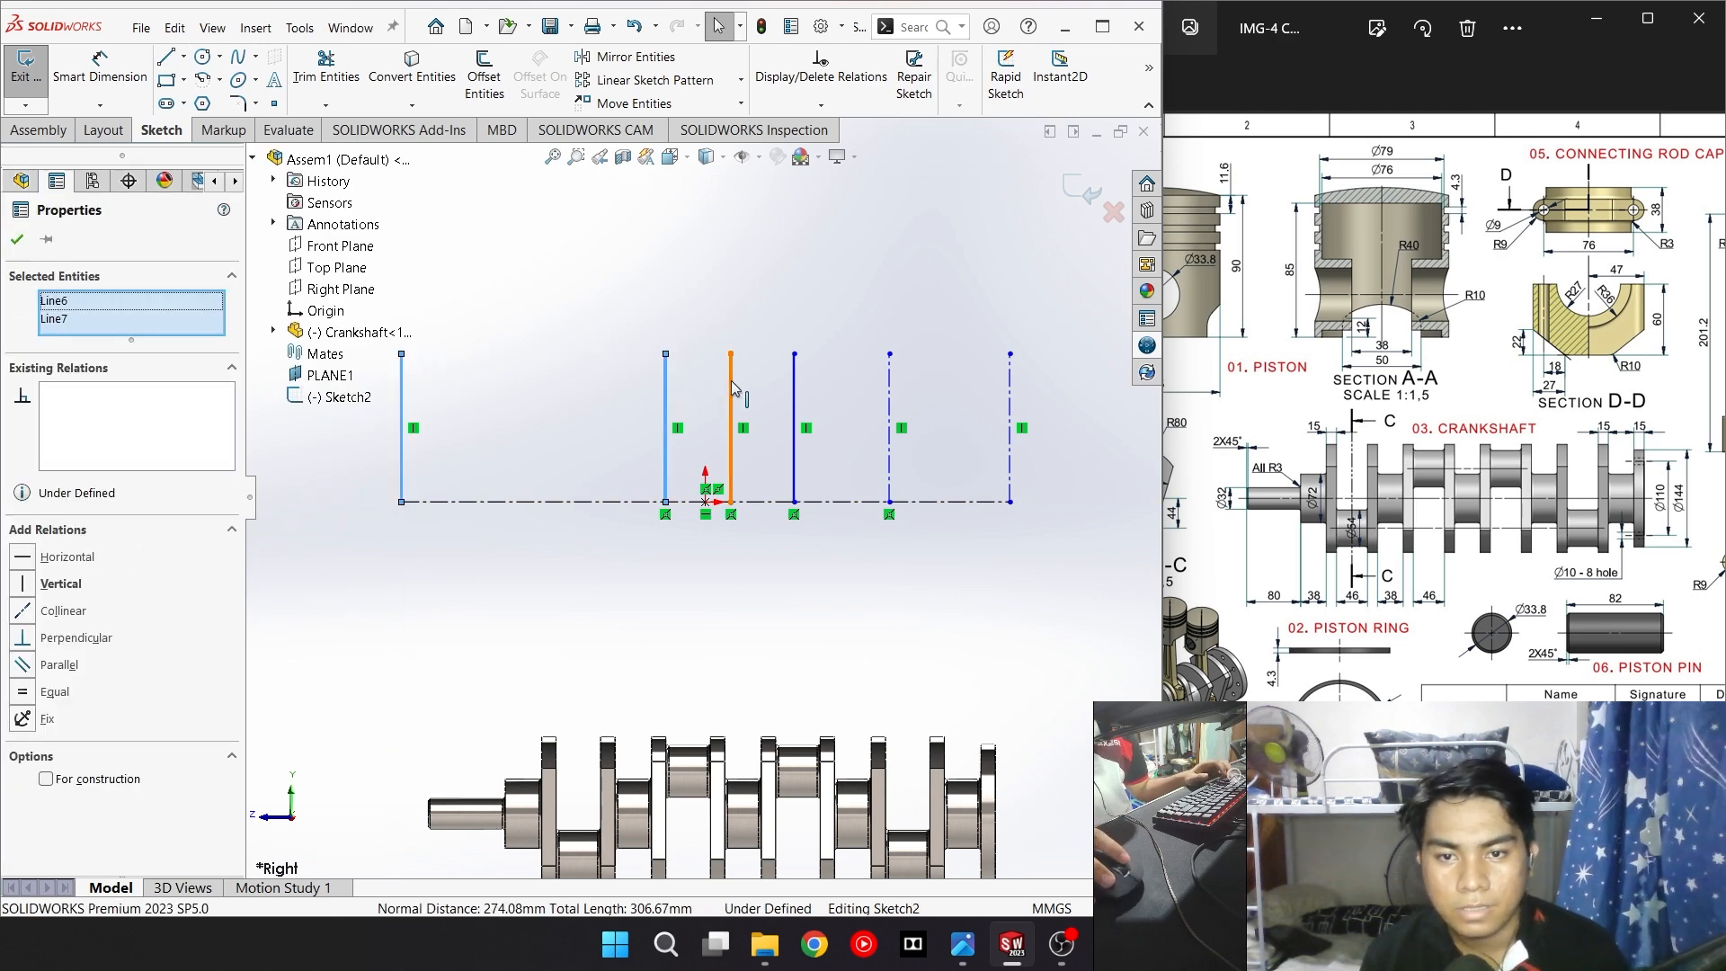
left_click(731, 395, "ctrl")
left_click(796, 392, "ctrl")
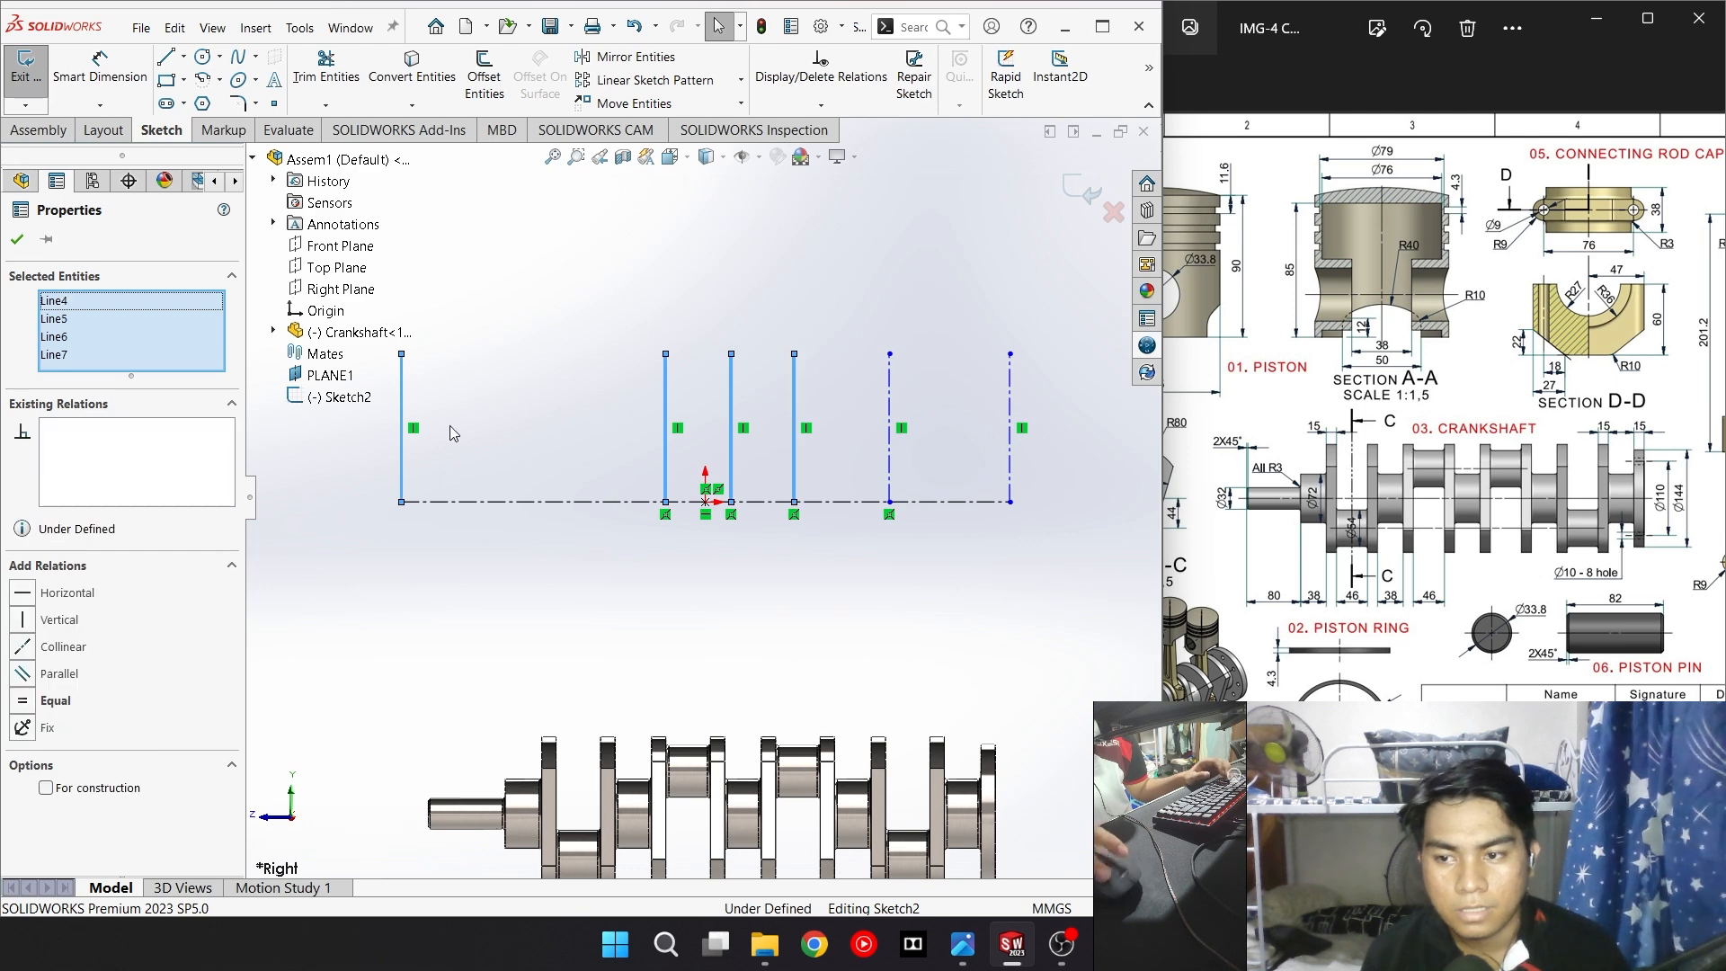
left_click(47, 789)
left_click(514, 449)
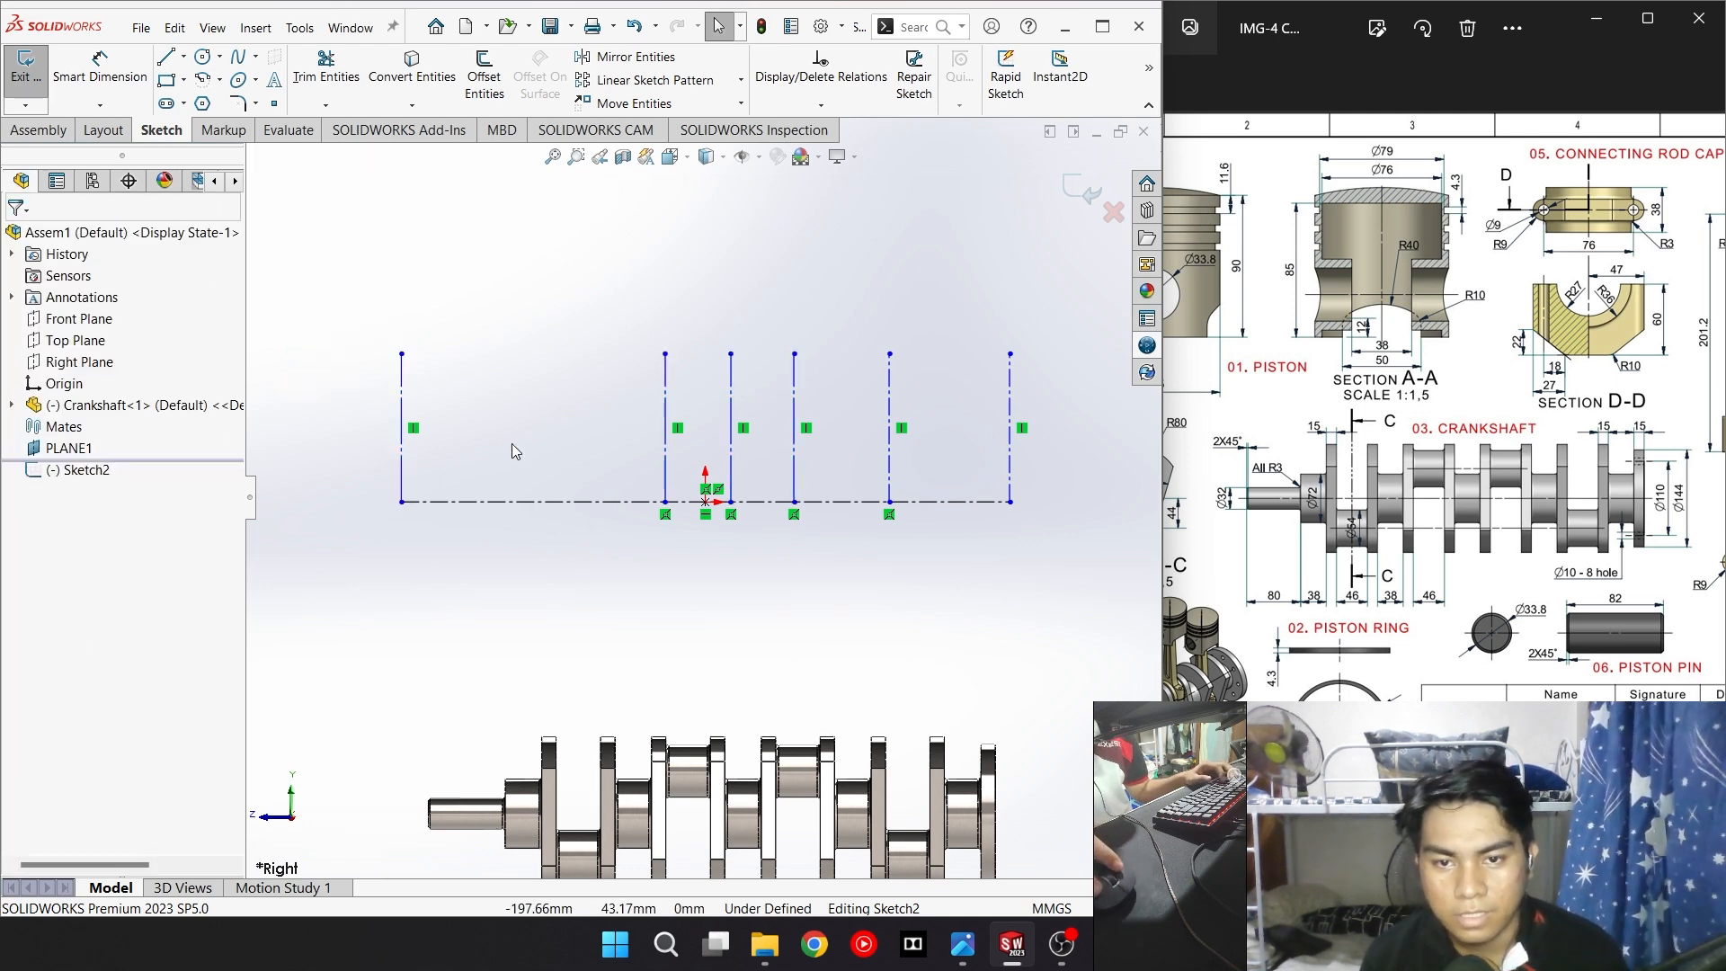
Apply an Equal relation to all six vertical construction lines
mouse_move(370, 304)
left_mouse_down()
mouse_move(1098, 478)
mouse_move(1046, 471)
left_mouse_up()
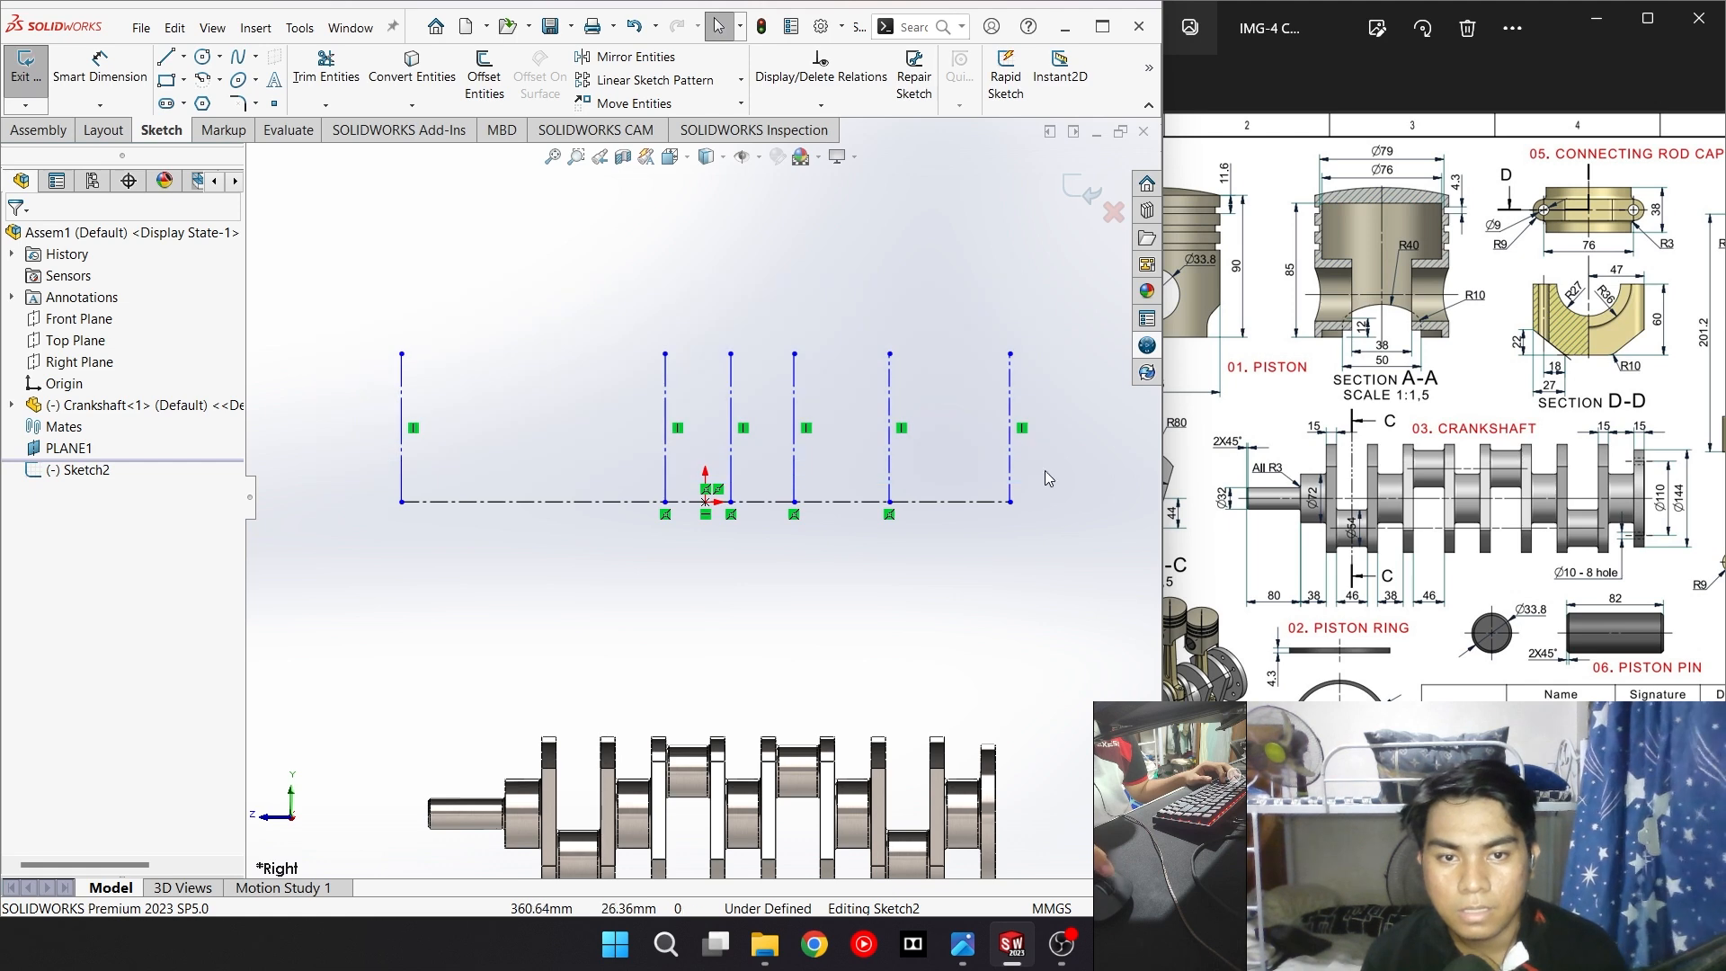
left_click(401, 439)
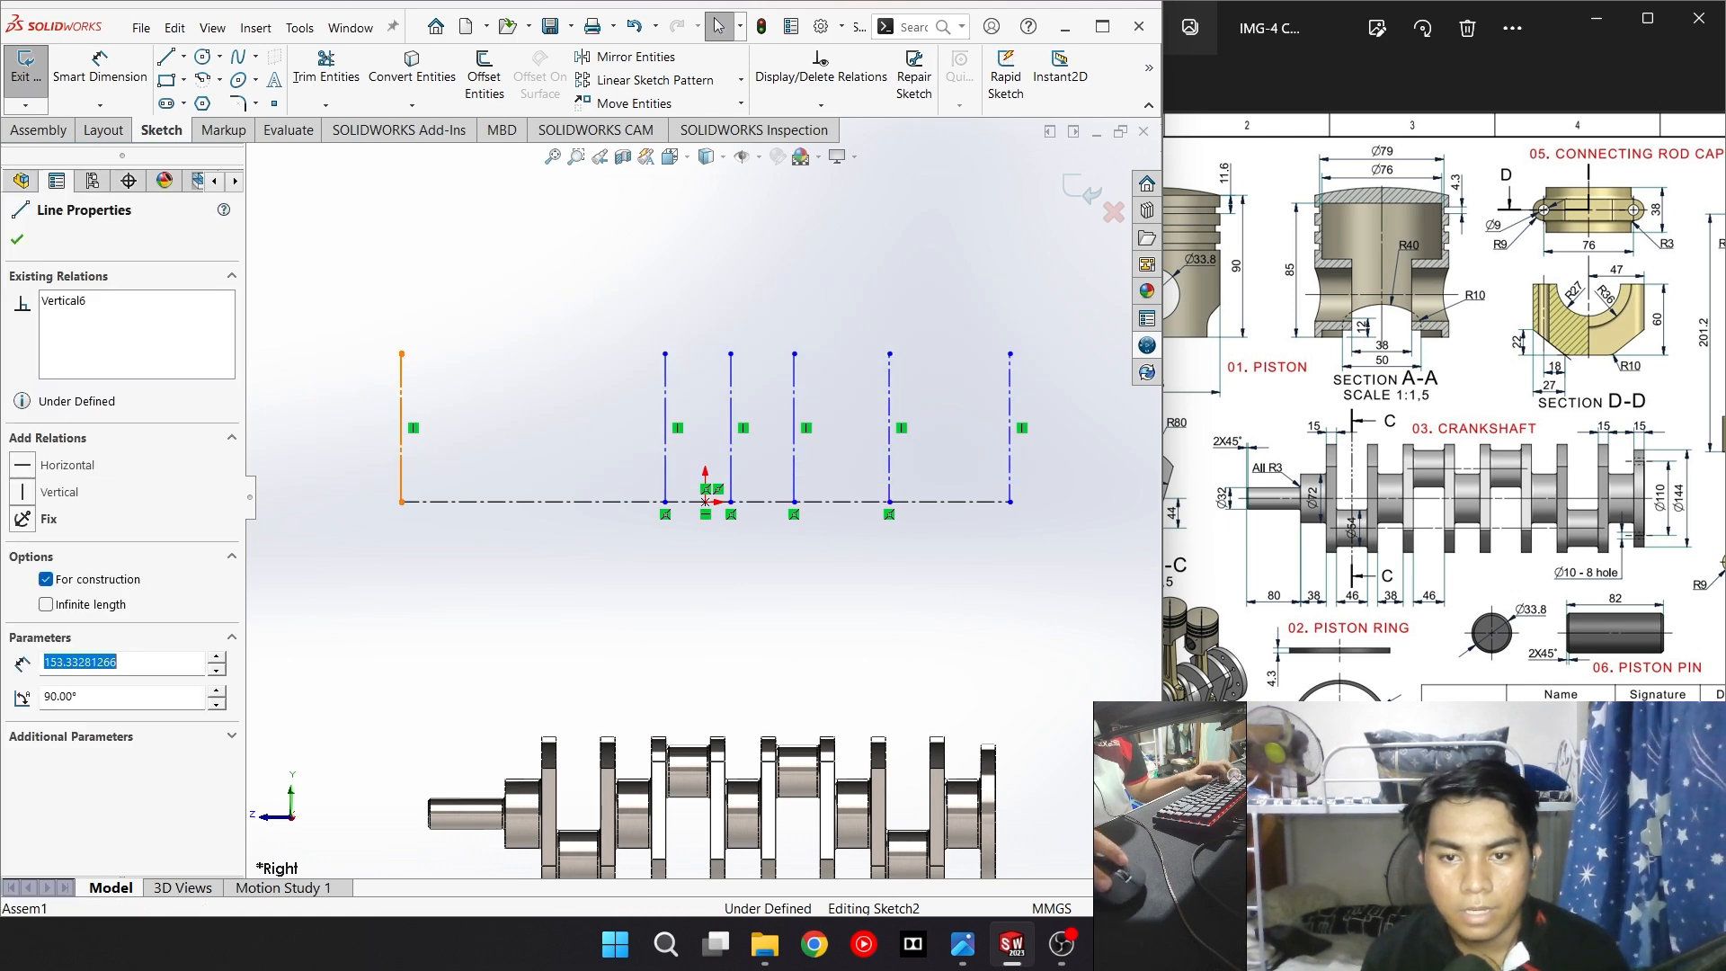
left_click(665, 414, "ctrl")
left_click(730, 423, "ctrl")
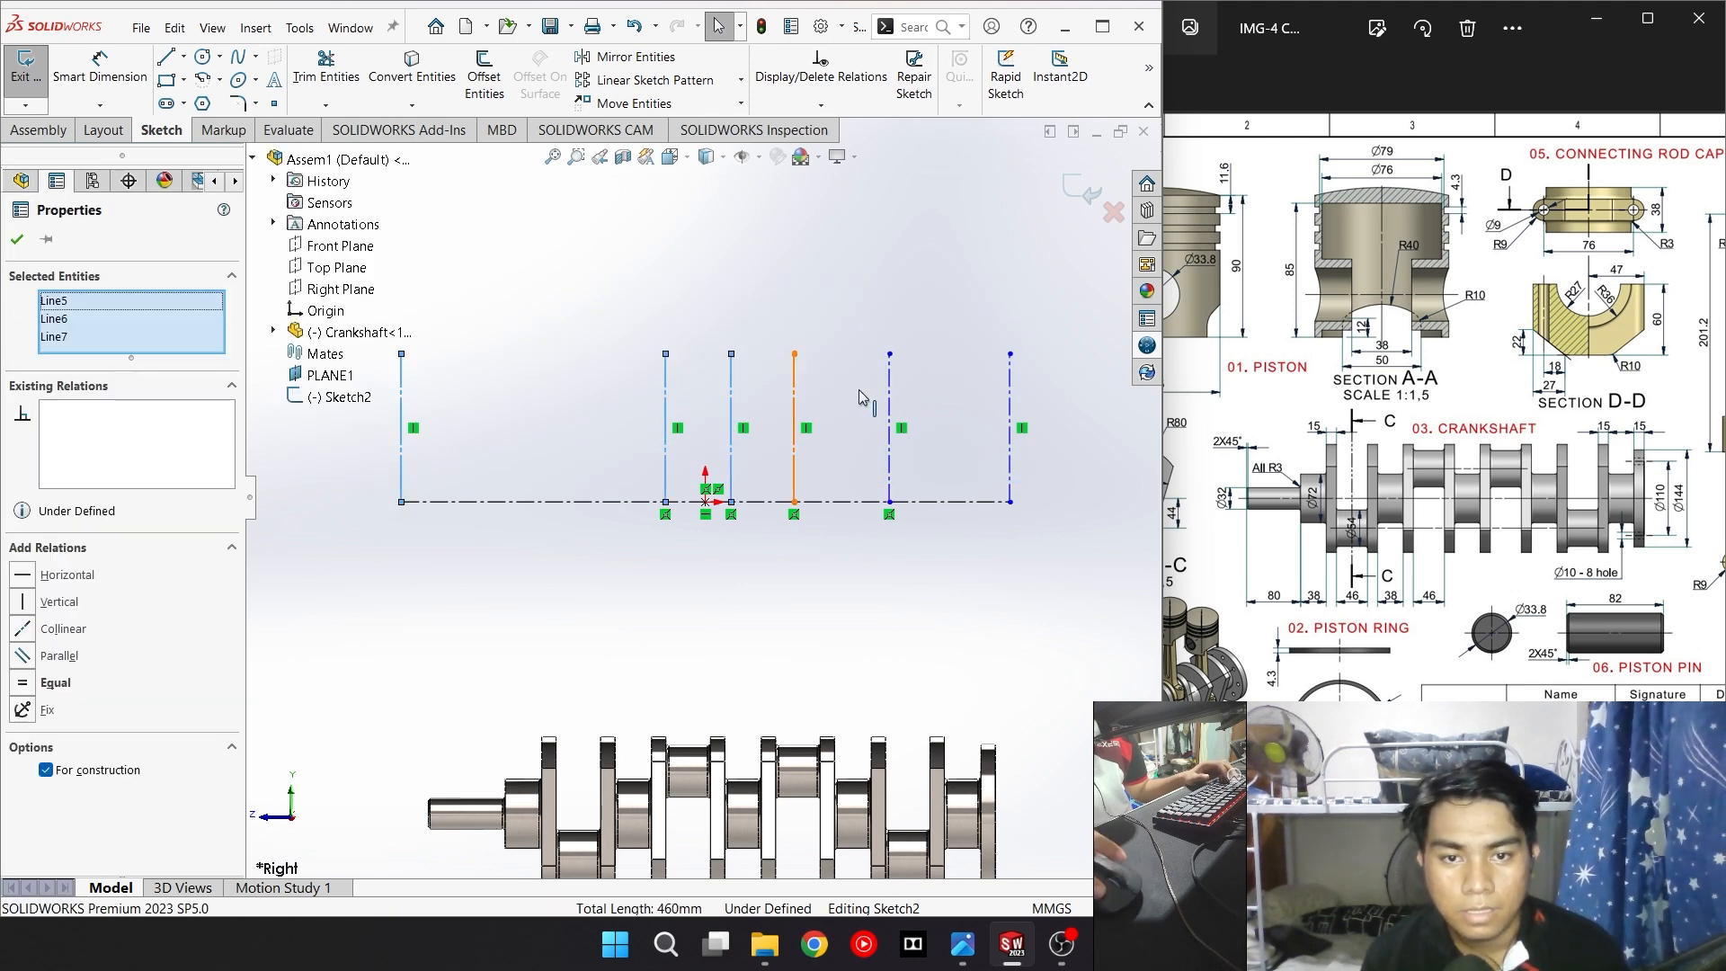
left_click(889, 390, "ctrl")
left_click(1010, 390, "ctrl")
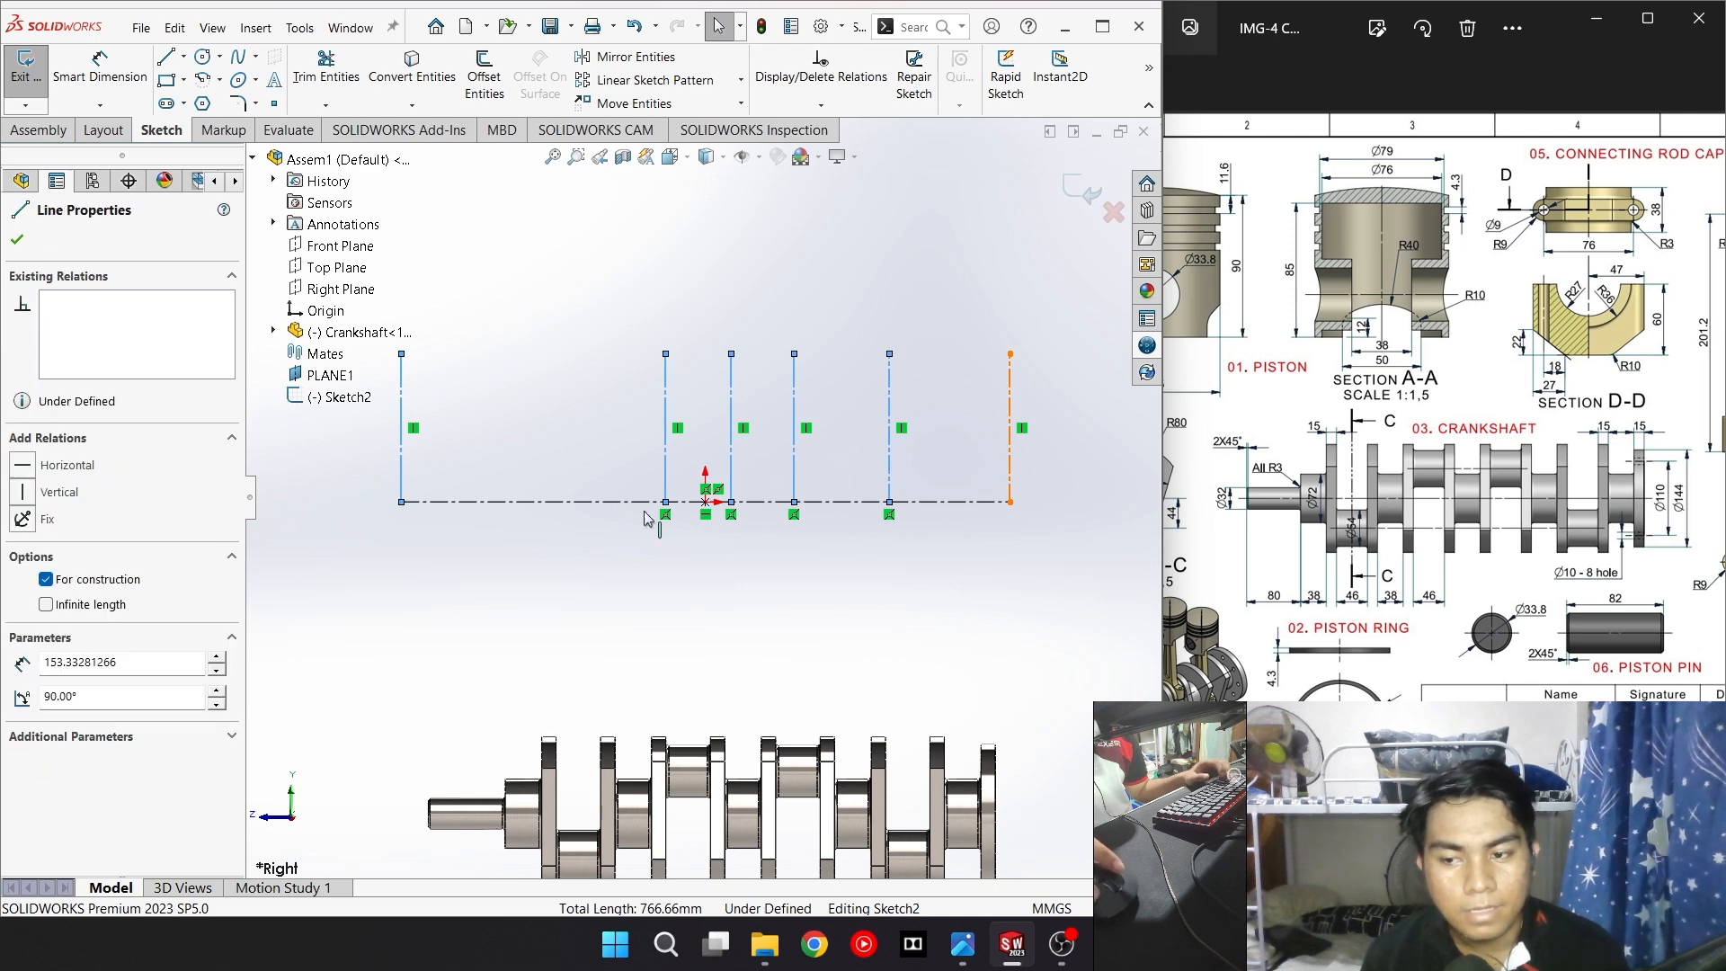
left_click(23, 737)
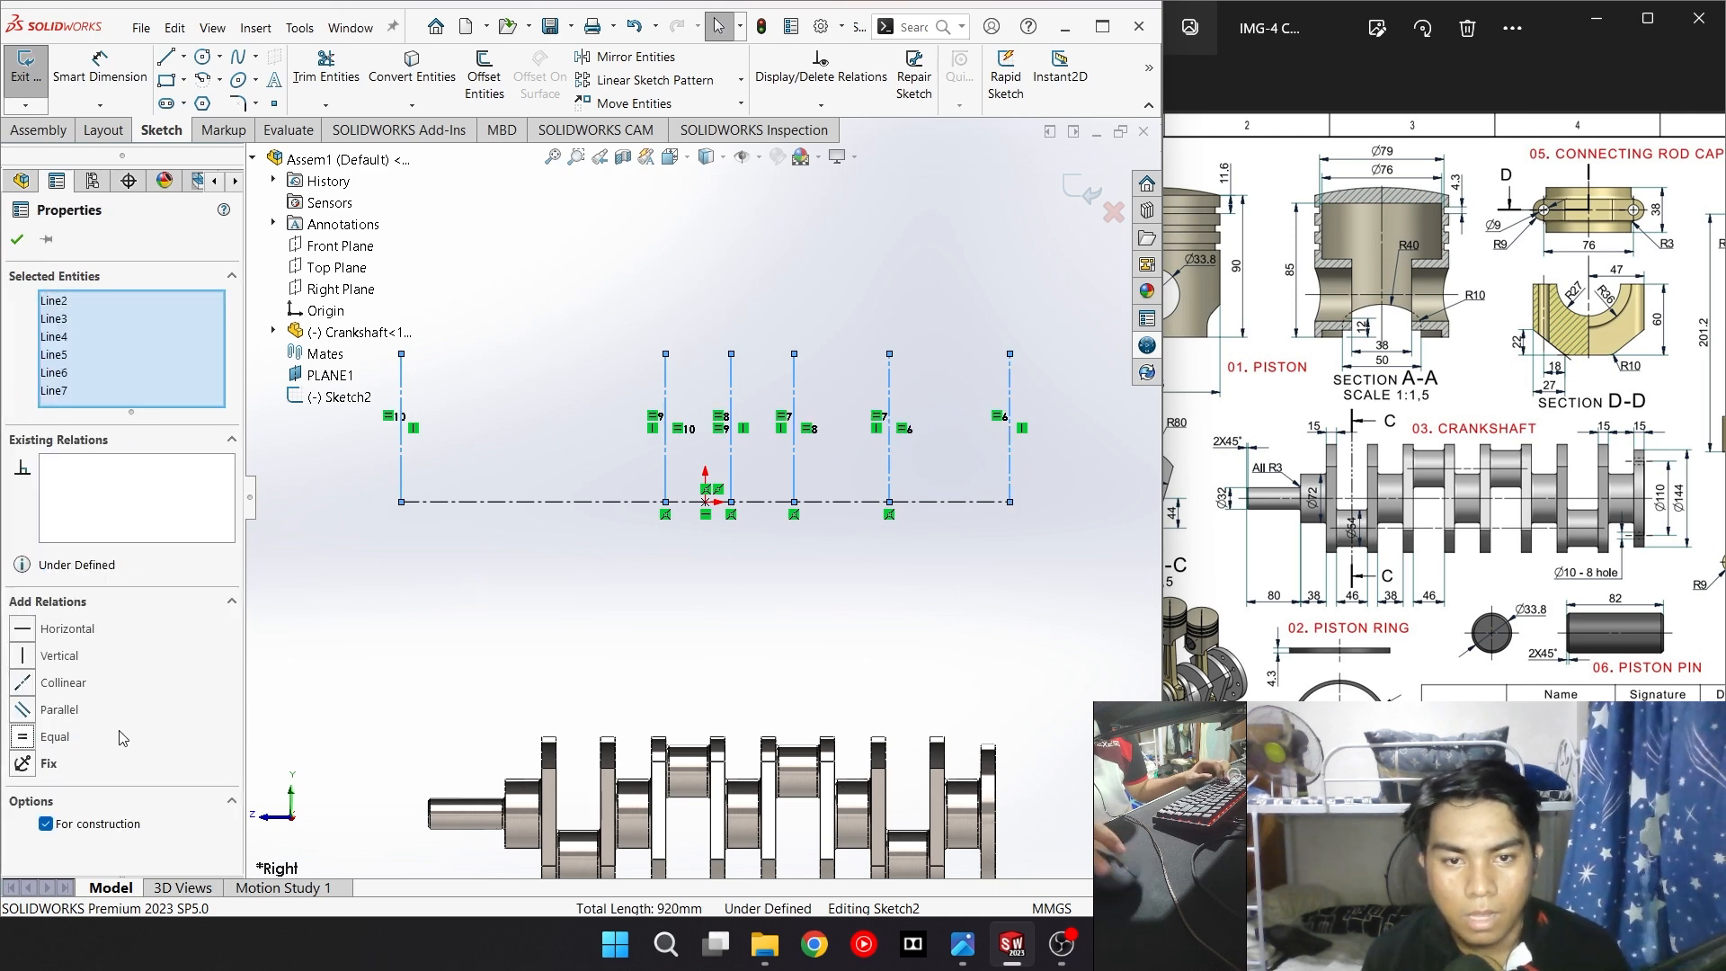
left_click(937, 563)
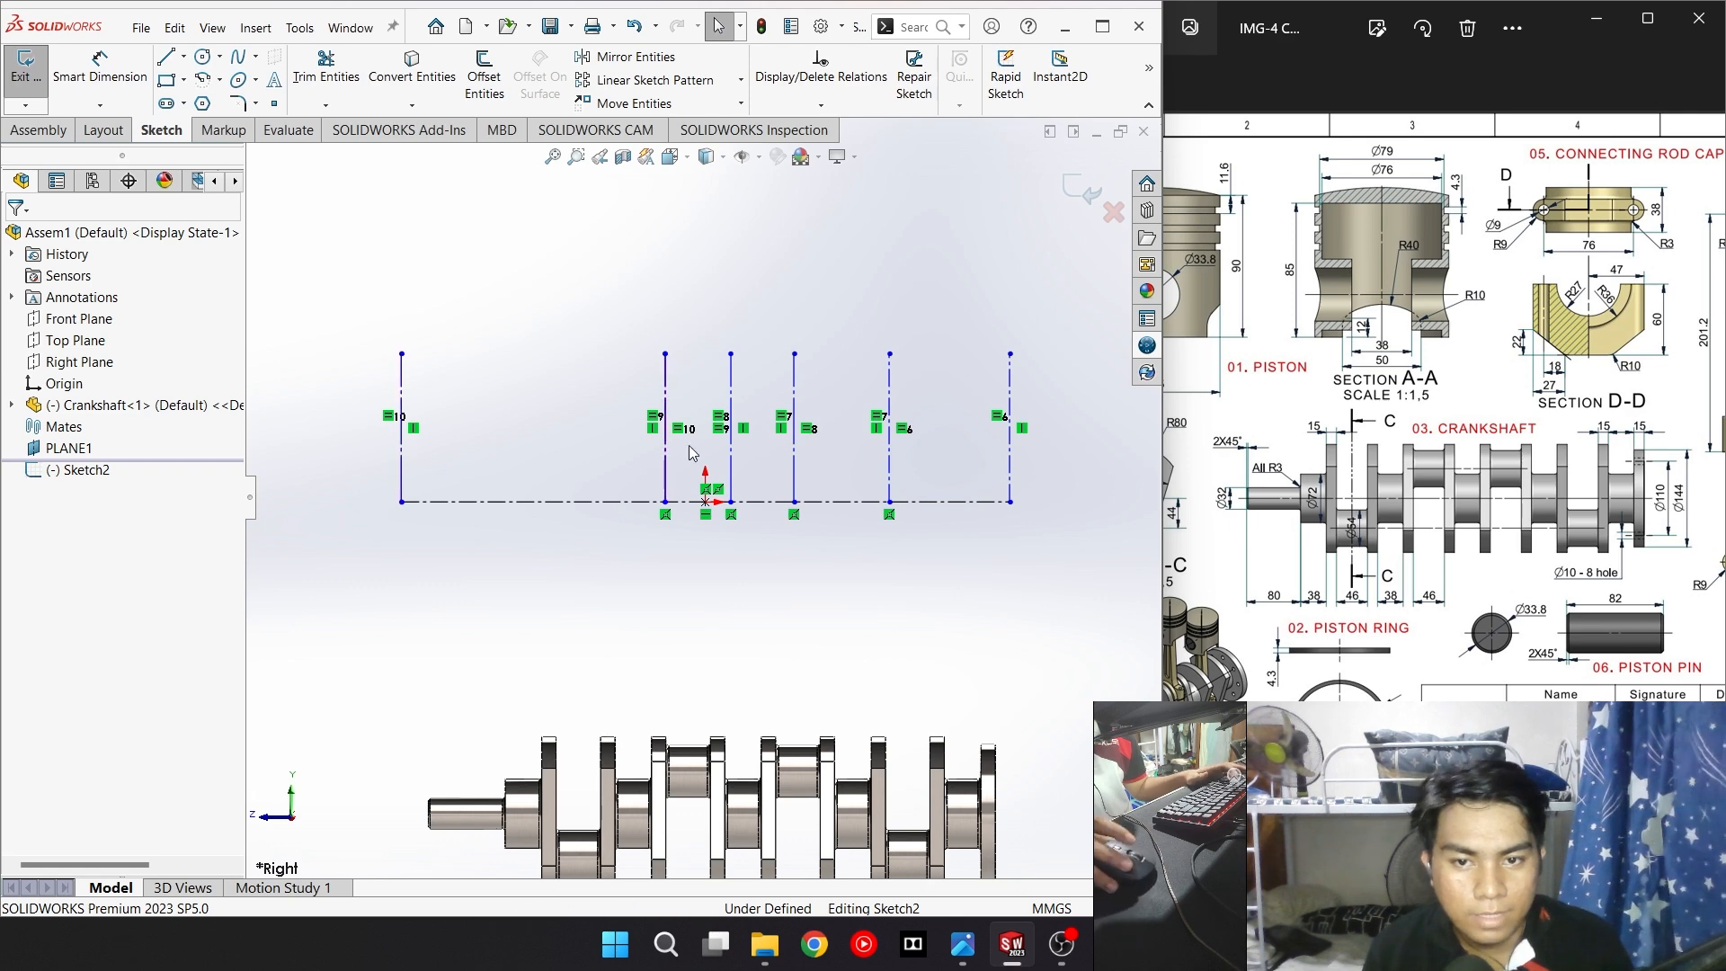
Dimension the distance between the leftmost vertical line and the second one as 80+38+15+23 mm, using the crankshaft drawing as reference
right_click_drag(722, 648, 709, 266)
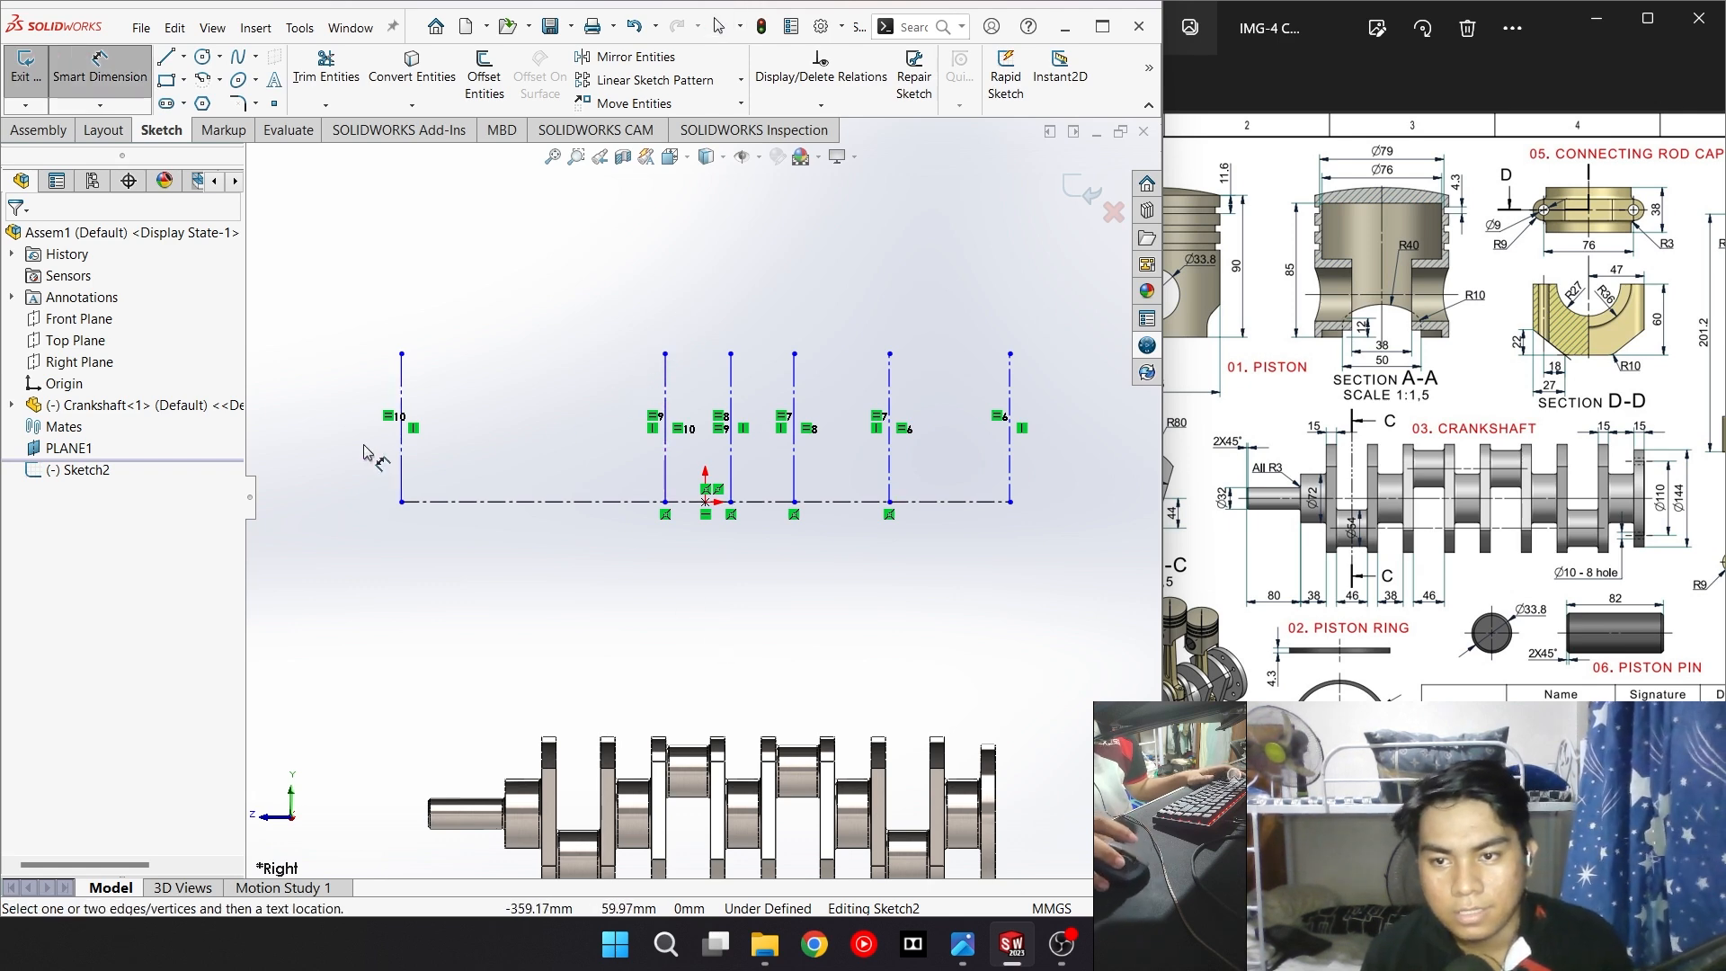
left_click(402, 386)
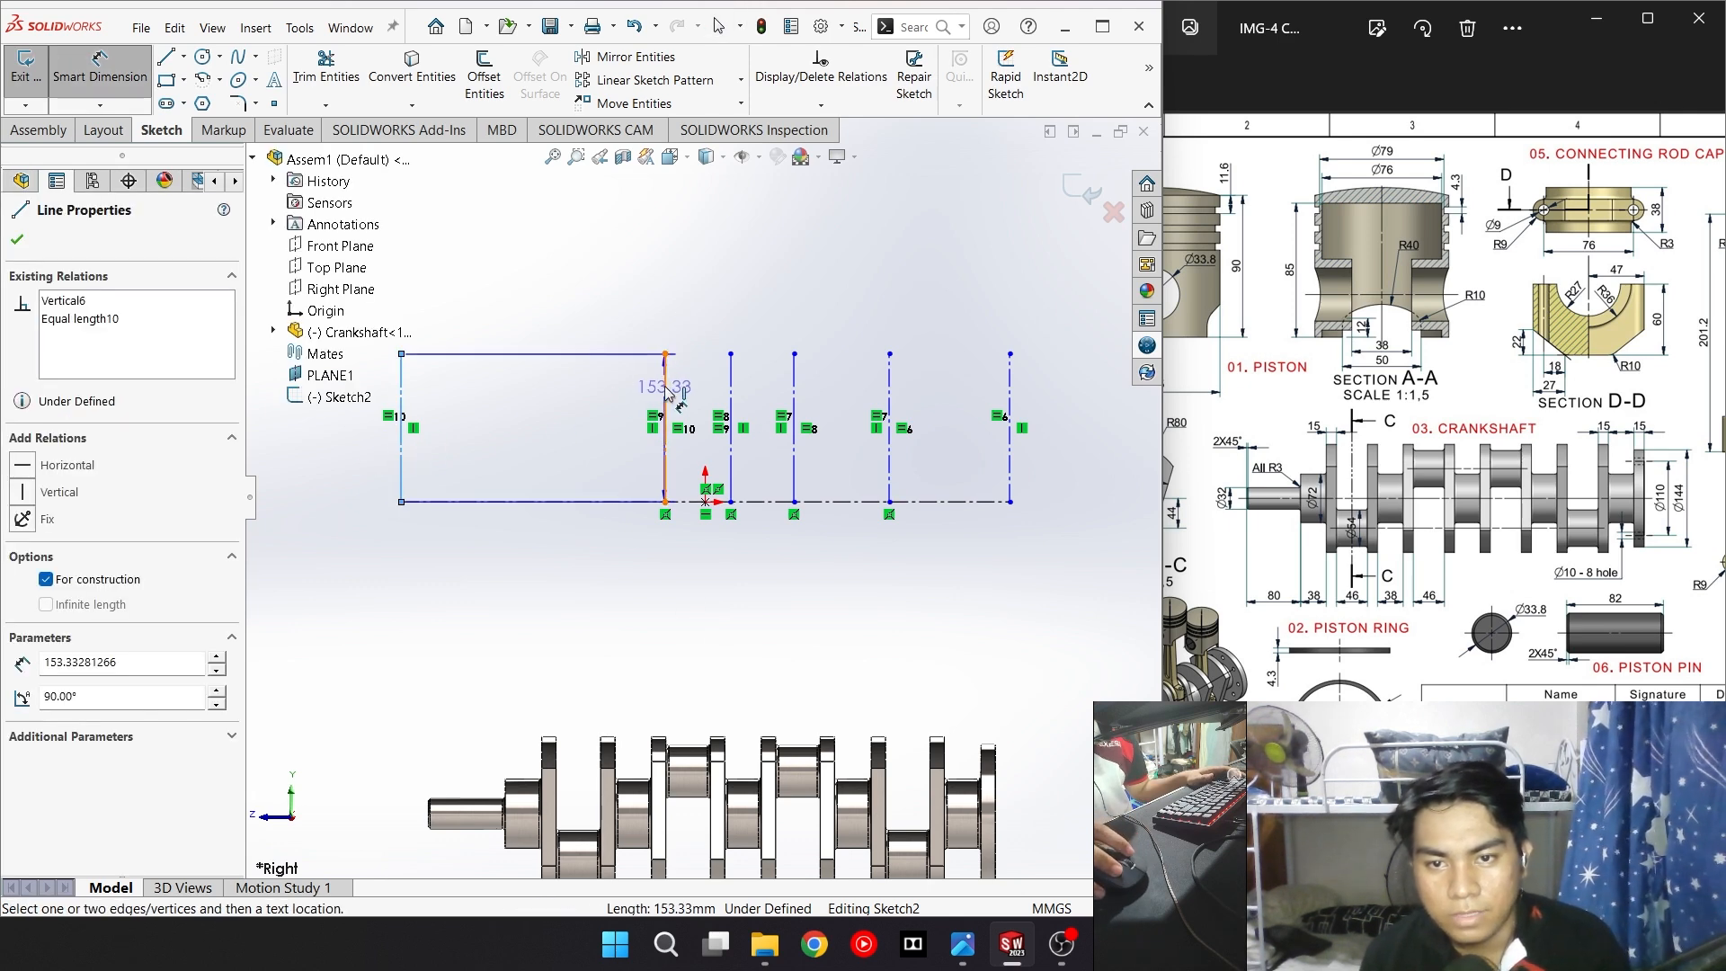
left_click(666, 393)
left_click(532, 299)
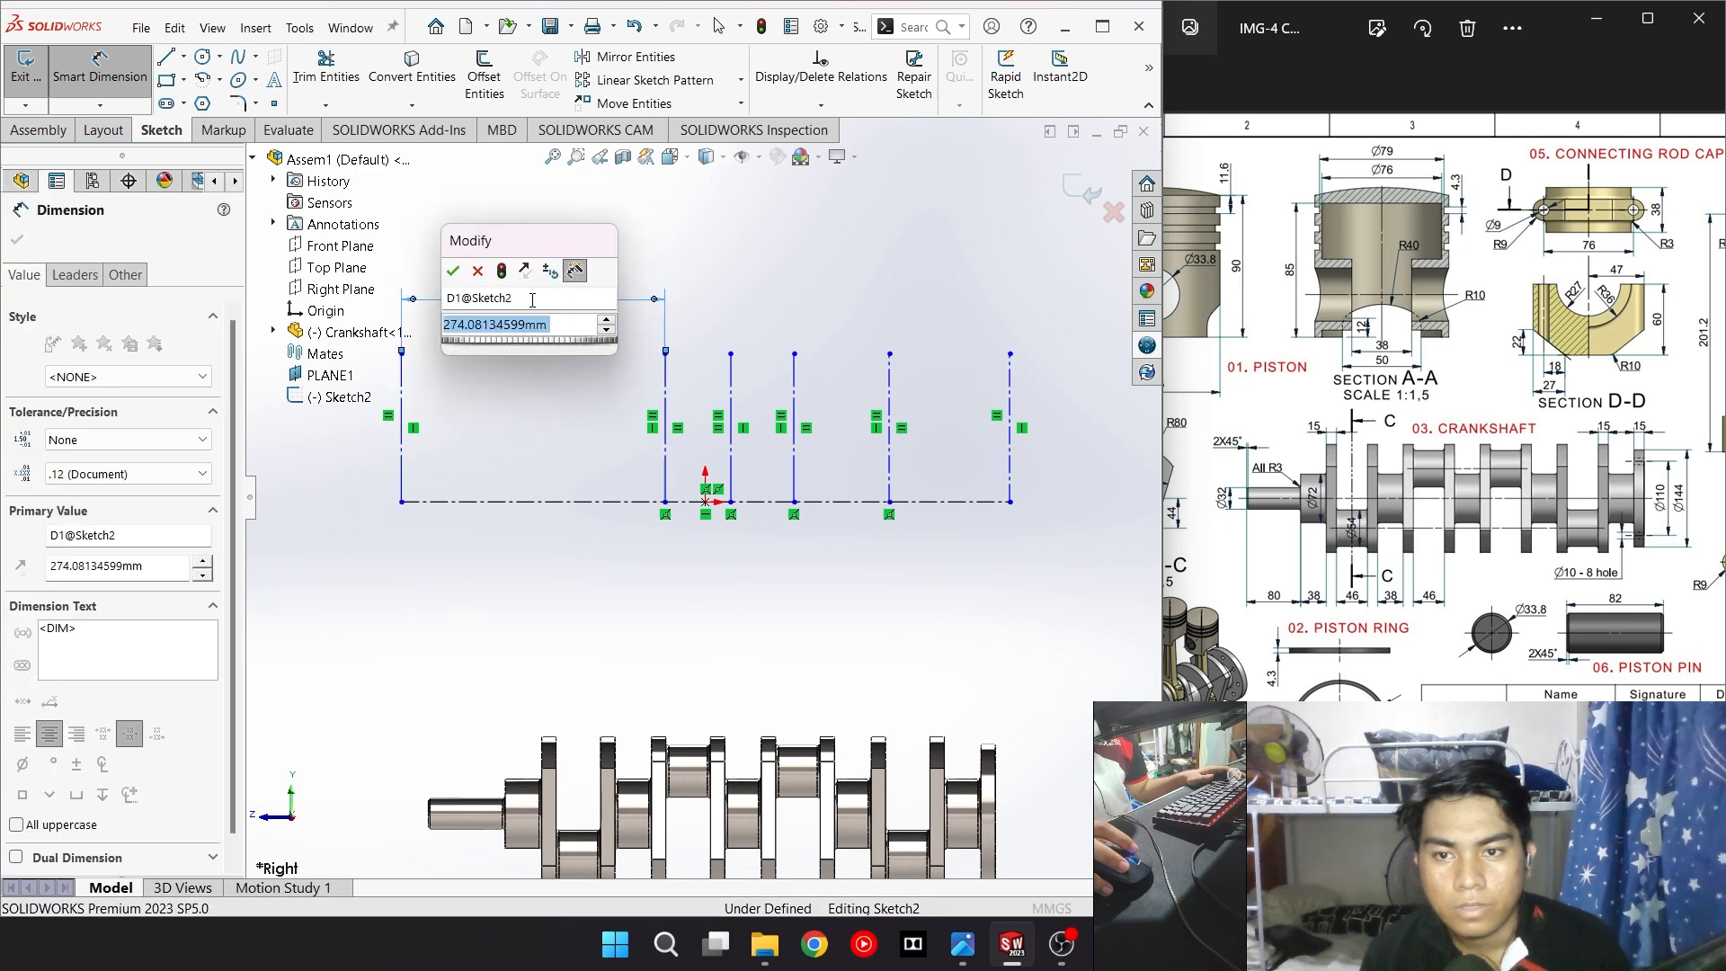
left_click(1266, 610)
scroll(1266, 610, "up", 5)
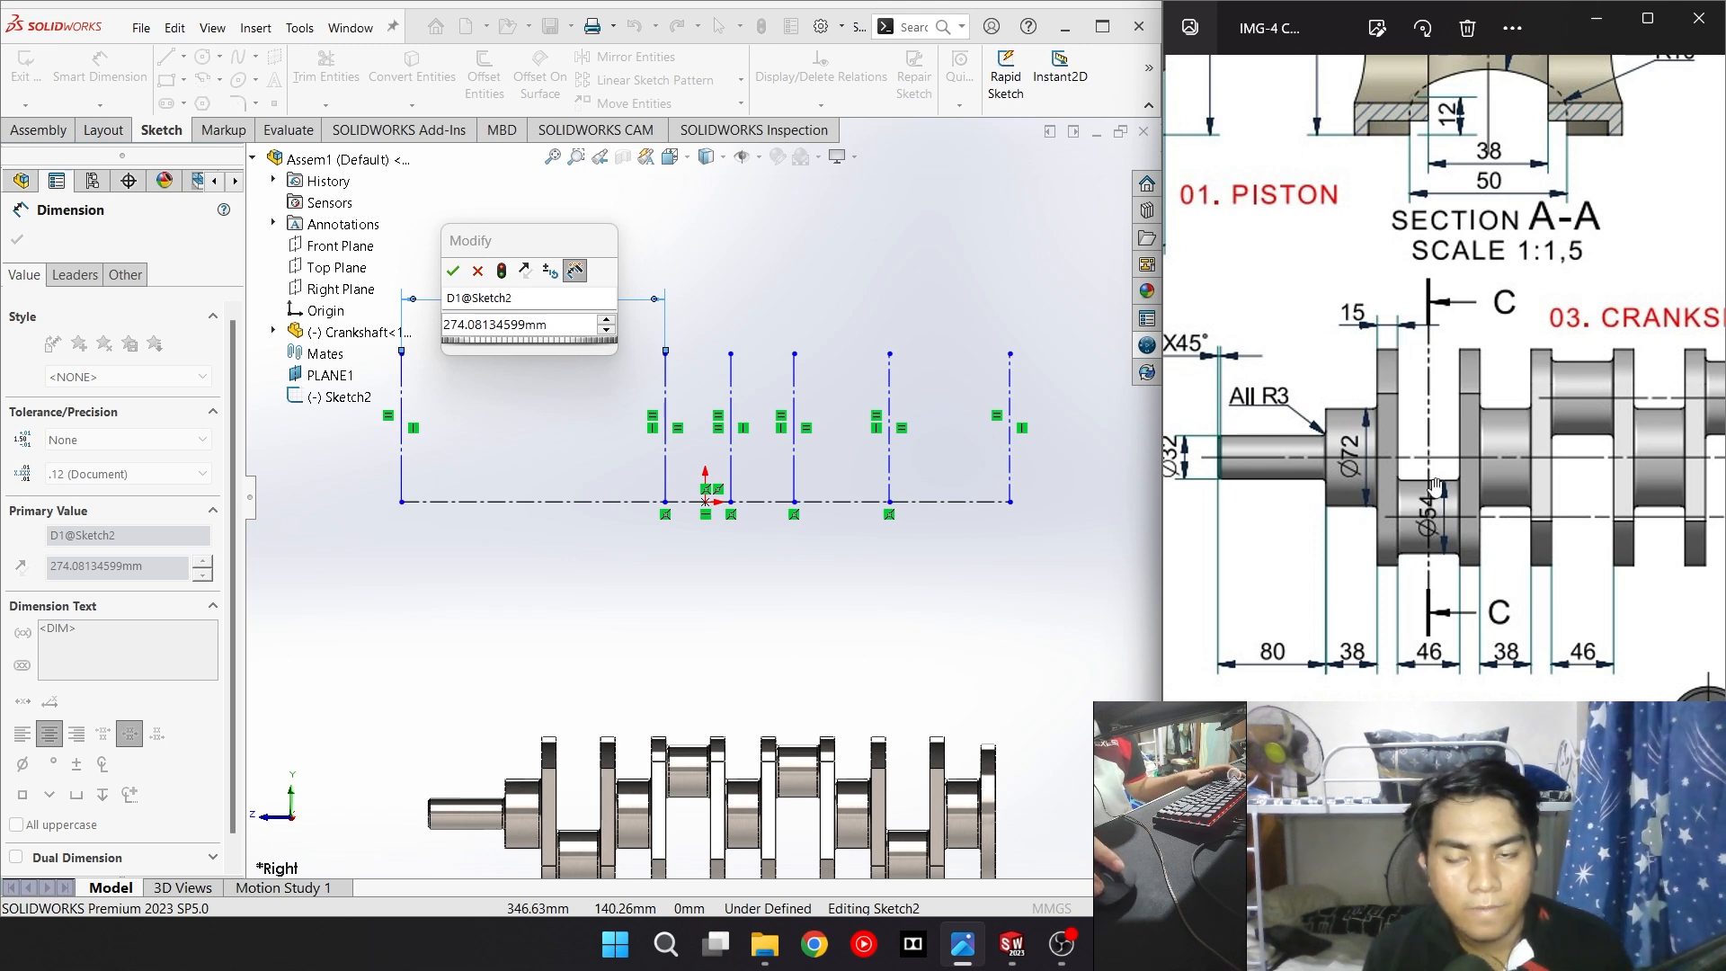
left_click(580, 329)
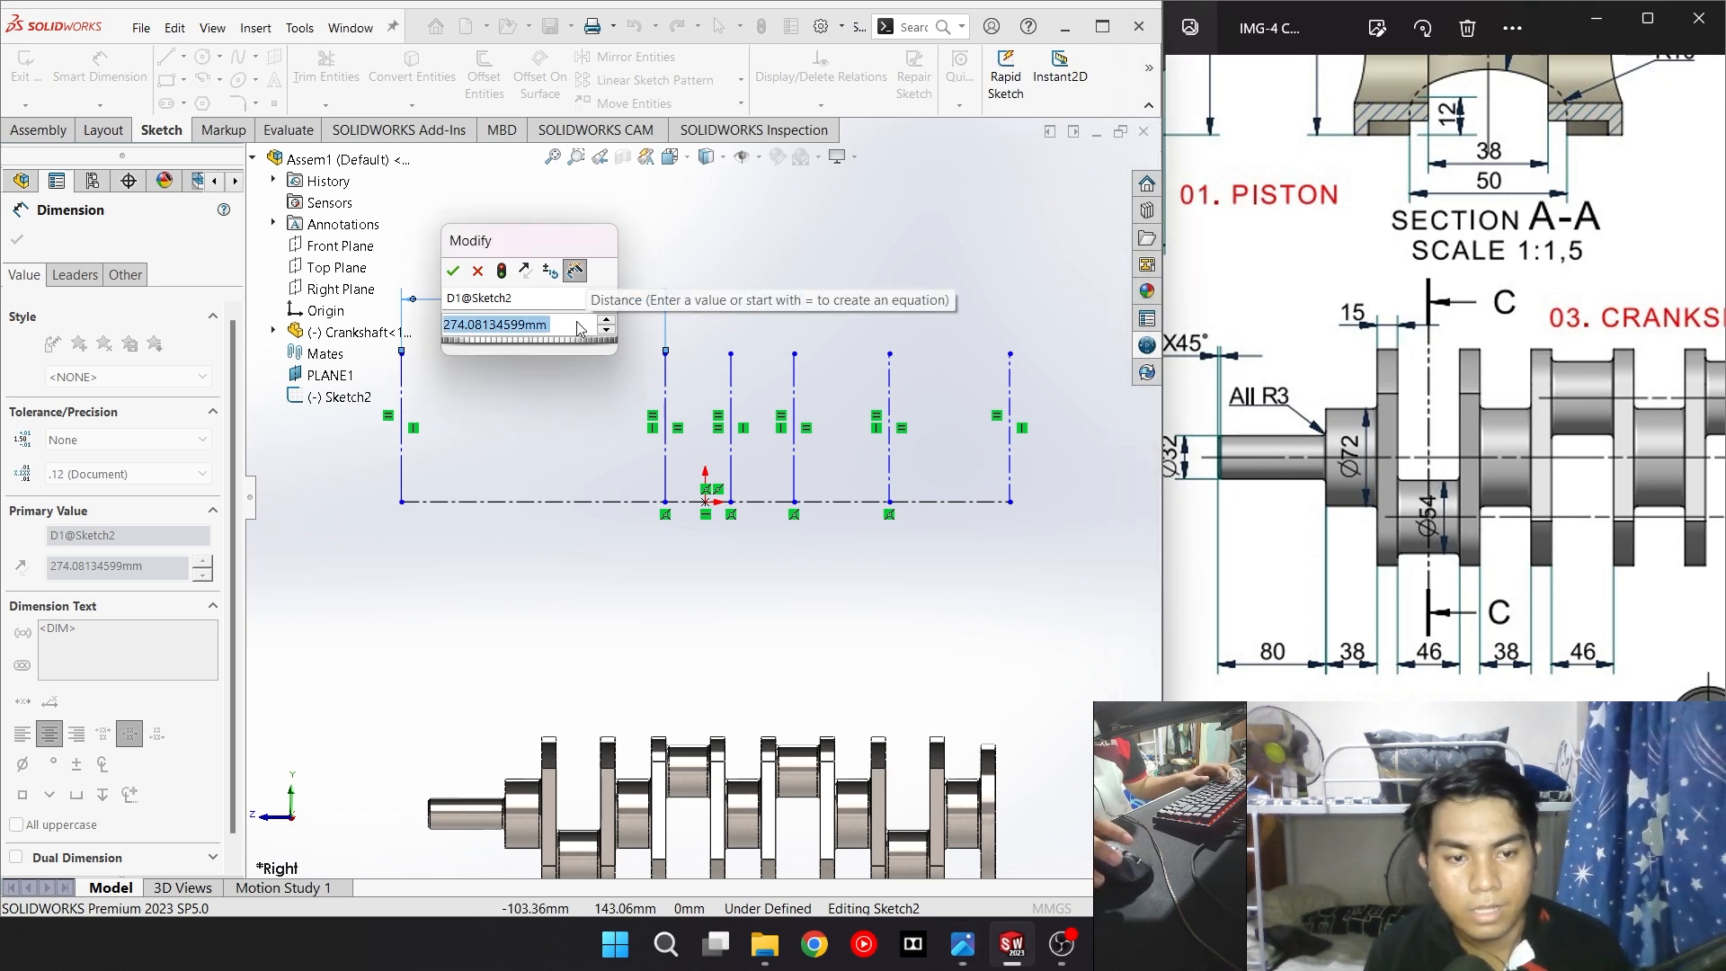
type("80+")
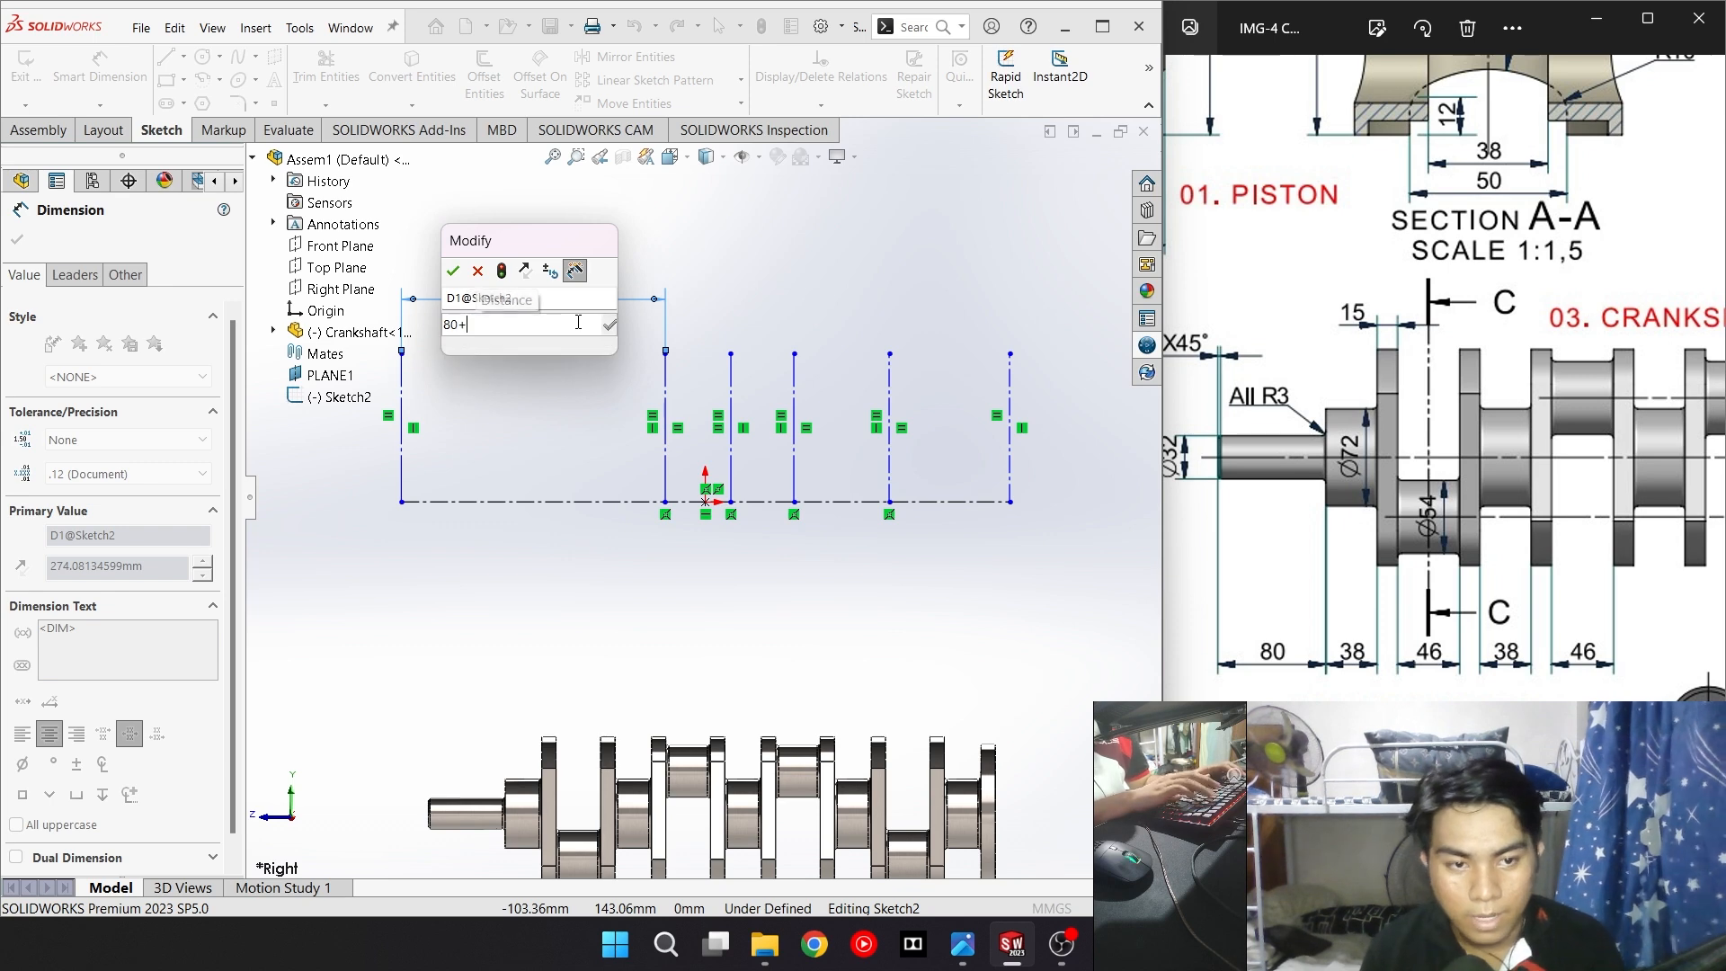
type("38+")
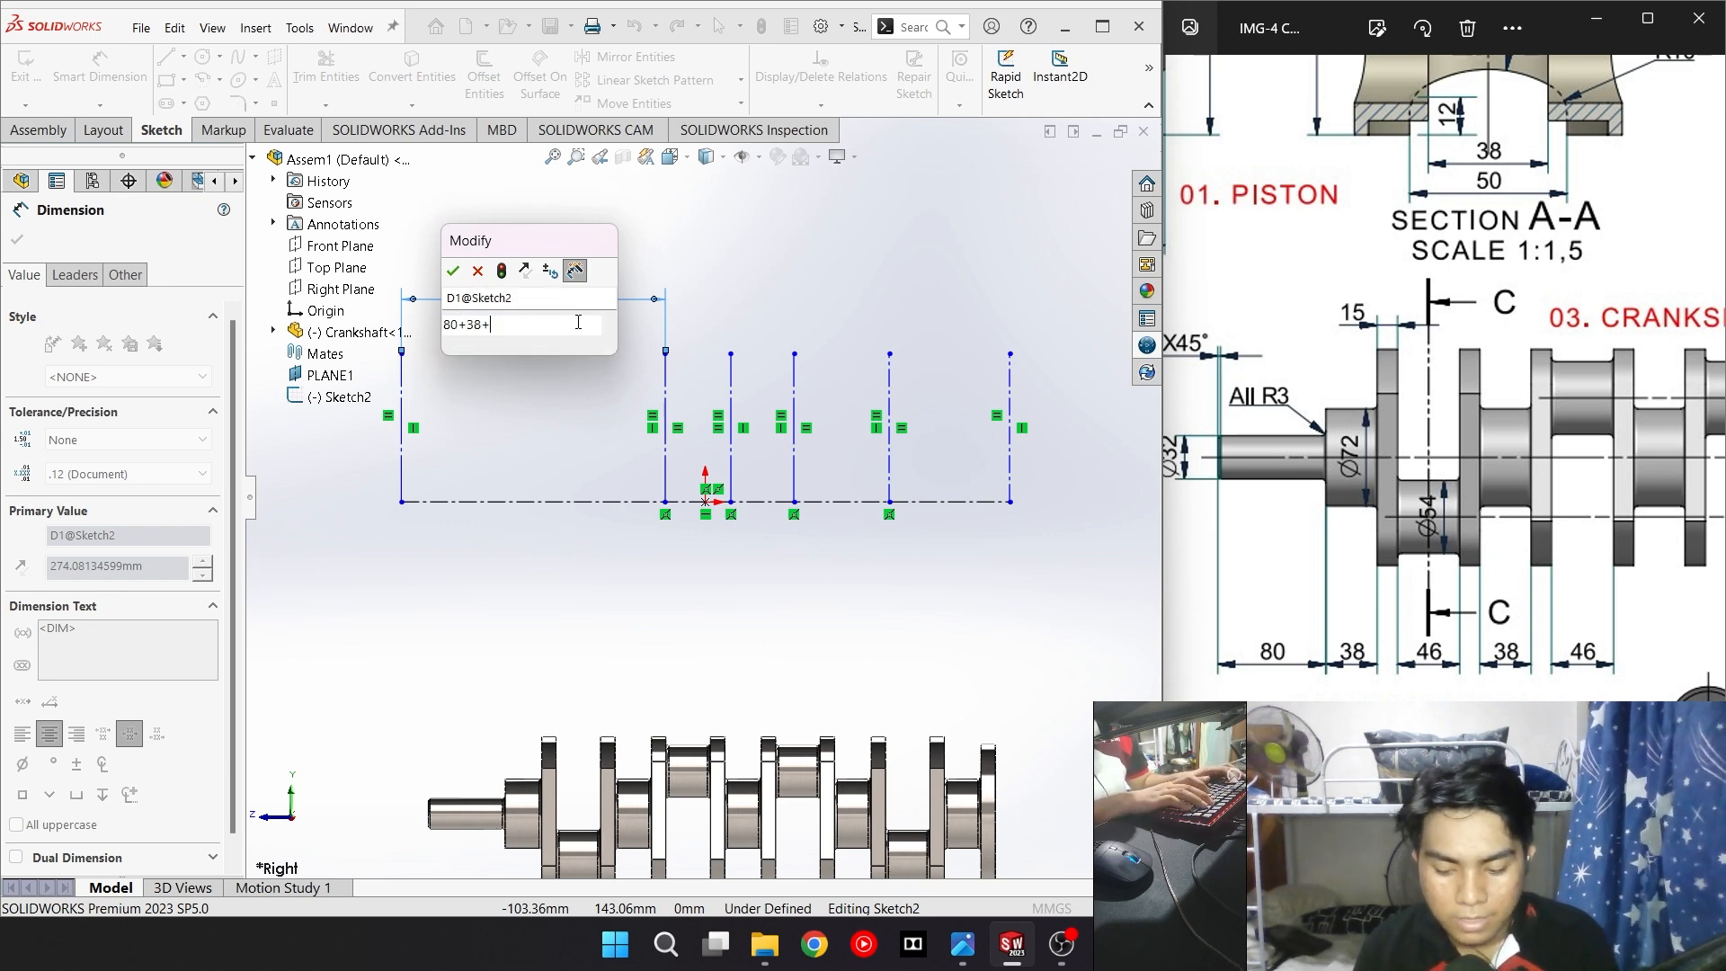
type("15+")
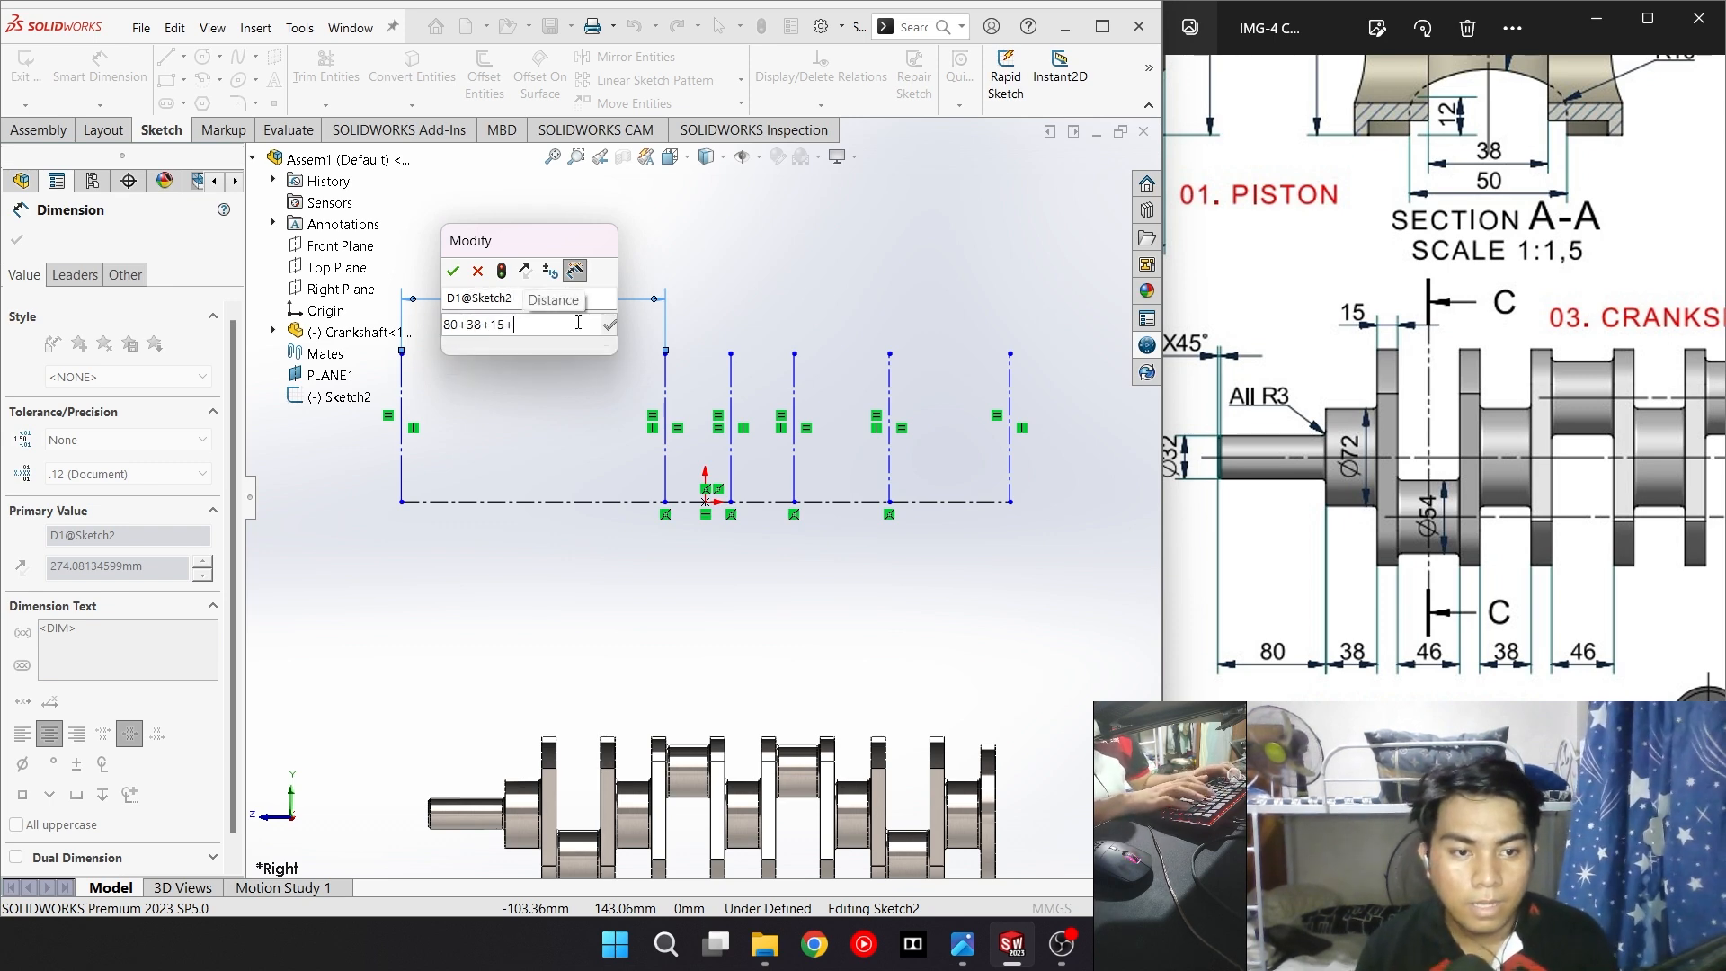
type("23")
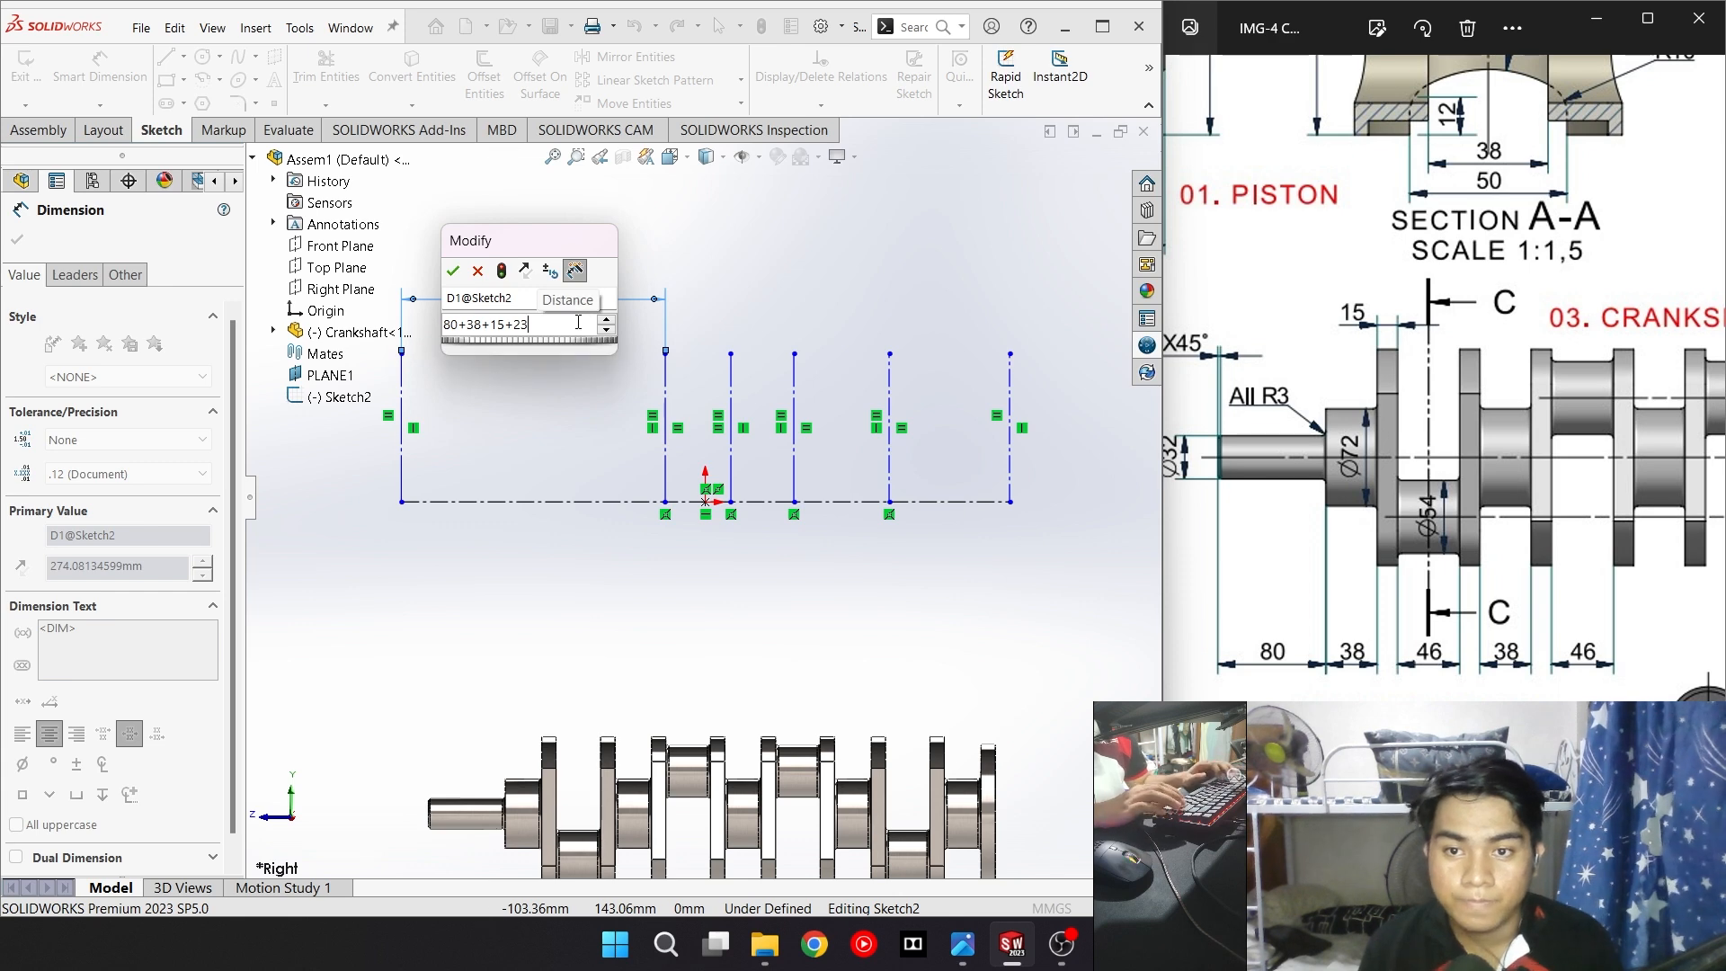
key("Return")
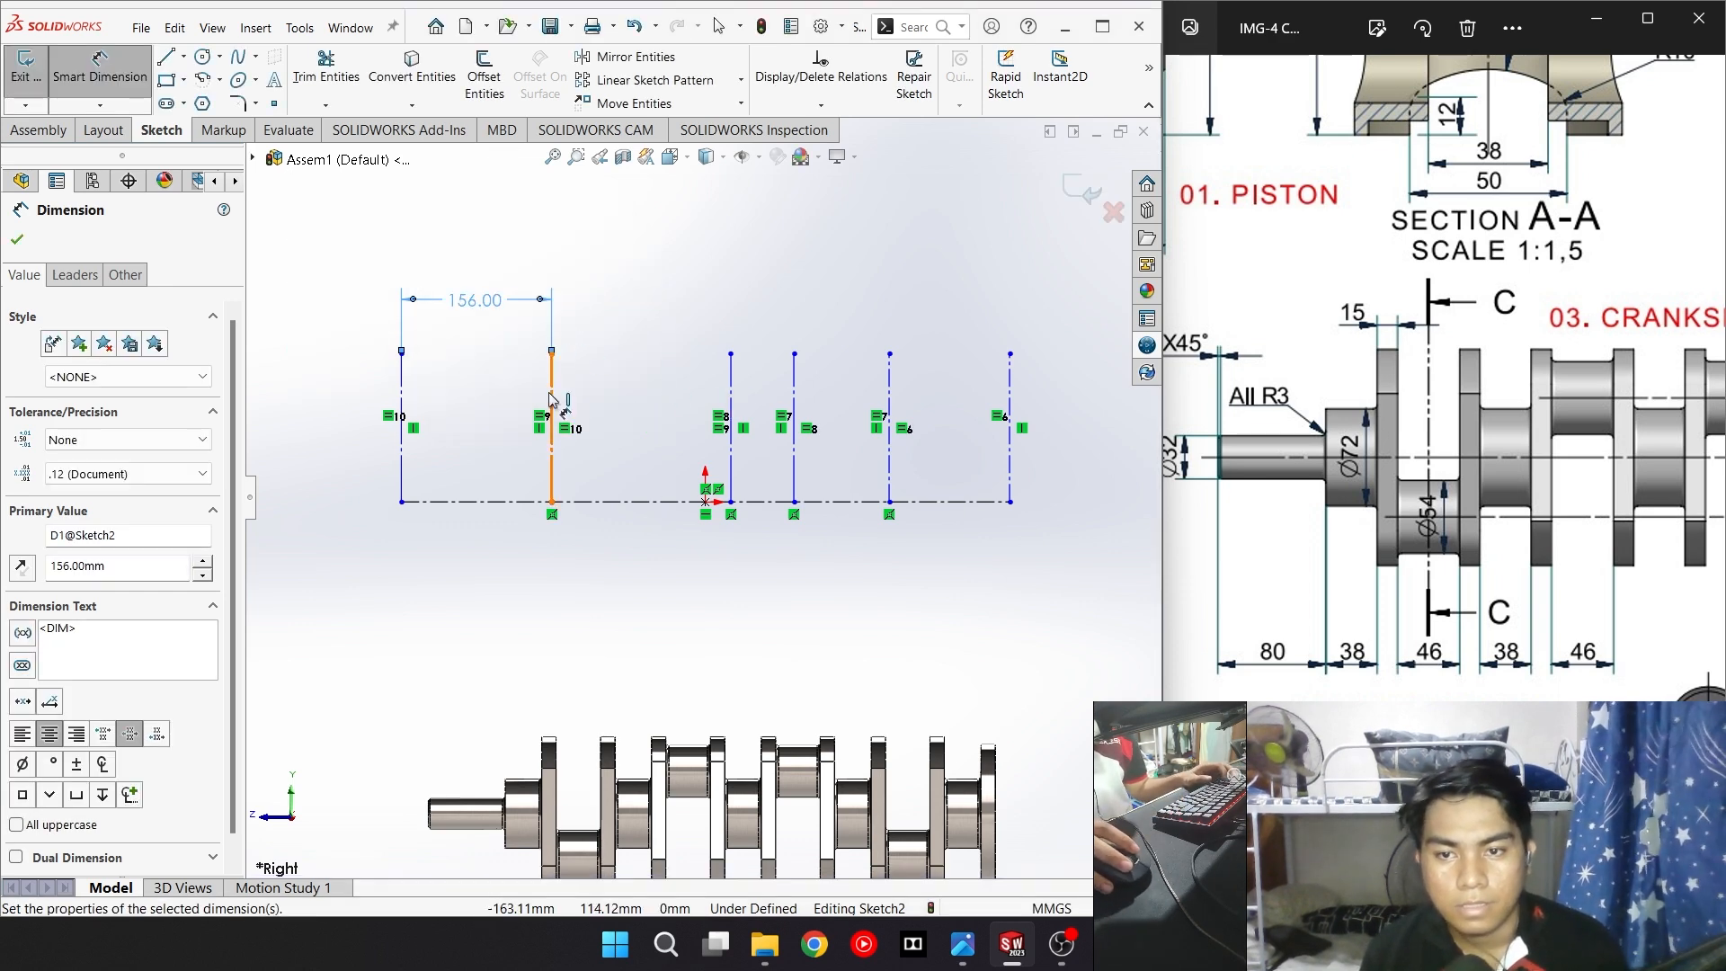
Dimension the distance between the second and third vertical construction lines from the left as 23+15+38+15+23 mm
left_click(552, 396)
left_click(731, 395)
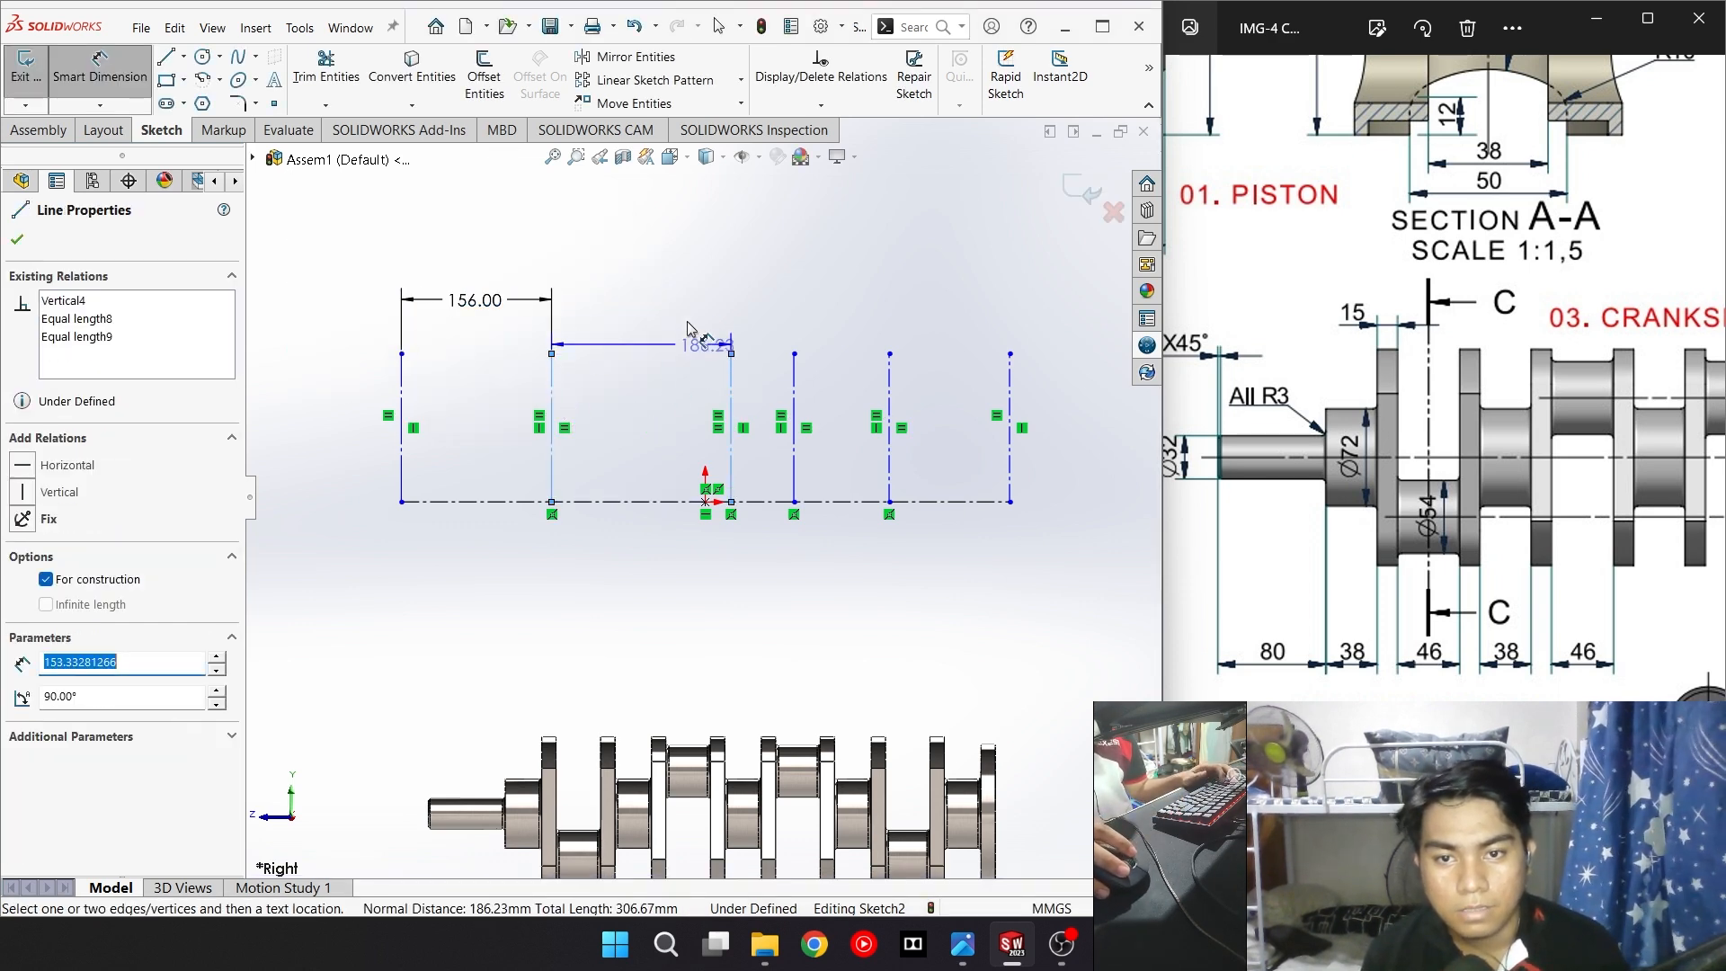
left_click(653, 277)
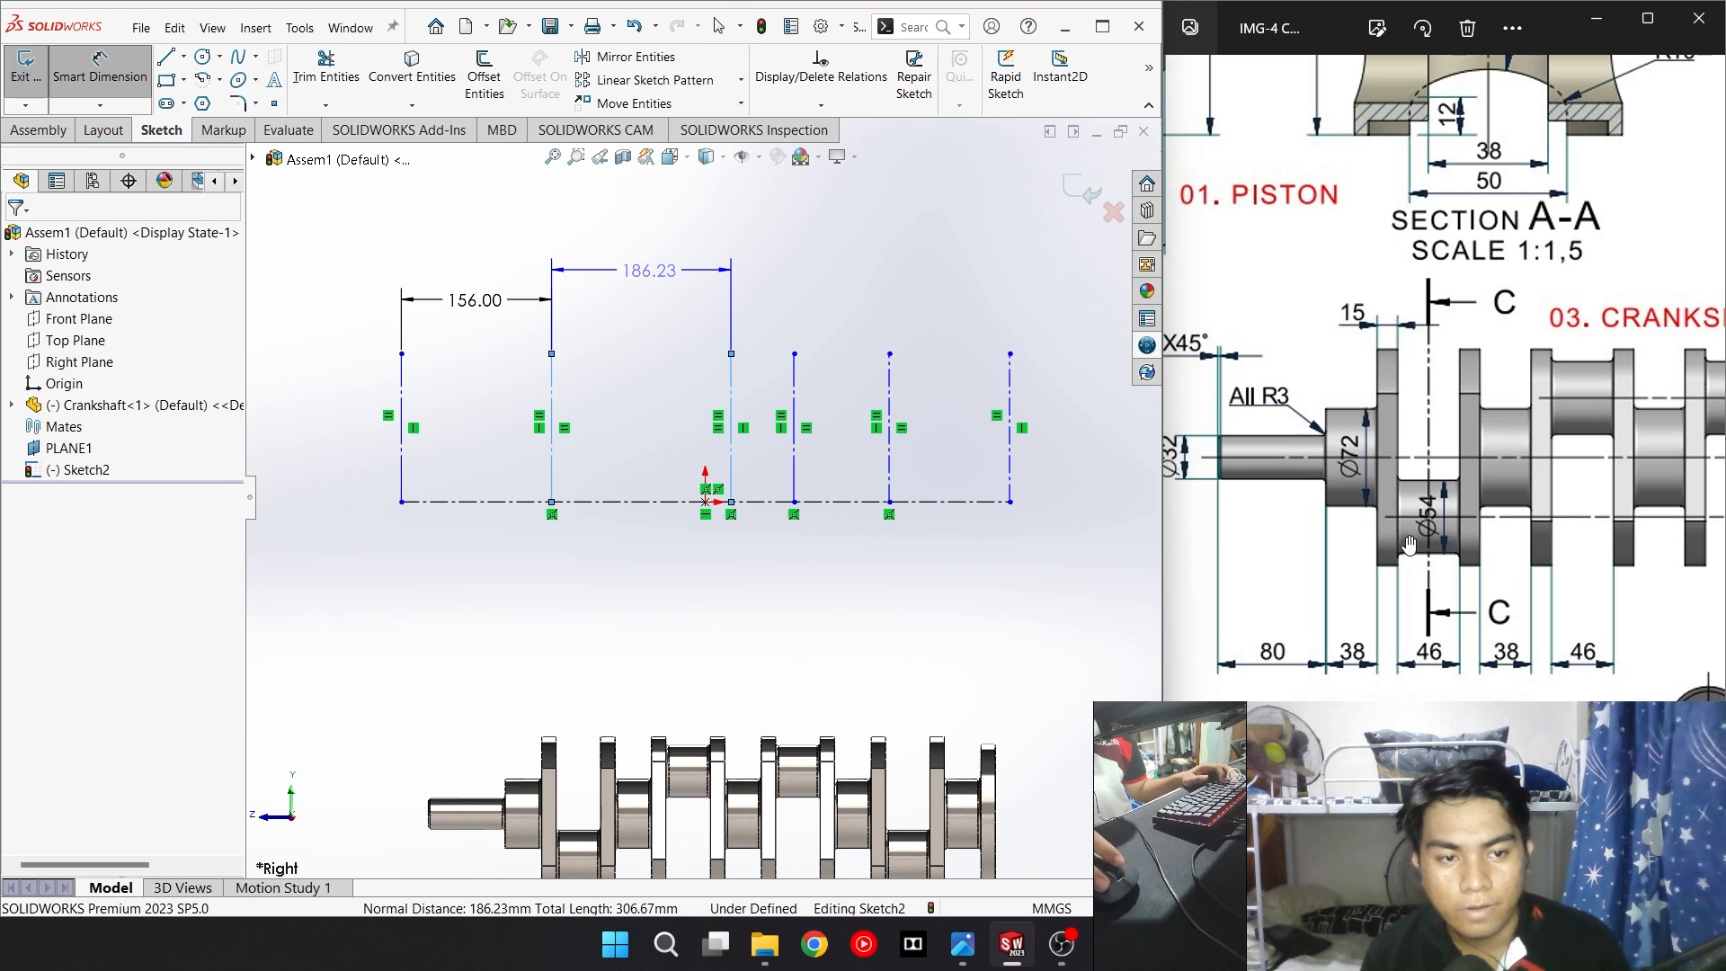
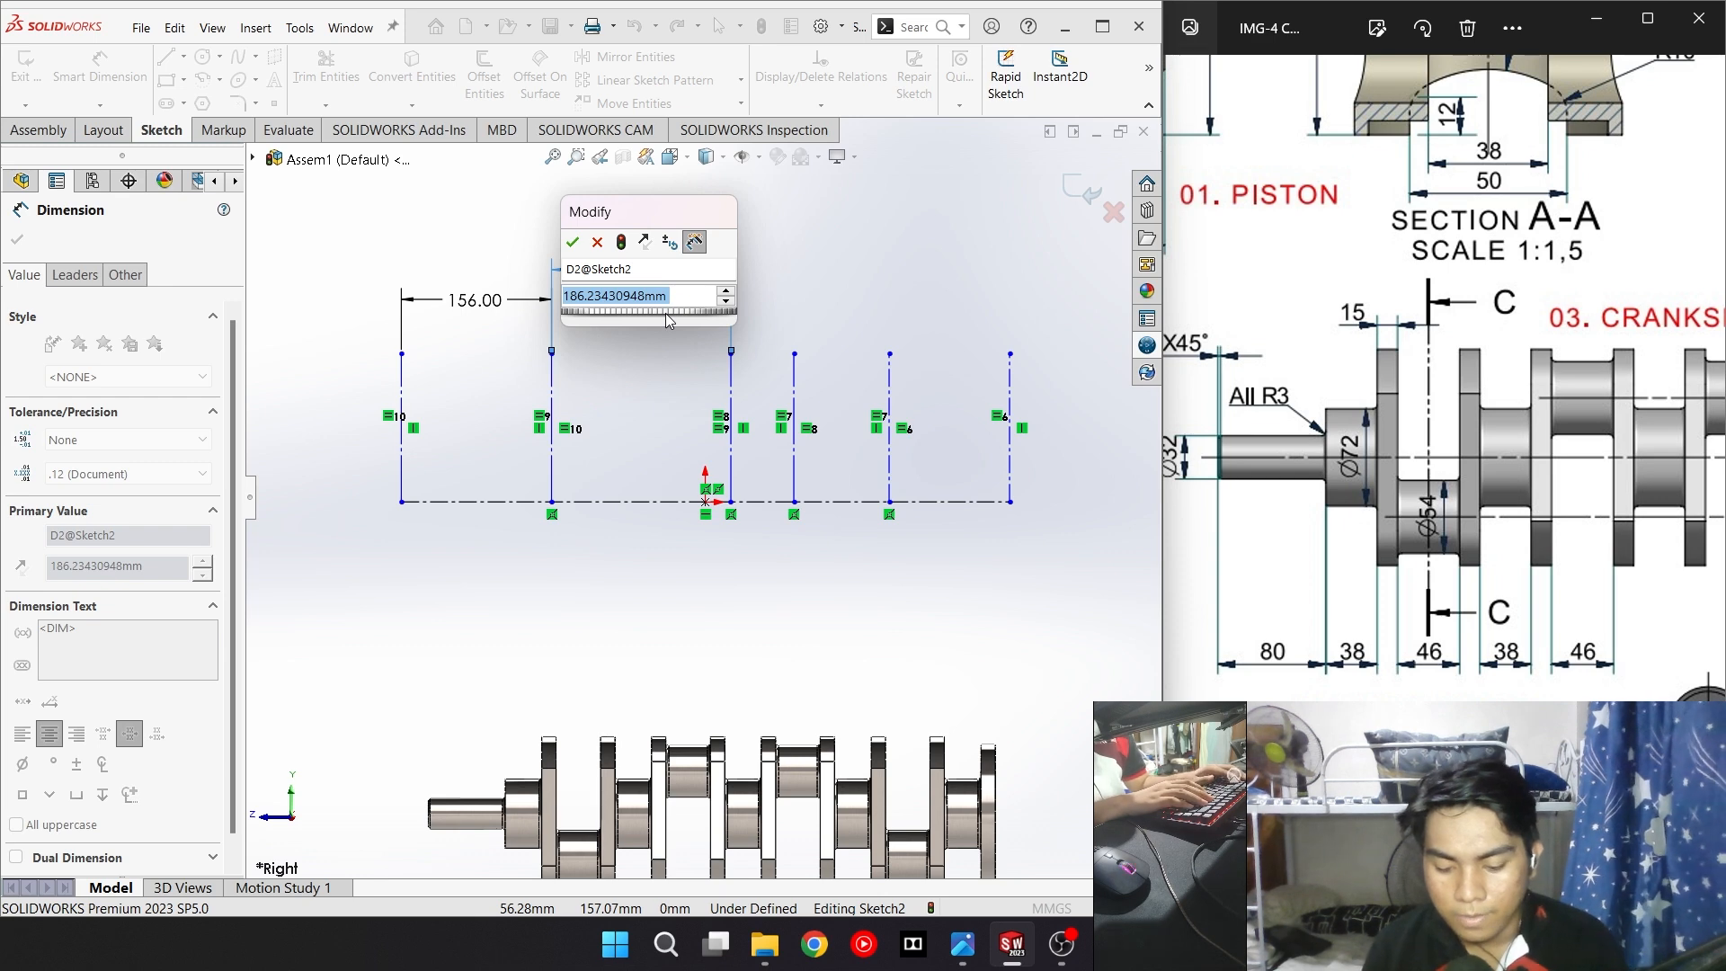
type("23")
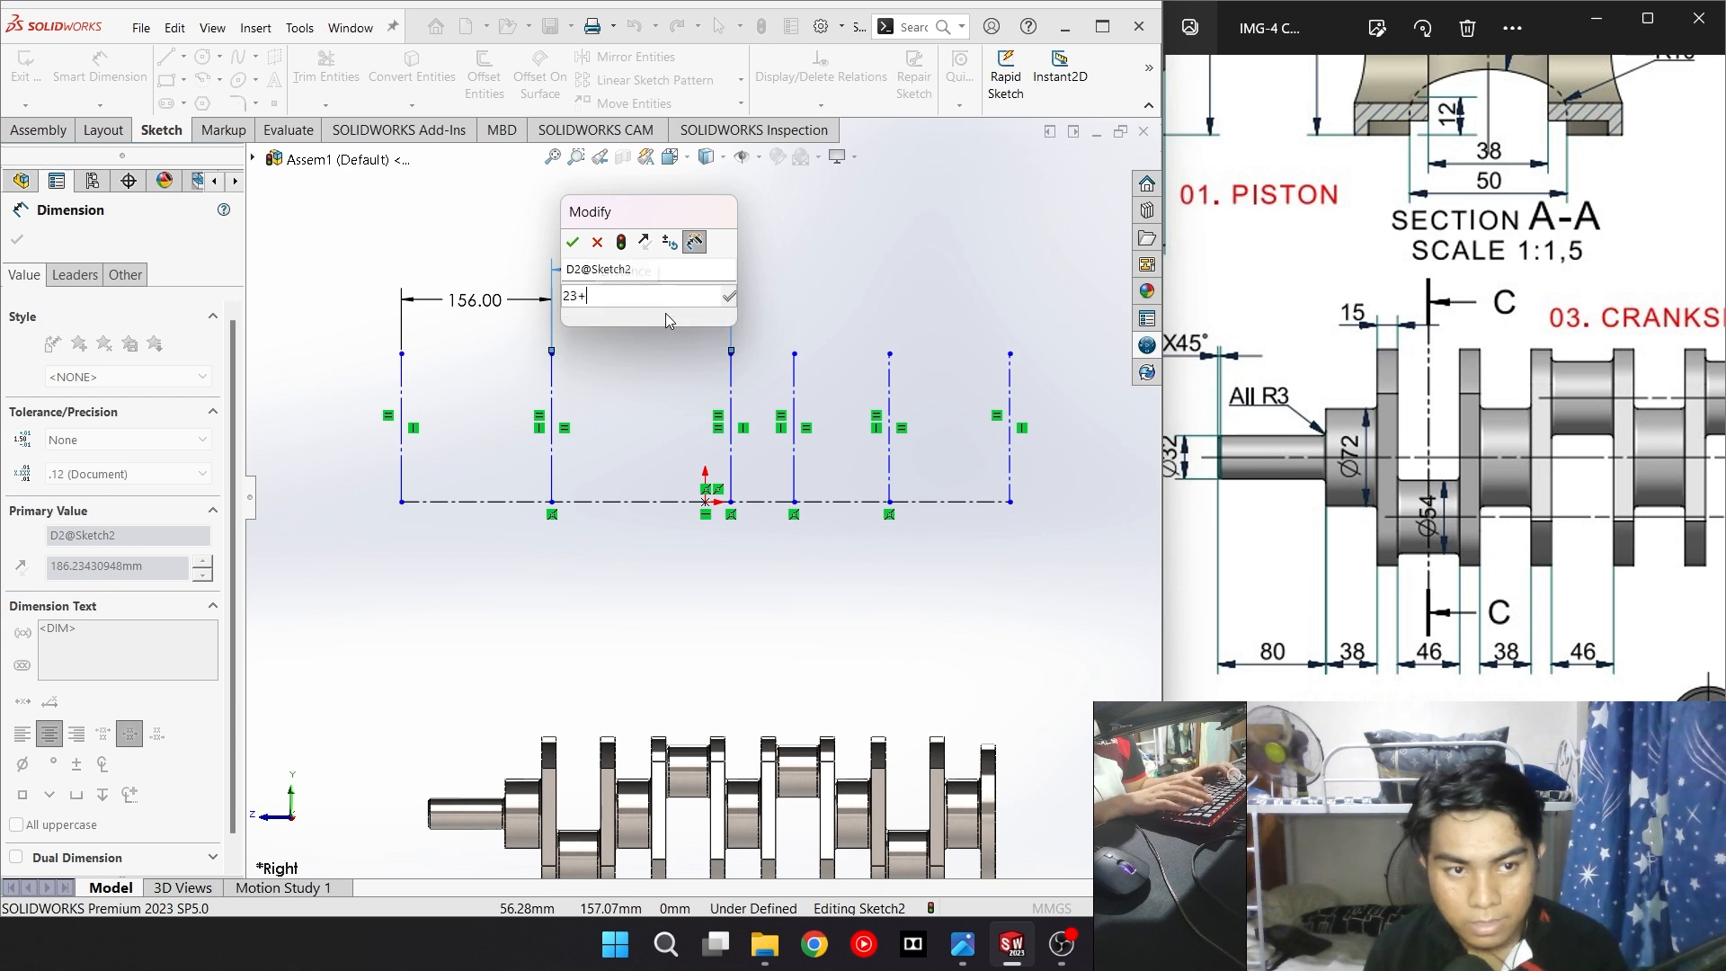
type("+15")
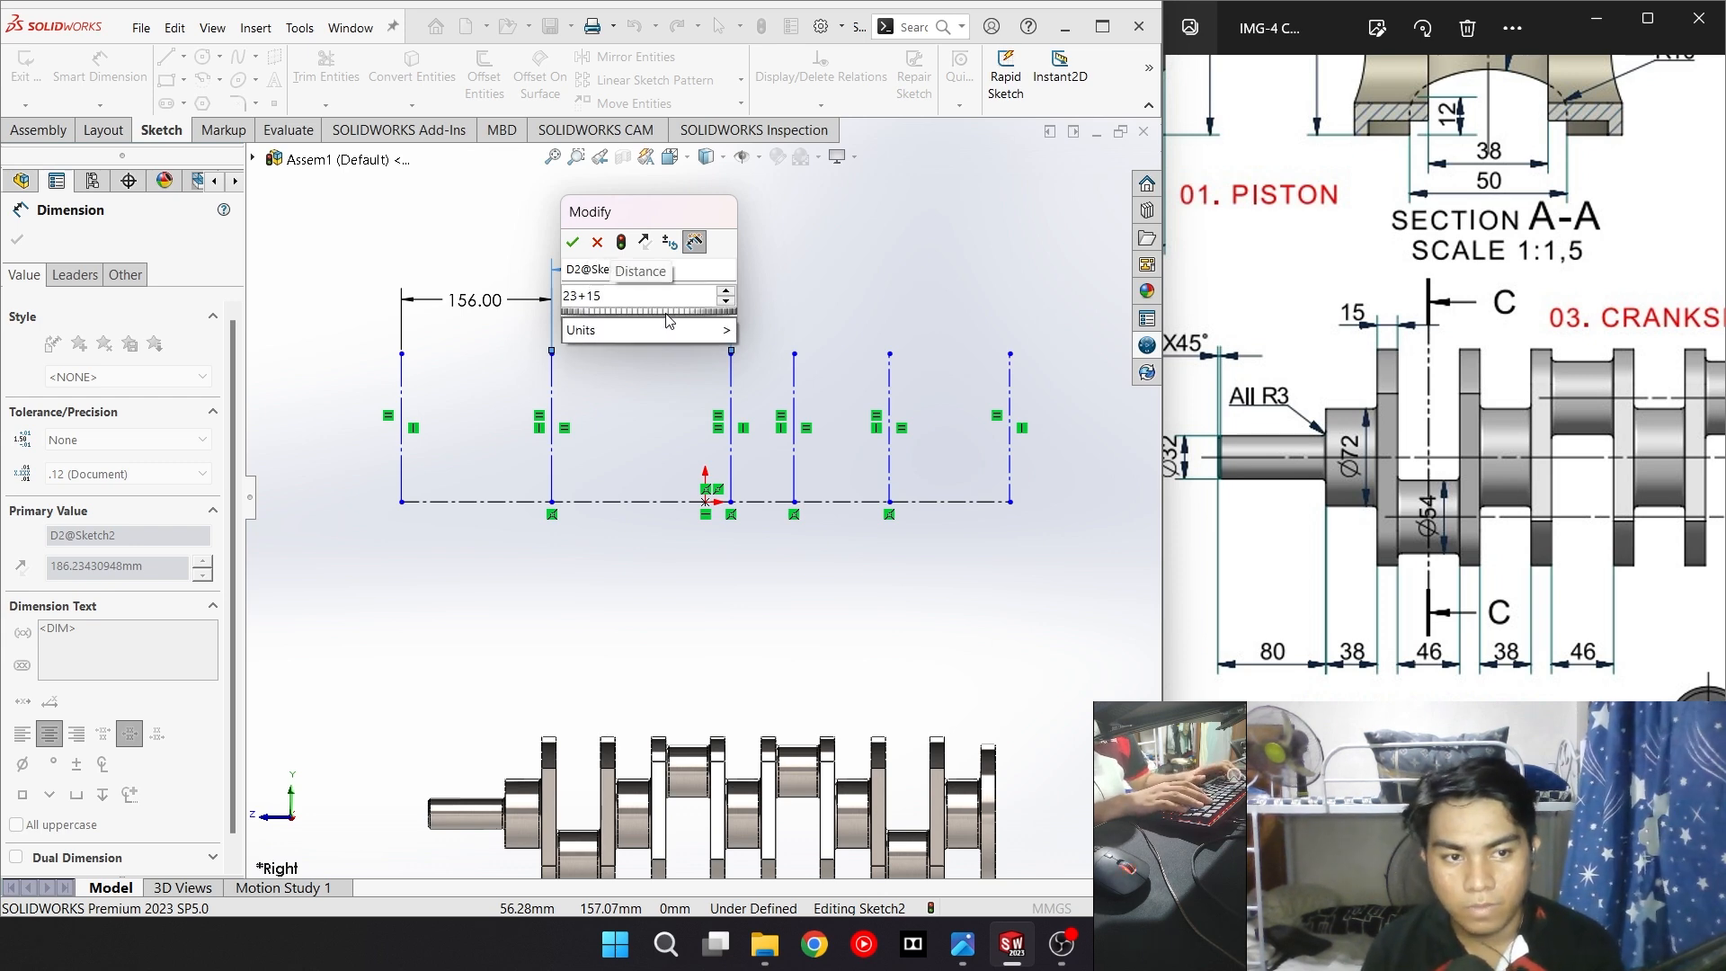
type("+")
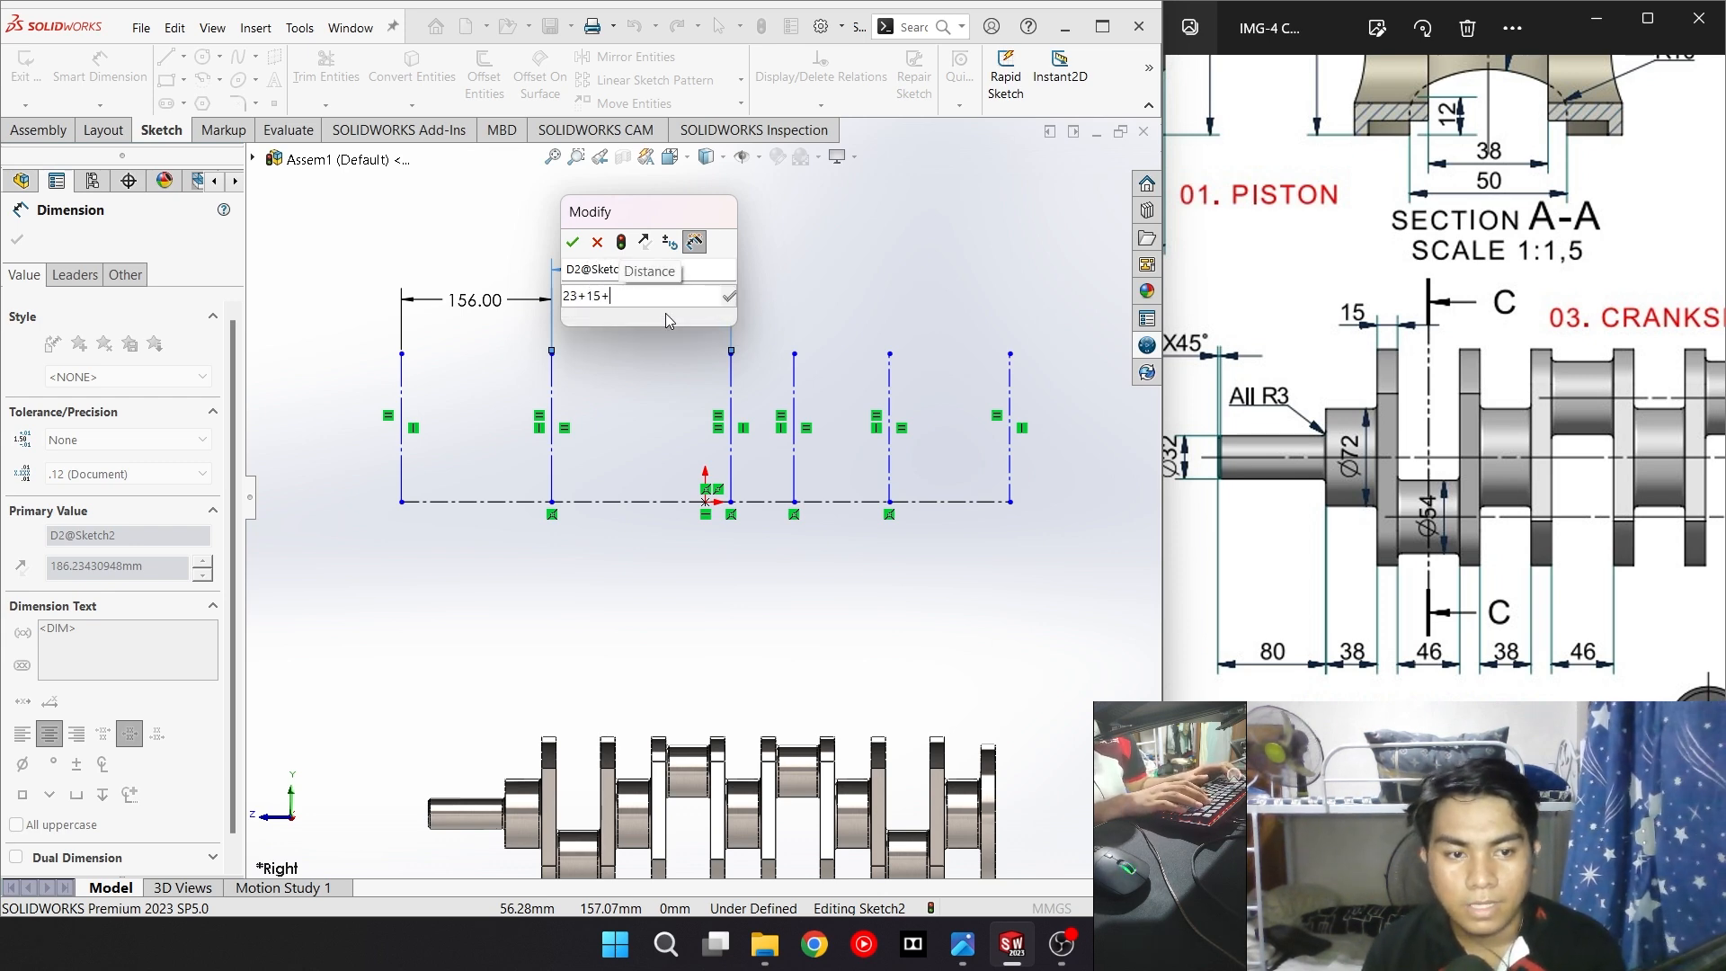
type("38")
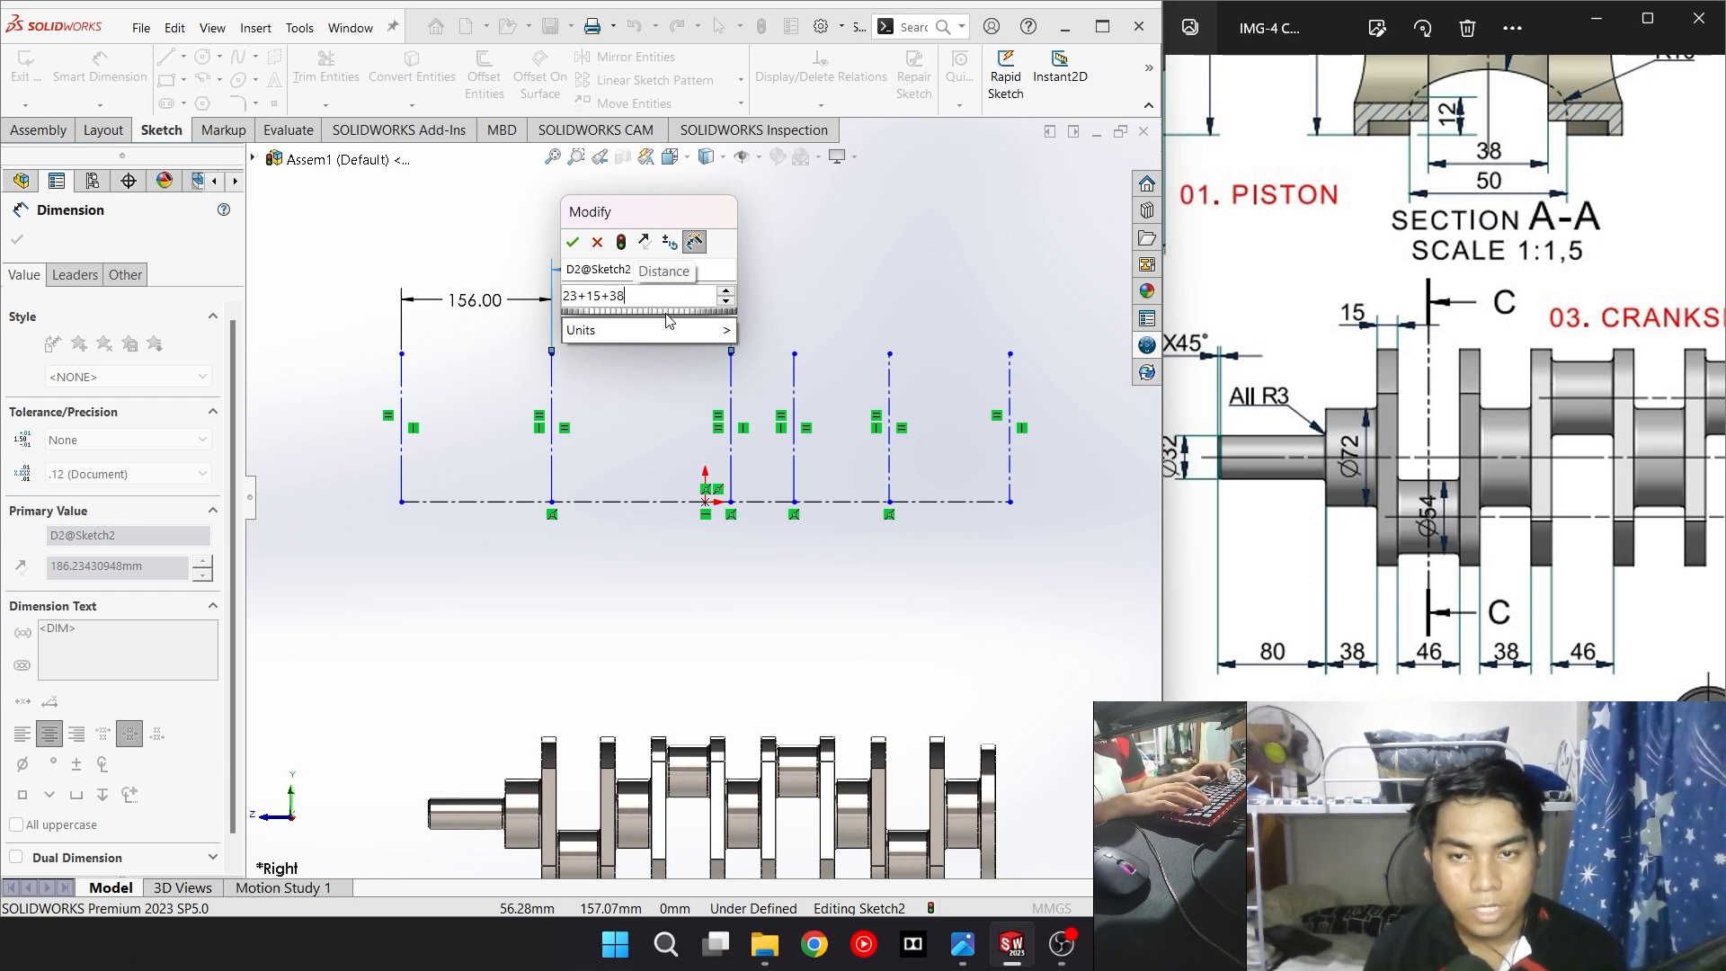
type("+")
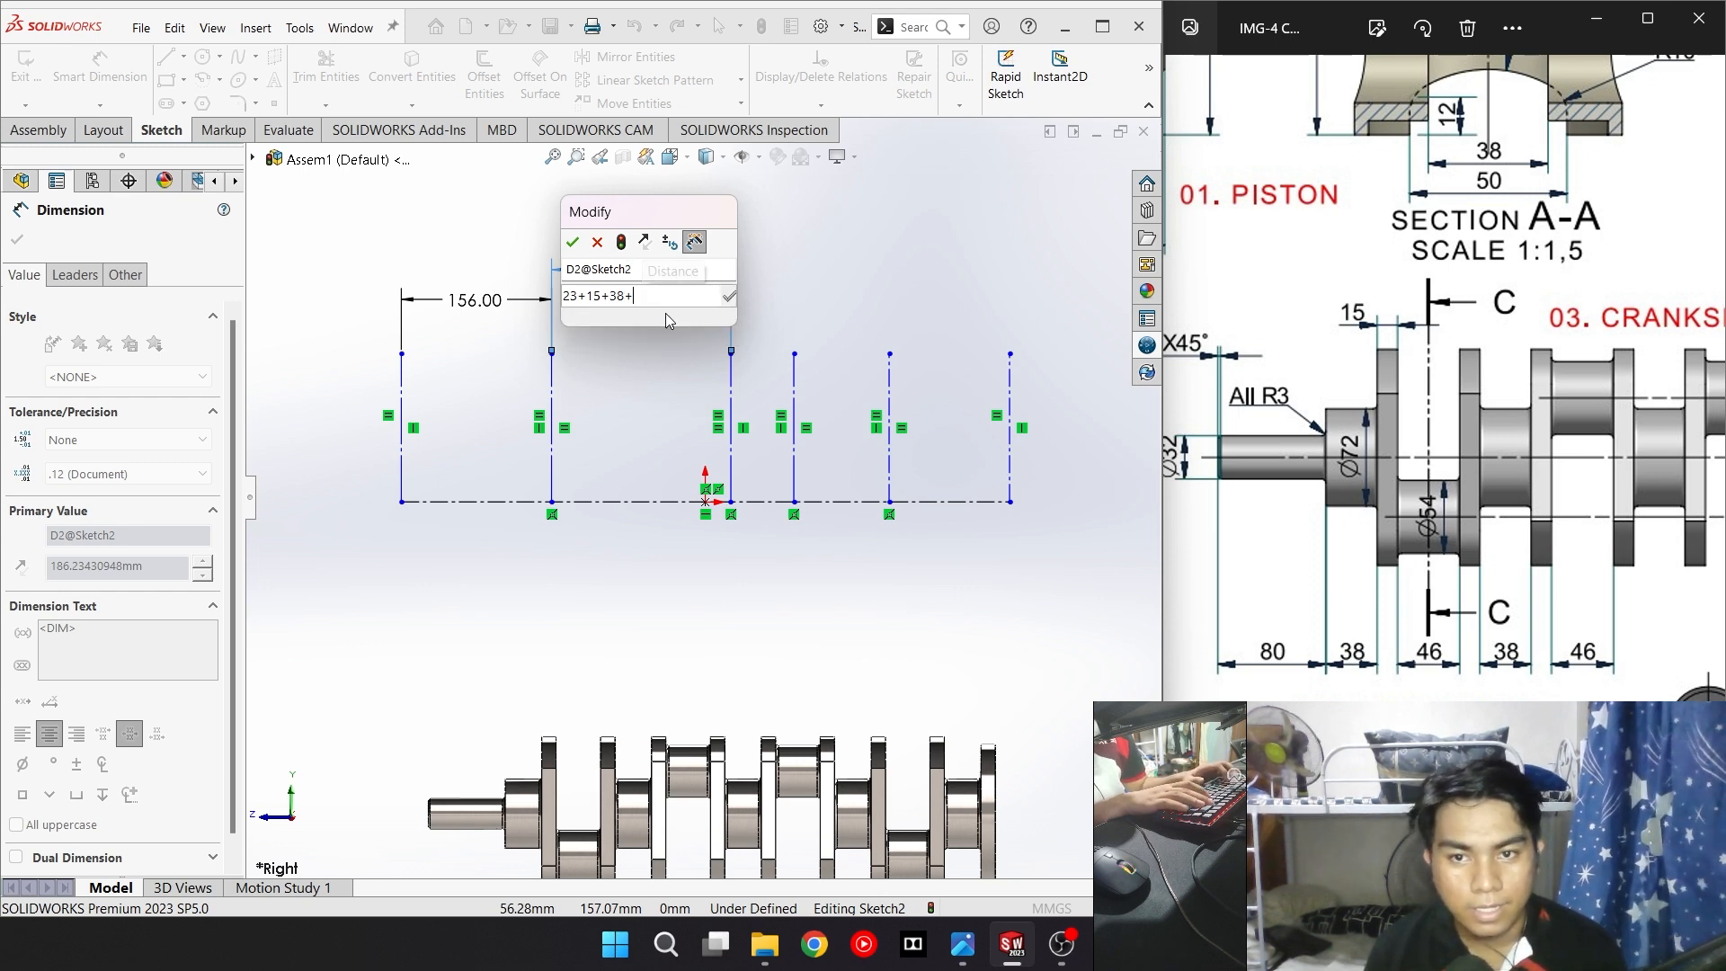
type("15+")
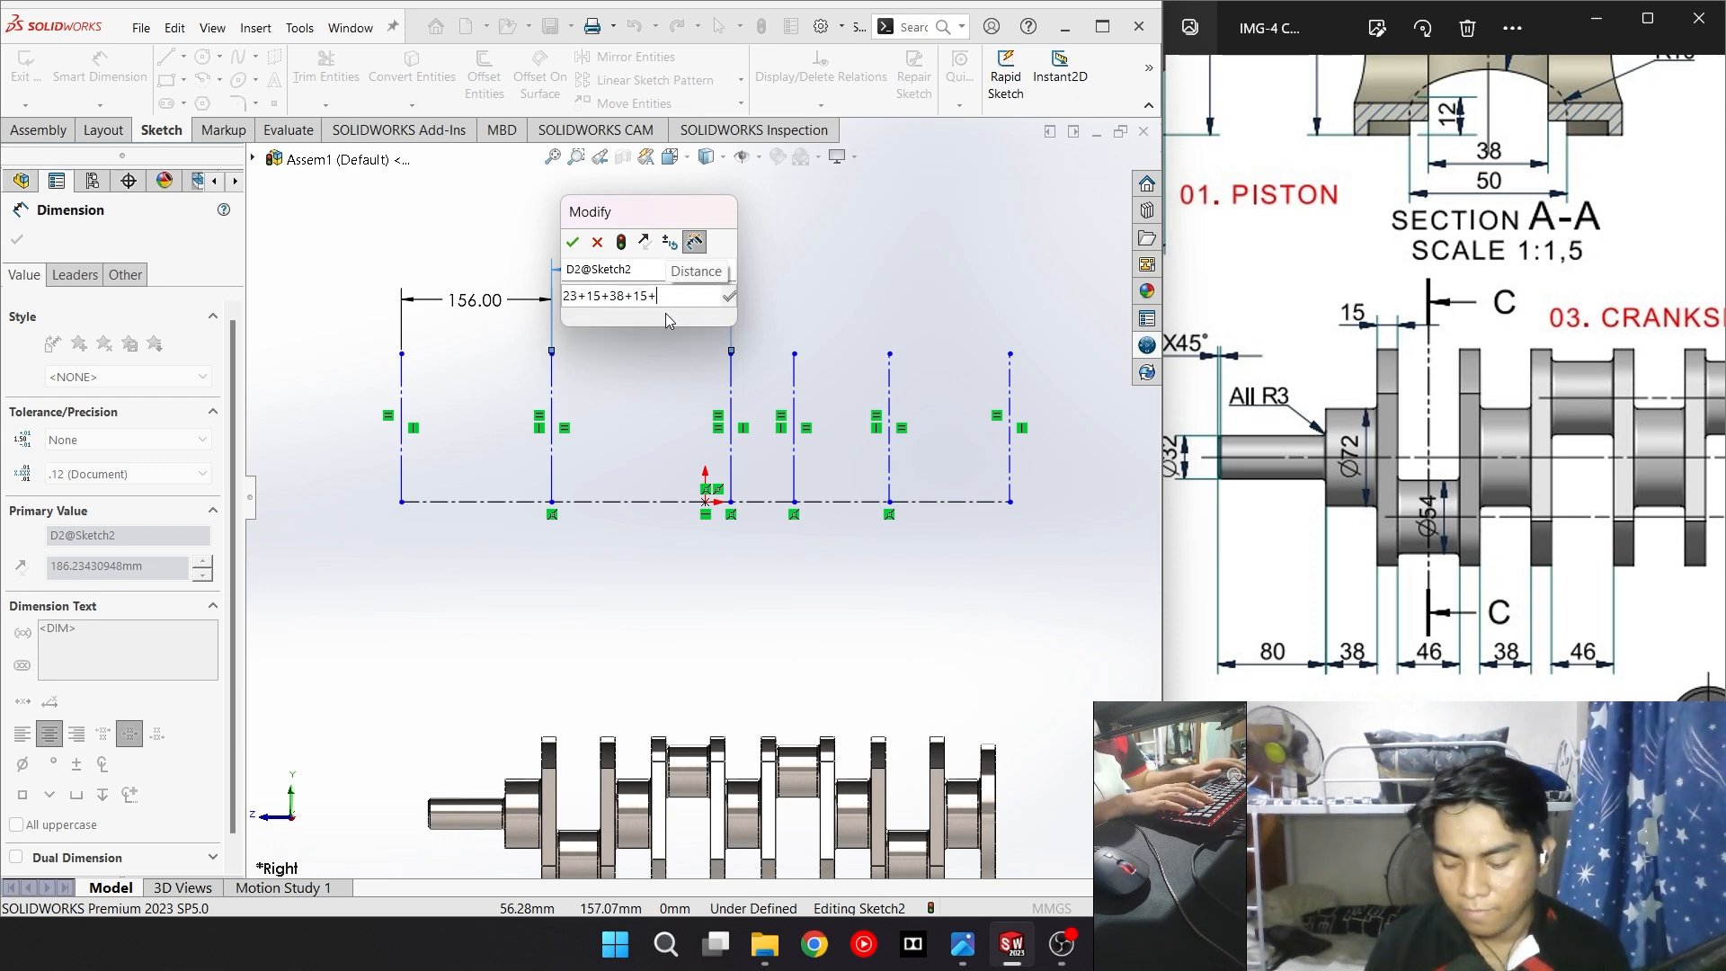
type("23")
key("Return")
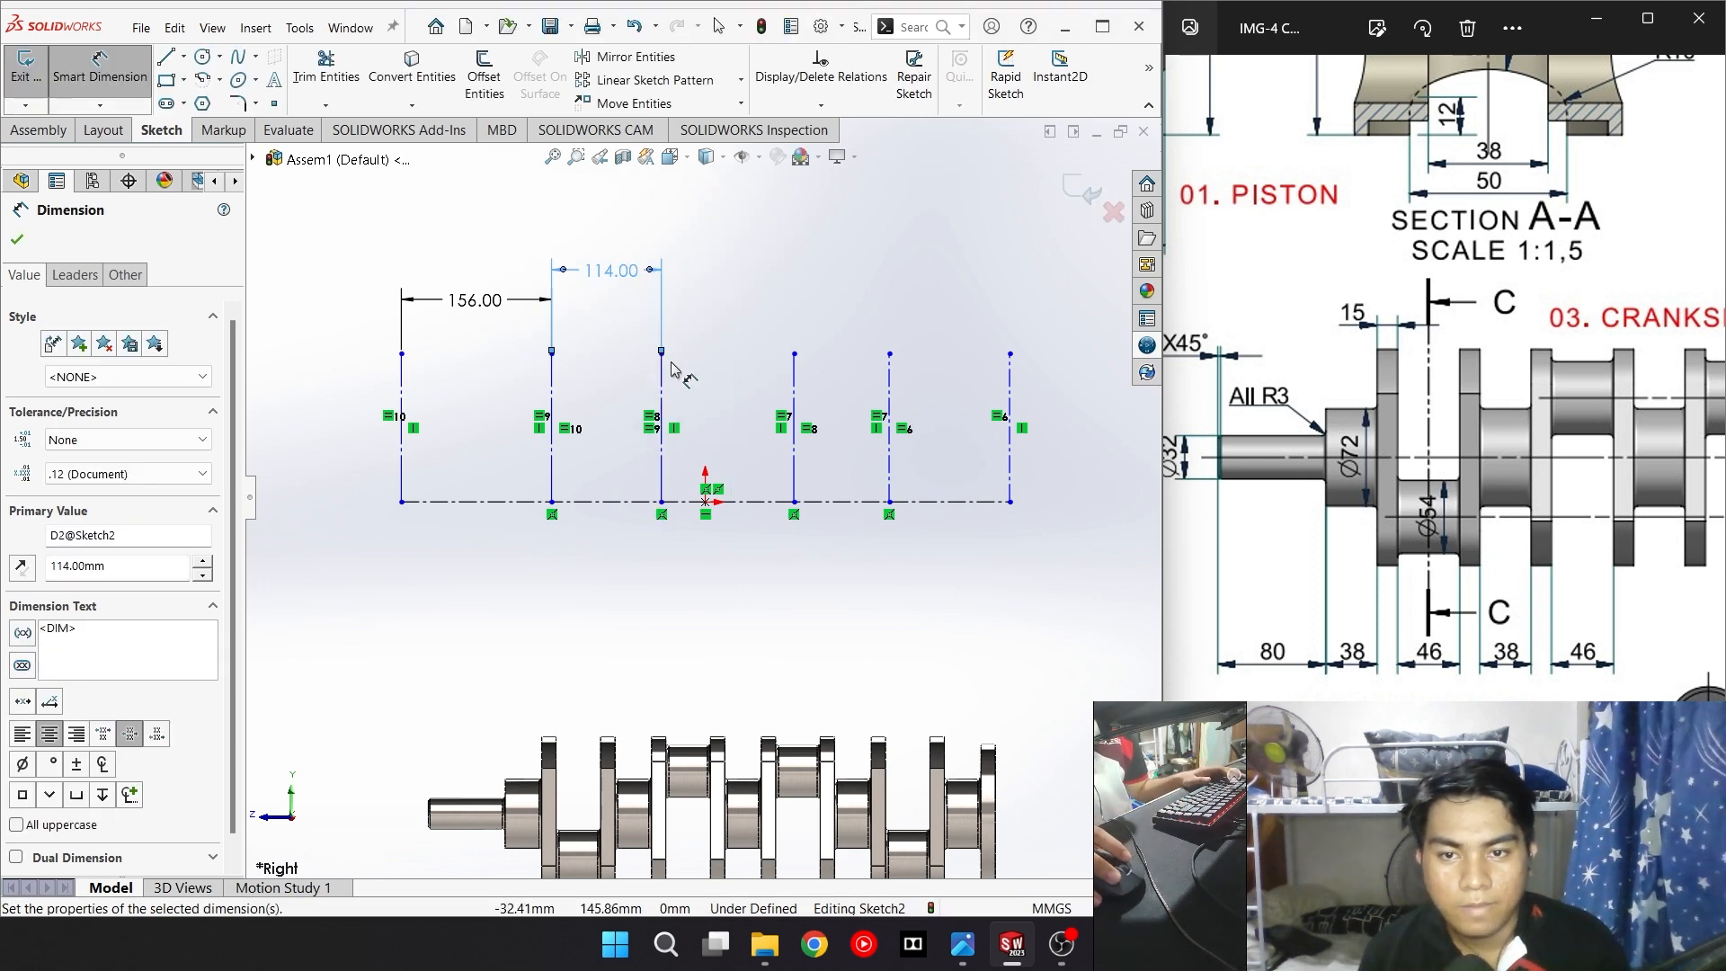
Dimension the distance between the third and fourth vertical construction lines as 114 mm
left_click(663, 382)
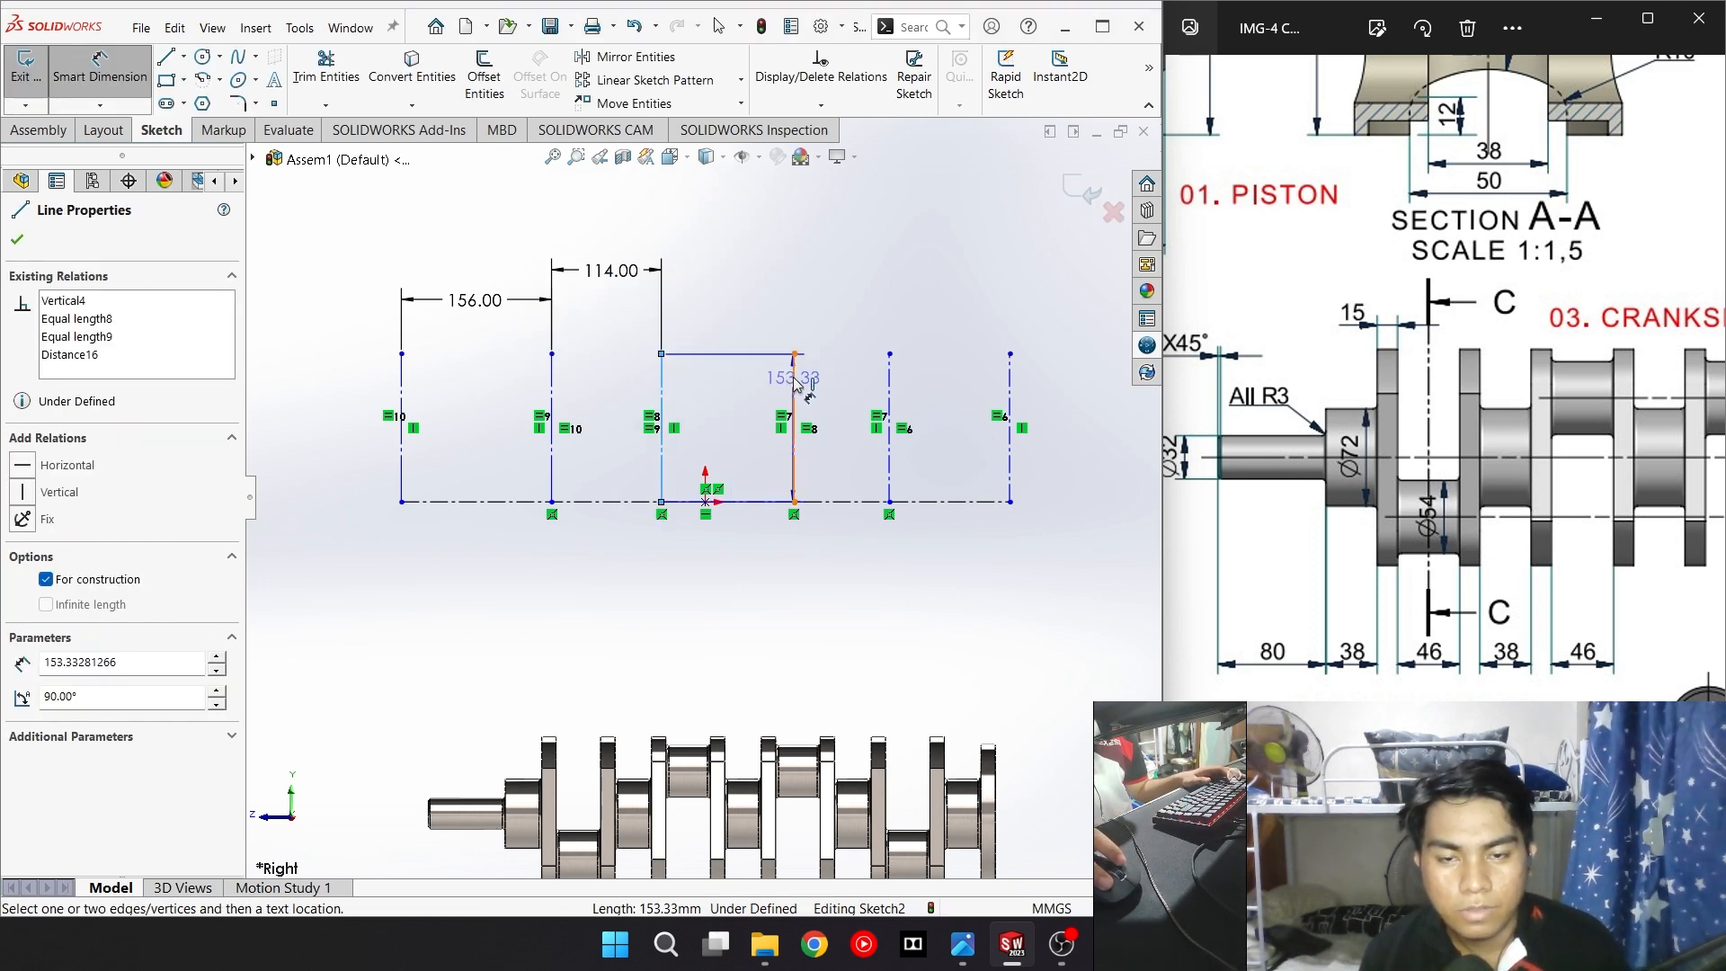
left_click(794, 382)
left_click(753, 290)
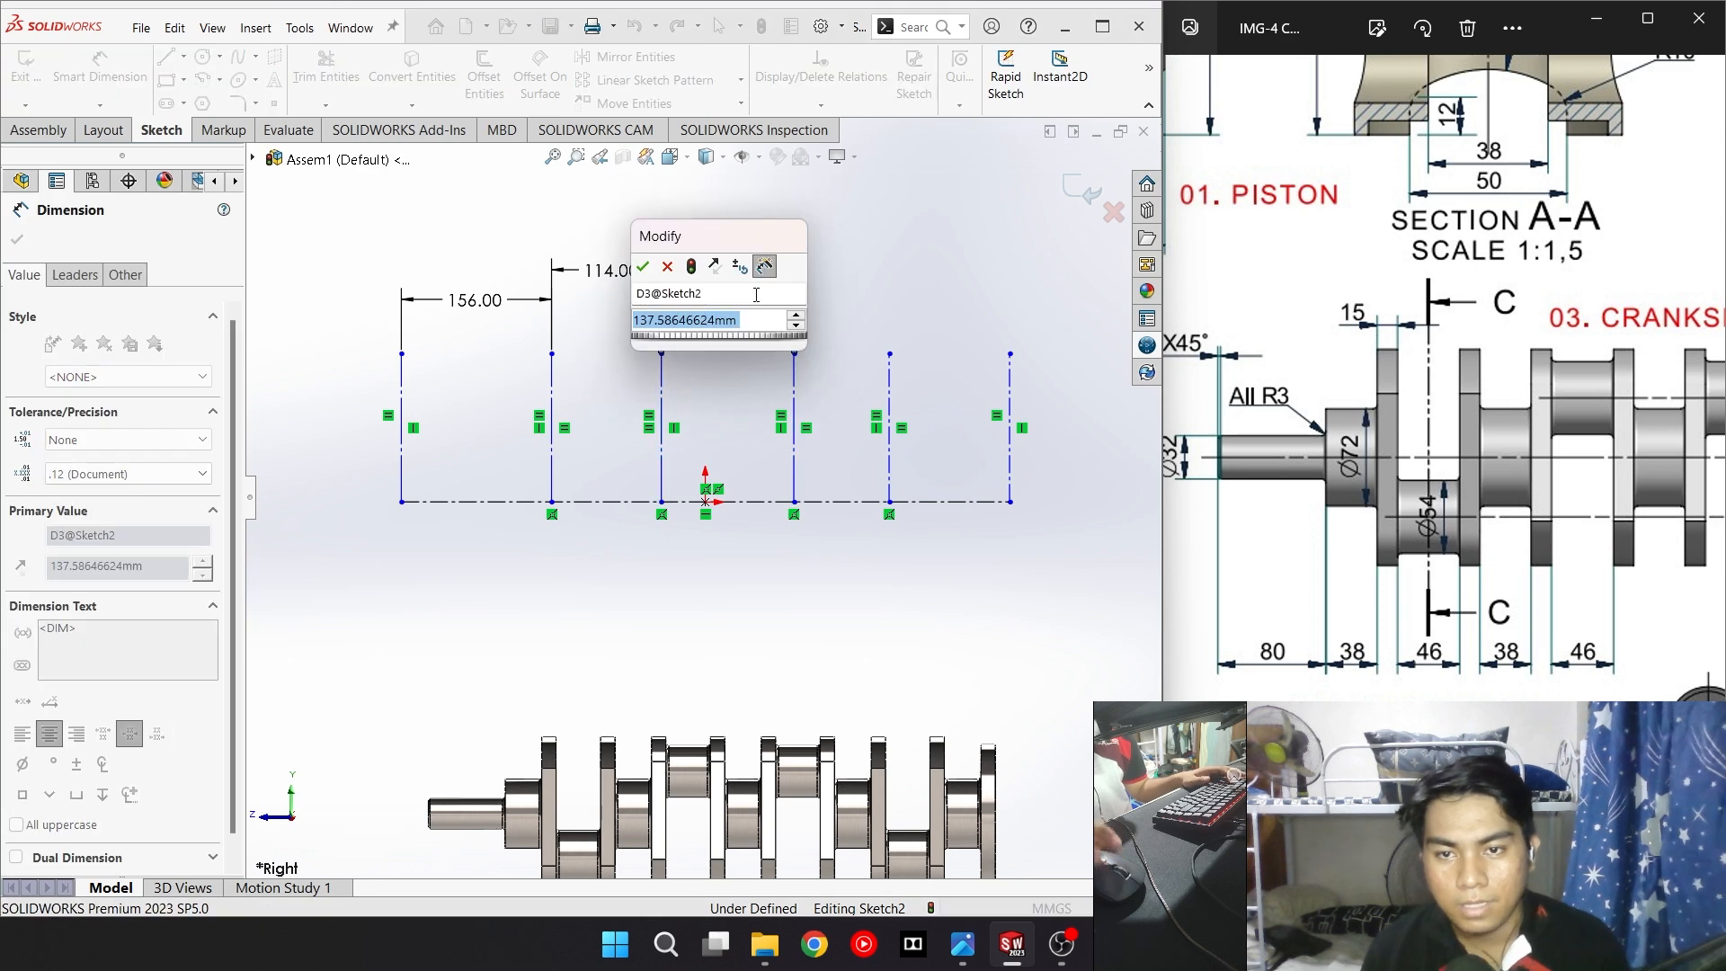
type("11")
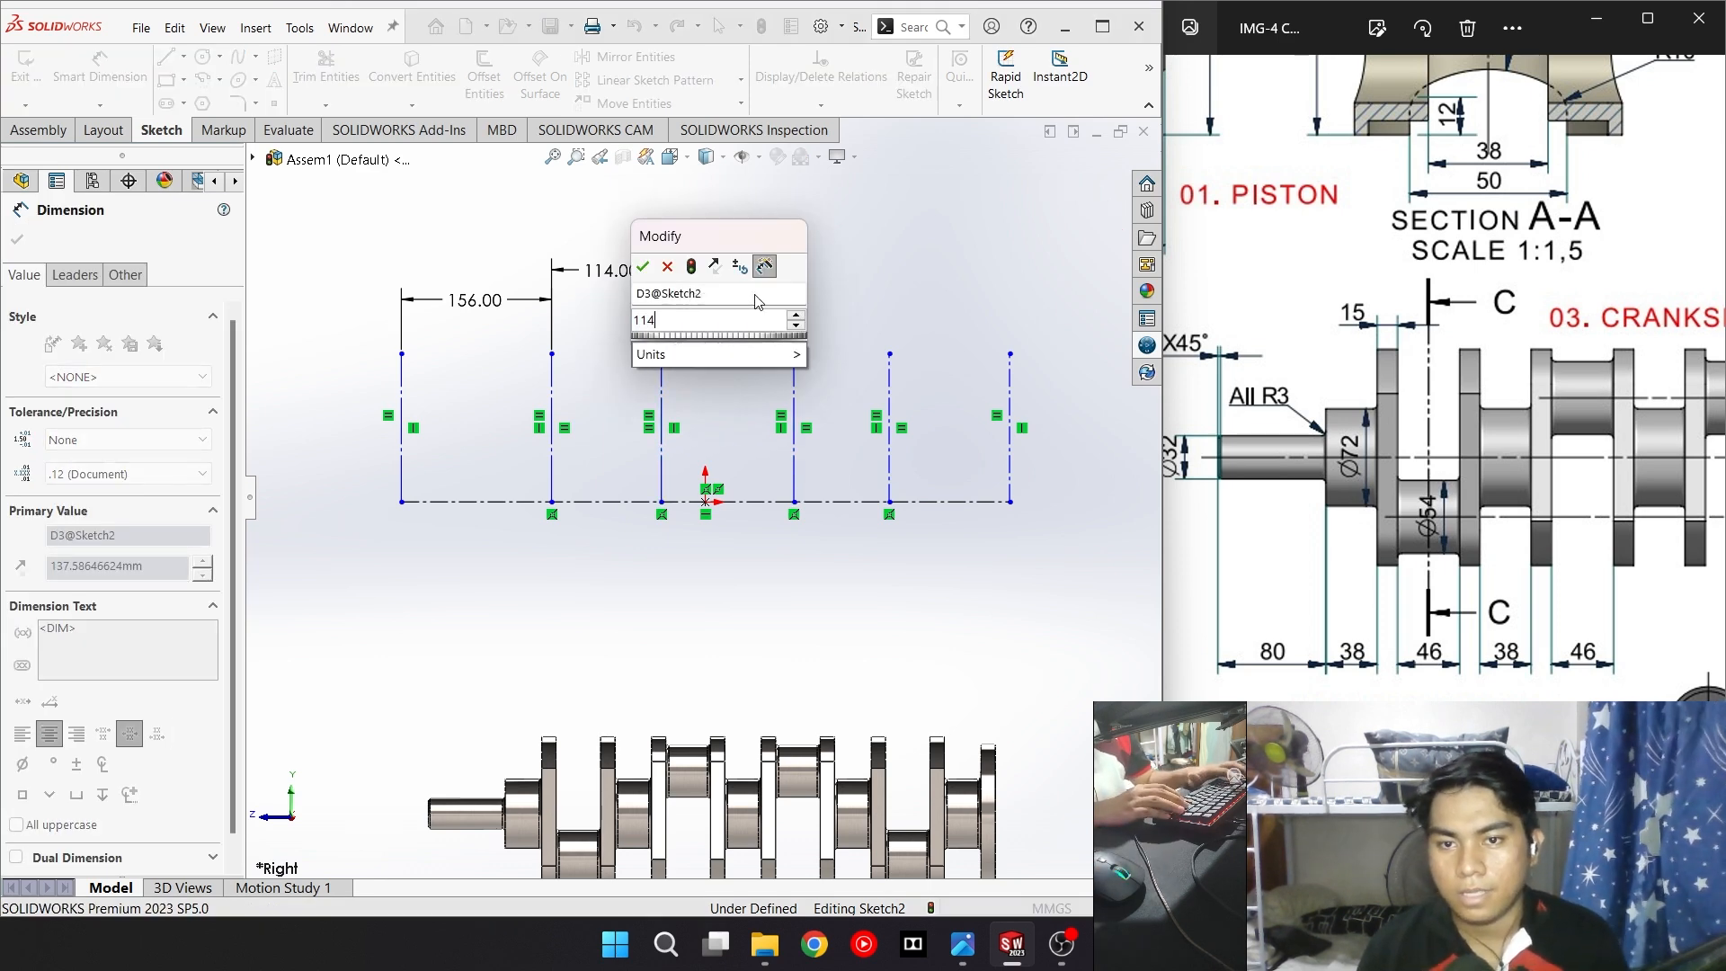
type("4")
key("Return")
Dimension the distance between the fourth and fifth vertical construction lines as 114 mm
left_click(771, 386)
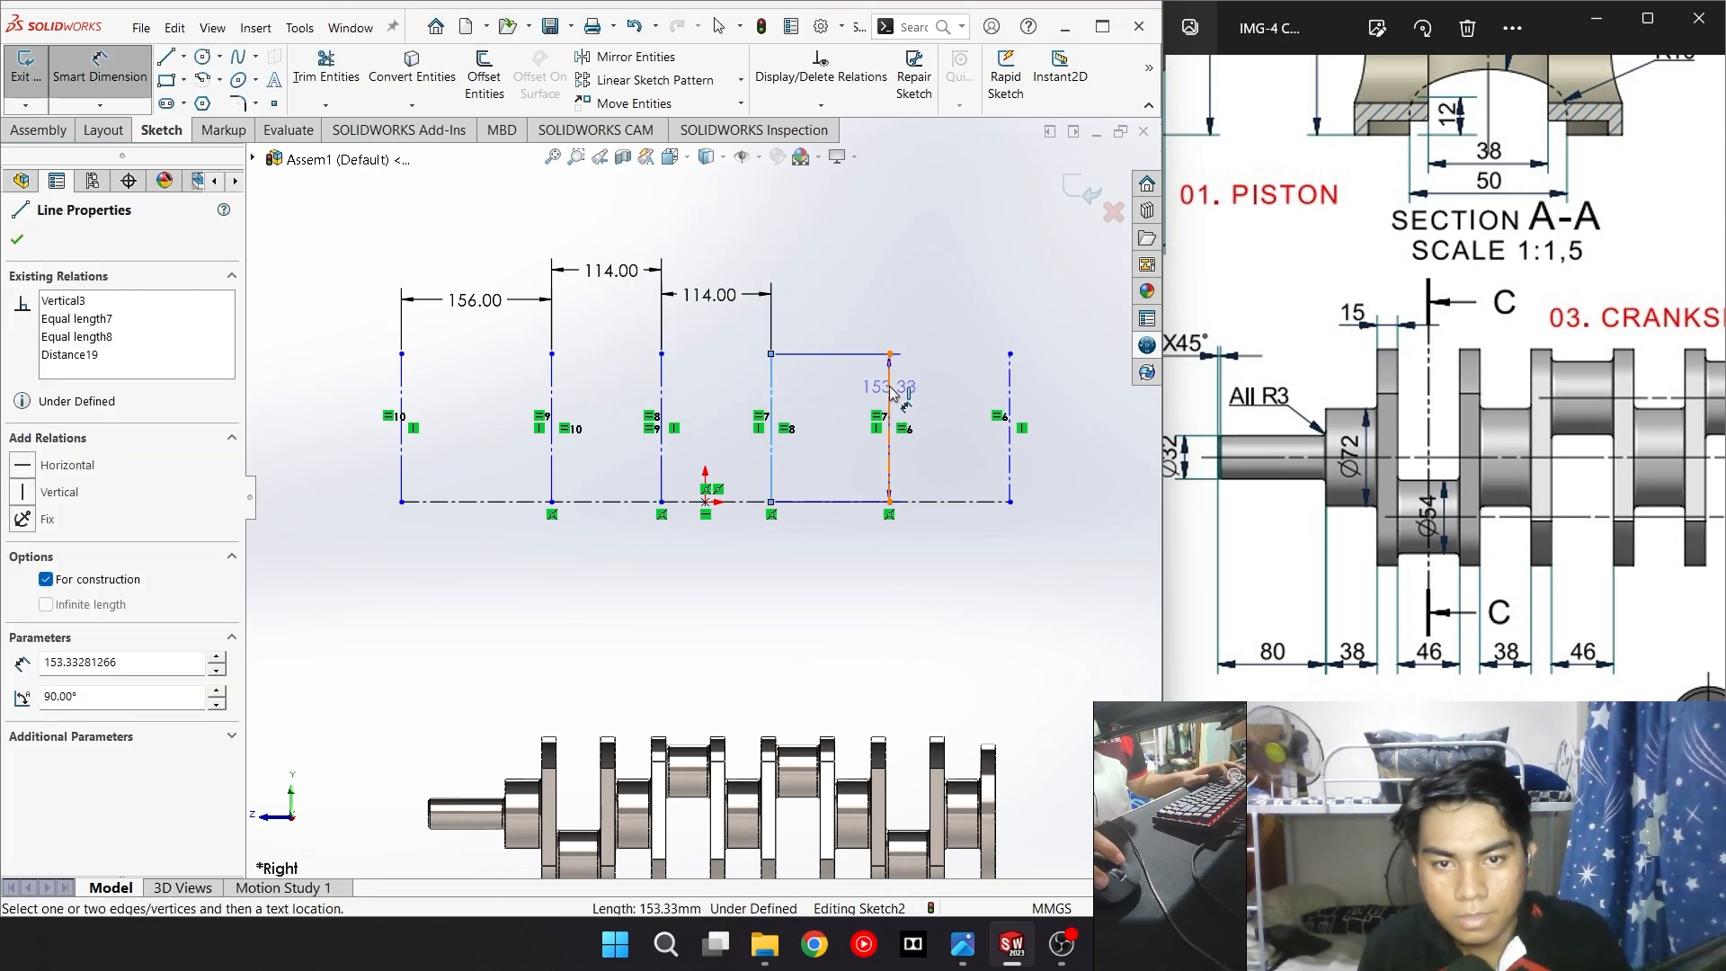
left_click(889, 388)
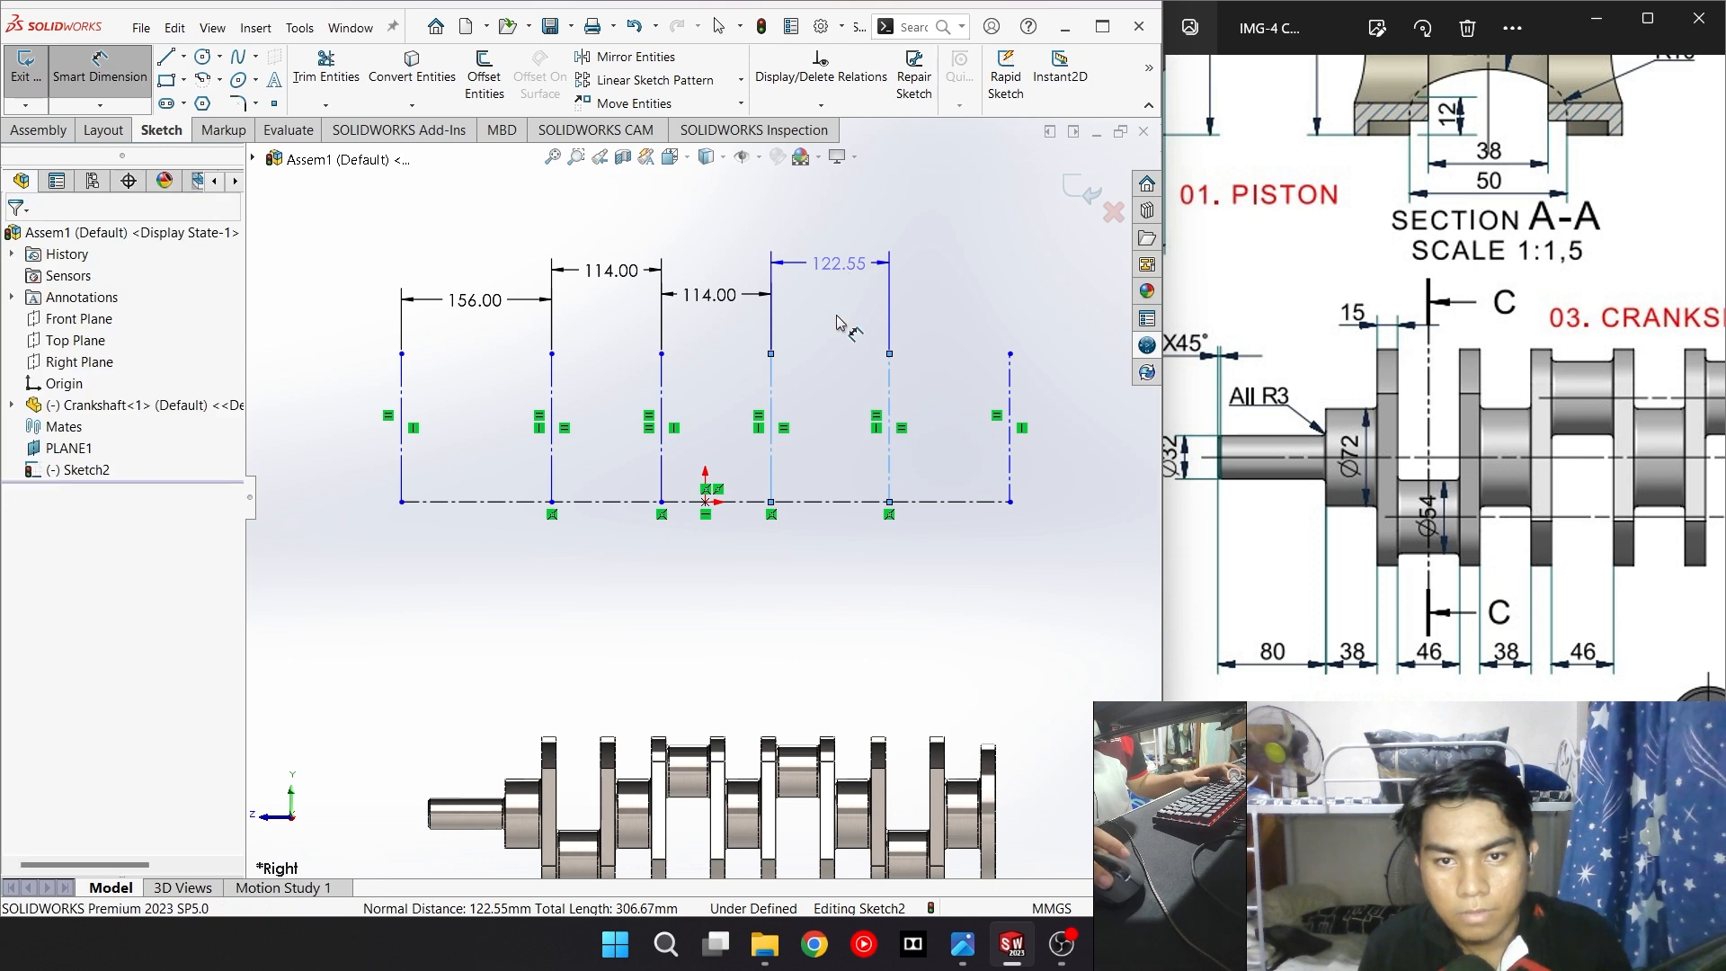
left_click(835, 321)
type("114")
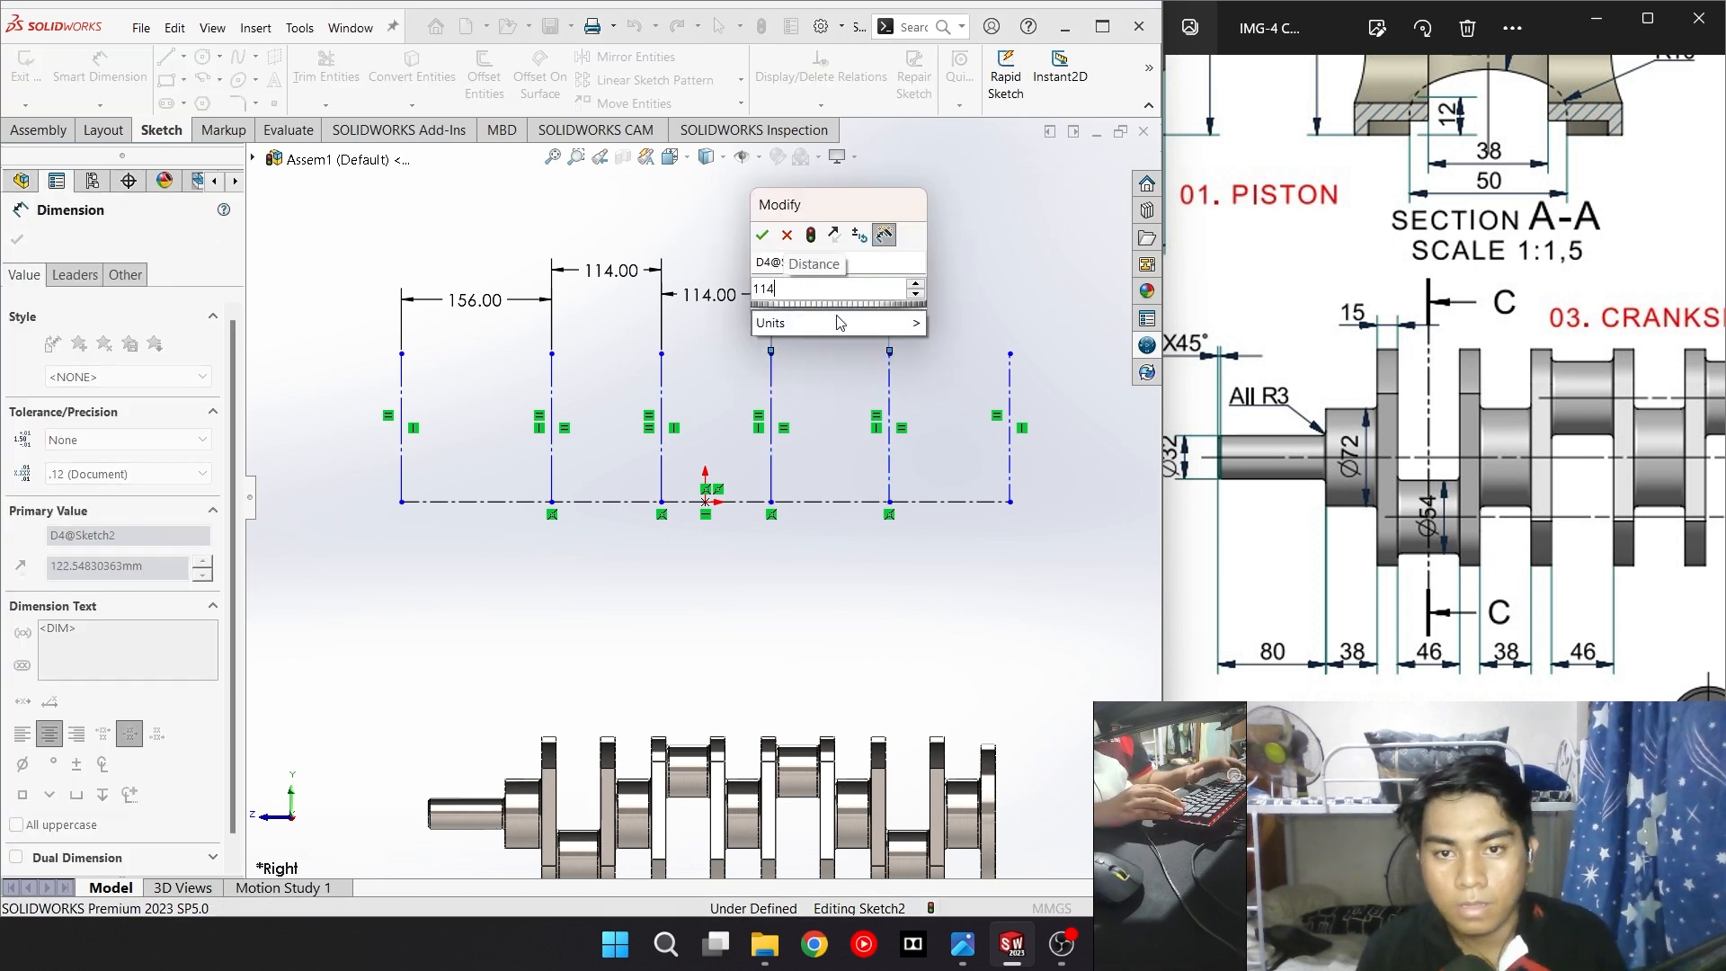
key("Return")
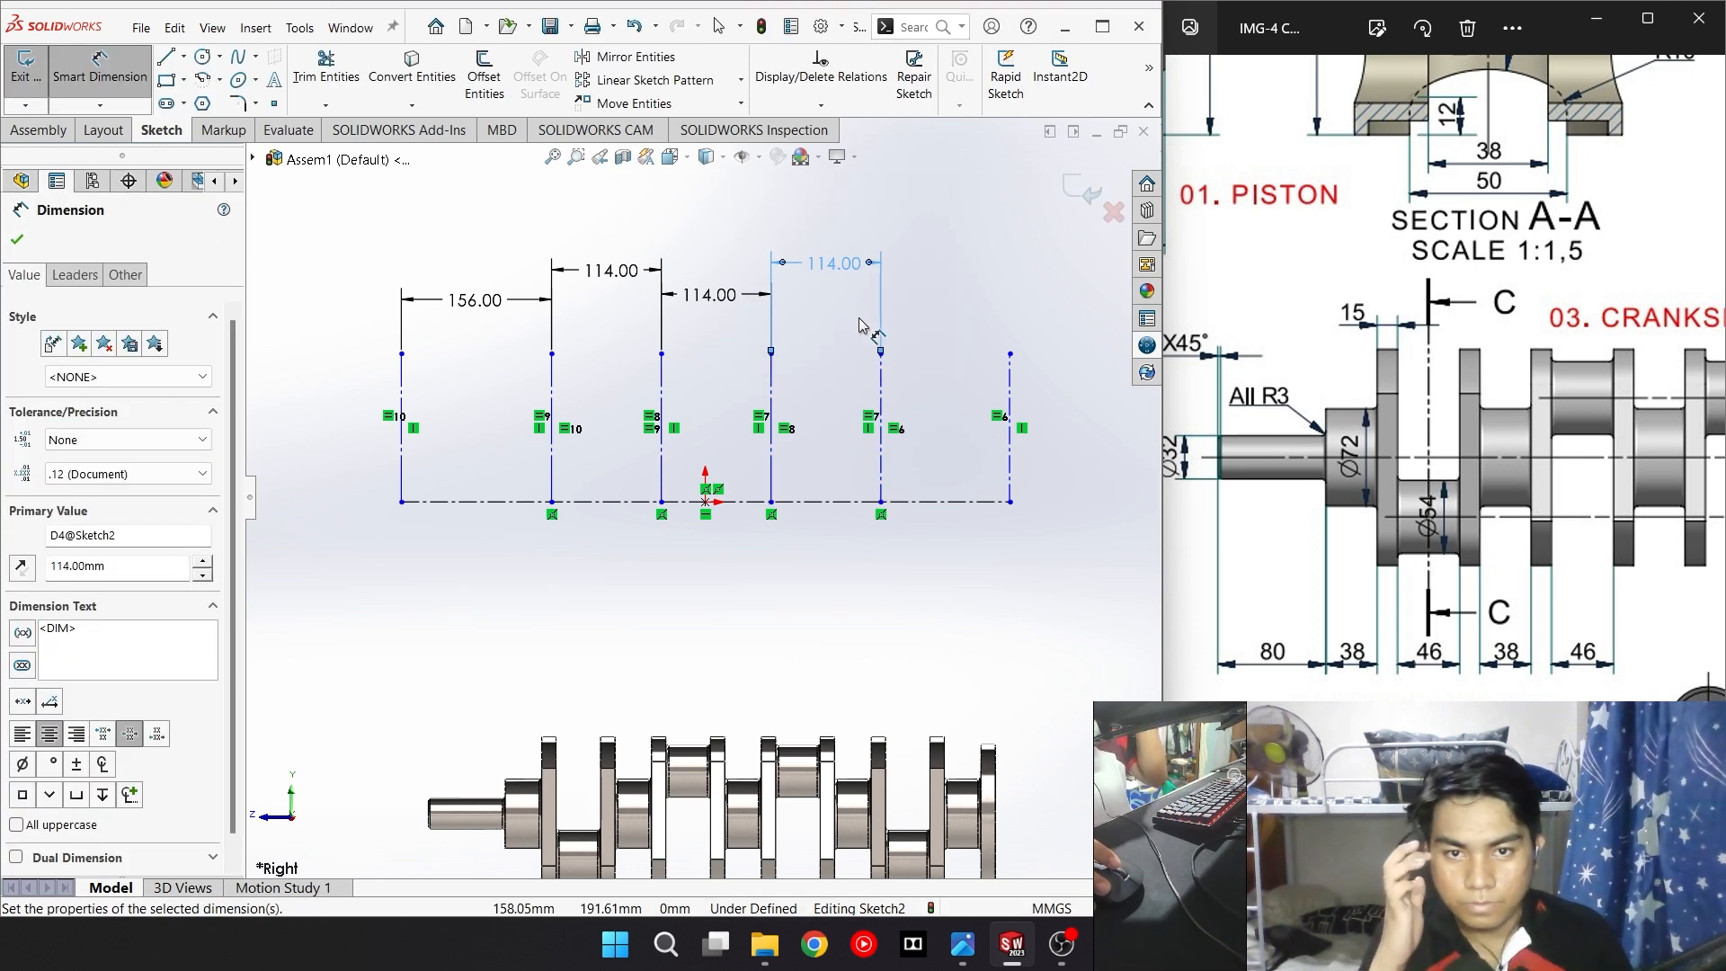
Dimension the distance between the fifth and rightmost vertical lines as 23+15+38+15 mm, using the flange end of the crankshaft drawing as reference
scroll(1527, 490, "down", 2)
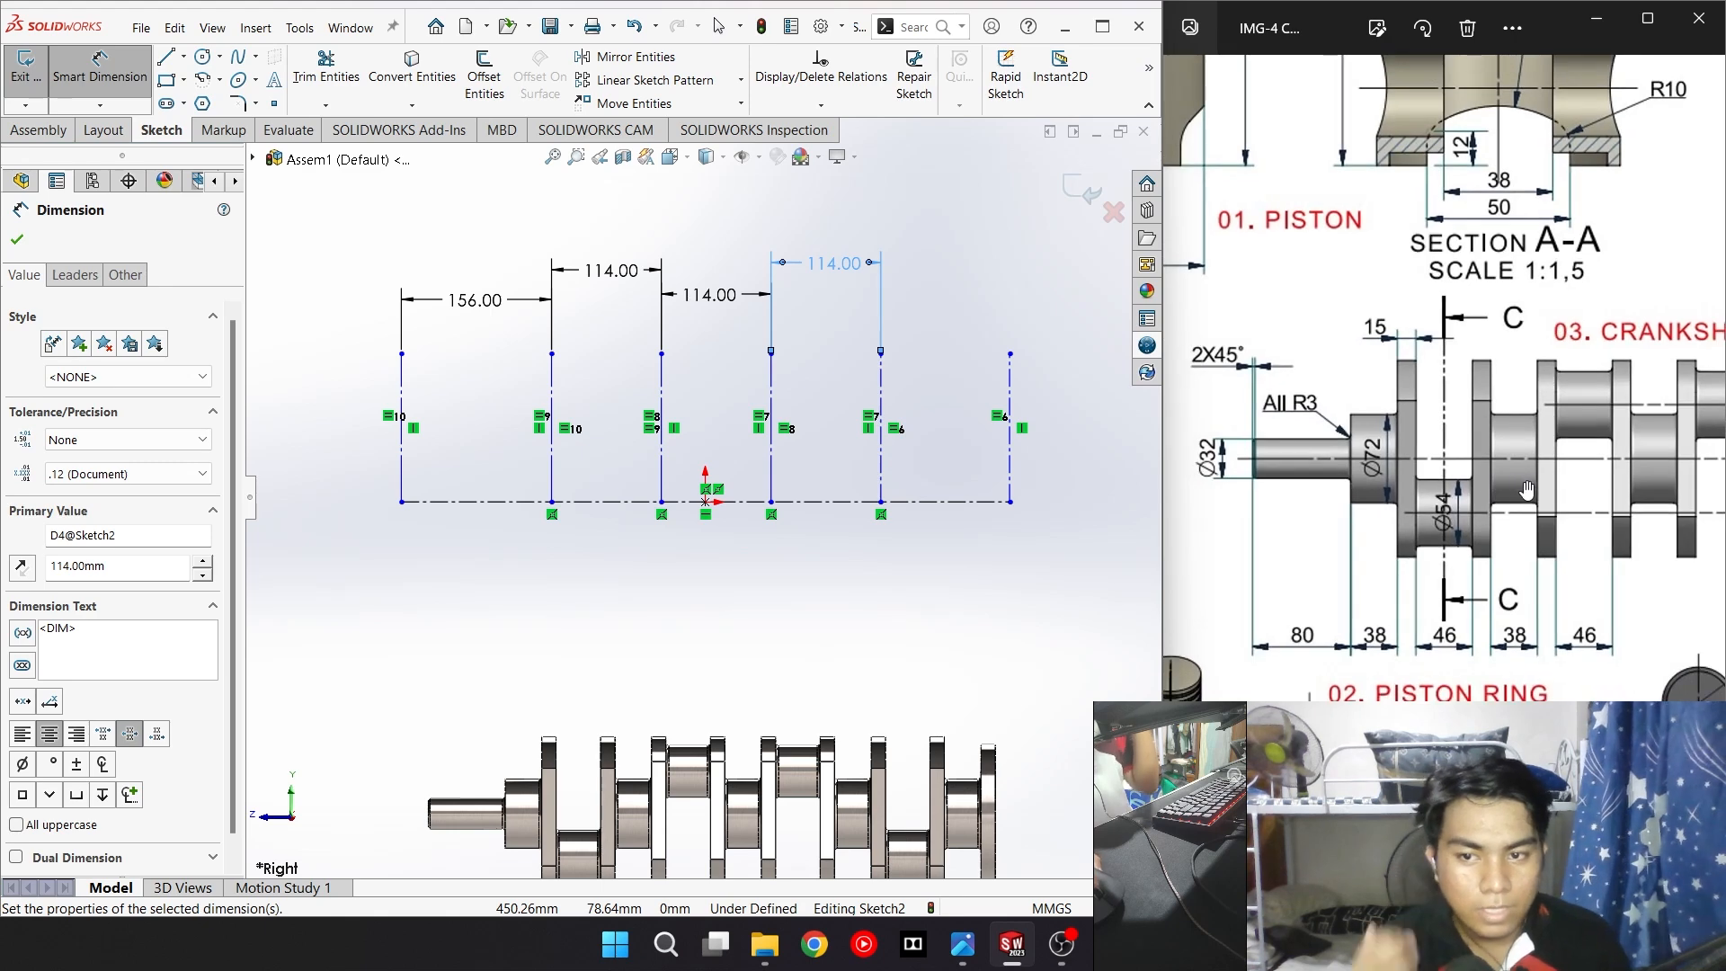
left_click_drag(1527, 490, 1148, 507)
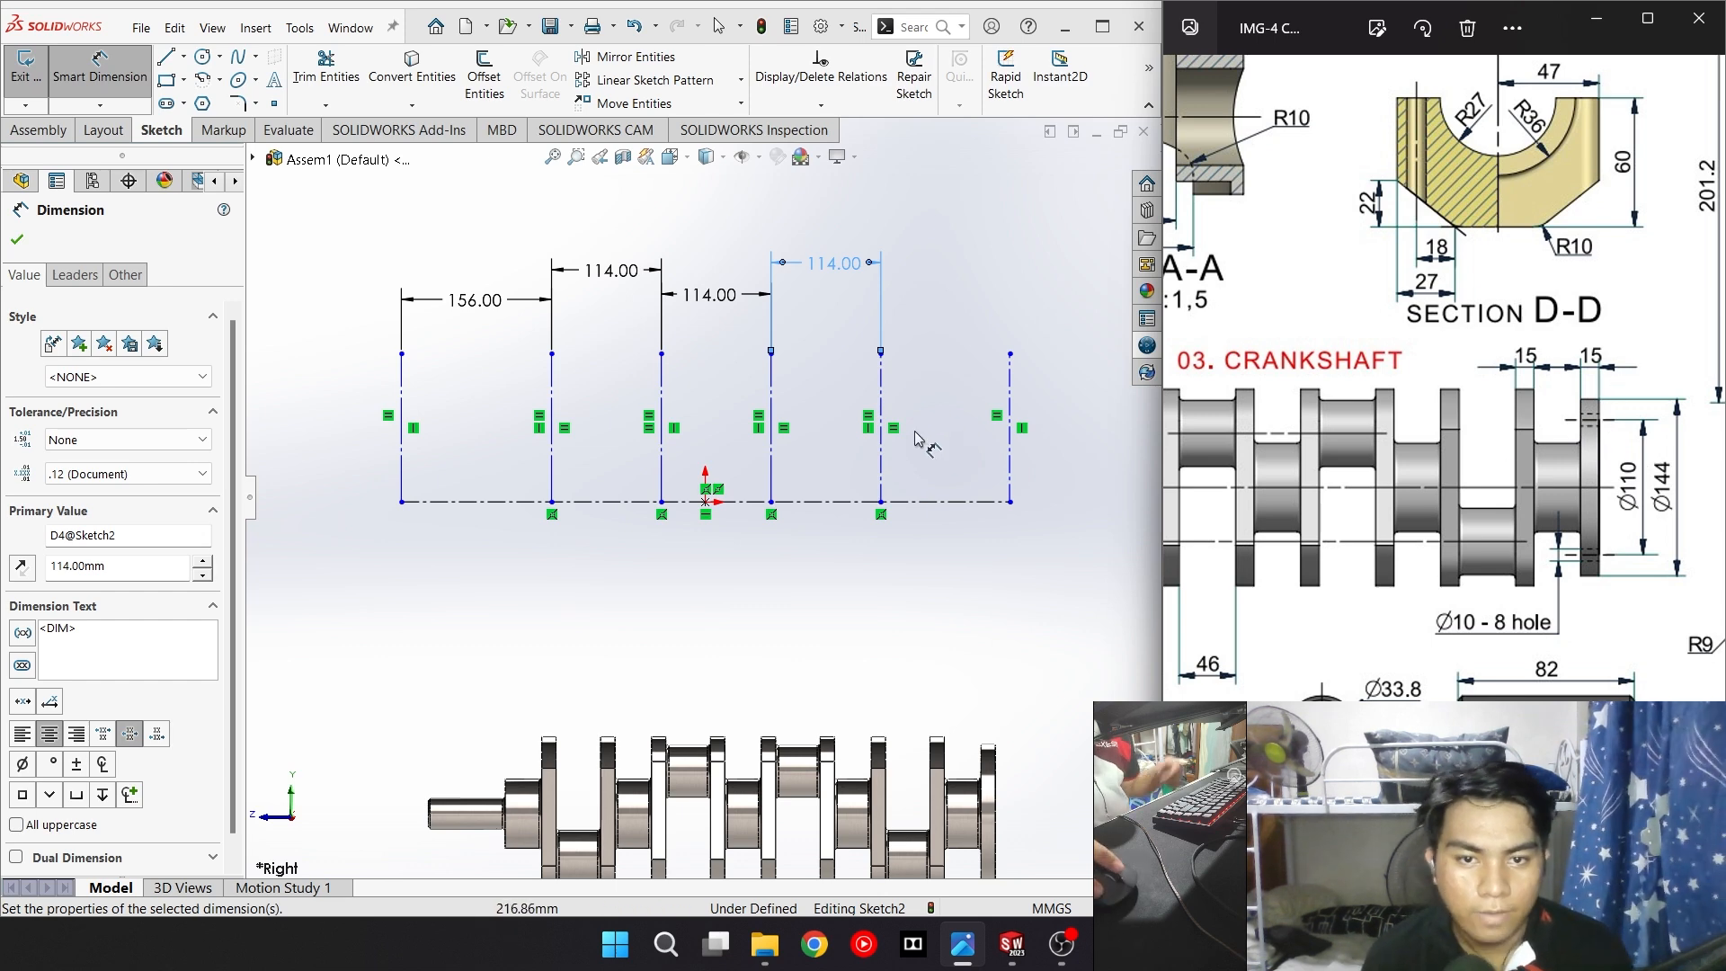
left_click(939, 398)
left_click(939, 398)
left_click(1010, 378)
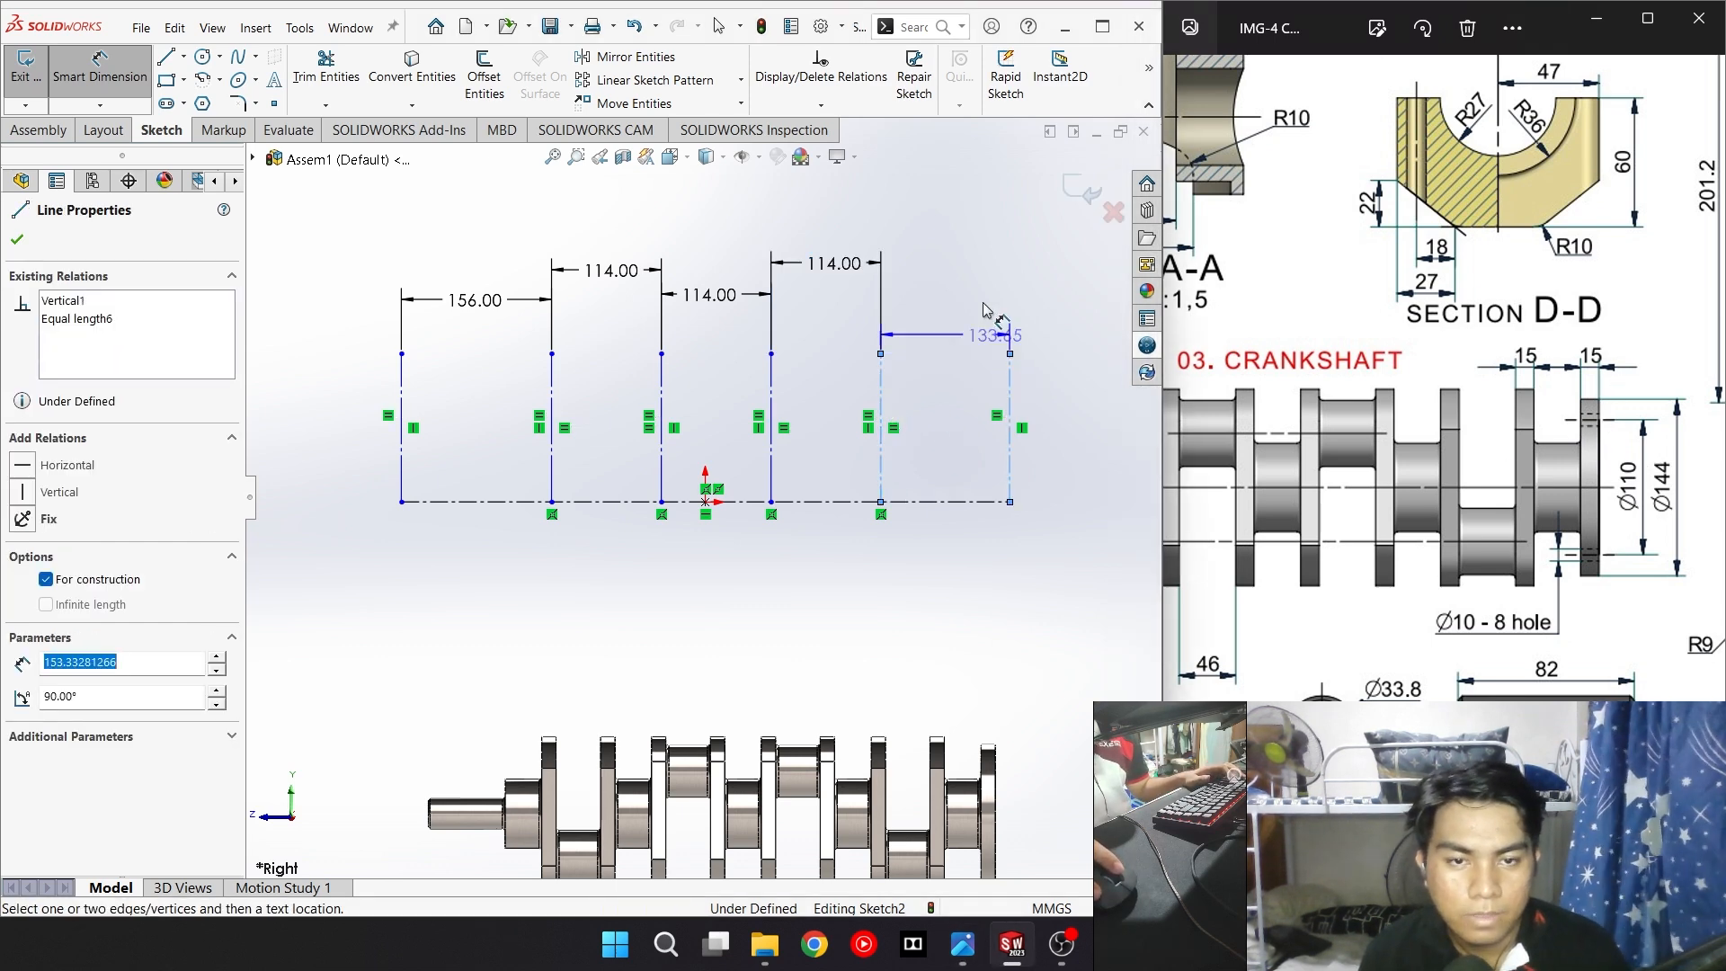
left_click(953, 268)
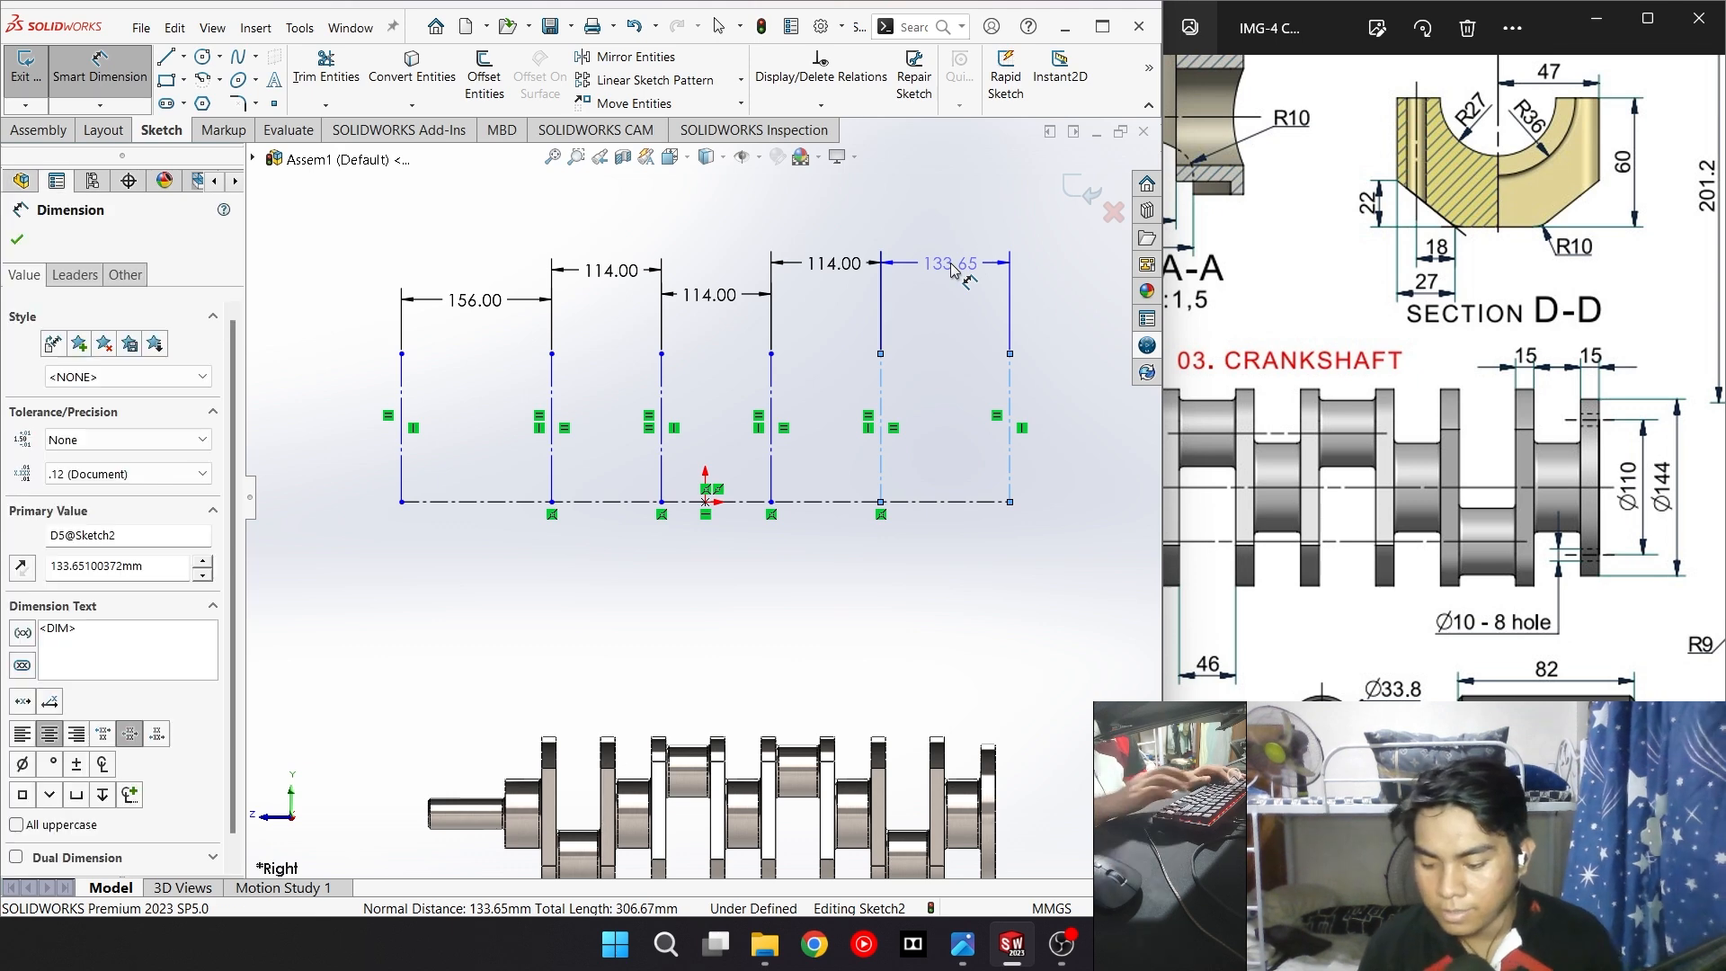
type("23+")
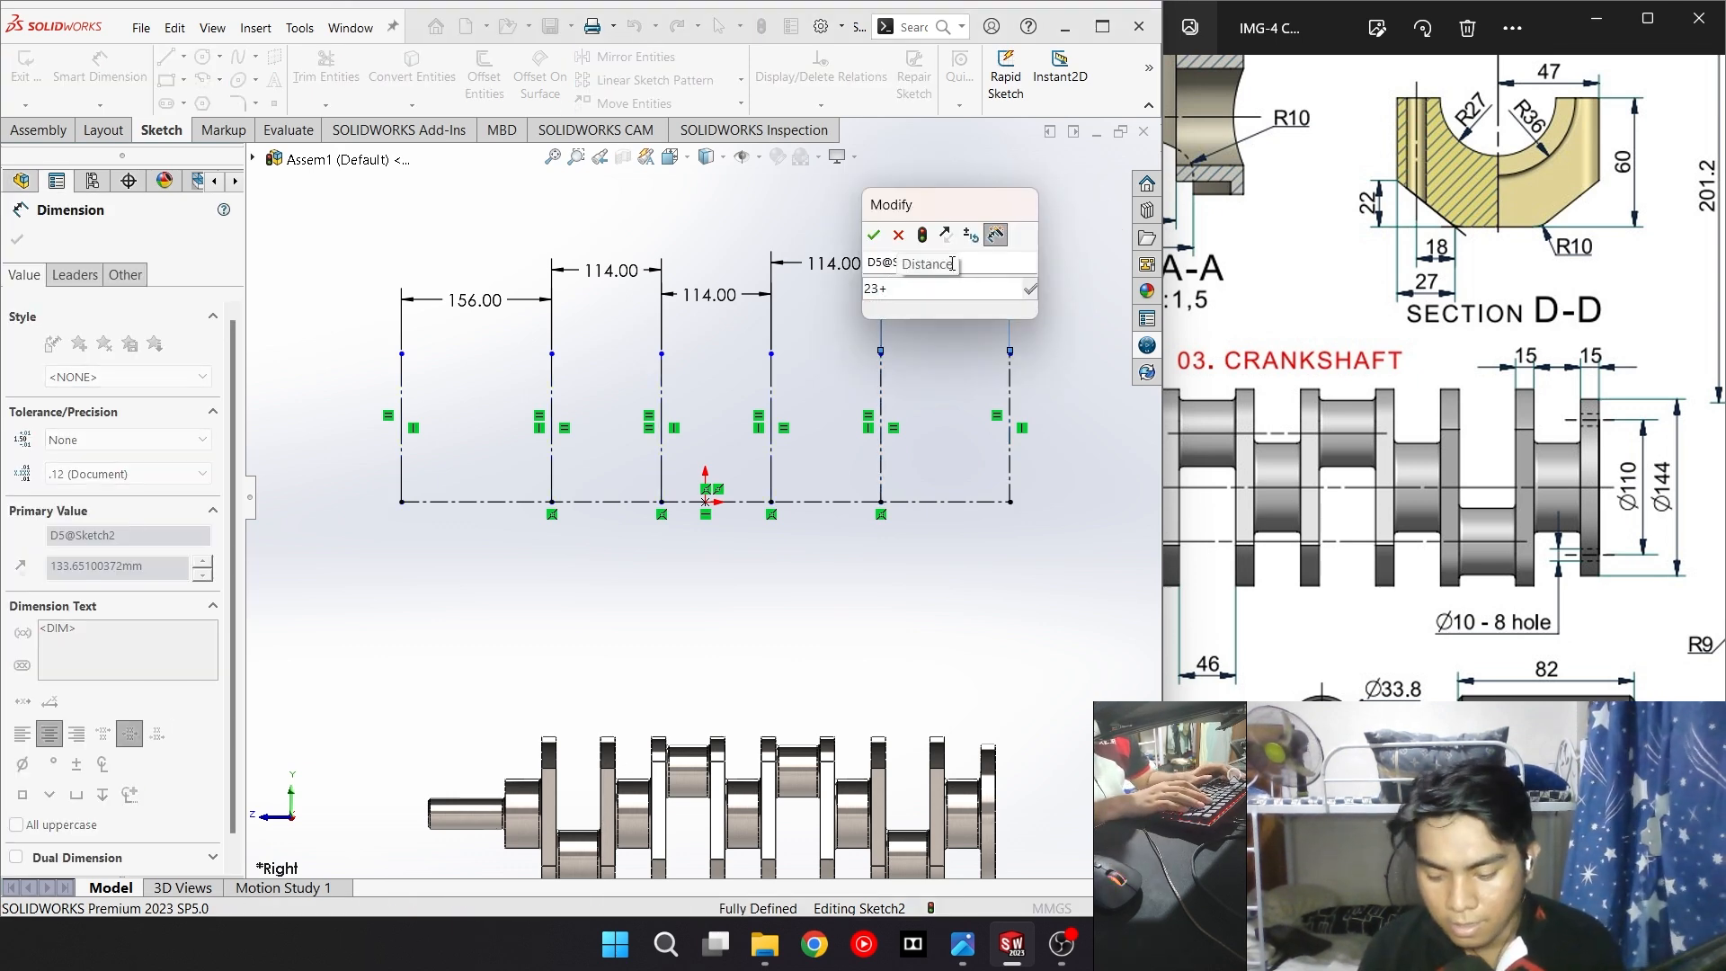
type("15")
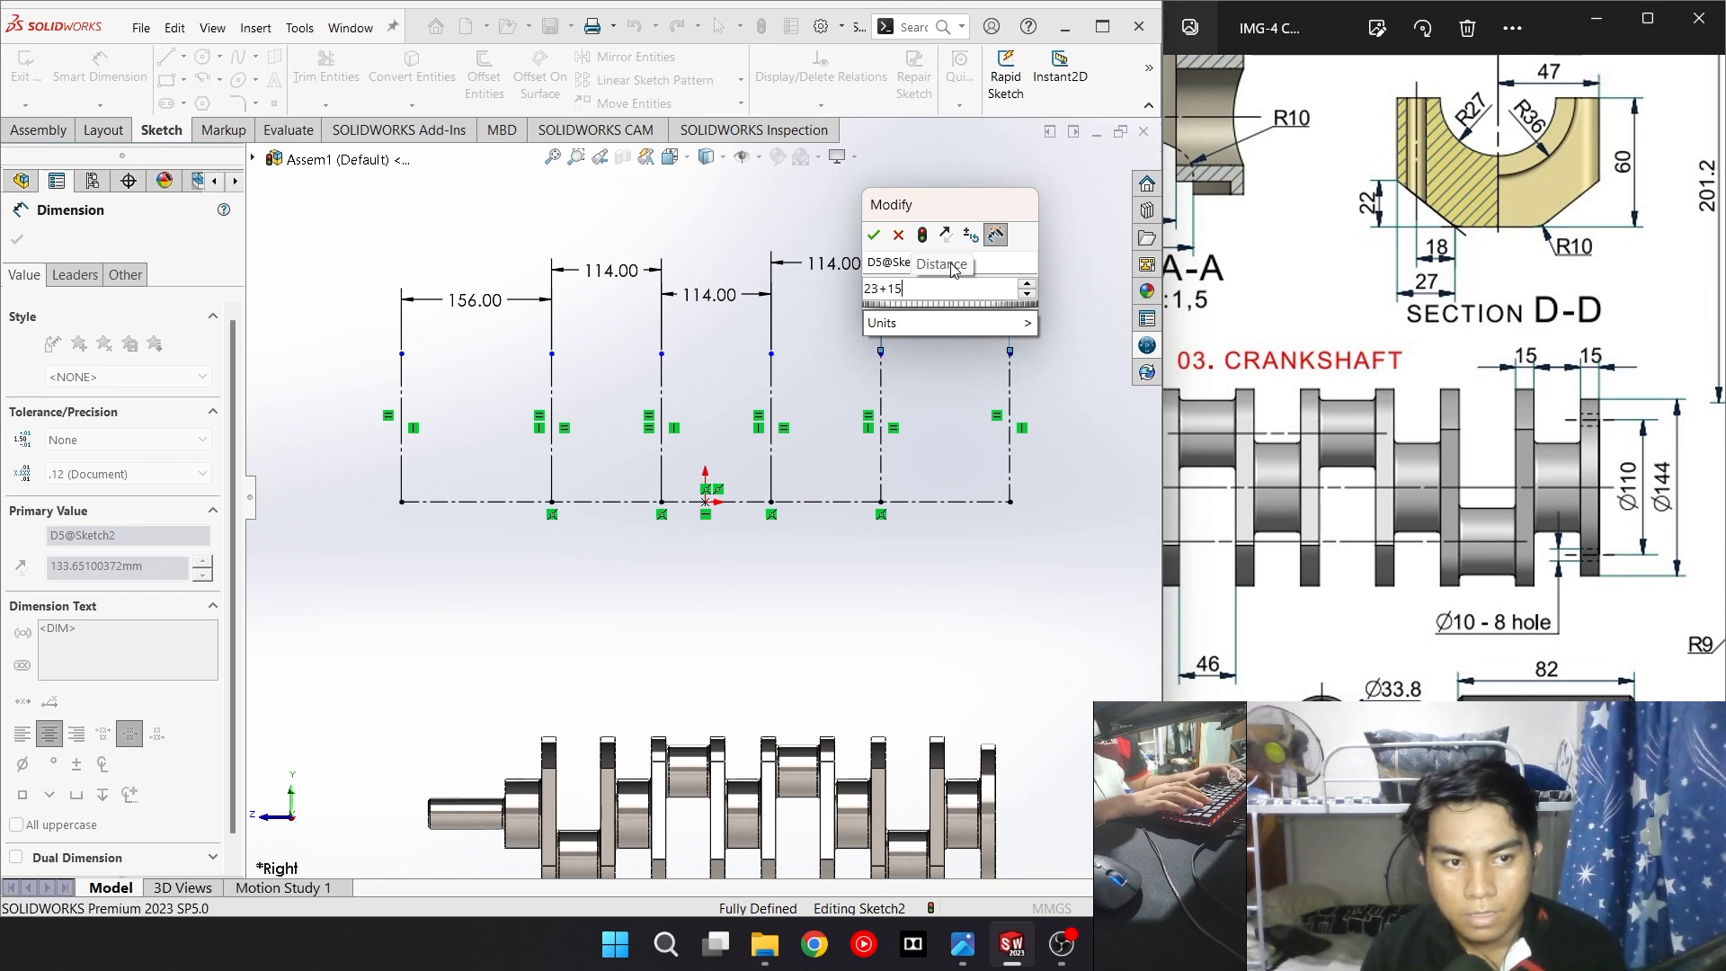
type("+")
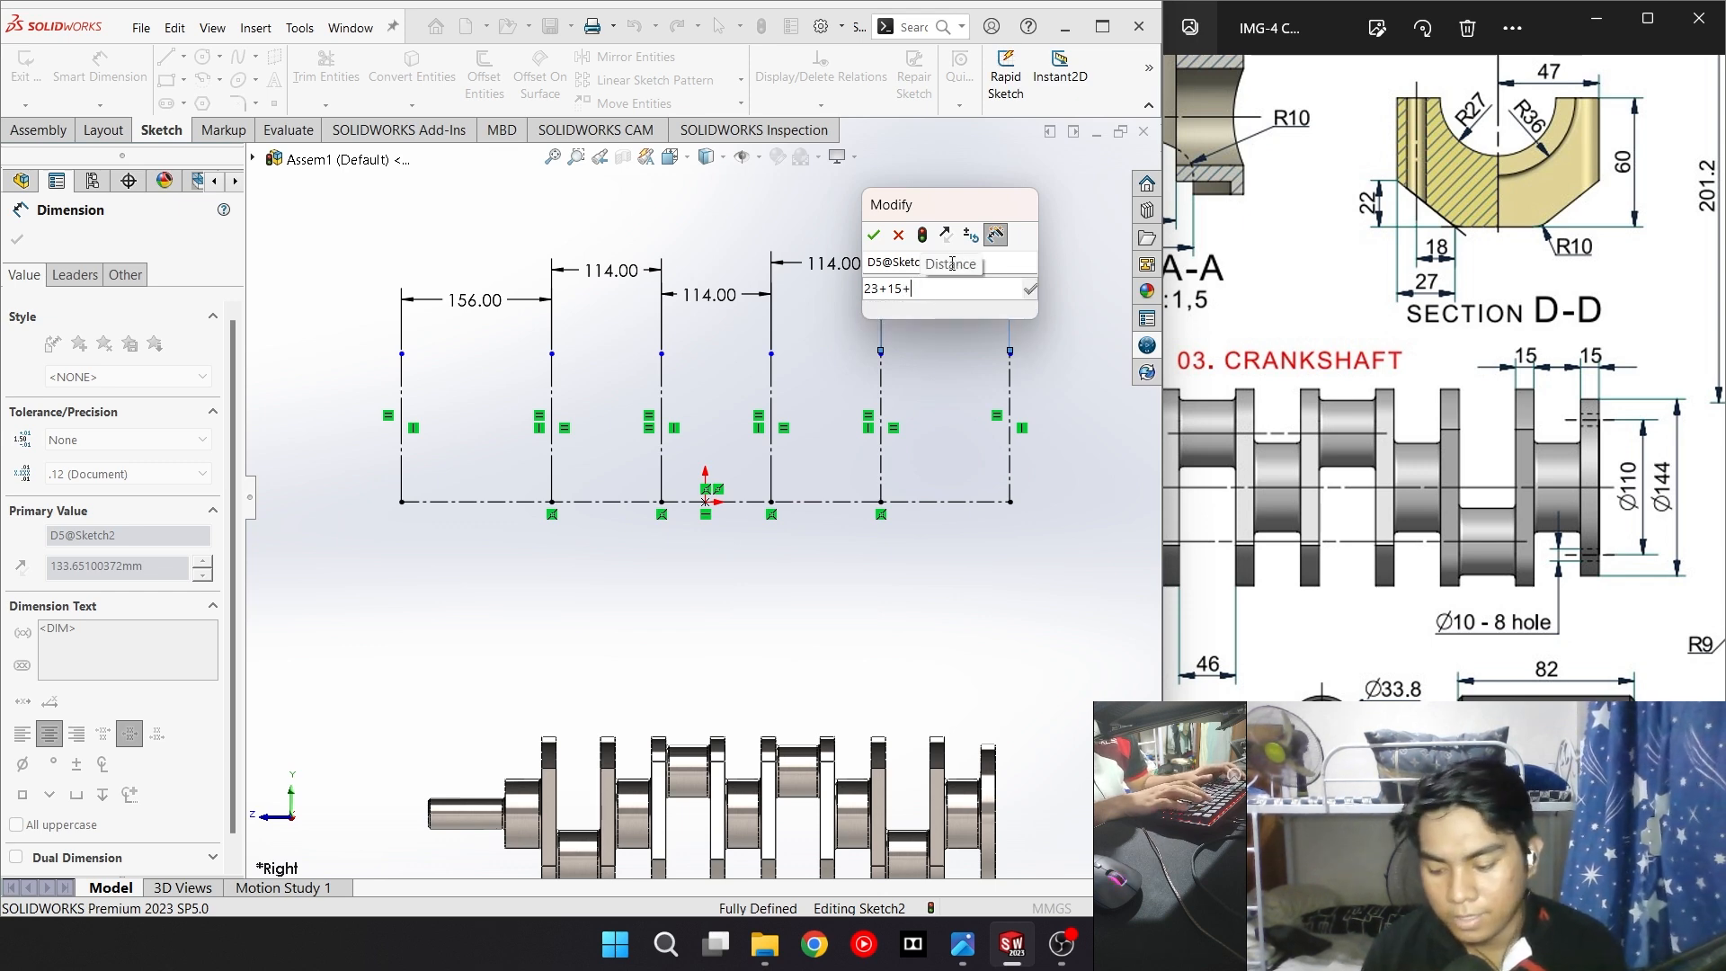
type("38")
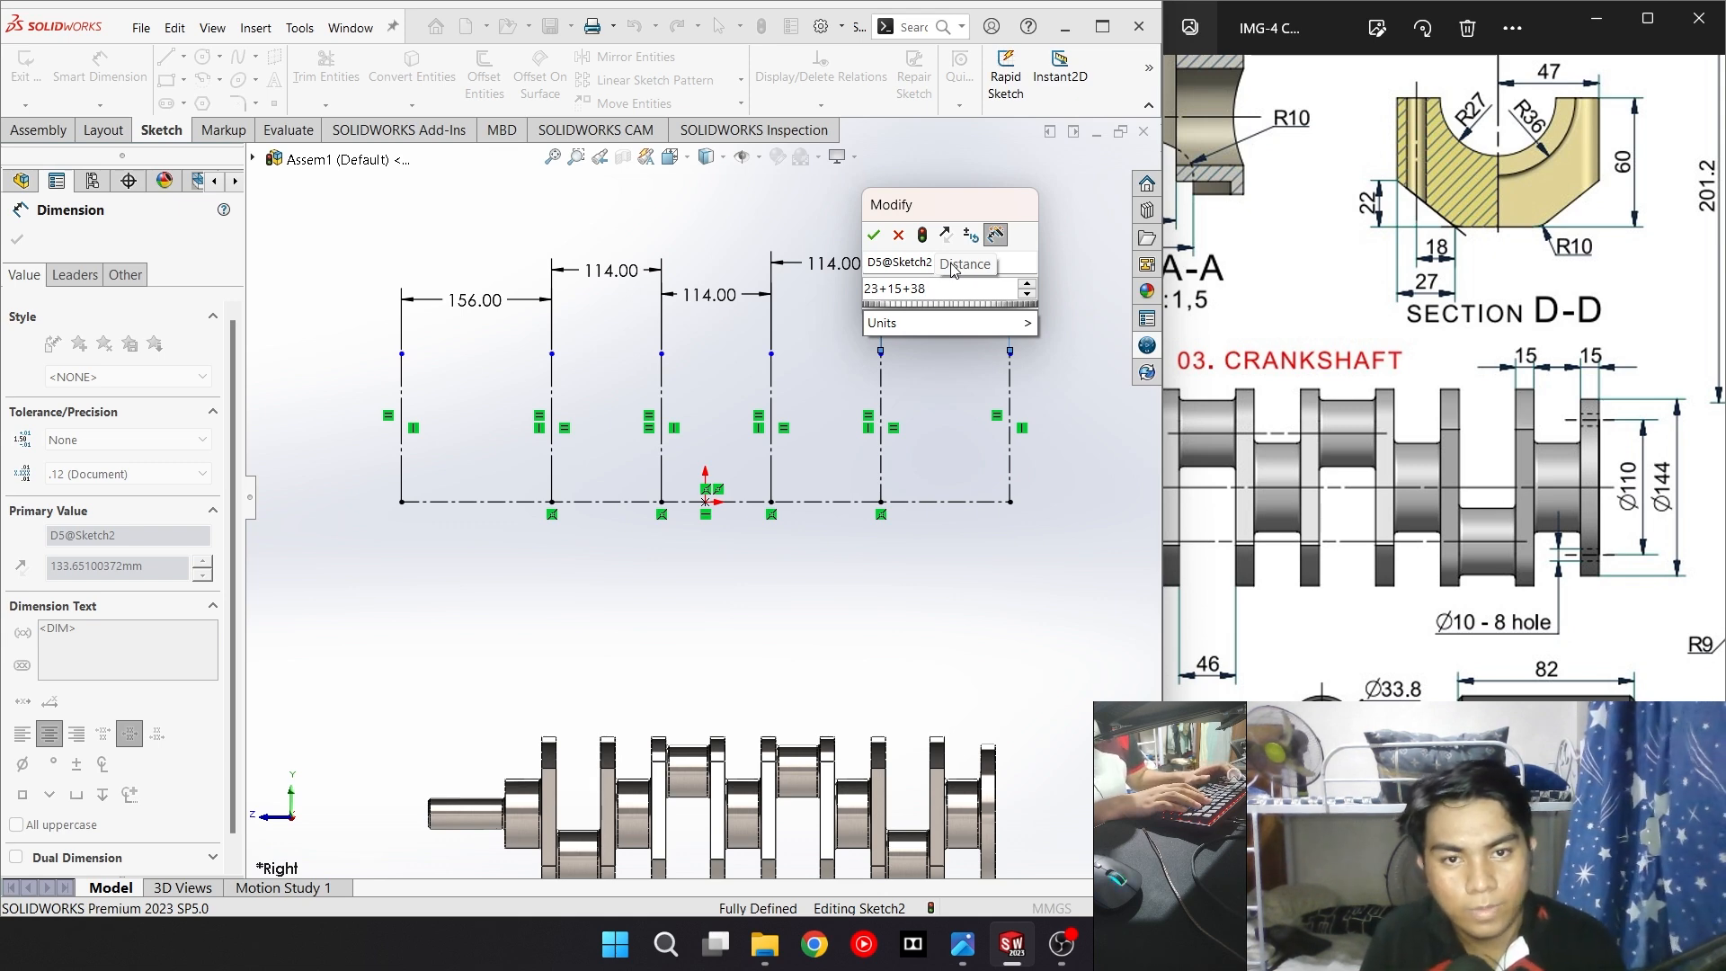
type("+")
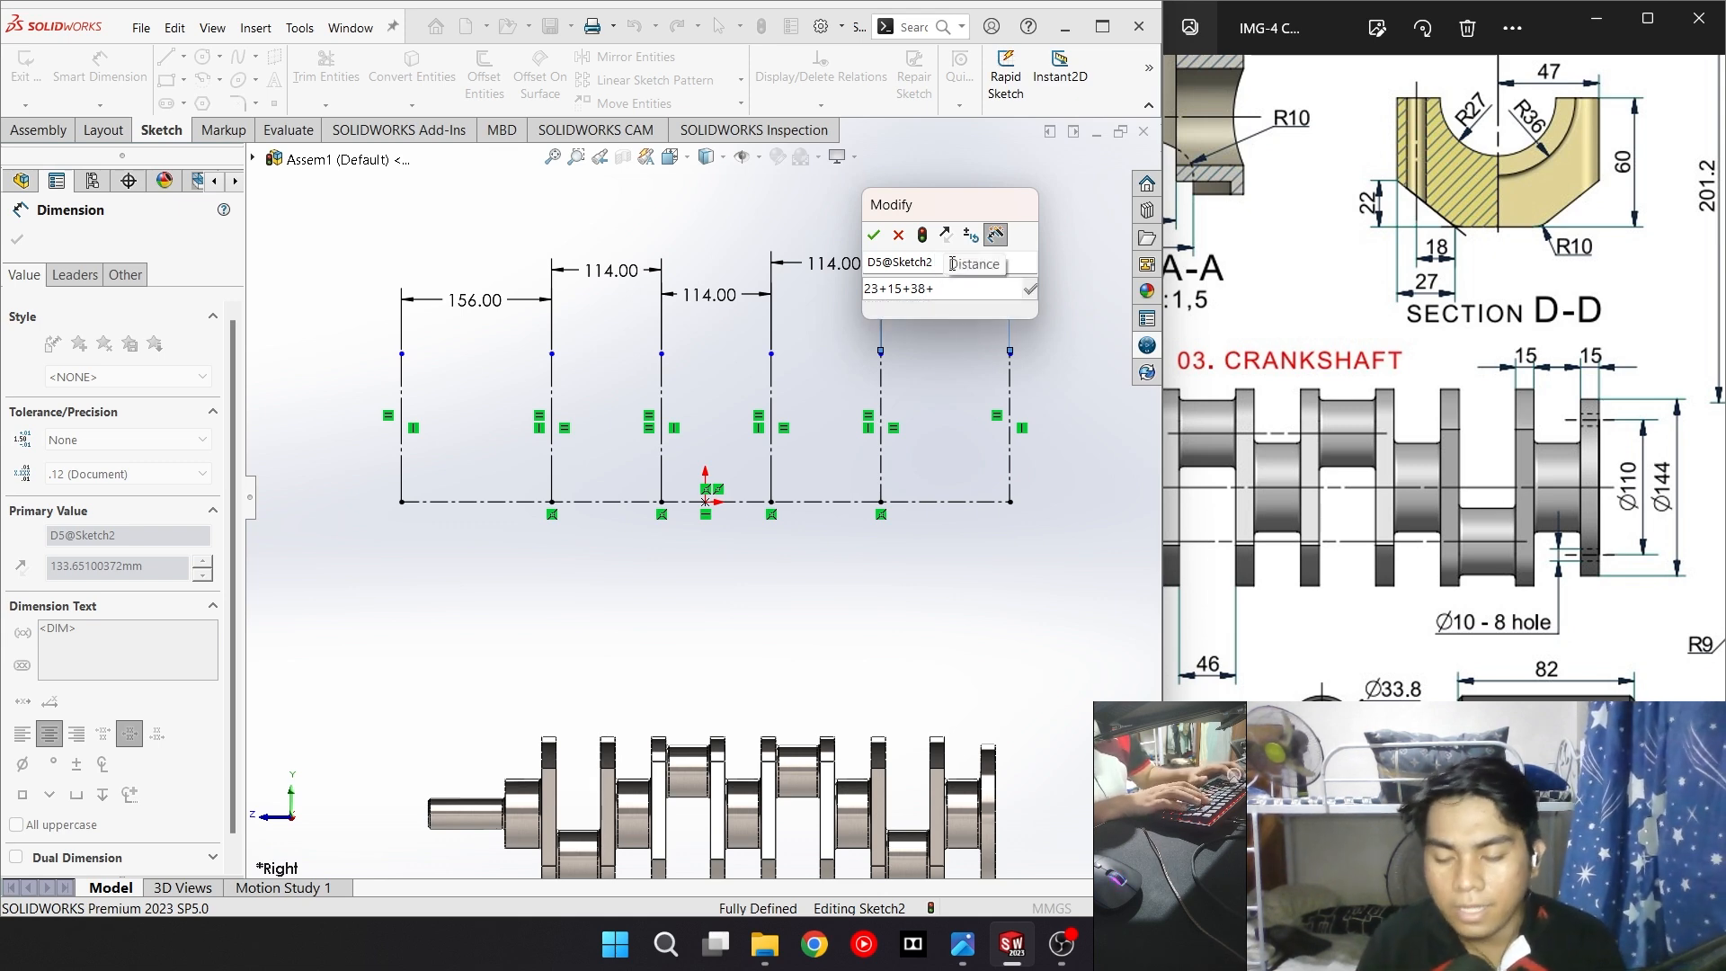
type("15")
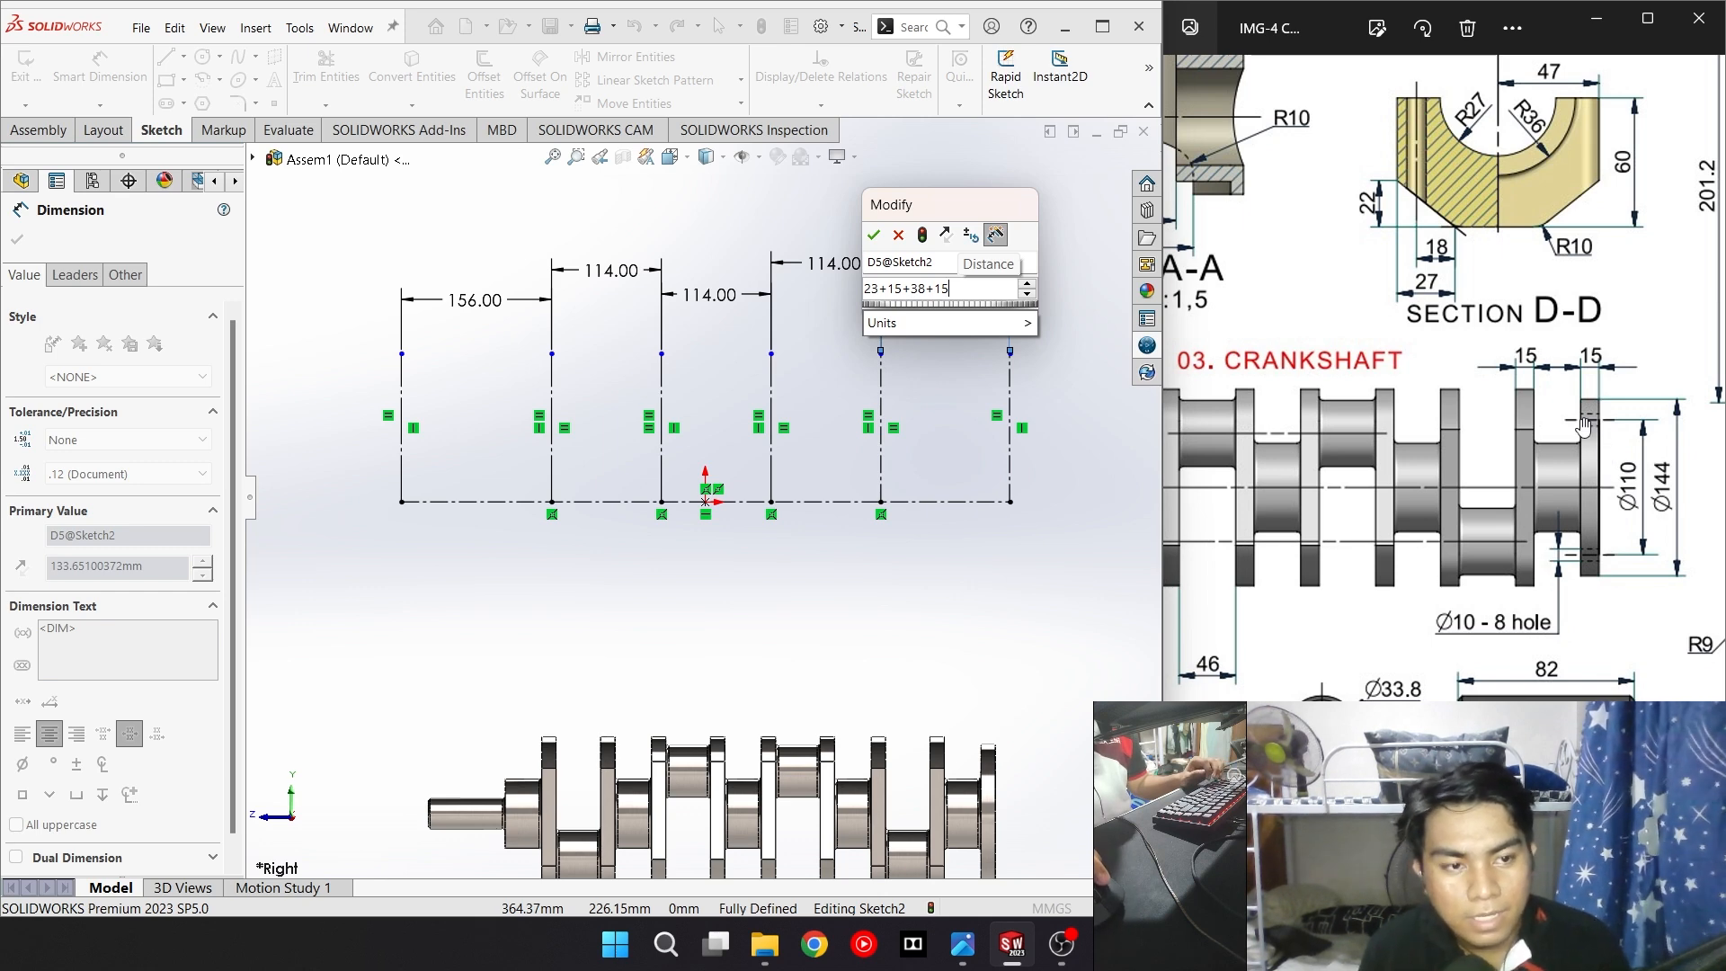
left_click(873, 235)
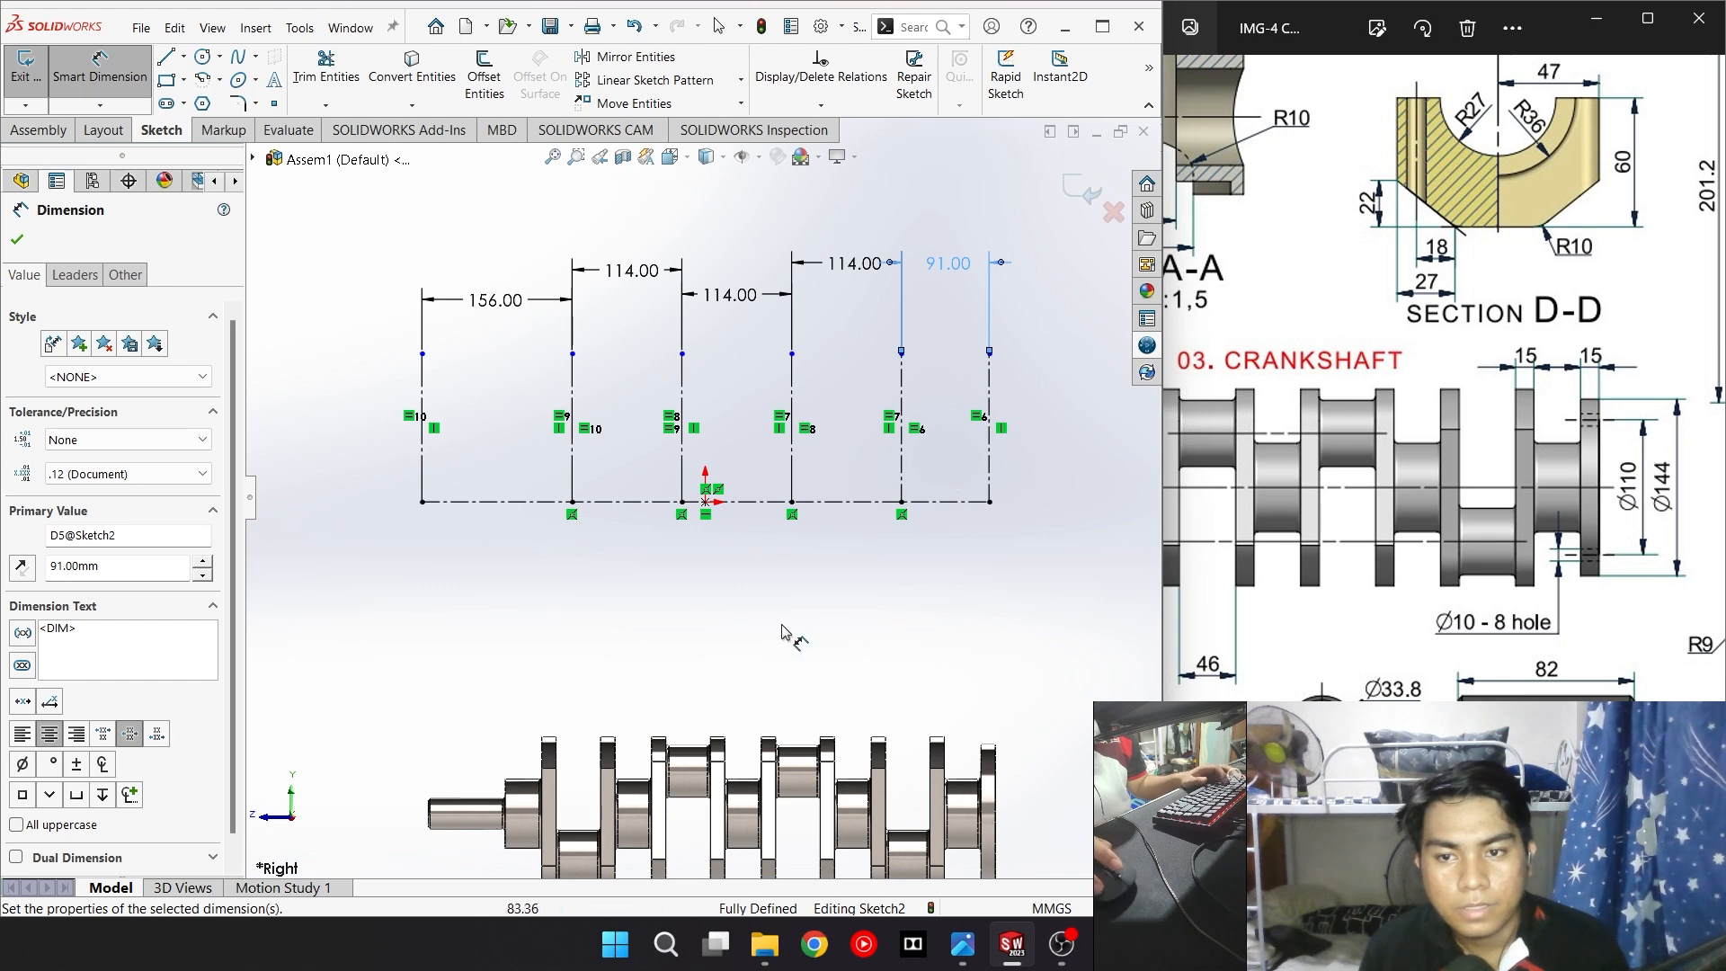
Dimension the length of the rightmost vertical construction line as 200 mm
scroll(791, 629, "up", 2)
scroll(695, 609, "down", 2)
scroll(700, 503, "up", 2)
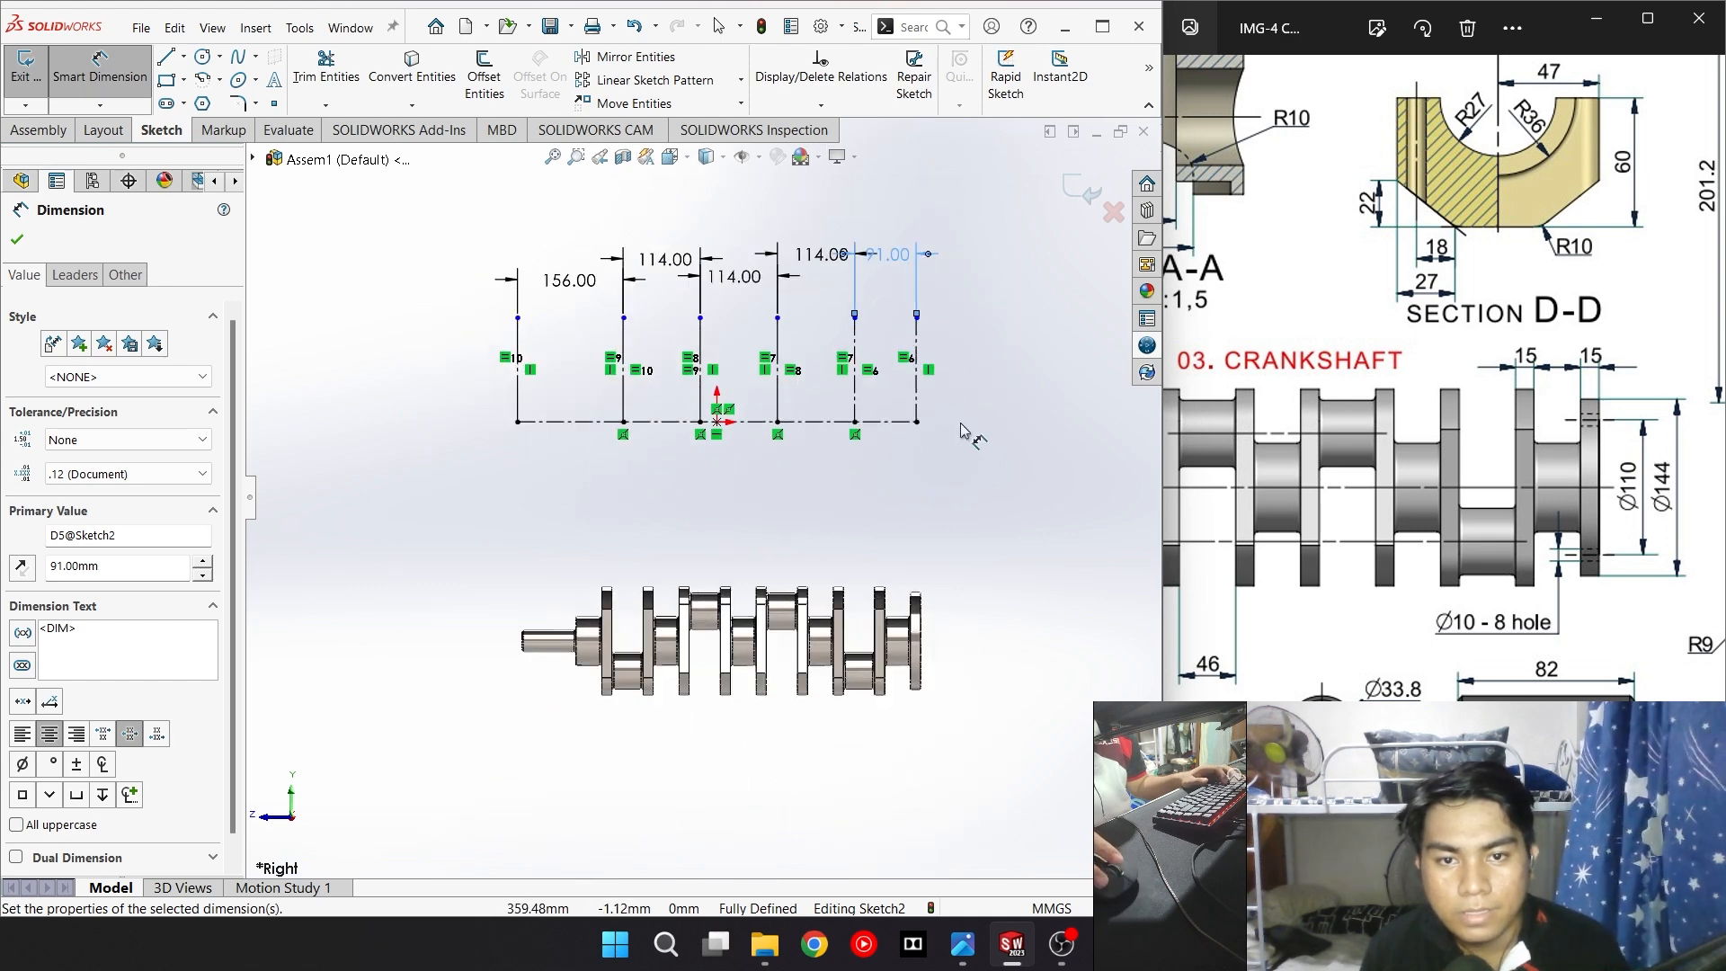
scroll(922, 391, "down", 4)
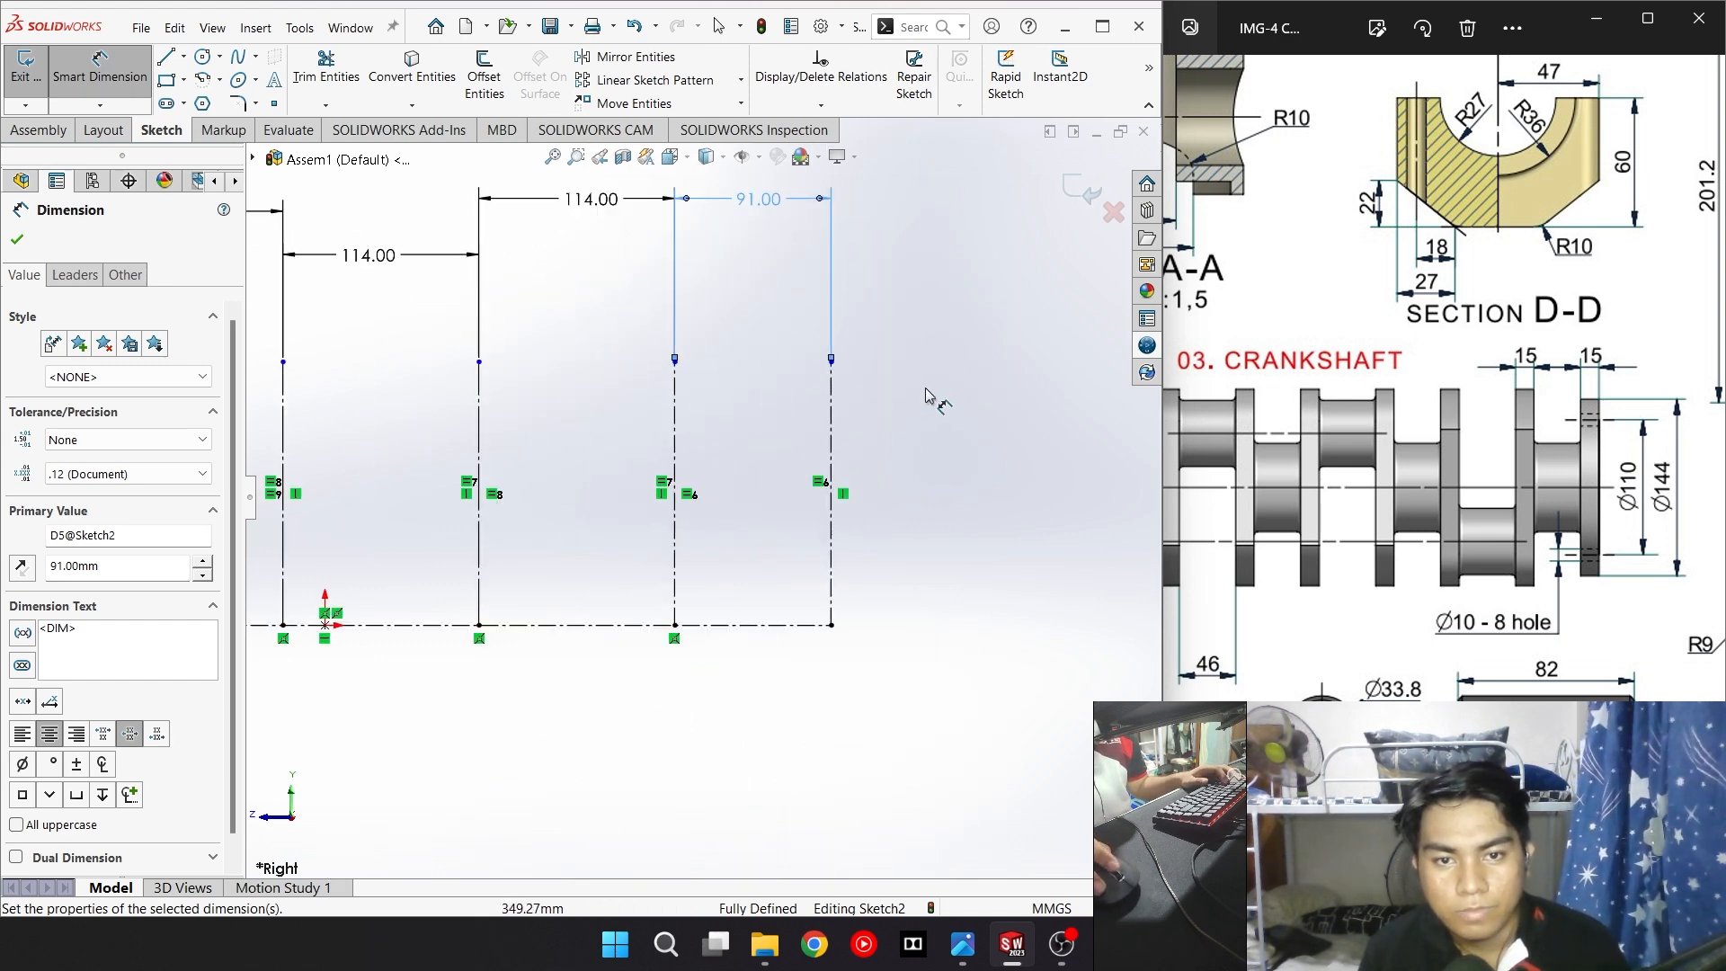
left_click(830, 447)
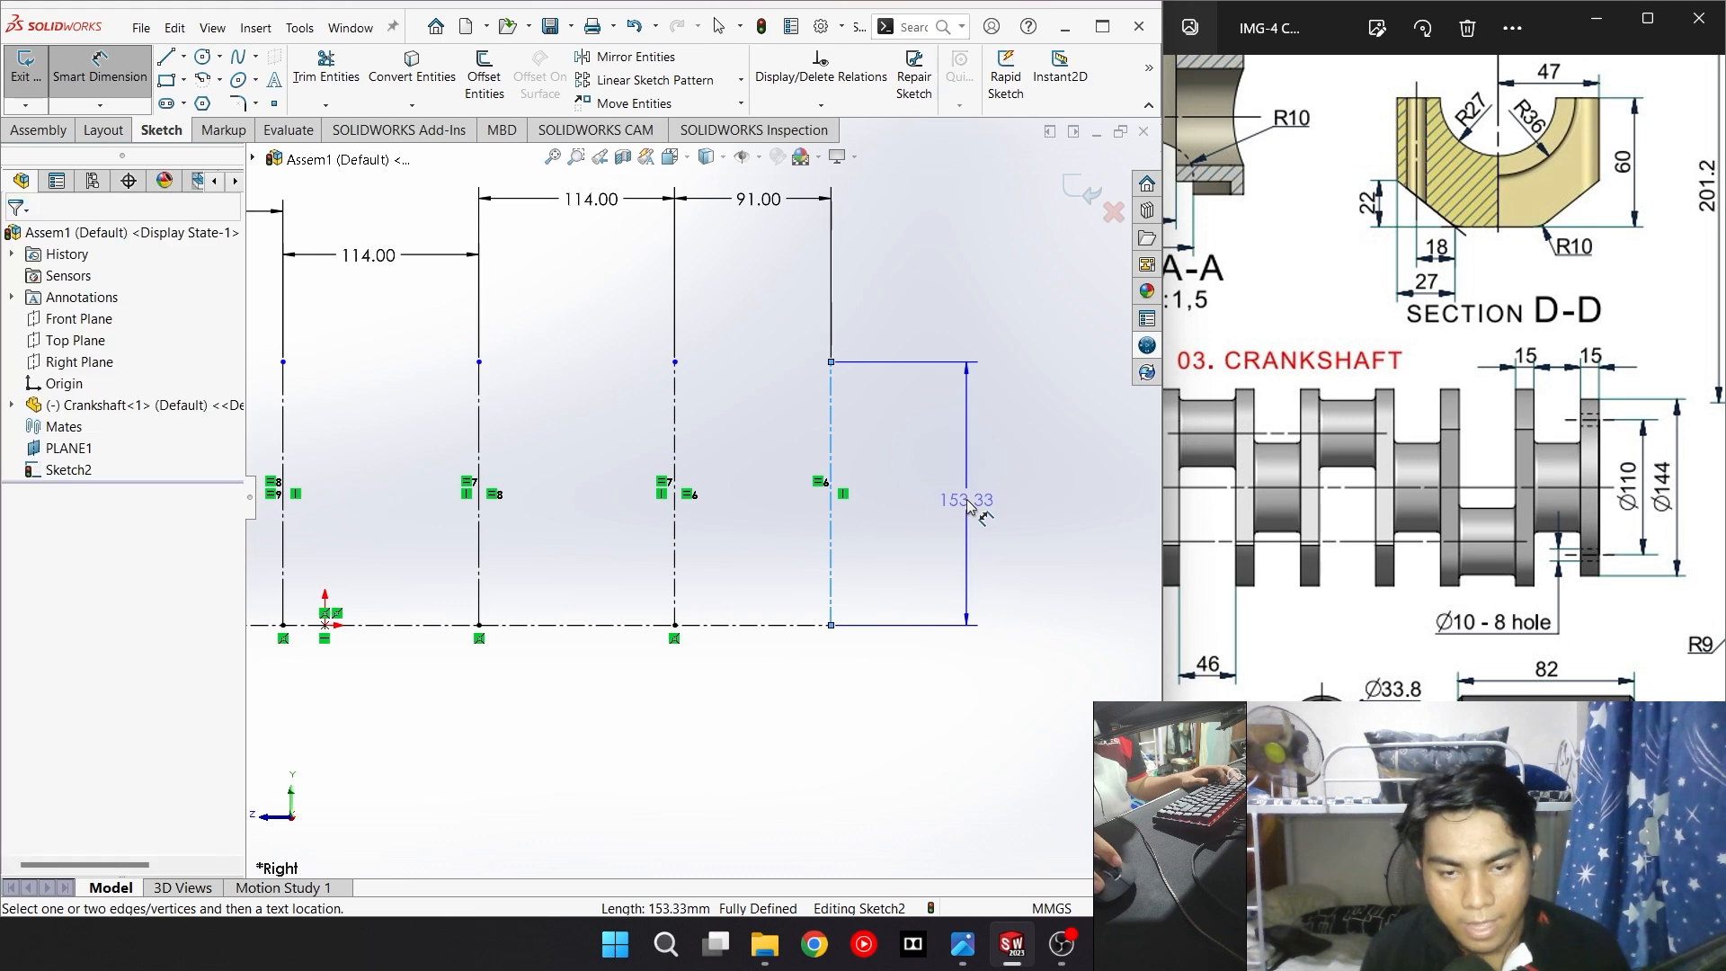
left_click(966, 504)
type("200")
key("Return")
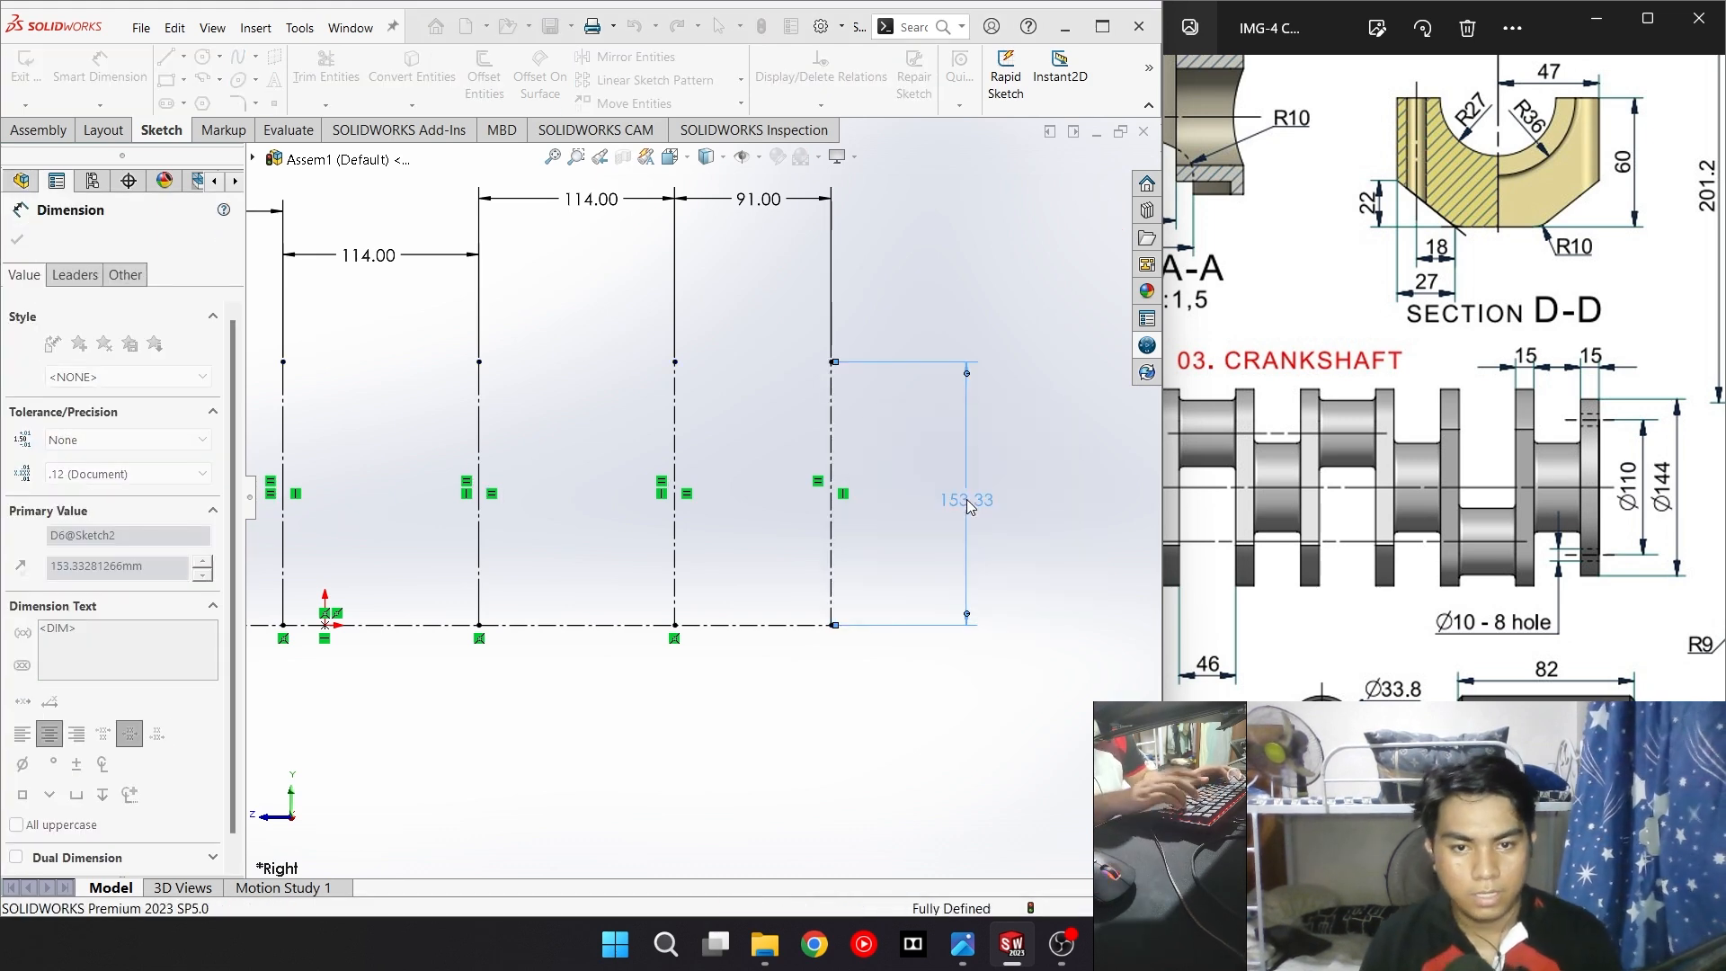
Exit the dimensioned layout sketch and show the assembly in the isometric orientation
scroll(806, 435, "up", 2)
scroll(806, 435, "up", 2)
scroll(589, 443, "down", 3)
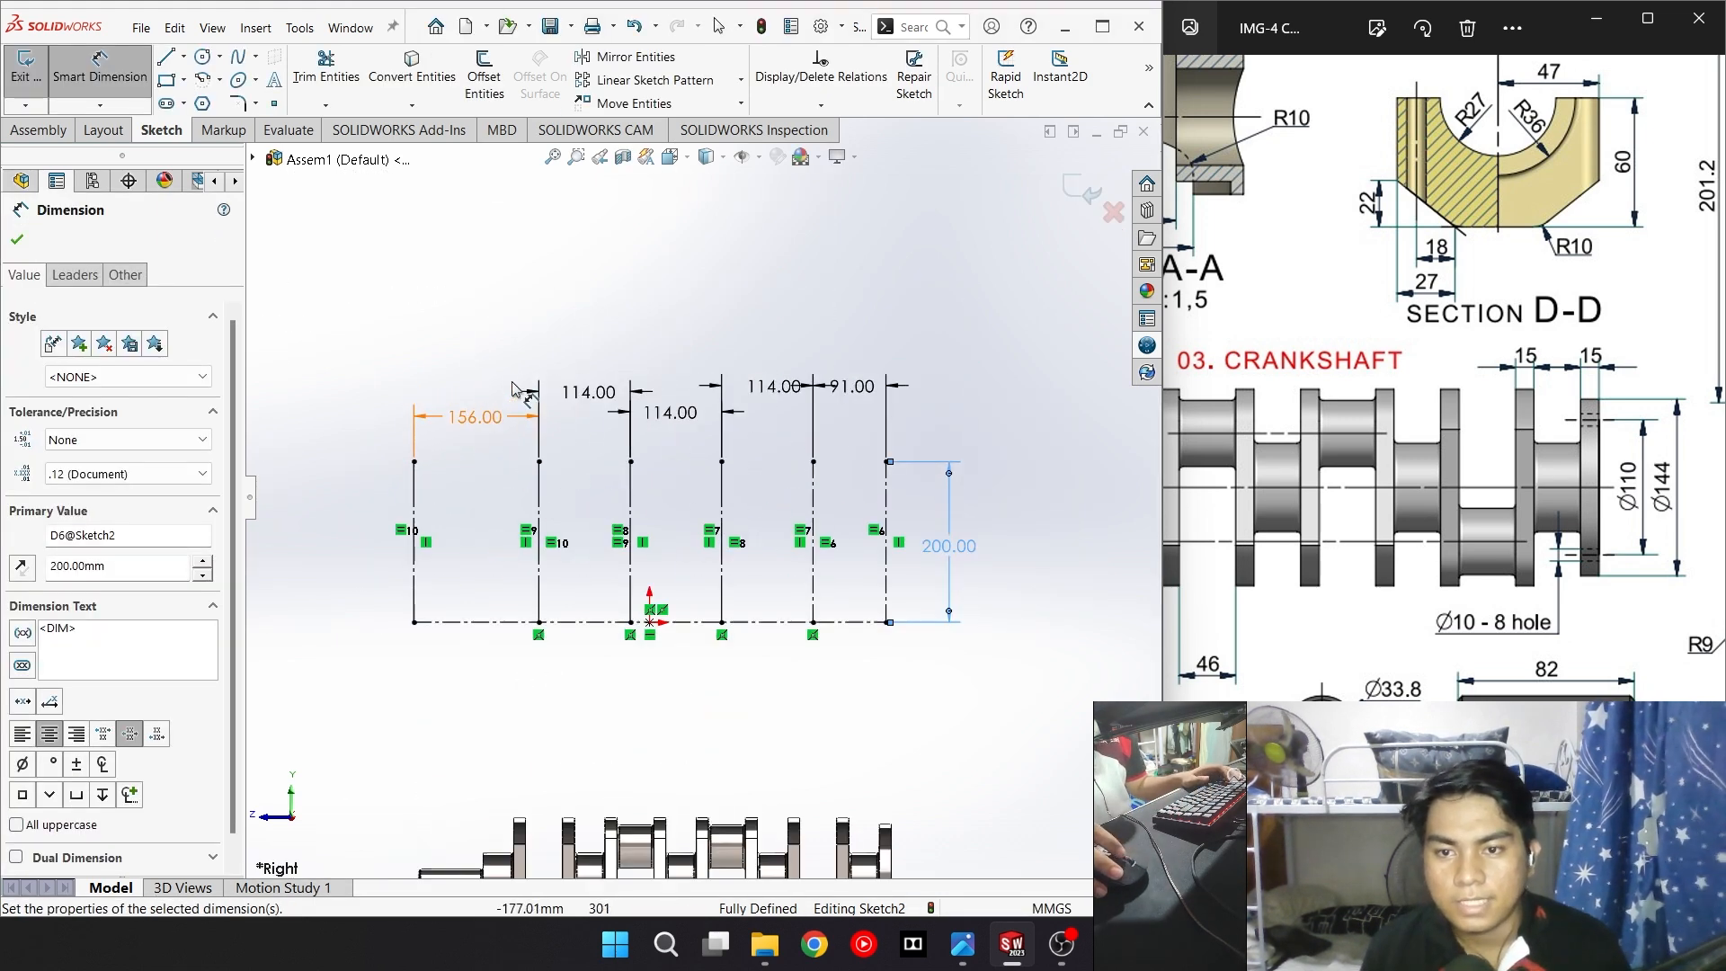
left_click(1081, 191)
scroll(731, 585, "up", 4)
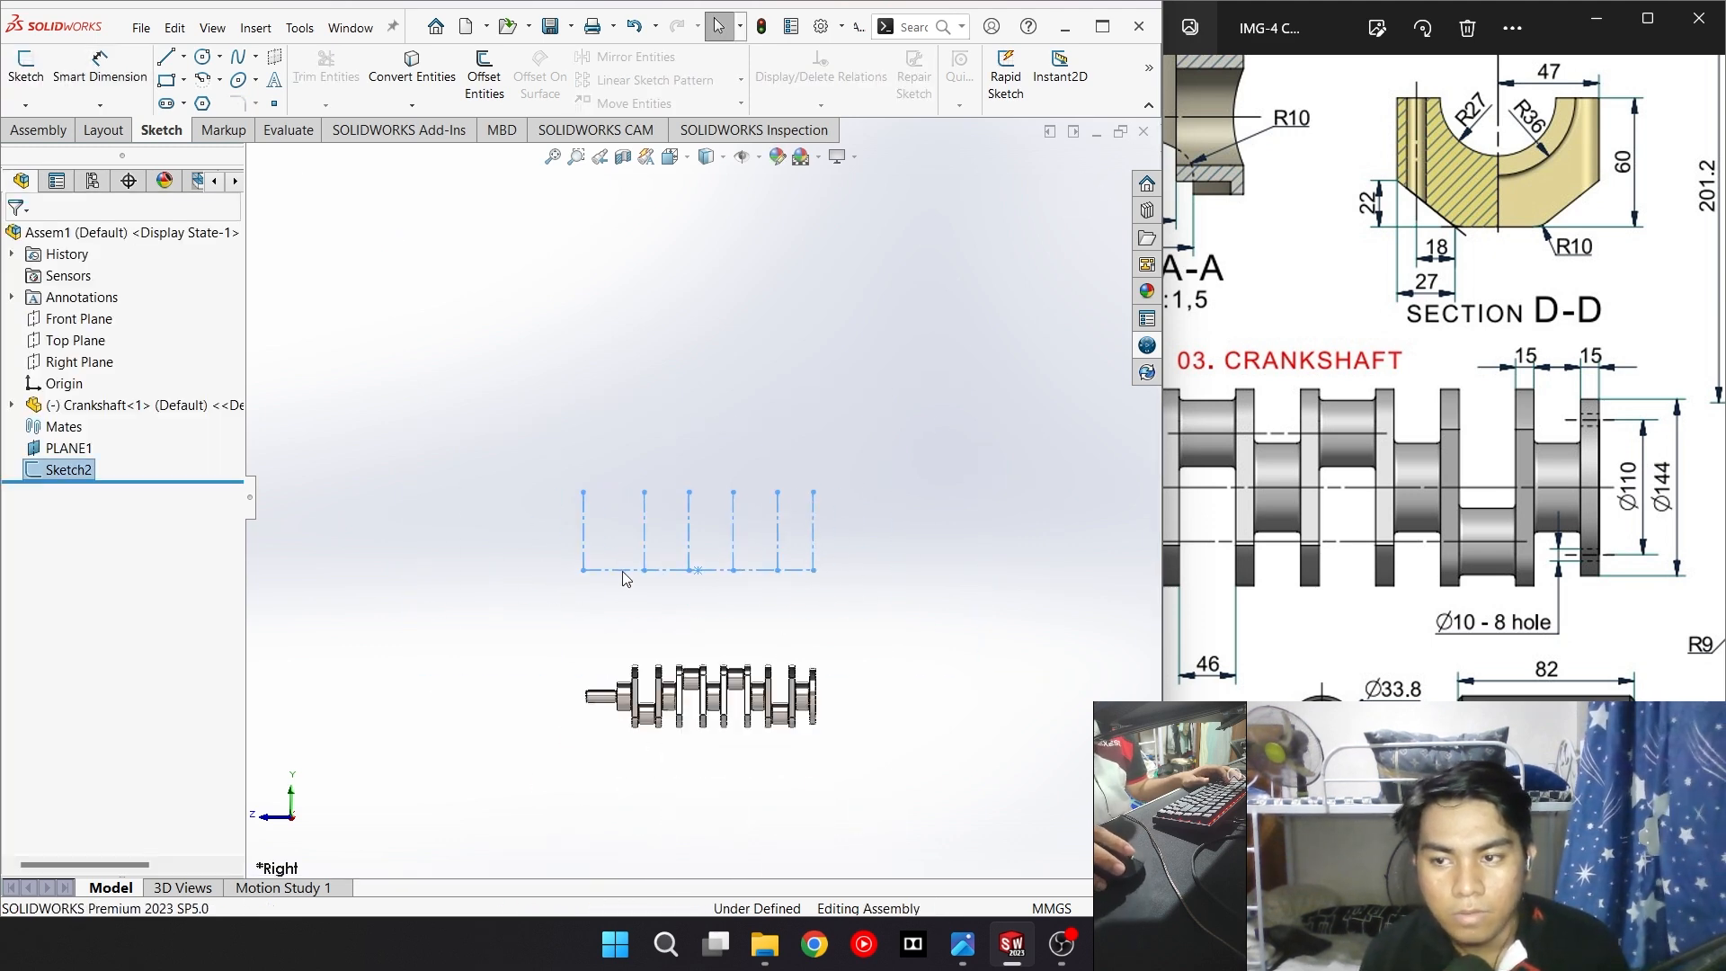
left_click(639, 408)
key("space")
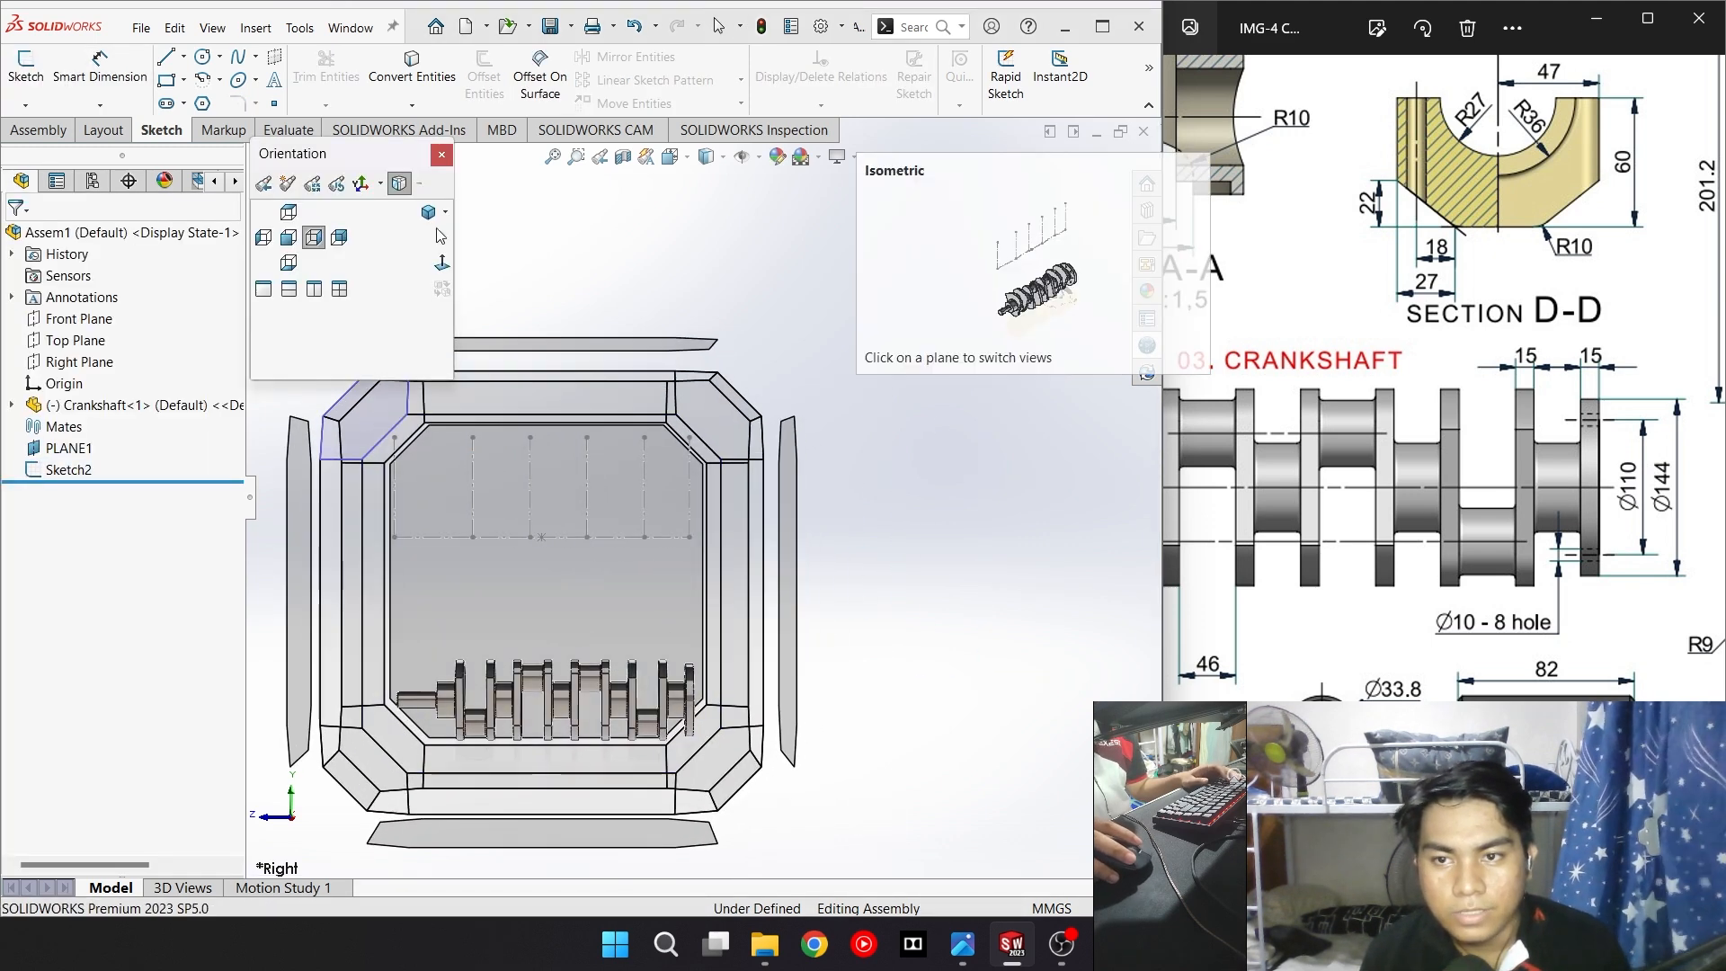
left_click(427, 218)
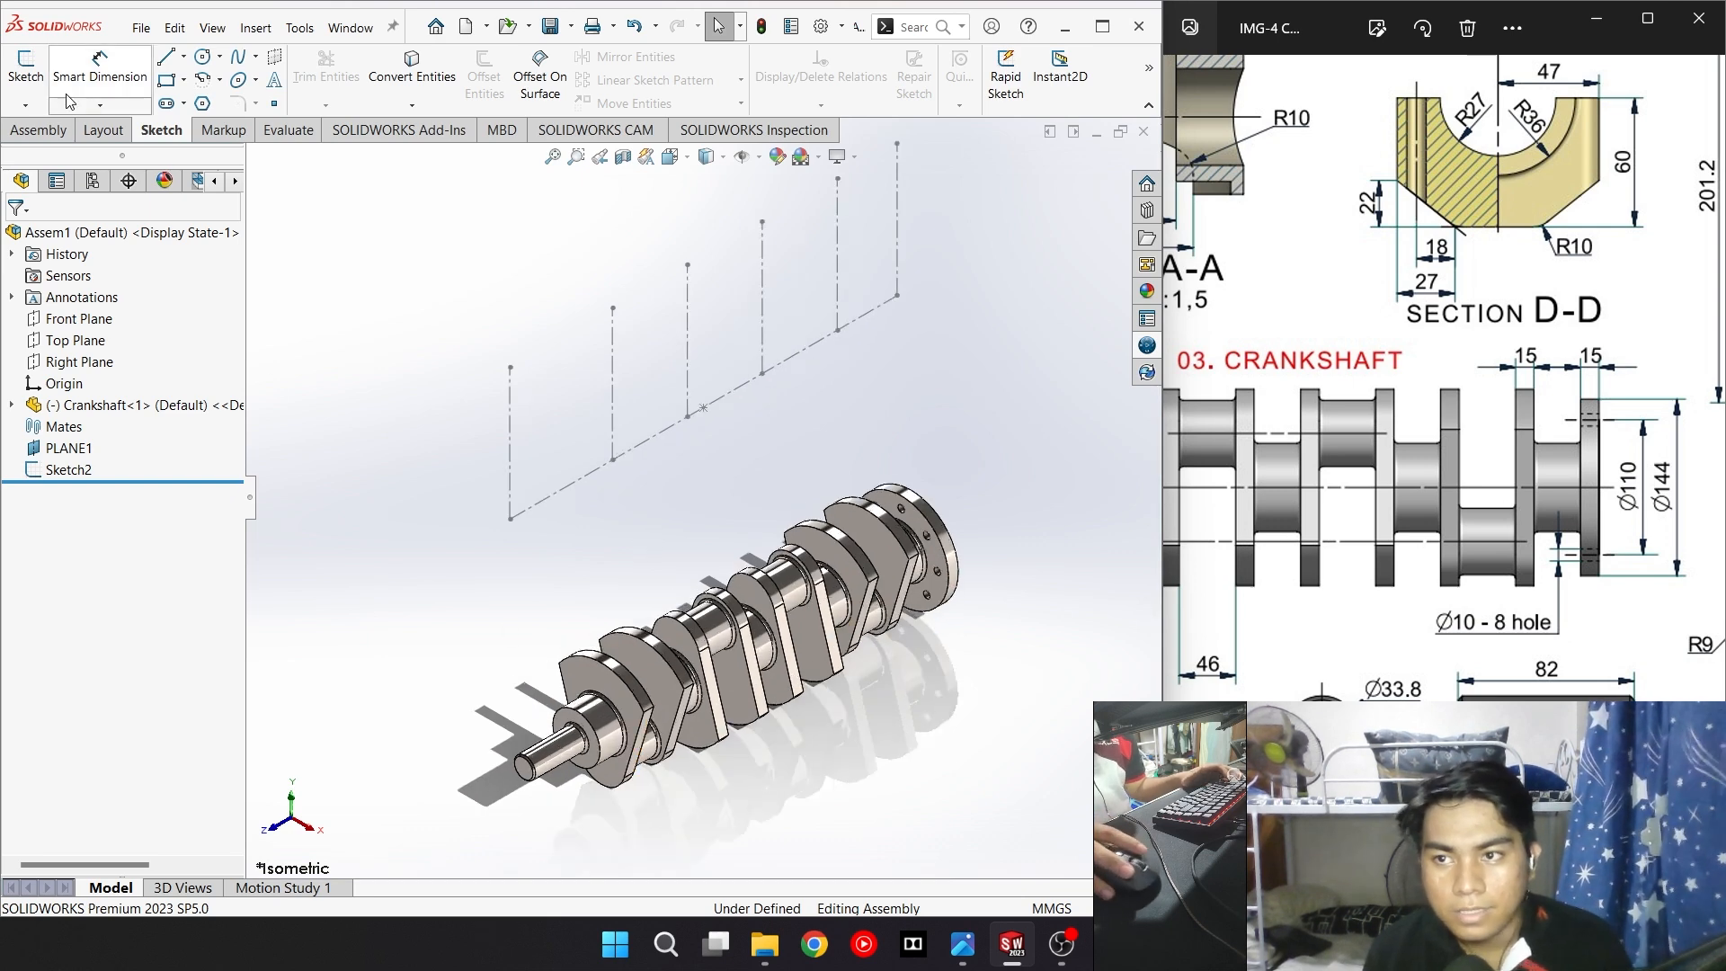
Mate the crankshaft's front shaft cylinder concentric with the horizontal construction line of the layout sketch
left_click(36, 129)
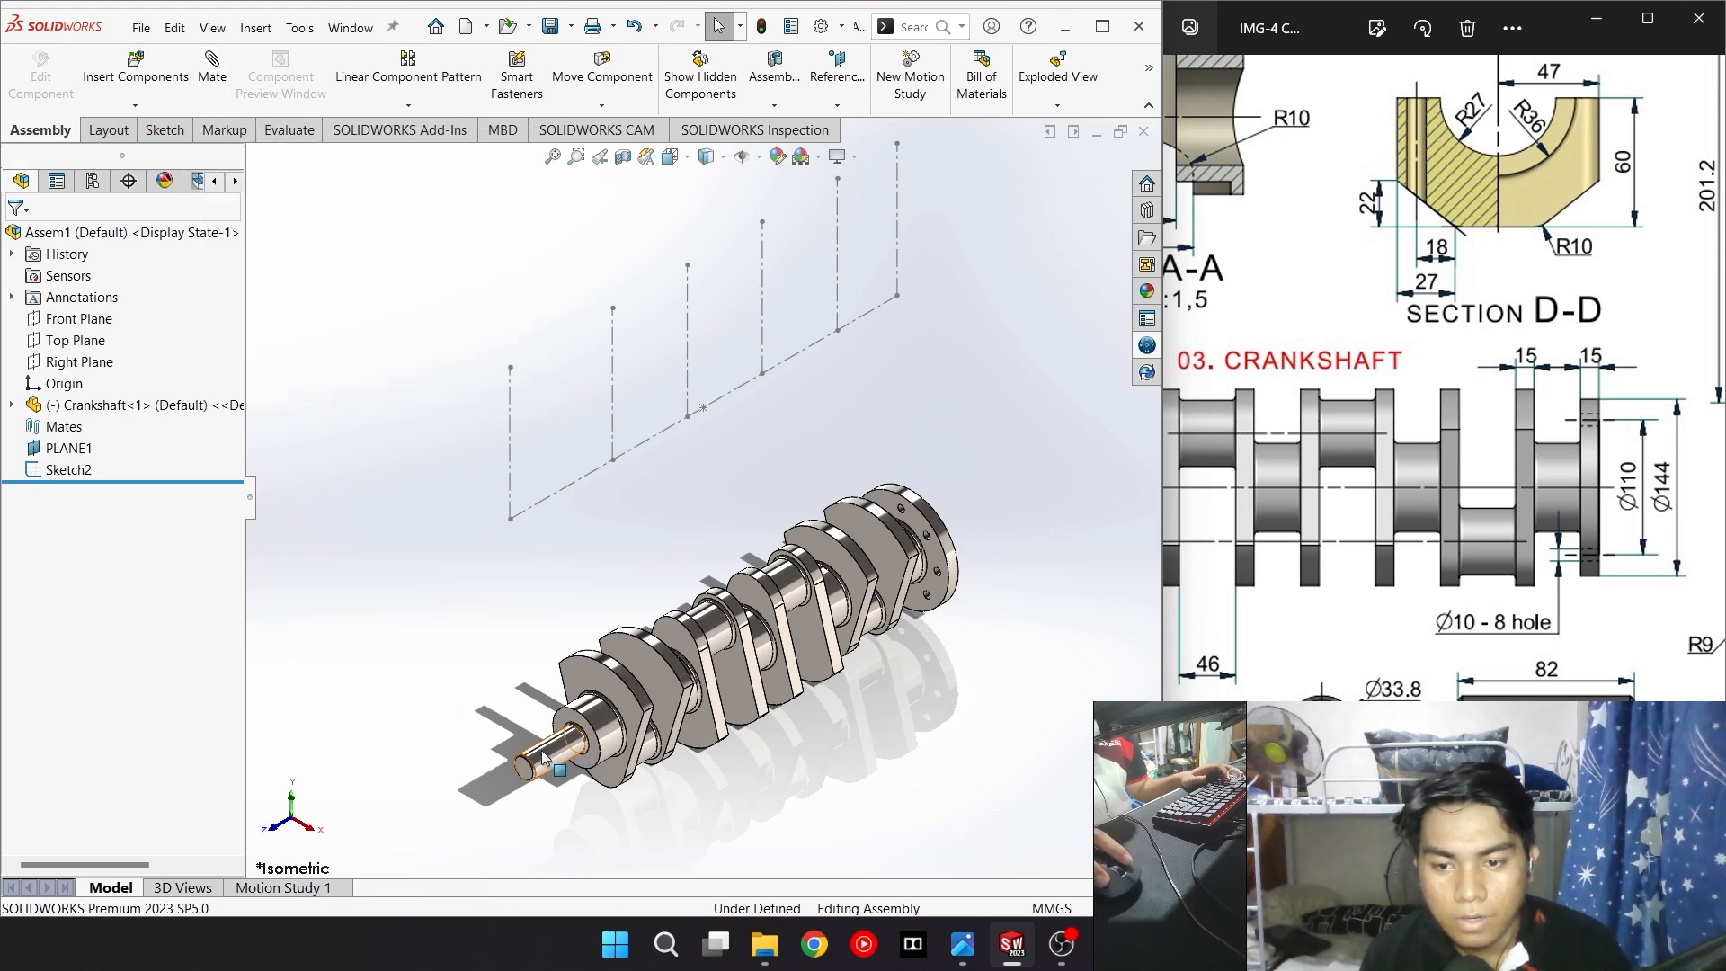
scroll(546, 762, "down", 3)
scroll(583, 732, "up", 2)
mouse_move(692, 443)
middle_mouse_down()
mouse_move(736, 477)
mouse_move(827, 424)
mouse_move(789, 465)
middle_mouse_up()
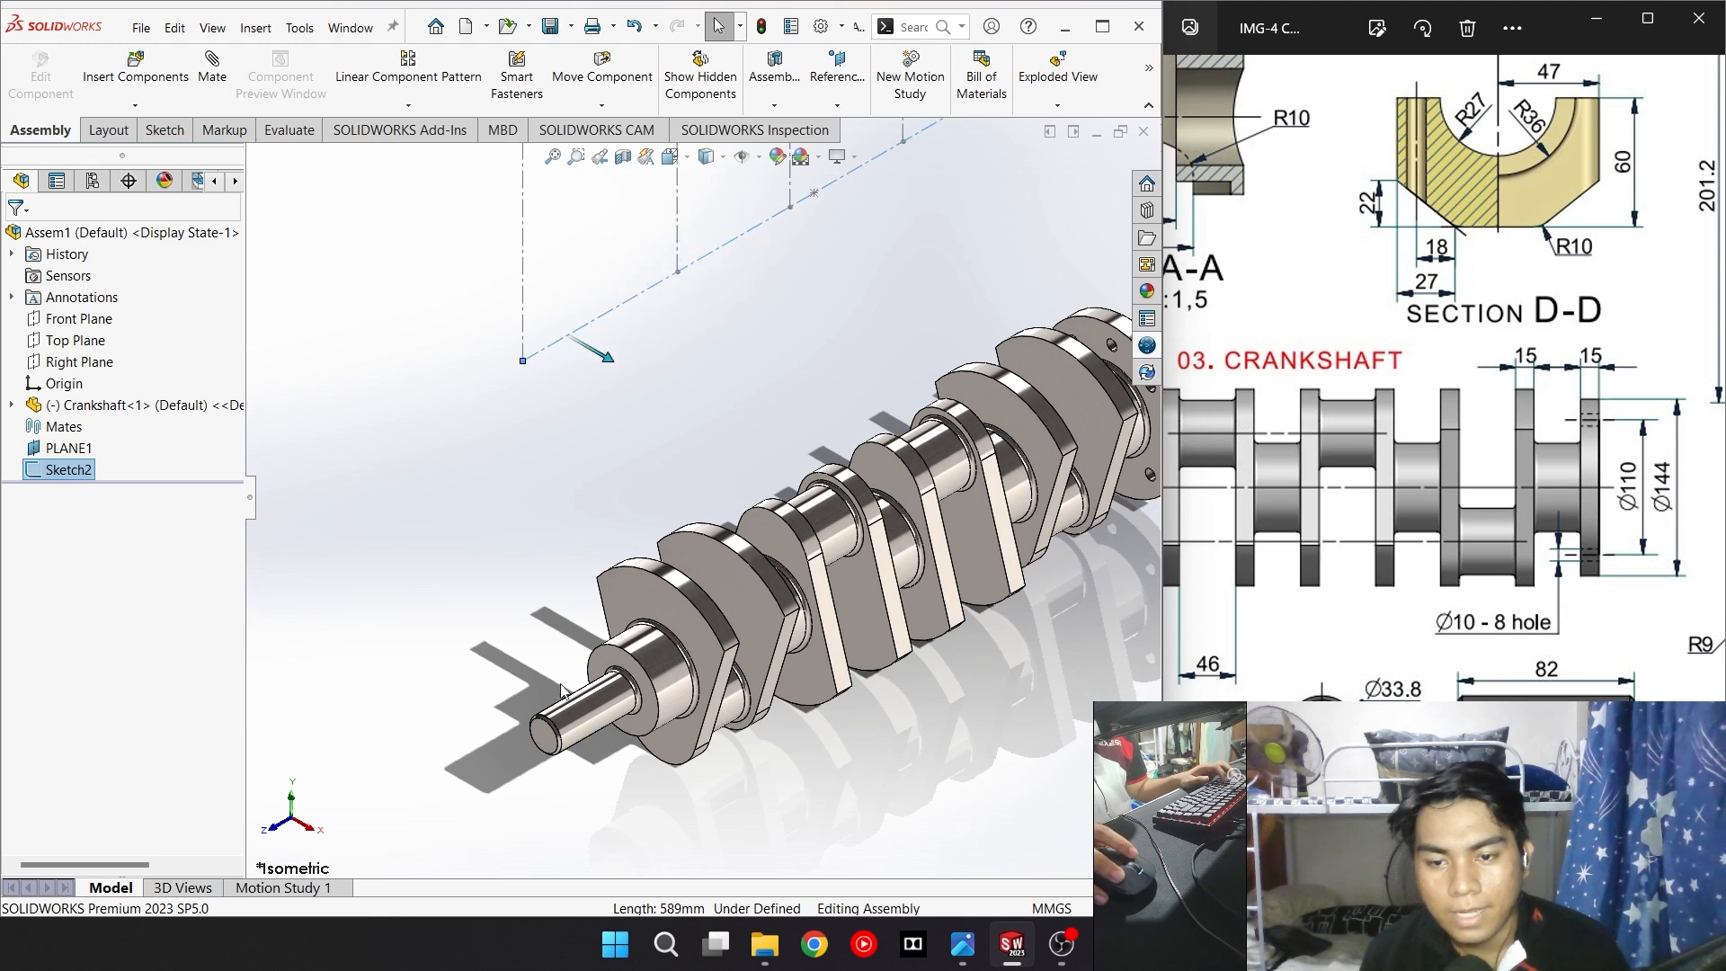
left_click(603, 719)
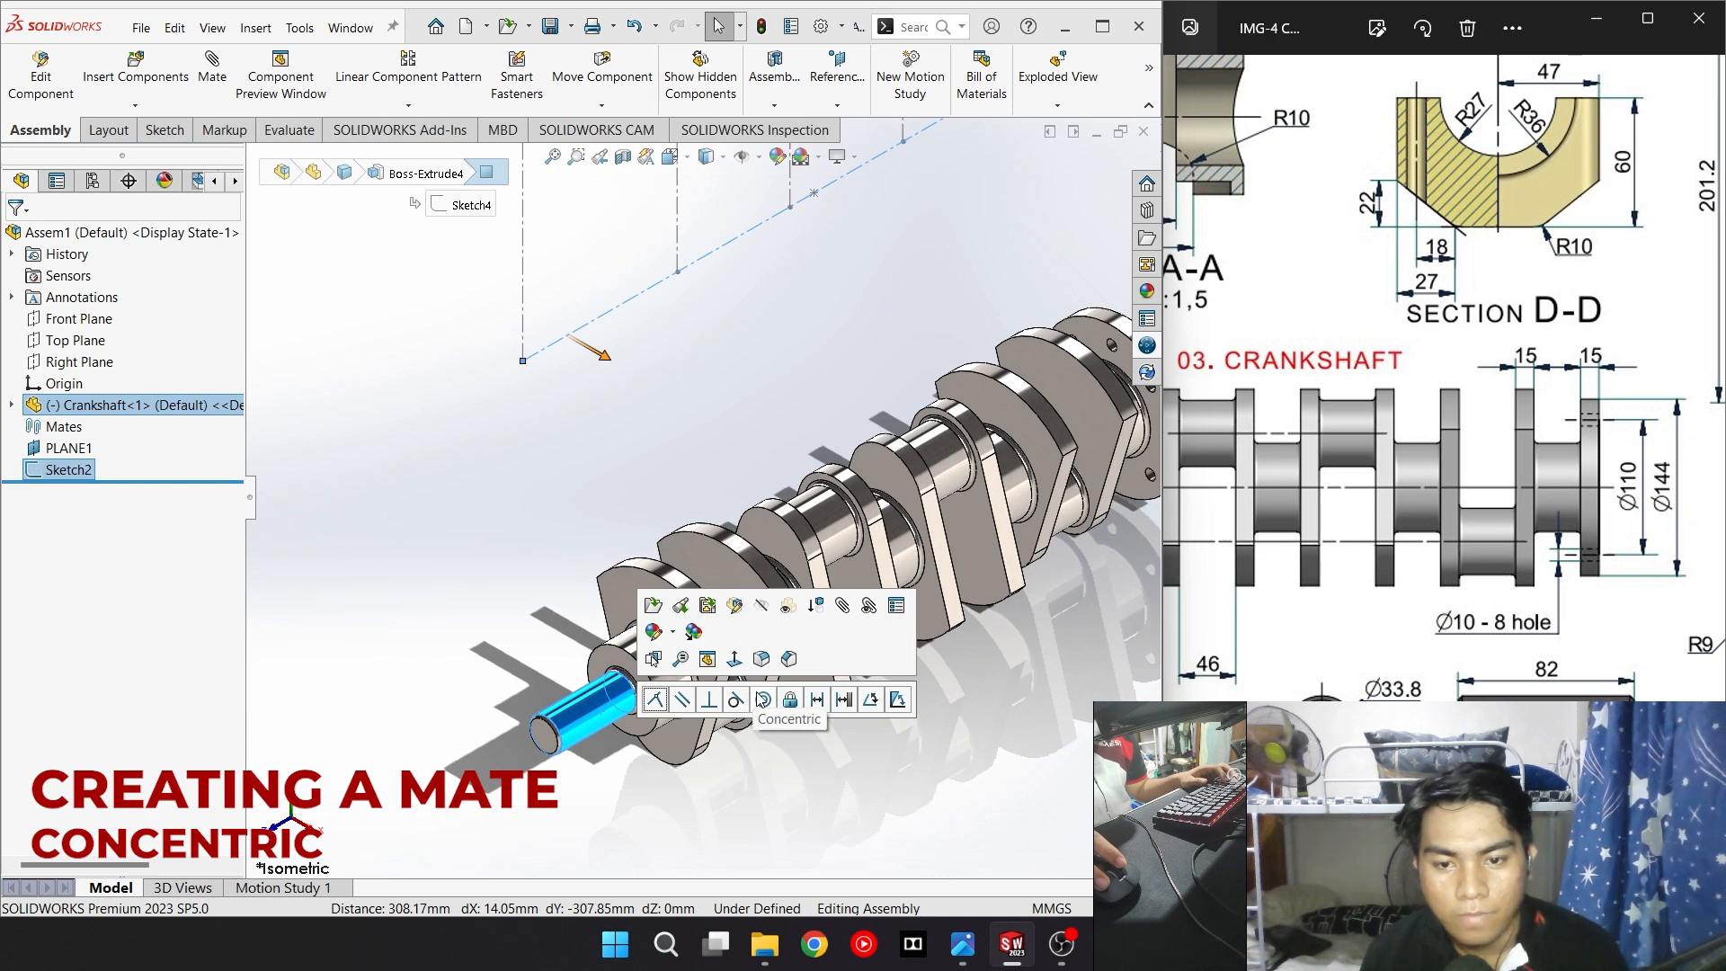
left_click(763, 706)
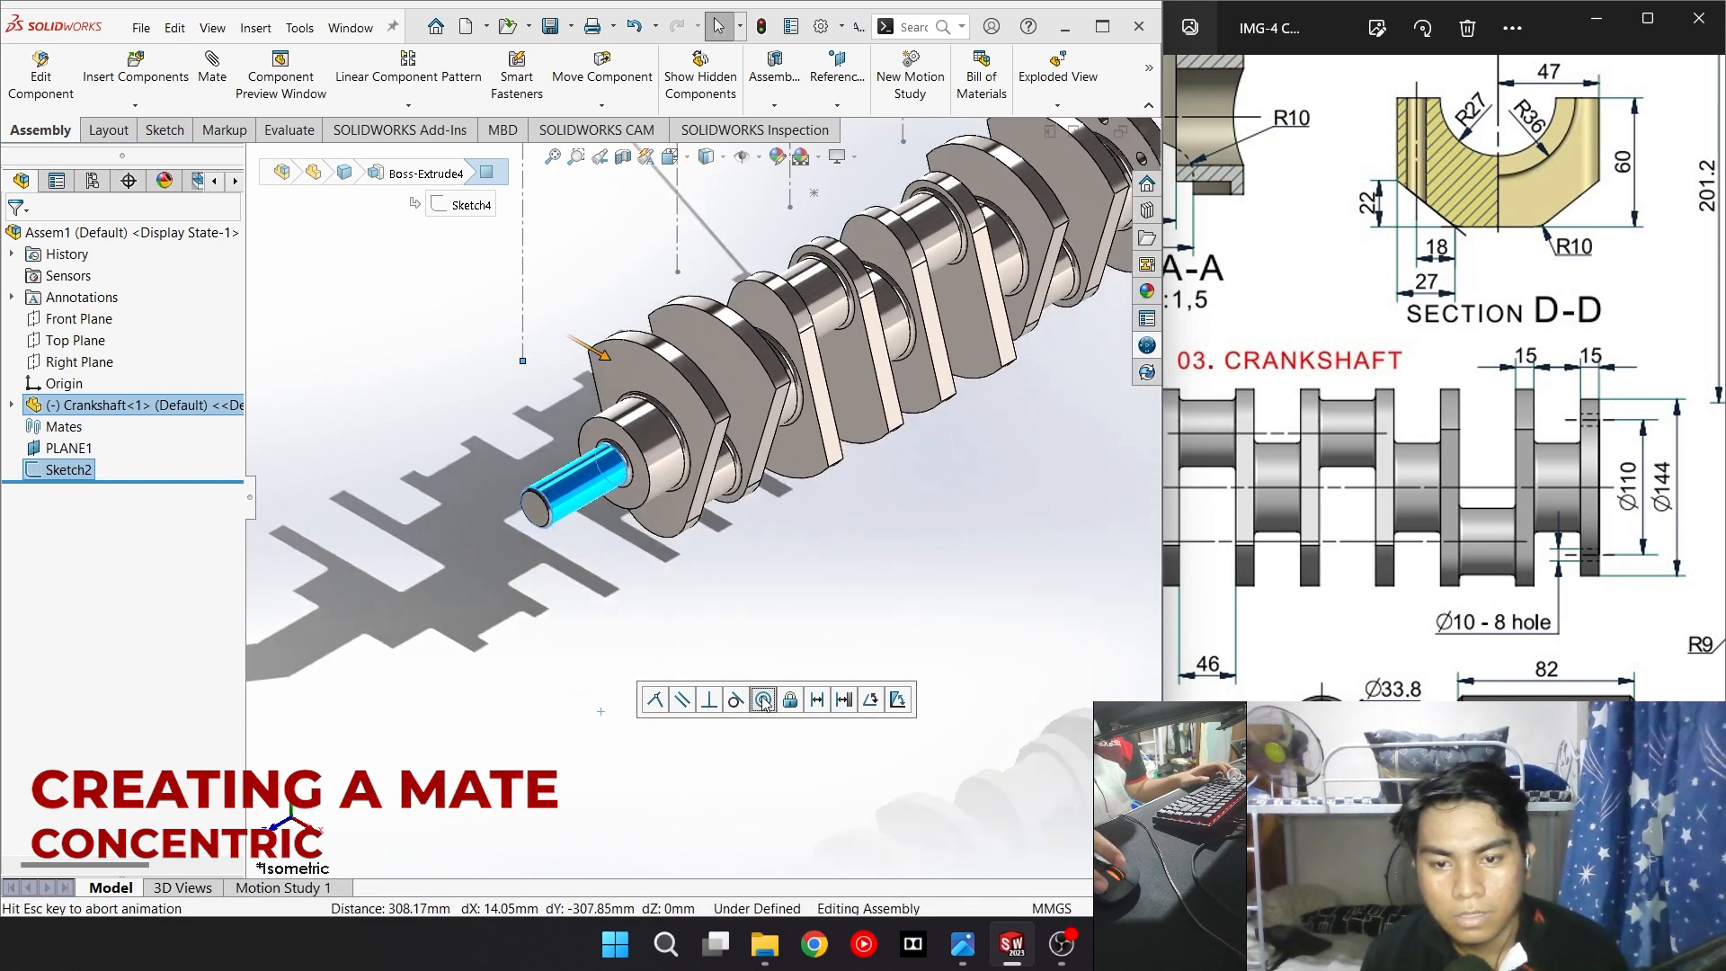
Mate the end face of the crankshaft's front shaft coincident with the front endpoint of the horizontal construction line
scroll(690, 338, "up", 3)
scroll(692, 346, "down", 2)
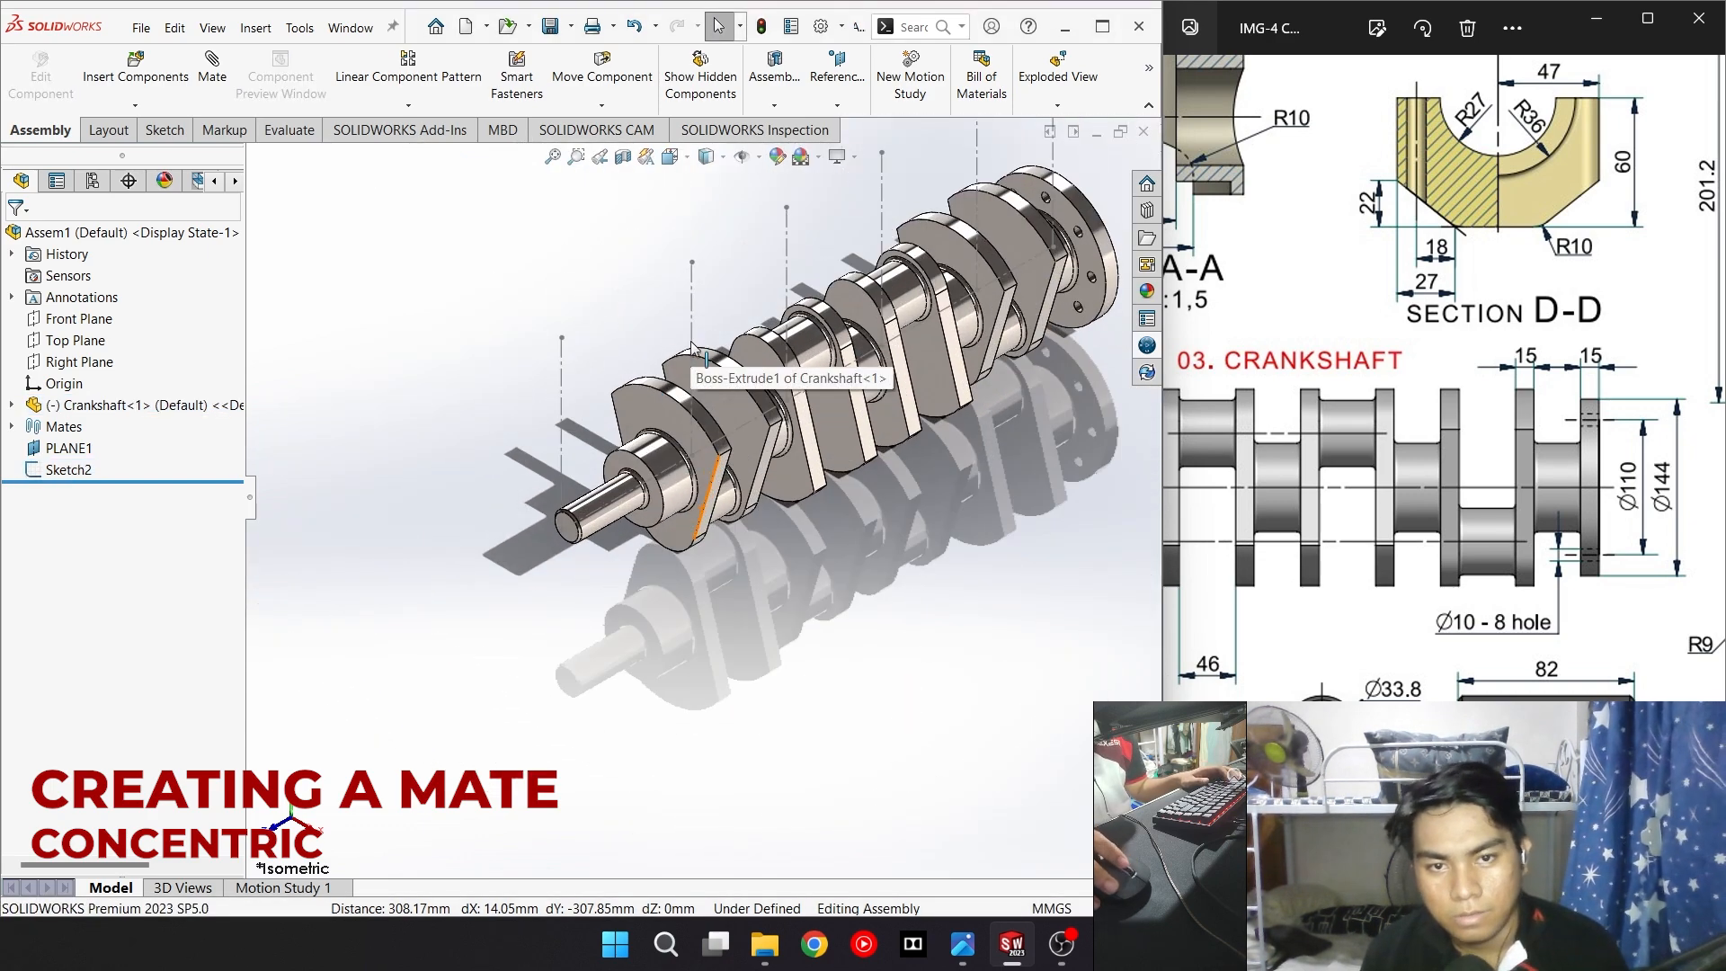
left_click_drag(693, 472, 757, 435)
left_click(758, 445)
scroll(639, 468, "down", 5)
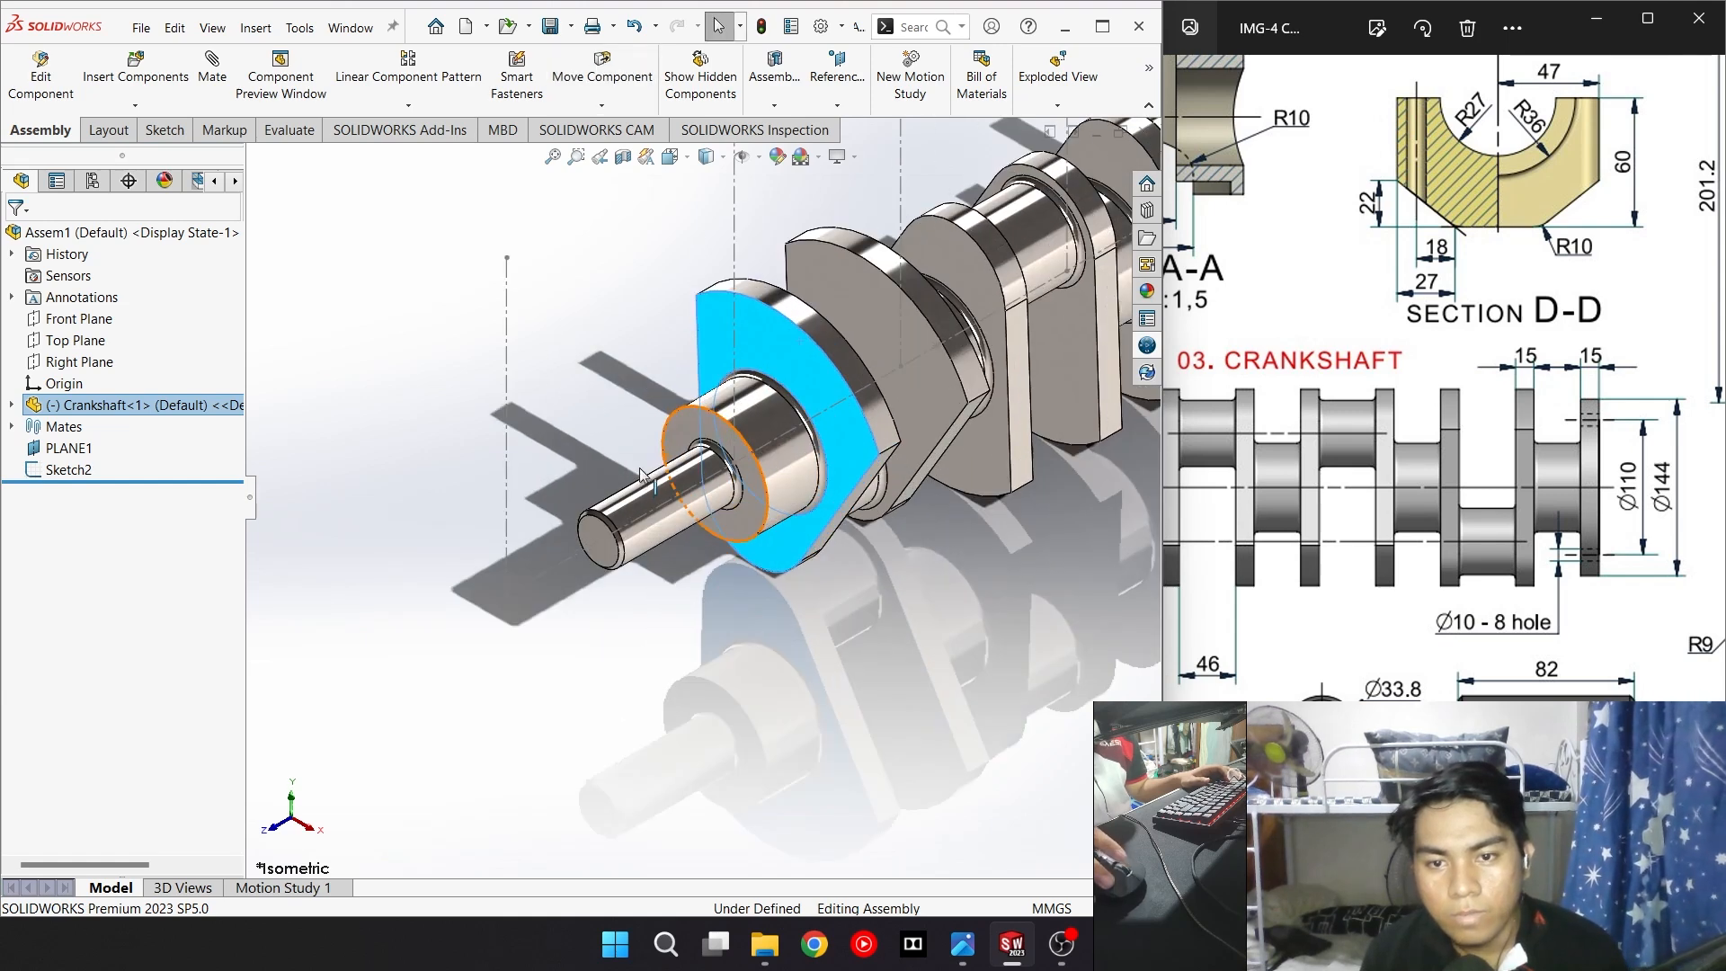
left_click(593, 563)
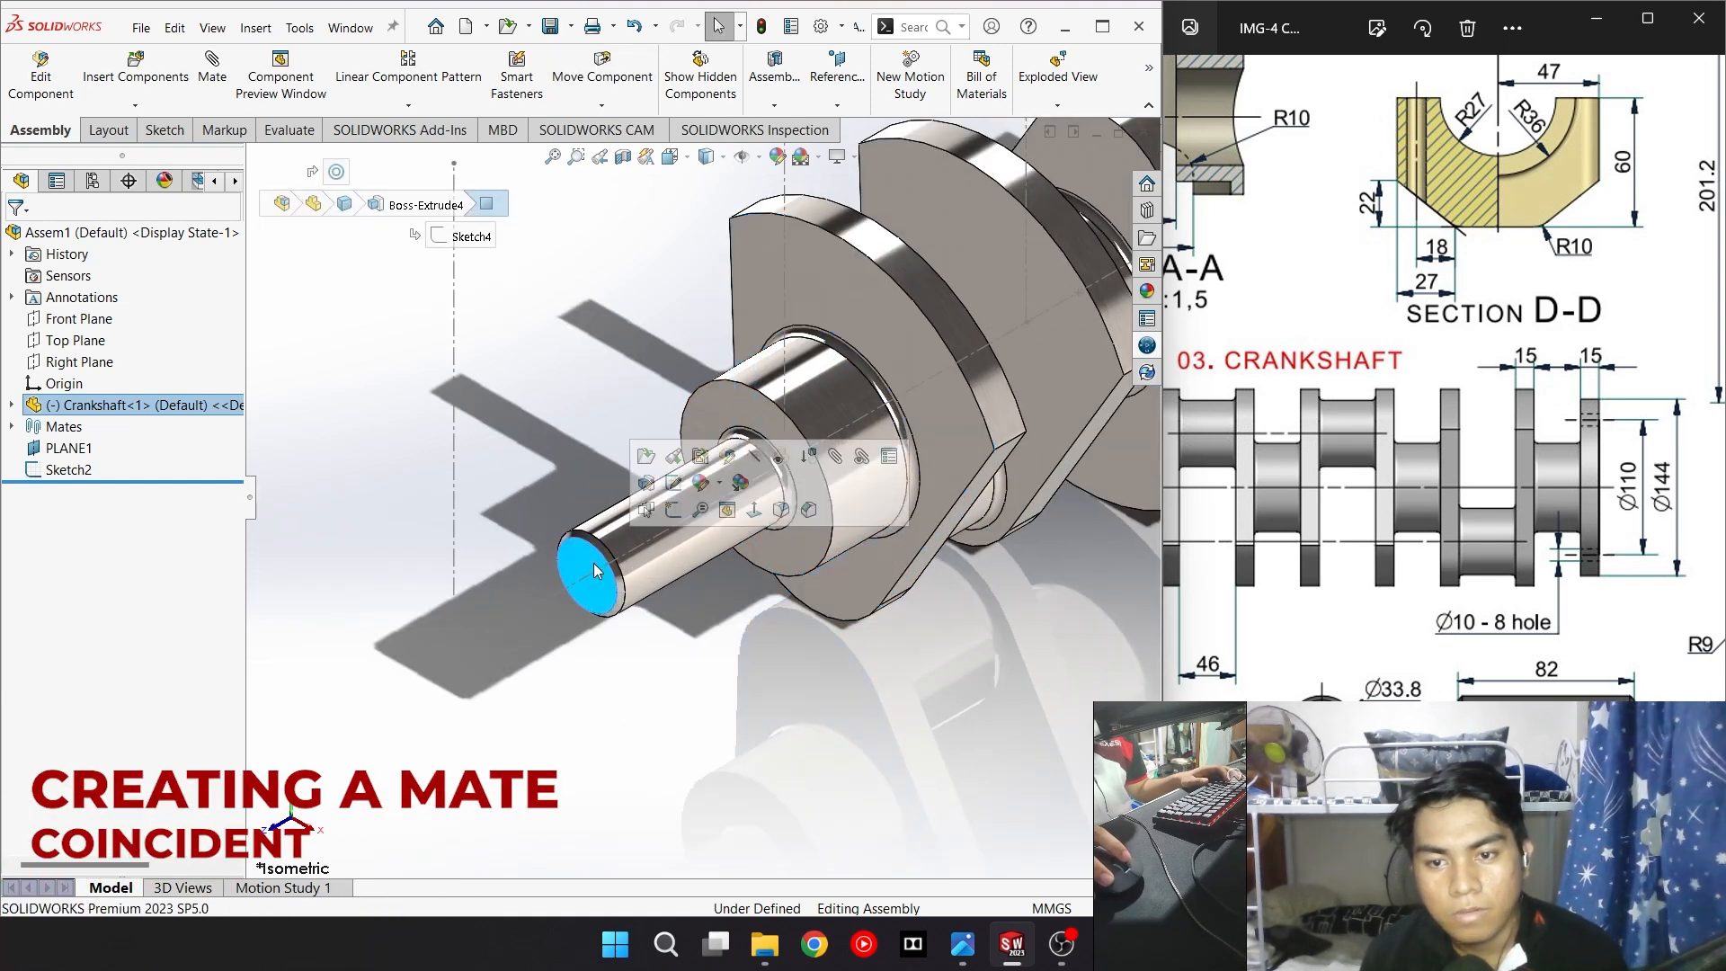
left_click(455, 654, "ctrl")
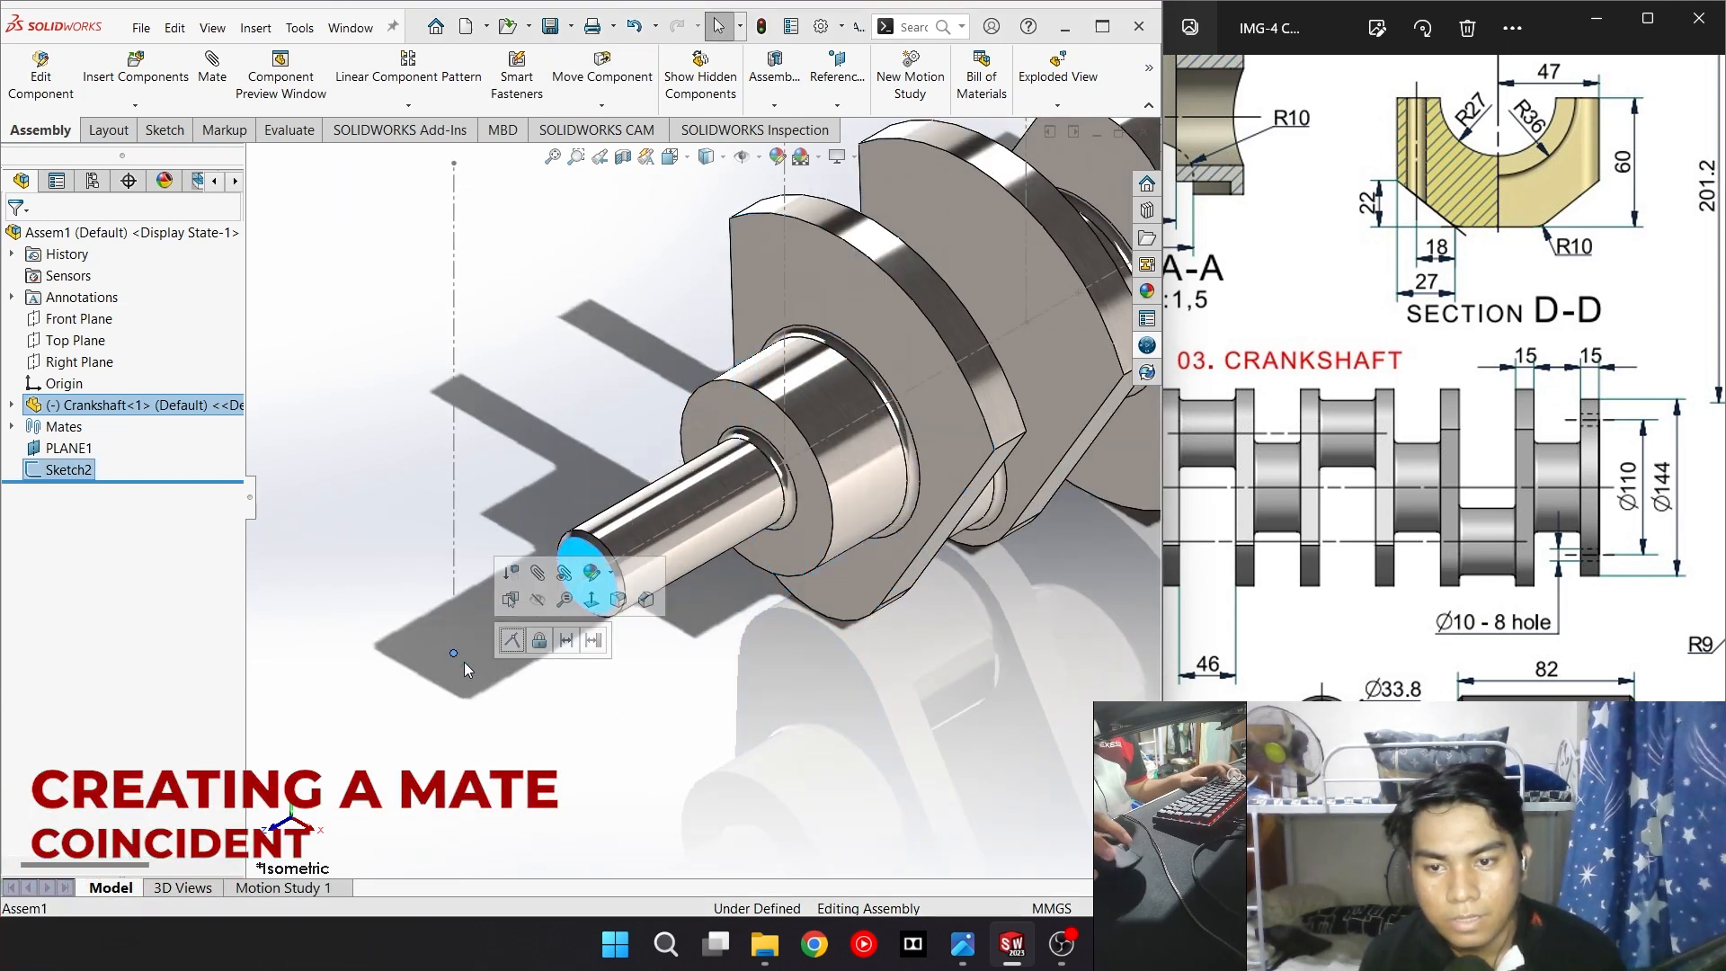
left_click(512, 640)
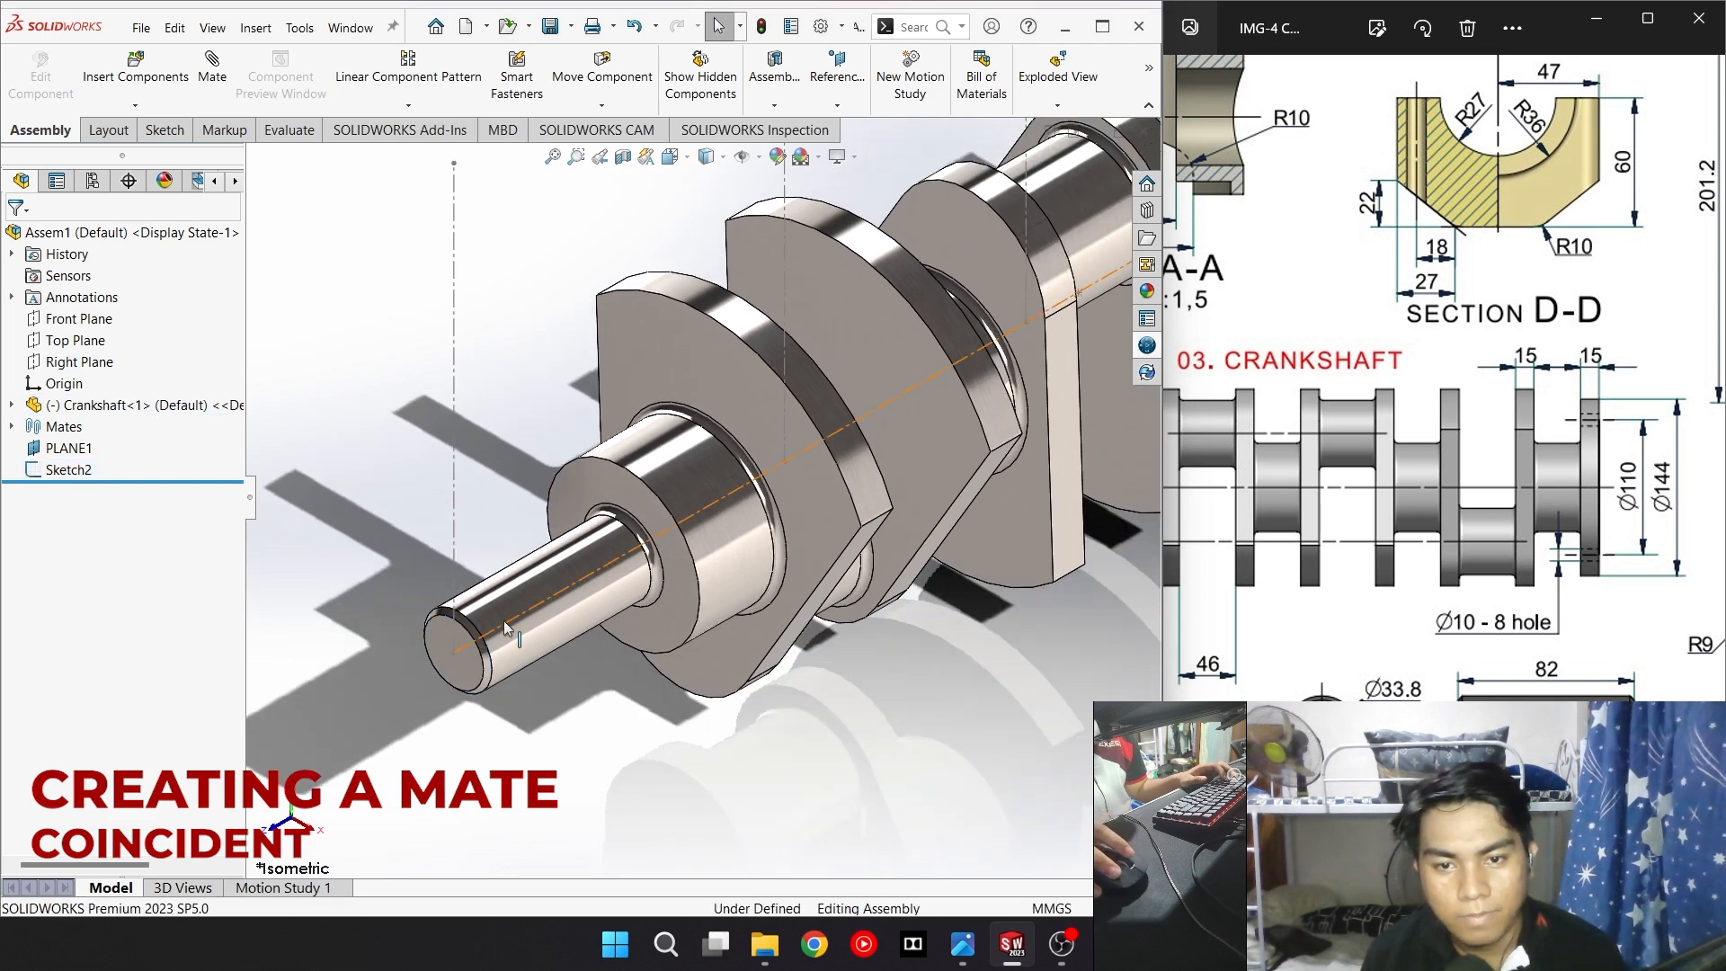
Turn the mated crankshaft about its axis to check that it rotates, and leave it deselected
key("f")
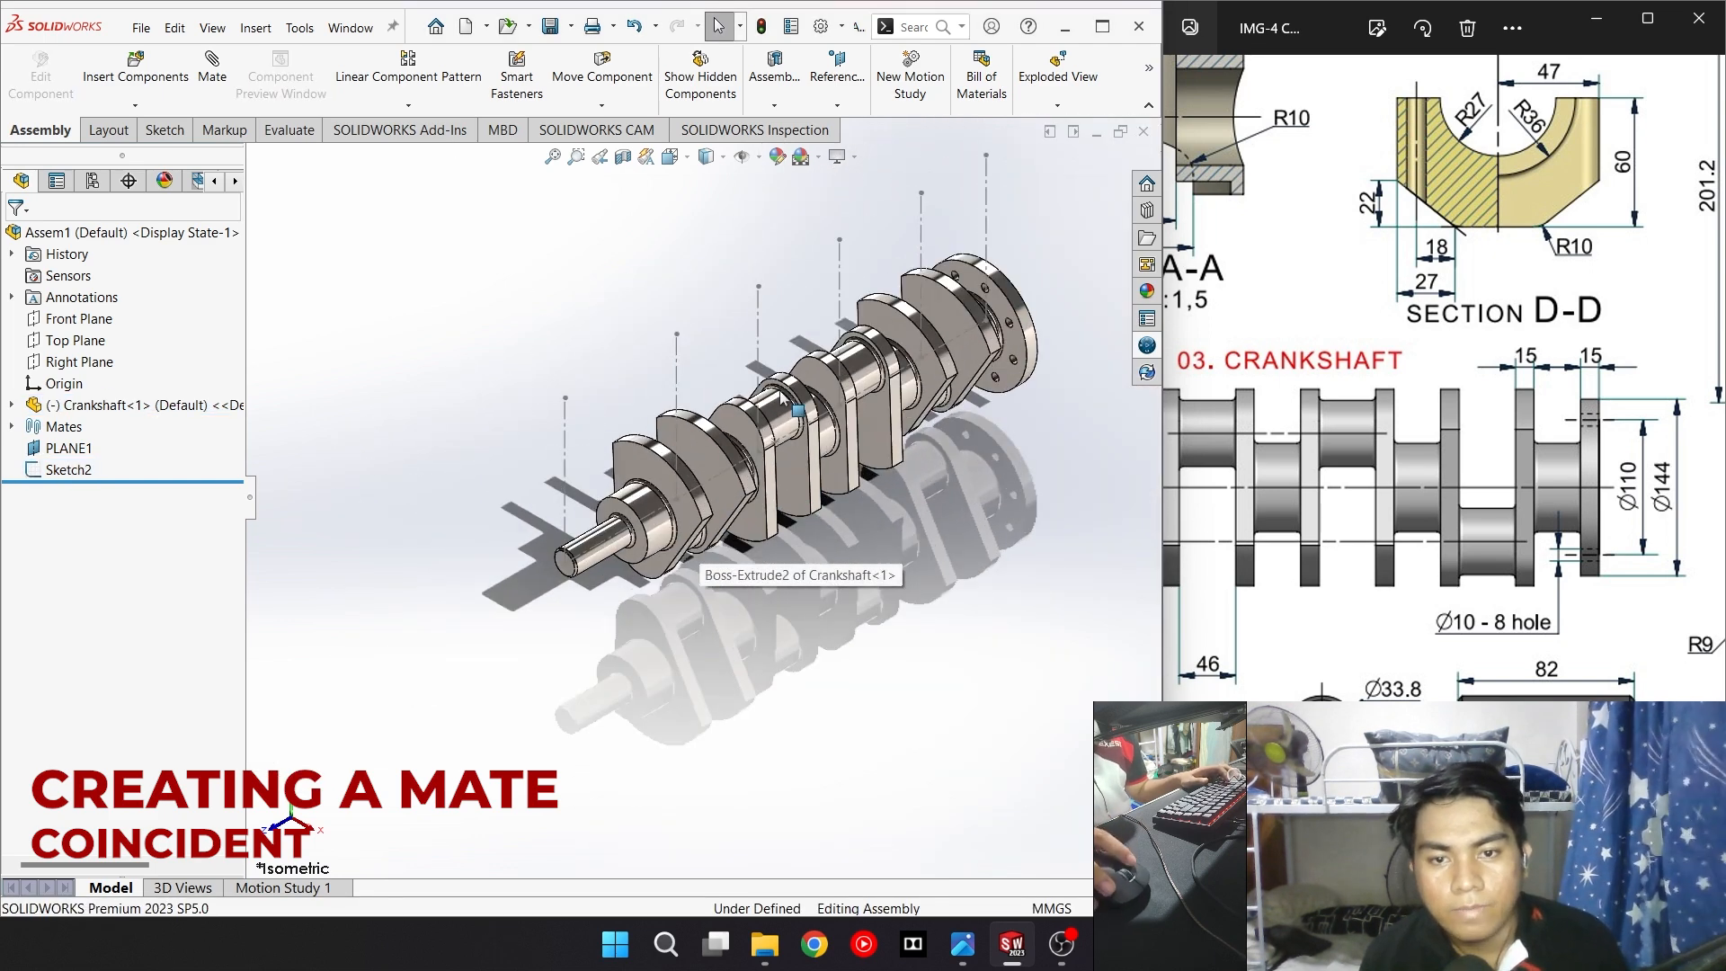
left_click_drag(797, 410, 735, 303)
key("Escape")
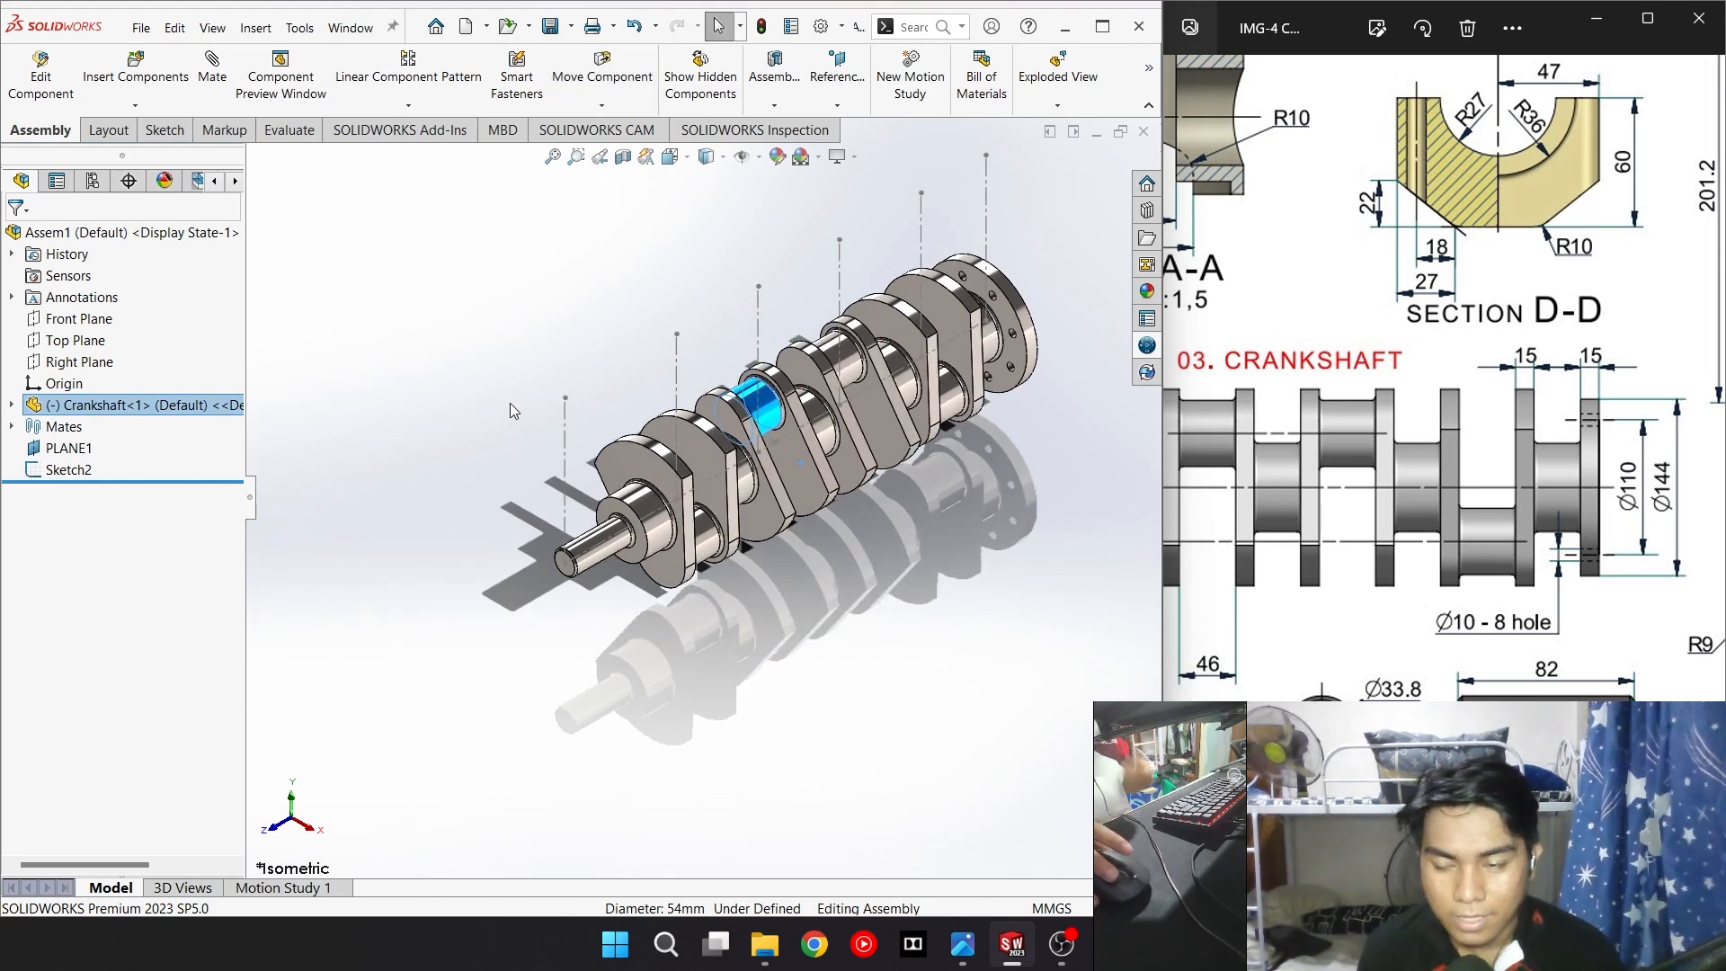
left_click(409, 500)
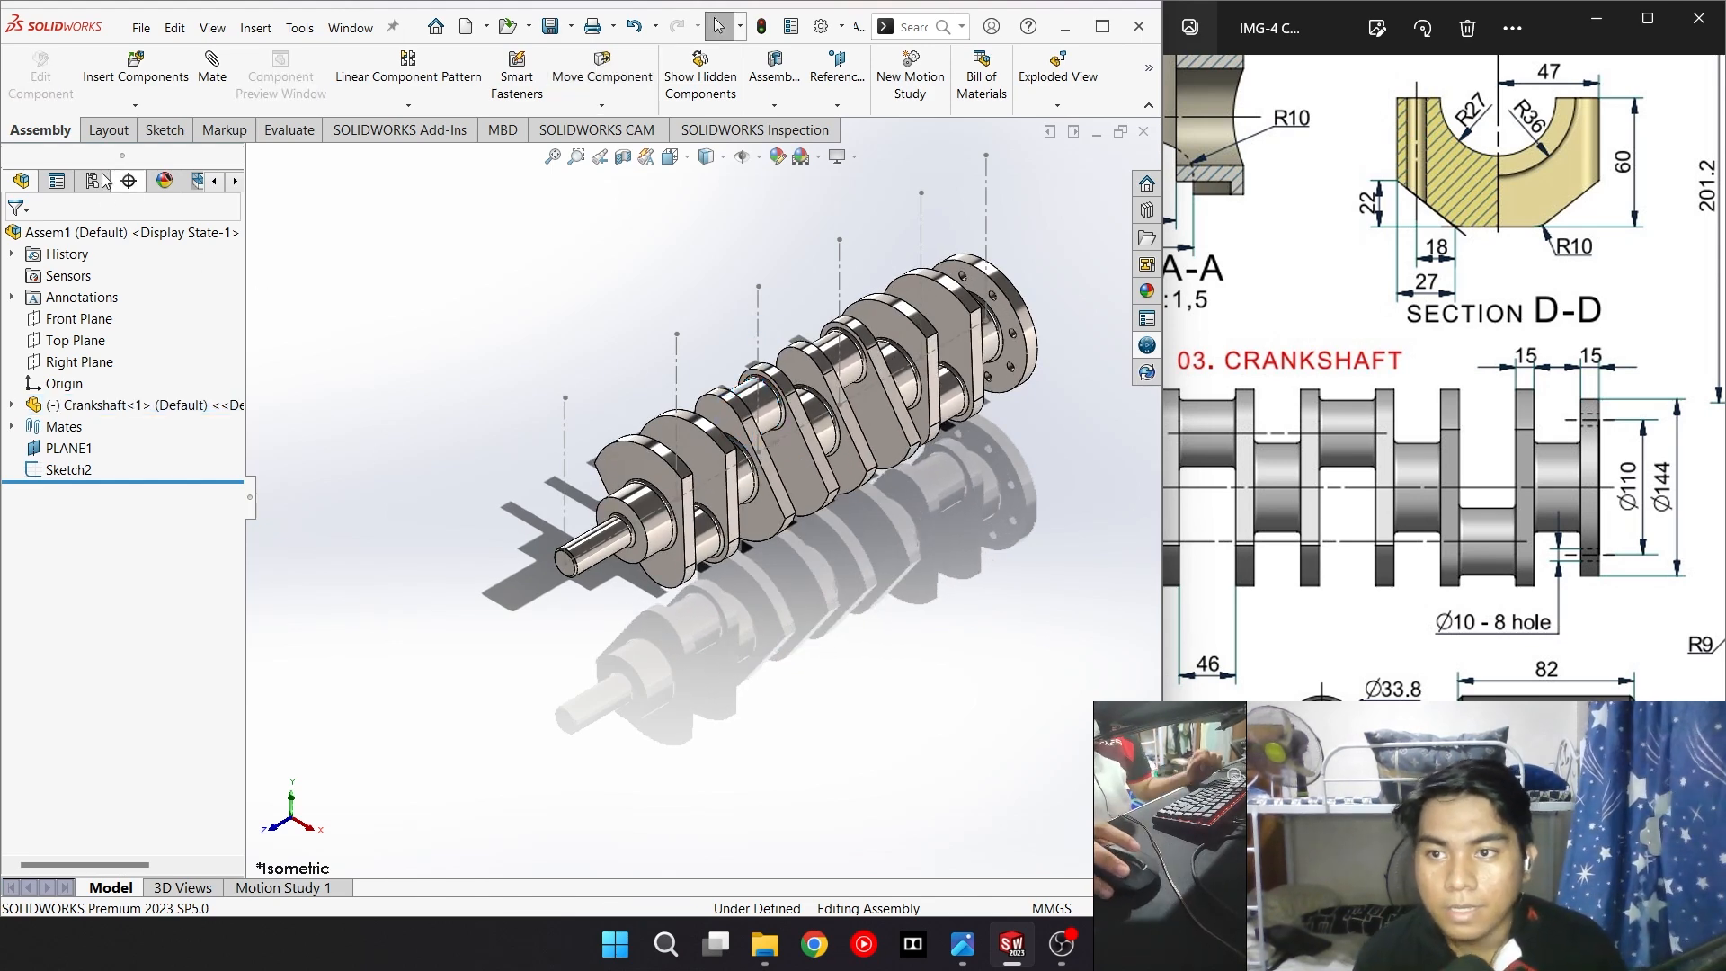
Load the Connecting Rod Cap, Connecting Rod, Piston Pin, Piston Ring and Piston parts from the 4 Cylinder Engine folder for insertion
left_click(134, 68)
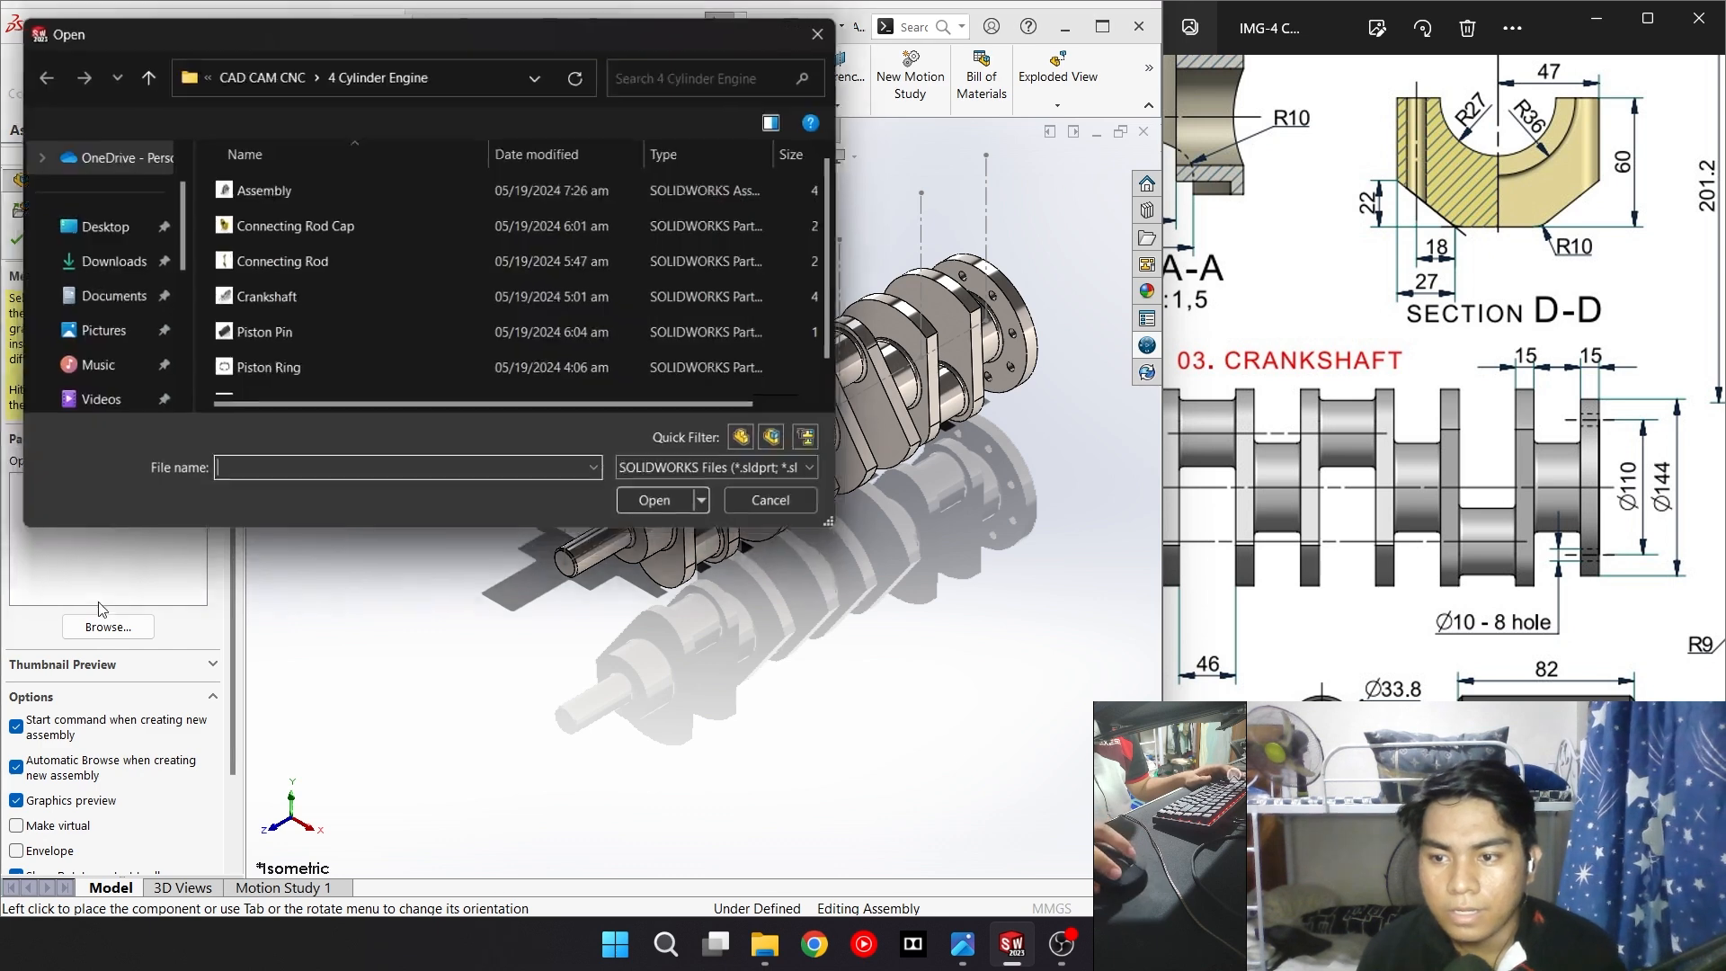
left_click(323, 235)
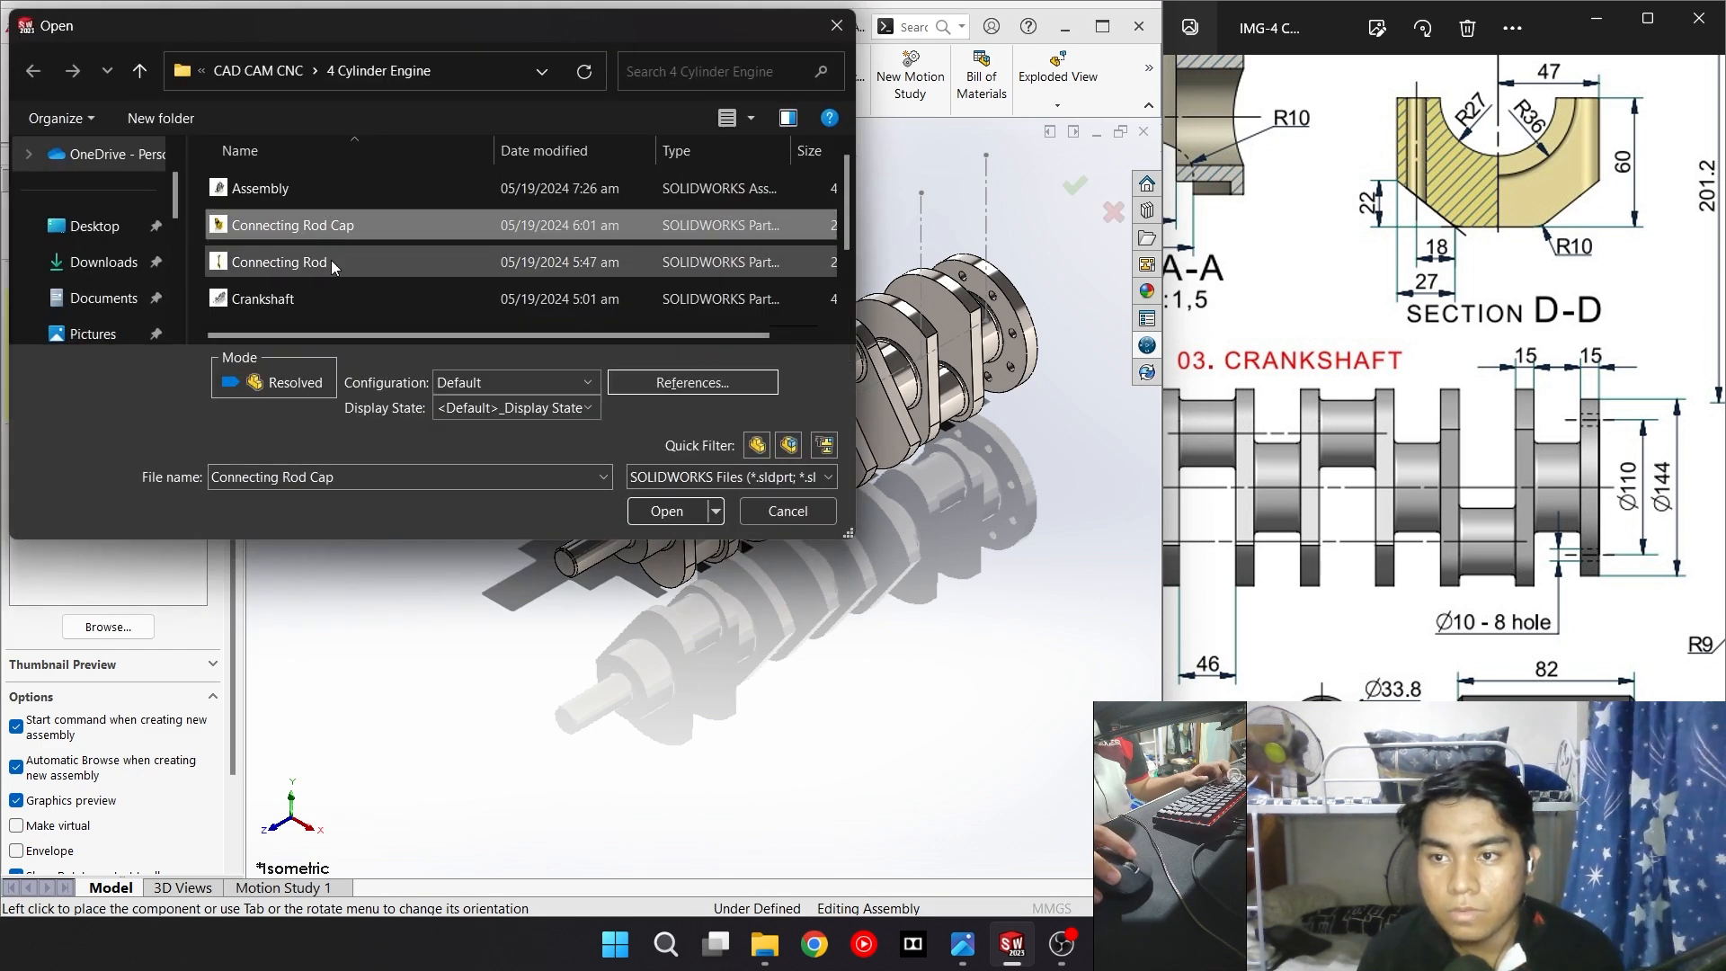
left_click(331, 261, "ctrl")
scroll(331, 261, "down", 1)
left_click(321, 236, "ctrl")
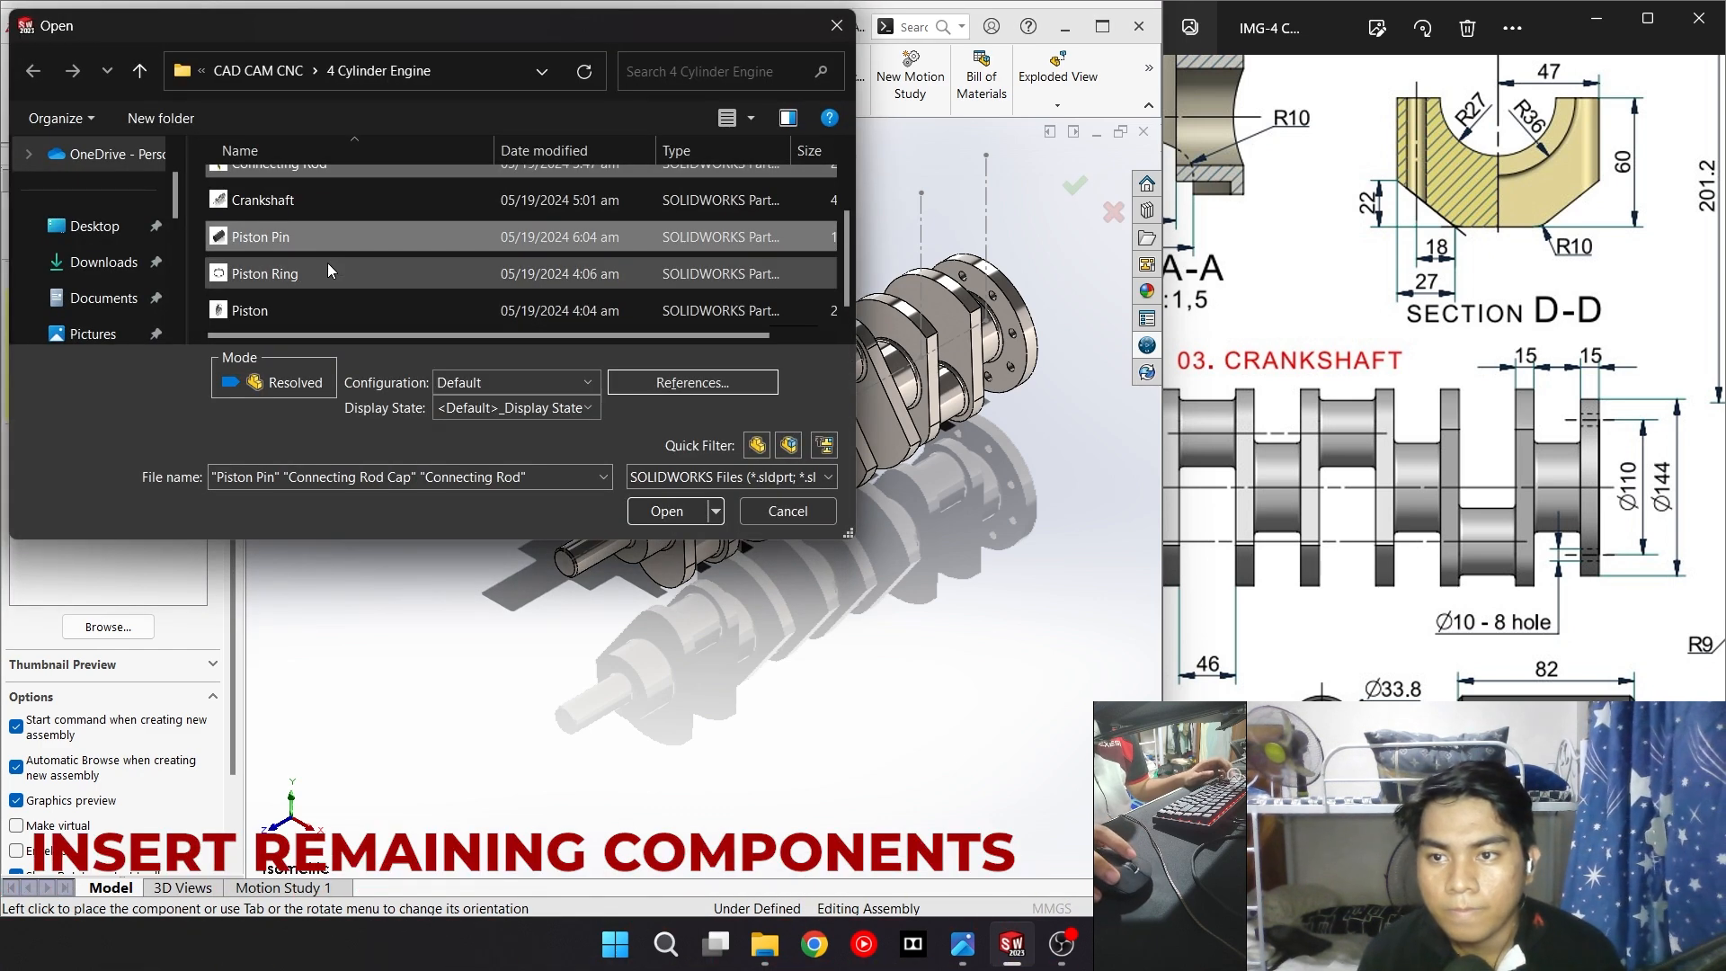
left_click(328, 265, "ctrl")
left_click(328, 299, "ctrl")
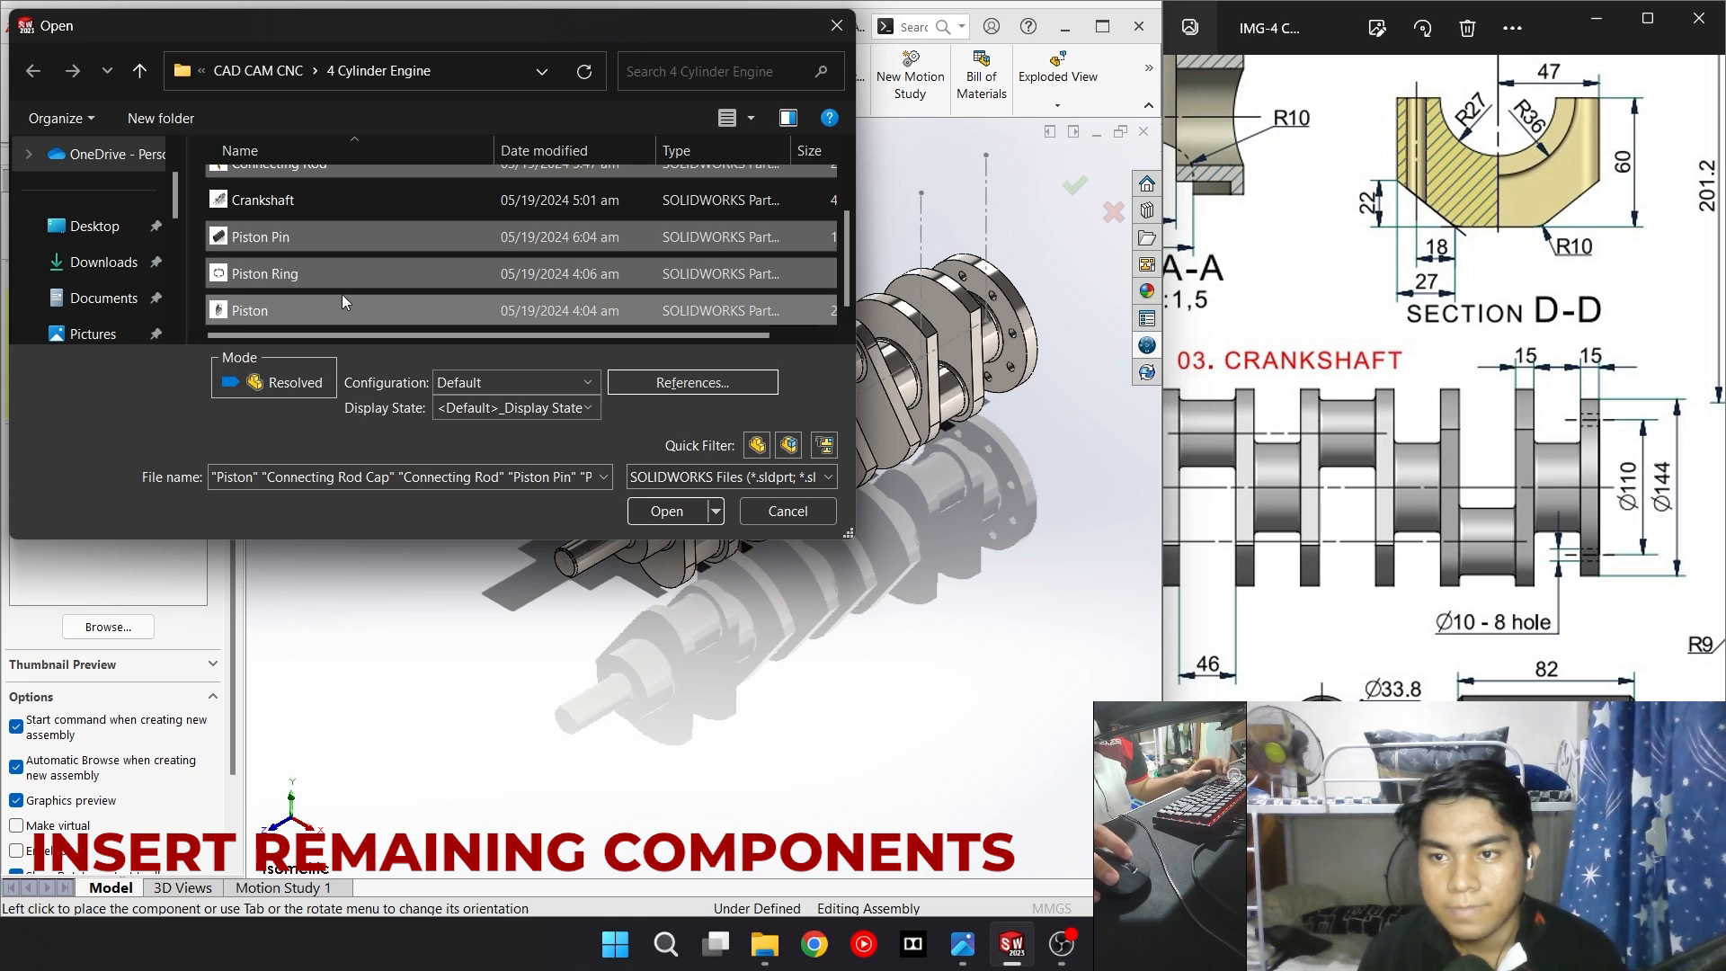
scroll(351, 273, "up", 2)
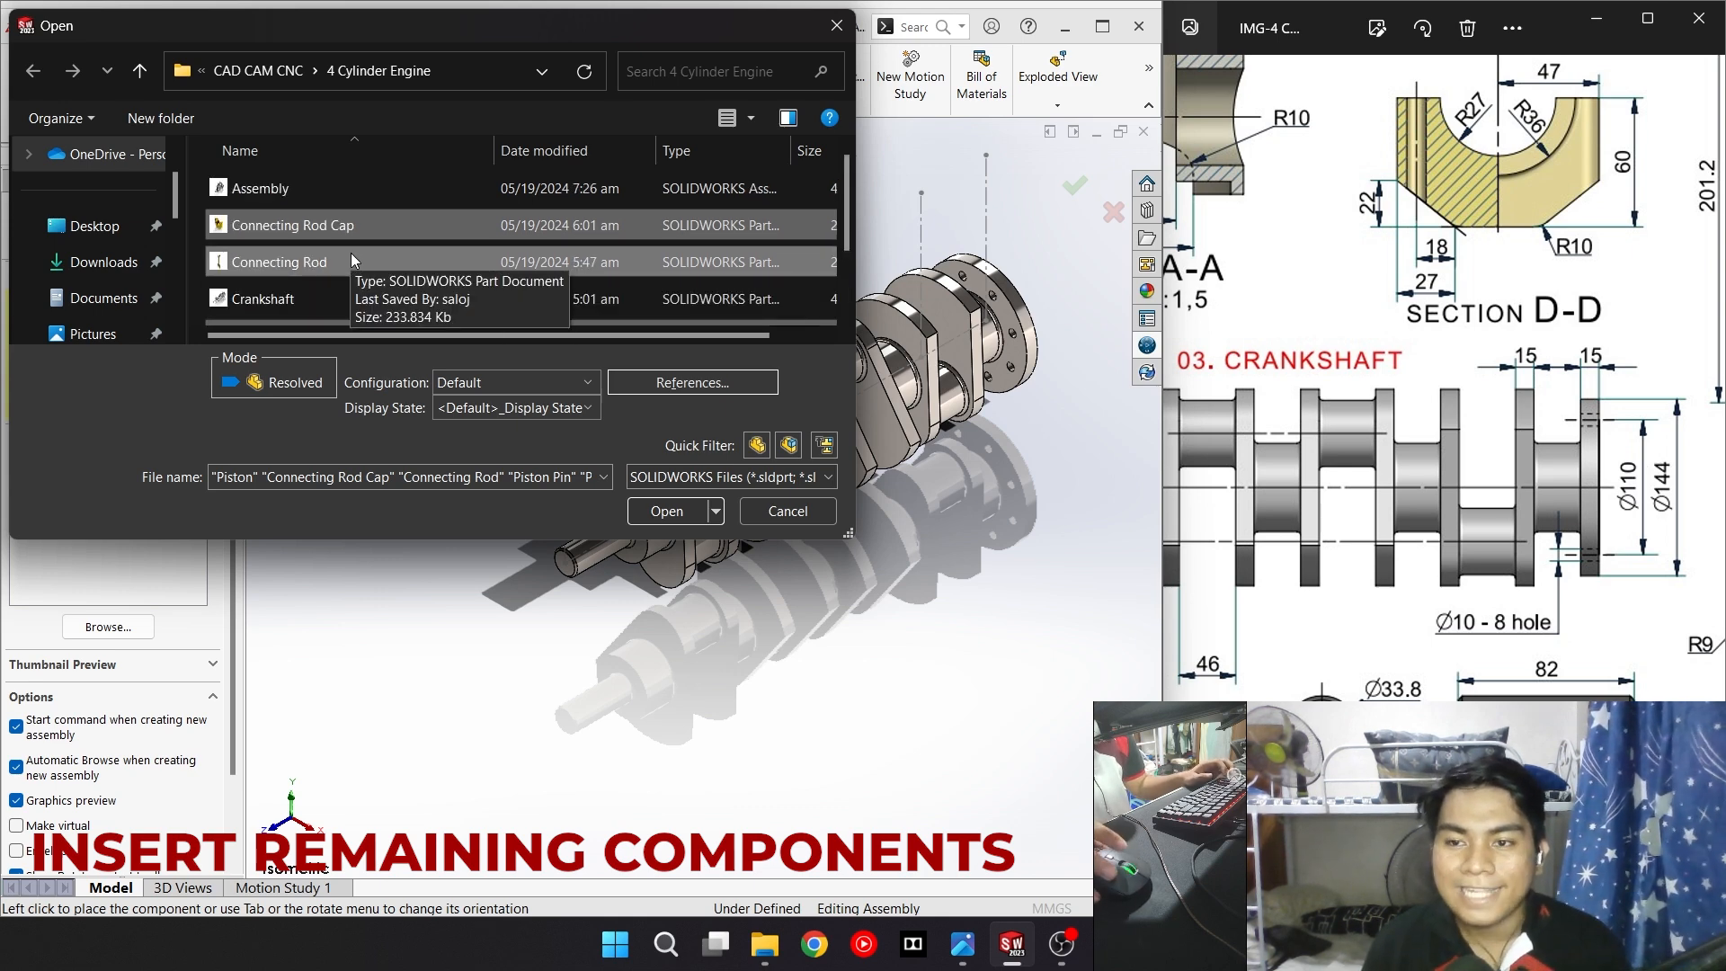
left_click(668, 511)
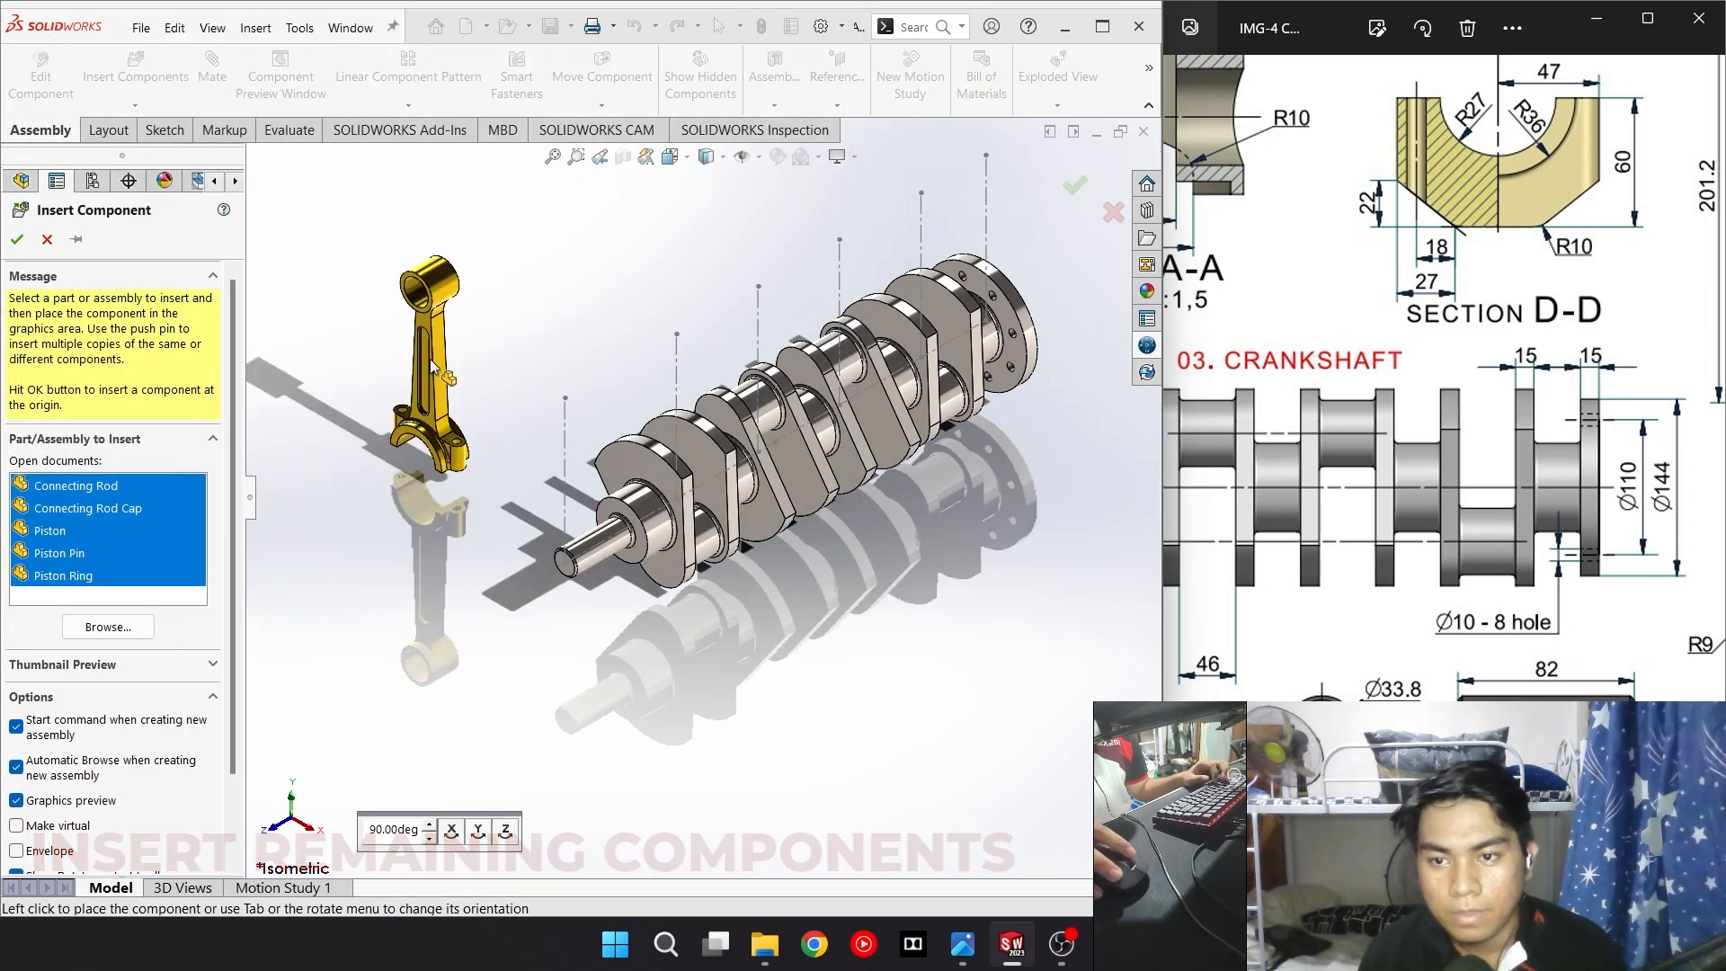
Place the connecting rod, connecting rod cap, piston, piston pin and piston ring in free space beside the crankshaft
left_click(481, 298)
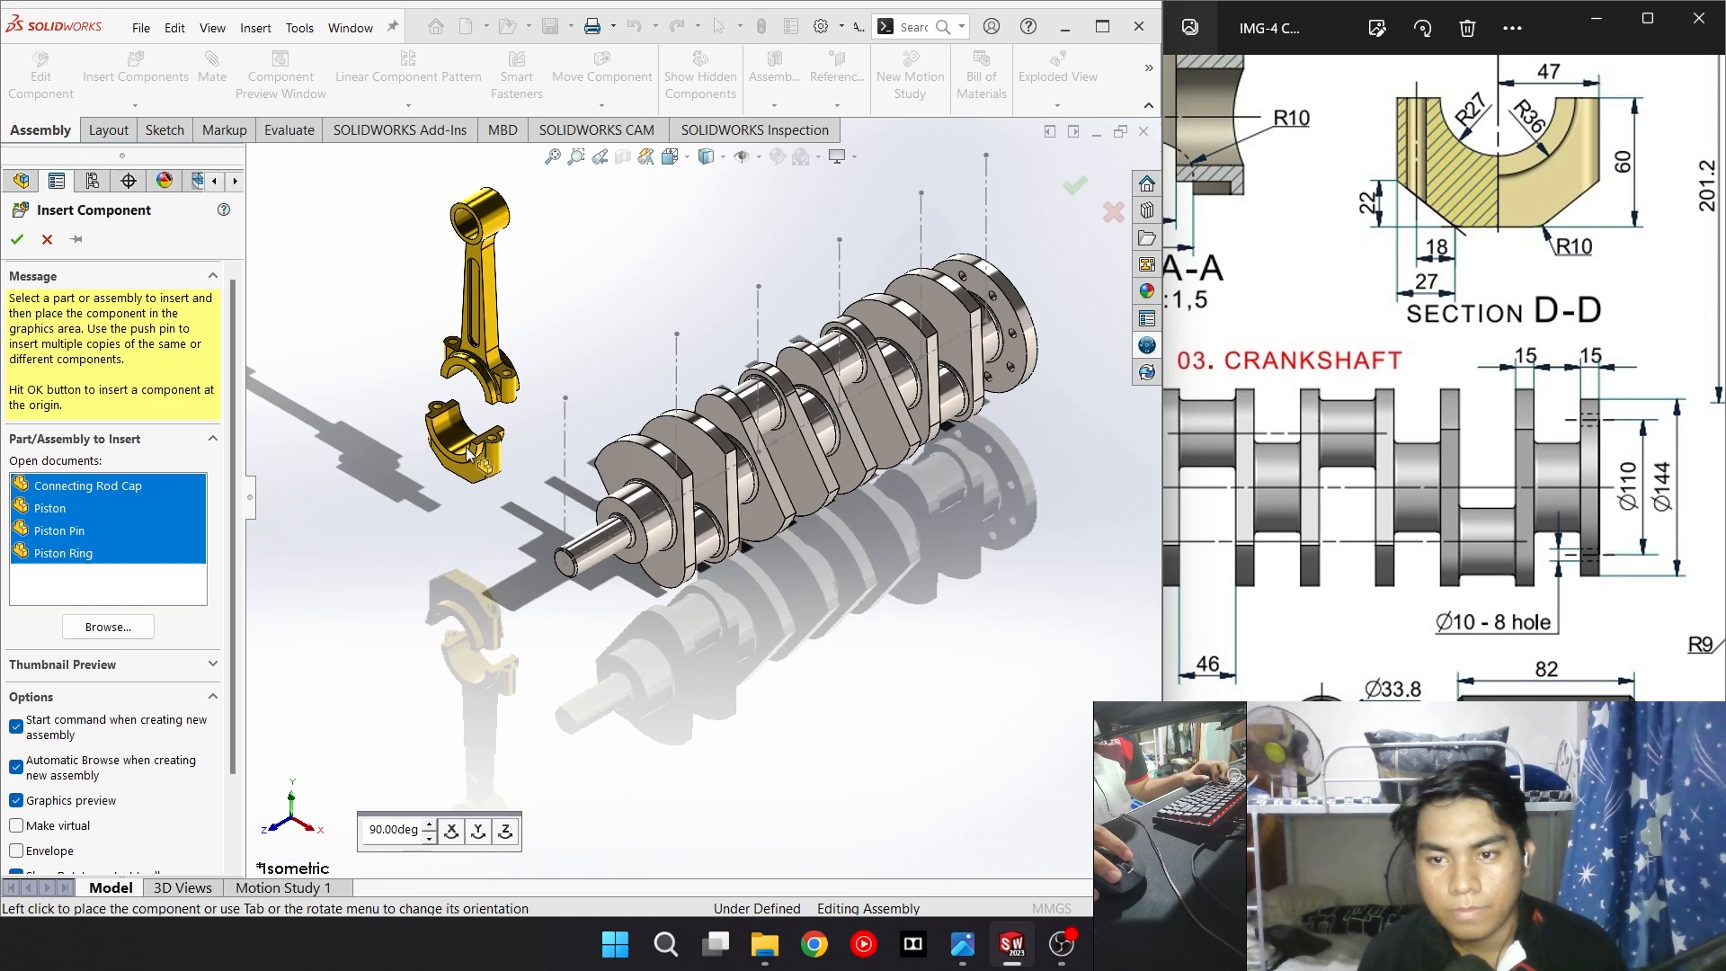
left_click(468, 453)
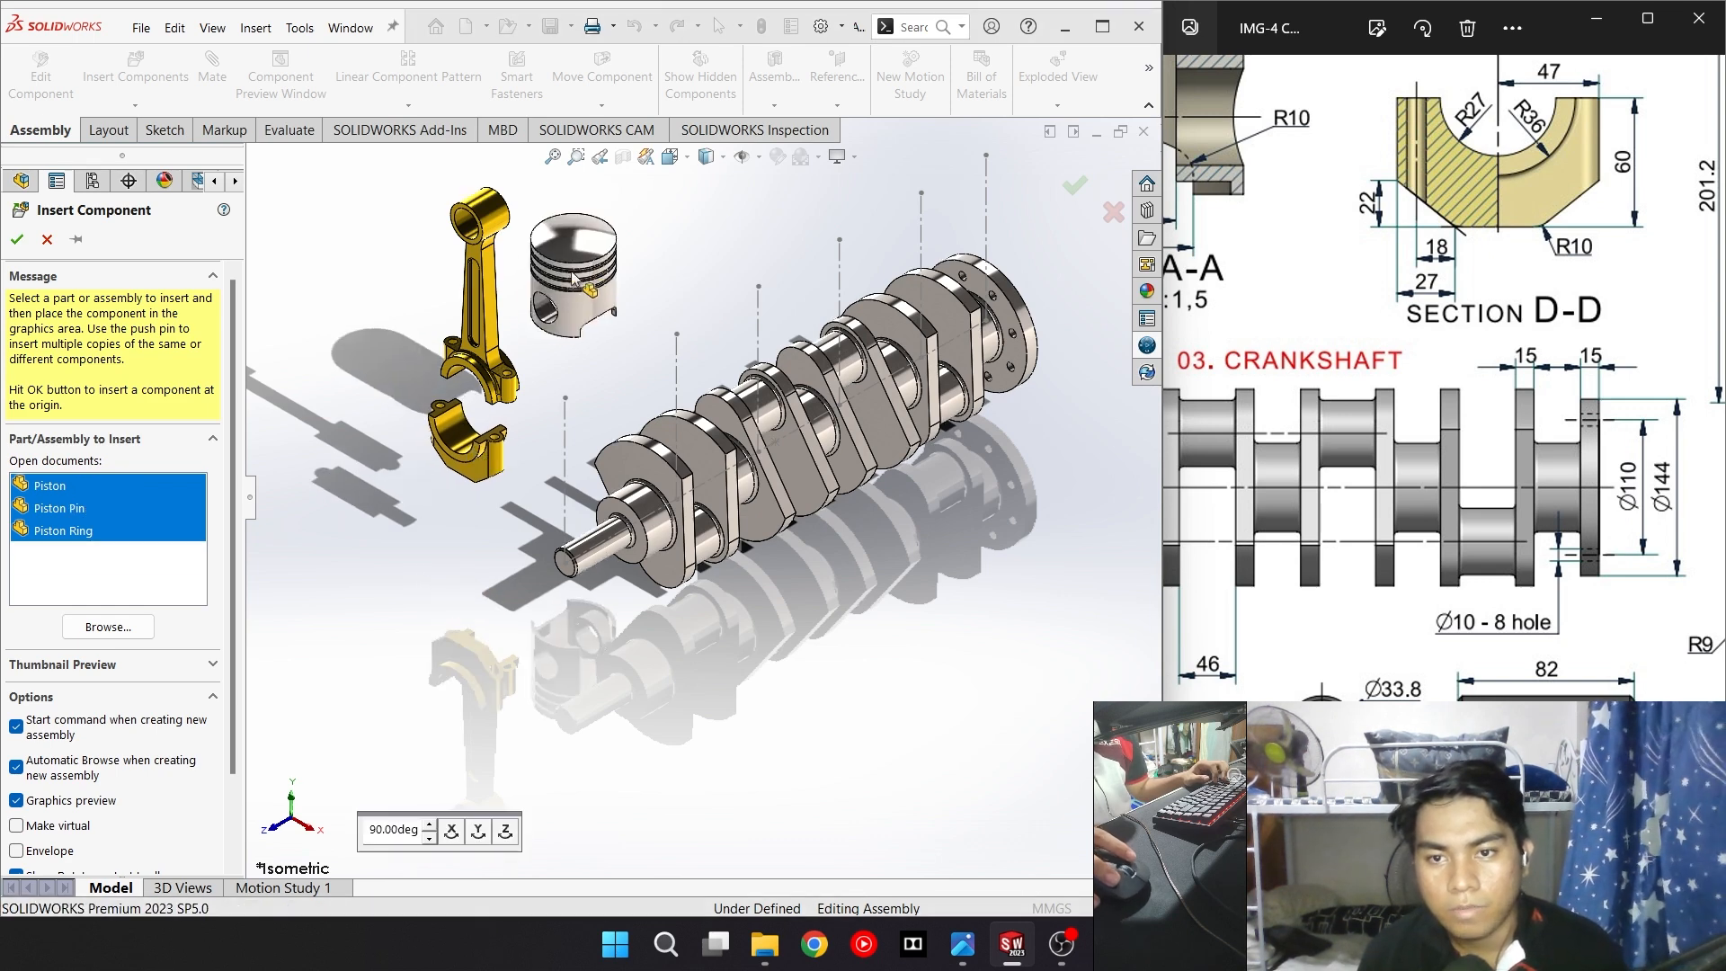
left_click(361, 203)
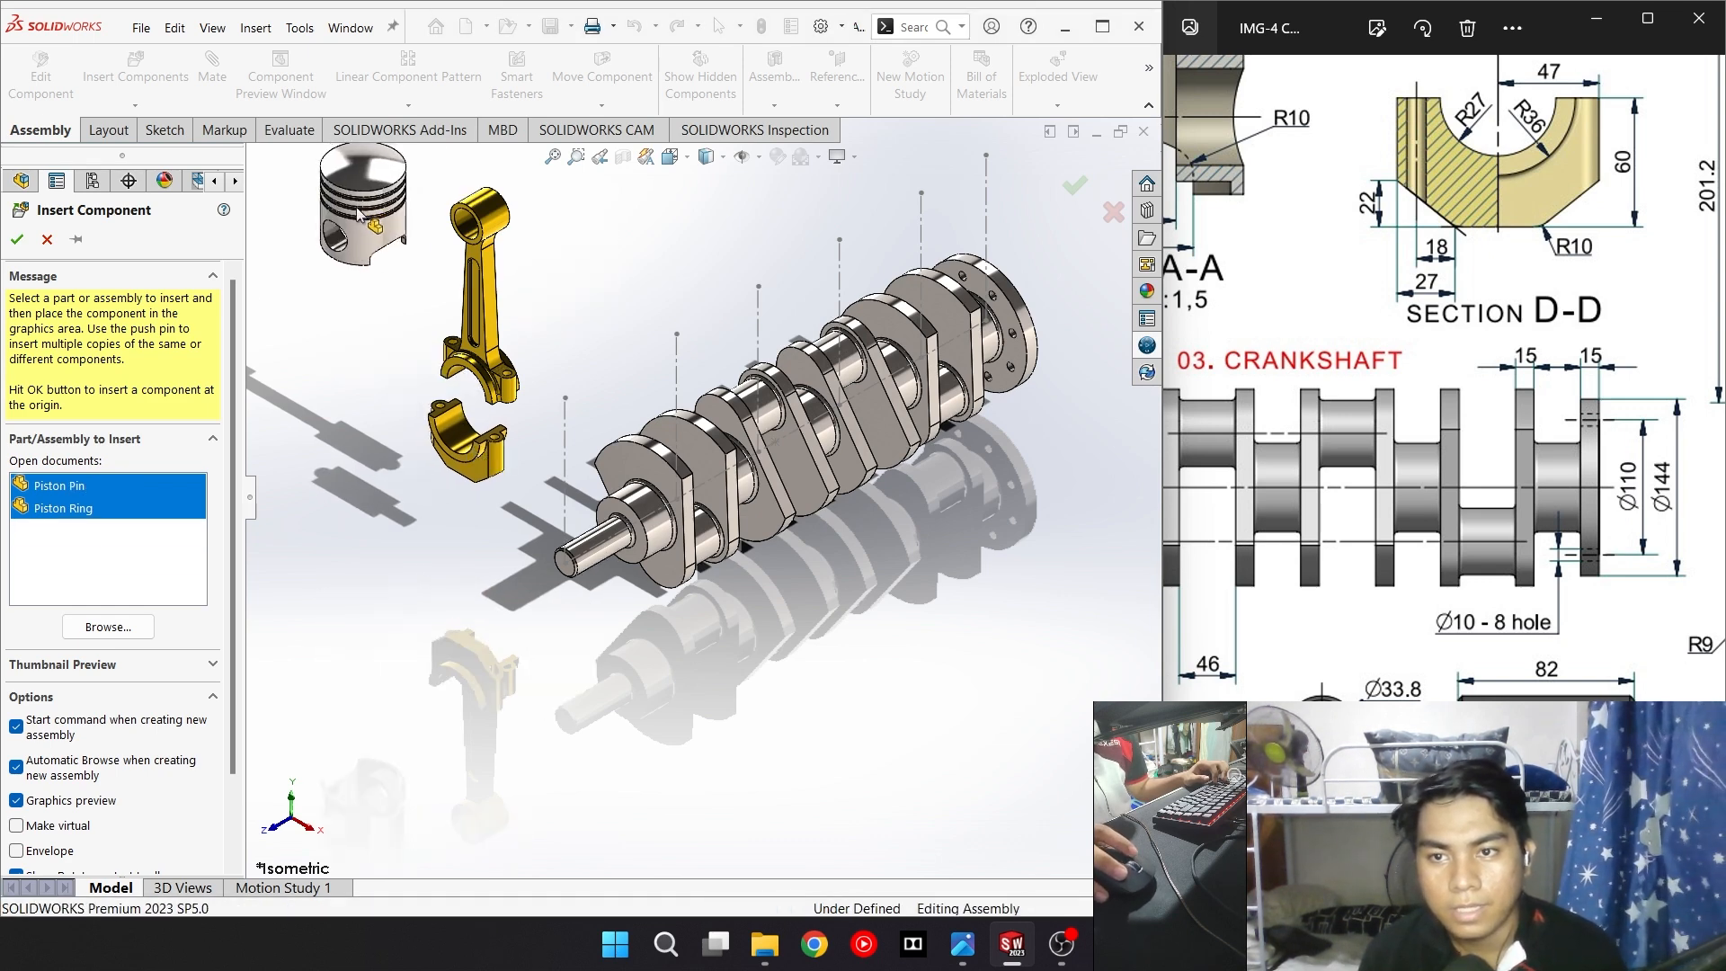
left_click(319, 342)
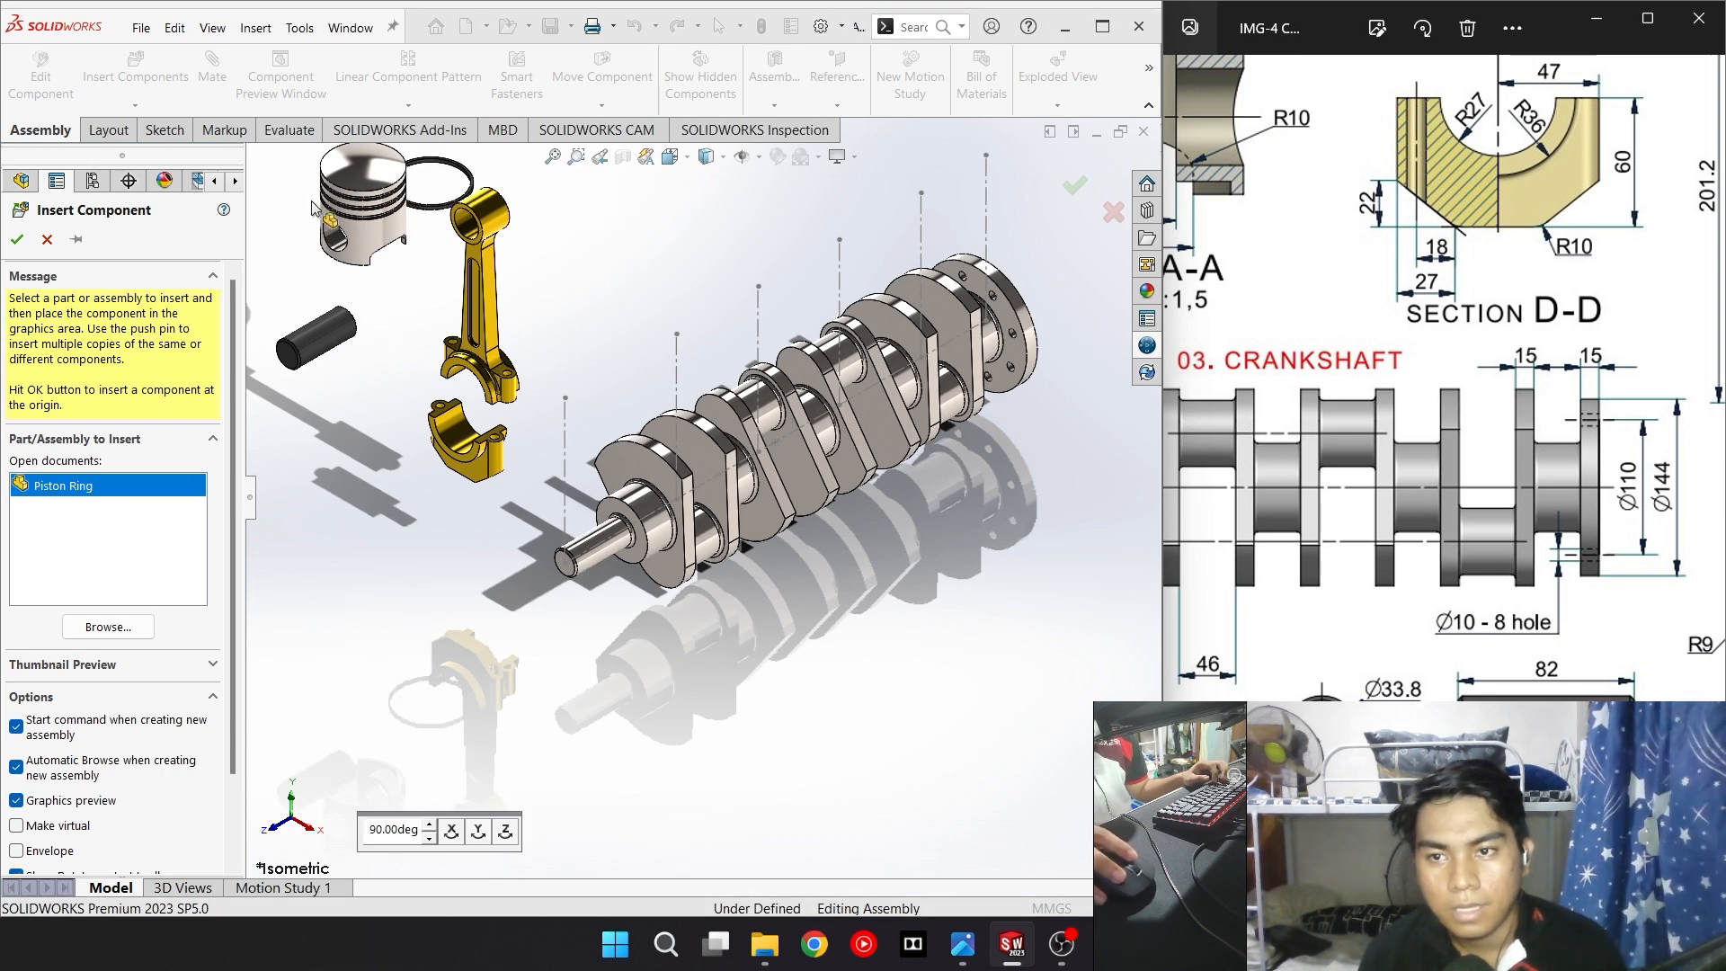
left_click(268, 194)
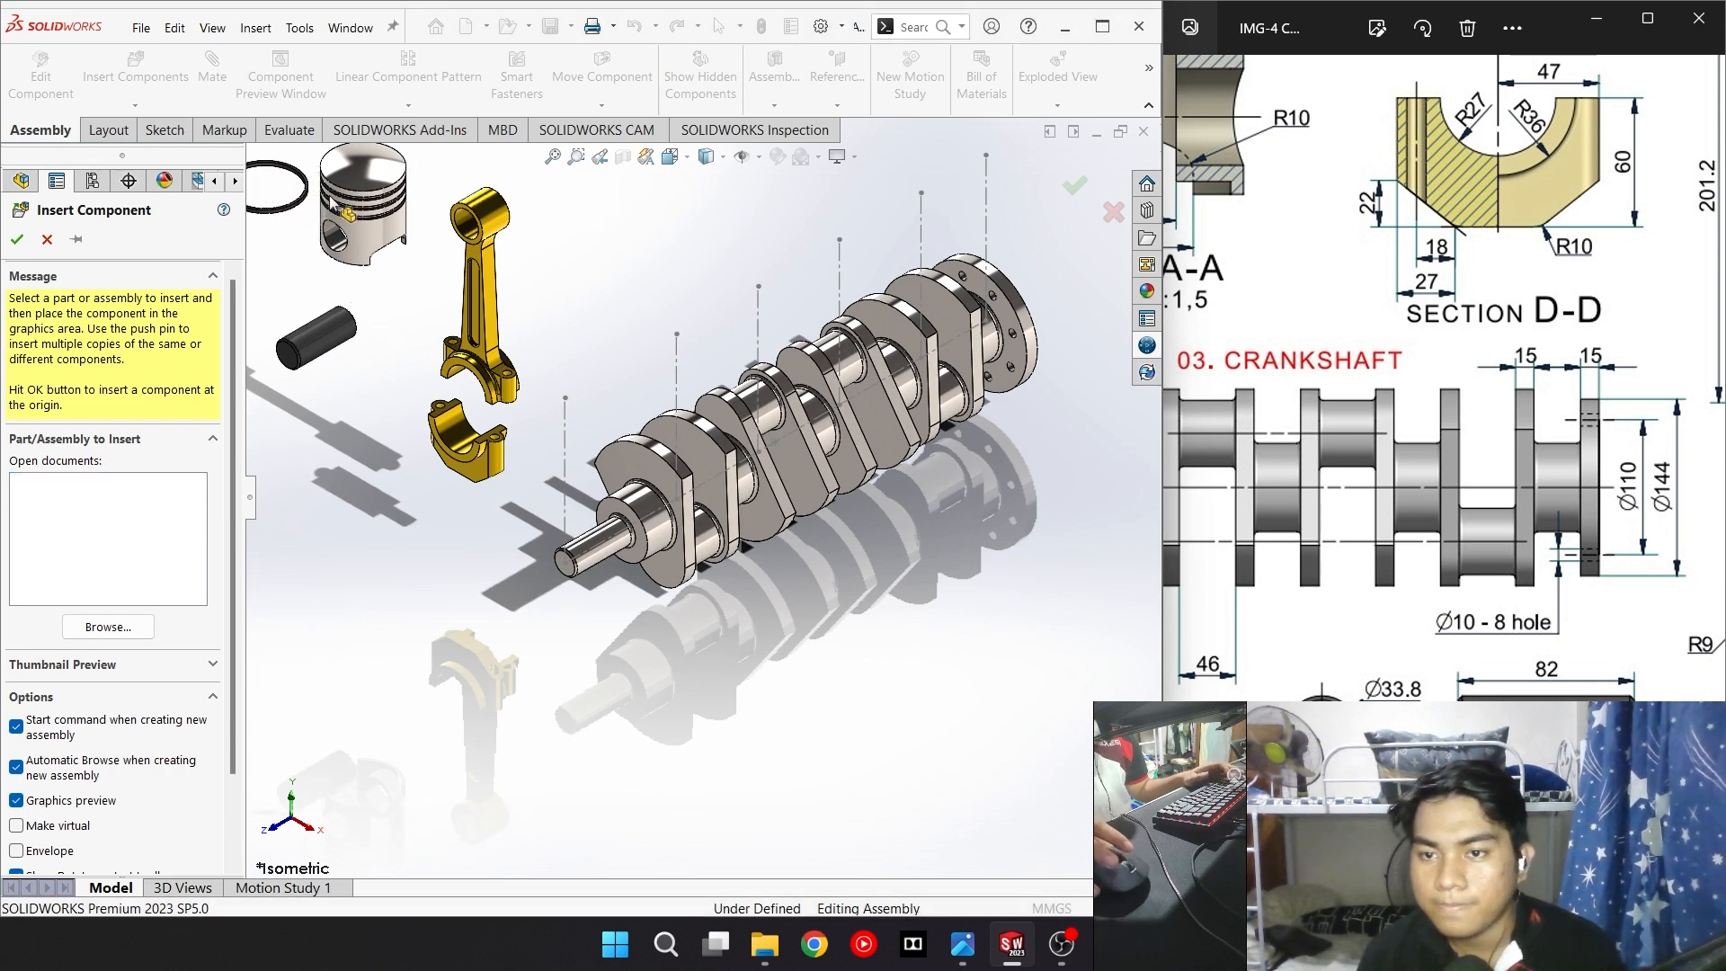
Mate the piston ring's inner cylindrical face concentric with the inner cylindrical face of the piston's uppermost ring groove
middle_click_drag(371, 250, 555, 391, "ctrl")
scroll(677, 288, "down", 5)
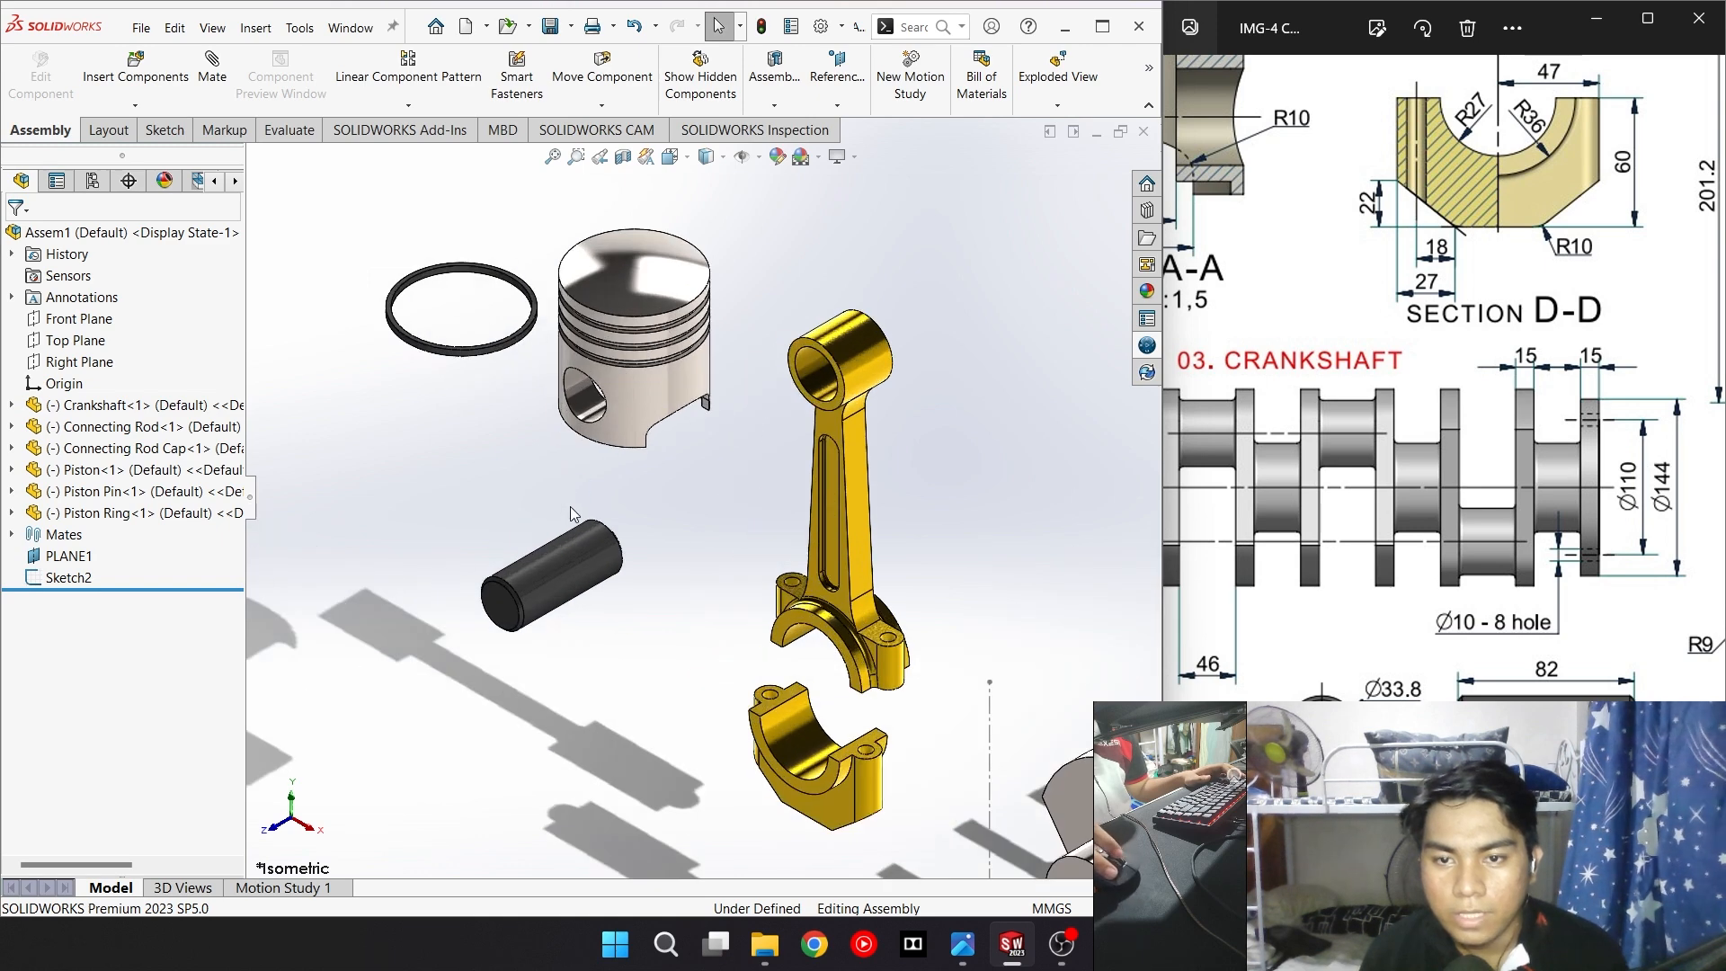
scroll(593, 346, "down", 3)
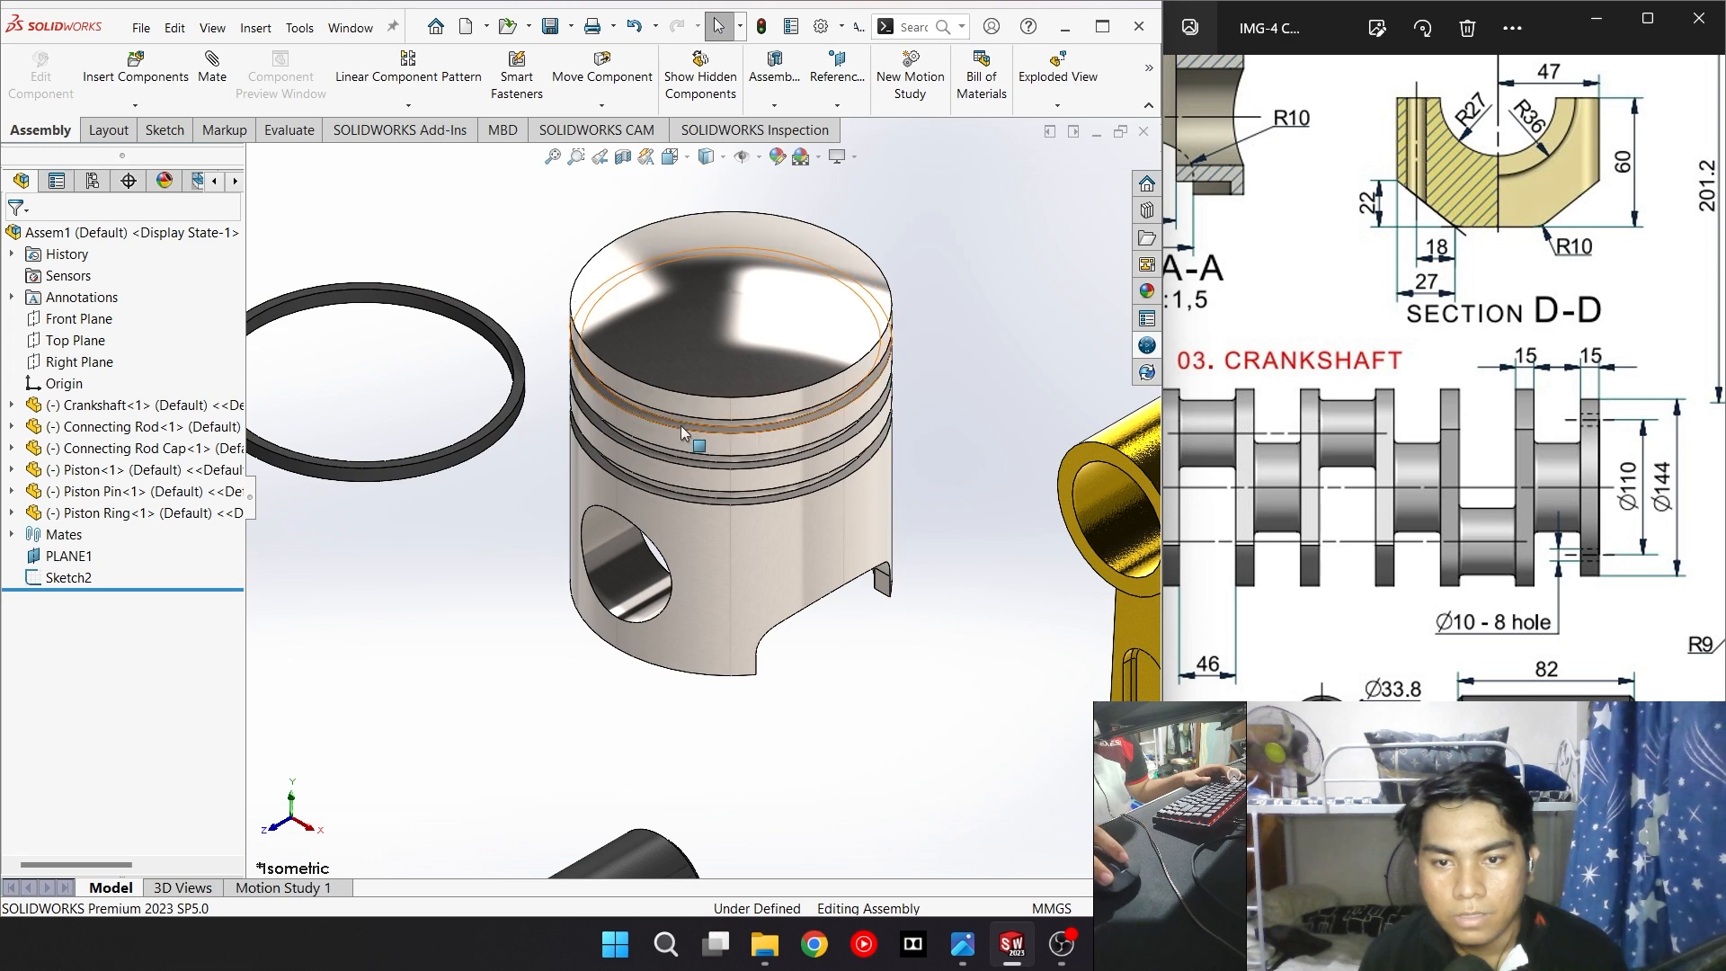
scroll(688, 430, "down", 3)
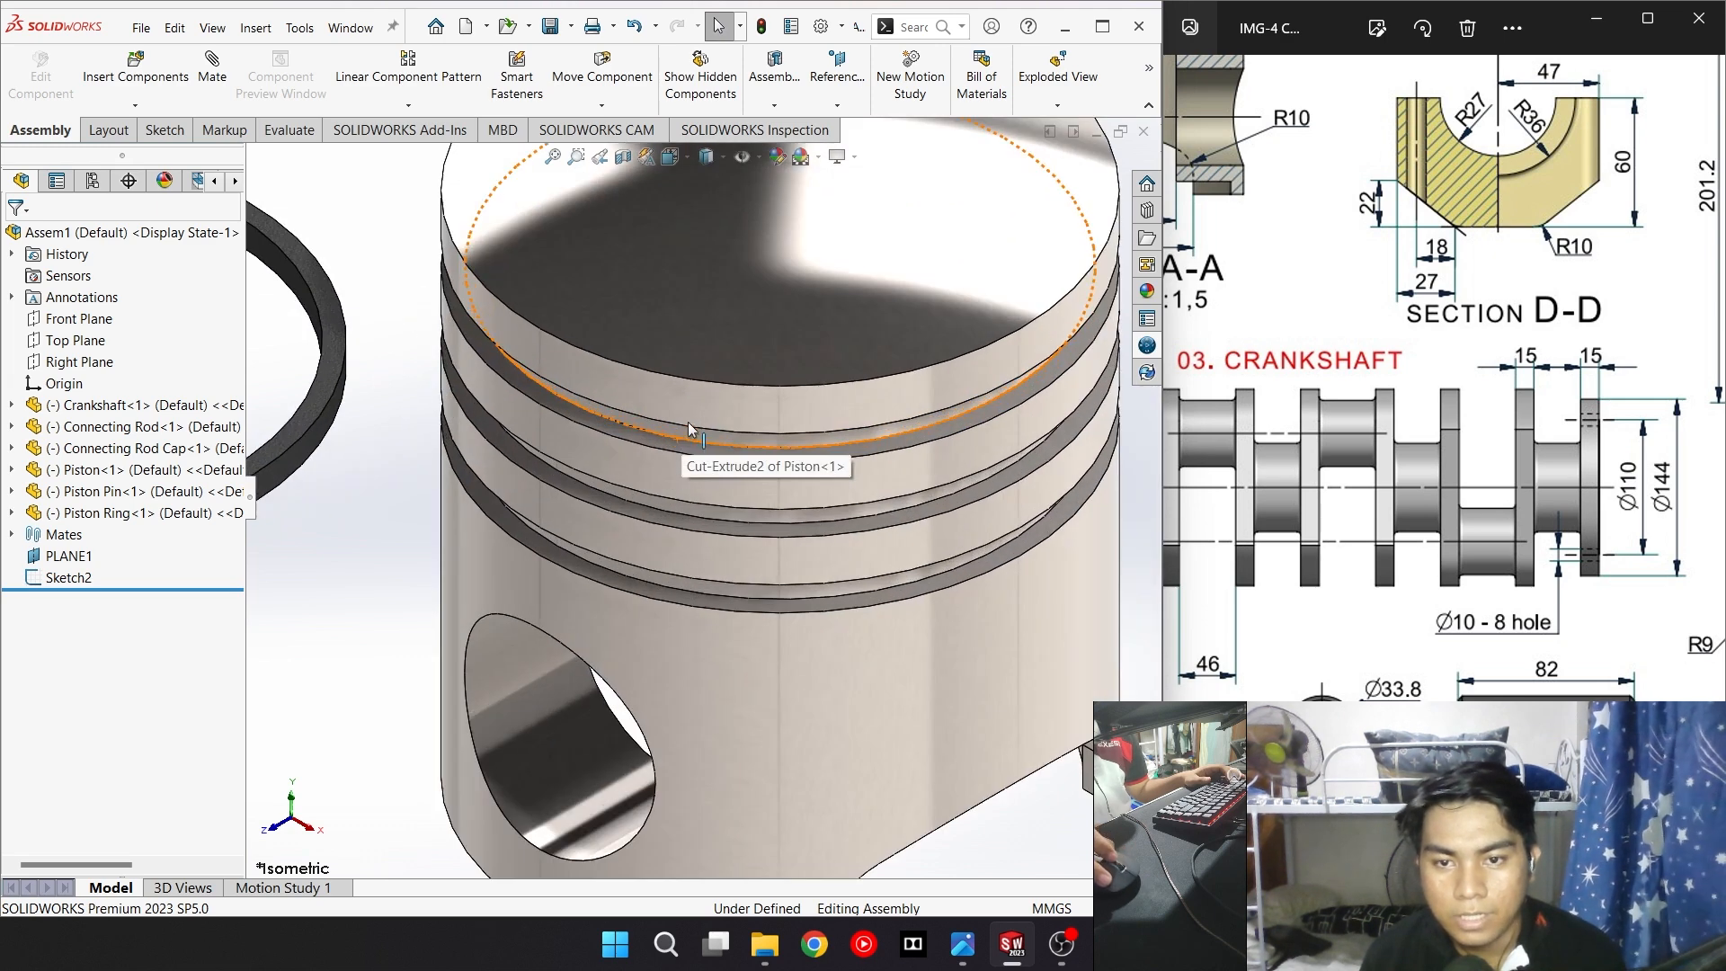
scroll(585, 355, "up", 2)
scroll(611, 403, "down", 2)
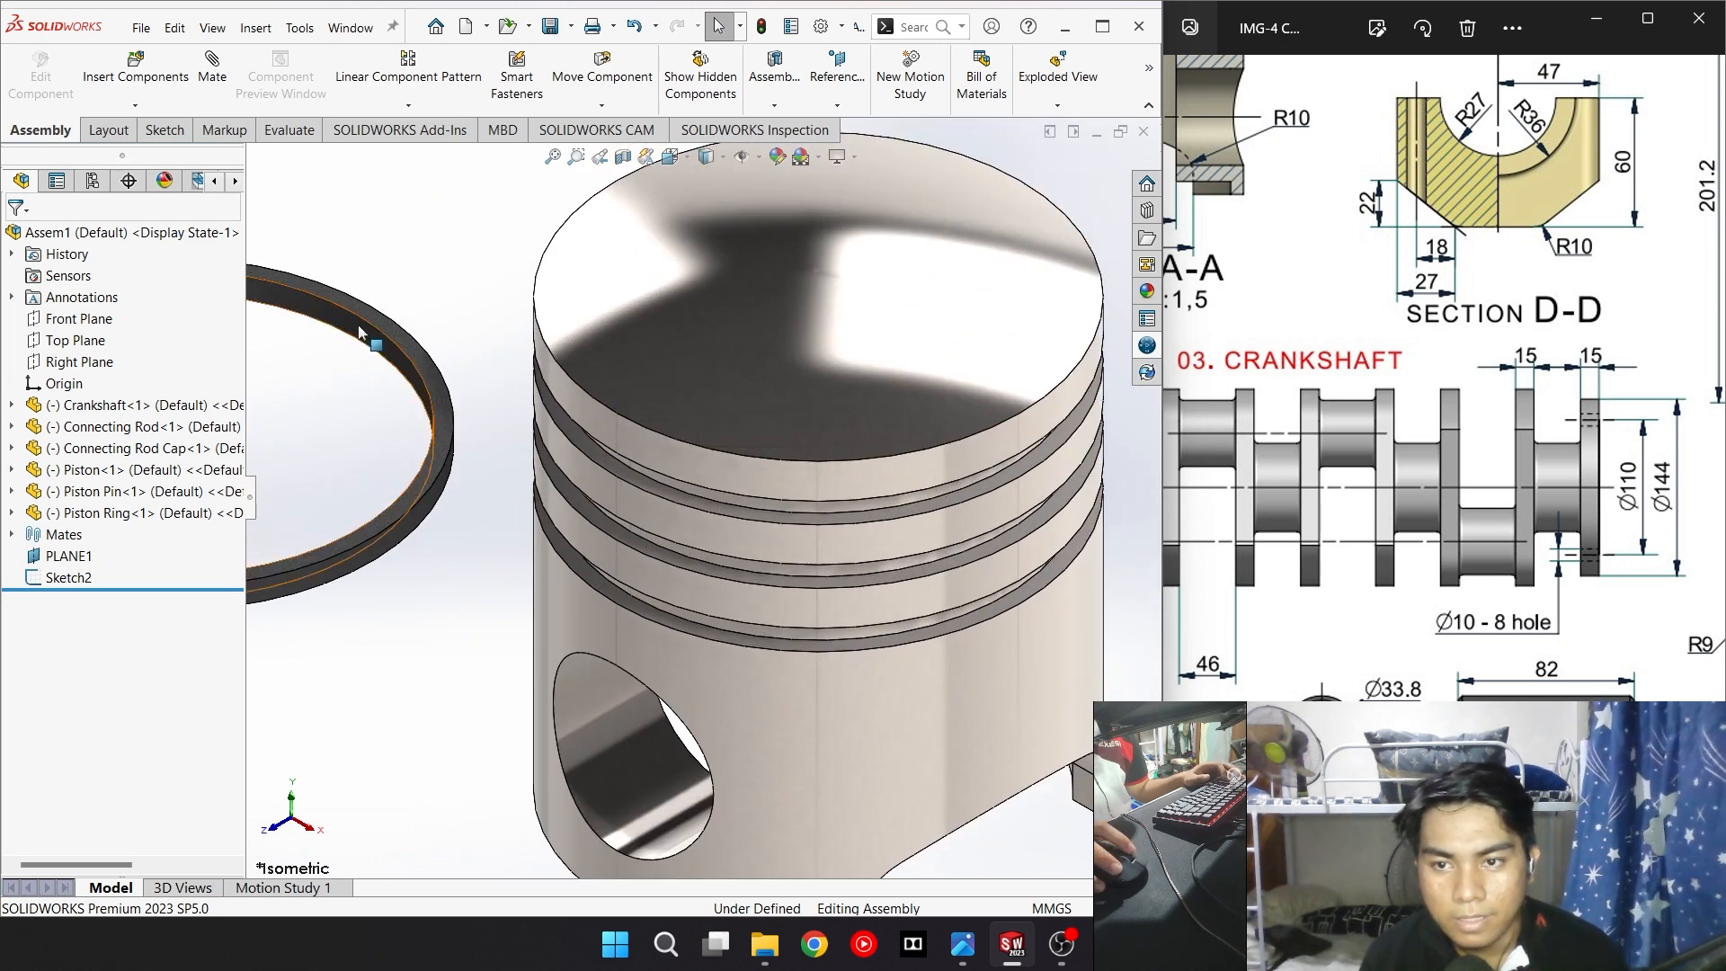
left_click(359, 333)
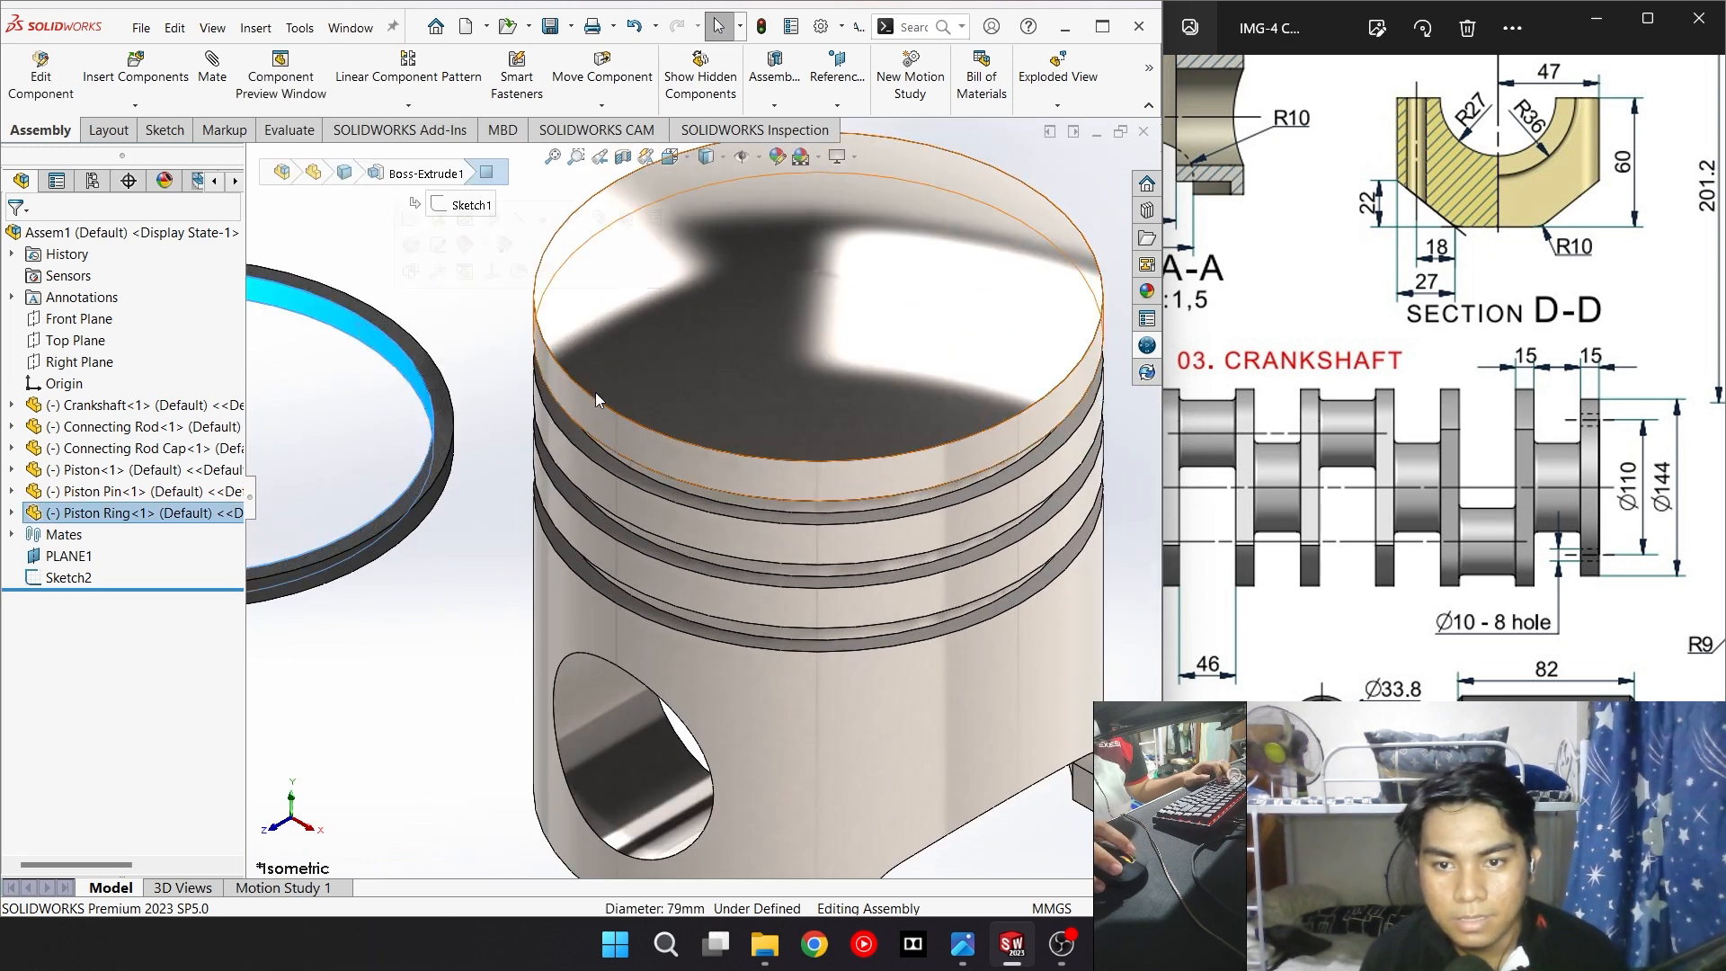
left_click(762, 505, "ctrl")
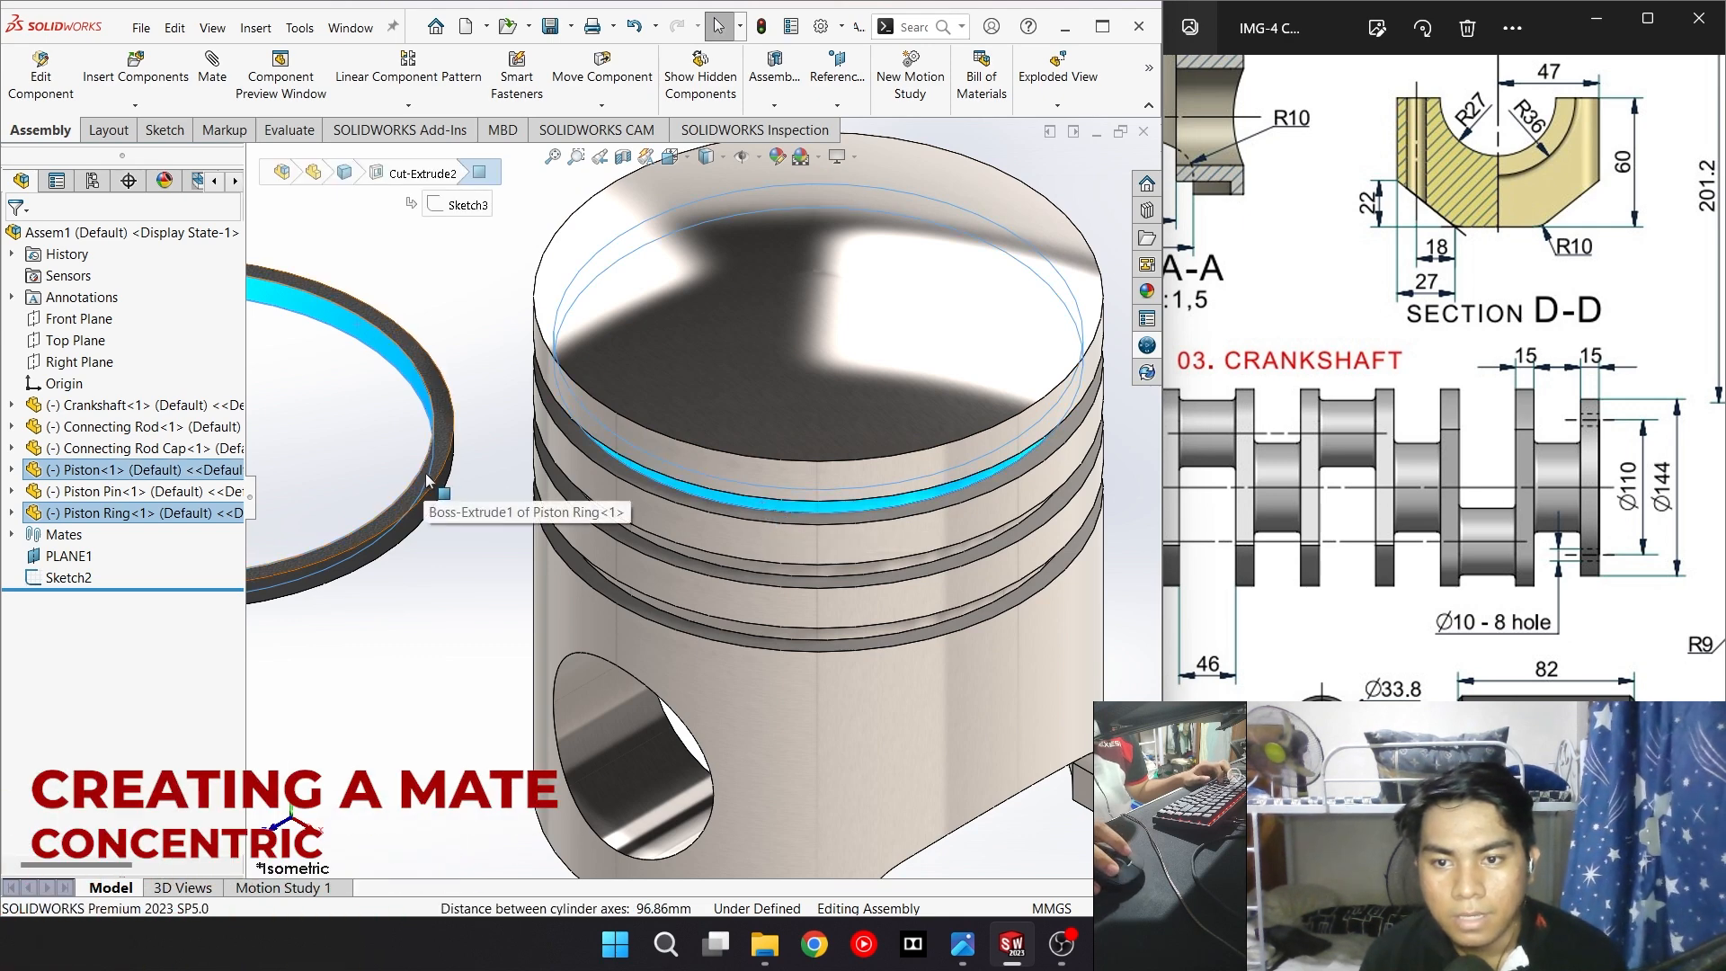
right_click(665, 476)
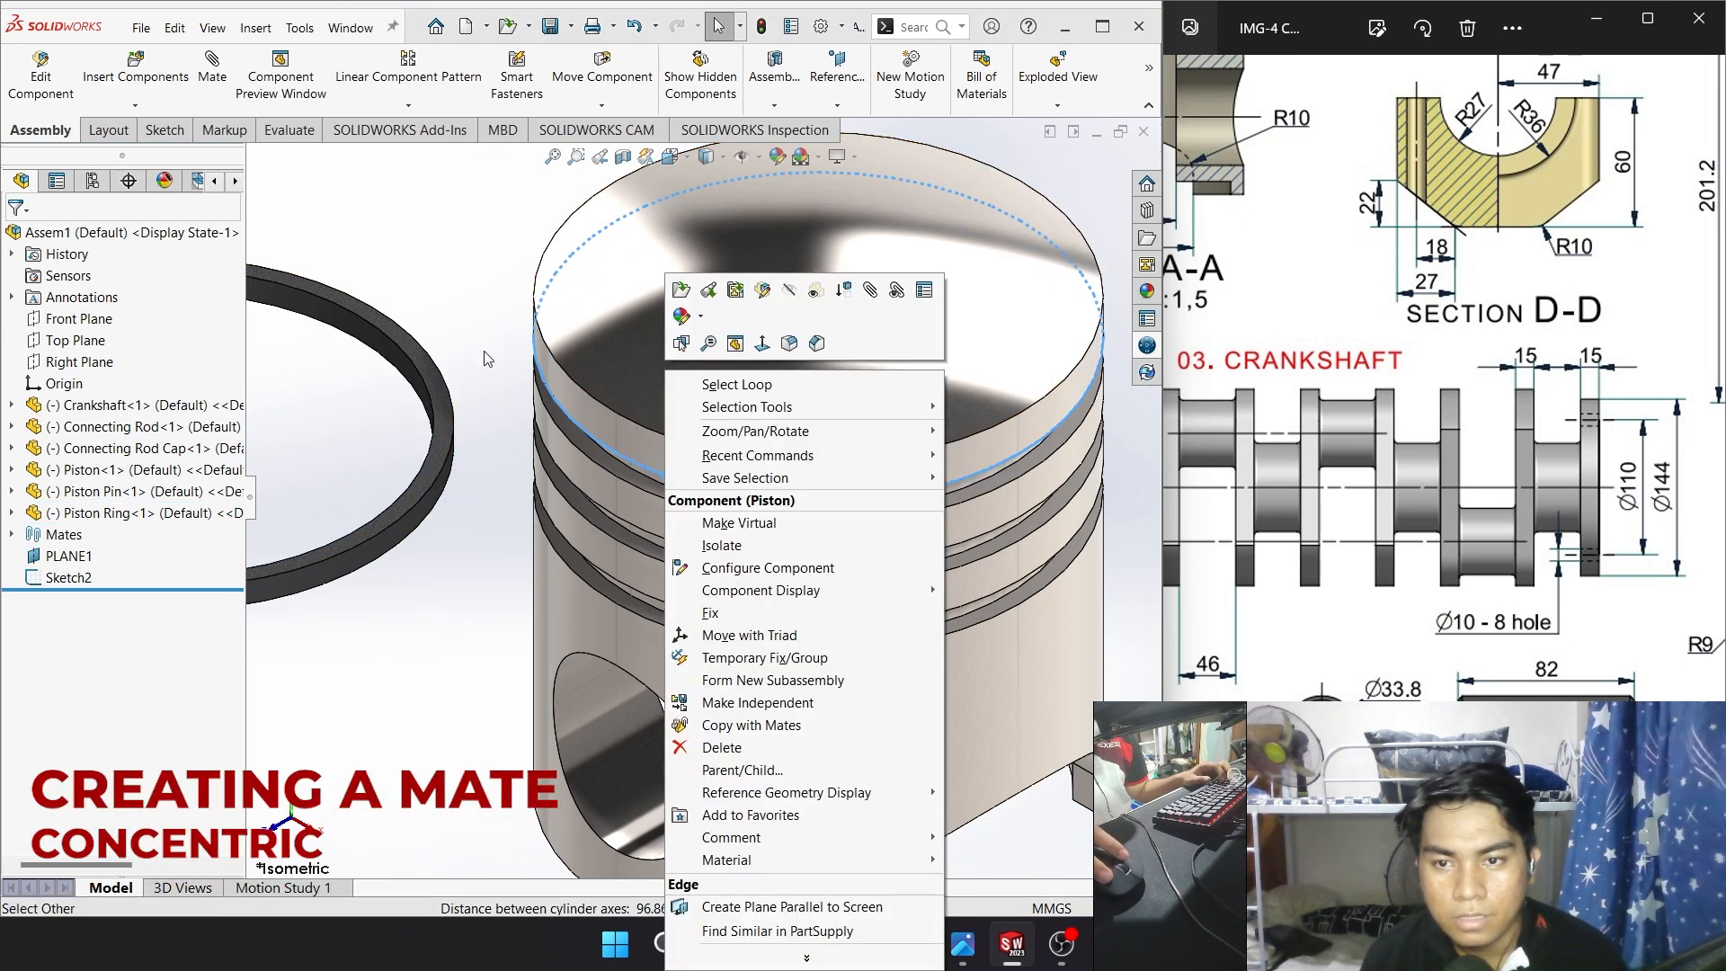
left_click(431, 382)
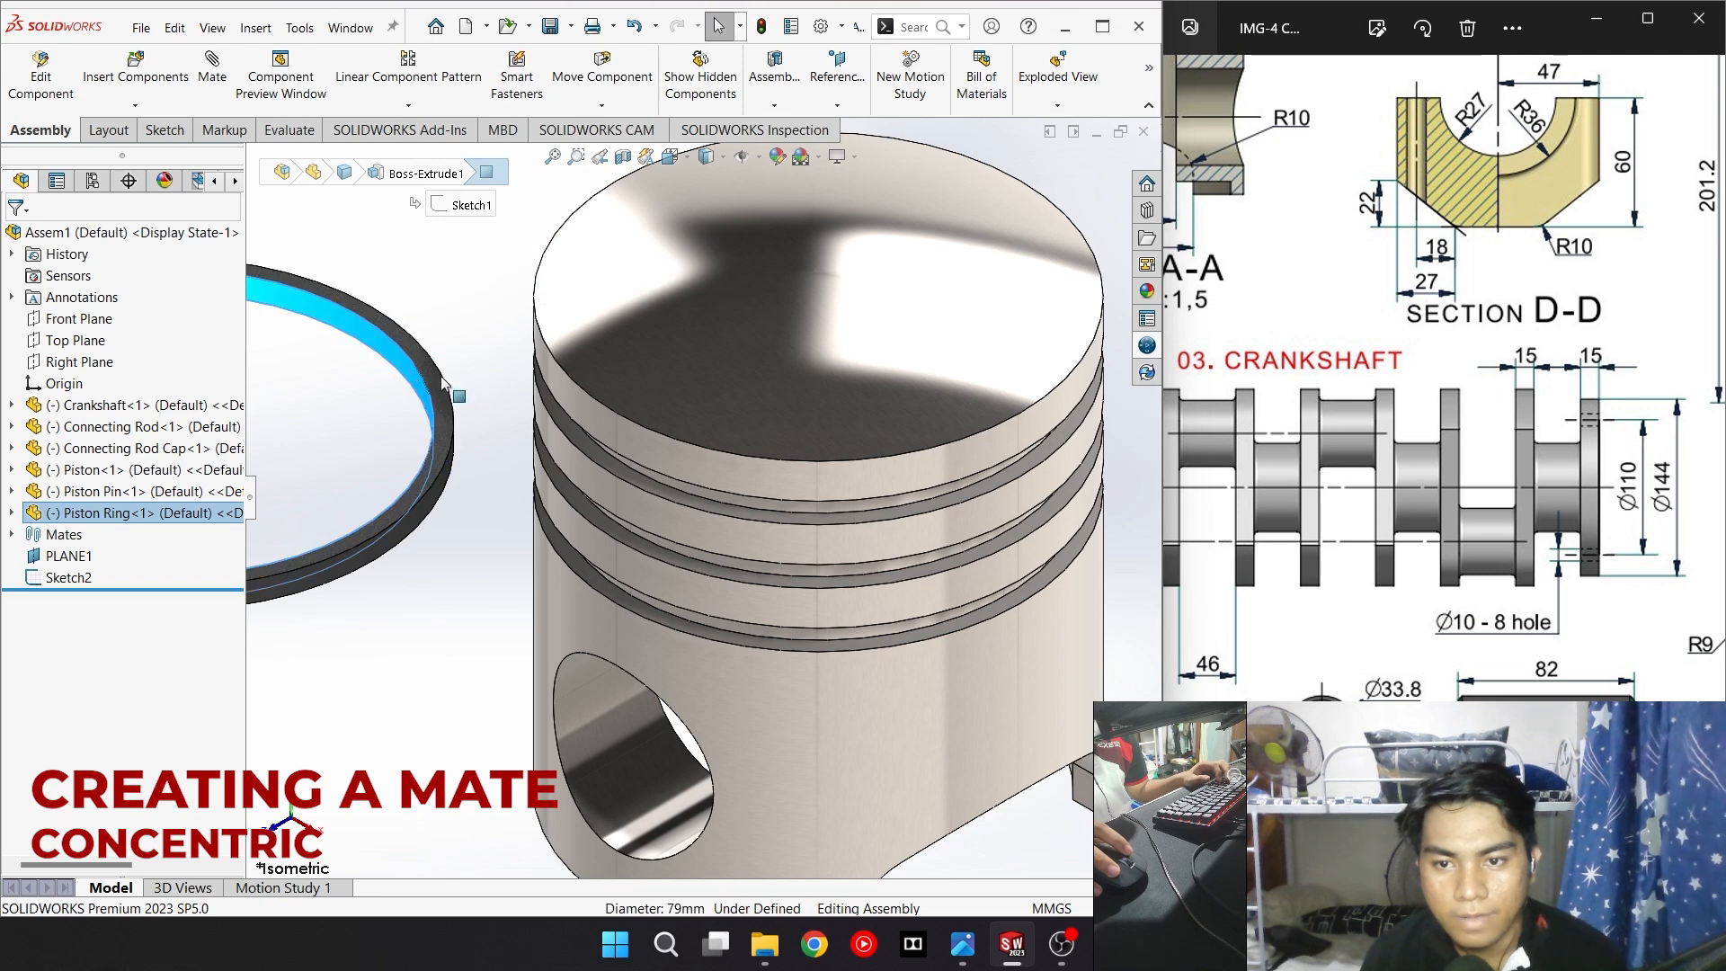
left_click(665, 486)
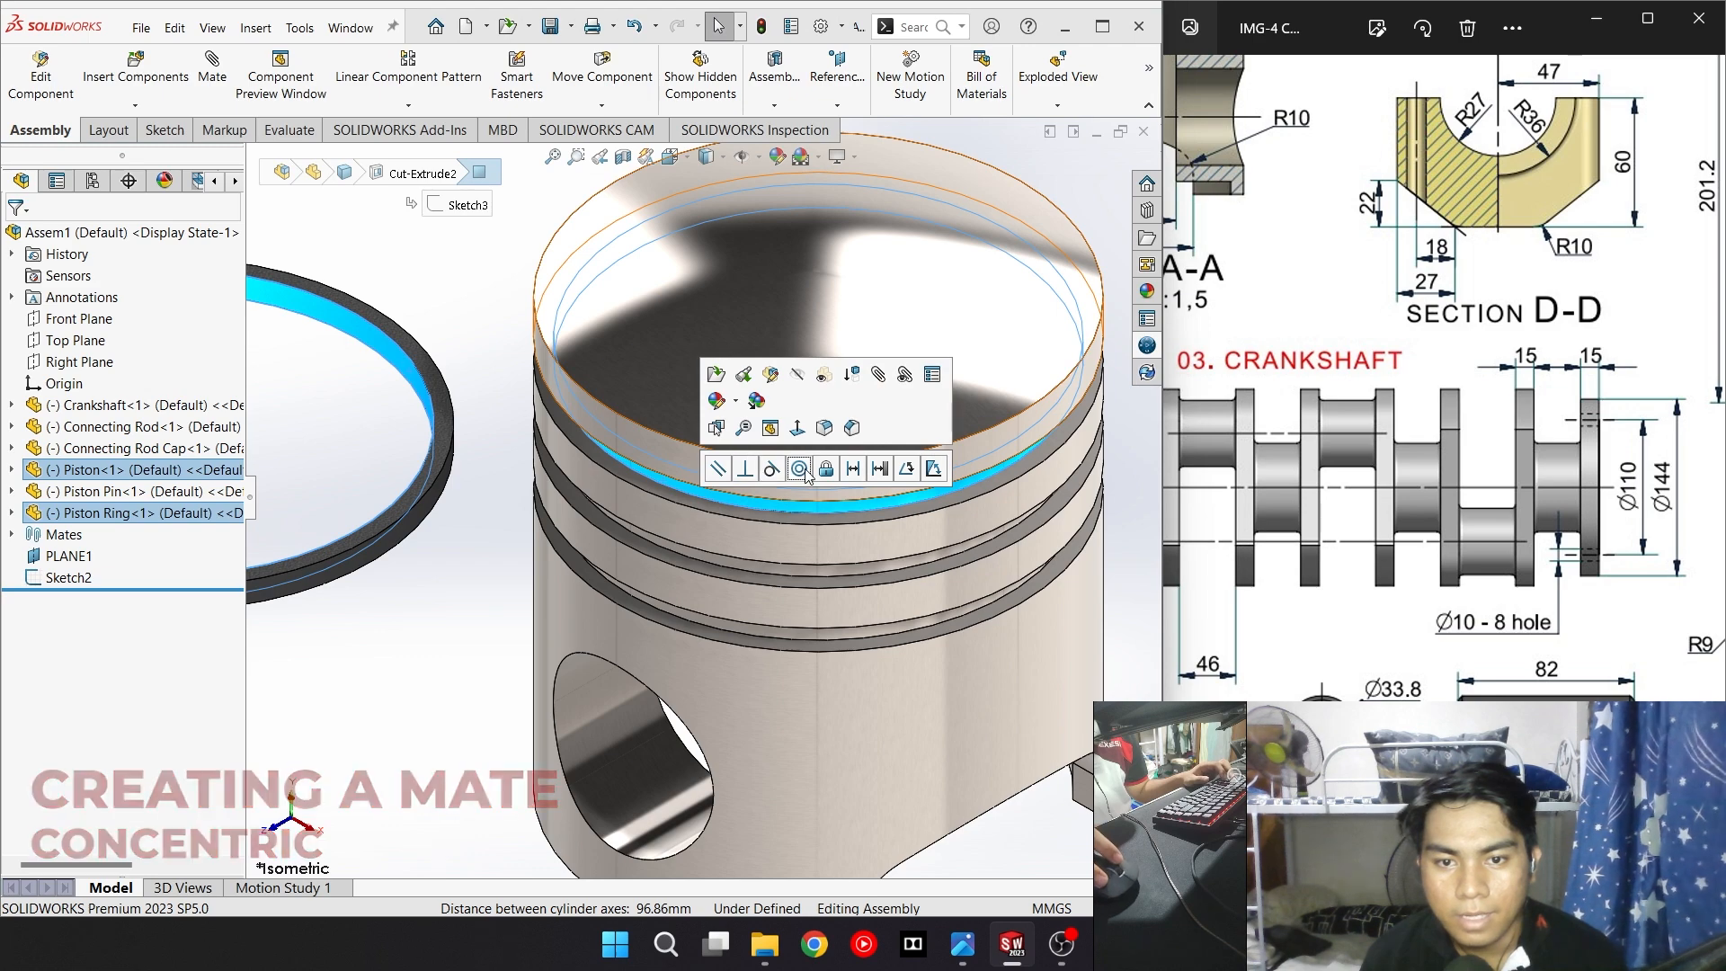
left_click(799, 468)
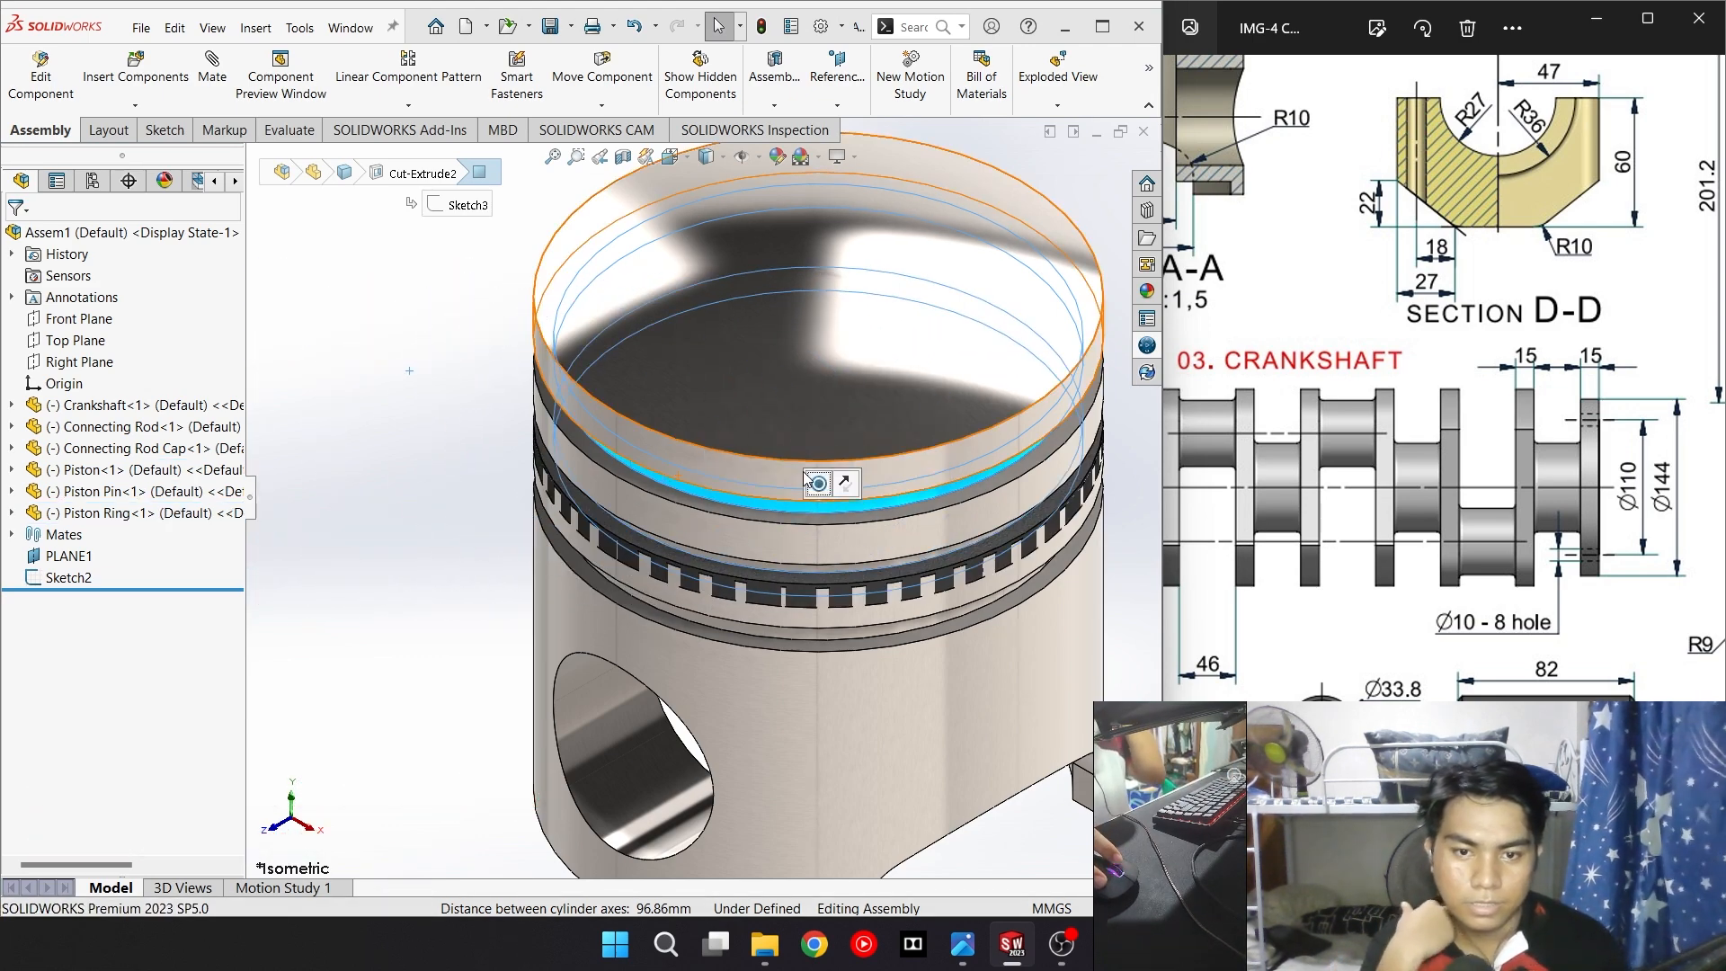
Slide the ring up to the piston's uppermost groove and mate its top face coincident with the groove's upper side face
left_click(873, 580)
left_click_drag(873, 583, 836, 477)
middle_click_drag(839, 516, 809, 347)
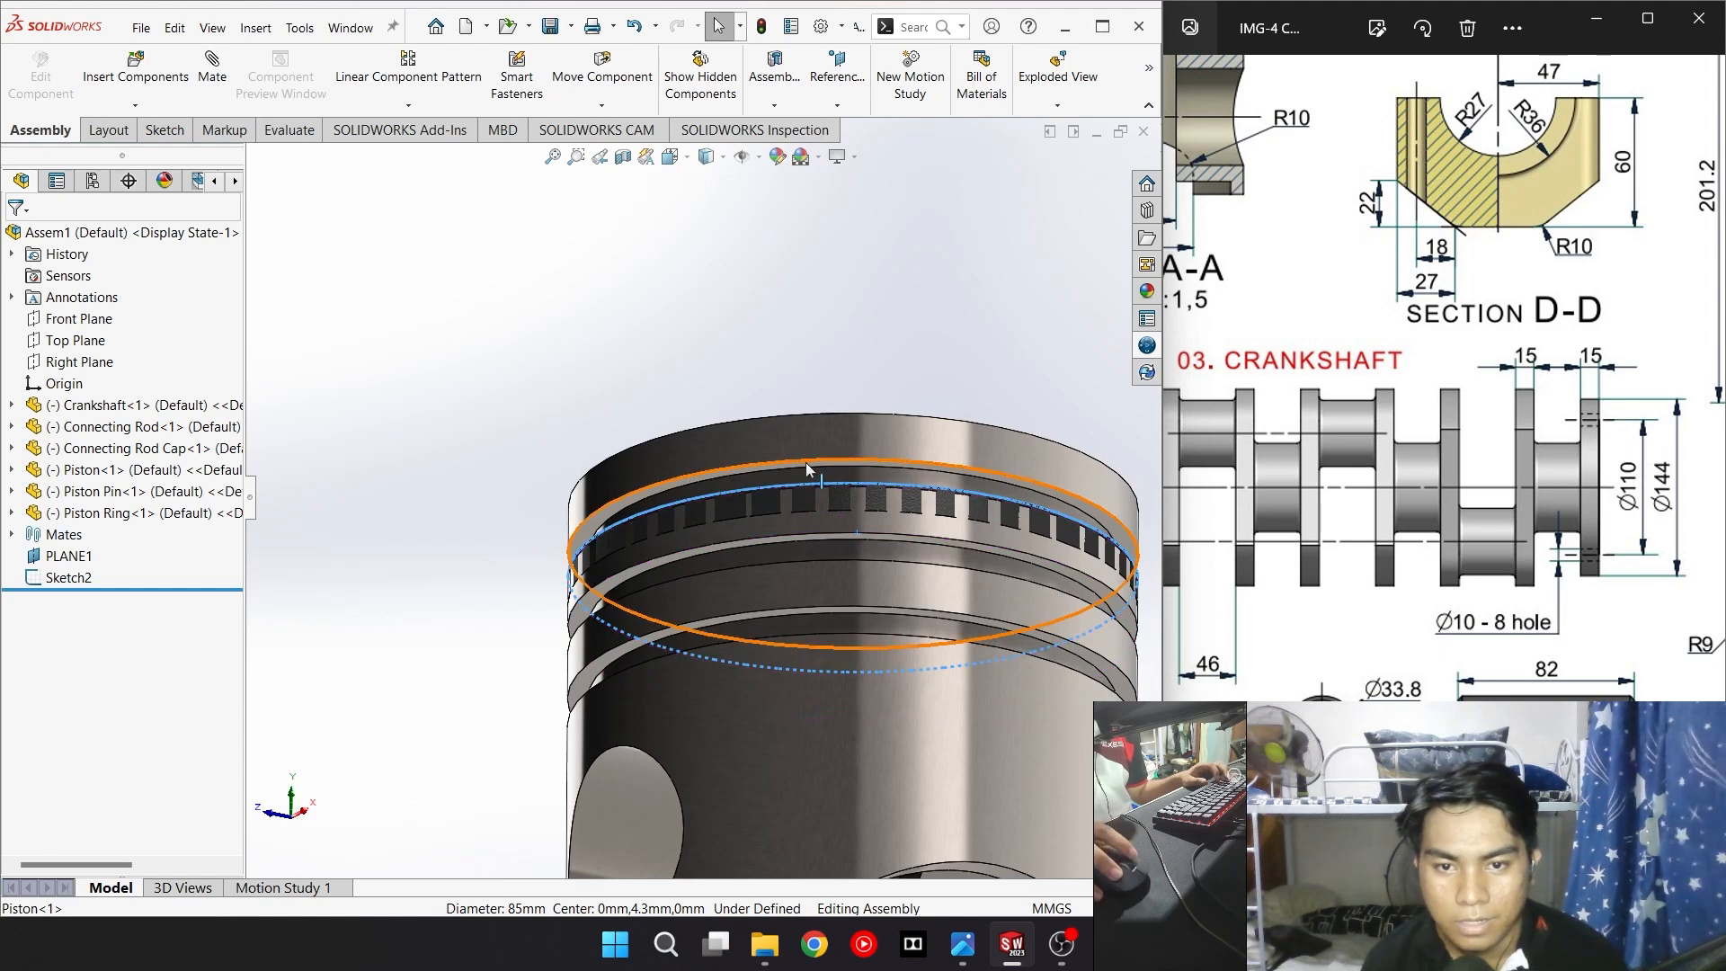
left_click(639, 506)
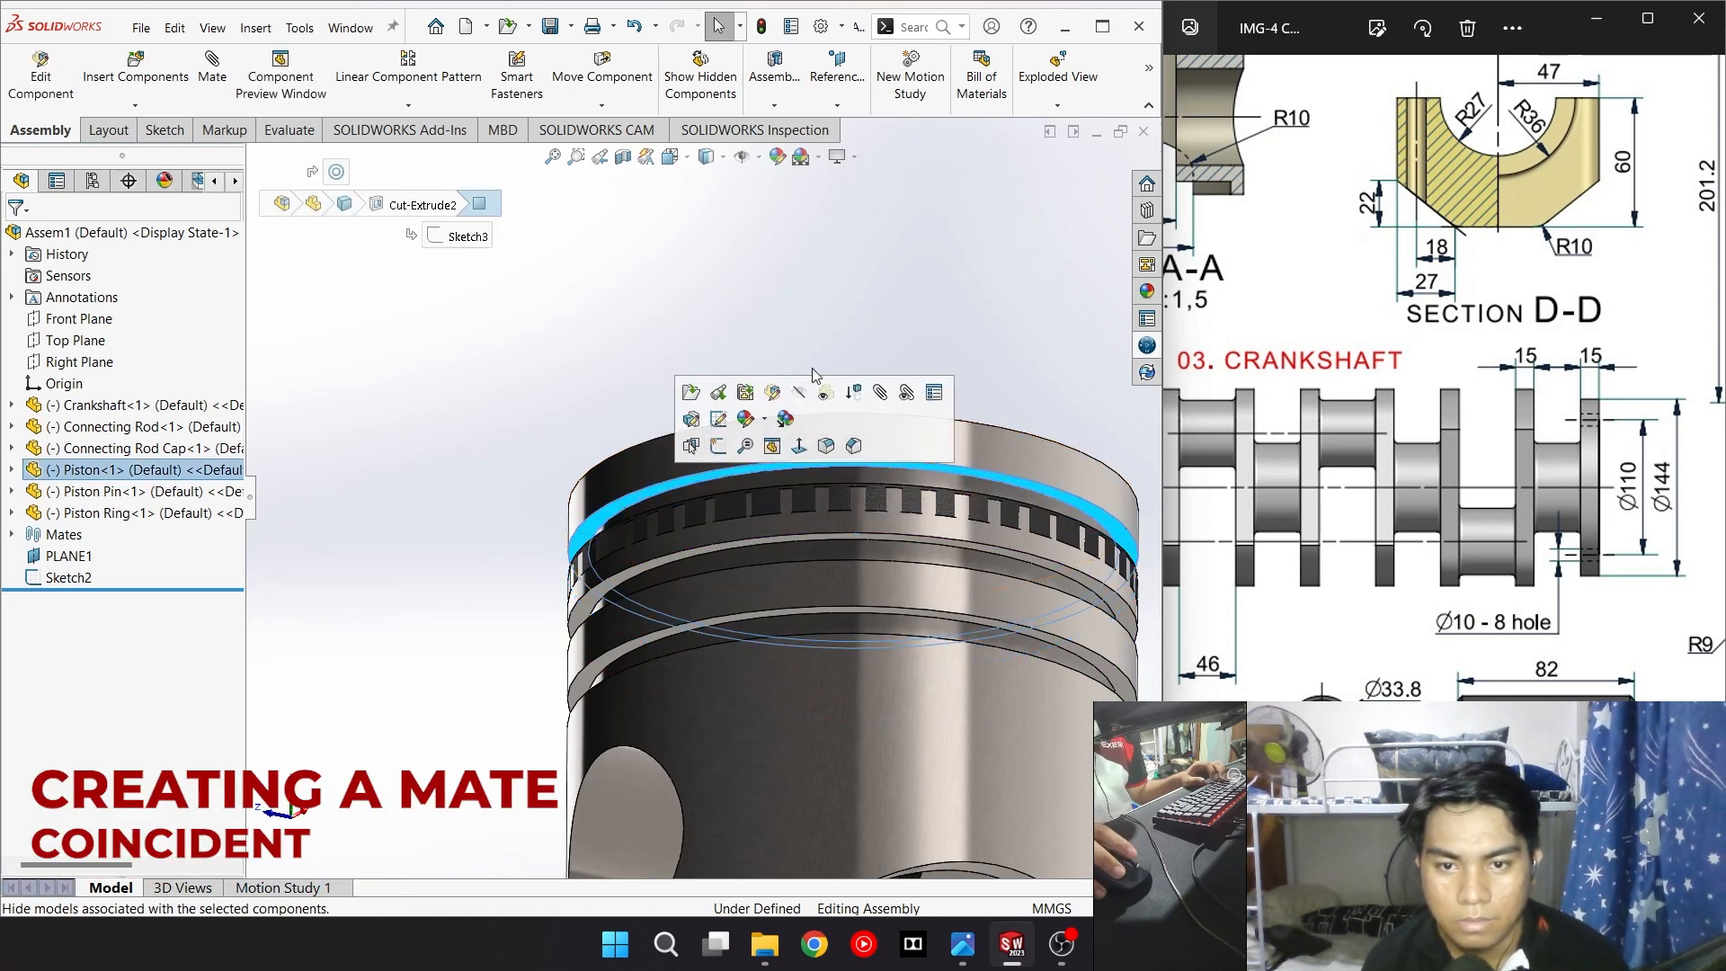
middle_click_drag(808, 378, 853, 494)
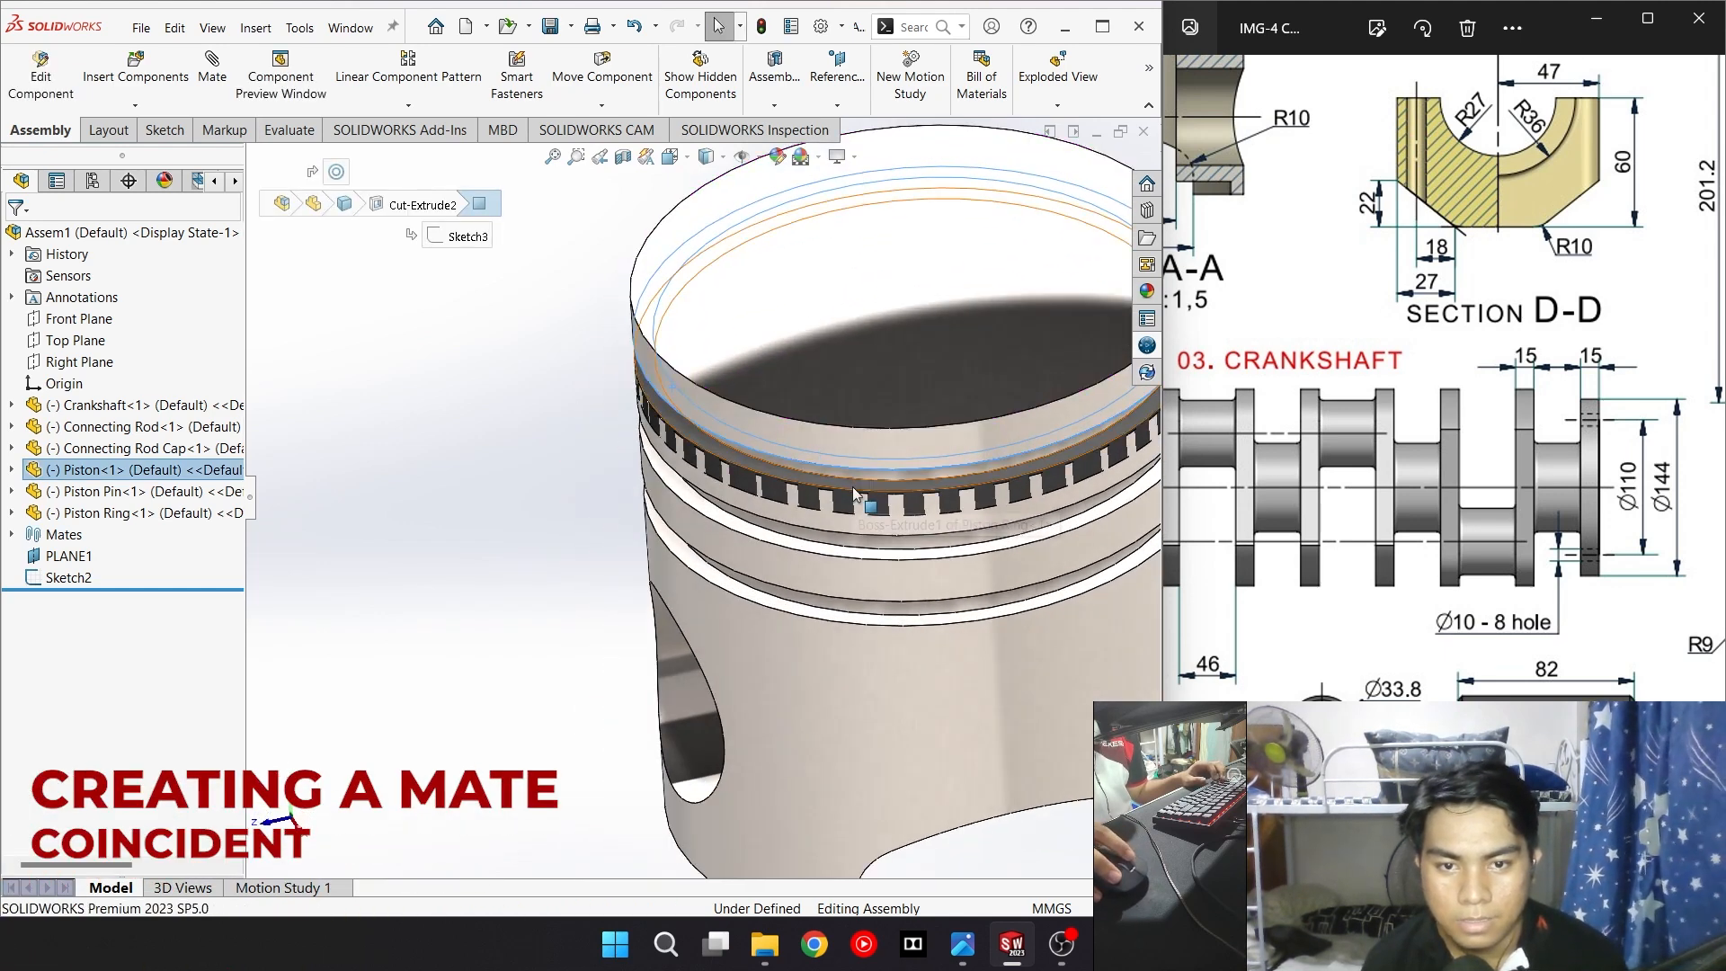
left_click(852, 487)
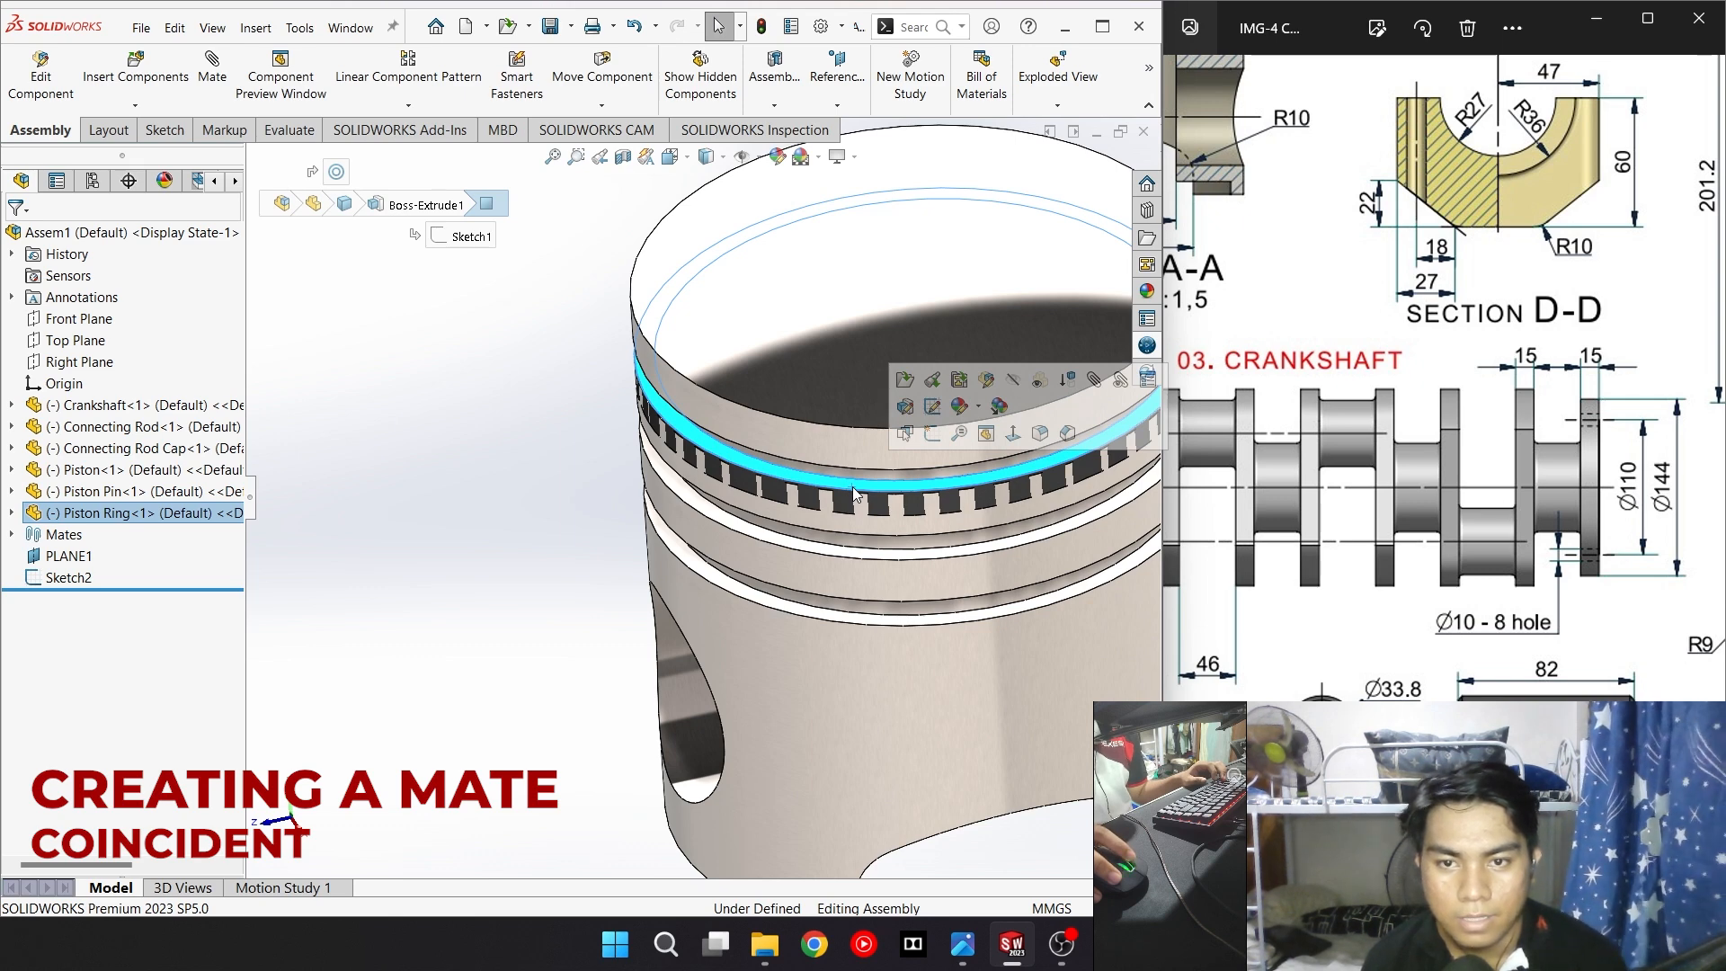
middle_click_drag(775, 358, 643, 429)
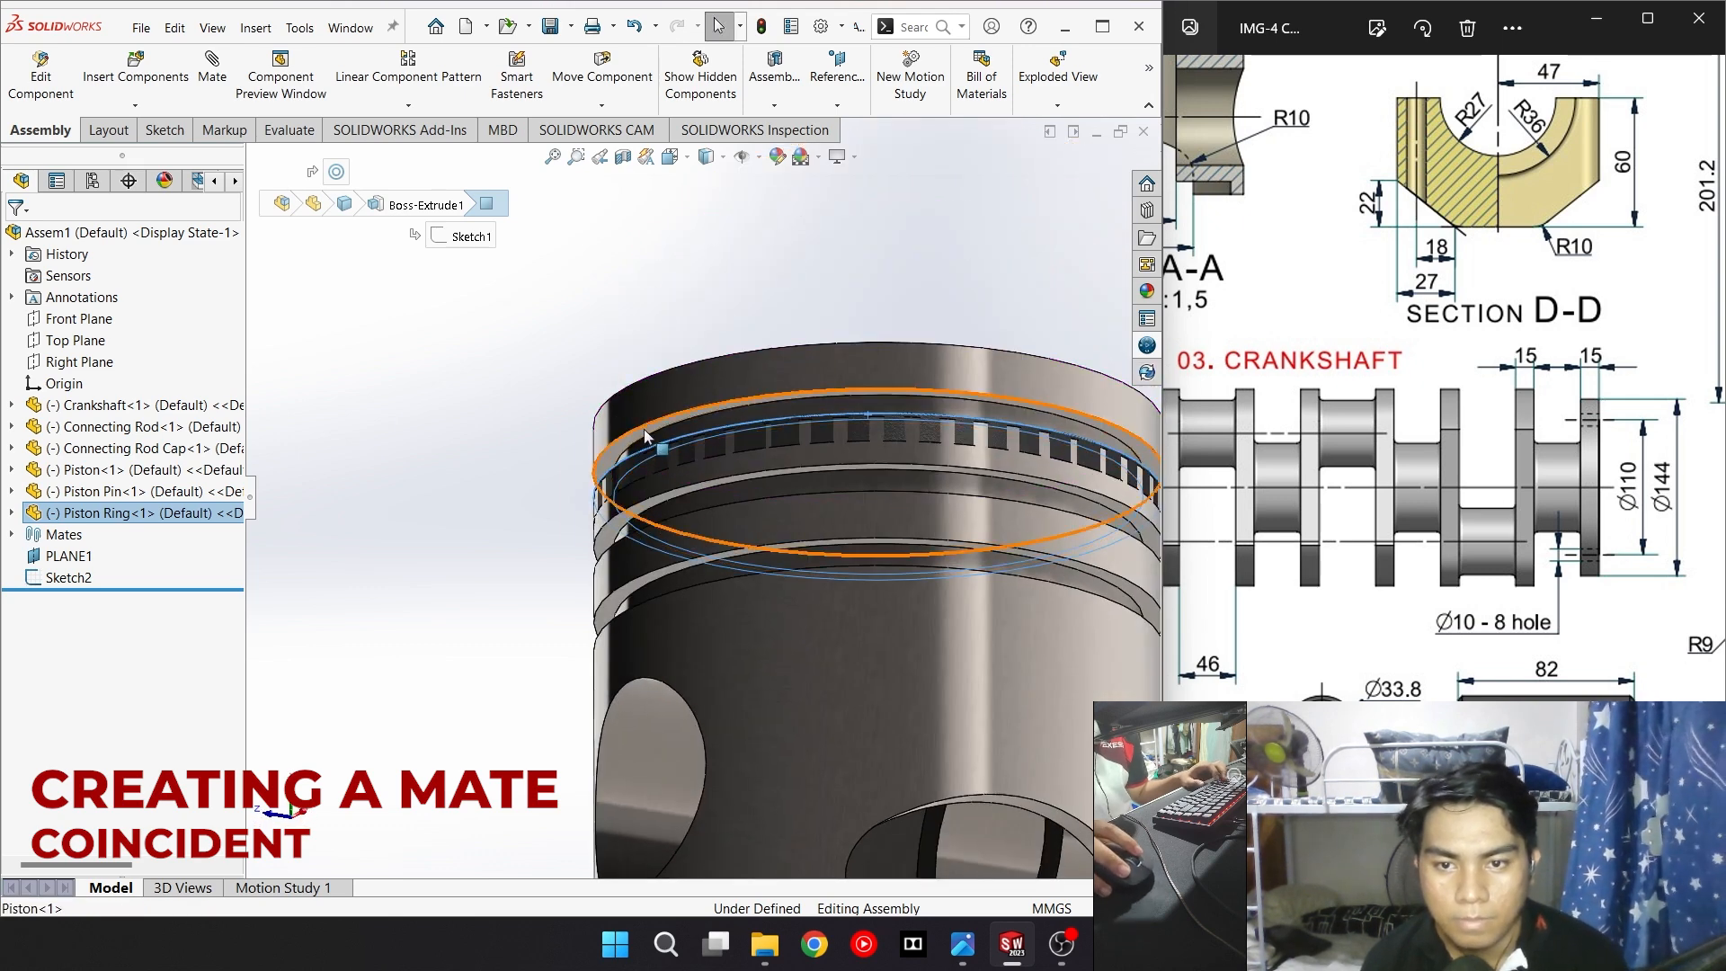
left_click(644, 428, "ctrl")
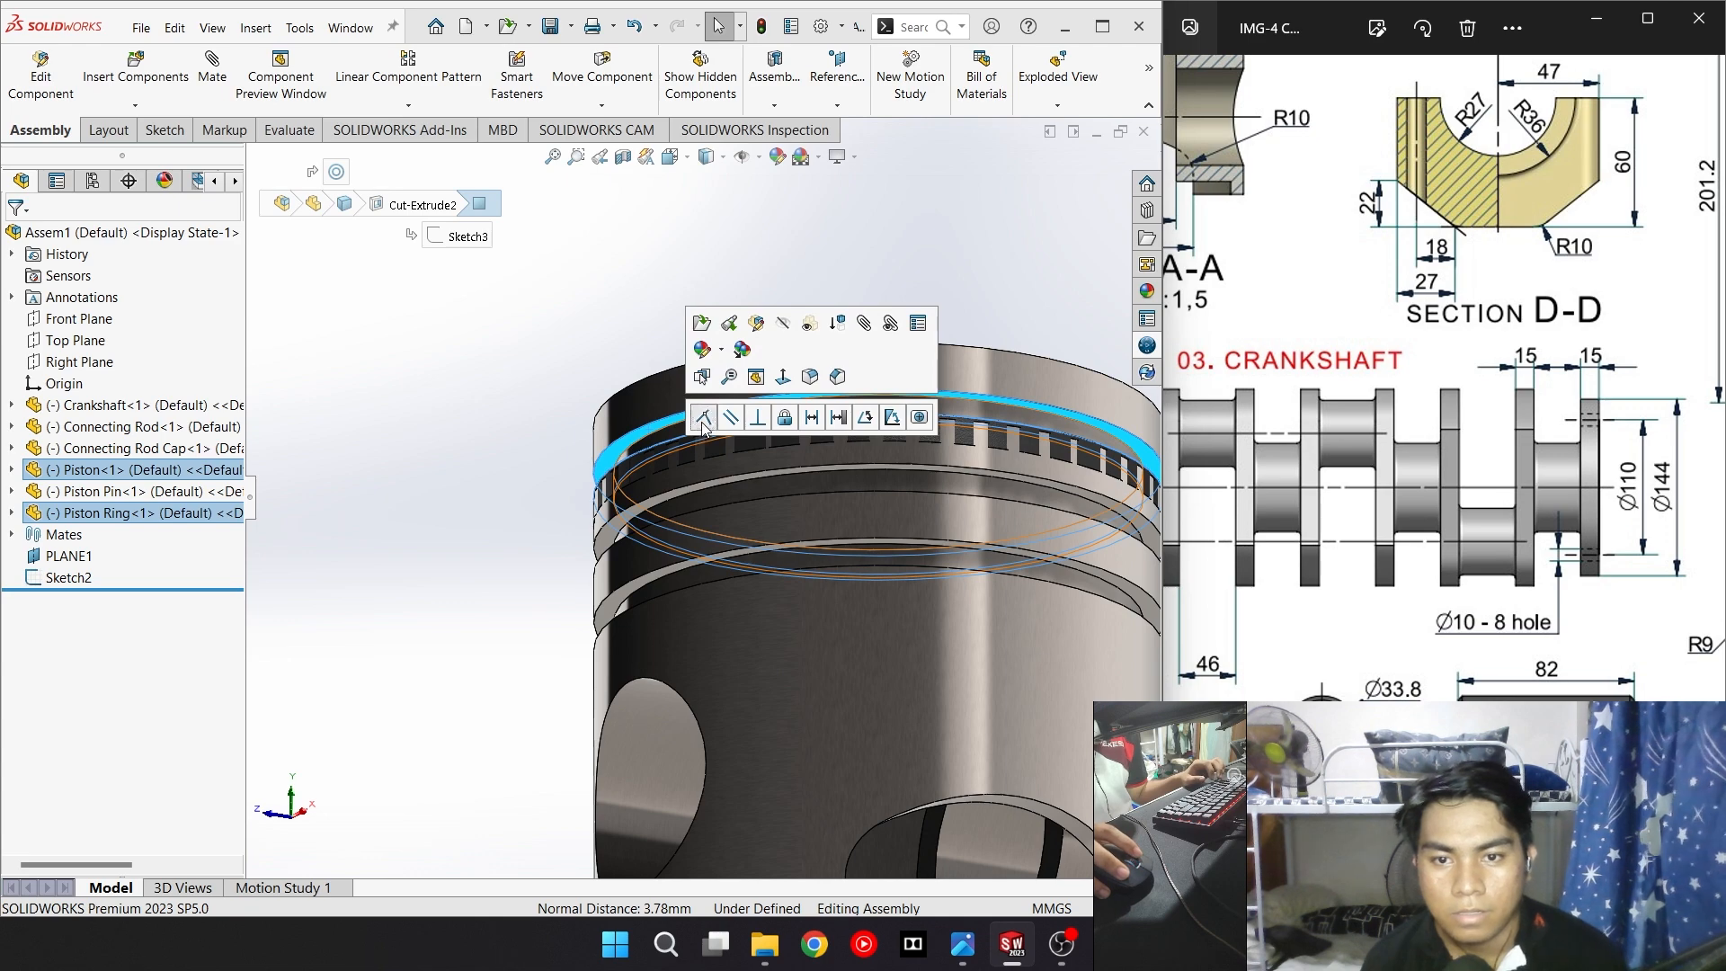
left_click(703, 419)
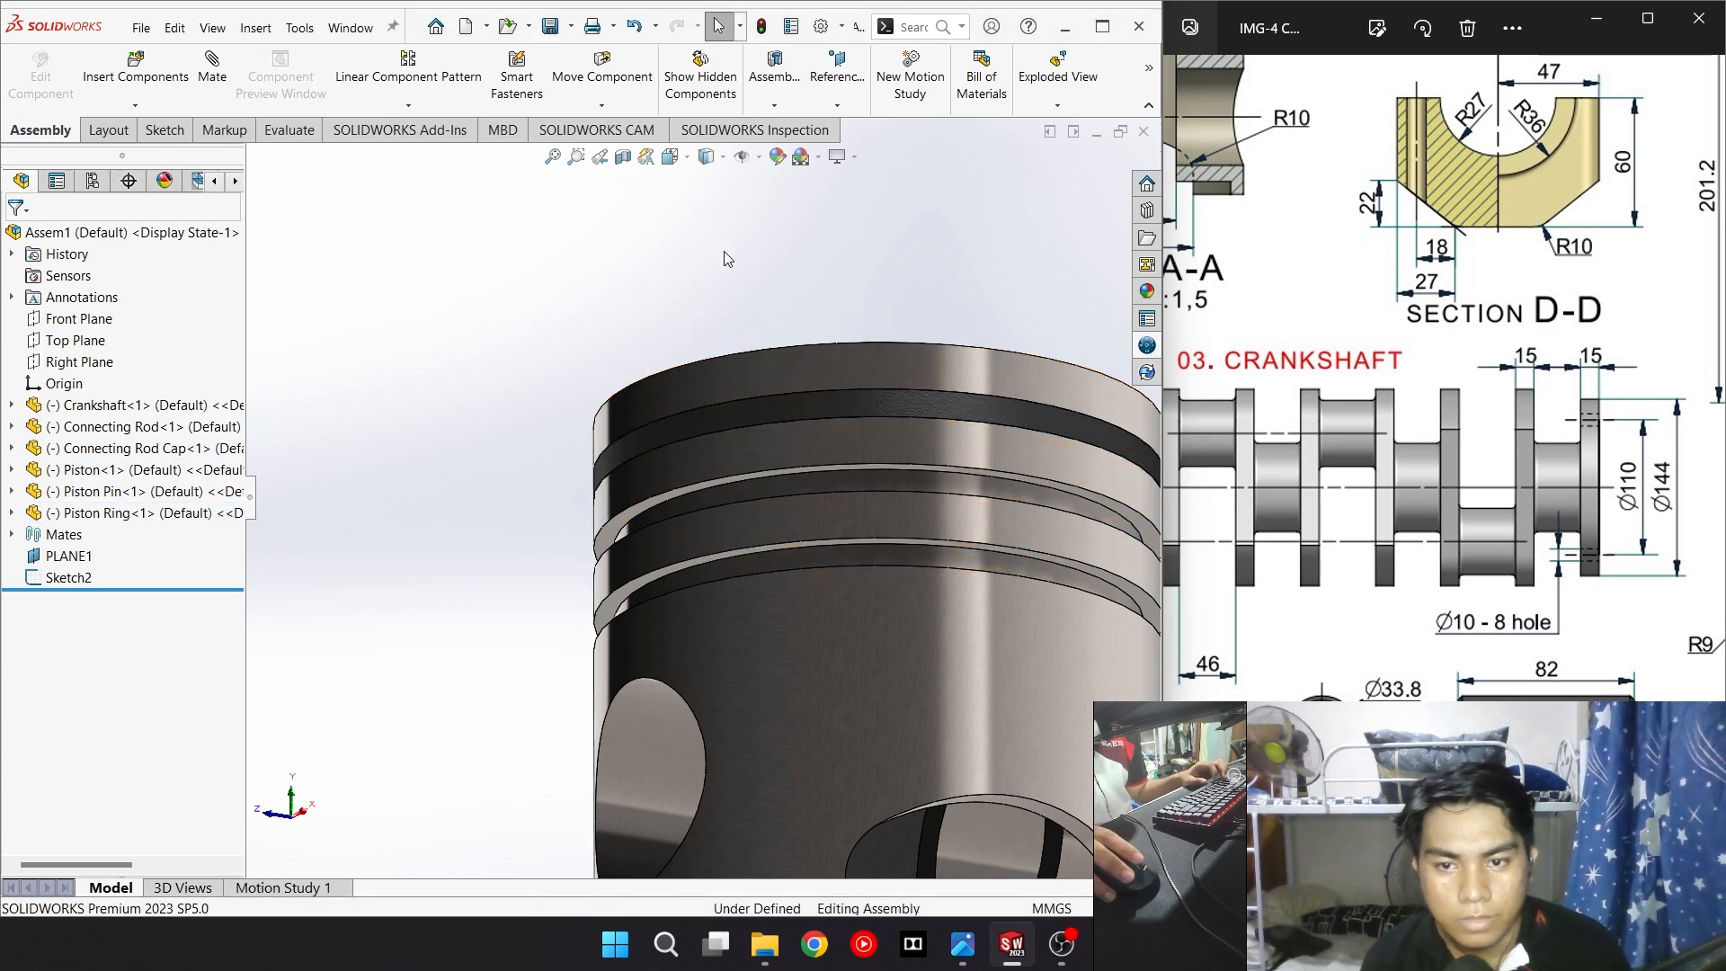
Copy the piston ring with its mates into the middle groove, referencing the groove's inner cylindrical face and upper side face
middle_click_drag(724, 252, 724, 329)
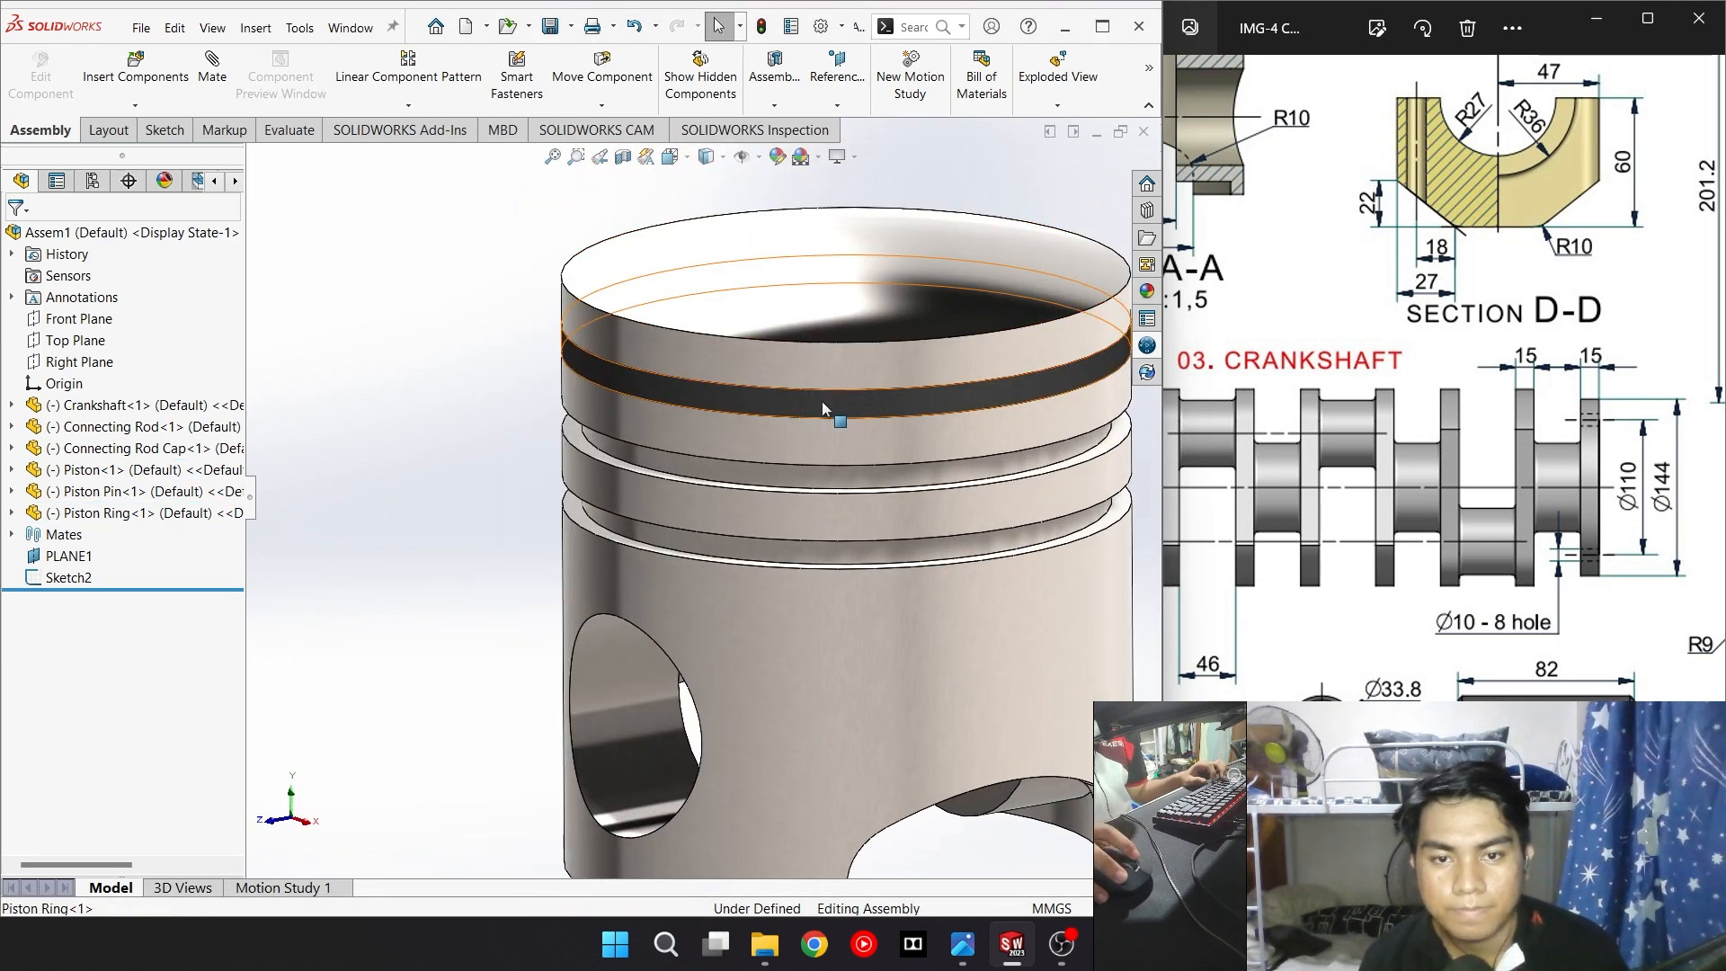
left_click(822, 401)
left_click(440, 438)
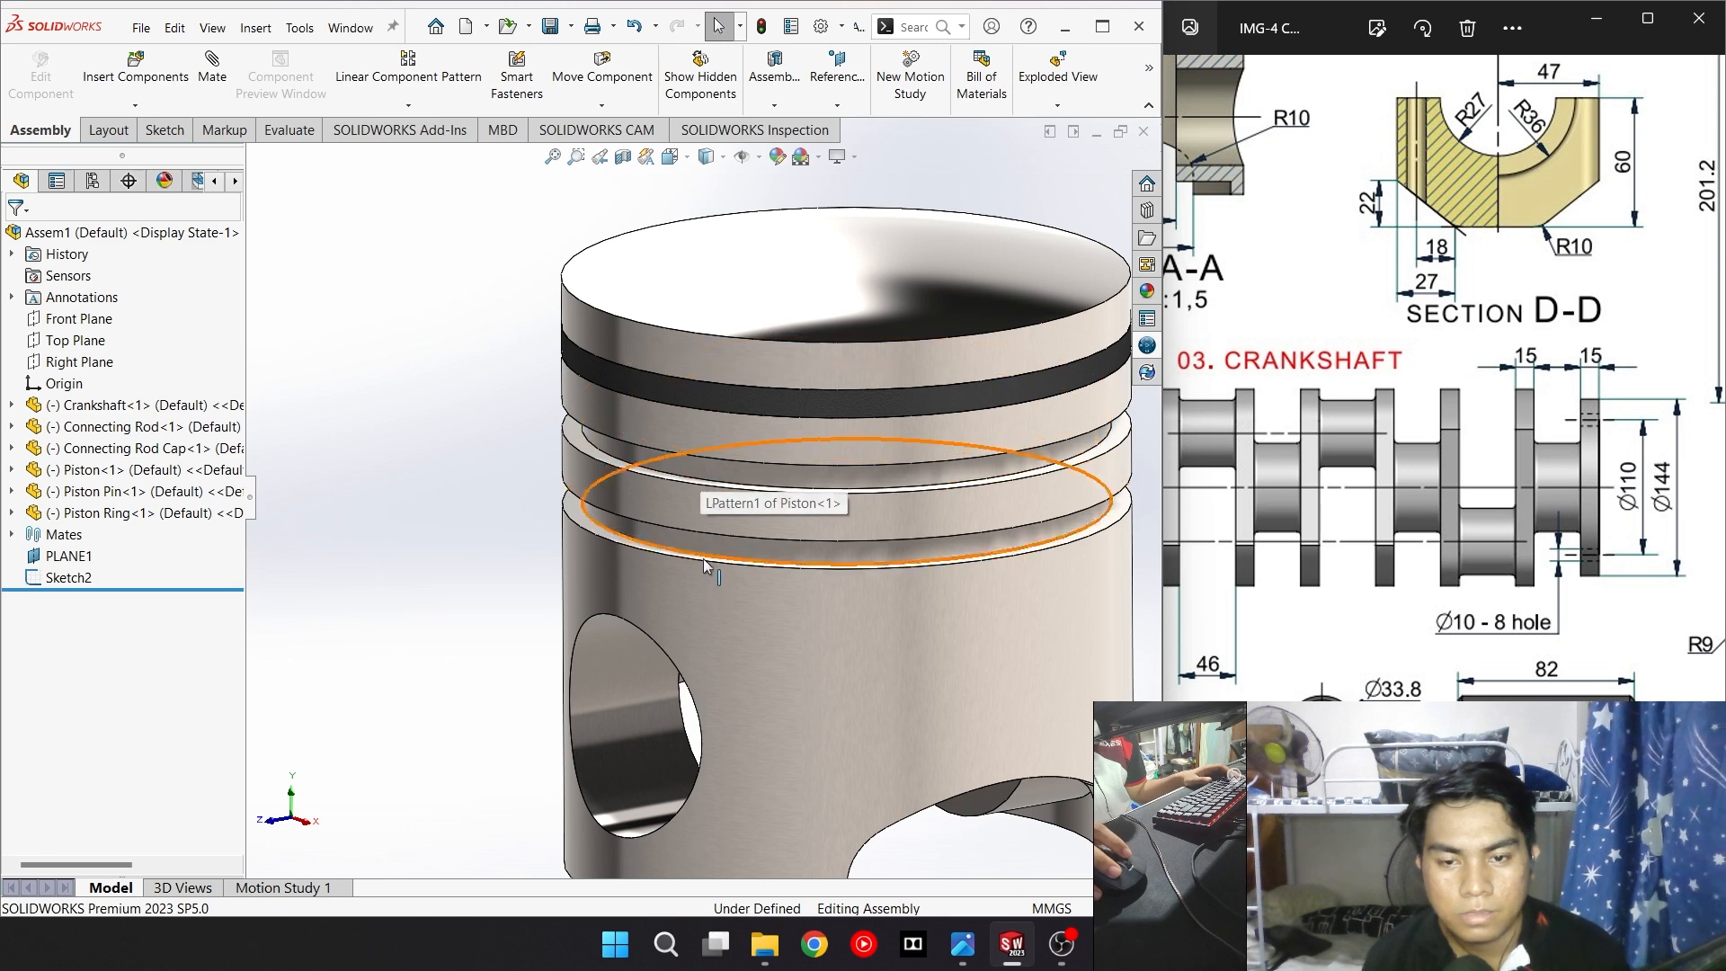
left_click(762, 395)
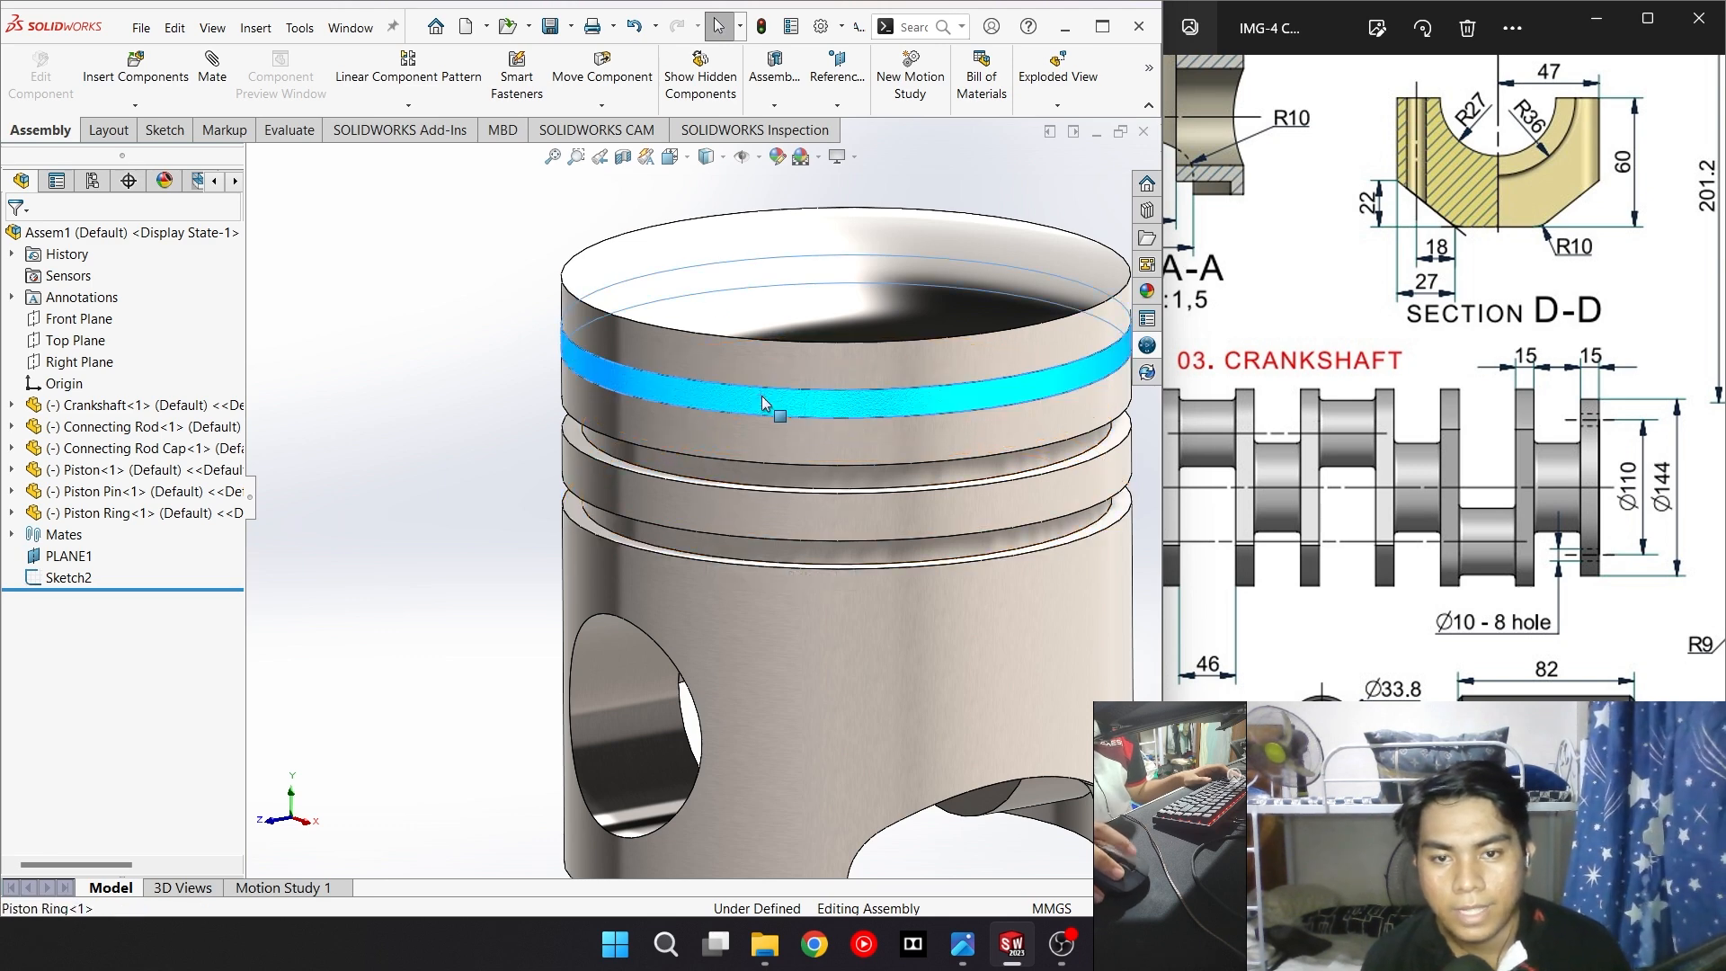
right_click(762, 395)
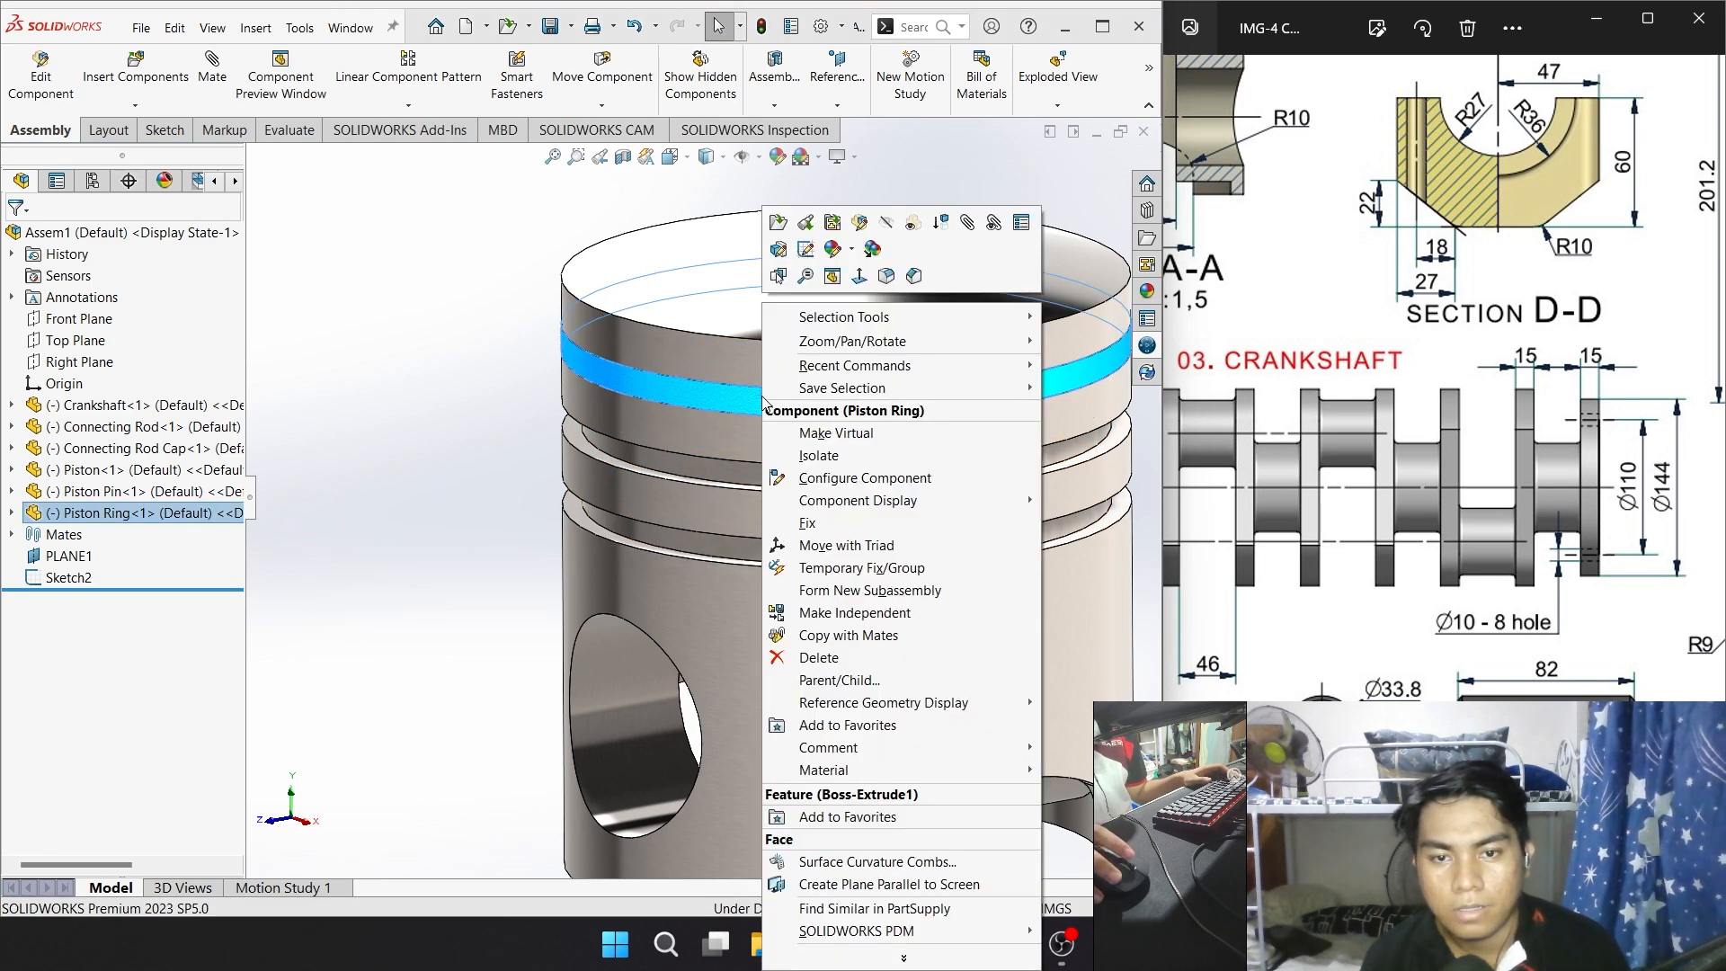
left_click(850, 635)
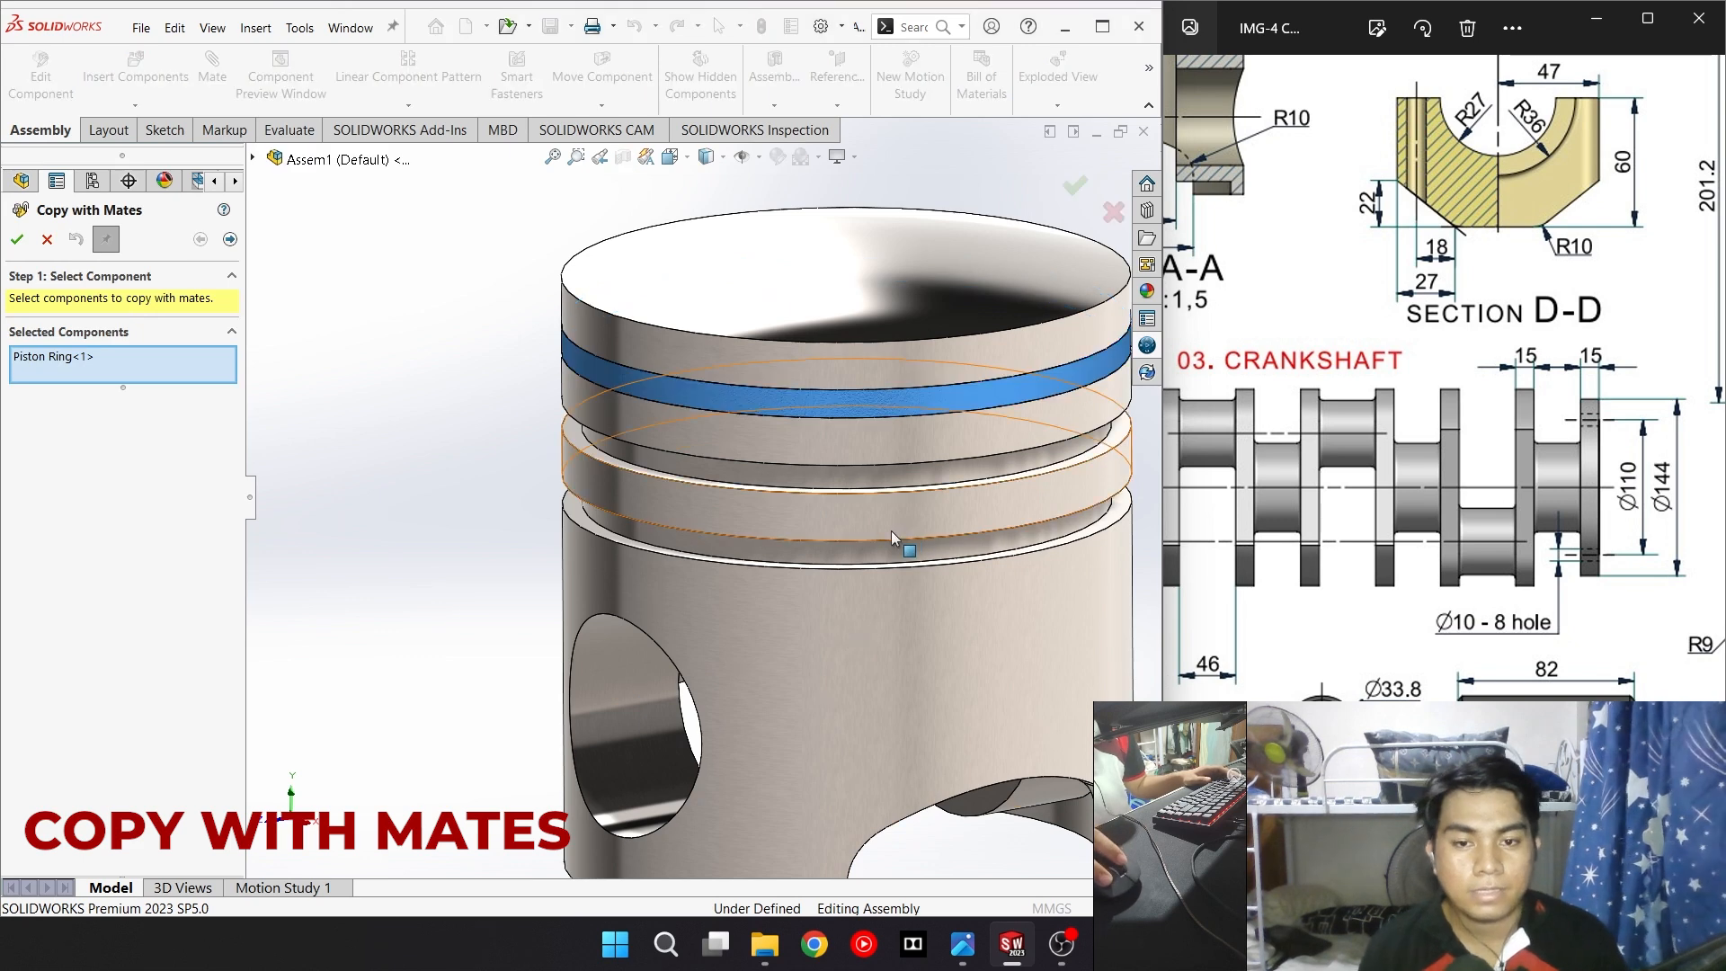
left_click(230, 239)
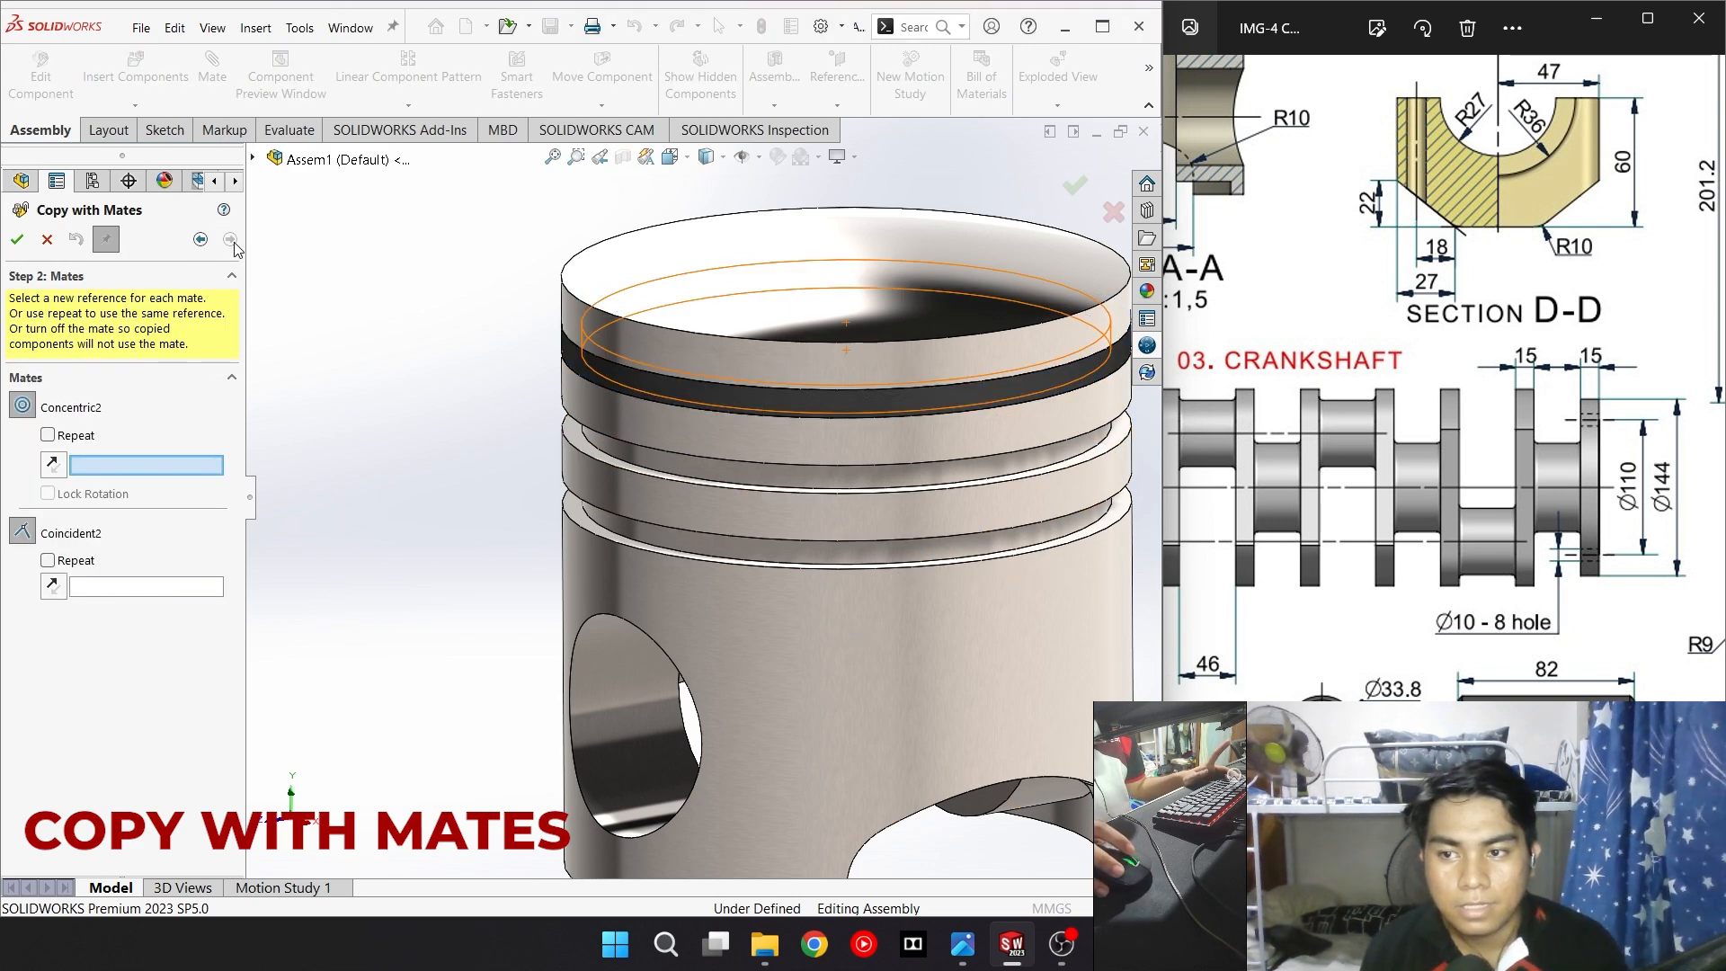
left_click(731, 465)
middle_click_drag(428, 439, 575, 440)
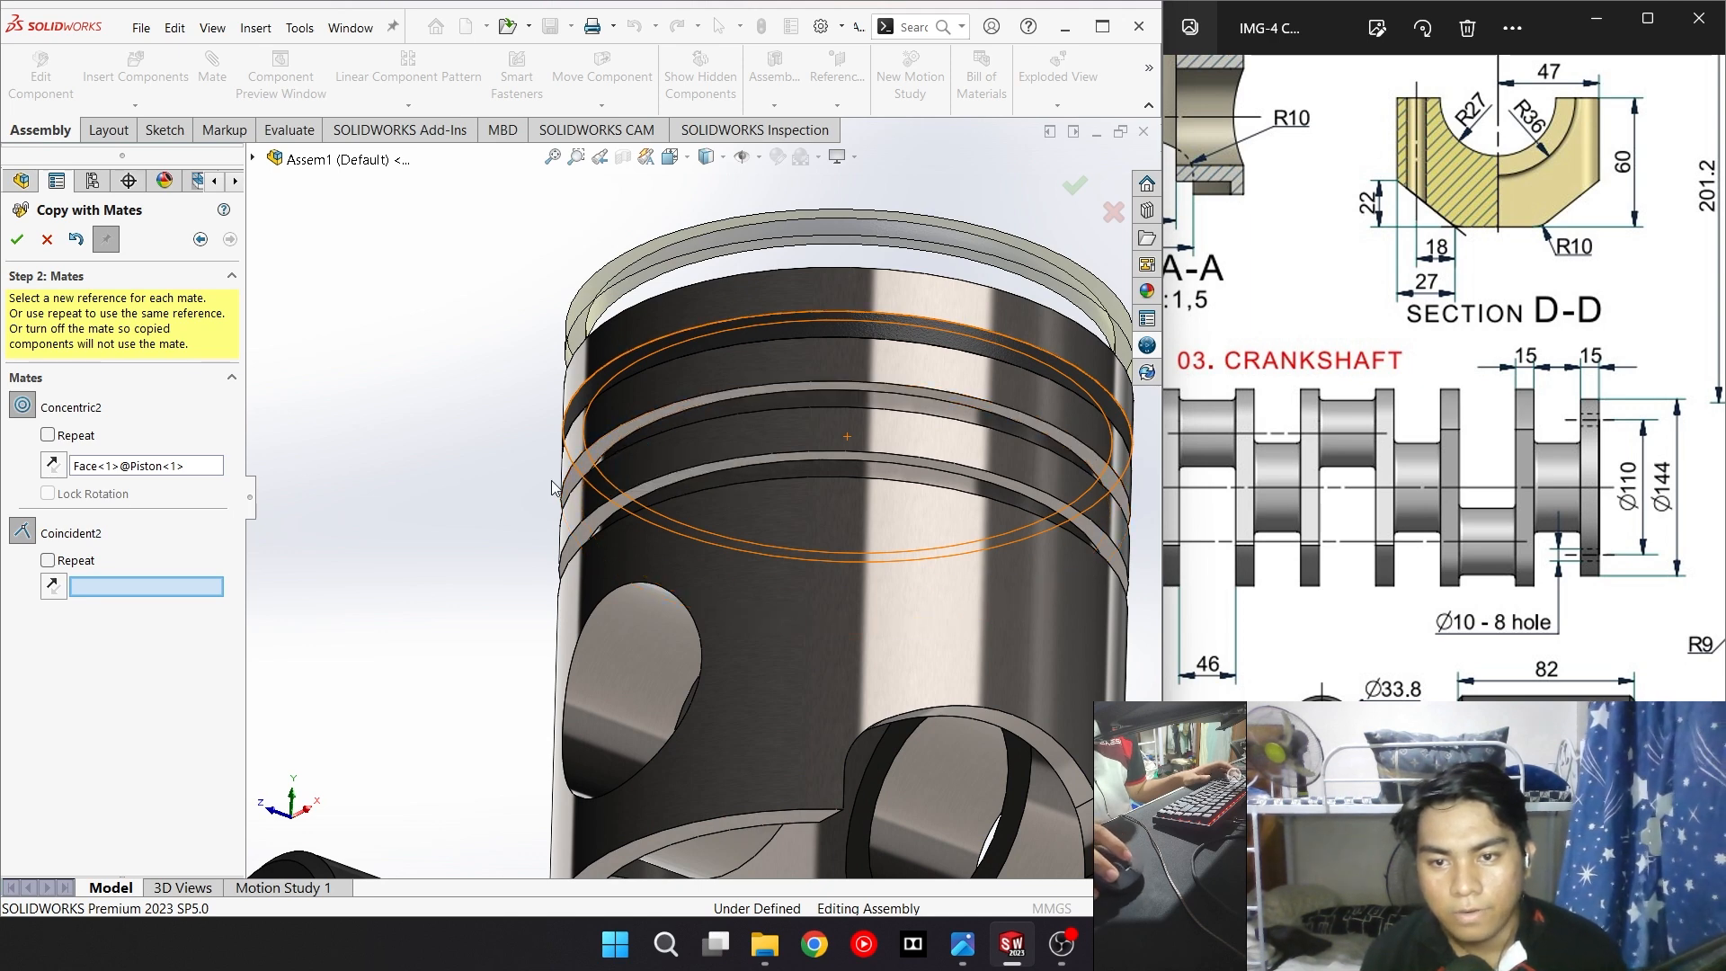
left_click(703, 401)
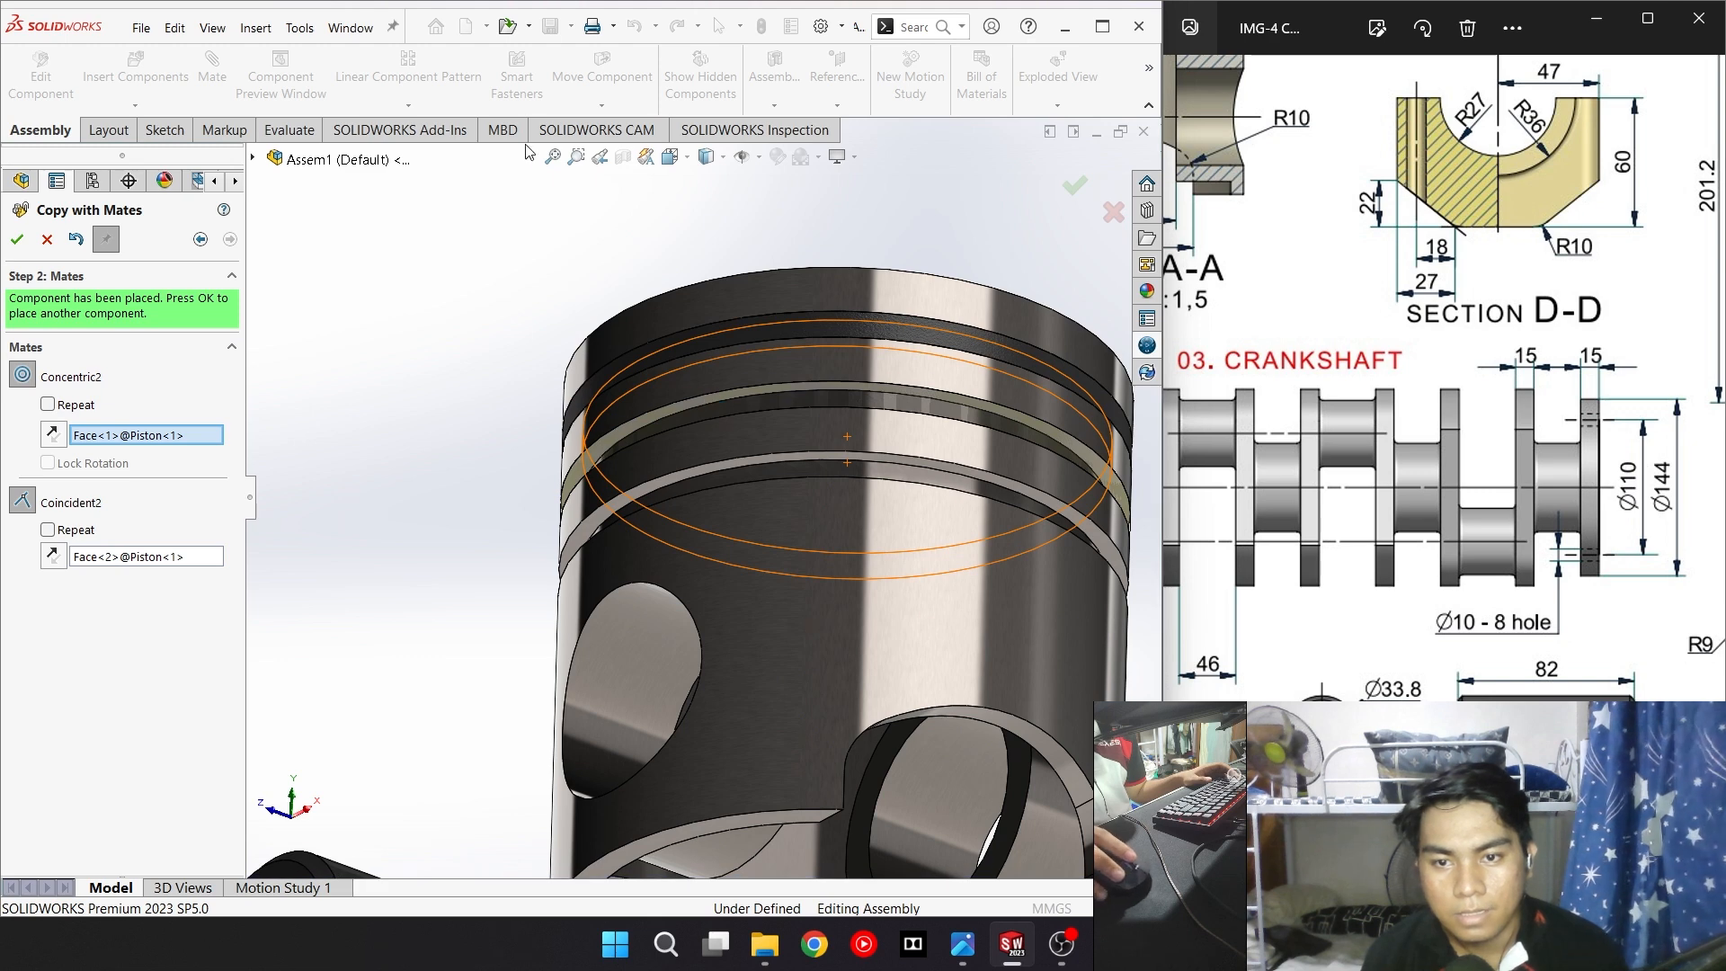
middle_click_drag(519, 289, 415, 361)
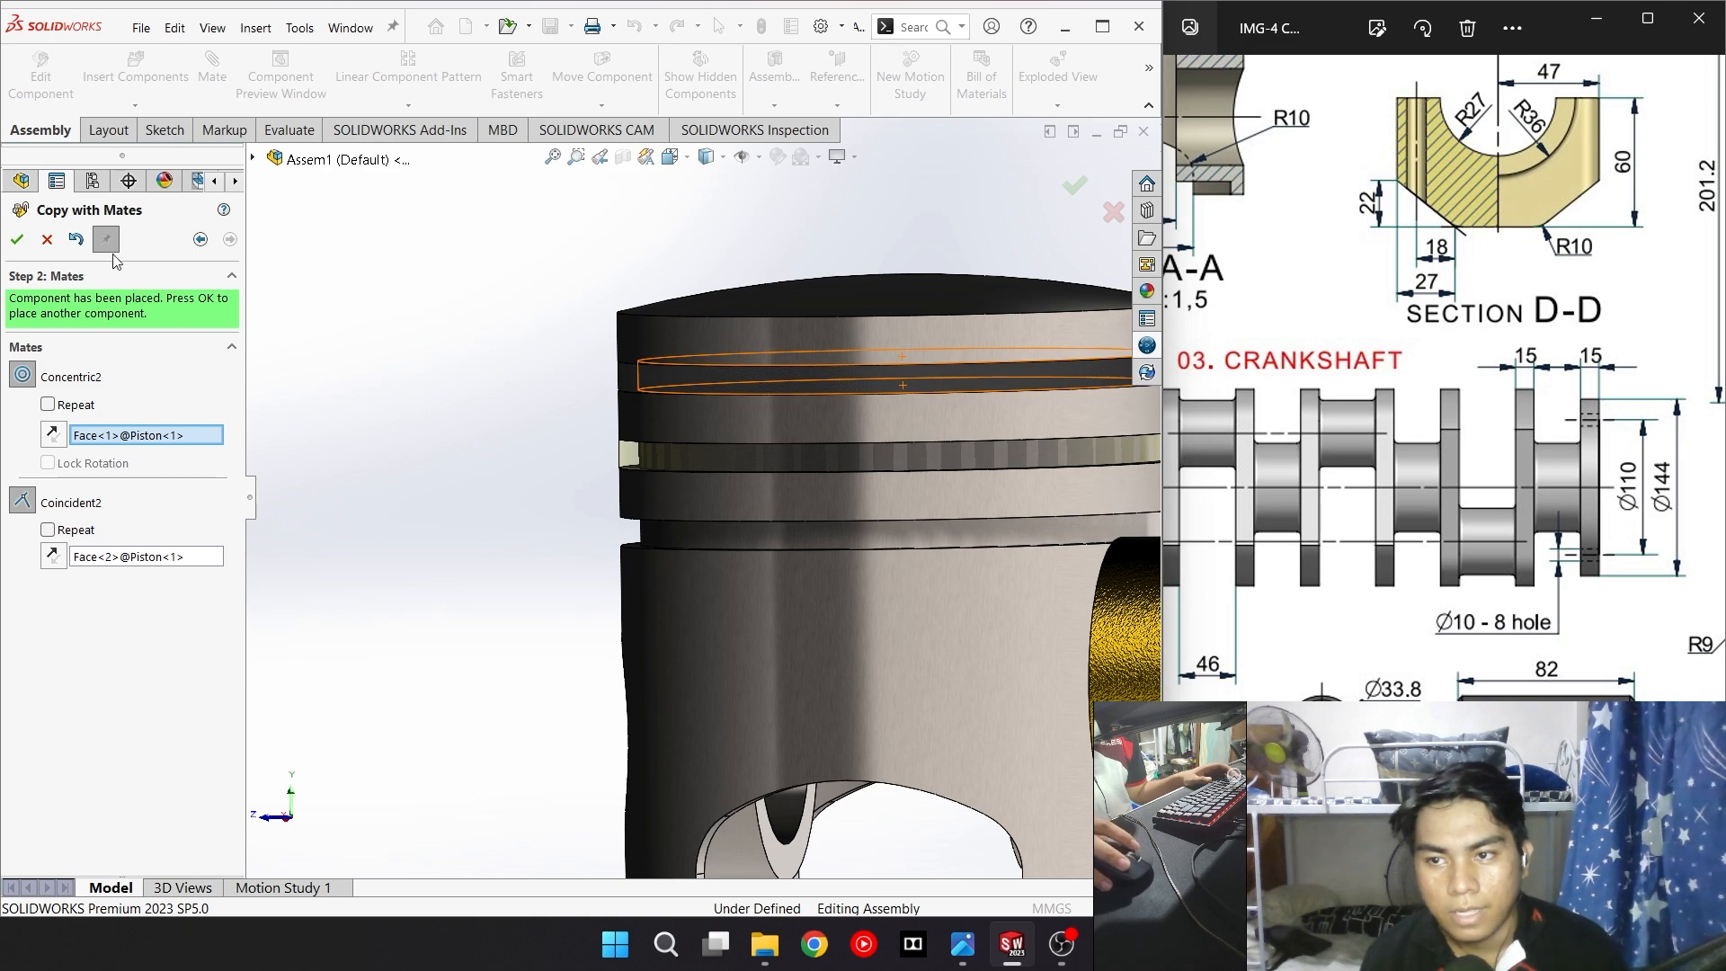
left_click(20, 241)
Place another ring copy in the lowest groove using its inner cylindrical and upper side faces, and end Copy with Mates
middle_click_drag(585, 450, 836, 432)
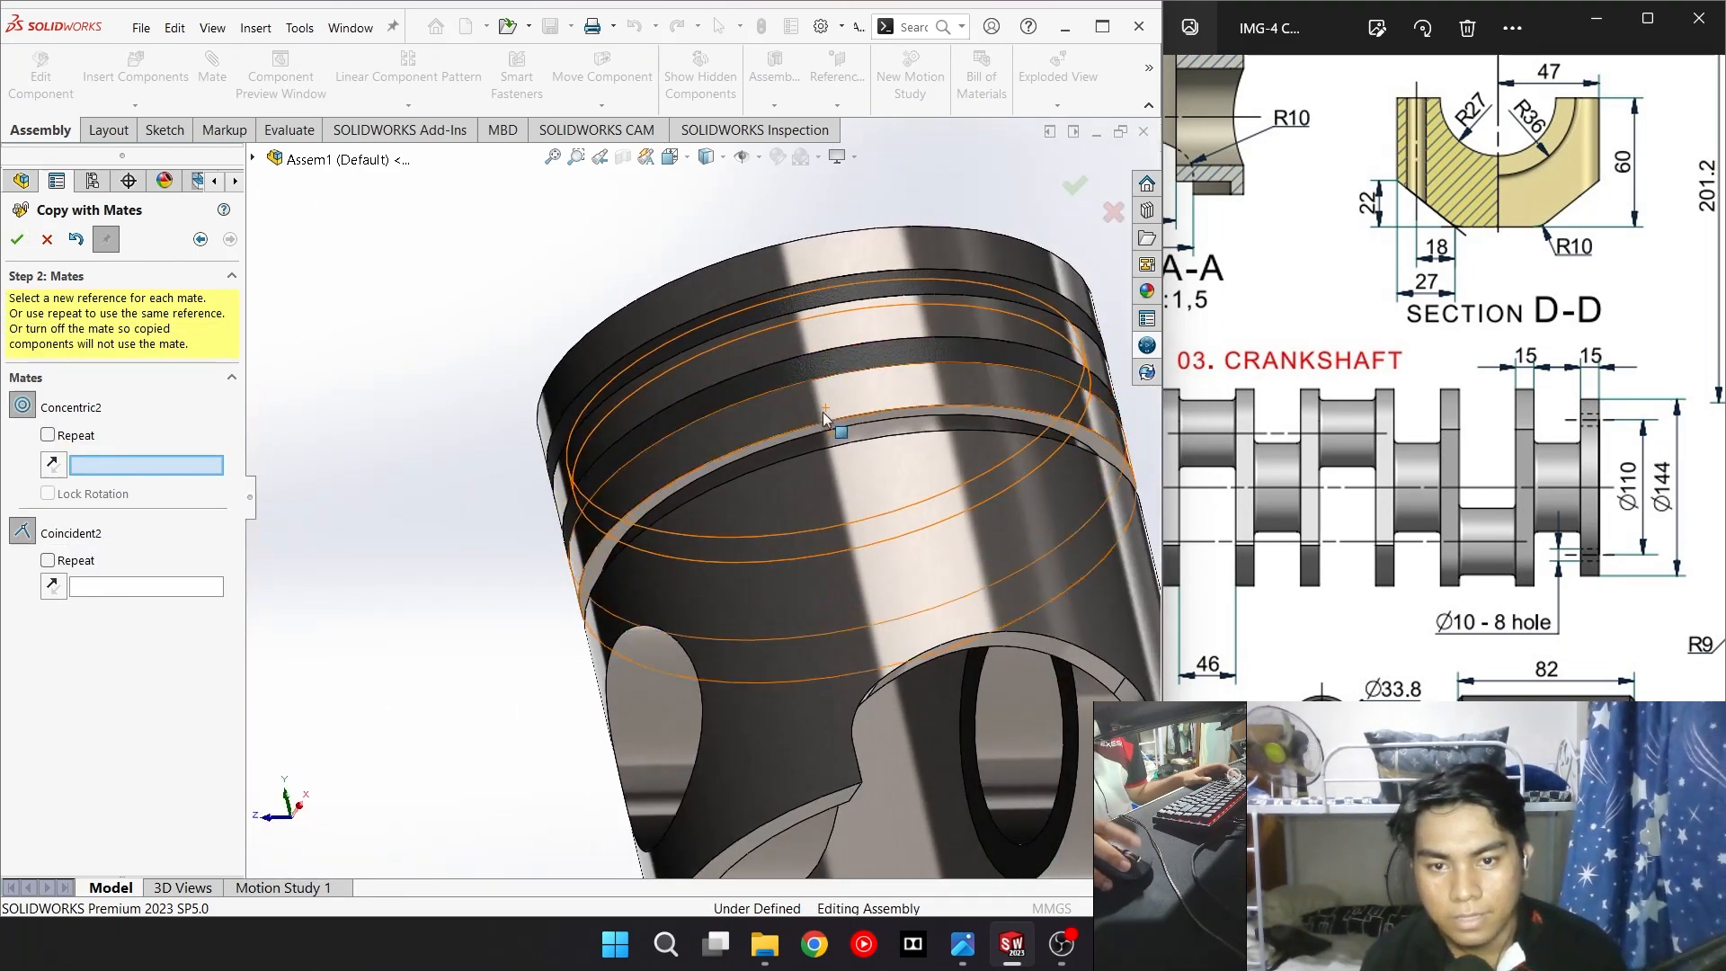
left_click(864, 445)
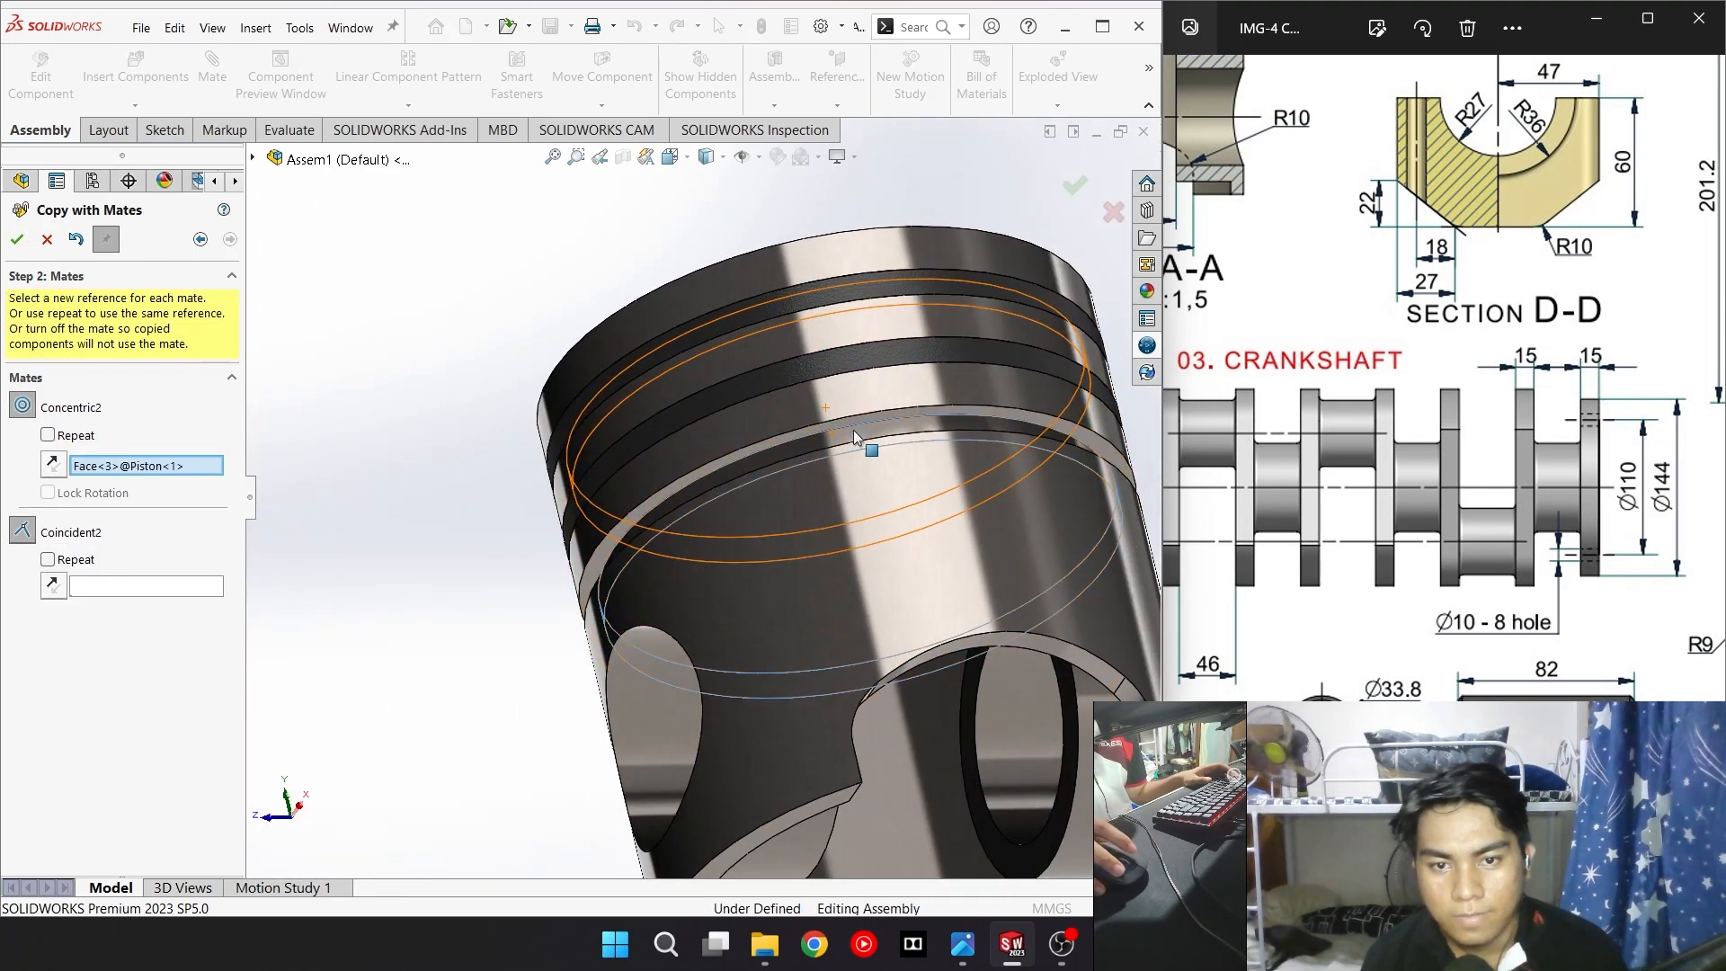
left_click(741, 458)
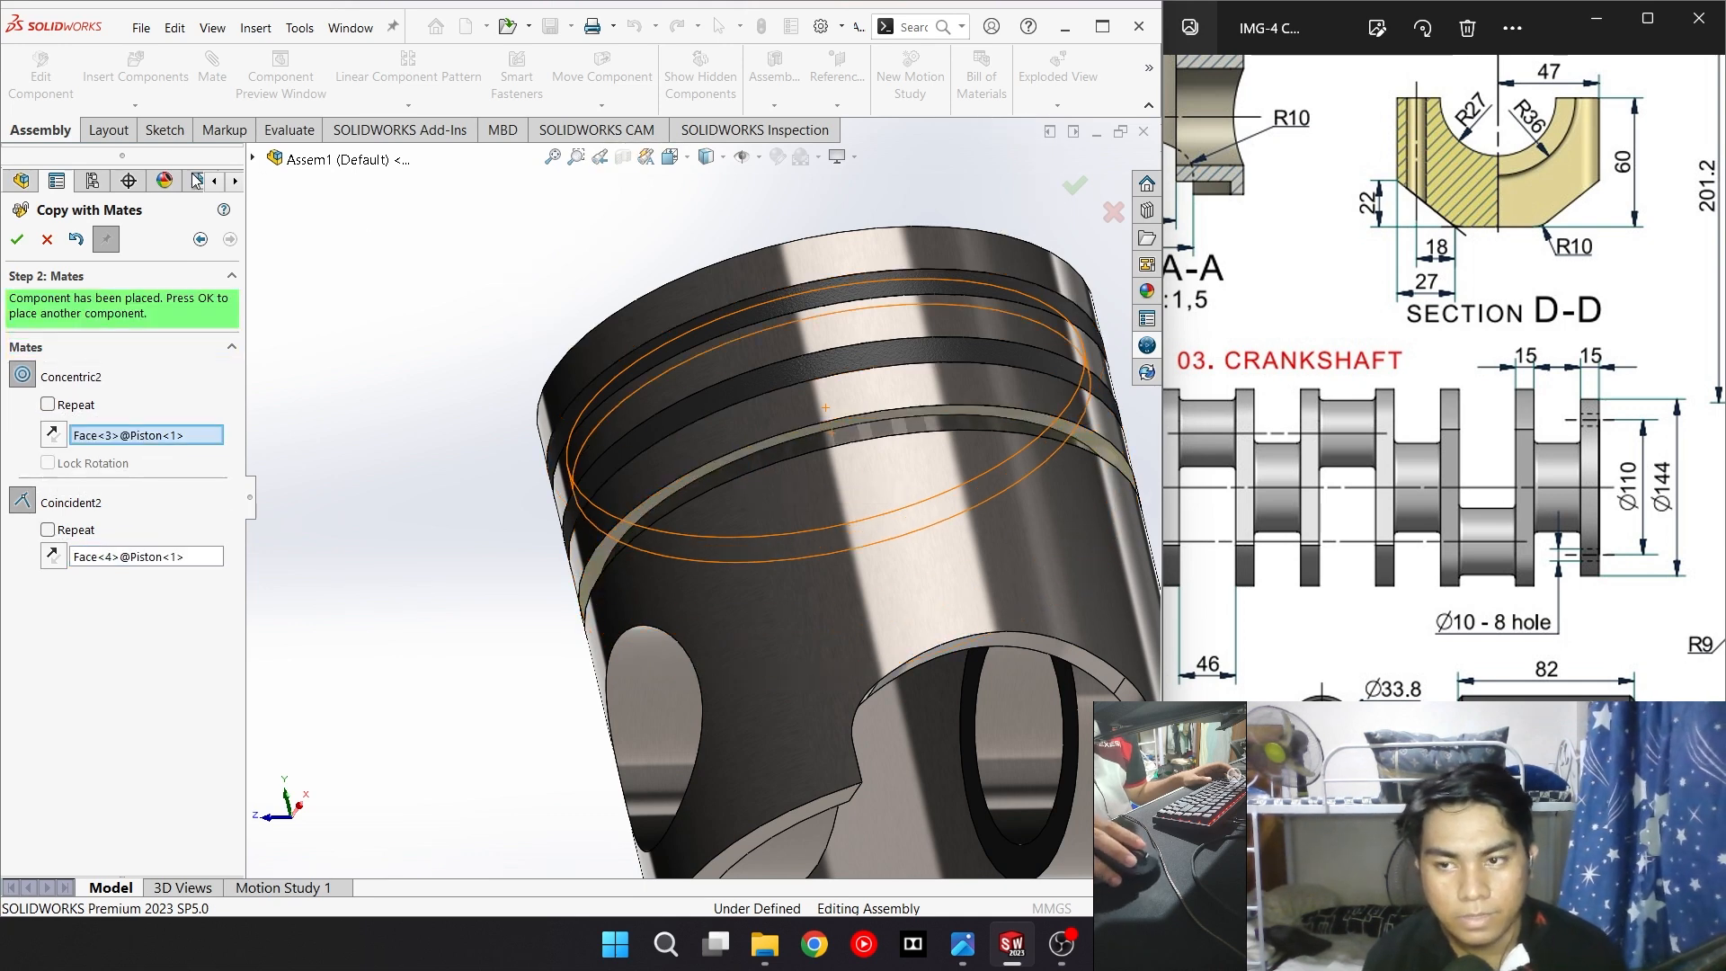
left_click(17, 240)
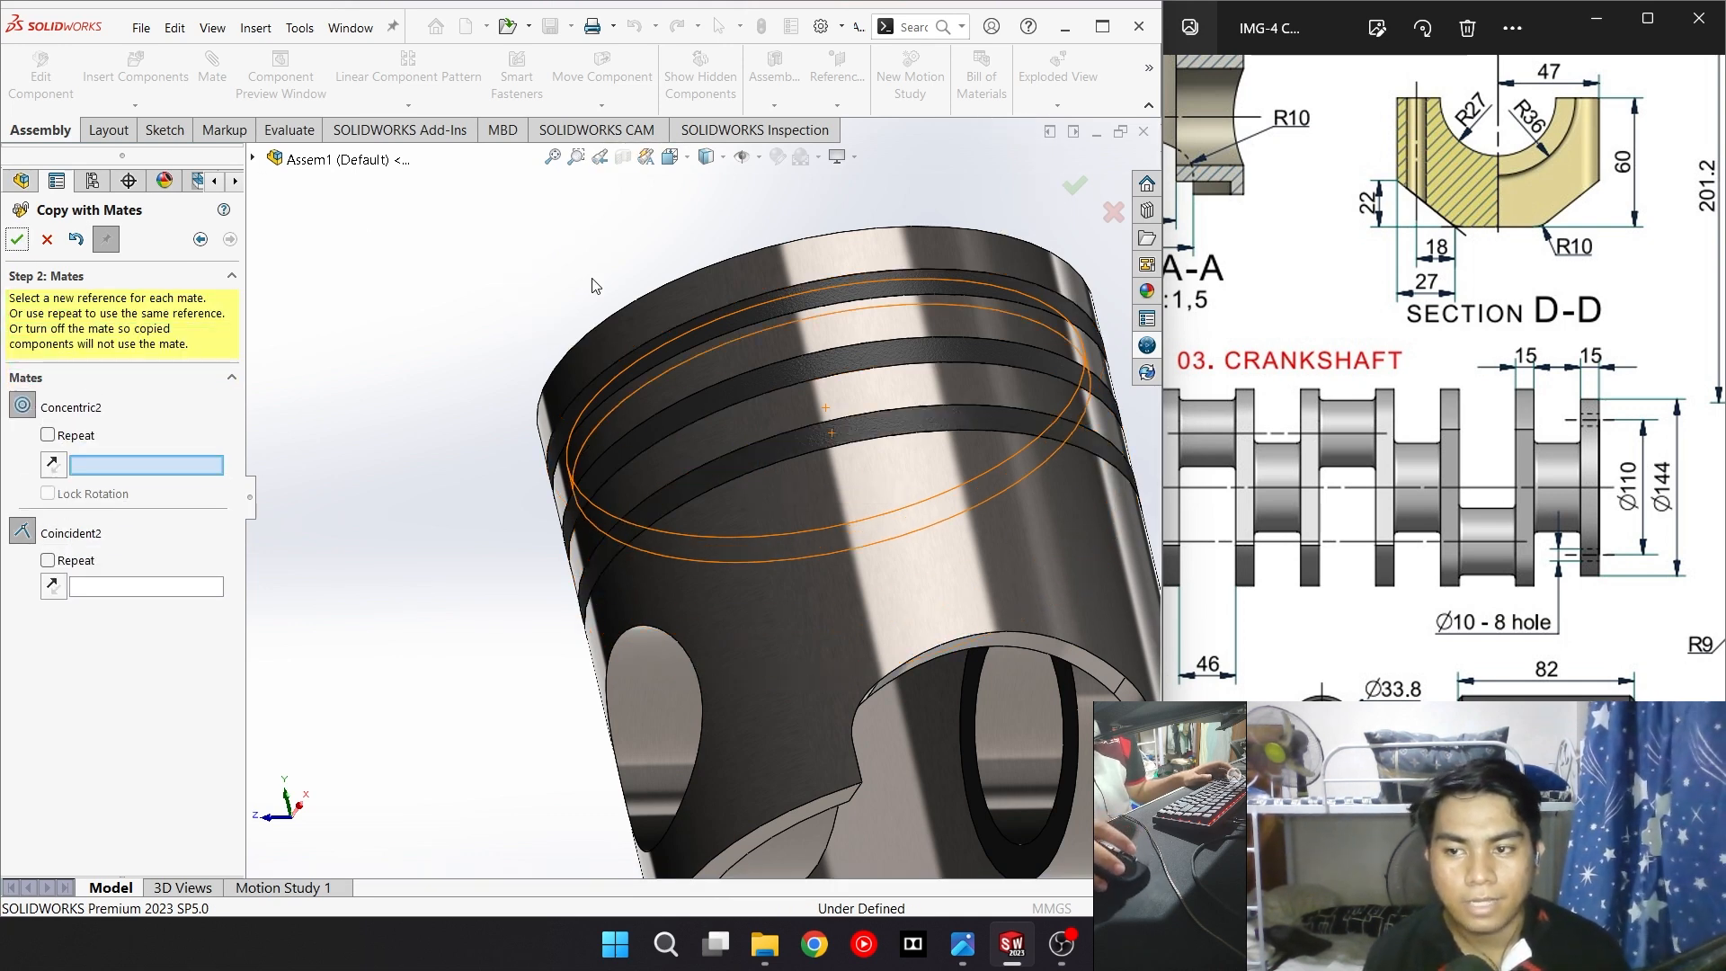
left_click(1113, 212)
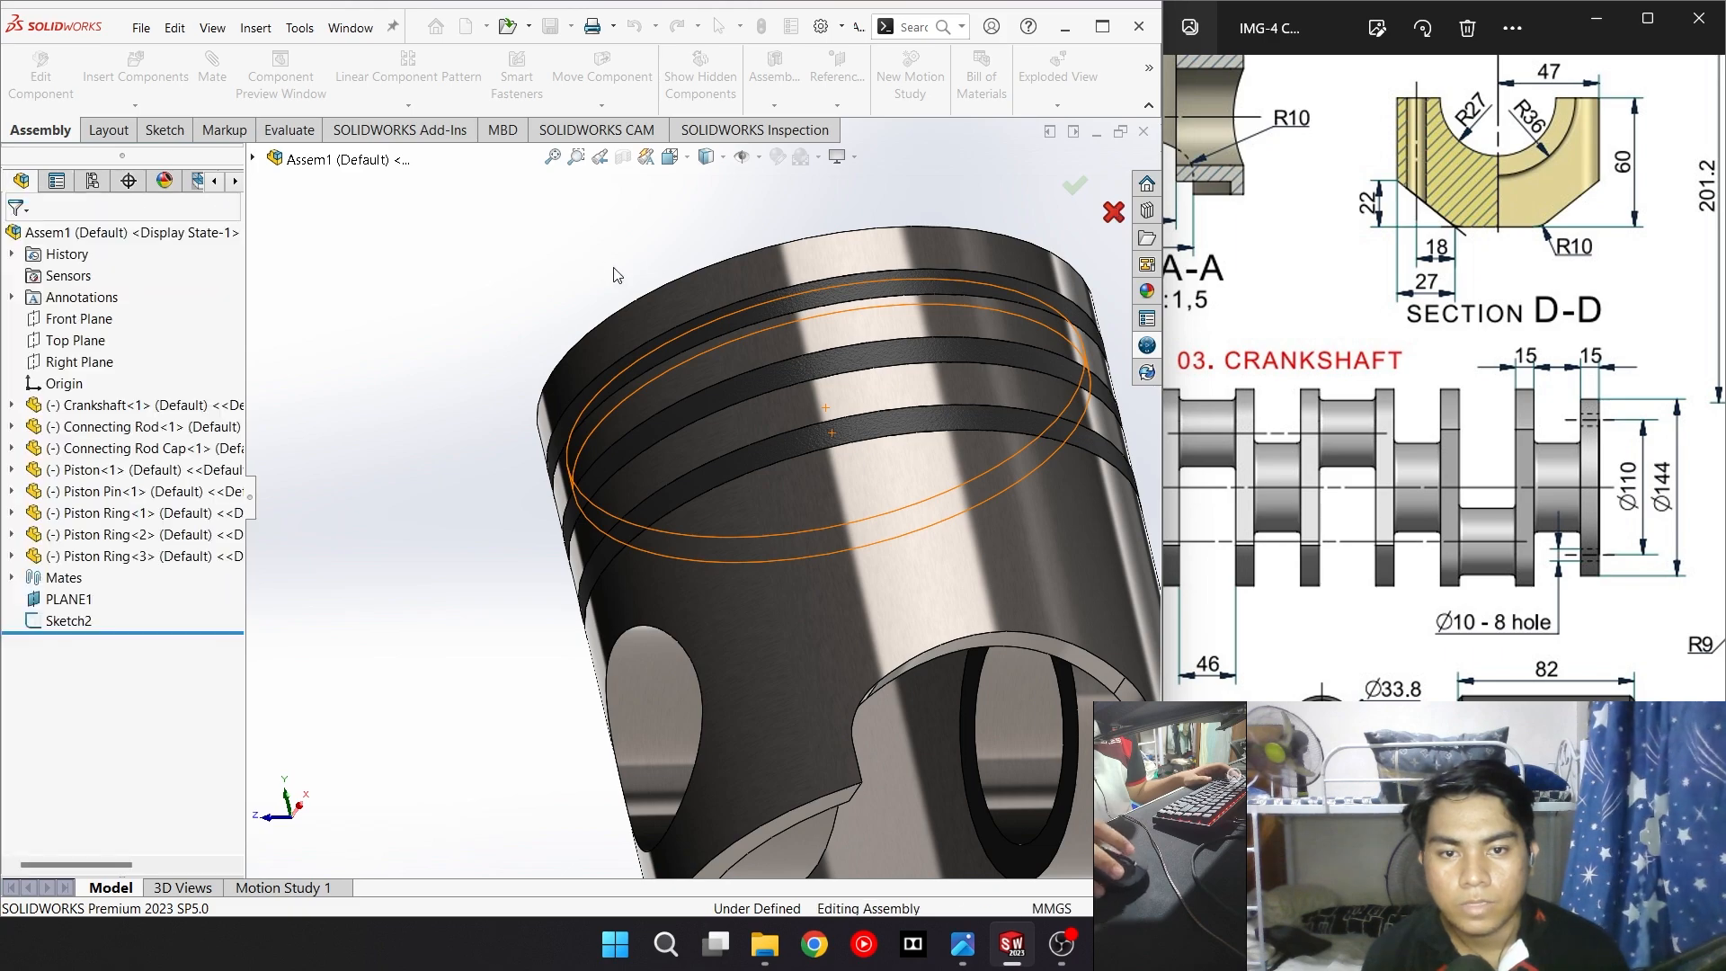
Move the piston pin closer to the underside of the piston
middle_click_drag(629, 296, 838, 521)
key("space")
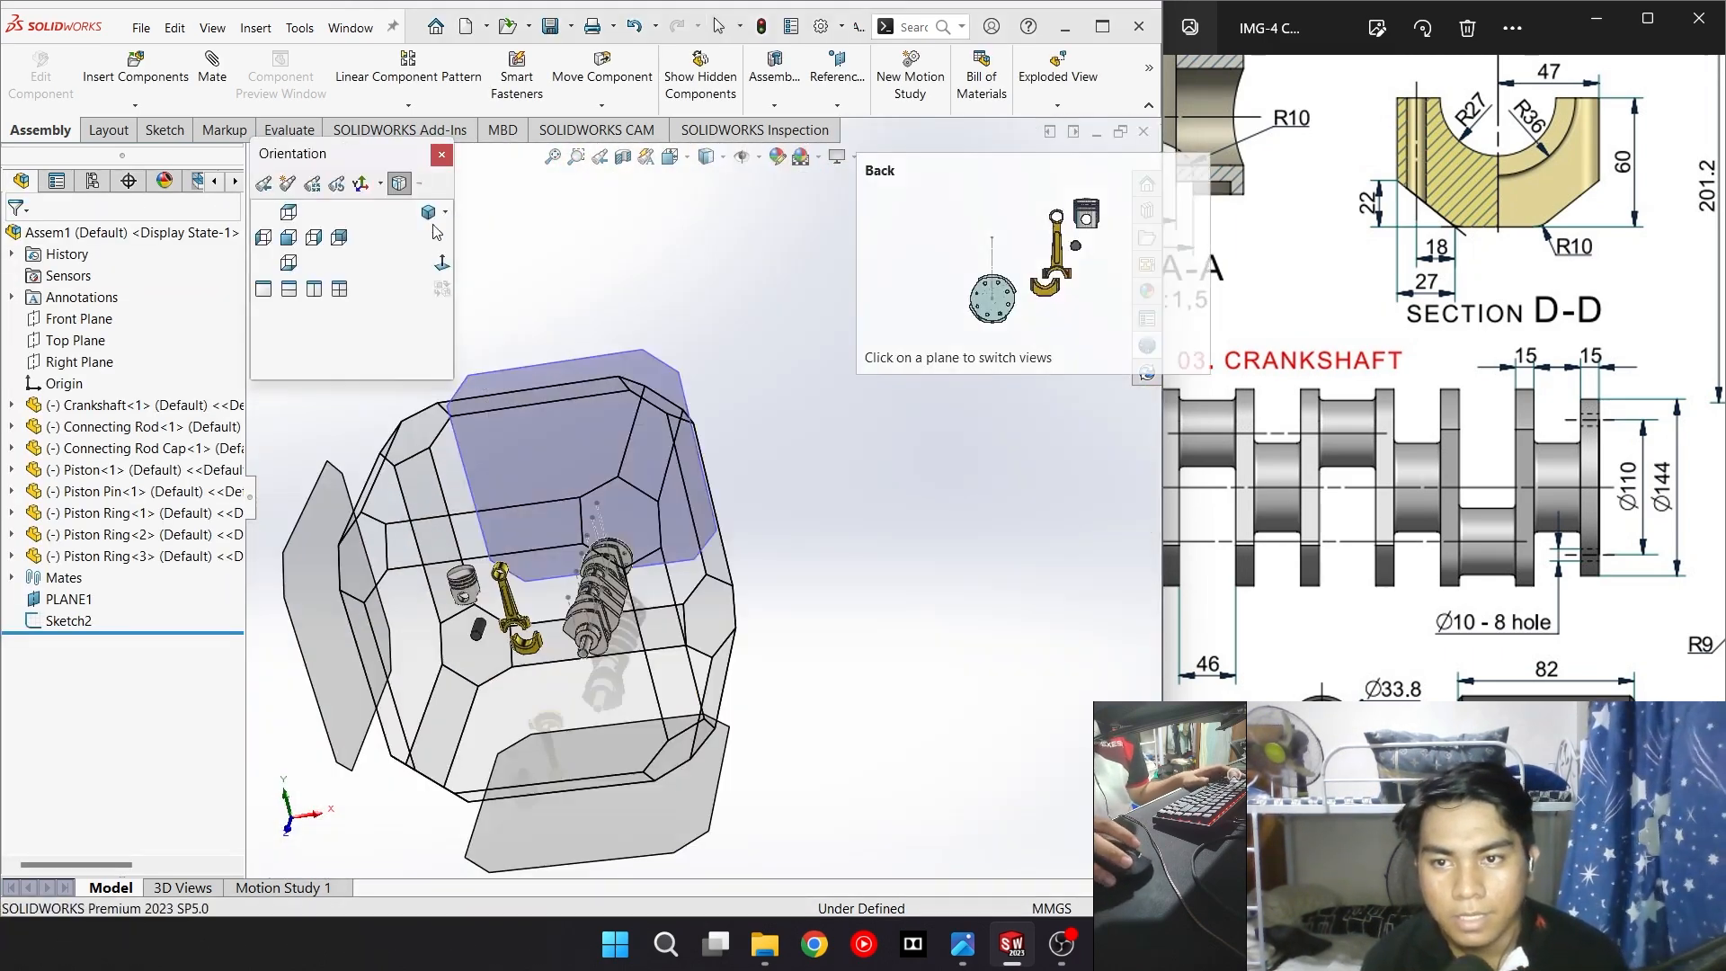
left_click(543, 417)
scroll(542, 417, "down", 5)
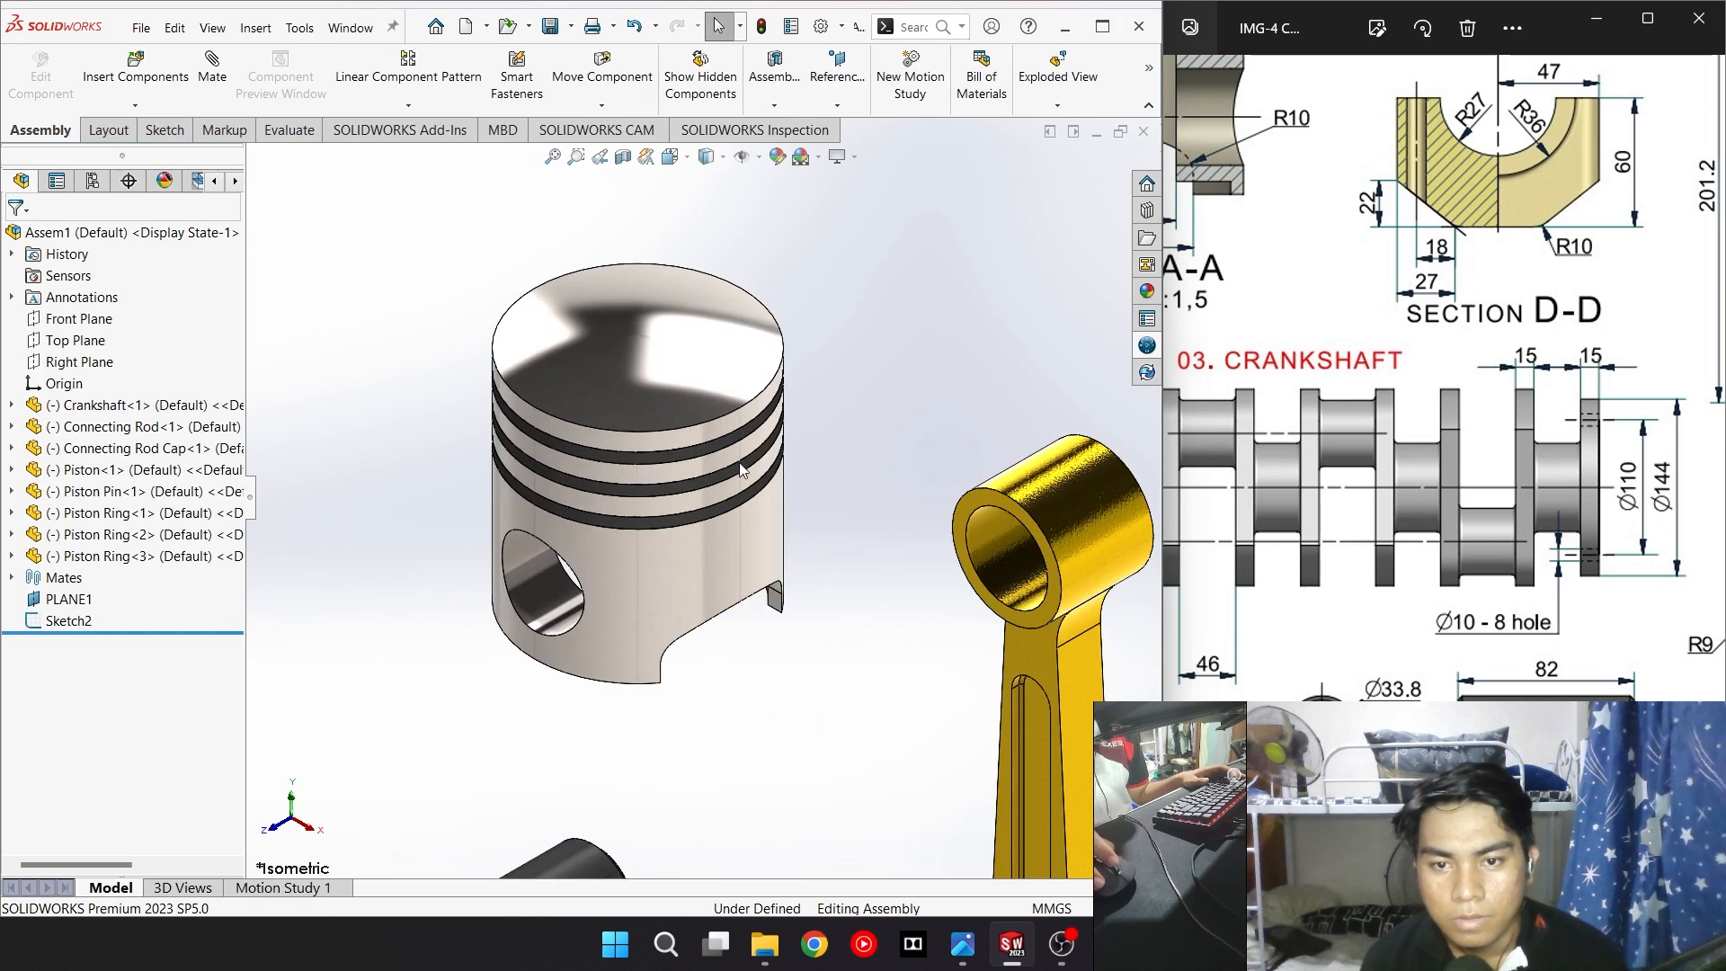
scroll(584, 580, "up", 6)
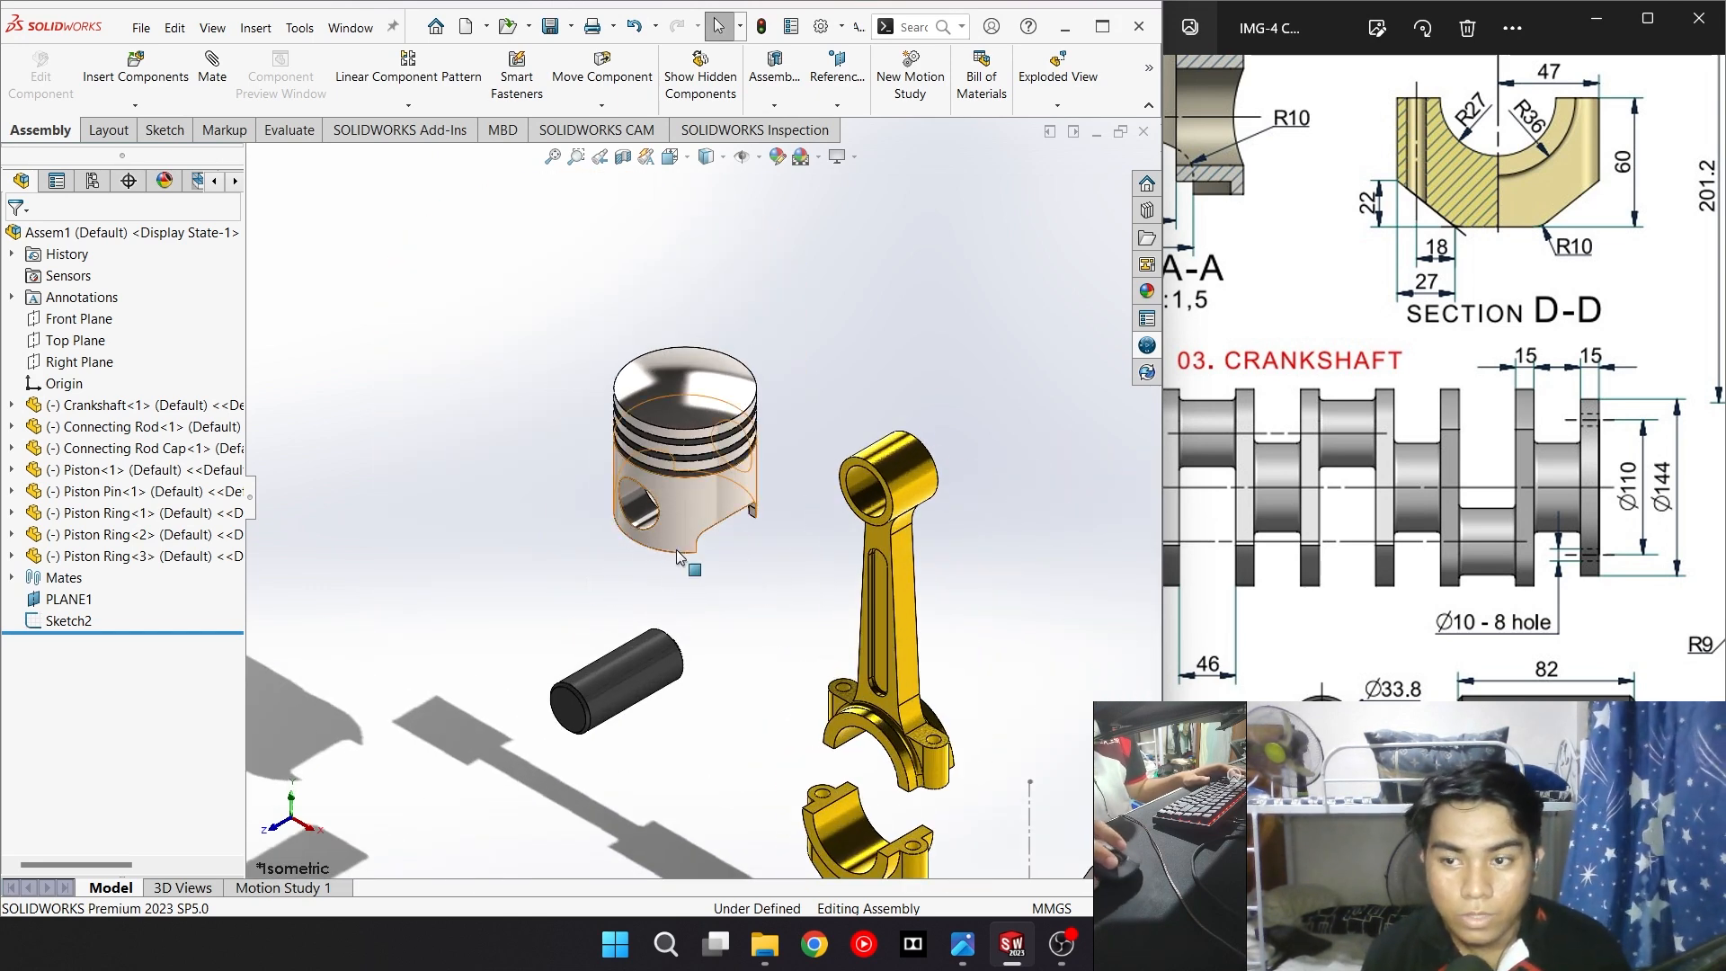
left_click_drag(642, 699, 603, 649)
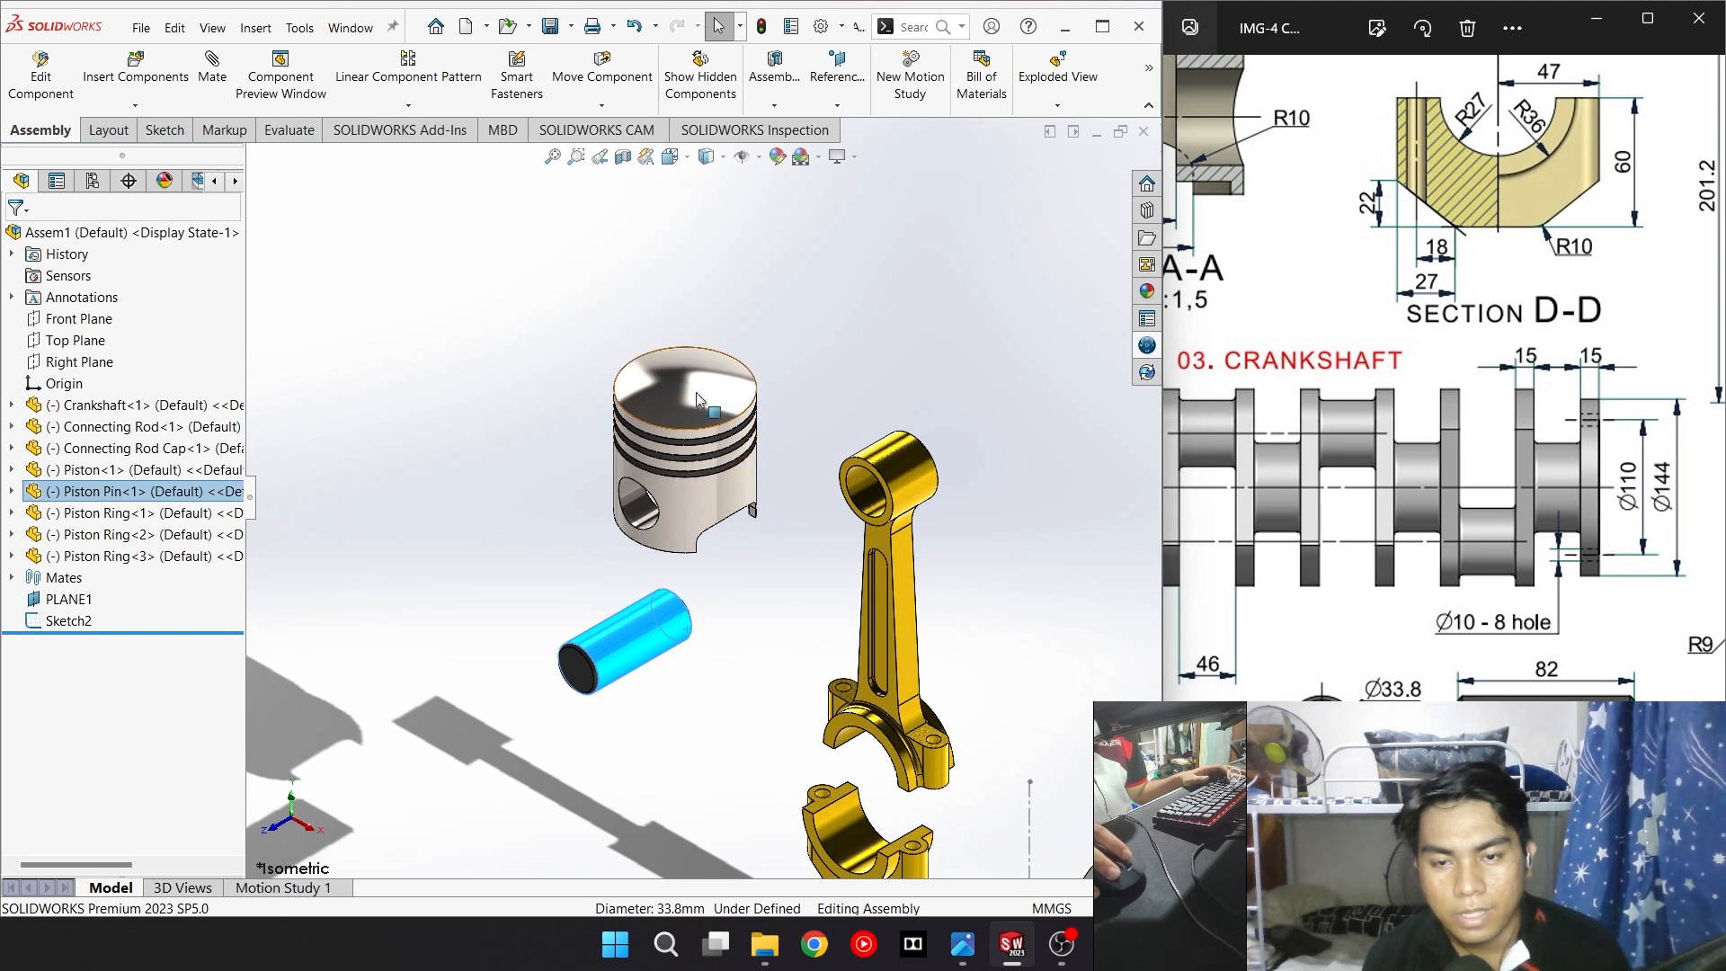
Mate the piston pin's Front Plane coincident with the piston's Front Plane
left_click(548, 576)
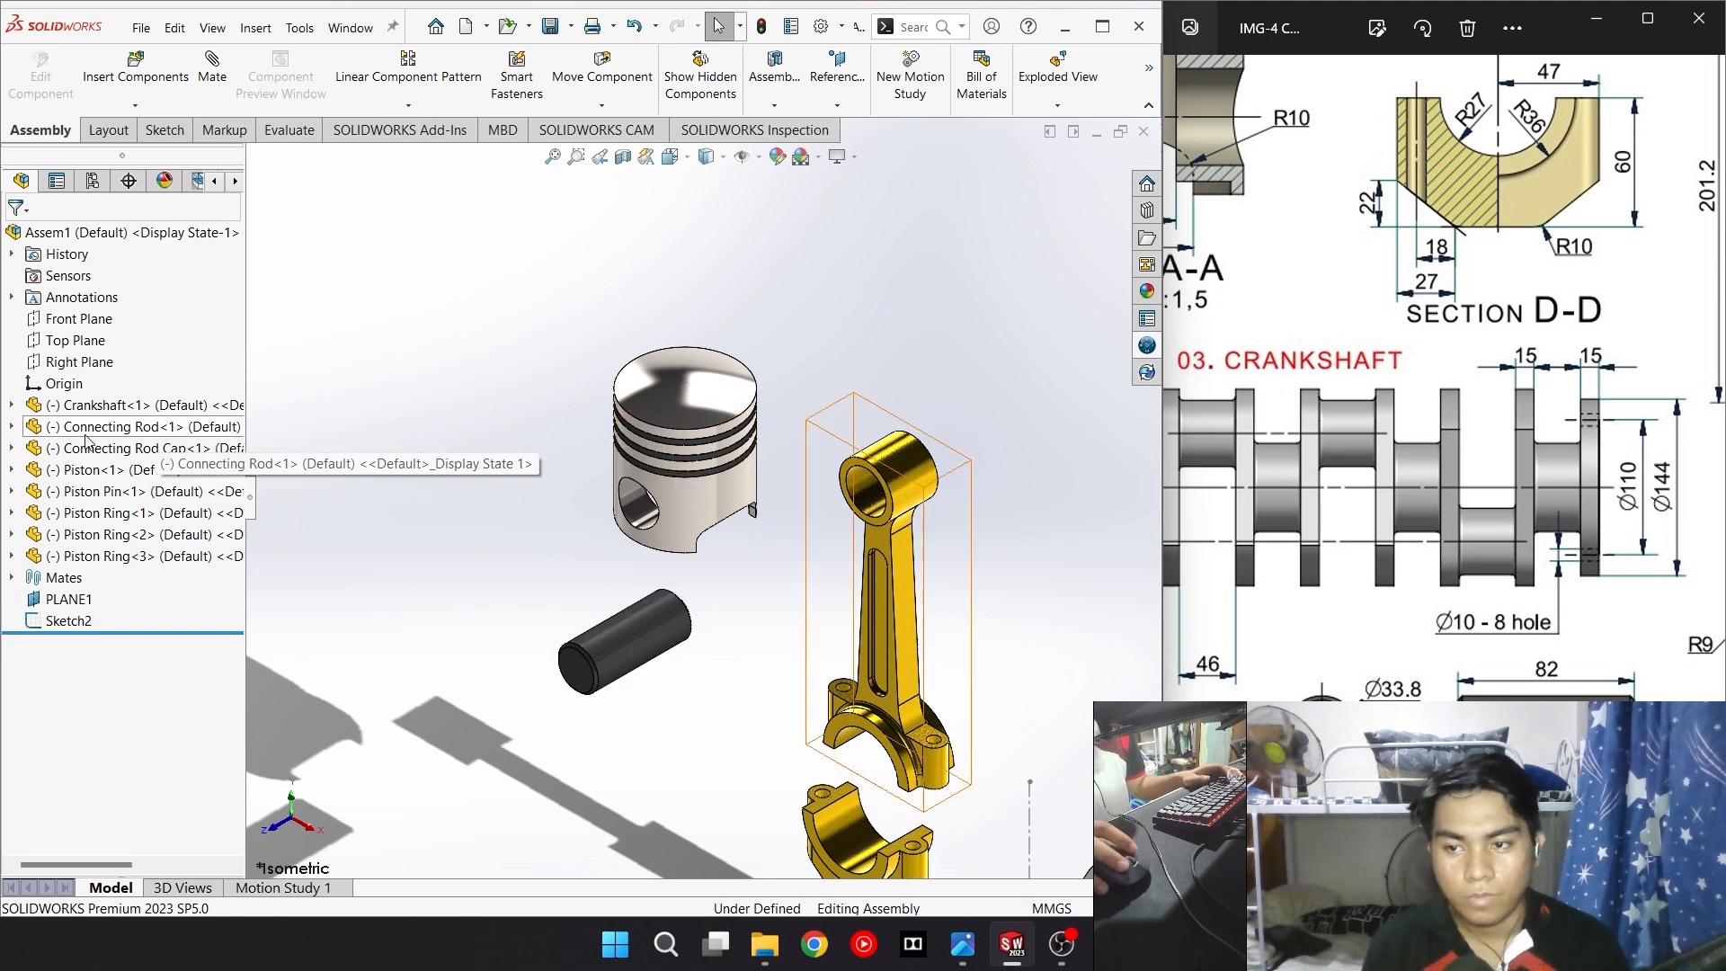
left_click(12, 469)
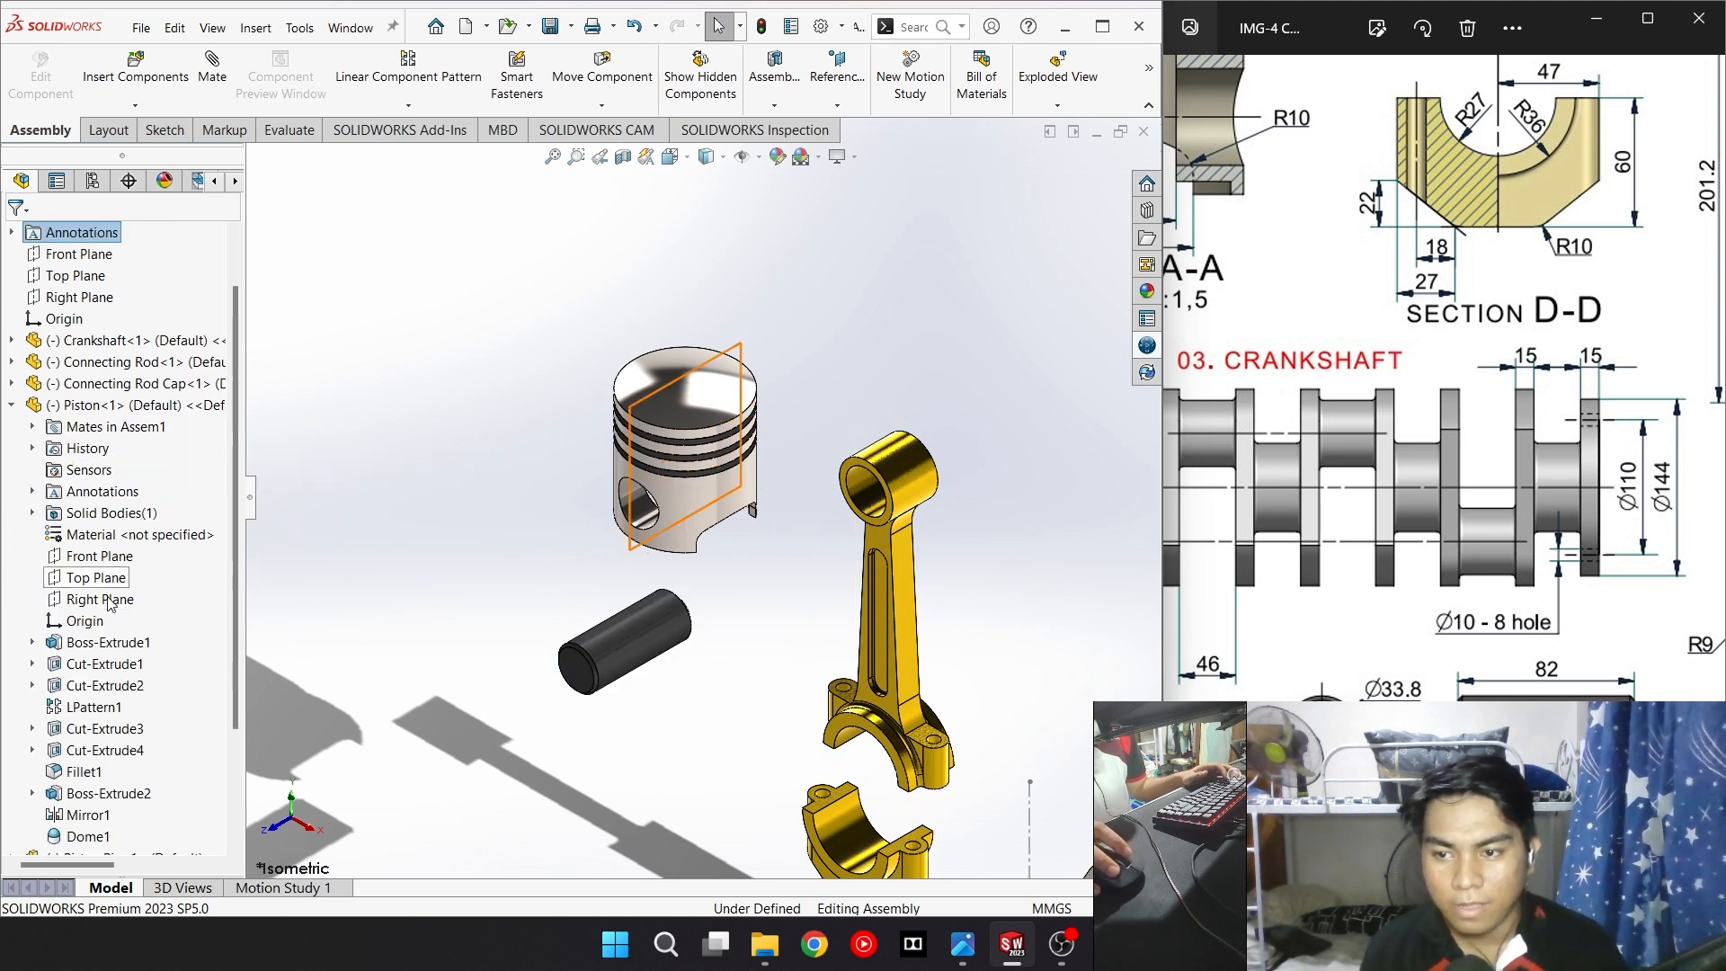
left_click(100, 556)
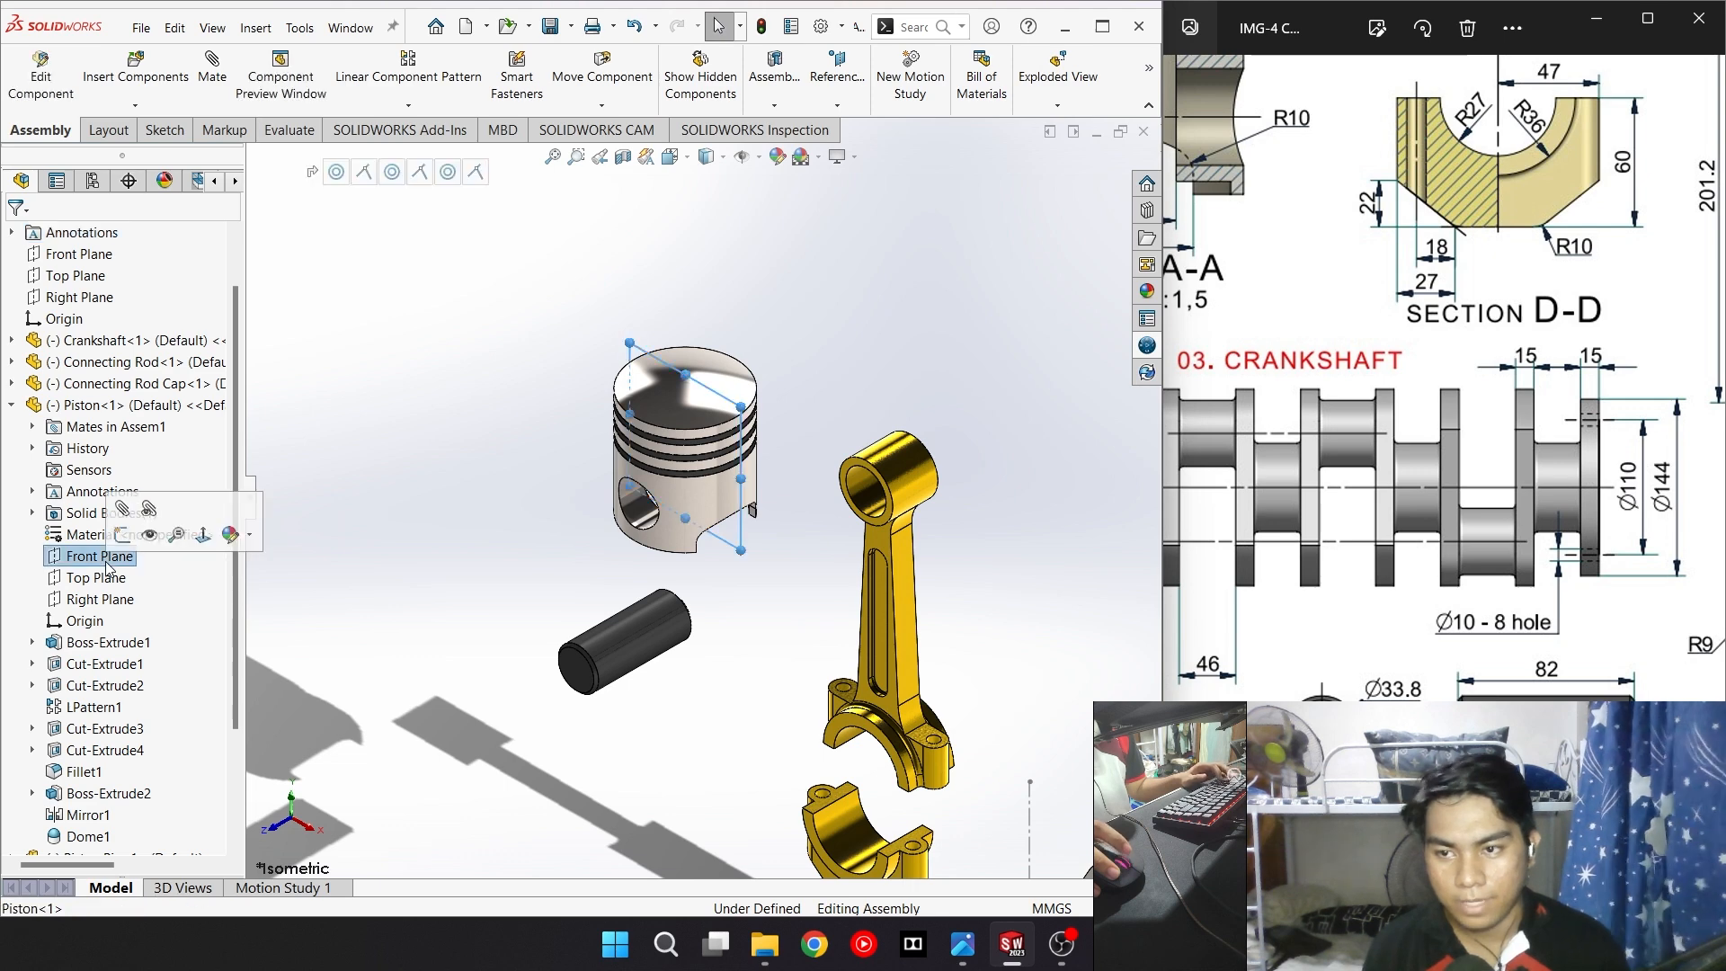
left_click(12, 408)
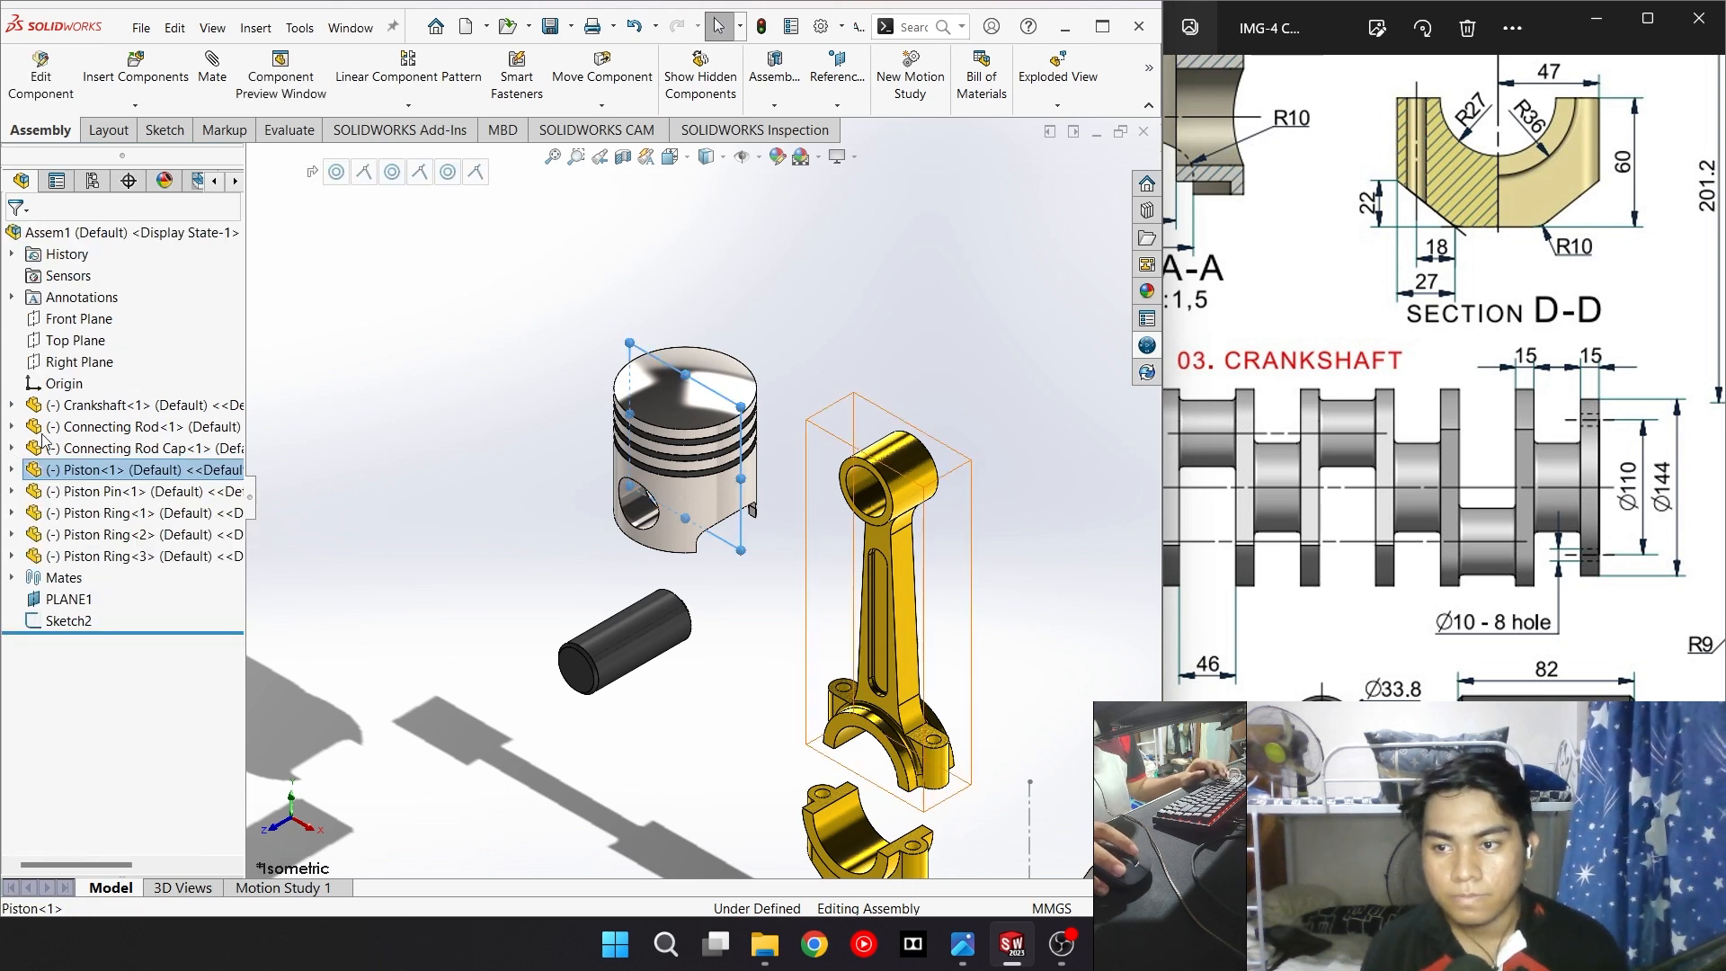
left_click(12, 491)
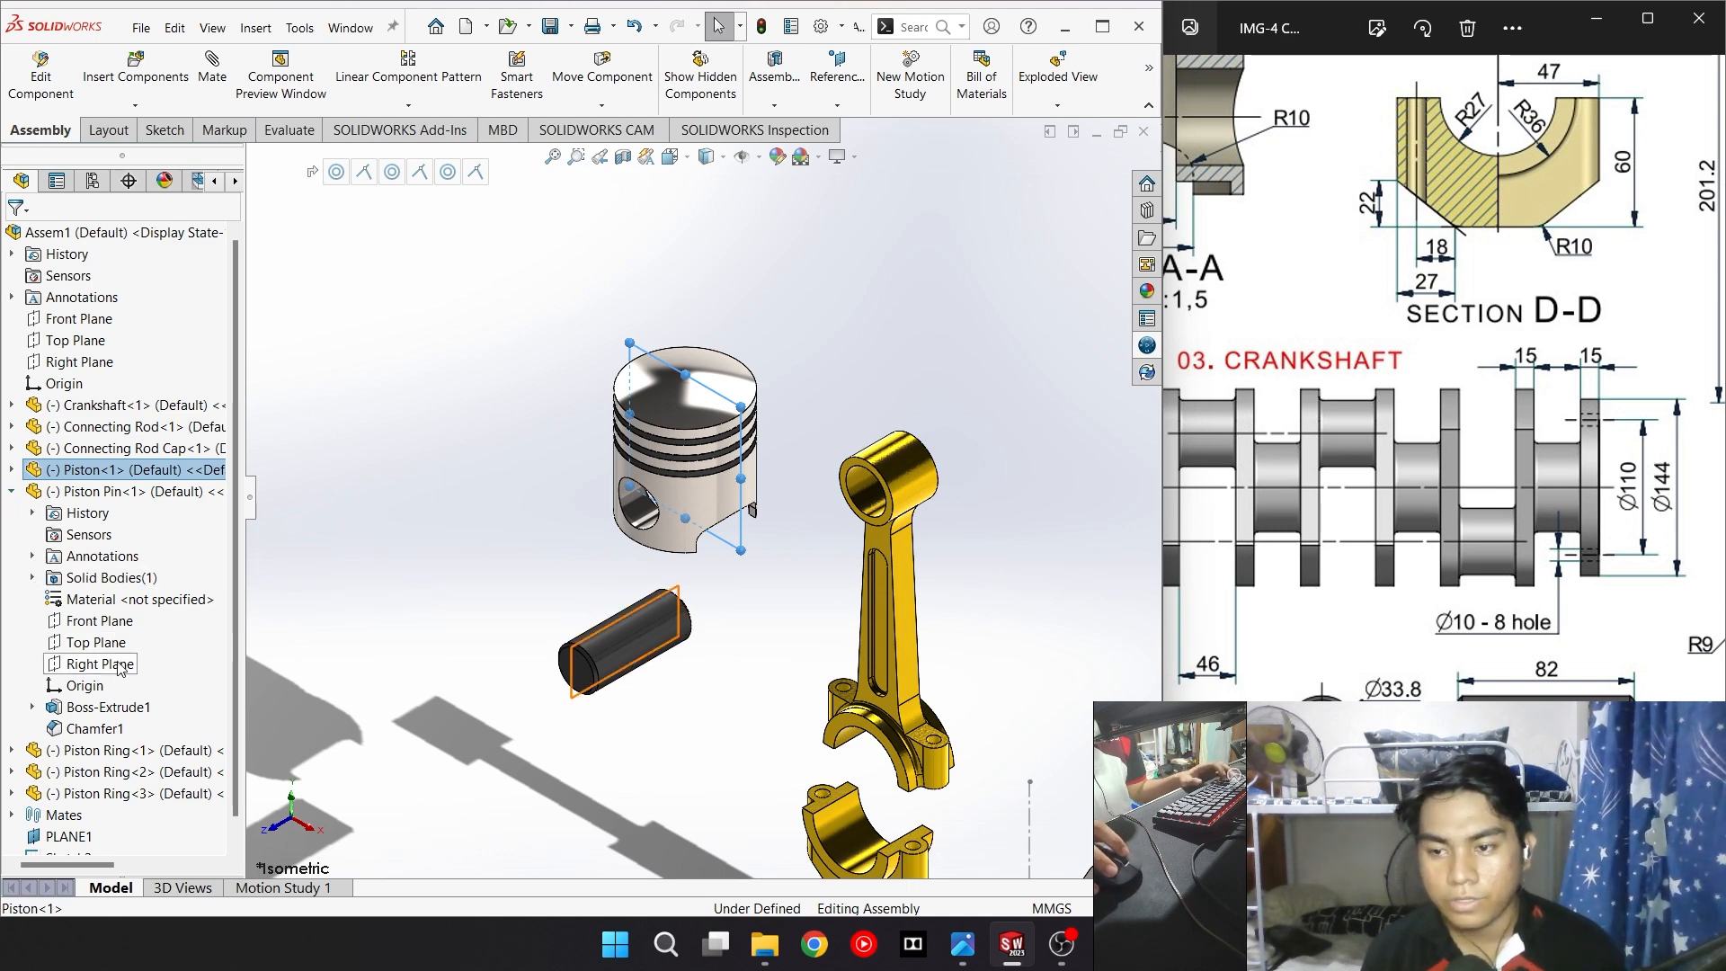
left_click(112, 624)
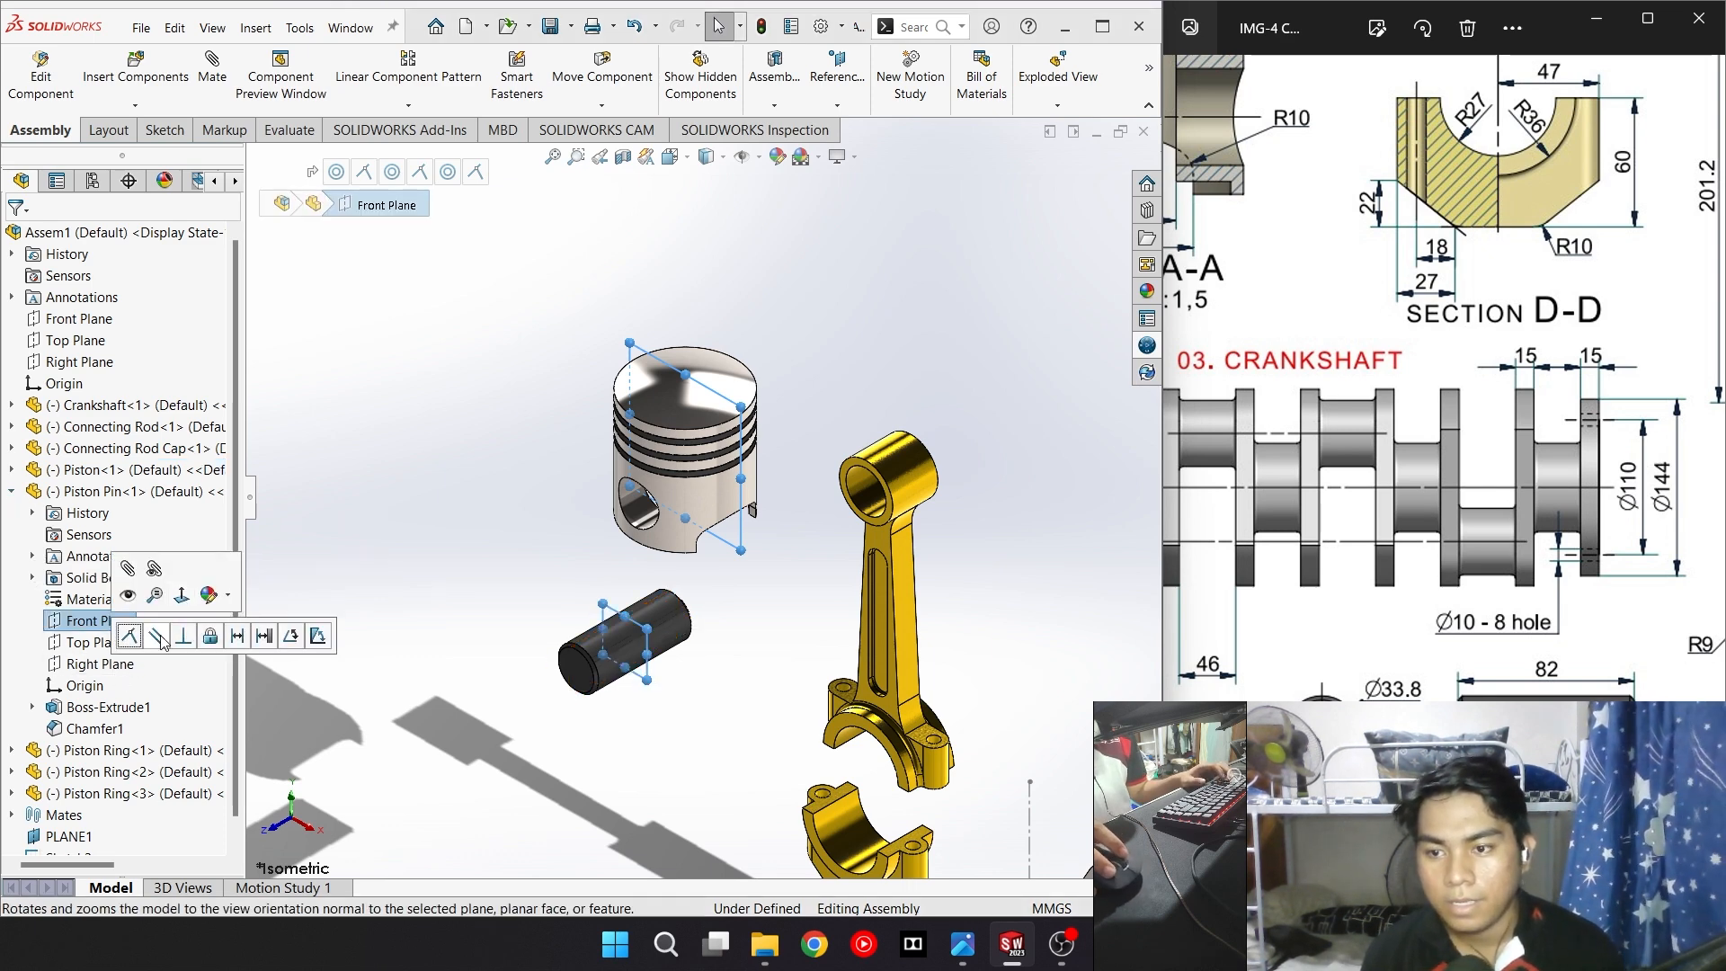
left_click(128, 636)
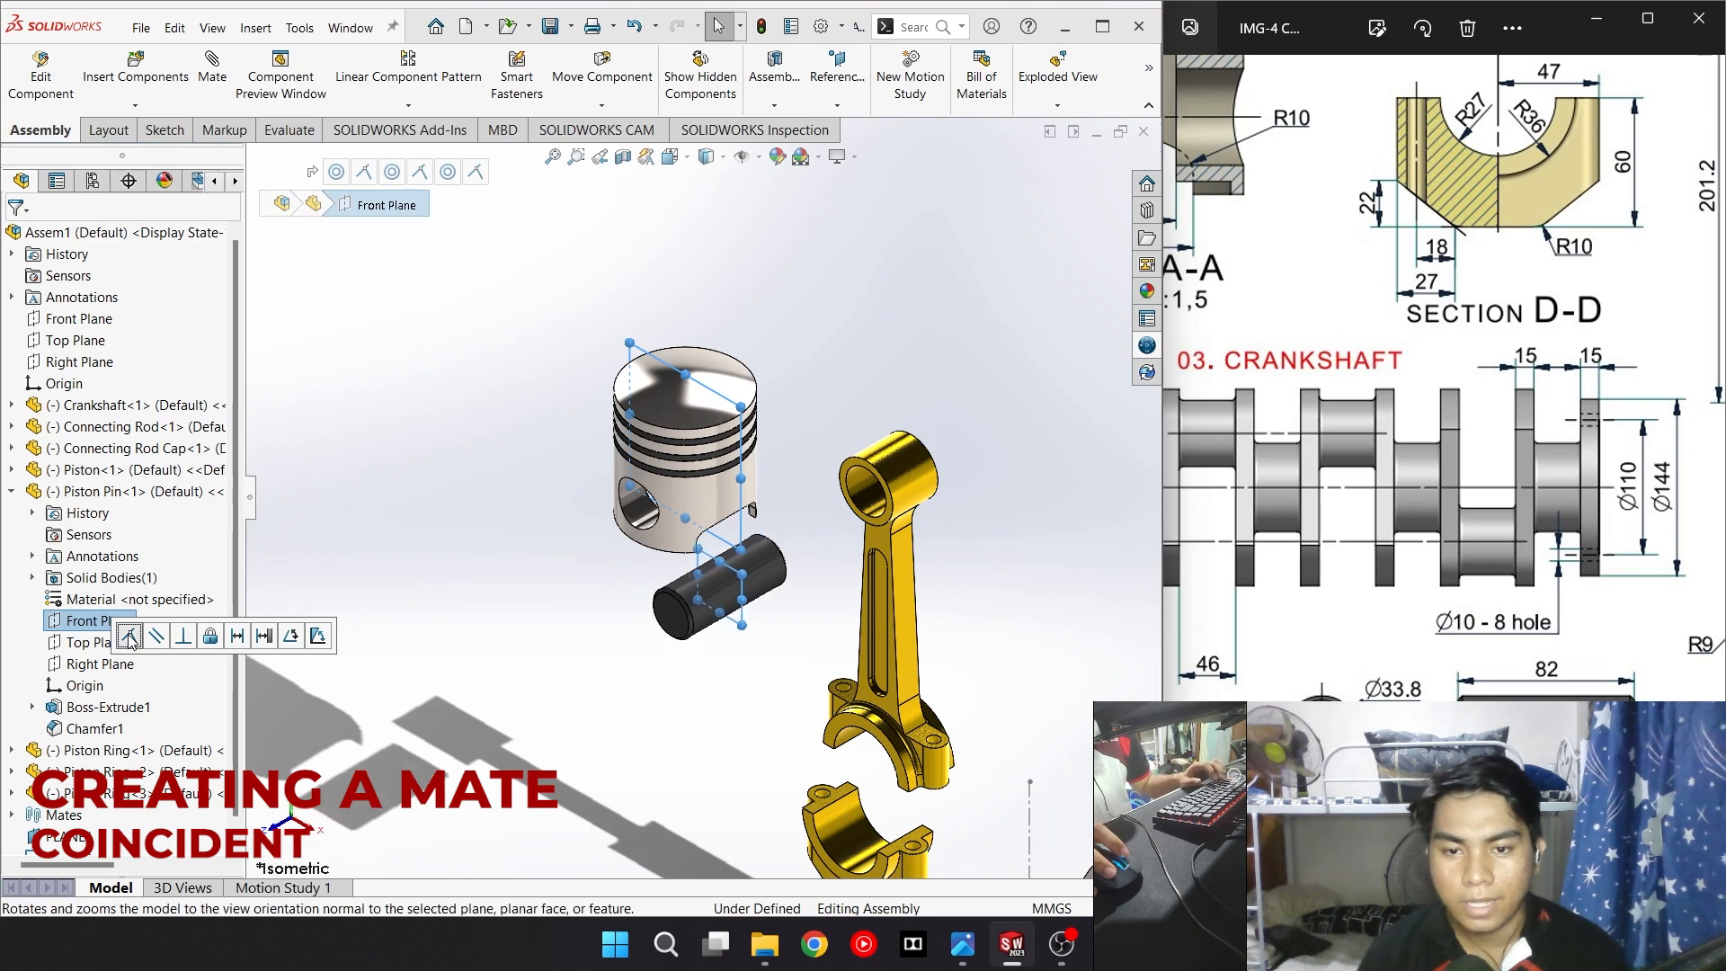
Mate the piston pin's outer cylindrical face concentric with the piston's pin hole
scroll(647, 620, "down", 3)
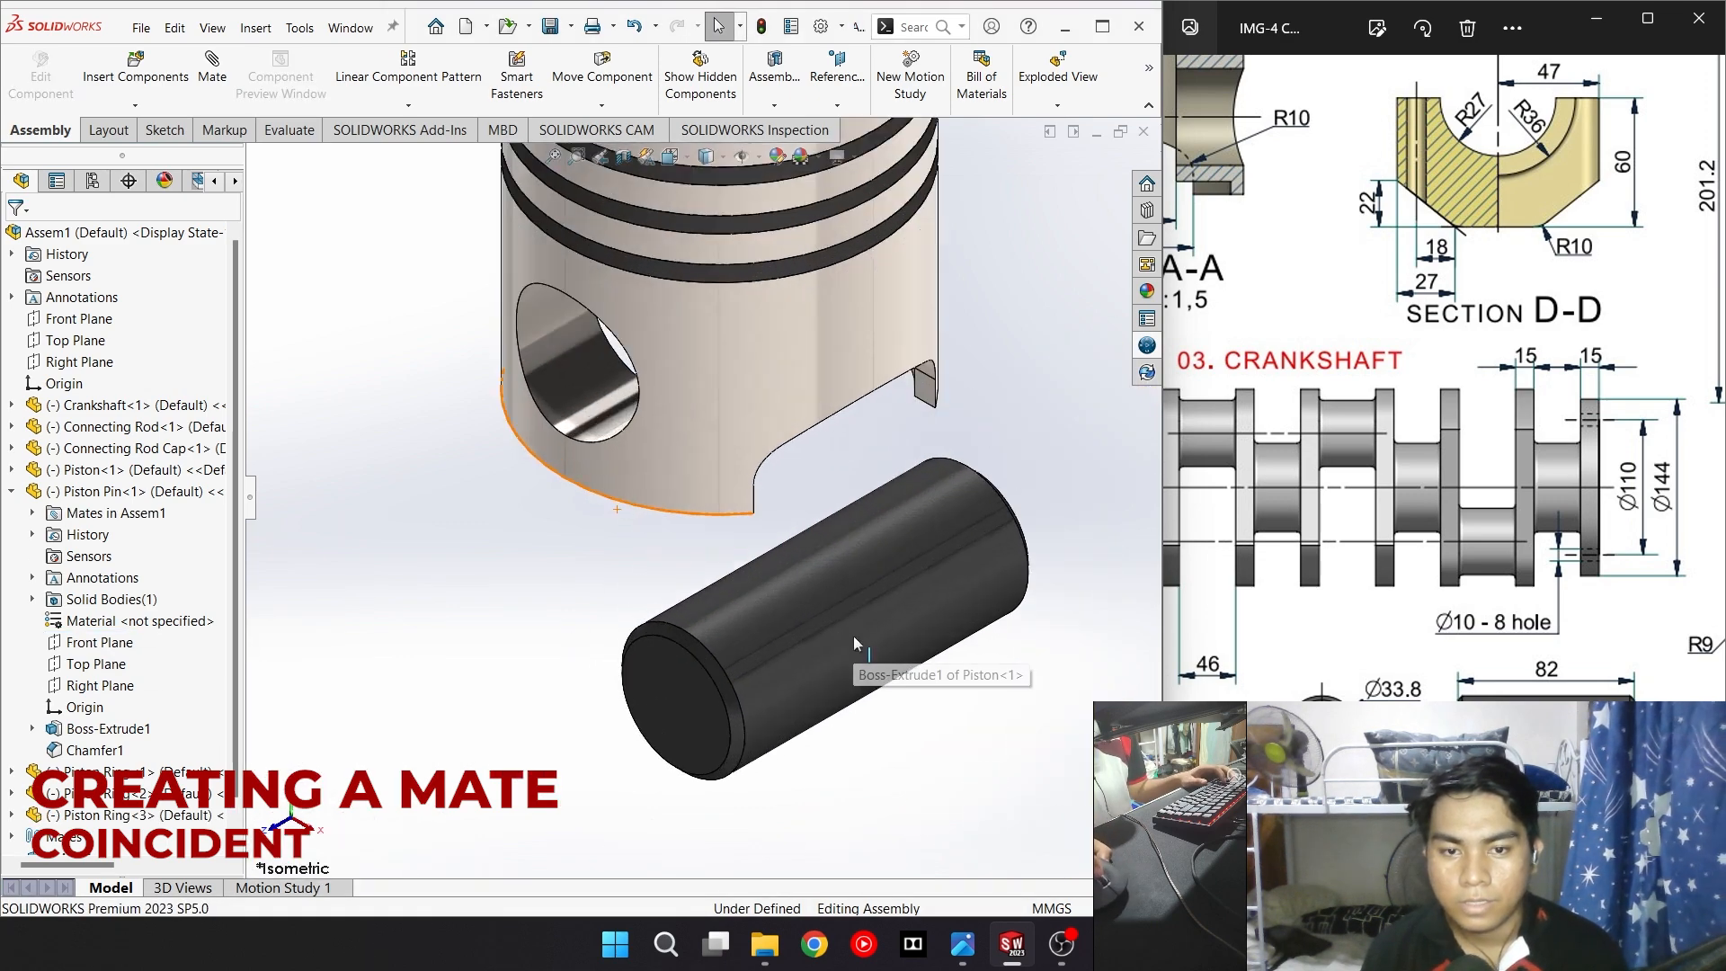
middle_click_drag(857, 640, 890, 564)
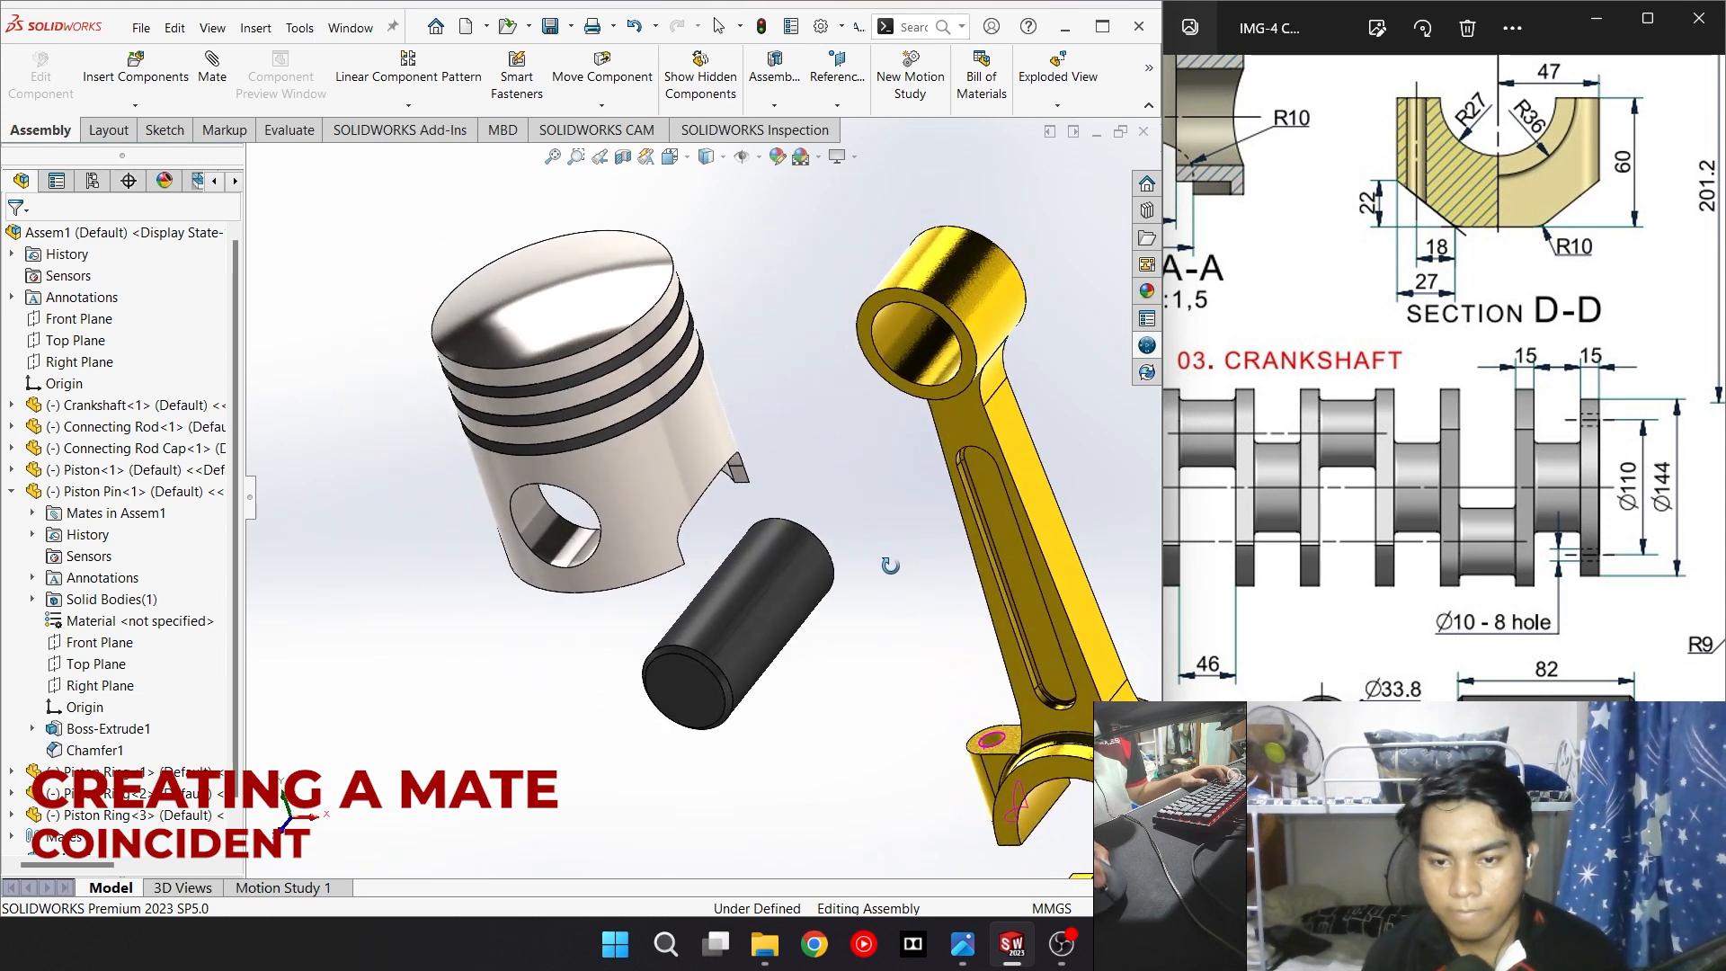
left_click(566, 530)
left_click(737, 625, "ctrl")
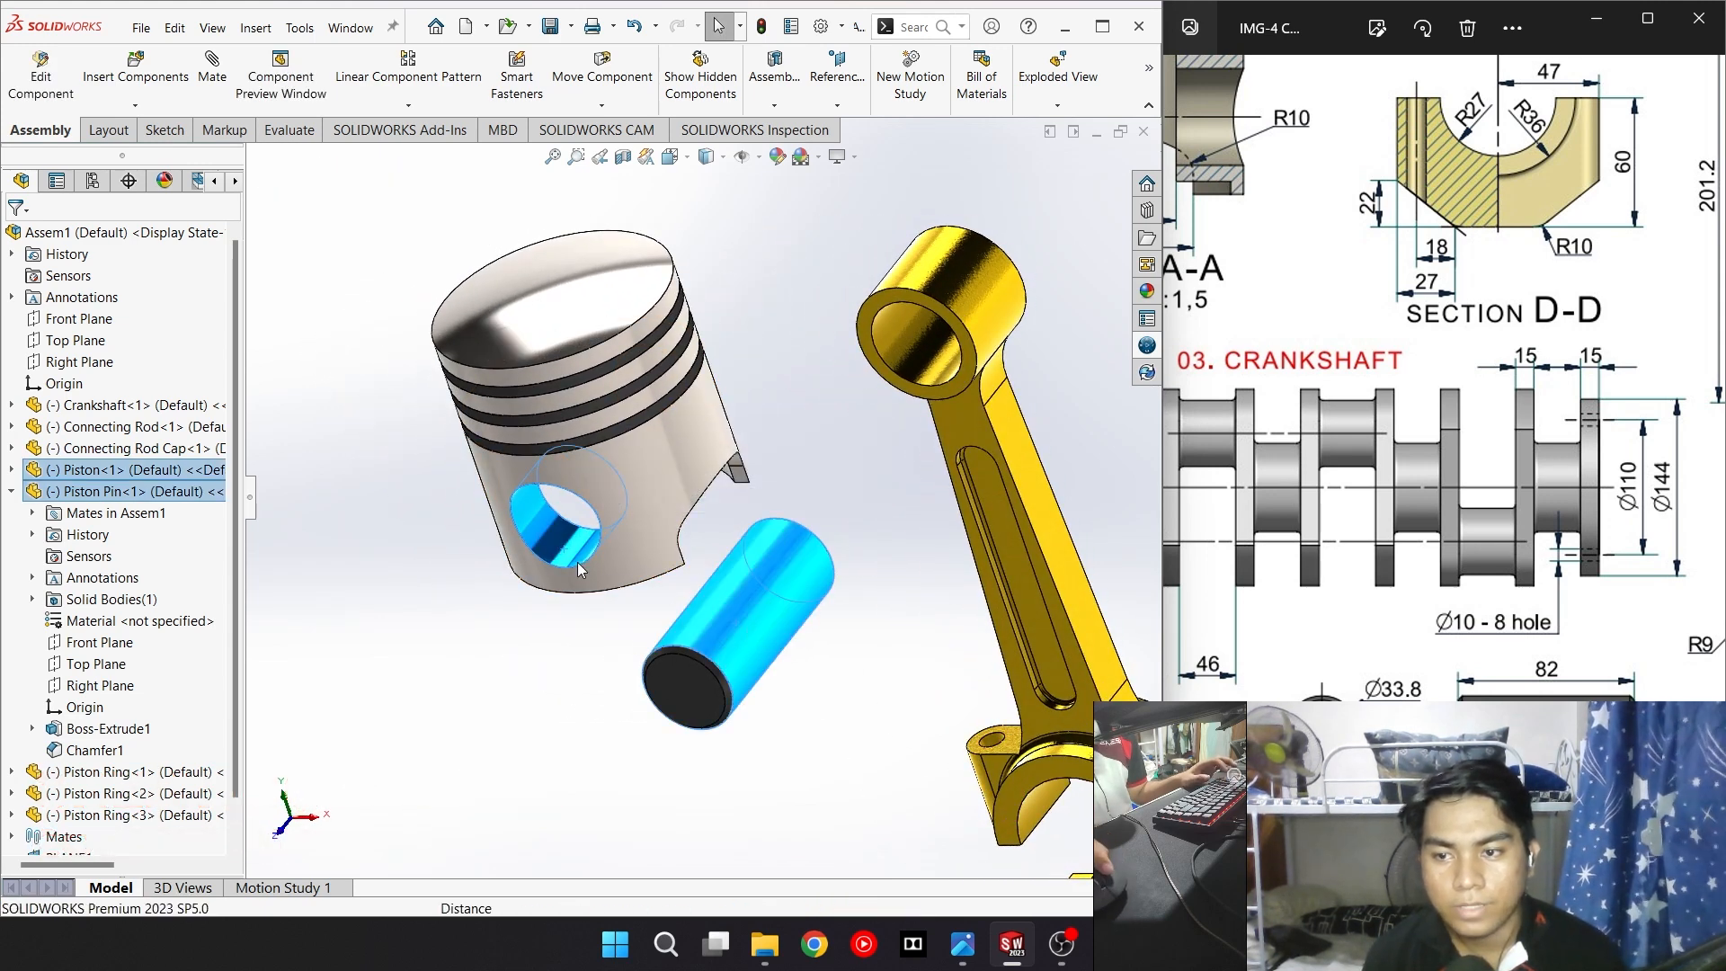
left_click(598, 626)
left_click(559, 526)
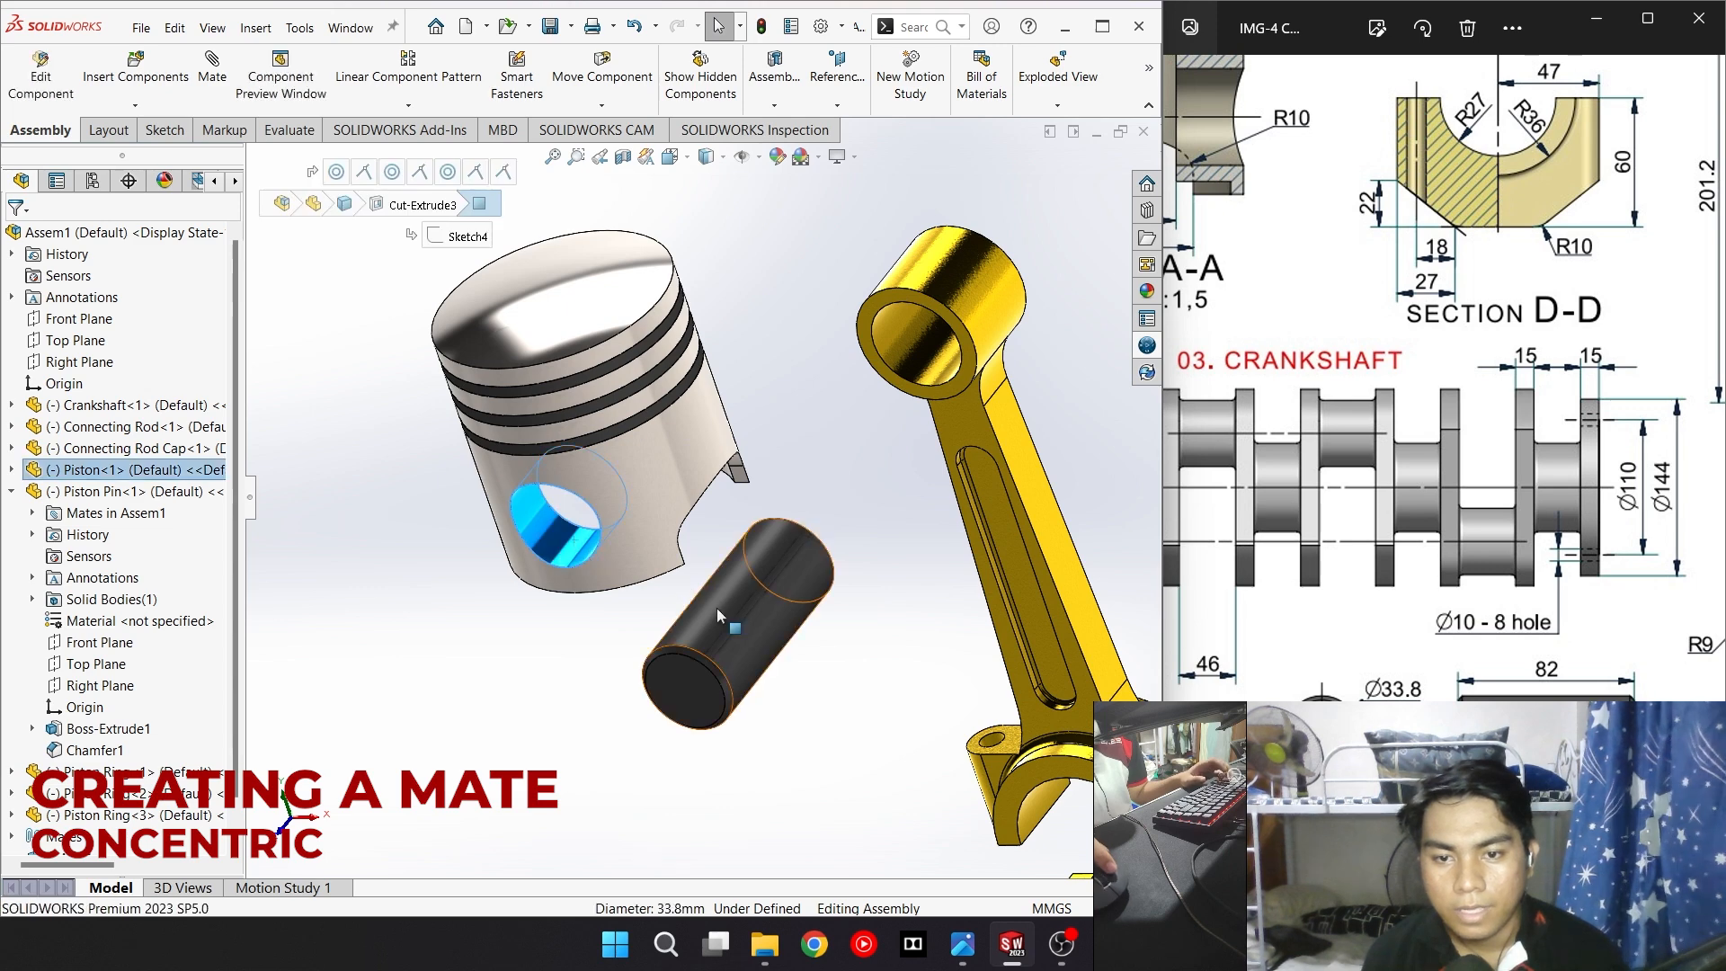
left_click(716, 607, "ctrl")
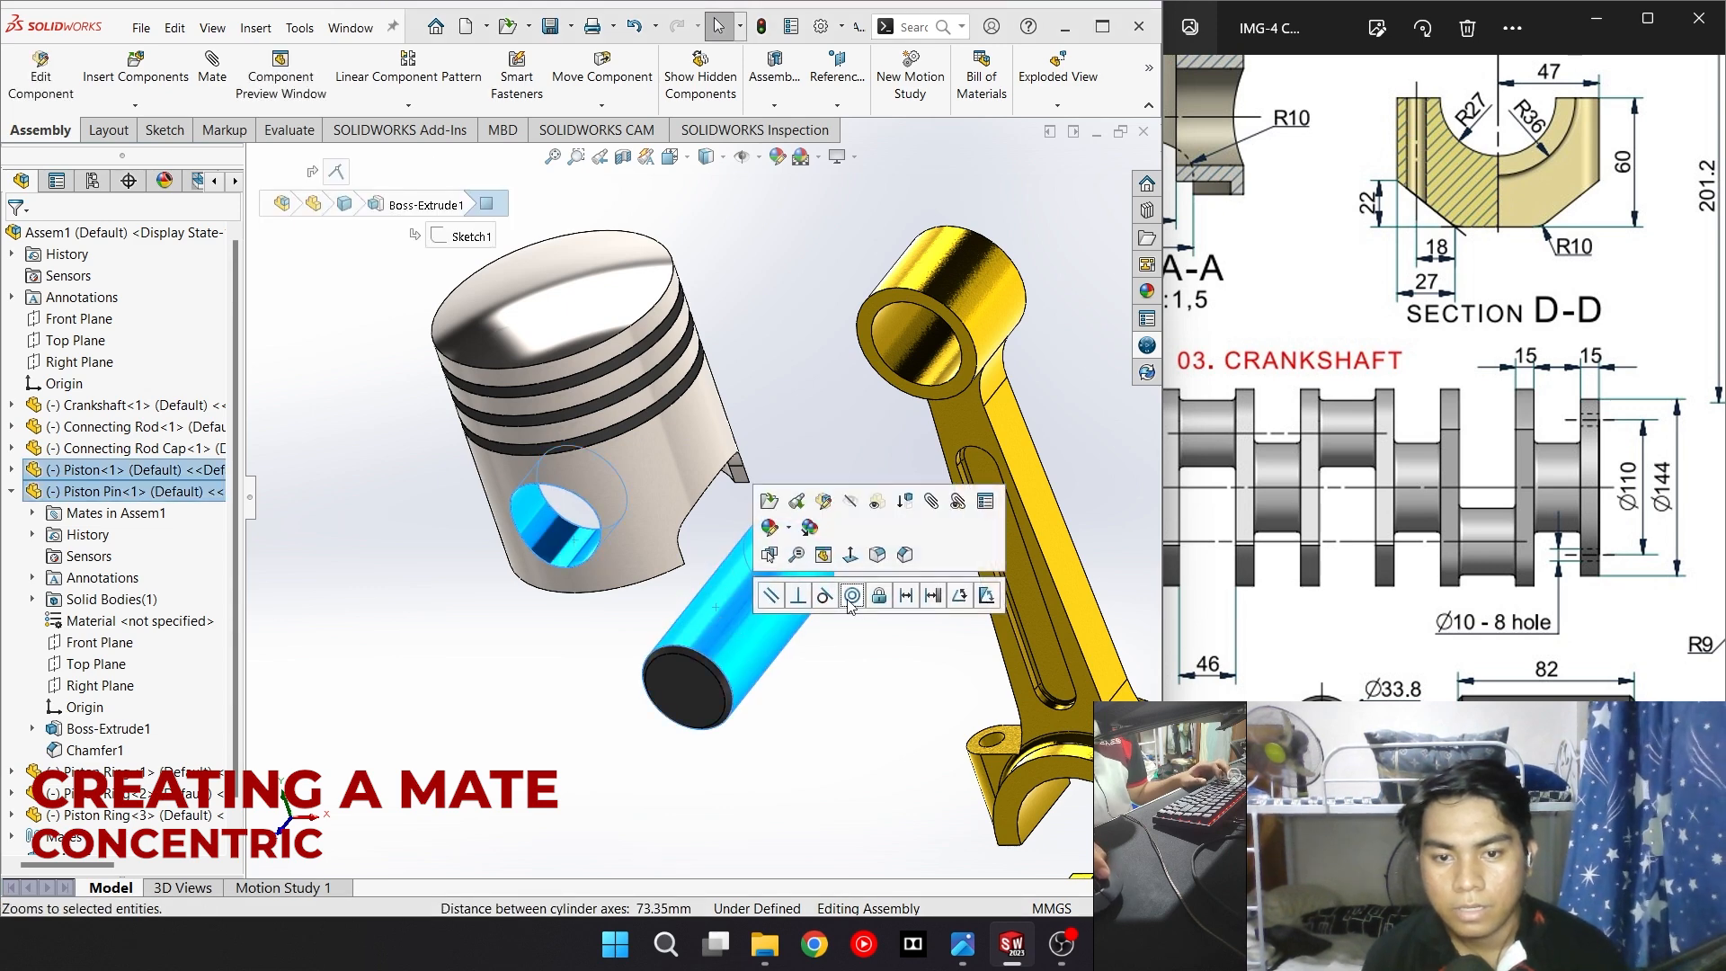
left_click(850, 597)
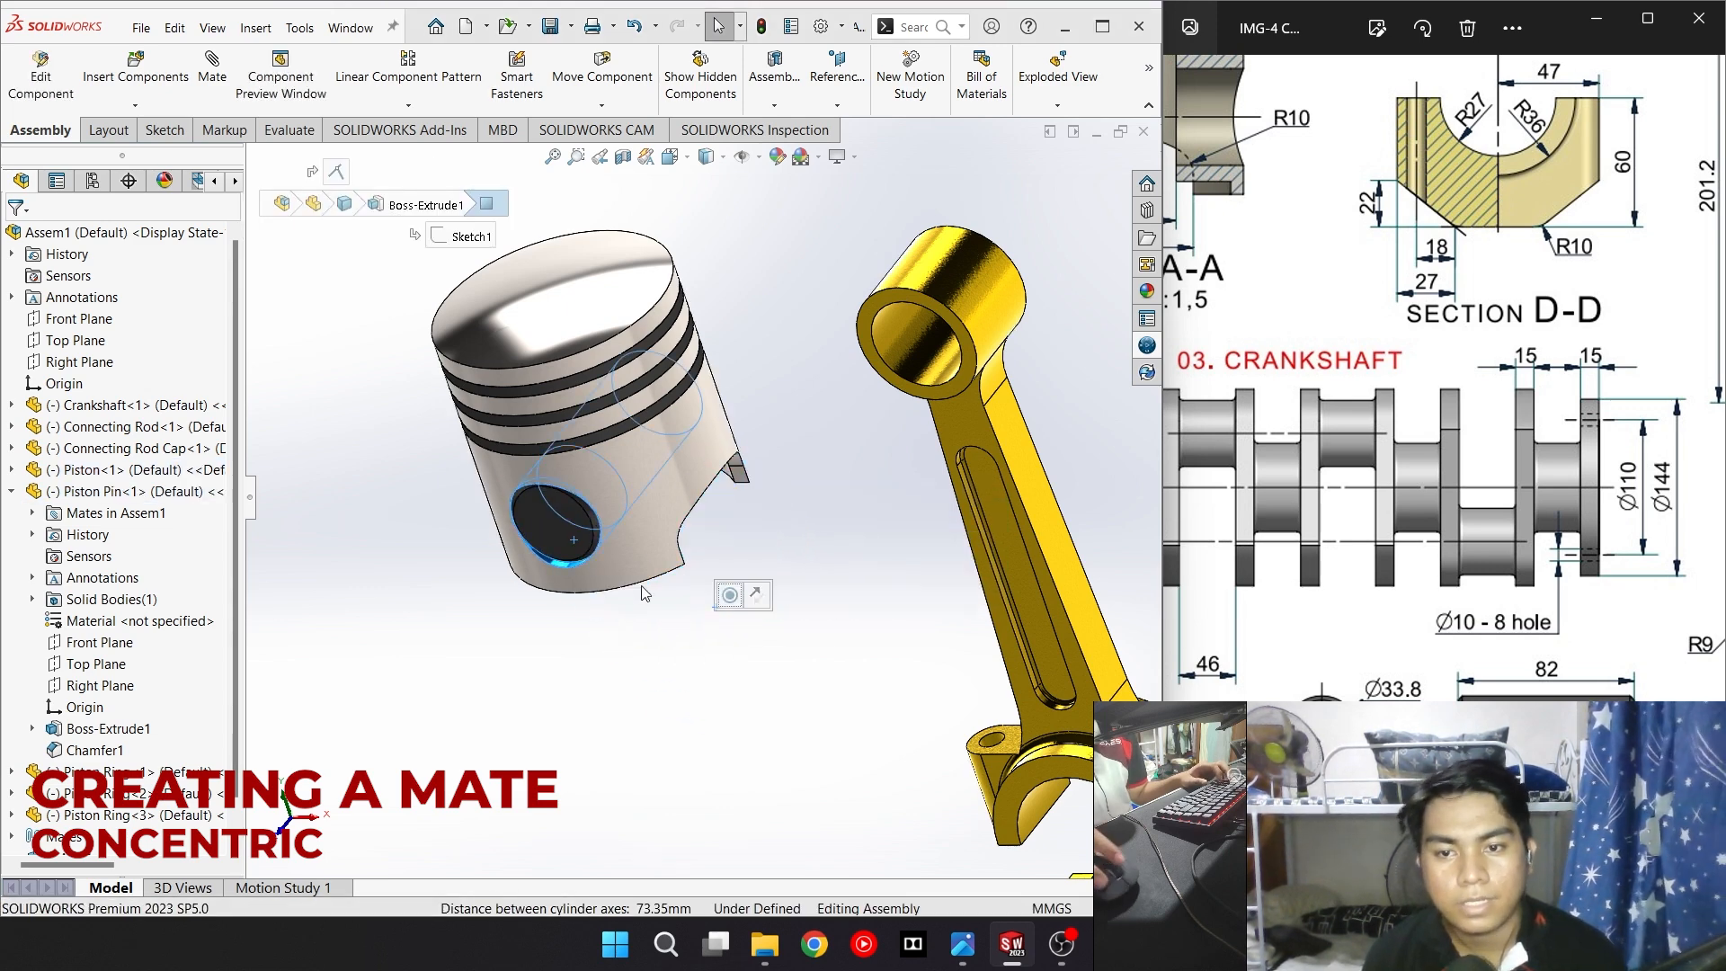
Add a coincident mate between the Front Plane of the piston pin and the Front Plane of the connecting rod
middle_click_drag(395, 396, 301, 486)
scroll(643, 678, "up", 7)
scroll(634, 674, "down", 4)
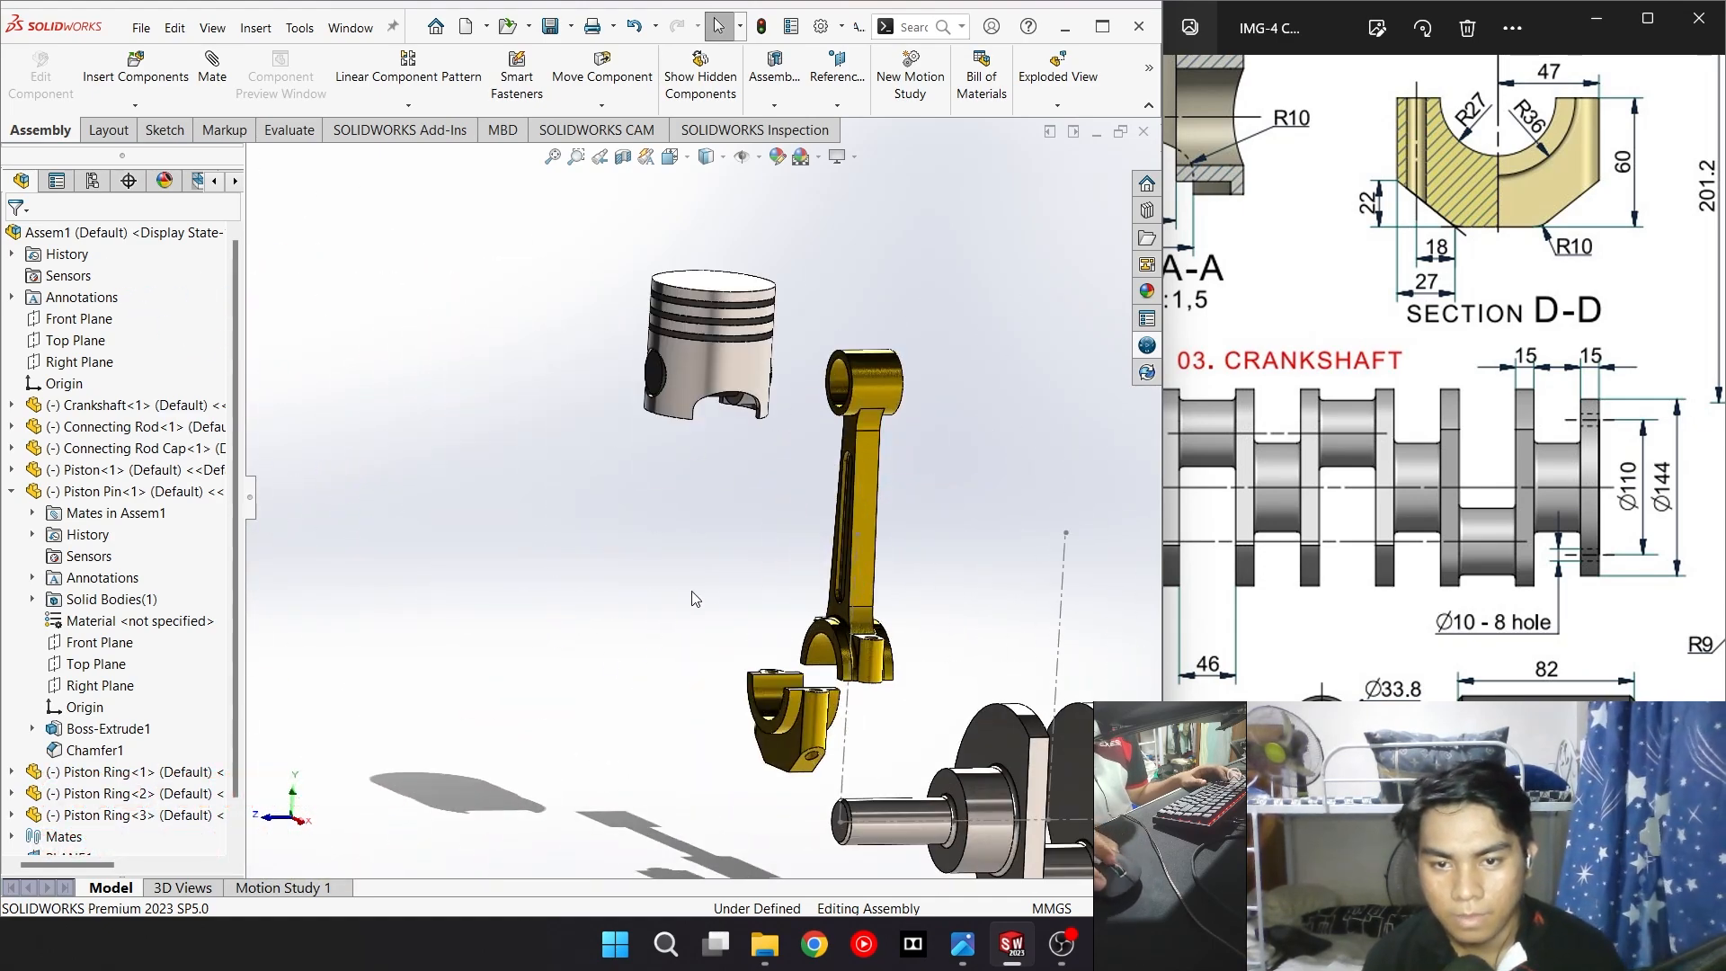
scroll(713, 544, "down", 5)
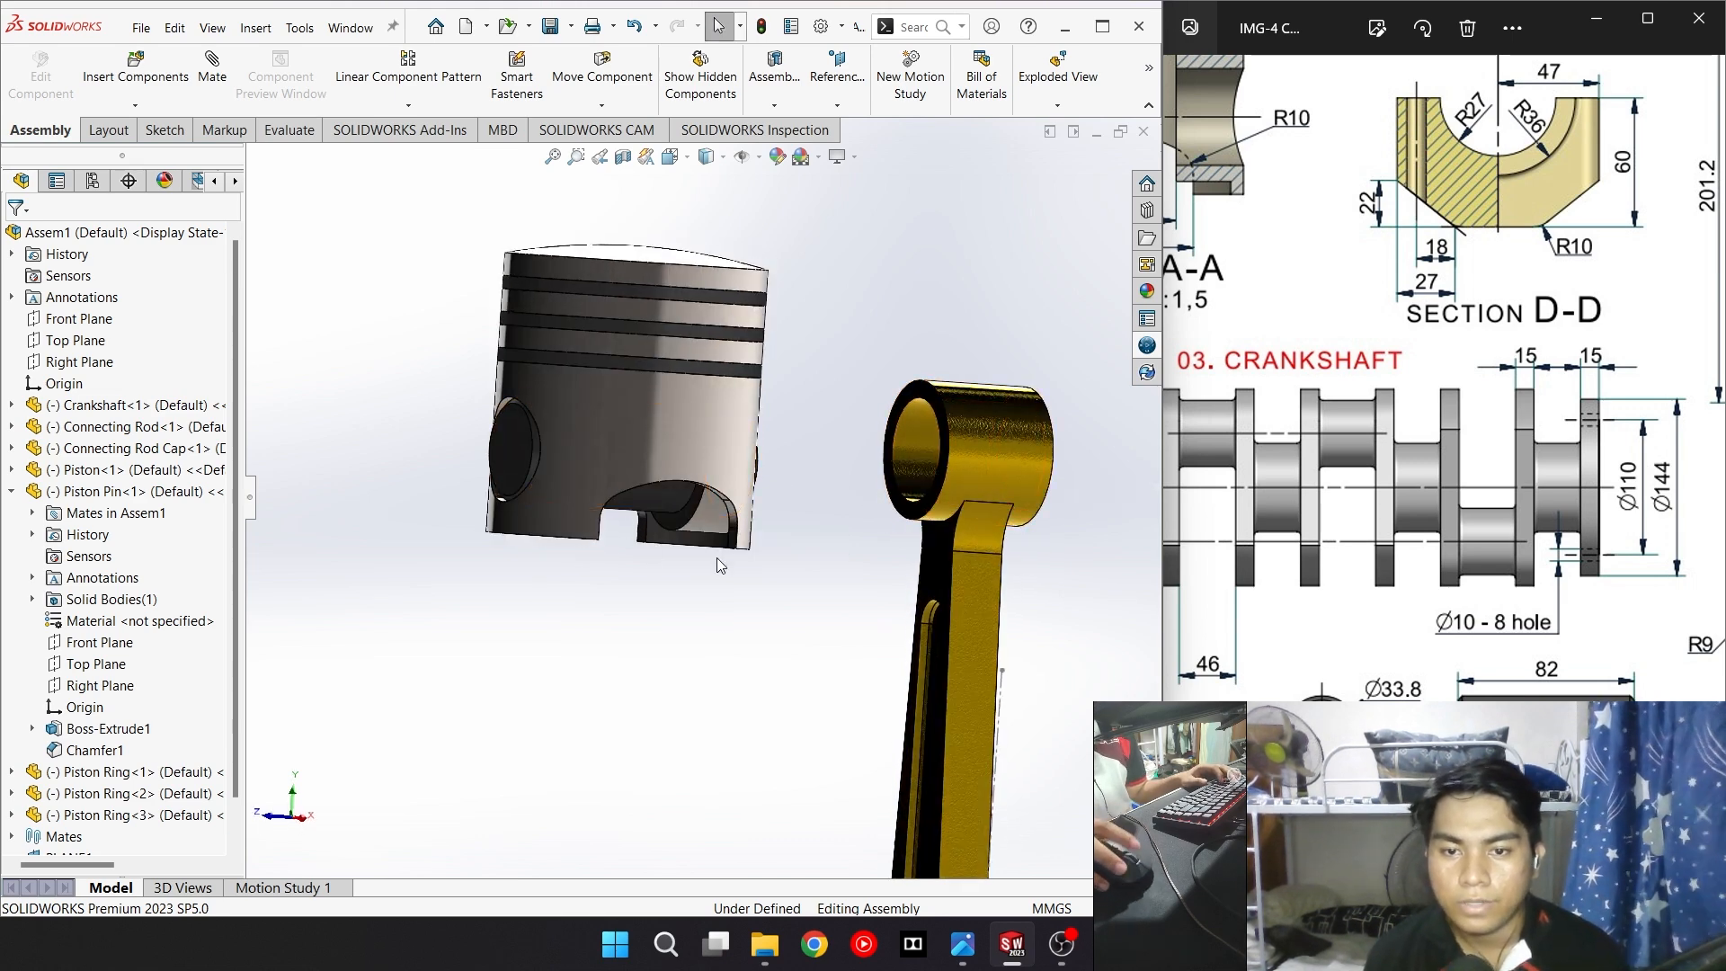
middle_click_drag(796, 588, 633, 520)
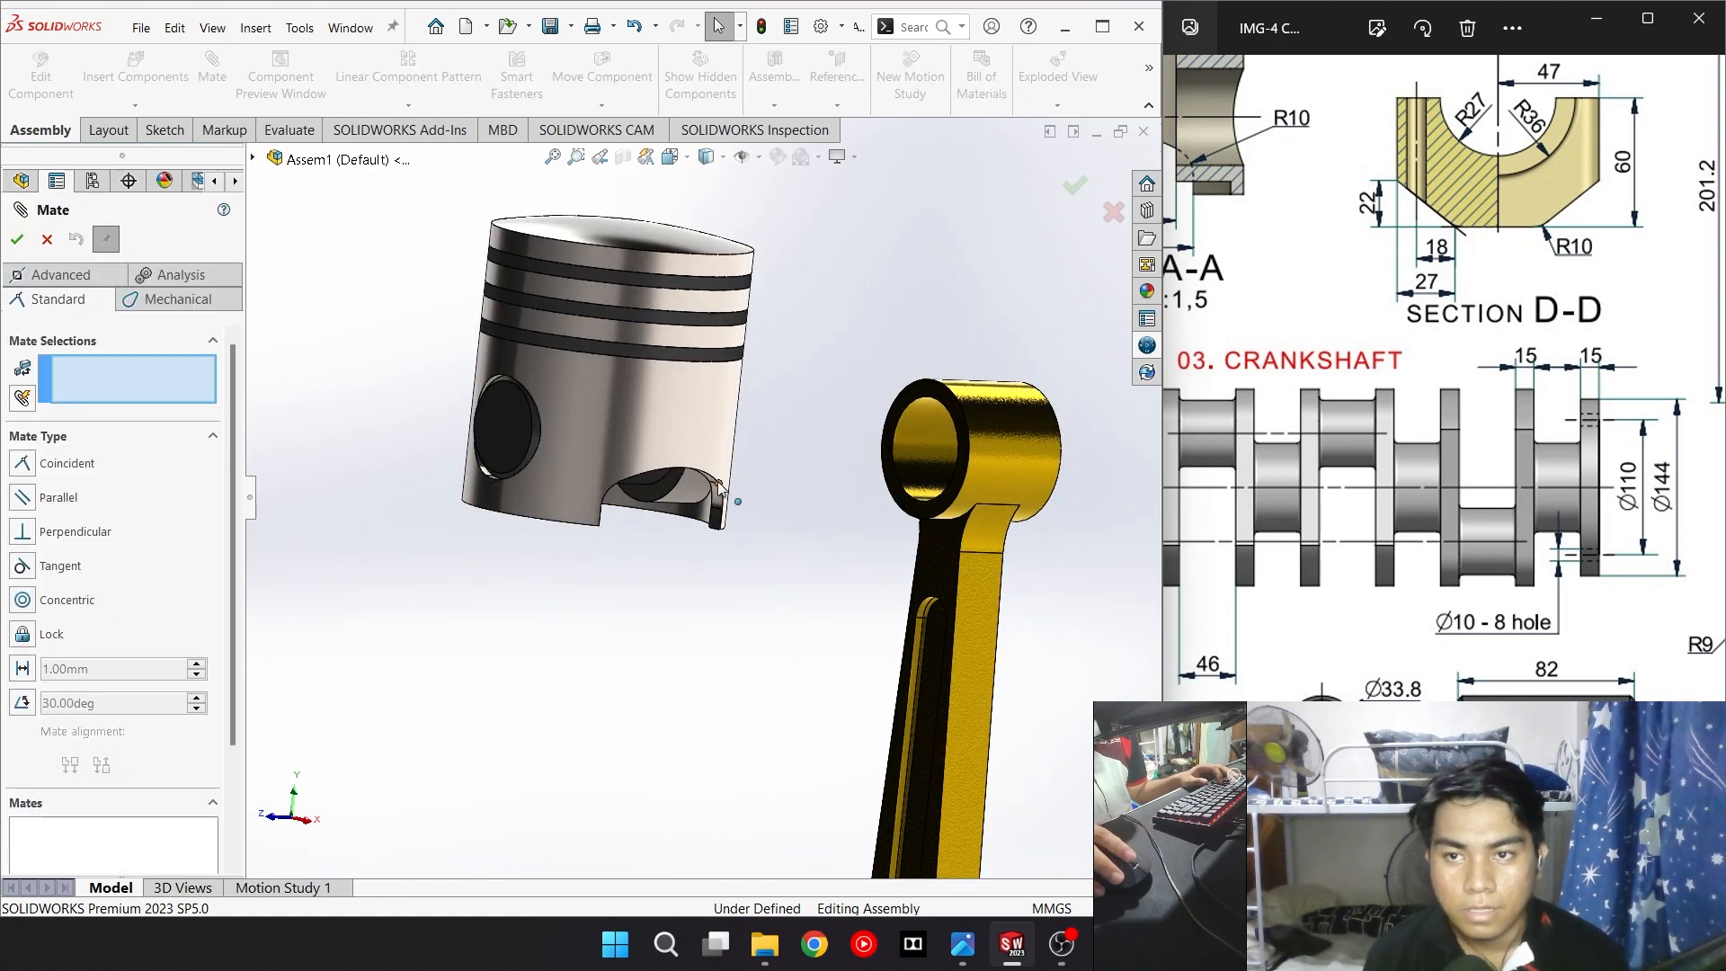
scroll(718, 482, "down", 5)
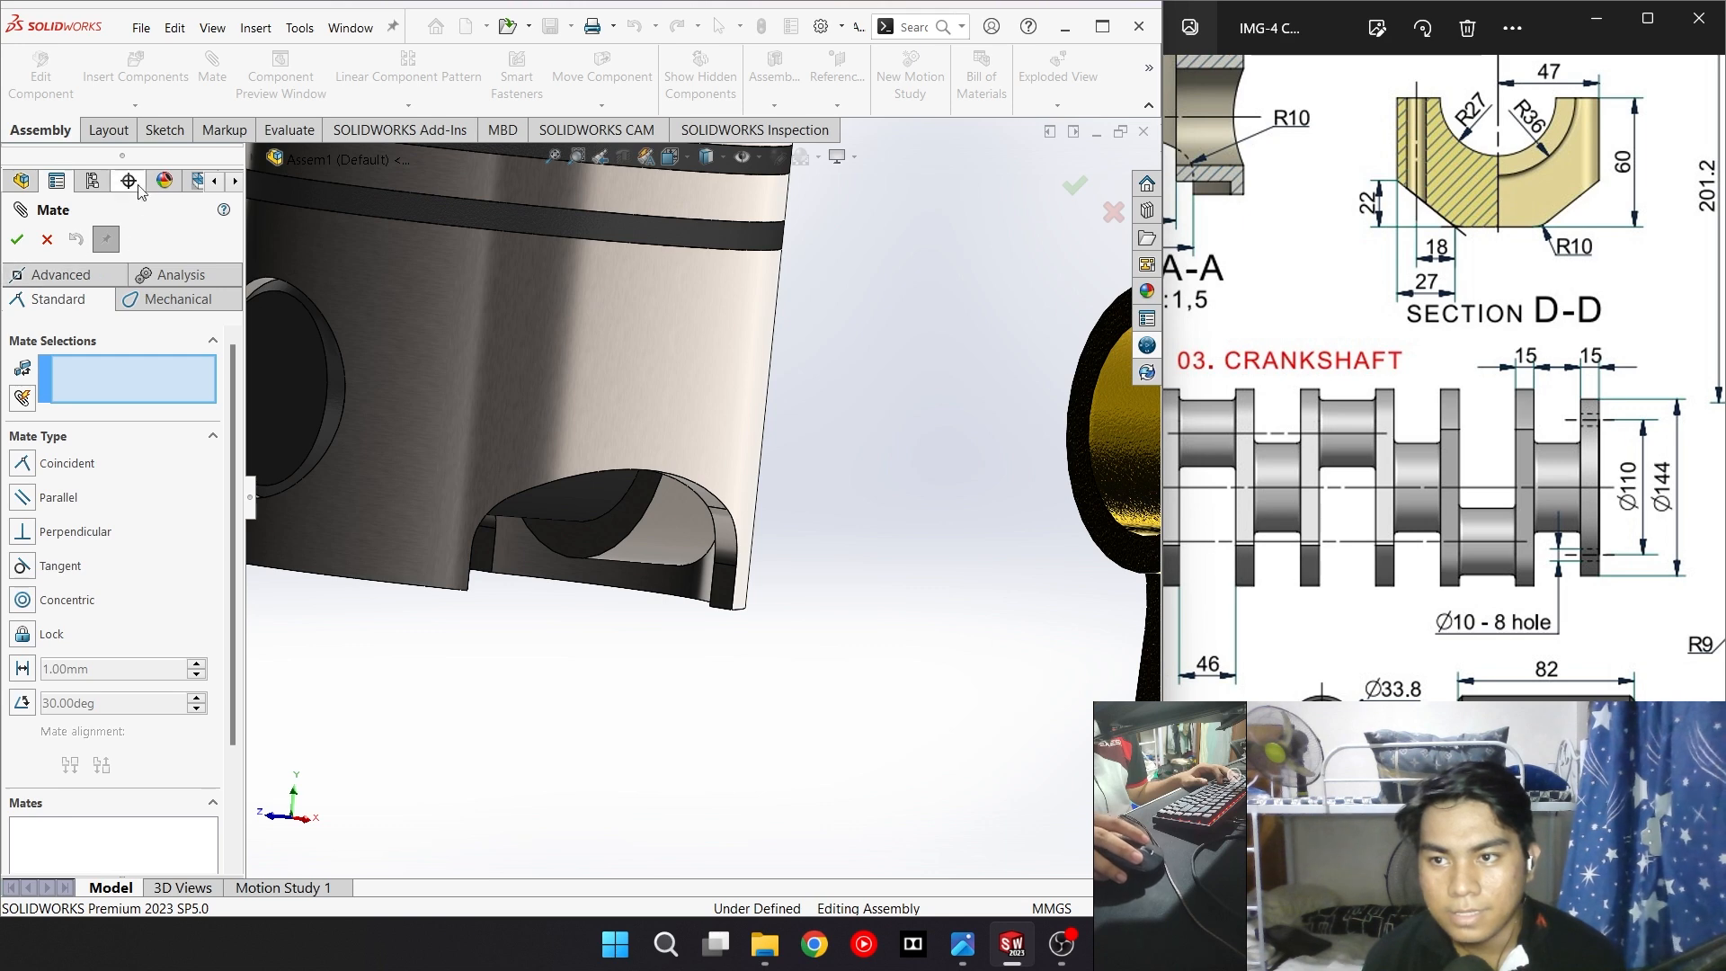
left_click_drag(106, 499, 112, 507)
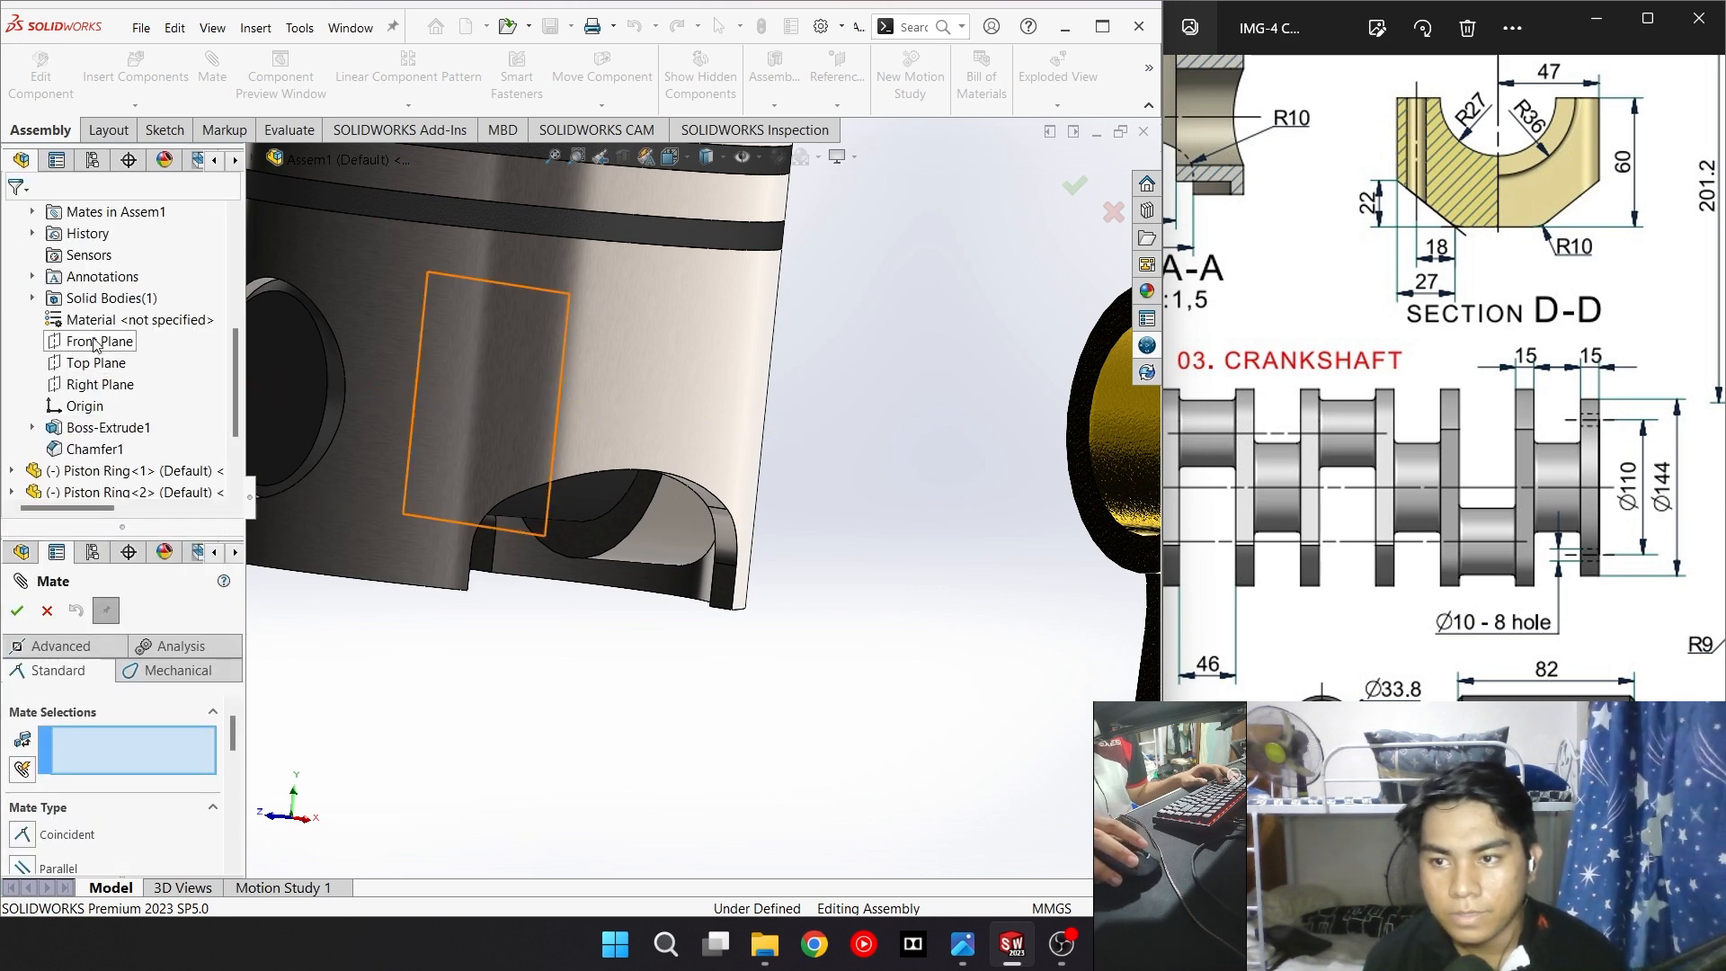
scroll(97, 344, "up", 2)
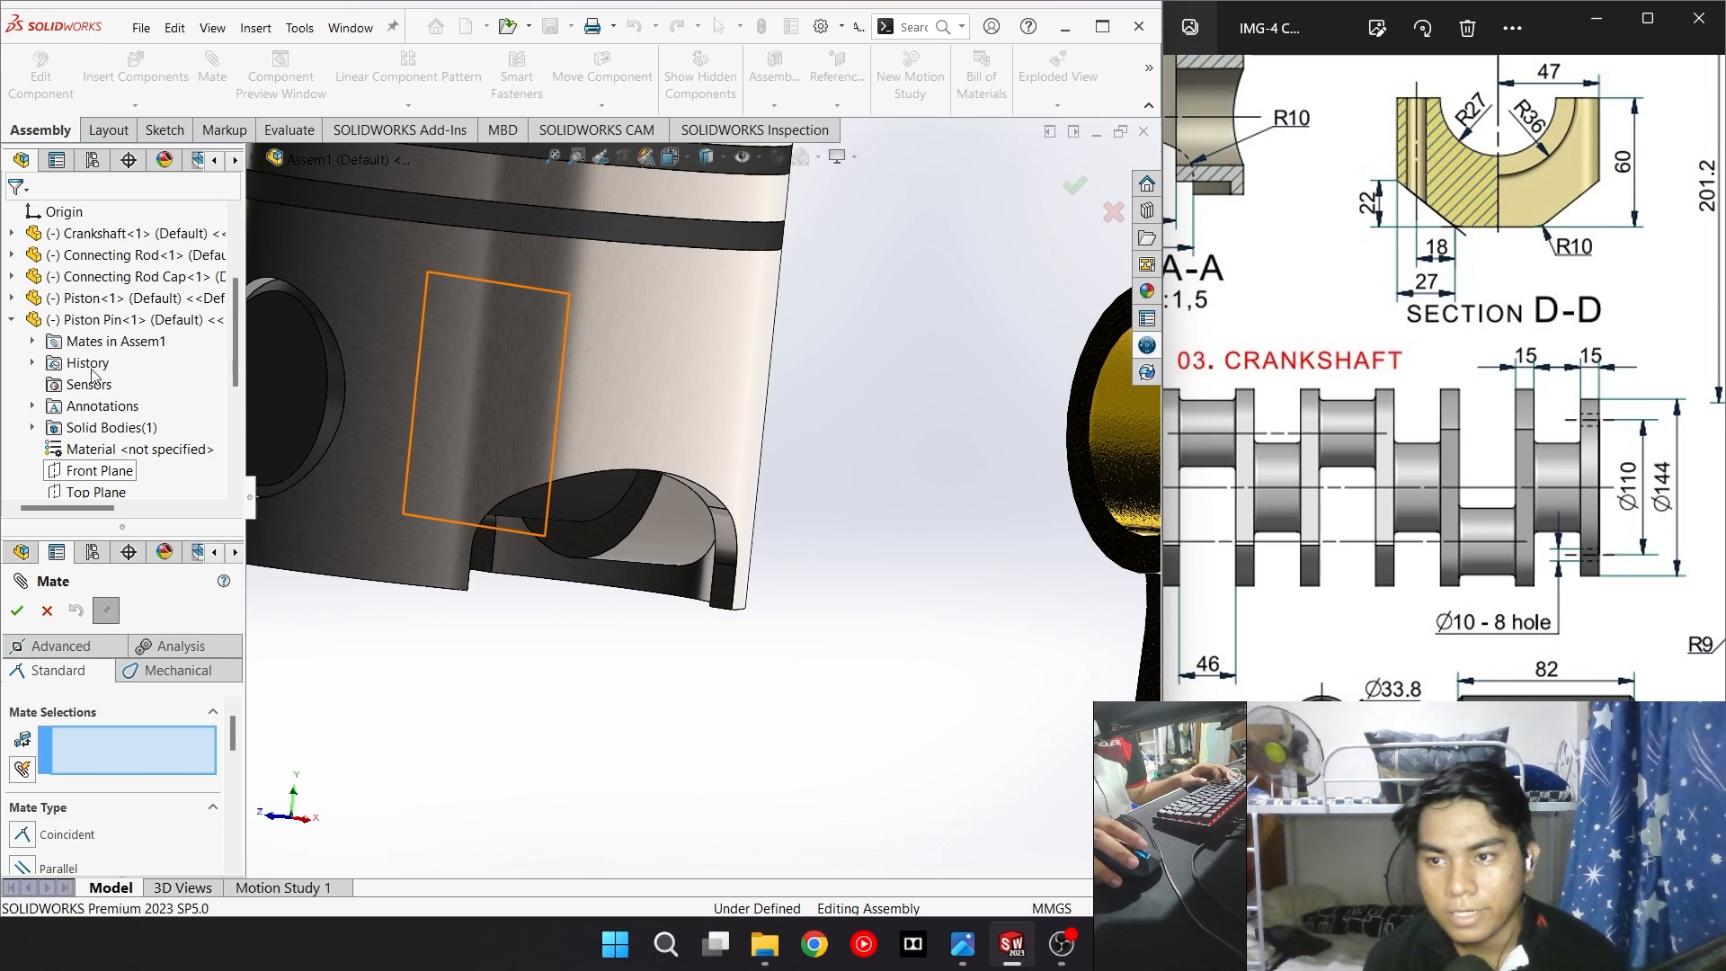
scroll(97, 419, "up", 1)
scroll(65, 339, "up", 2)
scroll(36, 418, "down", 1)
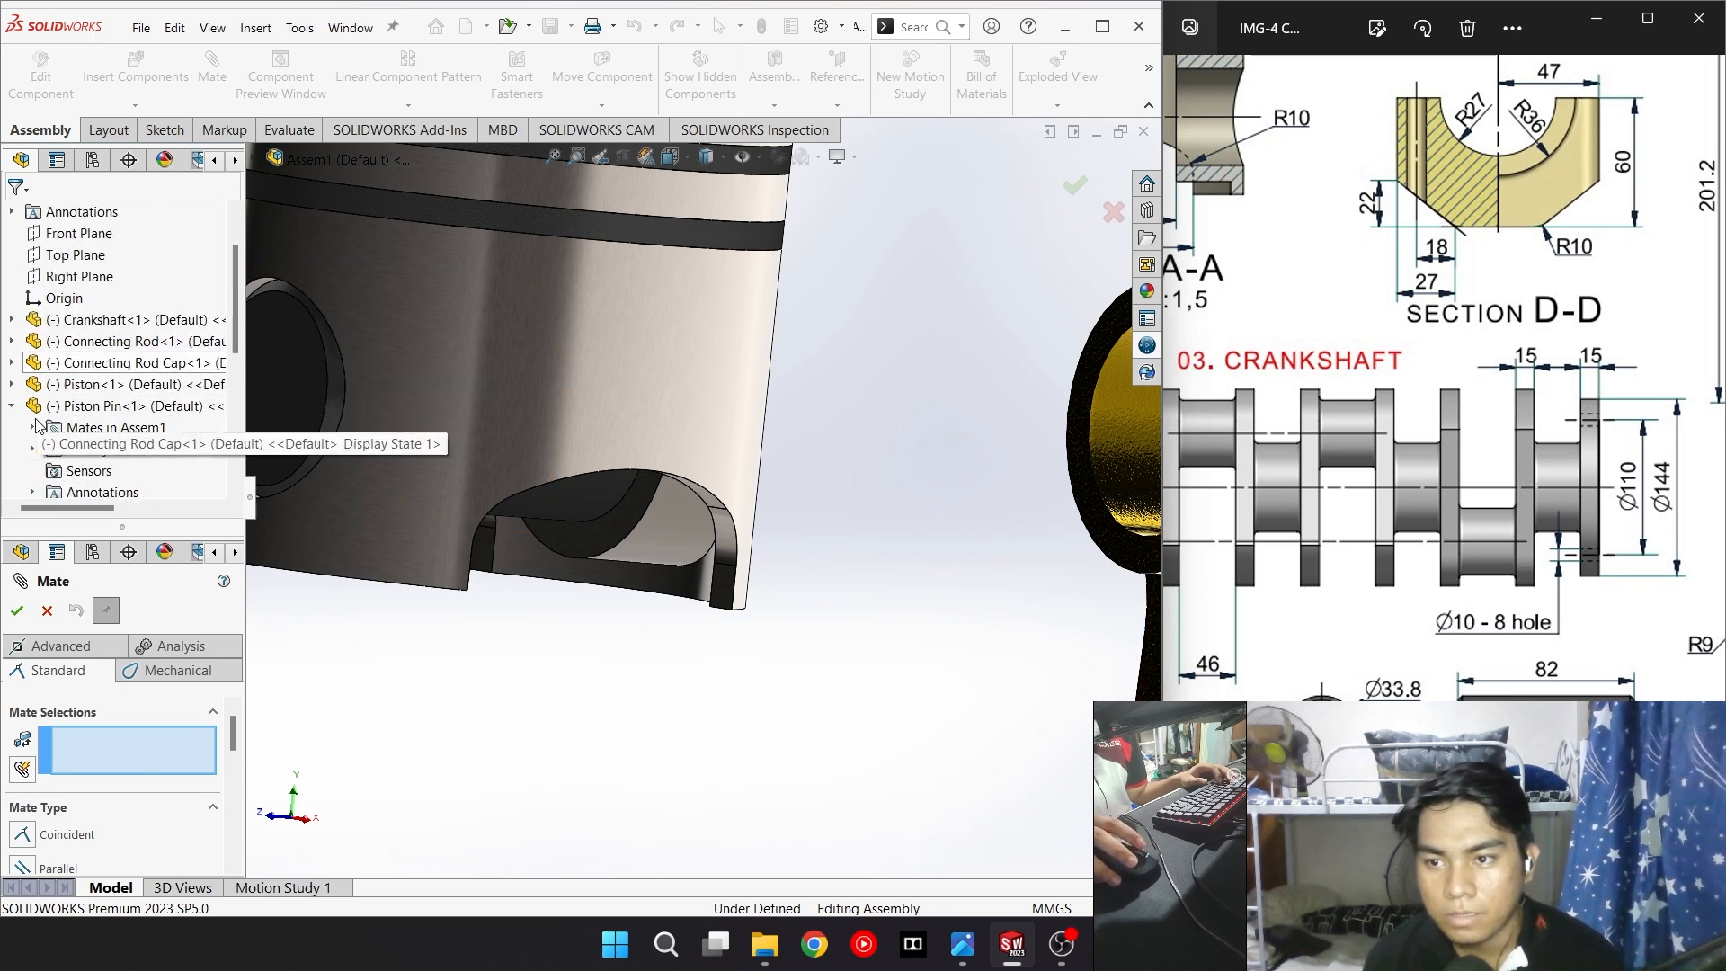
scroll(36, 422, "down", 2)
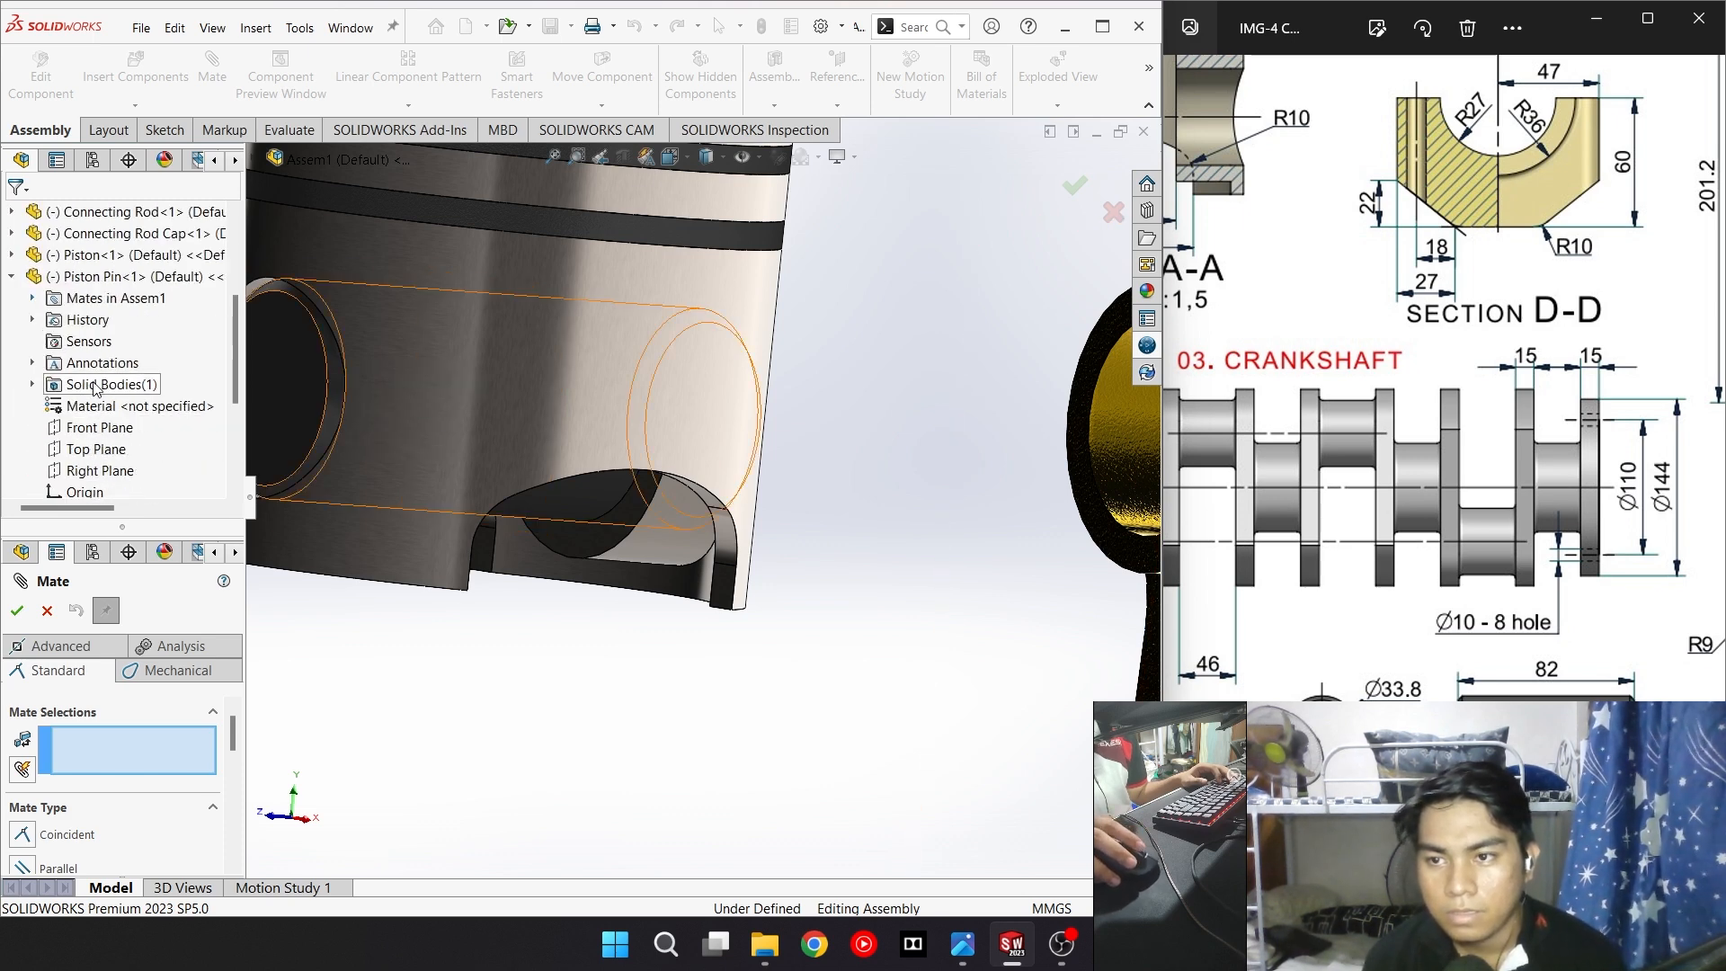
left_click(89, 429)
scroll(54, 404, "down", 3)
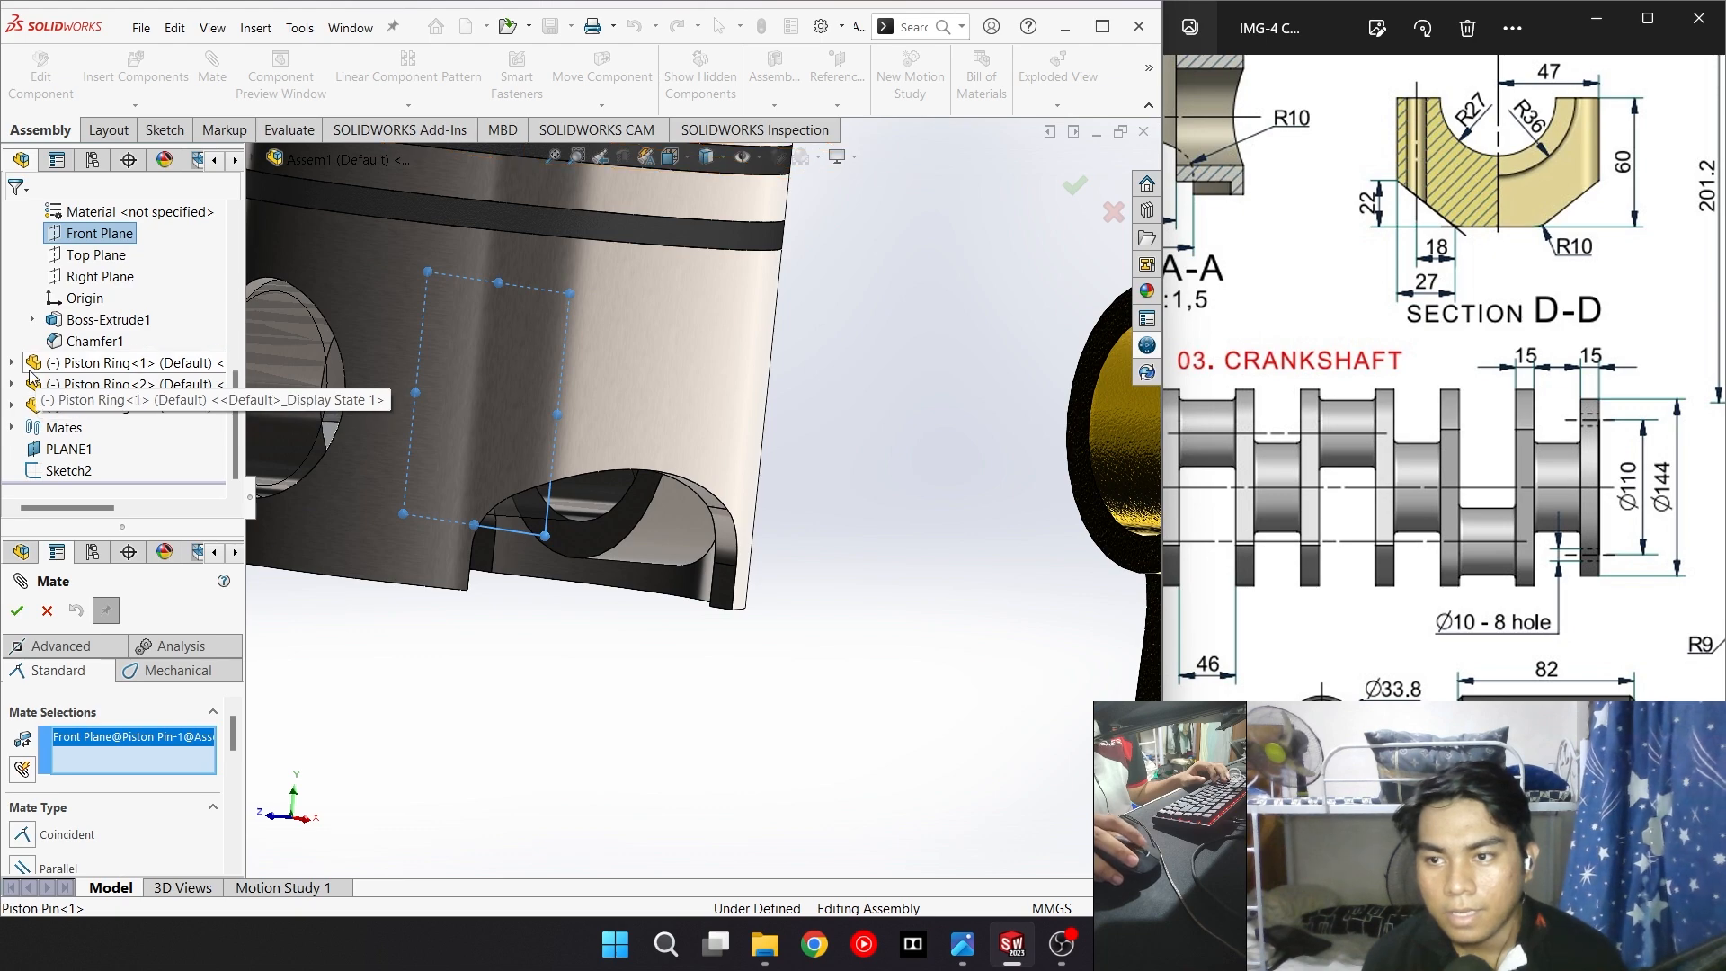
scroll(42, 393, "up", 6)
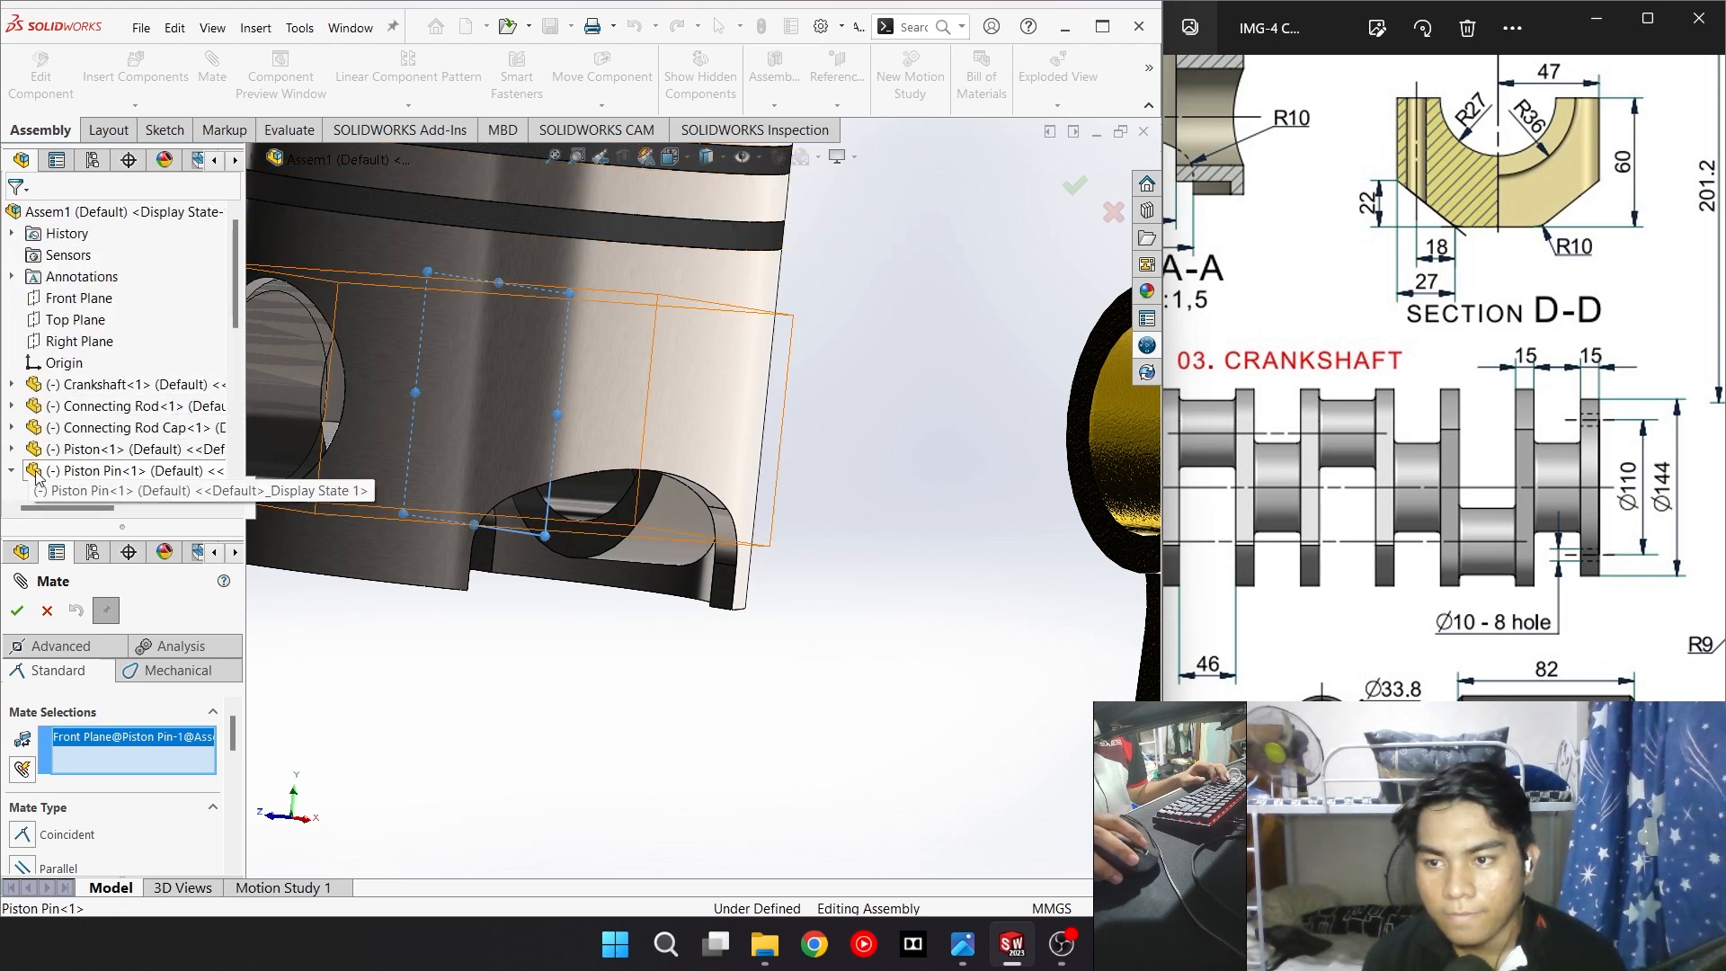
left_click(11, 405)
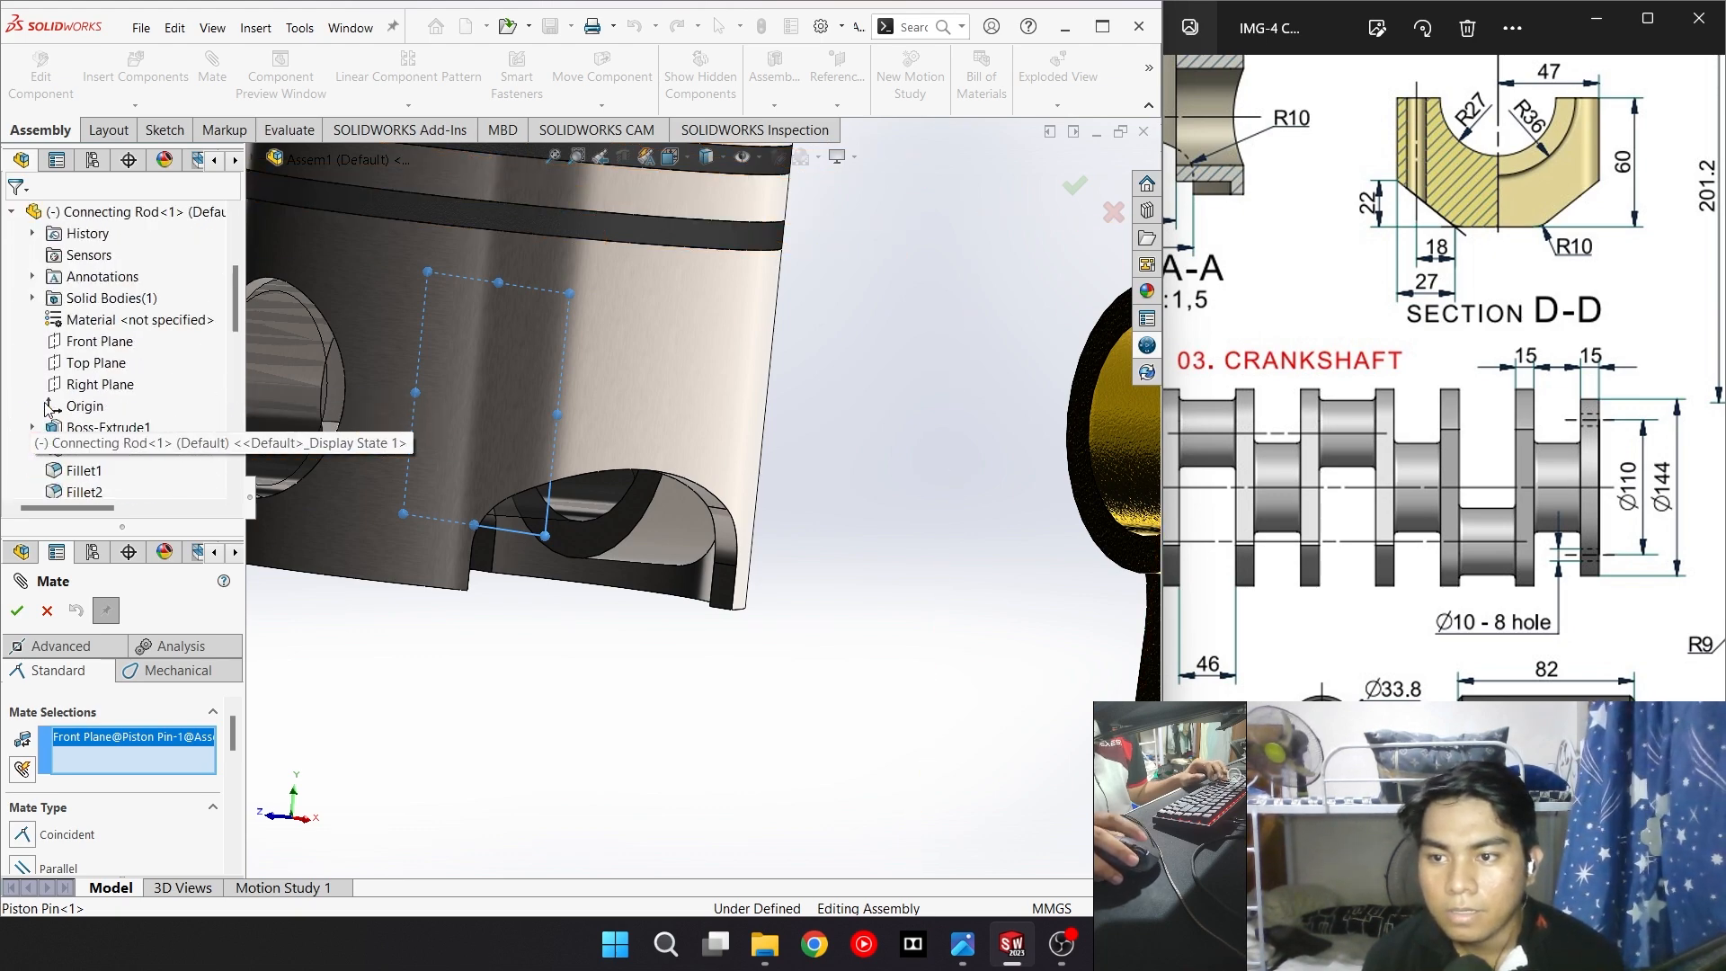
left_click(118, 349)
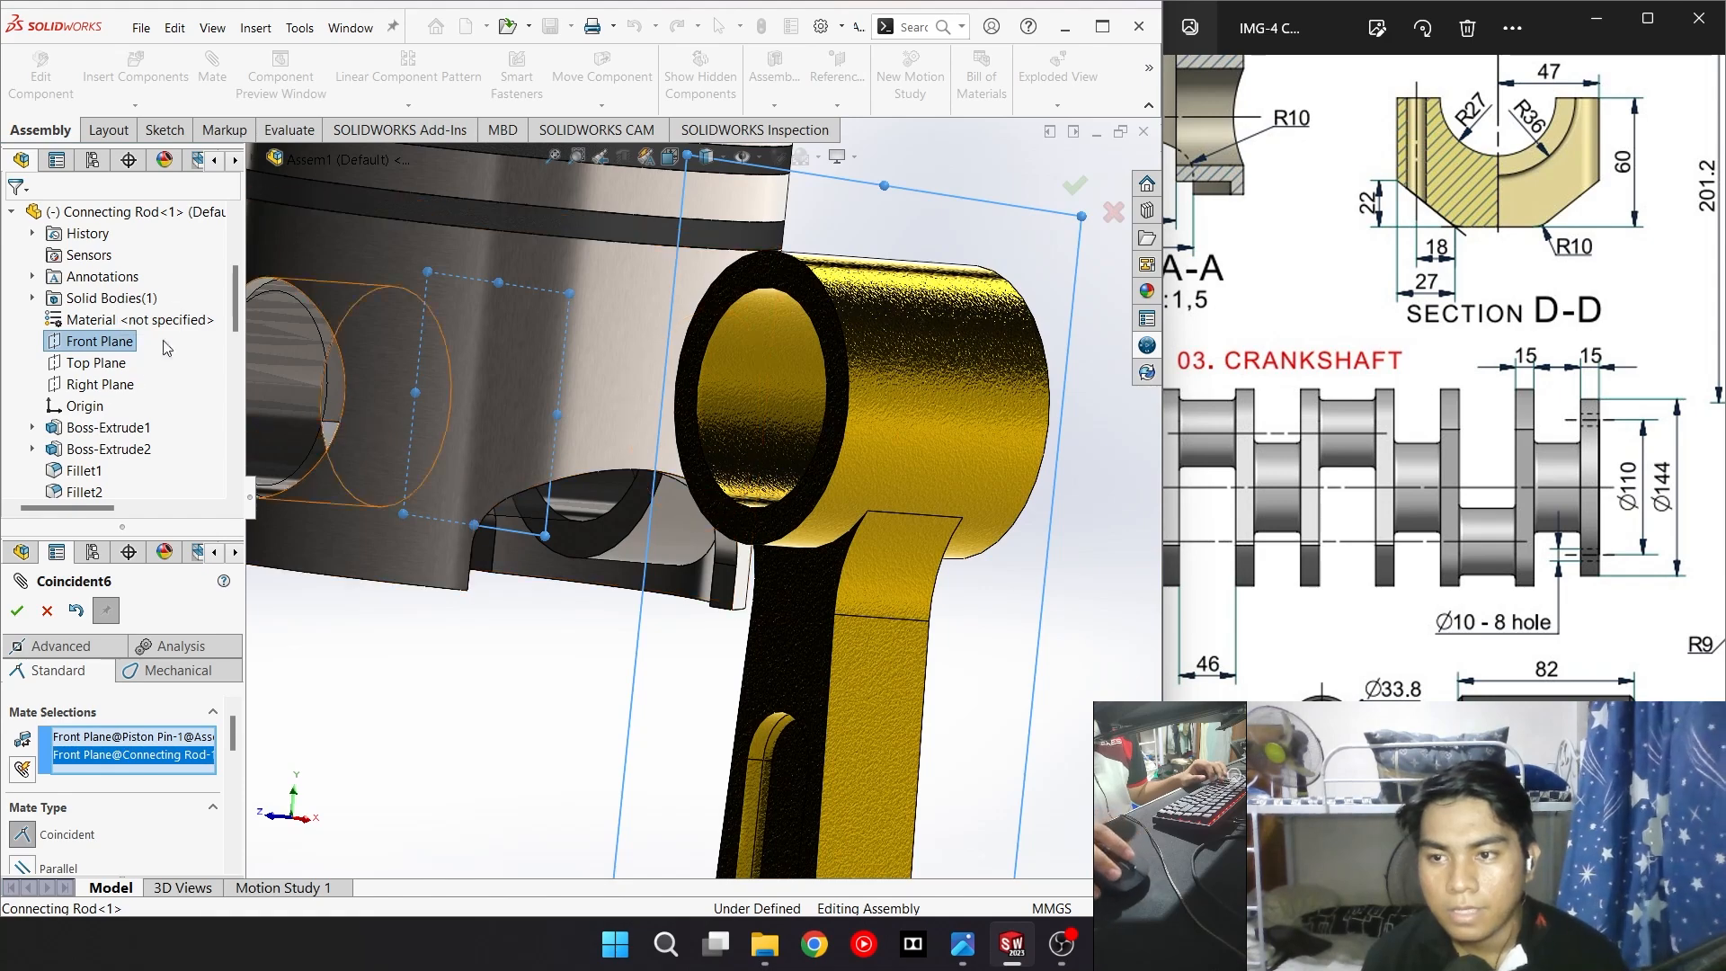
left_click(16, 611)
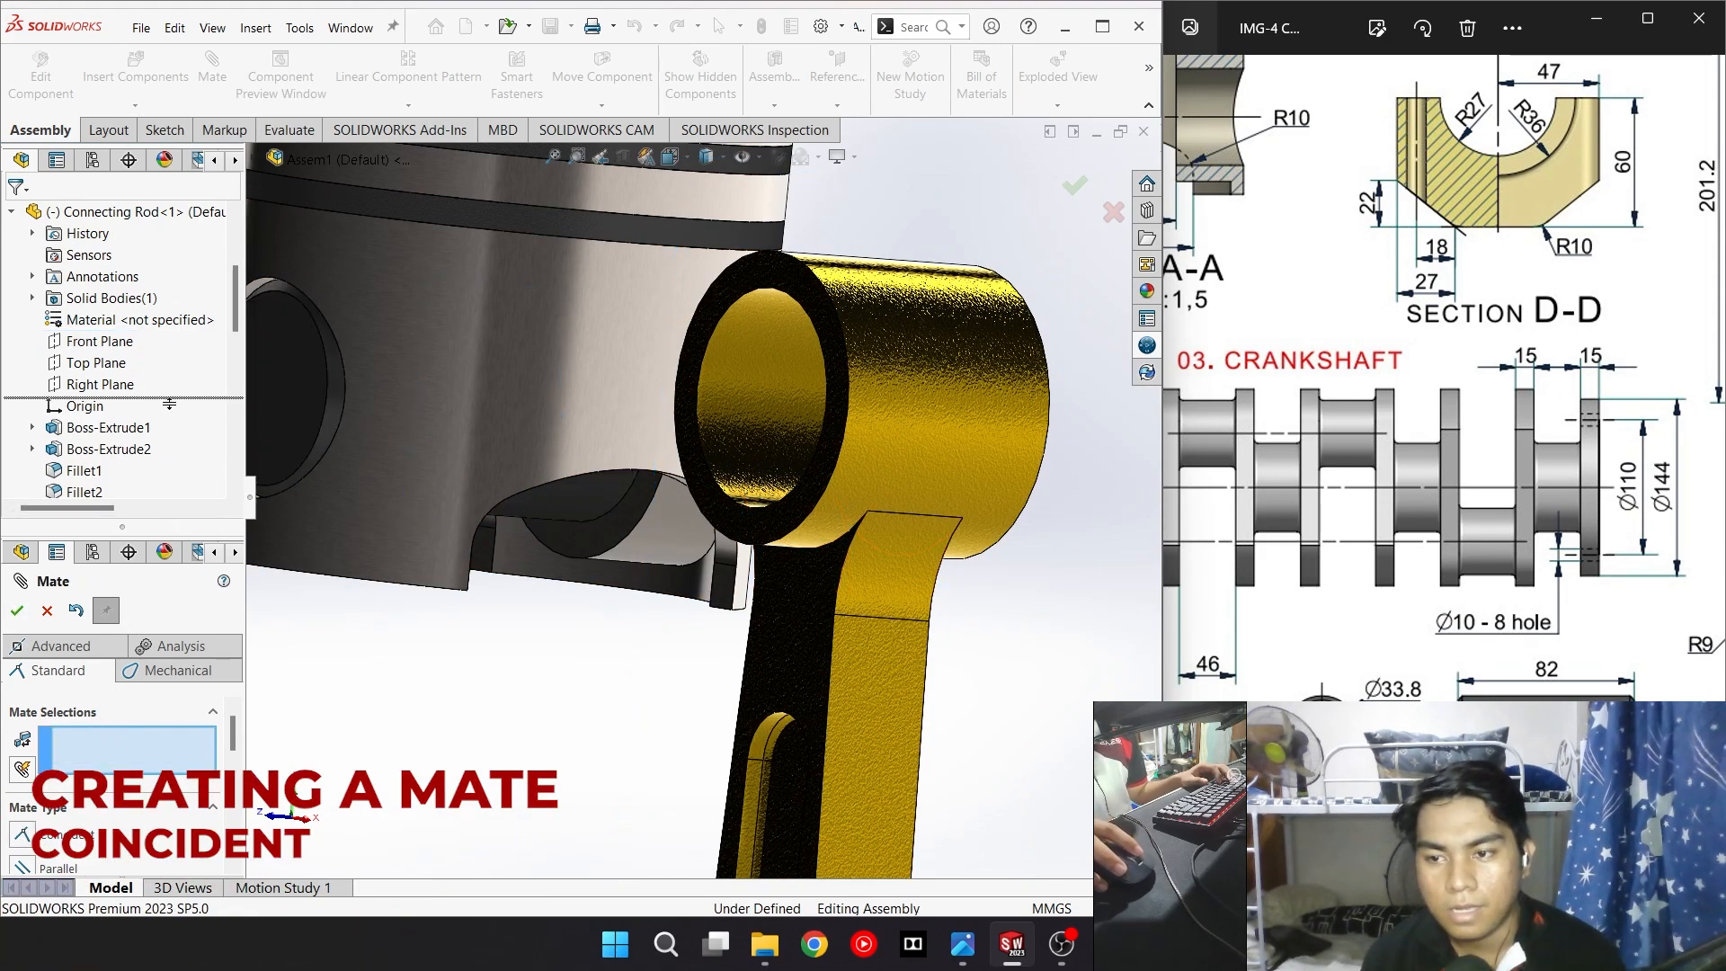
Mate the connecting rod's small-end bore concentric with the piston pin's cylindrical face
left_click_drag(156, 439, 156, 441)
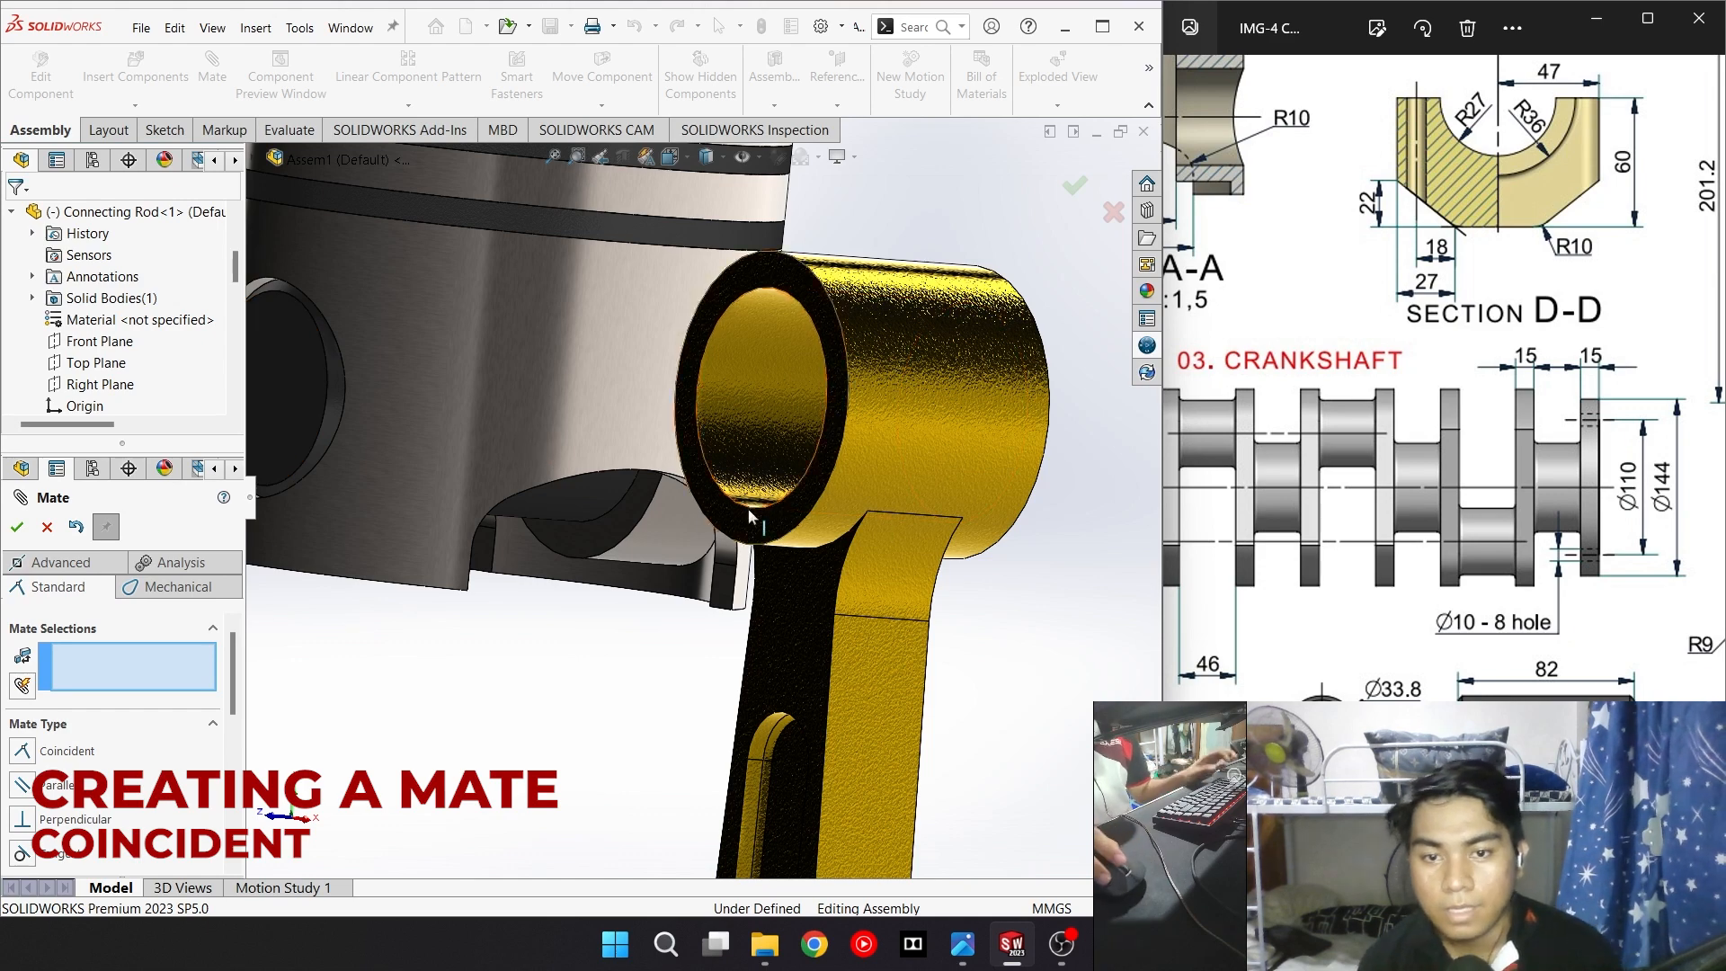
scroll(688, 508, "up", 3)
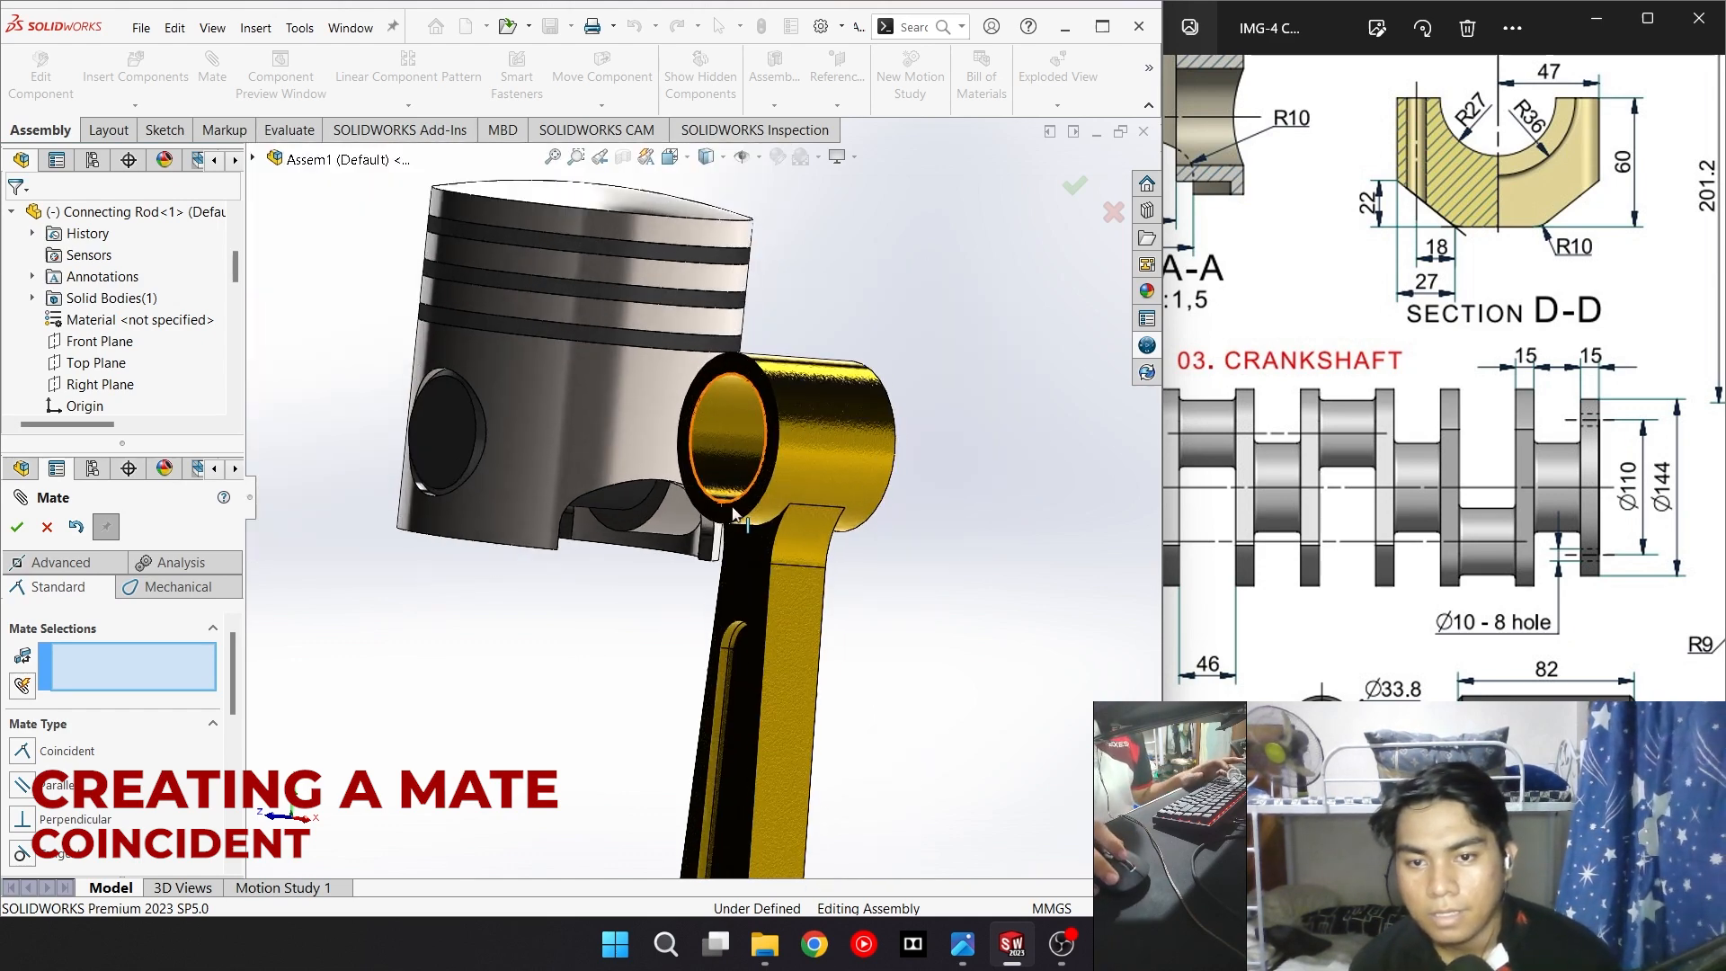
left_click(724, 449)
left_click(617, 502)
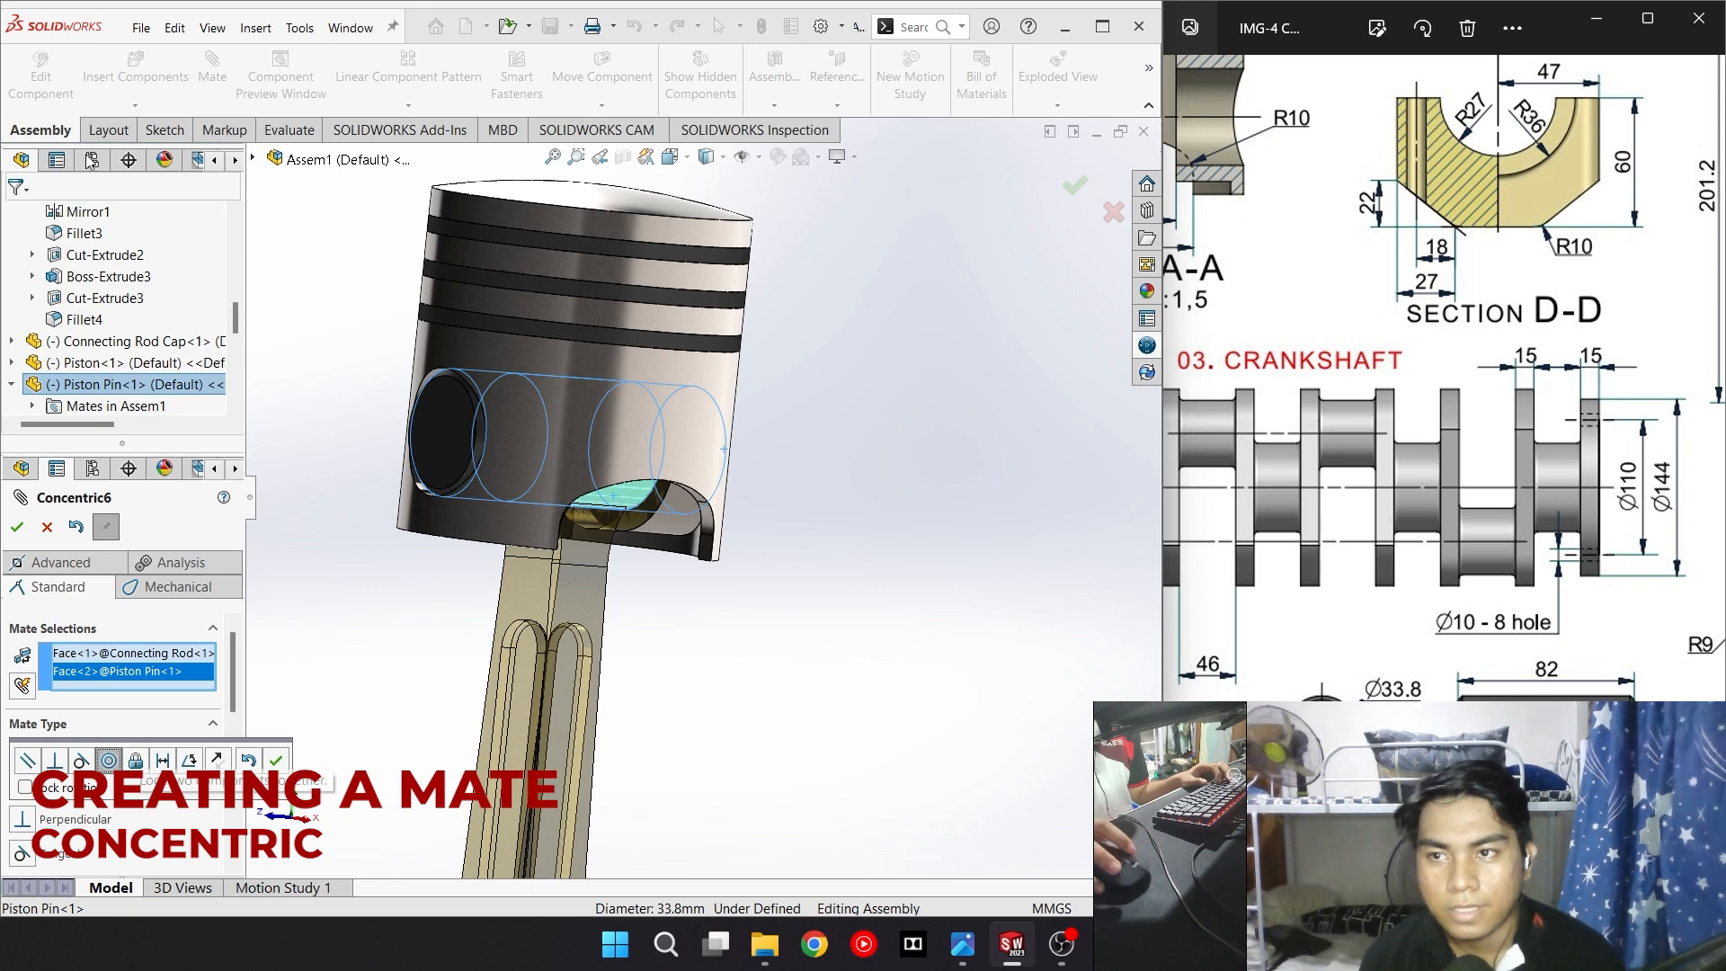
left_click(17, 527)
Add a coincident mate between a side face of the connecting rod cap and the matching side face of the connecting rod's big end
scroll(671, 559, "up", 5)
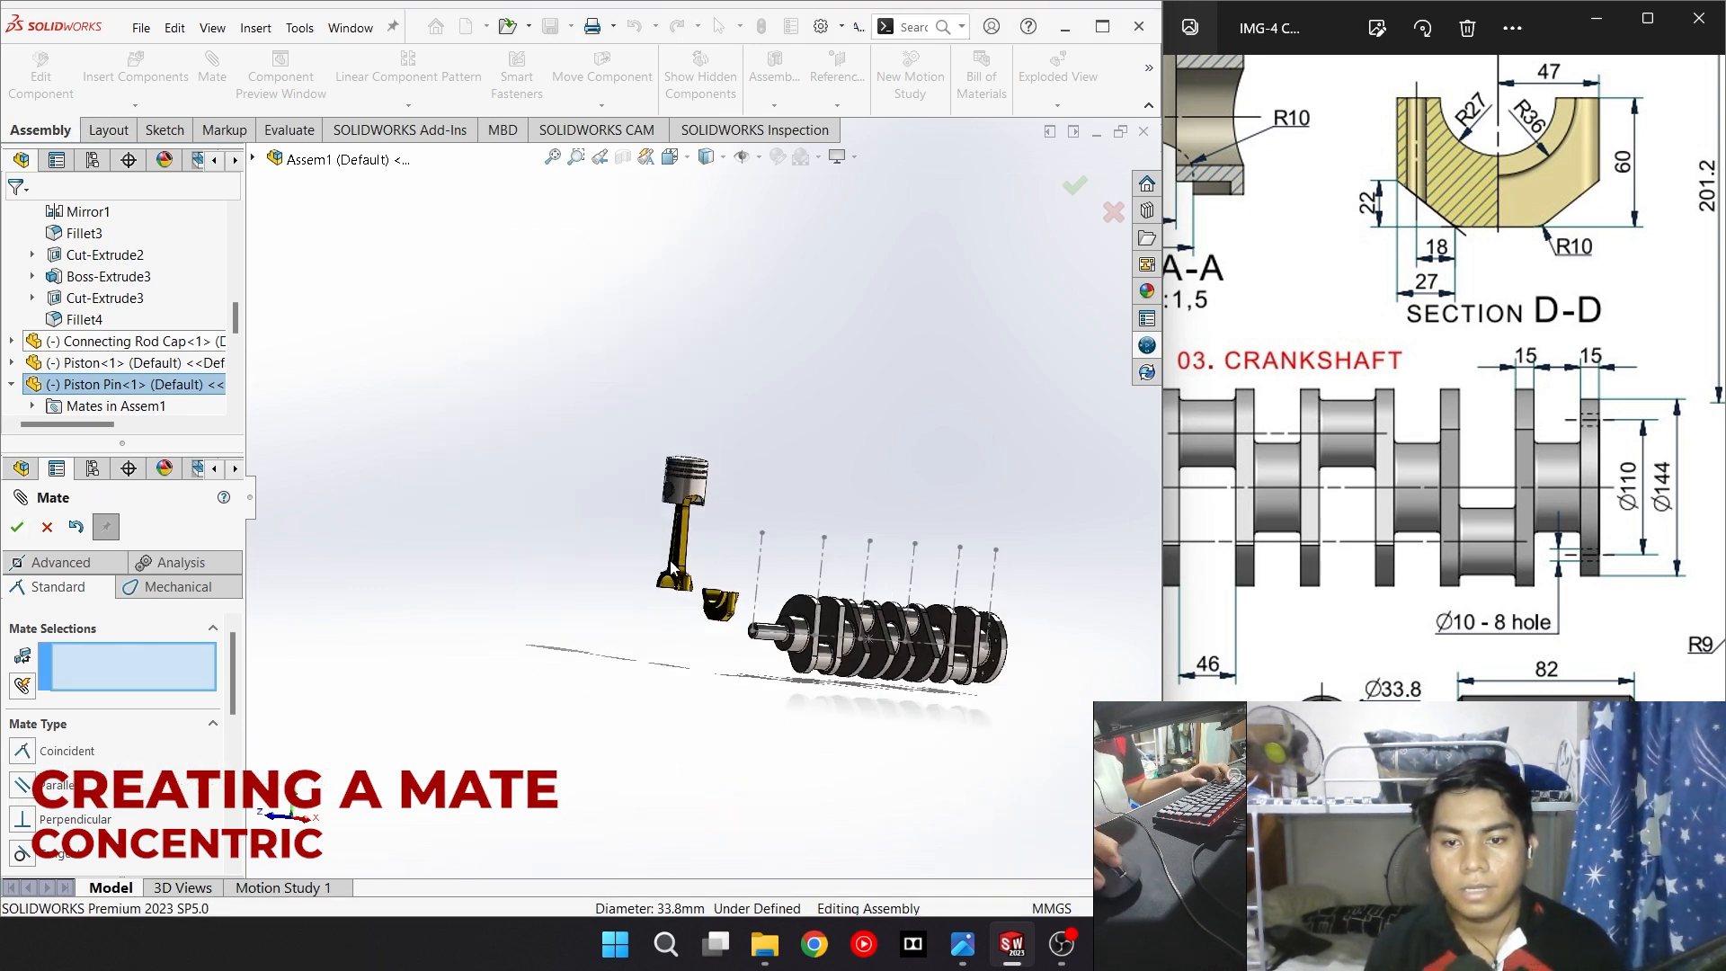
scroll(687, 547, "down", 3)
scroll(665, 491, "down", 2)
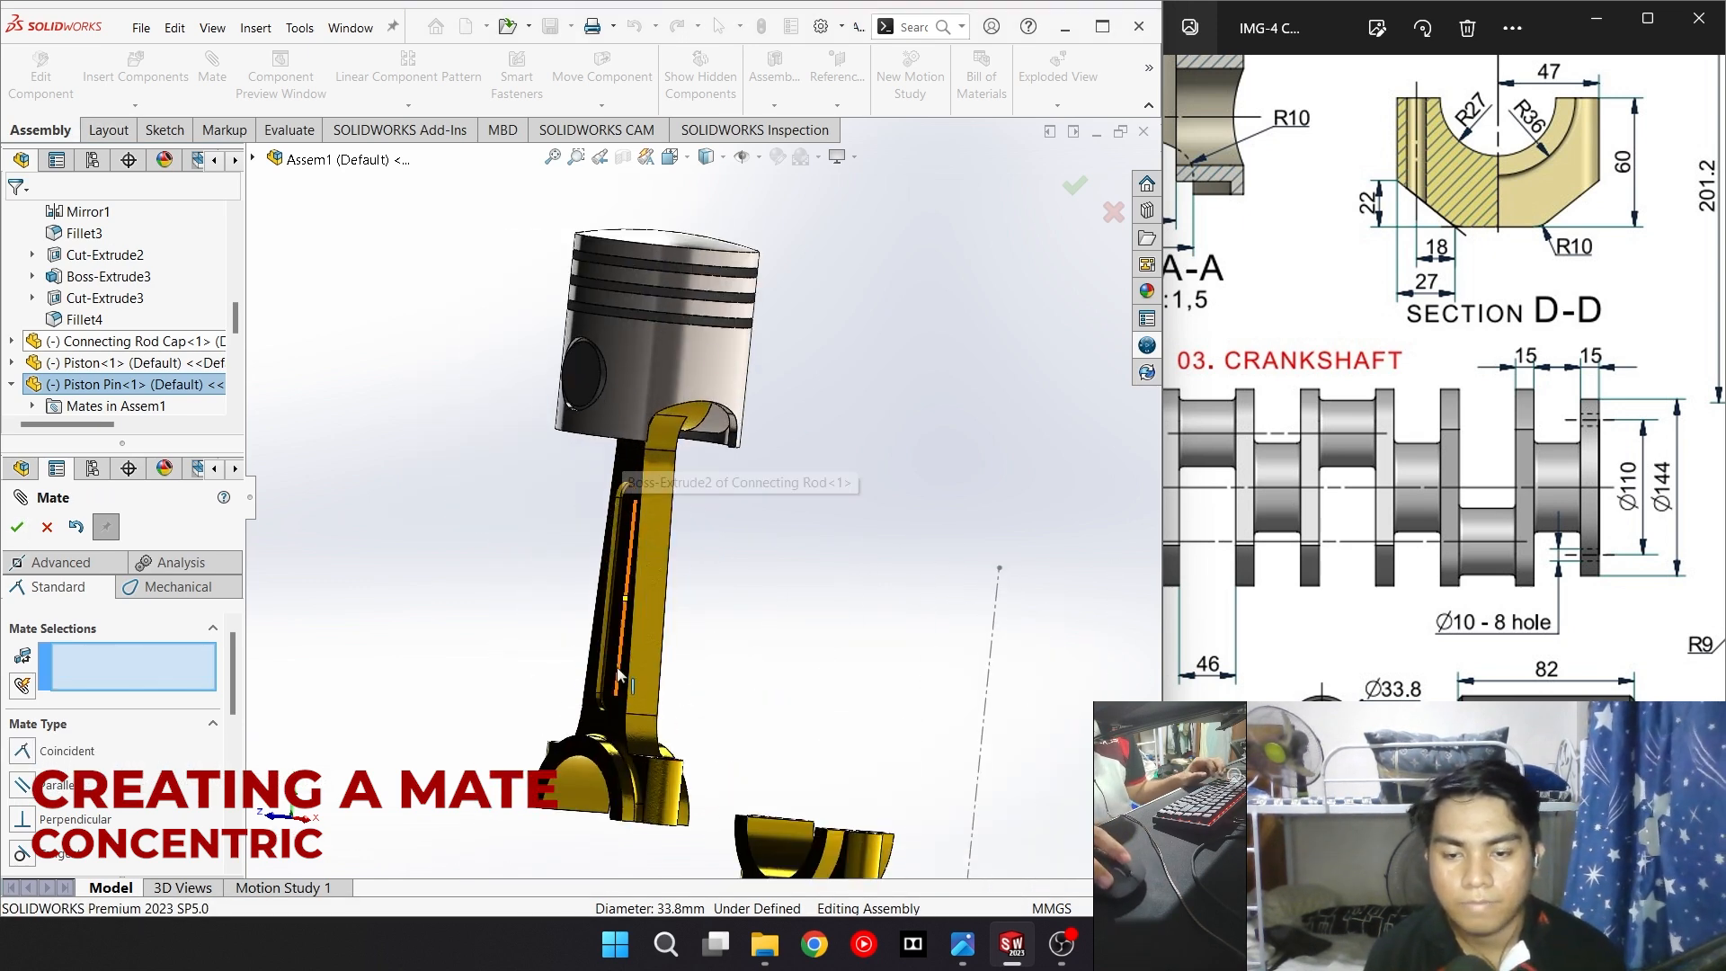
scroll(711, 730, "up", 5)
scroll(677, 661, "down", 6)
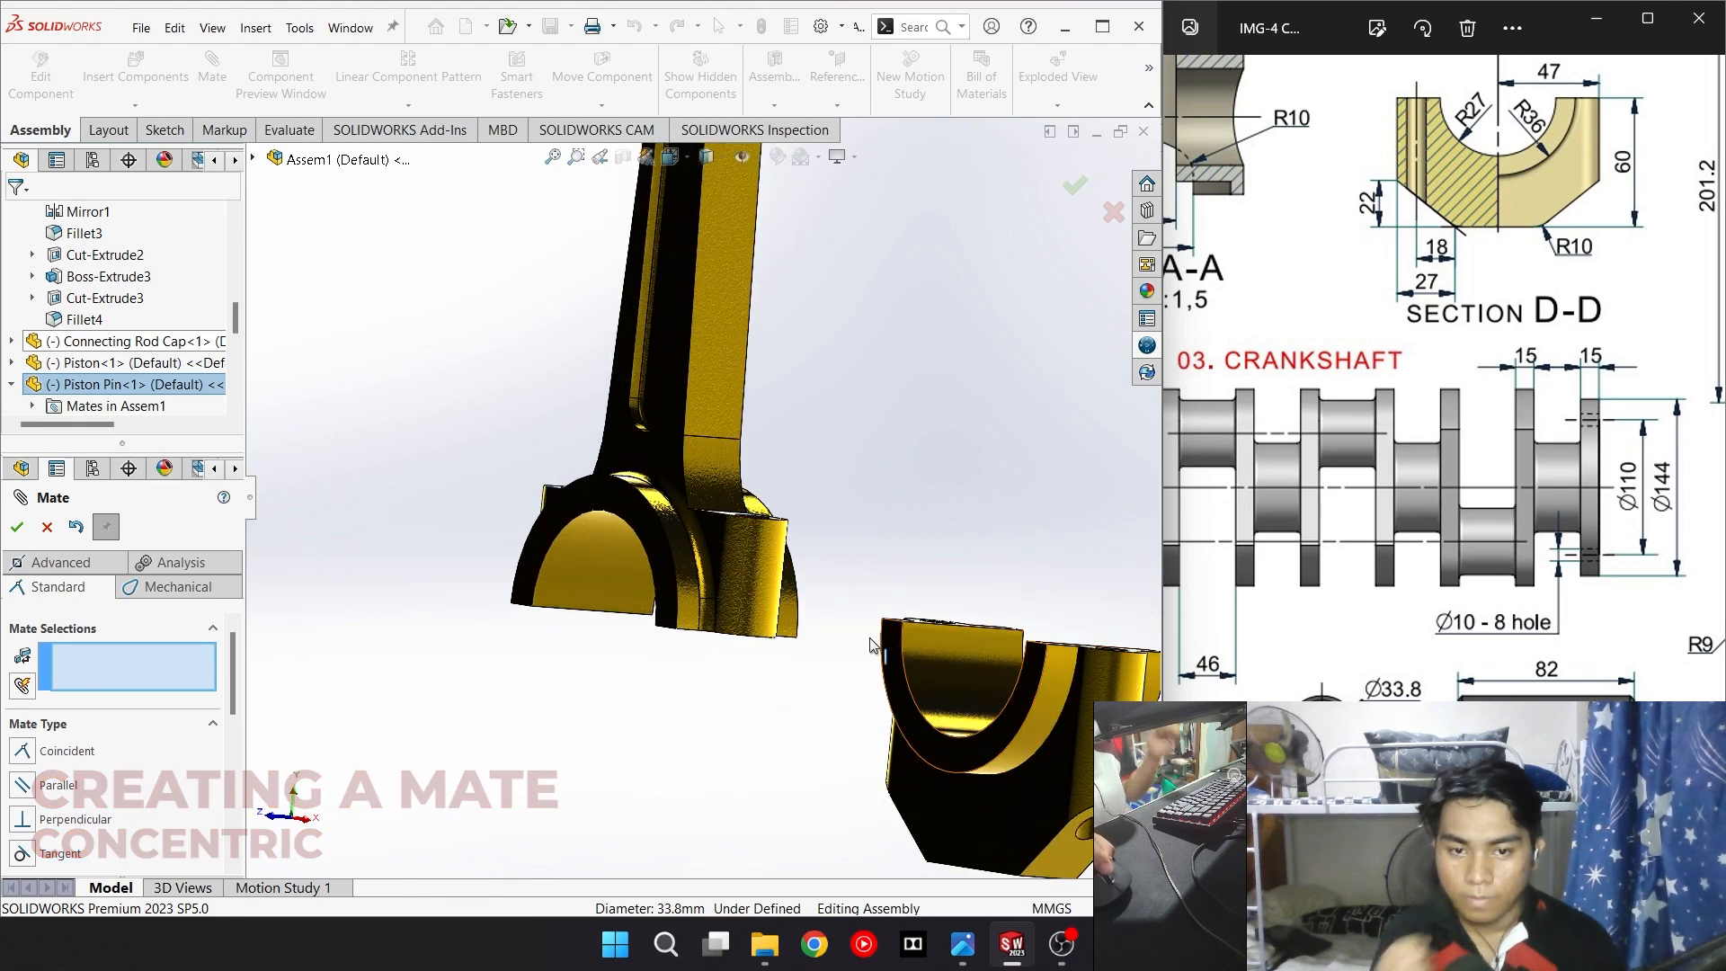
middle_click_drag(769, 627, 710, 593)
left_click(815, 744)
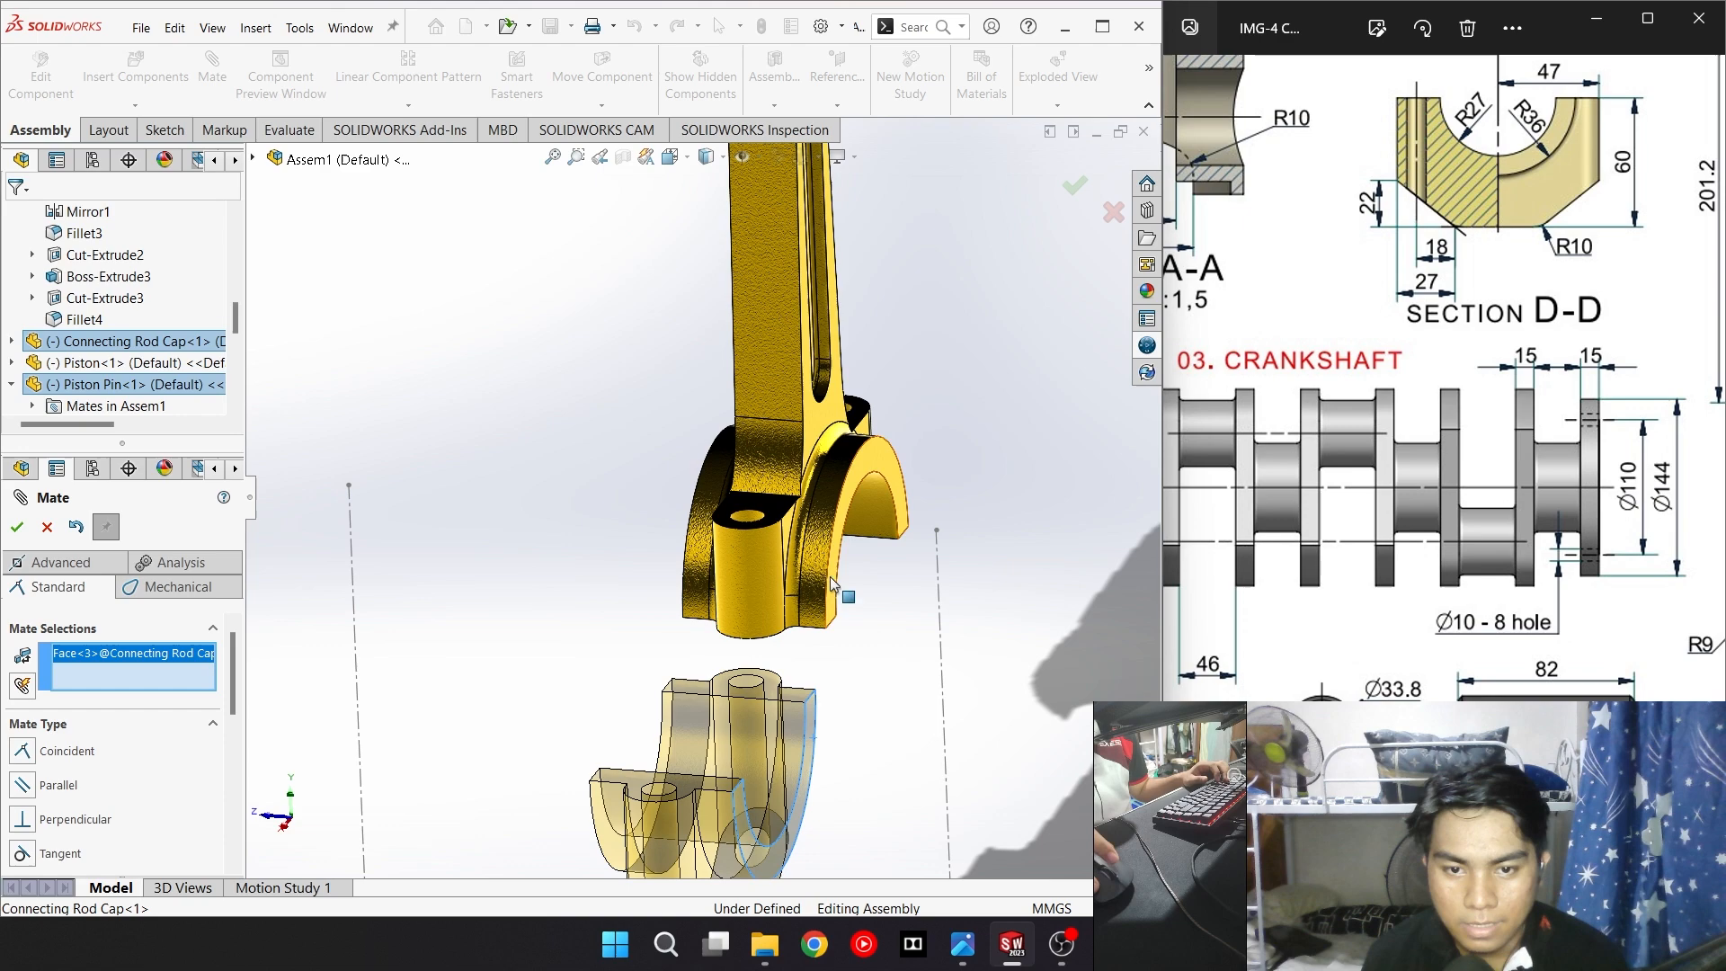
left_click(869, 471)
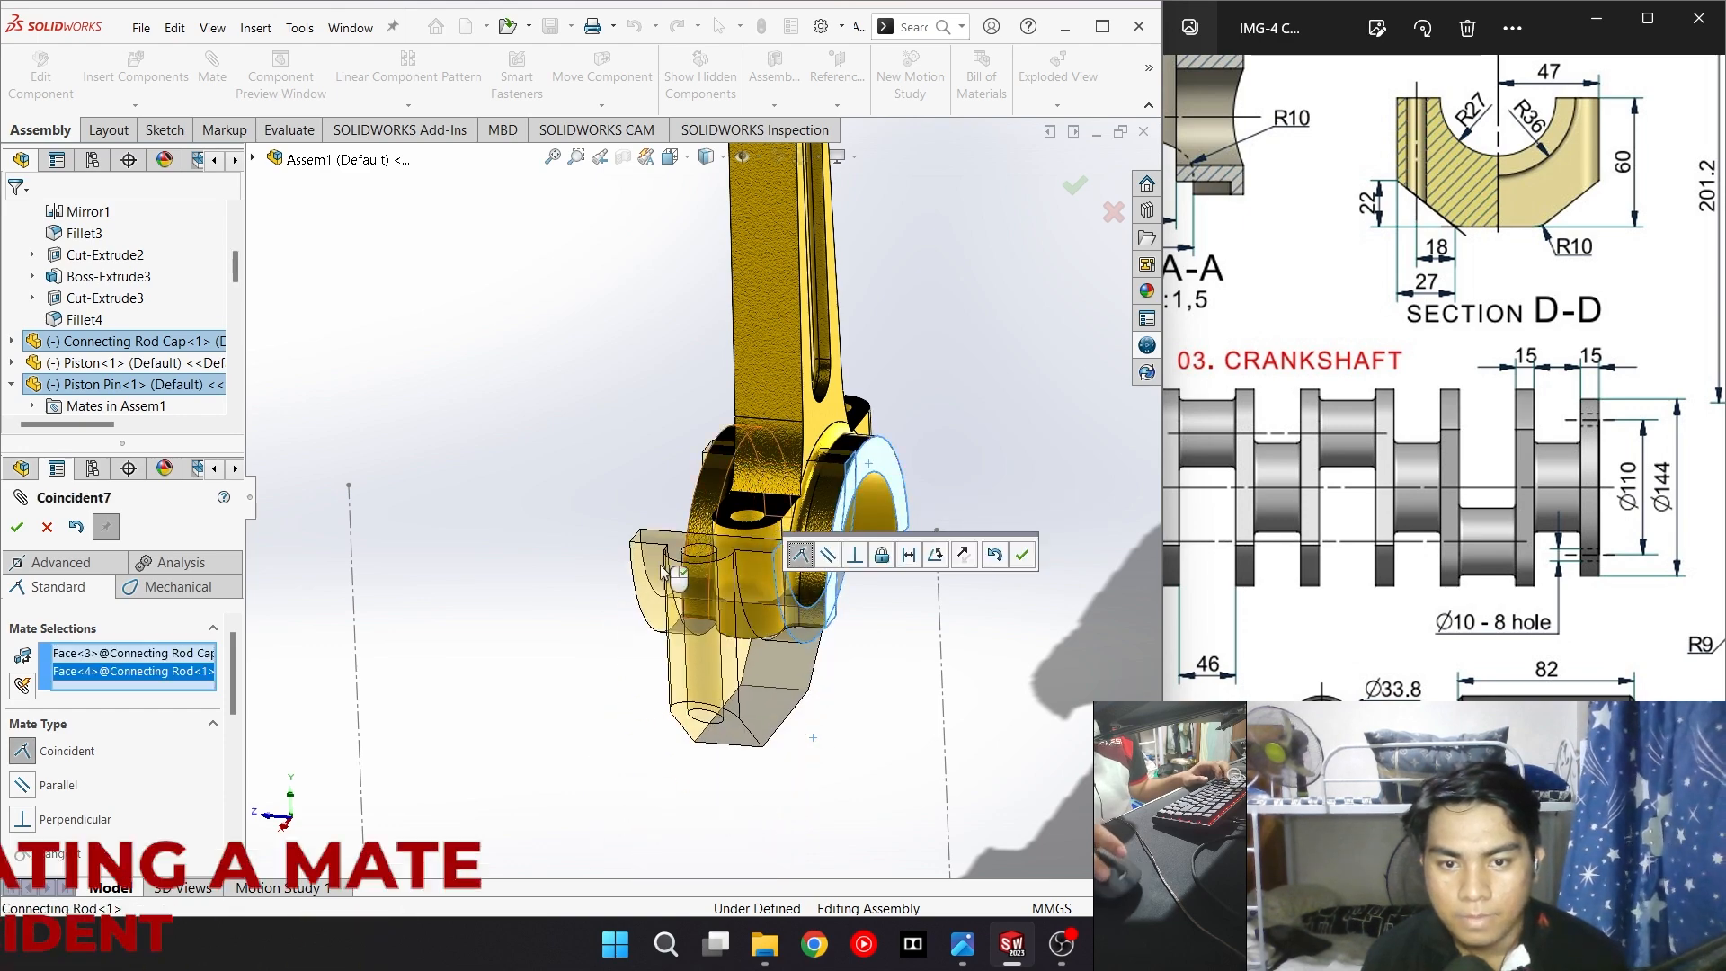
middle_click_drag(427, 492, 508, 559)
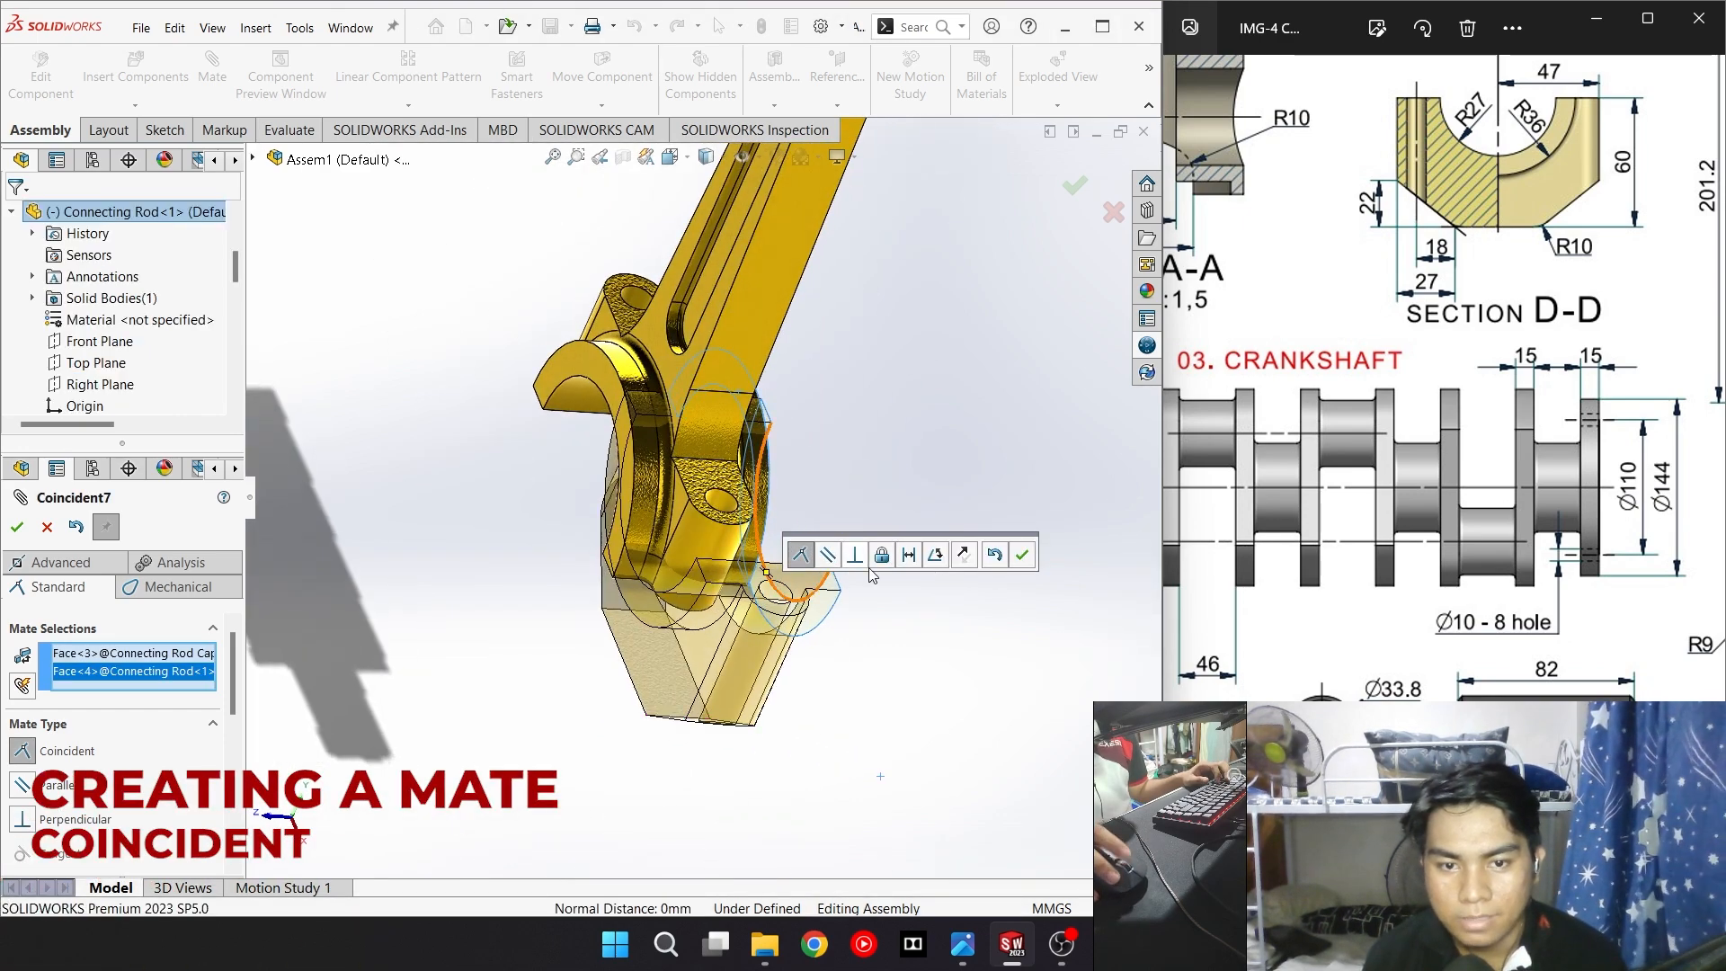
left_click(1023, 554)
Mate the opposite side face of the connecting rod cap coincident with the corresponding big-end side face of the connecting rod
left_click(604, 377)
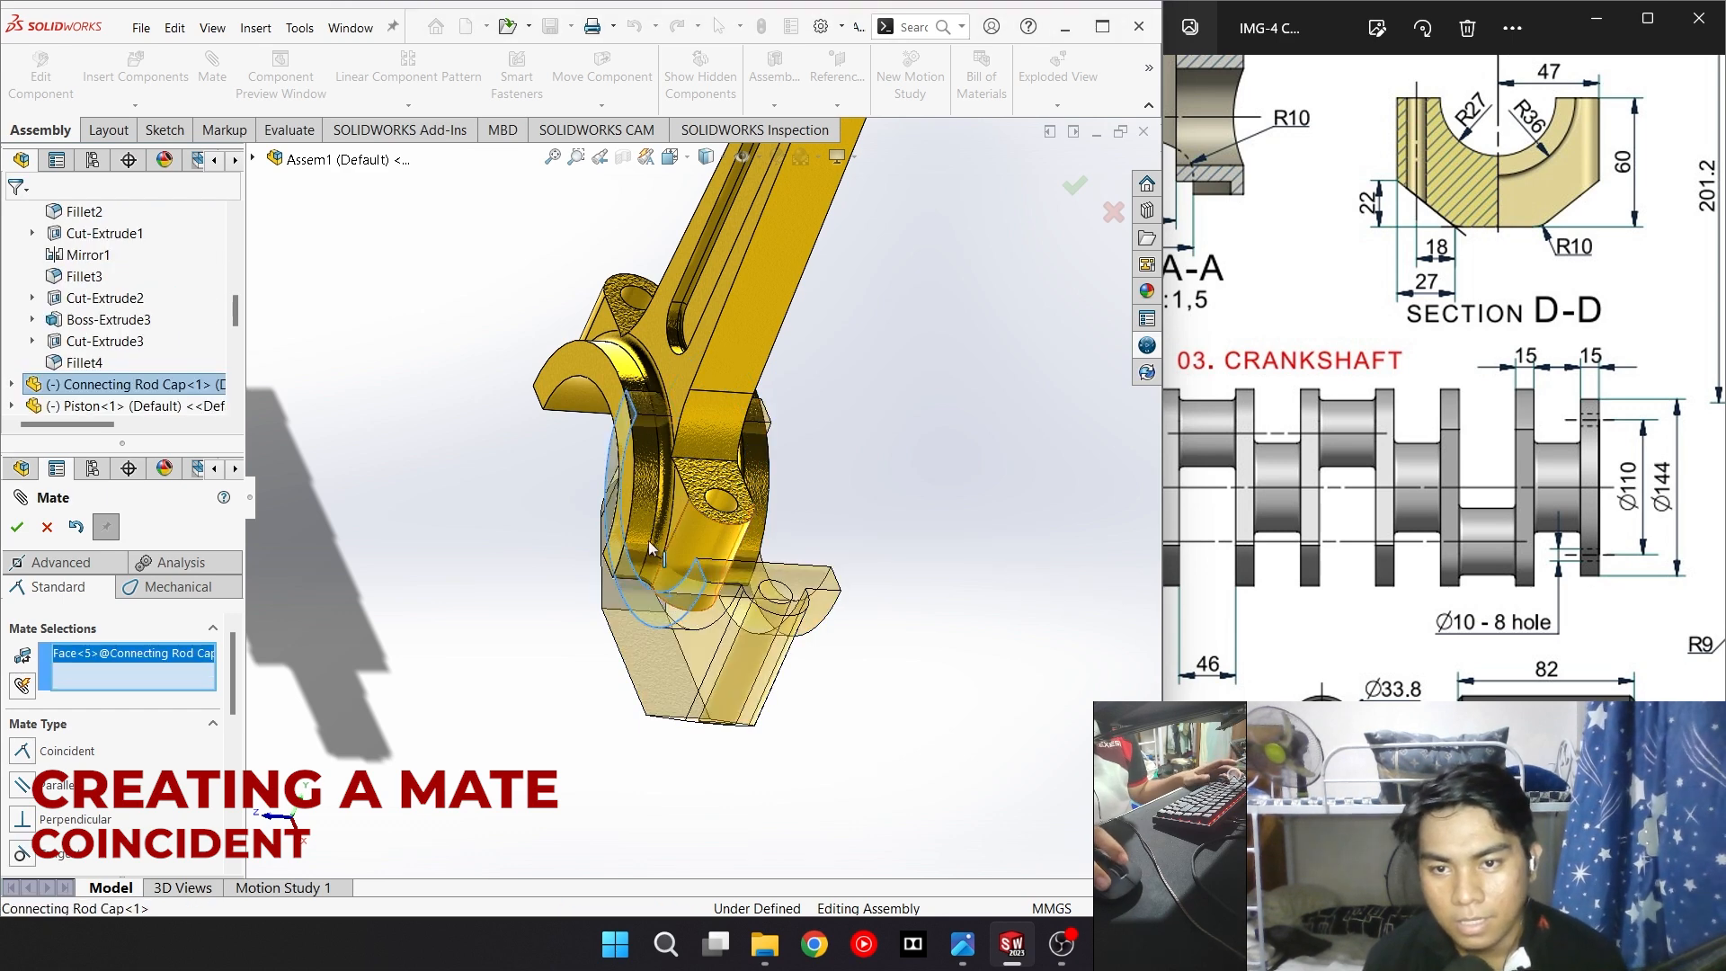
left_click(598, 394)
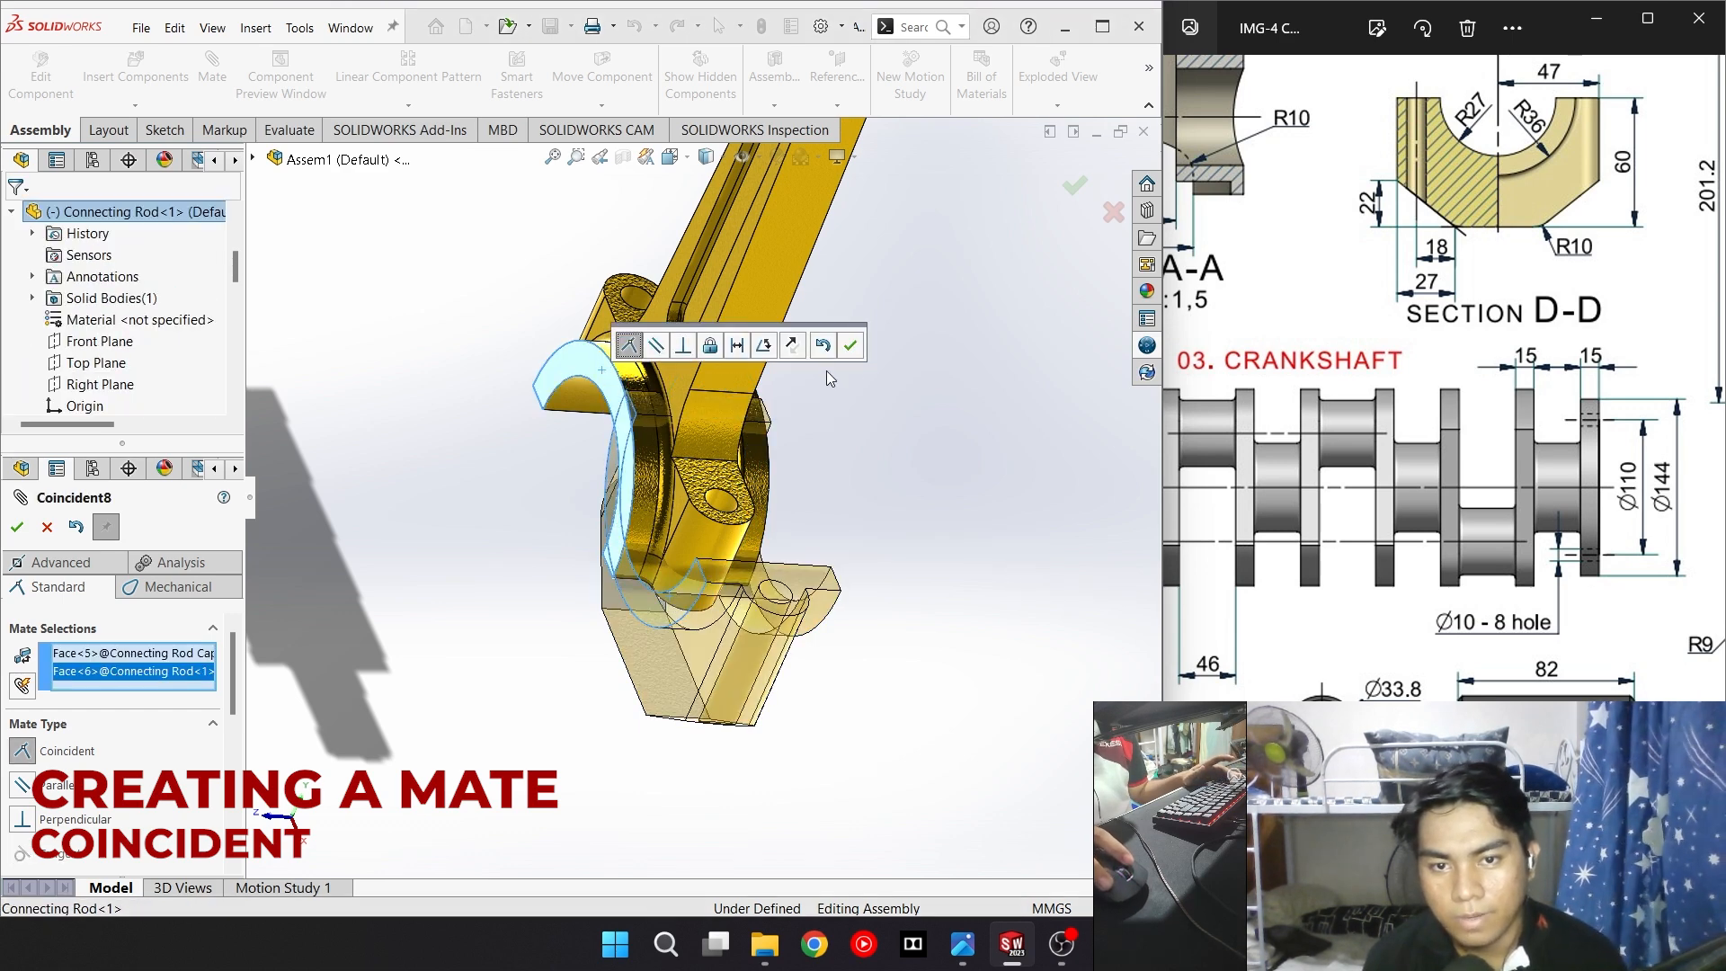
left_click(850, 346)
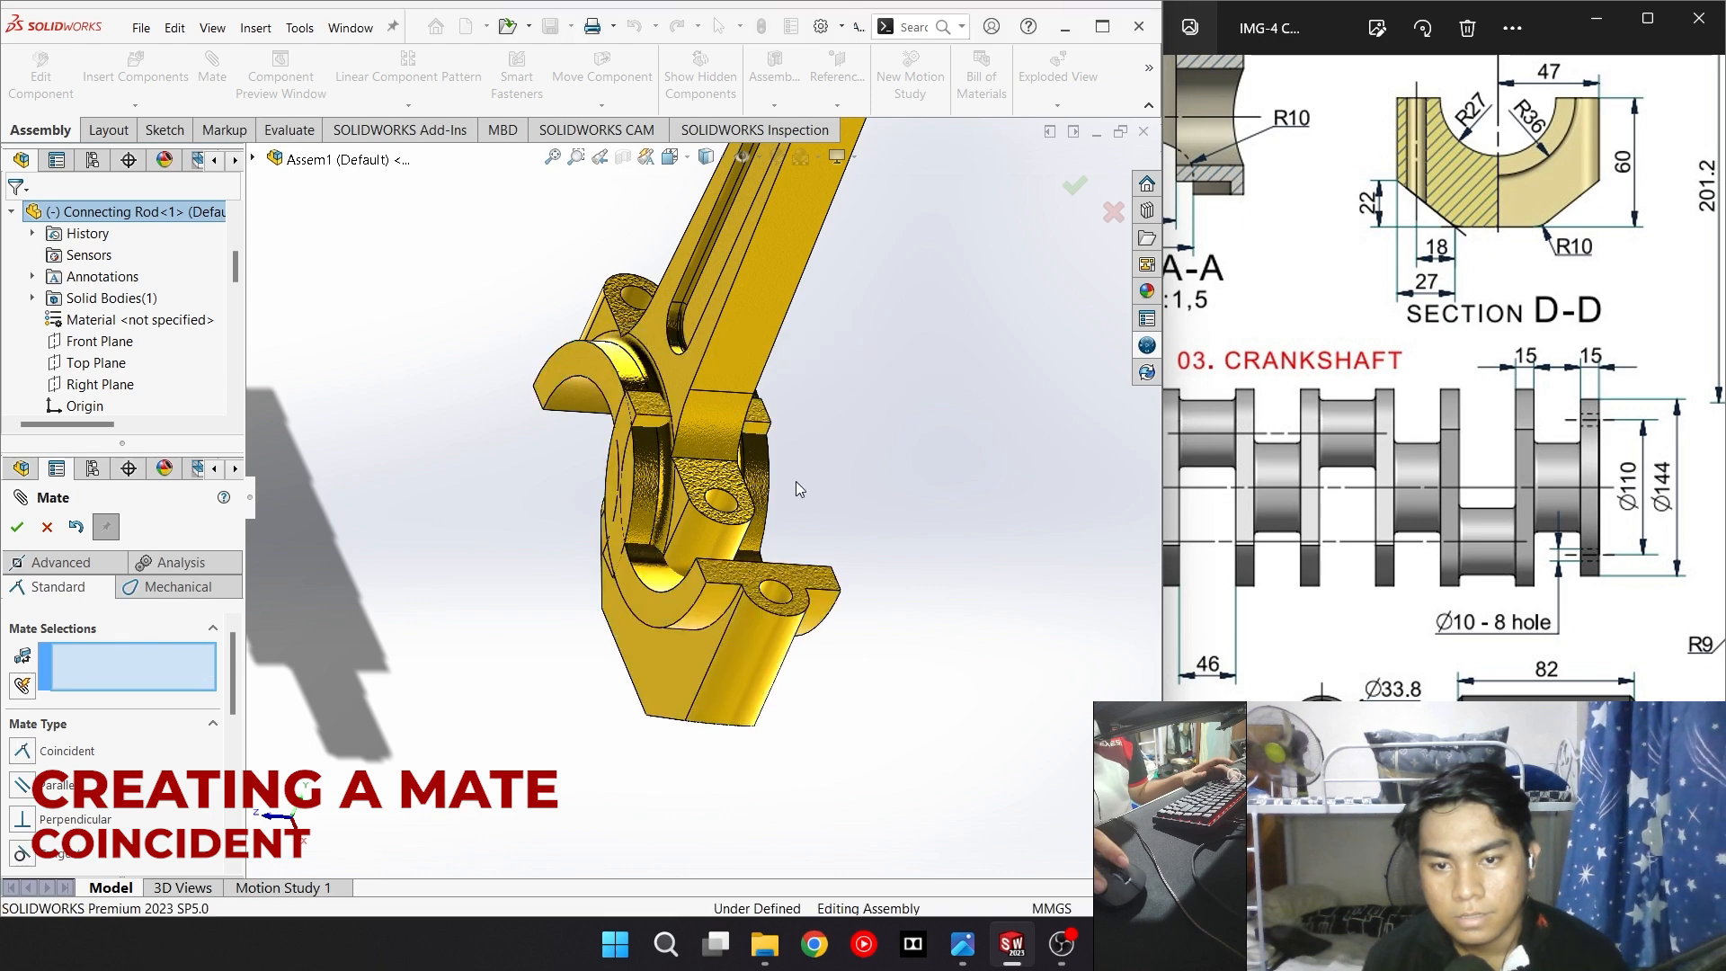
Mate the cap's flat joint face beside the bolt hole coincident with the connecting rod's matching joint face
left_click(729, 578)
middle_click_drag(540, 610, 703, 400)
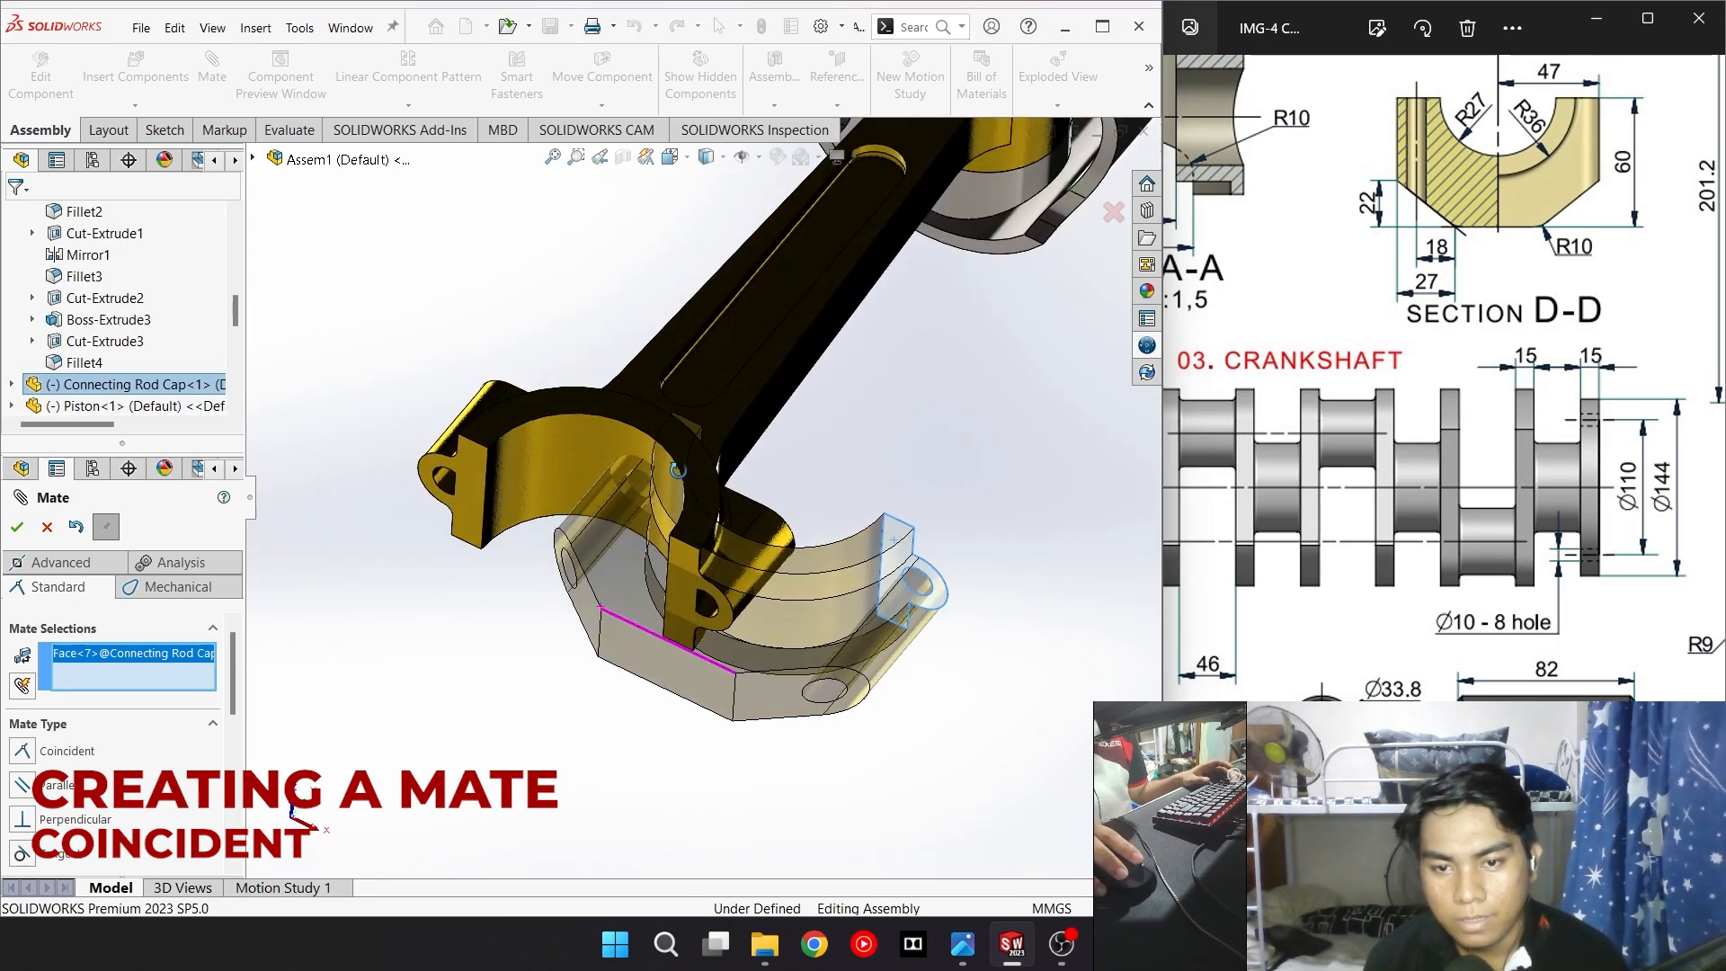
left_click(702, 552)
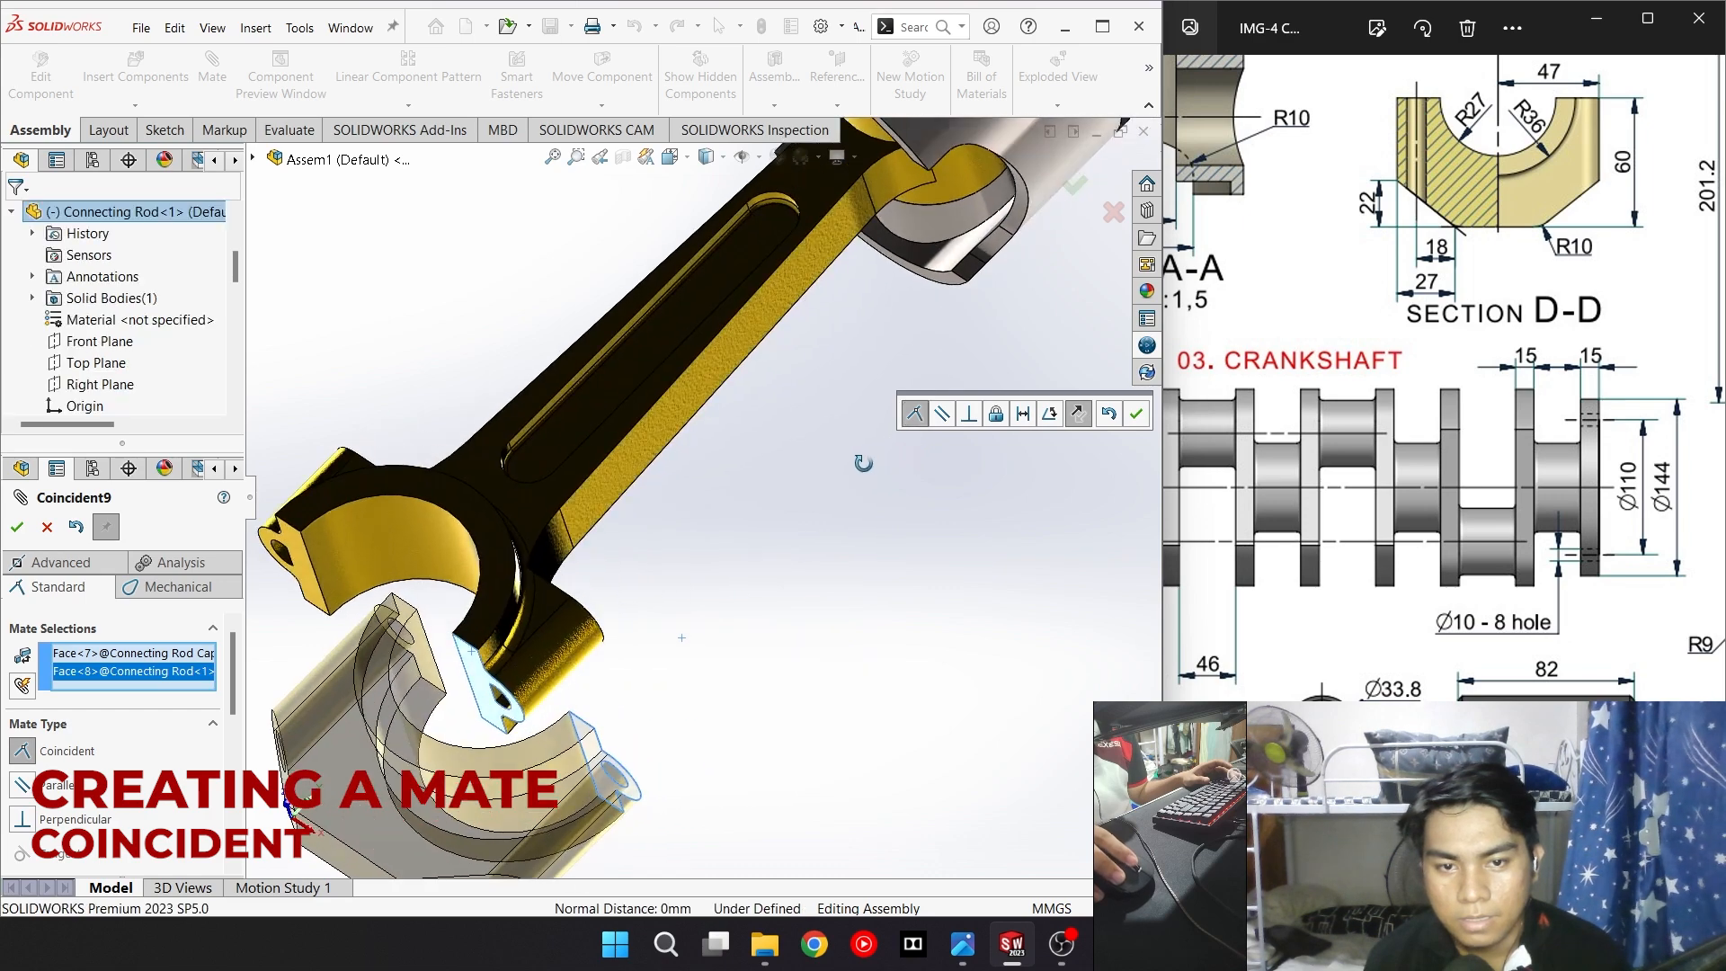
left_click(1138, 415)
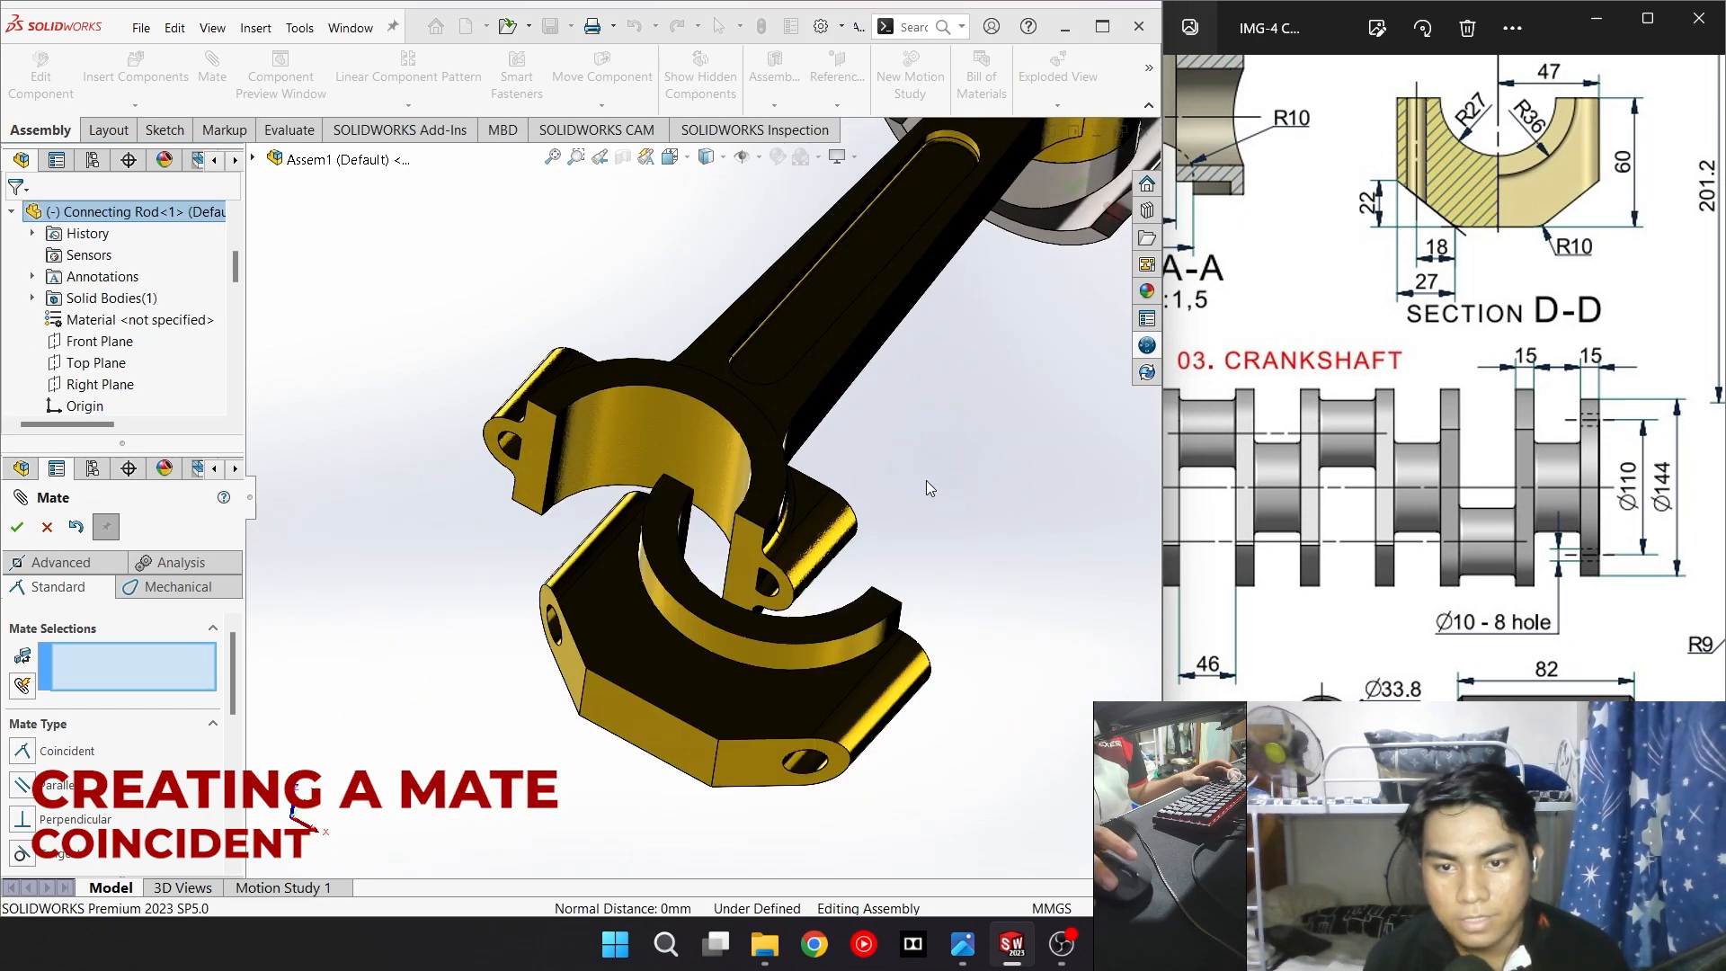
Add a concentric mate between the connecting rod's bolt hole and the connecting rod cap's bolt hole
middle_click_drag(861, 449, 793, 542)
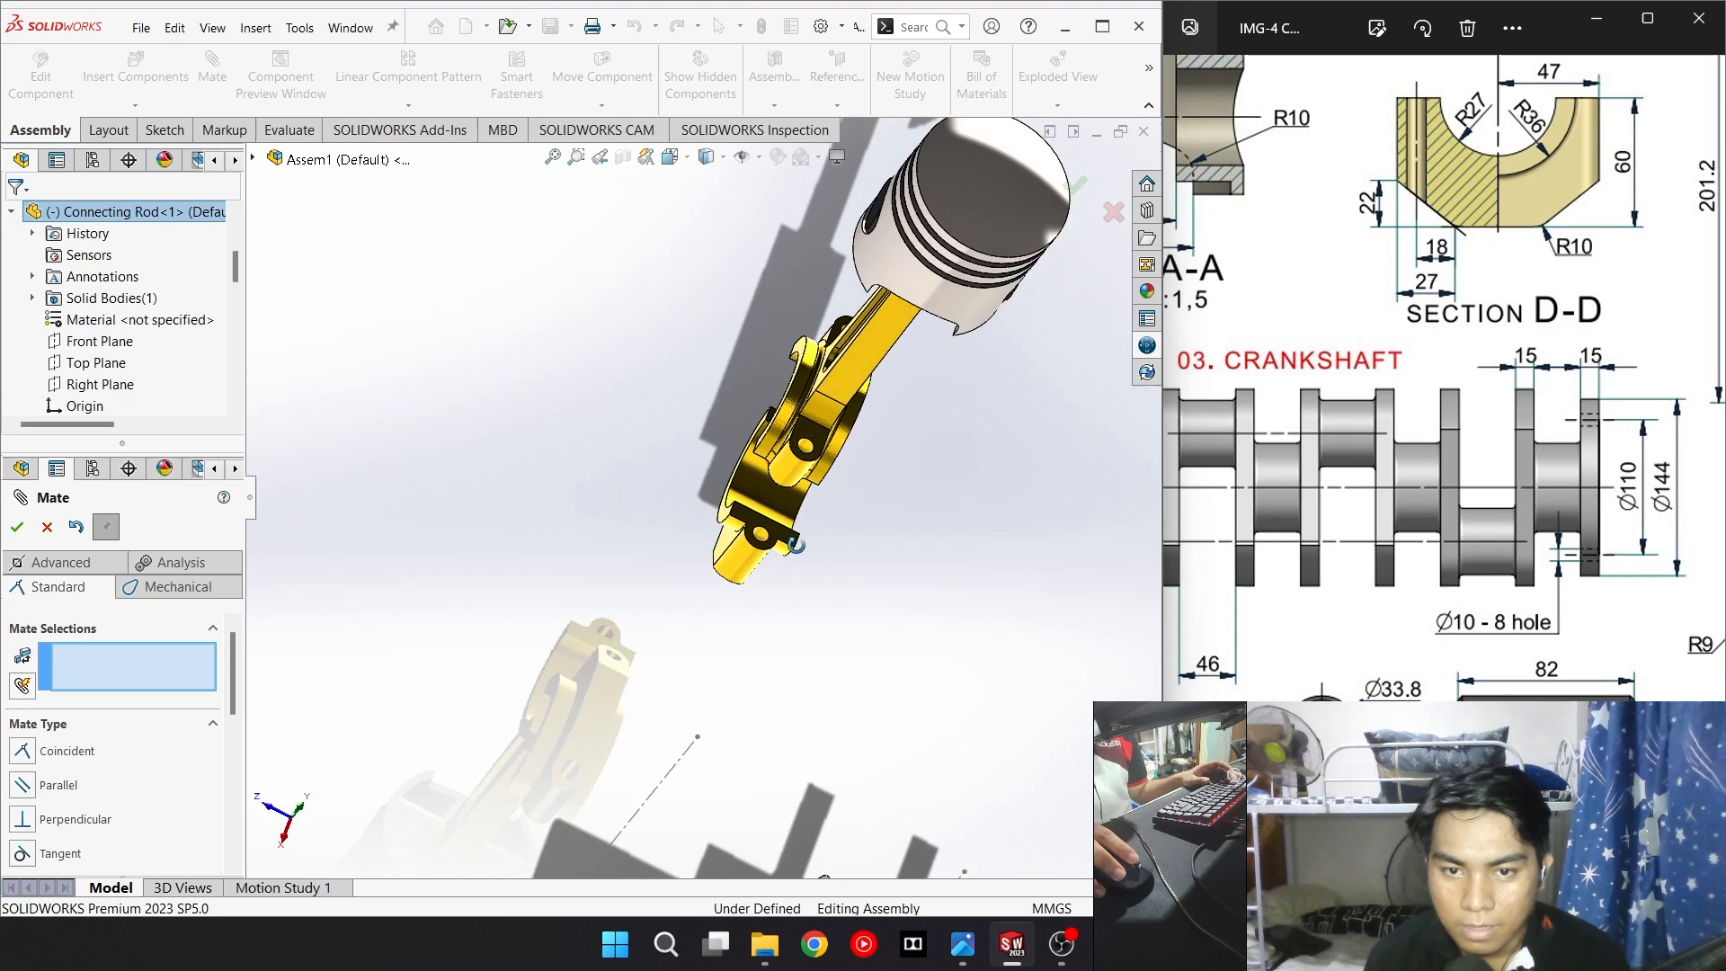
left_click(803, 450)
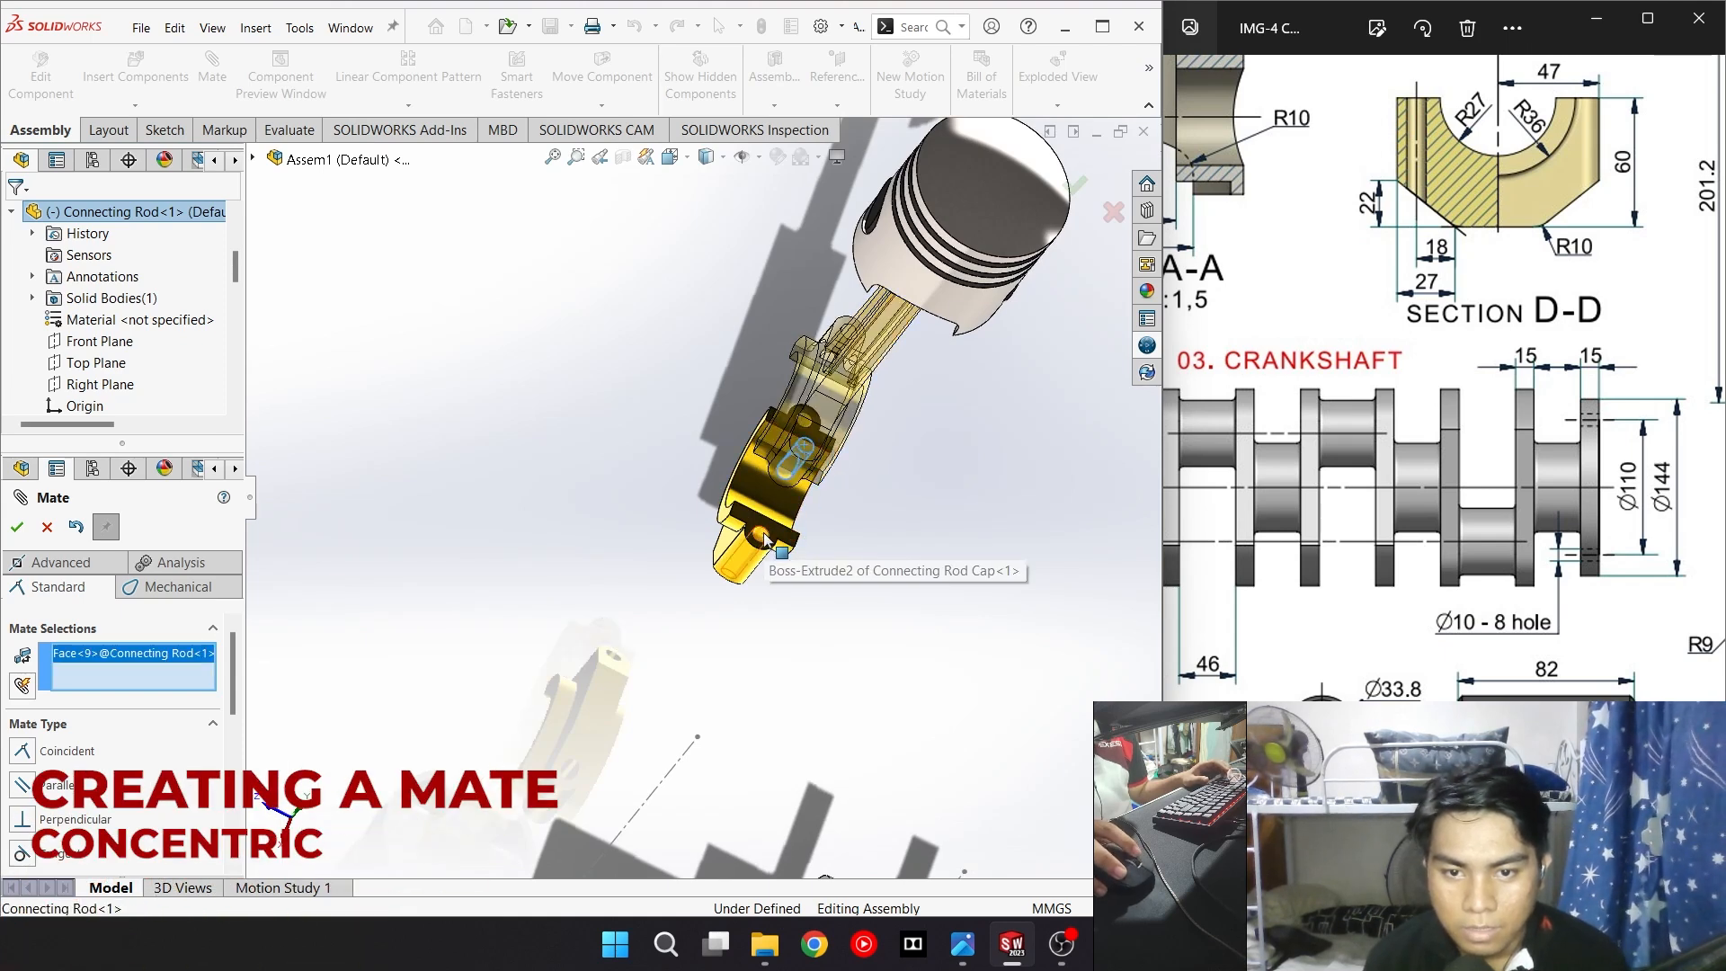
left_click(764, 539)
middle_click_drag(638, 347, 711, 386)
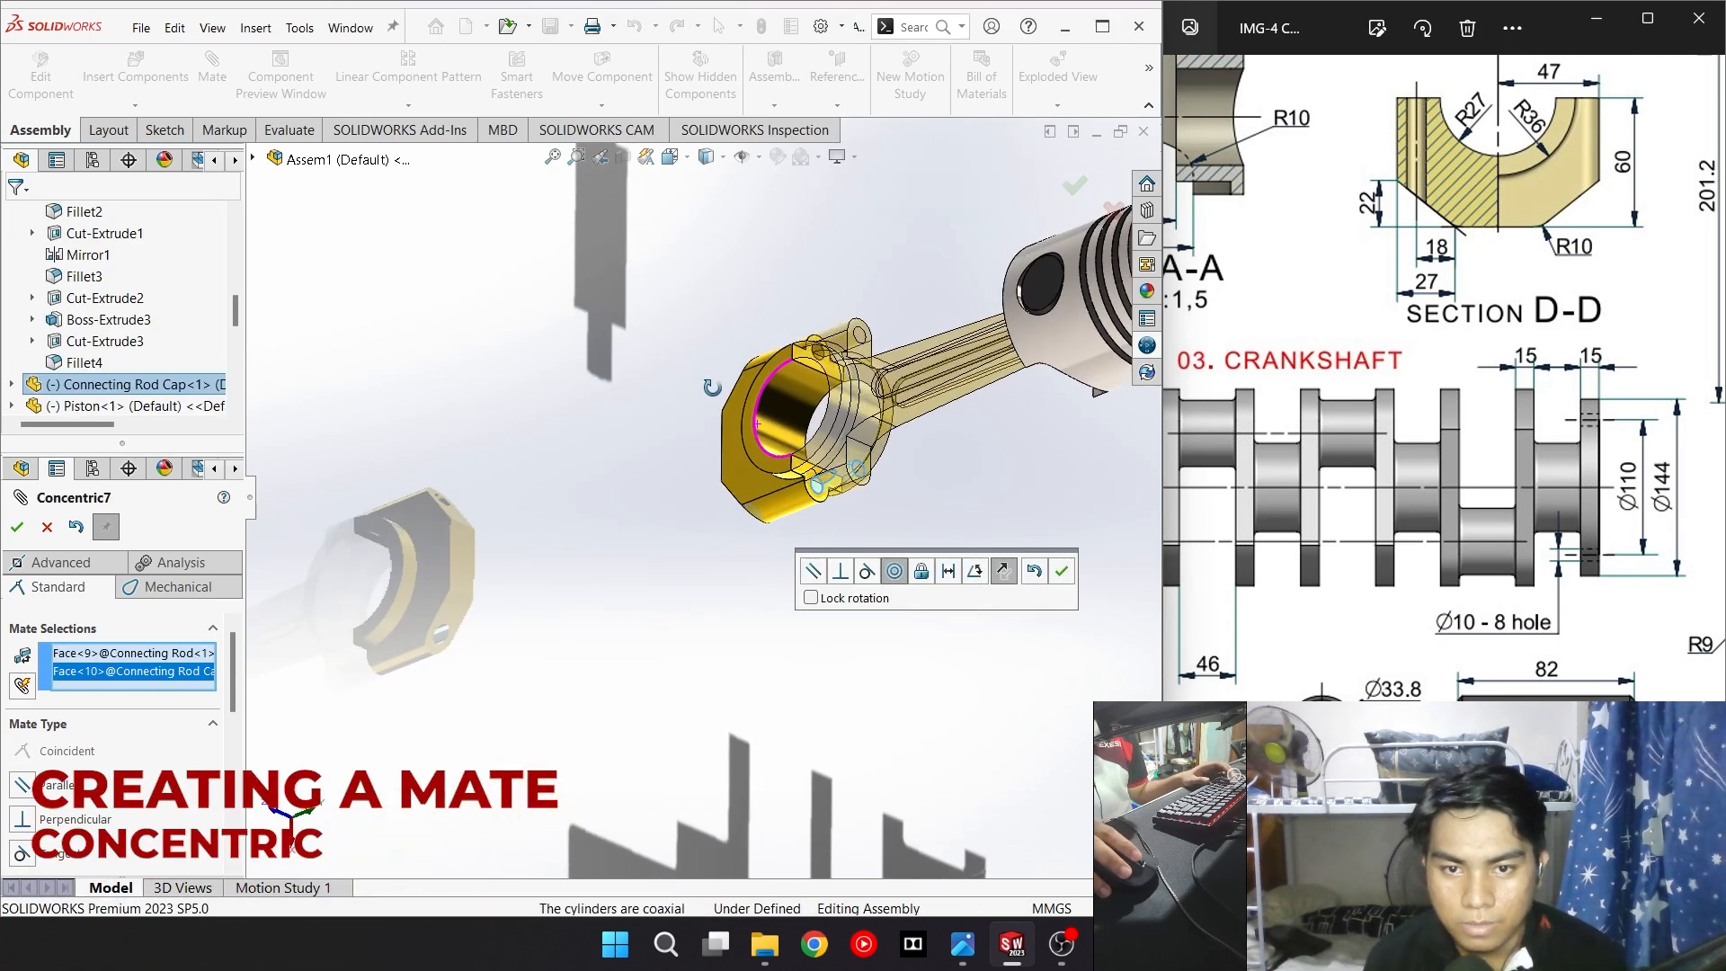
left_click(1062, 572)
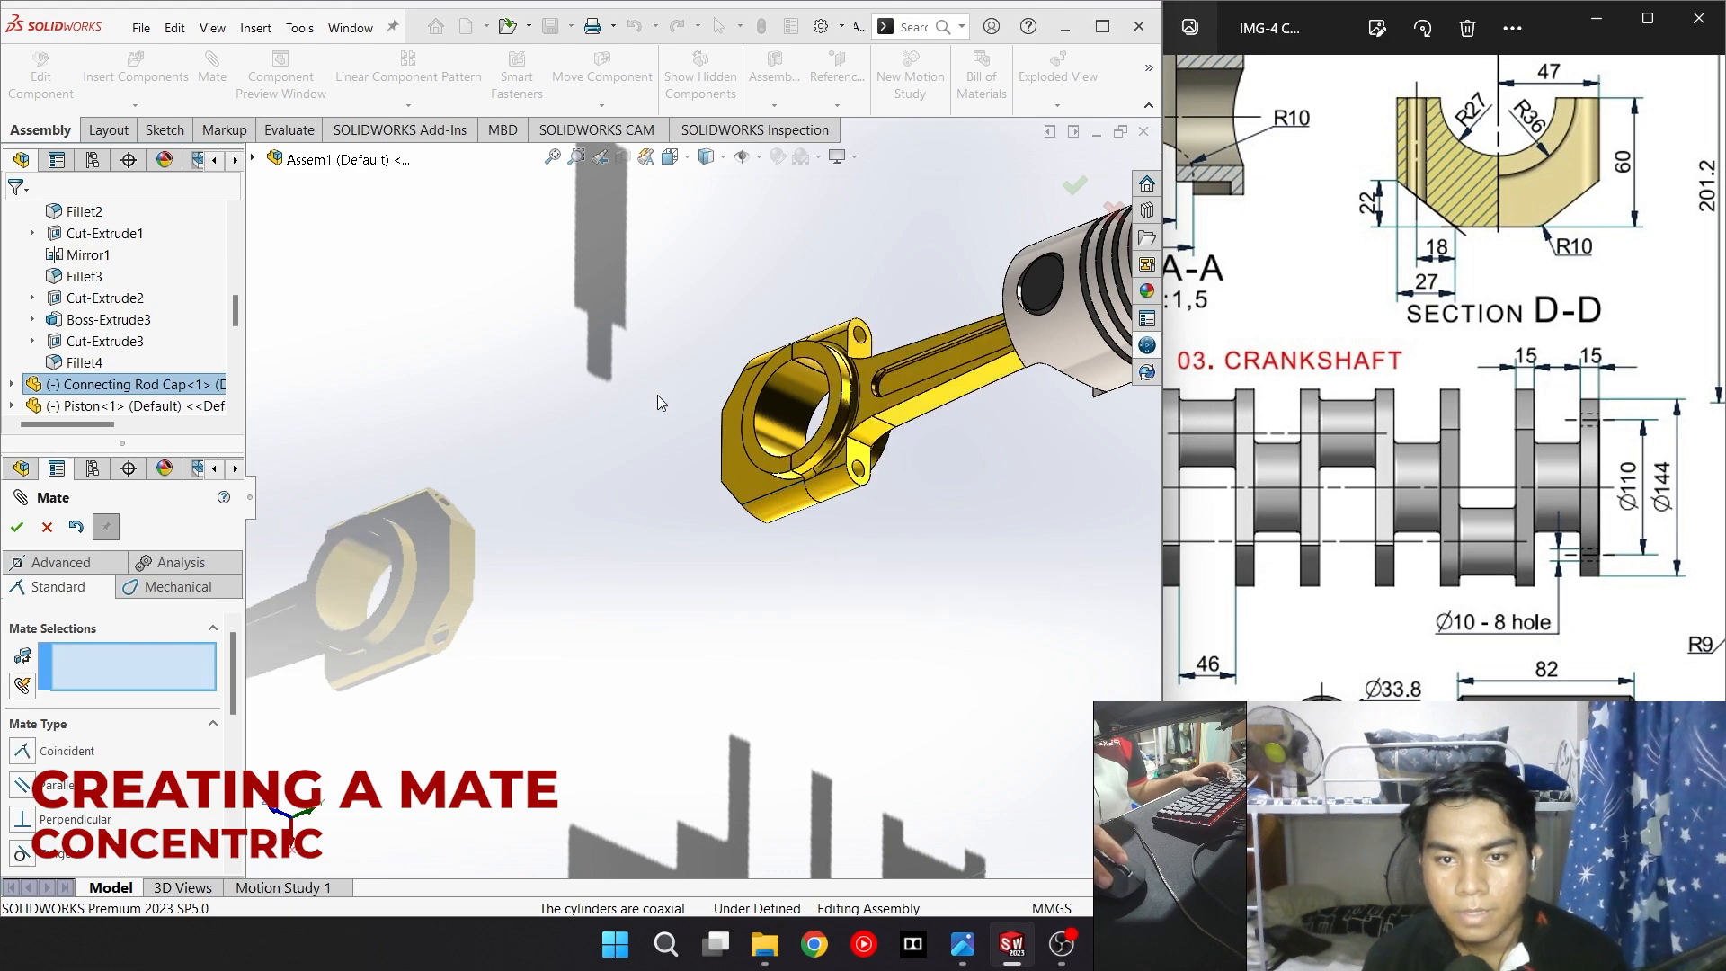
Set the assembly to the isometric view and examine the crankshaft's webs and crankpins beside the piston and rod
middle_click_drag(659, 410, 593, 351)
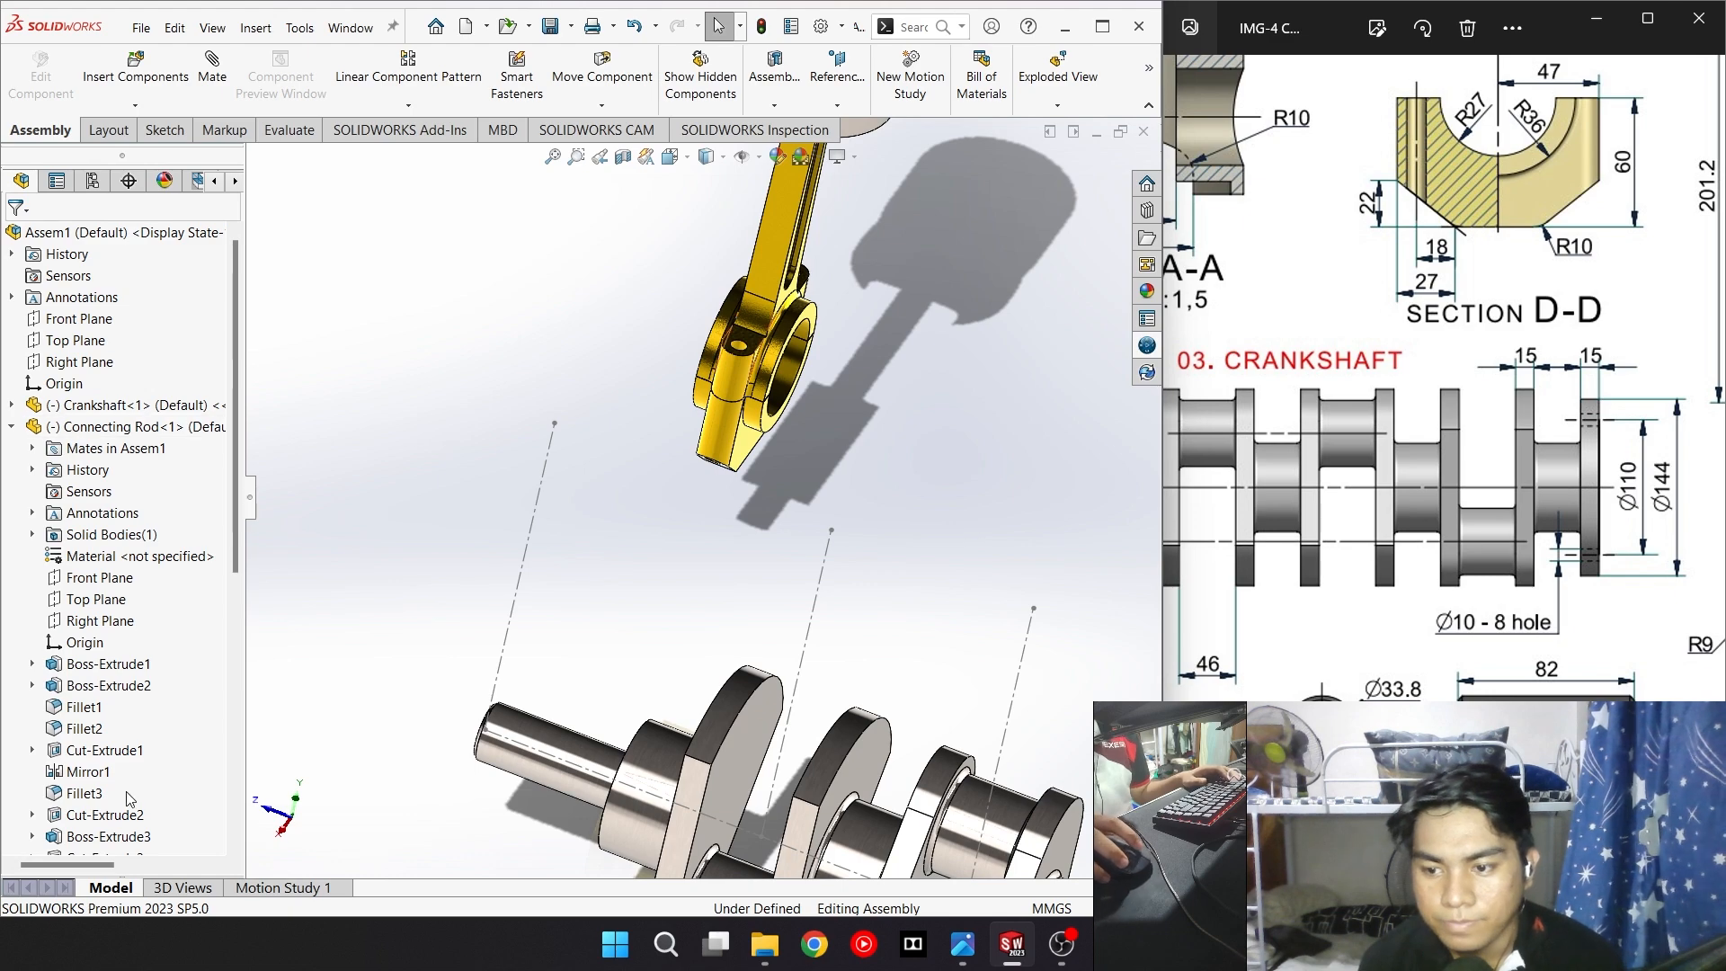
key("space")
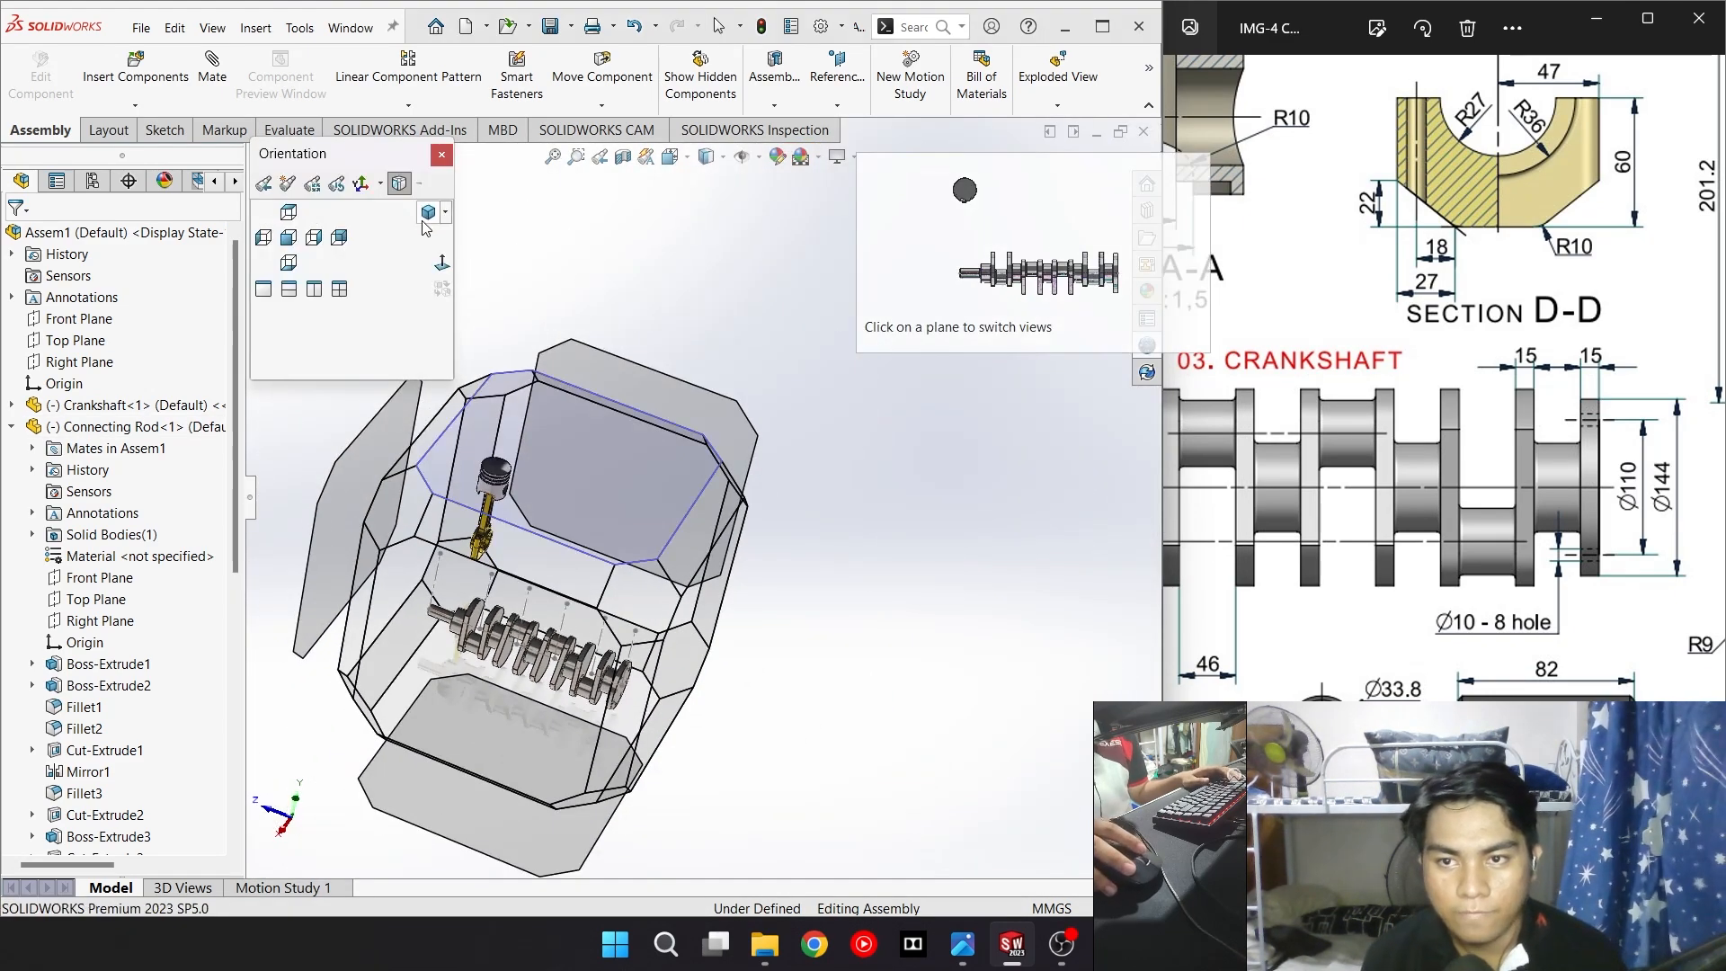
left_click(423, 222)
scroll(676, 648, "down", 5)
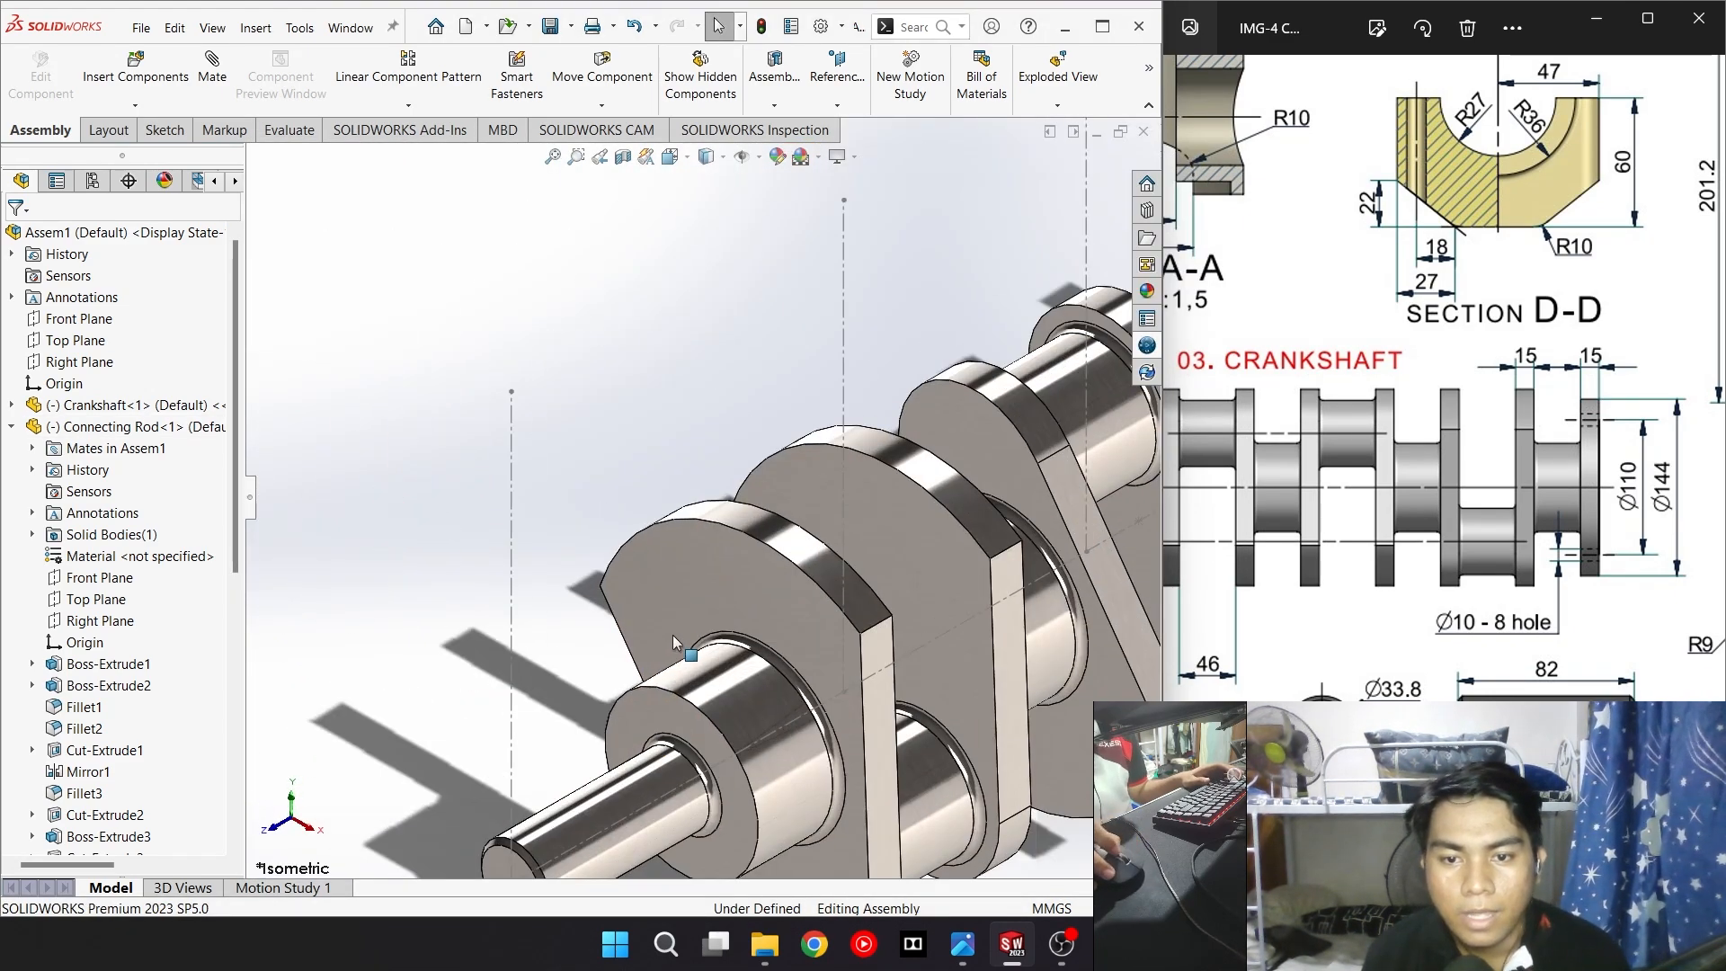
scroll(677, 645, "down", 1)
middle_click_drag(676, 645, 686, 593, "ctrl")
scroll(686, 593, "up", 1)
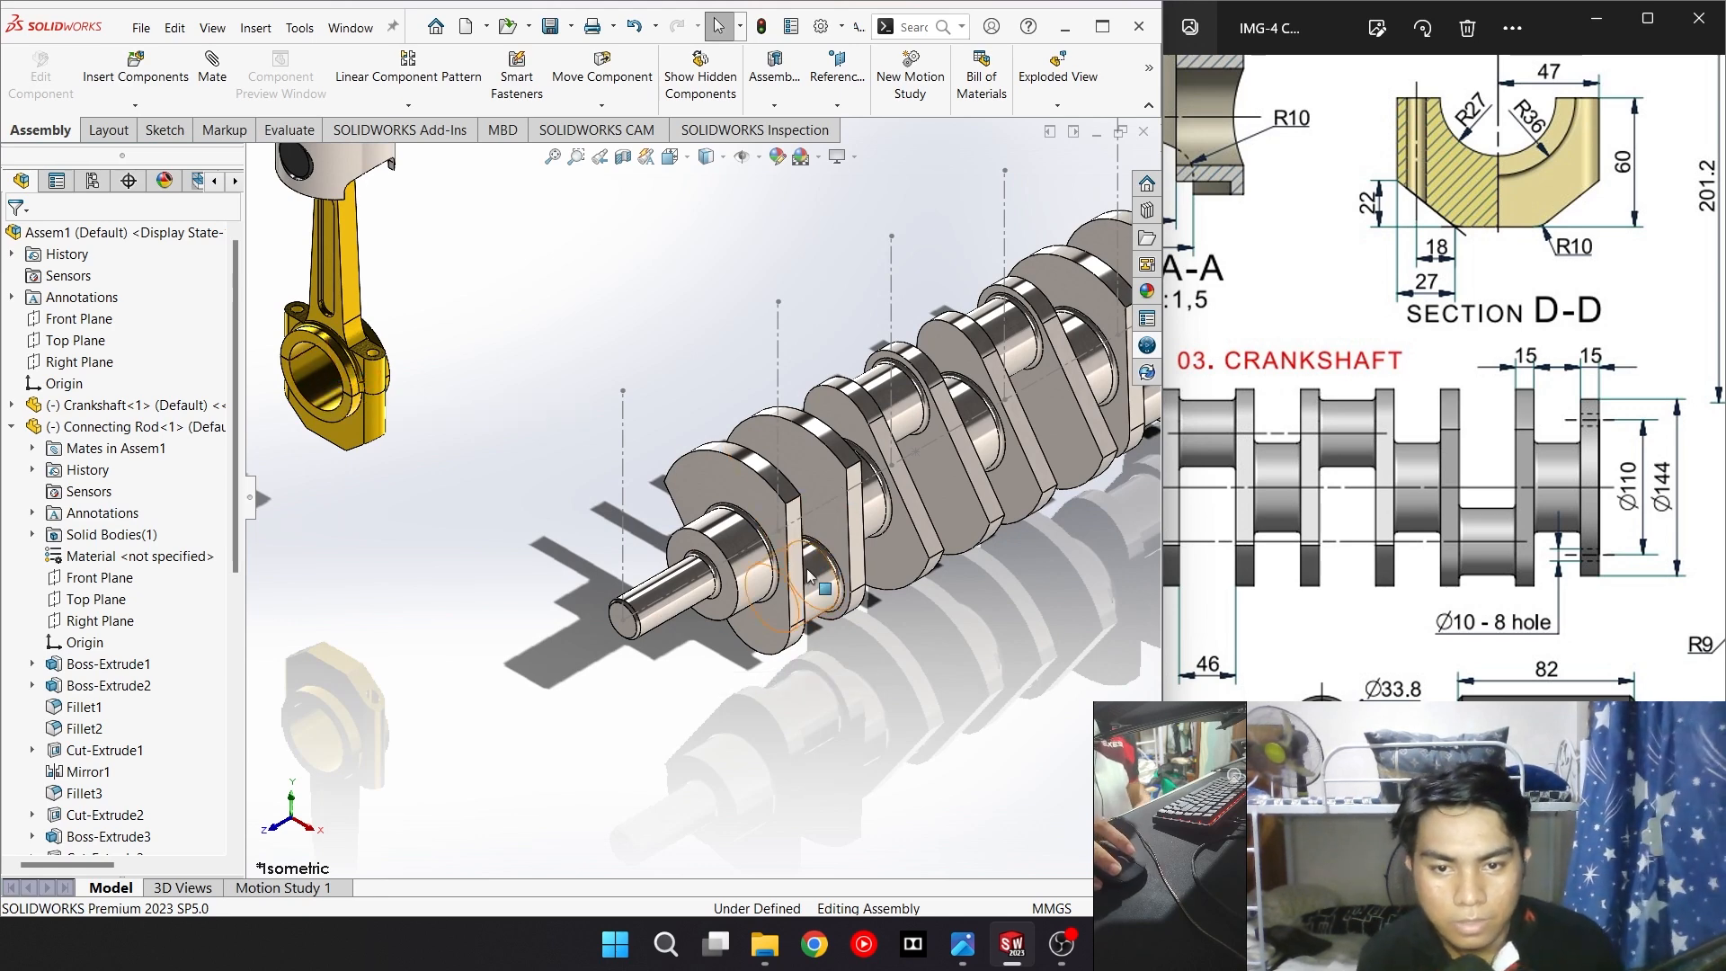
scroll(818, 578, "up", 2)
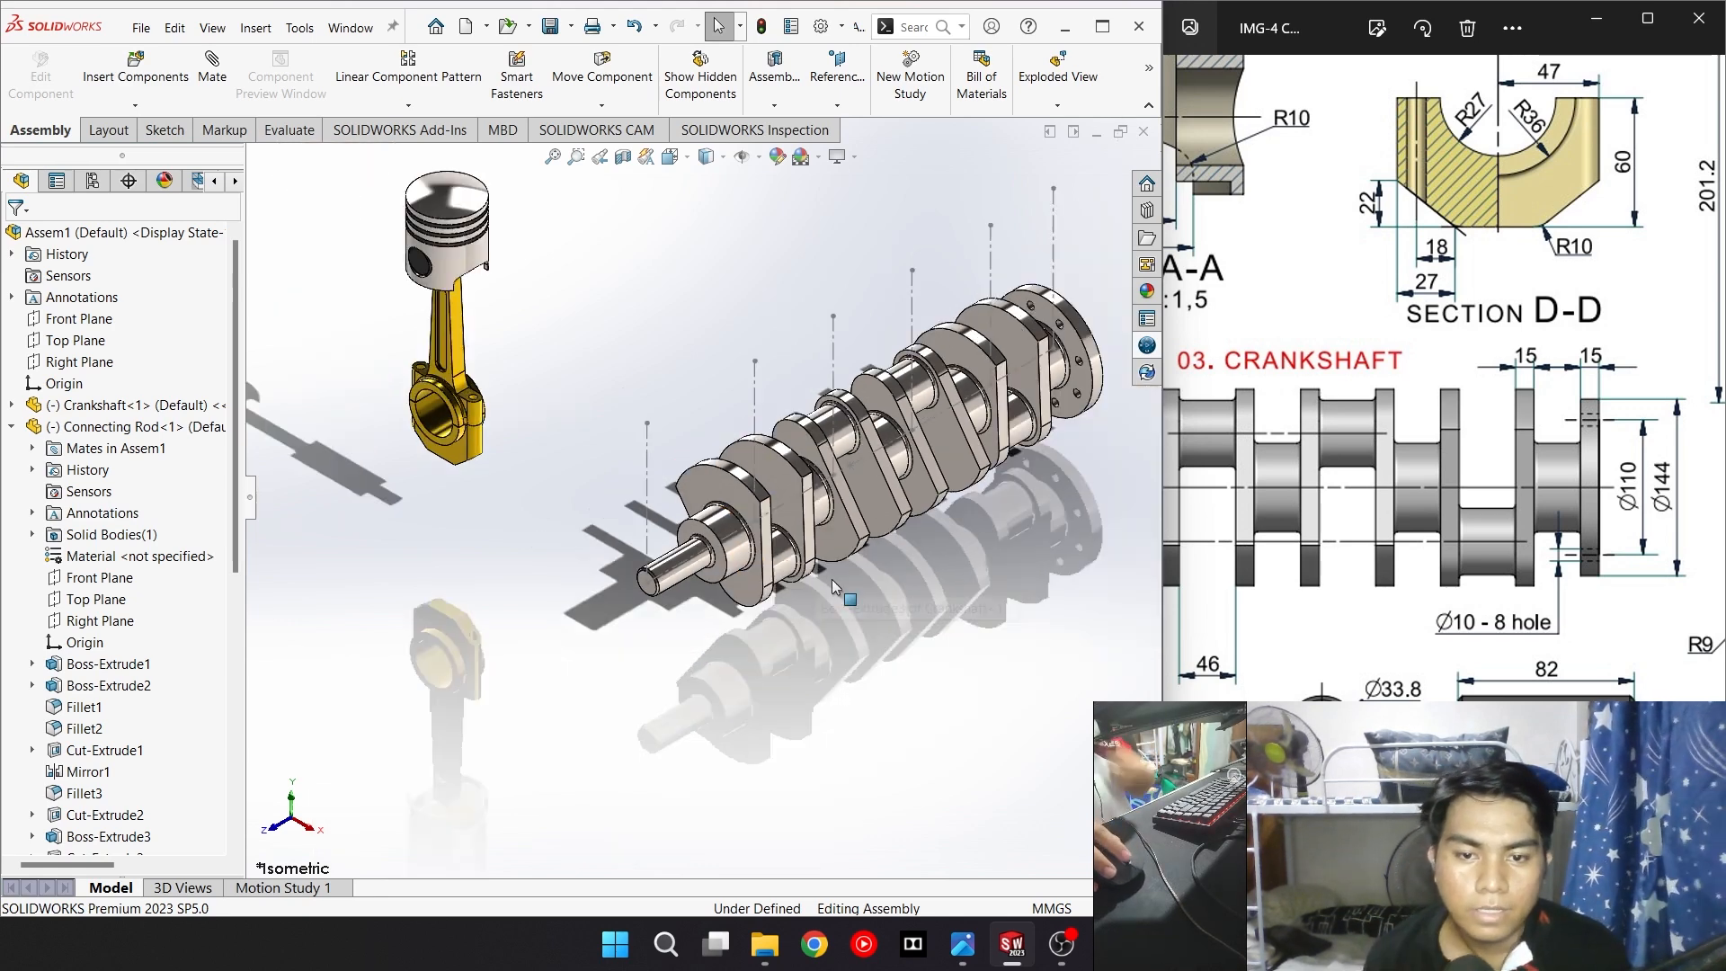
scroll(742, 497, "down", 4)
scroll(742, 492, "up", 2)
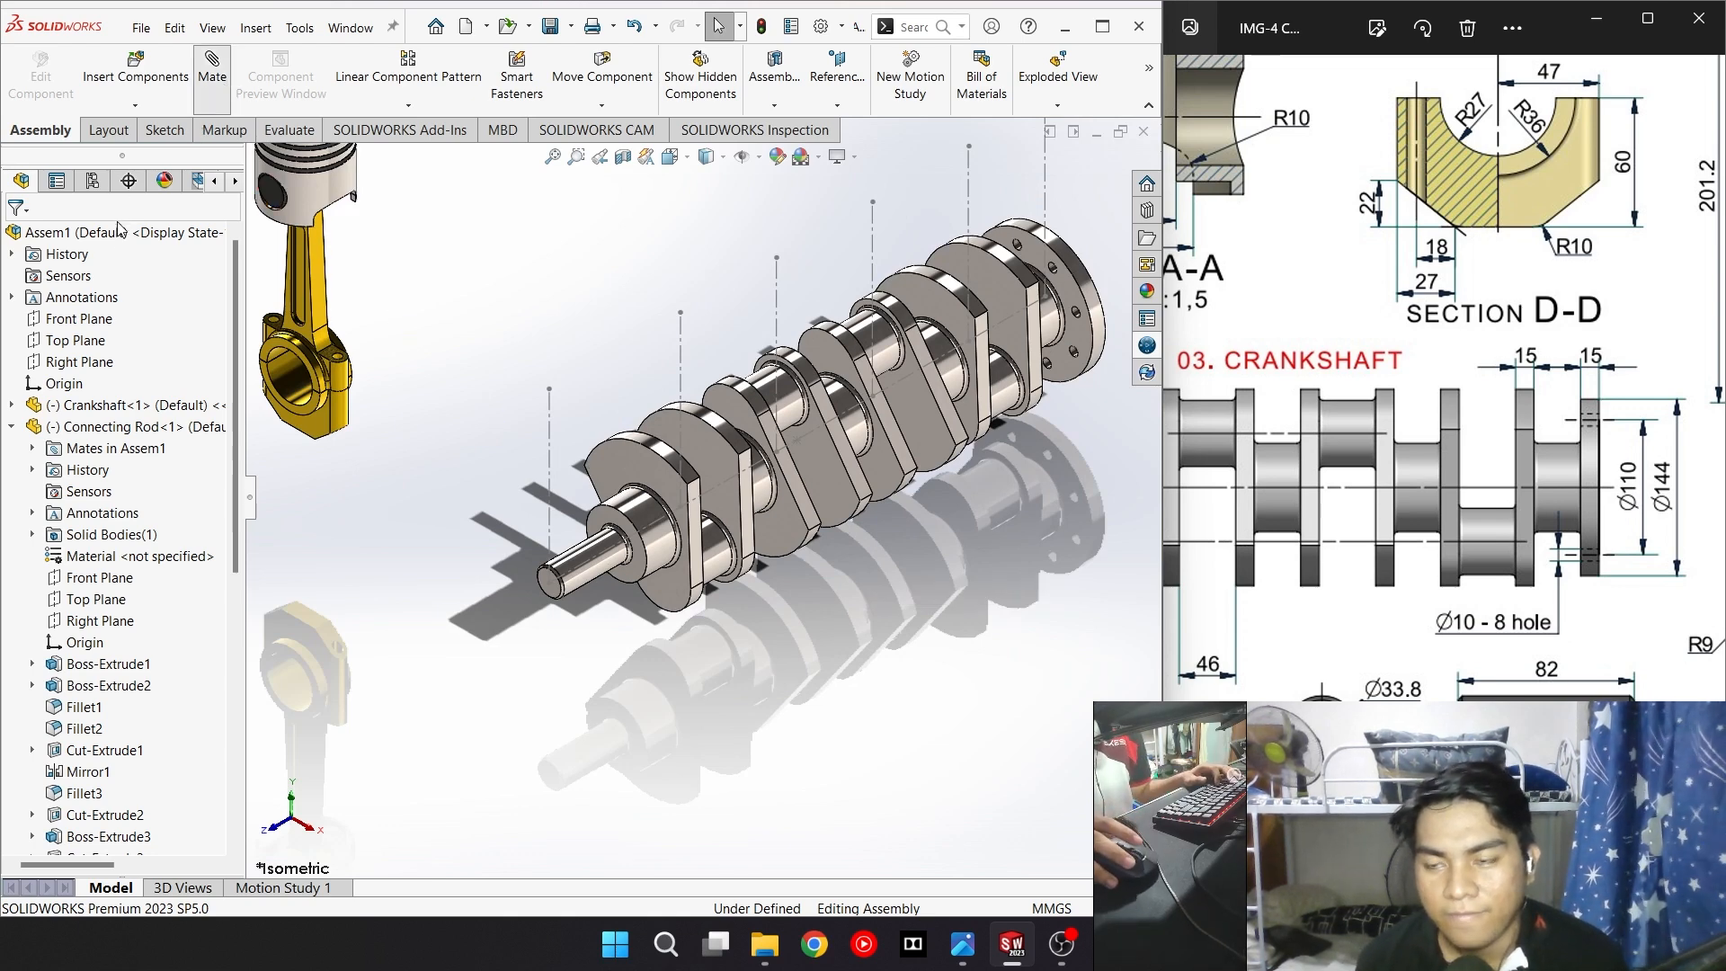
Start a Width mate and choose the two facing web faces around the crankshaft's first crankpin as the first width selections
left_click(96, 282)
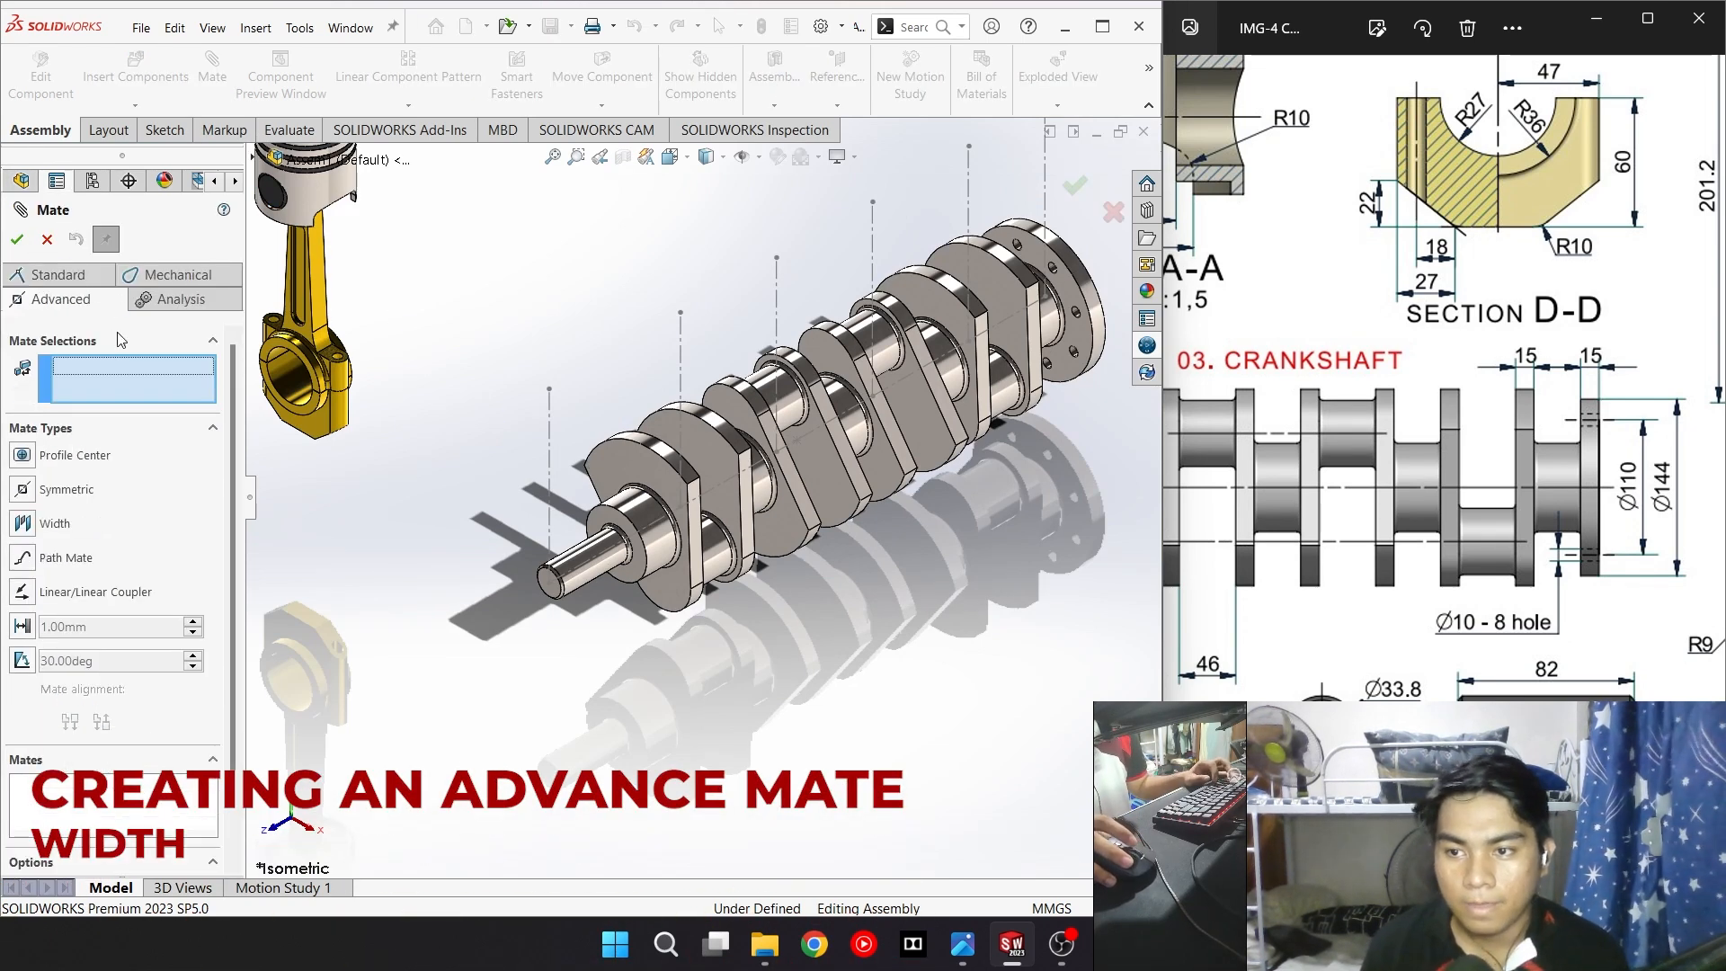
left_click(23, 524)
middle_click_drag(877, 589, 683, 525)
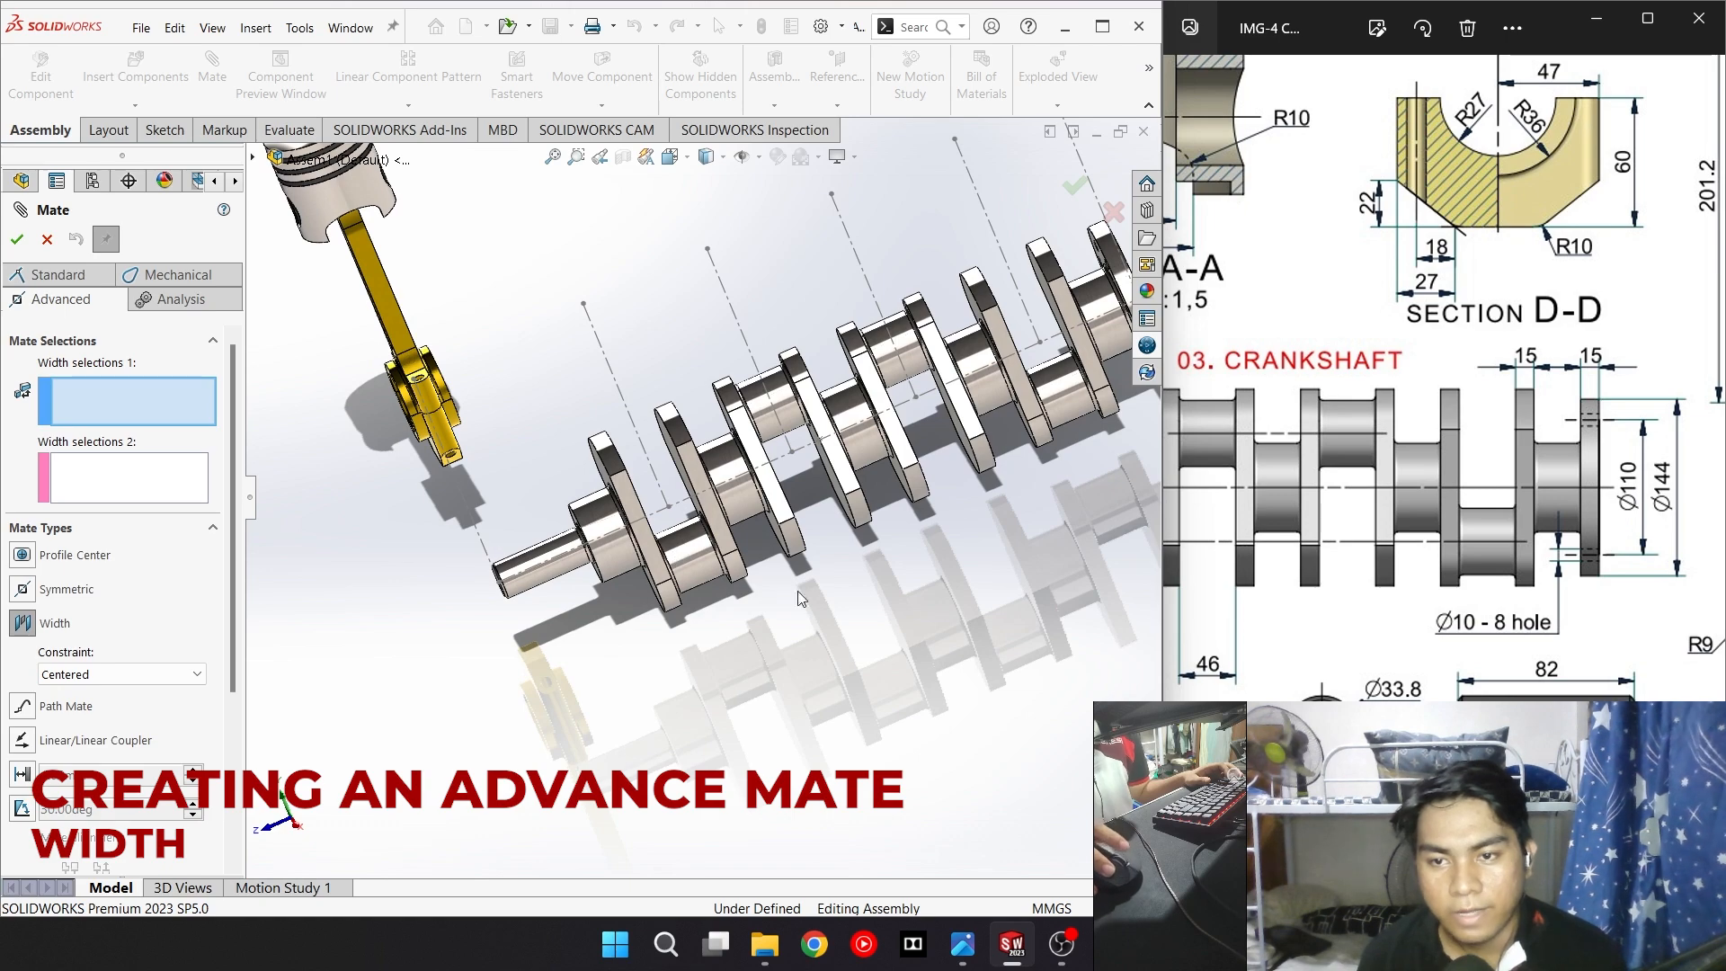
middle_click_drag(799, 598, 775, 650)
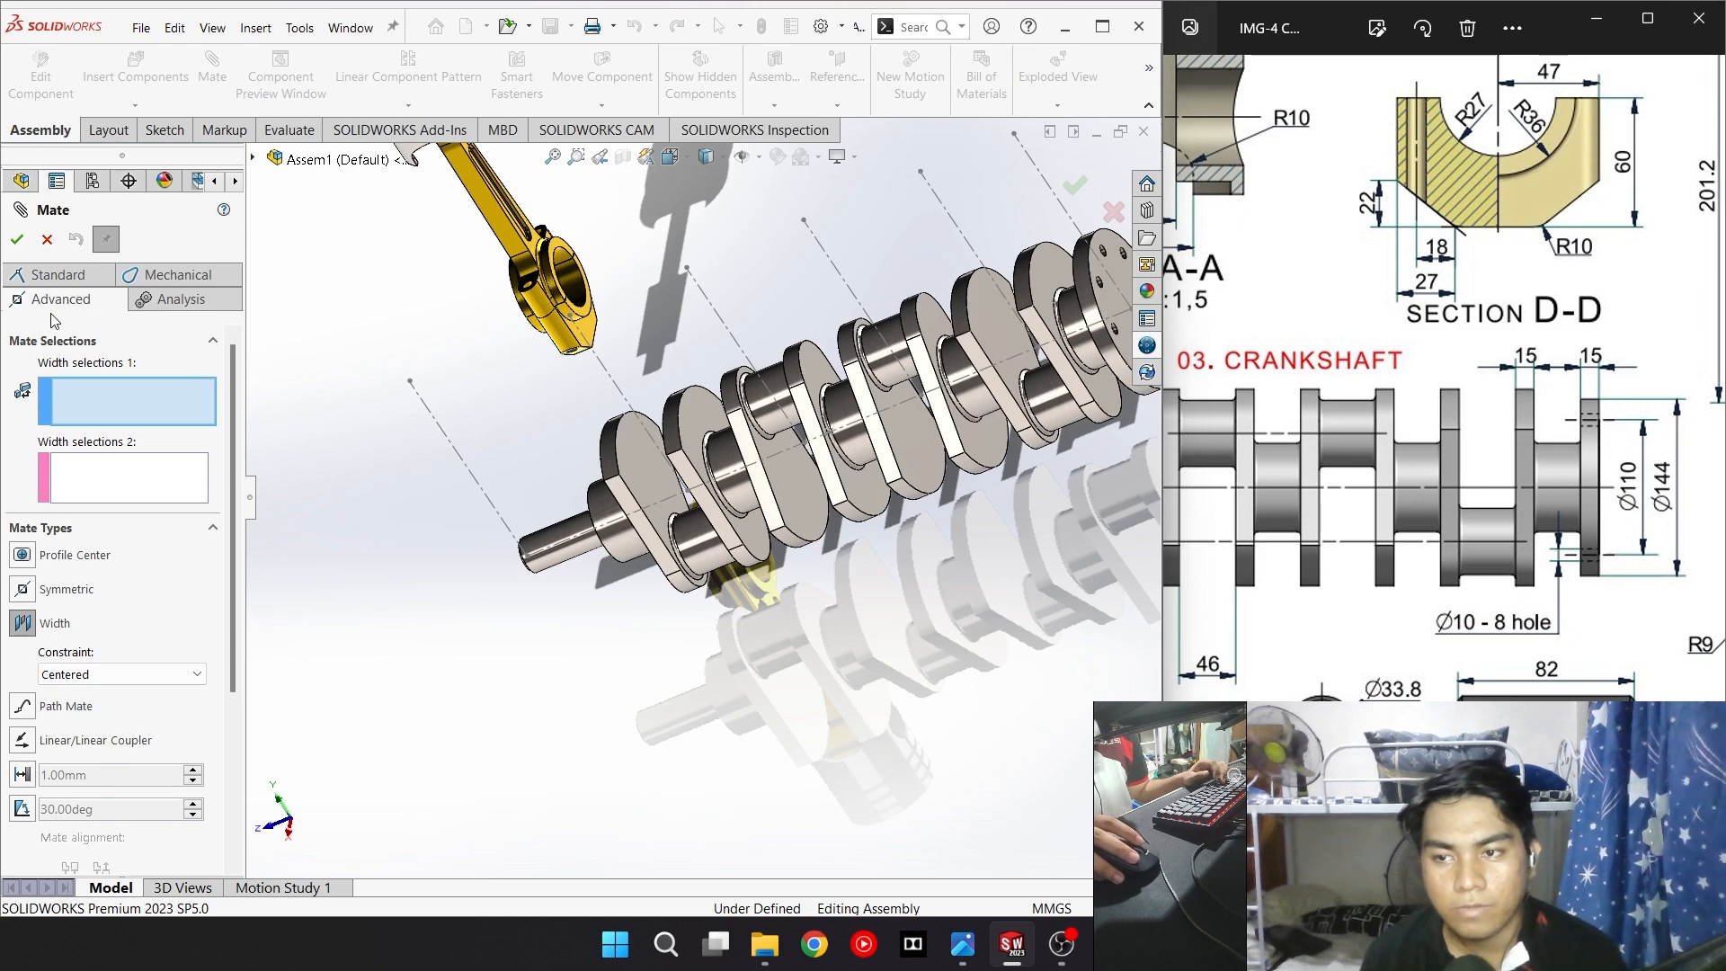
left_click(643, 451)
middle_click_drag(643, 452, 837, 429)
left_click(838, 430)
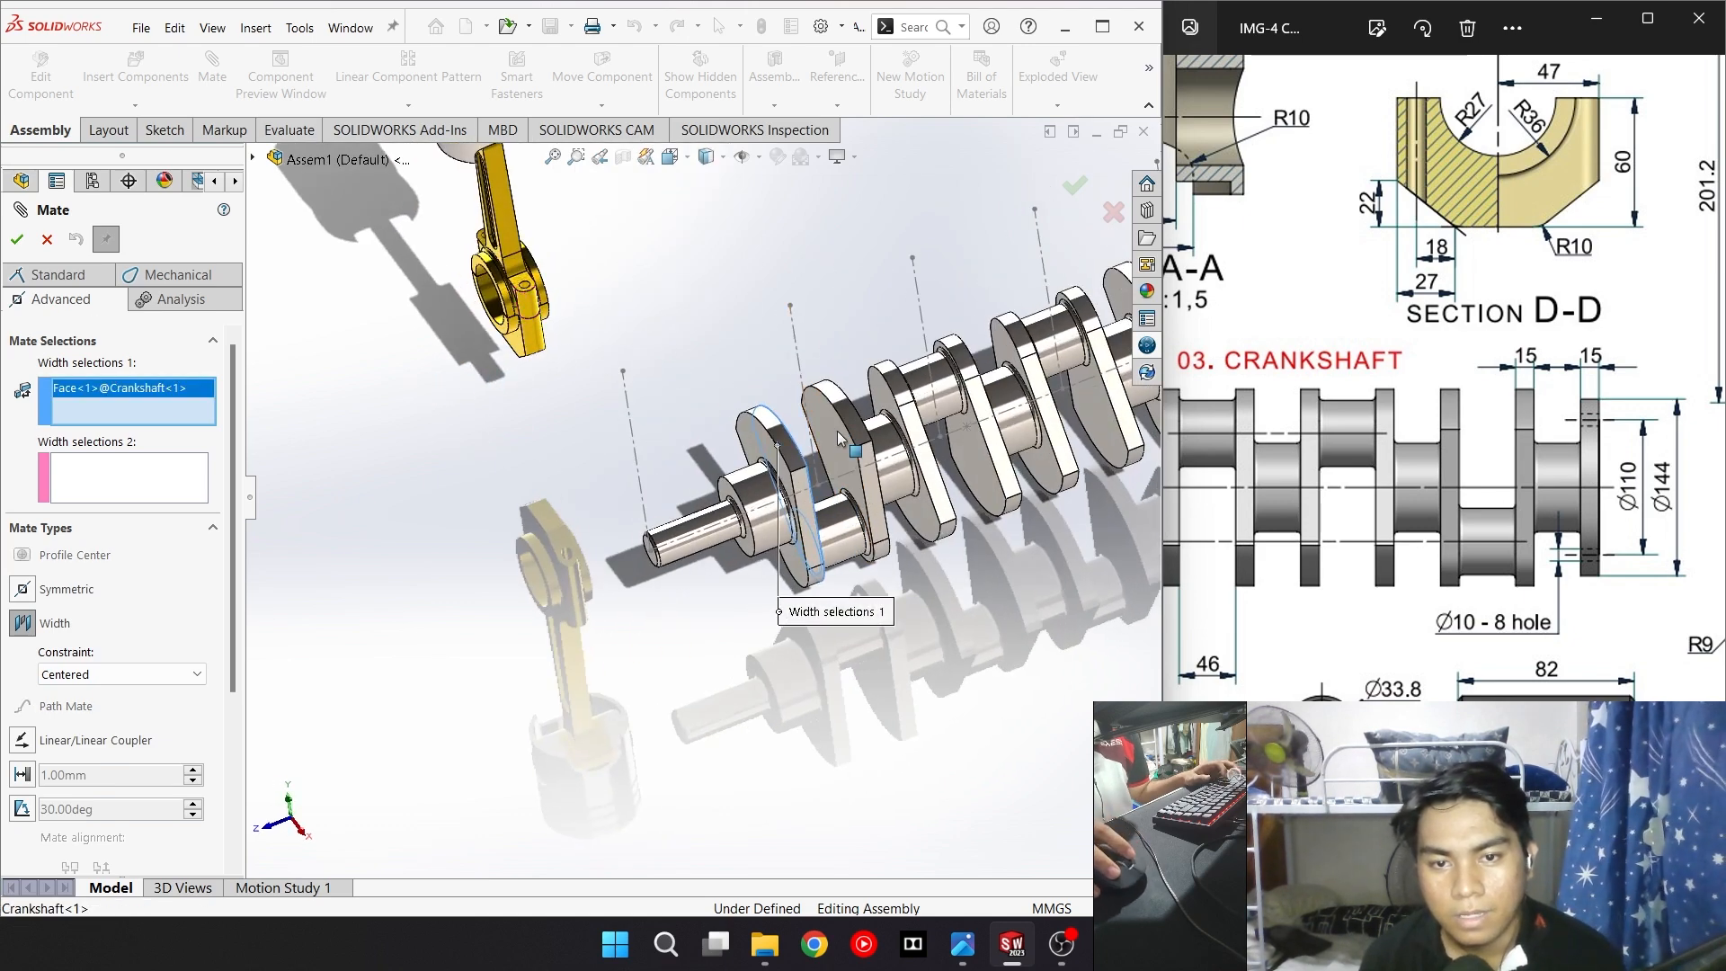
Use the connecting rod's two big-end side faces as the second width selections and complete the centered Width mate
scroll(481, 269, "down", 3)
scroll(481, 270, "down", 2)
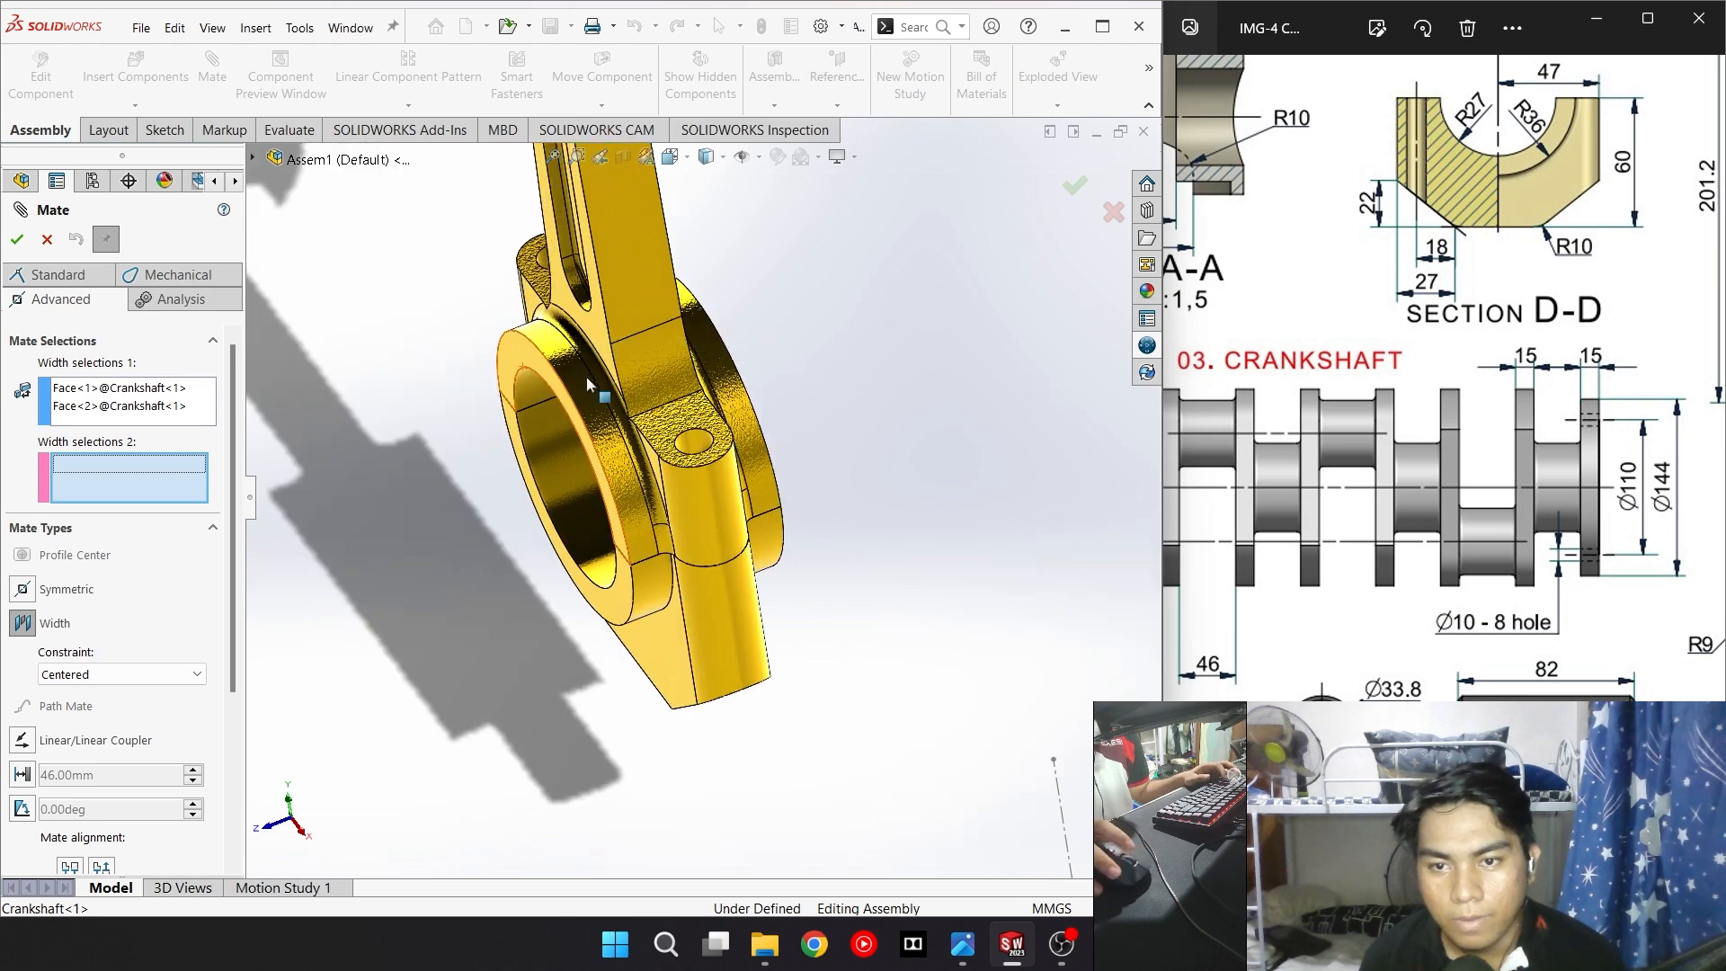
left_click(557, 369)
middle_click_drag(558, 369, 926, 560)
left_click(1004, 591)
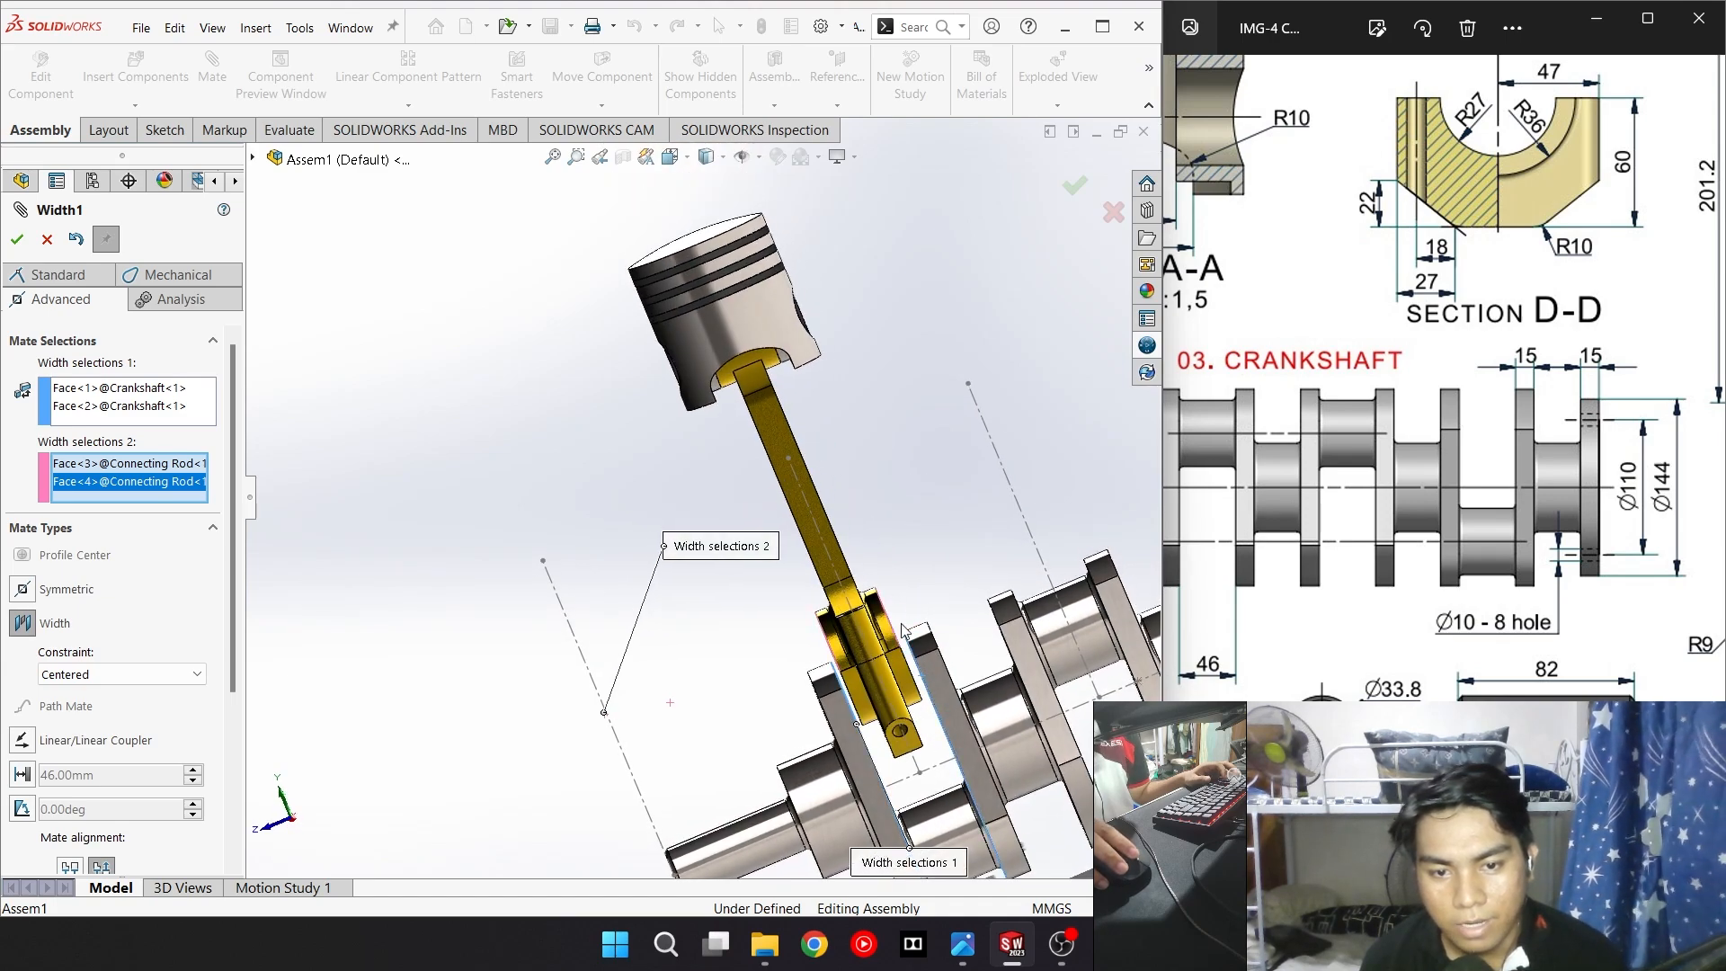
scroll(791, 629, "down", 5)
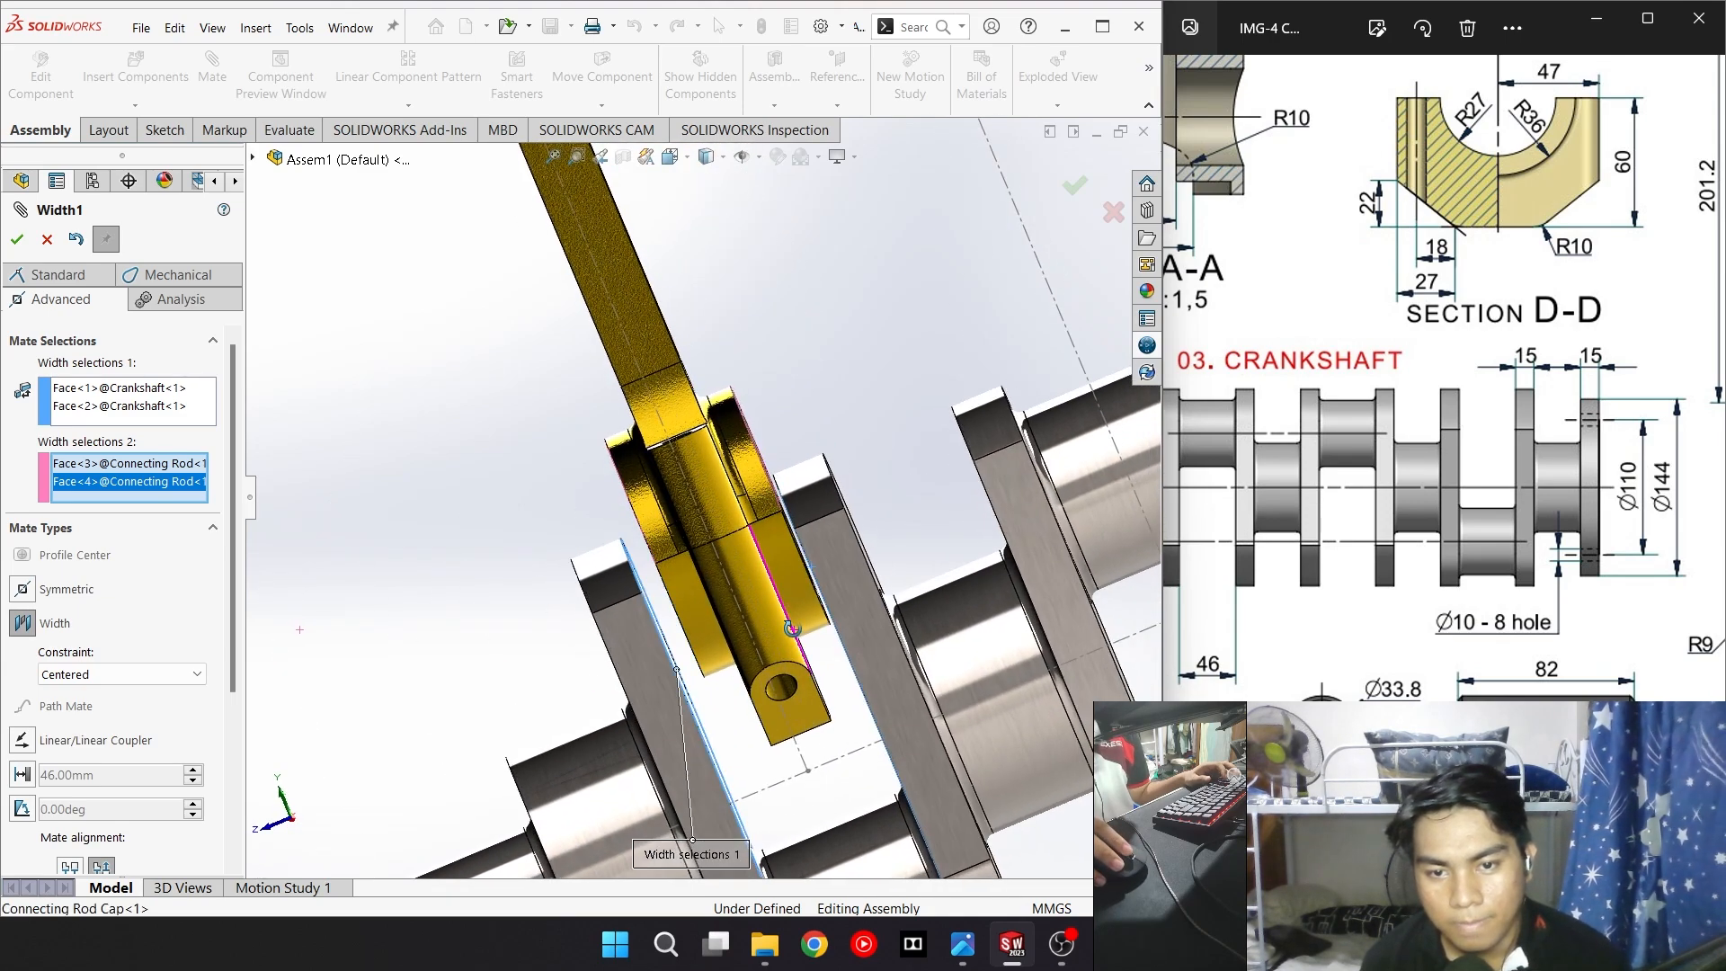
scroll(645, 431, "up", 6)
left_click(17, 239)
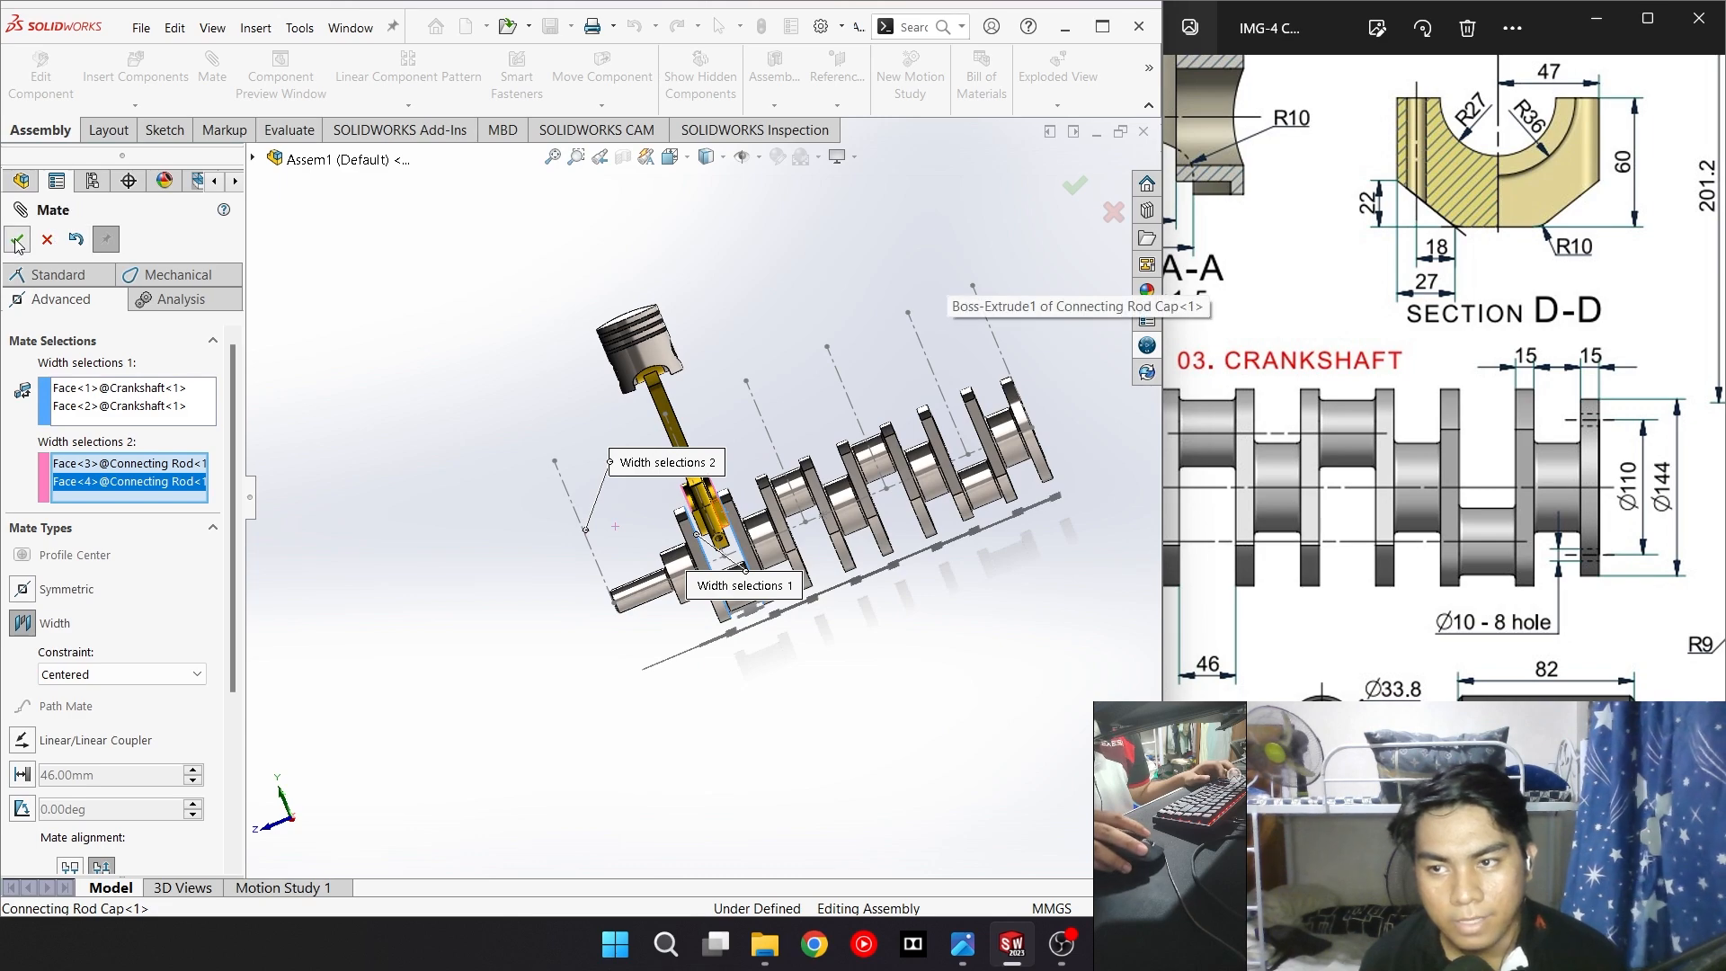
Mate the connecting rod cap's inner bore concentric with the crankshaft's first crankpin
middle_click_drag(722, 391, 801, 456)
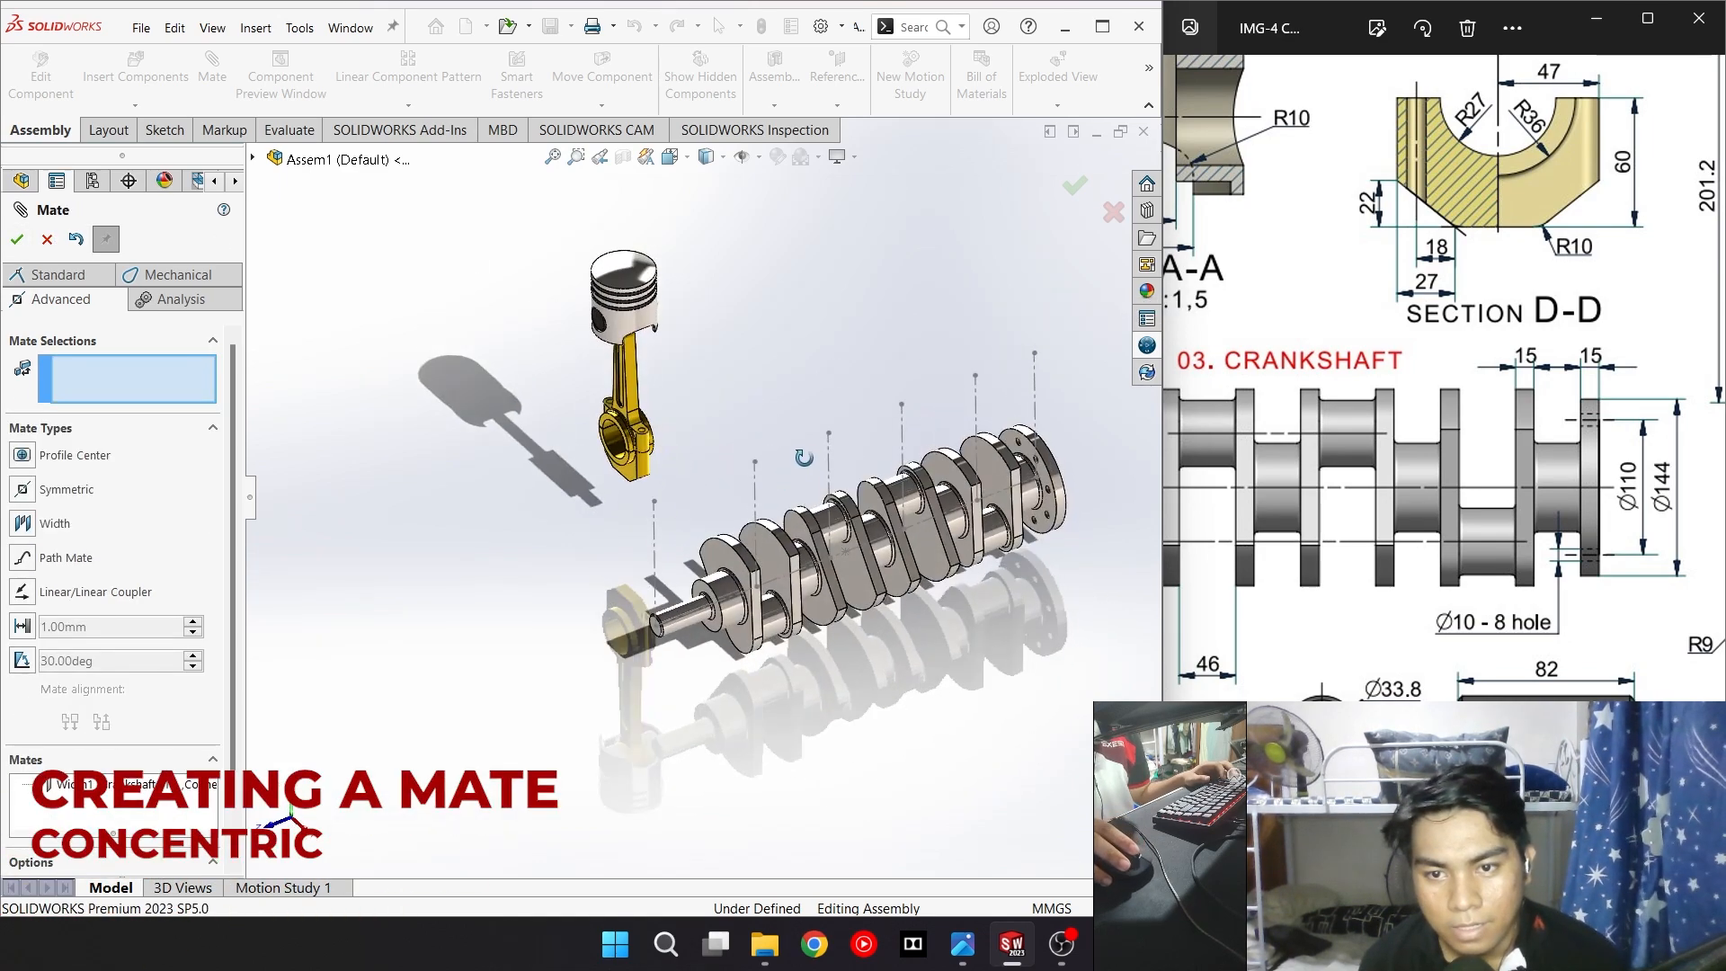
left_click(43, 278)
scroll(688, 489, "up", 4)
scroll(689, 525, "down", 5)
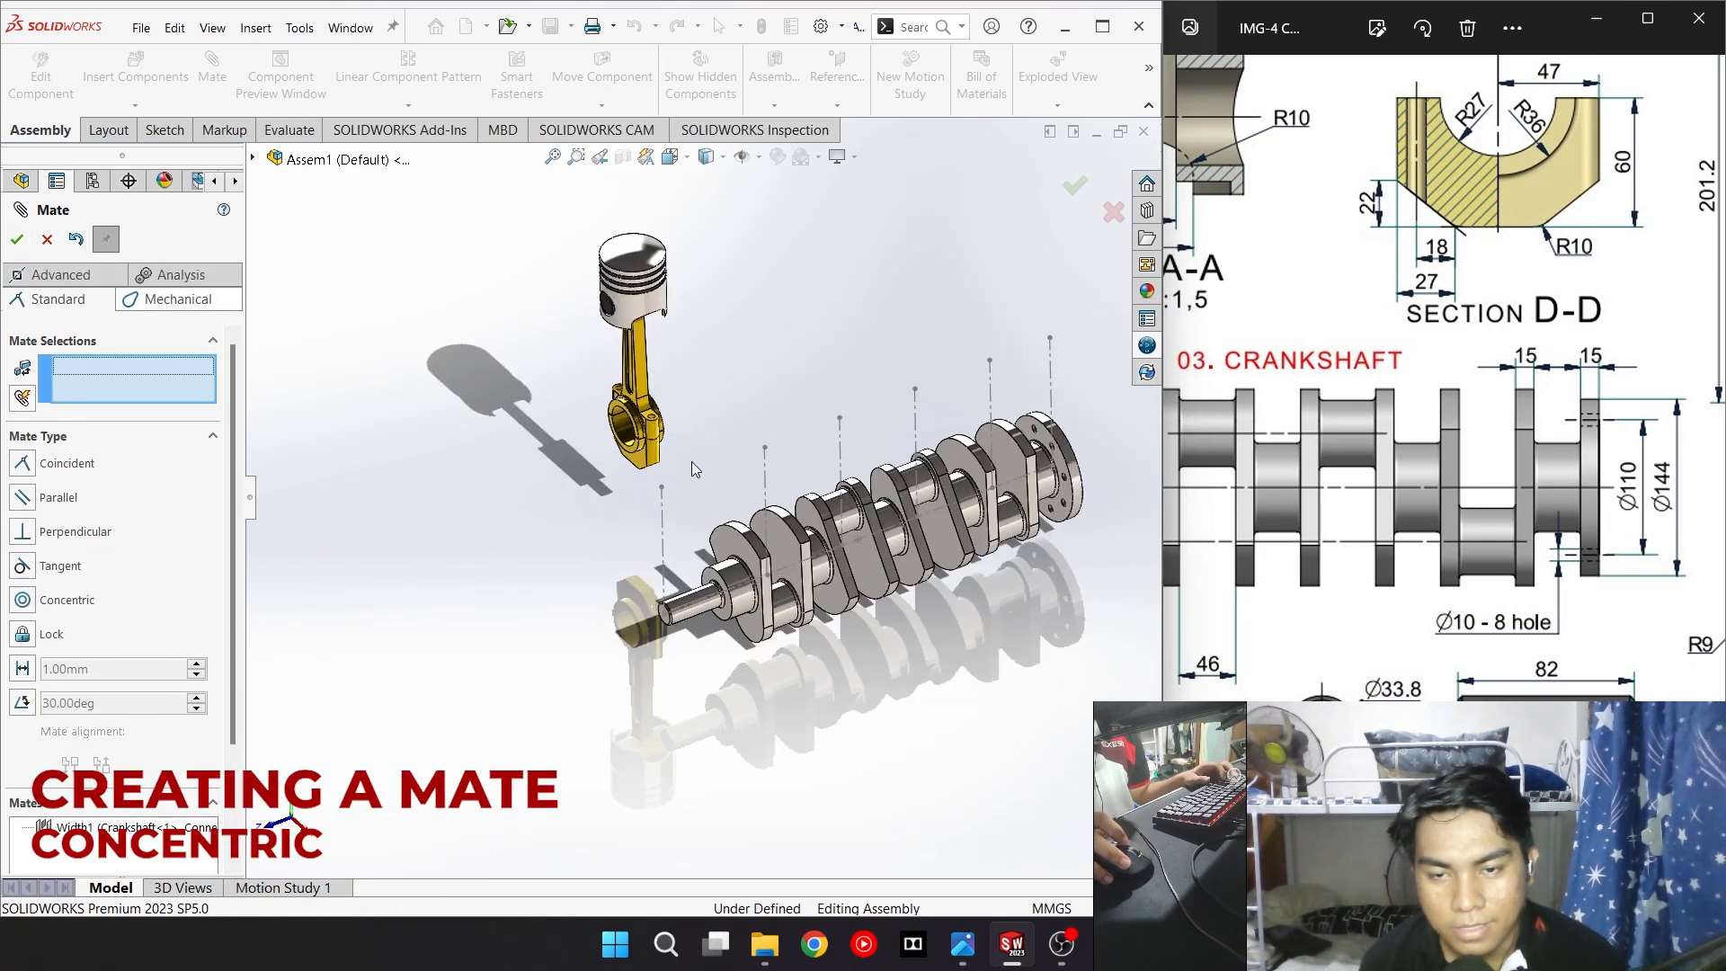
left_click(635, 472)
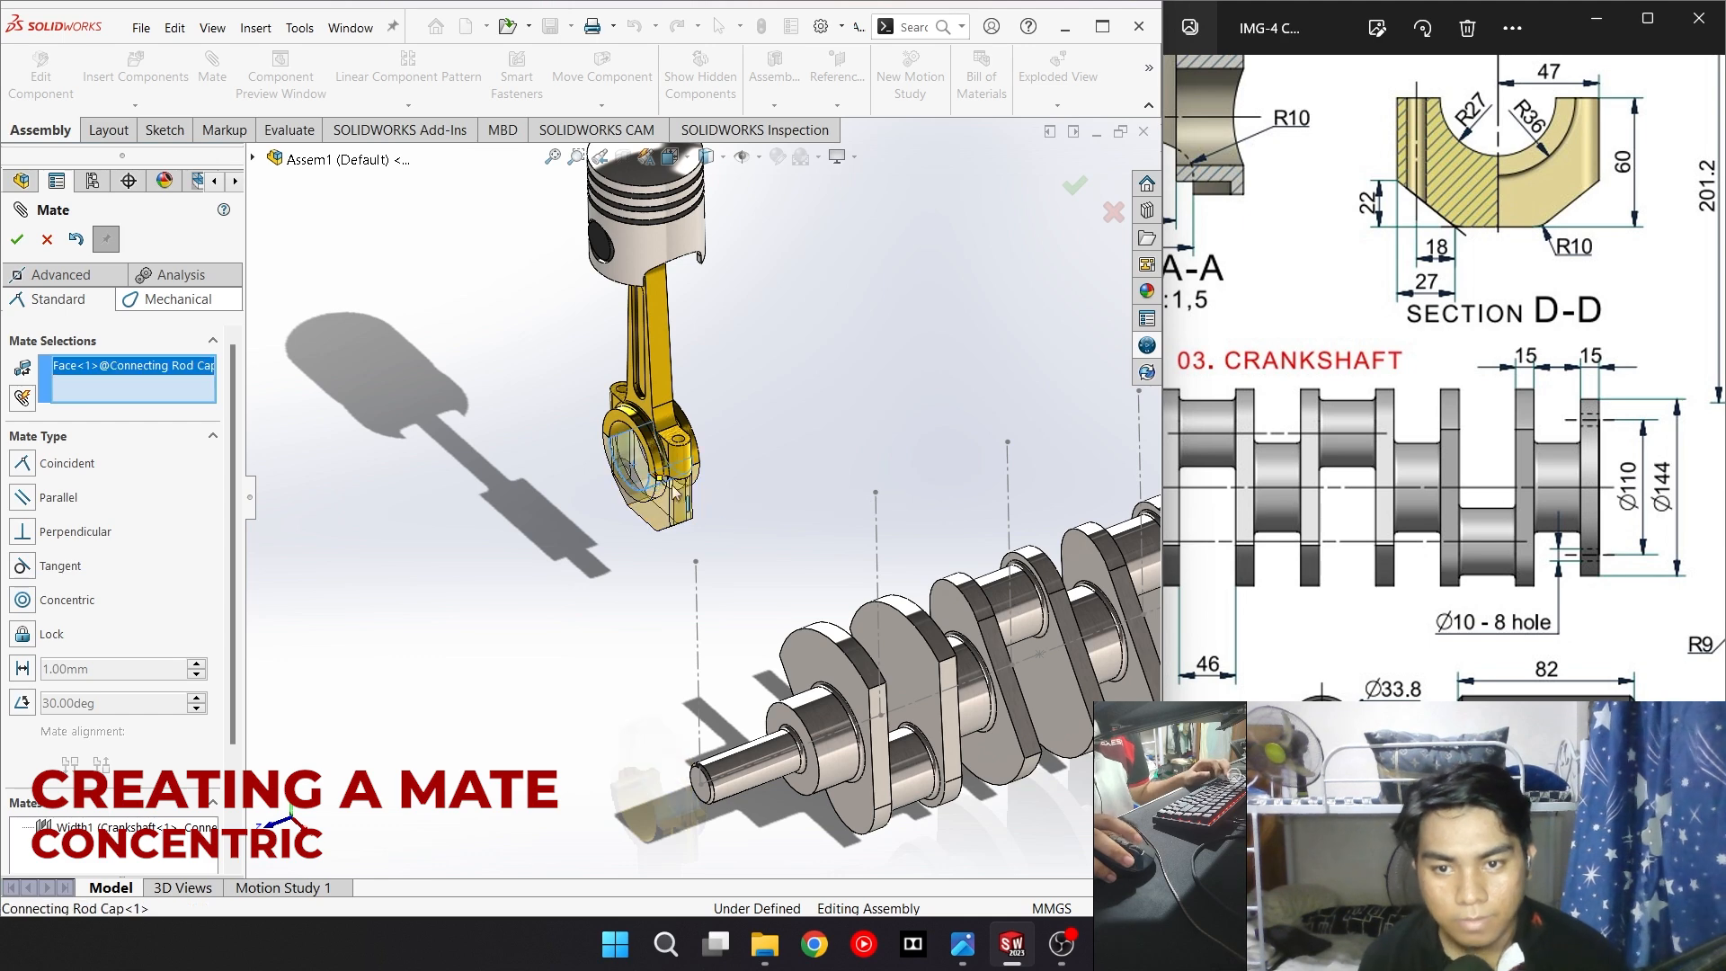
left_click(915, 780)
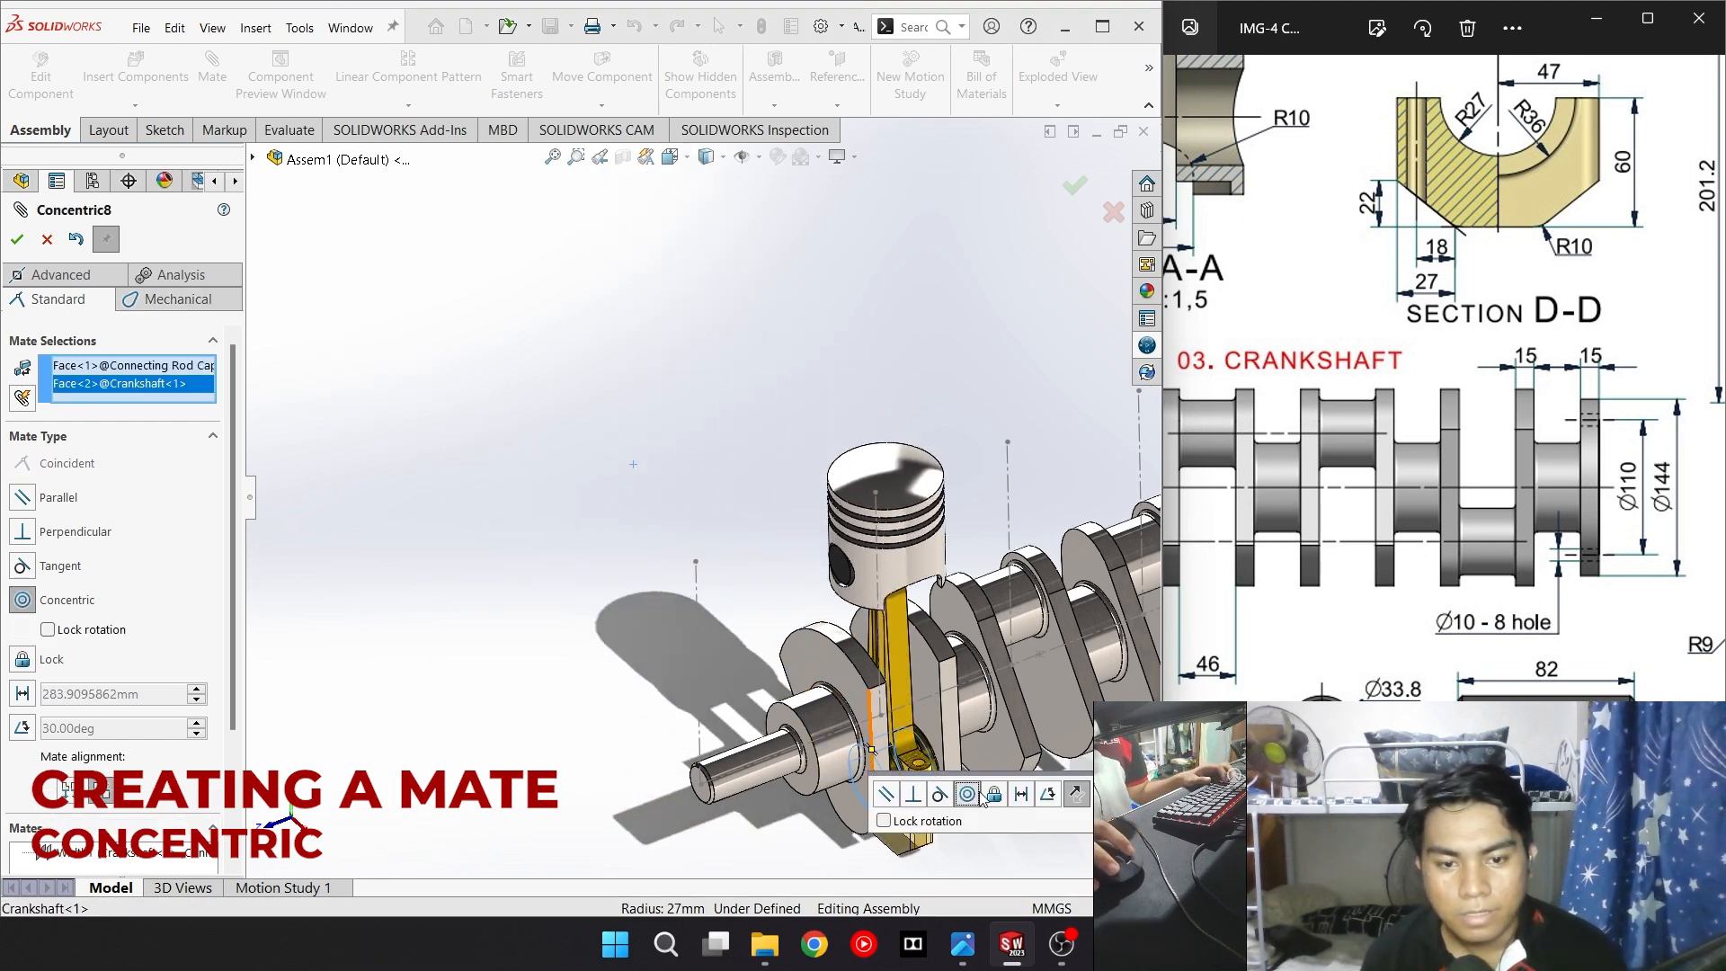
left_click(1132, 794)
scroll(685, 522, "up", 4)
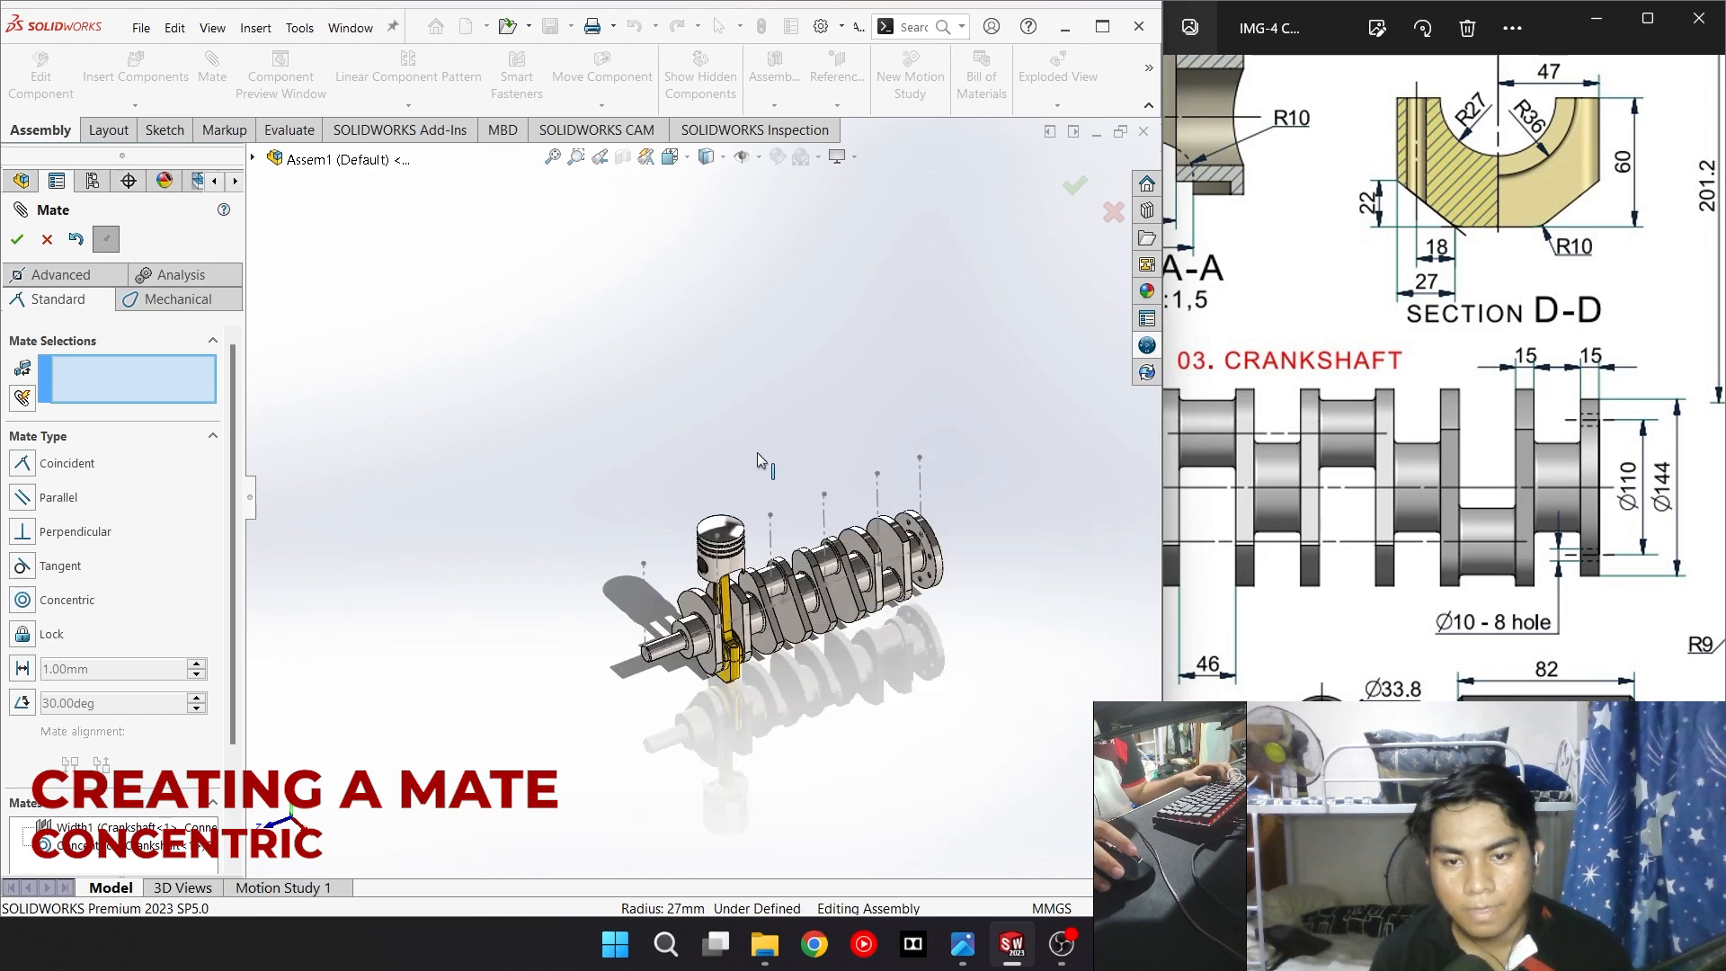
Mate the piston's outer cylindrical face concentric with the sketch centerline standing above the crankshaft's first crankpin
scroll(762, 457, "down", 2)
left_click_drag(818, 765, 720, 804)
left_click_drag(739, 595, 710, 665)
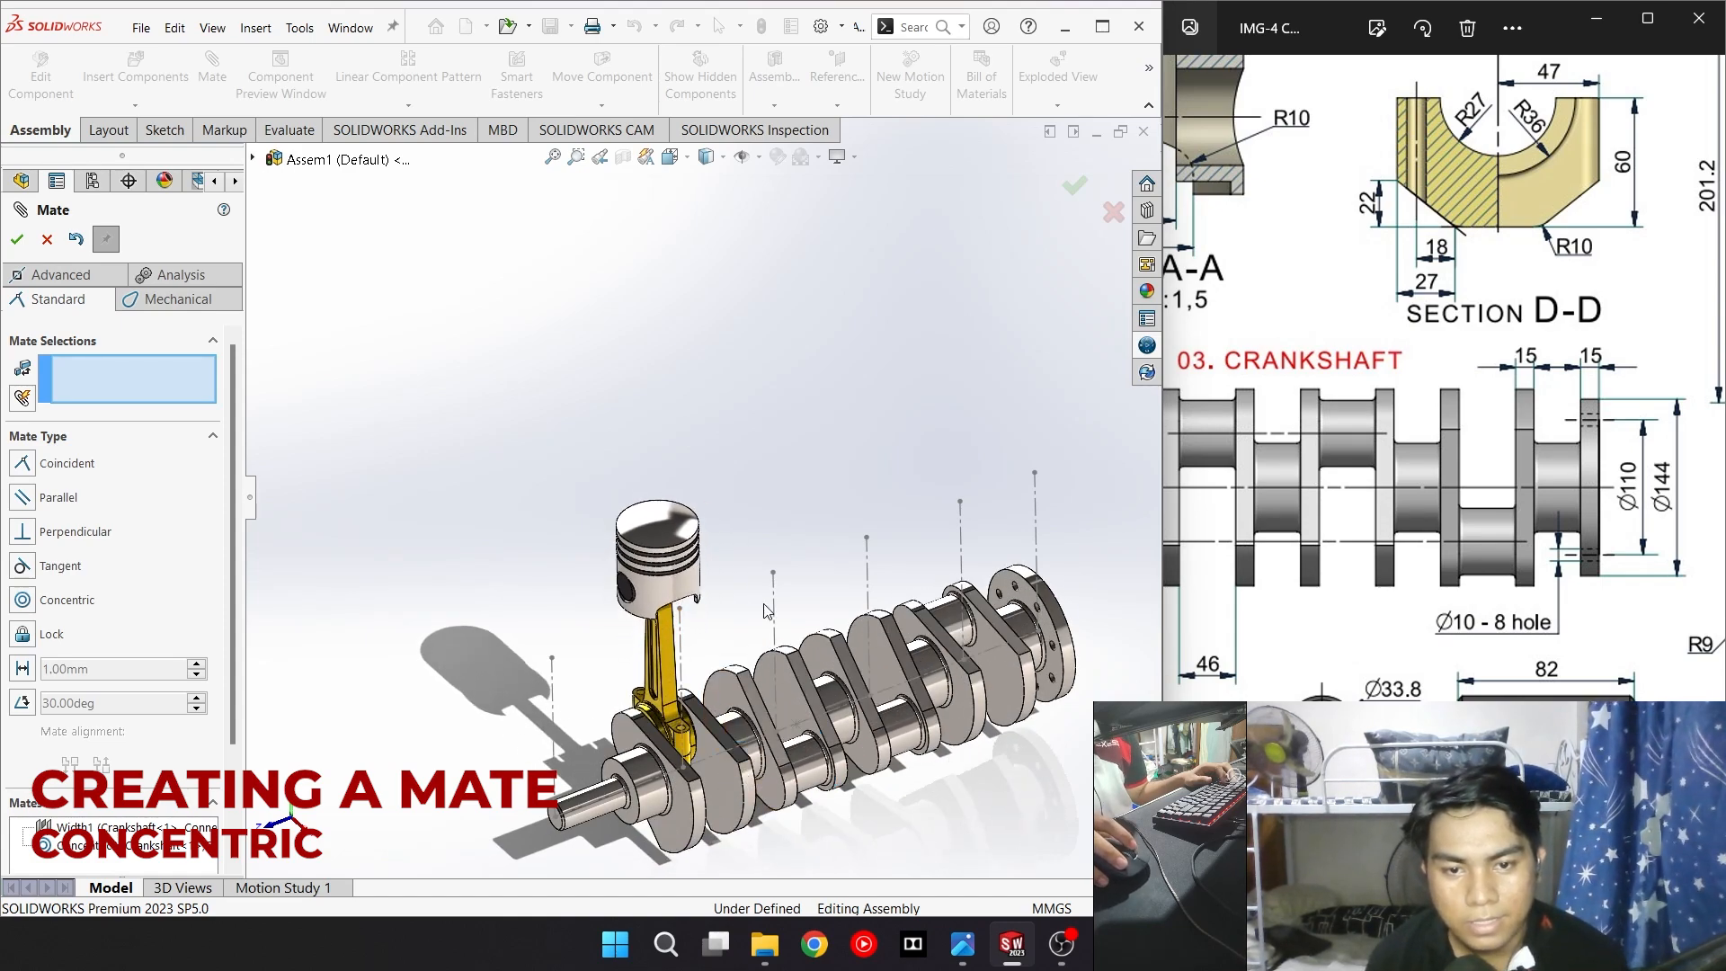
scroll(667, 657, "up", 5)
scroll(703, 585, "down", 6)
scroll(728, 503, "up", 4)
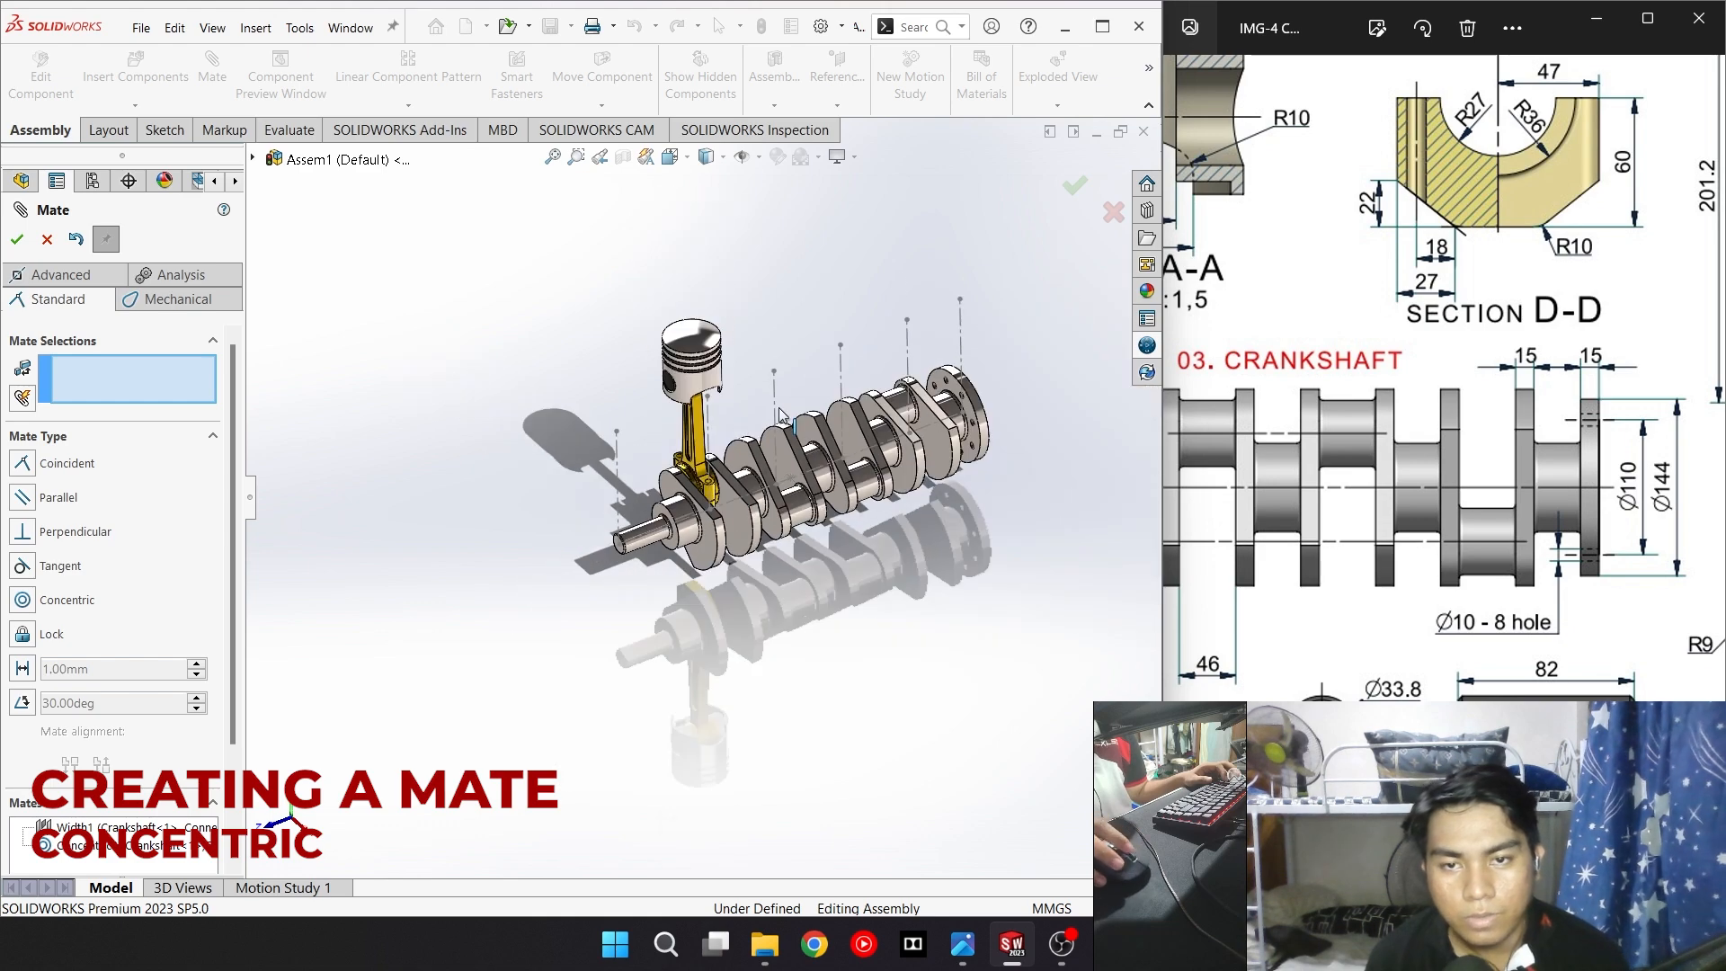
scroll(710, 409, "down", 5)
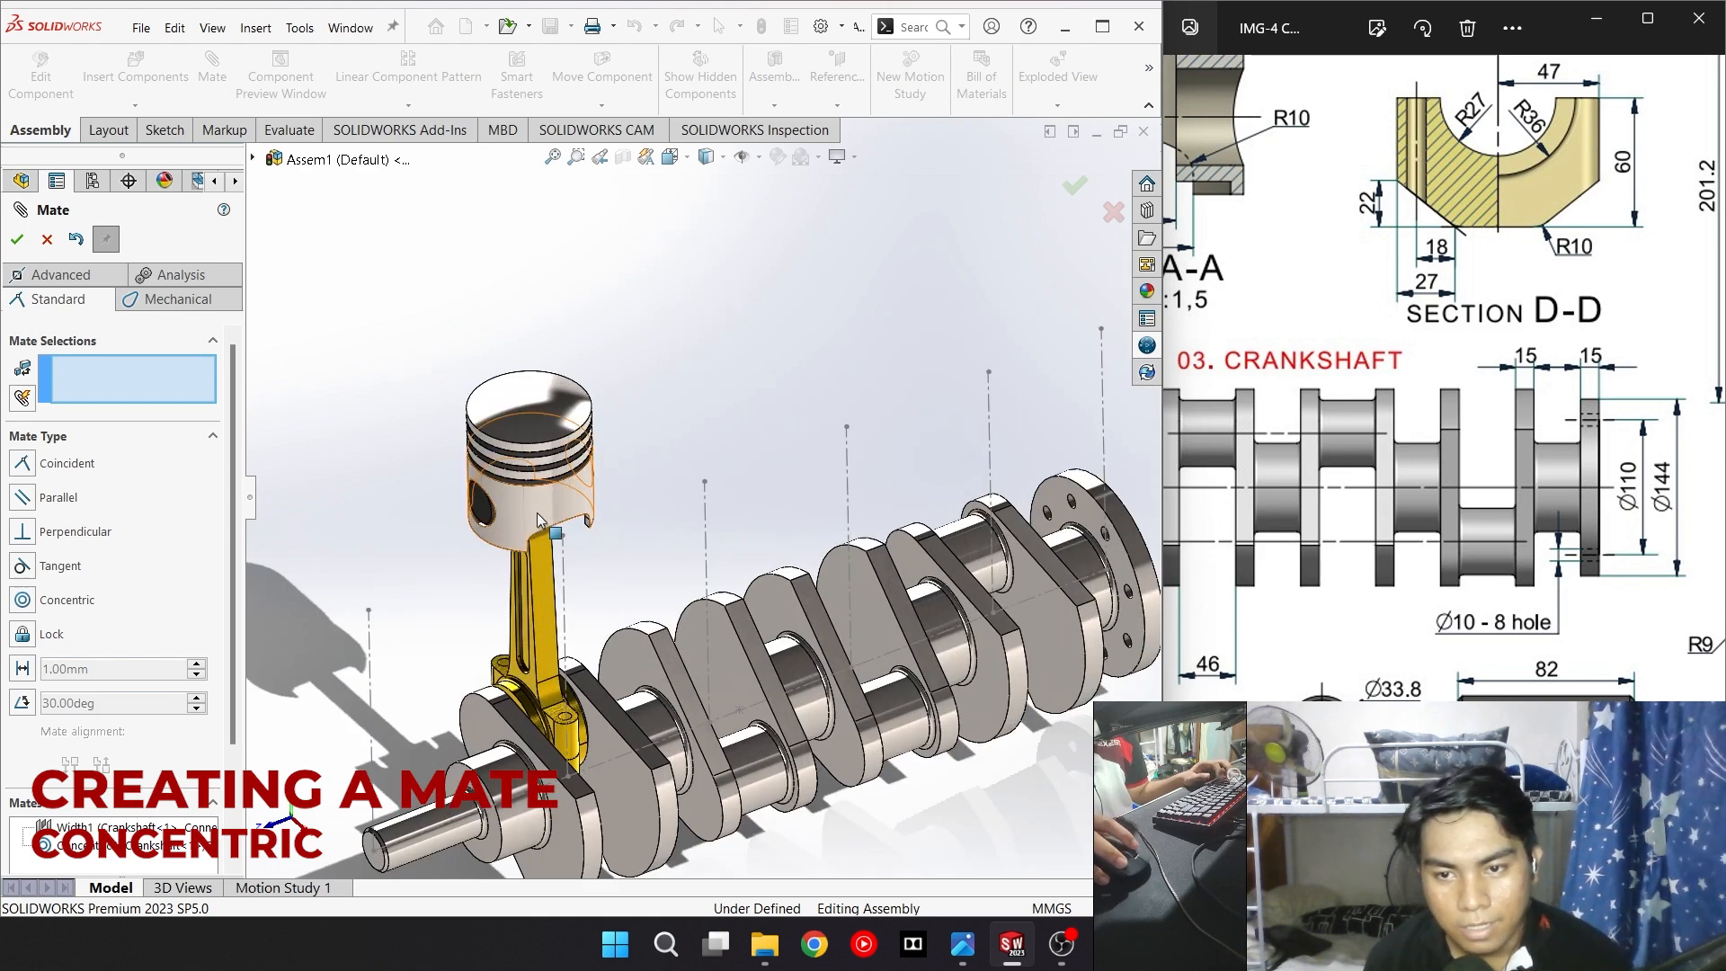
left_click(548, 495)
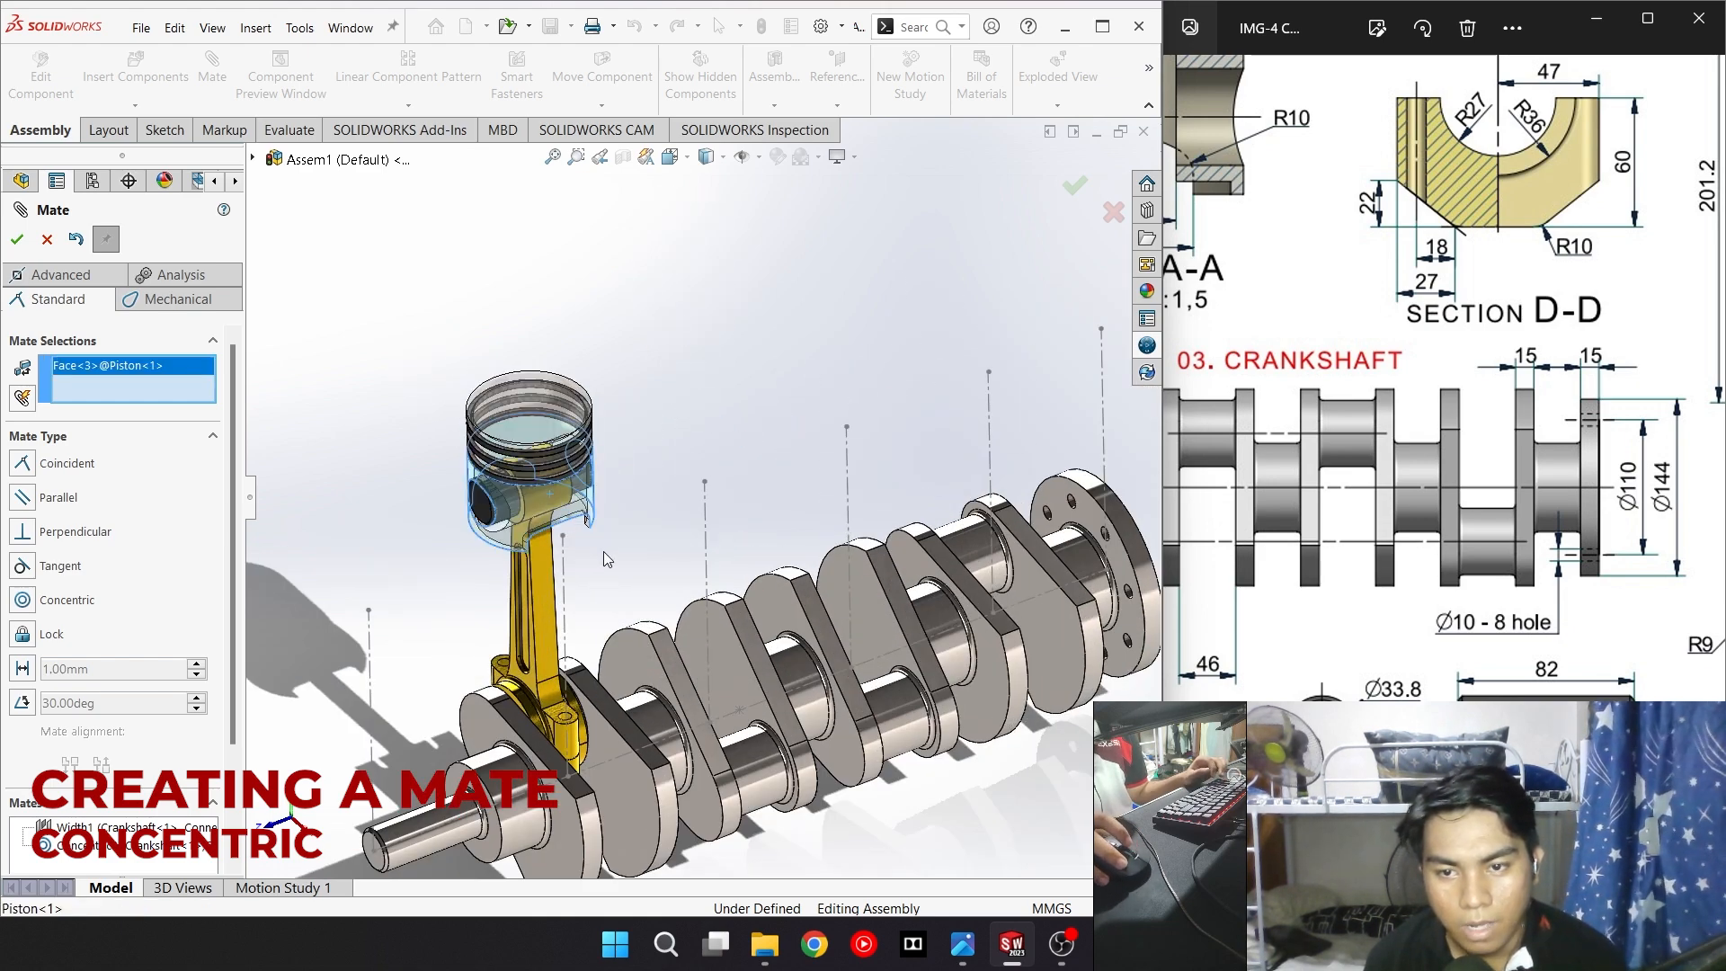
scroll(601, 550, "down", 4)
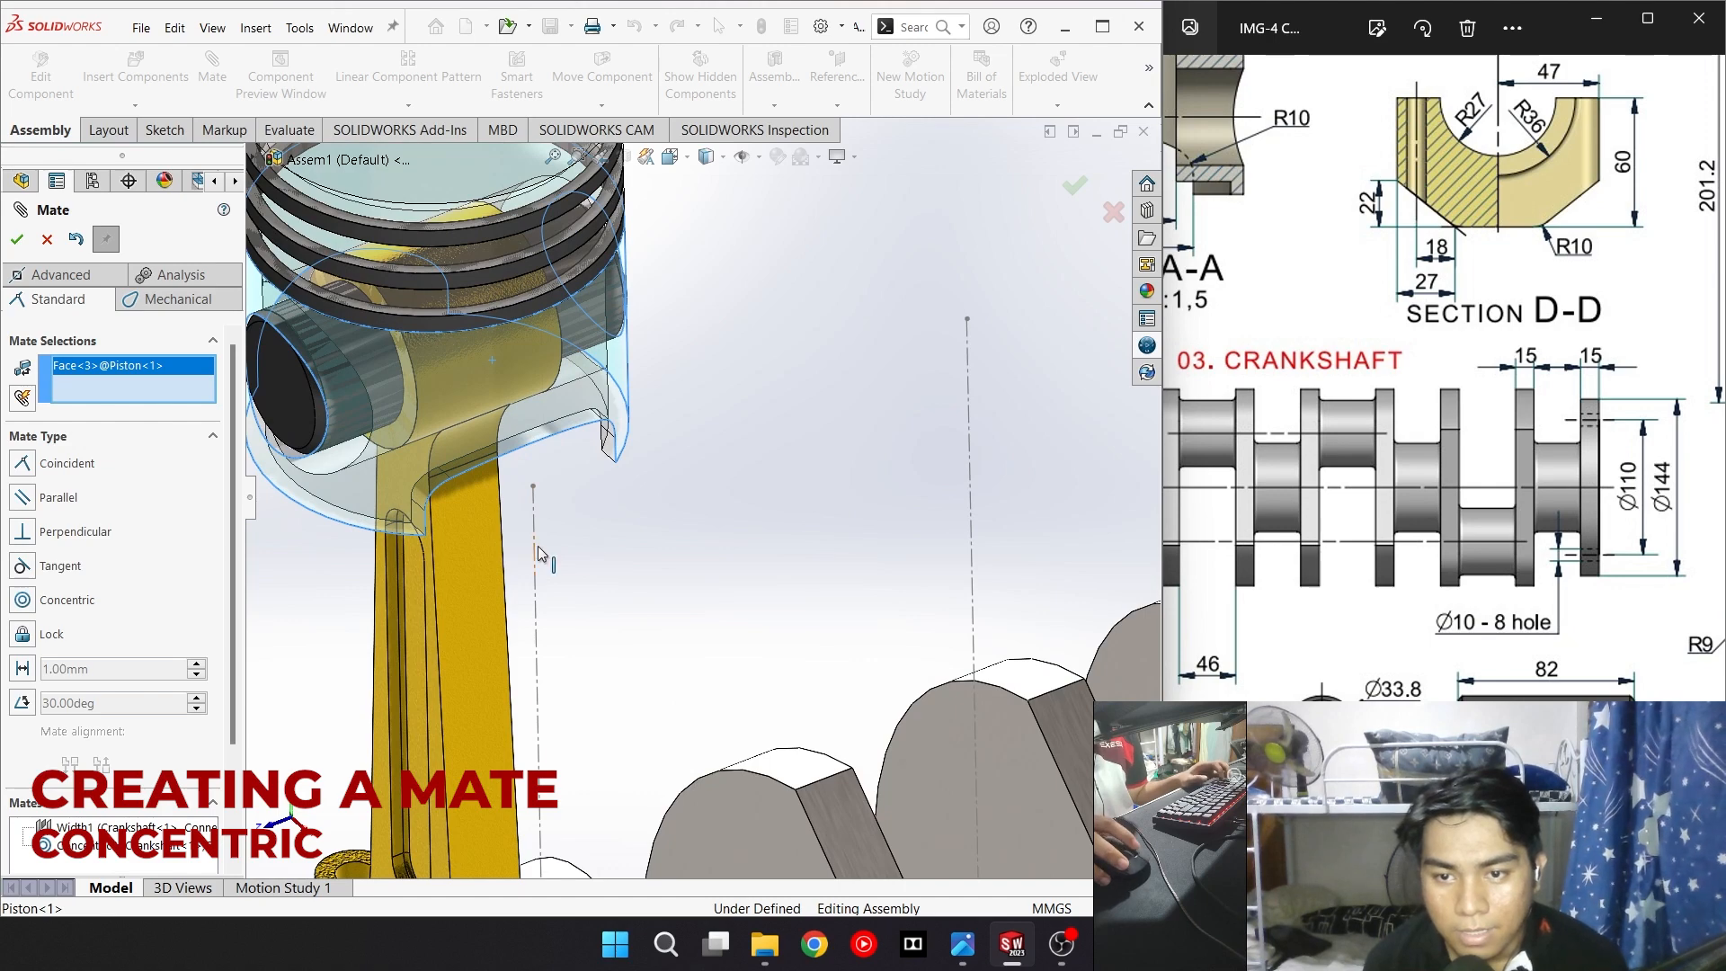
left_click(535, 552)
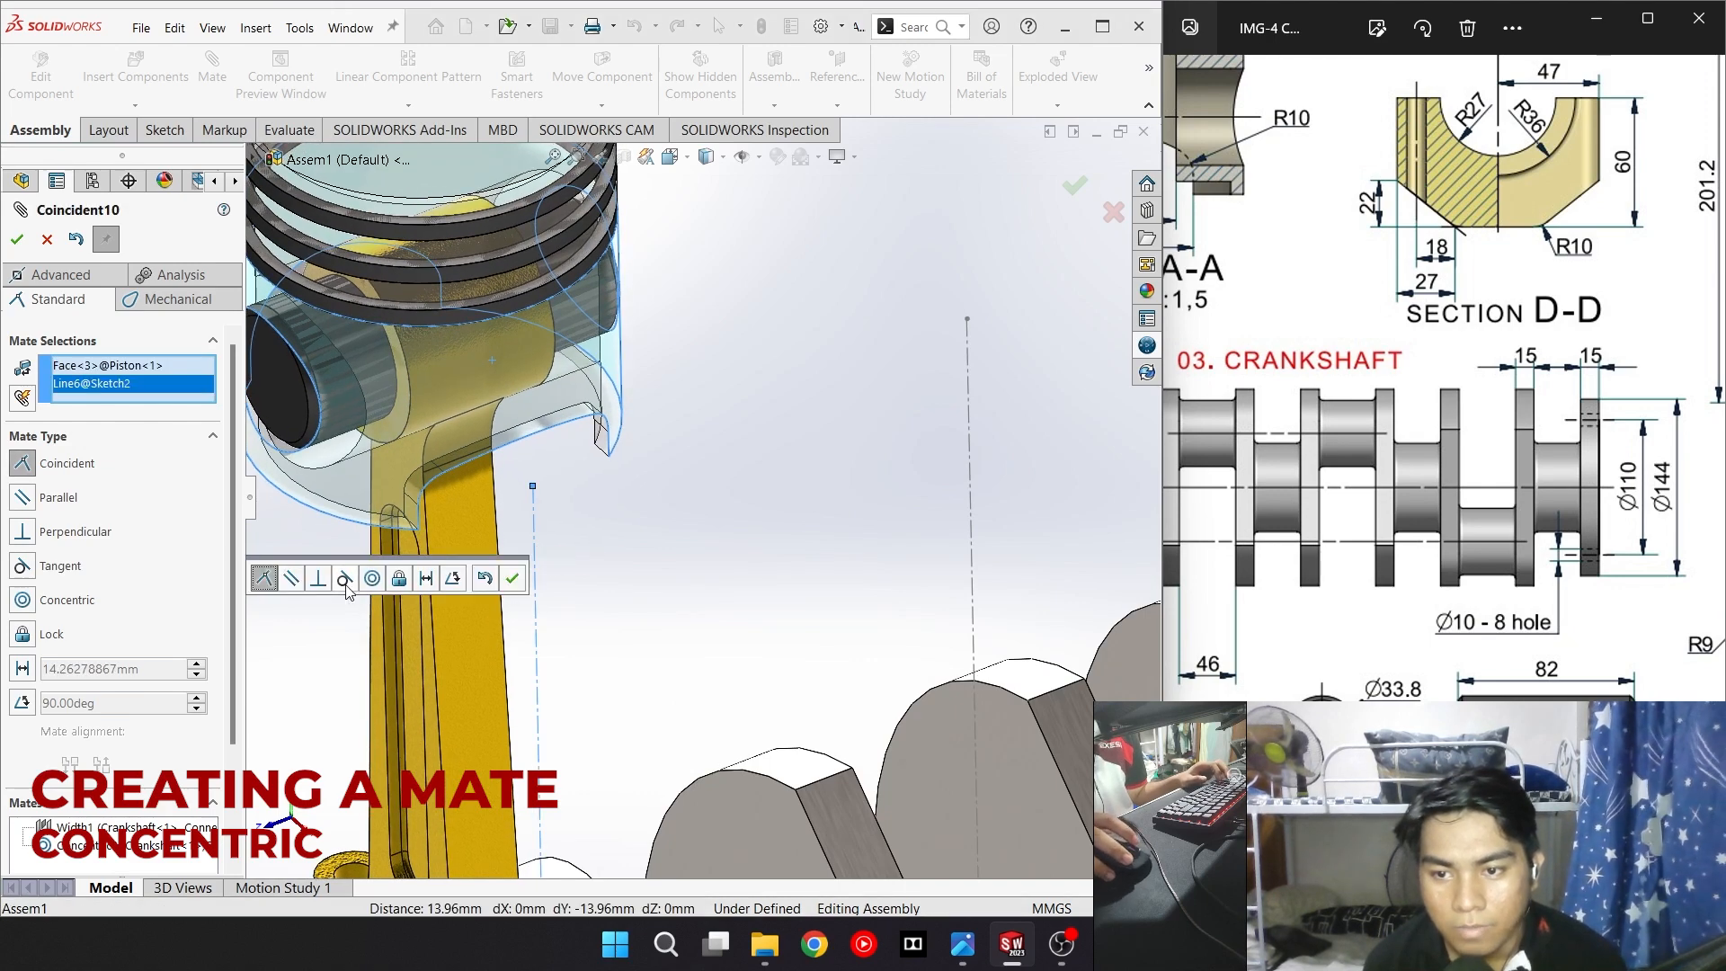
left_click(371, 577)
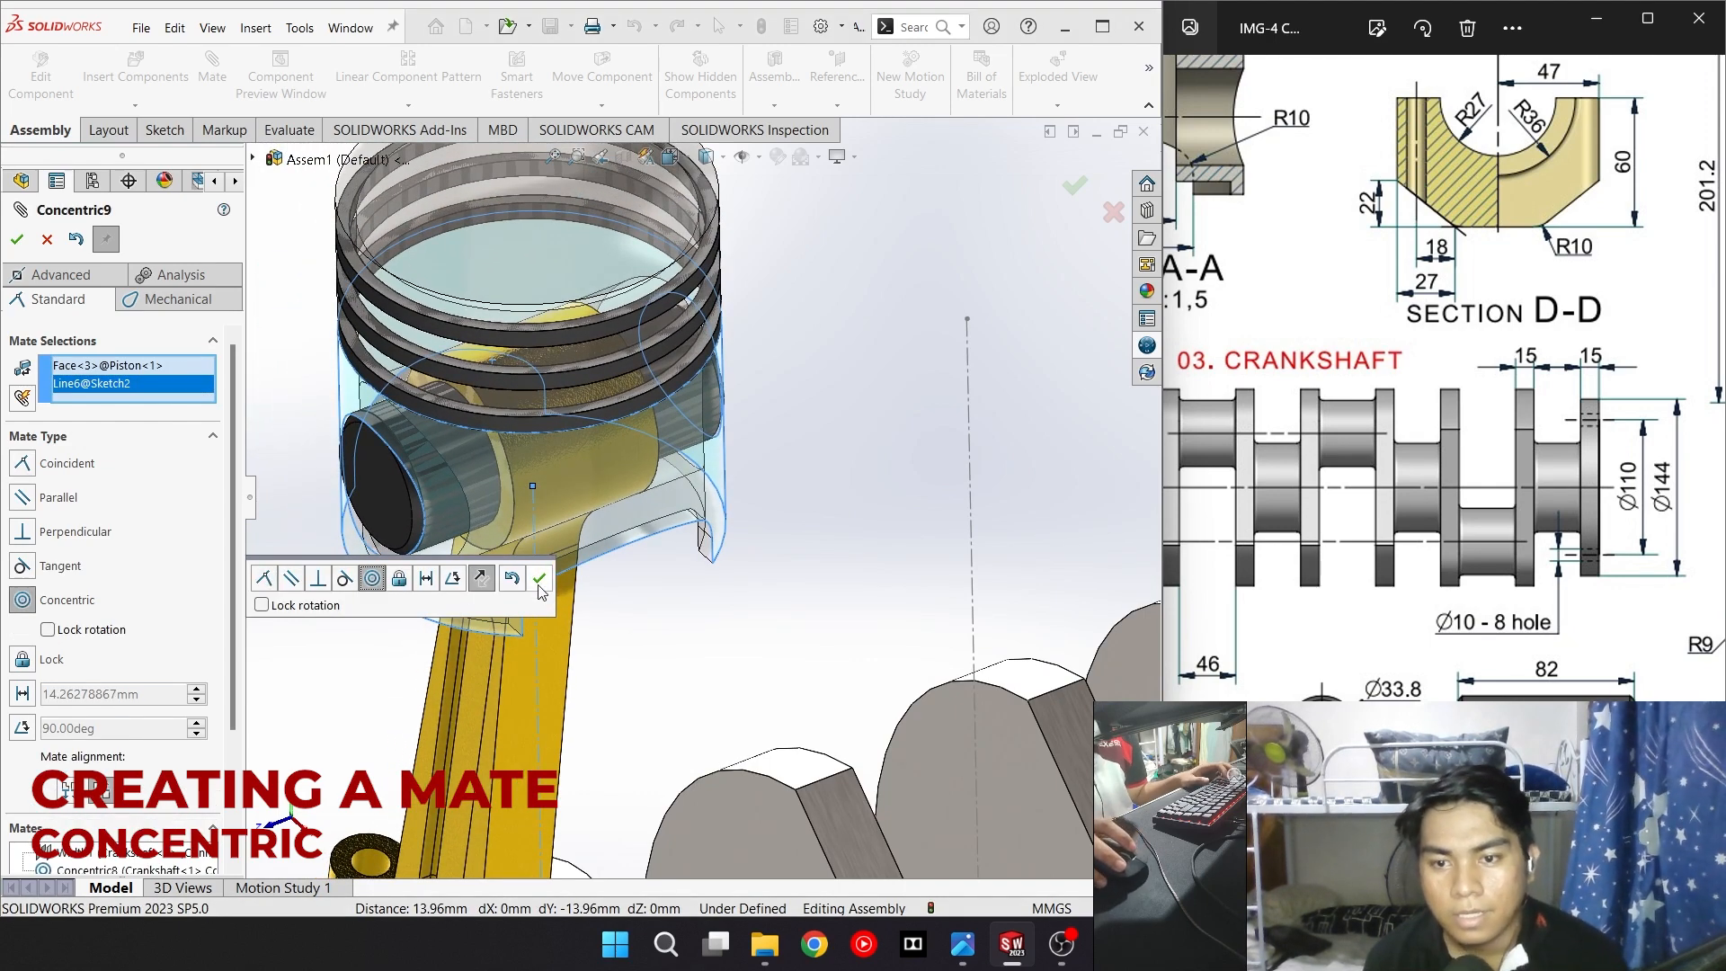
left_click(539, 580)
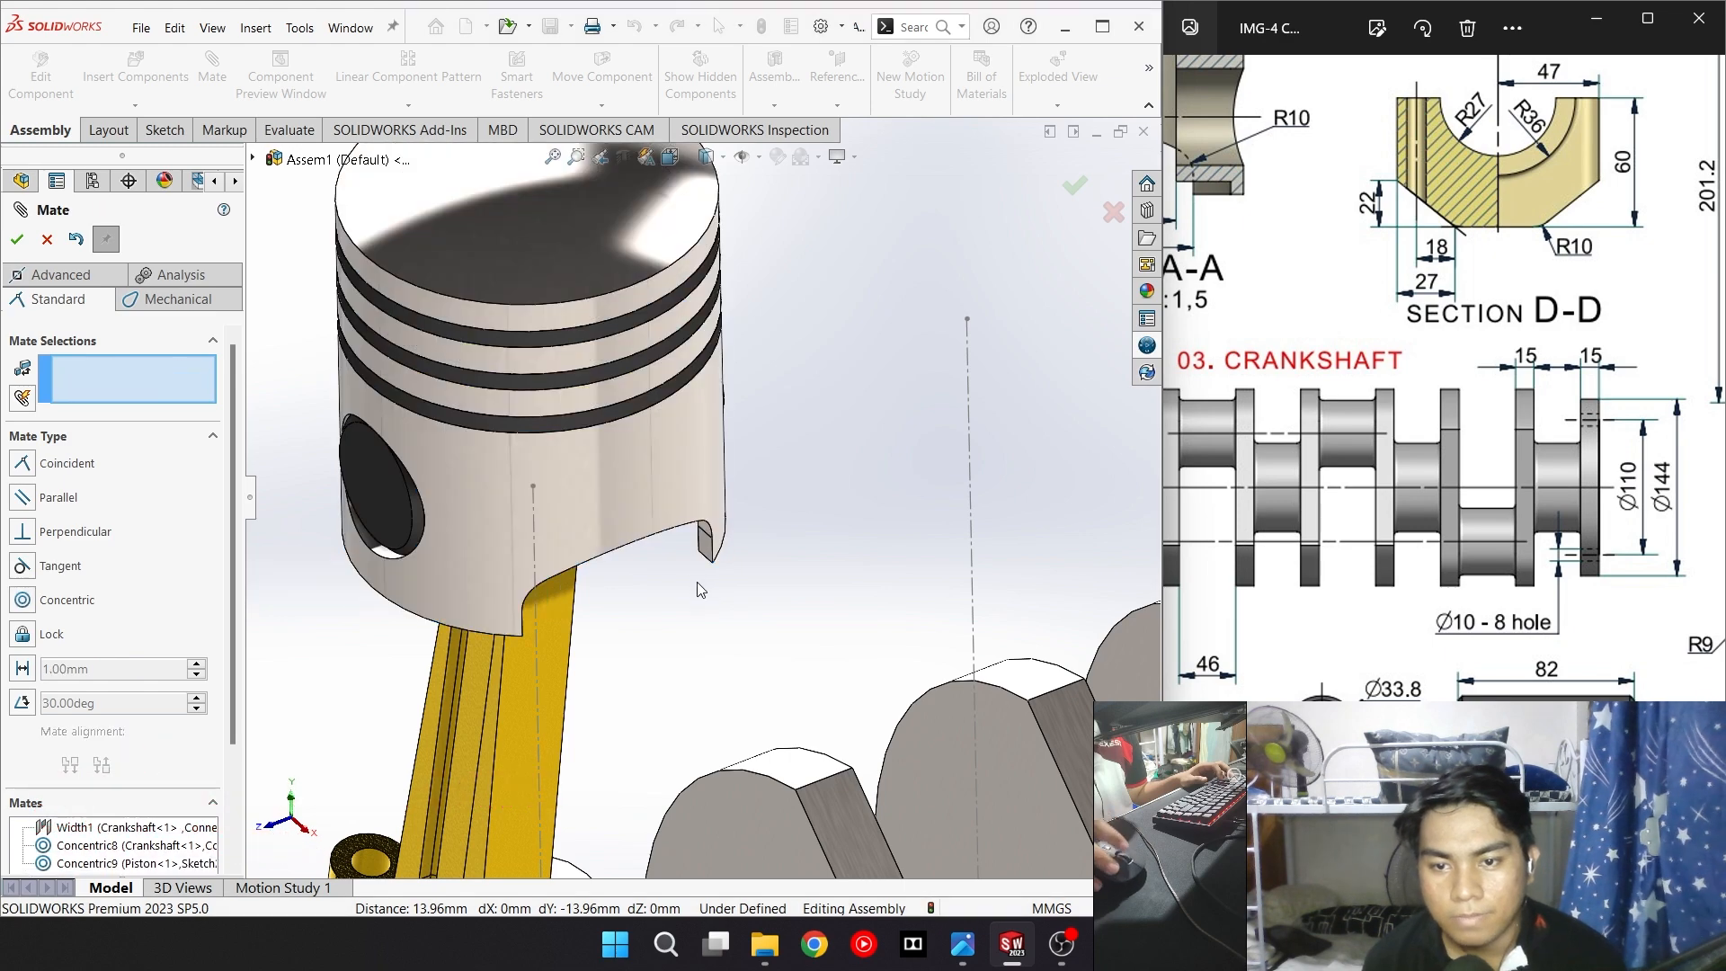
Turn the crankshaft to examine how the piston and connecting rod move along the first cylinder's centerline
scroll(701, 593, "up", 5)
left_click_drag(721, 692, 672, 552)
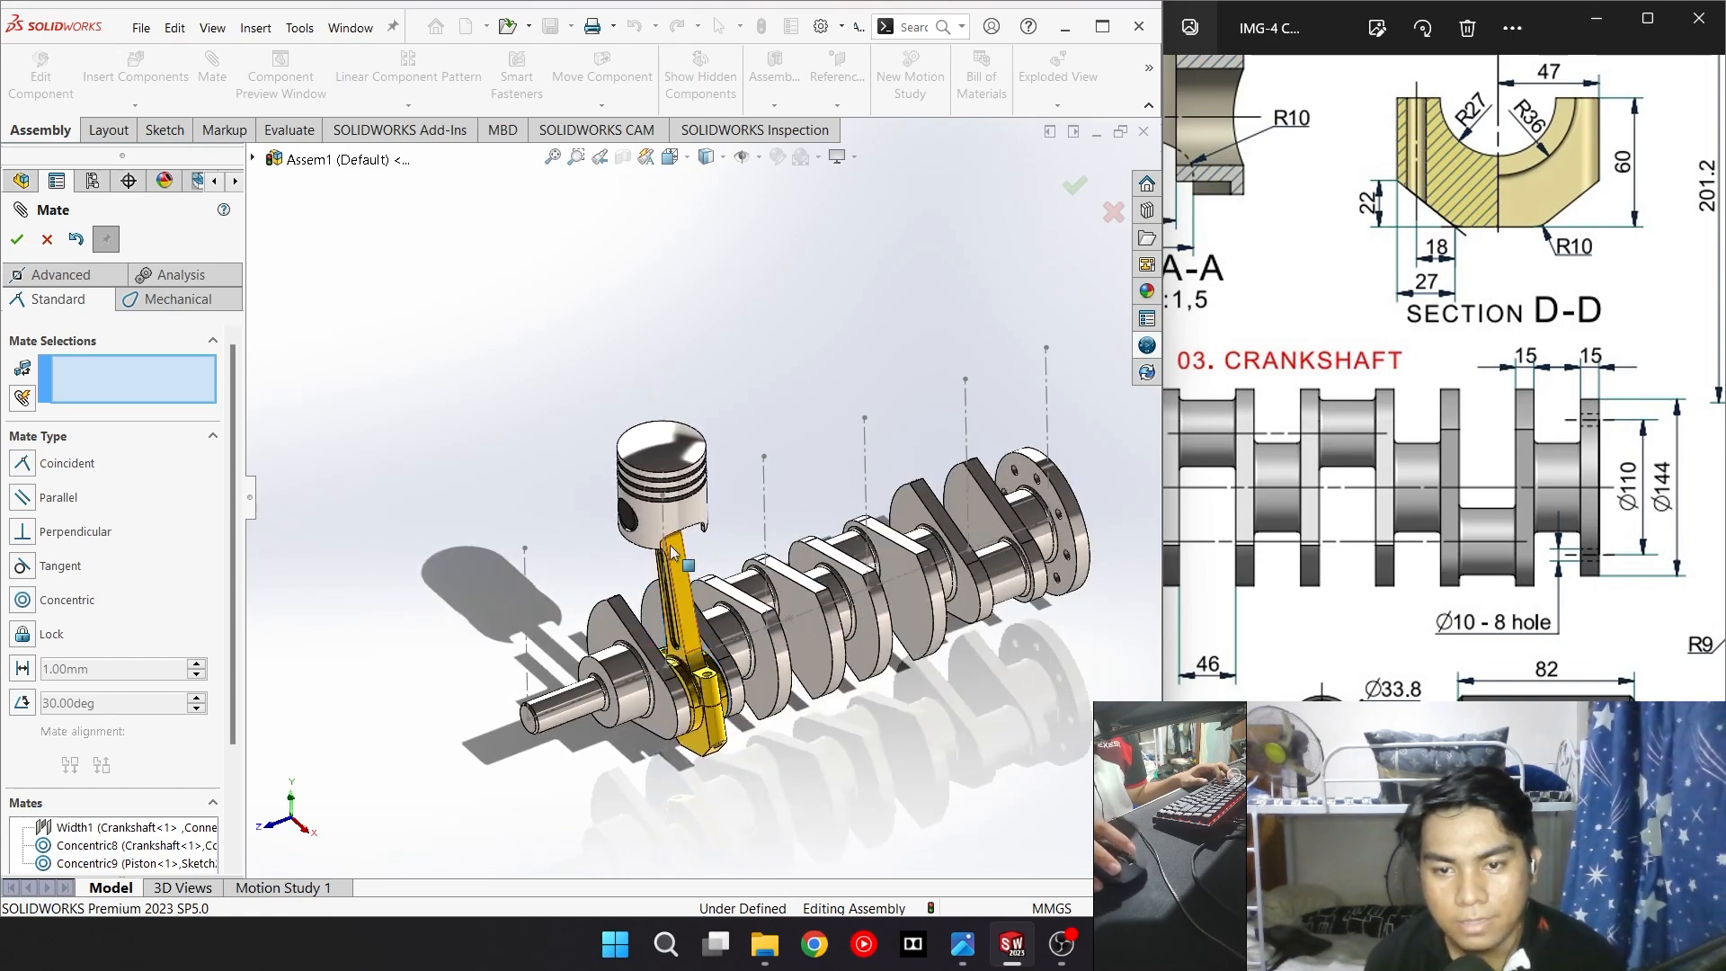
scroll(696, 505, "up", 2)
scroll(683, 566, "down", 4)
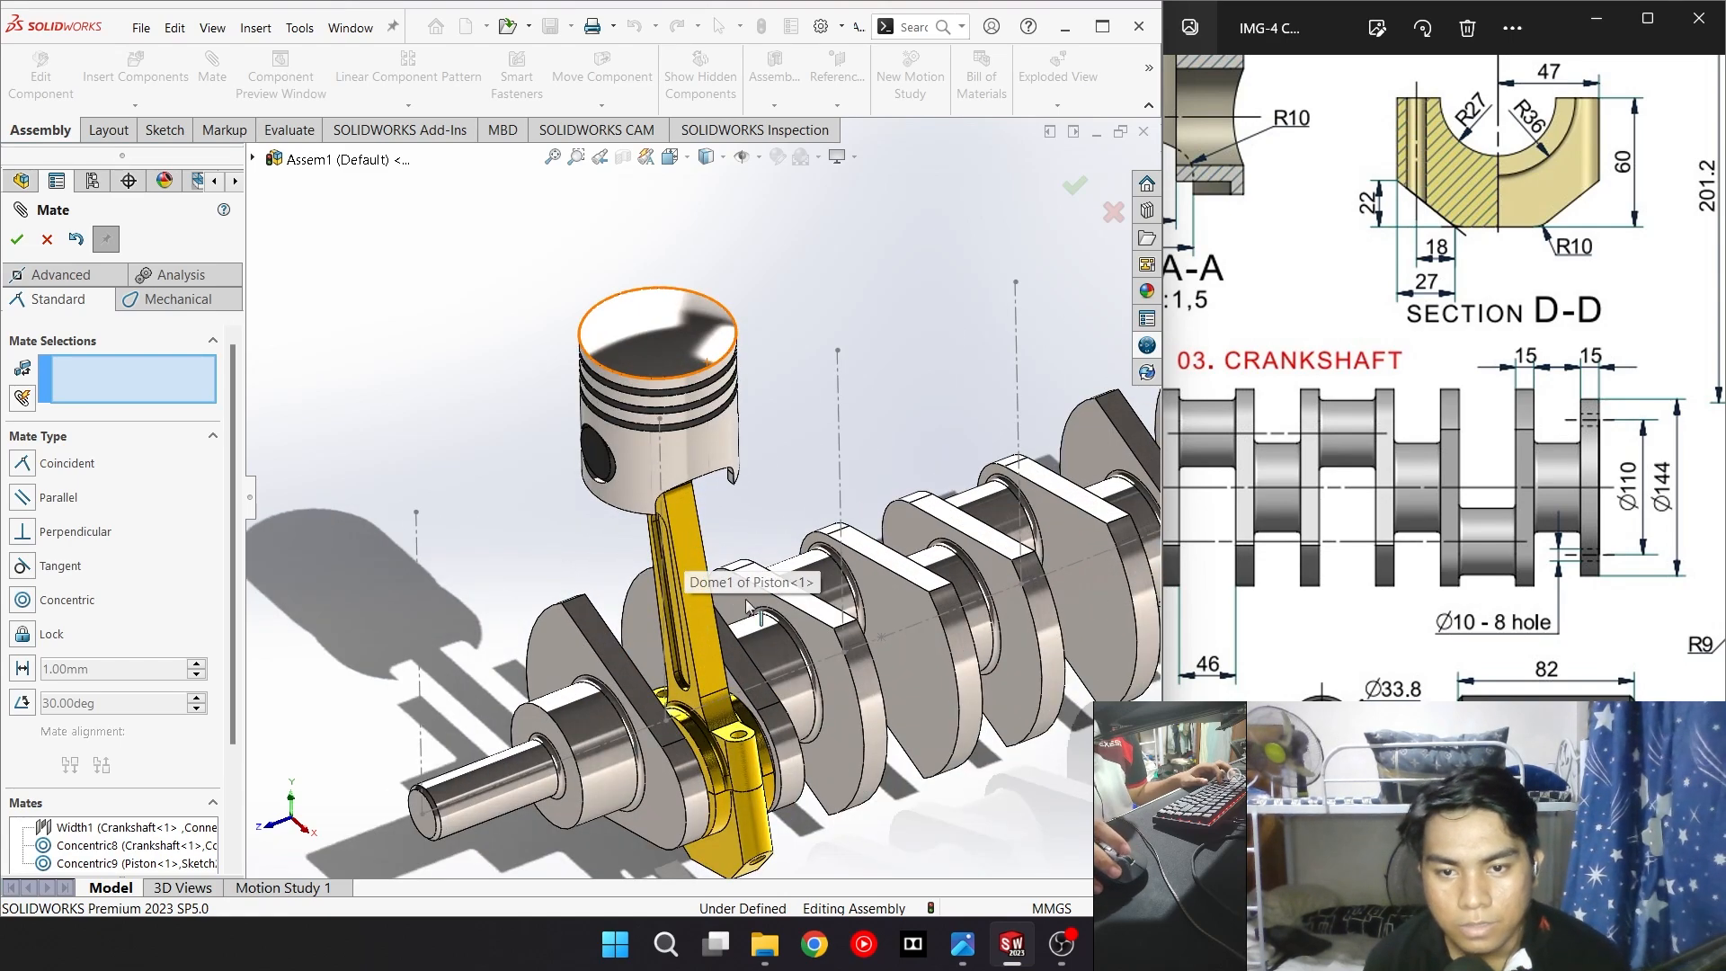
scroll(684, 566, "up", 2)
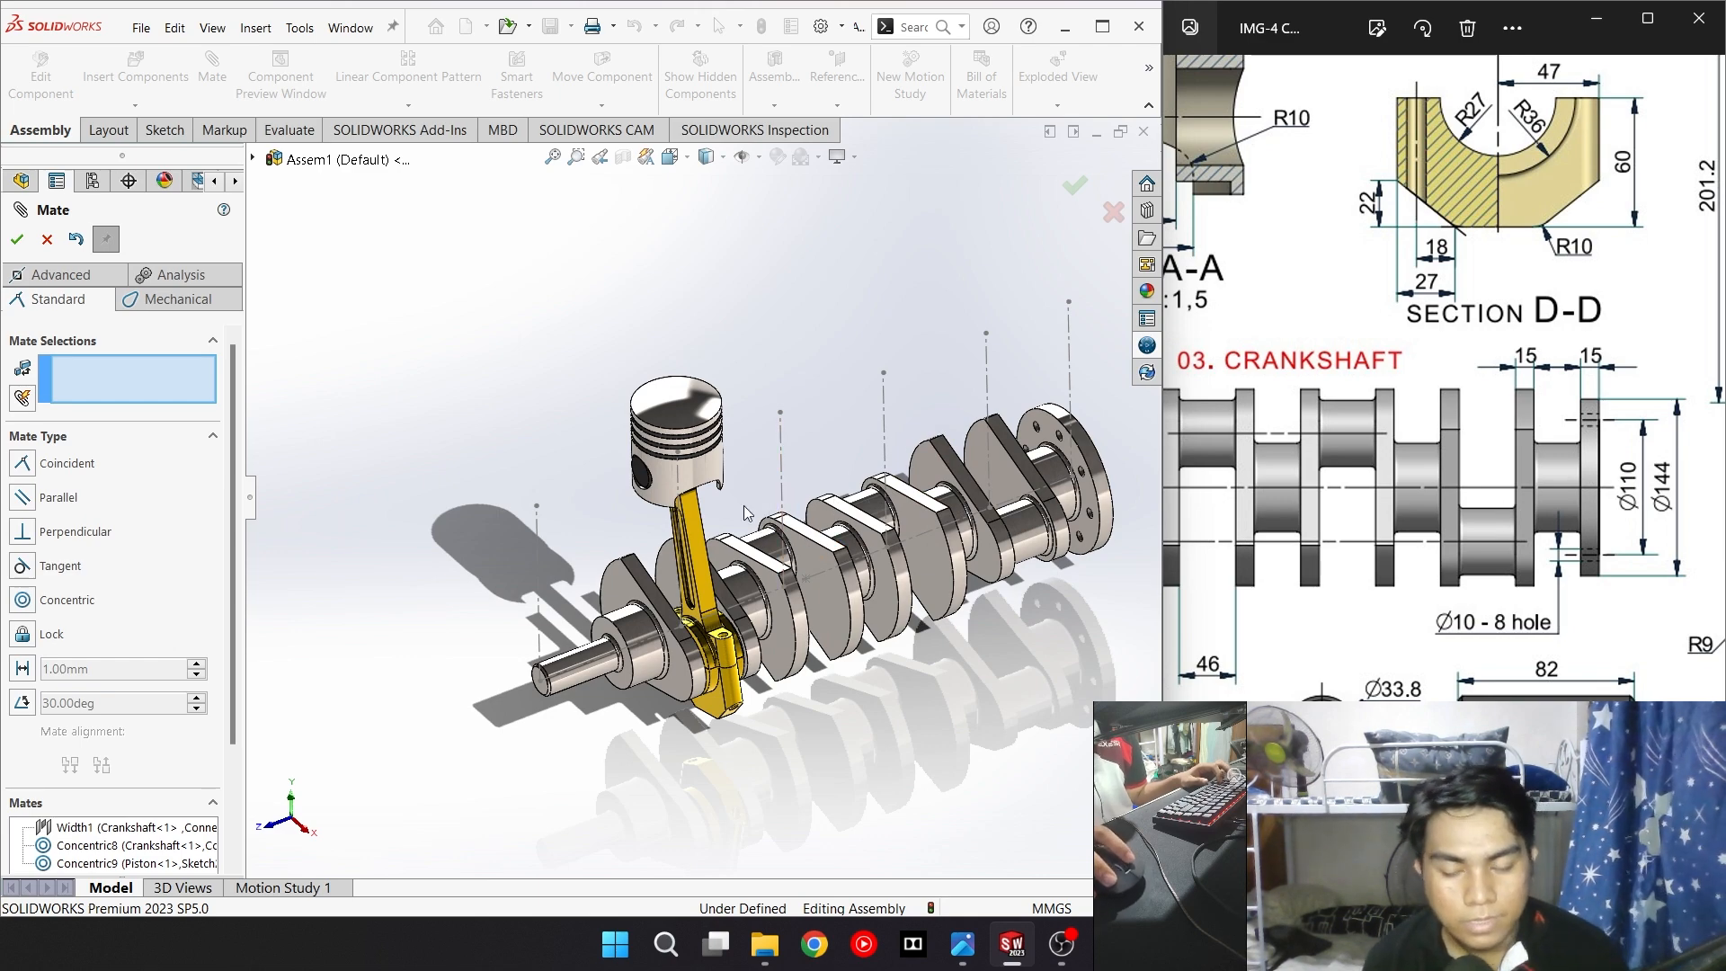
mouse_move(670, 676)
left_mouse_down()
mouse_move(649, 617)
mouse_move(655, 686)
left_mouse_up()
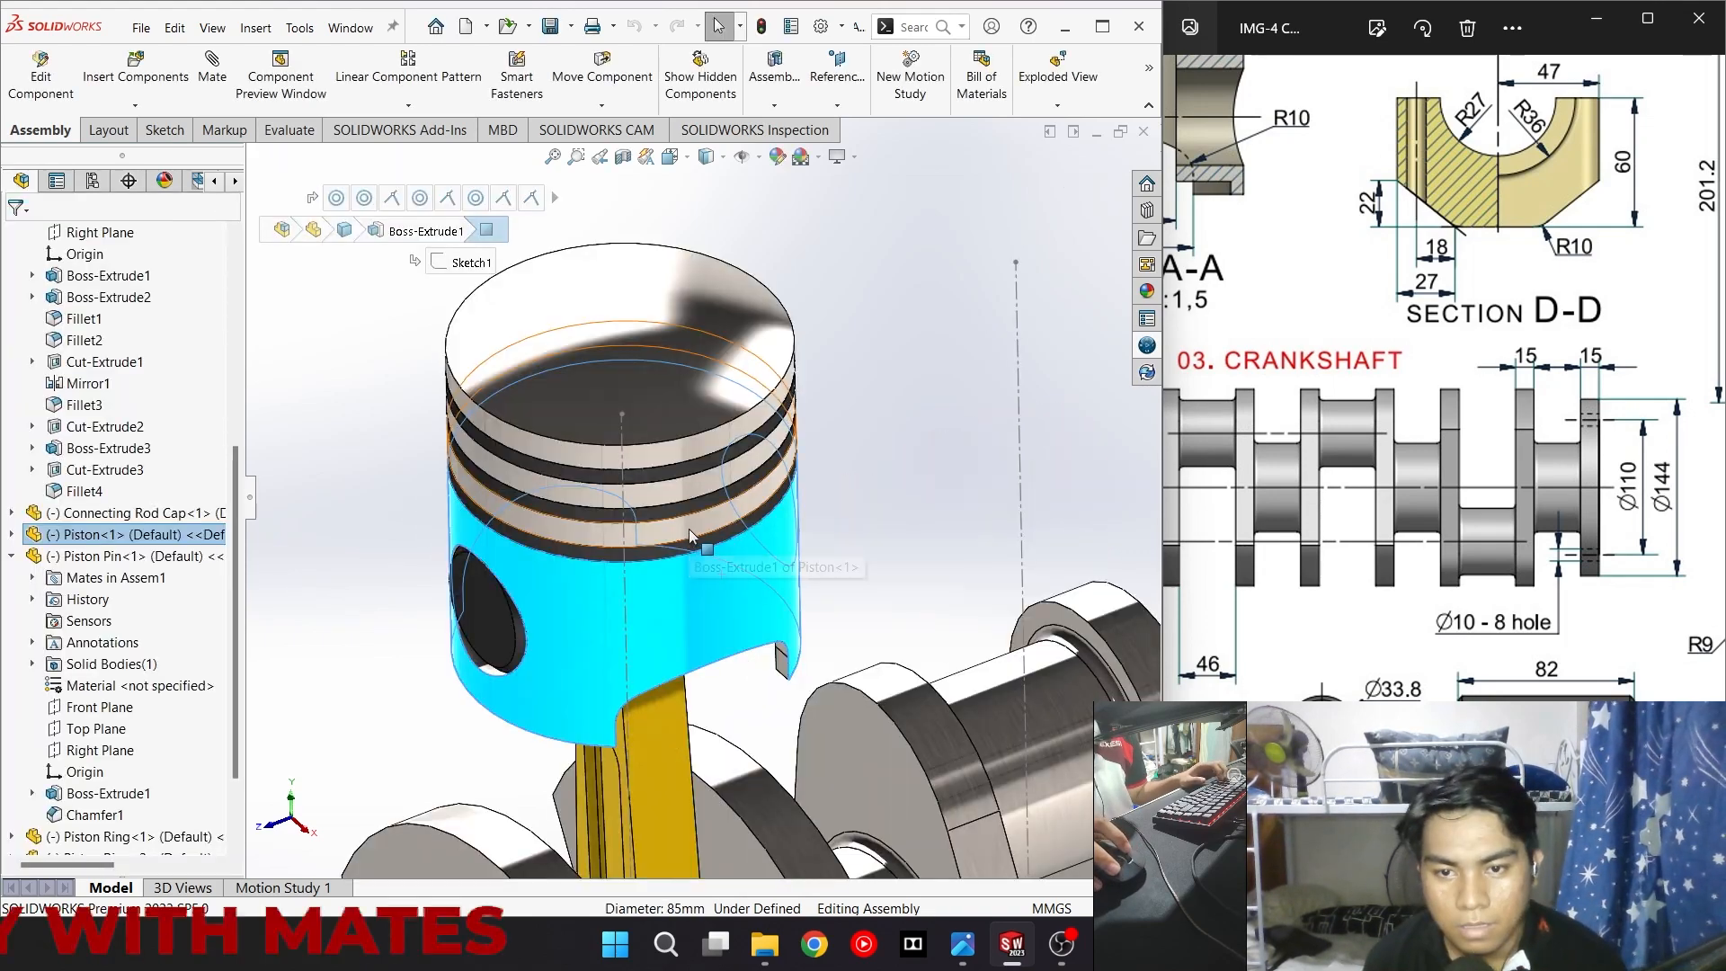
left_click(721, 536, "ctrl")
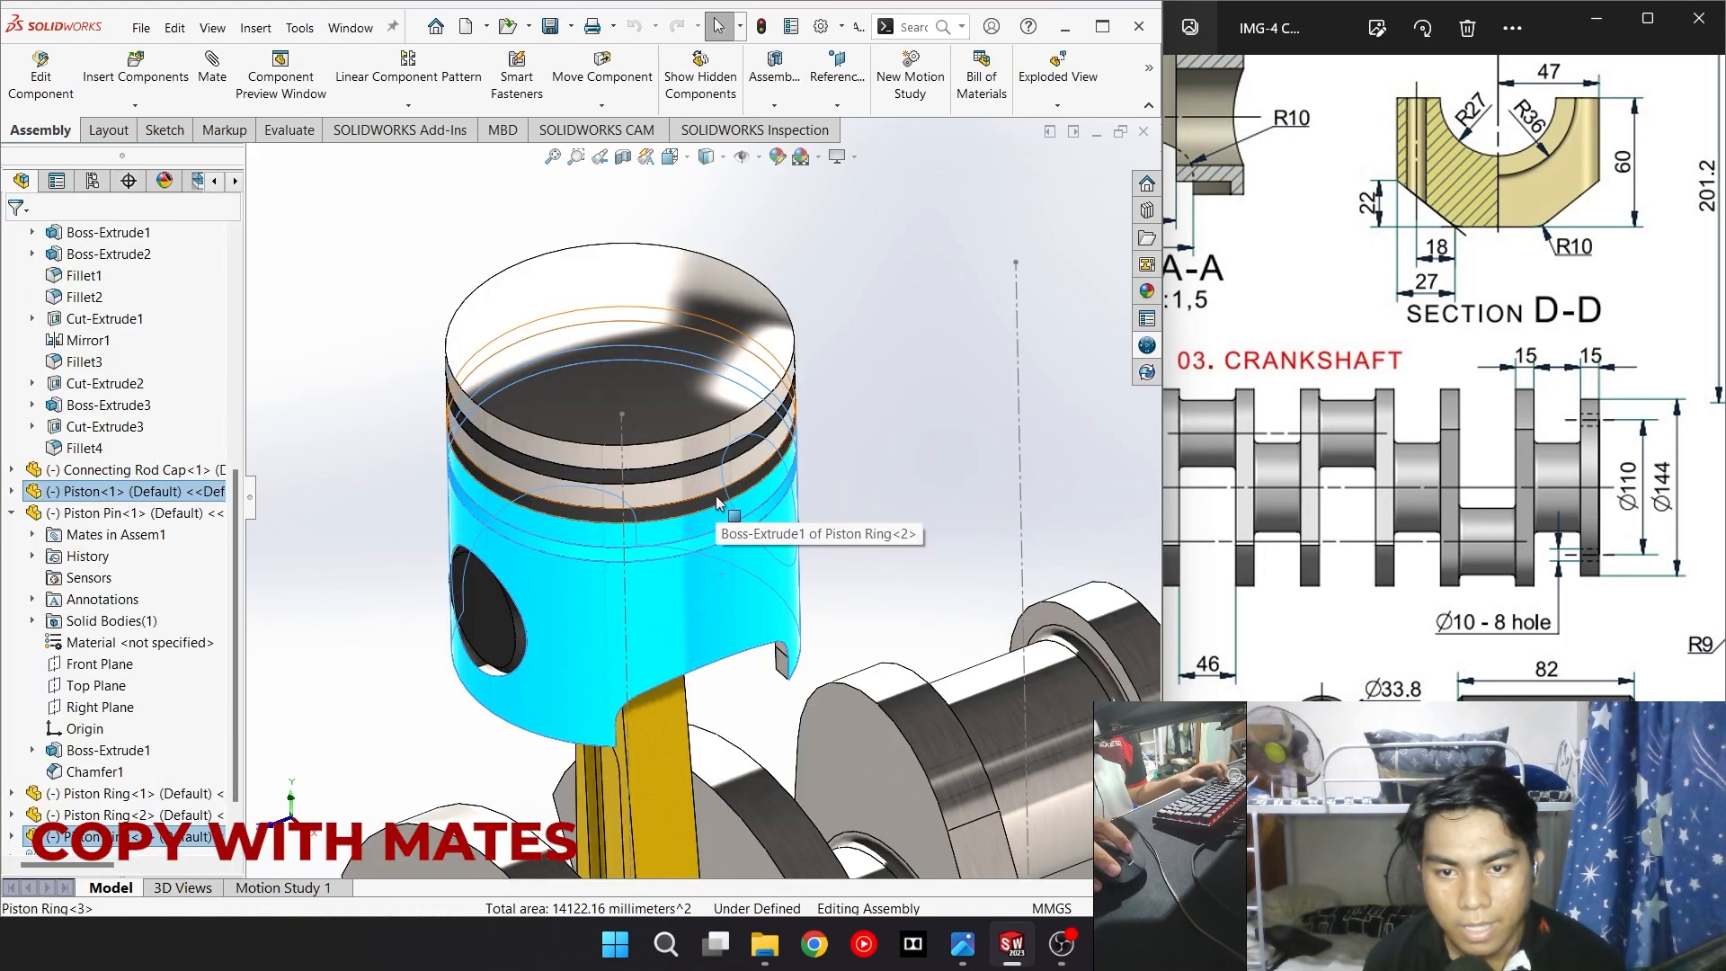
left_click(714, 498, "ctrl")
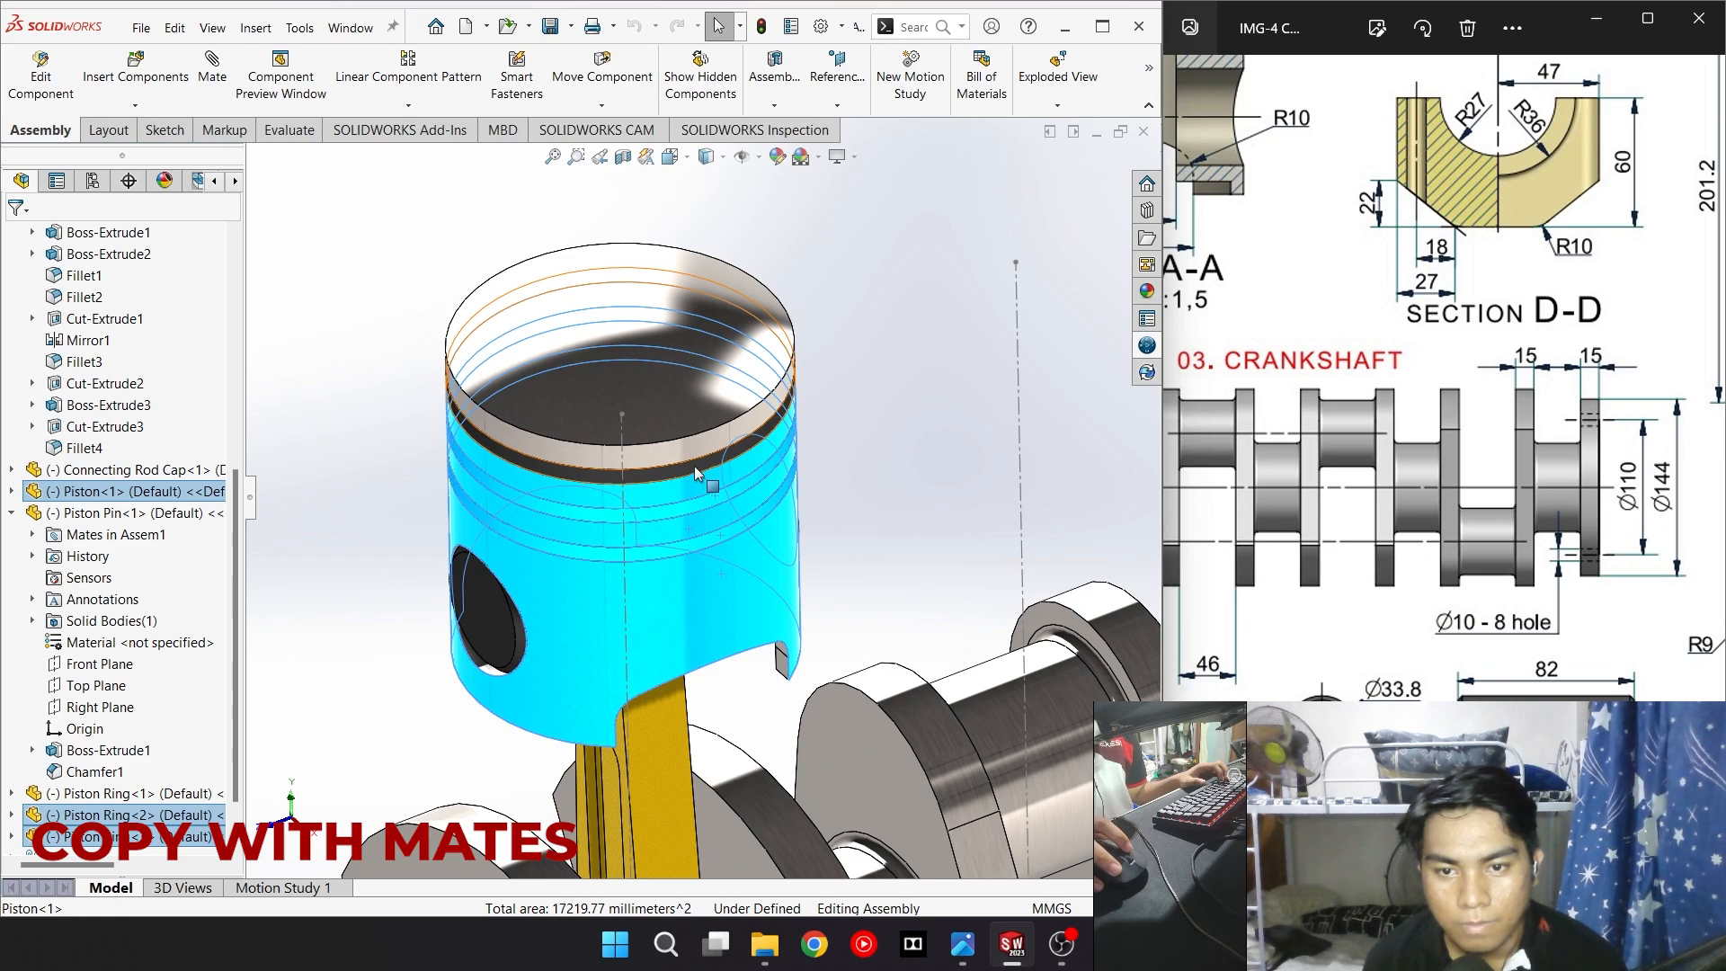
left_click(694, 467, "ctrl")
left_click(480, 596, "ctrl")
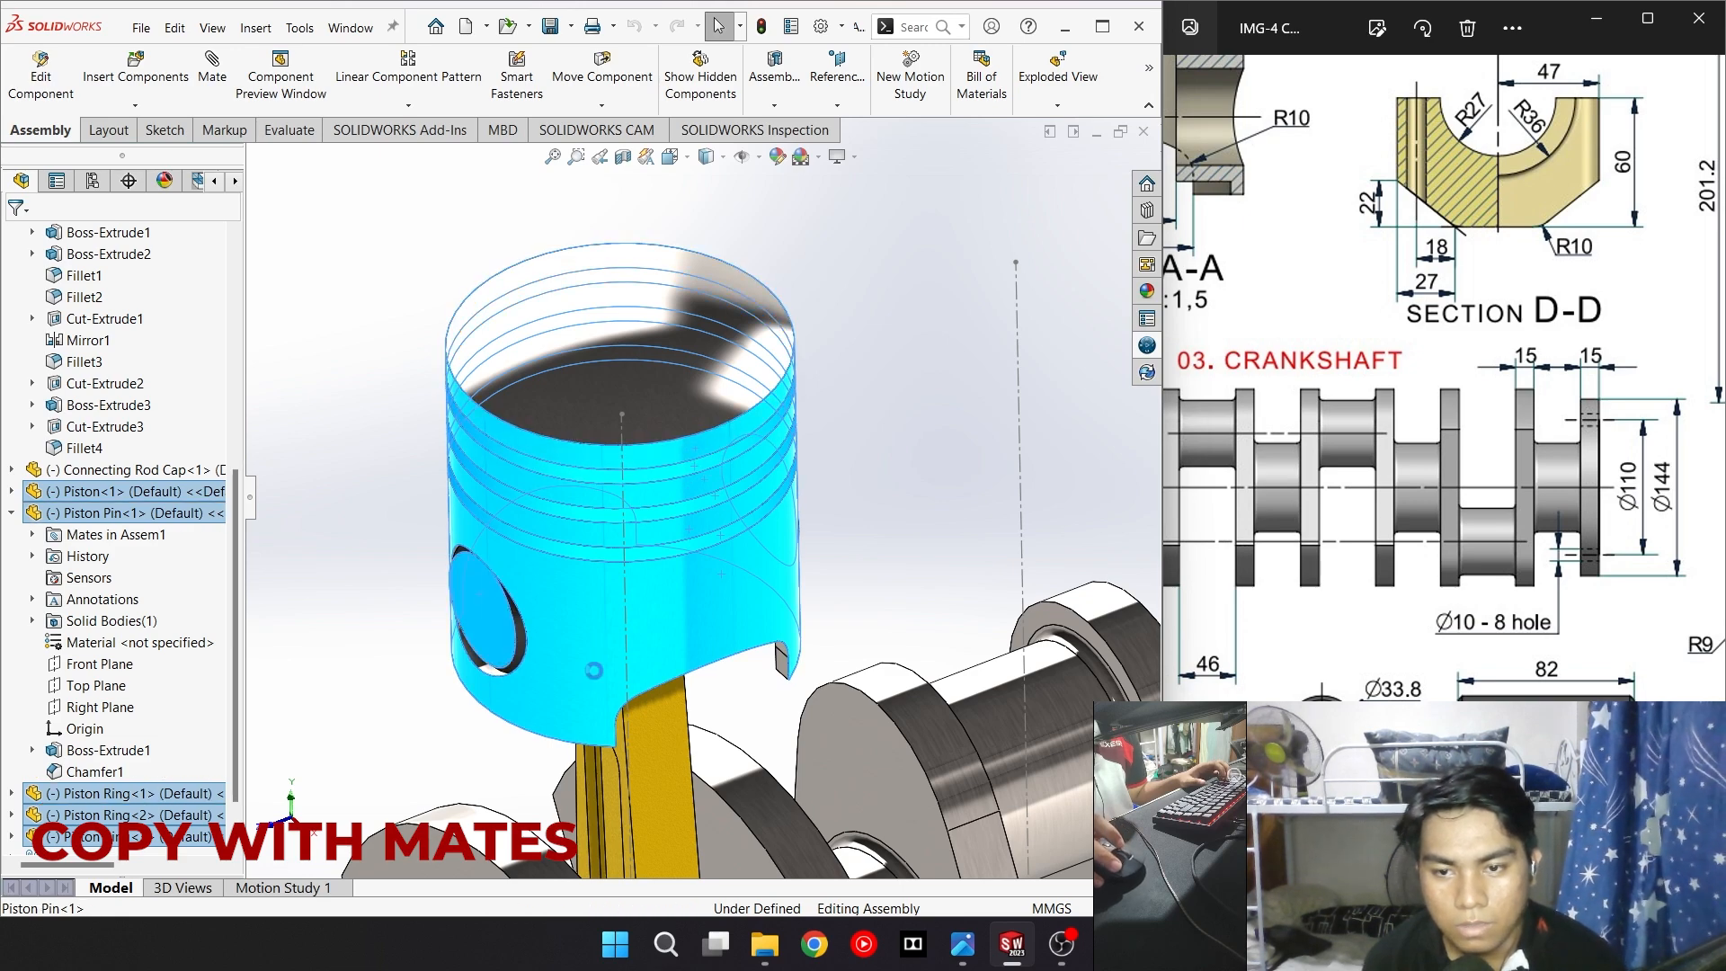
left_click(617, 390, "ctrl")
scroll(636, 714, "up", 2)
scroll(638, 719, "up", 5)
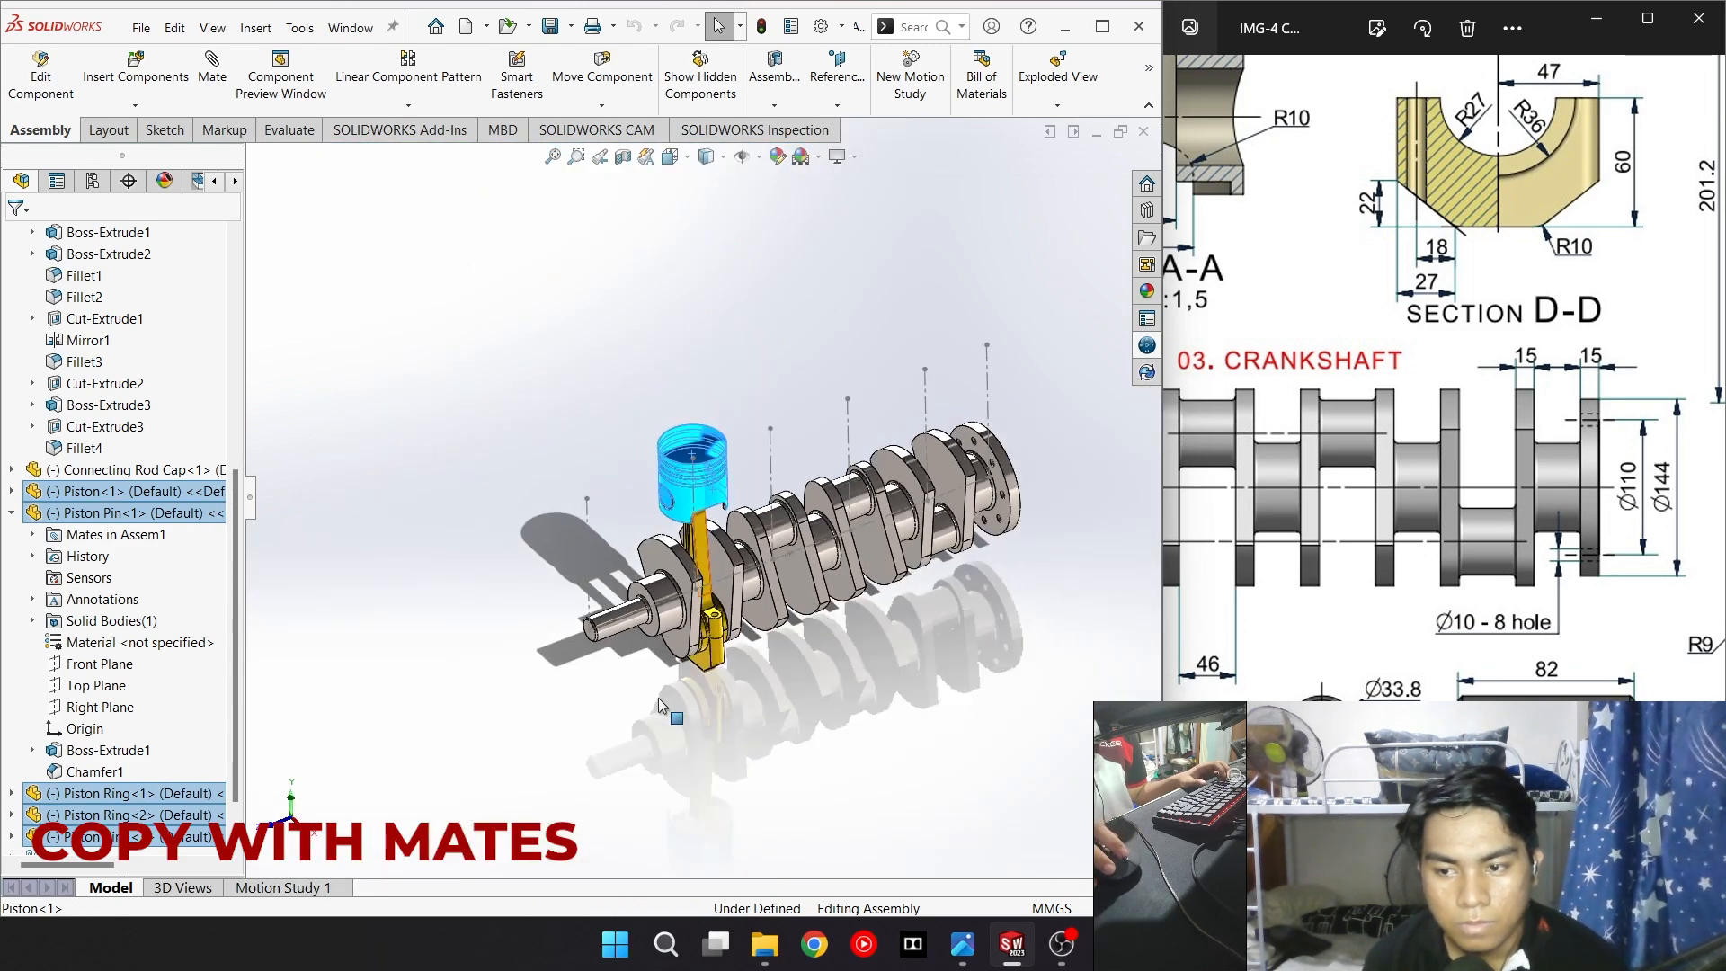
scroll(710, 589, "down", 5)
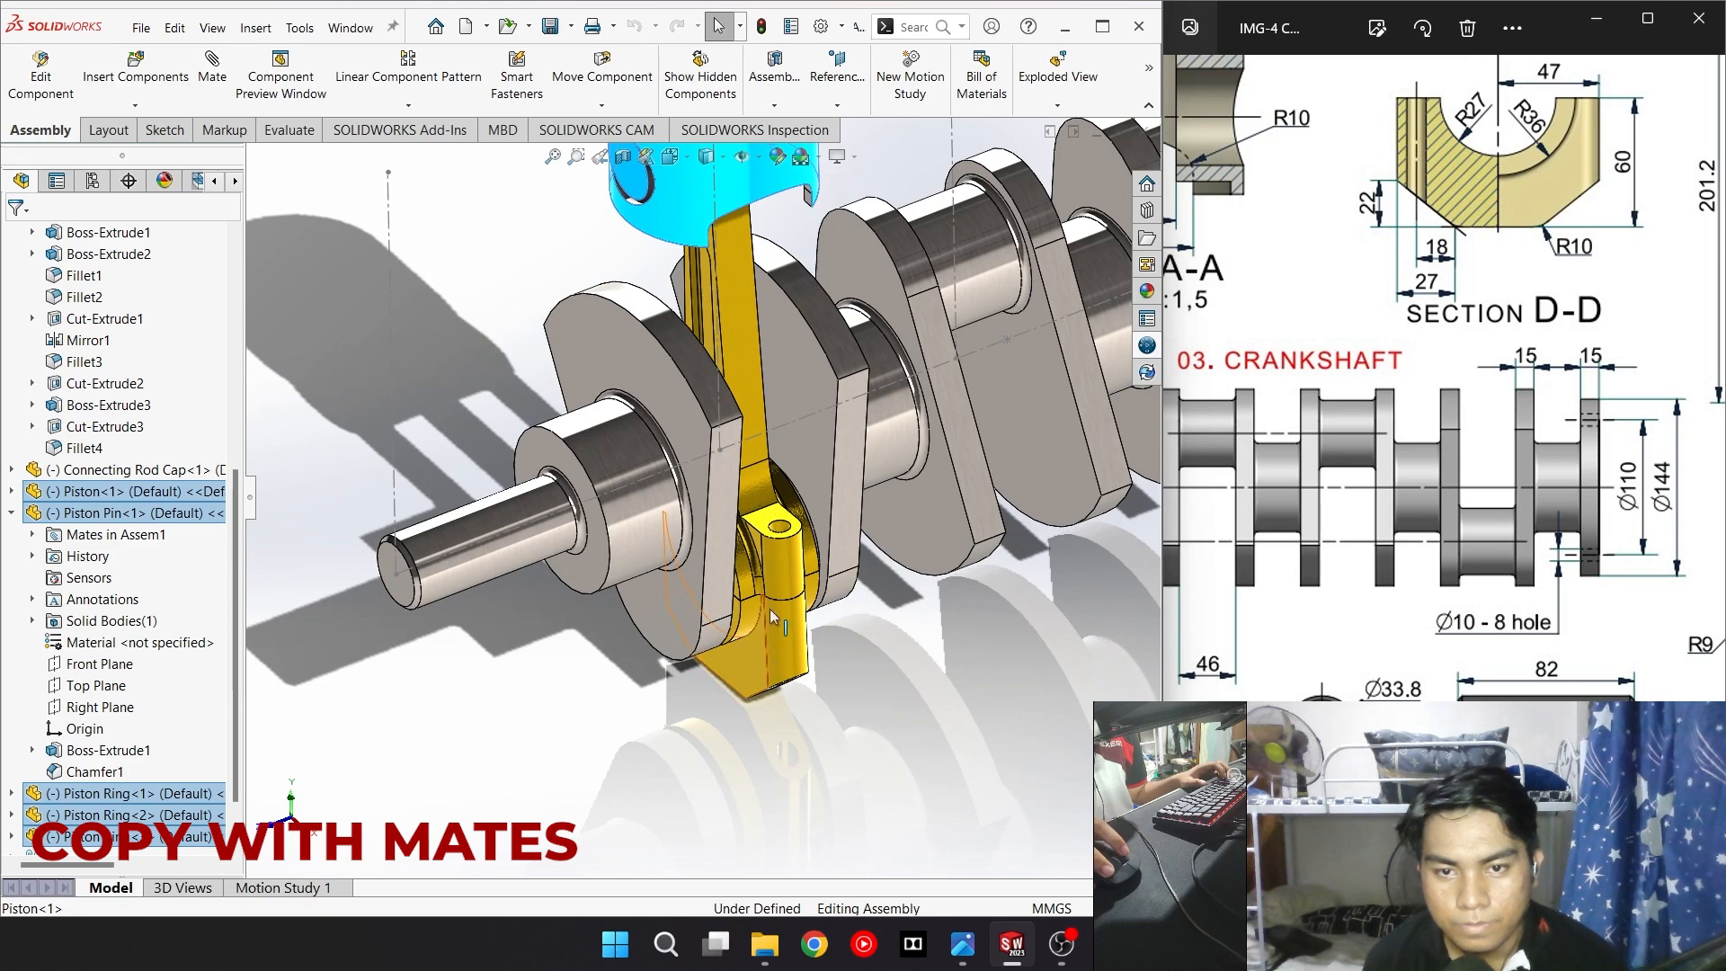
left_click(750, 297)
scroll(773, 301, "up", 3)
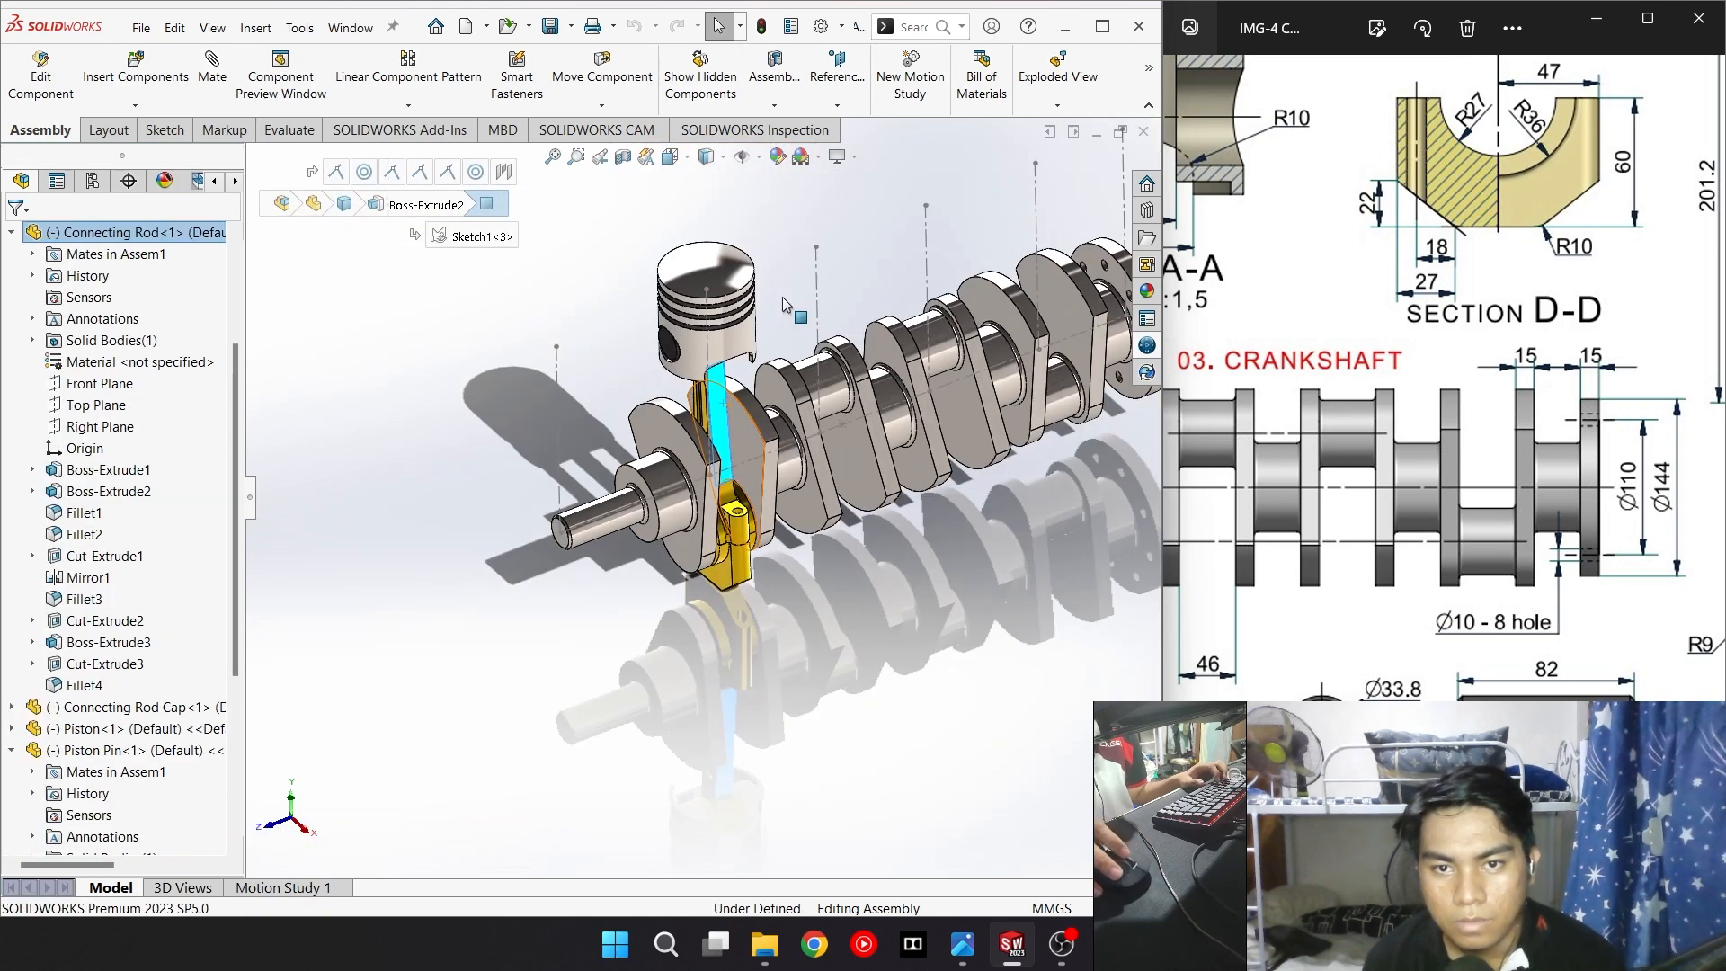
scroll(752, 323, "up", 2)
Start Copy with Mates on the piston and include its top ring among the components to copy
left_click(681, 507)
right_click(680, 508)
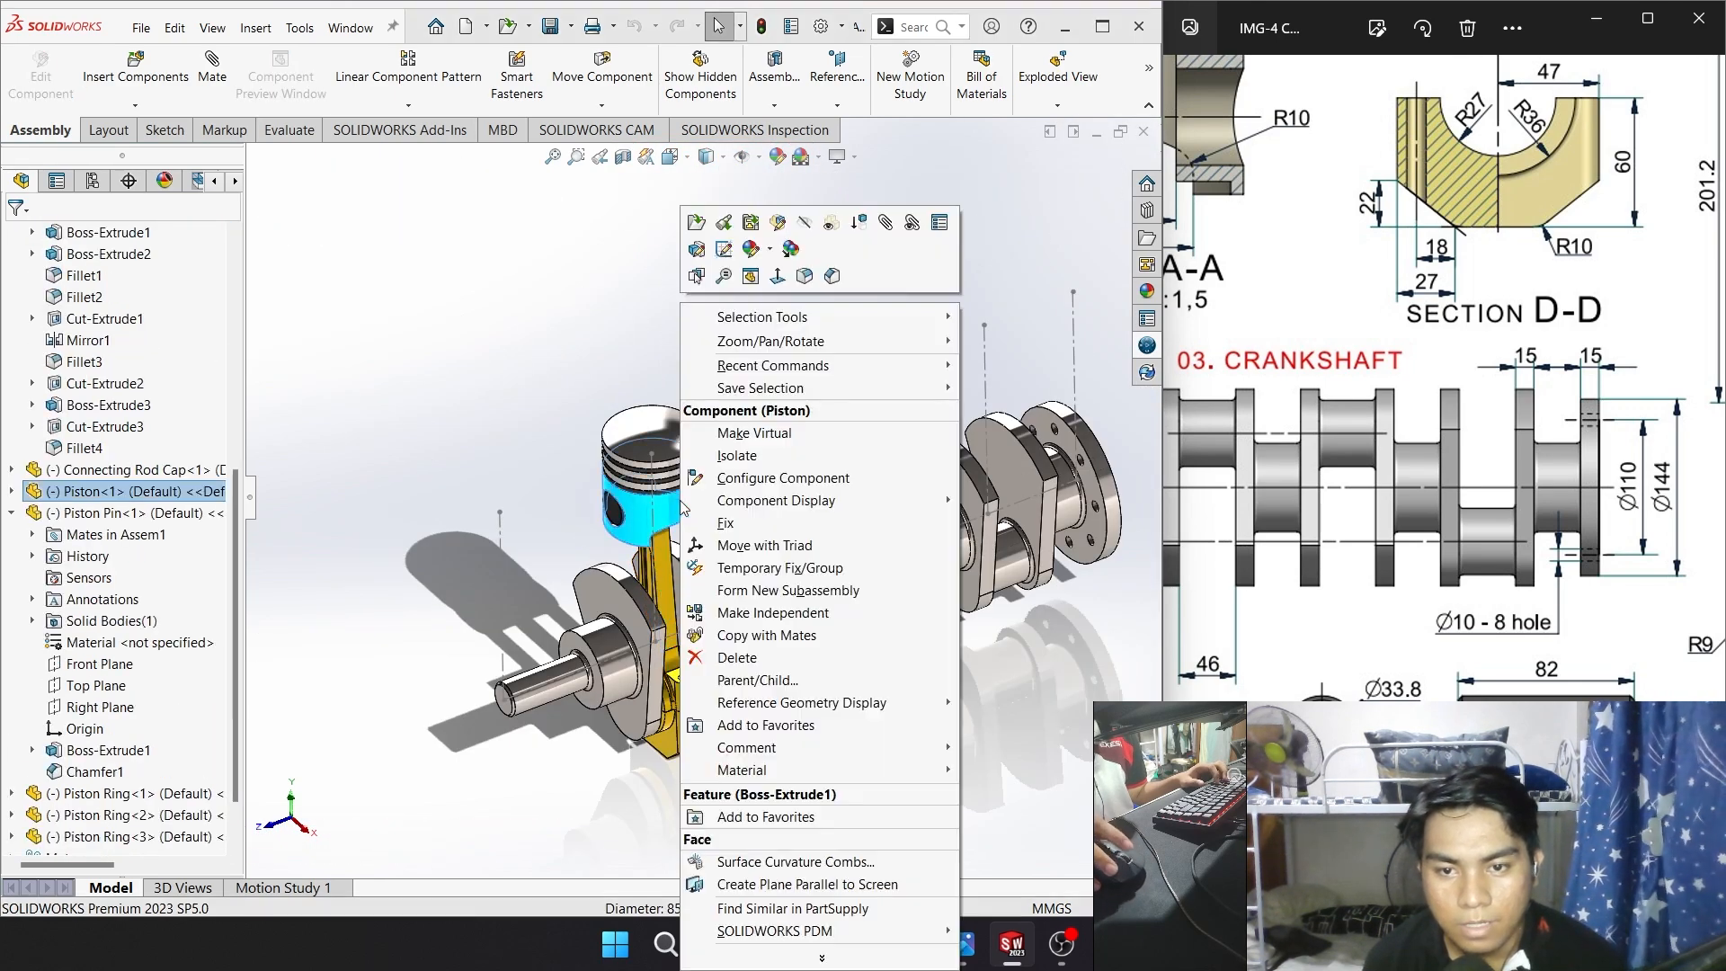
left_click(766, 637)
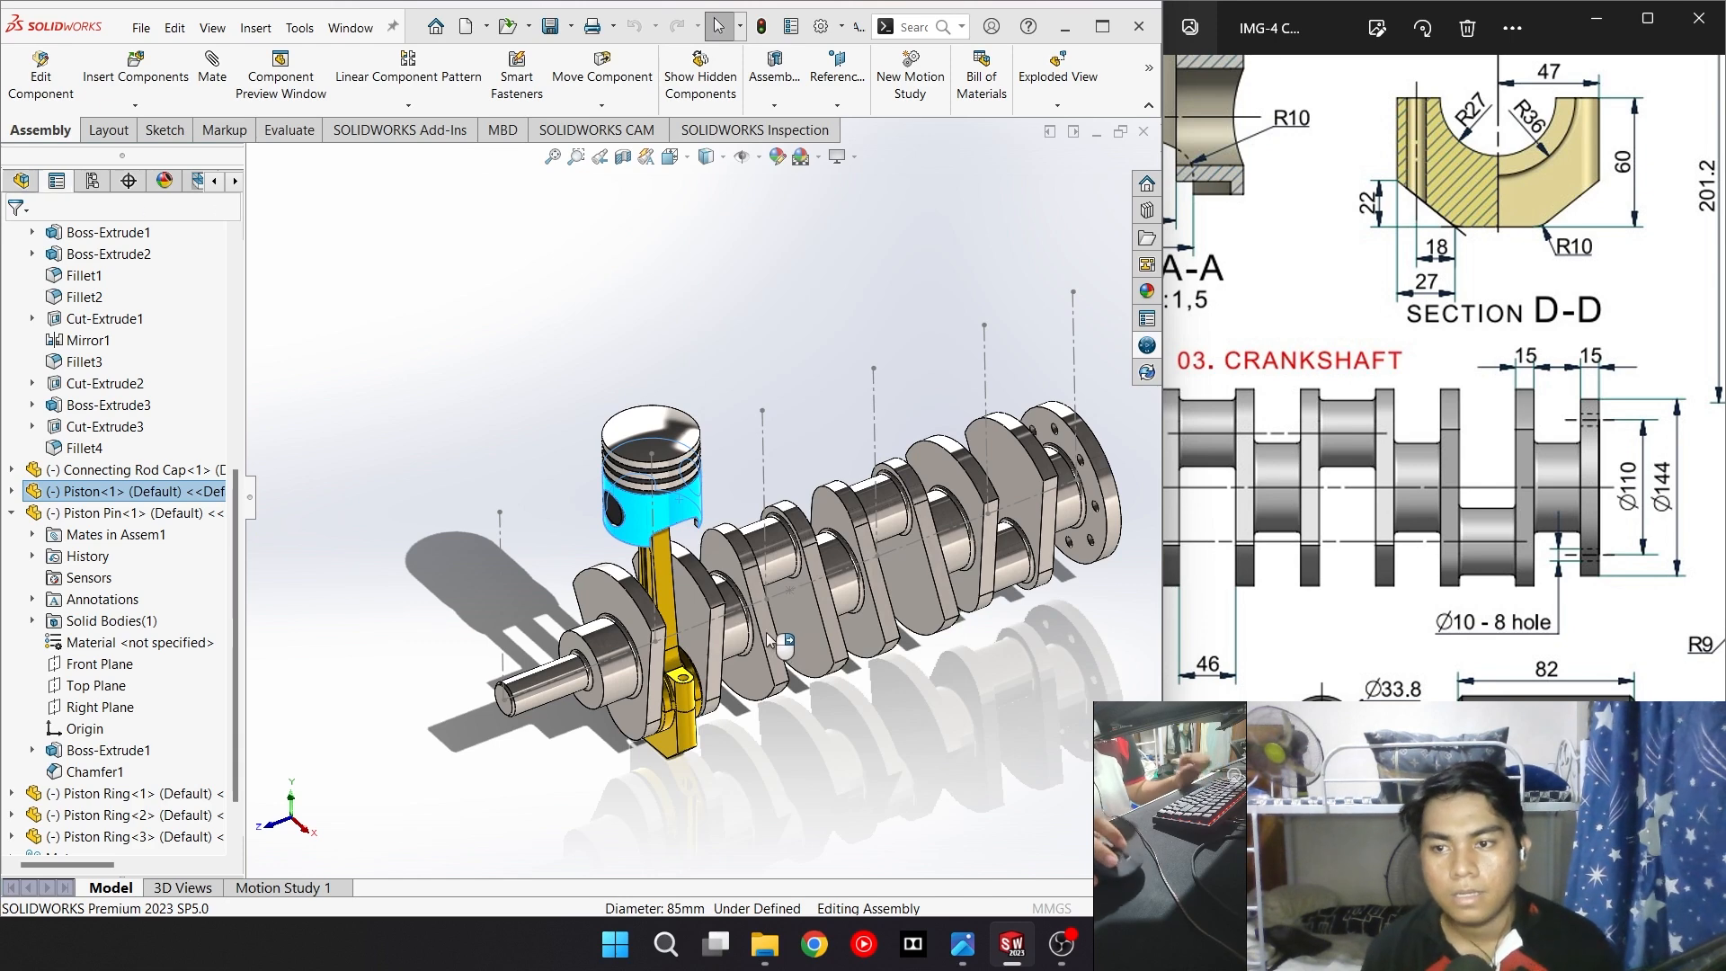
scroll(666, 437, "down", 2)
scroll(682, 546, "down", 3)
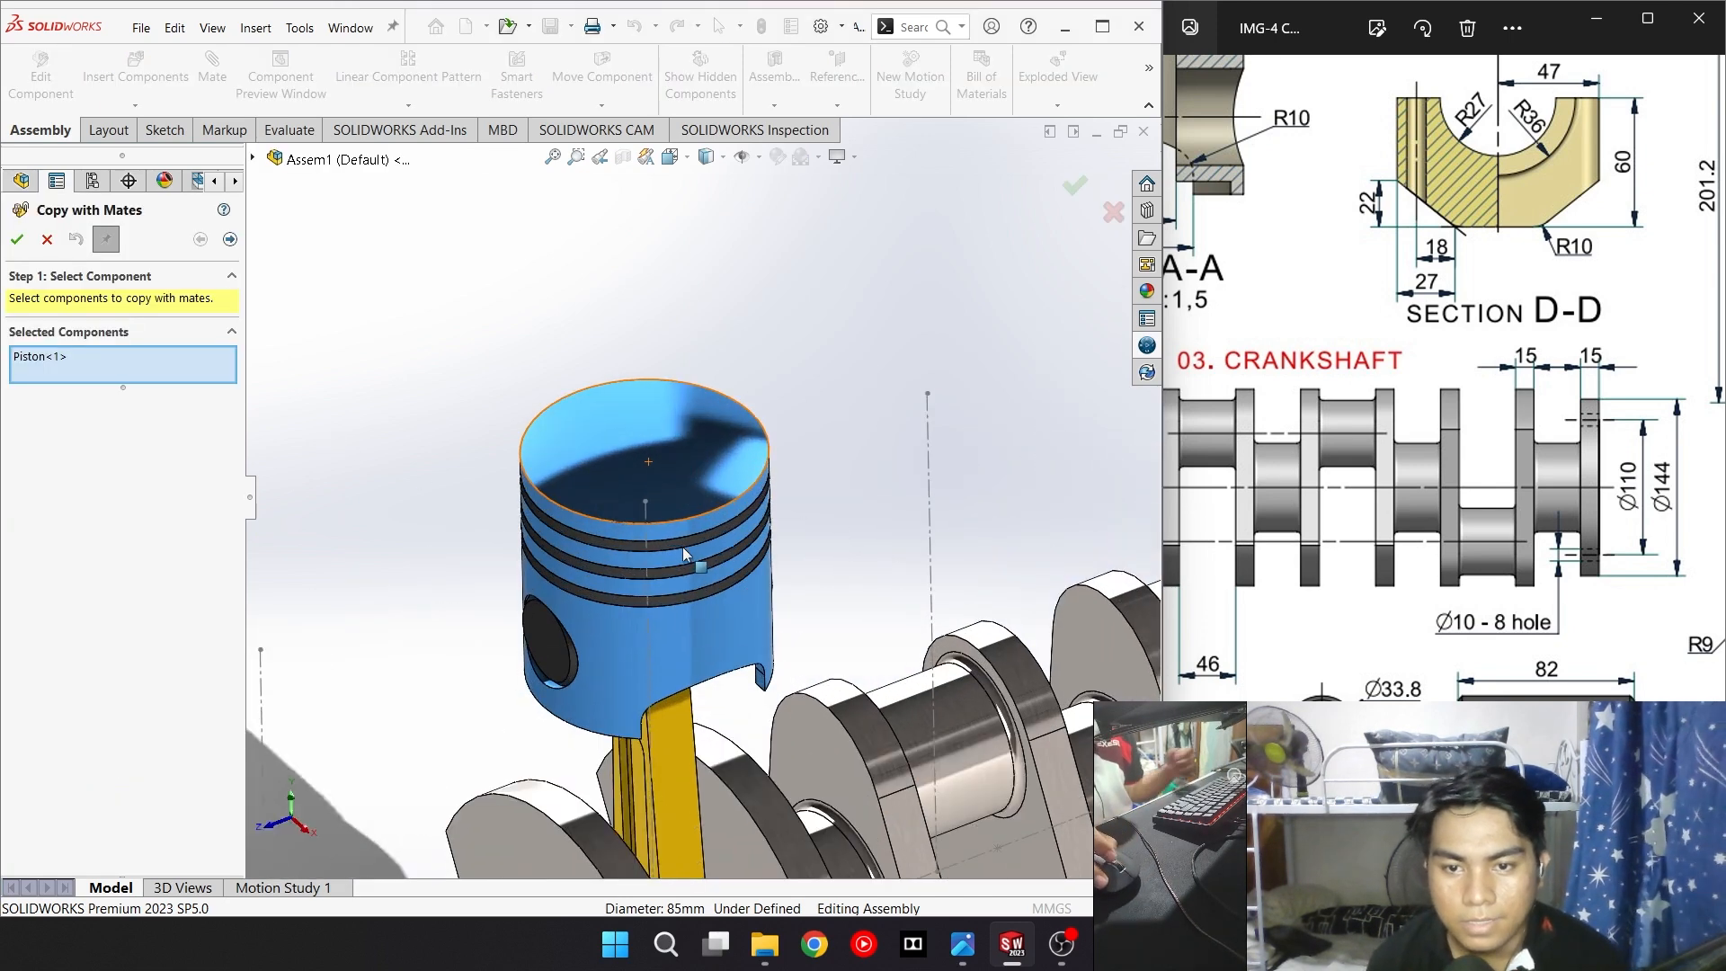
left_click(677, 541)
left_click(665, 446)
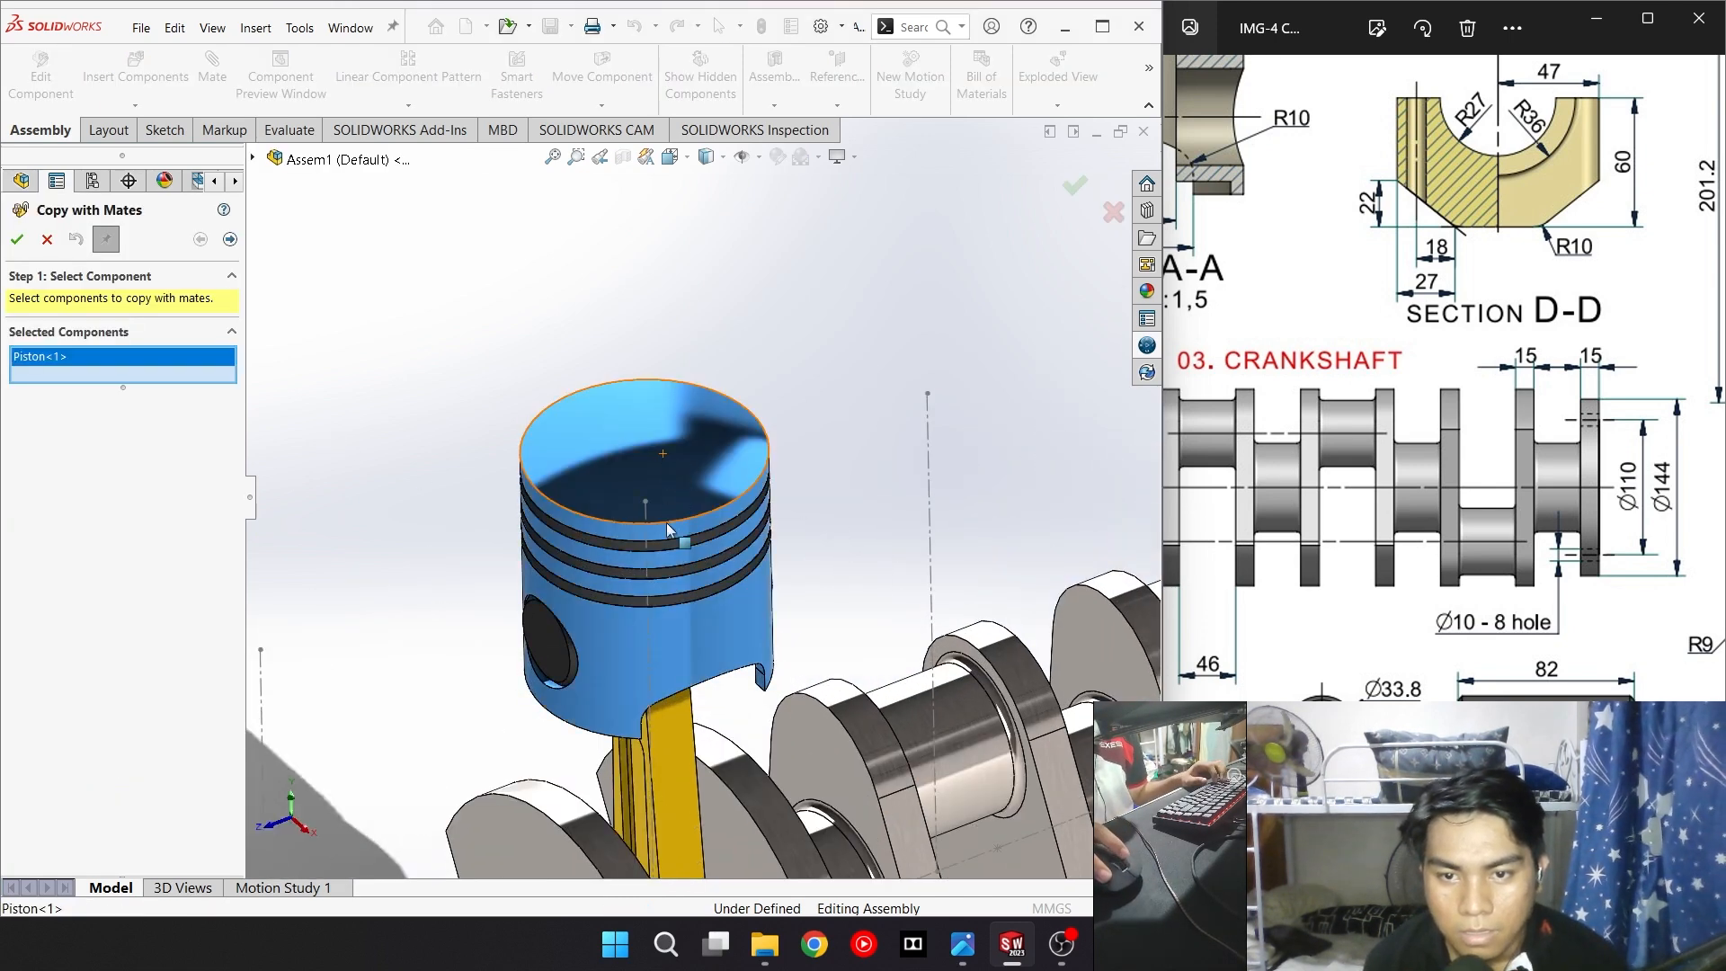
left_click(670, 542)
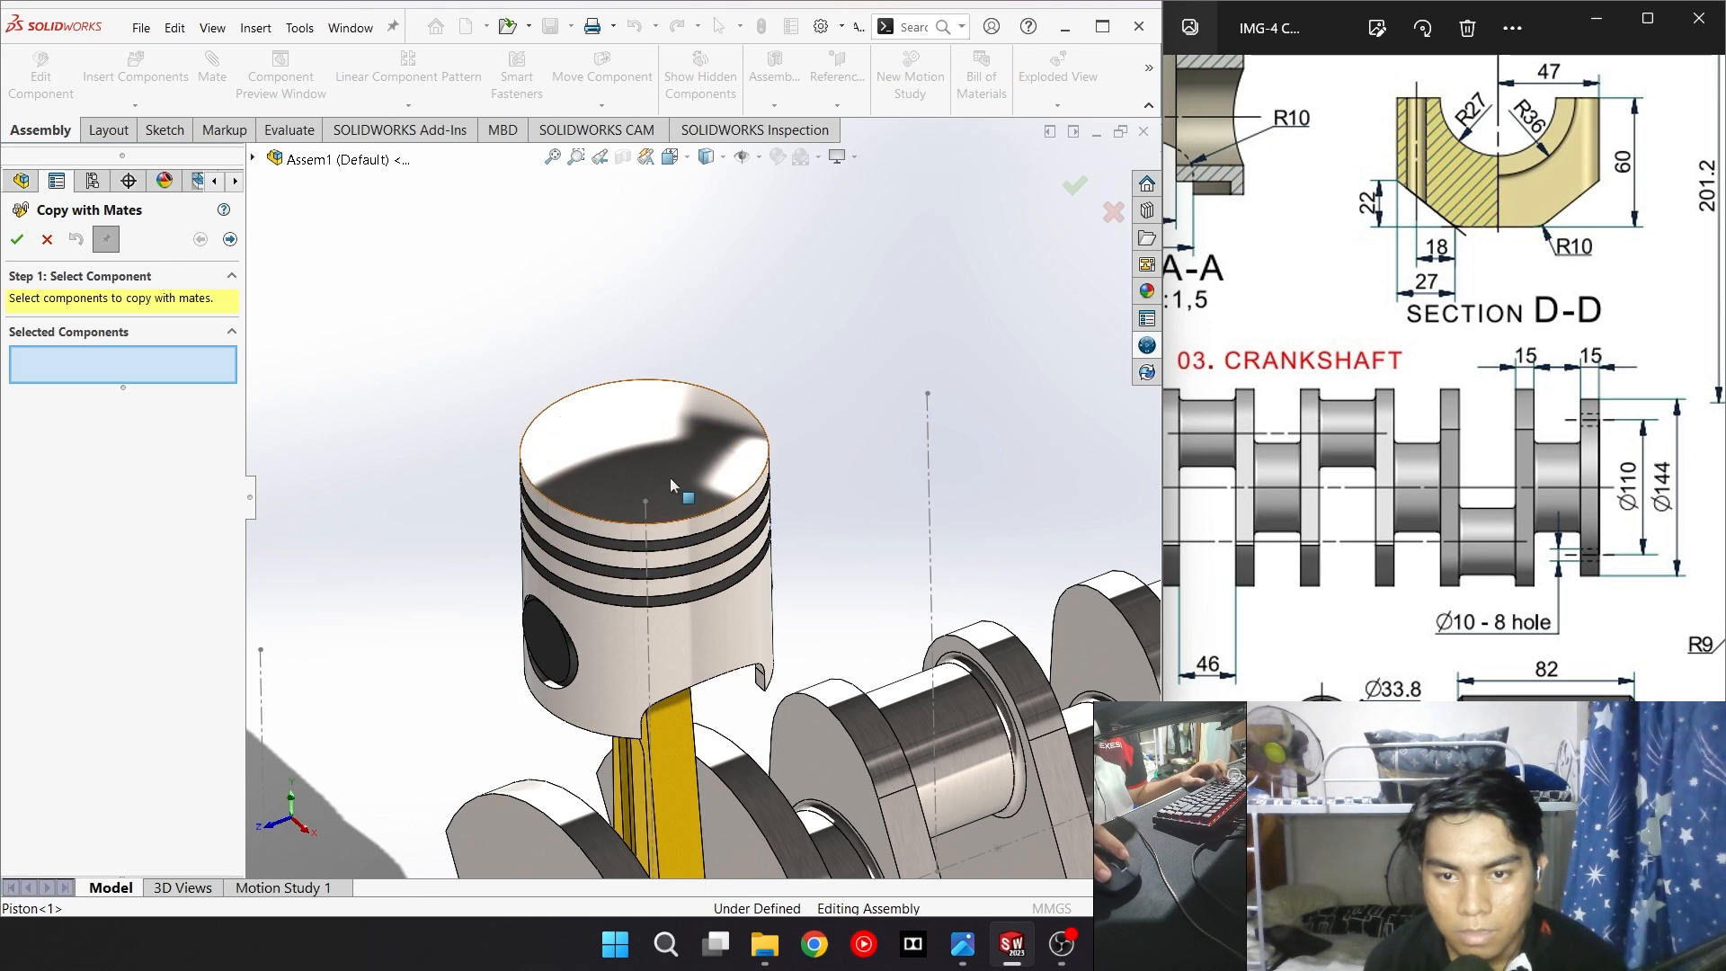
left_click(676, 545)
left_click(676, 541)
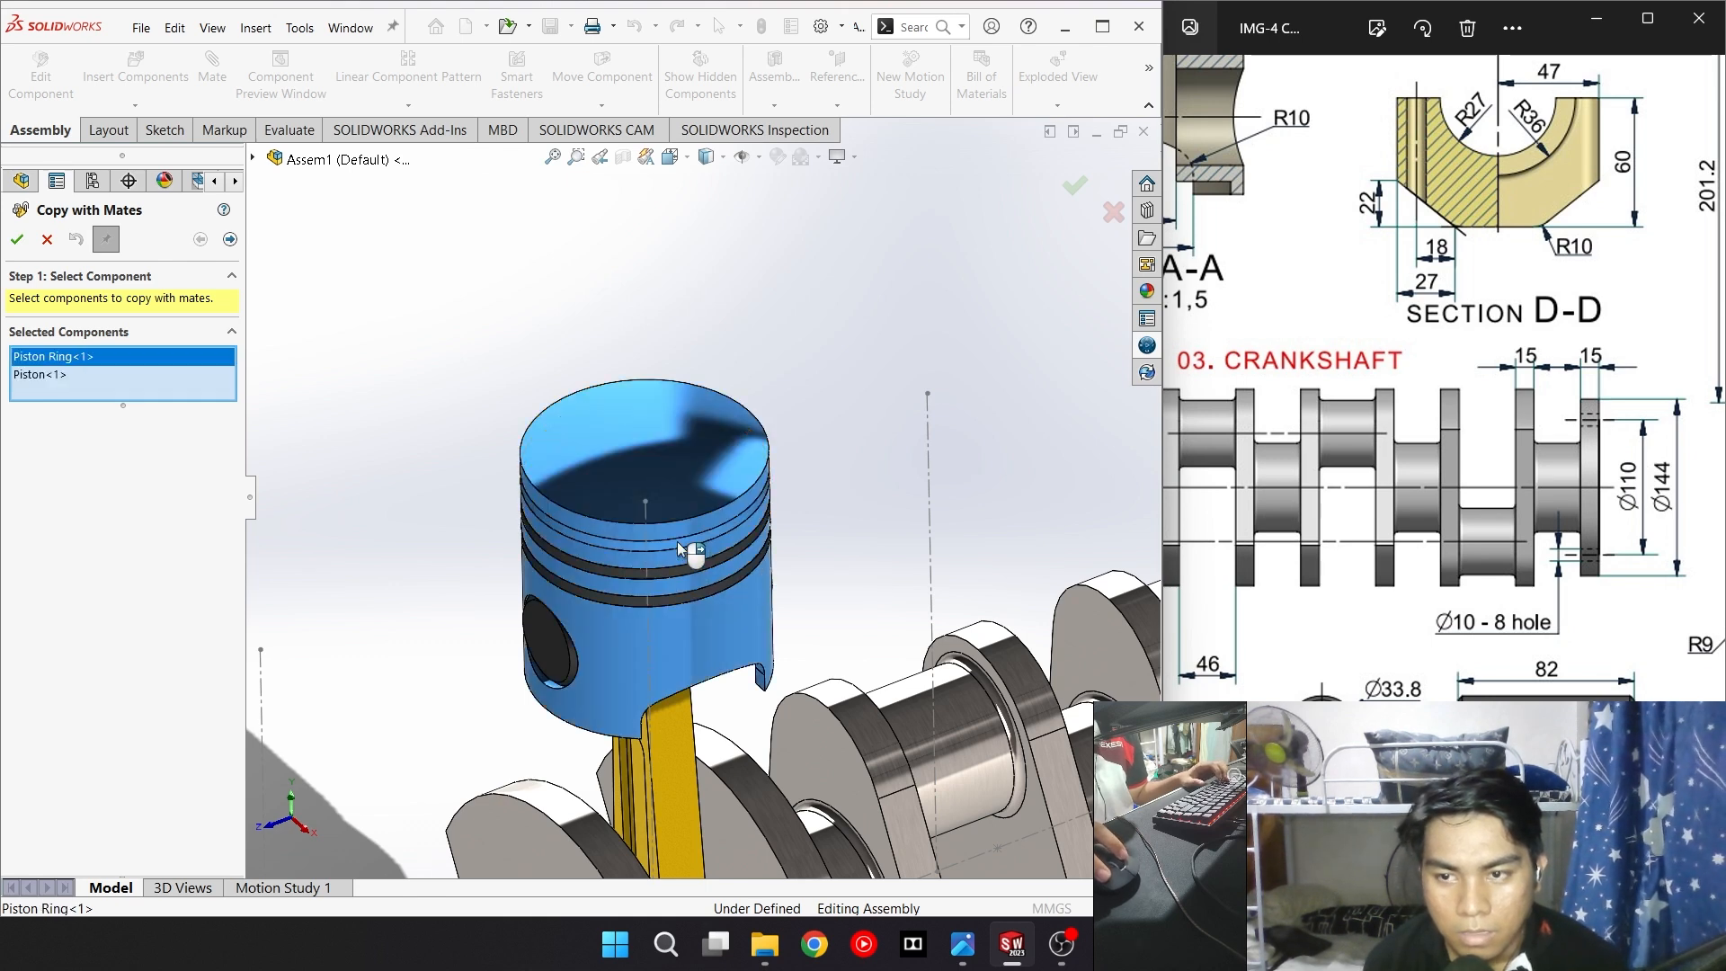
Include the middle and bottom piston rings, the piston itself and the piston pin among the components to copy
left_click(687, 569)
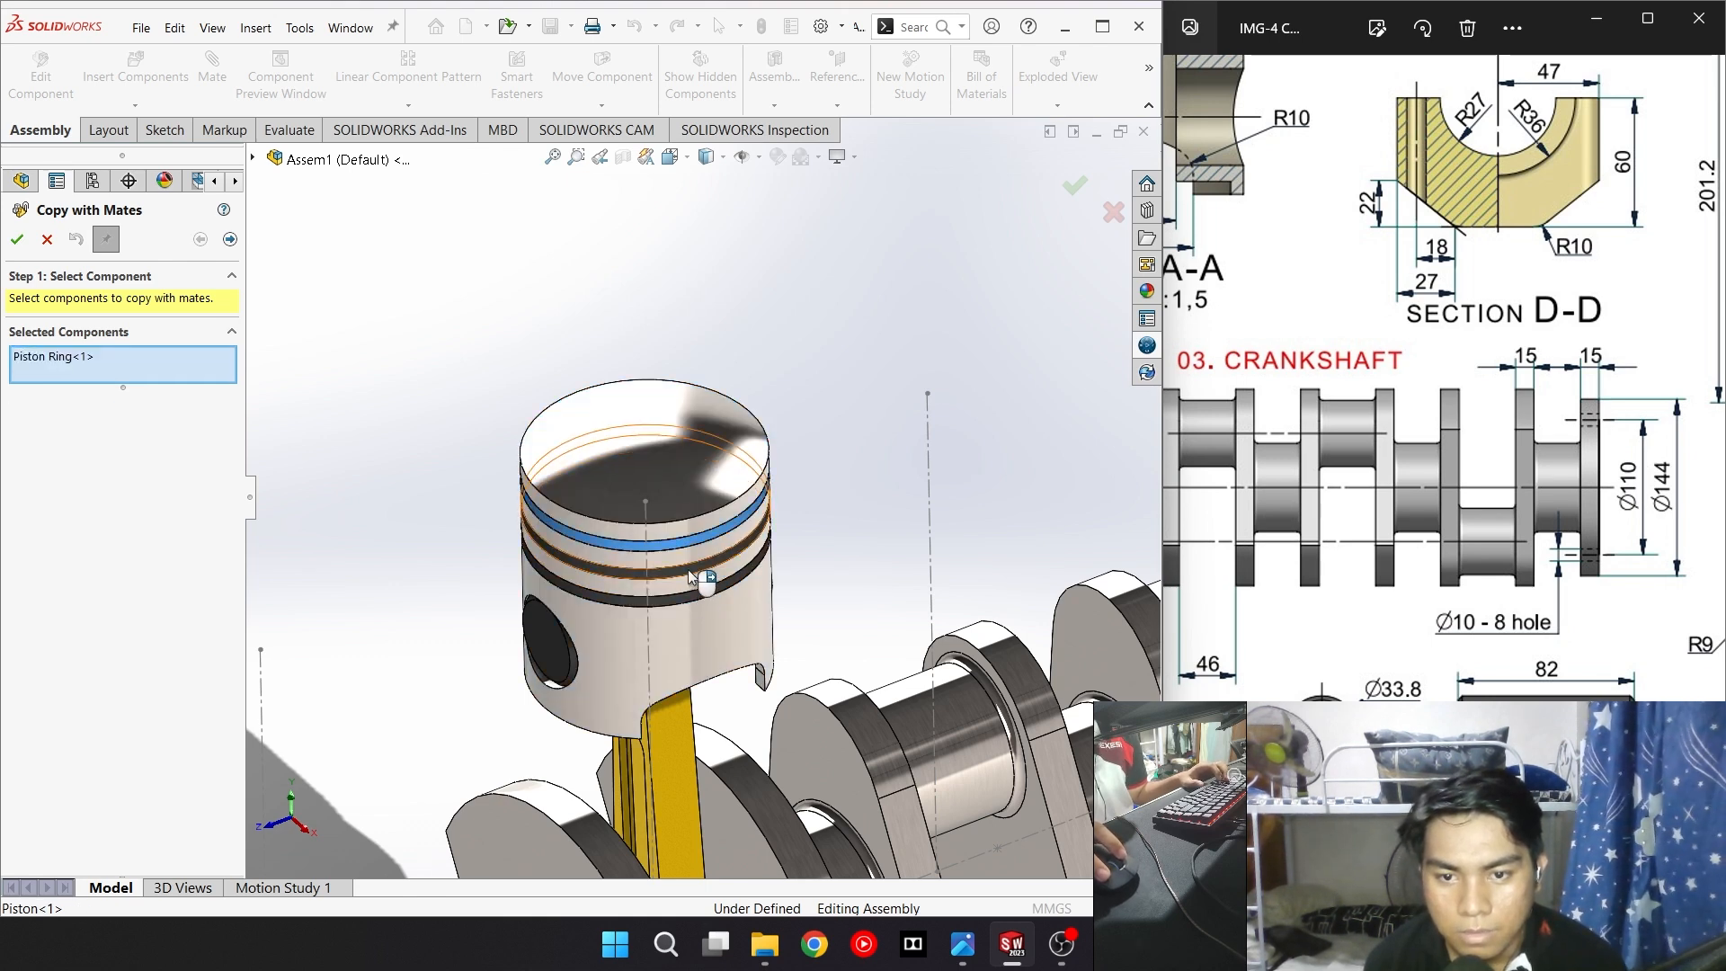
left_click(690, 575)
left_click(697, 628)
scroll(683, 580, "down", 5)
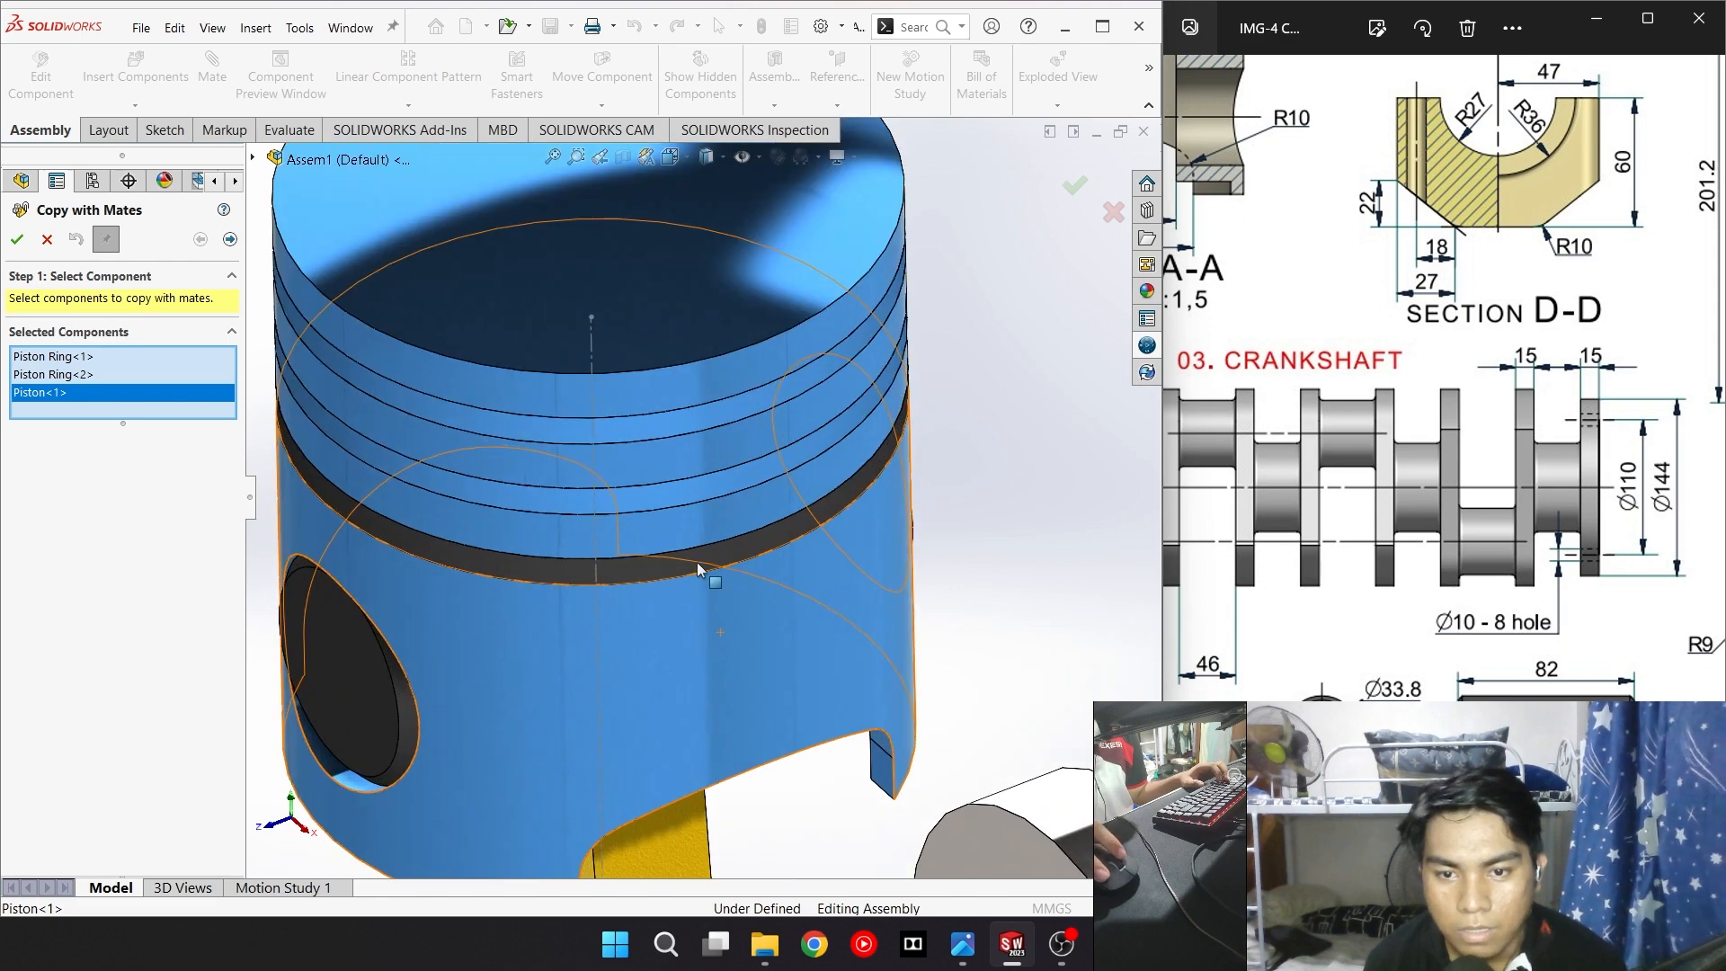
left_click(698, 560)
left_click(352, 678)
Add the connecting rod and its cap to the components to copy and proceed to the mate references
scroll(617, 672, "up", 6)
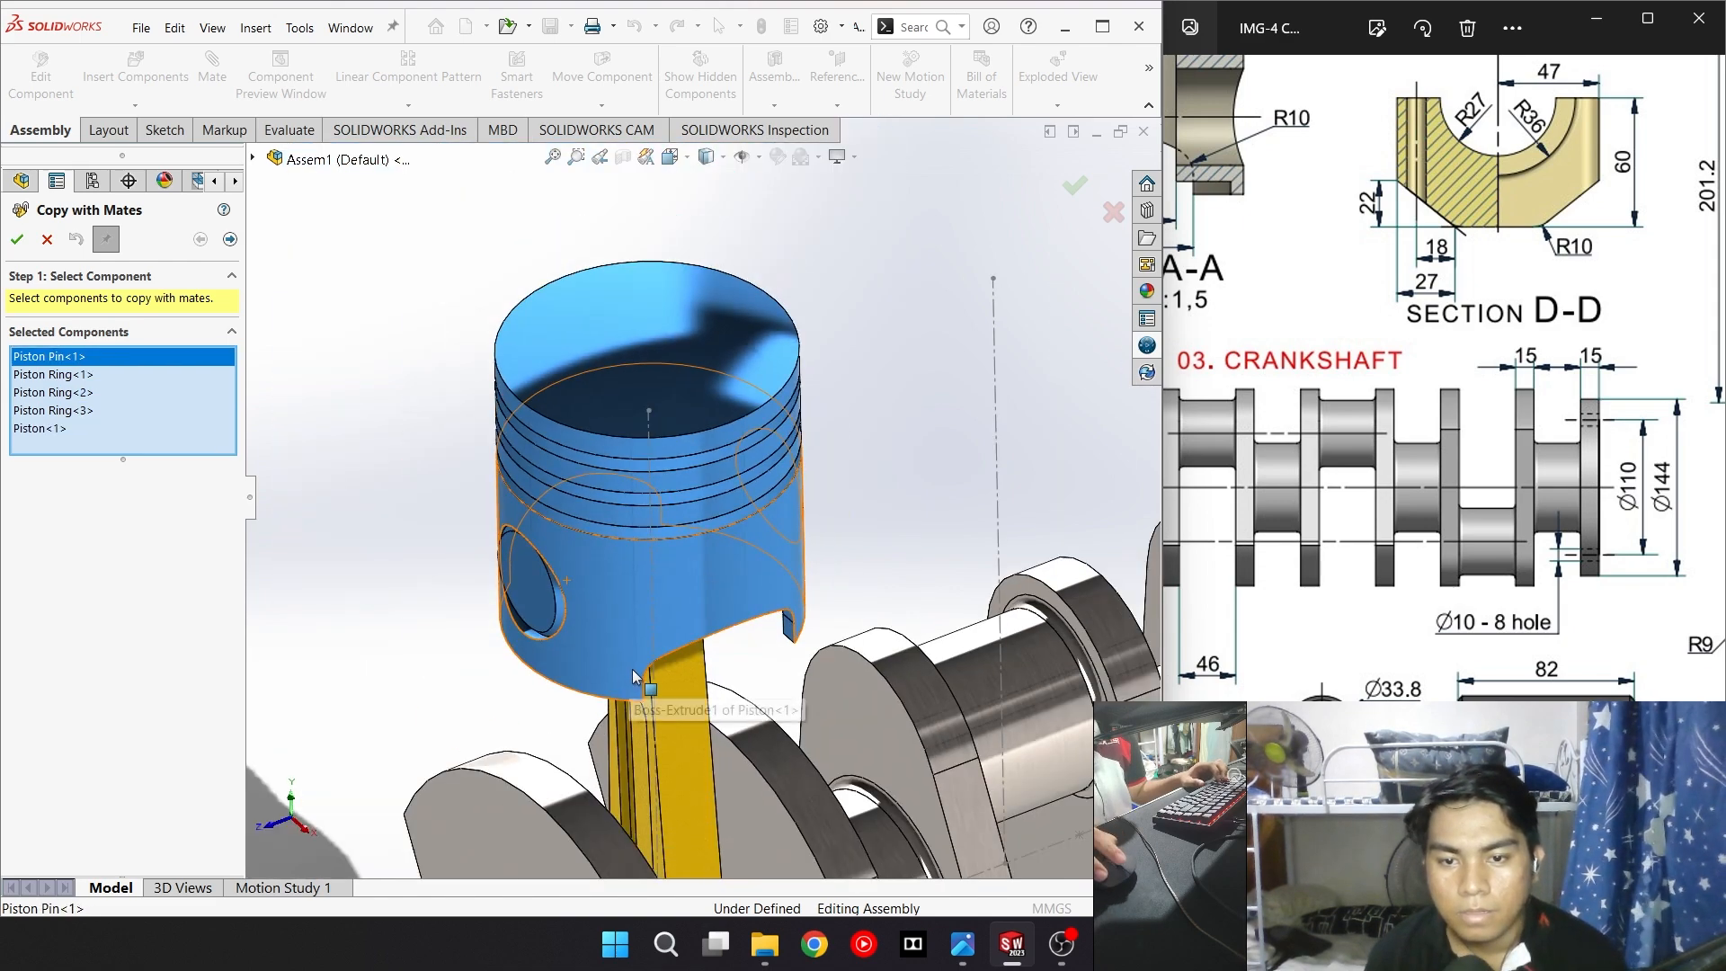
left_click(780, 543)
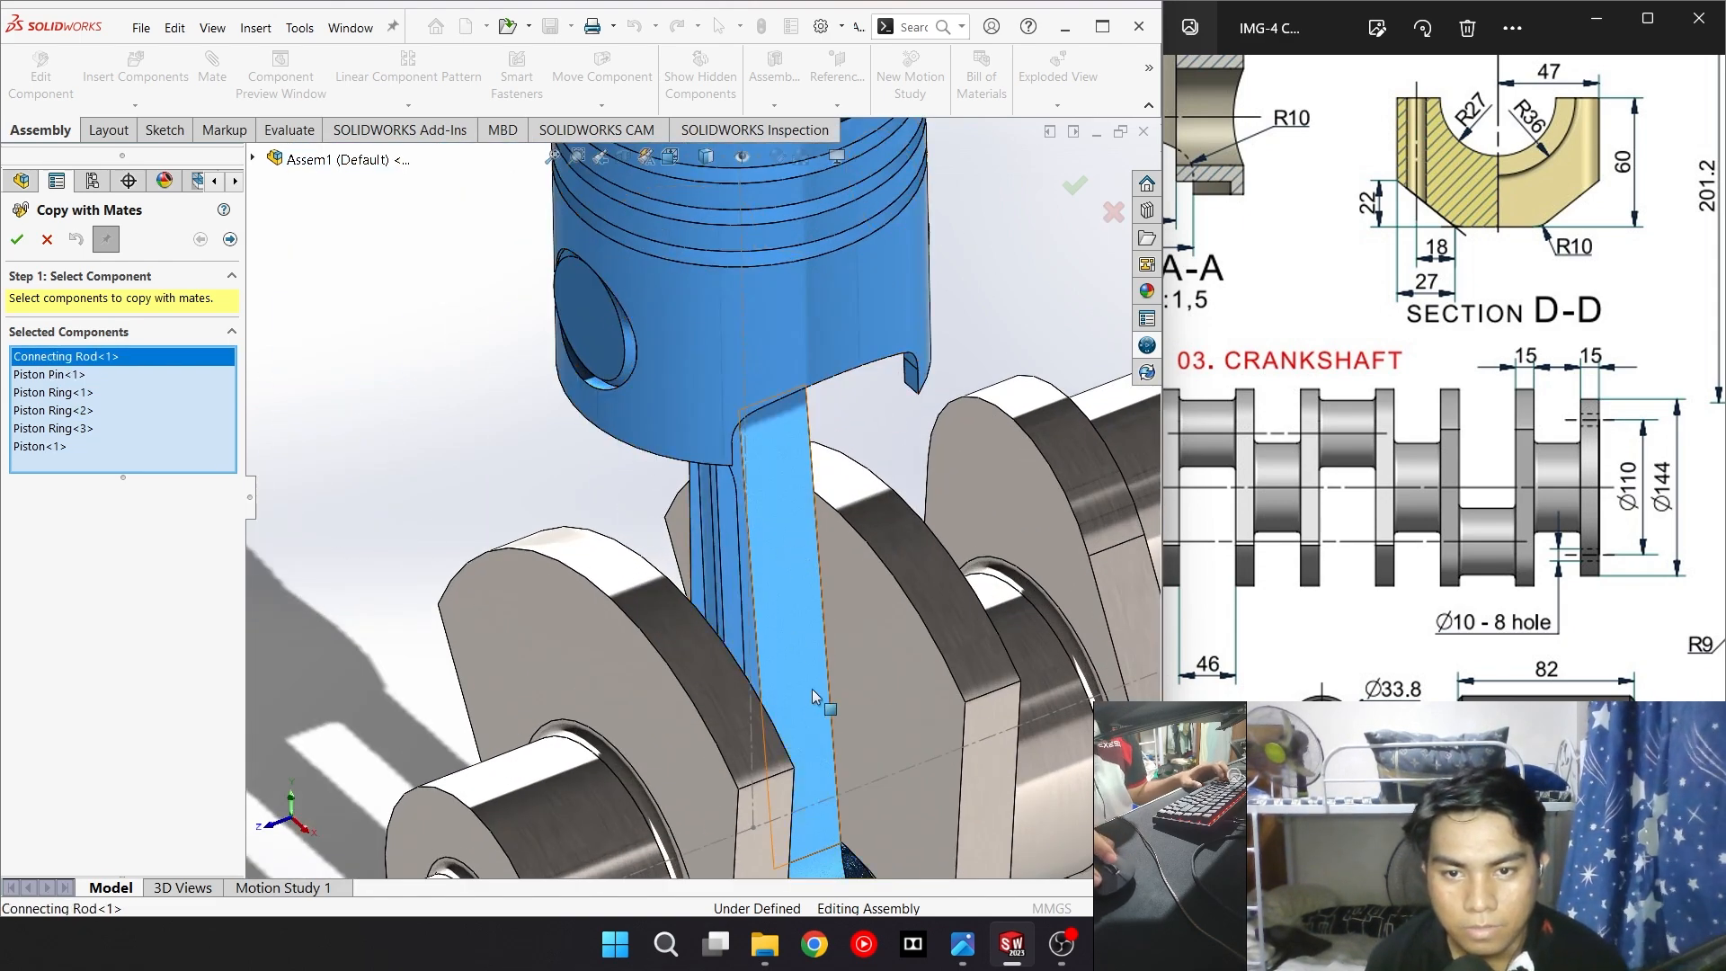
scroll(812, 688, "up", 5)
scroll(747, 669, "down", 3)
scroll(683, 521, "down", 3)
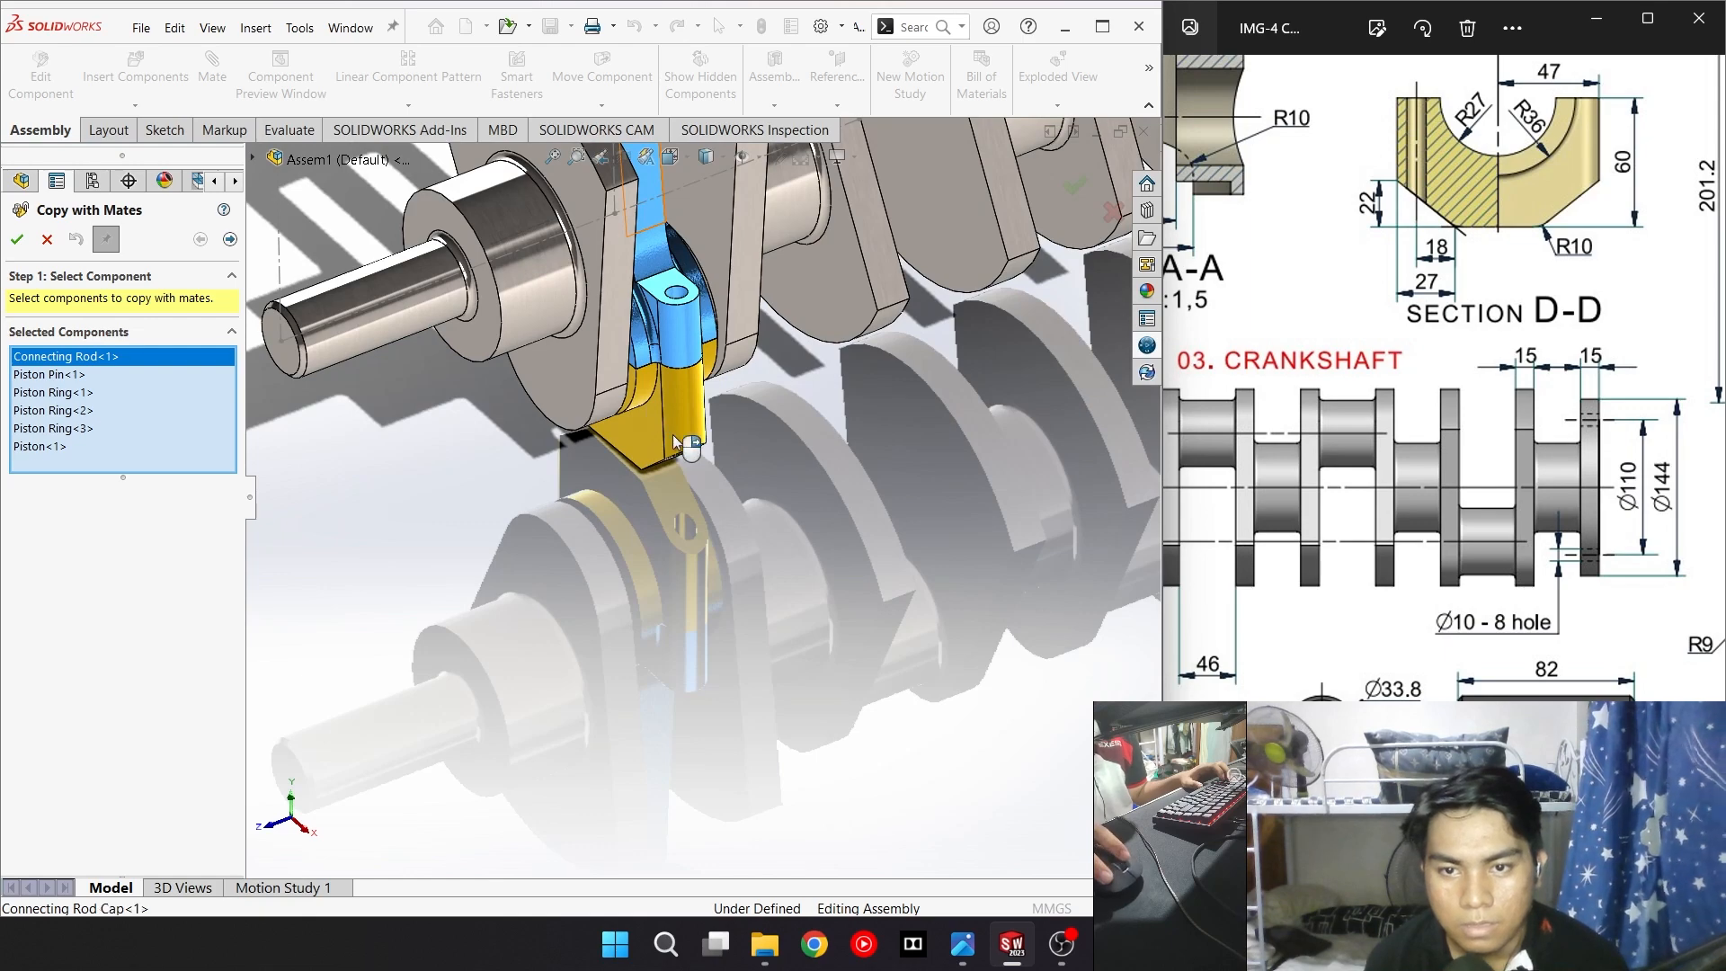
left_click(673, 437)
scroll(659, 430, "up", 5)
scroll(670, 690, "down", 4)
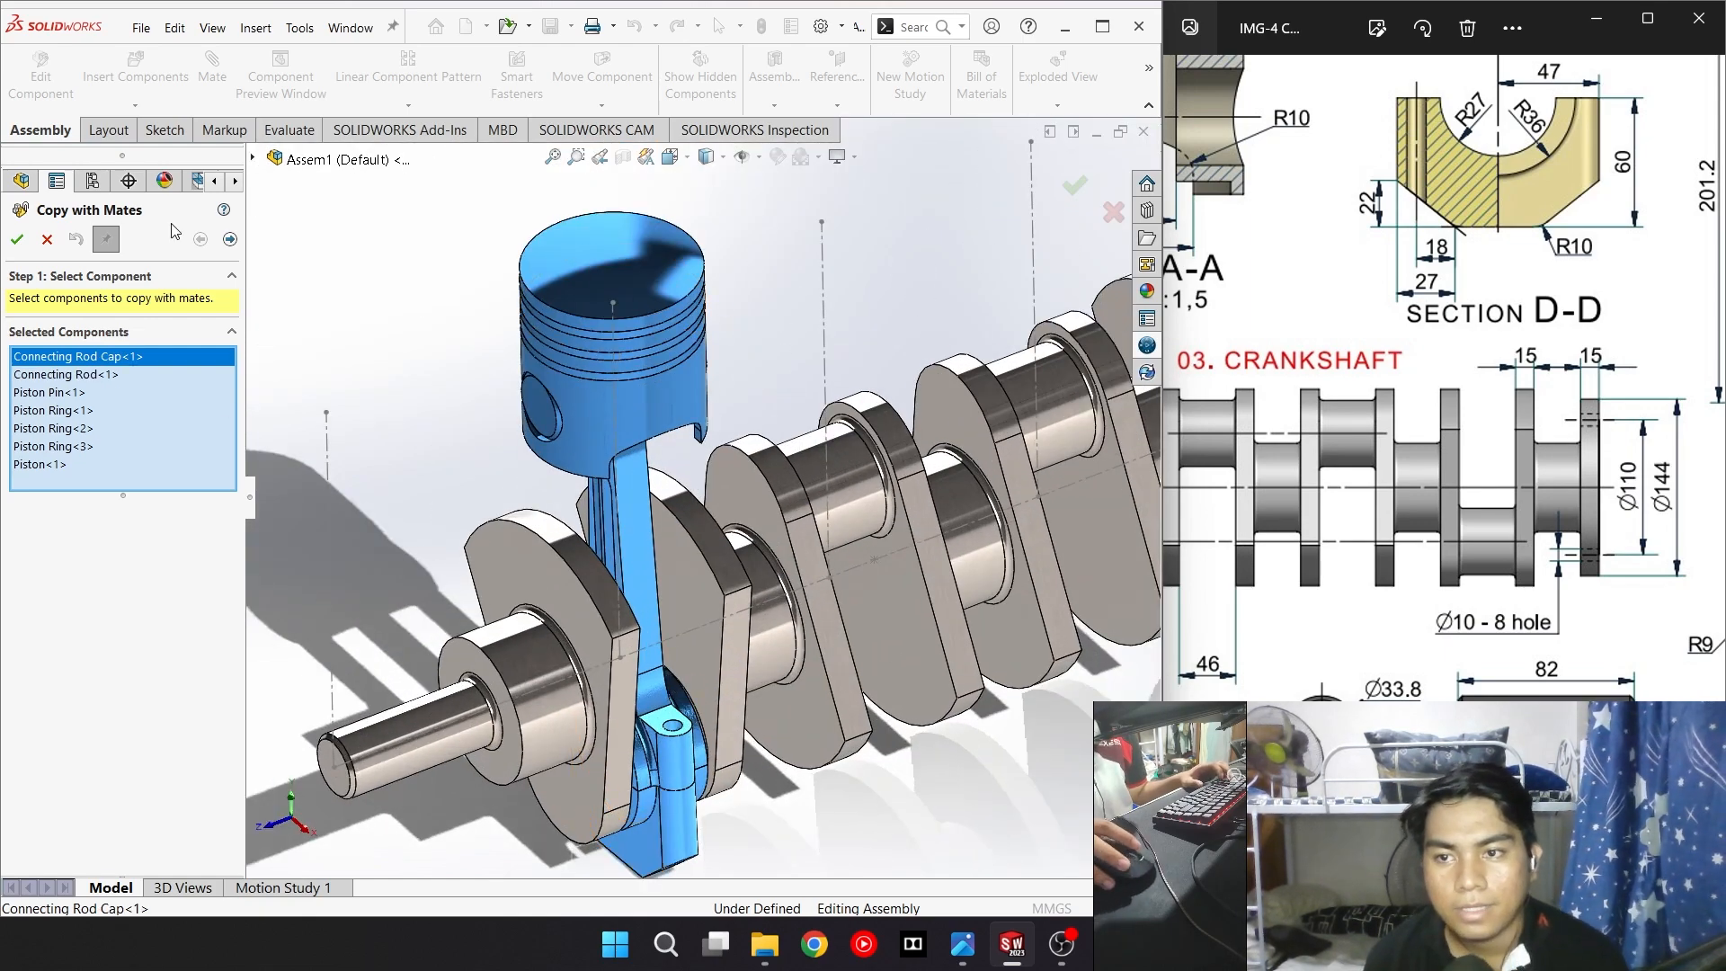
left_click(229, 240)
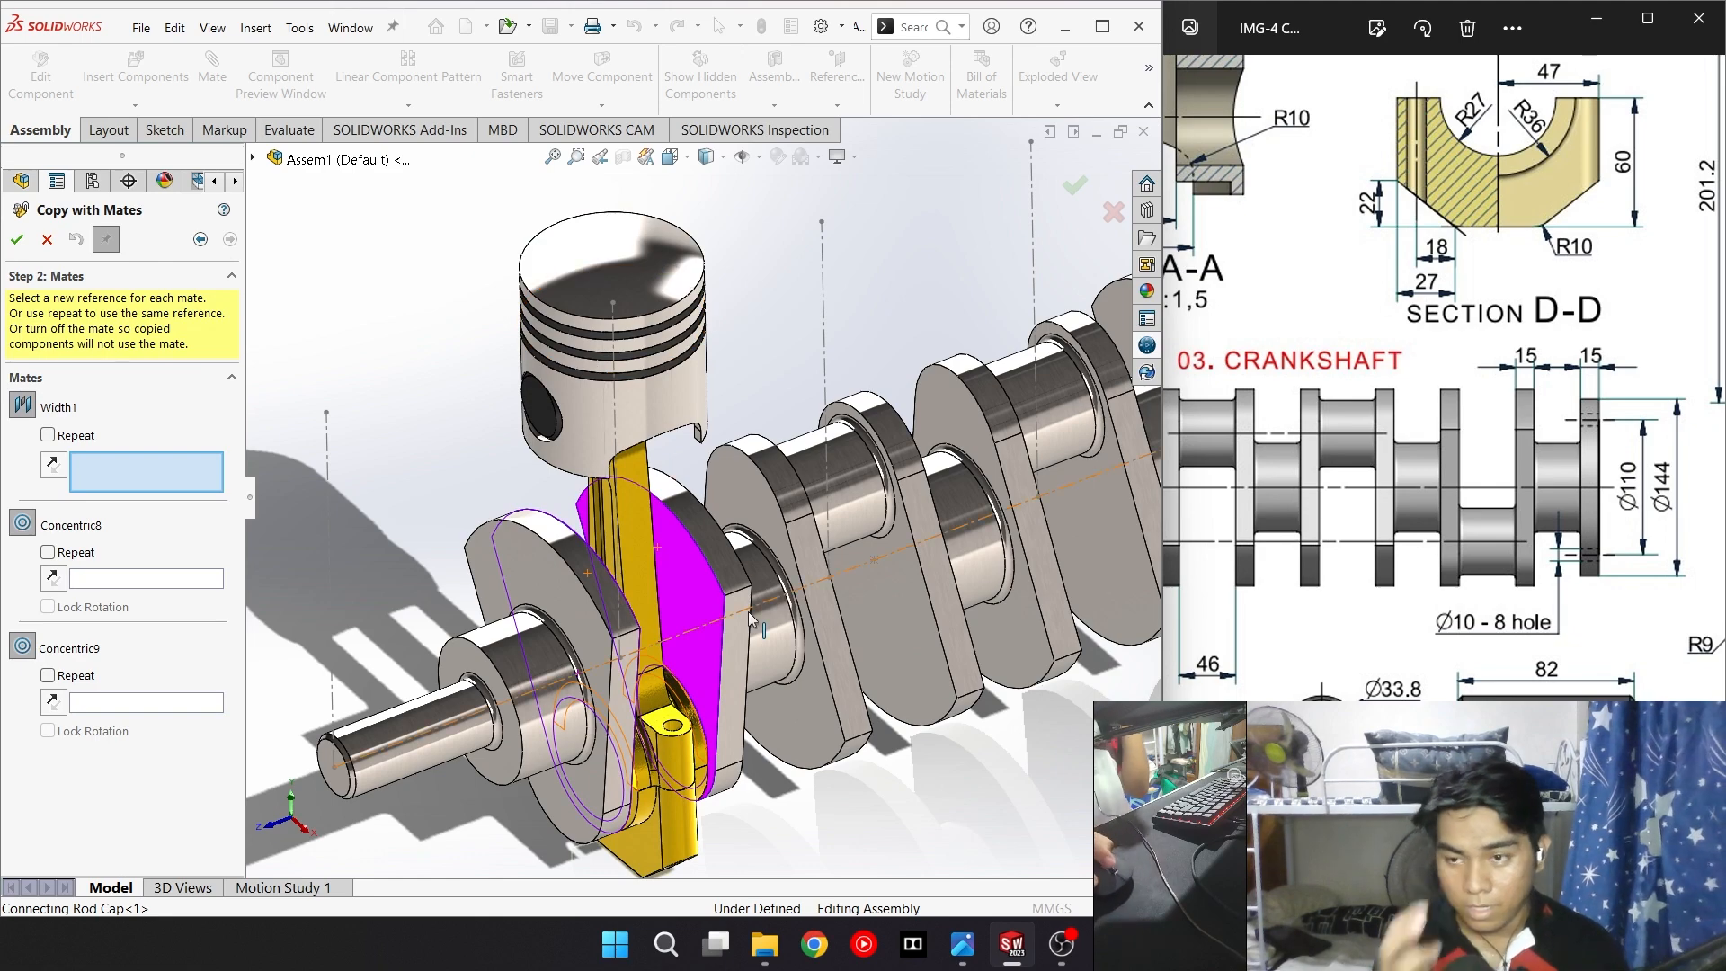
Choose the two facing web faces around the crankshaft's second crankpin as the new references for the copied Width mate
middle_click_drag(853, 805, 750, 796)
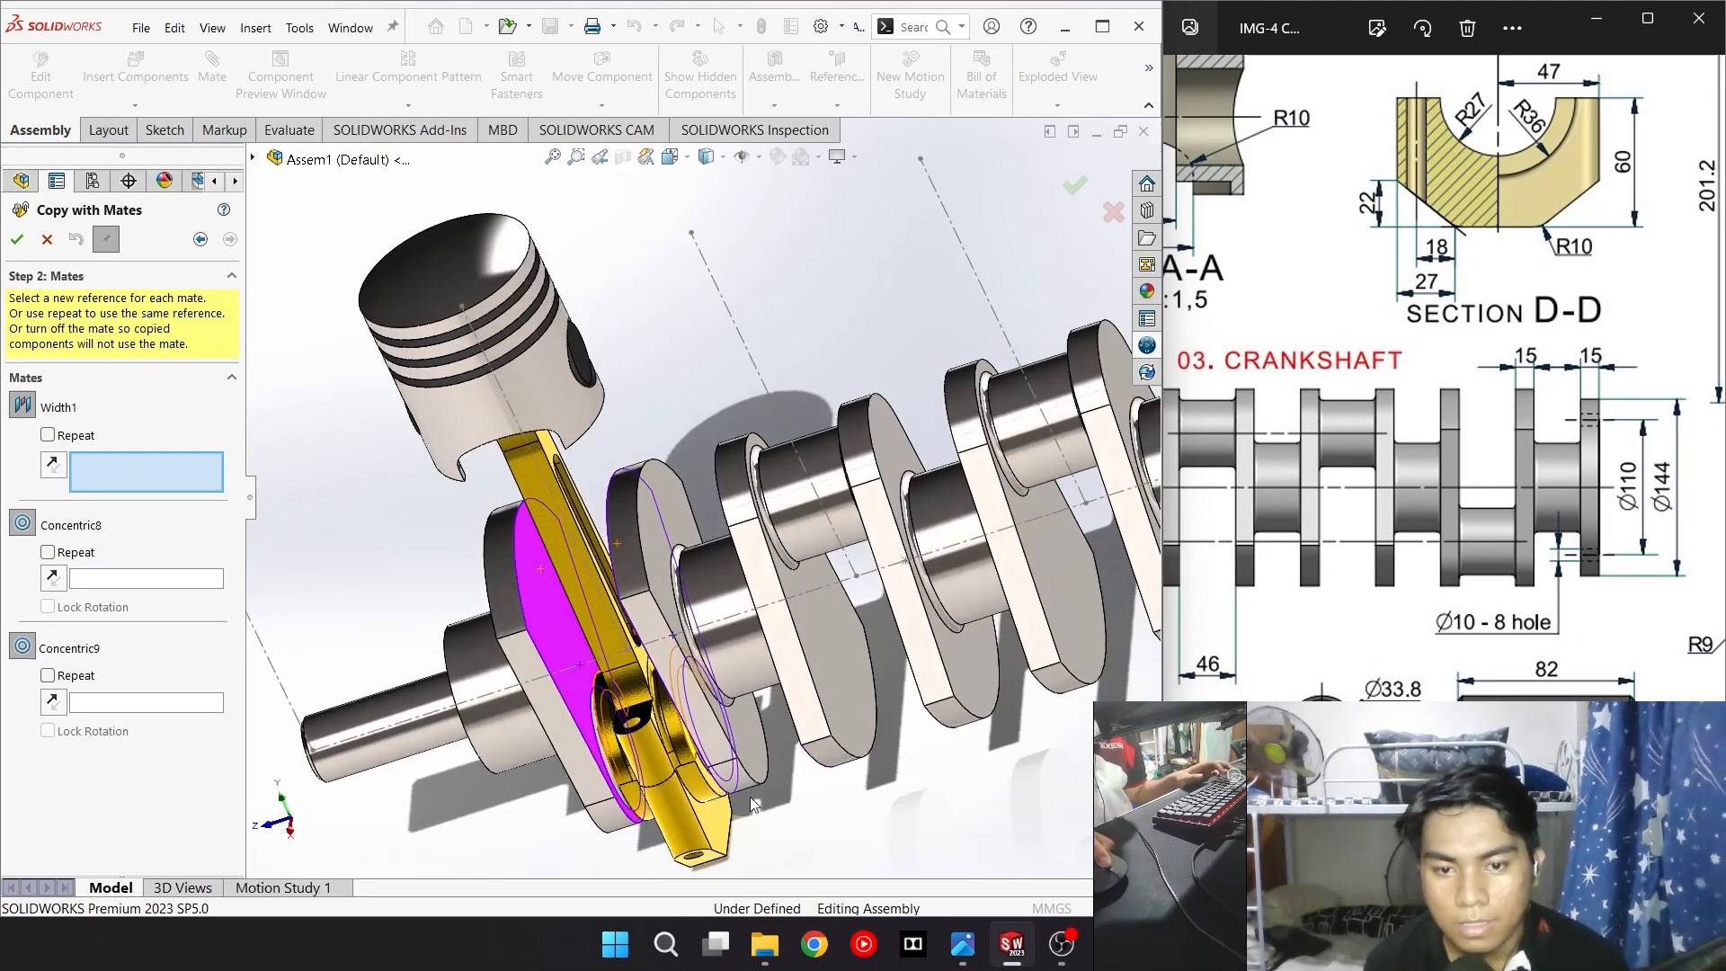
left_click(843, 640)
middle_click_drag(843, 639, 931, 605)
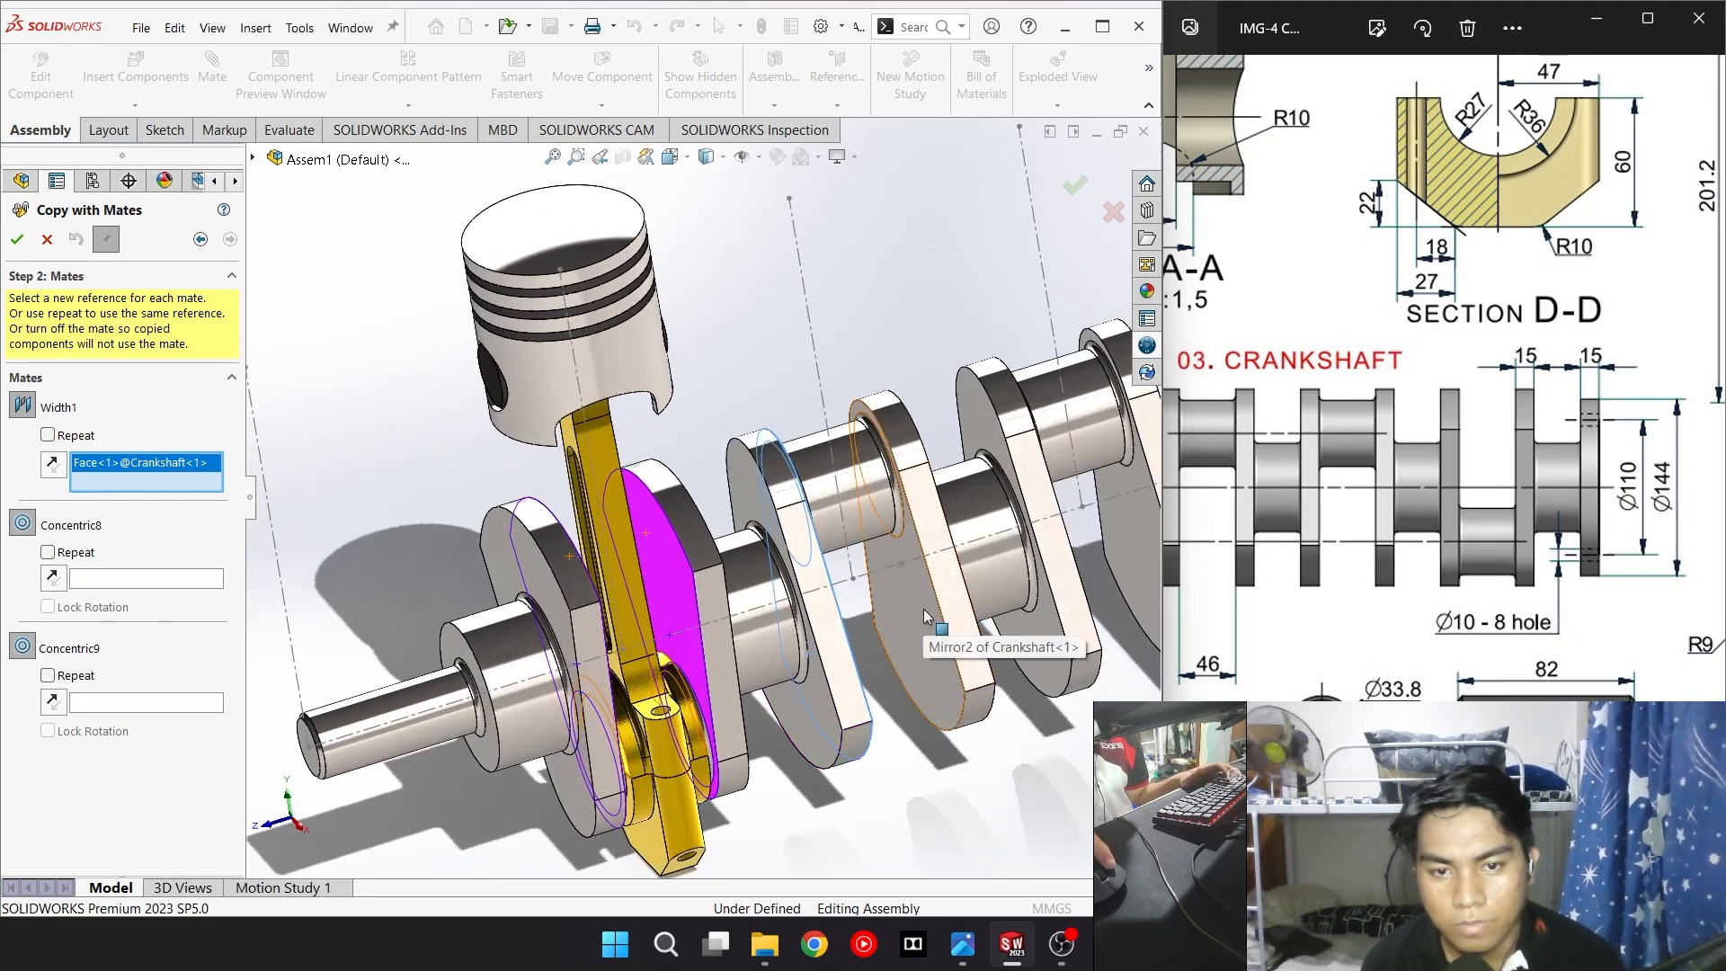
left_click(925, 612)
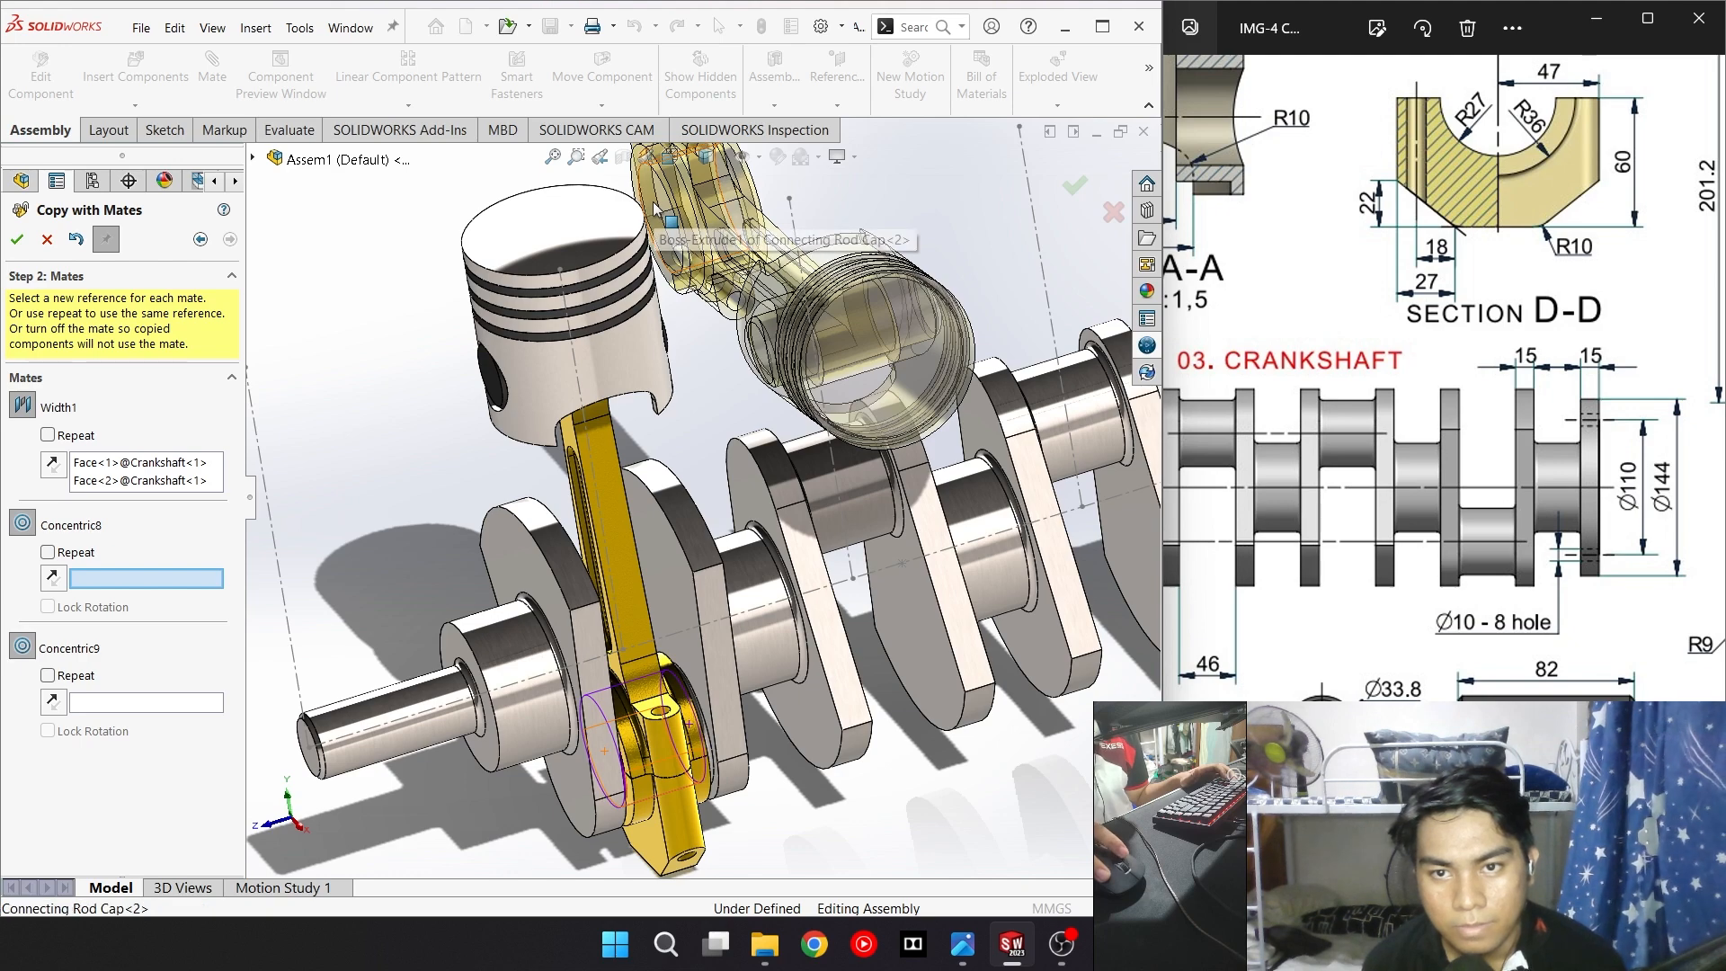
scroll(648, 208, "down", 5)
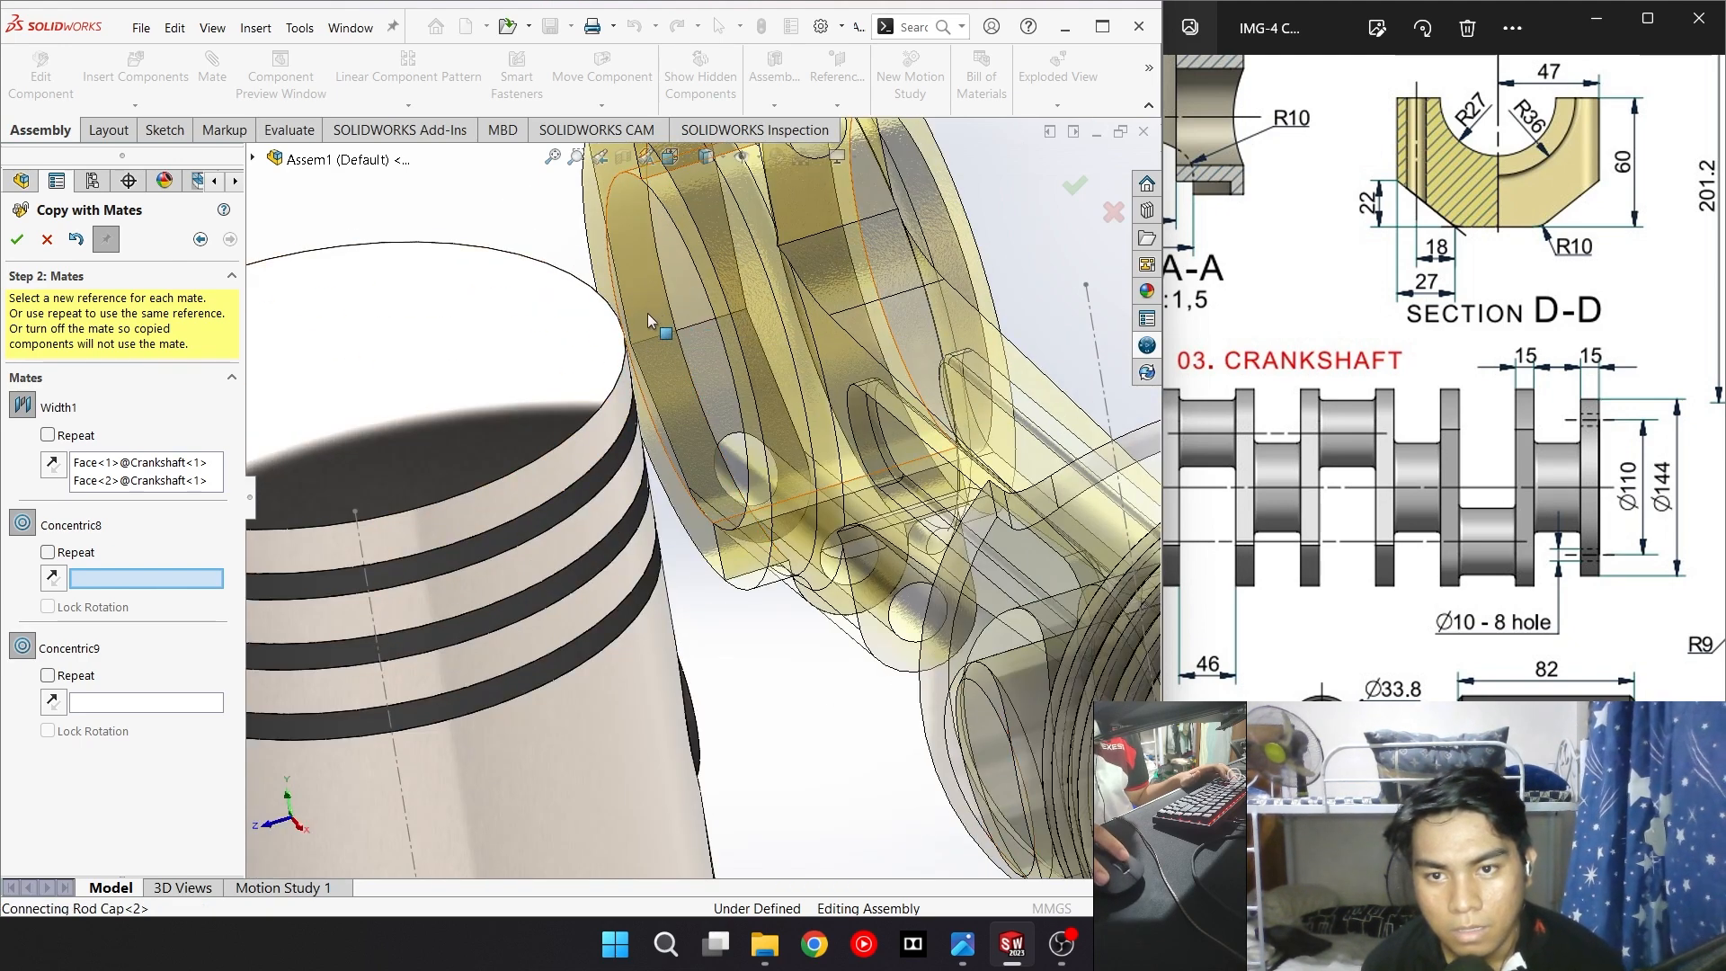
Use the second crankpin's journal face and its vertical sketch centerline as the concentric references and place the first piston set copy
scroll(647, 317, "up", 10)
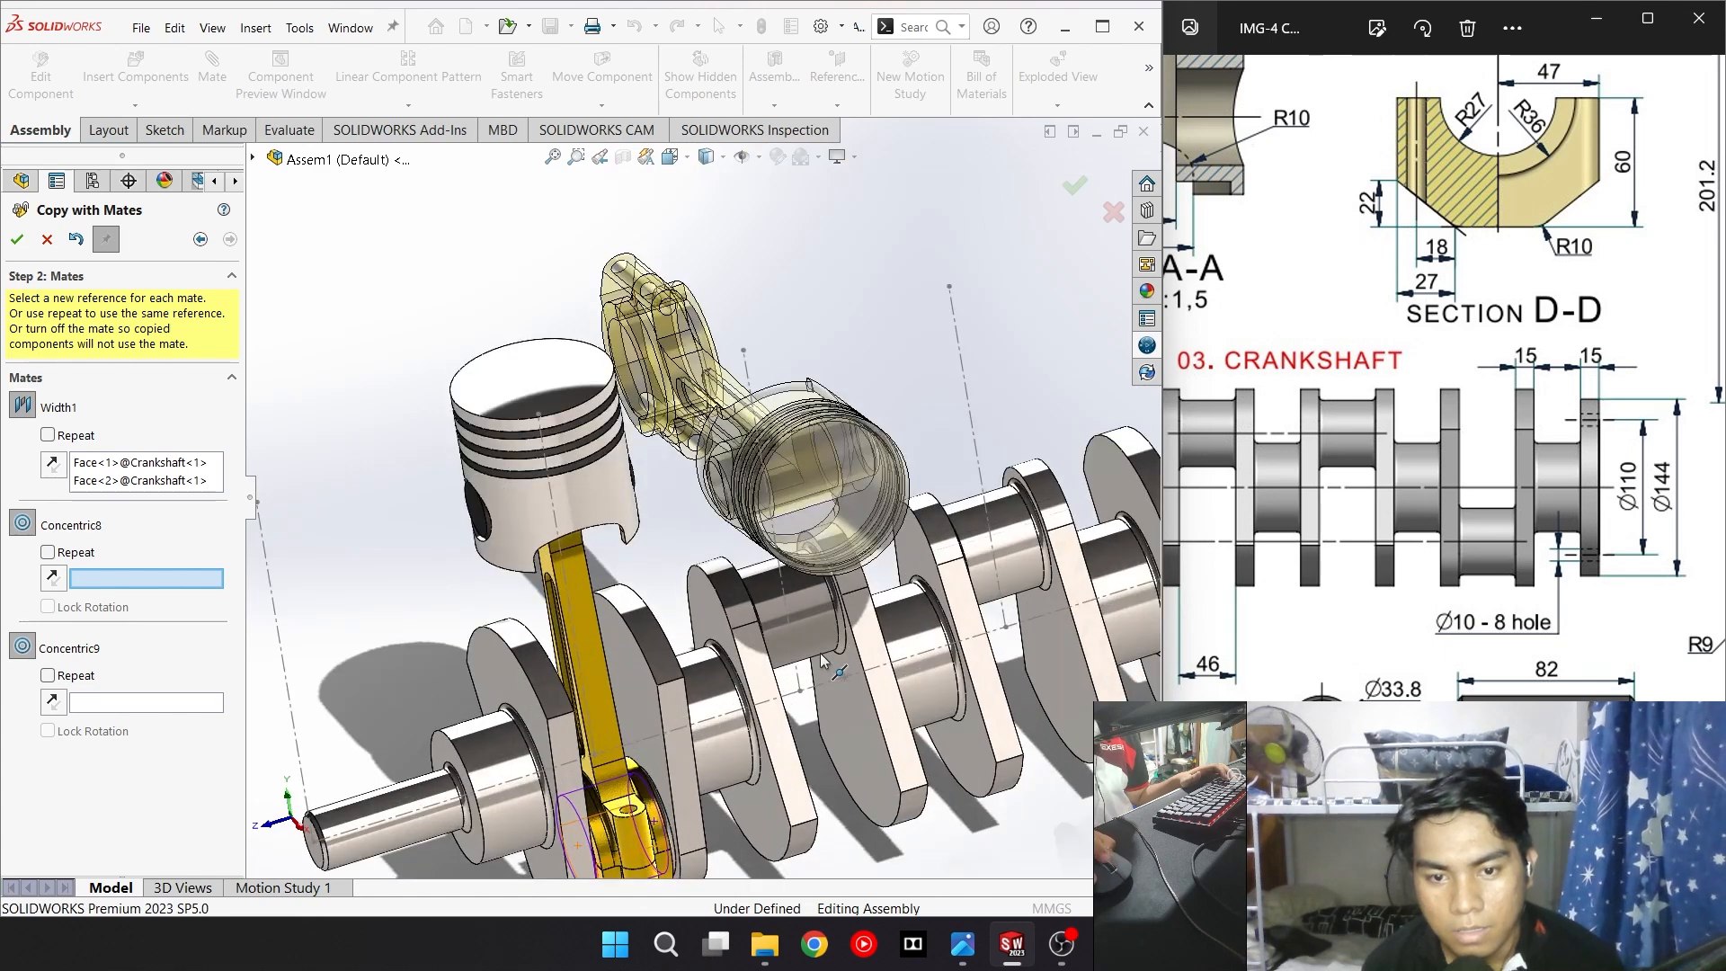
scroll(820, 653, "down", 2)
left_click(804, 596)
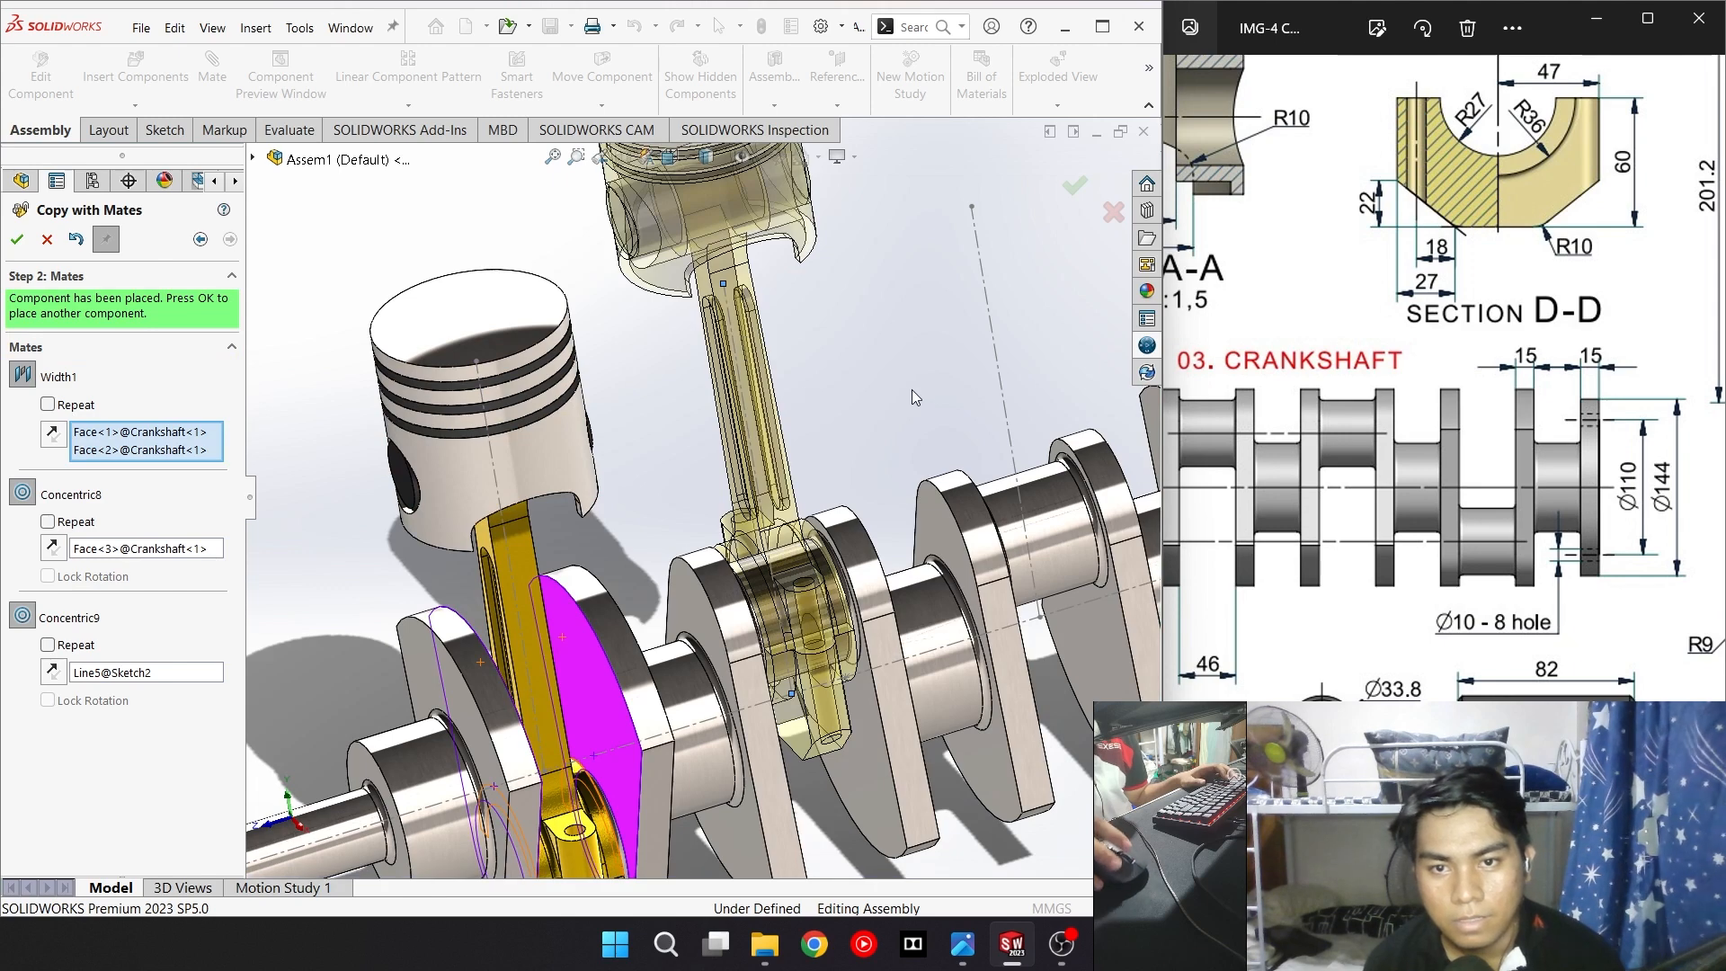
scroll(911, 390, "up", 6)
scroll(834, 435, "down", 5)
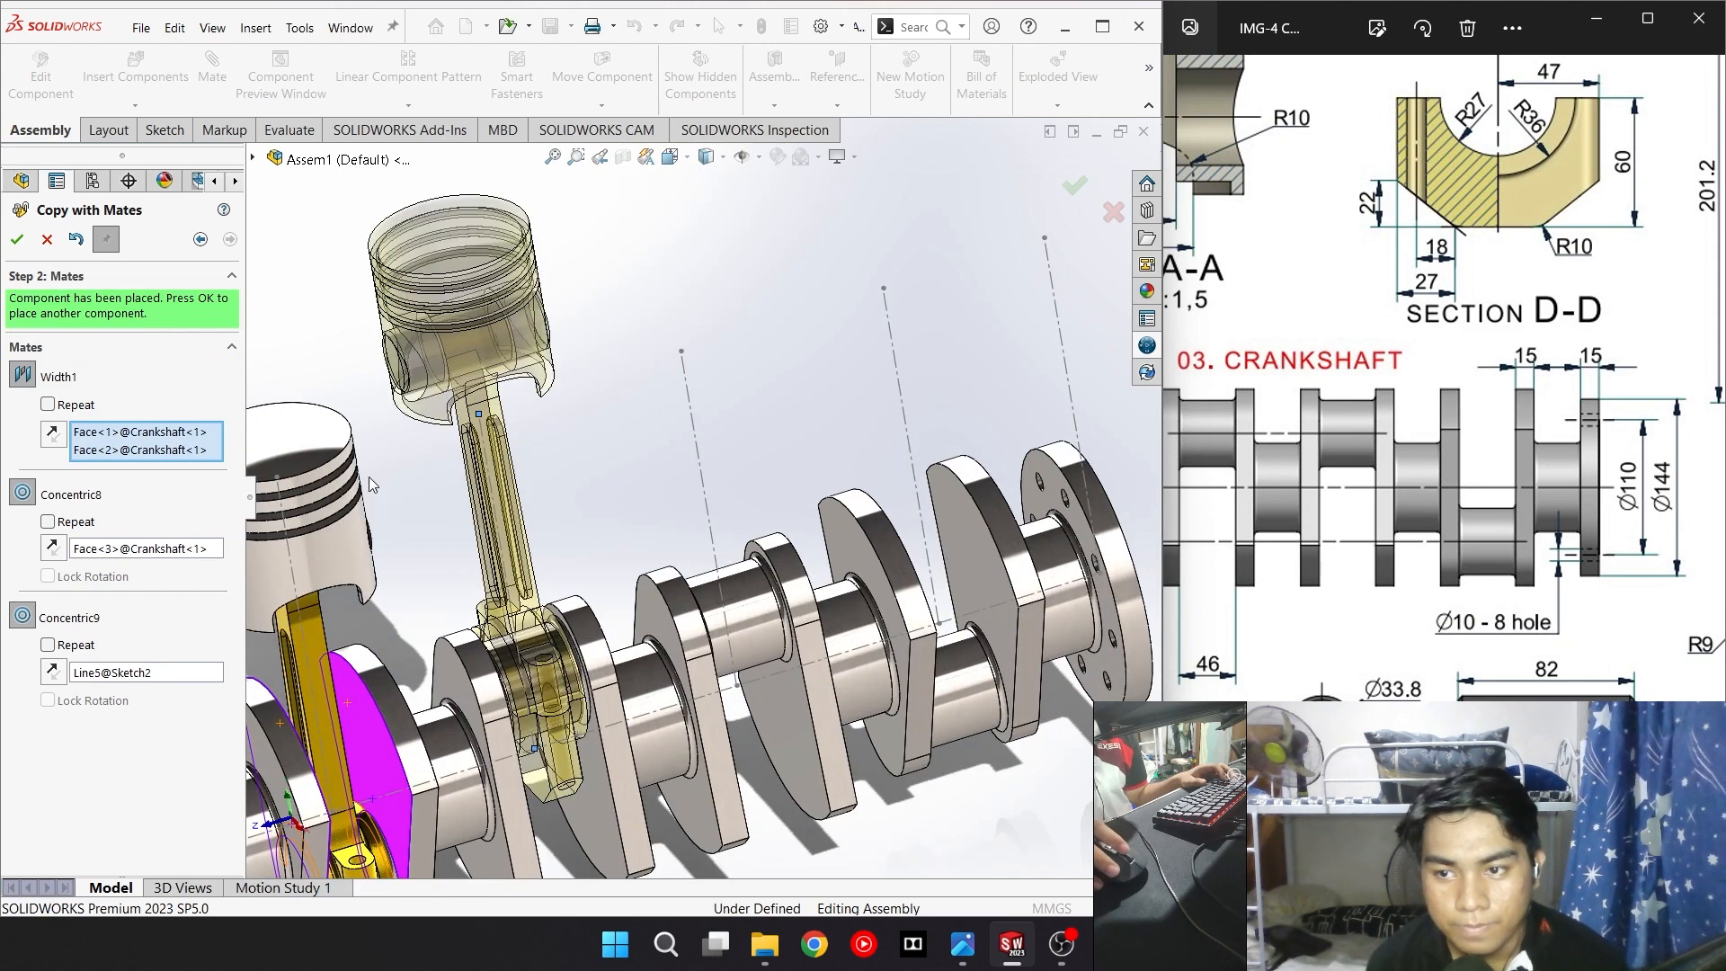
left_click(15, 241)
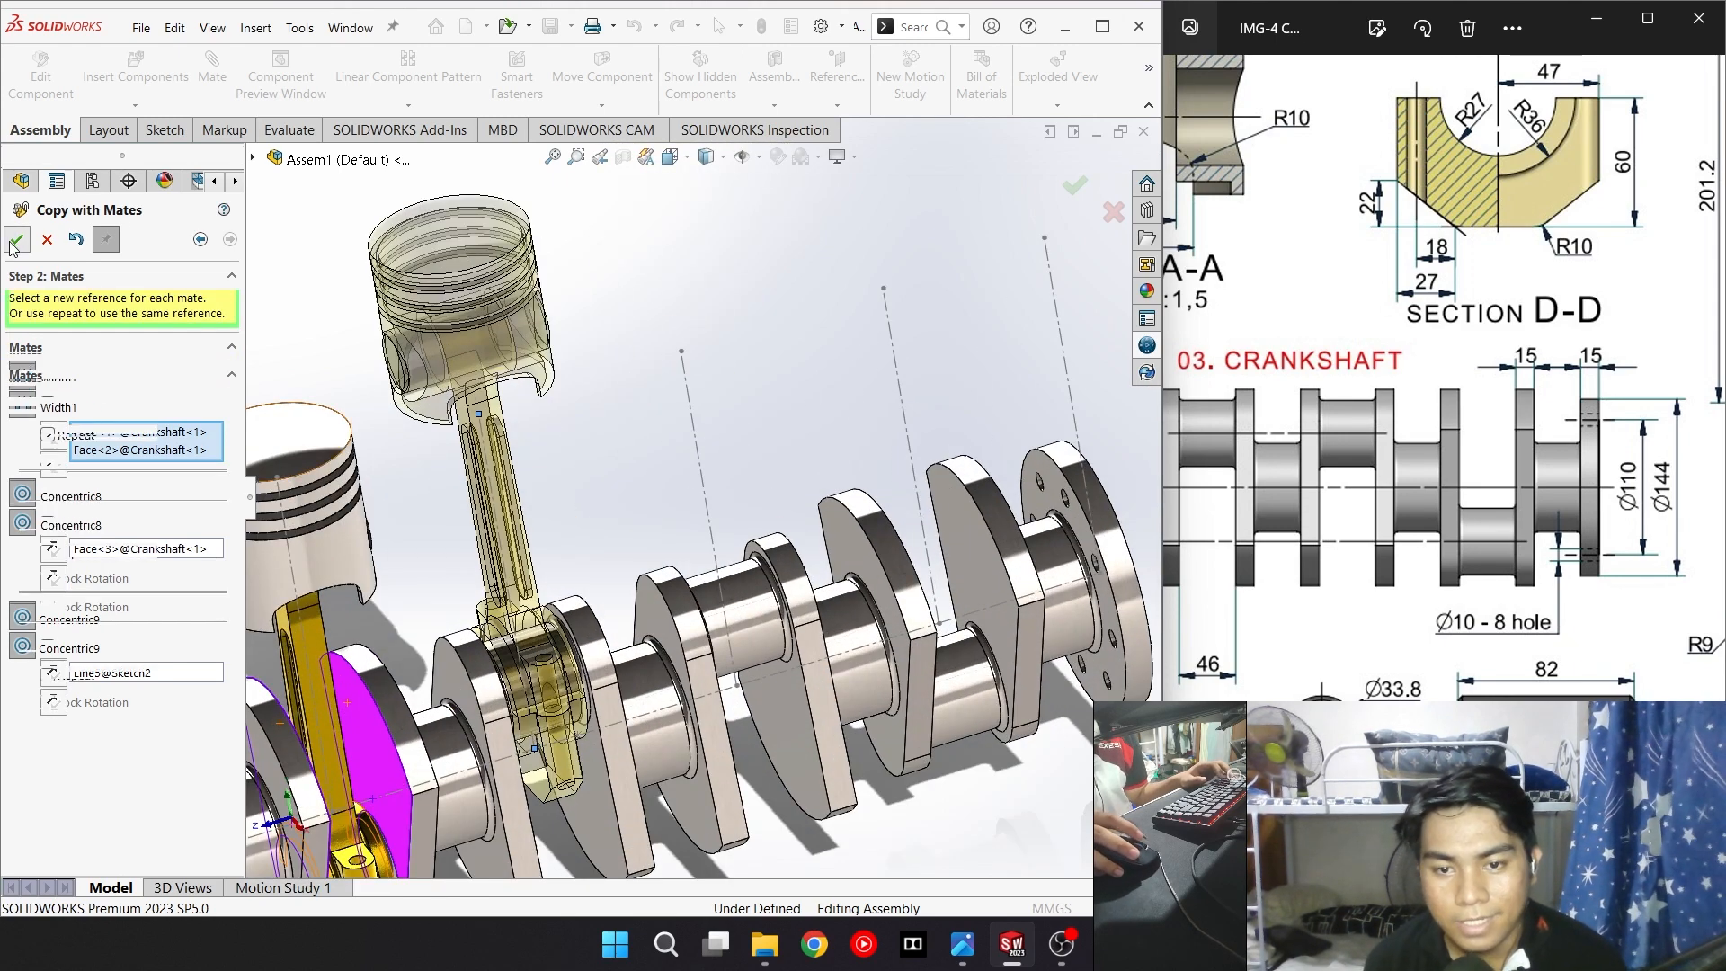
Place another piston set copy on the third crankpin using its two facing web faces, journal face and vertical sketch centerline
left_click(802, 732)
middle_click_drag(942, 747, 776, 779)
left_click(726, 784)
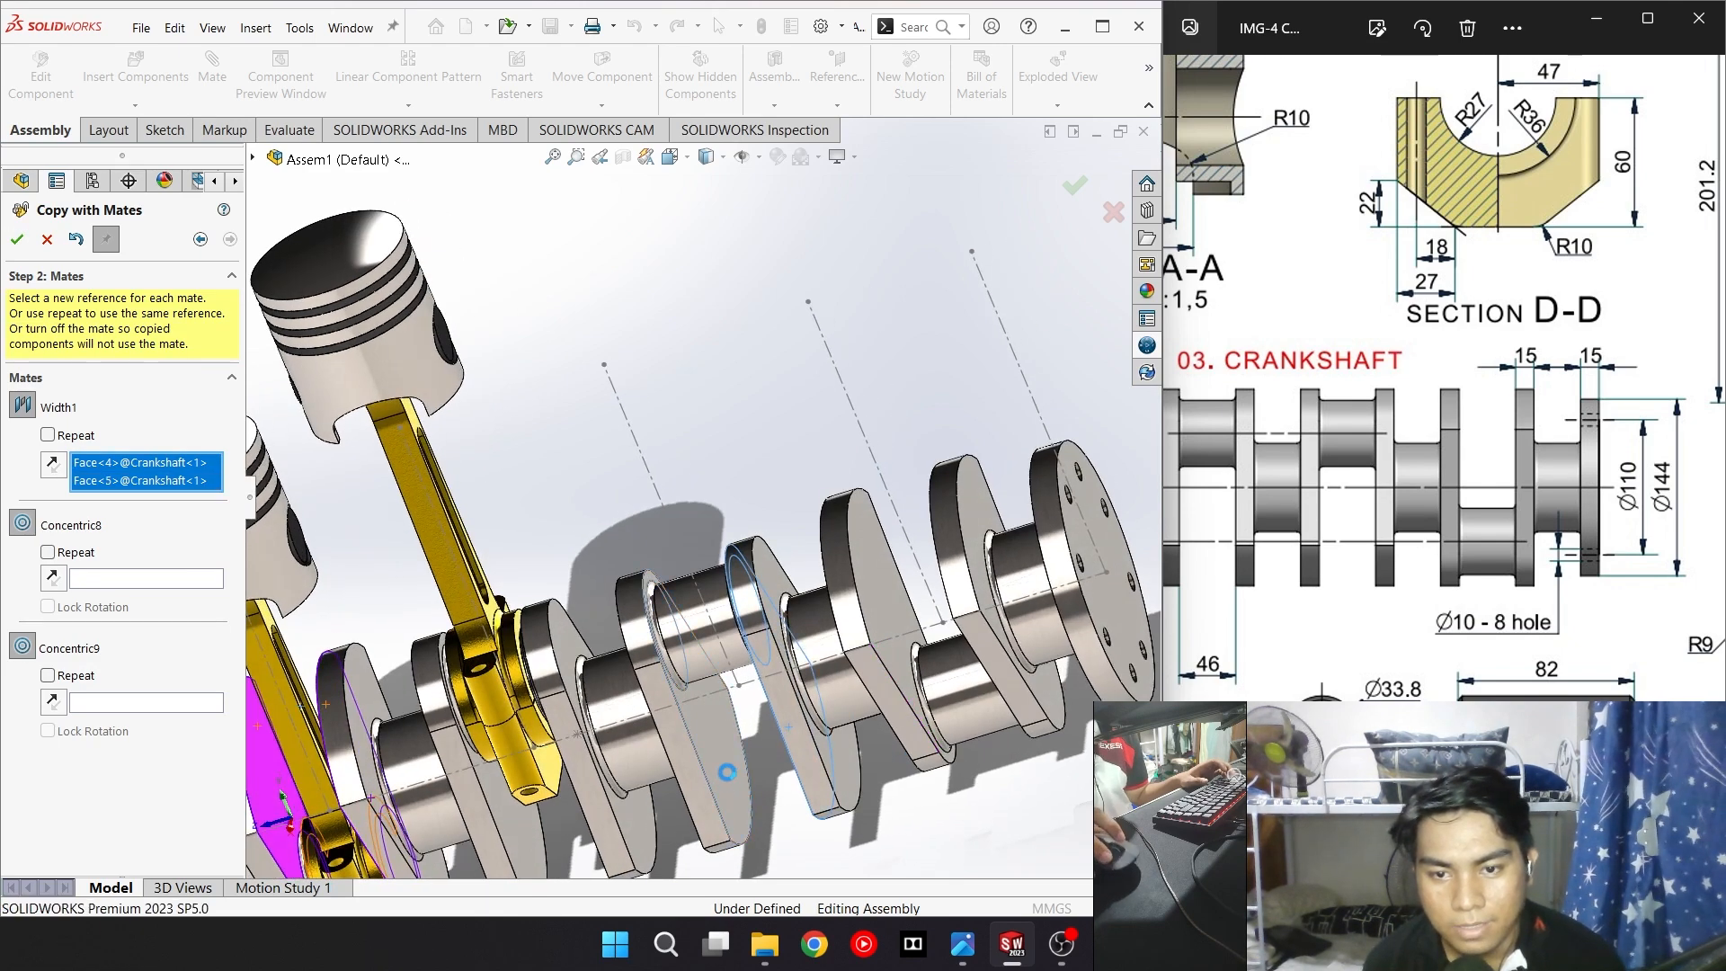
left_click(719, 609)
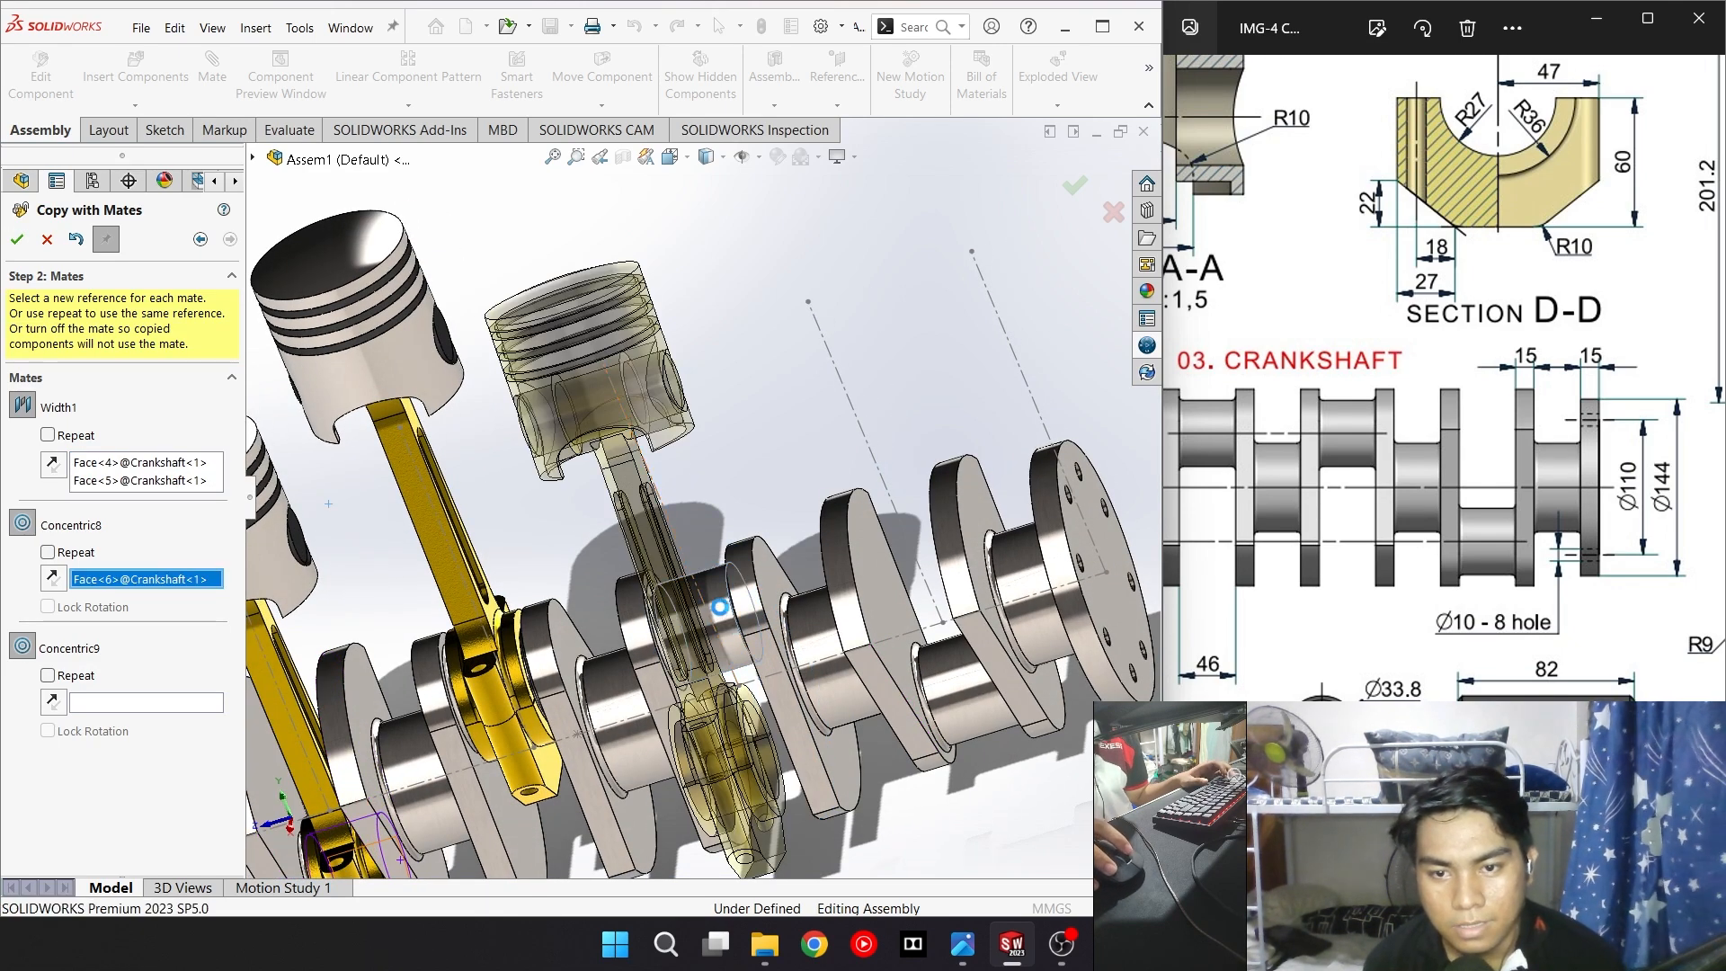
left_click(657, 490)
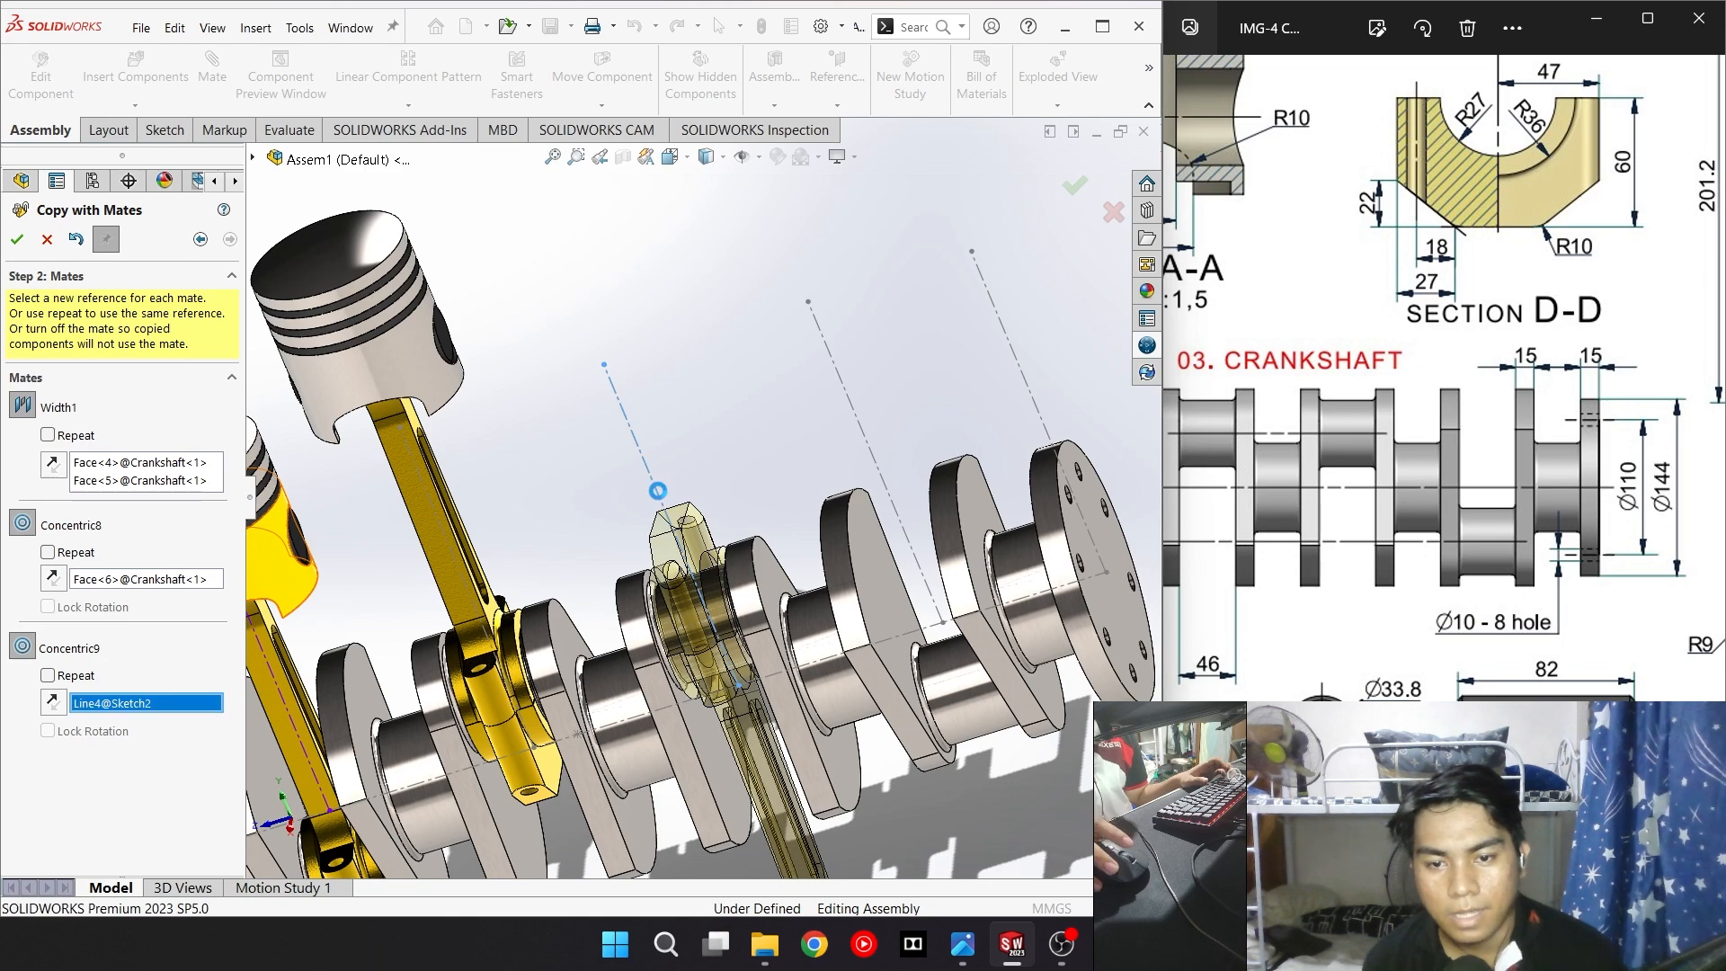
middle_click_drag(797, 418, 917, 603)
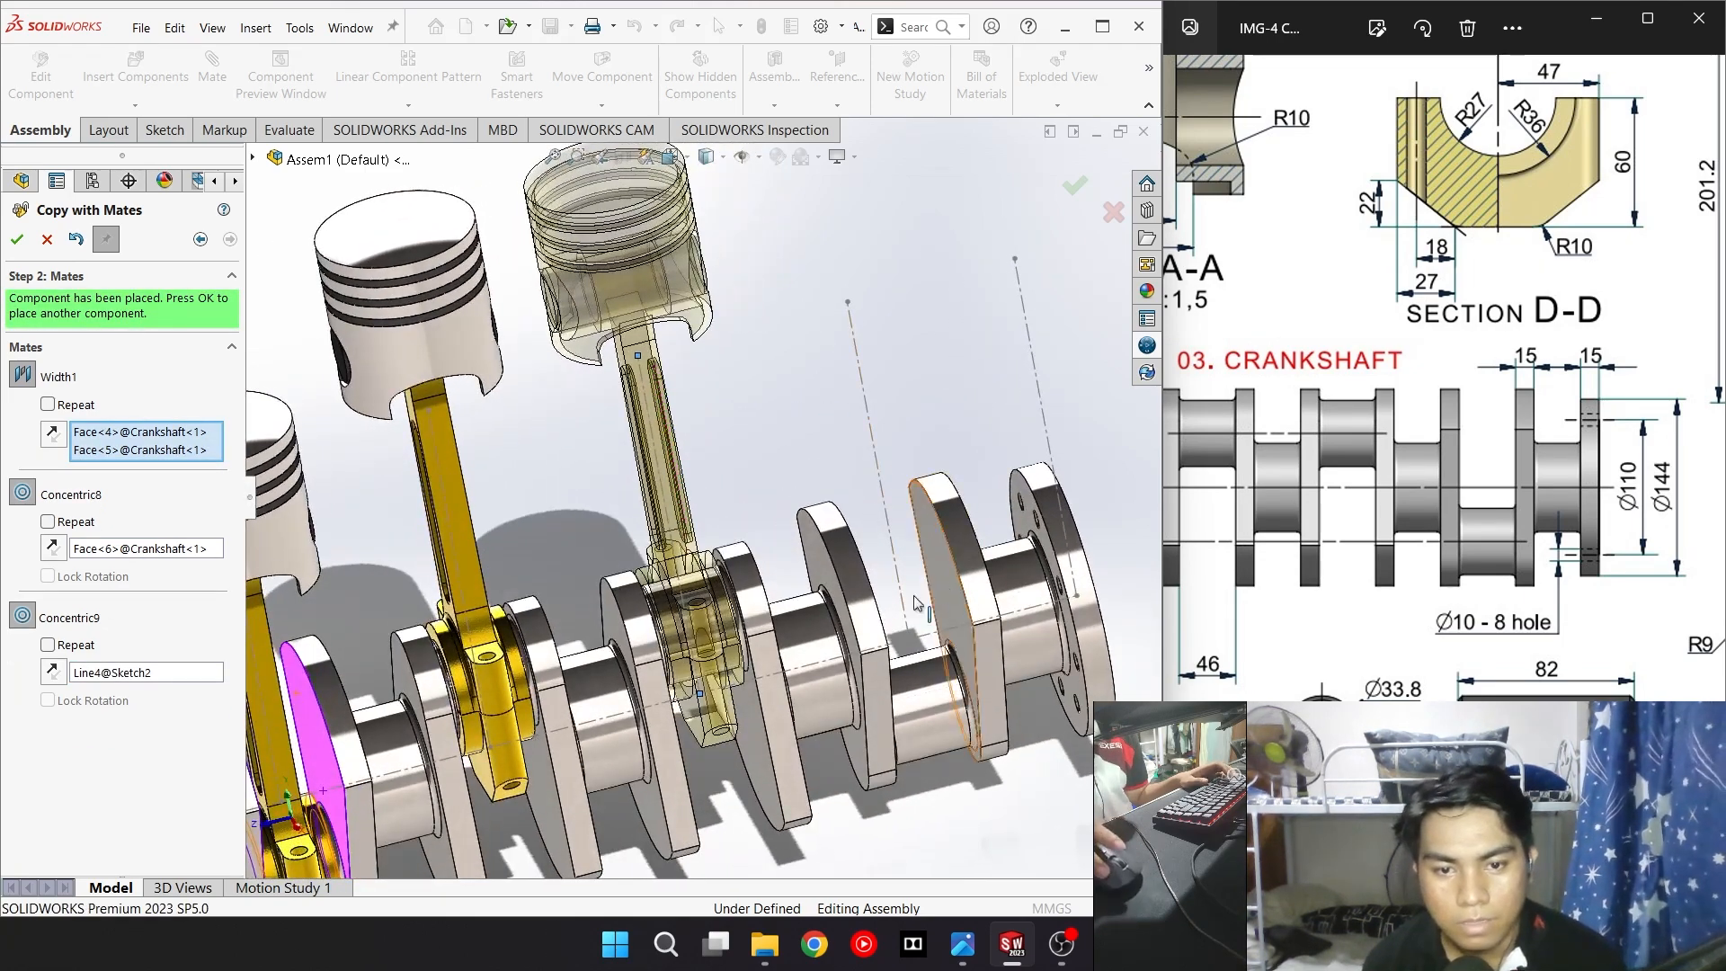
left_click(19, 241)
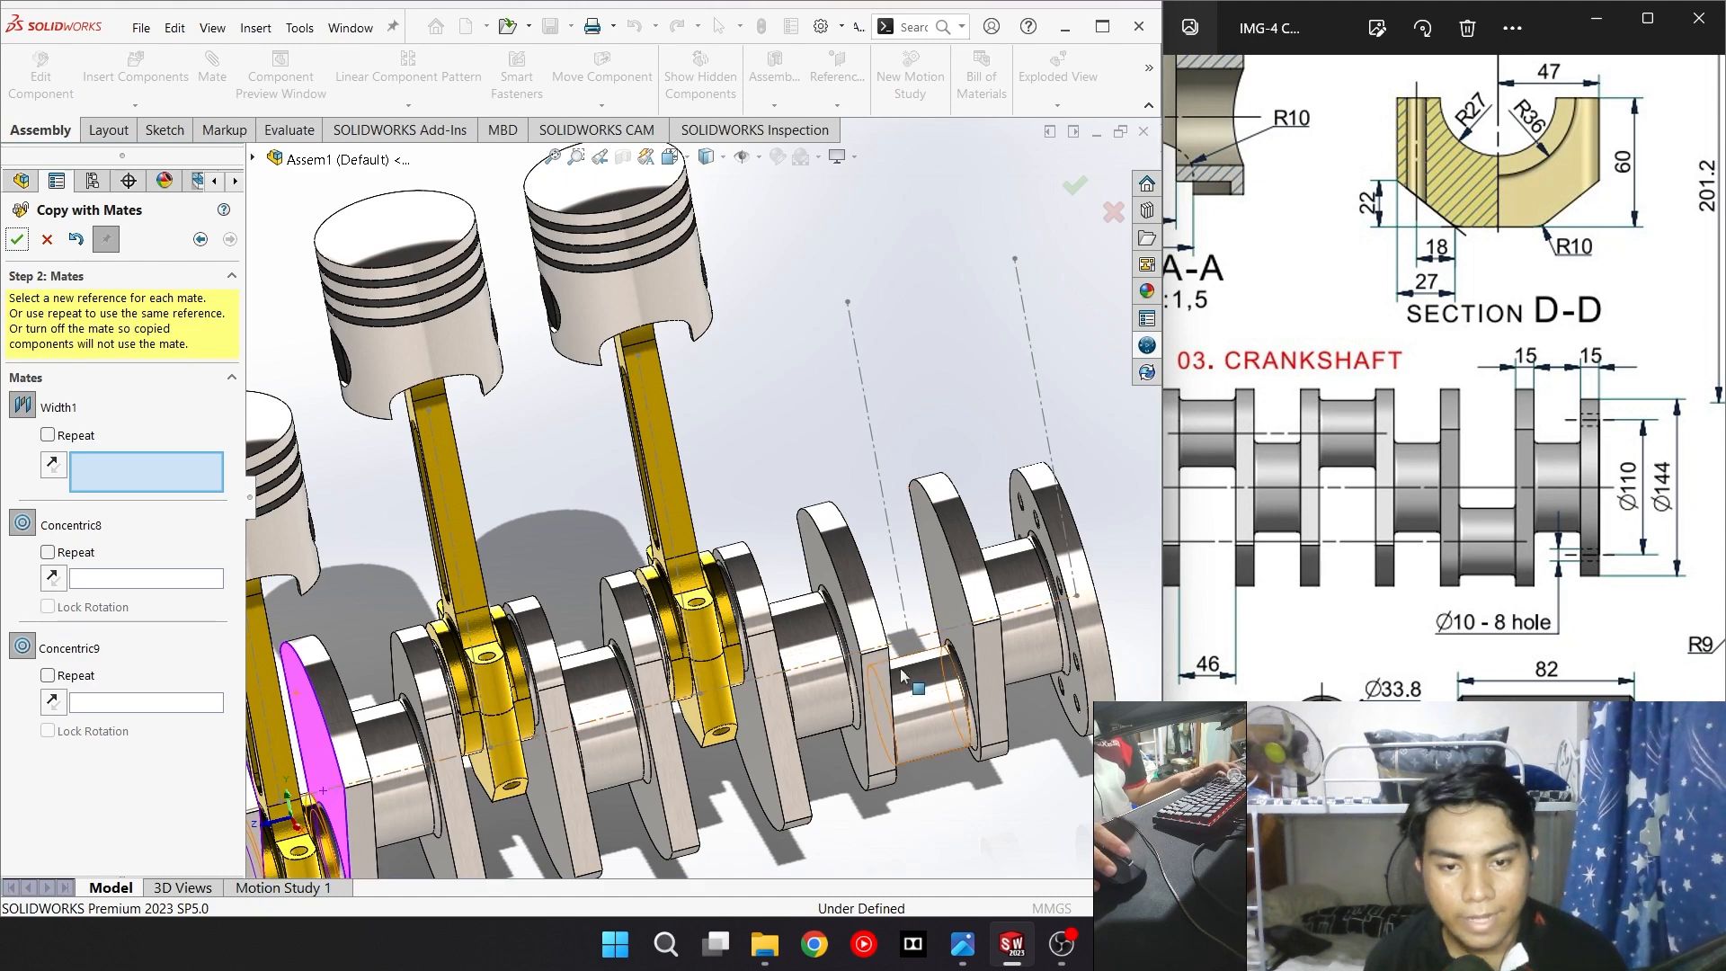
Place the last piston set copy on the fourth crankpin using its web faces, journal face and sketch centerline, and finish Copy with Mates
middle_click_drag(914, 834, 880, 683)
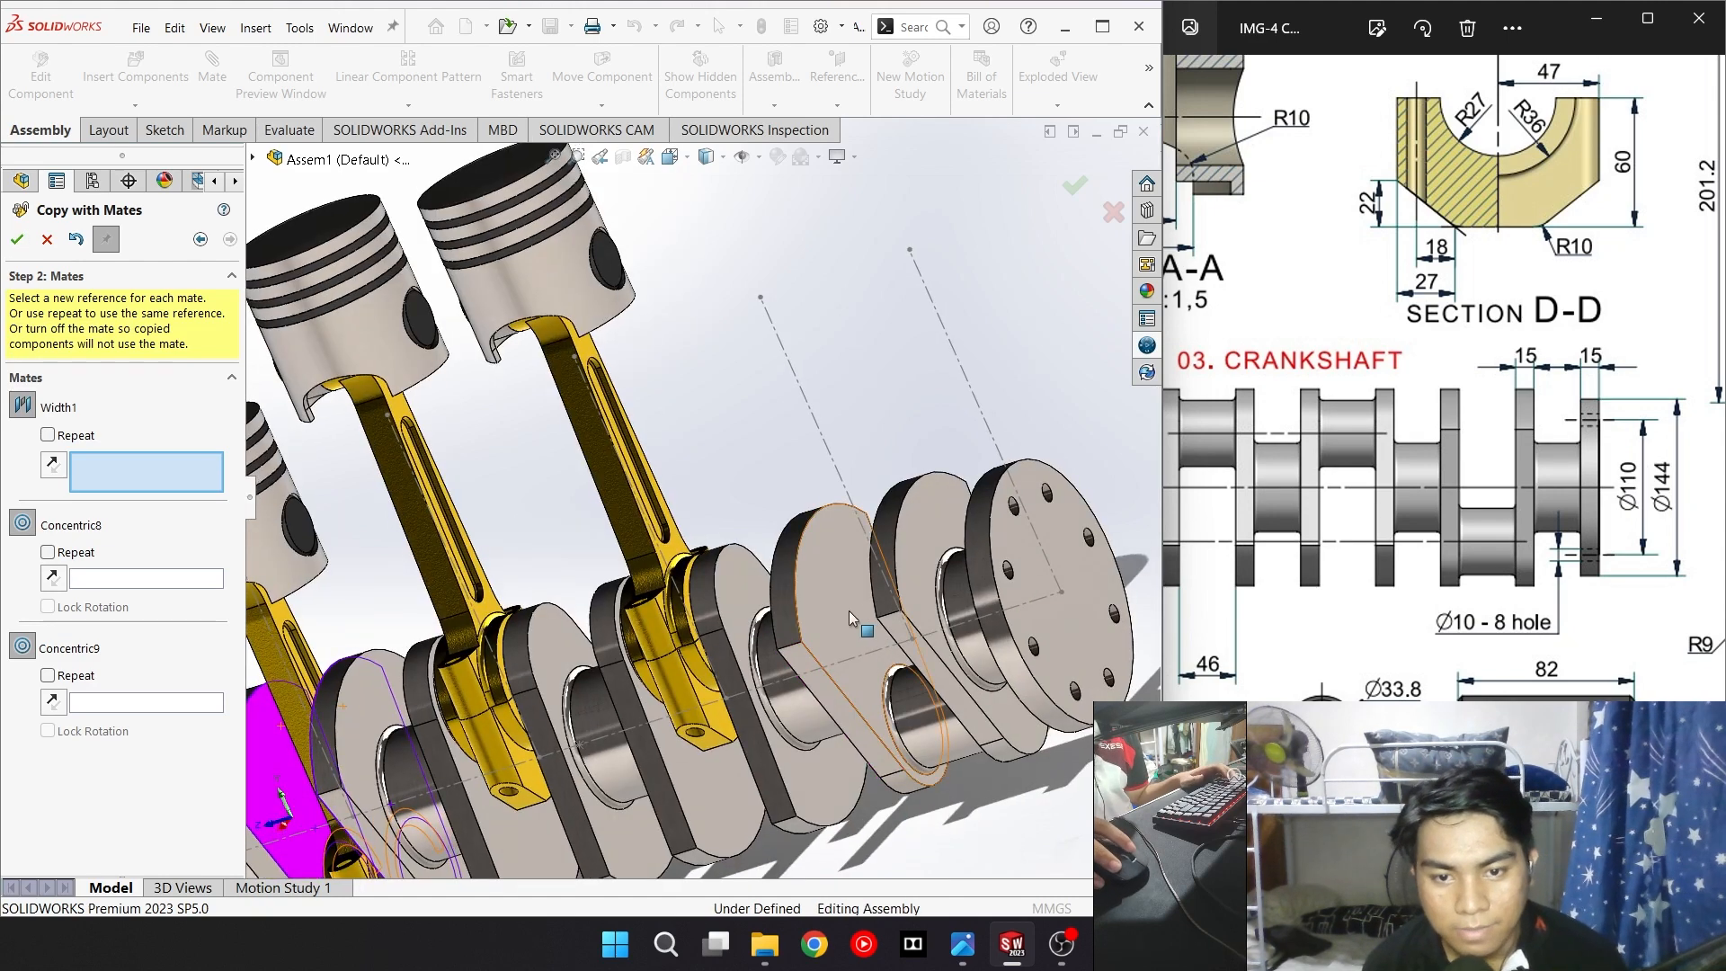
left_click(860, 625)
middle_click_drag(861, 625, 989, 591)
left_click(1031, 655)
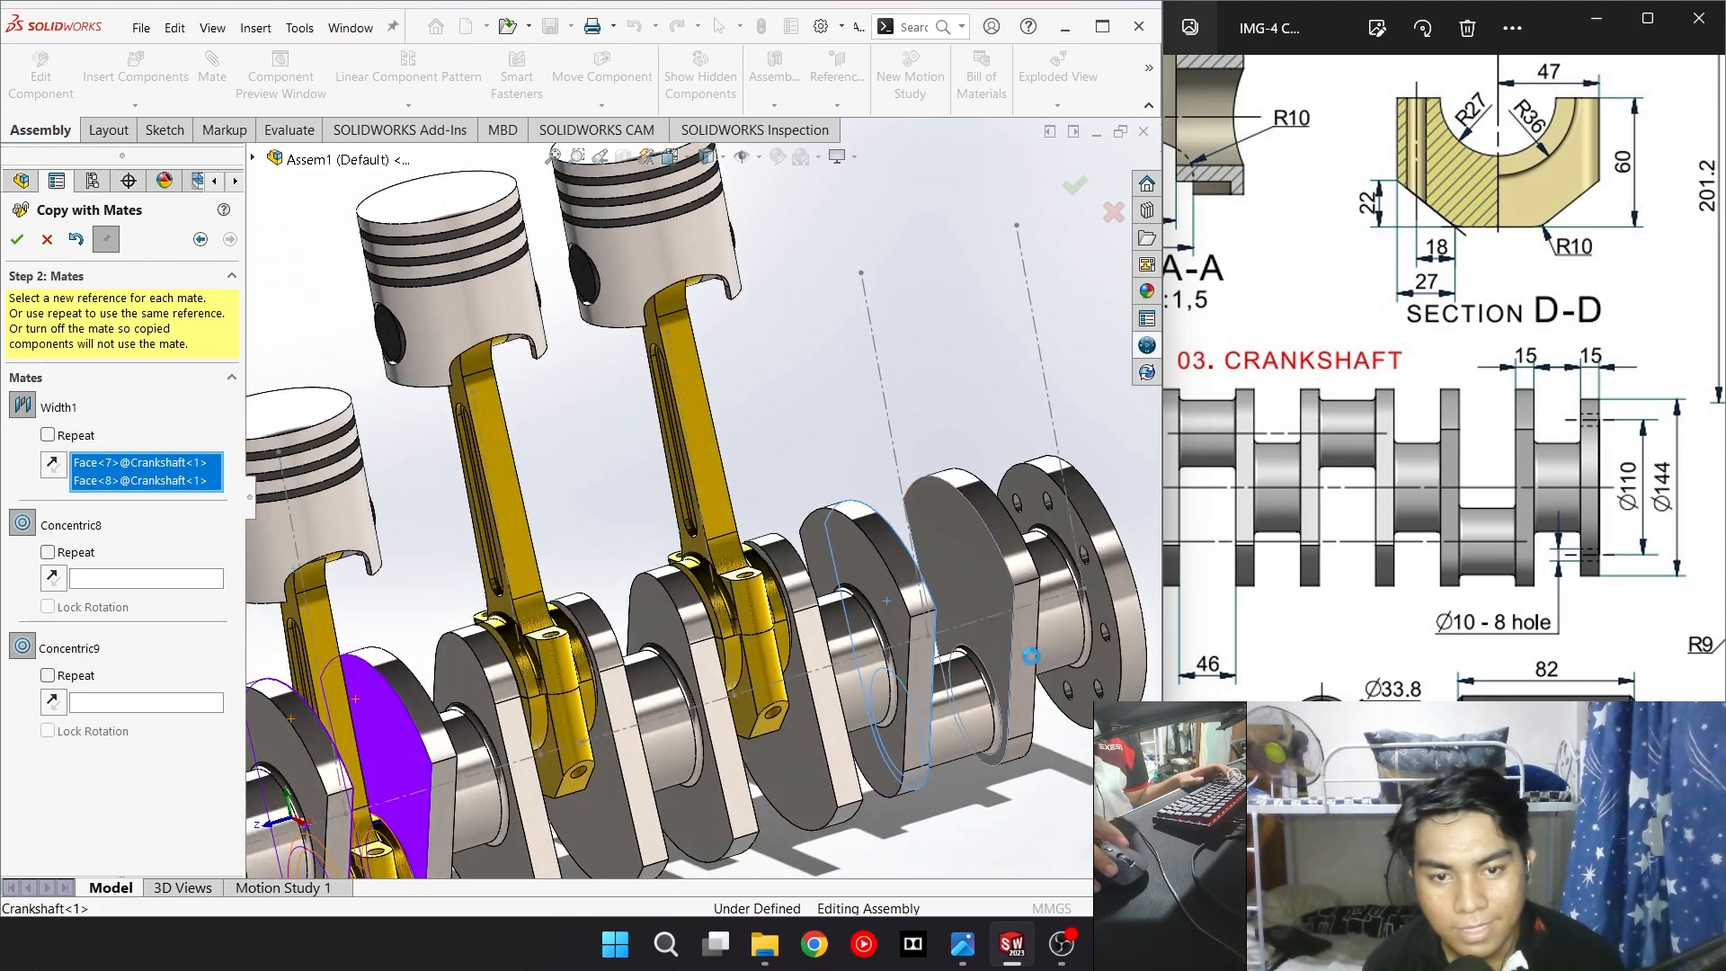
left_click(976, 721)
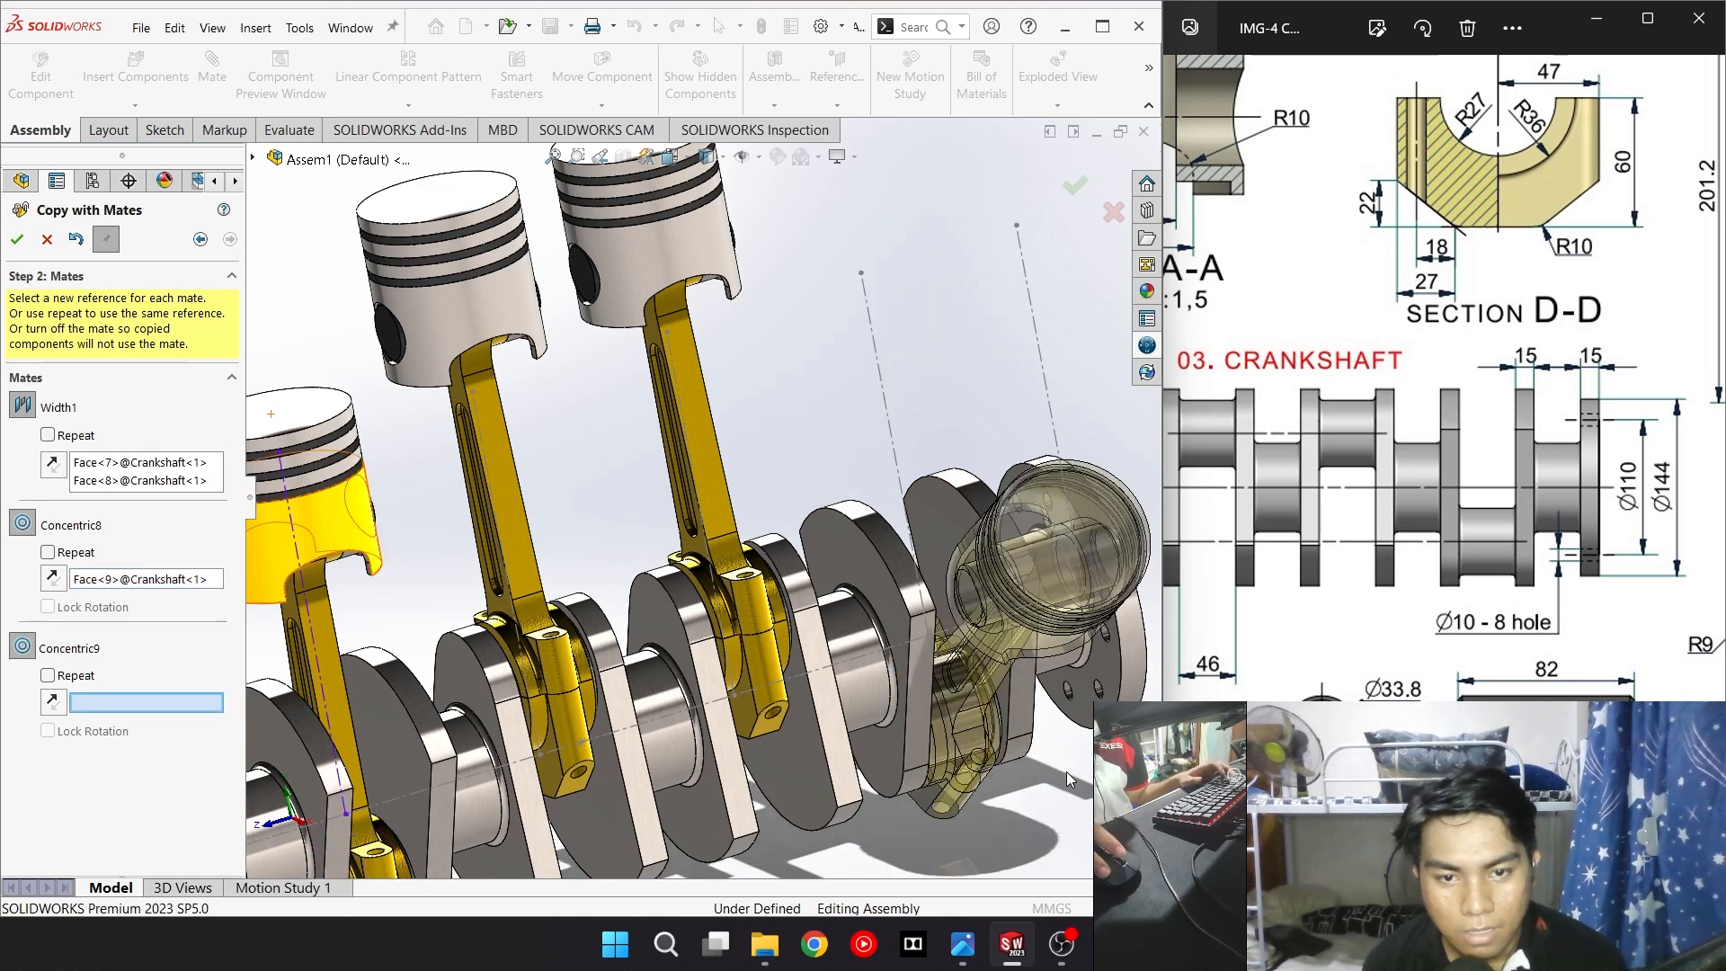
left_click(880, 370)
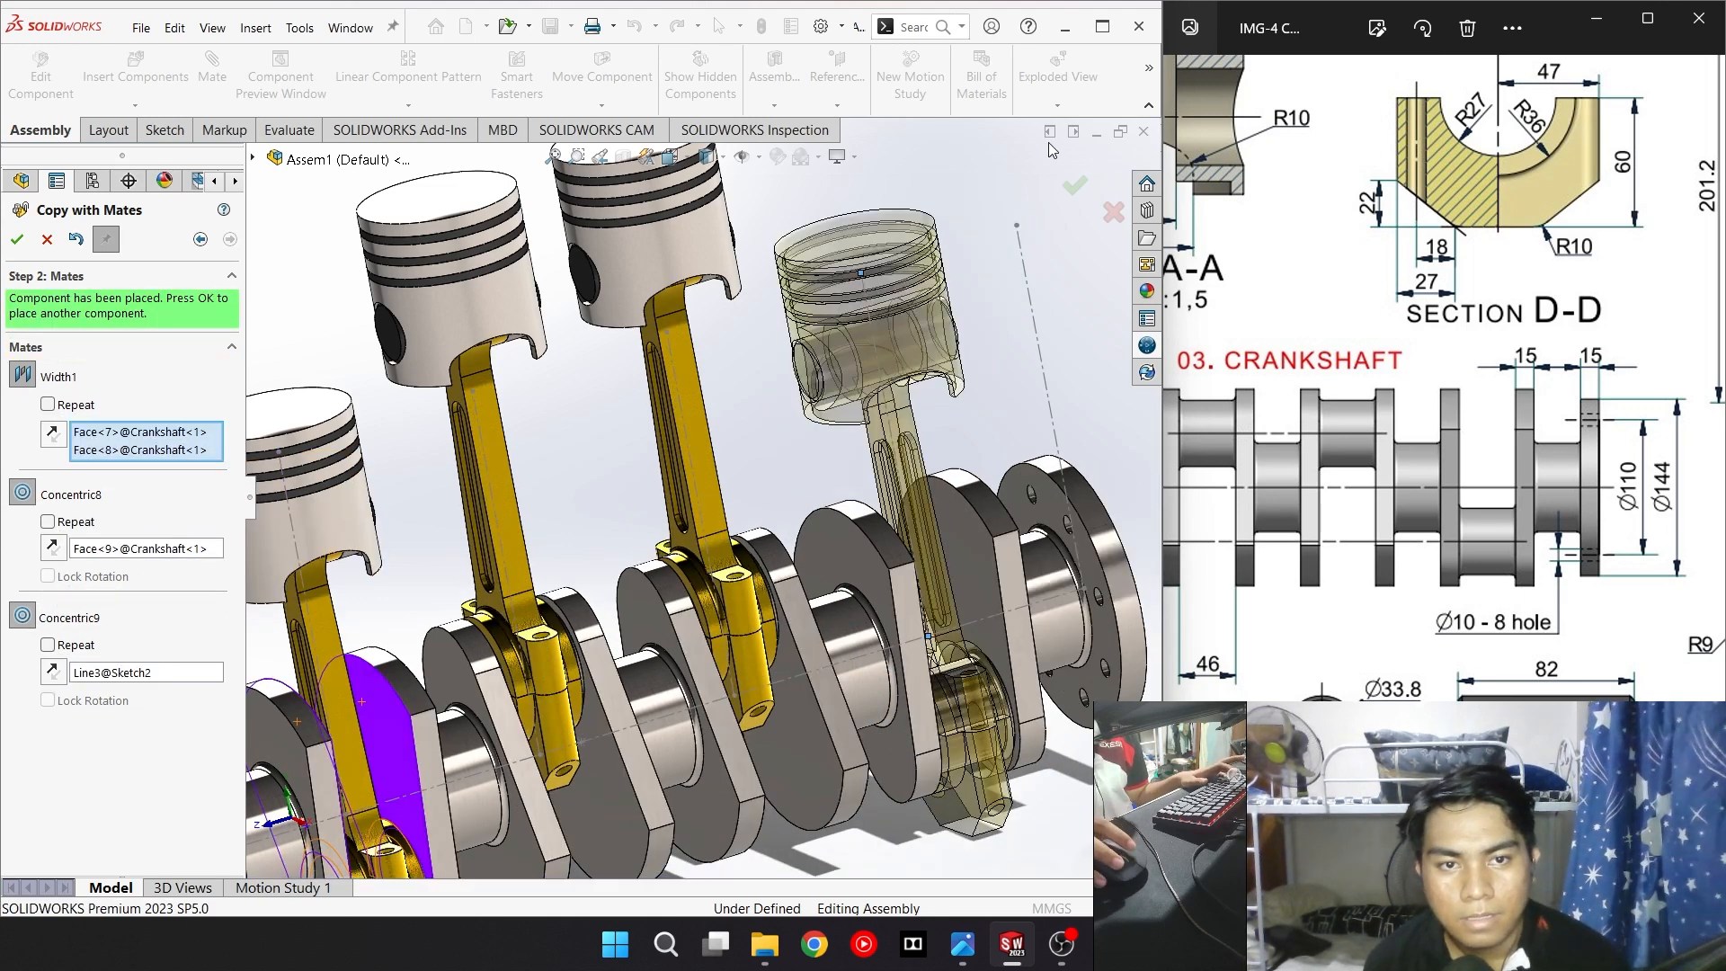
left_click(1076, 185)
left_click(1115, 213)
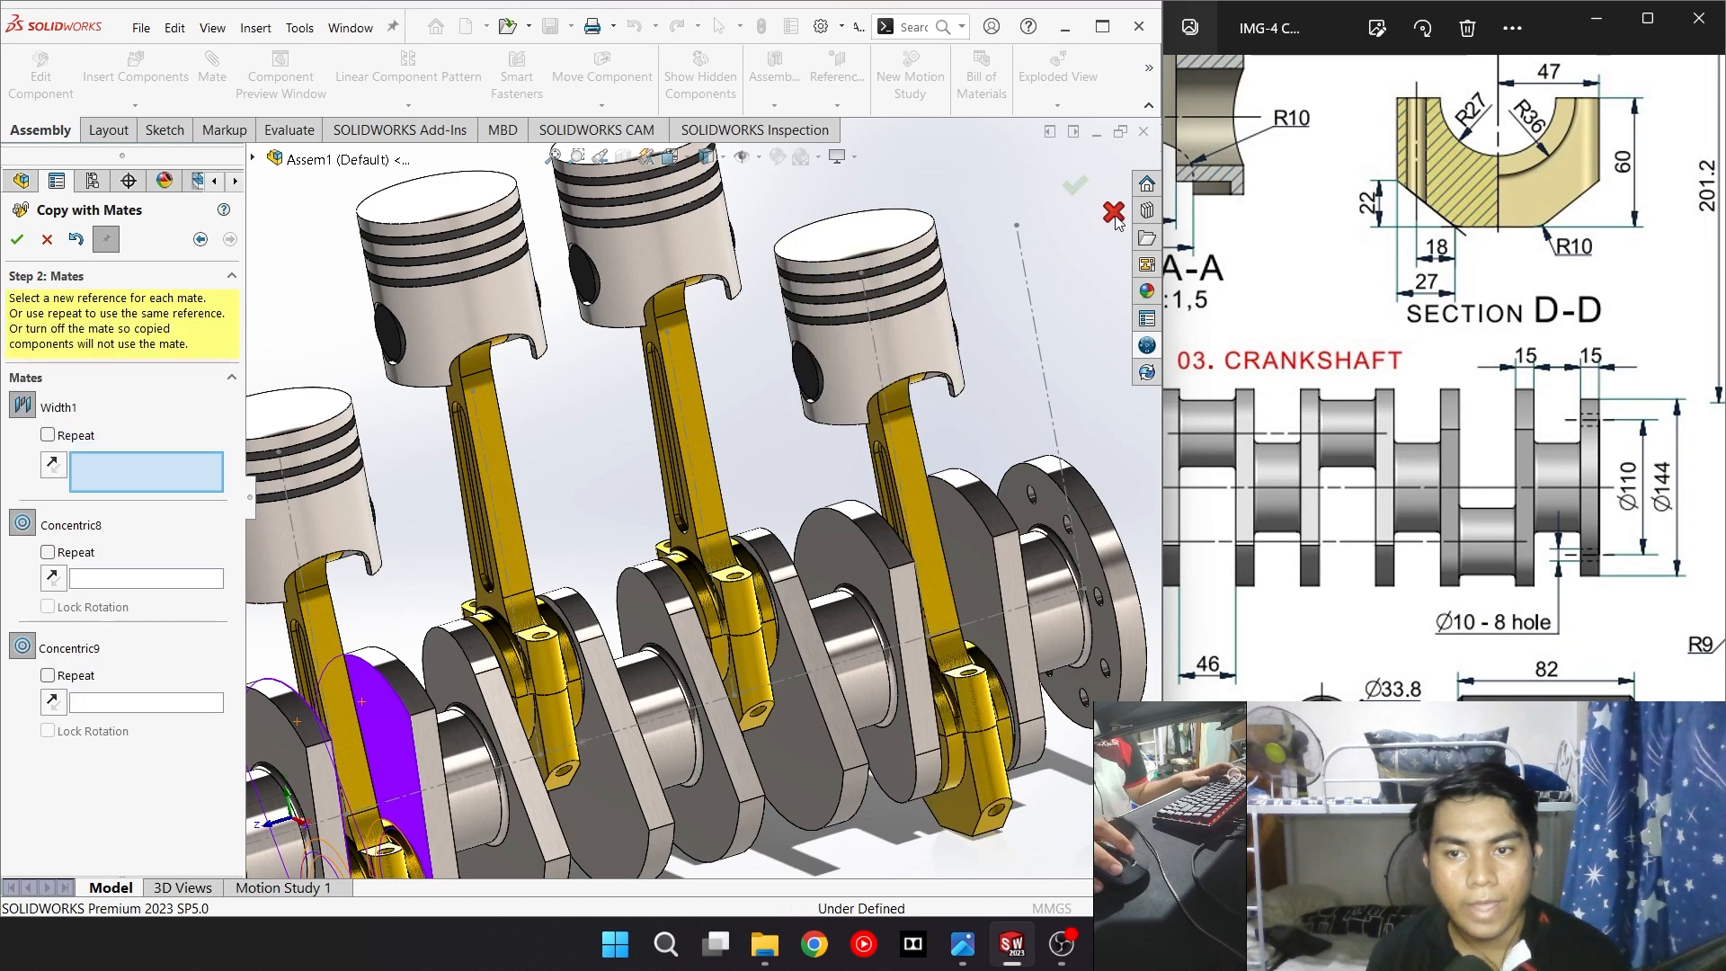
Show the assembly in isometric view and rotate the crankshaft to test the motion of the four pistons
scroll(700, 492, "up", 4)
scroll(676, 495, "up", 3)
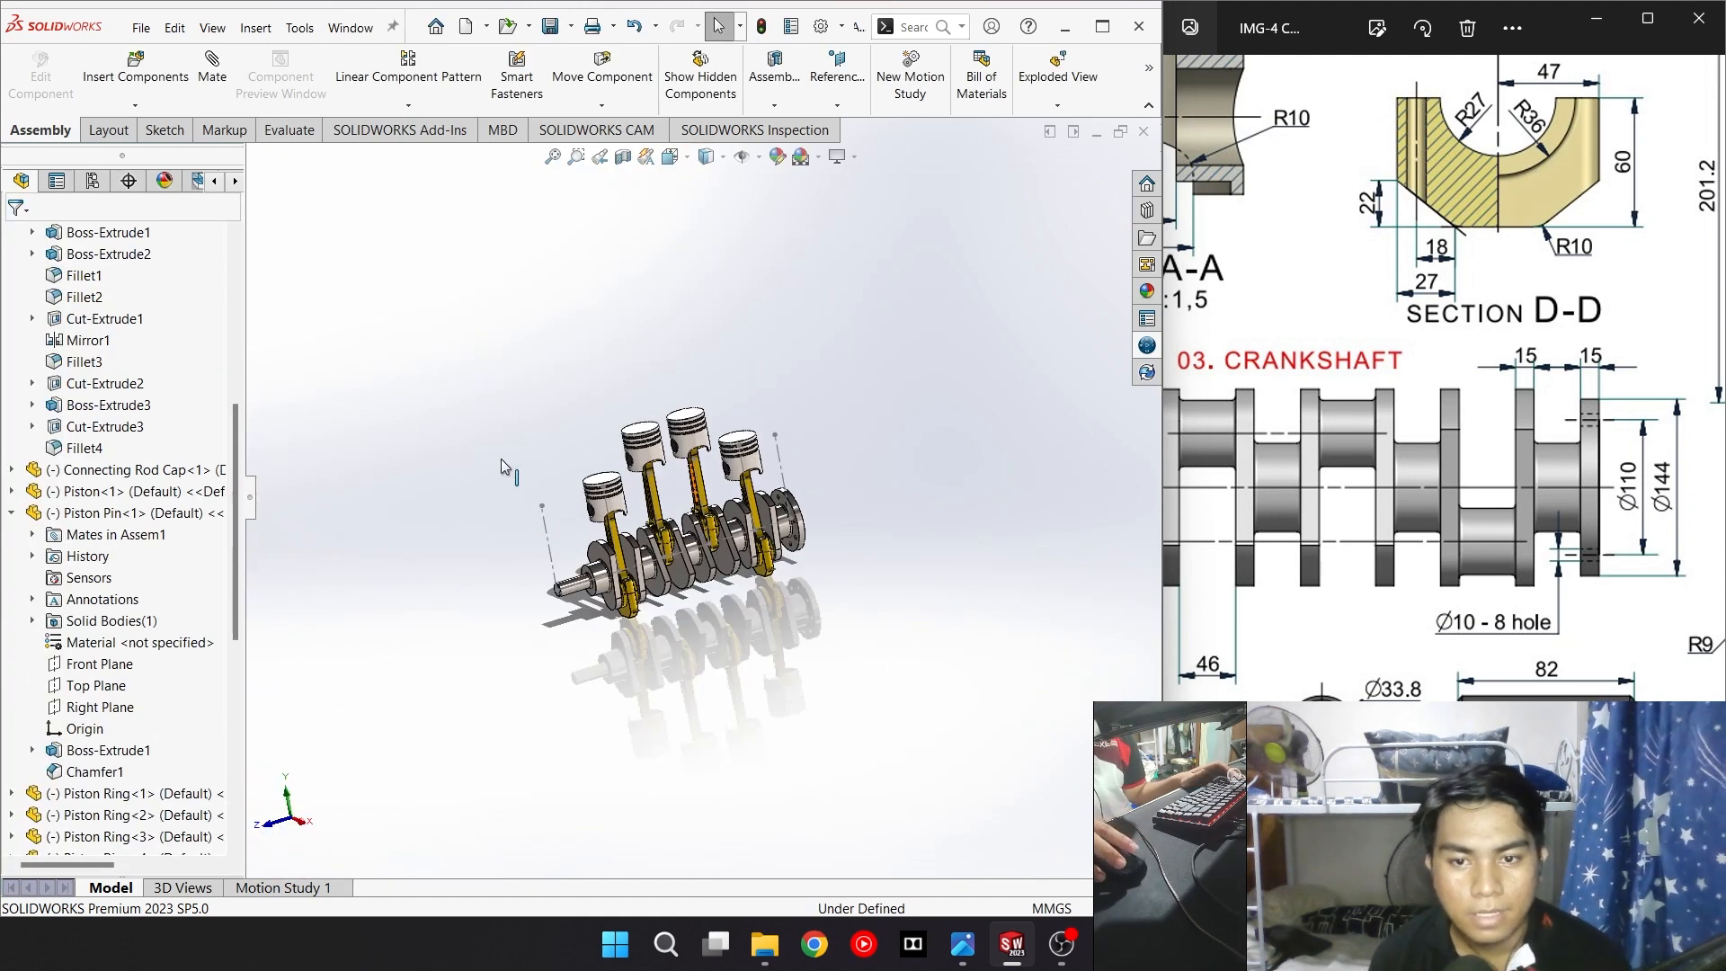
scroll(566, 507, "down", 4)
key("space")
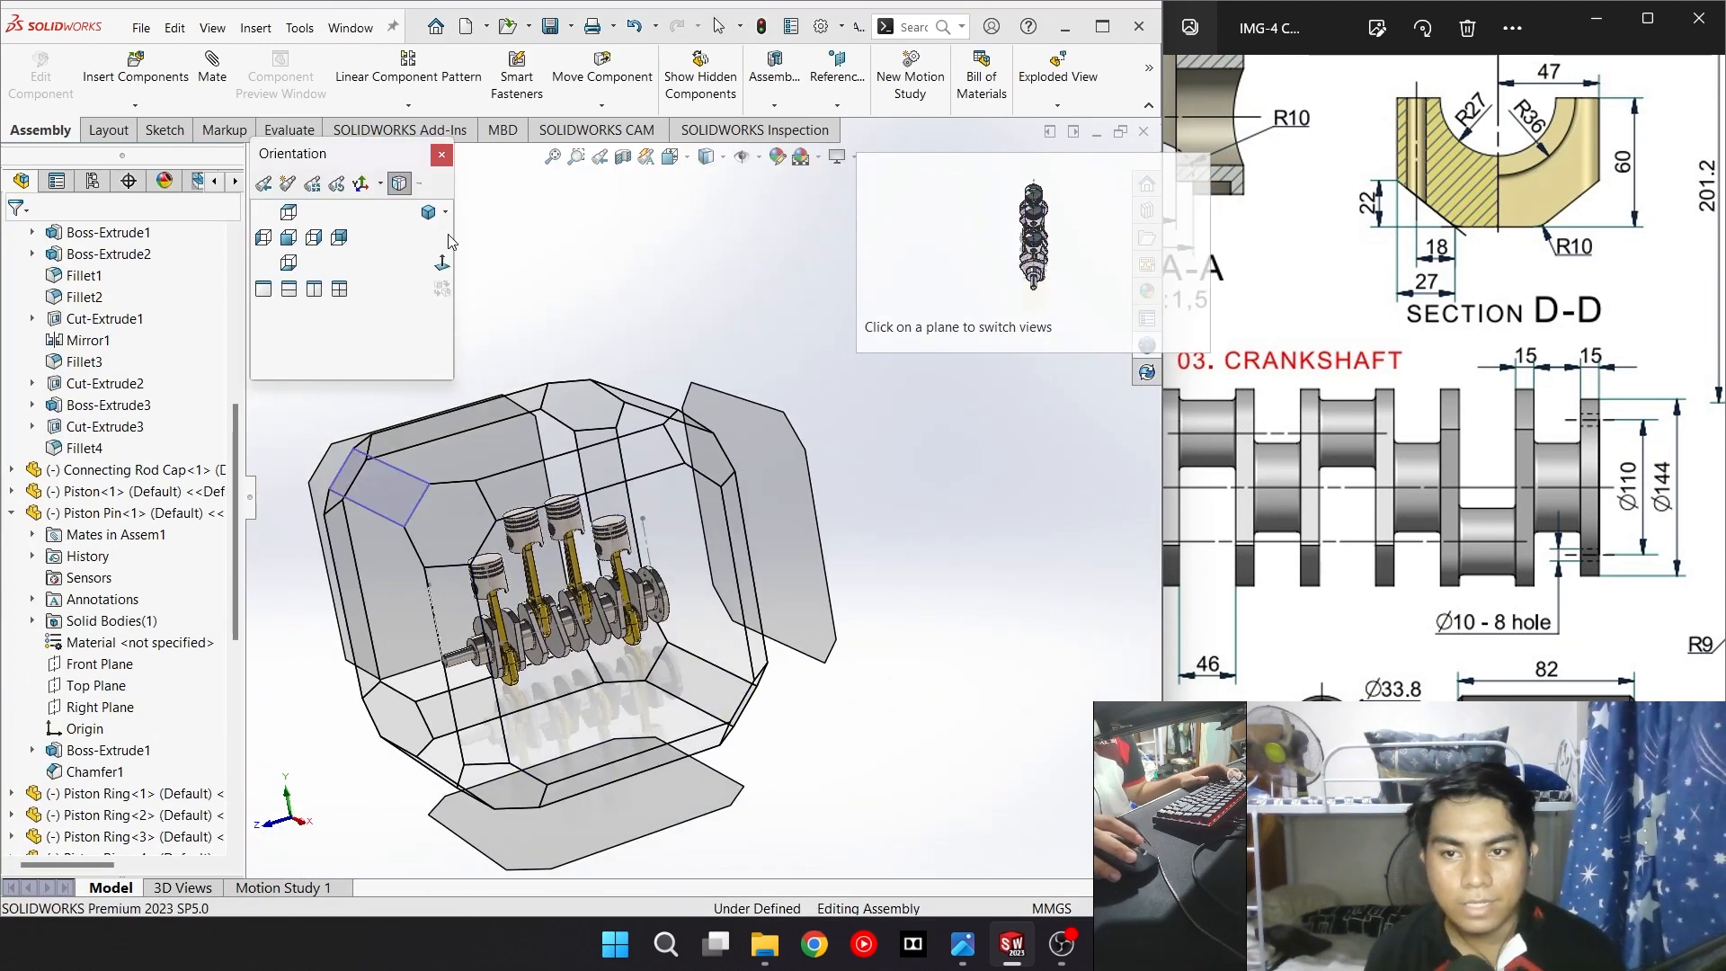
left_click(429, 213)
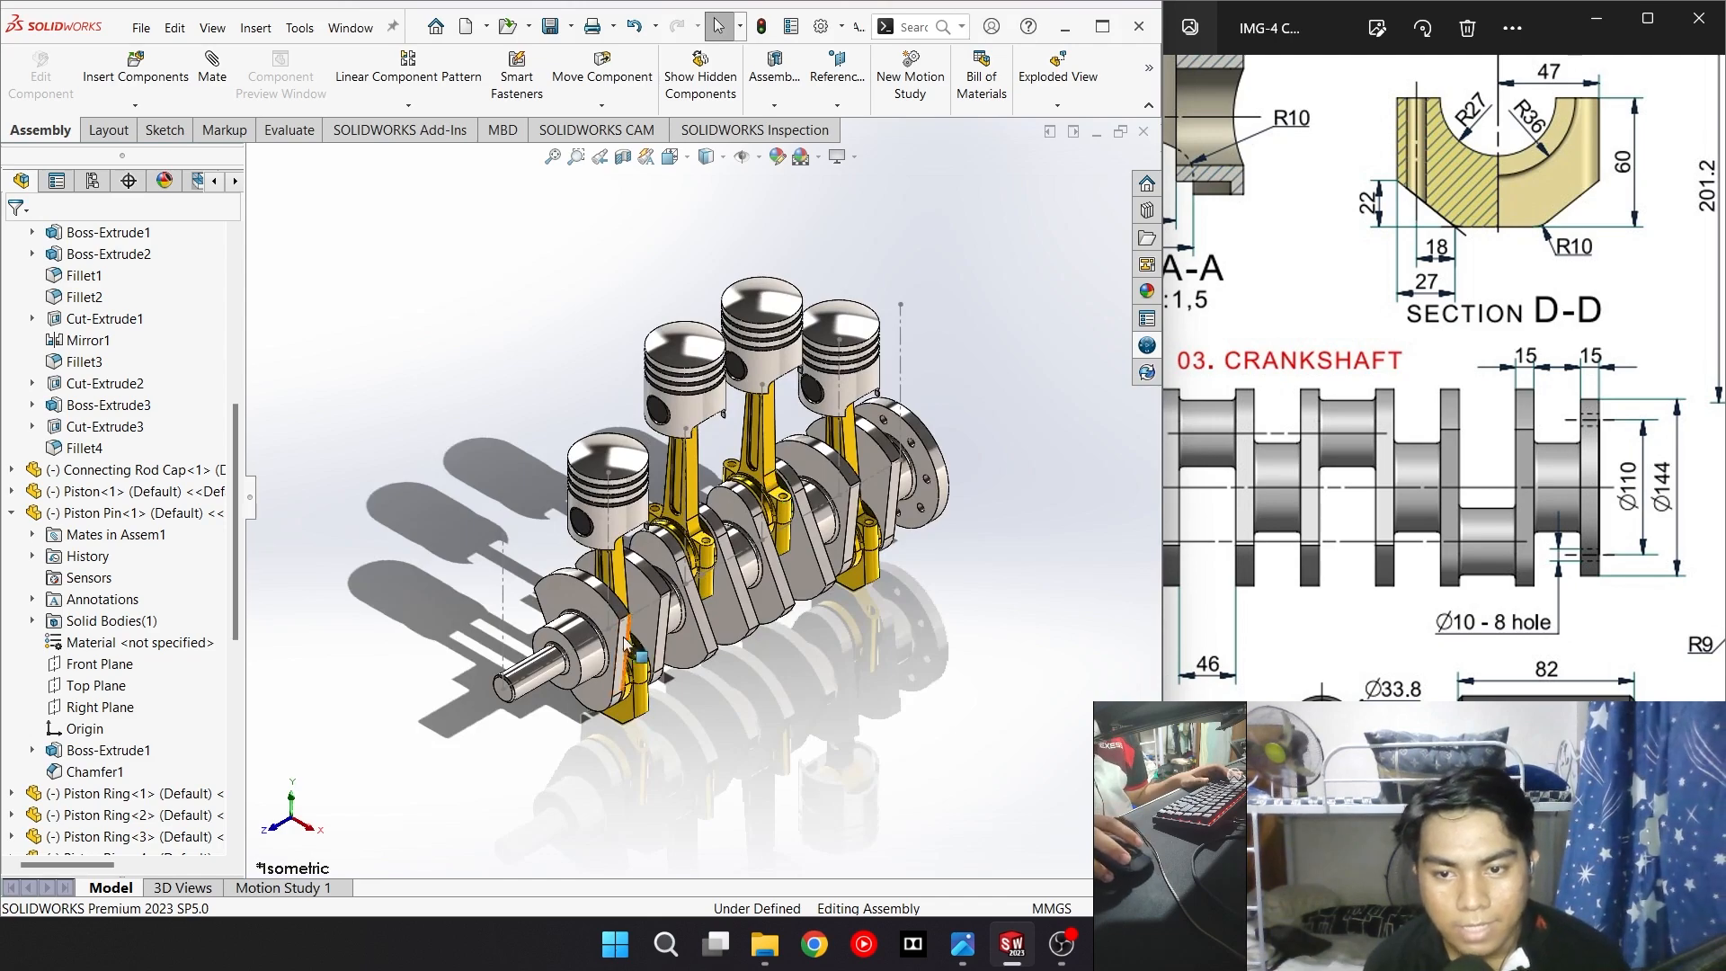
mouse_move(616, 642)
left_mouse_down()
mouse_move(641, 688)
mouse_move(522, 598)
mouse_move(512, 674)
mouse_move(590, 730)
mouse_move(534, 638)
mouse_move(585, 678)
mouse_move(543, 605)
mouse_move(588, 634)
mouse_move(618, 614)
mouse_move(562, 631)
mouse_move(594, 716)
mouse_move(576, 611)
mouse_move(594, 716)
left_mouse_up()
Hide Sketch2 with the vertical cylinder centerlines in the assembly
scroll(154, 577, "down", 1)
scroll(153, 577, "down", 10)
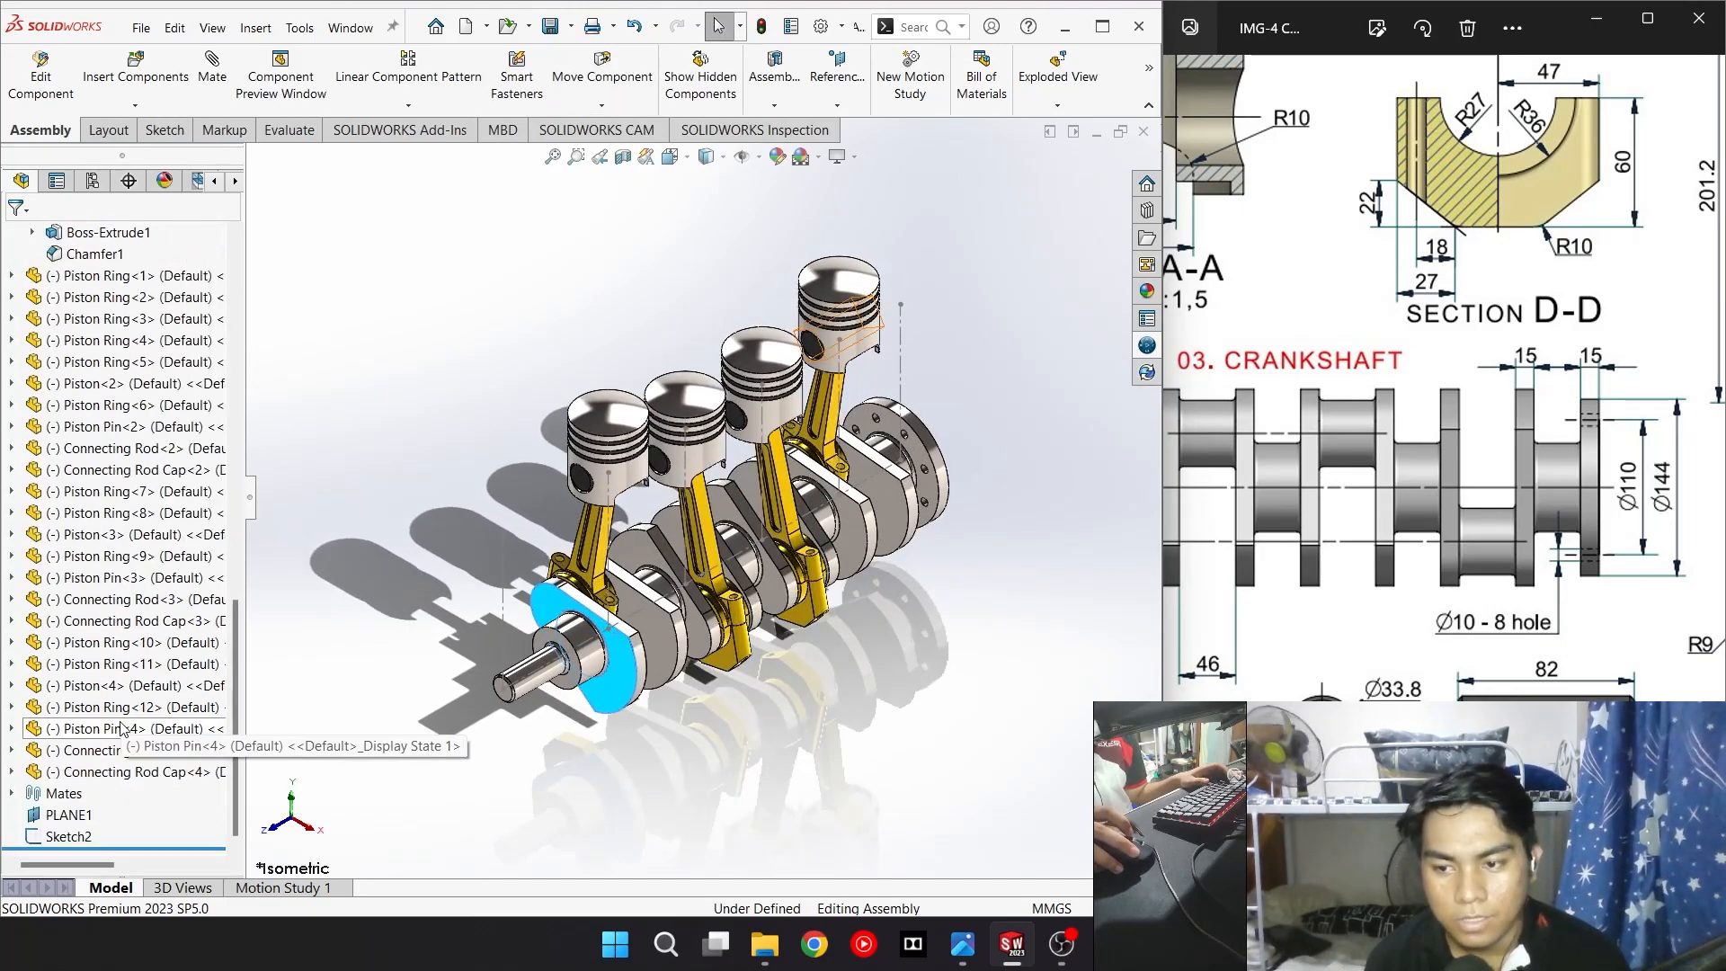
right_click(76, 838)
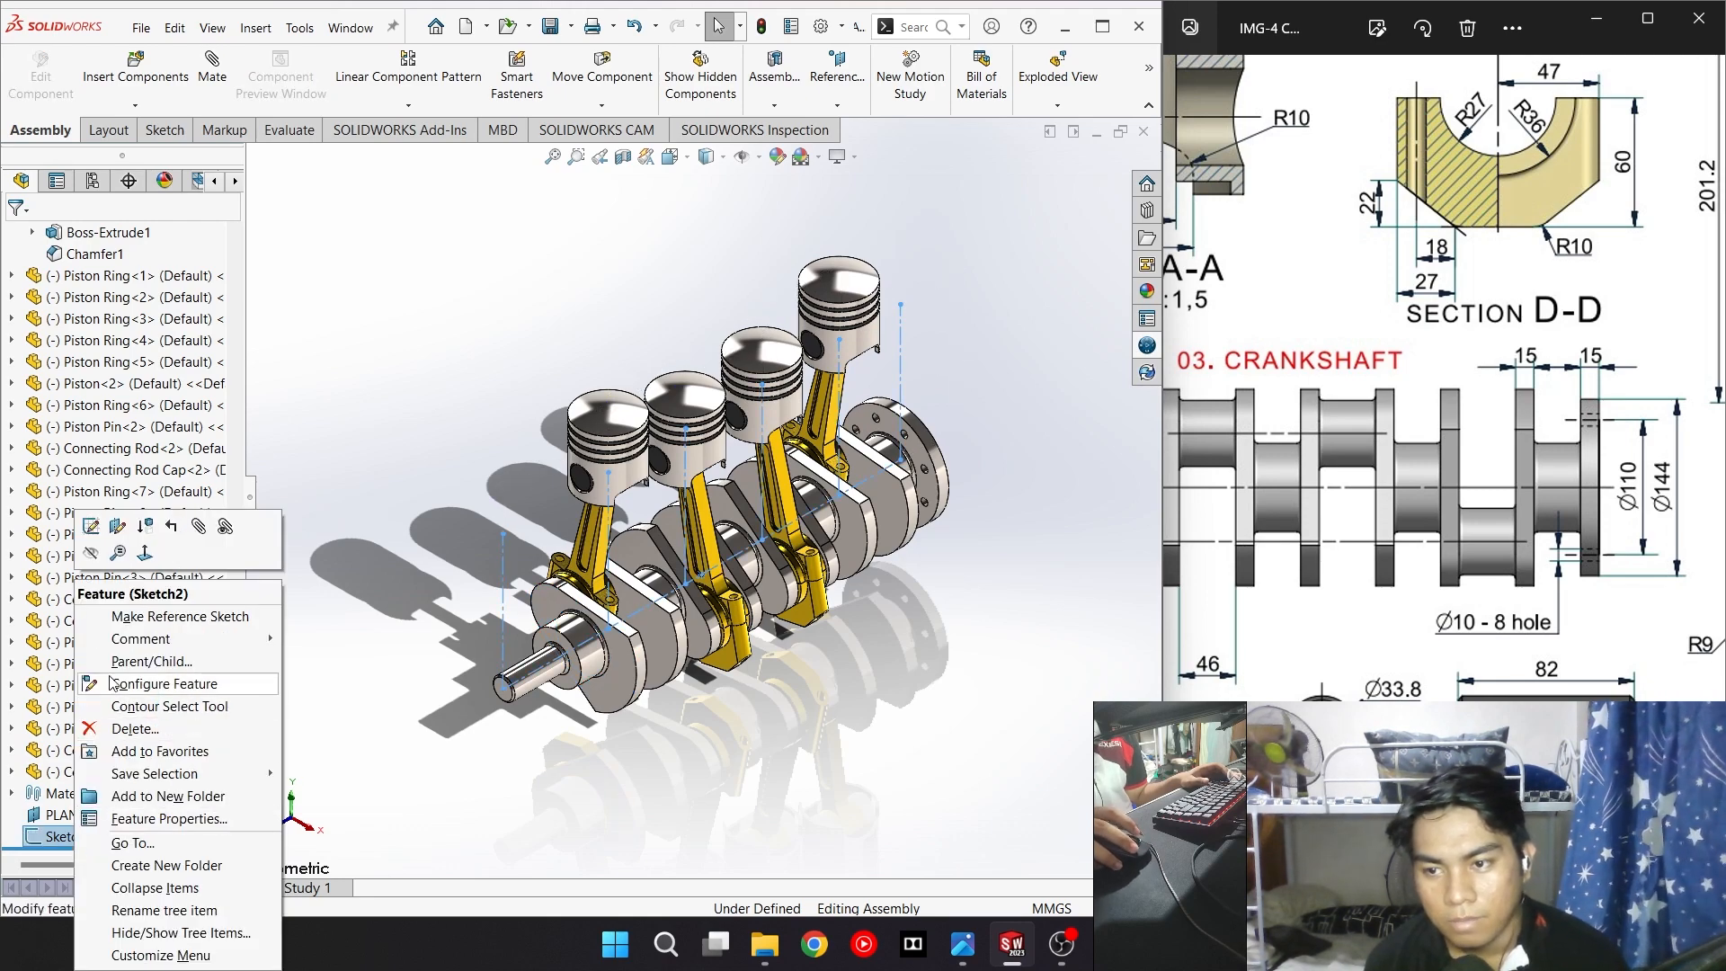
key("Escape")
left_click(81, 834)
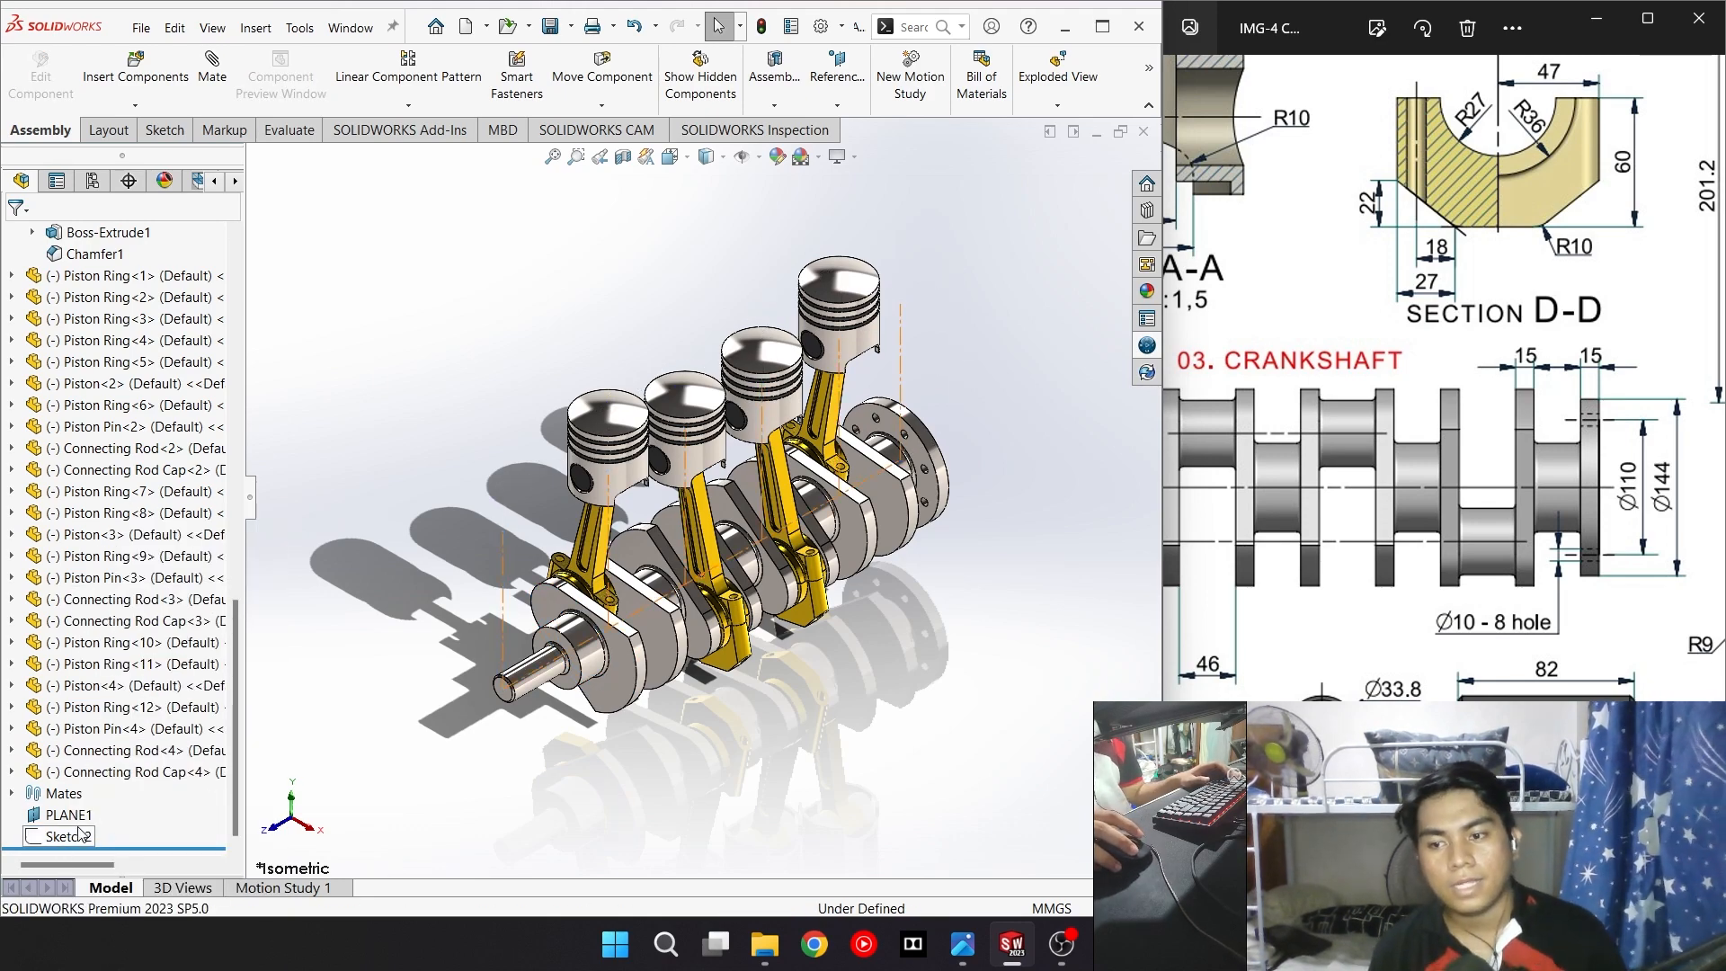
scroll(682, 527, "down", 3)
scroll(692, 508, "up", 3)
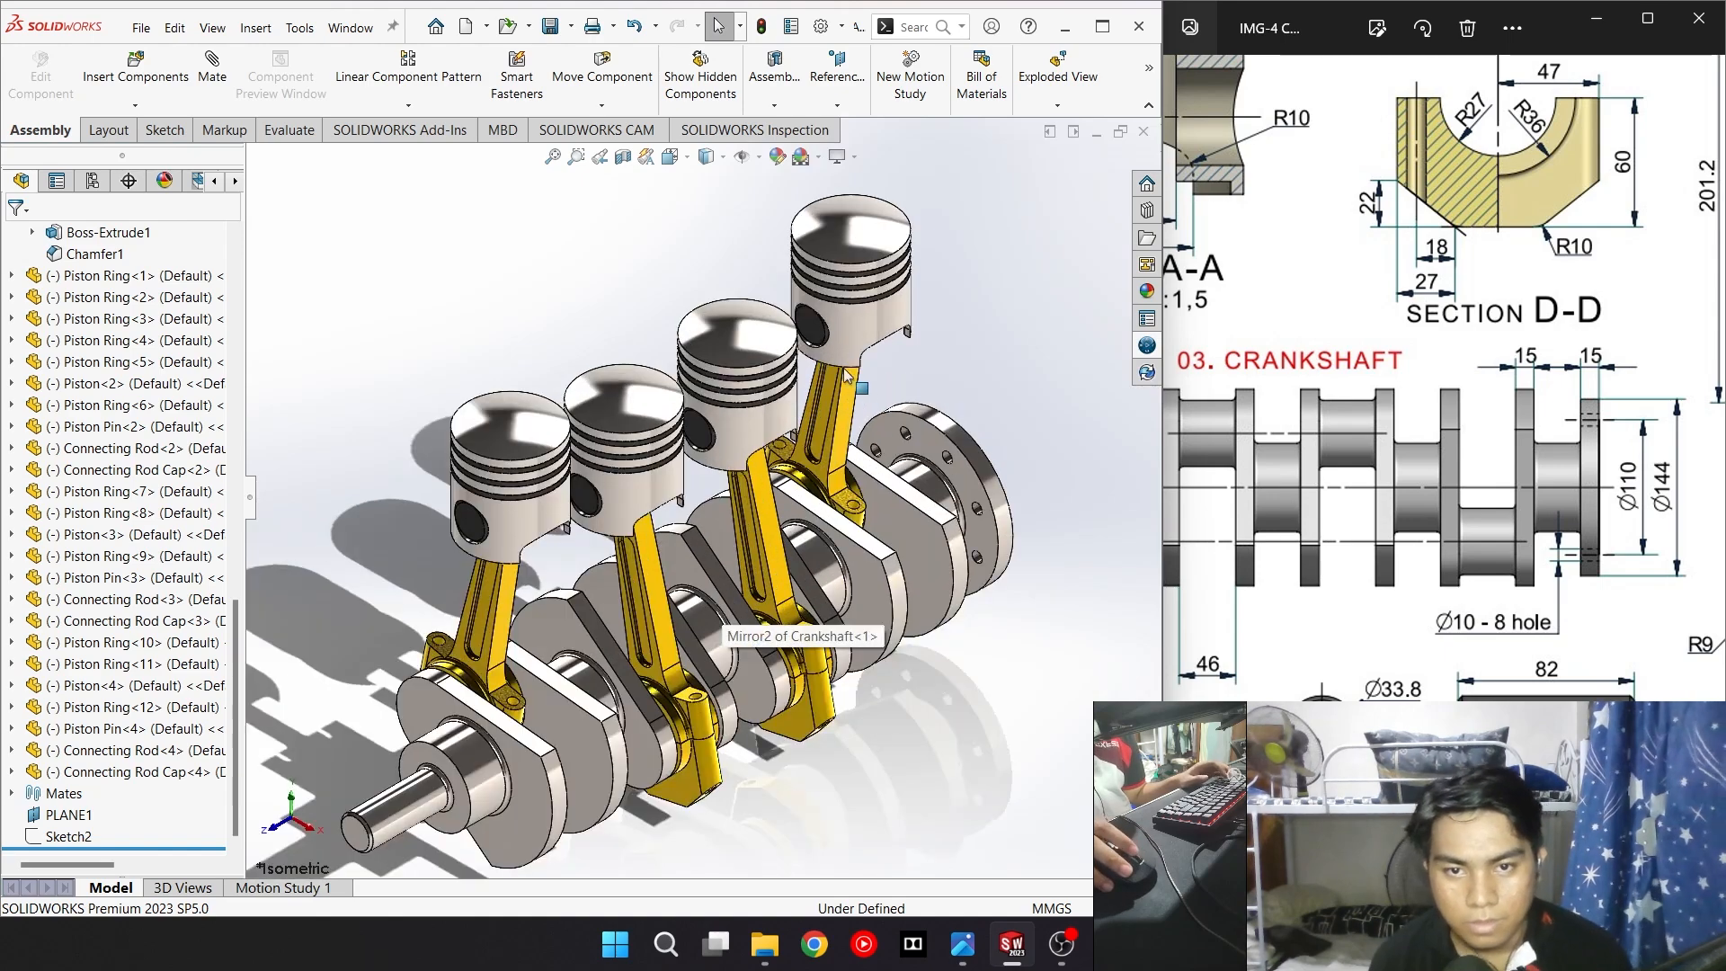
middle_click_drag(366, 613, 479, 568, "ctrl")
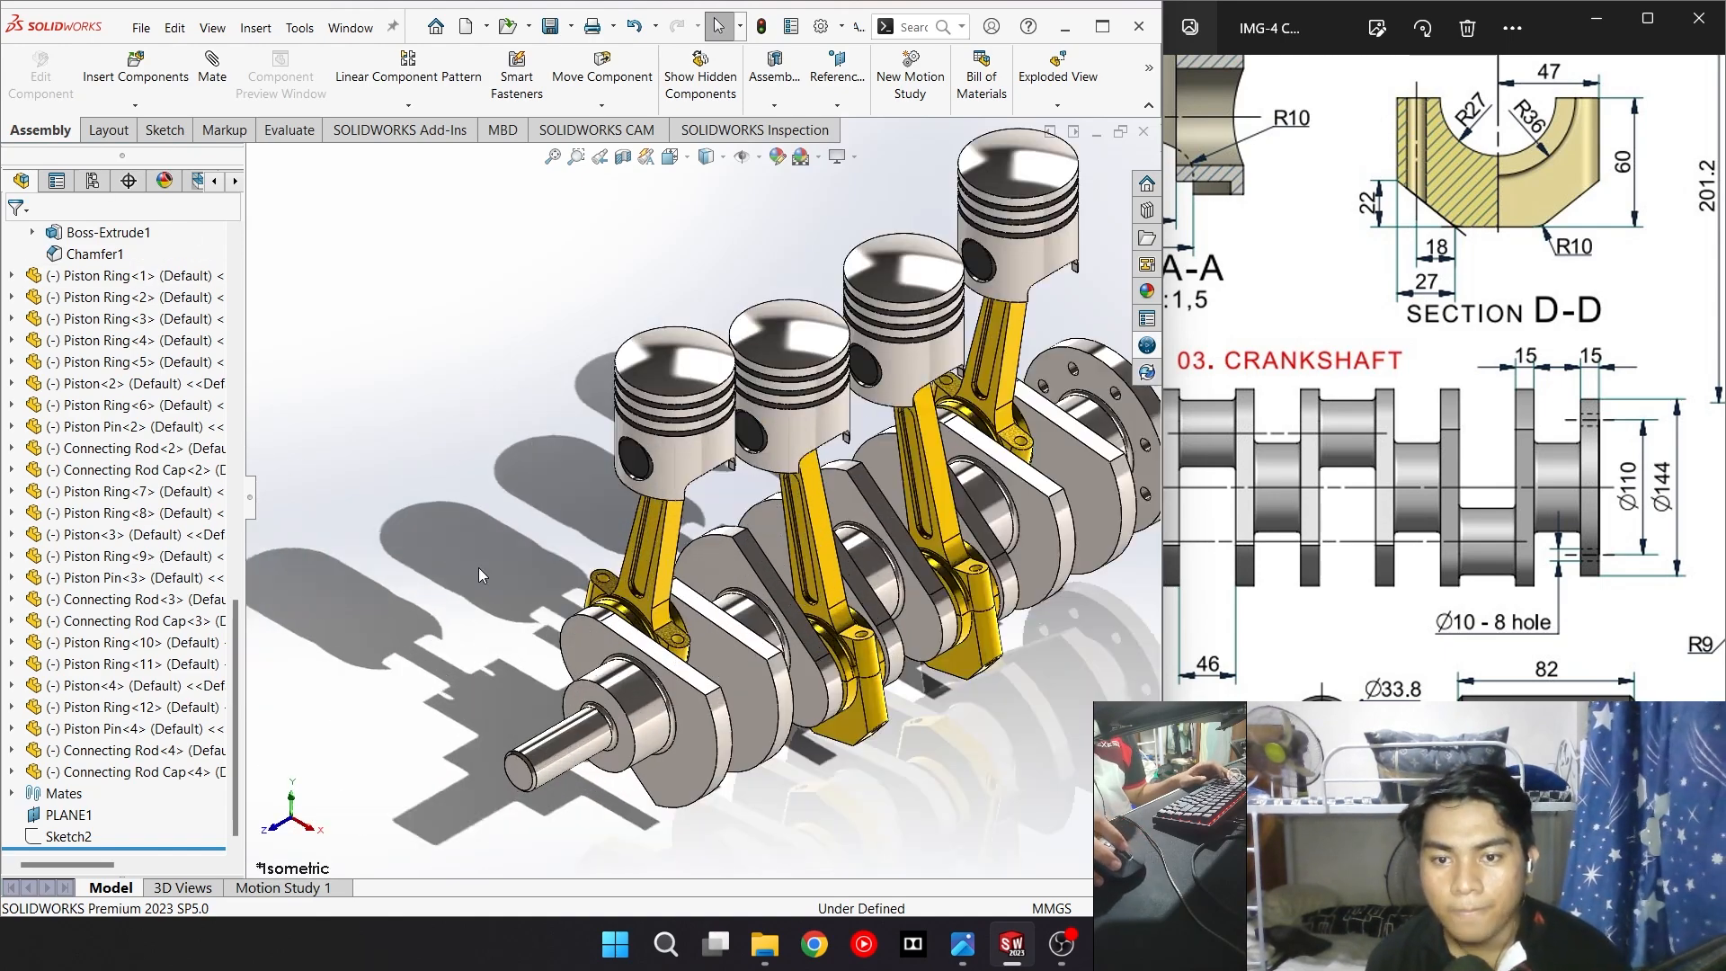
scroll(845, 452, "down", 3)
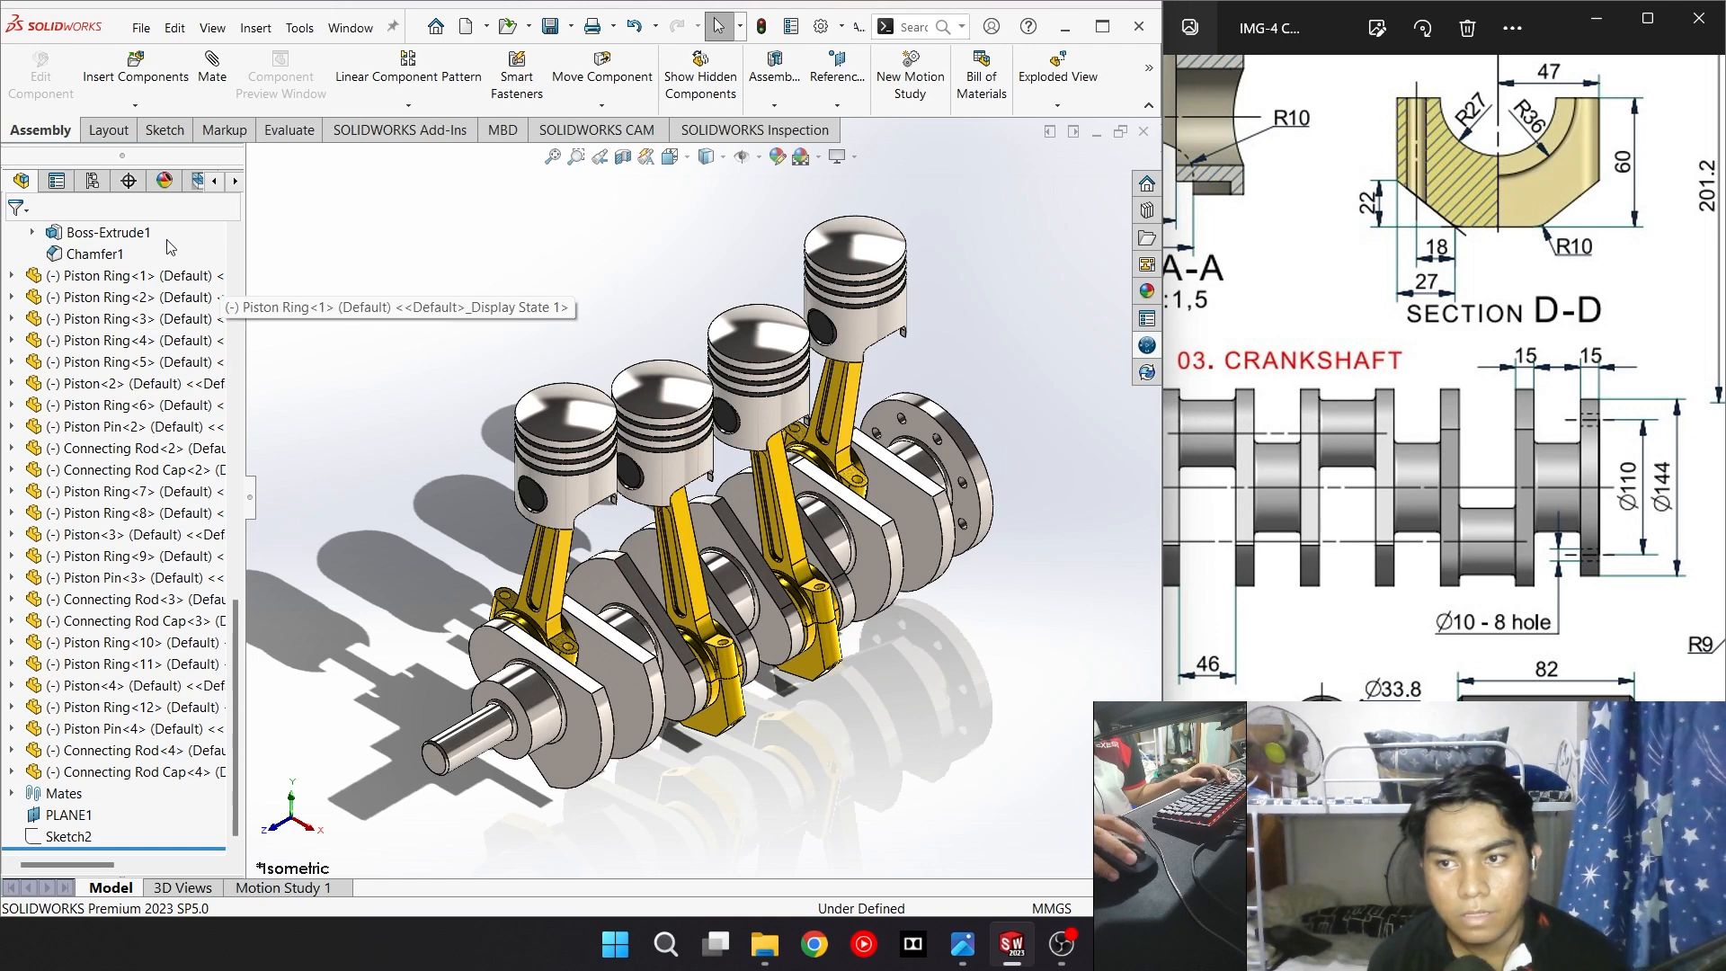
scroll(126, 359, "up", 10)
scroll(936, 381, "up", 3)
scroll(838, 484, "down", 3)
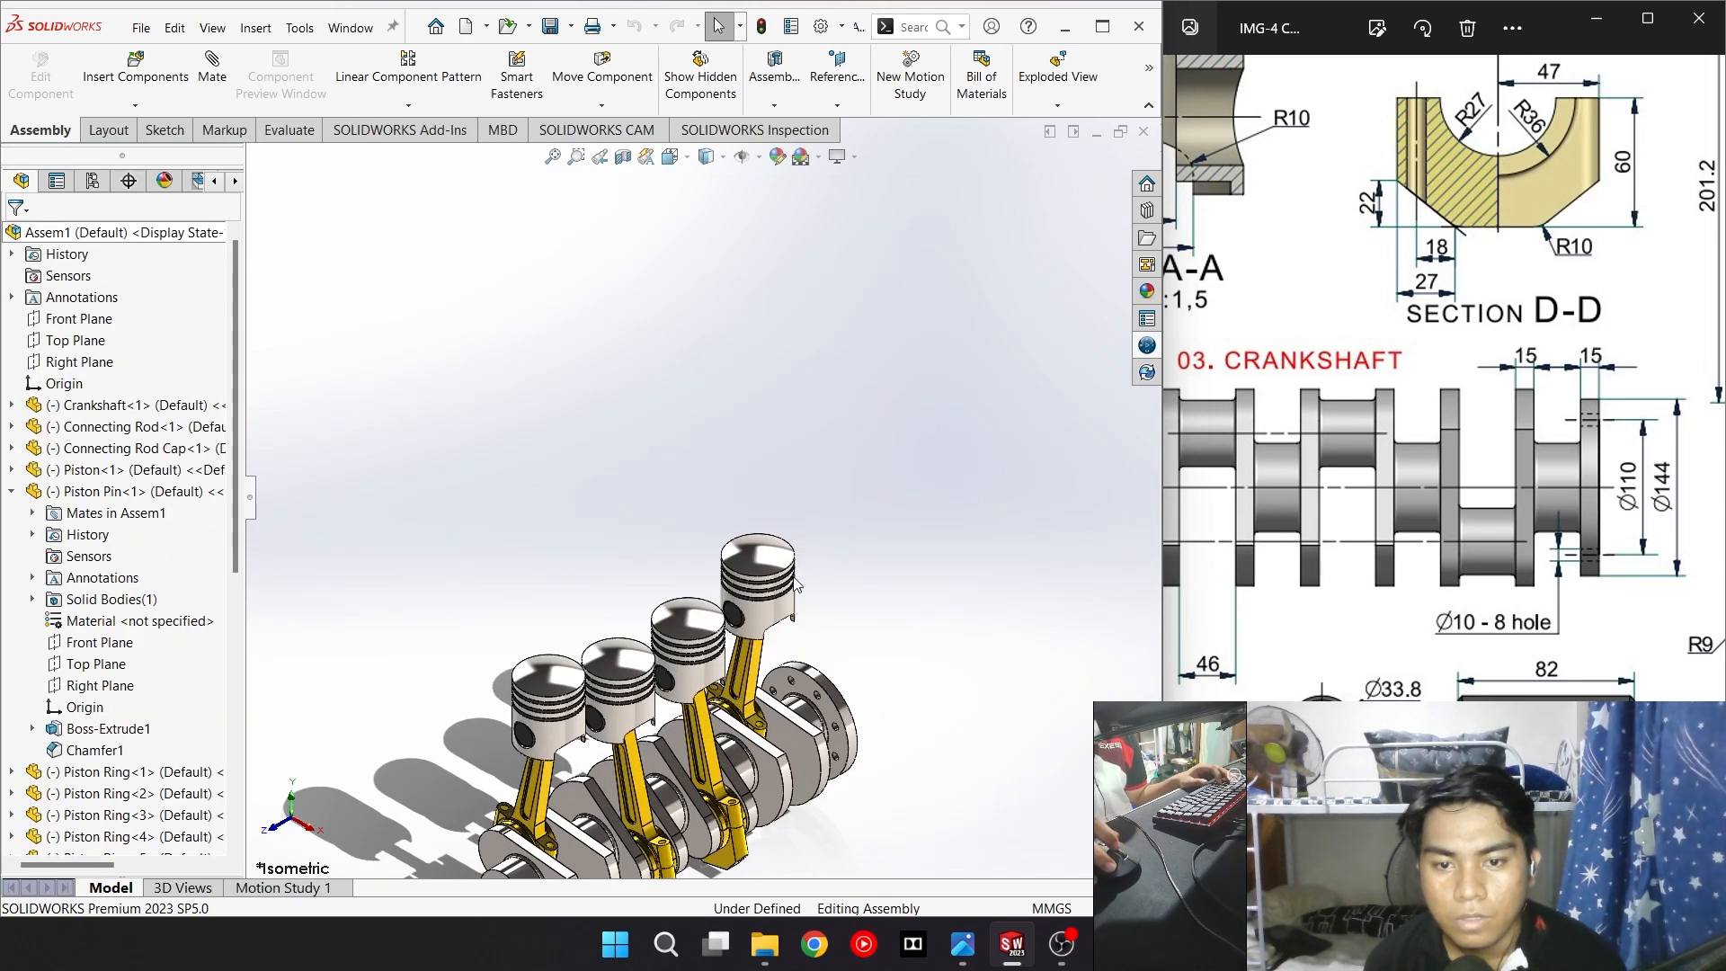
scroll(699, 473, "up", 3)
scroll(699, 473, "down", 3)
scroll(697, 714, "up", 3)
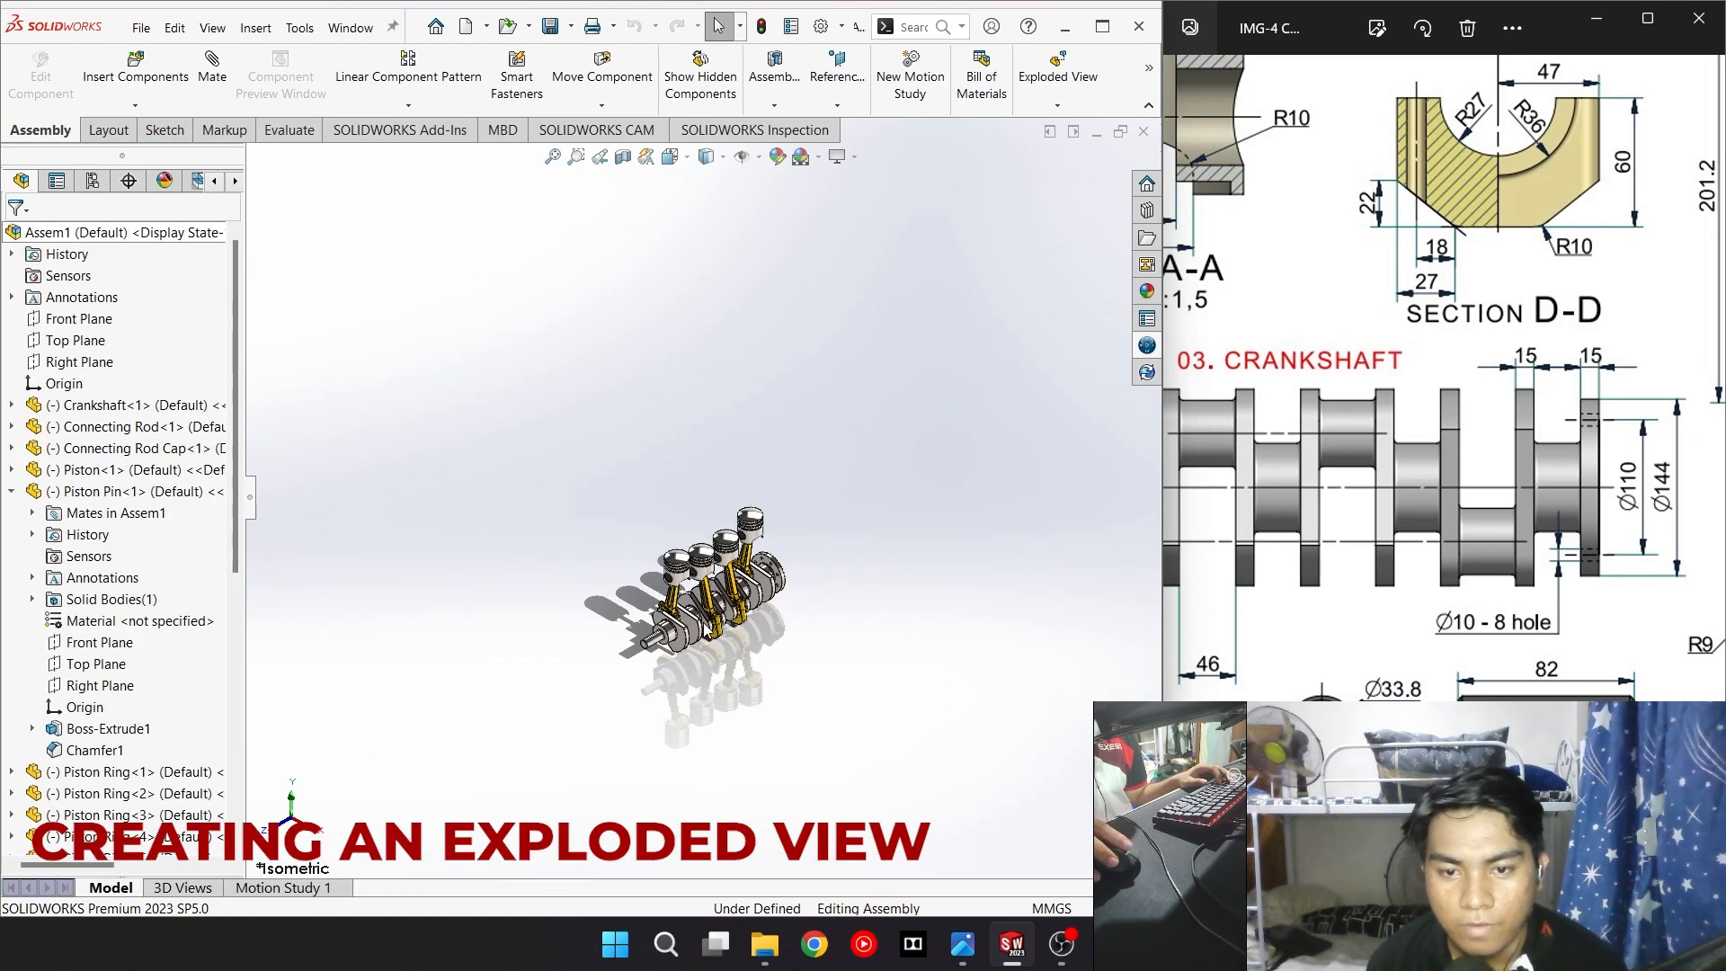
scroll(764, 449, "down", 4)
scroll(837, 312, "up", 3)
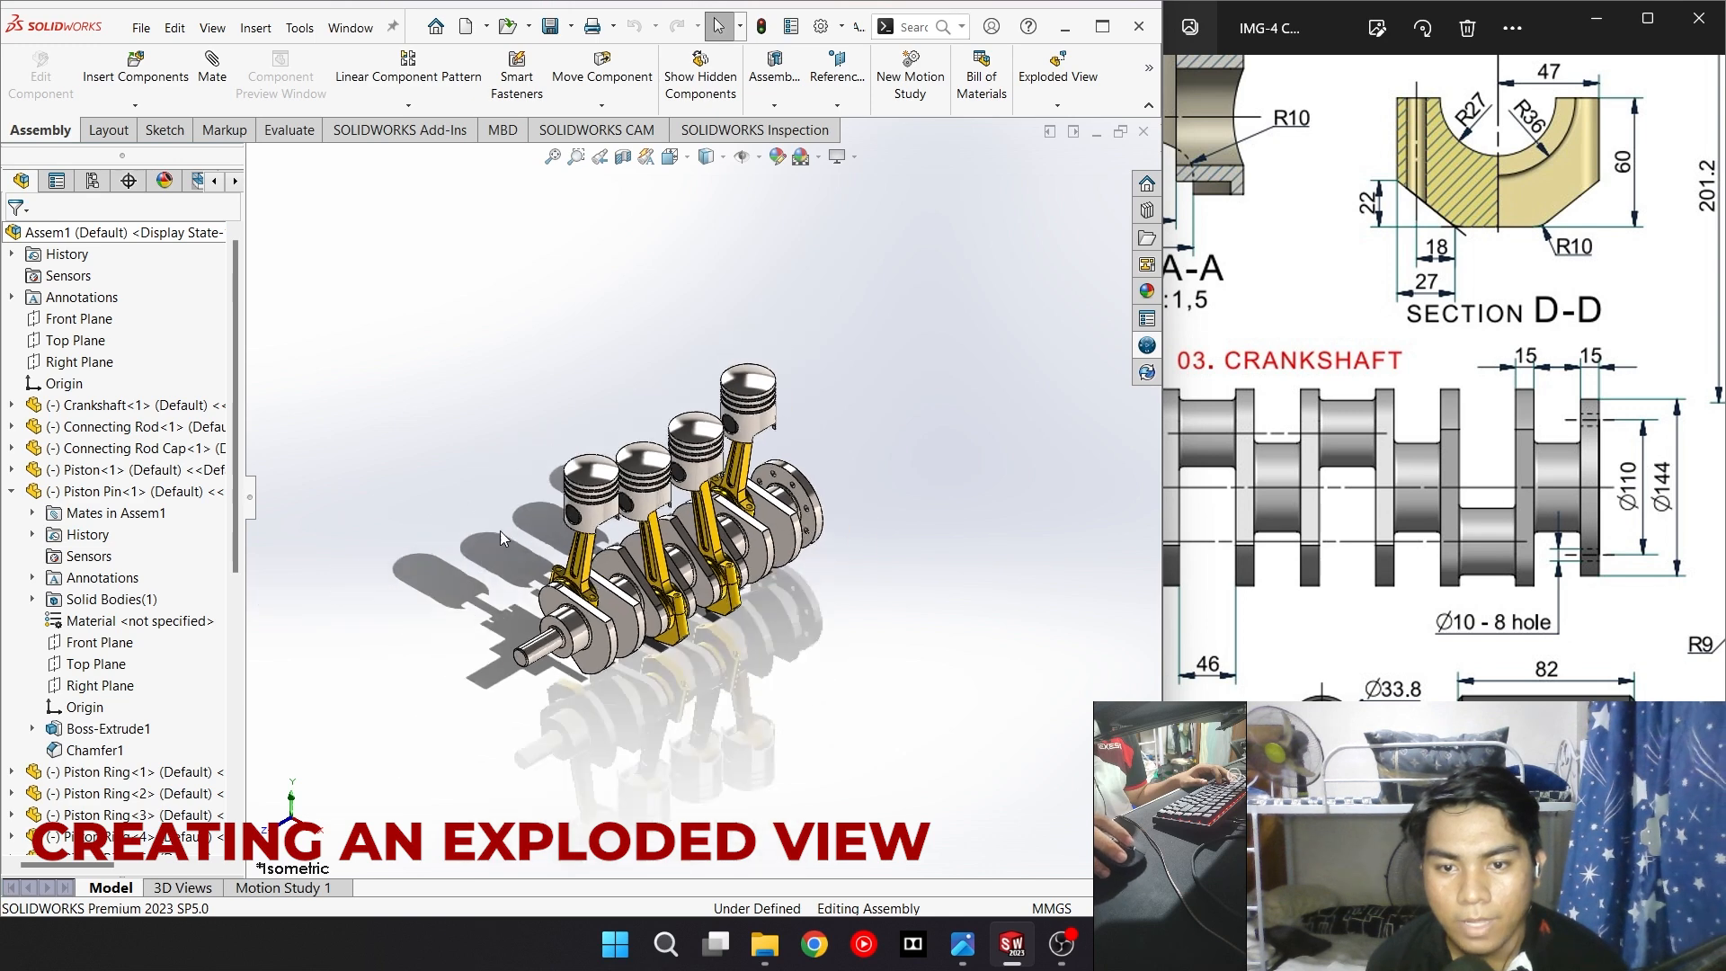
scroll(552, 527, "down", 3)
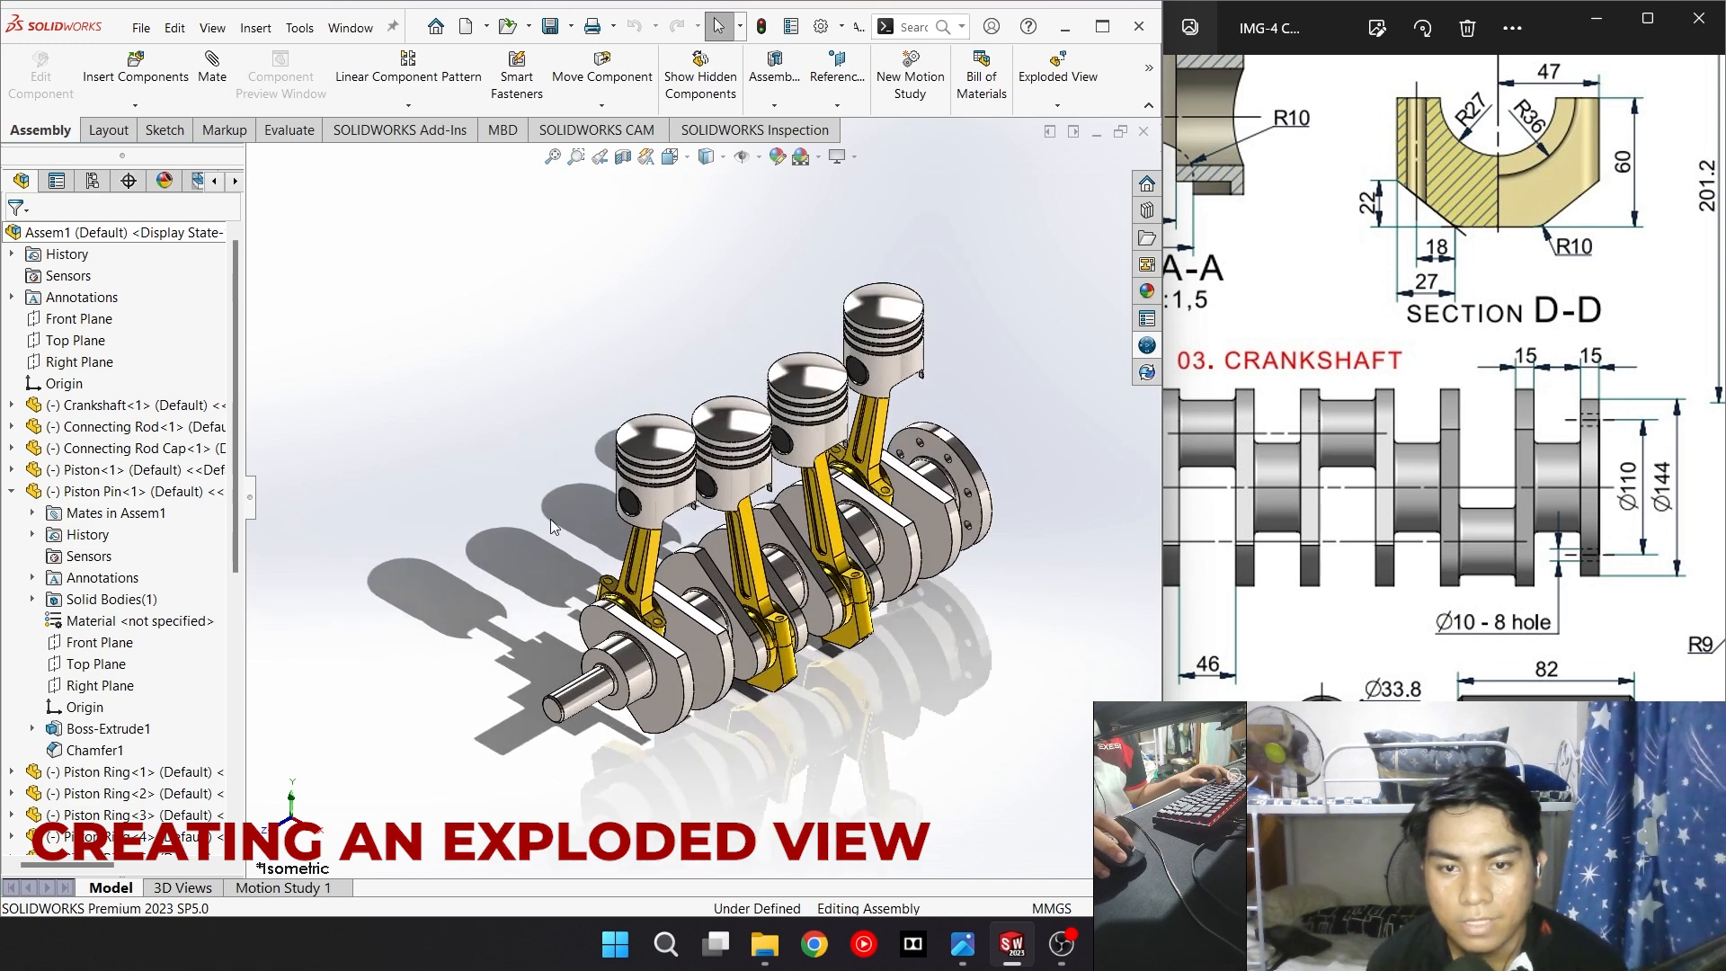
Start an exploded view and select all four connecting rod caps for the first explode step
left_click(1058, 74)
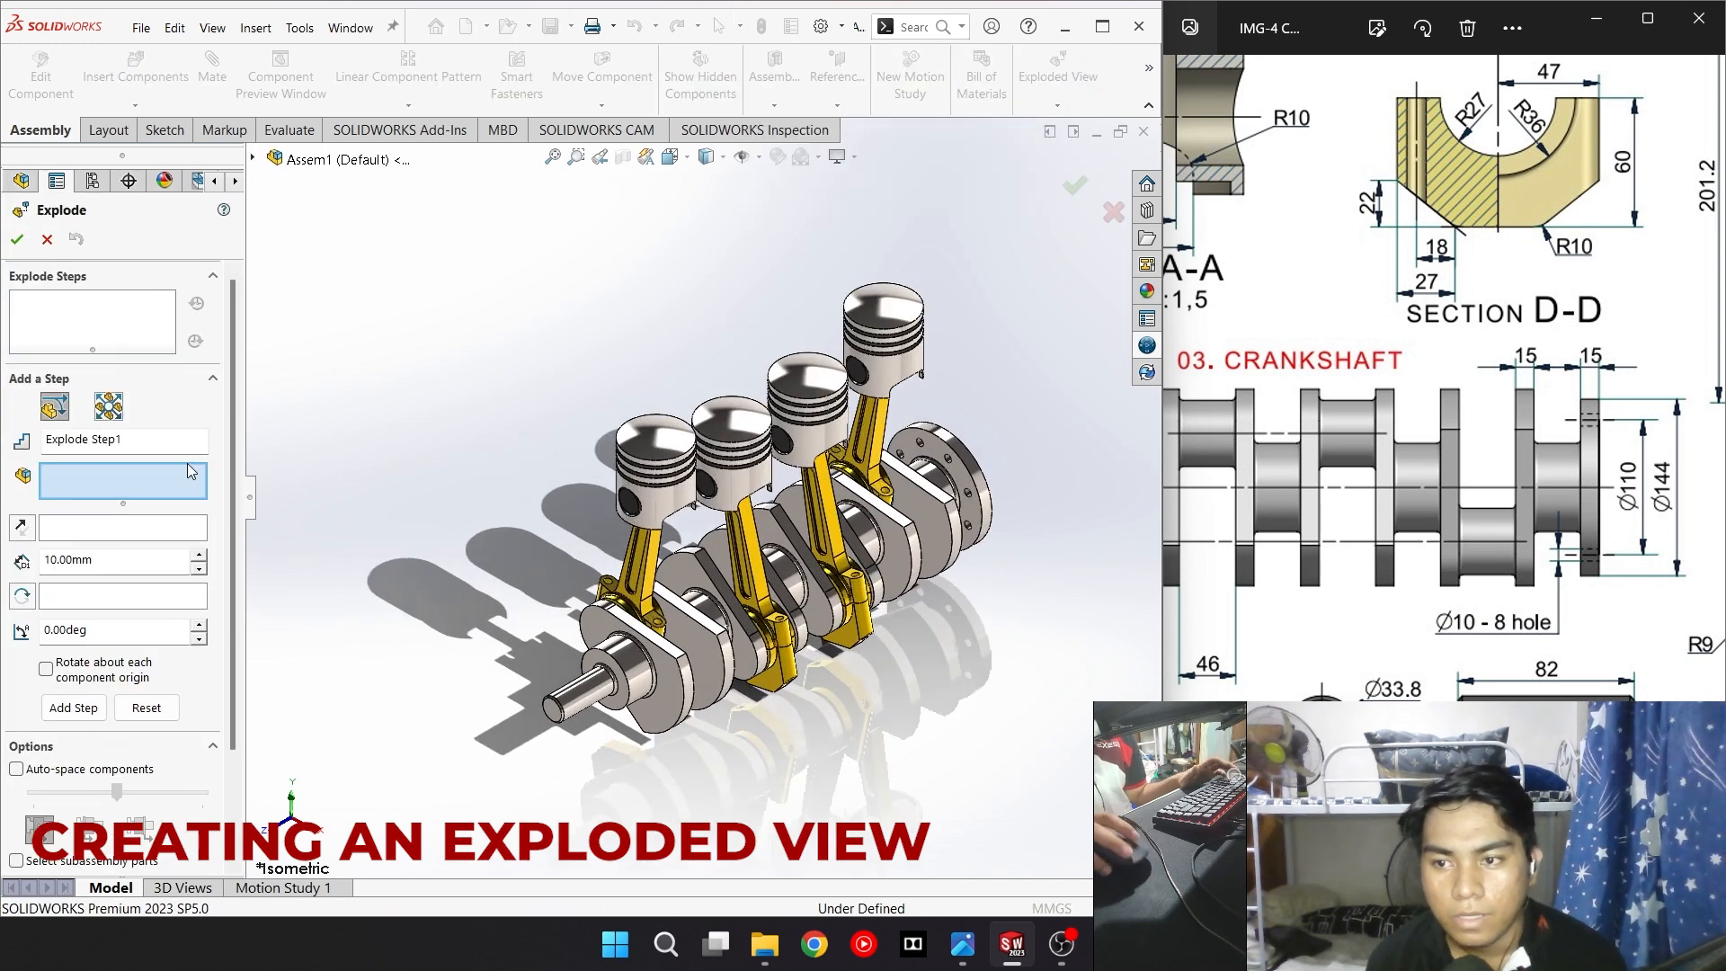
scroll(602, 536, "down", 2)
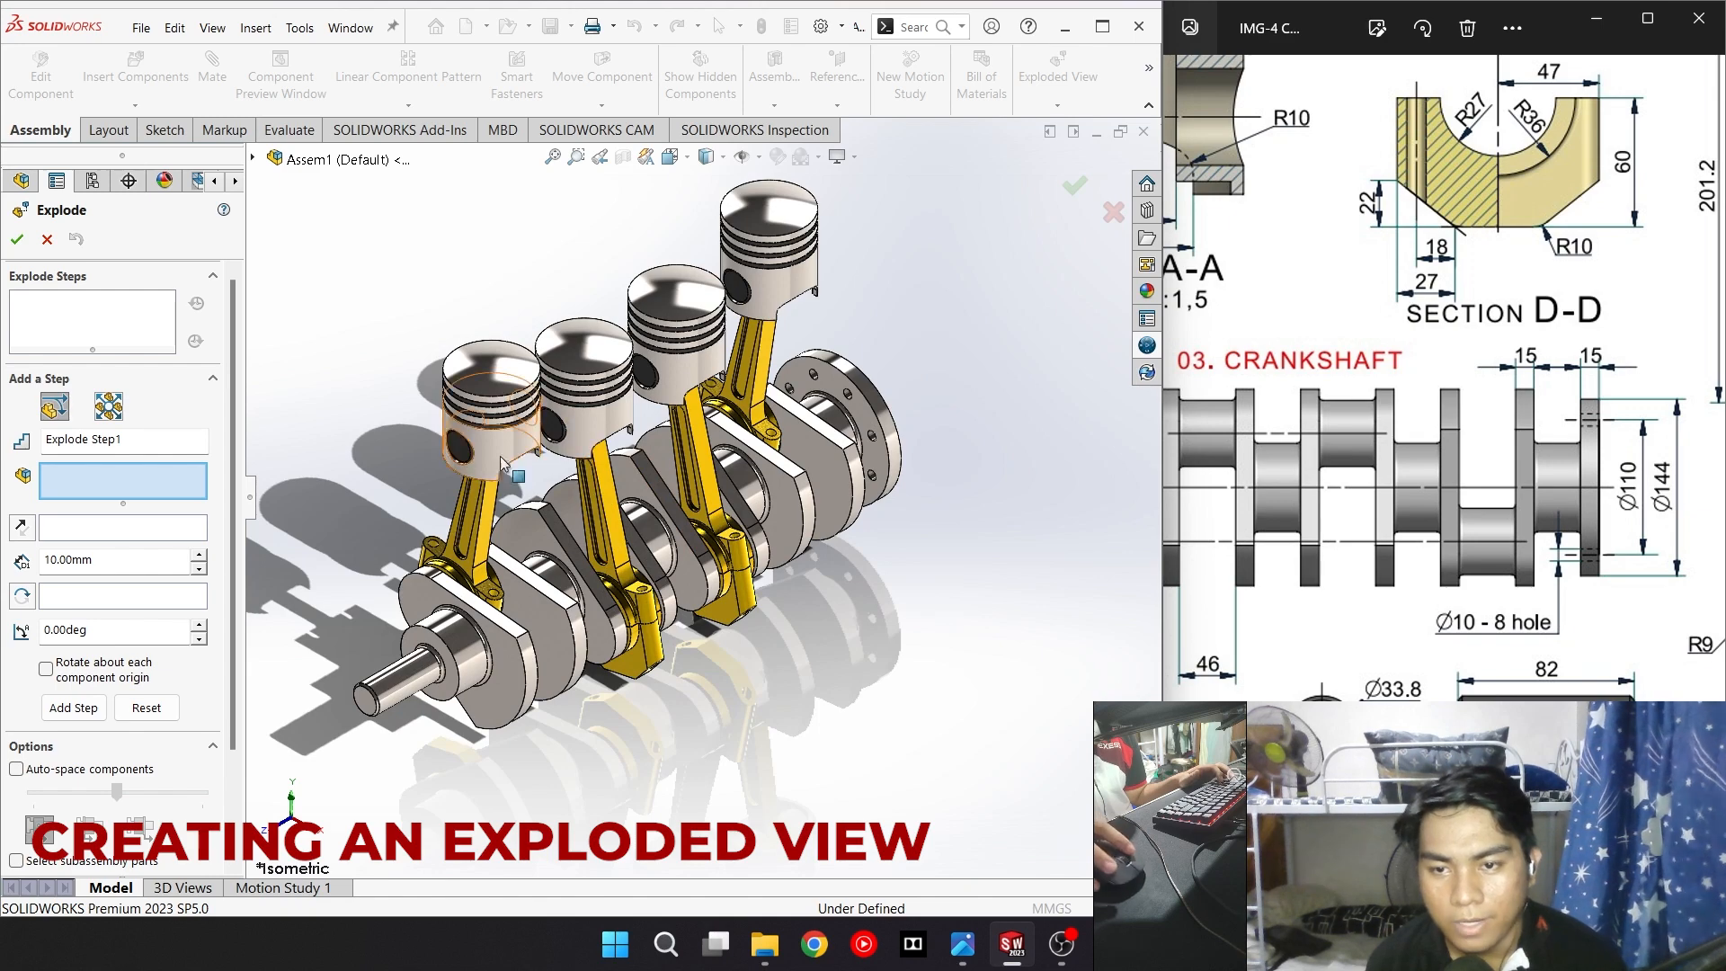
scroll(638, 685, "up", 3)
scroll(621, 678, "down", 5)
scroll(566, 548, "up", 3)
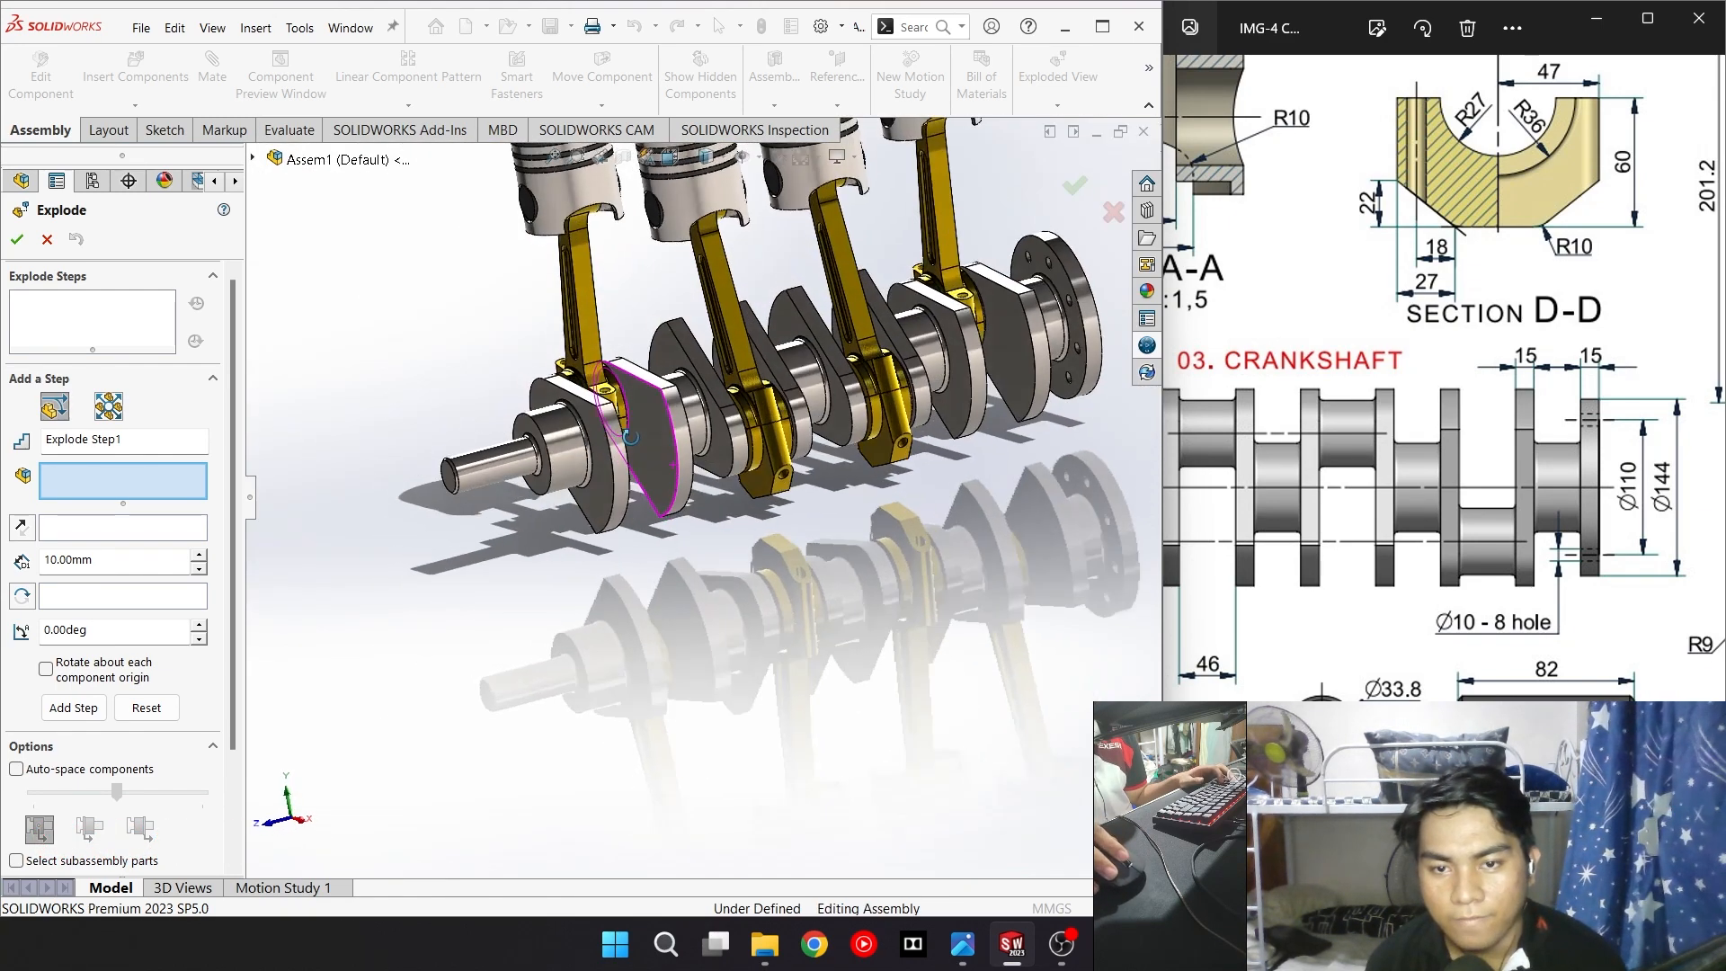
middle_click_drag(689, 520, 609, 432)
left_click(641, 485)
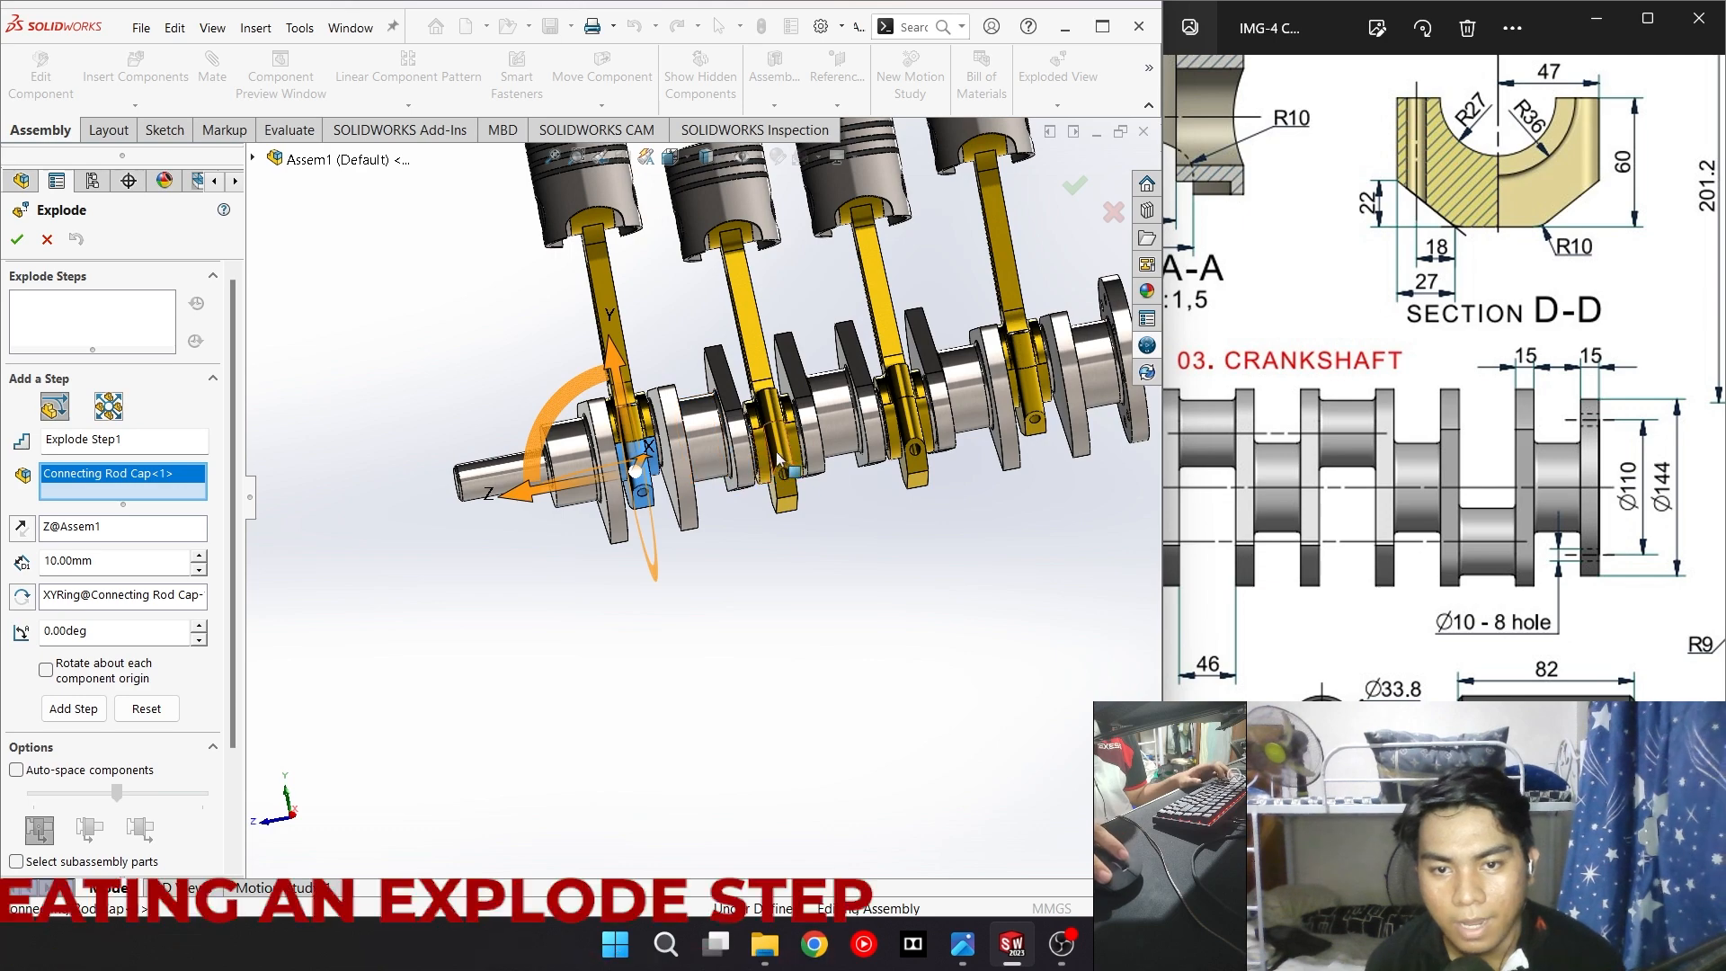
left_click(784, 486)
left_click(910, 434)
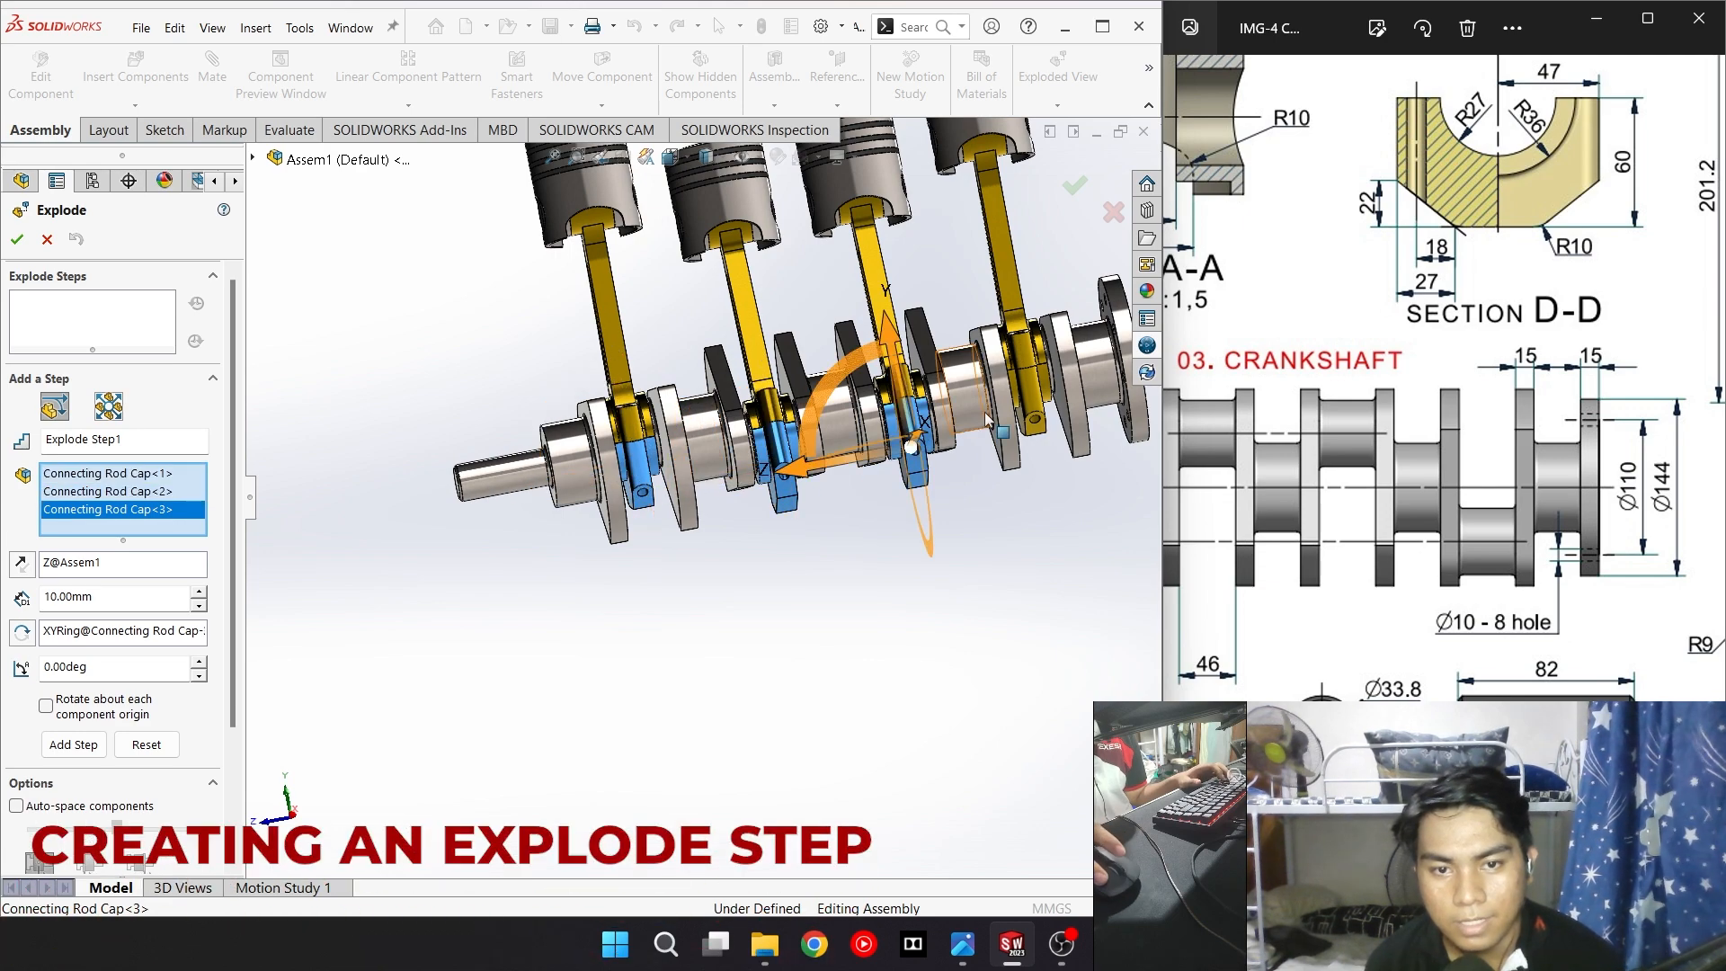
left_click(1032, 399)
Add the explode step that moves the four connecting rod caps 150 mm downward along the Y axis
middle_click_drag(447, 346, 485, 366)
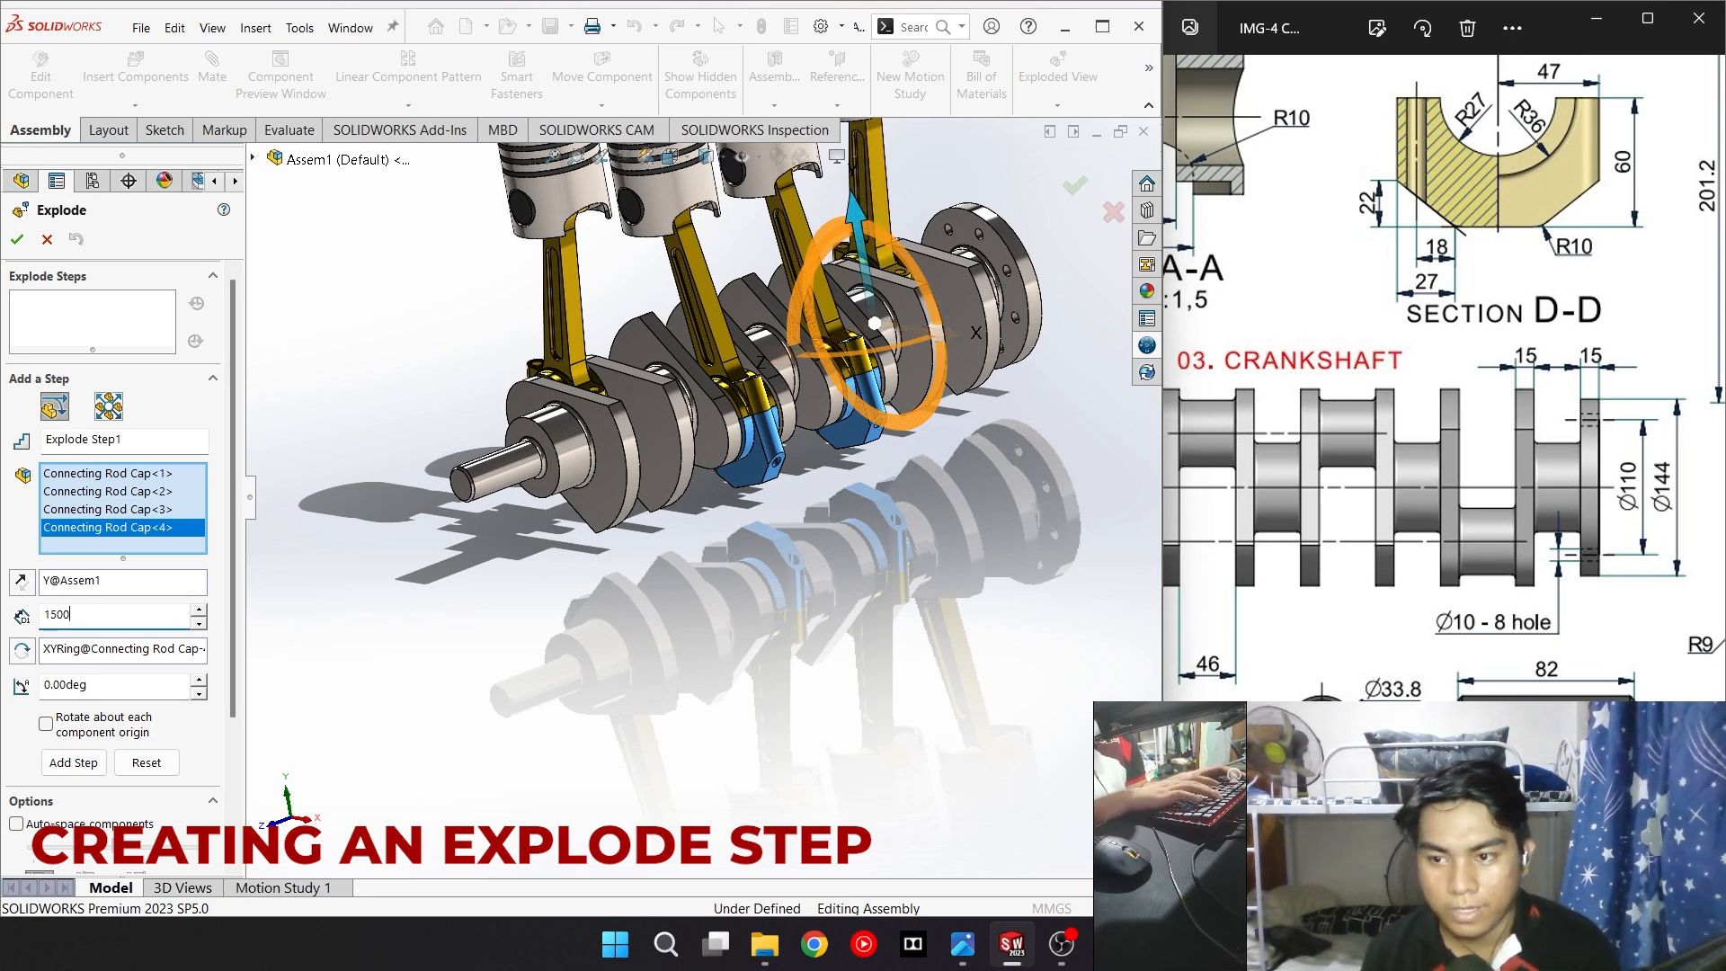
key("BackSpace")
key("Return")
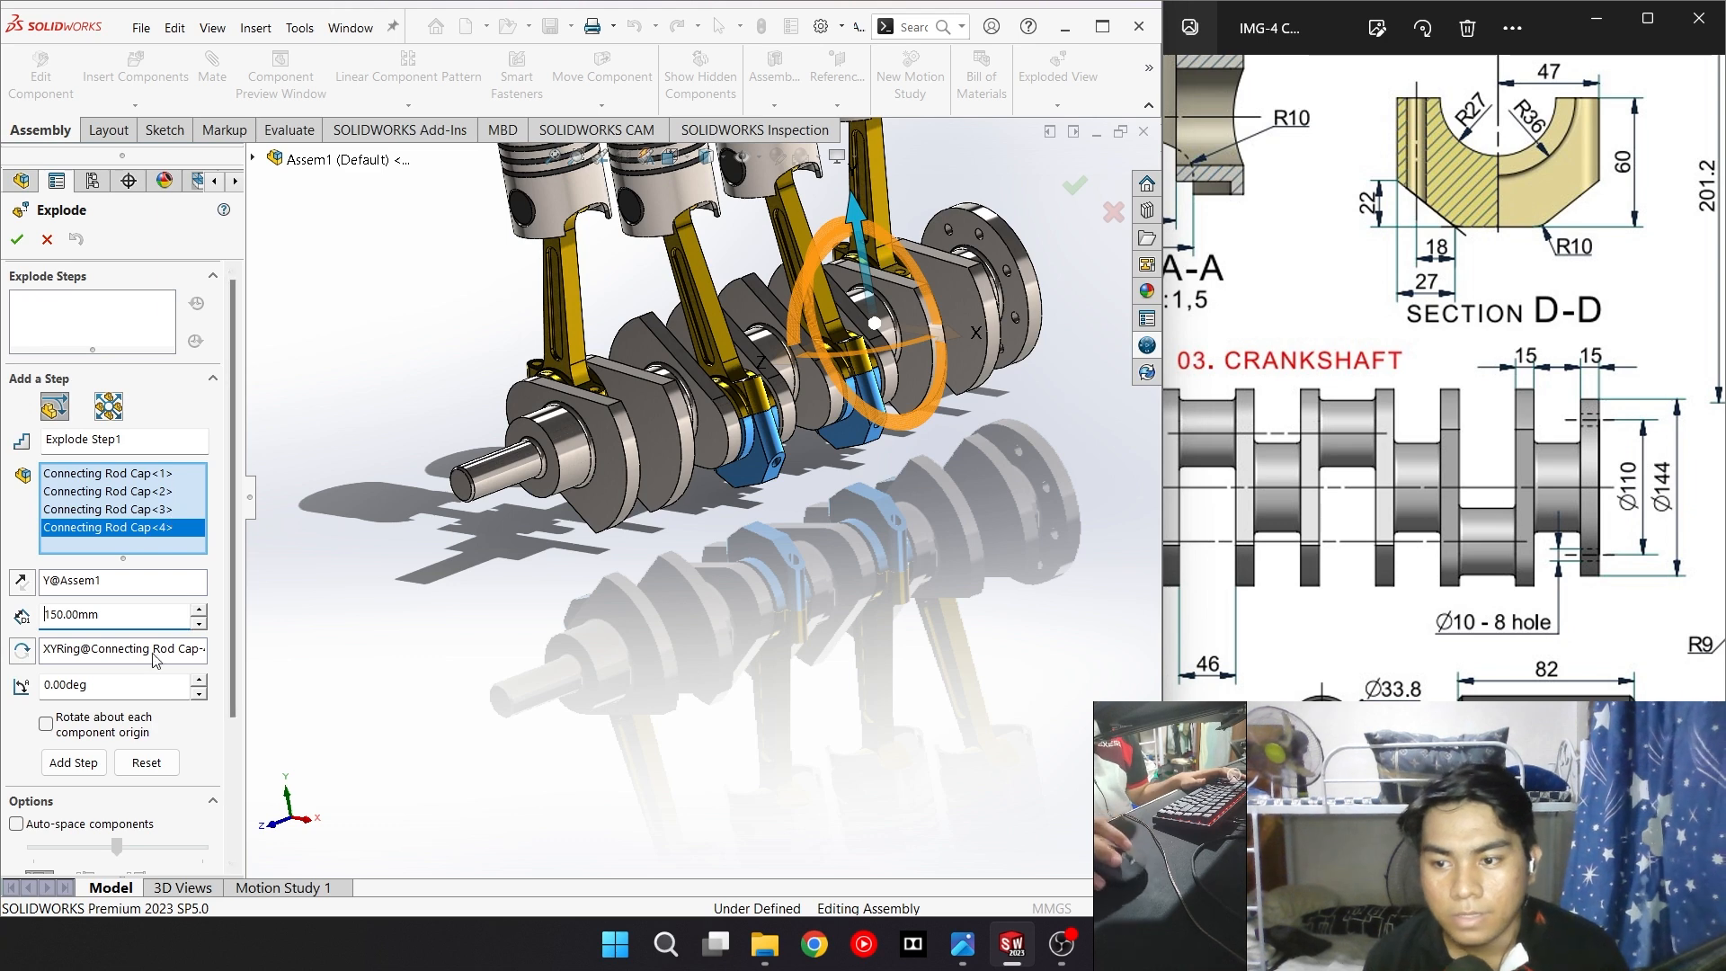
left_click(74, 762)
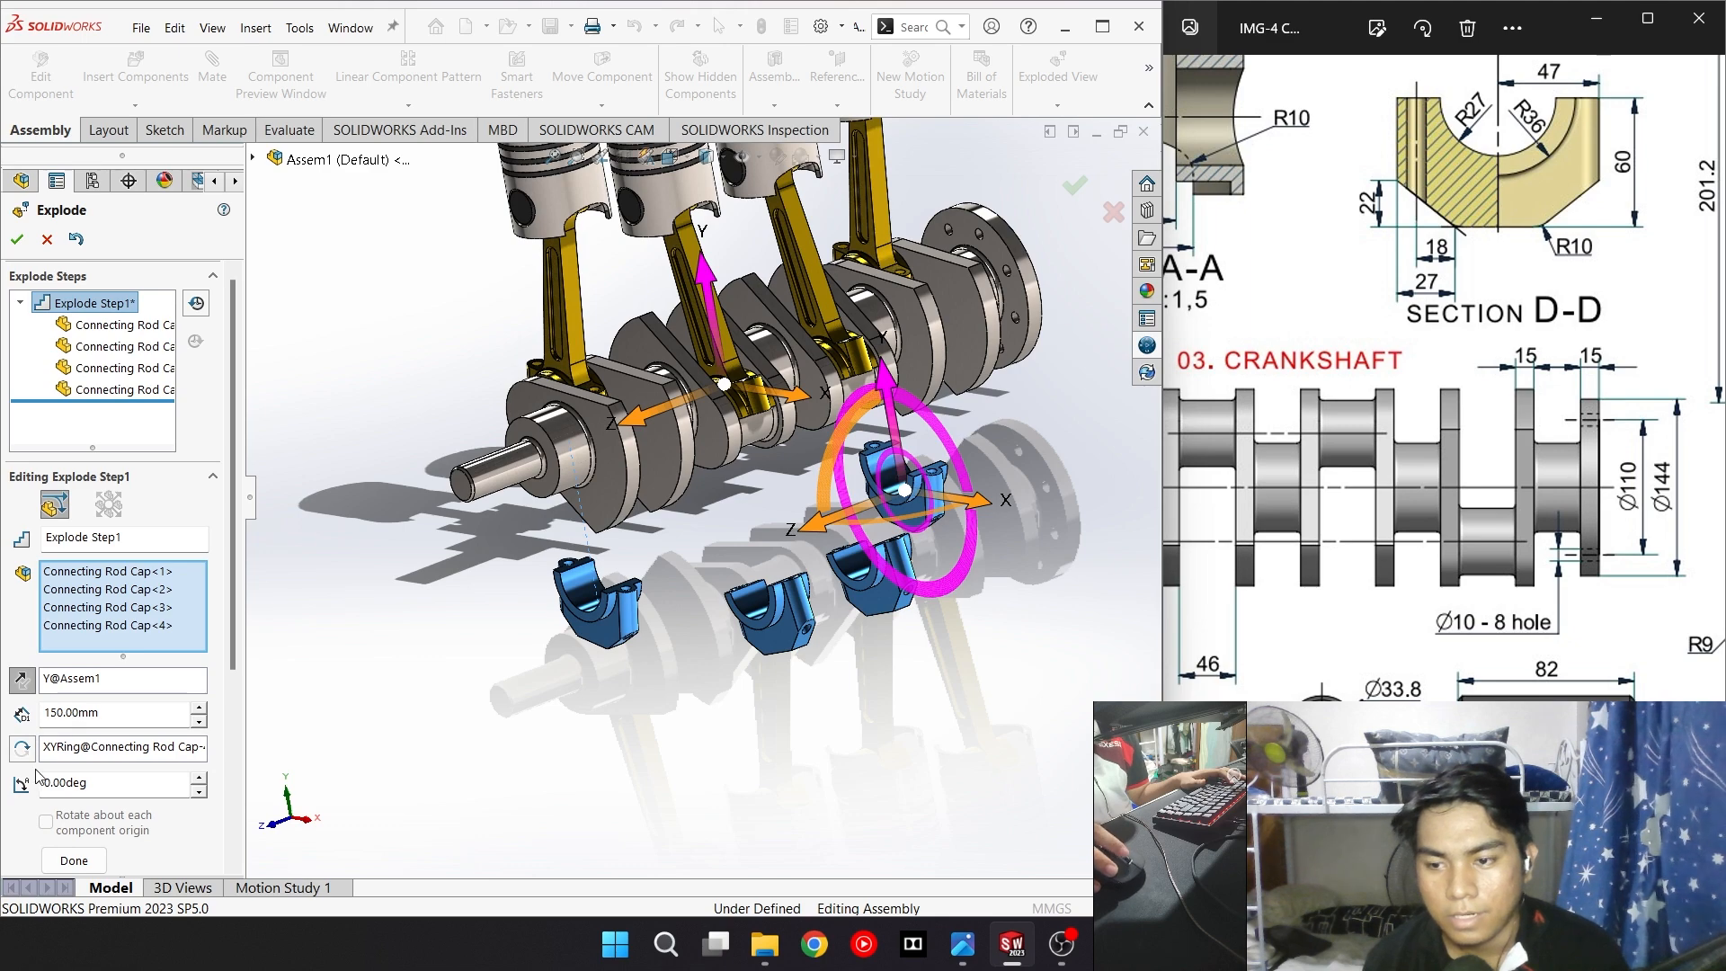
Finish editing the explode step of the four connecting rod caps
scroll(38, 774, "down", 3)
left_click(74, 575)
scroll(831, 458, "up", 3)
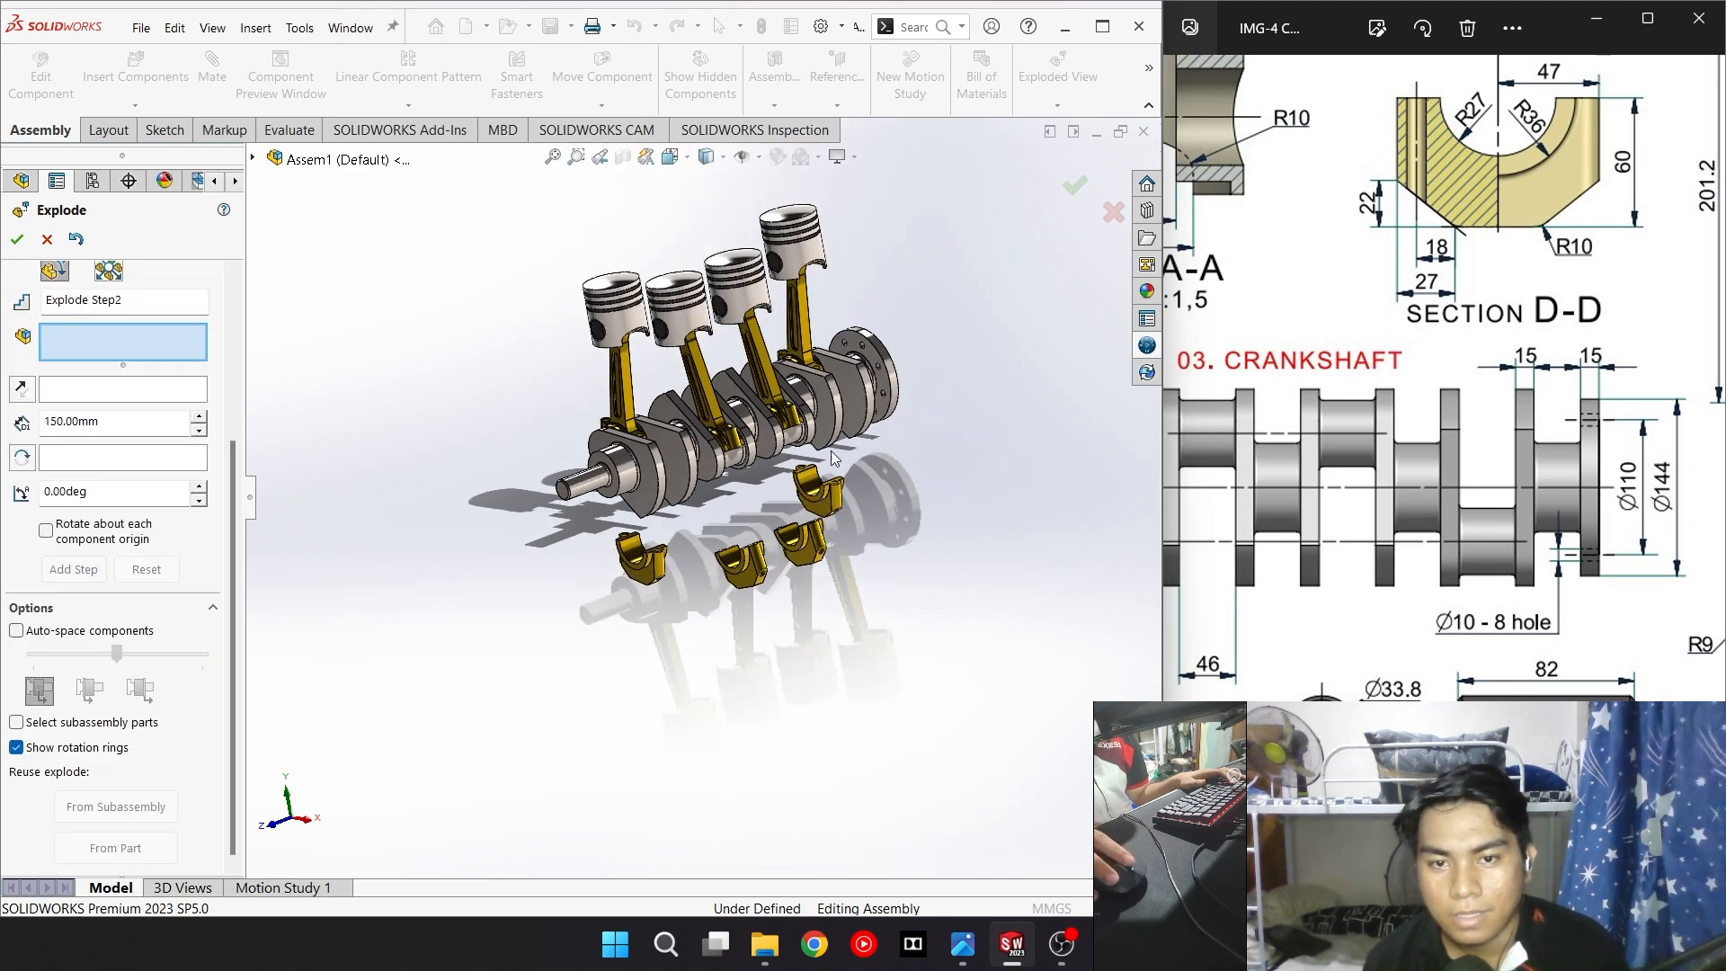
scroll(795, 390, "up", 2)
scroll(675, 709, "down", 6)
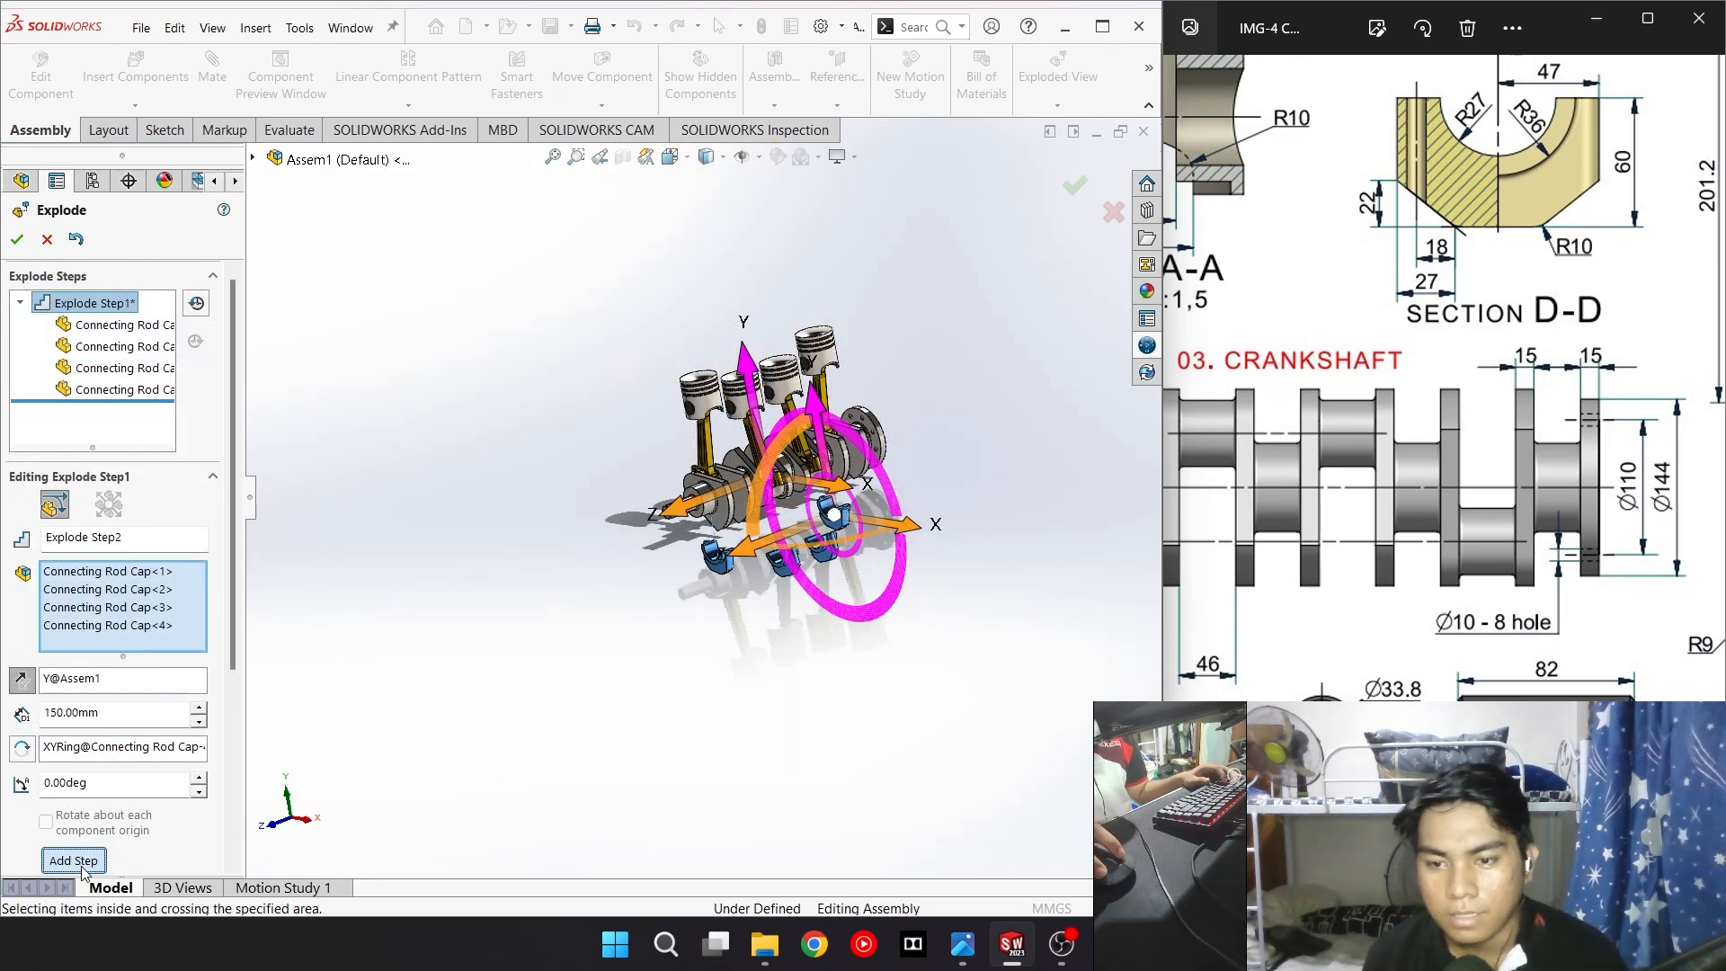
left_click(74, 862)
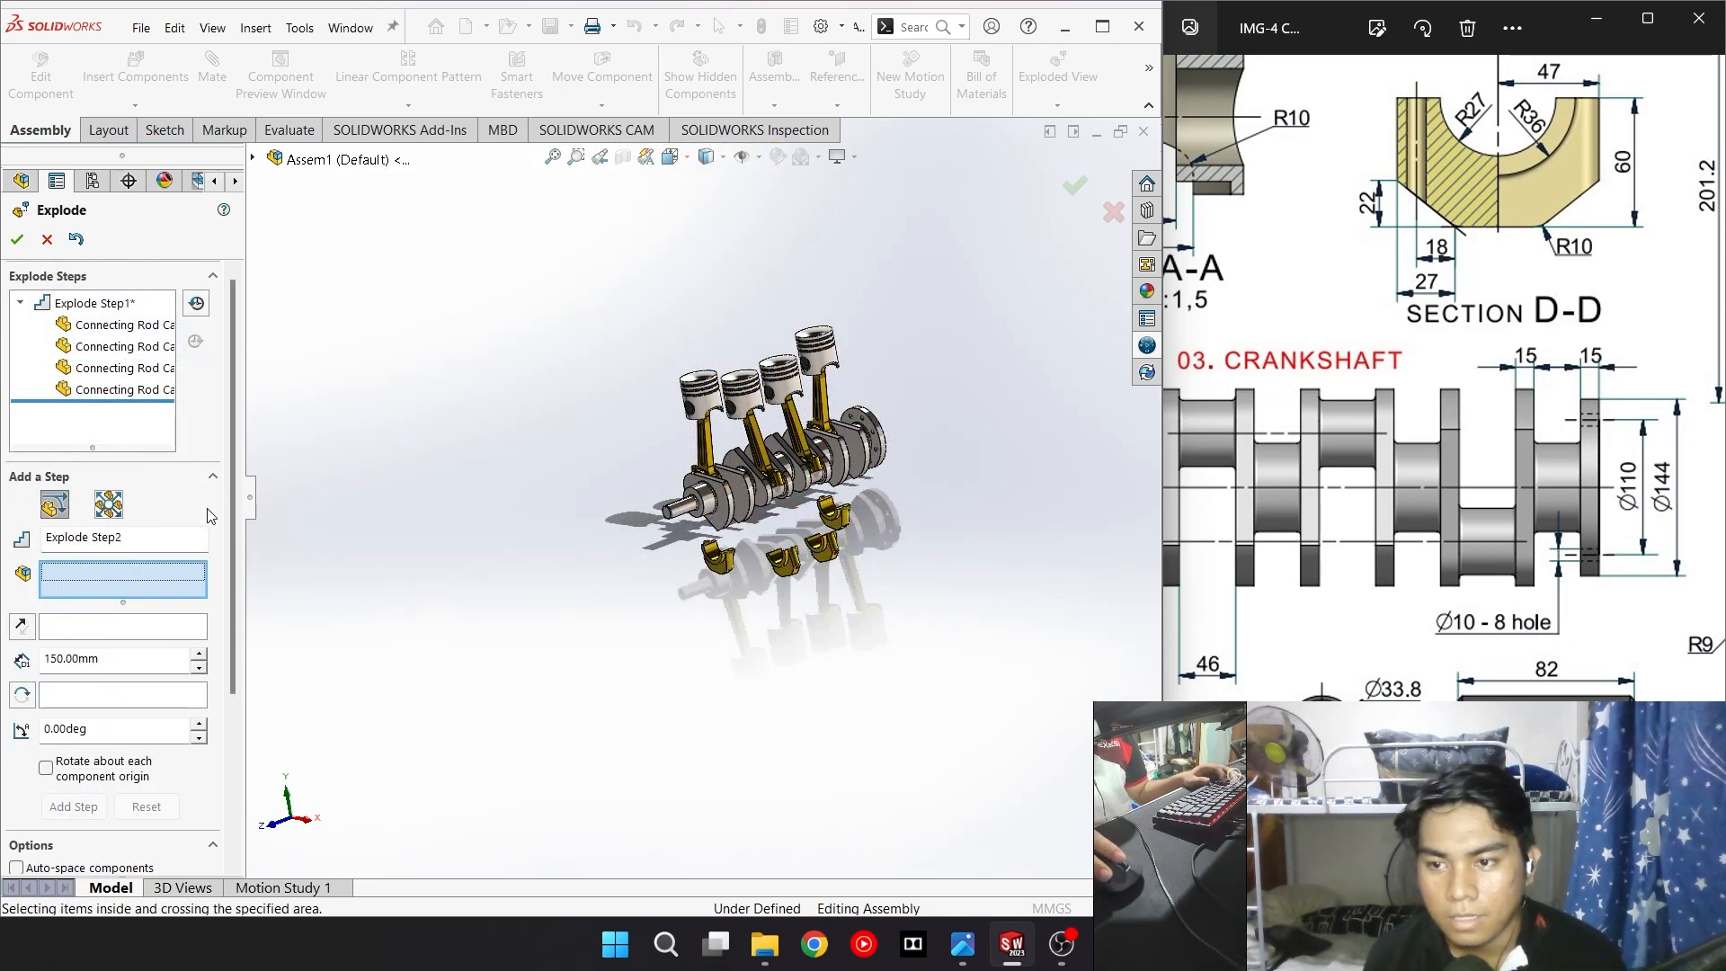
Add an explode step that moves the four piston pins 500 mm along the reversed Z axis
scroll(724, 518, "down", 8)
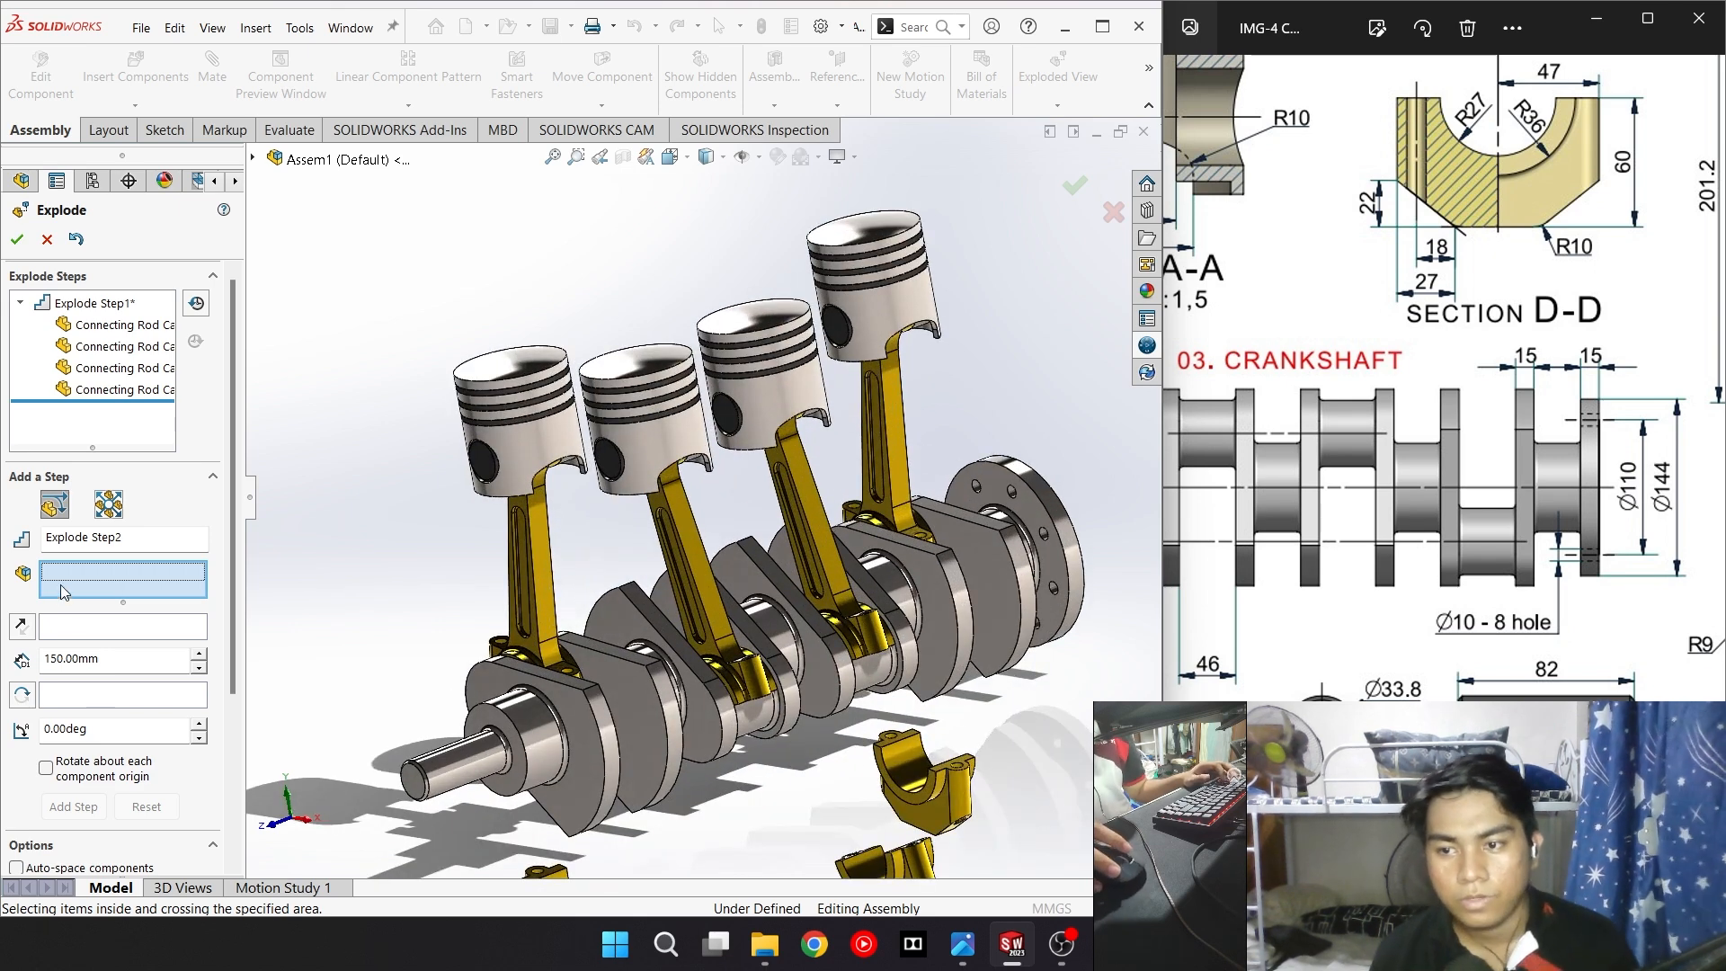
left_click(490, 462)
left_click(617, 469)
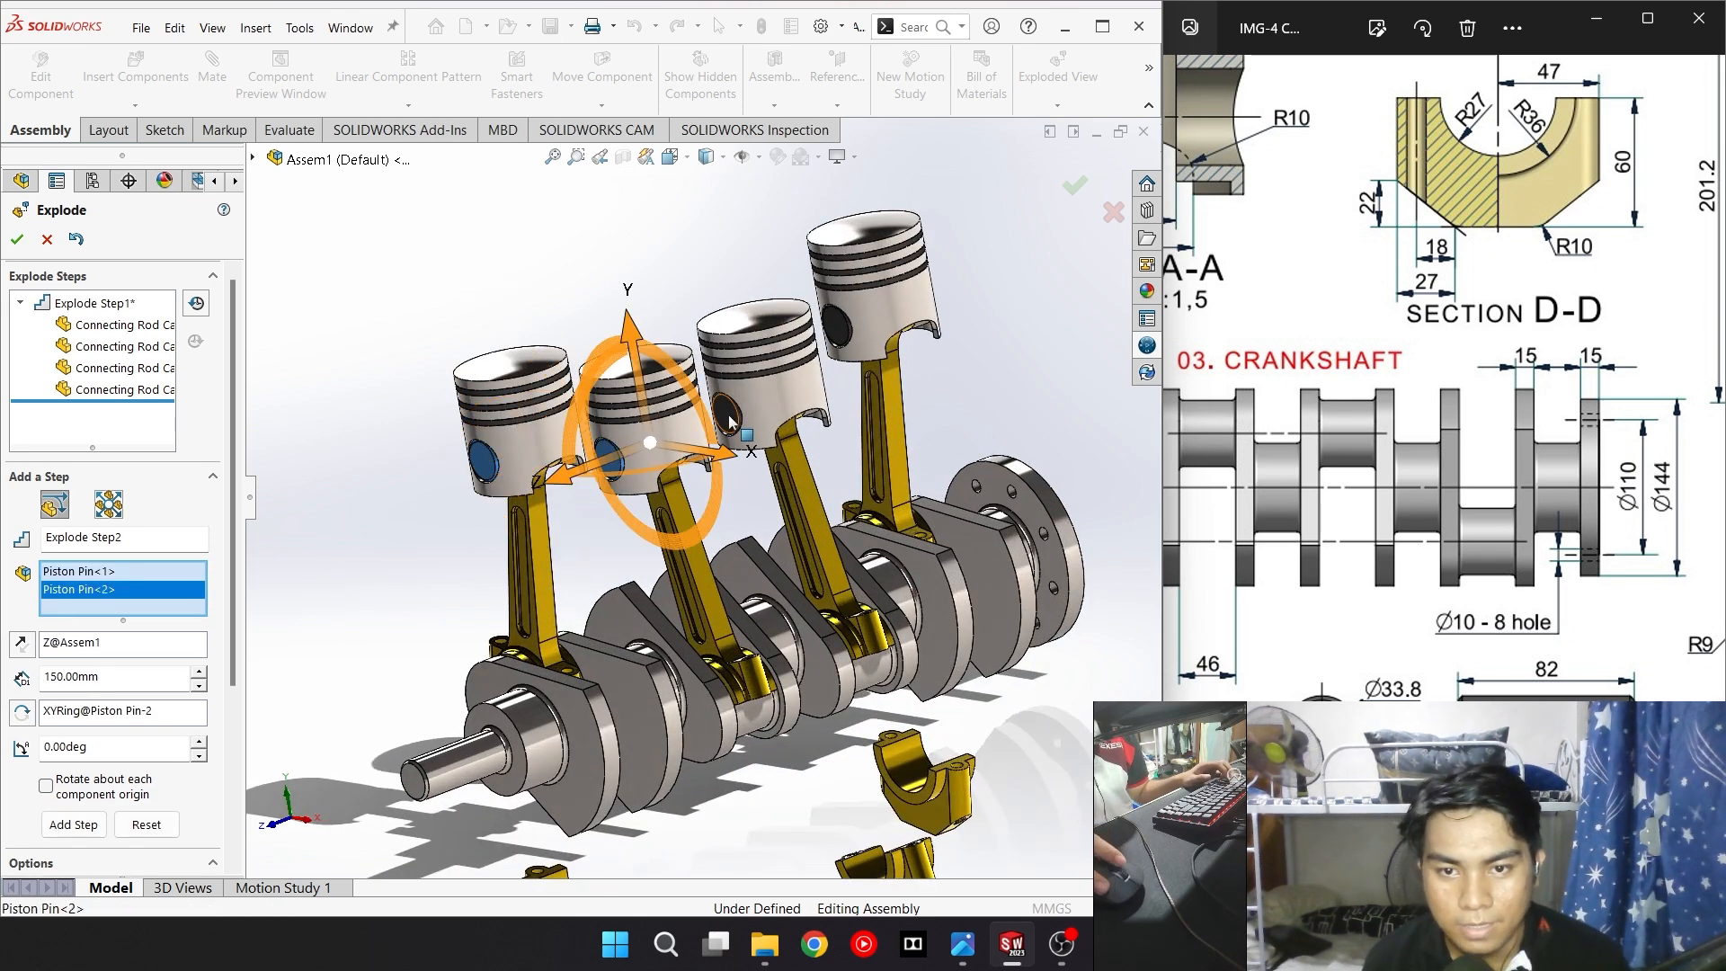
left_click(726, 411)
left_click(834, 329)
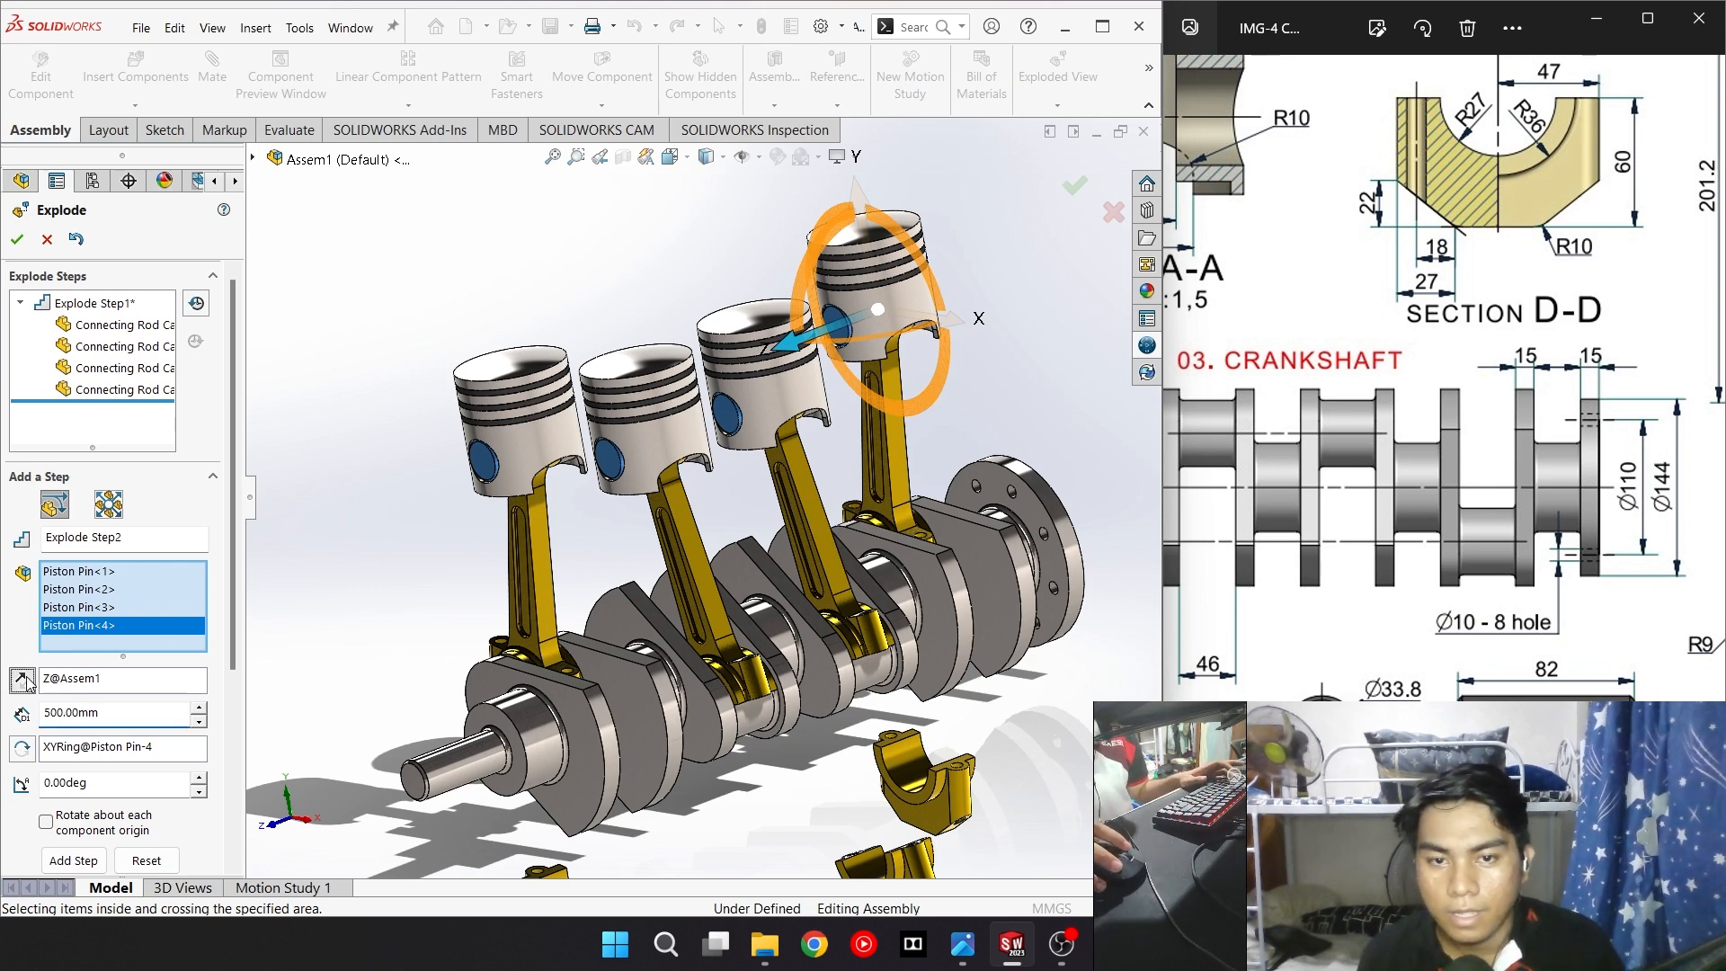
scroll(106, 734, "down", 3)
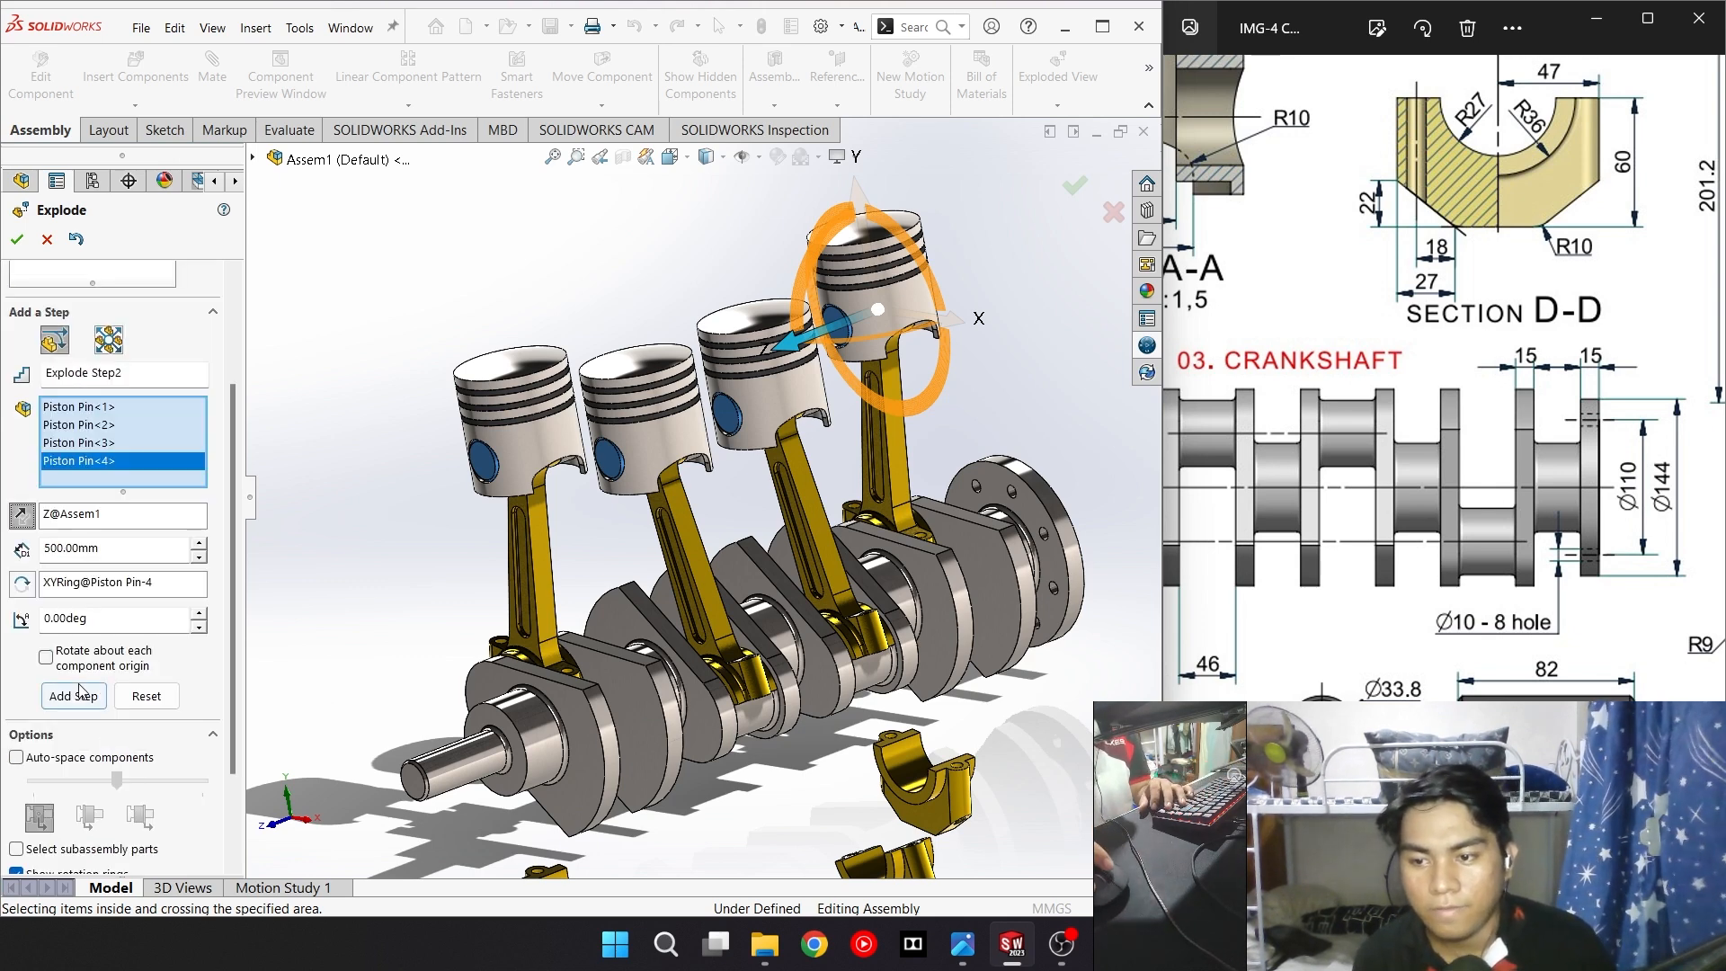
left_click(79, 692)
Select all four pistons as components of a new explode step
scroll(827, 399, "up", 4)
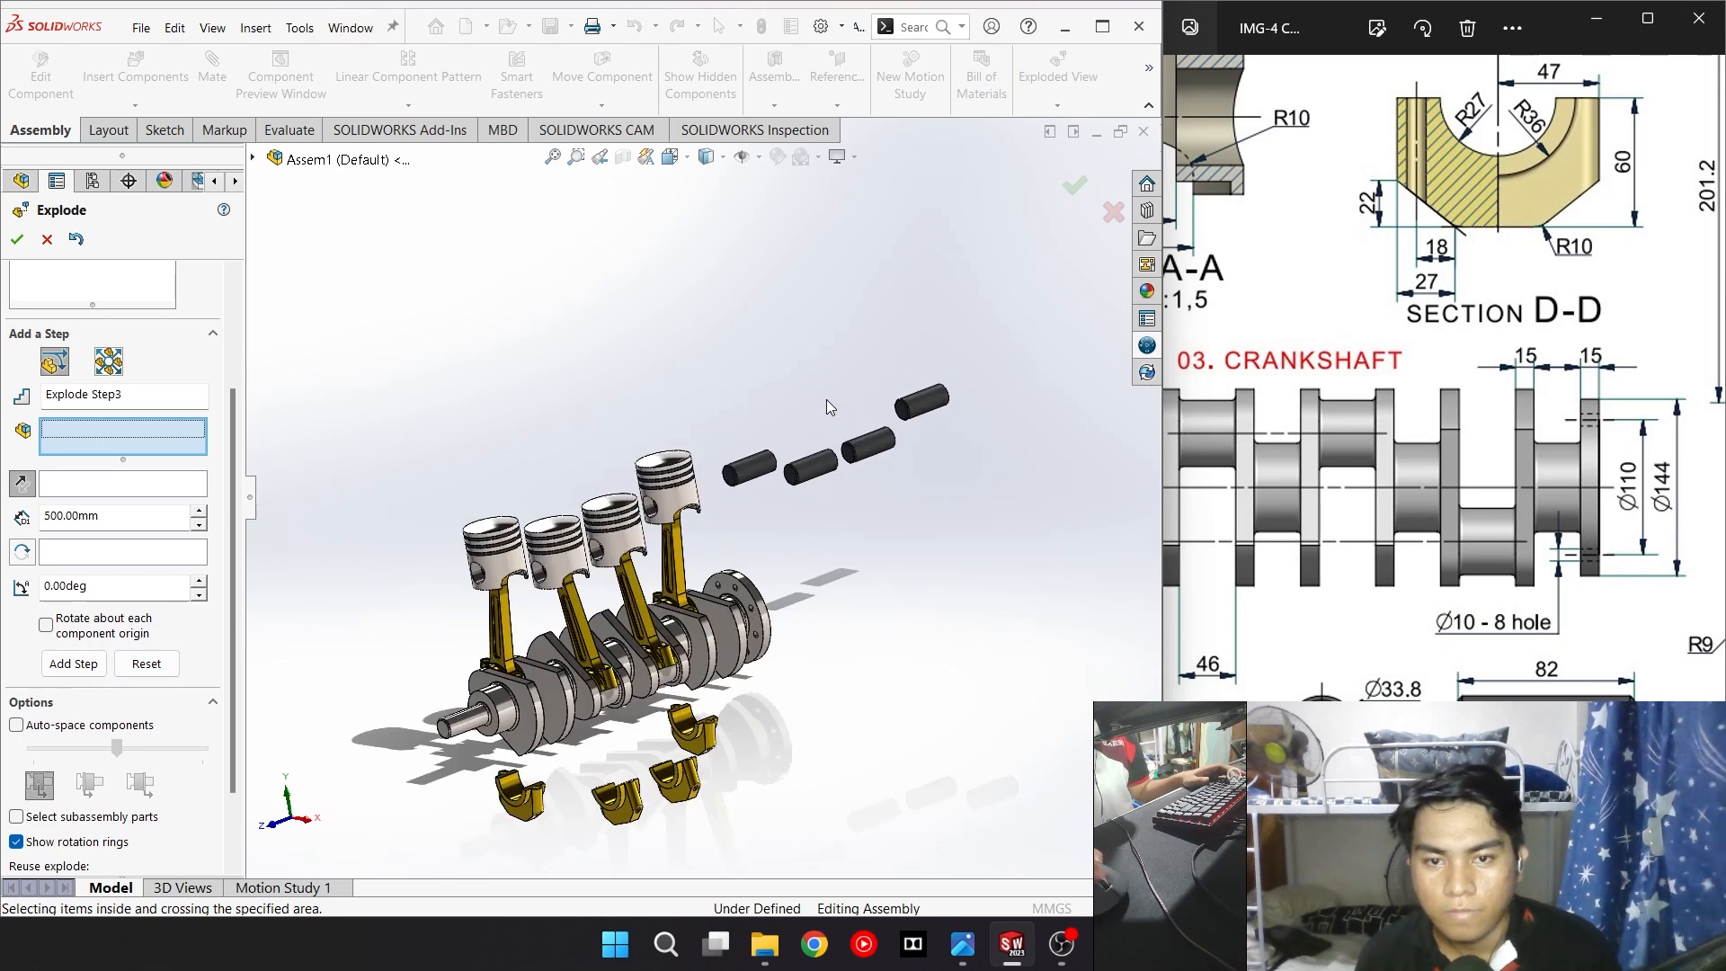
scroll(703, 499, "down", 2)
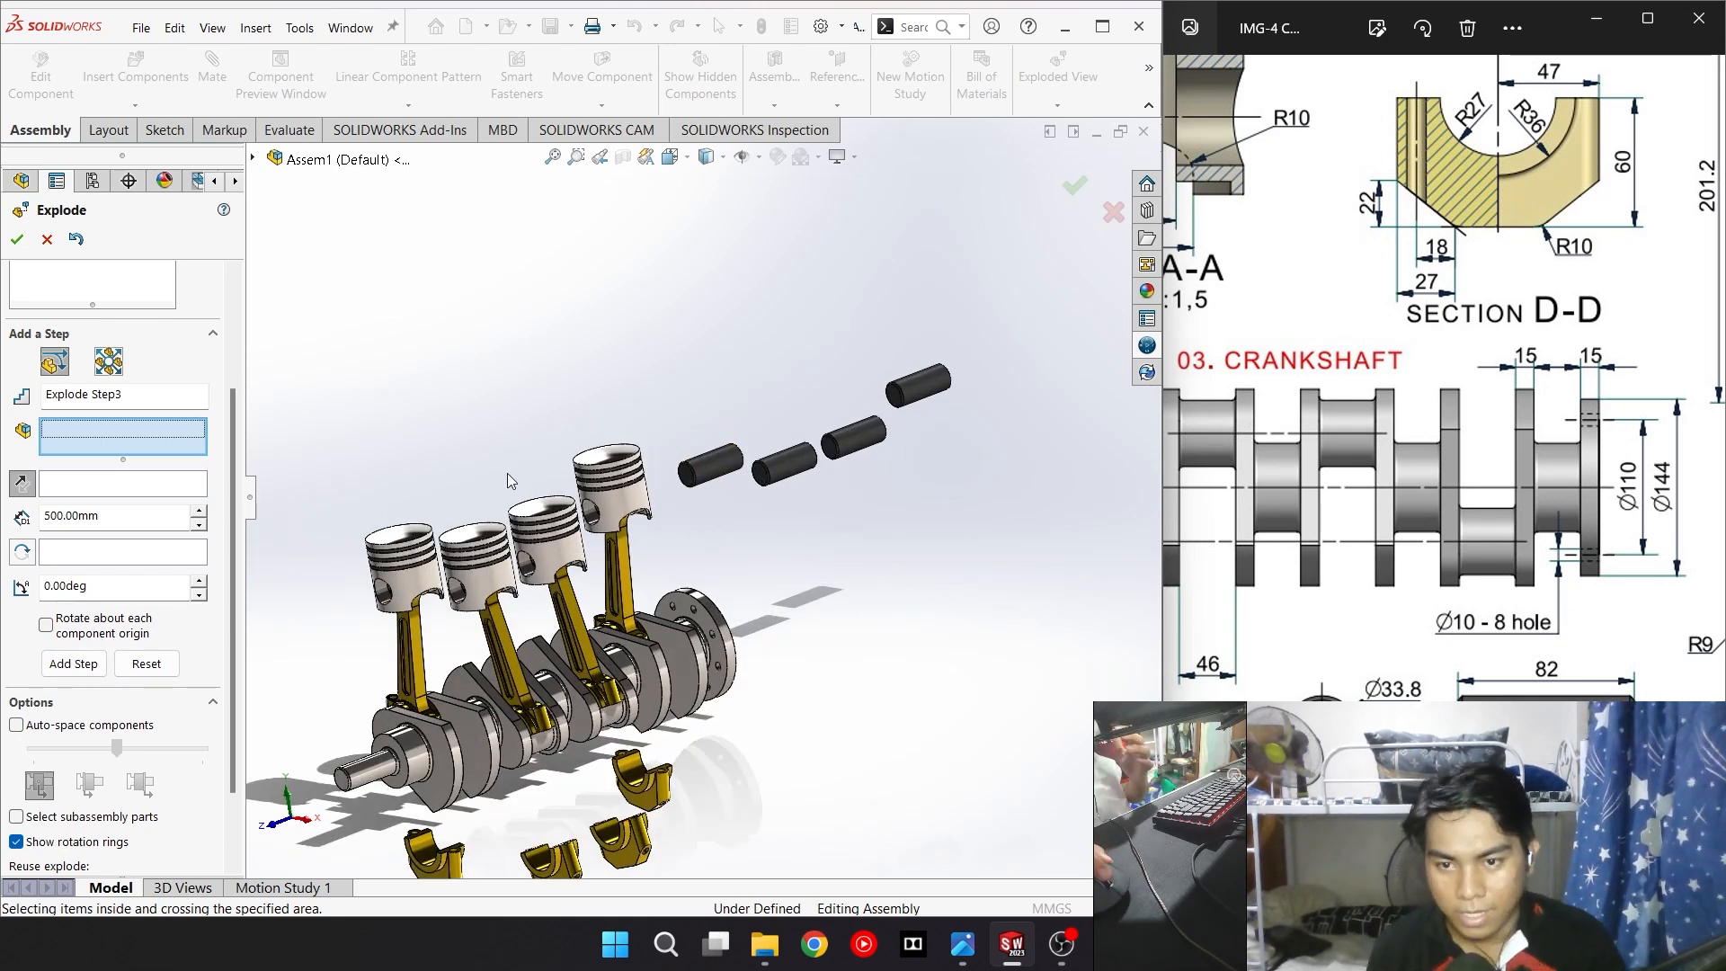
scroll(315, 532, "up", 3)
scroll(321, 537, "down", 3)
scroll(536, 470, "up", 3)
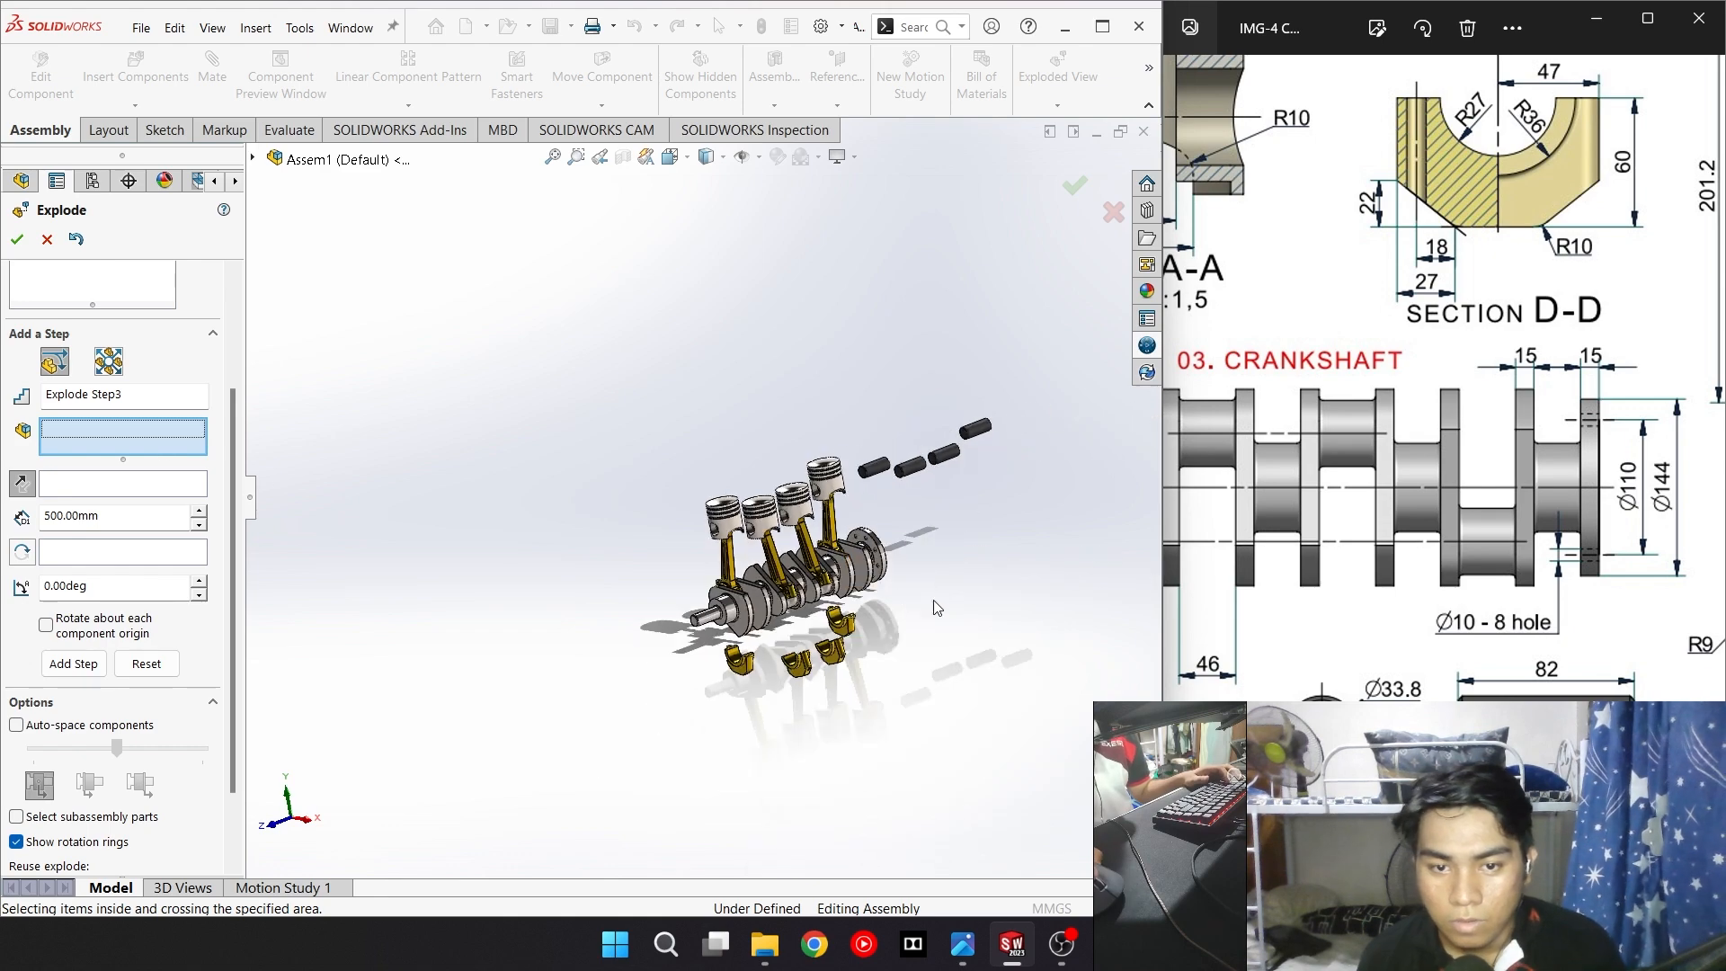
scroll(536, 470, "down", 4)
scroll(536, 470, "up", 1)
scroll(537, 470, "down", 5)
left_click(525, 476)
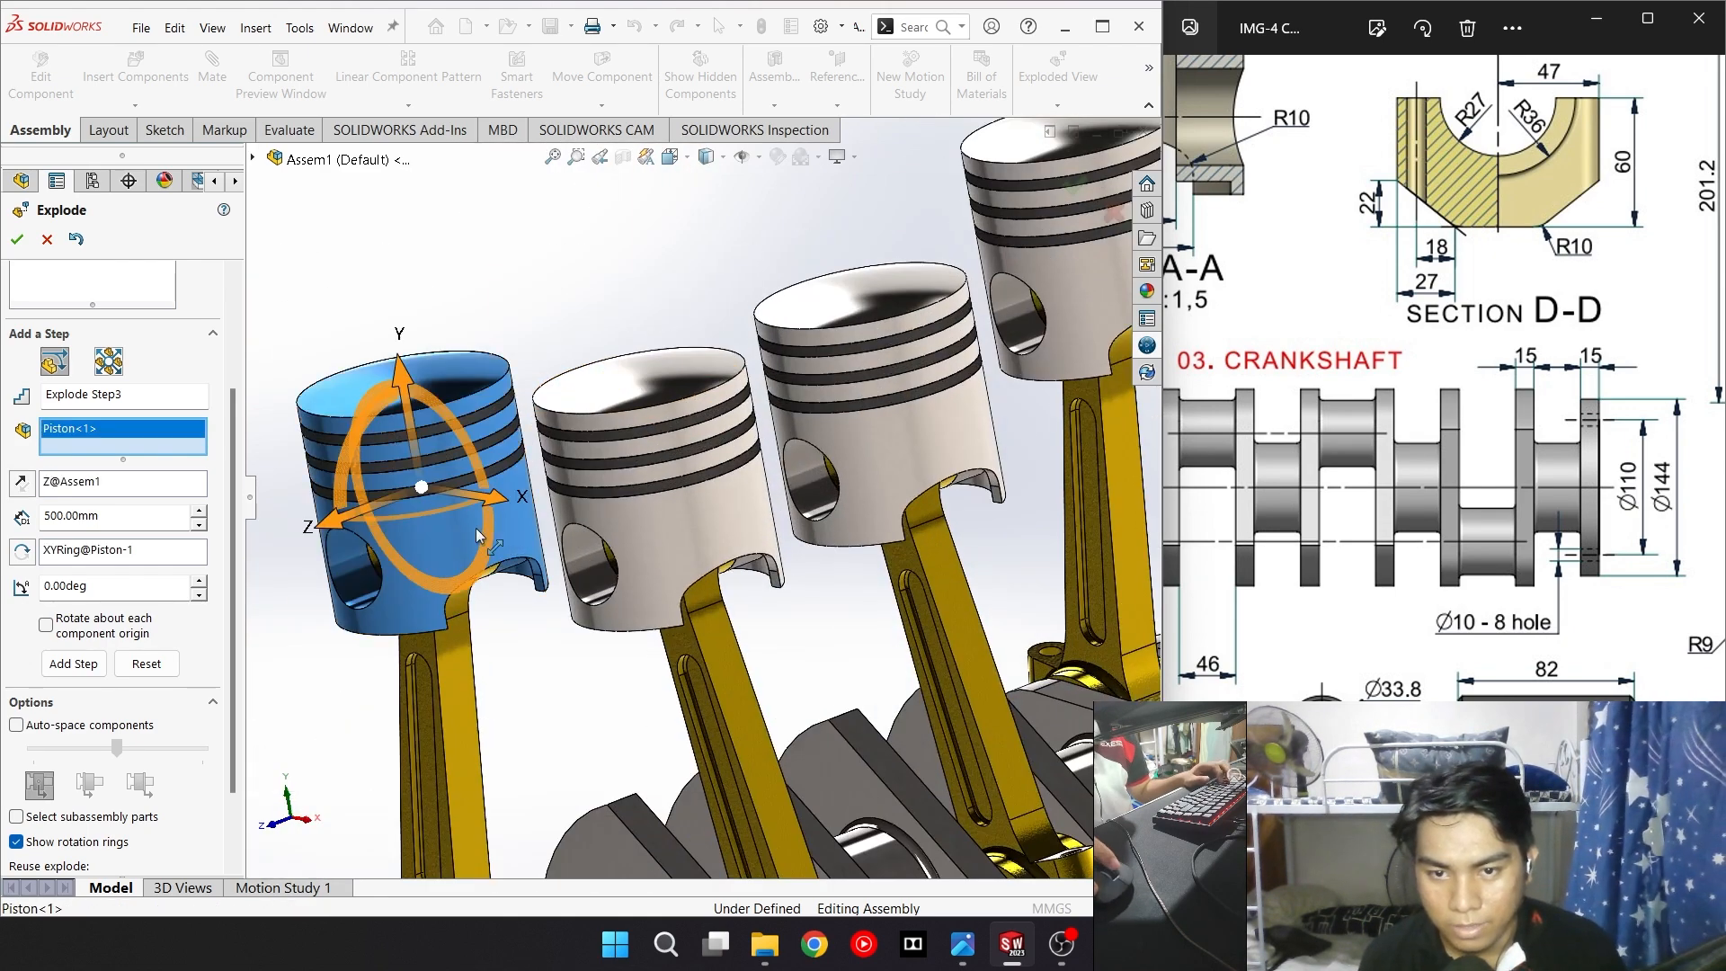
left_click(699, 524)
left_click(938, 415)
left_click(1073, 306)
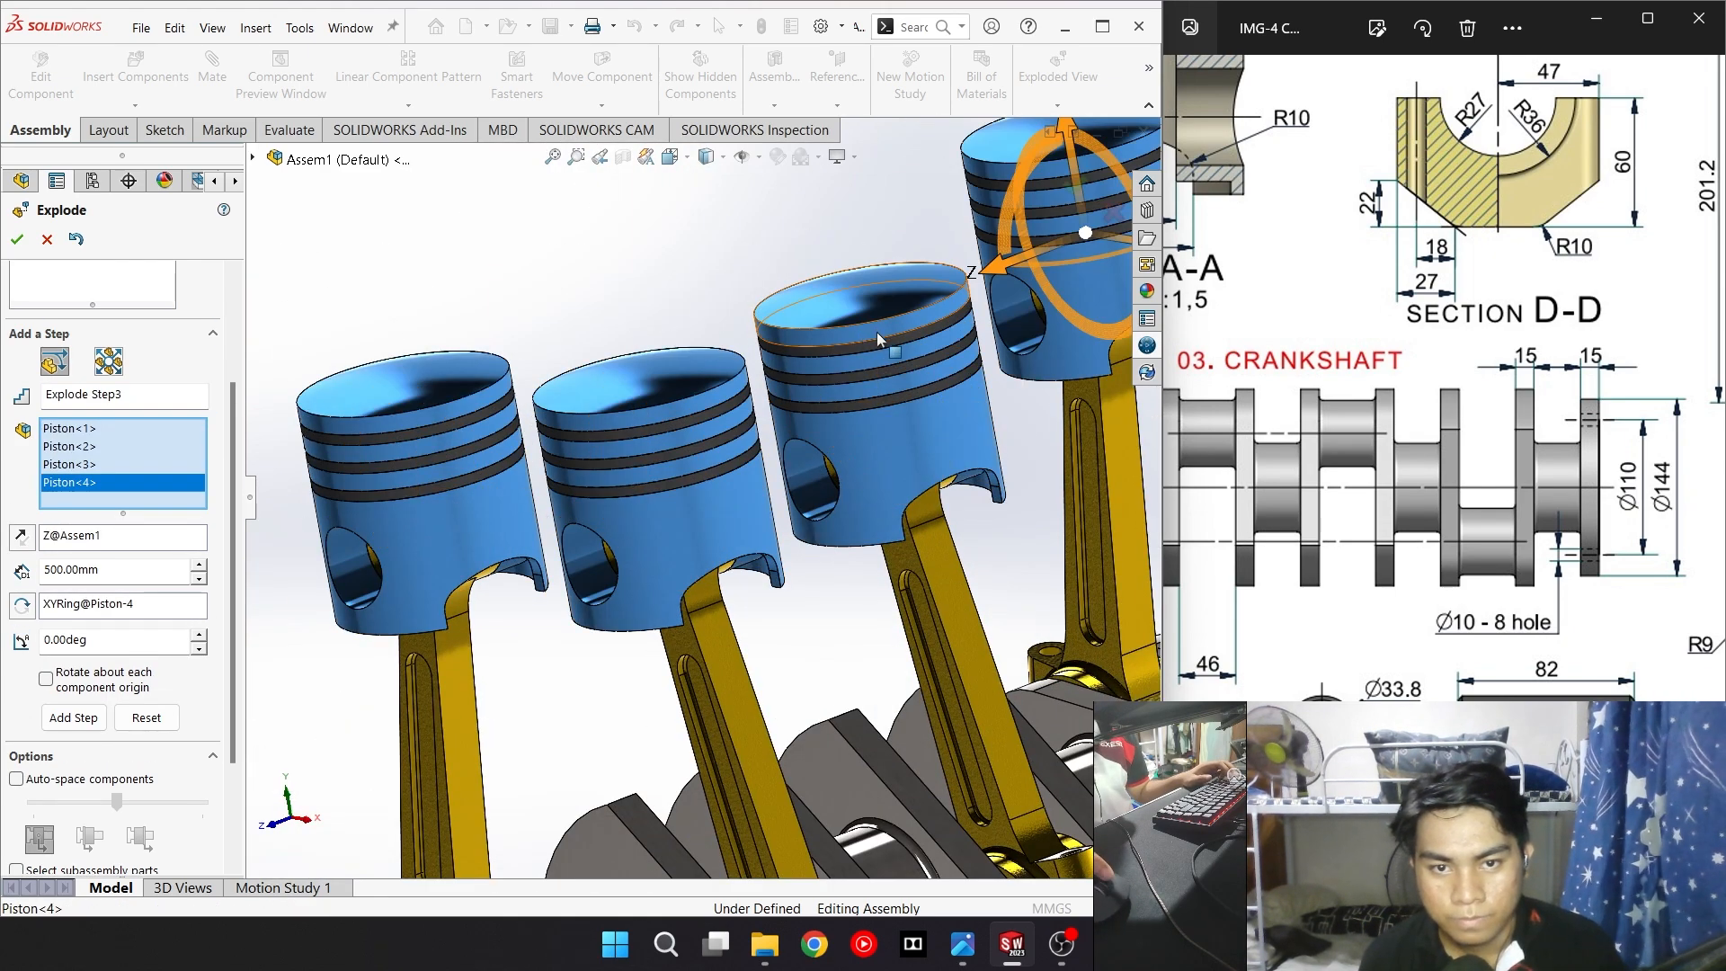
Include the three rings of the third piston in the explode selection, keeping the piston itself selected
left_click(881, 344)
left_click(887, 369)
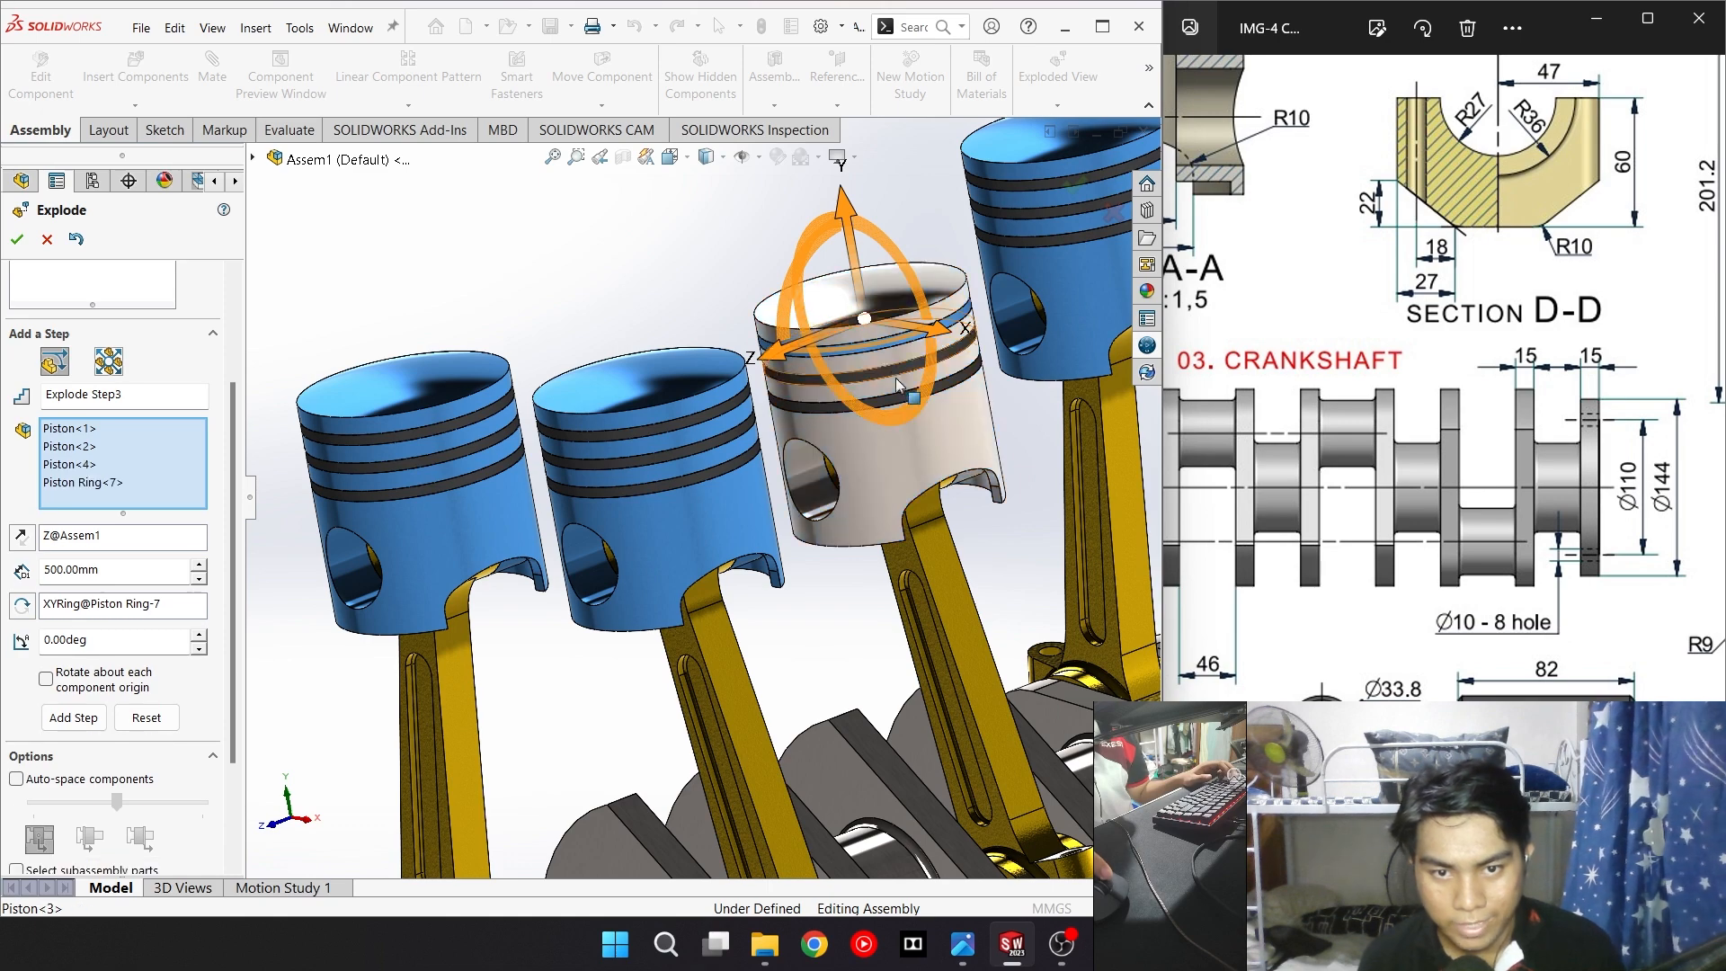
left_click(899, 363)
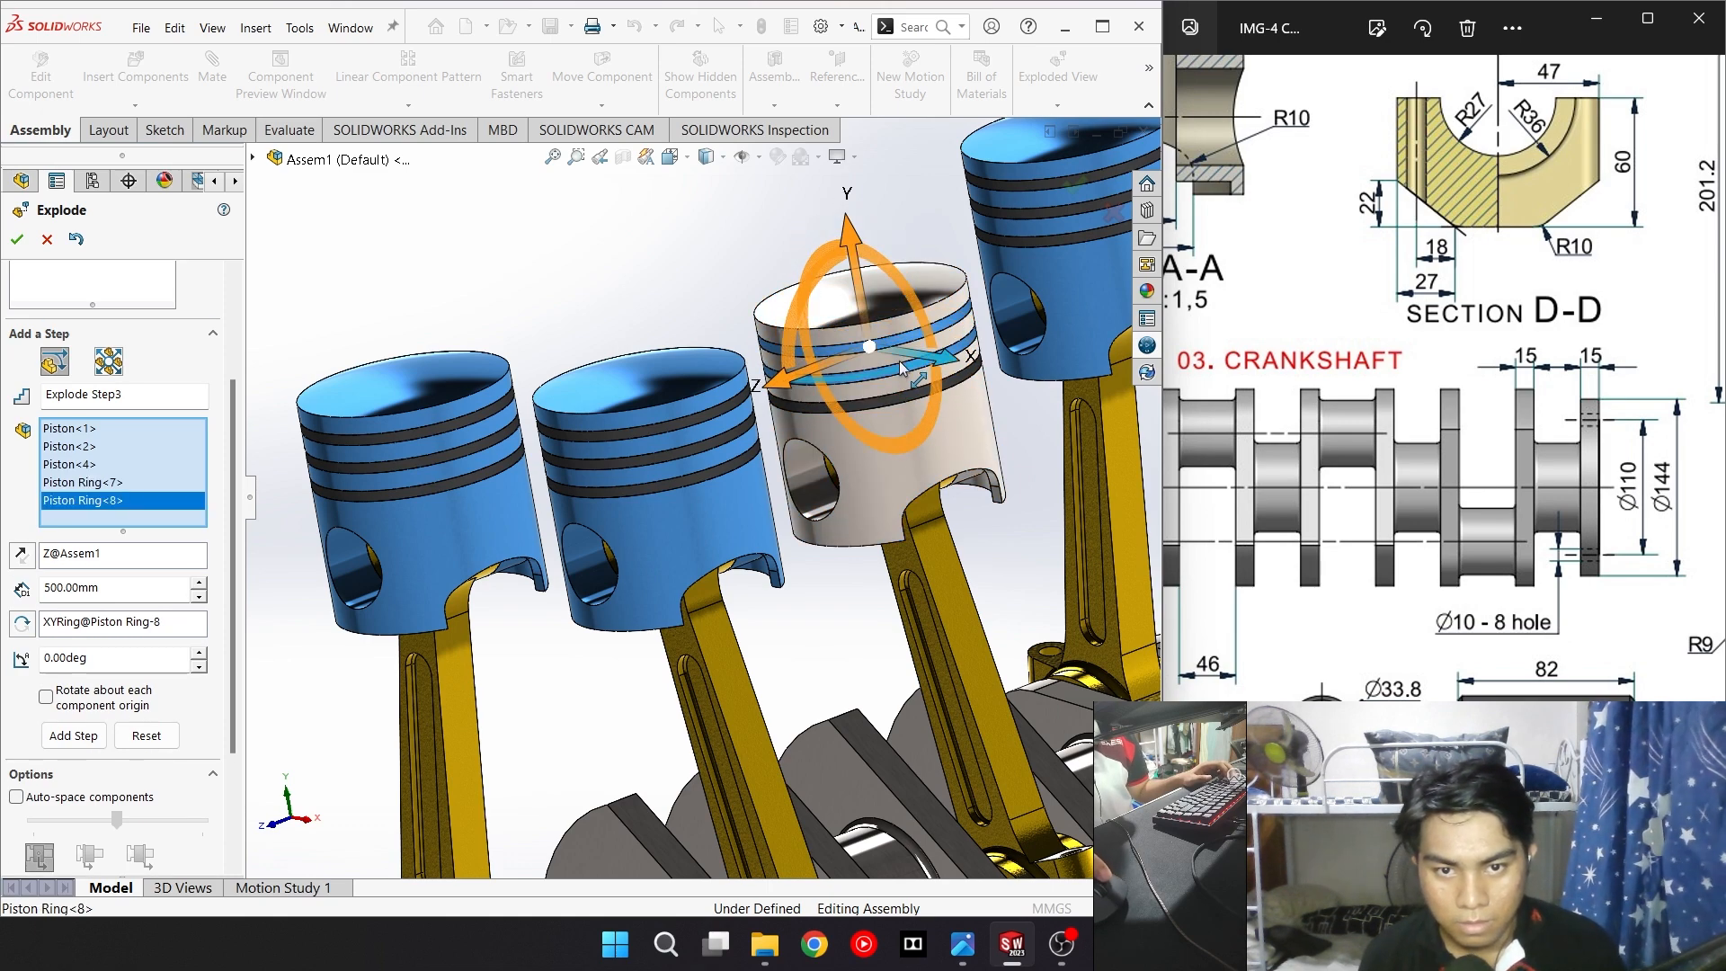
left_click(897, 395)
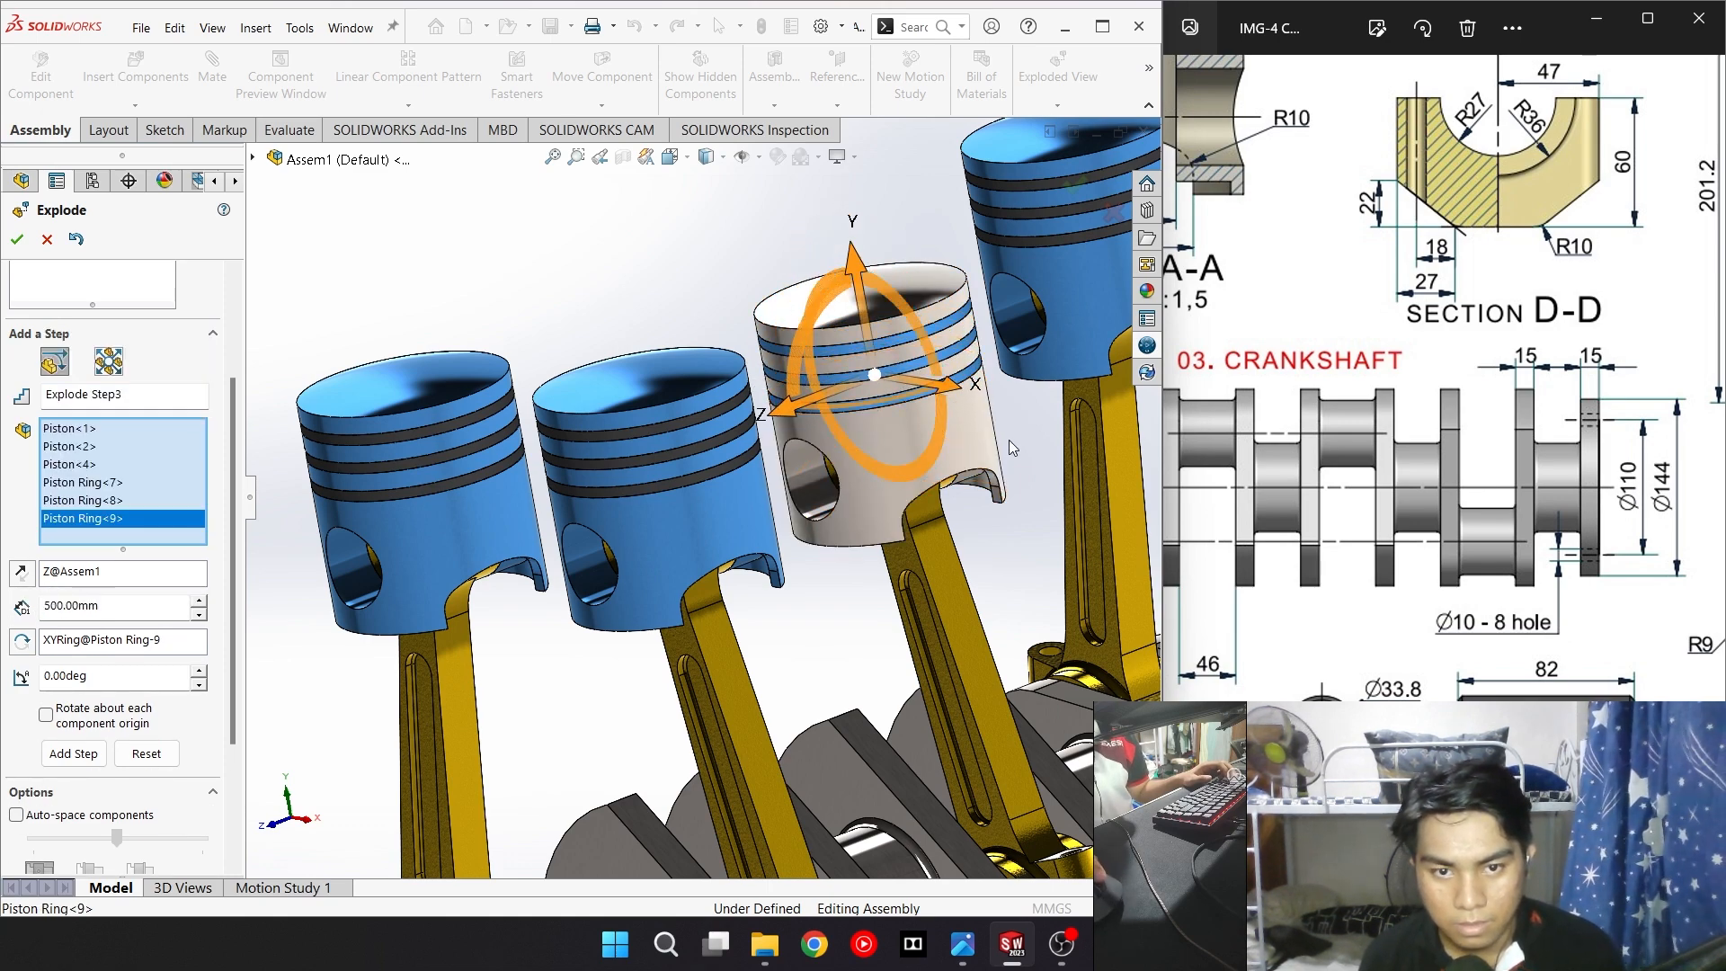
left_click(963, 437)
Include the three rings of the second piston in the explode selection, keeping the piston itself selected
left_click(633, 432)
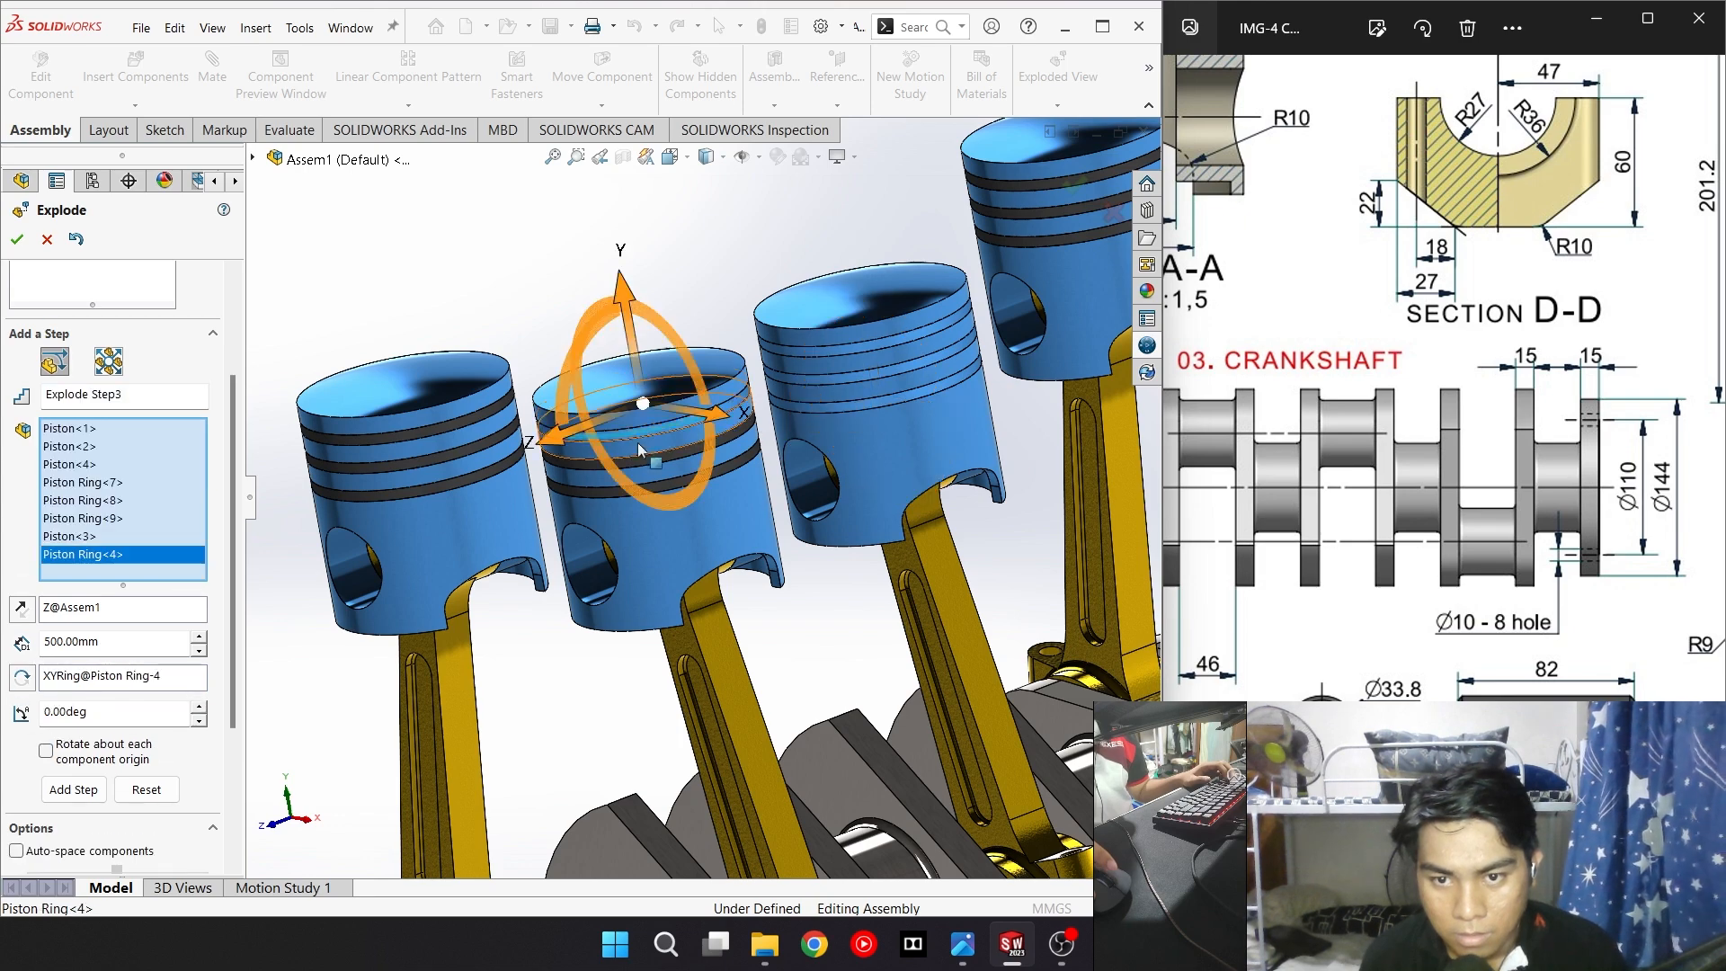
left_click(644, 456)
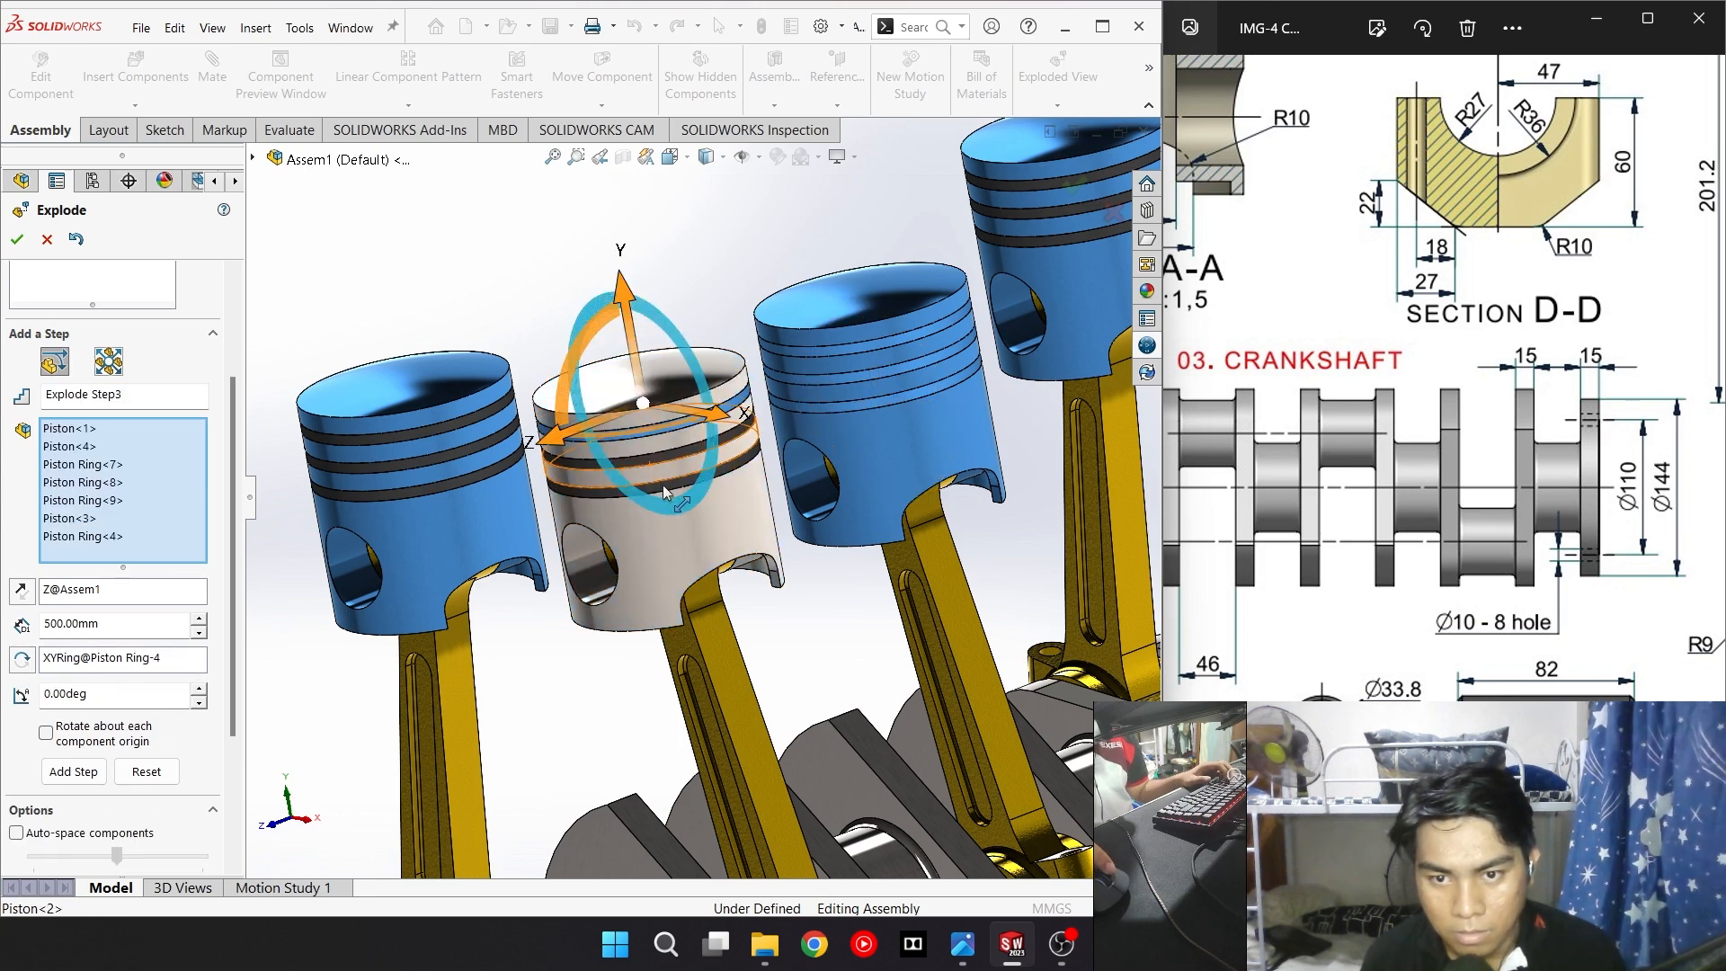
scroll(662, 485, "down", 5)
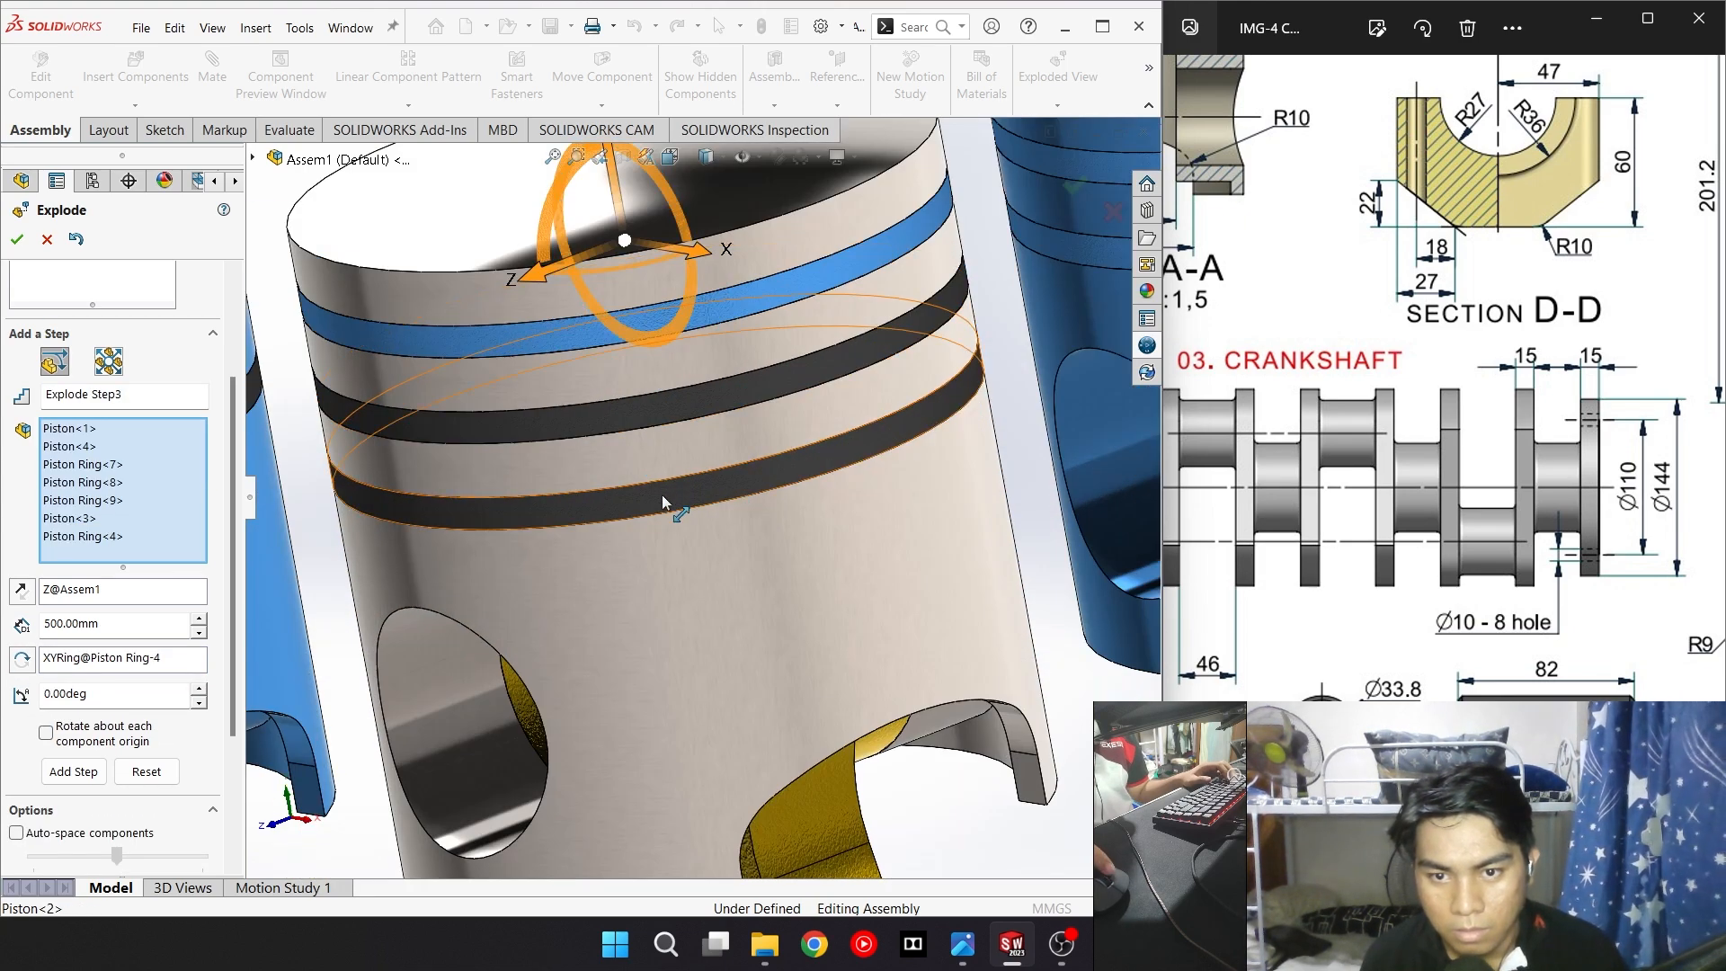
left_click(661, 494)
left_click(674, 584)
left_click(793, 426)
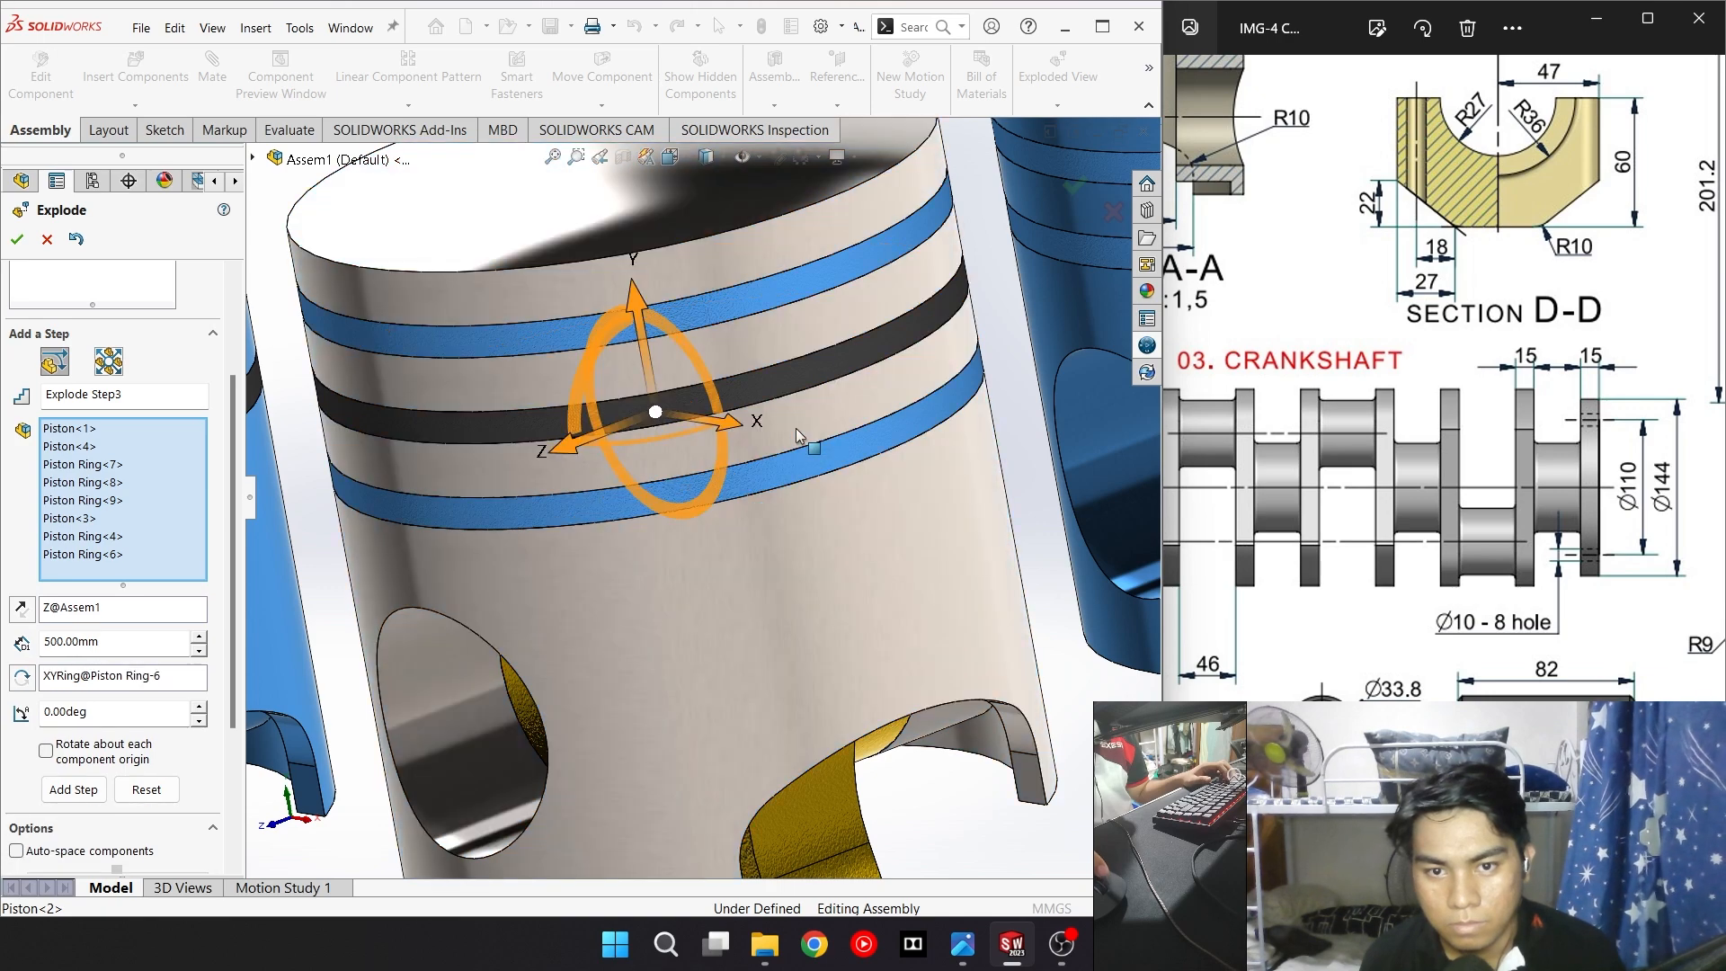
left_click(795, 428)
left_click(789, 380)
scroll(525, 461, "up", 5)
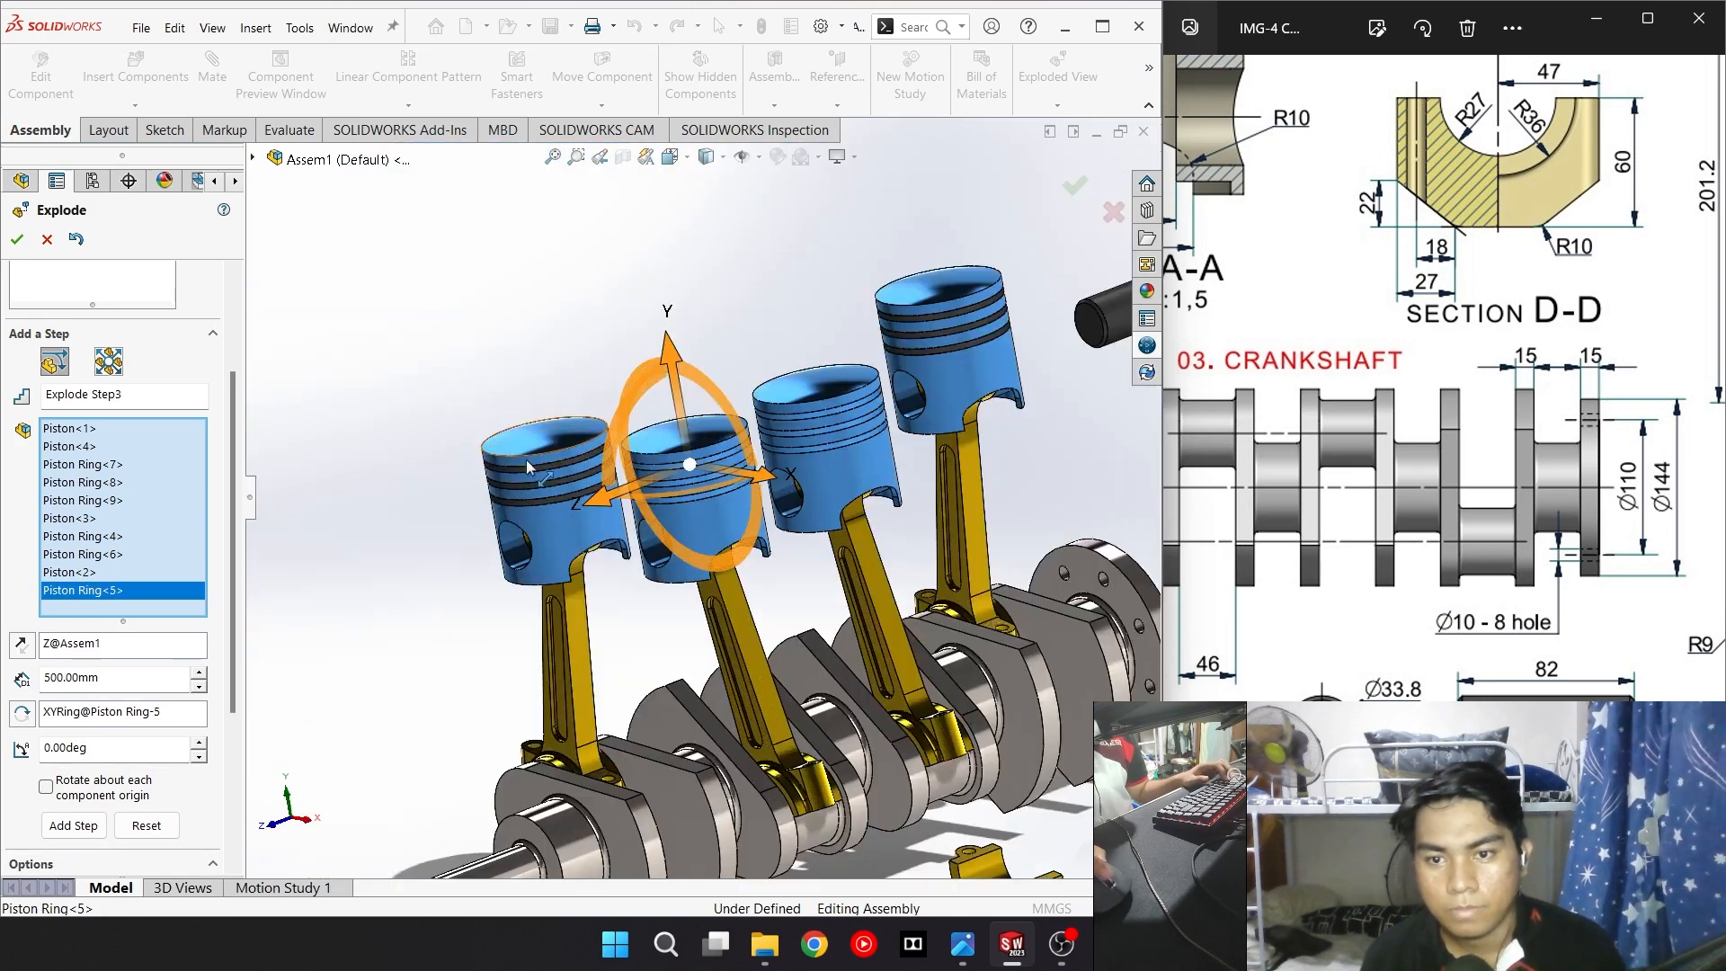
Include the three rings of the first piston, nearest the crankshaft's narrow end, in the explode selection
scroll(628, 446, "down", 6)
left_click(767, 419)
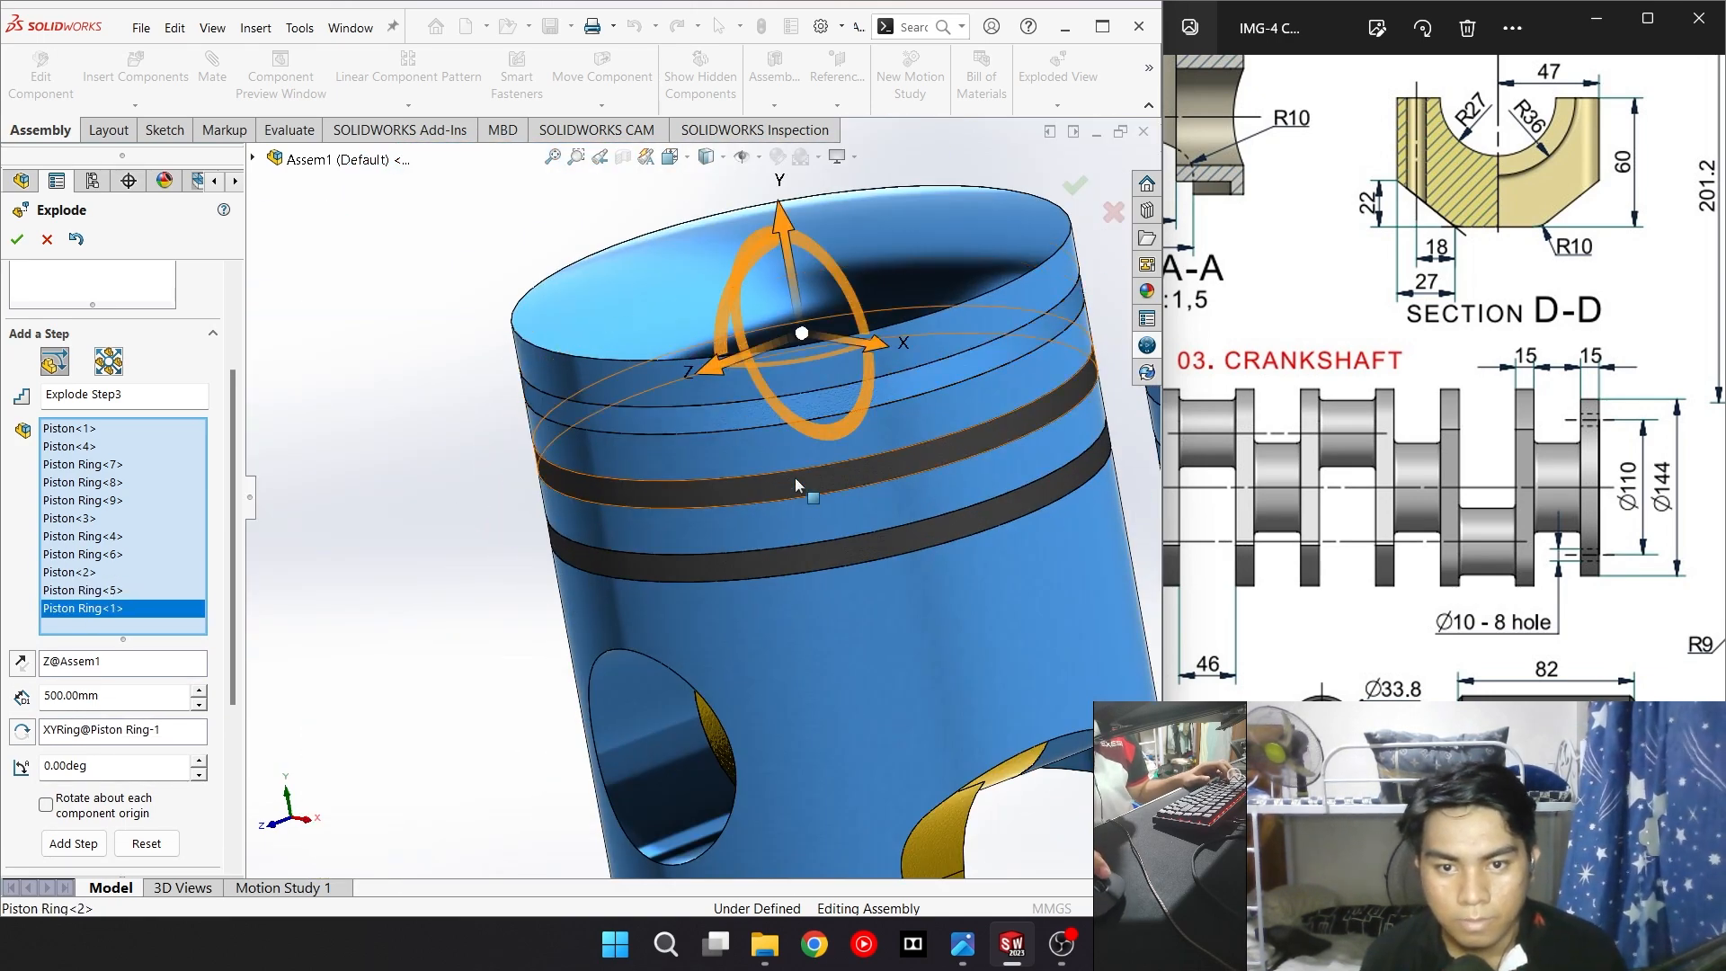
left_click(795, 477)
left_click(908, 534)
scroll(998, 485, "up", 5)
Include the three rings of the fourth piston, nearest the crankshaft flange, in the explode selection
scroll(818, 444, "down", 6)
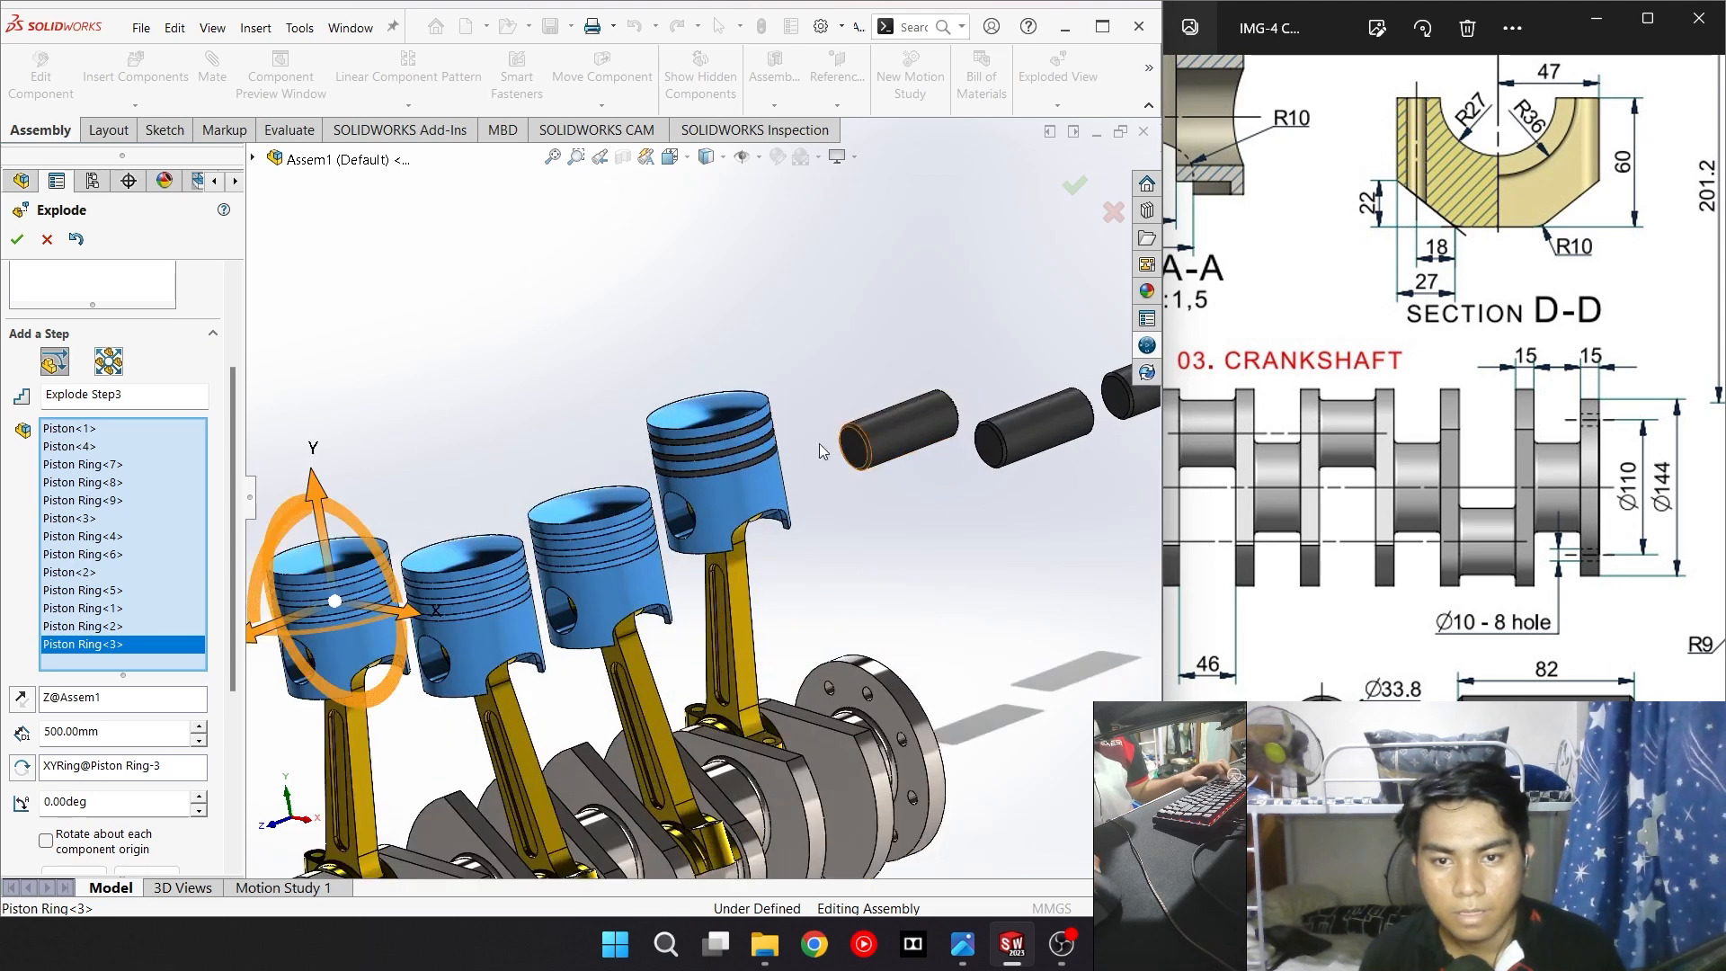
left_click(626, 439)
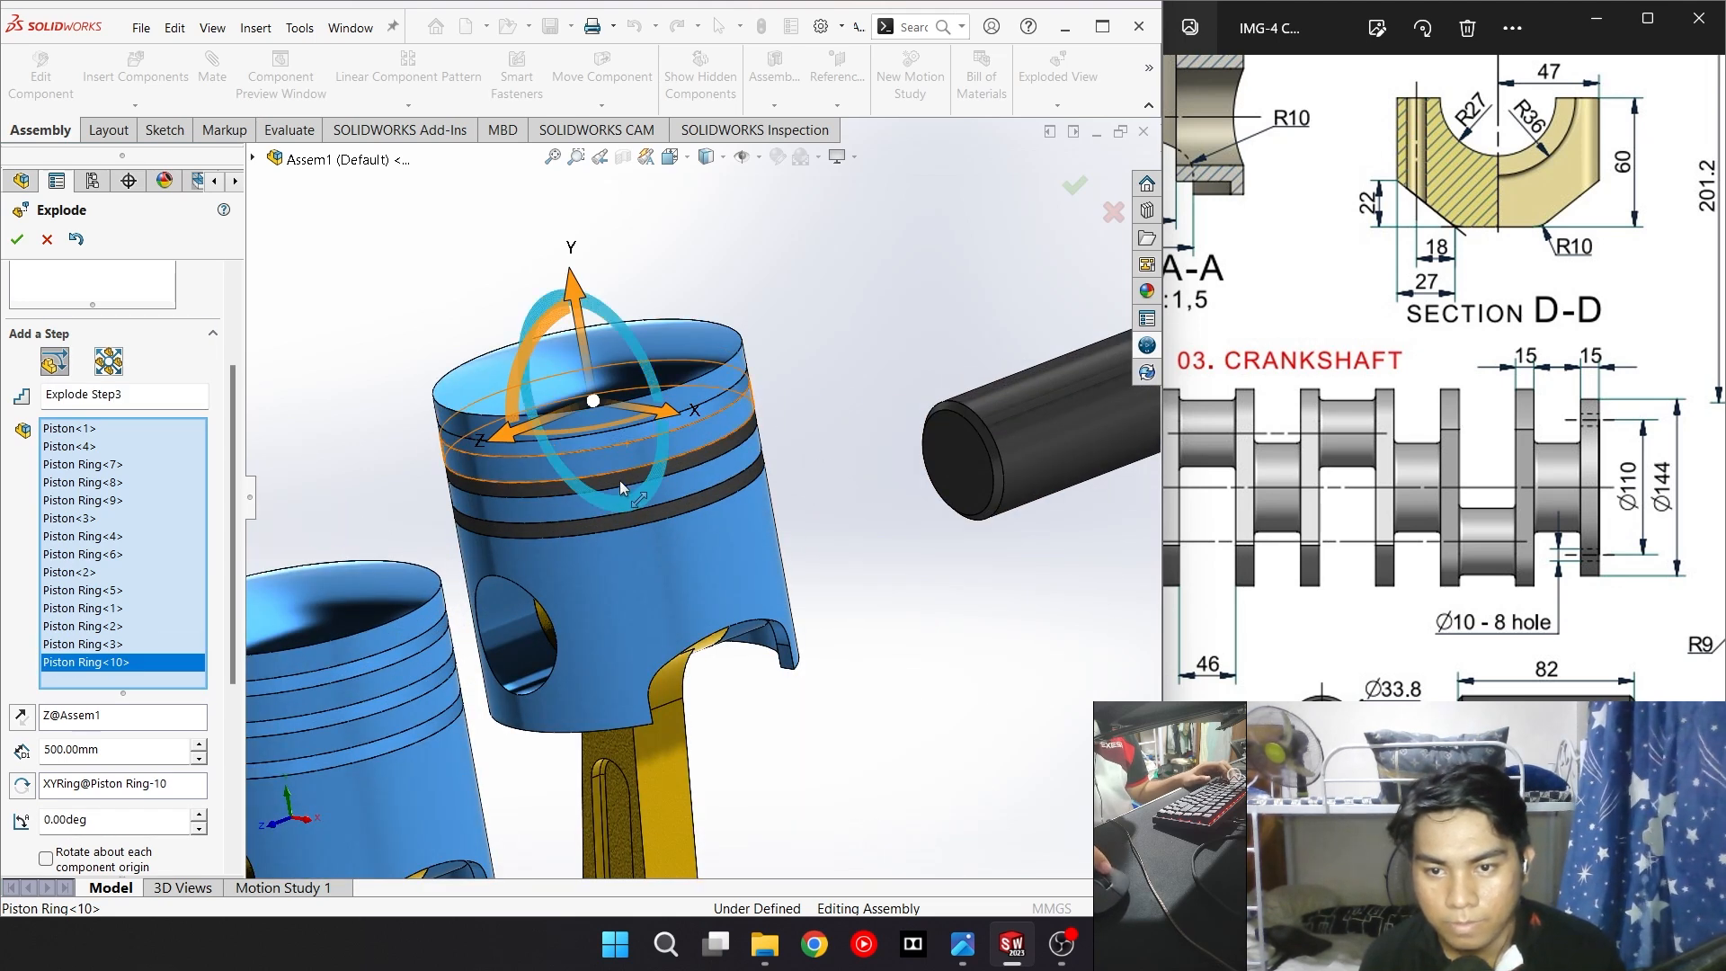
left_click(719, 456)
left_click(728, 504)
scroll(622, 568, "up", 5)
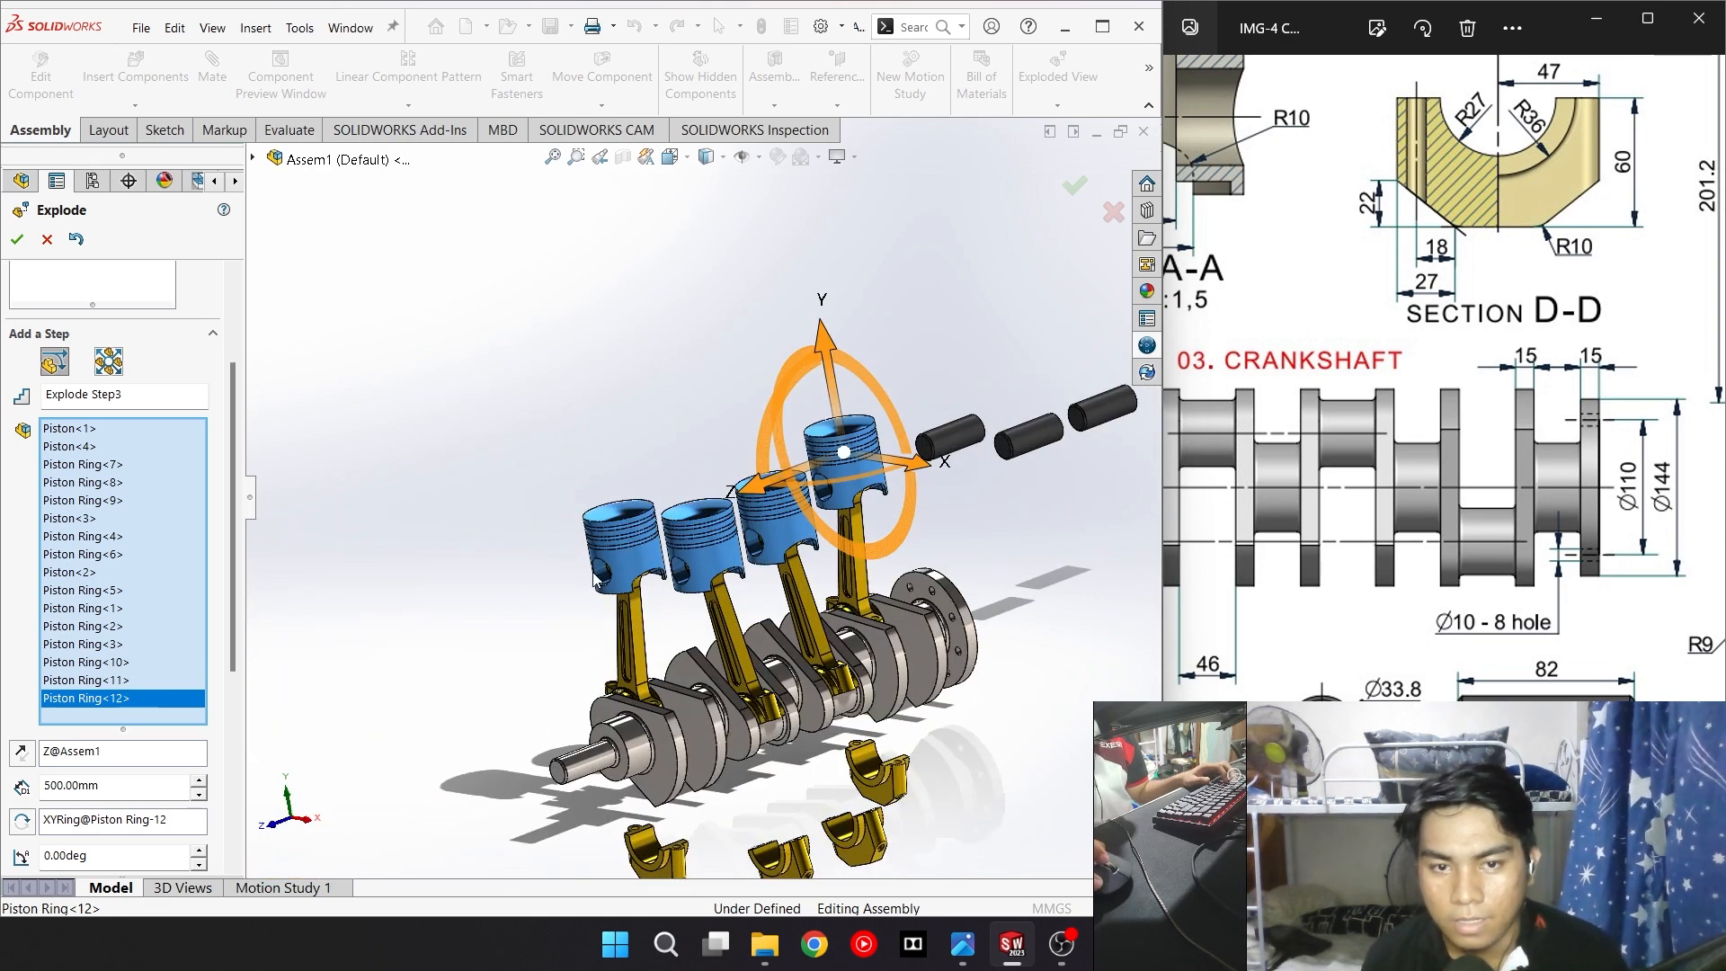
Add the explode step that moves the four pistons and their rings 300 mm upward along the Y axis
left_click(821, 334)
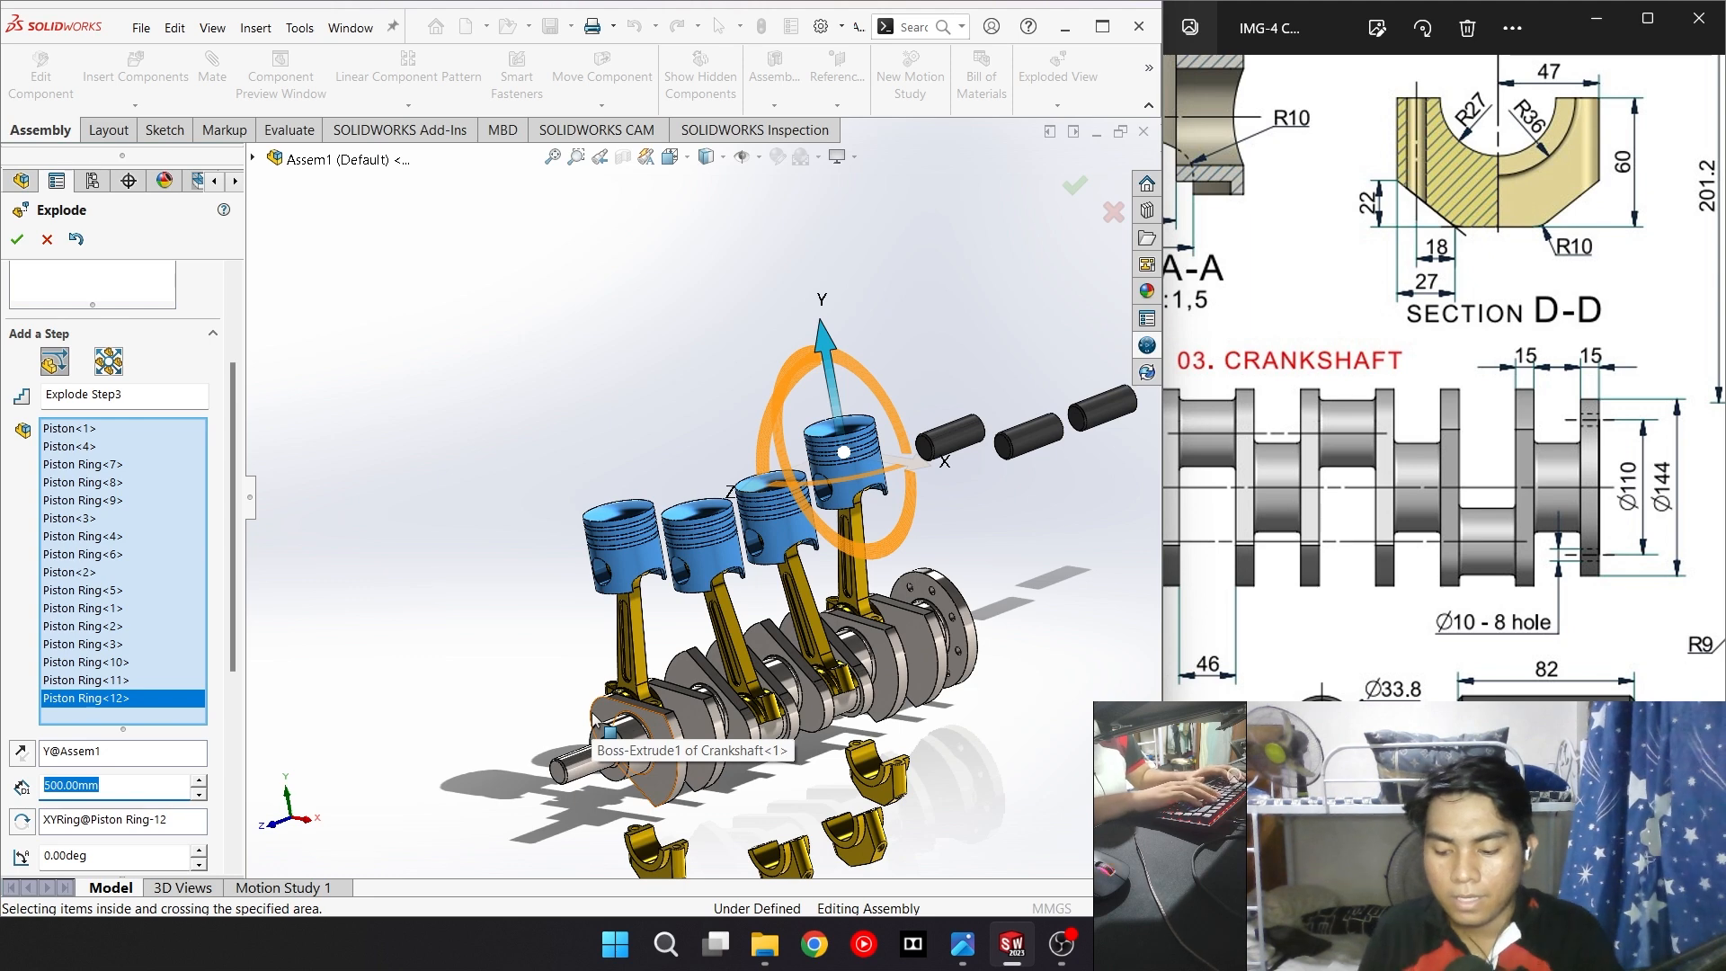
type("300")
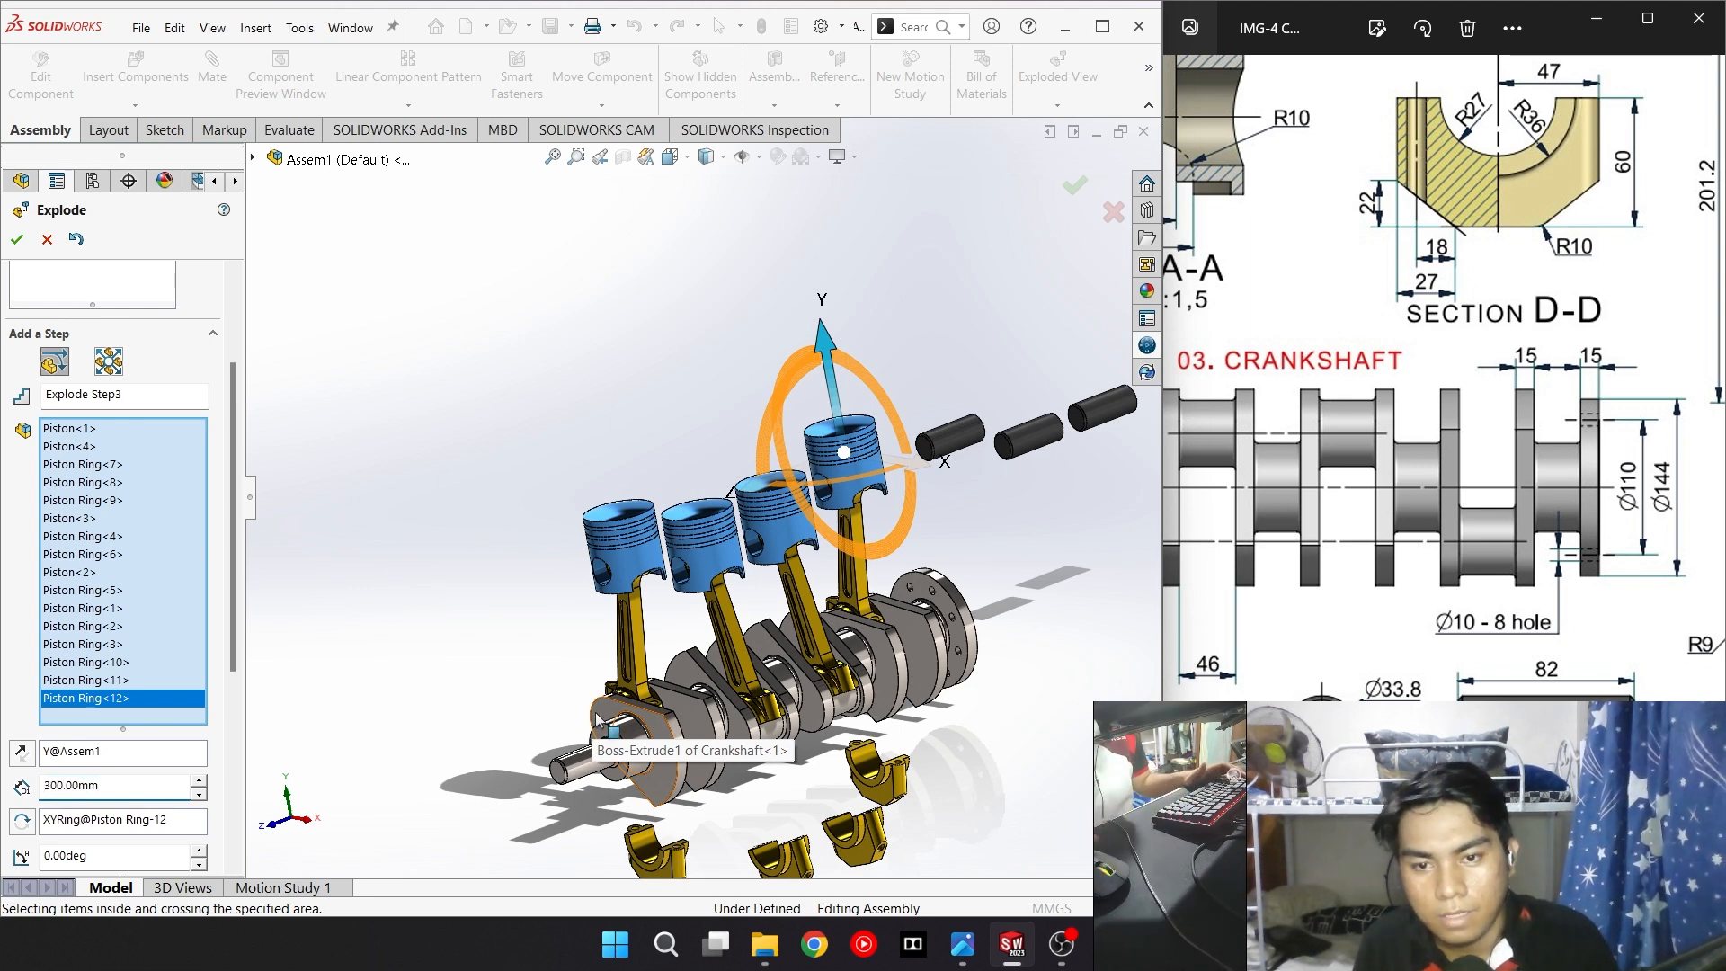
scroll(180, 749, "down", 3)
left_click(72, 568)
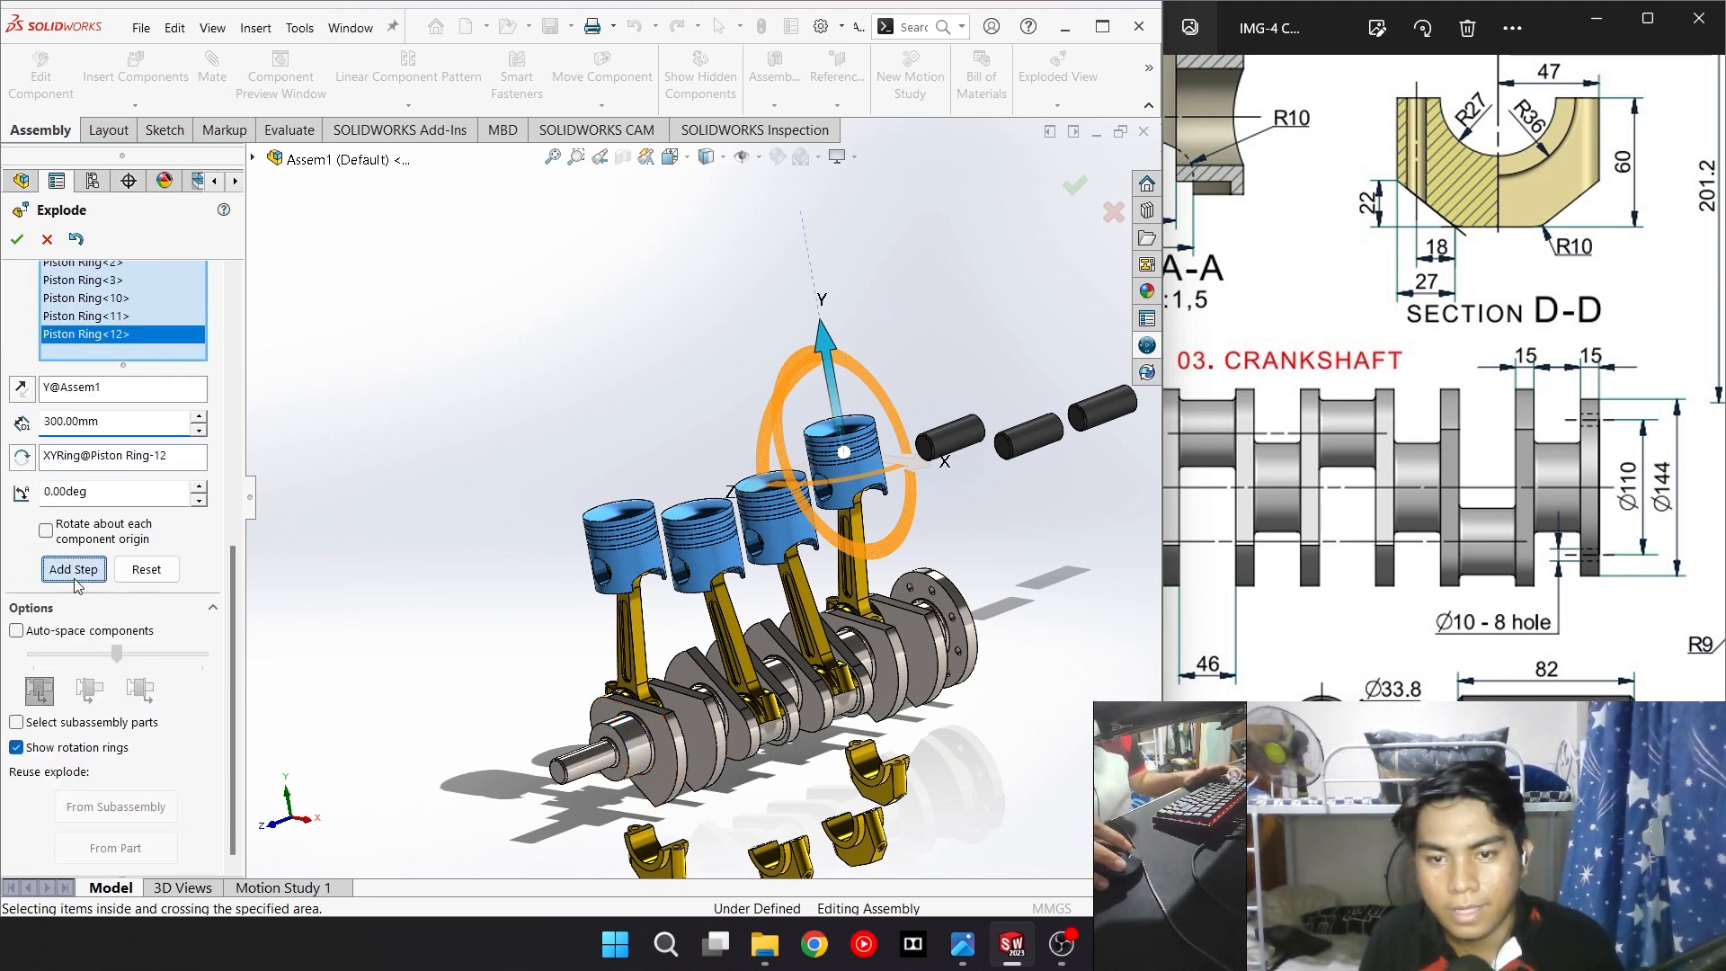
Add an explode step that moves the four connecting rods 300 mm upward along the Y axis
scroll(658, 453, "up", 2)
scroll(658, 453, "down", 4)
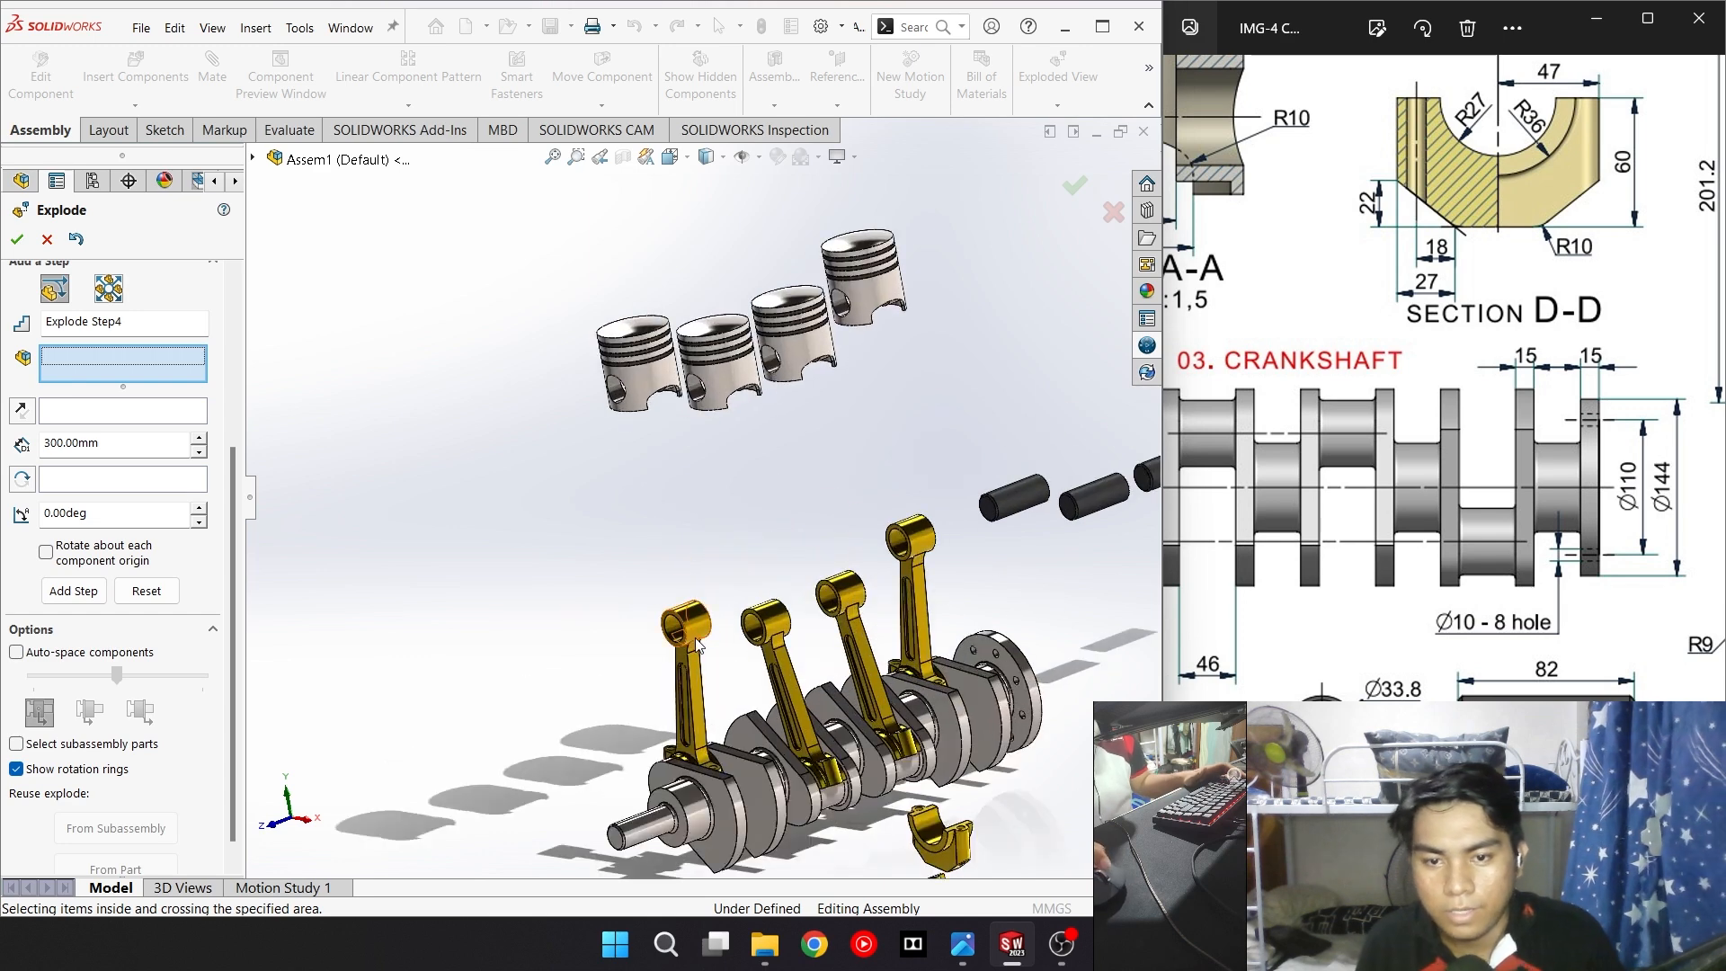
left_click(690, 693)
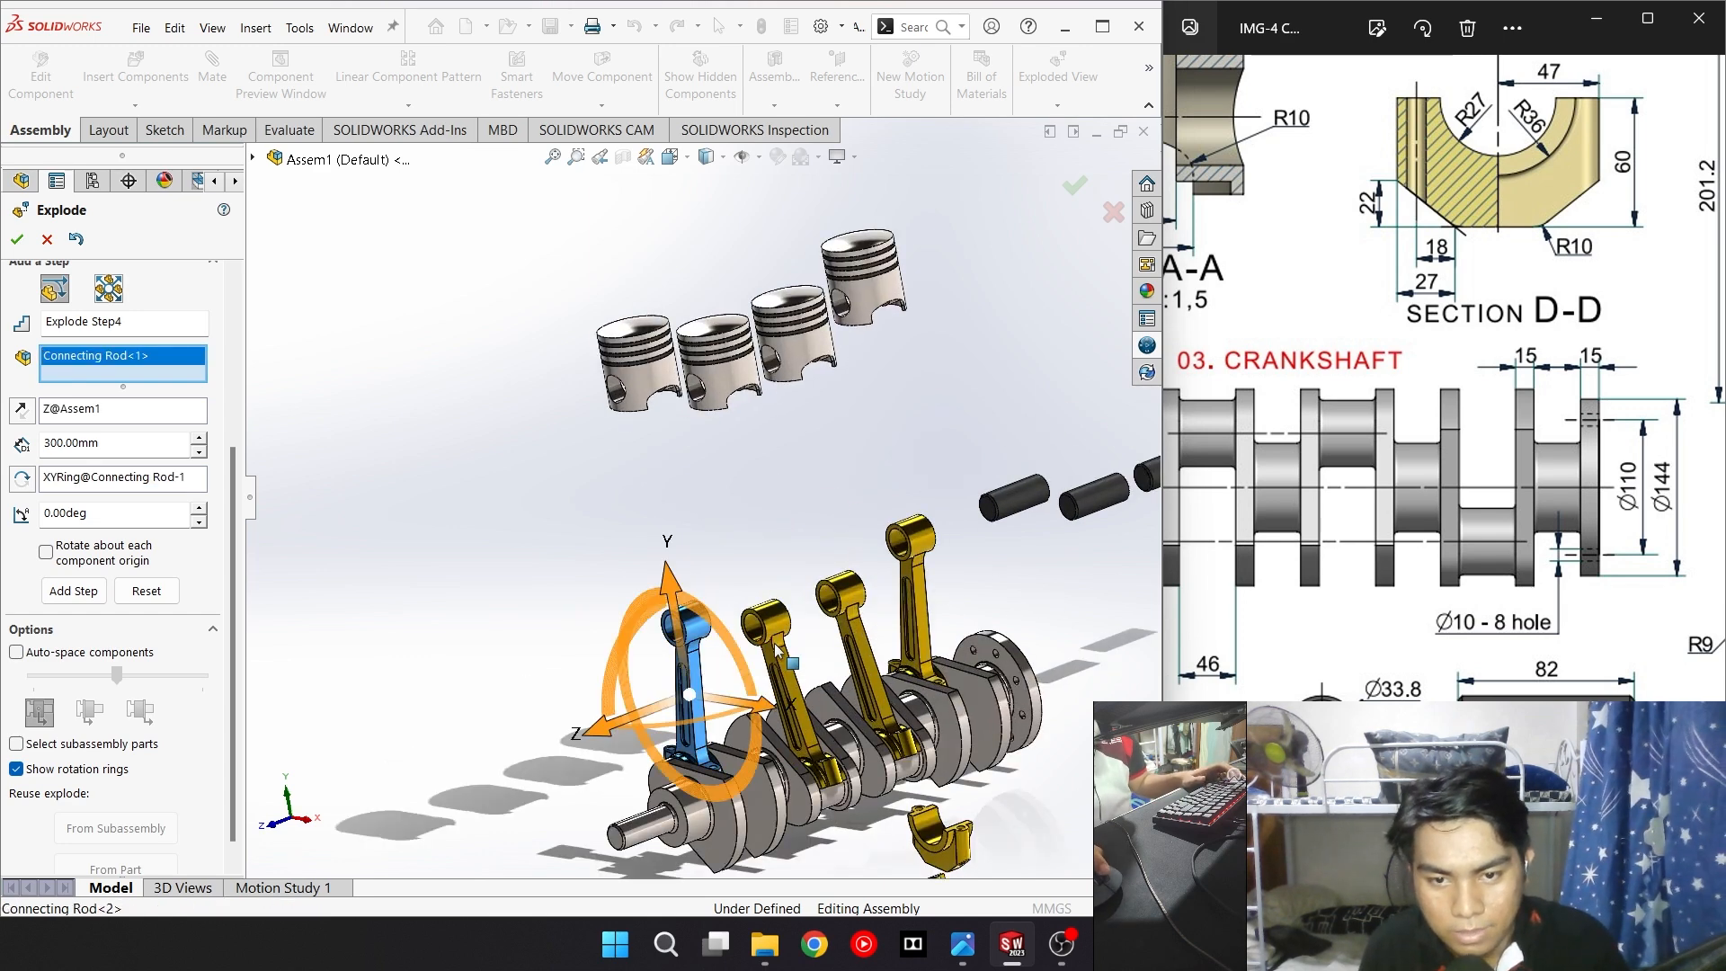
left_click(776, 649)
left_click(907, 578)
left_click(925, 539)
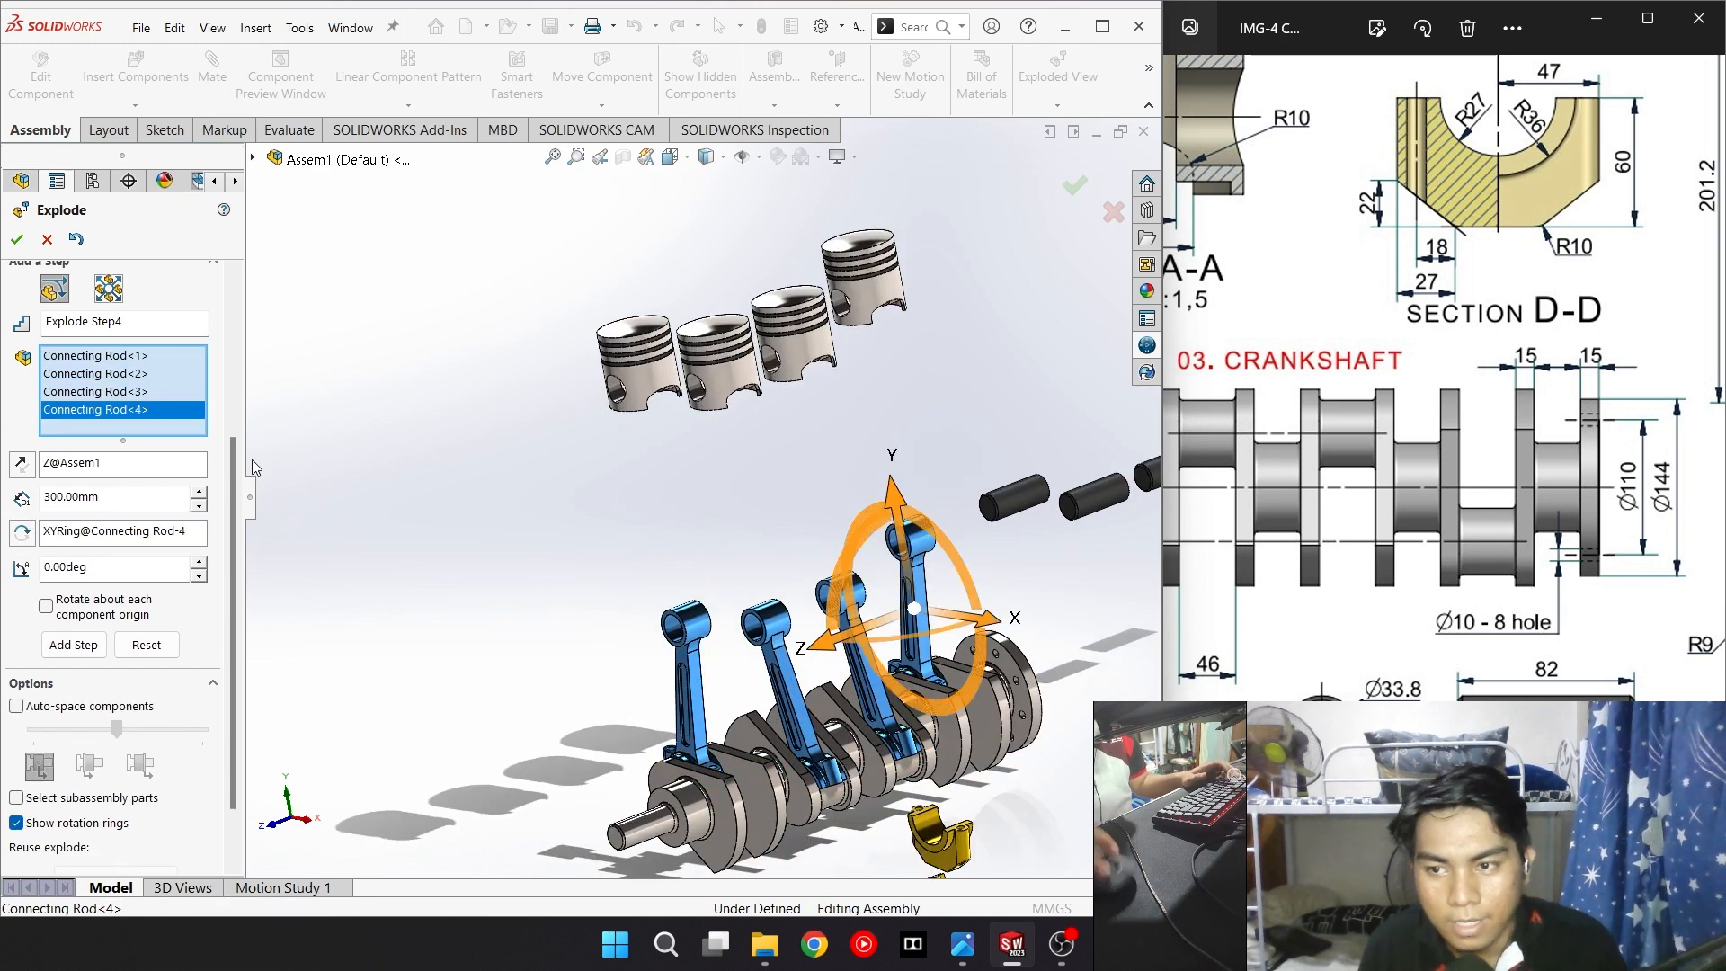
left_click_drag(128, 508, 3, 495)
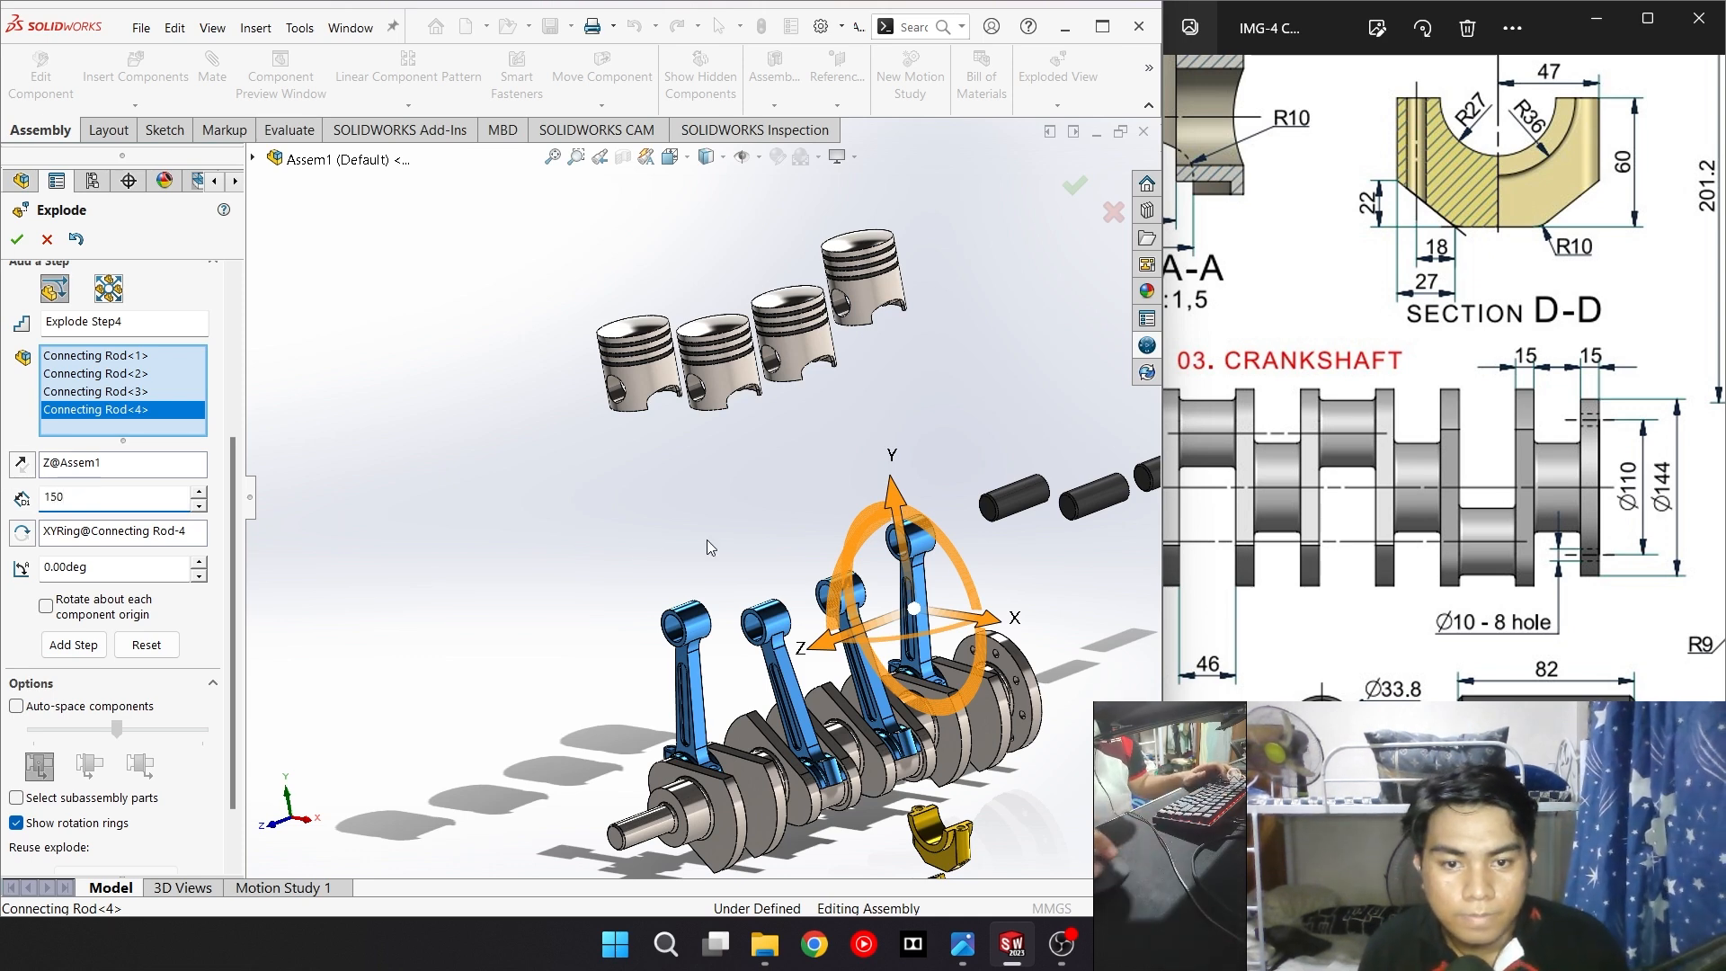
left_click(894, 508)
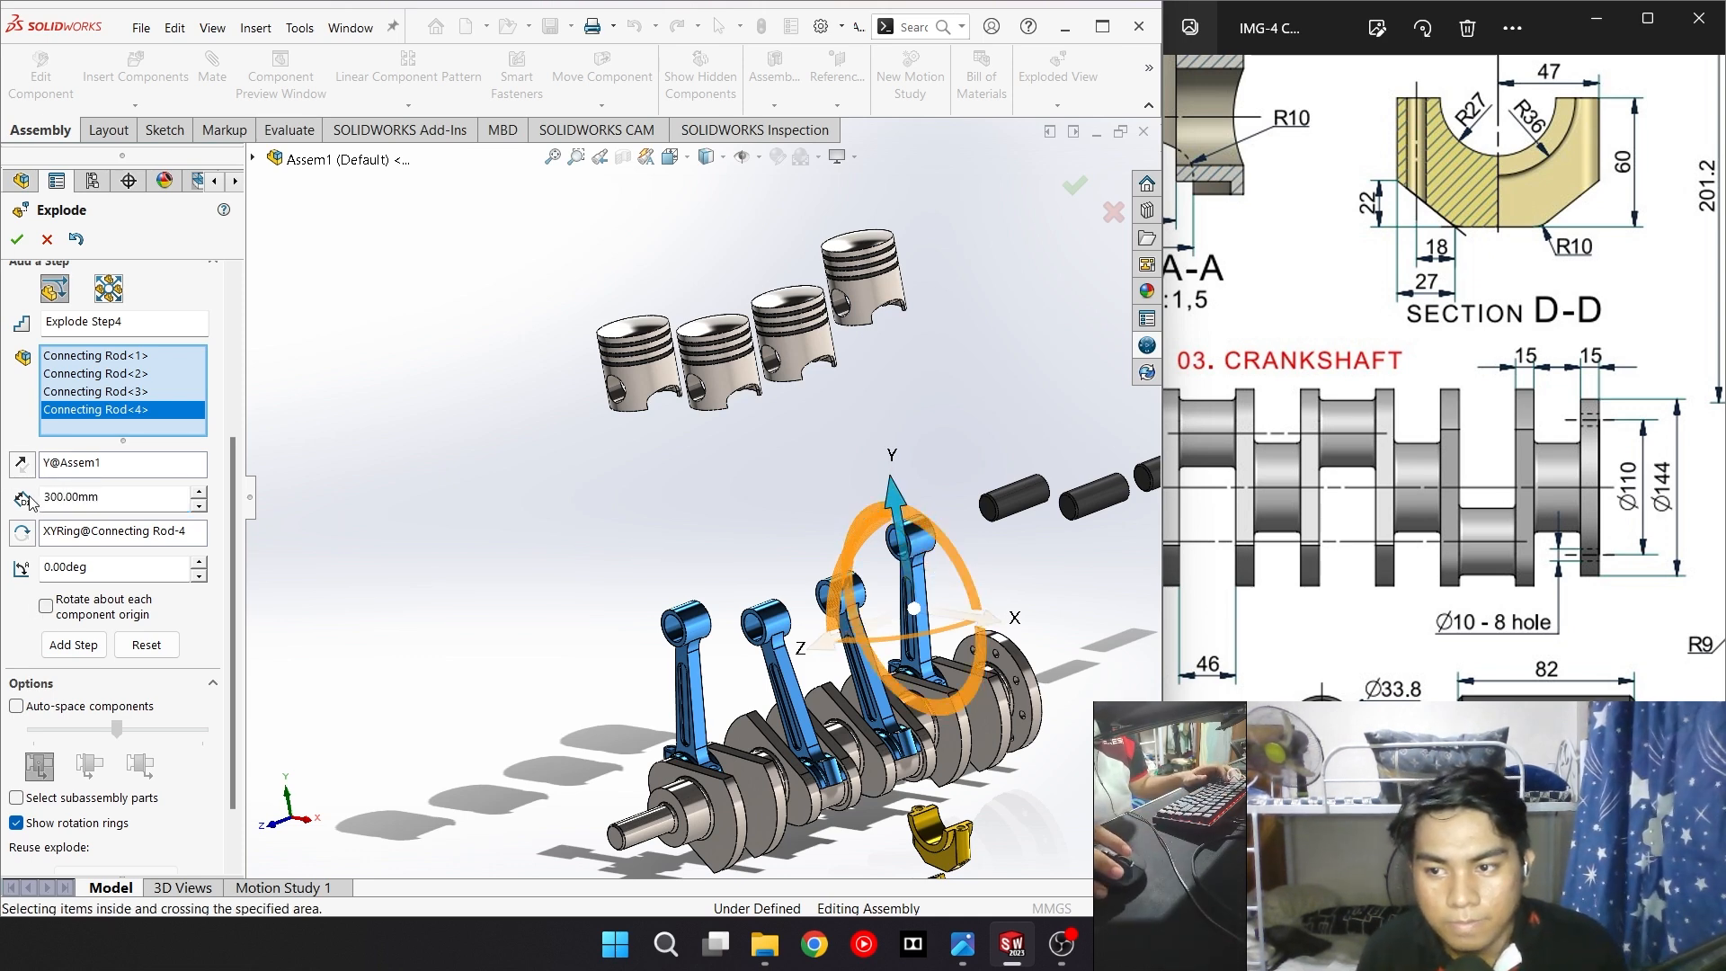
left_click(73, 645)
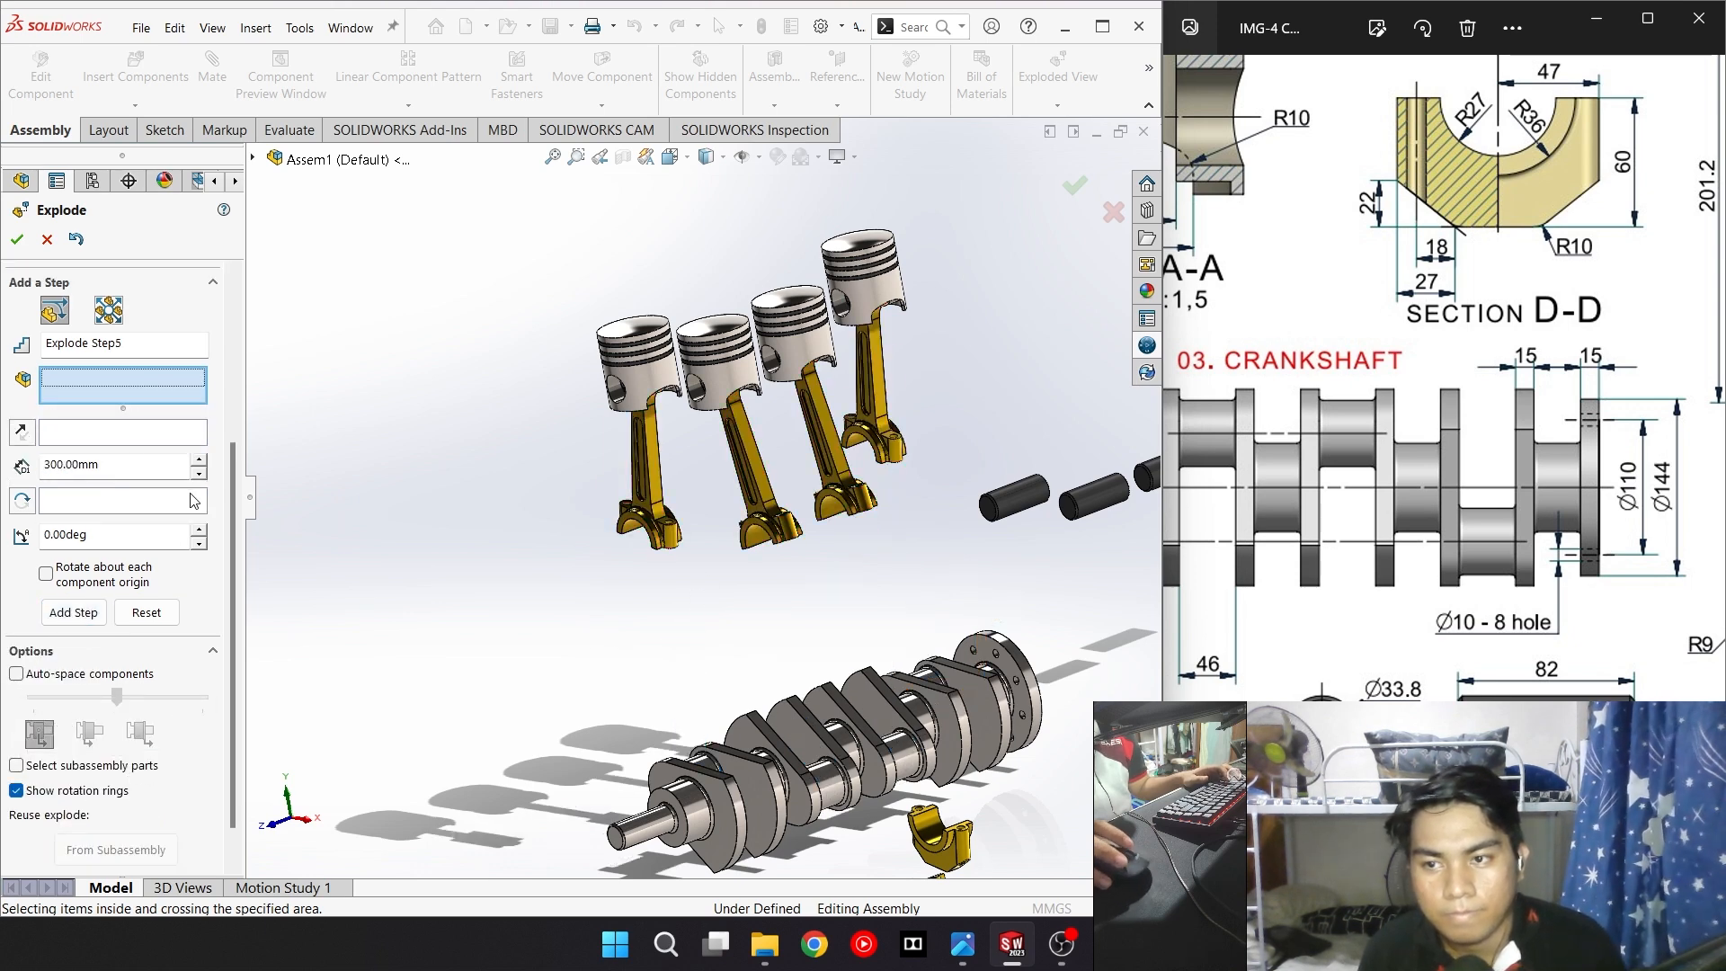
Set the explode distance of the four connecting rods' upward step to 150 mm
scroll(193, 501, "up", 5)
left_click(94, 454)
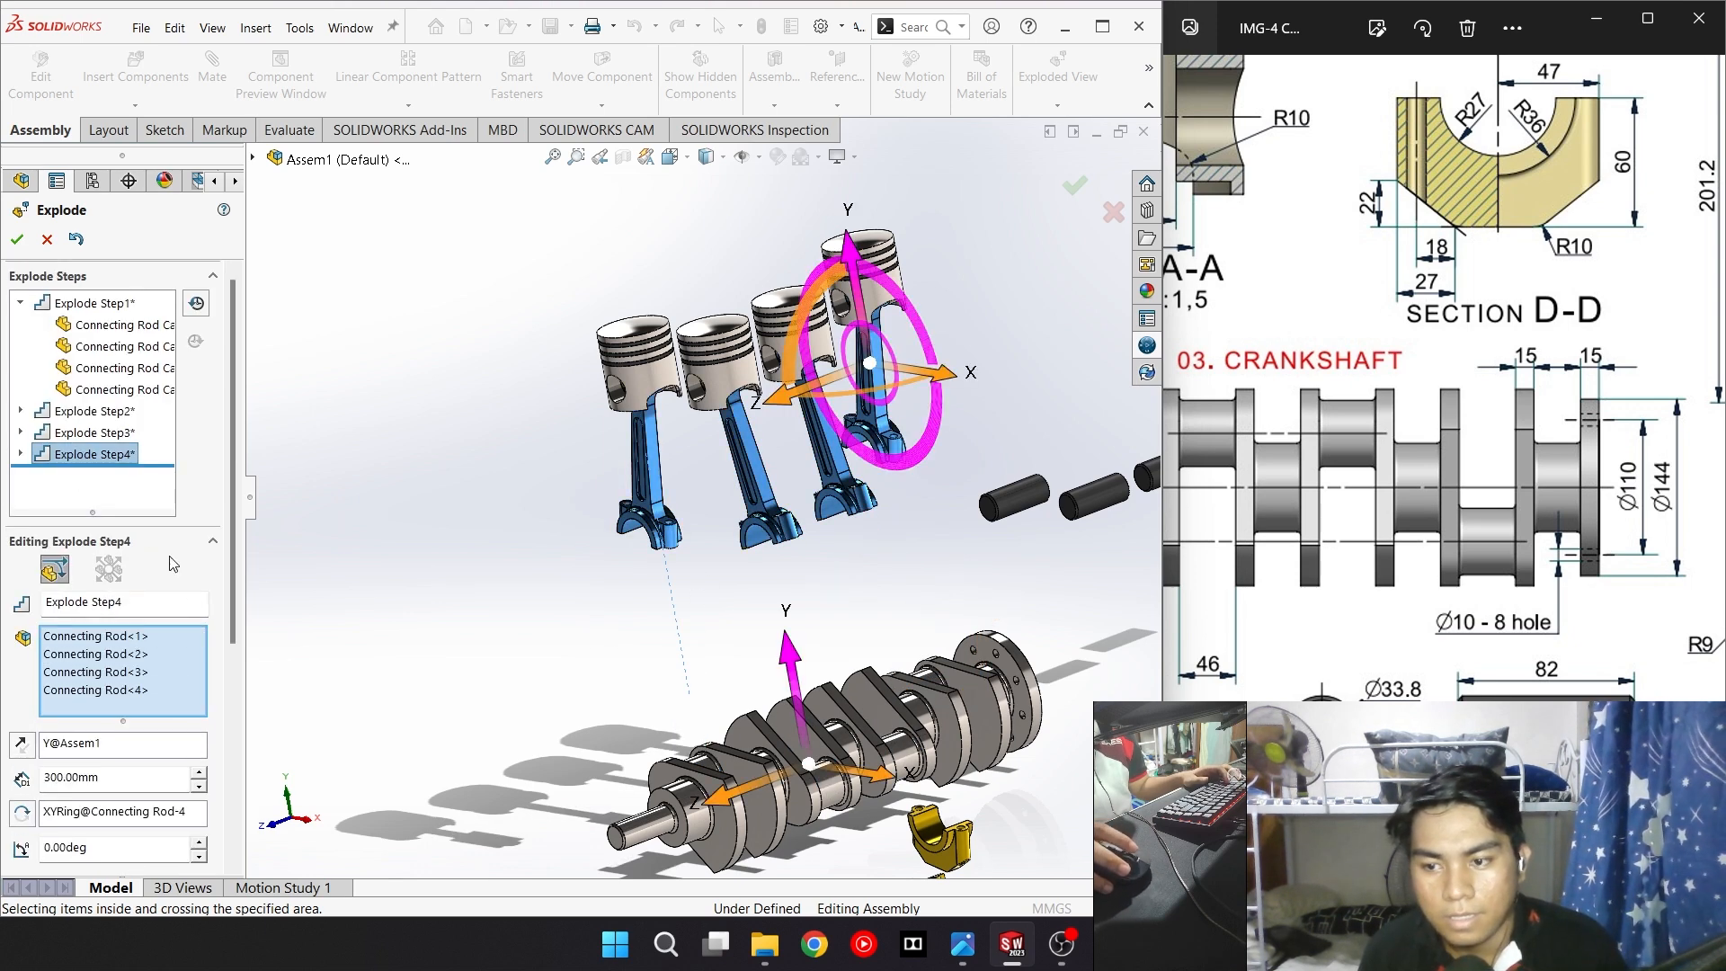
double_click(151, 768)
type("150")
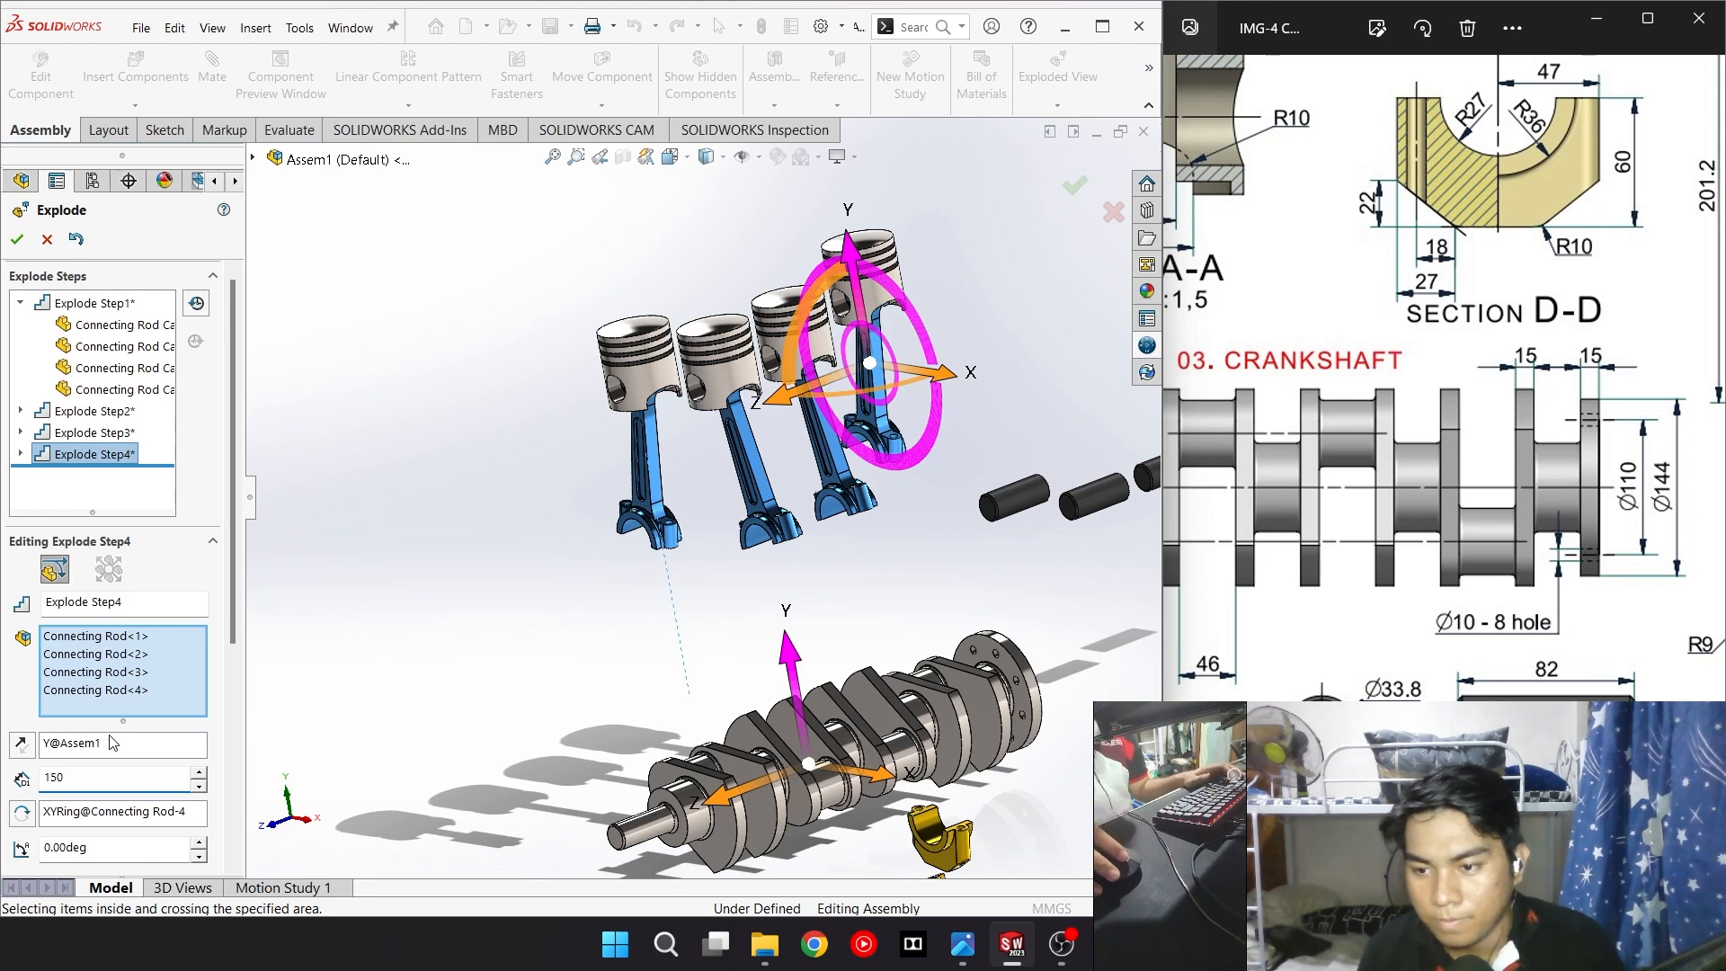
scroll(216, 683, "down", 5)
left_click(73, 569)
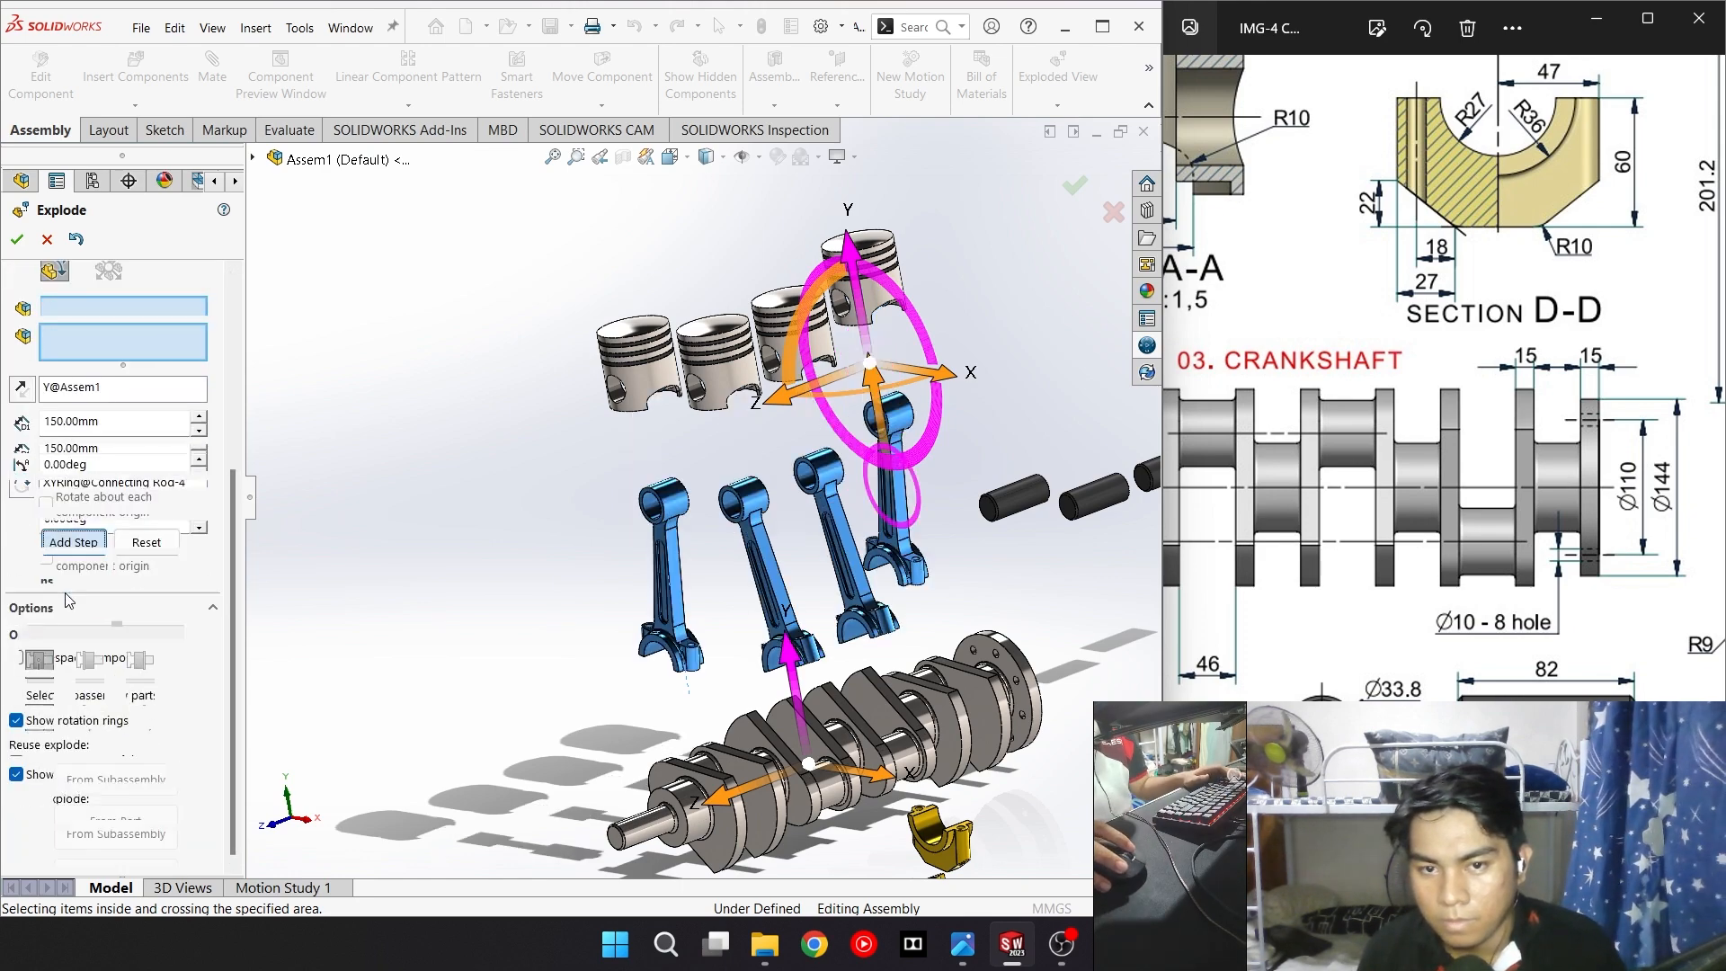
Orient the assembly to the isometric view and accept the exploded view
key("space")
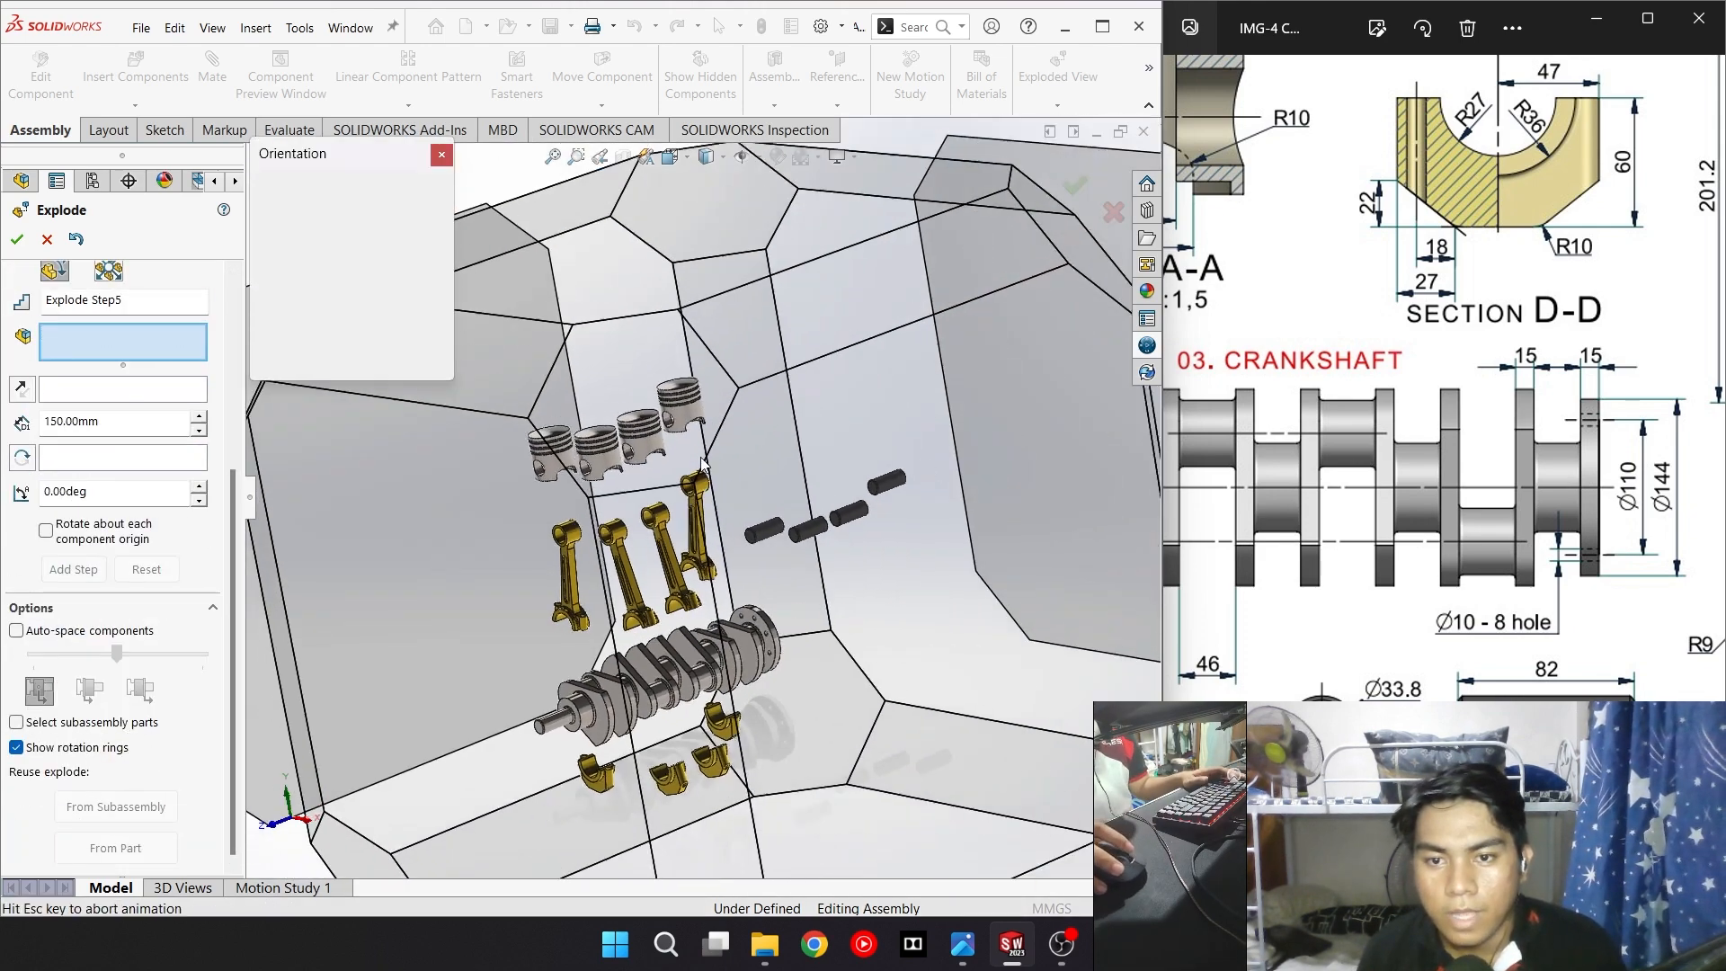
left_click(503, 497)
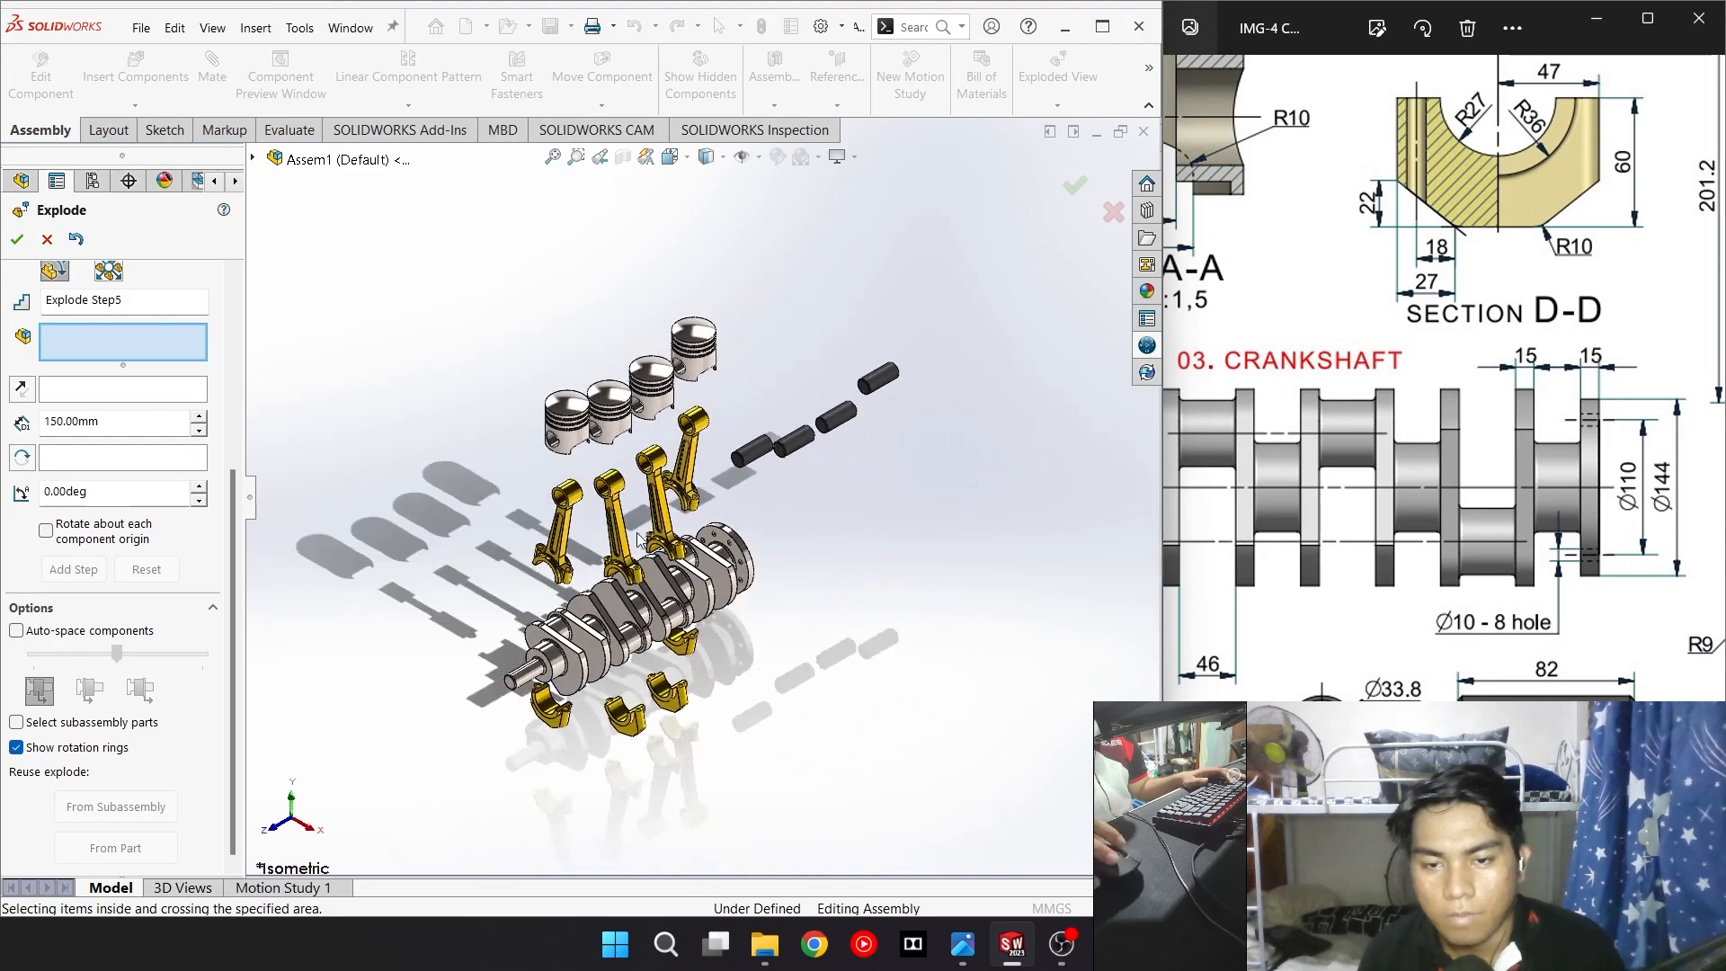
scroll(620, 583, "up", 3)
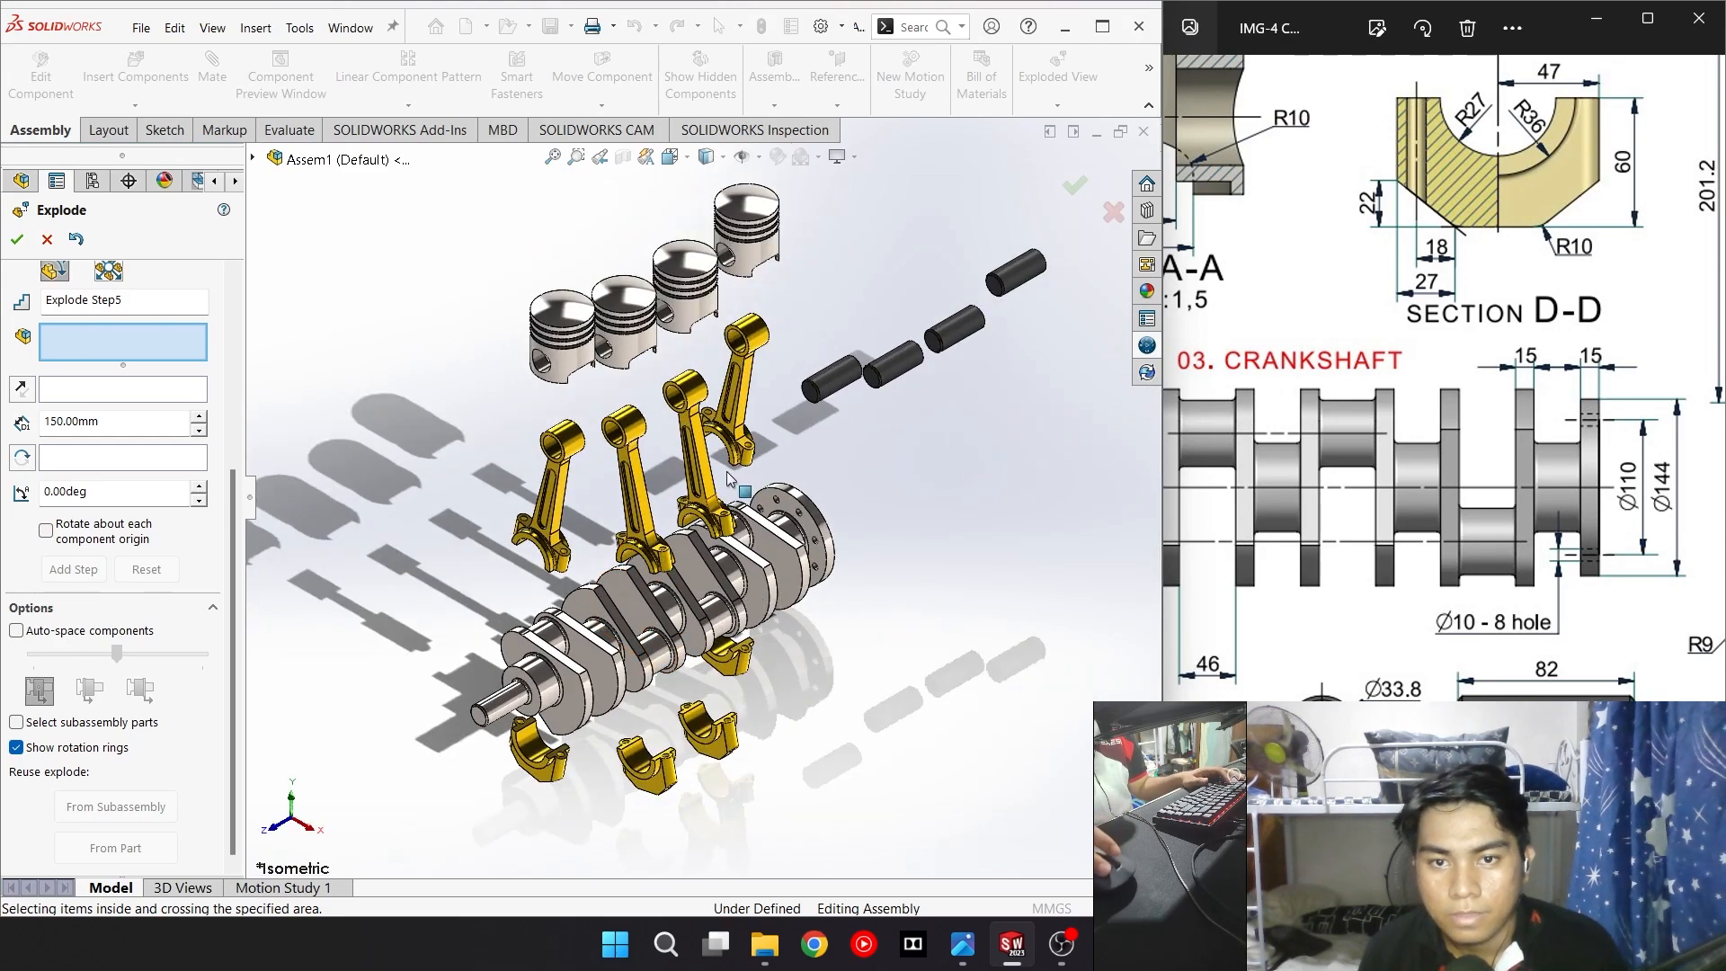
left_click(12, 244)
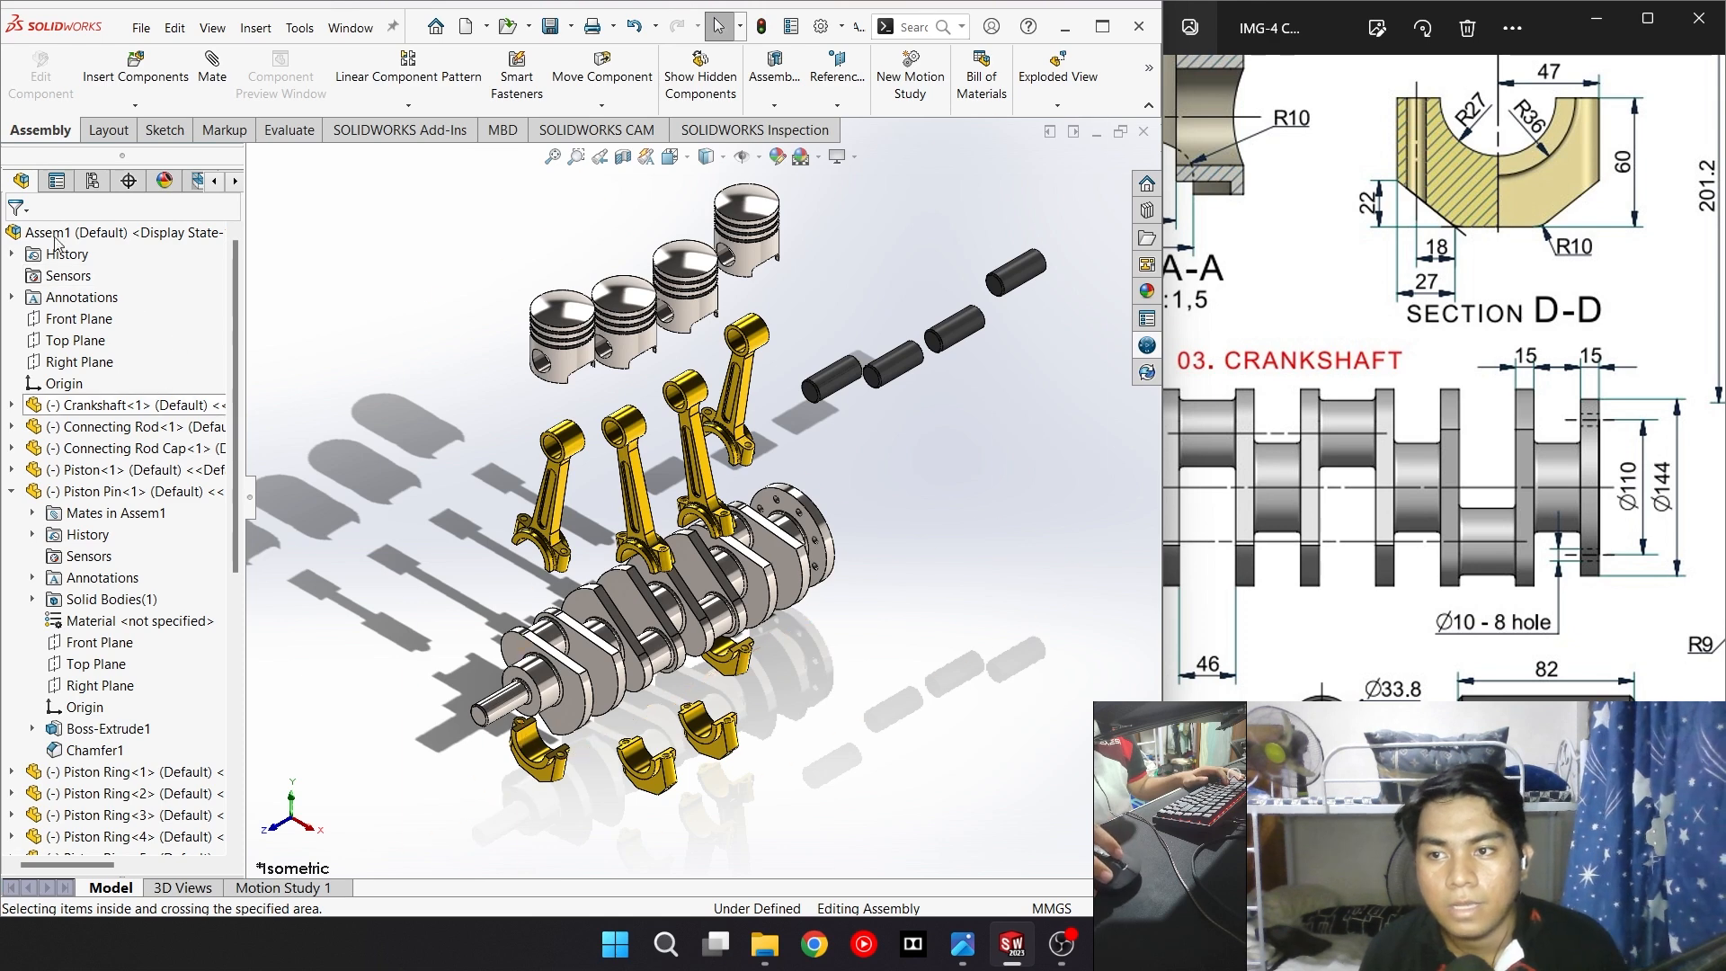
Play the collapse animation of the exploded engine assembly
right_click(89, 235)
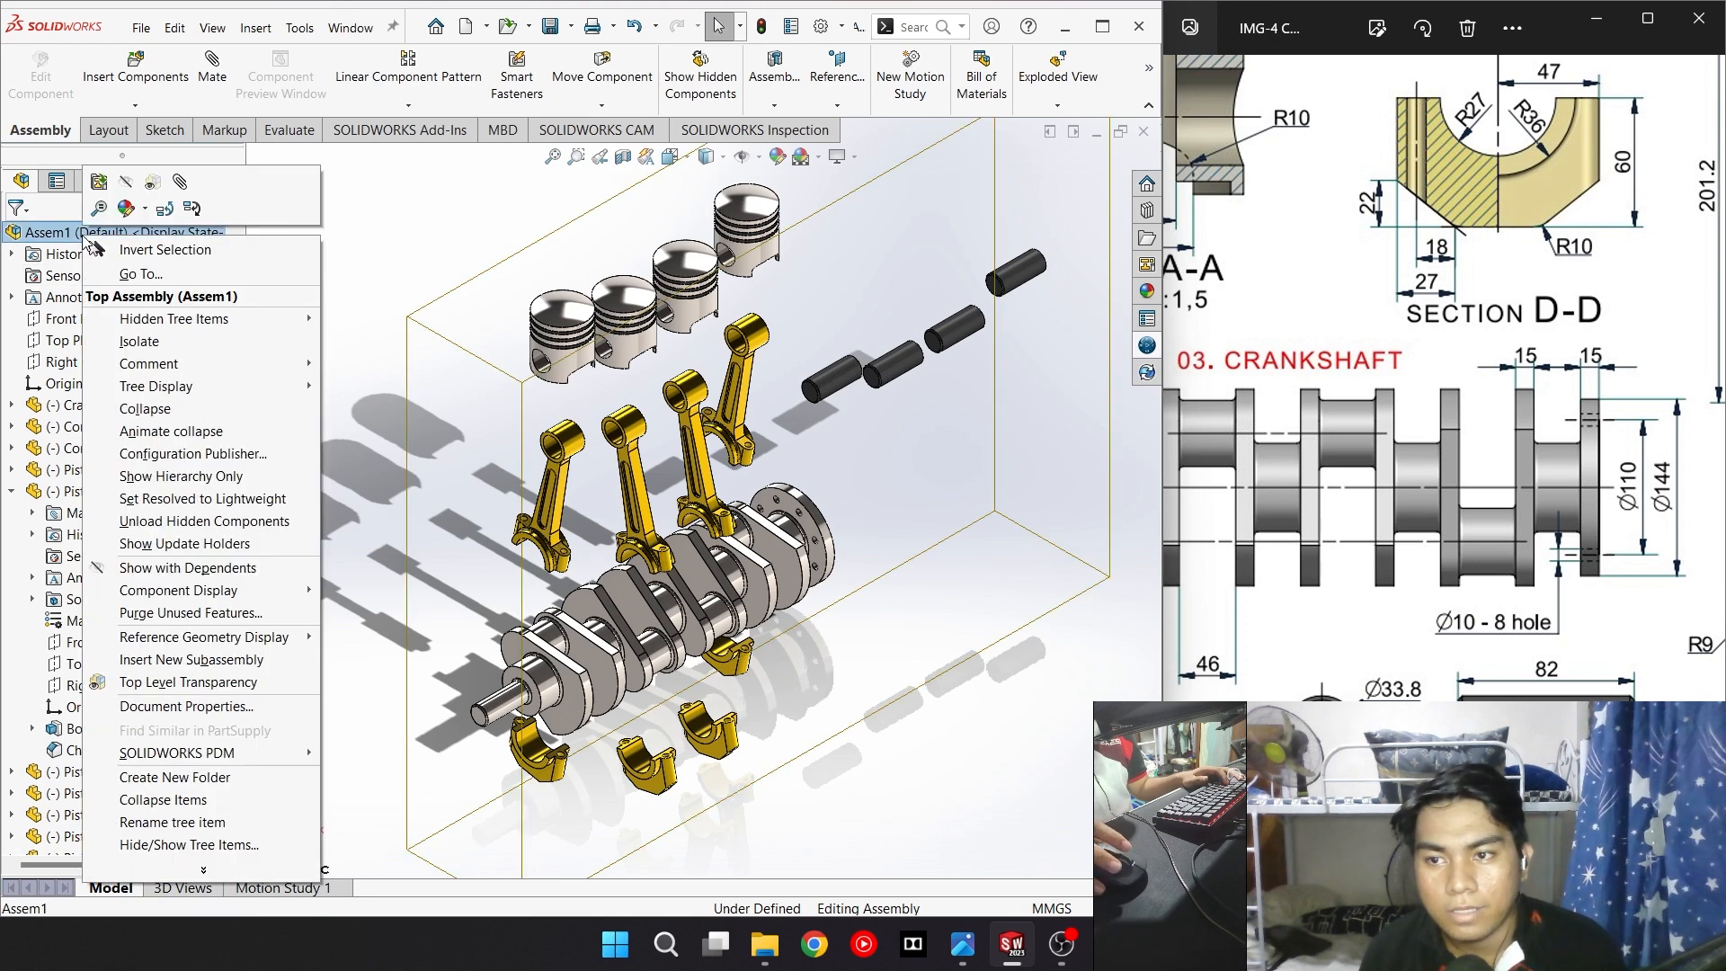
left_click(150, 433)
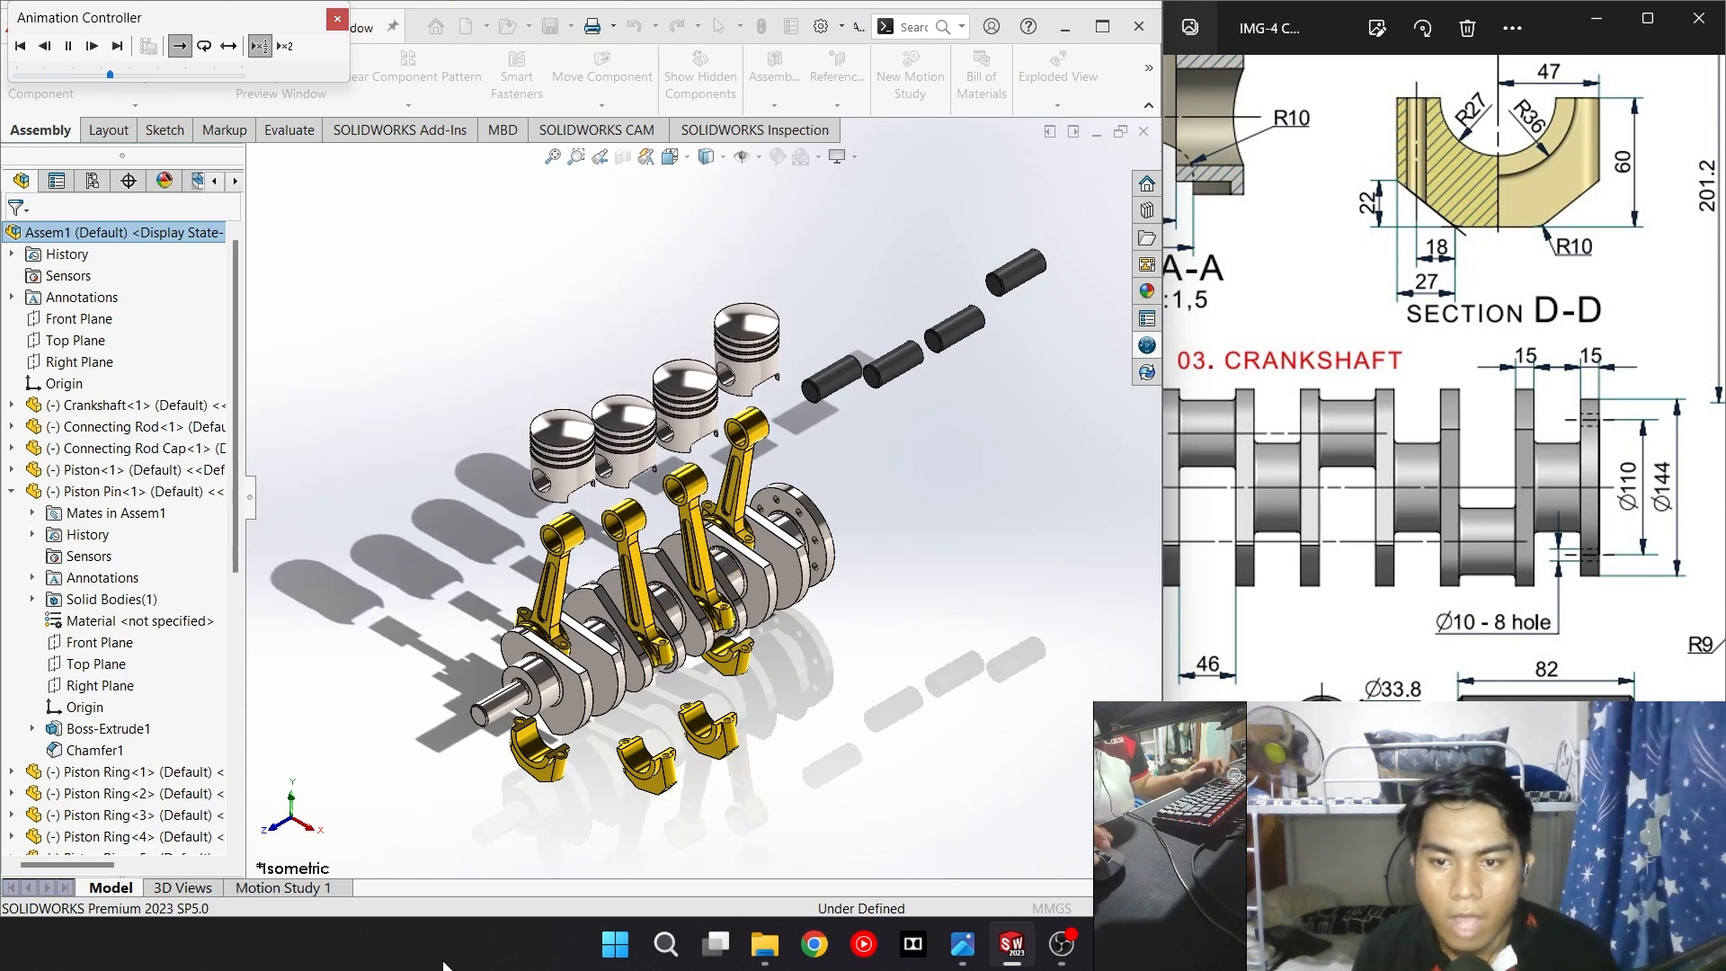
scroll(485, 837, "down", 2)
scroll(530, 800, "up", 1)
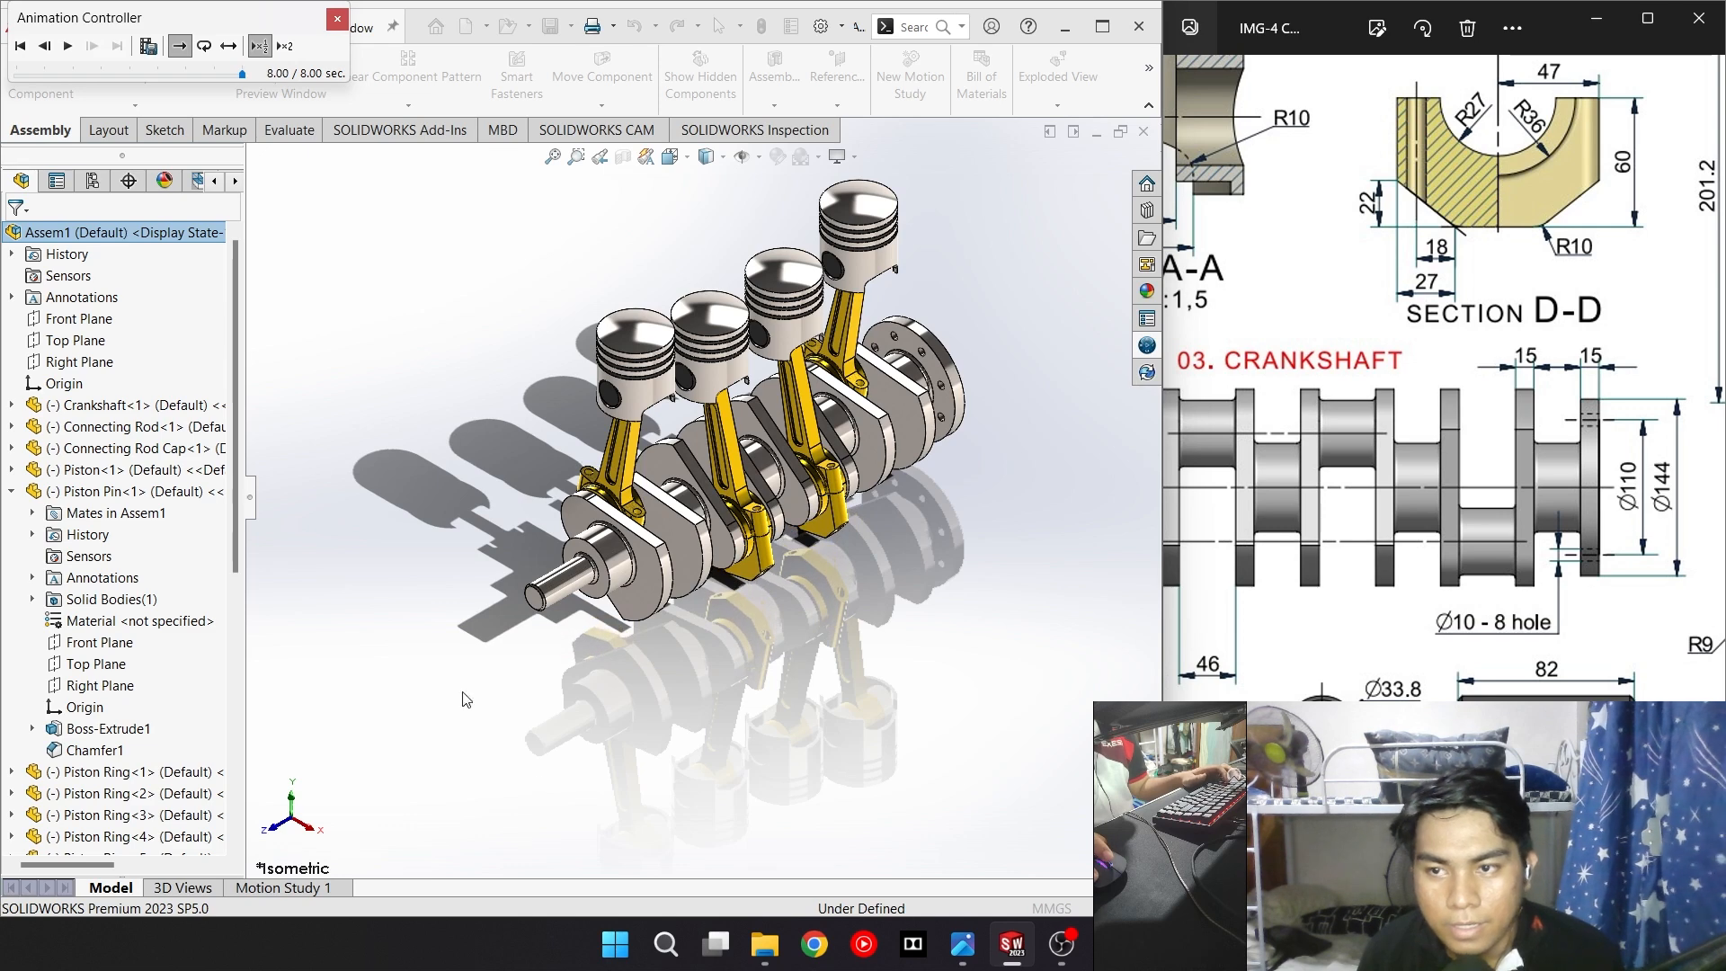
Replay the explode animation in reciprocating mode, then close the animation controller
left_click(228, 47)
left_click(69, 50)
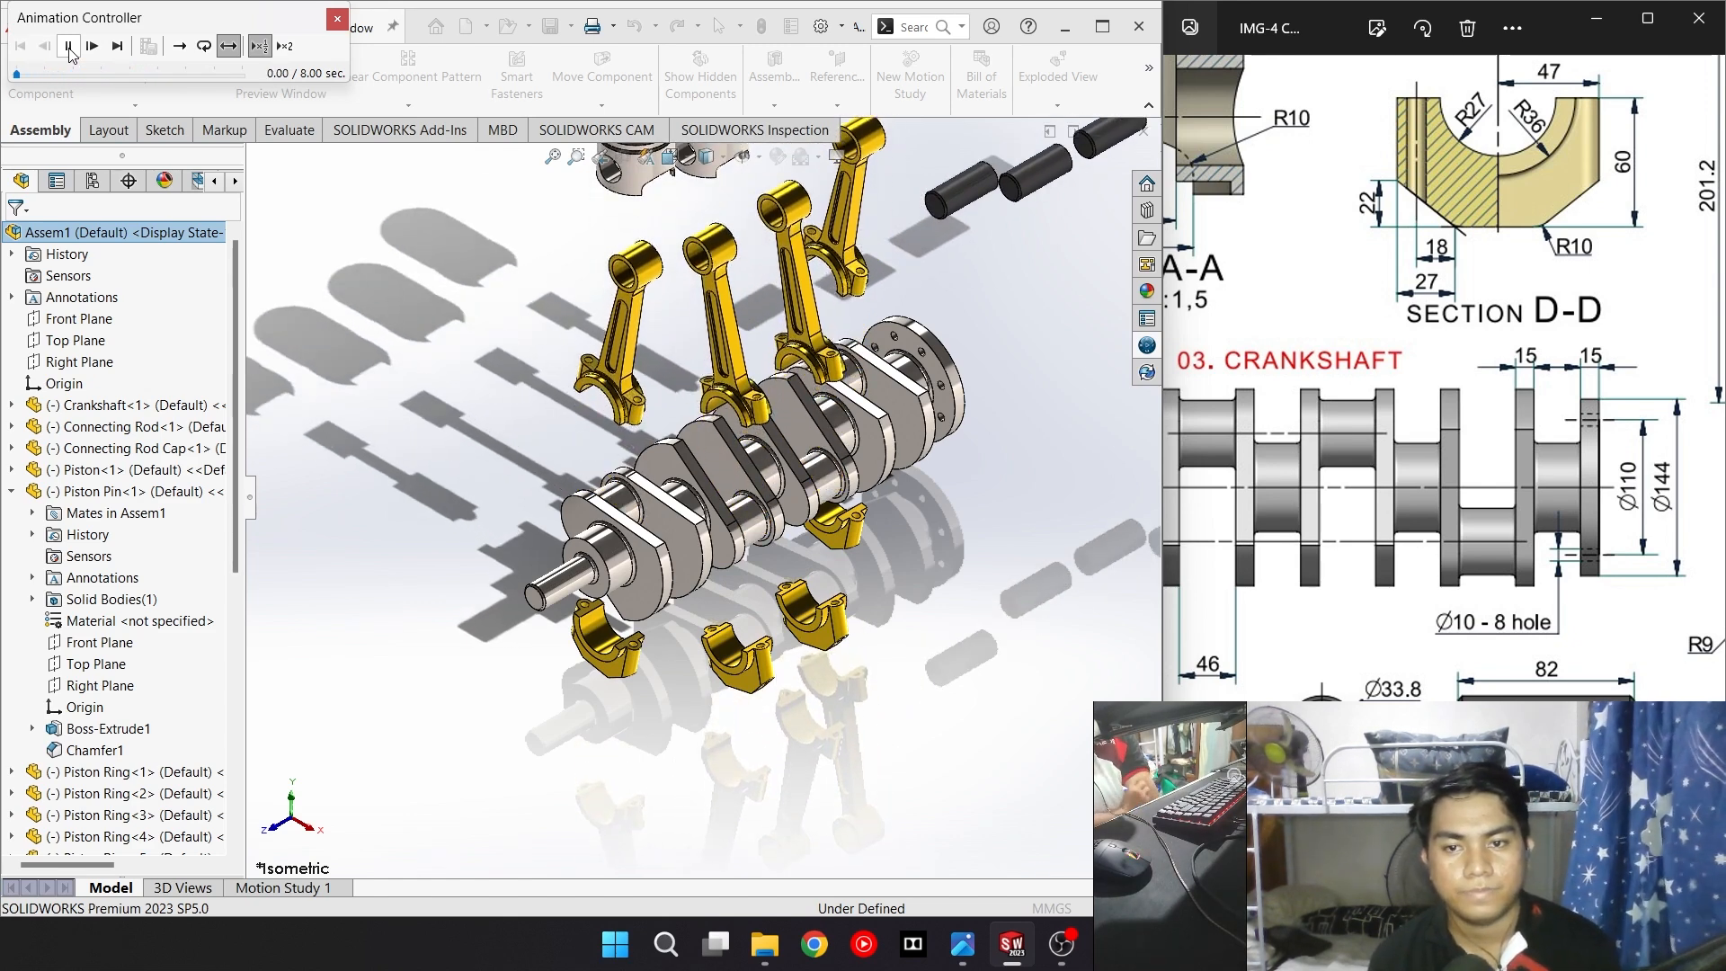
scroll(861, 302, "up", 2)
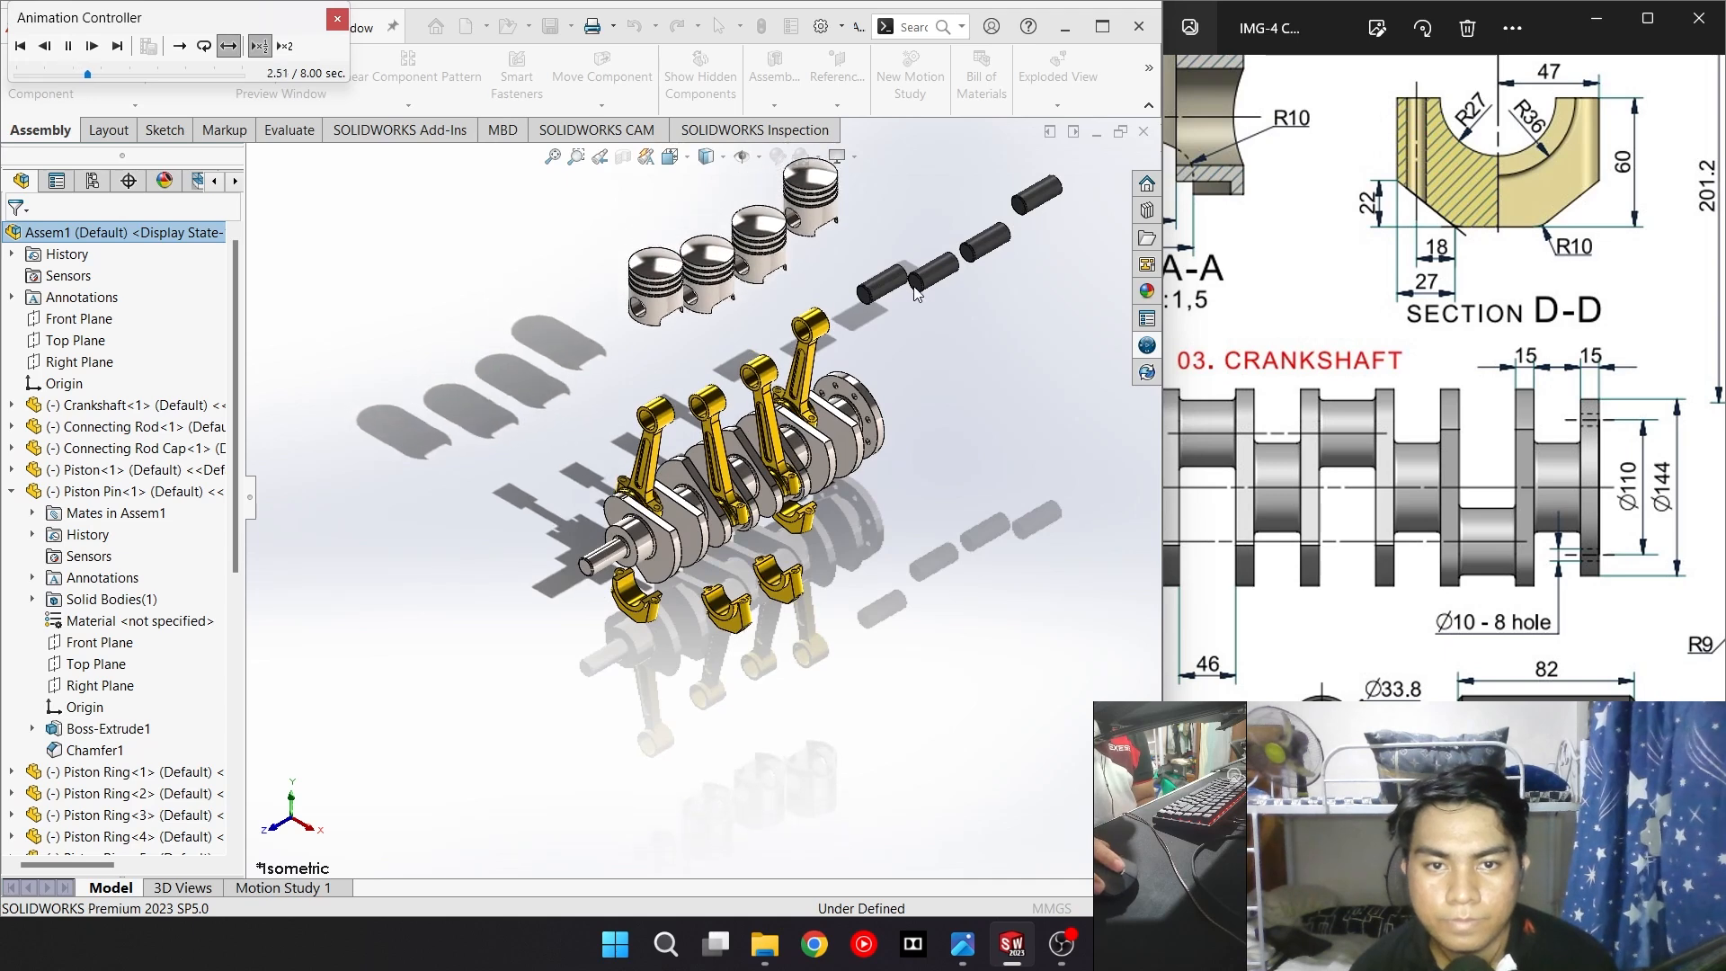
scroll(858, 302, "down", 2)
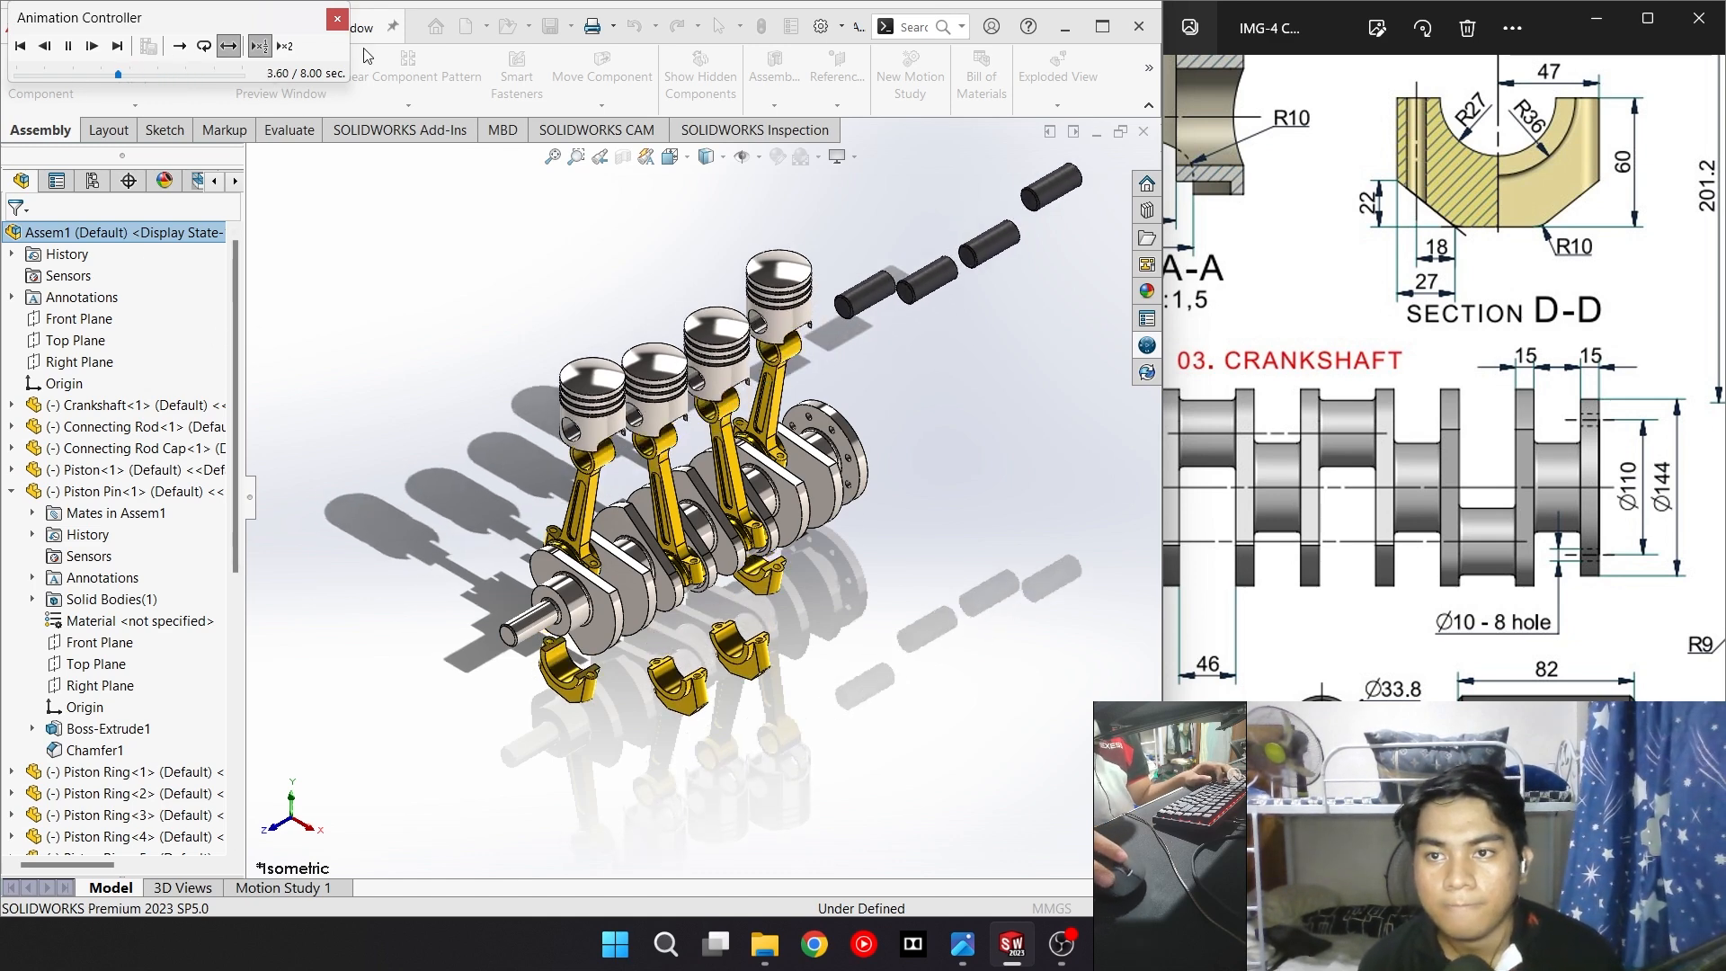
left_click(337, 19)
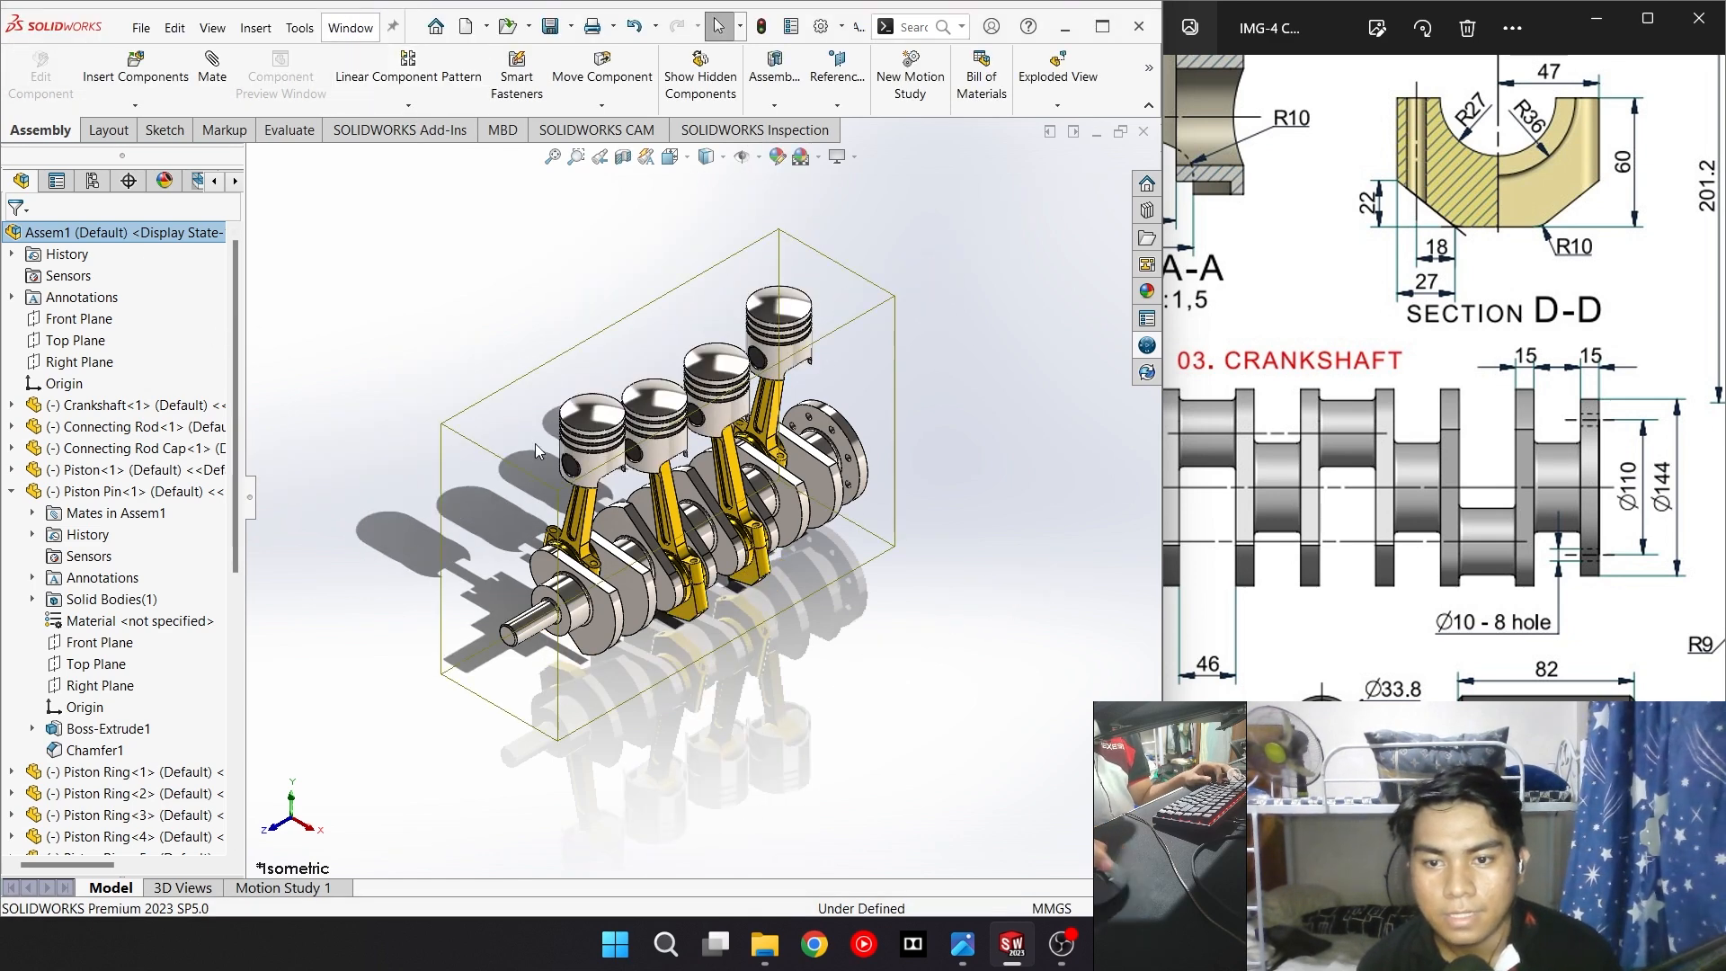
right_click(128, 235)
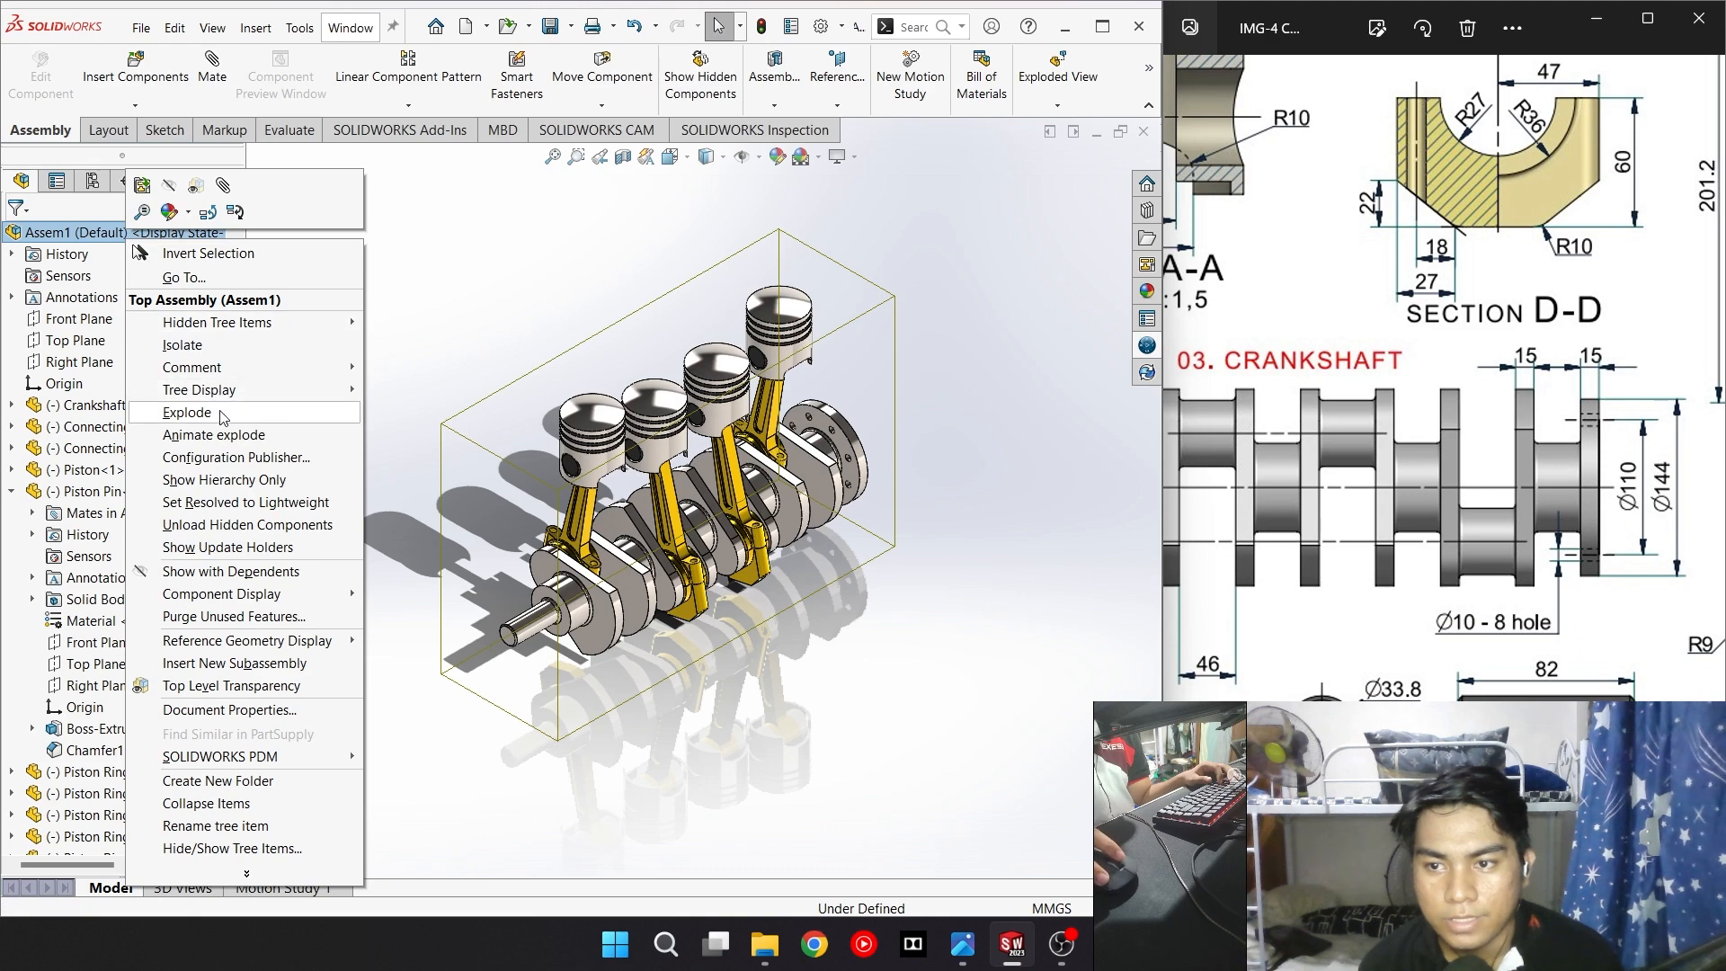
left_click(510, 302)
scroll(786, 498, "down", 3)
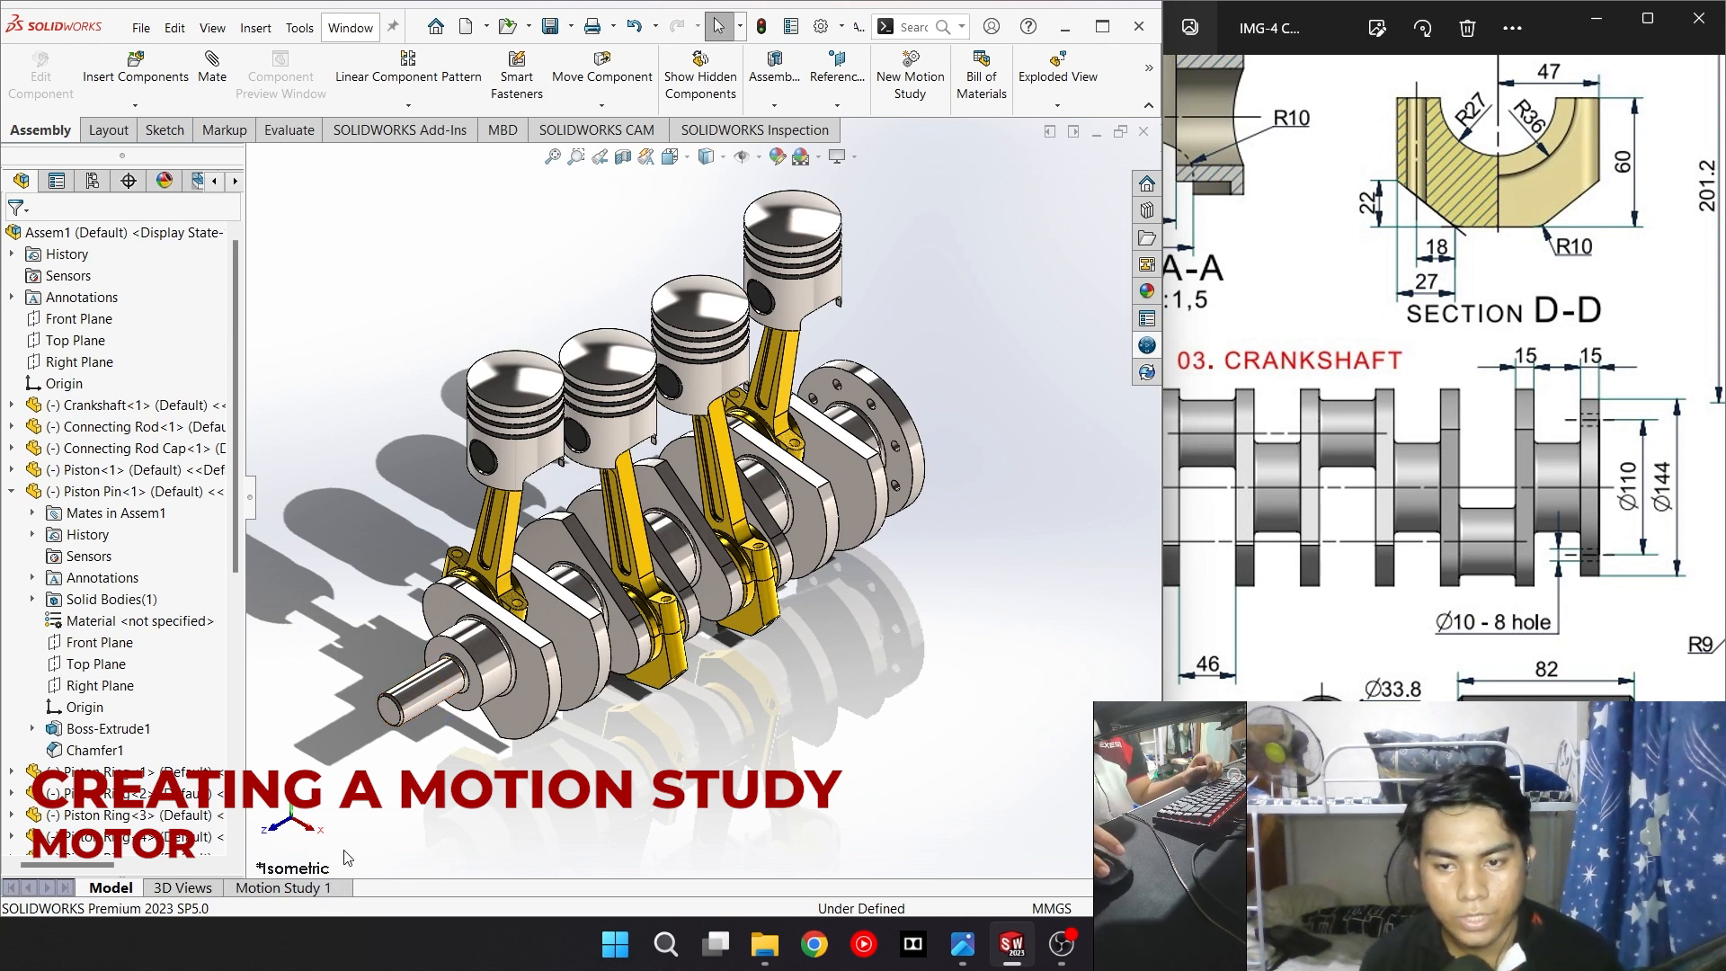
Open Motion Study 1 and place a rotary motor on the cylindrical face of the crankshaft's narrow end
left_click(269, 888)
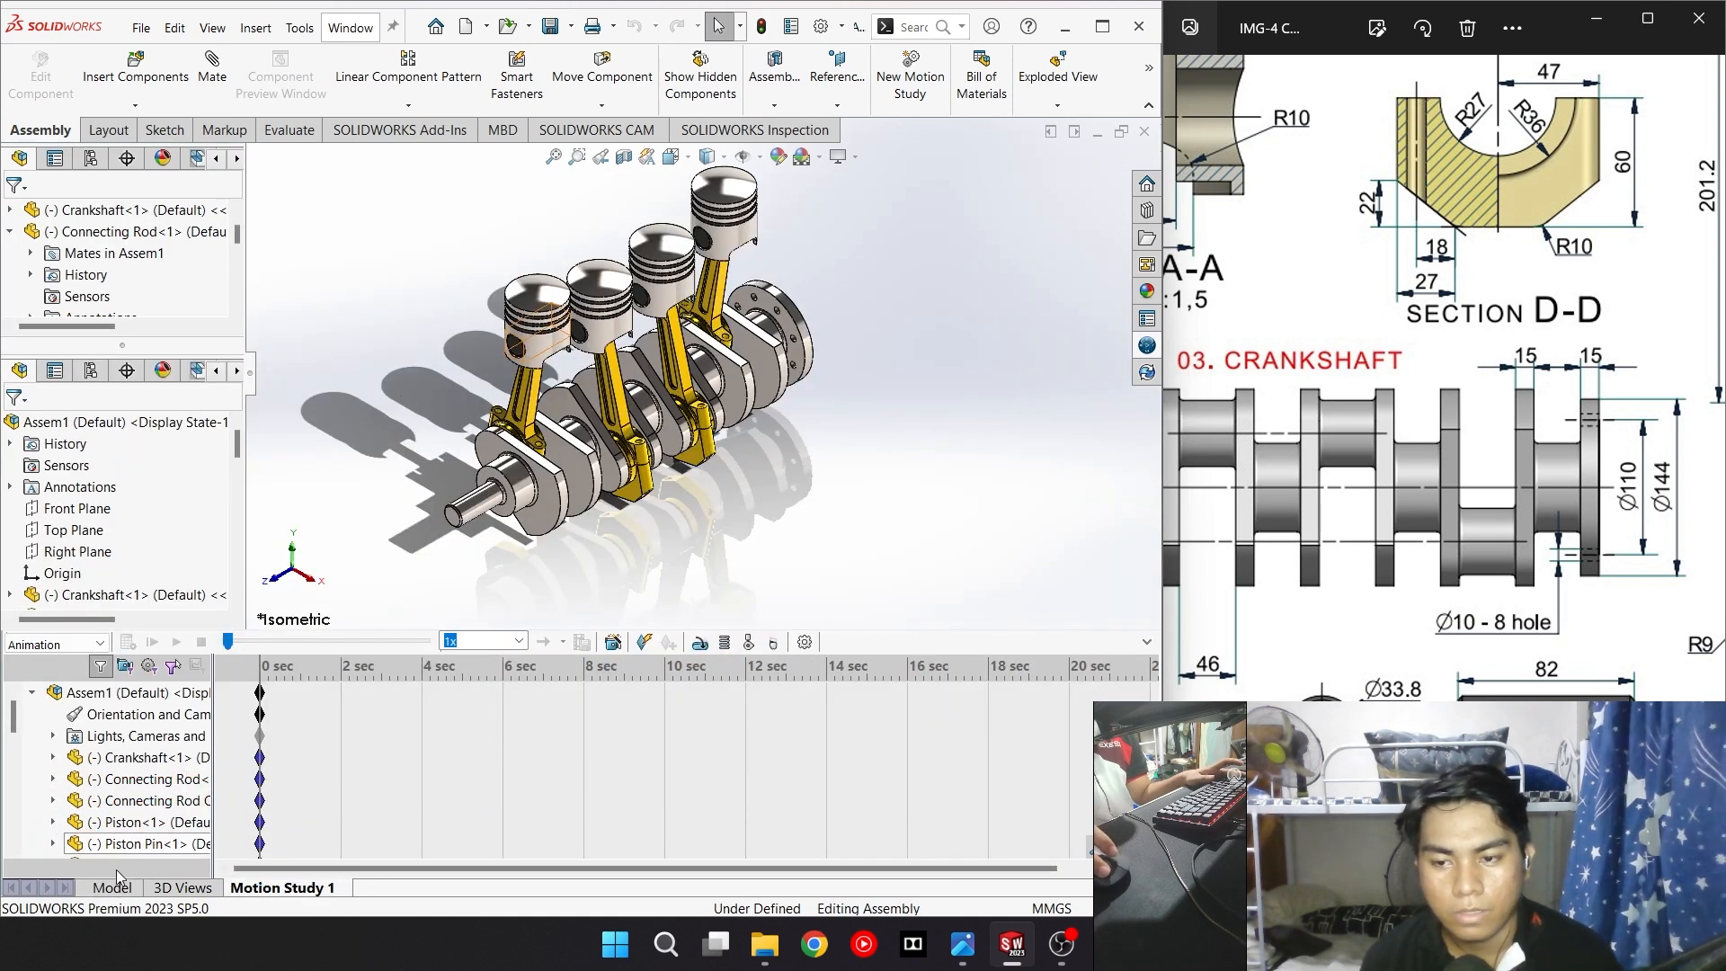
left_click(702, 643)
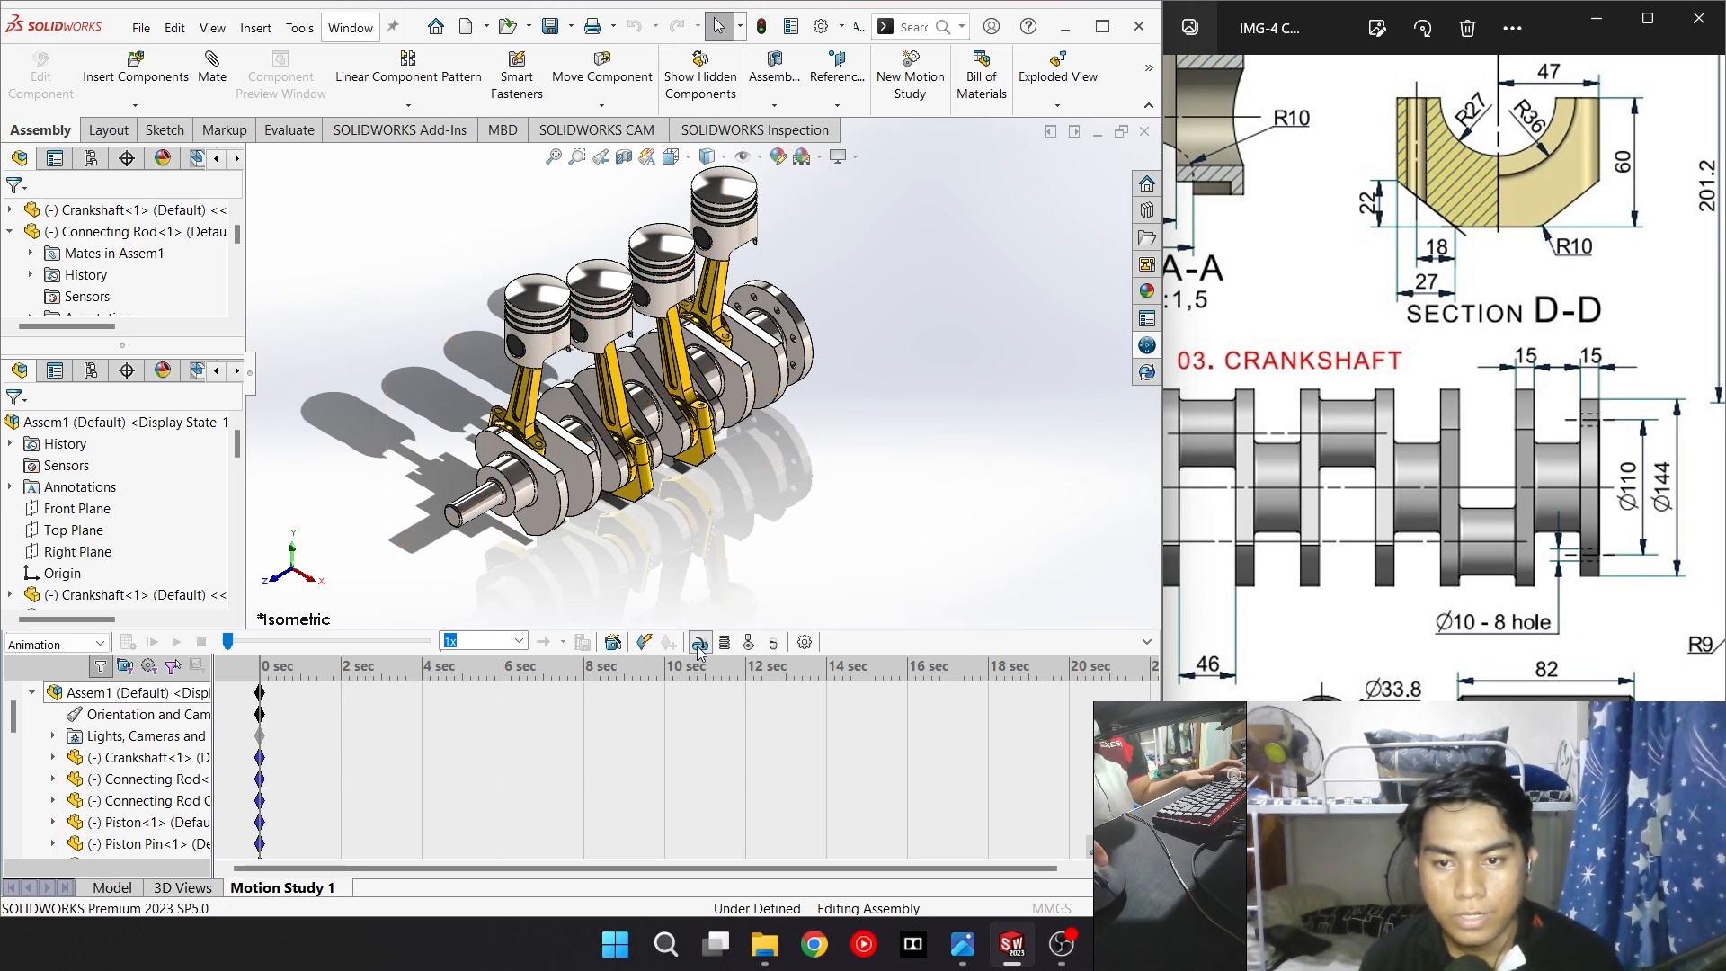
scroll(435, 514, "down", 5)
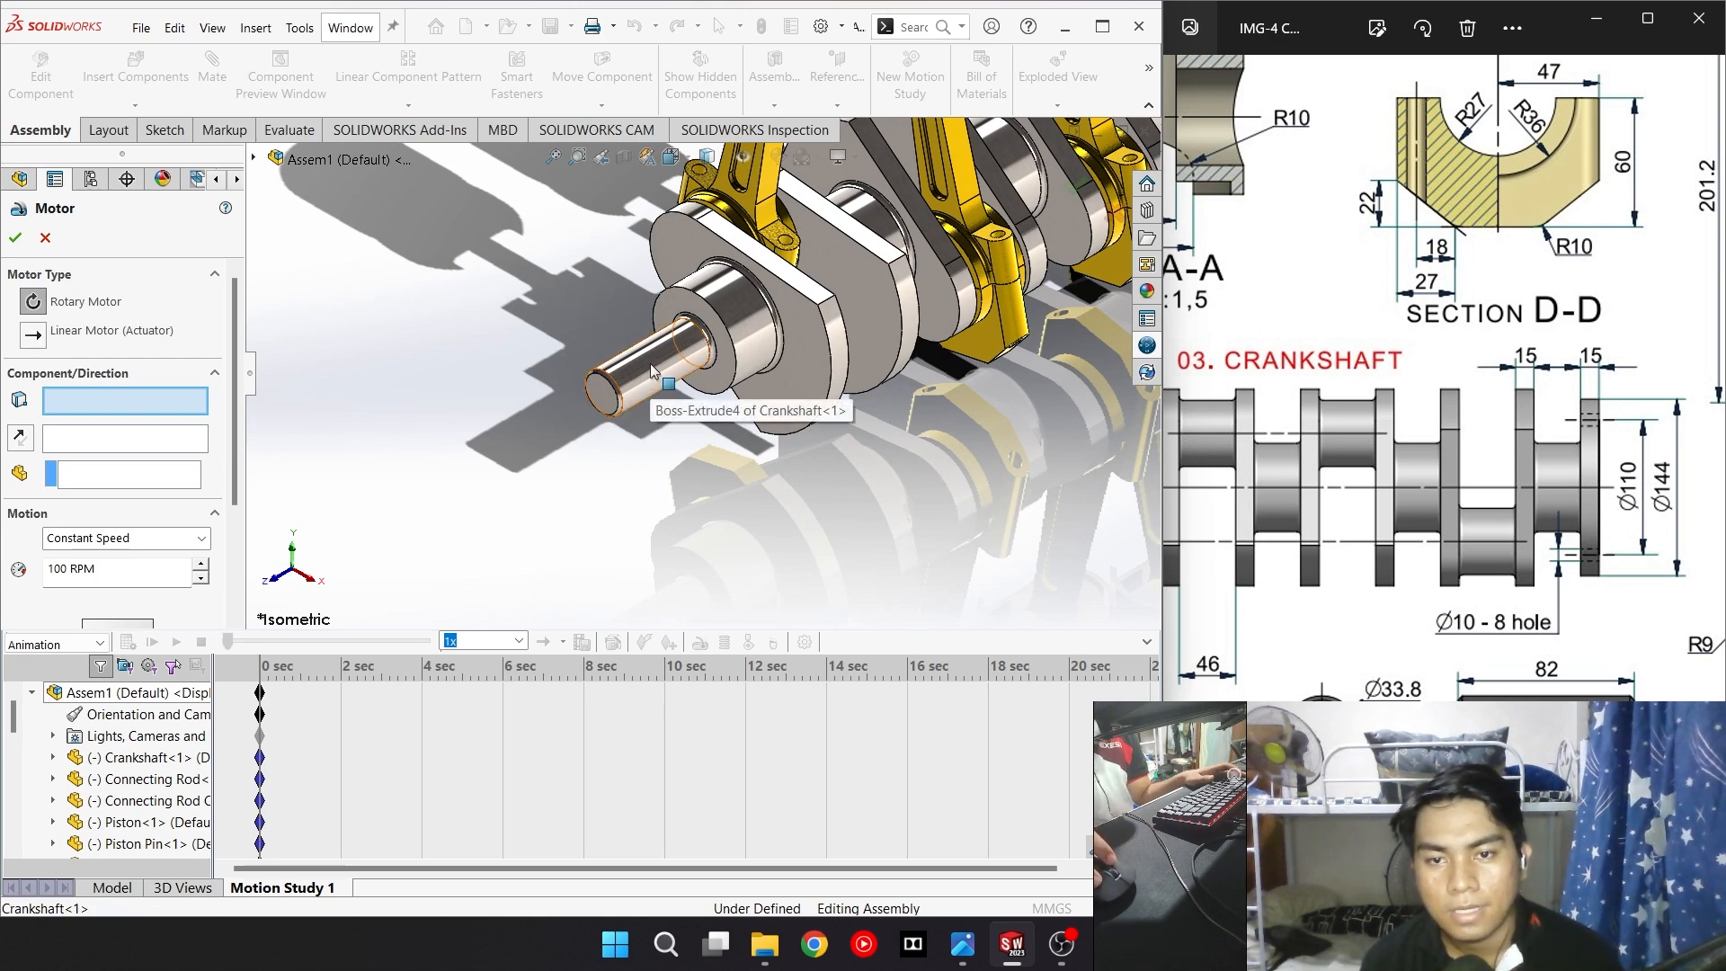
left_click(649, 363)
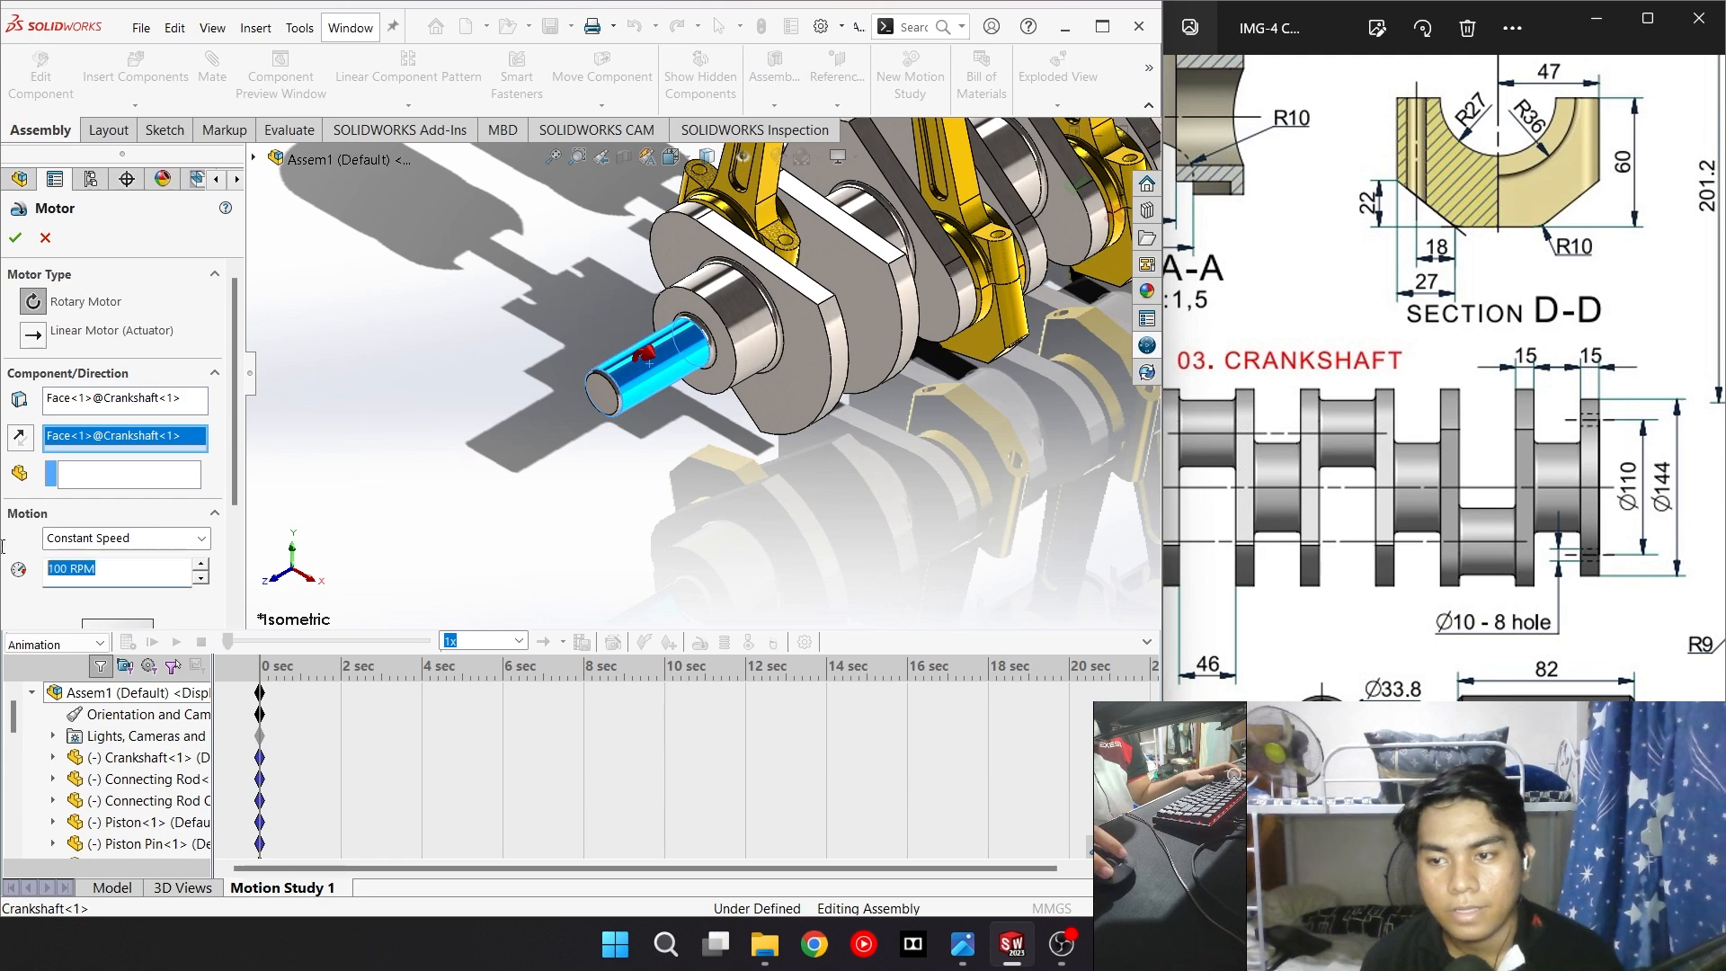
type("50")
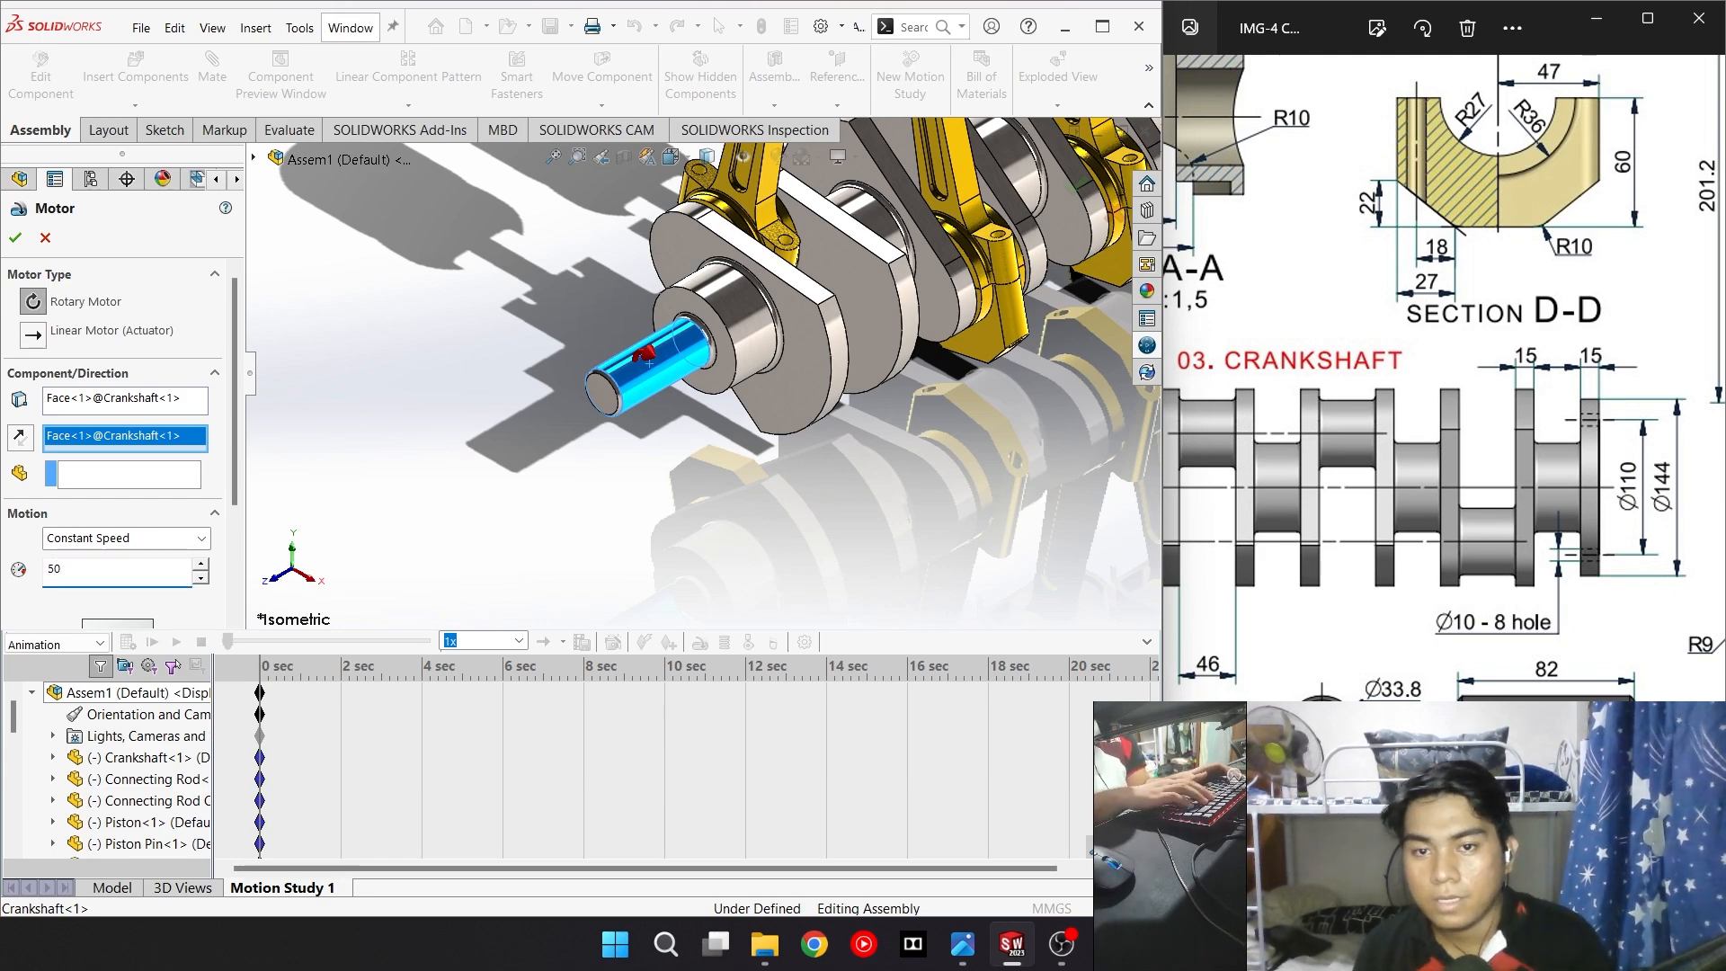
scroll(202, 538, "down", 2)
scroll(173, 540, "down", 1)
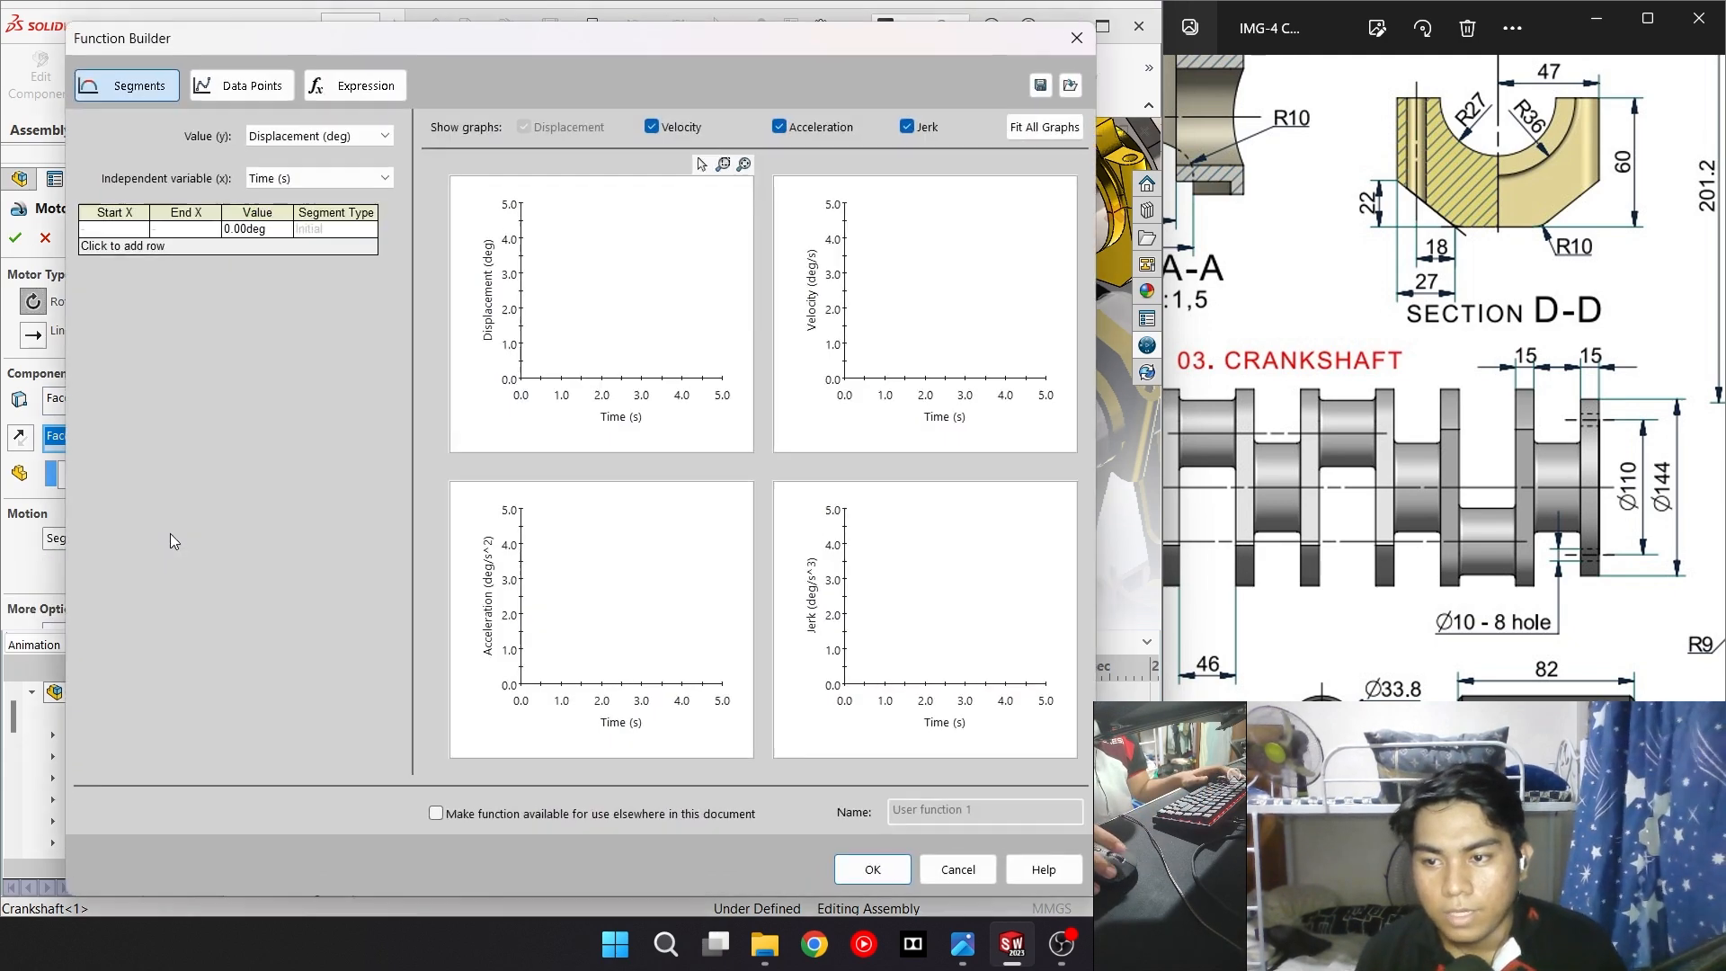
left_click(1062, 45)
scroll(203, 538, "up", 3)
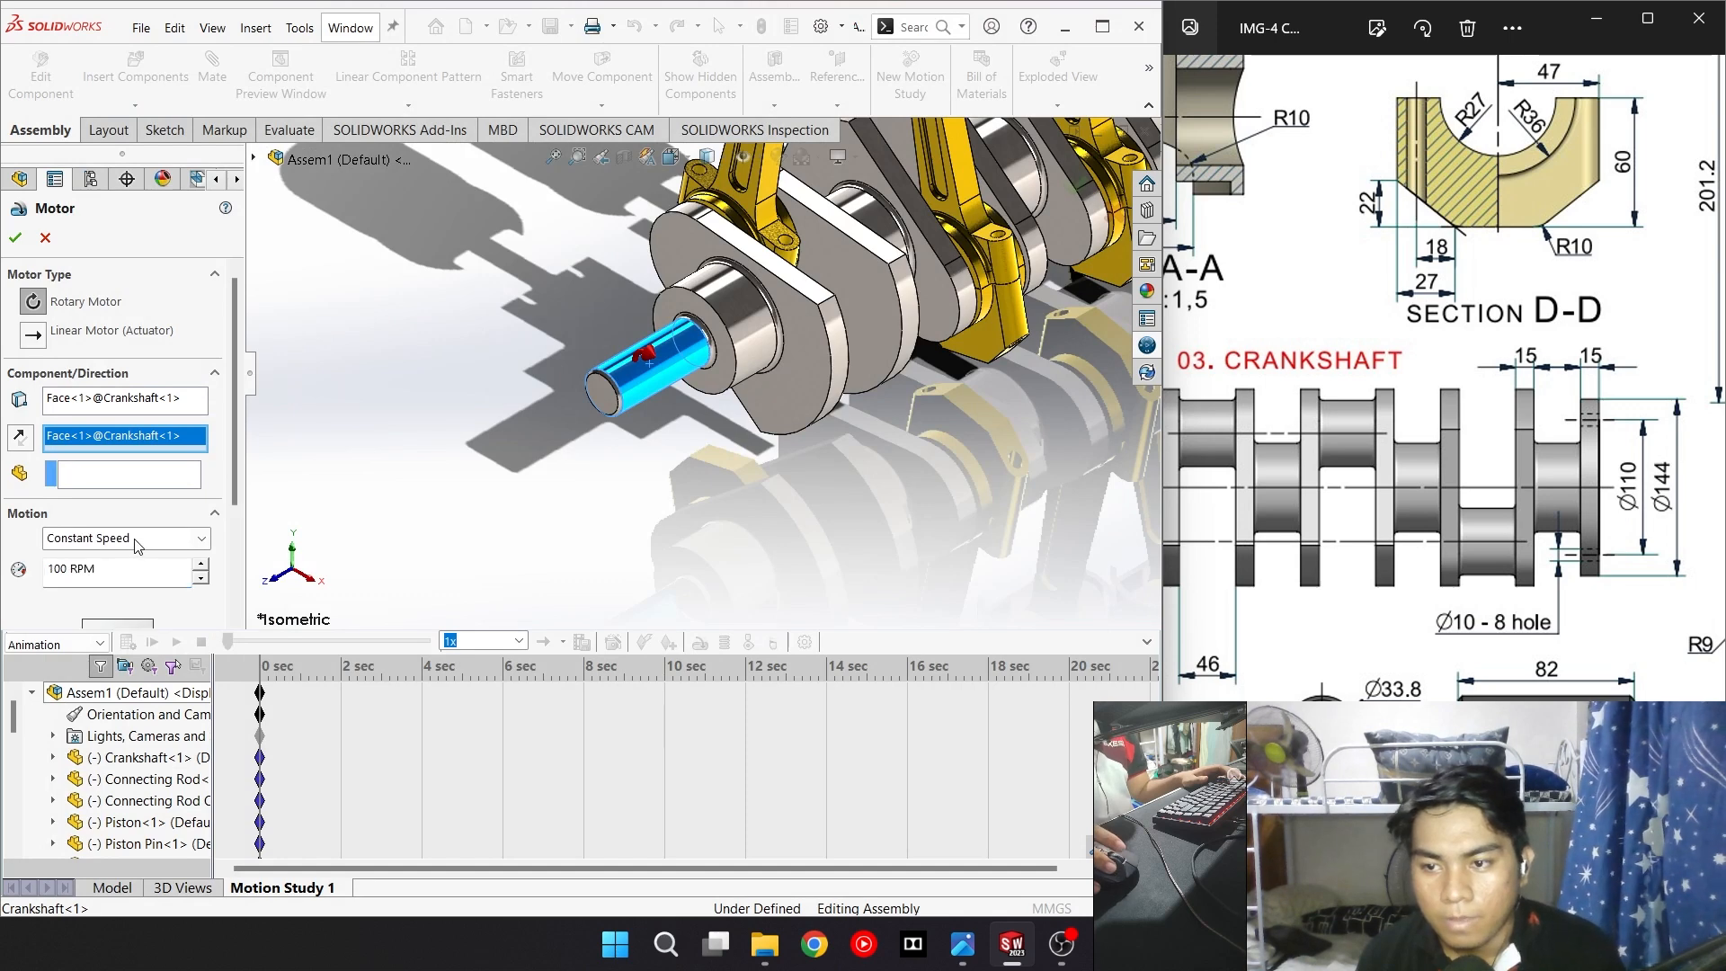
Set the rotary motor's constant speed to 50 RPM and accept the motor
scroll(216, 512, "down", 3)
left_click(131, 395)
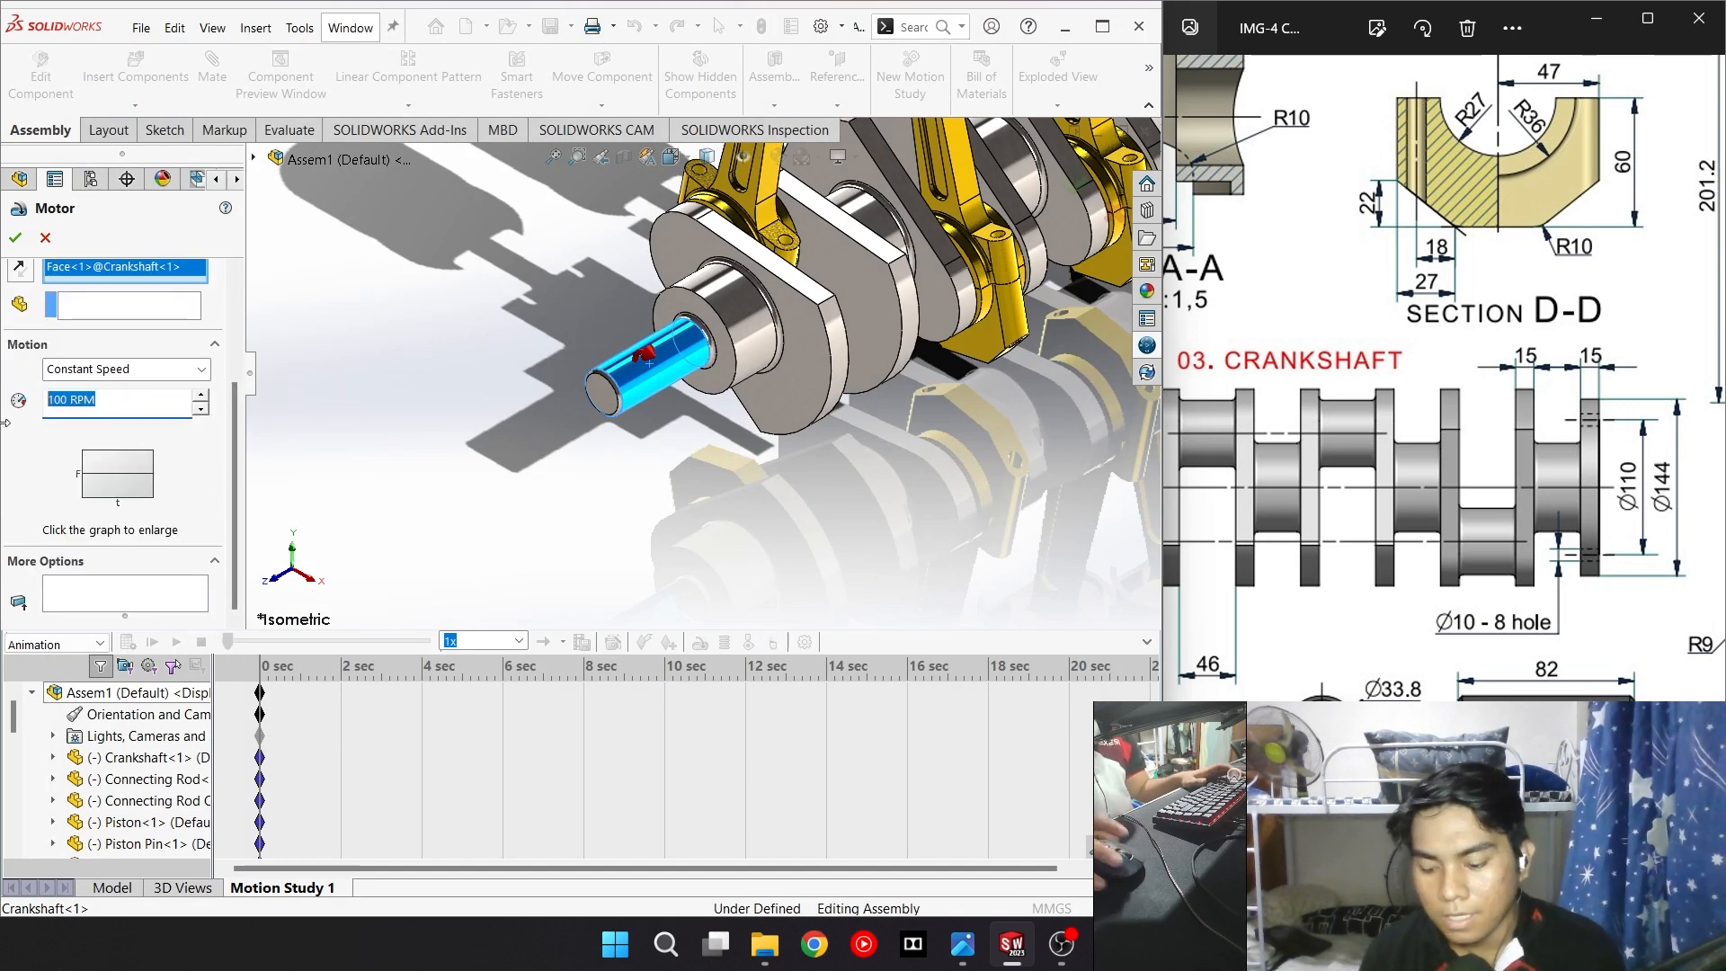
type("50")
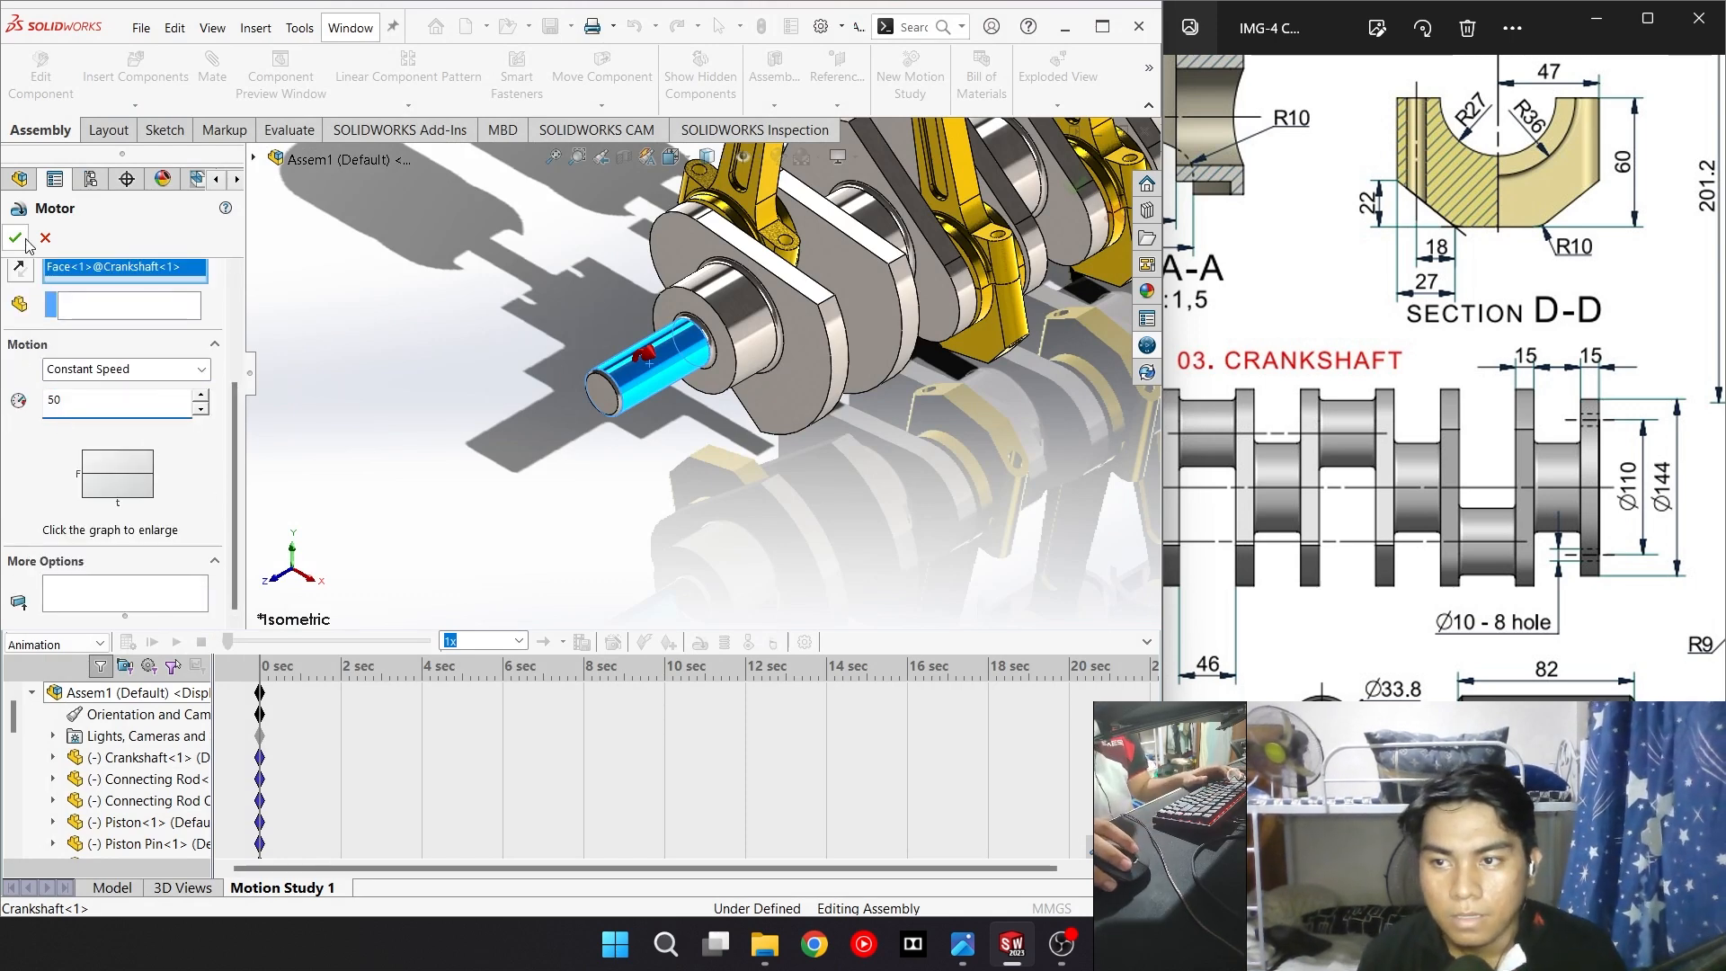
left_click(25, 241)
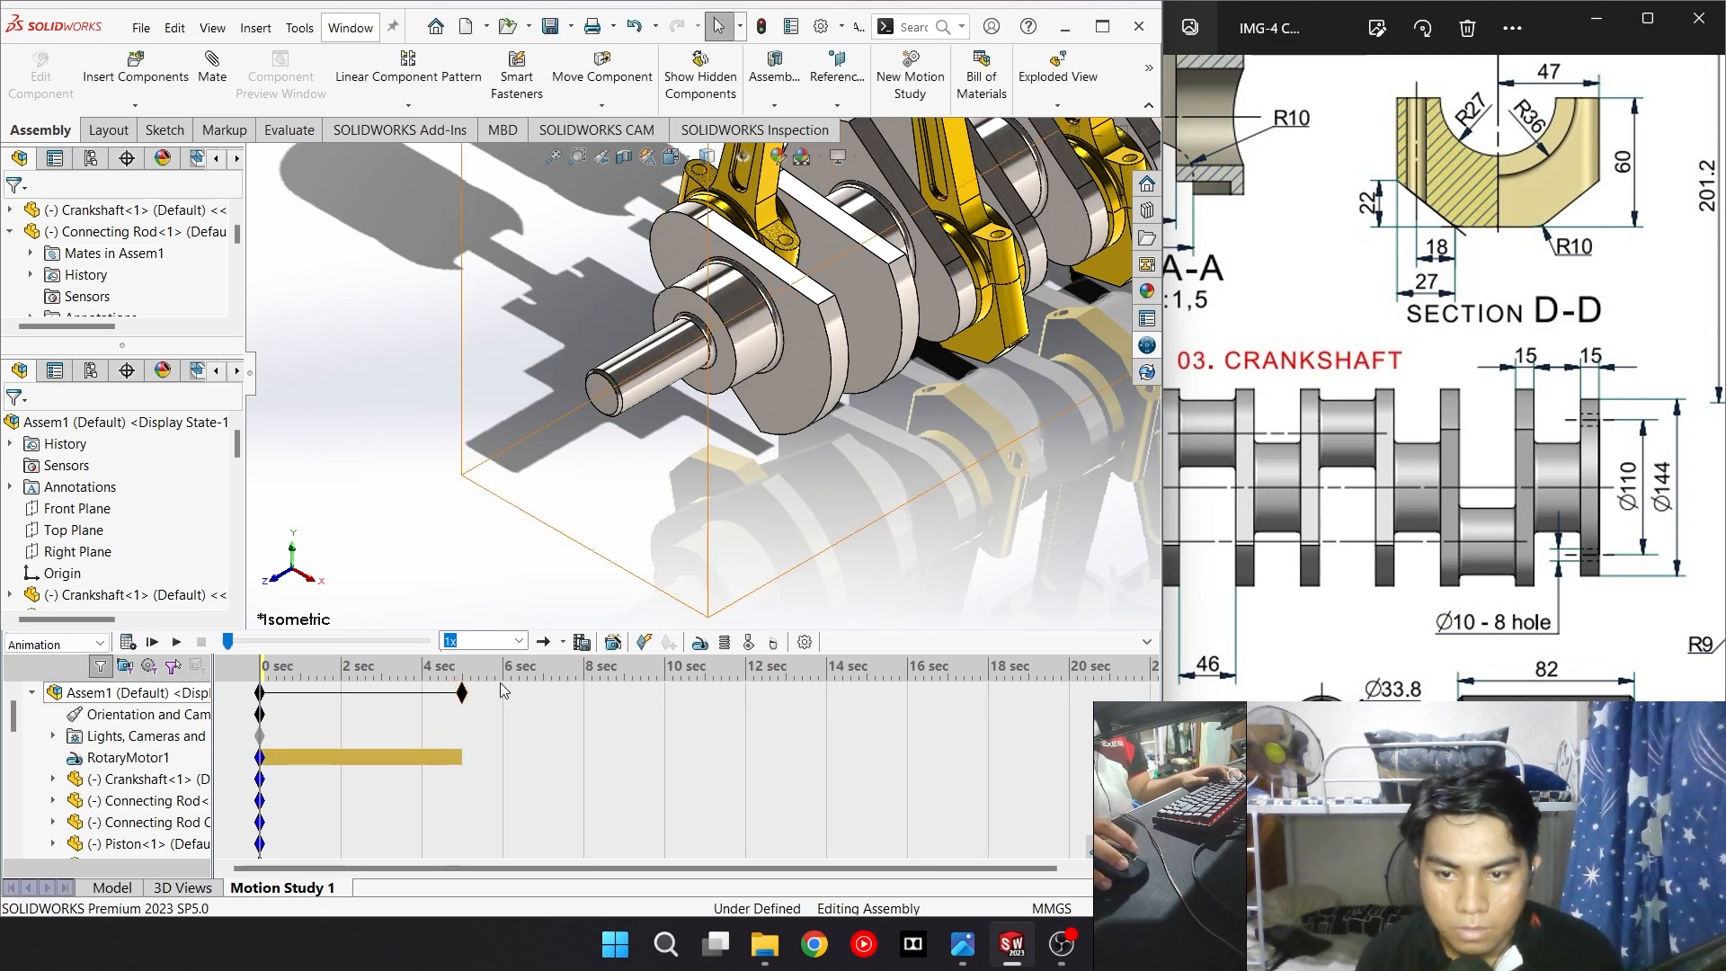
Set the motion study's animation rate to 30 frames per second
left_click(805, 642)
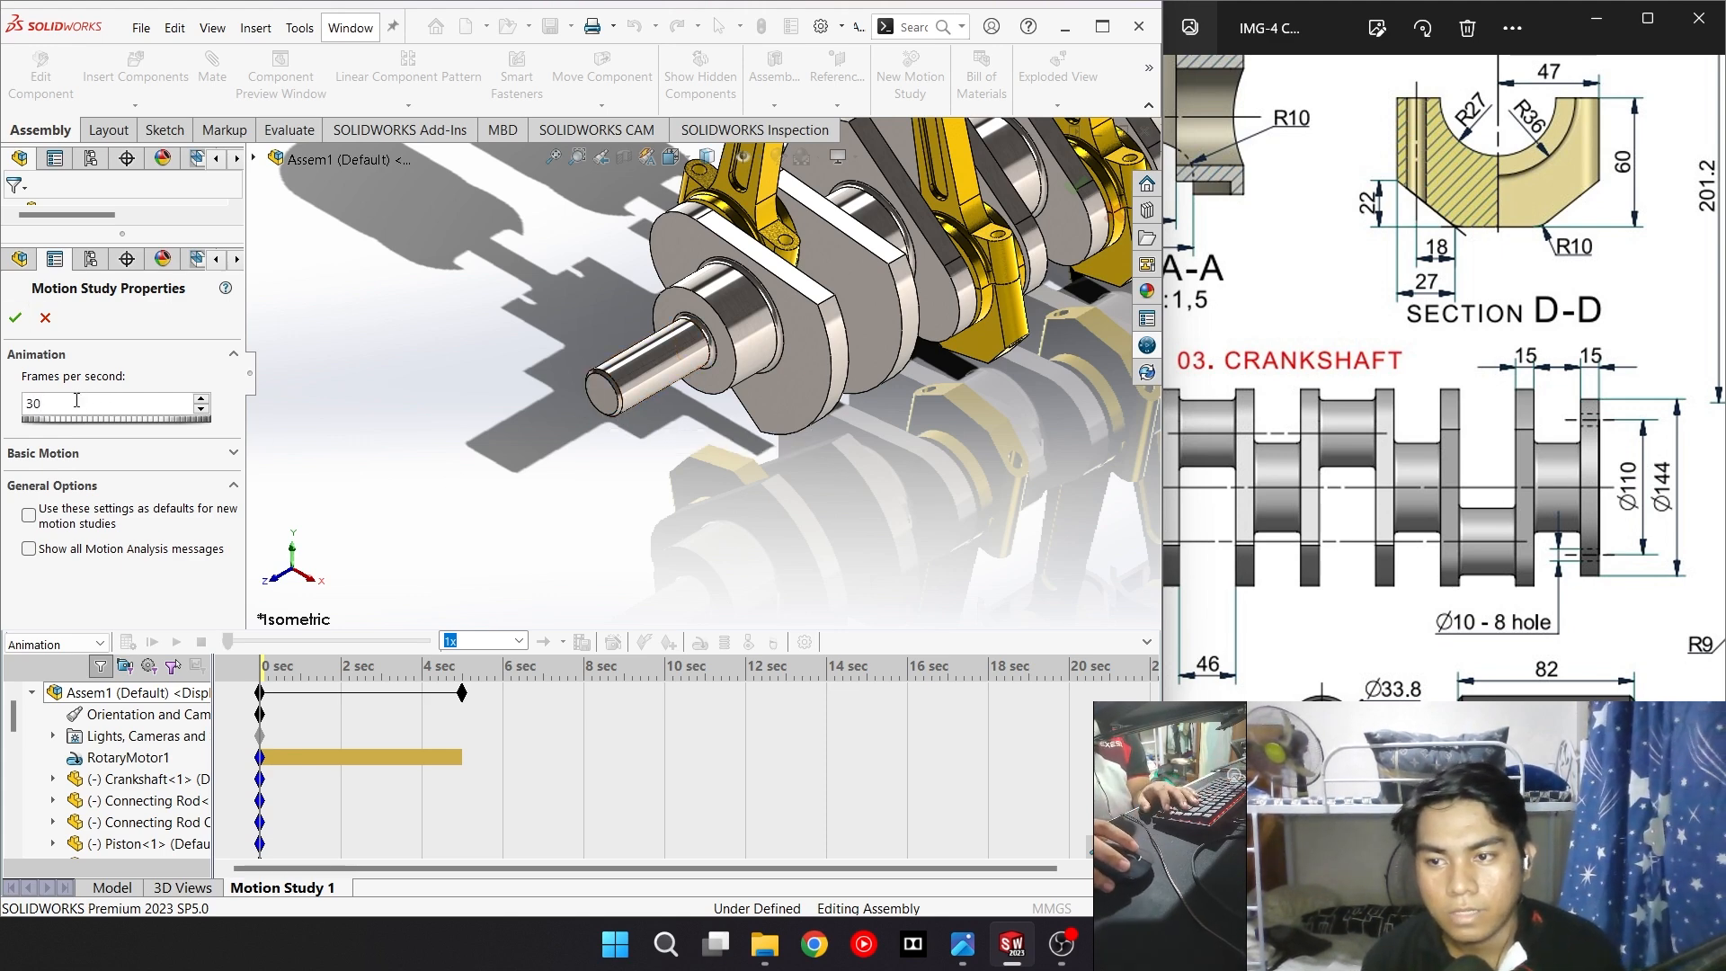
left_click(14, 320)
Play the motion study several times to watch the crankshaft drive the four pistons
scroll(849, 247, "up", 5)
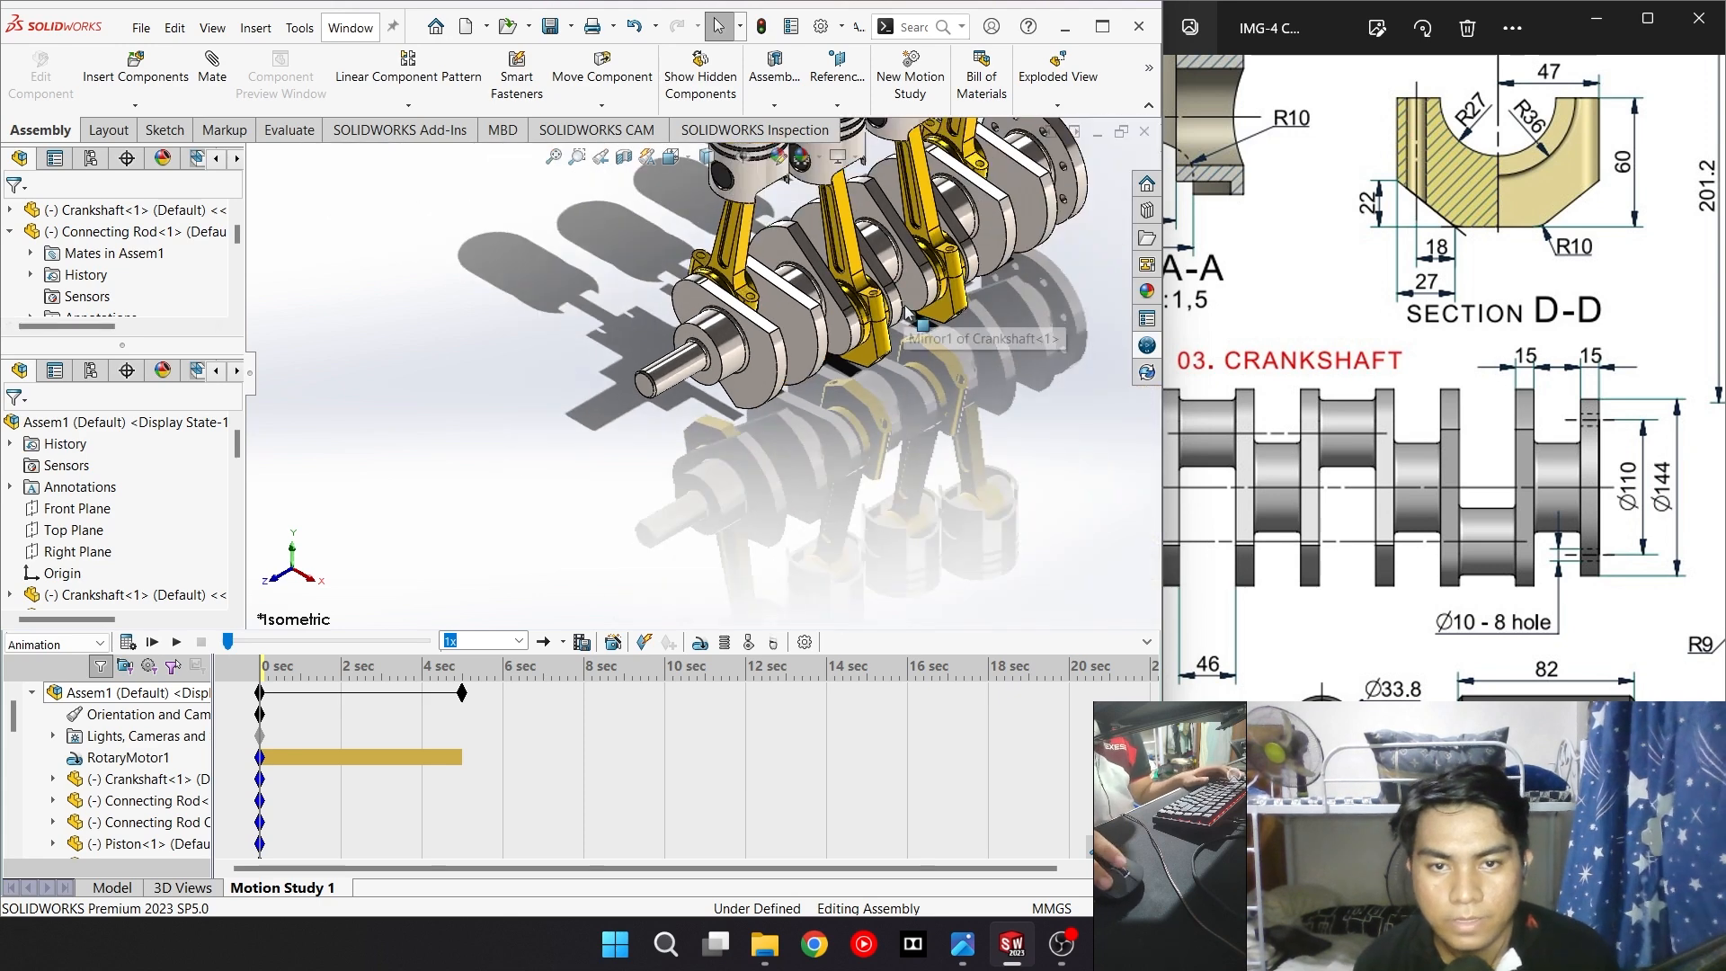
scroll(740, 320, "up", 3)
scroll(699, 332, "down", 3)
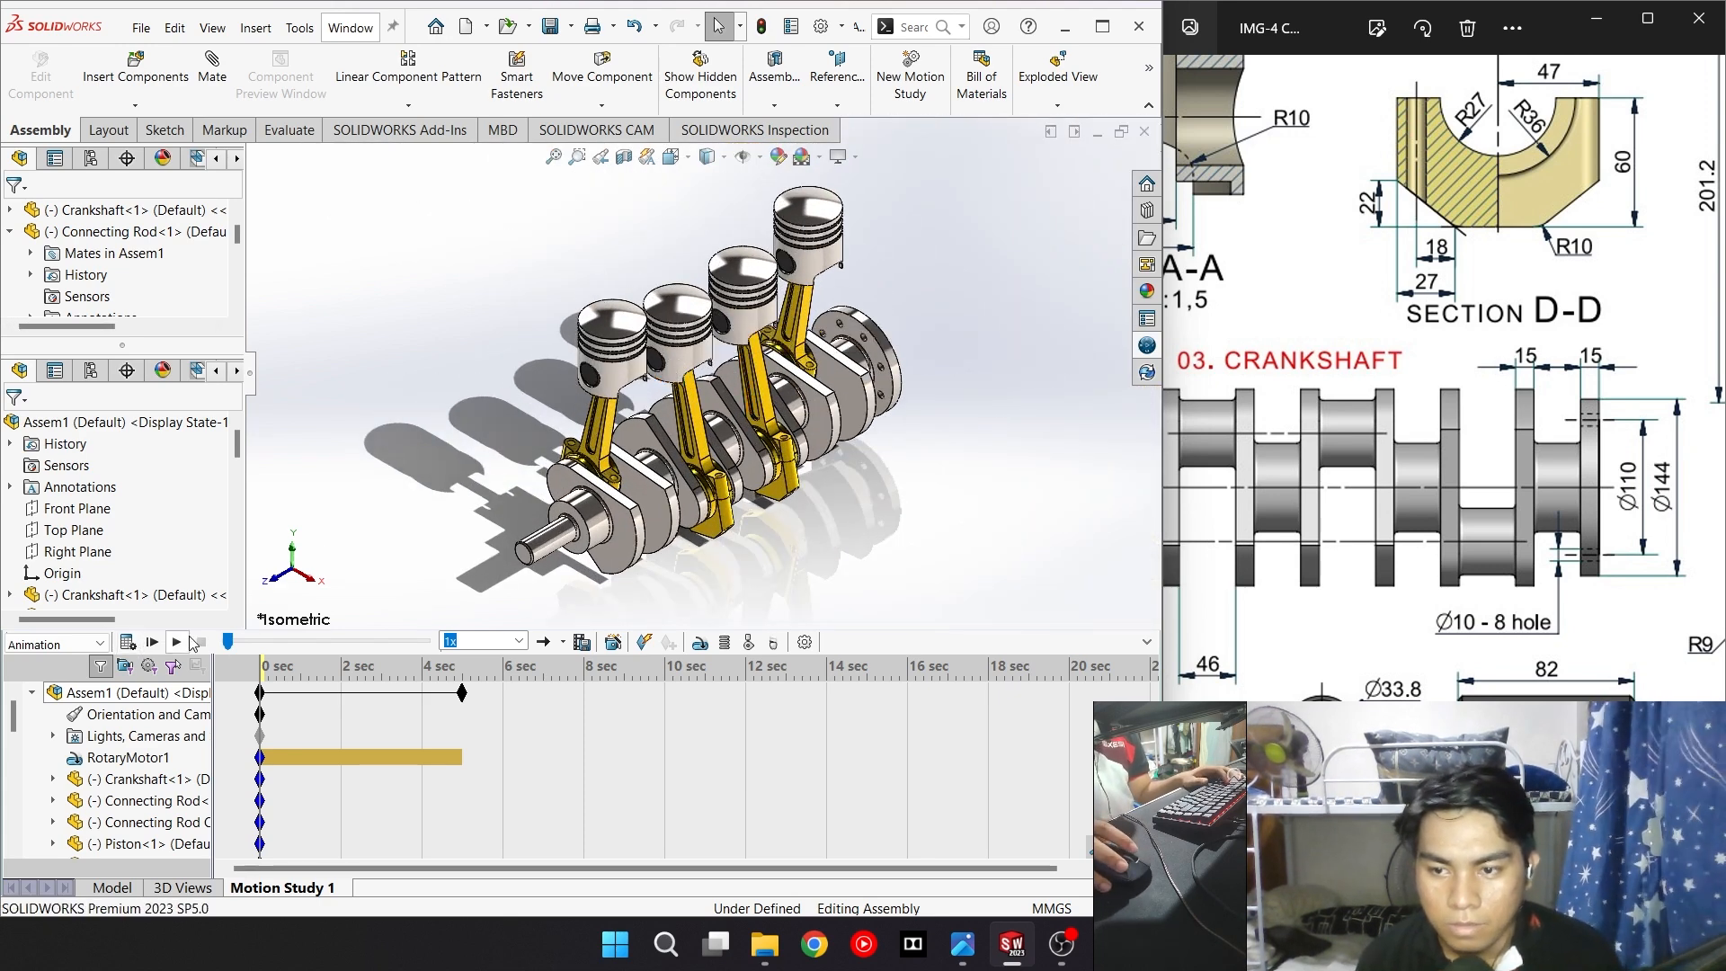
left_click(177, 642)
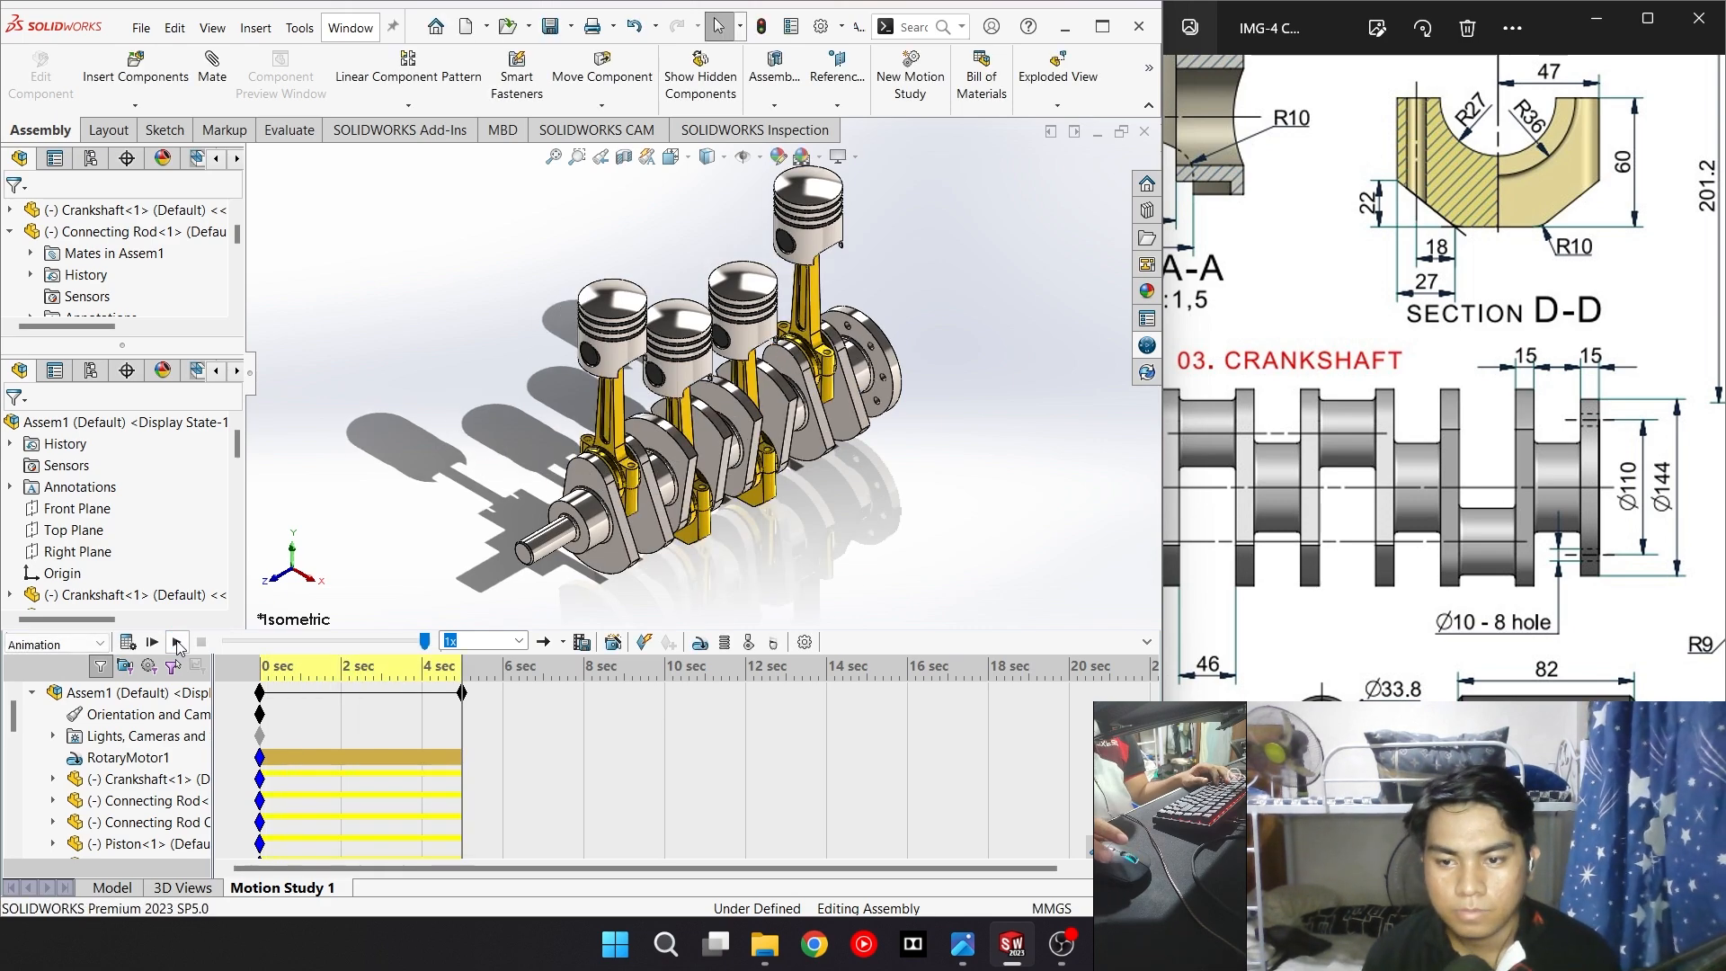
left_click(176, 642)
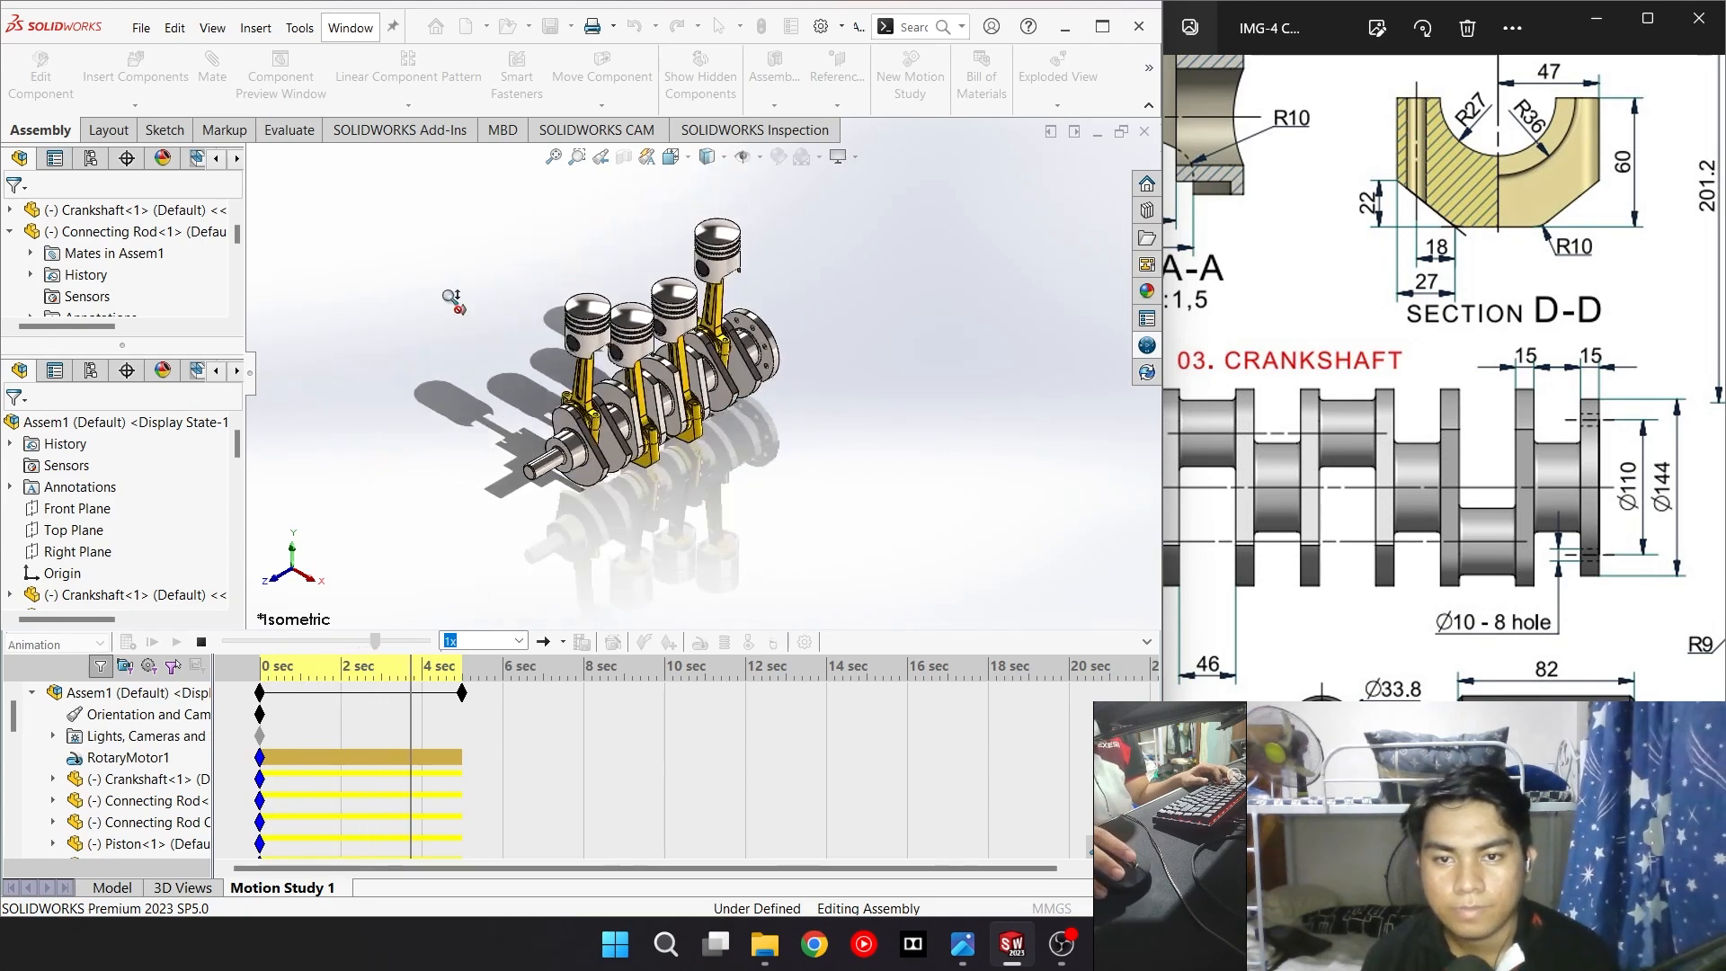
scroll(881, 429, "up", 2)
scroll(881, 430, "down", 2)
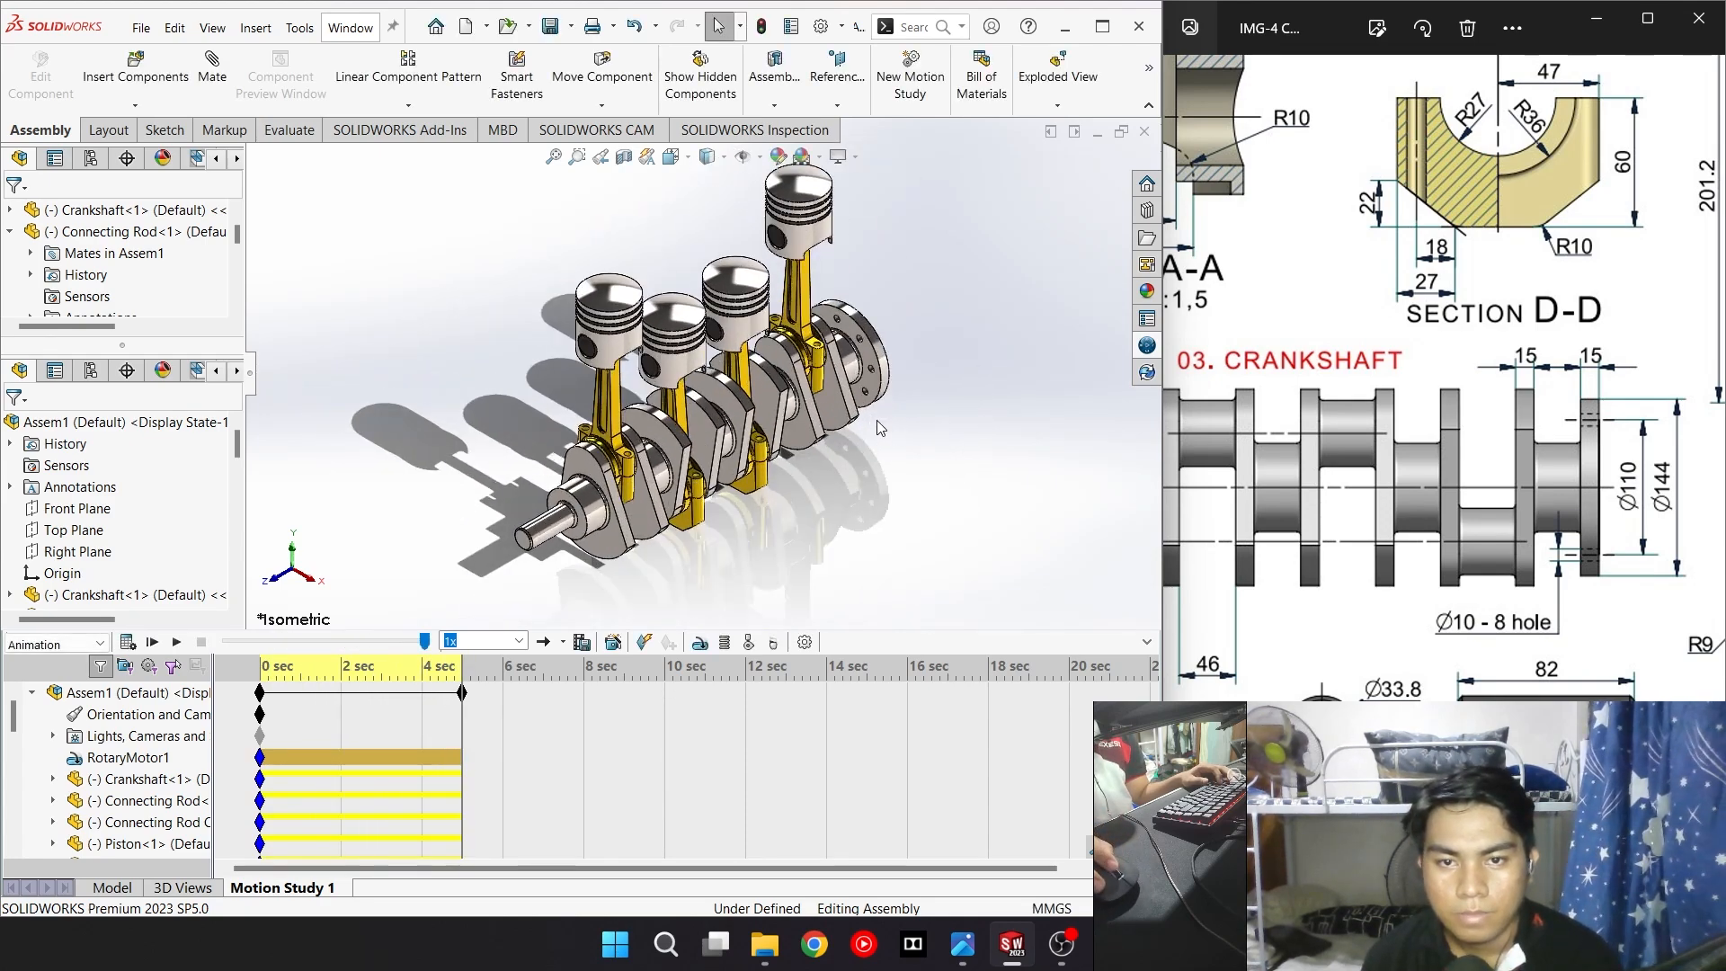
left_click(174, 643)
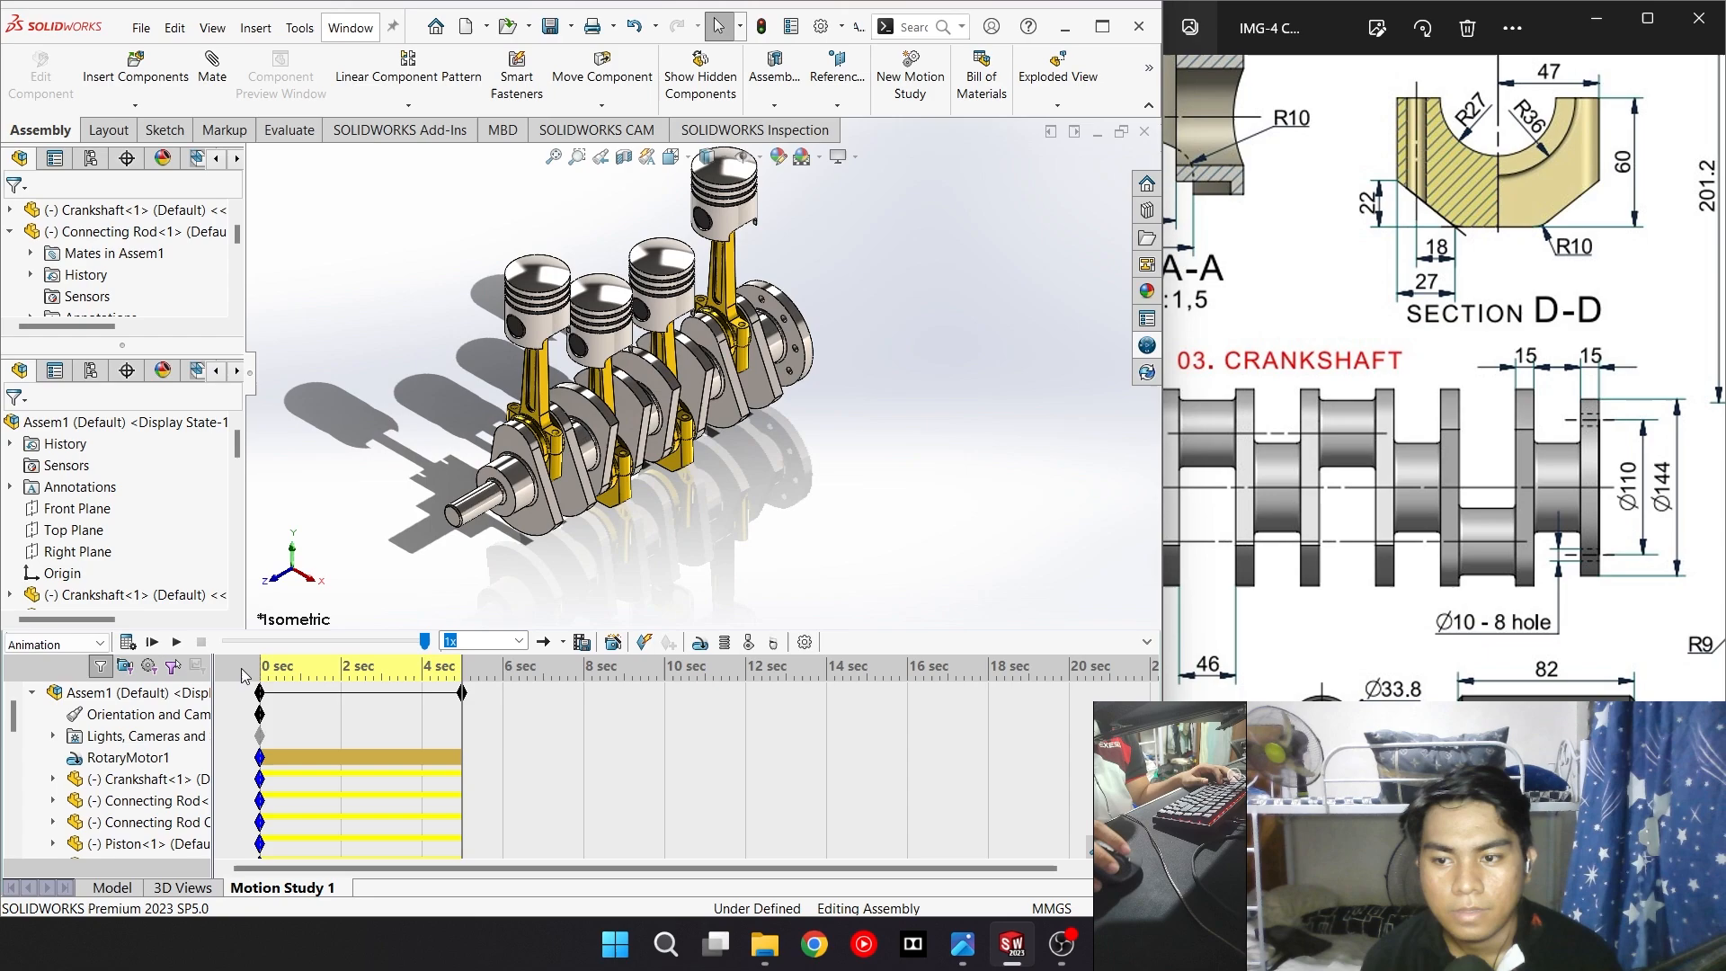
left_click(175, 642)
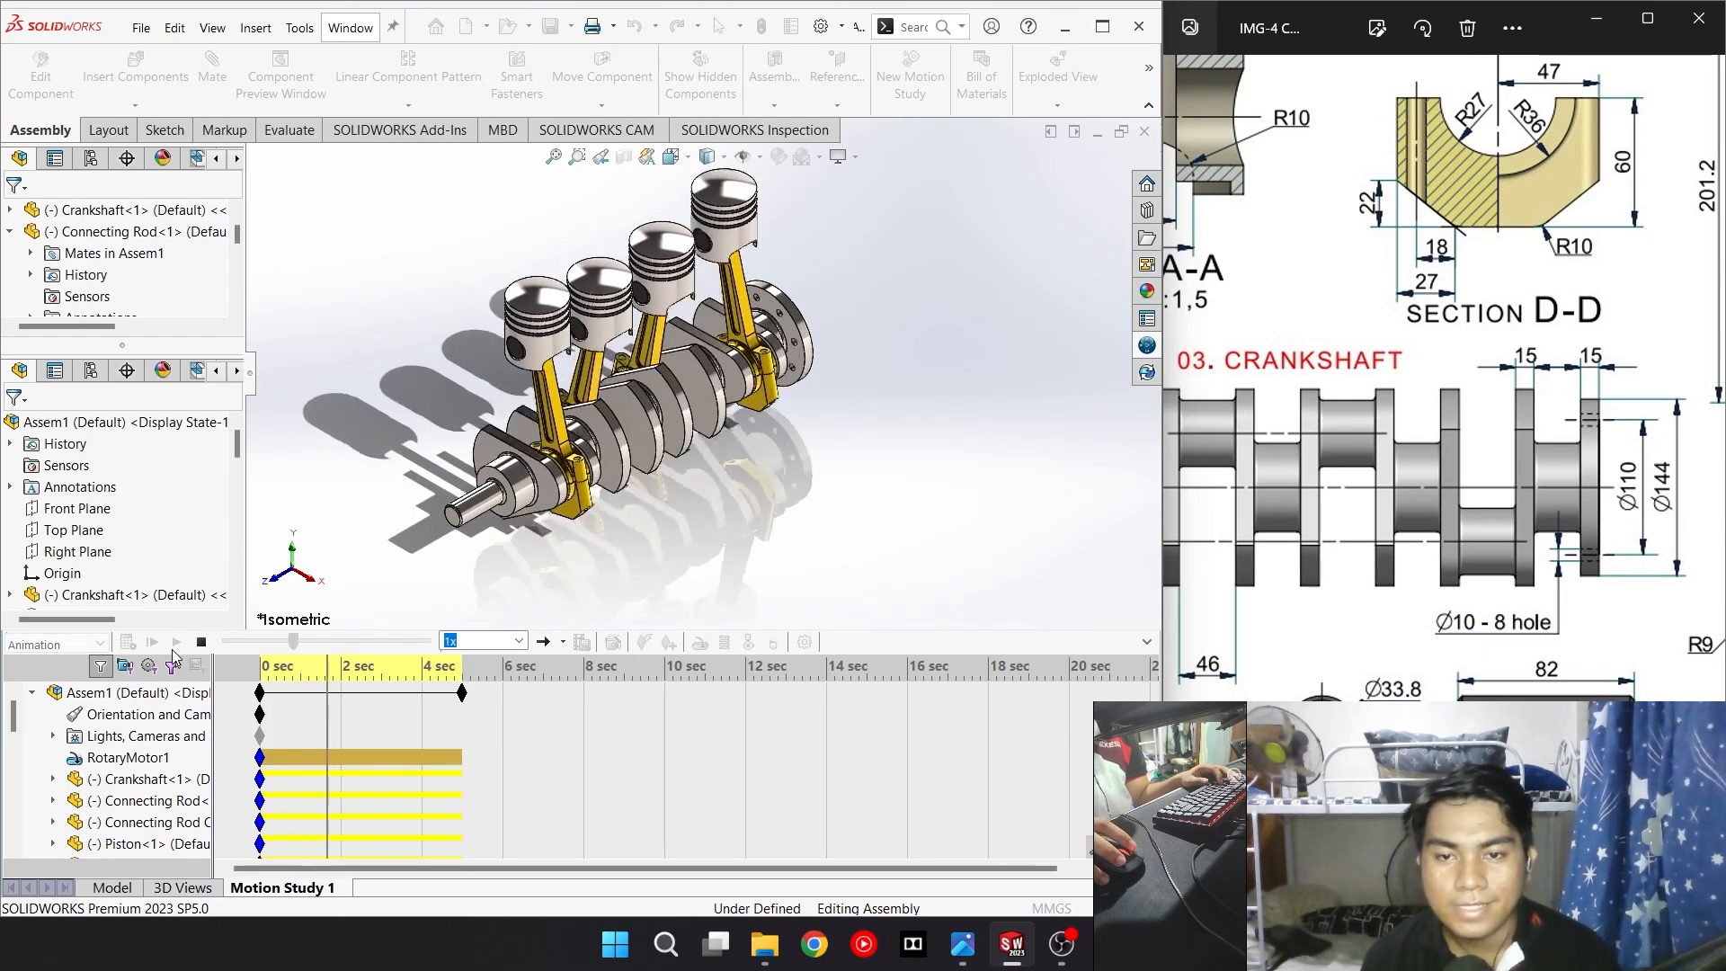